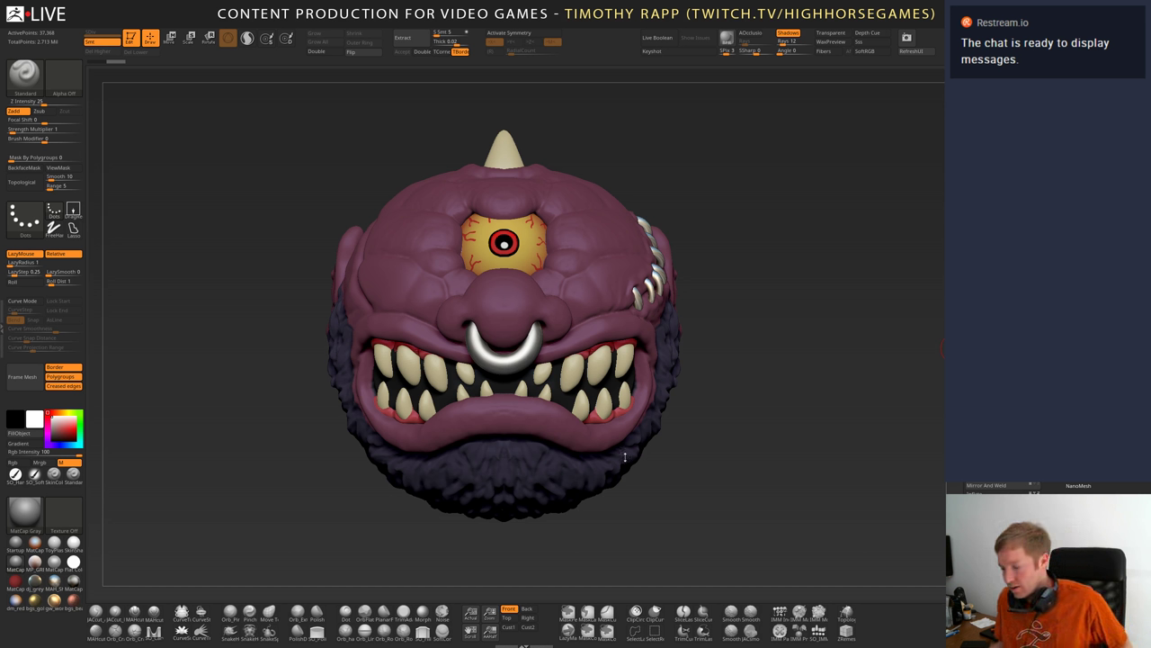
{"action": "left_click_drag", "start_coordinate": [843, 406], "coordinate": [795, 444]}
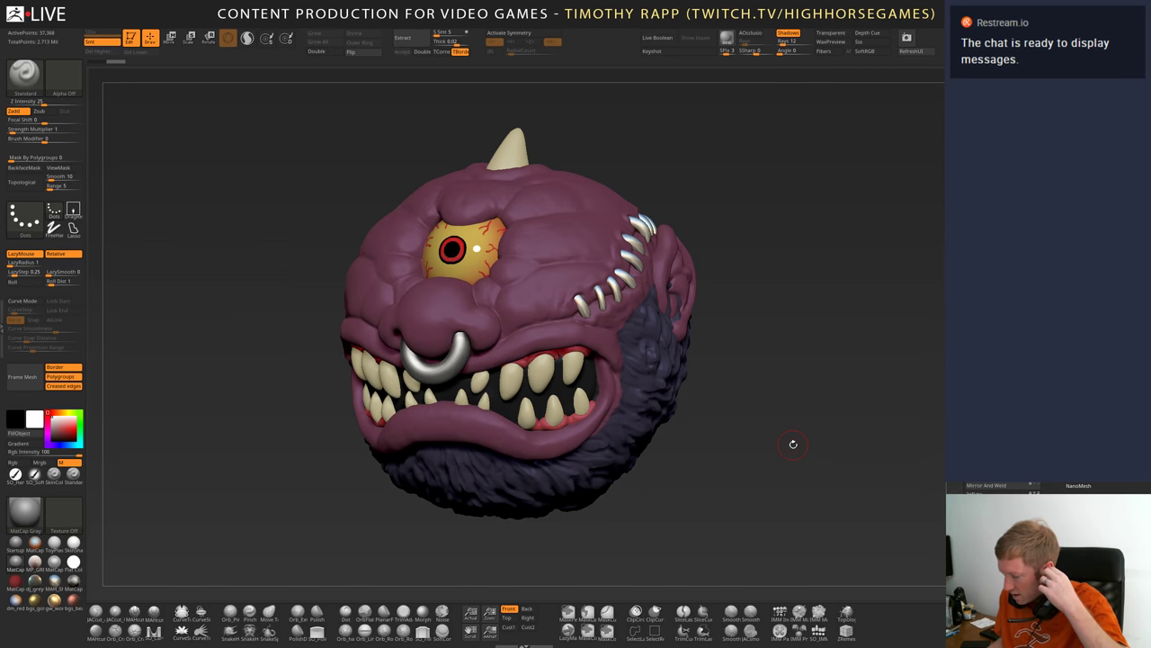
{"action": "left_click_drag", "start_coordinate": [793, 443], "coordinate": [813, 463]}
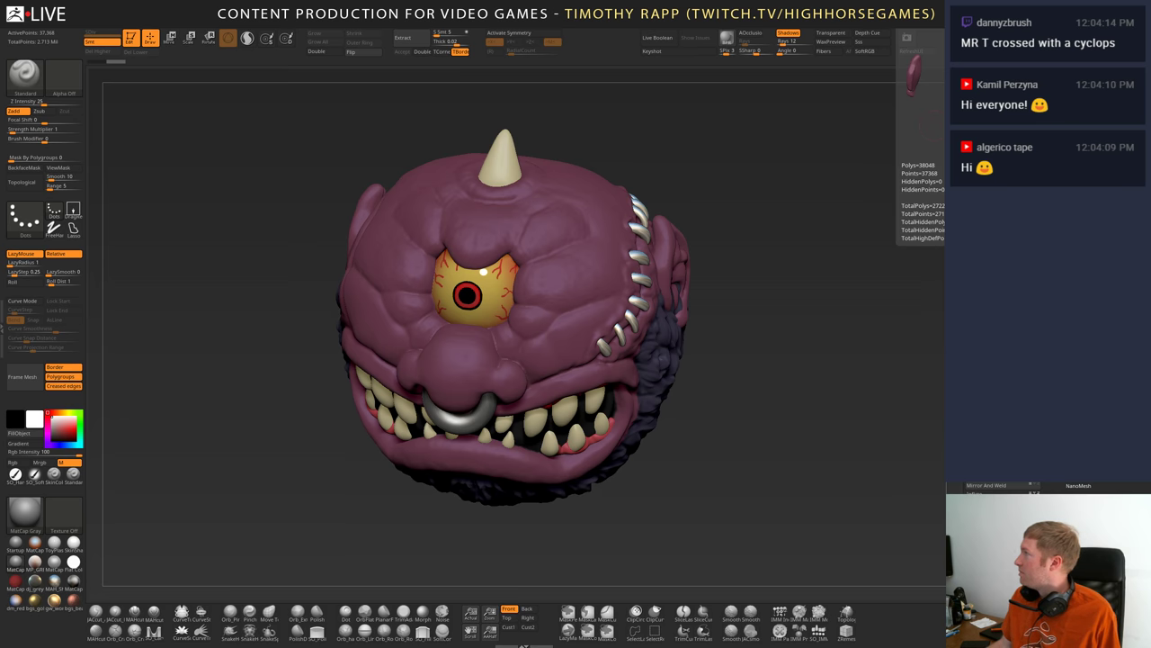
- Switch to the browser's madballs image results and preview several reference pictures, including the two-figure set, Freddy Kruger ball and Horror Land poster
{"action": "left_click_drag", "start_coordinate": [944, 36], "coordinate": [621, 2]}
{"action": "left_click", "coordinate": [543, 196]}
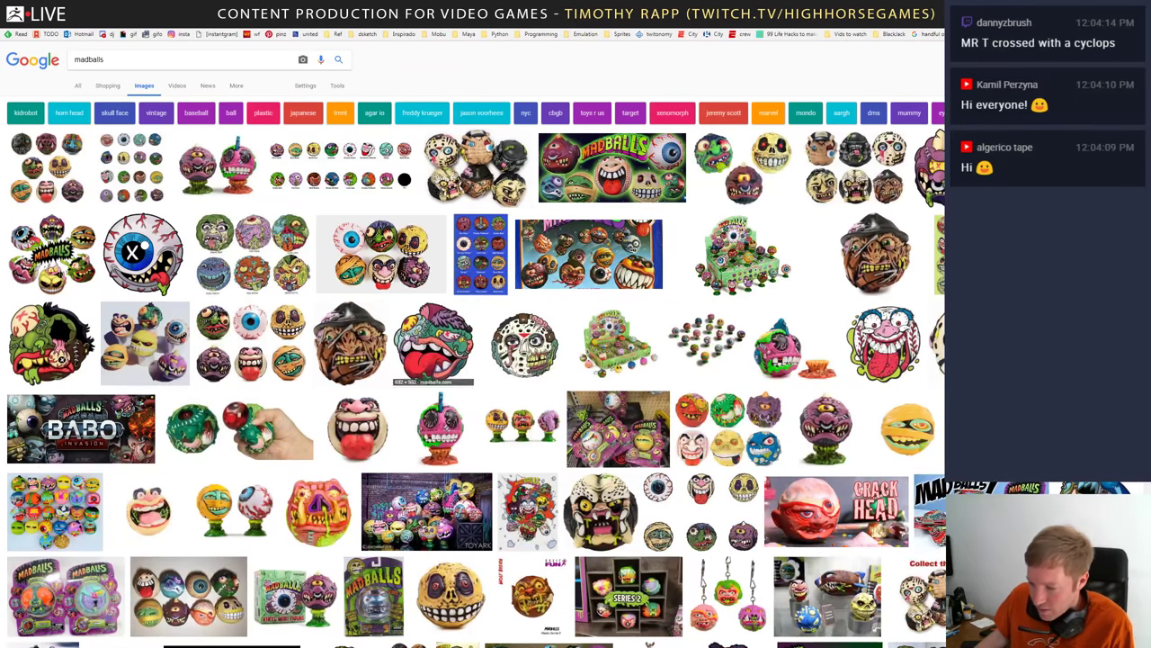
{"action": "left_click", "coordinate": [217, 169]}
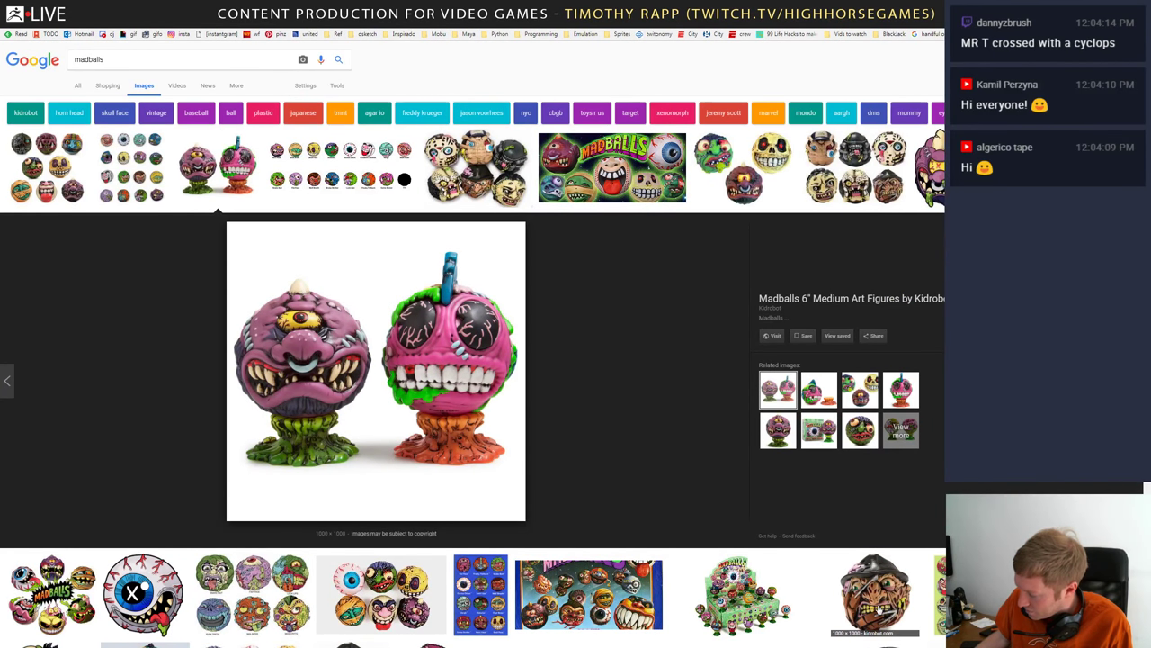
{"action": "left_click", "coordinate": [880, 609]}
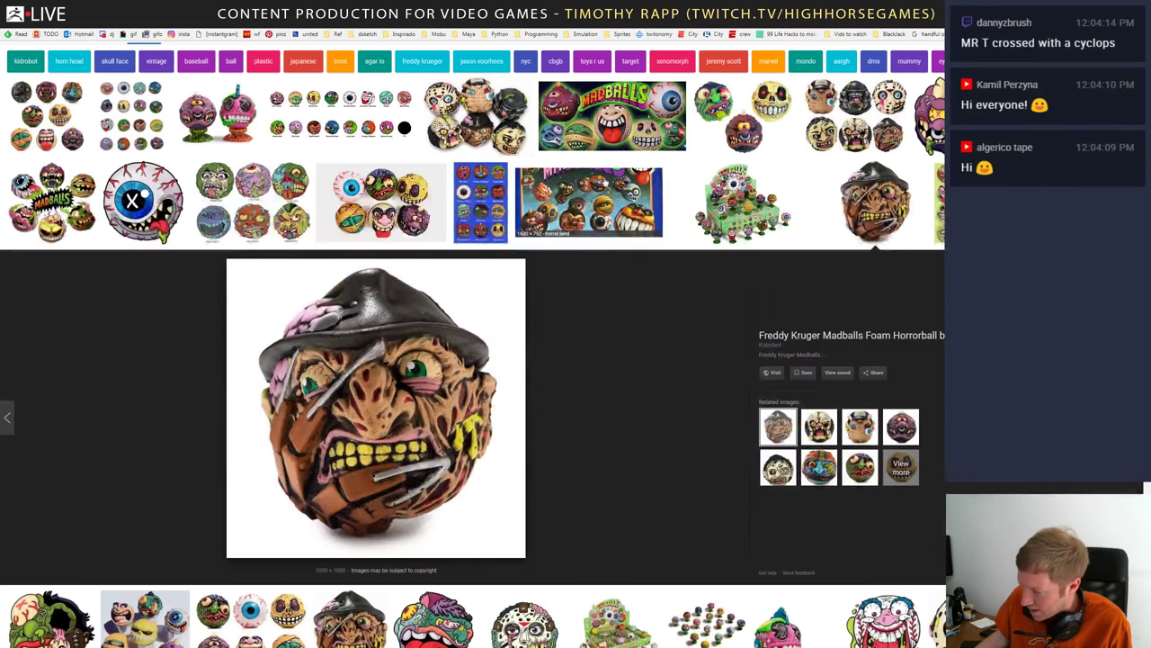
{"action": "left_click", "coordinate": [593, 194]}
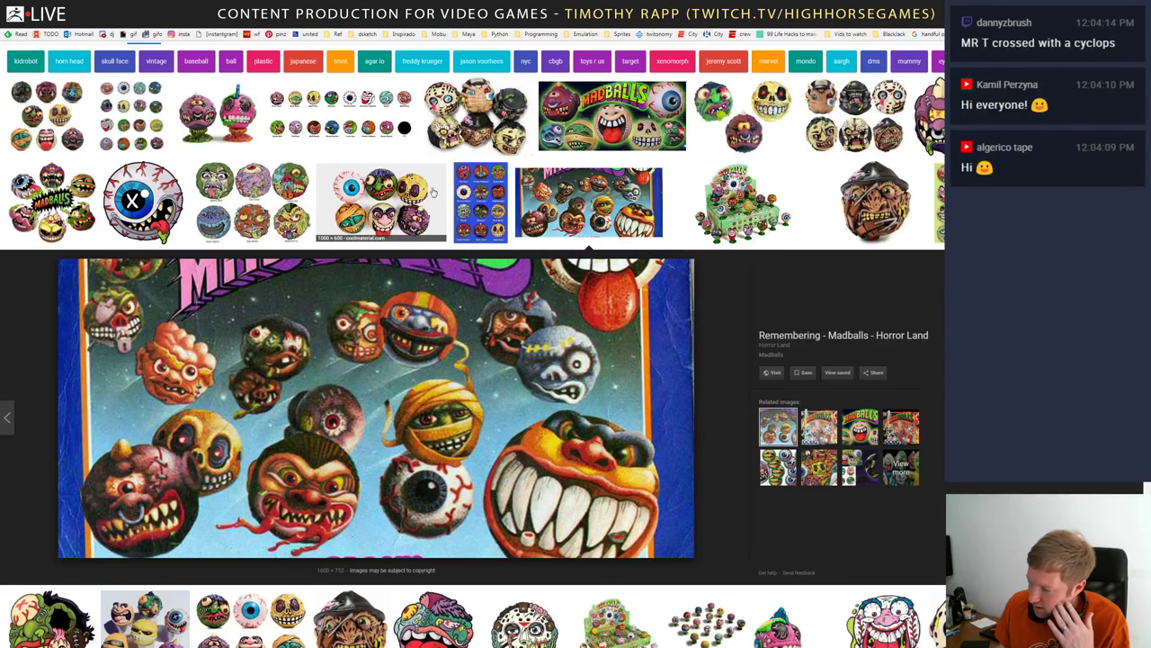
{"action": "left_click", "coordinate": [380, 202]}
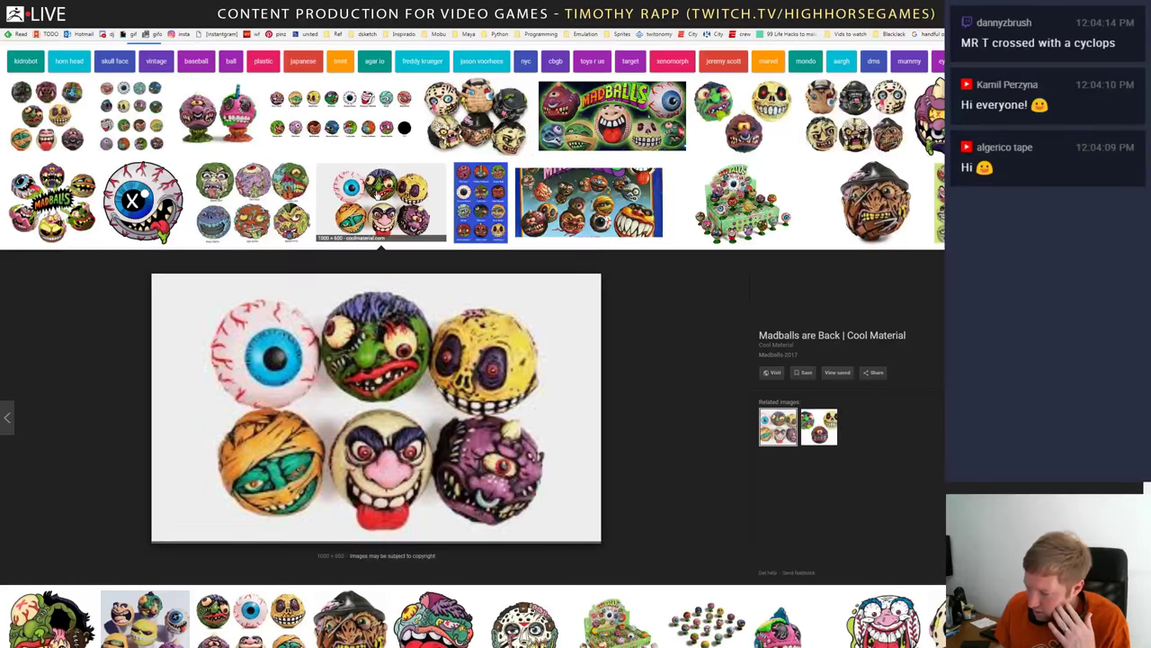
{"action": "left_click", "coordinate": [262, 188]}
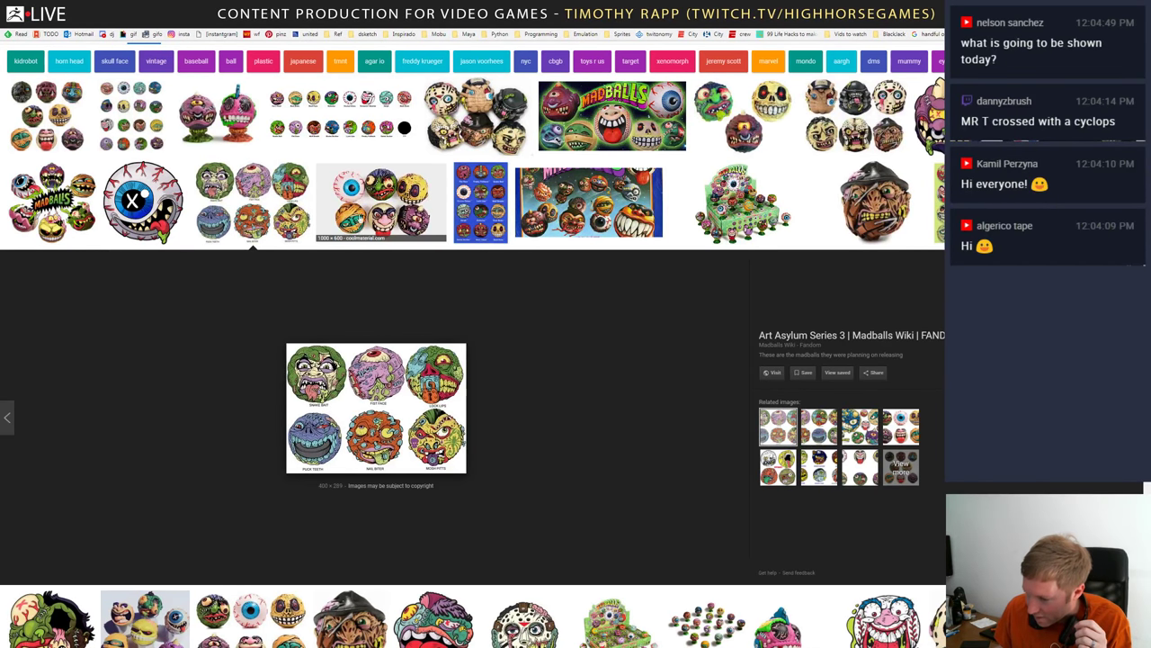
- Browse further madballs references, including the blind box mini figures, Horror Sci-Fi series, head-popping action figures and Kidrobot foam balls
{"action": "left_click", "coordinate": [315, 141]}
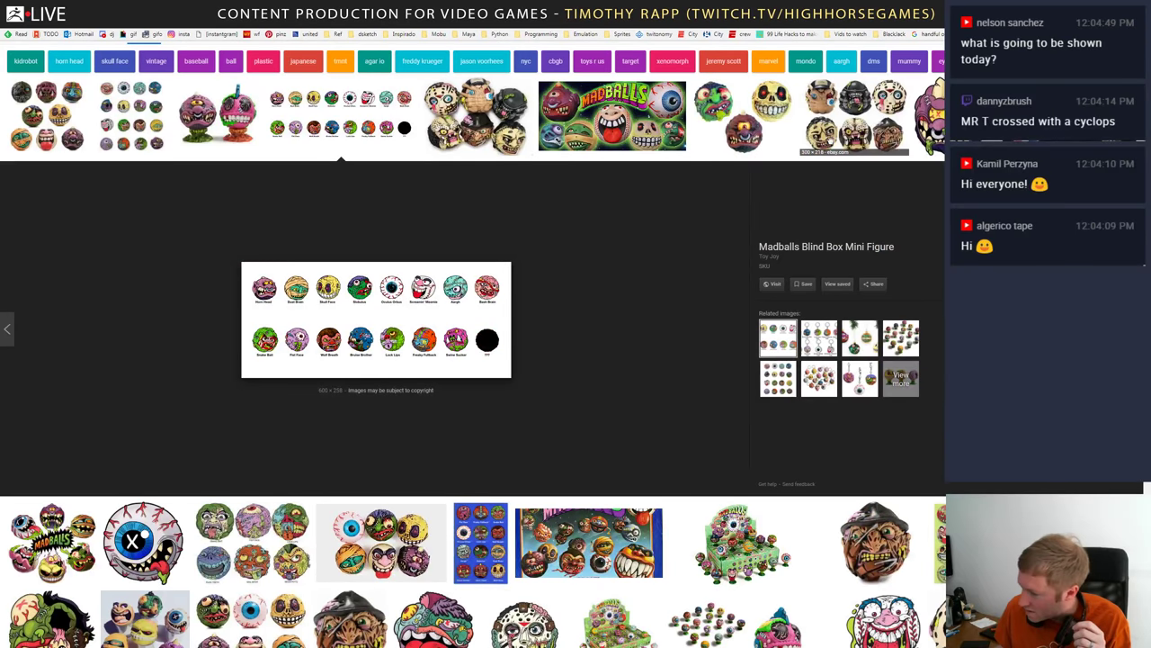
{"action": "left_click", "coordinate": [841, 137]}
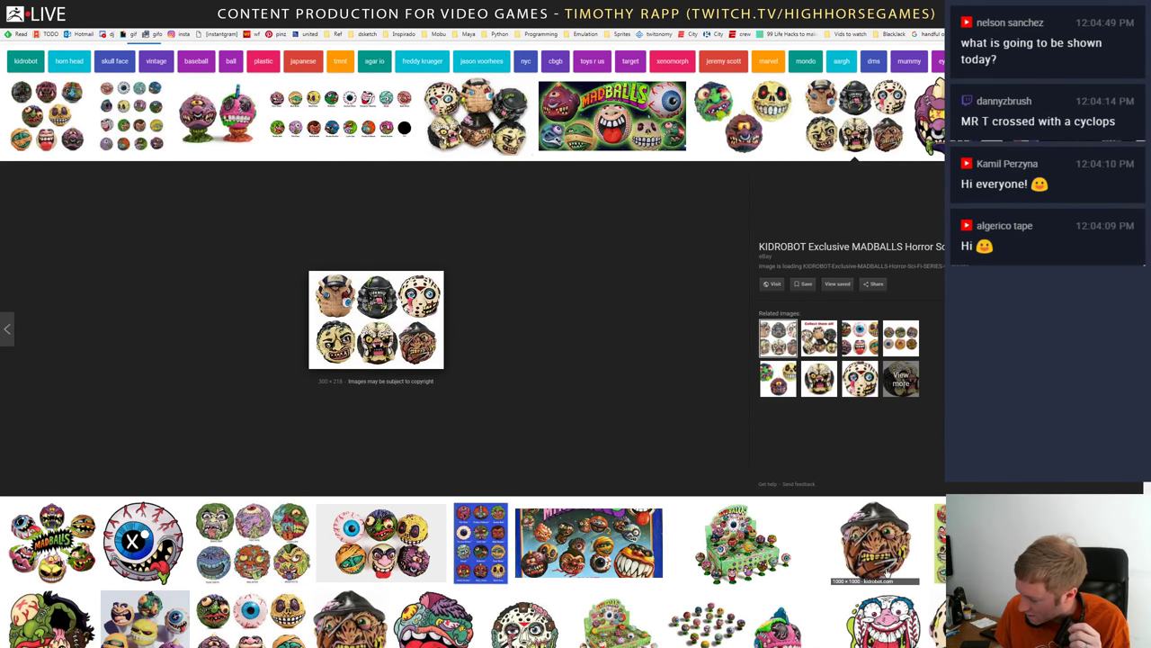
{"action": "left_click", "coordinate": [1035, 554]}
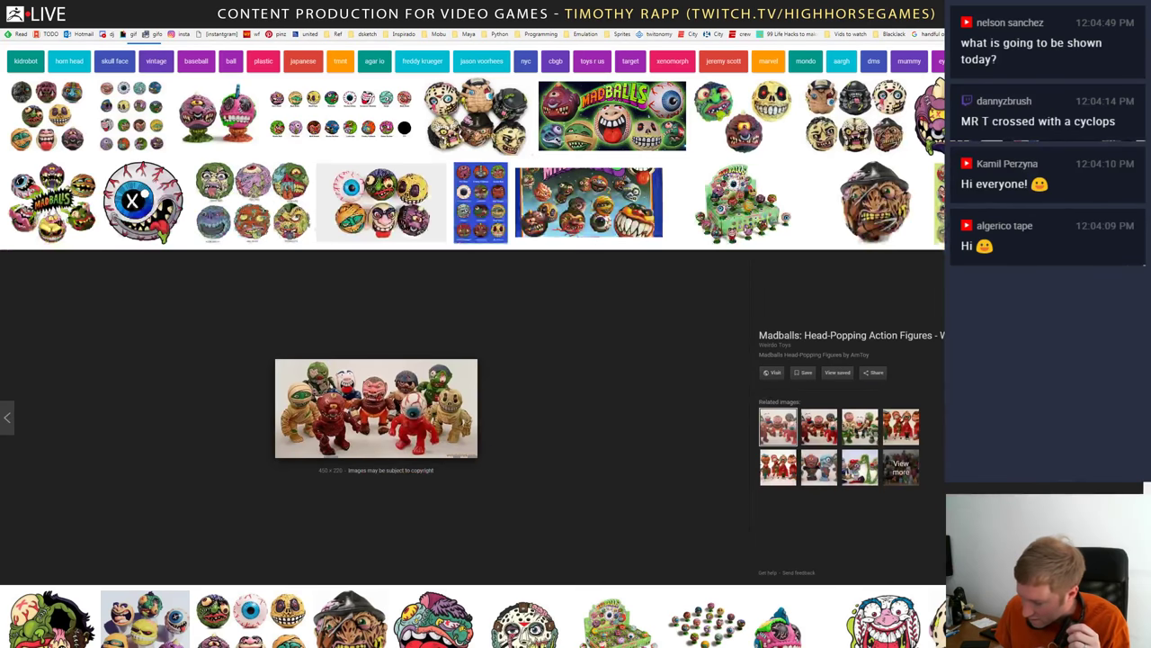
{"action": "scroll", "coordinate": [481, 504], "scroll_direction": "down", "scroll_amount": 2}
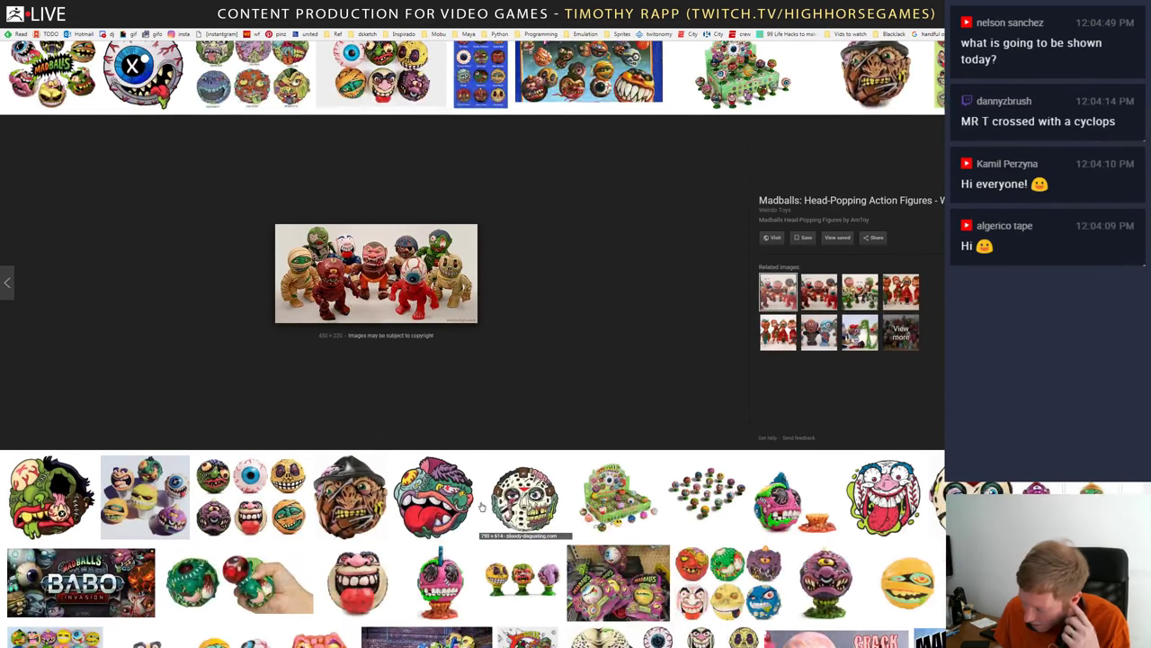
{"action": "scroll", "coordinate": [481, 500], "scroll_direction": "down", "scroll_amount": 2}
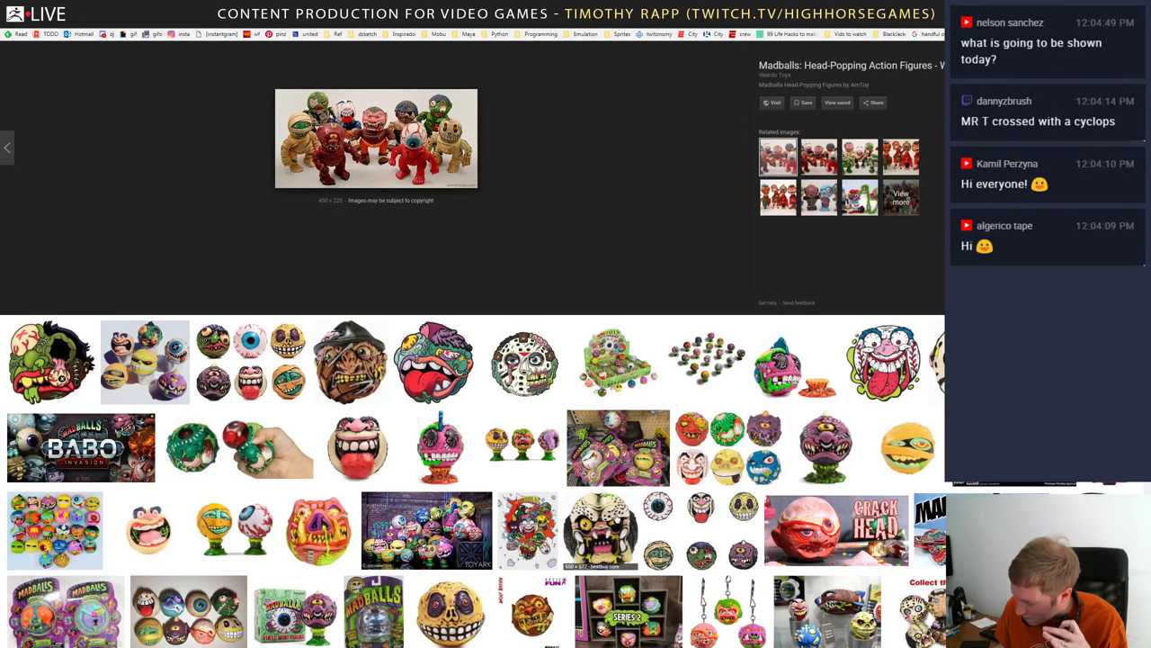
{"action": "left_click", "coordinate": [427, 530]}
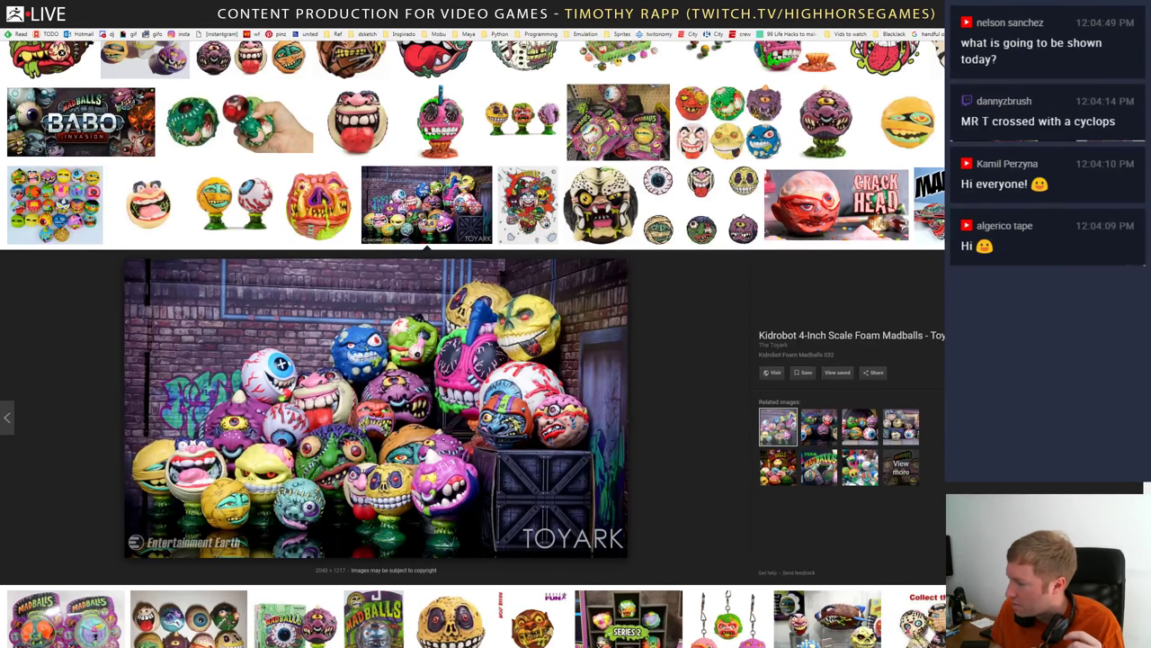
- Switch back to ZBrush, choose the Inflat brush and make the head skin around the metal staples the active subtool
{"action": "key", "text": "alt+Tab"}
{"action": "mouse_move", "coordinate": [802, 405]}
{"action": "left_mouse_down"}
{"action": "mouse_move", "coordinate": [794, 424]}
{"action": "mouse_move", "coordinate": [806, 447]}
{"action": "mouse_move", "coordinate": [778, 449]}
{"action": "mouse_move", "coordinate": [782, 437]}
{"action": "left_mouse_up"}
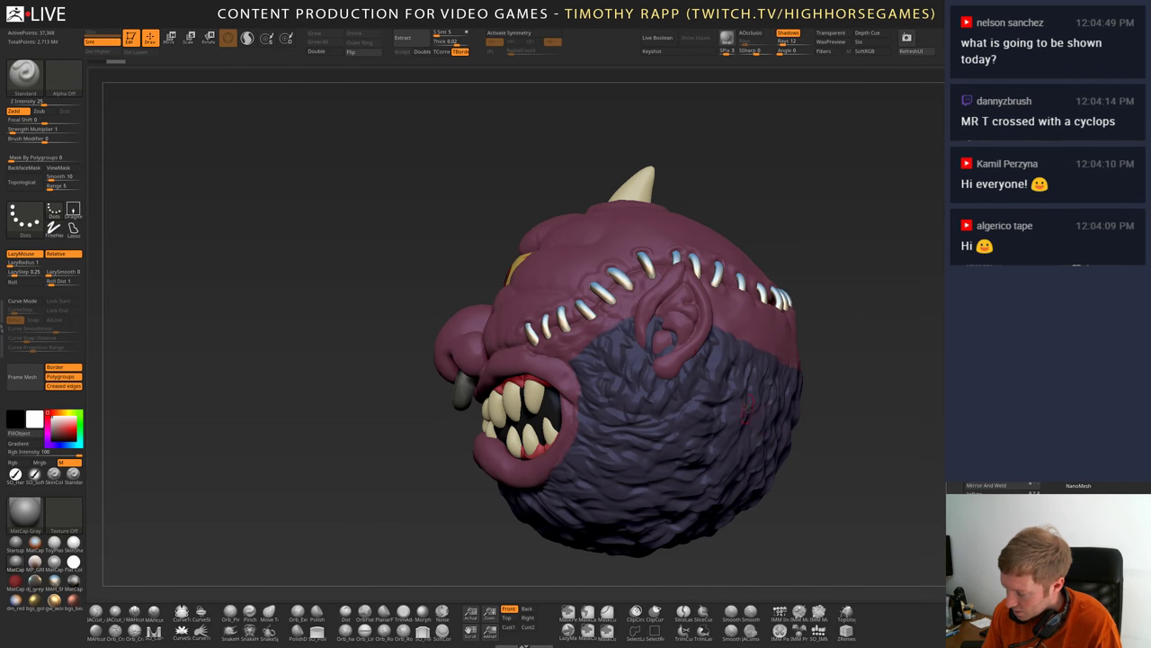
{"action": "mouse_move", "coordinate": [766, 455]}
{"action": "left_mouse_down"}
{"action": "mouse_move", "coordinate": [705, 465]}
{"action": "mouse_move", "coordinate": [719, 490]}
{"action": "mouse_move", "coordinate": [694, 474]}
{"action": "mouse_move", "coordinate": [701, 469]}
{"action": "mouse_move", "coordinate": [614, 544]}
{"action": "left_mouse_up"}
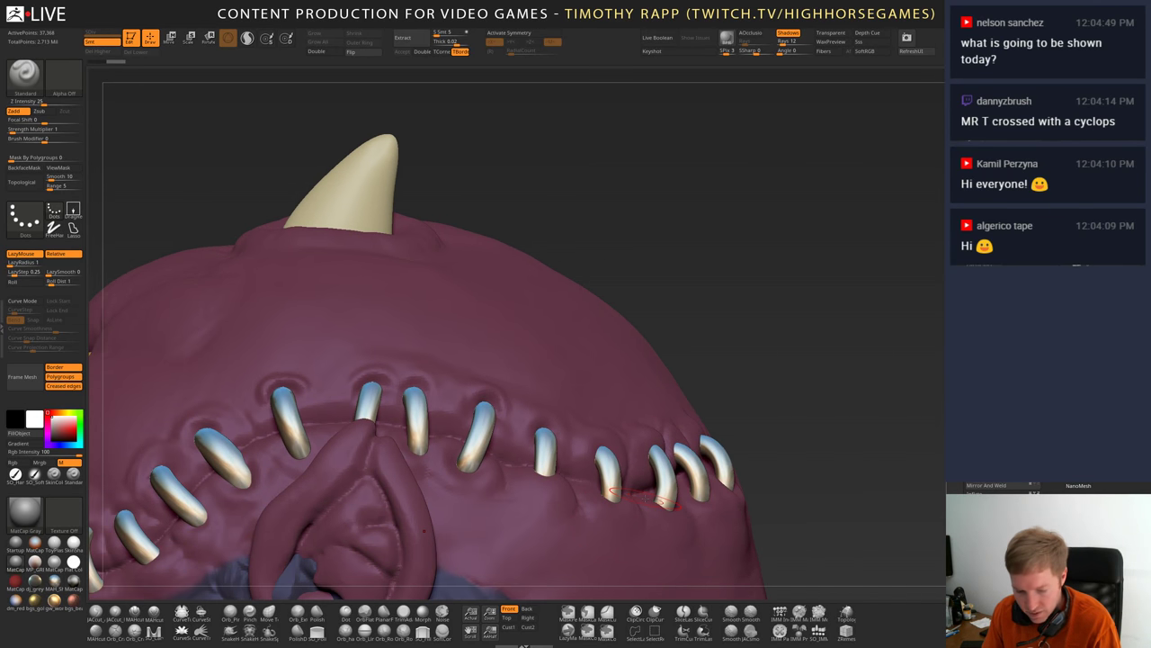
{"action": "key", "text": "b"}
{"action": "key", "text": "i"}
{"action": "key", "text": "n"}
{"action": "right_click_drag", "start_coordinate": [664, 497], "coordinate": [650, 468]}
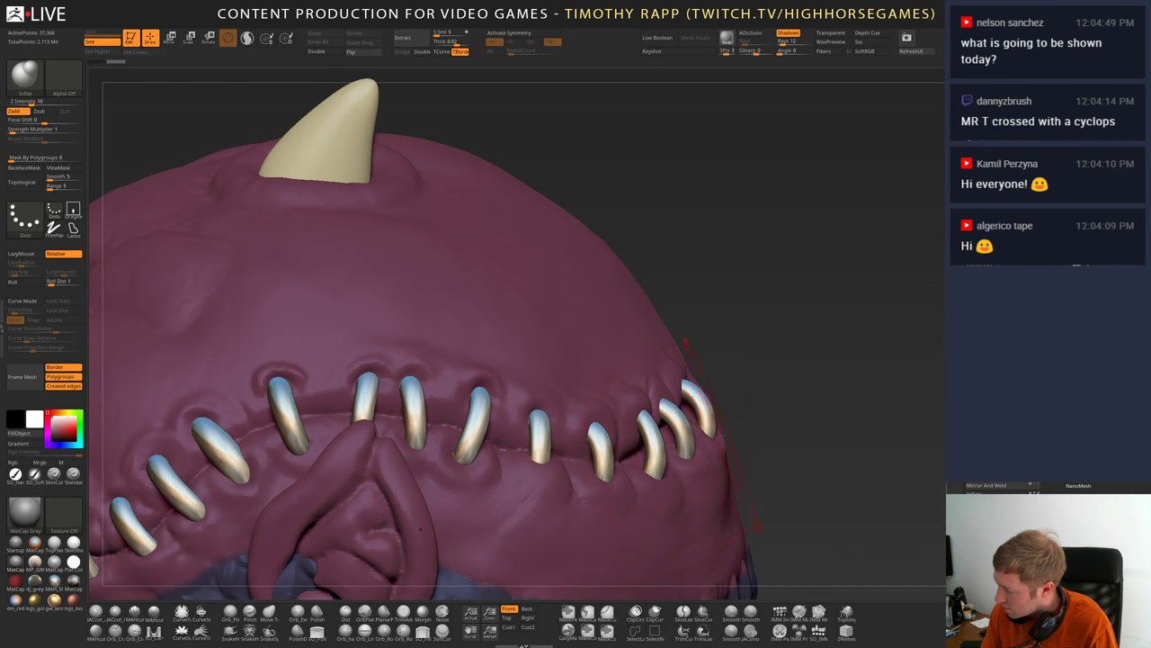
{"action": "mouse_move", "coordinate": [722, 435]}
{"action": "left_mouse_down", "text": "alt"}
{"action": "mouse_move", "coordinate": [666, 382]}
{"action": "mouse_move", "coordinate": [585, 472]}
{"action": "left_mouse_up", "text": "alt"}
{"action": "left_click", "coordinate": [594, 472], "text": "ctrl"}
{"action": "left_click", "coordinate": [587, 471], "text": "ctrl"}
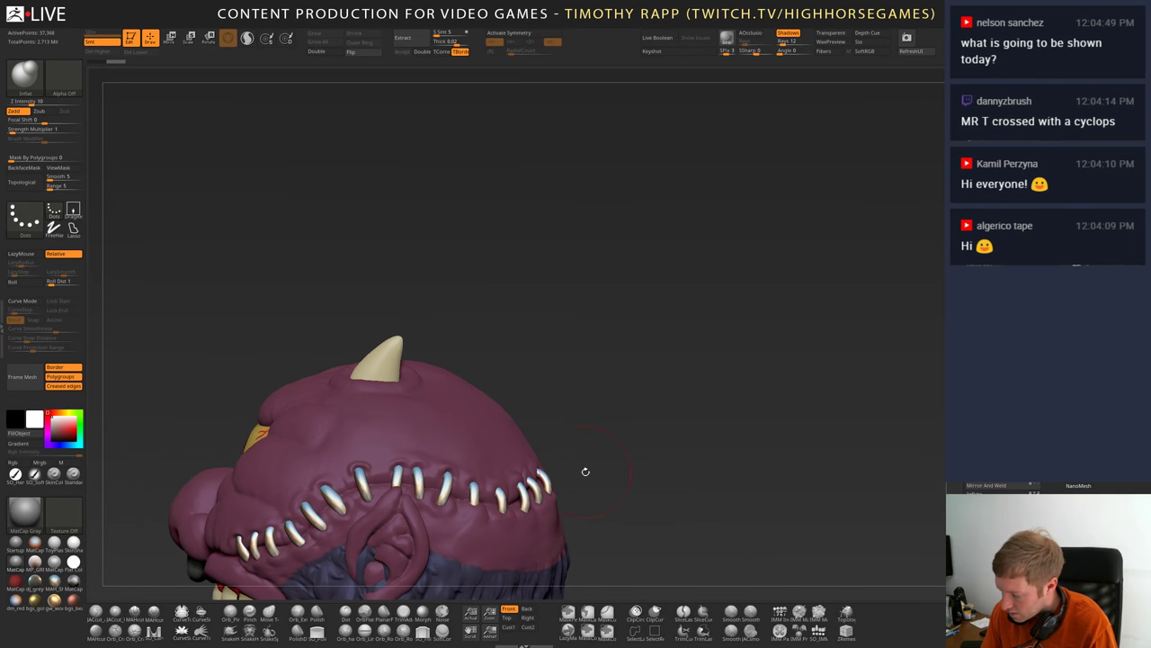
{"action": "right_click_drag", "start_coordinate": [563, 487], "coordinate": [639, 470], "text": "ctrl"}
{"action": "left_click", "coordinate": [474, 409], "text": "alt"}
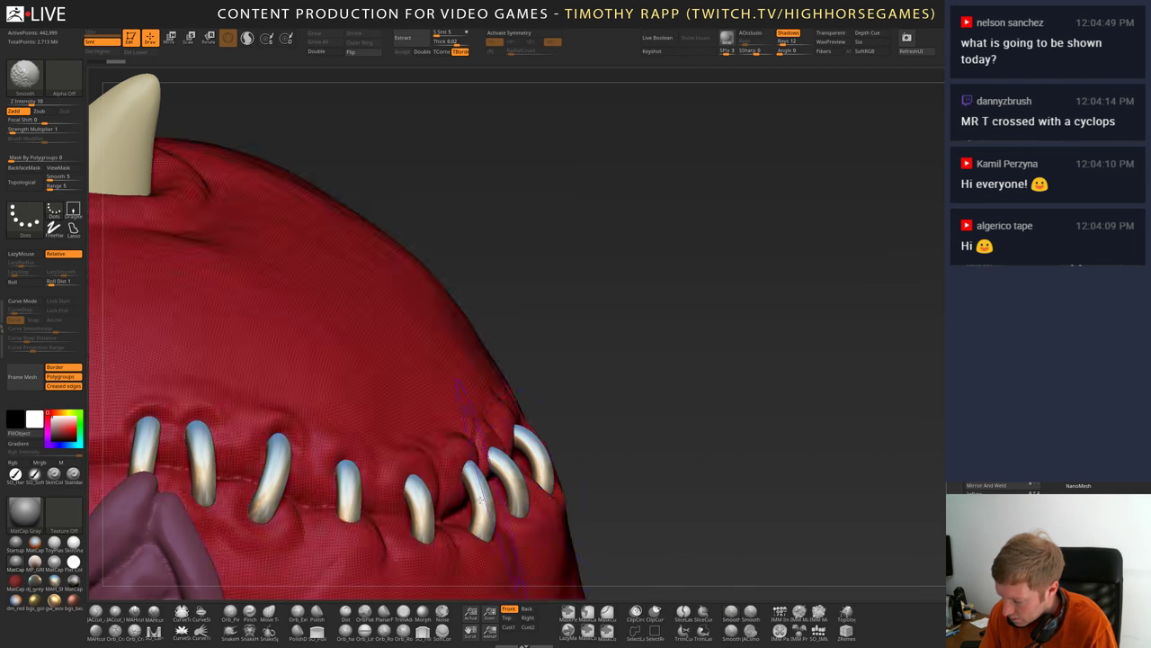
- Puff up the skin around the metal staples along the scar at the back of the head with the Inflat brush
{"action": "mouse_move", "coordinate": [524, 476]}
{"action": "right_mouse_down"}
{"action": "mouse_move", "coordinate": [364, 473]}
{"action": "mouse_move", "coordinate": [514, 504]}
{"action": "mouse_move", "coordinate": [461, 509]}
{"action": "right_mouse_up"}
{"action": "left_click_drag", "start_coordinate": [460, 511], "coordinate": [455, 520]}
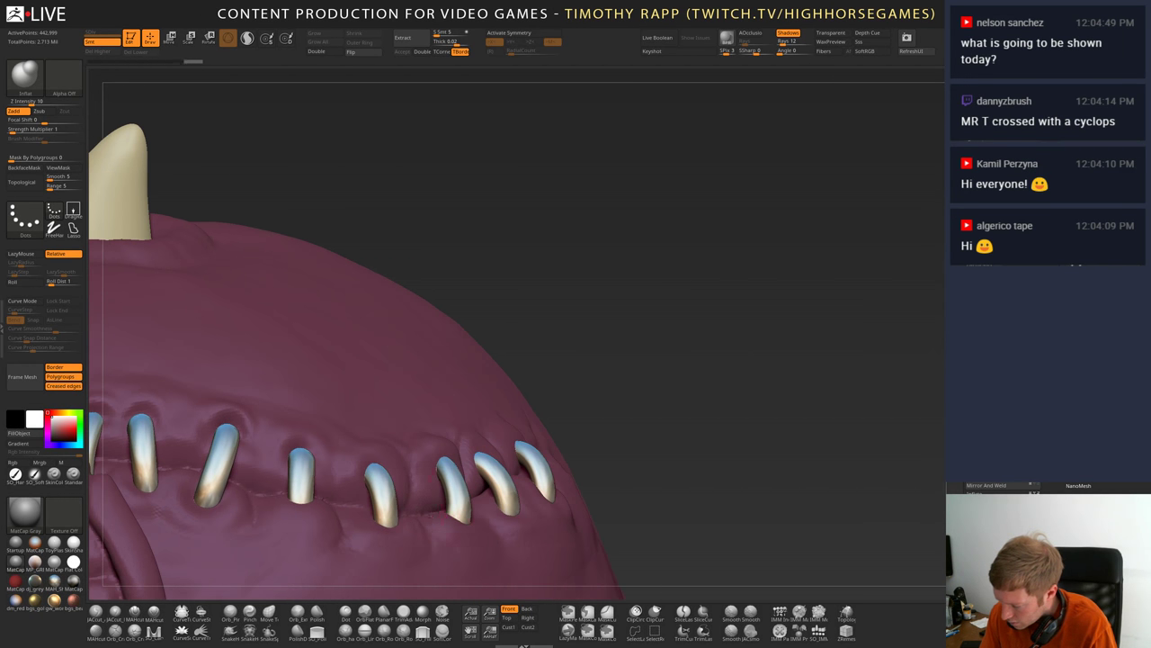
{"action": "right_click_drag", "start_coordinate": [495, 515], "coordinate": [427, 524]}
{"action": "left_click_drag", "start_coordinate": [425, 524], "coordinate": [427, 528]}
{"action": "right_click_drag", "start_coordinate": [493, 518], "coordinate": [435, 513]}
{"action": "left_click_drag", "start_coordinate": [430, 515], "coordinate": [378, 527]}
{"action": "right_click_drag", "start_coordinate": [379, 519], "coordinate": [441, 505], "text": "alt"}
{"action": "right_click_drag", "start_coordinate": [441, 506], "coordinate": [472, 496]}
{"action": "left_click_drag", "start_coordinate": [540, 503], "coordinate": [346, 526]}
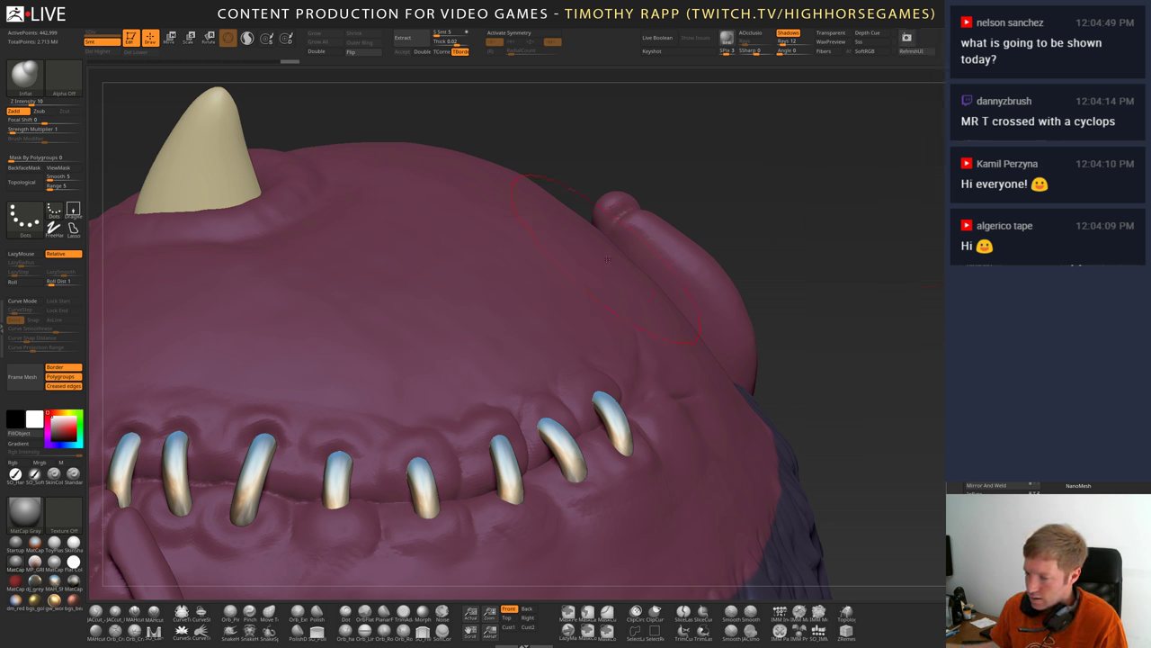
{"action": "mouse_move", "coordinate": [490, 454]}
{"action": "right_mouse_down"}
{"action": "mouse_move", "coordinate": [525, 453]}
{"action": "mouse_move", "coordinate": [542, 479]}
{"action": "mouse_move", "coordinate": [437, 497]}
{"action": "mouse_move", "coordinate": [428, 485]}
{"action": "mouse_move", "coordinate": [565, 431]}
{"action": "mouse_move", "coordinate": [546, 410]}
{"action": "right_mouse_up"}
{"action": "key", "text": "shift+f"}
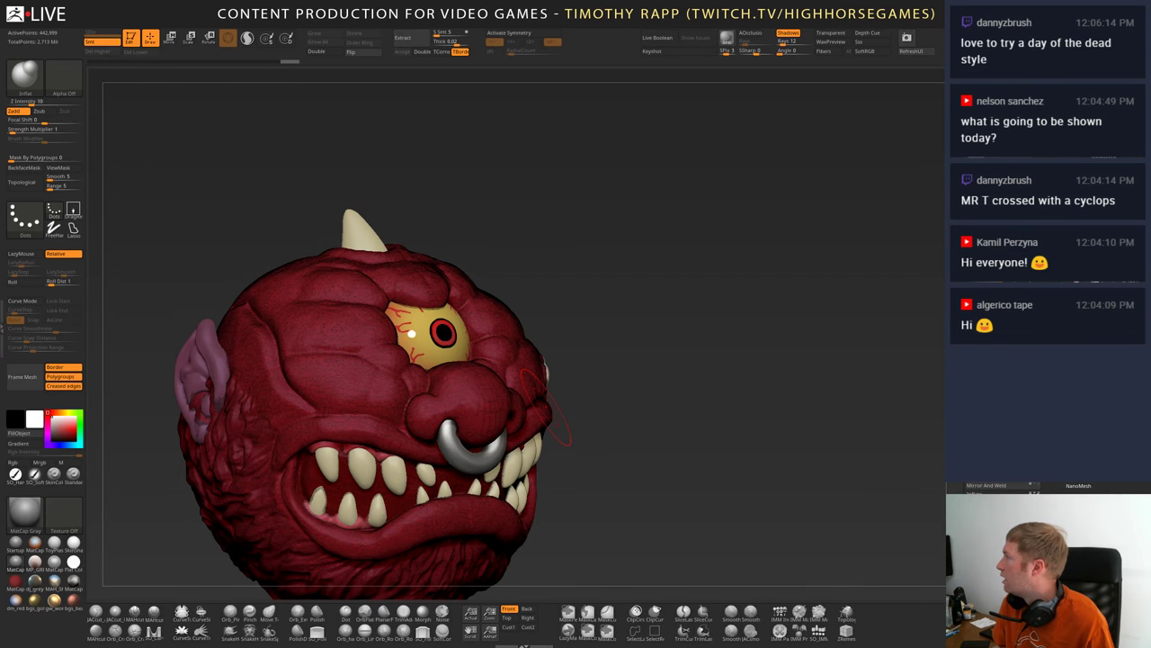
{"action": "mouse_move", "coordinate": [546, 410]}
{"action": "right_mouse_down"}
{"action": "mouse_move", "coordinate": [669, 329]}
{"action": "mouse_move", "coordinate": [733, 331]}
{"action": "right_mouse_up"}
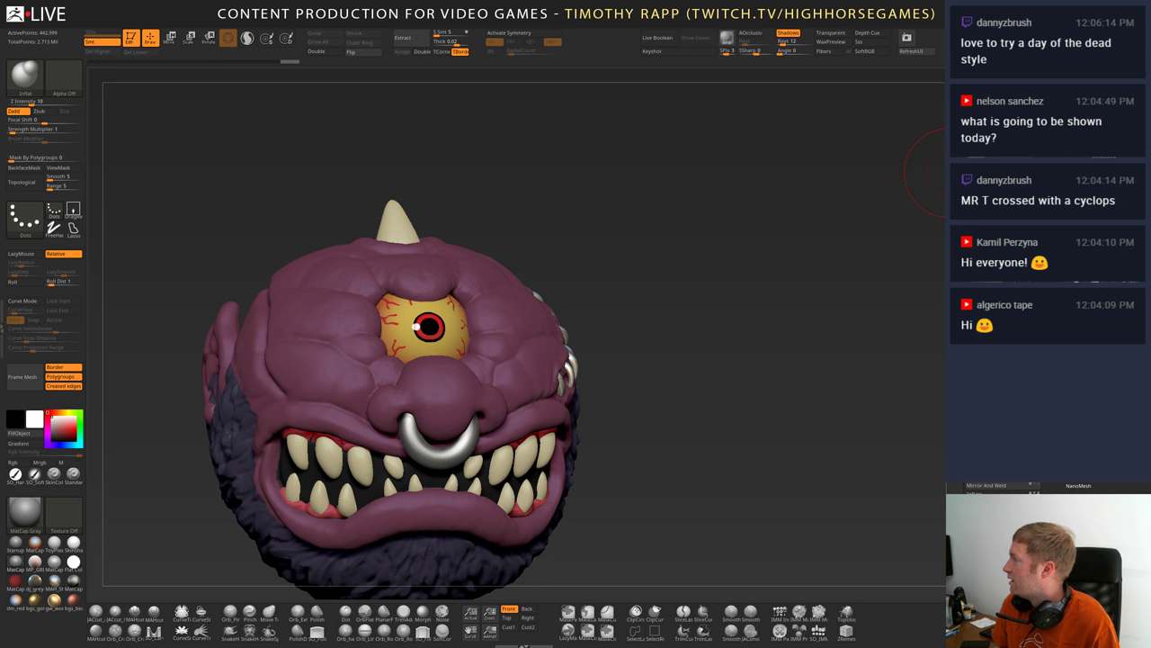
- Switch to the browser and look through the Day of the Dead image results for sugar skull style references
{"action": "left_click_drag", "start_coordinate": [1142, 45], "coordinate": [724, 19]}
{"action": "scroll", "coordinate": [475, 342], "scroll_direction": "down", "scroll_amount": 3}
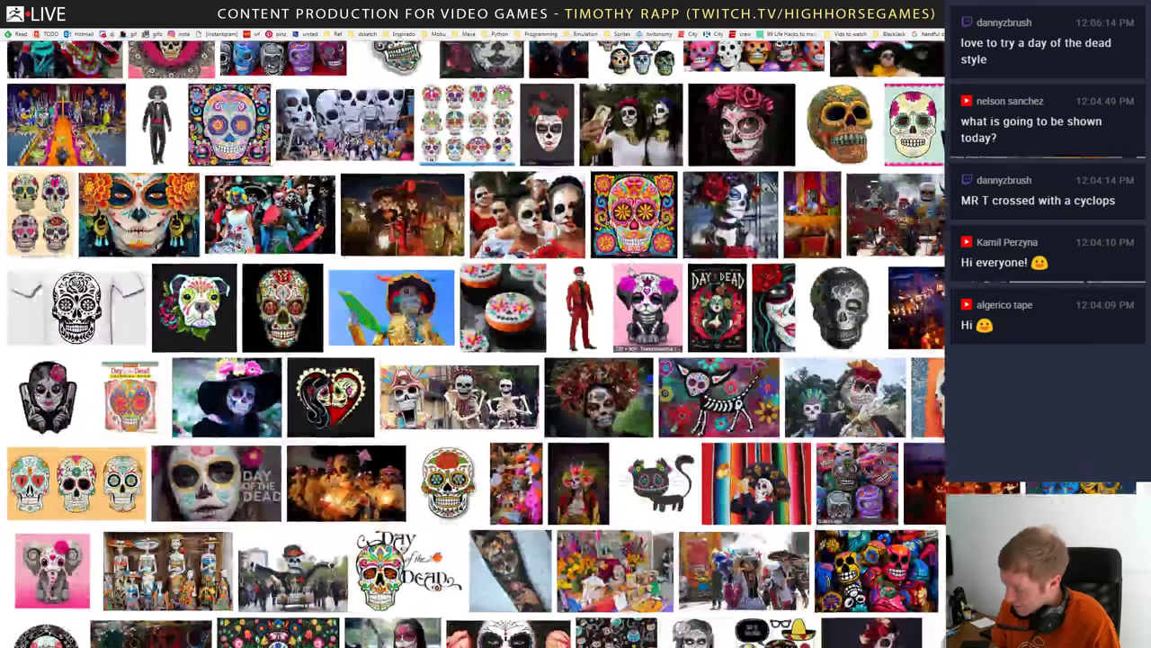
{"action": "scroll", "coordinate": [632, 270], "scroll_direction": "down", "scroll_amount": 3}
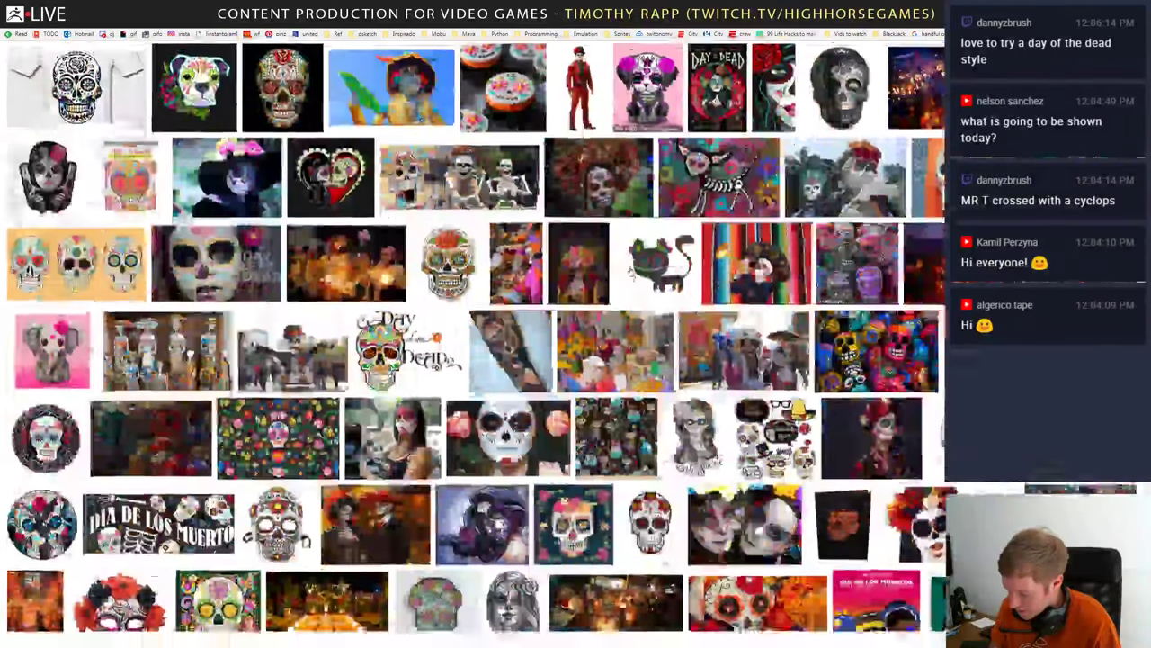
{"action": "scroll", "coordinate": [647, 493], "scroll_direction": "down", "scroll_amount": 3}
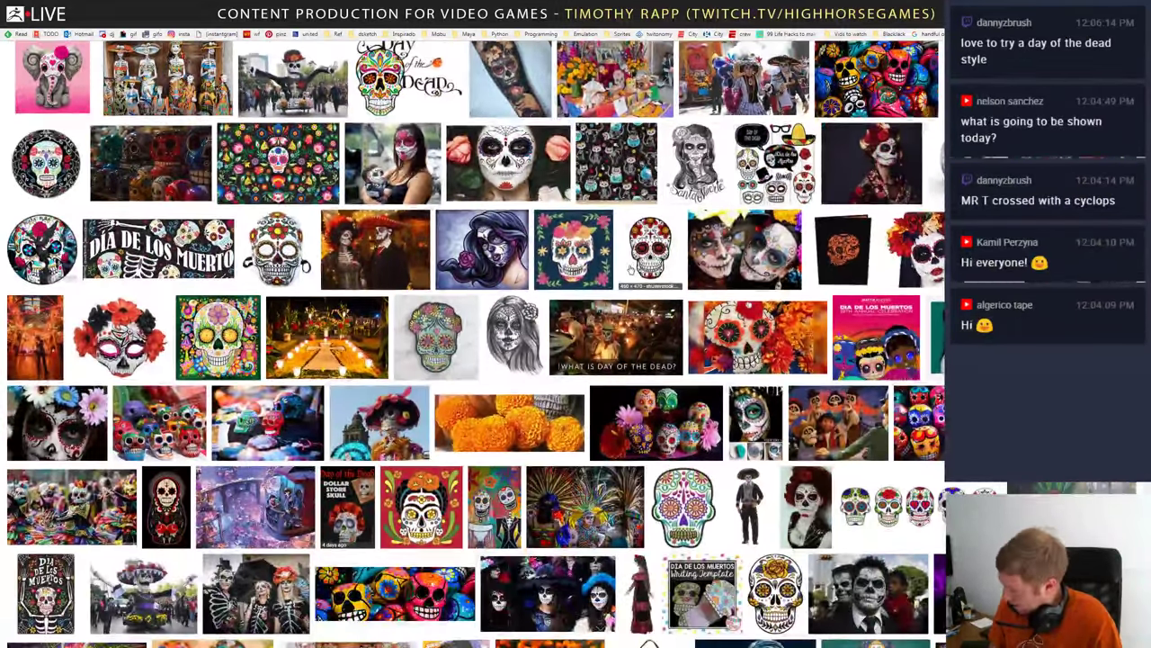
- Switch back to ZBrush, choose the ClayTubes brush for the back of the scalp and display the model in plain grey
{"action": "key", "text": "alt+Tab"}
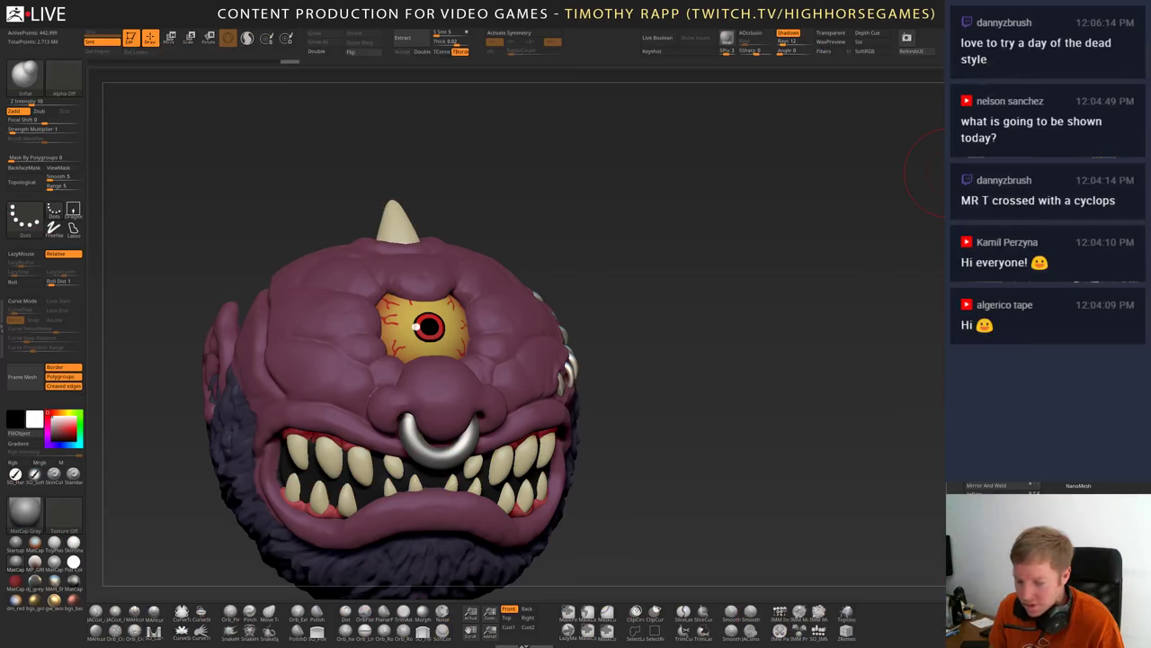
{"action": "left_click_drag", "start_coordinate": [692, 318], "coordinate": [771, 311]}
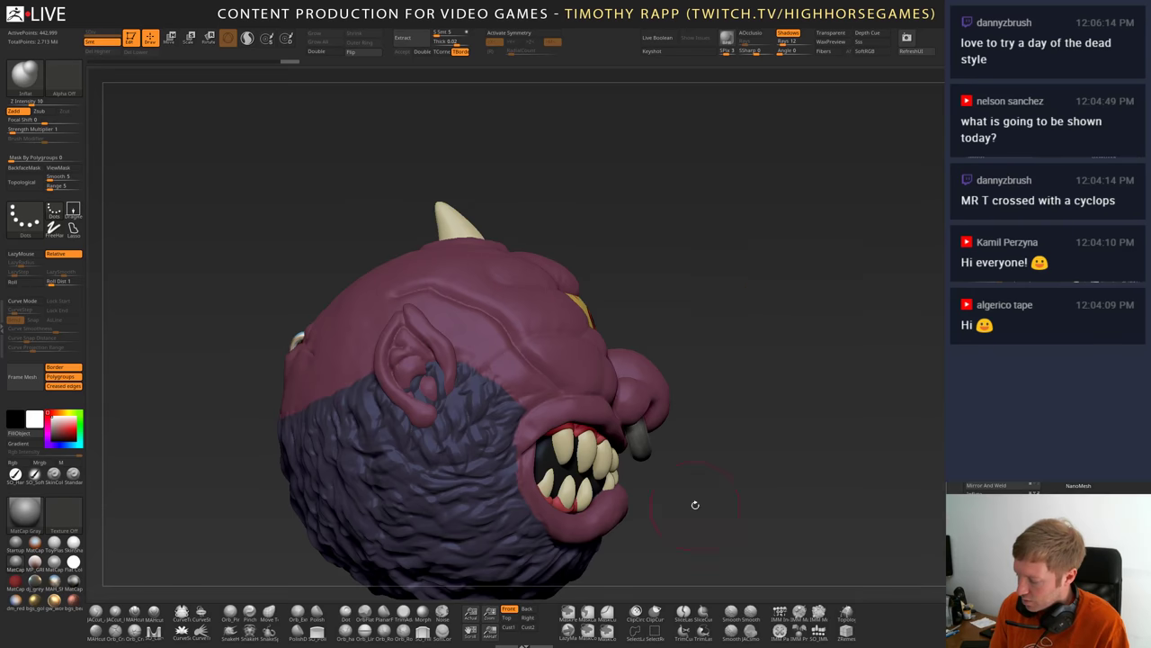
{"action": "mouse_move", "coordinate": [695, 504]}
{"action": "left_mouse_down", "text": "alt"}
{"action": "mouse_move", "coordinate": [691, 461]}
{"action": "mouse_move", "coordinate": [716, 541]}
{"action": "mouse_move", "coordinate": [778, 583]}
{"action": "left_mouse_up", "text": "alt"}
{"action": "key", "text": "s"}
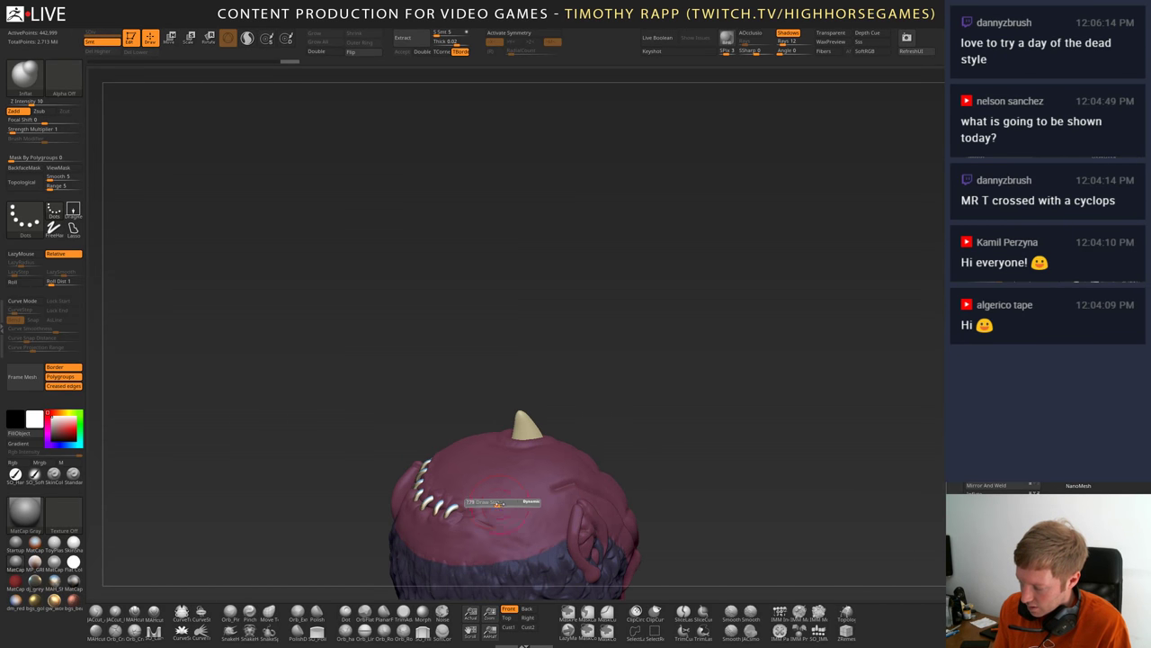
{"action": "key", "text": "2"}
{"action": "key", "text": "s"}
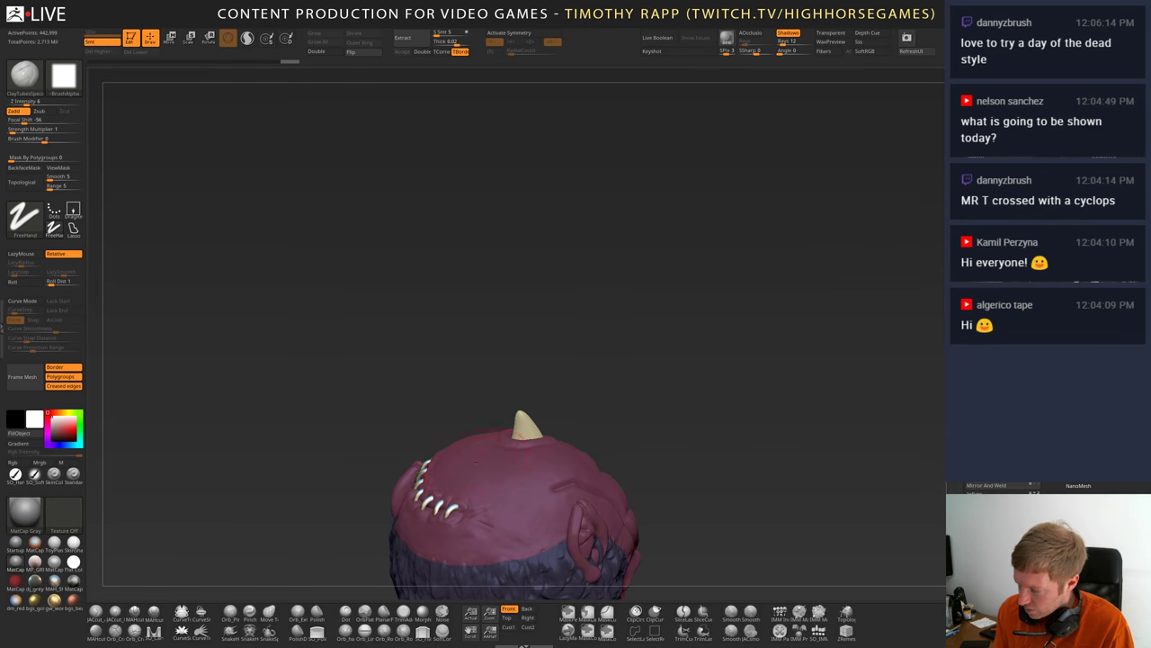
{"action": "left_click_drag", "start_coordinate": [515, 448], "coordinate": [516, 454], "text": "shift"}
{"action": "key", "text": "shift+f"}
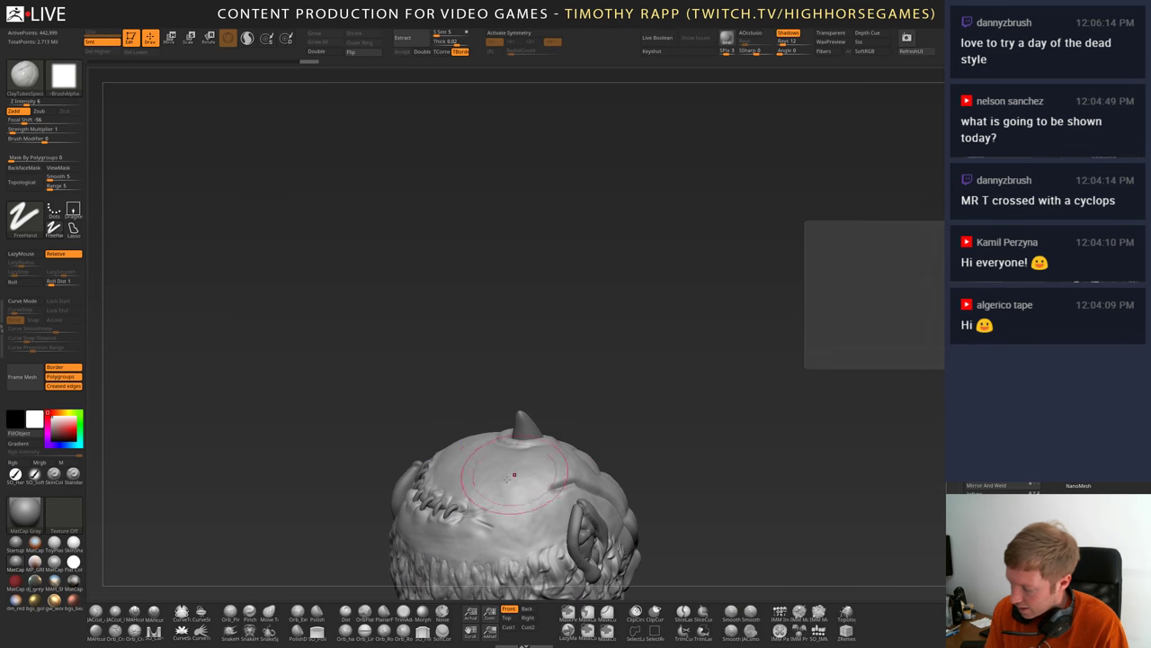
- Sculpt soft clay strokes on the bald scalp beside the staples with a larger brush, undoing the last stroke
{"action": "mouse_move", "coordinate": [513, 474]}
{"action": "right_mouse_down", "text": "ctrl"}
{"action": "mouse_move", "coordinate": [591, 509]}
{"action": "mouse_move", "coordinate": [630, 454]}
{"action": "mouse_move", "coordinate": [737, 570]}
{"action": "right_mouse_up", "text": "ctrl"}
{"action": "left_click_drag", "start_coordinate": [738, 569], "coordinate": [611, 513], "text": "alt"}
{"action": "mouse_move", "coordinate": [594, 492]}
{"action": "right_mouse_down"}
{"action": "mouse_move", "coordinate": [643, 504]}
{"action": "mouse_move", "coordinate": [549, 452]}
{"action": "right_mouse_up"}
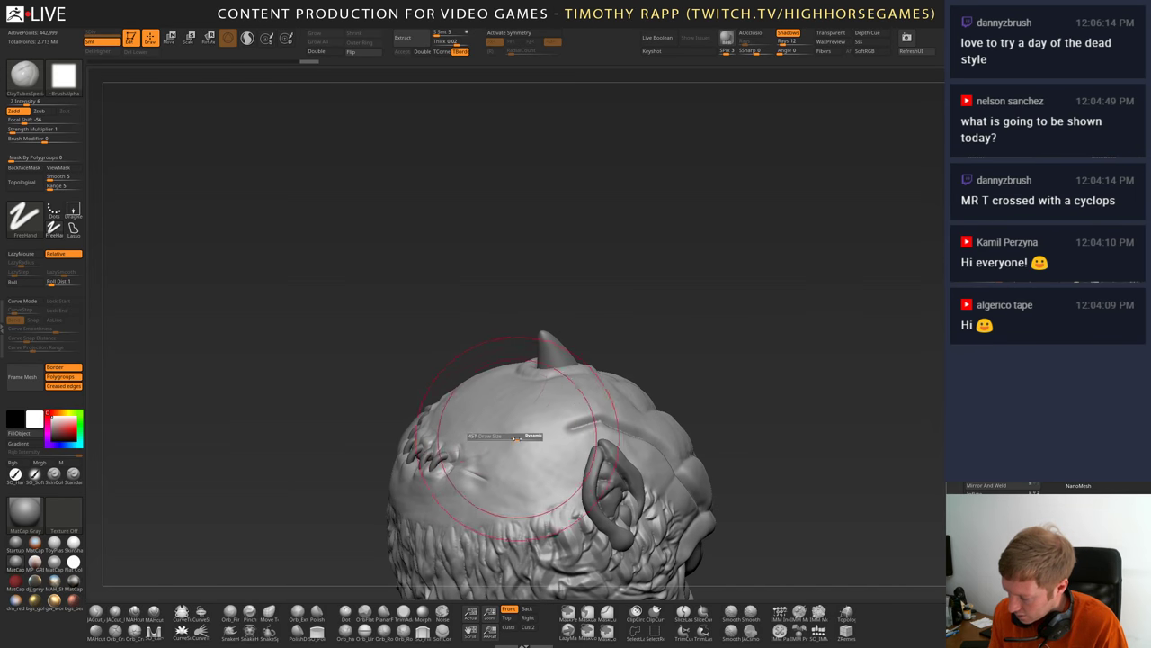
{"action": "left_click_drag", "start_coordinate": [477, 409], "coordinate": [517, 397]}
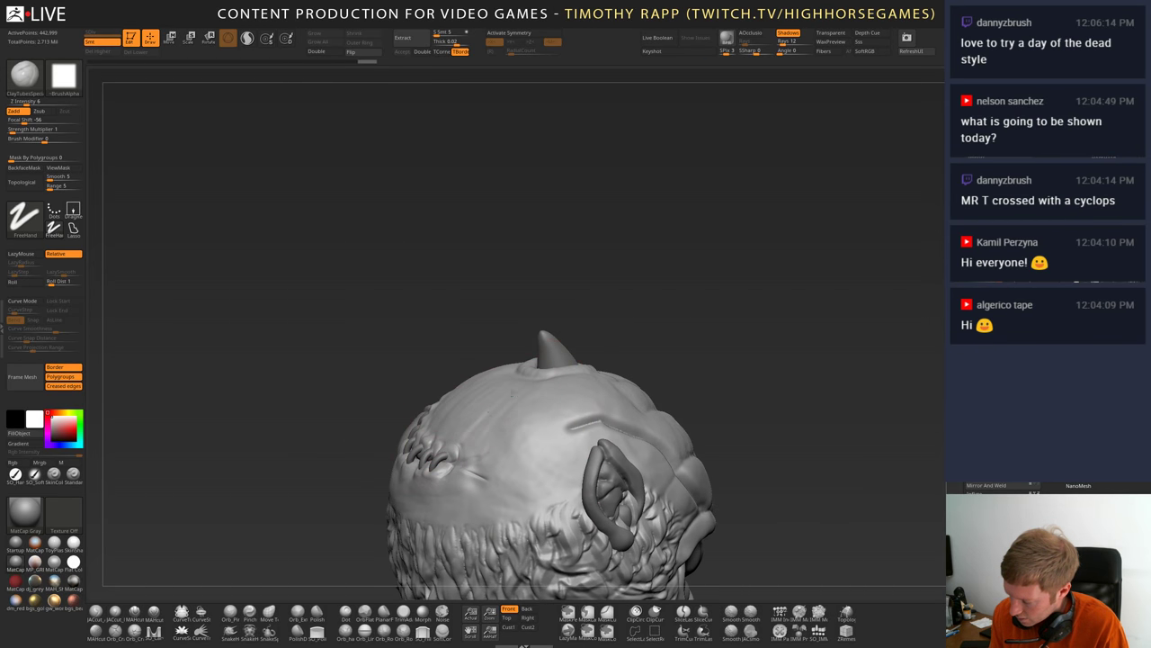
{"action": "mouse_move", "coordinate": [522, 401]}
{"action": "right_mouse_down"}
{"action": "mouse_move", "coordinate": [468, 401]}
{"action": "mouse_move", "coordinate": [486, 403]}
{"action": "right_mouse_up"}
{"action": "mouse_move", "coordinate": [531, 427]}
{"action": "left_mouse_down"}
{"action": "mouse_move", "coordinate": [470, 411]}
{"action": "mouse_move", "coordinate": [510, 475]}
{"action": "mouse_move", "coordinate": [432, 485]}
{"action": "mouse_move", "coordinate": [481, 467]}
{"action": "left_mouse_up"}
{"action": "key", "text": "ctrl+z"}
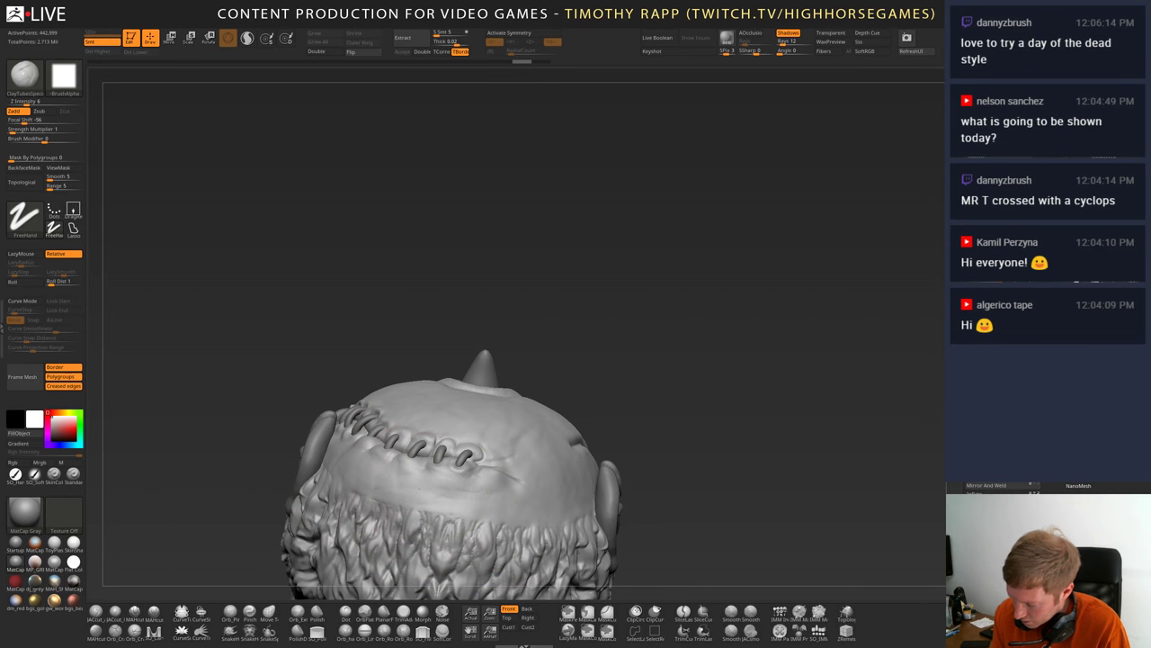
- Reshape the head's overall silhouette from the back, side and around the horn with the Move brush
{"action": "mouse_move", "coordinate": [484, 447]}
{"action": "right_mouse_down", "text": "alt"}
{"action": "mouse_move", "coordinate": [502, 481]}
{"action": "mouse_move", "coordinate": [454, 495]}
{"action": "mouse_move", "coordinate": [480, 509]}
{"action": "right_mouse_up", "text": "alt"}
{"action": "key", "text": "b"}
{"action": "key", "text": "m"}
{"action": "key", "text": "v"}
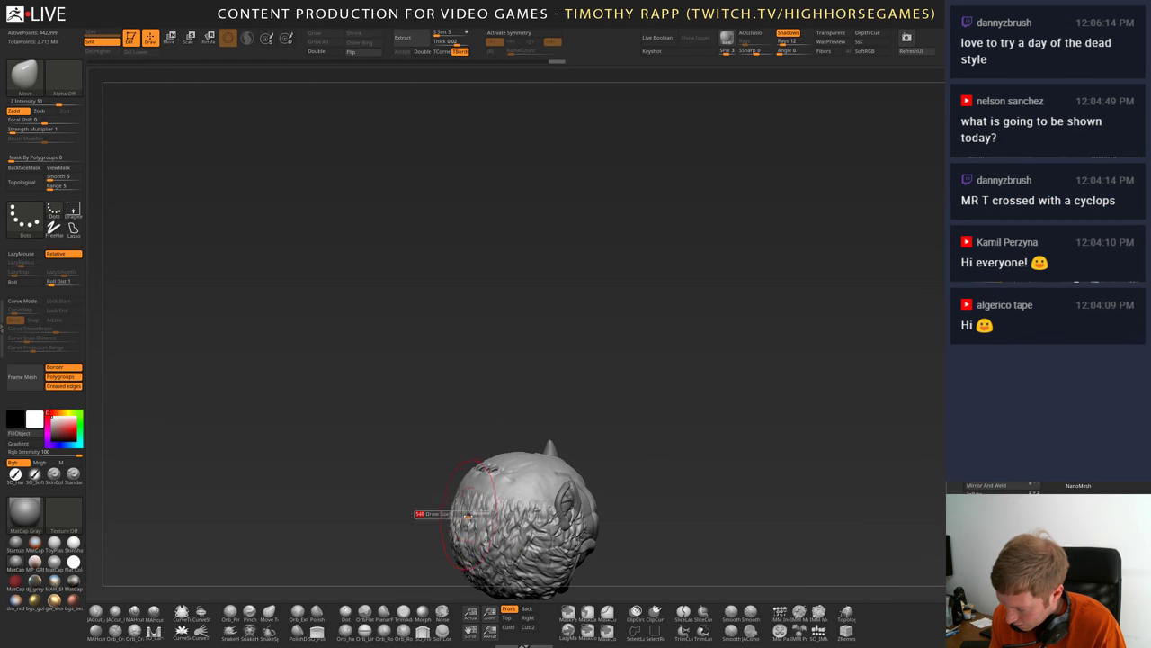
{"action": "left_click_drag", "start_coordinate": [466, 509], "coordinate": [470, 490]}
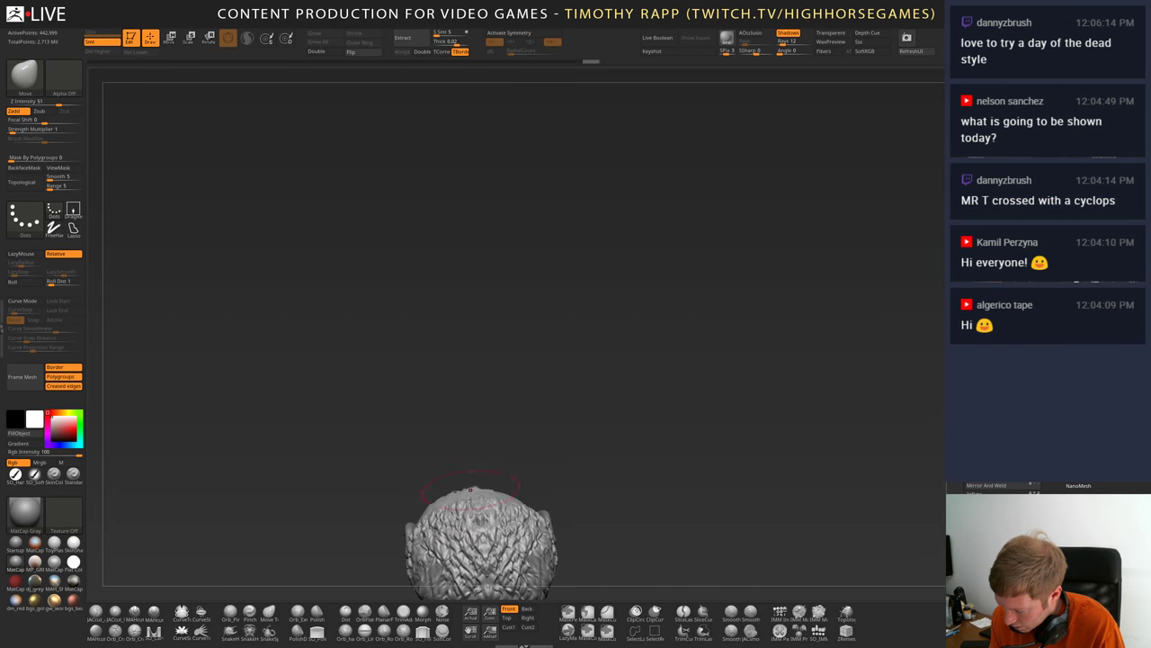
{"action": "mouse_move", "coordinate": [473, 544]}
{"action": "right_mouse_down"}
{"action": "mouse_move", "coordinate": [457, 547]}
{"action": "mouse_move", "coordinate": [579, 475]}
{"action": "right_mouse_up"}
{"action": "left_click_drag", "start_coordinate": [577, 479], "coordinate": [672, 432]}
{"action": "right_click_drag", "start_coordinate": [673, 433], "coordinate": [668, 460]}
{"action": "left_click_drag", "start_coordinate": [602, 353], "coordinate": [664, 355]}
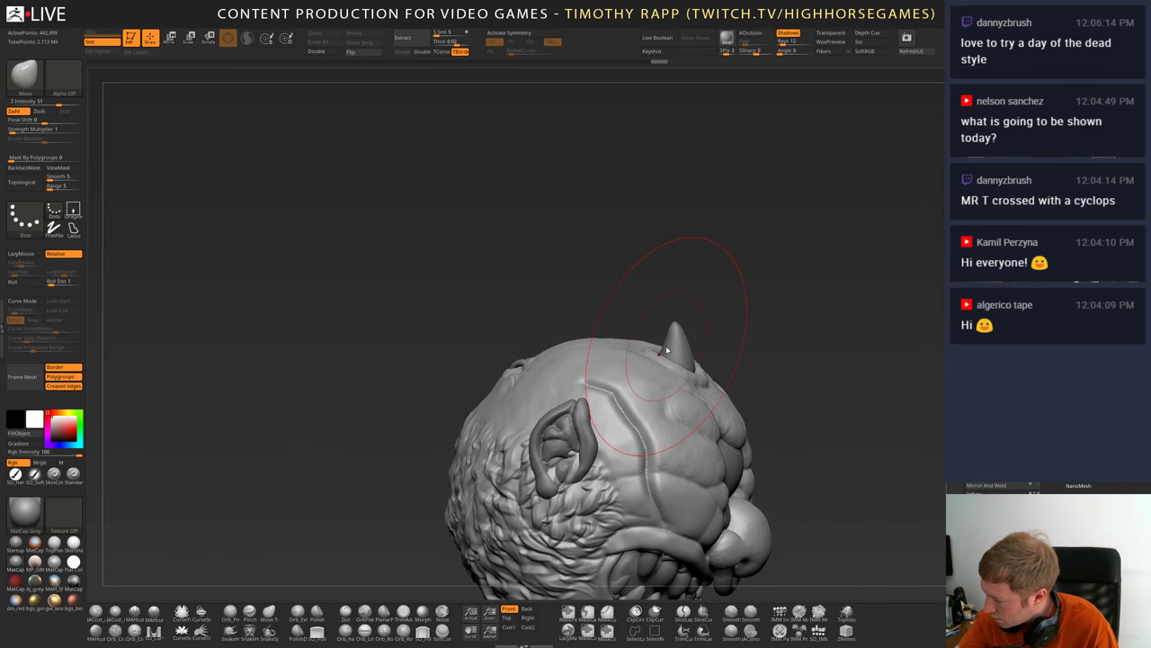
{"action": "mouse_move", "coordinate": [728, 372]}
{"action": "left_mouse_down", "text": "alt"}
{"action": "mouse_move", "coordinate": [653, 411]}
{"action": "mouse_move", "coordinate": [639, 457]}
{"action": "mouse_move", "coordinate": [570, 423]}
{"action": "mouse_move", "coordinate": [563, 441]}
{"action": "mouse_move", "coordinate": [601, 442]}
{"action": "left_mouse_up", "text": "alt"}
{"action": "mouse_move", "coordinate": [557, 435]}
{"action": "right_mouse_down"}
{"action": "mouse_move", "coordinate": [562, 477]}
{"action": "mouse_move", "coordinate": [567, 434]}
{"action": "mouse_move", "coordinate": [521, 422]}
{"action": "mouse_move", "coordinate": [589, 446]}
{"action": "right_mouse_up"}
- Build up soft strokes on the bald scalp between the staples and the horn with the ClayTubes brush
{"action": "key", "text": "2"}
{"action": "mouse_move", "coordinate": [548, 462]}
{"action": "left_mouse_down"}
{"action": "mouse_move", "coordinate": [524, 452]}
{"action": "mouse_move", "coordinate": [538, 458]}
{"action": "left_mouse_up"}
{"action": "mouse_move", "coordinate": [537, 460]}
{"action": "right_mouse_down", "text": "ctrl"}
{"action": "mouse_move", "coordinate": [536, 482]}
{"action": "mouse_move", "coordinate": [499, 489]}
{"action": "right_mouse_up", "text": "ctrl"}
{"action": "right_click_drag", "start_coordinate": [519, 438], "coordinate": [497, 425]}
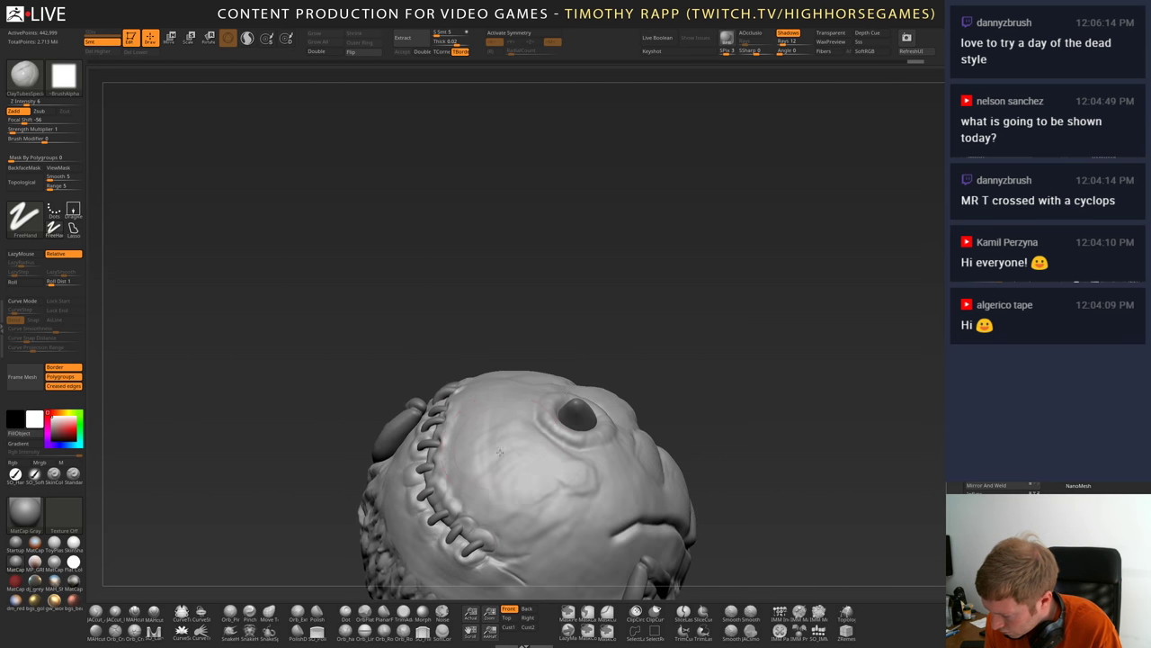
{"action": "left_click_drag", "start_coordinate": [496, 425], "coordinate": [509, 439]}
{"action": "right_click_drag", "start_coordinate": [509, 439], "coordinate": [472, 444]}
{"action": "left_click_drag", "start_coordinate": [472, 444], "coordinate": [519, 453]}
{"action": "right_click_drag", "start_coordinate": [519, 452], "coordinate": [559, 450]}
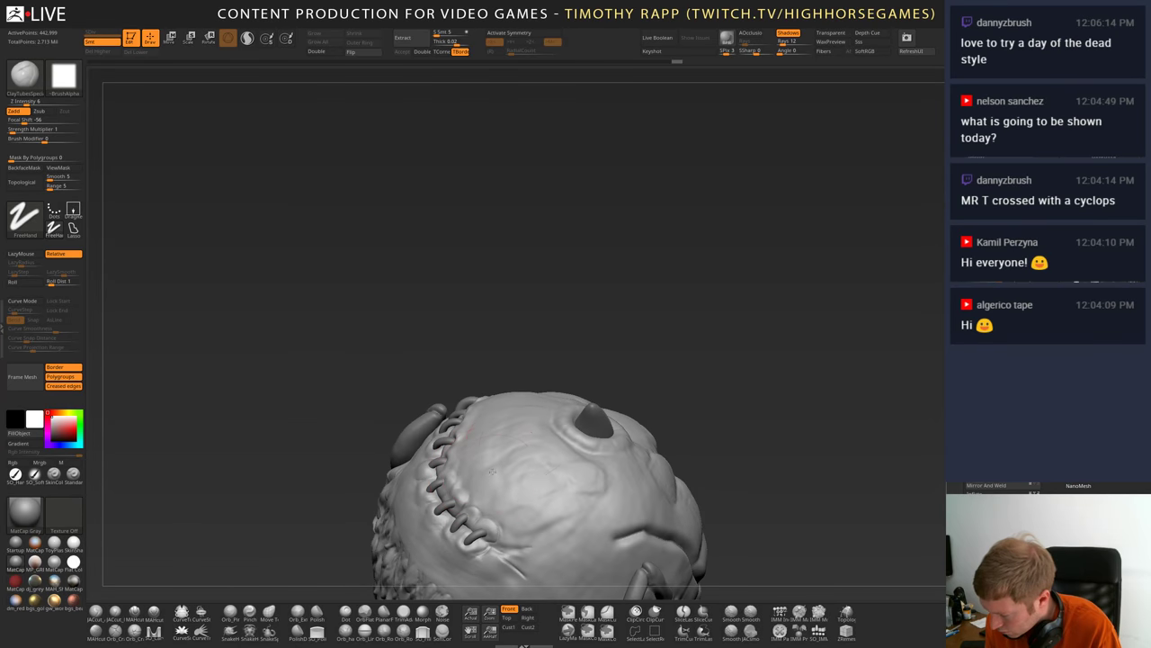
{"action": "left_click_drag", "start_coordinate": [560, 450], "coordinate": [551, 441]}
{"action": "mouse_move", "coordinate": [551, 440]}
{"action": "right_mouse_down"}
{"action": "mouse_move", "coordinate": [586, 435]}
{"action": "mouse_move", "coordinate": [527, 439]}
{"action": "right_mouse_up"}
{"action": "left_click_drag", "start_coordinate": [527, 438], "coordinate": [536, 431]}
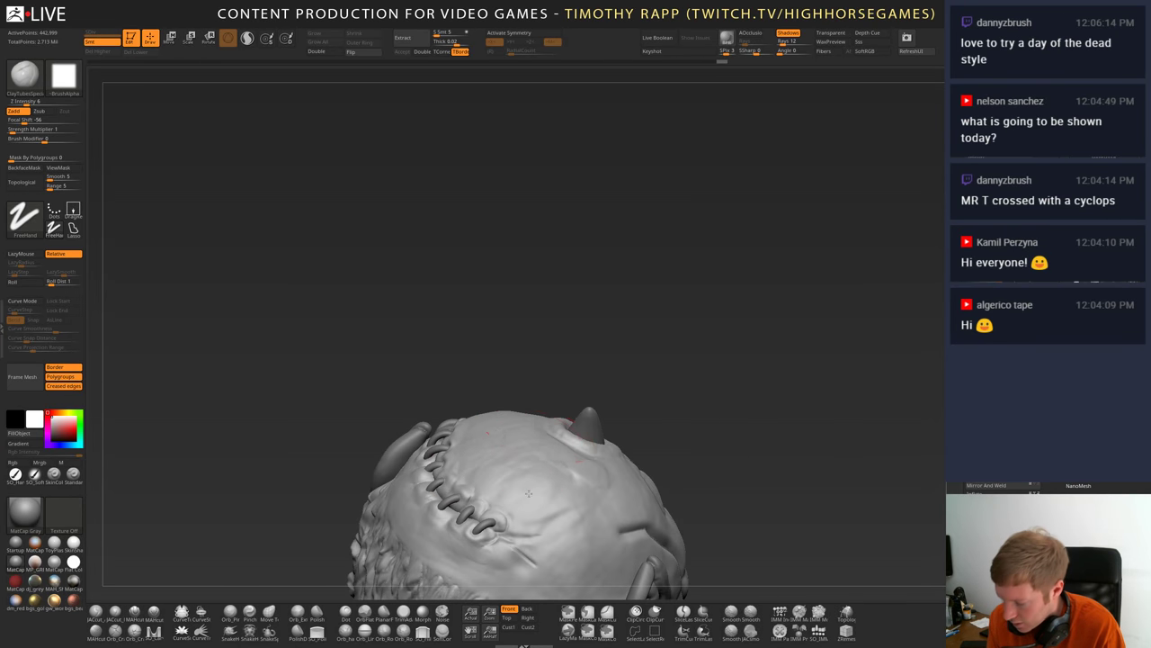
- Choose the stronger Smooth brush and smooth the scalp next to the horn
{"action": "mouse_move", "coordinate": [529, 493]}
{"action": "right_mouse_down"}
{"action": "mouse_move", "coordinate": [550, 484]}
{"action": "mouse_move", "coordinate": [596, 507]}
{"action": "mouse_move", "coordinate": [610, 488]}
{"action": "mouse_move", "coordinate": [624, 515]}
{"action": "mouse_move", "coordinate": [715, 520]}
{"action": "right_mouse_up"}
{"action": "key", "text": "shift"}
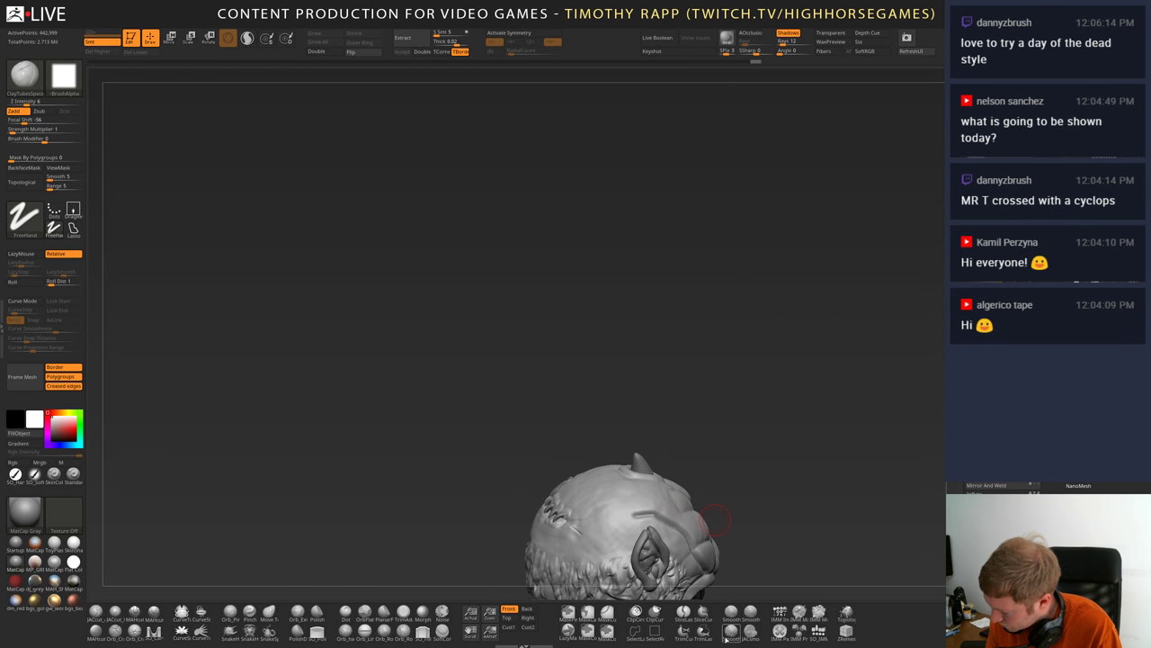
{"action": "left_click", "coordinate": [758, 612]}
{"action": "left_click", "coordinate": [761, 635]}
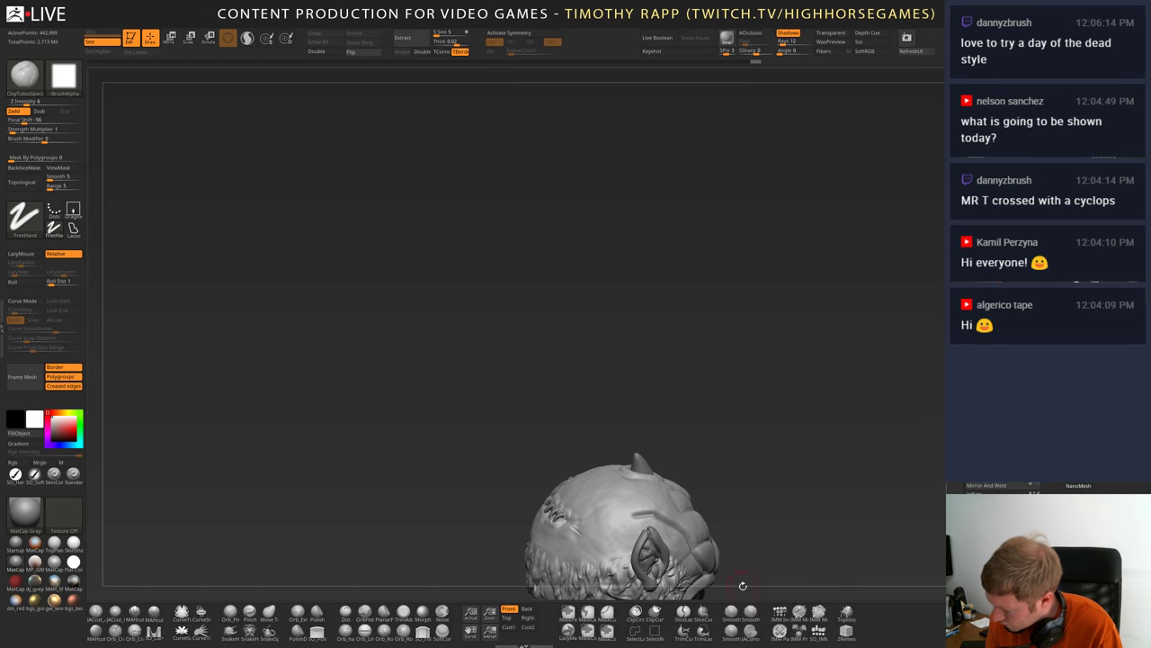
{"action": "right_click_drag", "start_coordinate": [743, 586], "coordinate": [617, 501], "text": "ctrl"}
{"action": "key", "text": "shift"}
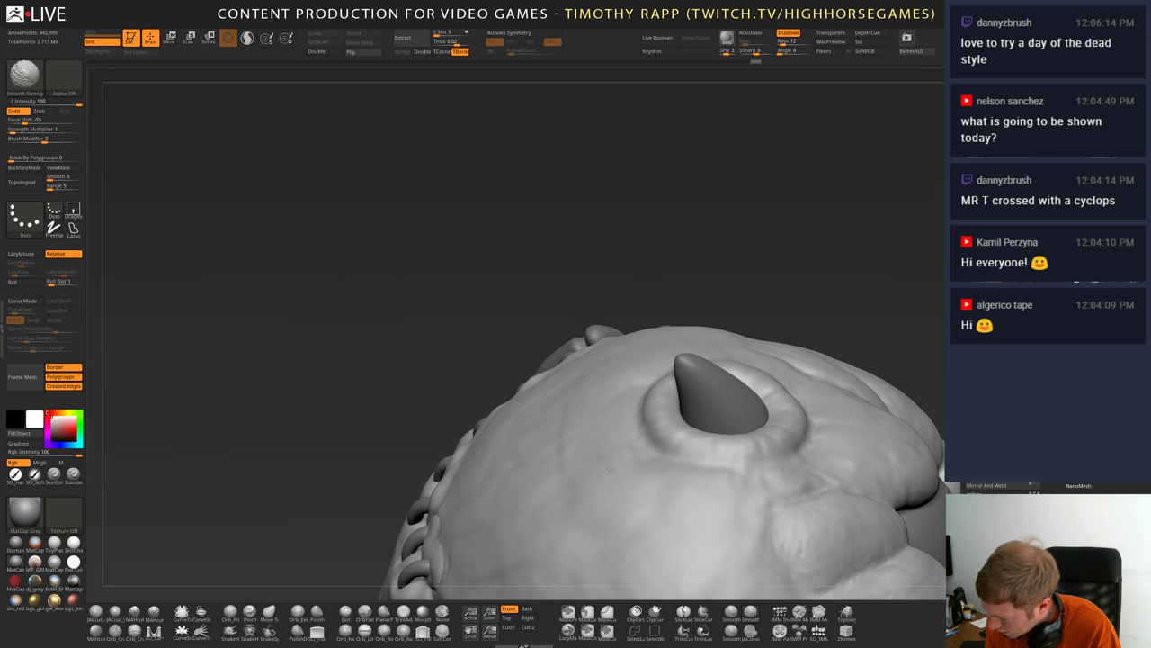
{"action": "left_click_drag", "start_coordinate": [610, 469], "coordinate": [625, 500], "text": "shift"}
{"action": "mouse_move", "coordinate": [625, 500]}
{"action": "right_mouse_down"}
{"action": "mouse_move", "coordinate": [601, 494]}
{"action": "mouse_move", "coordinate": [715, 515]}
{"action": "mouse_move", "coordinate": [712, 504]}
{"action": "mouse_move", "coordinate": [697, 520]}
{"action": "mouse_move", "coordinate": [750, 524]}
{"action": "mouse_move", "coordinate": [749, 495]}
{"action": "right_mouse_up"}
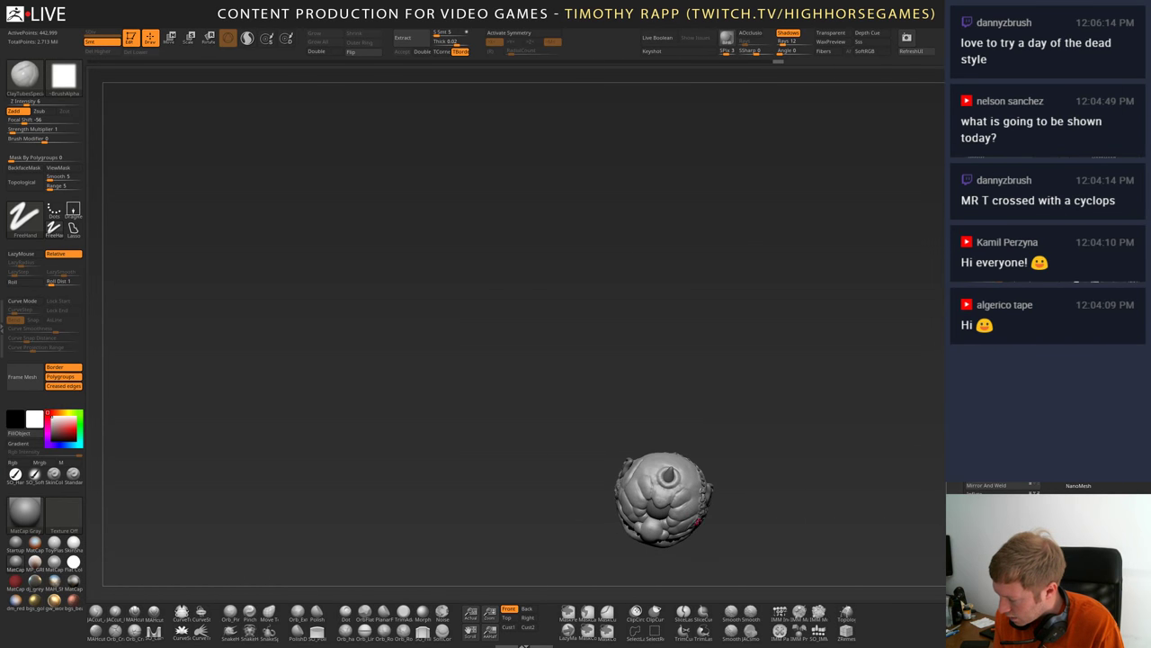
- Resize the ClayTubes brush and lay broad strokes on the side of the scalp toward the forehead crease by the ear
{"action": "right_click_drag", "start_coordinate": [690, 523], "coordinate": [689, 575], "text": "ctrl"}
{"action": "mouse_move", "coordinate": [647, 375]}
{"action": "right_mouse_down"}
{"action": "mouse_move", "coordinate": [629, 436]}
{"action": "mouse_move", "coordinate": [596, 420]}
{"action": "mouse_move", "coordinate": [596, 447]}
{"action": "right_mouse_up"}
{"action": "key", "text": "s"}
{"action": "left_click_drag", "start_coordinate": [598, 446], "coordinate": [612, 432]}
{"action": "right_click_drag", "start_coordinate": [602, 437], "coordinate": [609, 432]}
{"action": "left_click_drag", "start_coordinate": [609, 431], "coordinate": [600, 442]}
{"action": "mouse_move", "coordinate": [601, 443]}
{"action": "right_mouse_down"}
{"action": "mouse_move", "coordinate": [620, 437]}
{"action": "mouse_move", "coordinate": [601, 449]}
{"action": "right_mouse_up"}
{"action": "left_click_drag", "start_coordinate": [601, 450], "coordinate": [590, 464]}
{"action": "right_click_drag", "start_coordinate": [590, 464], "coordinate": [583, 467]}
{"action": "left_click_drag", "start_coordinate": [583, 454], "coordinate": [567, 466]}
{"action": "right_click_drag", "start_coordinate": [567, 449], "coordinate": [556, 450]}
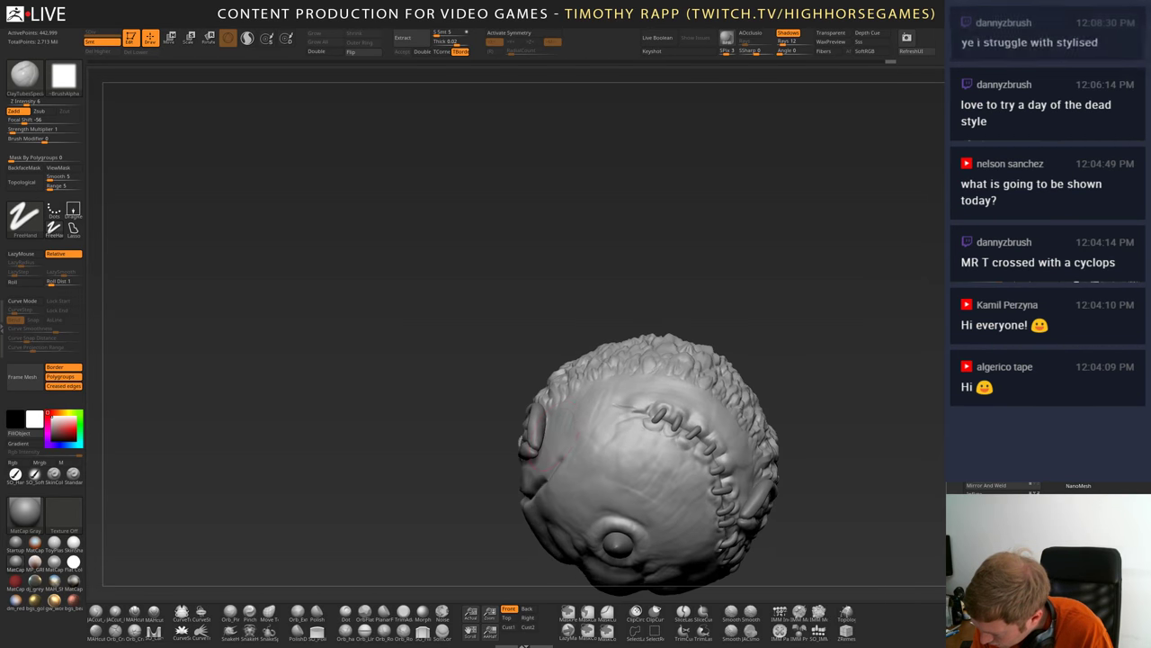
- Extend the clay strokes across the scalp between the ear and the end of the stapled scar
{"action": "left_click_drag", "start_coordinate": [555, 450], "coordinate": [569, 435]}
{"action": "right_click_drag", "start_coordinate": [558, 435], "coordinate": [601, 396]}
{"action": "left_click_drag", "start_coordinate": [601, 400], "coordinate": [606, 417]}
{"action": "right_click_drag", "start_coordinate": [606, 417], "coordinate": [605, 421]}
{"action": "left_click_drag", "start_coordinate": [616, 396], "coordinate": [618, 446]}
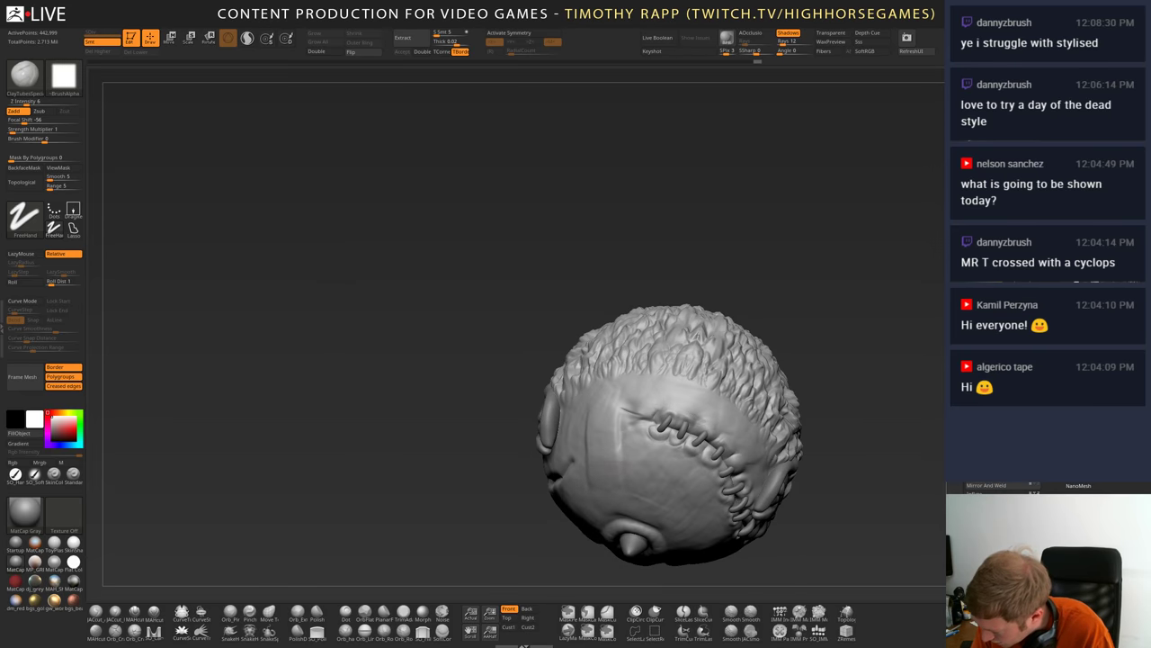
{"action": "mouse_move", "coordinate": [615, 424]}
{"action": "right_mouse_down"}
{"action": "mouse_move", "coordinate": [634, 372]}
{"action": "mouse_move", "coordinate": [616, 438]}
{"action": "mouse_move", "coordinate": [585, 468]}
{"action": "mouse_move", "coordinate": [571, 455]}
{"action": "mouse_move", "coordinate": [587, 379]}
{"action": "mouse_move", "coordinate": [619, 353]}
{"action": "mouse_move", "coordinate": [591, 390]}
{"action": "mouse_move", "coordinate": [620, 388]}
{"action": "right_mouse_up"}
{"action": "left_click_drag", "start_coordinate": [621, 389], "coordinate": [636, 365]}
{"action": "mouse_move", "coordinate": [636, 365]}
{"action": "right_mouse_down"}
{"action": "mouse_move", "coordinate": [651, 357]}
{"action": "mouse_move", "coordinate": [635, 367]}
{"action": "right_mouse_up"}
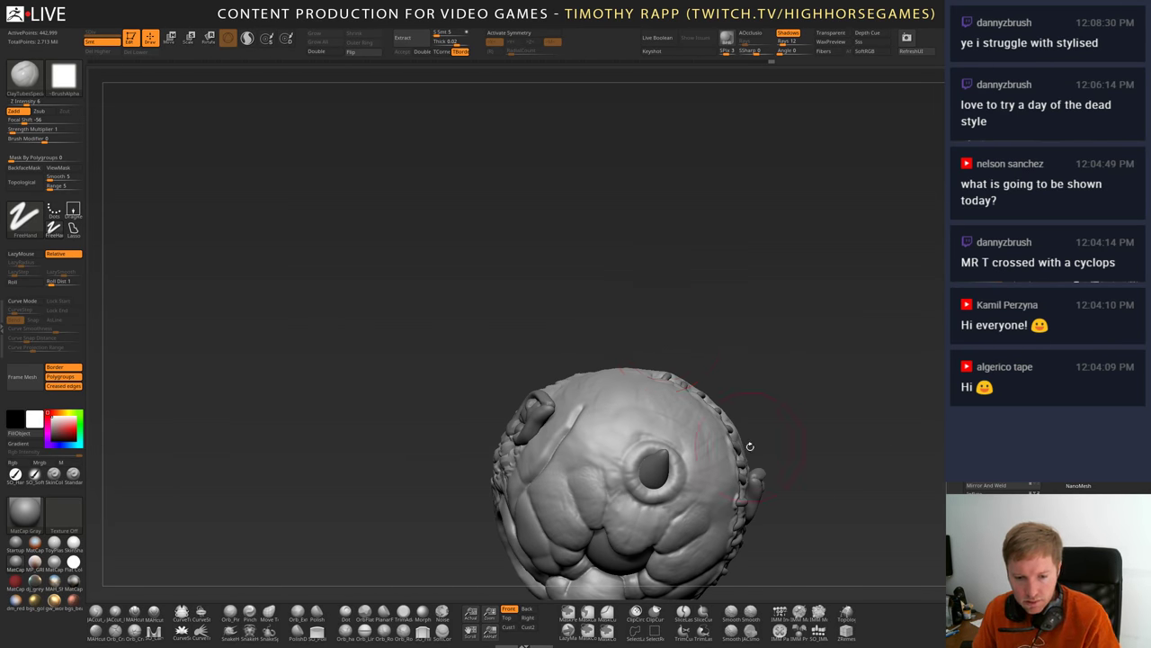
- Add larger clay strokes between the horn and the crease near the ear, and smooth the scalp beneath them
{"action": "mouse_move", "coordinate": [751, 446]}
{"action": "right_mouse_down"}
{"action": "mouse_move", "coordinate": [760, 421]}
{"action": "mouse_move", "coordinate": [783, 450]}
{"action": "mouse_move", "coordinate": [764, 396]}
{"action": "mouse_move", "coordinate": [792, 438]}
{"action": "mouse_move", "coordinate": [685, 422]}
{"action": "mouse_move", "coordinate": [697, 396]}
{"action": "mouse_move", "coordinate": [828, 392]}
{"action": "right_mouse_up"}
{"action": "mouse_move", "coordinate": [697, 382]}
{"action": "right_mouse_down"}
{"action": "mouse_move", "coordinate": [736, 387]}
{"action": "mouse_move", "coordinate": [720, 294]}
{"action": "right_mouse_up"}
{"action": "key", "text": "s"}
{"action": "left_click_drag", "start_coordinate": [746, 272], "coordinate": [734, 302]}
{"action": "right_click_drag", "start_coordinate": [735, 298], "coordinate": [744, 294]}
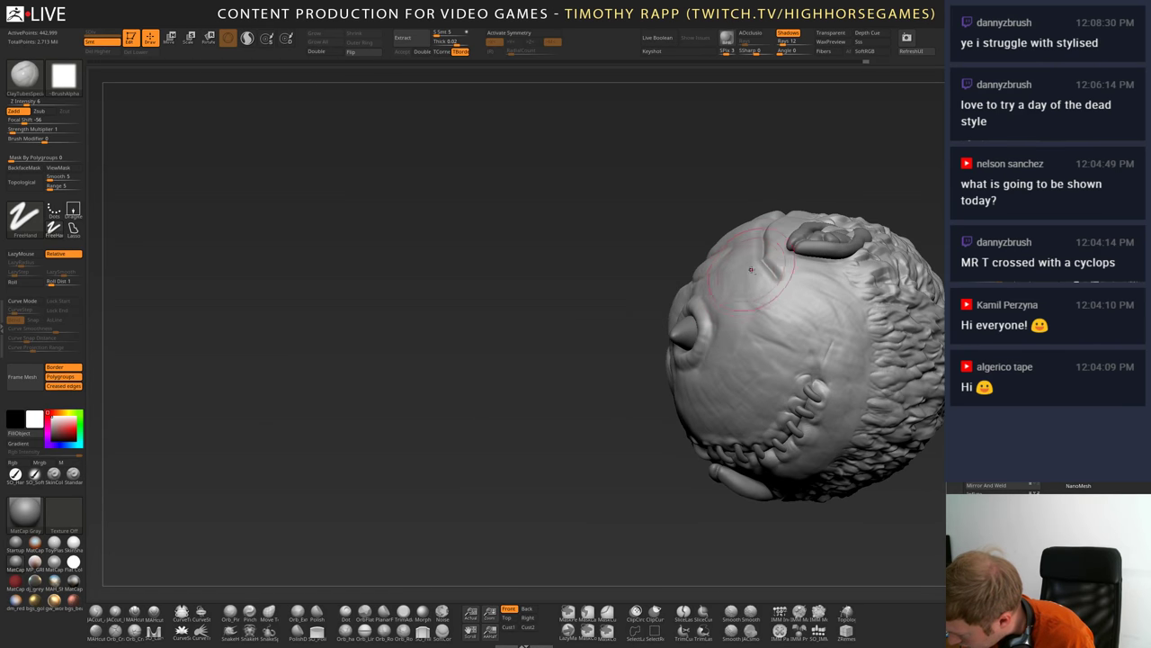
{"action": "left_click_drag", "start_coordinate": [748, 275], "coordinate": [748, 310]}
{"action": "right_click_drag", "start_coordinate": [748, 309], "coordinate": [752, 334]}
{"action": "mouse_move", "coordinate": [753, 335]}
{"action": "left_mouse_down", "text": "shift"}
{"action": "mouse_move", "coordinate": [750, 378]}
{"action": "mouse_move", "coordinate": [721, 387]}
{"action": "left_mouse_up", "text": "shift"}
{"action": "mouse_move", "coordinate": [721, 386]}
{"action": "right_mouse_down"}
{"action": "mouse_move", "coordinate": [734, 398]}
{"action": "mouse_move", "coordinate": [718, 369]}
{"action": "mouse_move", "coordinate": [664, 367]}
{"action": "mouse_move", "coordinate": [705, 376]}
{"action": "mouse_move", "coordinate": [651, 402]}
{"action": "right_mouse_up"}
- Carve wrinkles radiating from the raised skin ring around the horn with a smaller DamStandard brush
{"action": "key", "text": "b"}
{"action": "key", "text": "d"}
{"action": "key", "text": "s"}
{"action": "key", "text": "["}
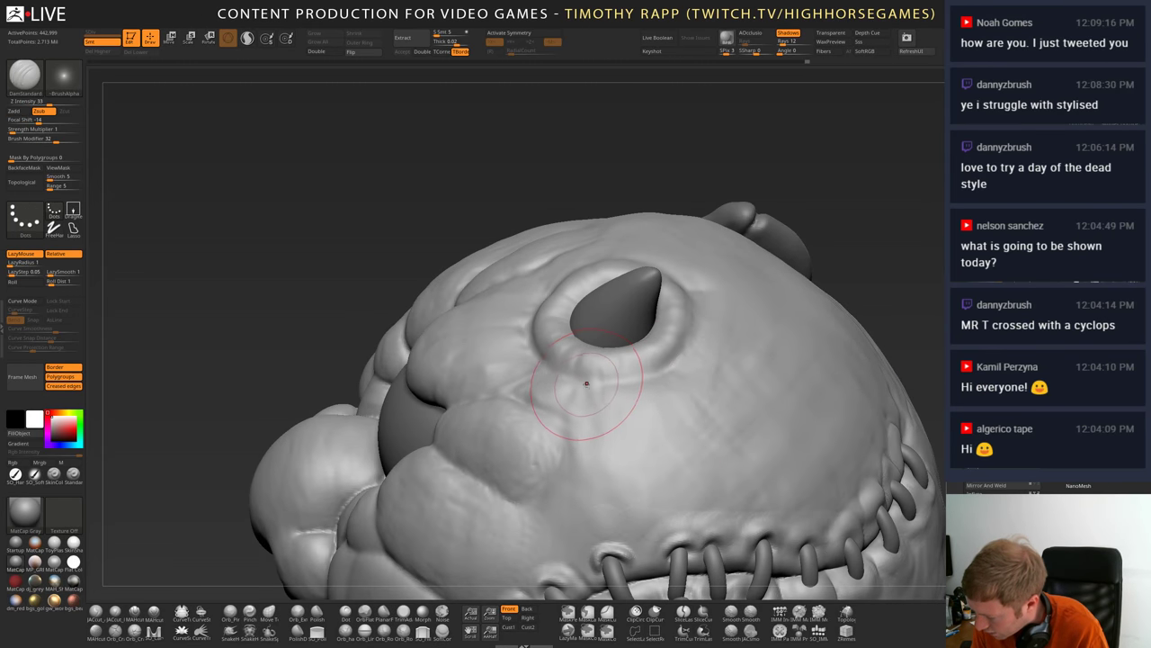
{"action": "left_click_drag", "start_coordinate": [580, 377], "coordinate": [619, 381]}
{"action": "mouse_move", "coordinate": [649, 396]}
{"action": "right_mouse_down"}
{"action": "mouse_move", "coordinate": [645, 375]}
{"action": "mouse_move", "coordinate": [637, 385]}
{"action": "mouse_move", "coordinate": [654, 366]}
{"action": "mouse_move", "coordinate": [634, 381]}
{"action": "mouse_move", "coordinate": [634, 405]}
{"action": "mouse_move", "coordinate": [634, 386]}
{"action": "mouse_move", "coordinate": [666, 396]}
{"action": "mouse_move", "coordinate": [697, 373]}
{"action": "right_mouse_up"}
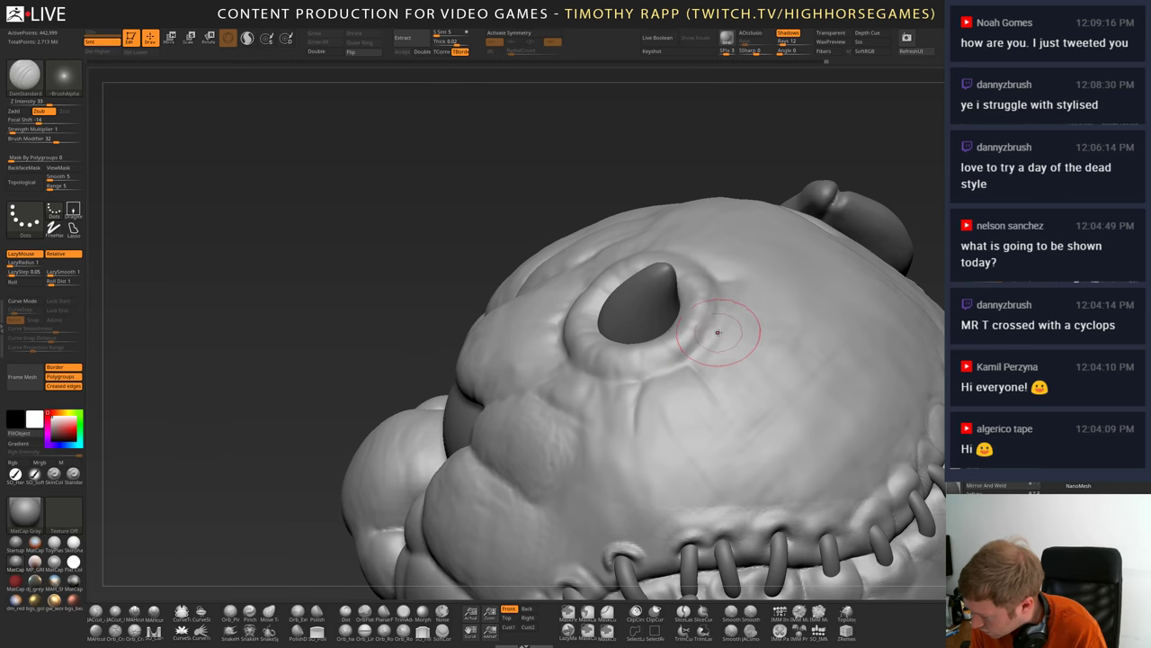
- Puff up the skin ring around the base of the horn with the Inflat brush
{"action": "mouse_move", "coordinate": [745, 334]}
{"action": "right_mouse_down"}
{"action": "mouse_move", "coordinate": [670, 467]}
{"action": "mouse_move", "coordinate": [697, 441]}
{"action": "mouse_move", "coordinate": [692, 384]}
{"action": "mouse_move", "coordinate": [620, 418]}
{"action": "mouse_move", "coordinate": [594, 466]}
{"action": "mouse_move", "coordinate": [583, 454]}
{"action": "right_mouse_up"}
{"action": "key", "text": "b"}
{"action": "key", "text": "i"}
{"action": "key", "text": "n"}
{"action": "left_click_drag", "start_coordinate": [562, 439], "coordinate": [595, 420]}
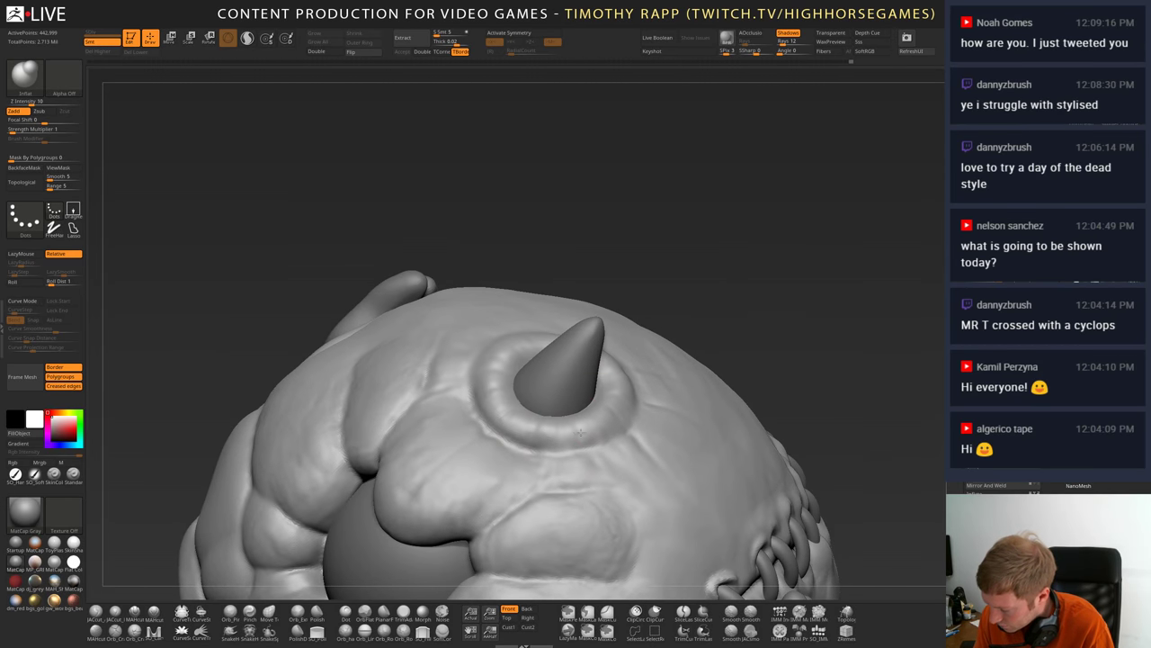
{"action": "mouse_move", "coordinate": [531, 428]}
{"action": "right_mouse_down"}
{"action": "mouse_move", "coordinate": [622, 414]}
{"action": "mouse_move", "coordinate": [634, 431]}
{"action": "mouse_move", "coordinate": [645, 356]}
{"action": "right_mouse_up"}
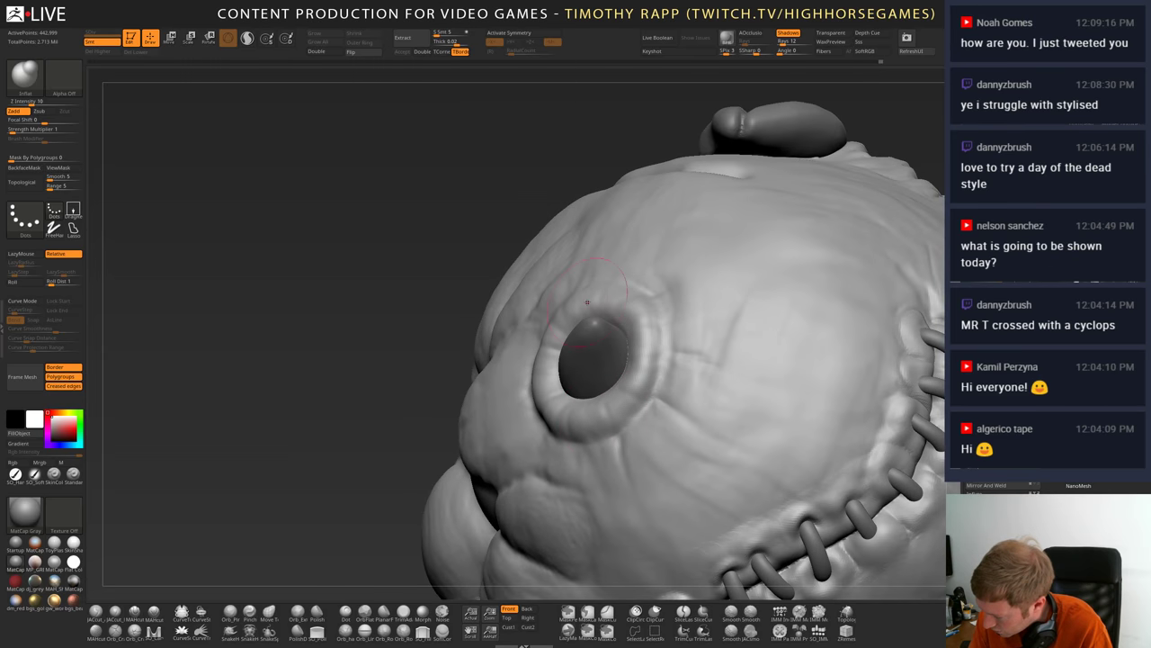
{"action": "mouse_move", "coordinate": [588, 302]}
{"action": "right_mouse_down"}
{"action": "mouse_move", "coordinate": [637, 304]}
{"action": "mouse_move", "coordinate": [640, 340]}
{"action": "mouse_move", "coordinate": [585, 414]}
{"action": "right_mouse_up"}
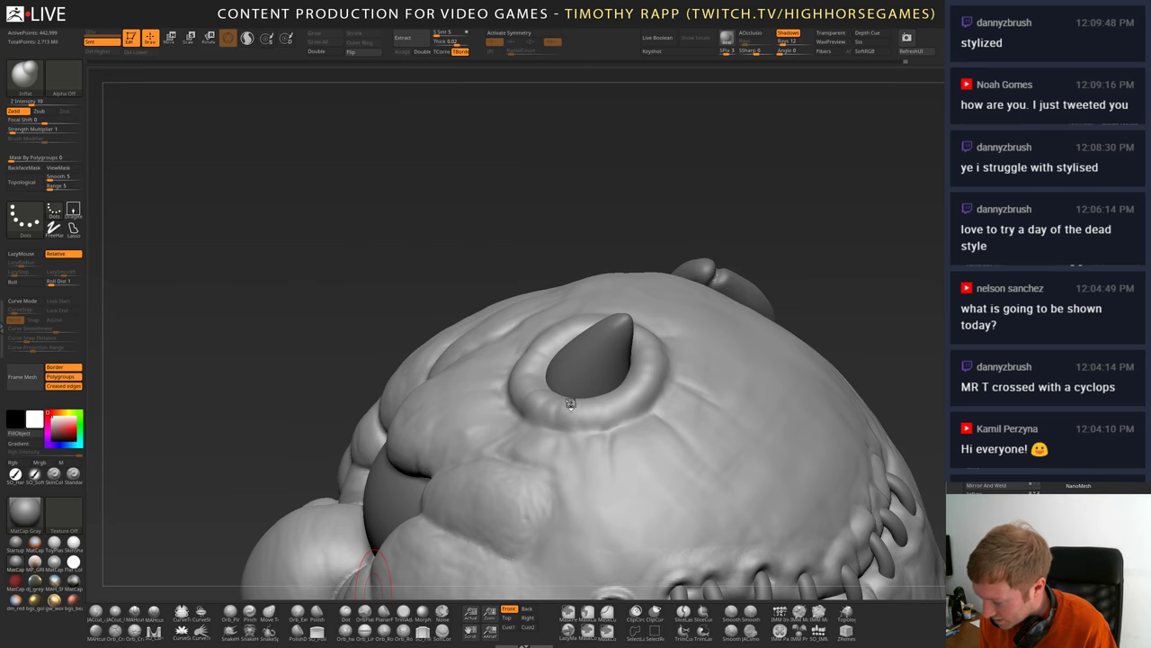
- Sculpt short radial folds across the front of the horn's skin ring with the backface-masked ClayTubes brush
{"action": "right_click_drag", "start_coordinate": [571, 405], "coordinate": [505, 475]}
{"action": "key", "text": "v"}
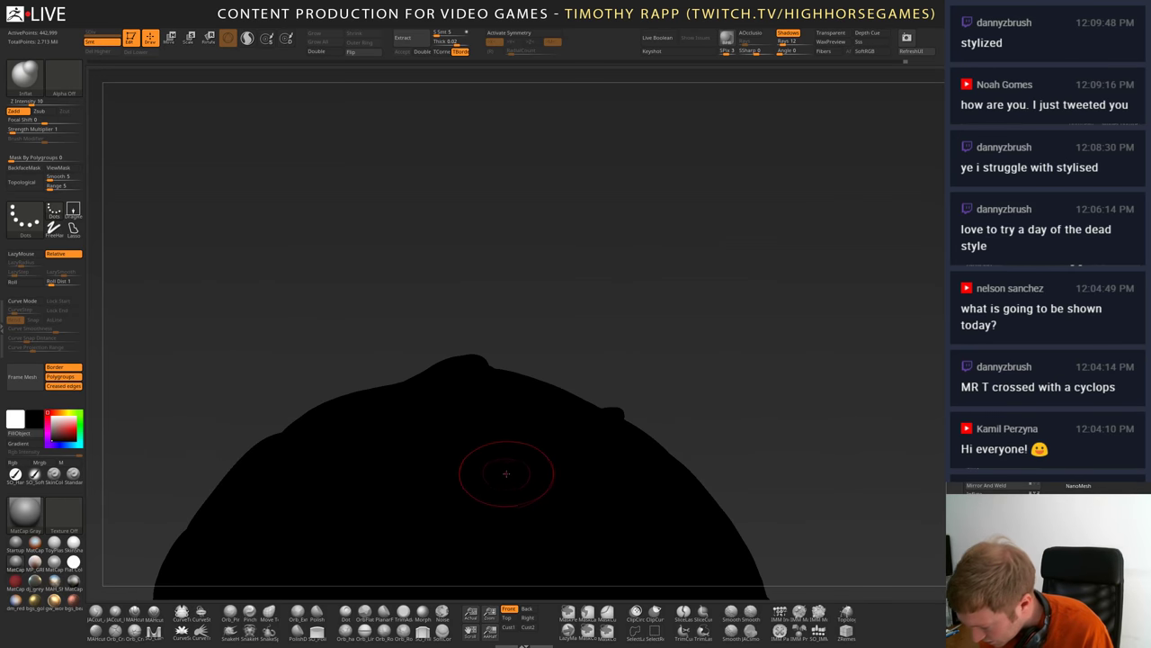
{"action": "key", "text": "v"}
{"action": "key", "text": "2"}
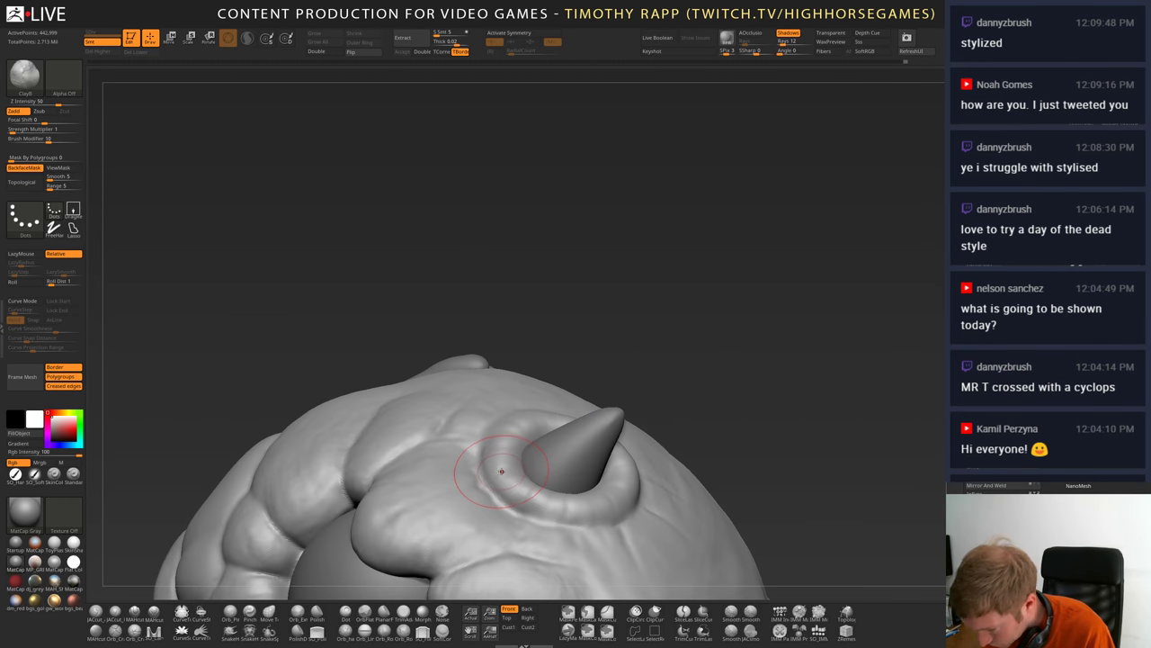
{"action": "key", "text": "1"}
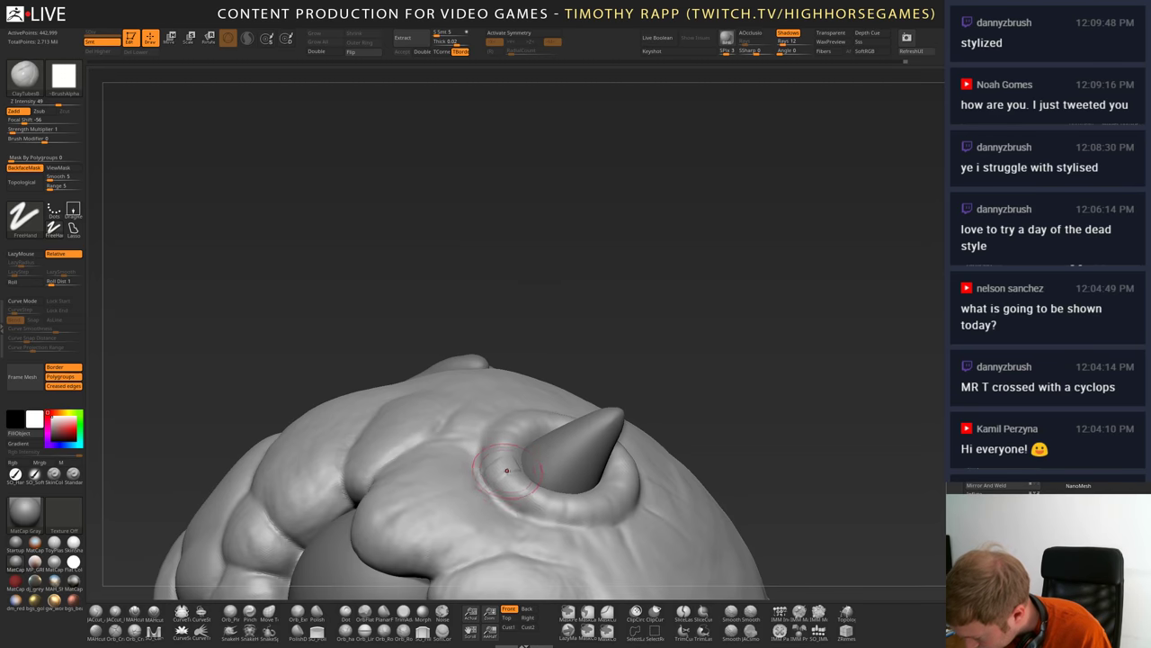
{"action": "right_click_drag", "start_coordinate": [504, 471], "coordinate": [483, 483]}
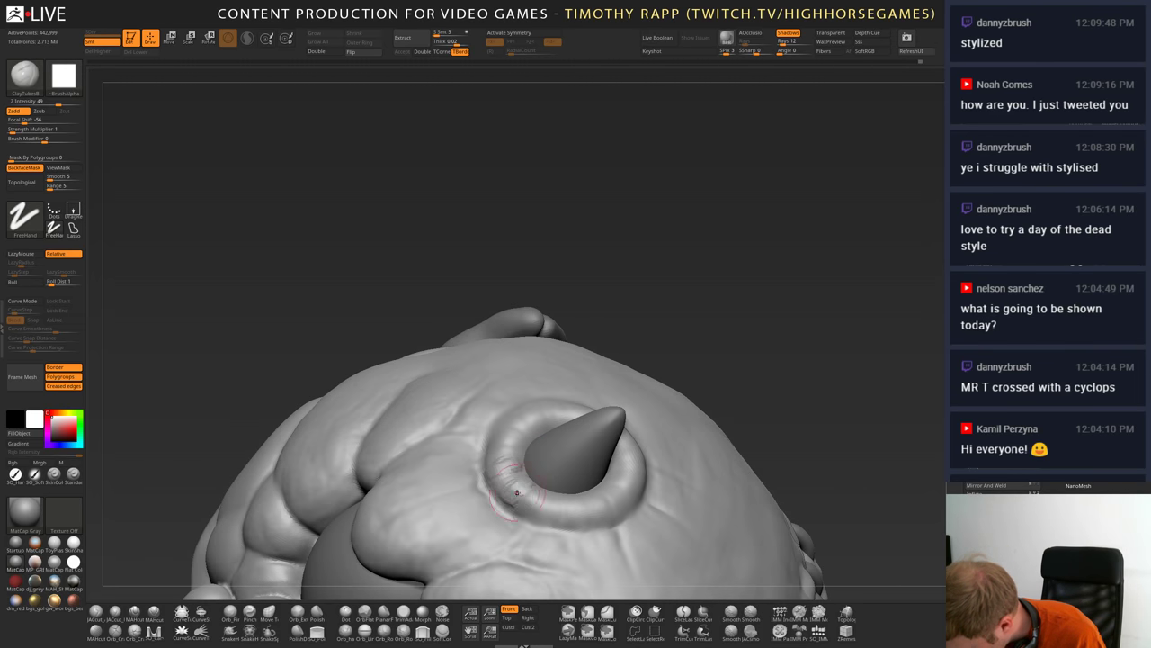
{"action": "left_click_drag", "start_coordinate": [517, 493], "coordinate": [511, 501]}
{"action": "mouse_move", "coordinate": [512, 495]}
{"action": "right_mouse_down"}
{"action": "mouse_move", "coordinate": [489, 497]}
{"action": "mouse_move", "coordinate": [592, 492]}
{"action": "right_mouse_up"}
{"action": "mouse_move", "coordinate": [597, 492]}
{"action": "left_mouse_down"}
{"action": "mouse_move", "coordinate": [592, 523]}
{"action": "mouse_move", "coordinate": [598, 511]}
{"action": "left_mouse_up"}
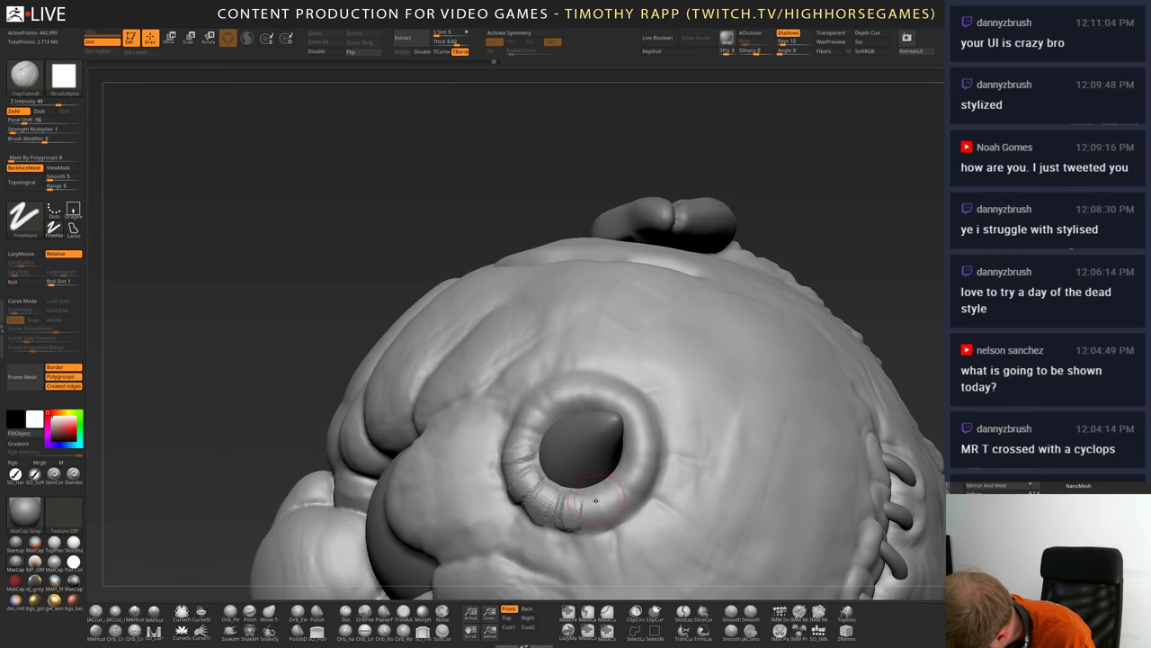
{"action": "left_click_drag", "start_coordinate": [716, 378], "coordinate": [714, 571]}
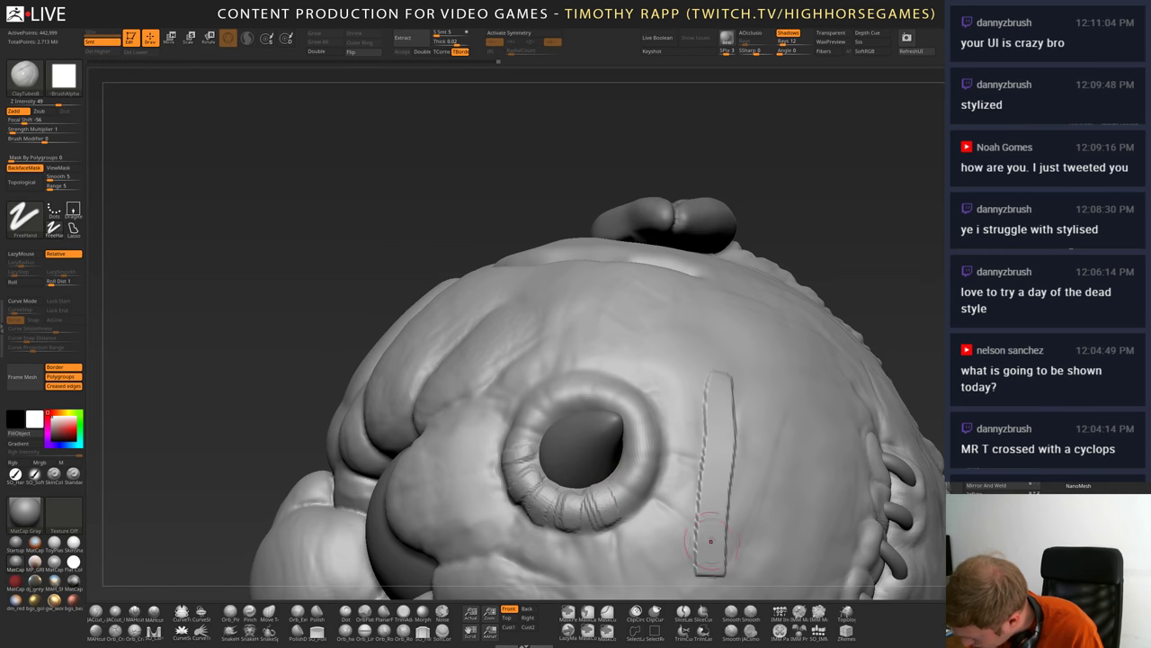
{"action": "mouse_move", "coordinate": [761, 434]}
{"action": "left_mouse_down"}
{"action": "mouse_move", "coordinate": [748, 448]}
{"action": "mouse_move", "coordinate": [799, 565]}
{"action": "left_mouse_up"}
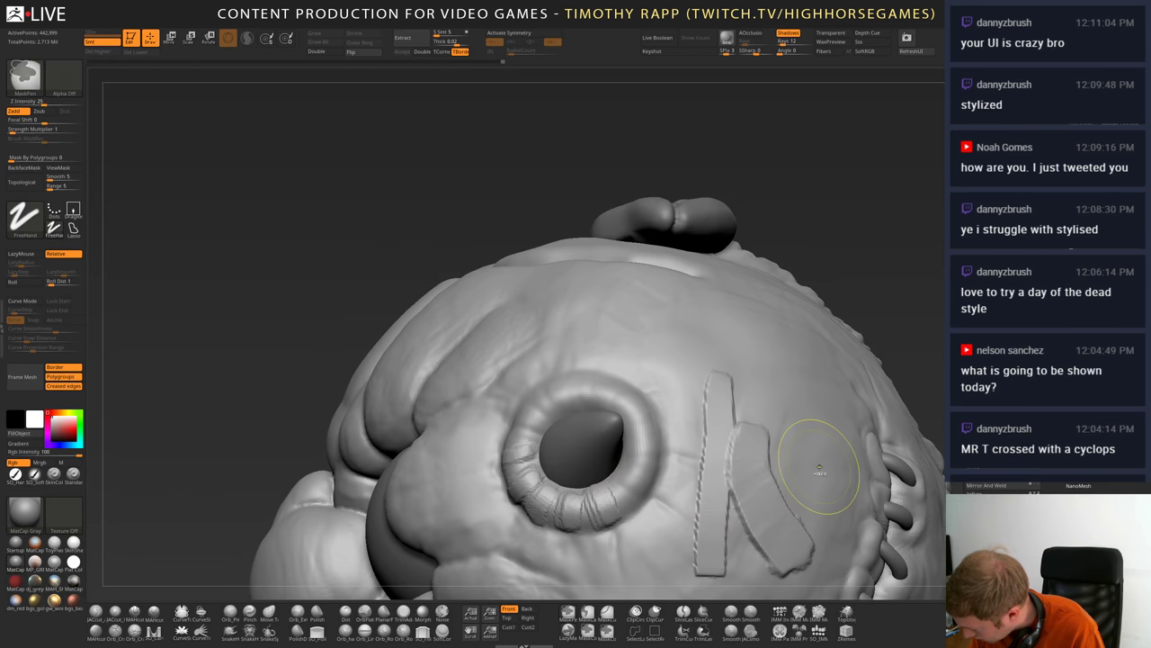
{"action": "key", "text": "ctrl+z"}
{"action": "key", "text": "ctrl+z"}
- Continue the radial ClayTubes folds around the side of the skin ring at the horn's base
{"action": "left_click_drag", "start_coordinate": [673, 516], "coordinate": [624, 522]}
{"action": "mouse_move", "coordinate": [625, 521]}
{"action": "right_mouse_down"}
{"action": "mouse_move", "coordinate": [620, 481]}
{"action": "mouse_move", "coordinate": [623, 501]}
{"action": "mouse_move", "coordinate": [604, 493]}
{"action": "mouse_move", "coordinate": [527, 550]}
{"action": "right_mouse_up"}
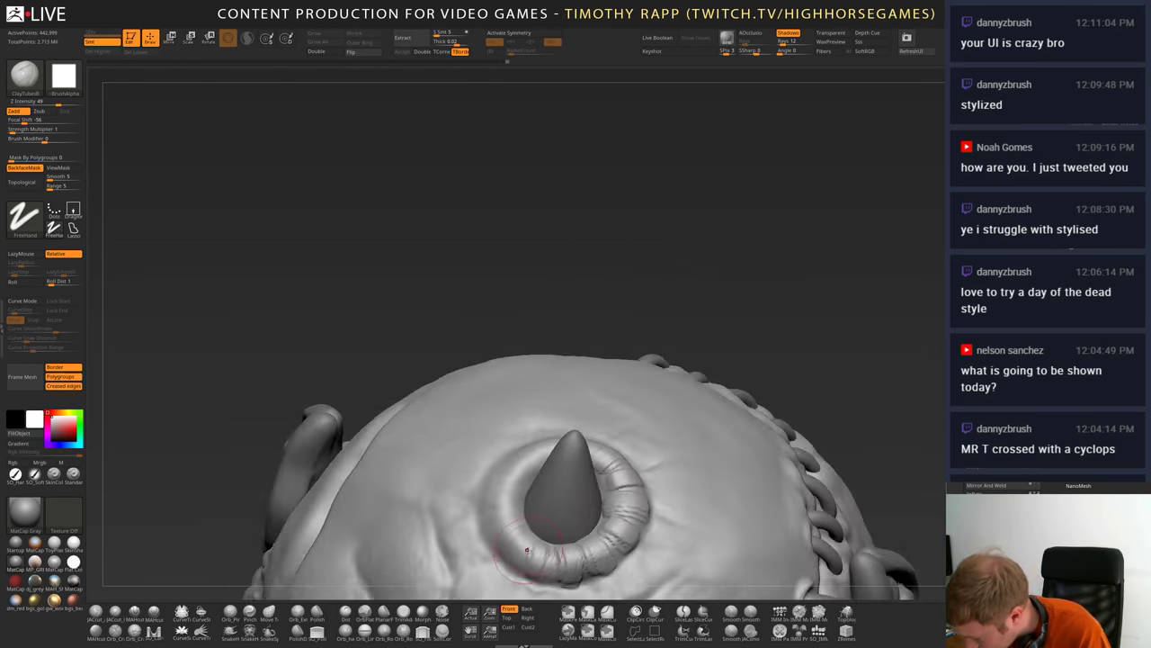
{"action": "mouse_move", "coordinate": [531, 535]}
{"action": "left_mouse_down"}
{"action": "mouse_move", "coordinate": [514, 550]}
{"action": "mouse_move", "coordinate": [500, 515]}
{"action": "mouse_move", "coordinate": [497, 531]}
{"action": "left_mouse_up"}
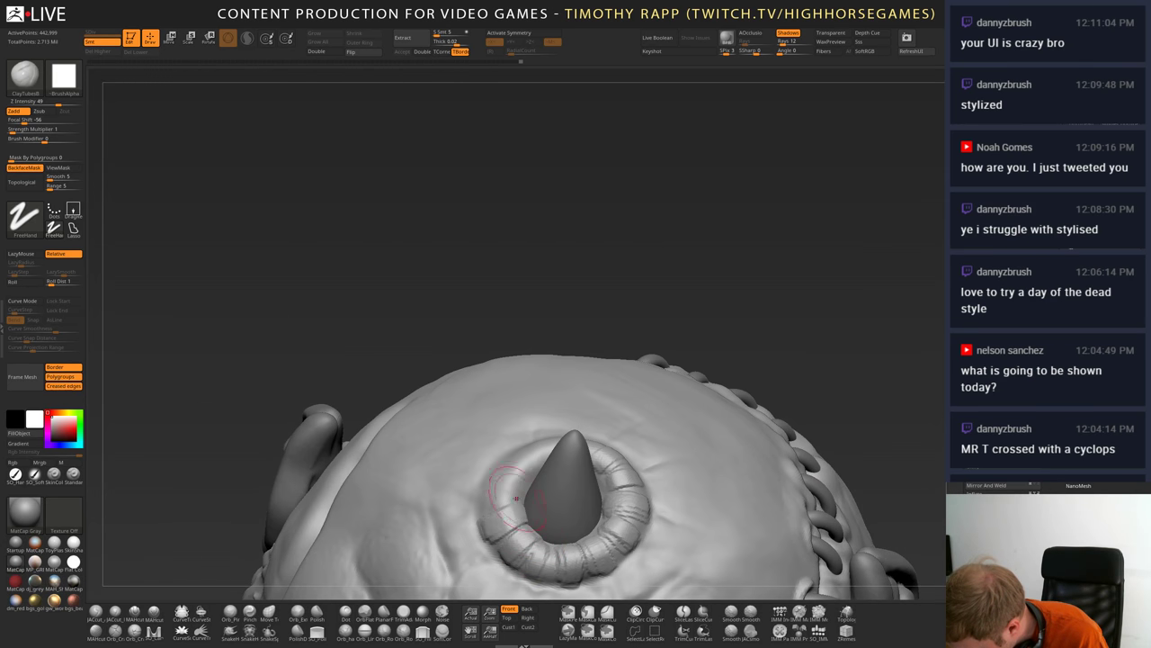
{"action": "left_click_drag", "start_coordinate": [522, 491], "coordinate": [500, 502]}
{"action": "right_click_drag", "start_coordinate": [514, 495], "coordinate": [567, 514]}
{"action": "left_click_drag", "start_coordinate": [515, 471], "coordinate": [494, 484]}
{"action": "right_click_drag", "start_coordinate": [500, 482], "coordinate": [456, 511]}
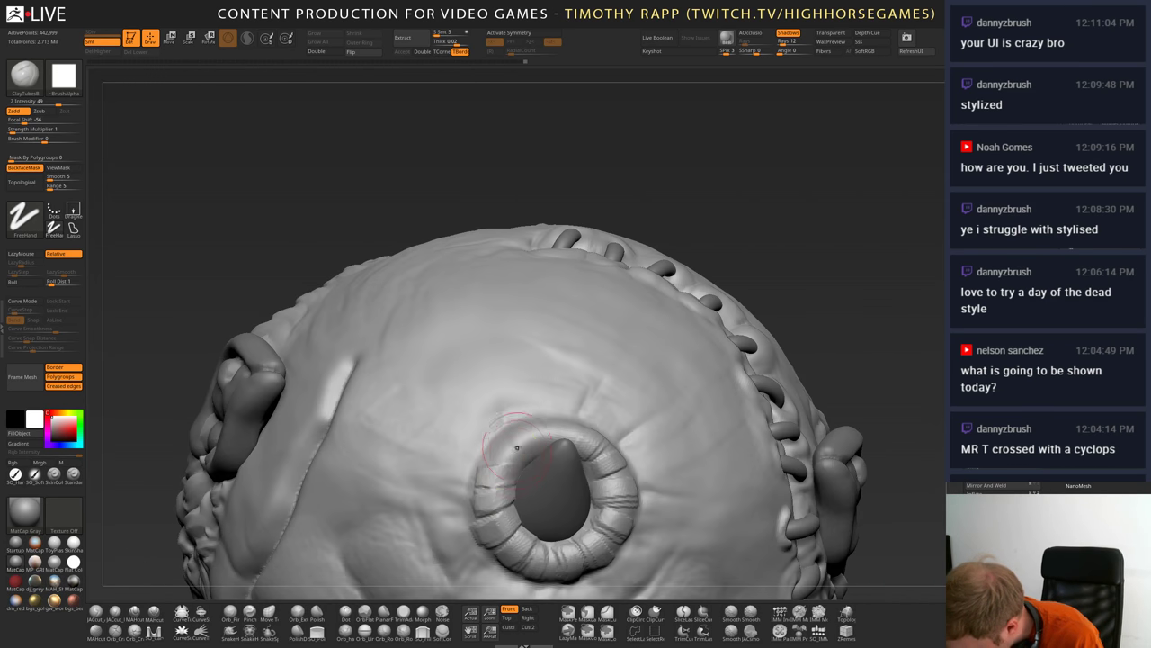
- Sculpt the remaining radial folds along the back of the horn's skin ring to complete the circle
{"action": "mouse_move", "coordinate": [511, 464]}
{"action": "left_mouse_down"}
{"action": "mouse_move", "coordinate": [486, 469]}
{"action": "mouse_move", "coordinate": [479, 491]}
{"action": "mouse_move", "coordinate": [486, 445]}
{"action": "mouse_move", "coordinate": [503, 435]}
{"action": "left_mouse_up"}
{"action": "mouse_move", "coordinate": [505, 437]}
{"action": "right_mouse_down"}
{"action": "mouse_move", "coordinate": [511, 473]}
{"action": "mouse_move", "coordinate": [545, 477]}
{"action": "right_mouse_up"}
{"action": "mouse_move", "coordinate": [538, 446]}
{"action": "left_mouse_down"}
{"action": "mouse_move", "coordinate": [529, 424]}
{"action": "mouse_move", "coordinate": [543, 422]}
{"action": "left_mouse_up"}
{"action": "right_click_drag", "start_coordinate": [543, 421], "coordinate": [521, 440]}
{"action": "left_click_drag", "start_coordinate": [568, 446], "coordinate": [572, 418]}
{"action": "left_click_drag", "start_coordinate": [570, 442], "coordinate": [580, 417]}
{"action": "right_click_drag", "start_coordinate": [580, 421], "coordinate": [607, 400]}
{"action": "left_click_drag", "start_coordinate": [585, 446], "coordinate": [604, 430]}
{"action": "mouse_move", "coordinate": [580, 428]}
{"action": "right_mouse_down"}
{"action": "mouse_move", "coordinate": [601, 435]}
{"action": "mouse_move", "coordinate": [592, 484]}
{"action": "right_mouse_up"}
- Puff up the ring's folds with the Inflat brush and soften their front with the regular Smooth brush
{"action": "key", "text": "b"}
{"action": "key", "text": "i"}
{"action": "key", "text": "n"}
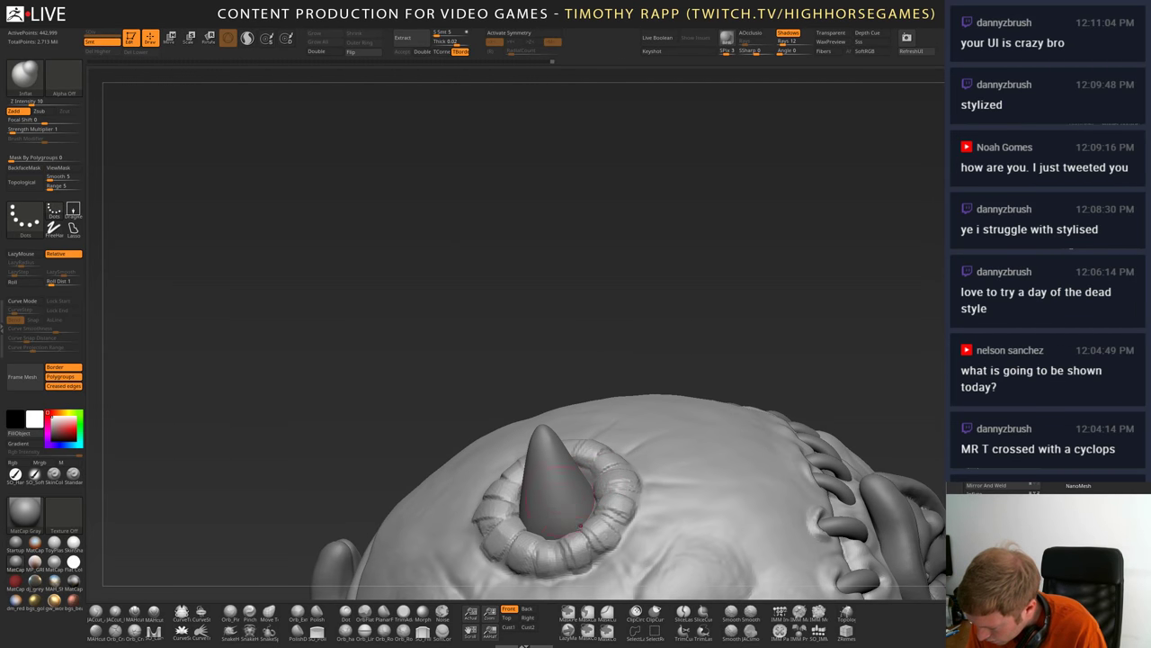
{"action": "mouse_move", "coordinate": [576, 550]}
{"action": "left_mouse_down", "text": "shift"}
{"action": "mouse_move", "coordinate": [627, 529]}
{"action": "mouse_move", "coordinate": [618, 477]}
{"action": "left_mouse_up", "text": "shift"}
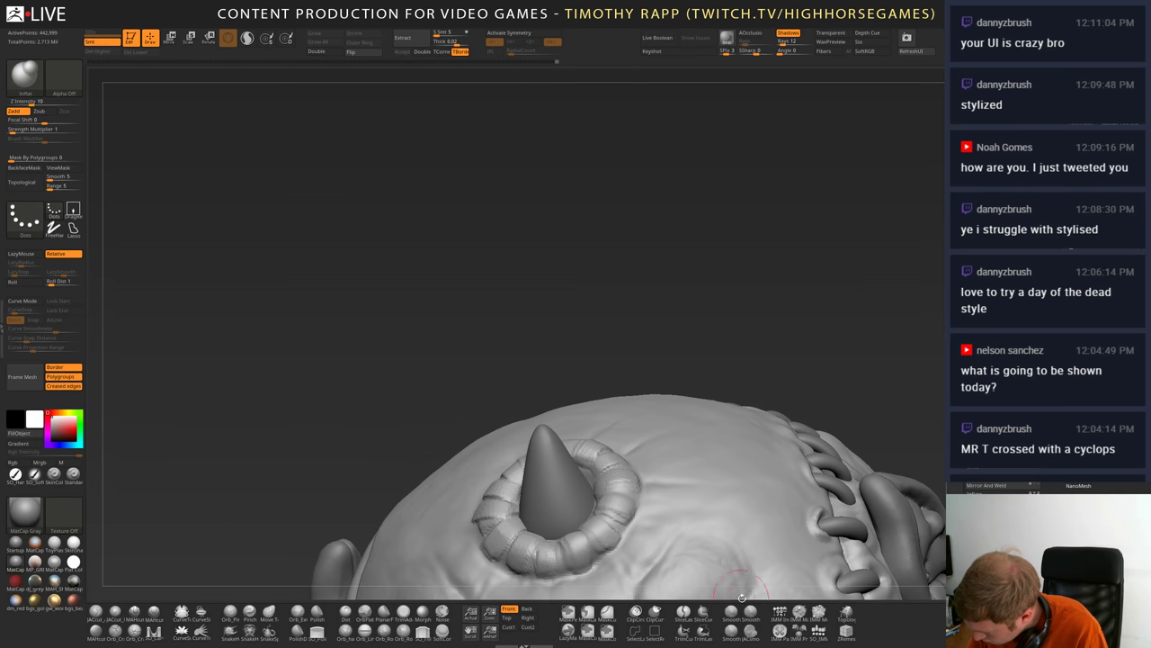
{"action": "left_click_drag", "start_coordinate": [487, 544], "coordinate": [549, 547], "text": "shift"}
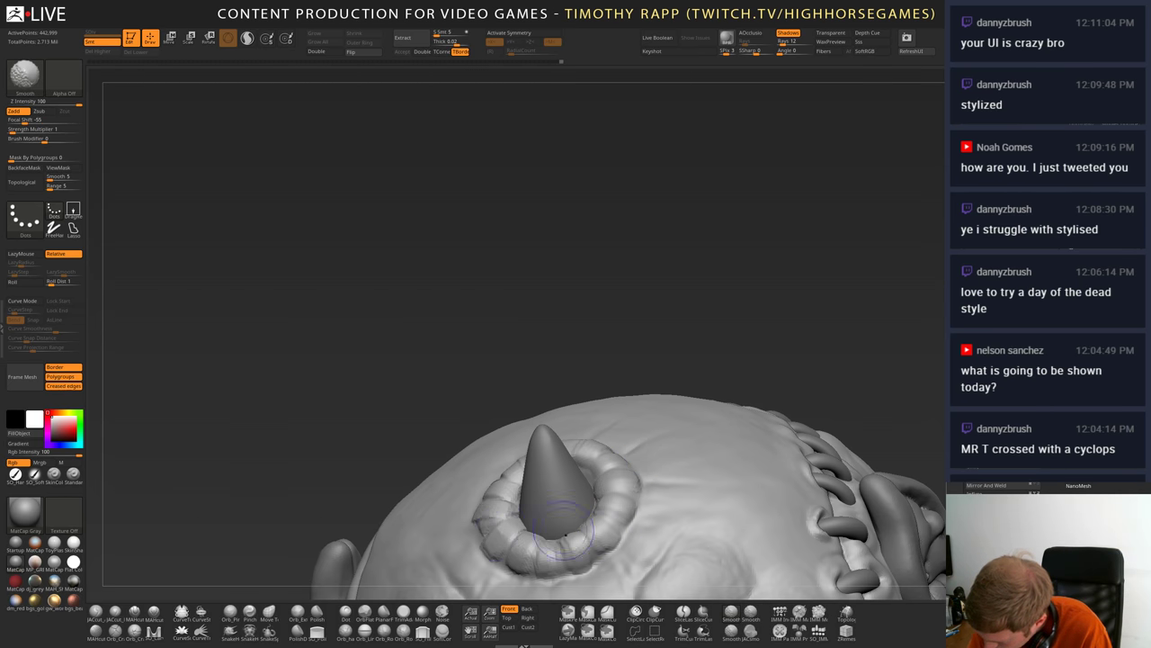
- Smooth the folds around the sides and back of the horn's ring to blend their hard edges
{"action": "right_click_drag", "start_coordinate": [590, 534], "coordinate": [665, 537]}
{"action": "left_click_drag", "start_coordinate": [464, 529], "coordinate": [464, 459], "text": "shift"}
{"action": "mouse_move", "coordinate": [463, 459]}
{"action": "right_mouse_down"}
{"action": "mouse_move", "coordinate": [540, 504]}
{"action": "mouse_move", "coordinate": [585, 564]}
{"action": "right_mouse_up"}
{"action": "mouse_move", "coordinate": [569, 517]}
{"action": "right_mouse_down"}
{"action": "mouse_move", "coordinate": [582, 486]}
{"action": "mouse_move", "coordinate": [493, 434]}
{"action": "right_mouse_up"}
{"action": "left_click_drag", "start_coordinate": [533, 421], "coordinate": [572, 405], "text": "shift"}
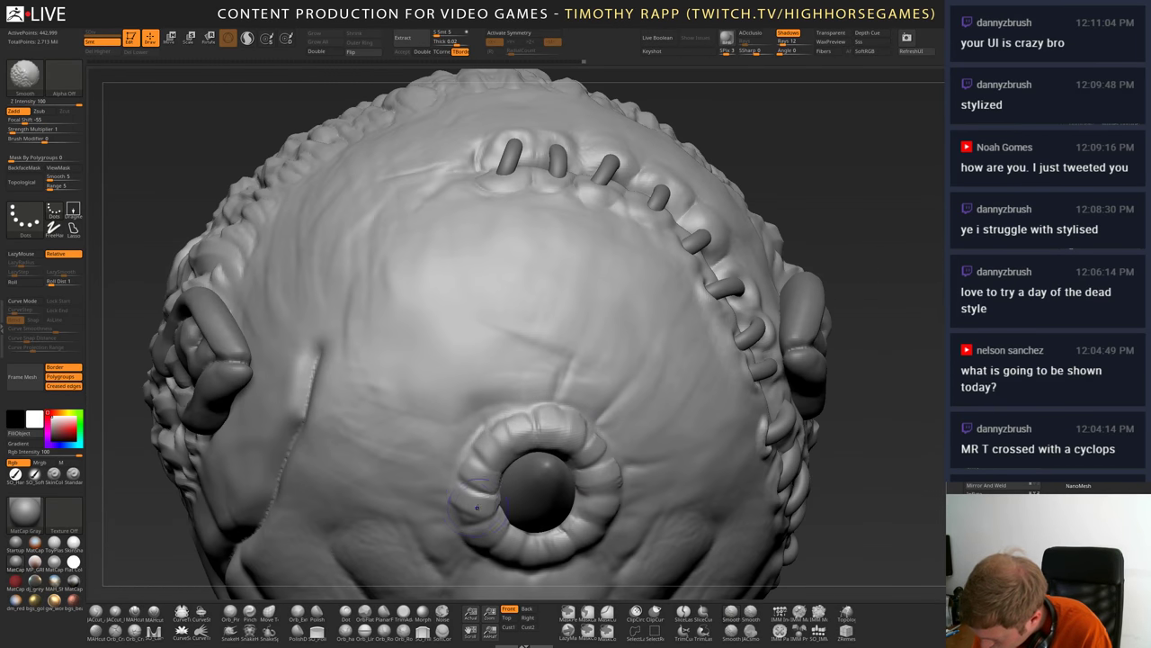
{"action": "mouse_move", "coordinate": [576, 405]}
{"action": "right_mouse_down", "text": "ctrl"}
{"action": "mouse_move", "coordinate": [681, 426]}
{"action": "mouse_move", "coordinate": [717, 465]}
{"action": "mouse_move", "coordinate": [720, 490]}
{"action": "right_mouse_up", "text": "ctrl"}
{"action": "left_click_drag", "start_coordinate": [629, 500], "coordinate": [670, 505], "text": "shift"}
{"action": "right_click_drag", "start_coordinate": [670, 506], "coordinate": [648, 517]}
{"action": "left_click_drag", "start_coordinate": [647, 508], "coordinate": [660, 507], "text": "shift"}
- Inspect the whole head from the front and make the HornHead subtool active again
{"action": "right_click_drag", "start_coordinate": [660, 507], "coordinate": [661, 450], "text": "ctrl"}
{"action": "mouse_move", "coordinate": [575, 485]}
{"action": "right_mouse_down"}
{"action": "mouse_move", "coordinate": [754, 484]}
{"action": "mouse_move", "coordinate": [738, 494]}
{"action": "mouse_move", "coordinate": [746, 539]}
{"action": "right_mouse_up"}
{"action": "left_click", "coordinate": [706, 500], "text": "alt"}
{"action": "right_click_drag", "start_coordinate": [670, 490], "coordinate": [772, 492]}
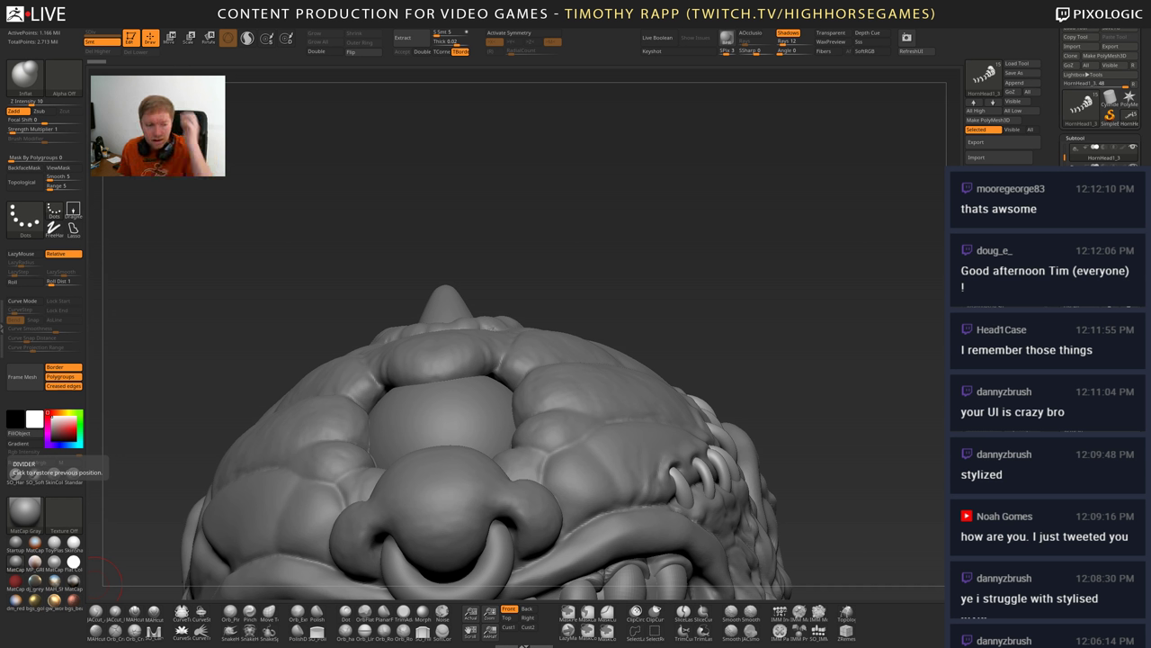
{"action": "mouse_move", "coordinate": [508, 505]}
{"action": "left_mouse_down"}
{"action": "mouse_move", "coordinate": [549, 522]}
{"action": "mouse_move", "coordinate": [720, 449]}
{"action": "mouse_move", "coordinate": [582, 495]}
{"action": "left_mouse_up"}
{"action": "left_click", "coordinate": [741, 427], "text": "alt"}
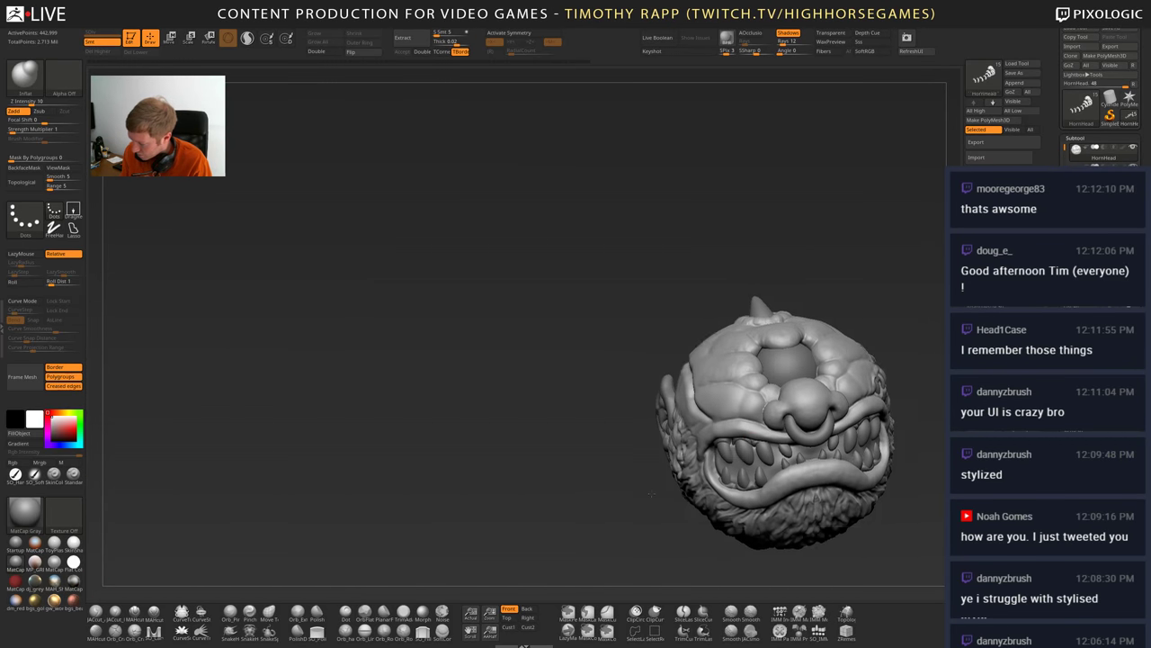
- Make the staples' HornHead1_3 subtool active and toggle its polyframe display on and off
{"action": "left_click_drag", "start_coordinate": [629, 450], "coordinate": [225, 504], "text": "alt"}
{"action": "mouse_move", "coordinate": [503, 503]}
{"action": "left_mouse_down"}
{"action": "mouse_move", "coordinate": [693, 549]}
{"action": "mouse_move", "coordinate": [720, 462]}
{"action": "mouse_move", "coordinate": [661, 465]}
{"action": "left_mouse_up"}
{"action": "mouse_move", "coordinate": [661, 465]}
{"action": "left_mouse_down"}
{"action": "mouse_move", "coordinate": [654, 499]}
{"action": "mouse_move", "coordinate": [706, 503]}
{"action": "left_mouse_up"}
{"action": "mouse_move", "coordinate": [706, 504]}
{"action": "left_mouse_down", "text": "alt"}
{"action": "mouse_move", "coordinate": [719, 575]}
{"action": "mouse_move", "coordinate": [503, 549]}
{"action": "mouse_move", "coordinate": [297, 575]}
{"action": "mouse_move", "coordinate": [490, 562]}
{"action": "left_mouse_up", "text": "alt"}
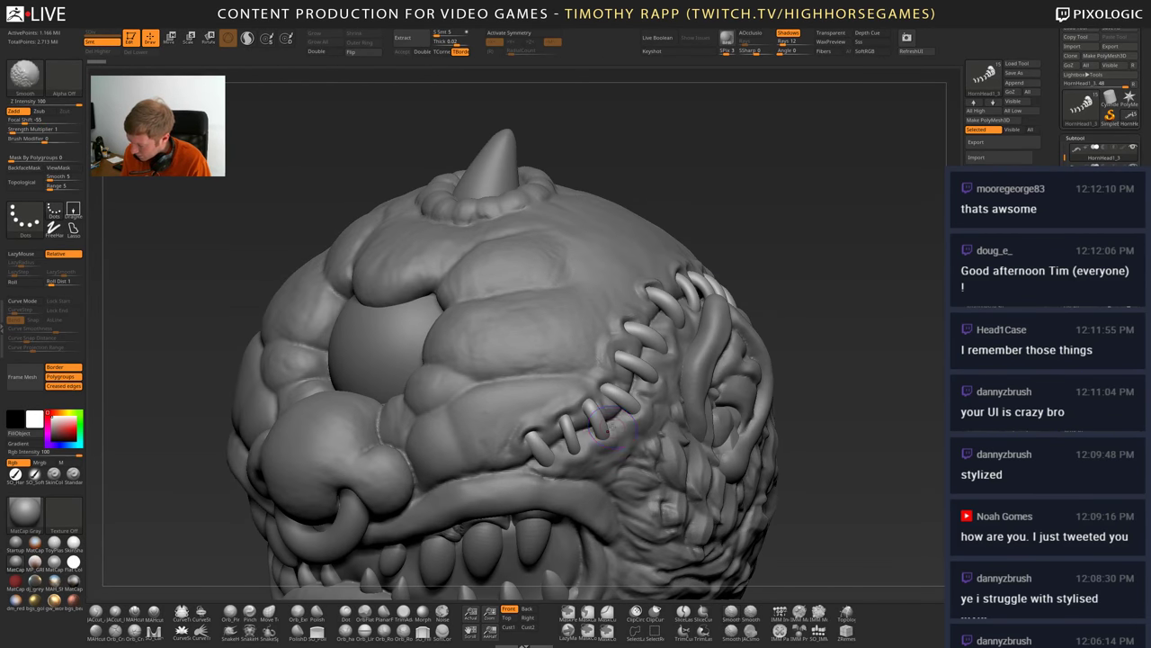
{"action": "left_click", "coordinate": [612, 429], "text": "alt"}
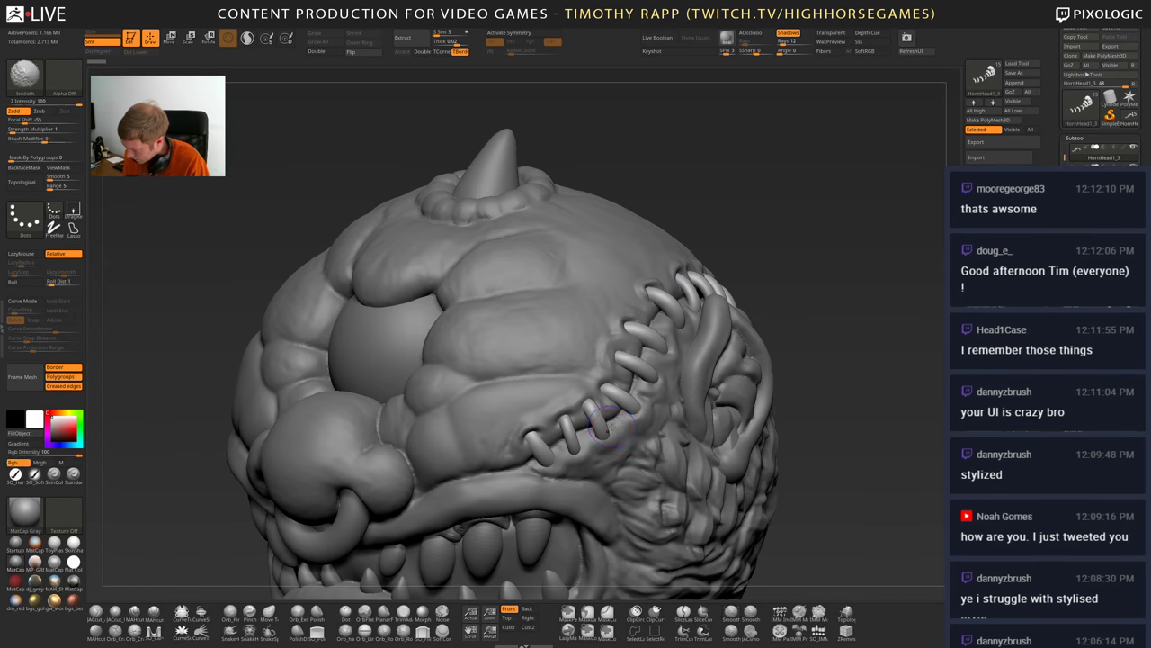
{"action": "key", "text": "shift+f"}
{"action": "key", "text": "shift+f"}
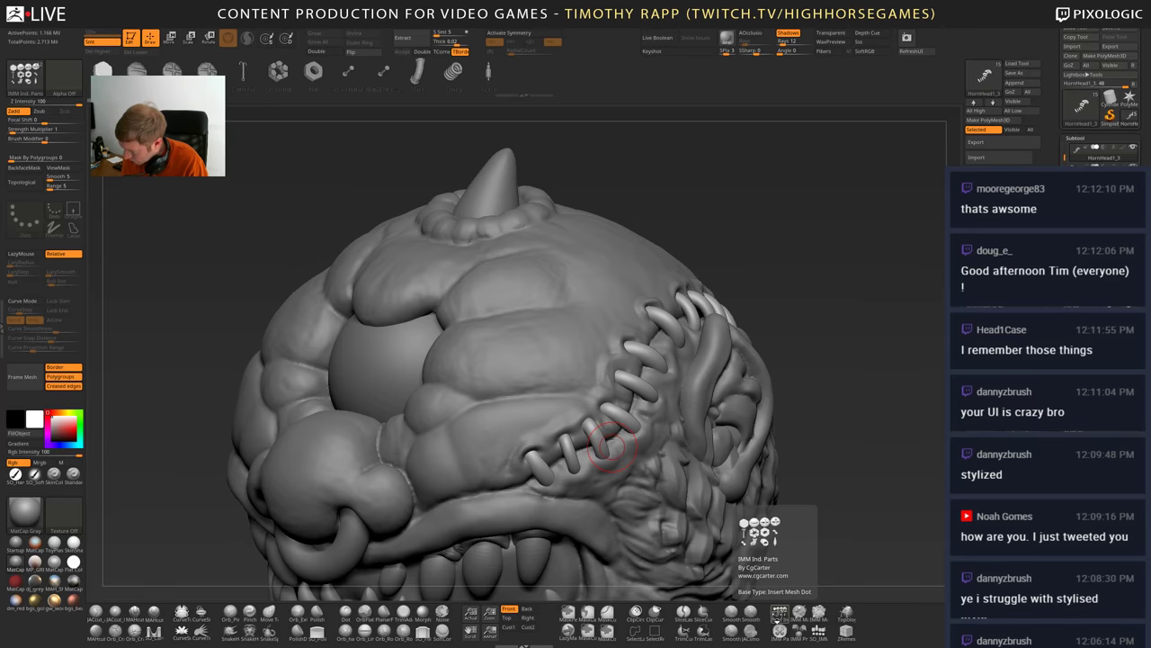
- Try inserting the PM3D_Ring3D half ring from the IMM Basic brush on the side of the scalp beside the staples, and undo it
{"action": "left_click", "coordinate": [779, 615]}
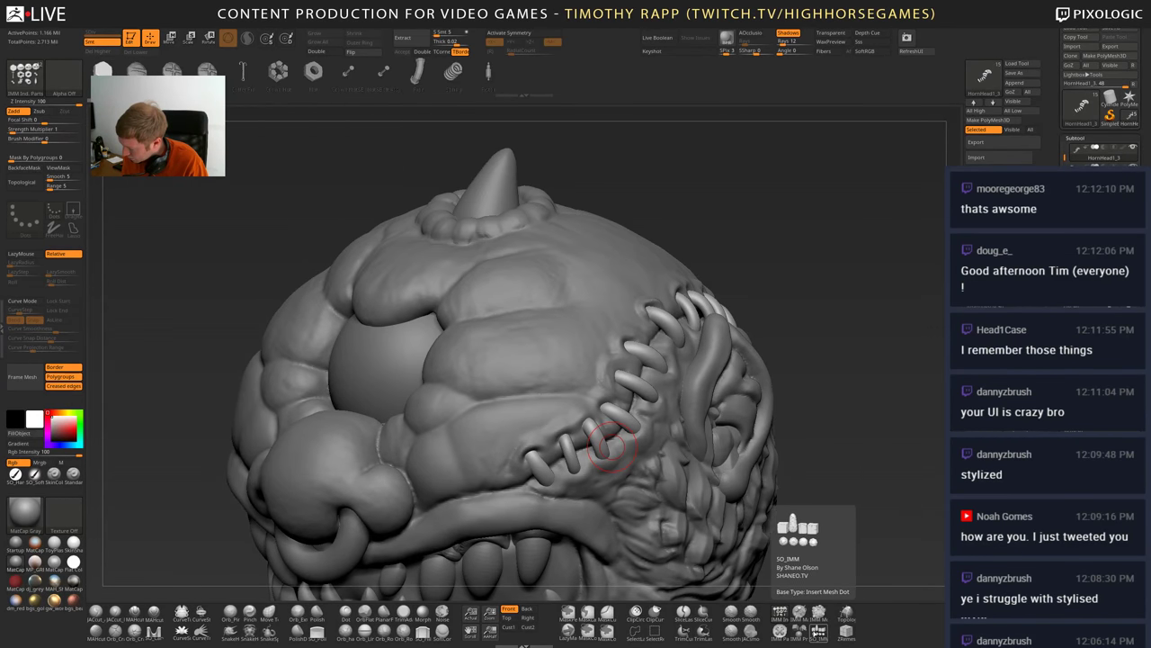
{"action": "left_click", "coordinate": [798, 632]}
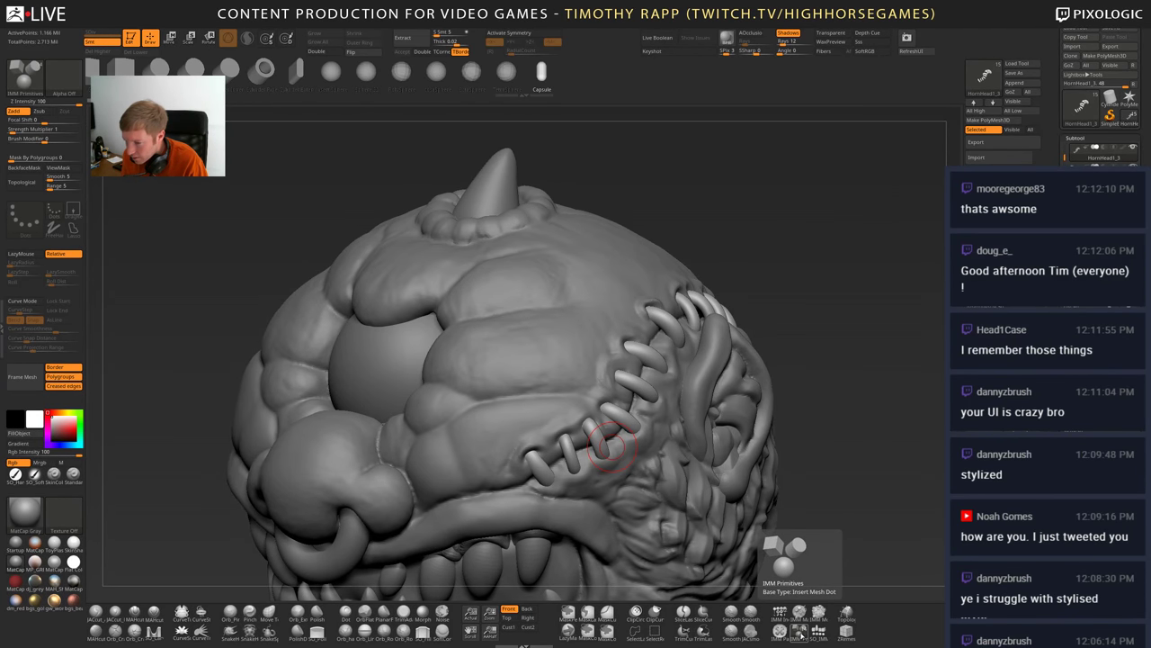
{"action": "key", "text": "b"}
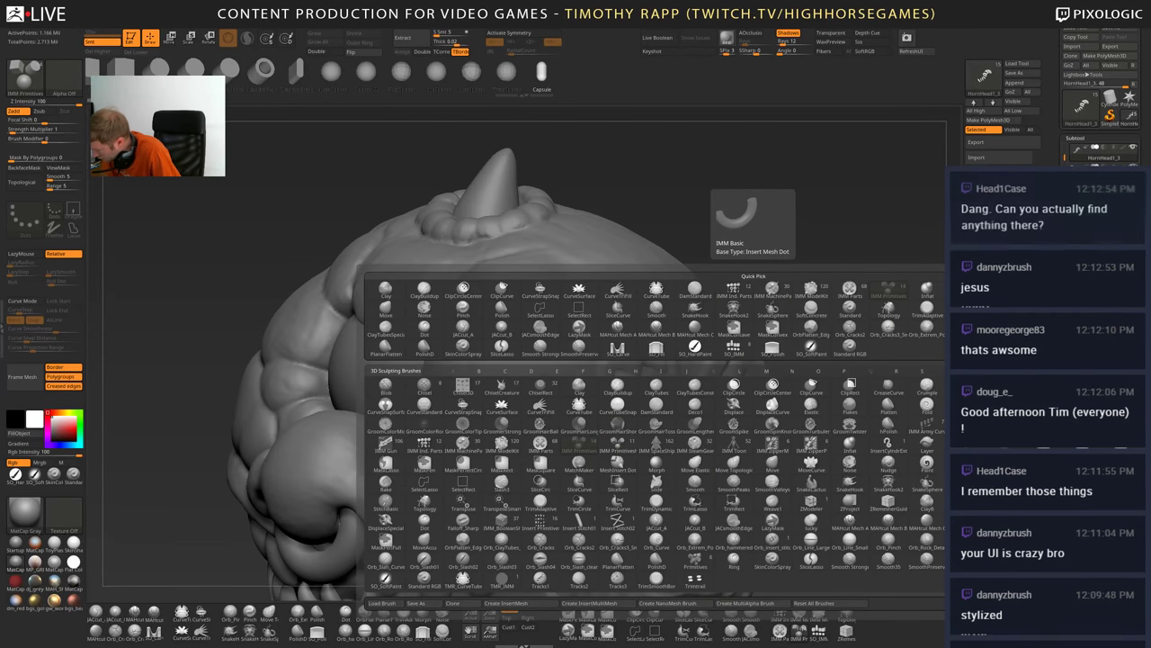
{"action": "left_click", "coordinate": [962, 426]}
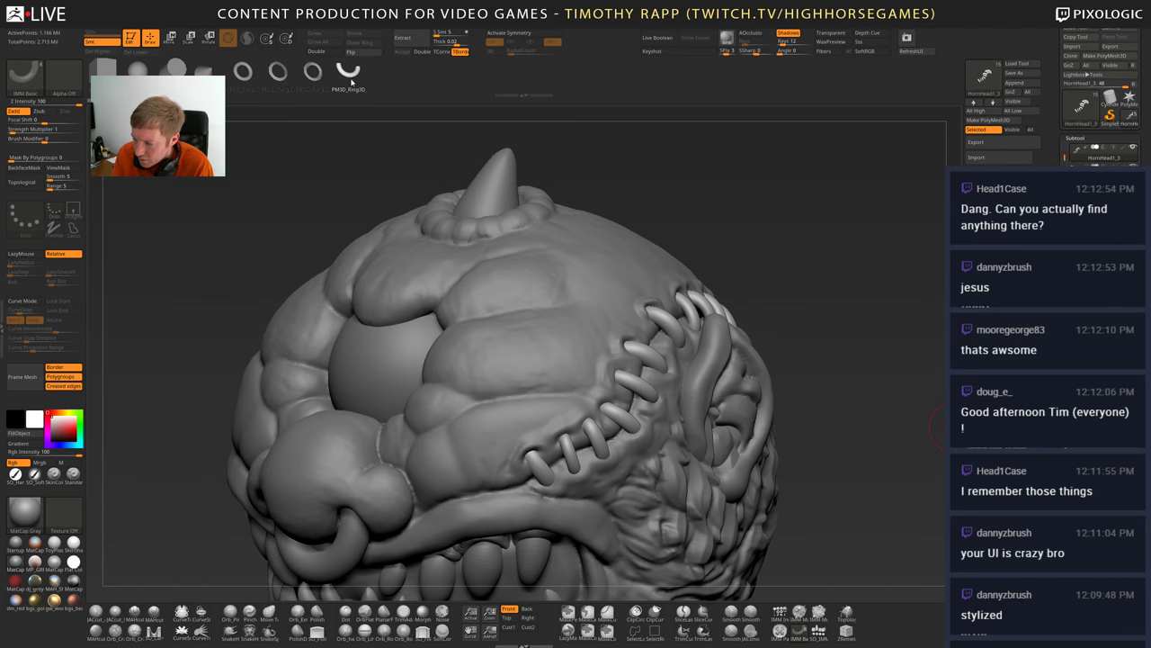
{"action": "left_click_drag", "start_coordinate": [540, 369], "coordinate": [544, 398]}
{"action": "right_click_drag", "start_coordinate": [430, 405], "coordinate": [586, 415]}
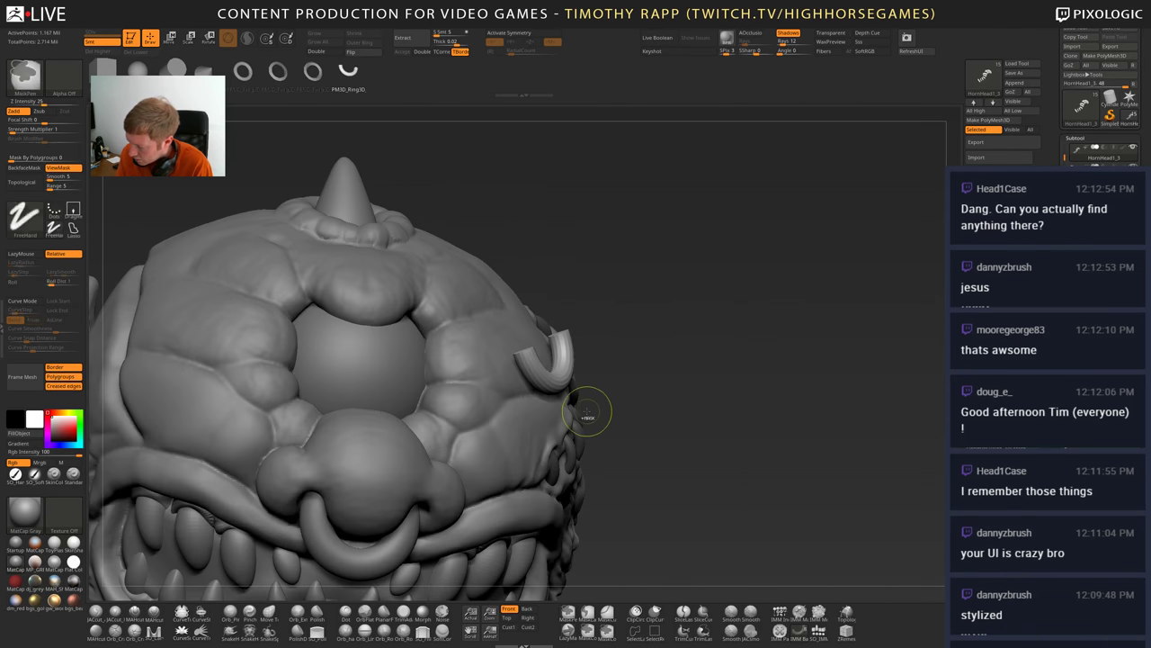
{"action": "key", "text": "ctrl+z"}
- Switch from the IMM Basic insert brush to the Blob sculpting brush
{"action": "right_click_drag", "start_coordinate": [648, 537], "coordinate": [548, 395]}
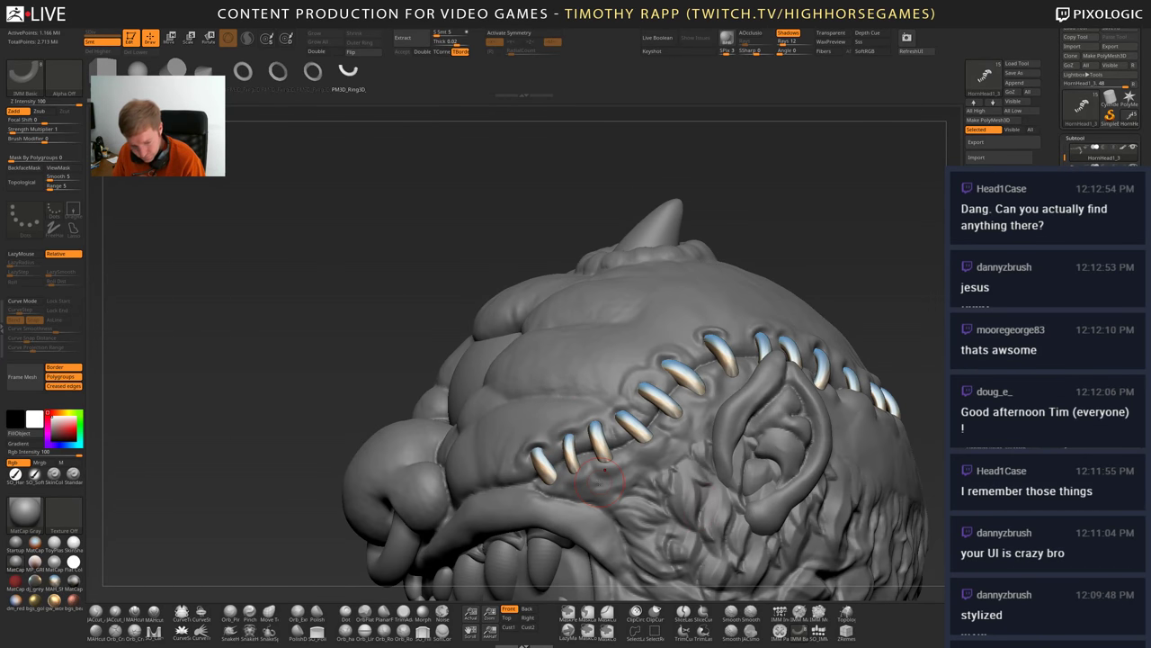
{"action": "key", "text": "b"}
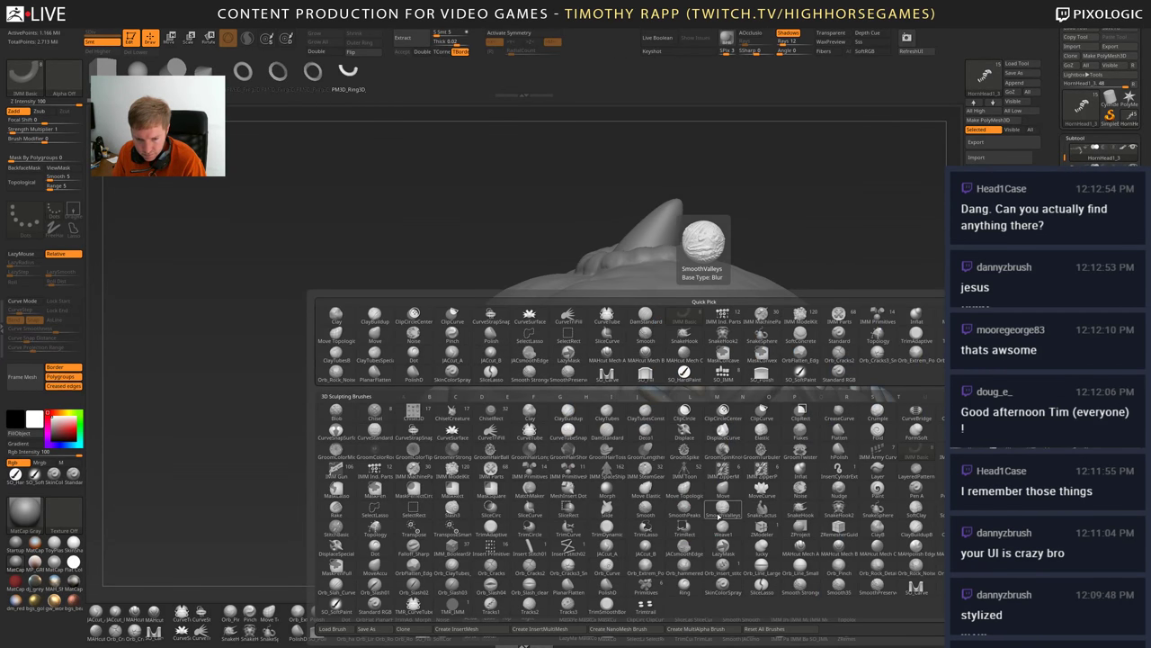
{"action": "left_click", "coordinate": [717, 514]}
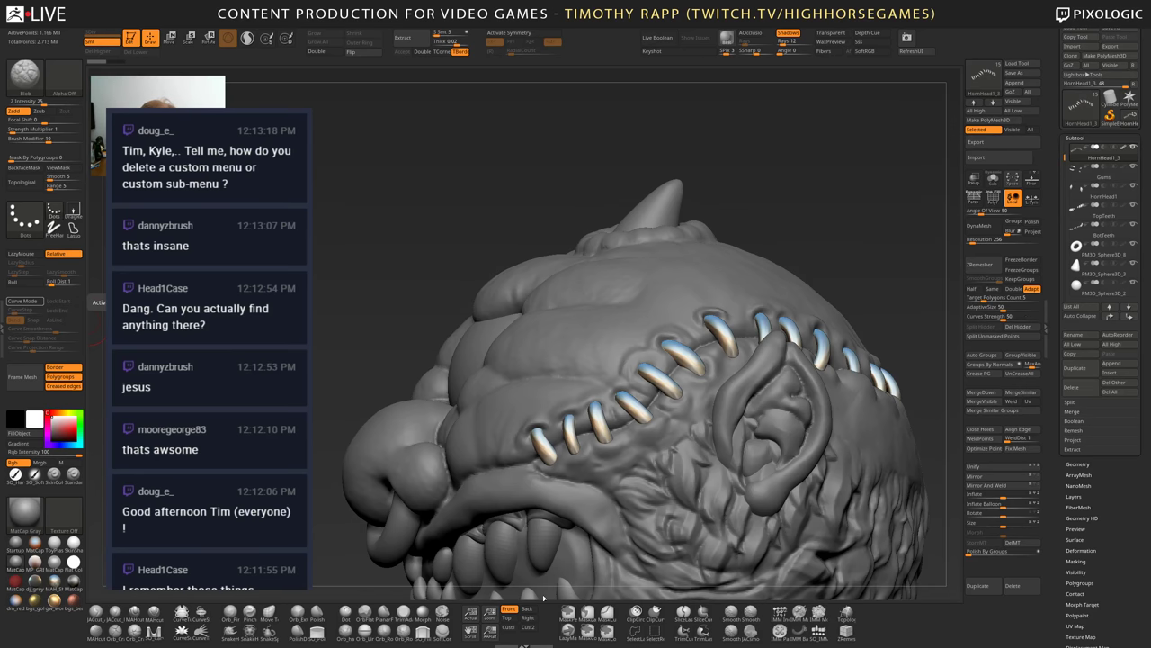
- Examine the head through the preset front, back and first custom camera views, ending on the front
{"action": "left_click", "coordinate": [513, 610]}
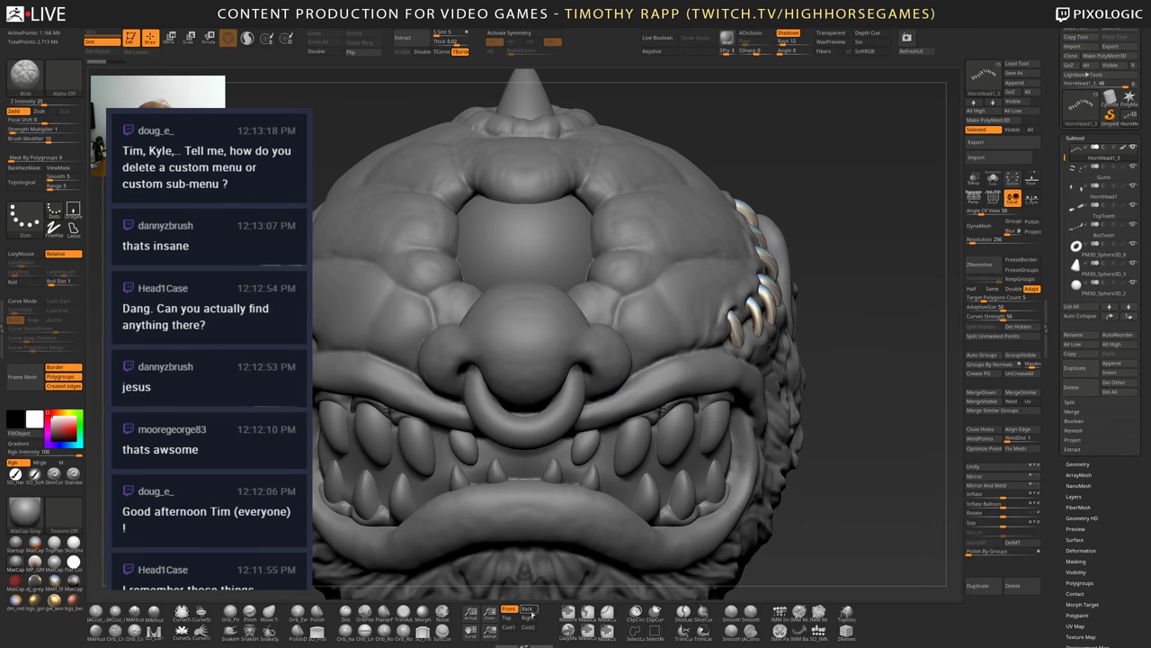
{"action": "left_click", "coordinate": [528, 610]}
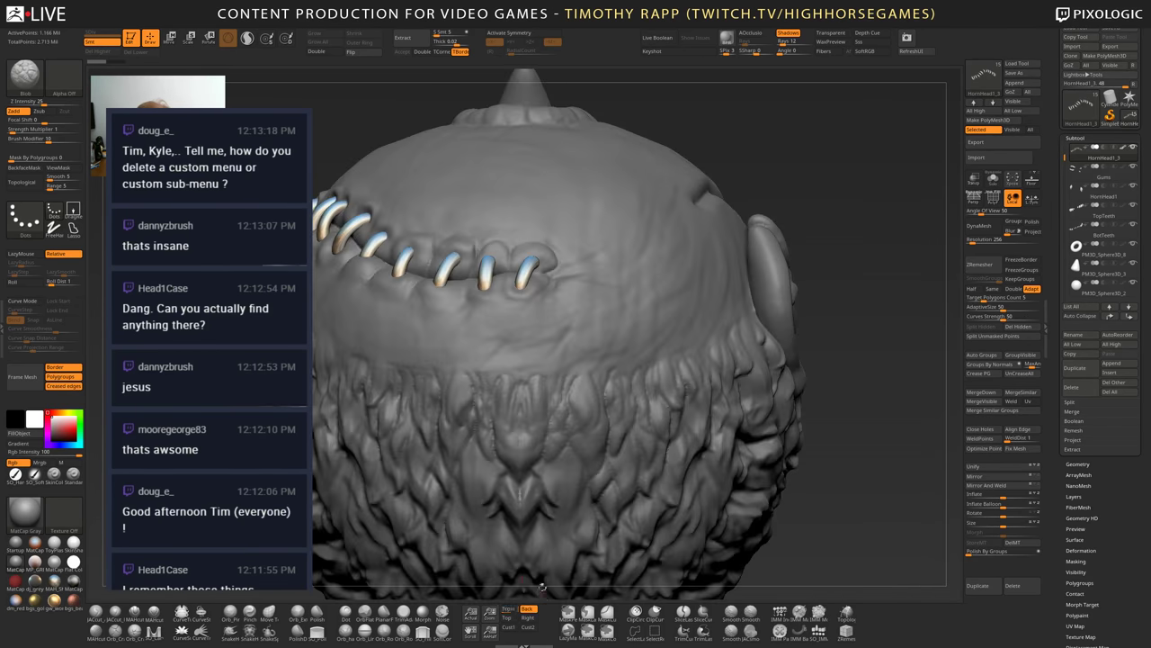
{"action": "left_click", "coordinate": [509, 609]}
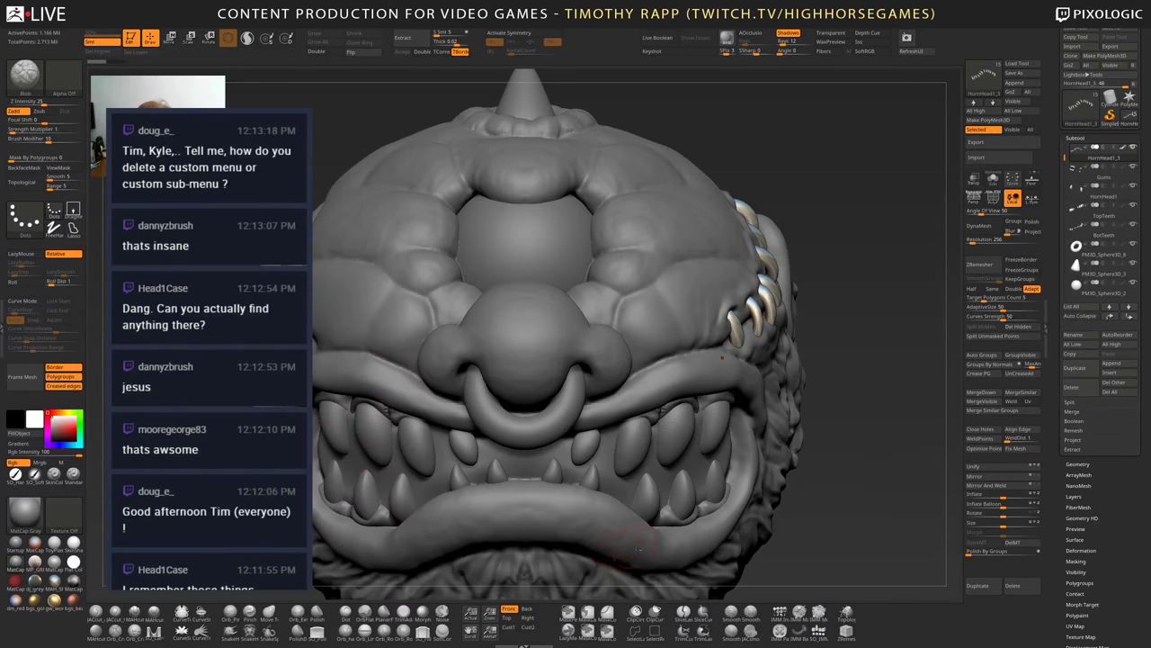
{"action": "right_click_drag", "start_coordinate": [639, 549], "coordinate": [559, 534], "text": "ctrl"}
{"action": "left_click", "coordinate": [509, 626]}
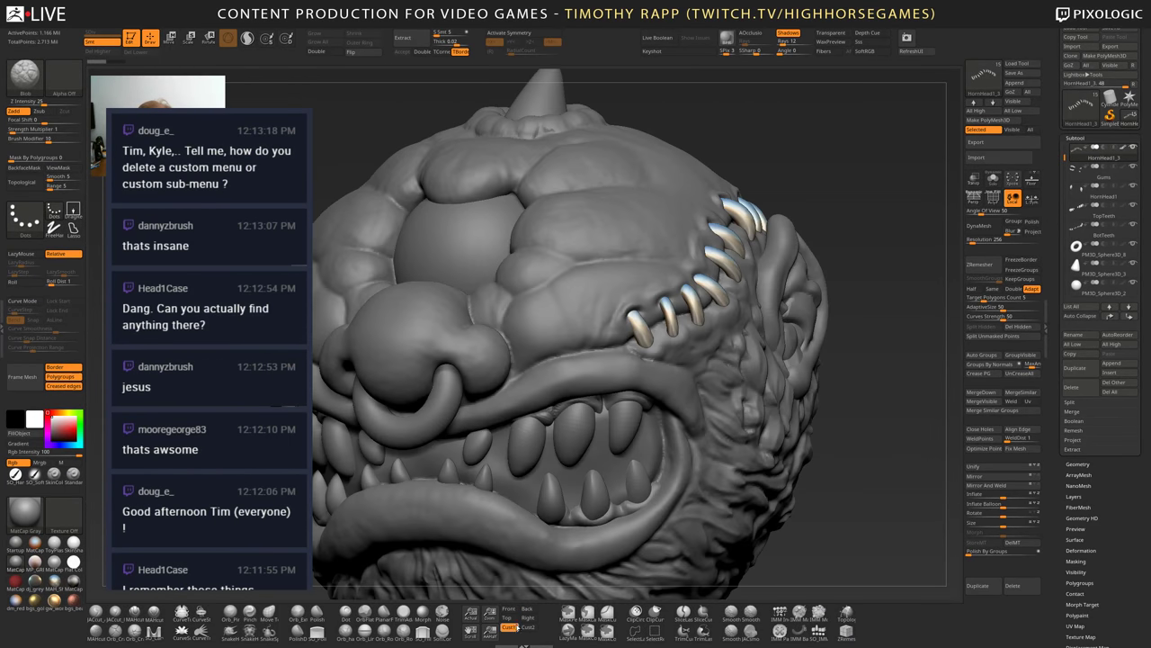
{"action": "right_click_drag", "start_coordinate": [665, 549], "coordinate": [508, 548], "text": "ctrl"}
{"action": "left_click", "coordinate": [508, 618]}
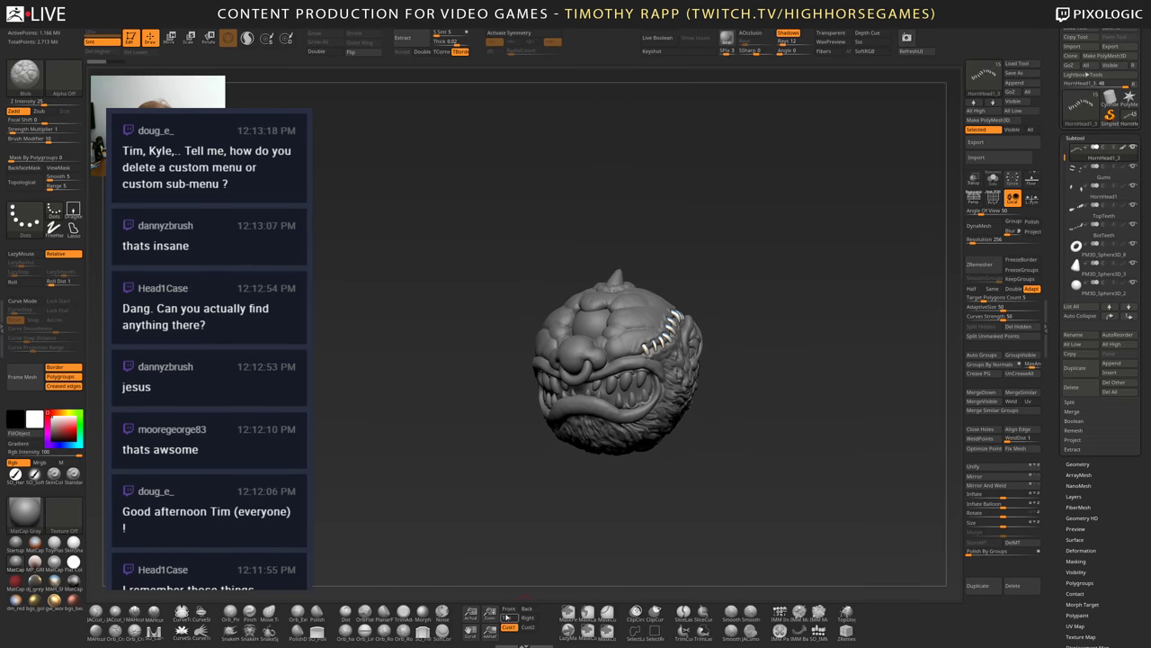
{"action": "right_click_drag", "start_coordinate": [662, 546], "coordinate": [494, 543], "text": "ctrl"}
{"action": "left_click", "coordinate": [509, 608]}
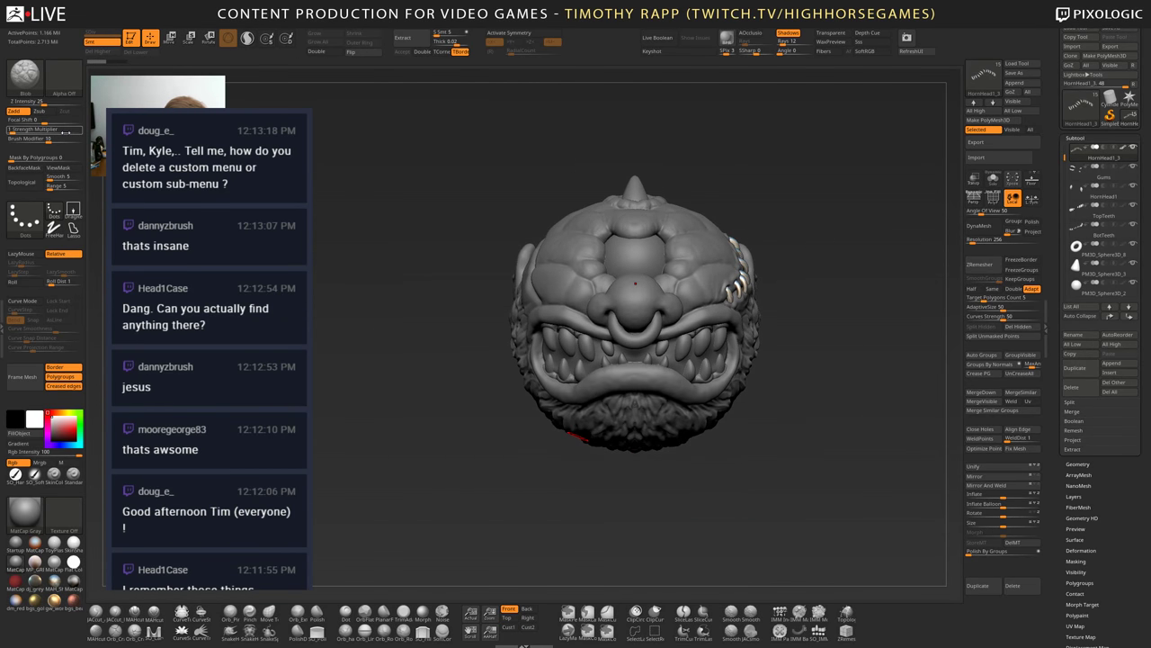
- Look at the Geometry and NanoMesh sections of the staples subtool's settings
{"action": "left_click", "coordinate": [103, 41]}
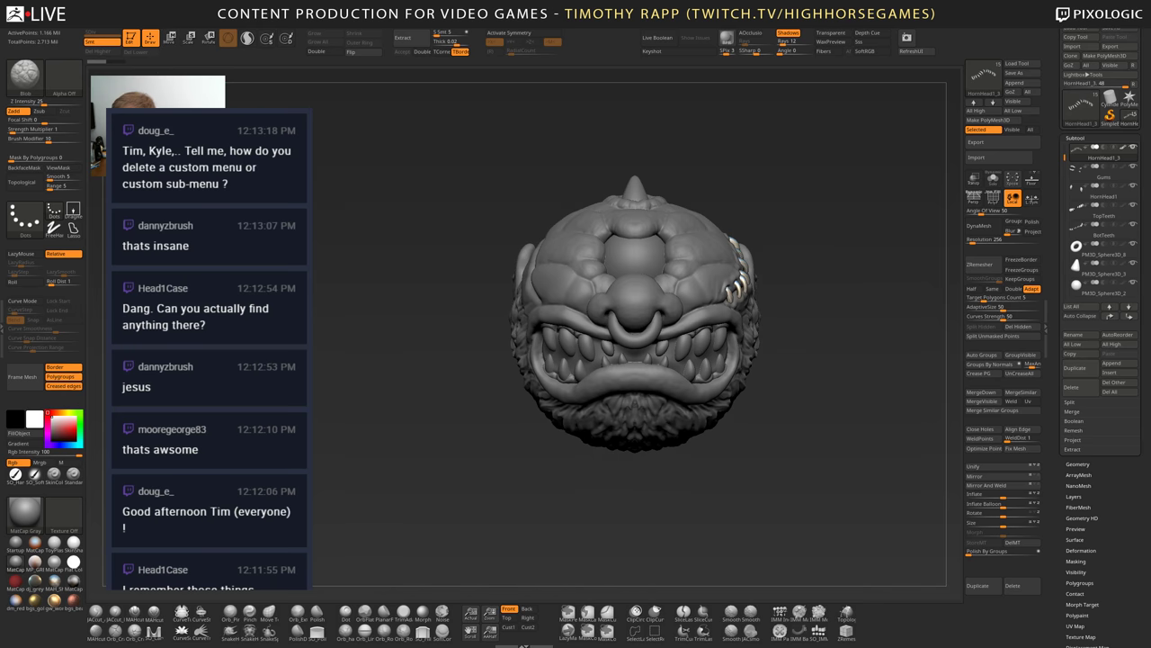
{"action": "key", "text": "space"}
{"action": "left_click_drag", "start_coordinate": [867, 309], "coordinate": [817, 367]}
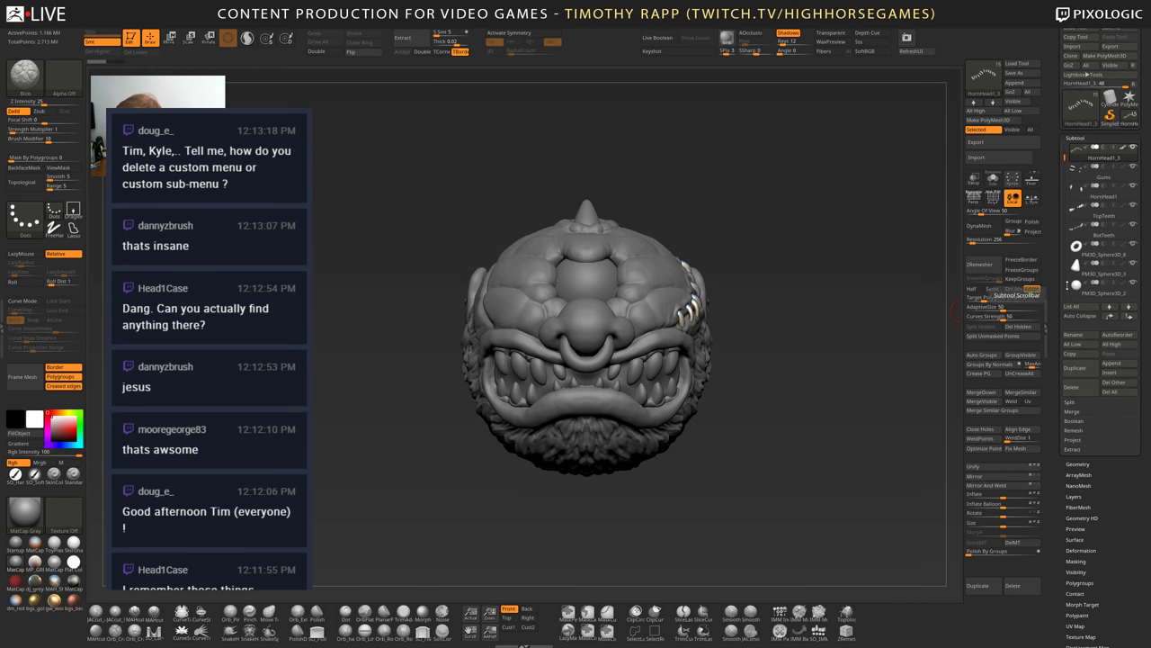
{"action": "left_click", "coordinate": [1078, 464]}
{"action": "left_click", "coordinate": [1079, 463]}
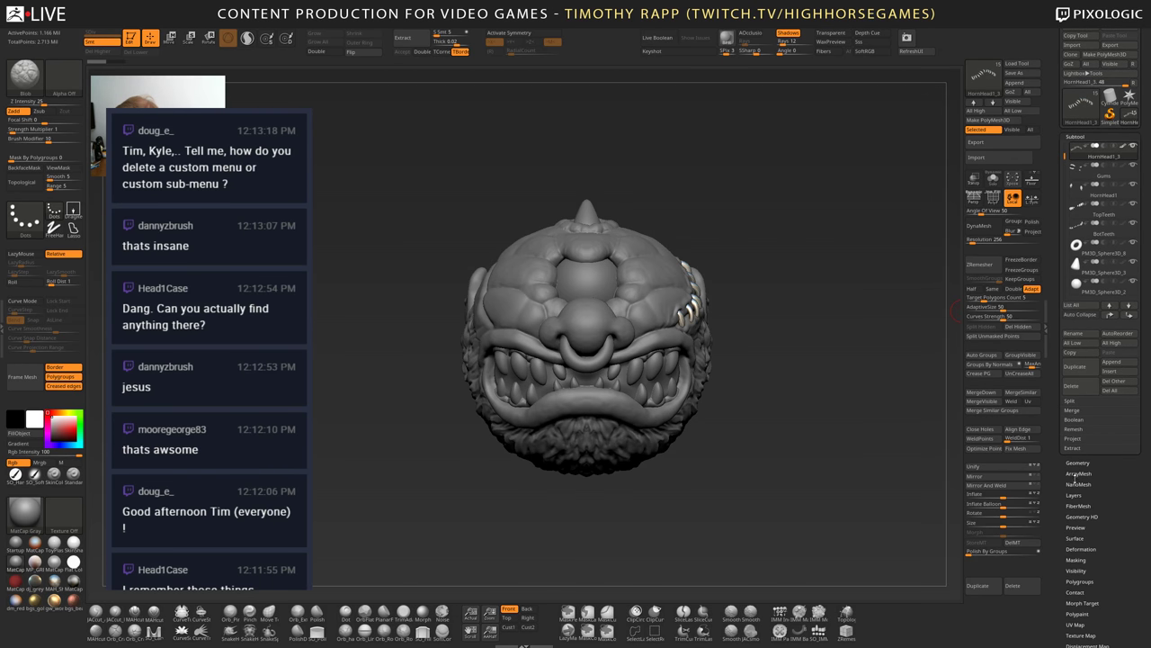
{"action": "left_click", "coordinate": [1082, 483]}
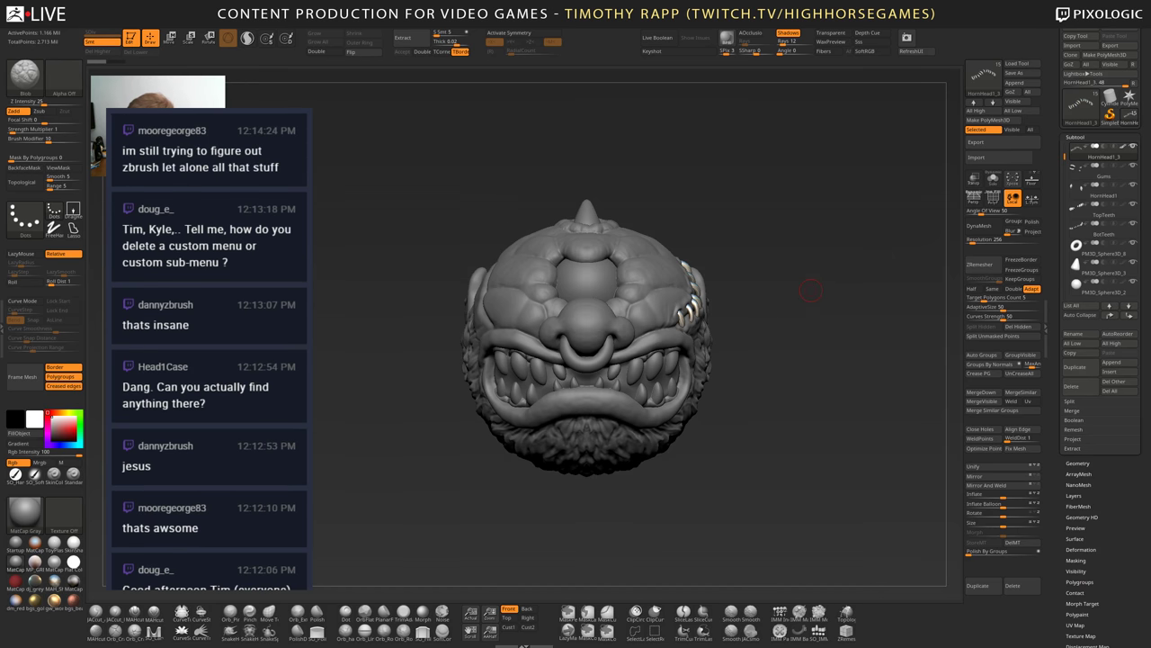
- Bring up the custom pop-up sets for deformation, creasing and grouping, and subtool operations to review their commands
{"action": "mouse_move", "coordinate": [575, 16]}
{"action": "key", "text": "g"}
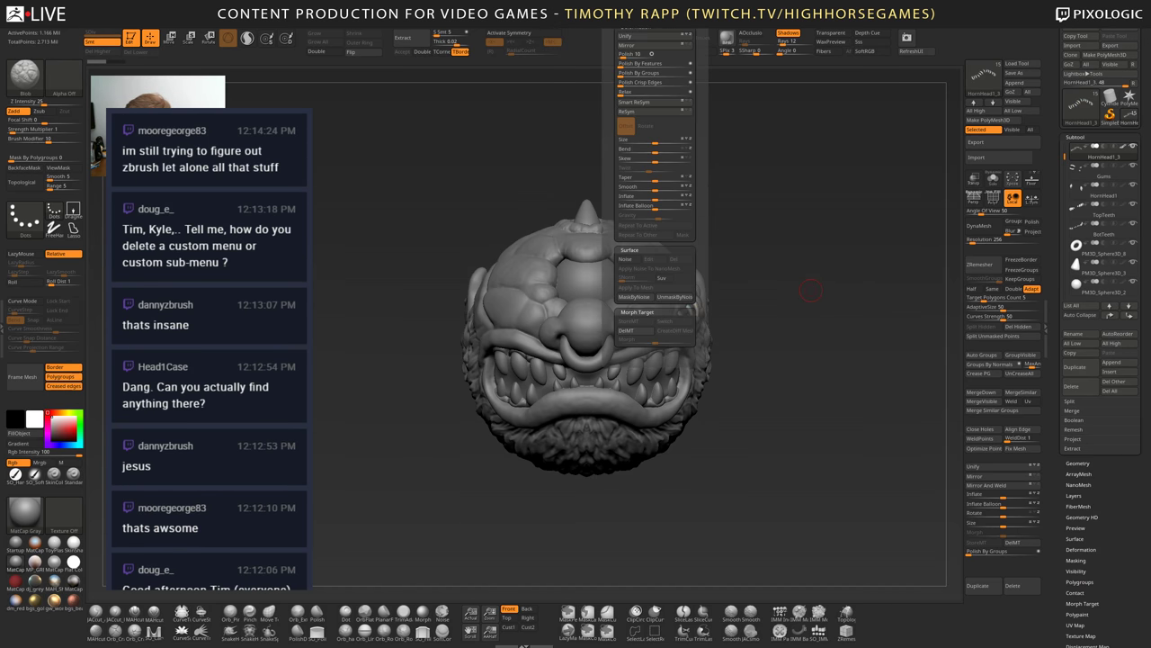
{"action": "mouse_move", "coordinate": [730, 16]}
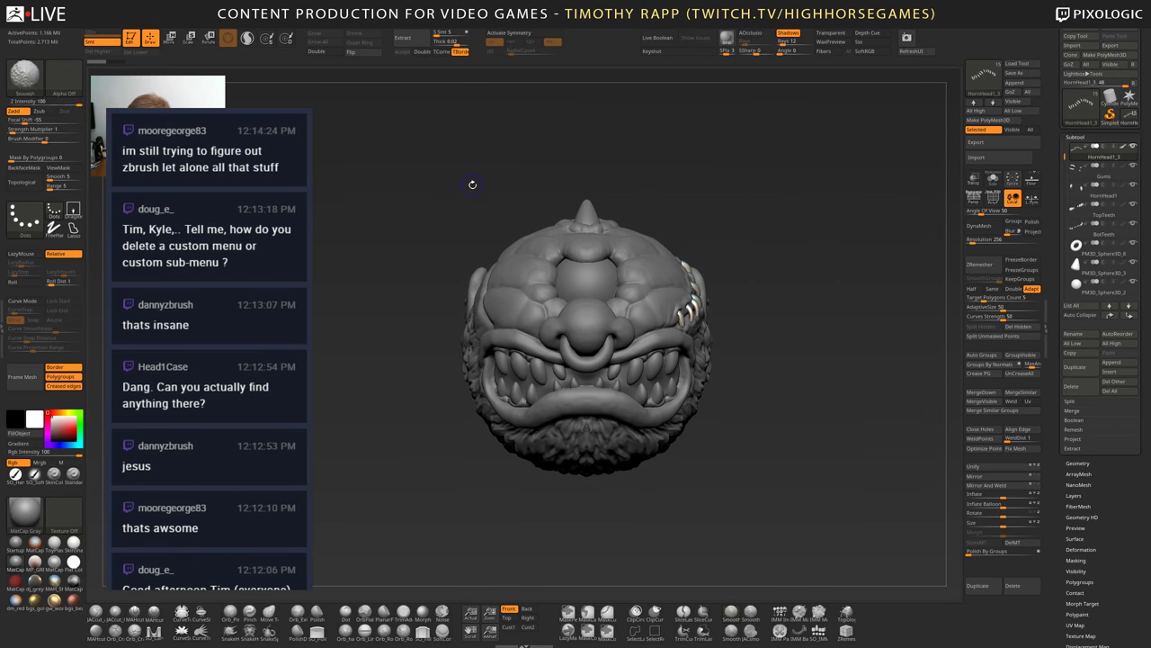
{"action": "key", "text": "shift+g"}
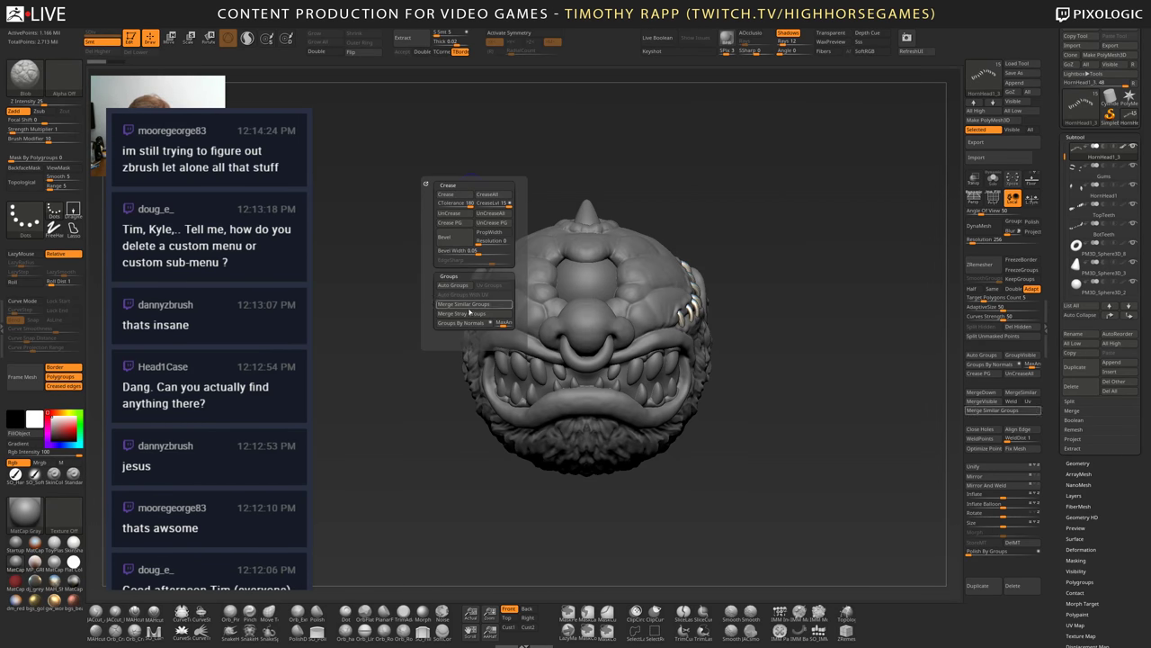
{"action": "key", "text": "shift+d"}
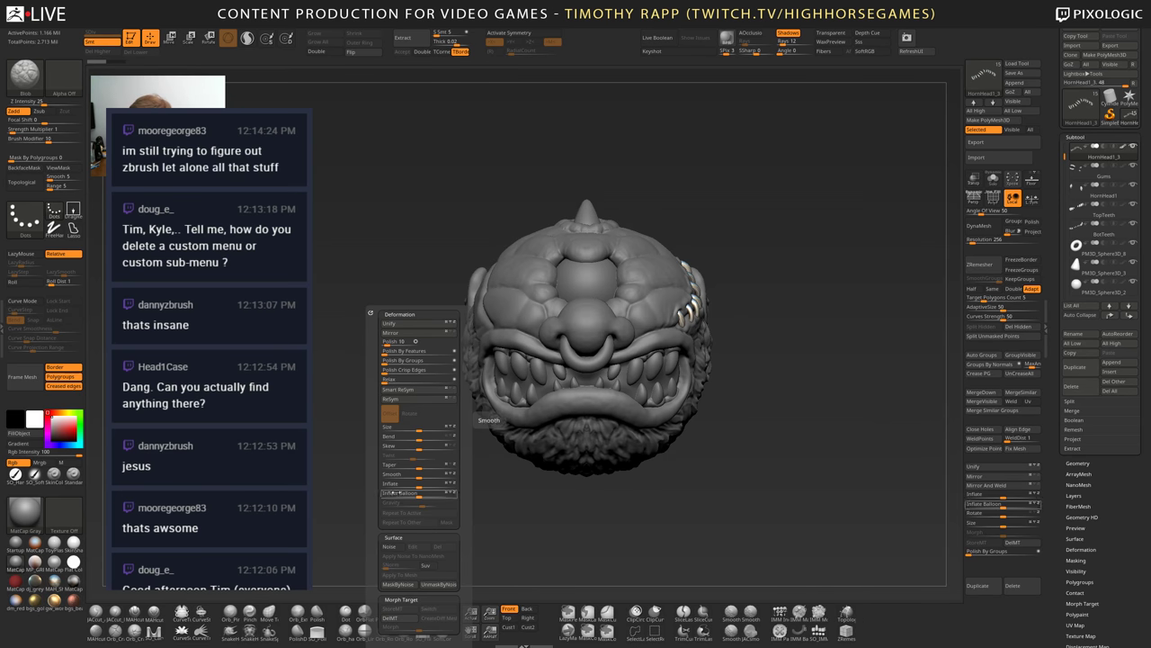
{"action": "key", "text": "c"}
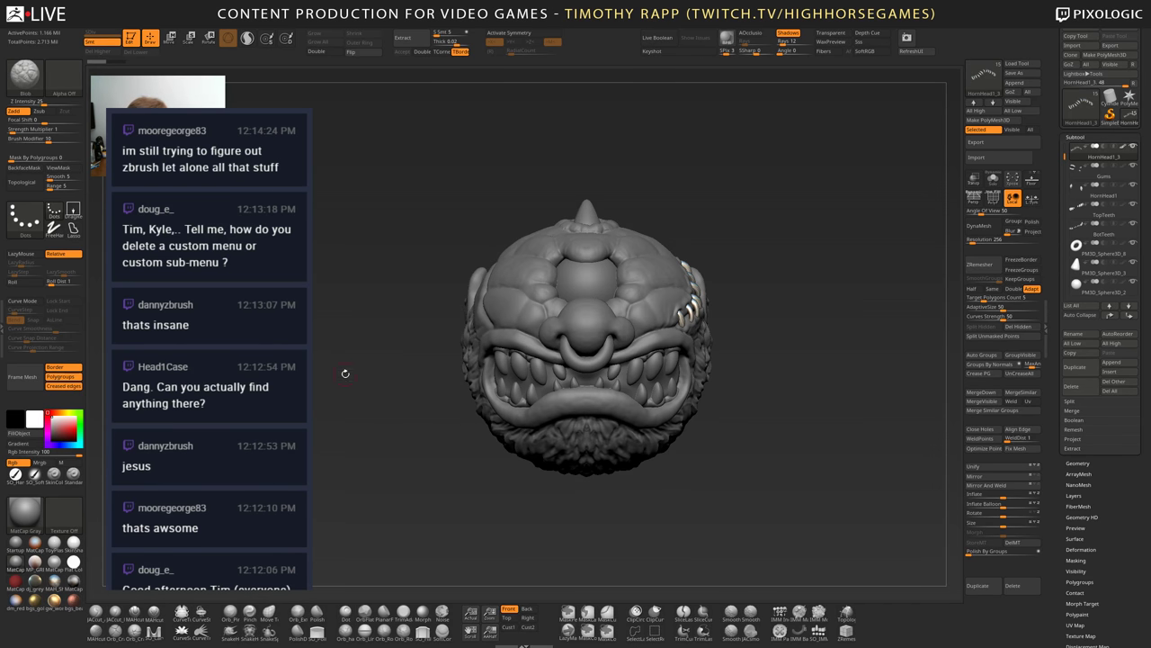
{"action": "key", "text": "c"}
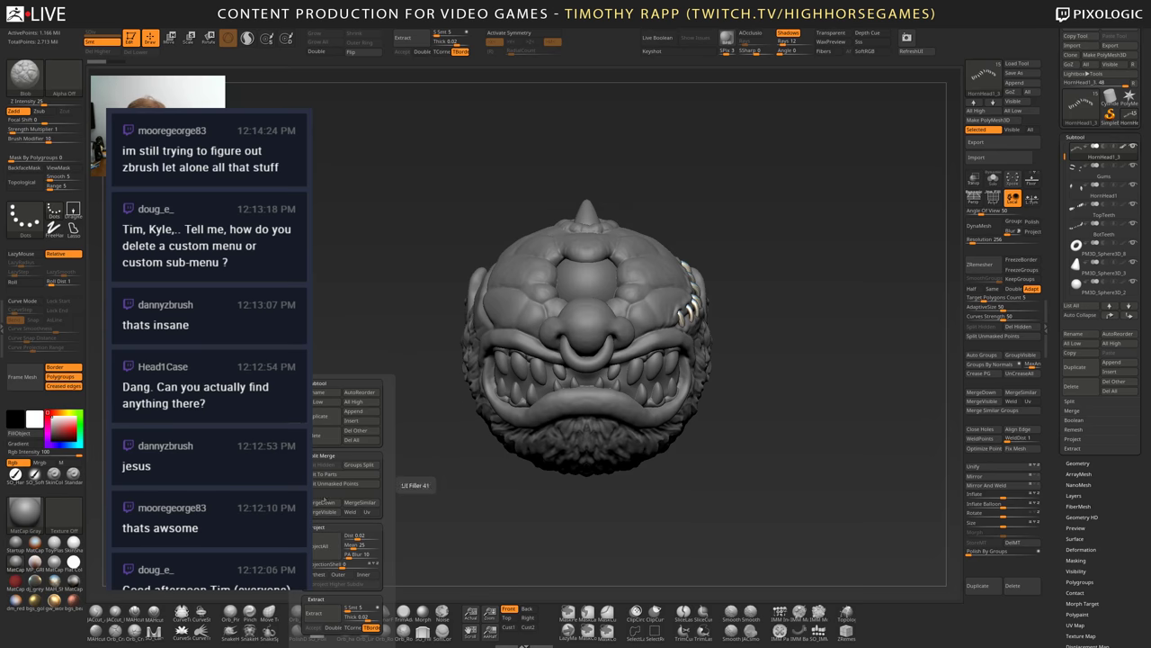
{"action": "key", "text": "c"}
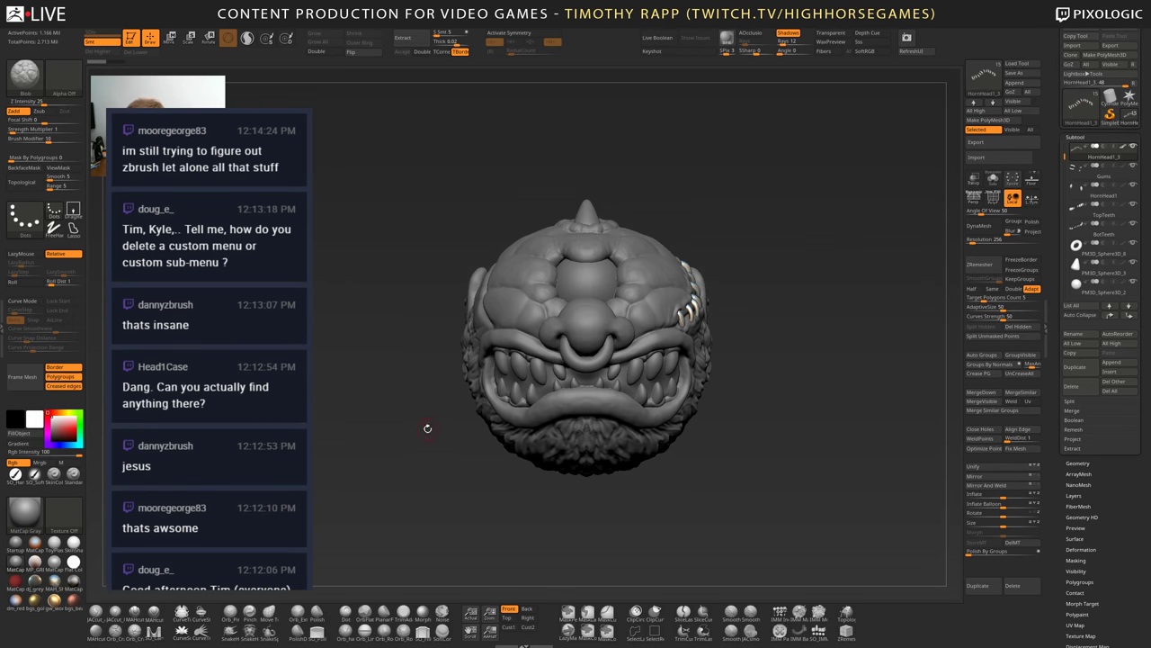
- Make the clay tubes brush active and look through the staples subtool's Geometry options before collapsing them
{"action": "key", "text": "a"}
{"action": "key", "text": "shift"}
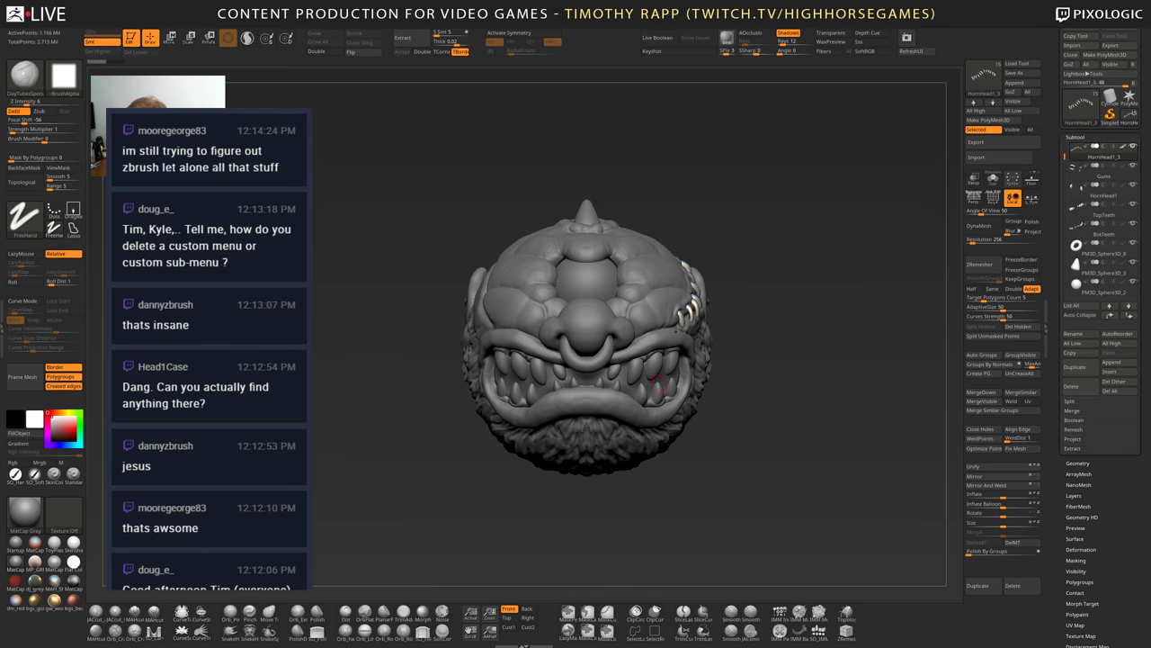
{"action": "left_click_drag", "start_coordinate": [794, 387], "coordinate": [760, 418]}
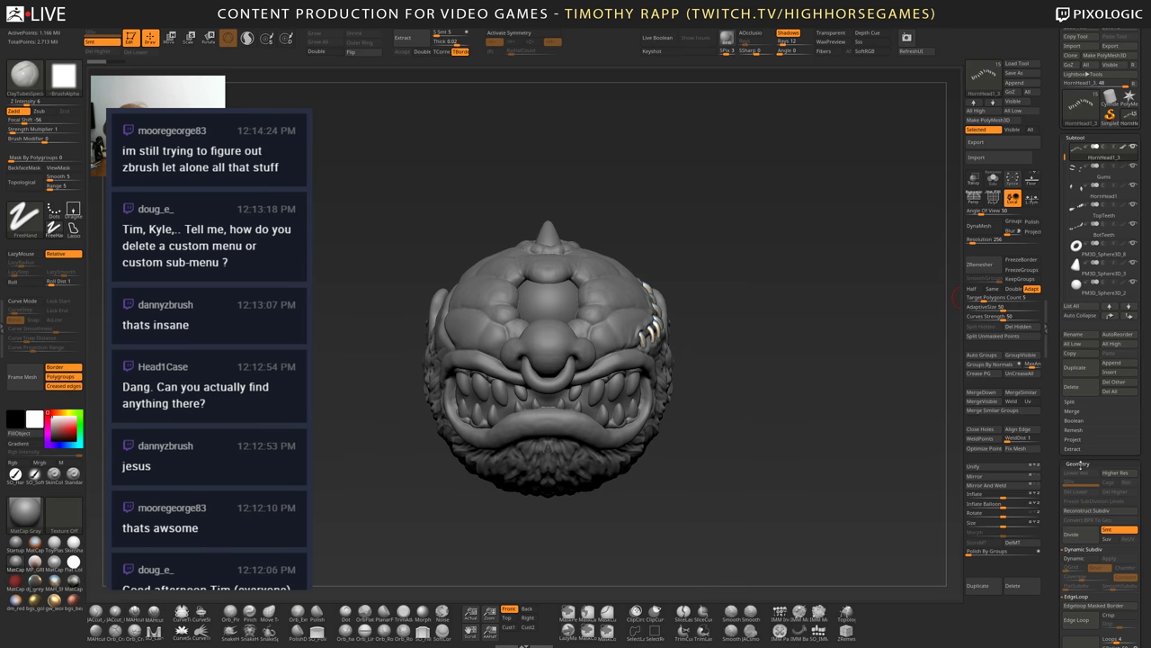
{"action": "scroll", "coordinate": [1068, 443], "scroll_direction": "down", "scroll_amount": 3}
{"action": "scroll", "coordinate": [1068, 444], "scroll_direction": "down", "scroll_amount": 2}
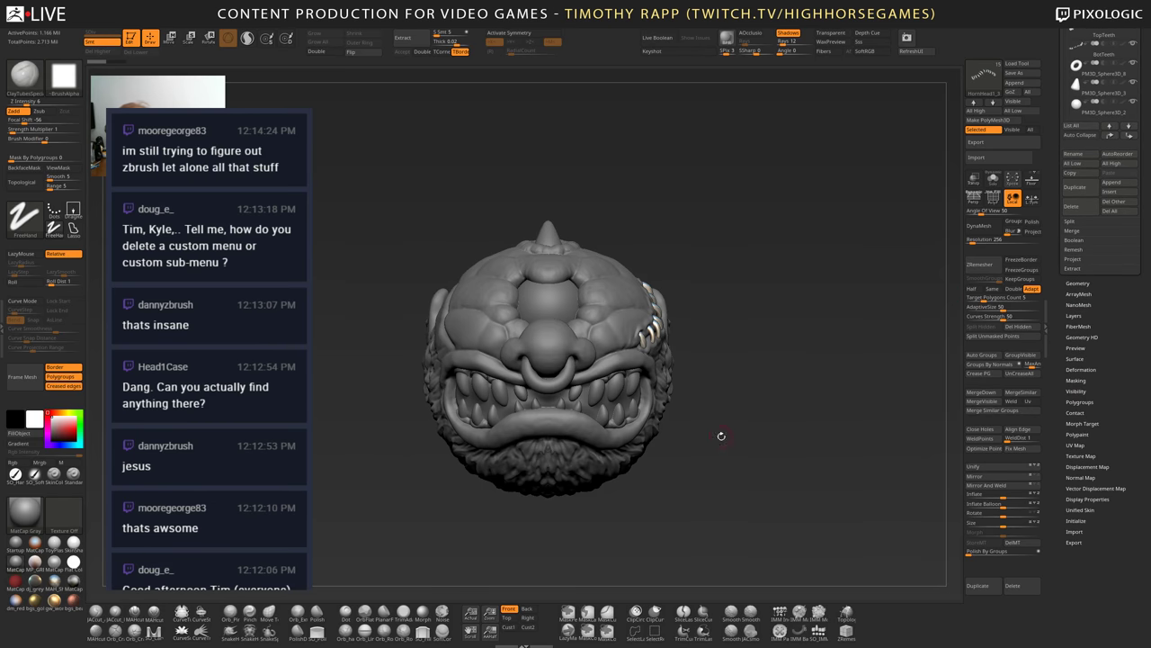
- Enable interface customization in the Config preferences and reopen the collapsed brush settings tray
{"action": "mouse_move", "coordinate": [754, 428]}
{"action": "left_mouse_down"}
{"action": "mouse_move", "coordinate": [727, 414]}
{"action": "mouse_move", "coordinate": [700, 491]}
{"action": "mouse_move", "coordinate": [650, 485]}
{"action": "mouse_move", "coordinate": [673, 458]}
{"action": "mouse_move", "coordinate": [656, 476]}
{"action": "mouse_move", "coordinate": [692, 471]}
{"action": "left_mouse_up"}
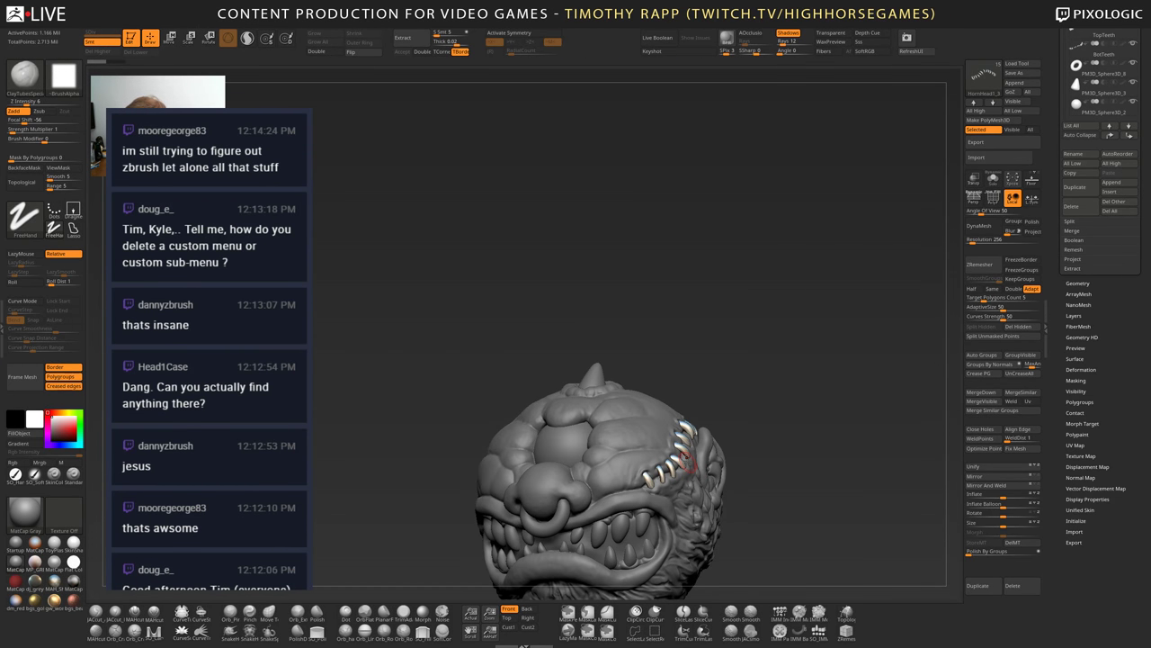
{"action": "key", "text": "ctrl+d"}
{"action": "left_click_drag", "start_coordinate": [319, 398], "coordinate": [327, 401]}
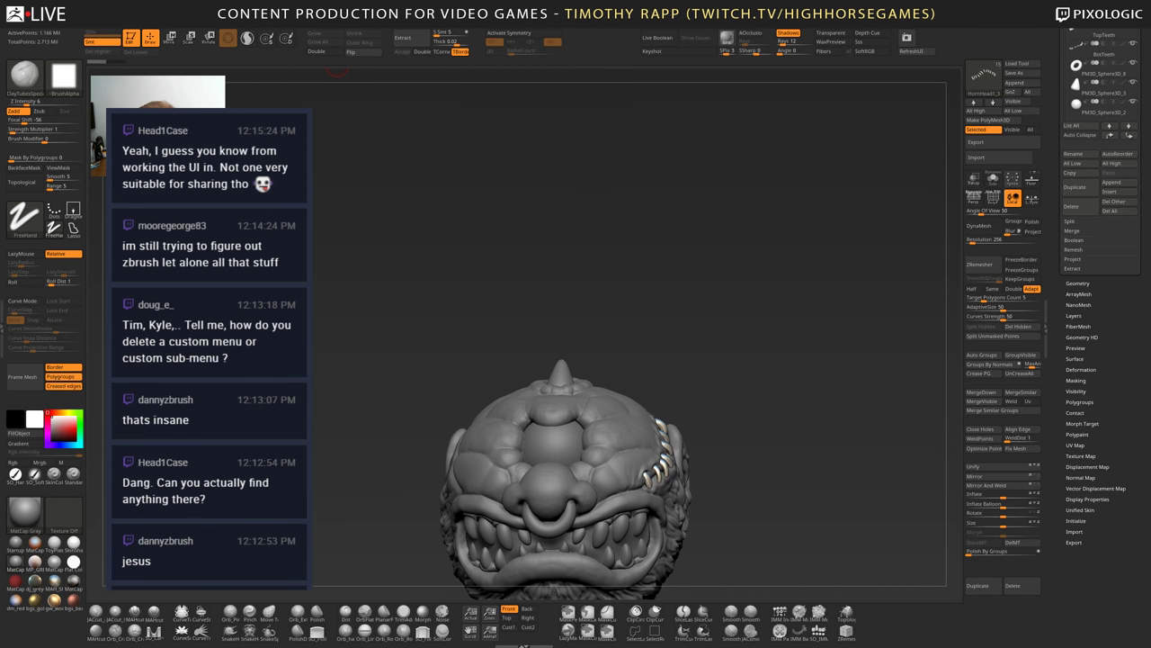
{"action": "left_click", "coordinate": [337, 18]}
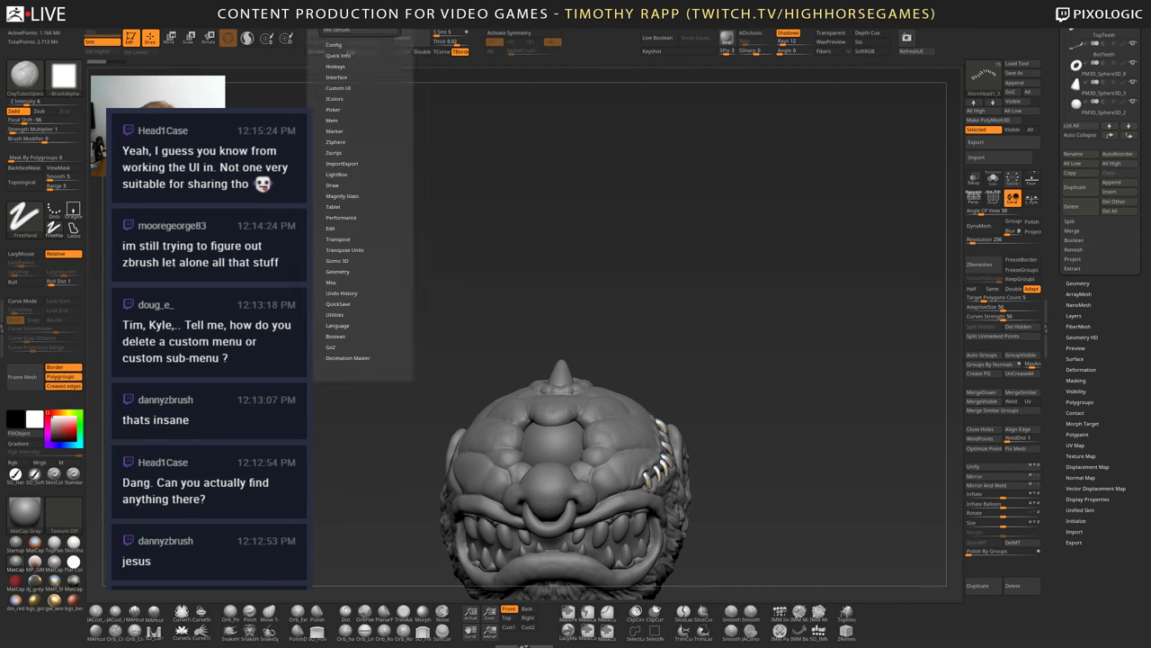
{"action": "left_click", "coordinate": [333, 44]}
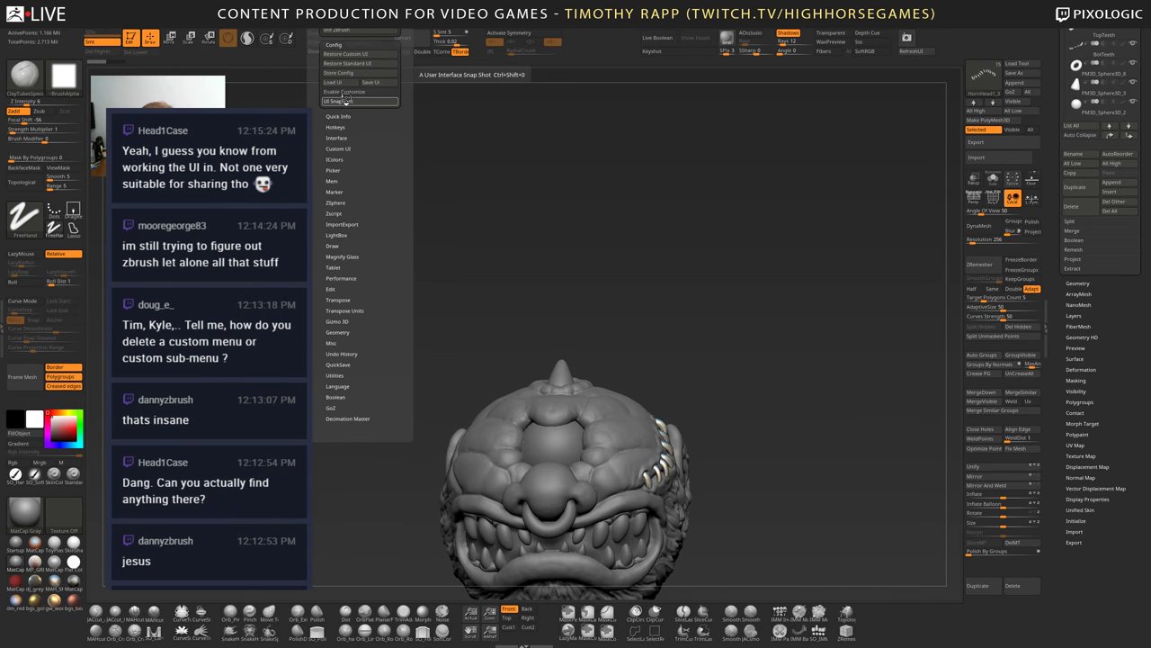
{"action": "left_click", "coordinate": [347, 97]}
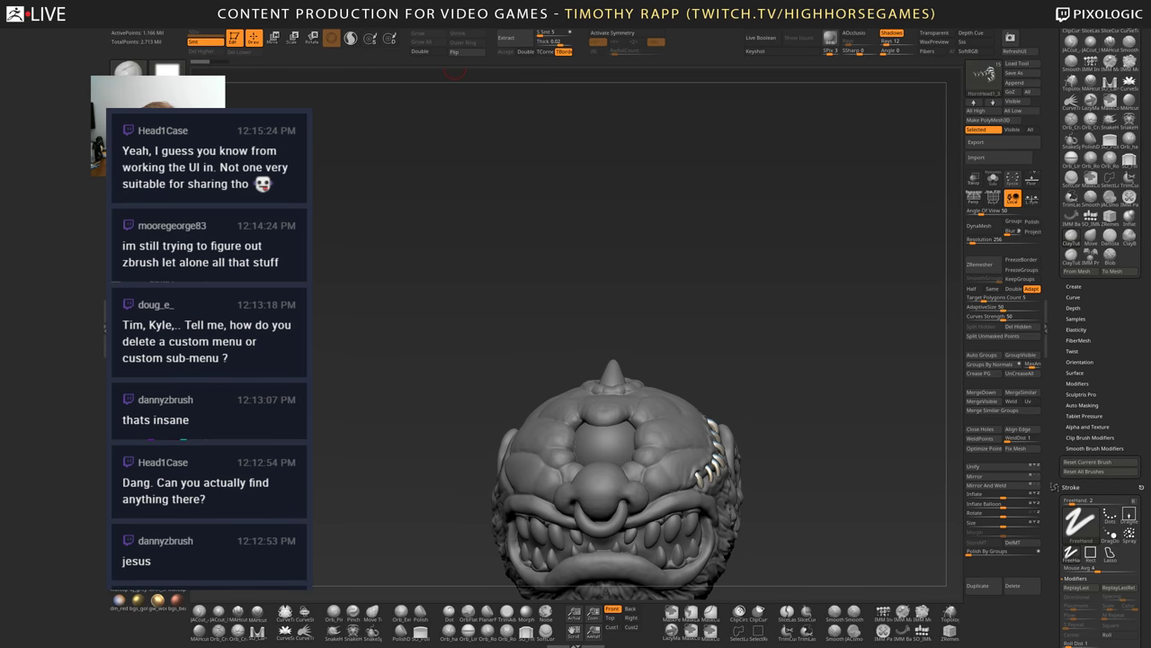
{"action": "left_click", "coordinate": [457, 24]}
{"action": "left_click", "coordinate": [444, 93]}
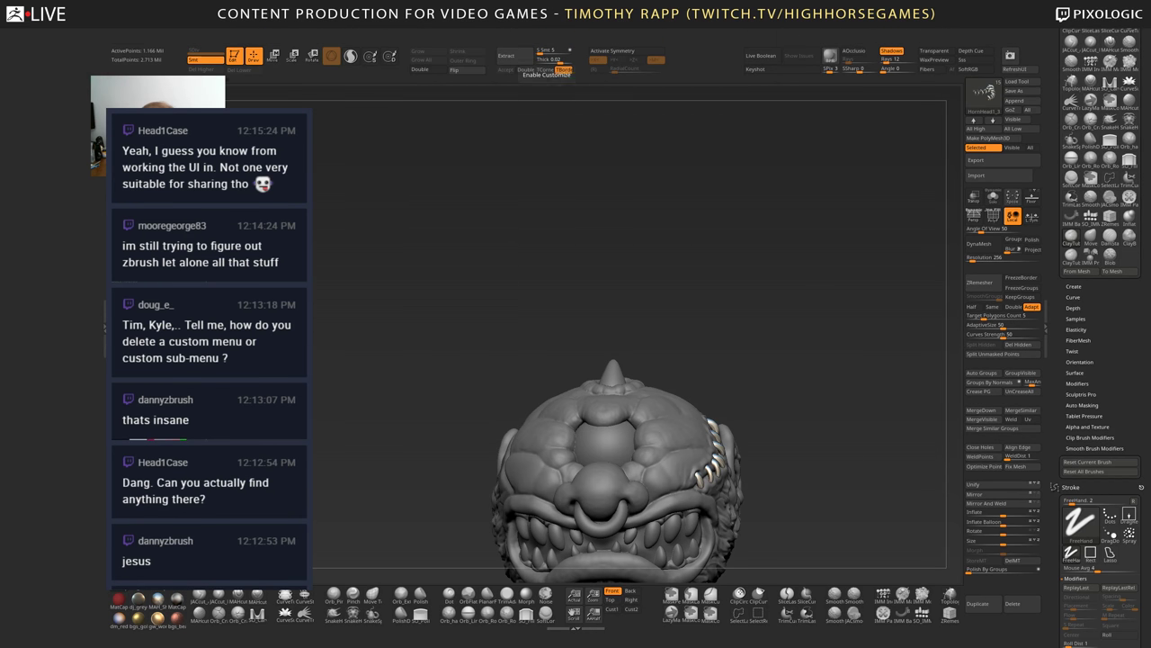
{"action": "left_click", "coordinate": [104, 328]}
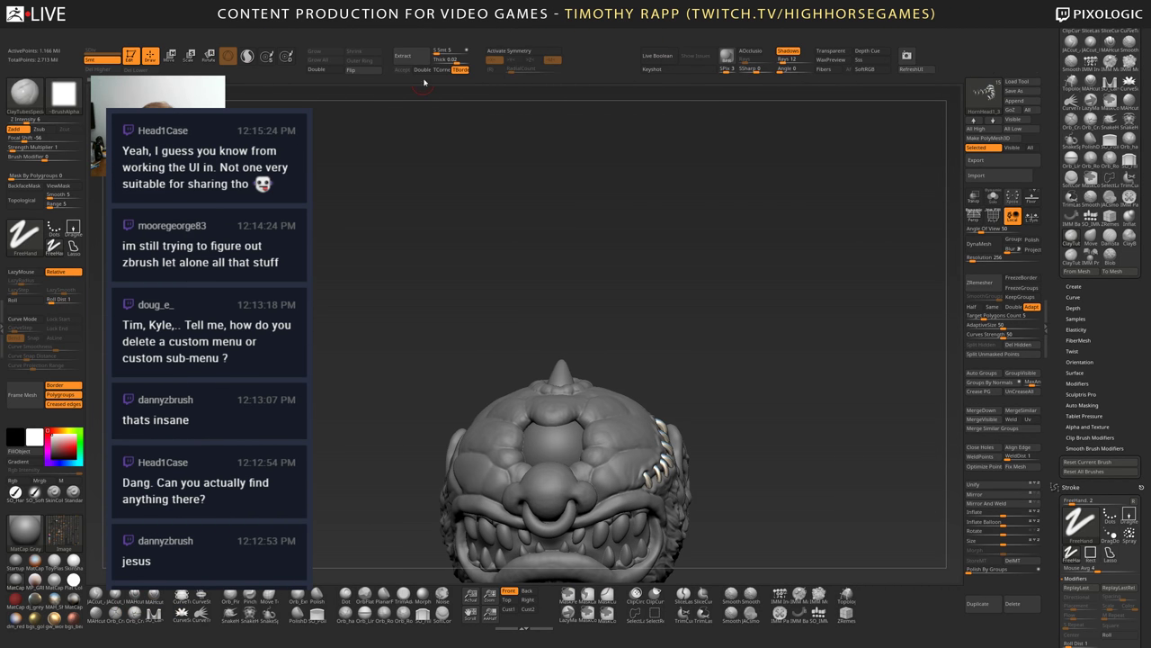
- Dock the custom subtool menu in the side tray and remove it from there again
{"action": "left_click", "coordinate": [725, 25]}
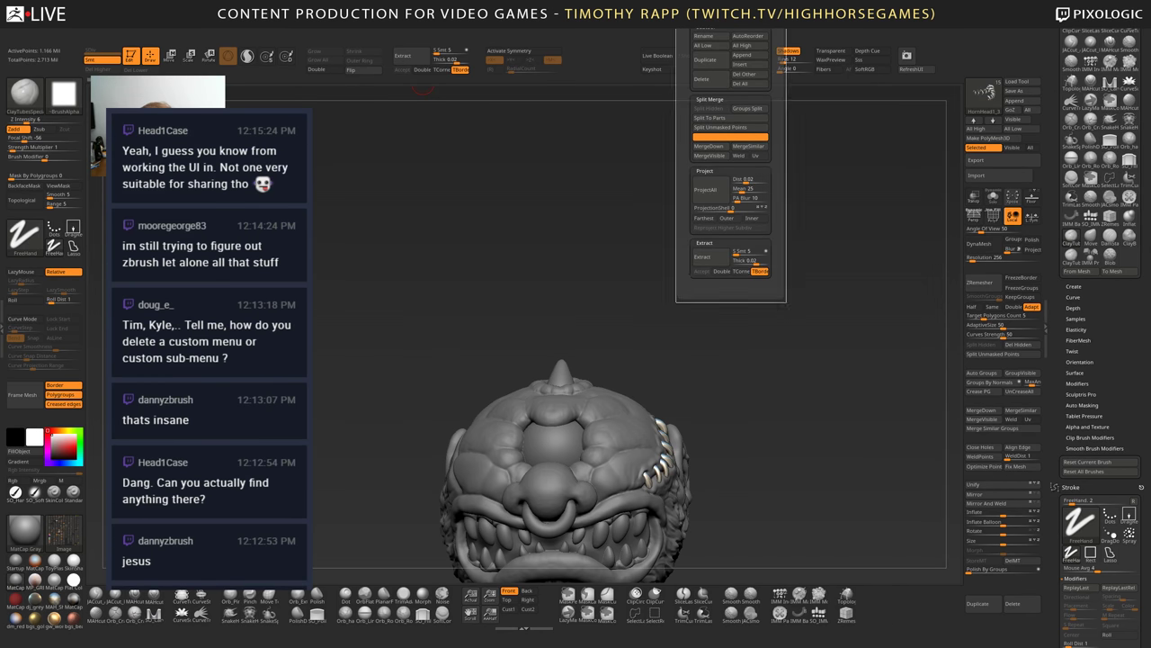
{"action": "left_click", "coordinate": [685, 18]}
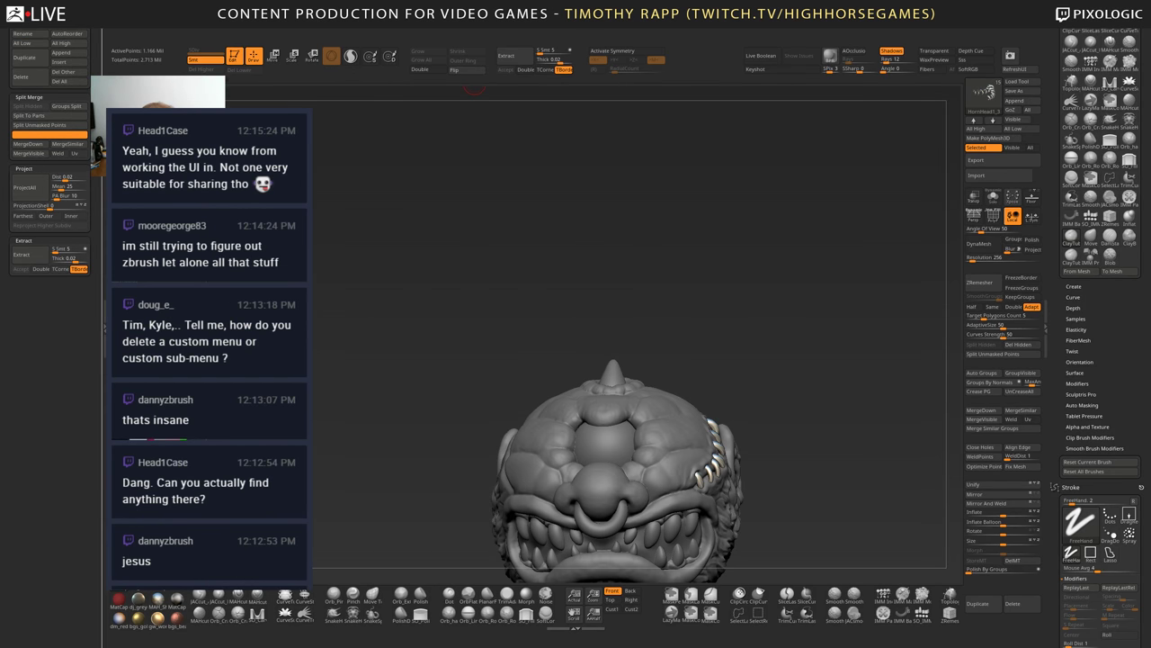
{"action": "left_click", "coordinate": [85, 23]}
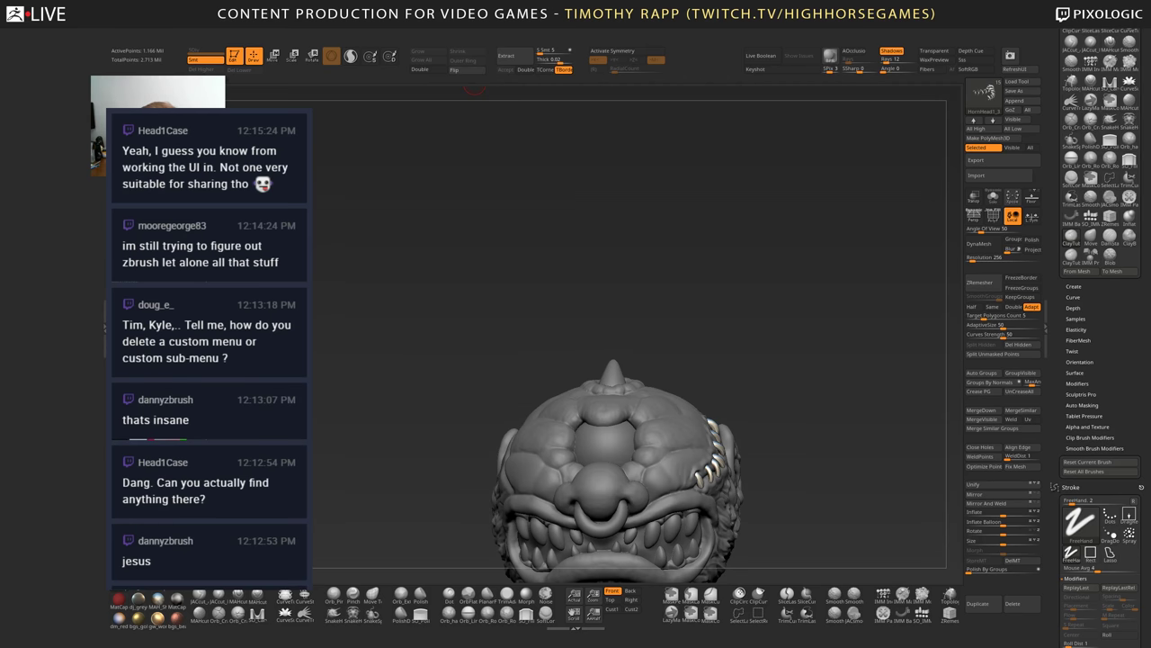
- Dock the custom geometry menu in the side tray and delete the menu by clearing its title
{"action": "left_click", "coordinate": [764, 22]}
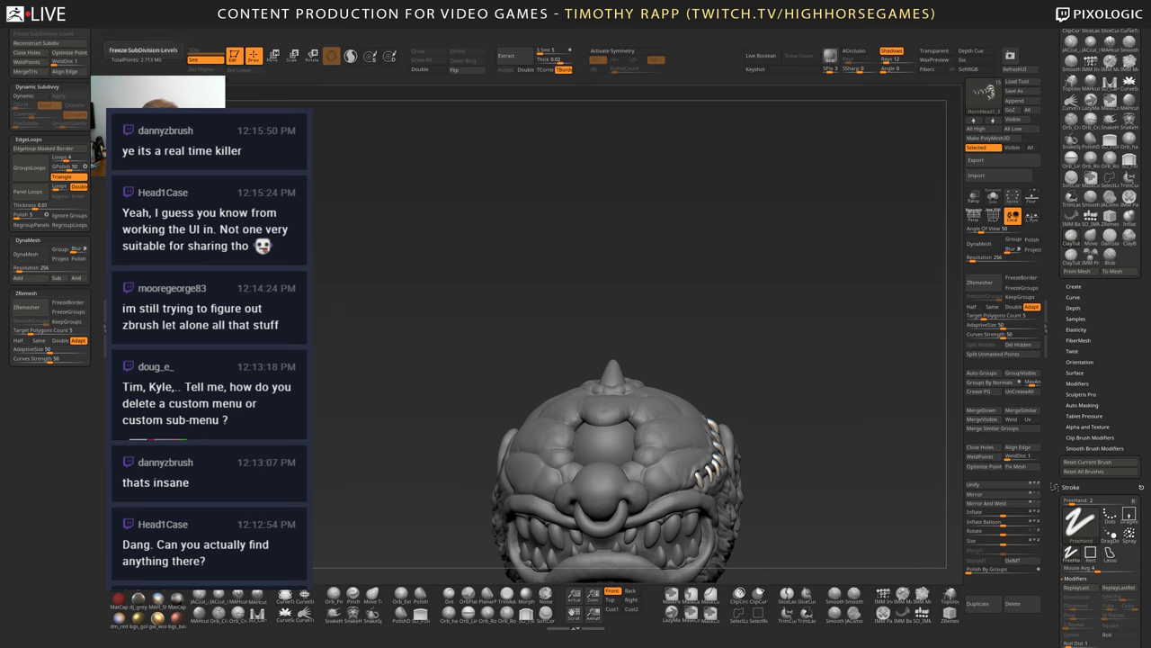
{"action": "left_click", "coordinate": [52, 32]}
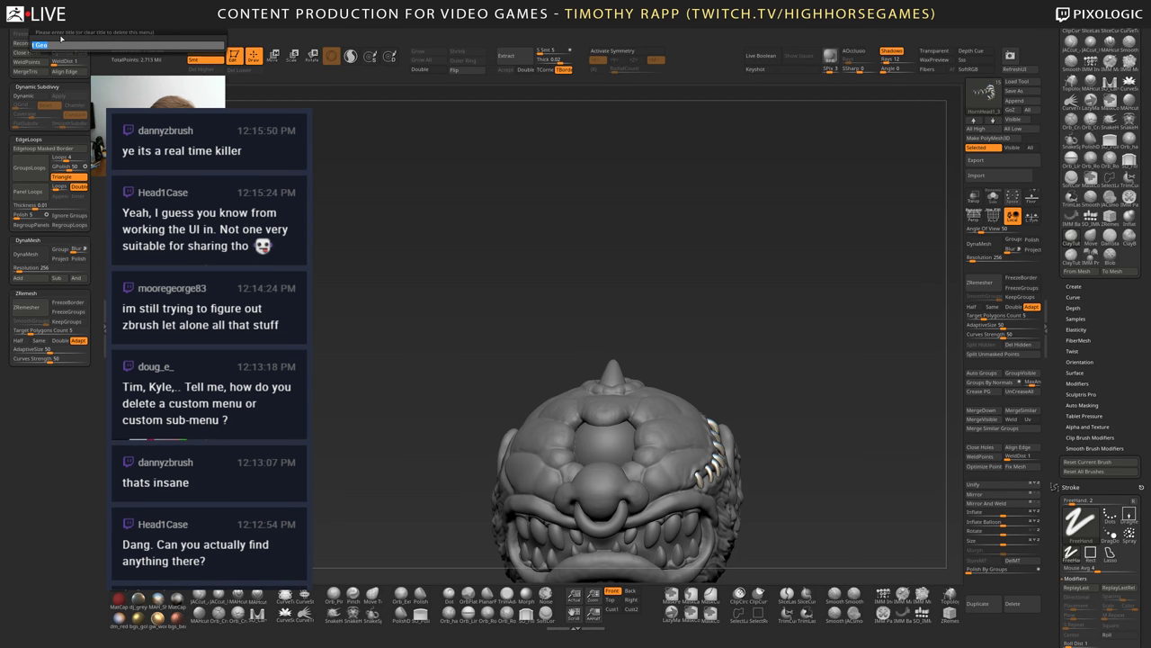
{"action": "key", "text": "Escape"}
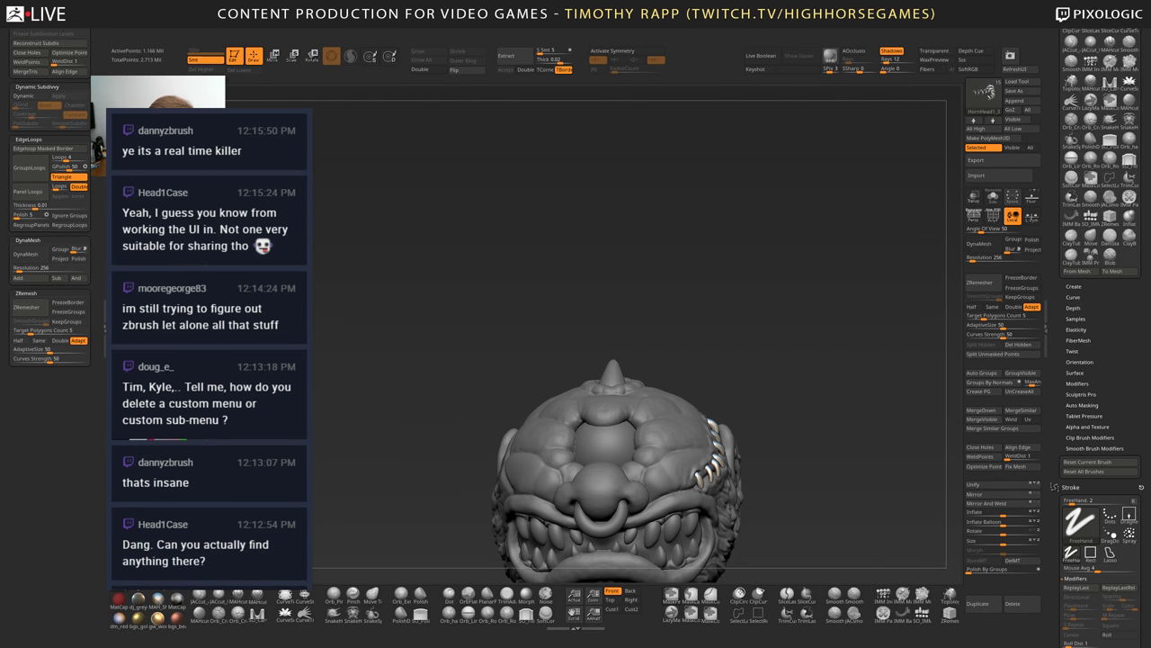
{"action": "left_click", "coordinate": [39, 44]}
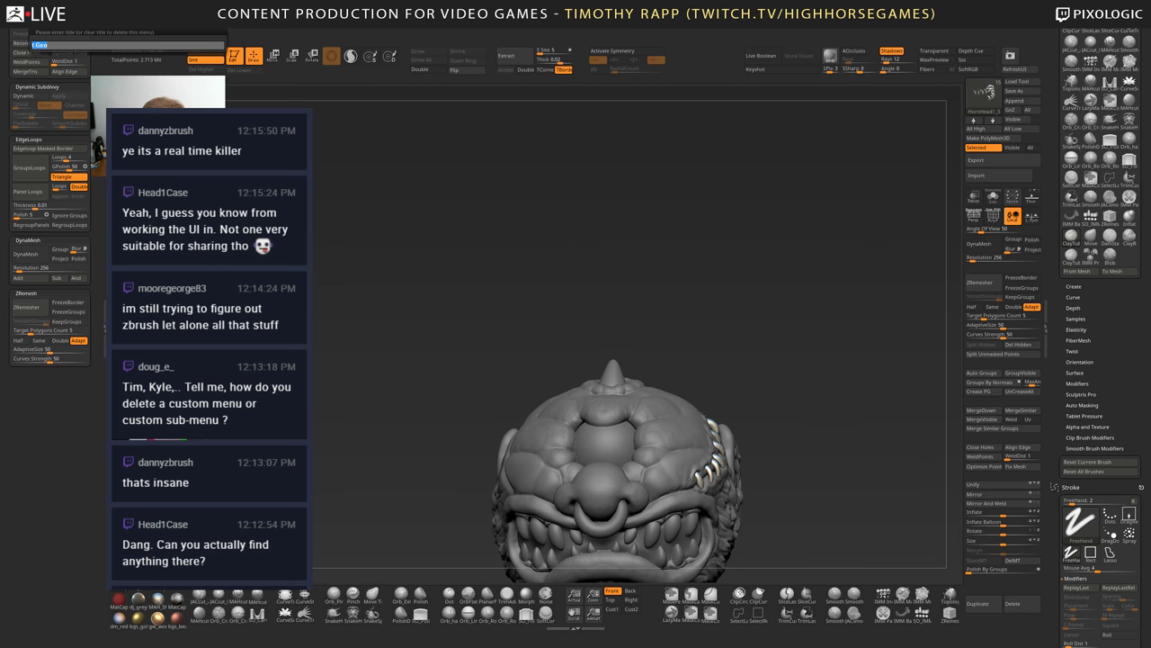
{"action": "key", "text": "BackSpace"}
{"action": "key", "text": "Return"}
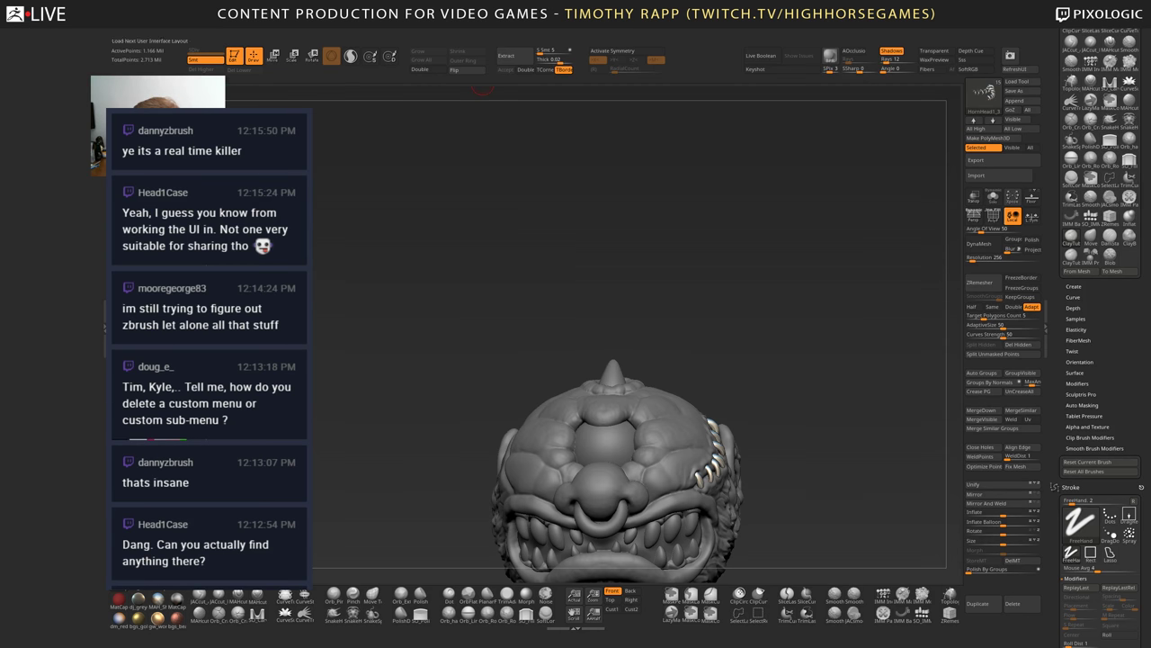
- Reload the TMR Tool 1440 interface layout and set the current texture to Texture Off
{"action": "left_click", "coordinate": [1088, 8]}
{"action": "left_click", "coordinate": [1089, 7]}
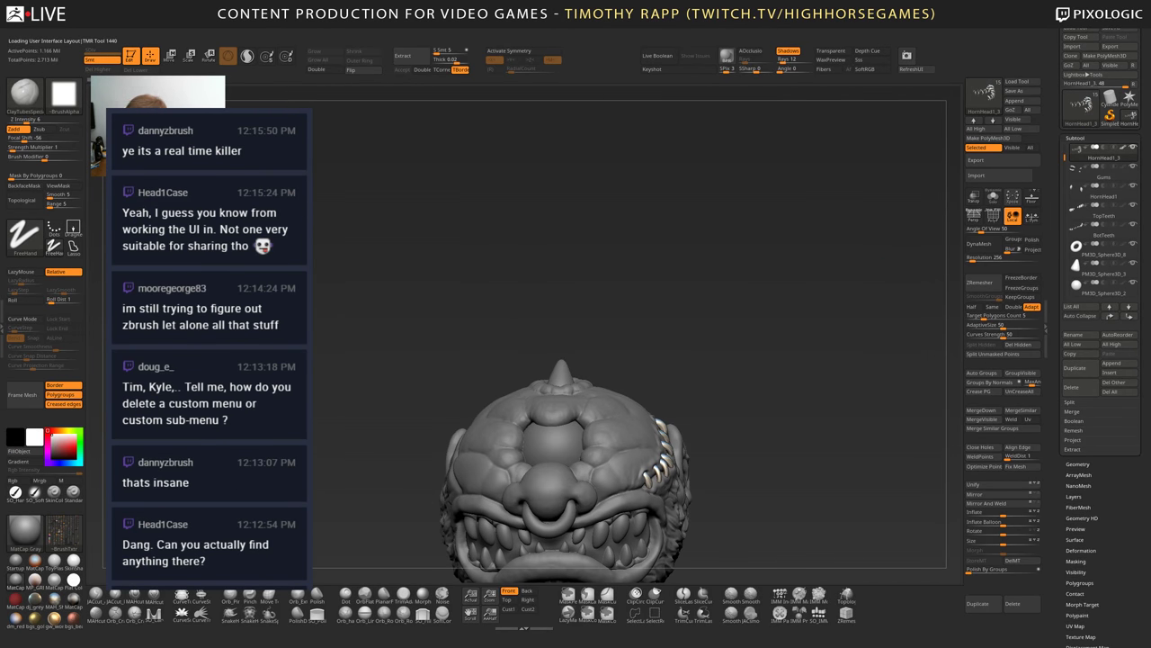
{"action": "left_click_drag", "start_coordinate": [760, 300], "coordinate": [697, 251]}
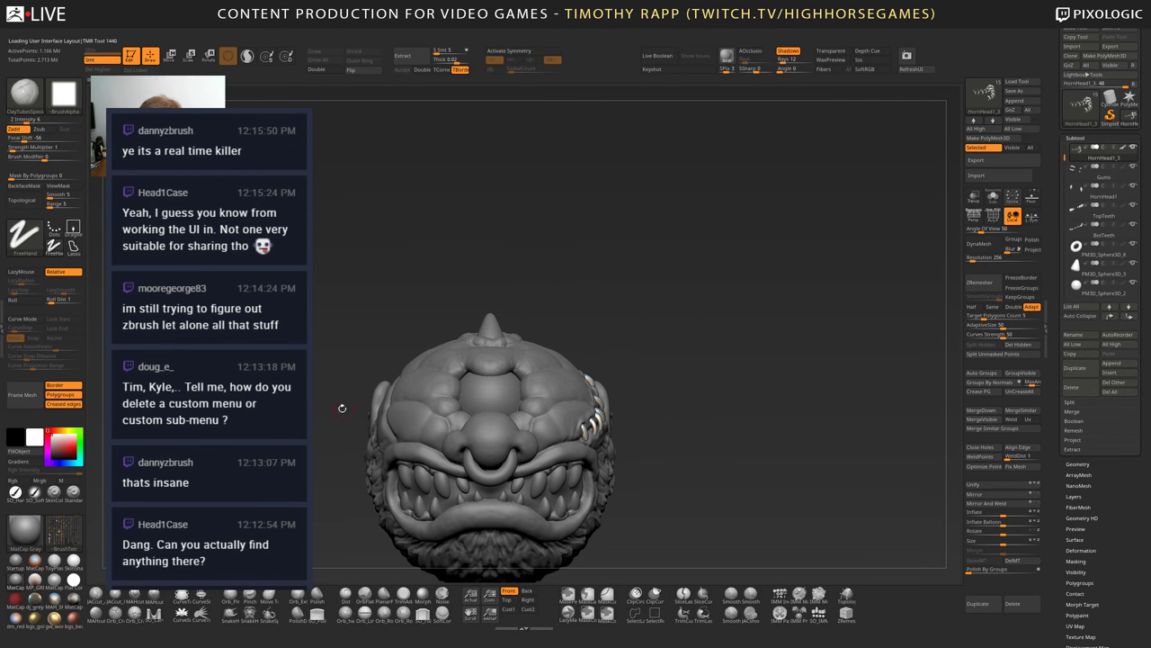
{"action": "left_click", "coordinate": [79, 536]}
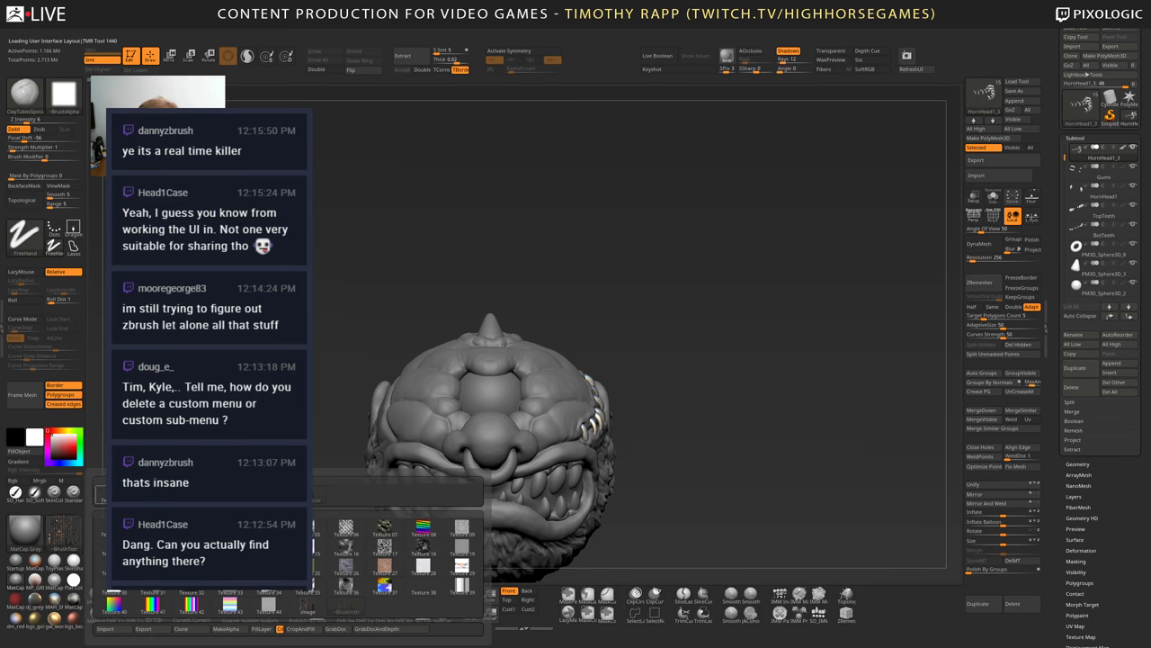
{"action": "left_click", "coordinate": [103, 512]}
- Make the HornHead subtool active by picking the head beside the stapled mouth corner
{"action": "mouse_move", "coordinate": [693, 328]}
{"action": "left_mouse_down"}
{"action": "mouse_move", "coordinate": [607, 359]}
{"action": "mouse_move", "coordinate": [758, 326]}
{"action": "left_mouse_up"}
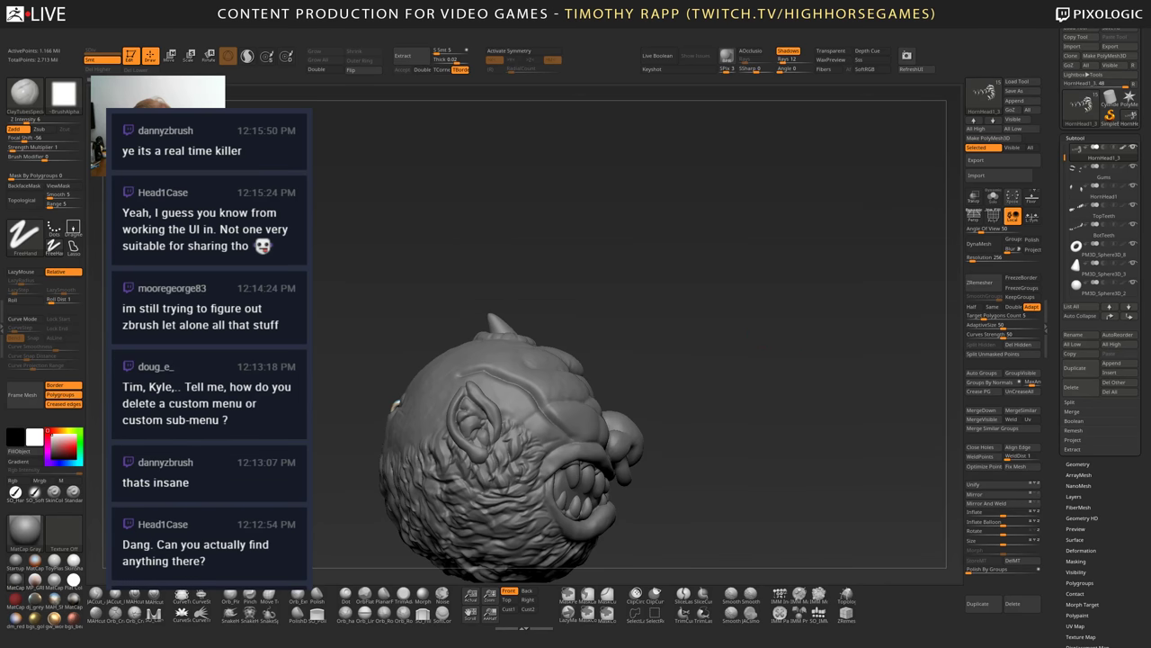
{"action": "mouse_move", "coordinate": [765, 396]}
{"action": "left_mouse_down", "text": "alt"}
{"action": "mouse_move", "coordinate": [783, 410]}
{"action": "mouse_move", "coordinate": [764, 396]}
{"action": "mouse_move", "coordinate": [786, 316]}
{"action": "mouse_move", "coordinate": [745, 317]}
{"action": "mouse_move", "coordinate": [797, 289]}
{"action": "mouse_move", "coordinate": [772, 281]}
{"action": "left_mouse_up", "text": "alt"}
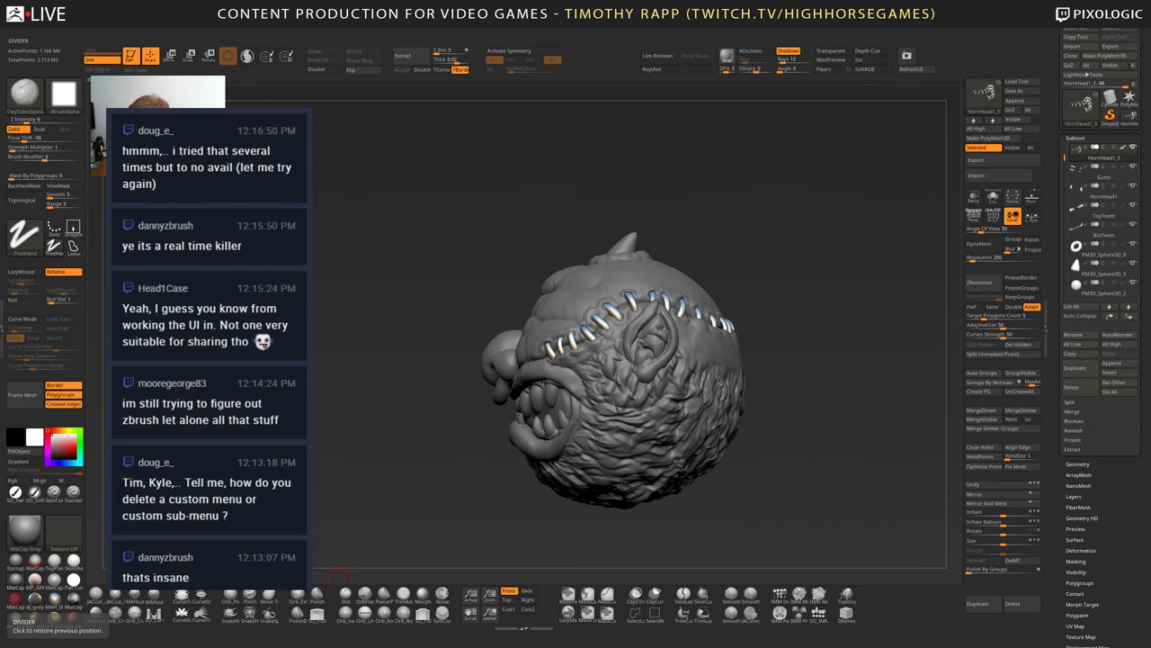
{"action": "mouse_move", "coordinate": [387, 545]}
{"action": "left_mouse_down"}
{"action": "mouse_move", "coordinate": [645, 473]}
{"action": "mouse_move", "coordinate": [664, 482]}
{"action": "mouse_move", "coordinate": [636, 477]}
{"action": "mouse_move", "coordinate": [720, 466]}
{"action": "mouse_move", "coordinate": [705, 449]}
{"action": "left_mouse_up"}
{"action": "mouse_move", "coordinate": [706, 450]}
{"action": "left_mouse_down", "text": "alt"}
{"action": "mouse_move", "coordinate": [700, 470]}
{"action": "mouse_move", "coordinate": [611, 479]}
{"action": "left_mouse_up", "text": "alt"}
{"action": "left_click", "coordinate": [698, 470], "text": "alt"}
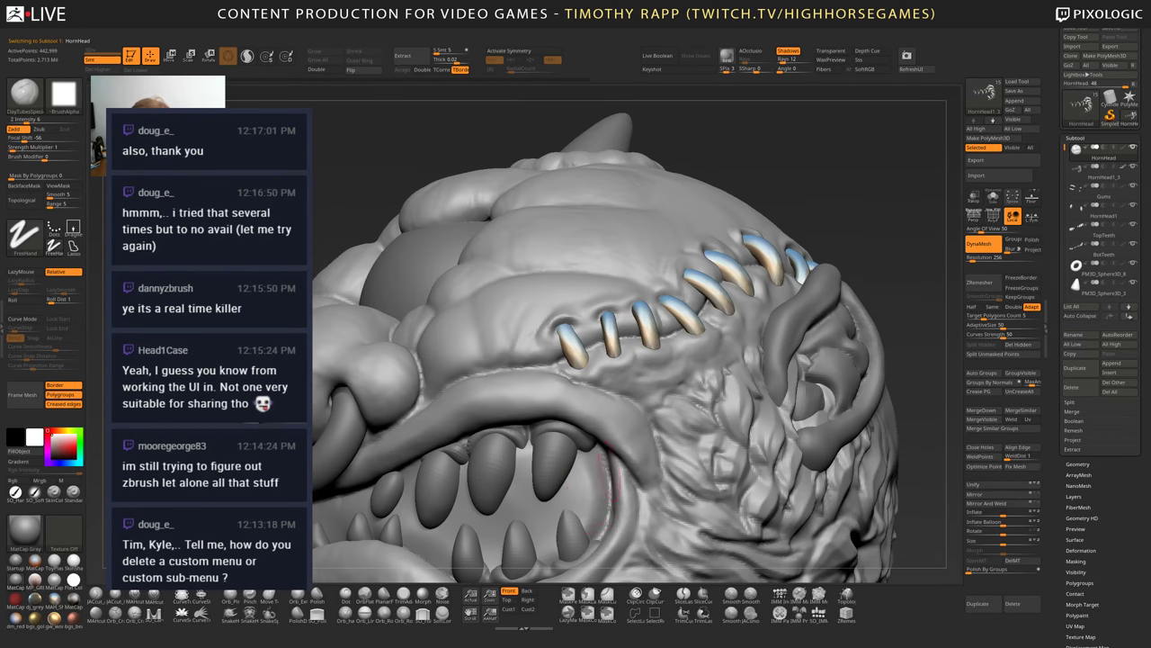
- Examine the mouth, teeth and nose ring from both sides and the front
{"action": "key", "text": "s"}
{"action": "key", "text": "shift"}
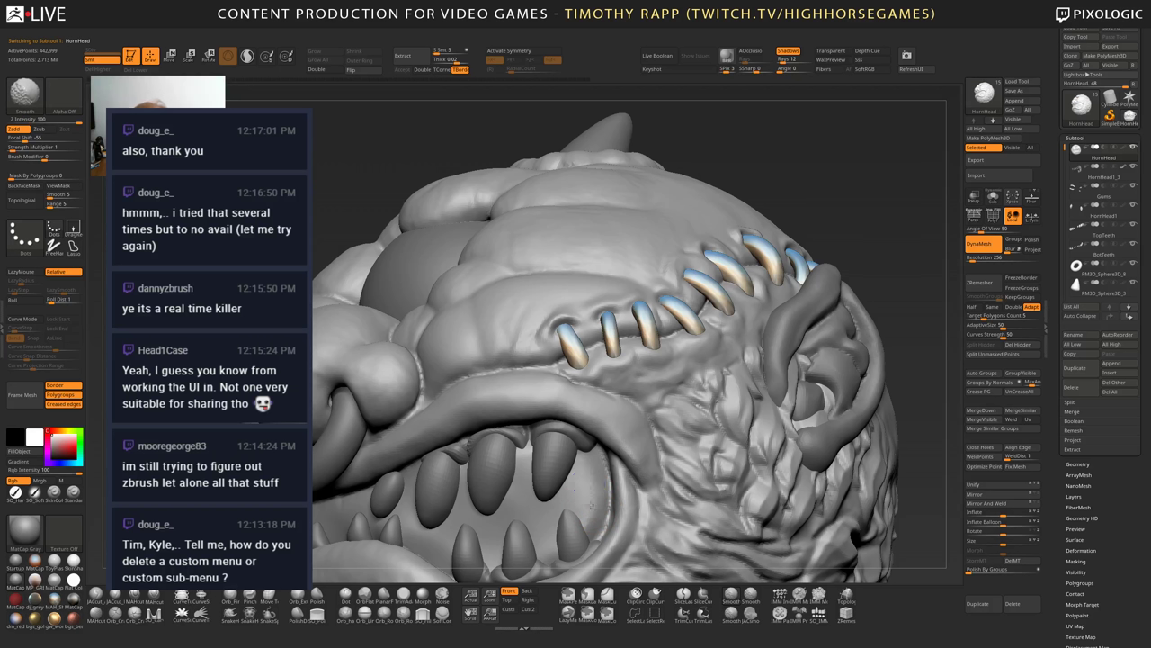
{"action": "right_click_drag", "start_coordinate": [570, 462], "coordinate": [562, 409], "text": "ctrl"}
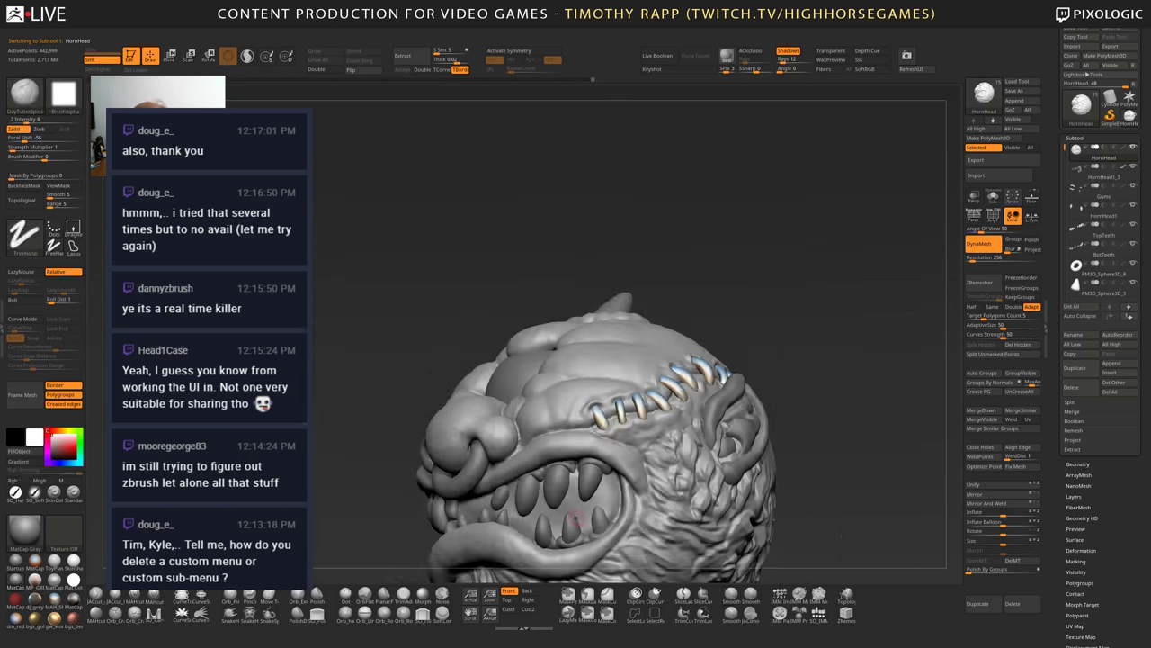
{"action": "mouse_move", "coordinate": [450, 490]}
{"action": "right_mouse_down"}
{"action": "mouse_move", "coordinate": [522, 510]}
{"action": "mouse_move", "coordinate": [559, 494]}
{"action": "mouse_move", "coordinate": [568, 475]}
{"action": "right_mouse_up"}
{"action": "key", "text": "shift"}
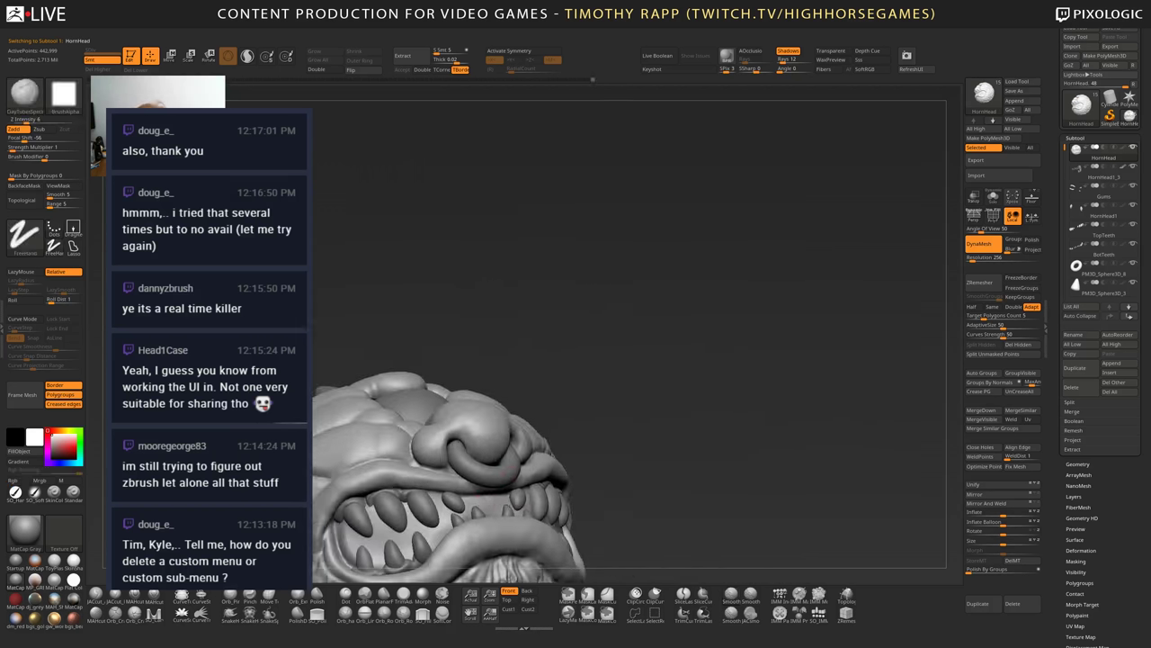
{"action": "key", "text": "shift"}
{"action": "mouse_move", "coordinate": [477, 458]}
{"action": "right_mouse_down", "text": "ctrl"}
{"action": "mouse_move", "coordinate": [463, 508]}
{"action": "mouse_move", "coordinate": [477, 449]}
{"action": "mouse_move", "coordinate": [565, 511]}
{"action": "right_mouse_up", "text": "ctrl"}
{"action": "mouse_move", "coordinate": [586, 501]}
{"action": "left_mouse_down"}
{"action": "mouse_move", "coordinate": [607, 496]}
{"action": "mouse_move", "coordinate": [595, 486]}
{"action": "mouse_move", "coordinate": [608, 495]}
{"action": "left_mouse_up"}
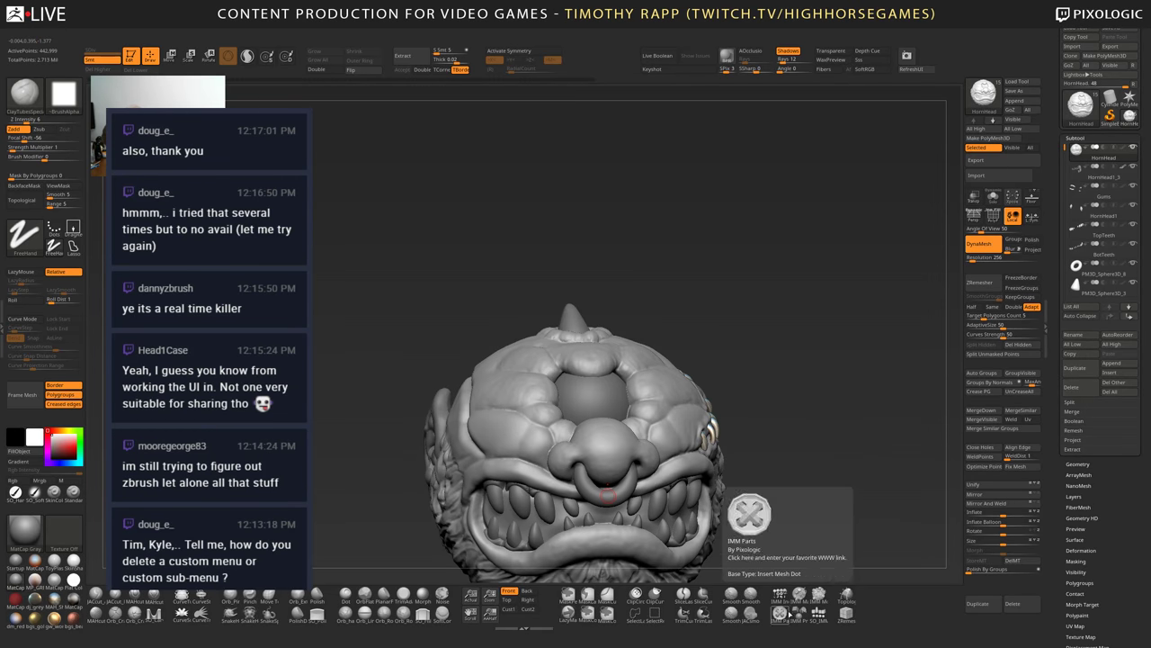
- Choose the IMM Basic brush, try an insert stroke on the head beside the nose ring and undo it
{"action": "key", "text": "F1"}
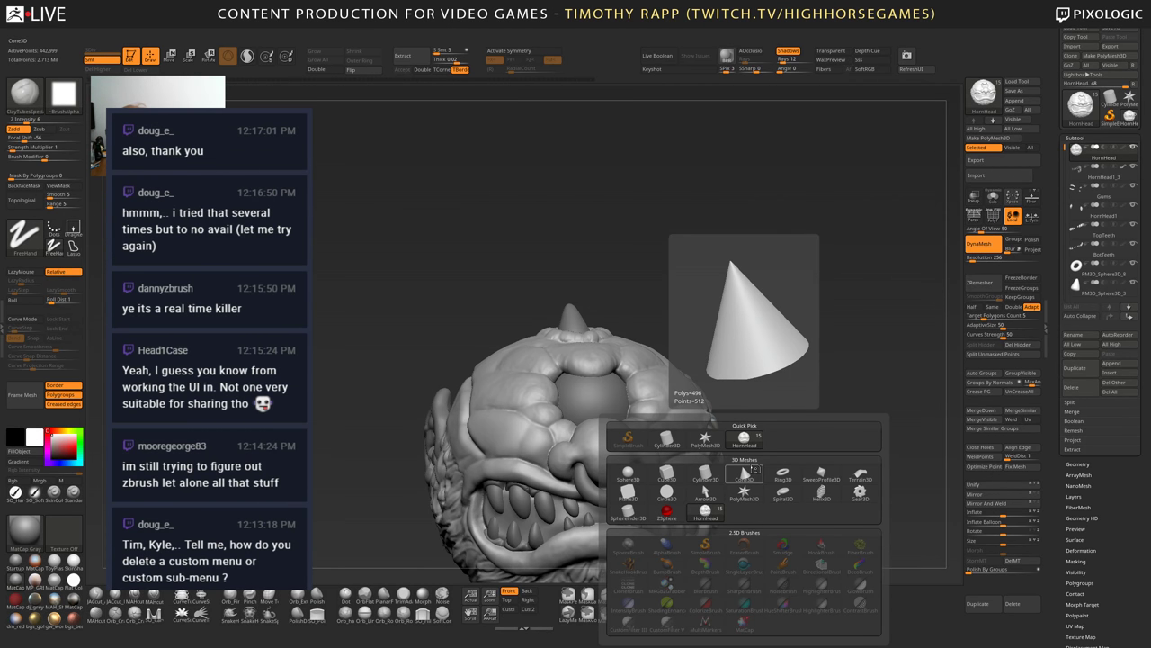
{"action": "key", "text": "b"}
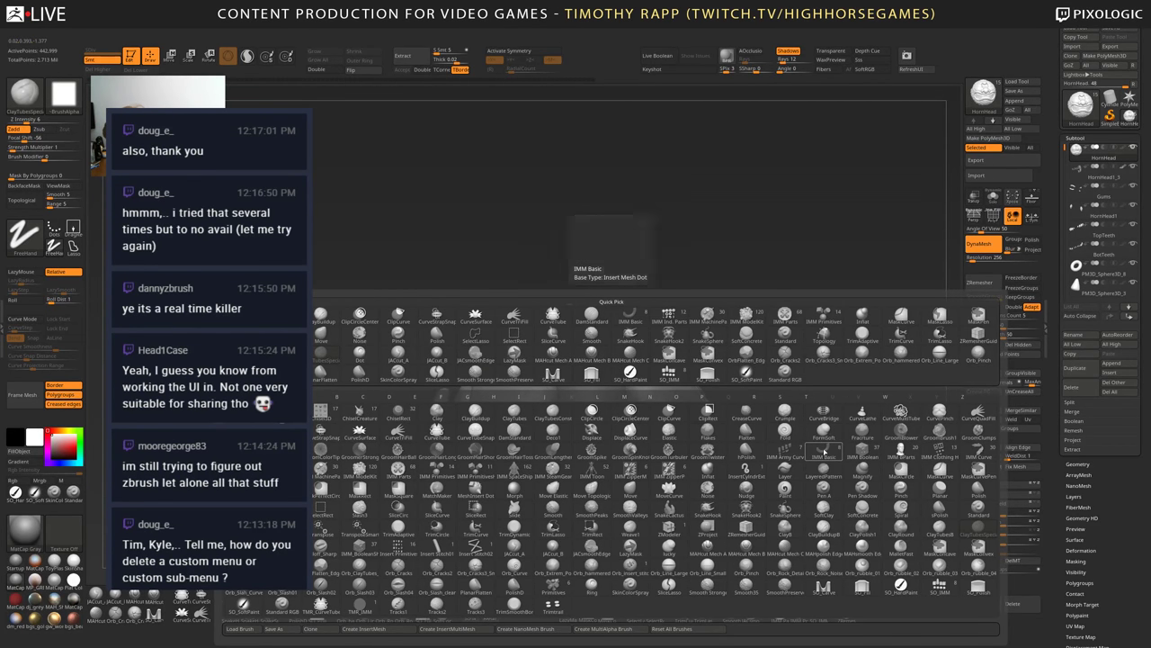
{"action": "left_click", "coordinate": [630, 314]}
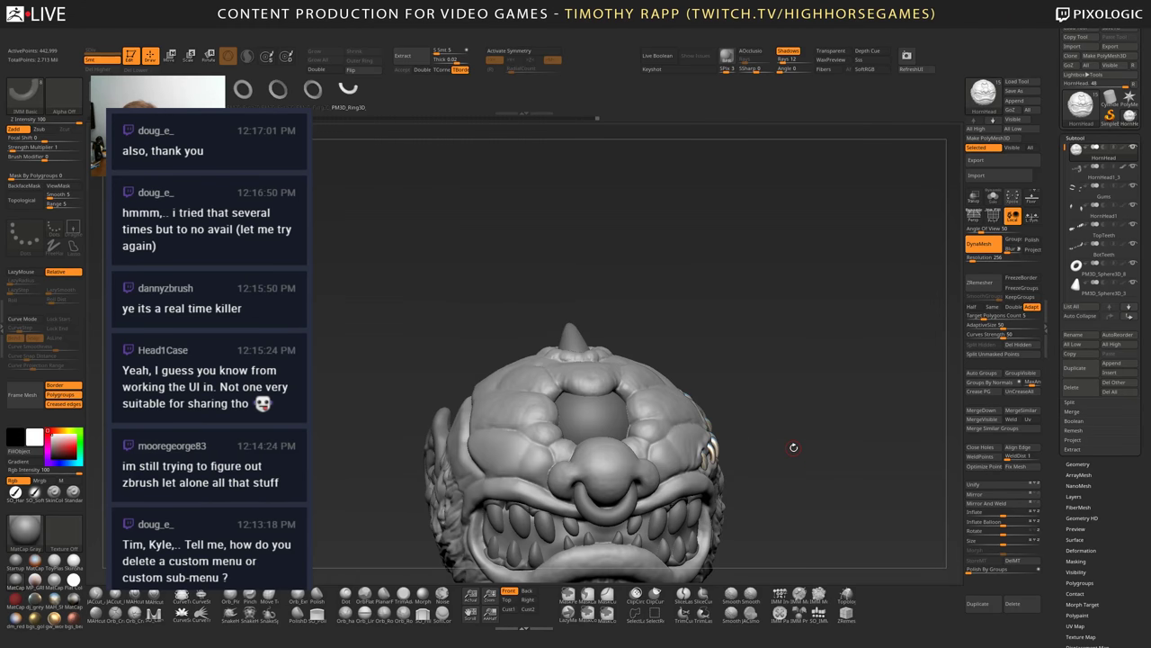
{"action": "left_click_drag", "start_coordinate": [617, 466], "coordinate": [650, 487]}
{"action": "key", "text": "ctrl+z"}
{"action": "right_click_drag", "start_coordinate": [649, 487], "coordinate": [692, 433]}
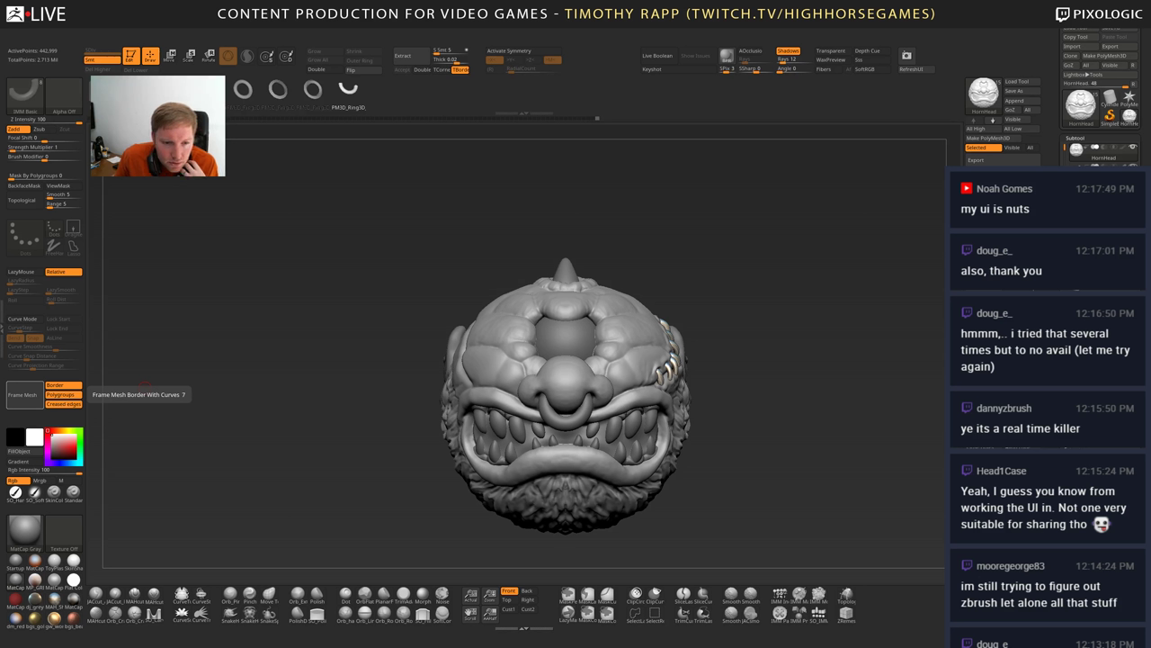
- Check the whole head from several angles and switch to the IMM Primitives brush
{"action": "left_click_drag", "start_coordinate": [783, 344], "coordinate": [817, 350]}
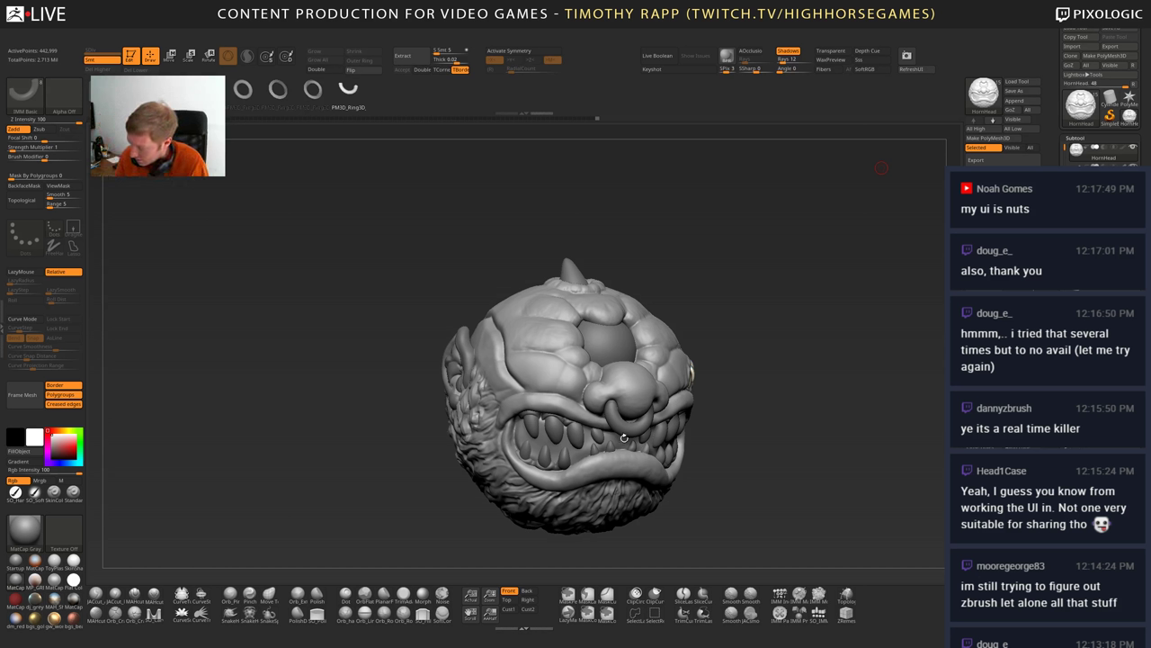
{"action": "right_click_drag", "start_coordinate": [624, 438], "coordinate": [649, 494]}
{"action": "right_click_drag", "start_coordinate": [649, 494], "coordinate": [557, 477]}
{"action": "mouse_move", "coordinate": [766, 515]}
{"action": "right_mouse_down", "text": "ctrl"}
{"action": "mouse_move", "coordinate": [762, 462]}
{"action": "mouse_move", "coordinate": [698, 459]}
{"action": "mouse_move", "coordinate": [726, 432]}
{"action": "mouse_move", "coordinate": [679, 439]}
{"action": "mouse_move", "coordinate": [710, 463]}
{"action": "mouse_move", "coordinate": [682, 461]}
{"action": "right_mouse_up", "text": "ctrl"}
{"action": "right_click_drag", "start_coordinate": [764, 423], "coordinate": [793, 477], "text": "ctrl"}
{"action": "right_click_drag", "start_coordinate": [764, 528], "coordinate": [760, 484], "text": "ctrl"}
{"action": "mouse_move", "coordinate": [676, 483]}
{"action": "right_mouse_down"}
{"action": "mouse_move", "coordinate": [730, 484]}
{"action": "mouse_move", "coordinate": [715, 447]}
{"action": "right_mouse_up"}
{"action": "left_click", "coordinate": [800, 613]}
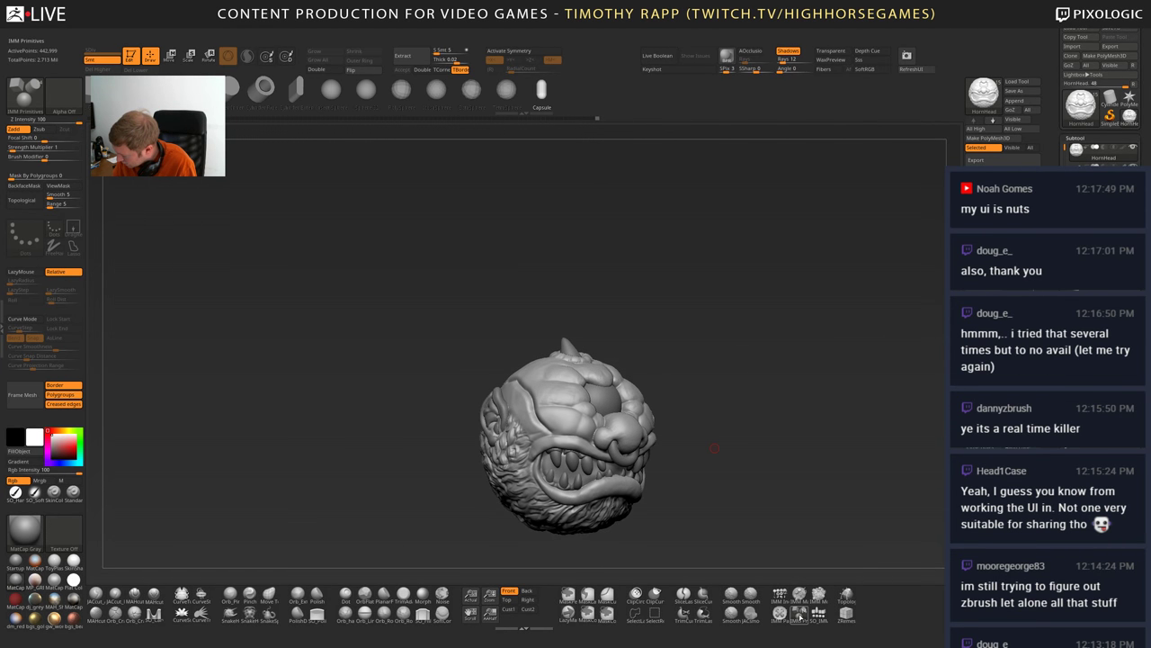
{"action": "left_click", "coordinate": [803, 617]}
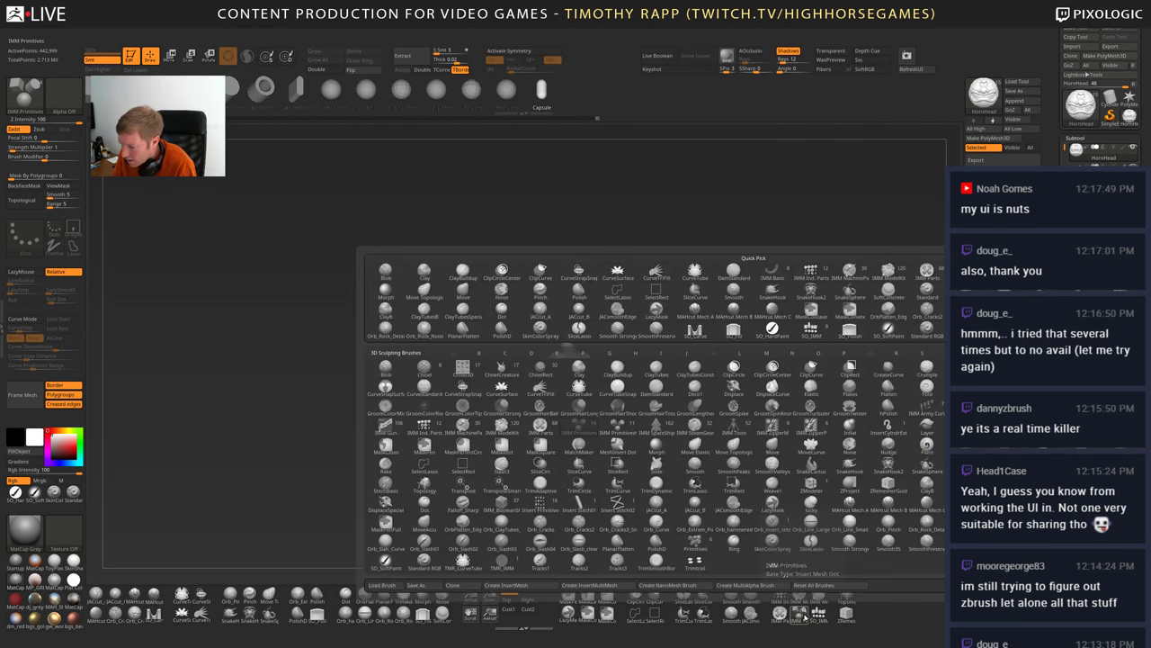
{"action": "left_click", "coordinate": [805, 615]}
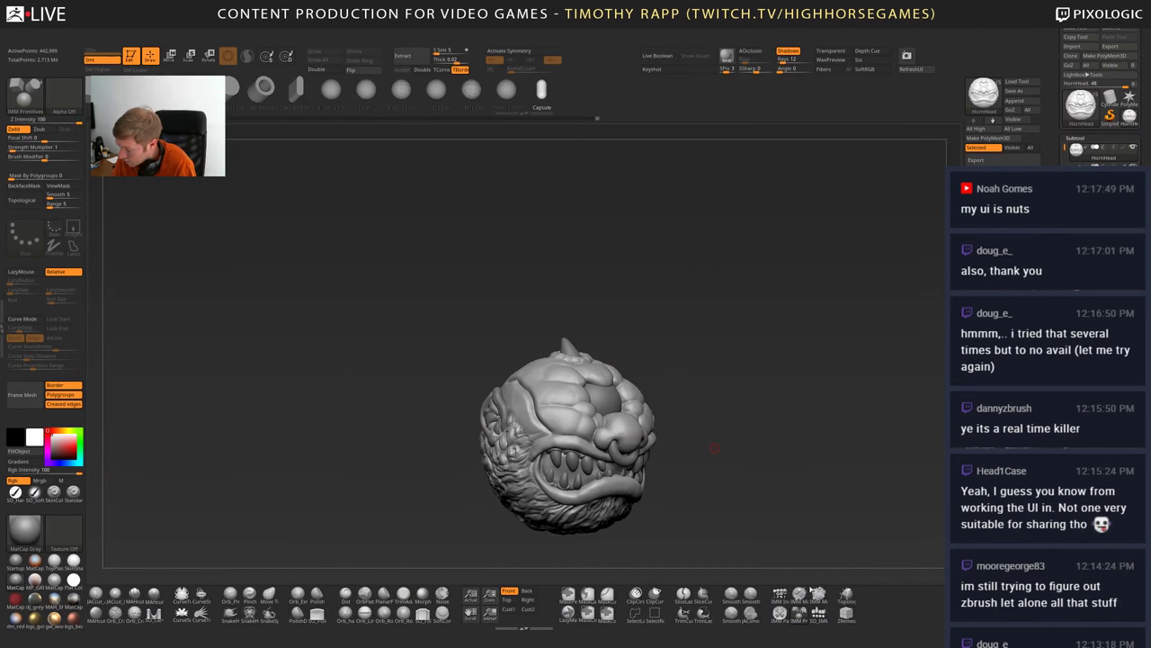
- Choose the Blob brush and switch the active tool from the head to a Ring3D primitive
{"action": "left_click_drag", "start_coordinate": [833, 554], "coordinate": [703, 484]}
{"action": "mouse_move", "coordinate": [632, 432]}
{"action": "right_mouse_down"}
{"action": "mouse_move", "coordinate": [608, 416]}
{"action": "mouse_move", "coordinate": [630, 421]}
{"action": "right_mouse_up"}
{"action": "mouse_move", "coordinate": [611, 412]}
{"action": "left_mouse_down"}
{"action": "mouse_move", "coordinate": [617, 448]}
{"action": "mouse_move", "coordinate": [649, 459]}
{"action": "left_mouse_up"}
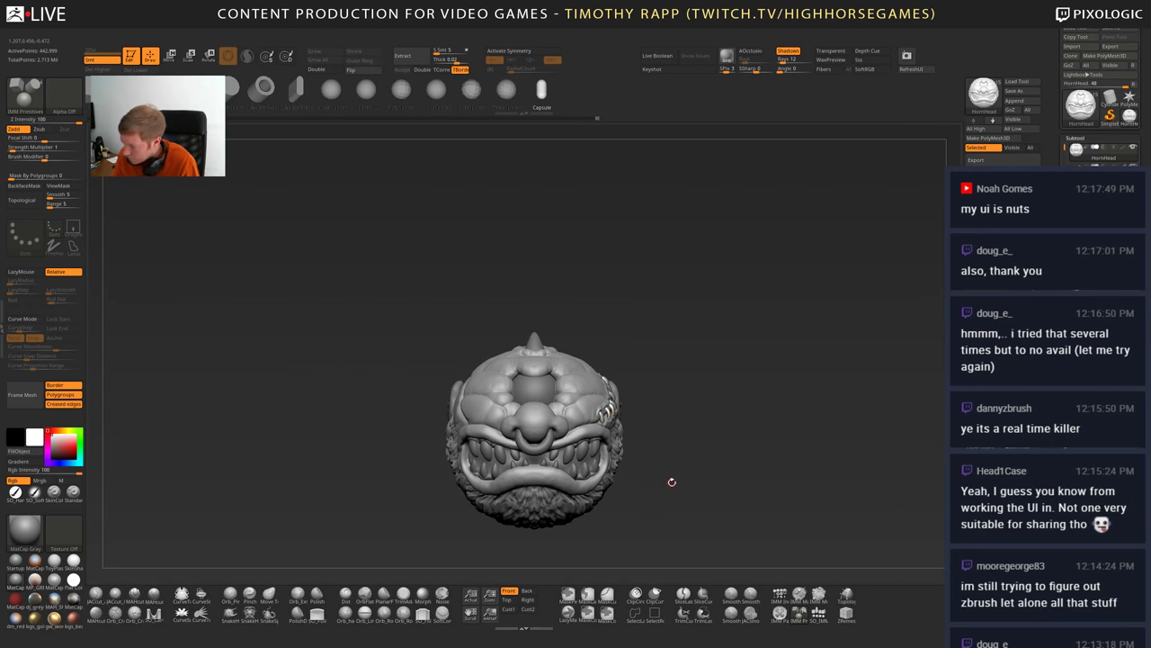
{"action": "key", "text": "b"}
{"action": "key", "text": "b"}
{"action": "key", "text": "l"}
{"action": "left_click", "coordinate": [1090, 119]}
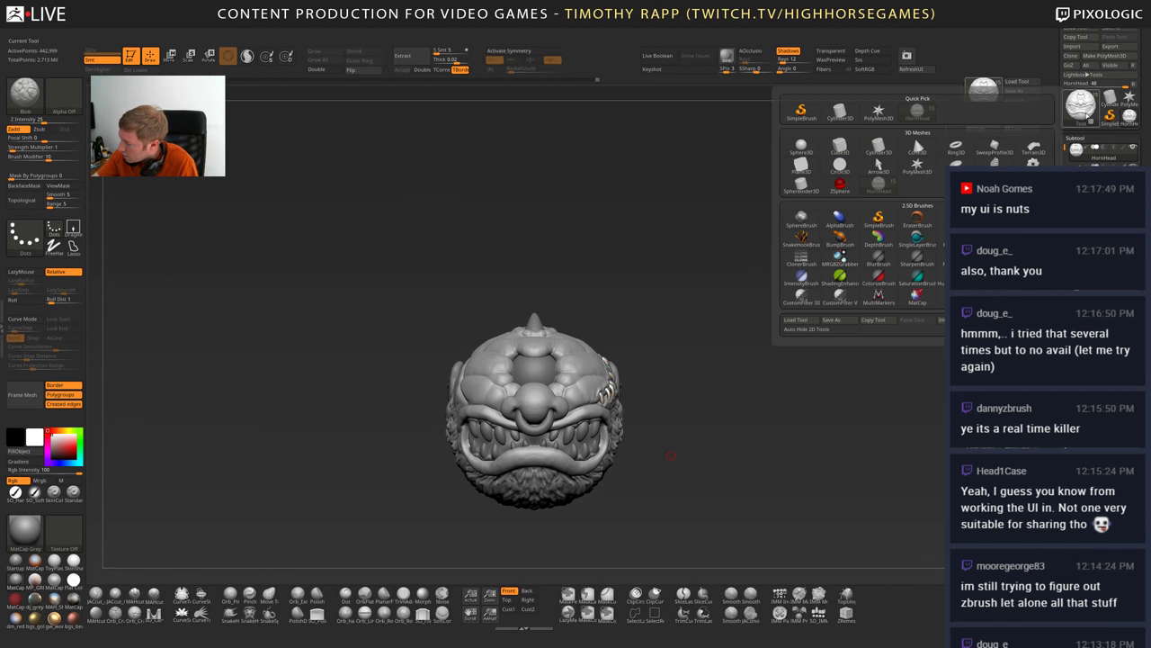
{"action": "left_click", "coordinate": [956, 147]}
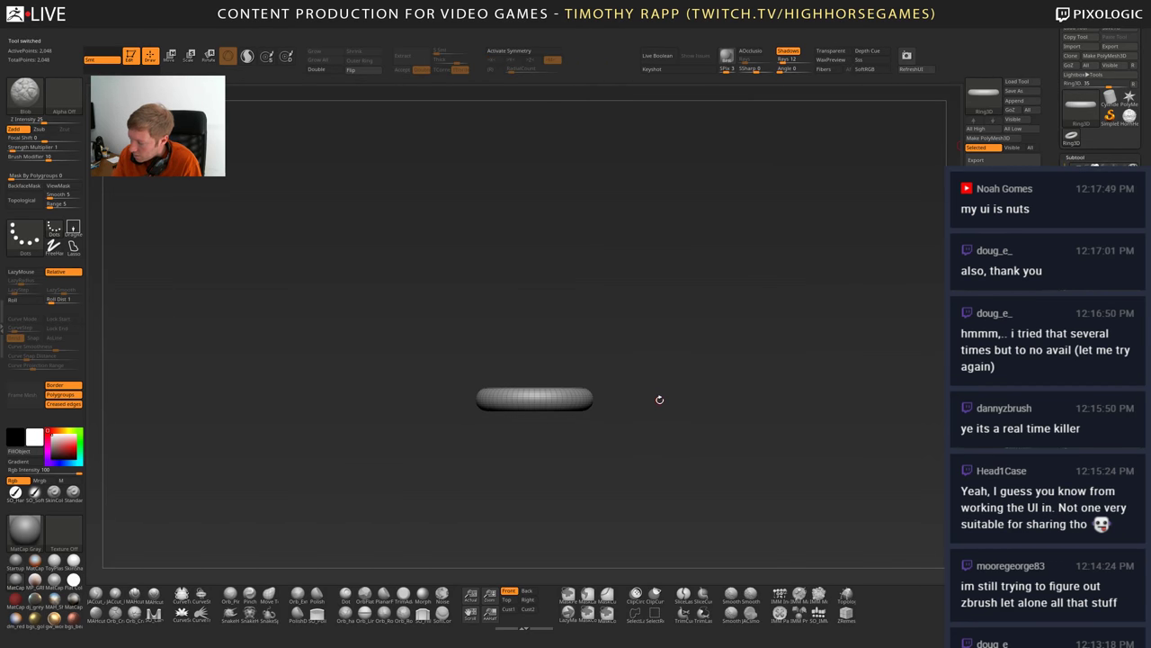
{"action": "key", "text": "shift+f"}
{"action": "left_click_drag", "start_coordinate": [660, 400], "coordinate": [646, 420]}
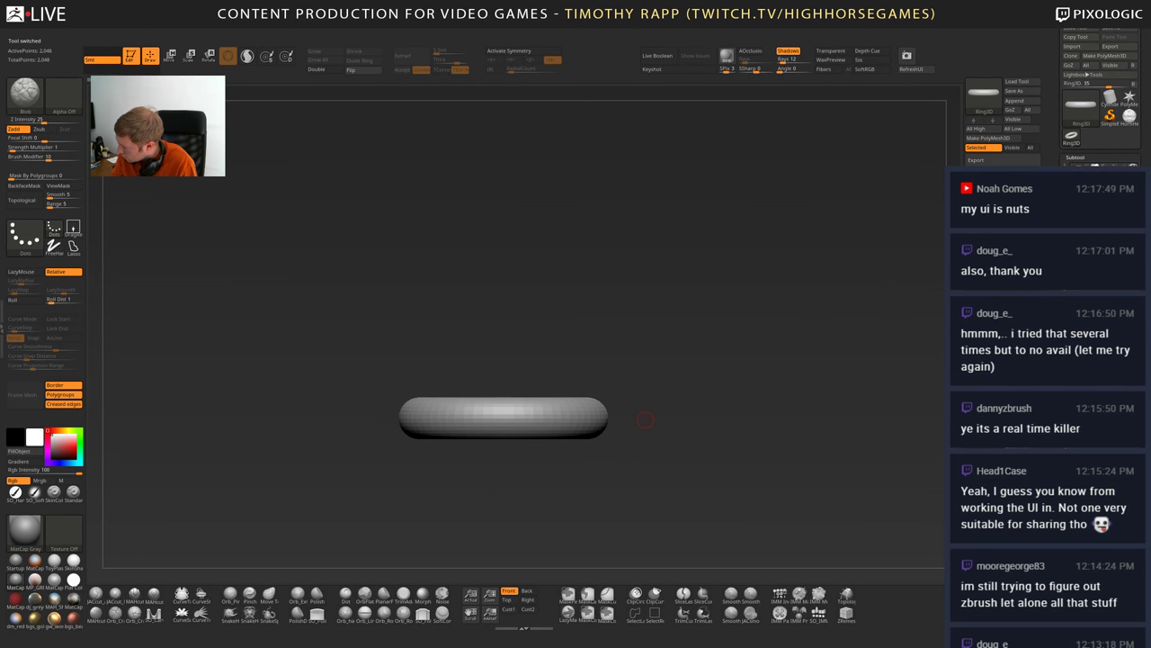
- Turn the Ring3D primitive into a half ring by setting its initial radial coverage to 180
{"action": "left_click_drag", "start_coordinate": [1141, 153], "coordinate": [1141, 57]}
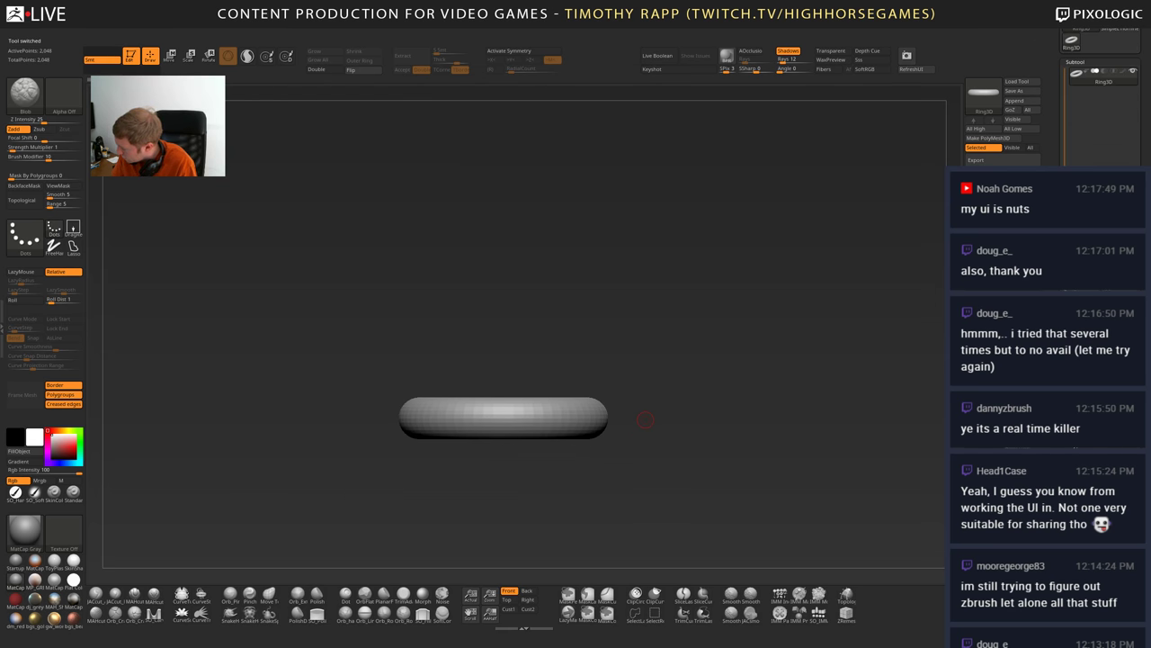
{"action": "key", "text": "ctrl+shift+p"}
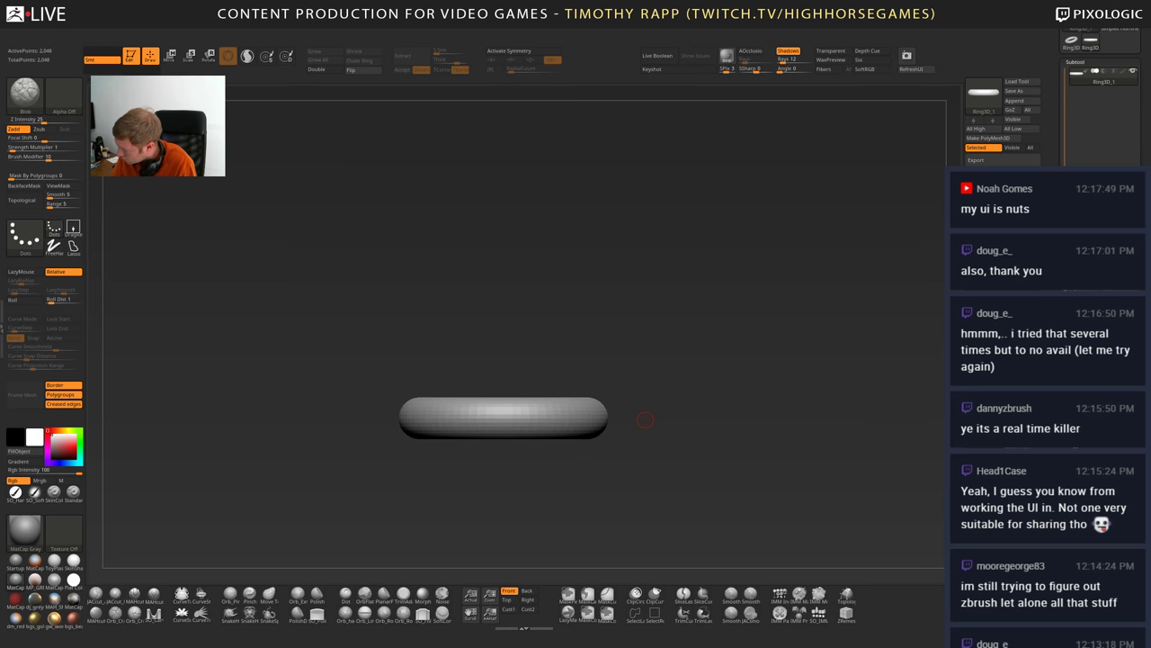
{"action": "left_click", "coordinate": [984, 508]}
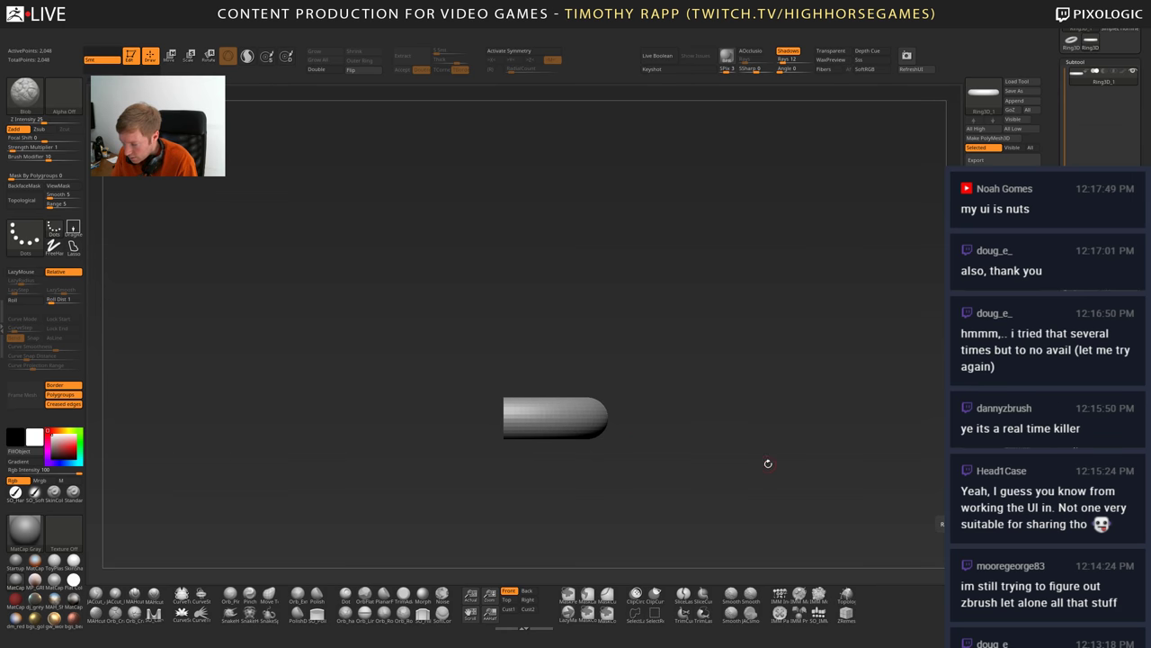
{"action": "left_click_drag", "start_coordinate": [767, 463], "coordinate": [733, 489]}
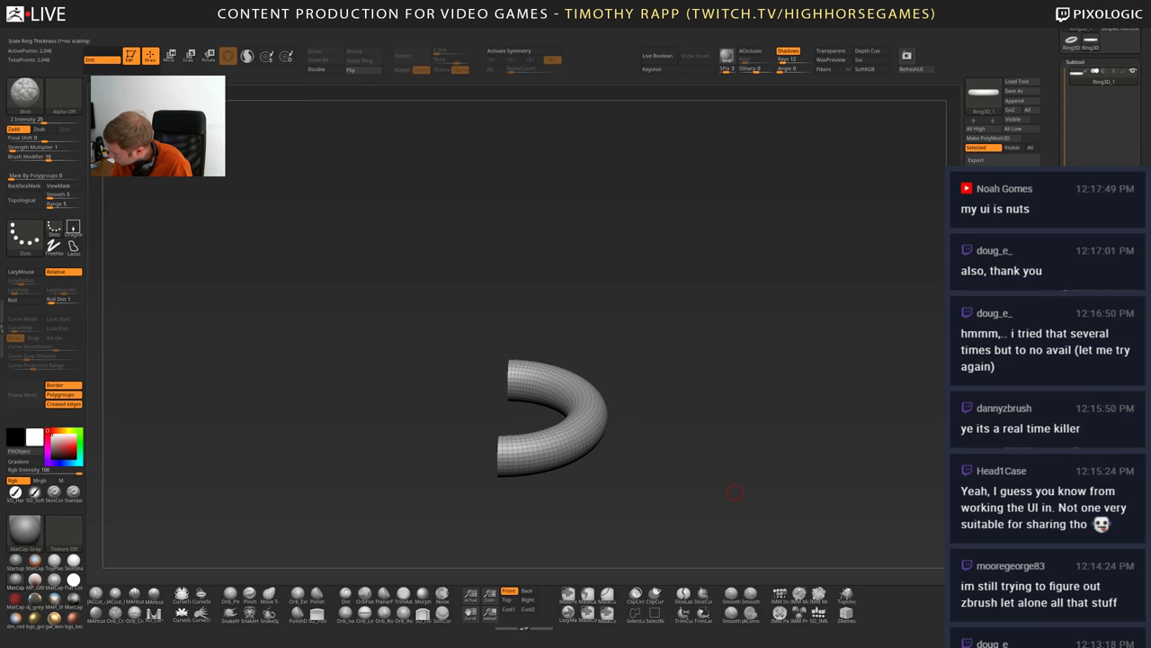
{"action": "mouse_move", "coordinate": [1000, 503]}
{"action": "left_mouse_down"}
{"action": "mouse_move", "coordinate": [986, 504]}
{"action": "mouse_move", "coordinate": [999, 513]}
{"action": "left_mouse_up"}
{"action": "key", "text": "ctrl"}
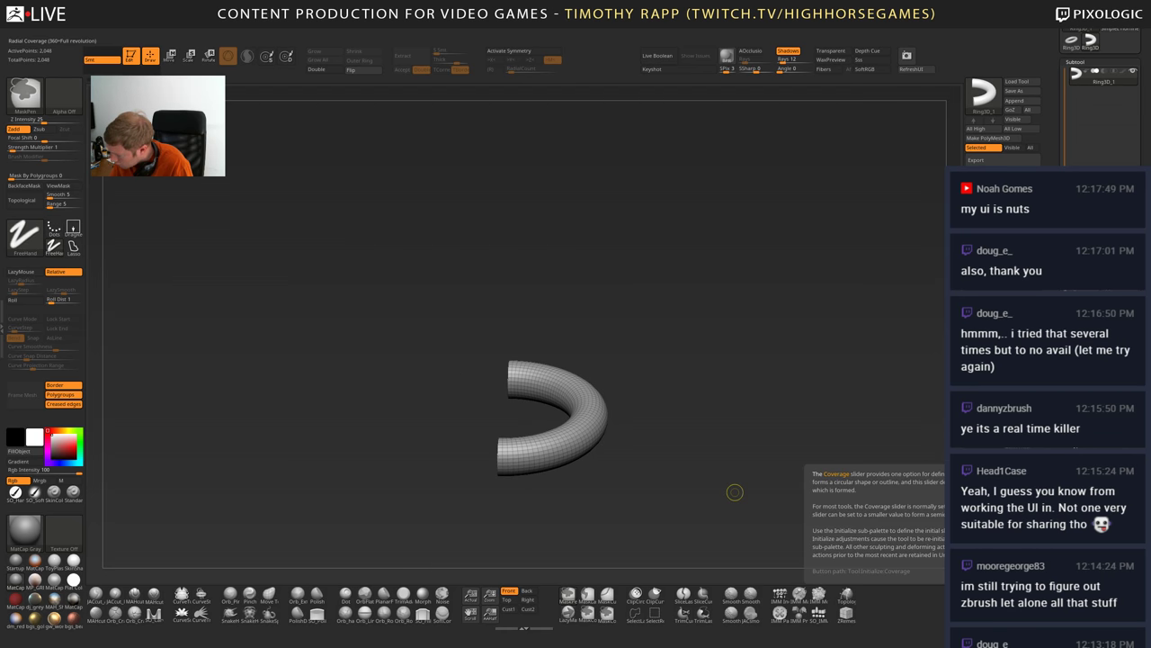
{"action": "key", "text": "ctrl+z"}
{"action": "key", "text": "ctrl+shift+z"}
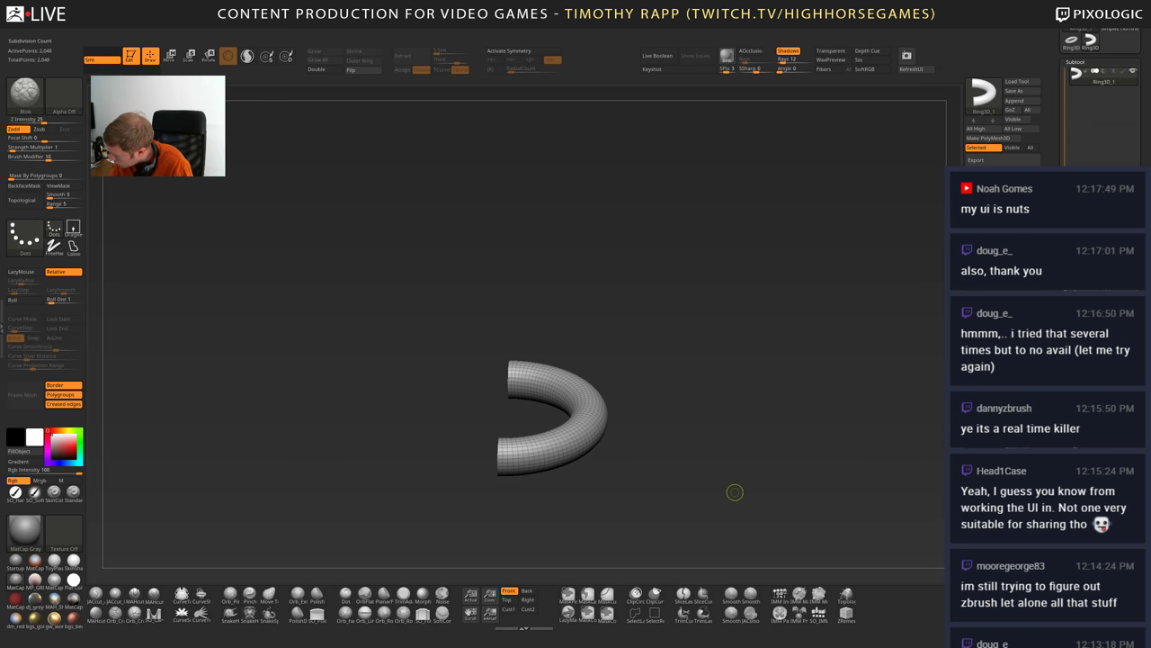
{"action": "left_click_drag", "start_coordinate": [998, 541], "coordinate": [993, 541]}
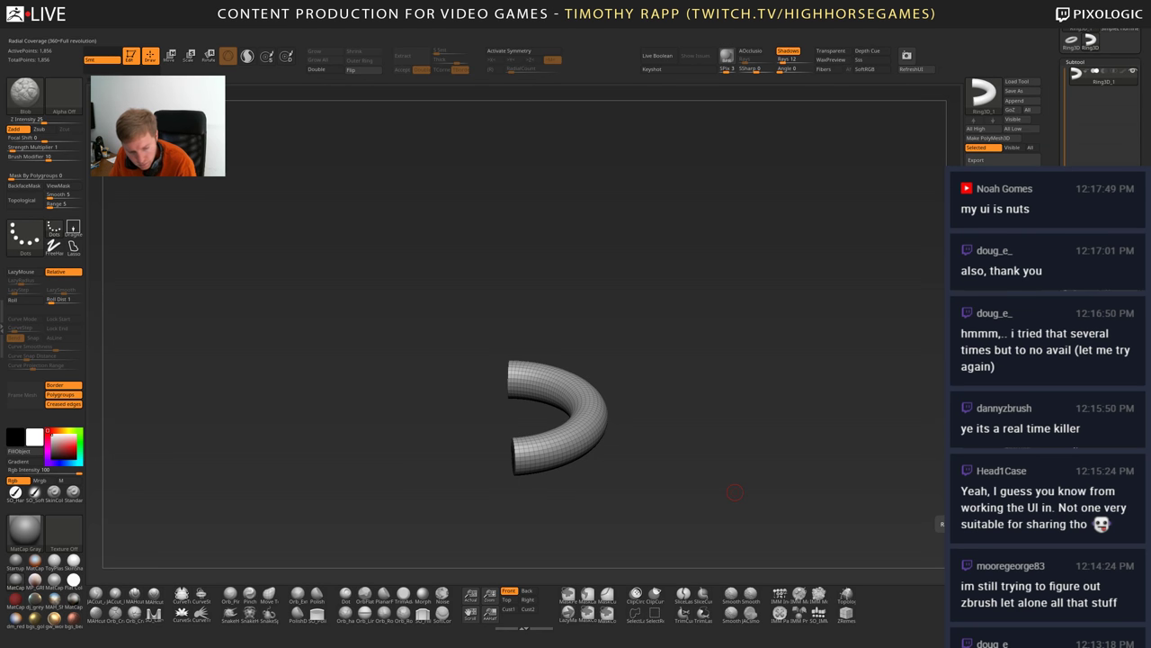
{"action": "type", "text": "180"}
{"action": "key", "text": "Return"}
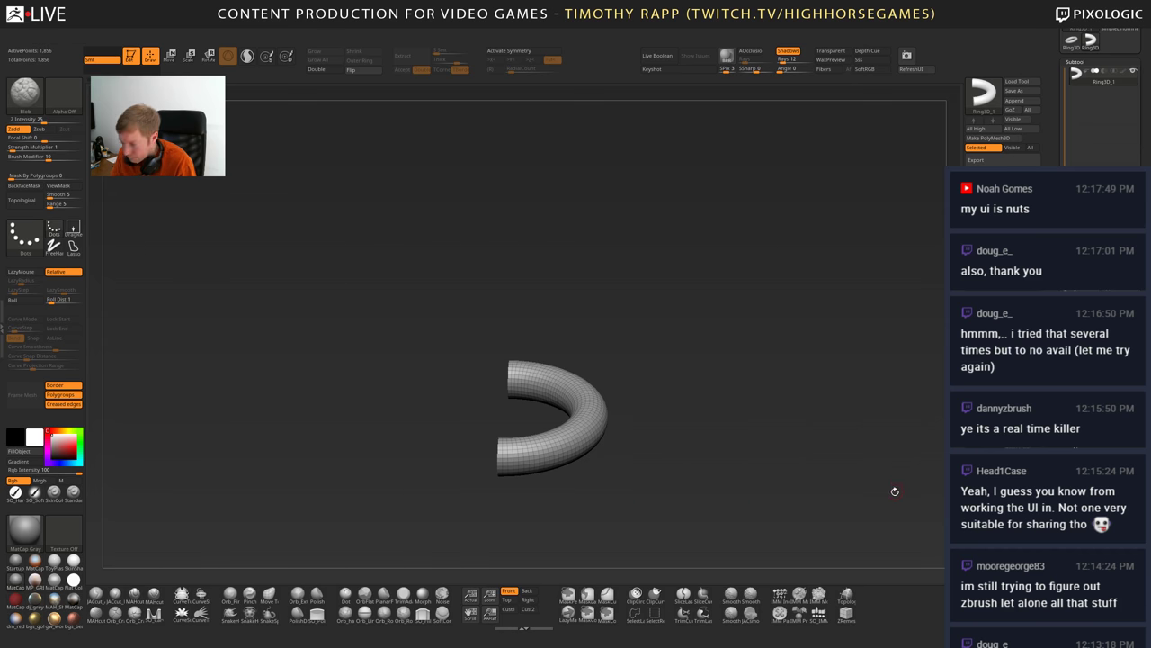
- Lower the half ring's initialization subdivision counts for a coarser mesh, checking it from several angles
{"action": "left_click_drag", "start_coordinate": [894, 488], "coordinate": [825, 513]}
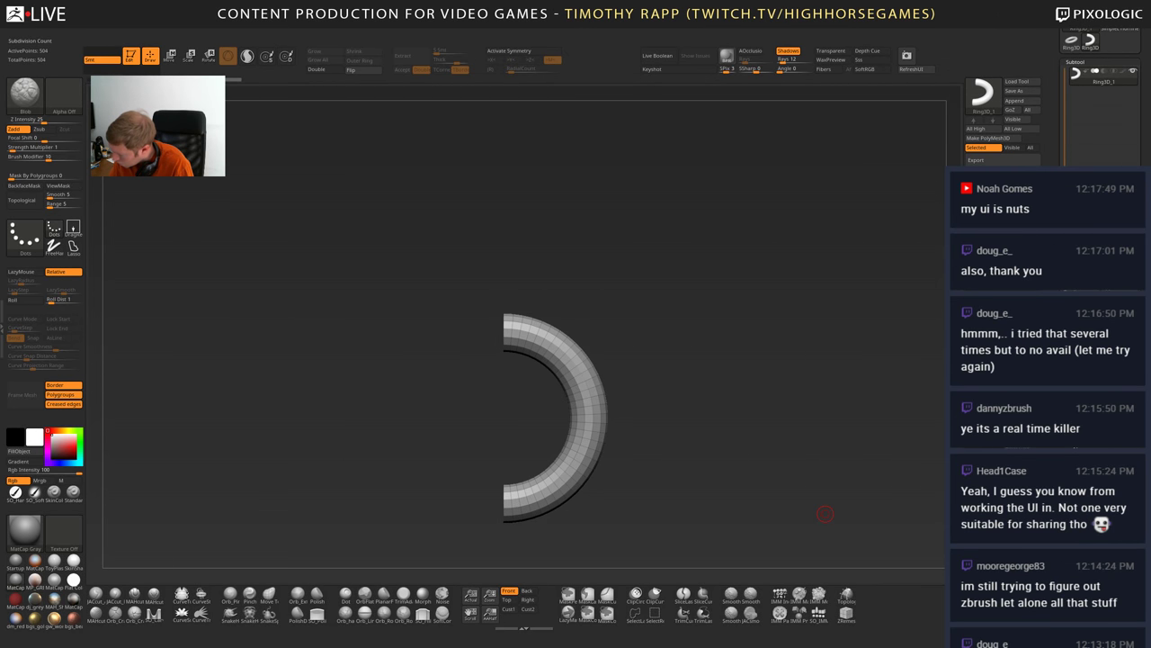
{"action": "left_click", "coordinate": [825, 514]}
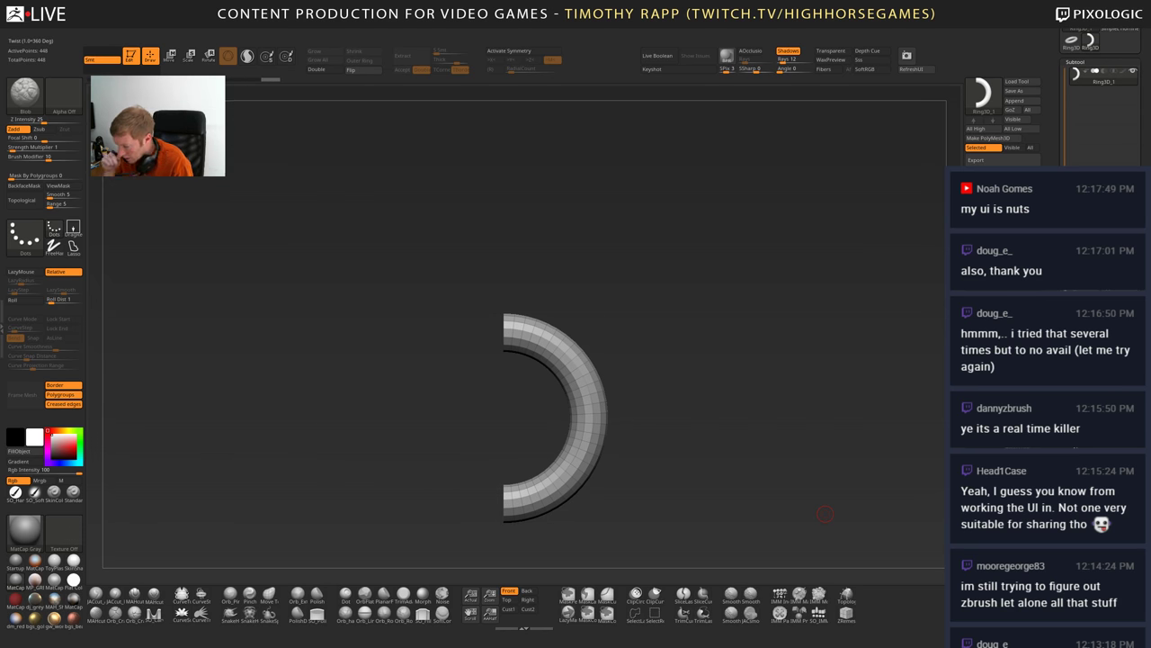
{"action": "left_click_drag", "start_coordinate": [825, 514], "coordinate": [770, 440]}
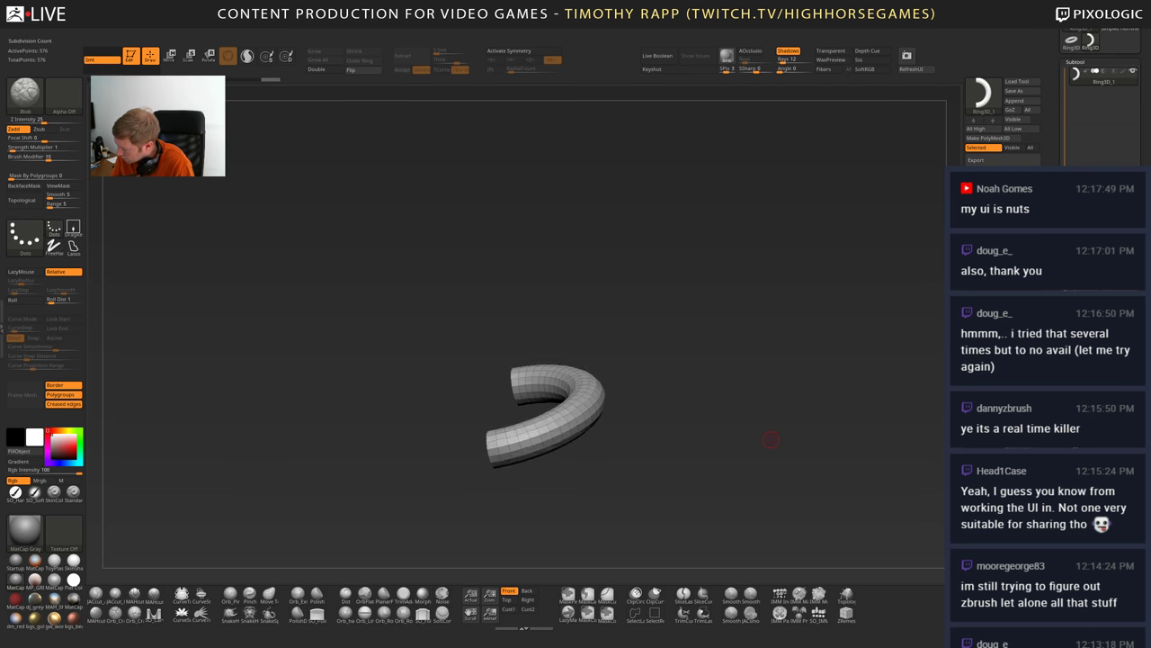
{"action": "left_click_drag", "start_coordinate": [770, 440], "coordinate": [685, 446]}
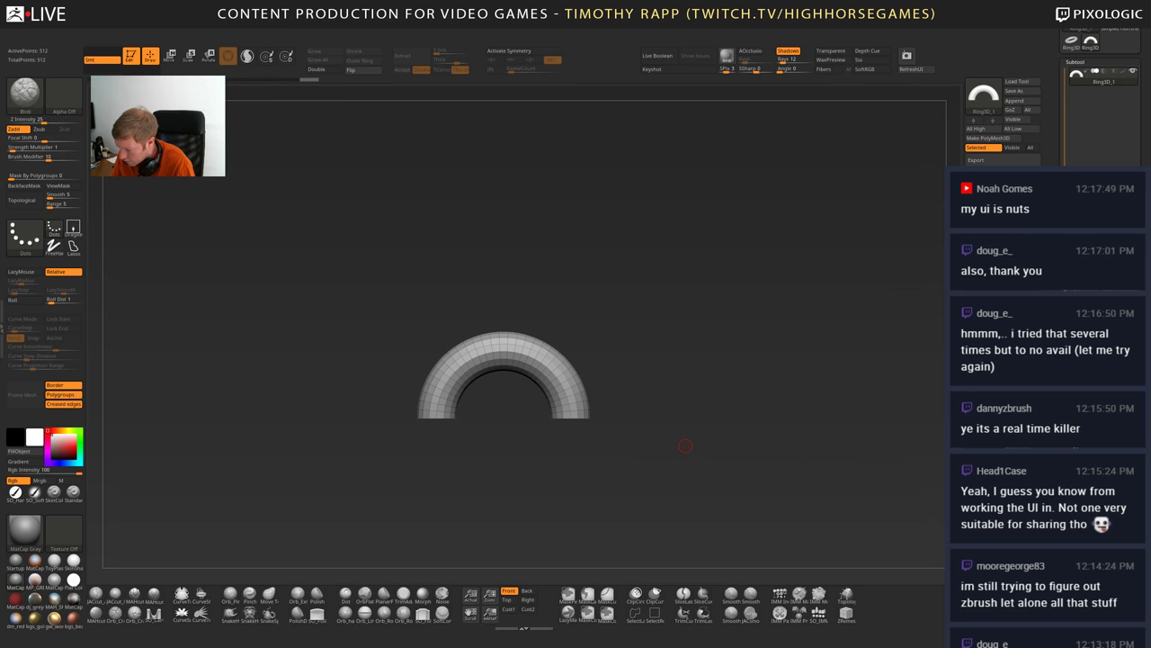
{"action": "left_click_drag", "start_coordinate": [787, 463], "coordinate": [743, 512], "text": "shift"}
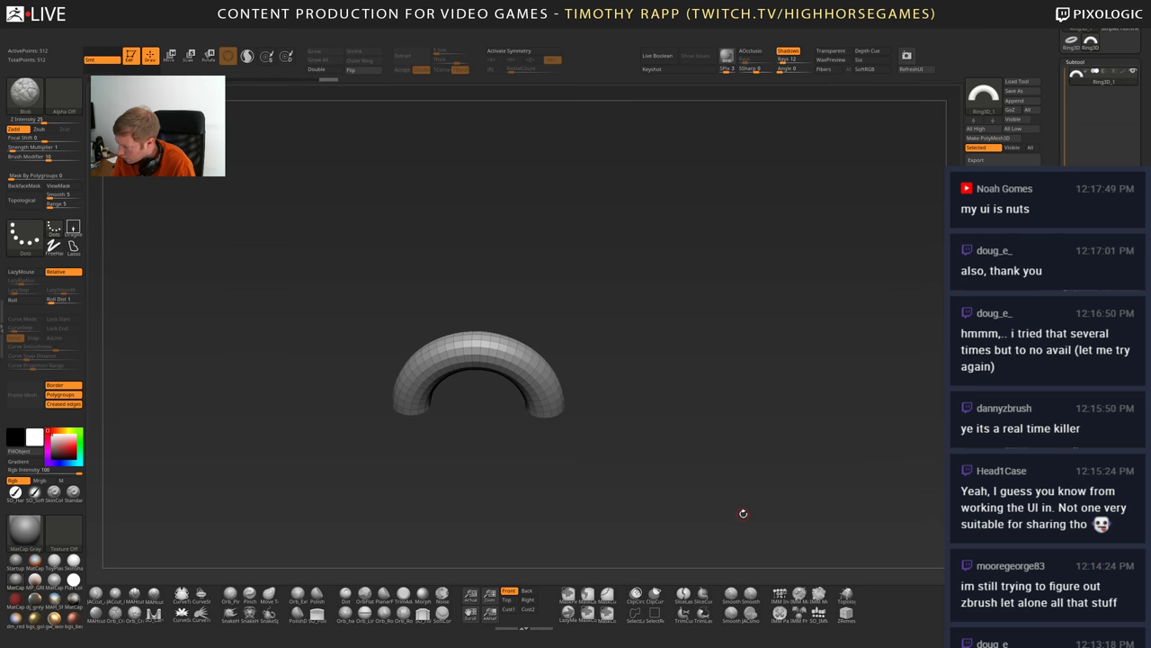
- Convert the half ring to a PolyMesh3D and choose the Orb_insert_stitch brush
{"action": "left_click", "coordinate": [993, 138]}
{"action": "left_click_drag", "start_coordinate": [726, 405], "coordinate": [729, 447], "text": "shift"}
{"action": "key", "text": "f"}
{"action": "key", "text": "b"}
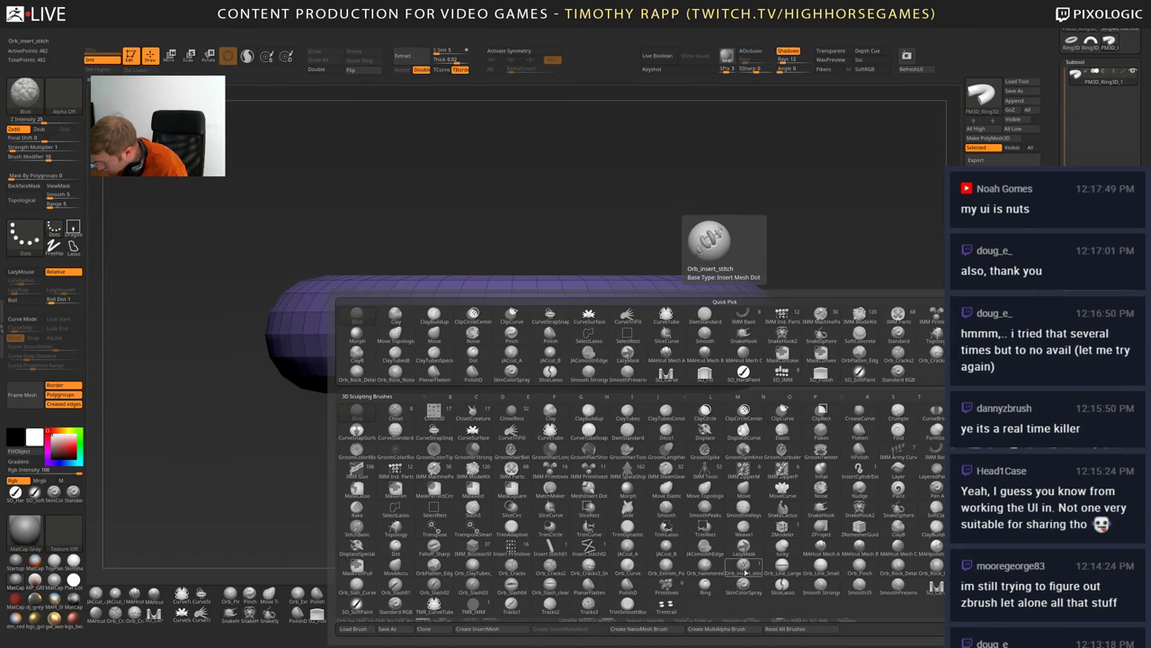
{"action": "left_click", "coordinate": [743, 569]}
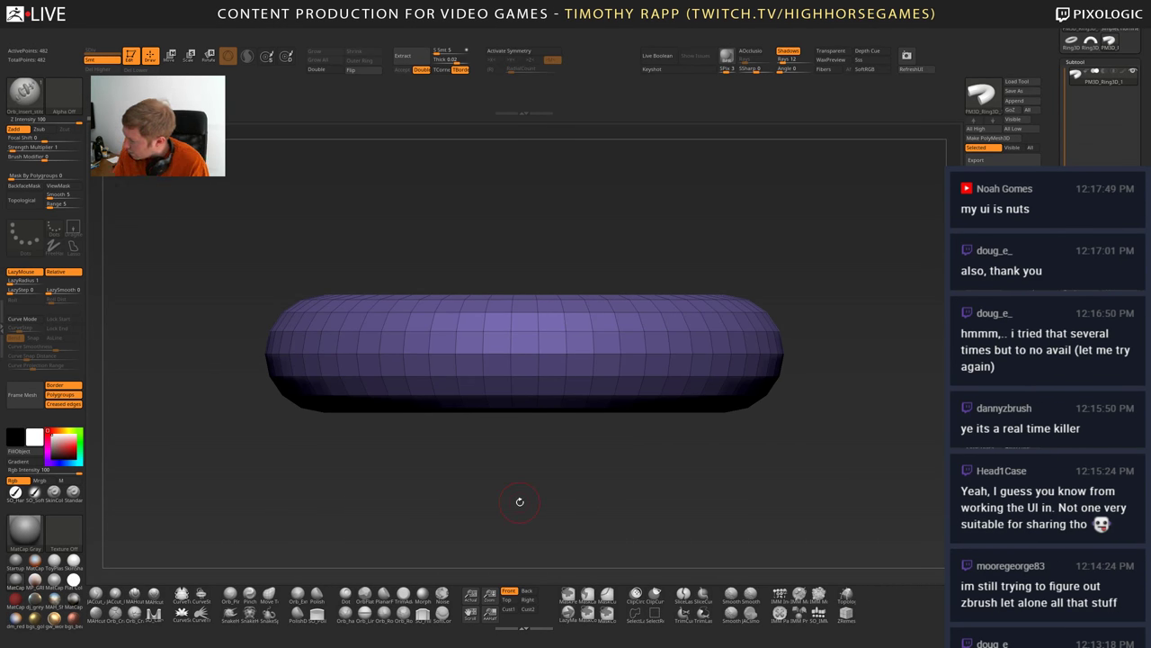
- Switch back to the HornHead tool and bring the unstapled side of the head into view
{"action": "left_click_drag", "start_coordinate": [1145, 270], "coordinate": [1144, 365]}
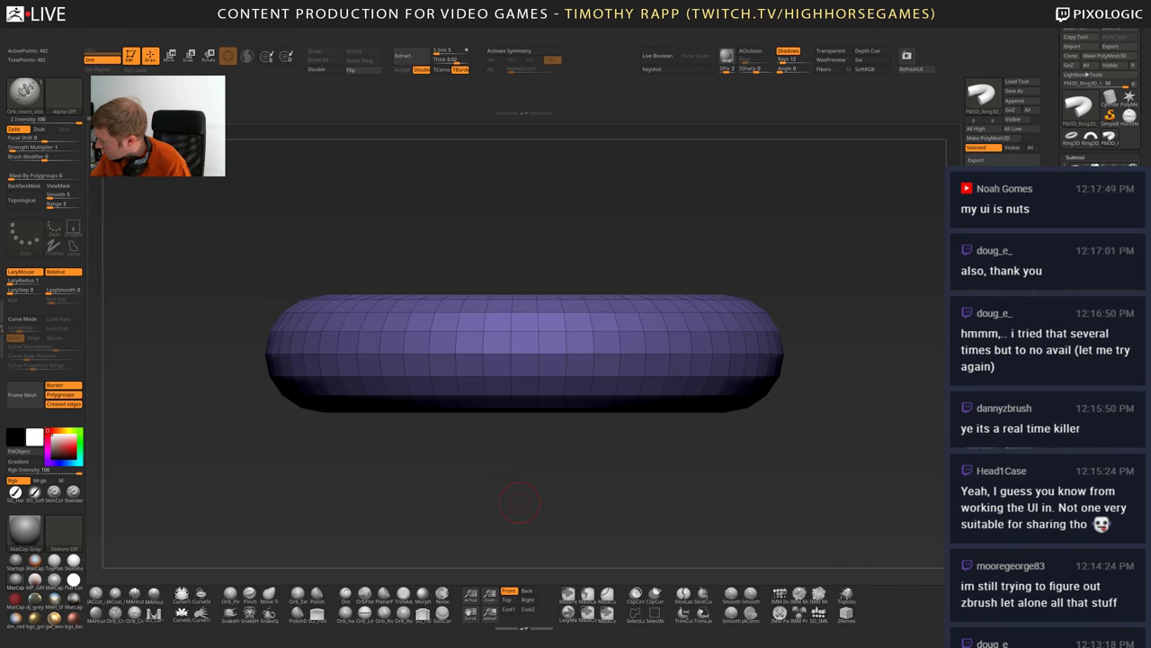
{"action": "left_click", "coordinate": [1130, 117]}
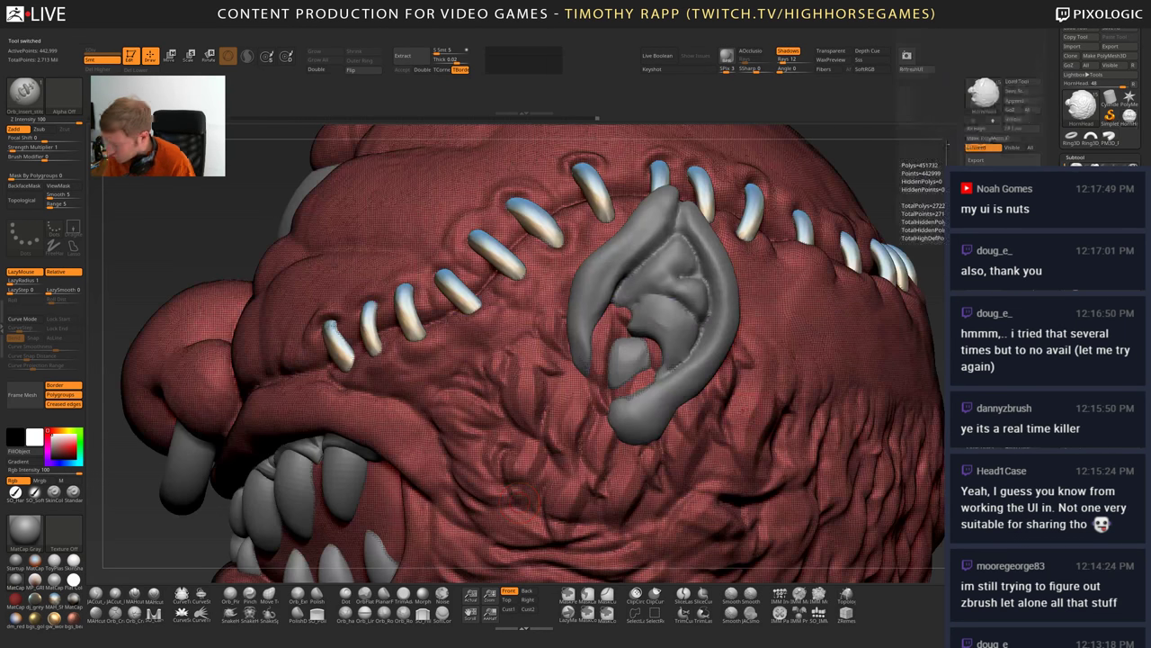
{"action": "left_click_drag", "start_coordinate": [864, 198], "coordinate": [773, 297], "text": "alt"}
{"action": "mouse_move", "coordinate": [485, 441]}
{"action": "left_mouse_down", "text": "shift"}
{"action": "mouse_move", "coordinate": [667, 445]}
{"action": "mouse_move", "coordinate": [769, 477]}
{"action": "left_mouse_up", "text": "shift"}
- Insert a trial stitch across the seam in front of the ear, inspect it and undo it
{"action": "left_click_drag", "start_coordinate": [537, 421], "coordinate": [558, 439]}
{"action": "key", "text": "shift+f"}
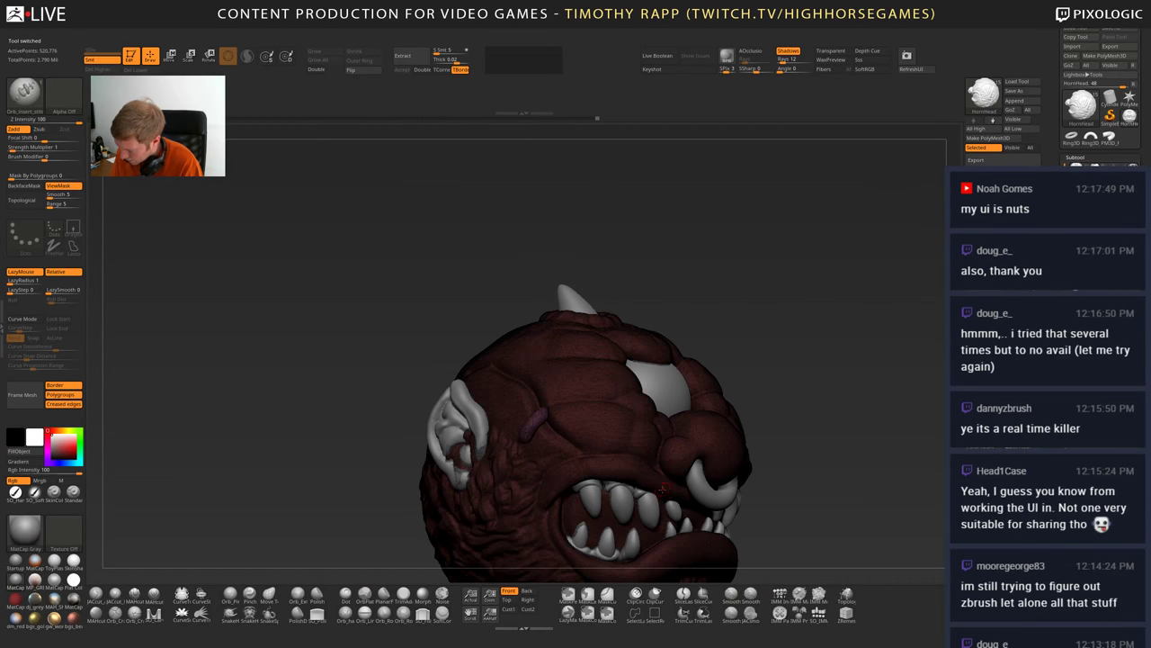
{"action": "left_click_drag", "start_coordinate": [771, 461], "coordinate": [792, 558], "text": "alt"}
{"action": "key", "text": "shift+f"}
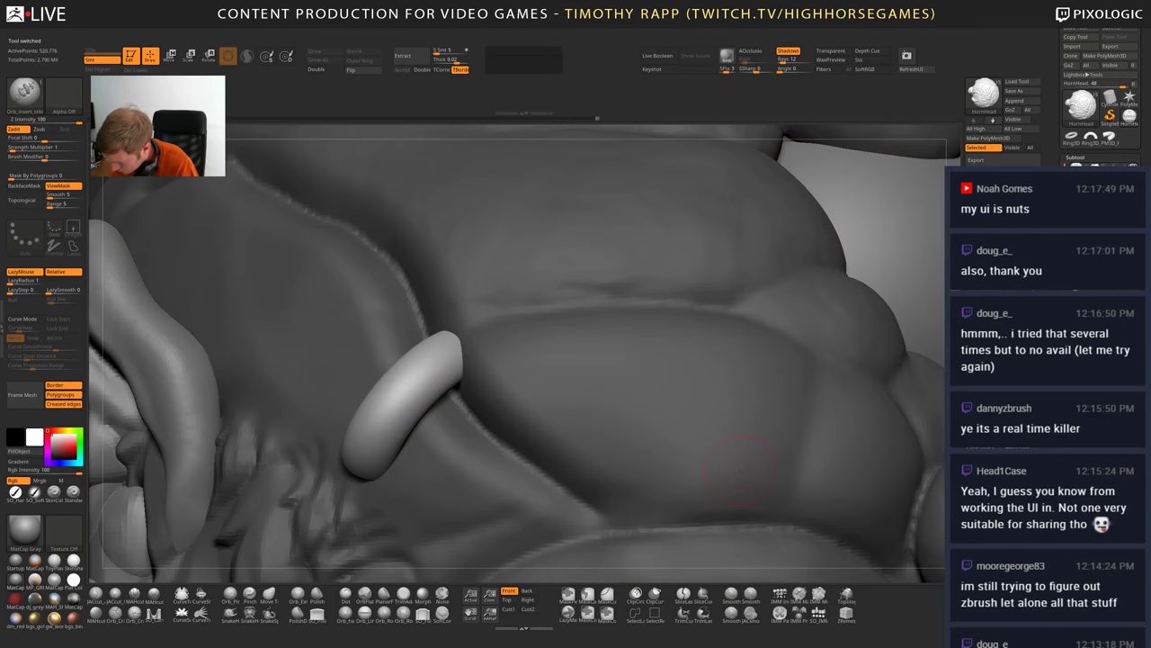
{"action": "key", "text": "ctrl+z"}
{"action": "key", "text": "d"}
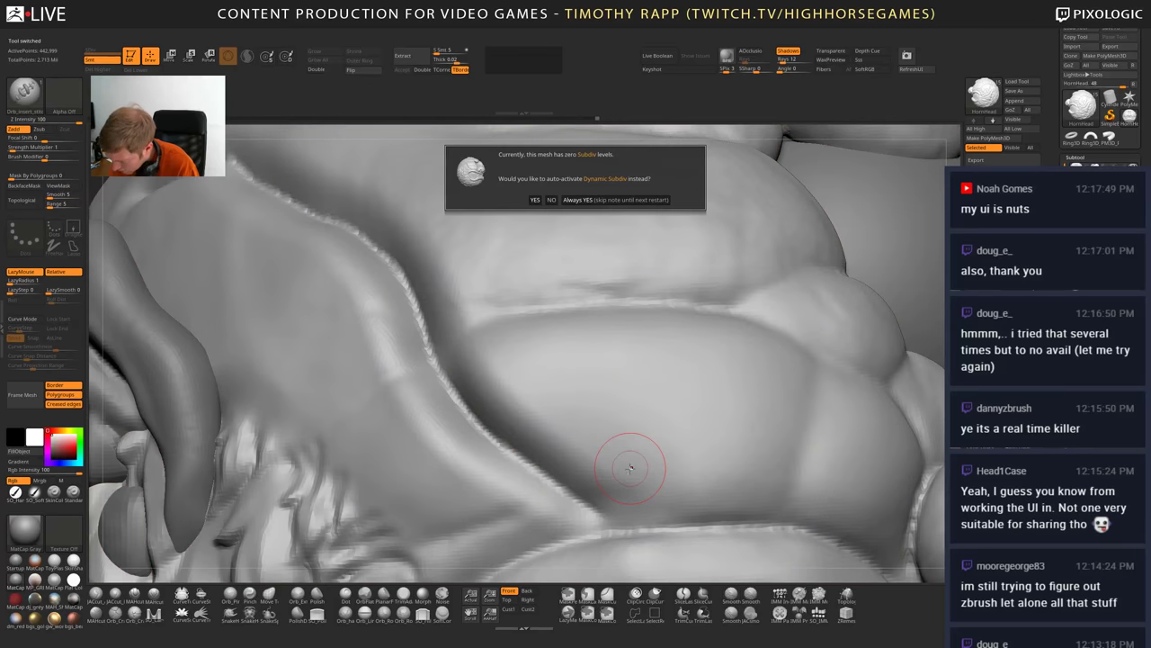
{"action": "left_click", "coordinate": [550, 200]}
- Insert another trial stitch on the seam, preview it with Dynamic Subdiv always accepted, and undo the insertion
{"action": "left_click_drag", "start_coordinate": [448, 385], "coordinate": [504, 486]}
{"action": "key", "text": "shift+f"}
{"action": "right_click_drag", "start_coordinate": [505, 486], "coordinate": [545, 504]}
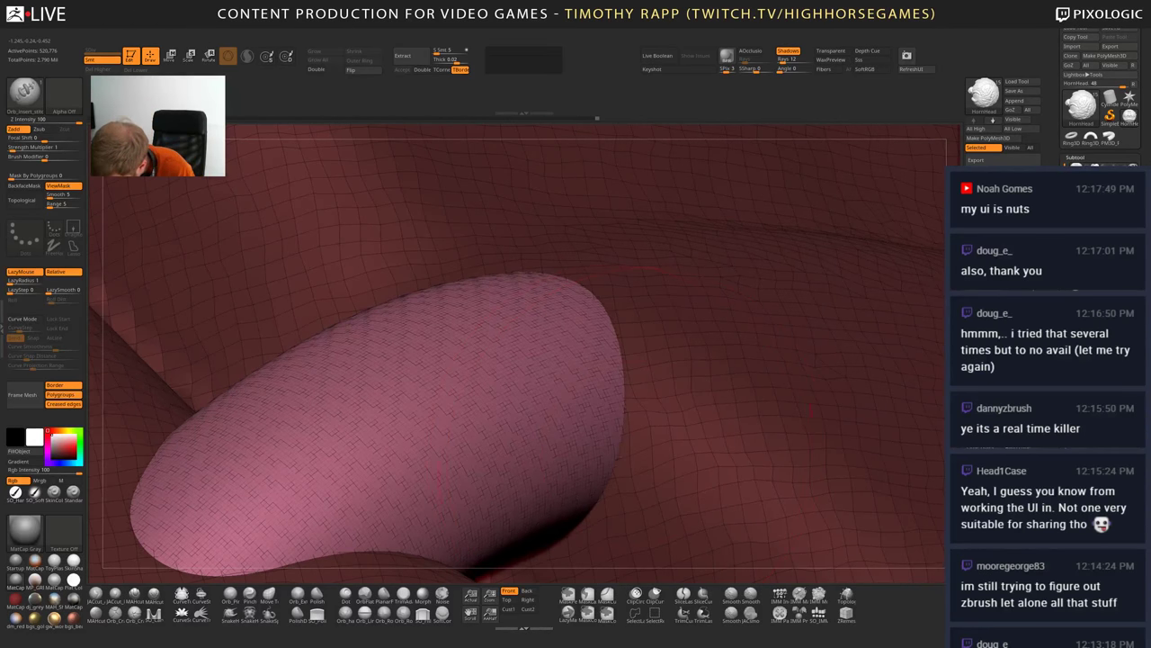
{"action": "key", "text": "shift+f"}
{"action": "key", "text": "shift+f"}
{"action": "key", "text": "d"}
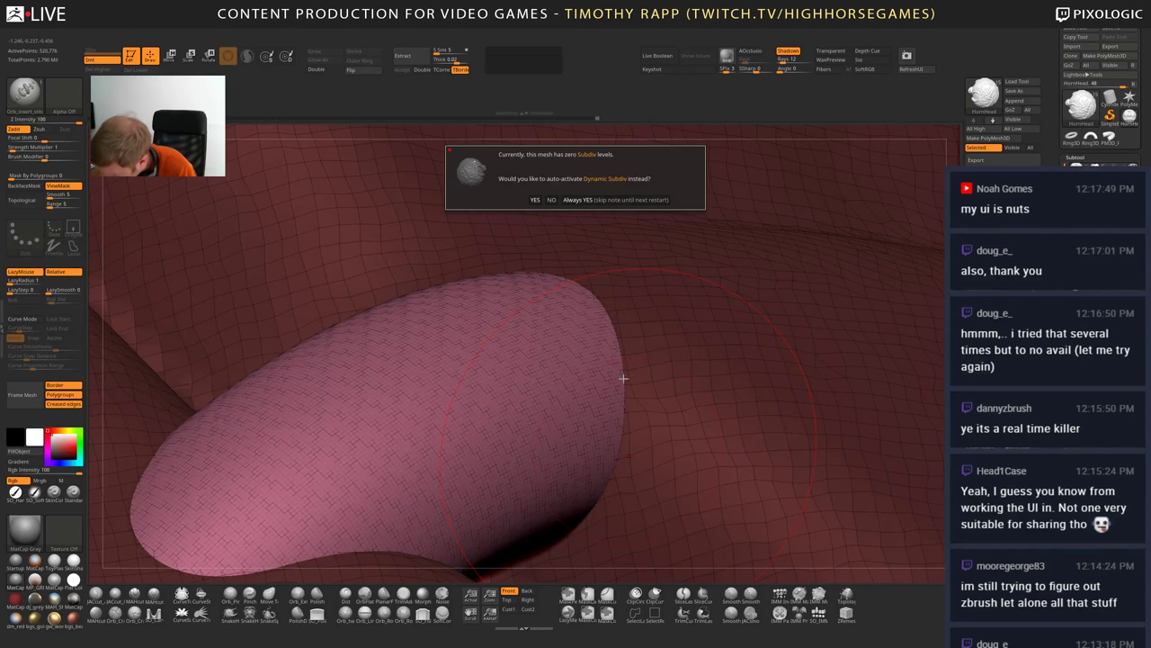
{"action": "left_click", "coordinate": [593, 200]}
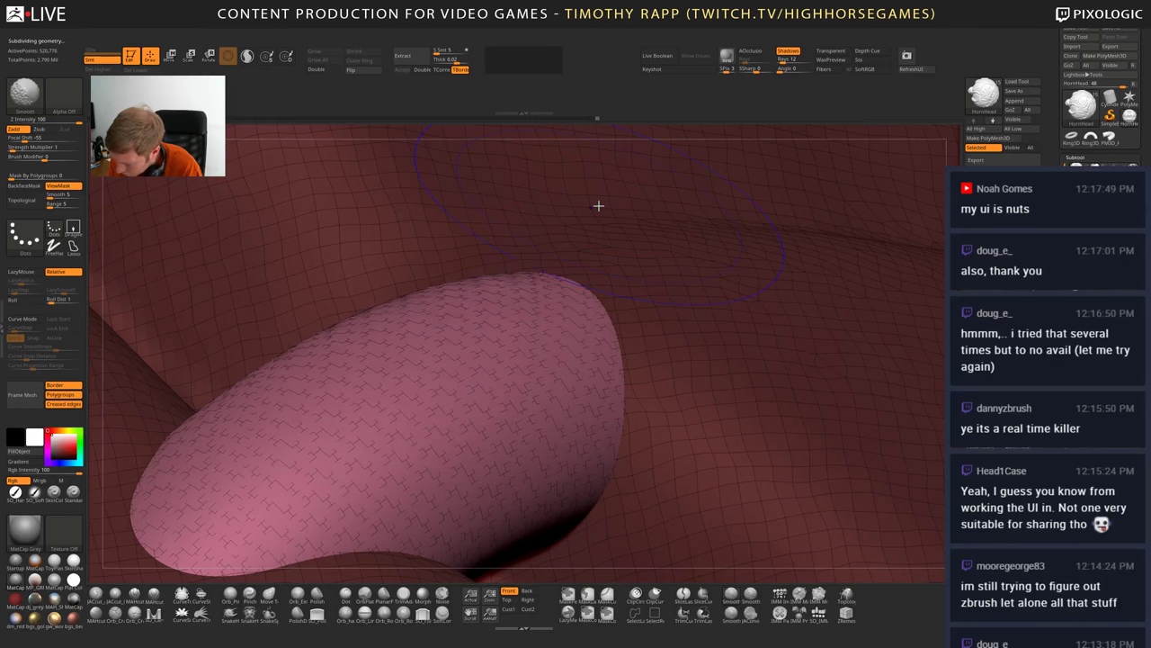
{"action": "mouse_move", "coordinate": [675, 410]}
{"action": "right_mouse_down", "text": "ctrl"}
{"action": "mouse_move", "coordinate": [782, 478]}
{"action": "mouse_move", "coordinate": [711, 500]}
{"action": "right_mouse_up", "text": "ctrl"}
{"action": "key", "text": "shift+f"}
{"action": "right_click_drag", "start_coordinate": [873, 502], "coordinate": [736, 484], "text": "alt"}
{"action": "key", "text": "ctrl+z"}
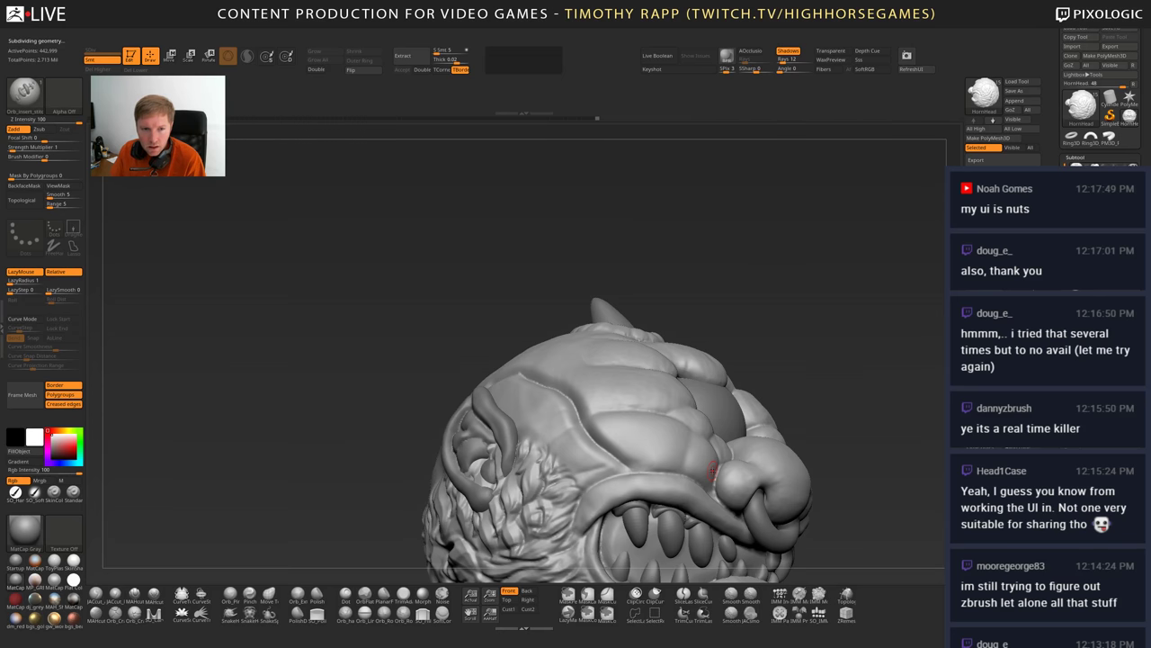
- Pick the staples subtool HornHead1_3 and examine the staples' mesh up close with and without the polyframe
{"action": "right_click_drag", "start_coordinate": [678, 463], "coordinate": [547, 494]}
{"action": "left_click", "coordinate": [717, 460], "text": "alt"}
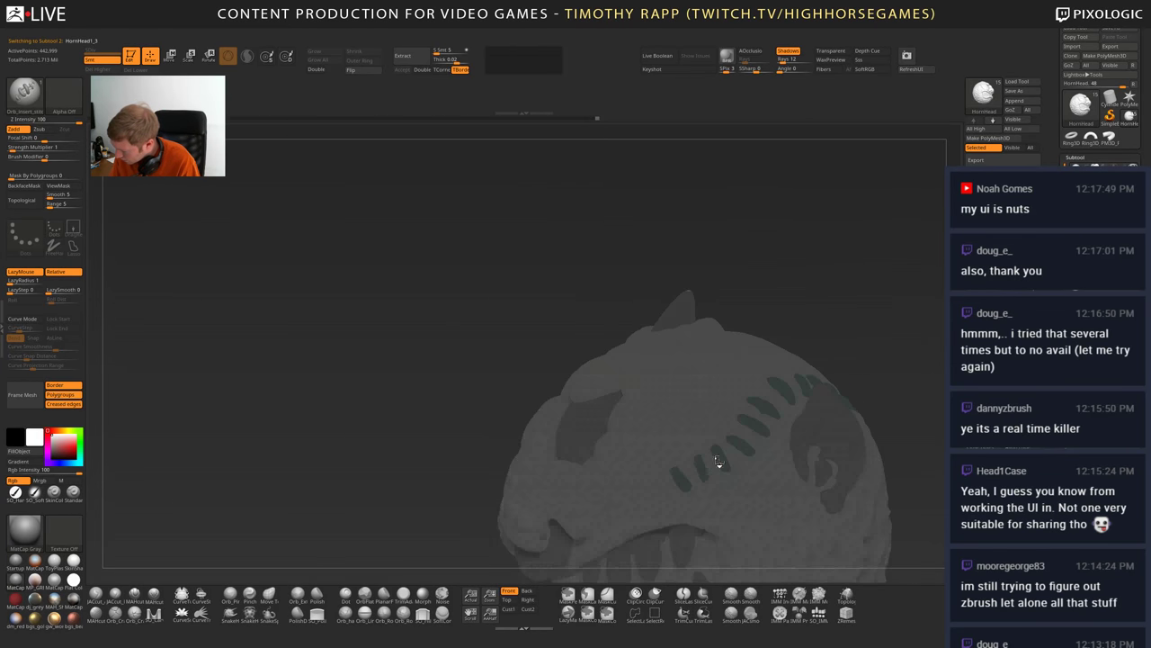
{"action": "right_click_drag", "start_coordinate": [725, 462], "coordinate": [805, 509], "text": "ctrl"}
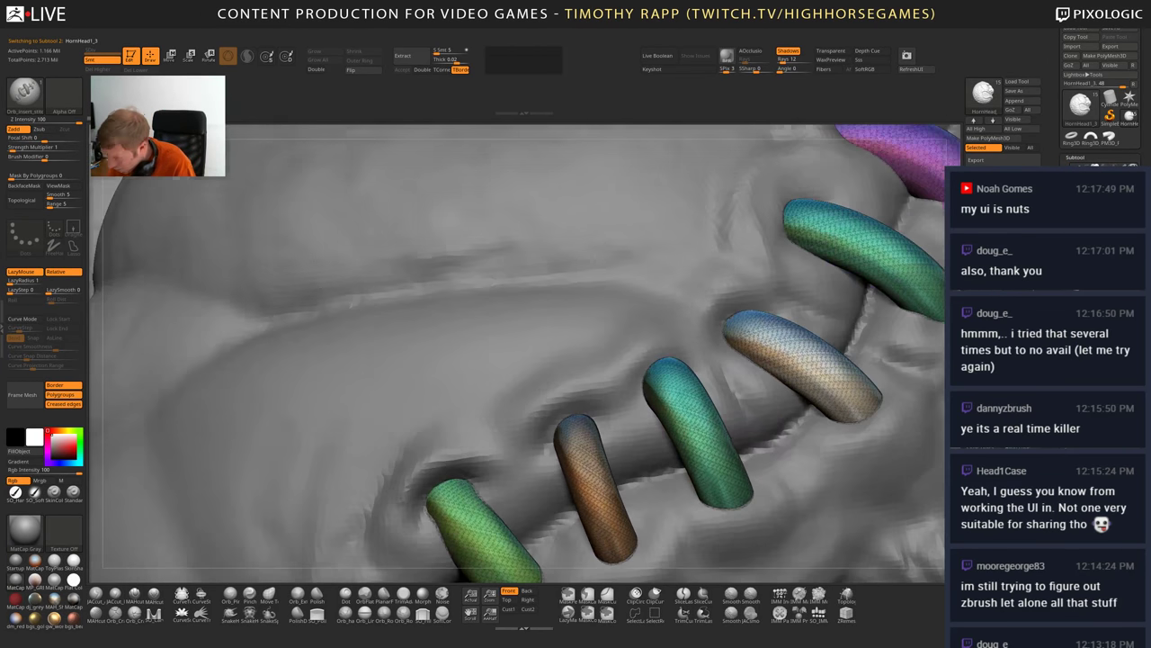
{"action": "key", "text": "shift+f"}
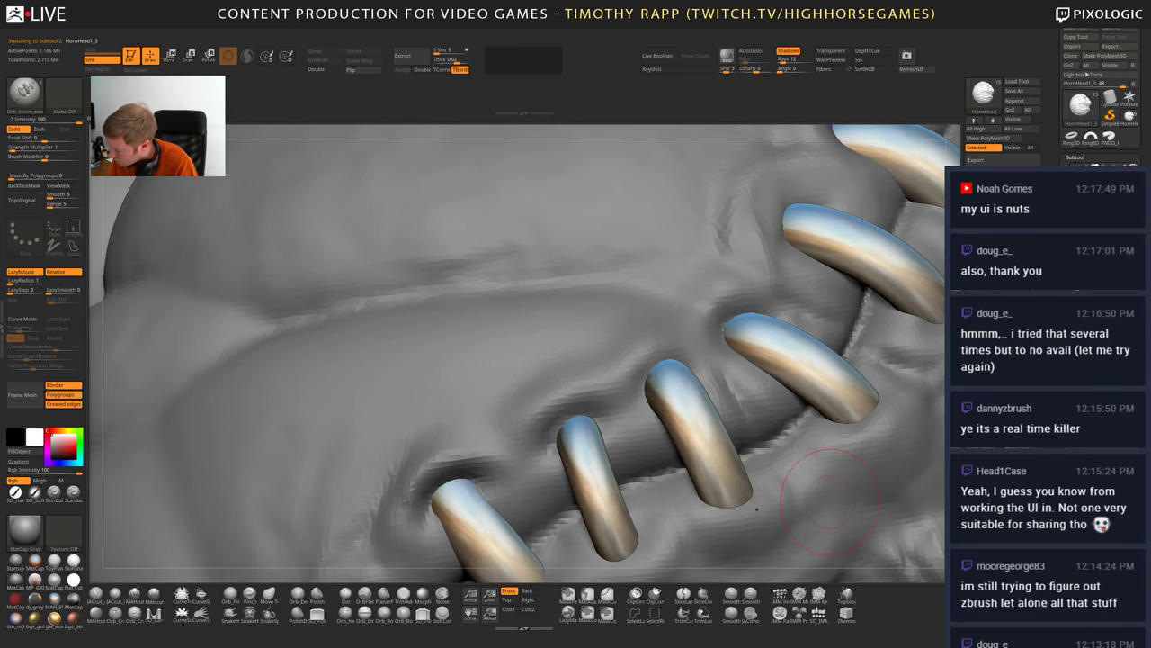
{"action": "key", "text": "shift+f"}
{"action": "right_click_drag", "start_coordinate": [621, 575], "coordinate": [818, 510], "text": "ctrl"}
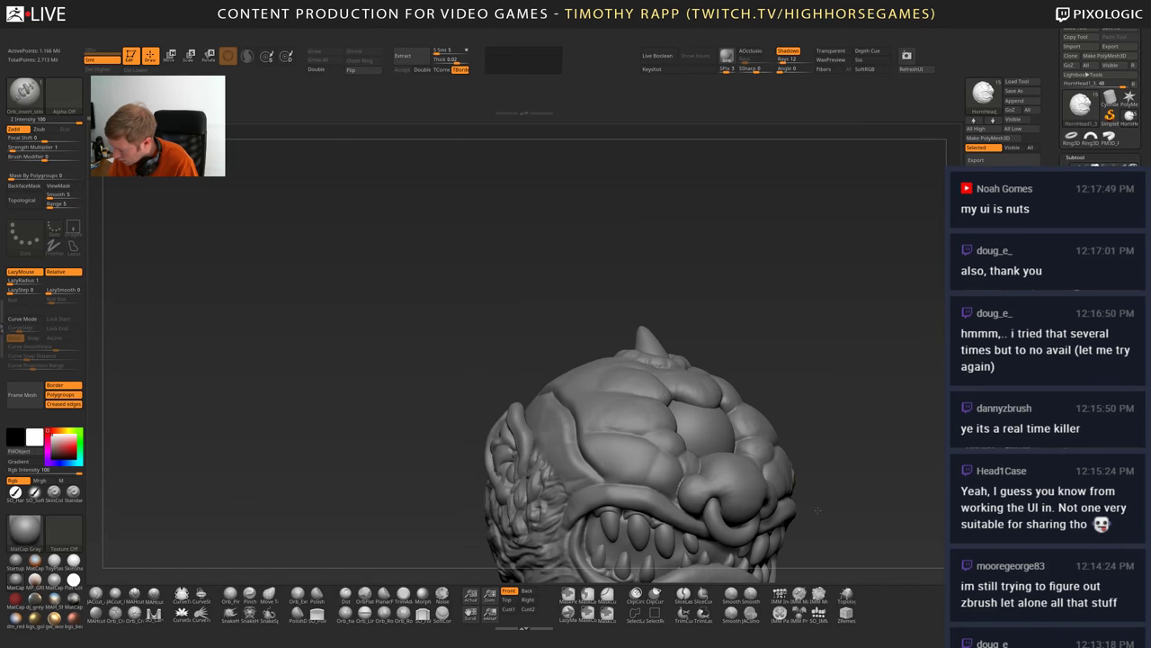
{"action": "left_click_drag", "start_coordinate": [817, 510], "coordinate": [818, 505]}
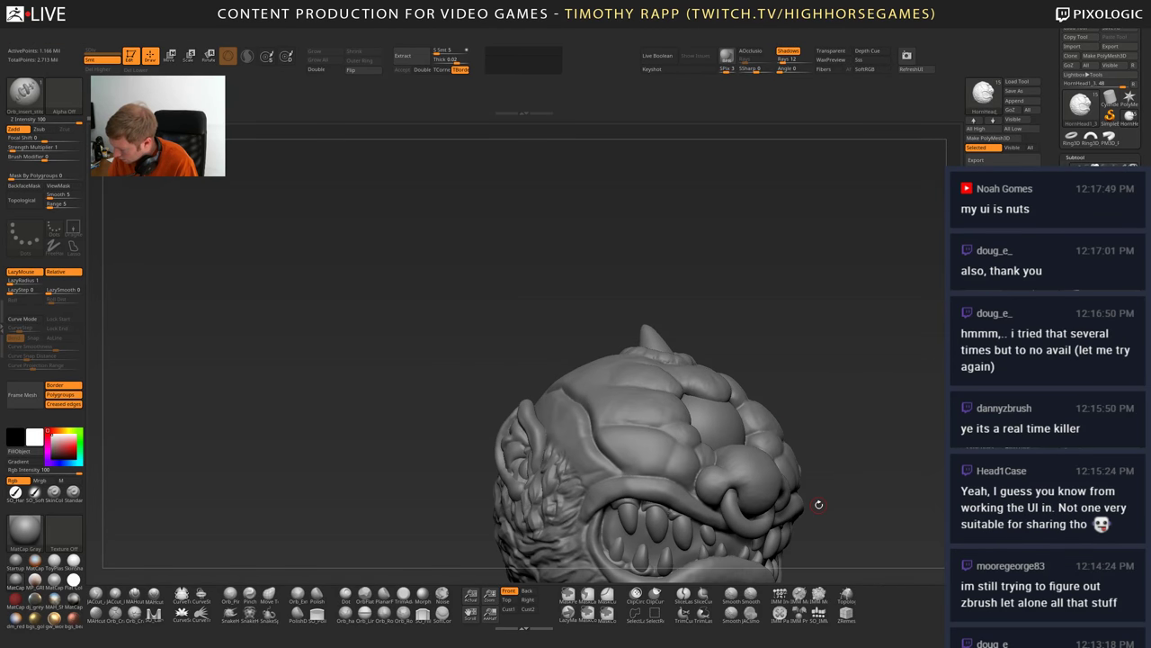
- Make the converted half ring PM3D_Ring3D_1 the active tool
{"action": "left_click", "coordinate": [1091, 138]}
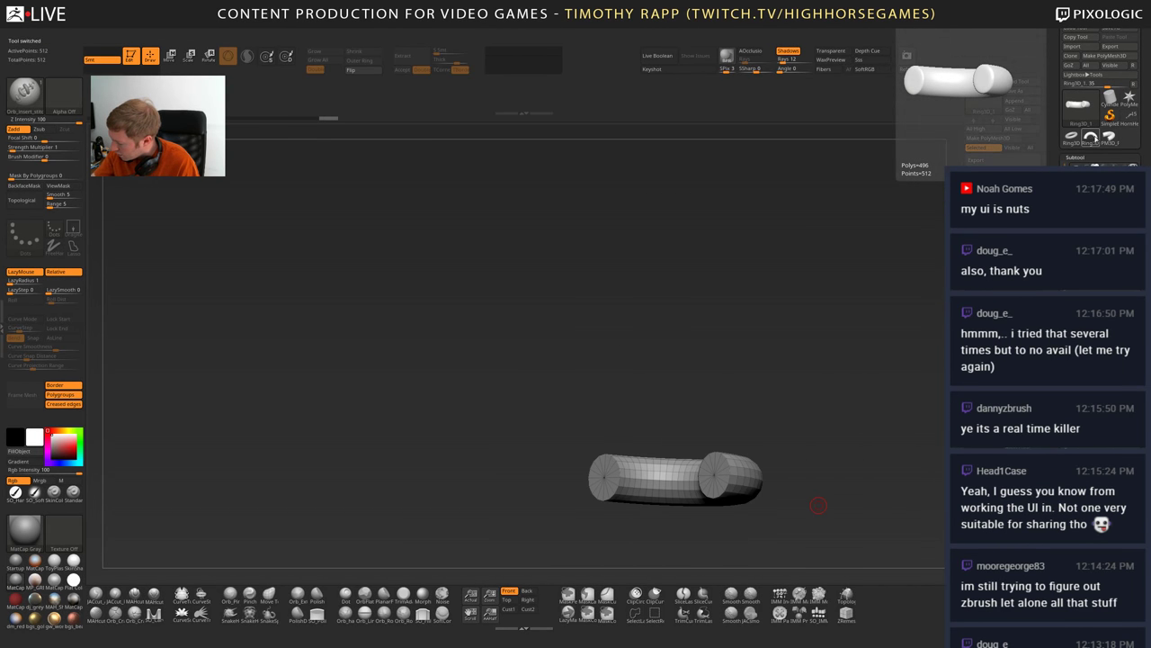
{"action": "left_click", "coordinate": [1105, 139]}
{"action": "mouse_move", "coordinate": [1105, 139]}
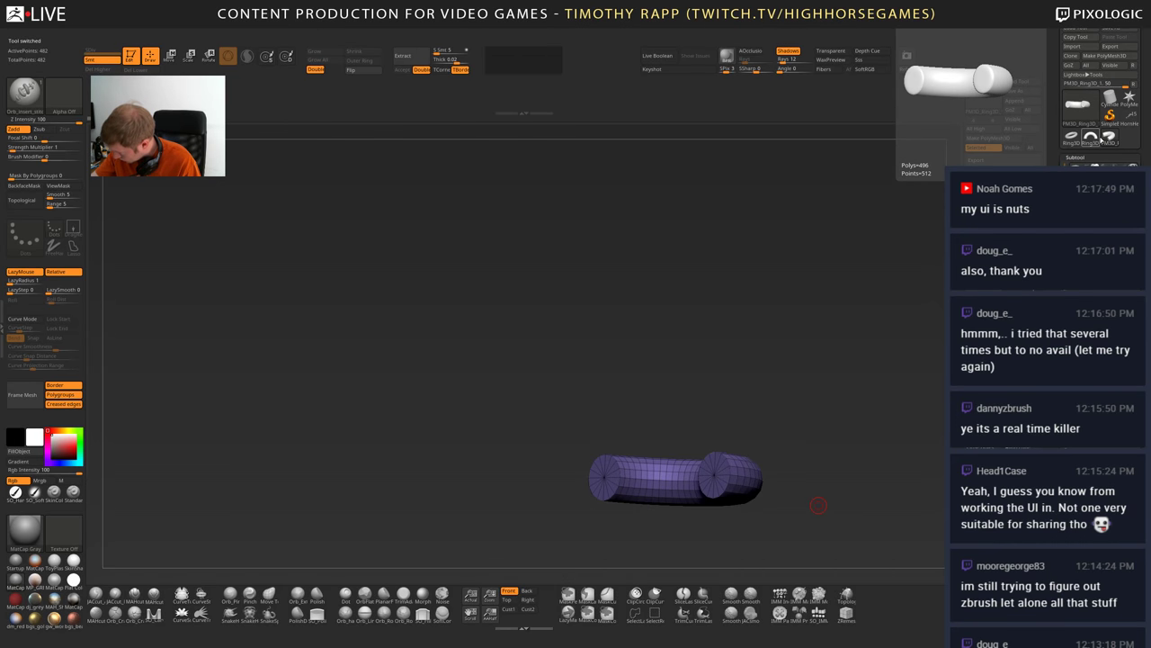
- Turn the half ring to an outer side-on view with the polyframe shown and run the RefreshUI macro
{"action": "left_click_drag", "start_coordinate": [886, 405], "coordinate": [728, 450]}
{"action": "key", "text": "shift+f"}
{"action": "key", "text": "shift+f"}
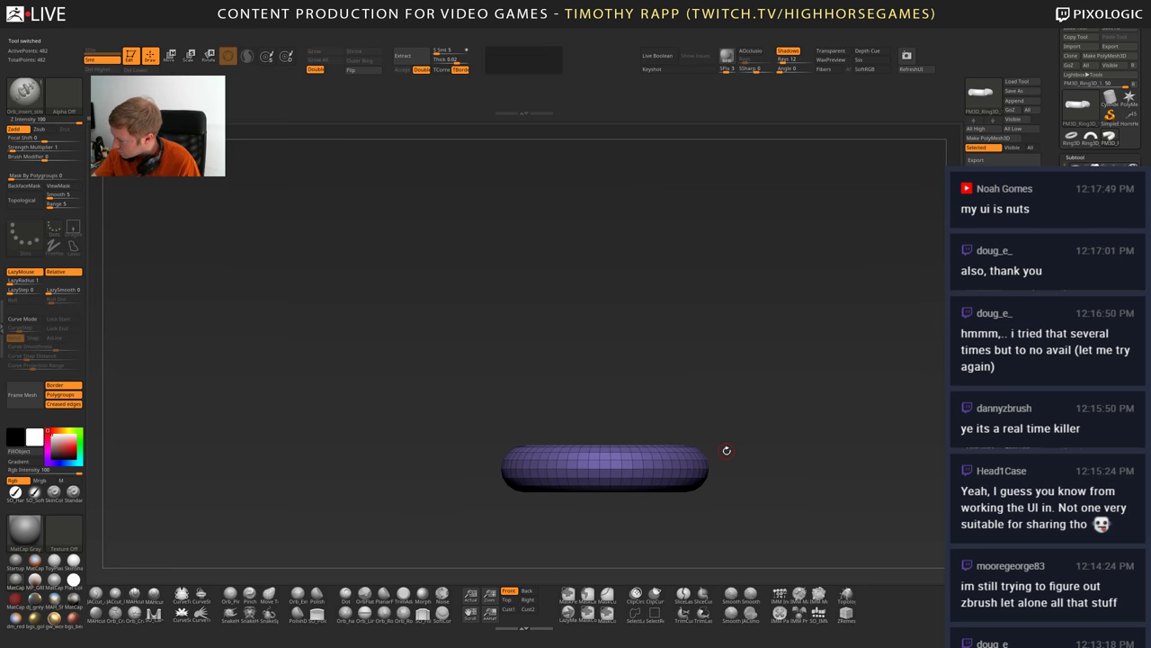
{"action": "key", "text": "shift+f"}
{"action": "key", "text": "shift+f"}
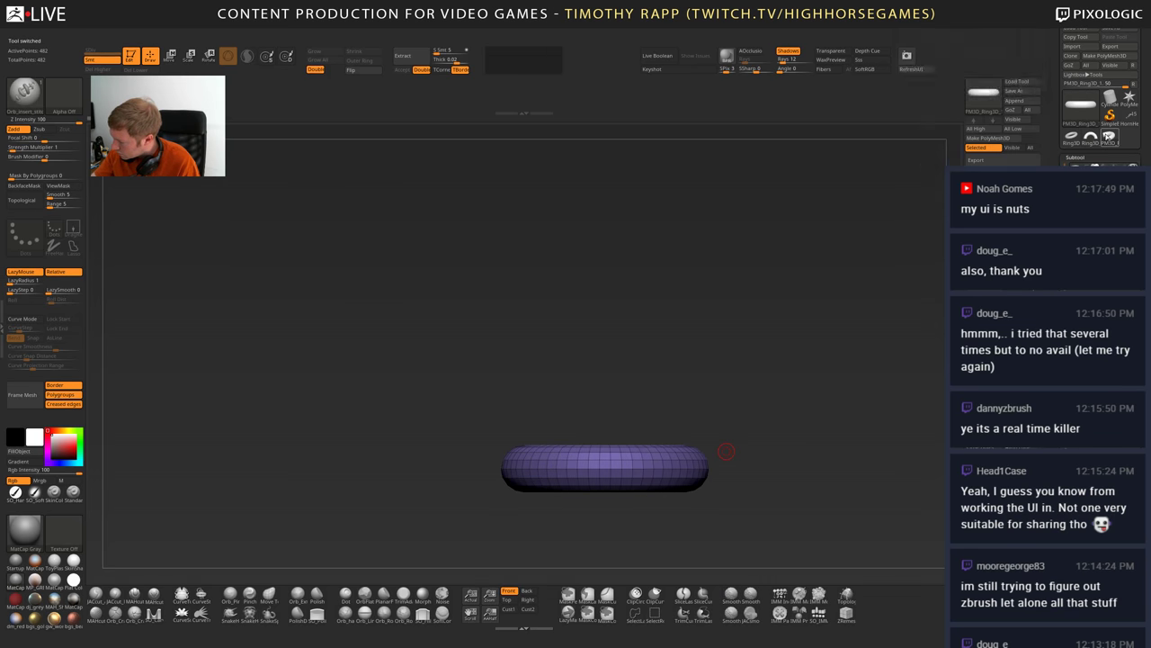
{"action": "left_click", "coordinate": [915, 69]}
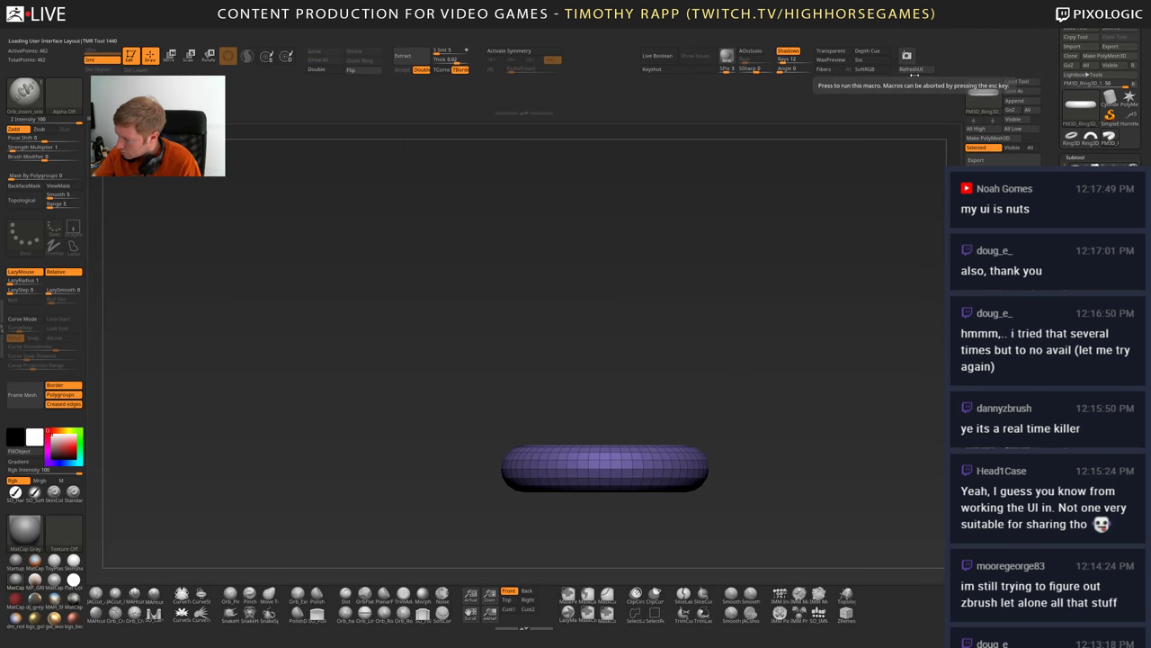
- Frame the half ring side-on and create a new InsertMesh brush from it instead of appending to the current brush
{"action": "left_click_drag", "start_coordinate": [658, 415], "coordinate": [625, 452]}
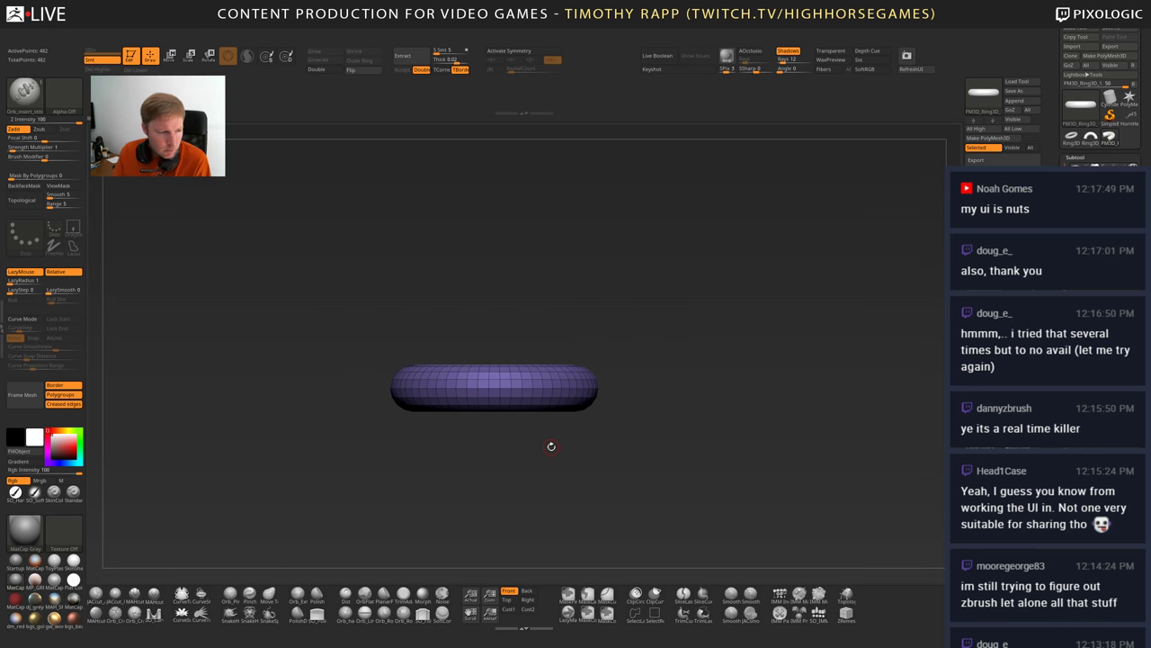
{"action": "mouse_move", "coordinate": [590, 444]}
{"action": "left_mouse_down", "text": "alt"}
{"action": "mouse_move", "coordinate": [620, 467]}
{"action": "mouse_move", "coordinate": [594, 450]}
{"action": "left_mouse_up", "text": "alt"}
{"action": "mouse_move", "coordinate": [597, 510]}
{"action": "left_mouse_down"}
{"action": "mouse_move", "coordinate": [604, 380]}
{"action": "mouse_move", "coordinate": [550, 494]}
{"action": "mouse_move", "coordinate": [569, 537]}
{"action": "left_mouse_up"}
{"action": "key", "text": "f"}
{"action": "key", "text": "b"}
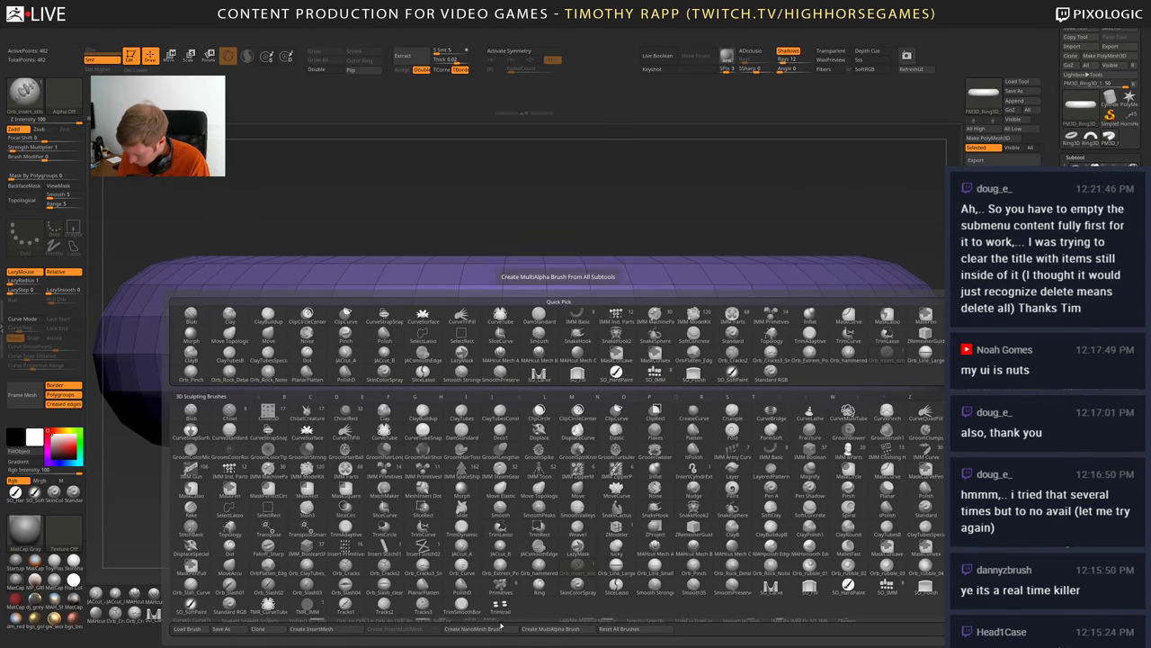
{"action": "left_click", "coordinate": [325, 629]}
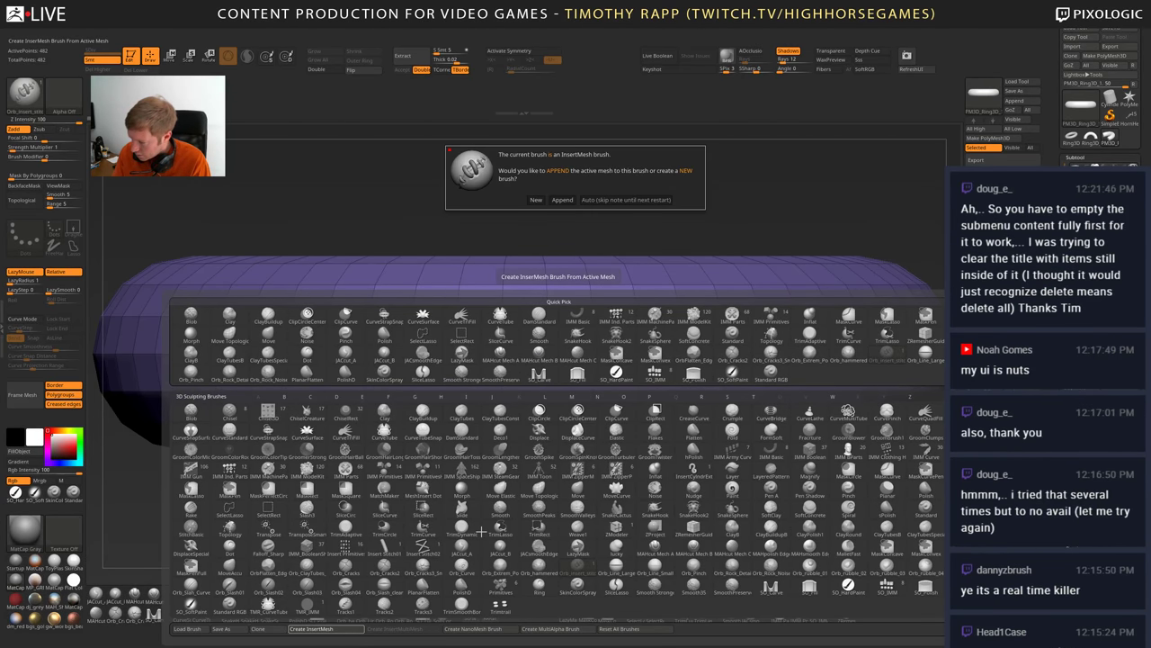
{"action": "left_click", "coordinate": [535, 199]}
- Insert several trial half rings on the mesh with the new brush and undo each one
{"action": "left_click_drag", "start_coordinate": [551, 385], "coordinate": [543, 412]}
{"action": "key", "text": "ctrl+z"}
{"action": "left_click_drag", "start_coordinate": [594, 337], "coordinate": [639, 389]}
{"action": "key", "text": "ctrl+z"}
{"action": "key", "text": "ctrl+z"}
{"action": "left_click_drag", "start_coordinate": [501, 354], "coordinate": [518, 396]}
{"action": "key", "text": "ctrl+z"}
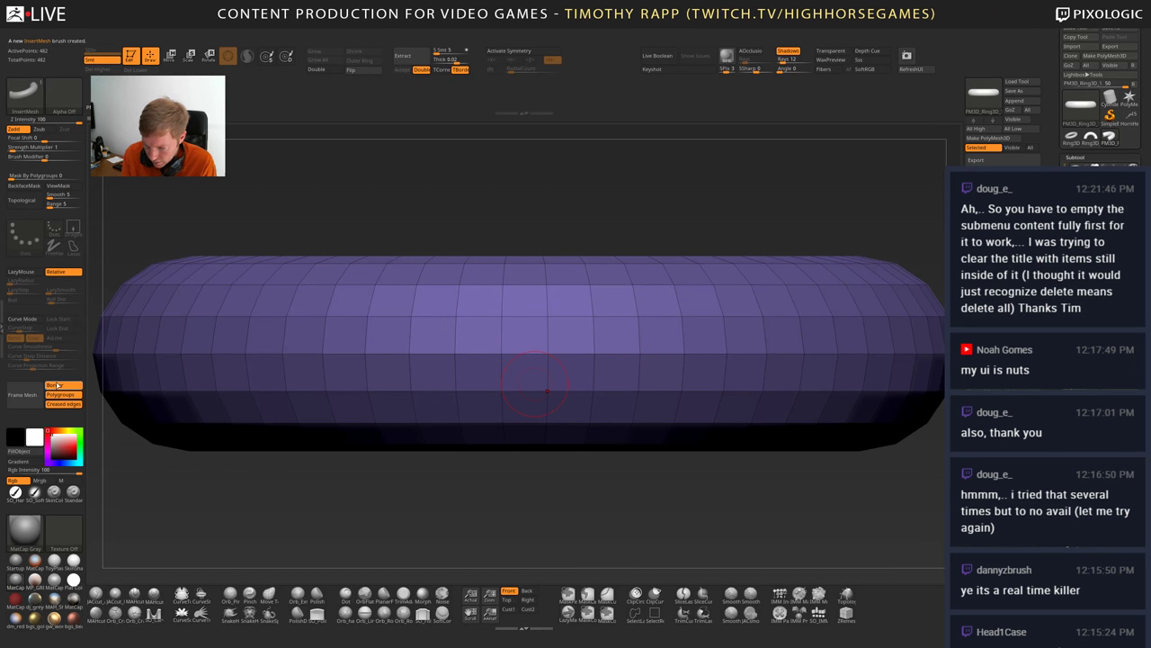
- Turn on Curve Mode for the new insert brush, draw a trial curve across the mesh and undo it
{"action": "left_click", "coordinate": [32, 318]}
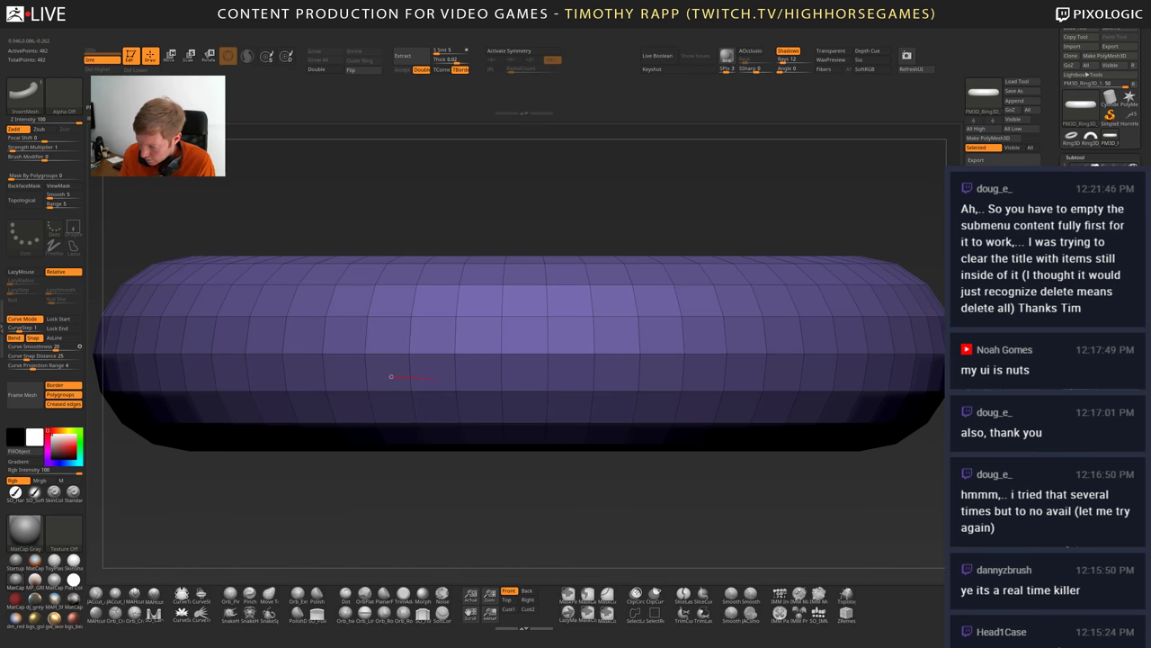
{"action": "left_click_drag", "start_coordinate": [661, 374], "coordinate": [667, 375]}
{"action": "mouse_move", "coordinate": [640, 374]}
{"action": "right_mouse_down"}
{"action": "mouse_move", "coordinate": [638, 278]}
{"action": "mouse_move", "coordinate": [637, 381]}
{"action": "right_mouse_up"}
{"action": "key", "text": "ctrl+z"}
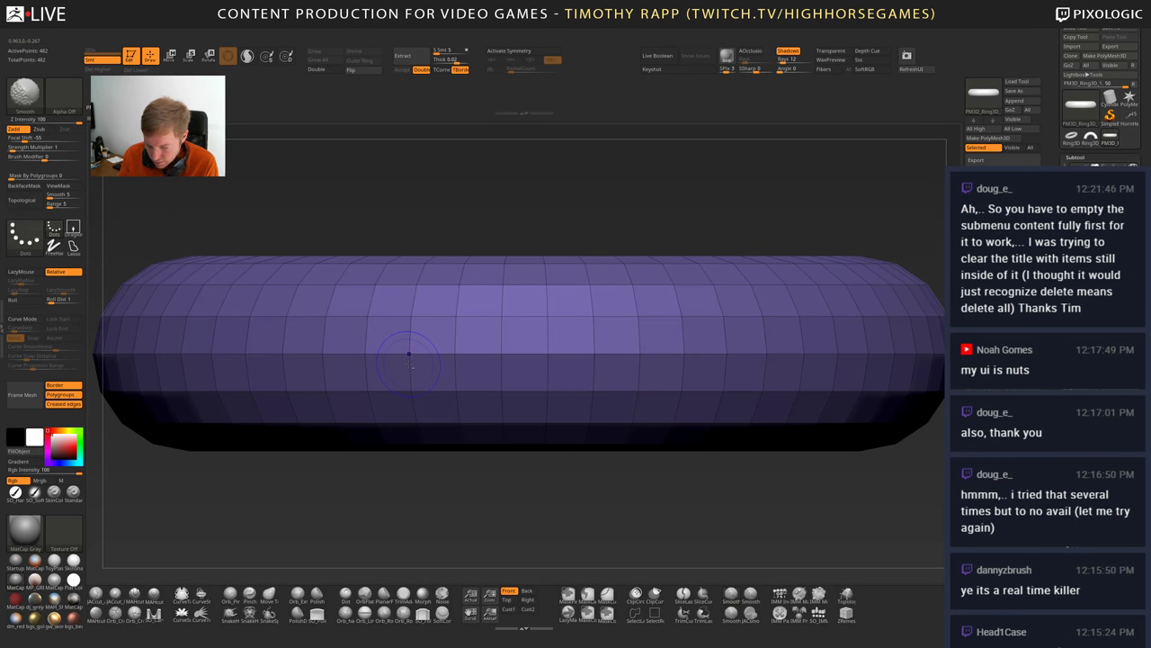
- Set the brush's Imbed depth to 13, test it with a curve of rings across the mesh and undo the curve
{"action": "key", "text": "space"}
{"action": "left_click_drag", "start_coordinate": [395, 347], "coordinate": [396, 350]}
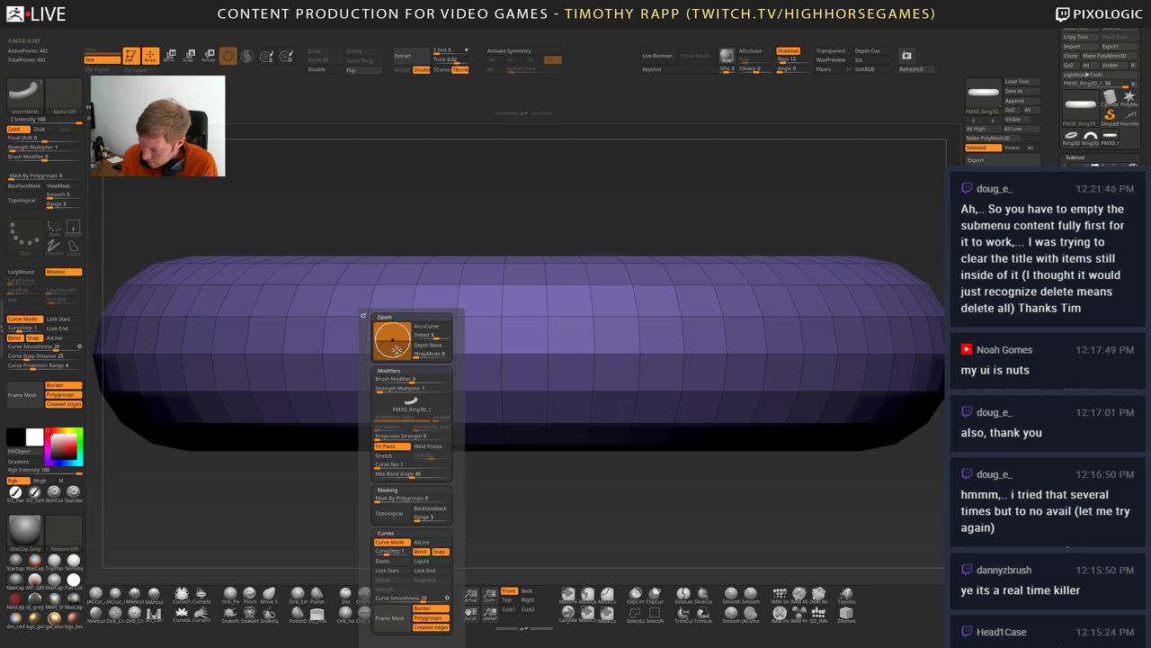
{"action": "left_click_drag", "start_coordinate": [535, 342], "coordinate": [586, 342]}
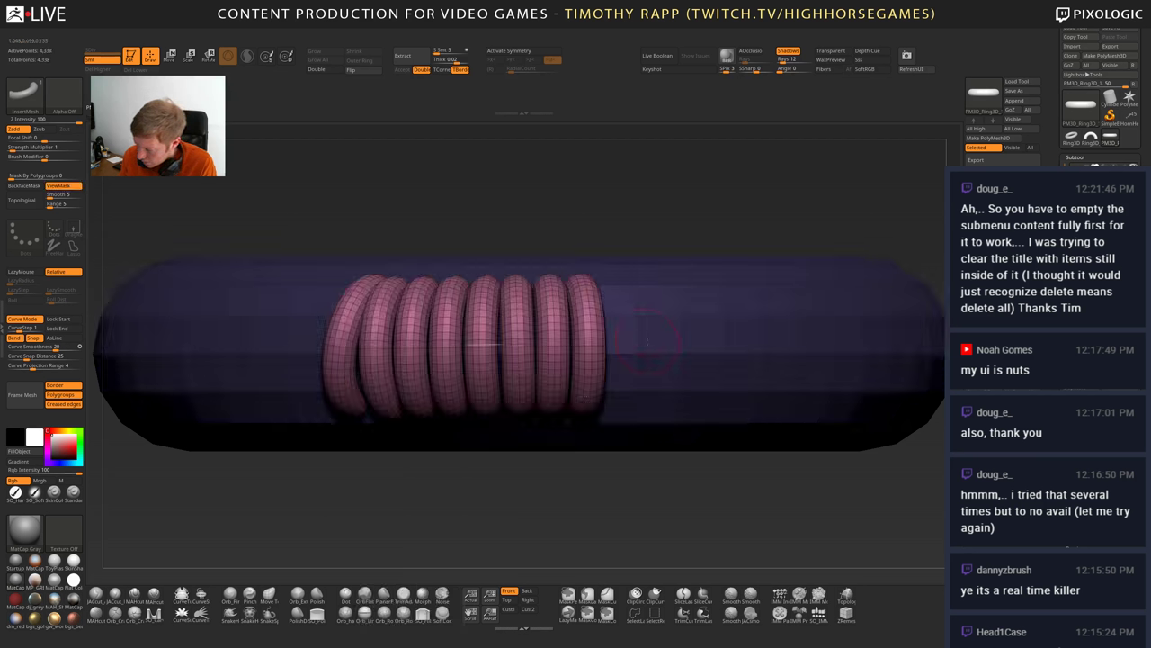
{"action": "mouse_move", "coordinate": [615, 504]}
{"action": "left_mouse_down"}
{"action": "mouse_move", "coordinate": [616, 354]}
{"action": "mouse_move", "coordinate": [666, 360]}
{"action": "mouse_move", "coordinate": [612, 393]}
{"action": "left_mouse_up"}
{"action": "key", "text": "ctrl+z"}
{"action": "right_click_drag", "start_coordinate": [627, 405], "coordinate": [620, 430], "text": "alt"}
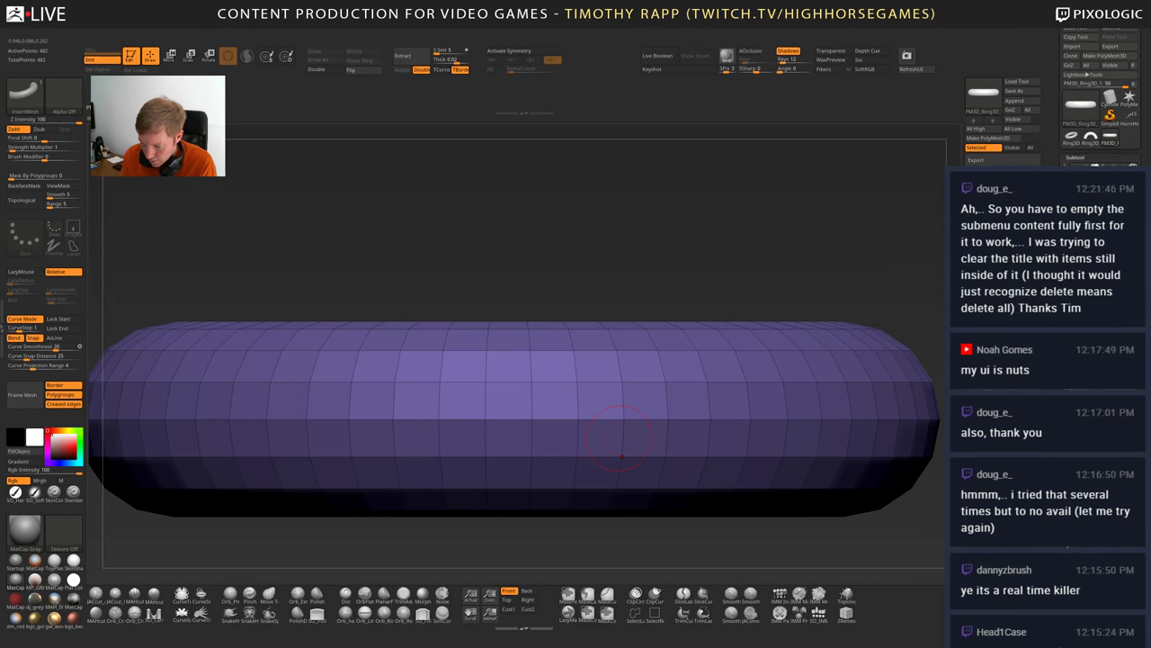
- Widen the ring spacing by raising CurveStep in stages to about 2.21, testing each stage with a trial curve and undoing it
{"action": "key", "text": "space"}
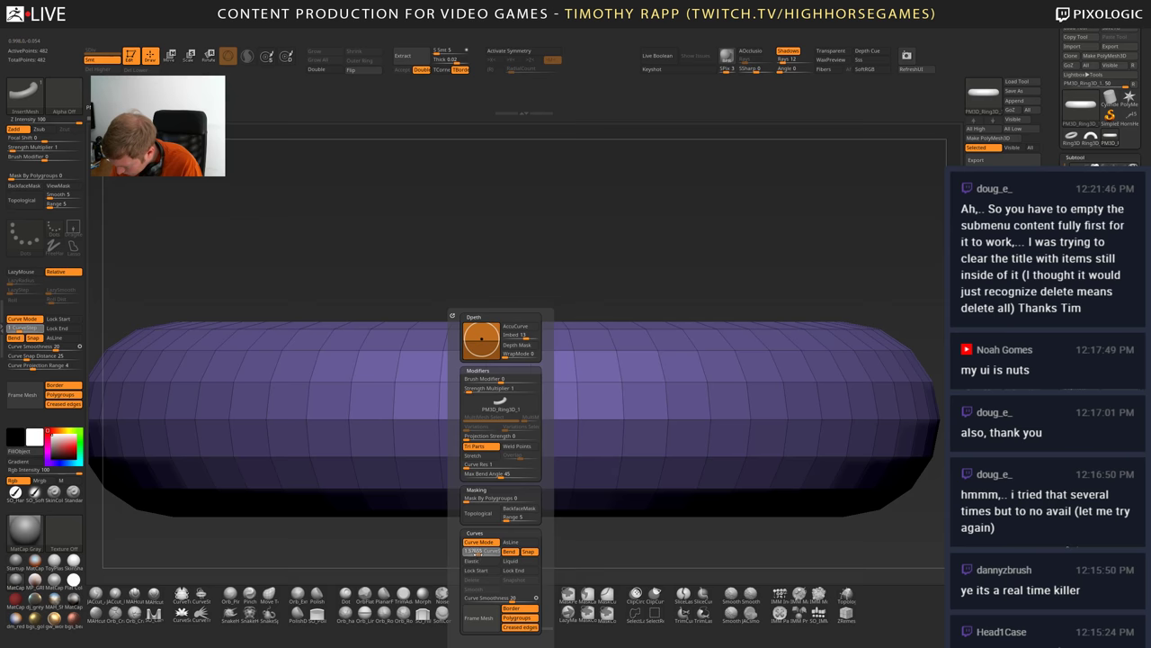
{"action": "left_click_drag", "start_coordinate": [717, 407], "coordinate": [752, 407]}
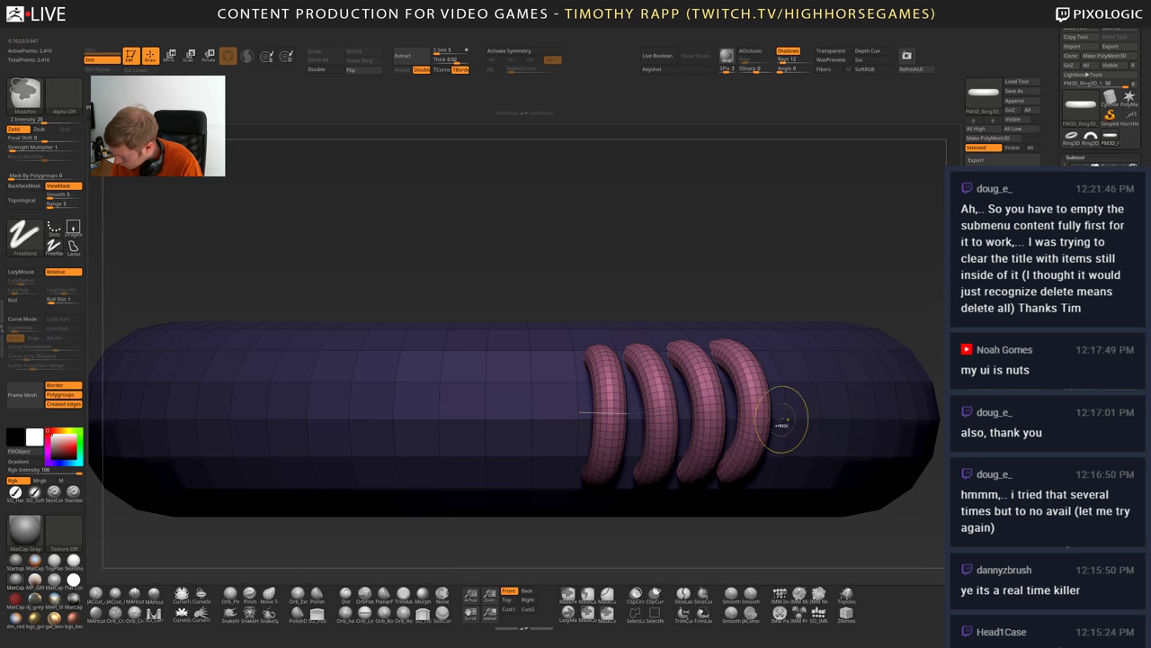
{"action": "key", "text": "ctrl+z"}
{"action": "key", "text": "space"}
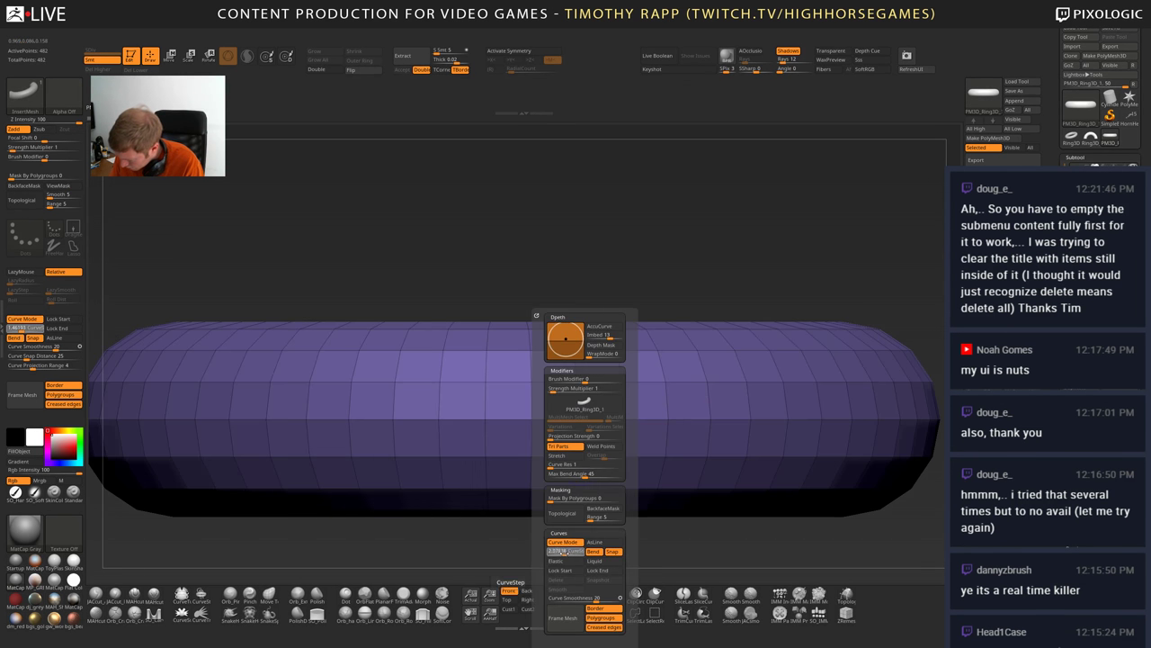
{"action": "left_click_drag", "start_coordinate": [563, 553], "coordinate": [567, 552]}
{"action": "left_click_drag", "start_coordinate": [661, 404], "coordinate": [696, 404]}
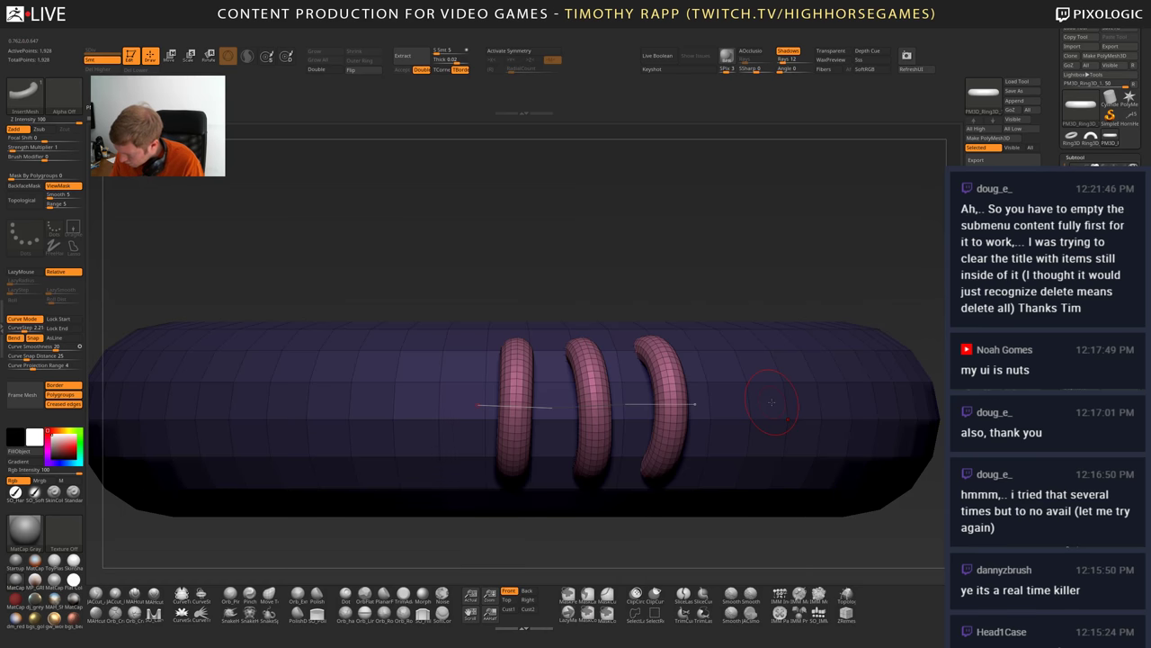
{"action": "key", "text": "ctrl+z"}
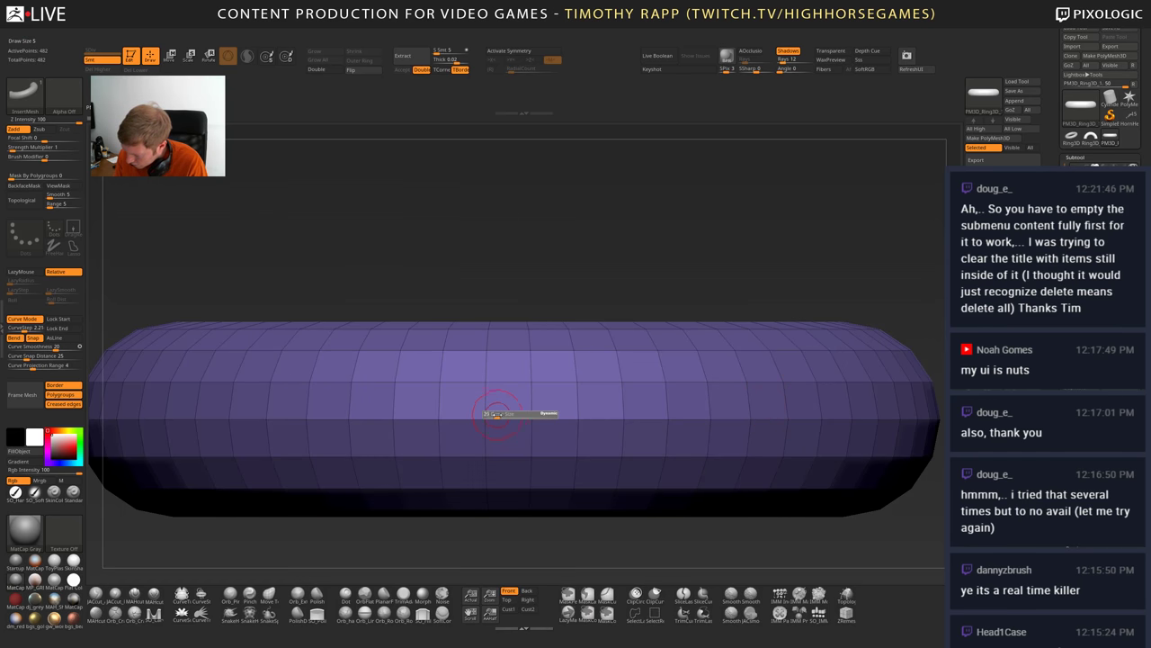
- Raise CurveStep to about 3.28 and test the spacing with trial curves at a smaller draw size, undoing each trial
{"action": "left_click_drag", "start_coordinate": [517, 401], "coordinate": [725, 401]}
{"action": "key", "text": "ctrl+z"}
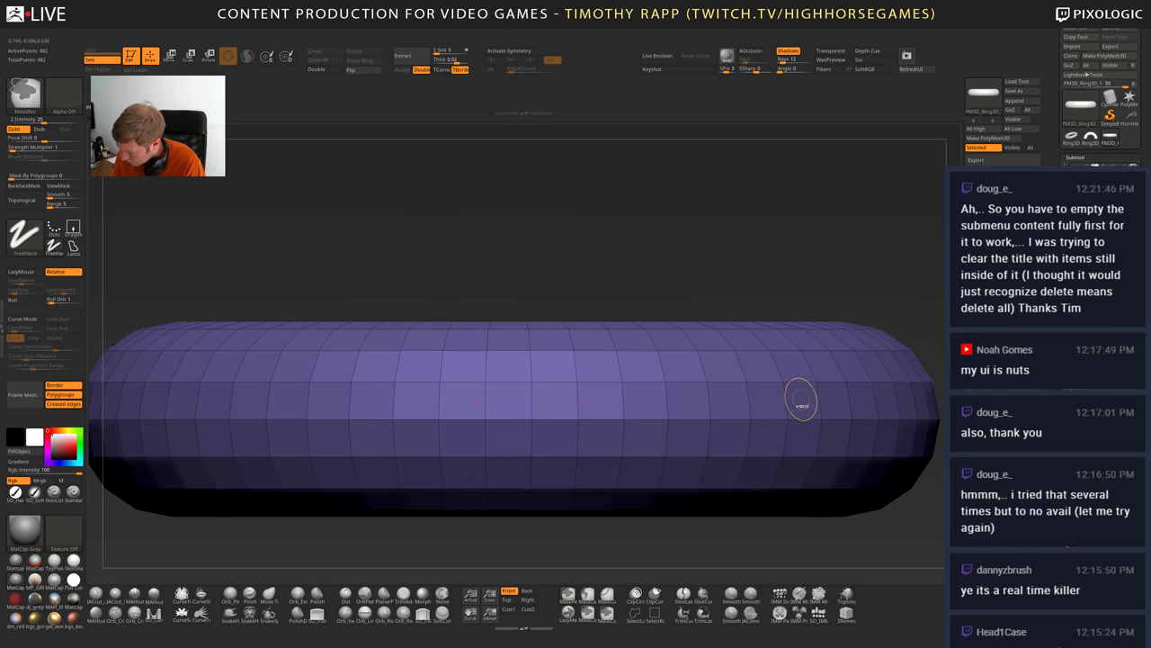
{"action": "key", "text": "space"}
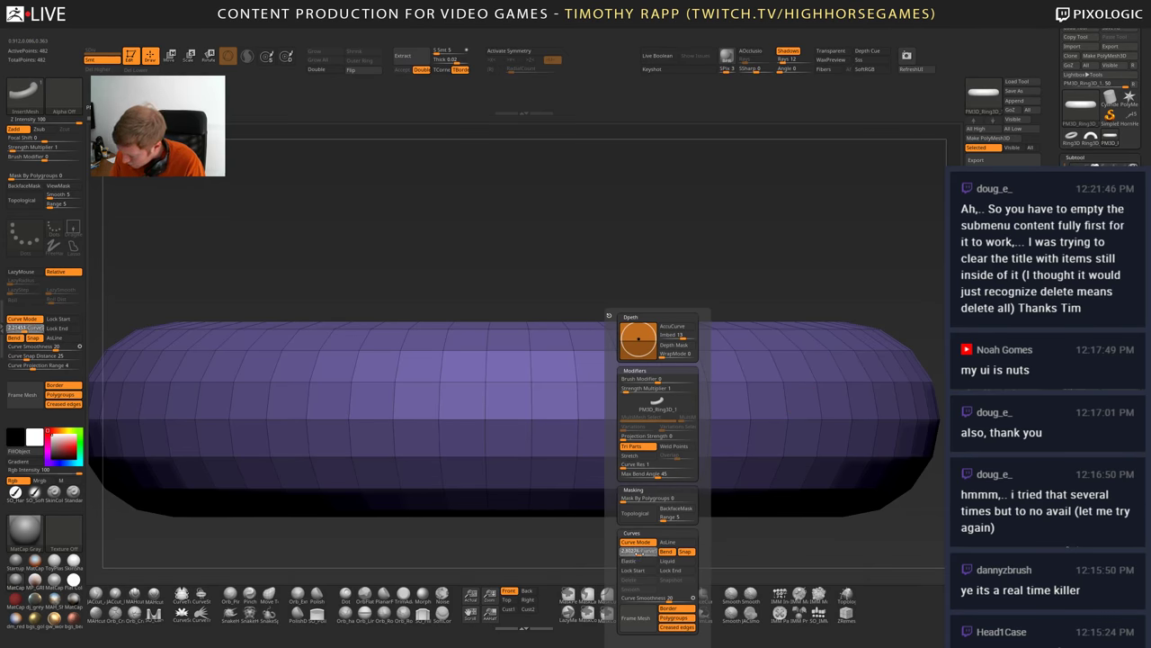
{"action": "left_click", "coordinate": [639, 551]}
{"action": "left_click_drag", "start_coordinate": [389, 404], "coordinate": [671, 400]}
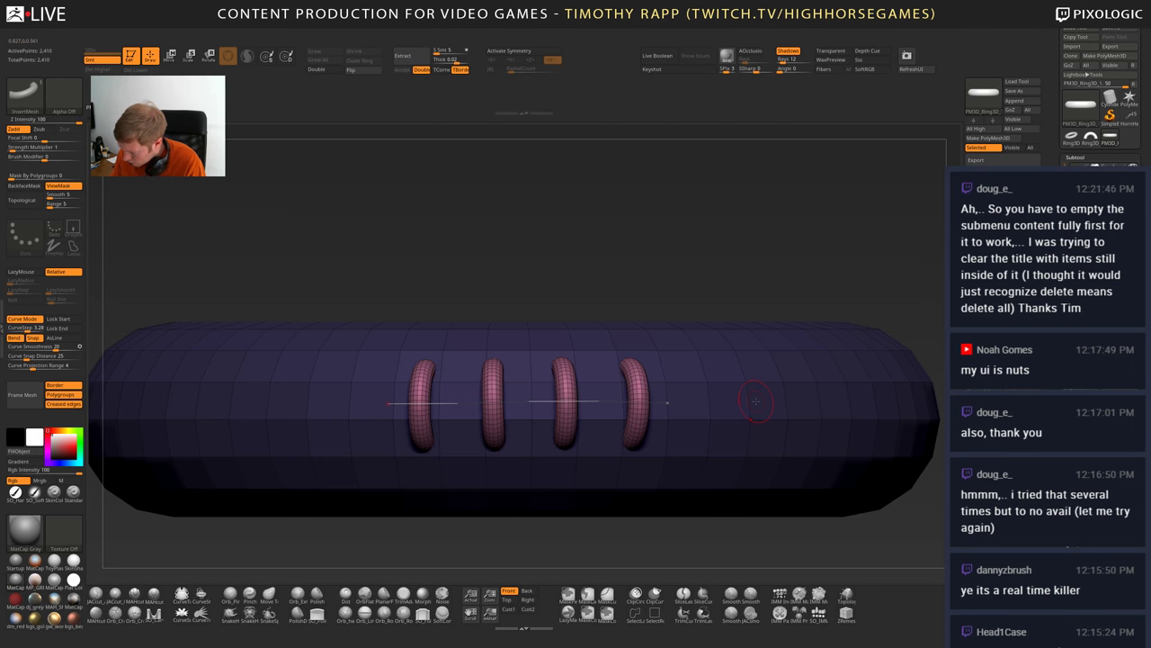
{"action": "key", "text": "ctrl+z"}
{"action": "right_click_drag", "start_coordinate": [772, 414], "coordinate": [616, 468], "text": "ctrl"}
{"action": "right_click_drag", "start_coordinate": [826, 421], "coordinate": [707, 452], "text": "alt"}
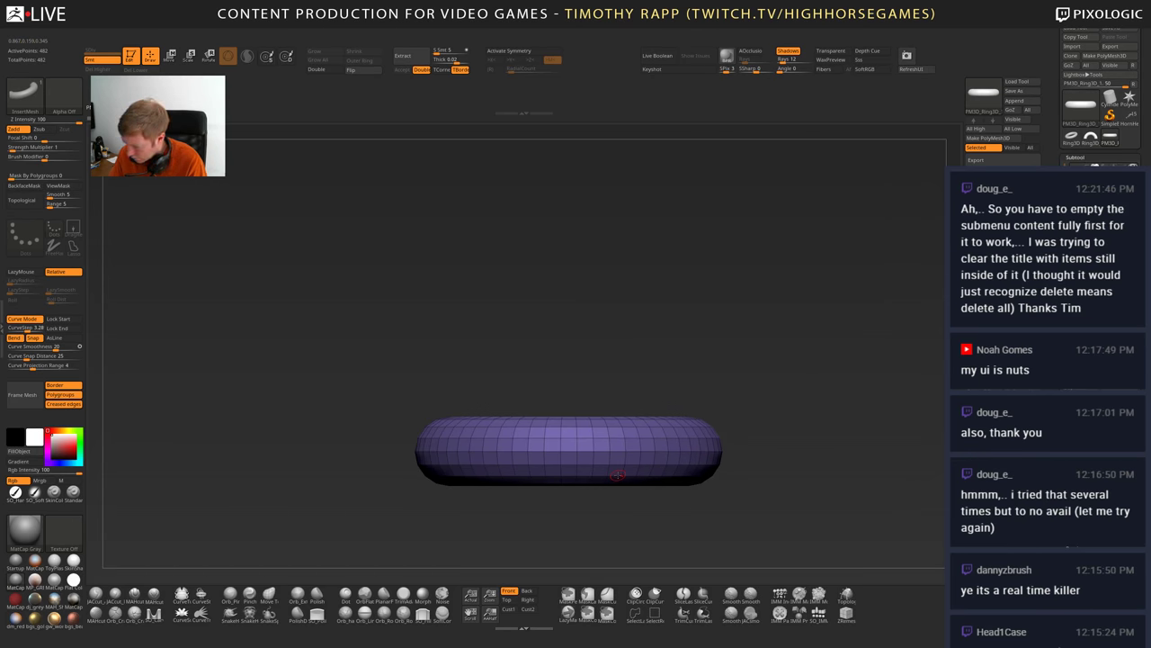
{"action": "right_click", "coordinate": [618, 475]}
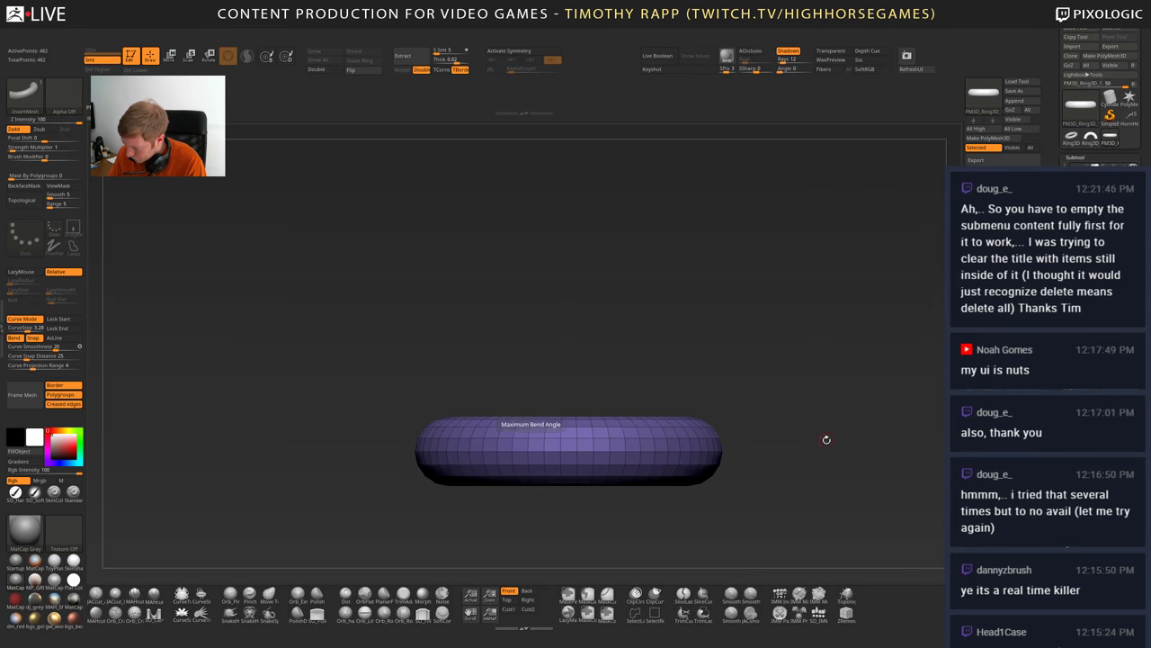
- Start saving the insert brush and create and open a new folder named Brushes inside the Madballs folder
{"action": "key", "text": "b"}
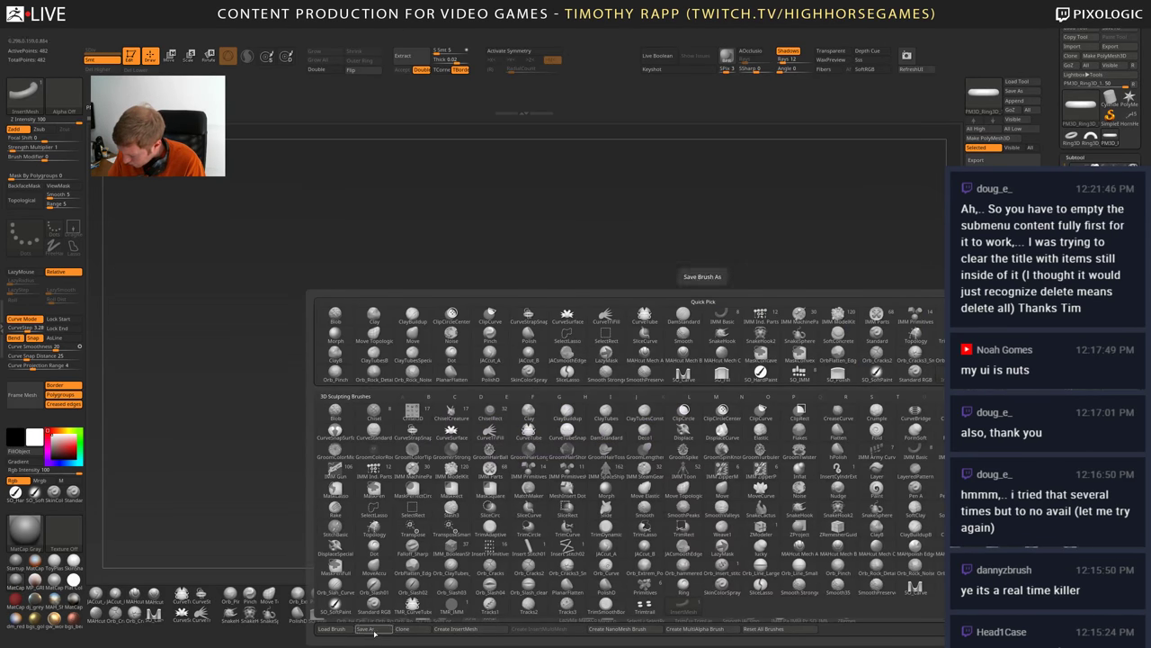
{"action": "left_click", "coordinate": [382, 631]}
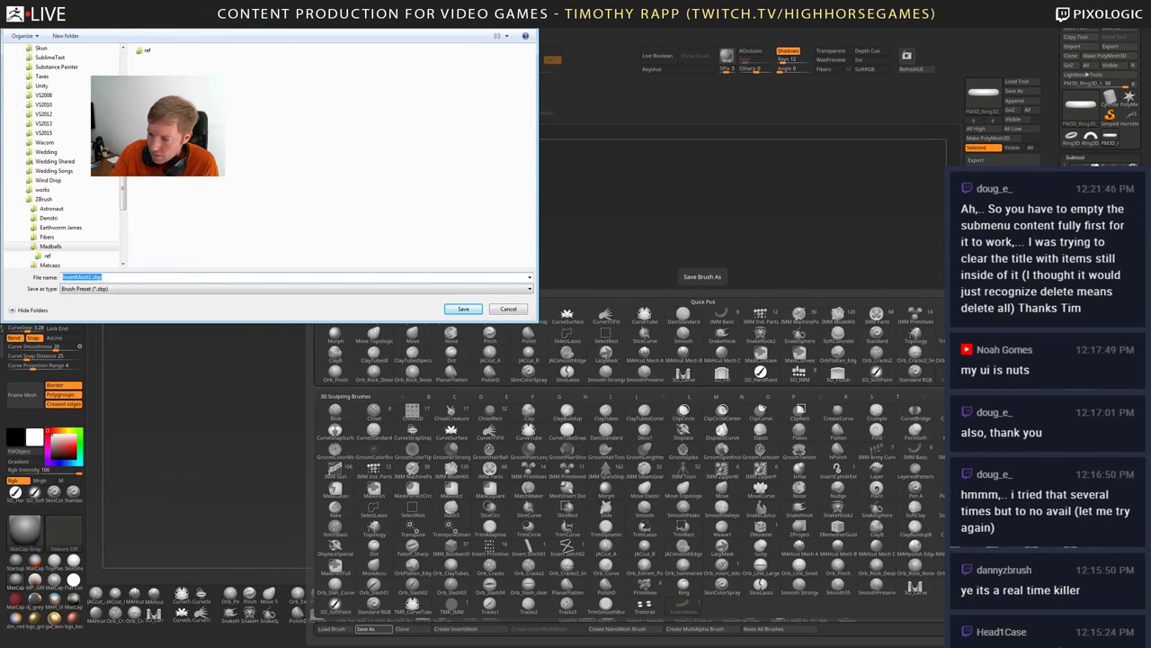
{"action": "right_click", "coordinate": [75, 102]}
{"action": "mouse_move", "coordinate": [135, 230]}
{"action": "left_click", "coordinate": [249, 230]}
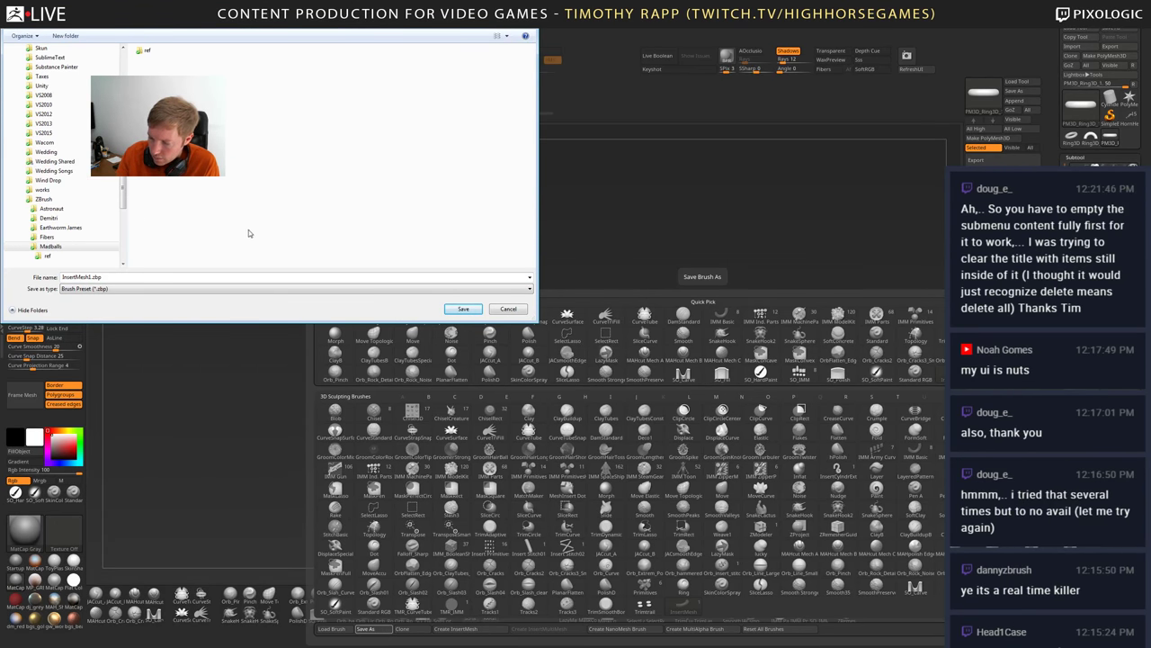
{"action": "type", "text": "Brushe"}
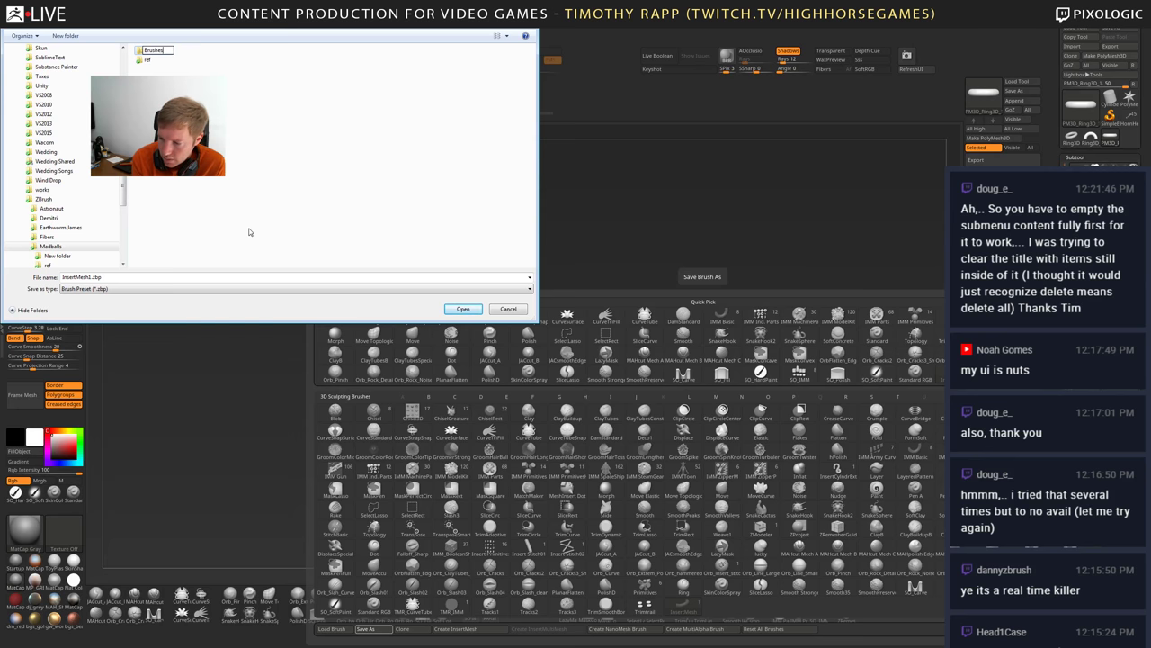
{"action": "type", "text": "s"}
{"action": "key", "text": "Return"}
{"action": "key", "text": "Return"}
- Save the insert brush in the Brushes folder under the name Stitches_LP
{"action": "left_click", "coordinate": [131, 277]}
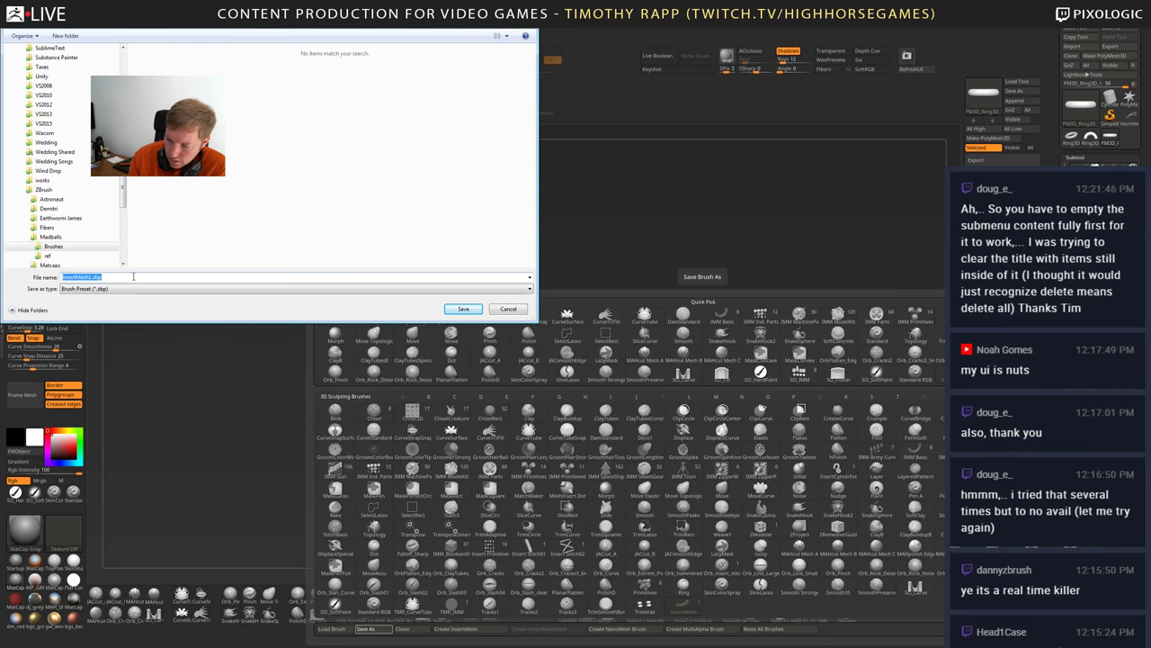
{"action": "type", "text": "Stithes"}
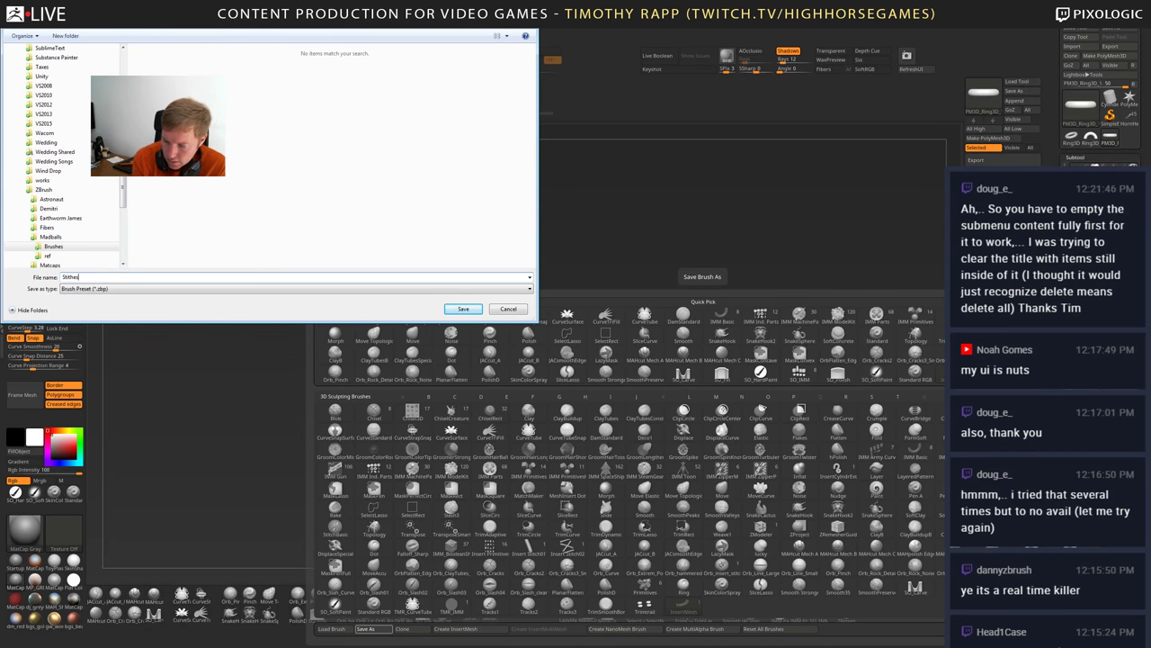
{"action": "key", "text": "ctrl+a"}
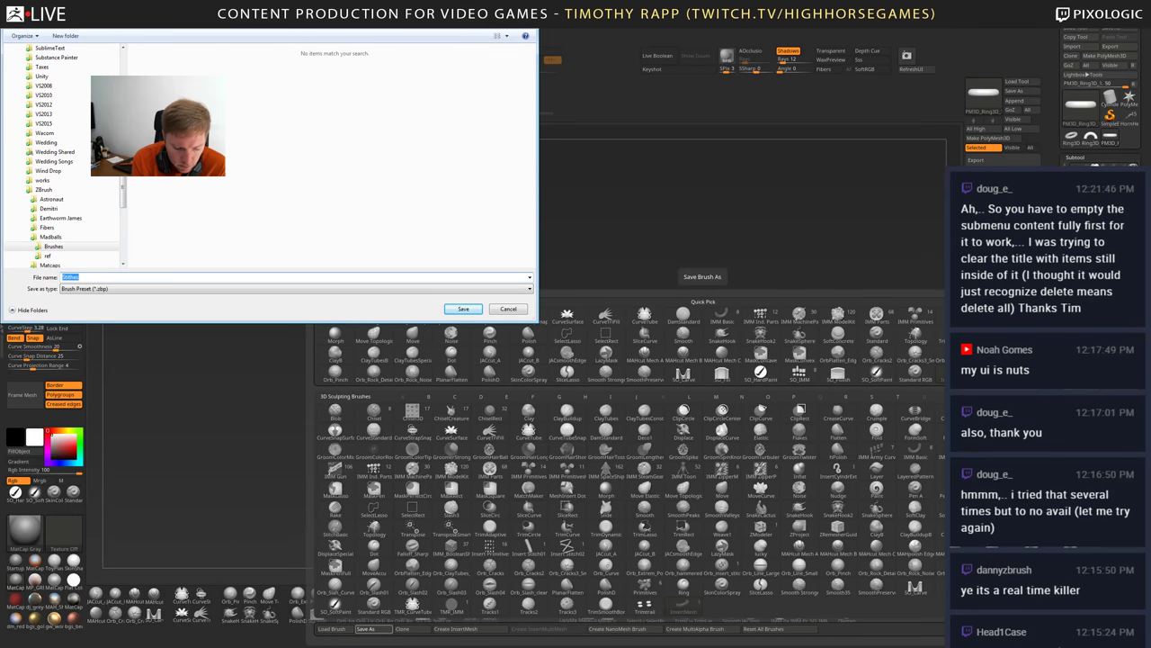
{"action": "type", "text": "Stitches_"}
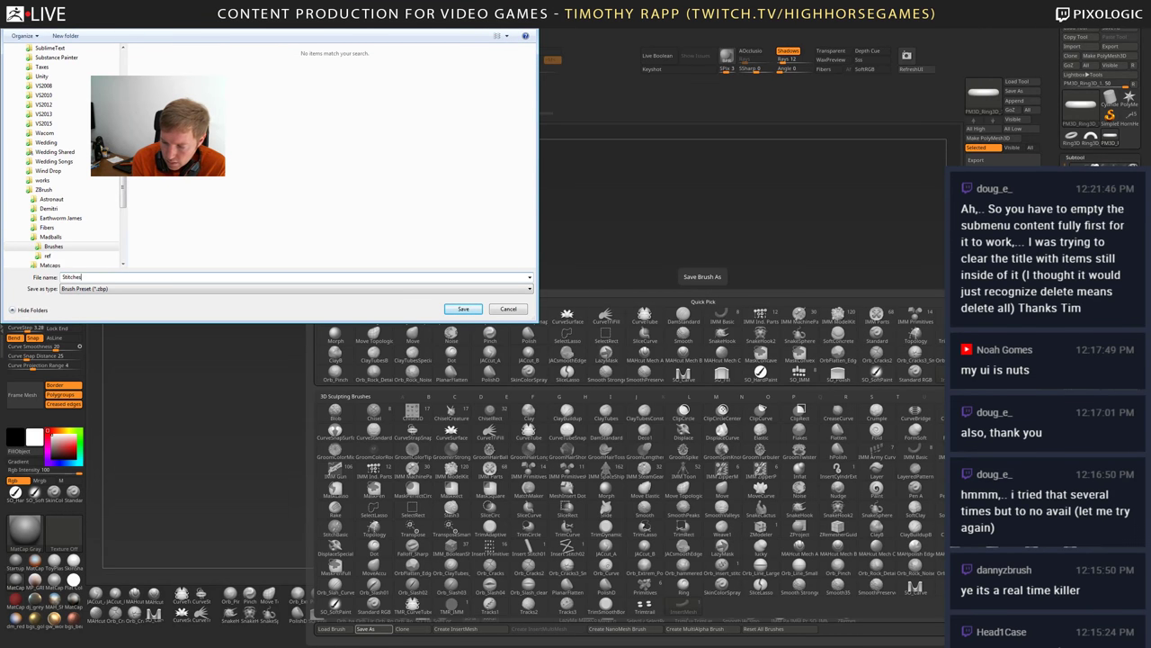
{"action": "type", "text": "LP"}
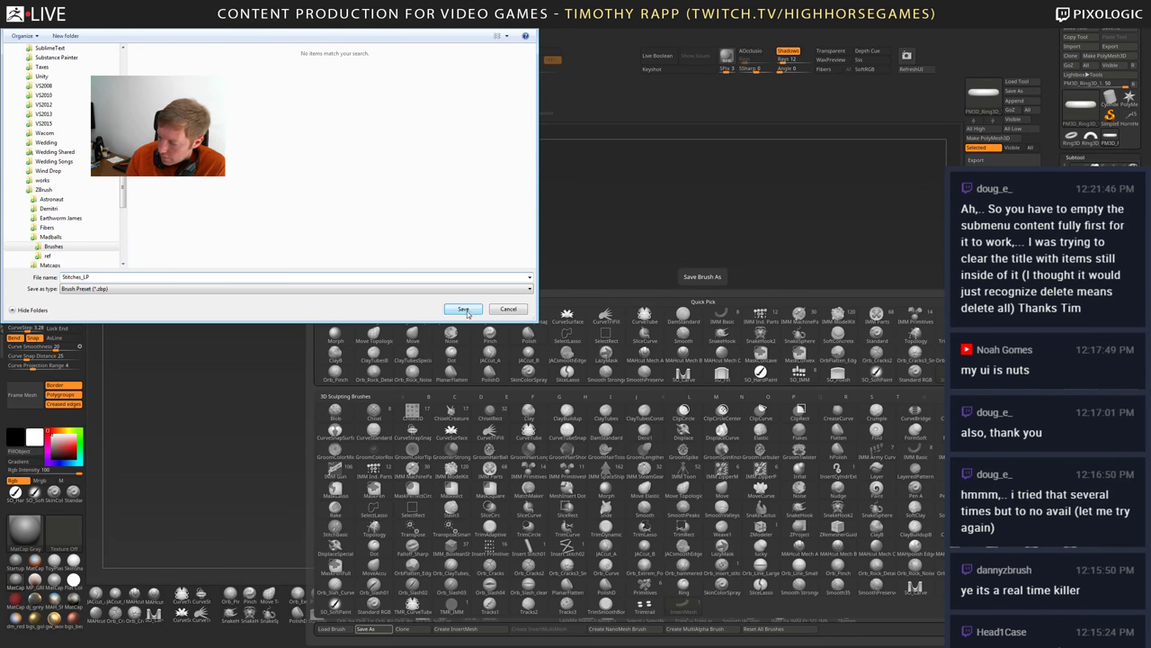
{"action": "left_click", "coordinate": [459, 309]}
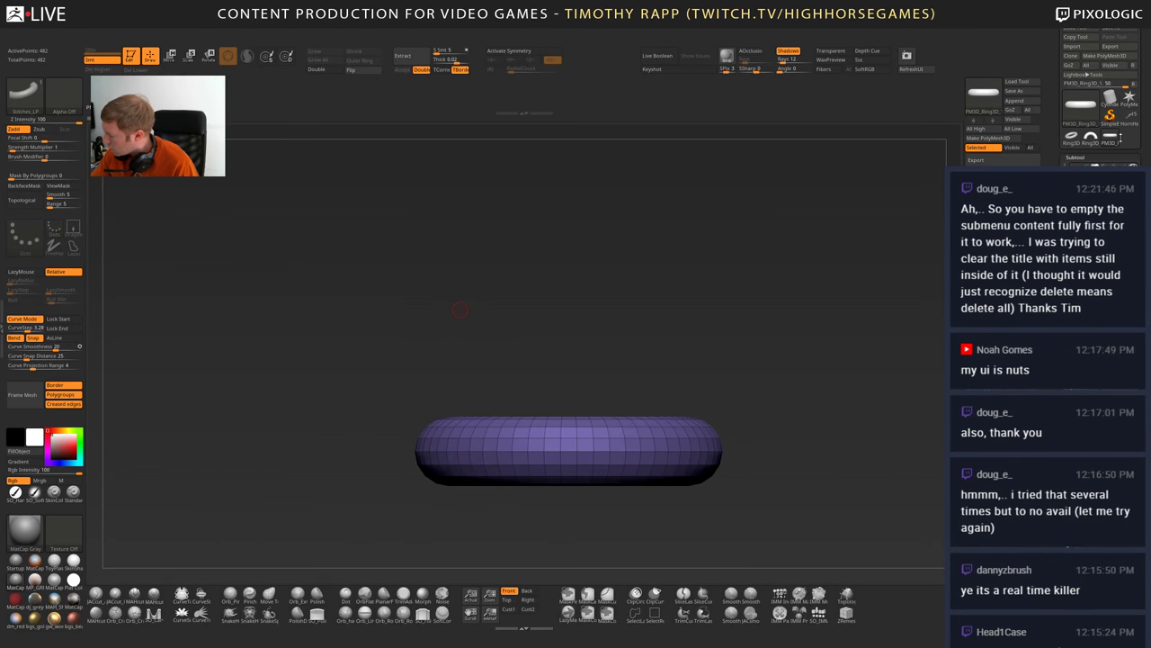
- Return to the horned head model, select its HornHead subtool and turn off the polygroup wireframe display
{"action": "left_click", "coordinate": [1132, 118]}
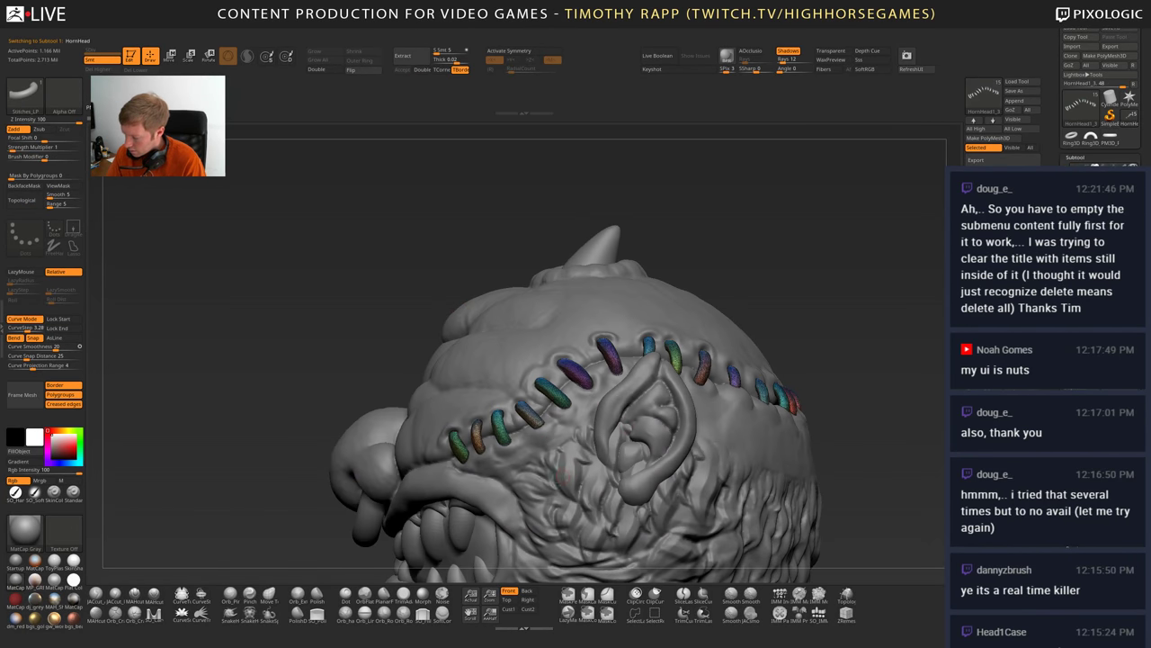
{"action": "right_click_drag", "start_coordinate": [567, 478], "coordinate": [710, 472]}
{"action": "key", "text": "shift+f"}
{"action": "right_click_drag", "start_coordinate": [560, 465], "coordinate": [823, 548], "text": "alt"}
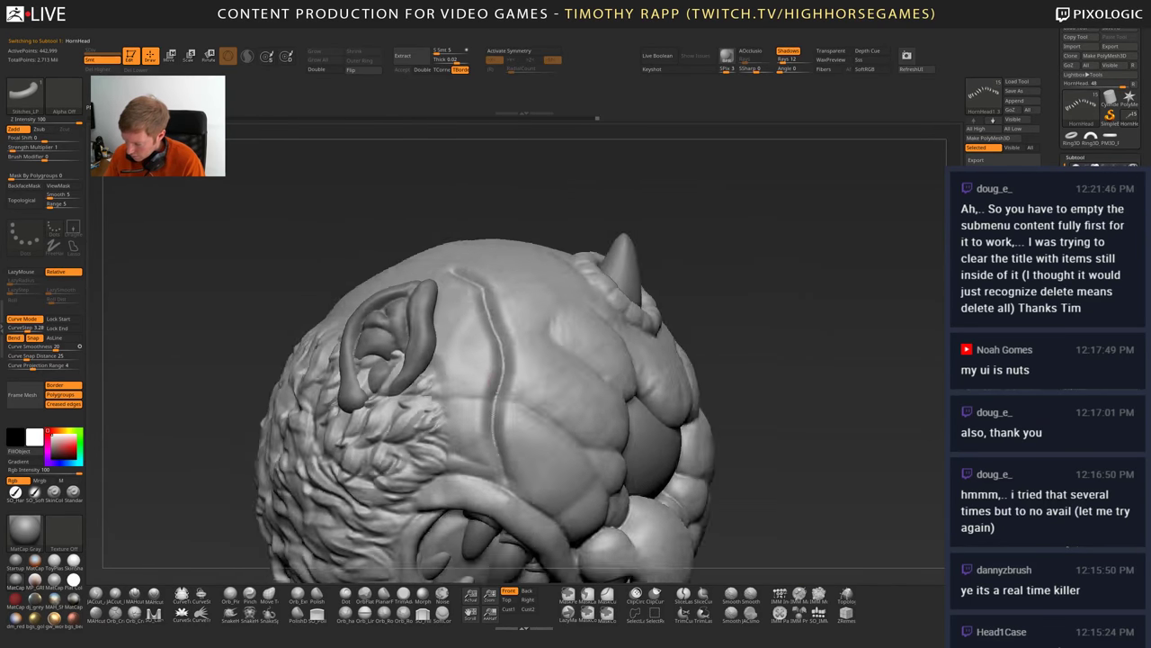
- Place a row of stitches with the Stitches_LP brush along the groove running past the ear towards the mouth corner
{"action": "right_click_drag", "start_coordinate": [666, 517], "coordinate": [461, 464]}
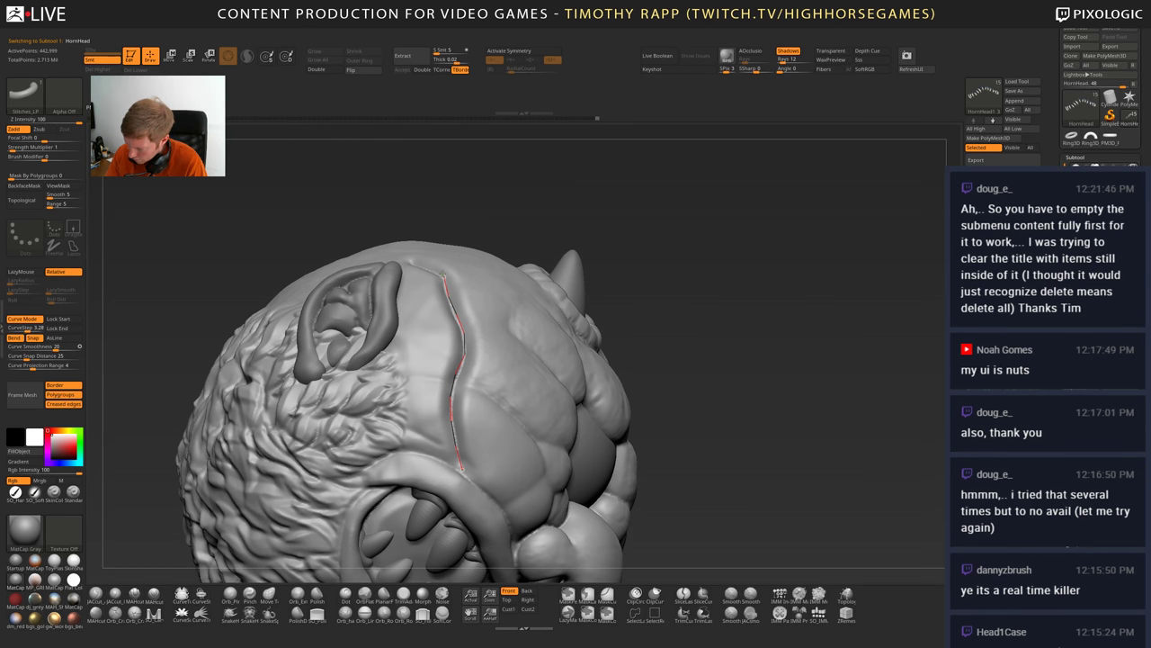
{"action": "left_click_drag", "start_coordinate": [409, 252], "coordinate": [409, 247]}
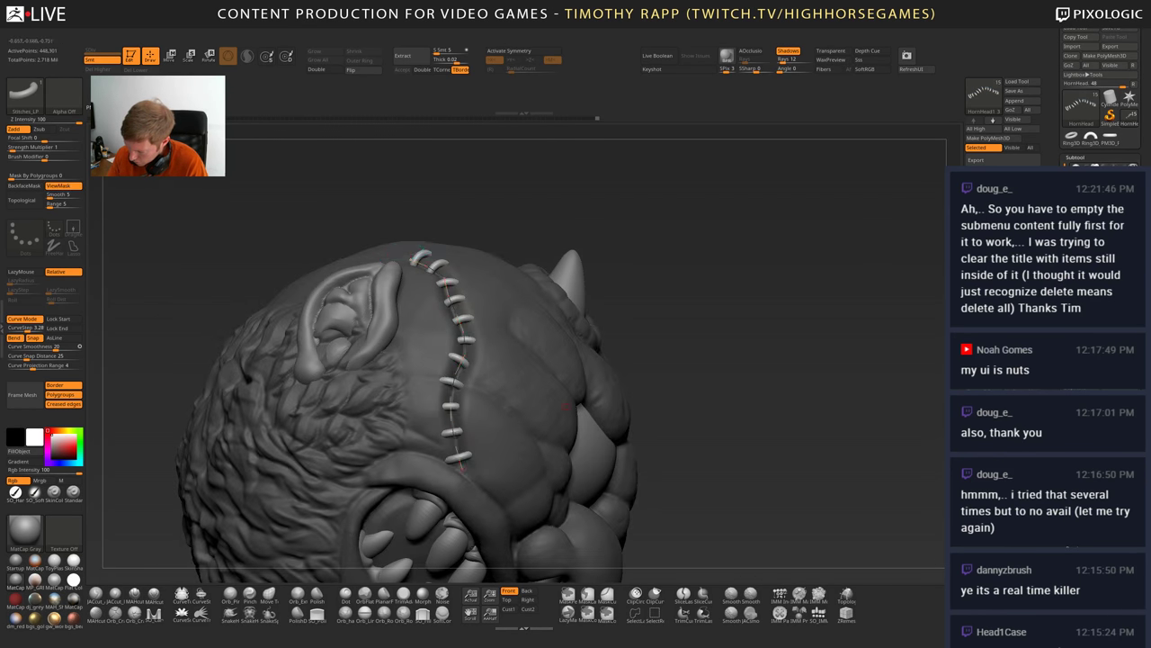
{"action": "mouse_move", "coordinate": [457, 367]}
{"action": "right_mouse_down"}
{"action": "mouse_move", "coordinate": [536, 336]}
{"action": "mouse_move", "coordinate": [495, 356]}
{"action": "right_mouse_up"}
{"action": "right_click_drag", "start_coordinate": [456, 466], "coordinate": [557, 391]}
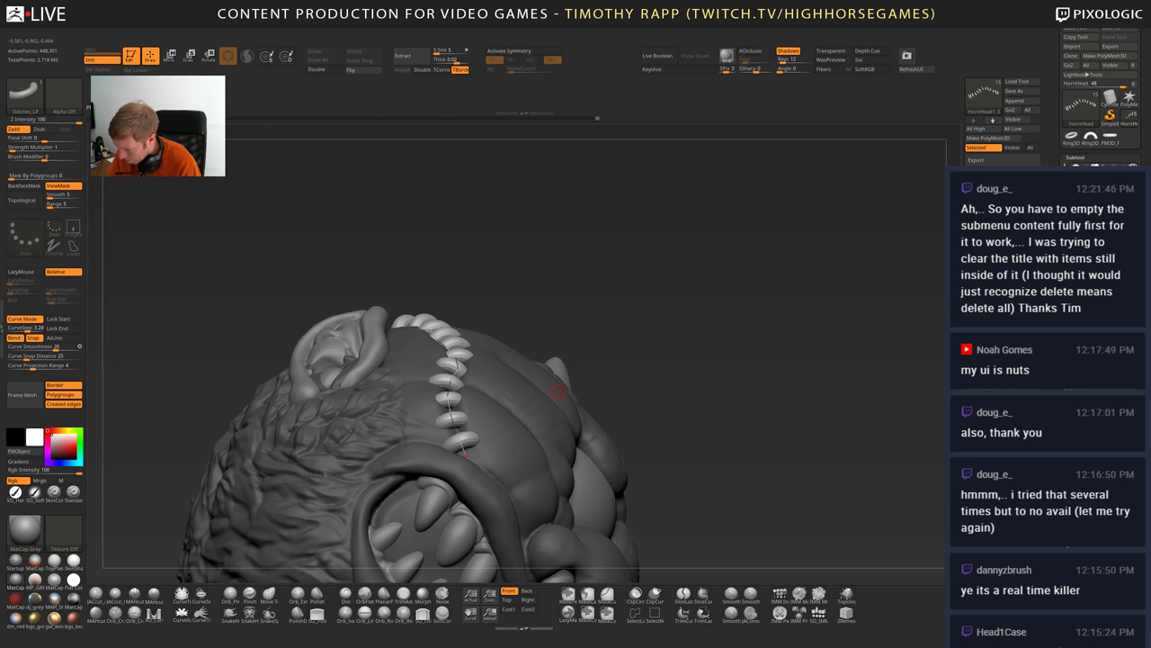
{"action": "mouse_move", "coordinate": [710, 444]}
{"action": "right_mouse_down"}
{"action": "mouse_move", "coordinate": [693, 486]}
{"action": "mouse_move", "coordinate": [626, 420]}
{"action": "mouse_move", "coordinate": [621, 392]}
{"action": "right_mouse_up"}
{"action": "right_click_drag", "start_coordinate": [449, 475], "coordinate": [437, 462]}
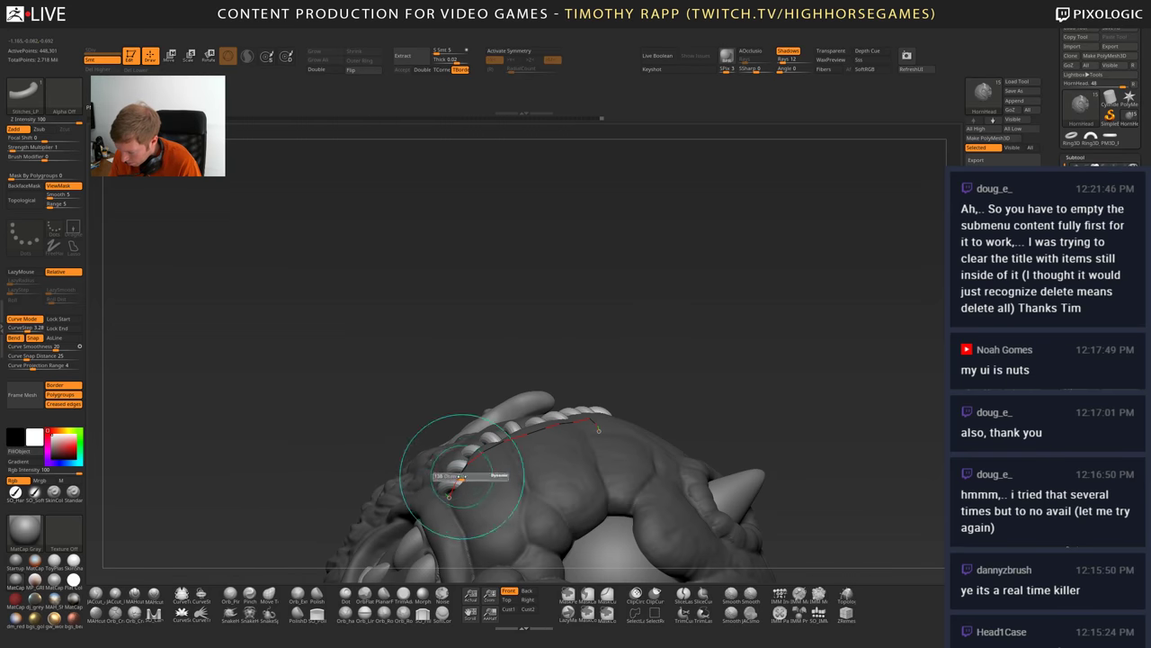
- Reposition the stitch curve's lower end near the mouth corner, comparing the row with the bare groove through undo and redo
{"action": "left_click_drag", "start_coordinate": [448, 493], "coordinate": [598, 430]}
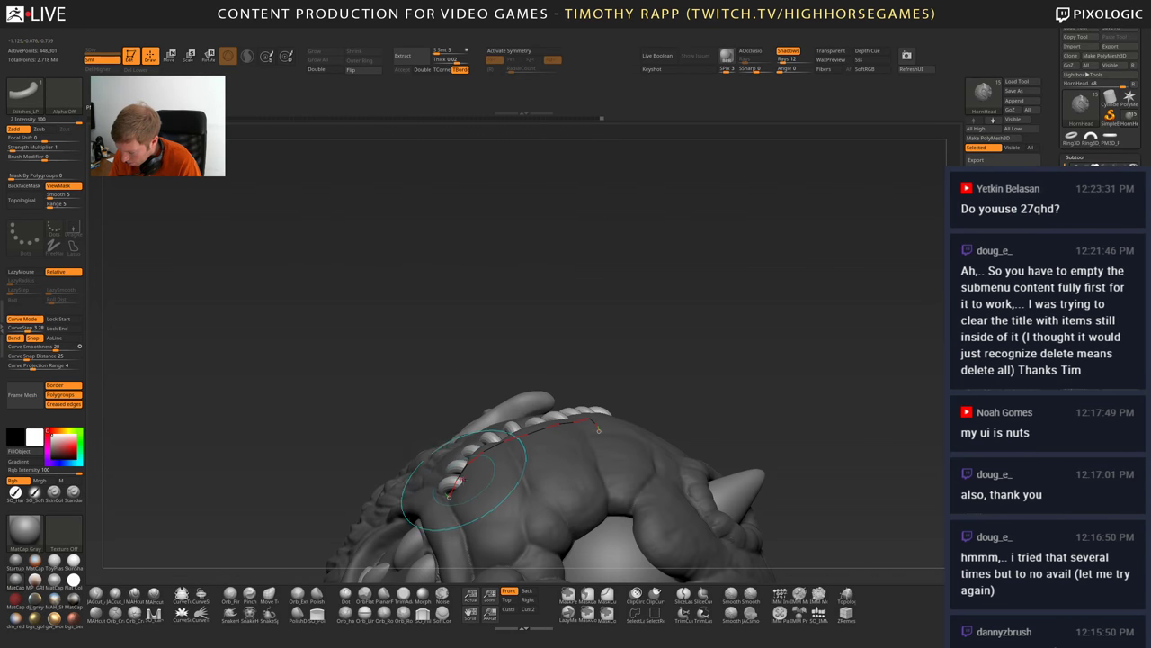
{"action": "mouse_move", "coordinate": [464, 476]}
{"action": "right_mouse_down"}
{"action": "mouse_move", "coordinate": [478, 488]}
{"action": "mouse_move", "coordinate": [446, 474]}
{"action": "mouse_move", "coordinate": [448, 493]}
{"action": "right_mouse_up"}
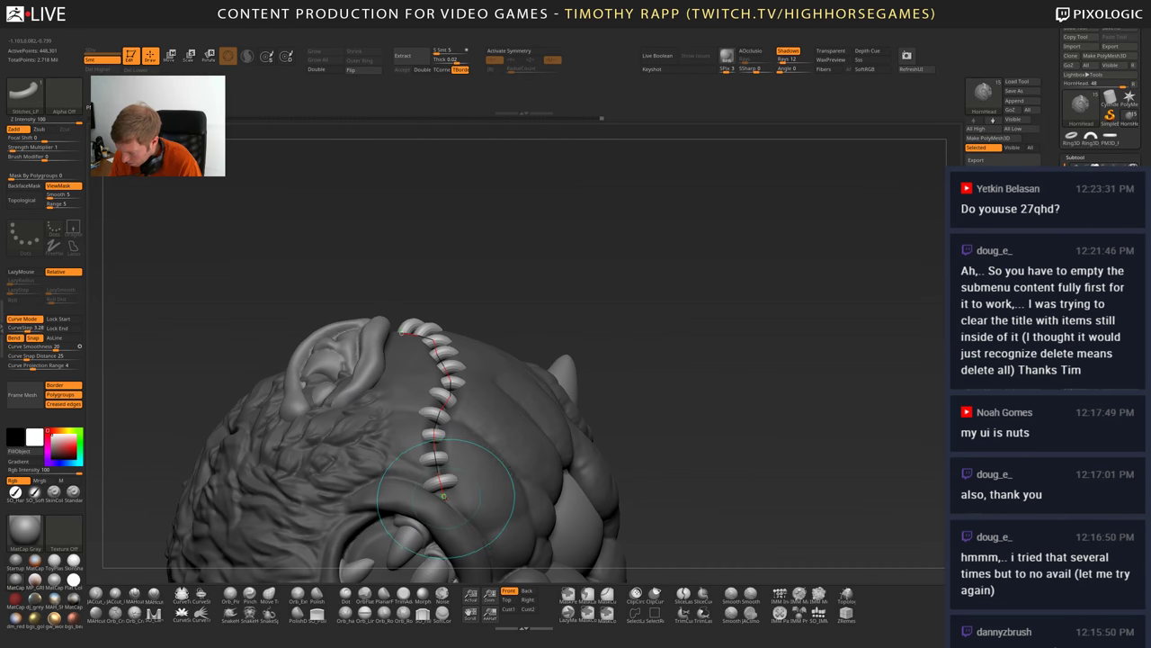
{"action": "left_click", "coordinate": [444, 494]}
{"action": "left_click", "coordinate": [453, 493]}
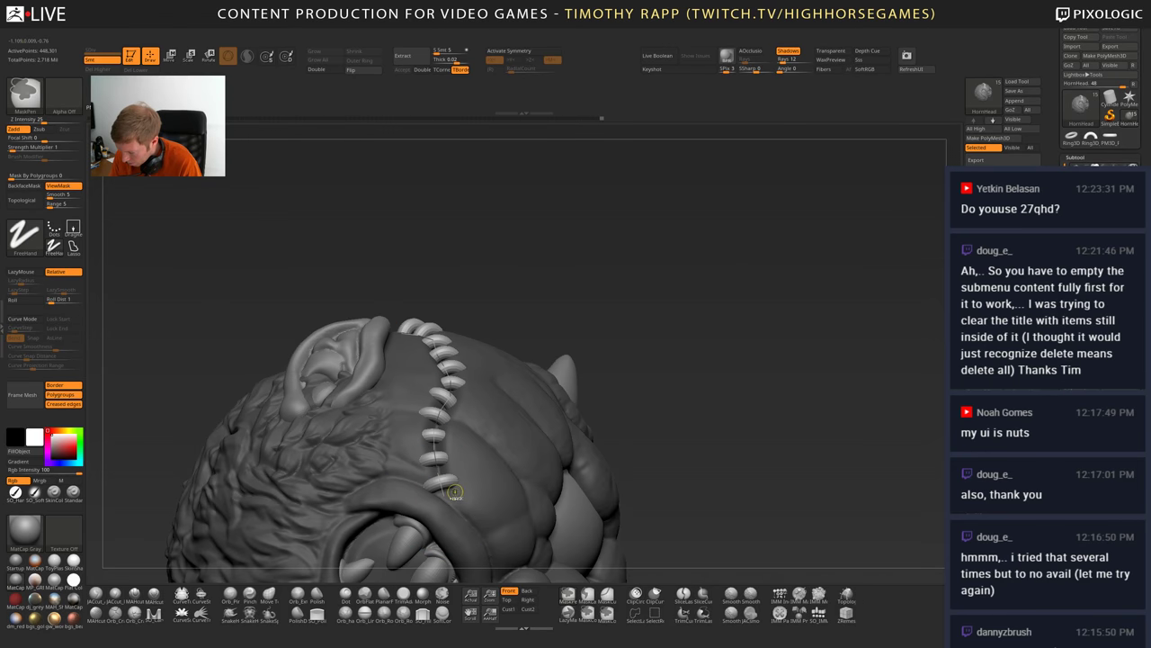
{"action": "key", "text": "ctrl+z"}
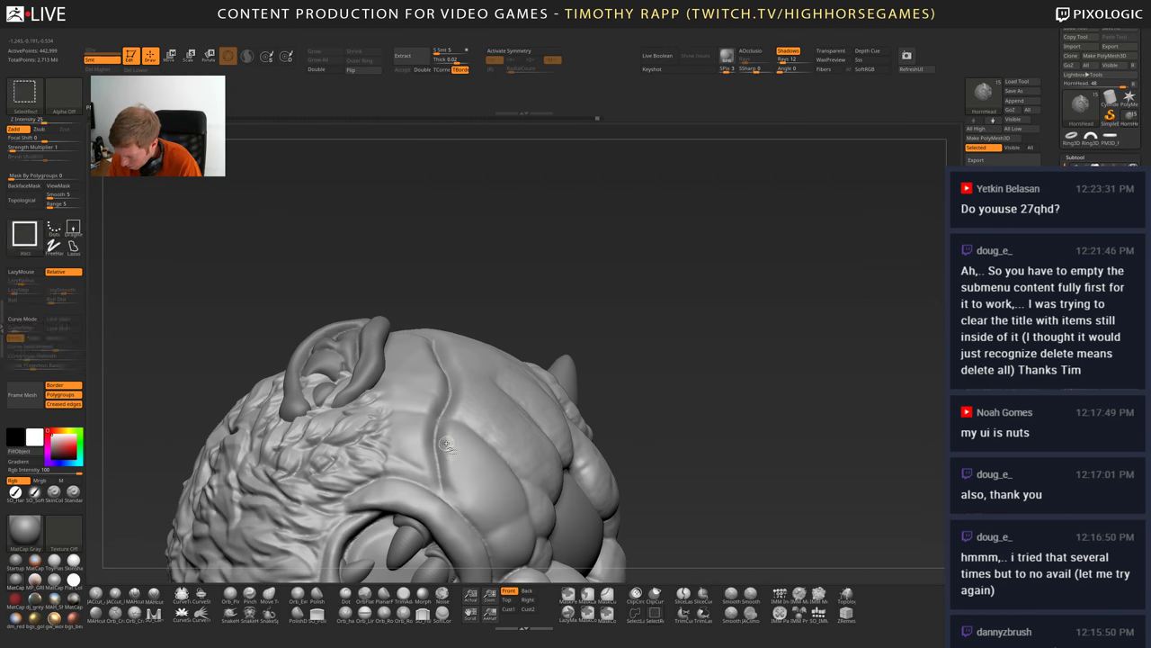
{"action": "key", "text": "ctrl+shift+z"}
- Nudge the upper end of the stitch curve above the ear and check the row from several angles
{"action": "right_click_drag", "start_coordinate": [446, 443], "coordinate": [434, 532]}
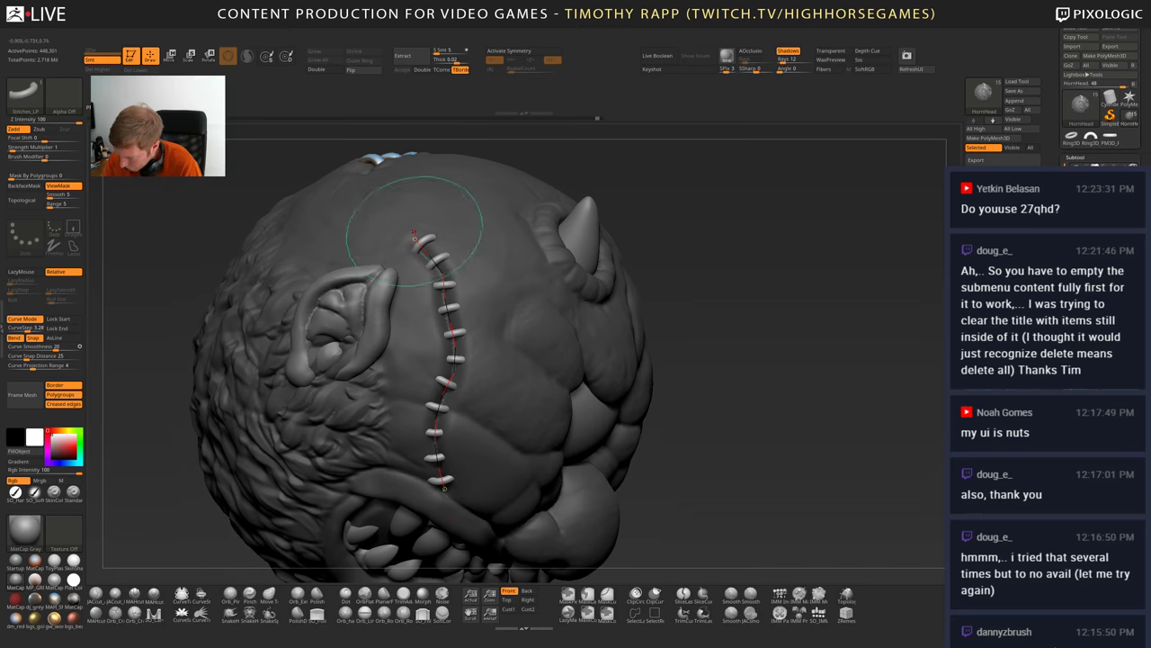
{"action": "left_click_drag", "start_coordinate": [414, 239], "coordinate": [413, 242]}
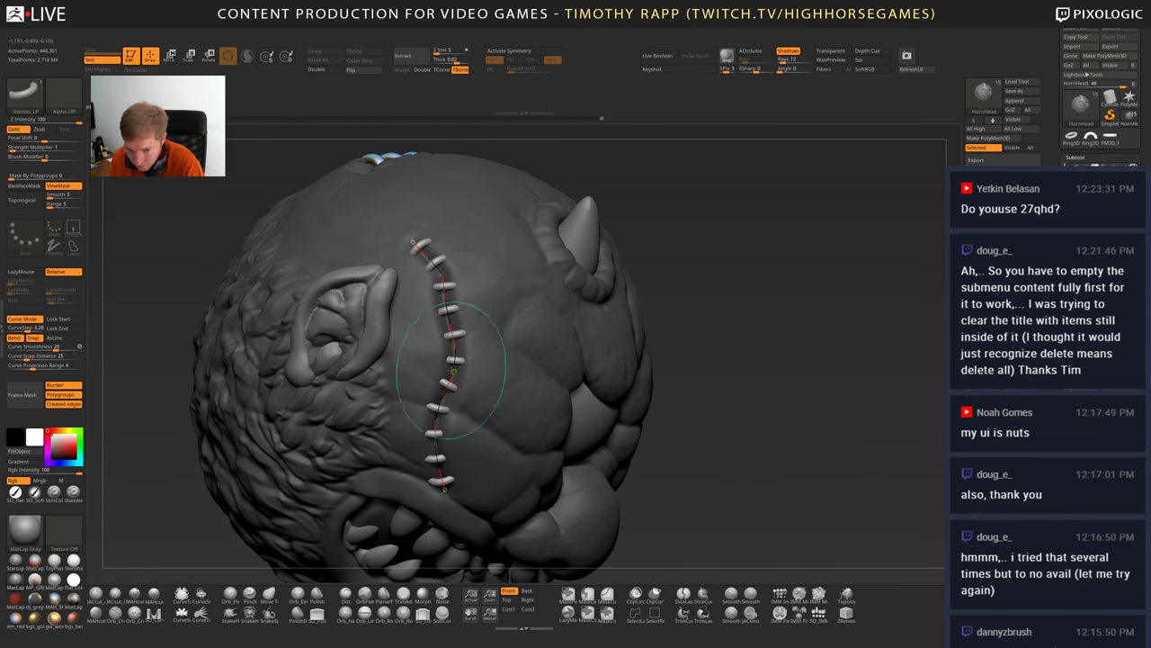
{"action": "right_click_drag", "start_coordinate": [452, 371], "coordinate": [476, 390]}
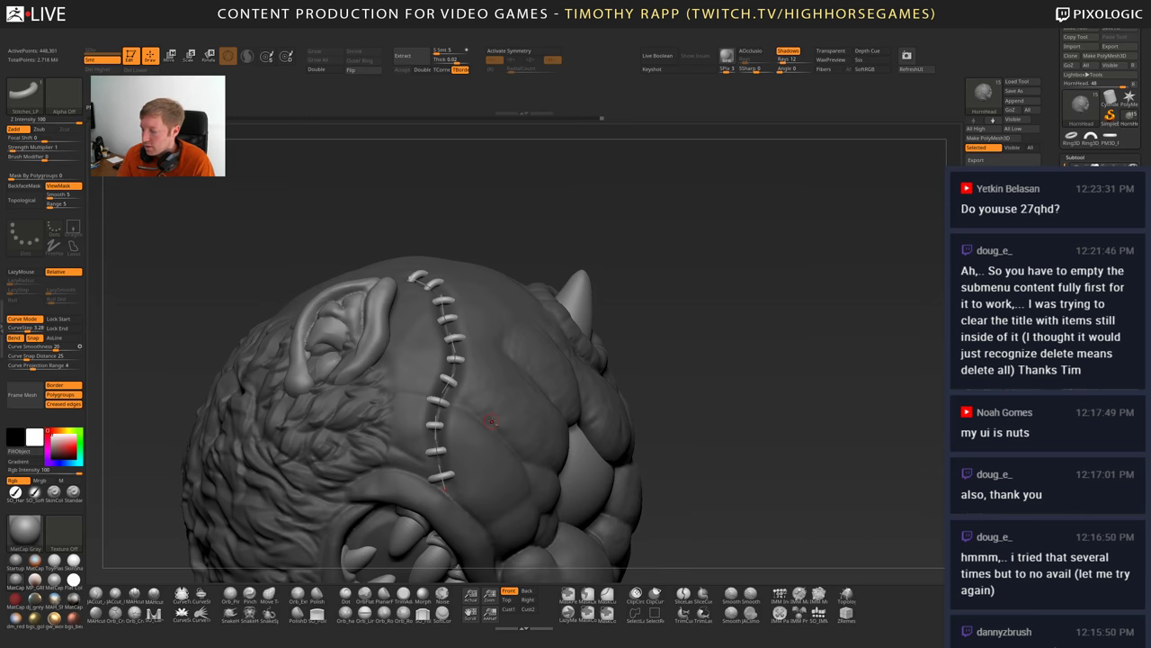
{"action": "right_click_drag", "start_coordinate": [491, 422], "coordinate": [525, 429]}
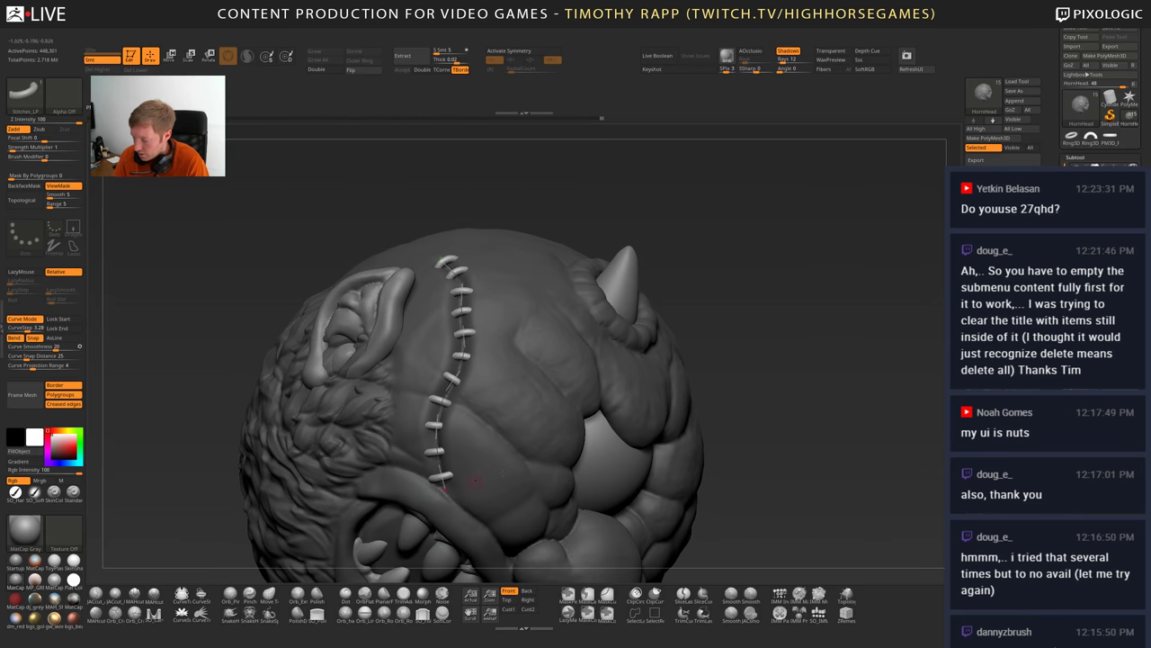
{"action": "mouse_move", "coordinate": [449, 493]}
{"action": "right_mouse_down"}
{"action": "mouse_move", "coordinate": [419, 494]}
{"action": "mouse_move", "coordinate": [436, 464]}
{"action": "mouse_move", "coordinate": [422, 416]}
{"action": "right_mouse_up"}
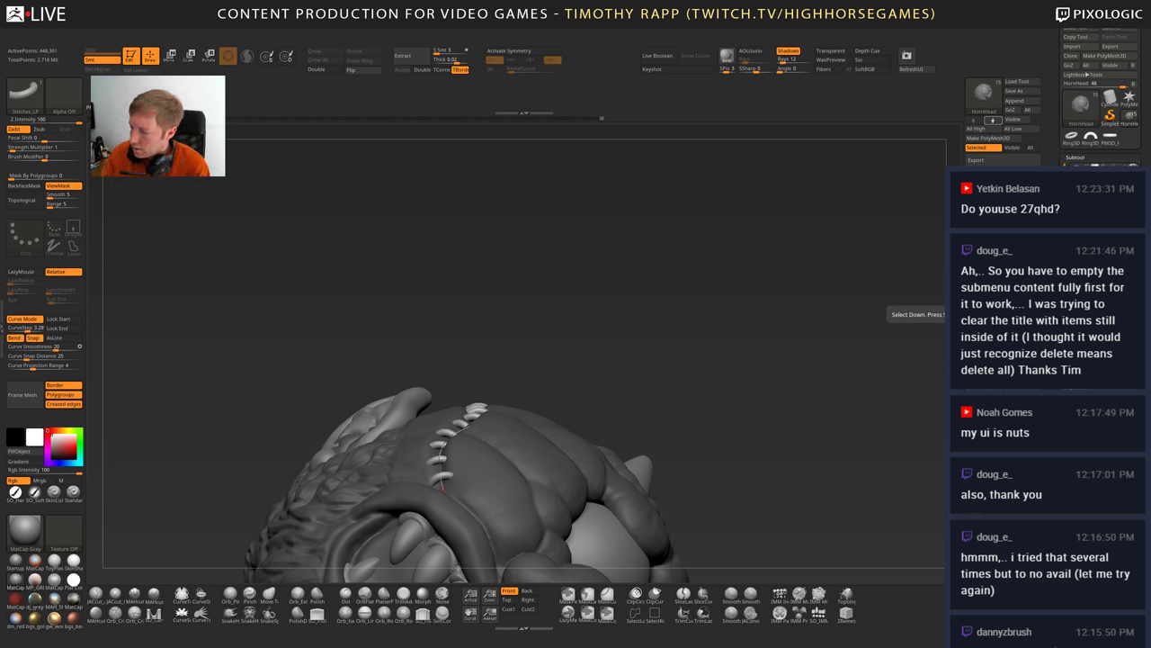
- Try docking the custom geometry menu in the side tray and removing it, and reload the saved interface layout
{"action": "left_click", "coordinate": [327, 31]}
{"action": "left_click", "coordinate": [333, 45]}
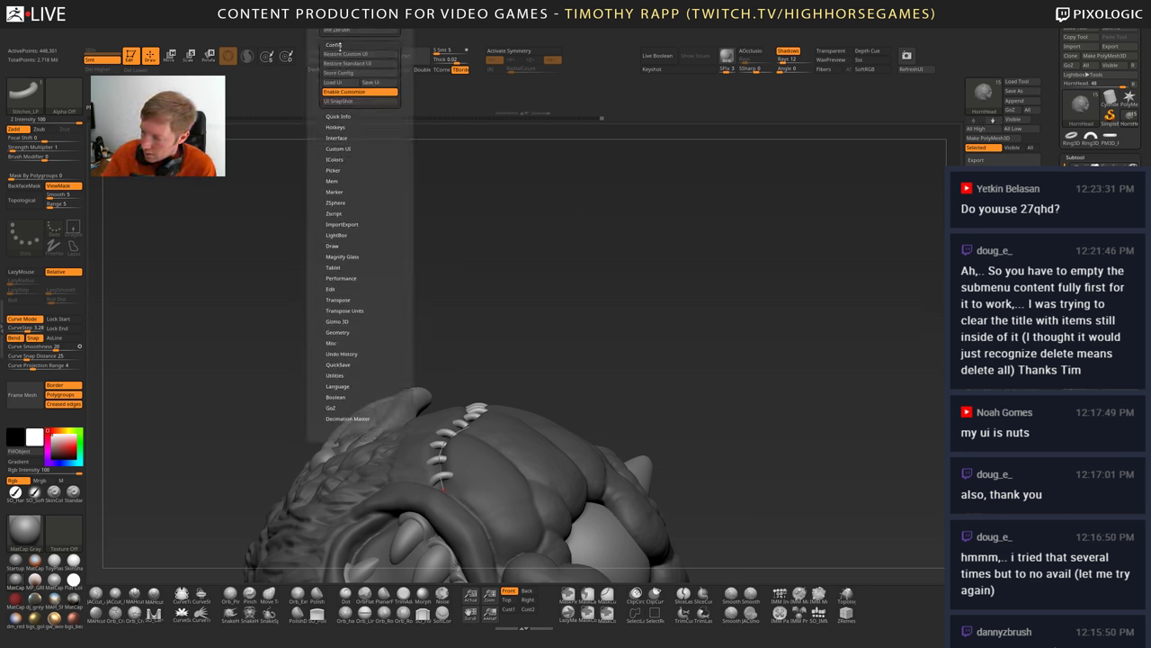
{"action": "mouse_move", "coordinate": [675, 32]}
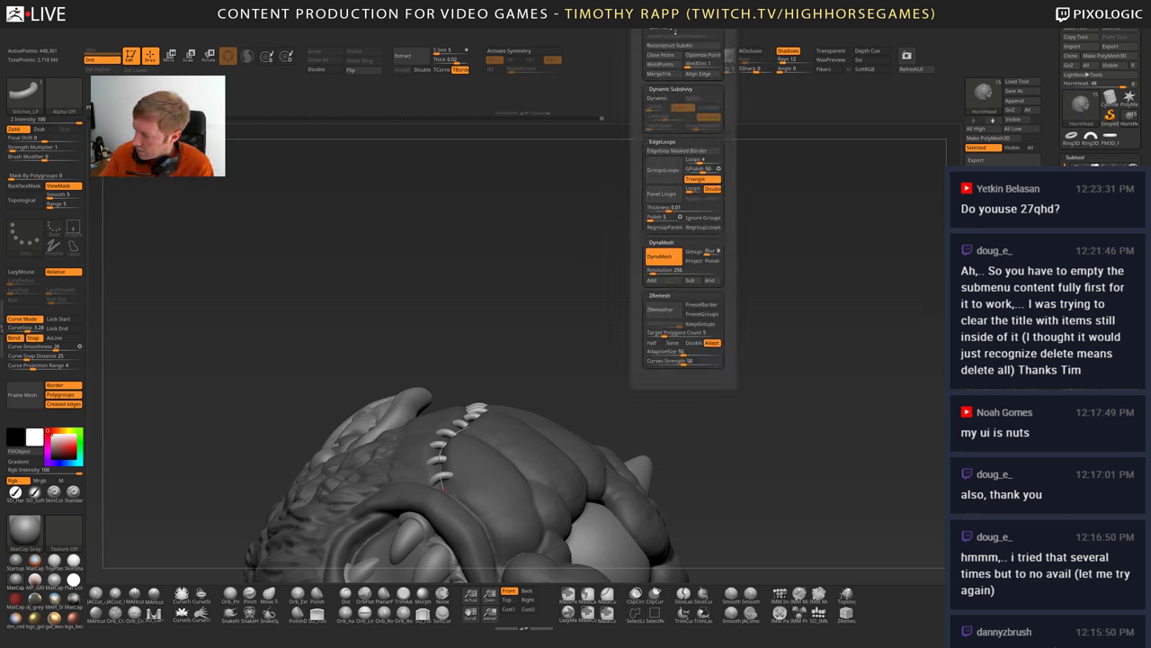
{"action": "left_click", "coordinate": [634, 28]}
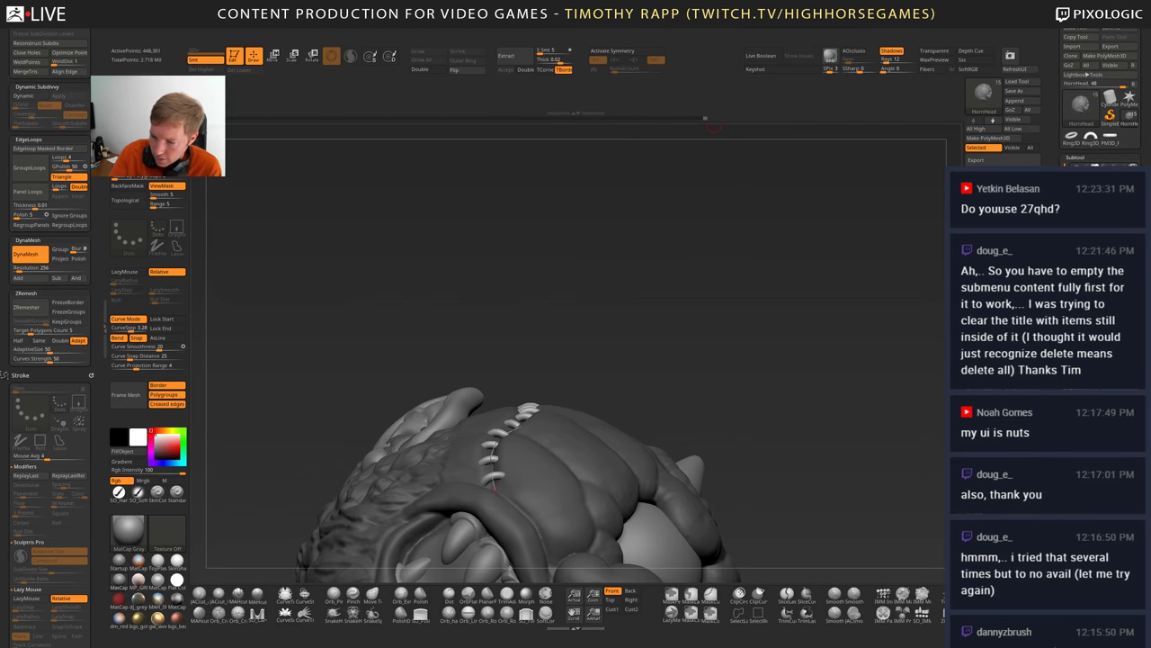
{"action": "key", "text": "ctrl"}
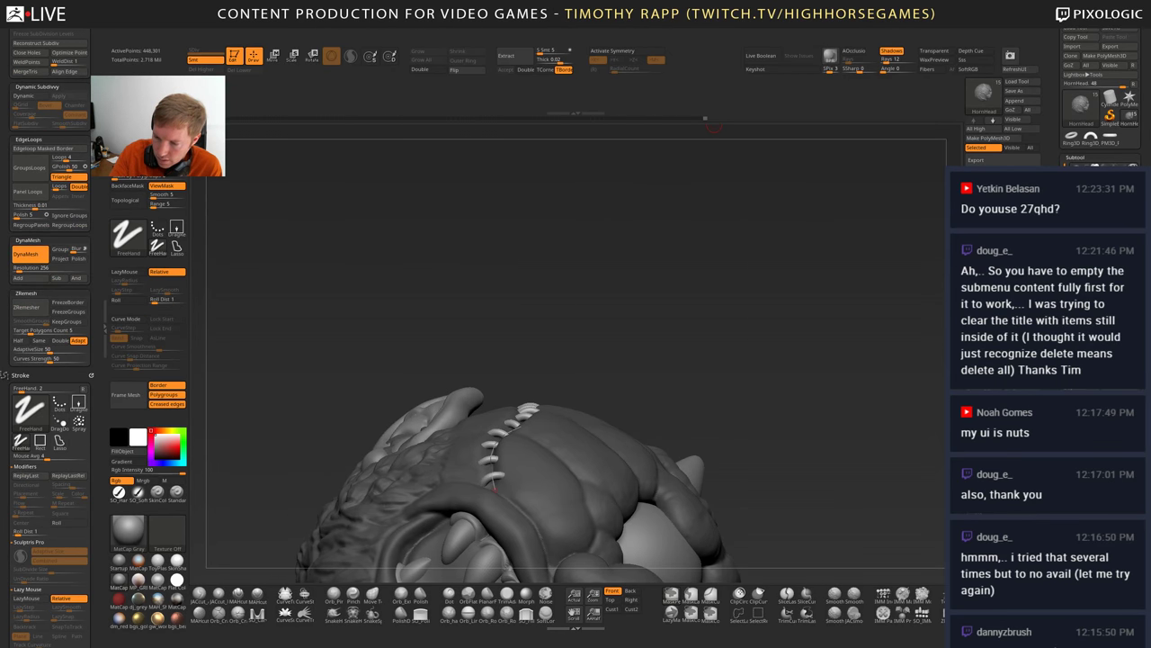
{"action": "left_click", "coordinate": [25, 27], "text": "ctrl"}
{"action": "key", "text": "Return"}
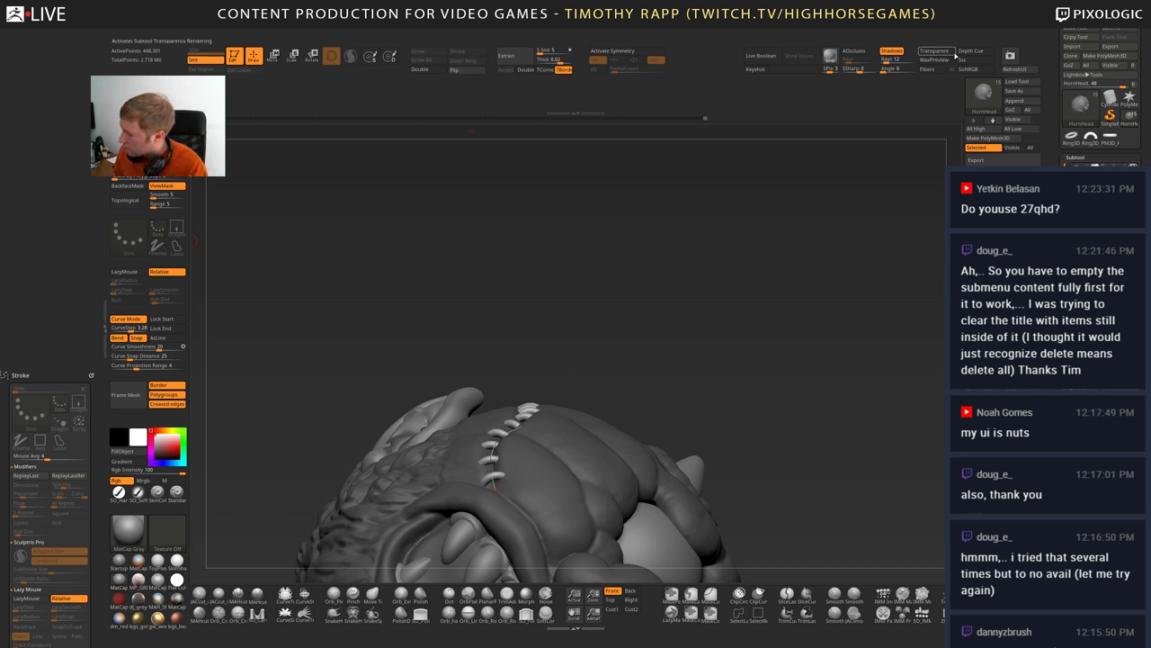
{"action": "left_click", "coordinate": [1015, 70]}
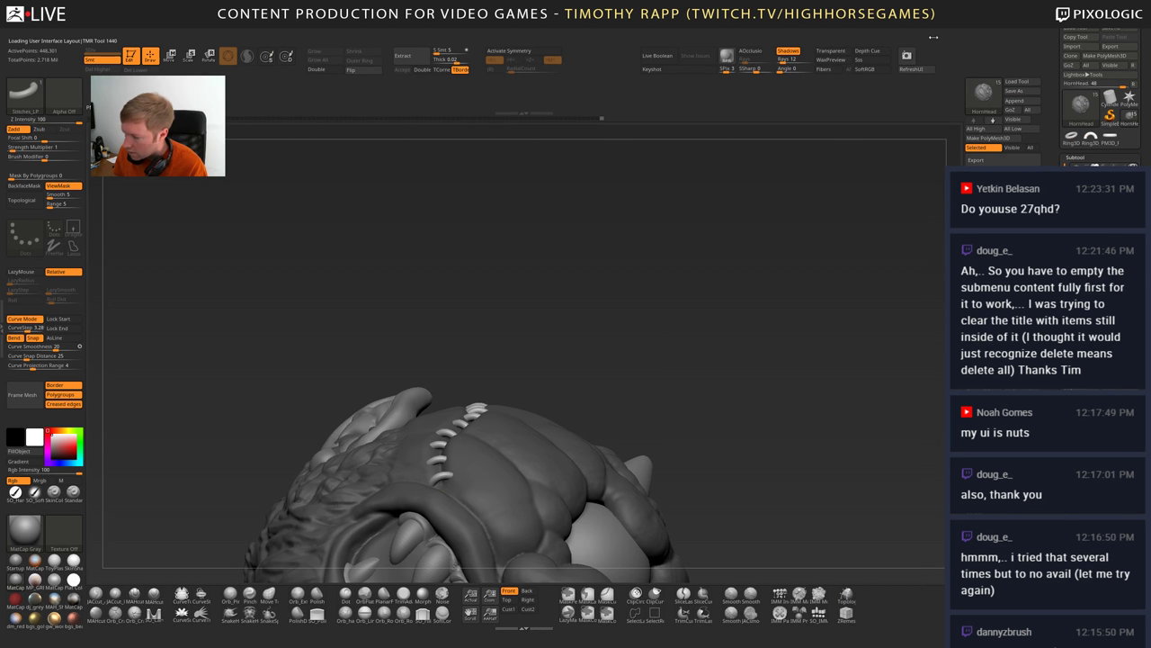
- Disable interface customization in the configuration preferences
{"action": "left_click", "coordinate": [331, 34]}
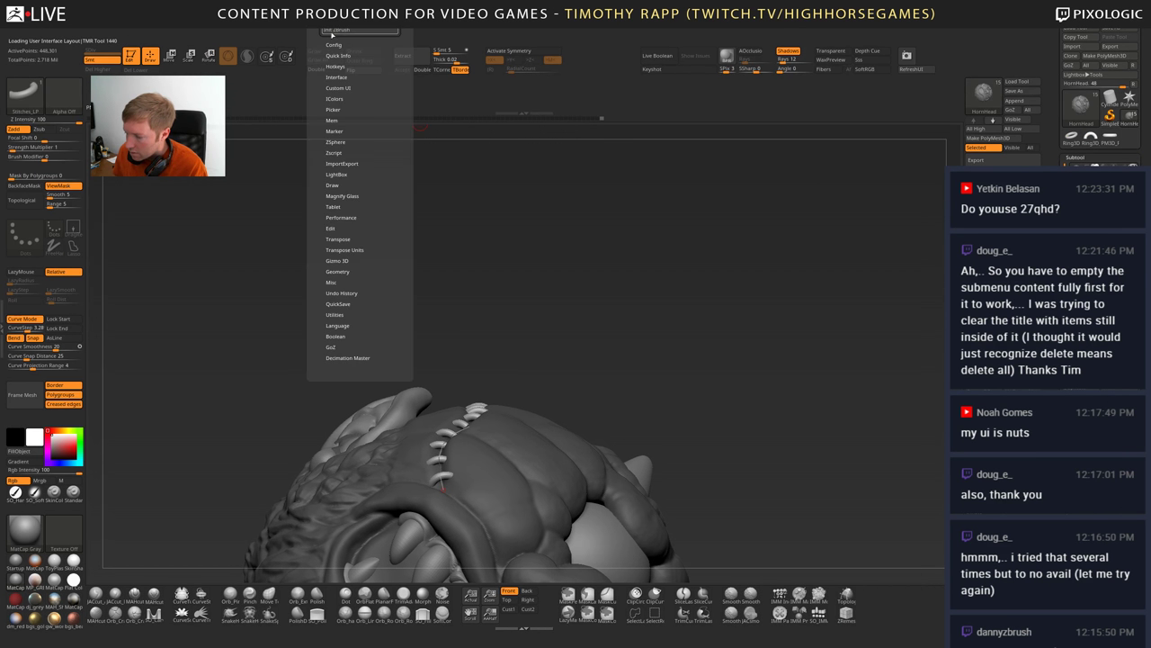
{"action": "left_click", "coordinate": [332, 44]}
{"action": "left_click", "coordinate": [342, 92]}
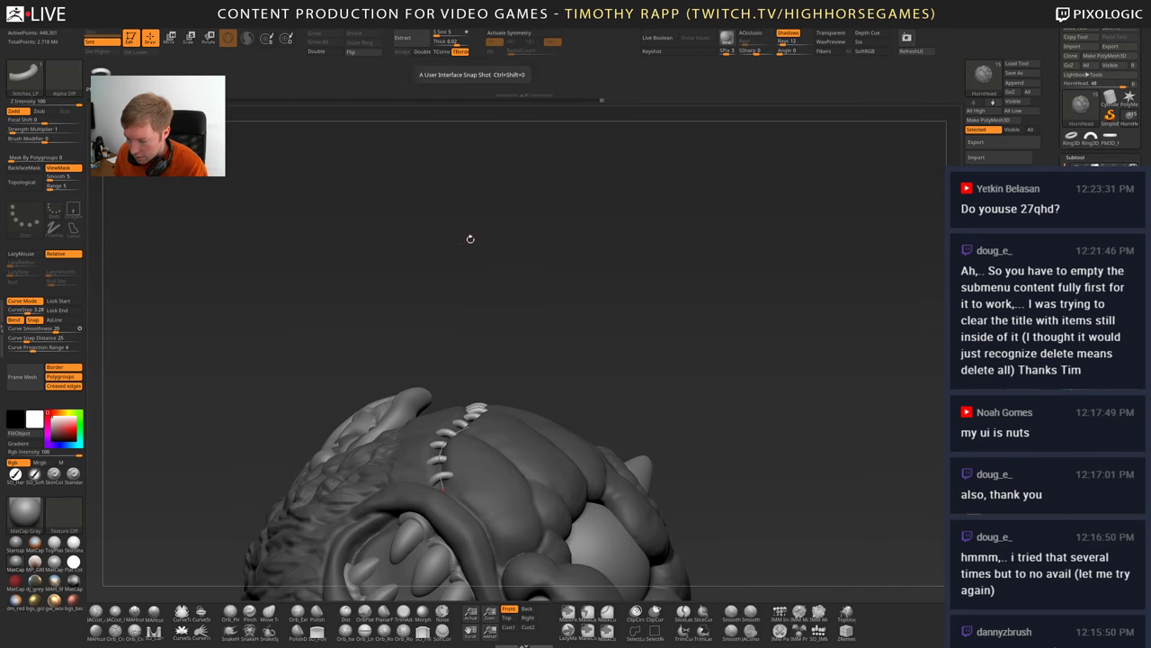
{"action": "left_click_drag", "start_coordinate": [645, 252], "coordinate": [647, 263]}
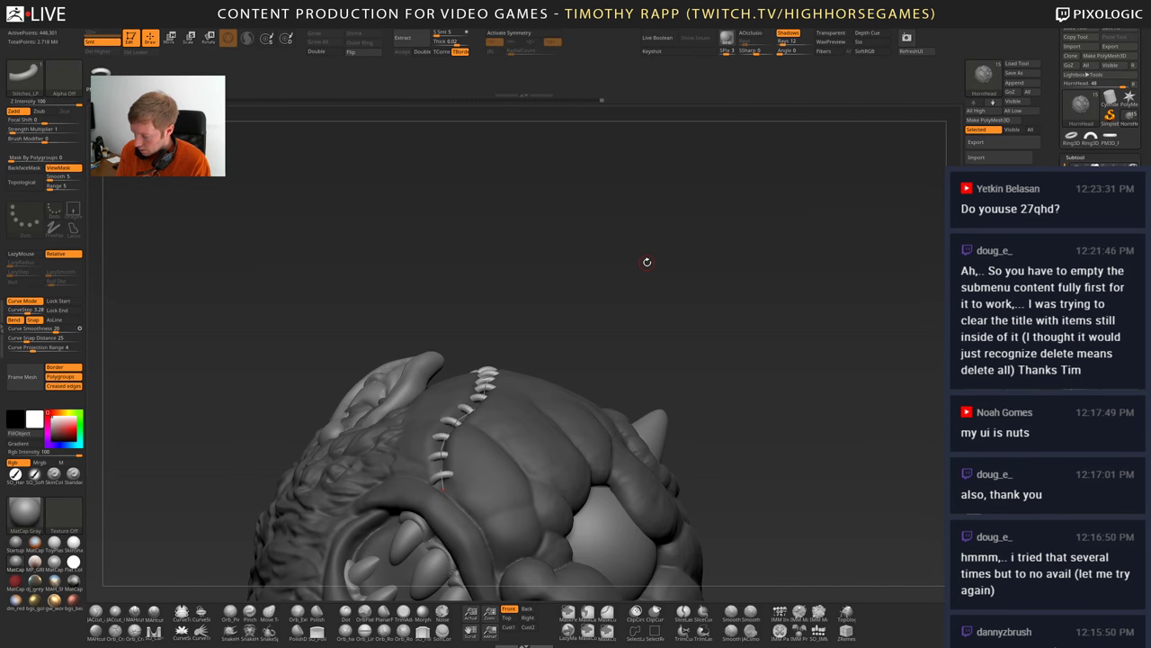
- Set the brush's Imbed depth to about 28 and update the stitches along the curve
{"action": "right_click_drag", "start_coordinate": [443, 474], "coordinate": [436, 466]}
{"action": "key", "text": "ctrl+b"}
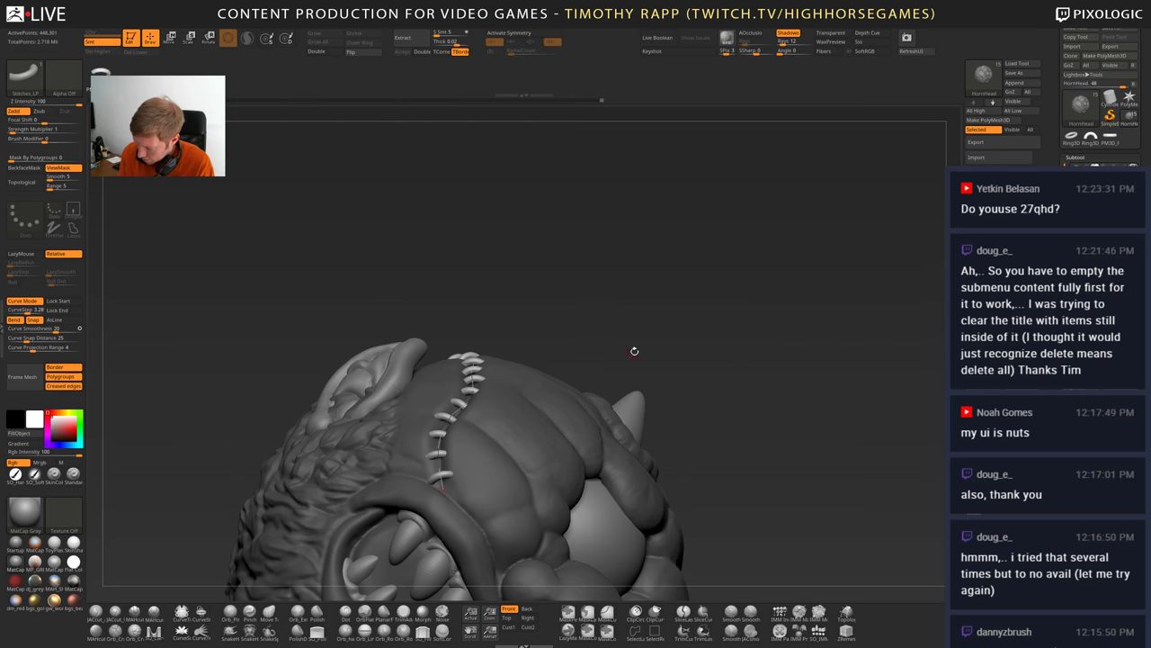
{"action": "left_click", "coordinate": [442, 484]}
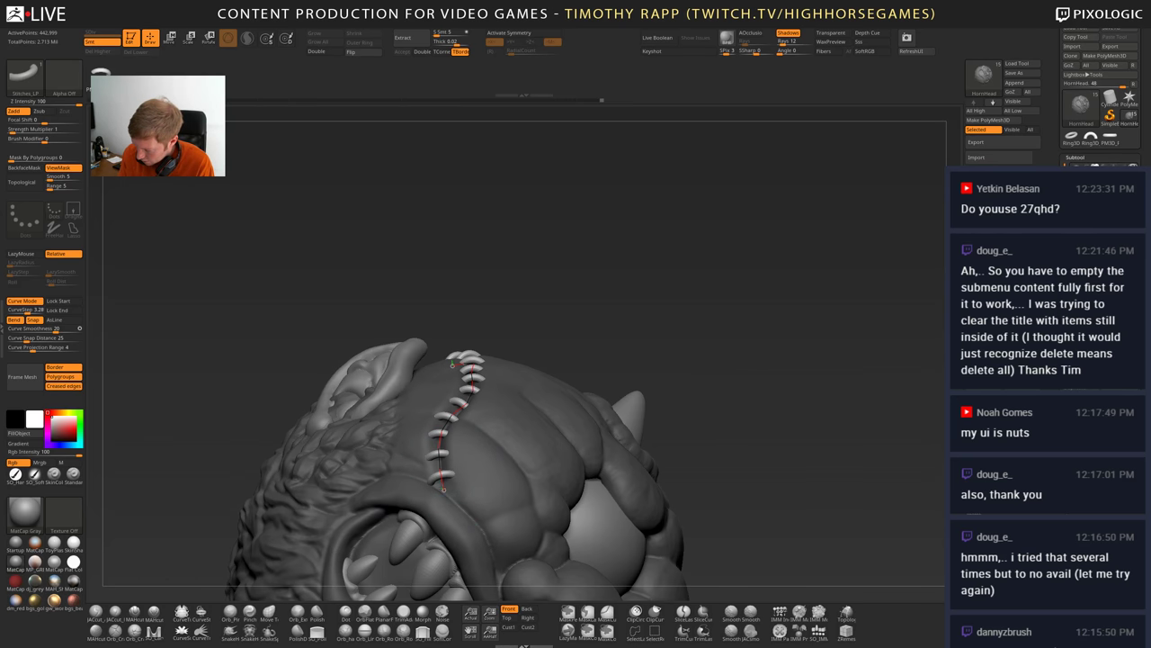
{"action": "key", "text": "space"}
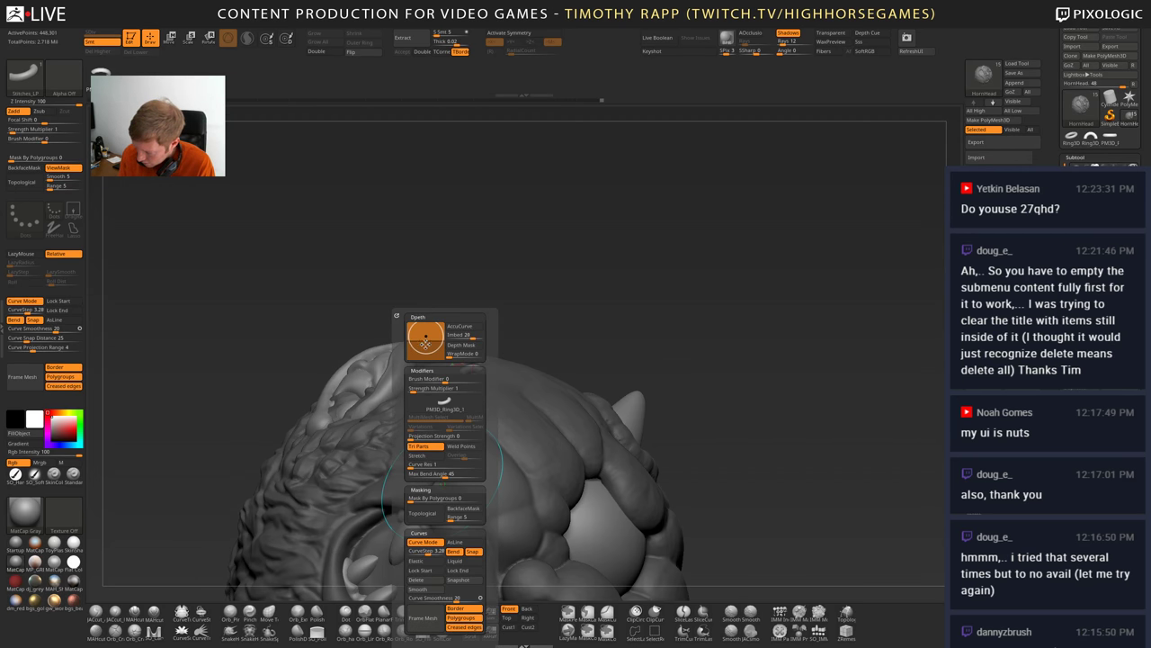
{"action": "left_click", "coordinate": [446, 487]}
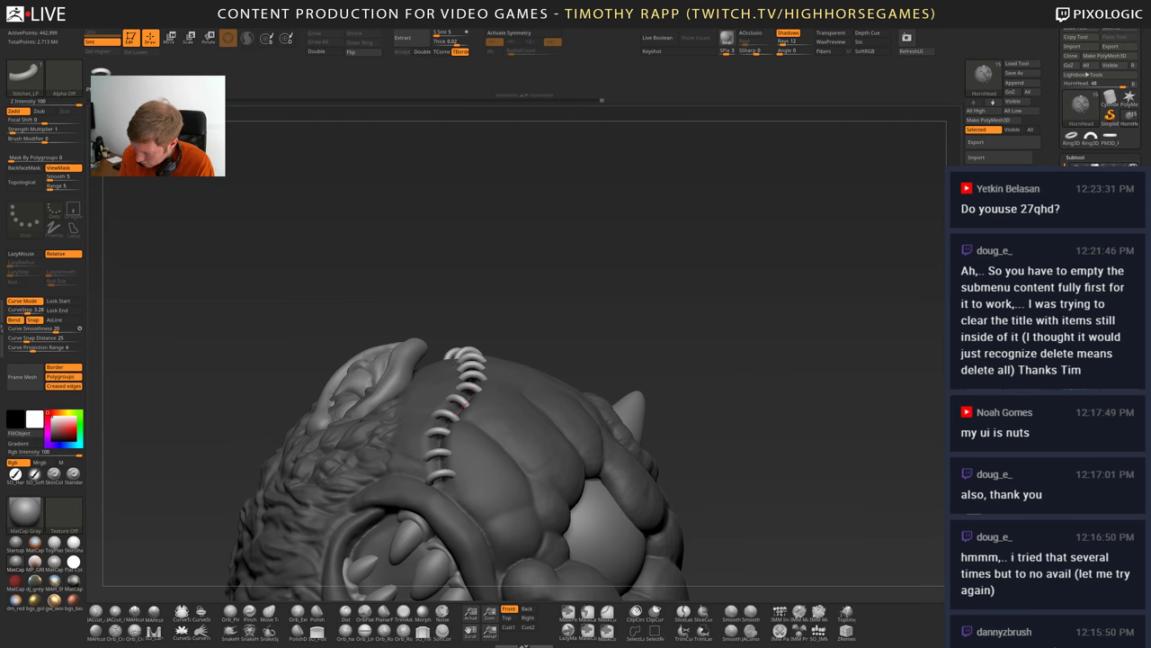
- Fine-tune the Imbed depth to about 29 at close range and refresh the stitch row
{"action": "right_click_drag", "start_coordinate": [510, 429], "coordinate": [378, 539]}
{"action": "right_click", "coordinate": [257, 550]}
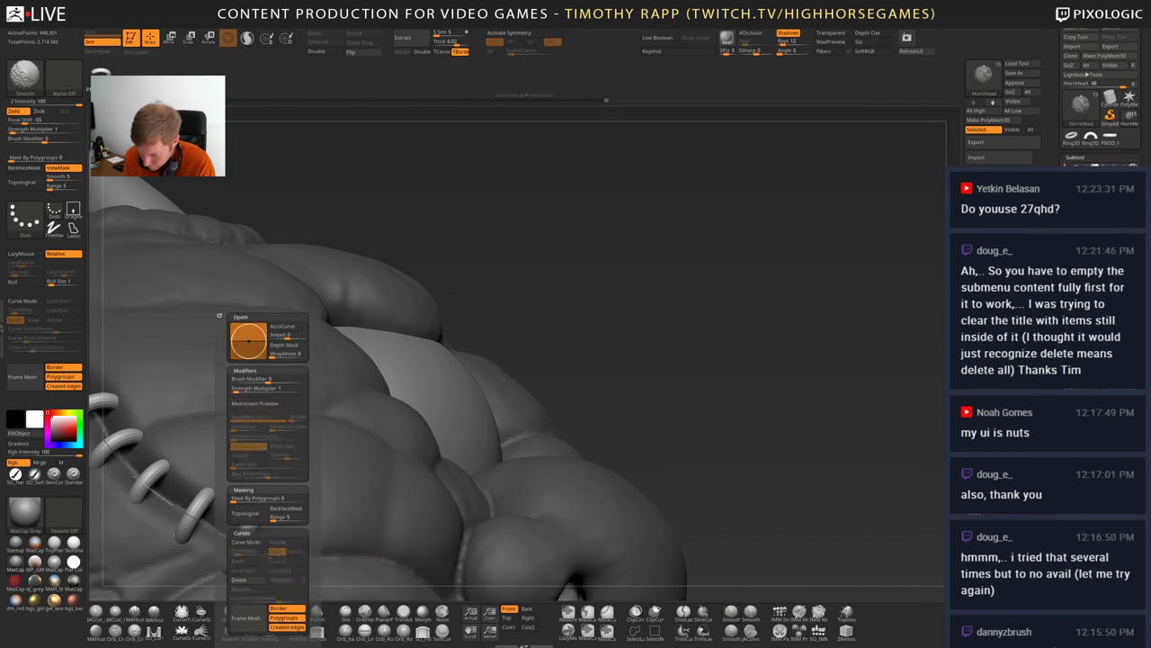
{"action": "left_click", "coordinate": [252, 339]}
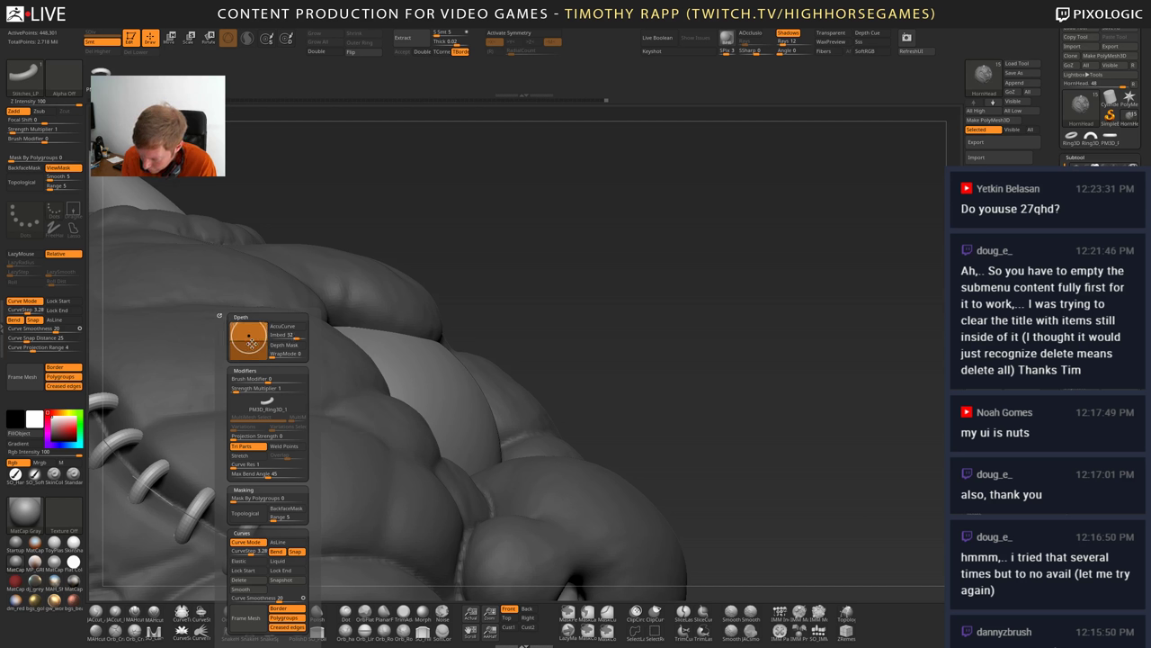
{"action": "left_click", "coordinate": [266, 555]}
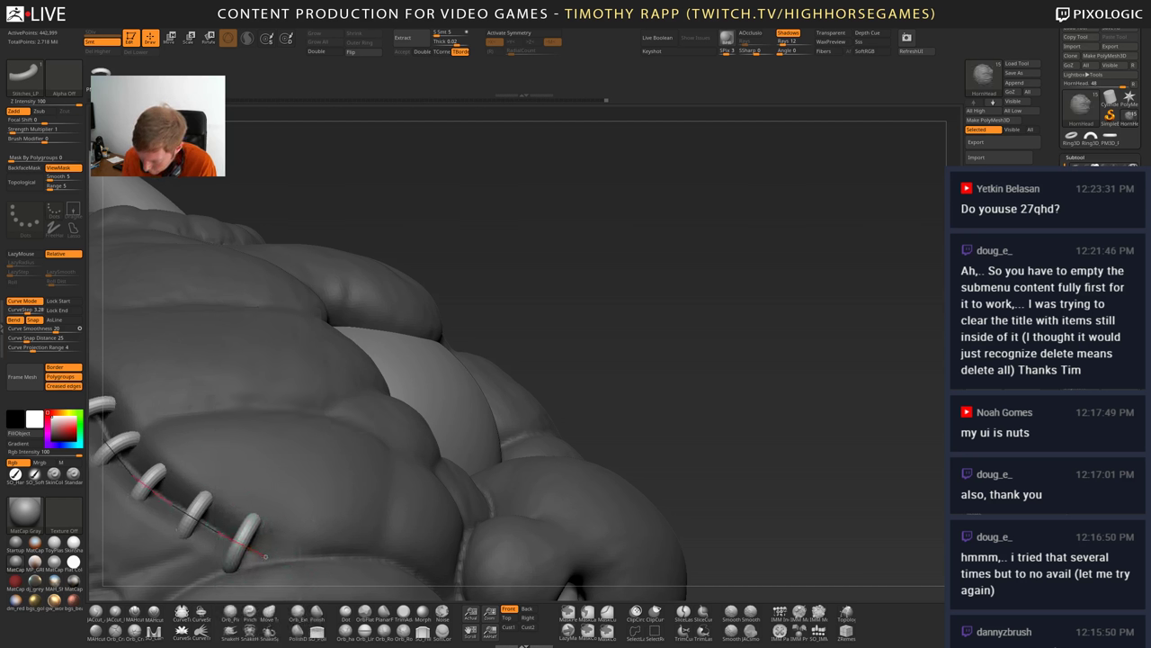
- Increase the draw size and update the curve so it carries larger stitches
{"action": "key", "text": "s"}
{"action": "left_click_drag", "start_coordinate": [291, 553], "coordinate": [304, 553]}
{"action": "left_click", "coordinate": [267, 555]}
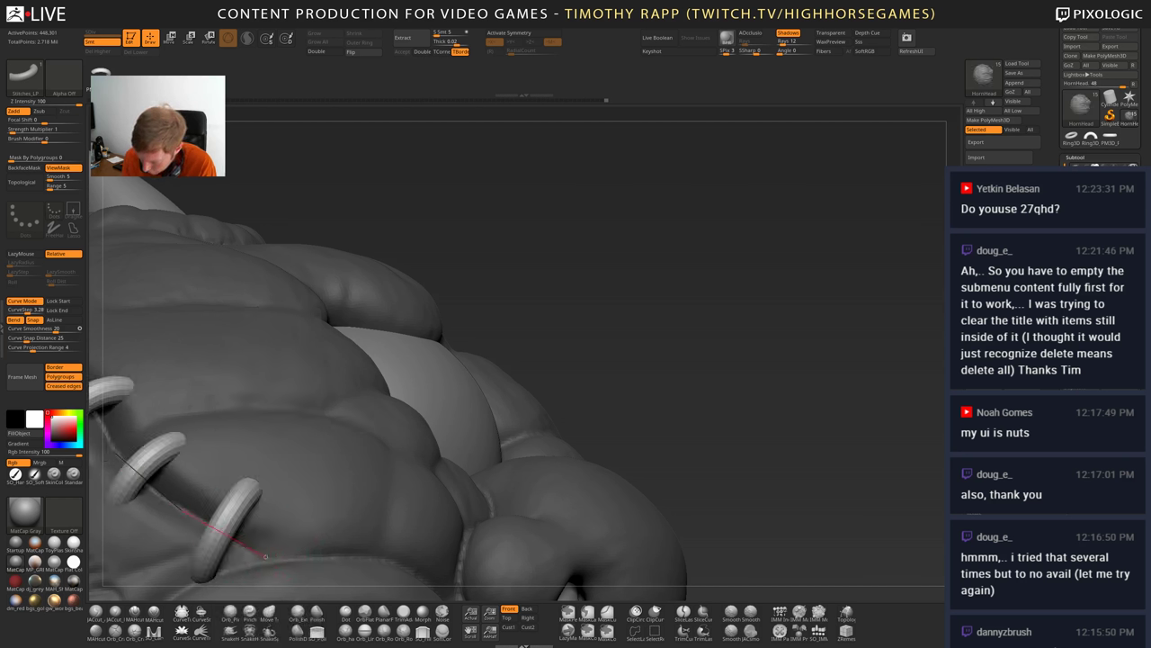
{"action": "left_click", "coordinate": [266, 555]}
{"action": "mouse_move", "coordinate": [266, 556]}
{"action": "right_mouse_down", "text": "ctrl"}
{"action": "mouse_move", "coordinate": [266, 369]}
{"action": "mouse_move", "coordinate": [161, 369]}
{"action": "mouse_move", "coordinate": [270, 369]}
{"action": "mouse_move", "coordinate": [279, 522]}
{"action": "mouse_move", "coordinate": [472, 536]}
{"action": "mouse_move", "coordinate": [429, 530]}
{"action": "right_mouse_up", "text": "ctrl"}
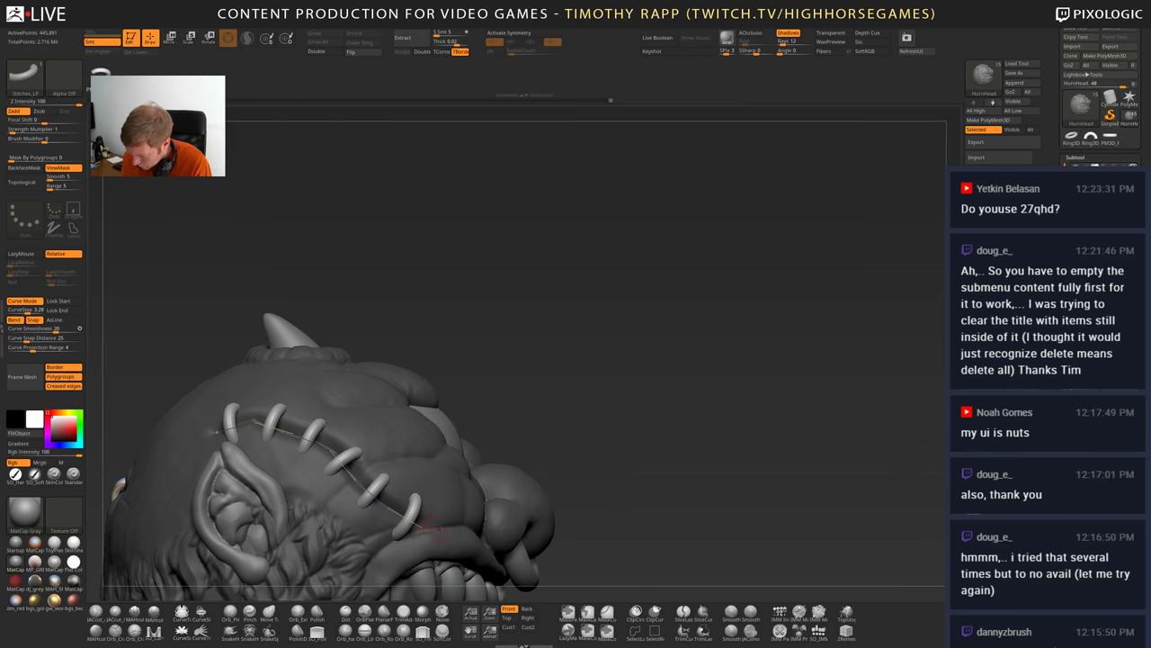
- Set the brush's CurveStep to 2.5 for closer stitch spacing
{"action": "key", "text": "space"}
{"action": "left_click", "coordinate": [434, 551]}
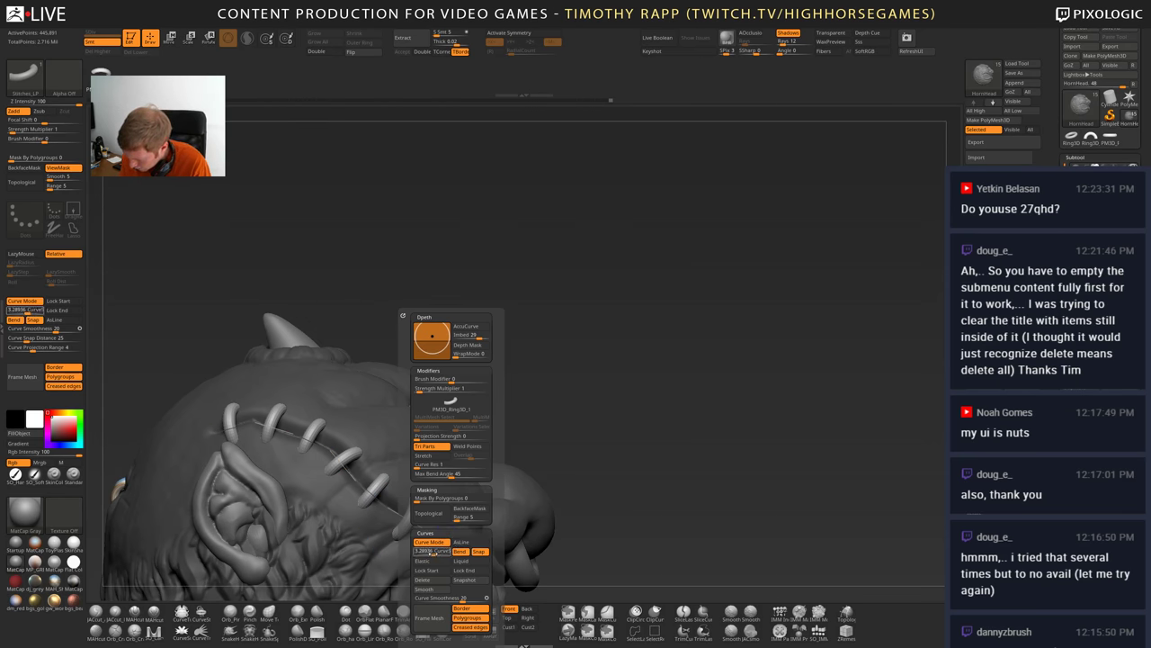
{"action": "key", "text": "Return"}
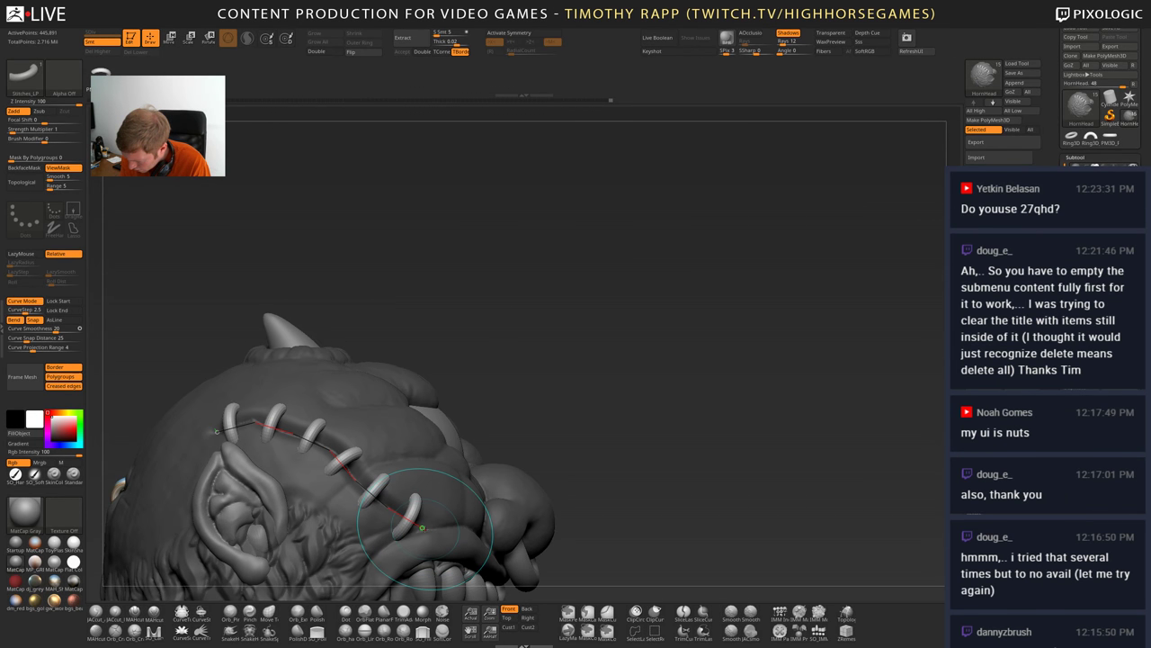
- Try to extend the stitch curve along the seam's rear end behind the ear, undoing each attempt
{"action": "left_click_drag", "start_coordinate": [269, 428], "coordinate": [260, 420]}
{"action": "right_click_drag", "start_coordinate": [270, 421], "coordinate": [274, 477]}
{"action": "right_click_drag", "start_coordinate": [419, 515], "coordinate": [409, 506]}
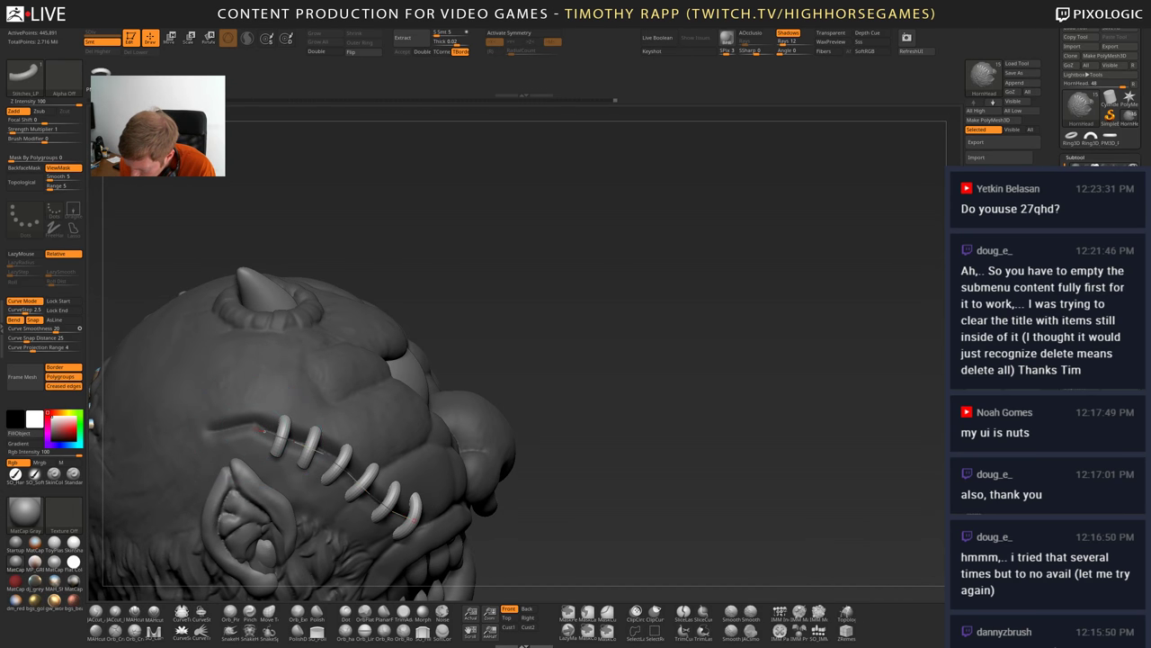
{"action": "left_click", "coordinate": [205, 439]}
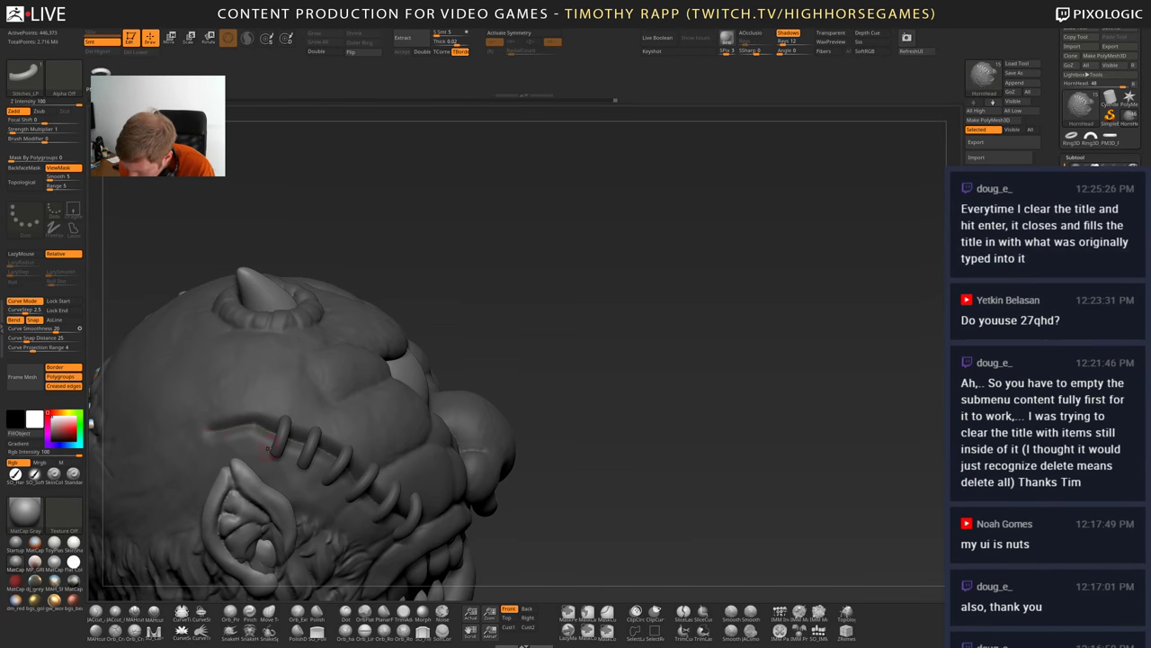
{"action": "key", "text": "ctrl+z"}
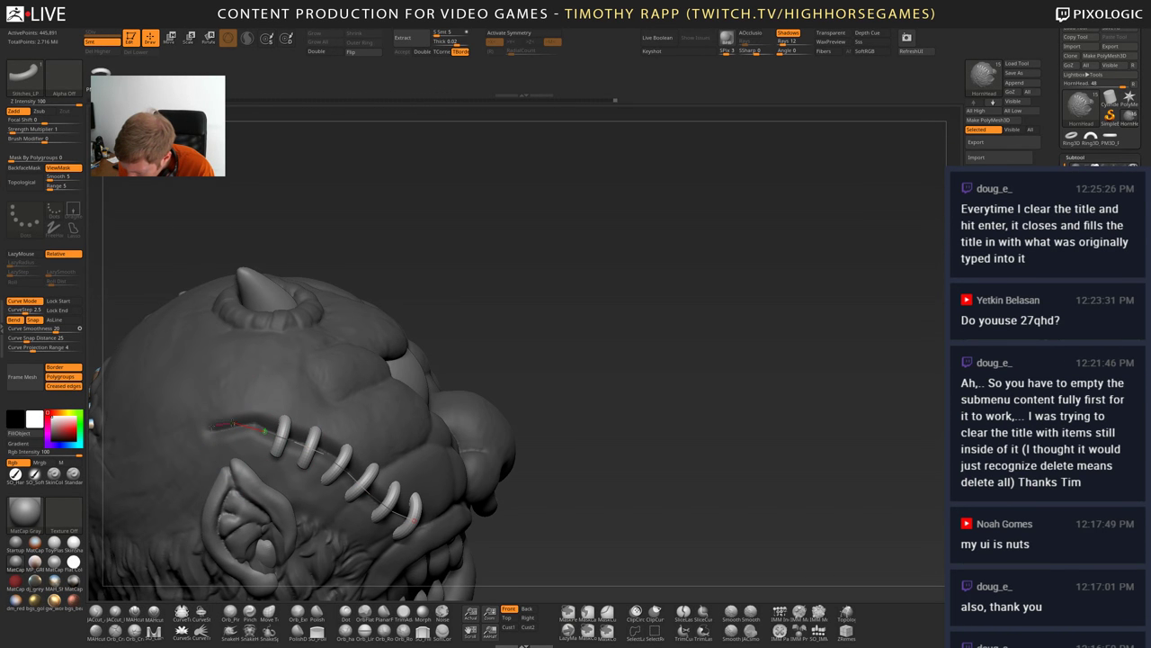
{"action": "left_click_drag", "start_coordinate": [185, 435], "coordinate": [185, 439]}
{"action": "key", "text": "ctrl+z"}
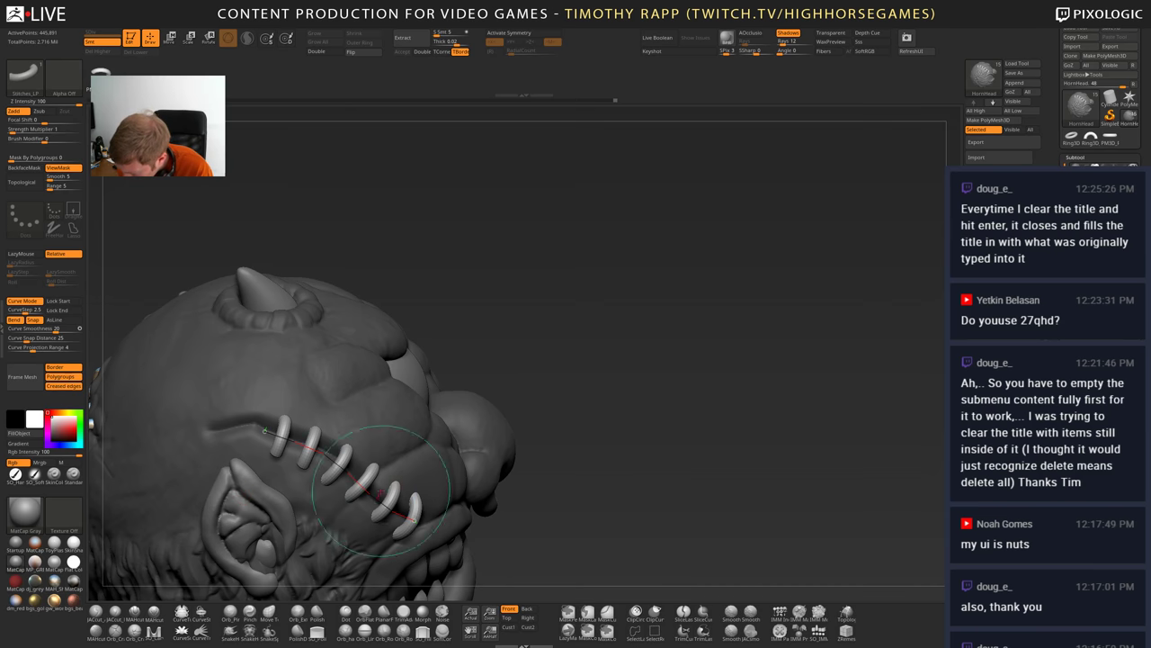
- Set the brush's CurveStep to 3.12, turn on Elastic curve editing and update the stitch curve above the ear
{"action": "right_click_drag", "start_coordinate": [312, 443], "coordinate": [275, 456]}
{"action": "left_click_drag", "start_coordinate": [275, 456], "coordinate": [428, 489], "text": "shift"}
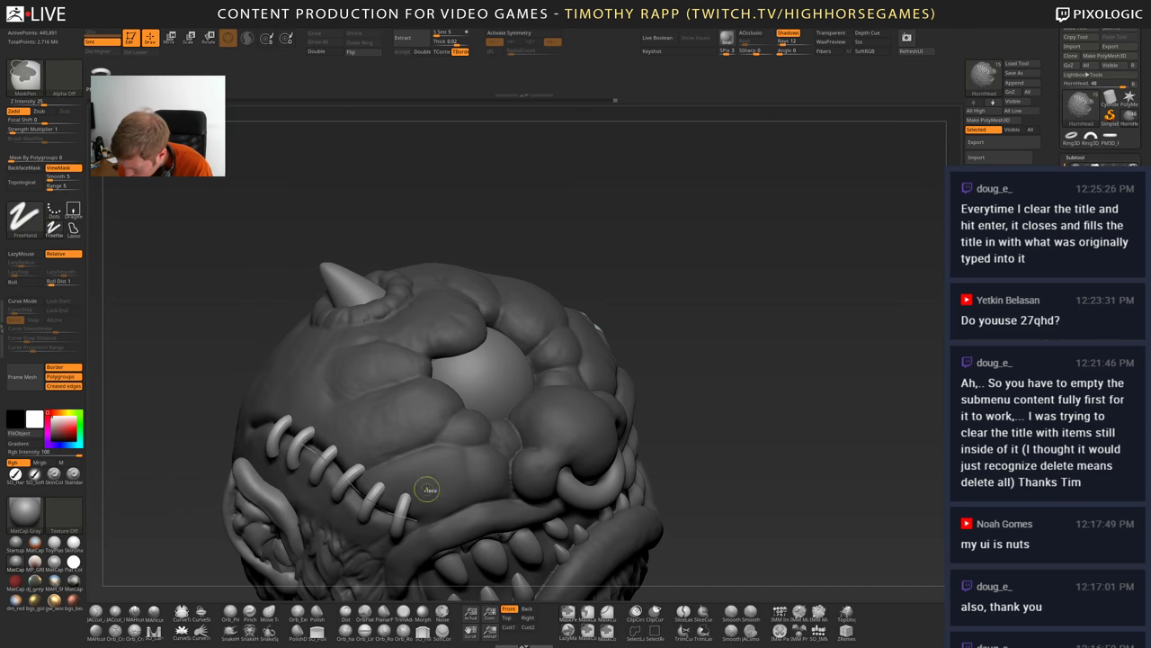
{"action": "right_click_drag", "start_coordinate": [428, 489], "coordinate": [425, 439]}
{"action": "left_click_drag", "start_coordinate": [278, 474], "coordinate": [442, 419], "text": "shift"}
{"action": "right_click_drag", "start_coordinate": [442, 419], "coordinate": [486, 449]}
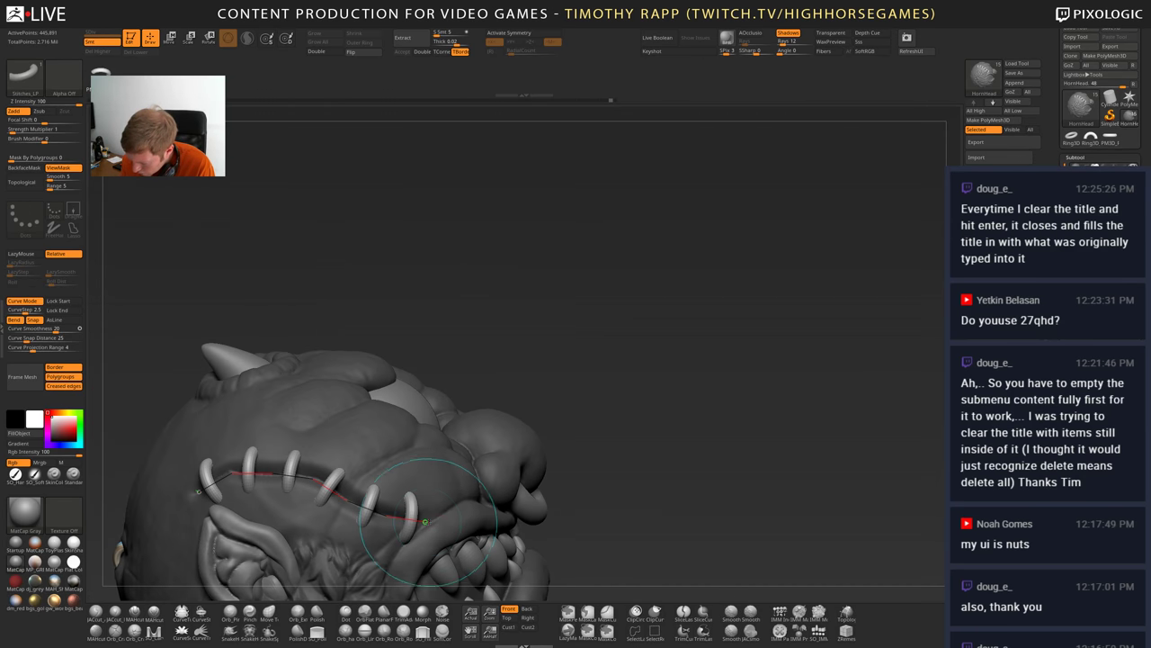
{"action": "left_click_drag", "start_coordinate": [255, 473], "coordinate": [407, 531], "text": "shift"}
{"action": "right_click", "coordinate": [433, 504]}
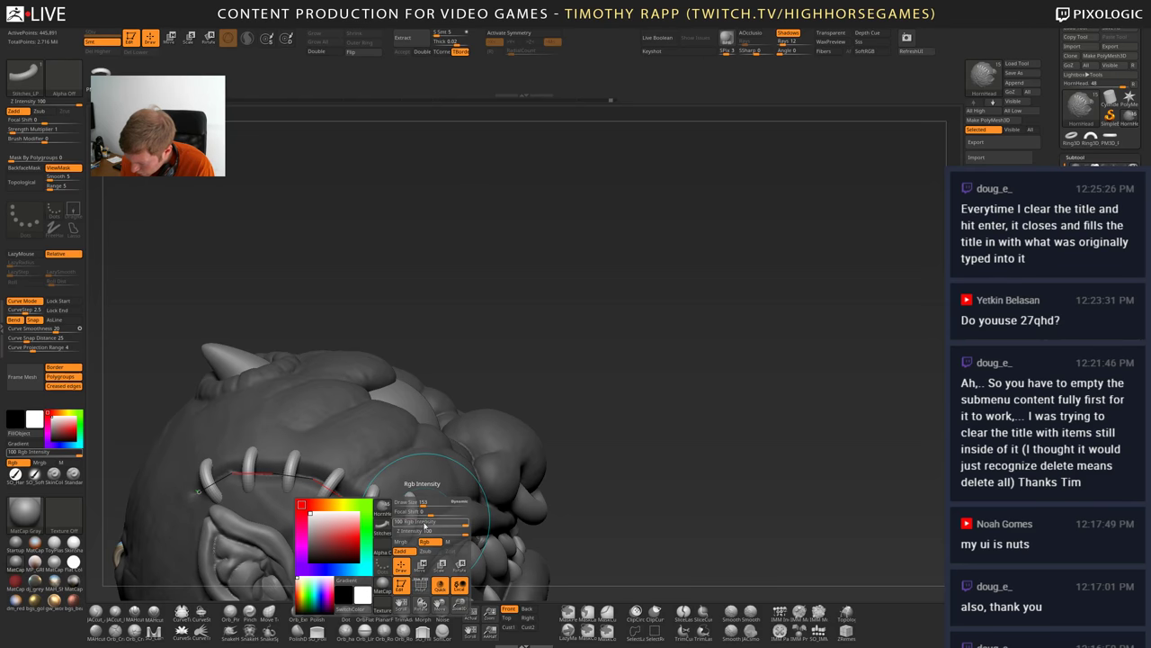
{"action": "right_click", "coordinate": [432, 506]}
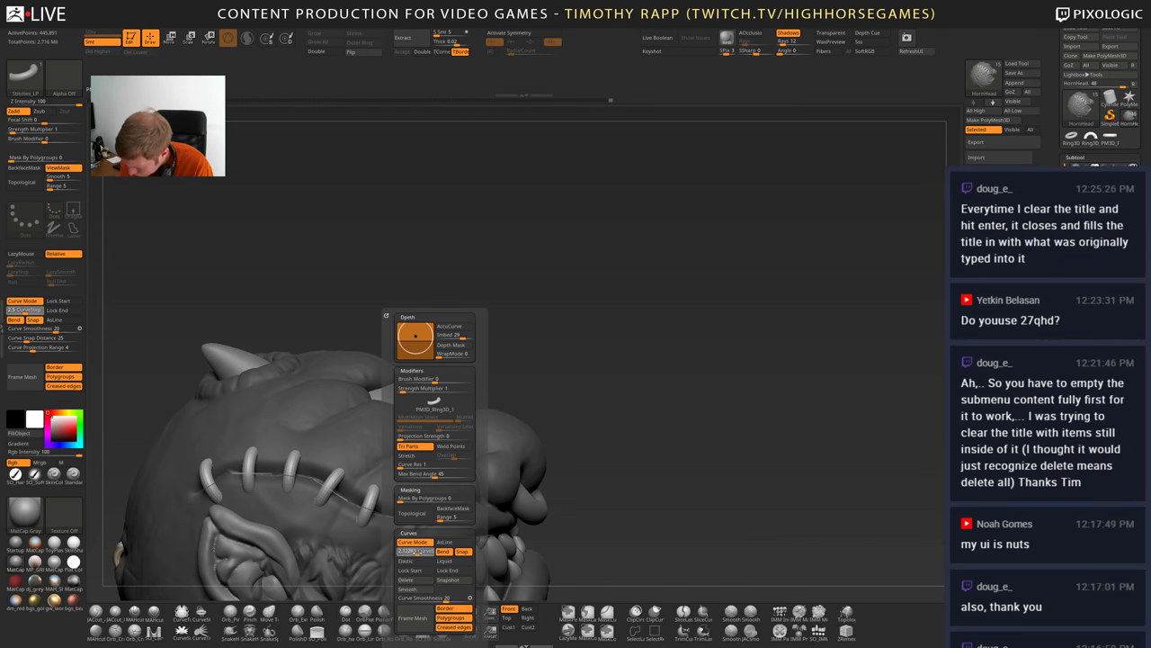
{"action": "left_click_drag", "start_coordinate": [413, 551], "coordinate": [429, 550]}
{"action": "left_click", "coordinate": [427, 562]}
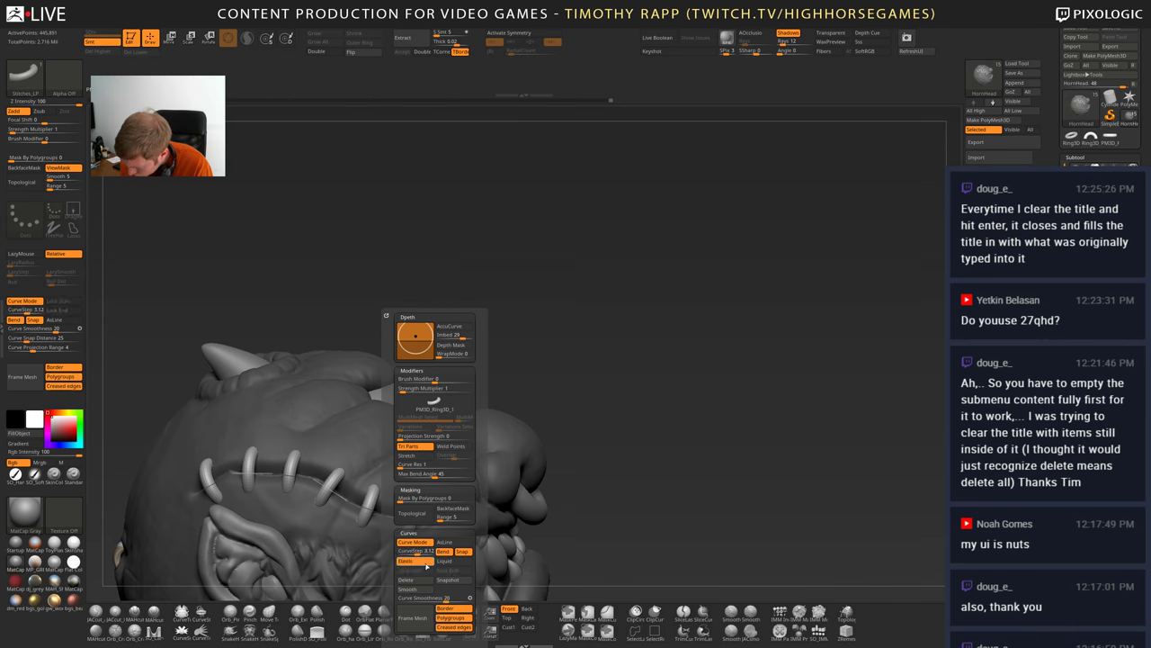
{"action": "left_click", "coordinate": [197, 492]}
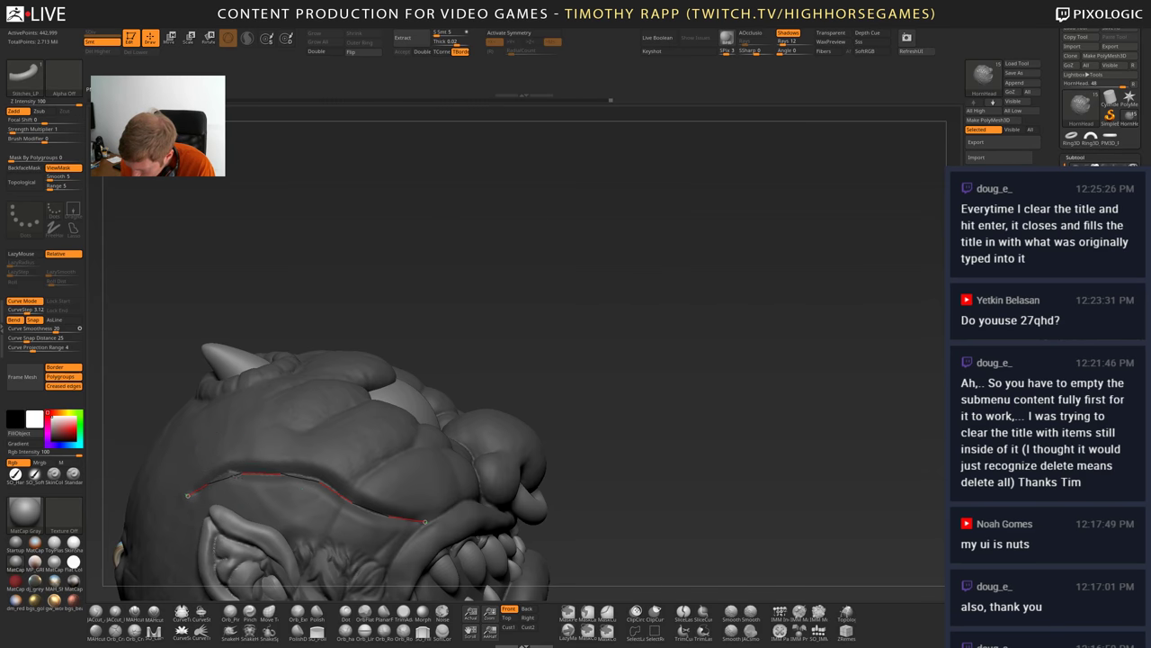
- Turn off Elastic curve editing and try to regenerate the stitches on the seam curve, undoing the stray curve
{"action": "left_click", "coordinate": [240, 474]}
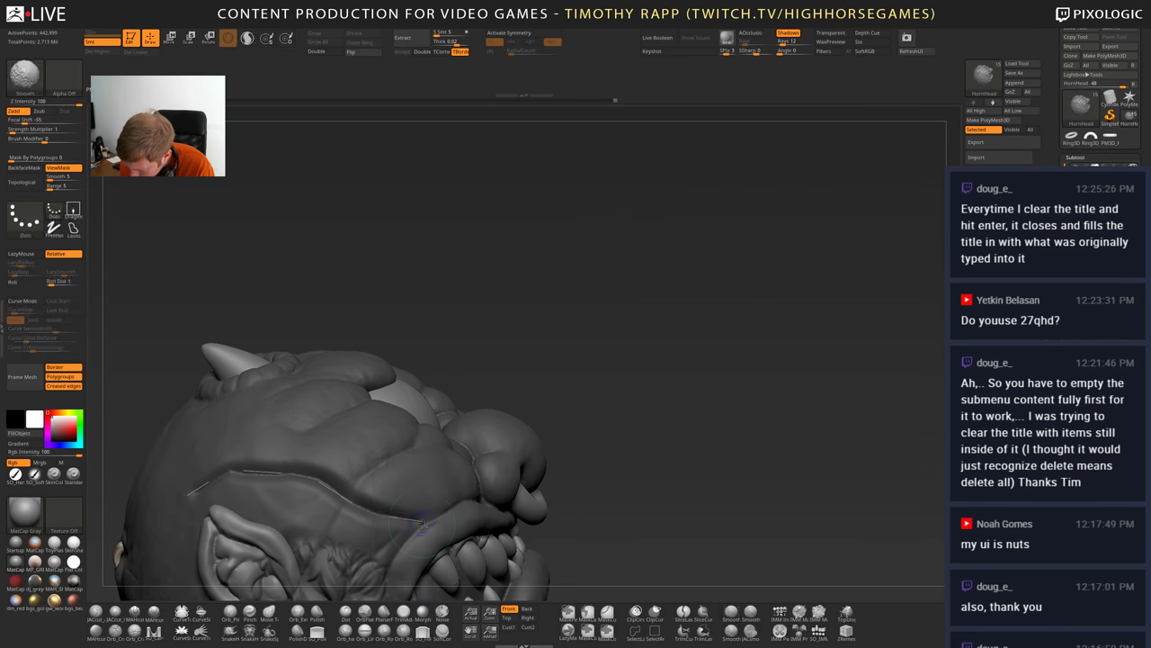
{"action": "key", "text": "space"}
{"action": "left_click", "coordinate": [406, 565]}
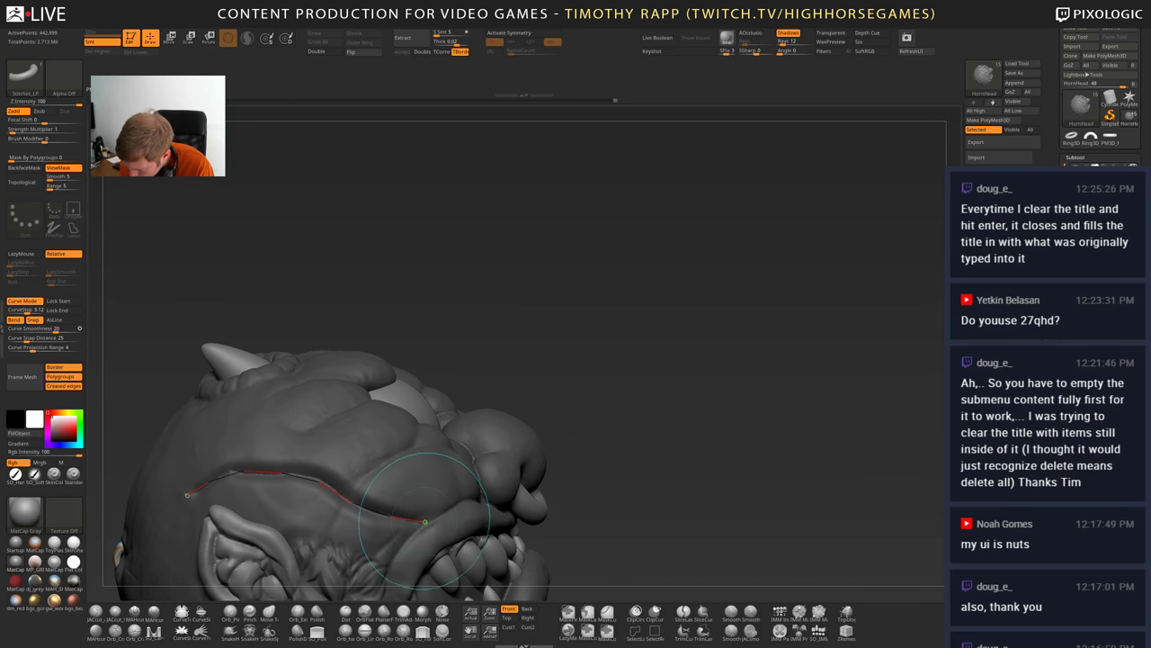
{"action": "right_click_drag", "start_coordinate": [354, 515], "coordinate": [260, 525]}
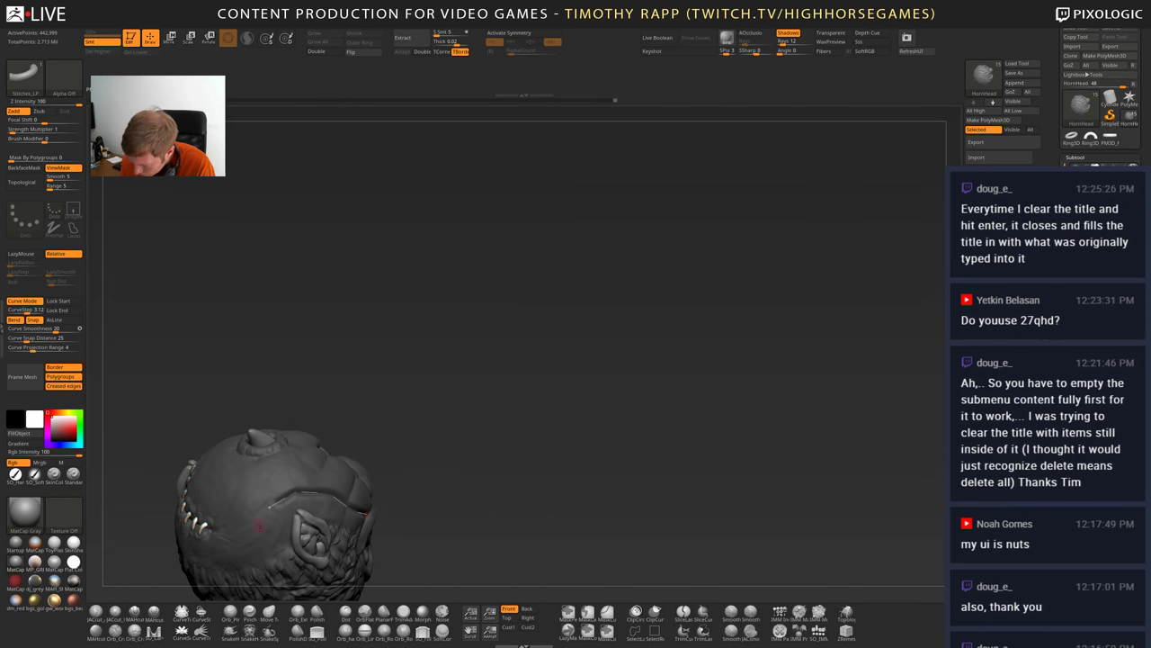
{"action": "key", "text": "space"}
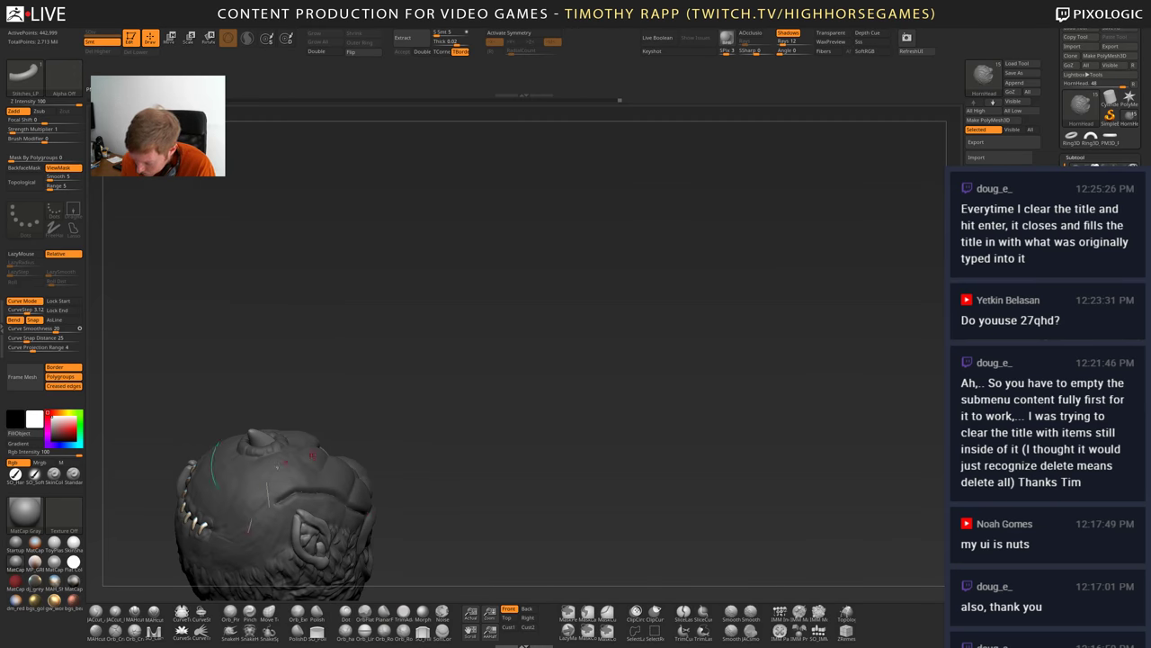
{"action": "key", "text": "ctrl+z"}
{"action": "right_click_drag", "start_coordinate": [312, 455], "coordinate": [275, 486]}
{"action": "left_click_drag", "start_coordinate": [274, 503], "coordinate": [393, 514]}
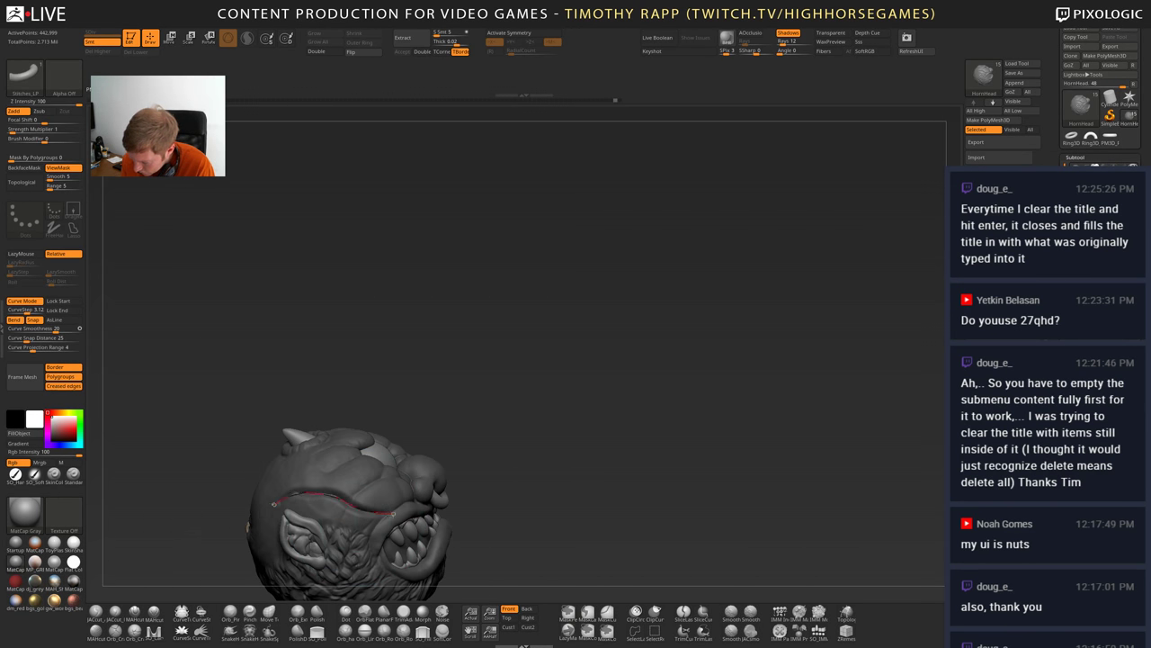
- Set the brush's Imbed depth to about 21 and try to update the seam curve at its front end
{"action": "right_click_drag", "start_coordinate": [403, 510], "coordinate": [429, 512], "text": "ctrl"}
{"action": "left_click_drag", "start_coordinate": [430, 512], "coordinate": [486, 512]}
{"action": "key", "text": "space"}
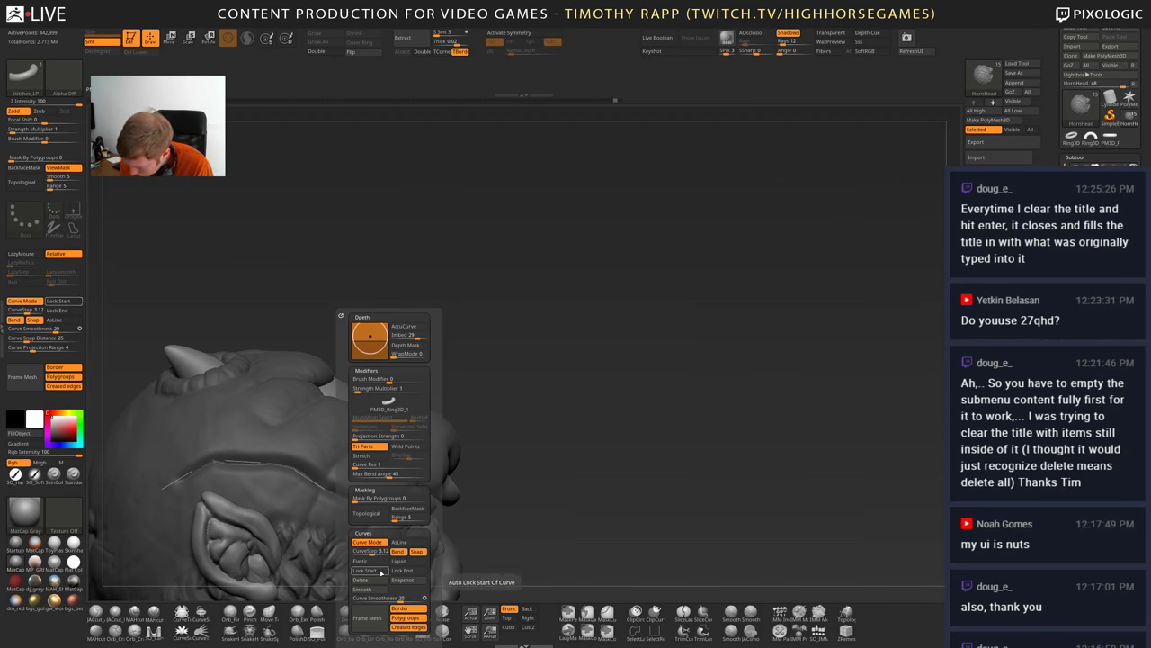
{"action": "left_click", "coordinate": [374, 551]}
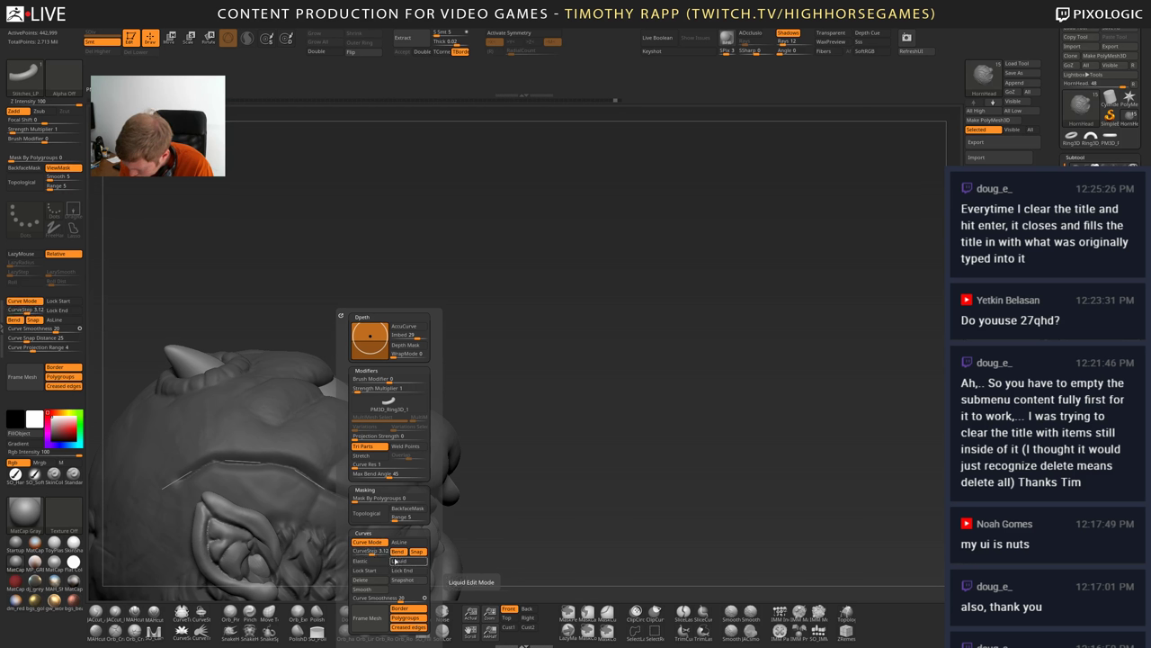
{"action": "left_click_drag", "start_coordinate": [372, 338], "coordinate": [372, 340]}
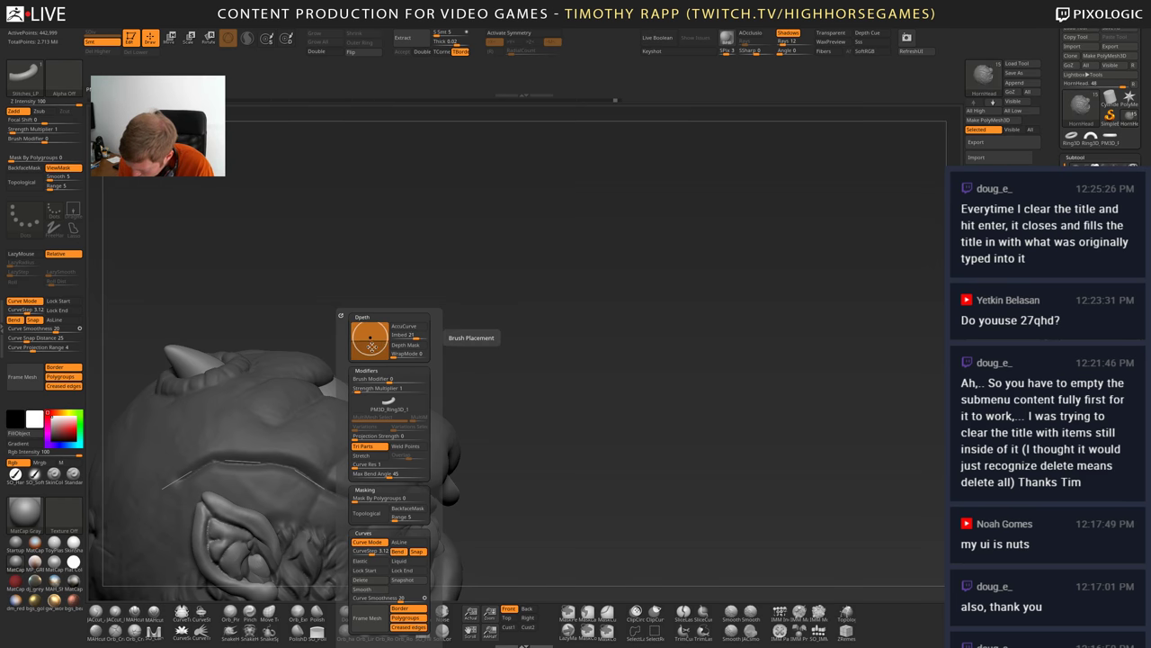
{"action": "left_click", "coordinate": [388, 507]}
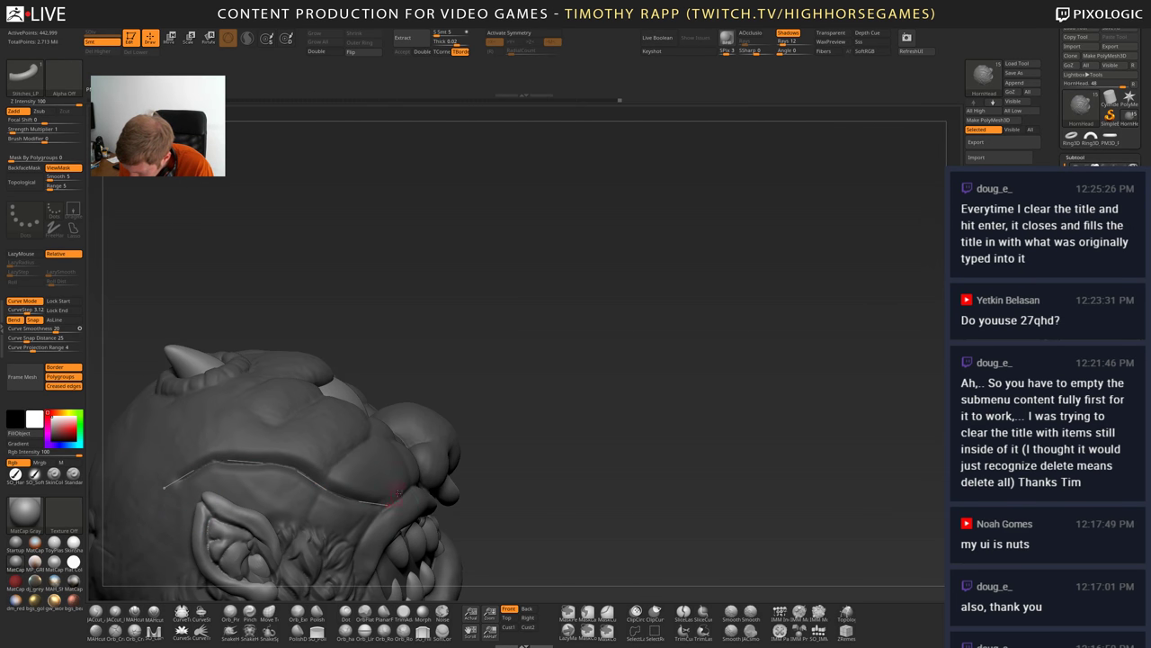
- Undo the stray curve drawn across the brow and check the seam curve from the side of the head
{"action": "left_click_drag", "start_coordinate": [530, 486], "coordinate": [381, 461]}
{"action": "right_click_drag", "start_coordinate": [342, 427], "coordinate": [427, 408]}
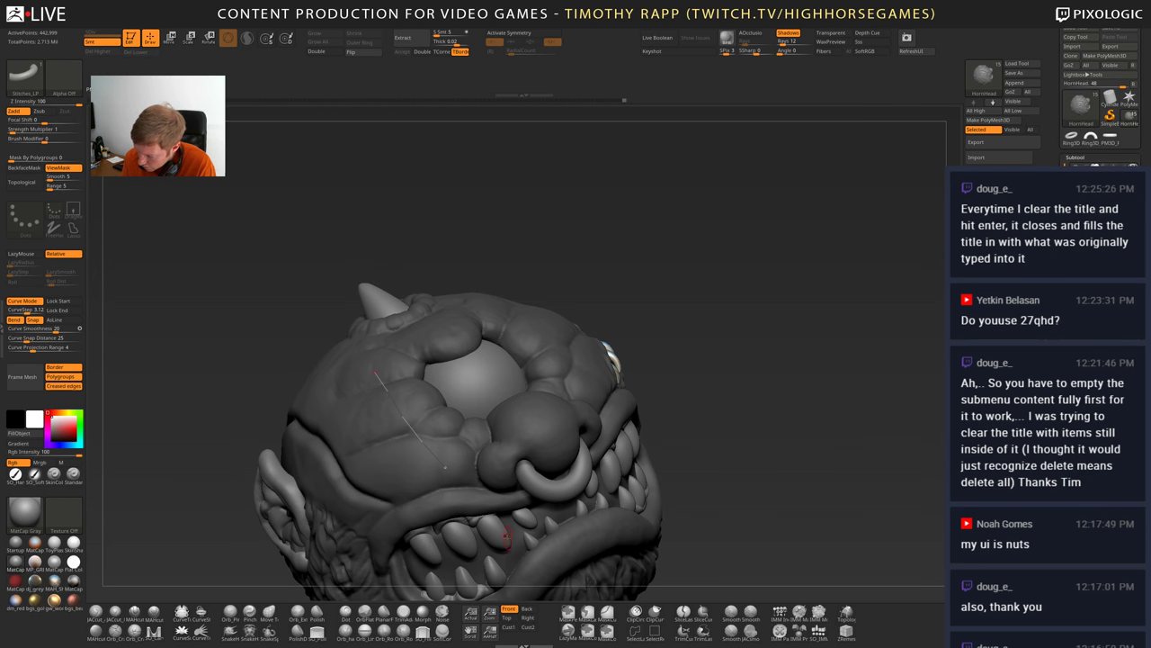
{"action": "key", "text": "ctrl+z"}
{"action": "mouse_move", "coordinate": [527, 522]}
{"action": "right_mouse_down"}
{"action": "mouse_move", "coordinate": [513, 519]}
{"action": "mouse_move", "coordinate": [578, 478]}
{"action": "mouse_move", "coordinate": [687, 493]}
{"action": "right_mouse_up"}
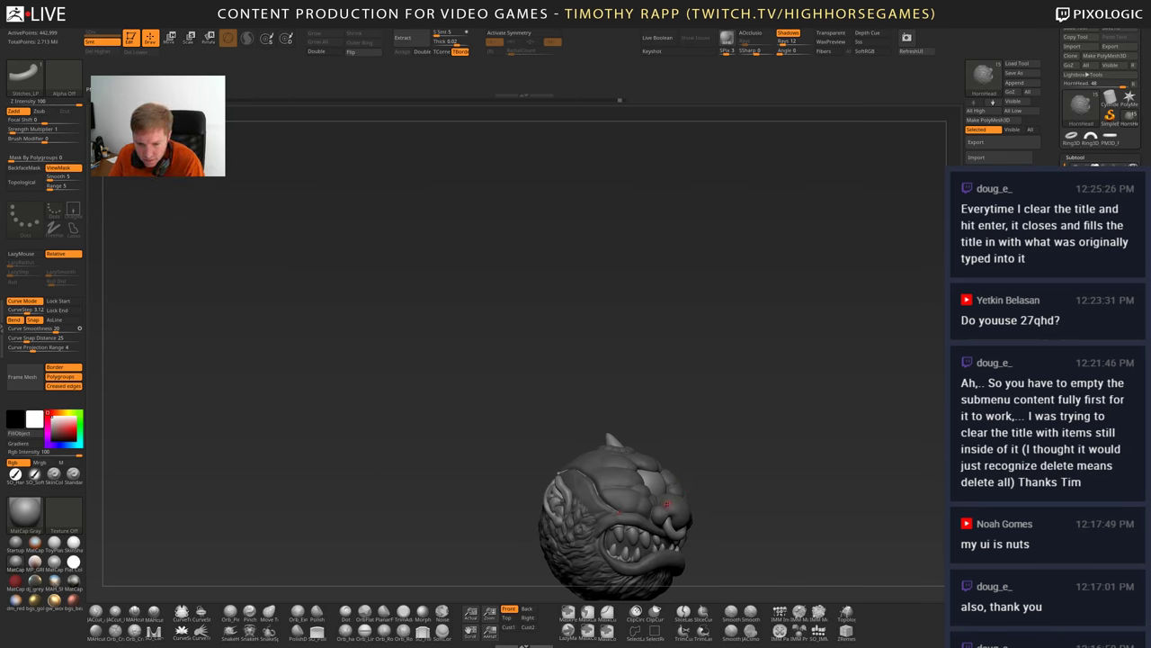
{"action": "right_click_drag", "start_coordinate": [667, 504], "coordinate": [755, 494]}
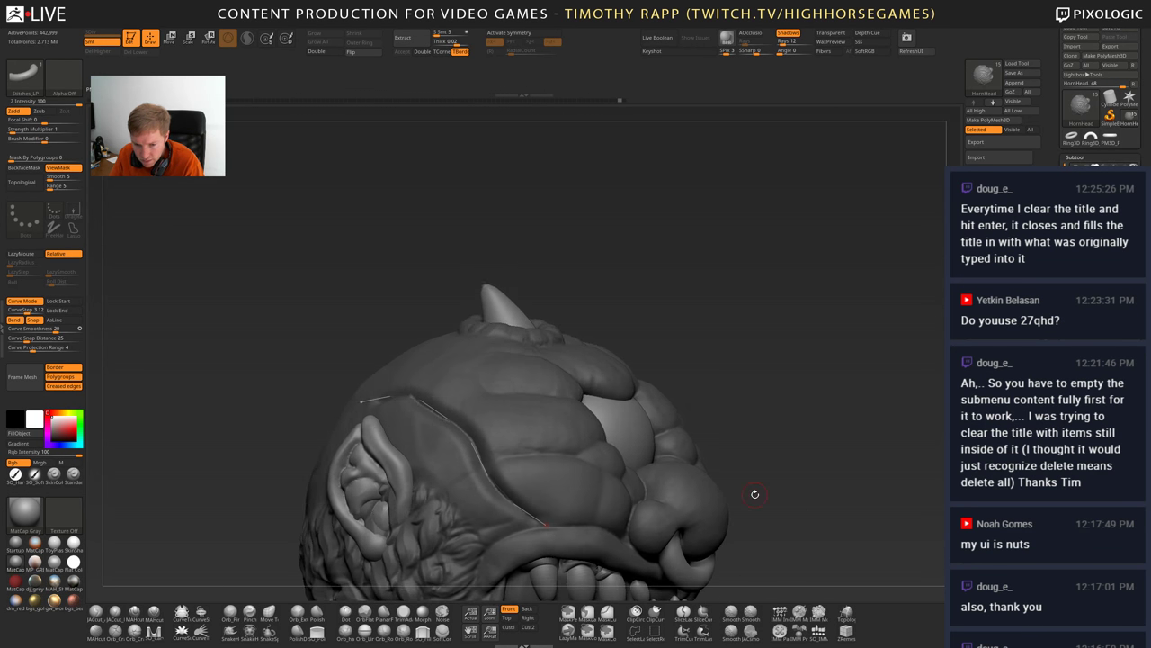
{"action": "mouse_move", "coordinate": [648, 508]}
{"action": "right_mouse_down"}
{"action": "mouse_move", "coordinate": [745, 533]}
{"action": "mouse_move", "coordinate": [810, 532]}
{"action": "right_mouse_up"}
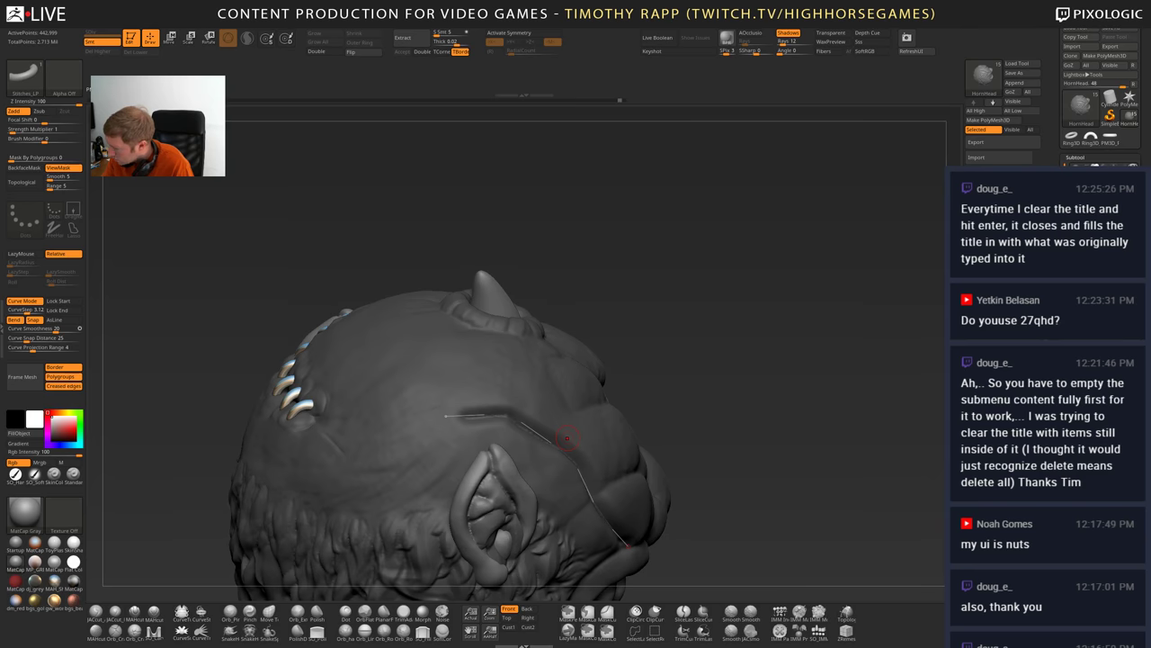
- Switch to the neighbouring horn subtool, reselect the Stitches_LP brush and try a test curve across the side of the head
{"action": "key", "text": "Down"}
{"action": "left_click_drag", "start_coordinate": [466, 532], "coordinate": [437, 422]}
{"action": "left_click_drag", "start_coordinate": [426, 351], "coordinate": [586, 406]}
{"action": "key", "text": "b"}
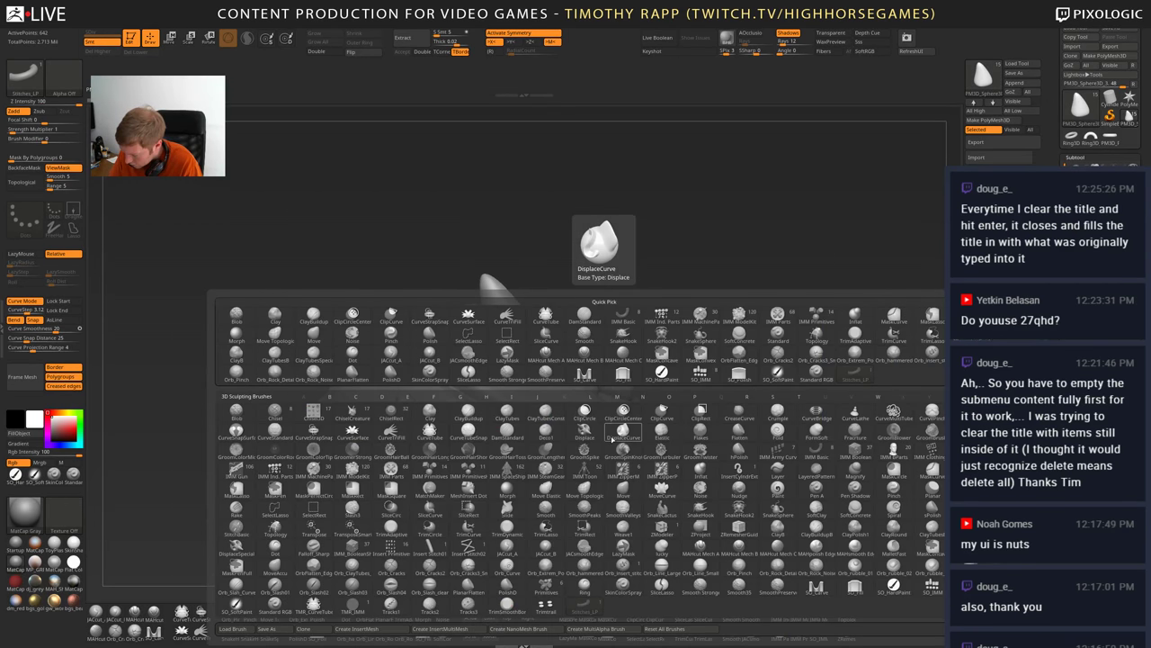
{"action": "left_click", "coordinate": [612, 438]}
{"action": "right_click", "coordinate": [586, 555]}
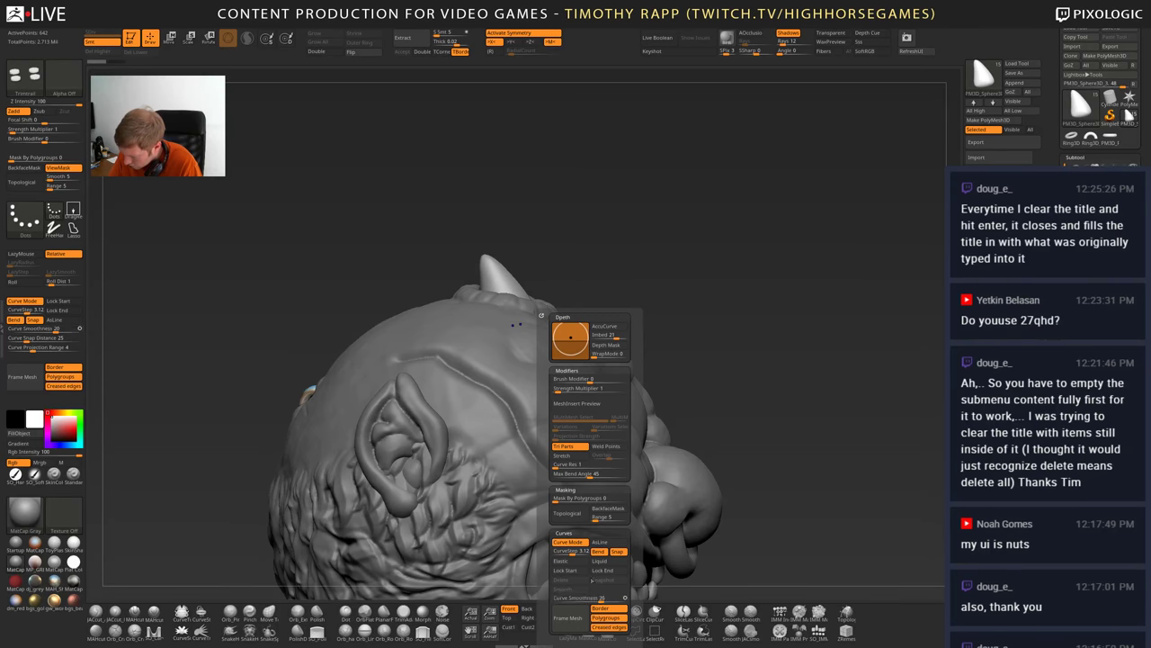
{"action": "key", "text": "b"}
{"action": "left_click", "coordinate": [477, 605]}
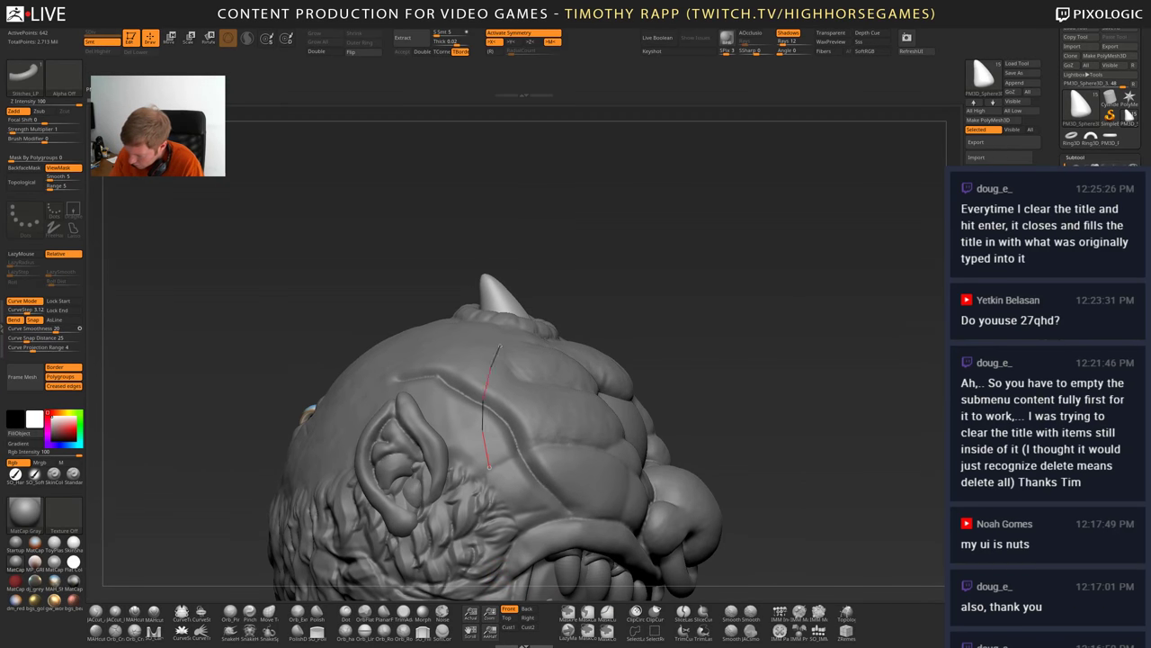
- Frame the whole head and reset all brushes to their default settings
{"action": "mouse_move", "coordinate": [625, 478]}
{"action": "right_mouse_down"}
{"action": "mouse_move", "coordinate": [594, 504]}
{"action": "mouse_move", "coordinate": [629, 495]}
{"action": "mouse_move", "coordinate": [547, 484]}
{"action": "right_mouse_up"}
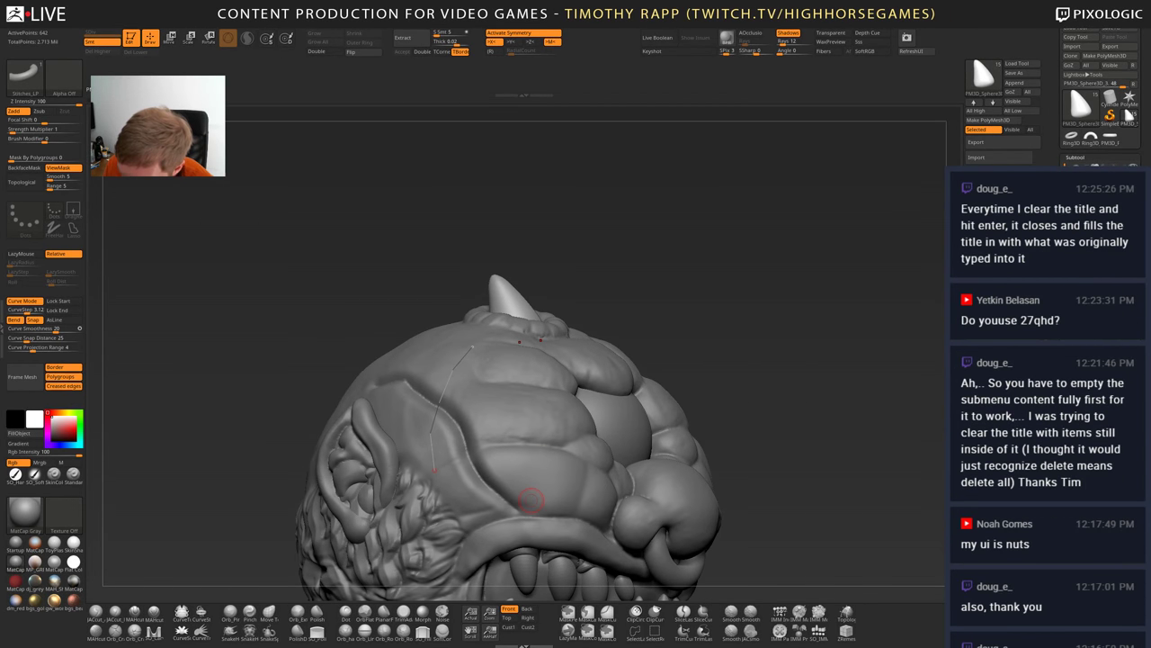
{"action": "key", "text": "f"}
{"action": "key", "text": "f"}
{"action": "right_click_drag", "start_coordinate": [620, 540], "coordinate": [580, 537], "text": "alt"}
{"action": "key", "text": "b"}
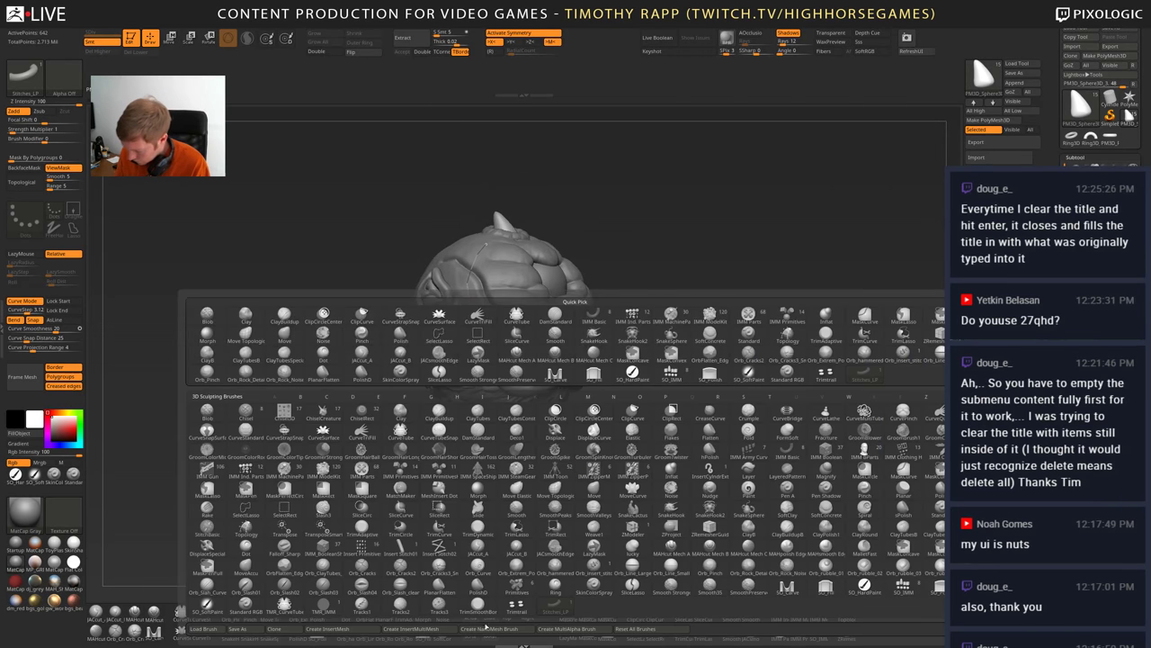
{"action": "left_click", "coordinate": [647, 630]}
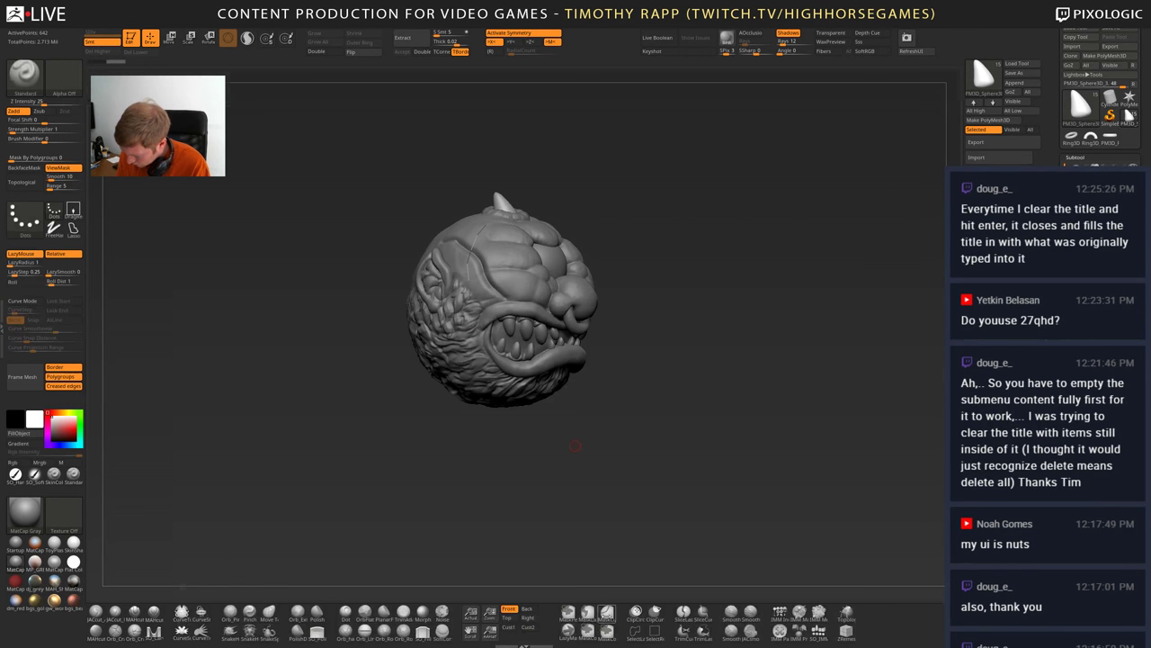
- Load the saved Stitches_LP.ZBP brush from the Madballs Brushes folder
{"action": "key", "text": "b"}
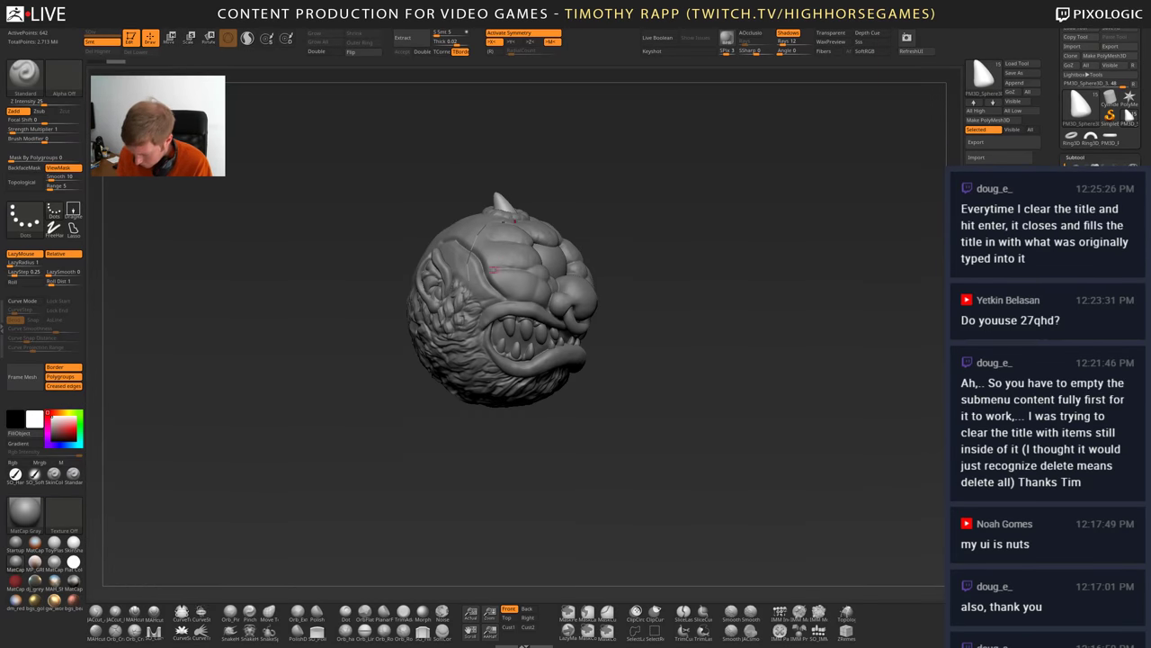
{"action": "key", "text": "b"}
{"action": "left_click", "coordinate": [34, 628]}
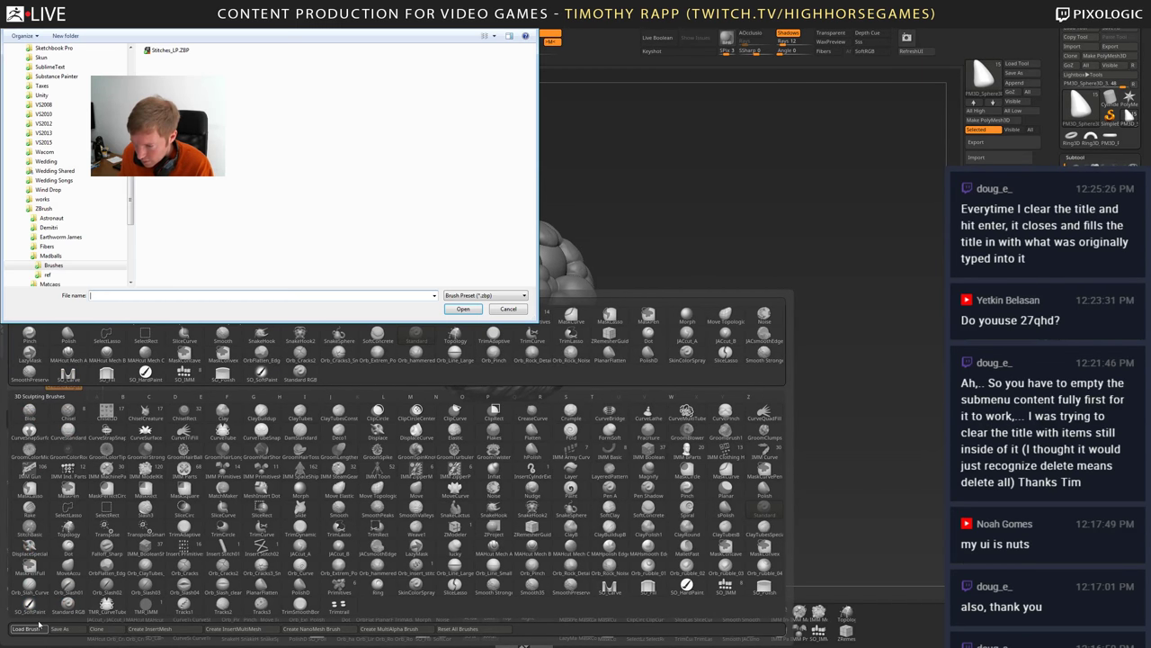
{"action": "double_click", "coordinate": [184, 51]}
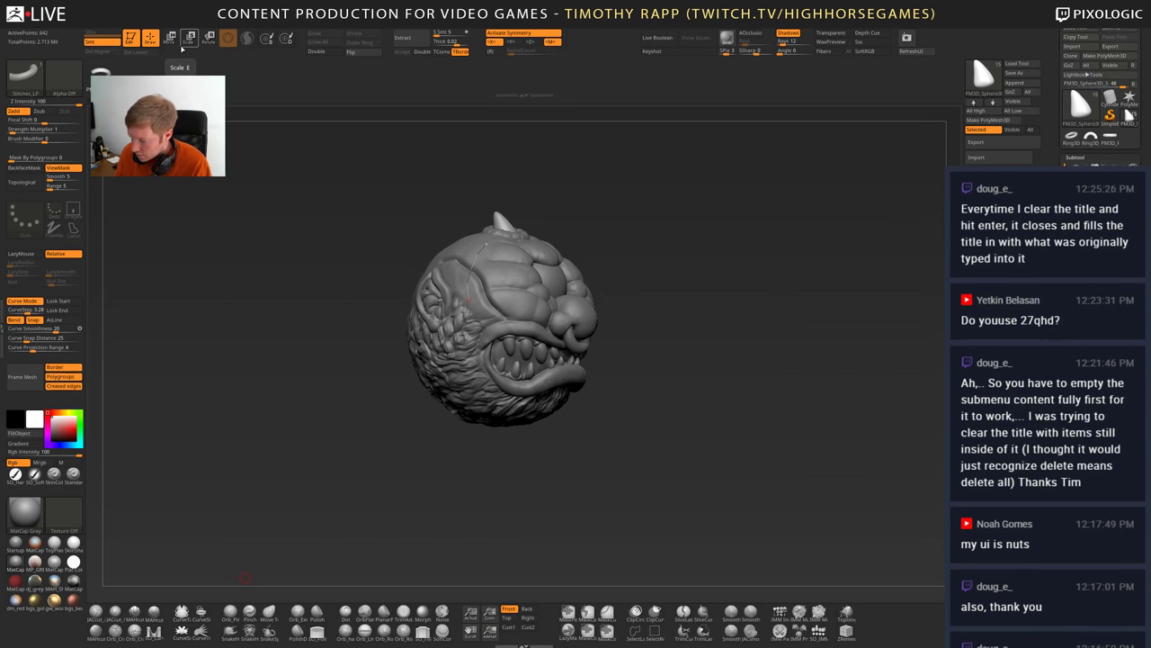
- Return to the HornHead subtool and regenerate the stitches along the existing seam curve above the ear
{"action": "left_click_drag", "start_coordinate": [483, 470], "coordinate": [489, 514]}
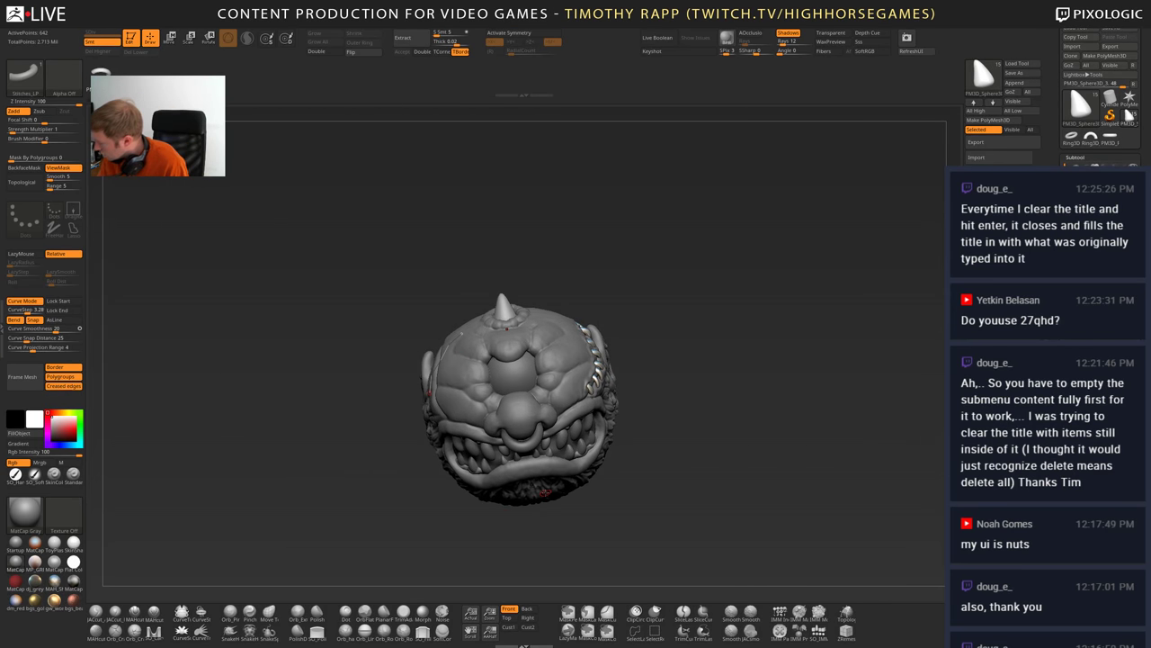
{"action": "key", "text": "x"}
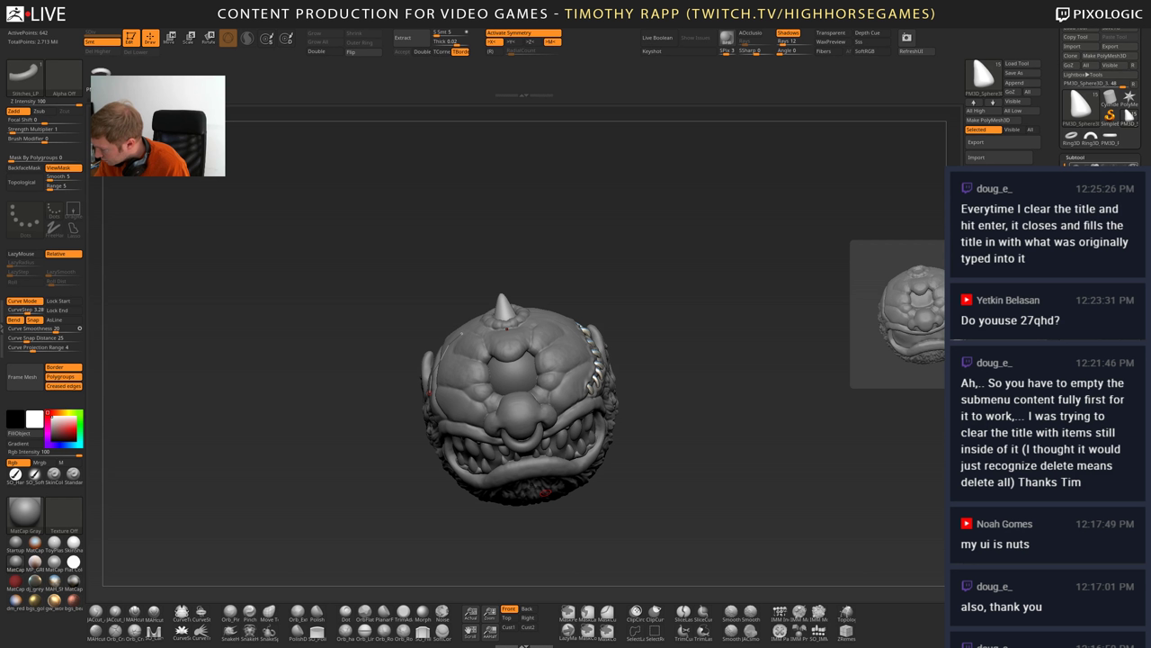
{"action": "left_click", "coordinate": [545, 492], "text": "alt"}
{"action": "mouse_move", "coordinate": [621, 423]}
{"action": "left_mouse_down"}
{"action": "mouse_move", "coordinate": [670, 428]}
{"action": "mouse_move", "coordinate": [665, 503]}
{"action": "left_mouse_up"}
{"action": "left_click_drag", "start_coordinate": [212, 220], "coordinate": [324, 415]}
{"action": "mouse_move", "coordinate": [620, 423]}
{"action": "left_mouse_down"}
{"action": "mouse_move", "coordinate": [765, 418]}
{"action": "mouse_move", "coordinate": [802, 500]}
{"action": "mouse_move", "coordinate": [665, 513]}
{"action": "left_mouse_up"}
{"action": "left_click", "coordinate": [328, 507]}
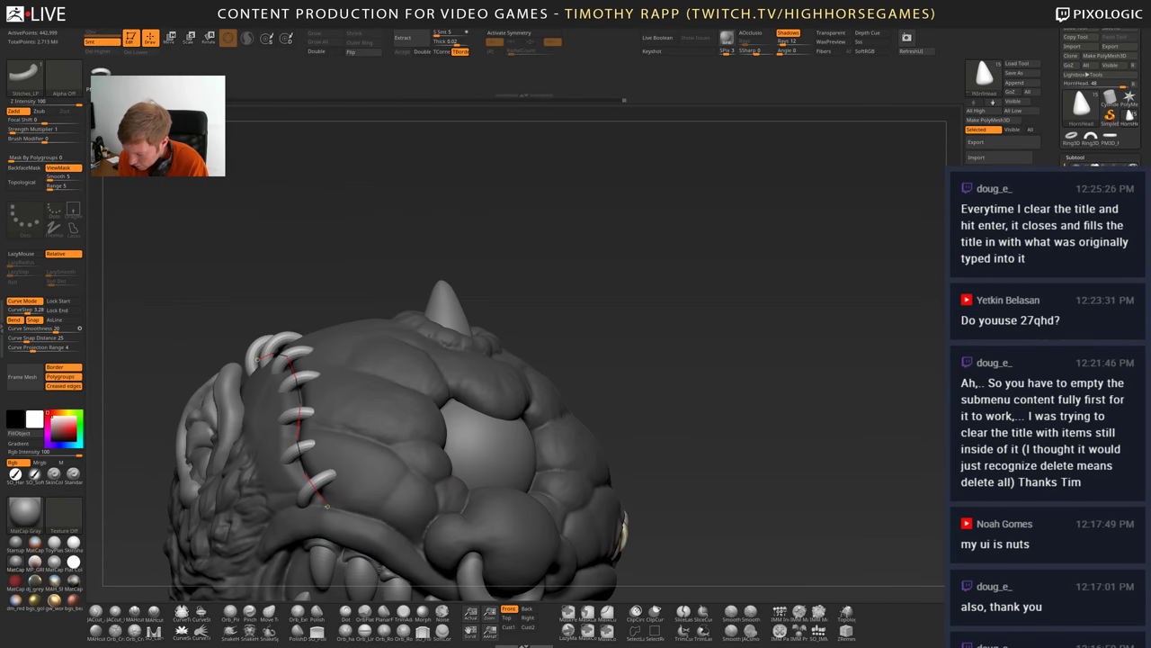
- Adjust the middle and both ends of the stitch curve above the ear so the stitches follow the seam
{"action": "left_click_drag", "start_coordinate": [648, 423], "coordinate": [728, 441]}
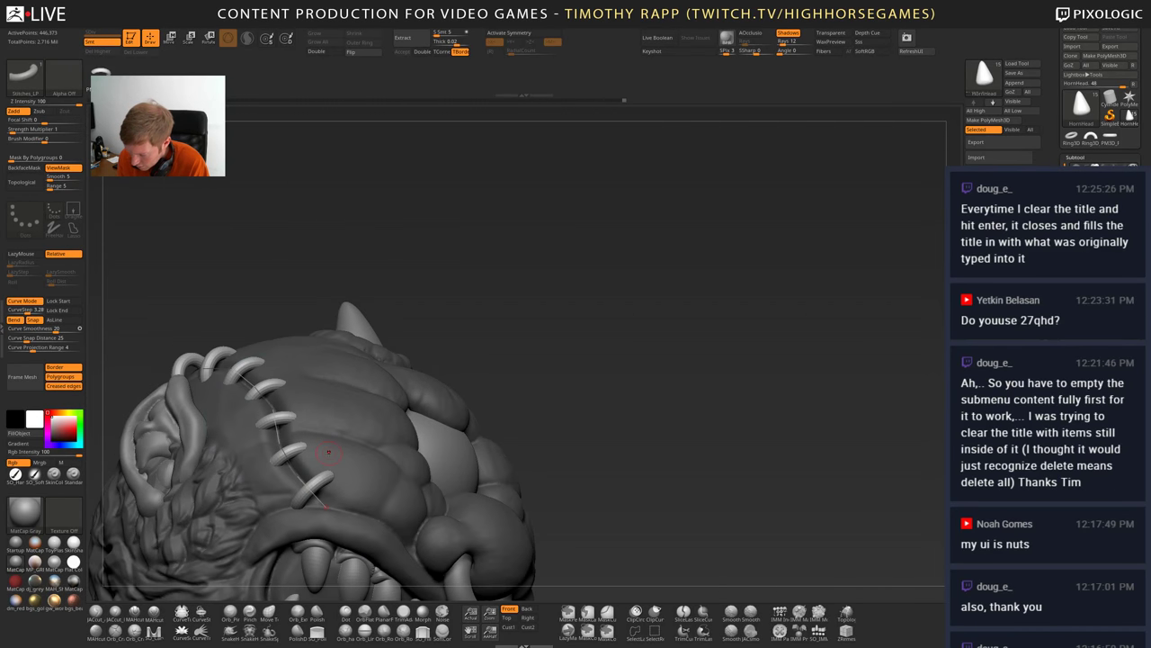
{"action": "right_click_drag", "start_coordinate": [280, 408], "coordinate": [355, 396]}
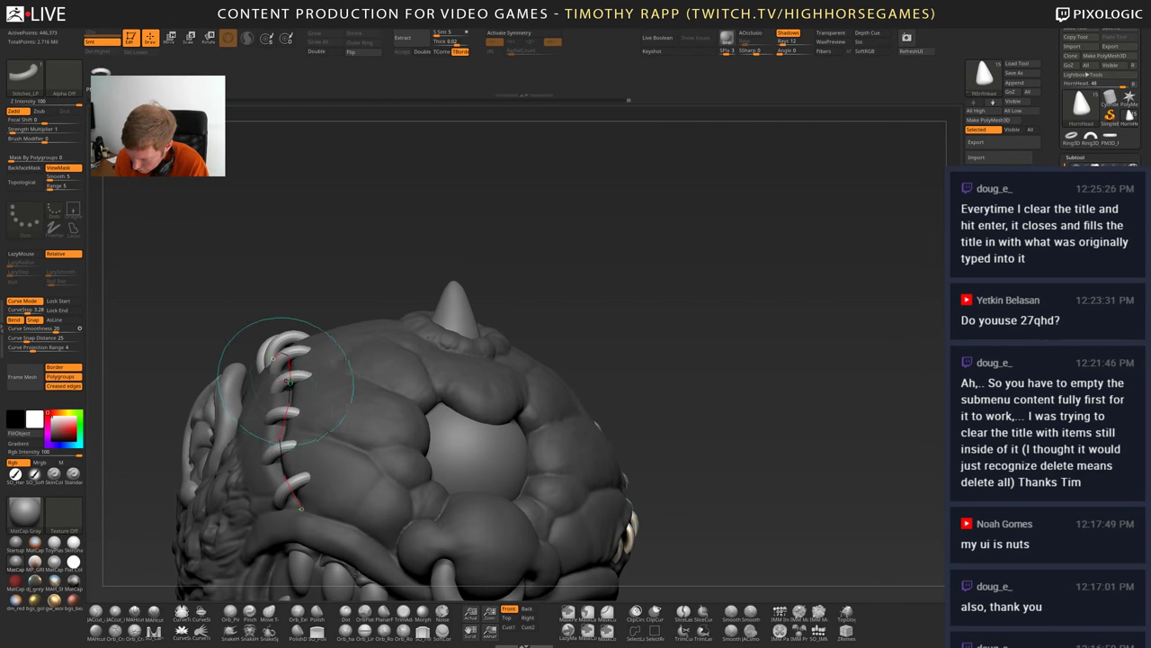
{"action": "left_click_drag", "start_coordinate": [284, 385], "coordinate": [295, 367]}
{"action": "mouse_move", "coordinate": [297, 373]}
{"action": "right_mouse_down"}
{"action": "mouse_move", "coordinate": [265, 364]}
{"action": "mouse_move", "coordinate": [454, 401]}
{"action": "mouse_move", "coordinate": [261, 385]}
{"action": "right_mouse_up"}
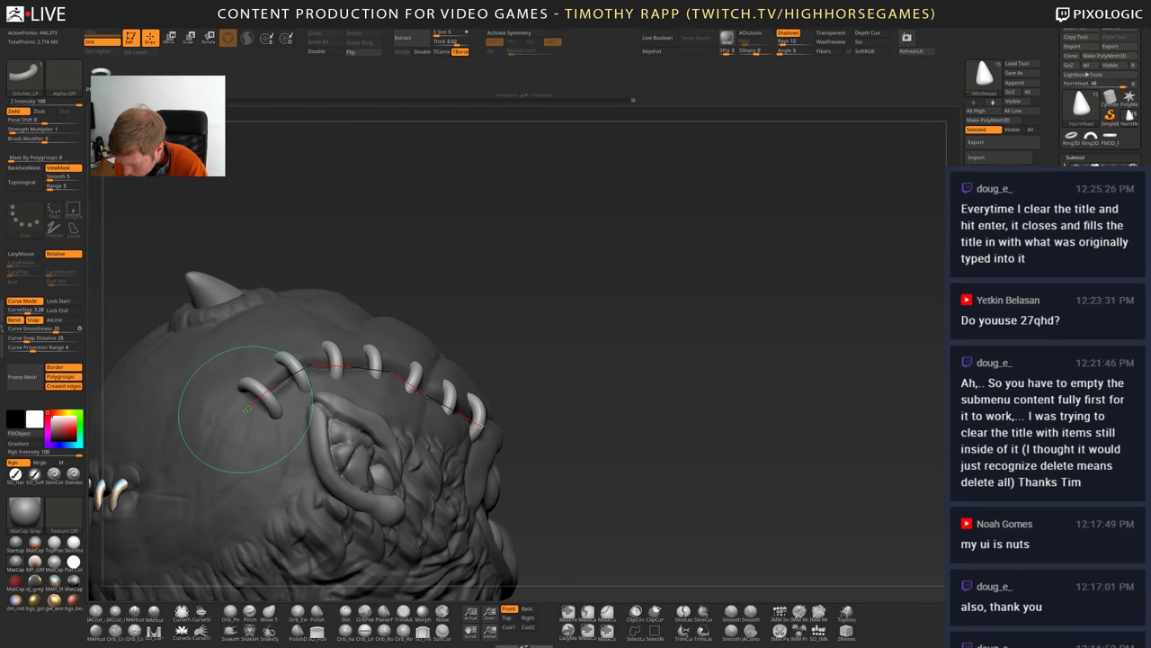
{"action": "left_click_drag", "start_coordinate": [261, 385], "coordinate": [272, 389]}
{"action": "right_click_drag", "start_coordinate": [444, 461], "coordinate": [476, 464]}
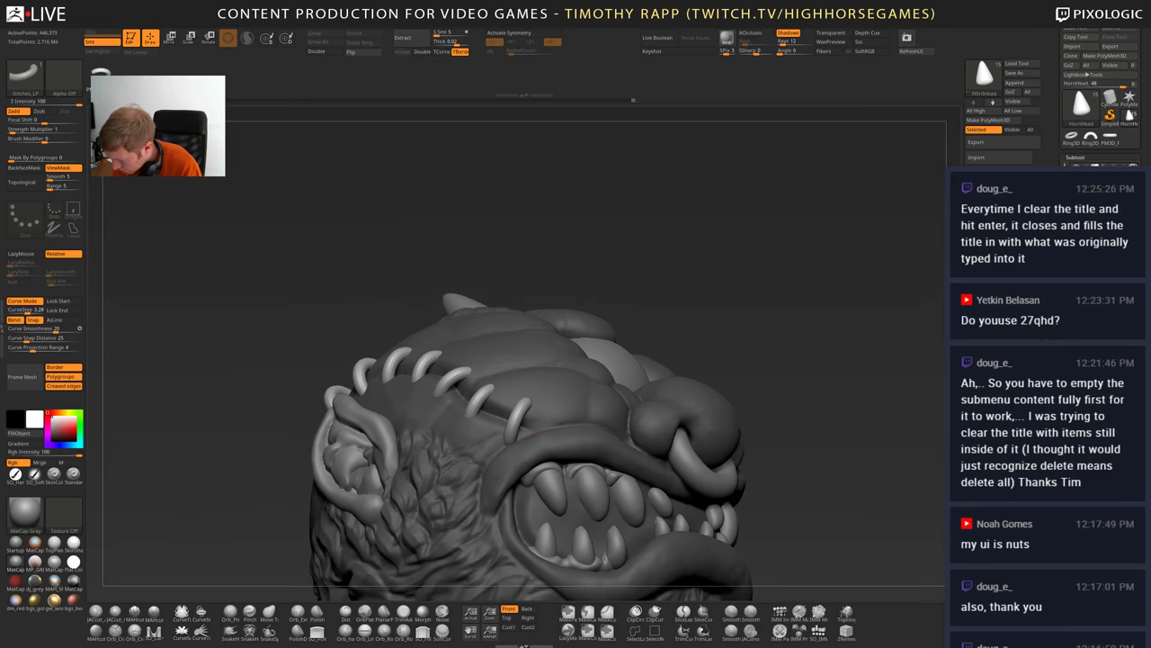
{"action": "right_click_drag", "start_coordinate": [538, 433], "coordinate": [523, 432]}
{"action": "left_click_drag", "start_coordinate": [524, 432], "coordinate": [530, 430]}
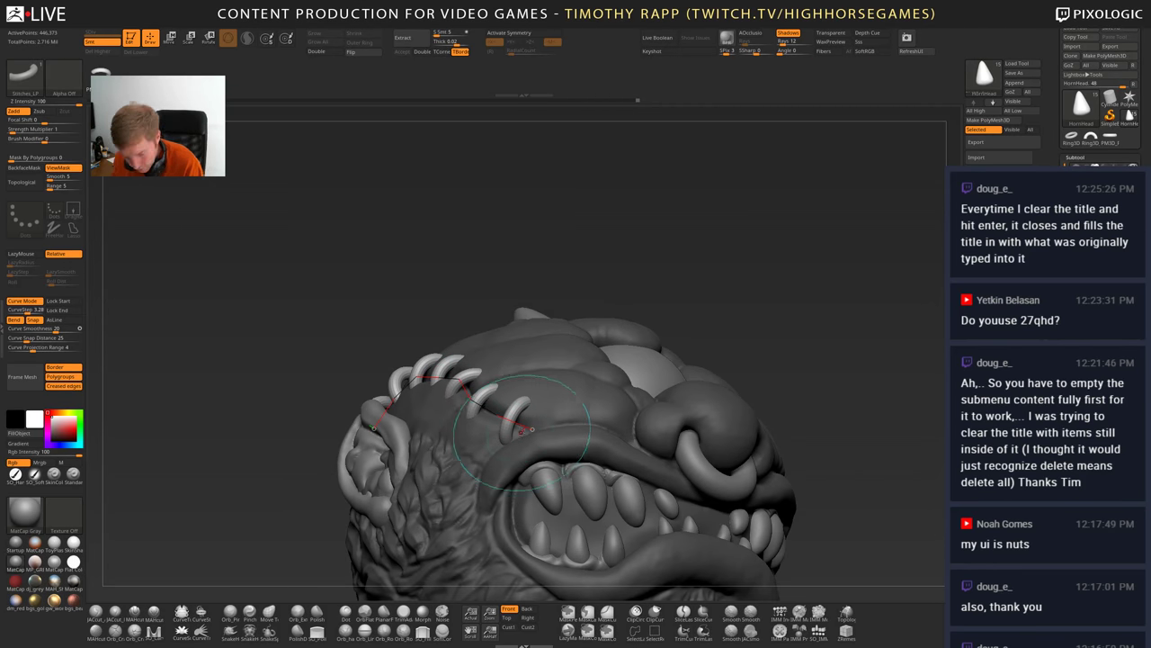
- Reposition the stitch curve's front end near the brow and its section above the ear to line up with the seam
{"action": "key", "text": "space"}
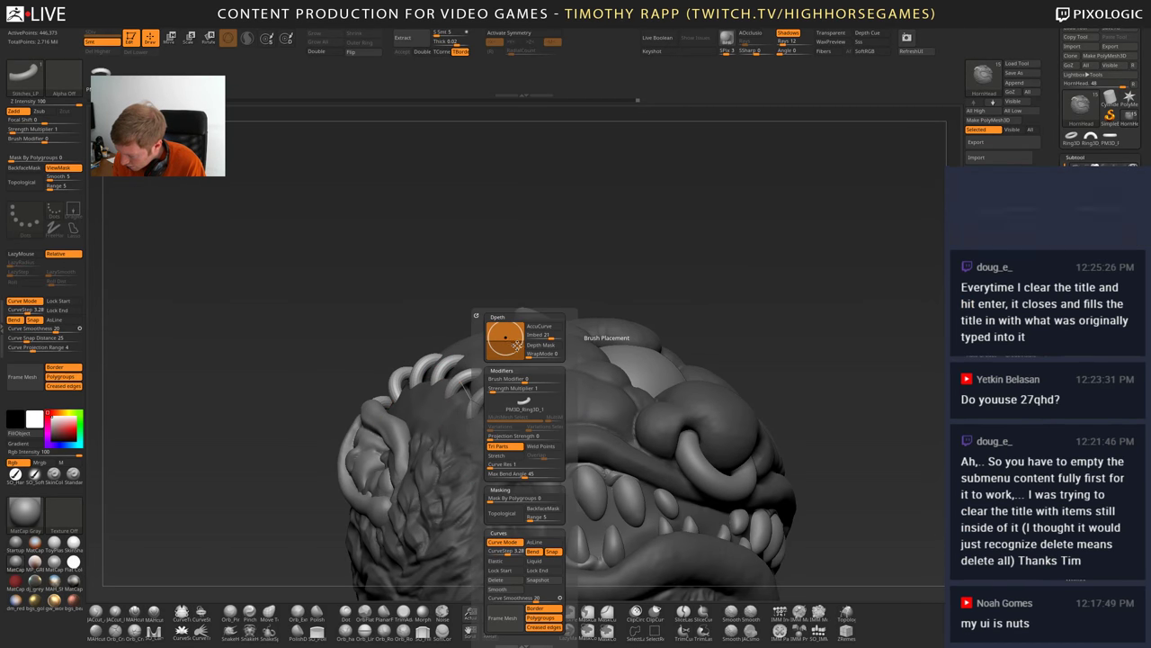
{"action": "mouse_move", "coordinate": [530, 429]}
{"action": "right_mouse_down"}
{"action": "mouse_move", "coordinate": [539, 447]}
{"action": "mouse_move", "coordinate": [661, 450]}
{"action": "mouse_move", "coordinate": [536, 440]}
{"action": "mouse_move", "coordinate": [562, 442]}
{"action": "mouse_move", "coordinate": [549, 414]}
{"action": "mouse_move", "coordinate": [530, 486]}
{"action": "mouse_move", "coordinate": [508, 466]}
{"action": "mouse_move", "coordinate": [519, 442]}
{"action": "right_mouse_up"}
{"action": "key", "text": "shift+f"}
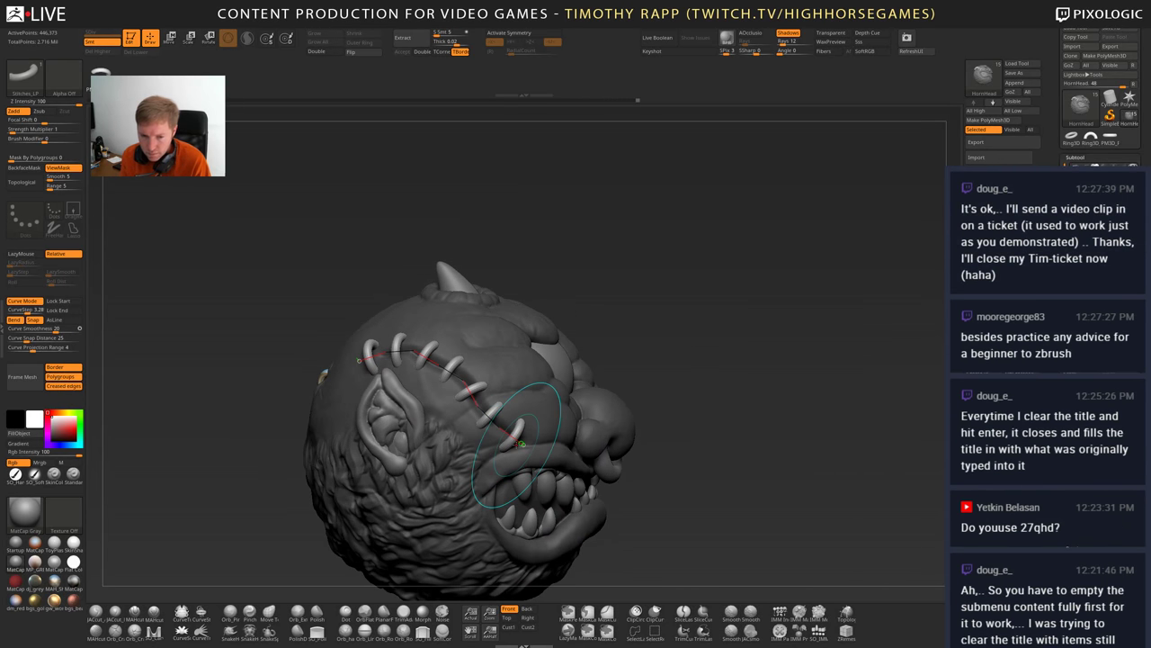
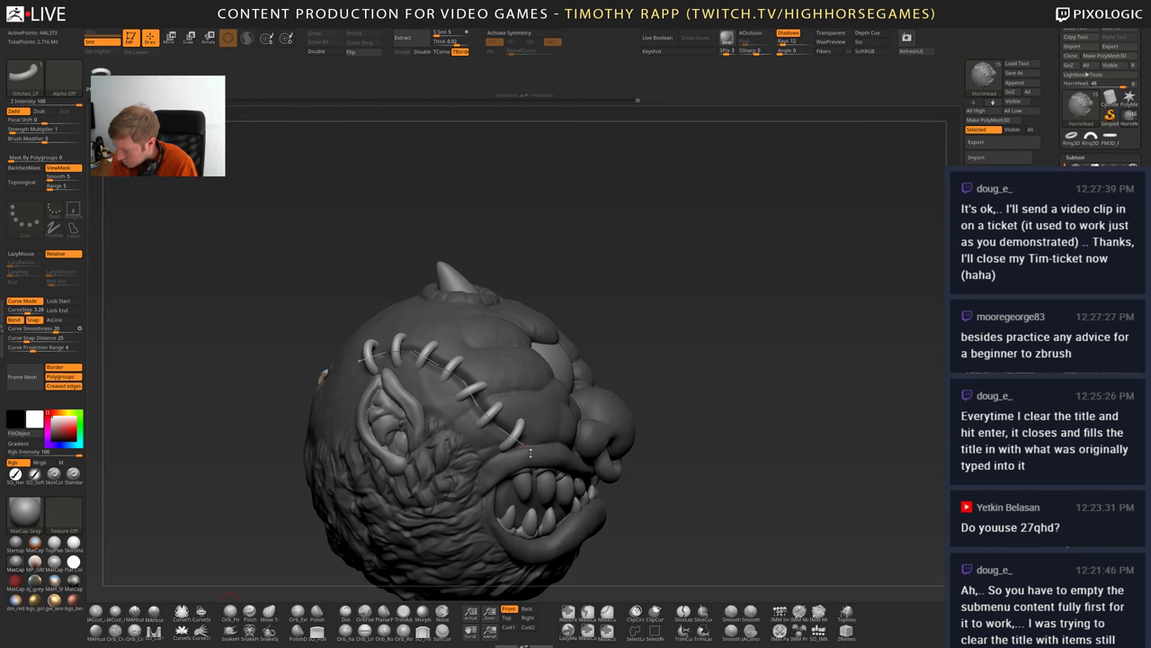
{"action": "mouse_move", "coordinate": [531, 452]}
{"action": "right_mouse_down"}
{"action": "mouse_move", "coordinate": [524, 445]}
{"action": "mouse_move", "coordinate": [596, 453]}
{"action": "mouse_move", "coordinate": [584, 468]}
{"action": "mouse_move", "coordinate": [619, 442]}
{"action": "right_mouse_up"}
{"action": "mouse_move", "coordinate": [619, 443]}
{"action": "right_mouse_down"}
{"action": "mouse_move", "coordinate": [712, 401]}
{"action": "mouse_move", "coordinate": [647, 430]}
{"action": "mouse_move", "coordinate": [649, 476]}
{"action": "mouse_move", "coordinate": [679, 531]}
{"action": "mouse_move", "coordinate": [620, 522]}
{"action": "right_mouse_up"}
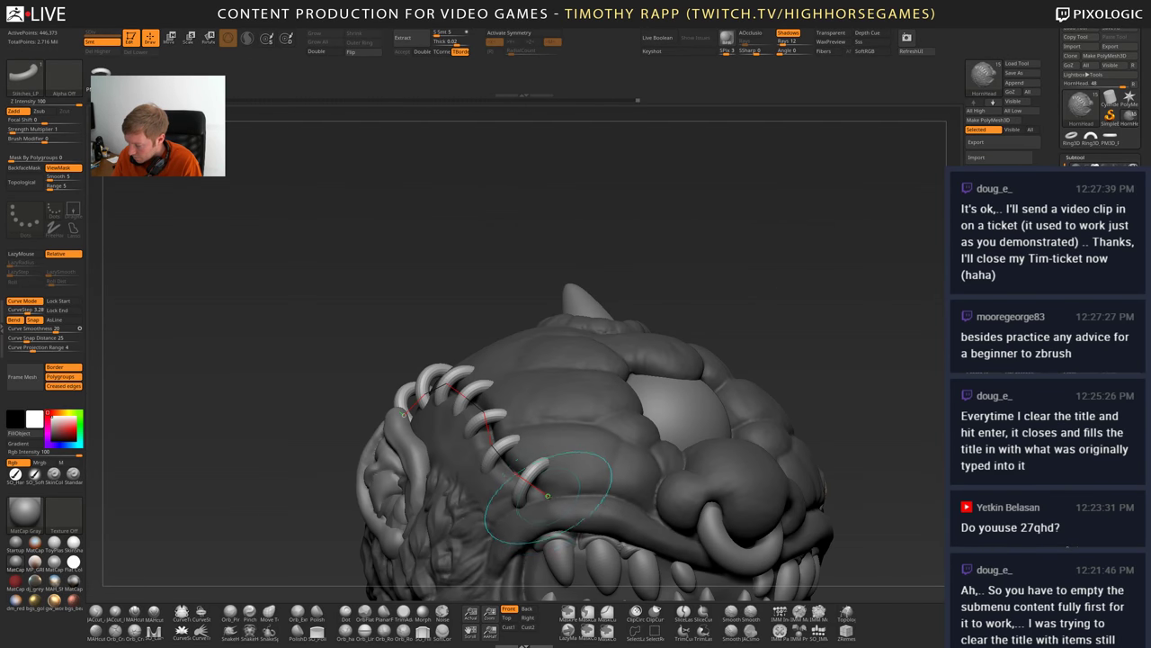
{"action": "left_click_drag", "start_coordinate": [548, 496], "coordinate": [537, 480]}
{"action": "mouse_move", "coordinate": [537, 480]}
{"action": "right_mouse_down"}
{"action": "mouse_move", "coordinate": [639, 485]}
{"action": "mouse_move", "coordinate": [671, 508]}
{"action": "right_mouse_up"}
{"action": "left_click_drag", "start_coordinate": [424, 403], "coordinate": [430, 398]}
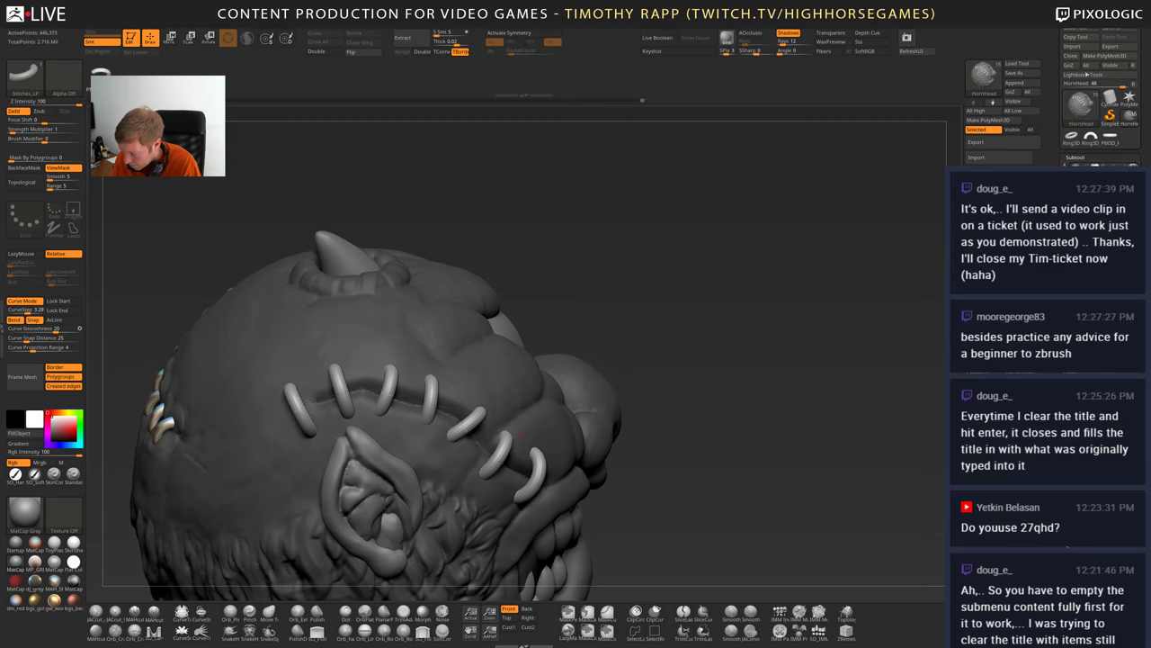
{"action": "right_click_drag", "start_coordinate": [517, 431], "coordinate": [532, 439]}
{"action": "left_click", "coordinate": [544, 481]}
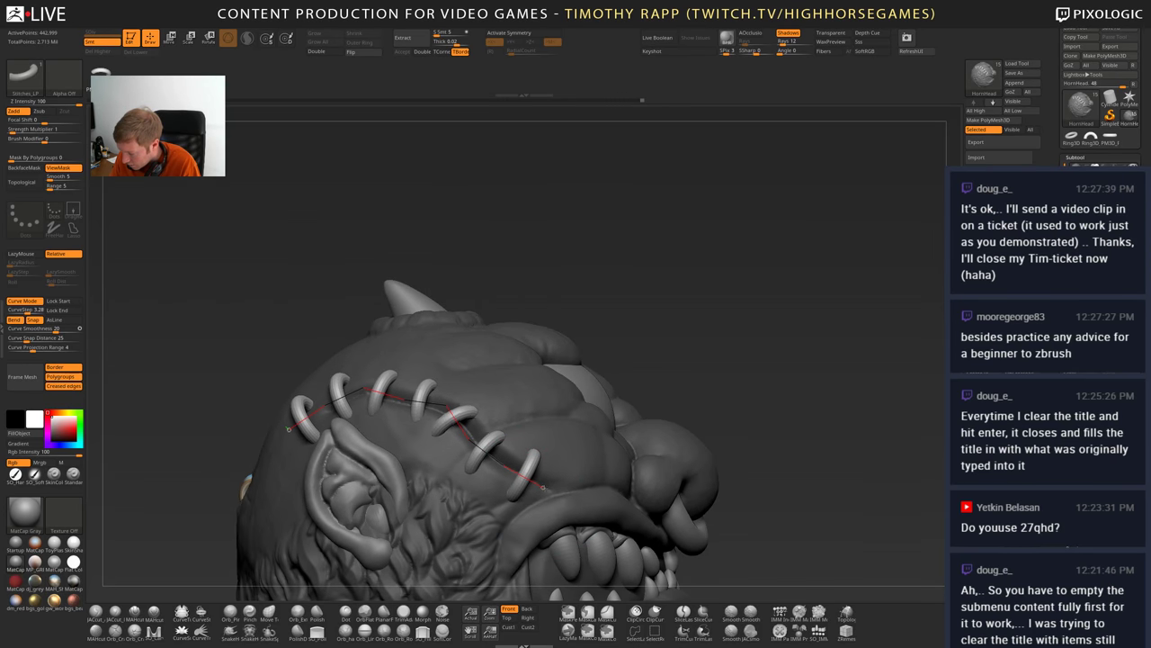
- Undo the curve extension behind the ear and regenerate the stitches with more even spacing along the seam
{"action": "right_click_drag", "start_coordinate": [490, 430], "coordinate": [528, 414]}
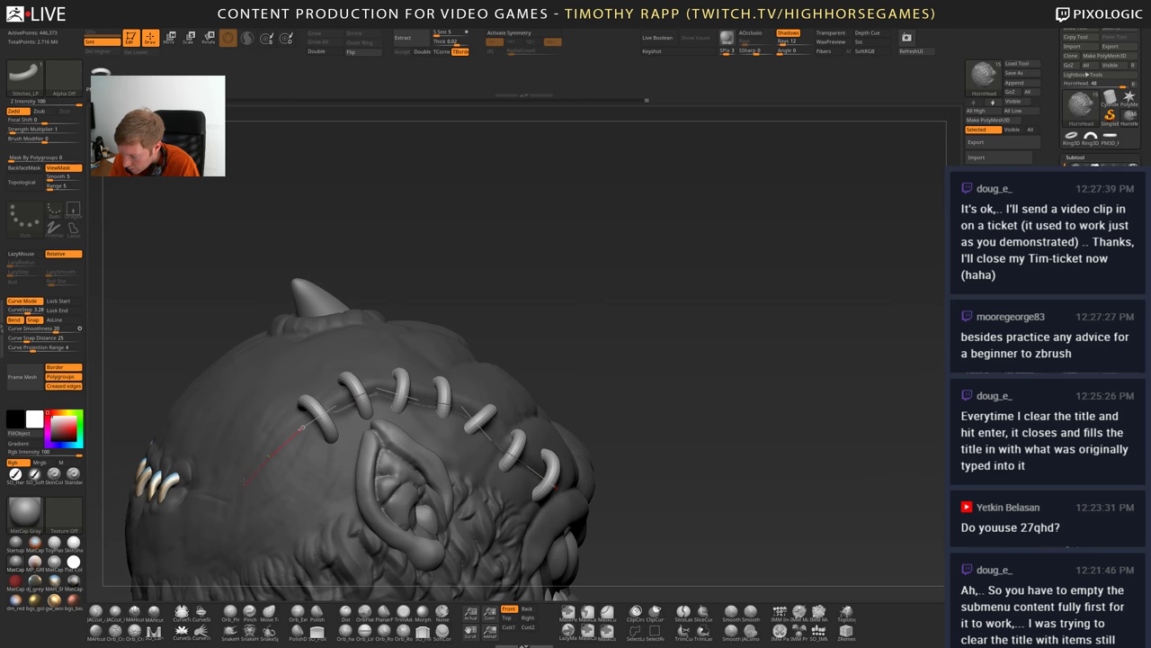
{"action": "key", "text": "ctrl+z"}
{"action": "left_click", "coordinate": [301, 428]}
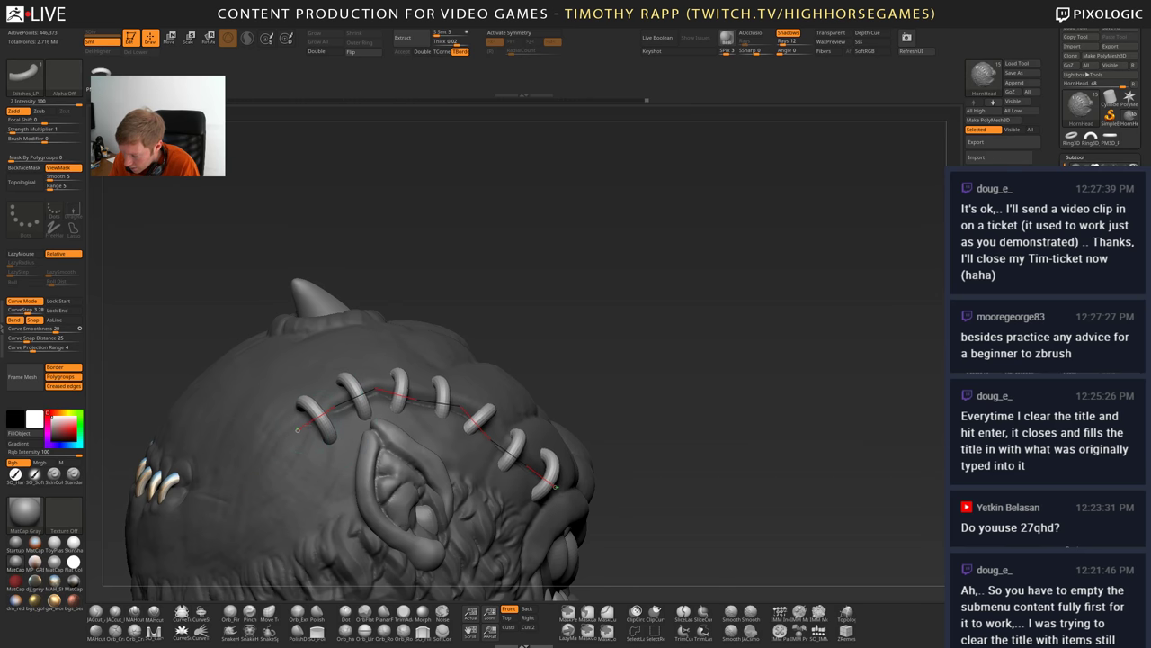
{"action": "mouse_move", "coordinate": [301, 427]}
{"action": "right_mouse_down"}
{"action": "mouse_move", "coordinate": [423, 393]}
{"action": "mouse_move", "coordinate": [476, 394]}
{"action": "mouse_move", "coordinate": [494, 407]}
{"action": "right_mouse_up"}
{"action": "left_click", "coordinate": [423, 391]}
{"action": "mouse_move", "coordinate": [560, 452]}
{"action": "right_mouse_down"}
{"action": "mouse_move", "coordinate": [496, 429]}
{"action": "mouse_move", "coordinate": [559, 452]}
{"action": "right_mouse_up"}
{"action": "left_click", "coordinate": [464, 361]}
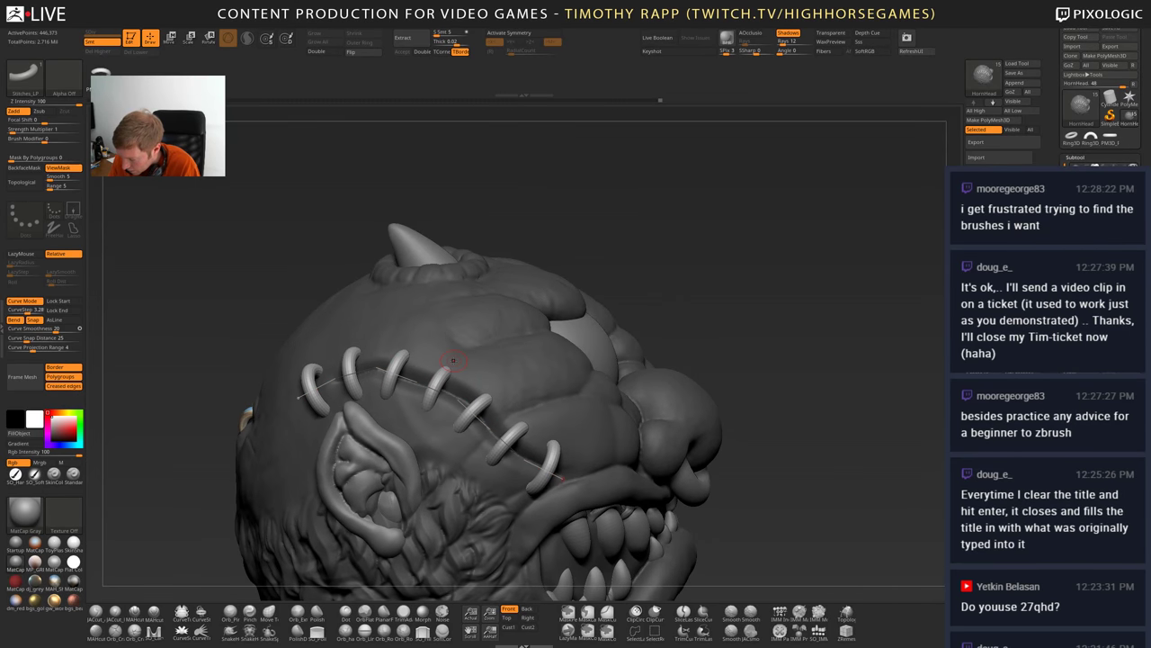
- Refine the stitch curve's front end above the mouth corner and check the stitches from the top, back and side
{"action": "right_click_drag", "start_coordinate": [551, 411], "coordinate": [531, 360], "text": "ctrl"}
{"action": "right_click_drag", "start_coordinate": [568, 447], "coordinate": [571, 447]}
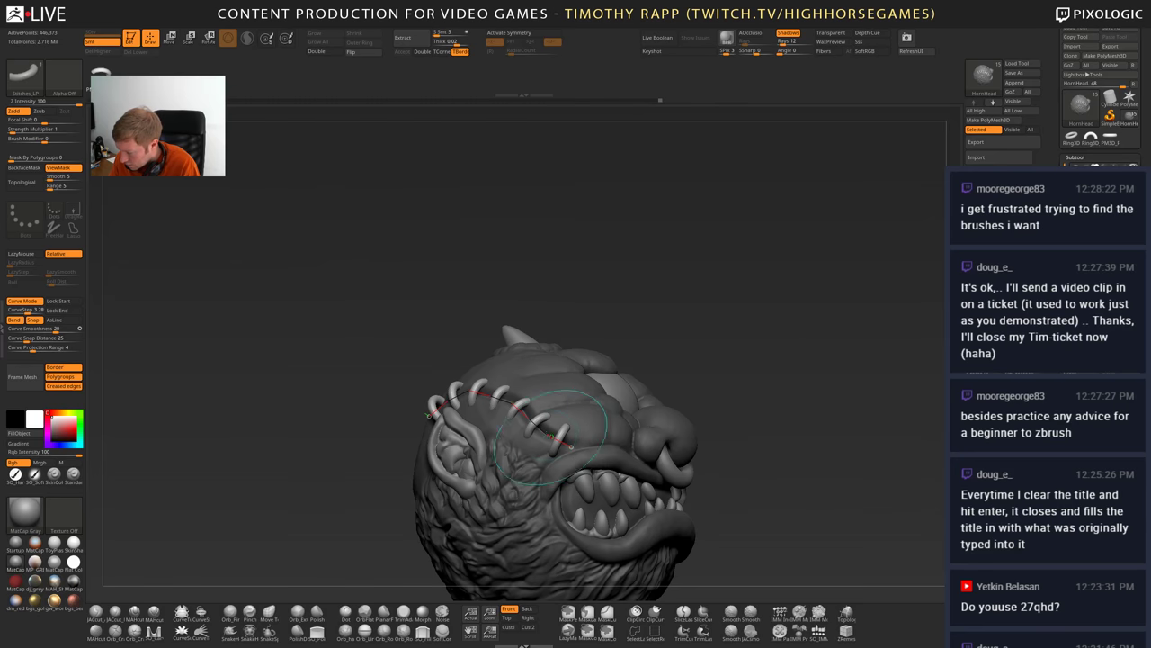
{"action": "left_click", "coordinate": [551, 436]}
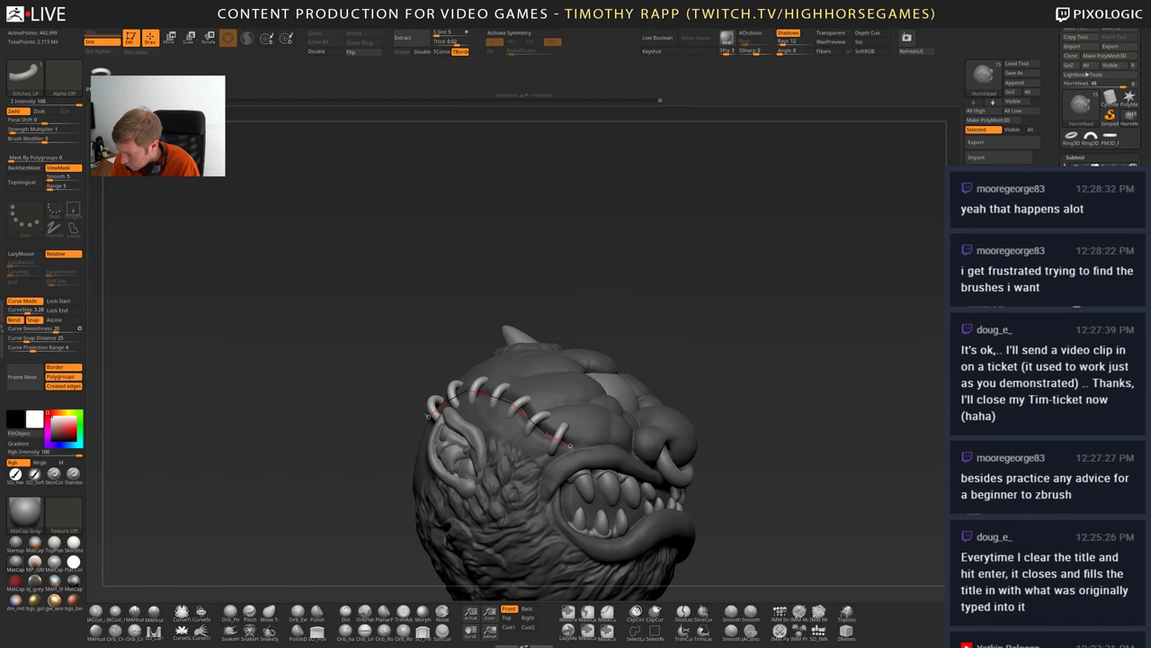
{"action": "right_click_drag", "start_coordinate": [428, 415], "coordinate": [538, 392]}
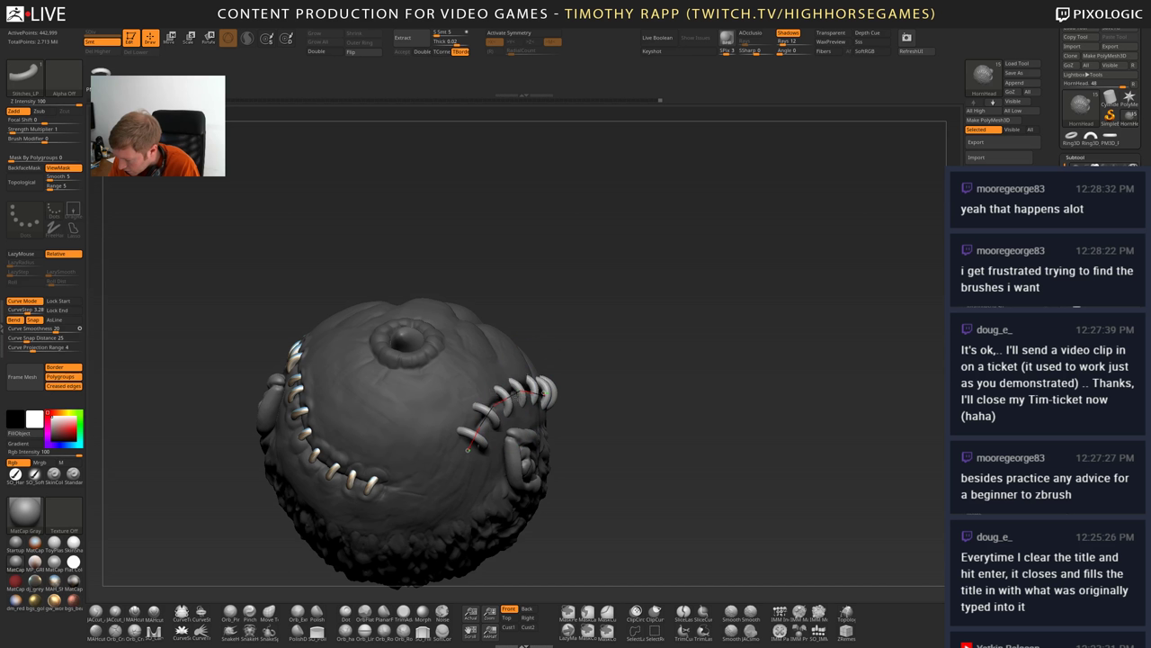
{"action": "right_click_drag", "start_coordinate": [588, 411], "coordinate": [484, 407]}
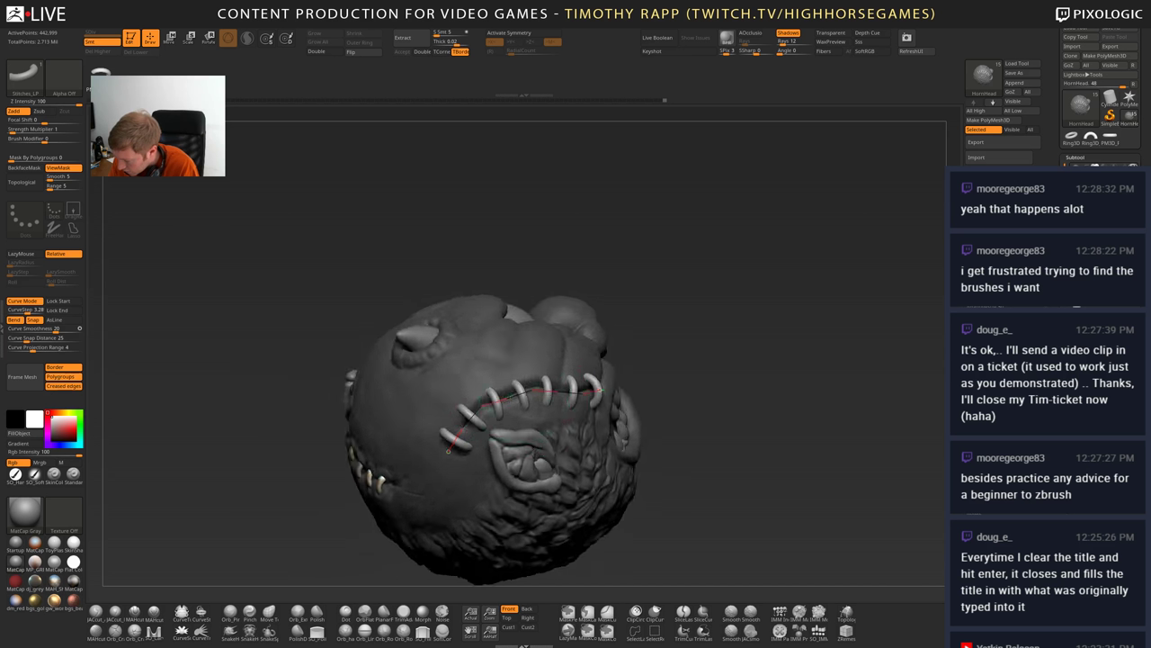
{"action": "mouse_move", "coordinate": [592, 405]}
{"action": "right_mouse_down"}
{"action": "mouse_move", "coordinate": [645, 390]}
{"action": "mouse_move", "coordinate": [634, 396]}
{"action": "mouse_move", "coordinate": [657, 410]}
{"action": "right_mouse_up"}
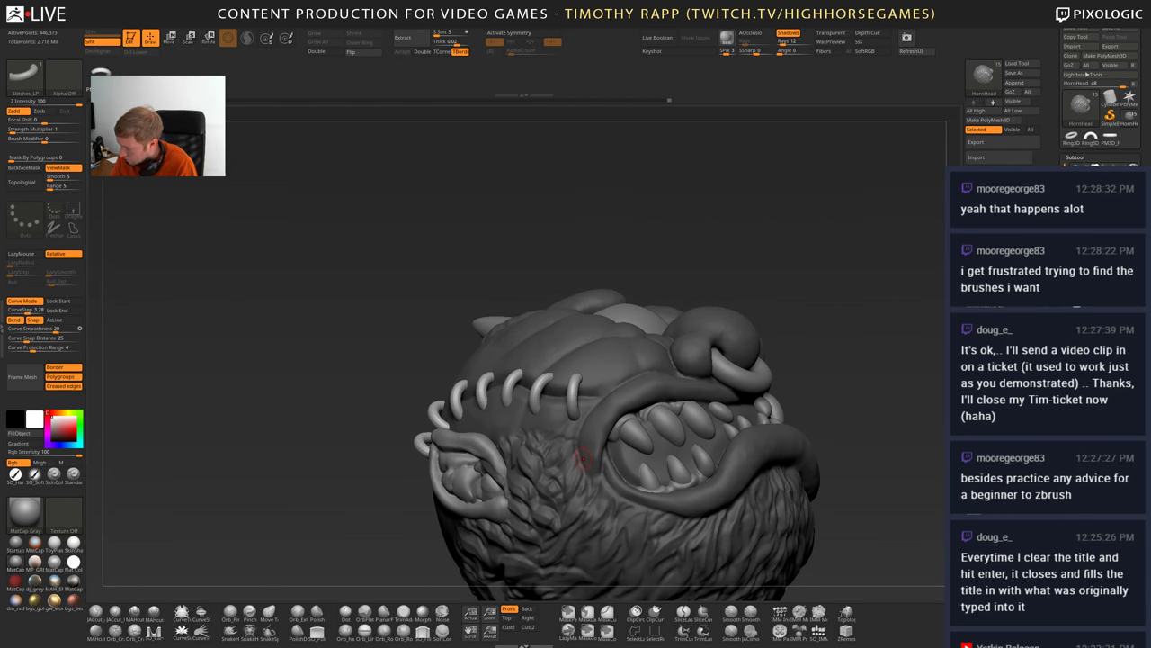
- Increase the brush size and regenerate the stitches along the curve with a thicker profile
{"action": "key", "text": "bracketright"}
{"action": "key", "text": "bracketright"}
{"action": "key", "text": "bracketright"}
{"action": "key", "text": "bracketright"}
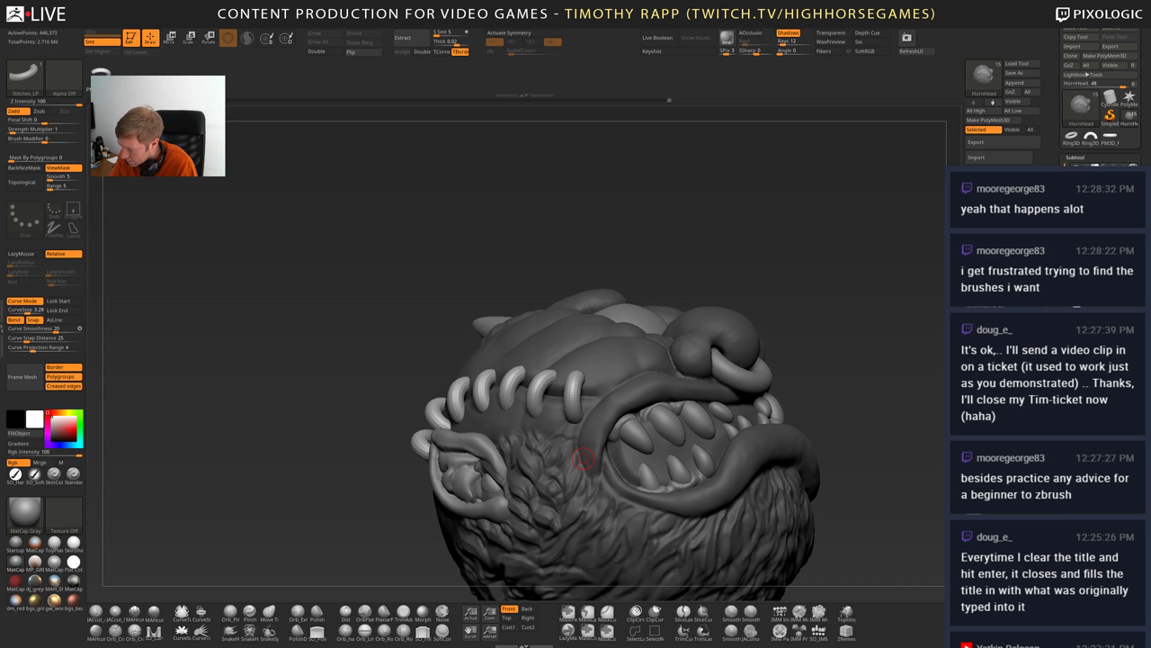
{"action": "mouse_move", "coordinate": [582, 459]}
{"action": "right_mouse_down"}
{"action": "mouse_move", "coordinate": [808, 484]}
{"action": "mouse_move", "coordinate": [859, 457]}
{"action": "right_mouse_up"}
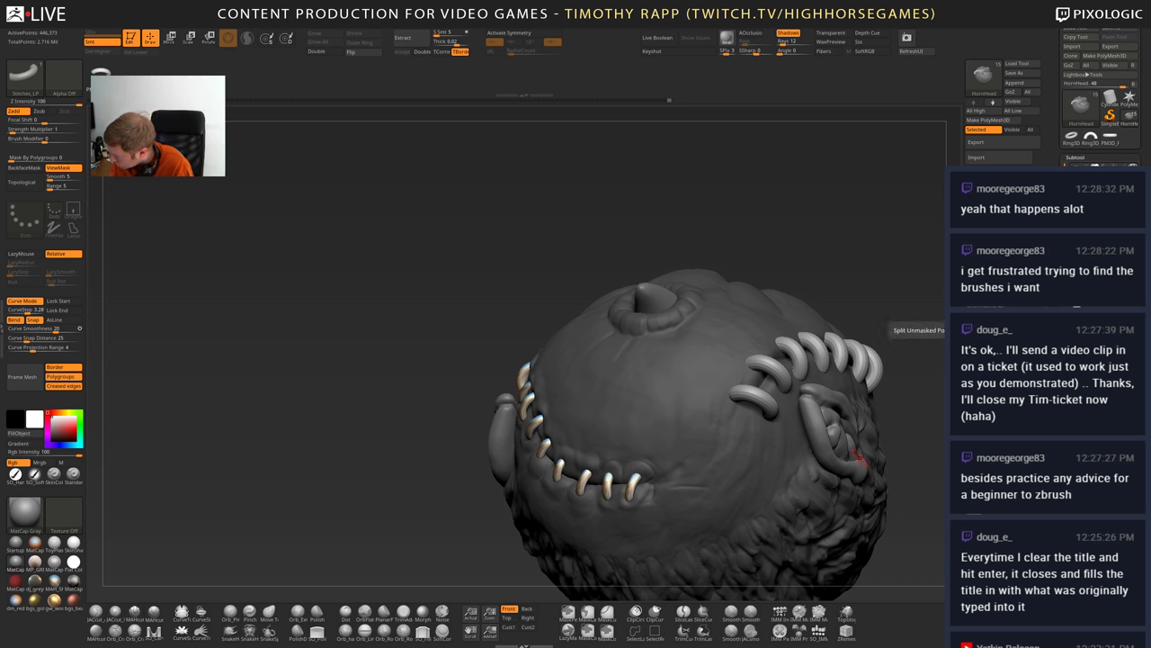
- Split the unmasked stitches from the head into their own subtool and select that subtool
{"action": "key", "text": "ctrl+h"}
{"action": "right_click_drag", "start_coordinate": [774, 452], "coordinate": [725, 470]}
{"action": "key", "text": "Down"}
{"action": "key", "text": "ctrl+shift+d"}
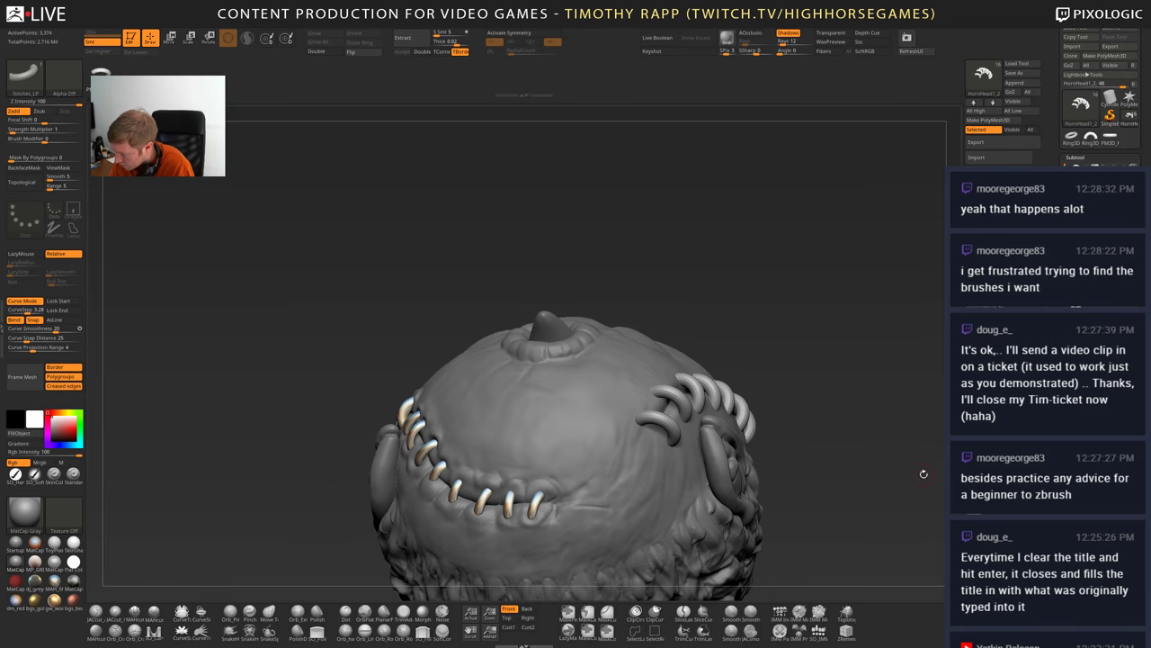
- Isolate and delete the rearmost stitch behind the ear from the new stitches subtool
{"action": "mouse_move", "coordinate": [921, 470]}
{"action": "right_mouse_down"}
{"action": "mouse_move", "coordinate": [831, 450]}
{"action": "mouse_move", "coordinate": [605, 453]}
{"action": "mouse_move", "coordinate": [542, 401]}
{"action": "mouse_move", "coordinate": [788, 462]}
{"action": "mouse_move", "coordinate": [617, 329]}
{"action": "mouse_move", "coordinate": [660, 410]}
{"action": "mouse_move", "coordinate": [852, 470]}
{"action": "mouse_move", "coordinate": [822, 466]}
{"action": "right_mouse_up"}
{"action": "mouse_move", "coordinate": [821, 466]}
{"action": "right_mouse_down", "text": "ctrl"}
{"action": "mouse_move", "coordinate": [660, 409]}
{"action": "mouse_move", "coordinate": [587, 445]}
{"action": "right_mouse_up", "text": "ctrl"}
{"action": "key", "text": "ctrl+shift"}
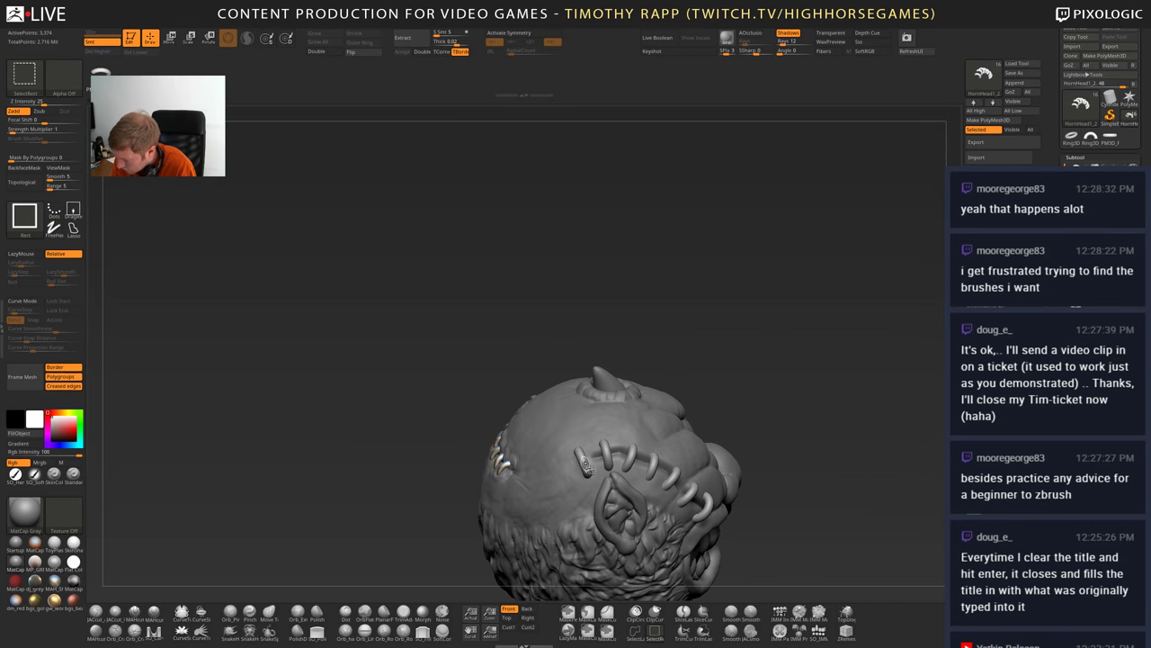
{"action": "key", "text": "ctrl+shift"}
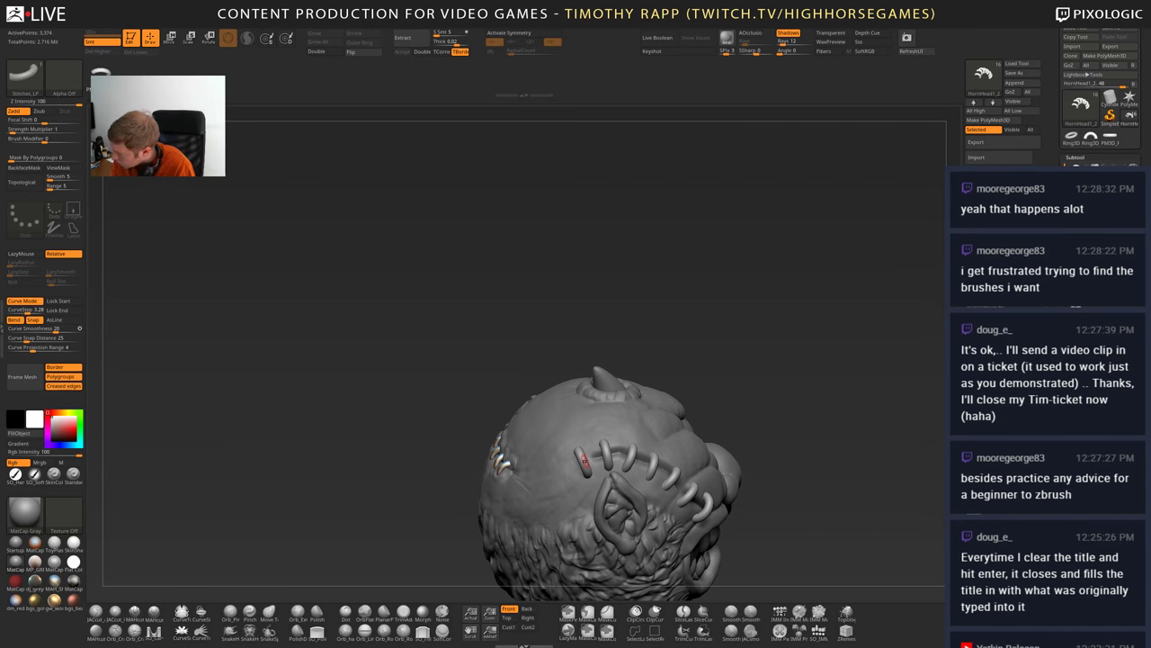
{"action": "left_click", "coordinate": [584, 464]}
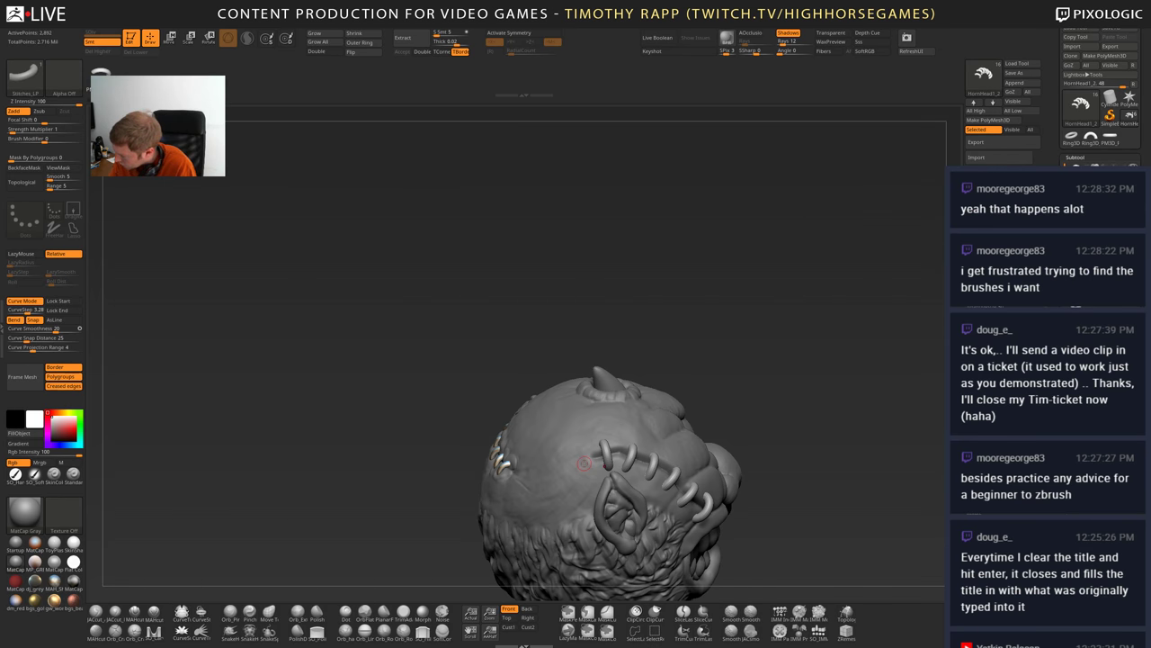
- Set Mask By Polygroups to 100 and shift individual stitches over the seam with the Move Elastic brush
{"action": "right_click_drag", "start_coordinate": [926, 323], "coordinate": [774, 474]}
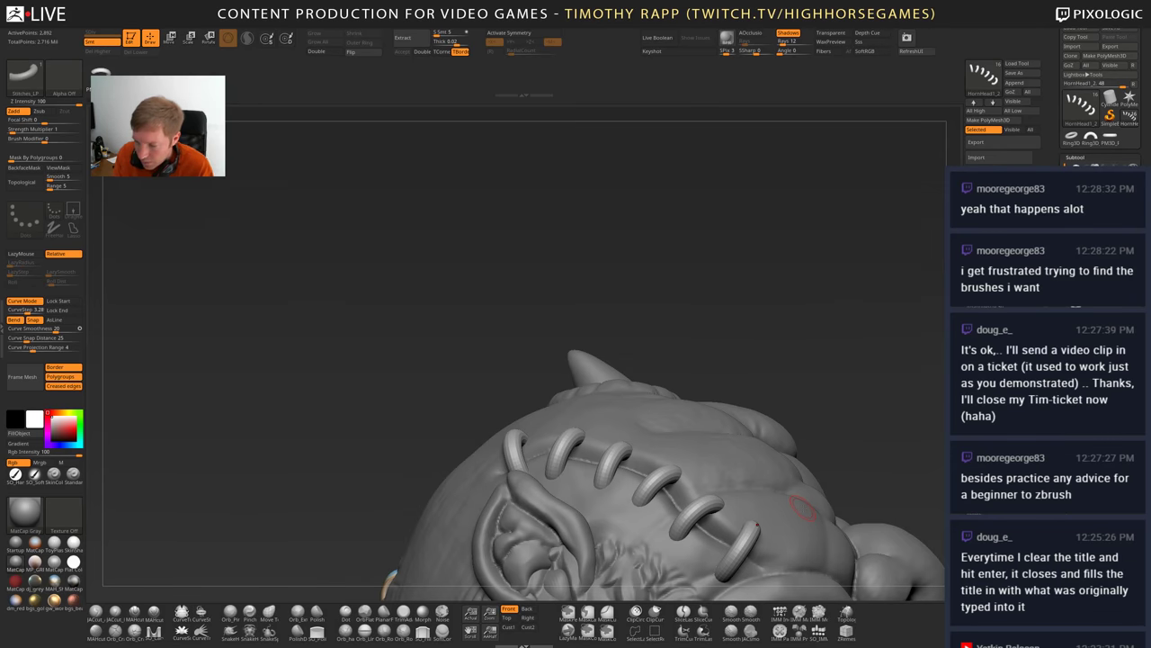
{"action": "left_click", "coordinate": [79, 159]}
{"action": "mouse_move", "coordinate": [800, 508]}
{"action": "right_mouse_down"}
{"action": "mouse_move", "coordinate": [644, 421]}
{"action": "mouse_move", "coordinate": [594, 420]}
{"action": "mouse_move", "coordinate": [630, 450]}
{"action": "mouse_move", "coordinate": [619, 378]}
{"action": "right_mouse_up"}
{"action": "key", "text": "b"}
{"action": "key", "text": "m"}
{"action": "key", "text": "e"}
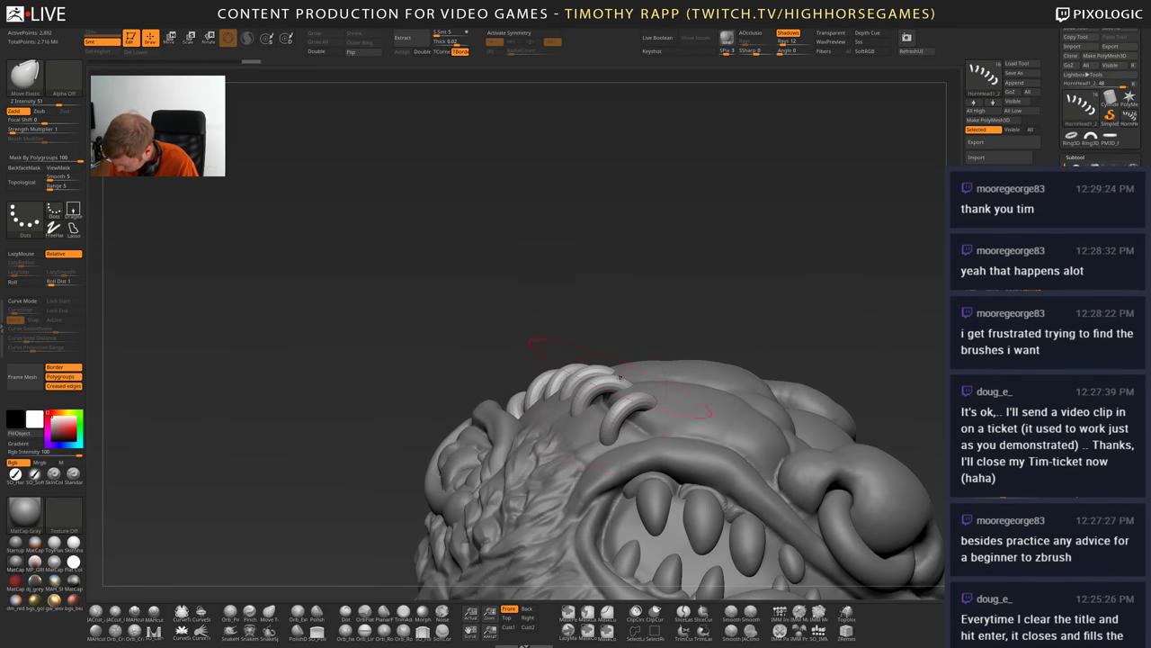
{"action": "left_click_drag", "start_coordinate": [618, 385], "coordinate": [601, 385]}
{"action": "mouse_move", "coordinate": [618, 378]}
{"action": "right_mouse_down"}
{"action": "mouse_move", "coordinate": [629, 415]}
{"action": "mouse_move", "coordinate": [630, 382]}
{"action": "mouse_move", "coordinate": [633, 400]}
{"action": "mouse_move", "coordinate": [568, 403]}
{"action": "mouse_move", "coordinate": [552, 387]}
{"action": "mouse_move", "coordinate": [606, 369]}
{"action": "mouse_move", "coordinate": [691, 368]}
{"action": "mouse_move", "coordinate": [587, 387]}
{"action": "mouse_move", "coordinate": [665, 414]}
{"action": "mouse_move", "coordinate": [617, 288]}
{"action": "right_mouse_up"}
{"action": "mouse_move", "coordinate": [635, 365]}
{"action": "right_mouse_down"}
{"action": "mouse_move", "coordinate": [681, 394]}
{"action": "mouse_move", "coordinate": [681, 408]}
{"action": "mouse_move", "coordinate": [645, 424]}
{"action": "mouse_move", "coordinate": [652, 369]}
{"action": "mouse_move", "coordinate": [686, 357]}
{"action": "mouse_move", "coordinate": [696, 336]}
{"action": "right_mouse_up"}
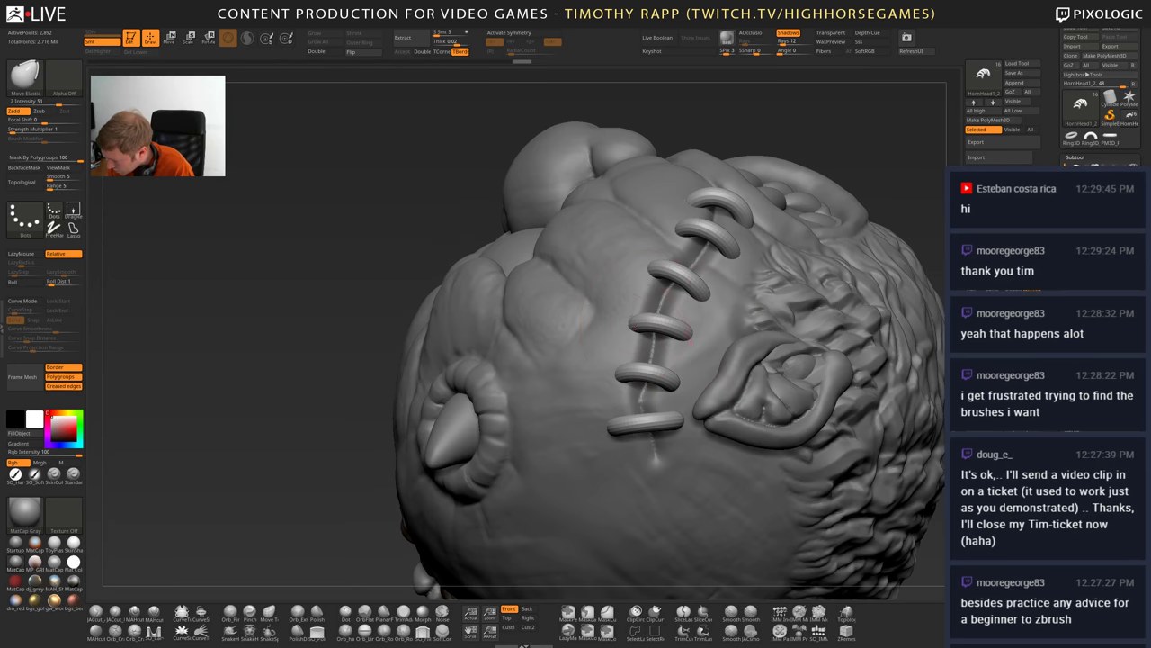
- Switch to the Move brush and nudge a stitch near the middle of the seam closer to the head surface
{"action": "right_click_drag", "start_coordinate": [635, 316], "coordinate": [675, 396]}
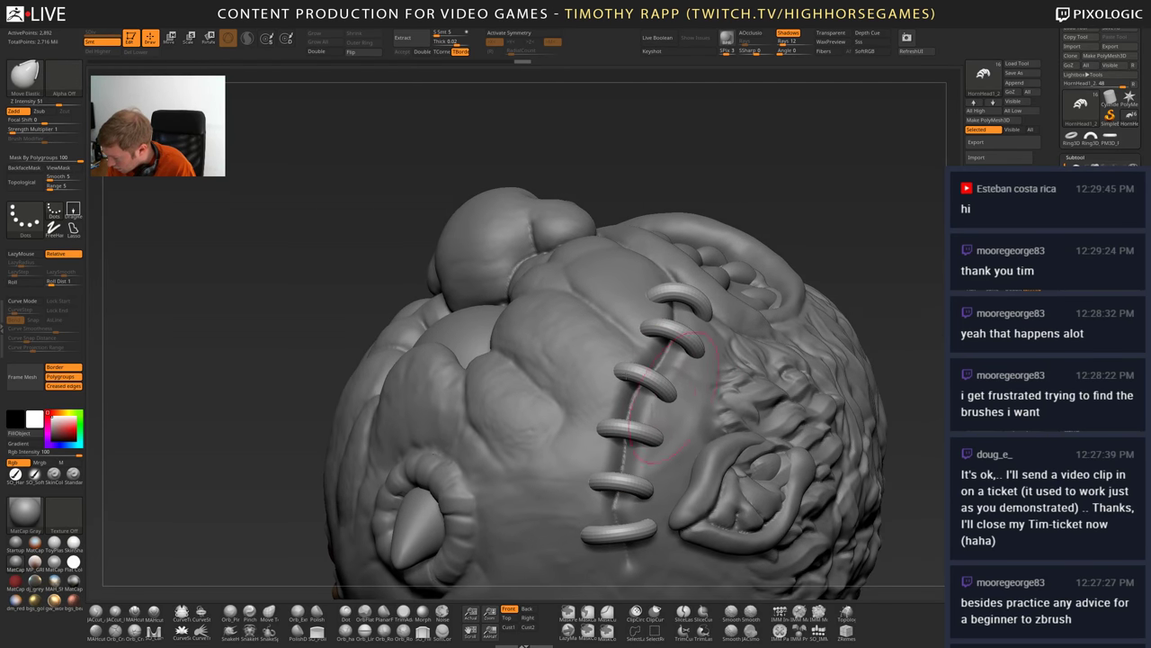
{"action": "mouse_move", "coordinate": [697, 353]}
{"action": "right_mouse_down"}
{"action": "mouse_move", "coordinate": [643, 349]}
{"action": "mouse_move", "coordinate": [706, 323]}
{"action": "mouse_move", "coordinate": [690, 336]}
{"action": "mouse_move", "coordinate": [702, 328]}
{"action": "mouse_move", "coordinate": [713, 358]}
{"action": "mouse_move", "coordinate": [781, 353]}
{"action": "mouse_move", "coordinate": [677, 319]}
{"action": "mouse_move", "coordinate": [651, 366]}
{"action": "mouse_move", "coordinate": [666, 362]}
{"action": "mouse_move", "coordinate": [586, 423]}
{"action": "mouse_move", "coordinate": [525, 382]}
{"action": "mouse_move", "coordinate": [578, 412]}
{"action": "mouse_move", "coordinate": [621, 393]}
{"action": "mouse_move", "coordinate": [620, 378]}
{"action": "mouse_move", "coordinate": [661, 405]}
{"action": "right_mouse_up"}
{"action": "key", "text": "b"}
{"action": "key", "text": "m"}
{"action": "key", "text": "v"}
{"action": "mouse_move", "coordinate": [661, 405]}
{"action": "right_mouse_down"}
{"action": "mouse_move", "coordinate": [764, 441]}
{"action": "mouse_move", "coordinate": [741, 457]}
{"action": "mouse_move", "coordinate": [702, 396]}
{"action": "mouse_move", "coordinate": [706, 404]}
{"action": "right_mouse_up"}
{"action": "left_click", "coordinate": [723, 440], "text": "ctrl"}
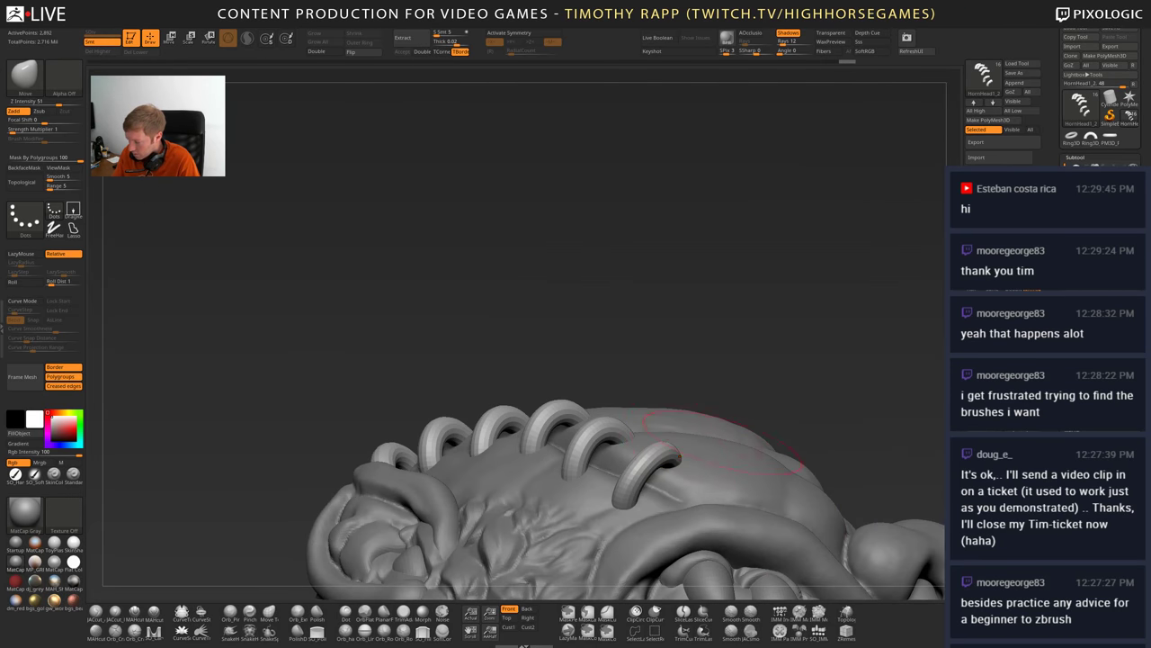
{"action": "mouse_move", "coordinate": [664, 475]}
{"action": "right_mouse_down"}
{"action": "mouse_move", "coordinate": [594, 477]}
{"action": "mouse_move", "coordinate": [642, 486]}
{"action": "mouse_move", "coordinate": [642, 455]}
{"action": "mouse_move", "coordinate": [716, 456]}
{"action": "right_mouse_up"}
{"action": "left_click_drag", "start_coordinate": [572, 435], "coordinate": [573, 444]}
- Nudge the frontmost and middle stitches into place across the seam, then review the whole head from the front
{"action": "right_click_drag", "start_coordinate": [573, 443], "coordinate": [596, 443]}
{"action": "left_click_drag", "start_coordinate": [638, 475], "coordinate": [642, 480]}
{"action": "right_click_drag", "start_coordinate": [648, 433], "coordinate": [652, 452]}
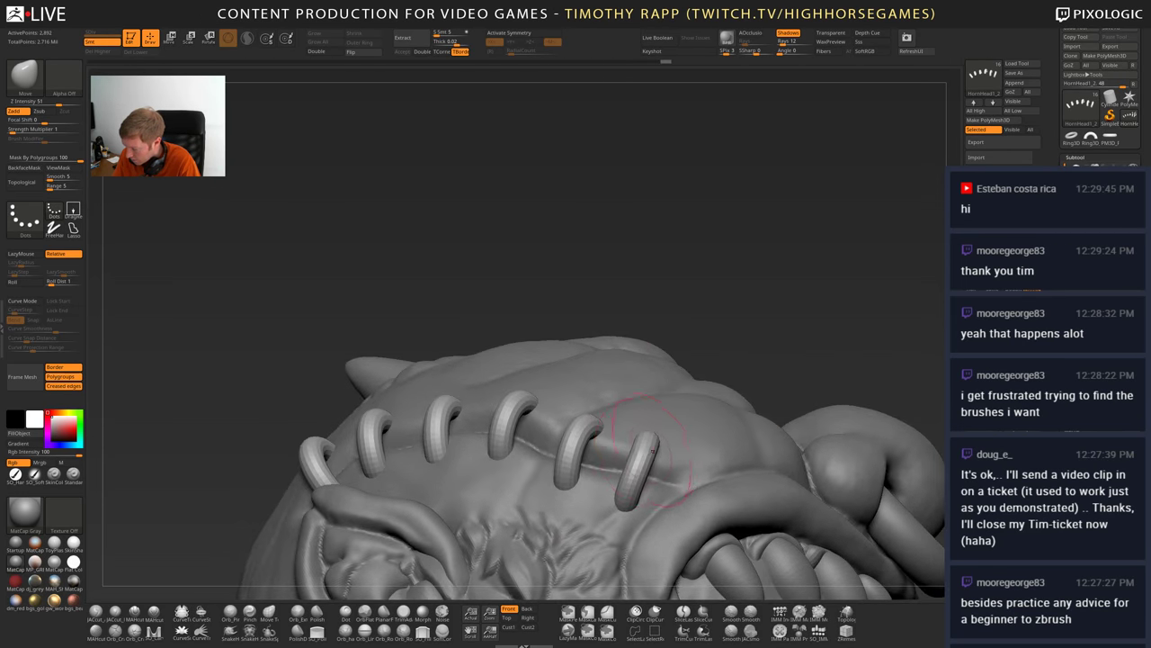
{"action": "left_click_drag", "start_coordinate": [505, 419], "coordinate": [511, 408]}
{"action": "right_click_drag", "start_coordinate": [520, 450], "coordinate": [526, 543]}
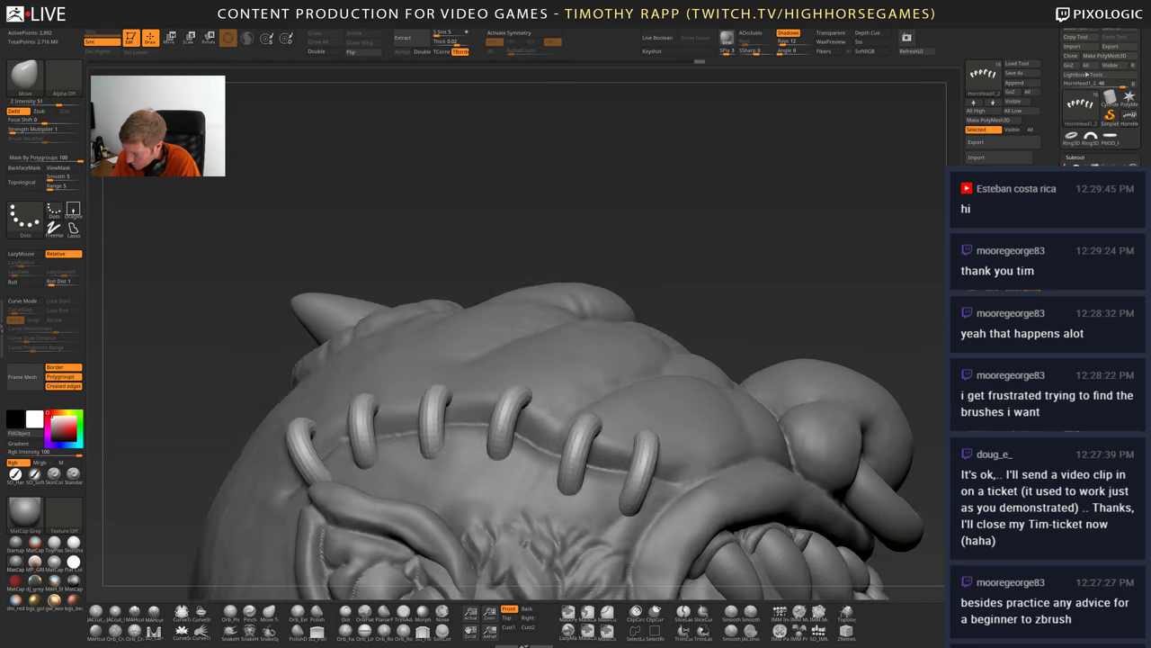
{"action": "right_click_drag", "start_coordinate": [517, 430], "coordinate": [508, 413]}
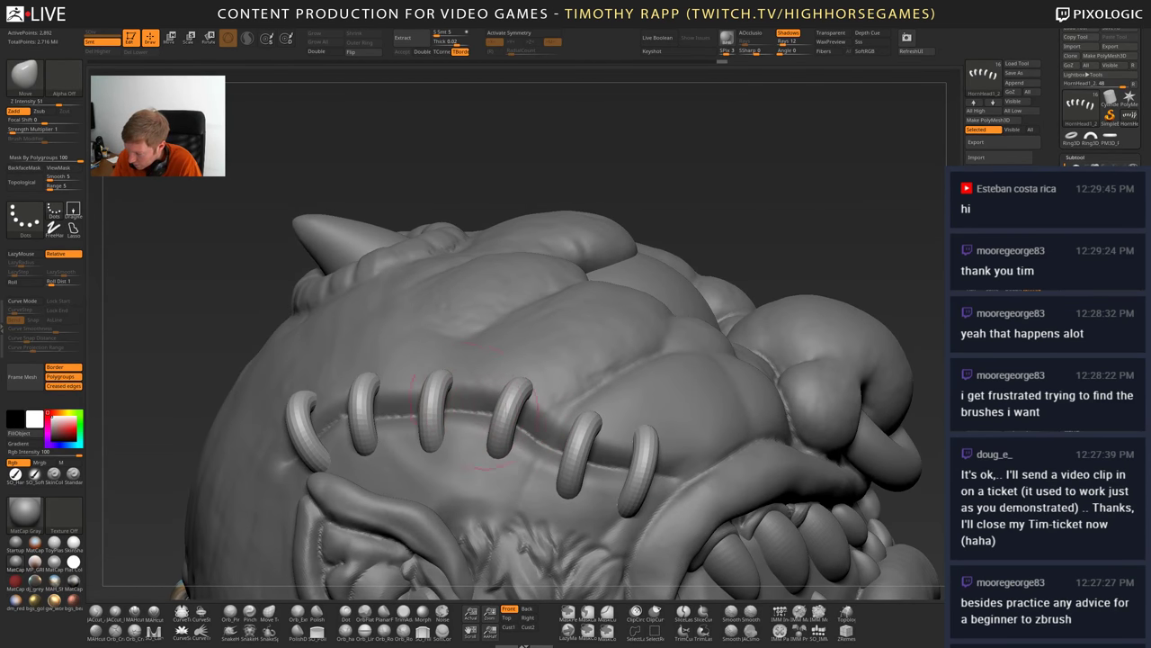
{"action": "right_click_drag", "start_coordinate": [450, 390], "coordinate": [396, 328]}
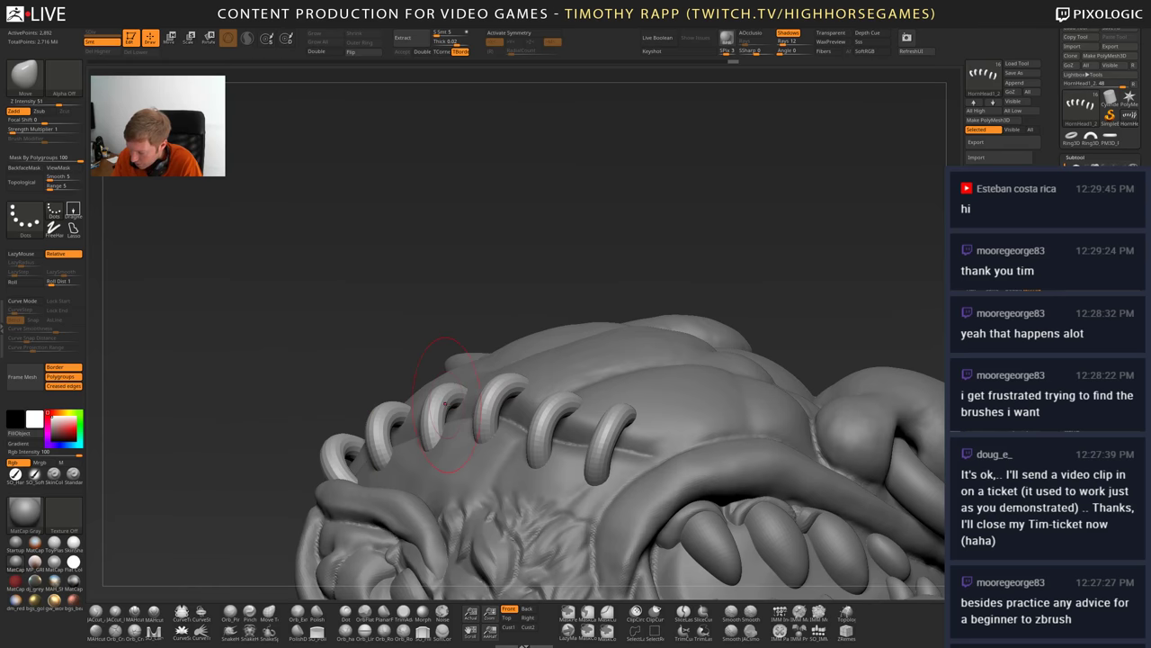
{"action": "right_click_drag", "start_coordinate": [445, 404], "coordinate": [630, 378], "text": "ctrl"}
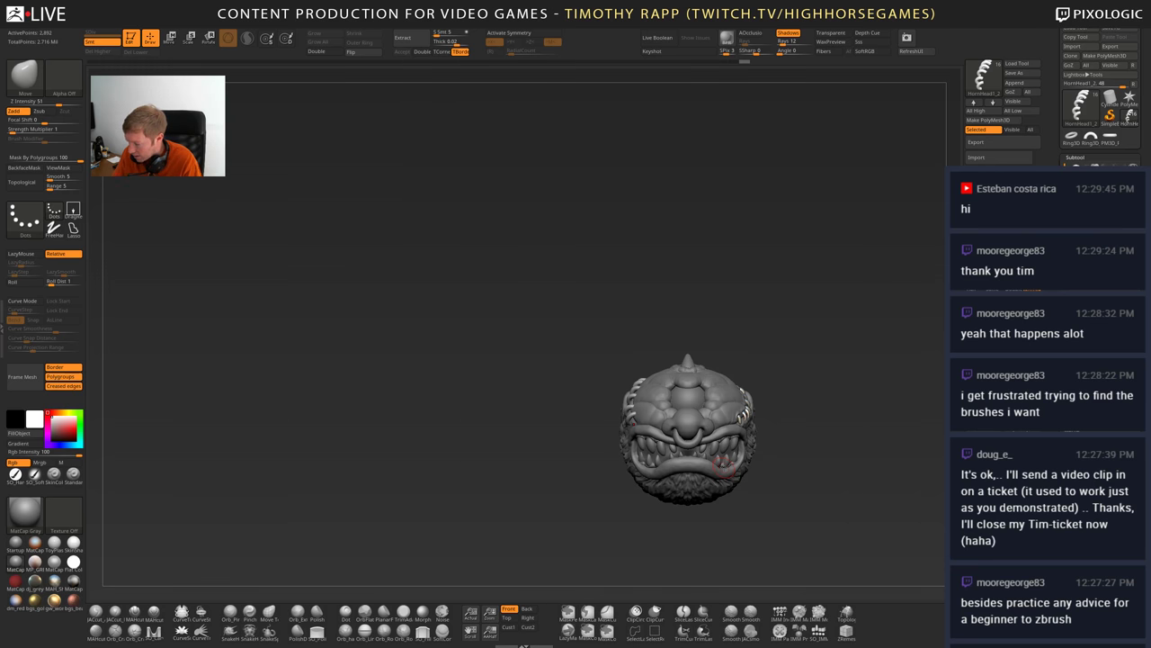
- Switch to the Move Elastic brush and nudge the rearmost stitch above the ear toward the head surface
{"action": "mouse_move", "coordinate": [635, 414]}
{"action": "right_mouse_down"}
{"action": "mouse_move", "coordinate": [674, 434]}
{"action": "mouse_move", "coordinate": [620, 468]}
{"action": "mouse_move", "coordinate": [627, 414]}
{"action": "mouse_move", "coordinate": [602, 421]}
{"action": "mouse_move", "coordinate": [620, 402]}
{"action": "mouse_move", "coordinate": [585, 380]}
{"action": "mouse_move", "coordinate": [605, 385]}
{"action": "right_mouse_up"}
{"action": "key", "text": "b"}
{"action": "key", "text": "m"}
{"action": "key", "text": "e"}
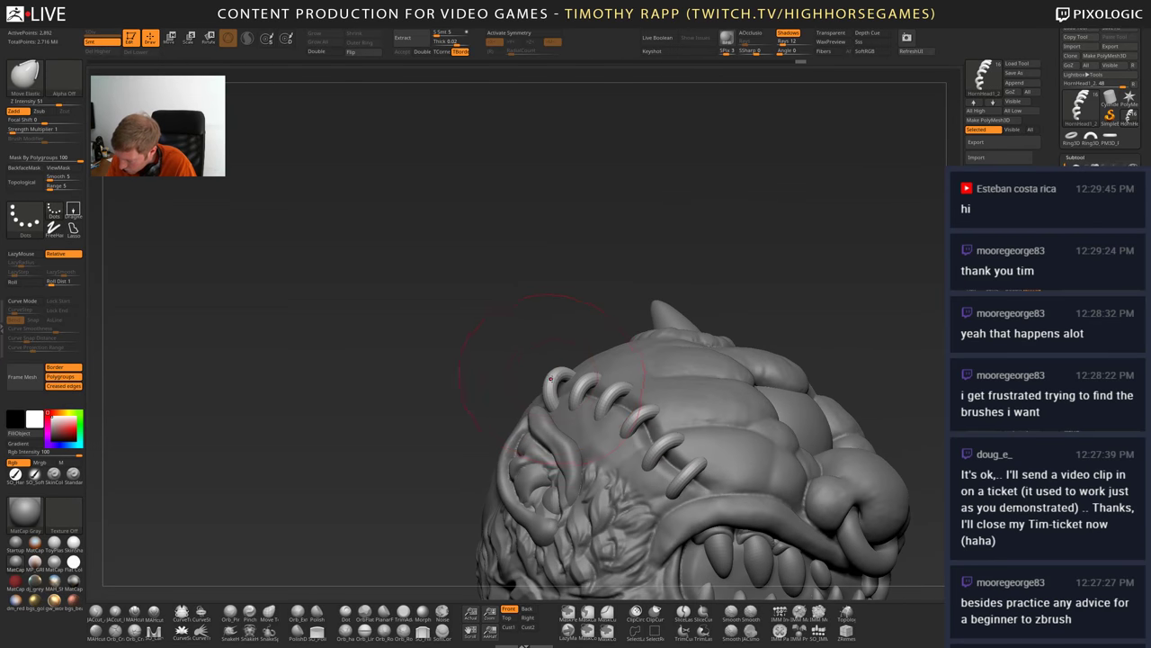
{"action": "left_click_drag", "start_coordinate": [552, 380], "coordinate": [561, 389]}
{"action": "mouse_move", "coordinate": [561, 389]}
{"action": "right_mouse_down"}
{"action": "mouse_move", "coordinate": [639, 387]}
{"action": "mouse_move", "coordinate": [576, 397]}
{"action": "mouse_move", "coordinate": [603, 404]}
{"action": "mouse_move", "coordinate": [531, 396]}
{"action": "mouse_move", "coordinate": [539, 342]}
{"action": "right_mouse_up"}
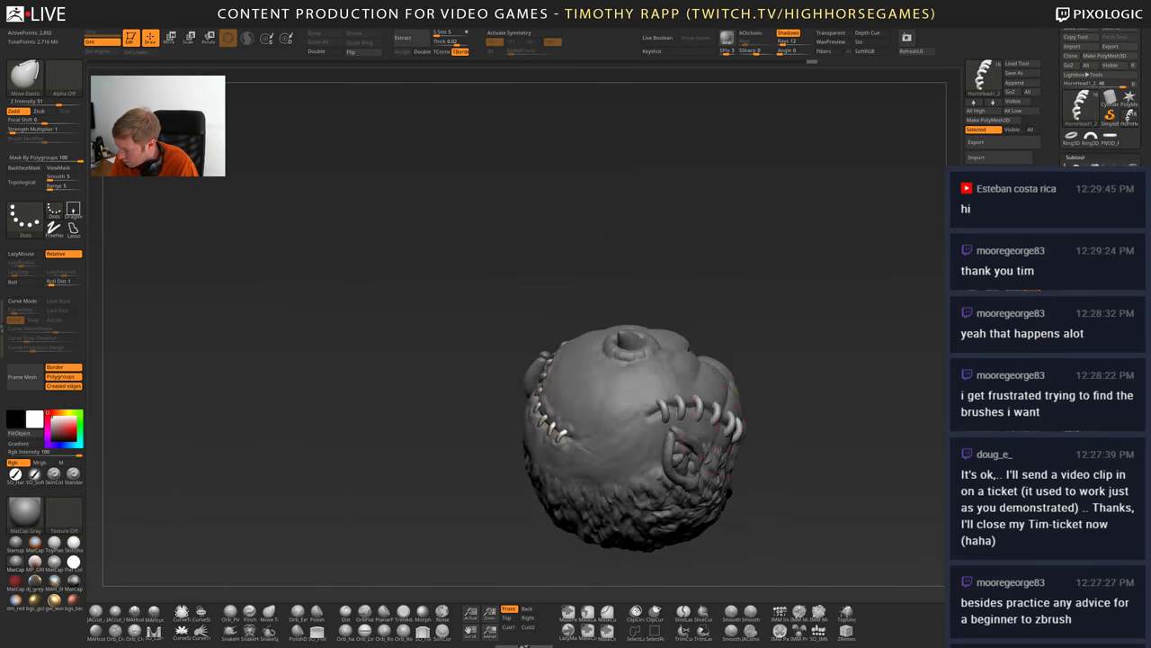
- Nudge the lower end of the frontmost stitch near the mouth corner into place and check the row from behind
{"action": "mouse_move", "coordinate": [792, 396]}
{"action": "right_mouse_down"}
{"action": "mouse_move", "coordinate": [755, 374]}
{"action": "mouse_move", "coordinate": [810, 430]}
{"action": "right_mouse_up"}
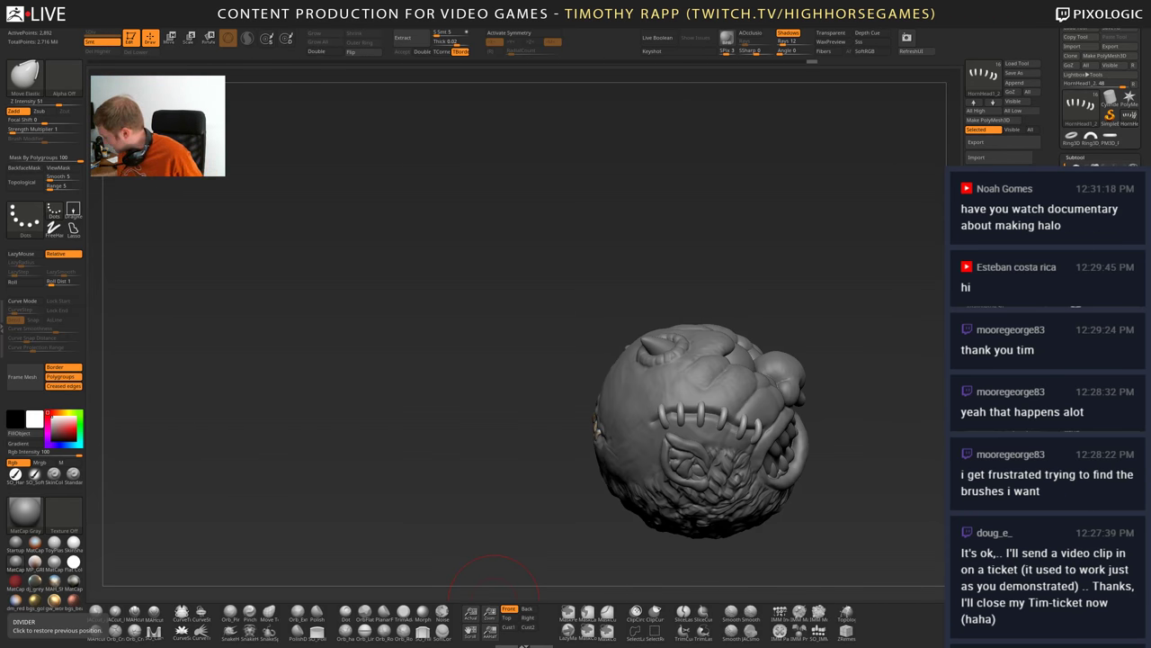
{"action": "left_click_drag", "start_coordinate": [494, 580], "coordinate": [432, 562]}
{"action": "left_click_drag", "start_coordinate": [432, 503], "coordinate": [387, 494], "text": "alt"}
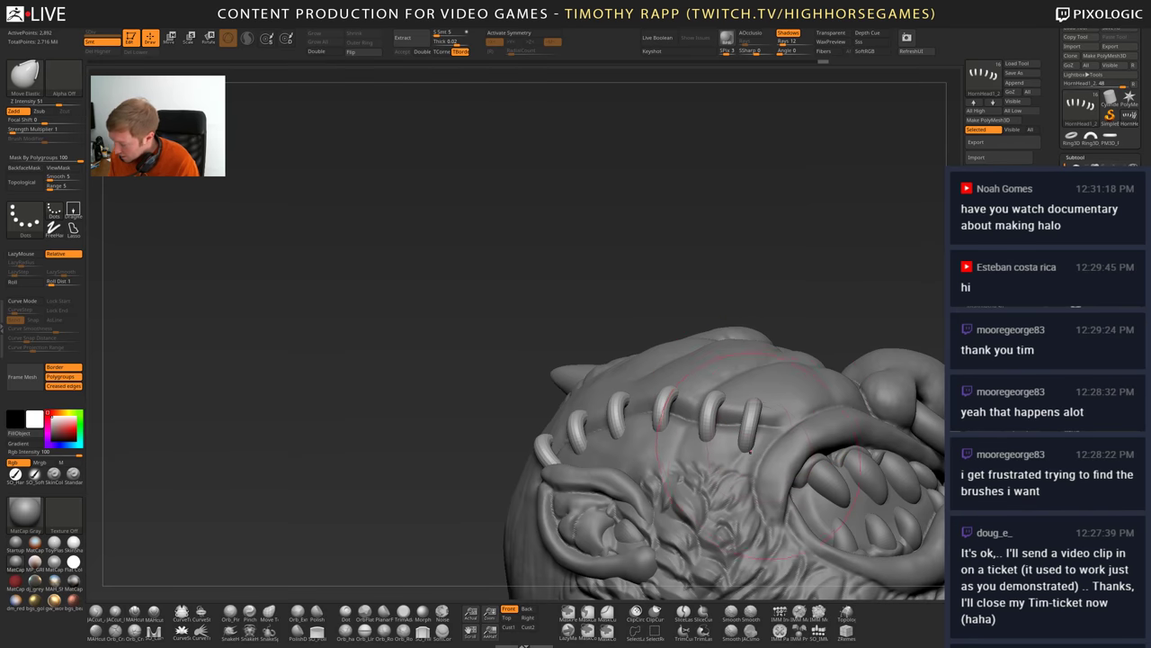
{"action": "left_click_drag", "start_coordinate": [750, 452], "coordinate": [747, 442]}
{"action": "mouse_move", "coordinate": [748, 443]}
{"action": "right_mouse_down"}
{"action": "mouse_move", "coordinate": [688, 439]}
{"action": "mouse_move", "coordinate": [725, 424]}
{"action": "mouse_move", "coordinate": [705, 416]}
{"action": "mouse_move", "coordinate": [567, 439]}
{"action": "right_mouse_up"}
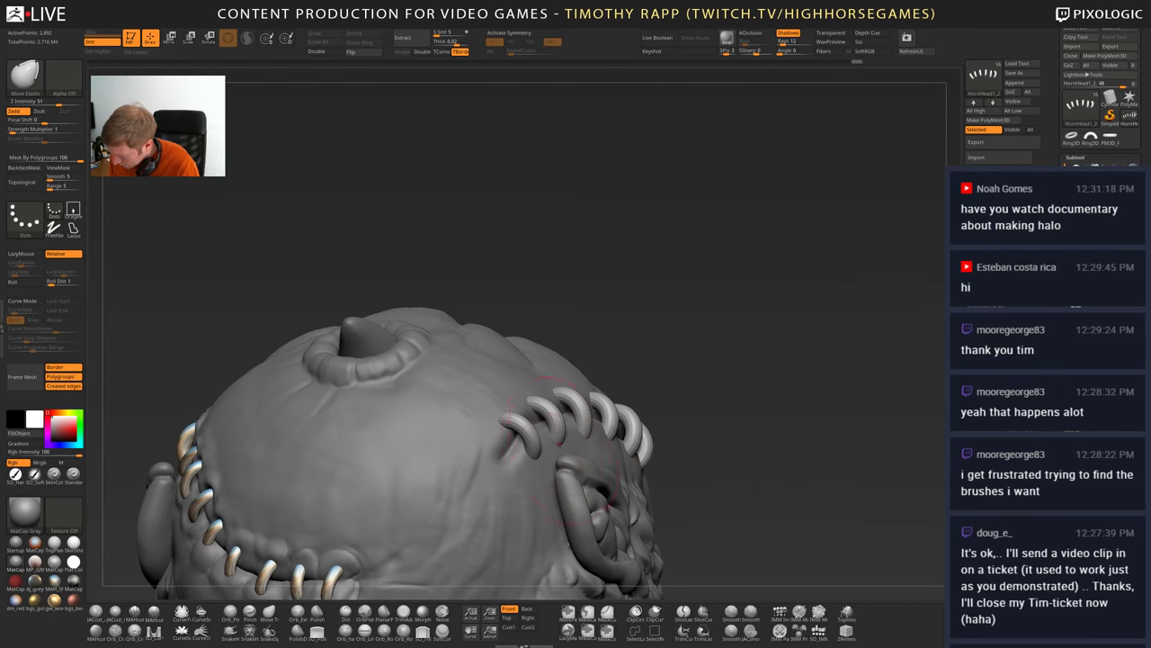
{"action": "left_click_drag", "start_coordinate": [544, 441], "coordinate": [526, 438], "text": "shift"}
{"action": "mouse_move", "coordinate": [594, 450]}
{"action": "right_mouse_down", "text": "ctrl"}
{"action": "mouse_move", "coordinate": [593, 405]}
{"action": "mouse_move", "coordinate": [662, 457]}
{"action": "right_mouse_up", "text": "ctrl"}
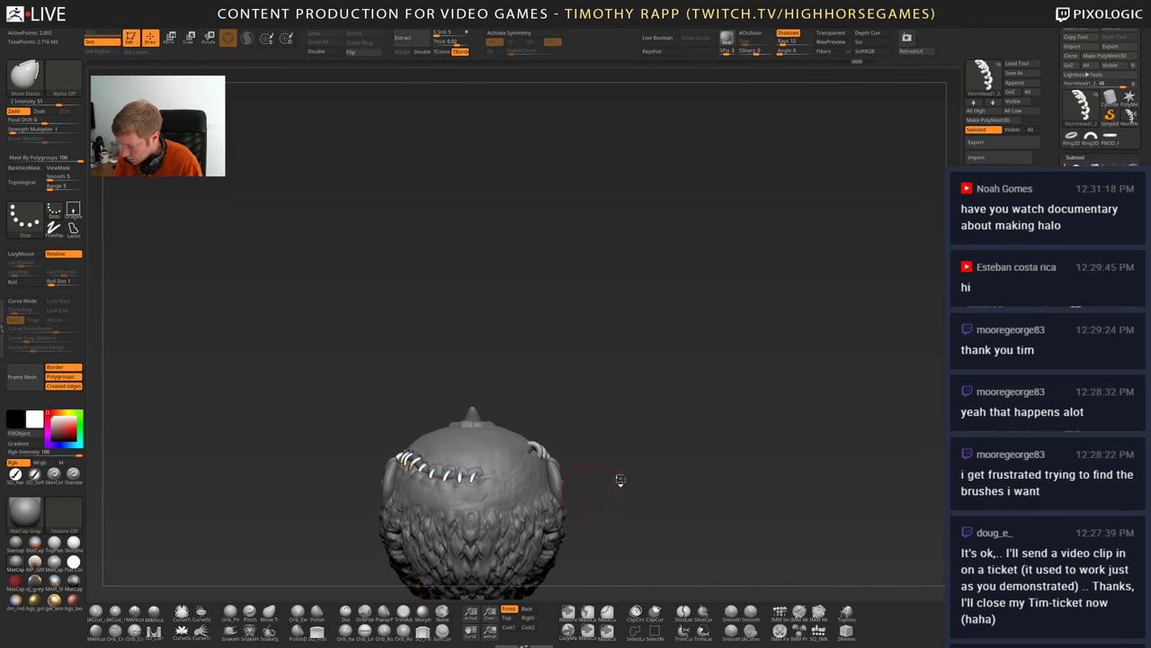
- Select the head subtool and raise puckered skin around both ends of the frontmost stitch with the Standard brush
{"action": "mouse_move", "coordinate": [617, 481]}
{"action": "left_mouse_down"}
{"action": "mouse_move", "coordinate": [720, 478]}
{"action": "mouse_move", "coordinate": [587, 492]}
{"action": "mouse_move", "coordinate": [703, 492]}
{"action": "mouse_move", "coordinate": [529, 483]}
{"action": "mouse_move", "coordinate": [540, 503]}
{"action": "mouse_move", "coordinate": [538, 488]}
{"action": "left_mouse_up"}
{"action": "left_click", "coordinate": [567, 479], "text": "alt"}
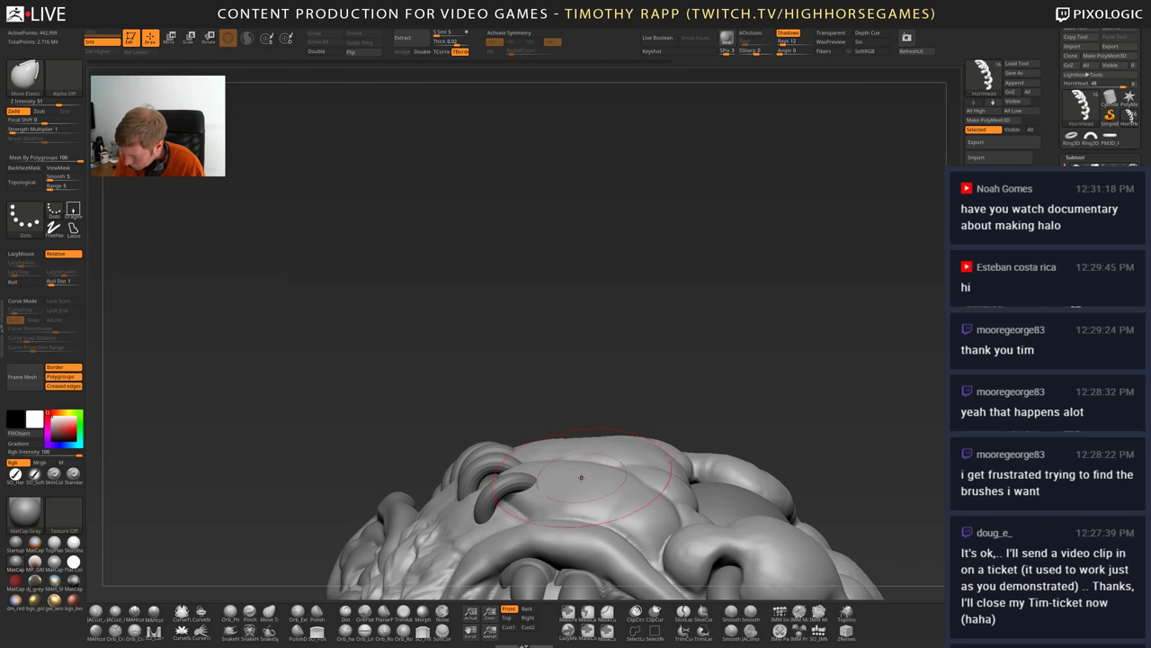
{"action": "right_click_drag", "start_coordinate": [563, 490], "coordinate": [562, 508]}
{"action": "mouse_move", "coordinate": [564, 508]}
{"action": "left_mouse_down"}
{"action": "mouse_move", "coordinate": [514, 489]}
{"action": "mouse_move", "coordinate": [545, 477]}
{"action": "left_mouse_up"}
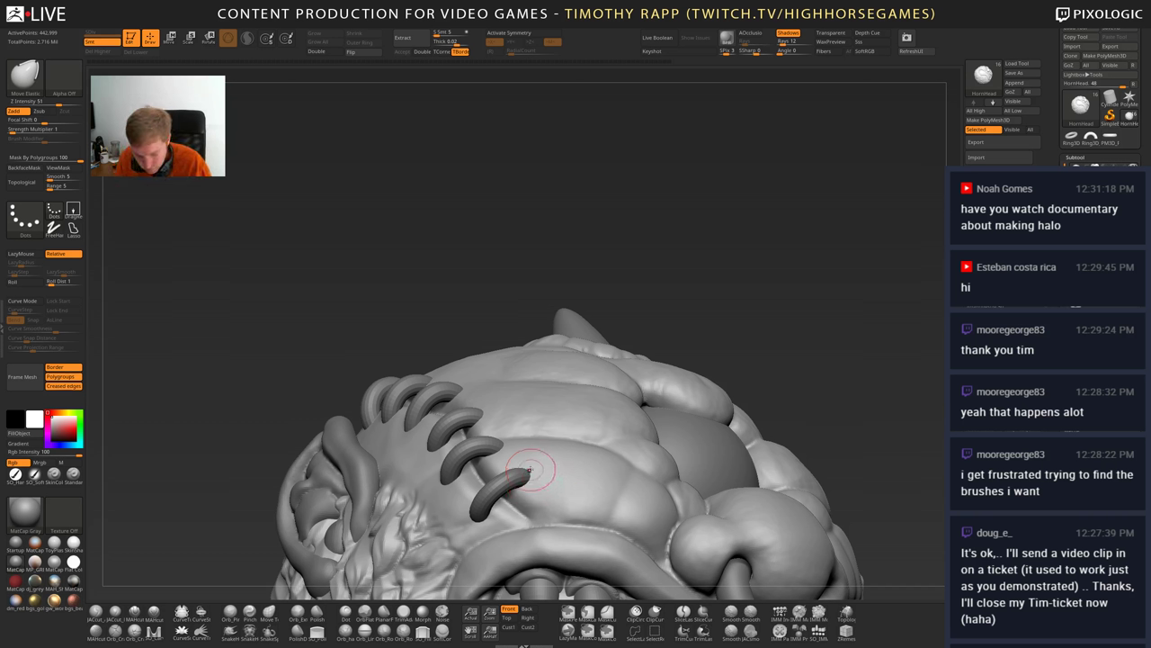
{"action": "key", "text": "b"}
{"action": "key", "text": "s"}
{"action": "key", "text": "t"}
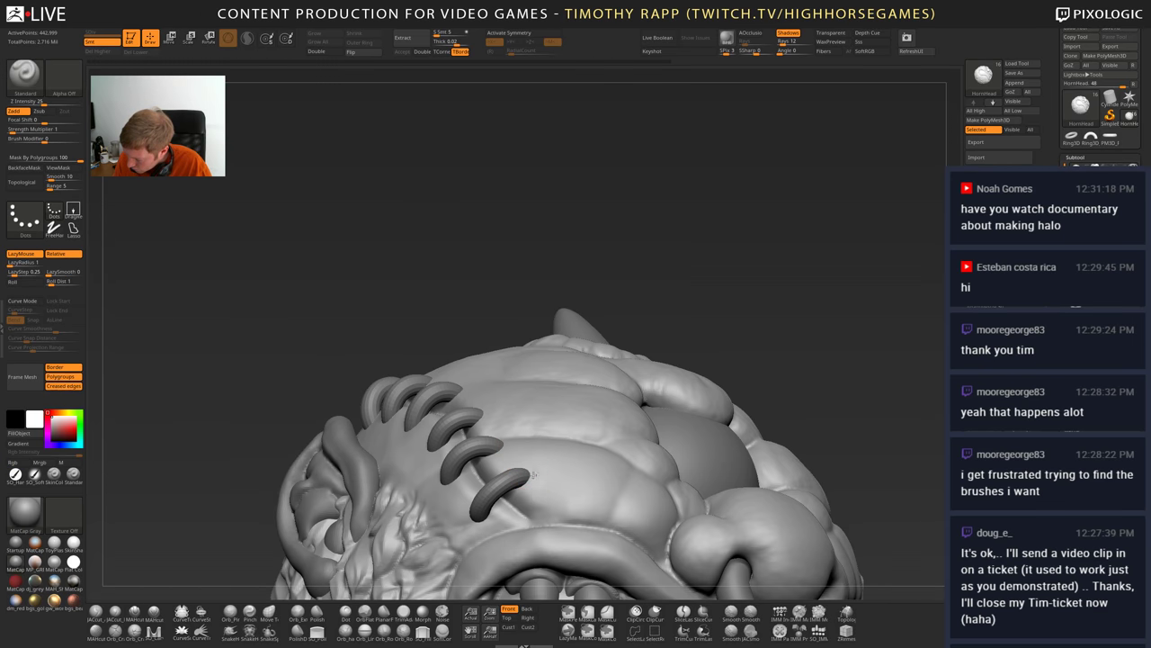
{"action": "left_click_drag", "start_coordinate": [563, 484], "coordinate": [537, 478]}
{"action": "right_click_drag", "start_coordinate": [538, 478], "coordinate": [540, 526]}
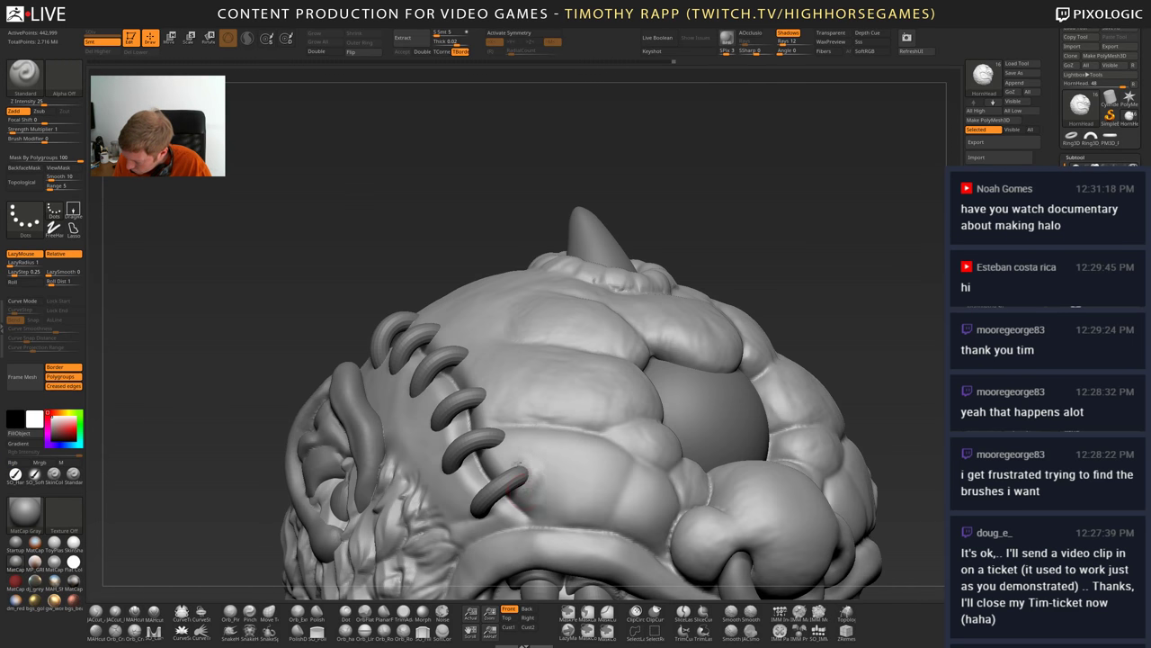
{"action": "mouse_move", "coordinate": [529, 477]}
{"action": "right_mouse_down"}
{"action": "mouse_move", "coordinate": [490, 455]}
{"action": "mouse_move", "coordinate": [469, 475]}
{"action": "right_mouse_up"}
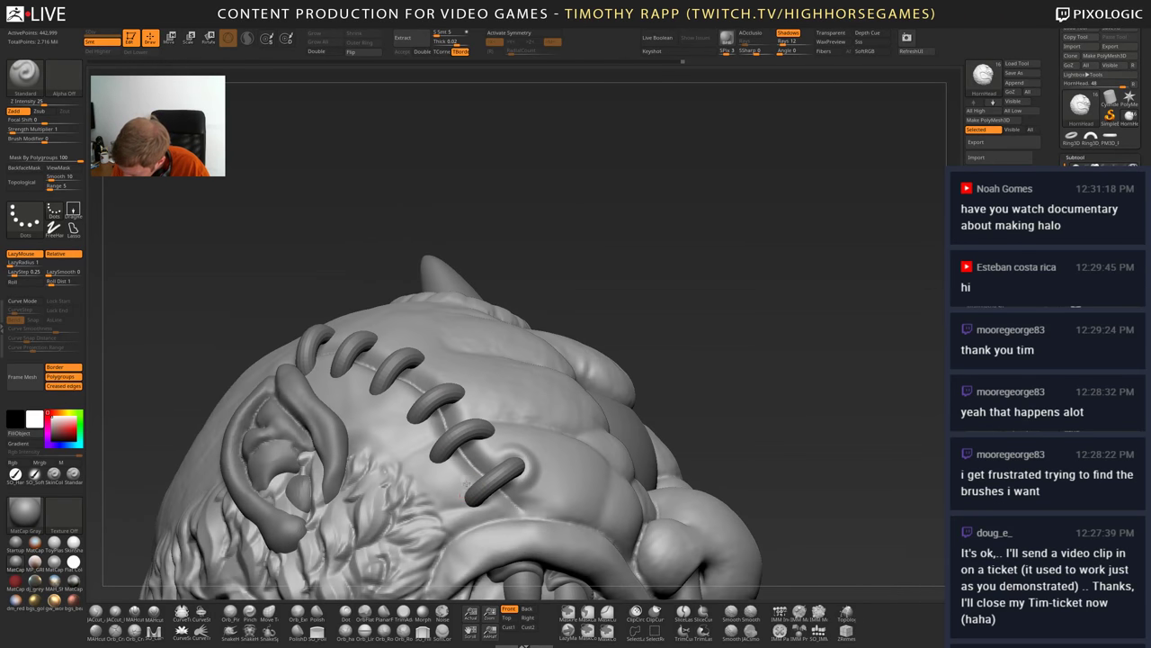
{"action": "mouse_move", "coordinate": [466, 486]}
{"action": "left_mouse_down"}
{"action": "mouse_move", "coordinate": [473, 509]}
{"action": "mouse_move", "coordinate": [463, 482]}
{"action": "left_mouse_up"}
- Turn on transparency for the other subtools and raise the skin around both ends of the second stitch from the front
{"action": "mouse_move", "coordinate": [462, 482]}
{"action": "right_mouse_down"}
{"action": "mouse_move", "coordinate": [486, 489]}
{"action": "mouse_move", "coordinate": [491, 473]}
{"action": "mouse_move", "coordinate": [487, 492]}
{"action": "mouse_move", "coordinate": [522, 475]}
{"action": "mouse_move", "coordinate": [500, 425]}
{"action": "right_mouse_up"}
{"action": "key", "text": "shift+t"}
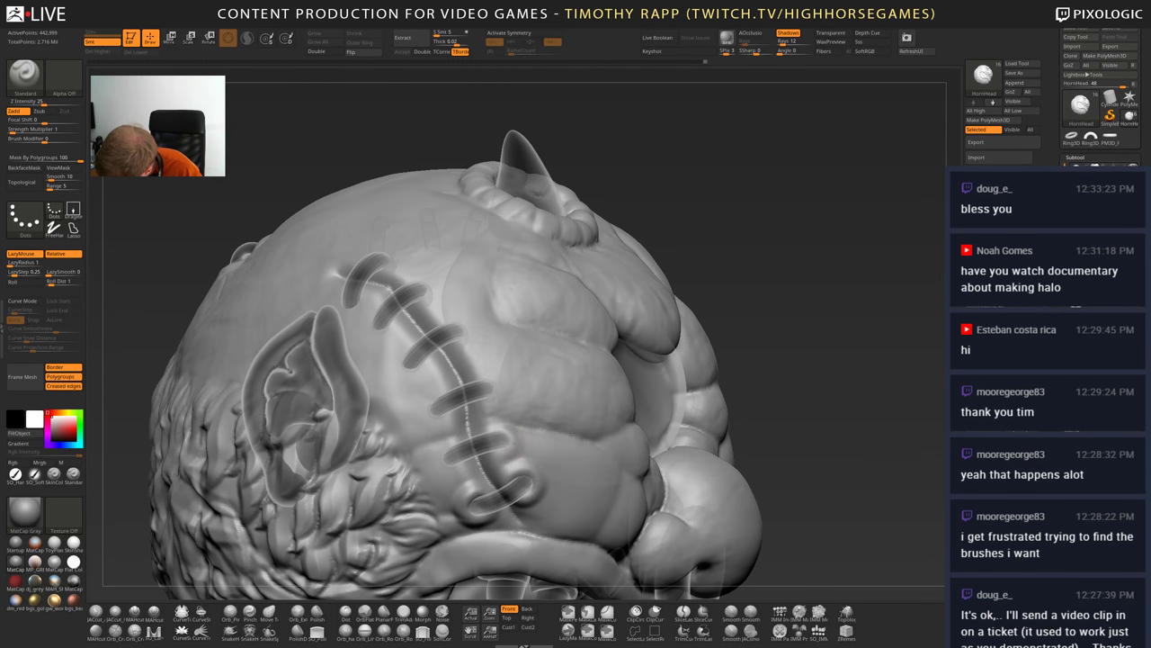
{"action": "left_click_drag", "start_coordinate": [504, 430], "coordinate": [511, 449]}
{"action": "right_click_drag", "start_coordinate": [512, 448], "coordinate": [516, 434]}
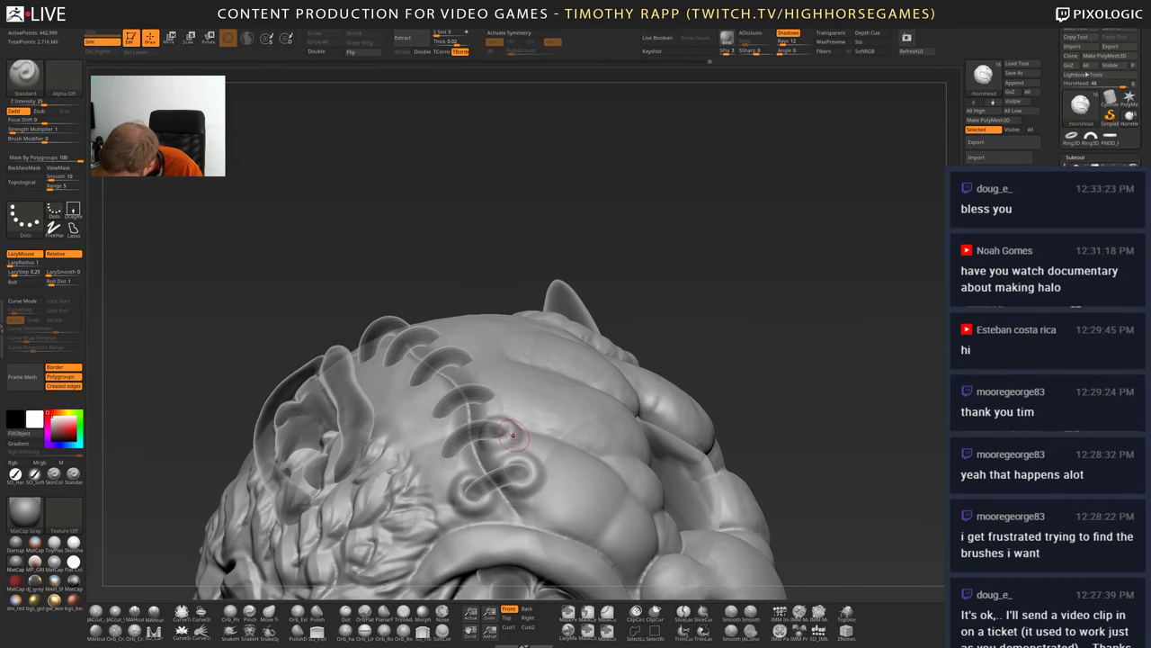
{"action": "left_click_drag", "start_coordinate": [518, 435], "coordinate": [501, 419]}
{"action": "mouse_move", "coordinate": [501, 419]}
{"action": "right_mouse_down"}
{"action": "mouse_move", "coordinate": [509, 434]}
{"action": "mouse_move", "coordinate": [455, 452]}
{"action": "mouse_move", "coordinate": [442, 431]}
{"action": "mouse_move", "coordinate": [435, 449]}
{"action": "mouse_move", "coordinate": [465, 451]}
{"action": "mouse_move", "coordinate": [454, 445]}
{"action": "right_mouse_up"}
{"action": "right_click_drag", "start_coordinate": [430, 397], "coordinate": [497, 396]}
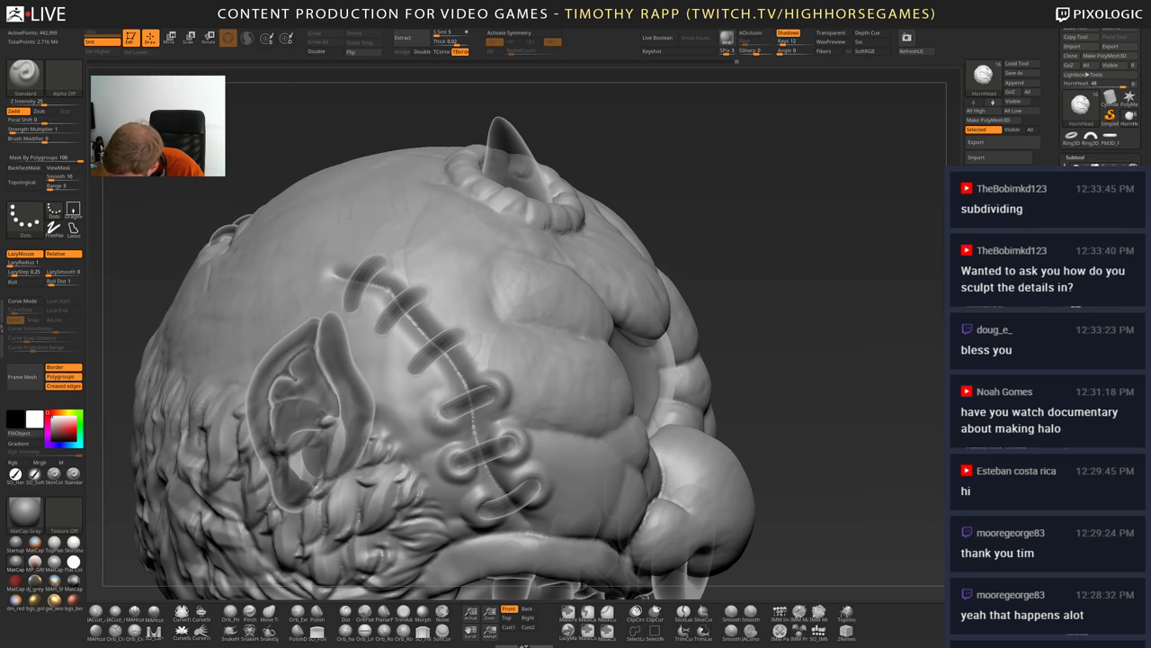
- Build up puckered skin around the ends of the third and fourth stitches along the seam
{"action": "left_click_drag", "start_coordinate": [442, 423], "coordinate": [447, 395]}
{"action": "mouse_move", "coordinate": [449, 401]}
{"action": "right_mouse_down"}
{"action": "mouse_move", "coordinate": [462, 359]}
{"action": "mouse_move", "coordinate": [479, 376]}
{"action": "mouse_move", "coordinate": [457, 356]}
{"action": "mouse_move", "coordinate": [486, 345]}
{"action": "right_mouse_up"}
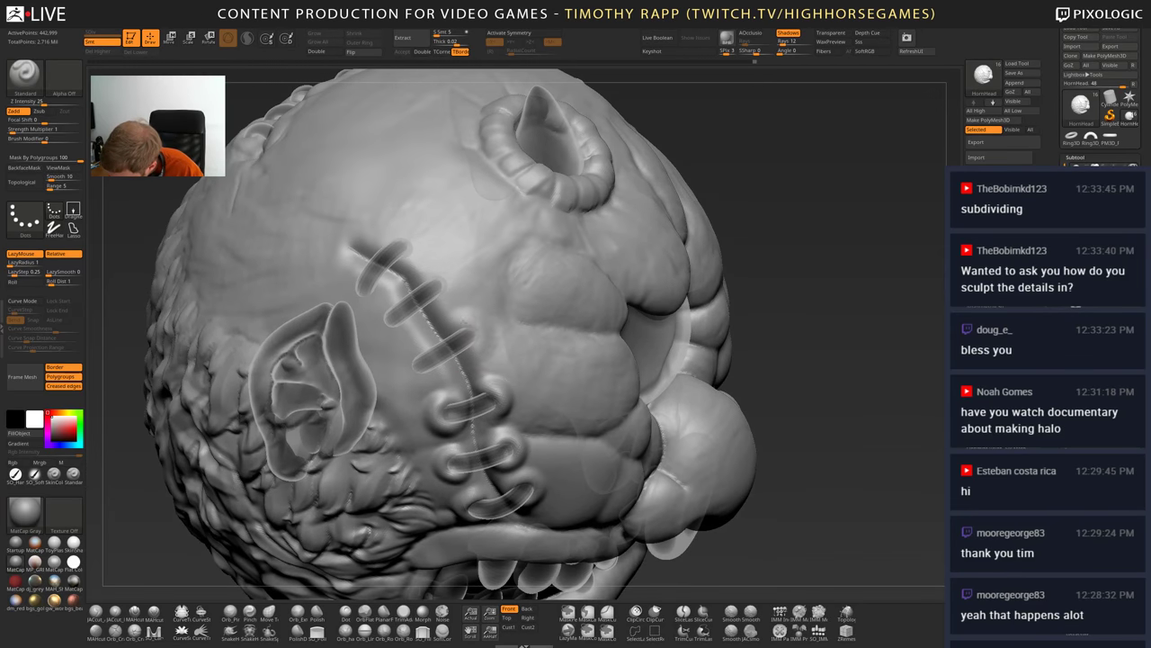
{"action": "mouse_move", "coordinate": [466, 317]}
{"action": "left_mouse_down"}
{"action": "mouse_move", "coordinate": [485, 344]}
{"action": "mouse_move", "coordinate": [462, 318]}
{"action": "left_mouse_up"}
{"action": "mouse_move", "coordinate": [411, 352]}
{"action": "left_mouse_down"}
{"action": "mouse_move", "coordinate": [432, 378]}
{"action": "mouse_move", "coordinate": [414, 355]}
{"action": "mouse_move", "coordinate": [412, 374]}
{"action": "left_mouse_up"}
{"action": "mouse_move", "coordinate": [421, 279]}
{"action": "right_mouse_down"}
{"action": "mouse_move", "coordinate": [428, 382]}
{"action": "mouse_move", "coordinate": [425, 368]}
{"action": "right_mouse_up"}
- Adjust the brush size and raise the skin around the ends of the two rearmost stitches
{"action": "key", "text": "s"}
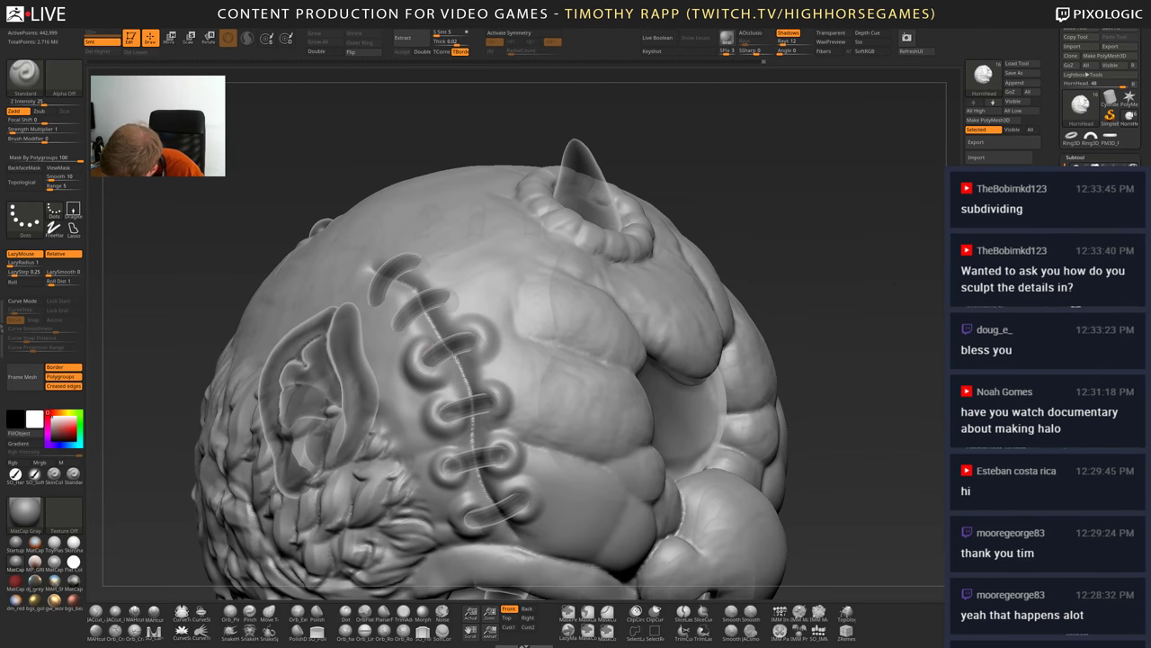
{"action": "mouse_move", "coordinate": [441, 325]}
{"action": "right_mouse_down"}
{"action": "mouse_move", "coordinate": [465, 362]}
{"action": "mouse_move", "coordinate": [461, 430]}
{"action": "mouse_move", "coordinate": [459, 404]}
{"action": "mouse_move", "coordinate": [450, 441]}
{"action": "mouse_move", "coordinate": [461, 441]}
{"action": "right_mouse_up"}
{"action": "mouse_move", "coordinate": [441, 395]}
{"action": "right_mouse_down"}
{"action": "mouse_move", "coordinate": [474, 391]}
{"action": "mouse_move", "coordinate": [469, 358]}
{"action": "mouse_move", "coordinate": [423, 391]}
{"action": "right_mouse_up"}
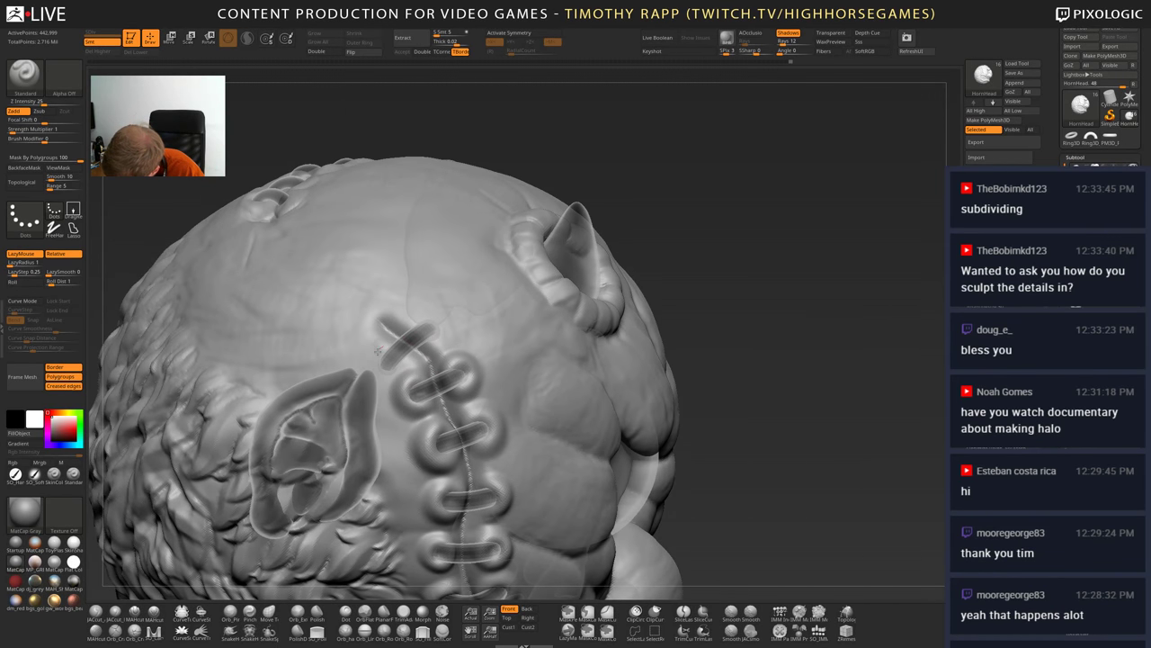
{"action": "mouse_move", "coordinate": [378, 351]}
{"action": "right_mouse_down"}
{"action": "mouse_move", "coordinate": [385, 365]}
{"action": "mouse_move", "coordinate": [423, 350]}
{"action": "mouse_move", "coordinate": [448, 334]}
{"action": "mouse_move", "coordinate": [434, 320]}
{"action": "right_mouse_up"}
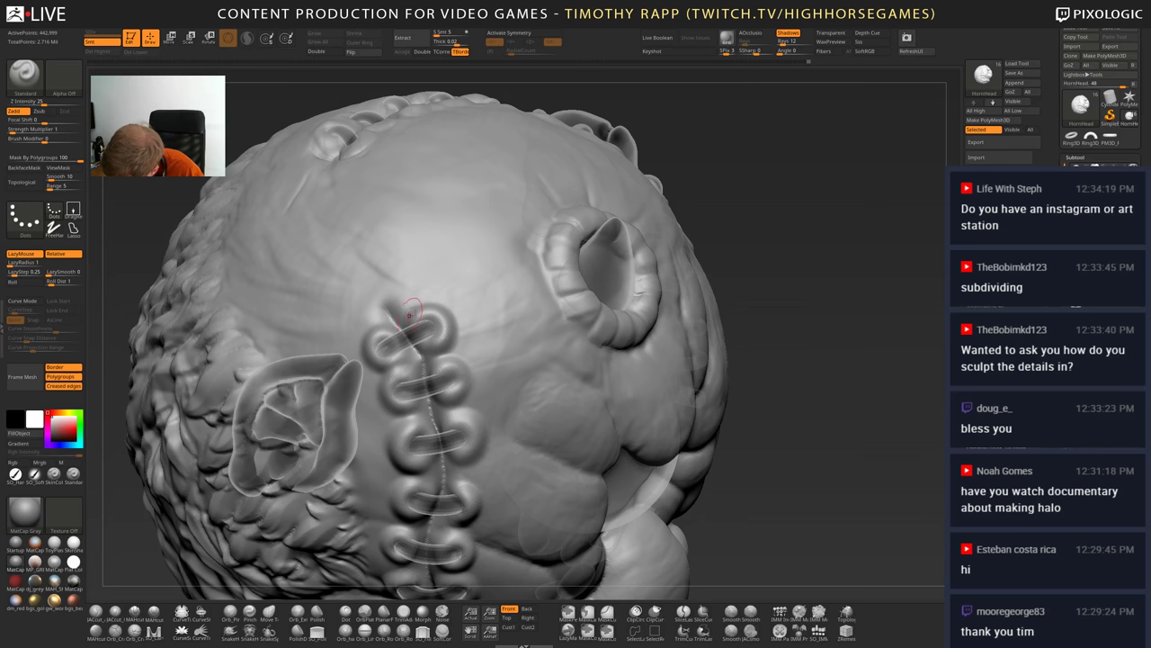
- Carve a forked crease beyond the seam's rear end with the DamStandard brush and soften it with smoothing
{"action": "key", "text": "b"}
{"action": "key", "text": "d"}
{"action": "key", "text": "s"}
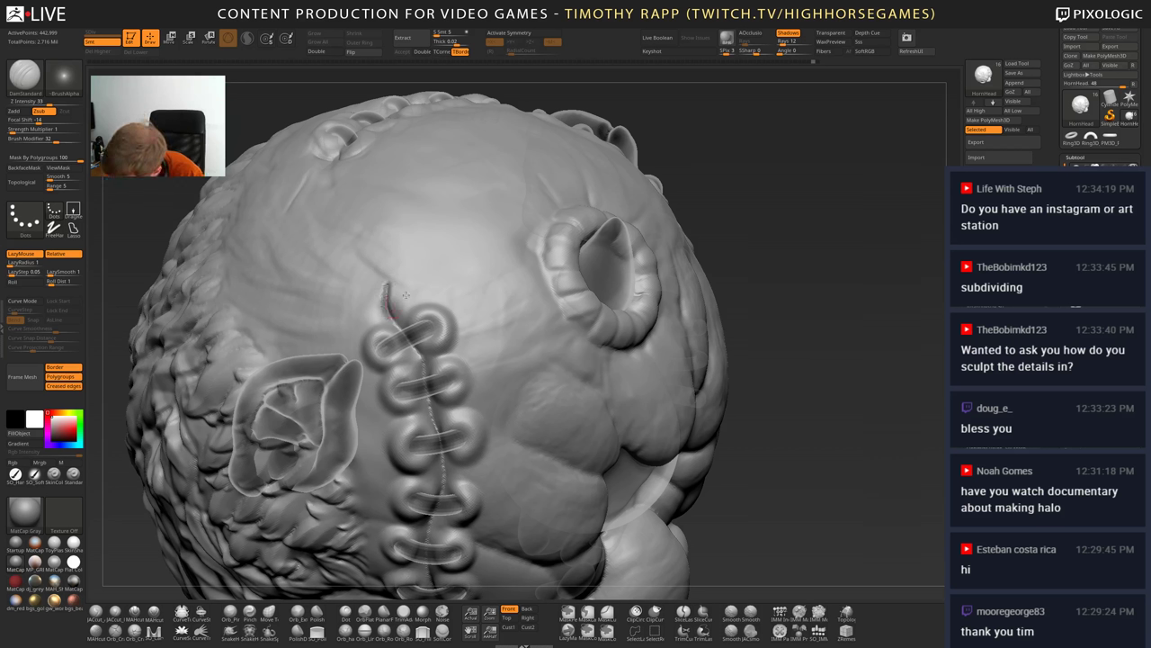
{"action": "right_click_drag", "start_coordinate": [406, 295], "coordinate": [460, 297]}
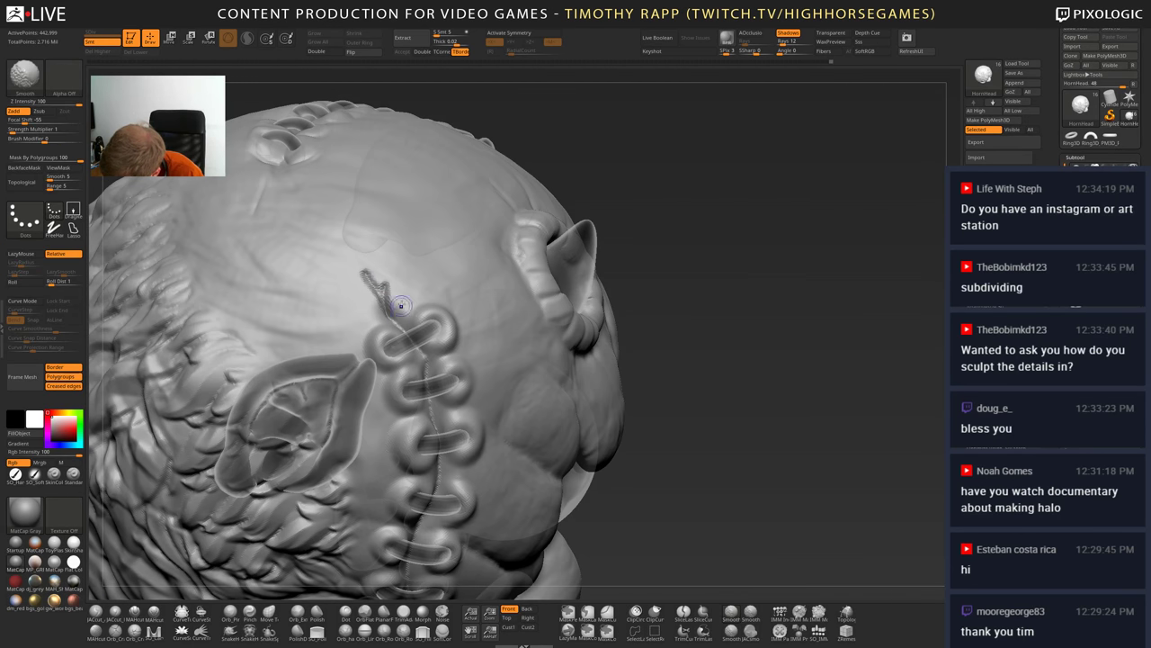
{"action": "right_click_drag", "start_coordinate": [454, 364], "coordinate": [469, 274], "text": "ctrl"}
{"action": "mouse_move", "coordinate": [516, 392]}
{"action": "right_mouse_down"}
{"action": "mouse_move", "coordinate": [500, 334]}
{"action": "mouse_move", "coordinate": [560, 366]}
{"action": "mouse_move", "coordinate": [472, 376]}
{"action": "right_mouse_up"}
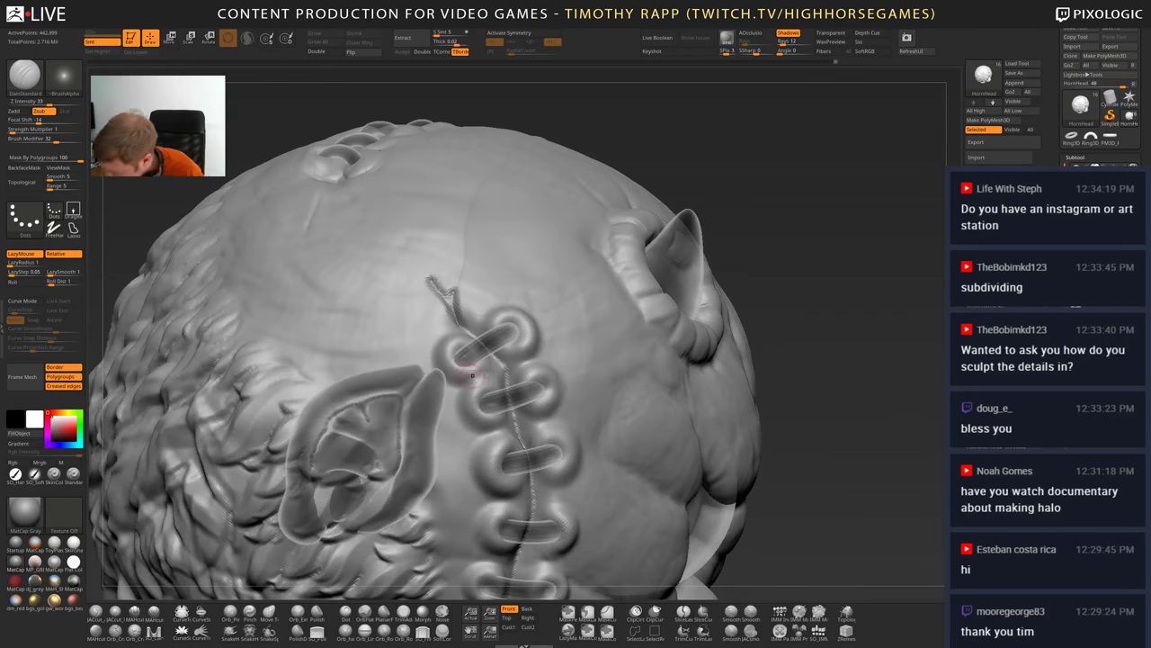
{"action": "mouse_move", "coordinate": [441, 340]}
{"action": "right_mouse_down"}
{"action": "mouse_move", "coordinate": [538, 328]}
{"action": "mouse_move", "coordinate": [486, 315]}
{"action": "mouse_move", "coordinate": [553, 390]}
{"action": "mouse_move", "coordinate": [524, 376]}
{"action": "mouse_move", "coordinate": [523, 418]}
{"action": "mouse_move", "coordinate": [518, 402]}
{"action": "mouse_move", "coordinate": [536, 408]}
{"action": "mouse_move", "coordinate": [502, 386]}
{"action": "mouse_move", "coordinate": [513, 455]}
{"action": "right_mouse_up"}
- Refine the swollen skin around the rear stitches with the Standard, Inflate and Move brushes, returning to DamStandard
{"action": "key", "text": "b"}
{"action": "key", "text": "s"}
{"action": "key", "text": "t"}
{"action": "key", "text": "b"}
{"action": "key", "text": "i"}
{"action": "key", "text": "n"}
{"action": "key", "text": "b"}
{"action": "key", "text": "m"}
{"action": "key", "text": "v"}
{"action": "key", "text": "b"}
{"action": "key", "text": "d"}
{"action": "key", "text": "s"}
{"action": "right_click_drag", "start_coordinate": [518, 495], "coordinate": [457, 509]}
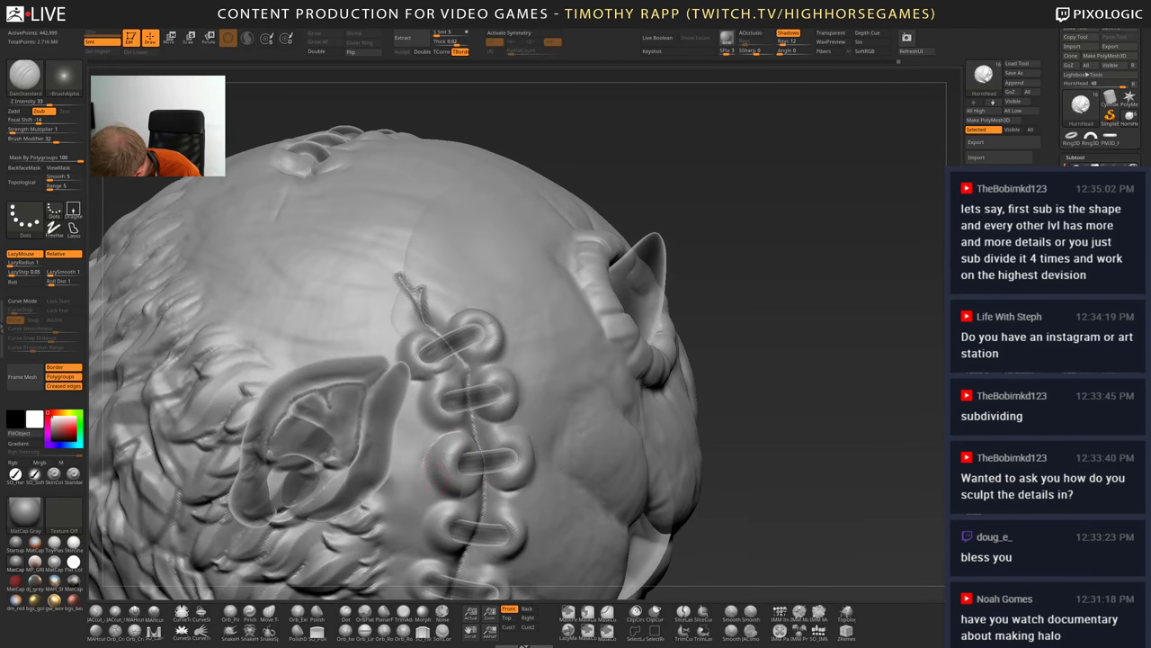
- Touch up the raised skin around the front stitches with the Standard and Move brushes, then reselect DamStandard
{"action": "mouse_move", "coordinate": [440, 468]}
{"action": "right_mouse_down"}
{"action": "mouse_move", "coordinate": [435, 500]}
{"action": "mouse_move", "coordinate": [490, 475]}
{"action": "mouse_move", "coordinate": [513, 478]}
{"action": "mouse_move", "coordinate": [474, 502]}
{"action": "right_mouse_up"}
{"action": "key", "text": "b"}
{"action": "key", "text": "s"}
{"action": "key", "text": "t"}
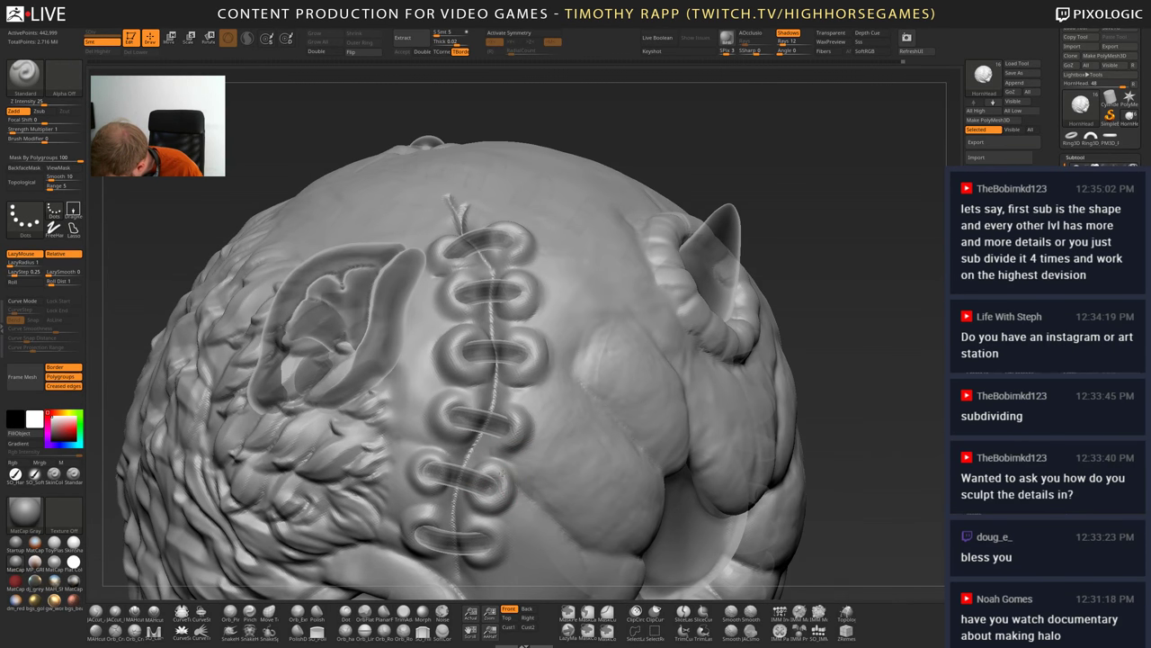
{"action": "mouse_move", "coordinate": [501, 472]}
{"action": "right_mouse_down"}
{"action": "mouse_move", "coordinate": [500, 447]}
{"action": "mouse_move", "coordinate": [461, 460]}
{"action": "mouse_move", "coordinate": [495, 526]}
{"action": "mouse_move", "coordinate": [474, 487]}
{"action": "mouse_move", "coordinate": [489, 516]}
{"action": "right_mouse_up"}
{"action": "key", "text": "b"}
{"action": "key", "text": "m"}
{"action": "key", "text": "v"}
{"action": "key", "text": "b"}
{"action": "key", "text": "d"}
{"action": "key", "text": "s"}
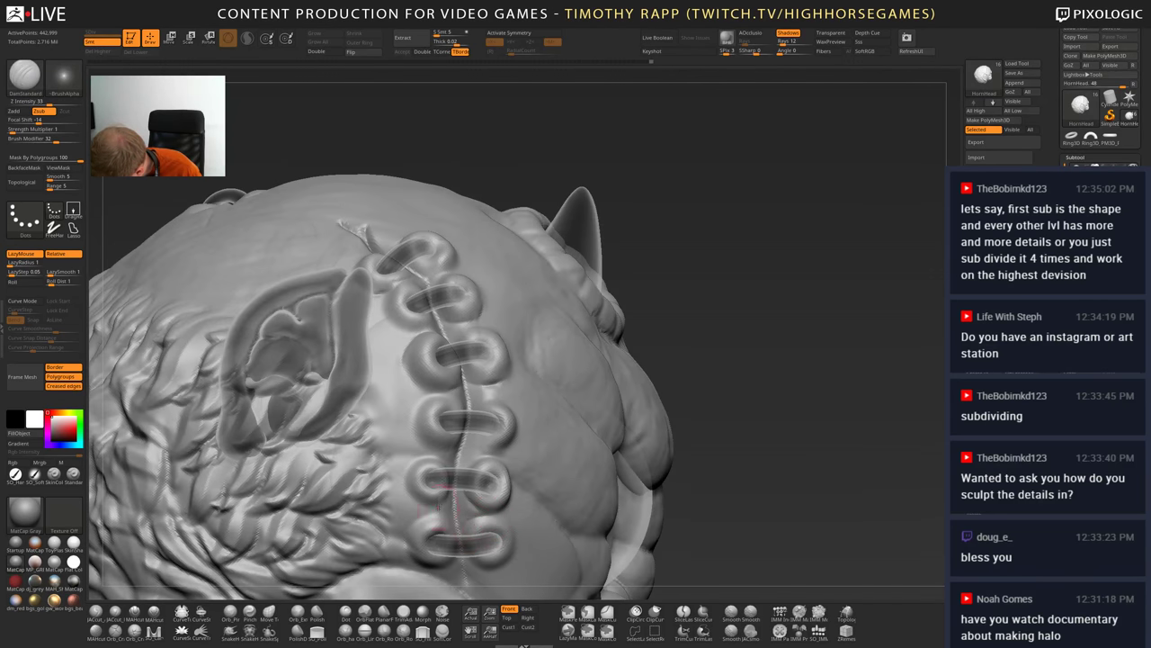
- Deepen the seam line between the front stitches with DamStandard, alternating with the Standard brush
{"action": "right_click_drag", "start_coordinate": [401, 362], "coordinate": [406, 410]}
{"action": "left_click_drag", "start_coordinate": [455, 465], "coordinate": [445, 509]}
{"action": "mouse_move", "coordinate": [408, 498]}
{"action": "right_mouse_down"}
{"action": "mouse_move", "coordinate": [403, 459]}
{"action": "mouse_move", "coordinate": [407, 505]}
{"action": "right_mouse_up"}
{"action": "left_click_drag", "start_coordinate": [463, 424], "coordinate": [454, 462]}
{"action": "mouse_move", "coordinate": [437, 477]}
{"action": "right_mouse_down"}
{"action": "mouse_move", "coordinate": [441, 449]}
{"action": "mouse_move", "coordinate": [418, 429]}
{"action": "mouse_move", "coordinate": [384, 428]}
{"action": "mouse_move", "coordinate": [476, 432]}
{"action": "mouse_move", "coordinate": [476, 396]}
{"action": "mouse_move", "coordinate": [396, 398]}
{"action": "mouse_move", "coordinate": [464, 396]}
{"action": "mouse_move", "coordinate": [489, 495]}
{"action": "right_mouse_up"}
{"action": "key", "text": "b"}
{"action": "key", "text": "s"}
{"action": "key", "text": "t"}
{"action": "key", "text": "b"}
{"action": "key", "text": "d"}
{"action": "key", "text": "s"}
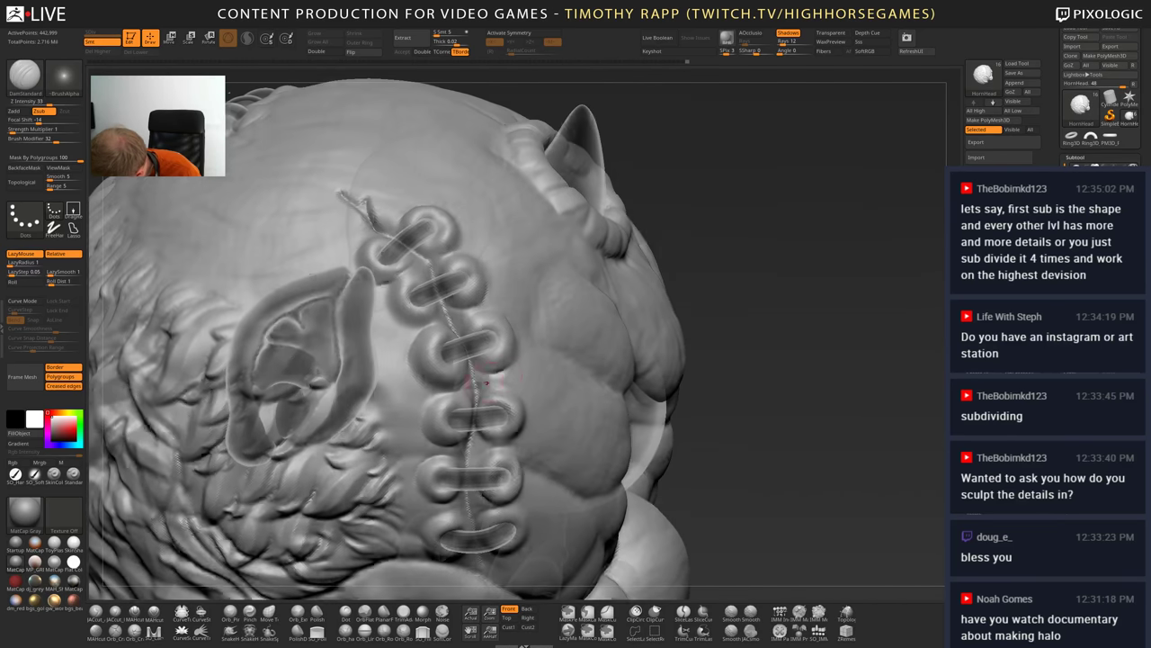
- Swell the puckered skin around the front stitches with the Standard and Inflate brushes
{"action": "mouse_move", "coordinate": [507, 388]}
{"action": "right_mouse_down"}
{"action": "mouse_move", "coordinate": [483, 315]}
{"action": "mouse_move", "coordinate": [416, 326]}
{"action": "mouse_move", "coordinate": [383, 295]}
{"action": "mouse_move", "coordinate": [378, 198]}
{"action": "right_mouse_up"}
{"action": "mouse_move", "coordinate": [693, 378]}
{"action": "right_mouse_down"}
{"action": "mouse_move", "coordinate": [688, 440]}
{"action": "mouse_move", "coordinate": [655, 447]}
{"action": "mouse_move", "coordinate": [629, 415]}
{"action": "right_mouse_up"}
{"action": "right_click_drag", "start_coordinate": [485, 360], "coordinate": [490, 441], "text": "ctrl"}
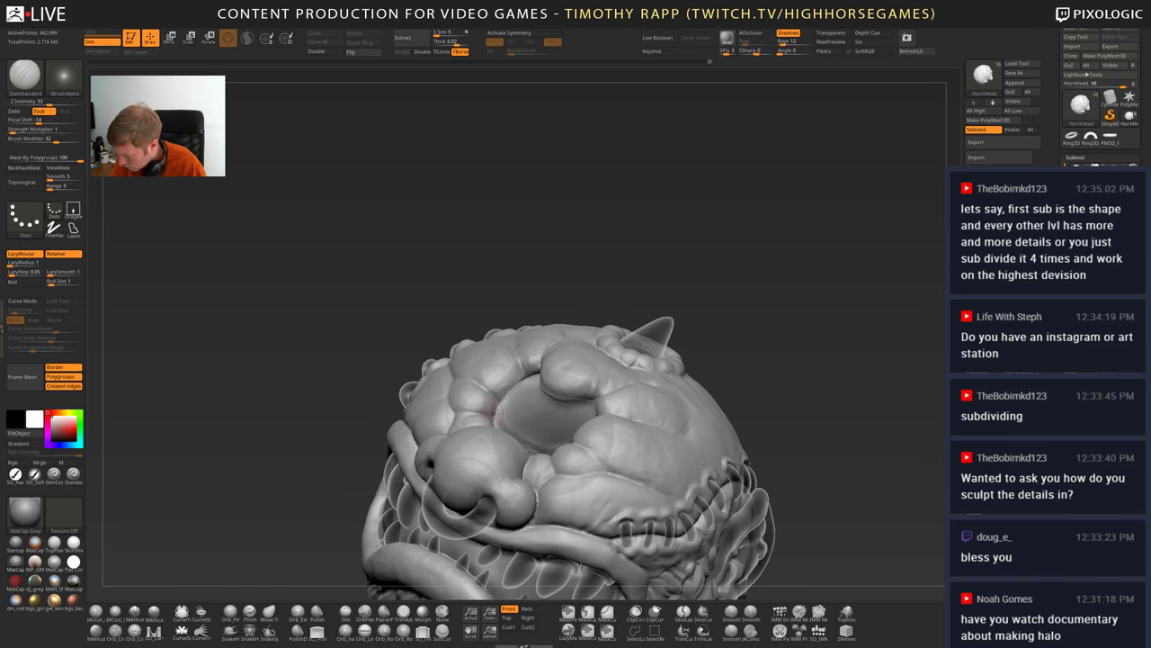
{"action": "mouse_move", "coordinate": [360, 396]}
{"action": "right_mouse_down"}
{"action": "mouse_move", "coordinate": [407, 389]}
{"action": "mouse_move", "coordinate": [475, 442]}
{"action": "mouse_move", "coordinate": [484, 459]}
{"action": "mouse_move", "coordinate": [465, 448]}
{"action": "mouse_move", "coordinate": [464, 477]}
{"action": "mouse_move", "coordinate": [443, 417]}
{"action": "mouse_move", "coordinate": [469, 404]}
{"action": "right_mouse_up"}
{"action": "key", "text": "b"}
{"action": "key", "text": "s"}
{"action": "key", "text": "t"}
{"action": "key", "text": "b"}
{"action": "key", "text": "i"}
{"action": "key", "text": "n"}
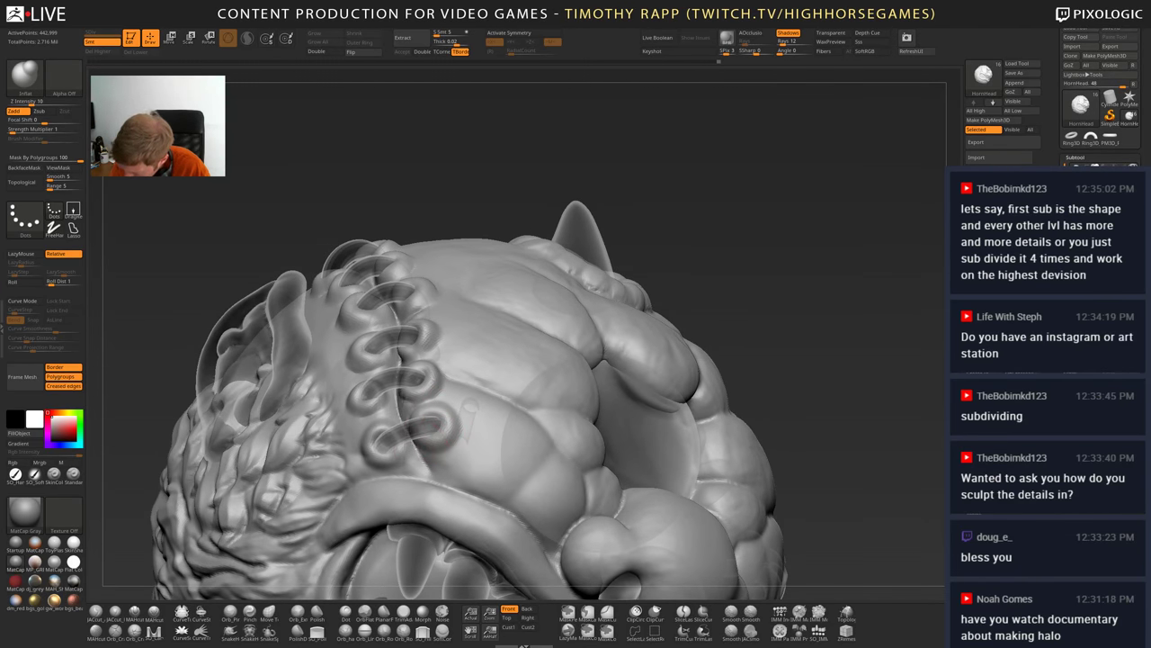
{"action": "right_click_drag", "start_coordinate": [468, 405], "coordinate": [414, 382]}
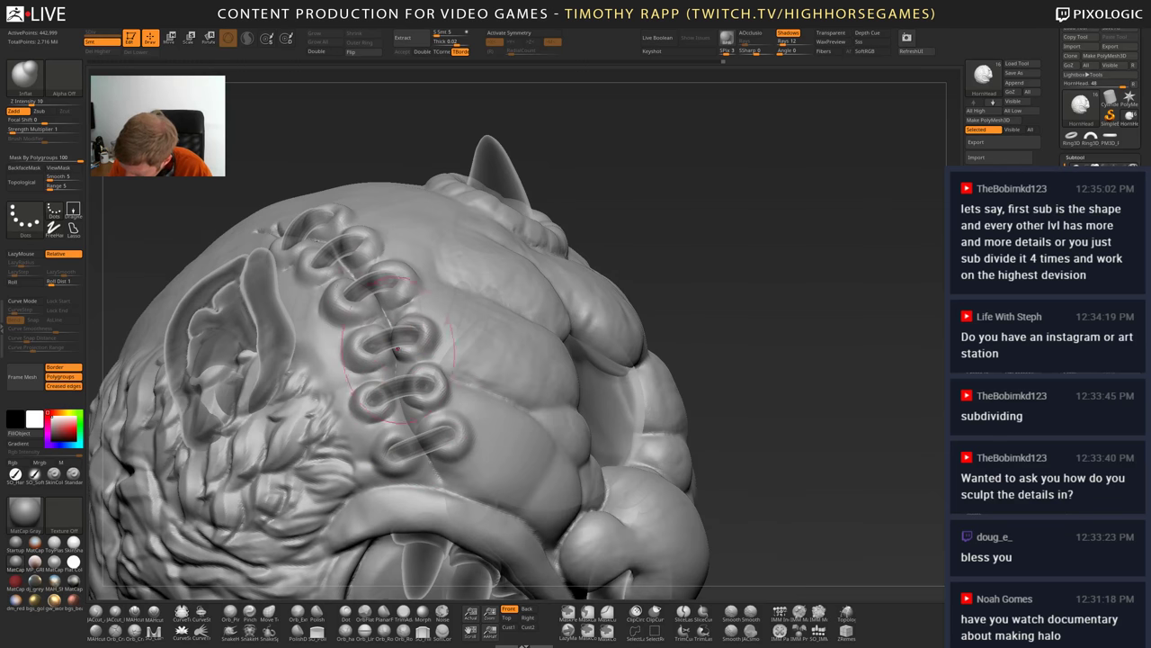
{"action": "right_click_drag", "start_coordinate": [413, 288], "coordinate": [409, 230]}
{"action": "right_click_drag", "start_coordinate": [409, 229], "coordinate": [426, 463]}
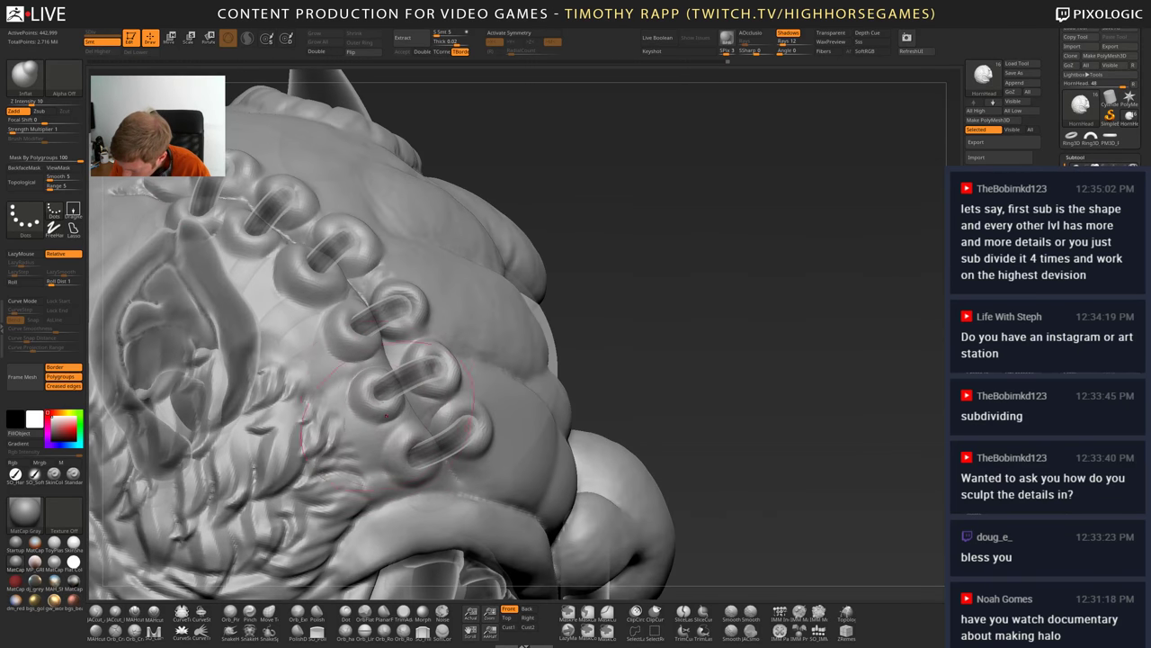
{"action": "right_click_drag", "start_coordinate": [415, 396], "coordinate": [416, 304]}
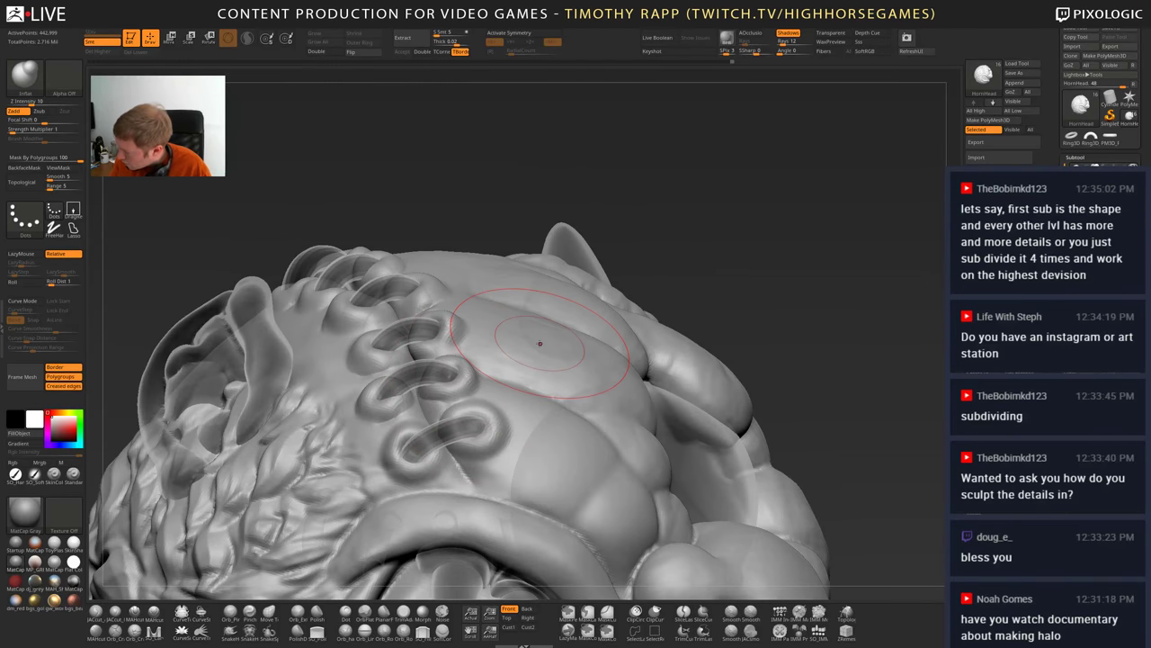
- Turn off transparency and reshape the swollen skin around the rear stitches with the Move and Inflate brushes
{"action": "right_click_drag", "start_coordinate": [540, 343], "coordinate": [580, 278]}
{"action": "right_click_drag", "start_coordinate": [549, 189], "coordinate": [558, 372], "text": "ctrl"}
{"action": "right_click_drag", "start_coordinate": [493, 312], "coordinate": [475, 274]}
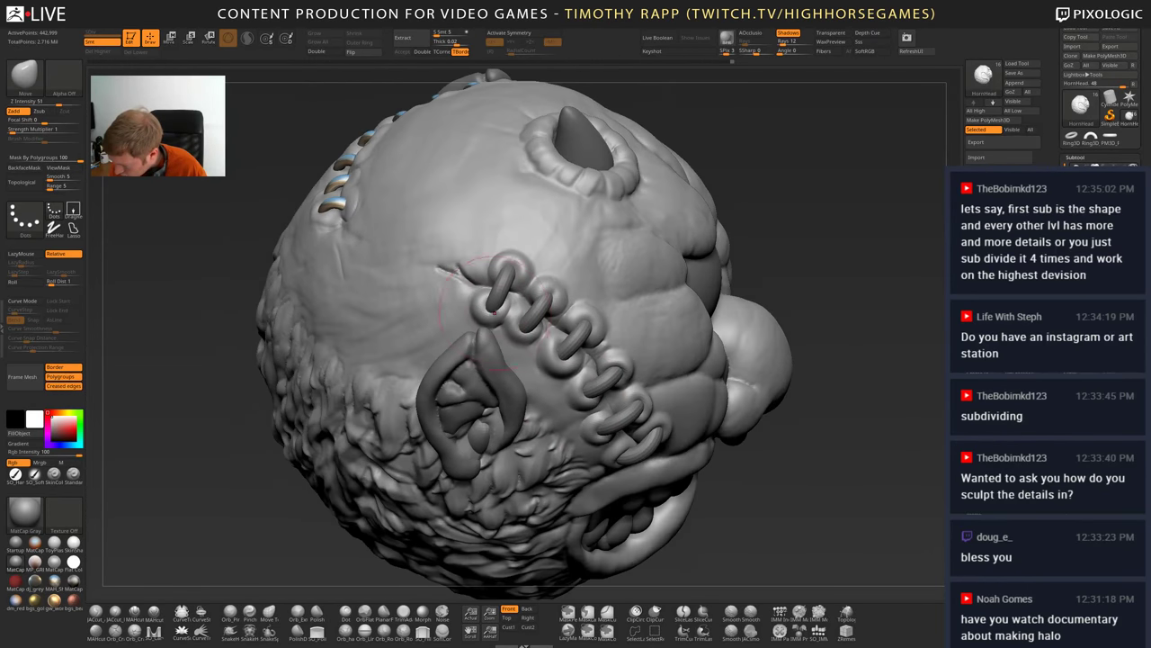
{"action": "key", "text": "b"}
{"action": "key", "text": "m"}
{"action": "key", "text": "v"}
{"action": "mouse_move", "coordinate": [499, 312]}
{"action": "right_mouse_down"}
{"action": "mouse_move", "coordinate": [516, 346]}
{"action": "mouse_move", "coordinate": [503, 320]}
{"action": "mouse_move", "coordinate": [528, 341]}
{"action": "right_mouse_up"}
{"action": "key", "text": "b"}
{"action": "key", "text": "i"}
{"action": "key", "text": "n"}
{"action": "left_click_drag", "start_coordinate": [528, 329], "coordinate": [531, 326]}
{"action": "mouse_move", "coordinate": [532, 340]}
{"action": "right_mouse_down"}
{"action": "mouse_move", "coordinate": [473, 330]}
{"action": "mouse_move", "coordinate": [510, 313]}
{"action": "right_mouse_up"}
- Carve wrinkle creases across the bridge of the nose with the DamStandard brush
{"action": "key", "text": "b"}
{"action": "key", "text": "d"}
{"action": "key", "text": "s"}
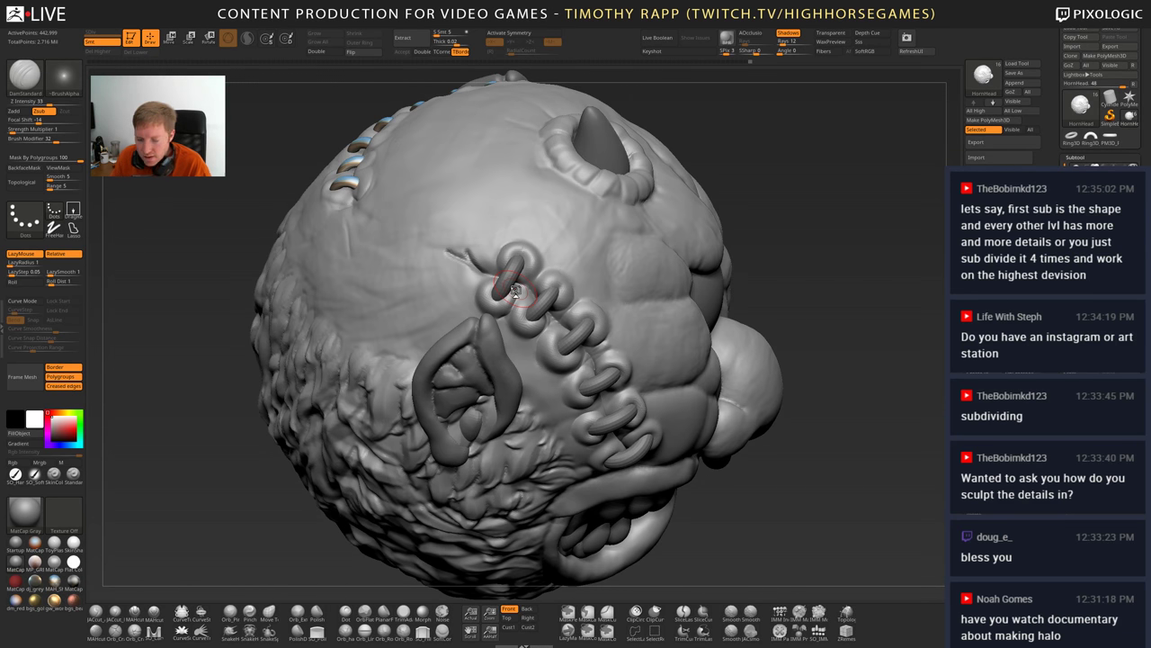
{"action": "mouse_move", "coordinate": [631, 403]}
{"action": "right_mouse_down"}
{"action": "mouse_move", "coordinate": [530, 396]}
{"action": "mouse_move", "coordinate": [580, 382]}
{"action": "mouse_move", "coordinate": [575, 279]}
{"action": "right_mouse_up"}
{"action": "mouse_move", "coordinate": [575, 279]}
{"action": "right_mouse_down"}
{"action": "mouse_move", "coordinate": [401, 292]}
{"action": "mouse_move", "coordinate": [418, 283]}
{"action": "right_mouse_up"}
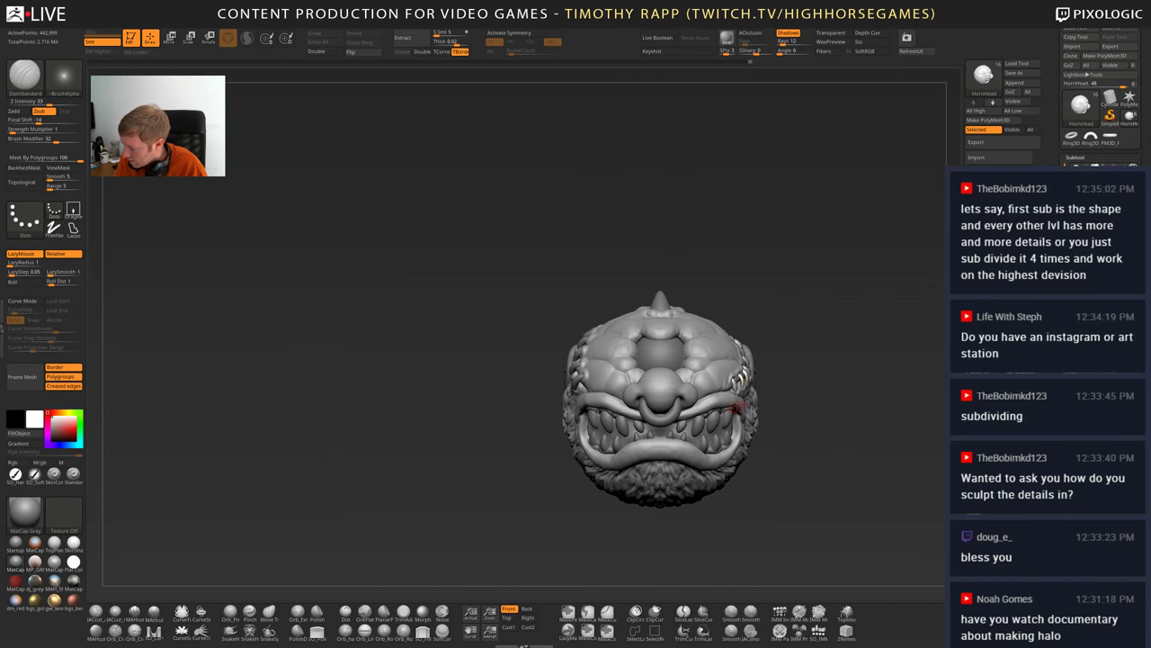
{"action": "mouse_move", "coordinate": [622, 417]}
{"action": "right_mouse_down"}
{"action": "mouse_move", "coordinate": [707, 404]}
{"action": "mouse_move", "coordinate": [730, 428]}
{"action": "mouse_move", "coordinate": [725, 494]}
{"action": "right_mouse_up"}
{"action": "mouse_move", "coordinate": [612, 481]}
{"action": "right_mouse_down", "text": "alt"}
{"action": "mouse_move", "coordinate": [643, 399]}
{"action": "mouse_move", "coordinate": [679, 401]}
{"action": "right_mouse_up", "text": "alt"}
{"action": "mouse_move", "coordinate": [679, 401]}
{"action": "right_mouse_down", "text": "ctrl"}
{"action": "mouse_move", "coordinate": [683, 441]}
{"action": "mouse_move", "coordinate": [620, 372]}
{"action": "right_mouse_up", "text": "ctrl"}
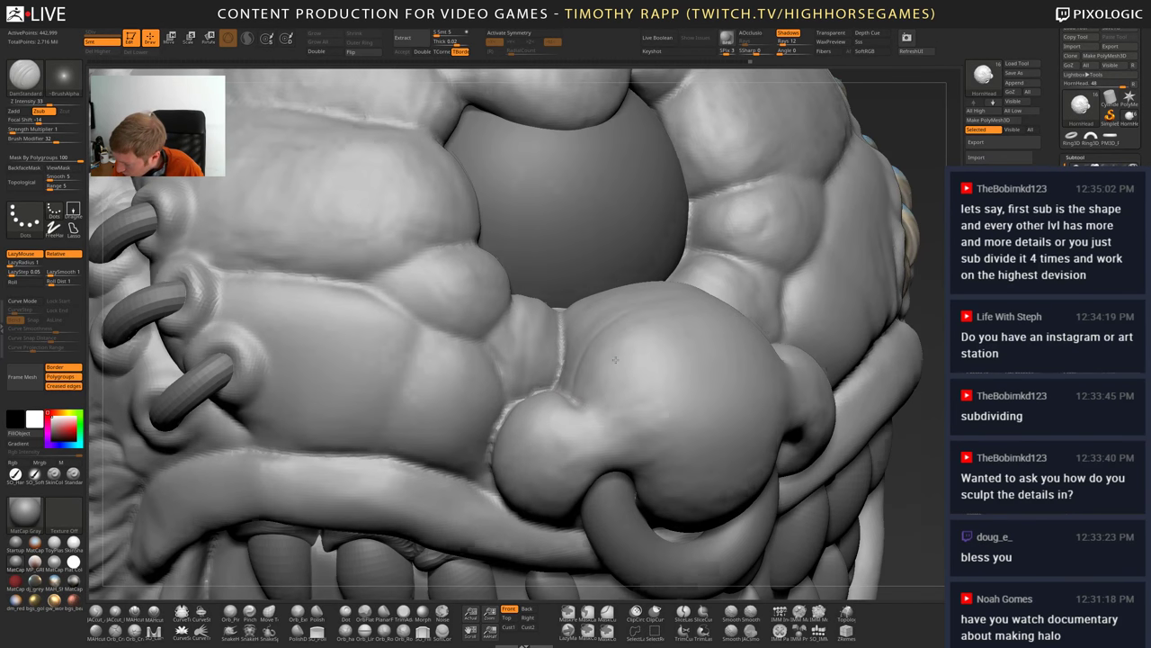
{"action": "right_click_drag", "start_coordinate": [590, 421], "coordinate": [577, 372]}
{"action": "left_click_drag", "start_coordinate": [616, 317], "coordinate": [685, 290]}
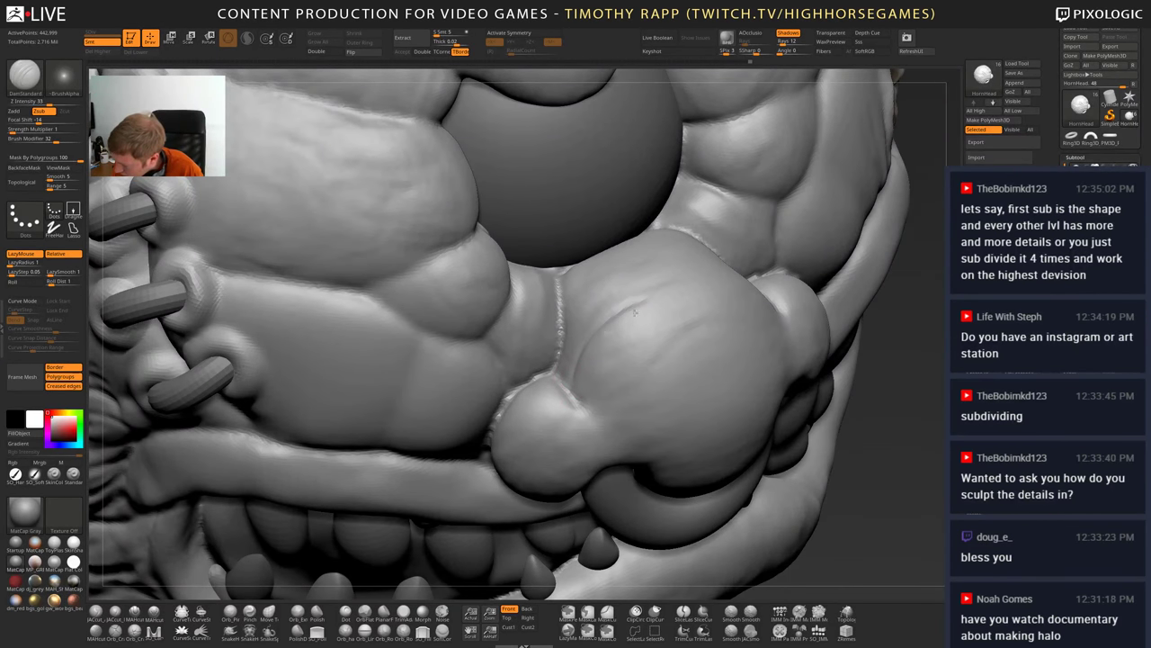
{"action": "left_click_drag", "start_coordinate": [622, 315], "coordinate": [701, 285]}
- Cut creases into the skin beside the corner of the mouth with DamStandard
{"action": "mouse_move", "coordinate": [699, 296]}
{"action": "right_mouse_down", "text": "ctrl"}
{"action": "mouse_move", "coordinate": [701, 440]}
{"action": "mouse_move", "coordinate": [621, 414]}
{"action": "mouse_move", "coordinate": [707, 452]}
{"action": "right_mouse_up", "text": "ctrl"}
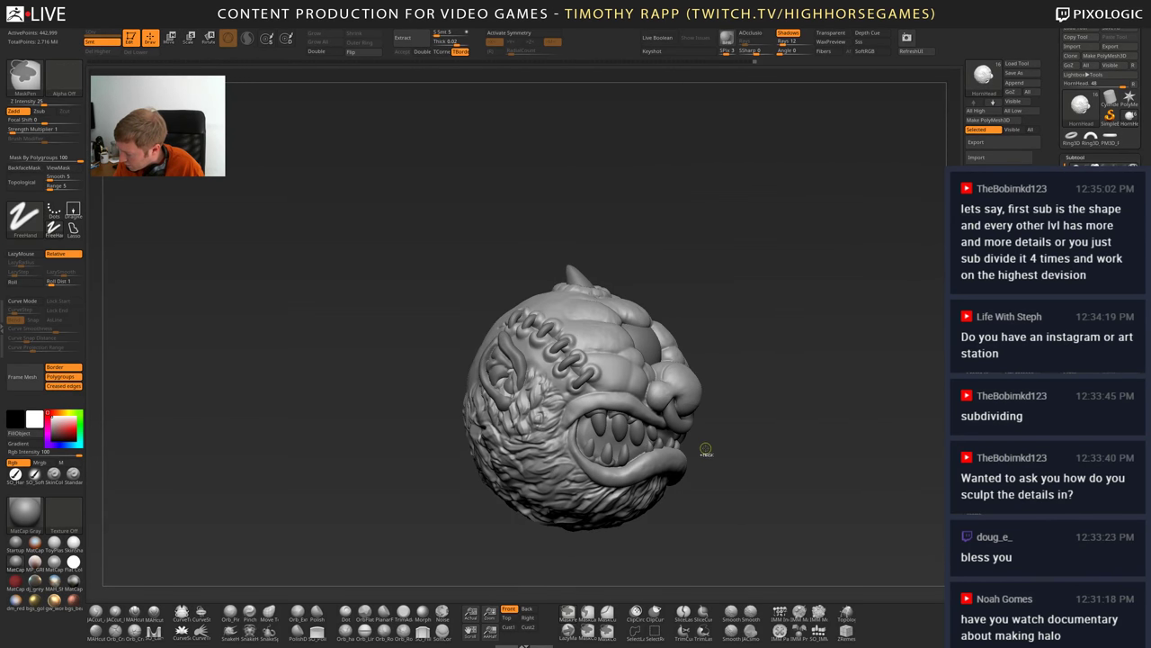
{"action": "left_click_drag", "start_coordinate": [717, 423], "coordinate": [566, 438]}
{"action": "mouse_move", "coordinate": [552, 422]}
{"action": "right_mouse_down", "text": "ctrl"}
{"action": "mouse_move", "coordinate": [509, 428]}
{"action": "mouse_move", "coordinate": [710, 426]}
{"action": "right_mouse_up", "text": "ctrl"}
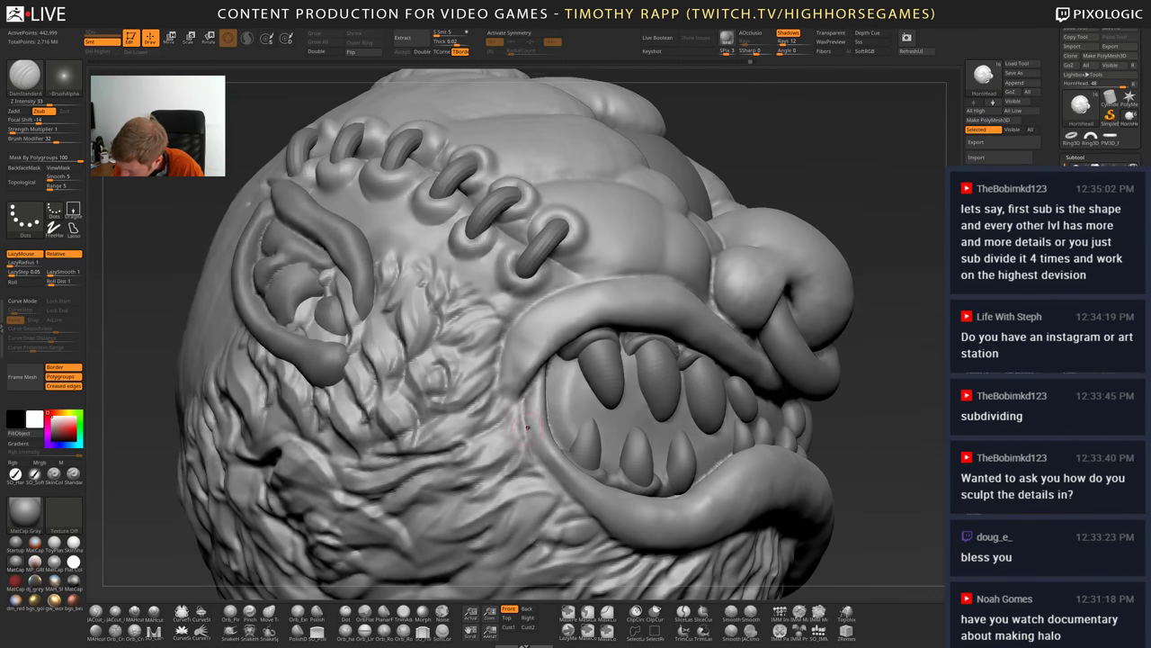
{"action": "left_click_drag", "start_coordinate": [520, 417], "coordinate": [510, 463]}
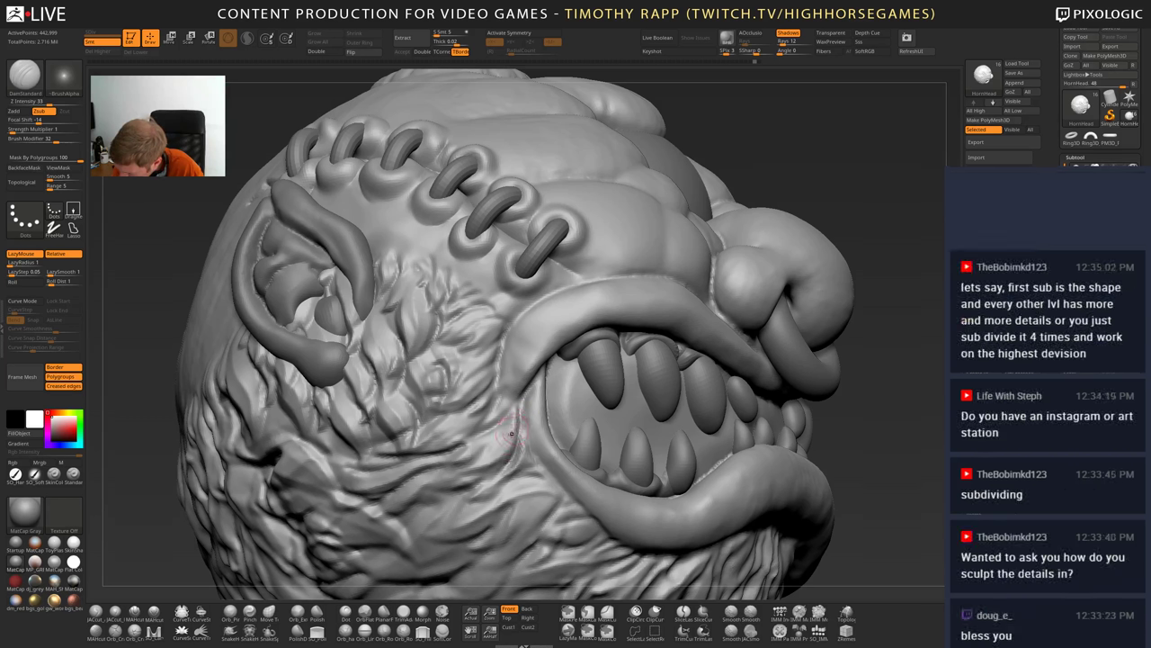
{"action": "left_click_drag", "start_coordinate": [522, 414], "coordinate": [468, 455]}
{"action": "mouse_move", "coordinate": [558, 405]}
{"action": "right_mouse_down", "text": "ctrl"}
{"action": "mouse_move", "coordinate": [554, 492]}
{"action": "mouse_move", "coordinate": [513, 468]}
{"action": "right_mouse_up", "text": "ctrl"}
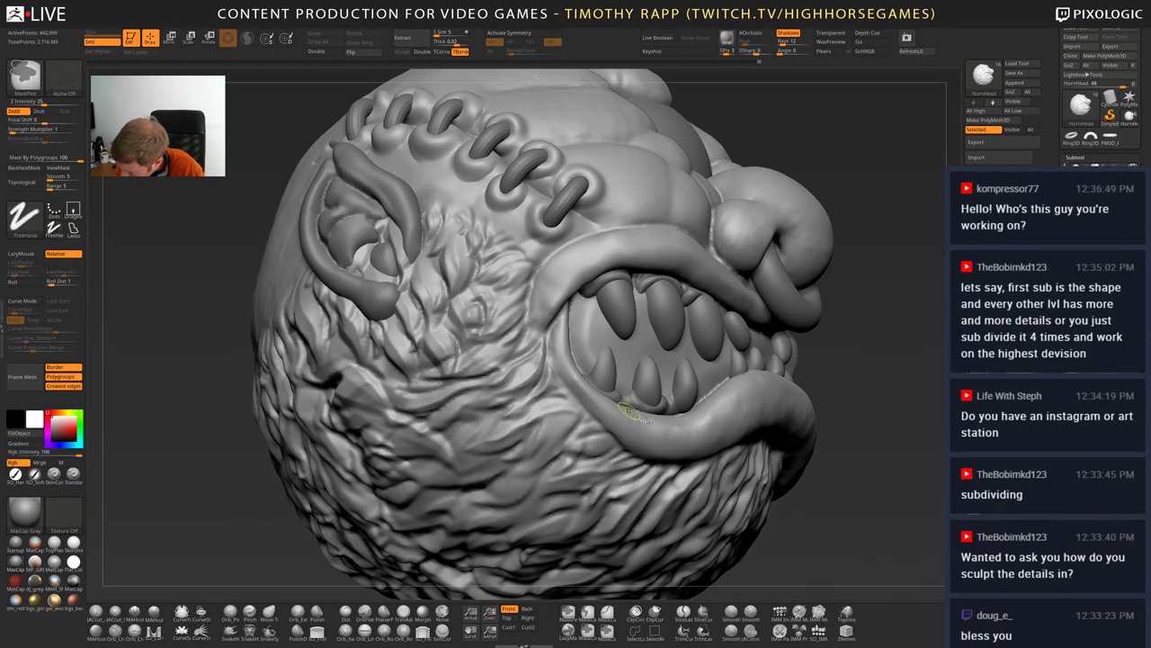
{"action": "key", "text": "b"}
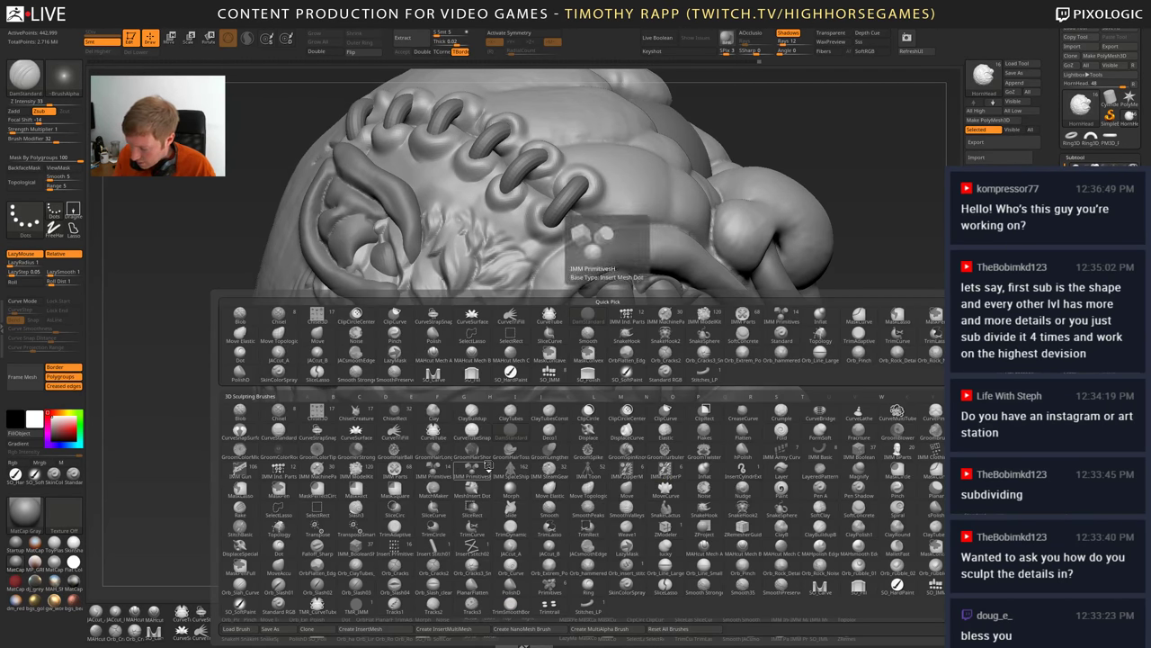
{"action": "left_click", "coordinate": [505, 470]}
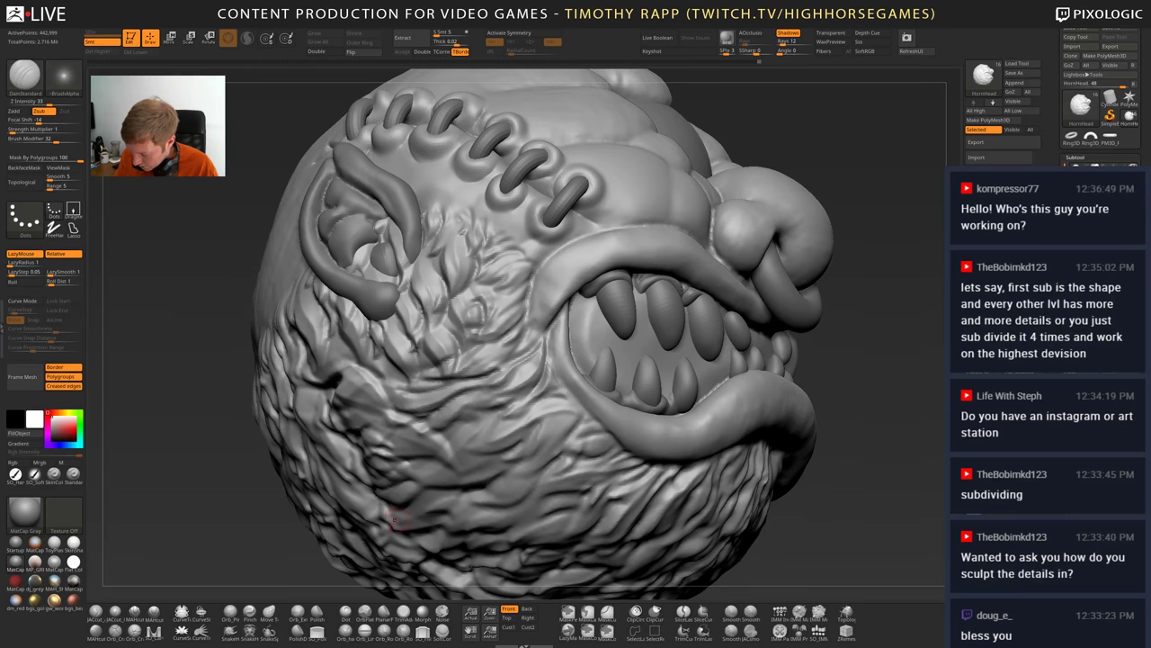
{"action": "key", "text": "b"}
{"action": "key", "text": "b"}
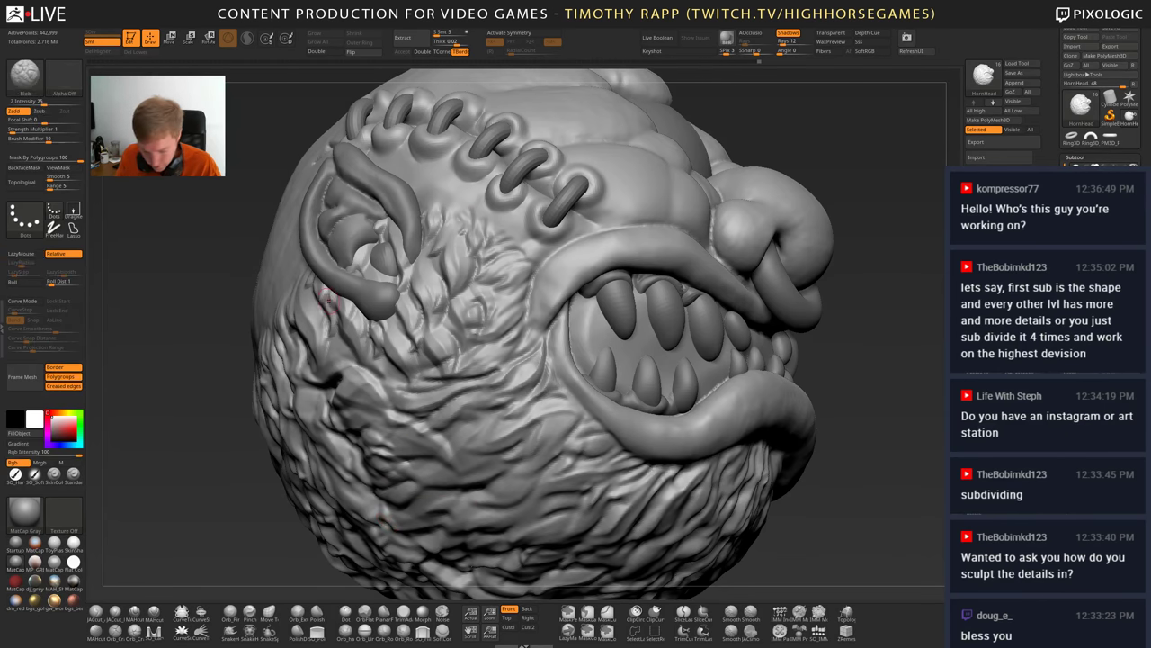
- Load a fur strands brush from the fur brushes folder within LightBox's hair brush collection
{"action": "key", "text": "comma"}
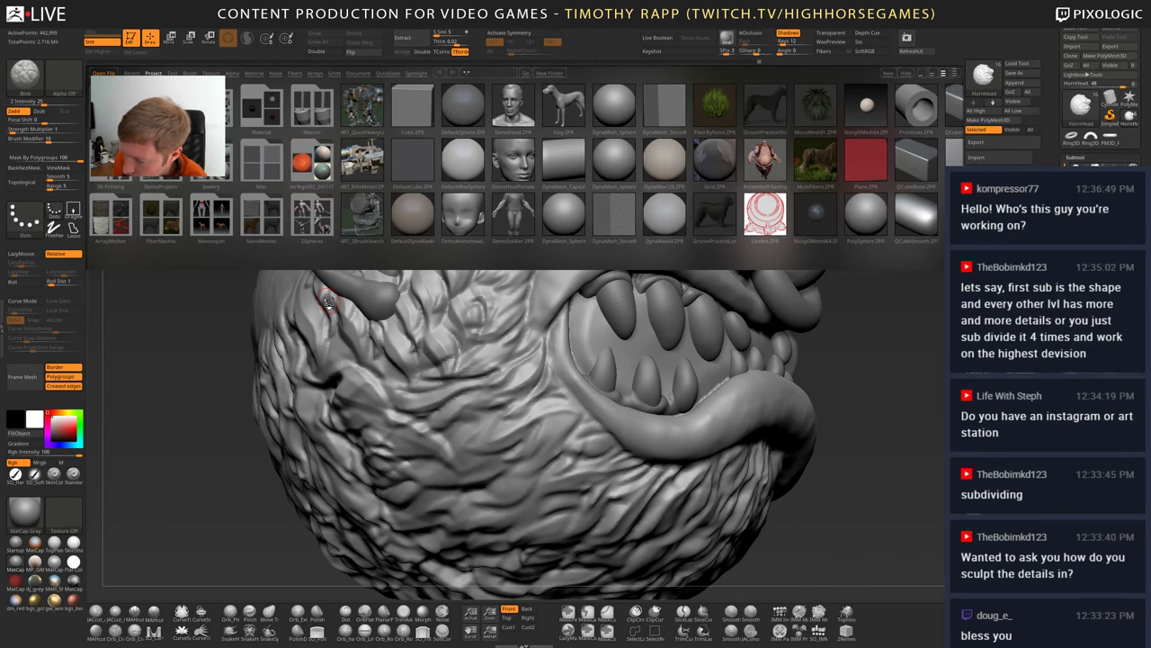
{"action": "left_click", "coordinate": [190, 73]}
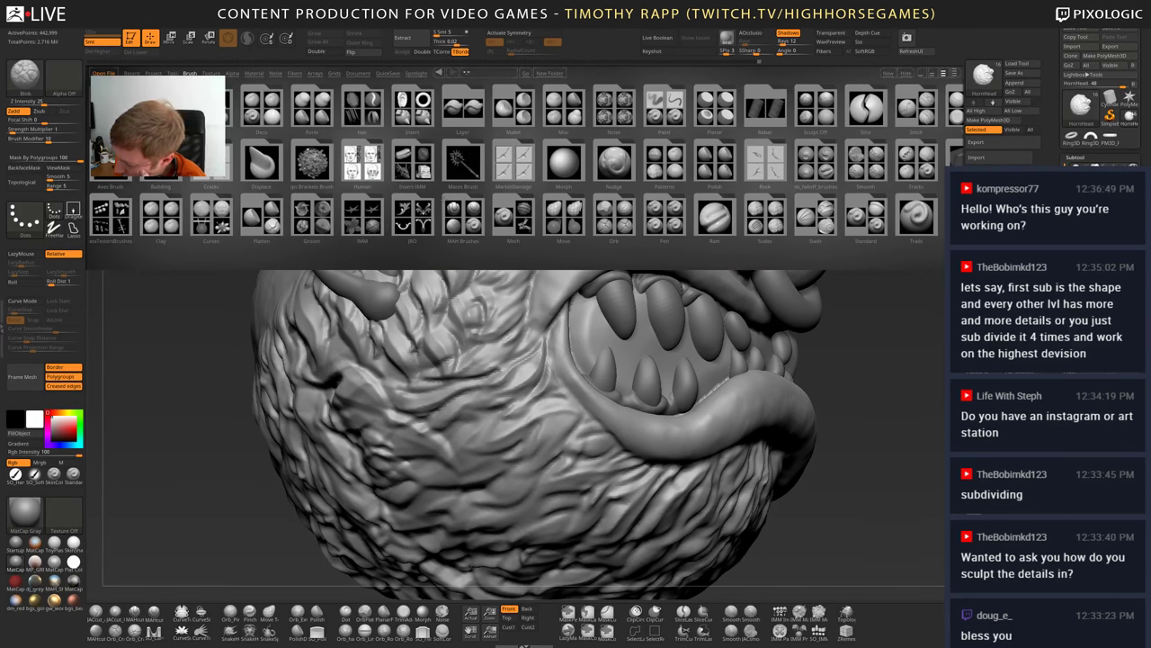
{"action": "mouse_move", "coordinate": [753, 180]}
{"action": "left_mouse_down"}
{"action": "mouse_move", "coordinate": [470, 180]}
{"action": "mouse_move", "coordinate": [700, 180]}
{"action": "left_mouse_up"}
{"action": "double_click", "coordinate": [295, 103]}
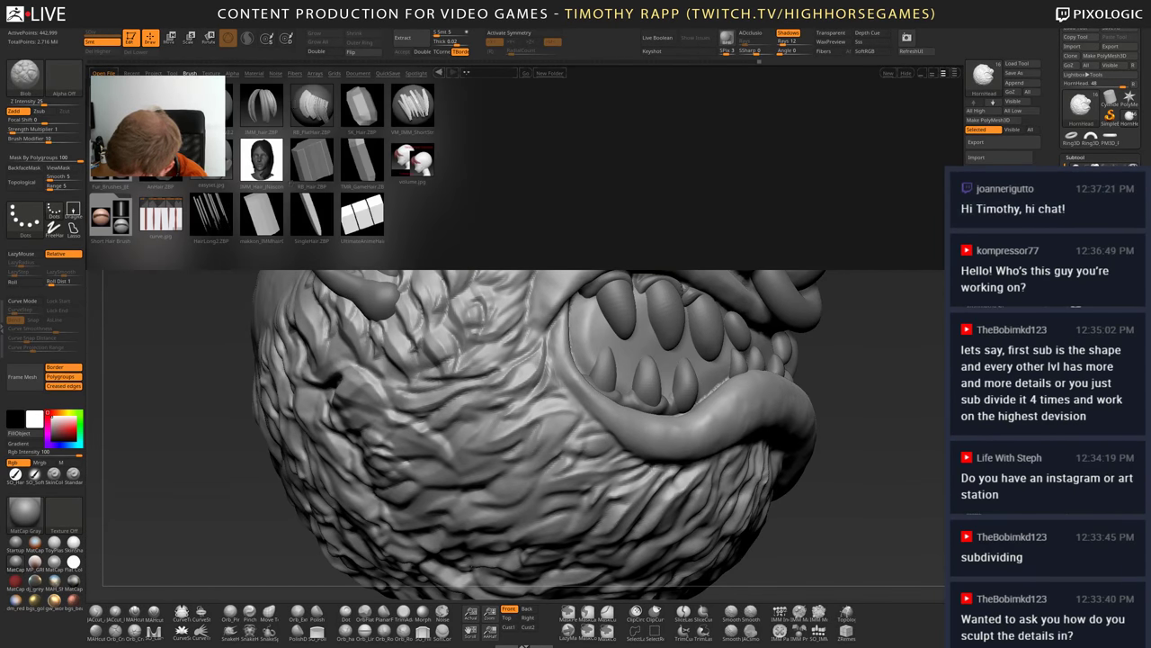
{"action": "double_click", "coordinate": [120, 178]}
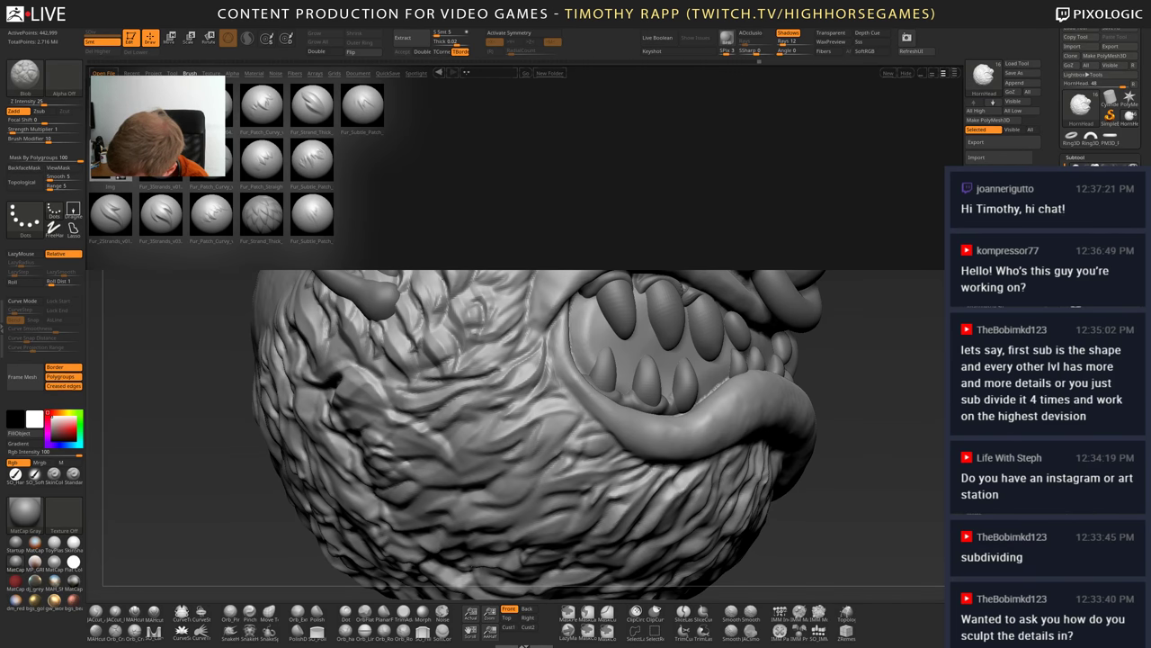
{"action": "double_click", "coordinate": [161, 215]}
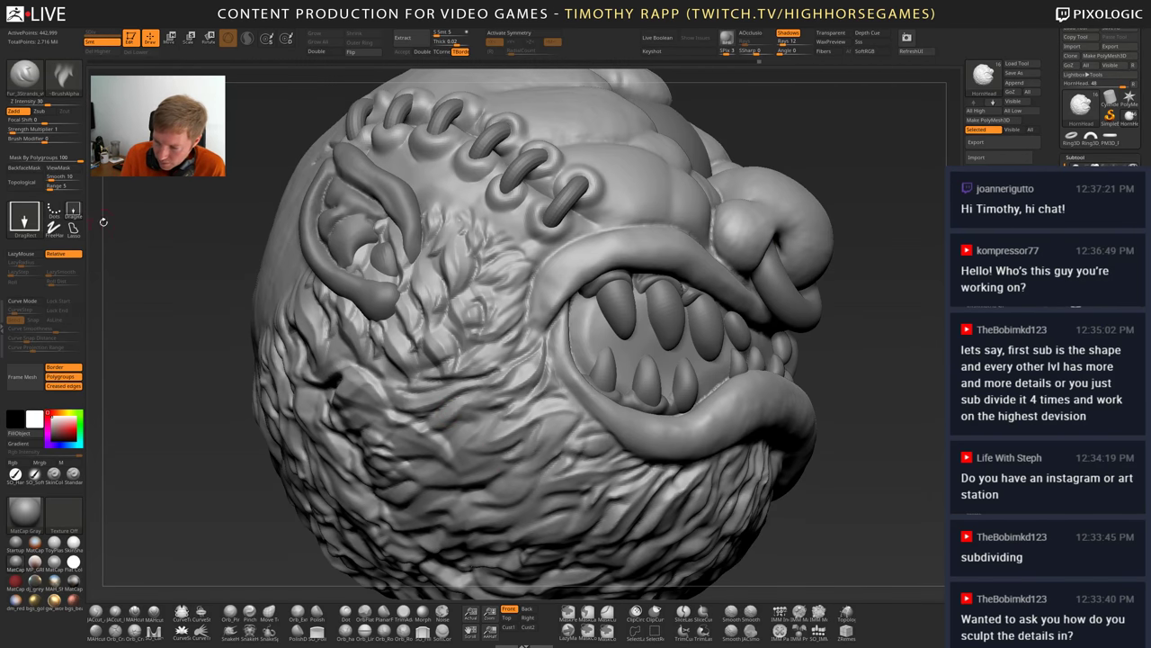
- Set the fur brush's Z Intensity to 65 and try stamping strands on the cheek fur, undoing the trial stamps
{"action": "key", "text": "space"}
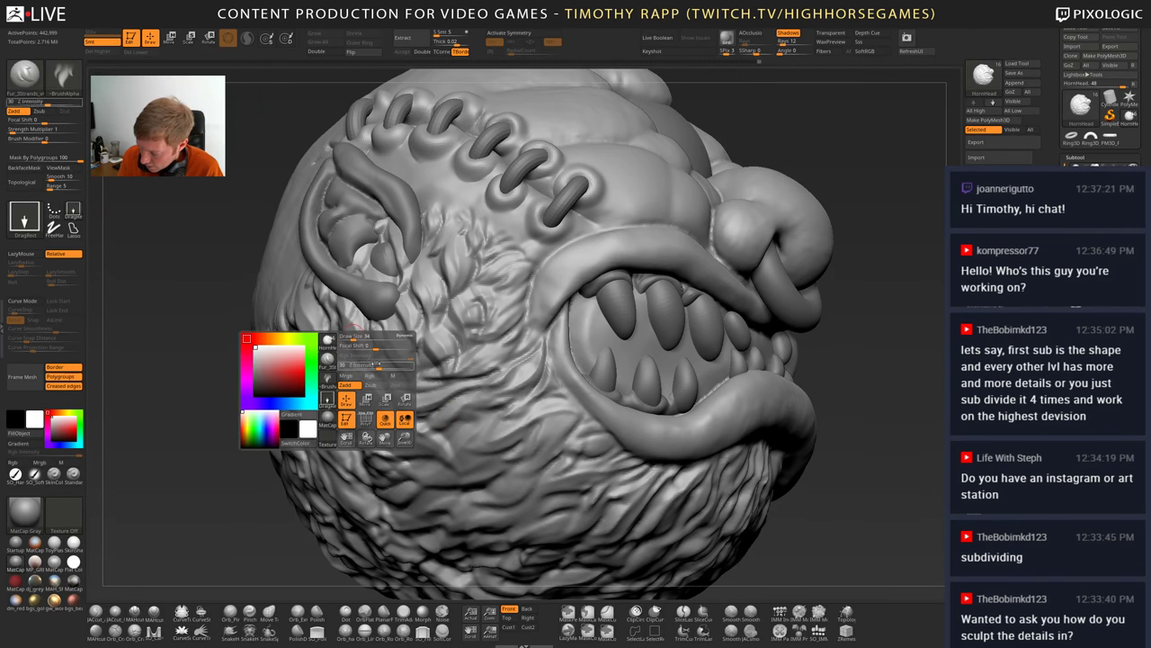
{"action": "left_click", "coordinate": [401, 362]}
{"action": "left_click_drag", "start_coordinate": [492, 273], "coordinate": [531, 337]}
{"action": "key", "text": "ctrl+z"}
{"action": "mouse_move", "coordinate": [499, 464]}
{"action": "left_mouse_down"}
{"action": "mouse_move", "coordinate": [509, 472]}
{"action": "mouse_move", "coordinate": [456, 481]}
{"action": "mouse_move", "coordinate": [559, 511]}
{"action": "left_mouse_up"}
{"action": "key", "text": "ctrl+z"}
{"action": "key", "text": "ctrl+z"}
{"action": "left_click_drag", "start_coordinate": [581, 345], "coordinate": [492, 415]}
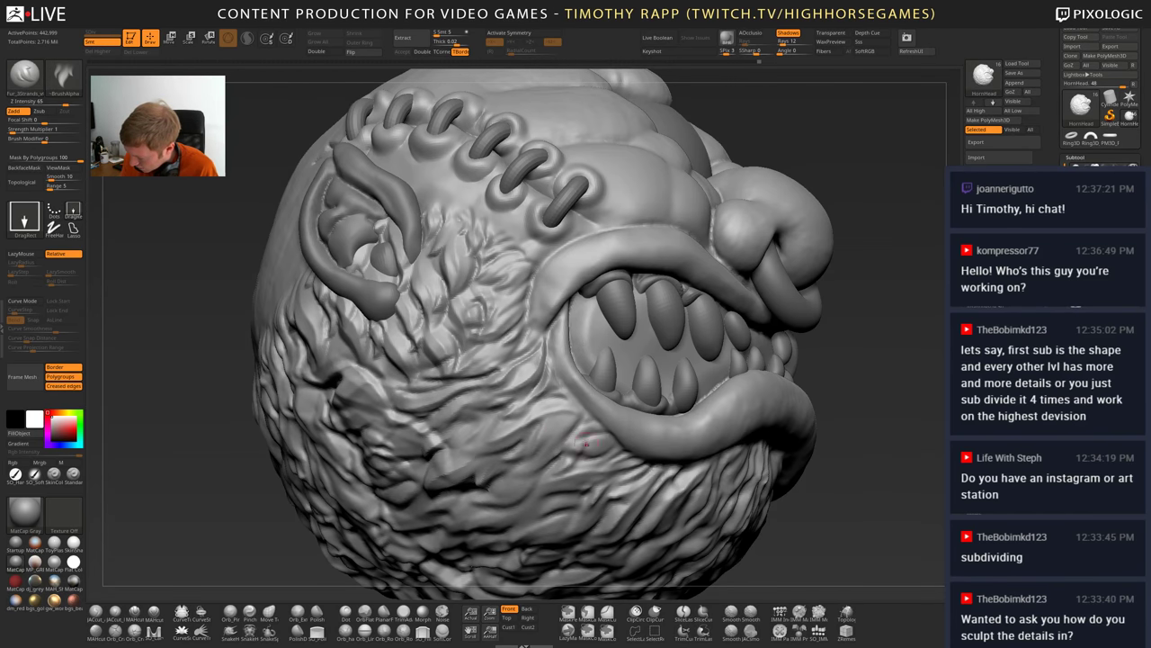
- Stamp fur strands over the cheek and jaw fur below the ear and mouth
{"action": "mouse_move", "coordinate": [653, 540]}
{"action": "right_mouse_down", "text": "alt"}
{"action": "mouse_move", "coordinate": [620, 542]}
{"action": "mouse_move", "coordinate": [617, 575]}
{"action": "mouse_move", "coordinate": [623, 541]}
{"action": "mouse_move", "coordinate": [601, 520]}
{"action": "right_mouse_up", "text": "alt"}
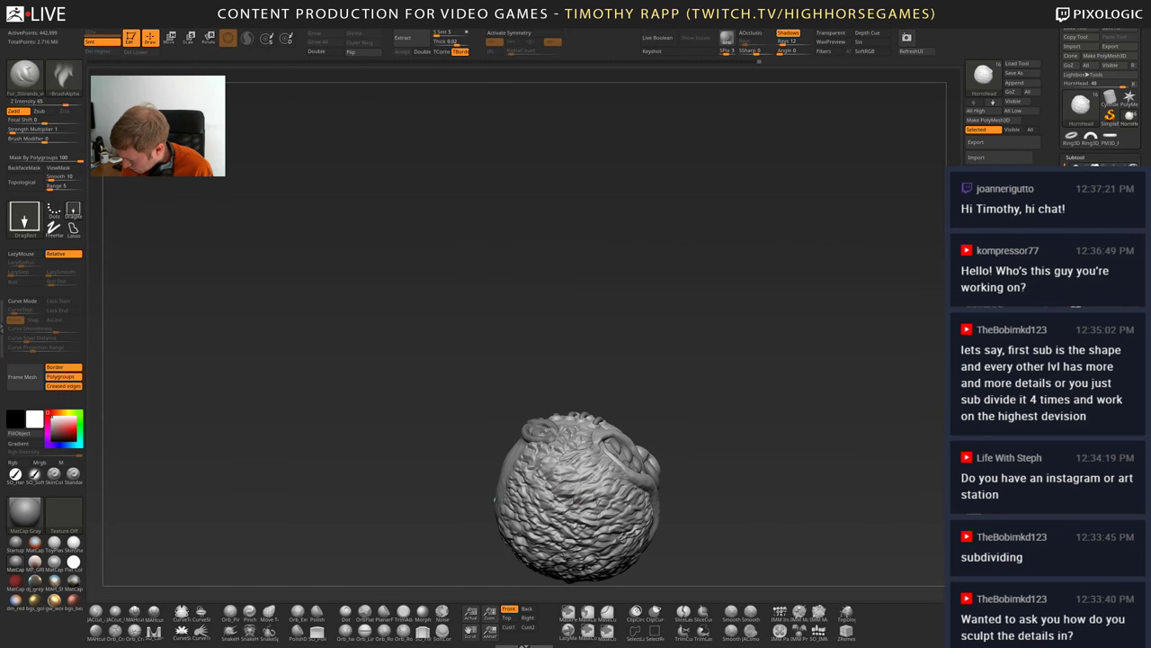
{"action": "mouse_move", "coordinate": [493, 499]}
{"action": "left_mouse_down"}
{"action": "mouse_move", "coordinate": [611, 500]}
{"action": "mouse_move", "coordinate": [676, 527]}
{"action": "left_mouse_up"}
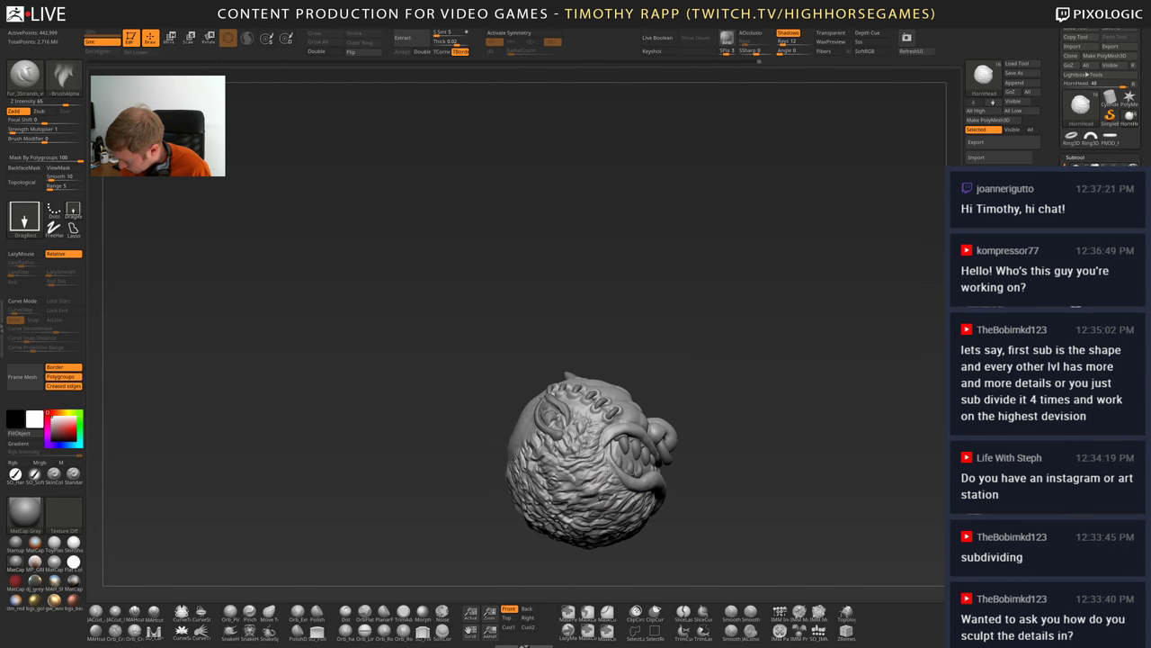
{"action": "mouse_move", "coordinate": [614, 502]}
{"action": "right_mouse_down", "text": "alt"}
{"action": "mouse_move", "coordinate": [661, 576]}
{"action": "mouse_move", "coordinate": [596, 476]}
{"action": "right_mouse_up", "text": "alt"}
{"action": "left_click_drag", "start_coordinate": [529, 501], "coordinate": [550, 520]}
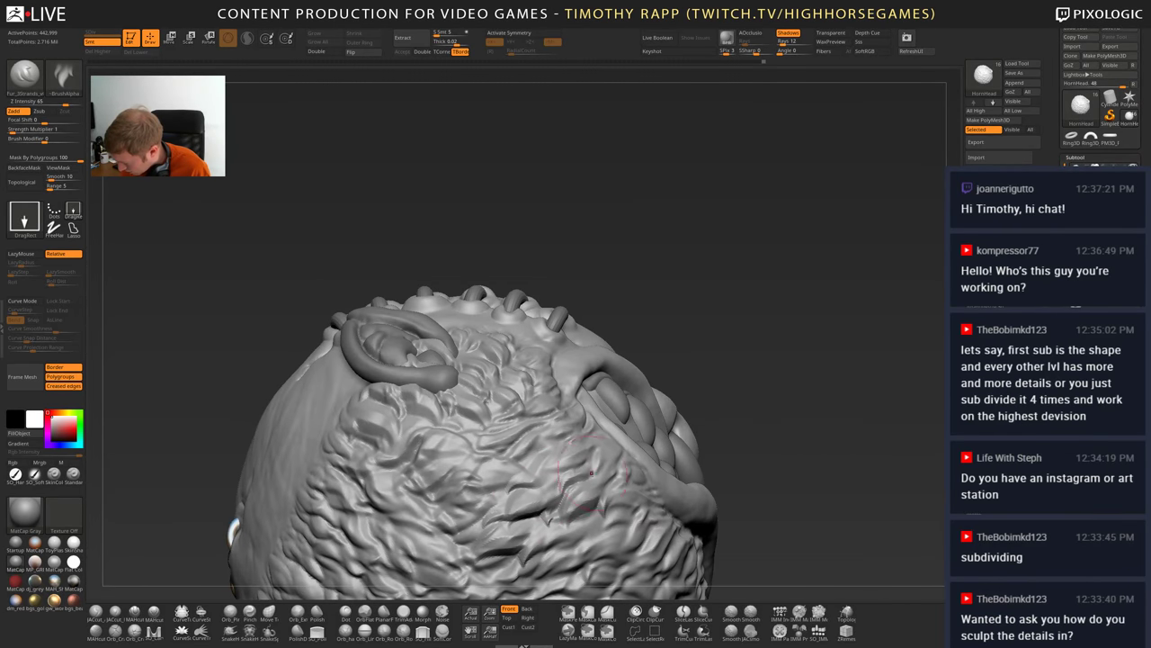
{"action": "mouse_move", "coordinate": [575, 549]}
{"action": "right_mouse_down", "text": "ctrl"}
{"action": "mouse_move", "coordinate": [630, 511]}
{"action": "mouse_move", "coordinate": [608, 531]}
{"action": "mouse_move", "coordinate": [450, 522]}
{"action": "mouse_move", "coordinate": [439, 543]}
{"action": "mouse_move", "coordinate": [426, 496]}
{"action": "mouse_move", "coordinate": [558, 567]}
{"action": "mouse_move", "coordinate": [467, 551]}
{"action": "mouse_move", "coordinate": [497, 522]}
{"action": "right_mouse_up", "text": "ctrl"}
{"action": "left_click_drag", "start_coordinate": [502, 487], "coordinate": [497, 522]}
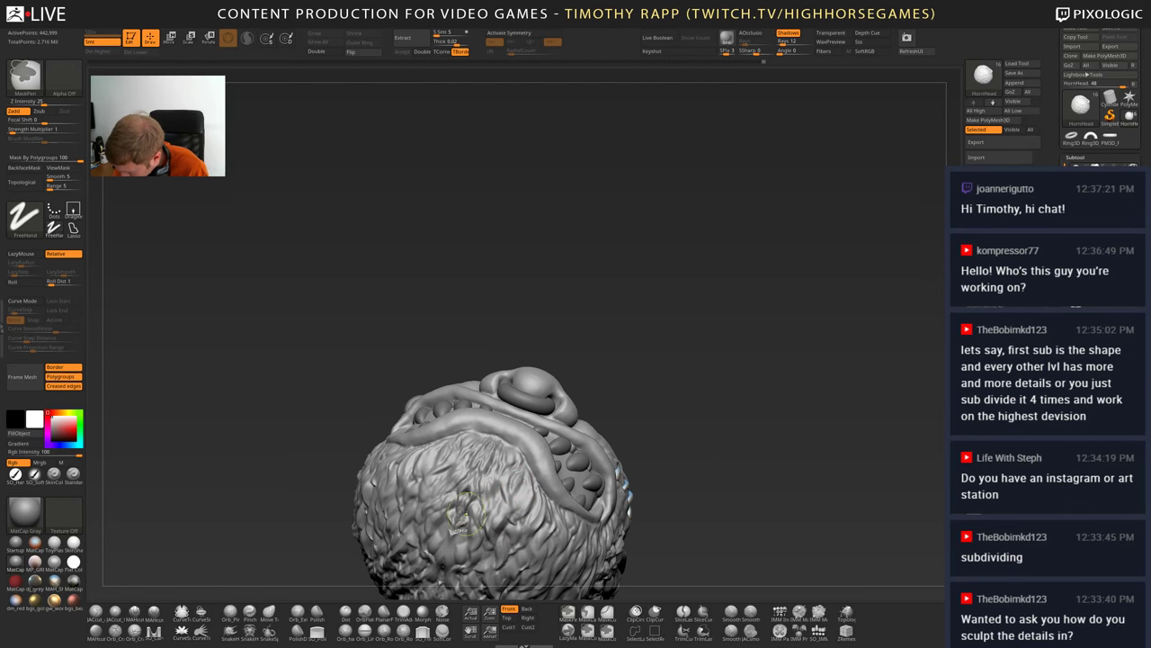
- Stamp more fur strands across the chin and the underside of the head
{"action": "right_click_drag", "start_coordinate": [497, 521], "coordinate": [449, 542]}
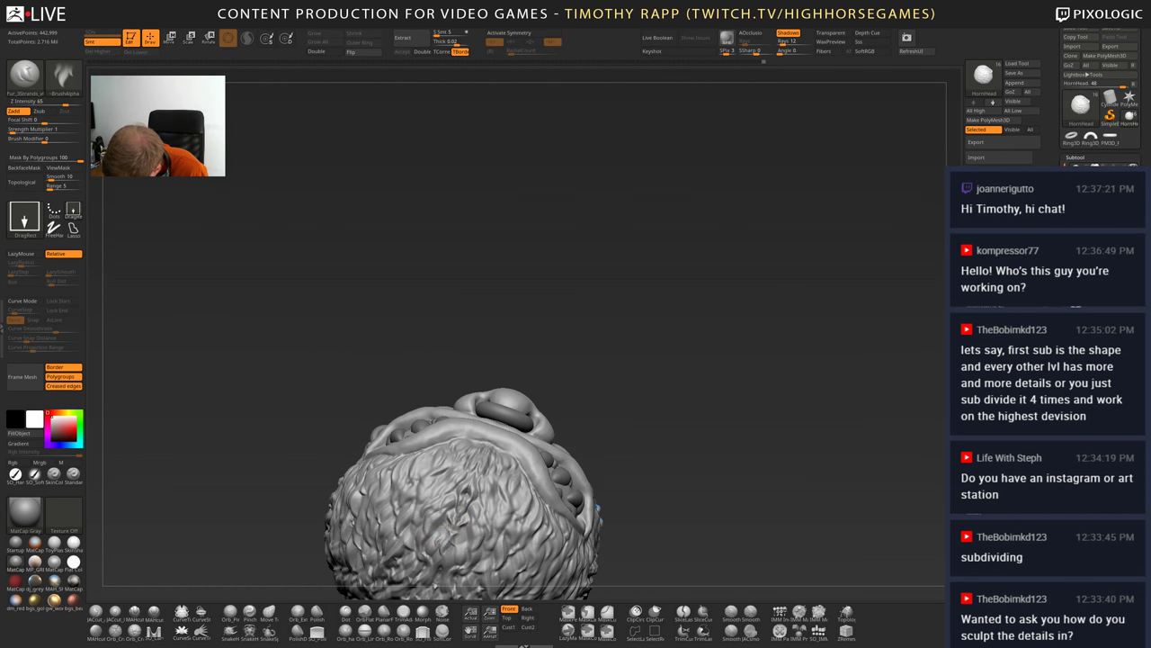
{"action": "mouse_move", "coordinate": [504, 503]}
{"action": "right_mouse_down", "text": "ctrl"}
{"action": "mouse_move", "coordinate": [505, 468]}
{"action": "mouse_move", "coordinate": [594, 503]}
{"action": "mouse_move", "coordinate": [612, 531]}
{"action": "mouse_move", "coordinate": [620, 504]}
{"action": "mouse_move", "coordinate": [580, 520]}
{"action": "mouse_move", "coordinate": [568, 551]}
{"action": "right_mouse_up", "text": "ctrl"}
{"action": "left_click_drag", "start_coordinate": [573, 461], "coordinate": [572, 546]}
{"action": "mouse_move", "coordinate": [570, 468]}
{"action": "right_mouse_down"}
{"action": "mouse_move", "coordinate": [541, 552]}
{"action": "mouse_move", "coordinate": [476, 544]}
{"action": "mouse_move", "coordinate": [468, 517]}
{"action": "right_mouse_up"}
{"action": "mouse_move", "coordinate": [513, 514]}
{"action": "left_mouse_down"}
{"action": "mouse_move", "coordinate": [581, 504]}
{"action": "mouse_move", "coordinate": [573, 497]}
{"action": "mouse_move", "coordinate": [550, 522]}
{"action": "mouse_move", "coordinate": [504, 515]}
{"action": "mouse_move", "coordinate": [558, 567]}
{"action": "left_mouse_up"}
{"action": "mouse_move", "coordinate": [576, 440]}
{"action": "left_mouse_down"}
{"action": "mouse_move", "coordinate": [672, 429]}
{"action": "mouse_move", "coordinate": [690, 486]}
{"action": "mouse_move", "coordinate": [765, 477]}
{"action": "left_mouse_up"}
{"action": "mouse_move", "coordinate": [593, 360]}
{"action": "left_mouse_down"}
{"action": "mouse_move", "coordinate": [543, 406]}
{"action": "mouse_move", "coordinate": [465, 443]}
{"action": "left_mouse_up"}
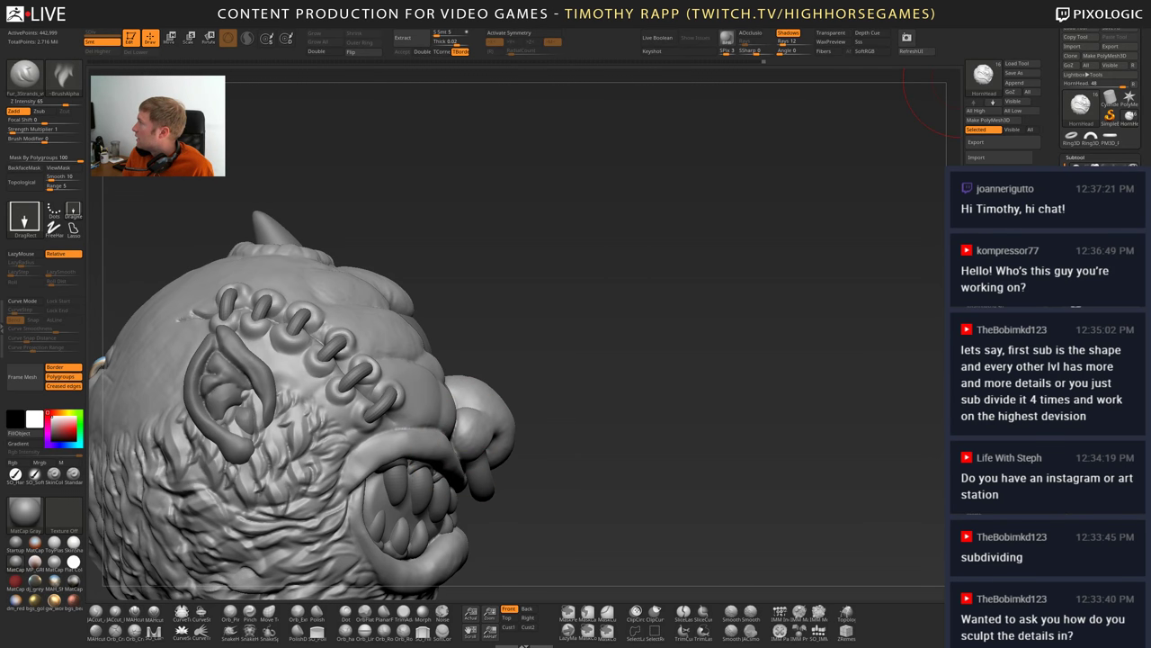
- Switch to the web browser, open Instagram, look through the feed and open the account's own profile page
{"action": "left_click_drag", "start_coordinate": [1147, 54], "coordinate": [272, 2]}
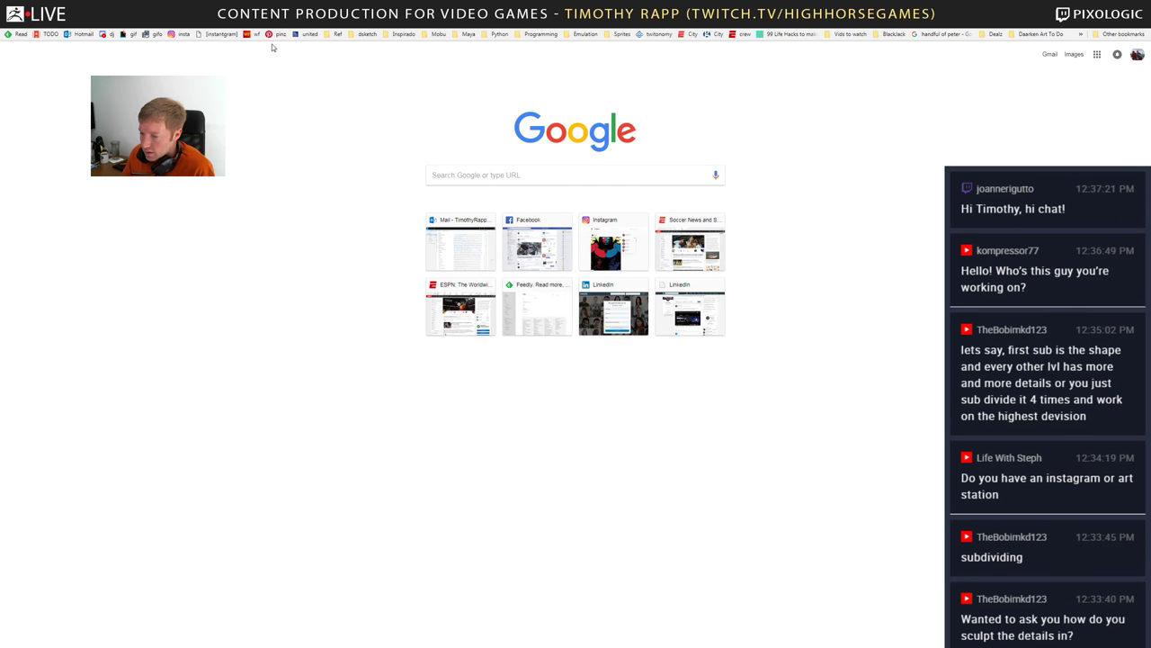
{"action": "left_click", "coordinate": [177, 34]}
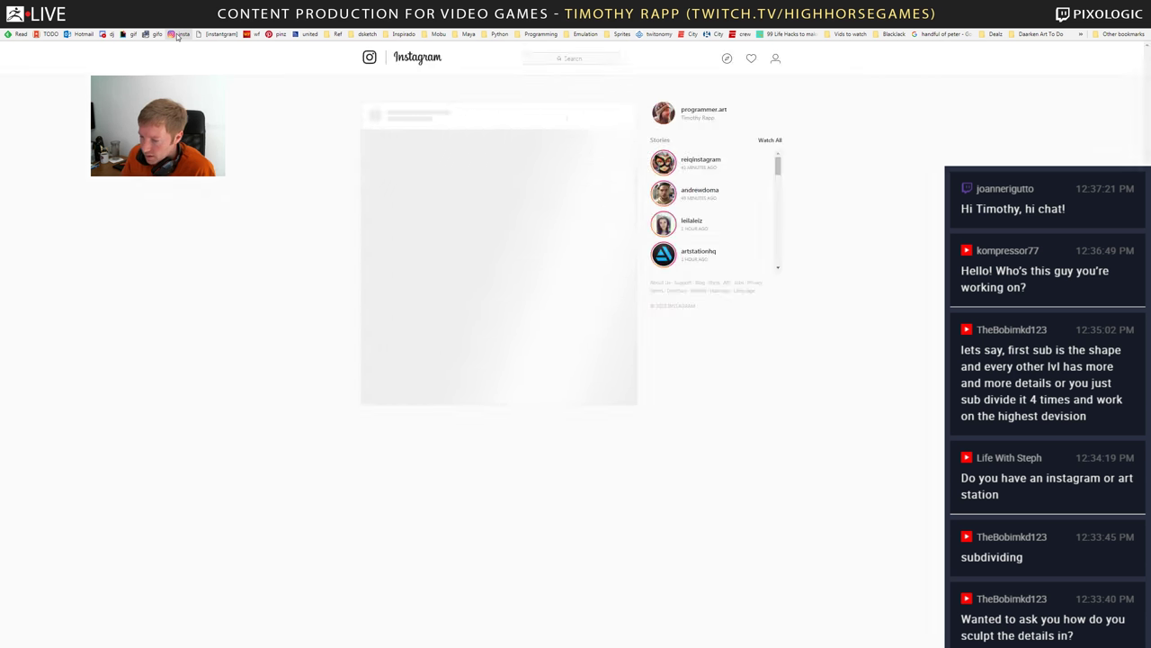
{"action": "scroll", "coordinate": [342, 120], "scroll_direction": "down", "scroll_amount": 6}
{"action": "scroll", "coordinate": [347, 123], "scroll_direction": "down", "scroll_amount": 15}
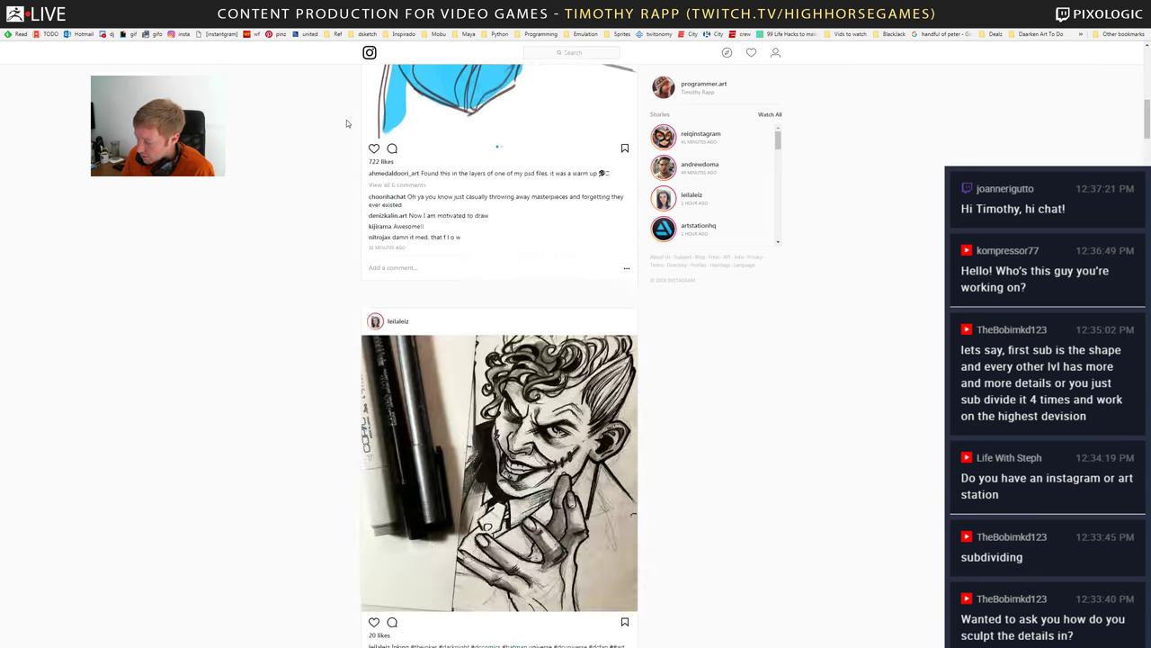
{"action": "scroll", "coordinate": [358, 127], "scroll_direction": "down", "scroll_amount": 16}
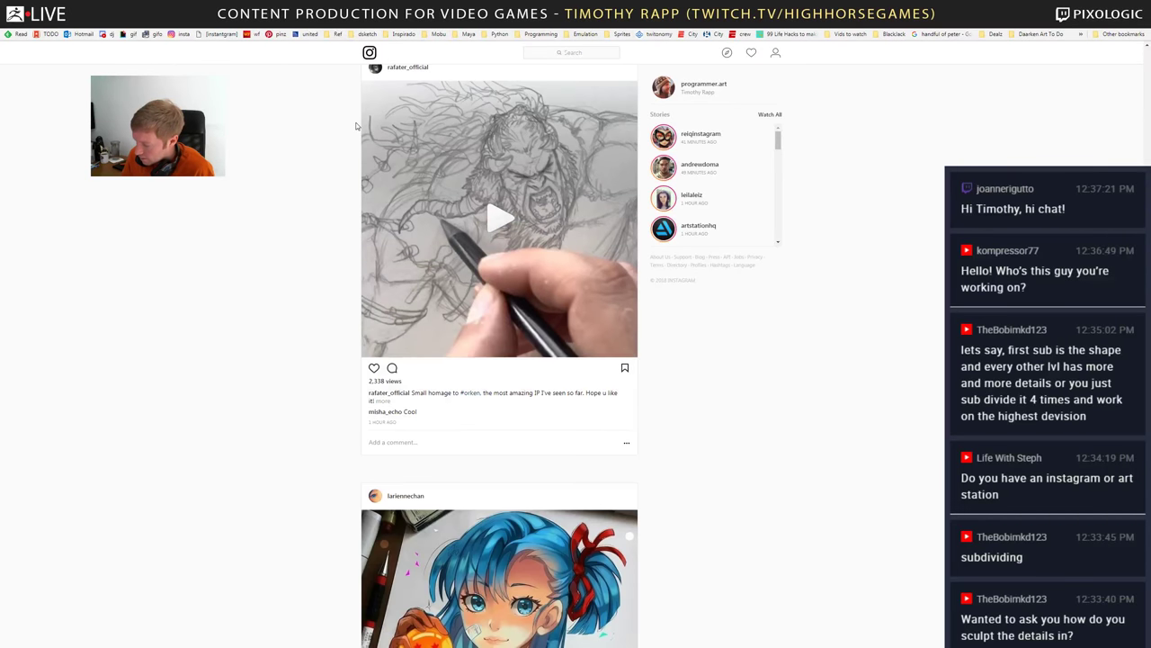
{"action": "scroll", "coordinate": [362, 129], "scroll_direction": "down", "scroll_amount": 15}
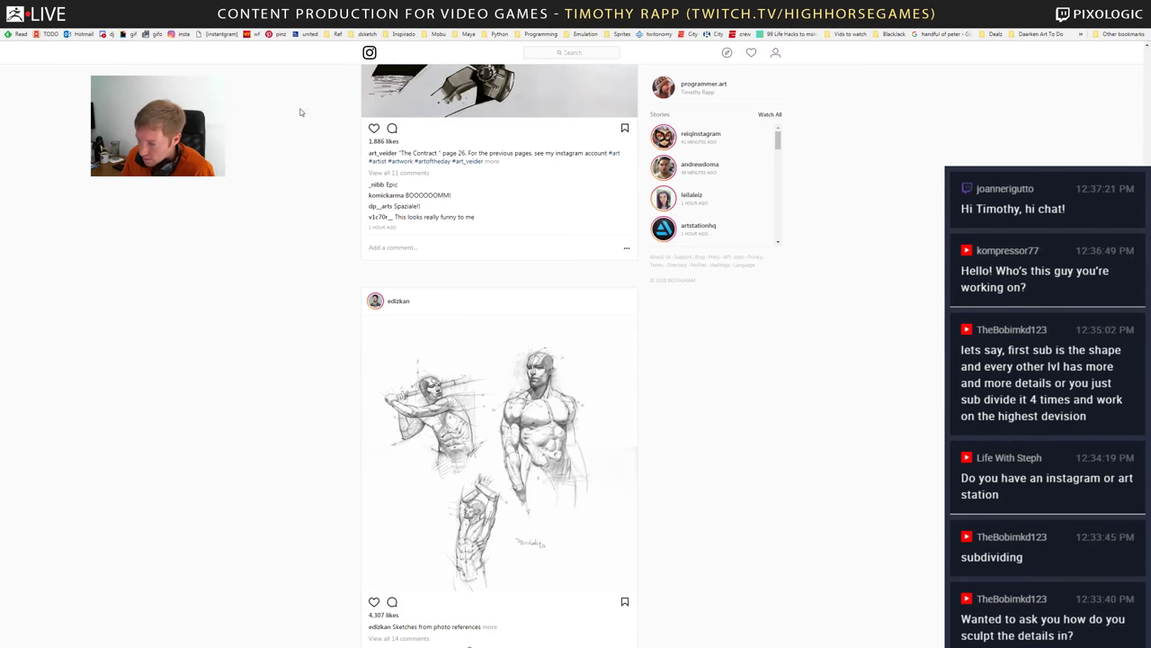
{"action": "left_click", "coordinate": [369, 54]}
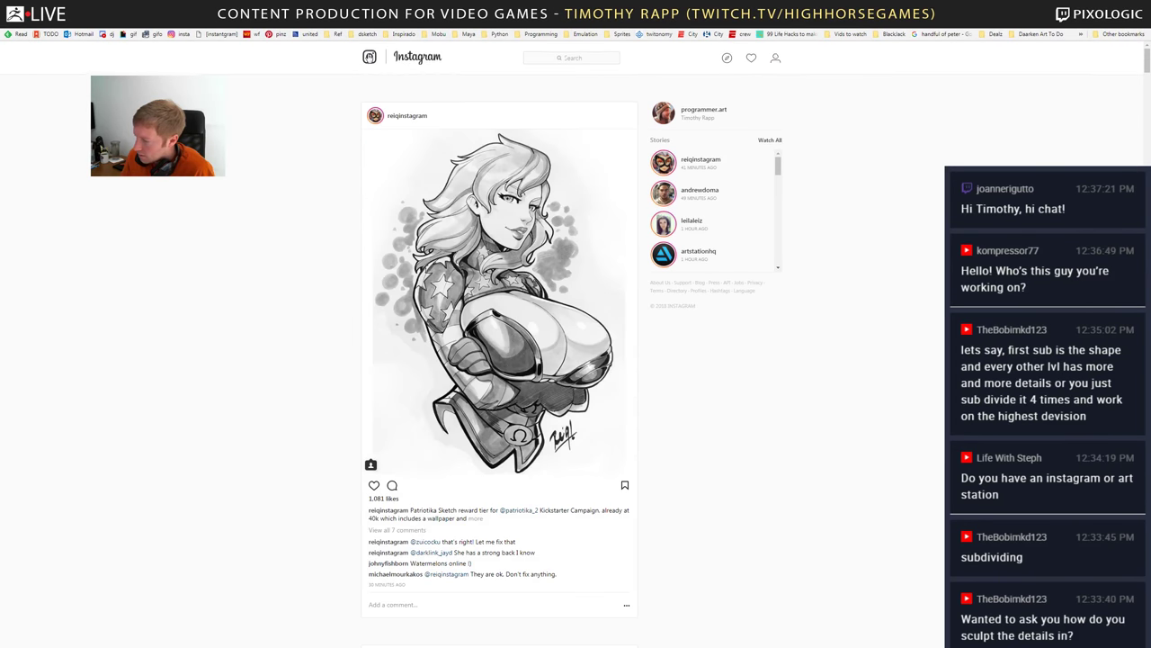
{"action": "left_click", "coordinate": [690, 111]}
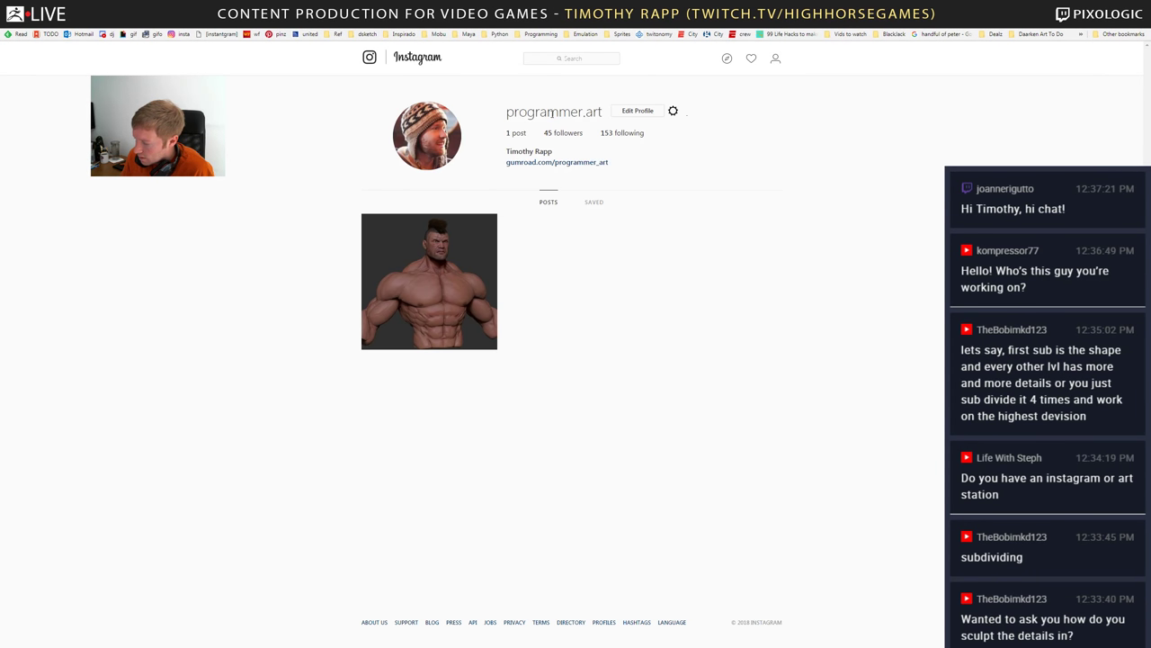
- Highlight the account handle on the Instagram profile and view the barbarian torso post
{"action": "triple_click", "coordinate": [578, 110]}
{"action": "left_click", "coordinate": [581, 109]}
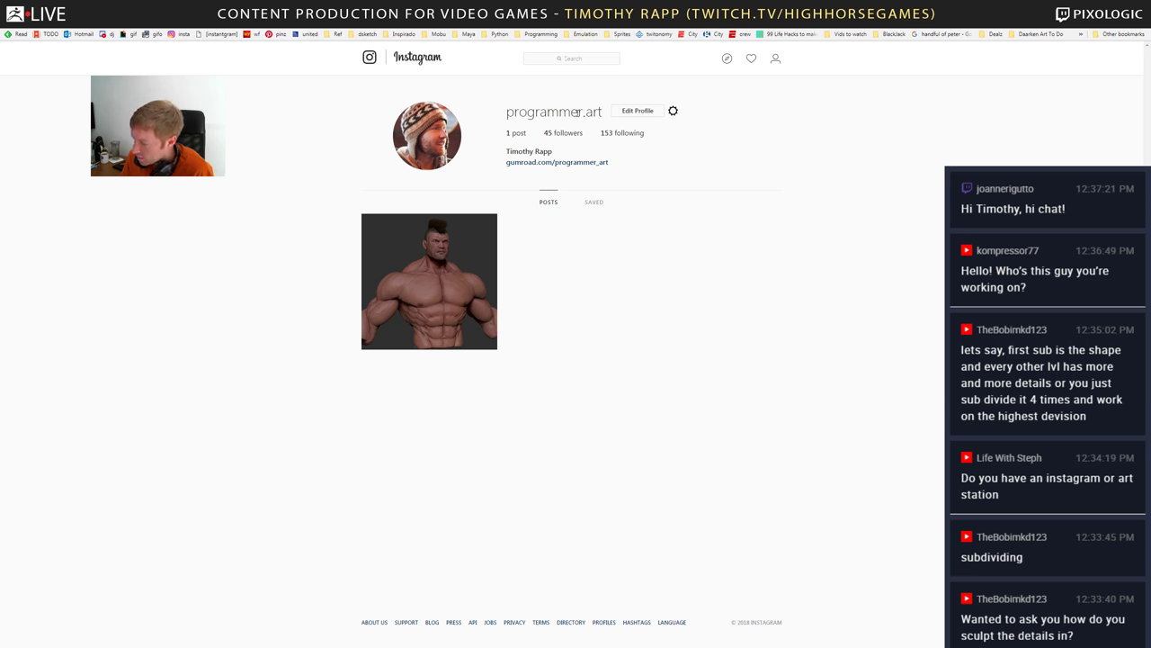
{"action": "left_click_drag", "start_coordinate": [601, 109], "coordinate": [536, 111]}
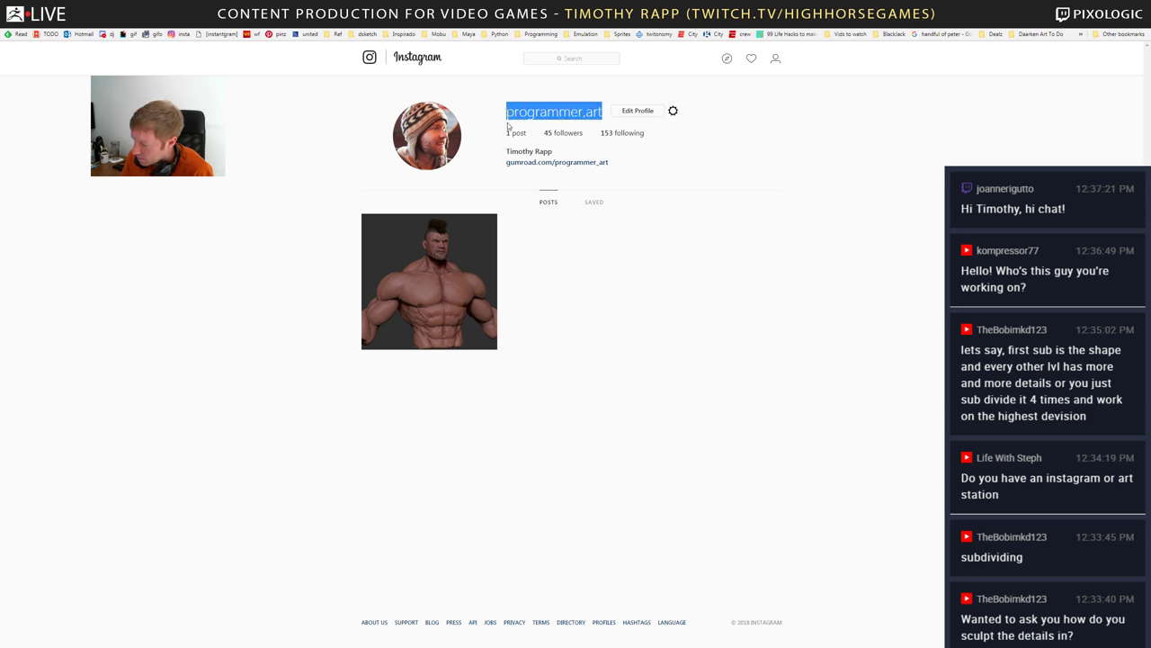
{"action": "left_click", "coordinate": [438, 325]}
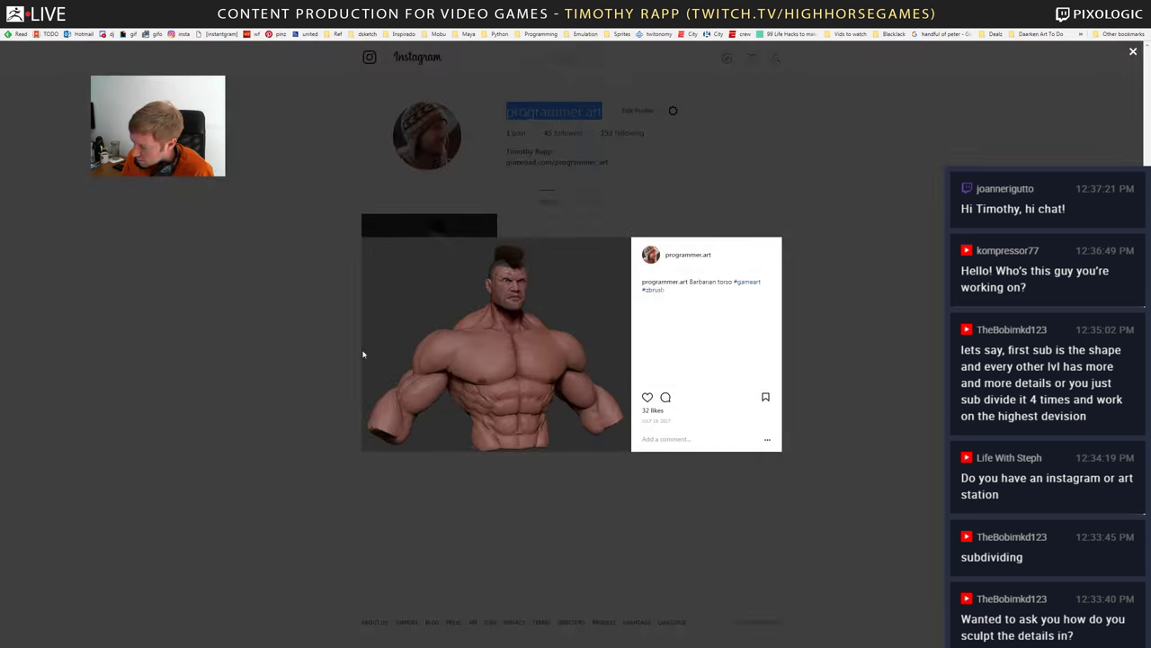
{"action": "left_click", "coordinate": [233, 405]}
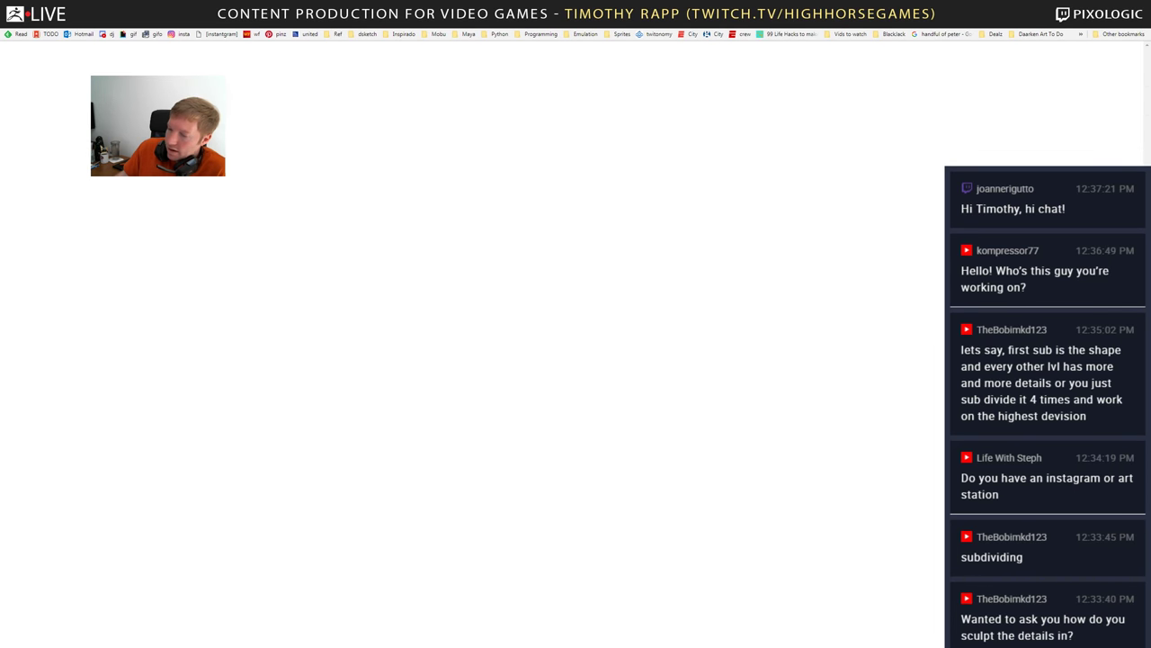
- Switch to ZBrush and work on the forehead skin beside the stitched rings, changing to the Clay brush
{"action": "key", "text": "alt+Tab"}
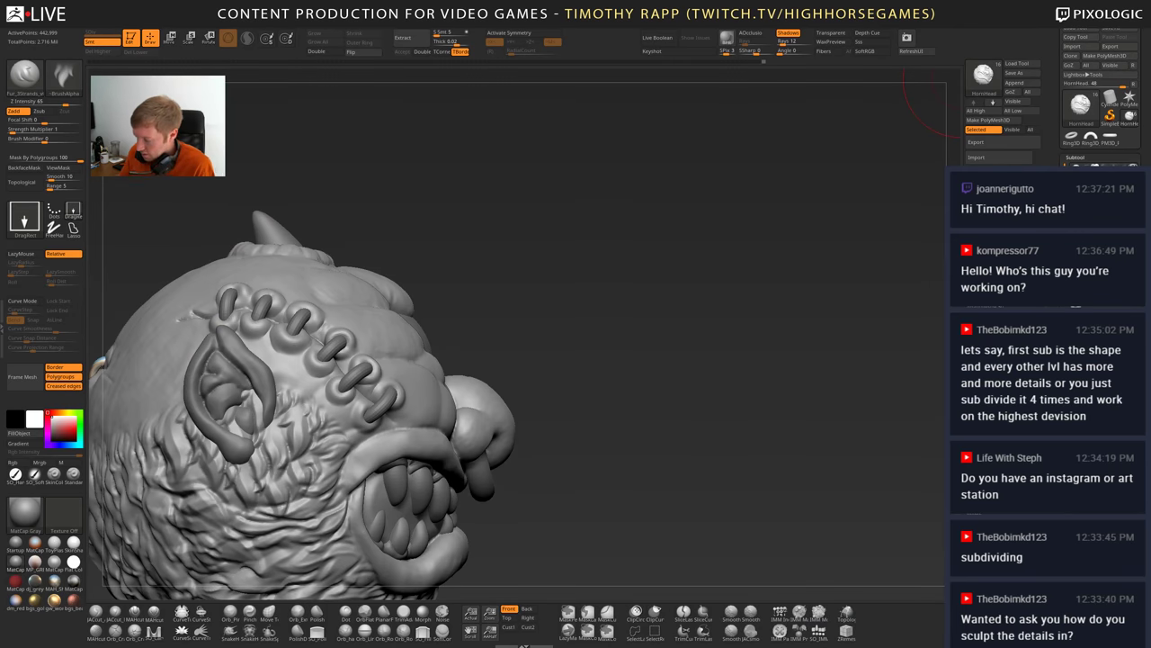
{"action": "mouse_move", "coordinate": [503, 360]}
{"action": "right_mouse_down"}
{"action": "mouse_move", "coordinate": [494, 342]}
{"action": "mouse_move", "coordinate": [516, 399]}
{"action": "mouse_move", "coordinate": [449, 387]}
{"action": "mouse_move", "coordinate": [436, 450]}
{"action": "right_mouse_up"}
{"action": "key", "text": "s"}
{"action": "left_click_drag", "start_coordinate": [428, 439], "coordinate": [401, 437]}
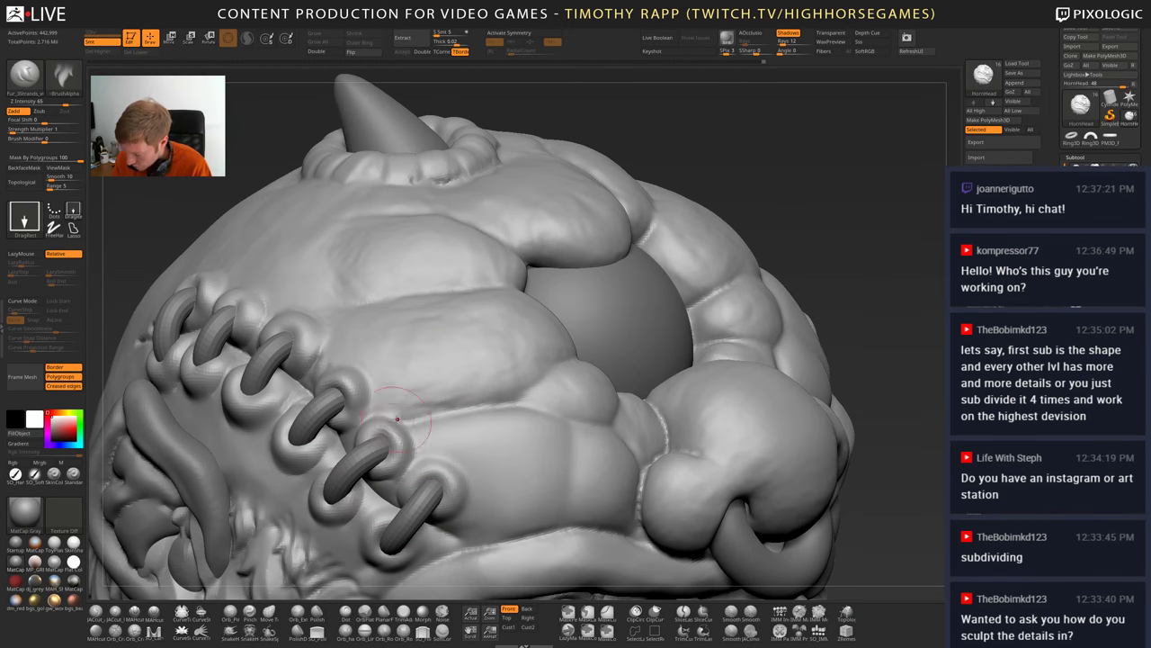
{"action": "key", "text": "b"}
{"action": "key", "text": "c"}
{"action": "key", "text": "b"}
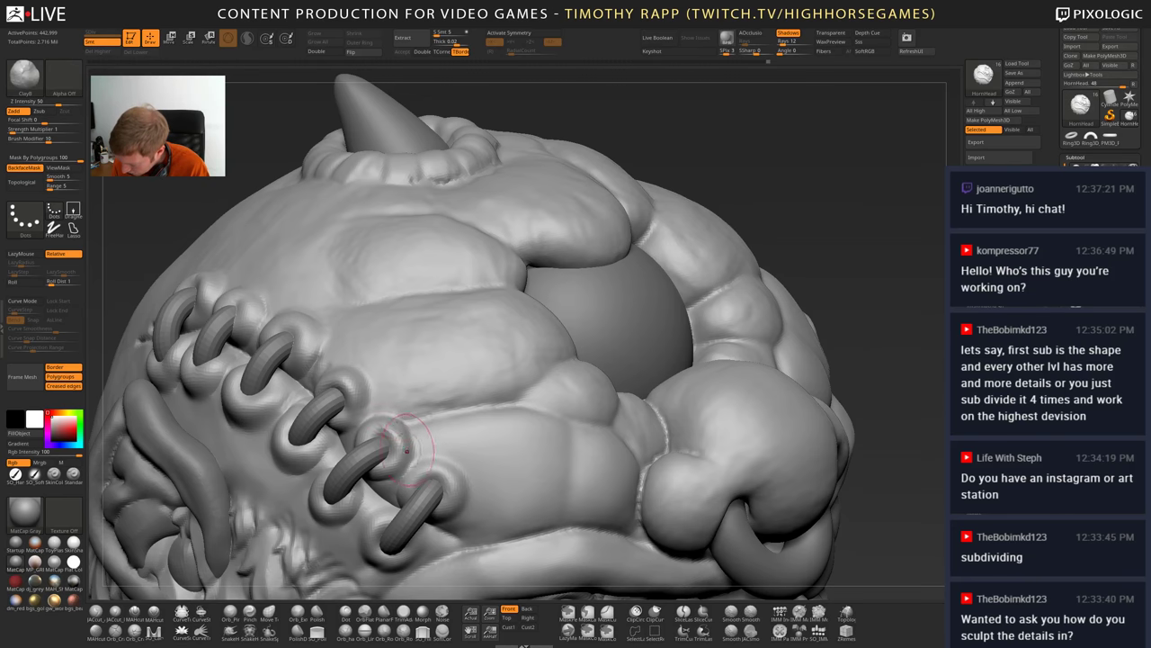
{"action": "mouse_move", "coordinate": [369, 389]}
{"action": "right_mouse_down"}
{"action": "mouse_move", "coordinate": [353, 415]}
{"action": "mouse_move", "coordinate": [297, 352]}
{"action": "right_mouse_up"}
- Refine the skin around the stitched rings above the ear with the DamStandard and Standard brushes
{"action": "key", "text": "b"}
{"action": "key", "text": "d"}
{"action": "key", "text": "s"}
{"action": "mouse_move", "coordinate": [236, 322]}
{"action": "right_mouse_down"}
{"action": "mouse_move", "coordinate": [319, 404]}
{"action": "mouse_move", "coordinate": [288, 404]}
{"action": "mouse_move", "coordinate": [309, 401]}
{"action": "right_mouse_up"}
{"action": "key", "text": "b"}
{"action": "key", "text": "s"}
{"action": "key", "text": "t"}
{"action": "mouse_move", "coordinate": [287, 394]}
{"action": "left_mouse_down"}
{"action": "mouse_move", "coordinate": [308, 401]}
{"action": "mouse_move", "coordinate": [297, 393]}
{"action": "left_mouse_up"}
{"action": "mouse_move", "coordinate": [304, 387]}
{"action": "right_mouse_down"}
{"action": "mouse_move", "coordinate": [288, 407]}
{"action": "mouse_move", "coordinate": [297, 396]}
{"action": "mouse_move", "coordinate": [346, 405]}
{"action": "mouse_move", "coordinate": [355, 306]}
{"action": "right_mouse_up"}
{"action": "right_click_drag", "start_coordinate": [414, 432], "coordinate": [388, 462]}
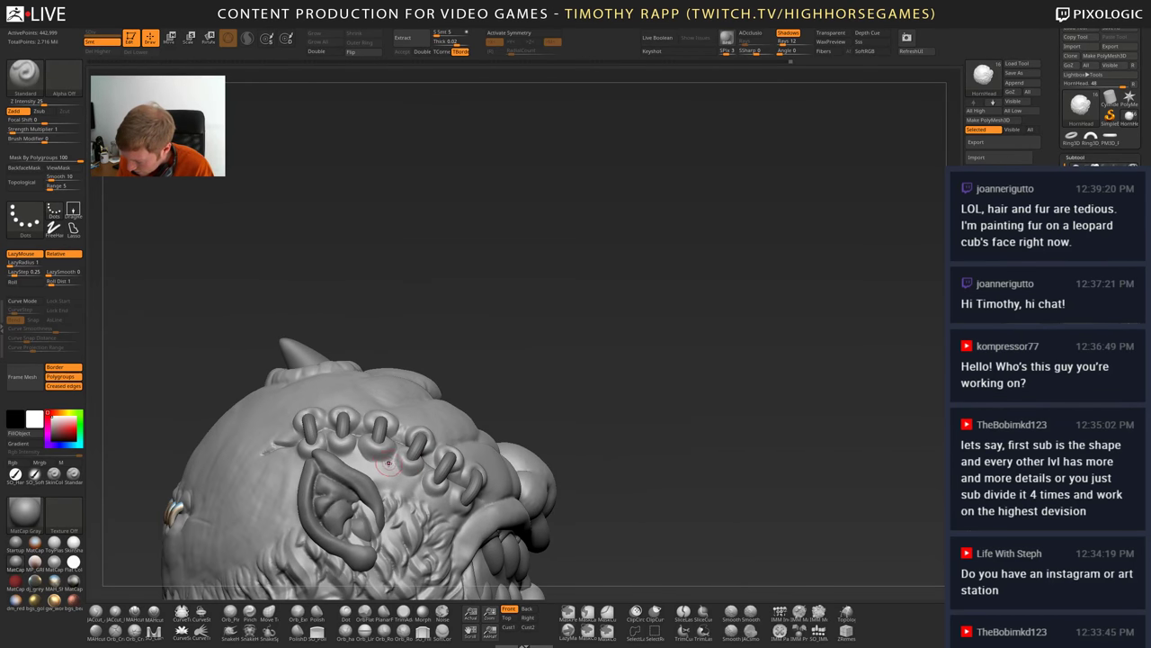
- Build up skin folds between the ear and the stitched seam with the ClayBuildup brush
{"action": "key", "text": "b"}
{"action": "key", "text": "c"}
{"action": "key", "text": "b"}
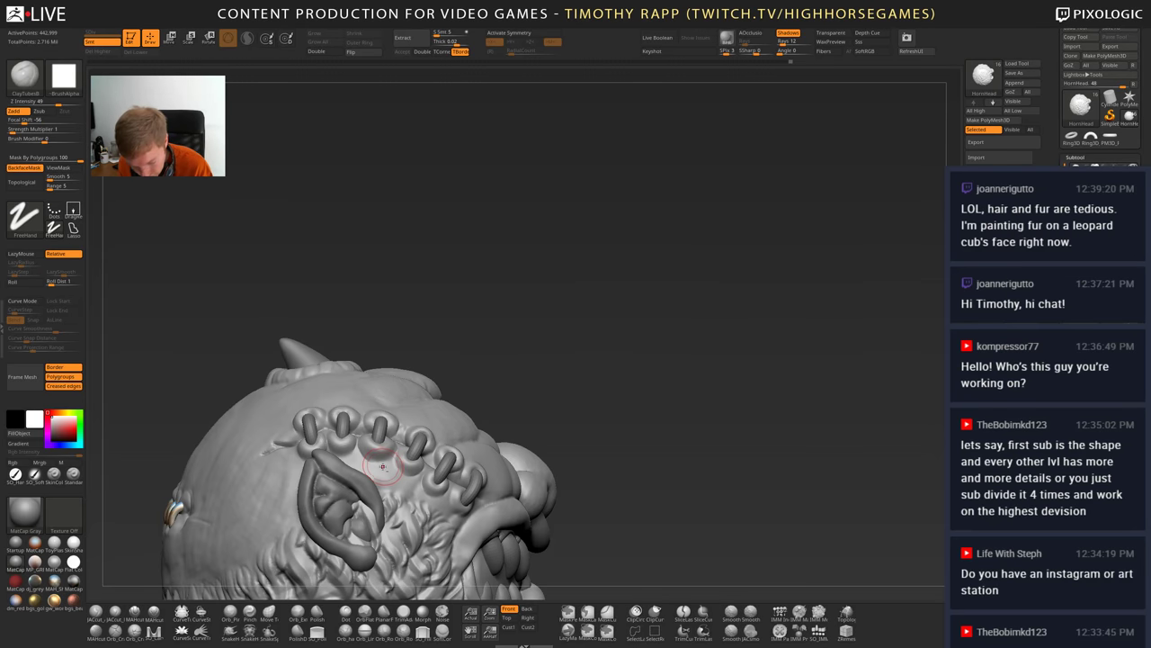
{"action": "right_click_drag", "start_coordinate": [384, 459], "coordinate": [378, 465]}
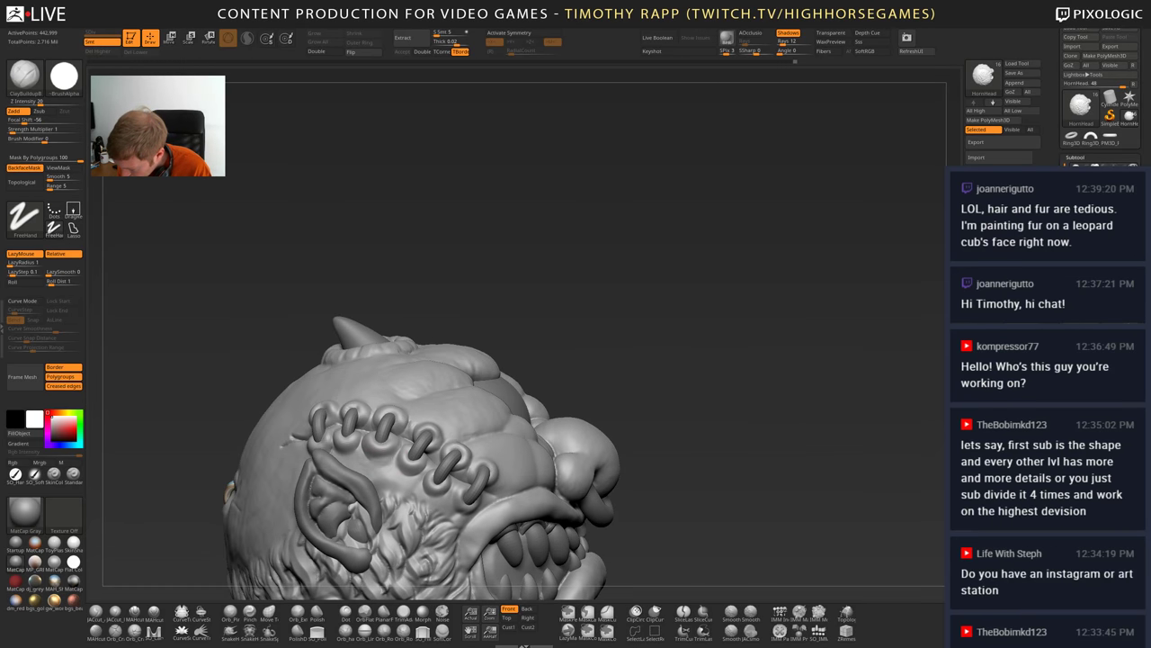
{"action": "mouse_move", "coordinate": [306, 424]}
{"action": "right_mouse_down"}
{"action": "mouse_move", "coordinate": [329, 432]}
{"action": "mouse_move", "coordinate": [344, 457]}
{"action": "mouse_move", "coordinate": [281, 460]}
{"action": "mouse_move", "coordinate": [387, 465]}
{"action": "mouse_move", "coordinate": [347, 455]}
{"action": "mouse_move", "coordinate": [399, 415]}
{"action": "right_mouse_up"}
{"action": "mouse_move", "coordinate": [356, 380]}
{"action": "right_mouse_down"}
{"action": "mouse_move", "coordinate": [258, 369]}
{"action": "mouse_move", "coordinate": [325, 389]}
{"action": "mouse_move", "coordinate": [333, 364]}
{"action": "mouse_move", "coordinate": [378, 363]}
{"action": "mouse_move", "coordinate": [376, 401]}
{"action": "mouse_move", "coordinate": [455, 412]}
{"action": "mouse_move", "coordinate": [402, 469]}
{"action": "mouse_move", "coordinate": [396, 459]}
{"action": "mouse_move", "coordinate": [420, 466]}
{"action": "mouse_move", "coordinate": [417, 484]}
{"action": "right_mouse_up"}
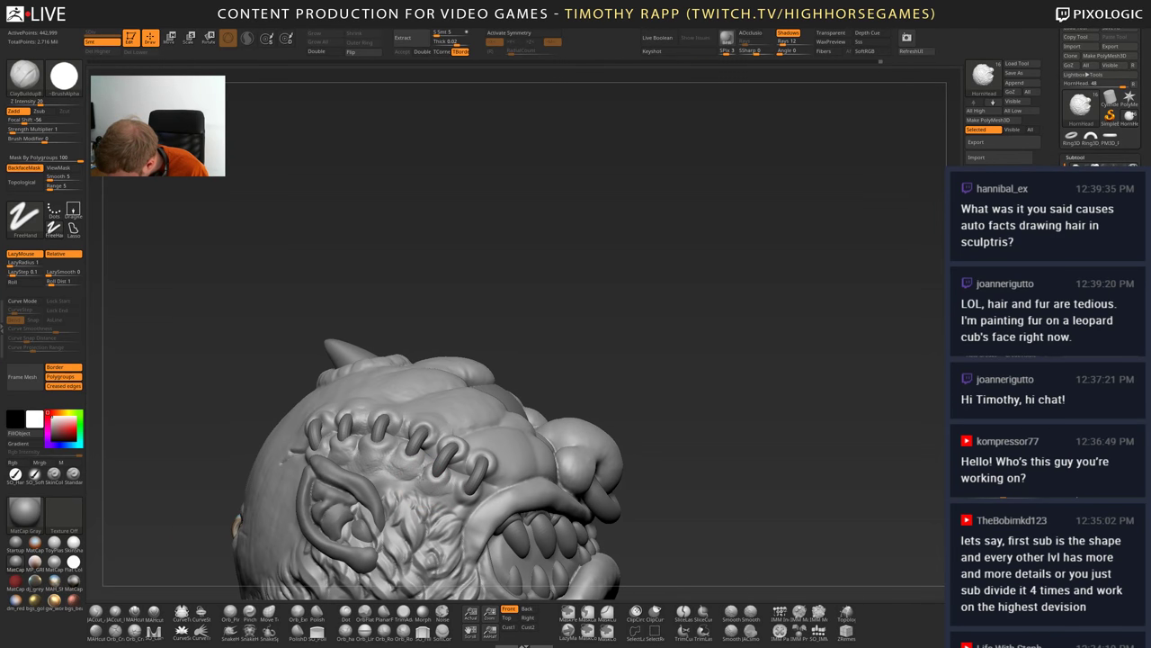
{"action": "mouse_move", "coordinate": [434, 461]}
{"action": "right_mouse_down"}
{"action": "mouse_move", "coordinate": [456, 485]}
{"action": "mouse_move", "coordinate": [447, 503]}
{"action": "mouse_move", "coordinate": [484, 499]}
{"action": "mouse_move", "coordinate": [340, 469]}
{"action": "mouse_move", "coordinate": [366, 457]}
{"action": "mouse_move", "coordinate": [352, 468]}
{"action": "mouse_move", "coordinate": [329, 461]}
{"action": "mouse_move", "coordinate": [342, 468]}
{"action": "right_mouse_up"}
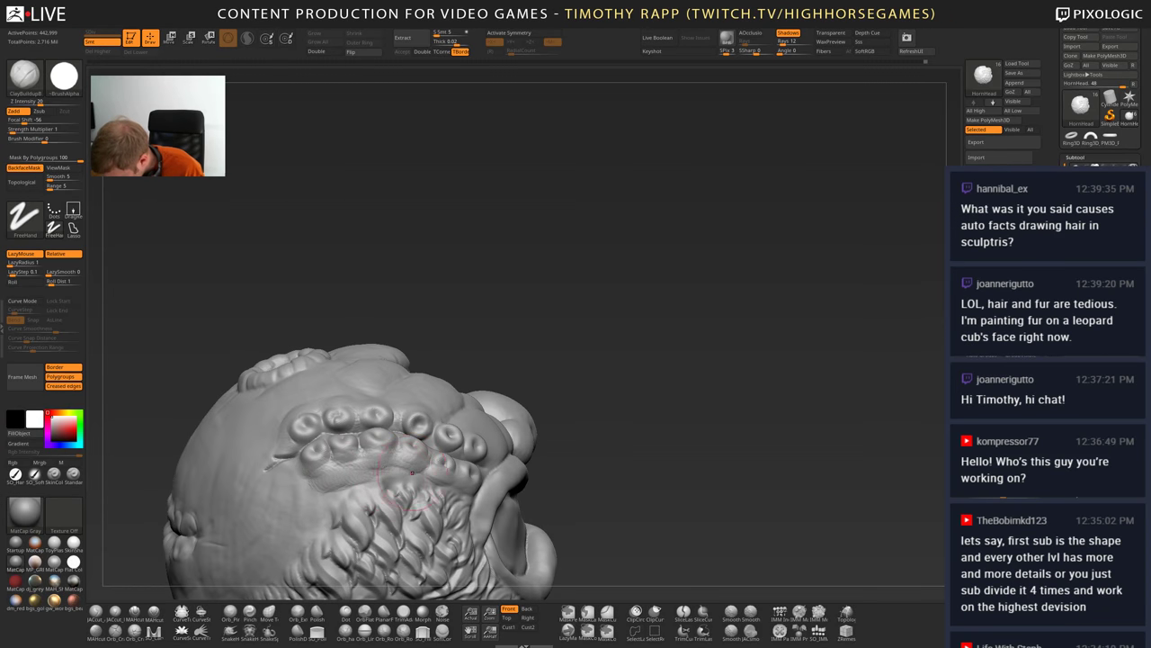
{"action": "mouse_move", "coordinate": [412, 473]}
{"action": "right_mouse_down"}
{"action": "mouse_move", "coordinate": [321, 484]}
{"action": "mouse_move", "coordinate": [360, 493]}
{"action": "mouse_move", "coordinate": [379, 467]}
{"action": "mouse_move", "coordinate": [589, 443]}
{"action": "right_mouse_up"}
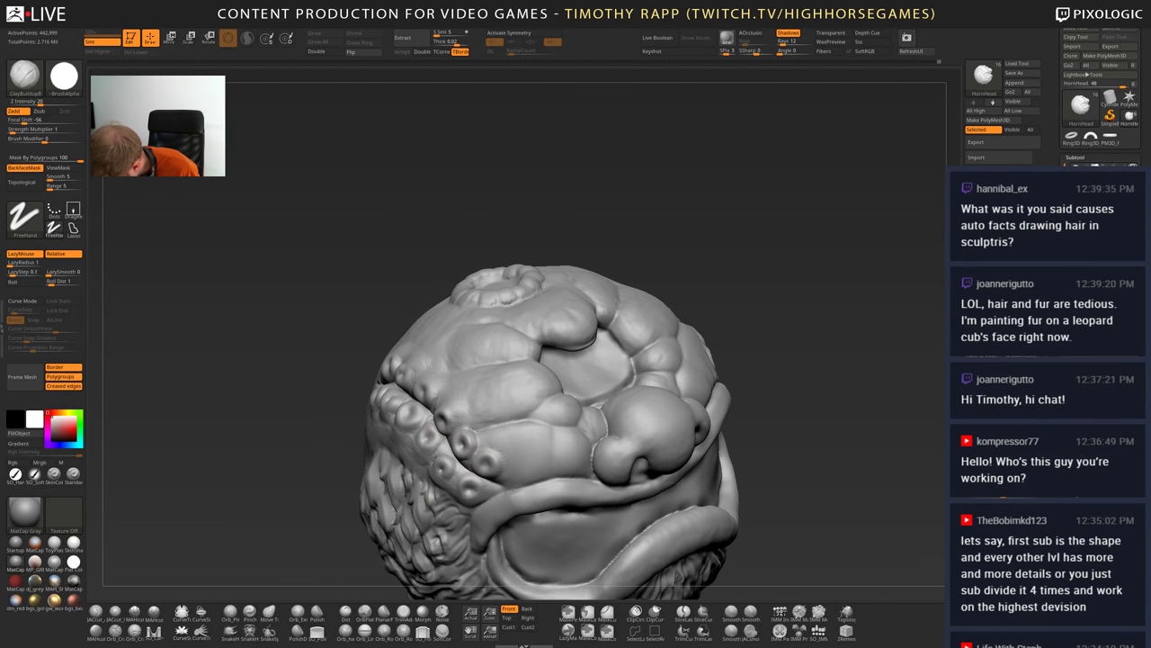
{"action": "mouse_move", "coordinate": [456, 392]}
{"action": "right_mouse_down"}
{"action": "mouse_move", "coordinate": [548, 401]}
{"action": "mouse_move", "coordinate": [409, 436]}
{"action": "right_mouse_up"}
- Try remeshing the head sculpt with DynaMesh, and undo it
{"action": "left_click_drag", "start_coordinate": [615, 405], "coordinate": [654, 432], "text": "ctrl"}
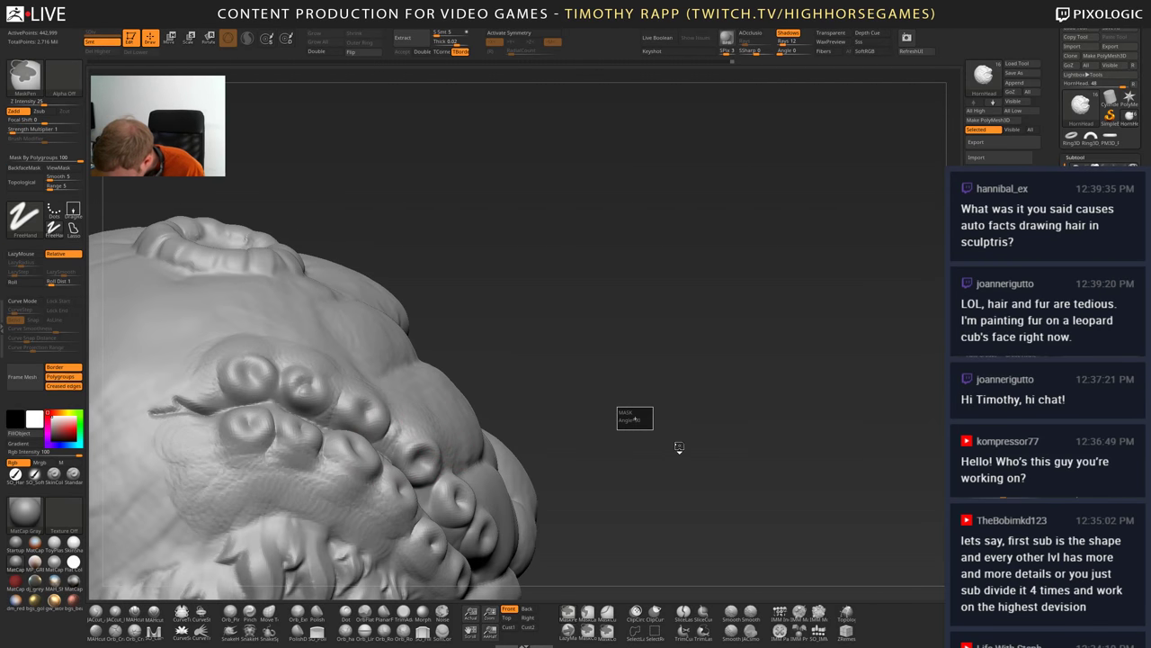
{"action": "right_click_drag", "start_coordinate": [561, 438], "coordinate": [495, 431]}
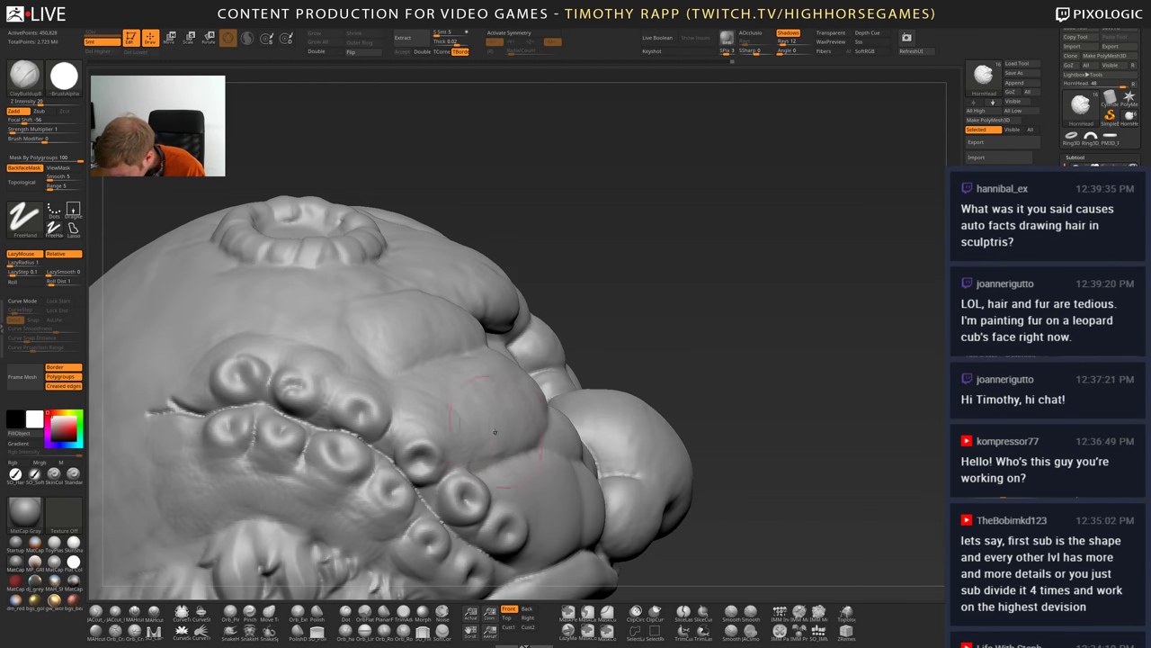
{"action": "key", "text": "ctrl+z"}
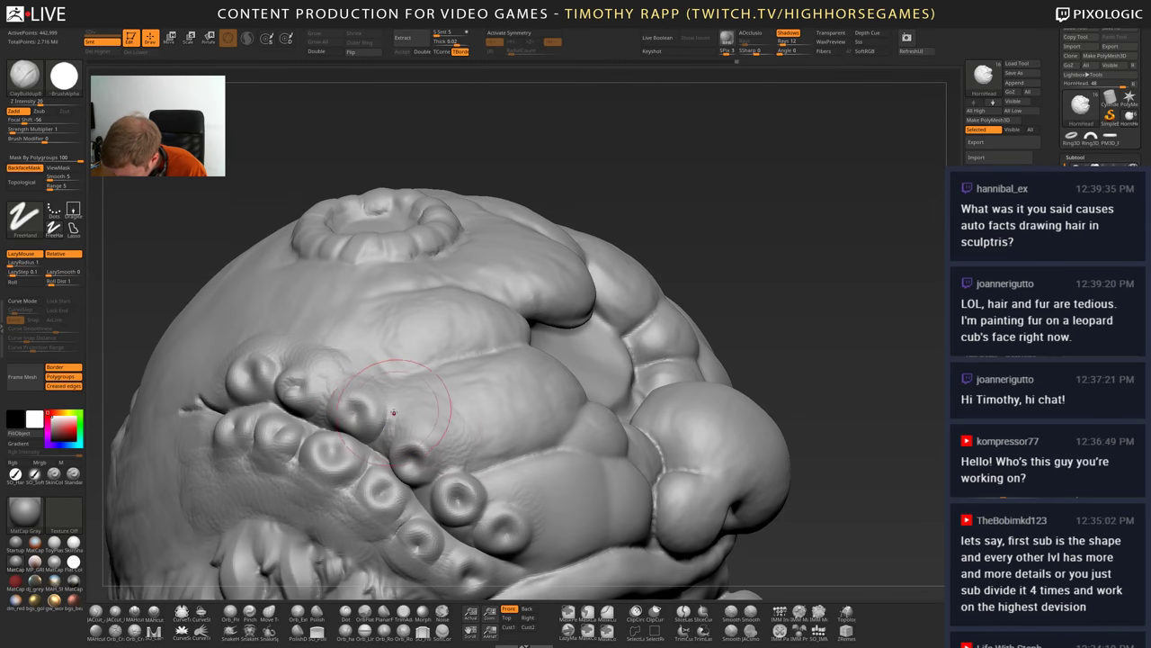
- Sculpt the forehead skin on the upper side of the stitched seam with the ClayBuildup brush
{"action": "key", "text": "s"}
{"action": "mouse_move", "coordinate": [514, 403]}
{"action": "right_mouse_down", "text": "ctrl"}
{"action": "mouse_move", "coordinate": [490, 333]}
{"action": "mouse_move", "coordinate": [540, 347]}
{"action": "mouse_move", "coordinate": [459, 323]}
{"action": "right_mouse_up", "text": "ctrl"}
{"action": "right_click_drag", "start_coordinate": [719, 467], "coordinate": [604, 477]}
{"action": "left_click_drag", "start_coordinate": [601, 471], "coordinate": [670, 454]}
{"action": "right_click_drag", "start_coordinate": [564, 486], "coordinate": [563, 449]}
{"action": "mouse_move", "coordinate": [562, 449]}
{"action": "right_mouse_down"}
{"action": "mouse_move", "coordinate": [504, 514]}
{"action": "mouse_move", "coordinate": [481, 512]}
{"action": "mouse_move", "coordinate": [529, 499]}
{"action": "mouse_move", "coordinate": [544, 382]}
{"action": "right_mouse_up"}
{"action": "left_click_drag", "start_coordinate": [383, 326], "coordinate": [361, 354]}
{"action": "mouse_move", "coordinate": [385, 342]}
{"action": "right_mouse_down"}
{"action": "mouse_move", "coordinate": [370, 315]}
{"action": "mouse_move", "coordinate": [346, 335]}
{"action": "right_mouse_up"}
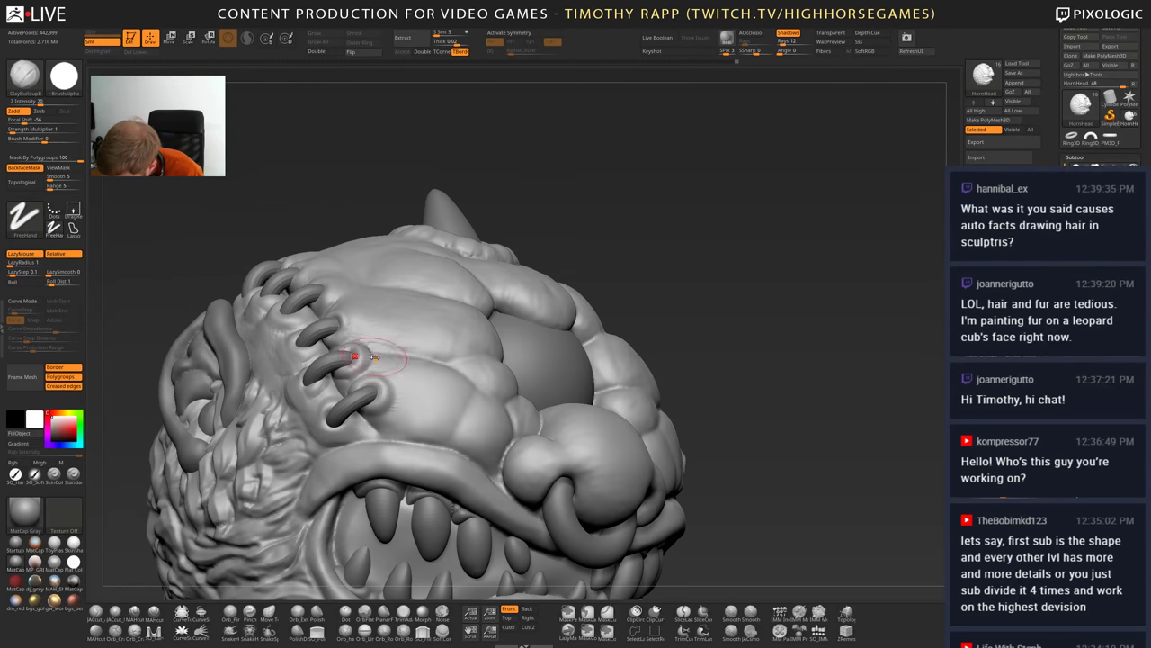
- Add ClayBuildup volume where the rings pull the skin along the lower part of the seam
{"action": "left_click_drag", "start_coordinate": [367, 361], "coordinate": [362, 349]}
{"action": "mouse_move", "coordinate": [369, 351]}
{"action": "right_mouse_down"}
{"action": "mouse_move", "coordinate": [356, 361]}
{"action": "mouse_move", "coordinate": [360, 395]}
{"action": "right_mouse_up"}
{"action": "mouse_move", "coordinate": [377, 357]}
{"action": "right_mouse_down"}
{"action": "mouse_move", "coordinate": [349, 325]}
{"action": "mouse_move", "coordinate": [349, 363]}
{"action": "mouse_move", "coordinate": [370, 358]}
{"action": "mouse_move", "coordinate": [346, 349]}
{"action": "mouse_move", "coordinate": [412, 355]}
{"action": "mouse_move", "coordinate": [359, 352]}
{"action": "mouse_move", "coordinate": [354, 321]}
{"action": "right_mouse_up"}
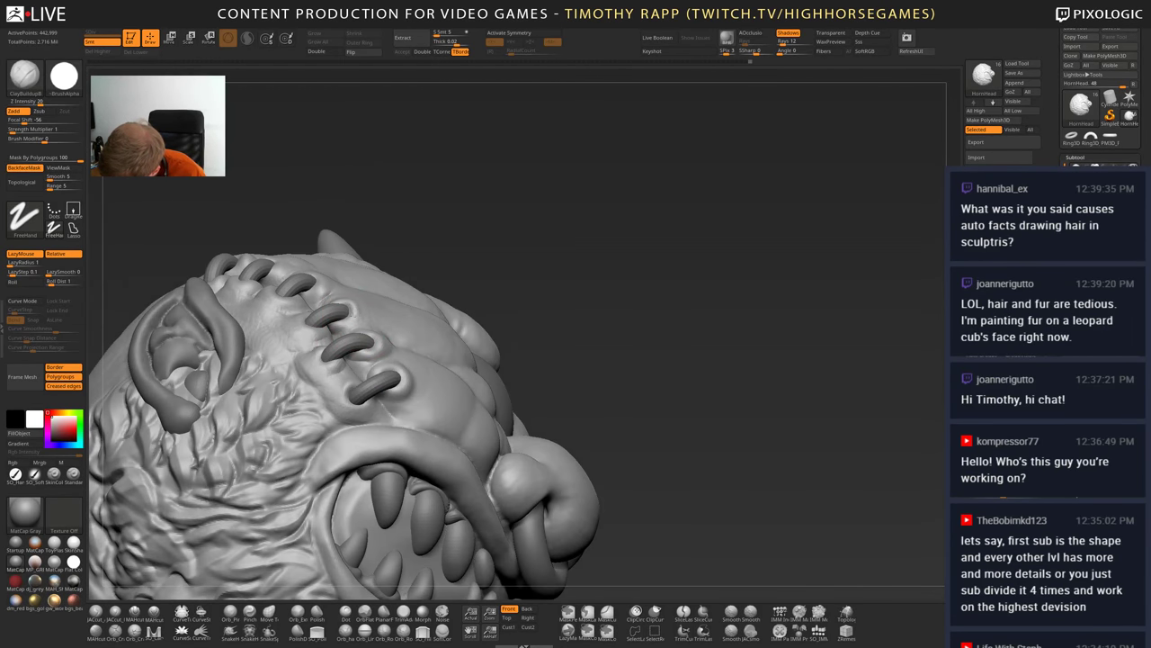
{"action": "left_click_drag", "start_coordinate": [356, 320], "coordinate": [345, 340]}
{"action": "right_click_drag", "start_coordinate": [337, 304], "coordinate": [95, 299]}
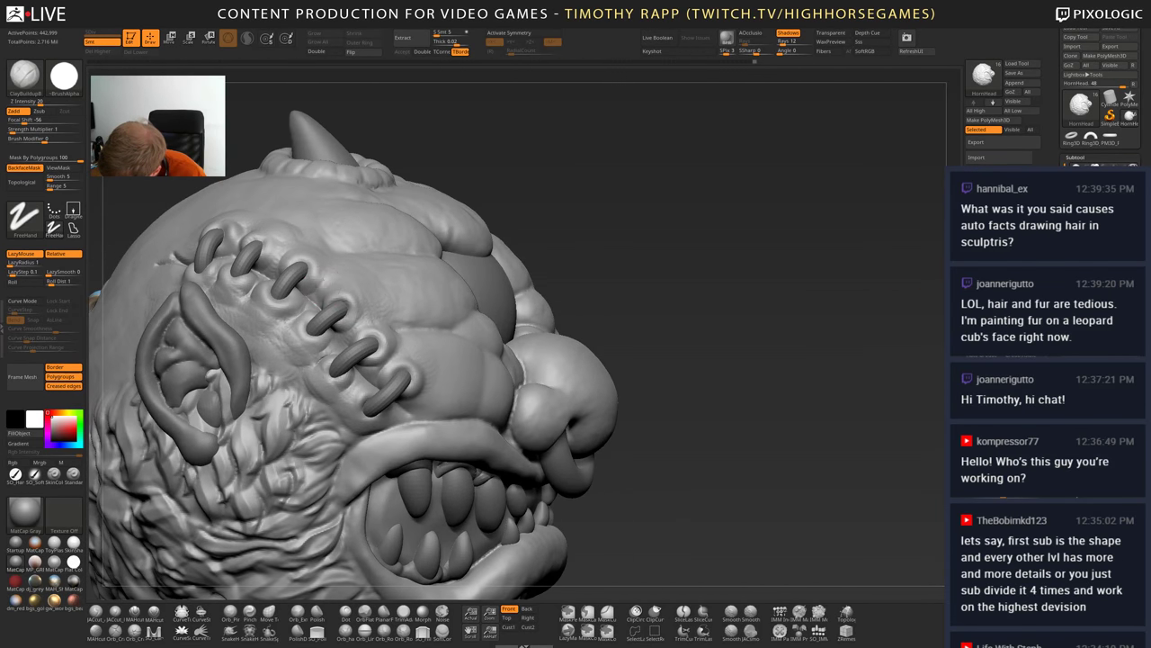
{"action": "right_click_drag", "start_coordinate": [349, 285], "coordinate": [318, 352]}
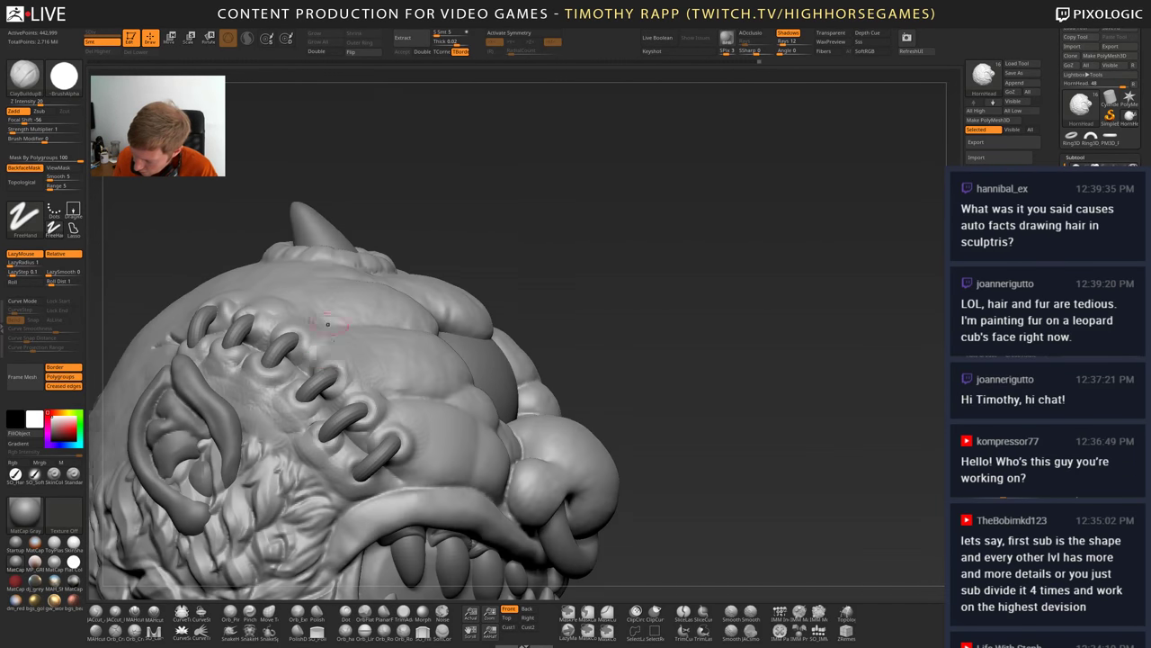
- Swell the skin around the ring holes above the ear with the Inflat brush
{"action": "key", "text": "b"}
{"action": "key", "text": "i"}
{"action": "key", "text": "n"}
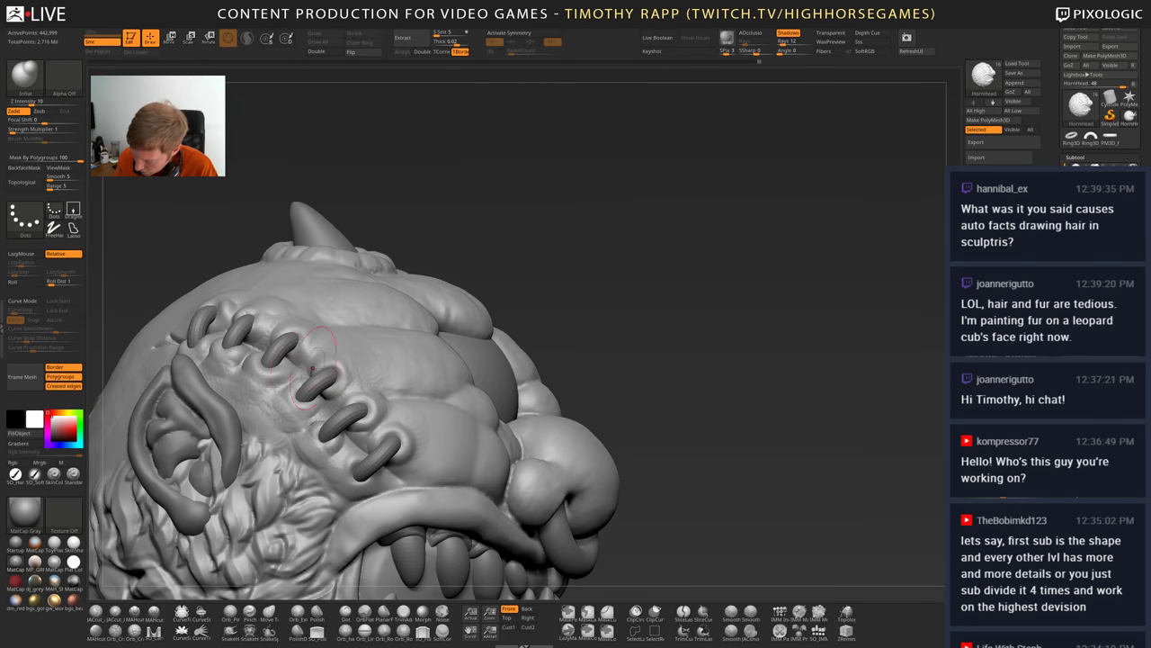
{"action": "right_click_drag", "start_coordinate": [304, 392], "coordinate": [314, 355]}
{"action": "right_click_drag", "start_coordinate": [240, 313], "coordinate": [258, 354]}
{"action": "left_click_drag", "start_coordinate": [258, 340], "coordinate": [250, 331]}
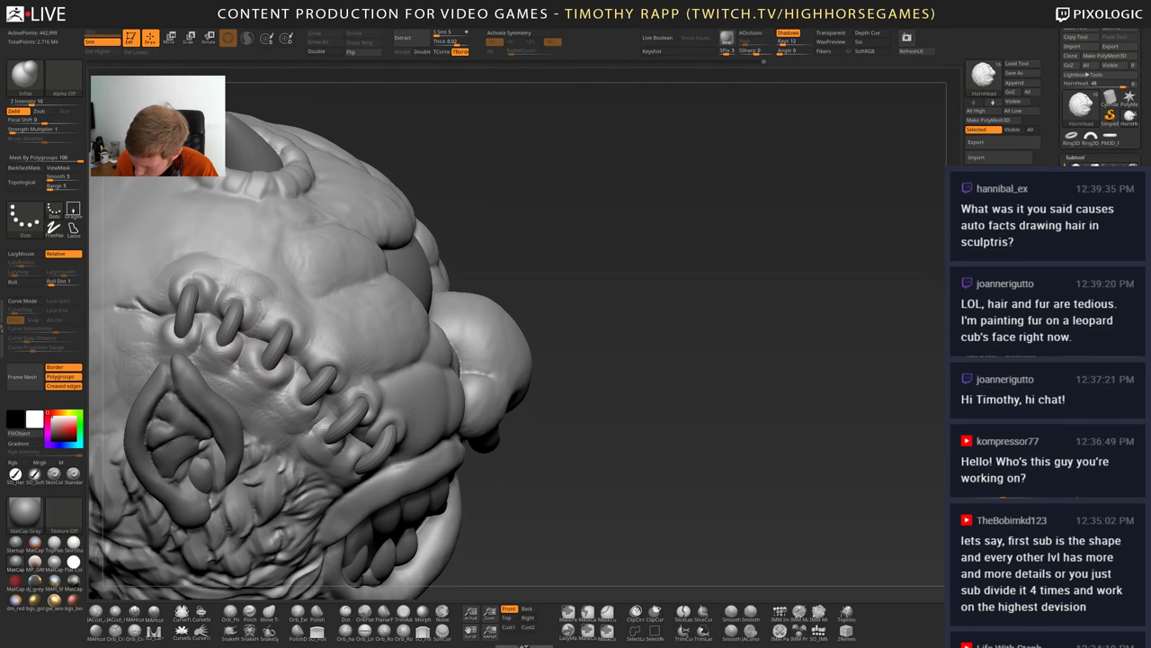
- Carve wrinkles into the forehead folds next to the stitched rings with the DamStandard brush
{"action": "key", "text": "b"}
{"action": "key", "text": "d"}
{"action": "key", "text": "s"}
{"action": "mouse_move", "coordinate": [292, 346]}
{"action": "right_mouse_down"}
{"action": "mouse_move", "coordinate": [285, 287]}
{"action": "mouse_move", "coordinate": [243, 326]}
{"action": "mouse_move", "coordinate": [254, 315]}
{"action": "right_mouse_up"}
{"action": "left_click_drag", "start_coordinate": [310, 286], "coordinate": [325, 248]}
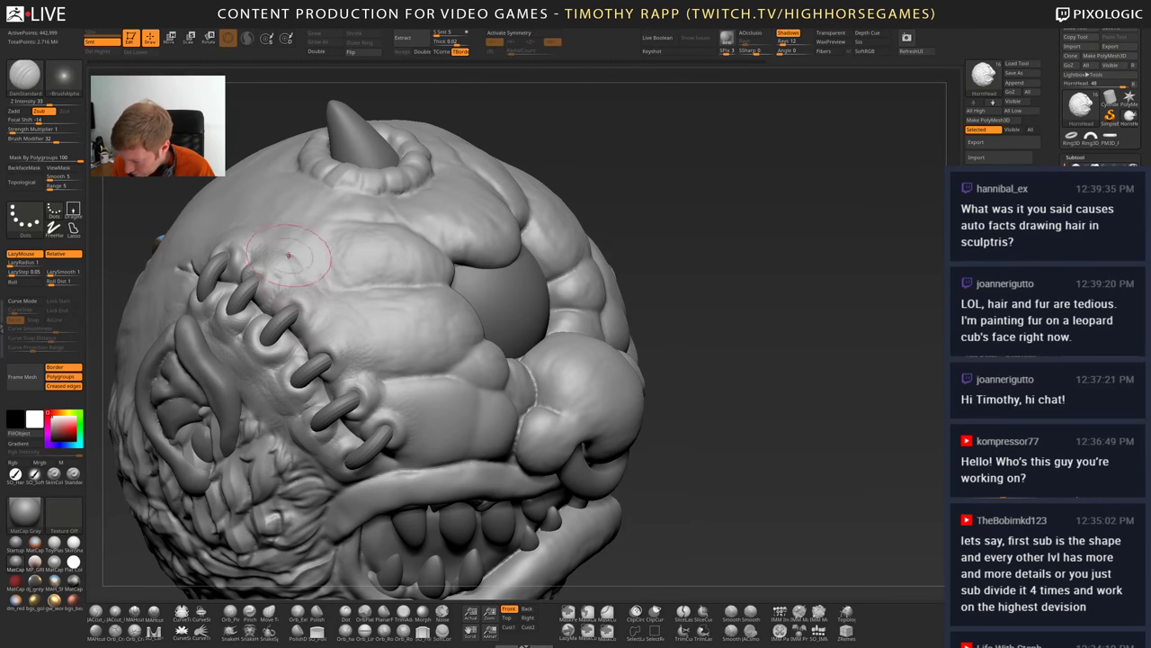
{"action": "mouse_move", "coordinate": [371, 335]}
{"action": "right_mouse_down"}
{"action": "mouse_move", "coordinate": [340, 298]}
{"action": "mouse_move", "coordinate": [363, 340]}
{"action": "right_mouse_up"}
{"action": "left_click_drag", "start_coordinate": [335, 282], "coordinate": [394, 287]}
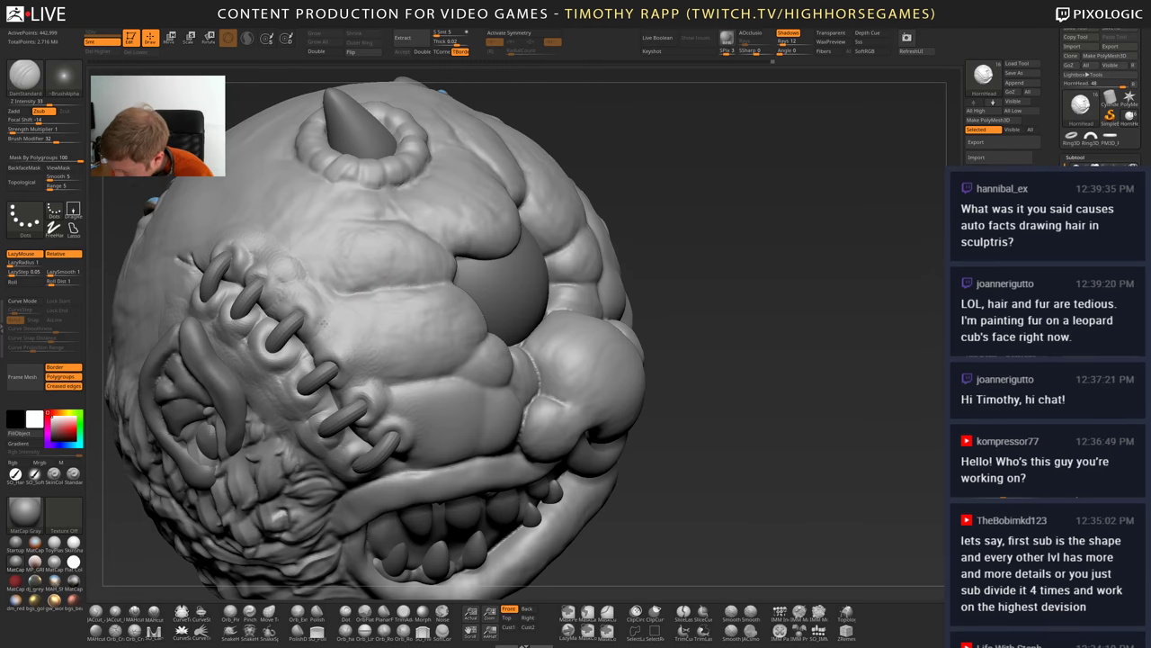
{"action": "right_click_drag", "start_coordinate": [382, 292], "coordinate": [386, 247], "text": "ctrl"}
{"action": "right_click_drag", "start_coordinate": [518, 324], "coordinate": [487, 305]}
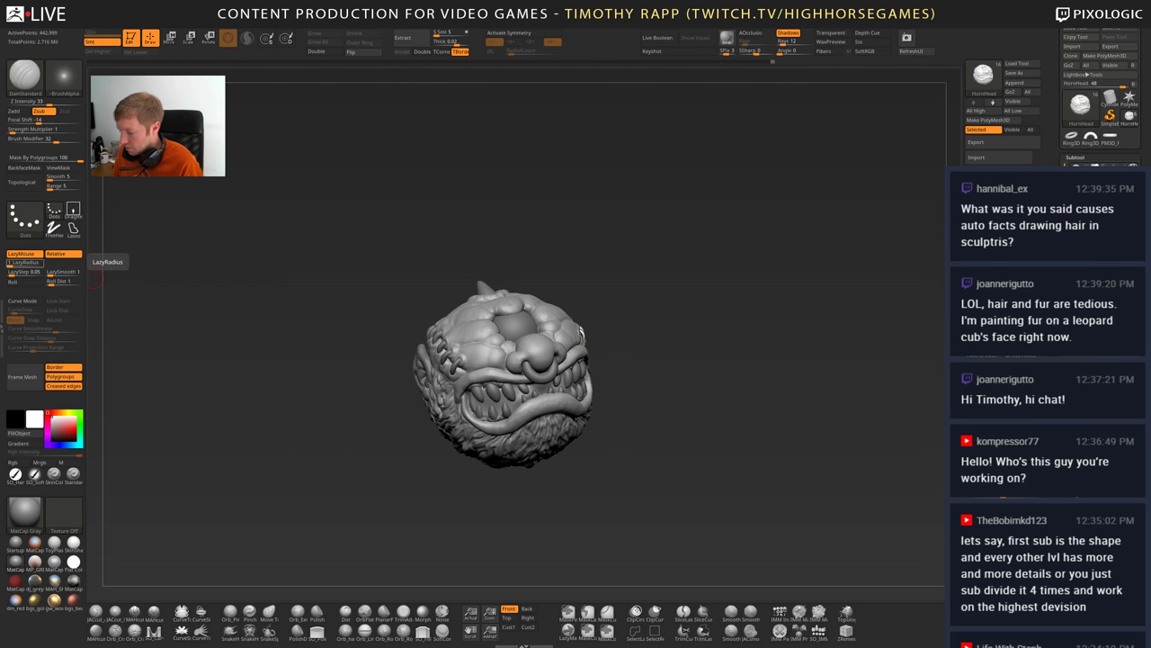
- Examine the opposite side of the head, checking its metallic stitches and ear with the polyframe toggled
{"action": "left_click_drag", "start_coordinate": [755, 382], "coordinate": [602, 396]}
{"action": "left_click_drag", "start_coordinate": [648, 351], "coordinate": [615, 427], "text": "alt"}
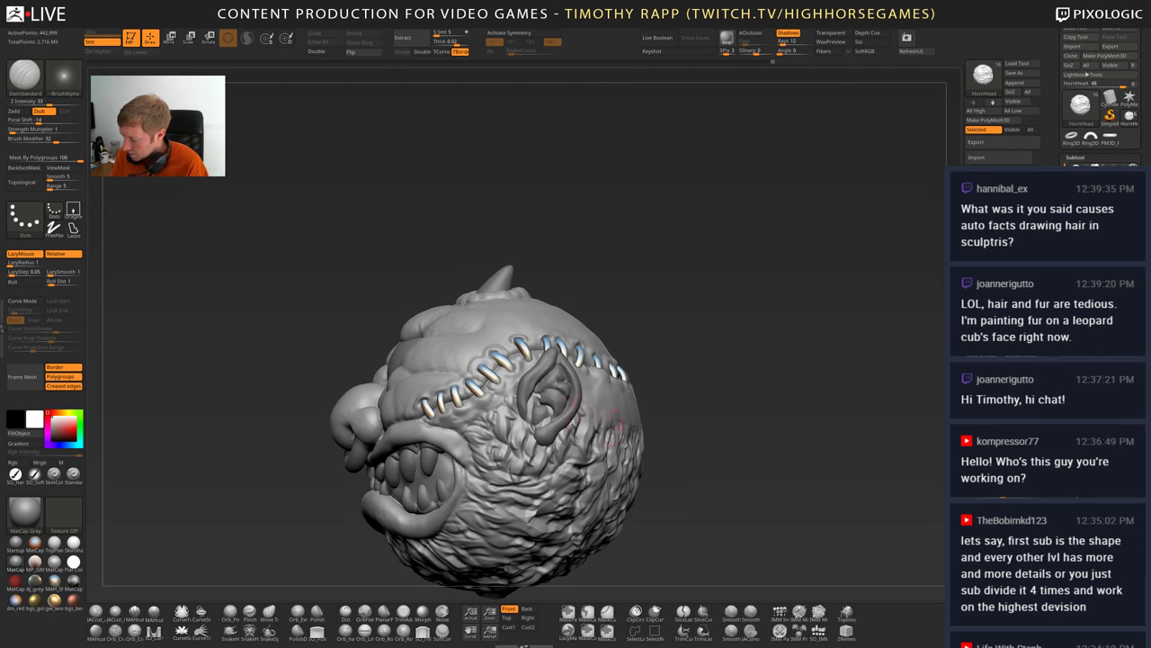
{"action": "key", "text": "shift+f"}
{"action": "key", "text": "shift+f"}
{"action": "right_click_drag", "start_coordinate": [504, 409], "coordinate": [614, 429]}
{"action": "left_click", "coordinate": [519, 349], "text": "alt"}
{"action": "right_click_drag", "start_coordinate": [614, 429], "coordinate": [611, 456]}
{"action": "left_click_drag", "start_coordinate": [612, 454], "coordinate": [608, 428]}
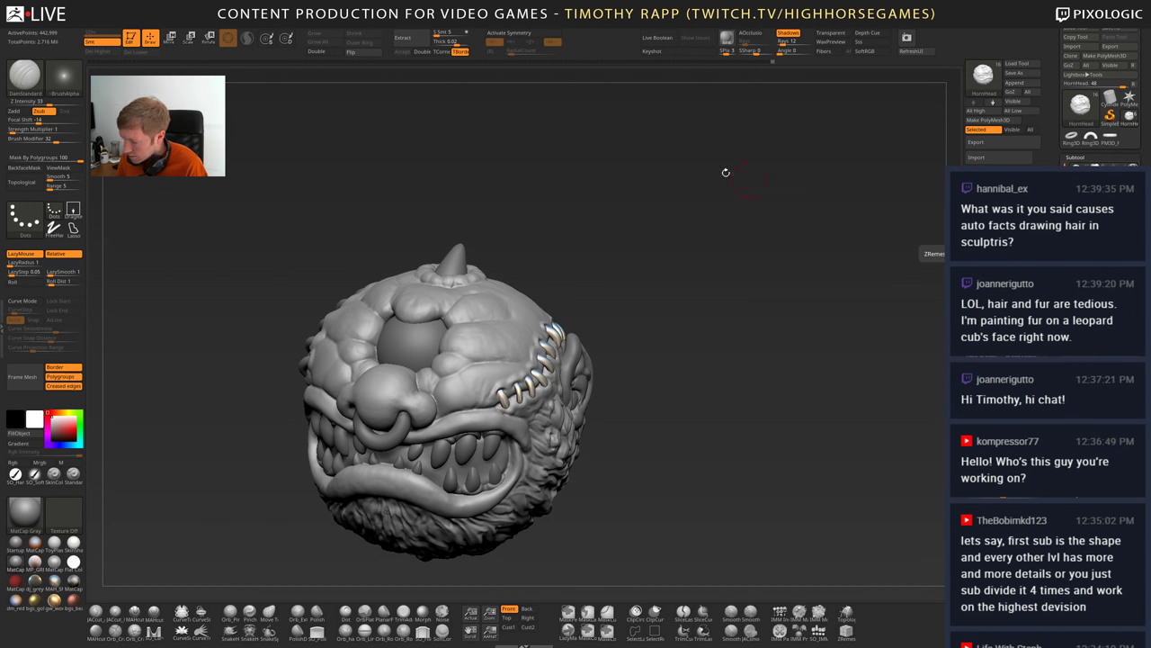
- Examine the head's overall silhouette and both stitched seams from the front and at a distance
{"action": "left_click_drag", "start_coordinate": [663, 340], "coordinate": [690, 341], "text": "shift"}
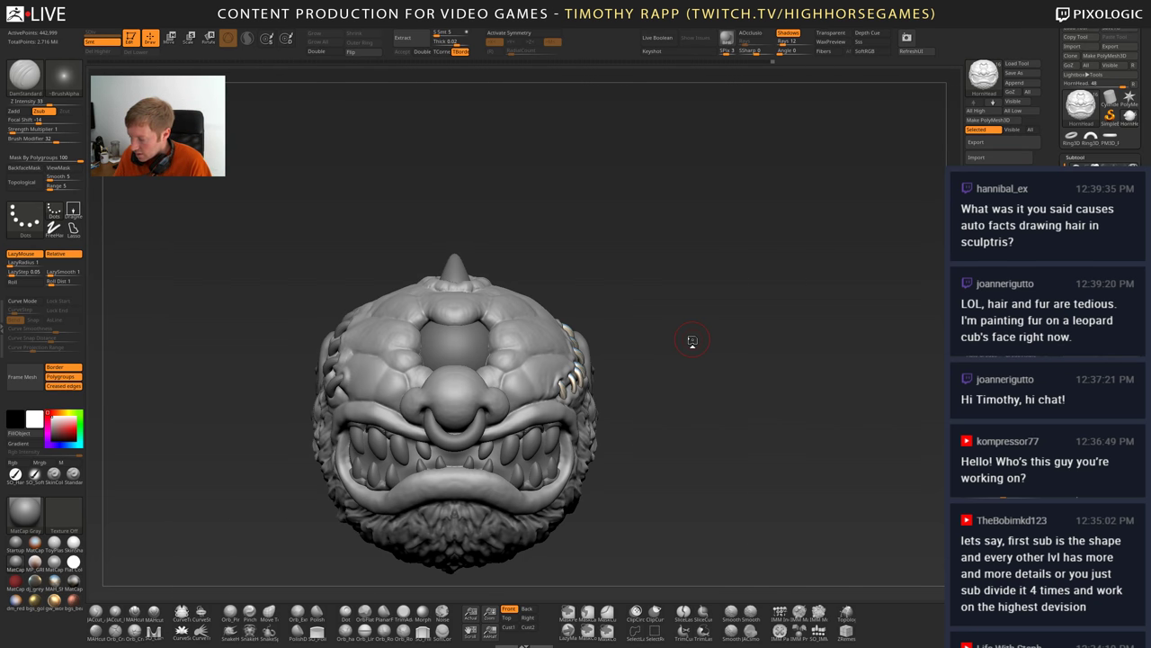
{"action": "left_click_drag", "start_coordinate": [693, 340], "coordinate": [589, 425]}
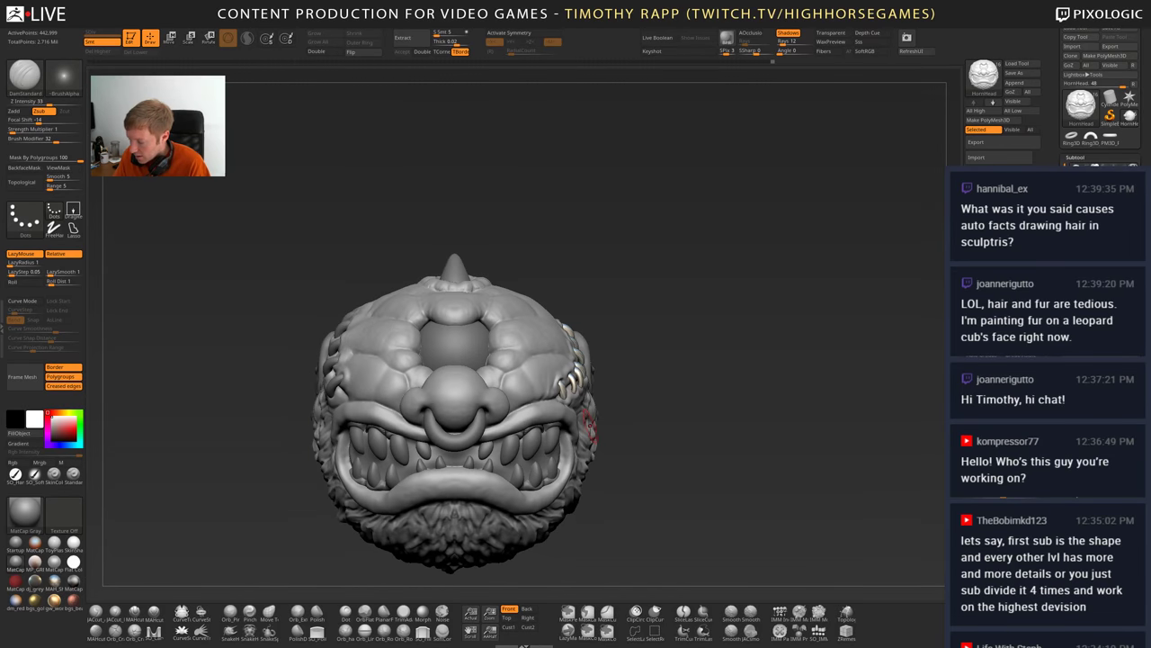
{"action": "mouse_move", "coordinate": [665, 403]}
{"action": "left_mouse_down"}
{"action": "mouse_move", "coordinate": [504, 410]}
{"action": "mouse_move", "coordinate": [640, 411]}
{"action": "mouse_move", "coordinate": [630, 448]}
{"action": "mouse_move", "coordinate": [624, 378]}
{"action": "mouse_move", "coordinate": [623, 404]}
{"action": "left_mouse_up"}
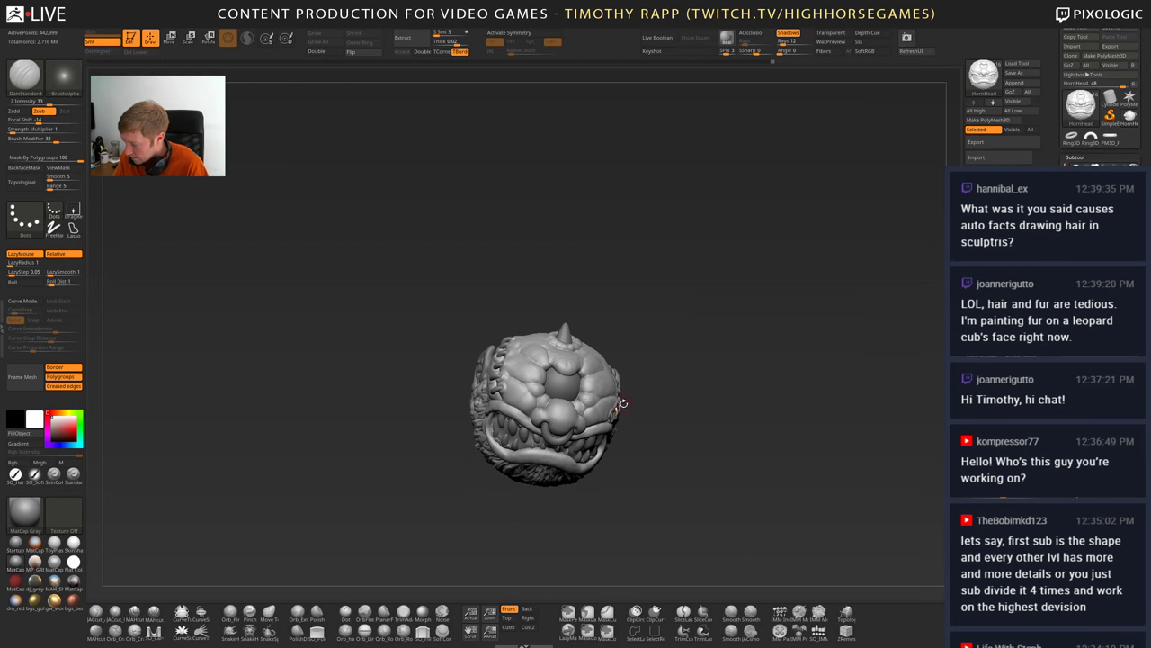
{"action": "right_click_drag", "start_coordinate": [482, 406], "coordinate": [504, 418]}
{"action": "right_click_drag", "start_coordinate": [503, 418], "coordinate": [619, 387], "text": "shift"}
{"action": "right_click_drag", "start_coordinate": [349, 432], "coordinate": [450, 423], "text": "ctrl"}
{"action": "right_click_drag", "start_coordinate": [450, 422], "coordinate": [656, 414]}
{"action": "left_click_drag", "start_coordinate": [549, 409], "coordinate": [564, 446]}
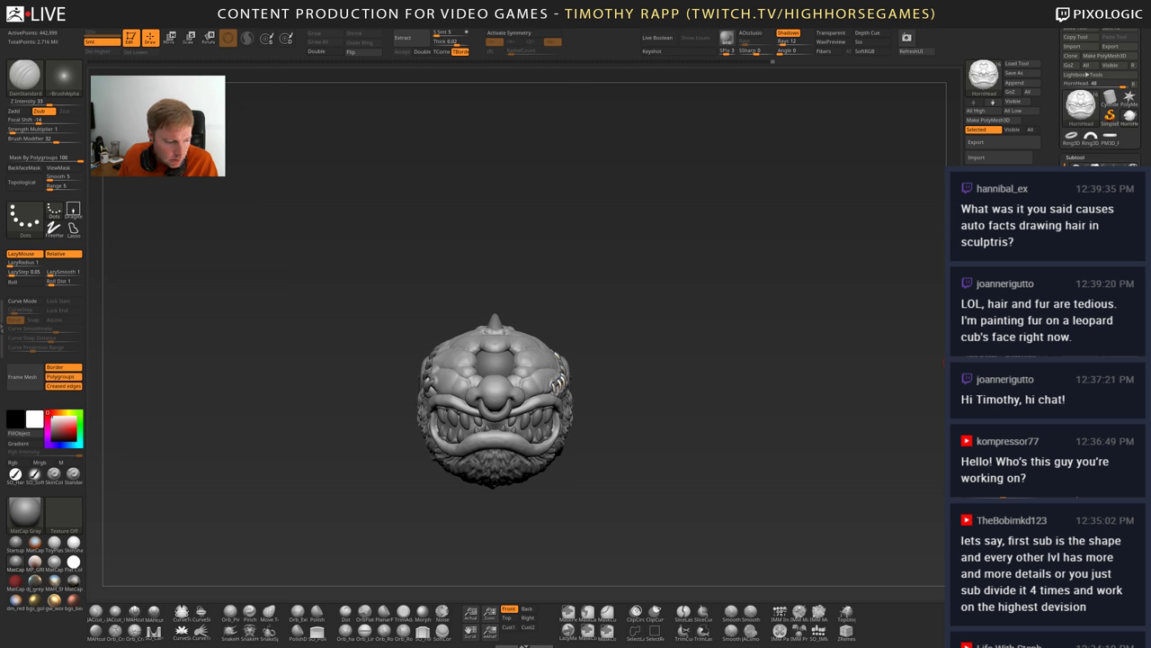
- Switch to the browser's madballs image results and open the illustration of six Madballs around the logo
{"action": "key", "text": "alt+Tab"}
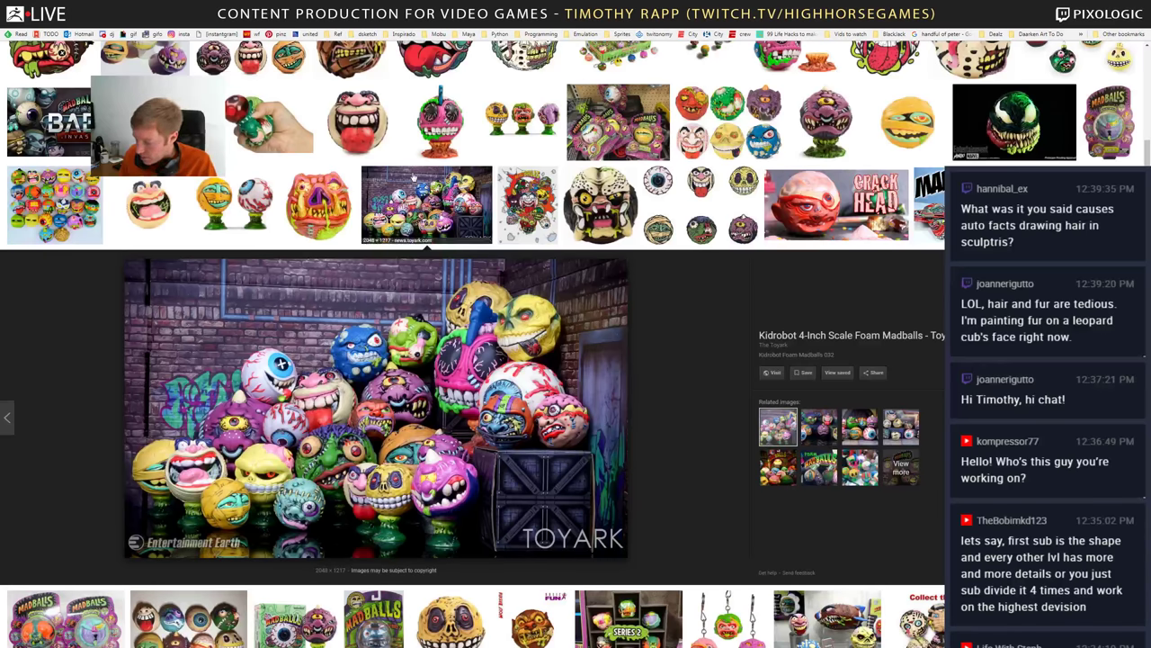
{"action": "scroll", "coordinate": [372, 355], "scroll_direction": "up", "scroll_amount": 1}
{"action": "scroll", "coordinate": [371, 356], "scroll_direction": "up", "scroll_amount": 2}
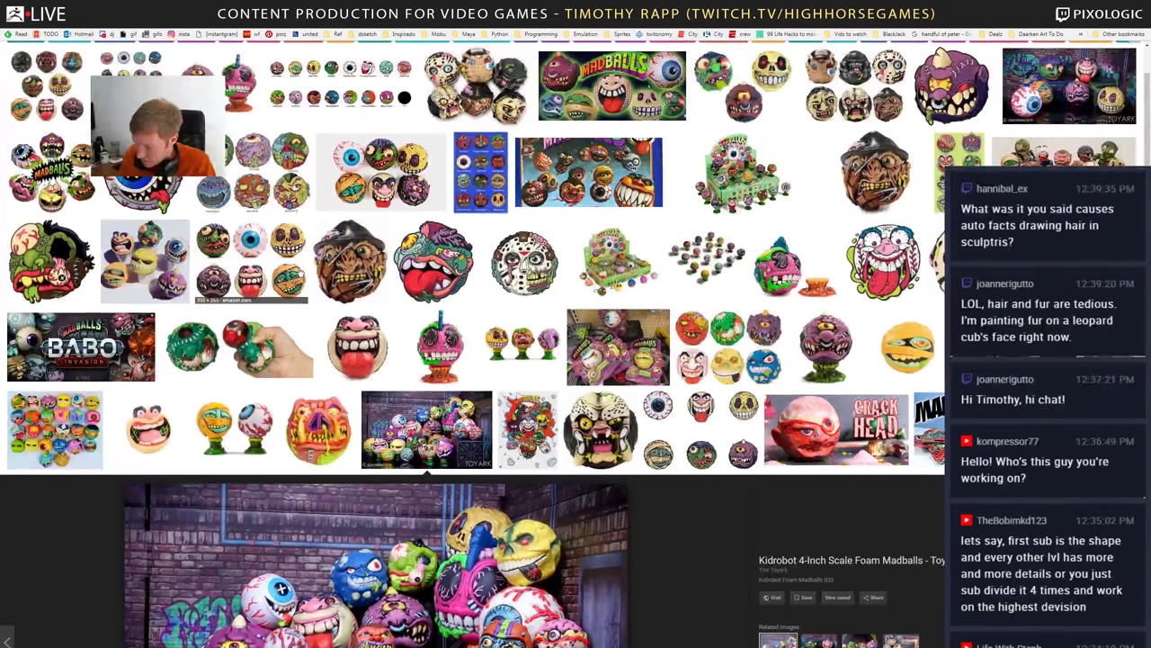
{"action": "scroll", "coordinate": [90, 279], "scroll_direction": "up", "scroll_amount": 1}
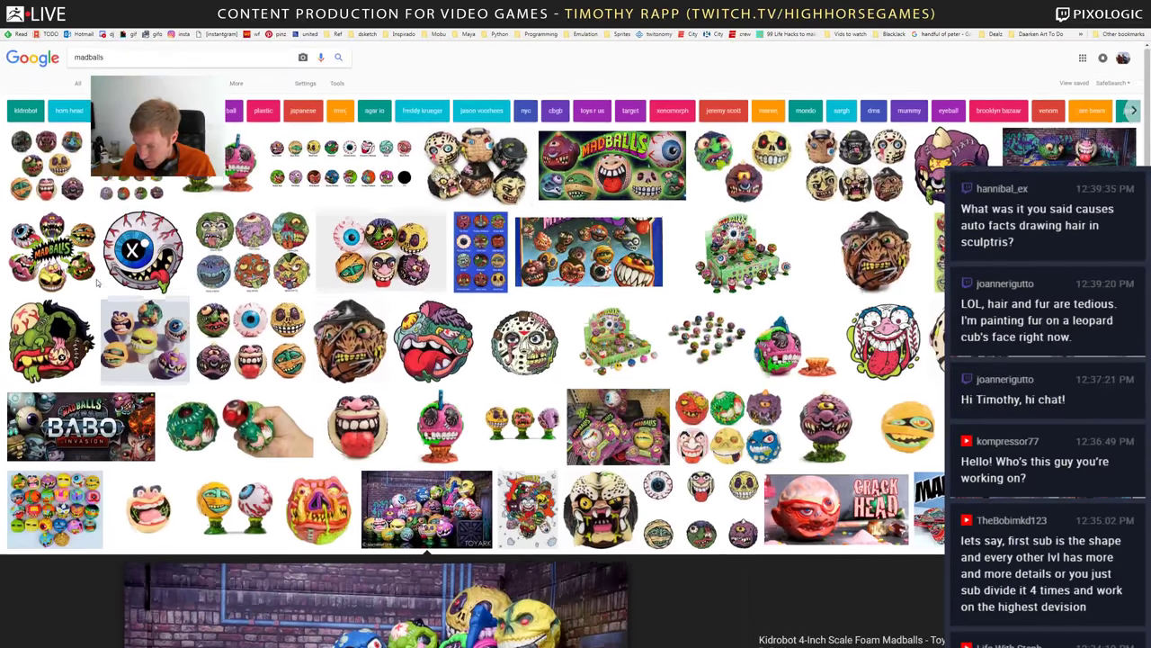
{"action": "left_click", "coordinate": [54, 257]}
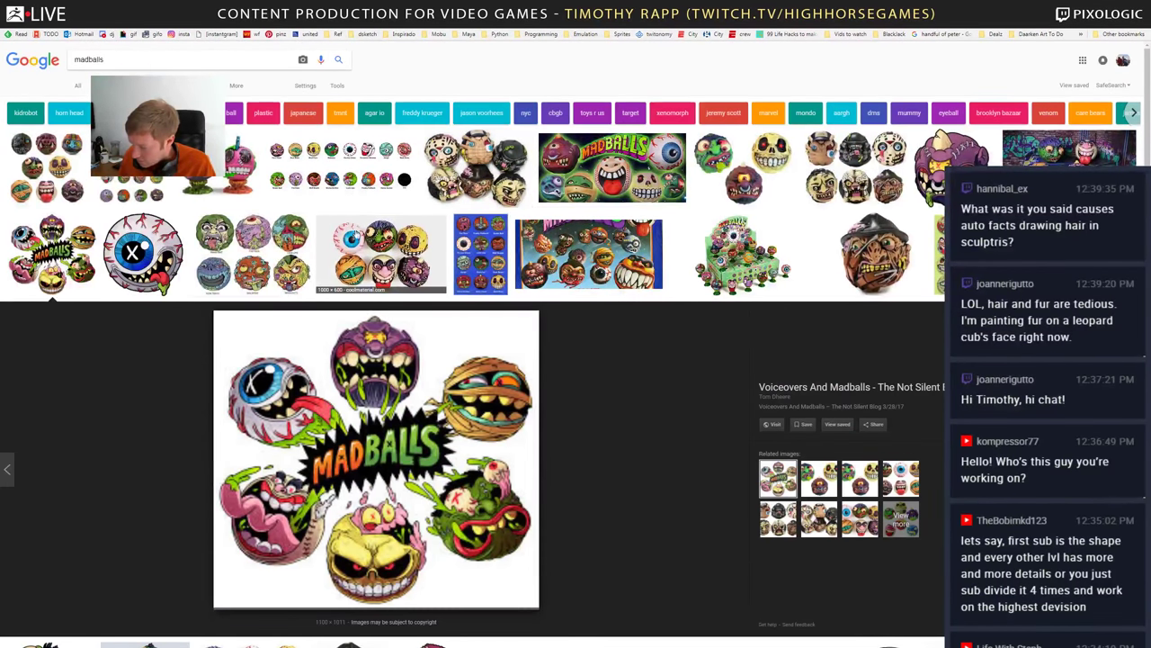
- Open the Cool Material photo of six Madballs in the image results and return to the ZBrush head
{"action": "left_click", "coordinate": [380, 254]}
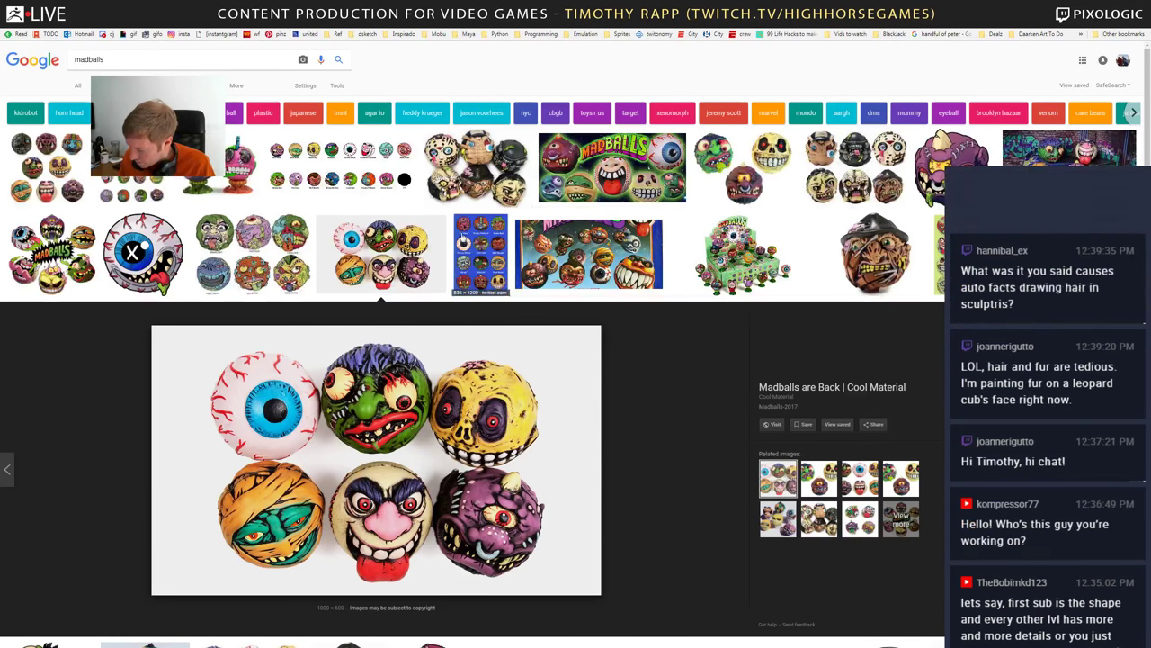
{"action": "key", "text": "alt+Tab"}
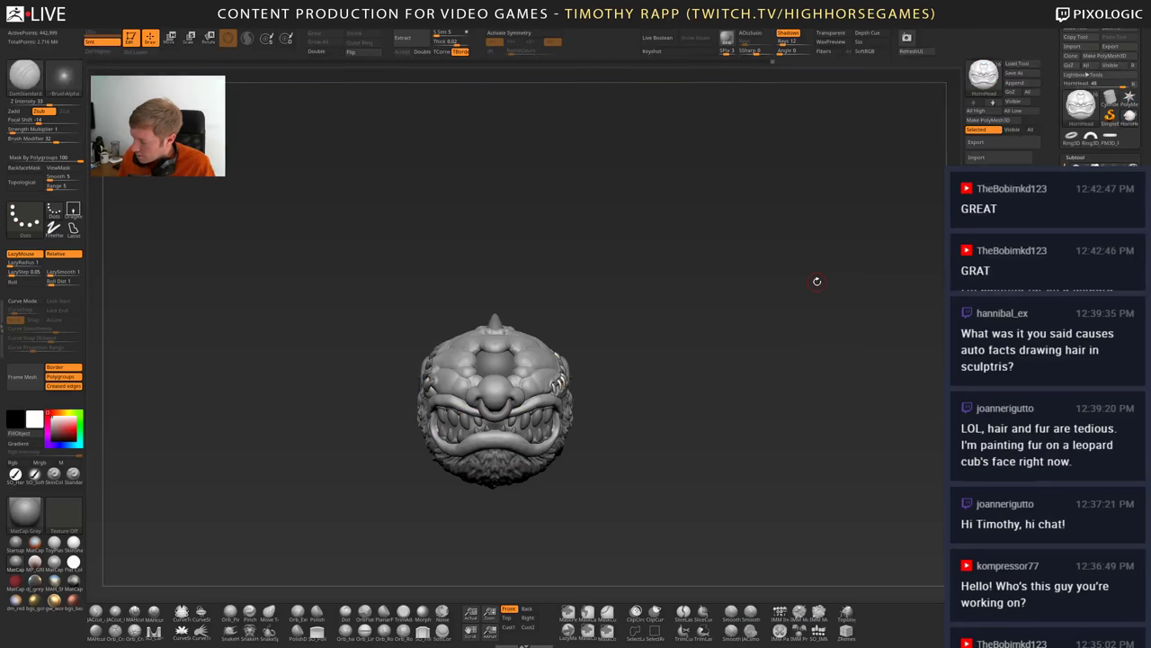
{"action": "mouse_move", "coordinate": [699, 440]}
{"action": "left_mouse_down"}
{"action": "mouse_move", "coordinate": [584, 378]}
{"action": "mouse_move", "coordinate": [593, 373]}
{"action": "left_mouse_up"}
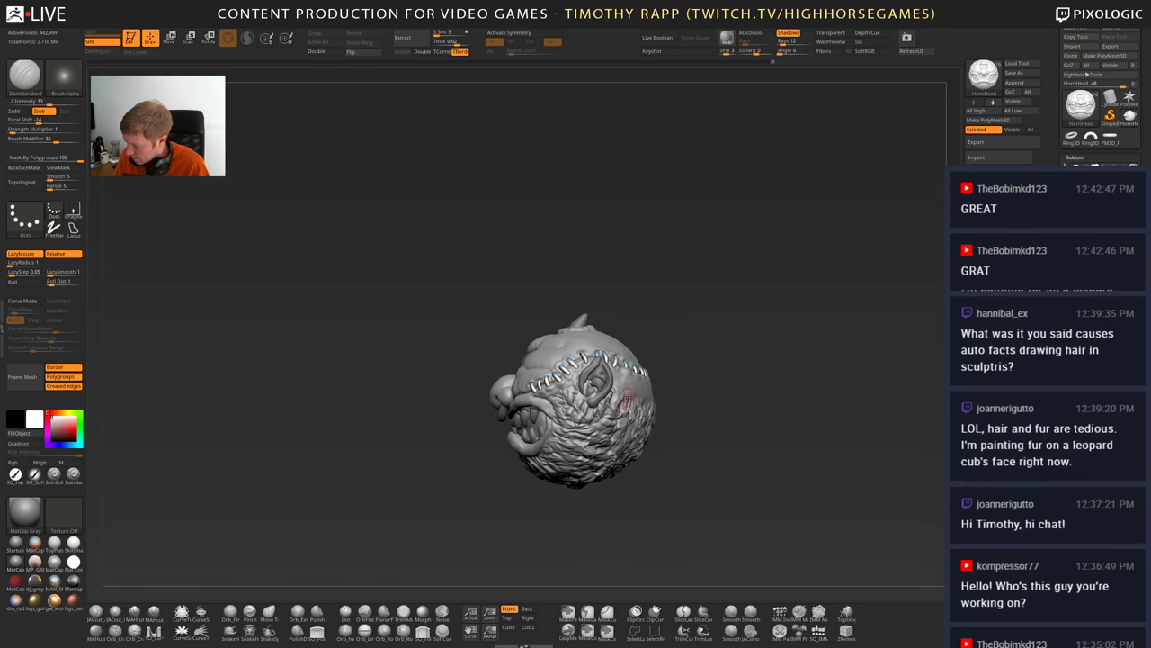
- Apply the Deformer transform type to the head in side view and try to pull a front control point outward
{"action": "key", "text": "w"}
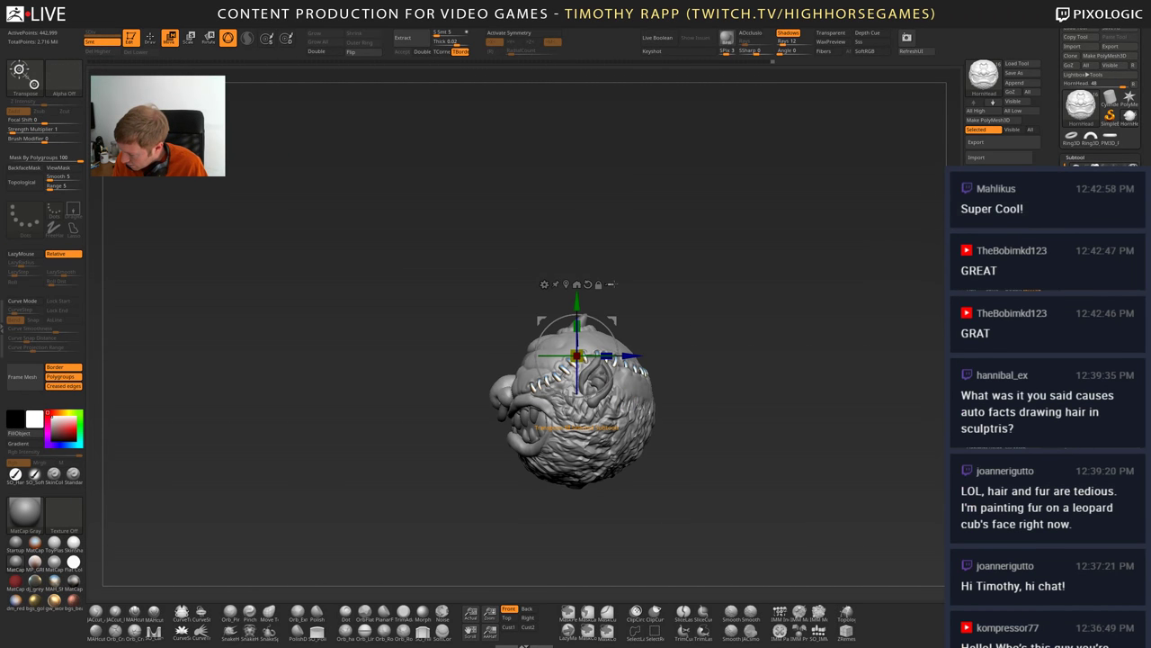
{"action": "left_click", "coordinate": [544, 284]}
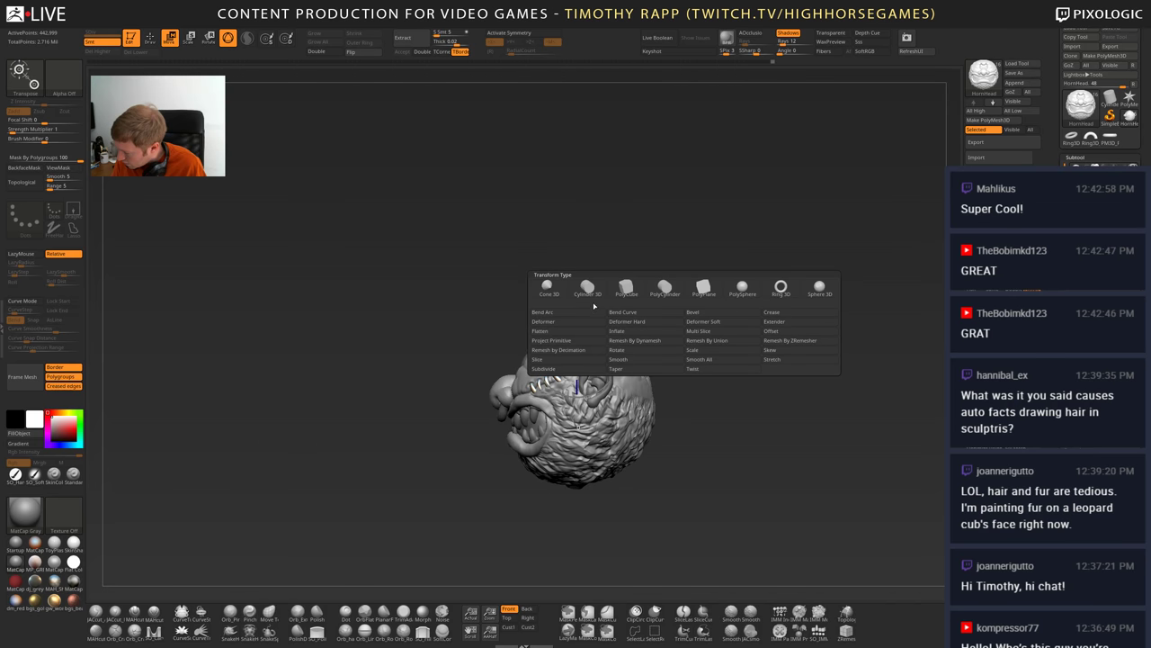
{"action": "left_click", "coordinate": [557, 322]}
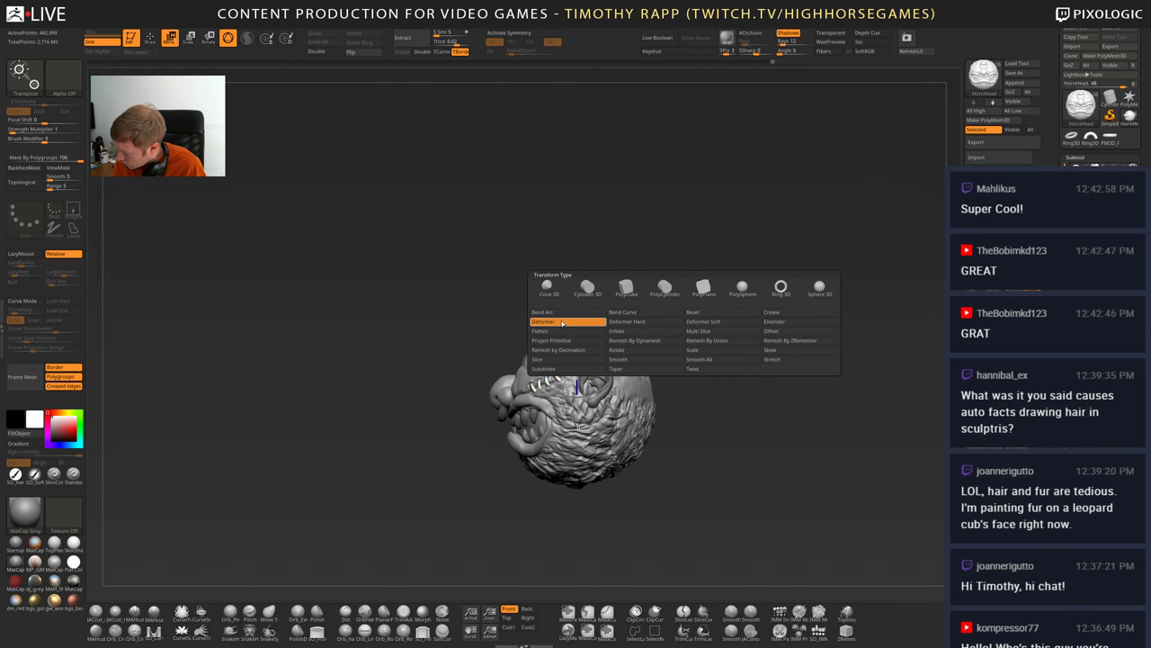
{"action": "key", "text": "ctrl+z"}
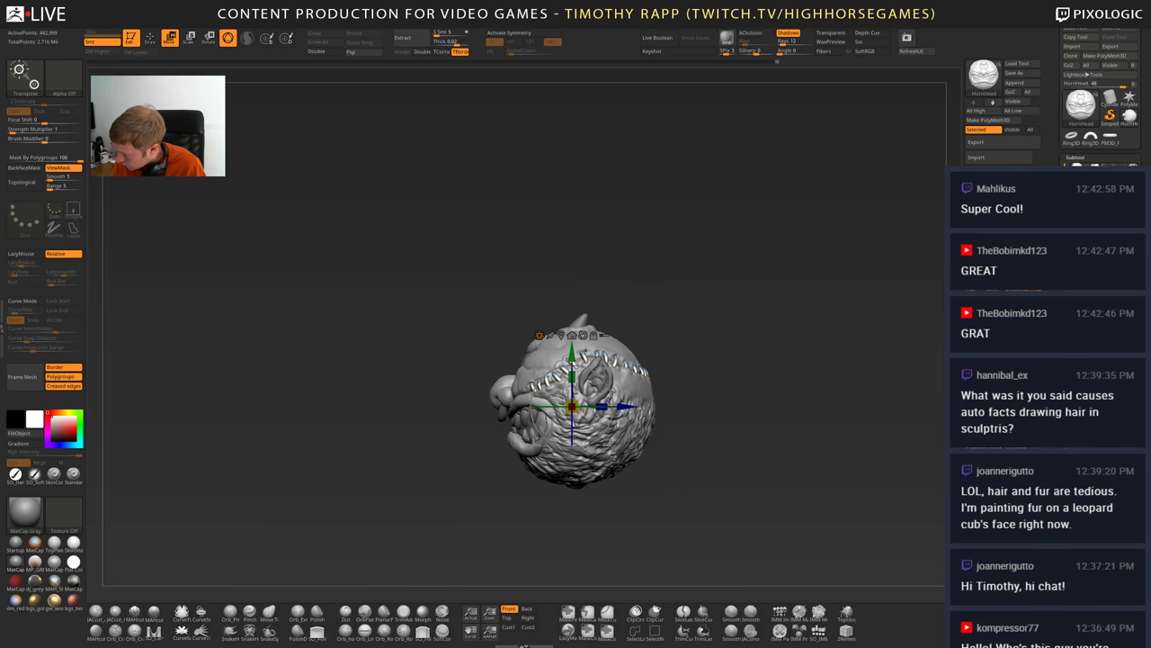
{"action": "key", "text": "ctrl+shift+z"}
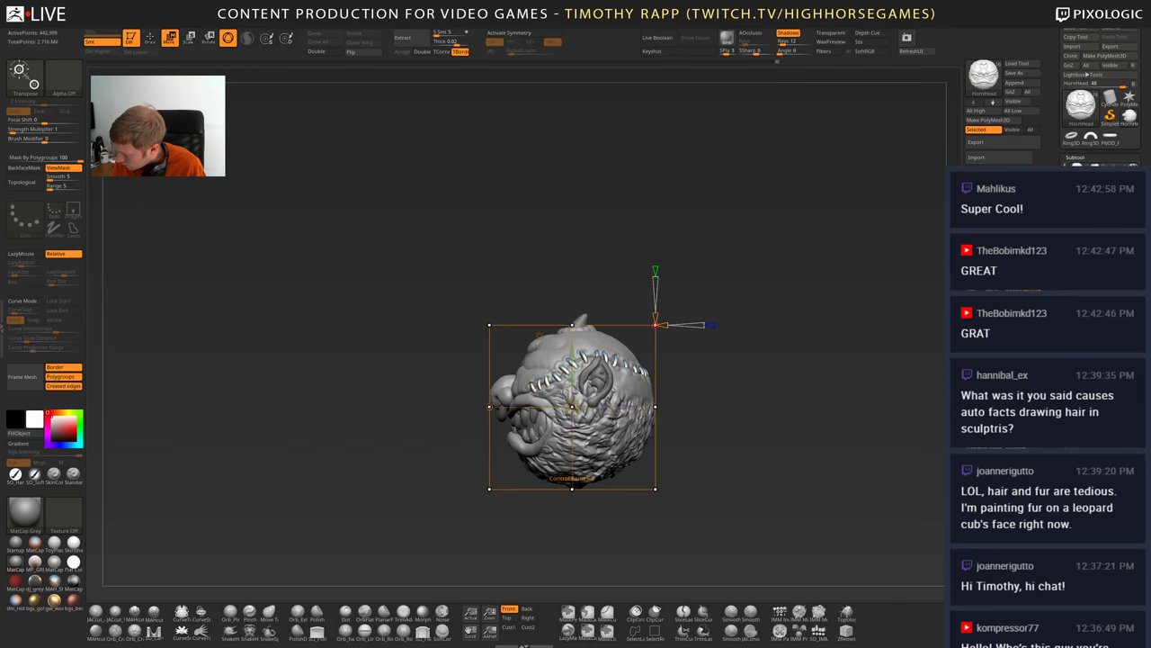
{"action": "left_click_drag", "start_coordinate": [489, 407], "coordinate": [405, 446]}
{"action": "key", "text": "ctrl+z"}
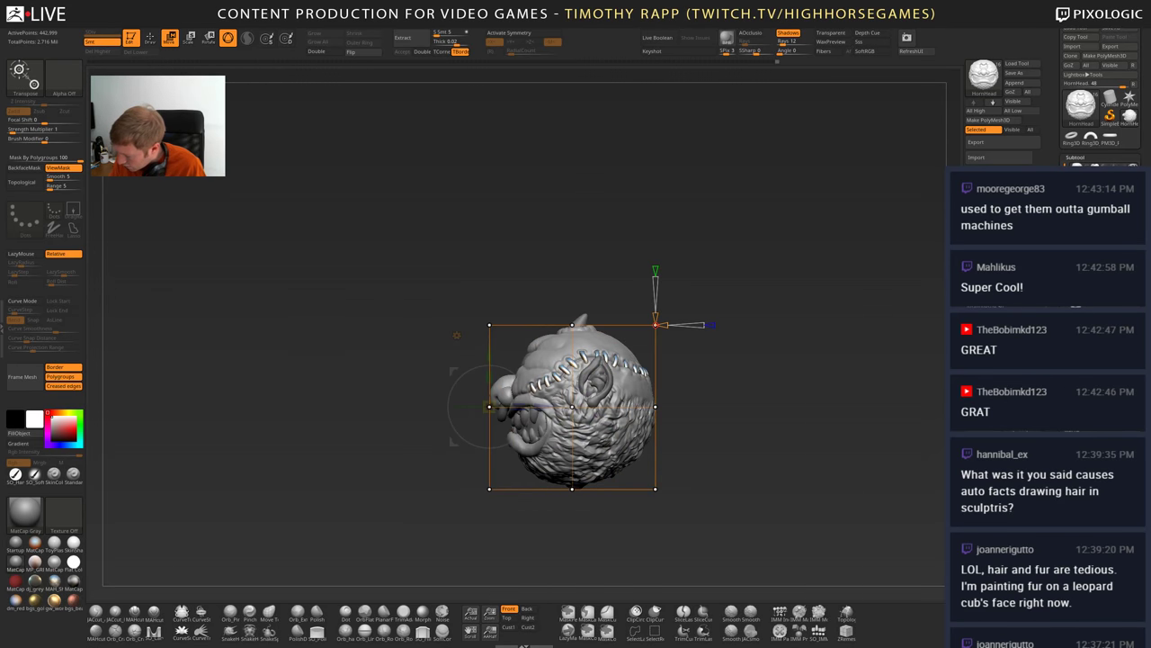
- Select the front column of cage control points with selection boxes and try shifting them to stretch the face
{"action": "left_click_drag", "start_coordinate": [429, 305], "coordinate": [504, 515], "text": "ctrl"}
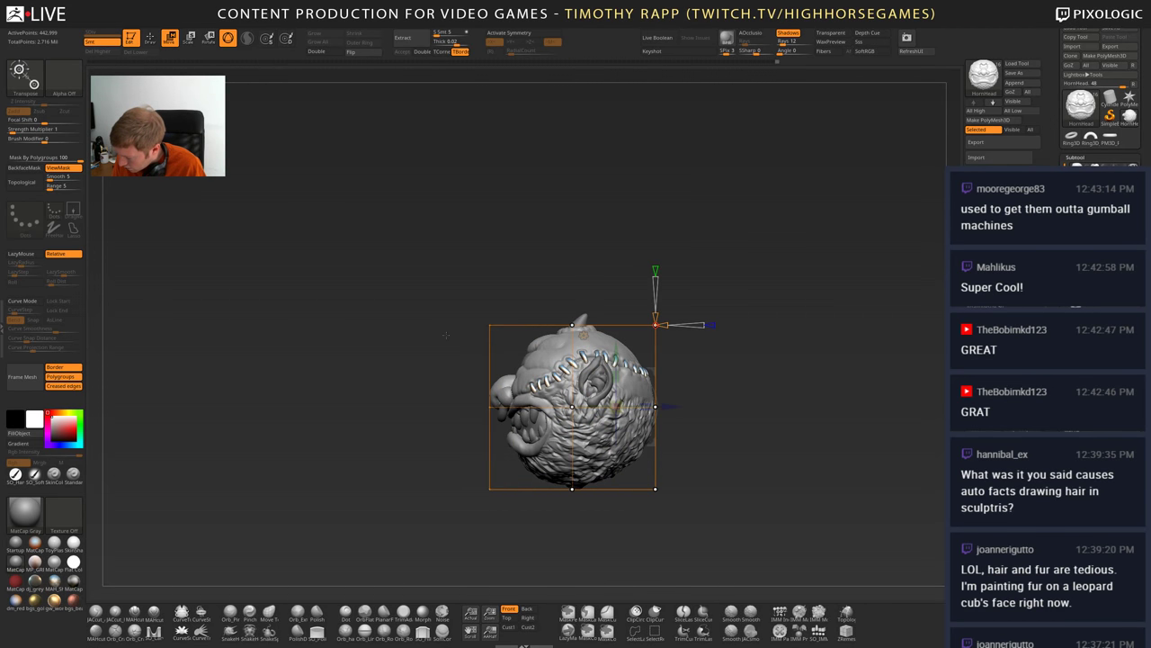
{"action": "left_click_drag", "start_coordinate": [439, 293], "coordinate": [506, 522], "text": "ctrl+alt"}
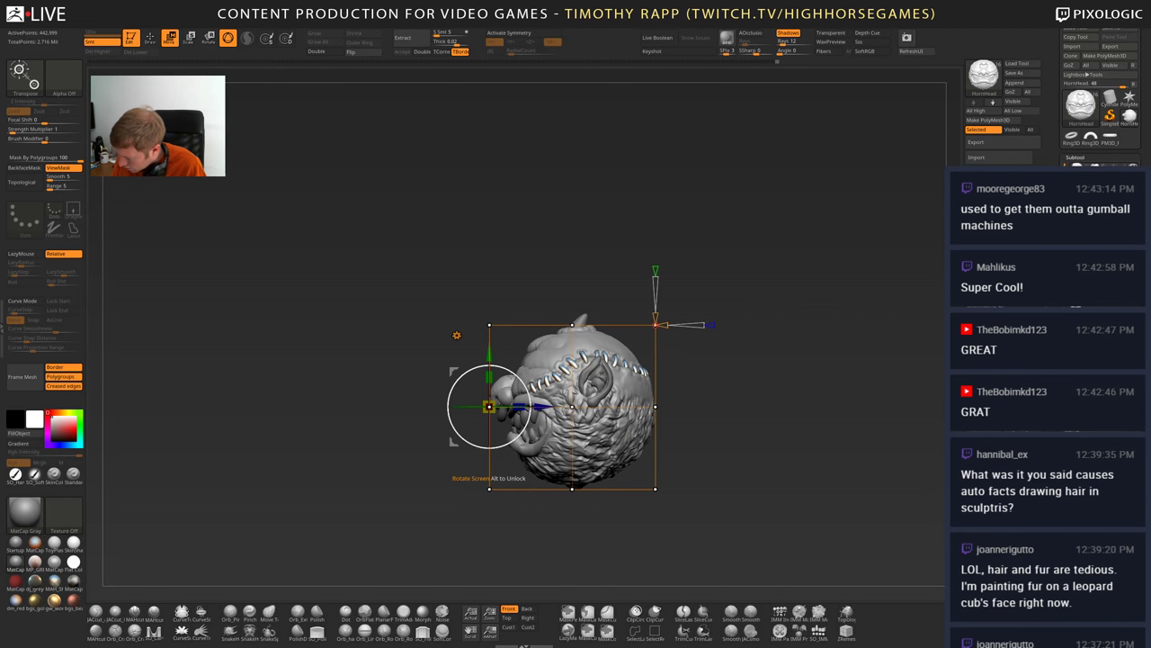
{"action": "left_click_drag", "start_coordinate": [560, 252], "coordinate": [770, 517], "text": "ctrl"}
{"action": "left_click_drag", "start_coordinate": [543, 407], "coordinate": [538, 406]}
{"action": "mouse_move", "coordinate": [378, 360]}
{"action": "left_mouse_down"}
{"action": "mouse_move", "coordinate": [499, 373]}
{"action": "mouse_move", "coordinate": [396, 380]}
{"action": "left_mouse_up"}
{"action": "left_click_drag", "start_coordinate": [439, 490], "coordinate": [409, 485], "text": "shift"}
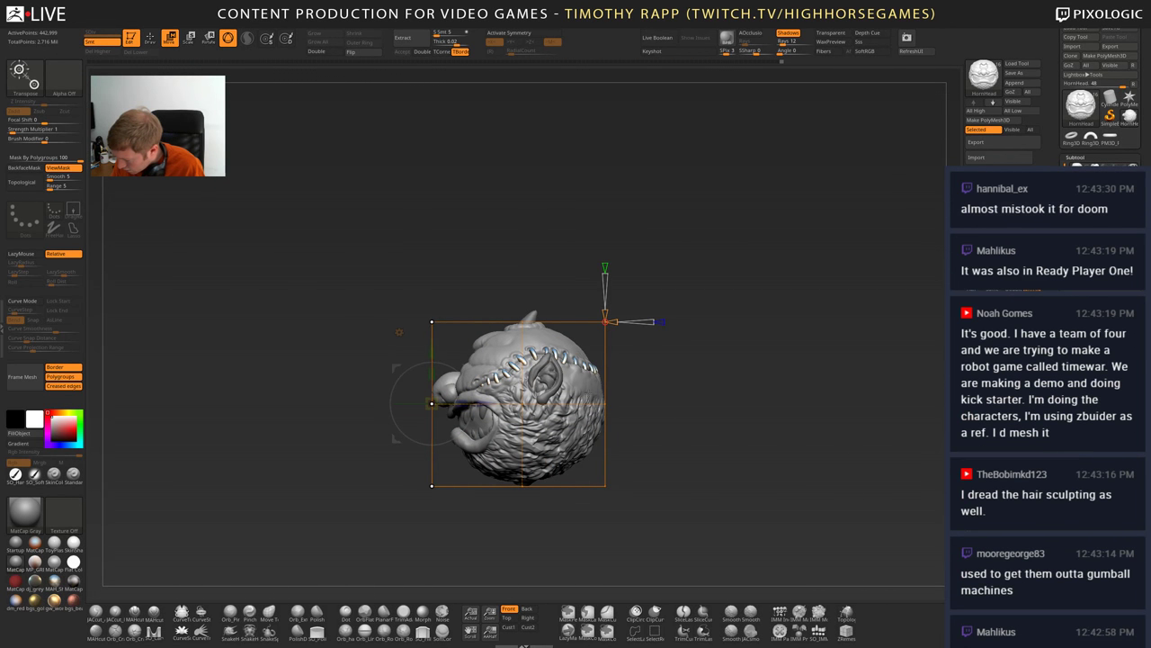
- Undo the control-point moves and the Deformer cage on the head
{"action": "mouse_move", "coordinate": [441, 452]}
{"action": "left_mouse_down"}
{"action": "mouse_move", "coordinate": [613, 450]}
{"action": "mouse_move", "coordinate": [688, 477]}
{"action": "mouse_move", "coordinate": [724, 445]}
{"action": "mouse_move", "coordinate": [622, 396]}
{"action": "mouse_move", "coordinate": [602, 359]}
{"action": "mouse_move", "coordinate": [609, 471]}
{"action": "mouse_move", "coordinate": [625, 454]}
{"action": "mouse_move", "coordinate": [607, 440]}
{"action": "left_mouse_up"}
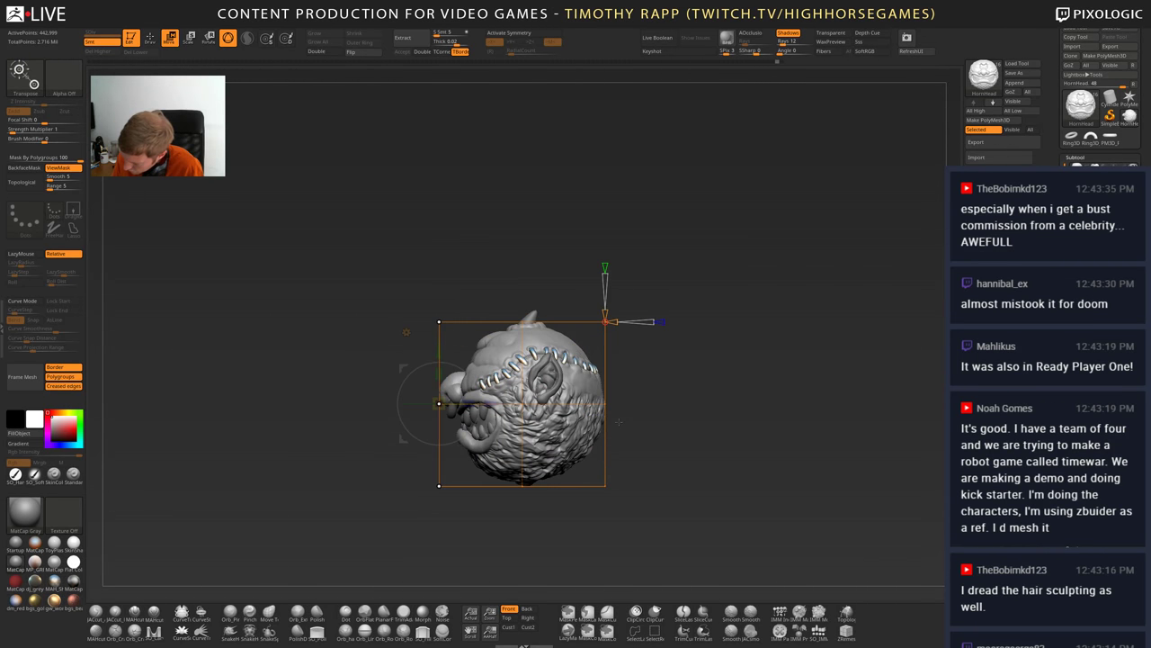
{"action": "key", "text": "ctrl"}
{"action": "key", "text": "ctrl+z"}
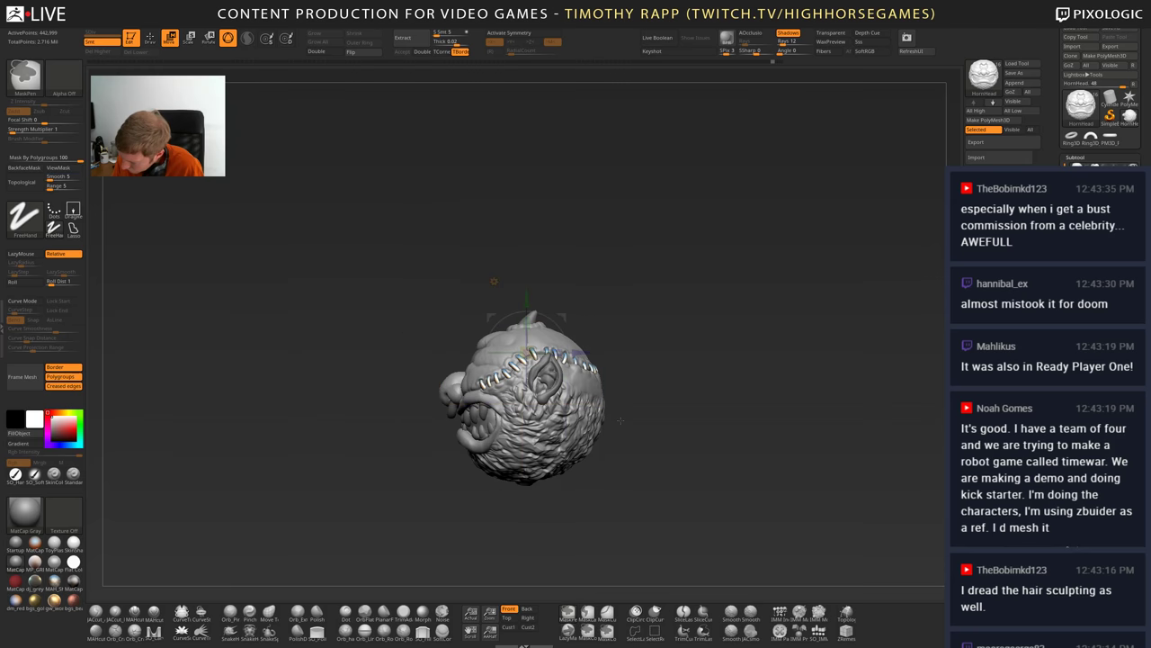
{"action": "mouse_move", "coordinate": [620, 420]}
{"action": "left_mouse_down"}
{"action": "mouse_move", "coordinate": [646, 422]}
{"action": "mouse_move", "coordinate": [621, 425]}
{"action": "left_mouse_up"}
{"action": "key", "text": "ctrl"}
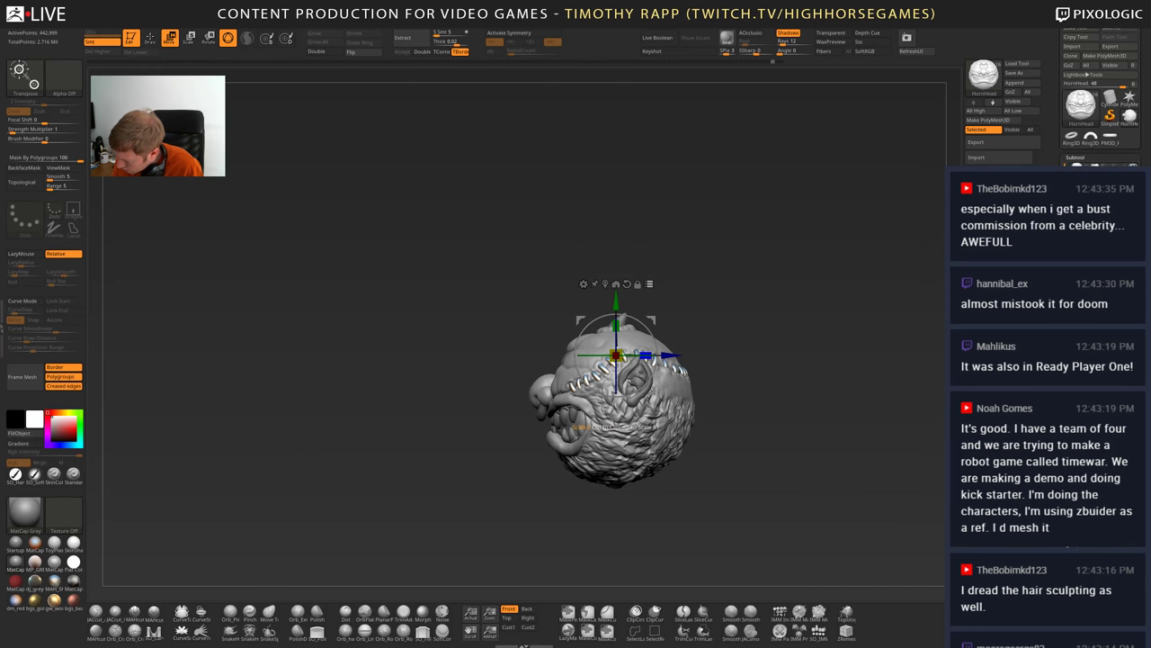
{"action": "left_click_drag", "start_coordinate": [671, 356], "coordinate": [658, 442]}
{"action": "key", "text": "ctrl+z"}
{"action": "key", "text": "ctrl+z"}
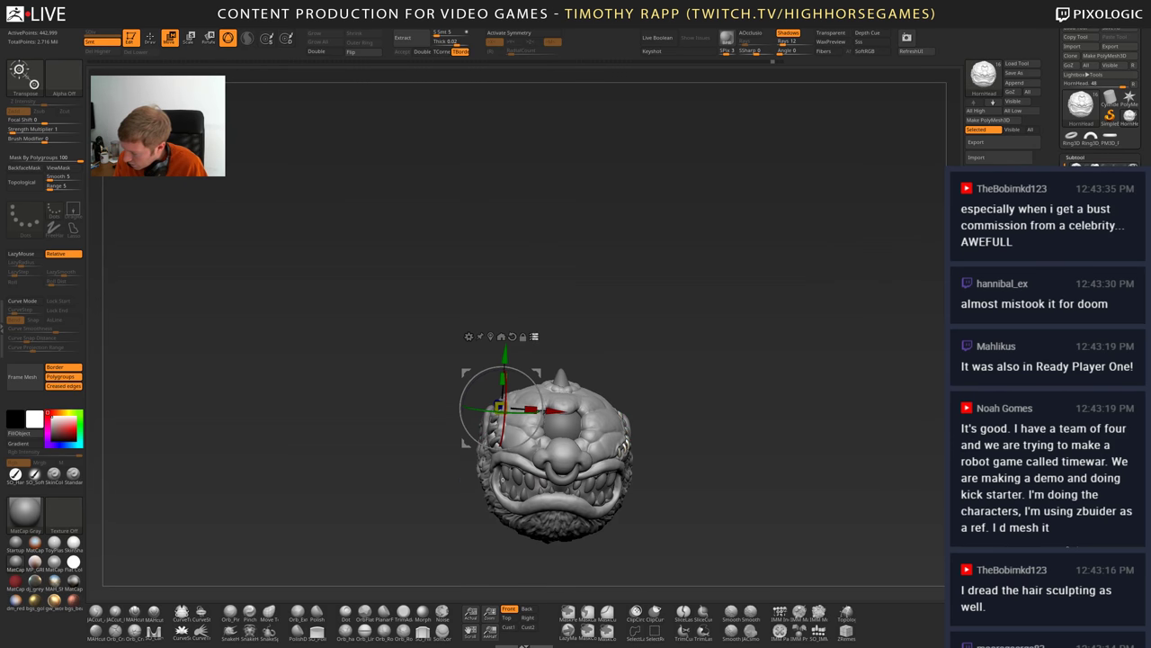
- Apply the Bend Curve deformer to the head and orbit to reach its handles
{"action": "left_click", "coordinate": [534, 337]}
{"action": "left_click_drag", "start_coordinate": [575, 334], "coordinate": [590, 325], "text": "shift"}
{"action": "left_click_drag", "start_coordinate": [673, 358], "coordinate": [586, 355]}
{"action": "left_click", "coordinate": [408, 333]}
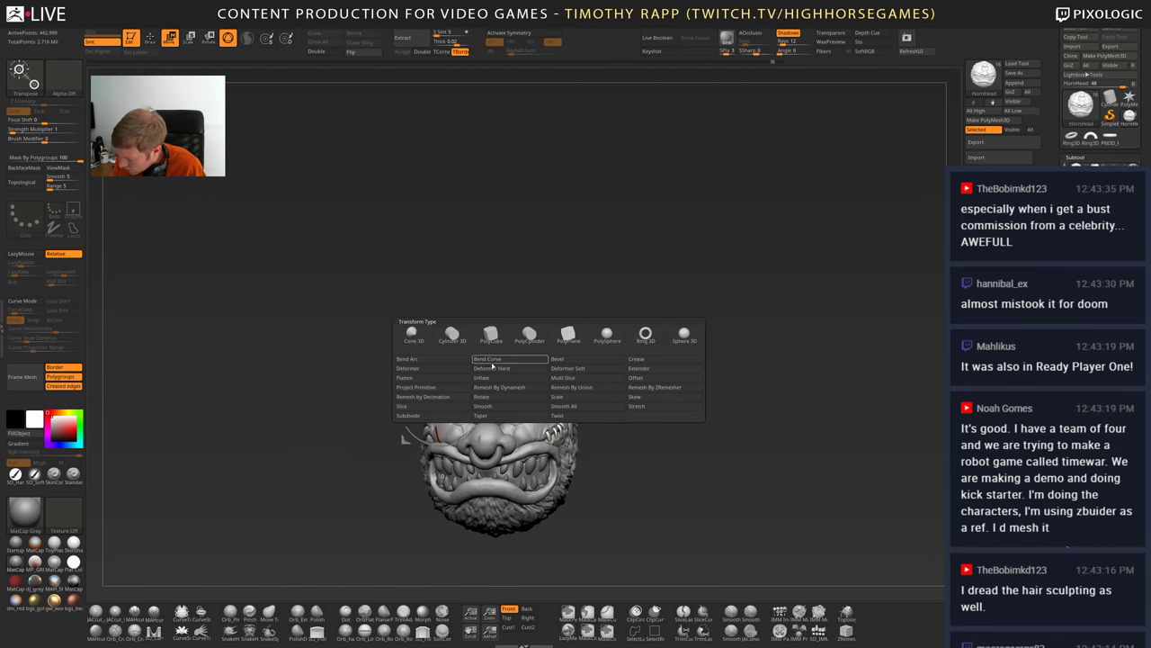
{"action": "left_click", "coordinate": [498, 361]}
{"action": "left_click_drag", "start_coordinate": [684, 332], "coordinate": [647, 334]}
{"action": "key", "text": "ctrl+s"}
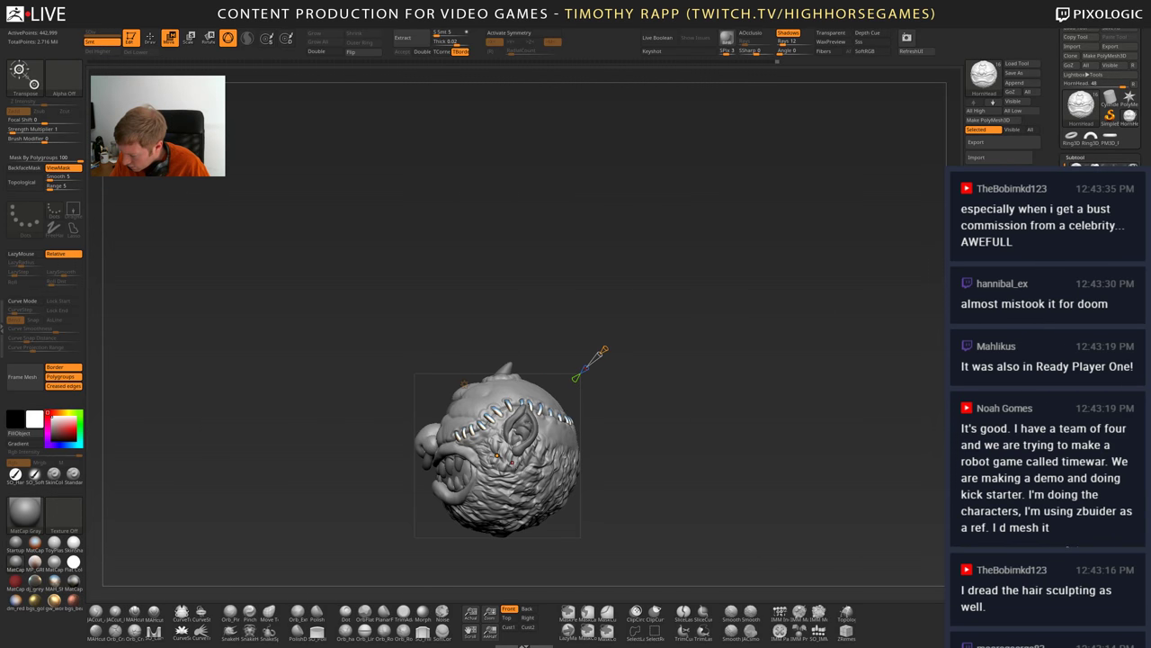
{"action": "left_click_drag", "start_coordinate": [622, 421], "coordinate": [664, 421]}
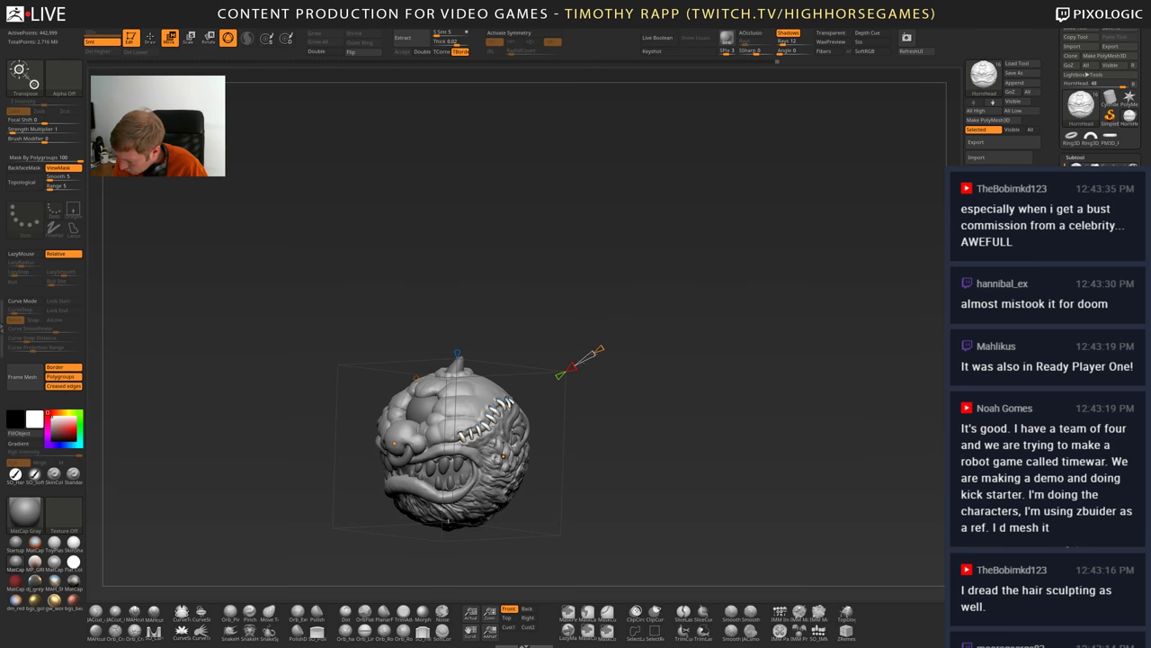
- Adjust the Bend Curve handles, try bending the head with the top point near the horn, and undo the deformation
{"action": "left_click_drag", "start_coordinate": [573, 367], "coordinate": [583, 363]}
{"action": "mouse_move", "coordinate": [582, 365]}
{"action": "left_mouse_down"}
{"action": "mouse_move", "coordinate": [572, 368]}
{"action": "mouse_move", "coordinate": [613, 358]}
{"action": "left_mouse_up"}
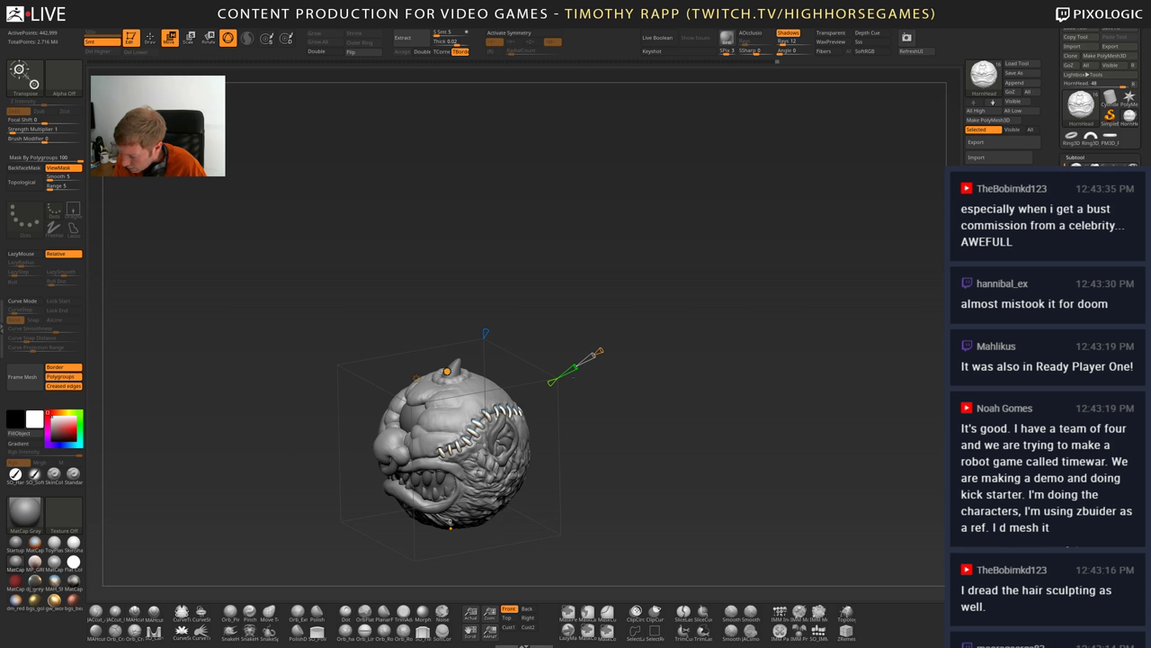
{"action": "left_click_drag", "start_coordinate": [447, 372], "coordinate": [495, 339]}
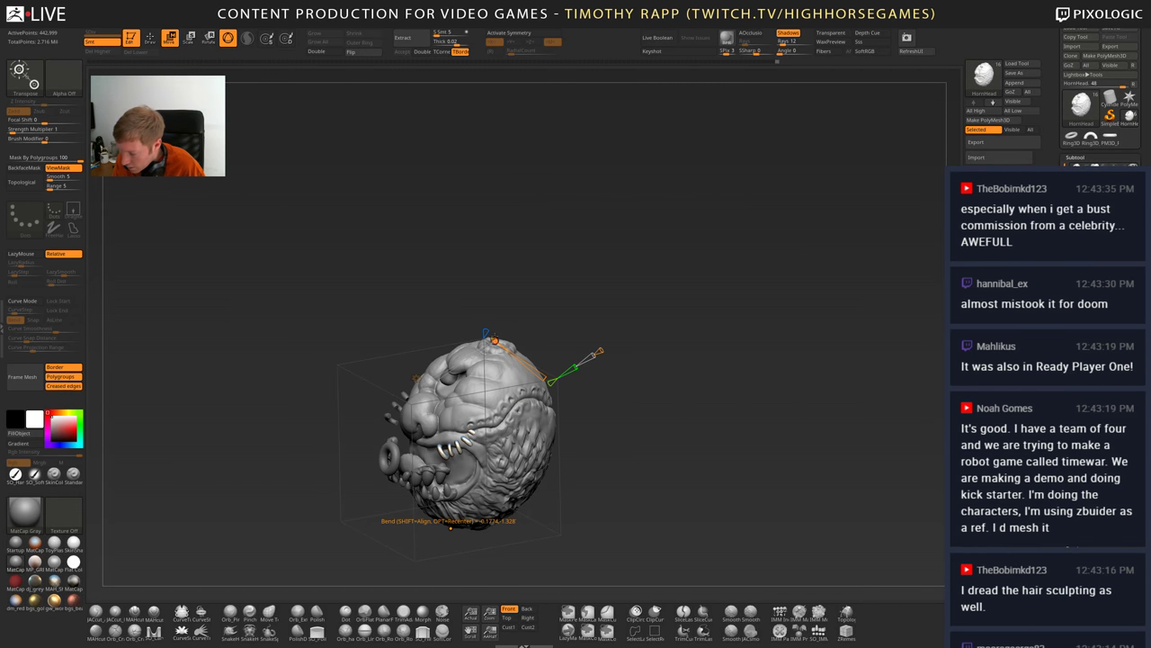
{"action": "key", "text": "ctrl+z"}
{"action": "key", "text": "ctrl+z"}
{"action": "key", "text": "ctrl+z"}
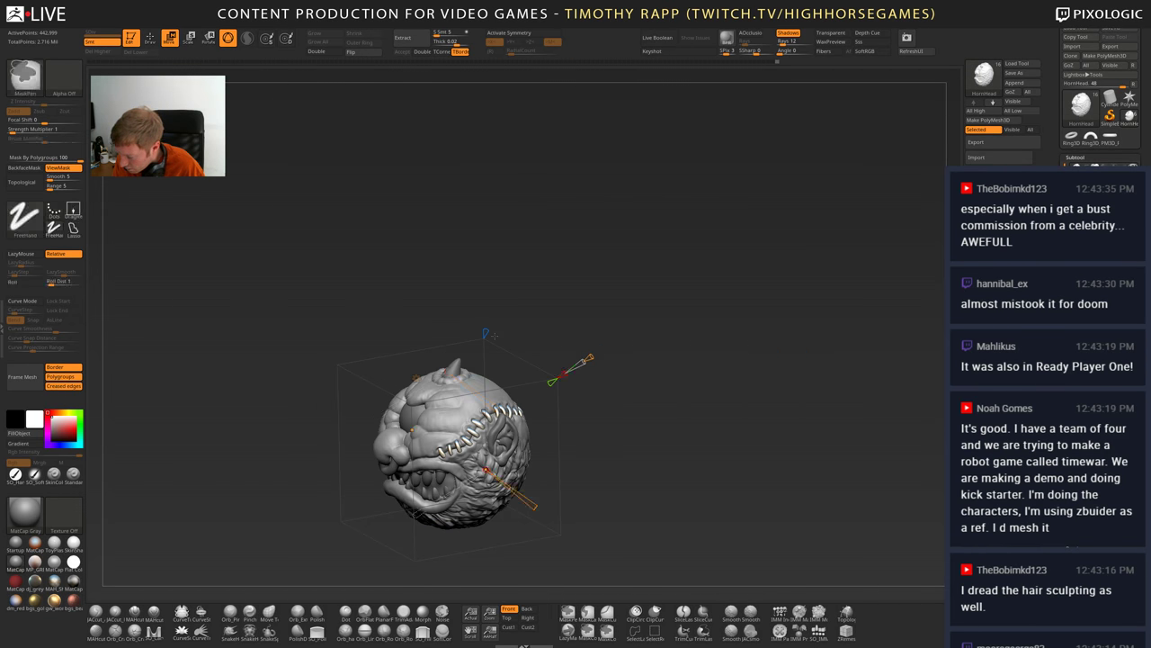
{"action": "mouse_move", "coordinate": [494, 336]}
{"action": "left_mouse_down"}
{"action": "mouse_move", "coordinate": [634, 341]}
{"action": "mouse_move", "coordinate": [603, 362]}
{"action": "left_mouse_up"}
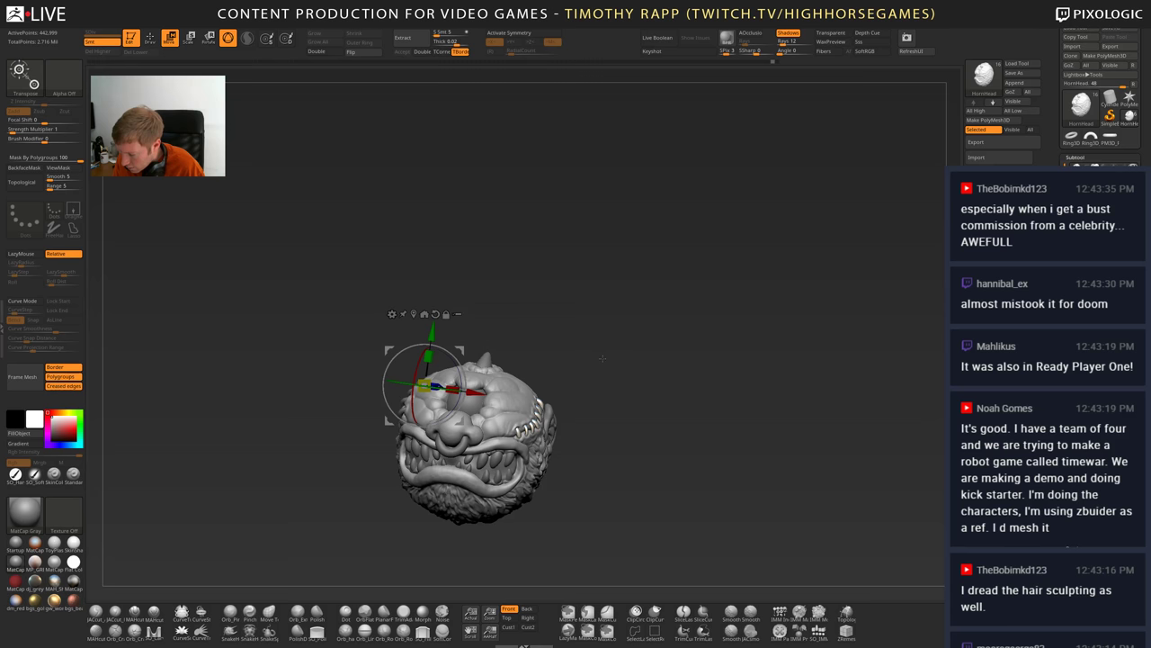
- Return to Draw mode and select the Standard brush for work near the stitched seam
{"action": "mouse_move", "coordinate": [602, 358]}
{"action": "left_mouse_down"}
{"action": "mouse_move", "coordinate": [607, 345]}
{"action": "mouse_move", "coordinate": [570, 354]}
{"action": "mouse_move", "coordinate": [576, 344]}
{"action": "mouse_move", "coordinate": [623, 368]}
{"action": "mouse_move", "coordinate": [636, 348]}
{"action": "mouse_move", "coordinate": [645, 355]}
{"action": "mouse_move", "coordinate": [585, 367]}
{"action": "mouse_move", "coordinate": [569, 357]}
{"action": "left_mouse_up"}
{"action": "key", "text": "q"}
{"action": "right_click_drag", "start_coordinate": [569, 362], "coordinate": [580, 346], "text": "ctrl"}
{"action": "key", "text": "b"}
{"action": "key", "text": "s"}
{"action": "key", "text": "t"}
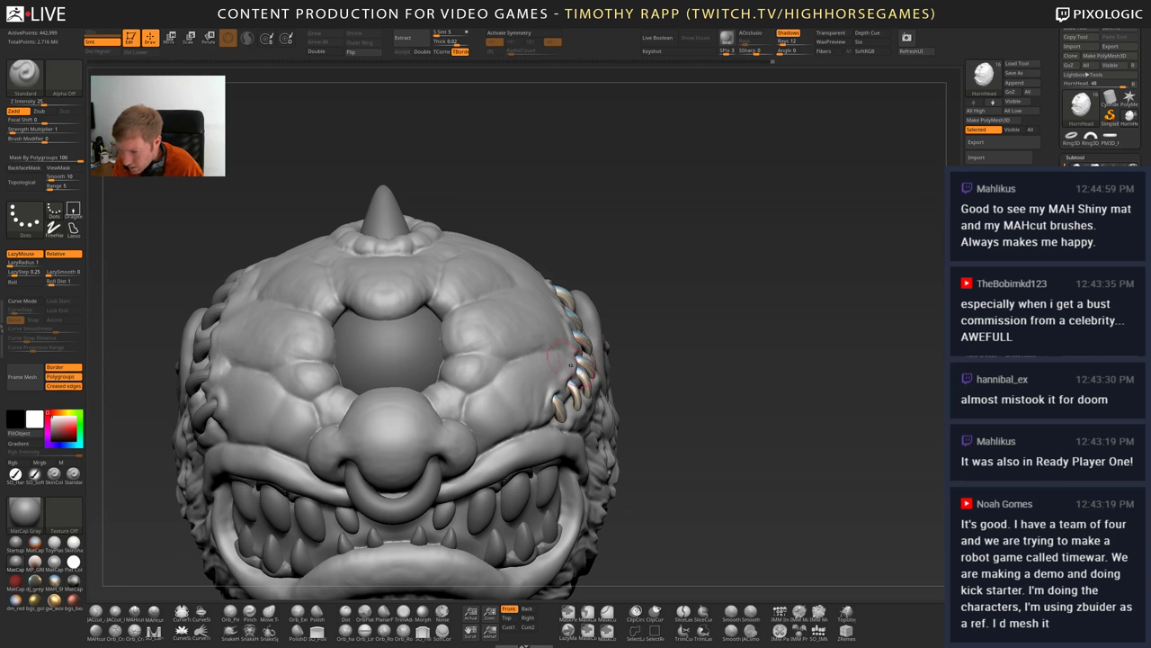
- Examine the metallic stitched seam and forehead folds up close, toggling the polyframe on and off
{"action": "right_click_drag", "start_coordinate": [580, 362], "coordinate": [543, 363]}
{"action": "key", "text": "shift+f"}
{"action": "key", "text": "shift+f"}
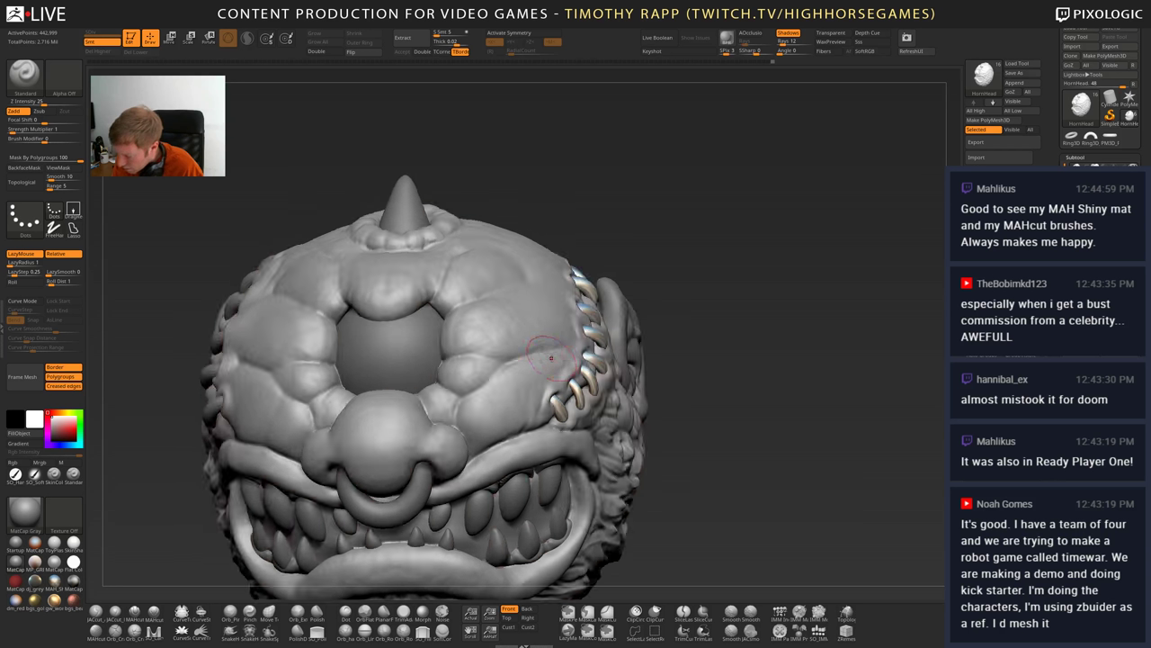
{"action": "key", "text": "l"}
{"action": "mouse_move", "coordinate": [509, 395]}
{"action": "right_mouse_down", "text": "ctrl"}
{"action": "mouse_move", "coordinate": [528, 375]}
{"action": "mouse_move", "coordinate": [794, 351]}
{"action": "right_mouse_up", "text": "ctrl"}
{"action": "key", "text": "shift+f"}
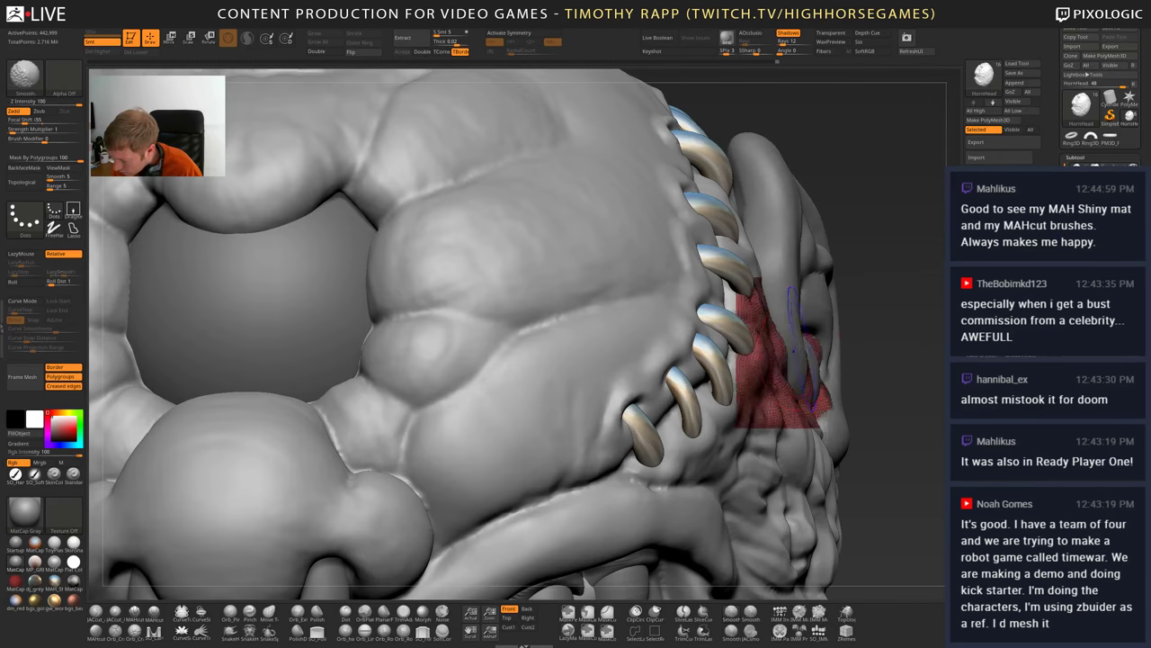
{"action": "key", "text": "shift+f"}
{"action": "key", "text": "shift"}
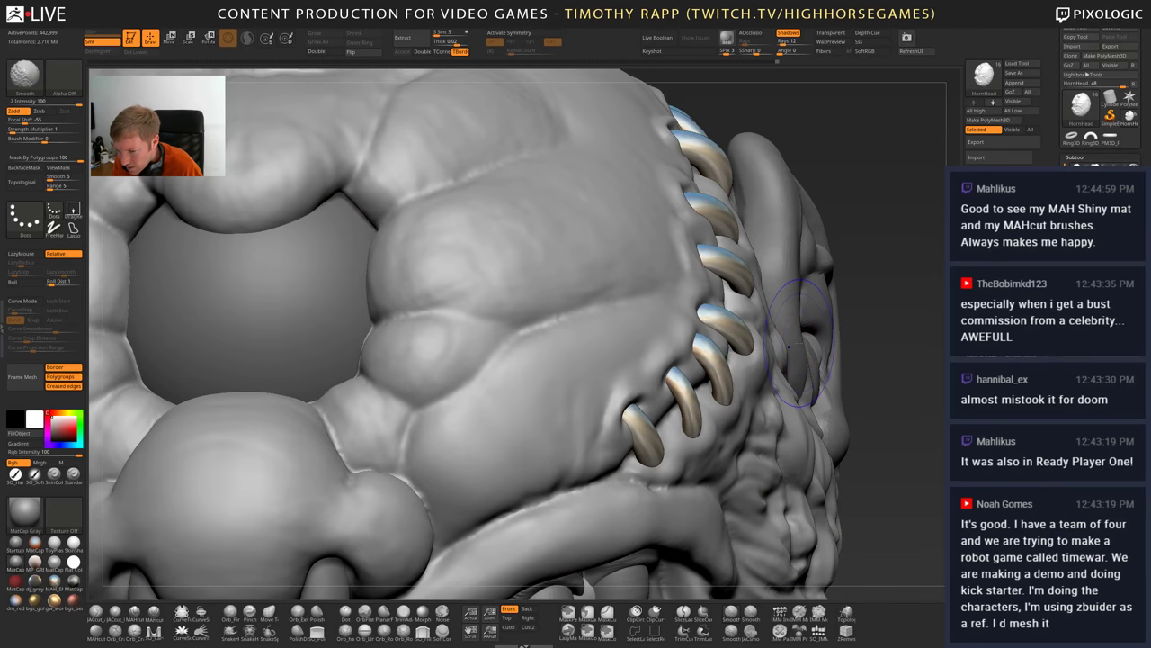
{"action": "key", "text": "shift"}
{"action": "right_click_drag", "start_coordinate": [791, 343], "coordinate": [516, 362], "text": "ctrl"}
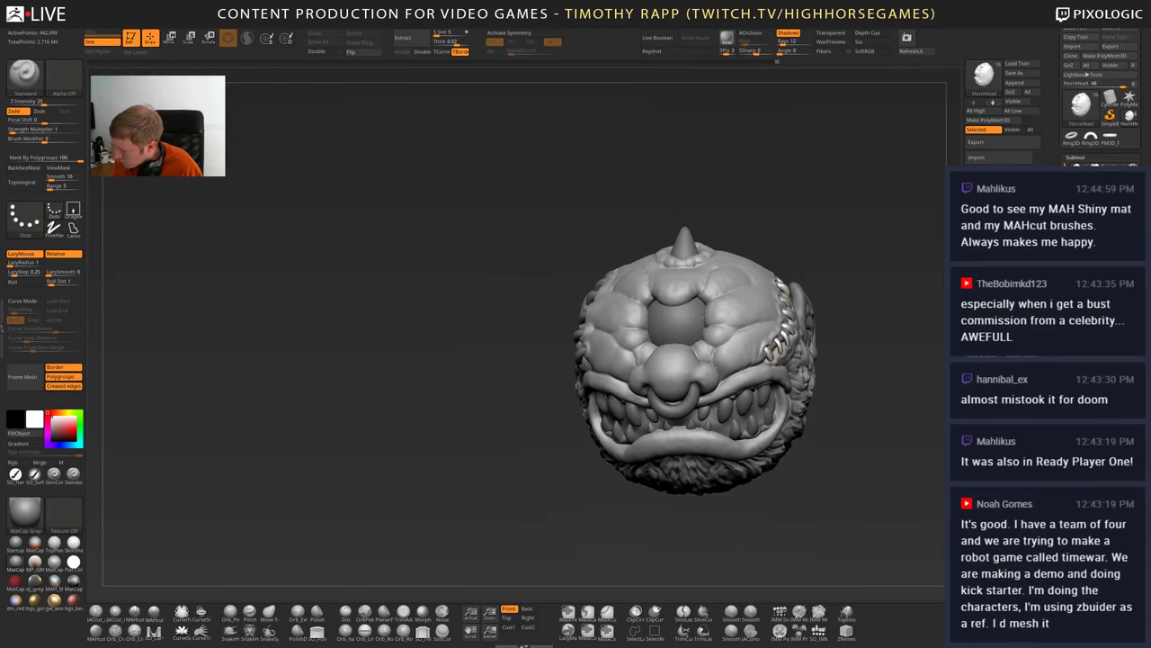
- Inspect the head's overall form from the front and both sides, including its ears and mouth
{"action": "right_click_drag", "start_coordinate": [723, 320], "coordinate": [583, 349], "text": "alt"}
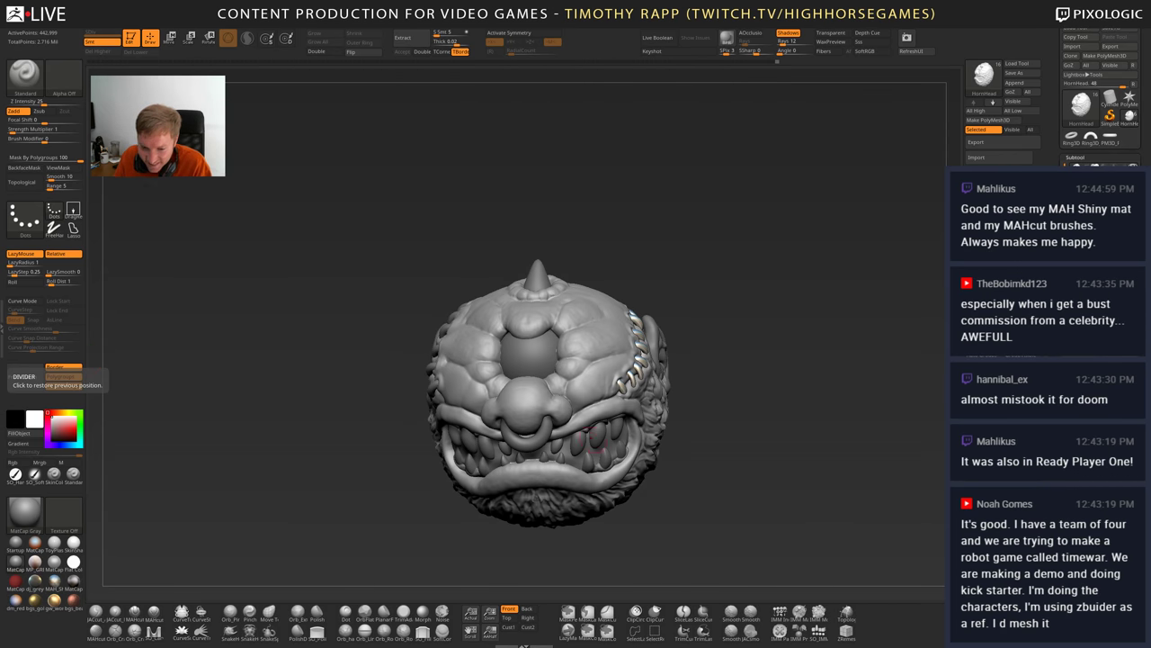
{"action": "right_click_drag", "start_coordinate": [705, 412], "coordinate": [626, 408]}
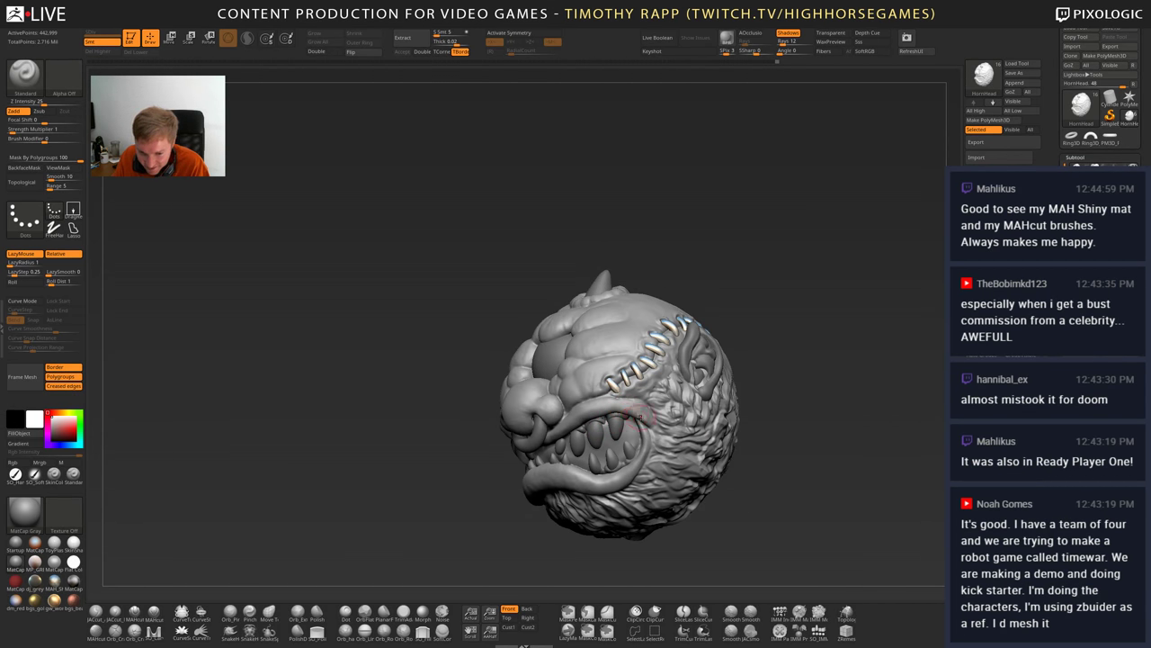
{"action": "left_click_drag", "start_coordinate": [644, 416], "coordinate": [666, 407]}
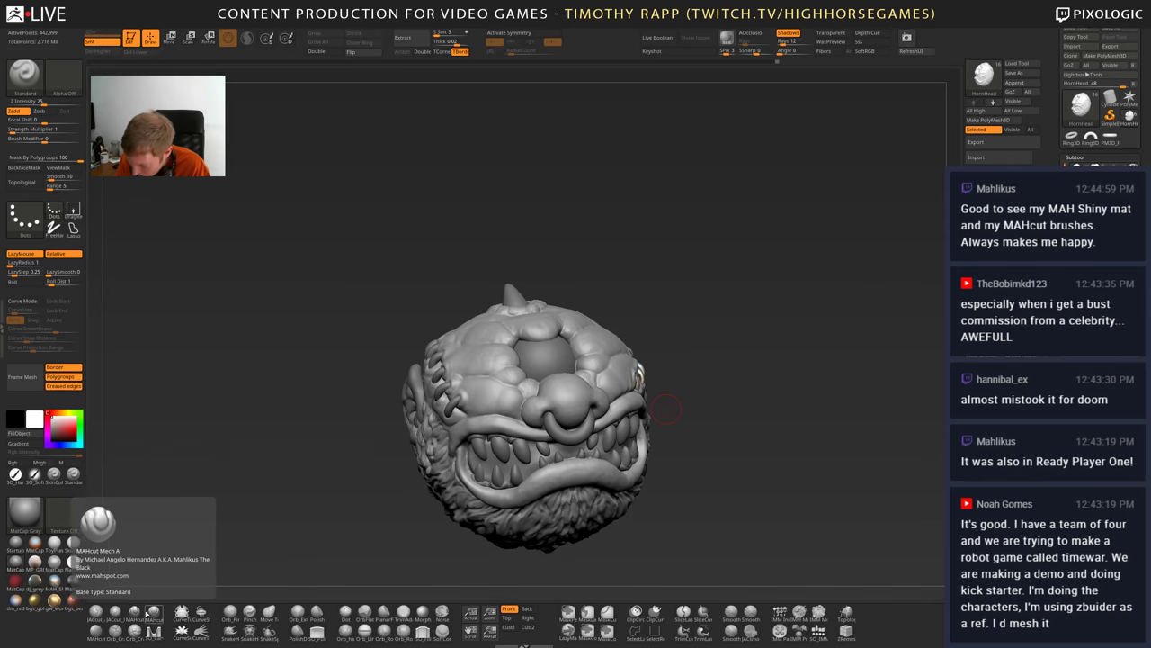
{"action": "left_click_drag", "start_coordinate": [667, 407], "coordinate": [646, 416]}
{"action": "mouse_move", "coordinate": [646, 416]}
{"action": "right_mouse_down", "text": "alt"}
{"action": "mouse_move", "coordinate": [548, 481]}
{"action": "mouse_move", "coordinate": [564, 421]}
{"action": "right_mouse_up", "text": "alt"}
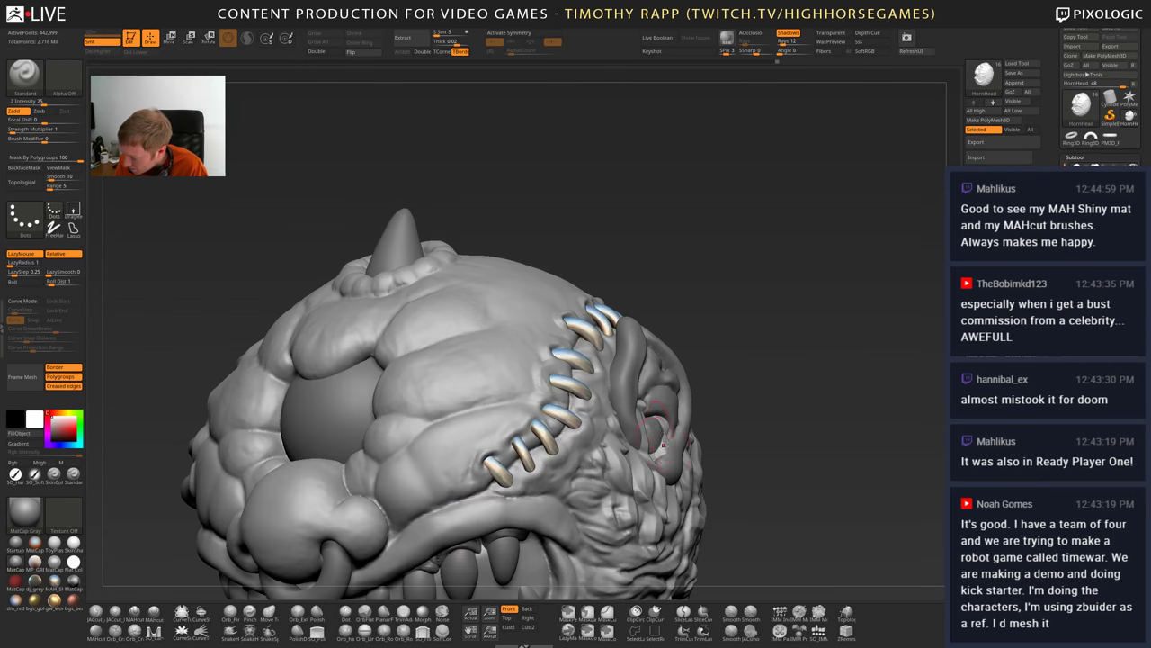
- Select the subtool of metallic rings beside the ear and check its mesh with the polyframe
{"action": "left_click", "coordinate": [569, 419], "text": "alt"}
{"action": "key", "text": "shift+f"}
{"action": "key", "text": "shift+f"}
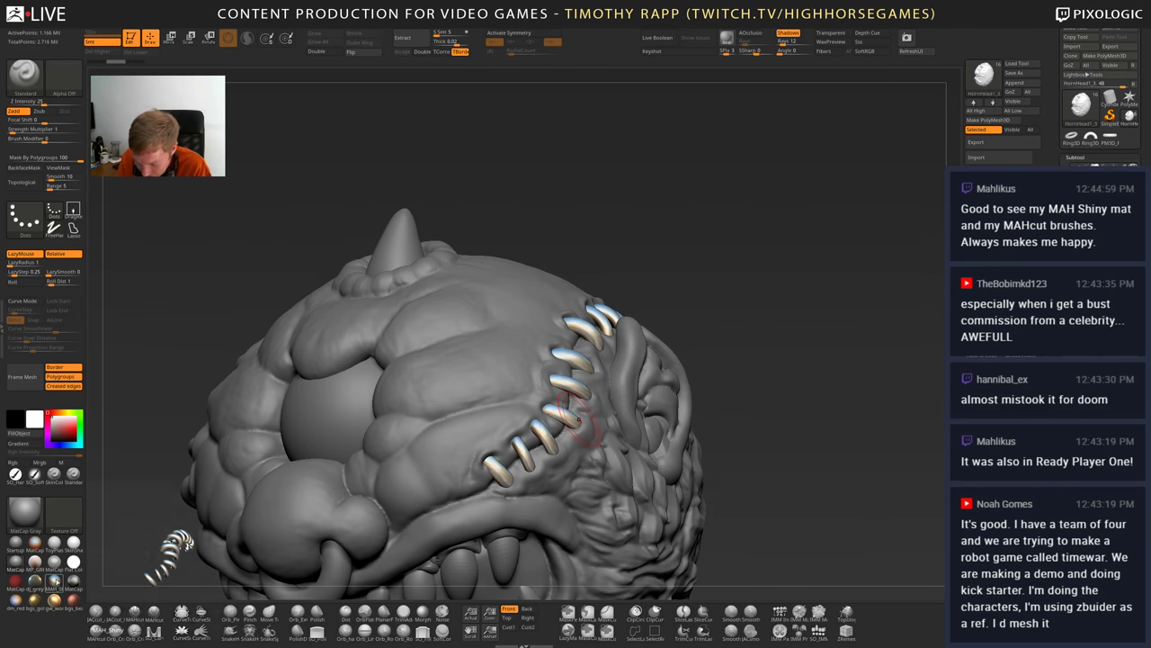
- Select the plain grey stitching rings on the opposite side of the head and check their mesh with the polyframe
{"action": "mouse_move", "coordinate": [462, 466]}
{"action": "right_mouse_down"}
{"action": "mouse_move", "coordinate": [562, 472]}
{"action": "mouse_move", "coordinate": [567, 530]}
{"action": "mouse_move", "coordinate": [610, 526]}
{"action": "mouse_move", "coordinate": [656, 505]}
{"action": "mouse_move", "coordinate": [629, 499]}
{"action": "mouse_move", "coordinate": [635, 416]}
{"action": "mouse_move", "coordinate": [585, 401]}
{"action": "mouse_move", "coordinate": [692, 419]}
{"action": "mouse_move", "coordinate": [695, 451]}
{"action": "mouse_move", "coordinate": [765, 454]}
{"action": "mouse_move", "coordinate": [820, 352]}
{"action": "right_mouse_up"}
{"action": "right_click_drag", "start_coordinate": [820, 352], "coordinate": [885, 355]}
{"action": "right_click_drag", "start_coordinate": [666, 350], "coordinate": [671, 450]}
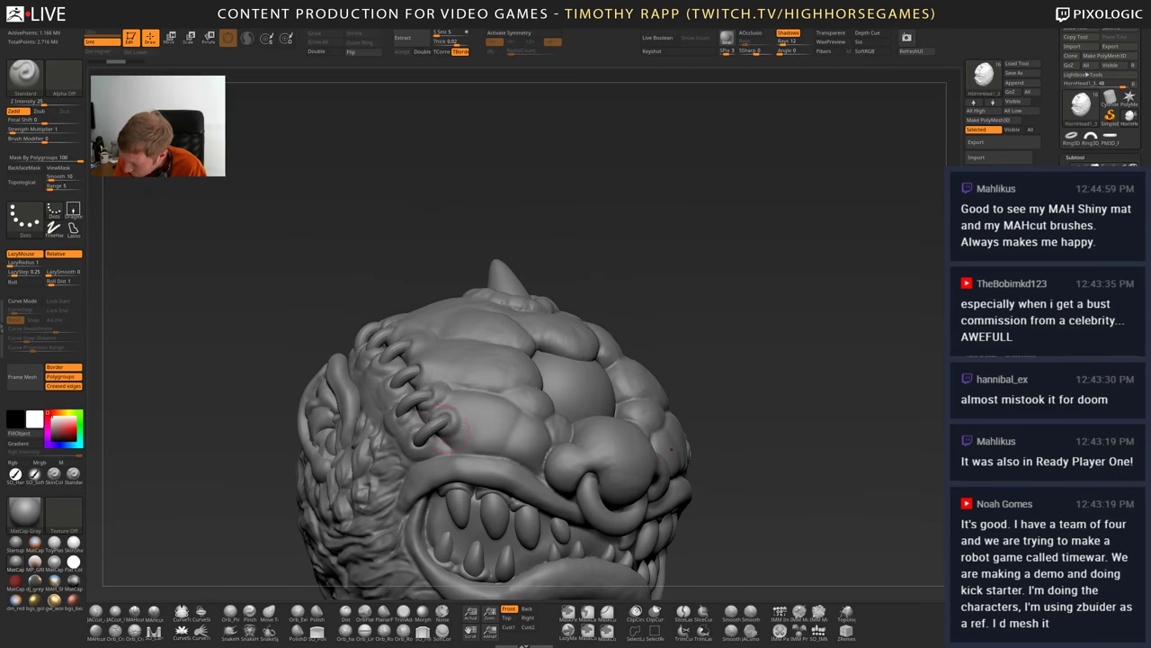
{"action": "left_click", "coordinate": [439, 427], "text": "alt"}
{"action": "key", "text": "shift+f"}
{"action": "key", "text": "shift+f"}
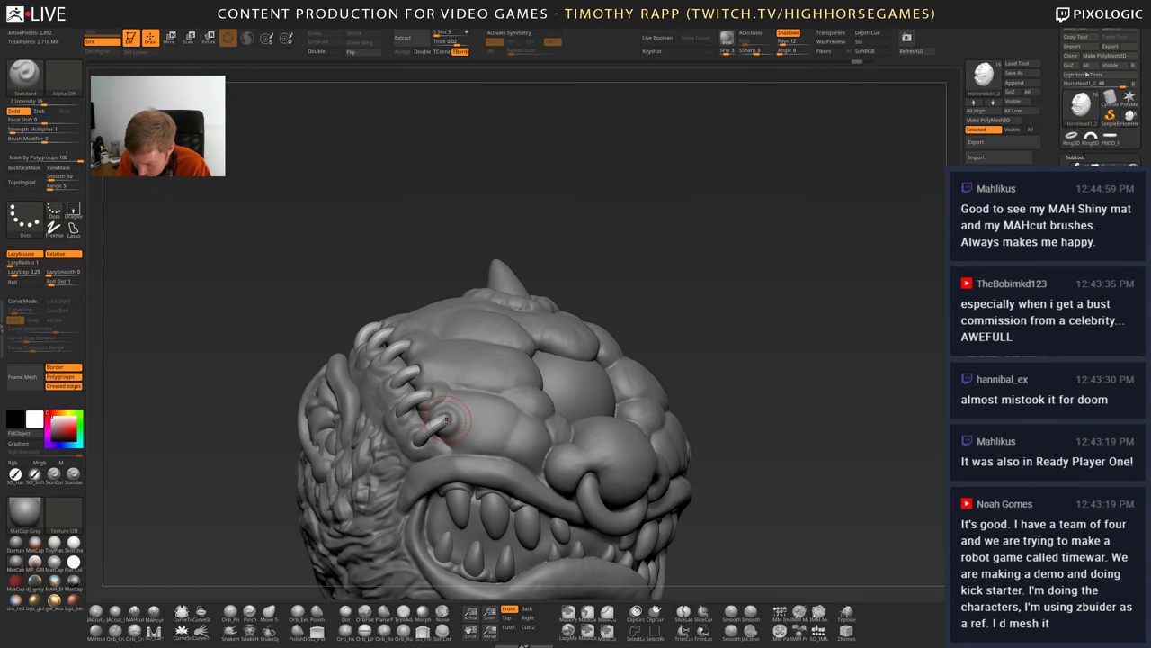
- Apply the MAH_Shiny material to the plain stitching rings, restore MatCap Gray elsewhere, and select the head subtool
{"action": "left_click", "coordinate": [54, 583]}
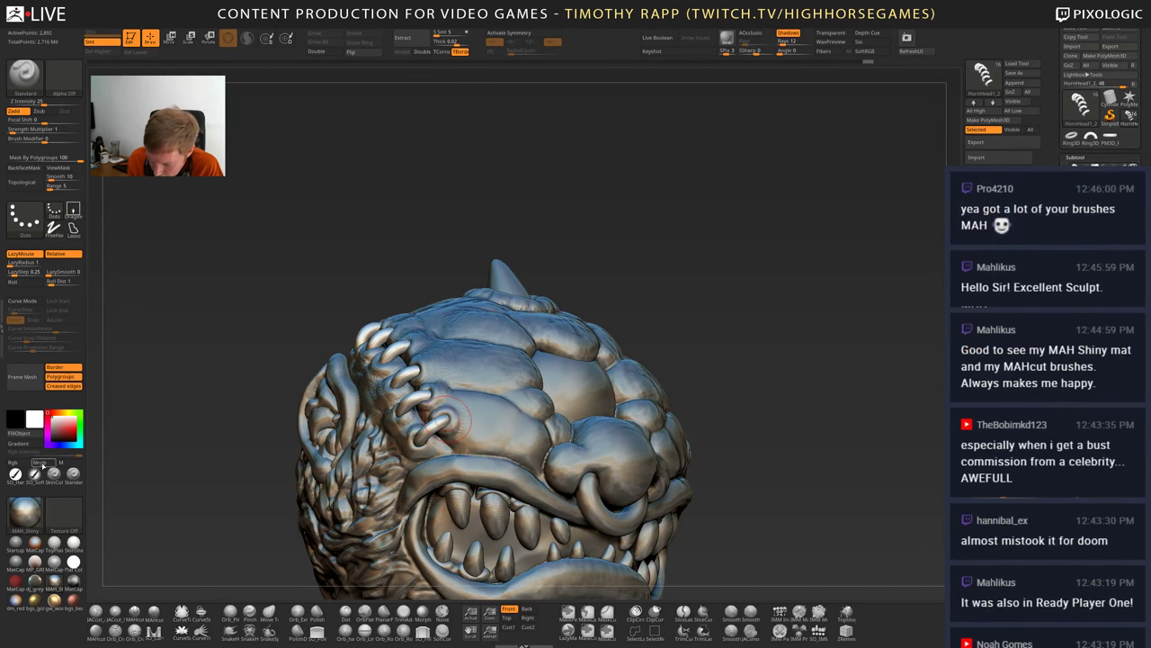
{"action": "left_click", "coordinate": [36, 561]}
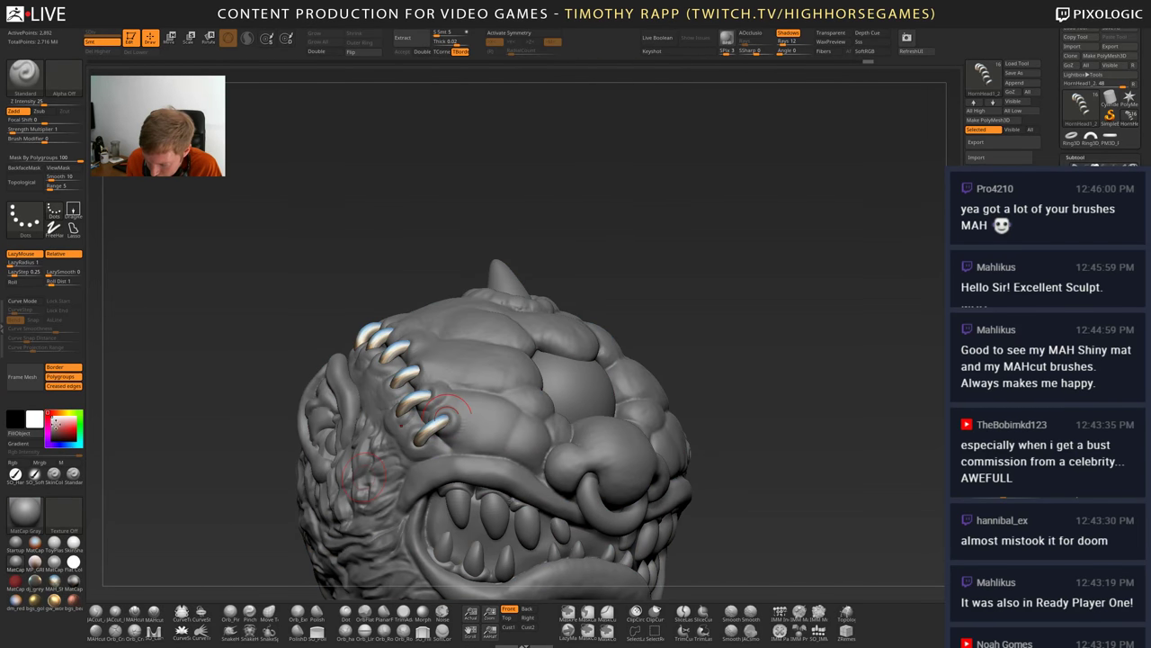
{"action": "left_click", "coordinate": [483, 429], "text": "alt"}
{"action": "right_click_drag", "start_coordinate": [486, 426], "coordinate": [489, 360], "text": "ctrl"}
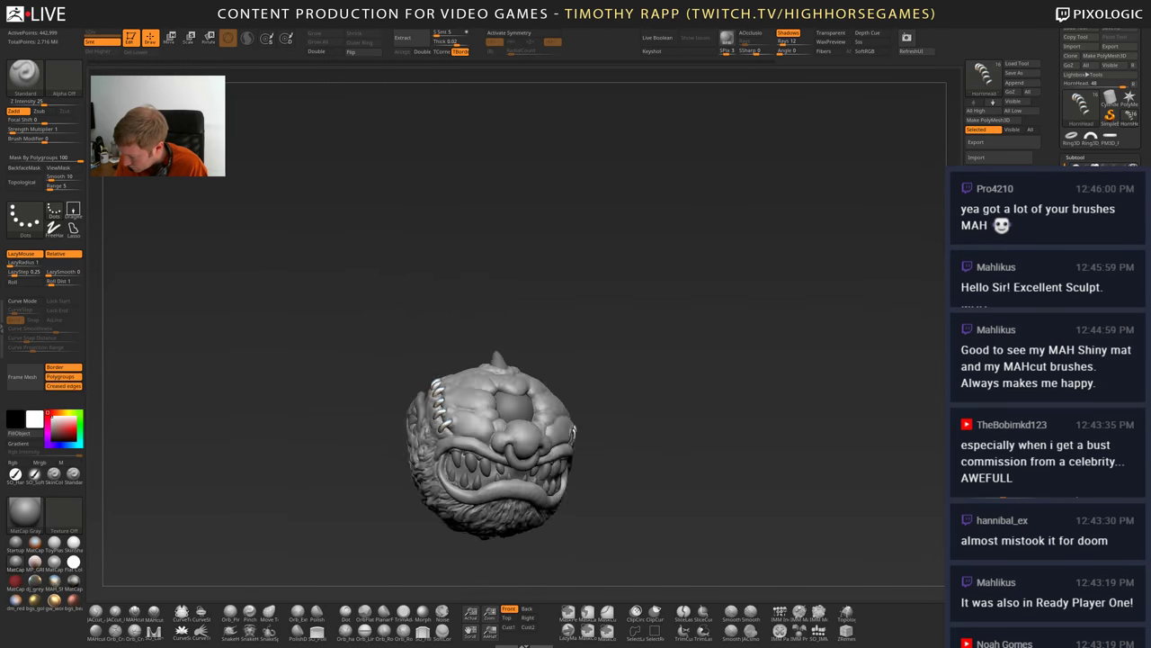
- Inspect the whole head from the front and side, including the metallic stitches above the ear up close
{"action": "left_click_drag", "start_coordinate": [572, 432], "coordinate": [624, 429]}
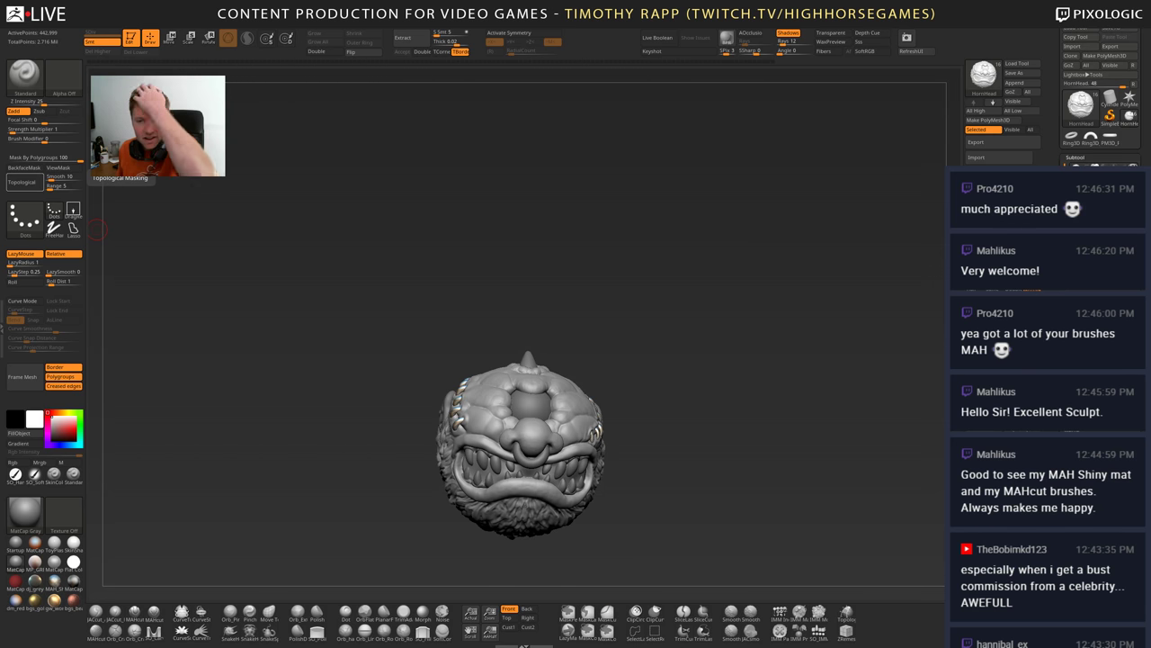
{"action": "mouse_move", "coordinate": [547, 479]}
{"action": "right_mouse_down"}
{"action": "mouse_move", "coordinate": [513, 475]}
{"action": "mouse_move", "coordinate": [530, 450]}
{"action": "right_mouse_up"}
{"action": "mouse_move", "coordinate": [530, 450]}
{"action": "right_mouse_down", "text": "ctrl"}
{"action": "mouse_move", "coordinate": [492, 536]}
{"action": "mouse_move", "coordinate": [531, 514]}
{"action": "mouse_move", "coordinate": [539, 463]}
{"action": "right_mouse_up", "text": "ctrl"}
{"action": "right_click_drag", "start_coordinate": [515, 579], "coordinate": [525, 501], "text": "alt"}
{"action": "left_click_drag", "start_coordinate": [522, 493], "coordinate": [493, 493]}
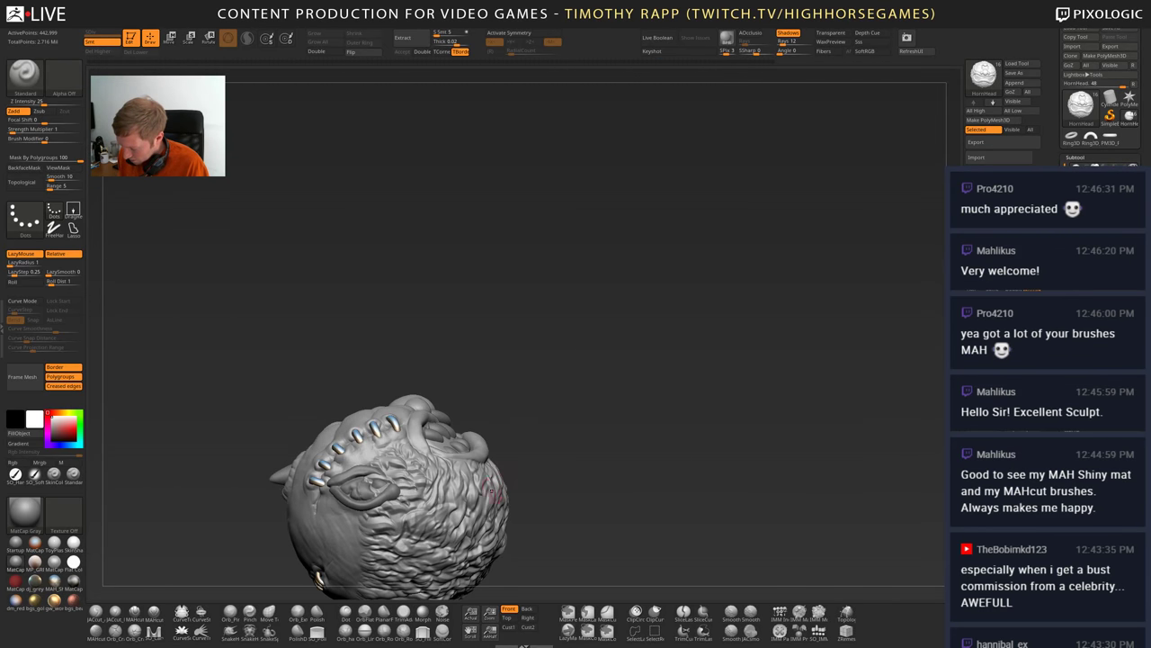
{"action": "mouse_move", "coordinate": [478, 498]}
{"action": "right_mouse_down"}
{"action": "mouse_move", "coordinate": [453, 520]}
{"action": "mouse_move", "coordinate": [587, 491]}
{"action": "mouse_move", "coordinate": [517, 493]}
{"action": "mouse_move", "coordinate": [461, 520]}
{"action": "mouse_move", "coordinate": [573, 499]}
{"action": "mouse_move", "coordinate": [506, 497]}
{"action": "mouse_move", "coordinate": [587, 502]}
{"action": "mouse_move", "coordinate": [576, 514]}
{"action": "mouse_move", "coordinate": [586, 513]}
{"action": "right_mouse_up"}
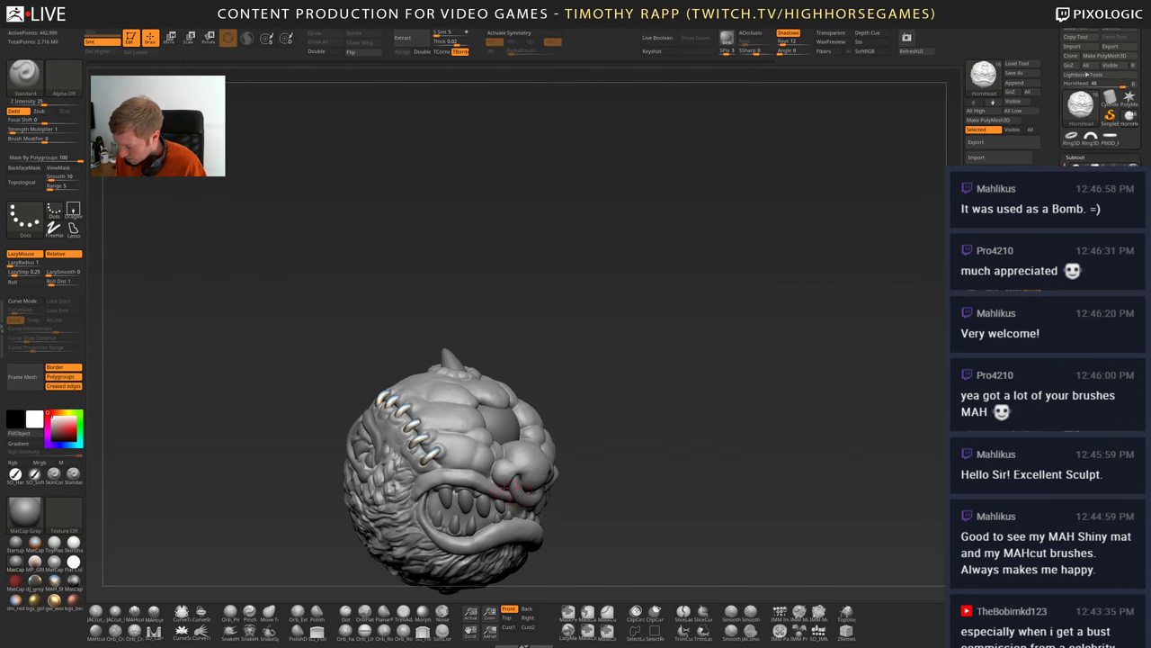
{"action": "right_click_drag", "start_coordinate": [457, 453], "coordinate": [514, 442]}
{"action": "mouse_move", "coordinate": [427, 456]}
{"action": "right_mouse_down", "text": "ctrl"}
{"action": "mouse_move", "coordinate": [436, 521]}
{"action": "mouse_move", "coordinate": [401, 523]}
{"action": "mouse_move", "coordinate": [391, 550]}
{"action": "right_mouse_up", "text": "ctrl"}
- Smooth the skin below the stitches beside the ear and carve a crease along it with the DamStandard brush
{"action": "key", "text": "shift"}
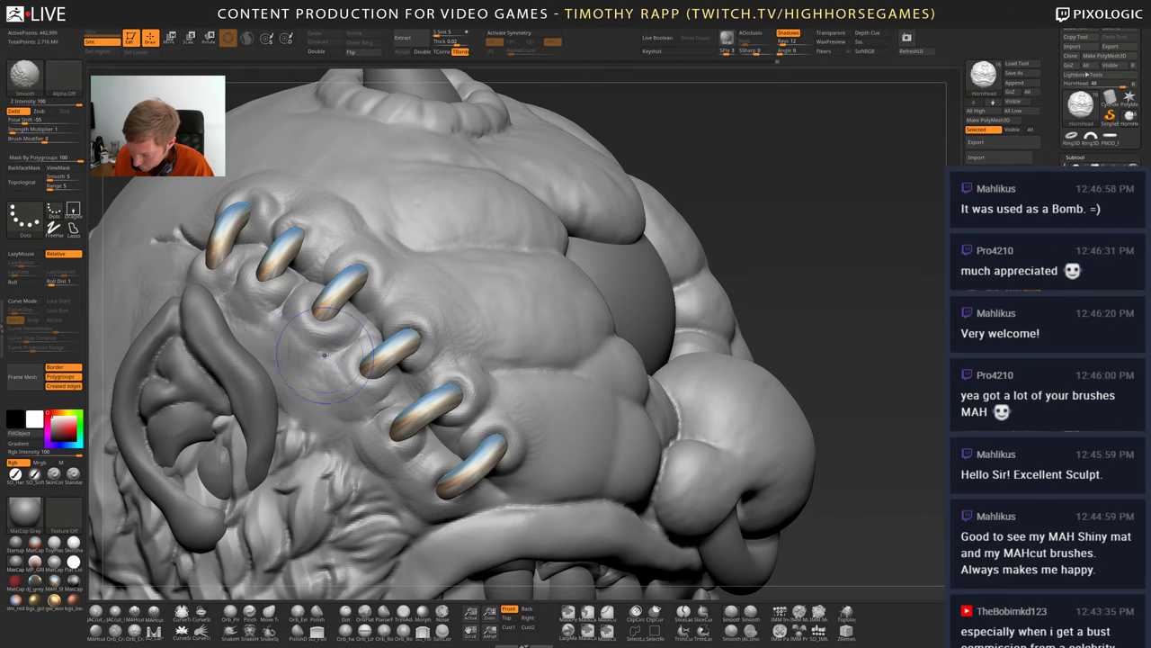
{"action": "right_click_drag", "start_coordinate": [408, 419], "coordinate": [431, 474], "text": "alt"}
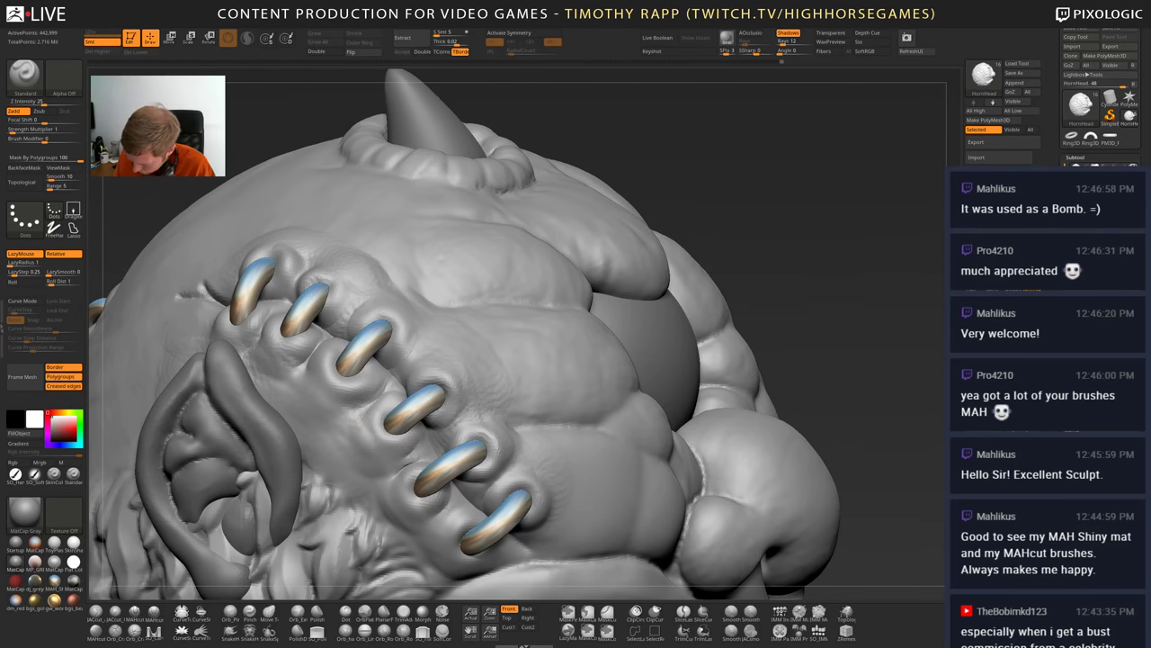
{"action": "key", "text": "b"}
{"action": "key", "text": "d"}
{"action": "key", "text": "s"}
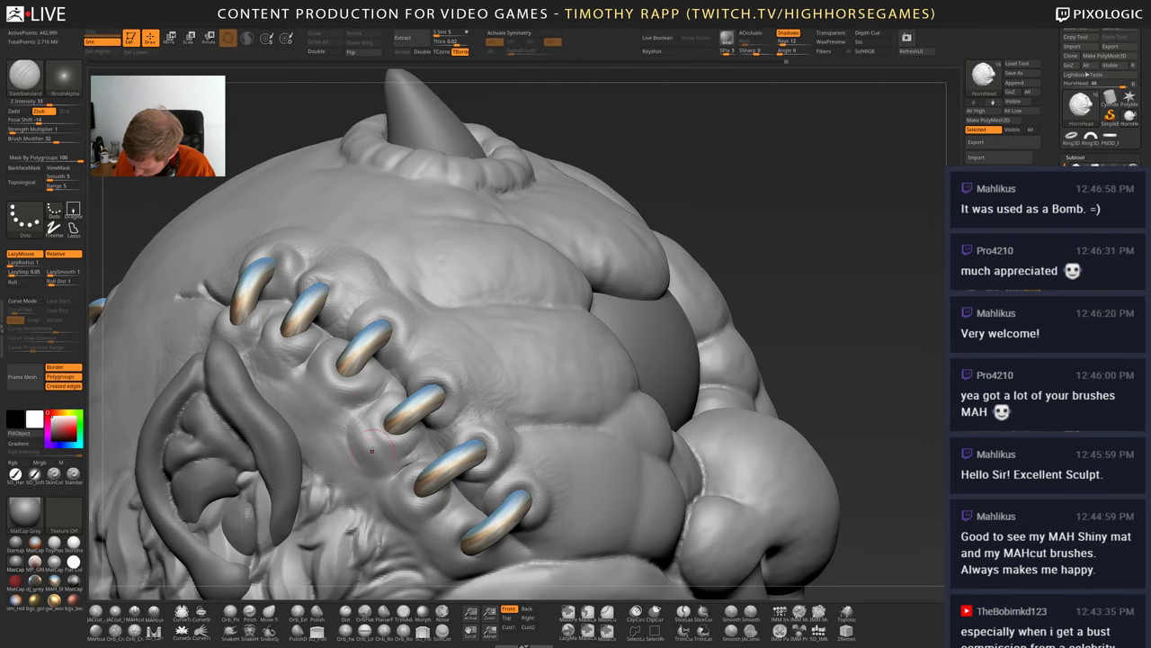
{"action": "mouse_move", "coordinate": [361, 421]}
{"action": "left_mouse_down"}
{"action": "mouse_move", "coordinate": [407, 465]}
{"action": "mouse_move", "coordinate": [409, 500]}
{"action": "left_mouse_up"}
- Smooth the skin above the stitches and build up the rim over the second ring with the Standard brush
{"action": "right_click_drag", "start_coordinate": [378, 438], "coordinate": [283, 405], "text": "alt"}
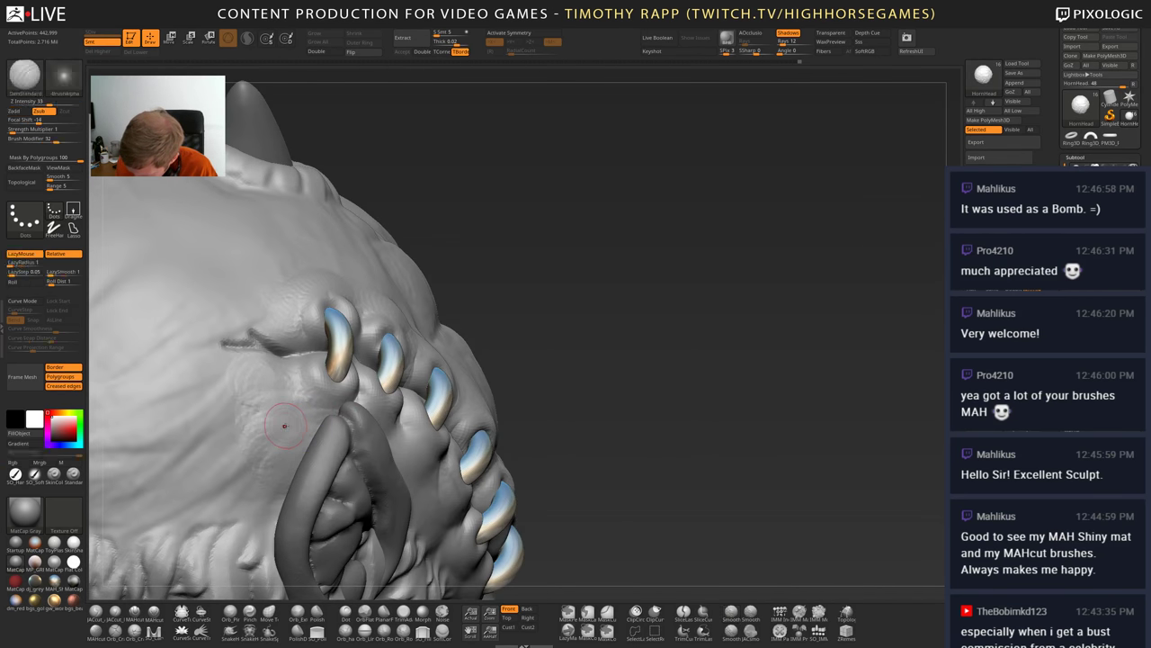
{"action": "mouse_move", "coordinate": [423, 448]}
{"action": "right_mouse_down"}
{"action": "mouse_move", "coordinate": [363, 446]}
{"action": "mouse_move", "coordinate": [310, 405]}
{"action": "right_mouse_up"}
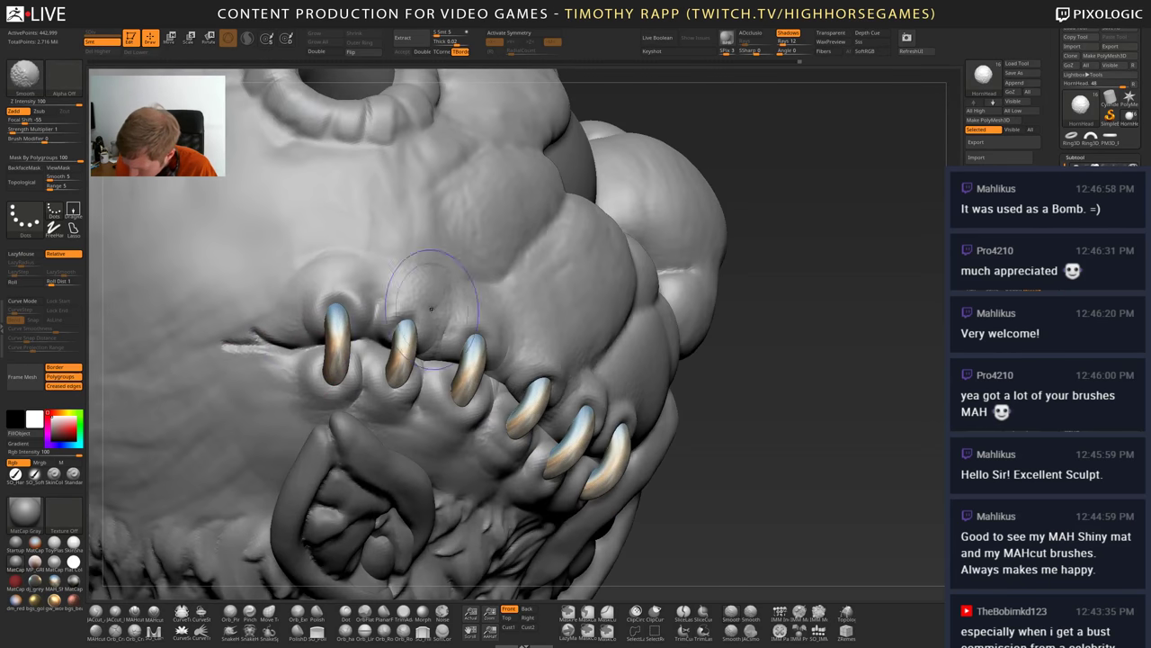
{"action": "key", "text": "l"}
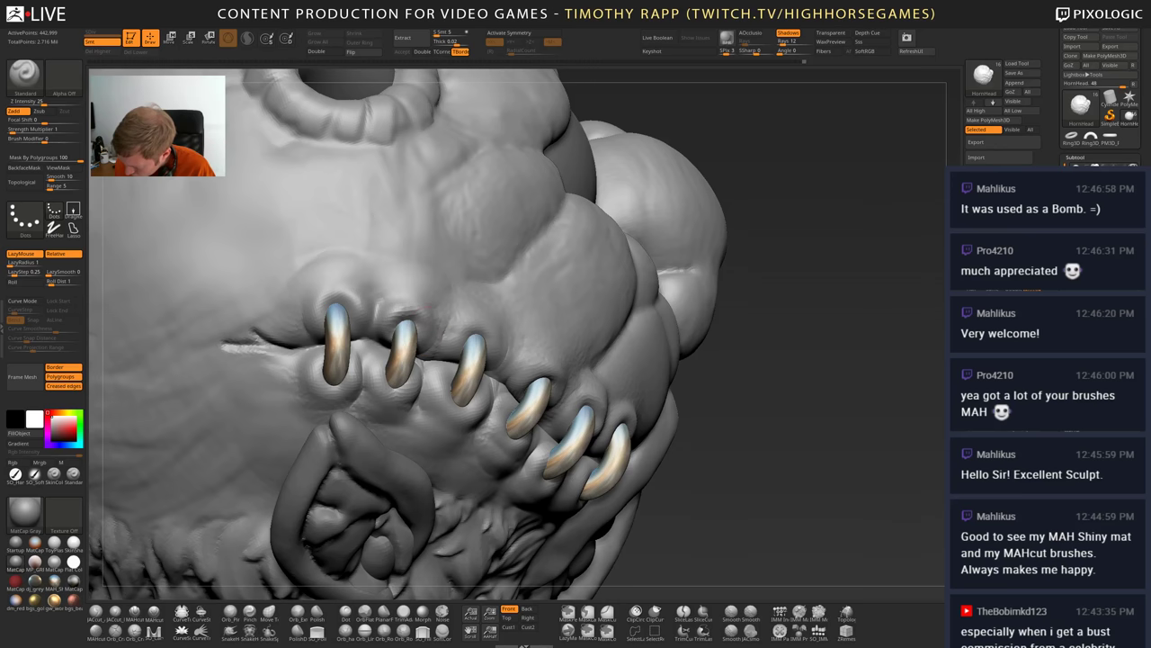
{"action": "left_click_drag", "start_coordinate": [390, 318], "coordinate": [415, 315]}
- Carve a crease into the skin below the third stitch with the DamStandard brush
{"action": "mouse_move", "coordinate": [504, 345]}
{"action": "right_mouse_down"}
{"action": "mouse_move", "coordinate": [433, 340]}
{"action": "mouse_move", "coordinate": [479, 308]}
{"action": "mouse_move", "coordinate": [403, 320]}
{"action": "mouse_move", "coordinate": [476, 315]}
{"action": "mouse_move", "coordinate": [405, 341]}
{"action": "mouse_move", "coordinate": [439, 420]}
{"action": "mouse_move", "coordinate": [559, 356]}
{"action": "right_mouse_up"}
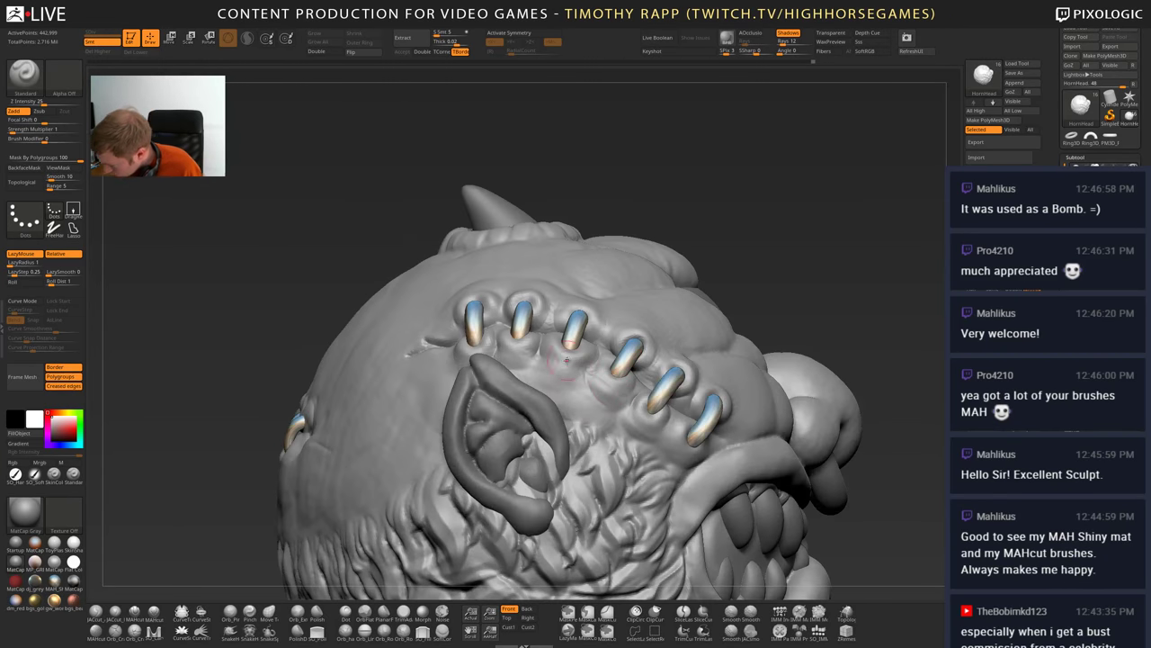
{"action": "key", "text": "b"}
{"action": "key", "text": "d"}
{"action": "key", "text": "s"}
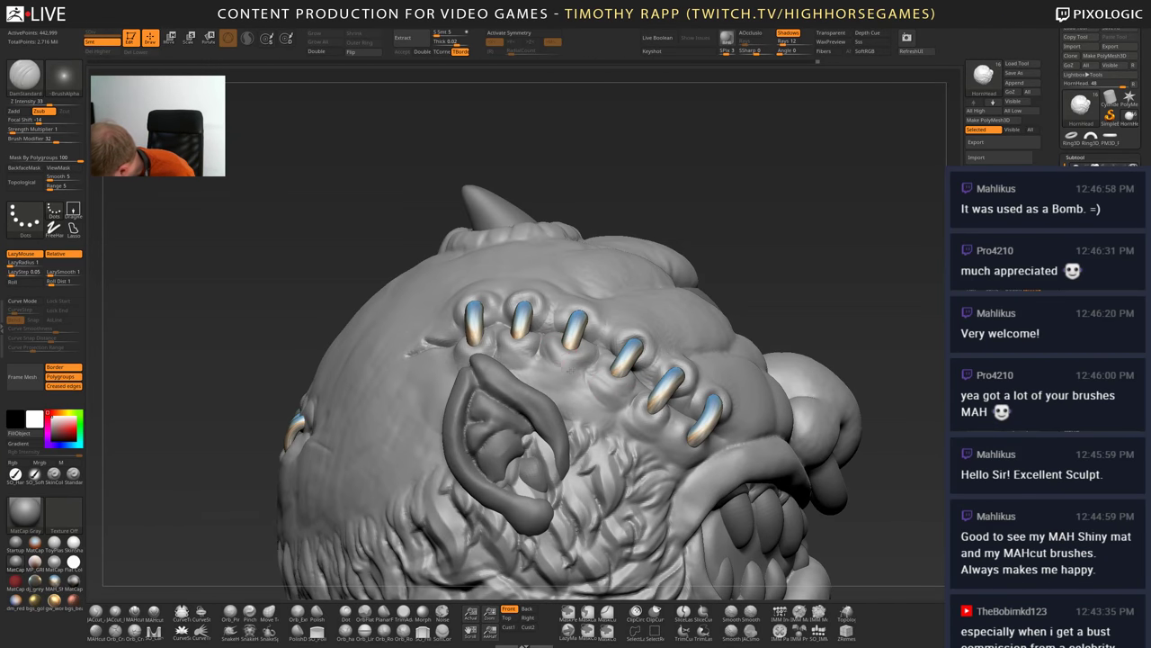
{"action": "right_click_drag", "start_coordinate": [593, 350], "coordinate": [586, 354]}
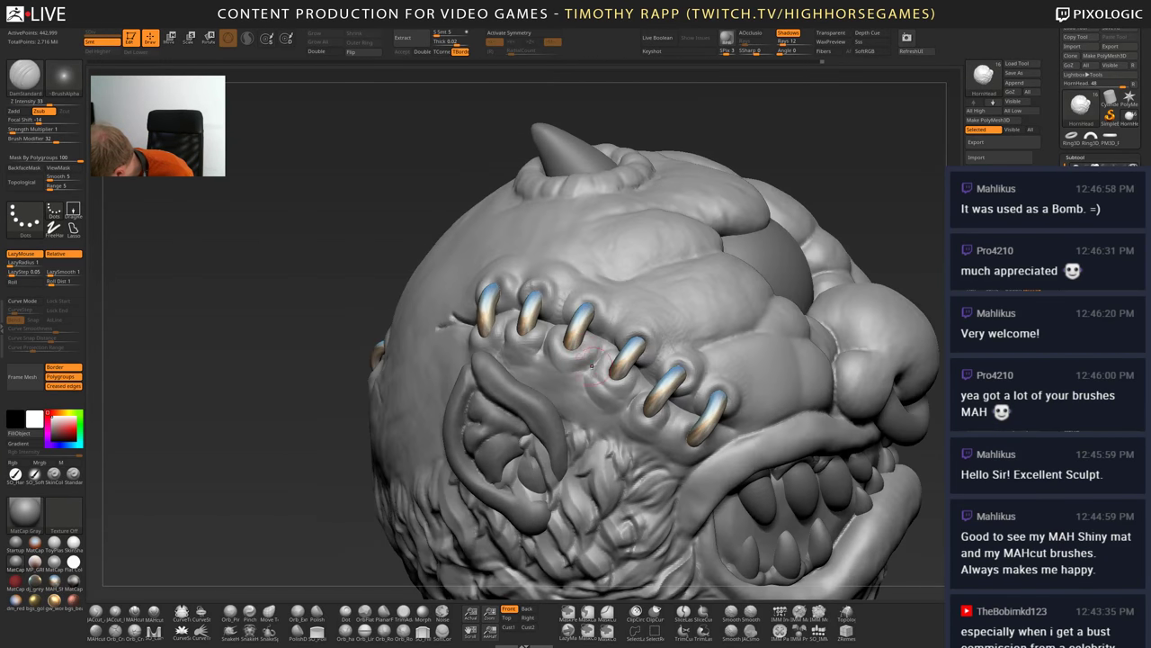
{"action": "key", "text": "s"}
{"action": "left_click_drag", "start_coordinate": [587, 350], "coordinate": [581, 350]}
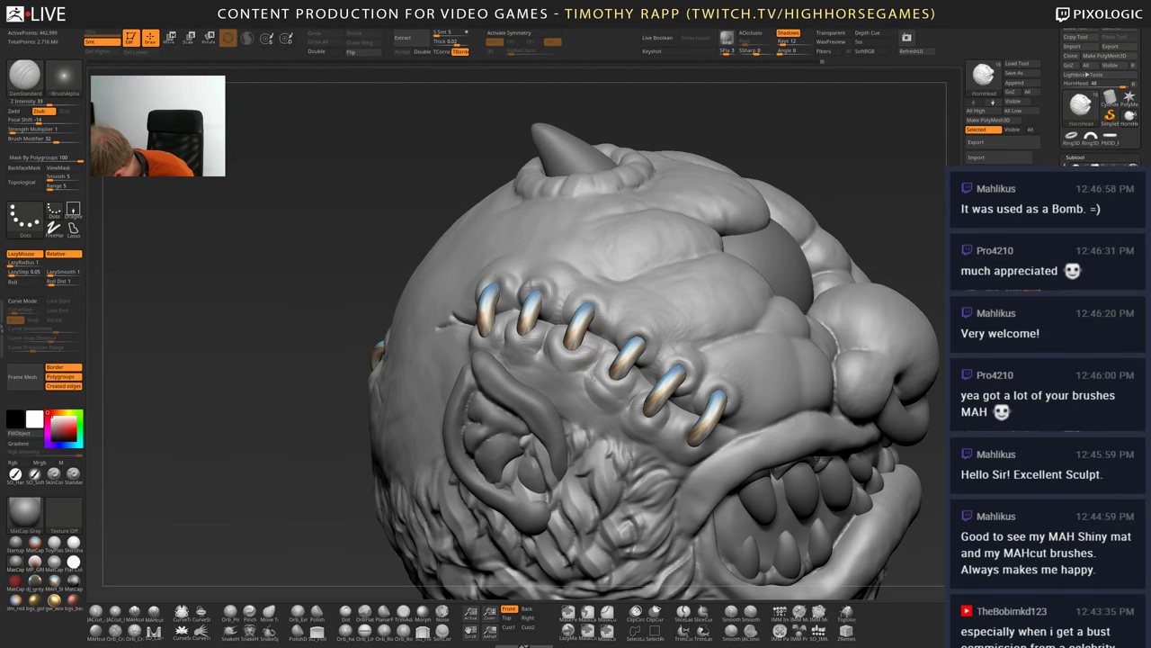
- Touch up the skin around the stitches above the ear with the Standard and Move brushes
{"action": "right_click_drag", "start_coordinate": [561, 360], "coordinate": [571, 349]}
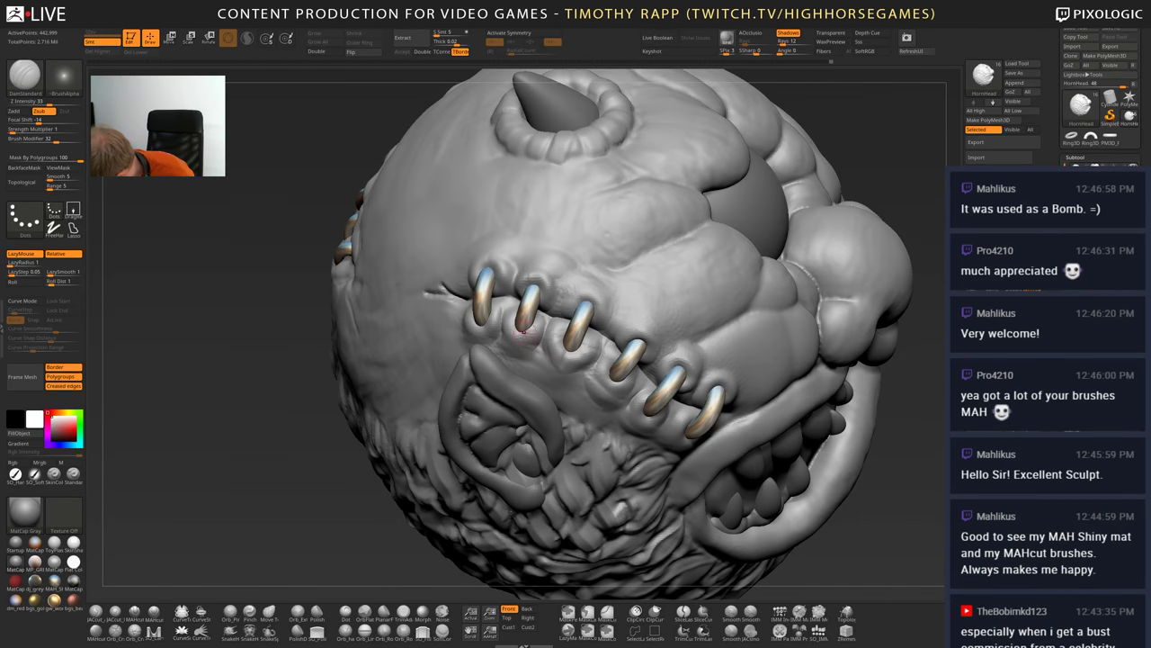
{"action": "key", "text": "b"}
{"action": "key", "text": "s"}
{"action": "key", "text": "t"}
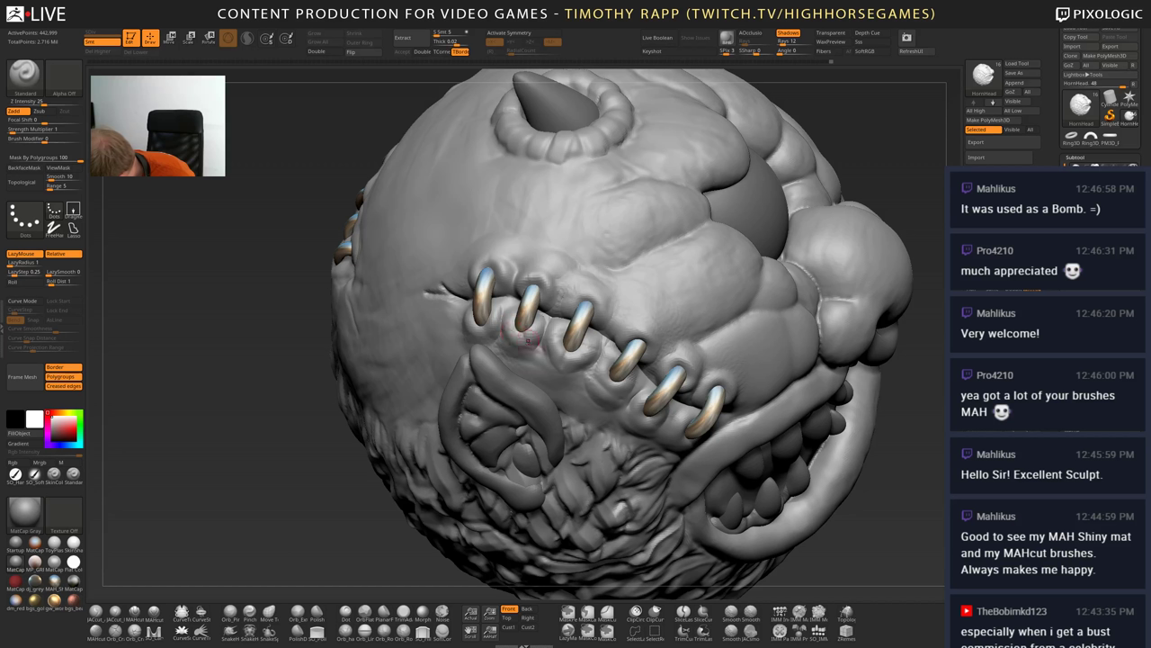
{"action": "right_click_drag", "start_coordinate": [686, 454], "coordinate": [643, 325]}
{"action": "key", "text": "b"}
{"action": "key", "text": "m"}
{"action": "key", "text": "v"}
{"action": "right_click_drag", "start_coordinate": [660, 393], "coordinate": [715, 409]}
{"action": "mouse_move", "coordinate": [644, 392]}
{"action": "right_mouse_down"}
{"action": "mouse_move", "coordinate": [740, 450]}
{"action": "mouse_move", "coordinate": [631, 396]}
{"action": "mouse_move", "coordinate": [585, 392]}
{"action": "right_mouse_up"}
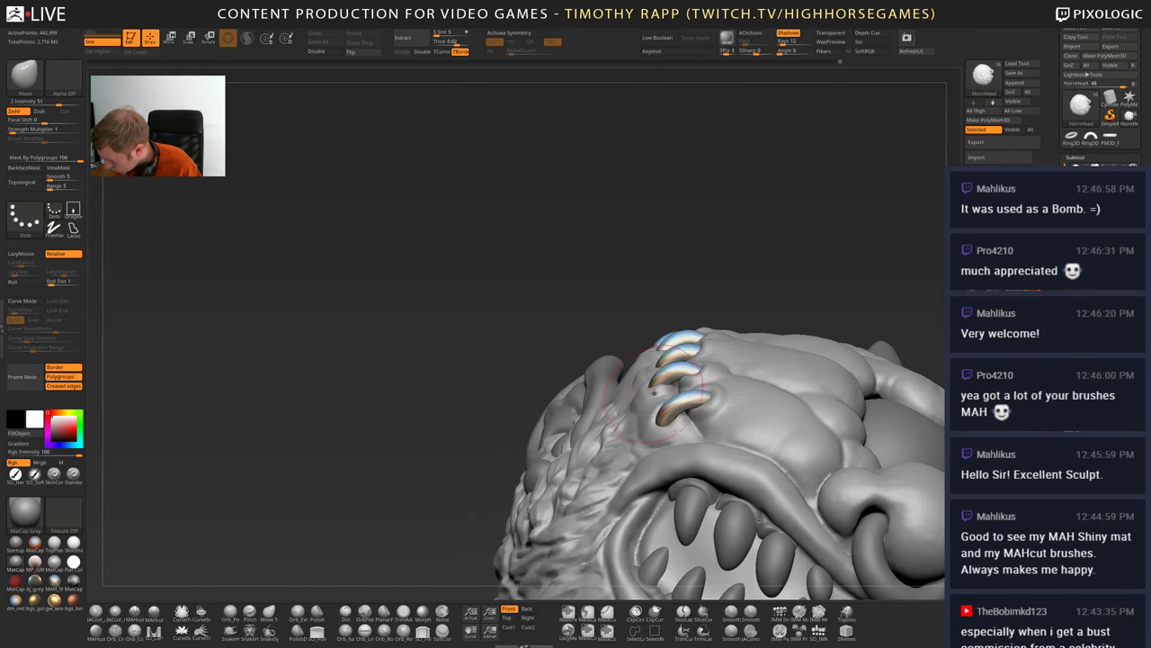
- Try stretching the head forward in side view with the Bend Curve deformer
{"action": "right_click_drag", "start_coordinate": [701, 400], "coordinate": [780, 413]}
{"action": "right_click_drag", "start_coordinate": [781, 360], "coordinate": [780, 404], "text": "ctrl"}
{"action": "mouse_move", "coordinate": [701, 409]}
{"action": "right_mouse_down"}
{"action": "mouse_move", "coordinate": [774, 306]}
{"action": "mouse_move", "coordinate": [773, 216]}
{"action": "right_mouse_up"}
{"action": "mouse_move", "coordinate": [850, 464]}
{"action": "right_mouse_down", "text": "shift"}
{"action": "mouse_move", "coordinate": [823, 444]}
{"action": "mouse_move", "coordinate": [517, 468]}
{"action": "mouse_move", "coordinate": [616, 484]}
{"action": "mouse_move", "coordinate": [685, 459]}
{"action": "right_mouse_up", "text": "shift"}
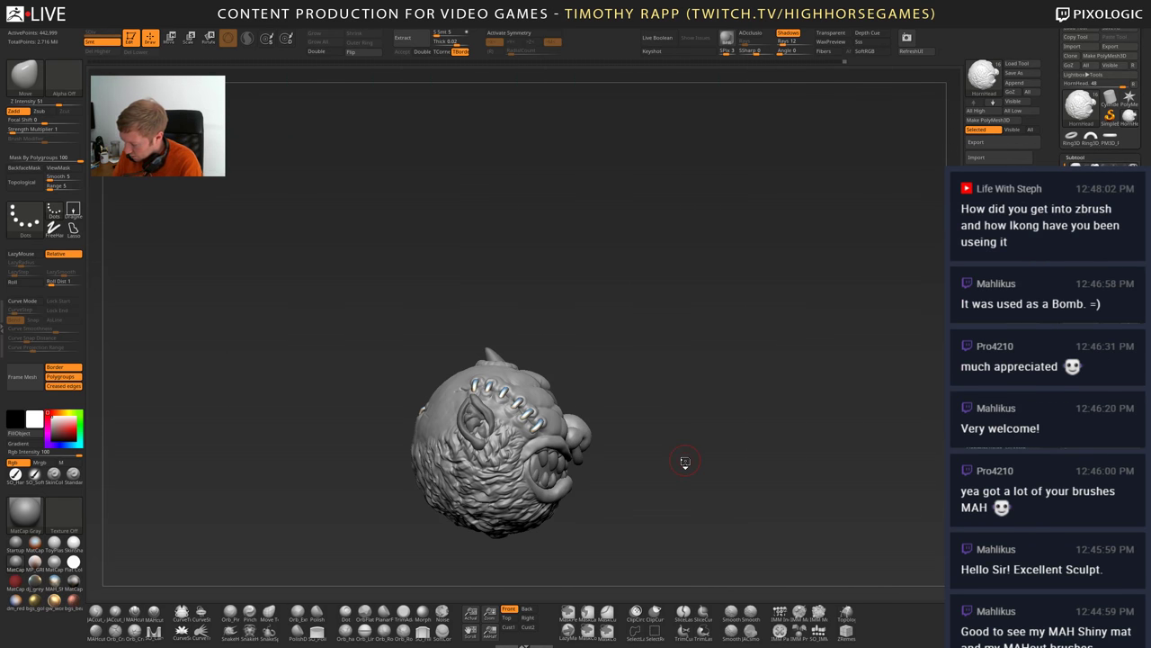
{"action": "key", "text": "w"}
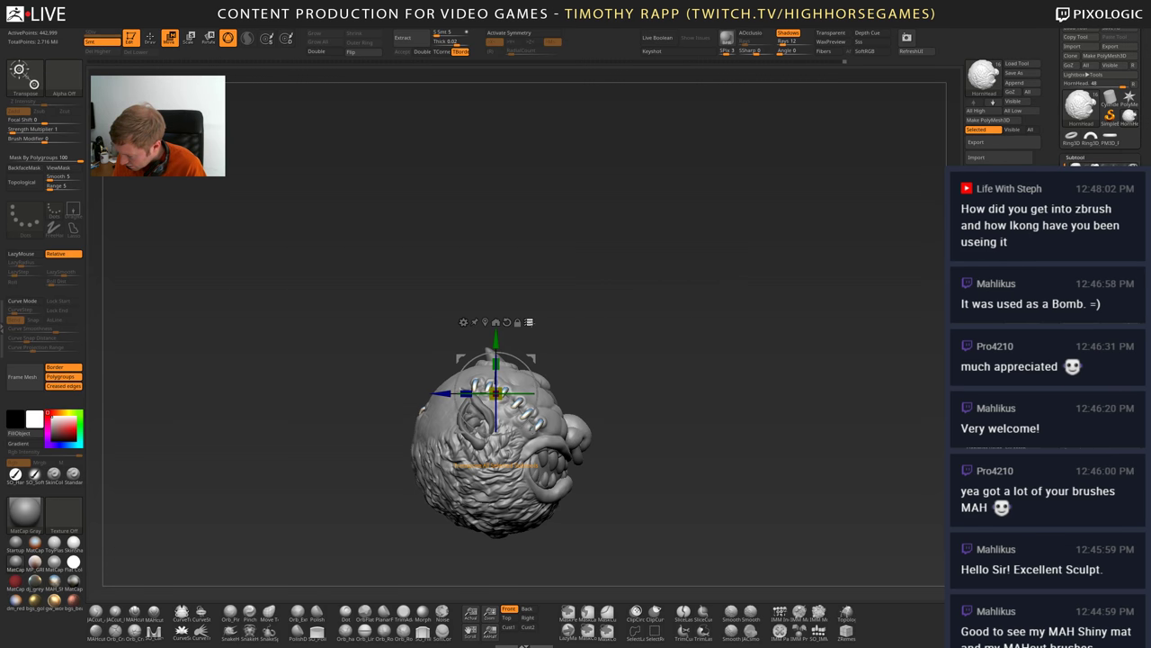
{"action": "left_click", "coordinate": [463, 322]}
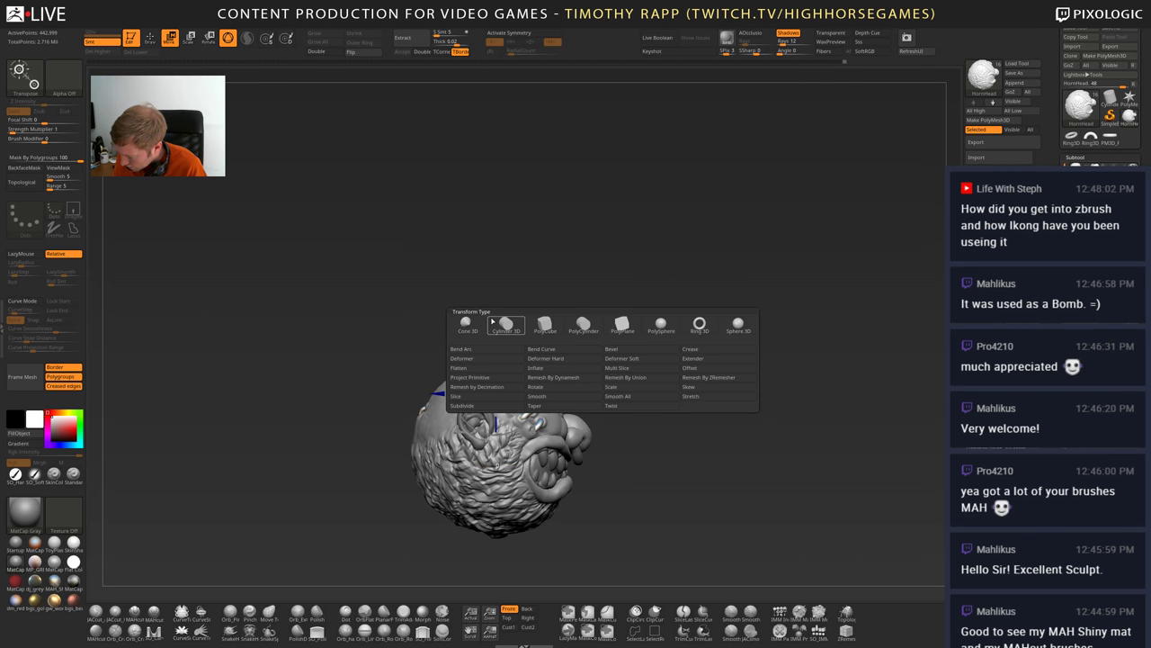
{"action": "left_click", "coordinate": [567, 350]}
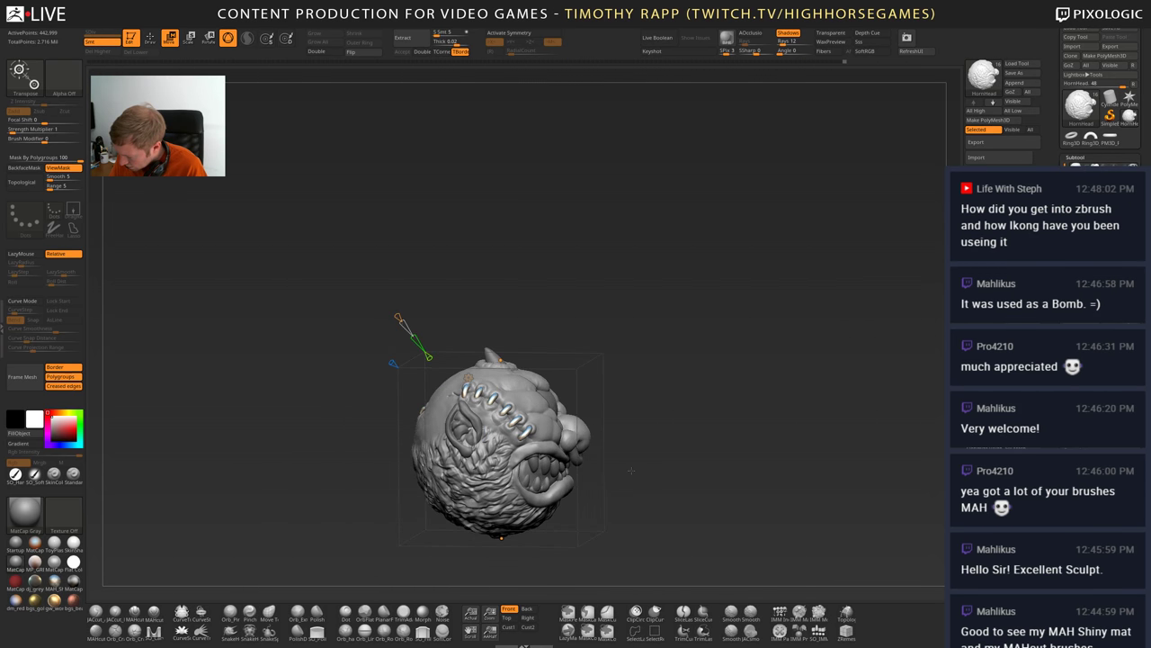
{"action": "left_click_drag", "start_coordinate": [631, 470], "coordinate": [628, 474]}
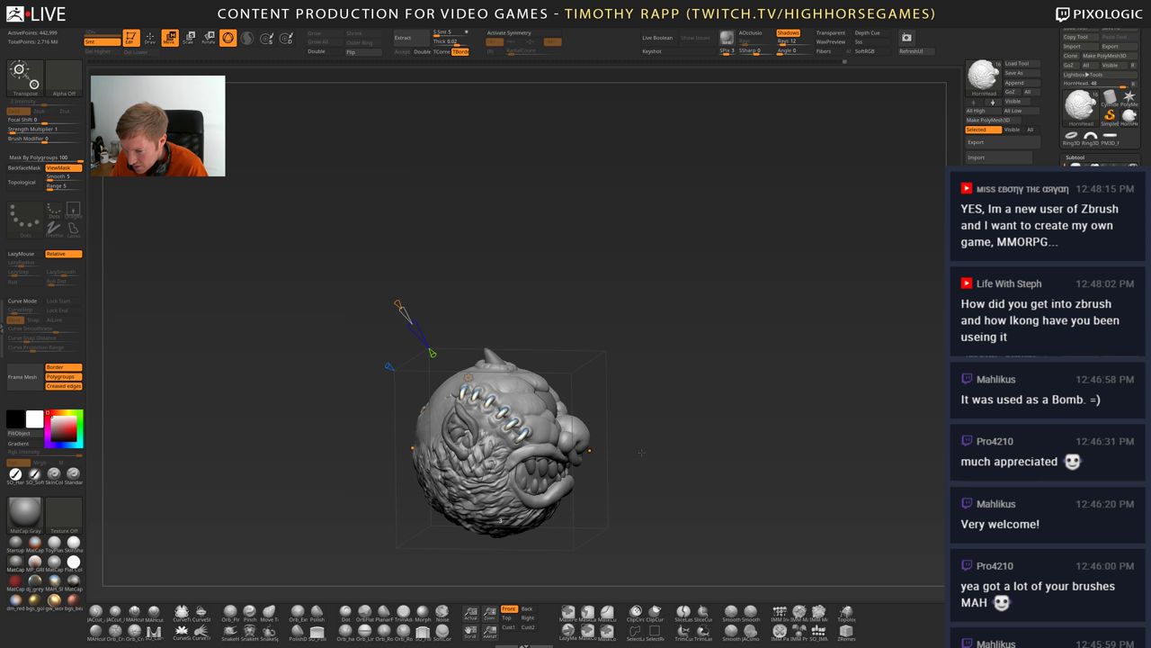
{"action": "left_click_drag", "start_coordinate": [642, 453], "coordinate": [633, 455]}
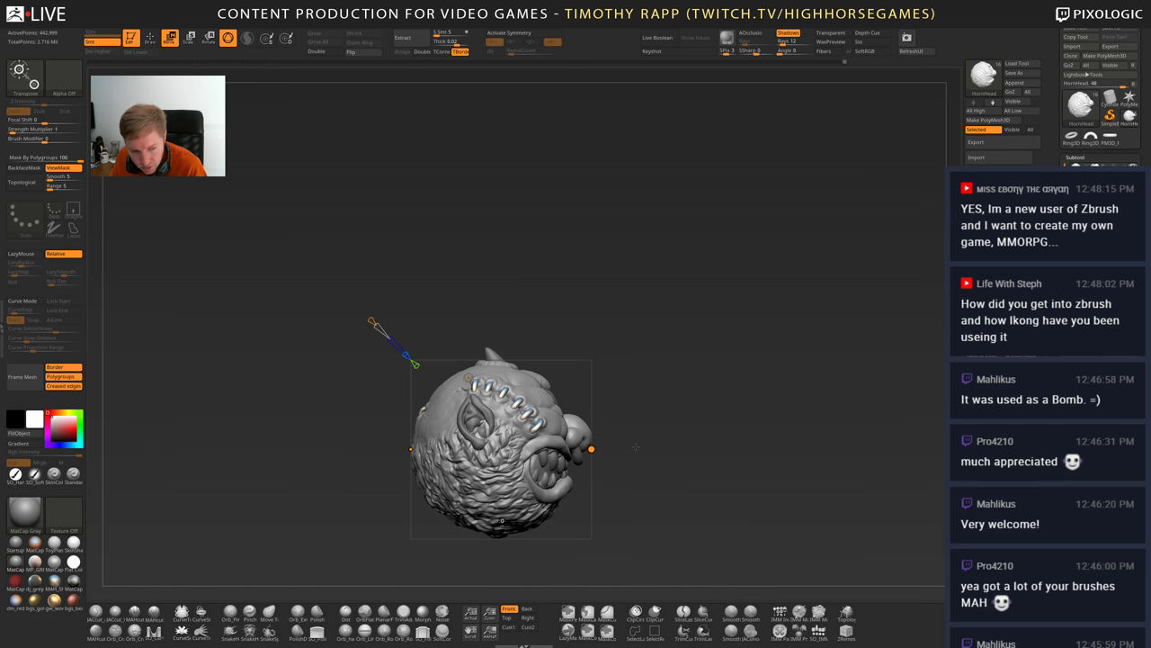
{"action": "left_click_drag", "start_coordinate": [591, 448], "coordinate": [638, 447]}
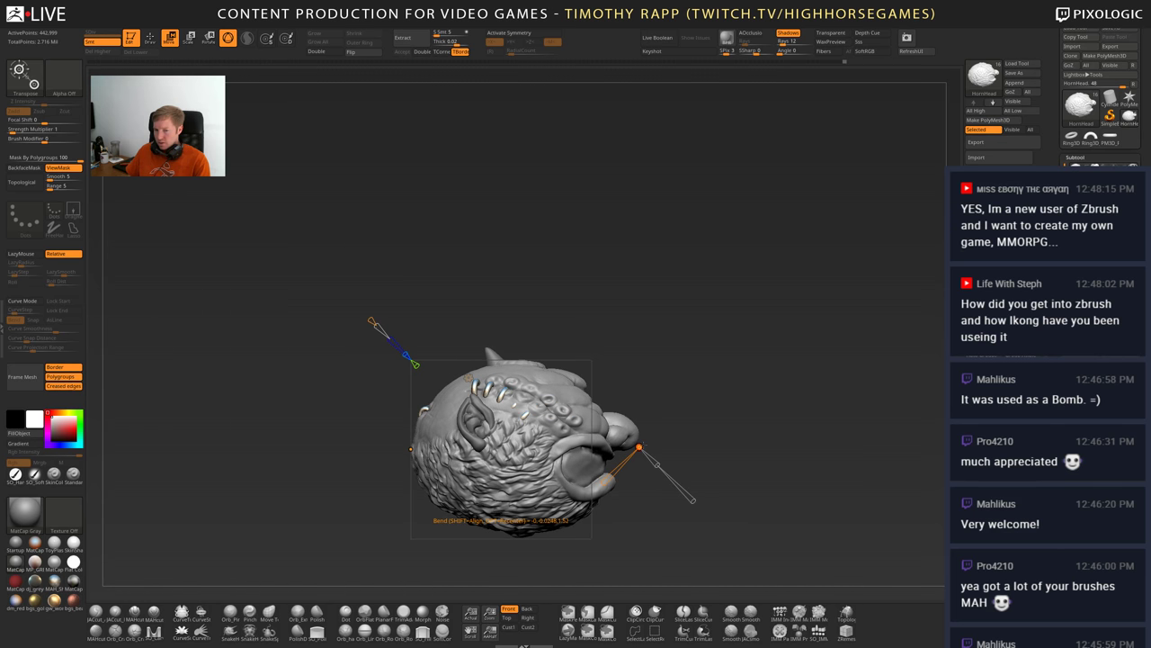
- Undo the Bend Curve deformation of the head and the deformer setup
{"action": "key", "text": "ctrl+z"}
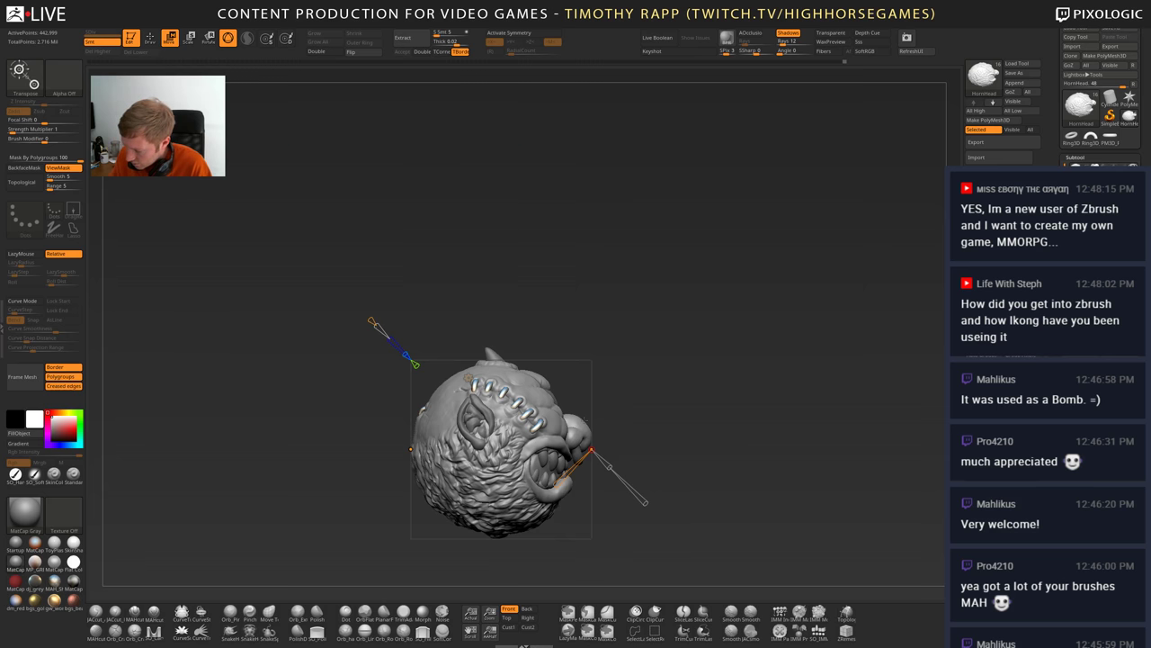
{"action": "key", "text": "ctrl+z"}
{"action": "key", "text": "ctrl+z"}
{"action": "key", "text": "ctrl+z"}
- Examine the head and both stitched seams from the front, back and side, toggling the polyframe on and off
{"action": "left_click_drag", "start_coordinate": [740, 439], "coordinate": [663, 449]}
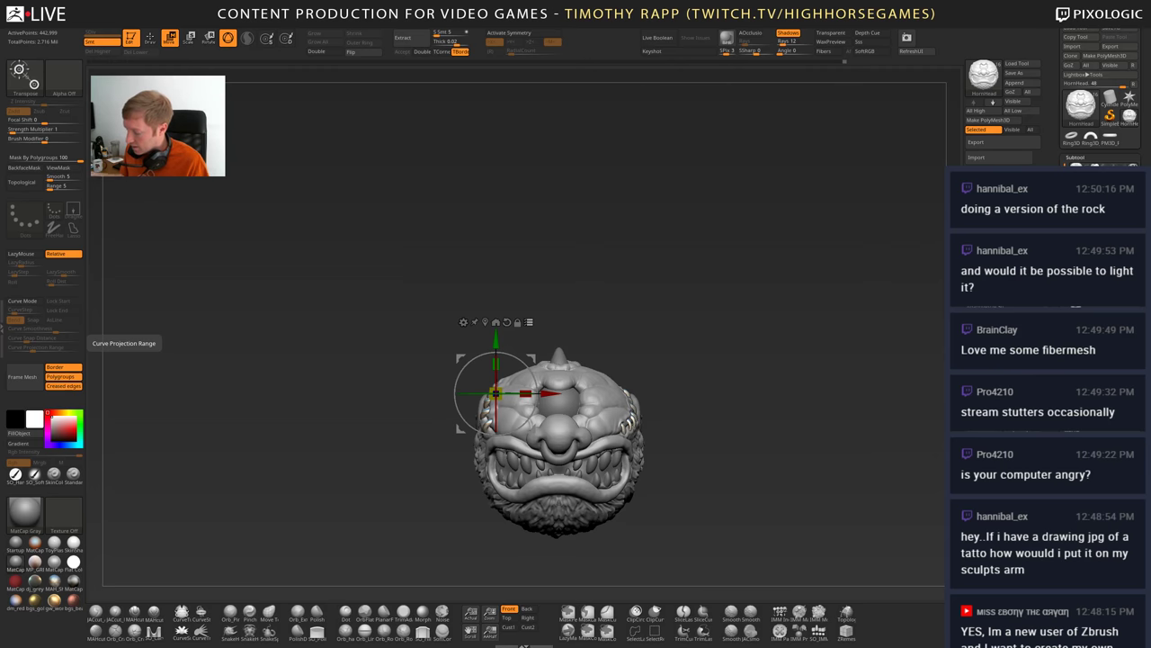
{"action": "left_click_drag", "start_coordinate": [288, 378], "coordinate": [441, 379]}
{"action": "left_click_drag", "start_coordinate": [360, 378], "coordinate": [372, 406], "text": "alt"}
{"action": "left_click_drag", "start_coordinate": [306, 378], "coordinate": [314, 432]}
{"action": "left_click_drag", "start_coordinate": [315, 270], "coordinate": [279, 270]}
{"action": "key", "text": "q"}
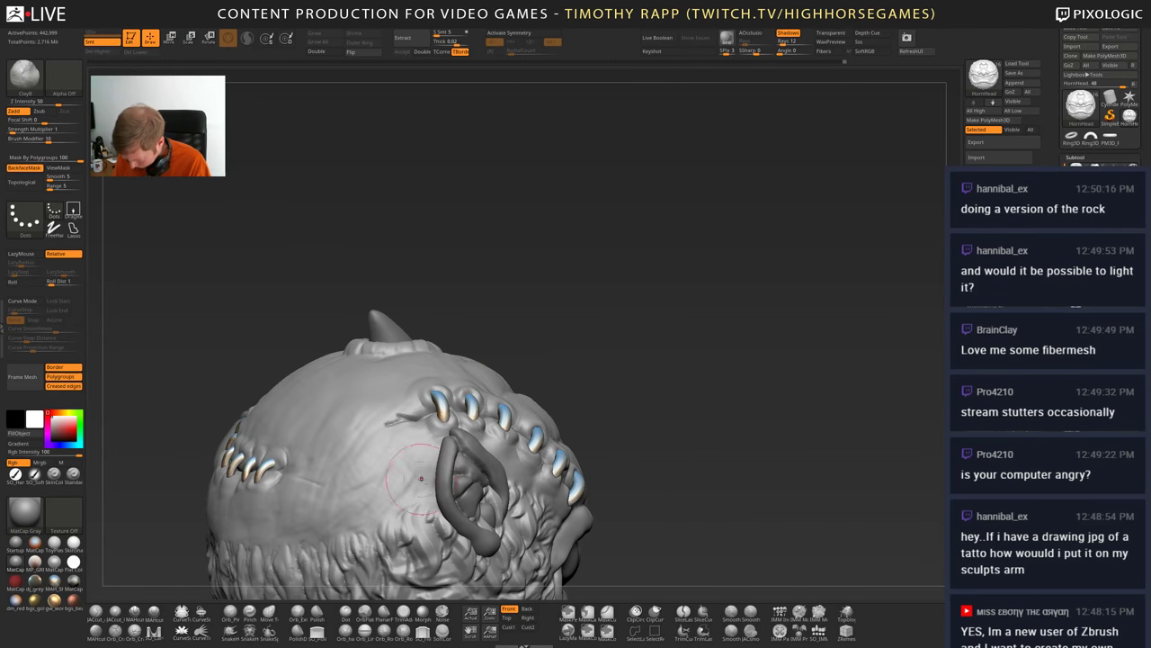
{"action": "right_click_drag", "start_coordinate": [434, 480], "coordinate": [395, 477]}
{"action": "mouse_move", "coordinate": [393, 477]}
{"action": "left_mouse_down"}
{"action": "mouse_move", "coordinate": [381, 477]}
{"action": "mouse_move", "coordinate": [470, 481]}
{"action": "left_mouse_up"}
{"action": "left_click_drag", "start_coordinate": [545, 485], "coordinate": [650, 445]}
{"action": "left_click_drag", "start_coordinate": [412, 467], "coordinate": [493, 466]}
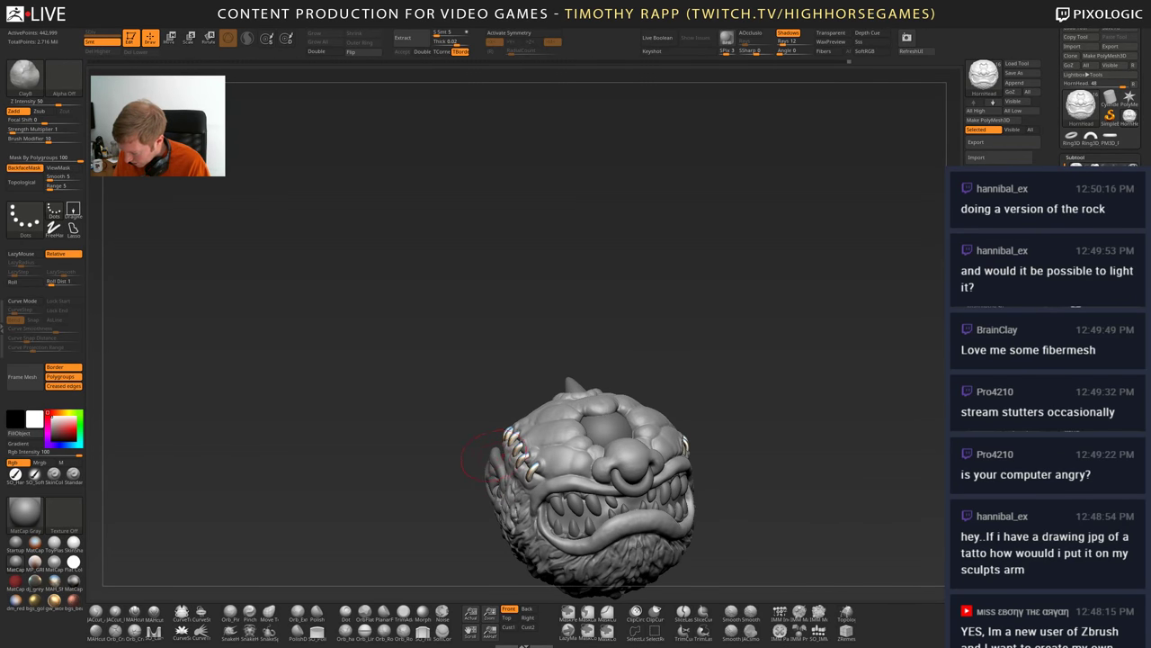
{"action": "key", "text": "shift+f"}
{"action": "key", "text": "shift+f"}
{"action": "mouse_move", "coordinate": [489, 457]}
{"action": "left_mouse_down"}
{"action": "mouse_move", "coordinate": [469, 456]}
{"action": "mouse_move", "coordinate": [507, 465]}
{"action": "mouse_move", "coordinate": [454, 440]}
{"action": "left_mouse_up"}
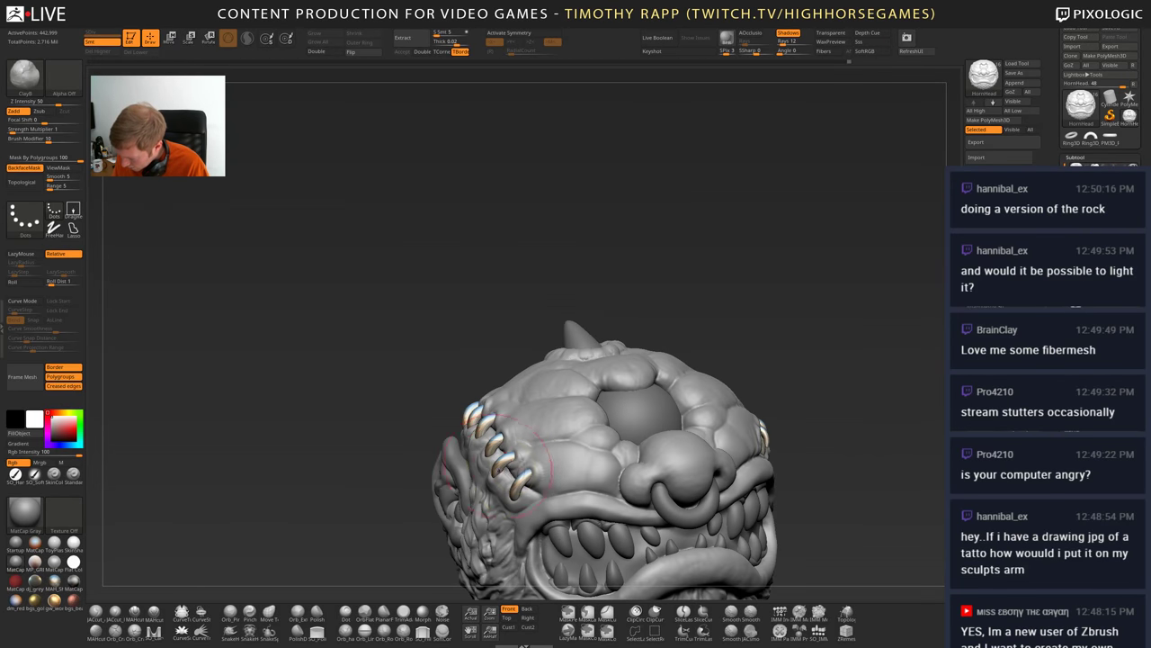
- Select the ears' subtool and activate the move gizmo with X symmetry on
{"action": "right_click_drag", "start_coordinate": [452, 442], "coordinate": [495, 422]}
{"action": "left_click", "coordinate": [446, 450], "text": "alt"}
{"action": "key", "text": "w"}
{"action": "key", "text": "x"}
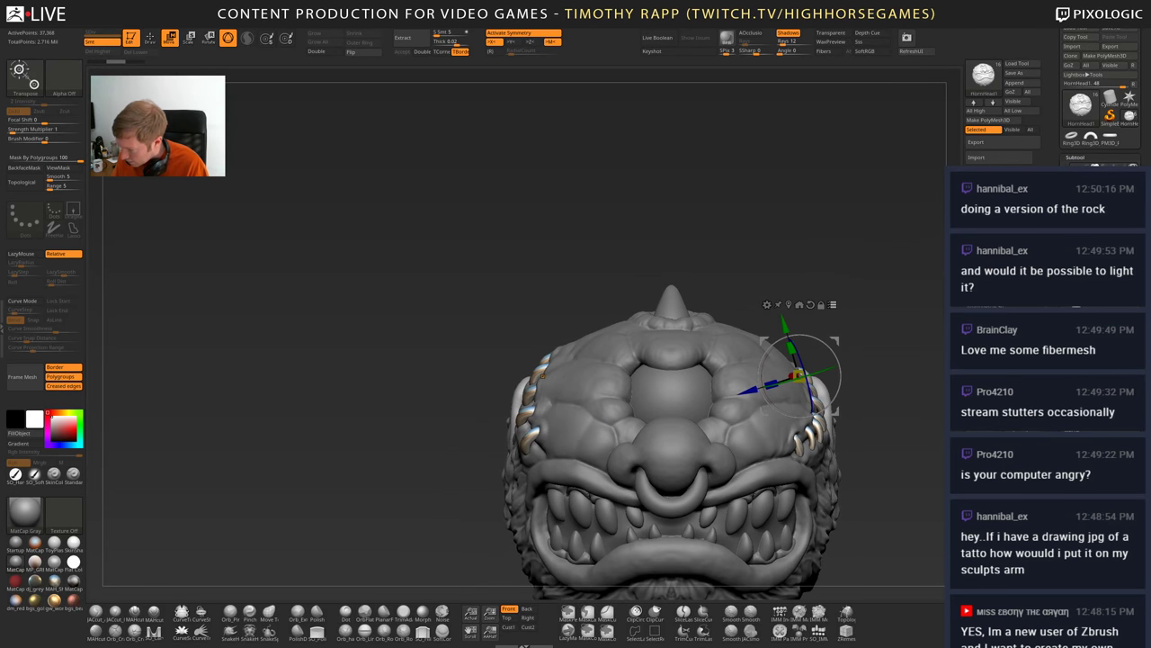
- Center the transform gizmo on the ear and undo the small trial move
{"action": "right_click_drag", "start_coordinate": [799, 373], "coordinate": [540, 410], "text": "alt"}
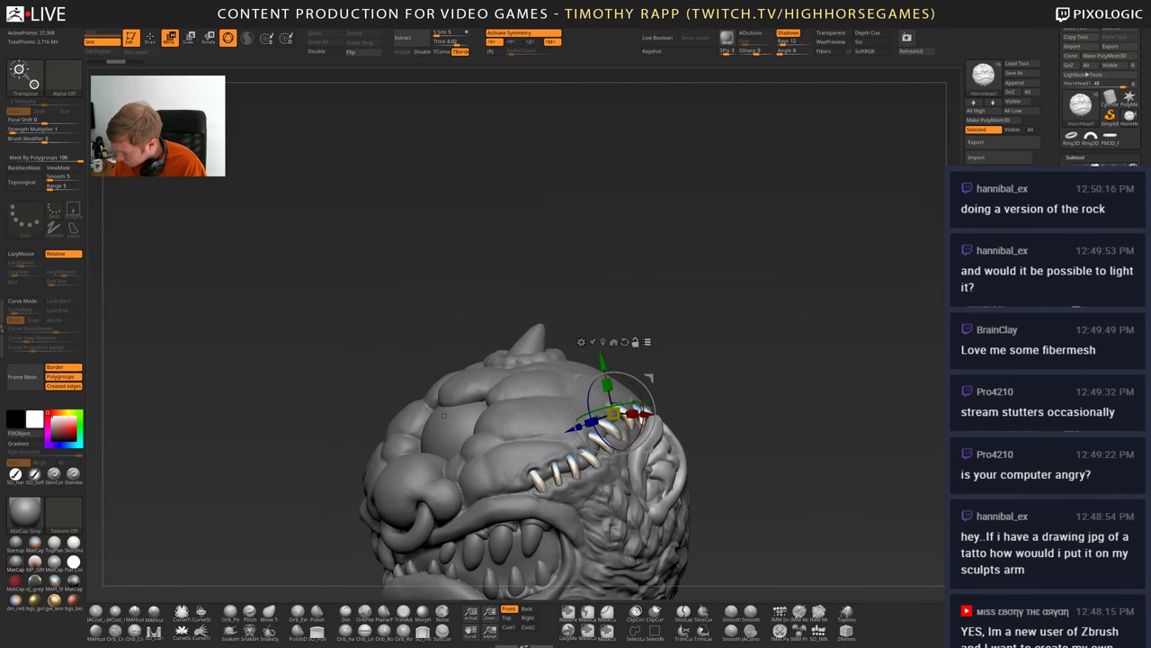
{"action": "left_click", "coordinate": [668, 471], "text": "alt"}
{"action": "right_click_drag", "start_coordinate": [668, 470], "coordinate": [746, 468]}
{"action": "left_click_drag", "start_coordinate": [715, 486], "coordinate": [723, 487]}
{"action": "key", "text": "ctrl+z"}
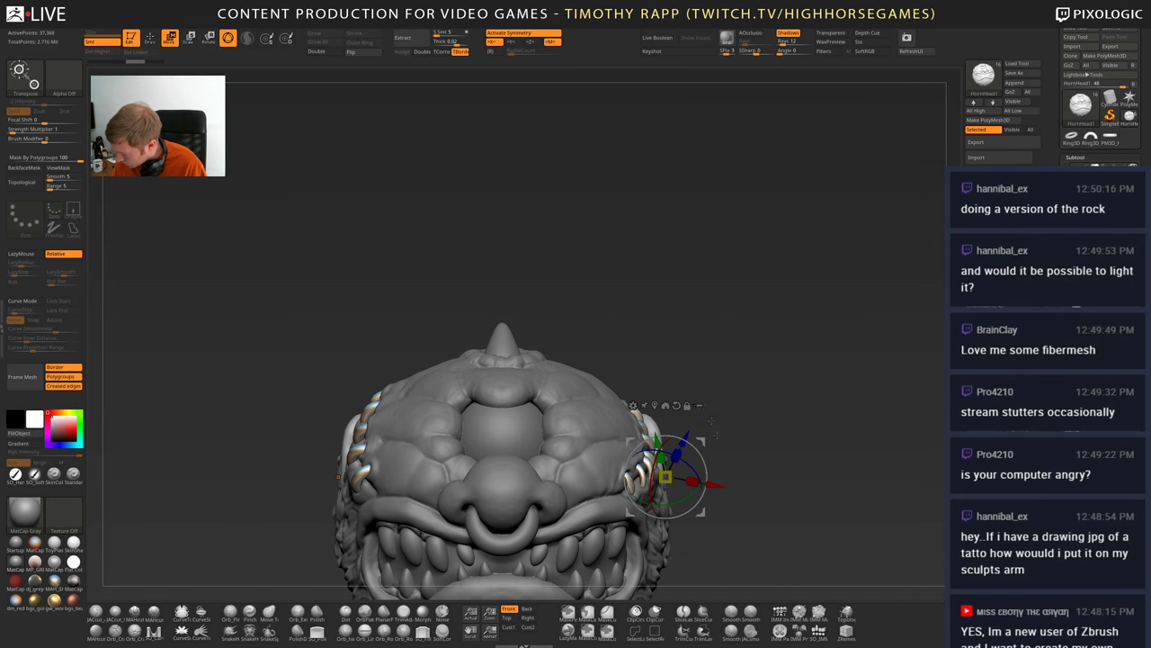
{"action": "left_click_drag", "start_coordinate": [338, 477], "coordinate": [641, 489]}
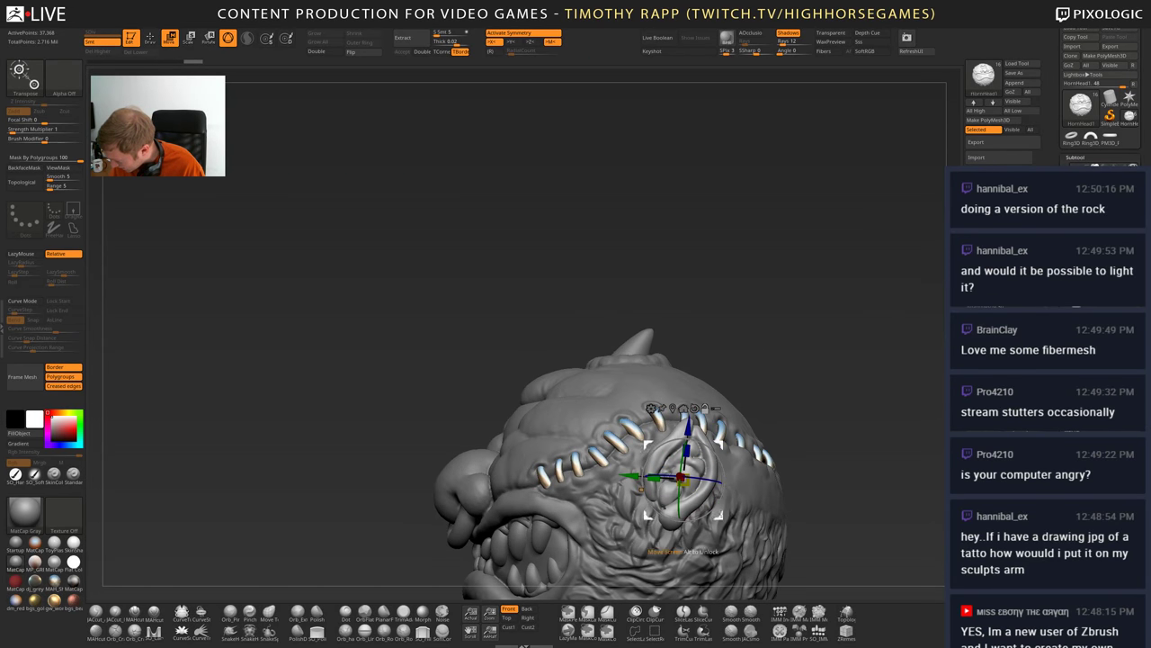
- Move the ears inward against the sides of the head and leave the transform gizmo
{"action": "left_click_drag", "start_coordinate": [639, 487], "coordinate": [411, 486]}
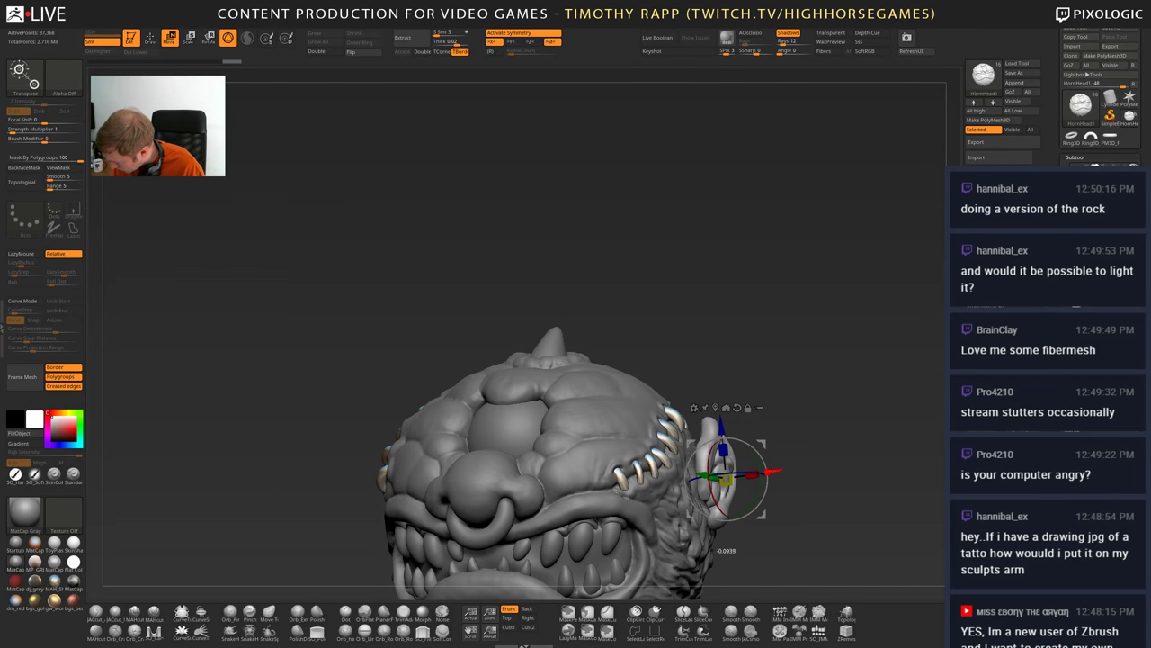
{"action": "mouse_move", "coordinate": [809, 504]}
{"action": "left_mouse_down"}
{"action": "mouse_move", "coordinate": [545, 504]}
{"action": "mouse_move", "coordinate": [733, 504]}
{"action": "mouse_move", "coordinate": [773, 458]}
{"action": "mouse_move", "coordinate": [828, 459]}
{"action": "mouse_move", "coordinate": [752, 455]}
{"action": "left_mouse_up"}
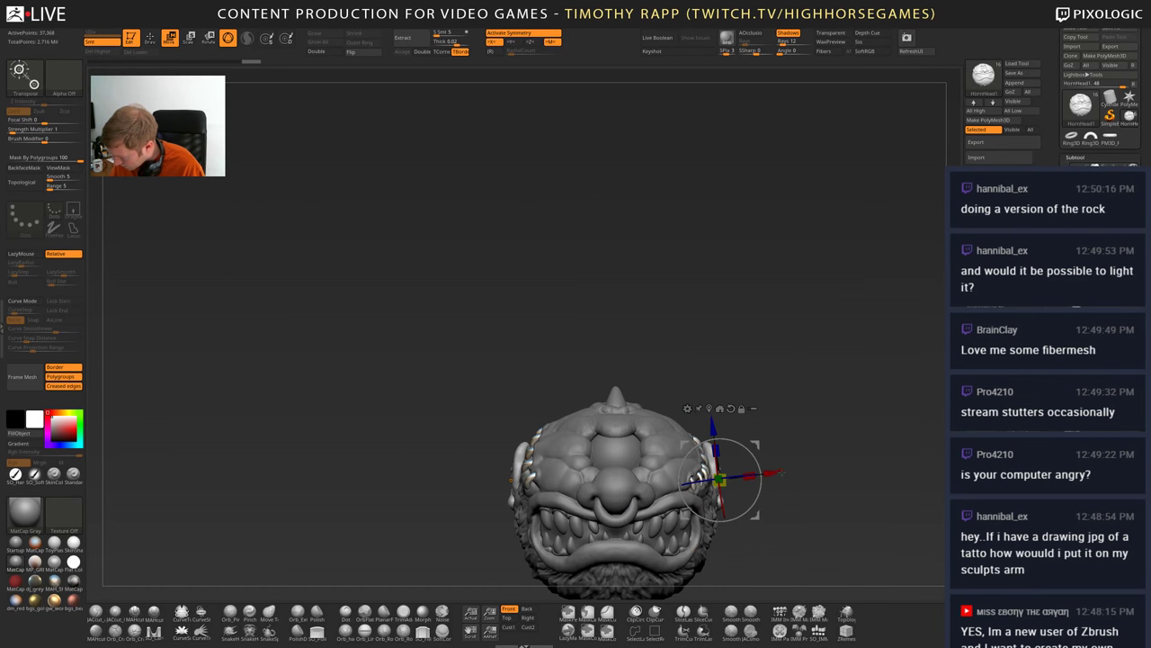
{"action": "key", "text": "q"}
{"action": "left_click_drag", "start_coordinate": [814, 473], "coordinate": [814, 439], "text": "alt"}
{"action": "mouse_move", "coordinate": [728, 462]}
{"action": "left_mouse_down"}
{"action": "mouse_move", "coordinate": [877, 490]}
{"action": "mouse_move", "coordinate": [890, 477]}
{"action": "mouse_move", "coordinate": [739, 514]}
{"action": "mouse_move", "coordinate": [706, 496]}
{"action": "left_mouse_up"}
- Select the head subtool and swell the skin behind the ear with the Inflate brush
{"action": "left_click", "coordinate": [669, 489], "text": "alt"}
{"action": "key", "text": "b"}
{"action": "key", "text": "i"}
{"action": "key", "text": "n"}
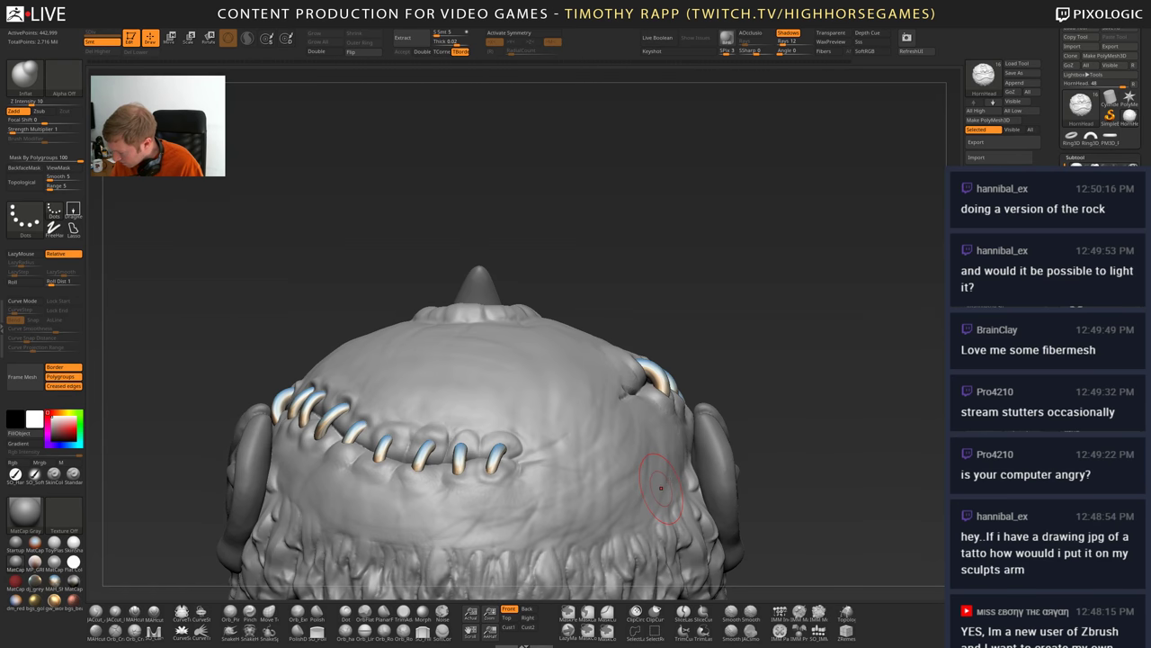
{"action": "key", "text": "shift"}
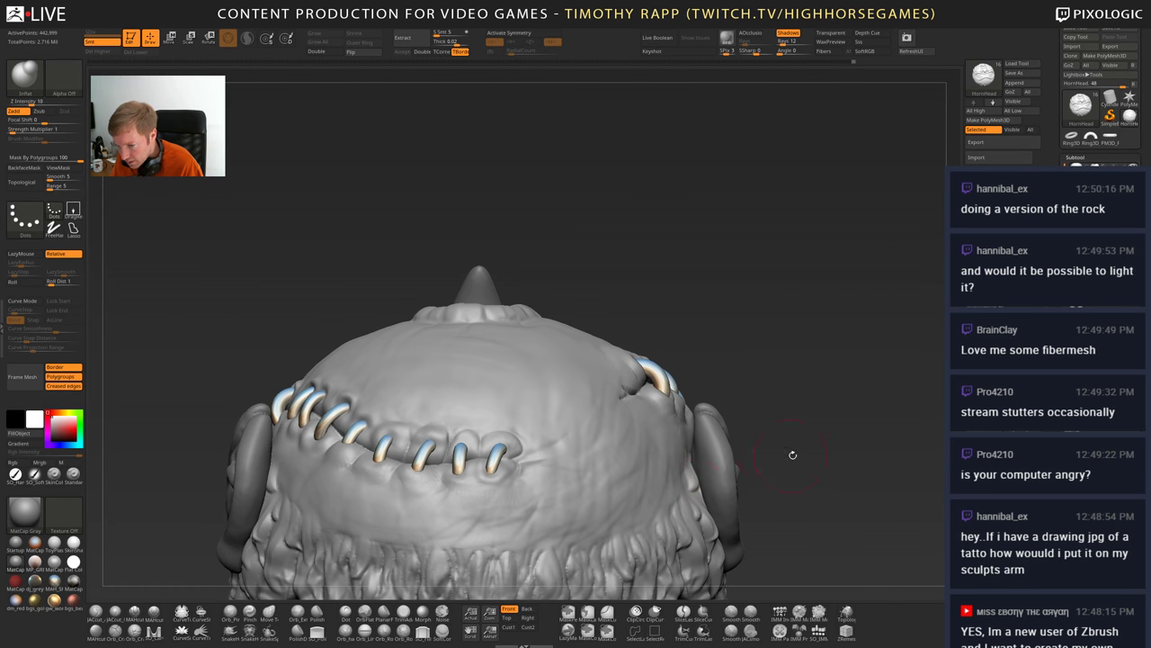
{"action": "mouse_move", "coordinate": [792, 454]}
{"action": "left_mouse_down"}
{"action": "mouse_move", "coordinate": [765, 457]}
{"action": "mouse_move", "coordinate": [787, 459]}
{"action": "left_mouse_up"}
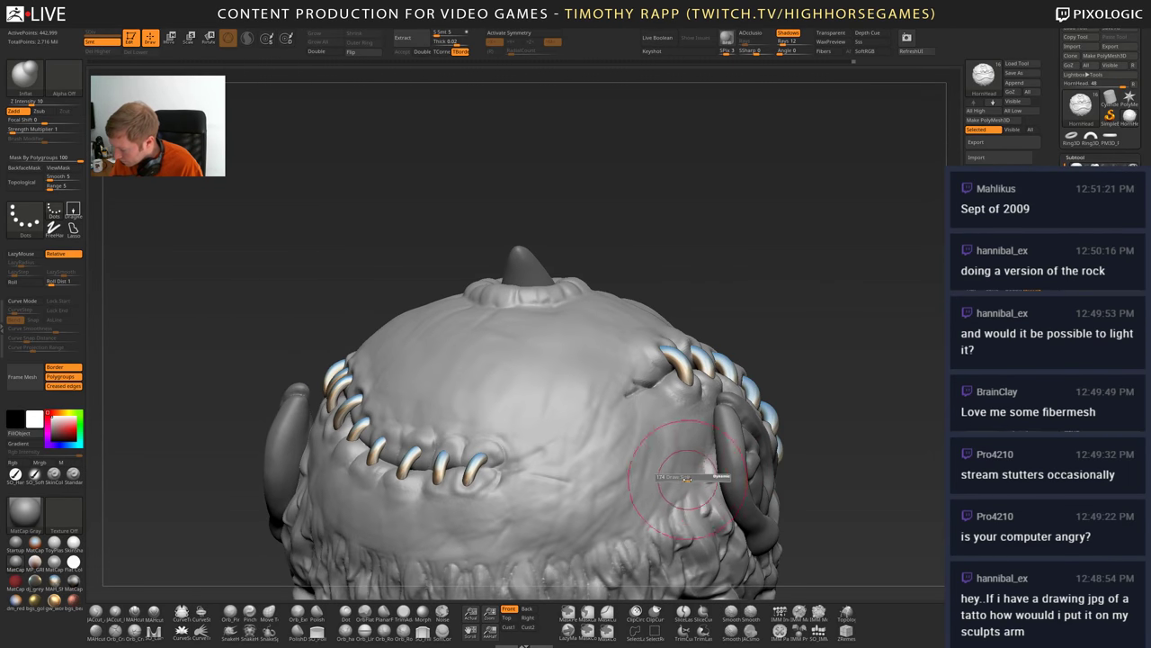
- Build up the skin around the back of the ear with the Clay Tubes brush
{"action": "key", "text": "1"}
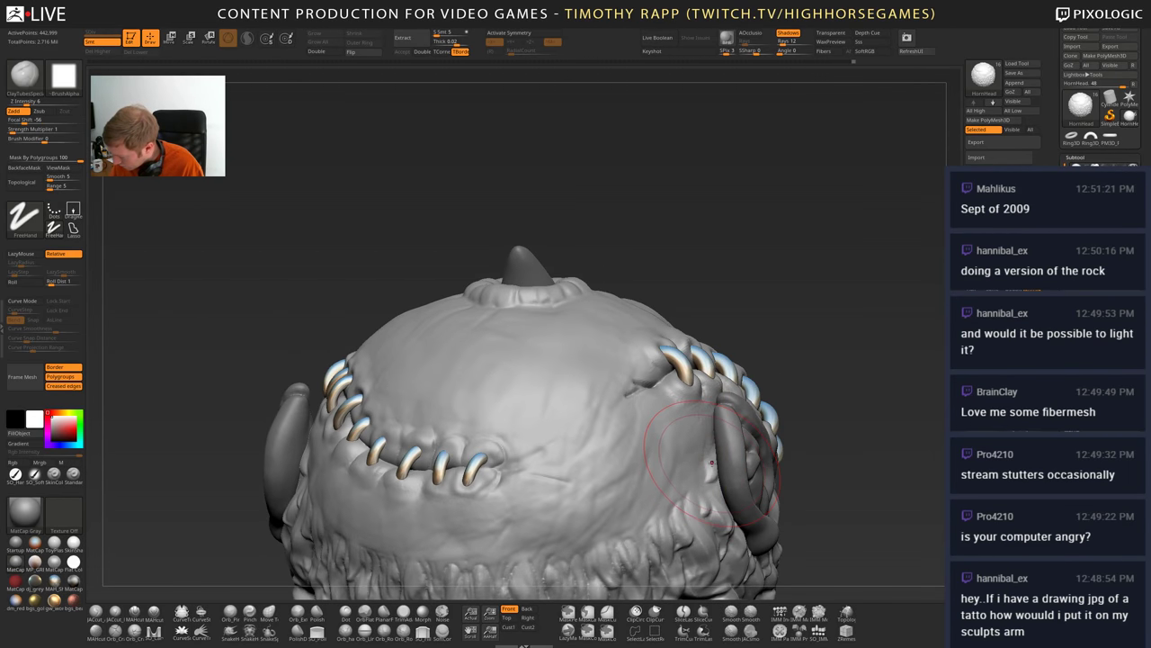
{"action": "mouse_move", "coordinate": [794, 455]}
{"action": "left_mouse_down"}
{"action": "mouse_move", "coordinate": [820, 457]}
{"action": "mouse_move", "coordinate": [799, 461]}
{"action": "left_mouse_up"}
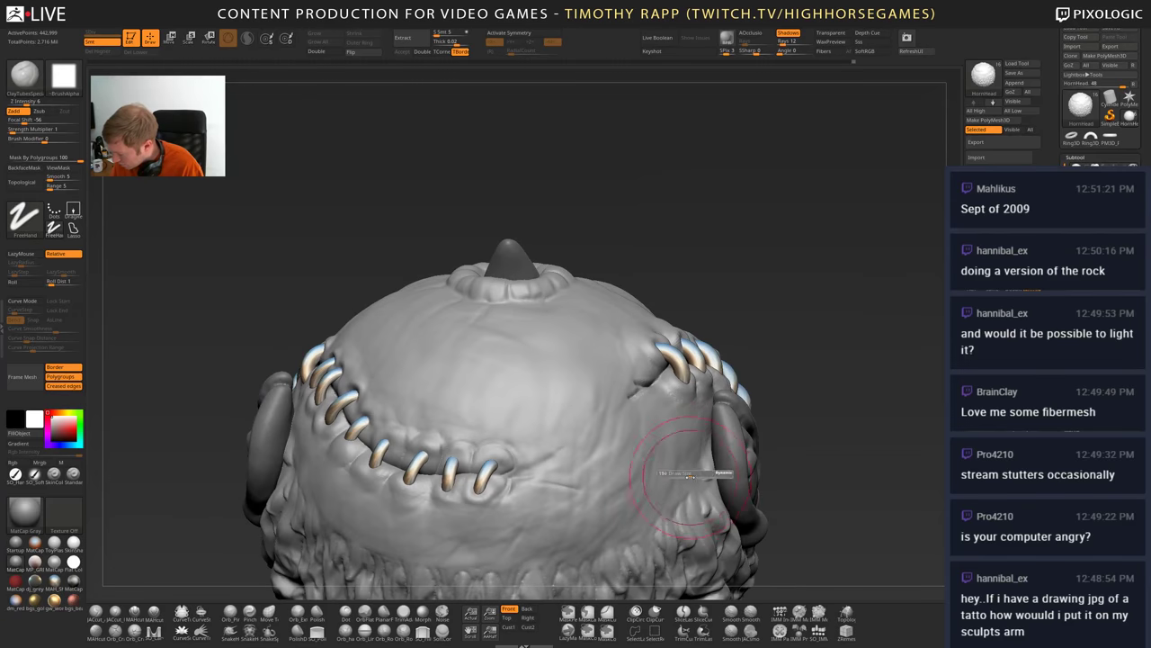
{"action": "mouse_move", "coordinate": [700, 442]}
{"action": "left_mouse_down"}
{"action": "mouse_move", "coordinate": [687, 459]}
{"action": "mouse_move", "coordinate": [680, 444]}
{"action": "mouse_move", "coordinate": [650, 460]}
{"action": "mouse_move", "coordinate": [580, 461]}
{"action": "mouse_move", "coordinate": [469, 439]}
{"action": "mouse_move", "coordinate": [482, 472]}
{"action": "mouse_move", "coordinate": [474, 417]}
{"action": "mouse_move", "coordinate": [513, 447]}
{"action": "mouse_move", "coordinate": [525, 437]}
{"action": "left_mouse_up"}
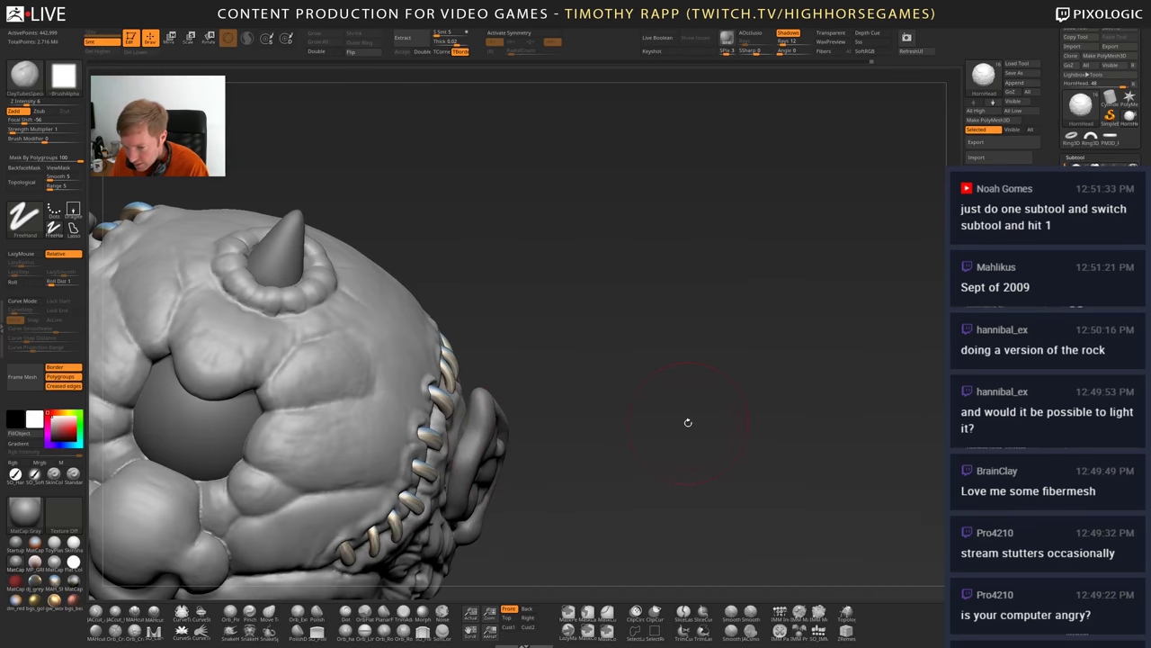
- Build up the skin around the upper end of the side stitched seam with clay strokes
{"action": "left_click_drag", "start_coordinate": [688, 422], "coordinate": [761, 462]}
{"action": "right_click_drag", "start_coordinate": [436, 249], "coordinate": [479, 302]}
{"action": "right_click_drag", "start_coordinate": [478, 302], "coordinate": [481, 439], "text": "alt"}
{"action": "right_click_drag", "start_coordinate": [327, 328], "coordinate": [327, 402]}
{"action": "mouse_move", "coordinate": [348, 322]}
{"action": "right_mouse_down"}
{"action": "mouse_move", "coordinate": [382, 297]}
{"action": "mouse_move", "coordinate": [311, 321]}
{"action": "right_mouse_up"}
{"action": "left_click_drag", "start_coordinate": [311, 321], "coordinate": [326, 304]}
{"action": "mouse_move", "coordinate": [346, 277]}
{"action": "right_mouse_down"}
{"action": "mouse_move", "coordinate": [304, 295]}
{"action": "mouse_move", "coordinate": [303, 307]}
{"action": "right_mouse_up"}
{"action": "left_click_drag", "start_coordinate": [250, 291], "coordinate": [310, 277]}
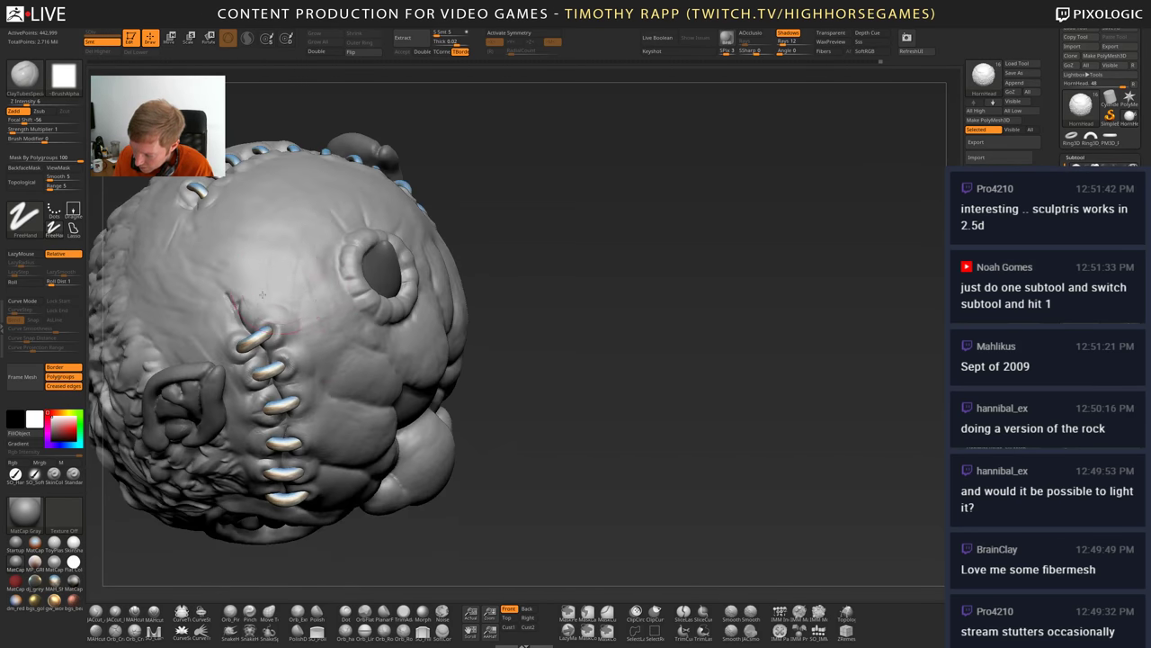
- Add clay strokes across the crown between the stitched seams and the horn's base
{"action": "mouse_move", "coordinate": [263, 295]}
{"action": "right_mouse_down"}
{"action": "mouse_move", "coordinate": [296, 293]}
{"action": "mouse_move", "coordinate": [266, 321]}
{"action": "right_mouse_up"}
{"action": "left_click_drag", "start_coordinate": [297, 213], "coordinate": [310, 268]}
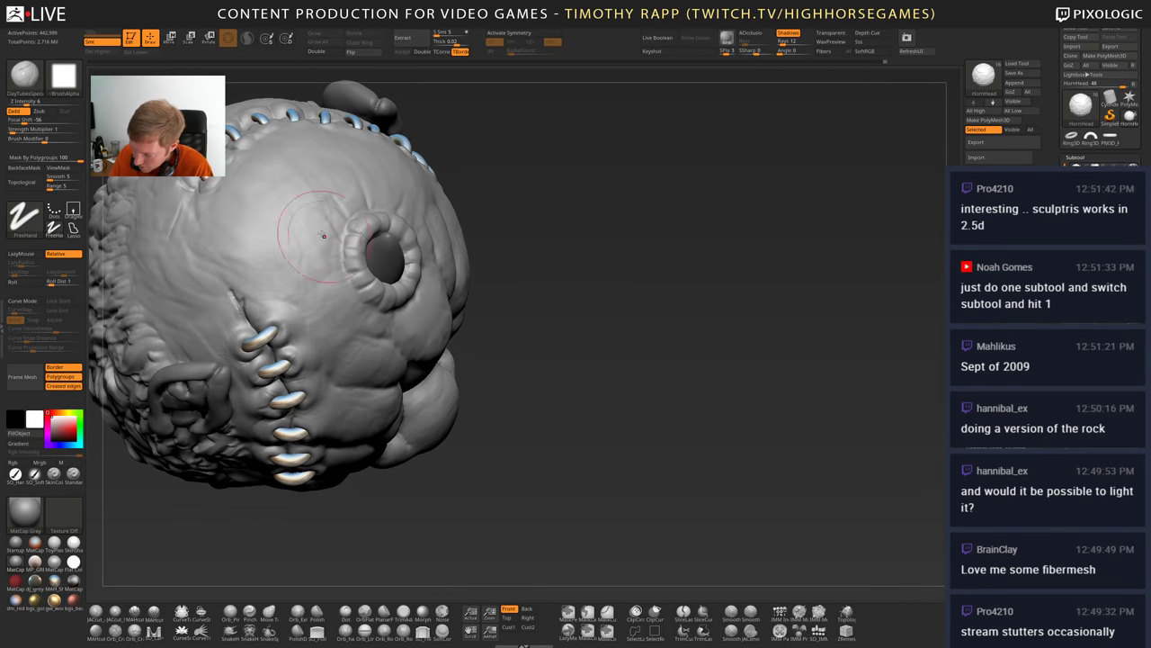
{"action": "left_click_drag", "start_coordinate": [255, 185], "coordinate": [300, 252]}
{"action": "mouse_move", "coordinate": [274, 239]}
{"action": "right_mouse_down"}
{"action": "mouse_move", "coordinate": [295, 254]}
{"action": "mouse_move", "coordinate": [315, 308]}
{"action": "mouse_move", "coordinate": [295, 307]}
{"action": "mouse_move", "coordinate": [354, 289]}
{"action": "right_mouse_up"}
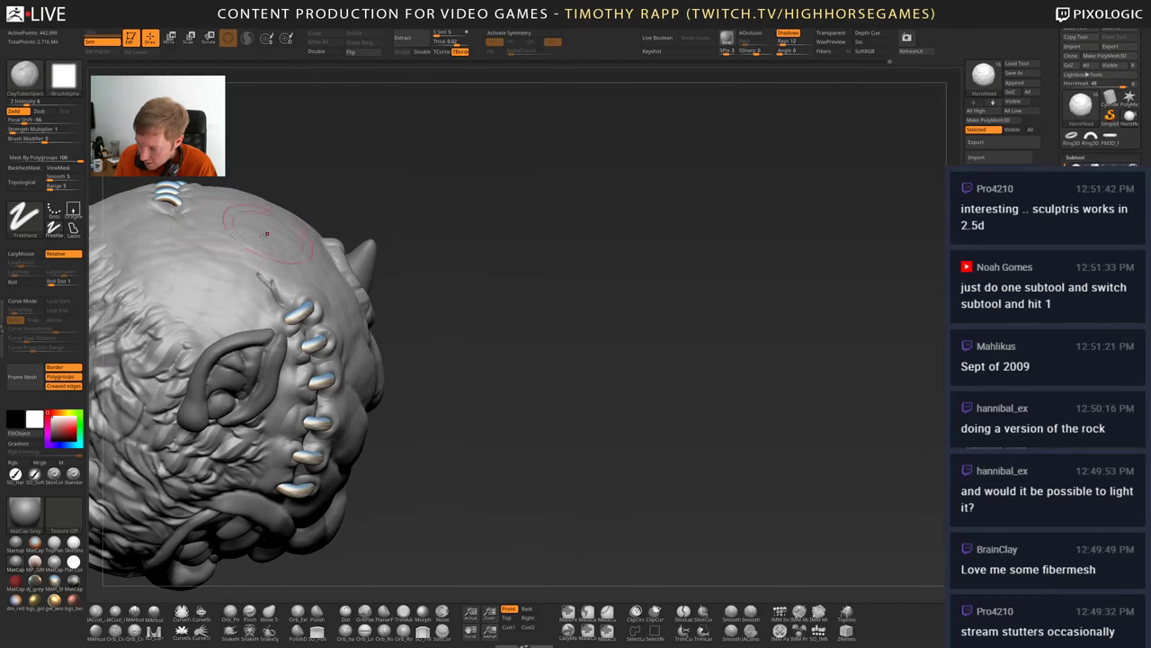
{"action": "left_click_drag", "start_coordinate": [196, 219], "coordinate": [238, 239]}
- Carve wrinkle creases running out from the end of the back stitched seam with the Dam Standard brush
{"action": "mouse_move", "coordinate": [240, 239]}
{"action": "right_mouse_down", "text": "alt"}
{"action": "mouse_move", "coordinate": [342, 380]}
{"action": "mouse_move", "coordinate": [365, 383]}
{"action": "mouse_move", "coordinate": [328, 408]}
{"action": "mouse_move", "coordinate": [339, 474]}
{"action": "right_mouse_up", "text": "alt"}
{"action": "right_click_drag", "start_coordinate": [270, 419], "coordinate": [290, 455]}
{"action": "key", "text": "b"}
{"action": "key", "text": "d"}
{"action": "key", "text": "s"}
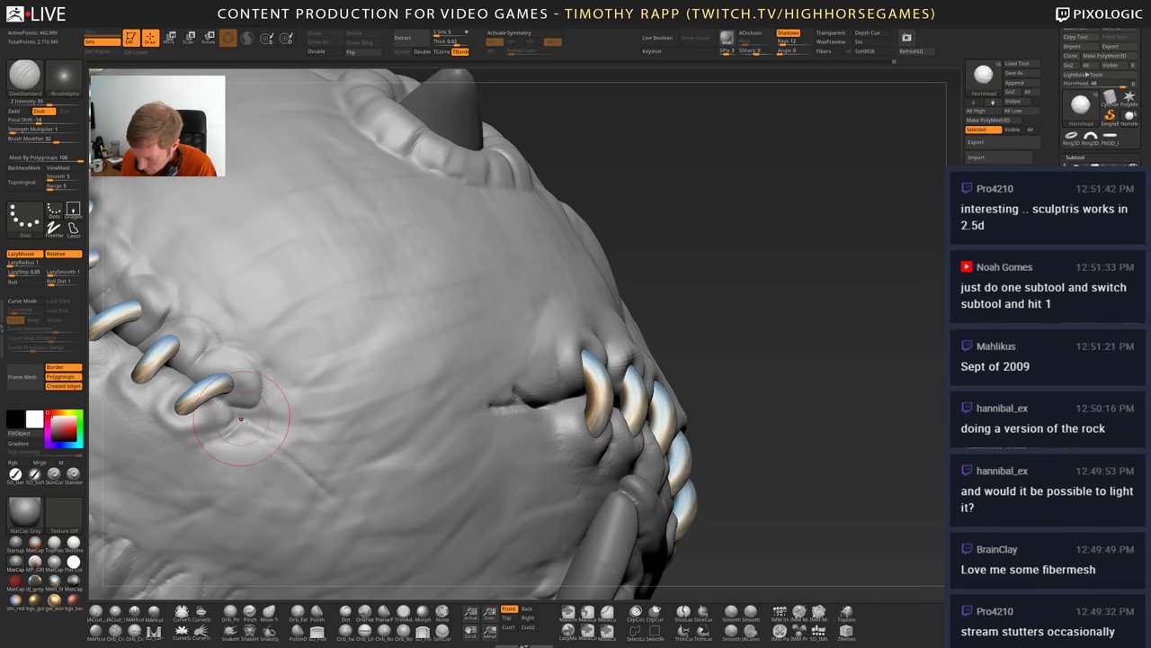
{"action": "mouse_move", "coordinate": [265, 420]}
{"action": "left_mouse_down"}
{"action": "mouse_move", "coordinate": [306, 437]}
{"action": "mouse_move", "coordinate": [273, 427]}
{"action": "left_mouse_up"}
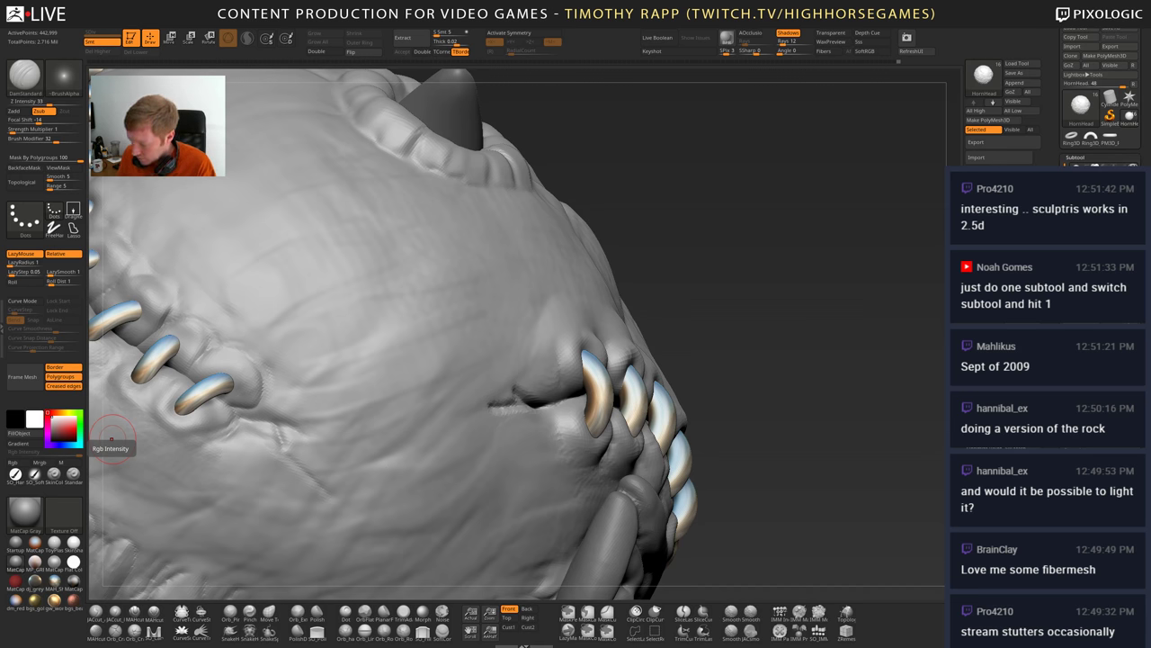
{"action": "mouse_move", "coordinate": [112, 439]}
{"action": "right_mouse_down"}
{"action": "mouse_move", "coordinate": [301, 441]}
{"action": "mouse_move", "coordinate": [276, 434]}
{"action": "right_mouse_up"}
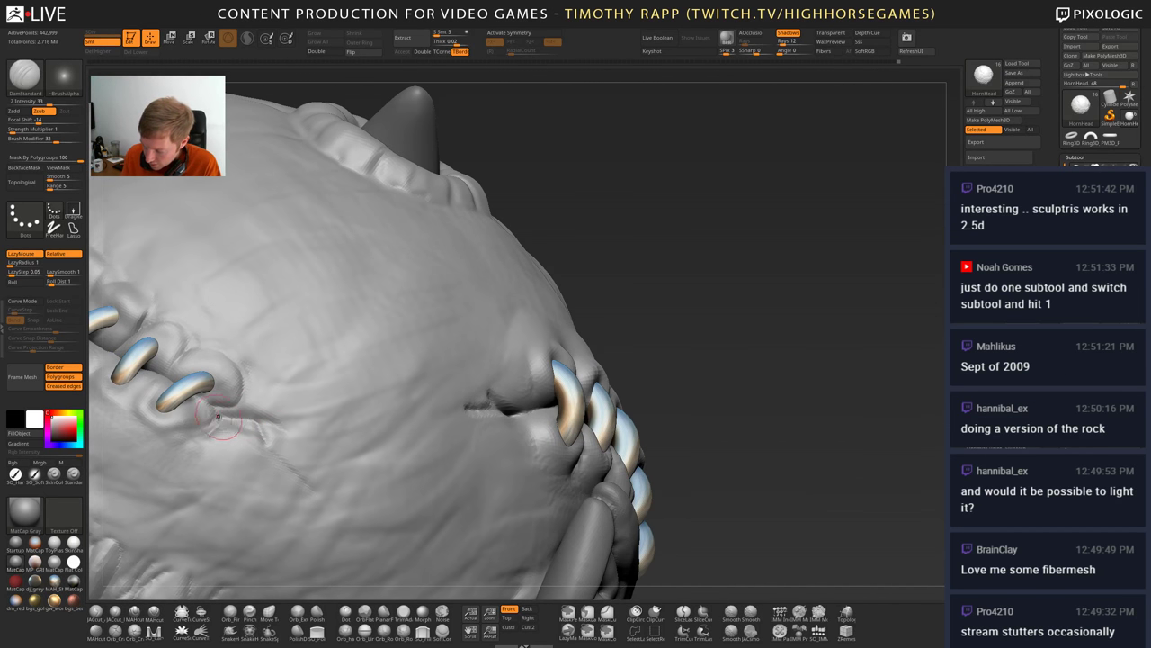
{"action": "mouse_move", "coordinate": [217, 415]}
{"action": "left_mouse_down"}
{"action": "mouse_move", "coordinate": [261, 456]}
{"action": "mouse_move", "coordinate": [311, 470]}
{"action": "left_mouse_up"}
- Raise puffy skin folds around the back seam's stitches with the Standard brush
{"action": "key", "text": "b"}
{"action": "key", "text": "s"}
{"action": "key", "text": "t"}
{"action": "right_click_drag", "start_coordinate": [312, 470], "coordinate": [295, 497]}
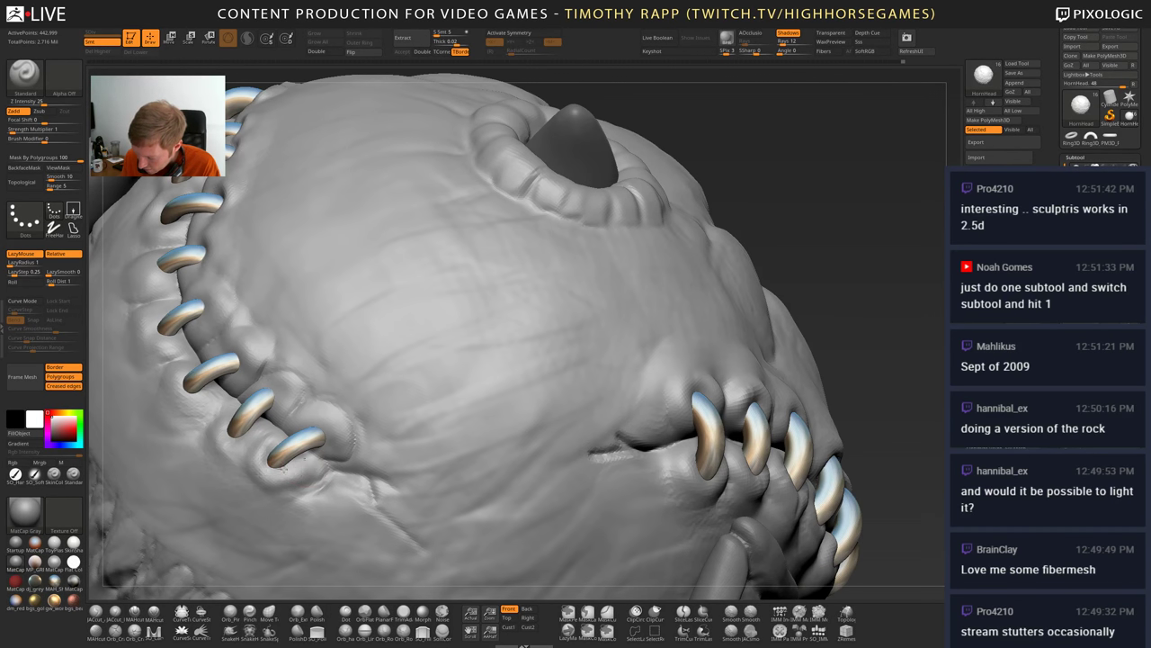
{"action": "right_click_drag", "start_coordinate": [257, 434], "coordinate": [291, 446]}
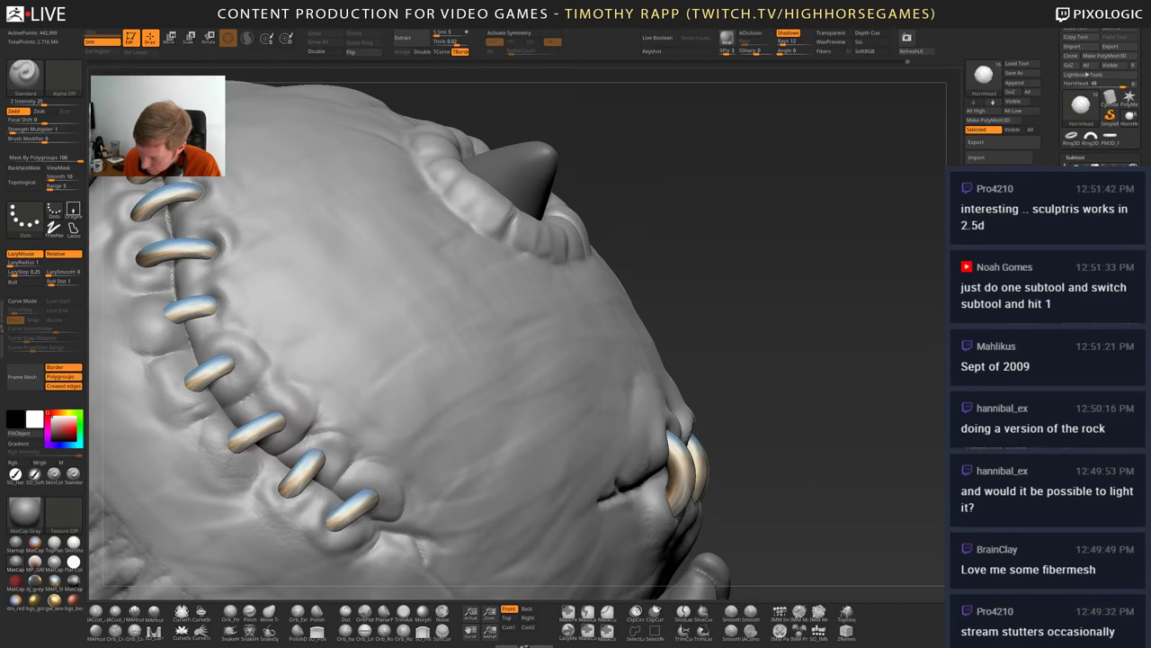
{"action": "mouse_move", "coordinate": [277, 405]}
{"action": "left_mouse_down"}
{"action": "mouse_move", "coordinate": [191, 433]}
{"action": "mouse_move", "coordinate": [214, 462]}
{"action": "mouse_move", "coordinate": [197, 436]}
{"action": "left_mouse_up"}
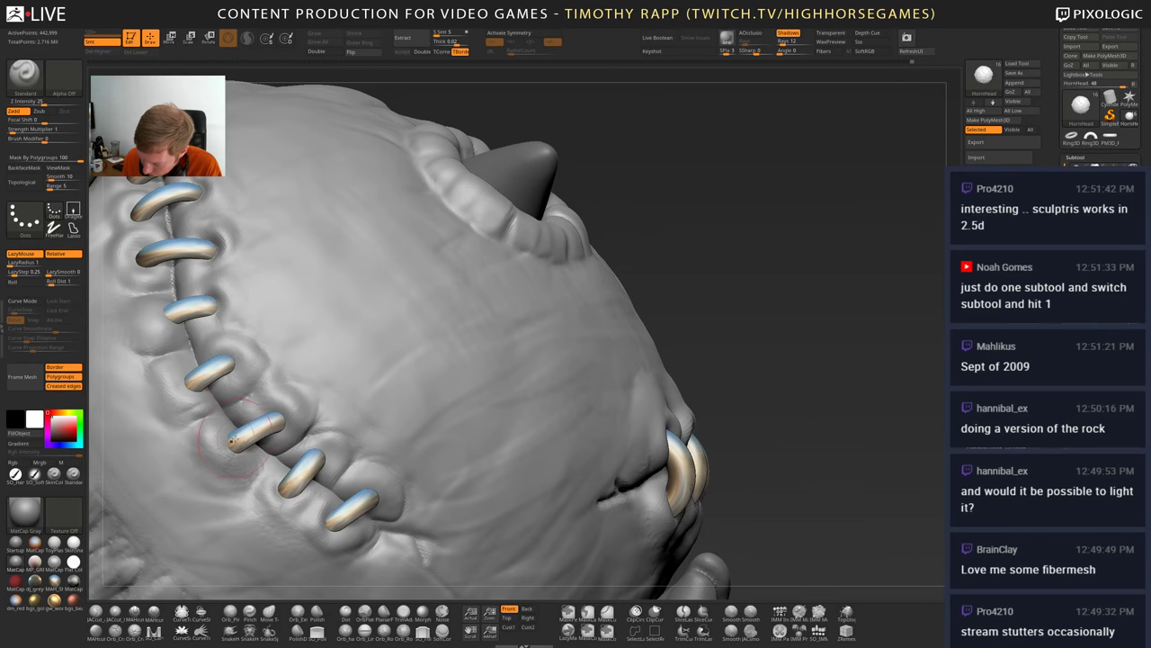
{"action": "right_click_drag", "start_coordinate": [207, 440], "coordinate": [260, 507], "text": "alt"}
{"action": "mouse_move", "coordinate": [213, 441]}
{"action": "left_mouse_down"}
{"action": "mouse_move", "coordinate": [230, 459]}
{"action": "mouse_move", "coordinate": [217, 441]}
{"action": "left_mouse_up"}
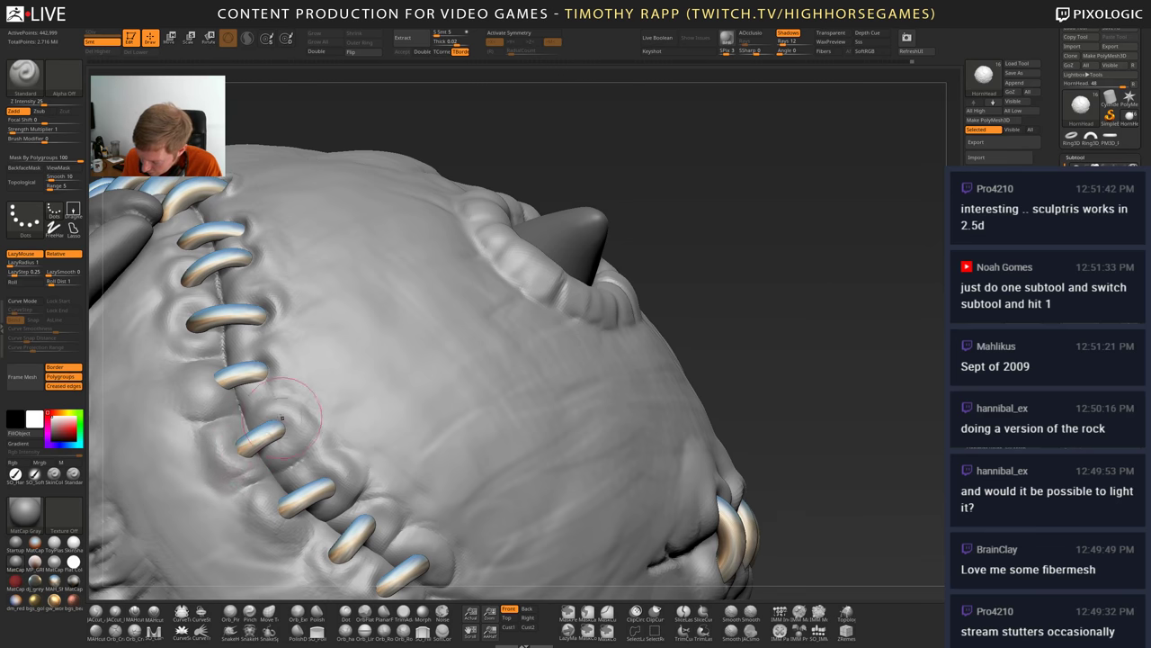
{"action": "left_click_drag", "start_coordinate": [286, 432], "coordinate": [300, 429]}
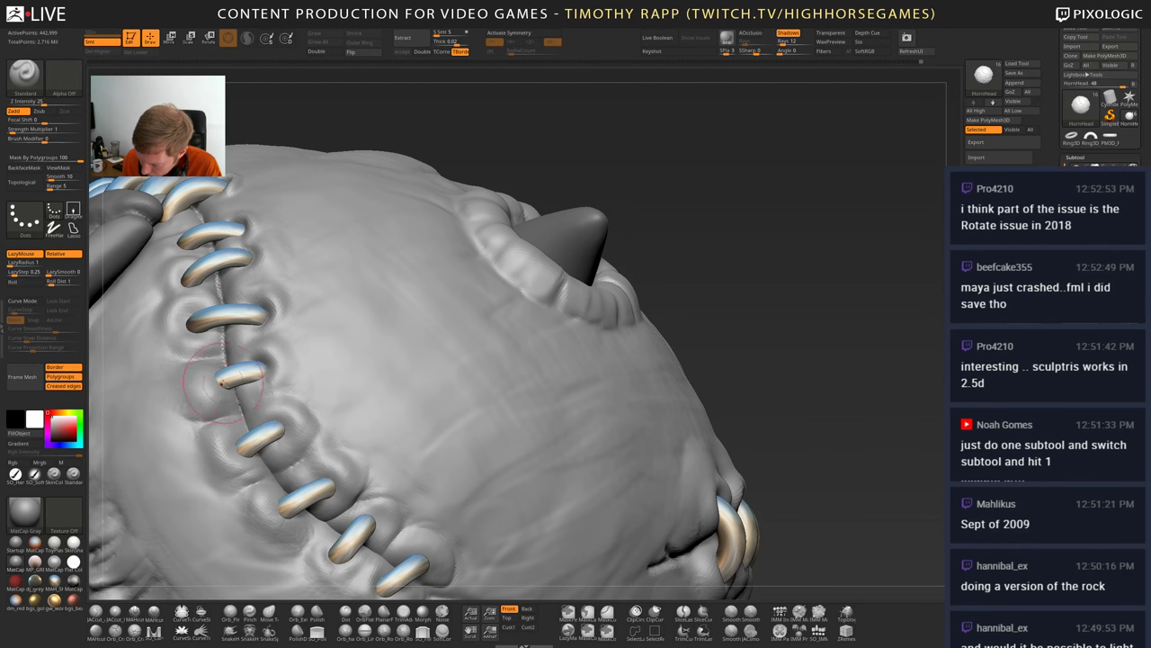
- Switch to the Clay Buildup brush and thicken the skin bulges along both sides of the back stitched seam
{"action": "key", "text": "b"}
{"action": "key", "text": "c"}
{"action": "key", "text": "b"}
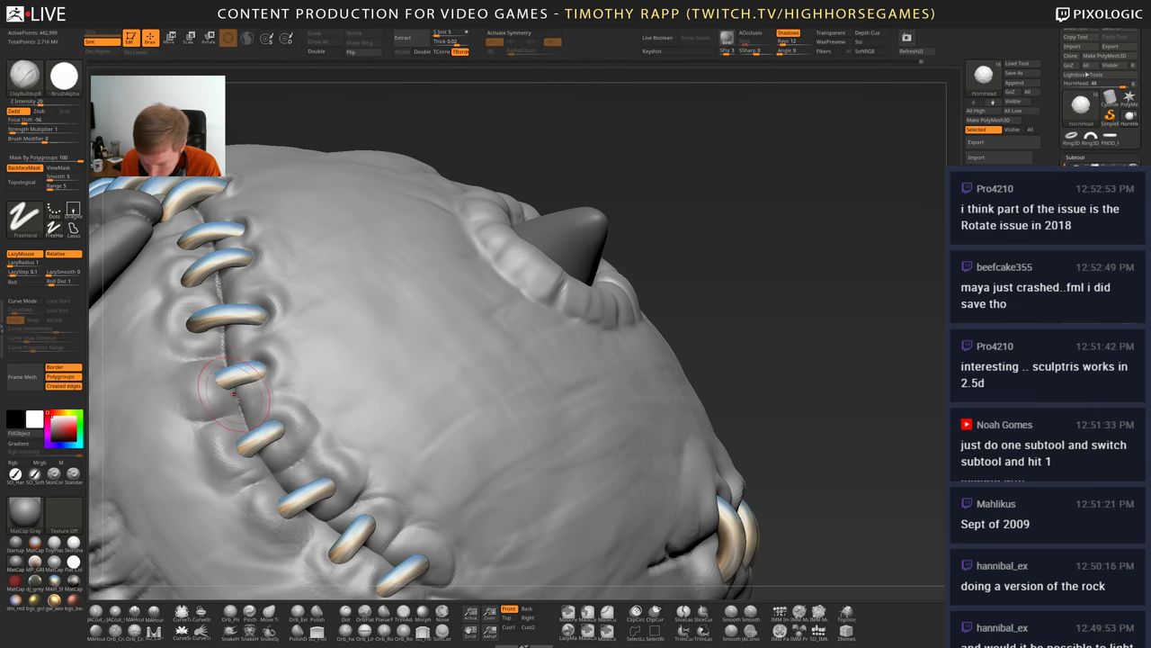
{"action": "right_click_drag", "start_coordinate": [240, 403], "coordinate": [225, 425]}
{"action": "right_click_drag", "start_coordinate": [220, 352], "coordinate": [291, 393], "text": "alt"}
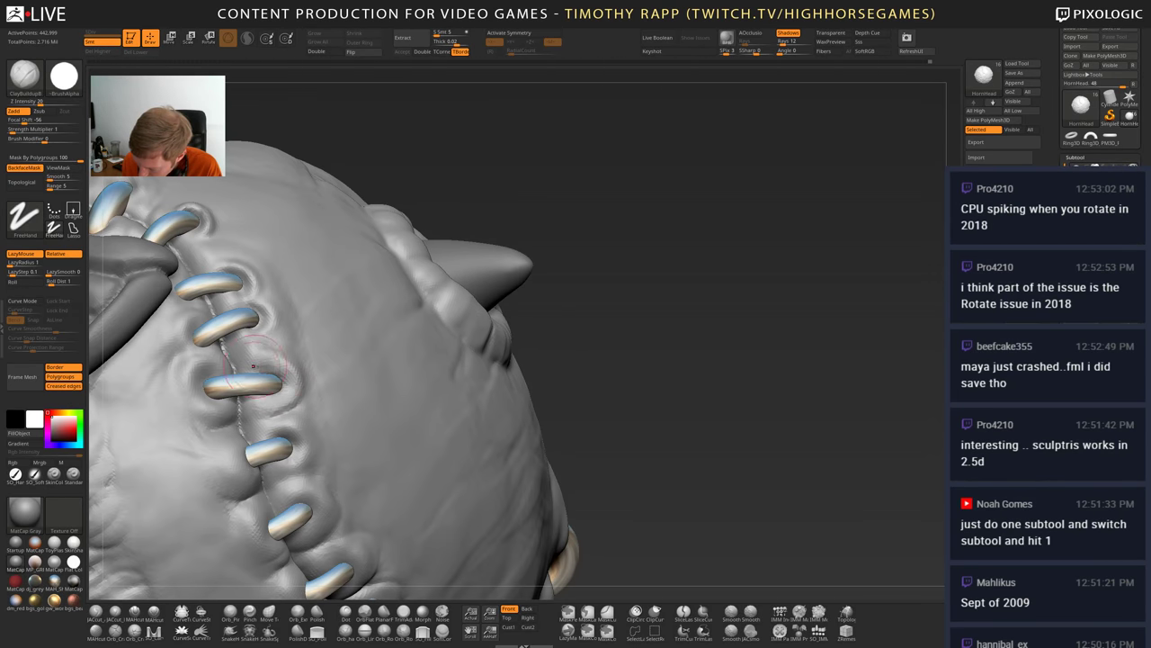
{"action": "right_click_drag", "start_coordinate": [254, 366], "coordinate": [283, 409]}
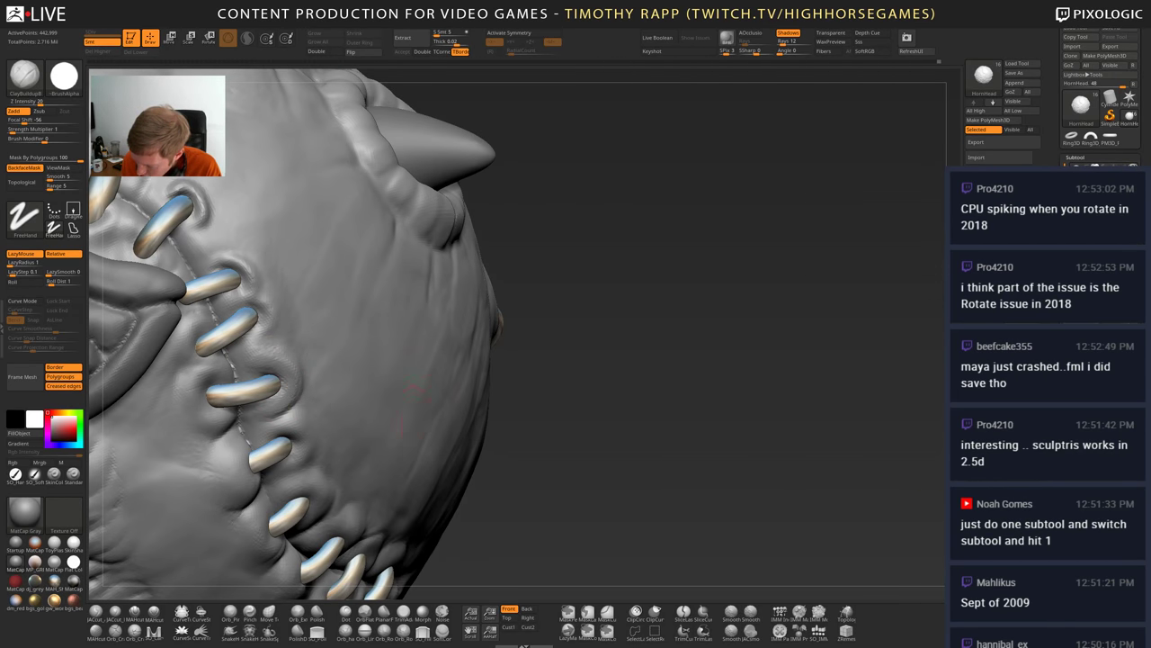
{"action": "right_click_drag", "start_coordinate": [411, 392], "coordinate": [347, 347]}
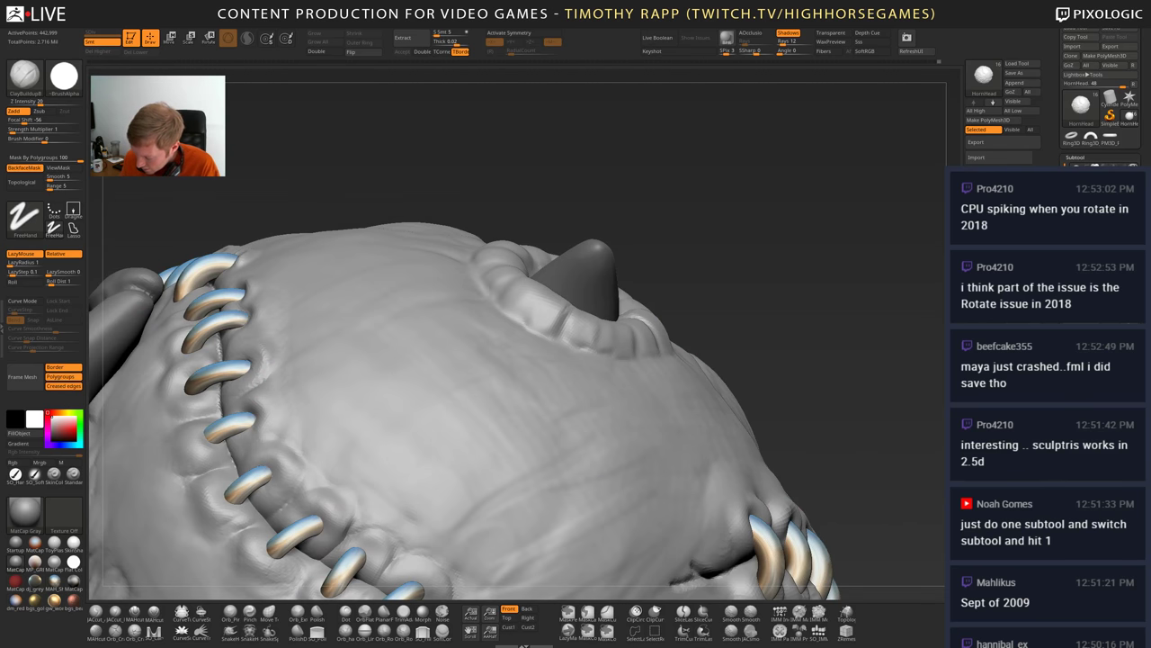
{"action": "mouse_move", "coordinate": [323, 499]}
{"action": "right_mouse_down"}
{"action": "mouse_move", "coordinate": [269, 504]}
{"action": "mouse_move", "coordinate": [330, 469]}
{"action": "mouse_move", "coordinate": [323, 450]}
{"action": "right_mouse_up"}
{"action": "mouse_move", "coordinate": [306, 572]}
{"action": "left_mouse_down"}
{"action": "mouse_move", "coordinate": [286, 573]}
{"action": "mouse_move", "coordinate": [256, 545]}
{"action": "left_mouse_up"}
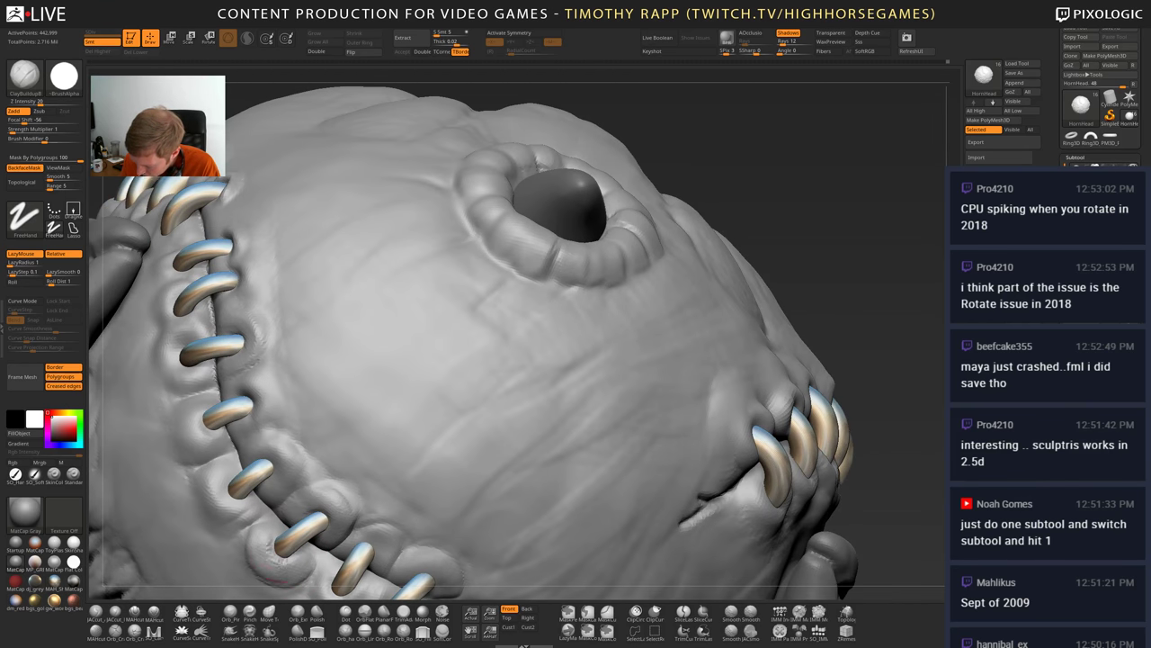
- Build up rounded skin rims around the last few stitches at the end of the back seam with Clay Buildup
{"action": "right_click_drag", "start_coordinate": [274, 549], "coordinate": [282, 468]}
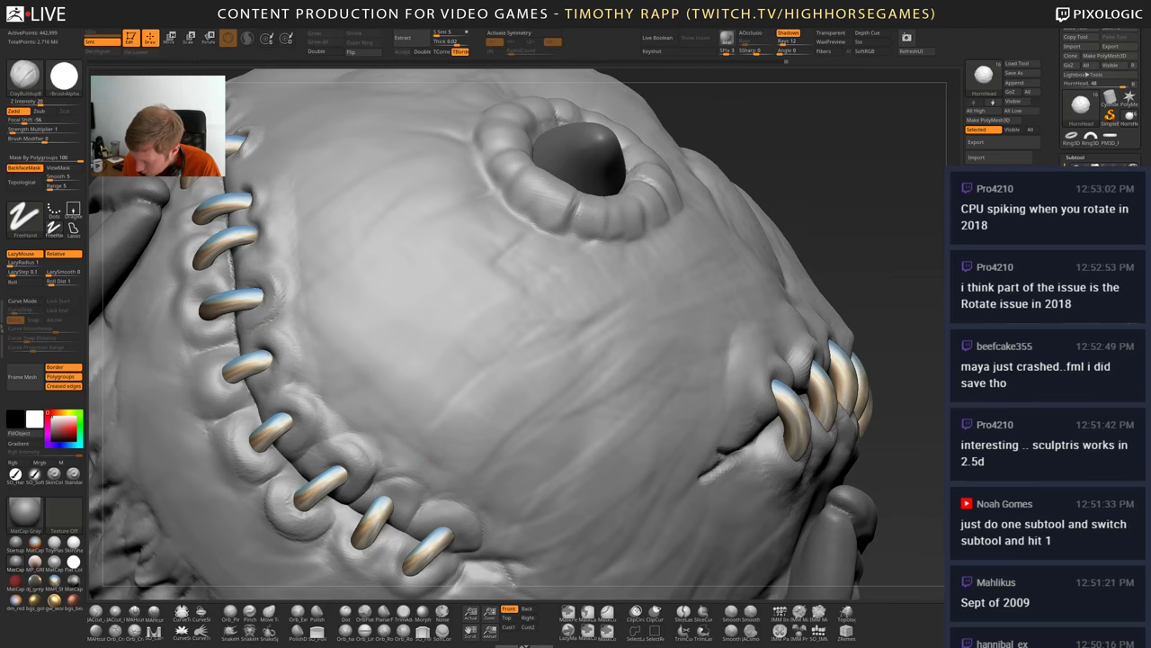
{"action": "mouse_move", "coordinate": [432, 466]}
{"action": "right_mouse_down", "text": "ctrl"}
{"action": "mouse_move", "coordinate": [402, 395]}
{"action": "mouse_move", "coordinate": [399, 315]}
{"action": "right_mouse_up", "text": "ctrl"}
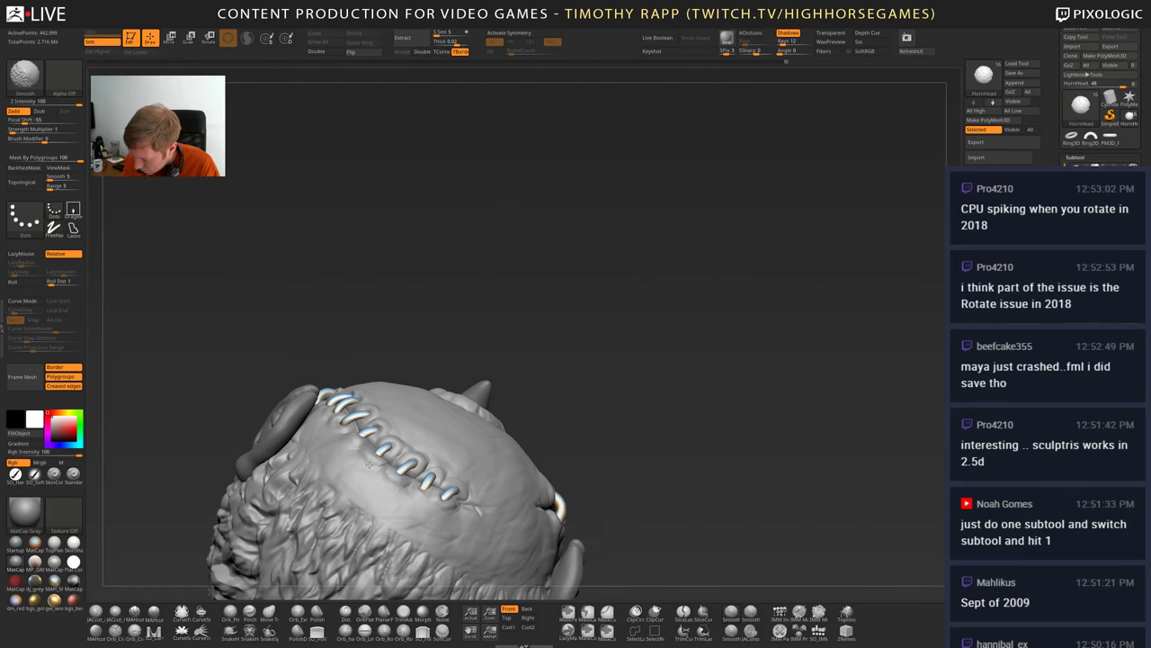
{"action": "mouse_move", "coordinate": [439, 501]}
{"action": "right_mouse_down"}
{"action": "mouse_move", "coordinate": [475, 457]}
{"action": "mouse_move", "coordinate": [441, 485]}
{"action": "right_mouse_up"}
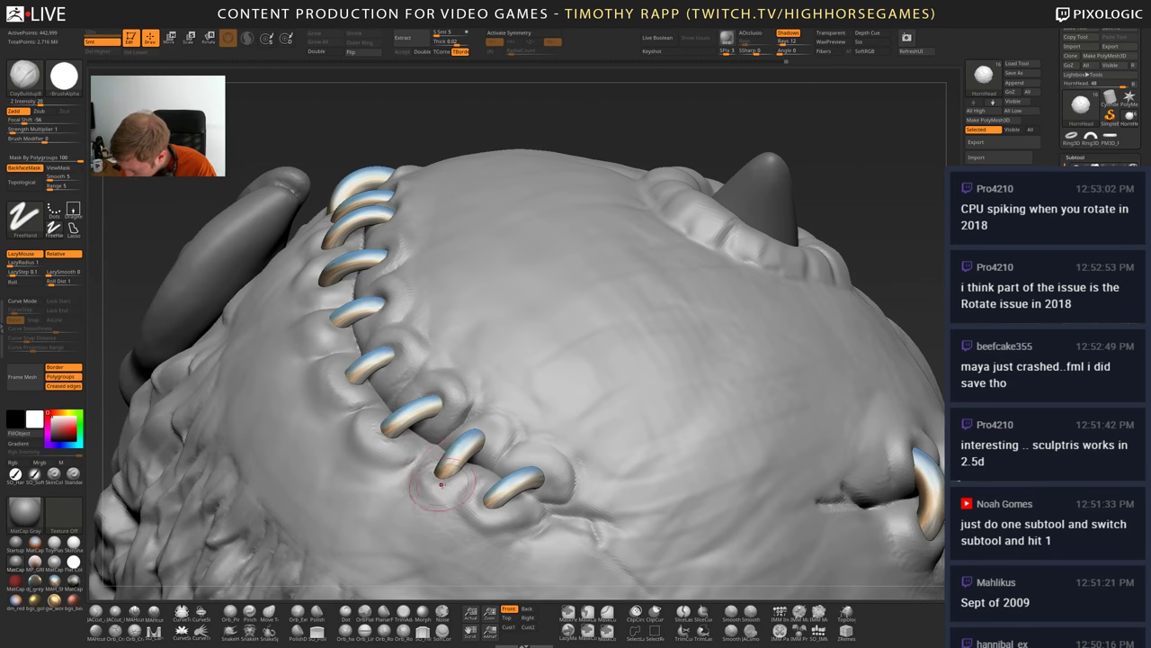
{"action": "mouse_move", "coordinate": [465, 479]}
{"action": "left_mouse_down"}
{"action": "mouse_move", "coordinate": [438, 495]}
{"action": "mouse_move", "coordinate": [410, 461]}
{"action": "left_mouse_up"}
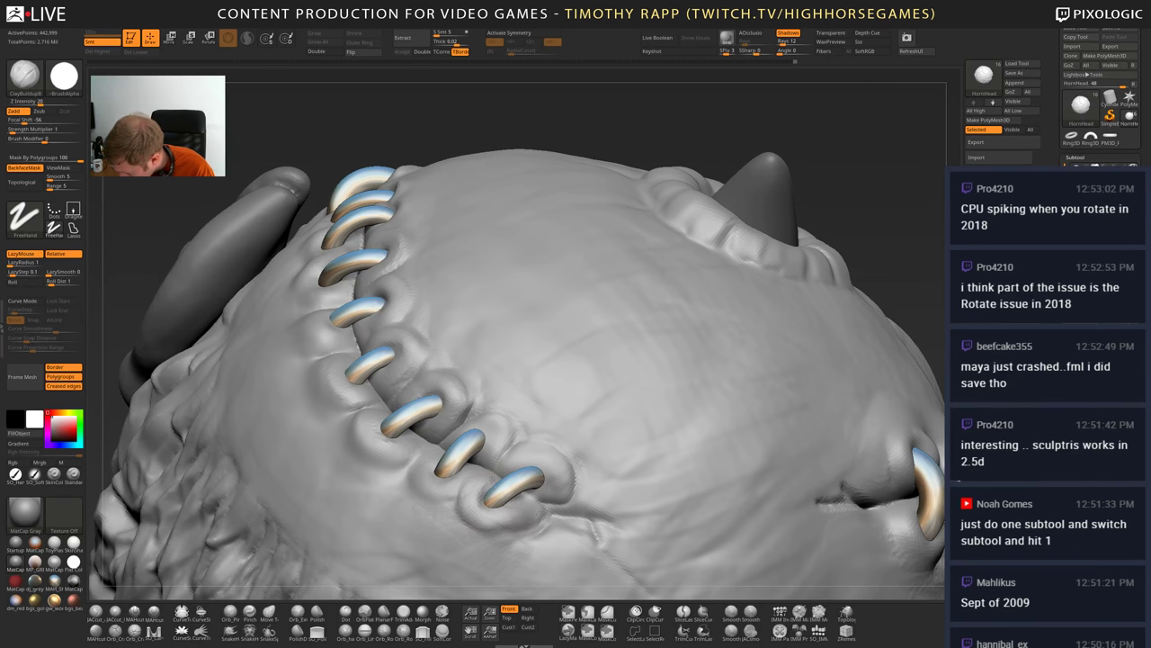
{"action": "mouse_move", "coordinate": [543, 522]}
{"action": "right_mouse_down"}
{"action": "mouse_move", "coordinate": [556, 490]}
{"action": "mouse_move", "coordinate": [542, 457]}
{"action": "right_mouse_up"}
{"action": "left_click_drag", "start_coordinate": [503, 452], "coordinate": [477, 413]}
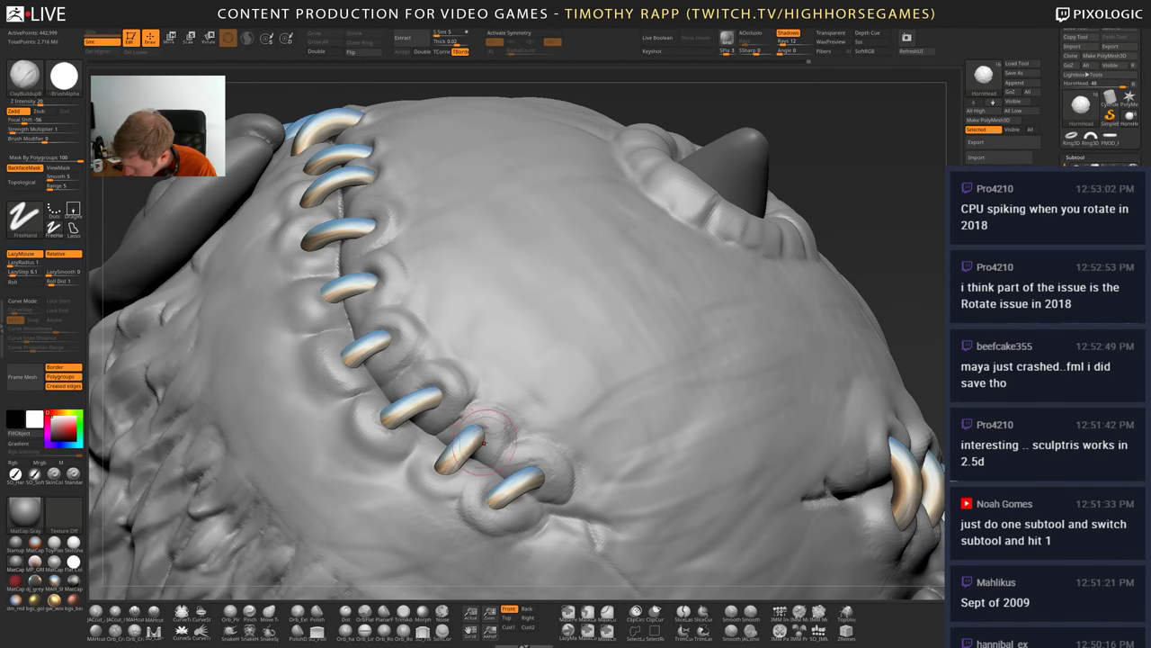
- Switch to the web browser, search Google for akeytsu, and open its official website
{"action": "mouse_move", "coordinate": [1110, 97]}
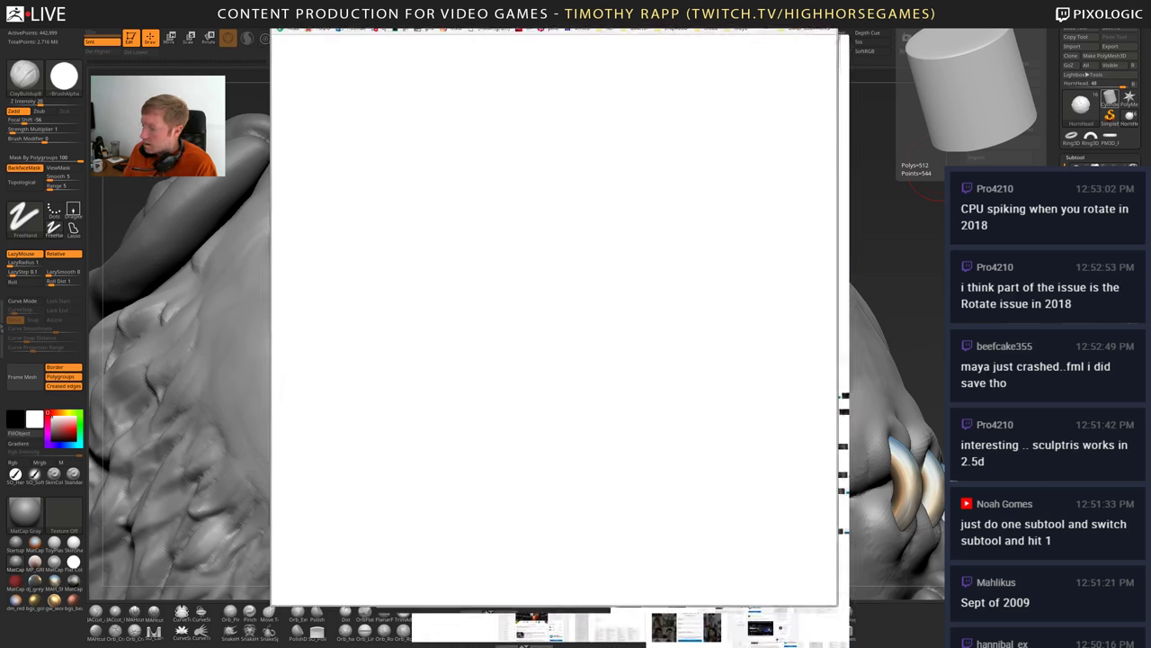
{"action": "left_click_drag", "start_coordinate": [556, 13], "coordinate": [284, 2]}
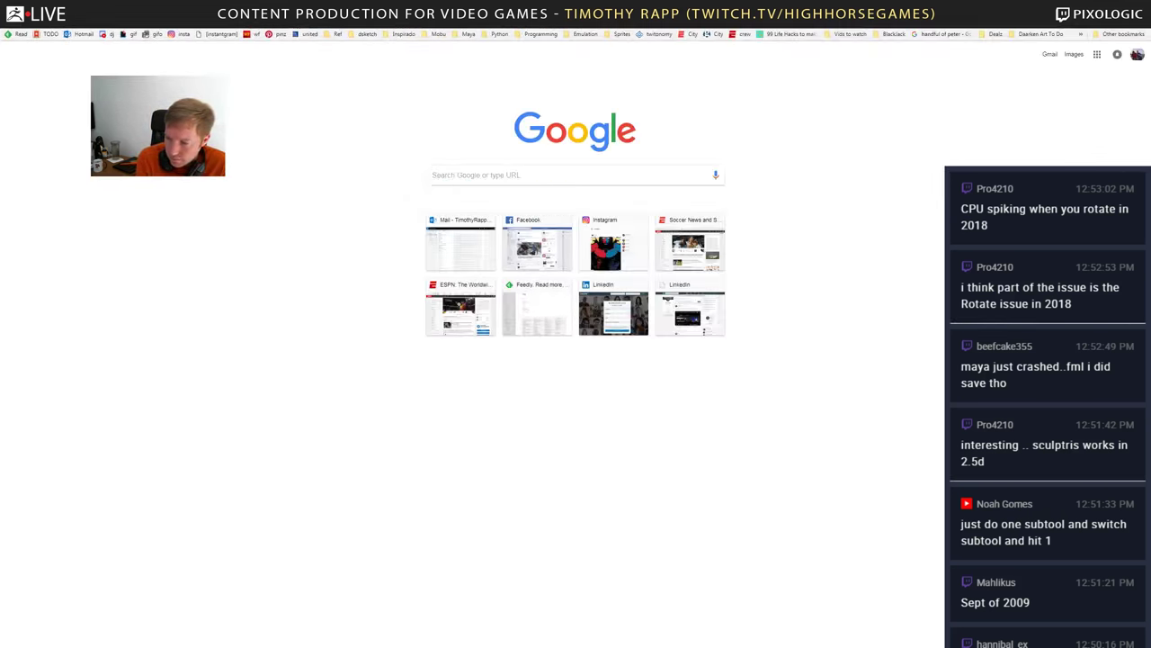
{"action": "type", "text": "akeytsu"}
{"action": "key", "text": "Return"}
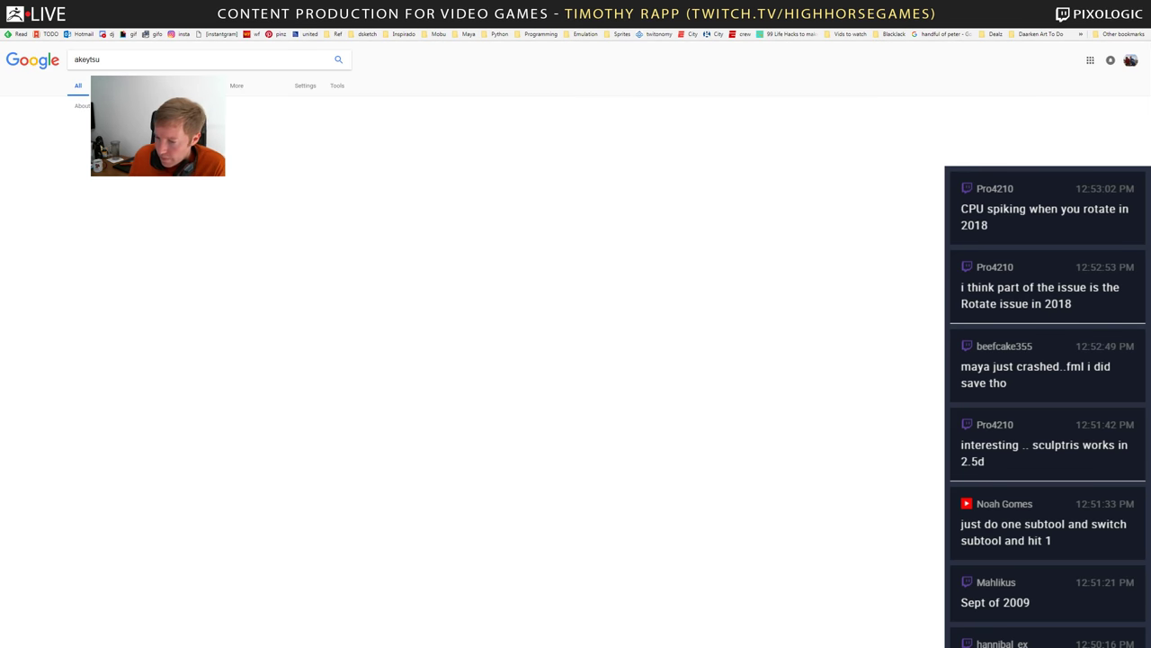
{"action": "left_click", "coordinate": [85, 126]}
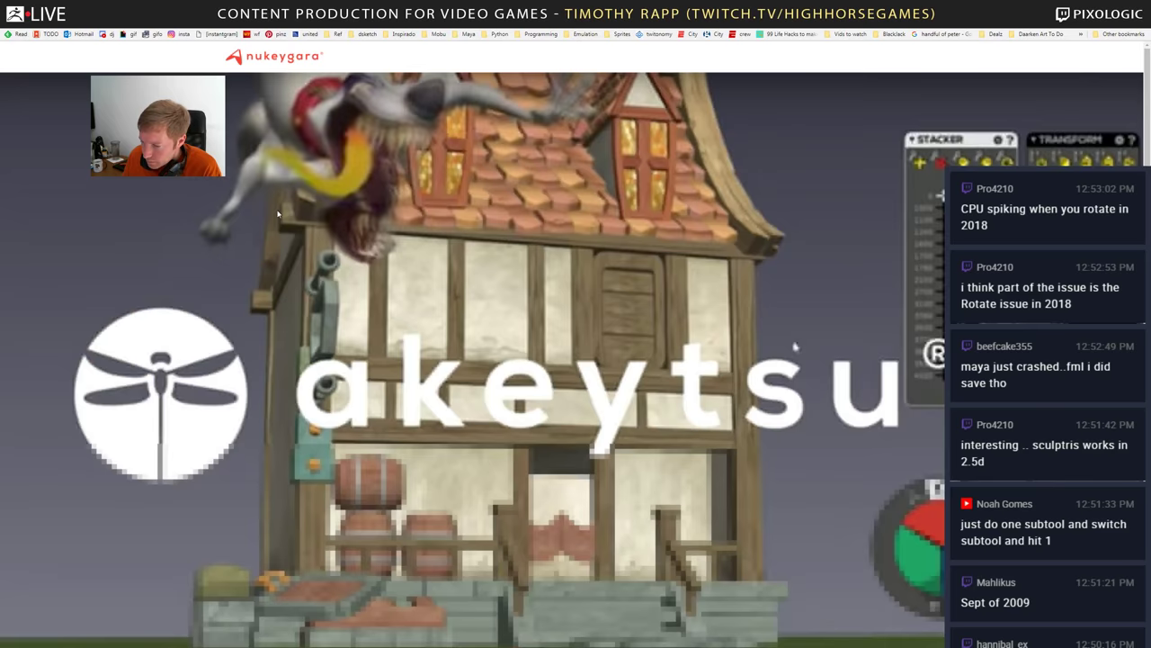
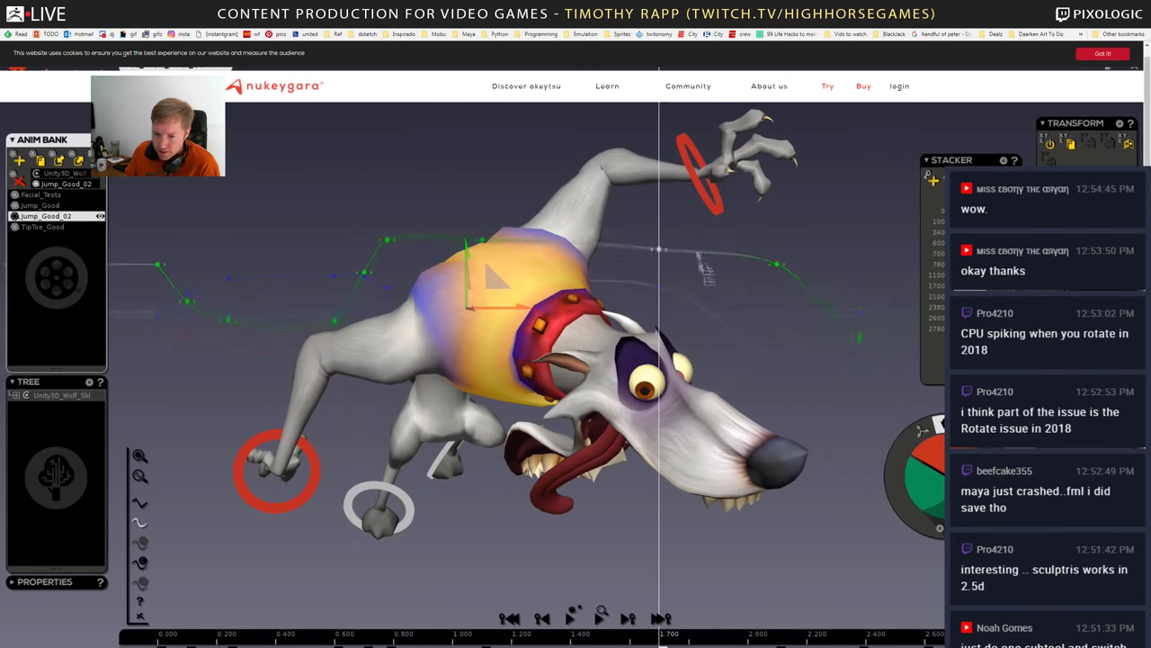
- Switch to SketchBook, open the painting of the falling winged figure, and examine it enlarged
{"action": "key", "text": "alt+Tab"}
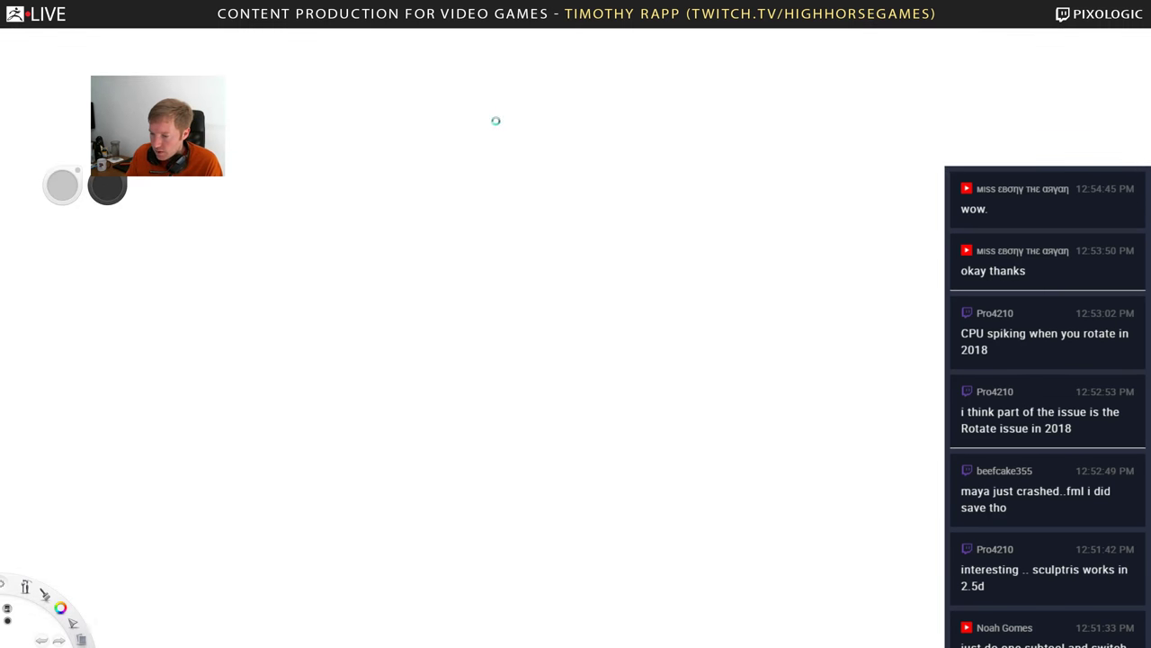
{"action": "left_click", "coordinate": [584, 396]}
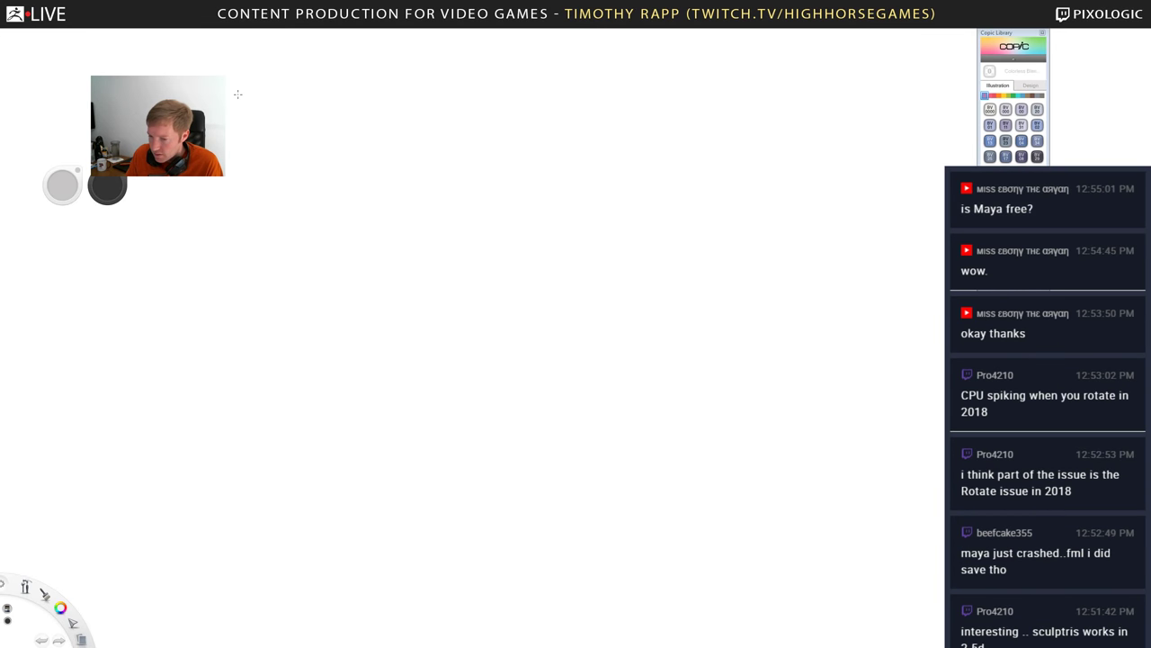
{"action": "left_click", "coordinate": [11, 22]}
{"action": "left_click", "coordinate": [18, 46]}
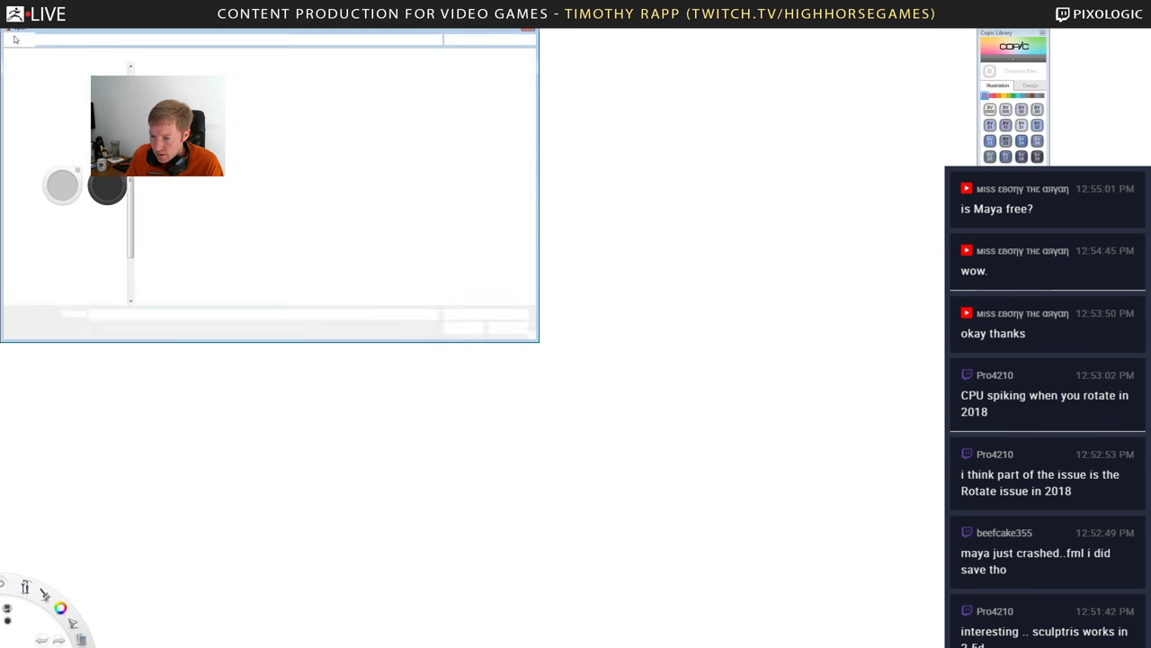
{"action": "left_click_drag", "start_coordinate": [62, 21], "coordinate": [0, 63]}
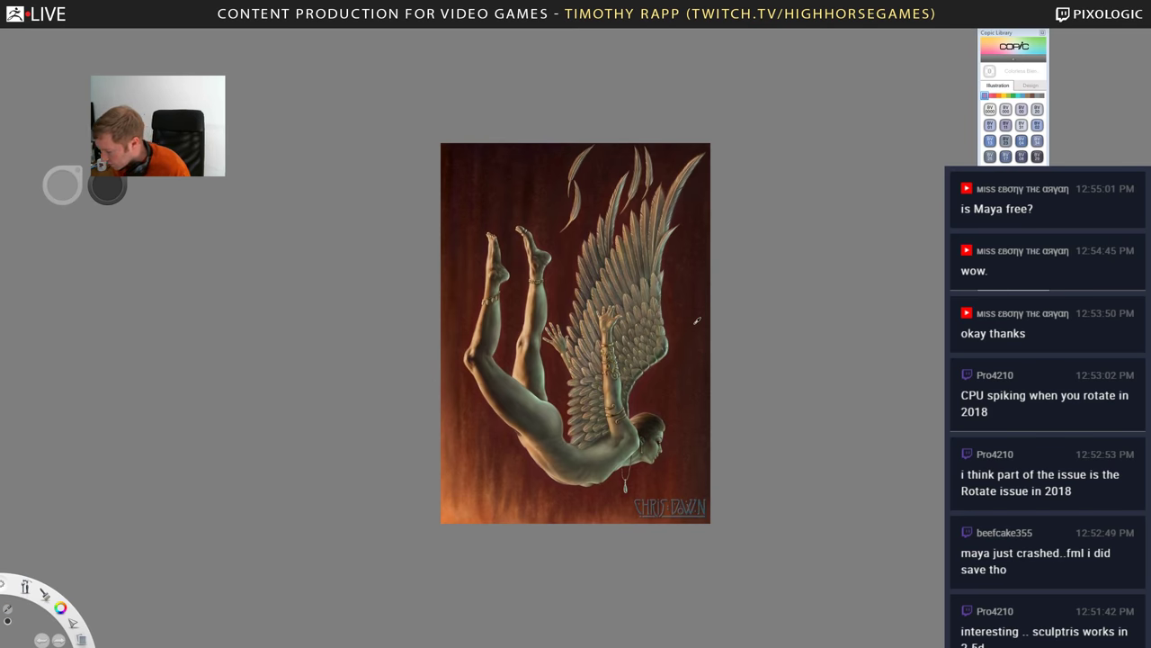
{"action": "scroll", "coordinate": [694, 329], "scroll_direction": "up", "scroll_amount": 3}
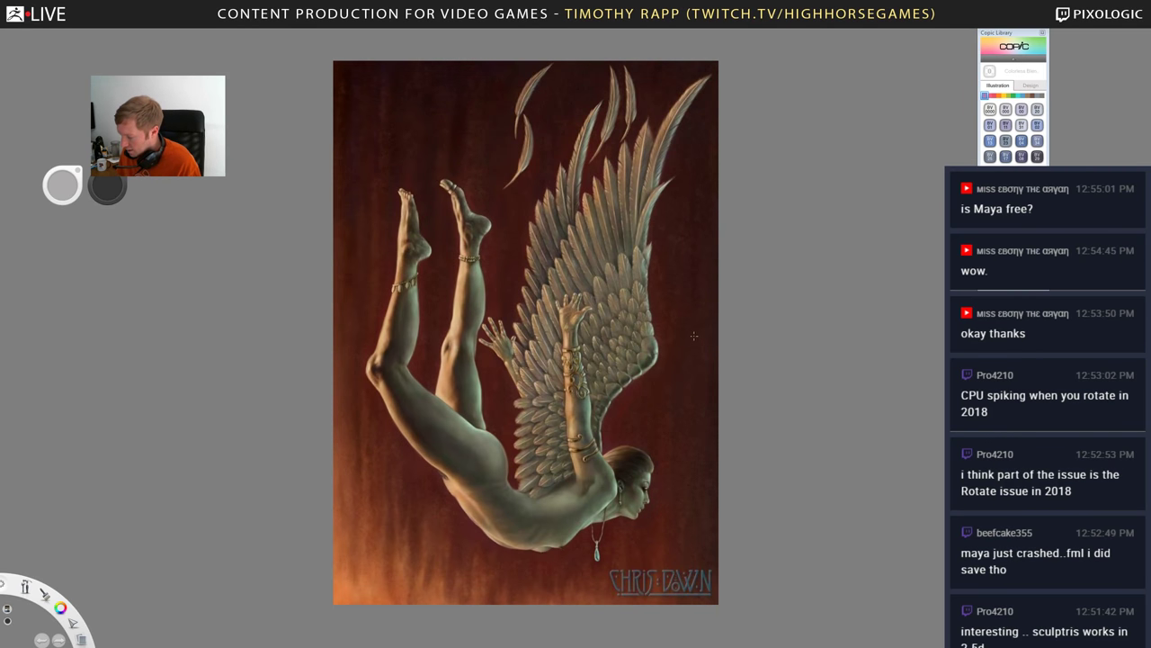
{"action": "left_click_drag", "start_coordinate": [694, 335], "coordinate": [633, 363]}
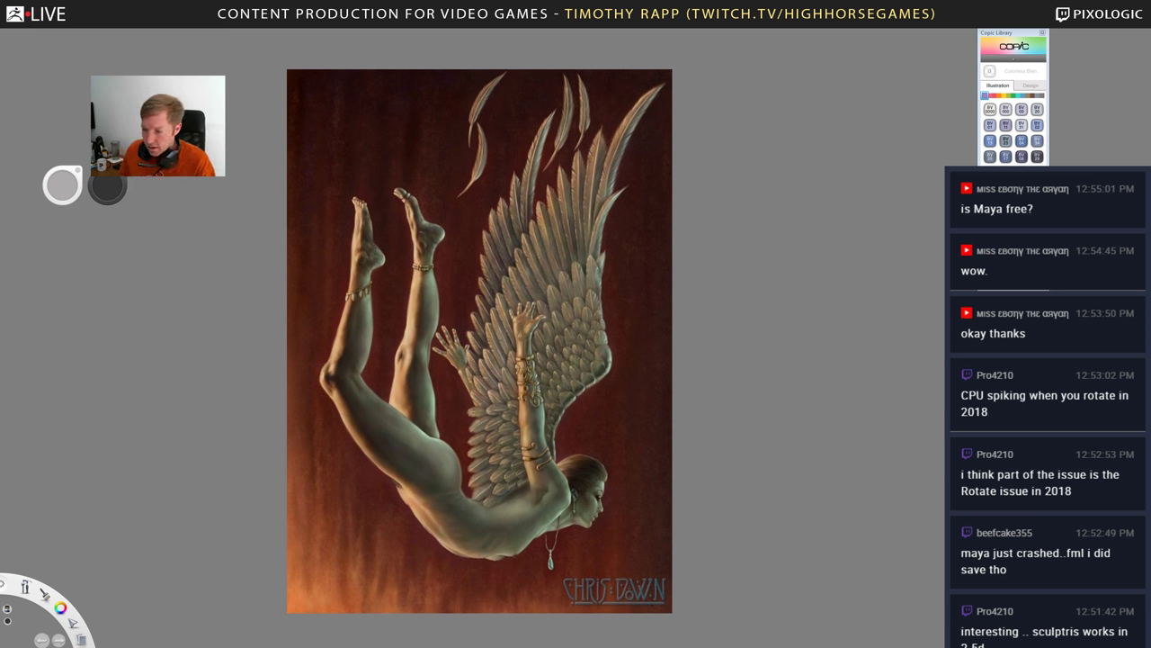
- Open the black-and-white version of the falling winged figure on a black background in SketchBook
{"action": "left_click", "coordinate": [12, 22]}
{"action": "left_click", "coordinate": [15, 45]}
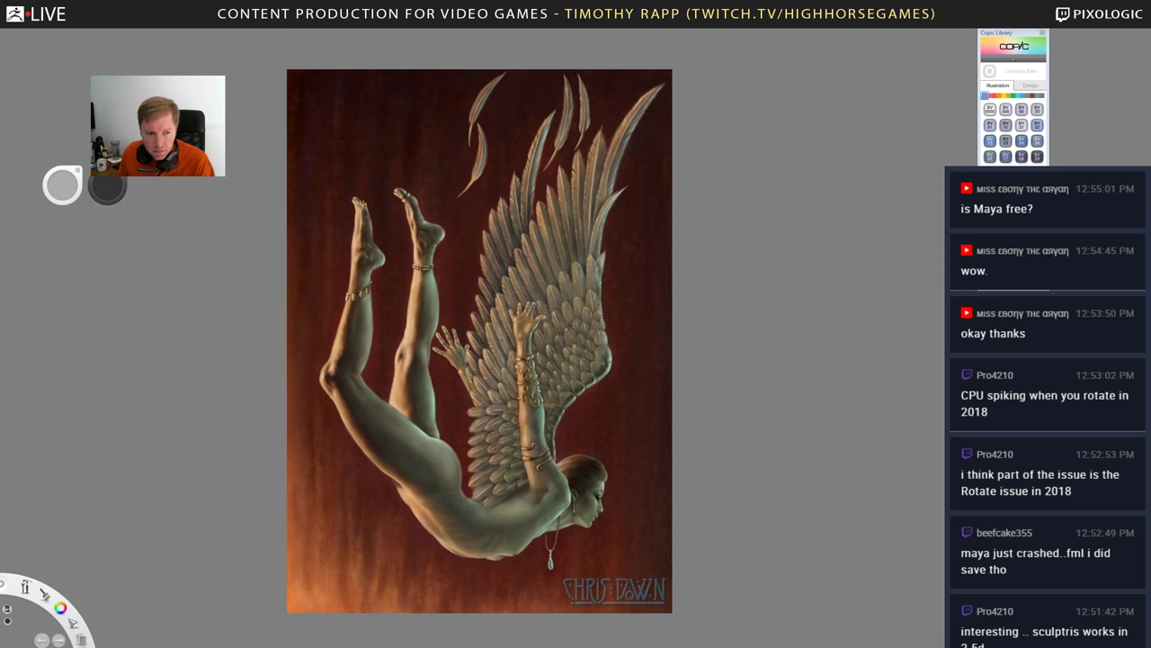
{"action": "key", "text": "Right"}
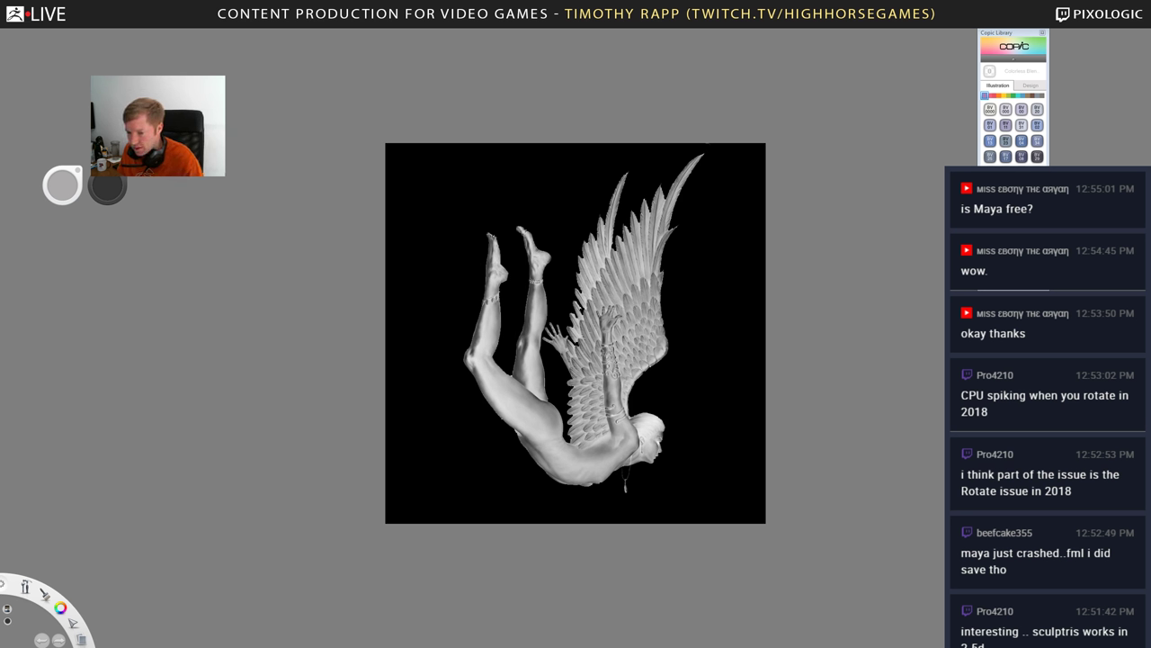
{"action": "left_click", "coordinate": [11, 24]}
{"action": "left_click", "coordinate": [33, 100]}
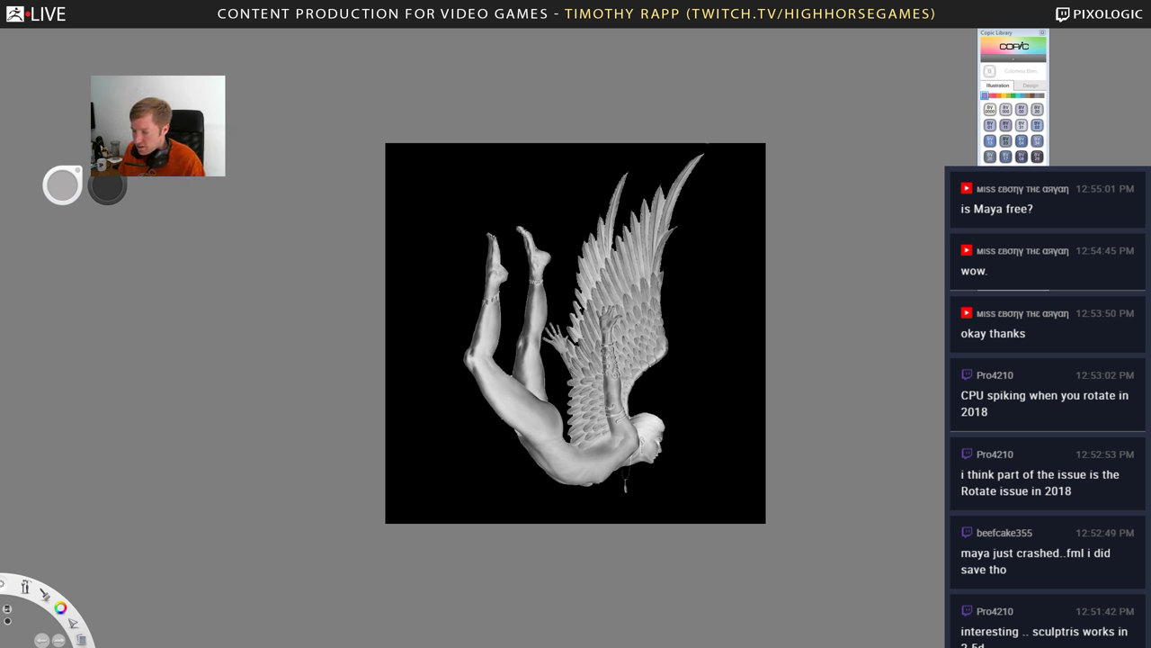
- Switch back to ZBrush and import the black-and-white ornament image as the Clay Buildup brush's alpha
{"action": "key", "text": "alt+Tab"}
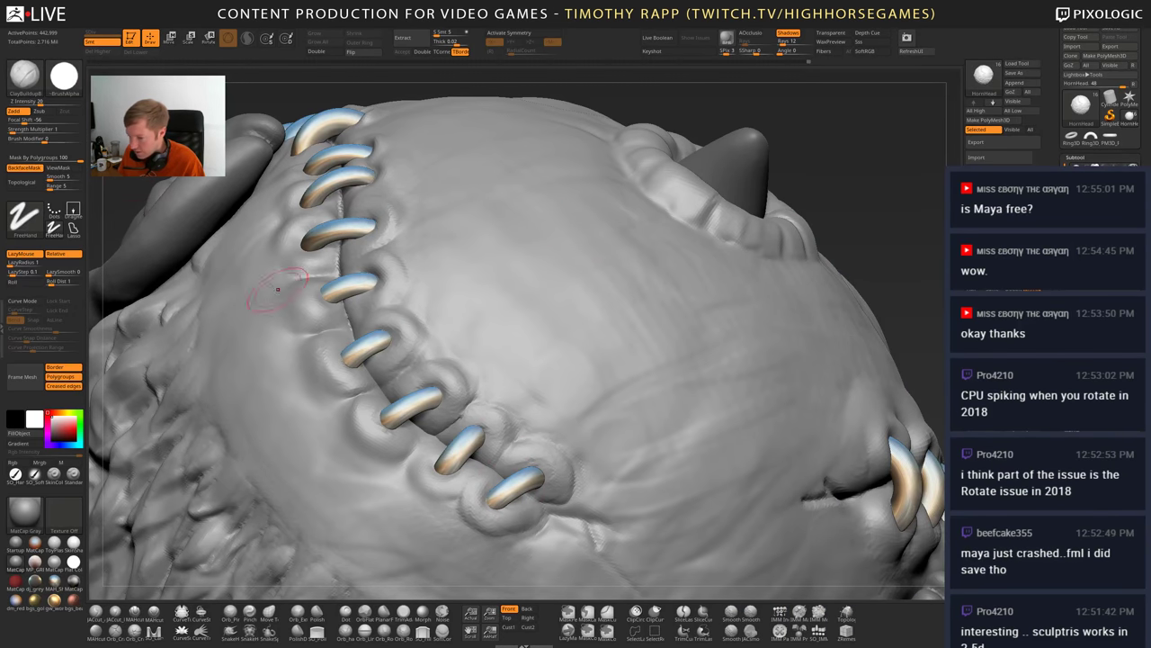
{"action": "left_click", "coordinate": [64, 78]}
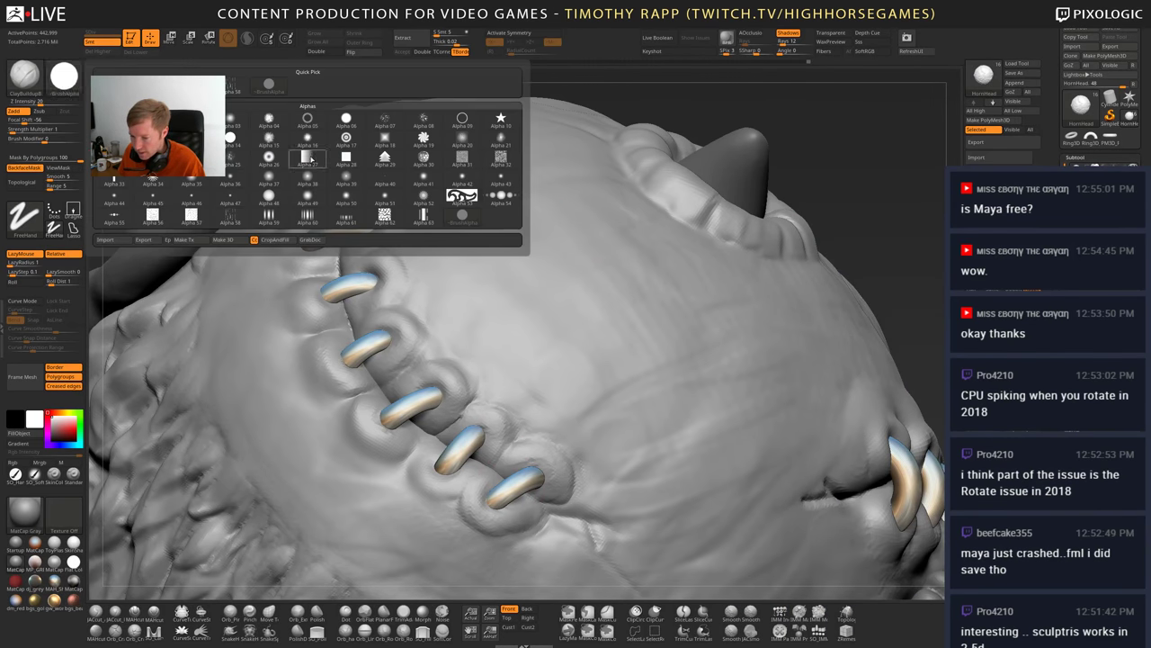
{"action": "mouse_move", "coordinate": [363, 178]}
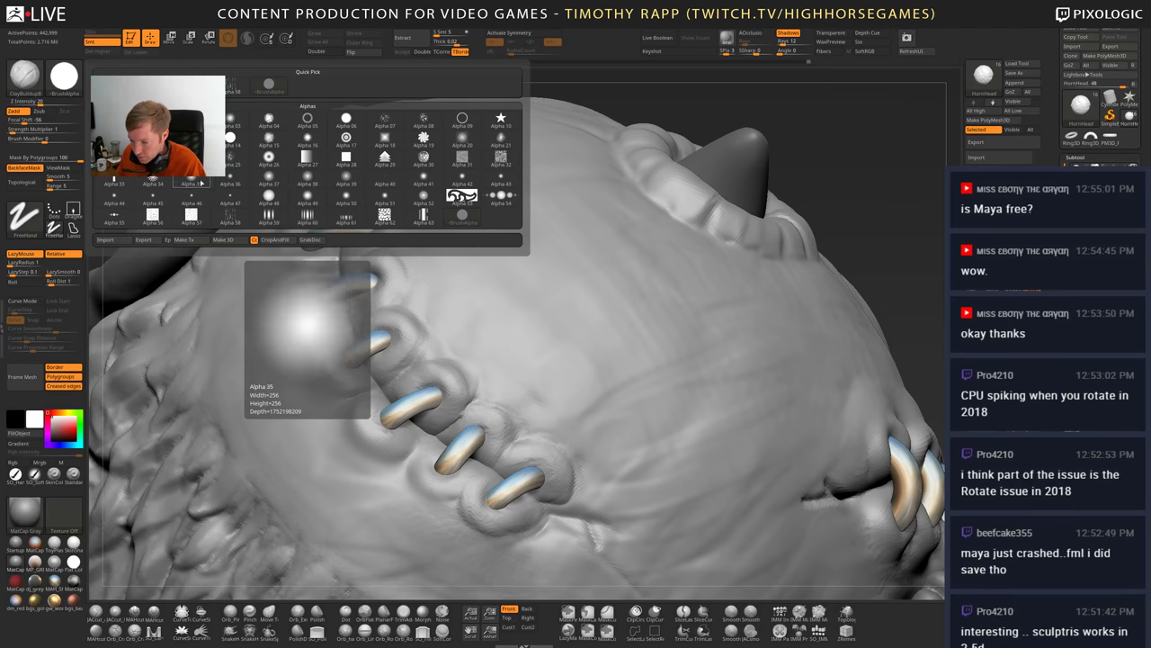
{"action": "left_click", "coordinate": [105, 239]}
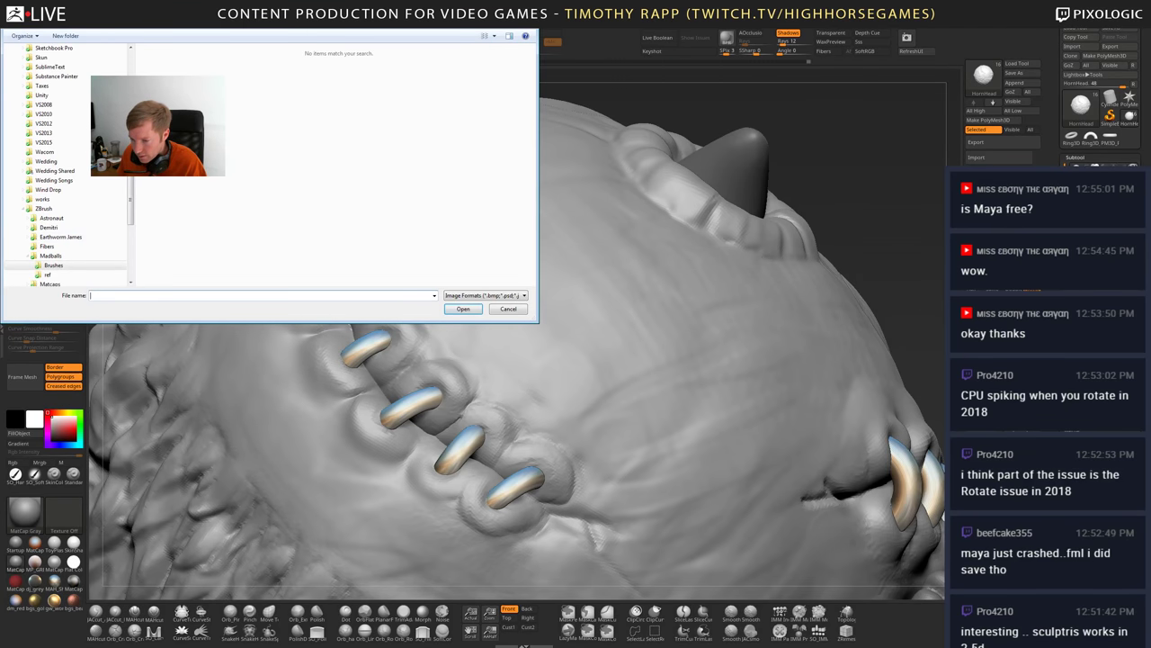
{"action": "left_click_drag", "start_coordinate": [342, 21], "coordinate": [0, 110]}
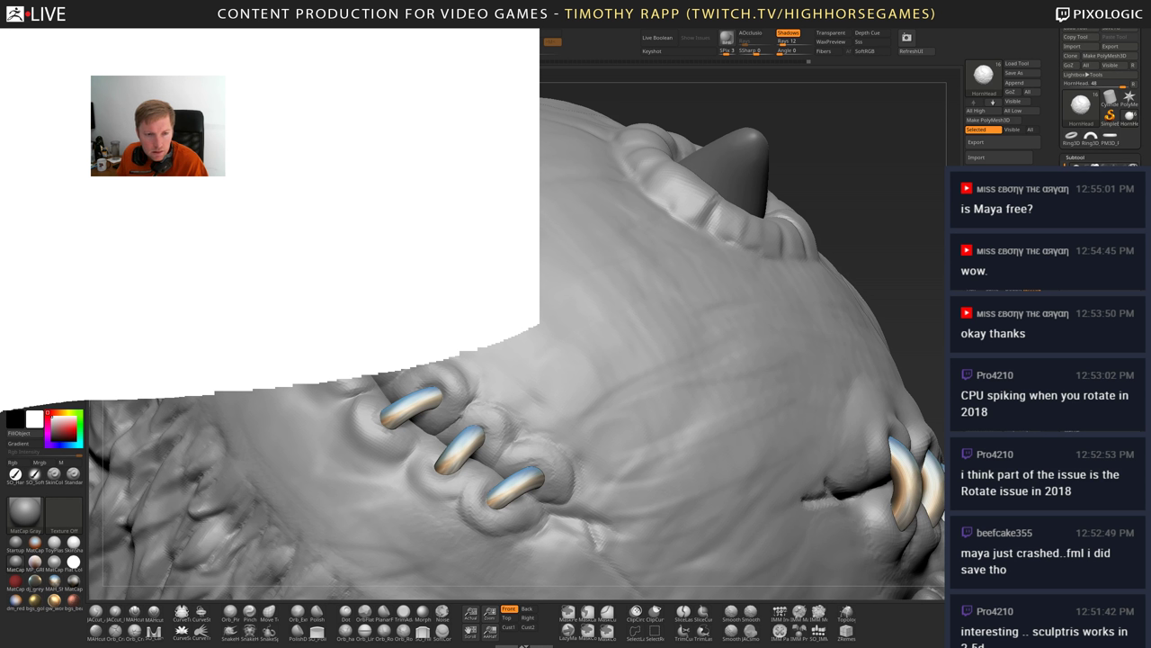
{"action": "left_click", "coordinate": [185, 213]}
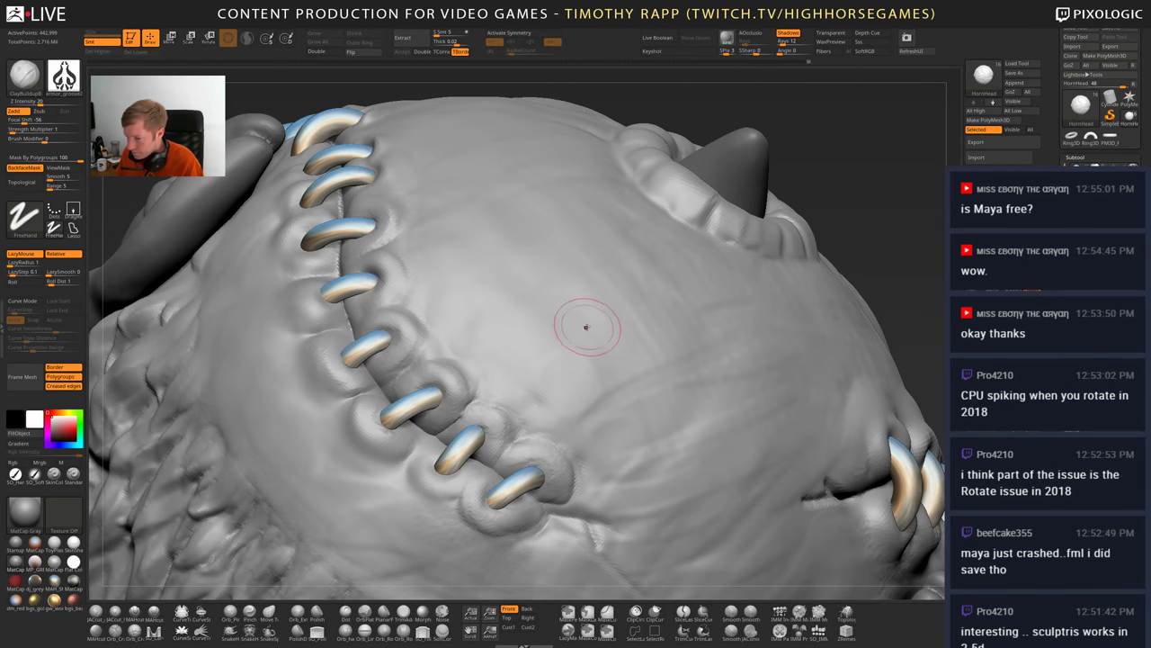
- Set the brush stroke to DragRect and try stamping the ornament on the head between the back seam and the horn
{"action": "left_click", "coordinate": [73, 212]}
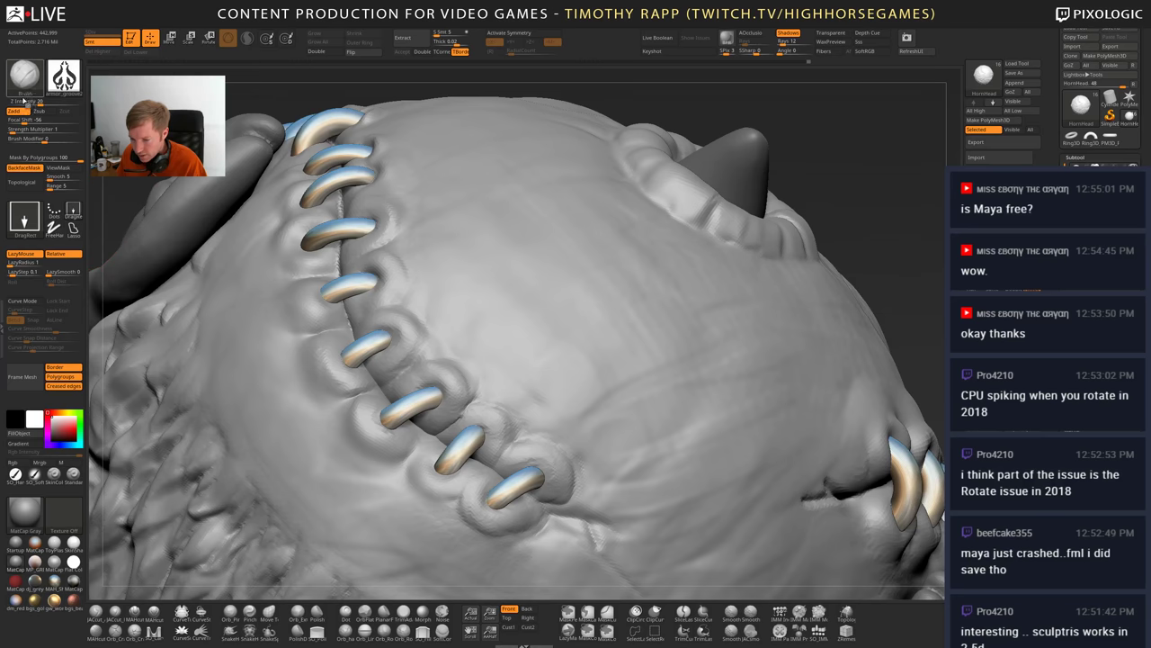
{"action": "left_click_drag", "start_coordinate": [606, 296], "coordinate": [694, 473]}
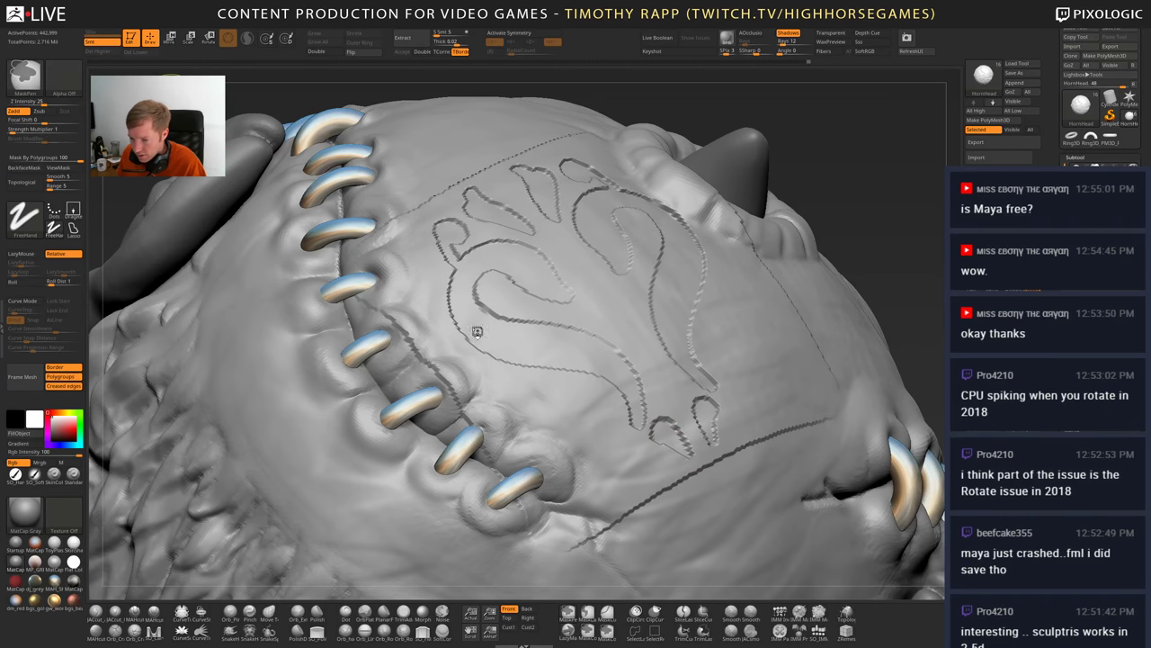
{"action": "key", "text": "ctrl+z"}
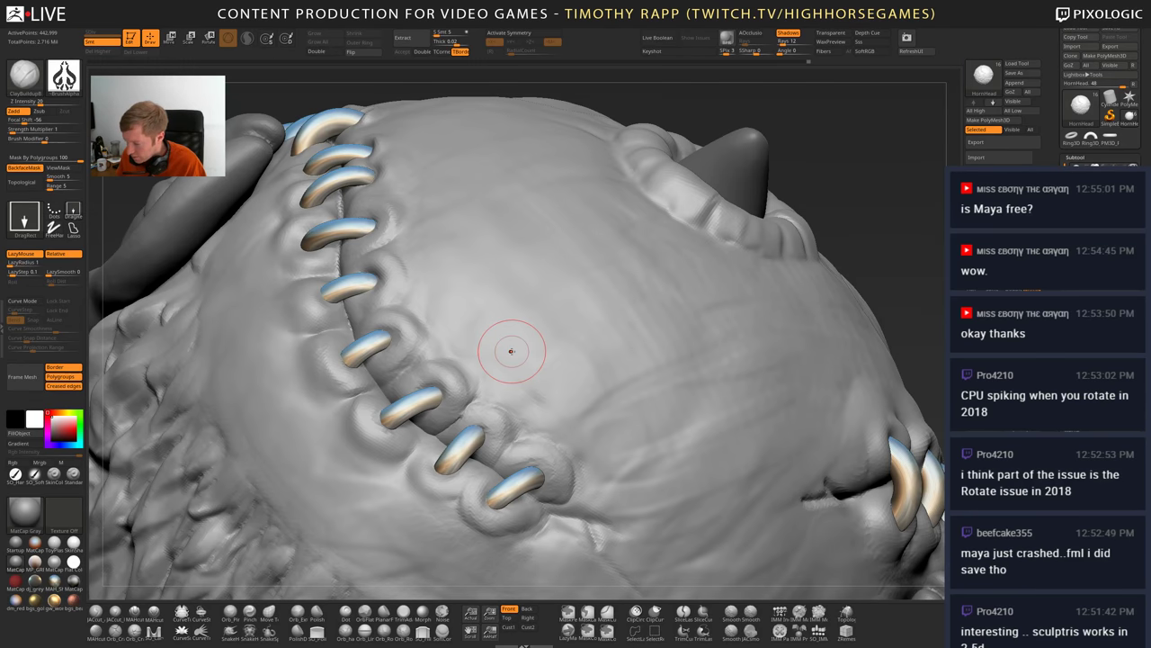
- Invert the ornament alpha and try stamping it on the side of the head at a moderate and a very large size
{"action": "key", "text": "ctrl+a"}
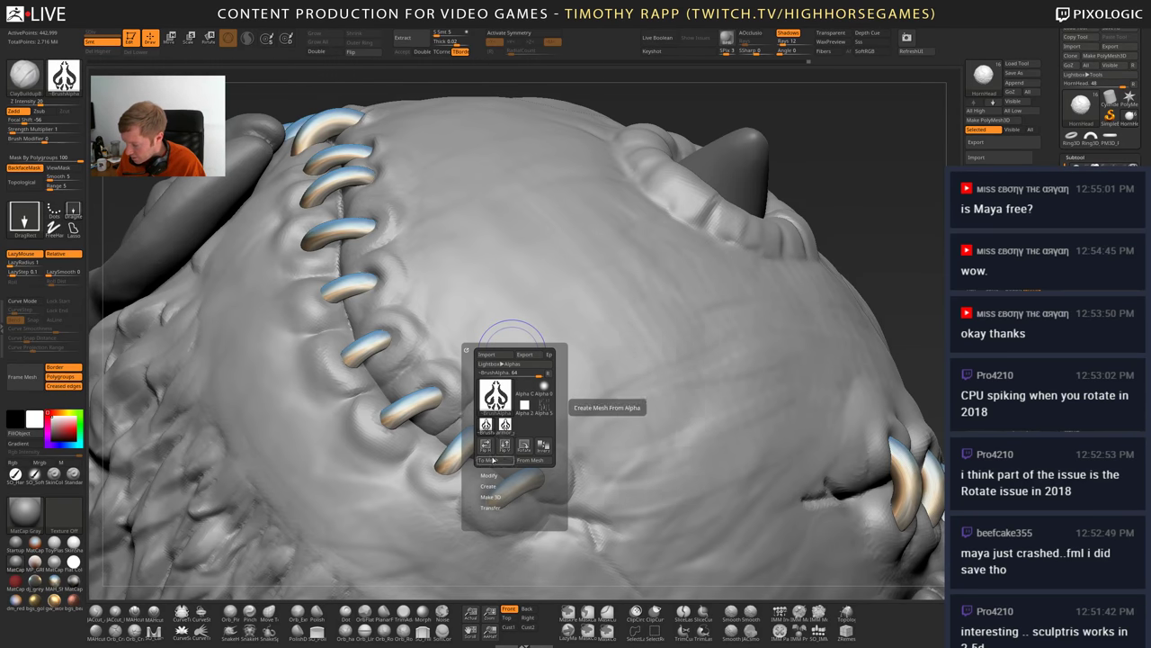
{"action": "mouse_move", "coordinate": [541, 406]}
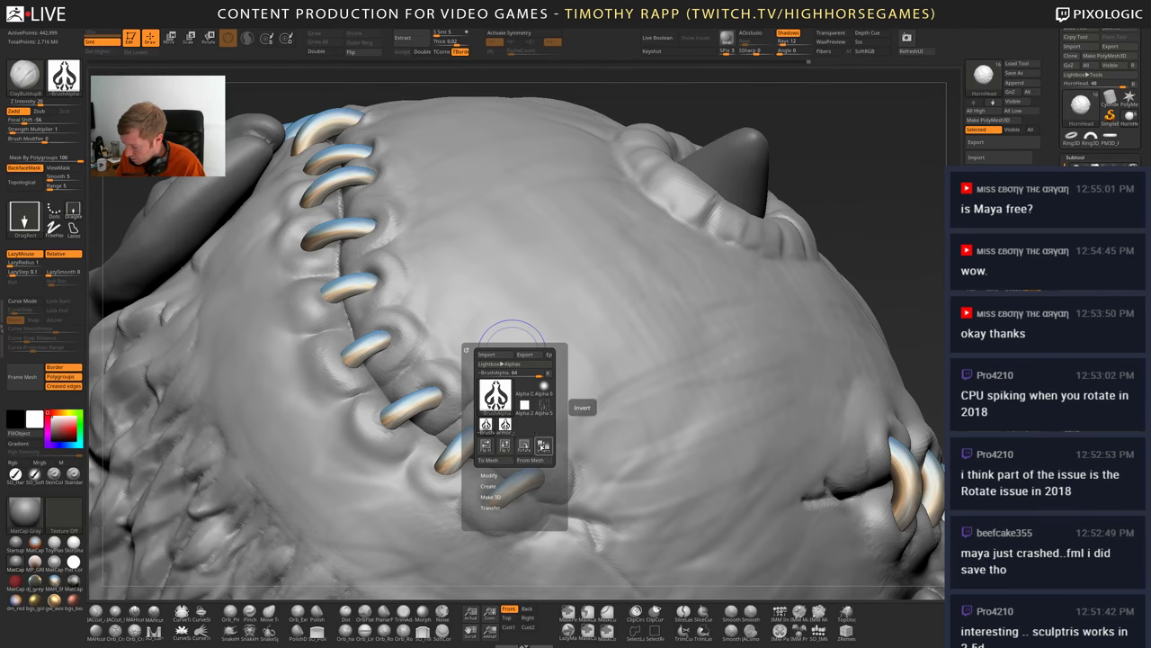
{"action": "left_click", "coordinate": [543, 445]}
{"action": "left_click_drag", "start_coordinate": [534, 267], "coordinate": [615, 533]}
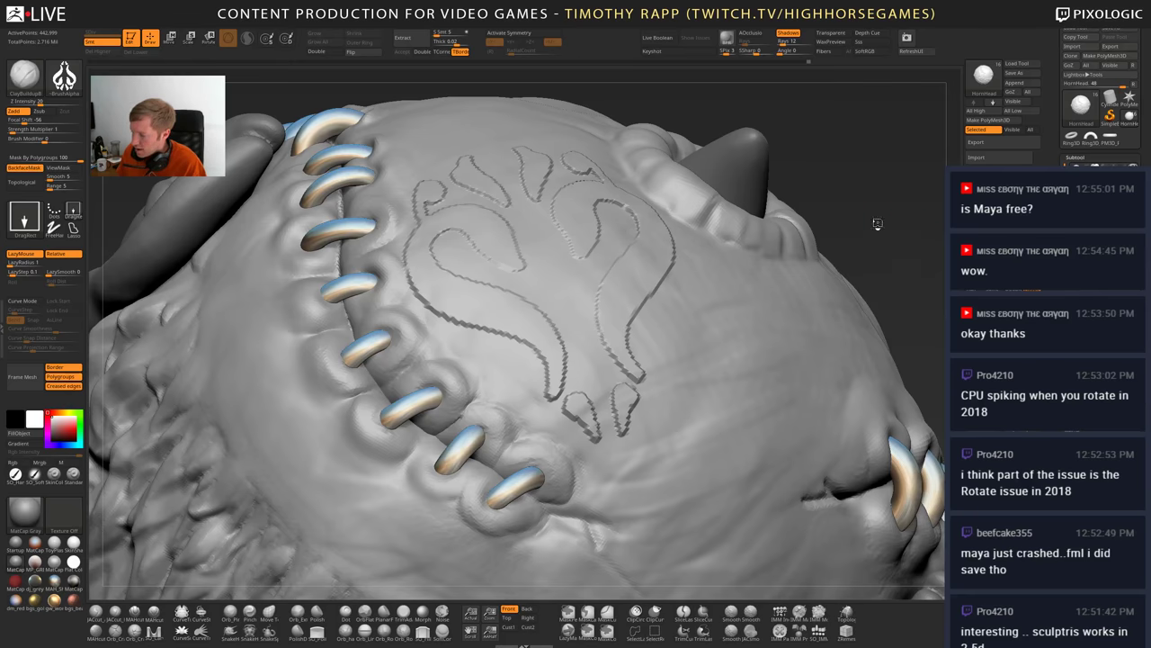
{"action": "left_click_drag", "start_coordinate": [877, 224], "coordinate": [868, 241]}
{"action": "key", "text": "f"}
{"action": "left_click_drag", "start_coordinate": [865, 337], "coordinate": [861, 360]}
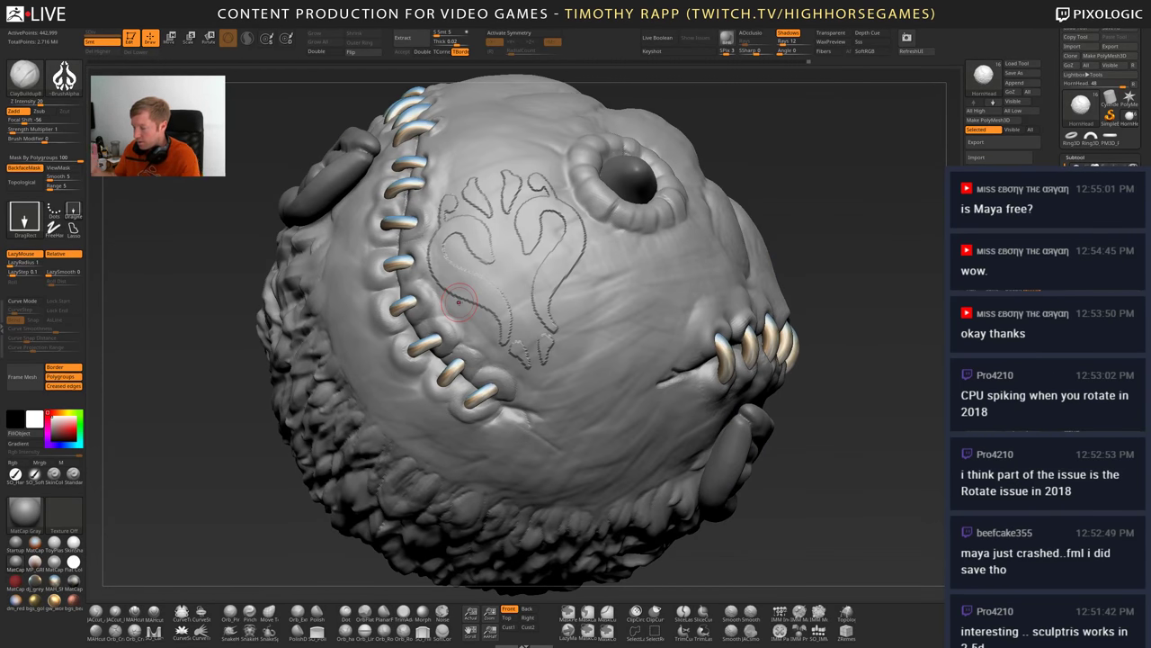
{"action": "key", "text": "ctrl"}
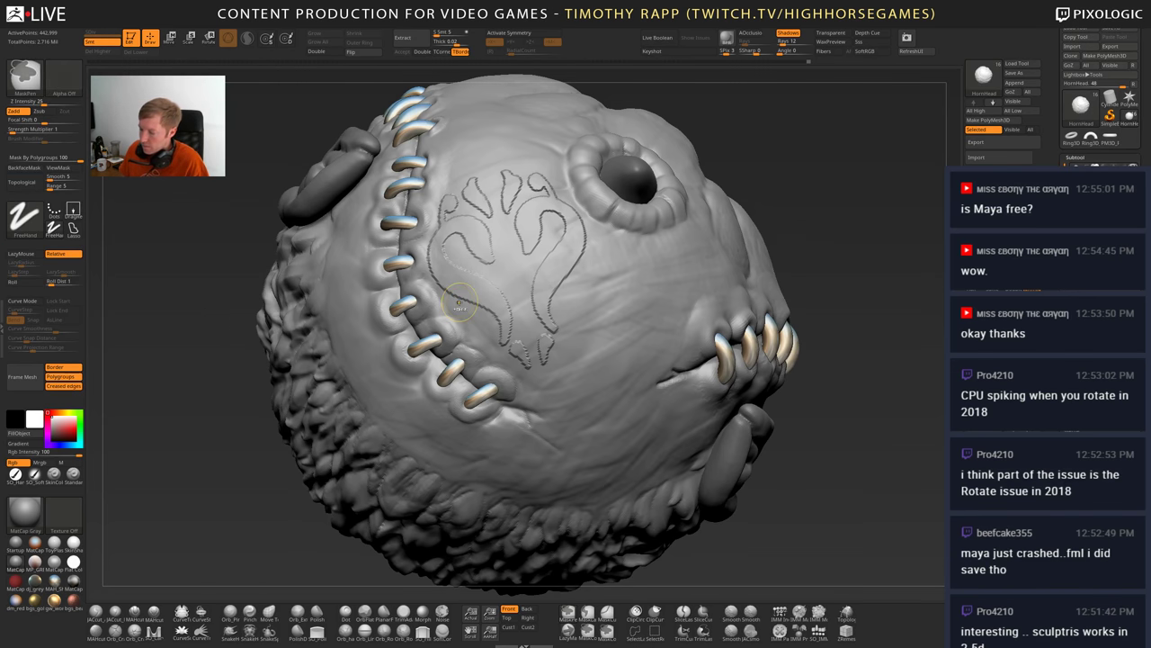
{"action": "key", "text": "ctrl+z"}
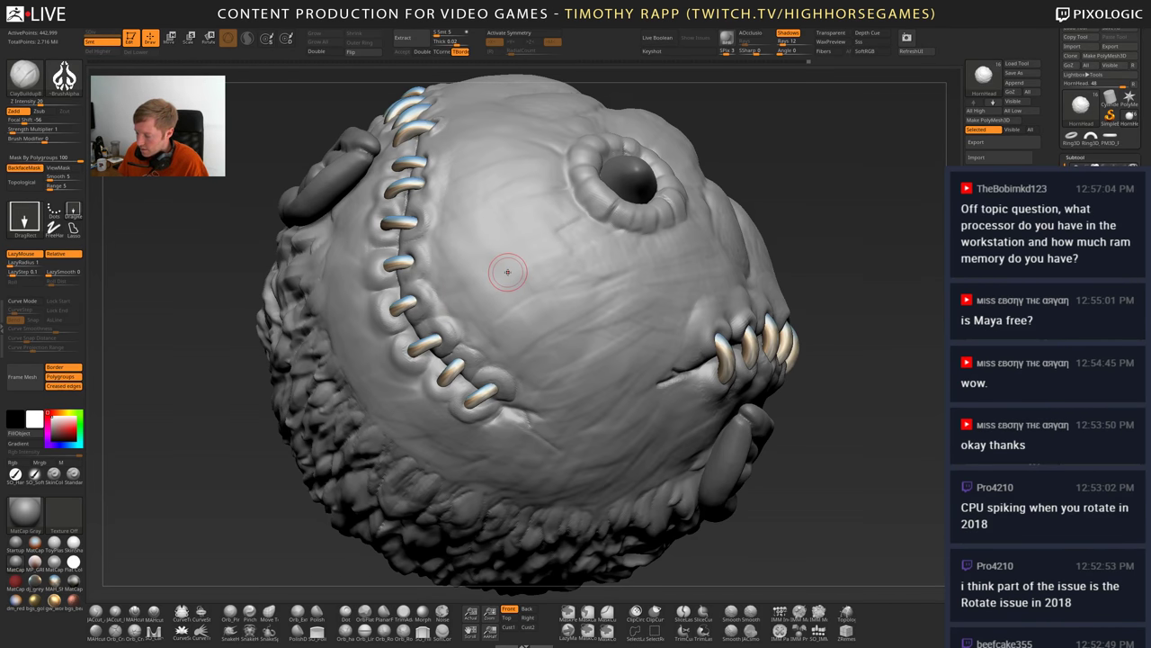
{"action": "mouse_move", "coordinate": [517, 261]}
{"action": "left_mouse_down"}
{"action": "mouse_move", "coordinate": [546, 371]}
{"action": "mouse_move", "coordinate": [867, 586]}
{"action": "left_mouse_up"}
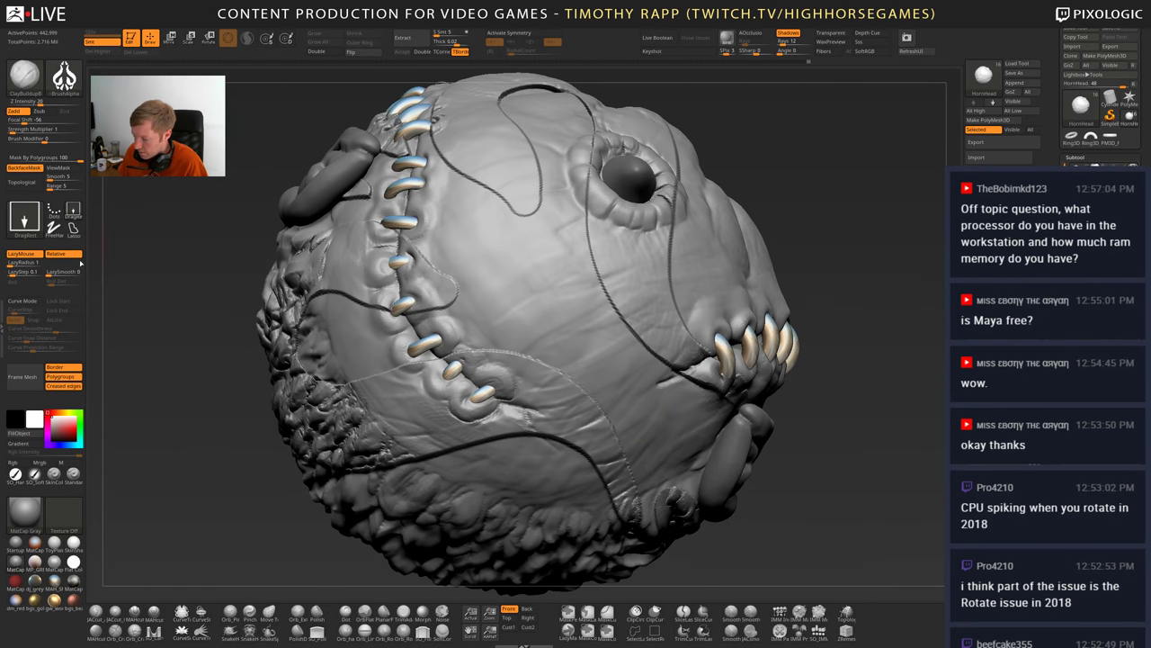
{"action": "key", "text": "ctrl+z"}
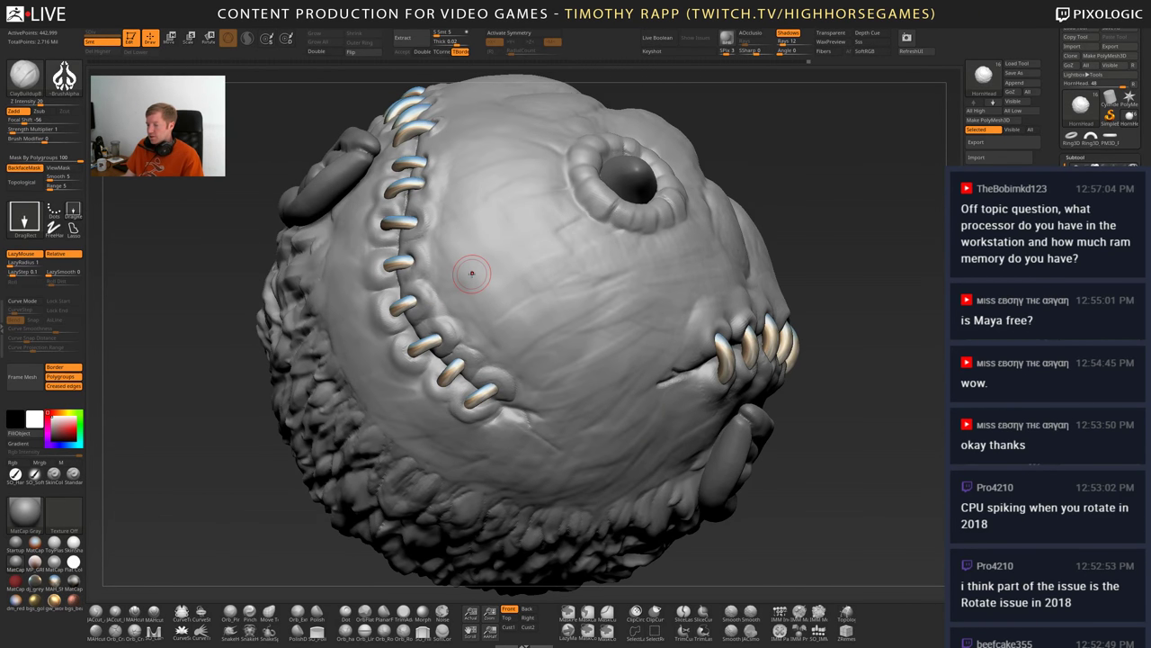
- Give the MaskPen brush the ornament alpha and a DragRect stroke, trying out masks on the side of the head
{"action": "key", "text": "ctrl"}
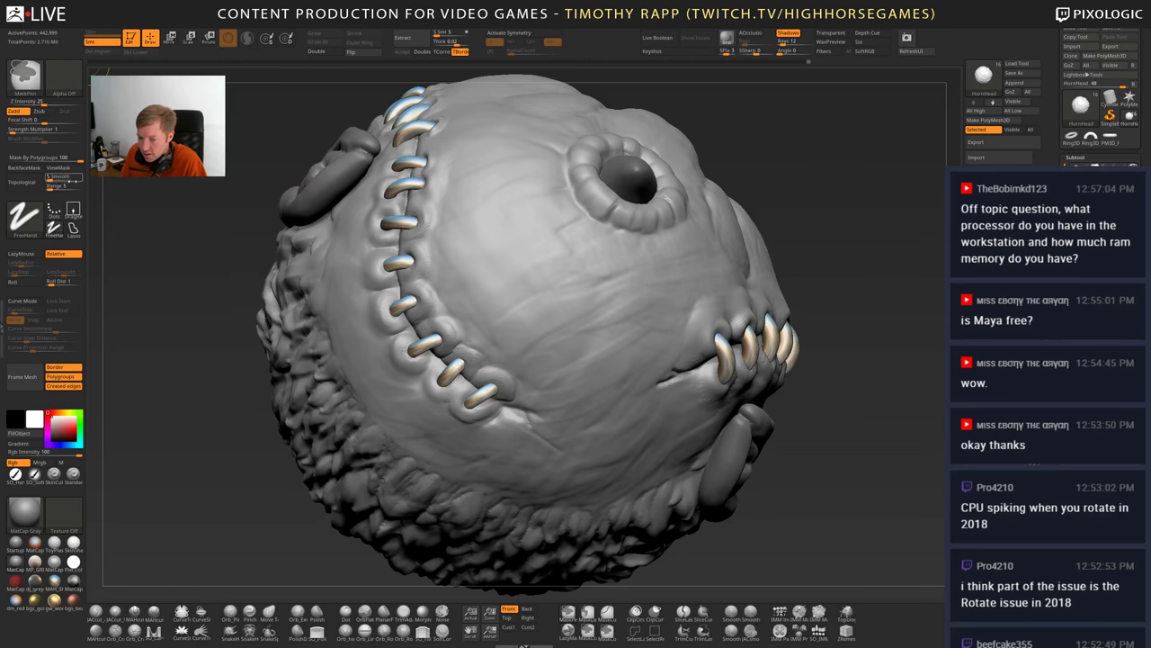
{"action": "left_click", "coordinate": [64, 76], "text": "ctrl"}
{"action": "left_click", "coordinate": [279, 90], "text": "ctrl"}
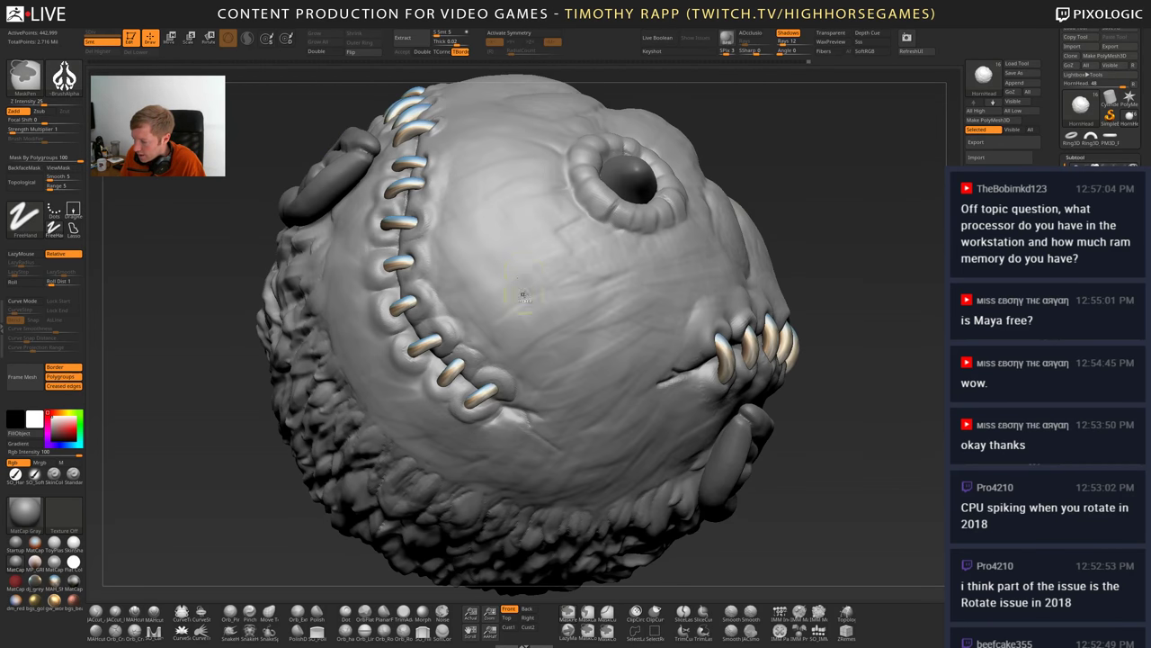
{"action": "left_click_drag", "start_coordinate": [502, 238], "coordinate": [562, 305], "text": "ctrl"}
{"action": "key", "text": "ctrl+z"}
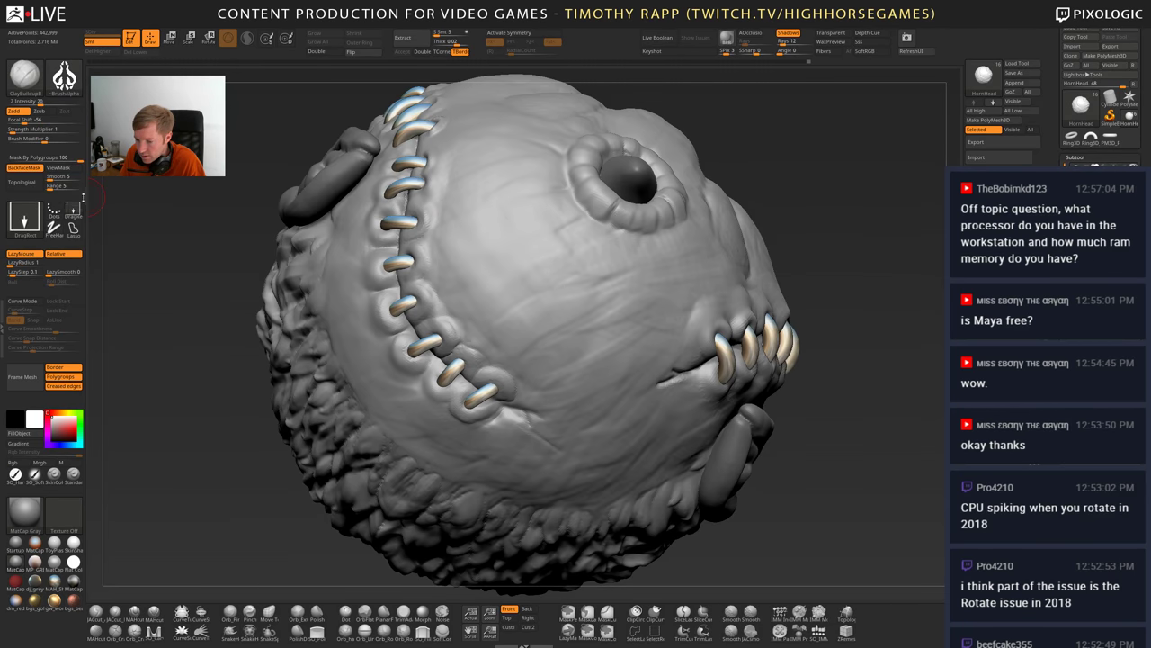
{"action": "left_click_drag", "start_coordinate": [459, 221], "coordinate": [537, 333], "text": "ctrl"}
{"action": "key", "text": "ctrl+z"}
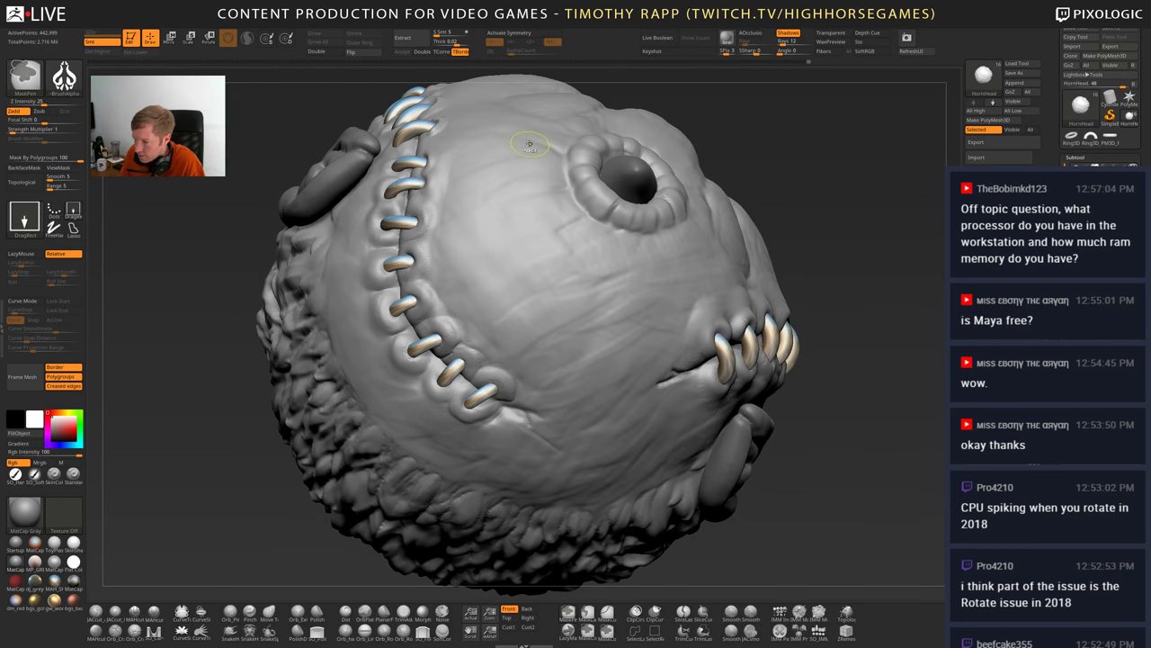
- Mask a large ornament onto the side of the head with the MaskPen's focal shift at -100, and hide the mask display
{"action": "key", "text": "space"}
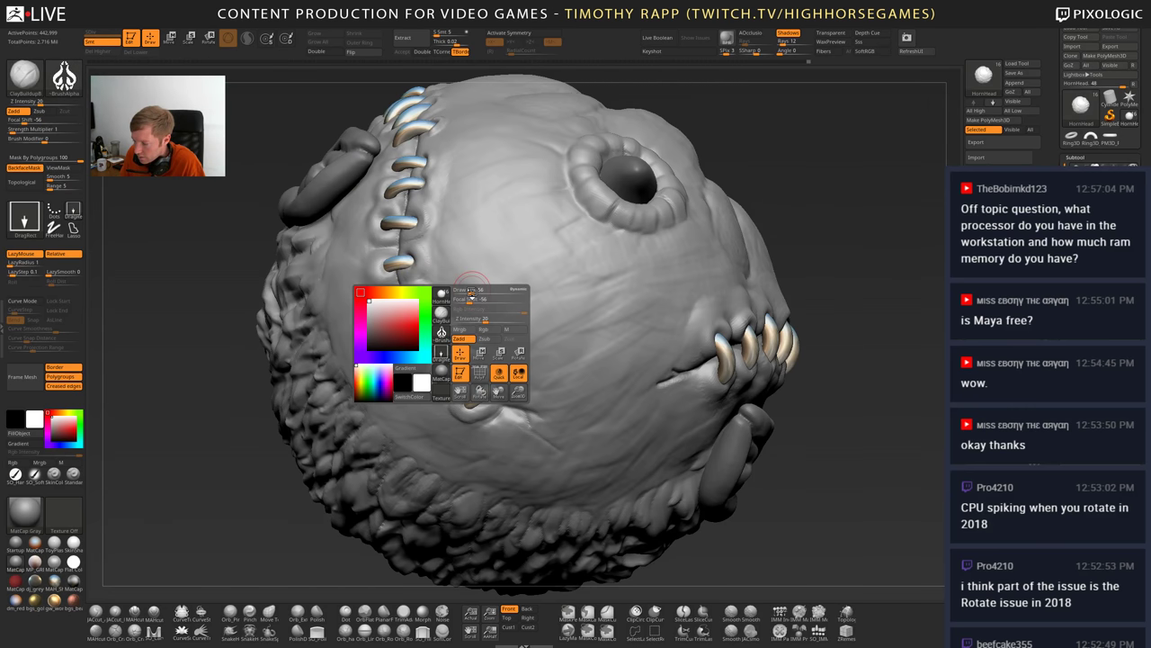
{"action": "key", "text": "ctrl"}
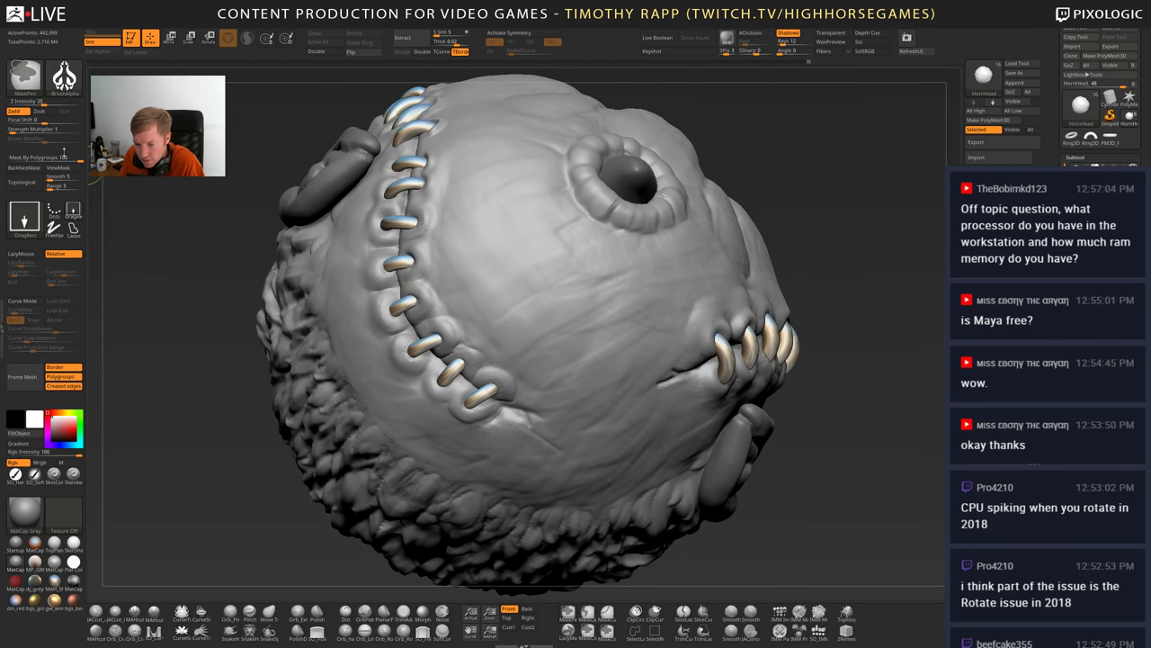
{"action": "mouse_move", "coordinate": [54, 183]}
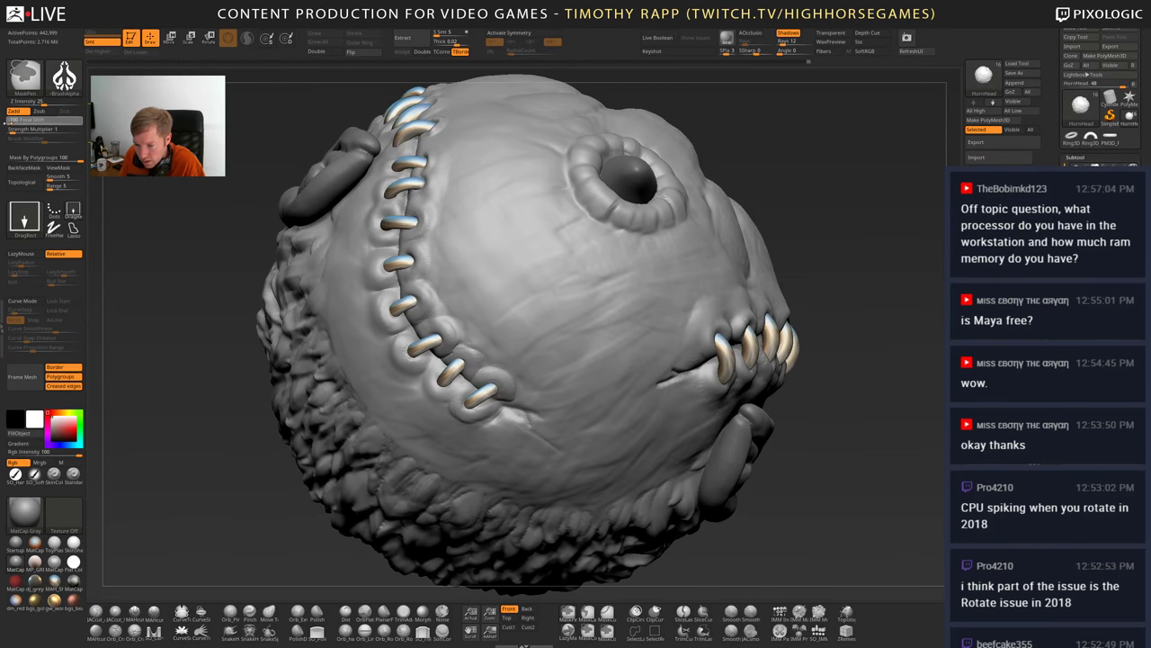
{"action": "left_click_drag", "start_coordinate": [528, 275], "coordinate": [533, 405], "text": "ctrl"}
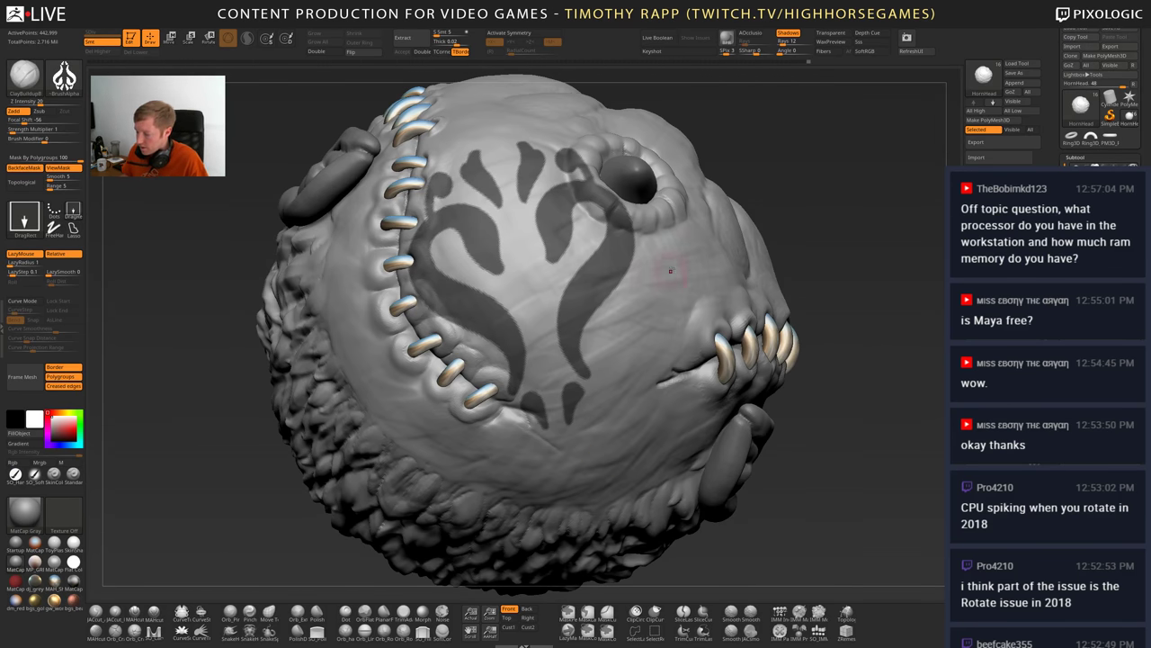
{"action": "left_click_drag", "start_coordinate": [805, 451], "coordinate": [849, 271]}
{"action": "key", "text": "ctrl+h"}
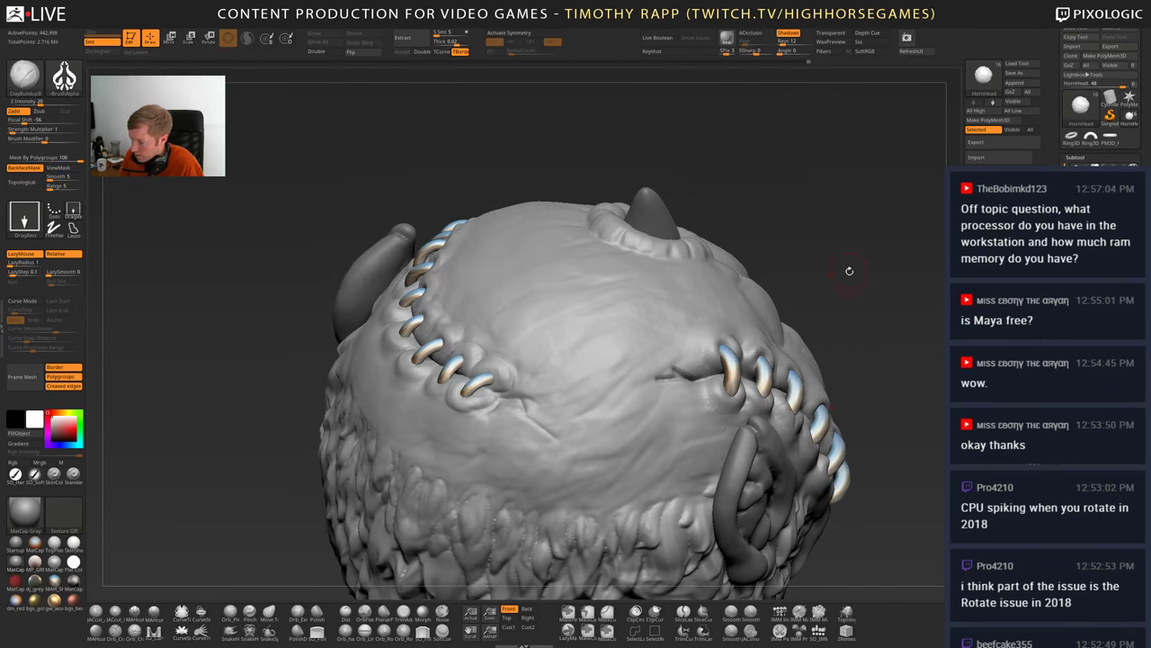
- Frame the whole head and switch to the Standard brush
{"action": "key", "text": "f"}
{"action": "left_click_drag", "start_coordinate": [881, 364], "coordinate": [694, 451]}
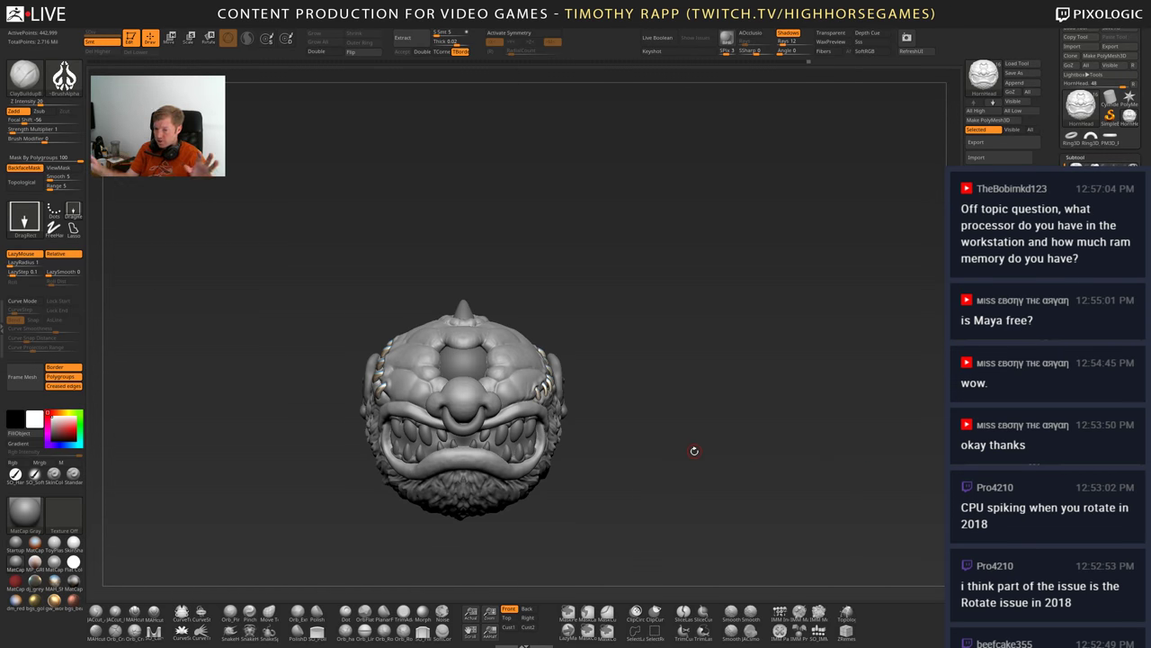
{"action": "key", "text": "b"}
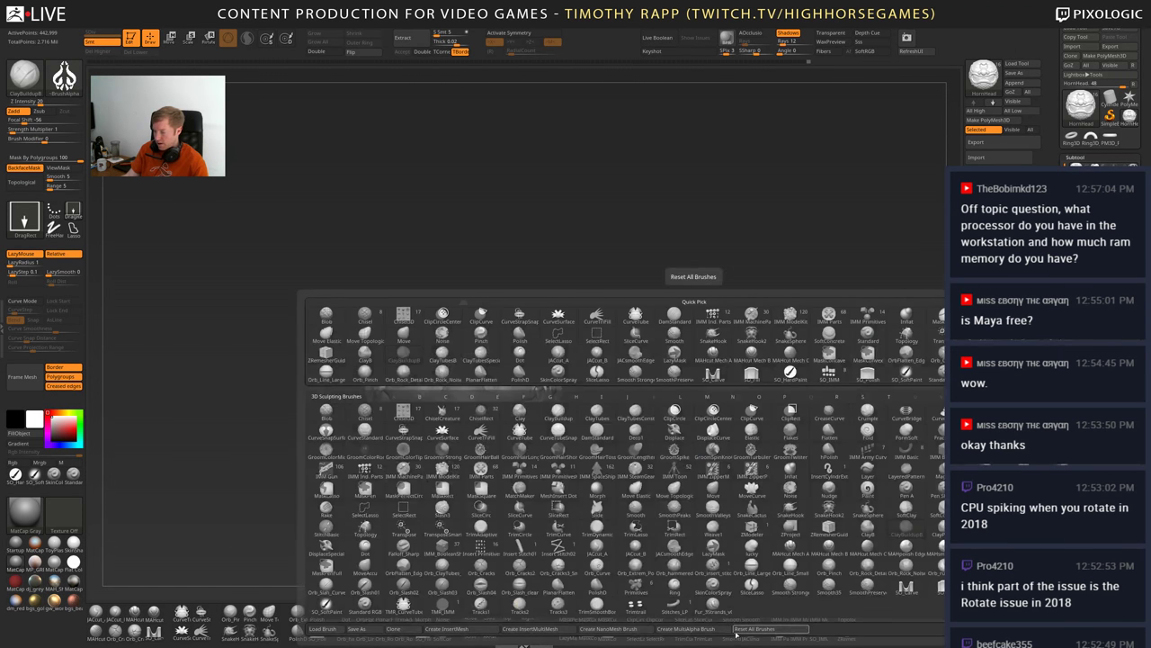
{"action": "key", "text": "s"}
{"action": "key", "text": "t"}
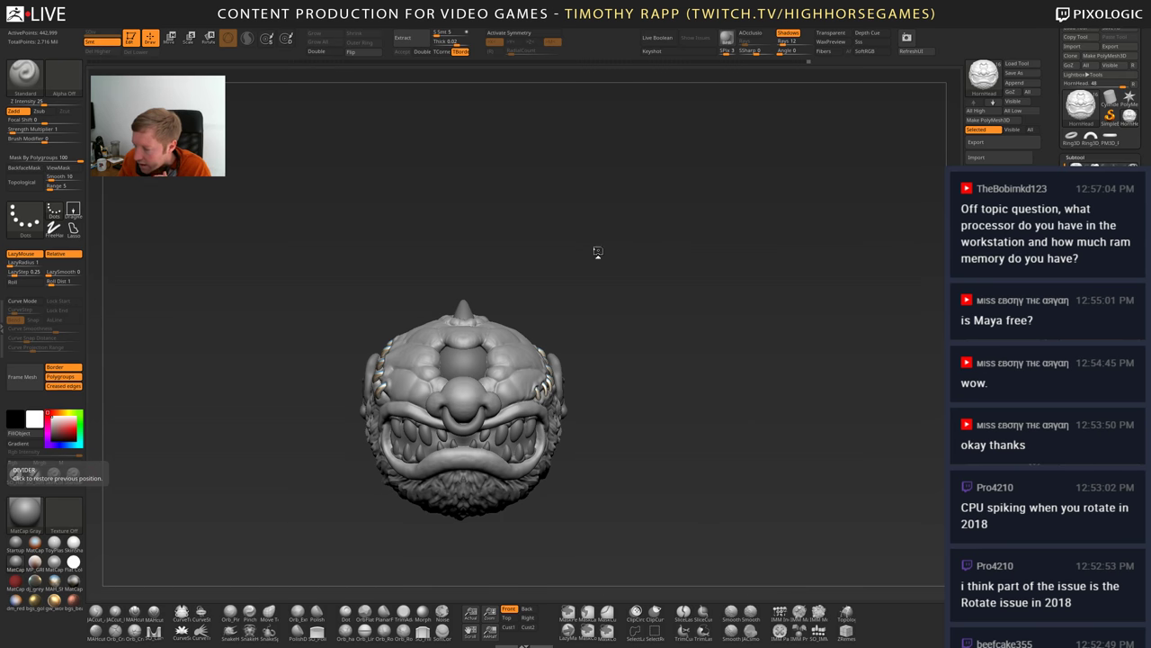
- Examine the head from the front and side, and compare it with the Madballs reference images in the browser
{"action": "left_click_drag", "start_coordinate": [599, 252], "coordinate": [605, 242]}
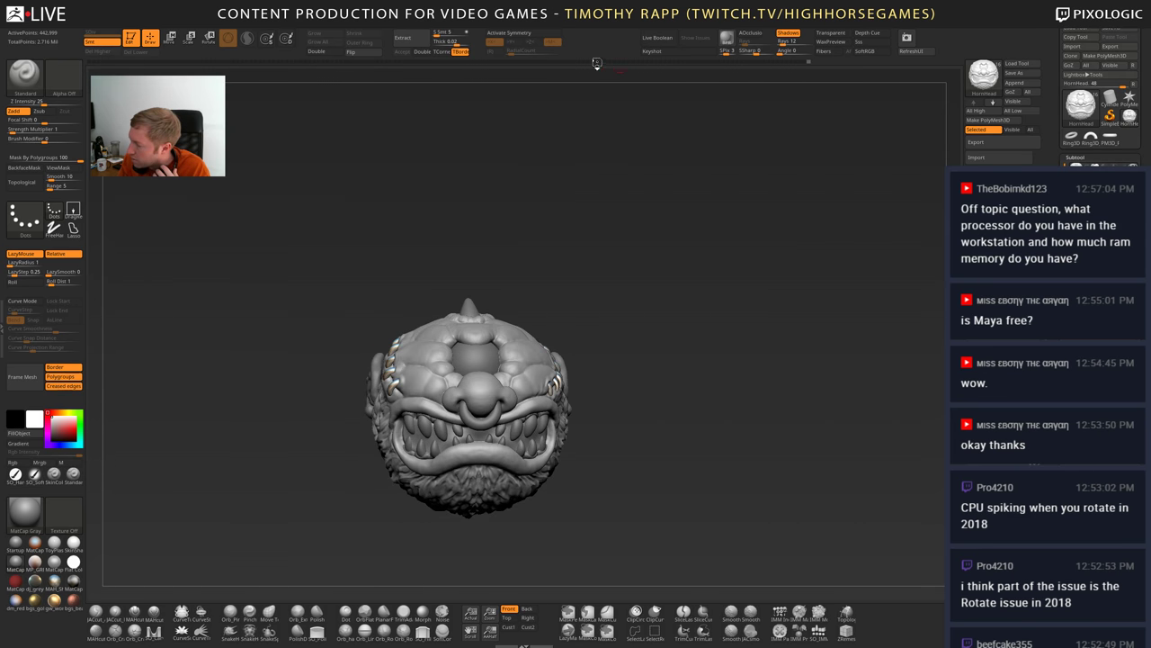
{"action": "mouse_move", "coordinate": [699, 181]}
{"action": "left_mouse_down"}
{"action": "mouse_move", "coordinate": [676, 182]}
{"action": "mouse_move", "coordinate": [744, 251]}
{"action": "mouse_move", "coordinate": [790, 277]}
{"action": "mouse_move", "coordinate": [770, 281]}
{"action": "left_mouse_up"}
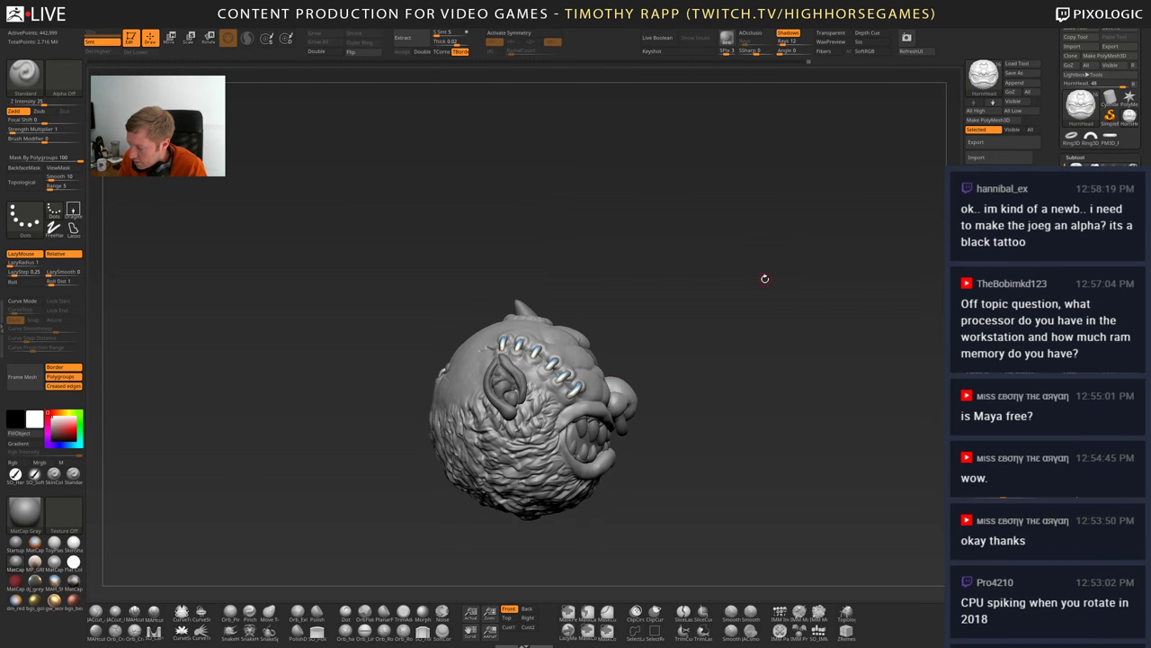
{"action": "left_click_drag", "start_coordinate": [516, 211], "coordinate": [475, 214], "text": "shift"}
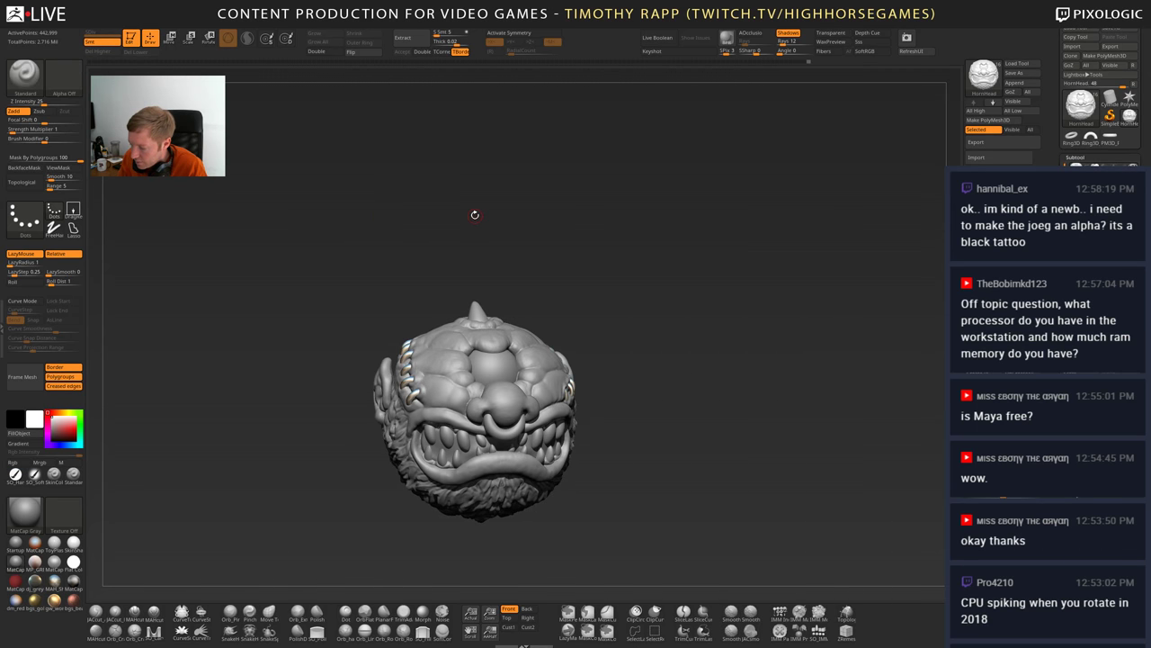
{"action": "left_click_drag", "start_coordinate": [624, 293], "coordinate": [721, 140]}
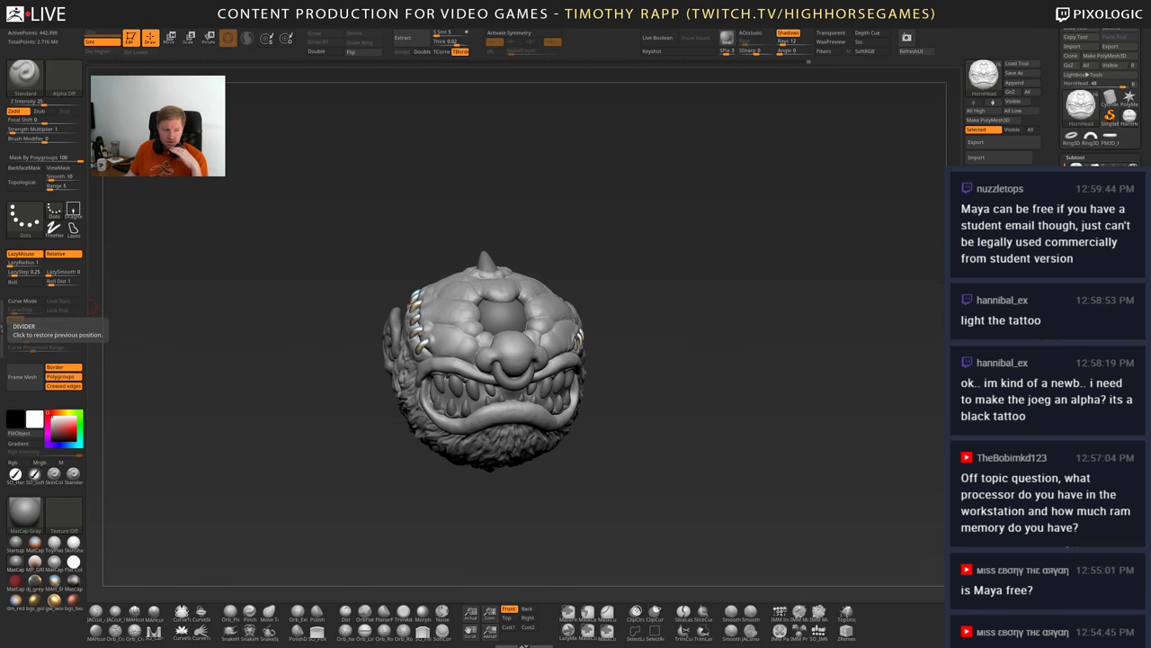
{"action": "key", "text": "alt+Tab"}
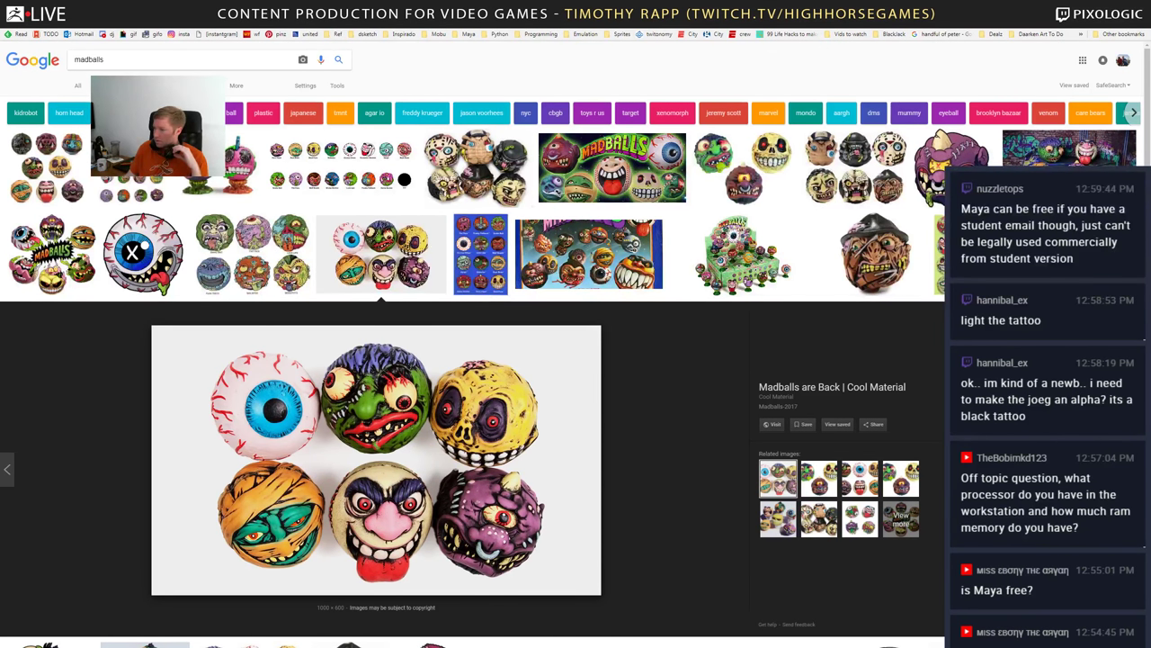
{"action": "key", "text": "alt+Tab"}
{"action": "mouse_move", "coordinate": [707, 434]}
{"action": "left_mouse_down"}
{"action": "mouse_move", "coordinate": [783, 437]}
{"action": "mouse_move", "coordinate": [726, 449]}
{"action": "left_mouse_up"}
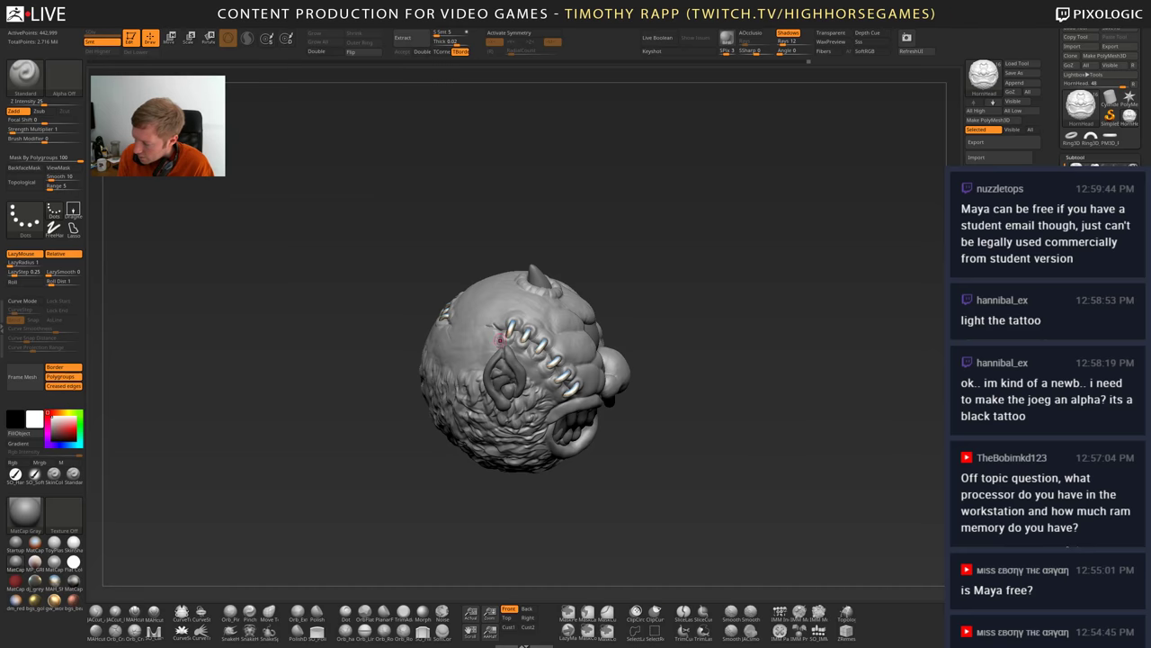
- Smooth the crease running out of the rear end of the stitched seam above the ear
{"action": "right_click_drag", "start_coordinate": [500, 340], "coordinate": [545, 349]}
{"action": "right_click_drag", "start_coordinate": [485, 243], "coordinate": [455, 302], "text": "ctrl"}
{"action": "right_click_drag", "start_coordinate": [455, 302], "coordinate": [462, 399], "text": "alt"}
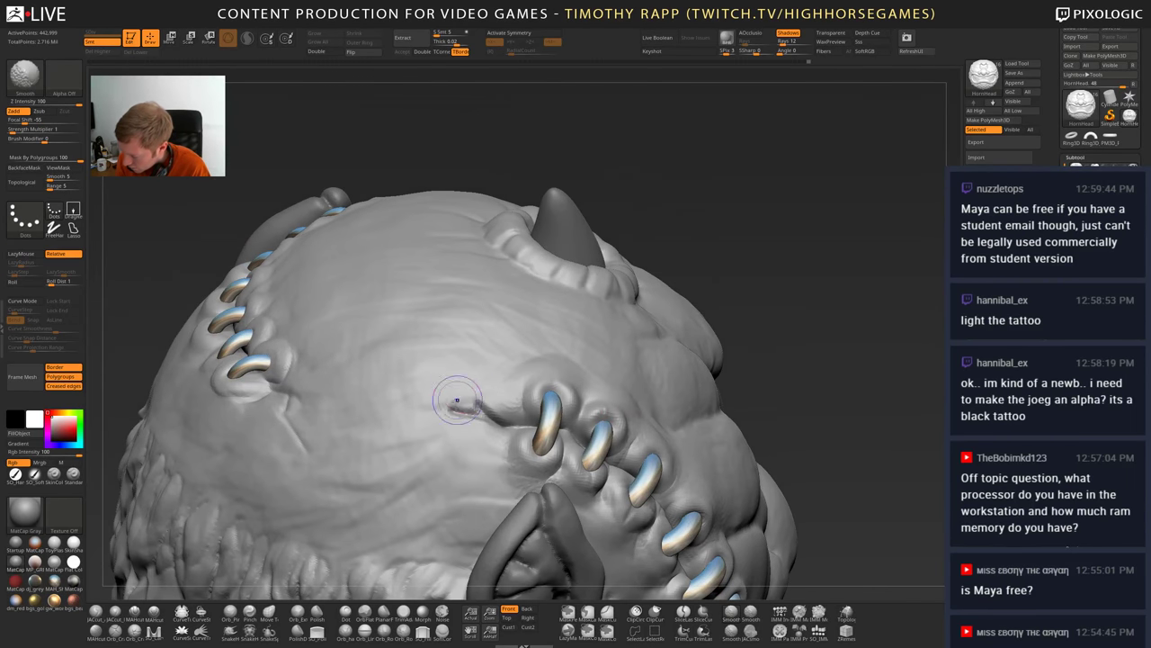
{"action": "mouse_move", "coordinate": [457, 399]}
{"action": "left_mouse_down", "text": "shift"}
{"action": "mouse_move", "coordinate": [436, 416]}
{"action": "mouse_move", "coordinate": [490, 426]}
{"action": "left_mouse_up", "text": "shift"}
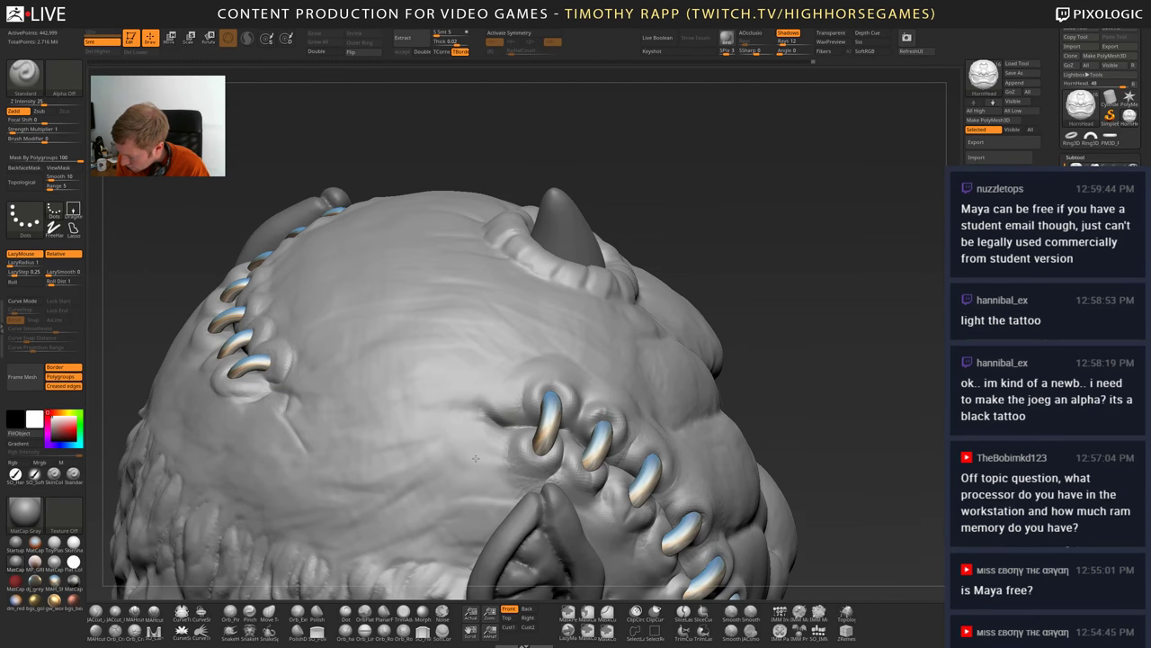
{"action": "right_click_drag", "start_coordinate": [499, 423], "coordinate": [512, 430], "text": "ctrl"}
- Carve fine wrinkles with the DamStandard brush into the skin behind the rear end of the seam above the ear
{"action": "key", "text": "b"}
{"action": "key", "text": "d"}
{"action": "key", "text": "s"}
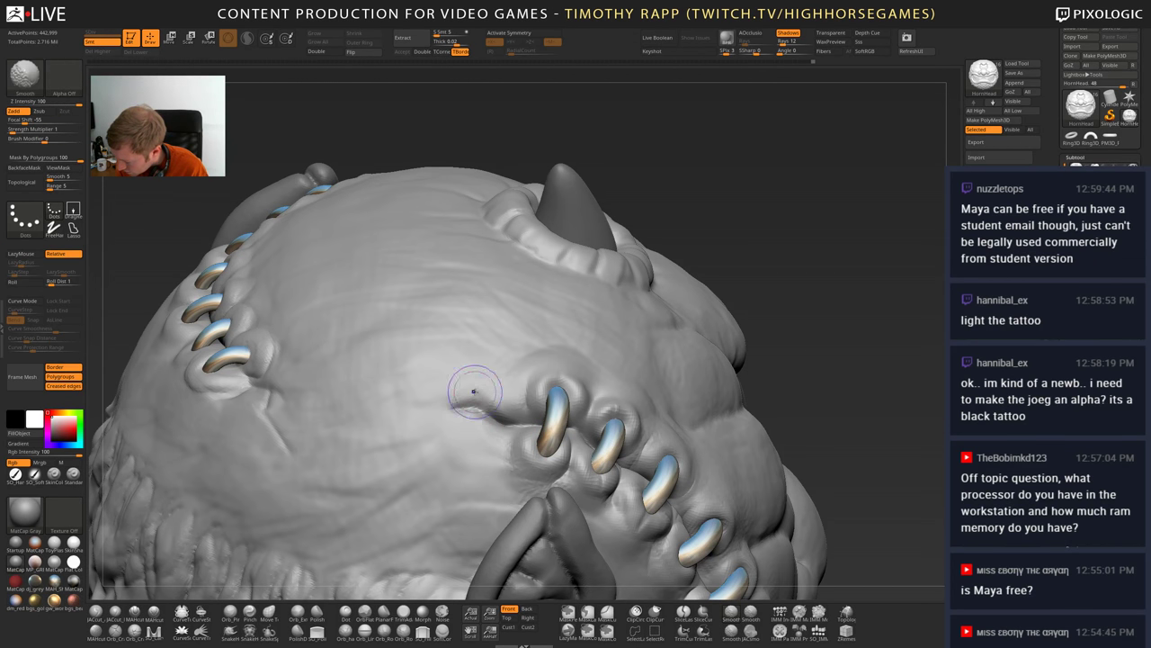
{"action": "mouse_move", "coordinate": [470, 387]}
{"action": "right_mouse_down"}
{"action": "mouse_move", "coordinate": [466, 462]}
{"action": "mouse_move", "coordinate": [515, 423]}
{"action": "right_mouse_up"}
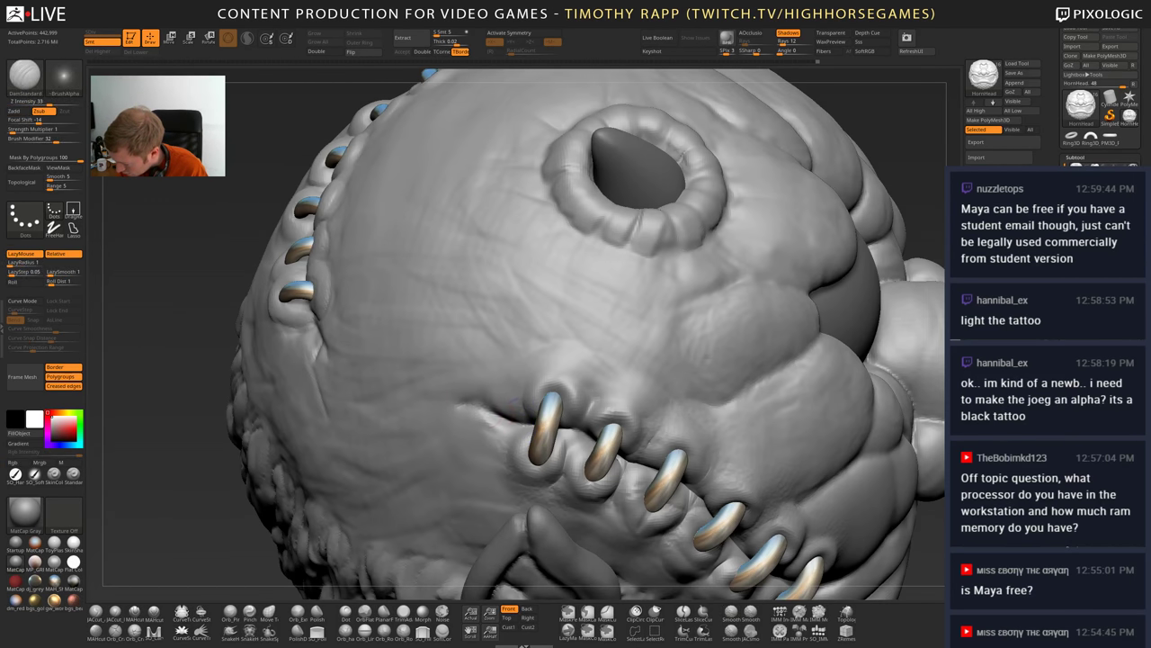
{"action": "left_click_drag", "start_coordinate": [467, 387], "coordinate": [425, 351]}
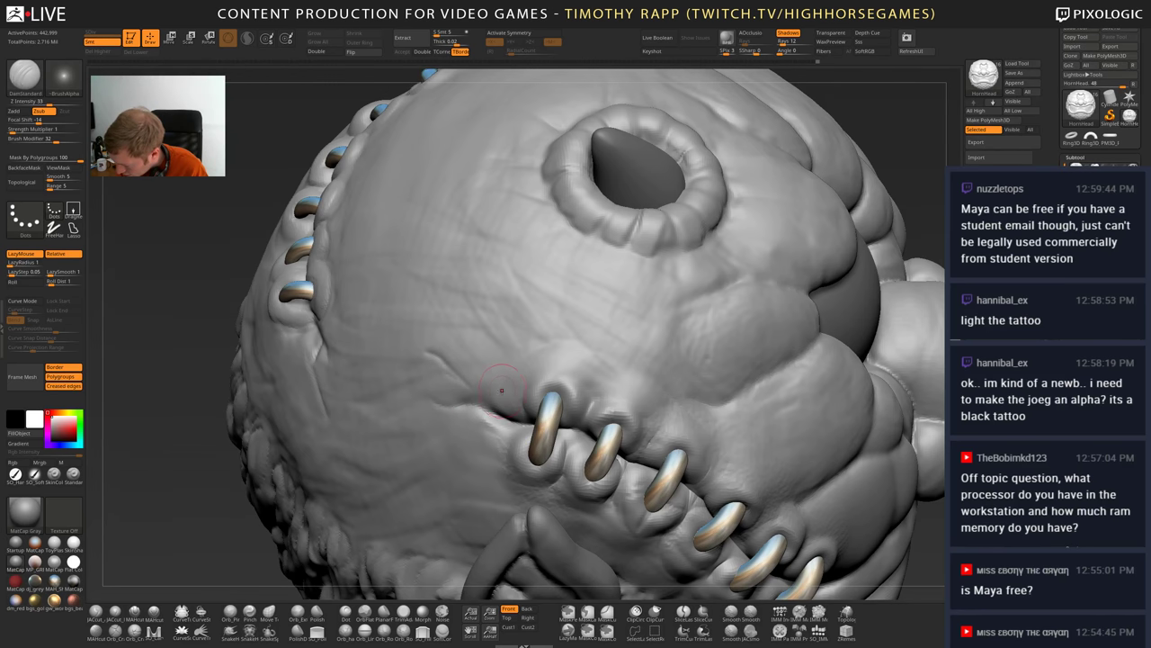
{"action": "right_click_drag", "start_coordinate": [501, 389], "coordinate": [483, 393]}
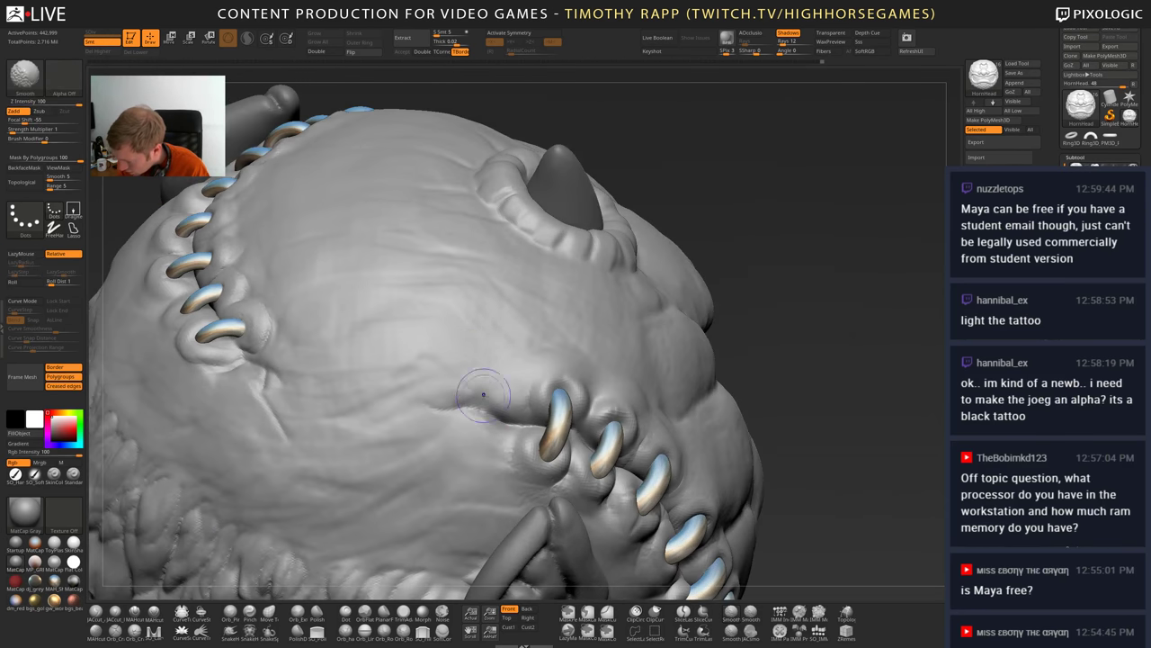
- Refine and smooth the skin on the crown between the back seam and the horn
{"action": "mouse_move", "coordinate": [388, 462]}
{"action": "left_mouse_down"}
{"action": "mouse_move", "coordinate": [464, 475]}
{"action": "mouse_move", "coordinate": [375, 491]}
{"action": "left_mouse_up"}
{"action": "right_click_drag", "start_coordinate": [375, 491], "coordinate": [378, 342], "text": "ctrl"}
{"action": "mouse_move", "coordinate": [378, 342]}
{"action": "right_mouse_down"}
{"action": "mouse_move", "coordinate": [328, 360]}
{"action": "mouse_move", "coordinate": [389, 365]}
{"action": "right_mouse_up"}
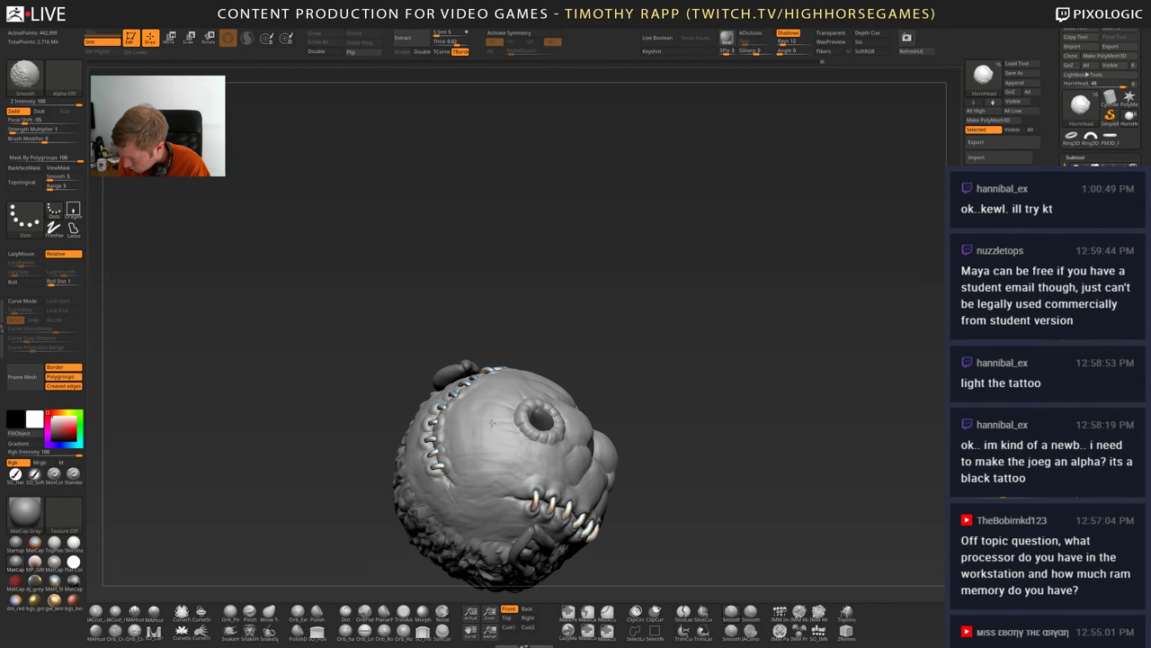
{"action": "right_click_drag", "start_coordinate": [492, 423], "coordinate": [494, 444]}
{"action": "mouse_move", "coordinate": [497, 432]}
{"action": "left_mouse_down", "text": "shift"}
{"action": "mouse_move", "coordinate": [497, 405]}
{"action": "mouse_move", "coordinate": [500, 421]}
{"action": "left_mouse_up", "text": "shift"}
{"action": "mouse_move", "coordinate": [495, 432]}
{"action": "right_mouse_down"}
{"action": "mouse_move", "coordinate": [501, 414]}
{"action": "mouse_move", "coordinate": [549, 407]}
{"action": "mouse_move", "coordinate": [551, 448]}
{"action": "mouse_move", "coordinate": [457, 436]}
{"action": "mouse_move", "coordinate": [441, 454]}
{"action": "right_mouse_up"}
{"action": "key", "text": "s"}
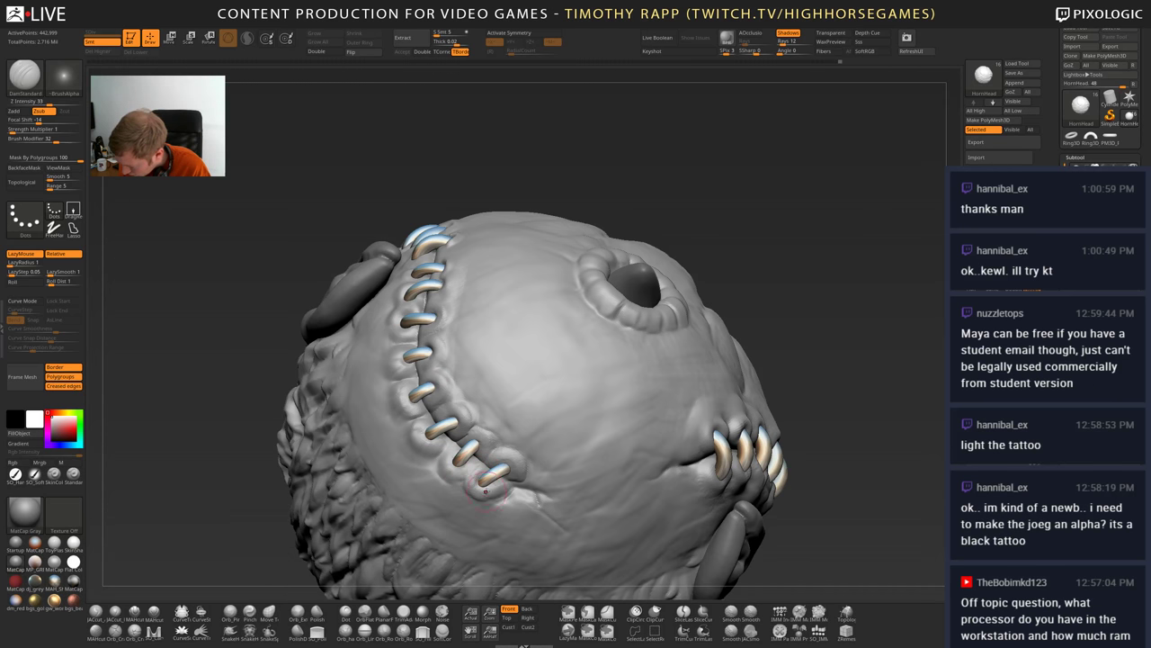
- Refine the skin folds around the lower end of the back seam with the Standard and DamStandard brushes
{"action": "mouse_move", "coordinate": [487, 494]}
{"action": "right_mouse_down"}
{"action": "mouse_move", "coordinate": [512, 509]}
{"action": "mouse_move", "coordinate": [528, 442]}
{"action": "mouse_move", "coordinate": [527, 480]}
{"action": "mouse_move", "coordinate": [522, 467]}
{"action": "right_mouse_up"}
{"action": "key", "text": "b"}
{"action": "key", "text": "s"}
{"action": "key", "text": "t"}
{"action": "key", "text": "b"}
{"action": "key", "text": "d"}
{"action": "key", "text": "s"}
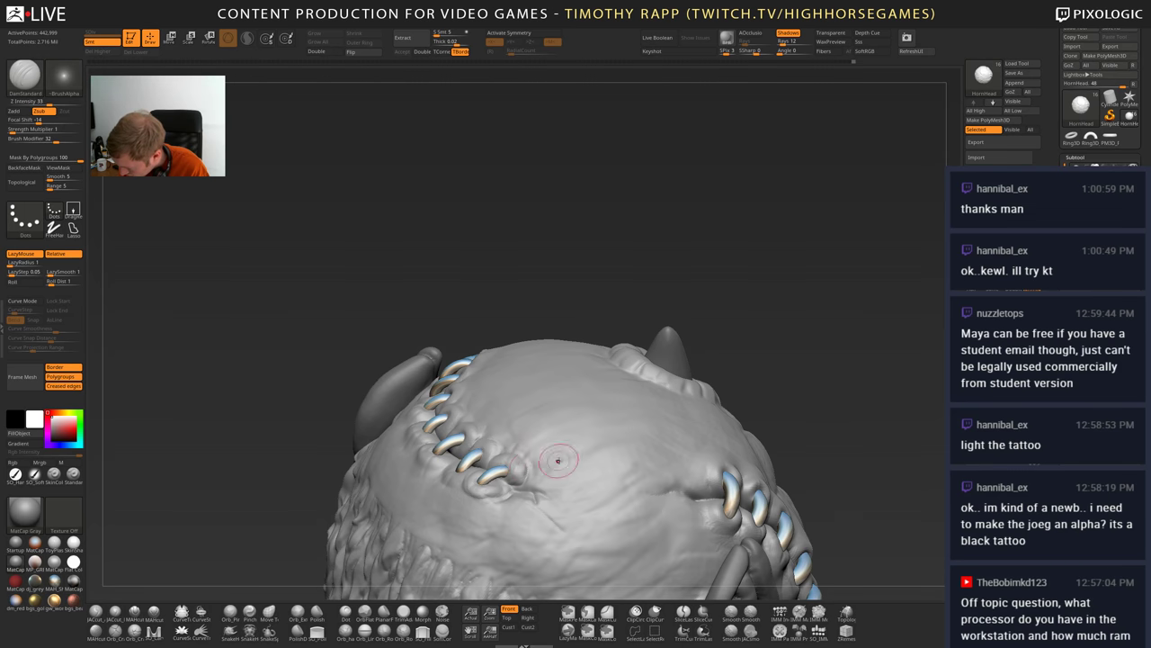
- Build up the skin around the stitches above the ear with the ClayTubes brush and cut creases with DamStandard
{"action": "mouse_move", "coordinate": [577, 472]}
{"action": "right_mouse_down", "text": "ctrl"}
{"action": "mouse_move", "coordinate": [583, 497]}
{"action": "mouse_move", "coordinate": [517, 493]}
{"action": "mouse_move", "coordinate": [476, 463]}
{"action": "mouse_move", "coordinate": [522, 477]}
{"action": "mouse_move", "coordinate": [538, 500]}
{"action": "mouse_move", "coordinate": [589, 509]}
{"action": "mouse_move", "coordinate": [526, 489]}
{"action": "mouse_move", "coordinate": [500, 465]}
{"action": "mouse_move", "coordinate": [498, 440]}
{"action": "mouse_move", "coordinate": [525, 394]}
{"action": "mouse_move", "coordinate": [441, 401]}
{"action": "mouse_move", "coordinate": [558, 392]}
{"action": "mouse_move", "coordinate": [450, 410]}
{"action": "right_mouse_up", "text": "ctrl"}
{"action": "key", "text": "b"}
{"action": "key", "text": "c"}
{"action": "key", "text": "t"}
{"action": "mouse_move", "coordinate": [698, 572]}
{"action": "right_mouse_down", "text": "alt"}
{"action": "mouse_move", "coordinate": [545, 500]}
{"action": "mouse_move", "coordinate": [543, 456]}
{"action": "mouse_move", "coordinate": [660, 464]}
{"action": "mouse_move", "coordinate": [486, 481]}
{"action": "mouse_move", "coordinate": [531, 484]}
{"action": "mouse_move", "coordinate": [475, 432]}
{"action": "mouse_move", "coordinate": [505, 519]}
{"action": "mouse_move", "coordinate": [567, 506]}
{"action": "right_mouse_up", "text": "alt"}
{"action": "key", "text": "b"}
{"action": "key", "text": "d"}
{"action": "key", "text": "s"}
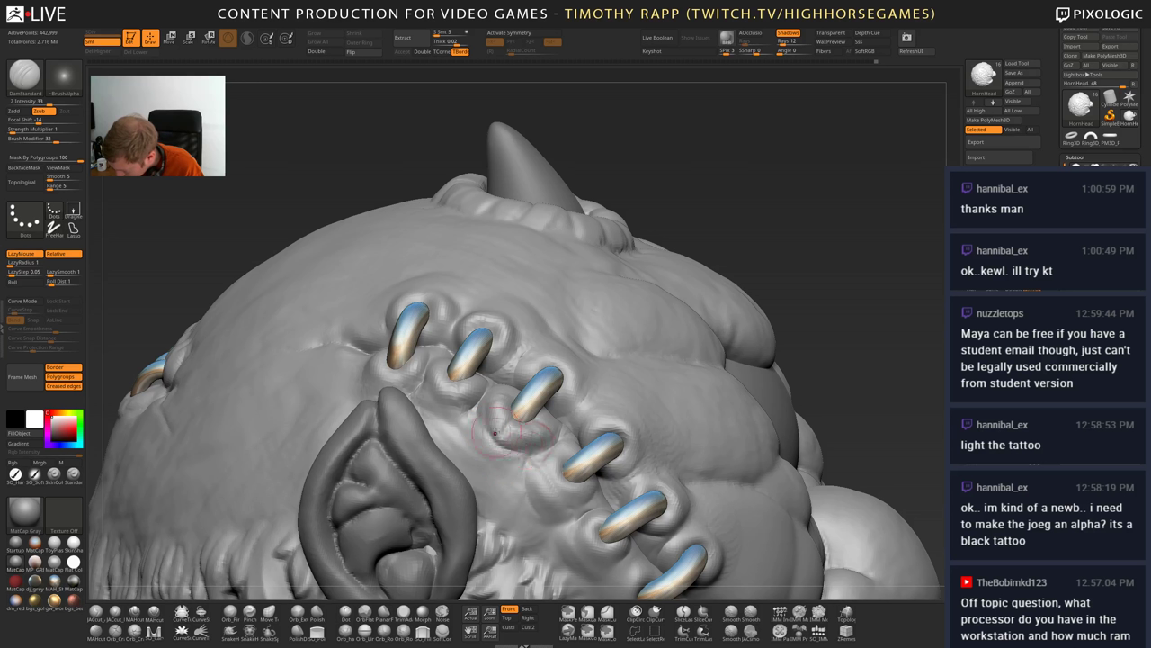
- Smooth the skin between the ear and the stitched seam
{"action": "right_click_drag", "start_coordinate": [524, 439], "coordinate": [578, 457]}
{"action": "mouse_move", "coordinate": [532, 455]}
{"action": "left_mouse_down", "text": "shift"}
{"action": "mouse_move", "coordinate": [550, 482]}
{"action": "mouse_move", "coordinate": [541, 475]}
{"action": "left_mouse_up", "text": "shift"}
{"action": "right_click_drag", "start_coordinate": [541, 475], "coordinate": [545, 423], "text": "ctrl"}
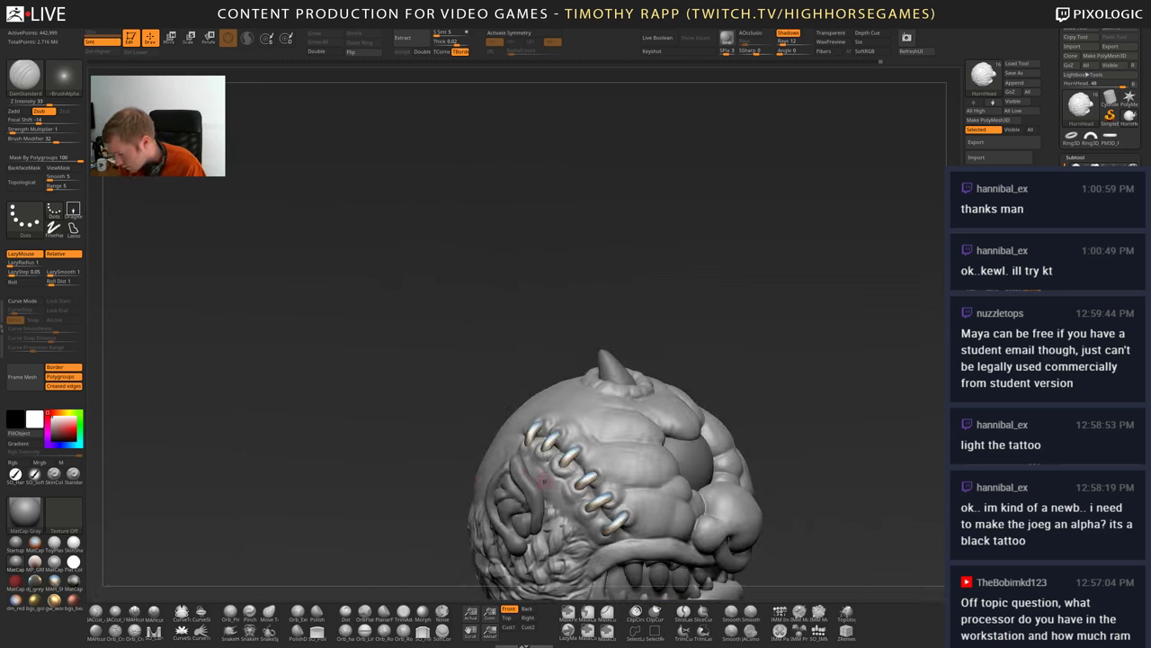
{"action": "left_click_drag", "start_coordinate": [547, 476], "coordinate": [566, 484], "text": "shift"}
- Swell the flesh between the ear and the seam with the Inflat brush, and sharpen its creases with DamStandard
{"action": "key", "text": "b"}
{"action": "key", "text": "i"}
{"action": "key", "text": "n"}
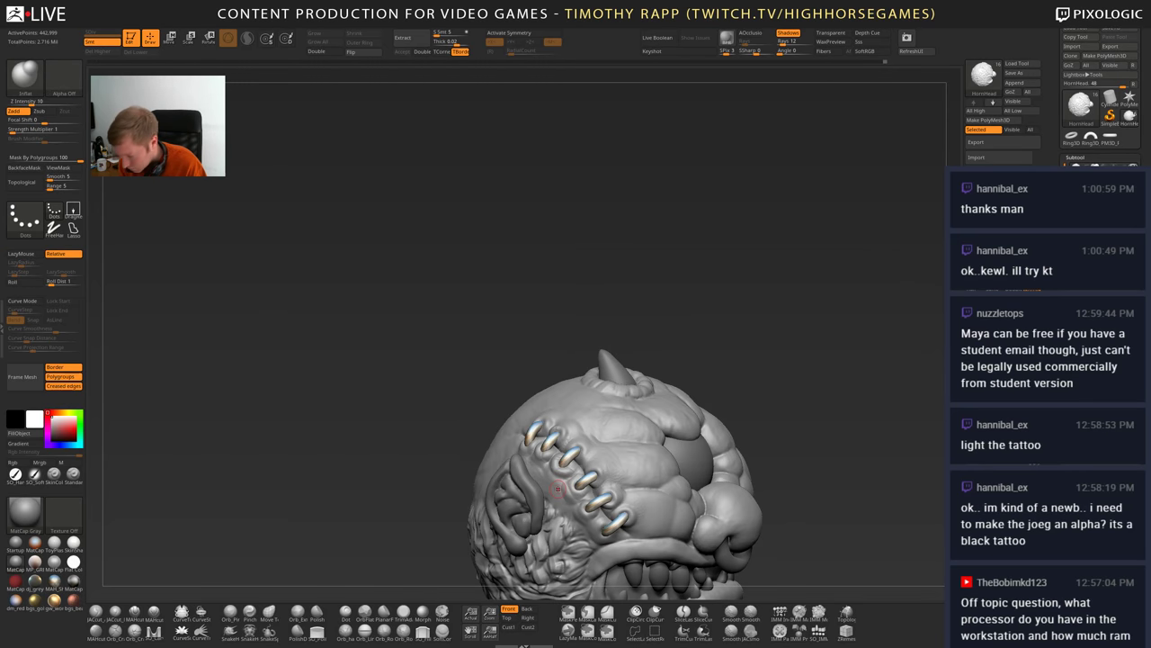
{"action": "mouse_move", "coordinate": [573, 485]}
{"action": "right_mouse_down"}
{"action": "mouse_move", "coordinate": [632, 501]}
{"action": "mouse_move", "coordinate": [575, 515]}
{"action": "mouse_move", "coordinate": [594, 486]}
{"action": "mouse_move", "coordinate": [619, 514]}
{"action": "mouse_move", "coordinate": [576, 509]}
{"action": "right_mouse_up"}
{"action": "key", "text": "b"}
{"action": "key", "text": "d"}
{"action": "key", "text": "s"}
{"action": "right_click_drag", "start_coordinate": [551, 430], "coordinate": [568, 478]}
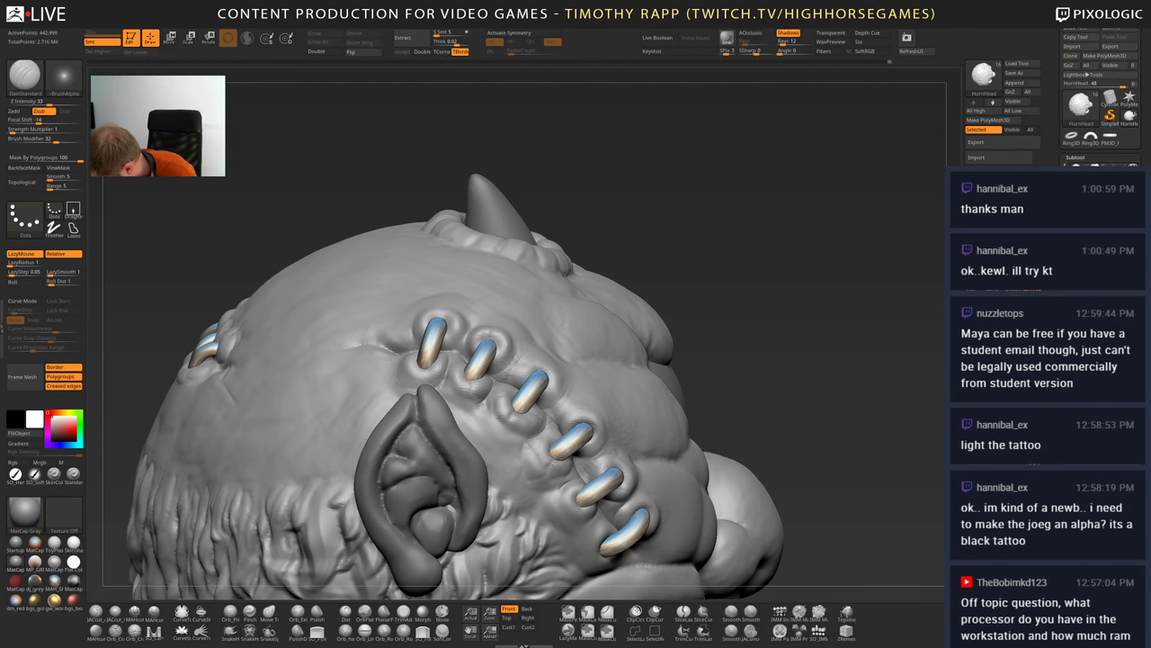
- Add clay volume to the skin between the ear and the lower stitches of the front seam
{"action": "mouse_move", "coordinate": [532, 460]}
{"action": "right_mouse_down"}
{"action": "mouse_move", "coordinate": [594, 468]}
{"action": "mouse_move", "coordinate": [572, 497]}
{"action": "mouse_move", "coordinate": [585, 515]}
{"action": "mouse_move", "coordinate": [543, 493]}
{"action": "mouse_move", "coordinate": [557, 515]}
{"action": "right_mouse_up"}
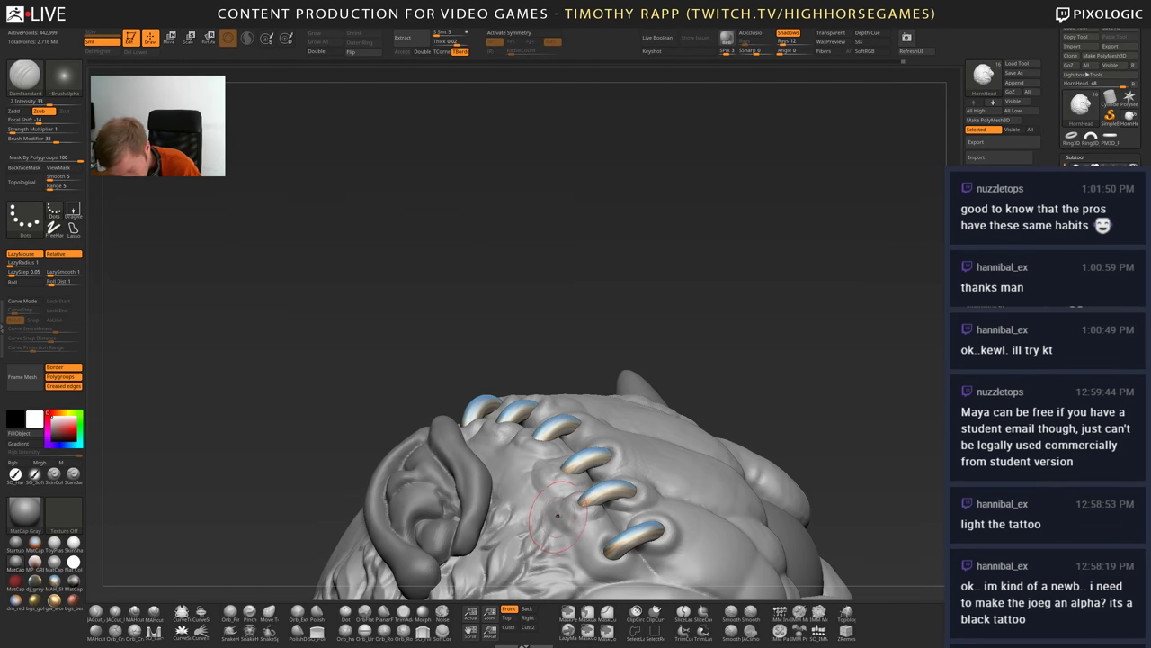
{"action": "key", "text": "b"}
{"action": "key", "text": "c"}
{"action": "key", "text": "b"}
{"action": "mouse_move", "coordinate": [534, 502]}
{"action": "right_mouse_down"}
{"action": "mouse_move", "coordinate": [547, 518]}
{"action": "mouse_move", "coordinate": [519, 514]}
{"action": "right_mouse_up"}
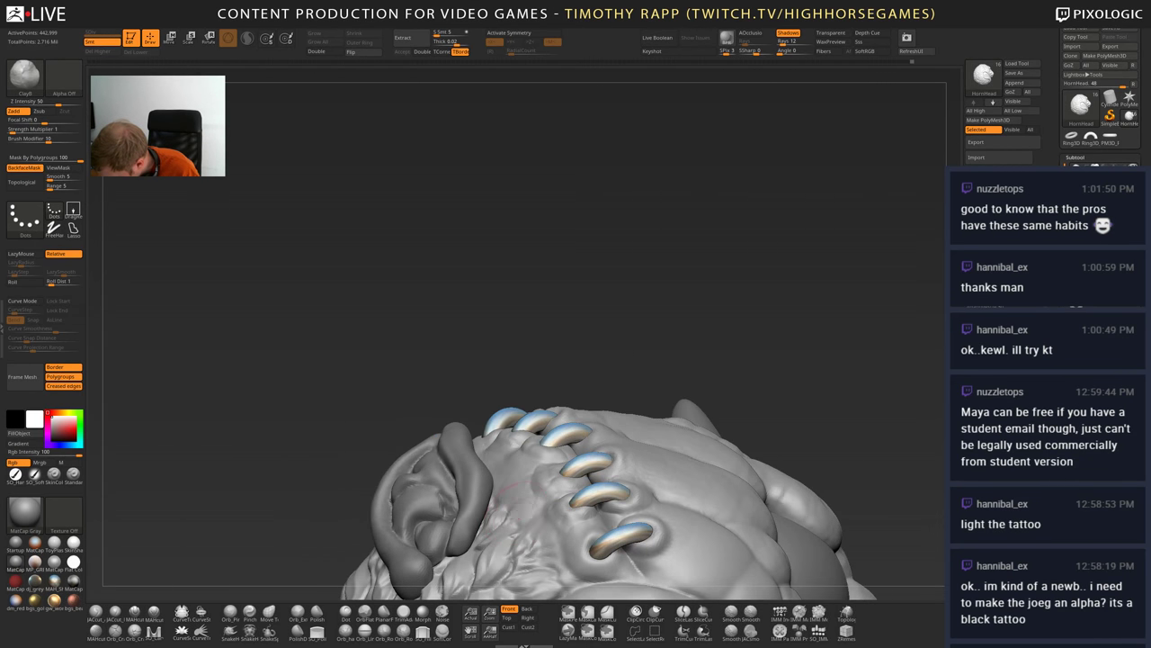
{"action": "mouse_move", "coordinate": [598, 508]}
{"action": "right_mouse_down"}
{"action": "mouse_move", "coordinate": [503, 504]}
{"action": "mouse_move", "coordinate": [515, 510]}
{"action": "right_mouse_up"}
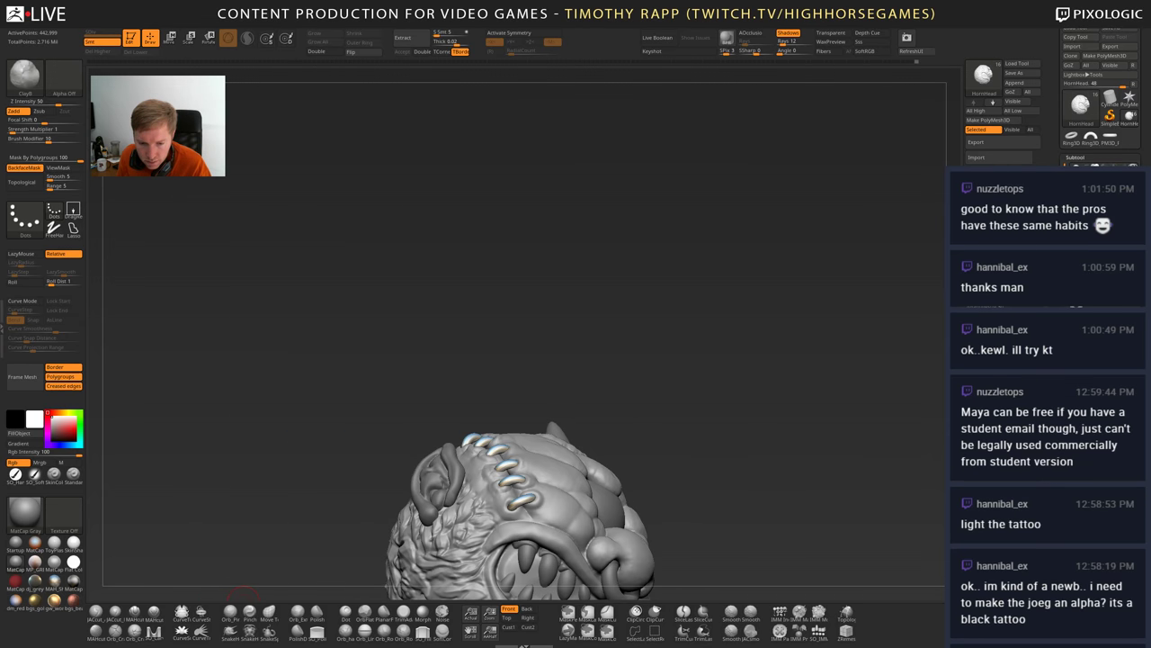
- Remesh the head with DynaMesh to even out its topology
{"action": "right_click_drag", "start_coordinate": [553, 436], "coordinate": [606, 472]}
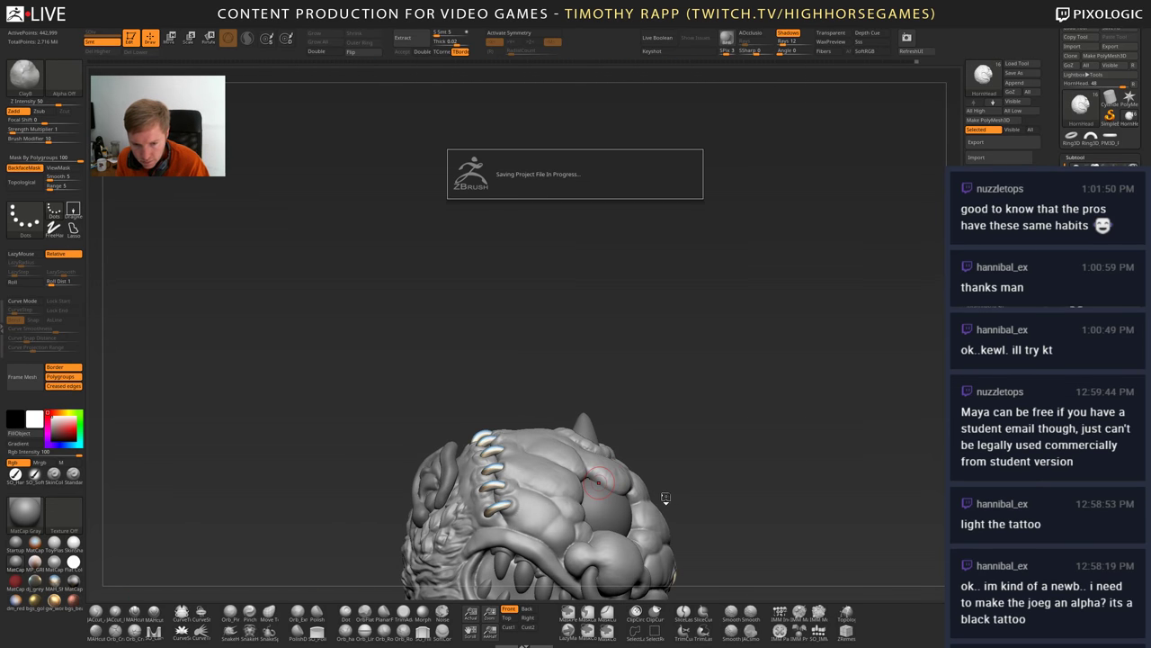
{"action": "right_click_drag", "start_coordinate": [671, 495], "coordinate": [514, 447]}
{"action": "mouse_move", "coordinate": [661, 523]}
{"action": "right_mouse_down"}
{"action": "mouse_move", "coordinate": [628, 513]}
{"action": "mouse_move", "coordinate": [639, 464]}
{"action": "right_mouse_up"}
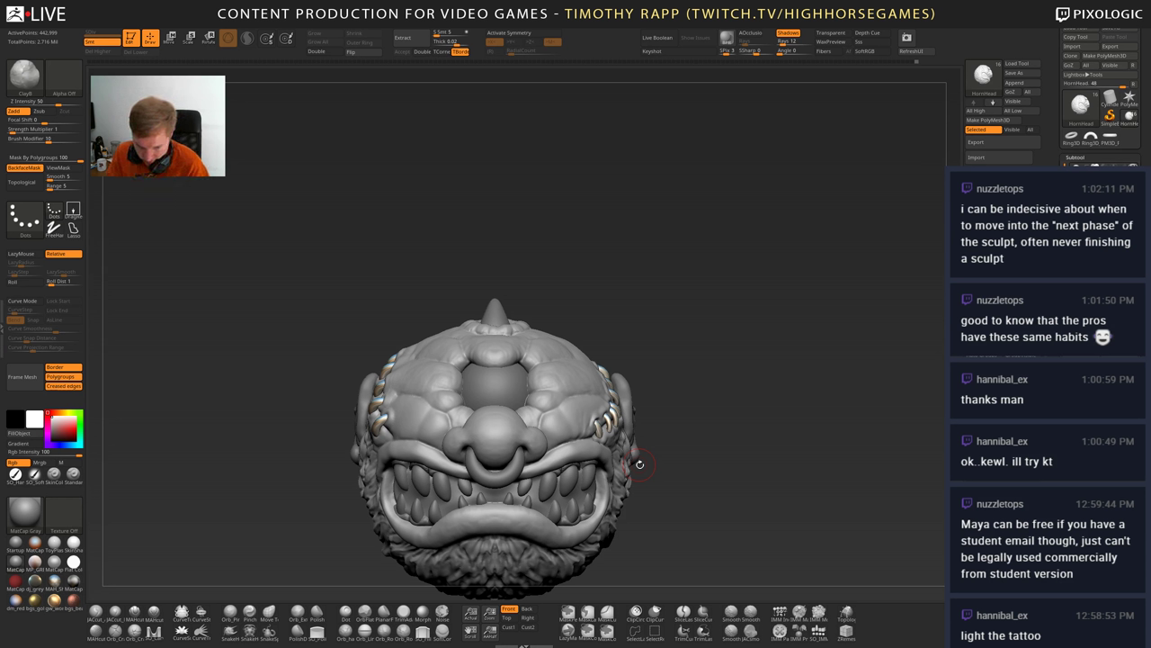
{"action": "mouse_move", "coordinate": [639, 464]}
{"action": "right_mouse_down"}
{"action": "mouse_move", "coordinate": [562, 448]}
{"action": "mouse_move", "coordinate": [621, 463]}
{"action": "mouse_move", "coordinate": [625, 499]}
{"action": "mouse_move", "coordinate": [576, 457]}
{"action": "right_mouse_up"}
{"action": "mouse_move", "coordinate": [576, 457]}
{"action": "right_mouse_down", "text": "ctrl"}
{"action": "mouse_move", "coordinate": [576, 485]}
{"action": "mouse_move", "coordinate": [544, 539]}
{"action": "right_mouse_up", "text": "ctrl"}
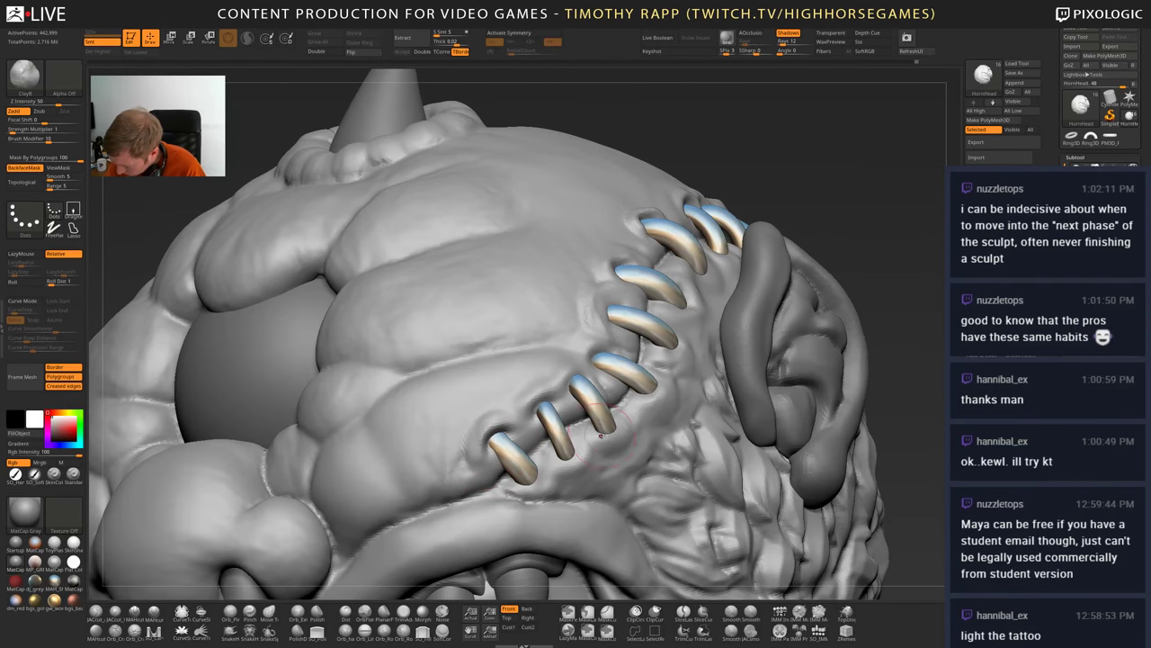
{"action": "right_click_drag", "start_coordinate": [601, 435], "coordinate": [566, 462], "text": "alt"}
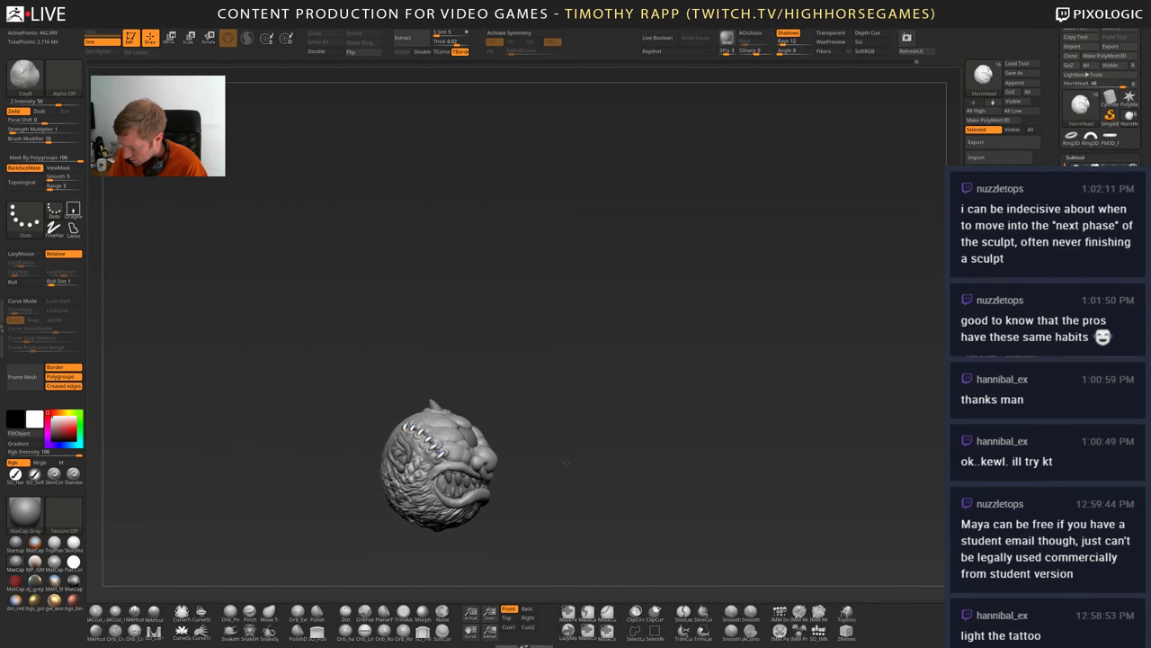
{"action": "right_click_drag", "start_coordinate": [499, 451], "coordinate": [481, 453]}
{"action": "right_click_drag", "start_coordinate": [586, 439], "coordinate": [630, 483], "text": "ctrl"}
{"action": "left_click_drag", "start_coordinate": [632, 483], "coordinate": [660, 468], "text": "ctrl"}
{"action": "mouse_move", "coordinate": [660, 462]}
{"action": "right_mouse_down"}
{"action": "mouse_move", "coordinate": [633, 486]}
{"action": "mouse_move", "coordinate": [625, 473]}
{"action": "mouse_move", "coordinate": [598, 506]}
{"action": "mouse_move", "coordinate": [567, 482]}
{"action": "mouse_move", "coordinate": [547, 432]}
{"action": "mouse_move", "coordinate": [545, 491]}
{"action": "right_mouse_up"}
{"action": "key", "text": "ctrl"}
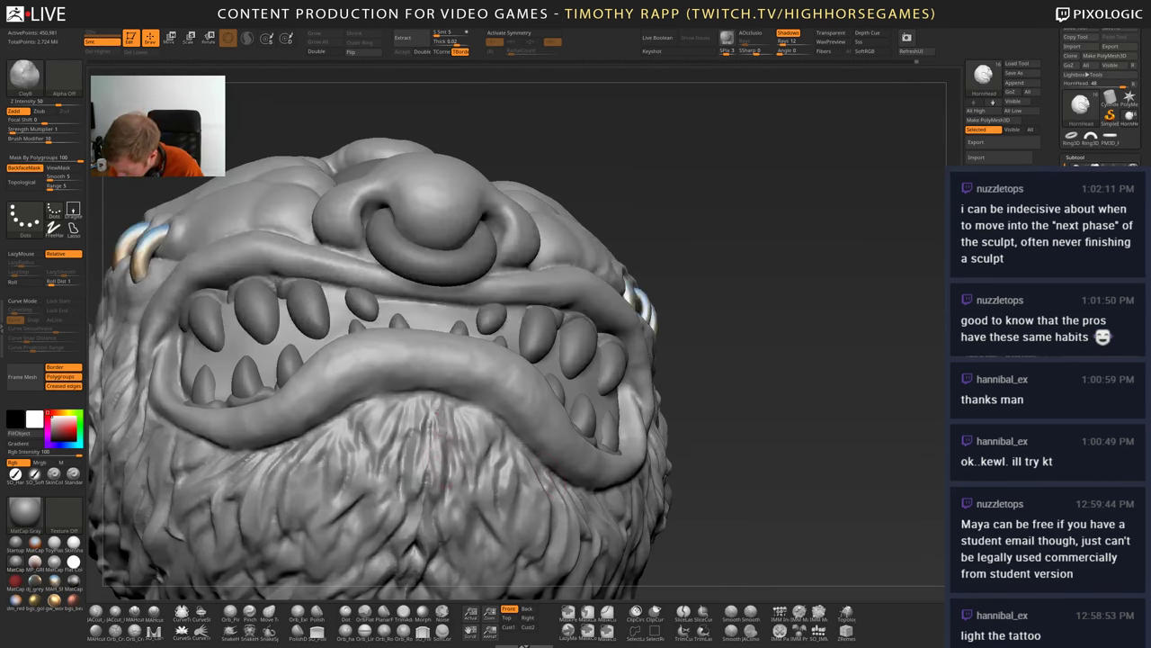
- Load a fur strands brush from LightBox for the beard below the lip and adjust its Z Intensity
{"action": "mouse_move", "coordinate": [430, 447]}
{"action": "right_mouse_down"}
{"action": "mouse_move", "coordinate": [347, 438]}
{"action": "mouse_move", "coordinate": [422, 445]}
{"action": "right_mouse_up"}
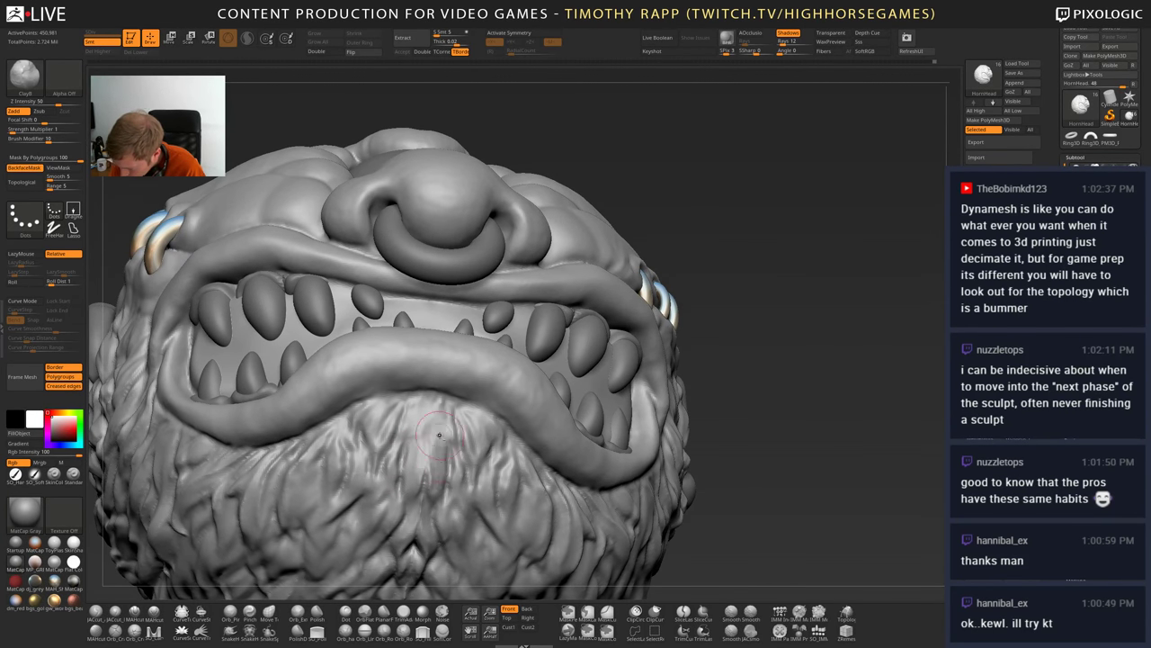
{"action": "right_click_drag", "start_coordinate": [433, 433], "coordinate": [450, 463]}
{"action": "key", "text": "b"}
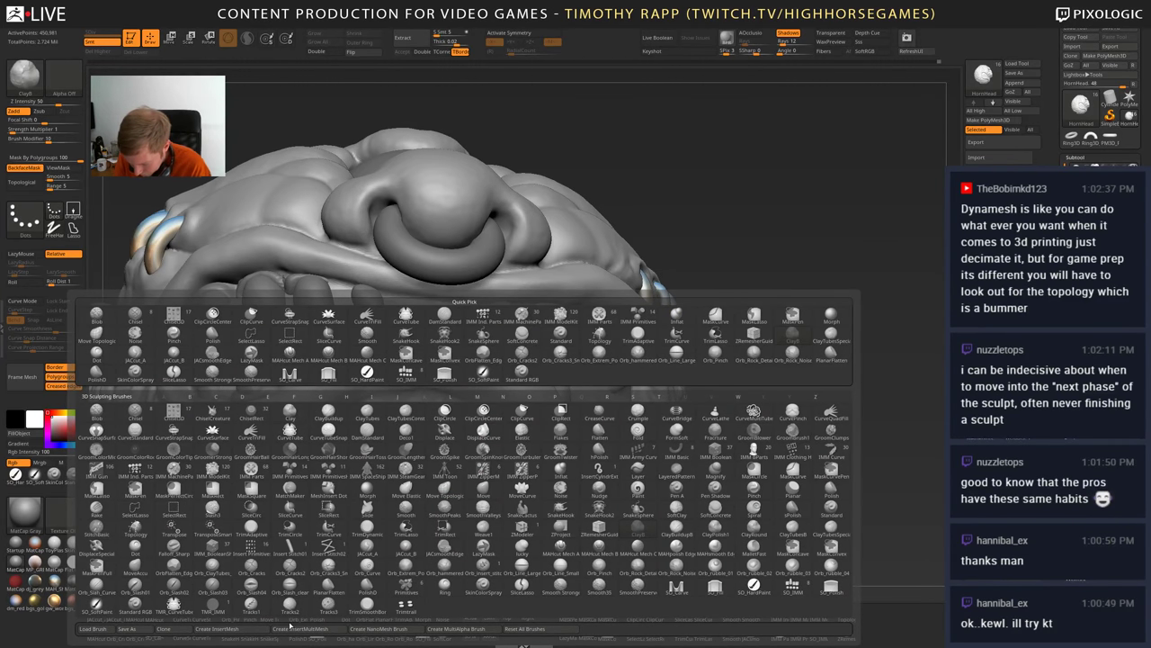
{"action": "left_click", "coordinate": [464, 315]}
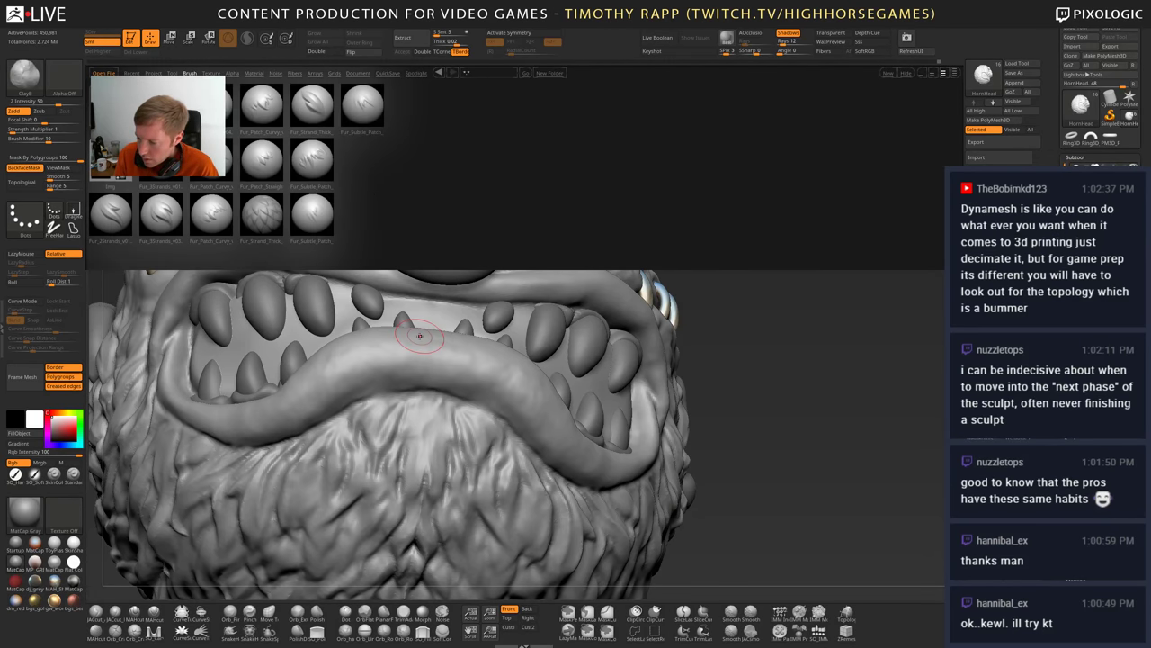
{"action": "double_click", "coordinate": [162, 153]}
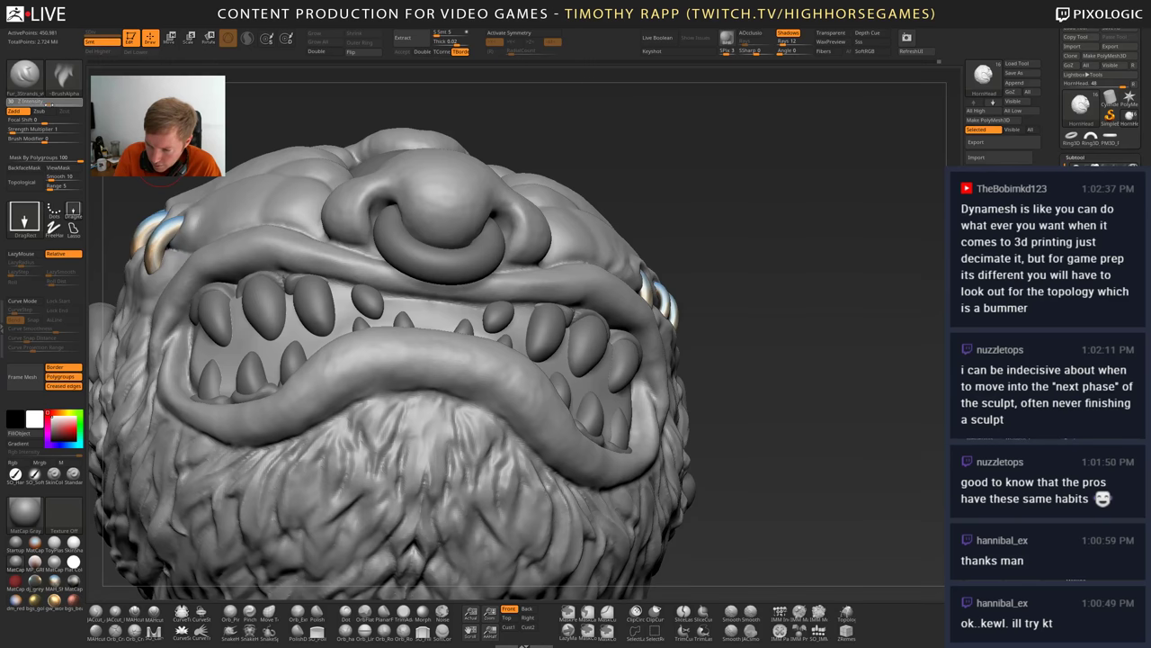
{"action": "left_click_drag", "start_coordinate": [64, 103], "coordinate": [67, 104]}
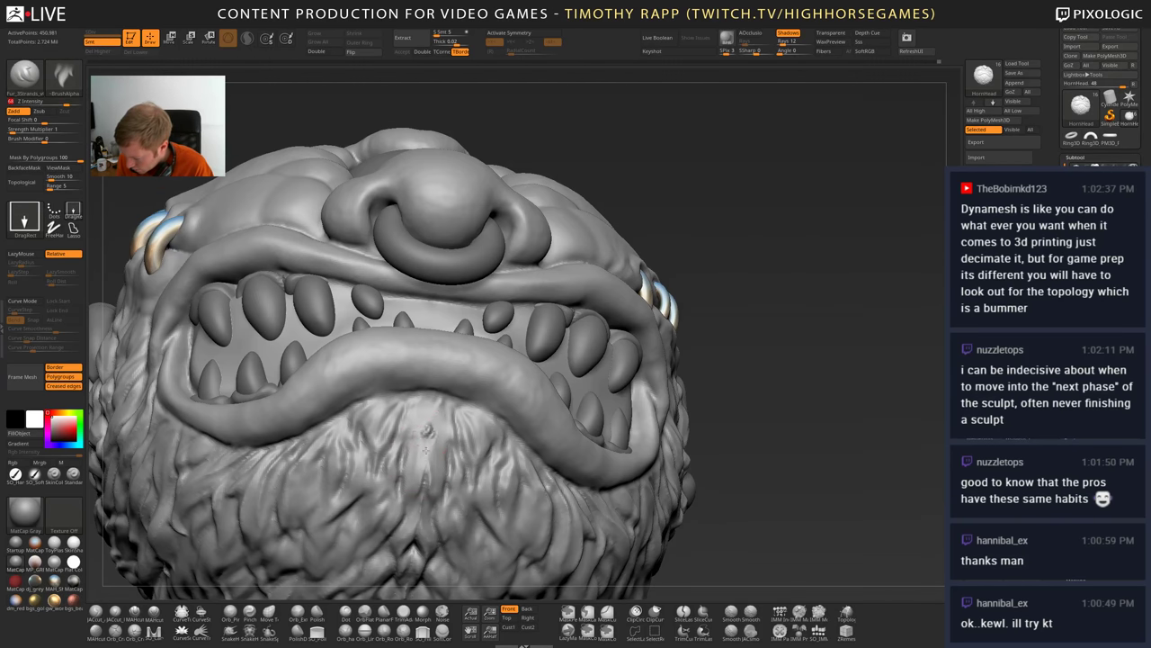
- Stamp fur strand tufts into the beard just below the middle of the lower lip
{"action": "left_click_drag", "start_coordinate": [427, 449], "coordinate": [428, 383]}
{"action": "key", "text": "ctrl+z"}
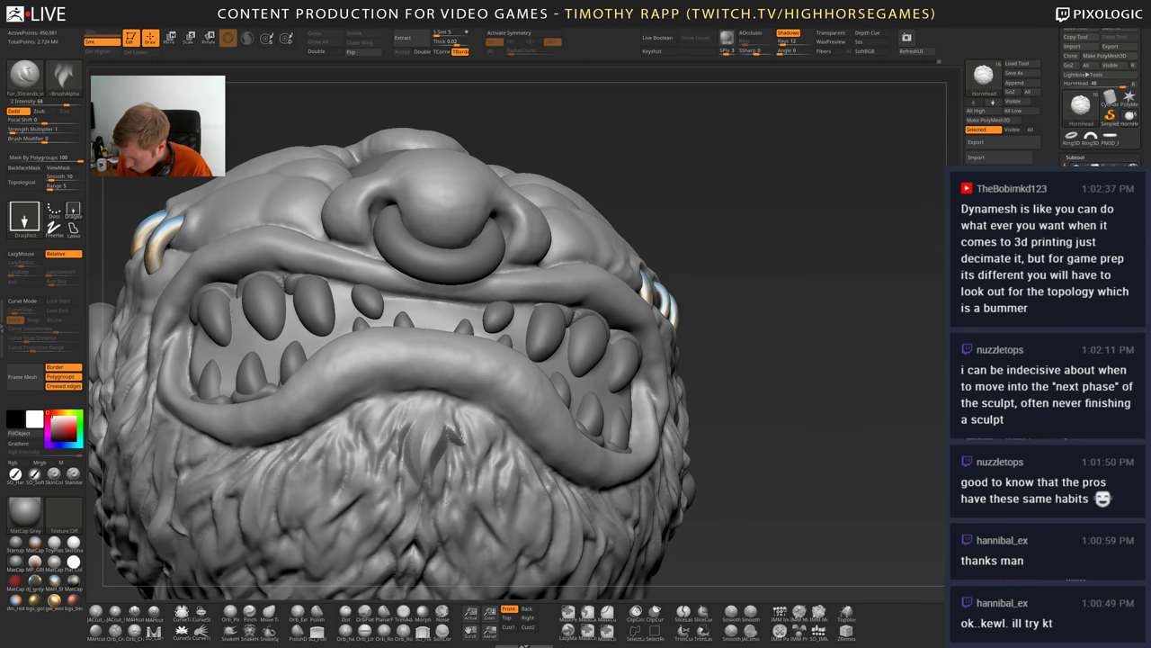
{"action": "right_click_drag", "start_coordinate": [456, 437], "coordinate": [504, 396], "text": "ctrl"}
{"action": "mouse_move", "coordinate": [504, 486]}
{"action": "right_mouse_down"}
{"action": "mouse_move", "coordinate": [427, 500]}
{"action": "mouse_move", "coordinate": [544, 491]}
{"action": "mouse_move", "coordinate": [521, 460]}
{"action": "right_mouse_up"}
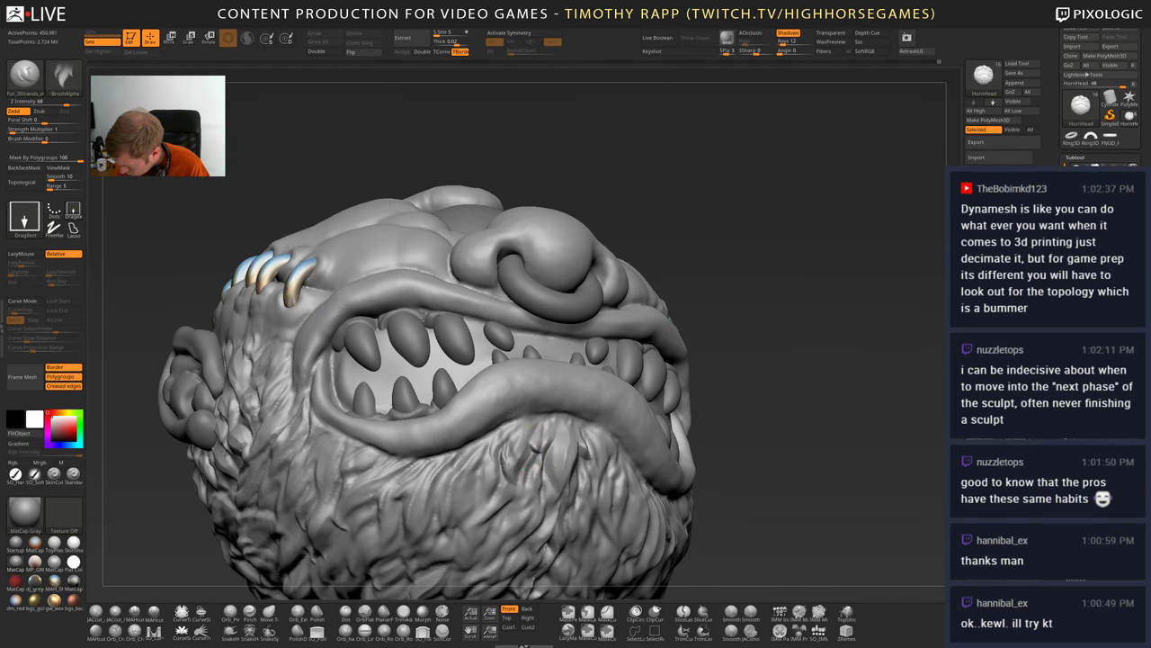
{"action": "left_click_drag", "start_coordinate": [533, 406], "coordinate": [518, 453], "text": "shift"}
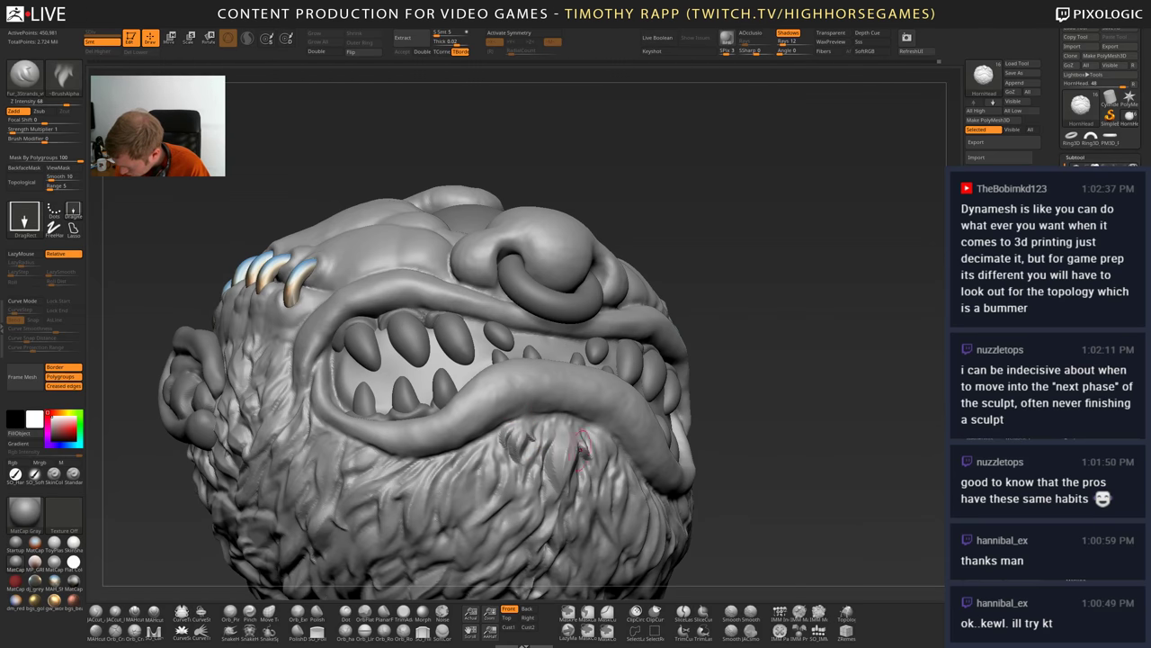
{"action": "mouse_move", "coordinate": [504, 449]}
{"action": "right_mouse_down"}
{"action": "mouse_move", "coordinate": [576, 454]}
{"action": "mouse_move", "coordinate": [540, 455]}
{"action": "right_mouse_up"}
{"action": "left_click_drag", "start_coordinate": [537, 439], "coordinate": [526, 453], "text": "shift"}
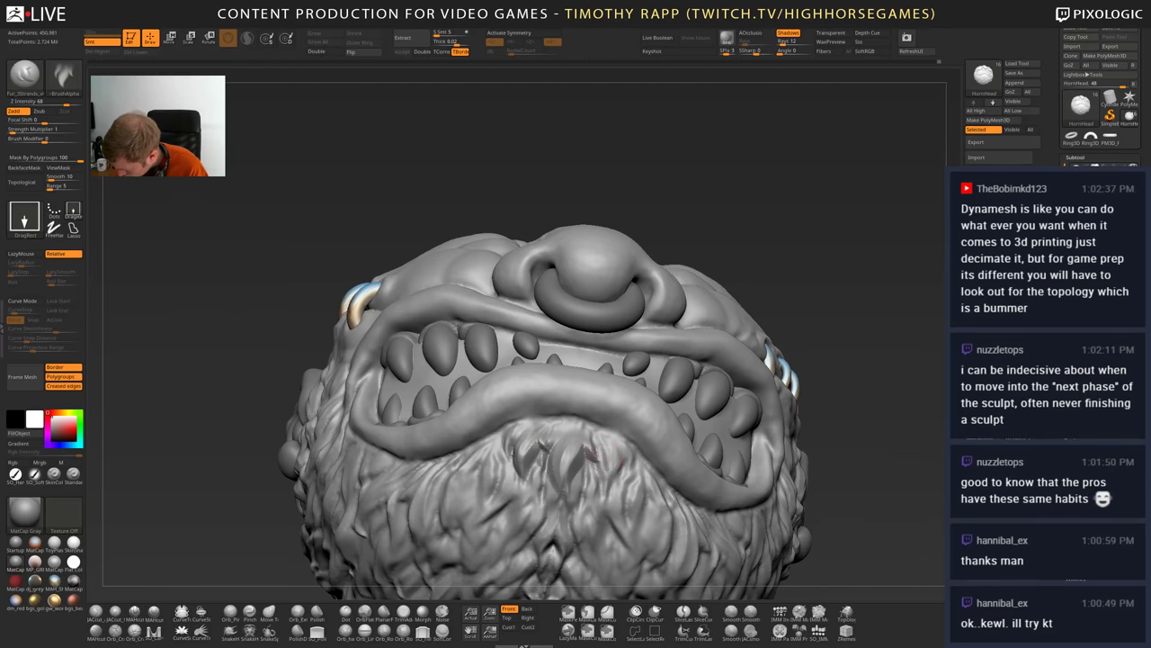
{"action": "mouse_move", "coordinate": [592, 454]}
{"action": "right_mouse_down"}
{"action": "mouse_move", "coordinate": [608, 435]}
{"action": "mouse_move", "coordinate": [553, 441]}
{"action": "mouse_move", "coordinate": [562, 423]}
{"action": "mouse_move", "coordinate": [518, 432]}
{"action": "mouse_move", "coordinate": [577, 412]}
{"action": "mouse_move", "coordinate": [578, 435]}
{"action": "right_mouse_up"}
- Flatten the surface of the new fur tufts below the lip with the TrimDynamic brush
{"action": "key", "text": "b"}
{"action": "key", "text": "t"}
{"action": "key", "text": "d"}
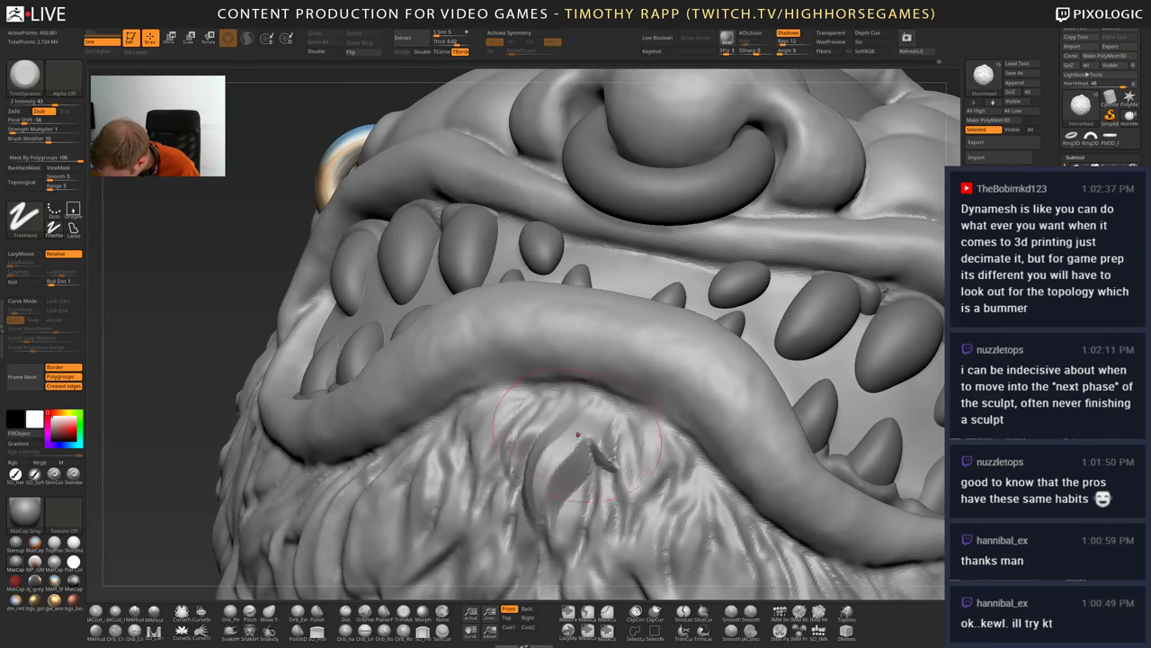
{"action": "left_click_drag", "start_coordinate": [547, 465], "coordinate": [581, 432]}
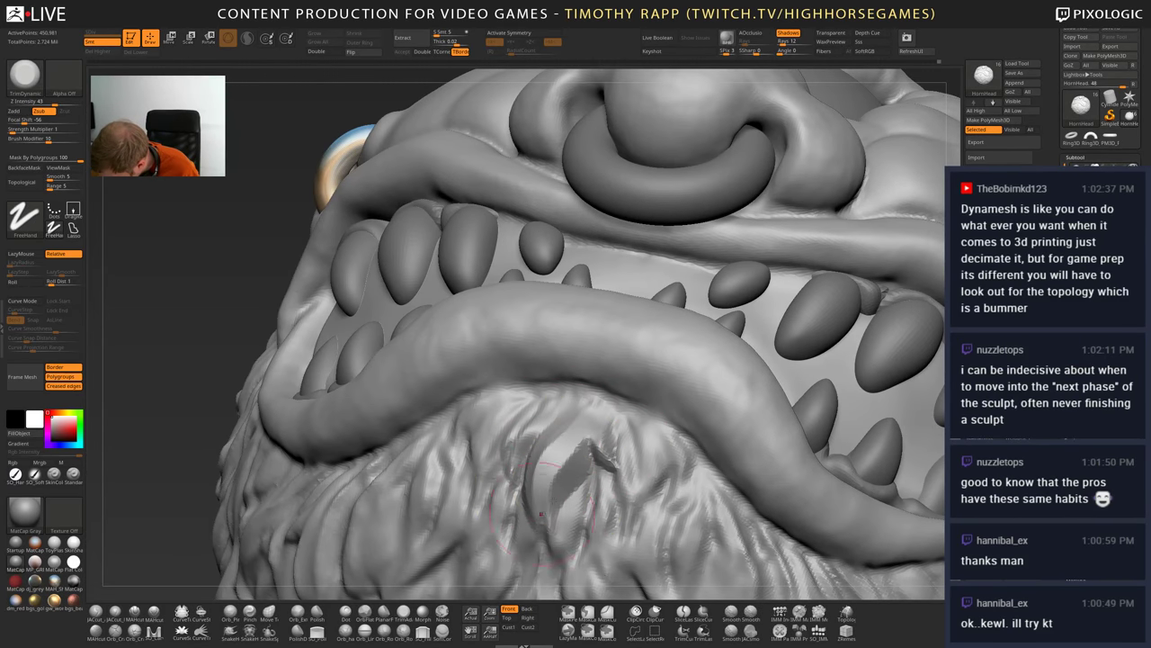
{"action": "right_click_drag", "start_coordinate": [541, 515], "coordinate": [512, 485]}
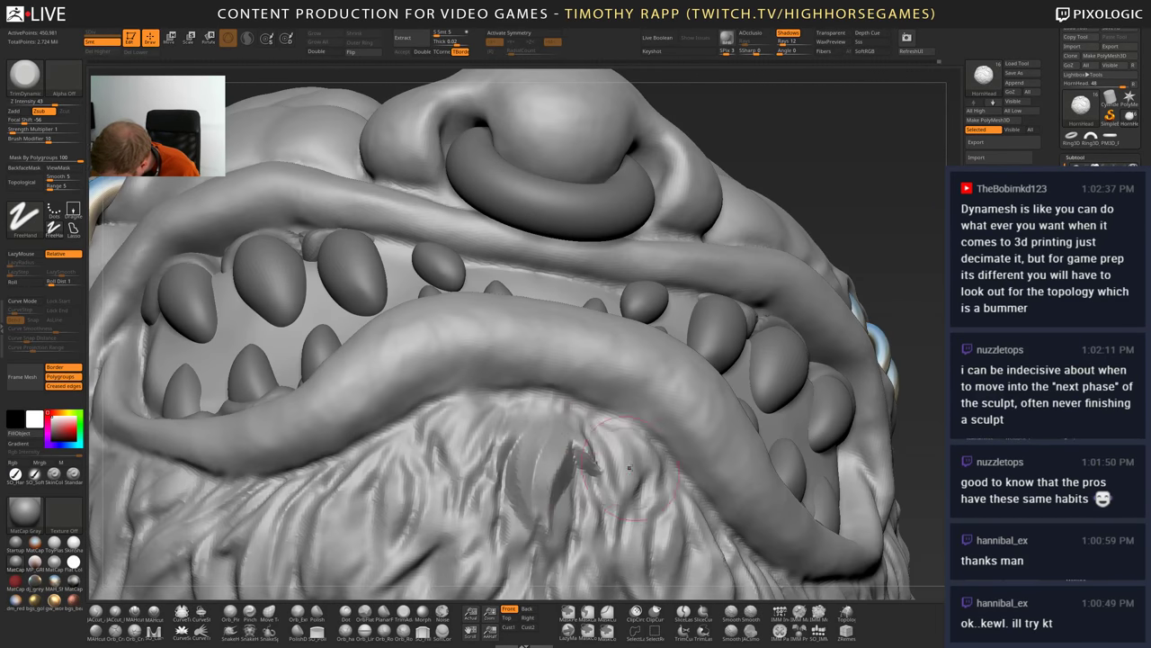
{"action": "mouse_move", "coordinate": [630, 467]}
{"action": "right_mouse_down"}
{"action": "mouse_move", "coordinate": [594, 474]}
{"action": "mouse_move", "coordinate": [572, 459]}
{"action": "mouse_move", "coordinate": [607, 484]}
{"action": "mouse_move", "coordinate": [628, 464]}
{"action": "right_mouse_up"}
- Nudge the fur tuft below the lip into shape with the Move brush
{"action": "key", "text": "b"}
{"action": "key", "text": "m"}
{"action": "key", "text": "v"}
{"action": "left_click_drag", "start_coordinate": [588, 457], "coordinate": [570, 472]}
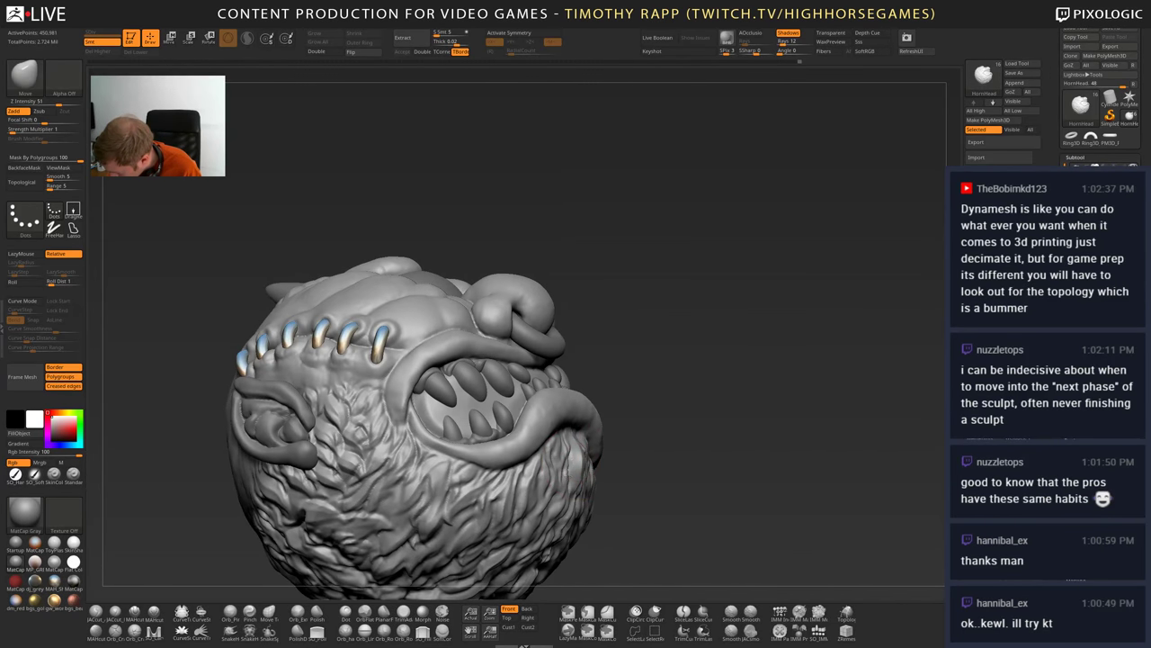
- Swell the beard fur around the lower head with the Inflat brush
{"action": "mouse_move", "coordinate": [635, 382]}
{"action": "right_mouse_down"}
{"action": "mouse_move", "coordinate": [597, 468]}
{"action": "mouse_move", "coordinate": [585, 423]}
{"action": "mouse_move", "coordinate": [627, 454]}
{"action": "mouse_move", "coordinate": [621, 512]}
{"action": "right_mouse_up"}
{"action": "key", "text": "b"}
{"action": "key", "text": "i"}
{"action": "key", "text": "n"}
{"action": "mouse_move", "coordinate": [620, 513]}
{"action": "right_mouse_down"}
{"action": "mouse_move", "coordinate": [675, 502]}
{"action": "mouse_move", "coordinate": [624, 519]}
{"action": "mouse_move", "coordinate": [639, 496]}
{"action": "mouse_move", "coordinate": [630, 490]}
{"action": "mouse_move", "coordinate": [643, 521]}
{"action": "right_mouse_up"}
{"action": "mouse_move", "coordinate": [491, 554]}
{"action": "right_mouse_down"}
{"action": "mouse_move", "coordinate": [722, 430]}
{"action": "mouse_move", "coordinate": [730, 449]}
{"action": "mouse_move", "coordinate": [703, 440]}
{"action": "mouse_move", "coordinate": [666, 391]}
{"action": "mouse_move", "coordinate": [693, 396]}
{"action": "mouse_move", "coordinate": [694, 483]}
{"action": "right_mouse_up"}
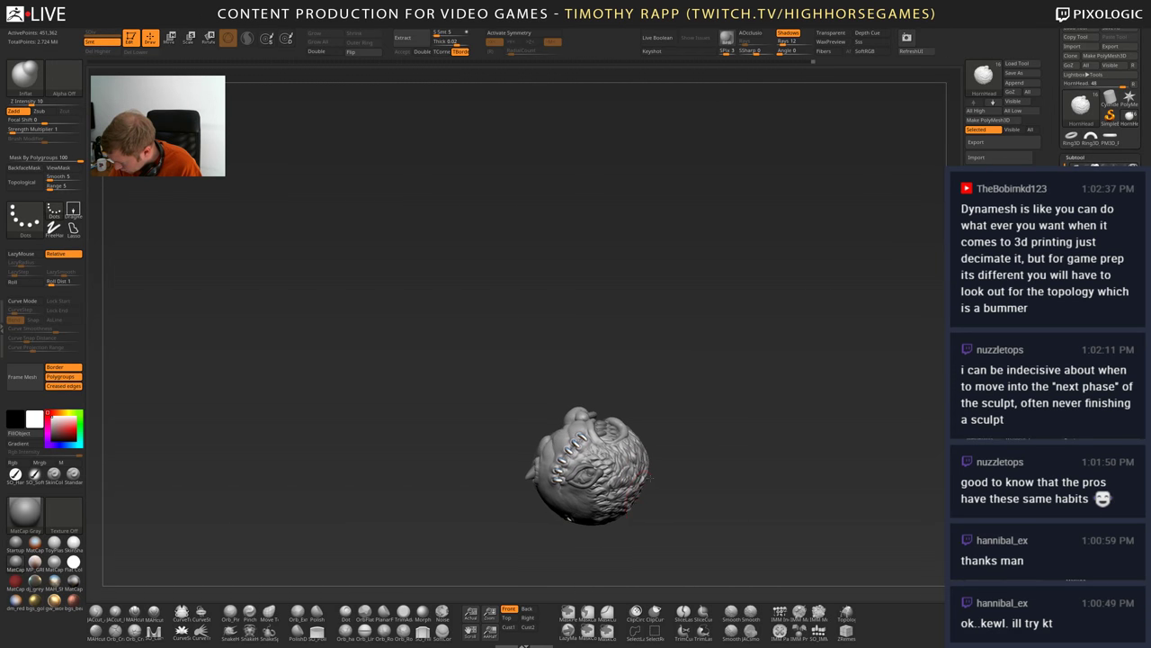
- Reshape the silhouette of the beard and jaw with broad Move brush strokes from several angles
{"action": "key", "text": "b"}
{"action": "key", "text": "m"}
{"action": "key", "text": "v"}
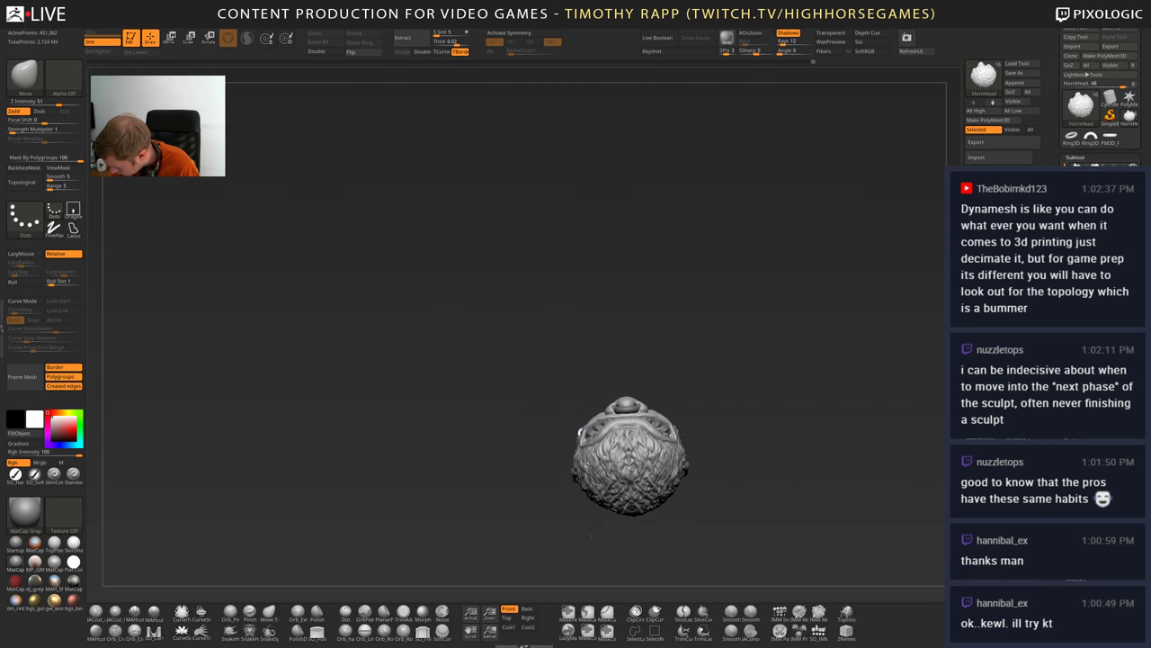
{"action": "right_click_drag", "start_coordinate": [636, 509], "coordinate": [607, 488]}
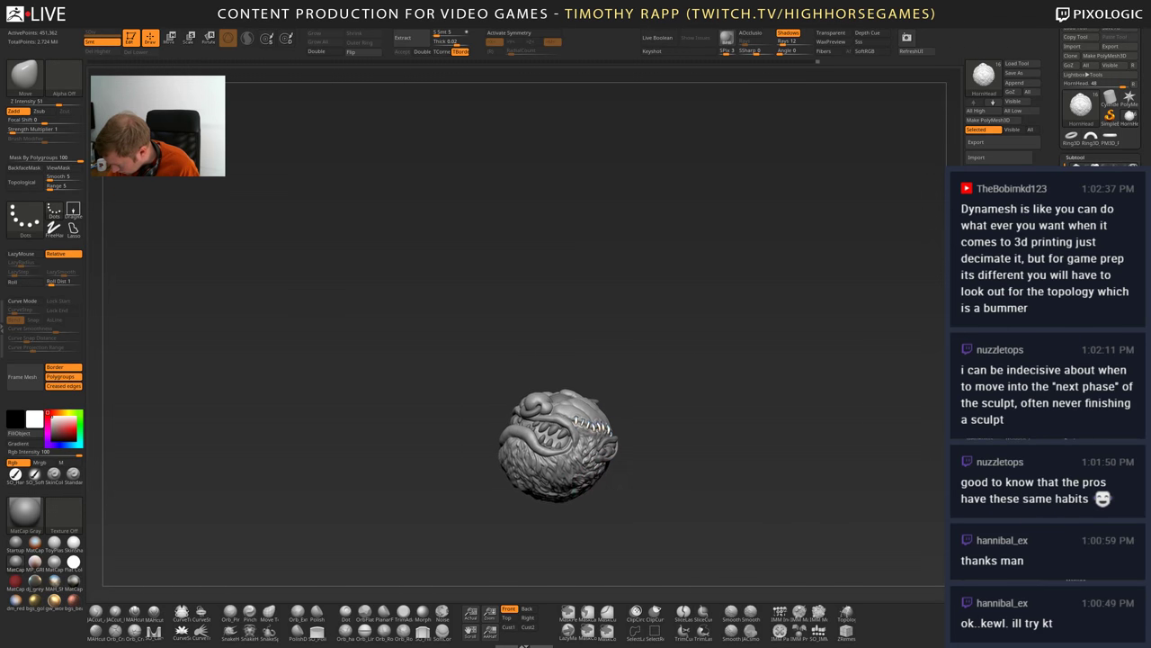
{"action": "left_click_drag", "start_coordinate": [608, 487], "coordinate": [621, 475]}
{"action": "mouse_move", "coordinate": [529, 467]}
{"action": "right_mouse_down"}
{"action": "mouse_move", "coordinate": [539, 482]}
{"action": "mouse_move", "coordinate": [504, 453]}
{"action": "right_mouse_up"}
{"action": "mouse_move", "coordinate": [504, 450]}
{"action": "left_mouse_down"}
{"action": "mouse_move", "coordinate": [477, 432]}
{"action": "mouse_move", "coordinate": [522, 454]}
{"action": "mouse_move", "coordinate": [535, 440]}
{"action": "mouse_move", "coordinate": [533, 457]}
{"action": "mouse_move", "coordinate": [512, 454]}
{"action": "mouse_move", "coordinate": [496, 434]}
{"action": "mouse_move", "coordinate": [490, 410]}
{"action": "mouse_move", "coordinate": [506, 380]}
{"action": "left_mouse_up"}
{"action": "mouse_move", "coordinate": [475, 462]}
{"action": "left_mouse_down"}
{"action": "mouse_move", "coordinate": [491, 439]}
{"action": "mouse_move", "coordinate": [520, 431]}
{"action": "mouse_move", "coordinate": [514, 415]}
{"action": "mouse_move", "coordinate": [504, 460]}
{"action": "mouse_move", "coordinate": [464, 447]}
{"action": "left_mouse_up"}
{"action": "mouse_move", "coordinate": [463, 447]}
{"action": "right_mouse_down"}
{"action": "mouse_move", "coordinate": [472, 441]}
{"action": "mouse_move", "coordinate": [433, 469]}
{"action": "right_mouse_up"}
{"action": "mouse_move", "coordinate": [497, 416]}
{"action": "left_mouse_down"}
{"action": "mouse_move", "coordinate": [424, 461]}
{"action": "mouse_move", "coordinate": [409, 455]}
{"action": "mouse_move", "coordinate": [499, 428]}
{"action": "left_mouse_up"}
{"action": "mouse_move", "coordinate": [458, 417]}
{"action": "right_mouse_down", "text": "alt"}
{"action": "mouse_move", "coordinate": [475, 381]}
{"action": "mouse_move", "coordinate": [478, 485]}
{"action": "mouse_move", "coordinate": [455, 431]}
{"action": "mouse_move", "coordinate": [466, 419]}
{"action": "mouse_move", "coordinate": [478, 411]}
{"action": "mouse_move", "coordinate": [487, 468]}
{"action": "mouse_move", "coordinate": [506, 458]}
{"action": "right_mouse_up", "text": "alt"}
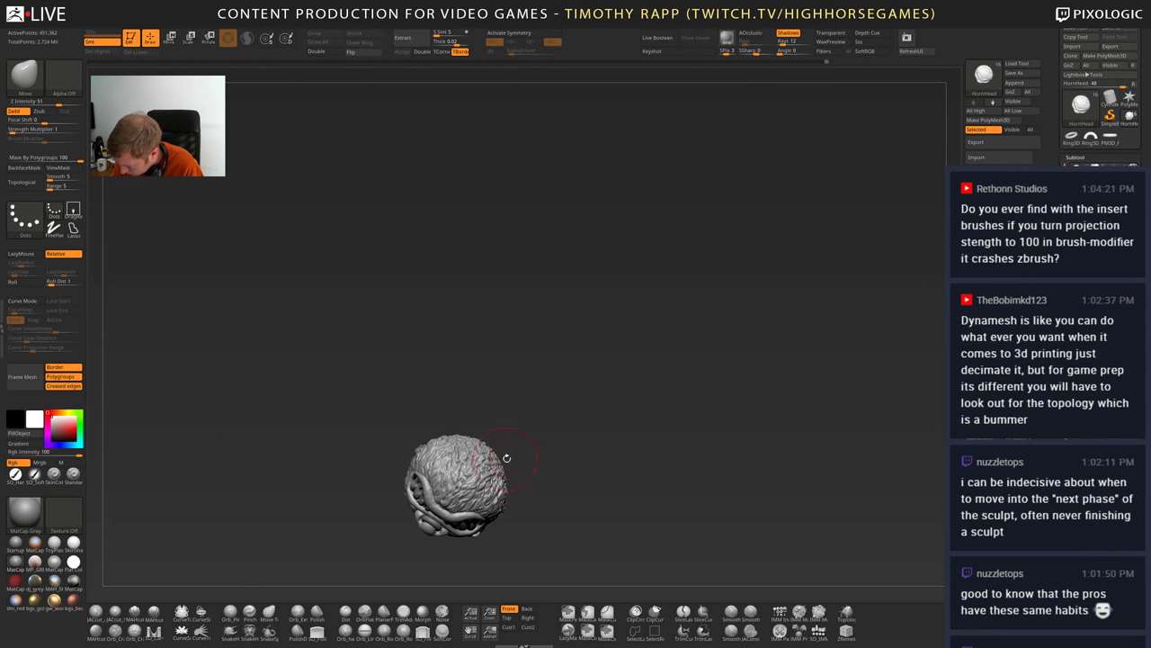
- Adjust the roundness of the back of the head and the lower beard with the Move brush
{"action": "mouse_move", "coordinate": [500, 450]}
{"action": "left_mouse_down"}
{"action": "mouse_move", "coordinate": [504, 429]}
{"action": "mouse_move", "coordinate": [448, 461]}
{"action": "mouse_move", "coordinate": [469, 434]}
{"action": "mouse_move", "coordinate": [409, 454]}
{"action": "mouse_move", "coordinate": [414, 445]}
{"action": "mouse_move", "coordinate": [477, 486]}
{"action": "mouse_move", "coordinate": [509, 457]}
{"action": "mouse_move", "coordinate": [542, 485]}
{"action": "mouse_move", "coordinate": [450, 483]}
{"action": "left_mouse_up"}
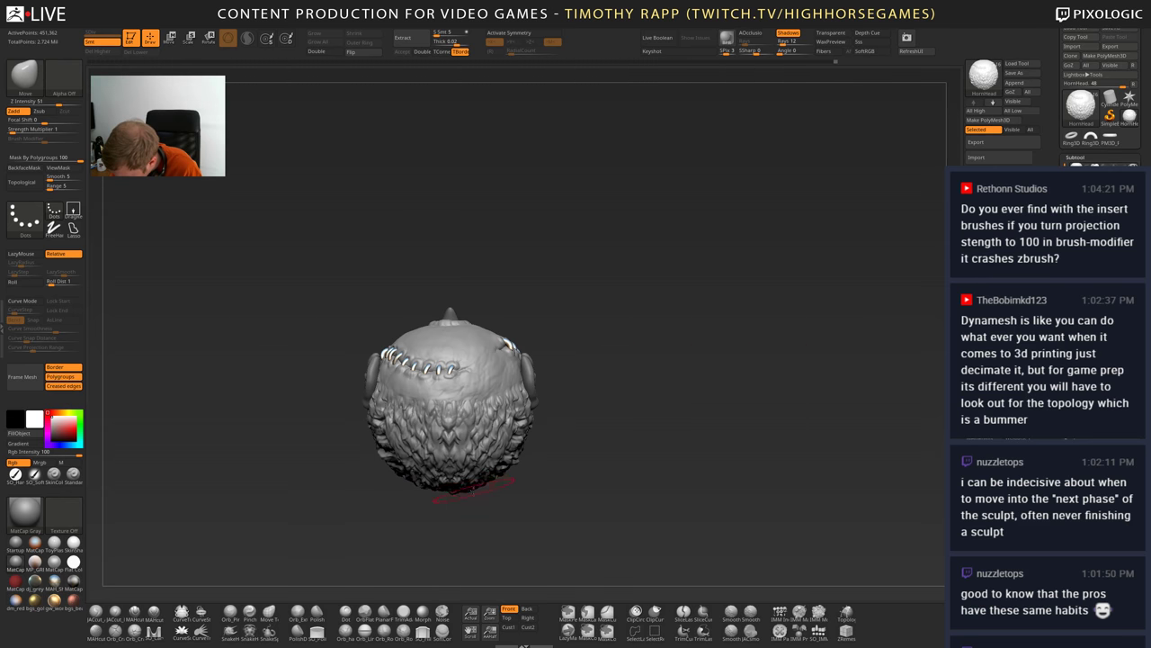
{"action": "left_click_drag", "start_coordinate": [474, 492], "coordinate": [482, 296]}
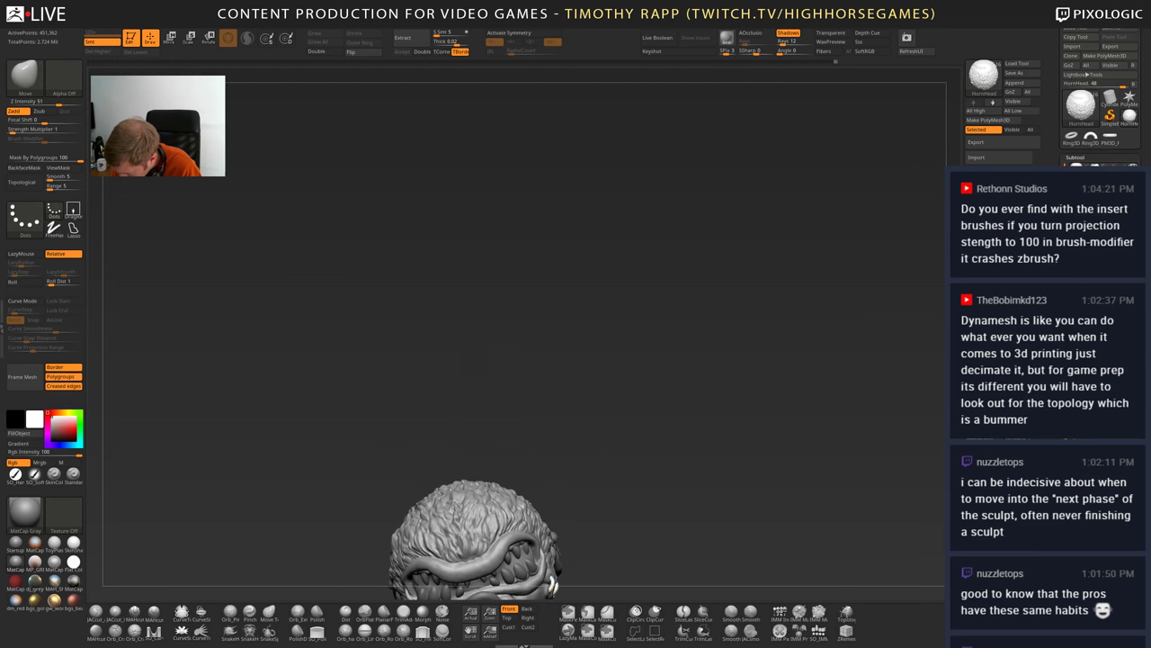
{"action": "mouse_move", "coordinate": [476, 585]}
{"action": "left_mouse_down"}
{"action": "mouse_move", "coordinate": [535, 521]}
{"action": "mouse_move", "coordinate": [590, 430]}
{"action": "mouse_move", "coordinate": [589, 529]}
{"action": "mouse_move", "coordinate": [617, 527]}
{"action": "mouse_move", "coordinate": [632, 504]}
{"action": "left_mouse_up"}
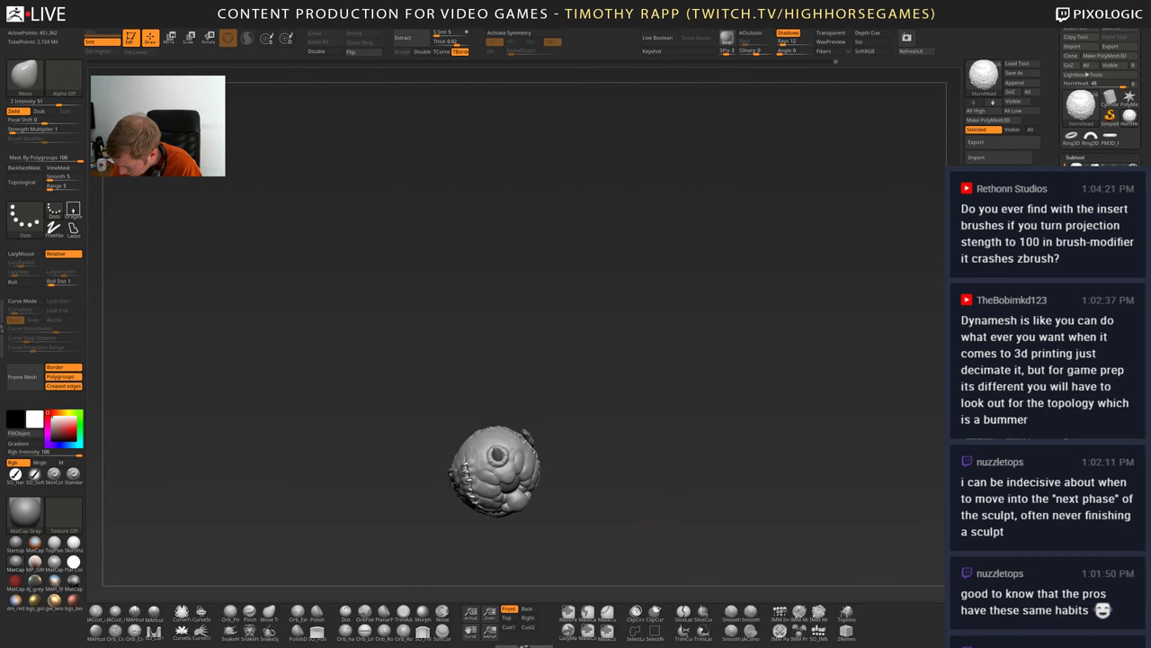
{"action": "left_click_drag", "start_coordinate": [640, 547], "coordinate": [647, 488]}
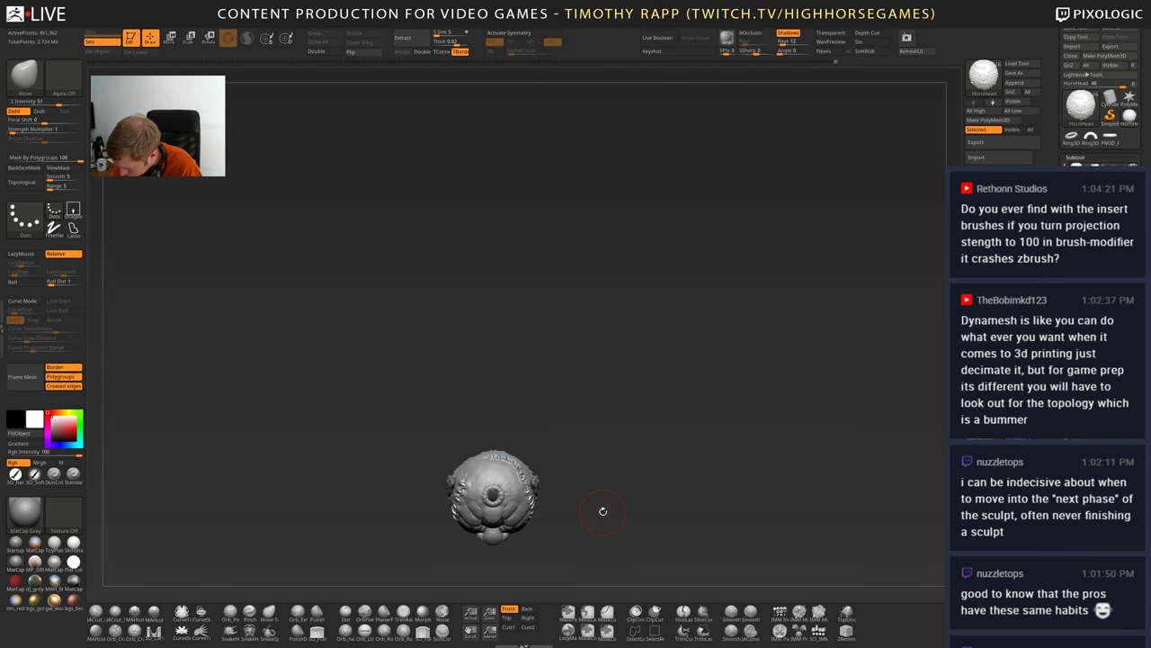
{"action": "left_click_drag", "start_coordinate": [570, 506], "coordinate": [571, 557], "text": "alt"}
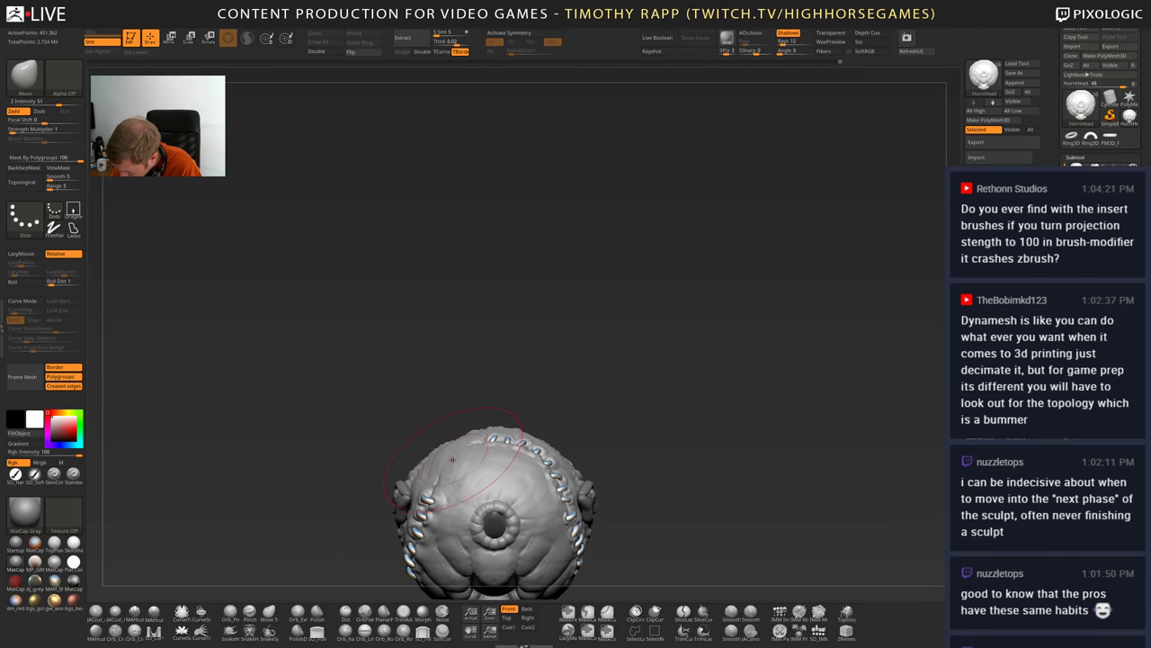
{"action": "mouse_move", "coordinate": [611, 546]}
{"action": "left_mouse_down"}
{"action": "mouse_move", "coordinate": [581, 450]}
{"action": "mouse_move", "coordinate": [554, 474]}
{"action": "mouse_move", "coordinate": [558, 525]}
{"action": "mouse_move", "coordinate": [548, 506]}
{"action": "mouse_move", "coordinate": [571, 503]}
{"action": "left_mouse_up"}
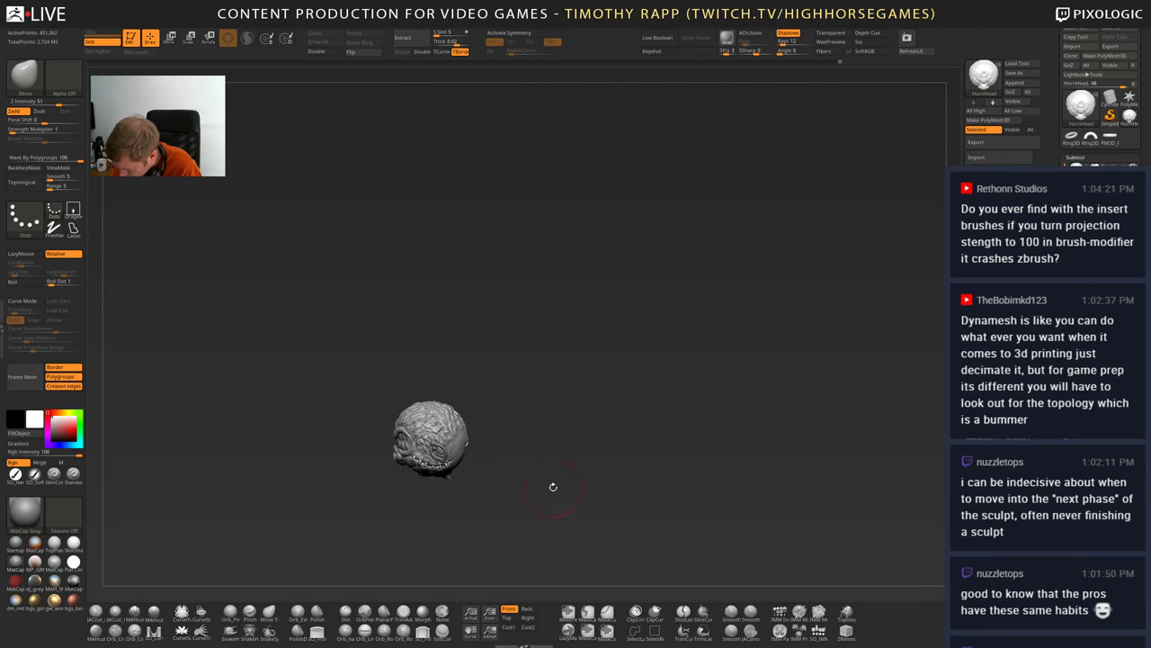
{"action": "mouse_move", "coordinate": [427, 461]}
{"action": "left_mouse_down"}
{"action": "mouse_move", "coordinate": [465, 441]}
{"action": "mouse_move", "coordinate": [501, 450]}
{"action": "mouse_move", "coordinate": [643, 432]}
{"action": "mouse_move", "coordinate": [723, 455]}
{"action": "mouse_move", "coordinate": [688, 469]}
{"action": "mouse_move", "coordinate": [657, 454]}
{"action": "mouse_move", "coordinate": [702, 456]}
{"action": "mouse_move", "coordinate": [674, 444]}
{"action": "mouse_move", "coordinate": [672, 472]}
{"action": "left_mouse_up"}
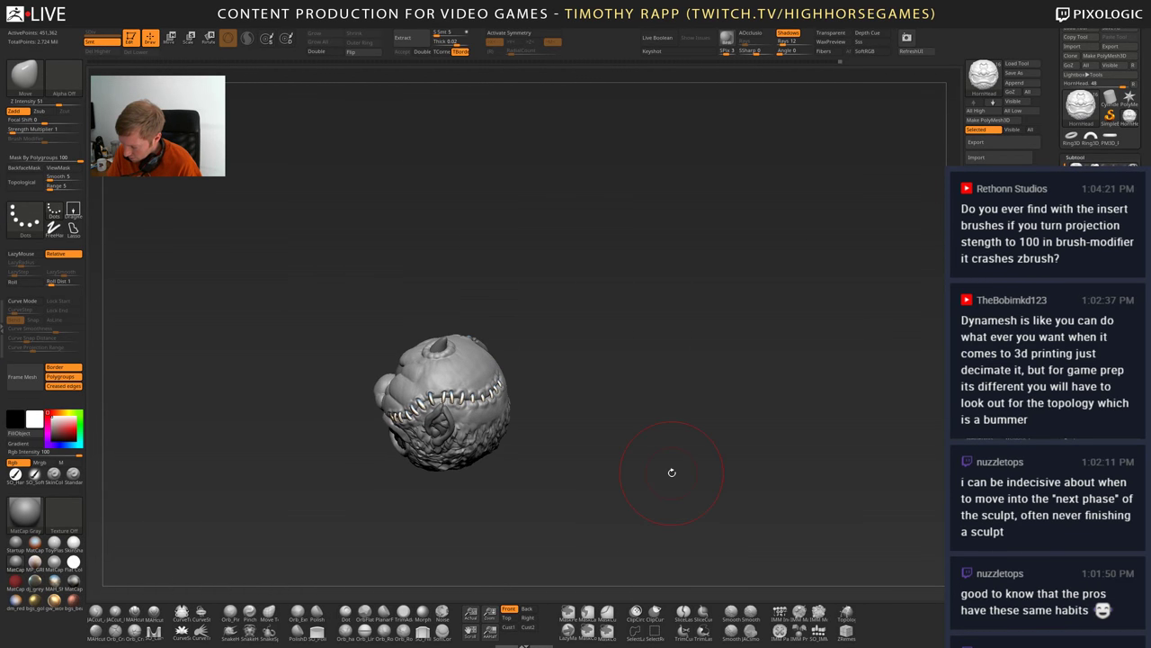
- Turn on symmetry and even out the underside of the beard with a resized Move brush
{"action": "key", "text": "x"}
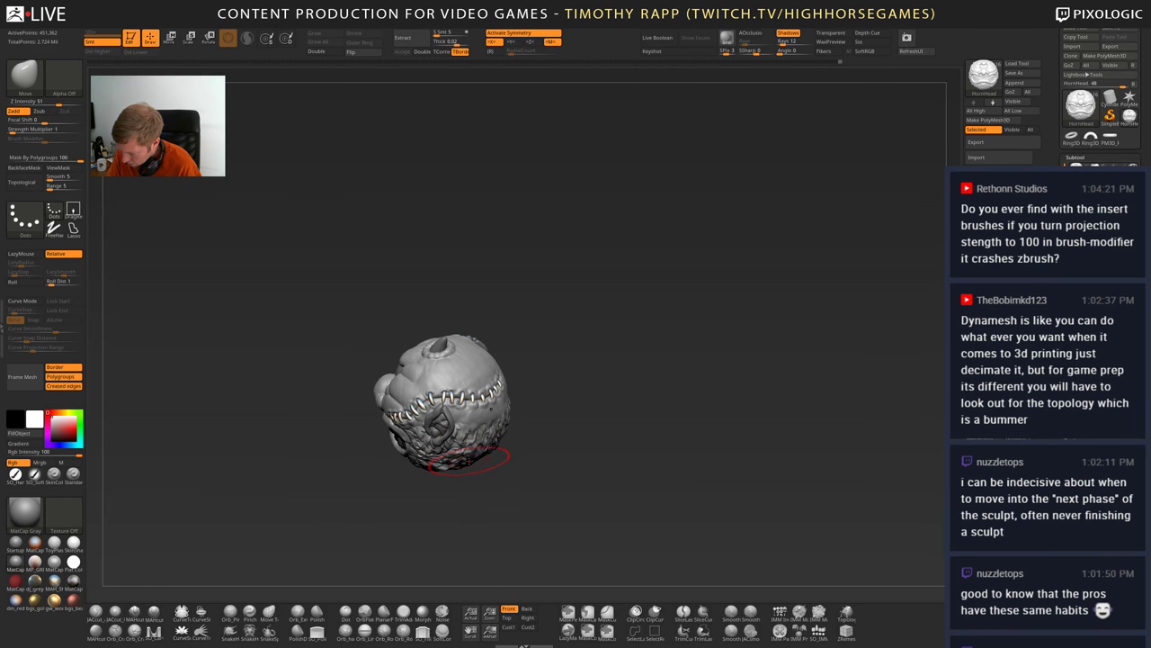
{"action": "key", "text": "2"}
{"action": "key", "text": "s"}
{"action": "mouse_move", "coordinate": [467, 461]}
{"action": "right_mouse_down"}
{"action": "mouse_move", "coordinate": [509, 404]}
{"action": "mouse_move", "coordinate": [594, 469]}
{"action": "mouse_move", "coordinate": [472, 474]}
{"action": "right_mouse_up"}
{"action": "key", "text": "s"}
{"action": "left_click_drag", "start_coordinate": [474, 466], "coordinate": [466, 466]}
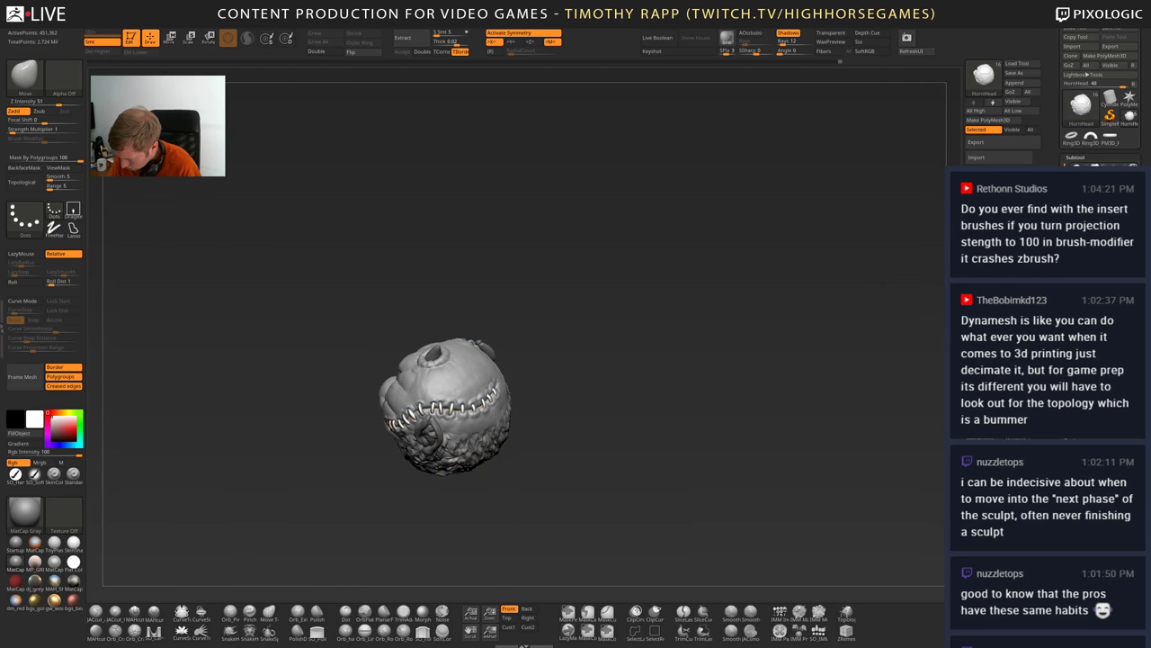
{"action": "mouse_move", "coordinate": [467, 466]}
{"action": "right_mouse_down"}
{"action": "mouse_move", "coordinate": [486, 468]}
{"action": "mouse_move", "coordinate": [500, 443]}
{"action": "mouse_move", "coordinate": [514, 464]}
{"action": "mouse_move", "coordinate": [503, 497]}
{"action": "right_mouse_up"}
{"action": "mouse_move", "coordinate": [505, 498]}
{"action": "left_mouse_down"}
{"action": "mouse_move", "coordinate": [463, 418]}
{"action": "mouse_move", "coordinate": [447, 418]}
{"action": "mouse_move", "coordinate": [508, 397]}
{"action": "mouse_move", "coordinate": [530, 428]}
{"action": "left_mouse_up"}
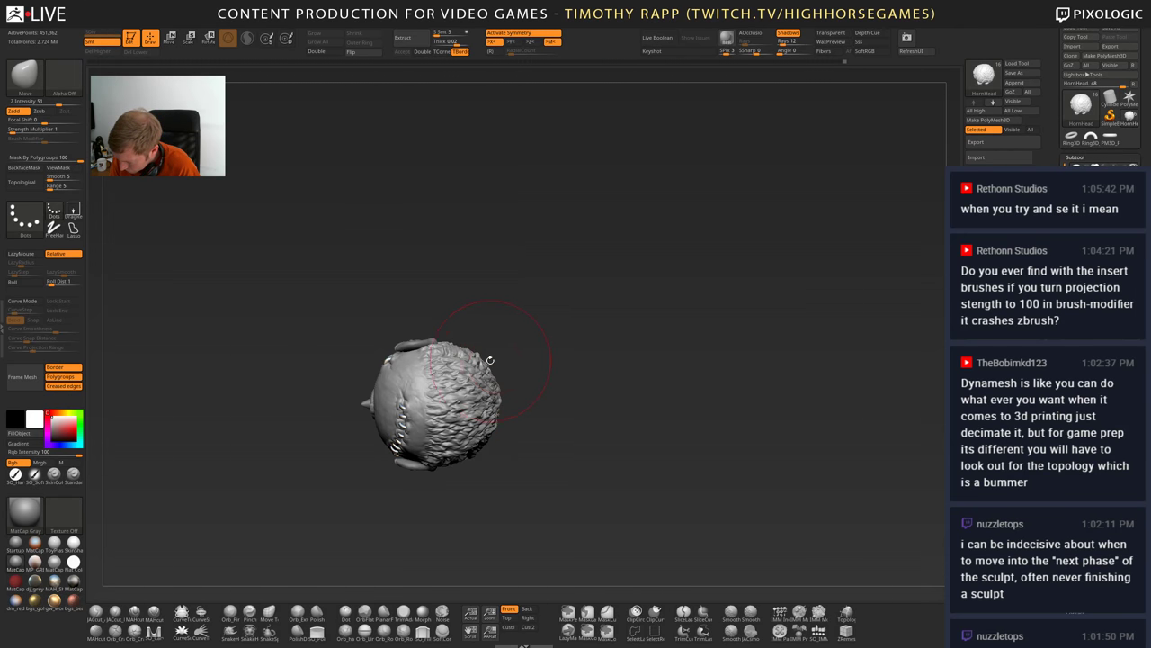
{"action": "mouse_move", "coordinate": [498, 397]}
{"action": "left_mouse_down"}
{"action": "mouse_move", "coordinate": [501, 386]}
{"action": "mouse_move", "coordinate": [496, 415]}
{"action": "left_mouse_up"}
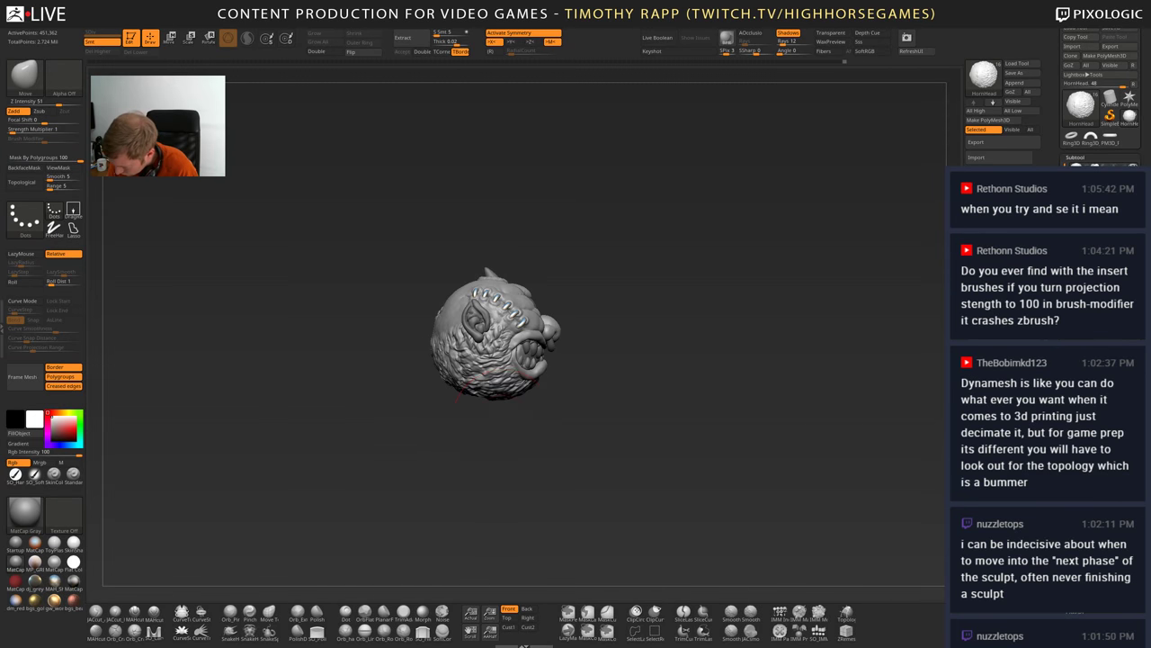
{"action": "left_click_drag", "start_coordinate": [450, 382], "coordinate": [506, 436]}
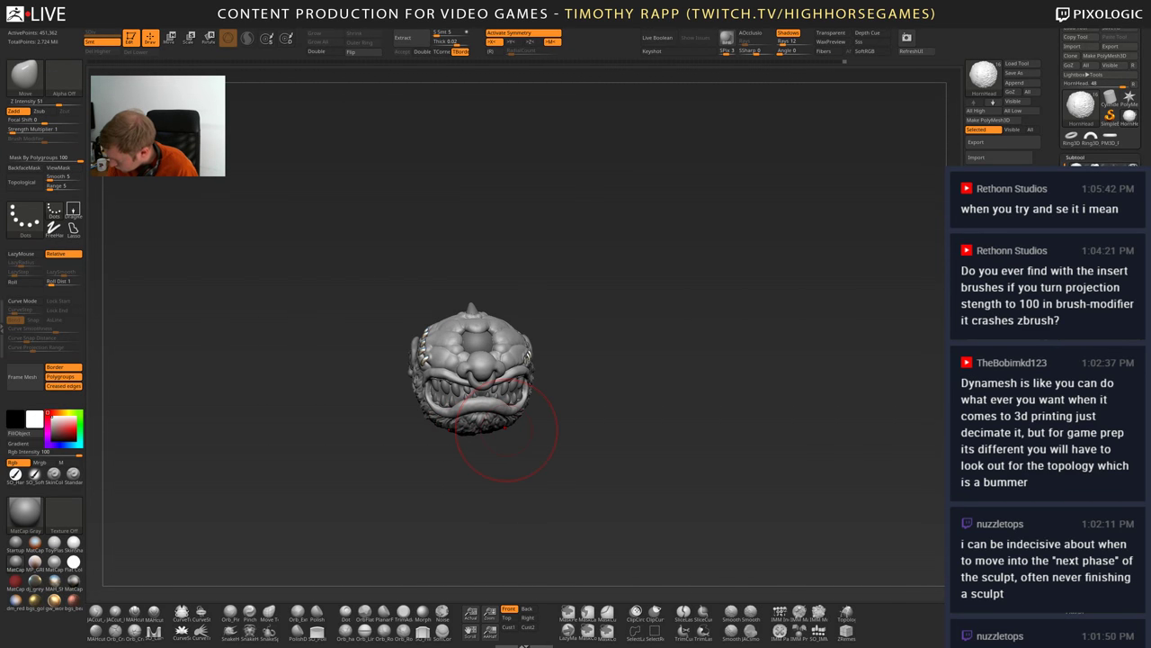
{"action": "left_click_drag", "start_coordinate": [630, 391], "coordinate": [588, 404]}
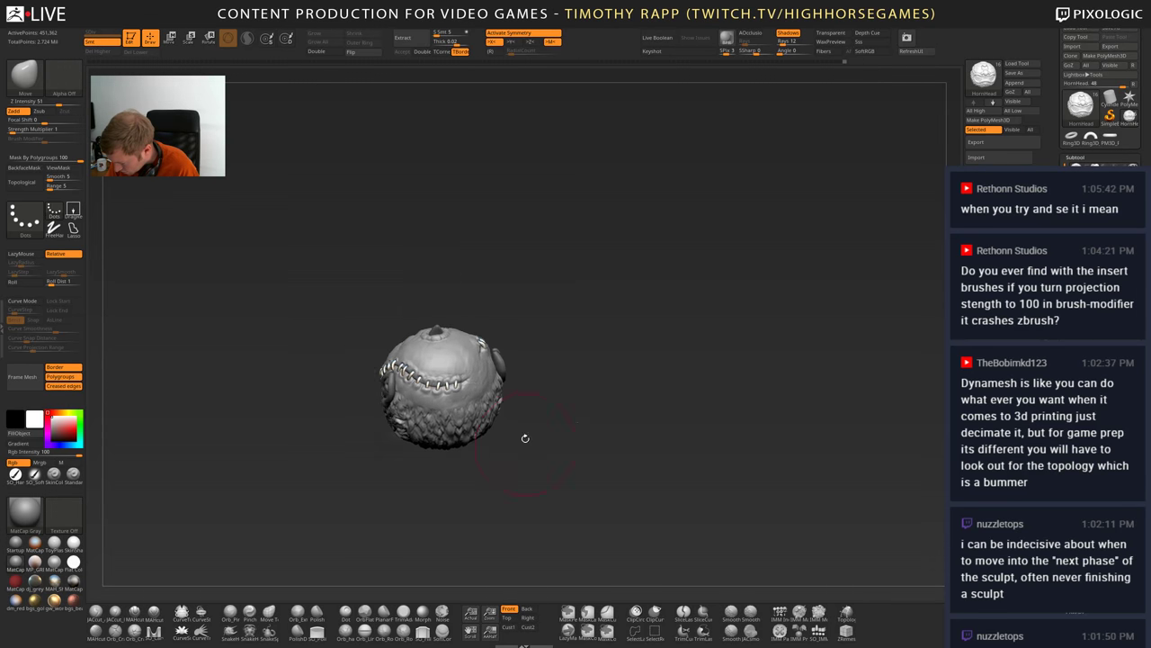
- Swell the beard fur symmetrically with the Inflat brush and turn symmetry off
{"action": "mouse_move", "coordinate": [526, 438]}
{"action": "left_mouse_down", "text": "alt"}
{"action": "mouse_move", "coordinate": [516, 442]}
{"action": "mouse_move", "coordinate": [512, 408]}
{"action": "mouse_move", "coordinate": [421, 432]}
{"action": "mouse_move", "coordinate": [524, 447]}
{"action": "mouse_move", "coordinate": [456, 450]}
{"action": "left_mouse_up", "text": "alt"}
{"action": "key", "text": "b"}
{"action": "key", "text": "i"}
{"action": "key", "text": "n"}
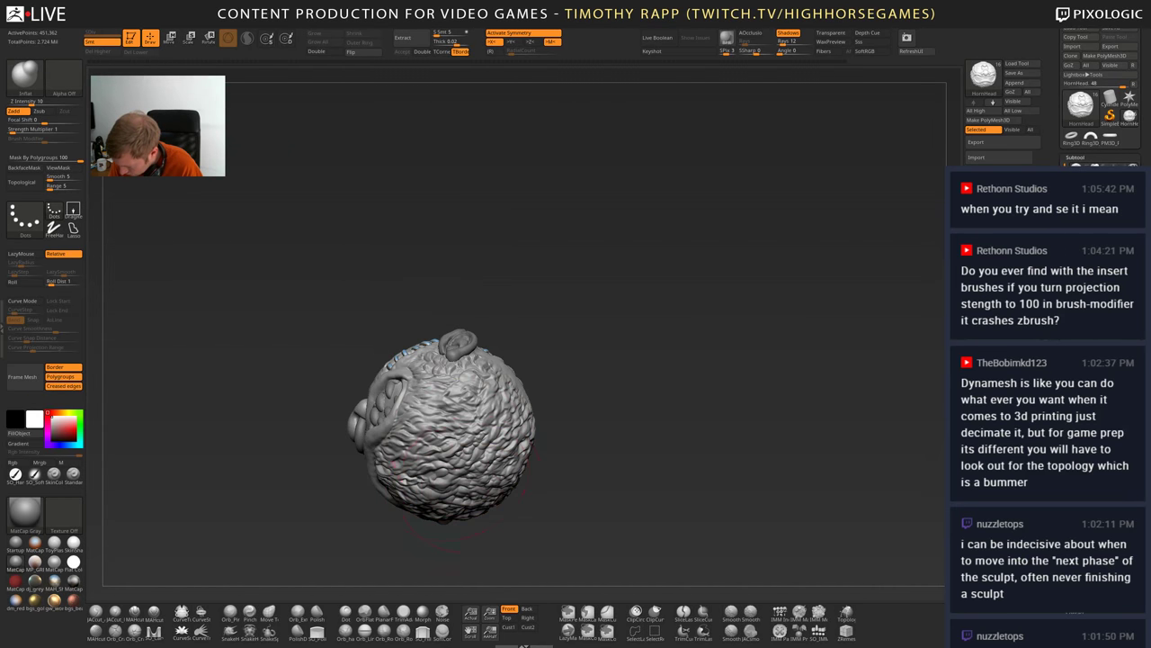
{"action": "right_click_drag", "start_coordinate": [463, 472], "coordinate": [646, 436]}
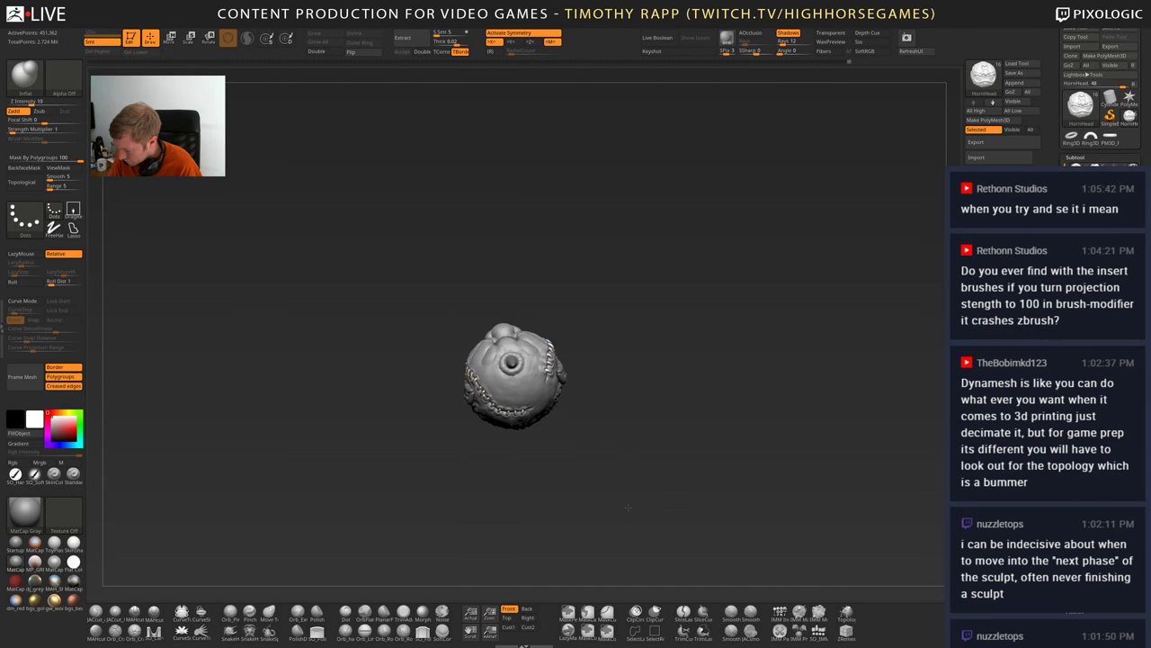
{"action": "left_click_drag", "start_coordinate": [627, 507], "coordinate": [640, 509]}
{"action": "right_click_drag", "start_coordinate": [625, 484], "coordinate": [602, 451]}
{"action": "mouse_move", "coordinate": [532, 441]}
{"action": "right_mouse_down", "text": "ctrl"}
{"action": "mouse_move", "coordinate": [529, 477]}
{"action": "mouse_move", "coordinate": [536, 357]}
{"action": "mouse_move", "coordinate": [534, 401]}
{"action": "mouse_move", "coordinate": [486, 405]}
{"action": "mouse_move", "coordinate": [490, 370]}
{"action": "mouse_move", "coordinate": [585, 428]}
{"action": "right_mouse_up", "text": "ctrl"}
{"action": "key", "text": "x"}
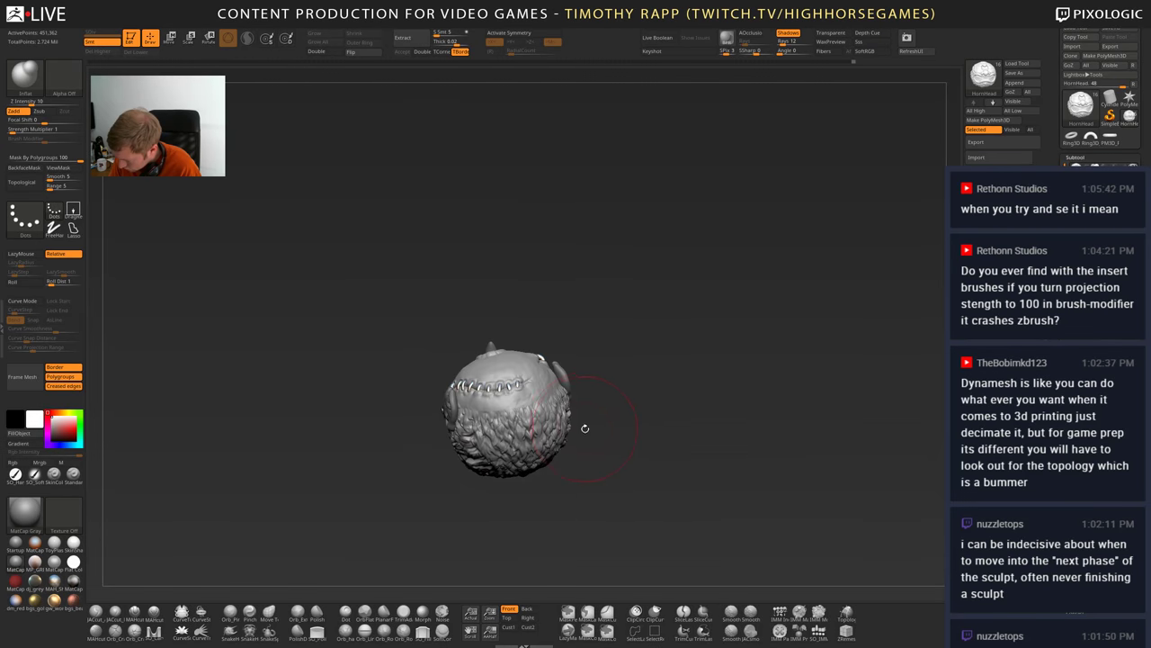
- Refine the beard's outline asymmetrically with the Move brush, working around the back and side of the head
{"action": "mouse_move", "coordinate": [590, 458]}
{"action": "left_mouse_down"}
{"action": "mouse_move", "coordinate": [540, 459]}
{"action": "mouse_move", "coordinate": [593, 452]}
{"action": "mouse_move", "coordinate": [531, 430]}
{"action": "left_mouse_up"}
{"action": "key", "text": "b"}
{"action": "key", "text": "m"}
{"action": "key", "text": "v"}
{"action": "left_click_drag", "start_coordinate": [448, 473], "coordinate": [458, 481]}
{"action": "mouse_move", "coordinate": [497, 433]}
{"action": "left_mouse_down"}
{"action": "mouse_move", "coordinate": [511, 410]}
{"action": "mouse_move", "coordinate": [616, 444]}
{"action": "left_mouse_up"}
{"action": "mouse_move", "coordinate": [616, 444]}
{"action": "left_mouse_down", "text": "alt"}
{"action": "mouse_move", "coordinate": [645, 442]}
{"action": "mouse_move", "coordinate": [630, 477]}
{"action": "mouse_move", "coordinate": [640, 470]}
{"action": "mouse_move", "coordinate": [621, 485]}
{"action": "mouse_move", "coordinate": [634, 481]}
{"action": "left_mouse_up", "text": "alt"}
{"action": "left_click_drag", "start_coordinate": [769, 460], "coordinate": [773, 444]}
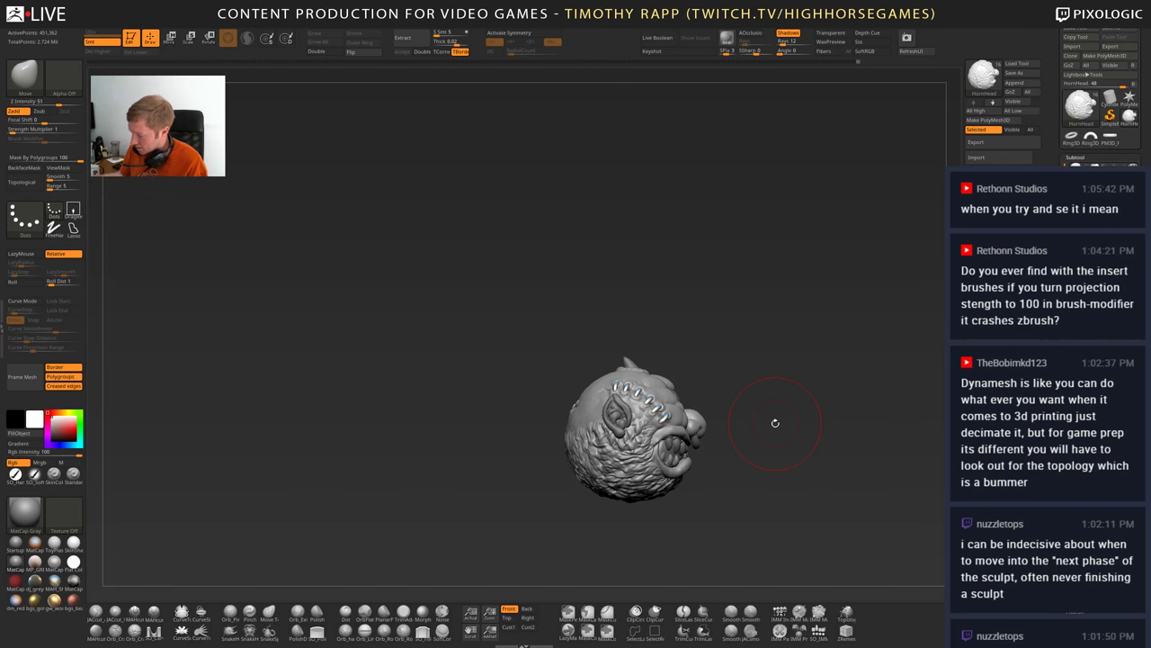
- Make the horn on top of the head the active subtool and bring up its transform gizmo
{"action": "left_click_drag", "start_coordinate": [775, 423], "coordinate": [670, 409]}
{"action": "mouse_move", "coordinate": [706, 364]}
{"action": "left_mouse_down", "text": "alt"}
{"action": "mouse_move", "coordinate": [641, 426]}
{"action": "mouse_move", "coordinate": [810, 461]}
{"action": "mouse_move", "coordinate": [810, 551]}
{"action": "mouse_move", "coordinate": [709, 542]}
{"action": "mouse_move", "coordinate": [667, 425]}
{"action": "left_mouse_up", "text": "alt"}
{"action": "left_click_drag", "start_coordinate": [670, 373], "coordinate": [673, 440]}
{"action": "mouse_move", "coordinate": [611, 171]}
{"action": "left_mouse_down", "text": "alt"}
{"action": "mouse_move", "coordinate": [621, 229]}
{"action": "mouse_move", "coordinate": [596, 332]}
{"action": "left_mouse_up", "text": "alt"}
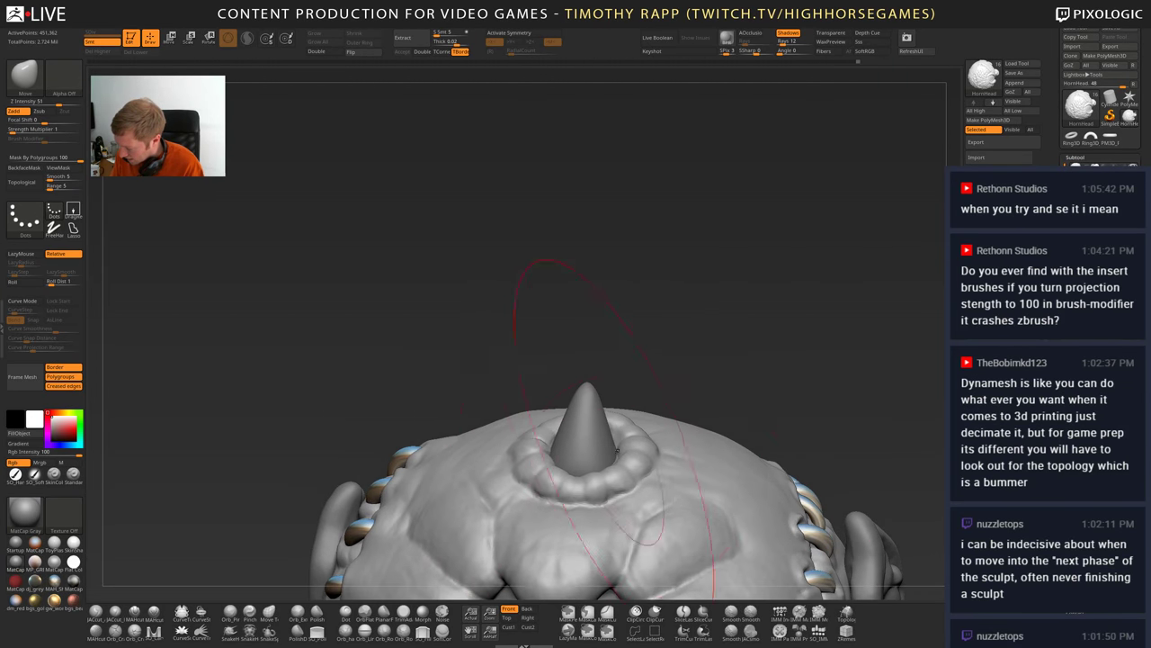
{"action": "key", "text": "s"}
{"action": "left_click_drag", "start_coordinate": [706, 391], "coordinate": [657, 370]}
{"action": "key", "text": "shift+f"}
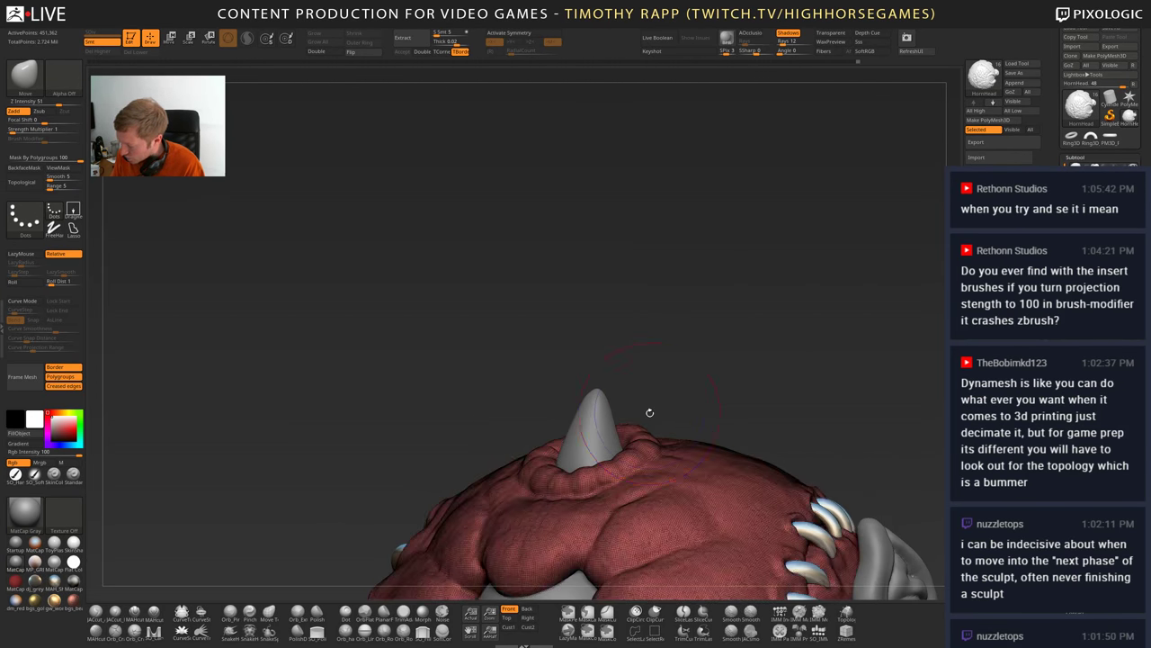
{"action": "key", "text": "shift+f"}
{"action": "left_click", "coordinate": [600, 430], "text": "alt"}
{"action": "mouse_move", "coordinate": [670, 413]}
{"action": "left_mouse_down"}
{"action": "mouse_move", "coordinate": [707, 424]}
{"action": "mouse_move", "coordinate": [696, 416]}
{"action": "mouse_move", "coordinate": [676, 448]}
{"action": "mouse_move", "coordinate": [696, 420]}
{"action": "mouse_move", "coordinate": [725, 448]}
{"action": "left_mouse_up"}
{"action": "key", "text": "w"}
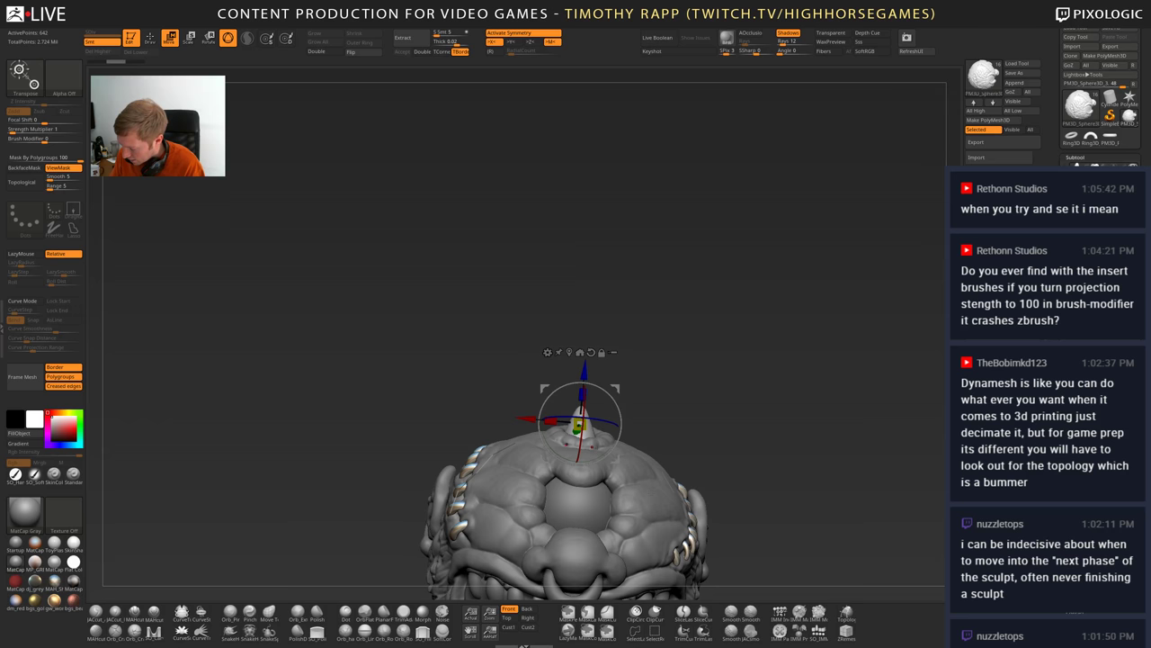
- Enlarge the horn uniformly with the transform gizmo and reposition it over its fleshy base in side view
{"action": "mouse_move", "coordinate": [725, 439]}
{"action": "left_mouse_down"}
{"action": "mouse_move", "coordinate": [714, 455]}
{"action": "mouse_move", "coordinate": [661, 450]}
{"action": "left_mouse_up"}
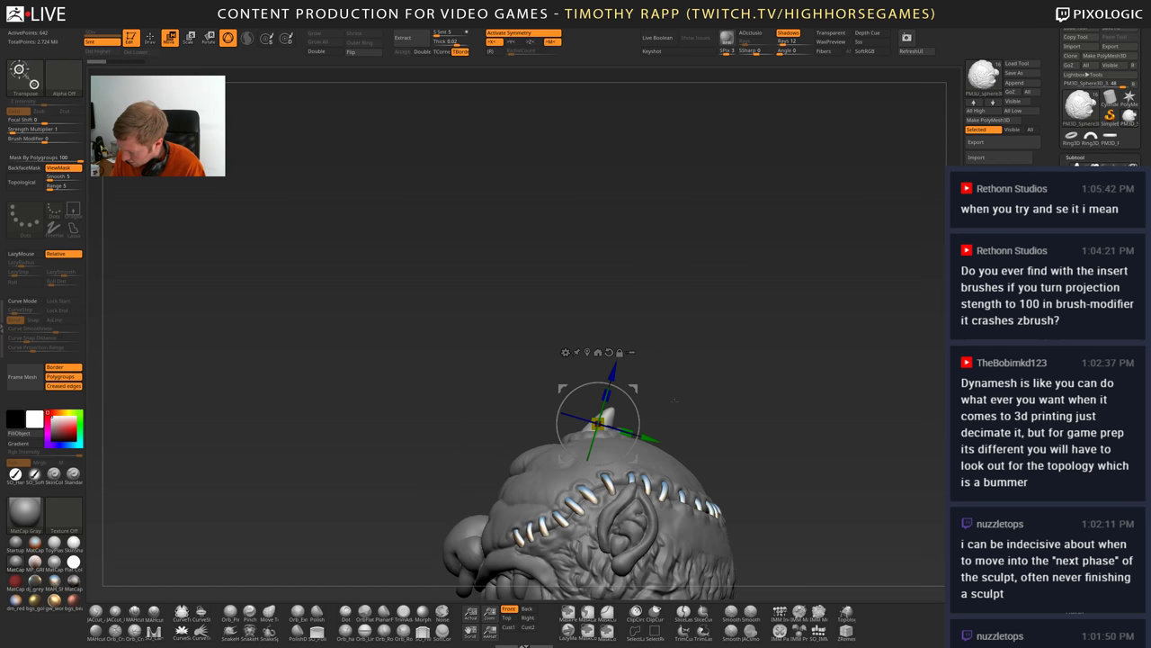
{"action": "left_click_drag", "start_coordinate": [672, 400], "coordinate": [677, 450], "text": "alt"}
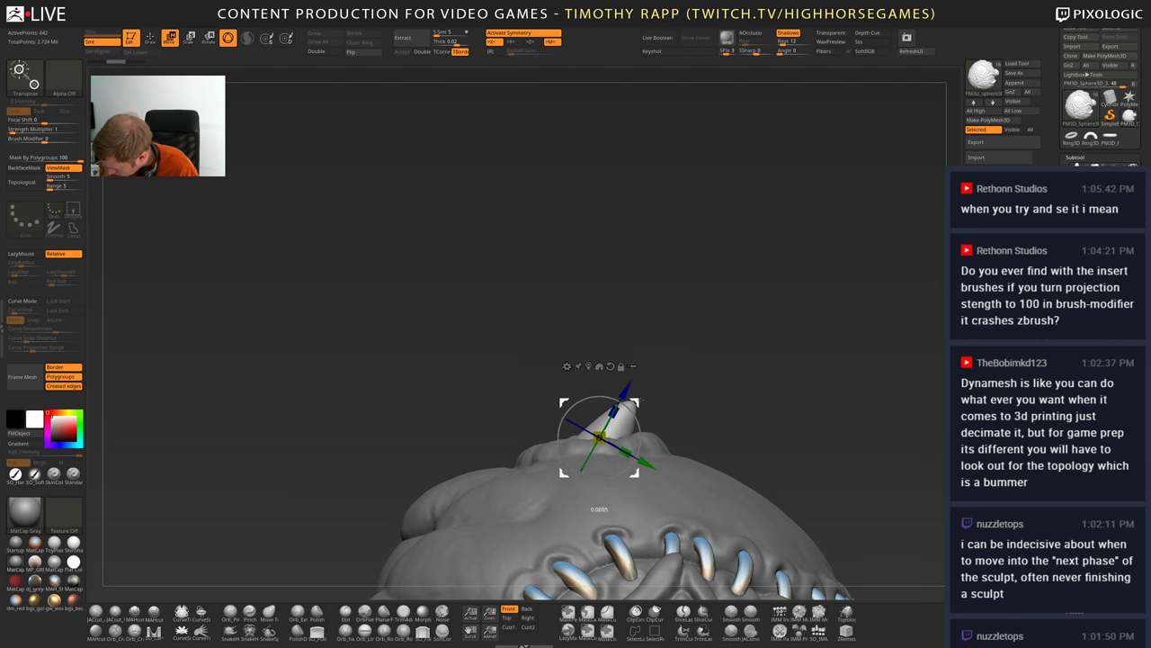
{"action": "mouse_move", "coordinate": [642, 400]}
{"action": "left_mouse_down"}
{"action": "mouse_move", "coordinate": [640, 385]}
{"action": "mouse_move", "coordinate": [635, 397]}
{"action": "left_mouse_up"}
{"action": "mouse_move", "coordinate": [682, 394]}
{"action": "left_mouse_down"}
{"action": "mouse_move", "coordinate": [633, 423]}
{"action": "mouse_move", "coordinate": [682, 392]}
{"action": "left_mouse_up"}
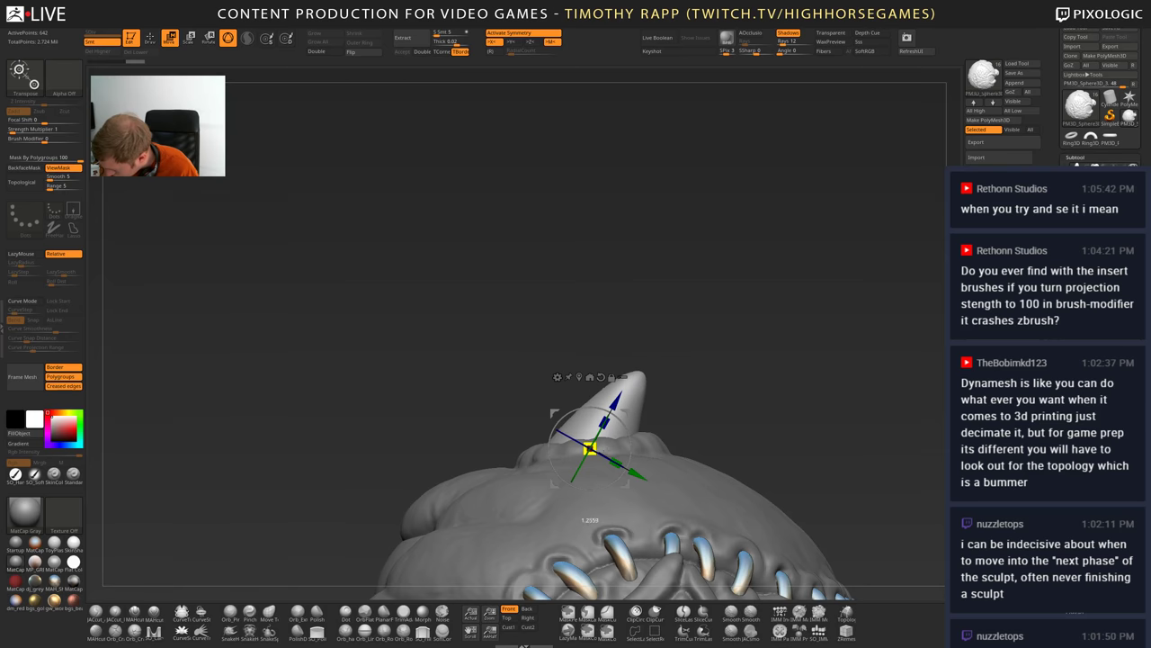
{"action": "left_click_drag", "start_coordinate": [590, 448], "coordinate": [593, 446]}
{"action": "mouse_move", "coordinate": [682, 396]}
{"action": "left_mouse_down"}
{"action": "mouse_move", "coordinate": [627, 428]}
{"action": "mouse_move", "coordinate": [680, 396]}
{"action": "left_mouse_up"}
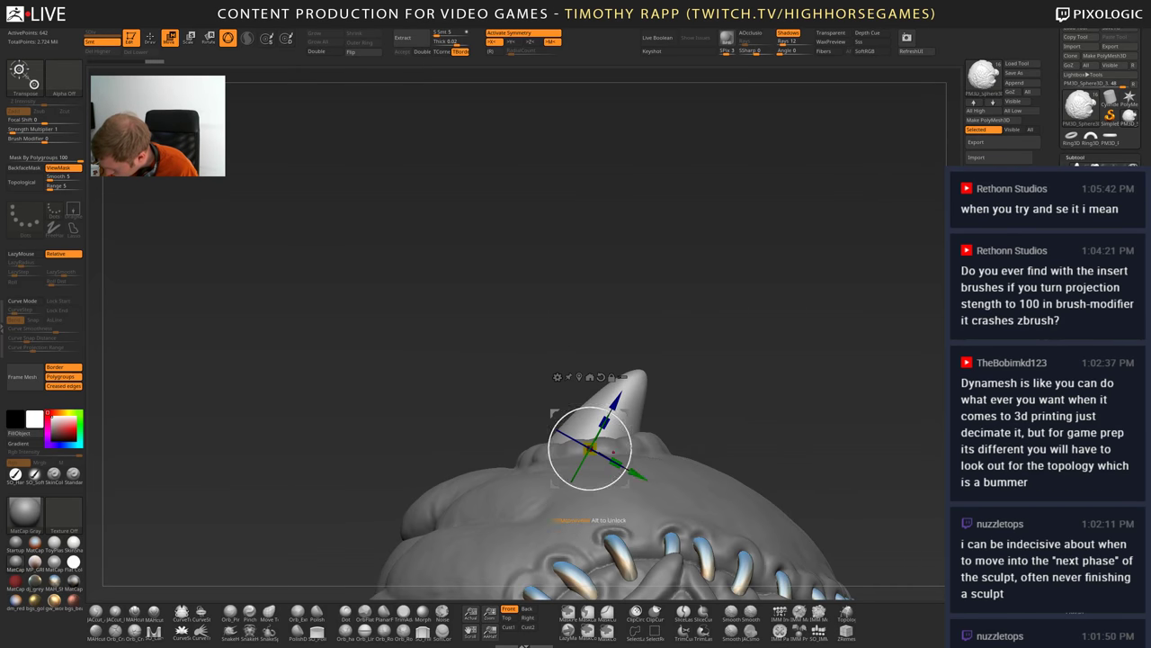
- Rotate the horn slightly and move it so its base sits properly inside the surrounding ring of flesh
{"action": "left_click_drag", "start_coordinate": [628, 428], "coordinate": [629, 429]}
{"action": "left_click_drag", "start_coordinate": [696, 406], "coordinate": [696, 369], "text": "alt"}
{"action": "left_click_drag", "start_coordinate": [696, 369], "coordinate": [882, 391]}
{"action": "left_click_drag", "start_coordinate": [810, 387], "coordinate": [809, 428], "text": "alt"}
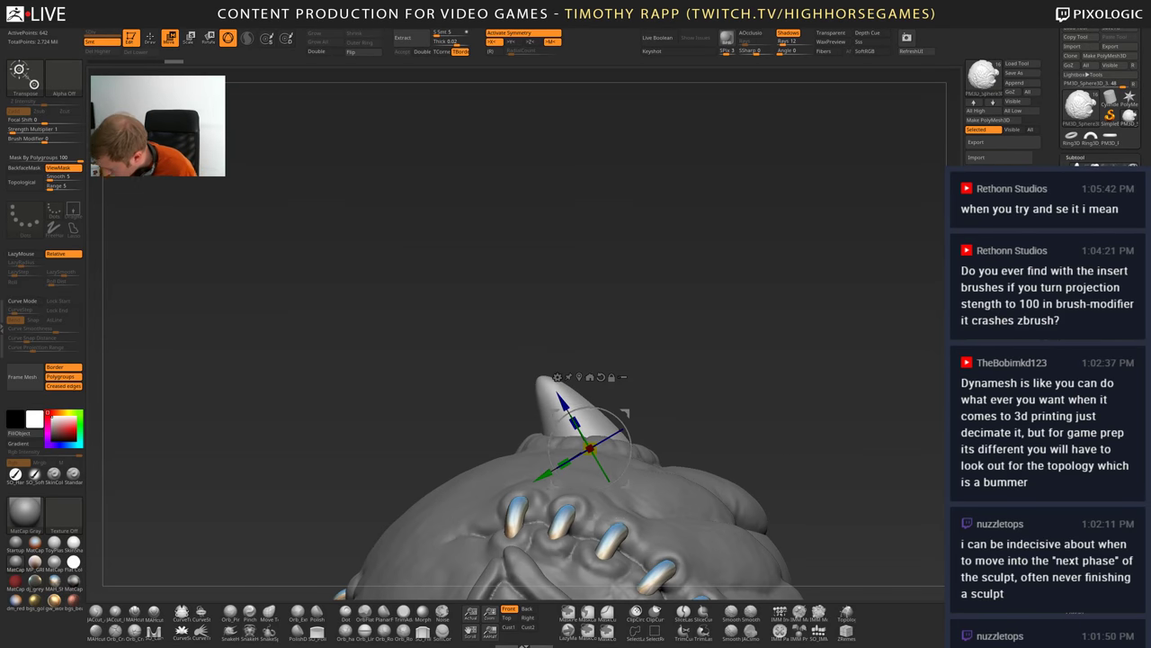
{"action": "left_click_drag", "start_coordinate": [628, 430], "coordinate": [628, 429]}
{"action": "left_click_drag", "start_coordinate": [626, 412], "coordinate": [632, 410]}
{"action": "mouse_move", "coordinate": [791, 360]}
{"action": "left_mouse_down"}
{"action": "mouse_move", "coordinate": [720, 405]}
{"action": "mouse_move", "coordinate": [783, 365]}
{"action": "mouse_move", "coordinate": [783, 315]}
{"action": "left_mouse_up"}
- Check the horn from the front, fine-tune its placement in the socket along the gizmo axis, and return to drawing mode
{"action": "key", "text": "q"}
{"action": "left_click_drag", "start_coordinate": [801, 450], "coordinate": [715, 517], "text": "shift"}
{"action": "key", "text": "w"}
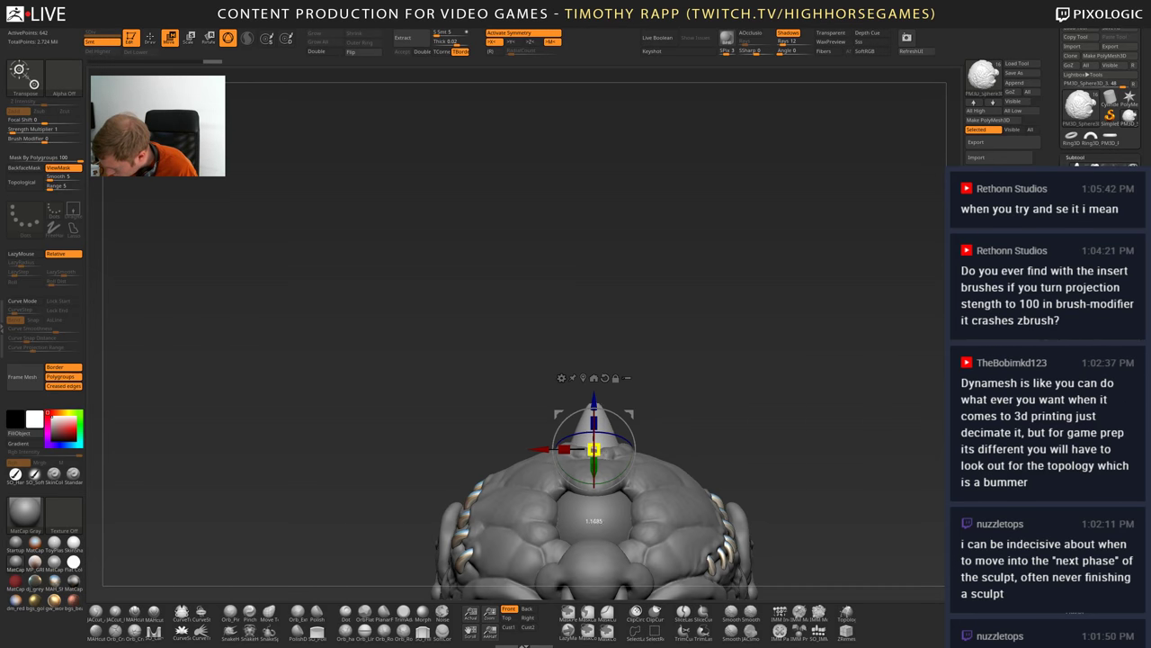
{"action": "left_click_drag", "start_coordinate": [801, 405], "coordinate": [719, 457]}
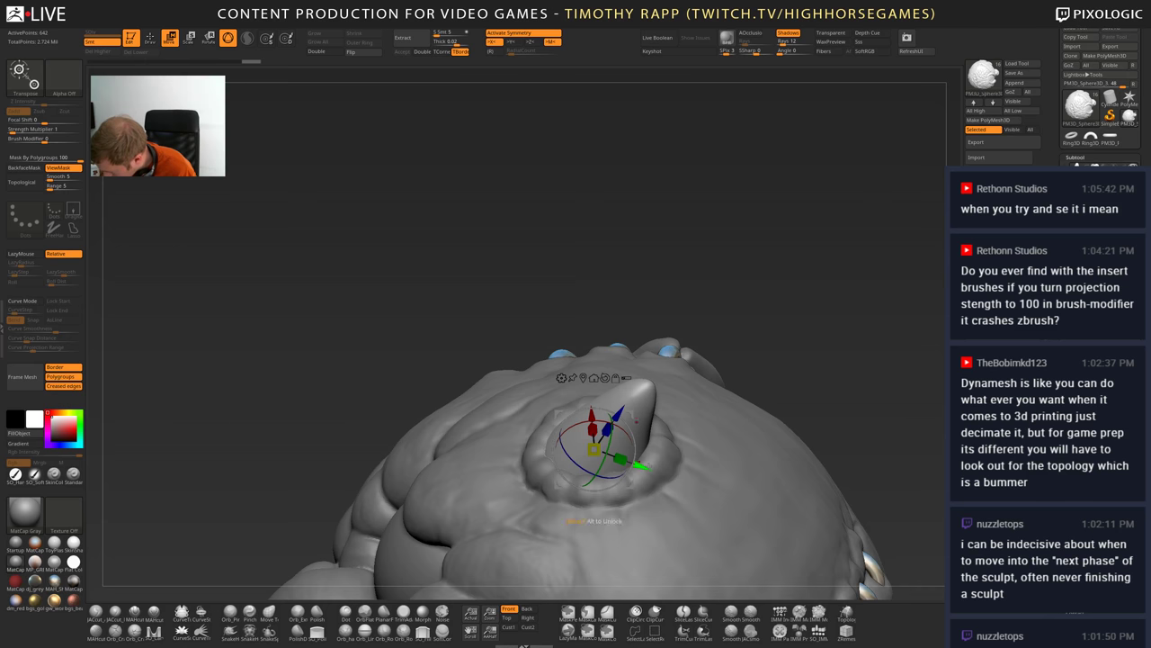
{"action": "left_click_drag", "start_coordinate": [642, 467], "coordinate": [639, 466]}
{"action": "left_click_drag", "start_coordinate": [774, 297], "coordinate": [576, 279]}
{"action": "key", "text": "q"}
{"action": "left_click_drag", "start_coordinate": [774, 377], "coordinate": [764, 296], "text": "alt"}
{"action": "left_click_drag", "start_coordinate": [720, 468], "coordinate": [774, 500]}
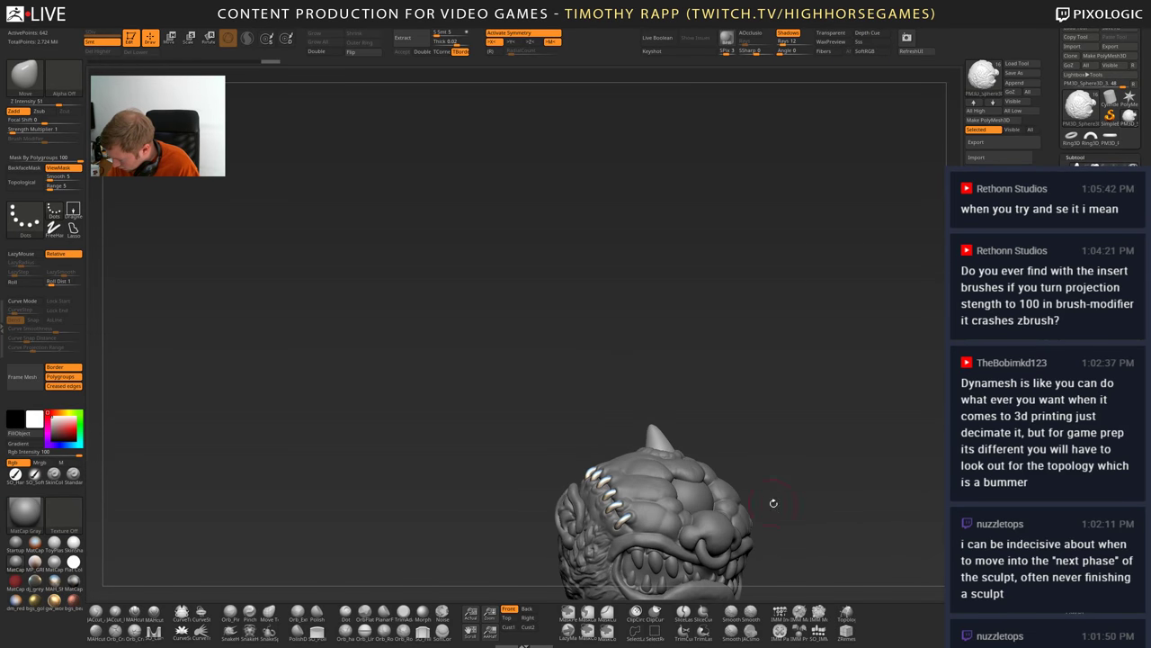
{"action": "left_click_drag", "start_coordinate": [780, 565], "coordinate": [779, 504], "text": "alt"}
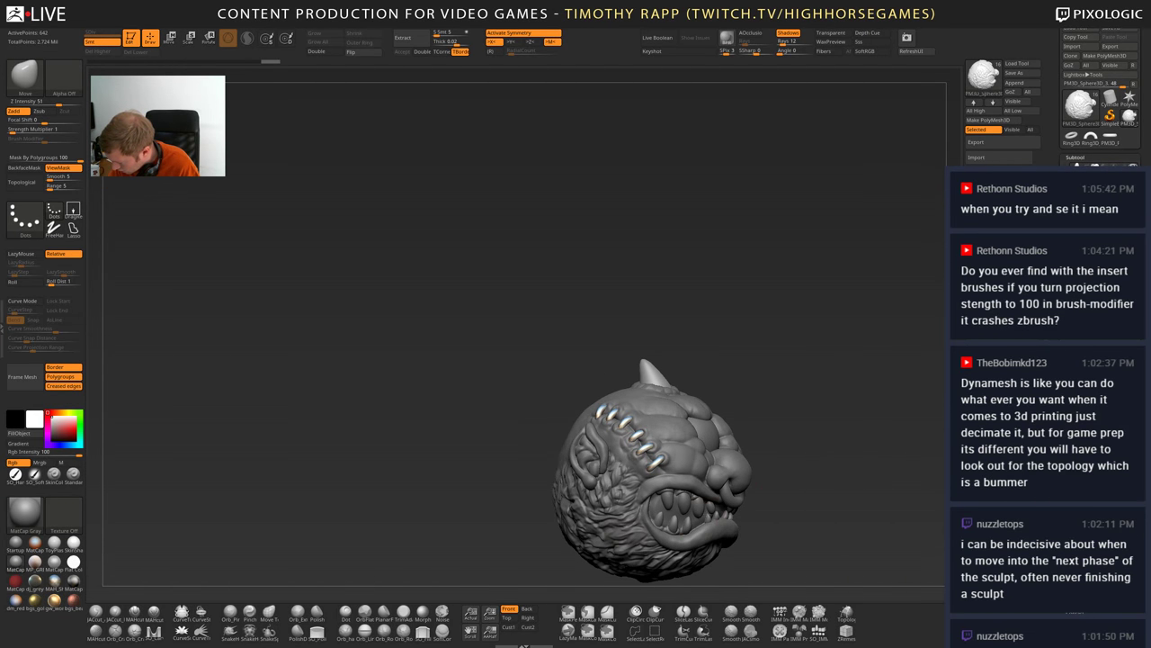
- Make the head the active subtool and adjust the silhouette around its back with a resized Move brush
{"action": "left_click", "coordinate": [562, 477], "text": "alt"}
{"action": "left_click_drag", "start_coordinate": [540, 473], "coordinate": [558, 462]}
{"action": "key", "text": "s"}
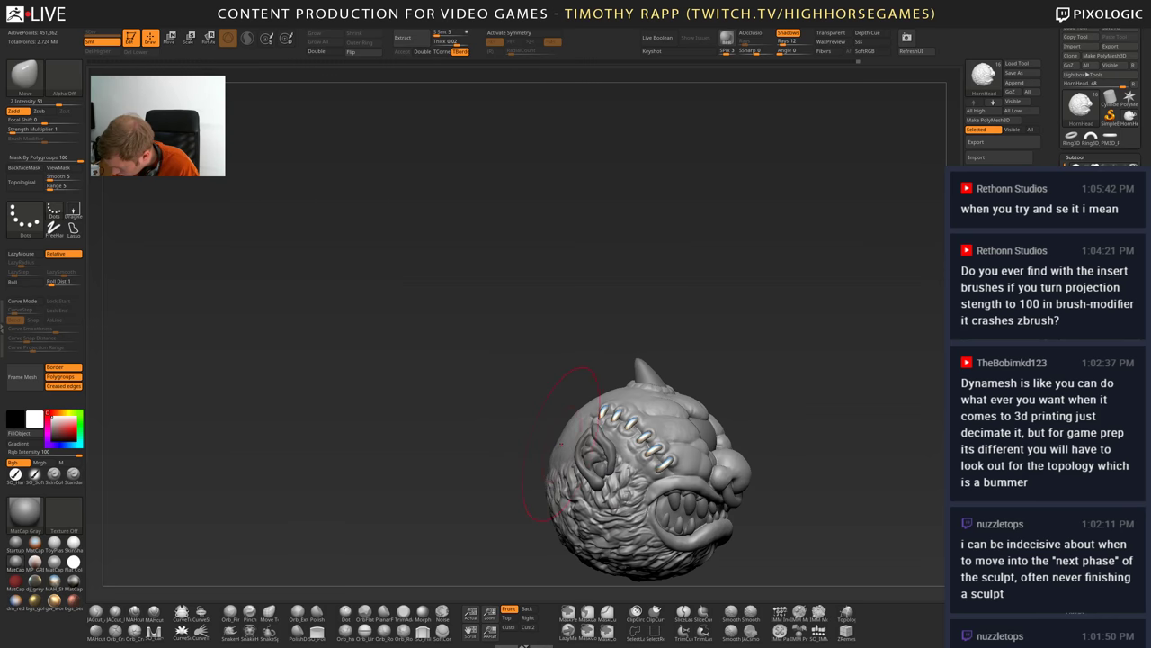
{"action": "mouse_move", "coordinate": [539, 445]}
{"action": "left_mouse_down"}
{"action": "mouse_move", "coordinate": [665, 436]}
{"action": "mouse_move", "coordinate": [620, 442]}
{"action": "mouse_move", "coordinate": [591, 387]}
{"action": "mouse_move", "coordinate": [583, 445]}
{"action": "left_mouse_up"}
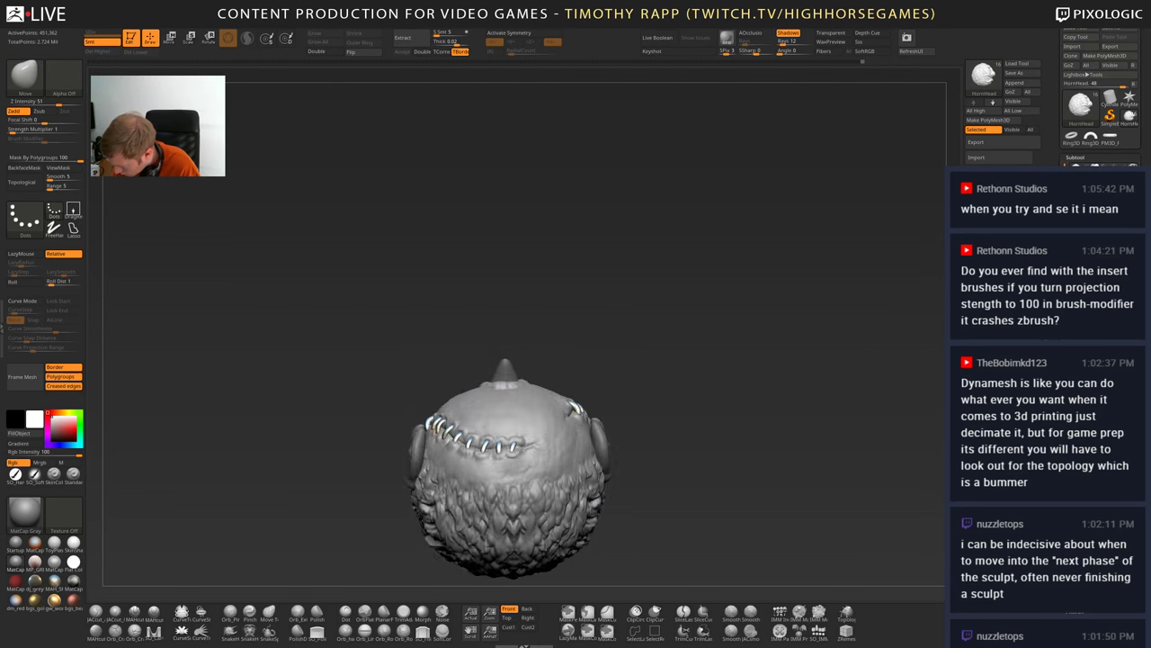
{"action": "mouse_move", "coordinate": [576, 396]}
{"action": "left_mouse_down"}
{"action": "mouse_move", "coordinate": [585, 501]}
{"action": "mouse_move", "coordinate": [615, 481]}
{"action": "mouse_move", "coordinate": [615, 466]}
{"action": "mouse_move", "coordinate": [605, 493]}
{"action": "left_mouse_up"}
{"action": "right_click_drag", "start_coordinate": [581, 488], "coordinate": [596, 490]}
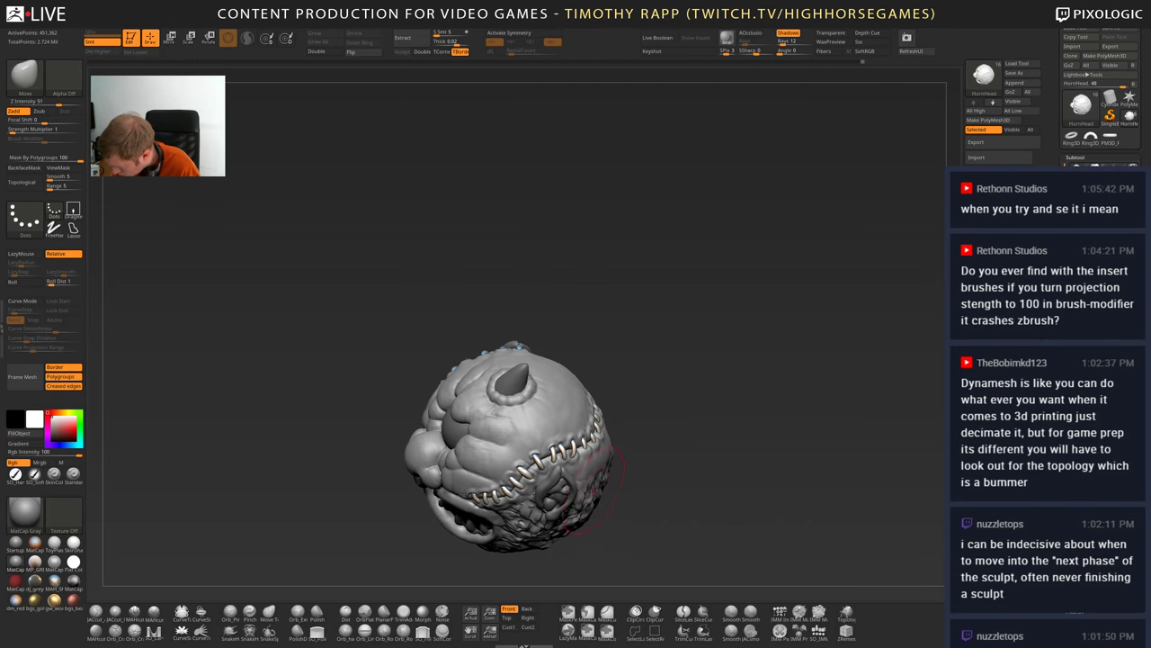
{"action": "mouse_move", "coordinate": [580, 505]}
{"action": "left_mouse_down"}
{"action": "mouse_move", "coordinate": [619, 477]}
{"action": "mouse_move", "coordinate": [600, 521]}
{"action": "mouse_move", "coordinate": [621, 454]}
{"action": "mouse_move", "coordinate": [645, 440]}
{"action": "mouse_move", "coordinate": [665, 456]}
{"action": "mouse_move", "coordinate": [710, 455]}
{"action": "left_mouse_up"}
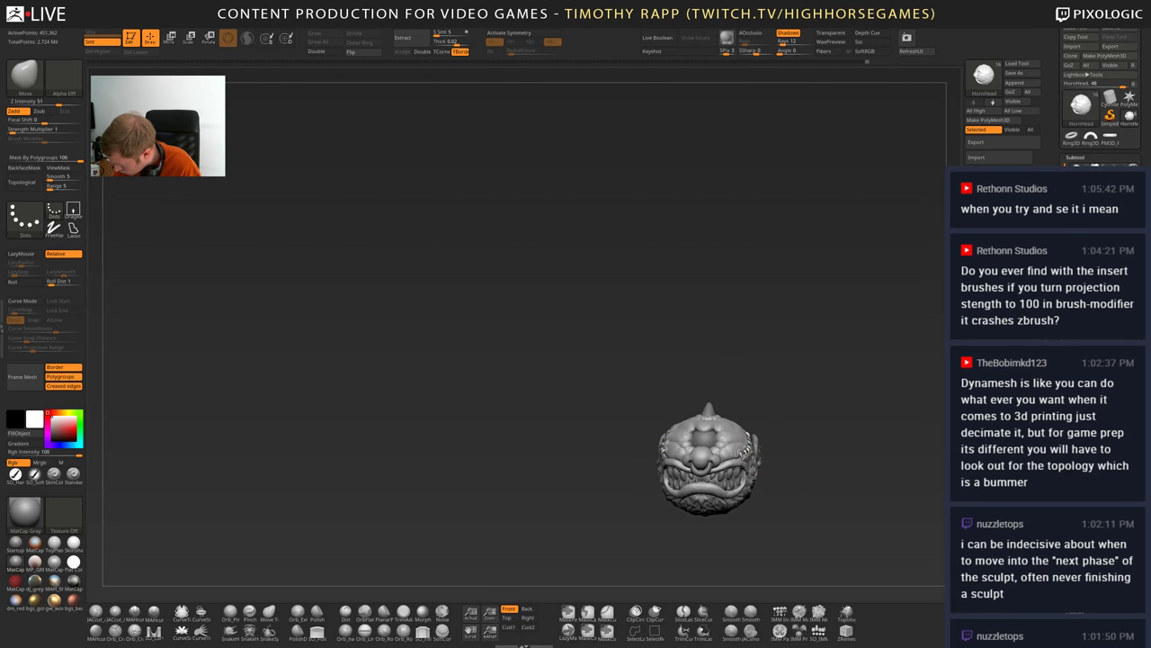
{"action": "mouse_move", "coordinate": [755, 454]}
{"action": "left_mouse_down"}
{"action": "mouse_move", "coordinate": [763, 506]}
{"action": "mouse_move", "coordinate": [754, 465]}
{"action": "mouse_move", "coordinate": [712, 455]}
{"action": "mouse_move", "coordinate": [713, 484]}
{"action": "mouse_move", "coordinate": [774, 432]}
{"action": "mouse_move", "coordinate": [756, 414]}
{"action": "left_mouse_up"}
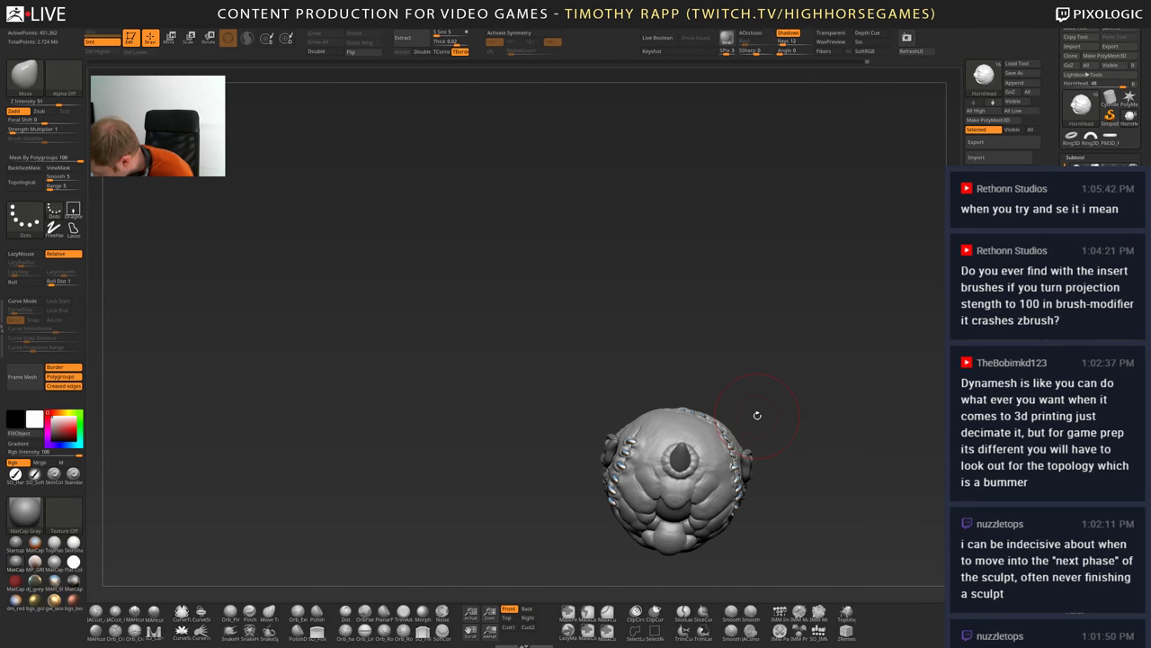
{"action": "mouse_move", "coordinate": [750, 466]}
{"action": "left_mouse_down"}
{"action": "mouse_move", "coordinate": [731, 438]}
{"action": "mouse_move", "coordinate": [745, 411]}
{"action": "mouse_move", "coordinate": [762, 456]}
{"action": "mouse_move", "coordinate": [790, 457]}
{"action": "mouse_move", "coordinate": [701, 453]}
{"action": "mouse_move", "coordinate": [725, 453]}
{"action": "mouse_move", "coordinate": [679, 468]}
{"action": "left_mouse_up"}
{"action": "mouse_move", "coordinate": [657, 413]}
{"action": "left_mouse_down"}
{"action": "mouse_move", "coordinate": [715, 468]}
{"action": "mouse_move", "coordinate": [624, 367]}
{"action": "mouse_move", "coordinate": [638, 356]}
{"action": "mouse_move", "coordinate": [635, 392]}
{"action": "mouse_move", "coordinate": [684, 468]}
{"action": "mouse_move", "coordinate": [429, 423]}
{"action": "mouse_move", "coordinate": [604, 435]}
{"action": "mouse_move", "coordinate": [633, 385]}
{"action": "mouse_move", "coordinate": [567, 342]}
{"action": "mouse_move", "coordinate": [575, 346]}
{"action": "mouse_move", "coordinate": [621, 293]}
{"action": "mouse_move", "coordinate": [592, 334]}
{"action": "mouse_move", "coordinate": [658, 357]}
{"action": "mouse_move", "coordinate": [662, 390]}
{"action": "left_mouse_up"}
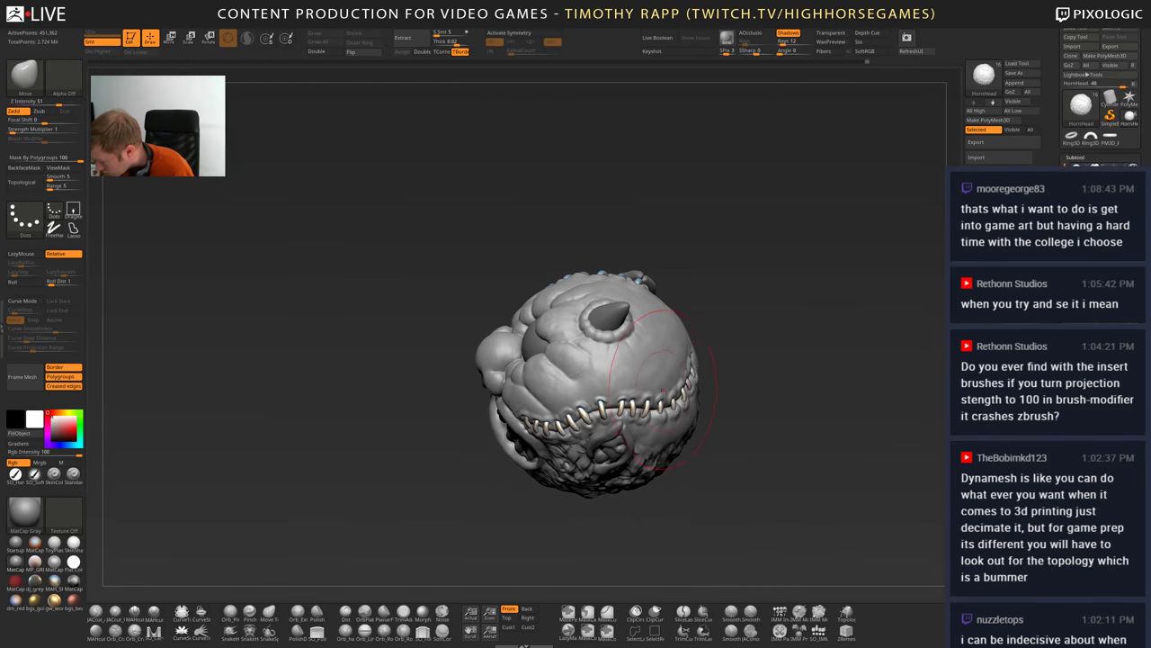
- Switch to the clay tubes brush, inspect the head from the side and back, and save the work
{"action": "key", "text": "1"}
{"action": "mouse_move", "coordinate": [702, 383]}
{"action": "right_mouse_down"}
{"action": "mouse_move", "coordinate": [661, 383]}
{"action": "mouse_move", "coordinate": [676, 329]}
{"action": "mouse_move", "coordinate": [733, 326]}
{"action": "mouse_move", "coordinate": [615, 389]}
{"action": "mouse_move", "coordinate": [587, 435]}
{"action": "right_mouse_up"}
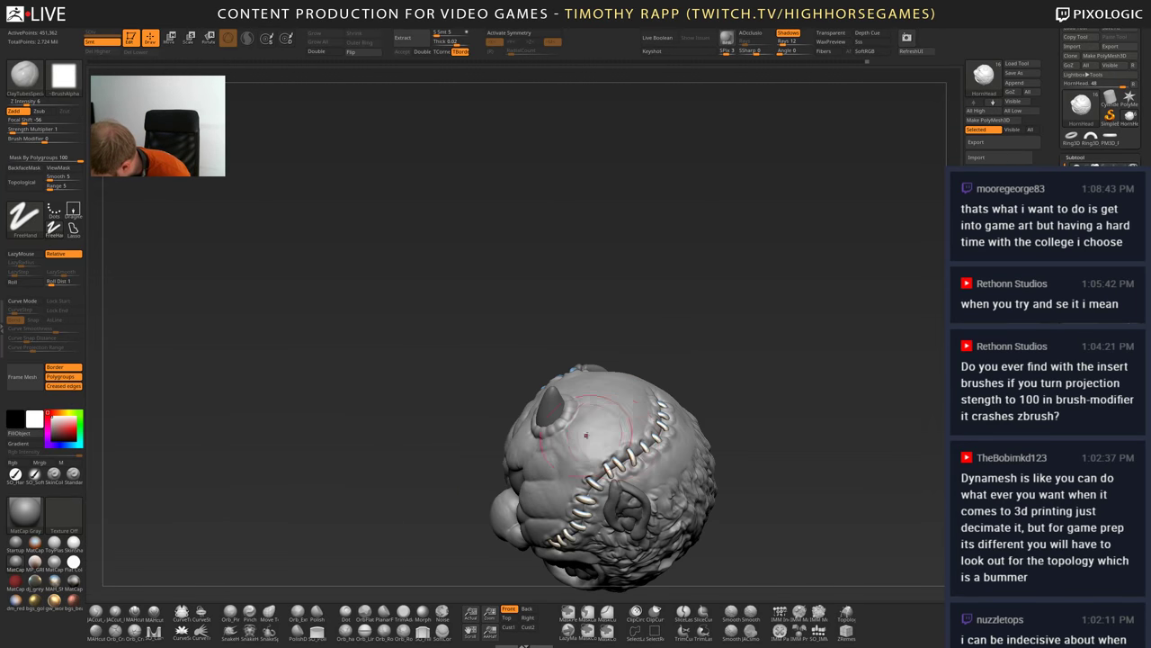
{"action": "mouse_move", "coordinate": [656, 423]}
{"action": "right_mouse_down"}
{"action": "mouse_move", "coordinate": [635, 428]}
{"action": "mouse_move", "coordinate": [676, 413]}
{"action": "mouse_move", "coordinate": [637, 420]}
{"action": "right_mouse_up"}
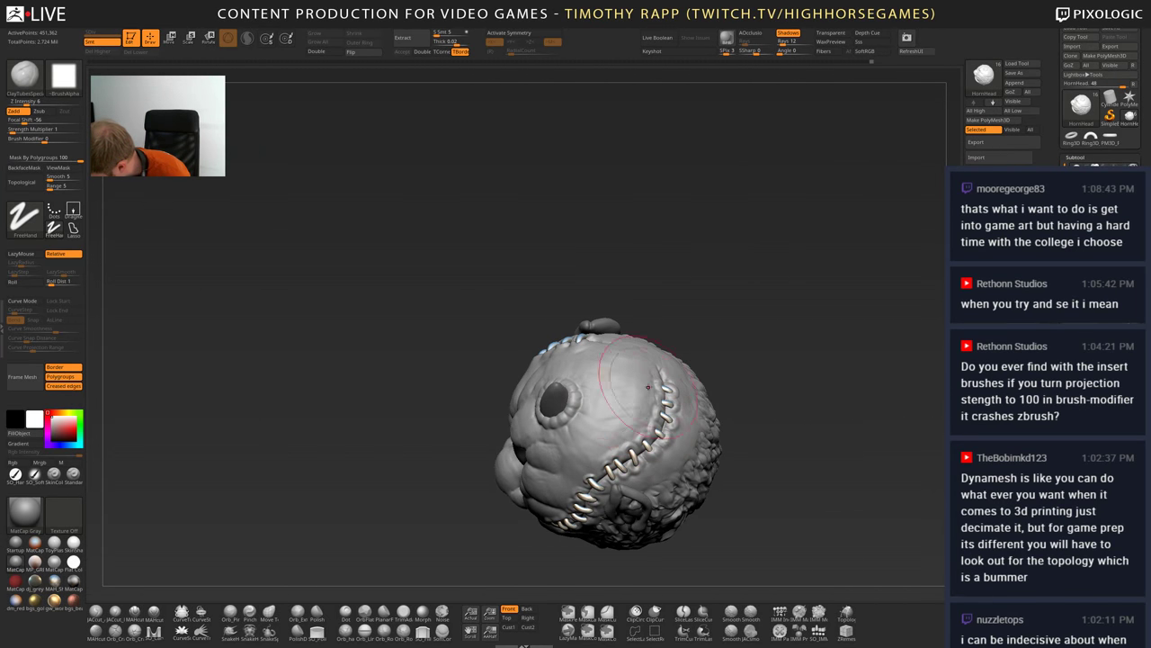
{"action": "mouse_move", "coordinate": [604, 374]}
{"action": "right_mouse_down"}
{"action": "mouse_move", "coordinate": [642, 377]}
{"action": "mouse_move", "coordinate": [608, 378]}
{"action": "mouse_move", "coordinate": [601, 407]}
{"action": "mouse_move", "coordinate": [678, 444]}
{"action": "mouse_move", "coordinate": [730, 445]}
{"action": "mouse_move", "coordinate": [669, 466]}
{"action": "right_mouse_up"}
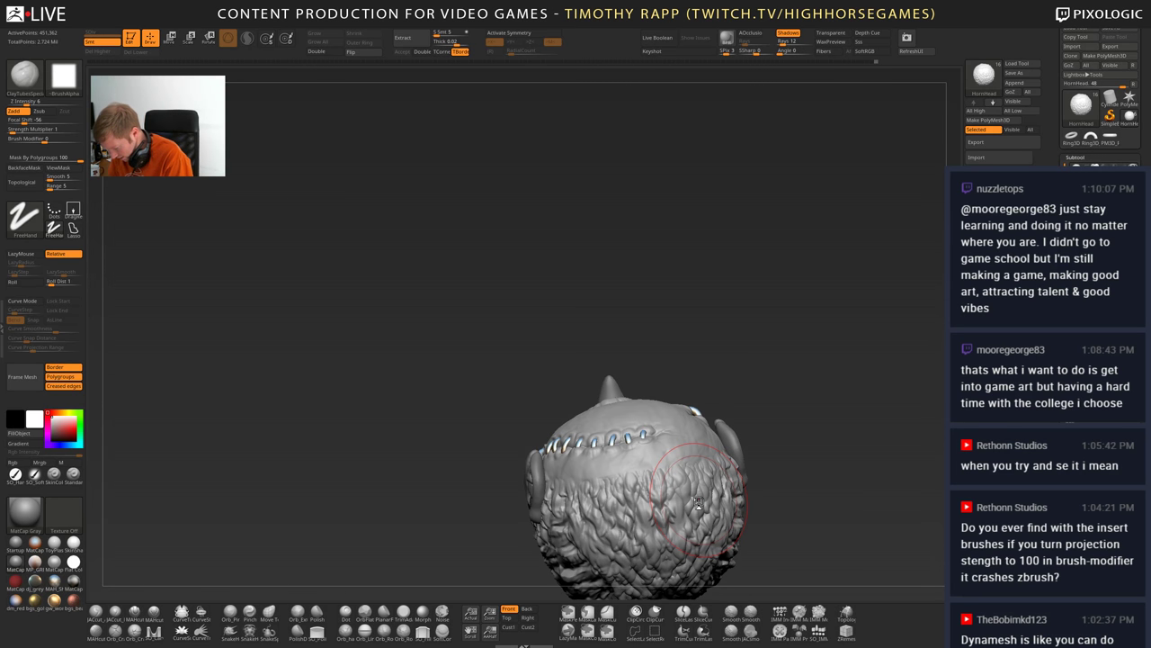
{"action": "key", "text": "ctrl+s"}
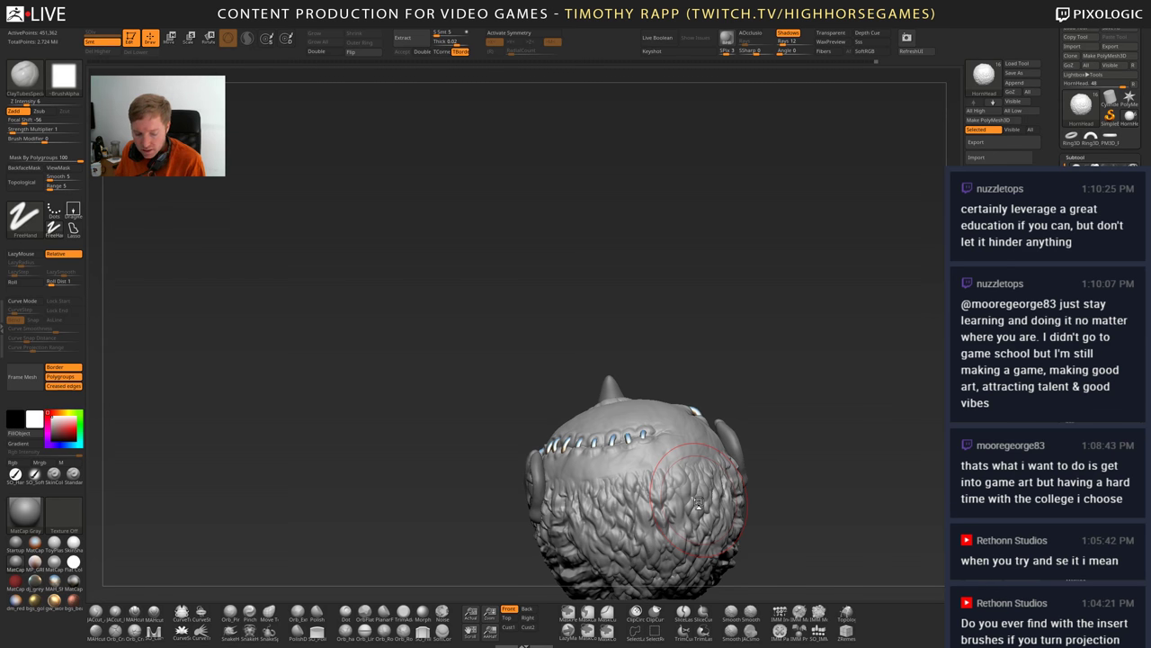
{"action": "left_click_drag", "start_coordinate": [802, 468], "coordinate": [794, 474]}
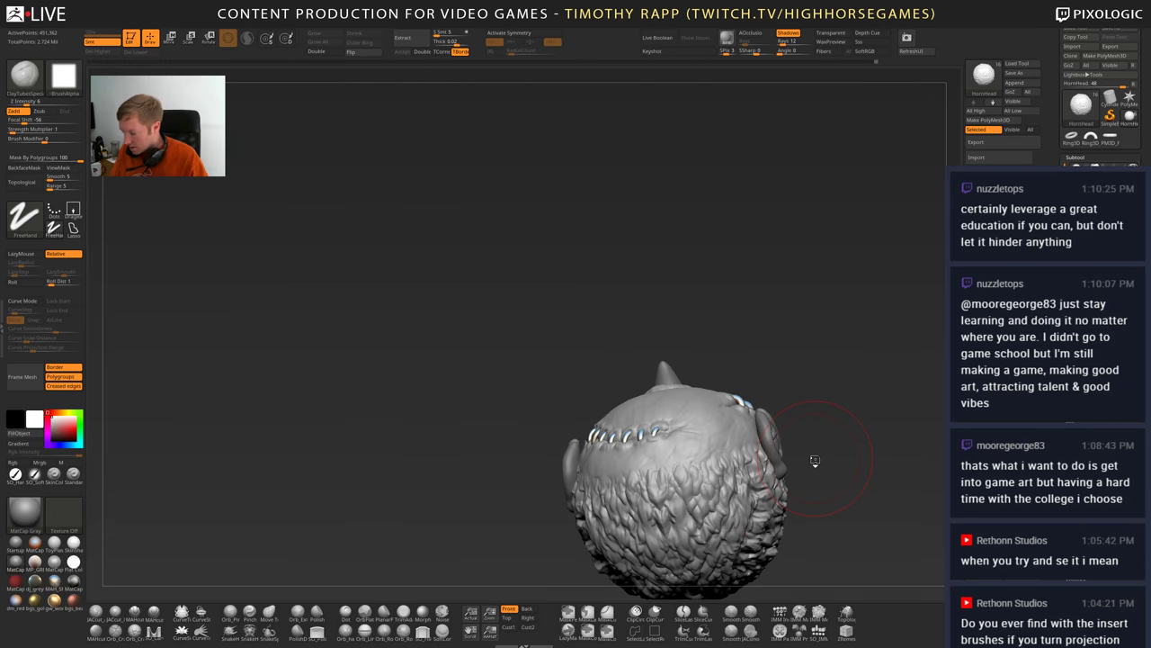
{"action": "left_click_drag", "start_coordinate": [815, 460], "coordinate": [805, 490]}
{"action": "right_click_drag", "start_coordinate": [757, 490], "coordinate": [628, 512], "text": "alt"}
{"action": "left_click_drag", "start_coordinate": [627, 512], "coordinate": [640, 515]}
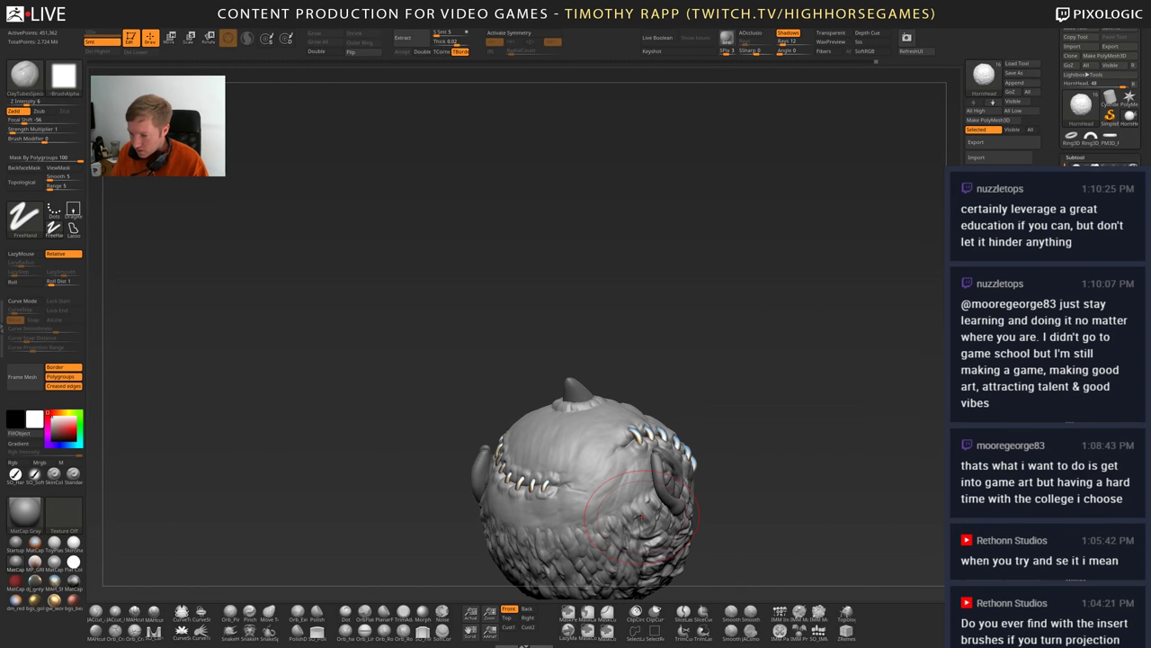
- Look up Projection Strength for IMM brushes in the notes and its linked YouTube video, then return to ZBrush
{"action": "key", "text": "b"}
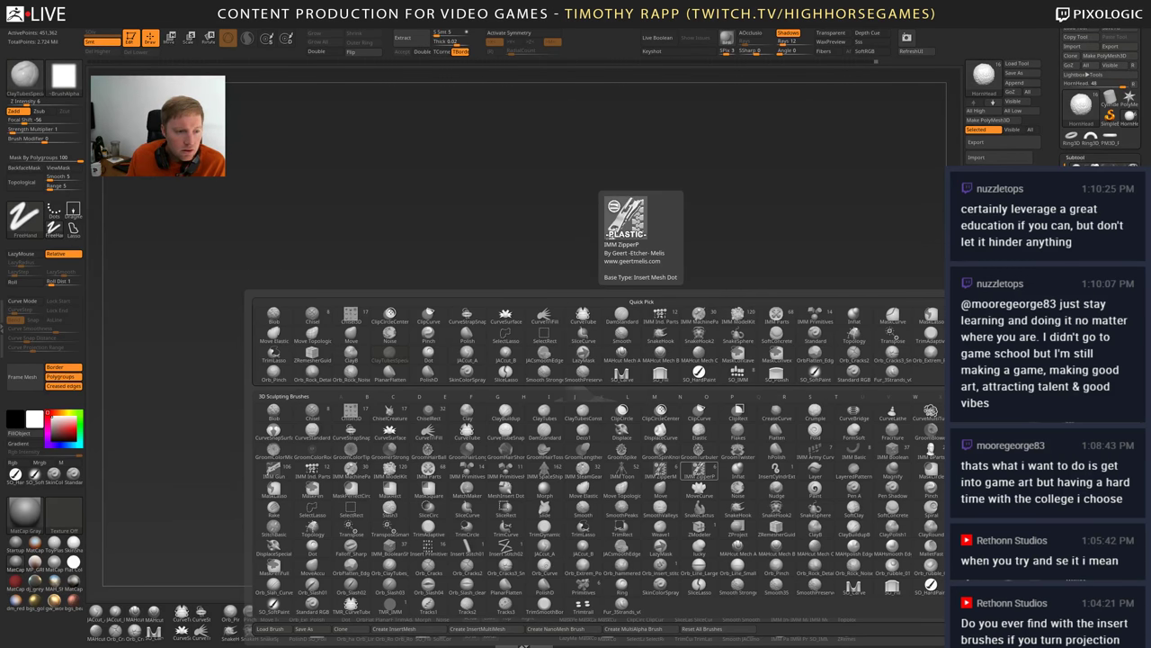
{"action": "left_click_drag", "start_coordinate": [2, 168], "coordinate": [288, 2]}
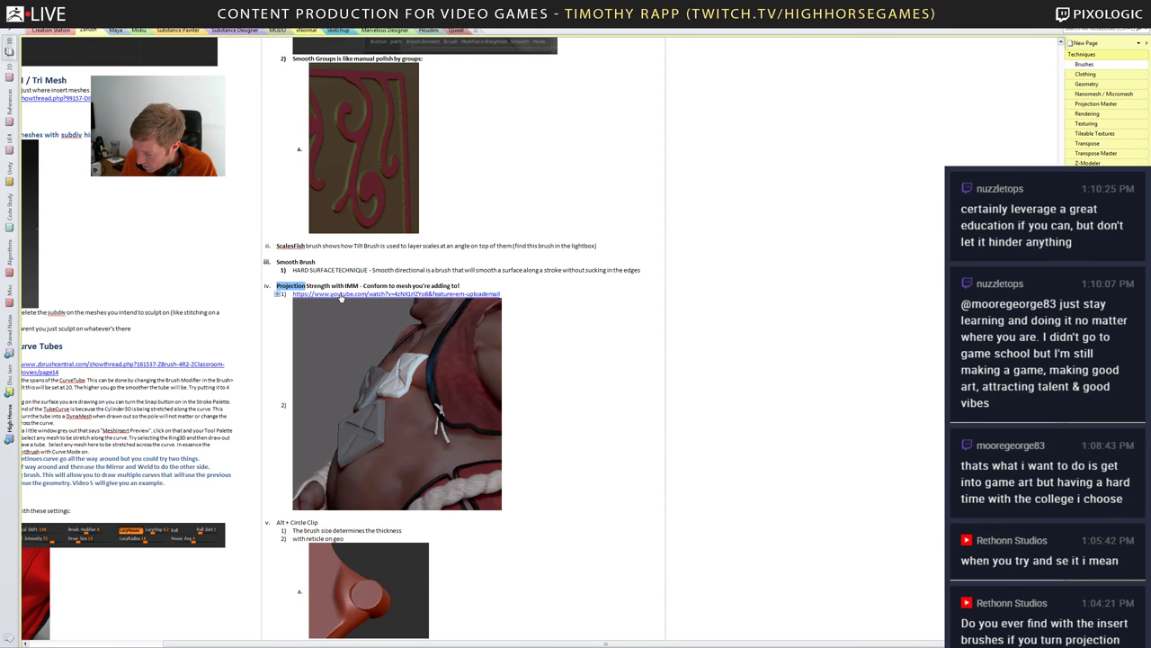
{"action": "left_click", "coordinate": [341, 295]}
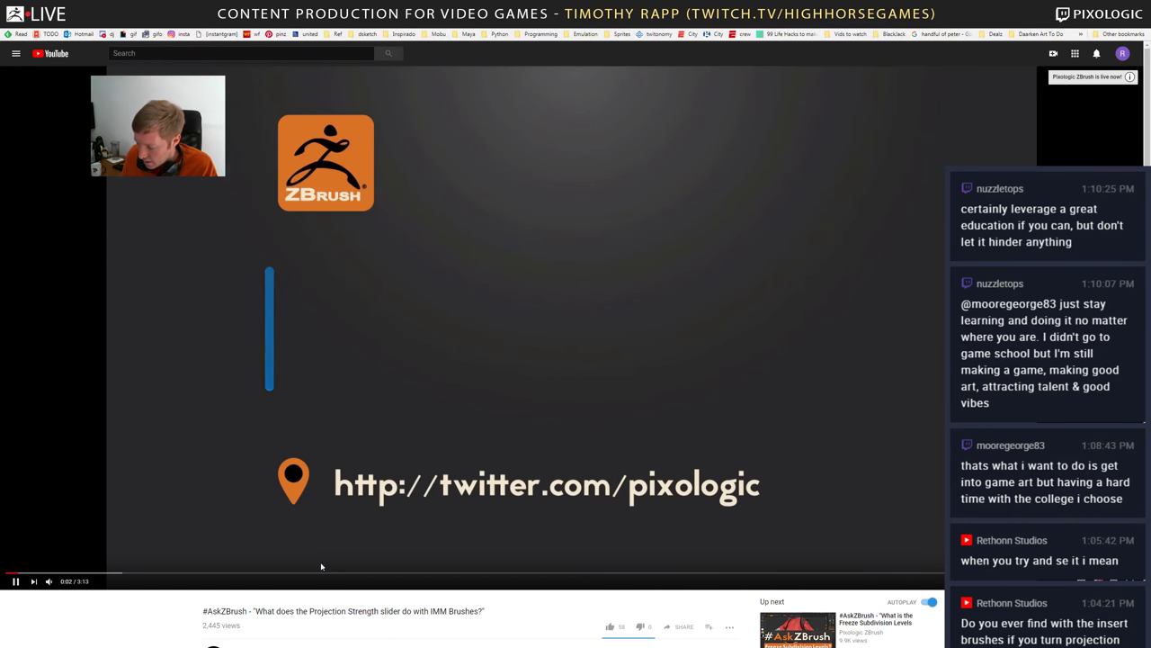
{"action": "left_click", "coordinate": [487, 572]}
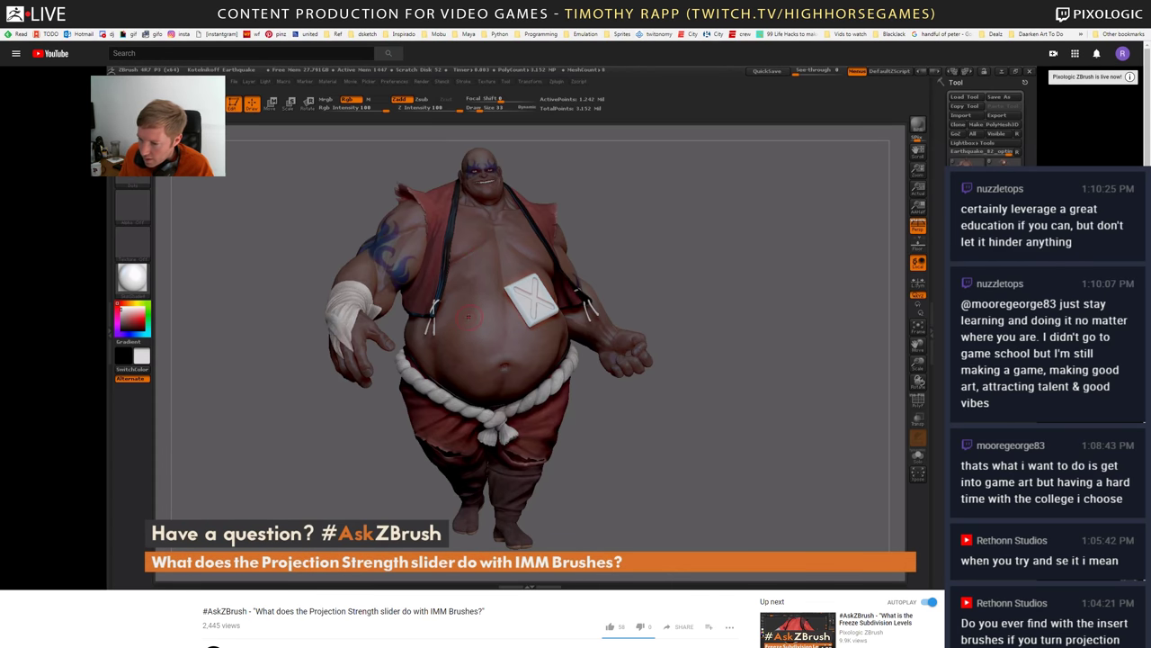
{"action": "key", "text": "alt+Tab"}
{"action": "key", "text": "alt+Tab"}
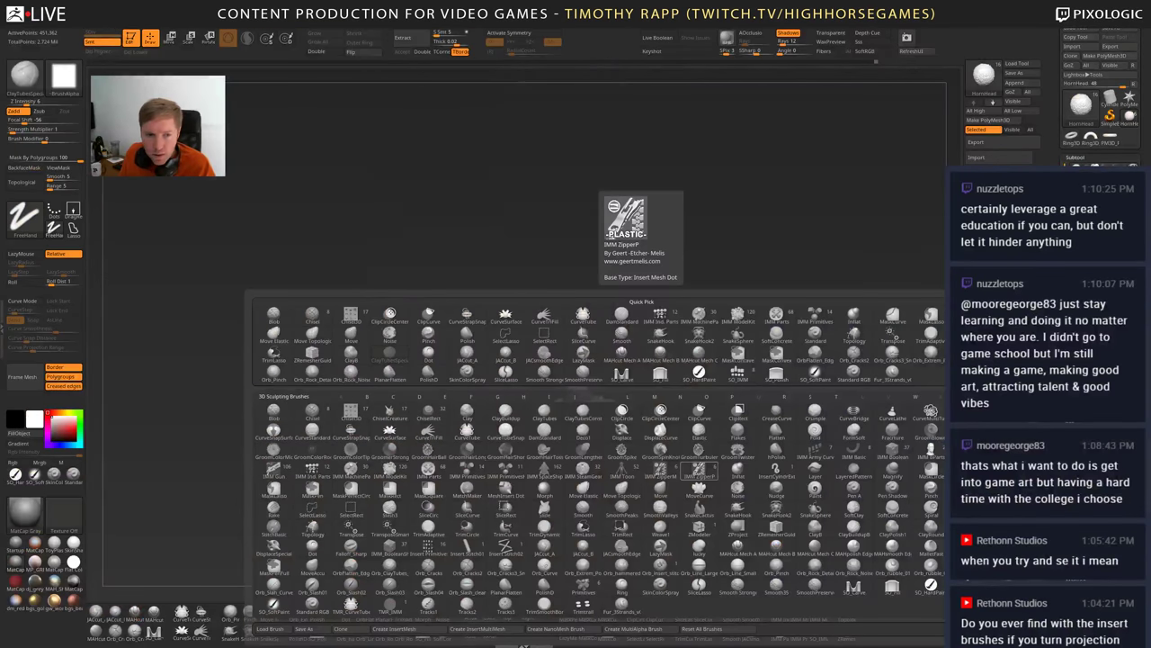
- Select the Insert Stitch02 brush and try a curve of stitches down the back of the head, undoing the attempt
{"action": "mouse_move", "coordinate": [748, 200]}
{"action": "left_mouse_down"}
{"action": "mouse_move", "coordinate": [830, 357]}
{"action": "mouse_move", "coordinate": [536, 265]}
{"action": "left_mouse_up"}
{"action": "mouse_move", "coordinate": [647, 272]}
{"action": "left_mouse_down"}
{"action": "mouse_move", "coordinate": [620, 279]}
{"action": "mouse_move", "coordinate": [658, 277]}
{"action": "left_mouse_up"}
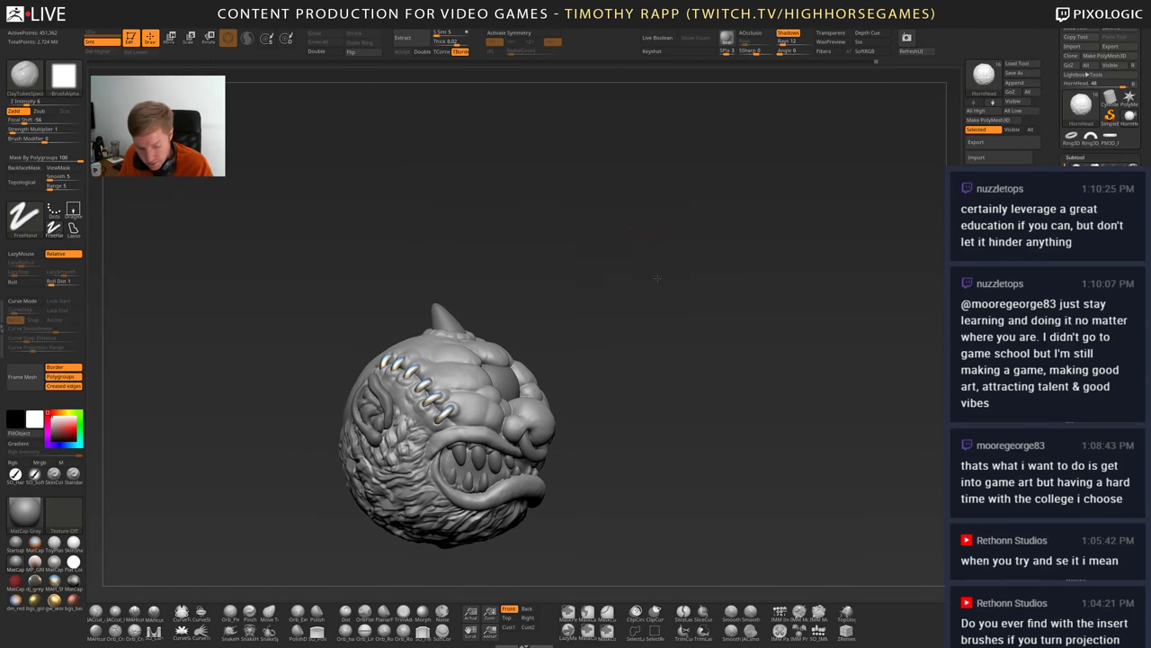
{"action": "key", "text": "b"}
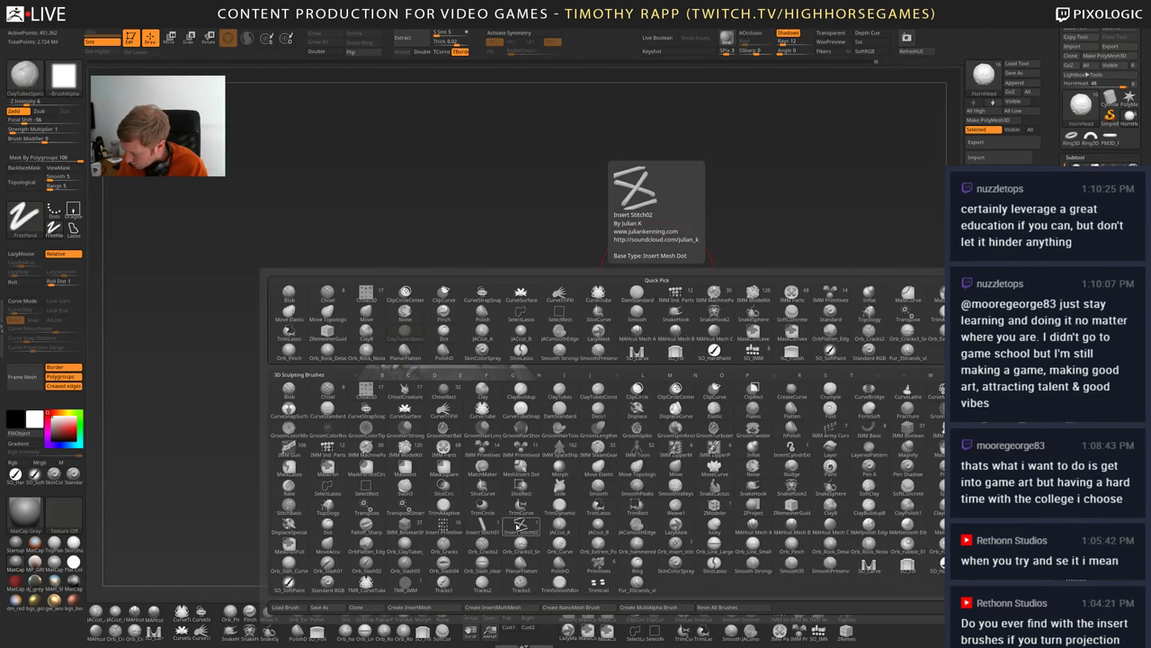
{"action": "left_click", "coordinate": [519, 522]}
{"action": "left_click_drag", "start_coordinate": [582, 369], "coordinate": [719, 383]}
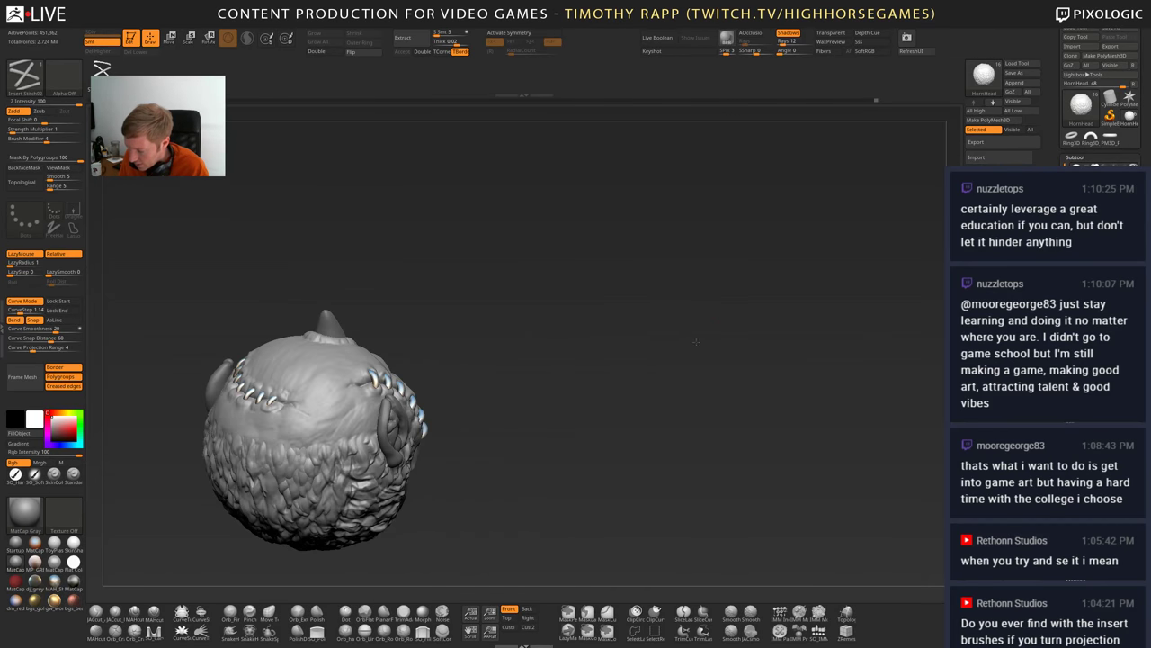
{"action": "left_click_drag", "start_coordinate": [314, 384], "coordinate": [378, 563]}
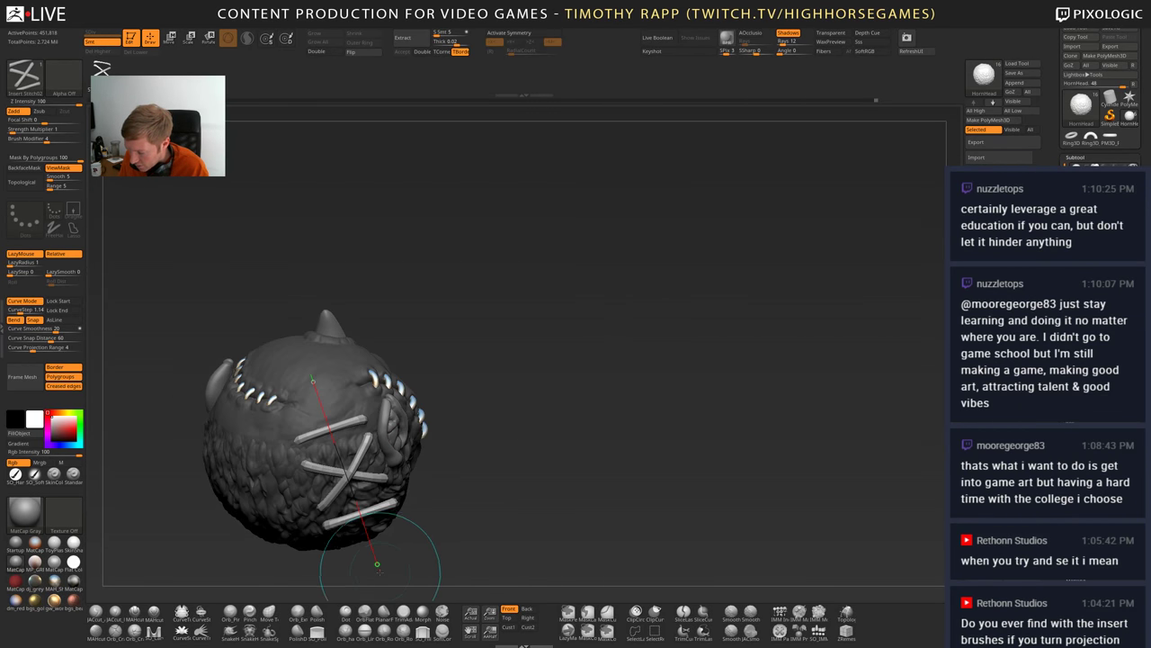
{"action": "key", "text": "ctrl+z"}
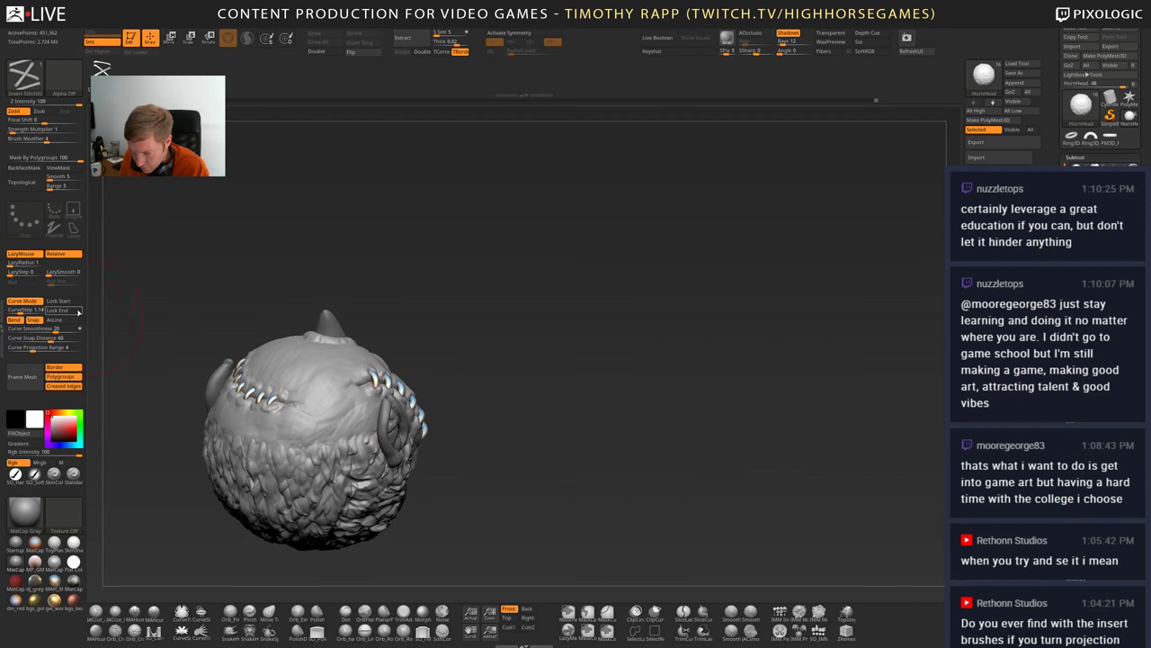
- Turn off Curve Mode for the stitch brush and try inserting single stitches on the back of the head, undoing each attempt
{"action": "left_click", "coordinate": [36, 301]}
{"action": "left_click_drag", "start_coordinate": [321, 405], "coordinate": [430, 508]}
{"action": "left_click_drag", "start_coordinate": [706, 441], "coordinate": [612, 451]}
{"action": "key", "text": "ctrl+z"}
{"action": "left_click_drag", "start_coordinate": [357, 404], "coordinate": [343, 464]}
{"action": "key", "text": "ctrl+z"}
{"action": "key", "text": "ctrl+z"}
{"action": "mouse_move", "coordinate": [724, 402]}
{"action": "left_mouse_down"}
{"action": "mouse_move", "coordinate": [594, 393]}
{"action": "mouse_move", "coordinate": [706, 395]}
{"action": "mouse_move", "coordinate": [755, 441]}
{"action": "mouse_move", "coordinate": [621, 445]}
{"action": "mouse_move", "coordinate": [670, 444]}
{"action": "left_mouse_up"}
{"action": "key", "text": "ctrl+z"}
{"action": "key", "text": "ctrl+z"}
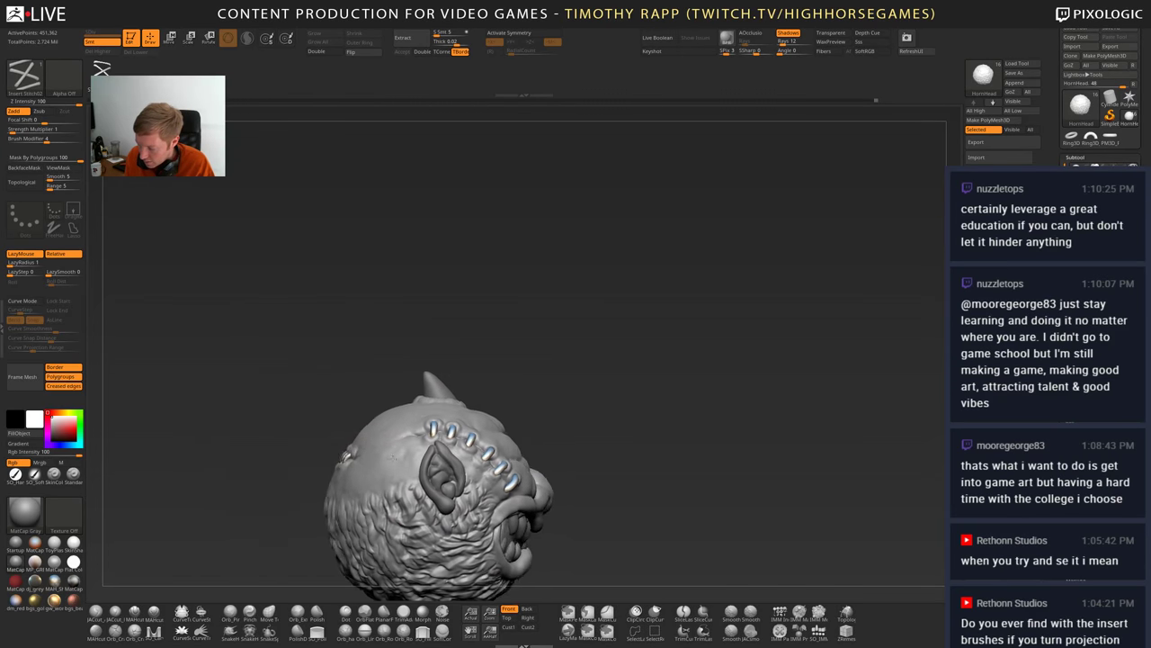
{"action": "key", "text": "ctrl+z"}
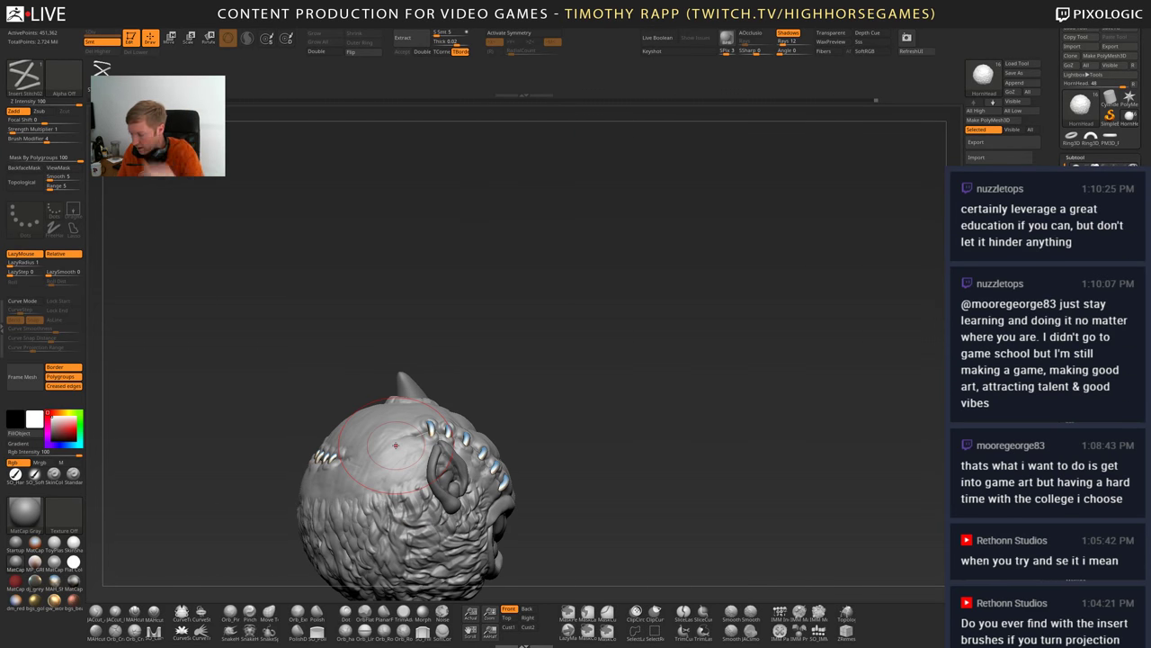
{"action": "key", "text": "ctrl+z"}
{"action": "key", "text": "ctrl+z"}
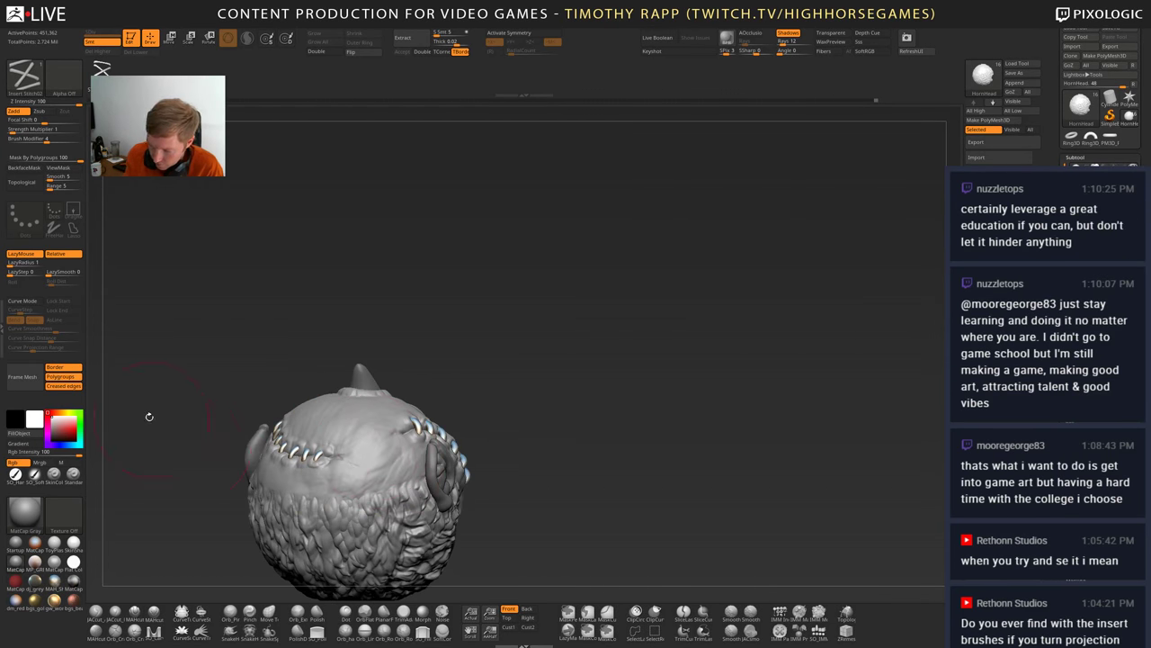
{"action": "key", "text": "space"}
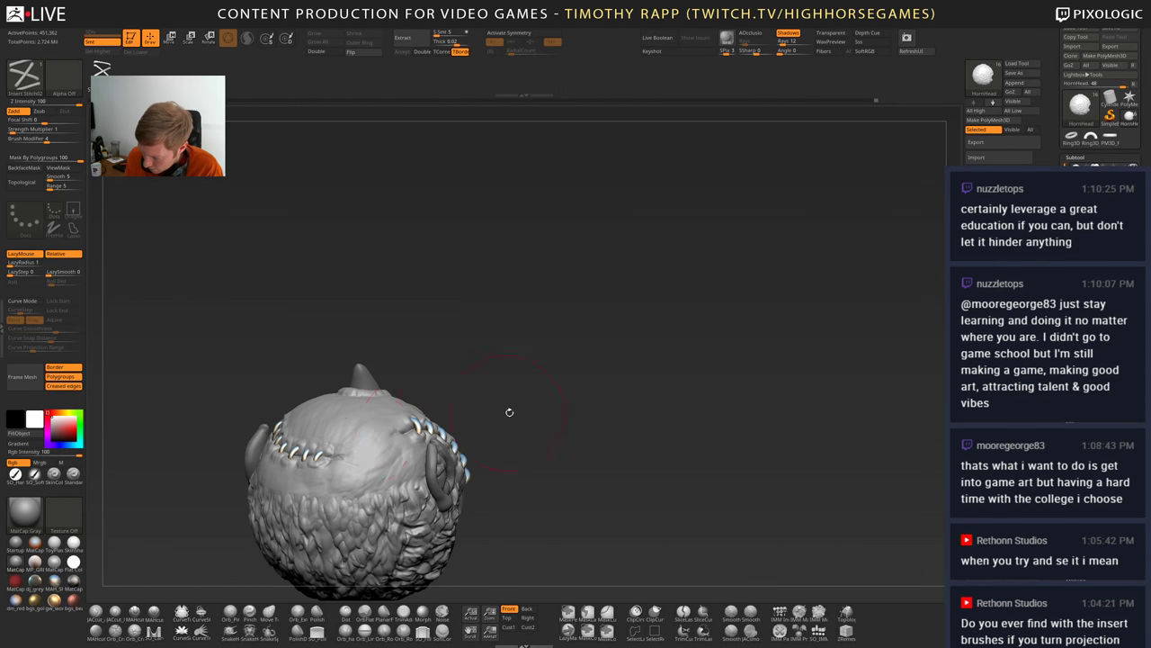
- Try single large stitches across the back of the head and behind the ear, undoing each attempt
{"action": "left_click_drag", "start_coordinate": [359, 446], "coordinate": [402, 470]}
{"action": "left_click_drag", "start_coordinate": [490, 473], "coordinate": [531, 467]}
{"action": "key", "text": "ctrl+z"}
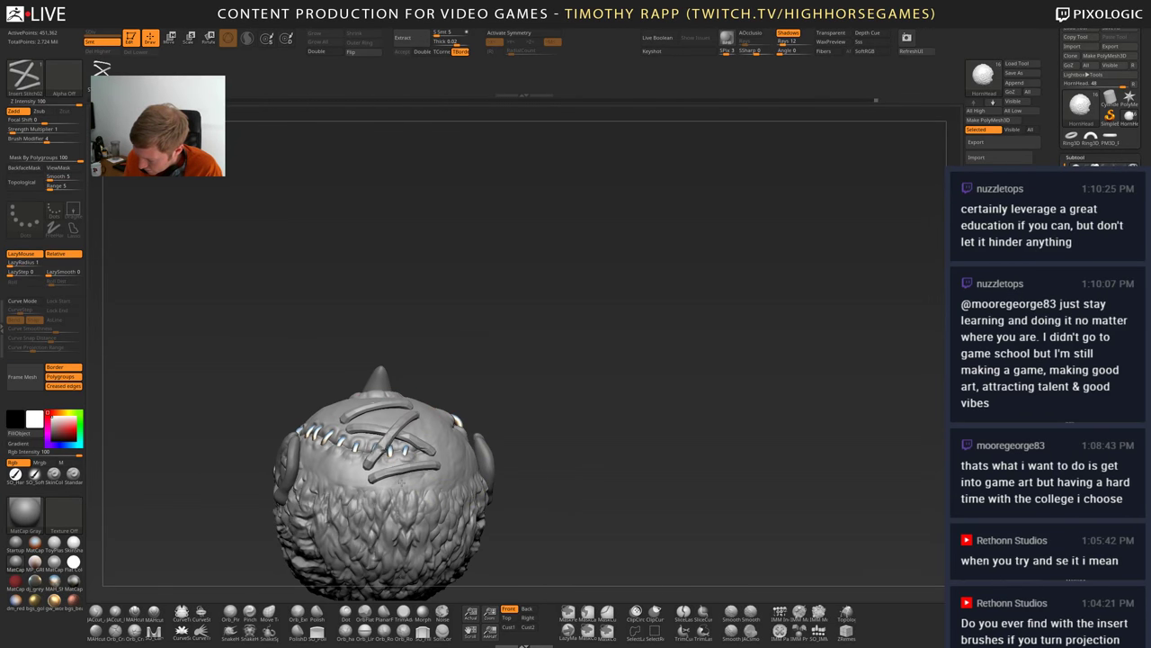
{"action": "left_click_drag", "start_coordinate": [401, 480], "coordinate": [402, 482]}
{"action": "left_click_drag", "start_coordinate": [503, 472], "coordinate": [576, 464]}
{"action": "key", "text": "ctrl+z"}
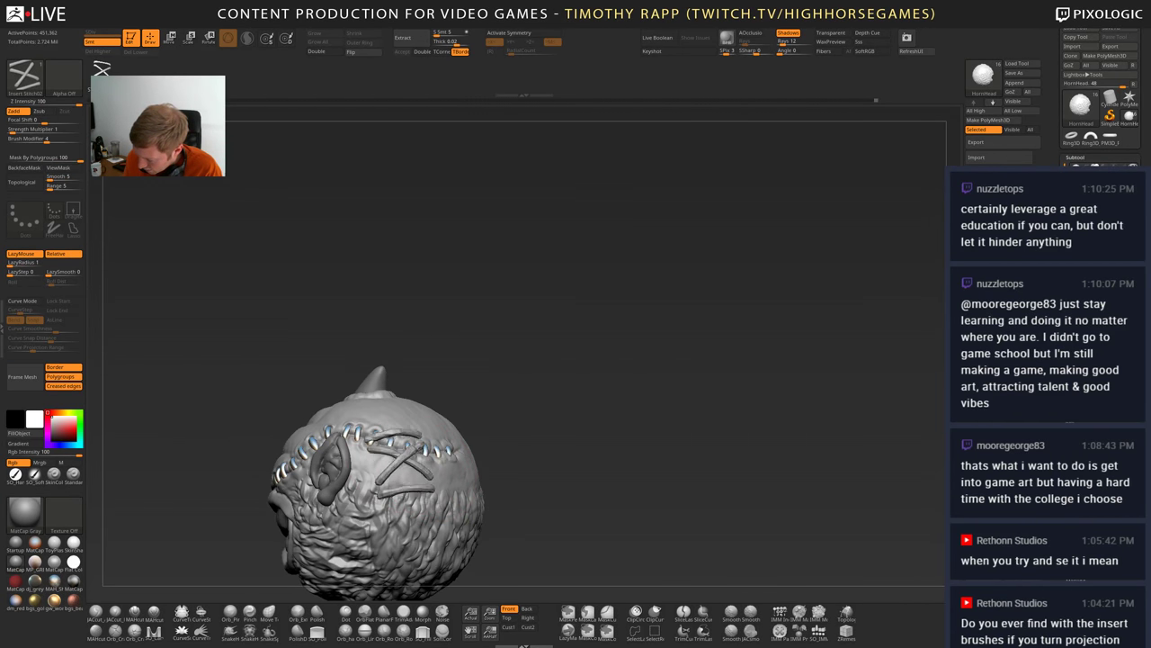
{"action": "left_click_drag", "start_coordinate": [427, 475], "coordinate": [452, 486]}
{"action": "key", "text": "ctrl+z"}
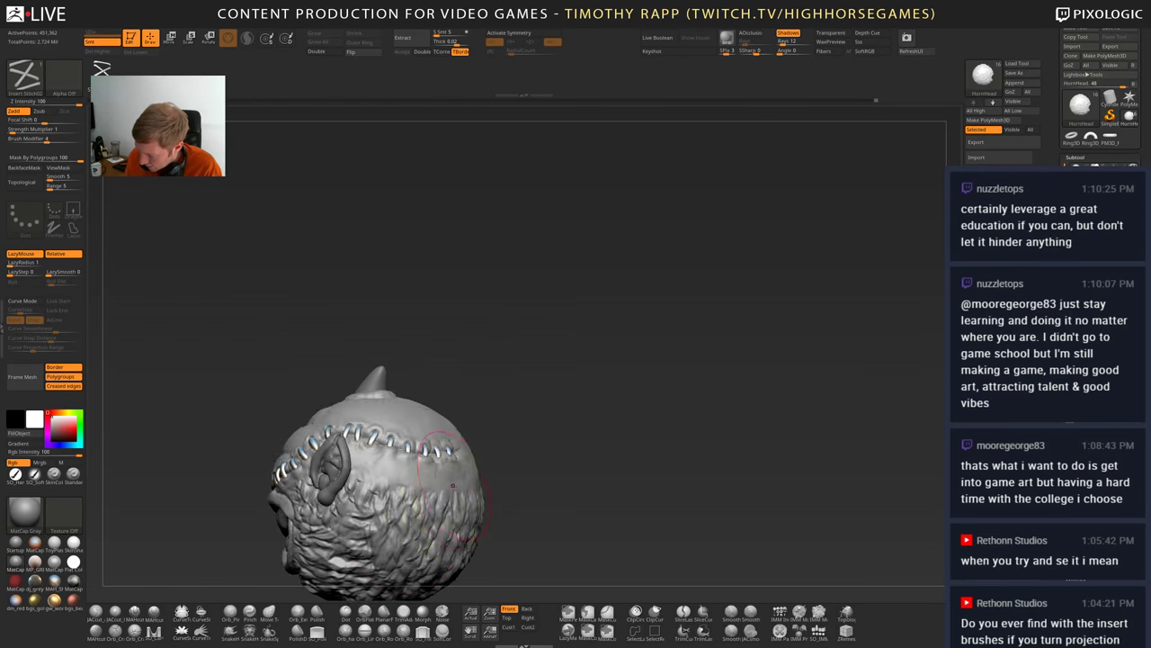
{"action": "left_click_drag", "start_coordinate": [572, 477], "coordinate": [466, 544]}
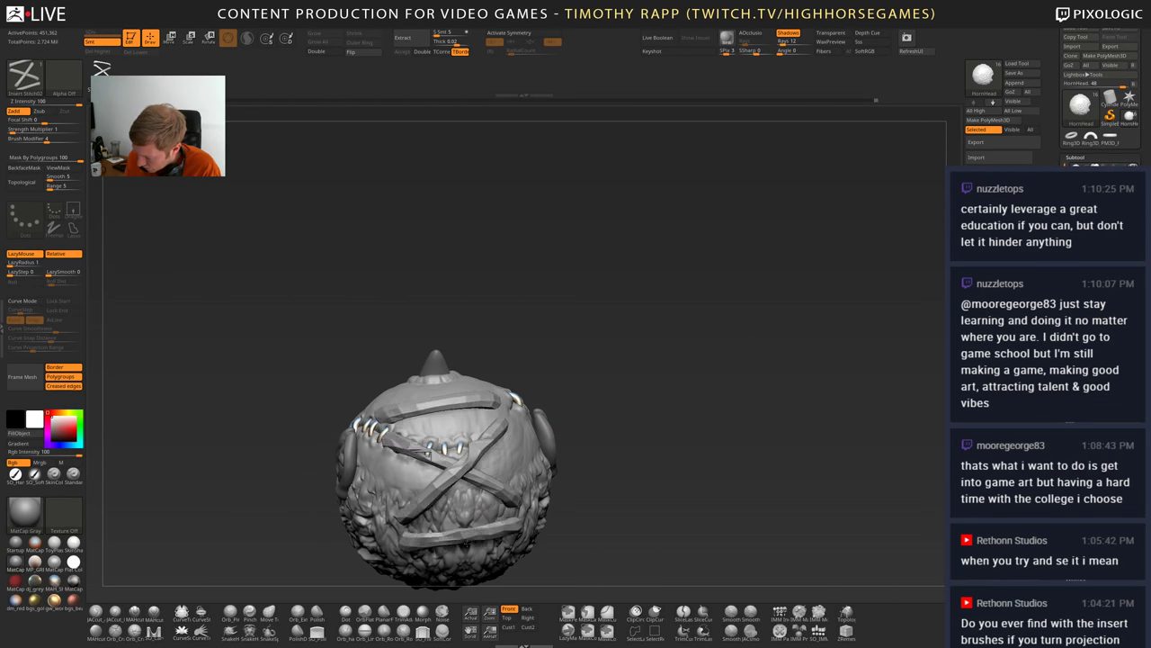
{"action": "key", "text": "ctrl+z"}
{"action": "key", "text": "ctrl+z"}
{"action": "key", "text": "ctrl+z"}
- Try smaller stitch inserts on the upper back of the head between the two stitched seams, undoing each one
{"action": "left_click_drag", "start_coordinate": [492, 437], "coordinate": [500, 444]}
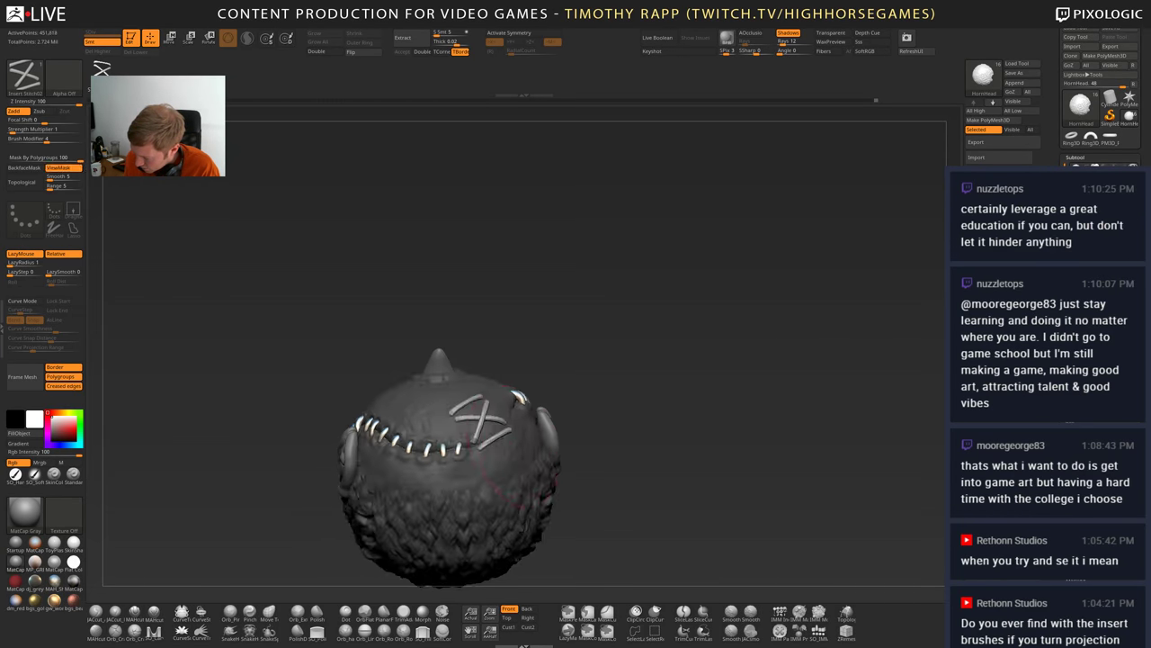
{"action": "left_click_drag", "start_coordinate": [621, 476], "coordinate": [559, 473]}
{"action": "key", "text": "ctrl+z"}
{"action": "left_click_drag", "start_coordinate": [512, 440], "coordinate": [519, 474]}
{"action": "key", "text": "ctrl+z"}
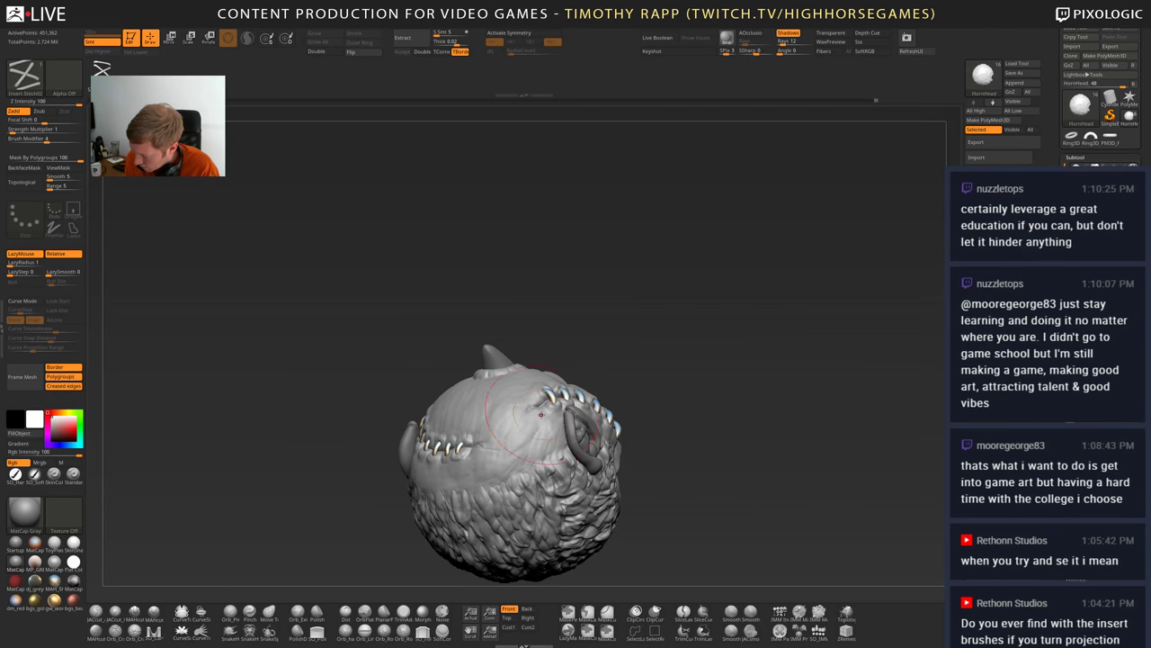
{"action": "left_click_drag", "start_coordinate": [539, 415], "coordinate": [536, 450]}
{"action": "key", "text": "ctrl+z"}
{"action": "key", "text": "ctrl+z"}
{"action": "key", "text": "ctrl+z"}
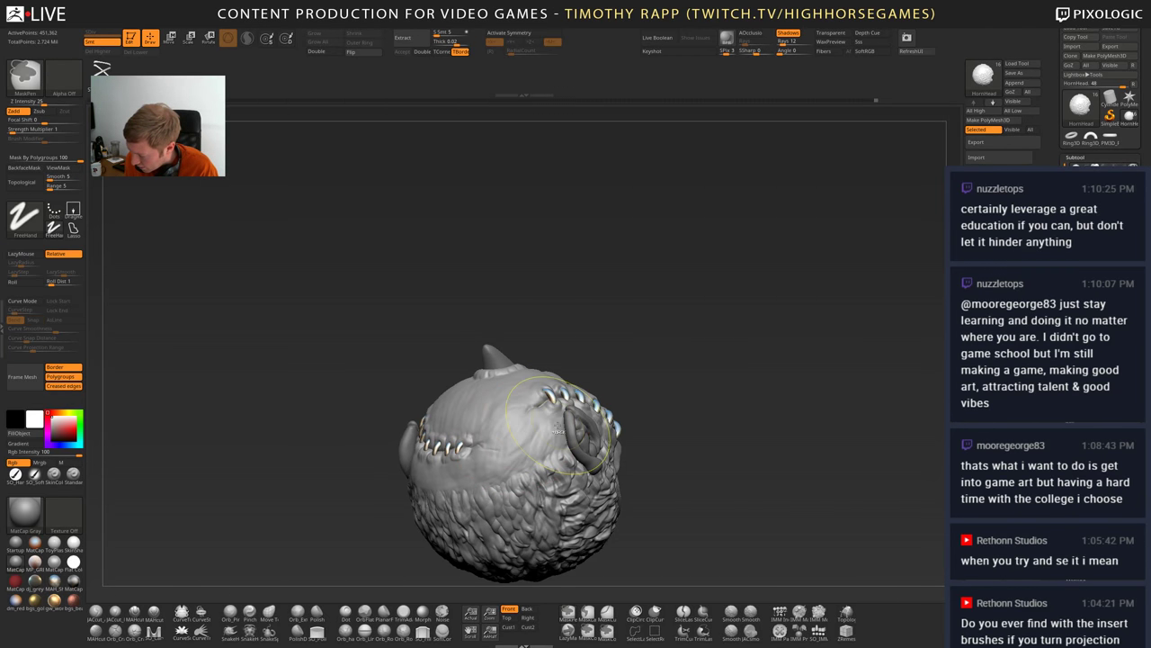
{"action": "key", "text": "ctrl+z"}
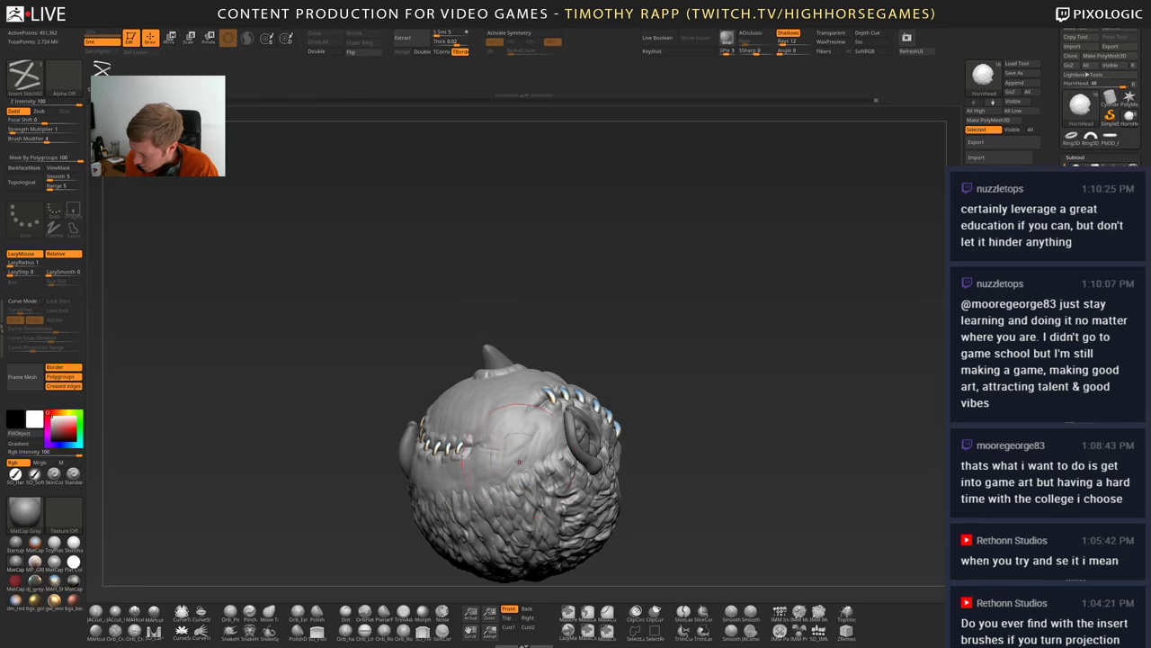
{"action": "left_click_drag", "start_coordinate": [465, 447], "coordinate": [460, 453]}
{"action": "key", "text": "ctrl+z"}
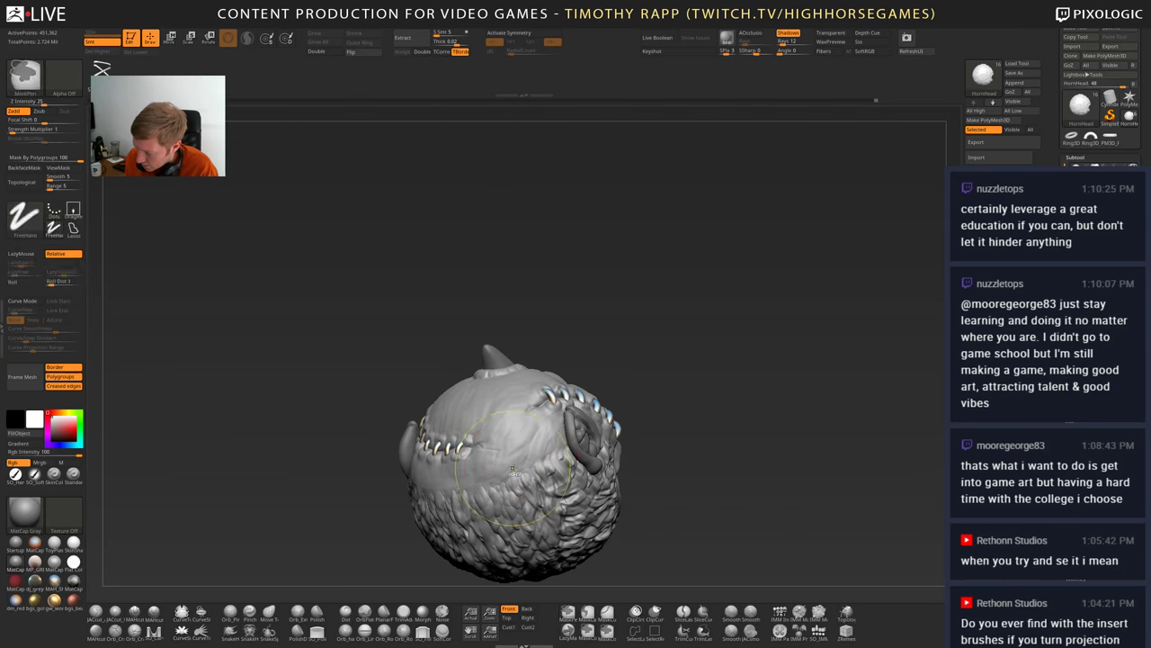
- Try stitch inserts over the mouth, teeth and nose at the front of the head, undoing each attempt
{"action": "mouse_move", "coordinate": [490, 454]}
{"action": "right_mouse_down"}
{"action": "mouse_move", "coordinate": [621, 490]}
{"action": "mouse_move", "coordinate": [548, 476]}
{"action": "right_mouse_up"}
{"action": "right_click_drag", "start_coordinate": [666, 452], "coordinate": [537, 504], "text": "alt"}
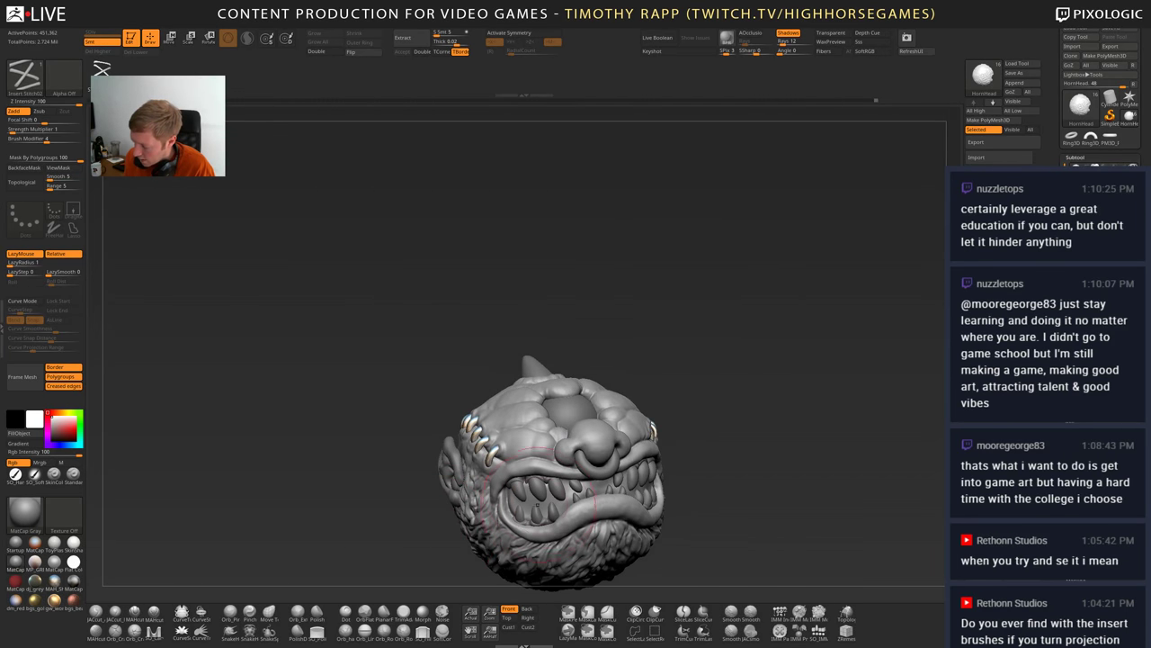
{"action": "left_click_drag", "start_coordinate": [538, 504], "coordinate": [530, 529]}
{"action": "right_click_drag", "start_coordinate": [504, 522], "coordinate": [563, 515]}
{"action": "key", "text": "ctrl+z"}
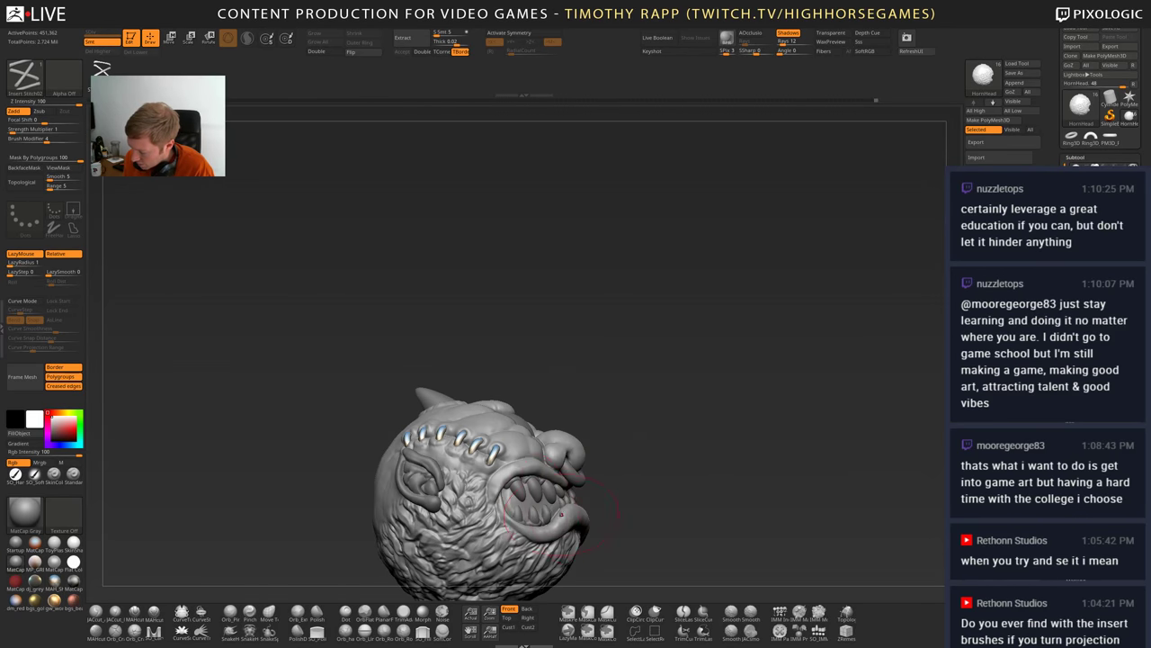
{"action": "left_click_drag", "start_coordinate": [529, 522], "coordinate": [540, 547]}
{"action": "right_click_drag", "start_coordinate": [621, 513], "coordinate": [567, 490]}
{"action": "key", "text": "ctrl+z"}
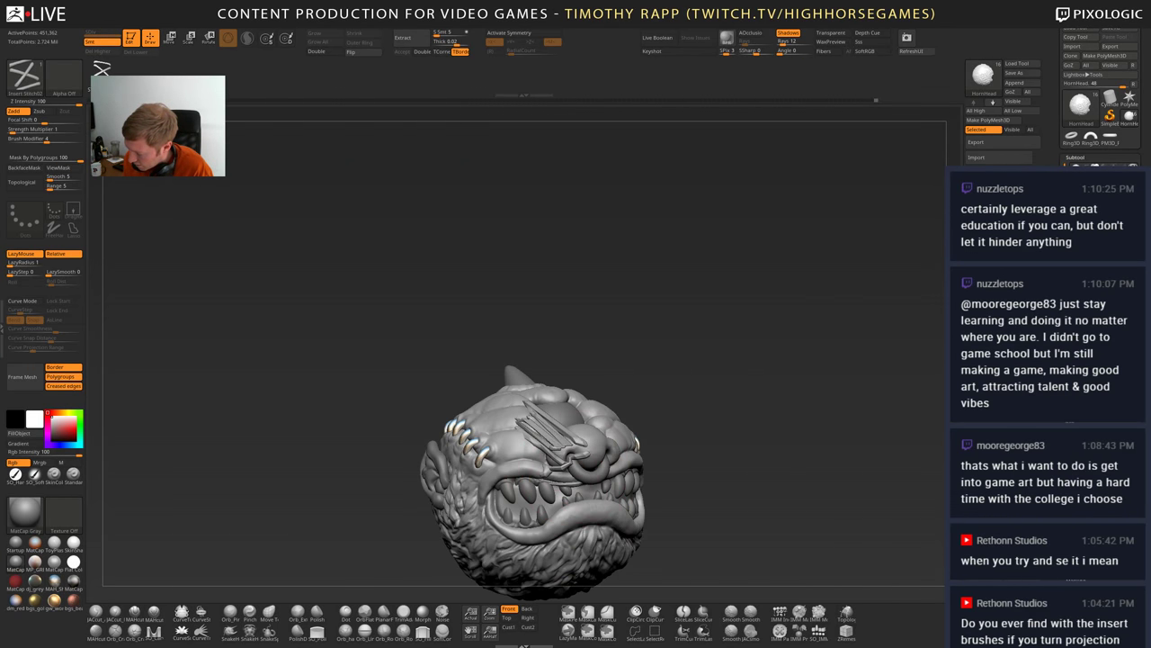
{"action": "left_click_drag", "start_coordinate": [559, 478], "coordinate": [563, 480]}
{"action": "right_click_drag", "start_coordinate": [666, 490], "coordinate": [604, 482]}
{"action": "key", "text": "ctrl+z"}
- Return the head to a straight front view and save the work
{"action": "right_click_drag", "start_coordinate": [702, 499], "coordinate": [696, 500], "text": "shift"}
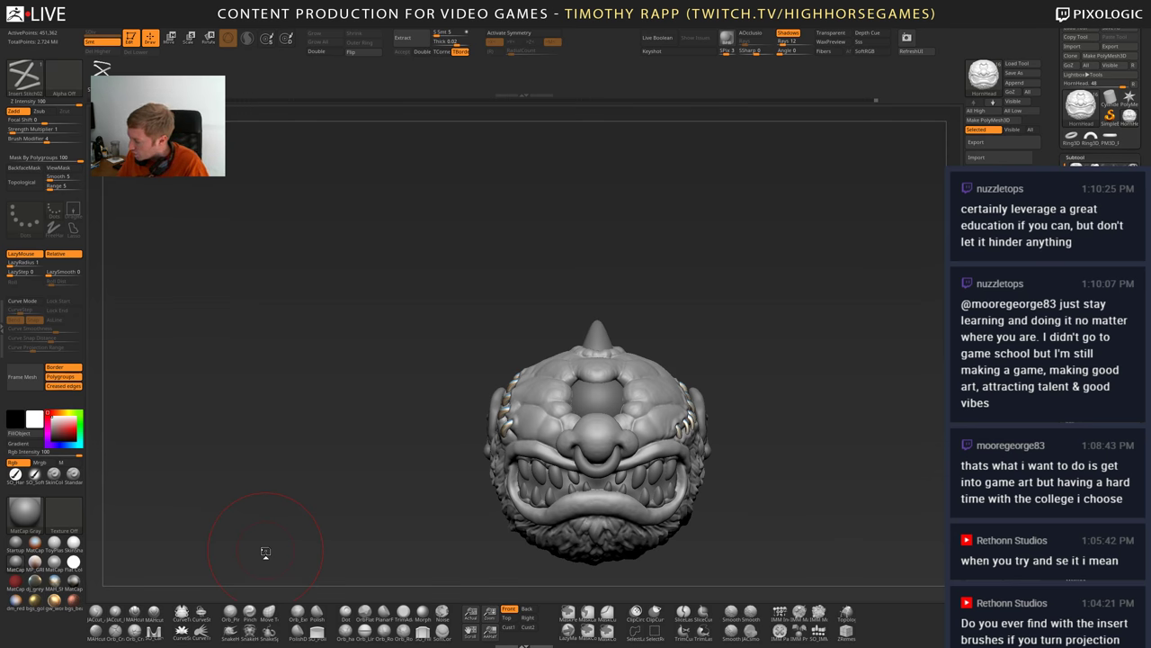
{"action": "key", "text": "ctrl+s"}
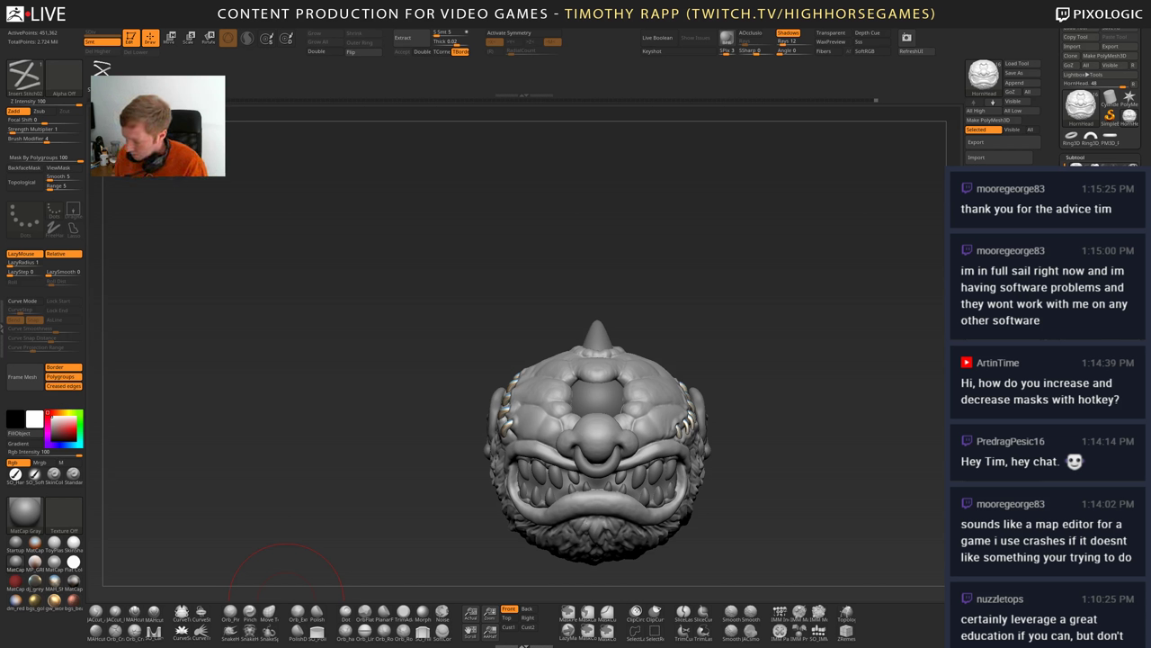
- Adjust the brush size and switch to the clay tubes brush for working on the forehead around the horn
{"action": "left_click_drag", "start_coordinate": [261, 593], "coordinate": [351, 584]}
{"action": "left_click_drag", "start_coordinate": [351, 518], "coordinate": [292, 595], "text": "alt"}
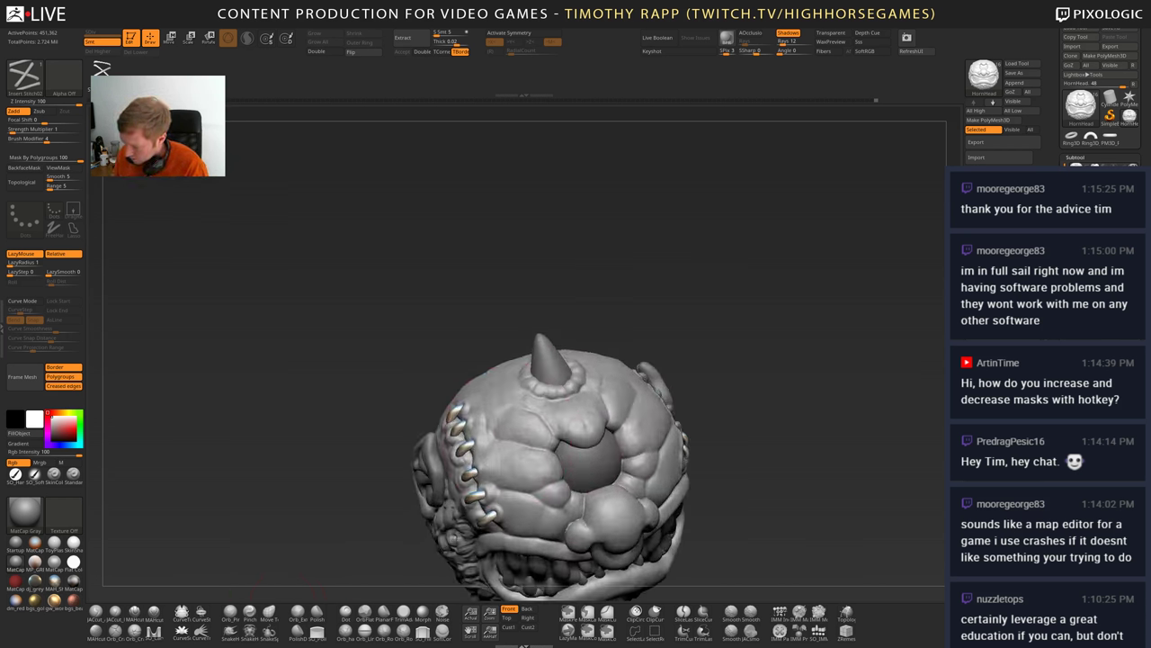
{"action": "right_click_drag", "start_coordinate": [500, 378], "coordinate": [503, 423], "text": "ctrl"}
{"action": "key", "text": "s"}
{"action": "left_click_drag", "start_coordinate": [502, 424], "coordinate": [483, 420]}
{"action": "right_click_drag", "start_coordinate": [512, 382], "coordinate": [486, 405]}
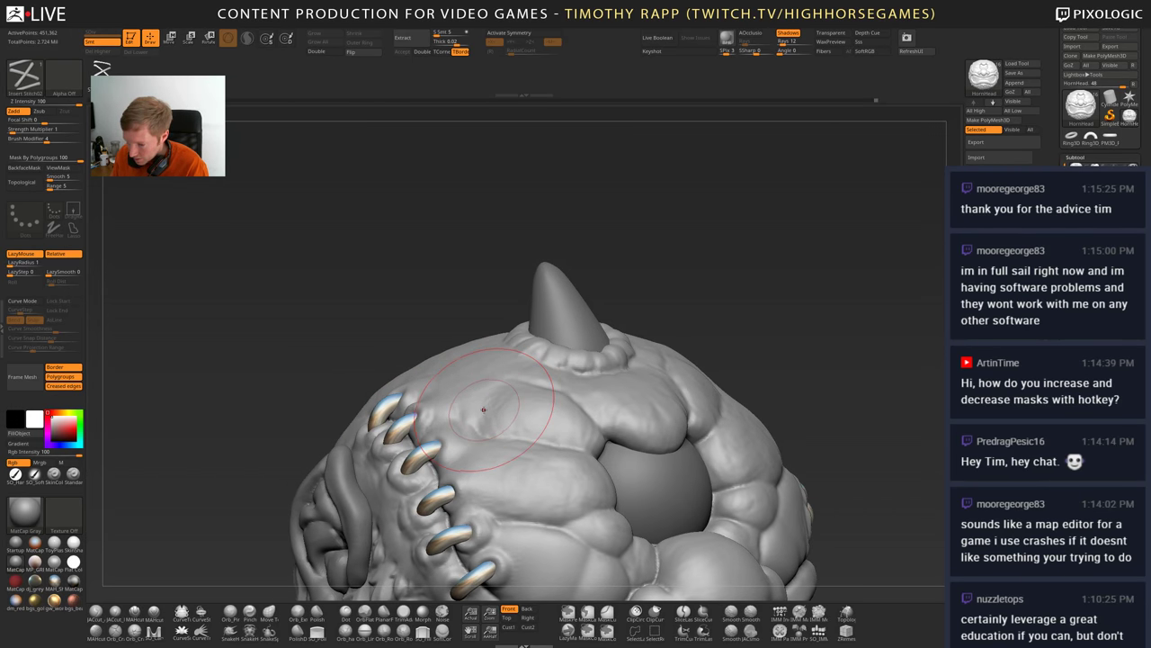
{"action": "key", "text": "2"}
{"action": "mouse_move", "coordinate": [514, 394]}
{"action": "right_mouse_down"}
{"action": "mouse_move", "coordinate": [481, 408]}
{"action": "mouse_move", "coordinate": [493, 375]}
{"action": "mouse_move", "coordinate": [541, 390]}
{"action": "mouse_move", "coordinate": [538, 370]}
{"action": "right_mouse_up"}
{"action": "right_click_drag", "start_coordinate": [826, 423], "coordinate": [819, 401], "text": "shift"}
{"action": "right_click_drag", "start_coordinate": [771, 431], "coordinate": [729, 428], "text": "alt"}
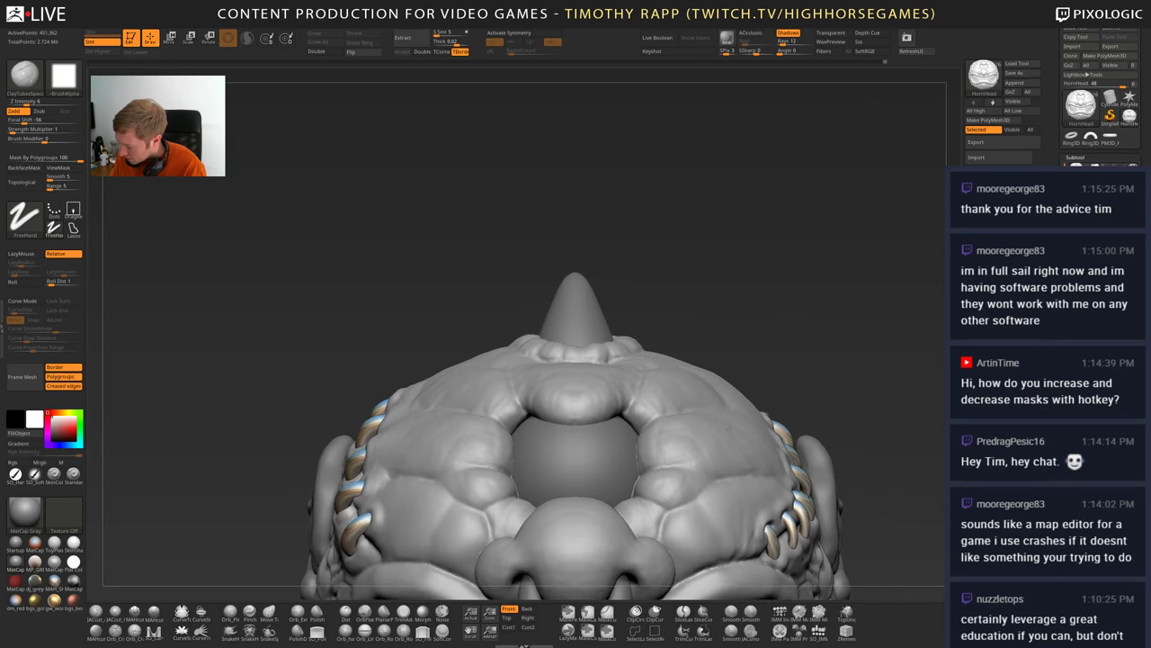
- Build up and smooth the forehead folds between the horn, the eye and the stitched seam with clay tubes
{"action": "right_click_drag", "start_coordinate": [821, 423], "coordinate": [723, 360]}
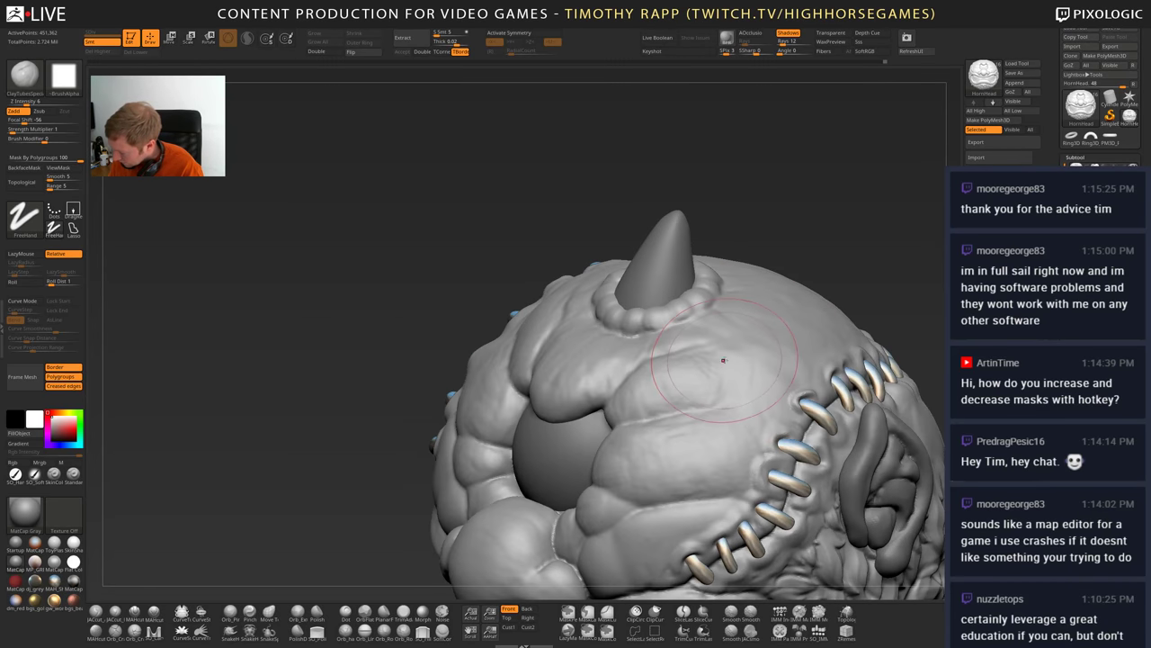
{"action": "left_click_drag", "start_coordinate": [723, 360], "coordinate": [727, 390]}
{"action": "mouse_move", "coordinate": [719, 385]}
{"action": "right_mouse_down"}
{"action": "mouse_move", "coordinate": [679, 390]}
{"action": "mouse_move", "coordinate": [721, 371]}
{"action": "mouse_move", "coordinate": [656, 378]}
{"action": "mouse_move", "coordinate": [708, 398]}
{"action": "right_mouse_up"}
{"action": "right_click_drag", "start_coordinate": [763, 369], "coordinate": [750, 390]}
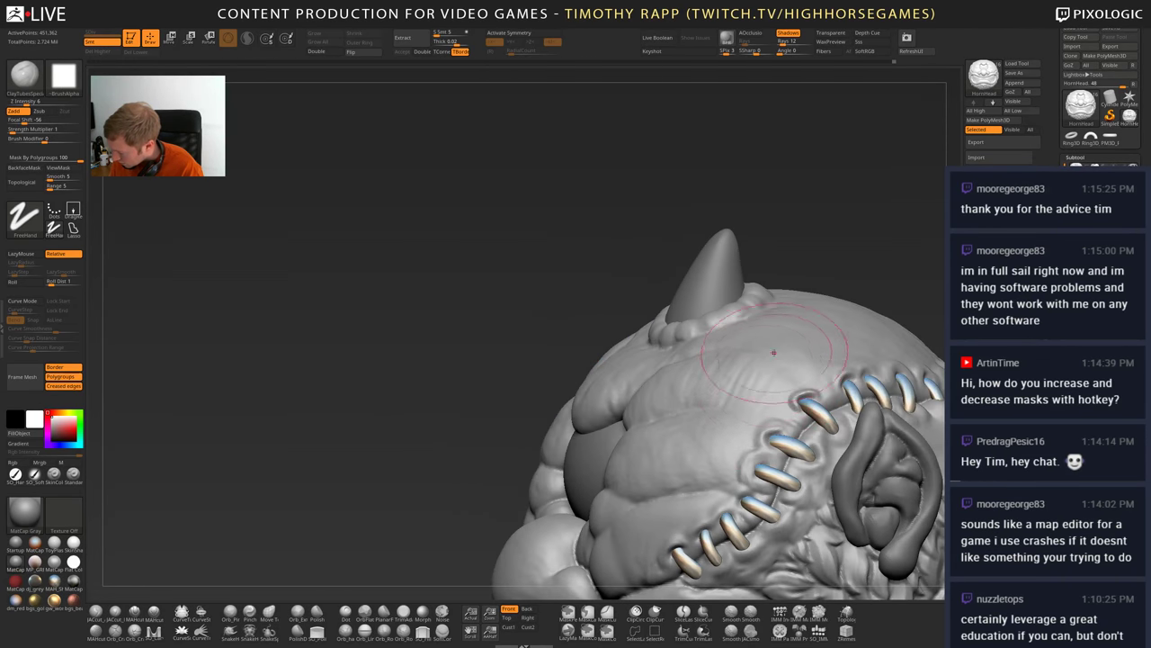
{"action": "mouse_move", "coordinate": [772, 352]}
{"action": "right_mouse_down"}
{"action": "mouse_move", "coordinate": [771, 324]}
{"action": "mouse_move", "coordinate": [787, 379]}
{"action": "mouse_move", "coordinate": [833, 350]}
{"action": "mouse_move", "coordinate": [641, 396]}
{"action": "right_mouse_up"}
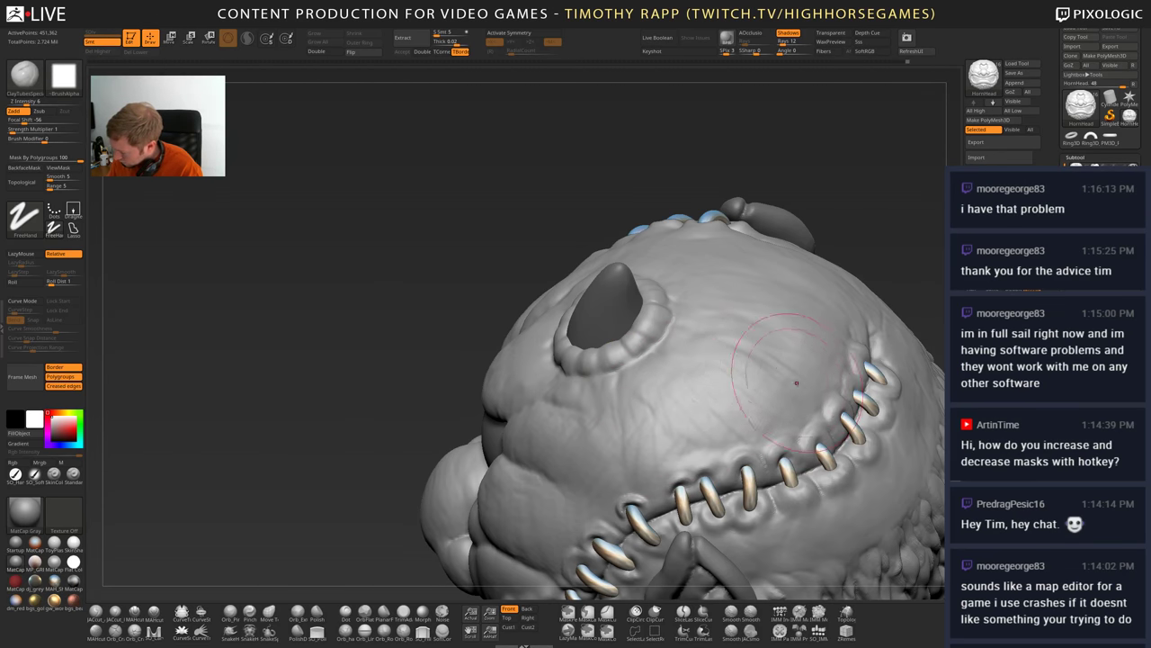
{"action": "key", "text": "shift"}
{"action": "mouse_move", "coordinate": [680, 405]}
{"action": "right_mouse_down"}
{"action": "mouse_move", "coordinate": [629, 430]}
{"action": "mouse_move", "coordinate": [573, 502]}
{"action": "mouse_move", "coordinate": [393, 476]}
{"action": "mouse_move", "coordinate": [414, 572]}
{"action": "mouse_move", "coordinate": [401, 262]}
{"action": "mouse_move", "coordinate": [419, 458]}
{"action": "mouse_move", "coordinate": [623, 515]}
{"action": "mouse_move", "coordinate": [587, 519]}
{"action": "right_mouse_up"}
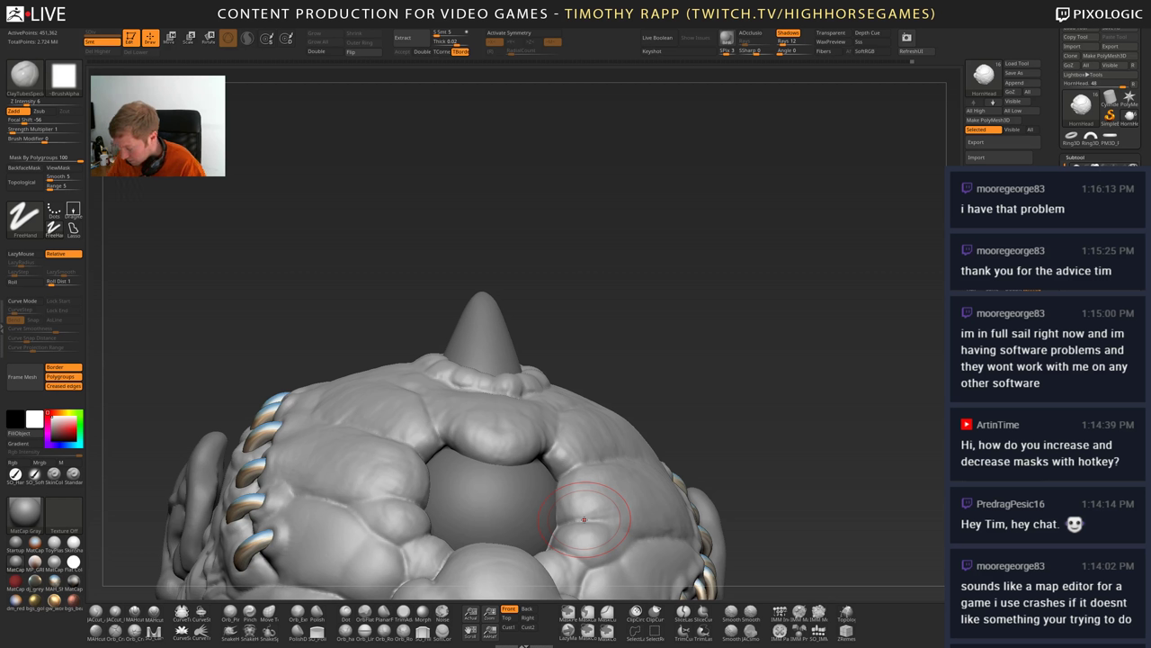
- Deepen the creases between the skin folds around the eye socket with a resized DamStandard brush
{"action": "mouse_move", "coordinate": [583, 558]}
{"action": "right_mouse_down"}
{"action": "mouse_move", "coordinate": [568, 546]}
{"action": "mouse_move", "coordinate": [600, 486]}
{"action": "mouse_move", "coordinate": [620, 506]}
{"action": "mouse_move", "coordinate": [400, 450]}
{"action": "right_mouse_up"}
{"action": "key", "text": "b"}
{"action": "key", "text": "d"}
{"action": "key", "text": "s"}
{"action": "key", "text": "s"}
{"action": "mouse_move", "coordinate": [472, 502]}
{"action": "left_mouse_down"}
{"action": "mouse_move", "coordinate": [463, 486]}
{"action": "mouse_move", "coordinate": [449, 492]}
{"action": "left_mouse_up"}
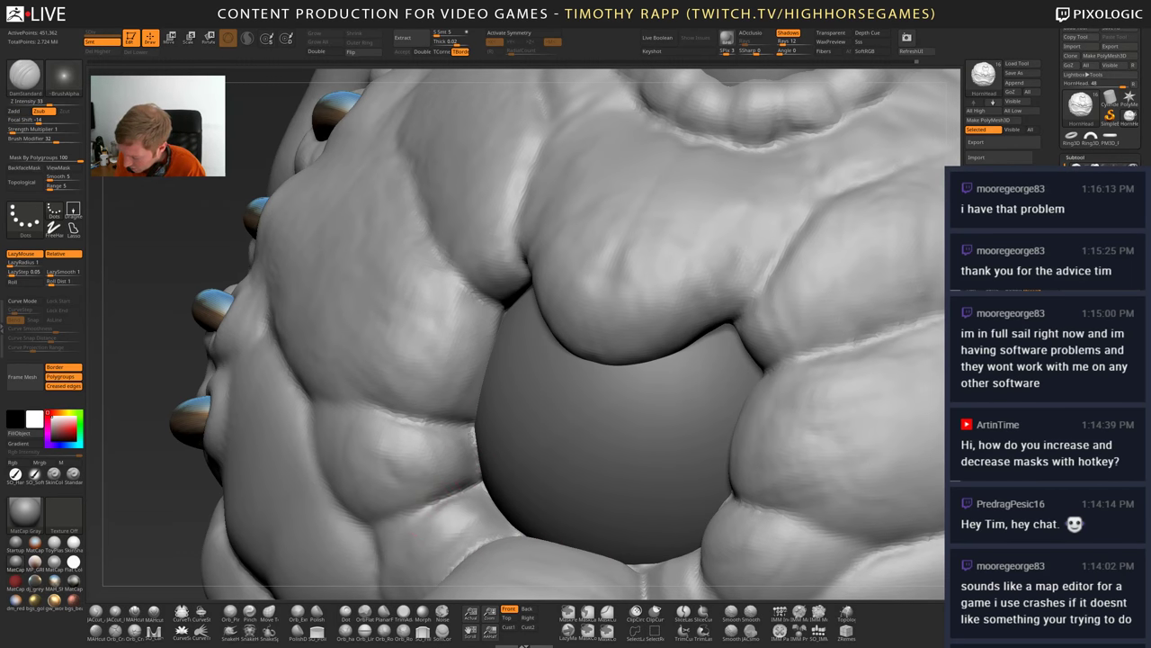
{"action": "left_click_drag", "start_coordinate": [475, 427], "coordinate": [464, 430]}
{"action": "right_click_drag", "start_coordinate": [544, 482], "coordinate": [576, 505]}
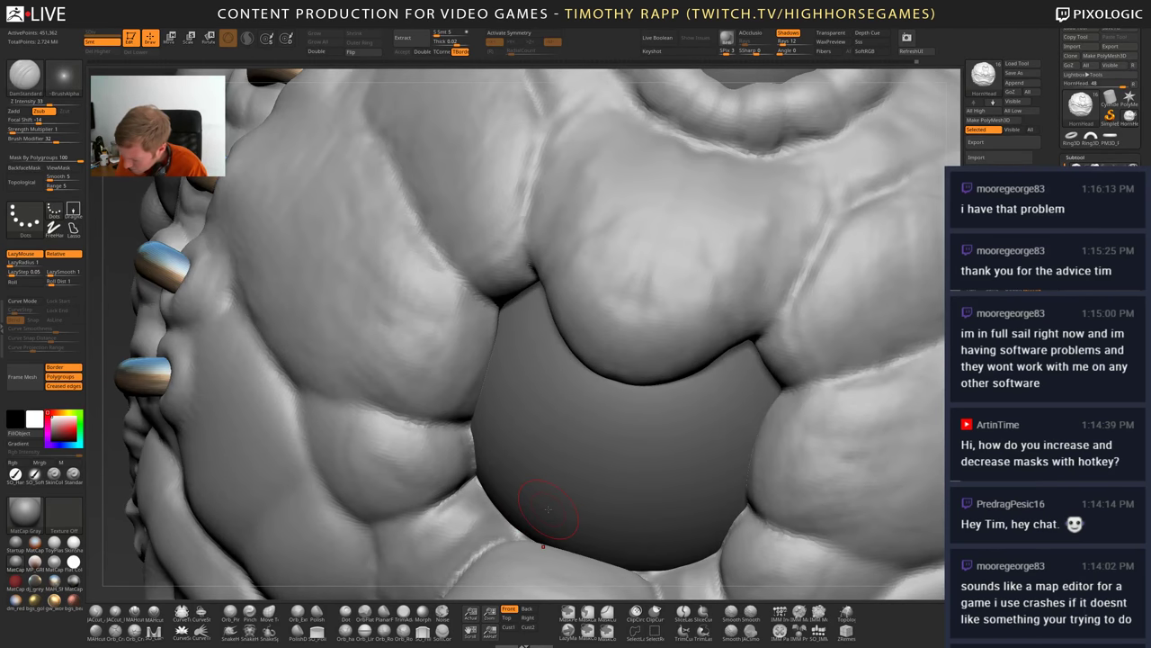
{"action": "right_click_drag", "start_coordinate": [500, 541], "coordinate": [545, 543]}
{"action": "left_click_drag", "start_coordinate": [517, 533], "coordinate": [497, 541]}
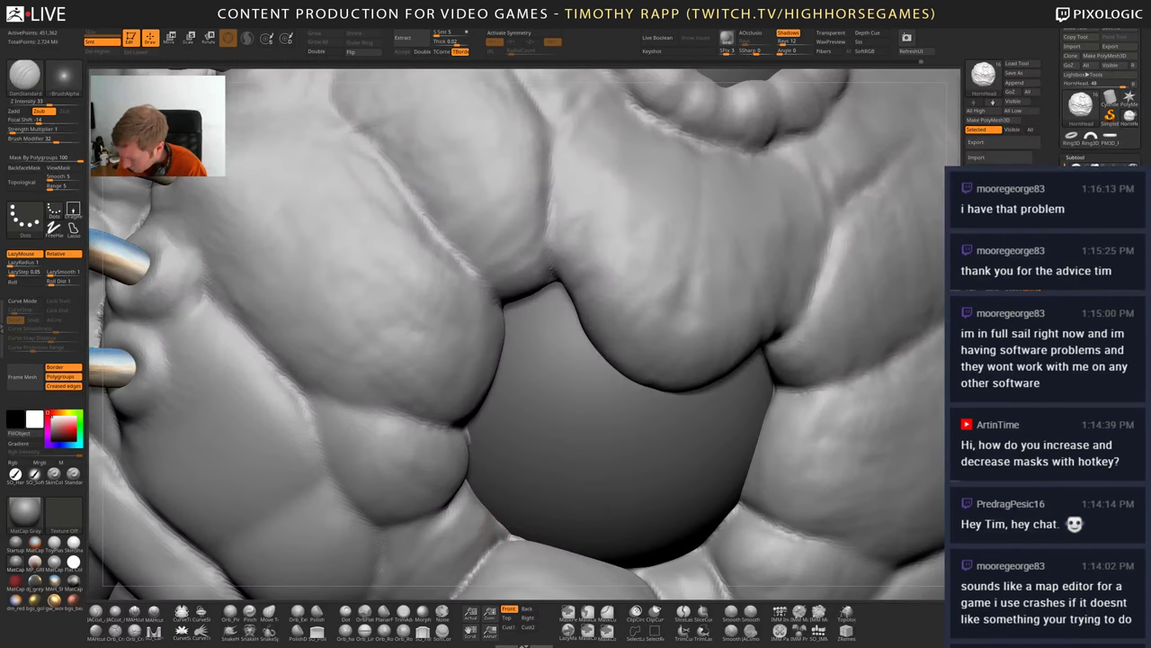
- Mask a rectangular patch of the forehead between the stitched seam and the eye
{"action": "mouse_move", "coordinate": [545, 508]}
{"action": "right_mouse_down"}
{"action": "mouse_move", "coordinate": [500, 534]}
{"action": "mouse_move", "coordinate": [594, 504]}
{"action": "mouse_move", "coordinate": [629, 423]}
{"action": "right_mouse_up"}
{"action": "right_click_drag", "start_coordinate": [783, 513], "coordinate": [680, 521]}
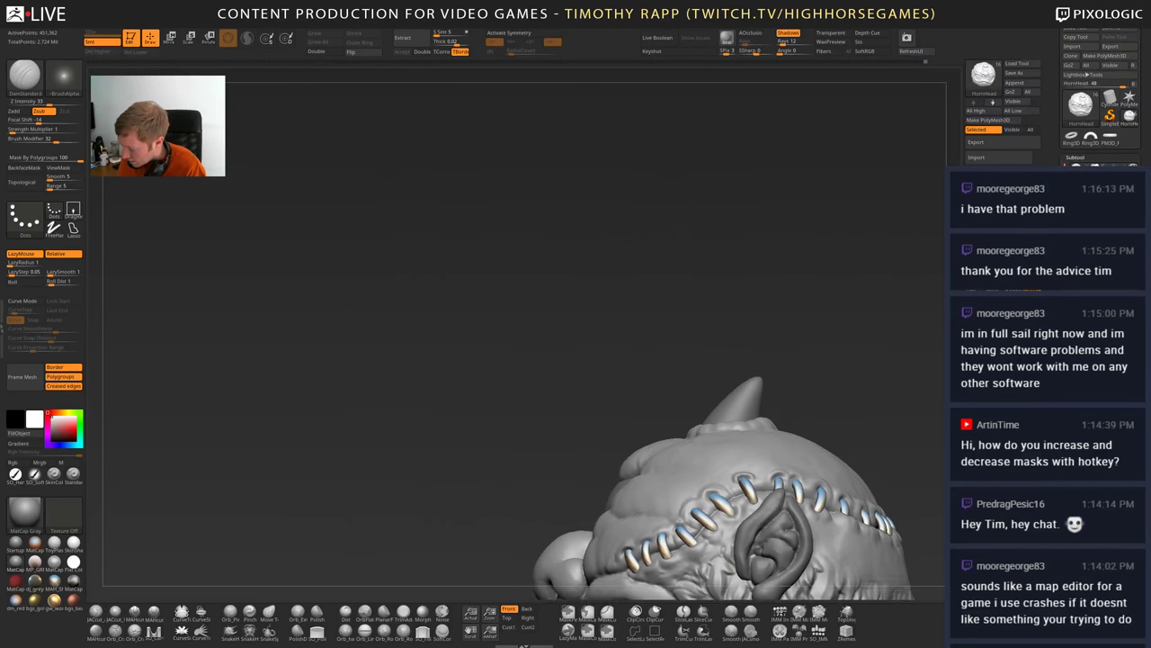
{"action": "mouse_move", "coordinate": [540, 499]}
{"action": "right_mouse_down"}
{"action": "mouse_move", "coordinate": [549, 513]}
{"action": "mouse_move", "coordinate": [530, 522]}
{"action": "mouse_move", "coordinate": [559, 519]}
{"action": "right_mouse_up"}
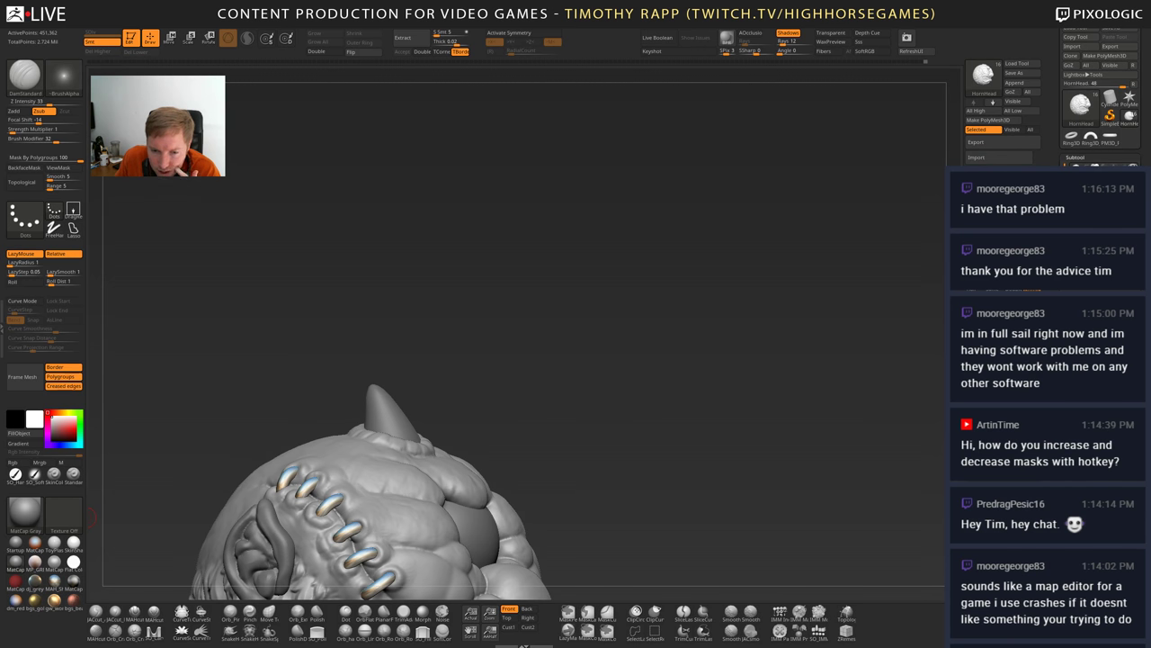
{"action": "left_click_drag", "start_coordinate": [1135, 342], "coordinate": [1135, 208]}
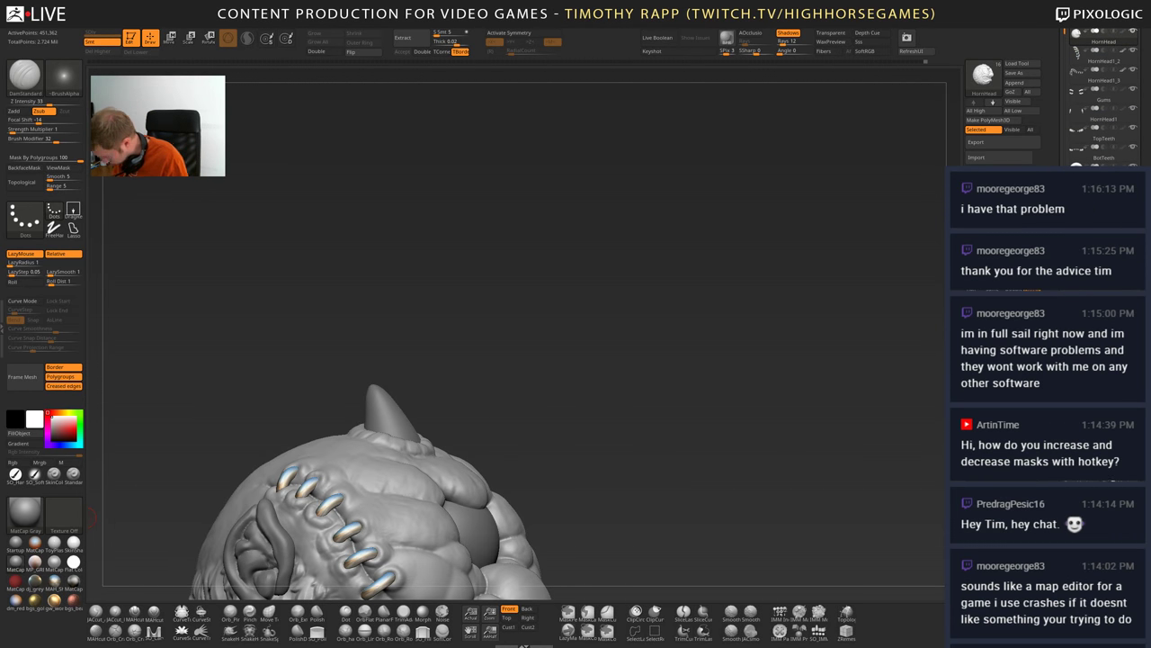
{"action": "left_click_drag", "start_coordinate": [679, 493], "coordinate": [687, 340], "text": "alt"}
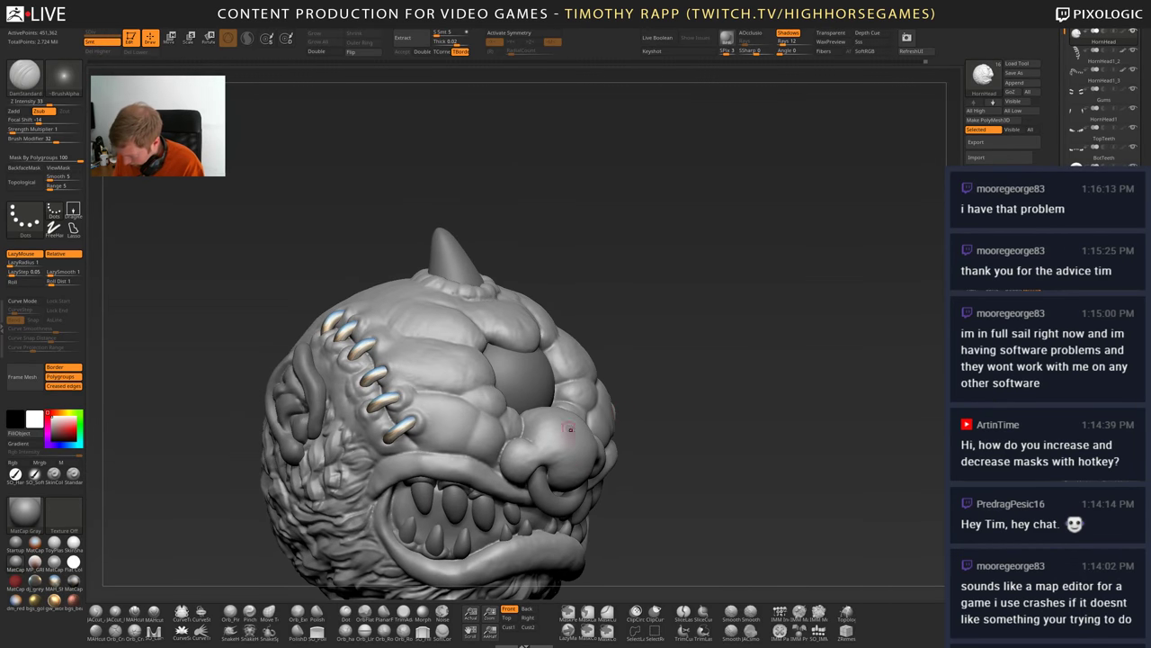
{"action": "mouse_move", "coordinate": [589, 272]}
{"action": "left_mouse_down", "text": "ctrl"}
{"action": "mouse_move", "coordinate": [419, 426]}
{"action": "mouse_move", "coordinate": [384, 402]}
{"action": "left_mouse_up", "text": "ctrl"}
{"action": "mouse_move", "coordinate": [622, 404]}
{"action": "left_mouse_down"}
{"action": "mouse_move", "coordinate": [623, 419]}
{"action": "mouse_move", "coordinate": [608, 410]}
{"action": "left_mouse_up"}
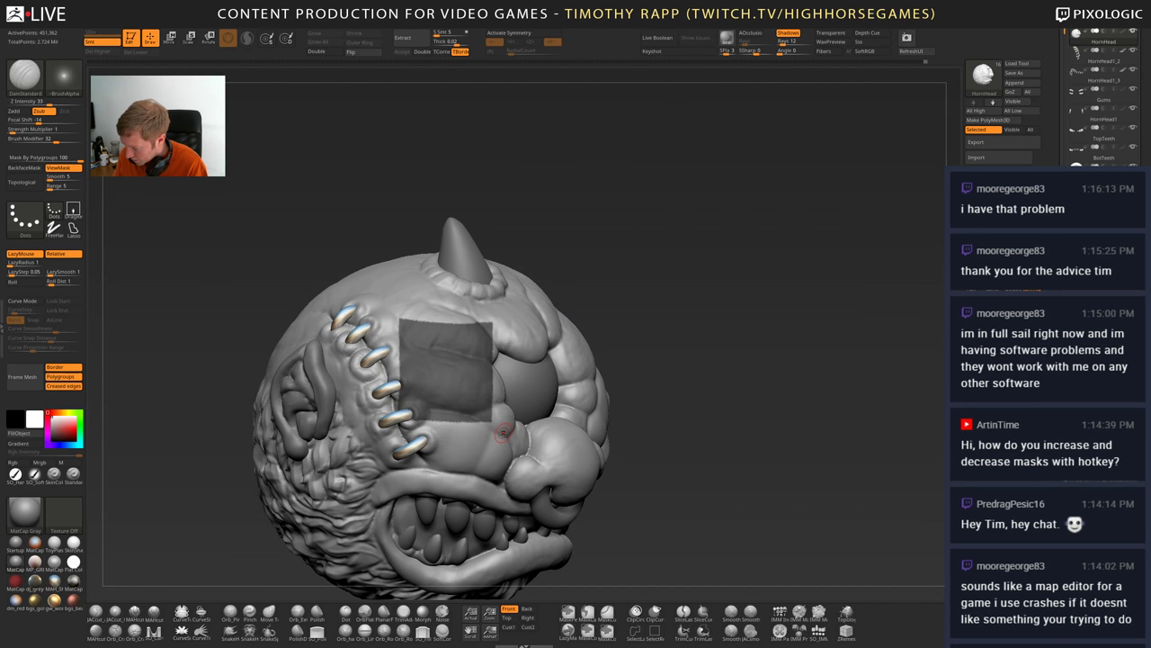
- Repeatedly blur and sharpen the edges of the rectangular forehead mask
{"action": "left_click", "coordinate": [498, 445], "text": "ctrl"}
{"action": "left_click", "coordinate": [498, 445], "text": "ctrl"}
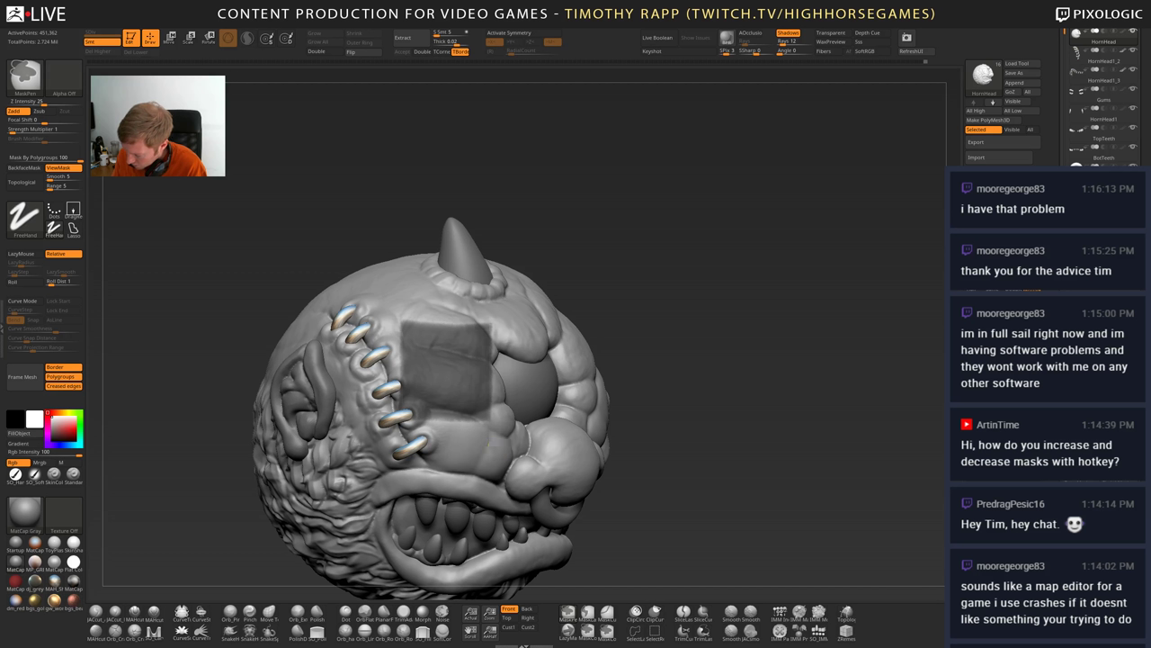
{"action": "left_click", "coordinate": [497, 445], "text": "ctrl"}
{"action": "left_click", "coordinate": [499, 443], "text": "ctrl+alt"}
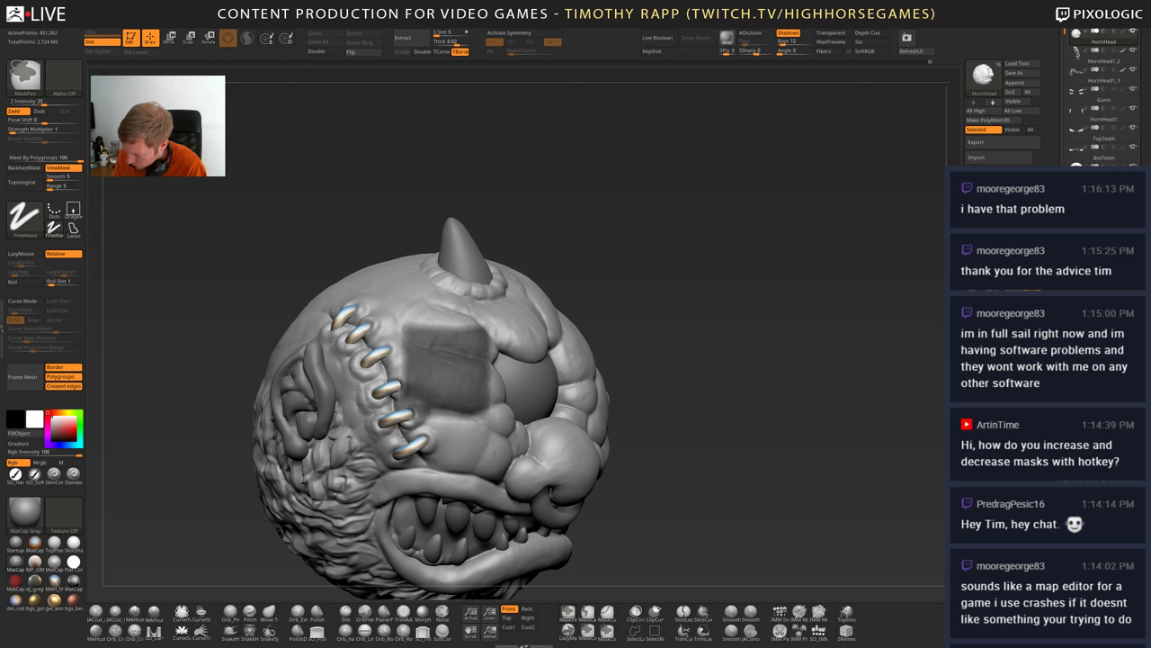
{"action": "left_click", "coordinate": [497, 454], "text": "ctrl"}
{"action": "left_click", "coordinate": [496, 454], "text": "ctrl"}
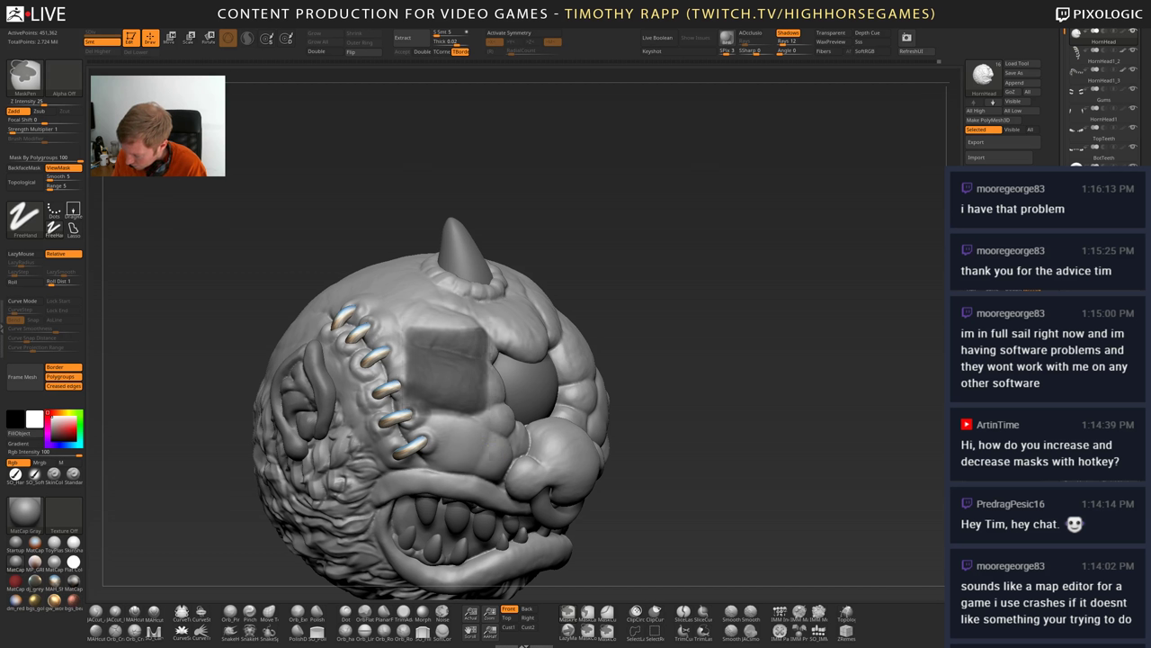
{"action": "left_click", "coordinate": [496, 454], "text": "ctrl"}
{"action": "left_click", "coordinate": [497, 454], "text": "ctrl"}
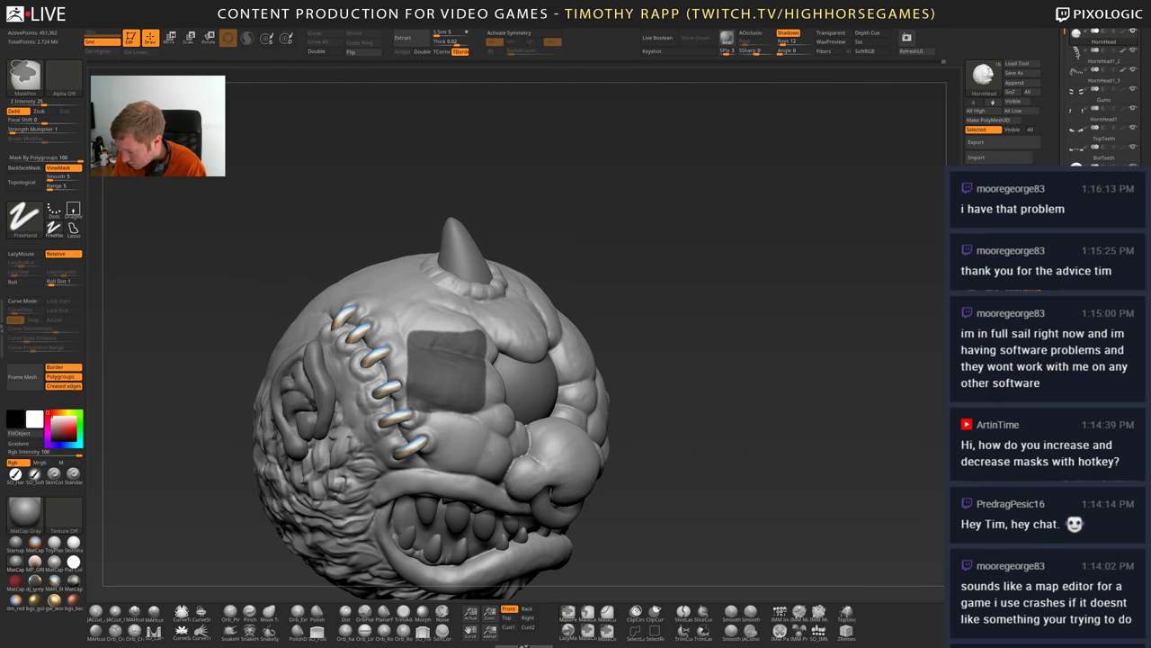
{"action": "left_click", "coordinate": [493, 458], "text": "ctrl"}
{"action": "left_click", "coordinate": [493, 459], "text": "ctrl"}
{"action": "left_click", "coordinate": [491, 463], "text": "ctrl+alt"}
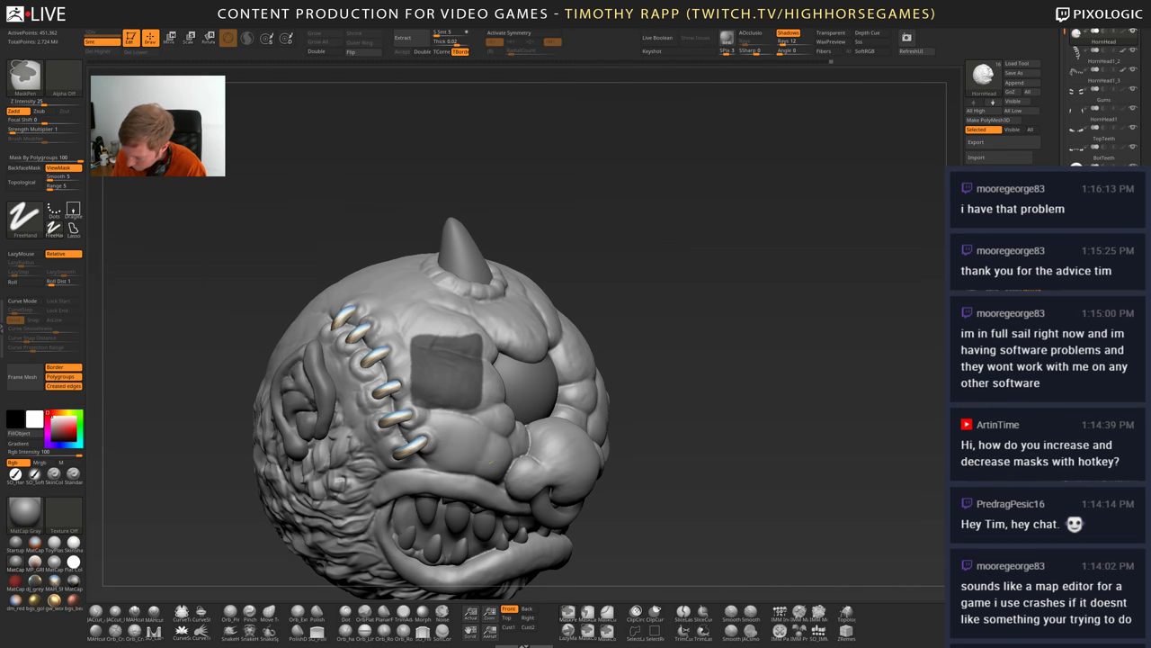
{"action": "left_click", "coordinate": [487, 453], "text": "ctrl"}
{"action": "left_click", "coordinate": [486, 453], "text": "ctrl"}
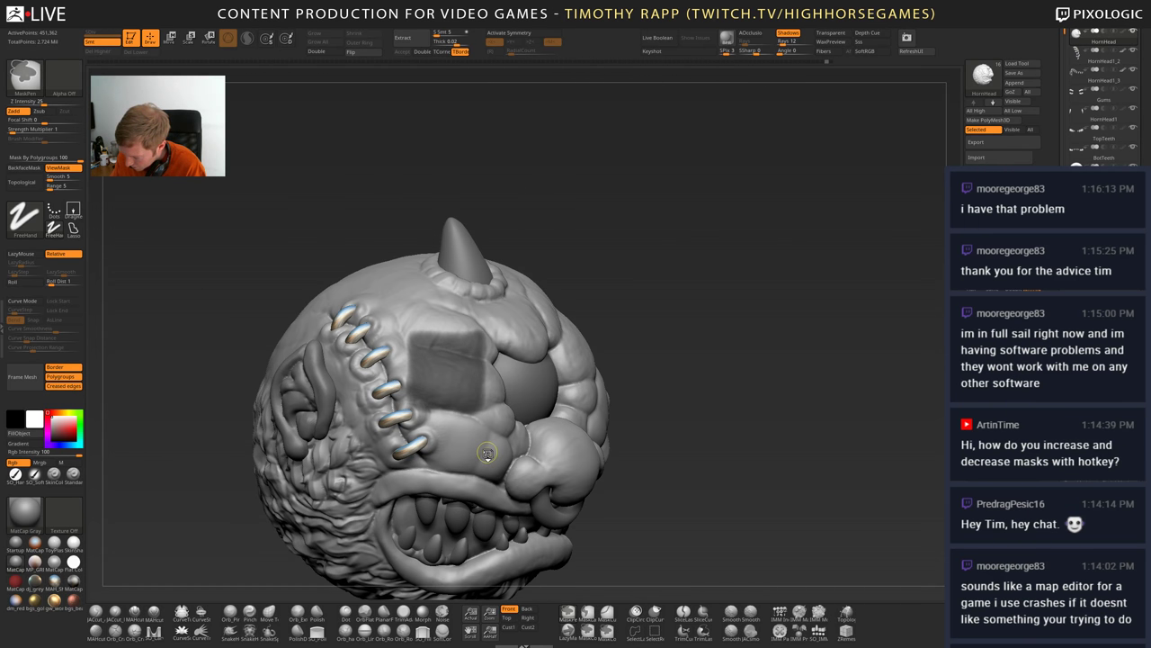
- Blur the edges of the rectangular forehead mask and sharpen them again
{"action": "left_click", "coordinate": [487, 453], "text": "ctrl"}
{"action": "left_click", "coordinate": [486, 454], "text": "ctrl"}
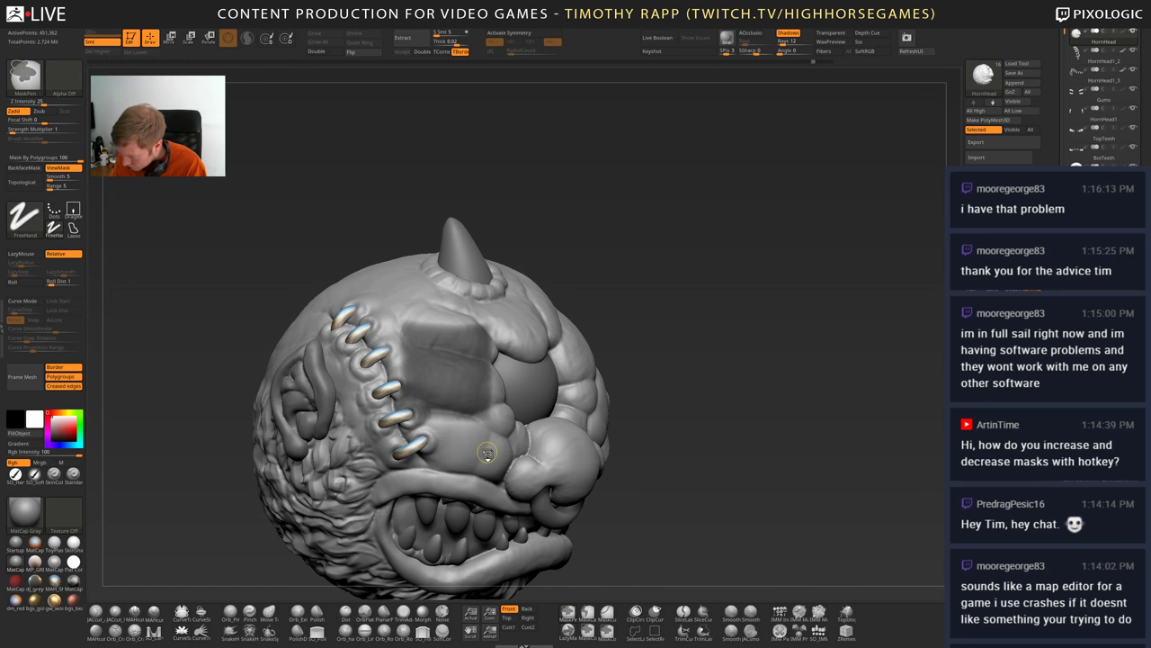
{"action": "left_click_drag", "start_coordinate": [799, 370], "coordinate": [736, 373]}
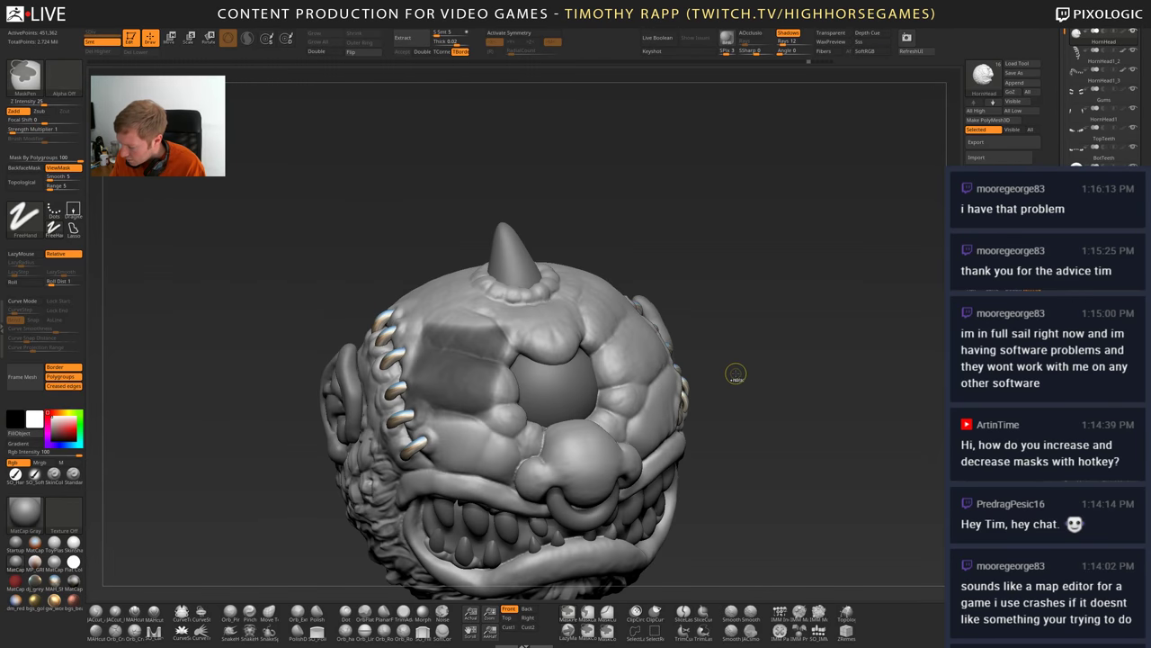
{"action": "left_click", "coordinate": [736, 374], "text": "ctrl+alt"}
{"action": "left_click", "coordinate": [736, 373], "text": "ctrl+alt"}
- Toggle the display of the forehead mask off and on
{"action": "key", "text": "ctrl+h"}
{"action": "key", "text": "ctrl+h"}
{"action": "key", "text": "ctrl+h"}
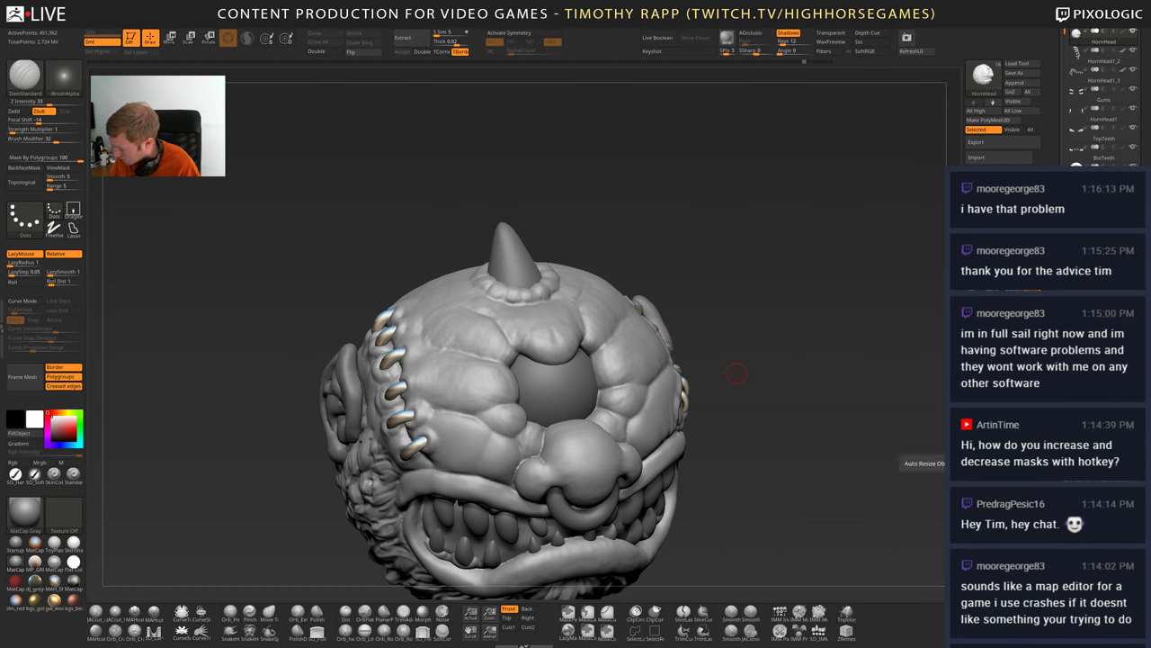
{"action": "key", "text": "ctrl+h"}
- Alternately soften and sharpen the forehead mask once more, finishing by clearing the mask
{"action": "left_click", "coordinate": [736, 372], "text": "ctrl"}
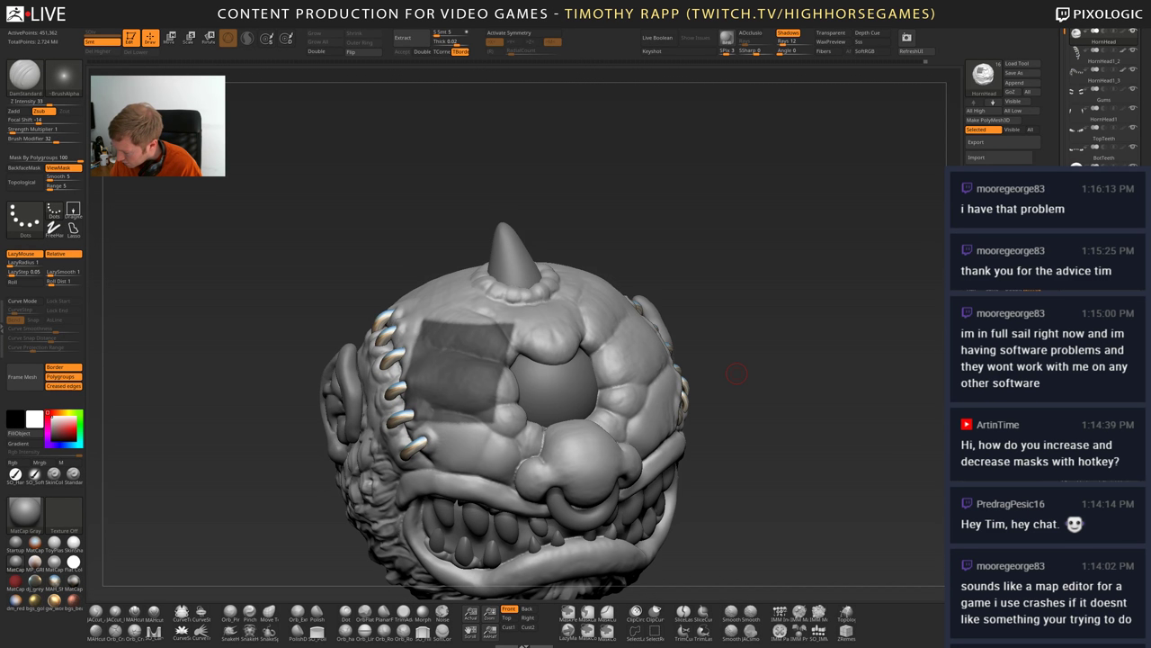
{"action": "left_click", "coordinate": [735, 372], "text": "ctrl"}
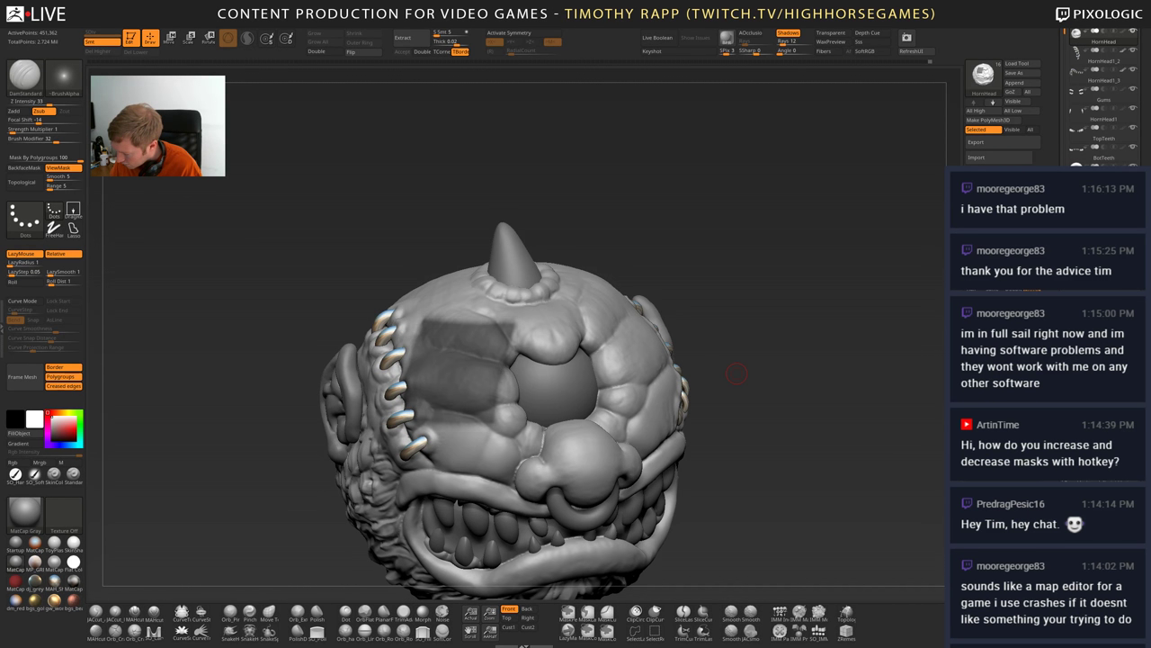
{"action": "key", "text": "ctrl"}
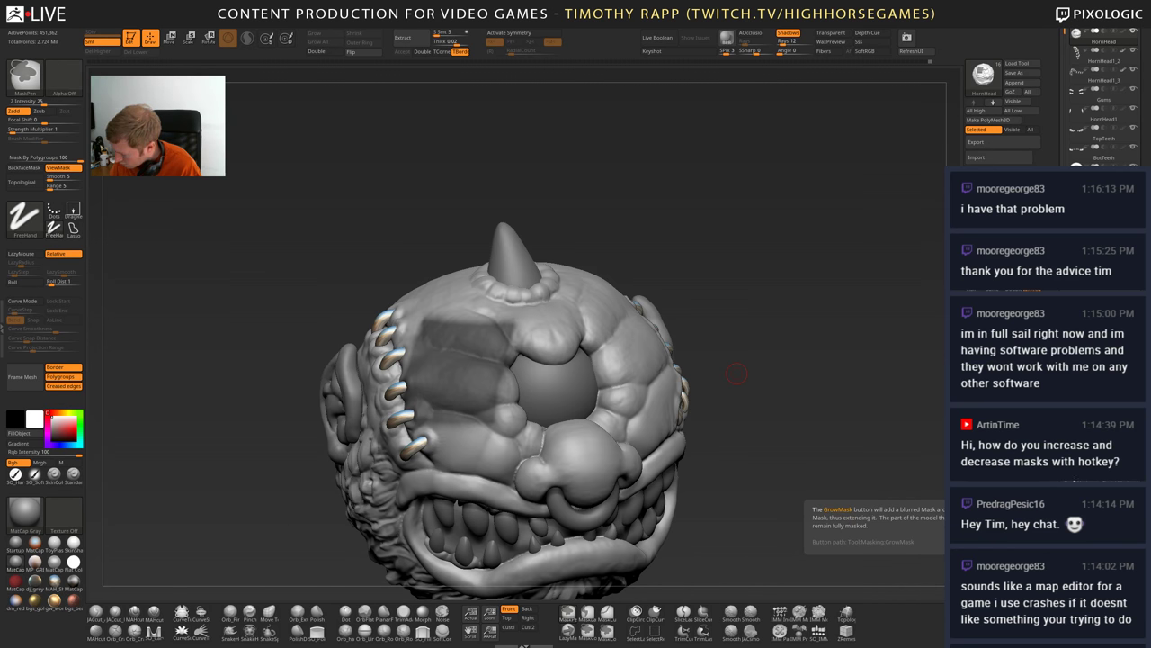
{"action": "left_click", "coordinate": [601, 477], "text": "ctrl+alt"}
{"action": "left_click", "coordinate": [601, 477], "text": "ctrl+alt"}
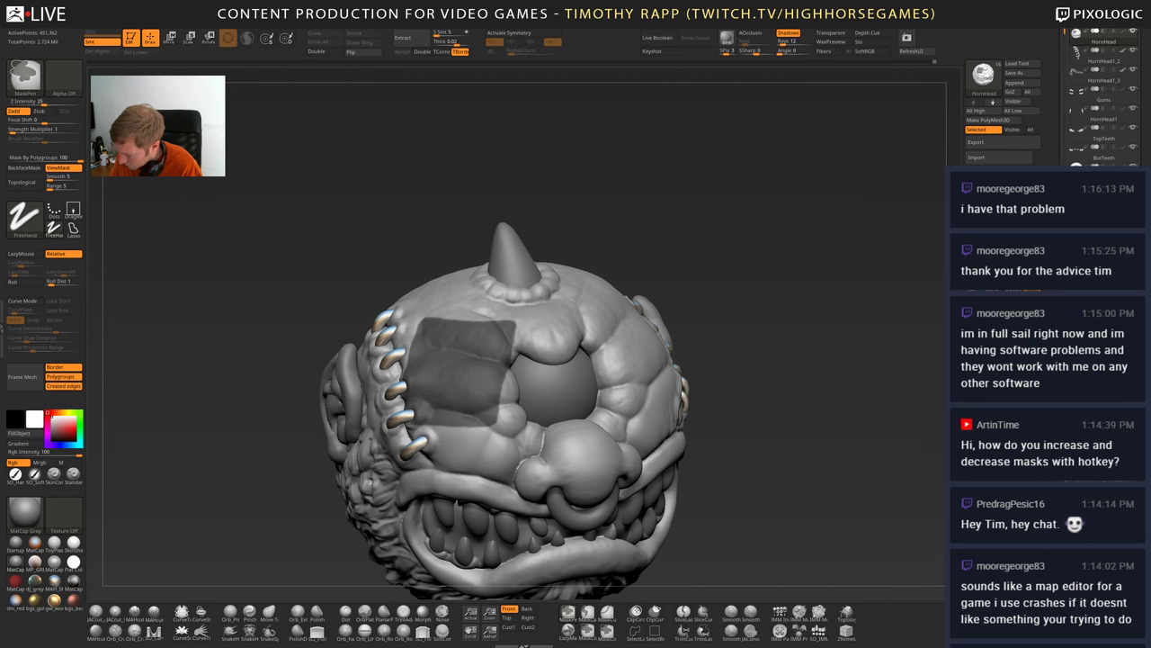
{"action": "left_click", "coordinate": [632, 463], "text": "ctrl"}
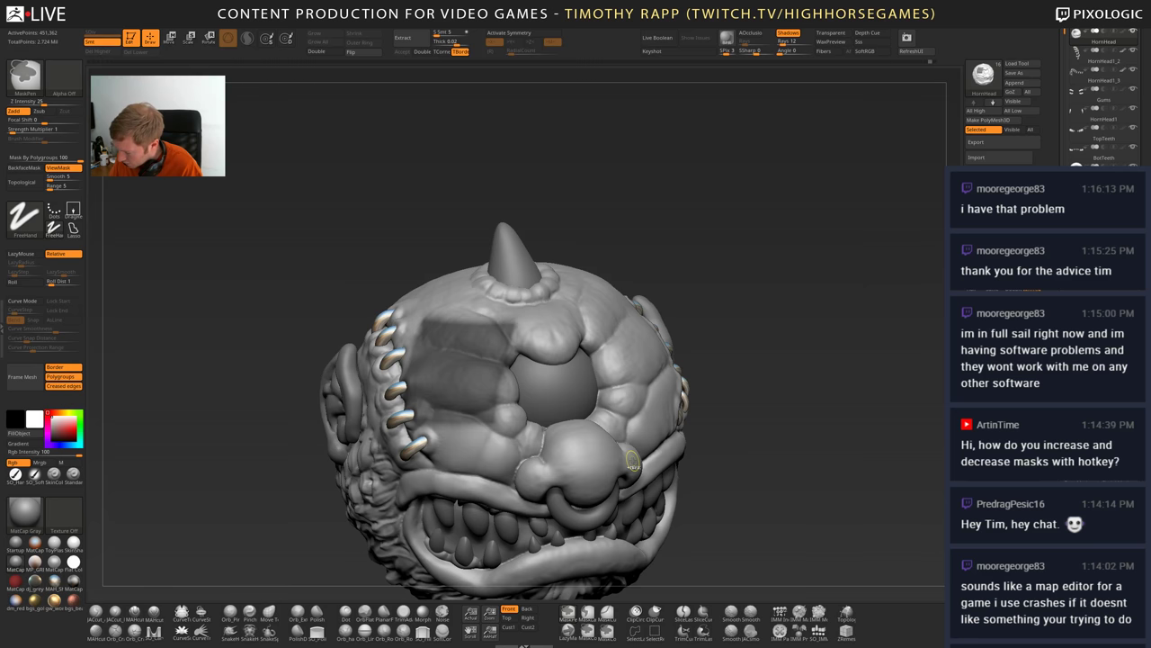
{"action": "left_click", "coordinate": [683, 467], "text": "ctrl+alt"}
{"action": "left_click", "coordinate": [686, 467], "text": "ctrl"}
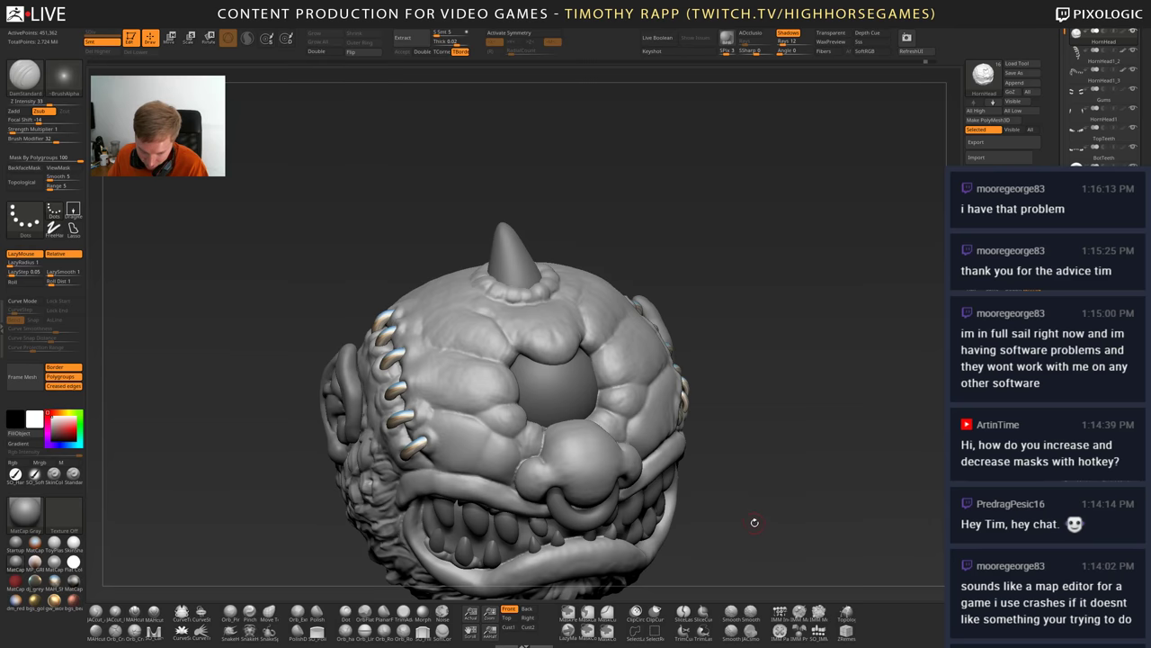
- Examine the whole head sculpt from the side, the front and the back
{"action": "left_click_drag", "start_coordinate": [754, 522], "coordinate": [661, 458]}
{"action": "mouse_move", "coordinate": [661, 459]}
{"action": "left_mouse_down"}
{"action": "mouse_move", "coordinate": [710, 463]}
{"action": "mouse_move", "coordinate": [711, 517]}
{"action": "left_mouse_up"}
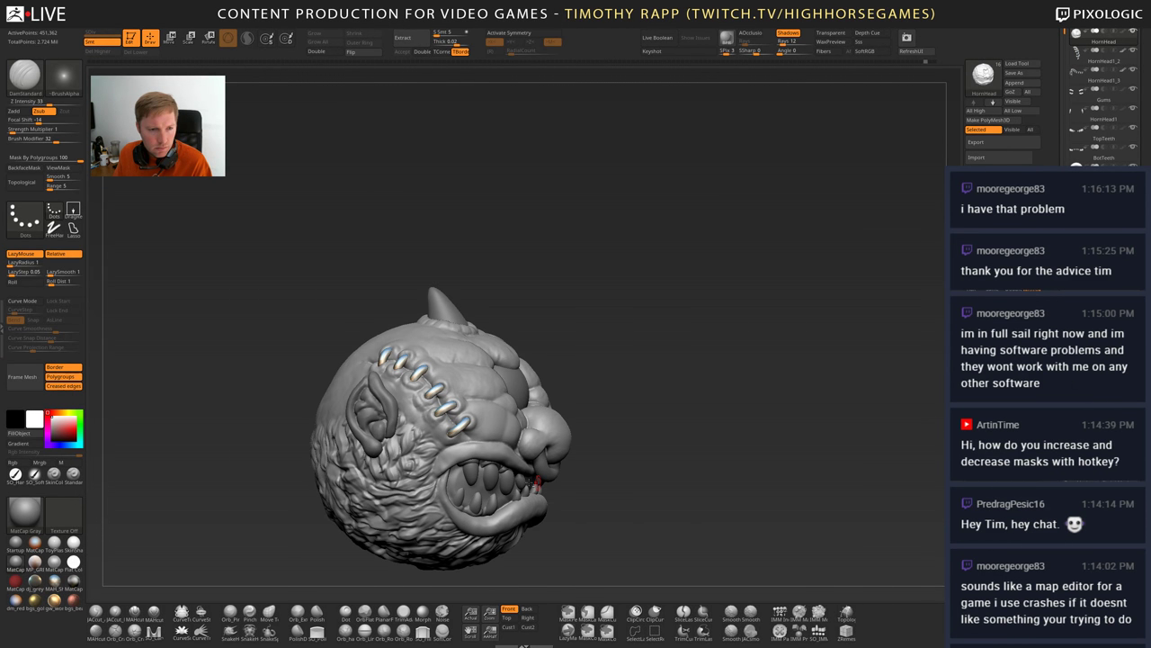
{"action": "mouse_move", "coordinate": [661, 490]}
{"action": "left_mouse_down"}
{"action": "mouse_move", "coordinate": [575, 486]}
{"action": "mouse_move", "coordinate": [658, 487]}
{"action": "left_mouse_up"}
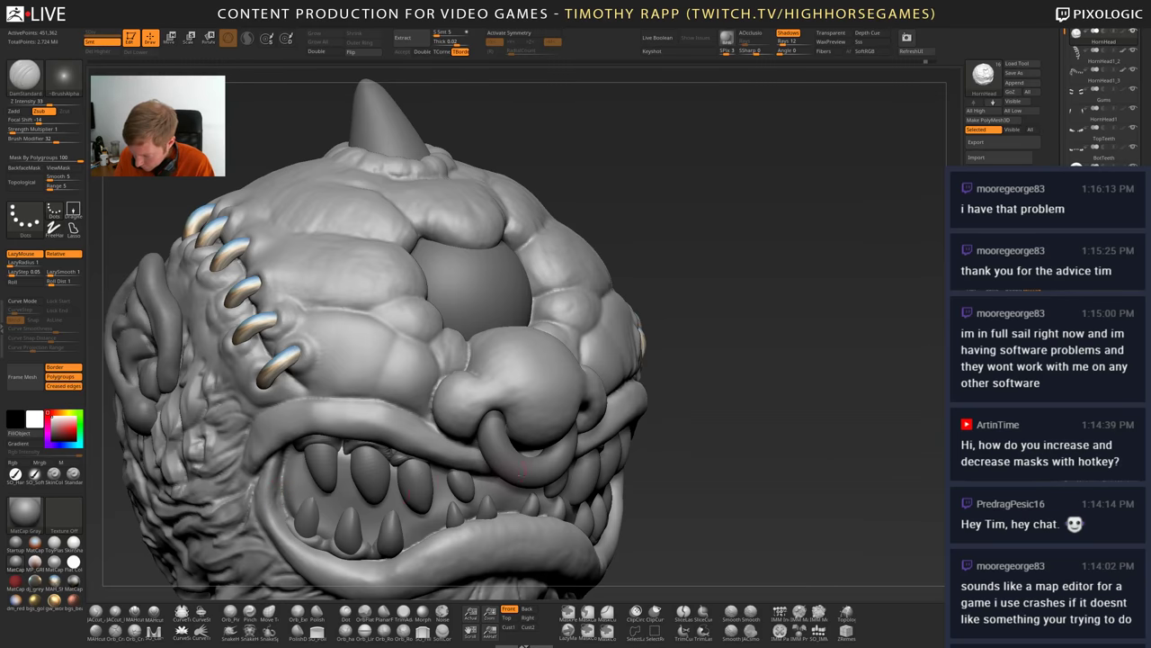
{"action": "right_click_drag", "start_coordinate": [520, 470], "coordinate": [500, 443], "text": "ctrl"}
{"action": "right_click_drag", "start_coordinate": [500, 443], "coordinate": [441, 459], "text": "ctrl"}
{"action": "right_click_drag", "start_coordinate": [441, 460], "coordinate": [540, 476]}
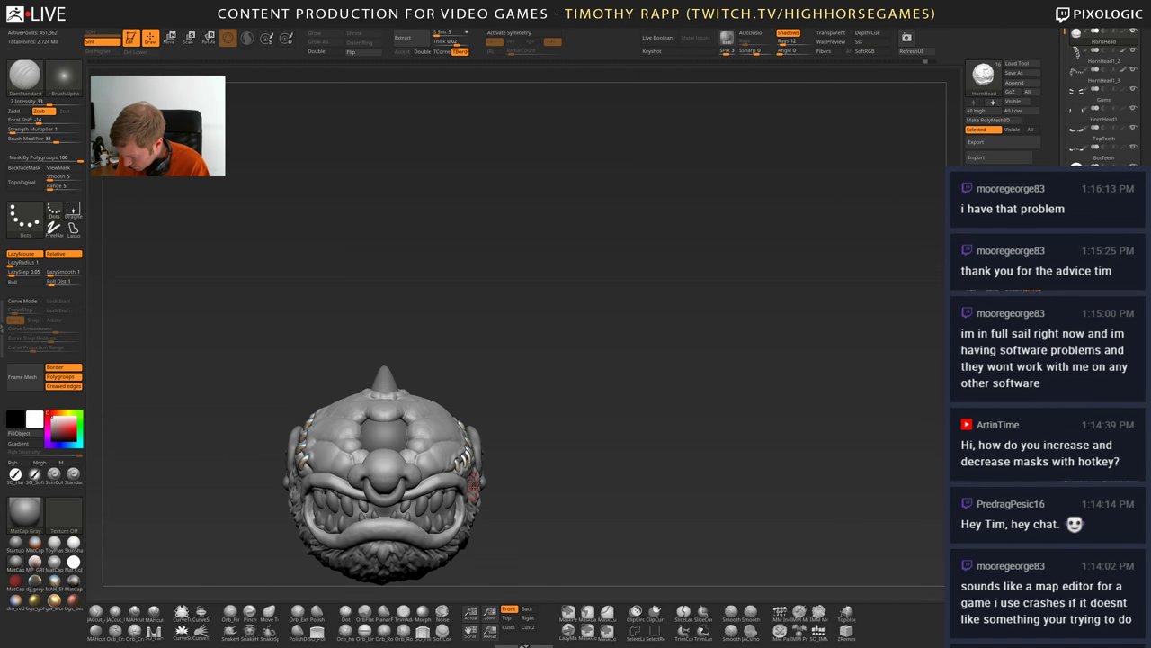
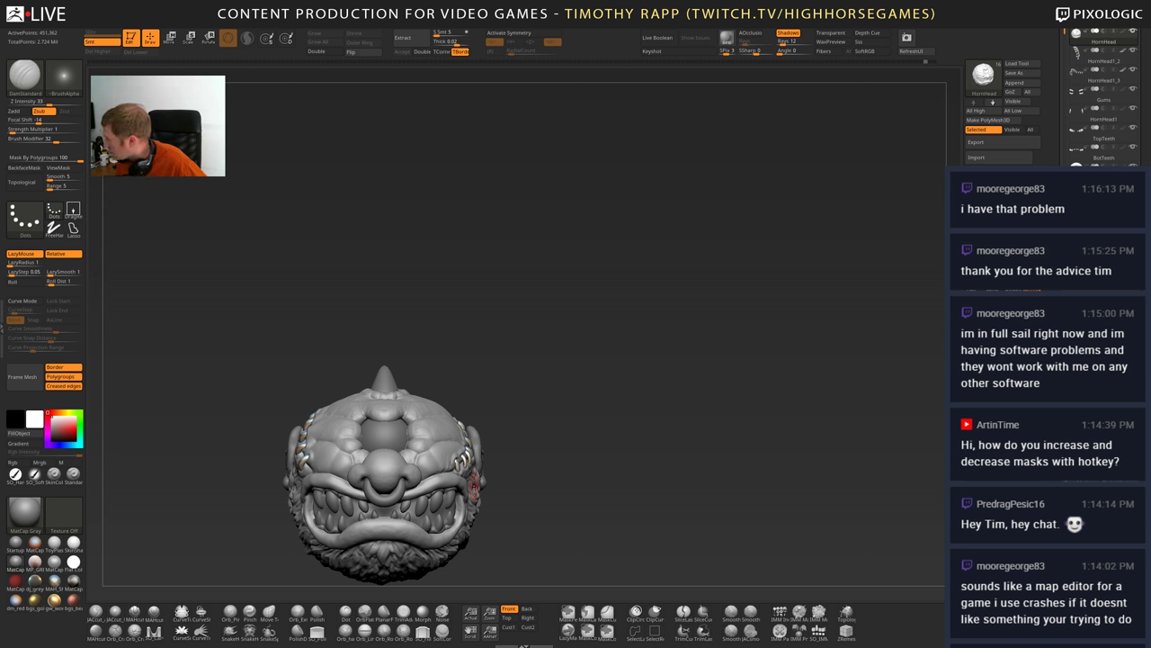
{"action": "left_click_drag", "start_coordinate": [932, 348], "coordinate": [666, 377]}
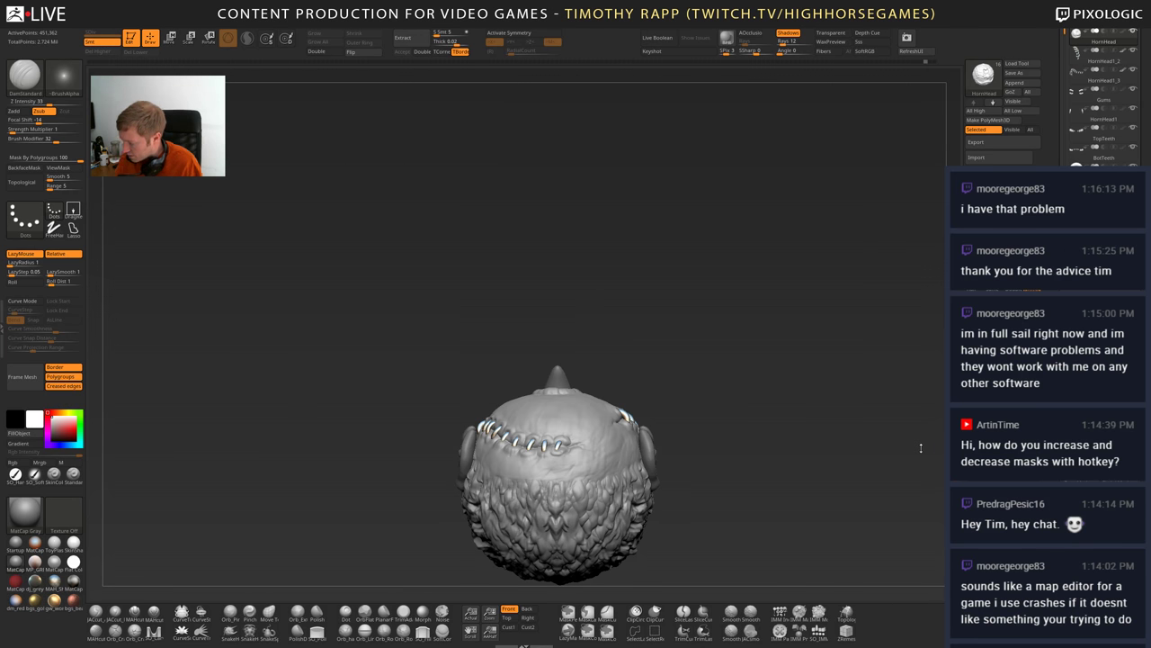
{"action": "mouse_move", "coordinate": [704, 496]}
{"action": "left_mouse_down"}
{"action": "mouse_move", "coordinate": [714, 504]}
{"action": "mouse_move", "coordinate": [592, 457]}
{"action": "left_mouse_up"}
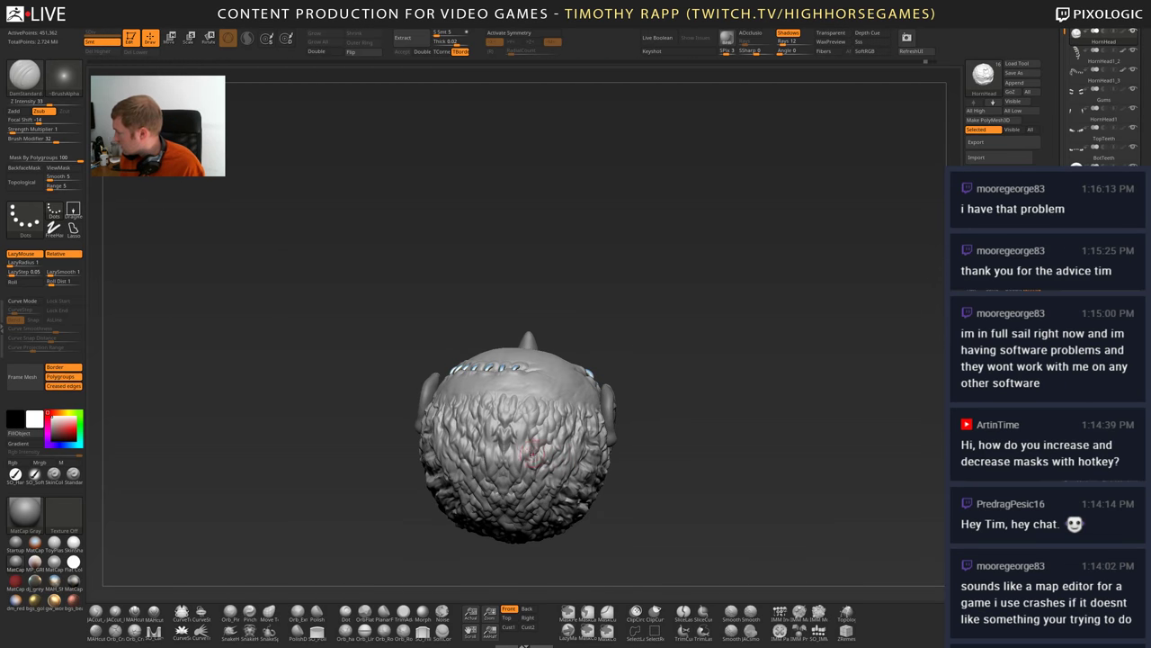
- Flatten a patch of the sculpted hair on the back of the head with the Smooth Stronger brush
{"action": "right_click_drag", "start_coordinate": [527, 449], "coordinate": [524, 479]}
{"action": "key", "text": "shift"}
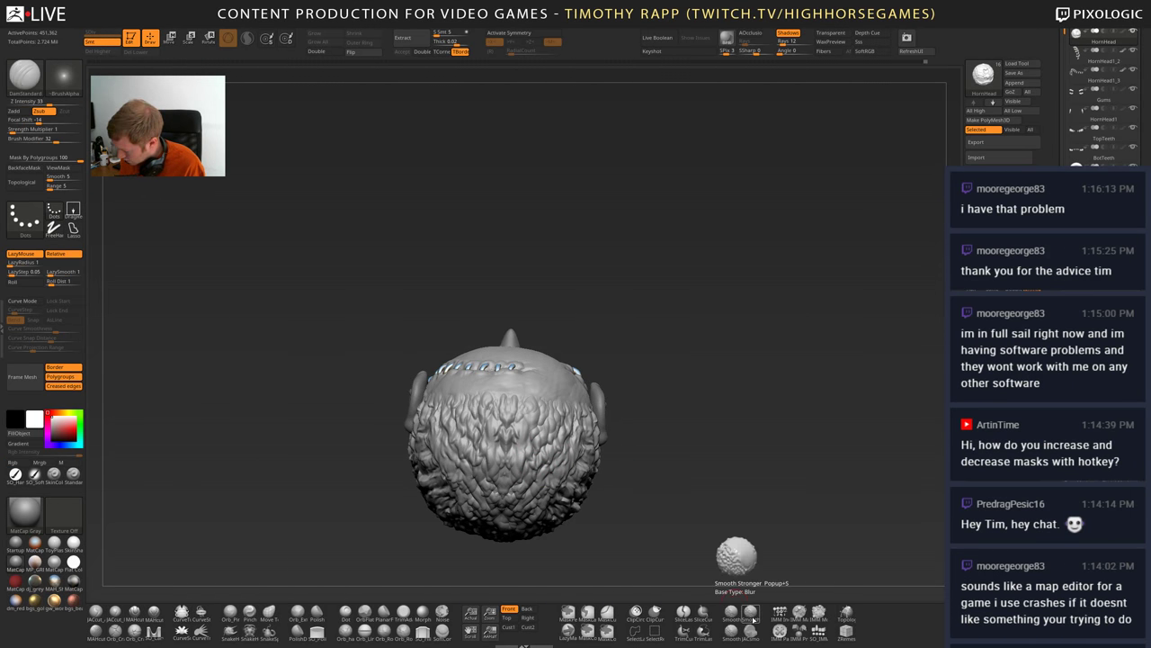
{"action": "key", "text": "ctrl"}
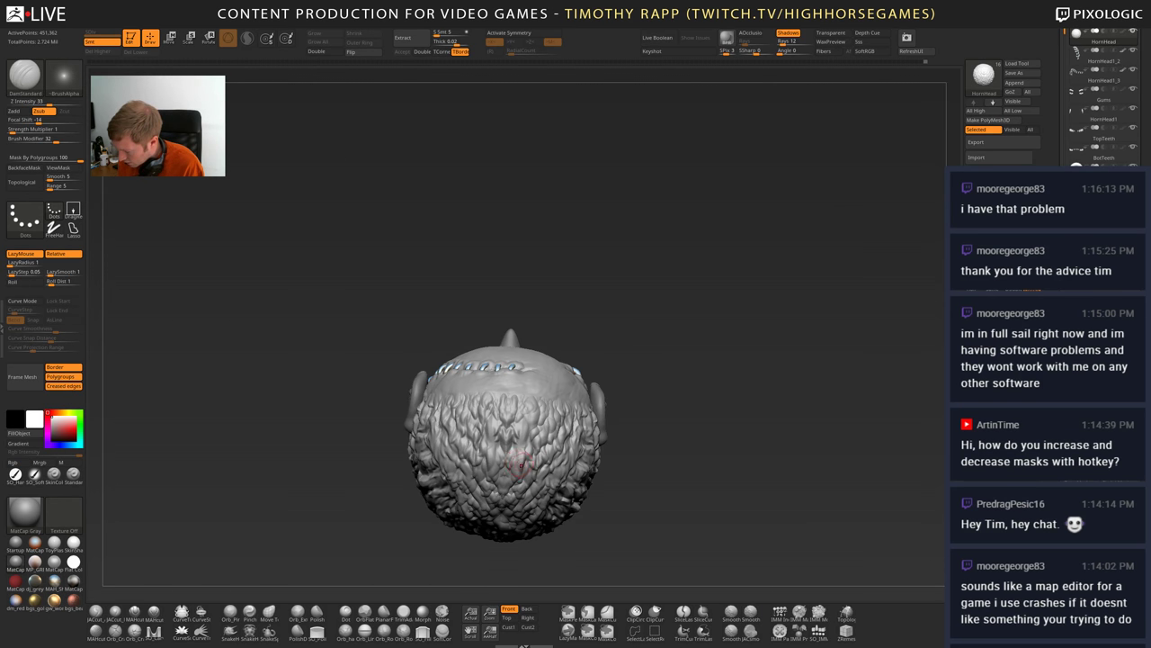
{"action": "right_click_drag", "start_coordinate": [521, 465], "coordinate": [532, 491]}
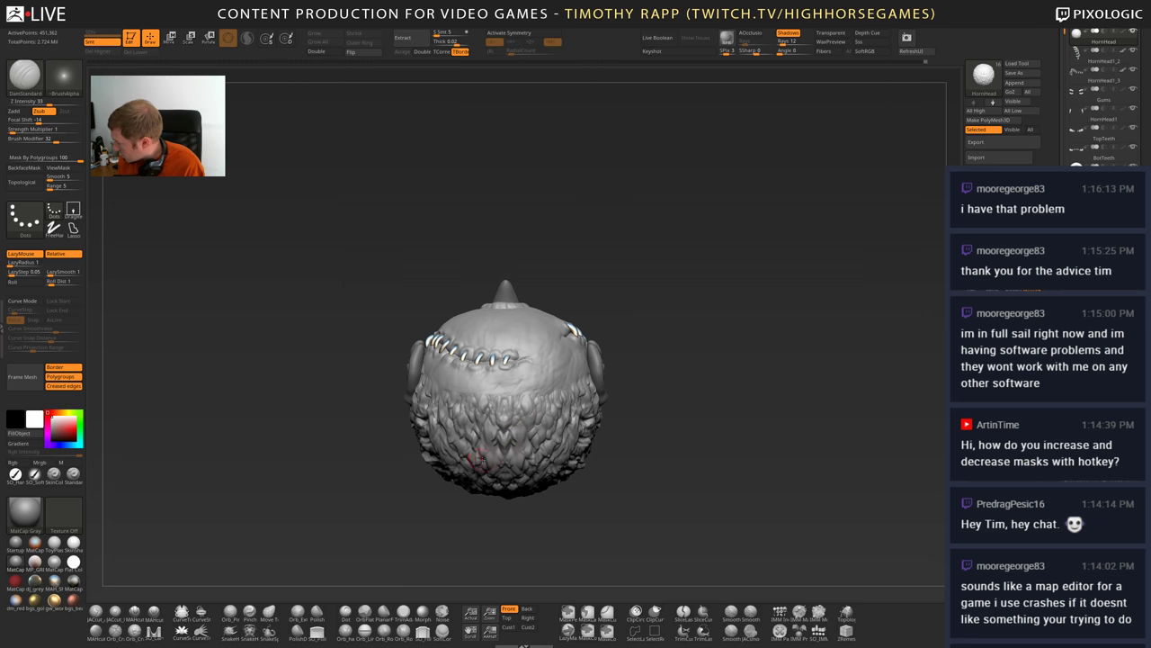
{"action": "key", "text": "shift"}
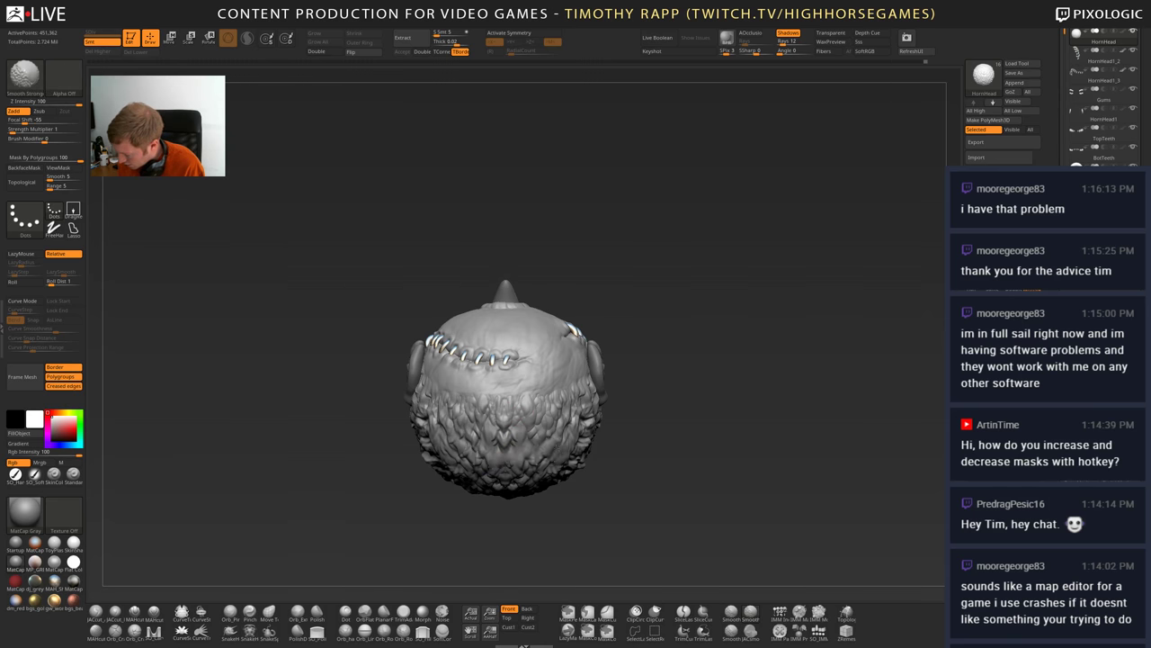
{"action": "right_click_drag", "start_coordinate": [529, 467], "coordinate": [531, 442]}
{"action": "key", "text": "shift"}
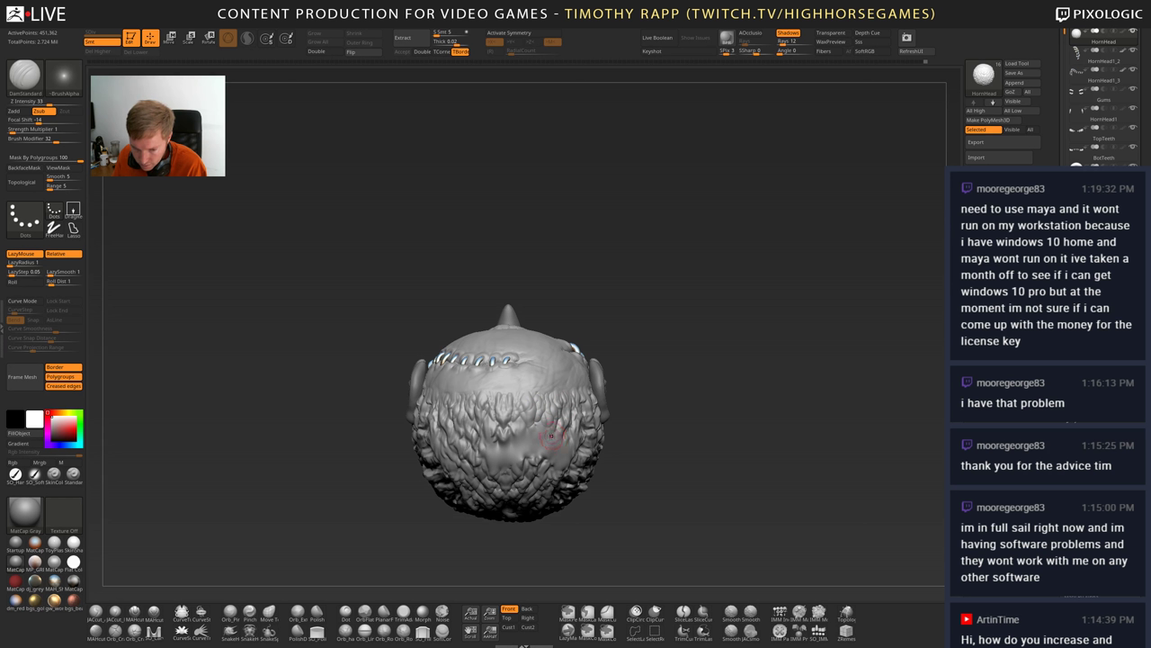
{"action": "right_click_drag", "start_coordinate": [552, 435], "coordinate": [505, 446]}
{"action": "left_click_drag", "start_coordinate": [497, 450], "coordinate": [510, 455], "text": "shift"}
{"action": "mouse_move", "coordinate": [509, 455]}
{"action": "right_mouse_down"}
{"action": "mouse_move", "coordinate": [492, 460]}
{"action": "mouse_move", "coordinate": [567, 472]}
{"action": "mouse_move", "coordinate": [520, 450]}
{"action": "mouse_move", "coordinate": [562, 450]}
{"action": "mouse_move", "coordinate": [526, 446]}
{"action": "mouse_move", "coordinate": [551, 430]}
{"action": "mouse_move", "coordinate": [527, 419]}
{"action": "mouse_move", "coordinate": [474, 480]}
{"action": "right_mouse_up"}
{"action": "key", "text": "shift"}
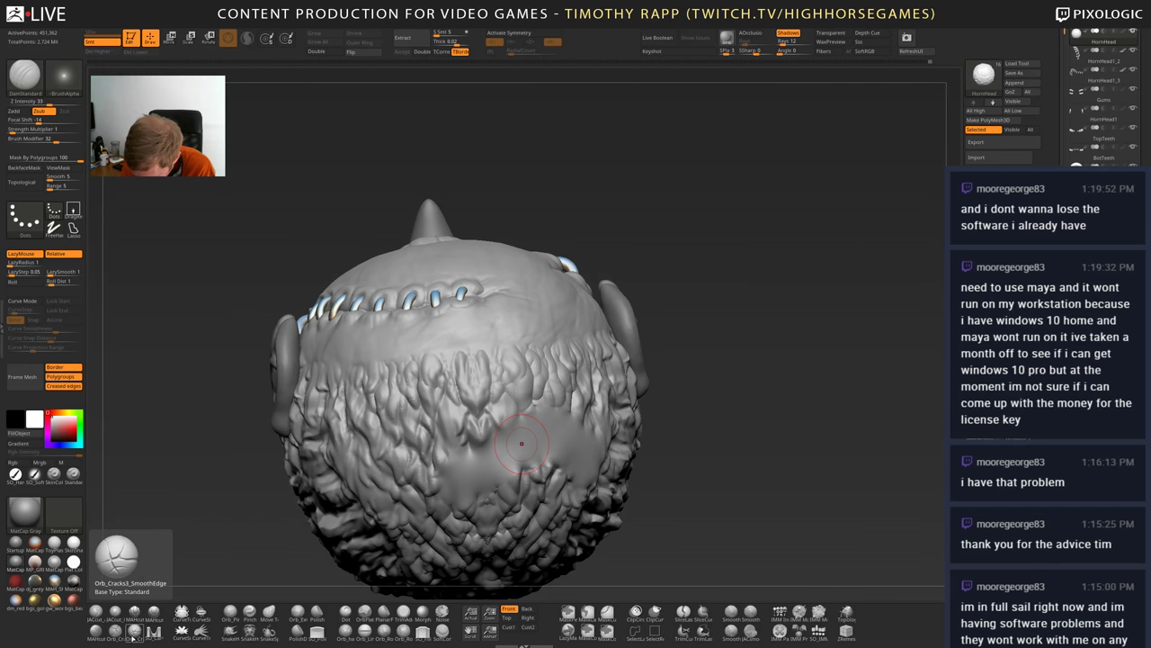
- Try curved creases across the smoothed patch on the back of the head with the Orb_Cracks brushes and a MAHcut Mech brush
{"action": "left_click", "coordinate": [133, 633]}
{"action": "left_click_drag", "start_coordinate": [545, 446], "coordinate": [555, 439]}
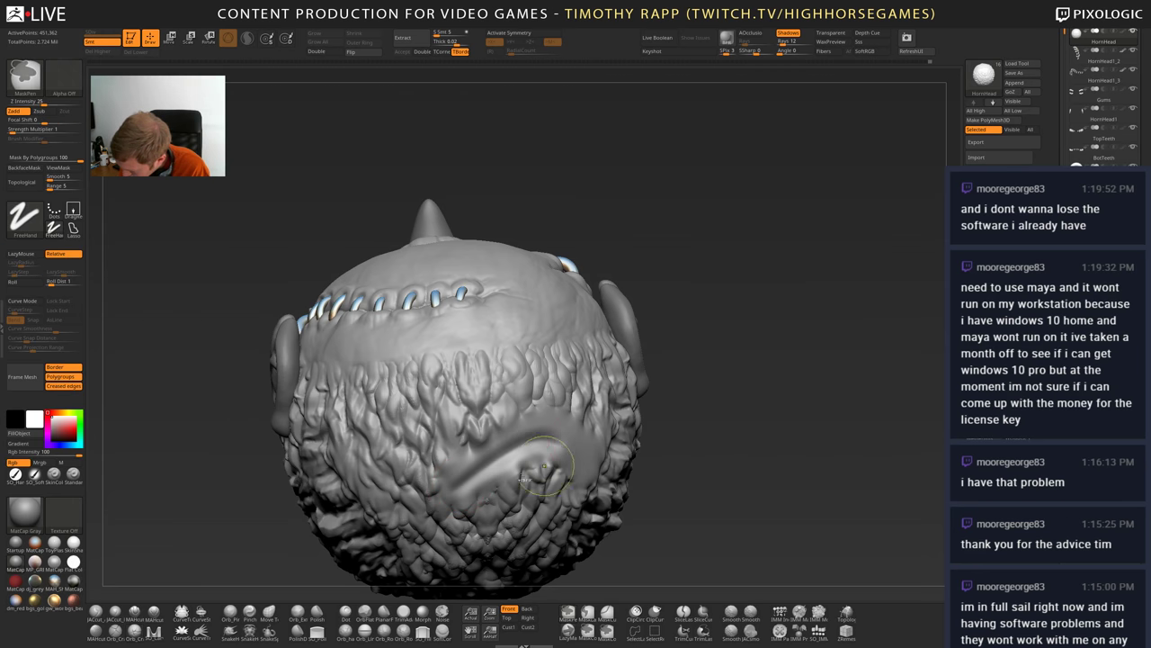
{"action": "key", "text": "ctrl+z"}
{"action": "left_click", "coordinate": [116, 634]}
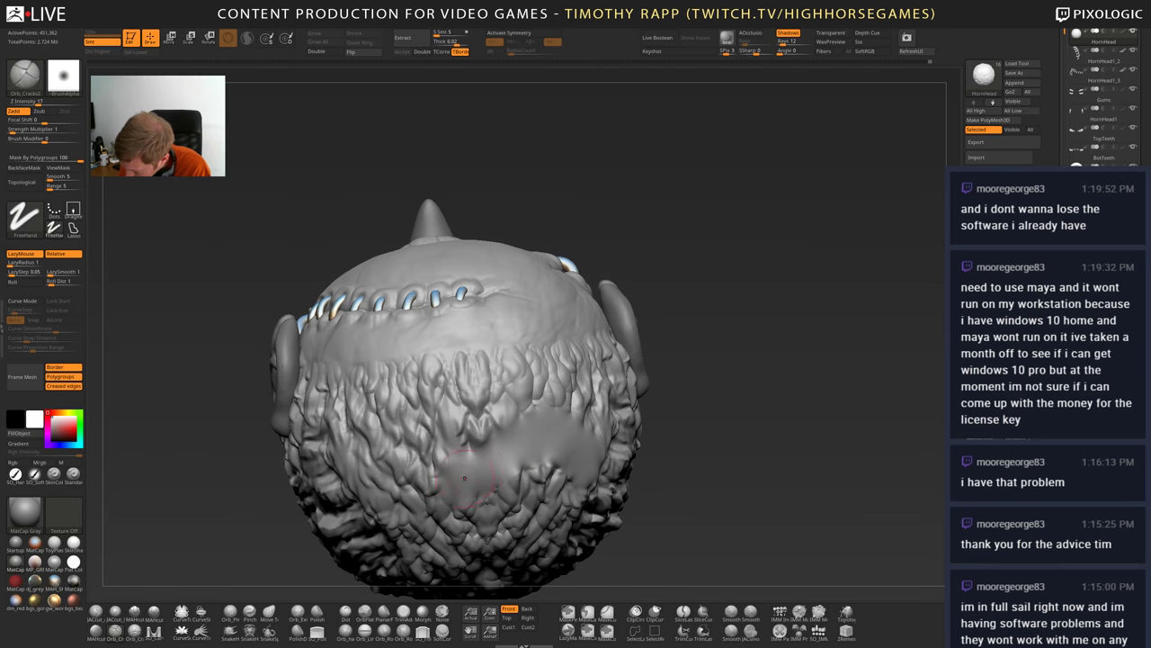
{"action": "mouse_move", "coordinate": [464, 479]}
{"action": "left_mouse_down"}
{"action": "mouse_move", "coordinate": [525, 441]}
{"action": "mouse_move", "coordinate": [578, 450]}
{"action": "left_mouse_up"}
{"action": "key", "text": "ctrl+z"}
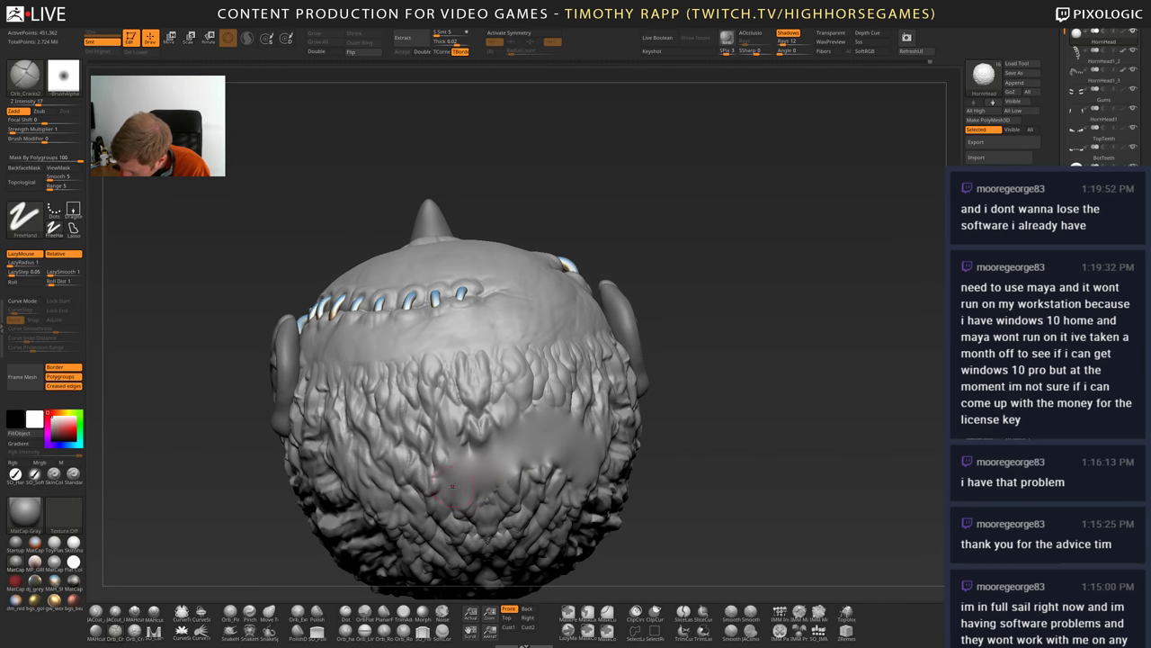
{"action": "mouse_move", "coordinate": [450, 488]}
{"action": "left_mouse_down"}
{"action": "mouse_move", "coordinate": [546, 438]}
{"action": "mouse_move", "coordinate": [579, 452]}
{"action": "left_mouse_up"}
{"action": "right_click_drag", "start_coordinate": [578, 452], "coordinate": [494, 450]}
{"action": "right_click_drag", "start_coordinate": [759, 429], "coordinate": [587, 442]}
{"action": "left_click", "coordinate": [156, 619]}
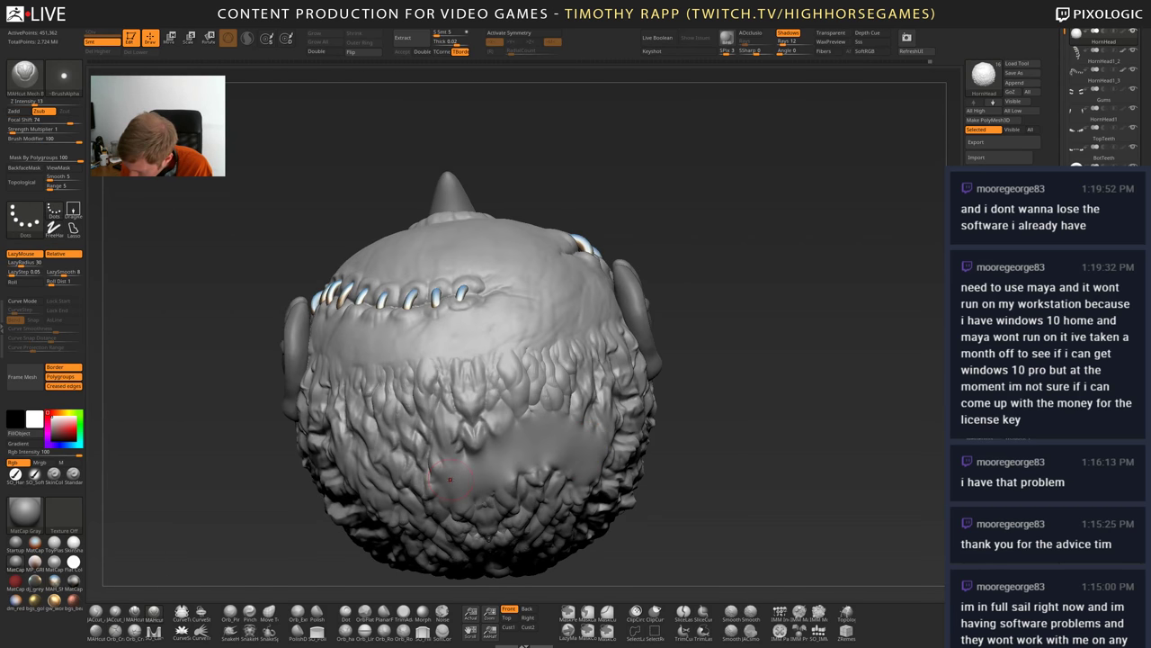
{"action": "mouse_move", "coordinate": [449, 490]}
{"action": "left_mouse_down"}
{"action": "mouse_move", "coordinate": [545, 443]}
{"action": "mouse_move", "coordinate": [569, 450]}
{"action": "left_mouse_up"}
{"action": "key", "text": "ctrl+z"}
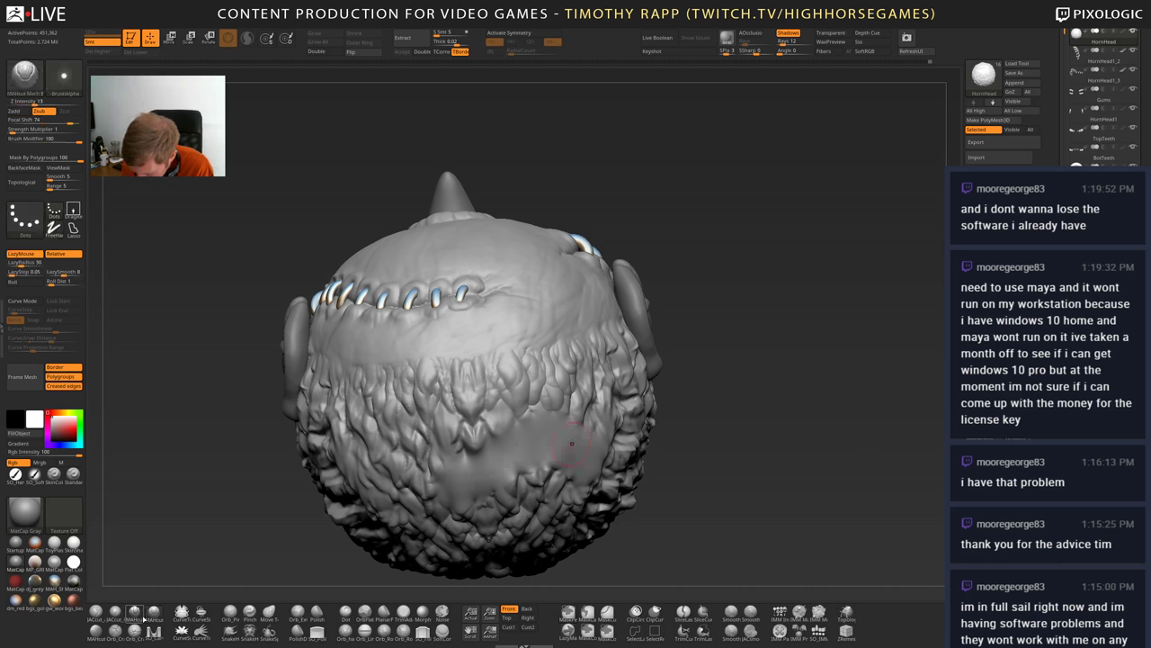
- Carve an arched crease across the smoothed patch on the back of the head with the other MAHcut Mech brush, undoing unsatisfactory strokes
{"action": "left_click", "coordinate": [136, 615]}
{"action": "mouse_move", "coordinate": [465, 484]}
{"action": "left_mouse_down"}
{"action": "mouse_move", "coordinate": [541, 443]}
{"action": "mouse_move", "coordinate": [573, 448]}
{"action": "left_mouse_up"}
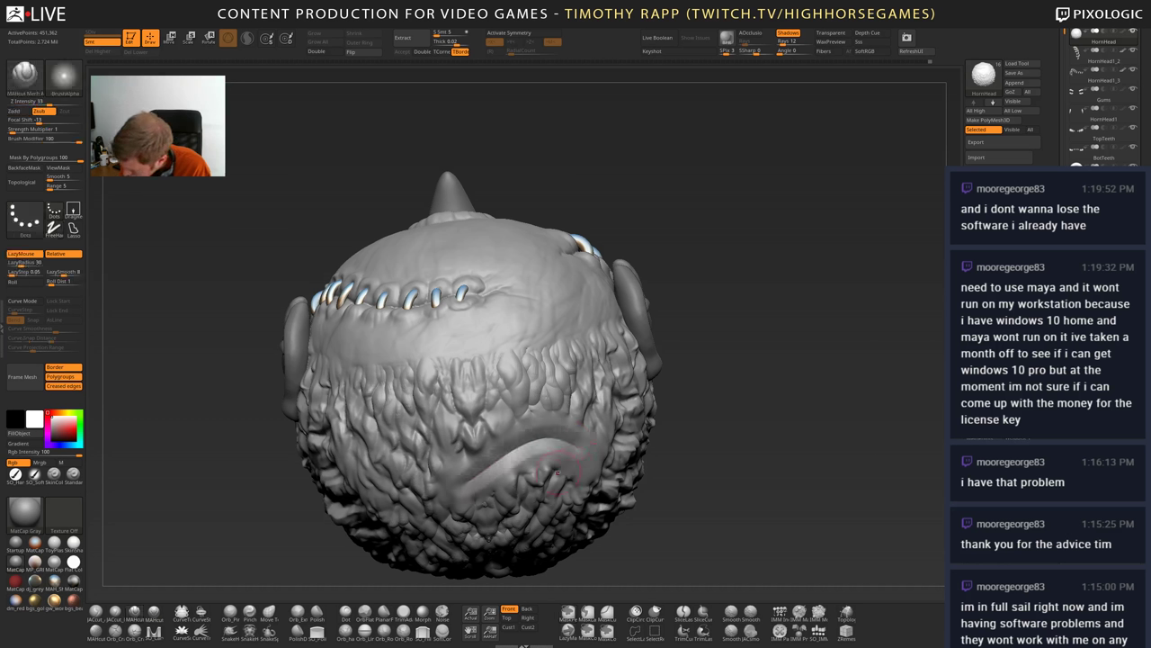
{"action": "key", "text": "ctrl+z"}
{"action": "mouse_move", "coordinate": [516, 492]}
{"action": "left_mouse_down"}
{"action": "mouse_move", "coordinate": [520, 474]}
{"action": "mouse_move", "coordinate": [477, 480]}
{"action": "mouse_move", "coordinate": [547, 438]}
{"action": "mouse_move", "coordinate": [567, 450]}
{"action": "left_mouse_up"}
{"action": "mouse_move", "coordinate": [563, 448]}
{"action": "right_mouse_down"}
{"action": "mouse_move", "coordinate": [490, 449]}
{"action": "mouse_move", "coordinate": [514, 432]}
{"action": "right_mouse_up"}
{"action": "key", "text": "ctrl+z"}
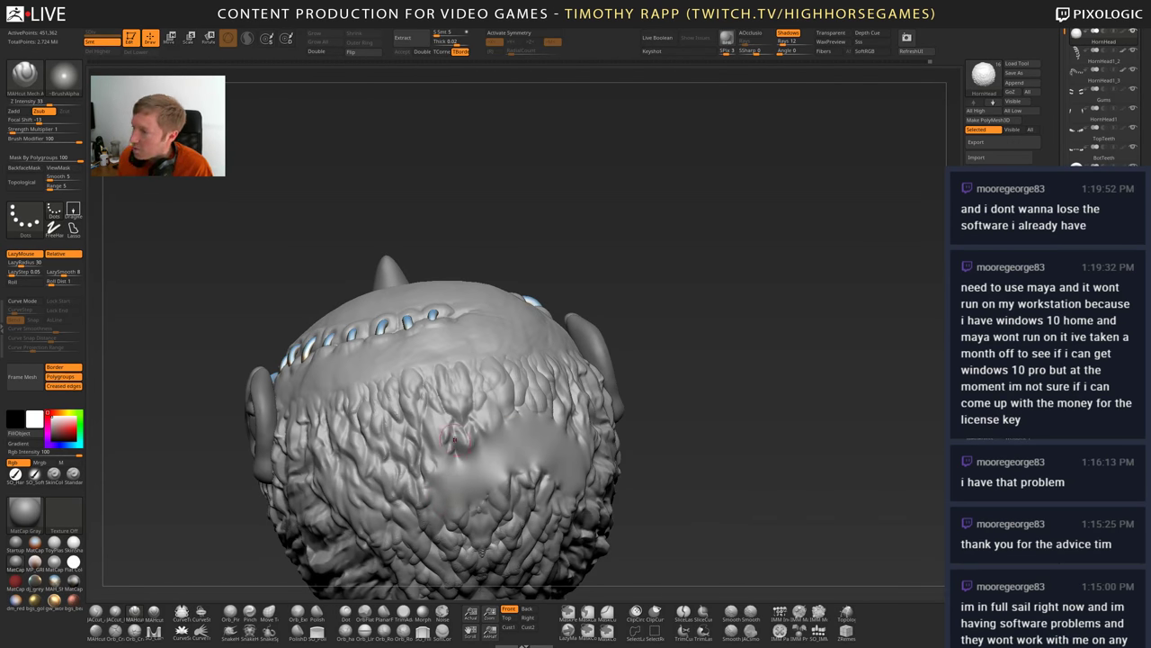
{"action": "mouse_move", "coordinate": [445, 498]}
{"action": "left_mouse_down"}
{"action": "mouse_move", "coordinate": [508, 442]}
{"action": "mouse_move", "coordinate": [536, 434]}
{"action": "mouse_move", "coordinate": [551, 445]}
{"action": "left_mouse_up"}
{"action": "mouse_move", "coordinate": [550, 447]}
{"action": "right_mouse_down"}
{"action": "mouse_move", "coordinate": [501, 484]}
{"action": "mouse_move", "coordinate": [506, 495]}
{"action": "mouse_move", "coordinate": [538, 487]}
{"action": "right_mouse_up"}
{"action": "key", "text": "ctrl+z"}
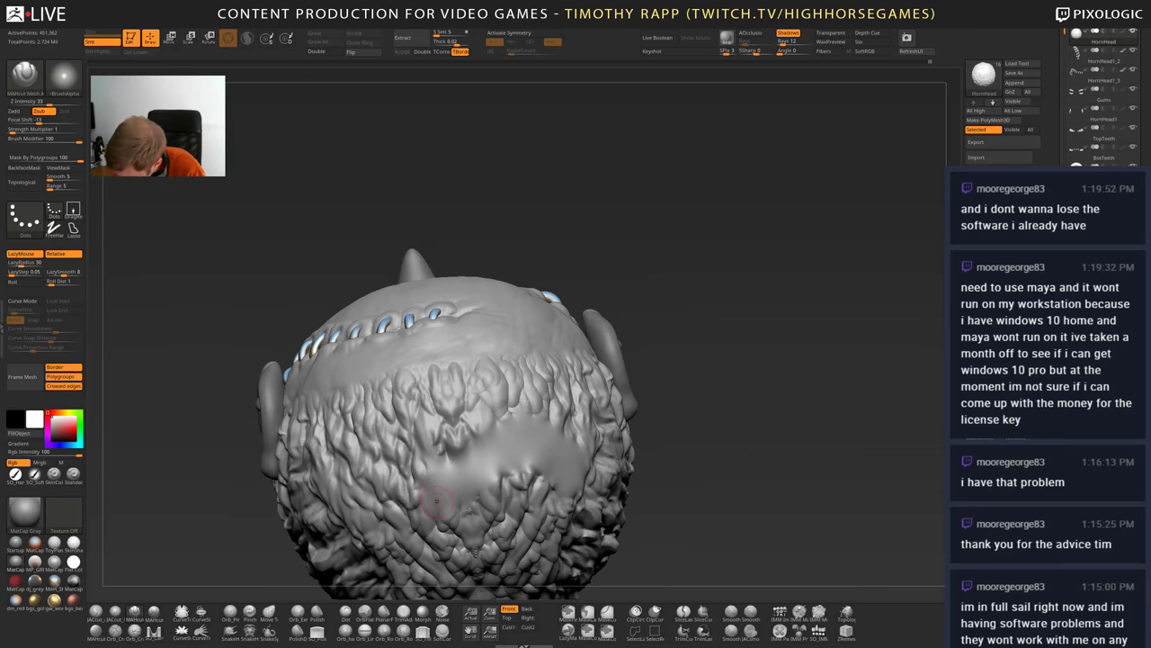
{"action": "mouse_move", "coordinate": [428, 493]}
{"action": "left_mouse_down"}
{"action": "mouse_move", "coordinate": [463, 490]}
{"action": "mouse_move", "coordinate": [477, 464]}
{"action": "mouse_move", "coordinate": [516, 444]}
{"action": "mouse_move", "coordinate": [579, 472]}
{"action": "left_mouse_up"}
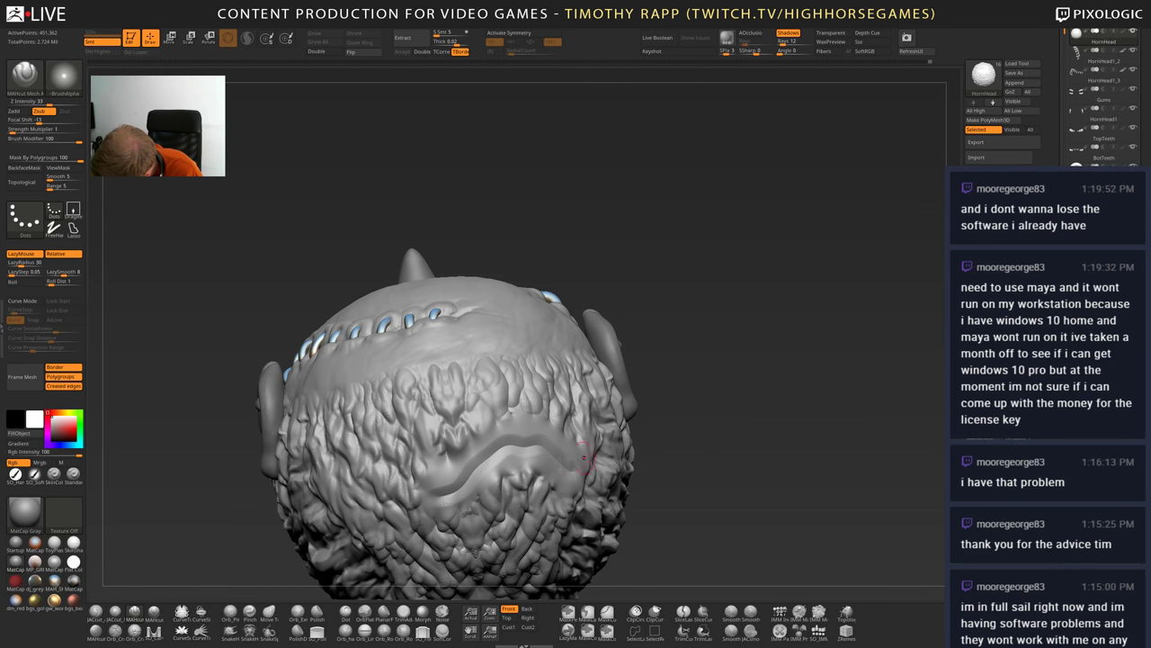
{"action": "mouse_move", "coordinate": [584, 458]}
{"action": "right_mouse_down"}
{"action": "mouse_move", "coordinate": [556, 462]}
{"action": "mouse_move", "coordinate": [613, 448]}
{"action": "mouse_move", "coordinate": [612, 472]}
{"action": "right_mouse_up"}
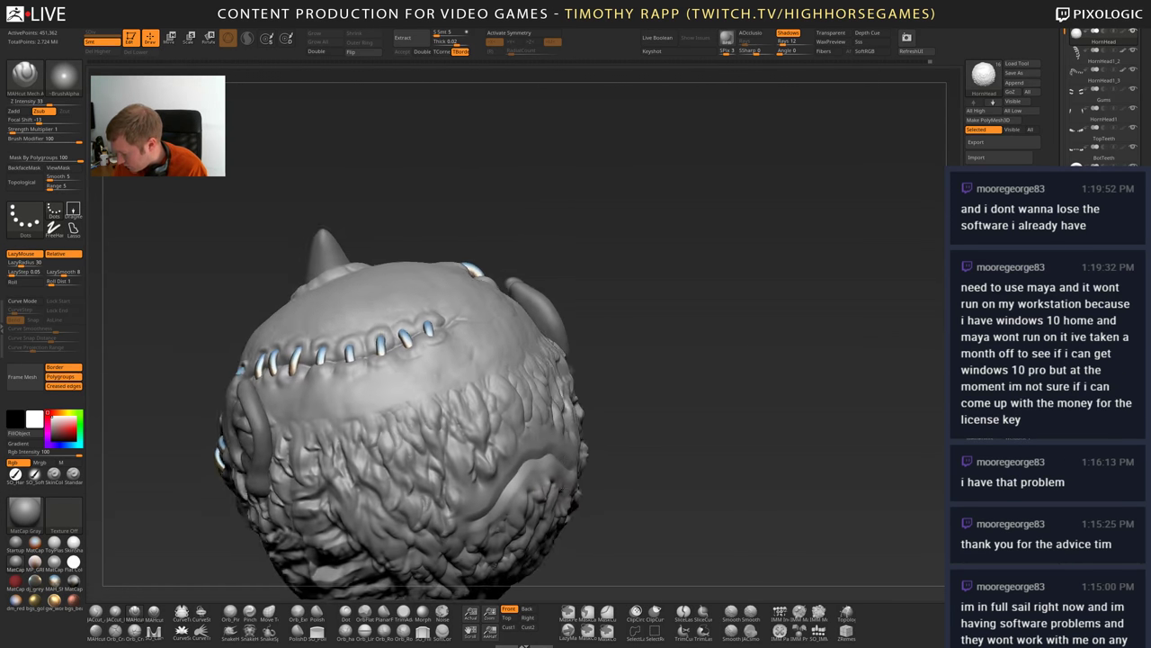
{"action": "right_click_drag", "start_coordinate": [551, 438], "coordinate": [609, 446]}
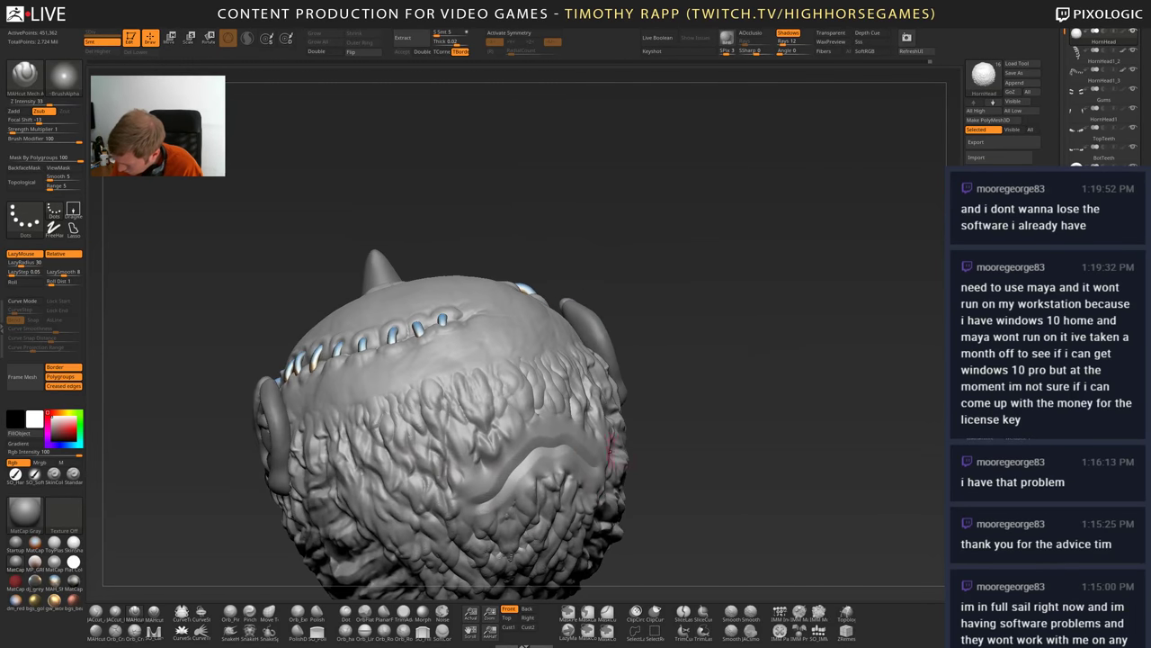
{"action": "mouse_move", "coordinate": [490, 498]}
{"action": "left_mouse_down"}
{"action": "mouse_move", "coordinate": [540, 504]}
{"action": "mouse_move", "coordinate": [555, 462]}
{"action": "mouse_move", "coordinate": [480, 505]}
{"action": "mouse_move", "coordinate": [586, 467]}
{"action": "left_mouse_up"}
- Switch to a resized Move brush, smooth the hair just below the arched crease and clear any masking
{"action": "mouse_move", "coordinate": [579, 452]}
{"action": "right_mouse_down"}
{"action": "mouse_move", "coordinate": [617, 456]}
{"action": "mouse_move", "coordinate": [506, 470]}
{"action": "mouse_move", "coordinate": [479, 491]}
{"action": "mouse_move", "coordinate": [507, 509]}
{"action": "right_mouse_up"}
{"action": "key", "text": "b"}
{"action": "key", "text": "m"}
{"action": "key", "text": "v"}
{"action": "key", "text": "s"}
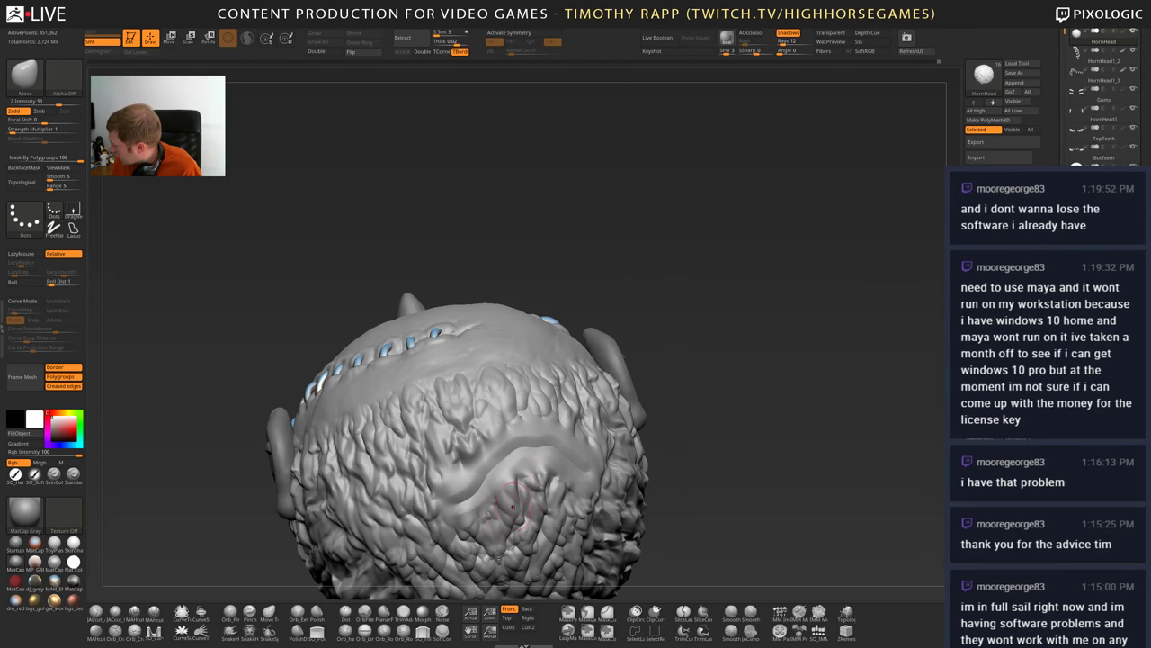
{"action": "key", "text": "shift"}
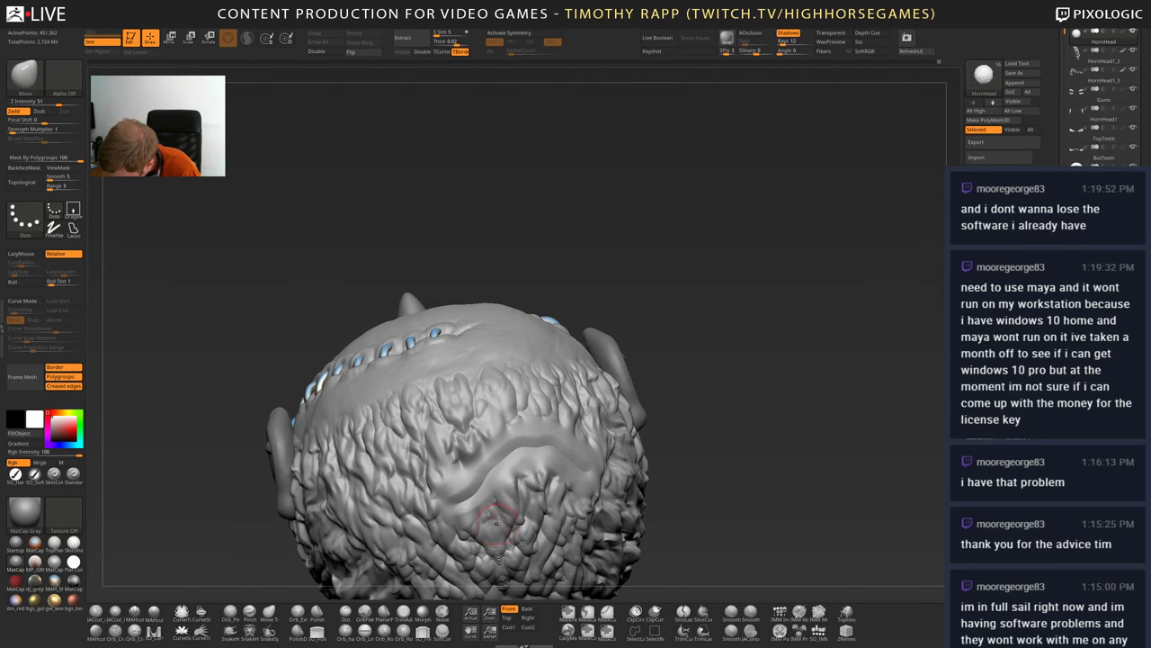
{"action": "left_click_drag", "start_coordinate": [486, 522], "coordinate": [467, 532], "text": "shift"}
{"action": "left_click_drag", "start_coordinate": [721, 460], "coordinate": [755, 468], "text": "ctrl"}
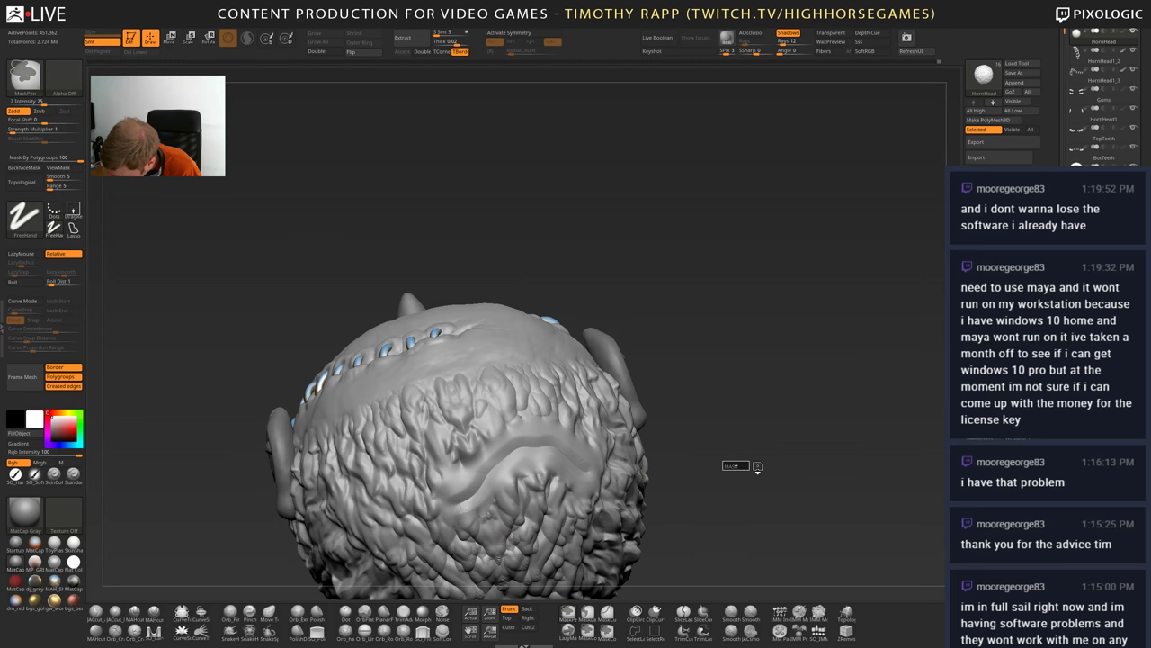
- Smooth the hair below and around the arched crease on the back of the head with the Smooth Stronger brush
{"action": "left_click_drag", "start_coordinate": [472, 534], "coordinate": [484, 519], "text": "shift"}
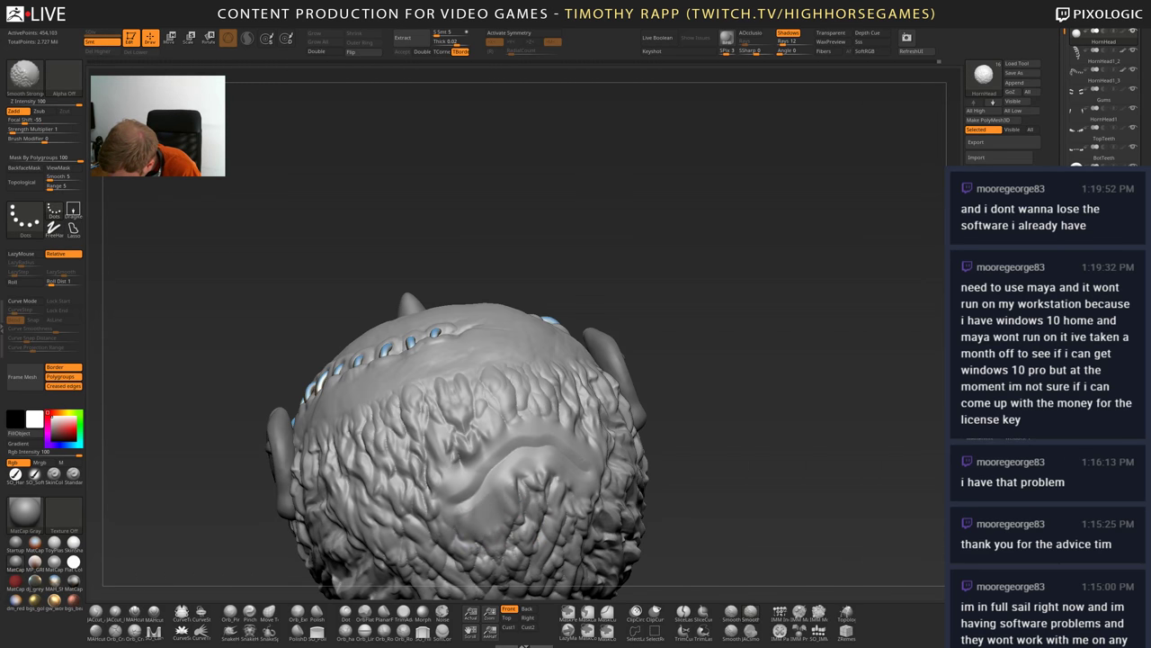
{"action": "key", "text": "ctrl"}
{"action": "left_click_drag", "start_coordinate": [466, 529], "coordinate": [538, 476], "text": "shift"}
{"action": "right_click_drag", "start_coordinate": [508, 493], "coordinate": [535, 482]}
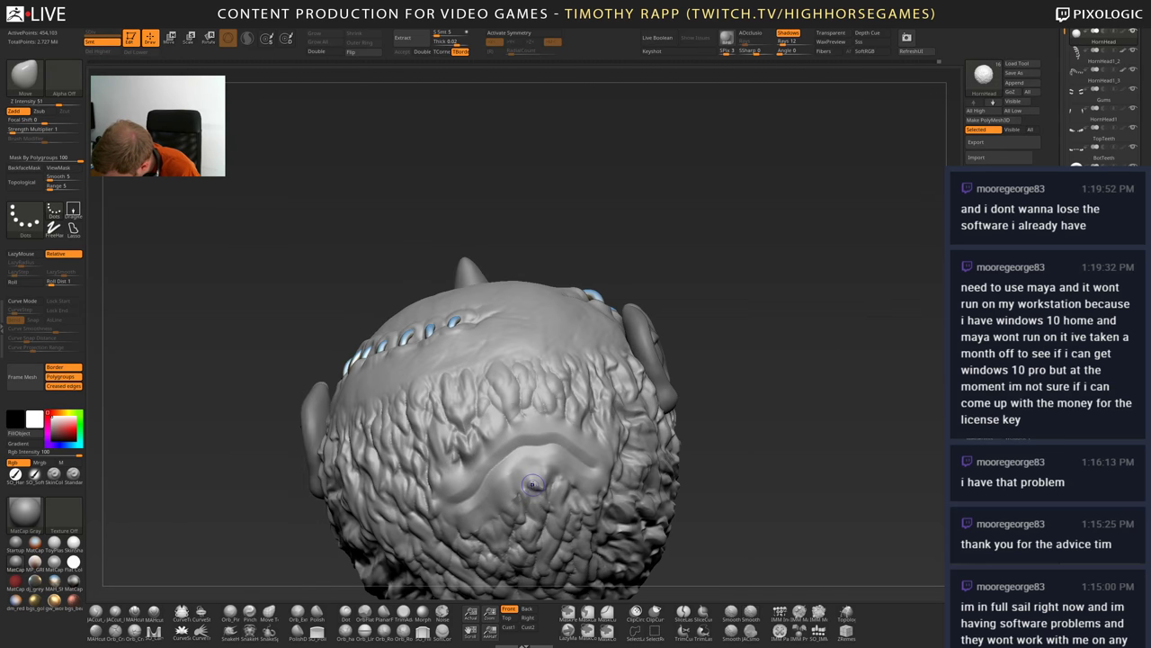
{"action": "mouse_move", "coordinate": [534, 482]}
{"action": "left_mouse_down", "text": "shift"}
{"action": "mouse_move", "coordinate": [543, 471]}
{"action": "mouse_move", "coordinate": [553, 484]}
{"action": "left_mouse_up", "text": "shift"}
{"action": "right_click_drag", "start_coordinate": [542, 501], "coordinate": [561, 490]}
{"action": "left_click_drag", "start_coordinate": [560, 491], "coordinate": [538, 477], "text": "shift"}
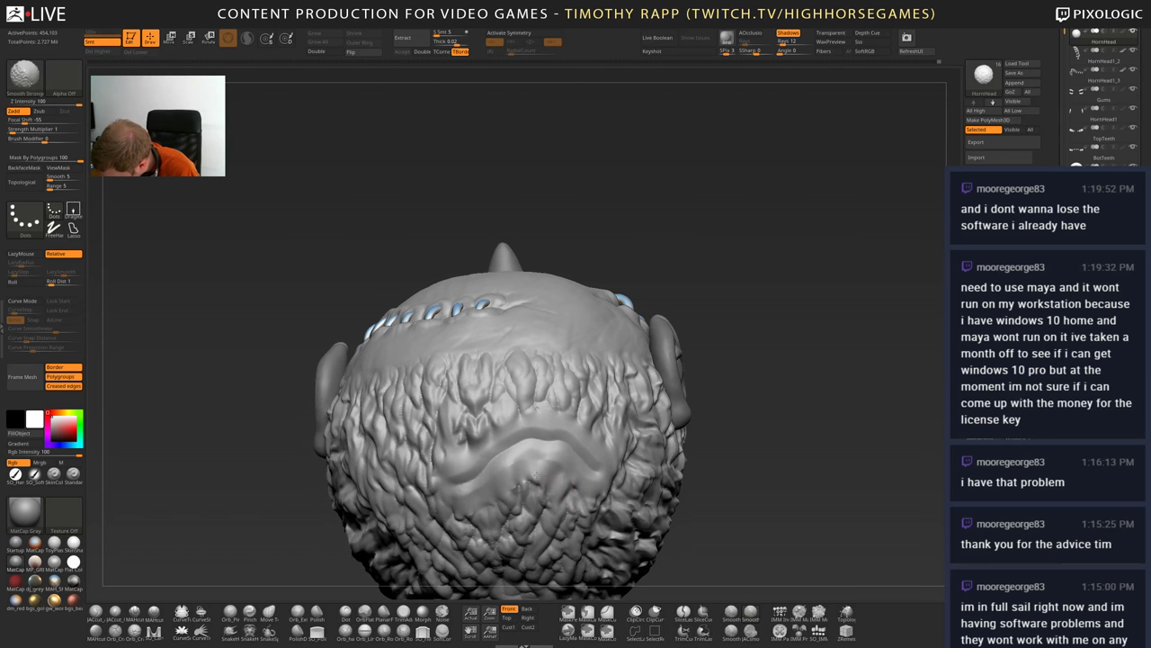
{"action": "mouse_move", "coordinate": [545, 481]}
{"action": "right_mouse_down"}
{"action": "mouse_move", "coordinate": [511, 493]}
{"action": "mouse_move", "coordinate": [586, 502]}
{"action": "mouse_move", "coordinate": [533, 500]}
{"action": "mouse_move", "coordinate": [506, 524]}
{"action": "mouse_move", "coordinate": [511, 477]}
{"action": "mouse_move", "coordinate": [500, 475]}
{"action": "right_mouse_up"}
{"action": "mouse_move", "coordinate": [574, 486]}
{"action": "left_mouse_down", "text": "shift"}
{"action": "mouse_move", "coordinate": [560, 499]}
{"action": "mouse_move", "coordinate": [586, 507]}
{"action": "mouse_move", "coordinate": [612, 496]}
{"action": "left_mouse_up", "text": "shift"}
{"action": "mouse_move", "coordinate": [558, 490]}
{"action": "right_mouse_down"}
{"action": "mouse_move", "coordinate": [492, 457]}
{"action": "mouse_move", "coordinate": [558, 396]}
{"action": "mouse_move", "coordinate": [581, 400]}
{"action": "mouse_move", "coordinate": [571, 427]}
{"action": "mouse_move", "coordinate": [611, 472]}
{"action": "right_mouse_up"}
{"action": "mouse_move", "coordinate": [611, 472]}
{"action": "right_mouse_down"}
{"action": "mouse_move", "coordinate": [648, 477]}
{"action": "mouse_move", "coordinate": [675, 463]}
{"action": "right_mouse_up"}
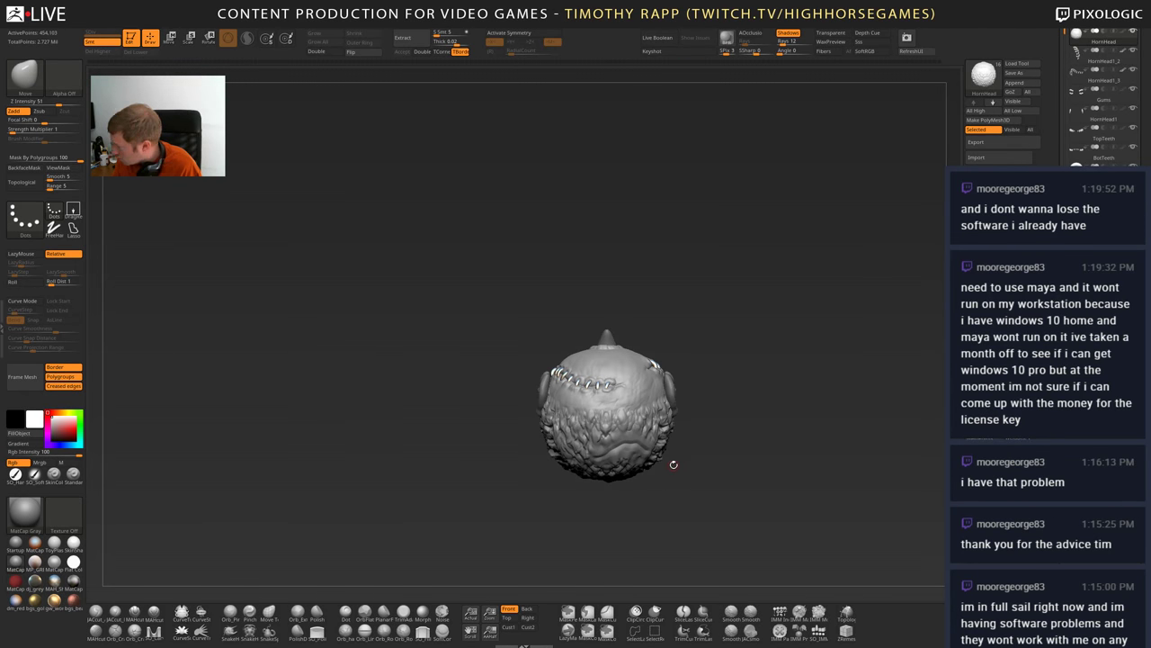
{"action": "mouse_move", "coordinate": [671, 471]}
{"action": "right_mouse_down"}
{"action": "mouse_move", "coordinate": [720, 466]}
{"action": "mouse_move", "coordinate": [687, 455]}
{"action": "mouse_move", "coordinate": [713, 461]}
{"action": "mouse_move", "coordinate": [704, 473]}
{"action": "right_mouse_up"}
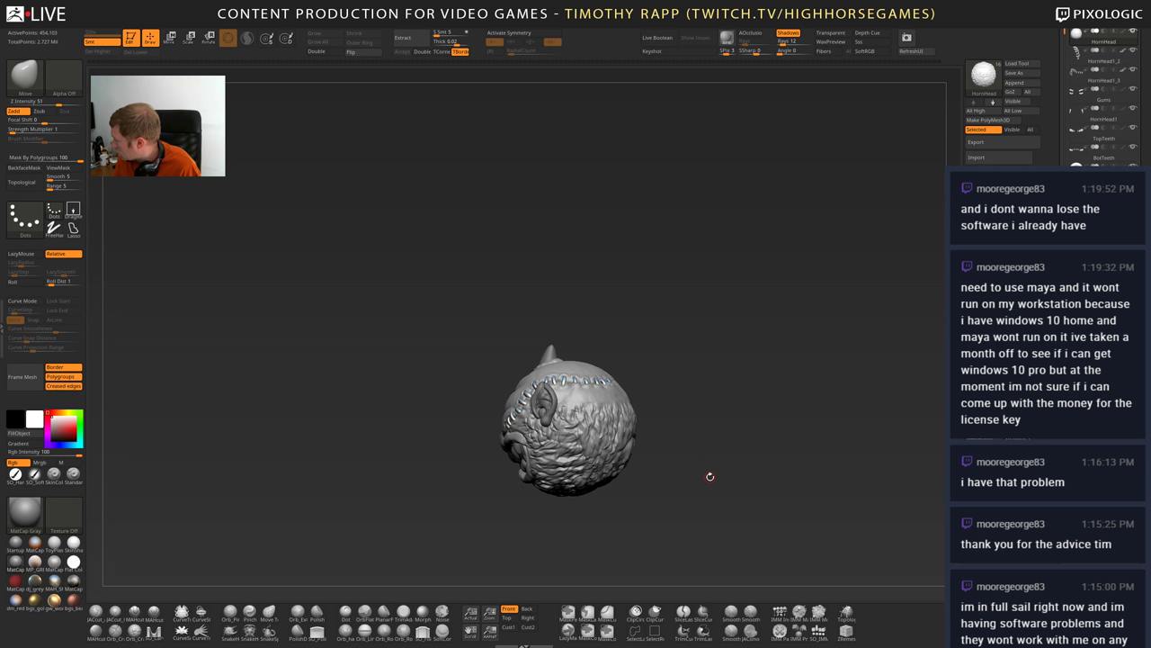
{"action": "mouse_move", "coordinate": [710, 477]}
{"action": "right_mouse_down"}
{"action": "mouse_move", "coordinate": [683, 478]}
{"action": "mouse_move", "coordinate": [714, 465]}
{"action": "mouse_move", "coordinate": [631, 487]}
{"action": "right_mouse_up"}
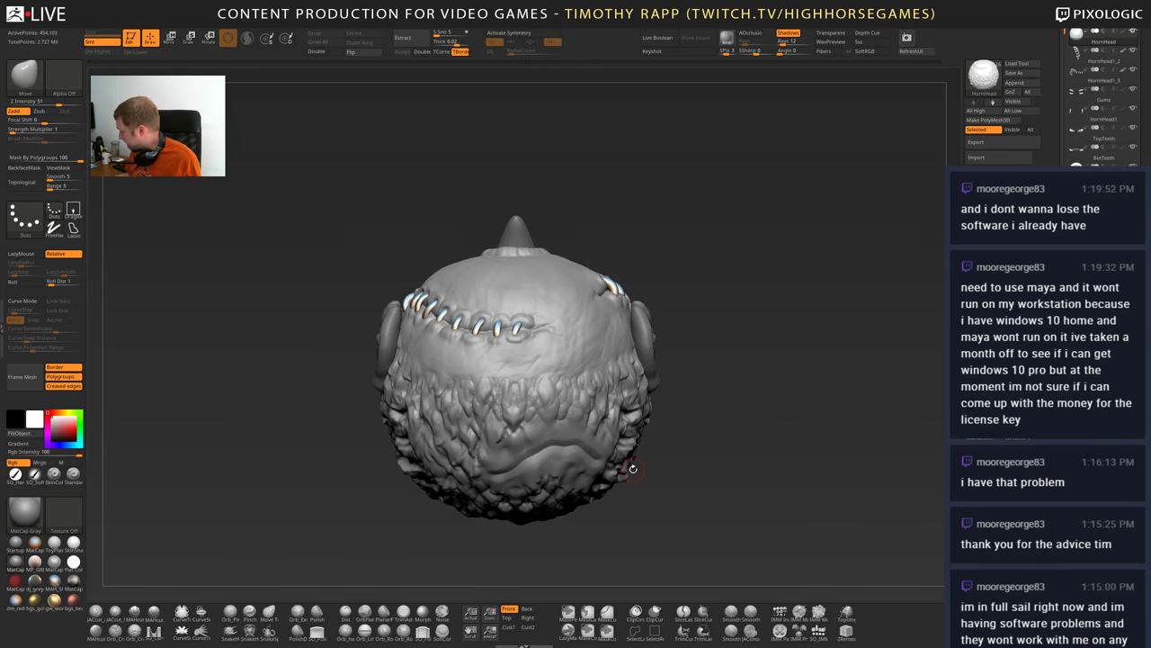
{"action": "mouse_move", "coordinate": [24, 515]}
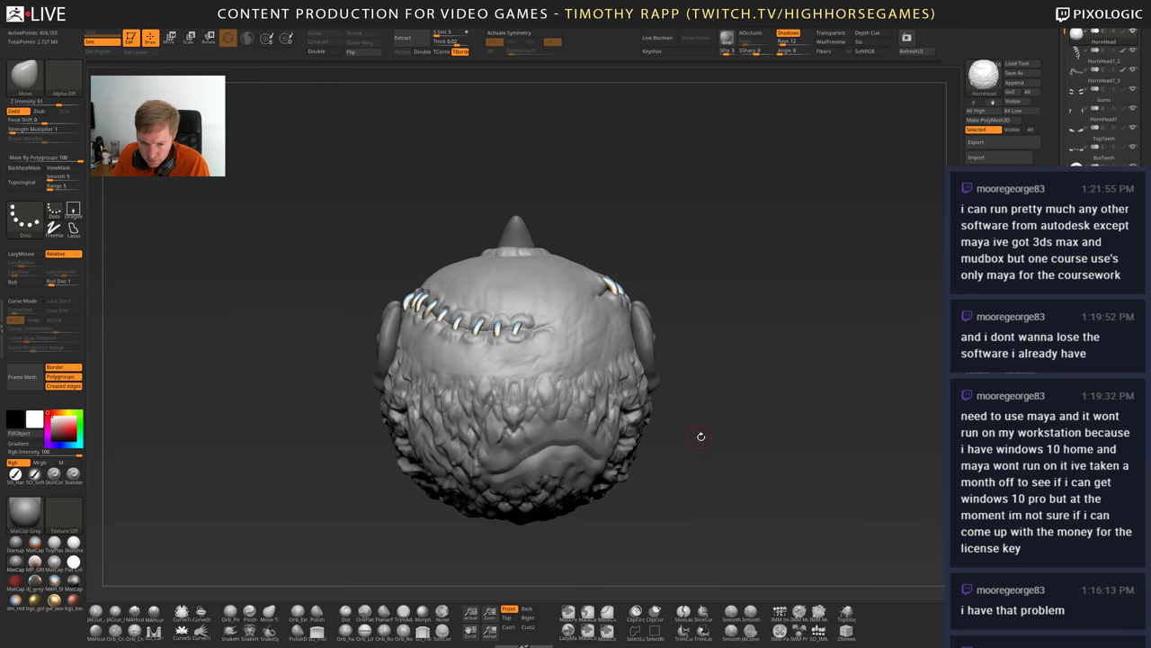
- Load the saved Stitches curve brush from file and make it the active brush
{"action": "mouse_move", "coordinate": [701, 436]}
{"action": "left_mouse_down"}
{"action": "mouse_move", "coordinate": [696, 445]}
{"action": "mouse_move", "coordinate": [699, 426]}
{"action": "mouse_move", "coordinate": [725, 490]}
{"action": "left_mouse_up"}
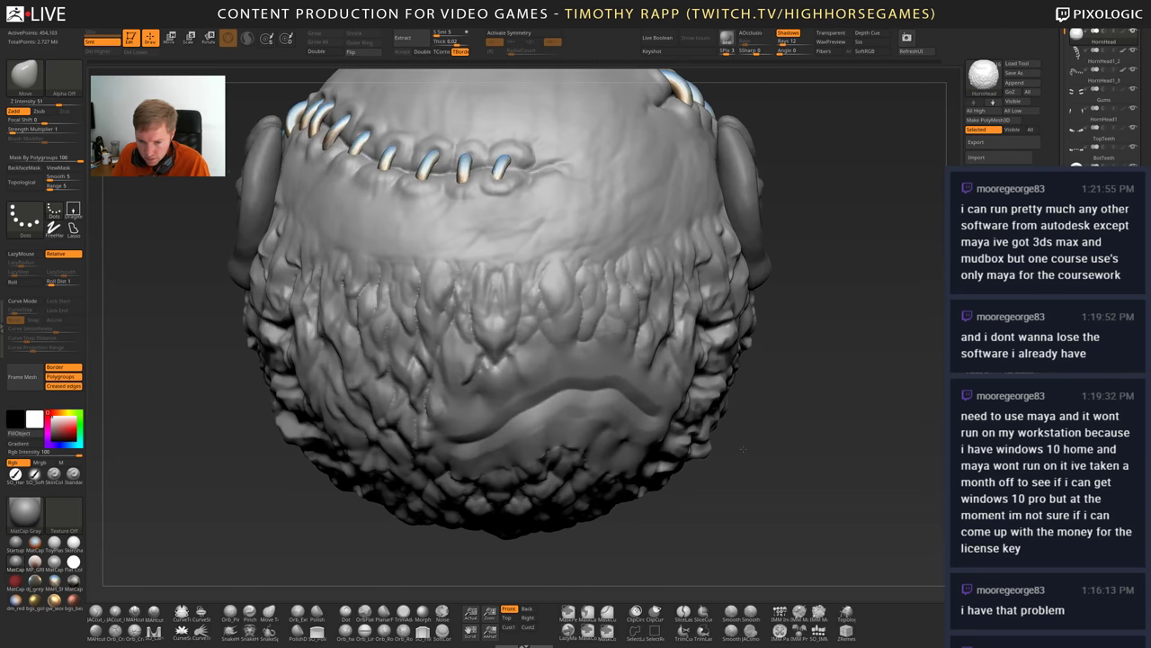
{"action": "mouse_move", "coordinate": [754, 439]}
{"action": "left_mouse_down"}
{"action": "mouse_move", "coordinate": [752, 419]}
{"action": "mouse_move", "coordinate": [743, 467]}
{"action": "mouse_move", "coordinate": [758, 441]}
{"action": "mouse_move", "coordinate": [782, 475]}
{"action": "left_mouse_up"}
{"action": "key", "text": "b"}
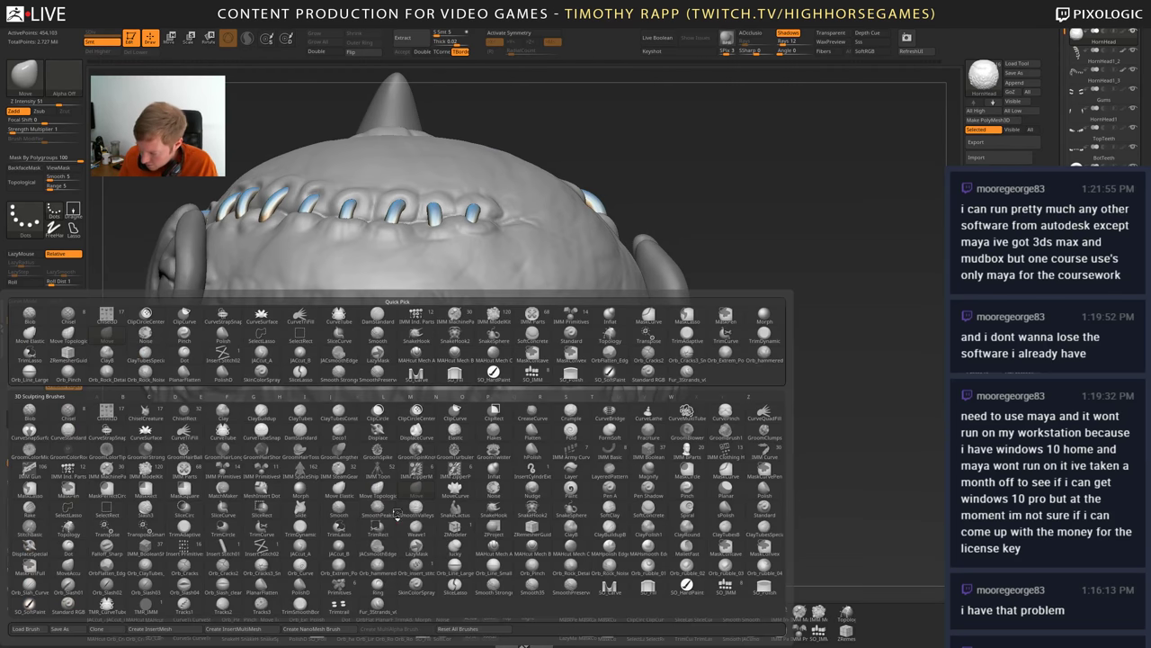
{"action": "key", "text": "b"}
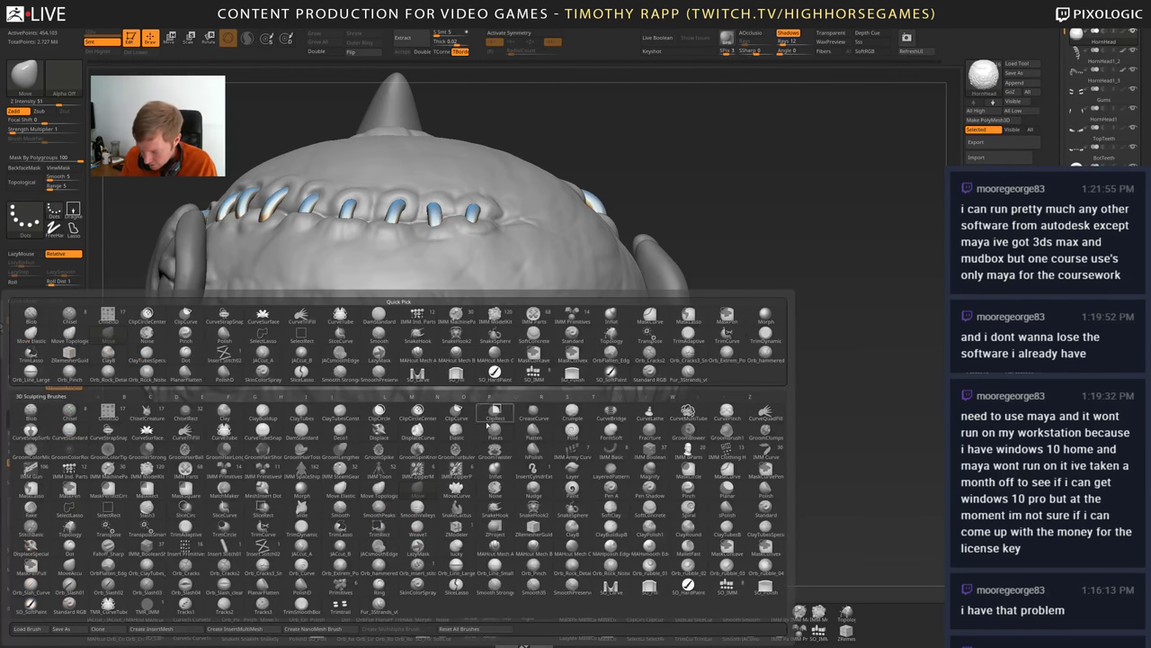
{"action": "left_click", "coordinate": [495, 314]}
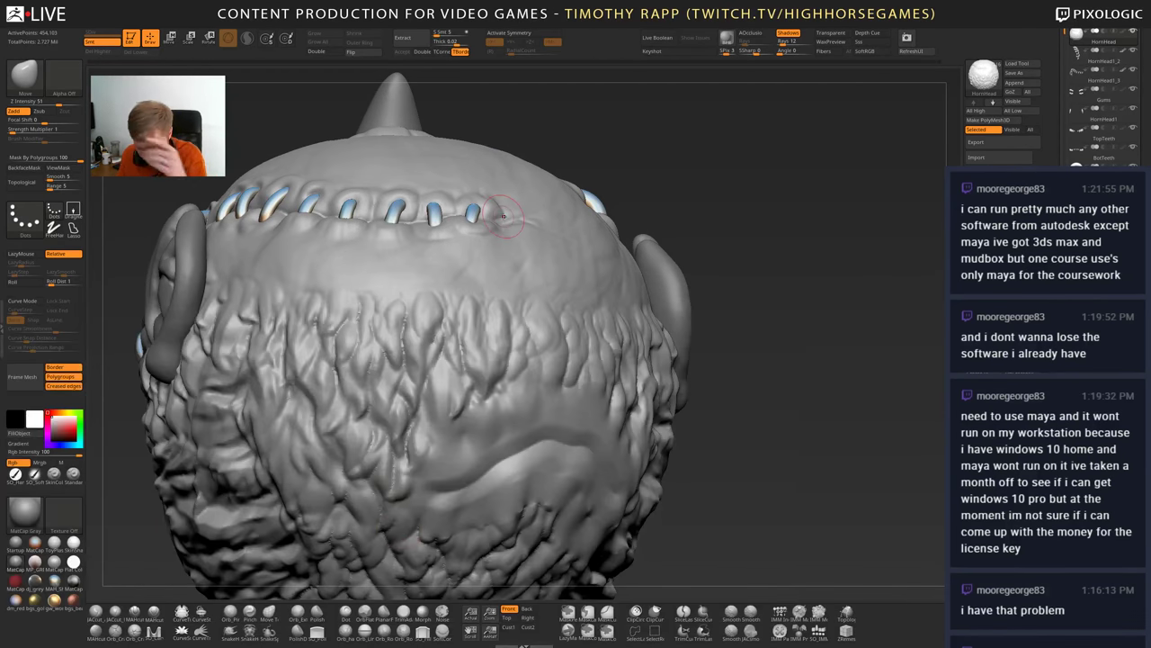
{"action": "key", "text": "comma"}
{"action": "key", "text": "comma"}
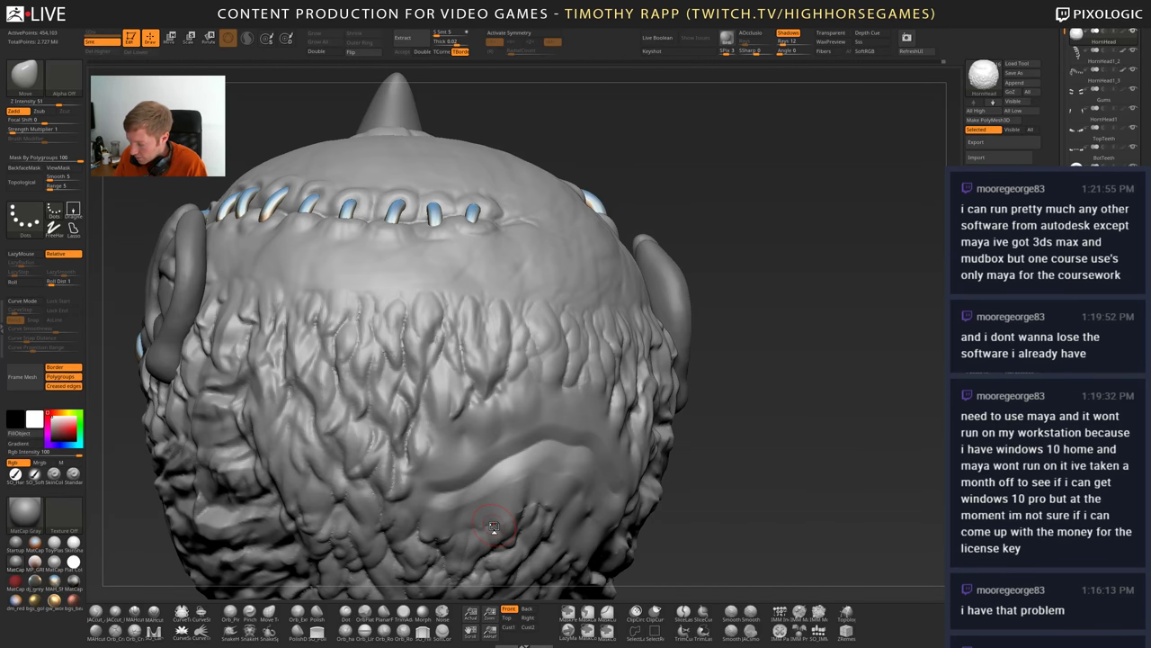
{"action": "mouse_move", "coordinate": [494, 527]}
{"action": "right_mouse_down"}
{"action": "mouse_move", "coordinate": [697, 494]}
{"action": "mouse_move", "coordinate": [620, 495]}
{"action": "right_mouse_up"}
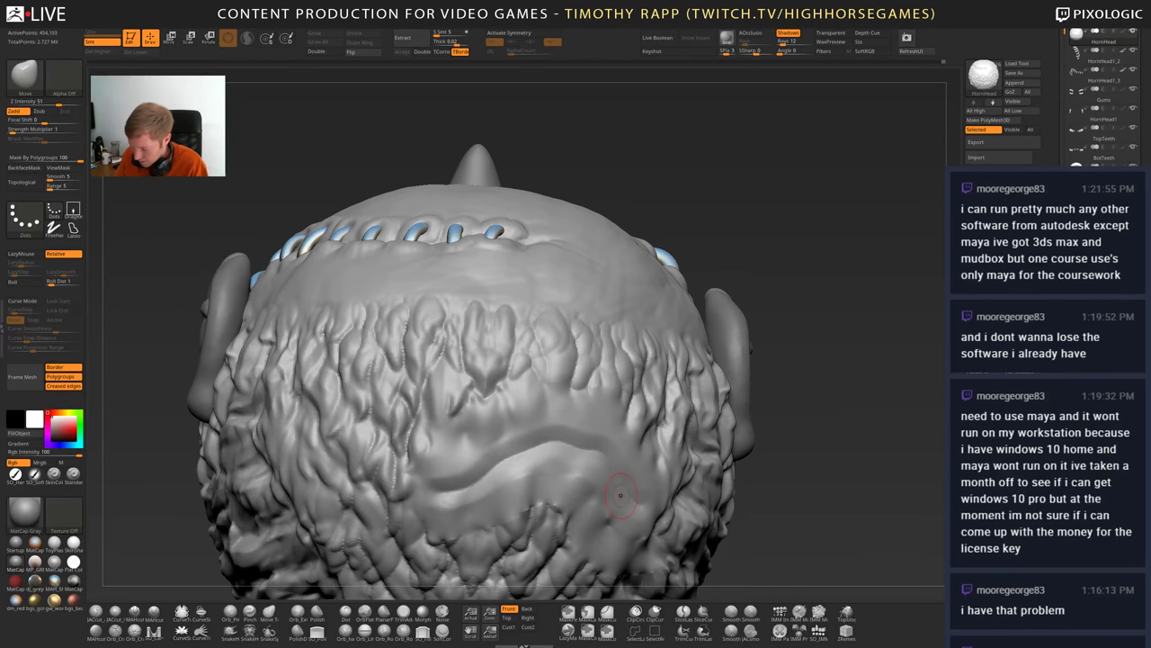
{"action": "key", "text": "b"}
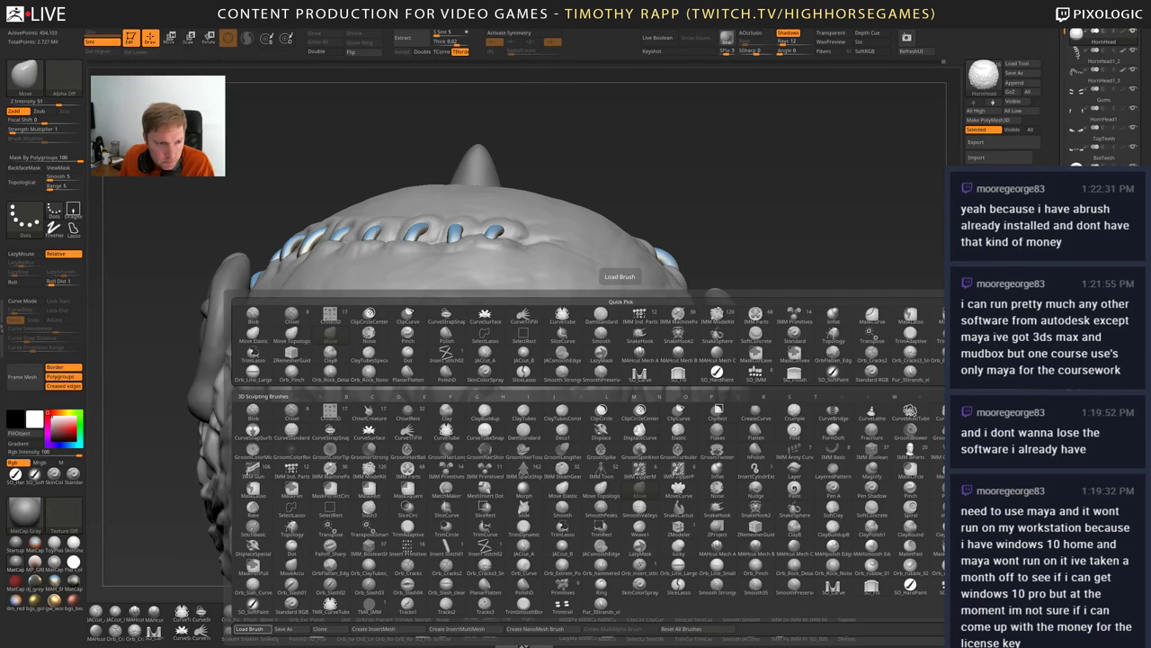
{"action": "double_click", "coordinate": [620, 516]}
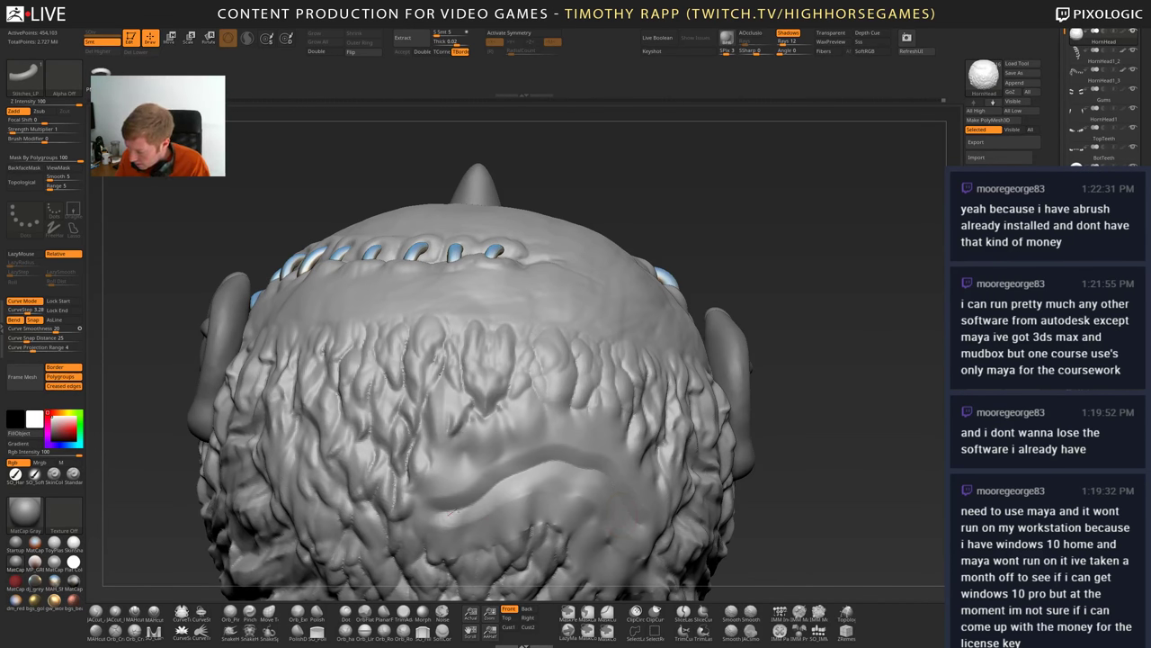
- Try curves of stitches along the arched crease on the back of the head, undoing each attempt
{"action": "left_click_drag", "start_coordinate": [447, 518], "coordinate": [585, 466]}
{"action": "key", "text": "ctrl+z"}
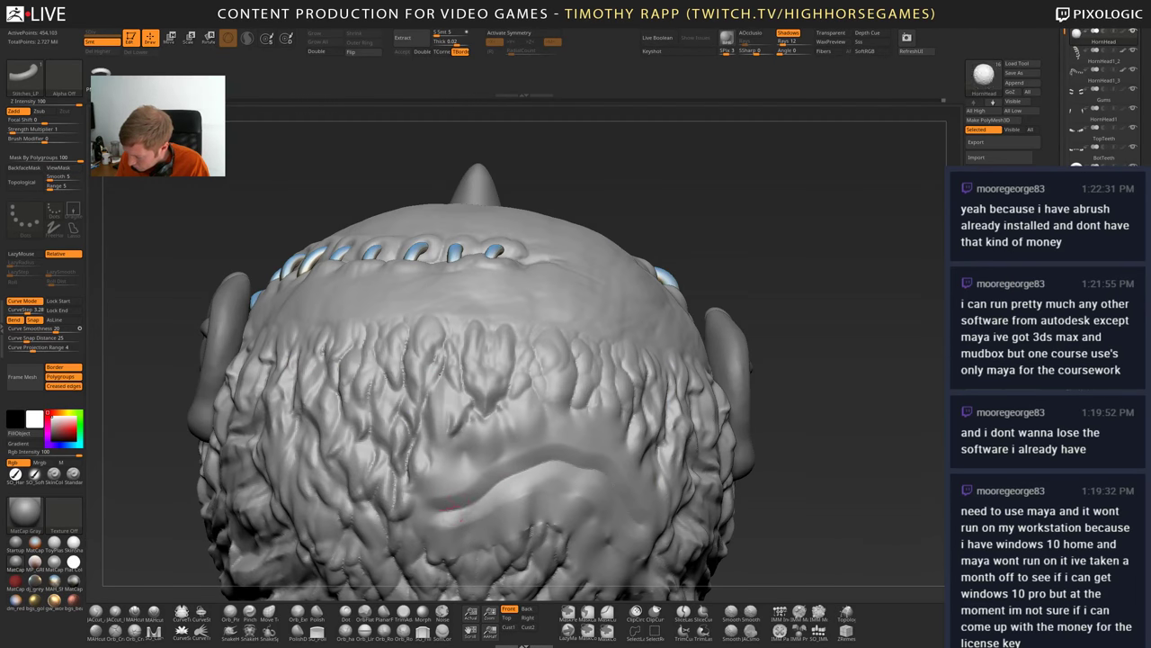
{"action": "mouse_move", "coordinate": [441, 509]}
{"action": "left_mouse_down"}
{"action": "mouse_move", "coordinate": [520, 466]}
{"action": "mouse_move", "coordinate": [628, 480]}
{"action": "left_mouse_up"}
{"action": "right_click_drag", "start_coordinate": [681, 481], "coordinate": [680, 414], "text": "ctrl"}
{"action": "right_click_drag", "start_coordinate": [681, 413], "coordinate": [679, 521]}
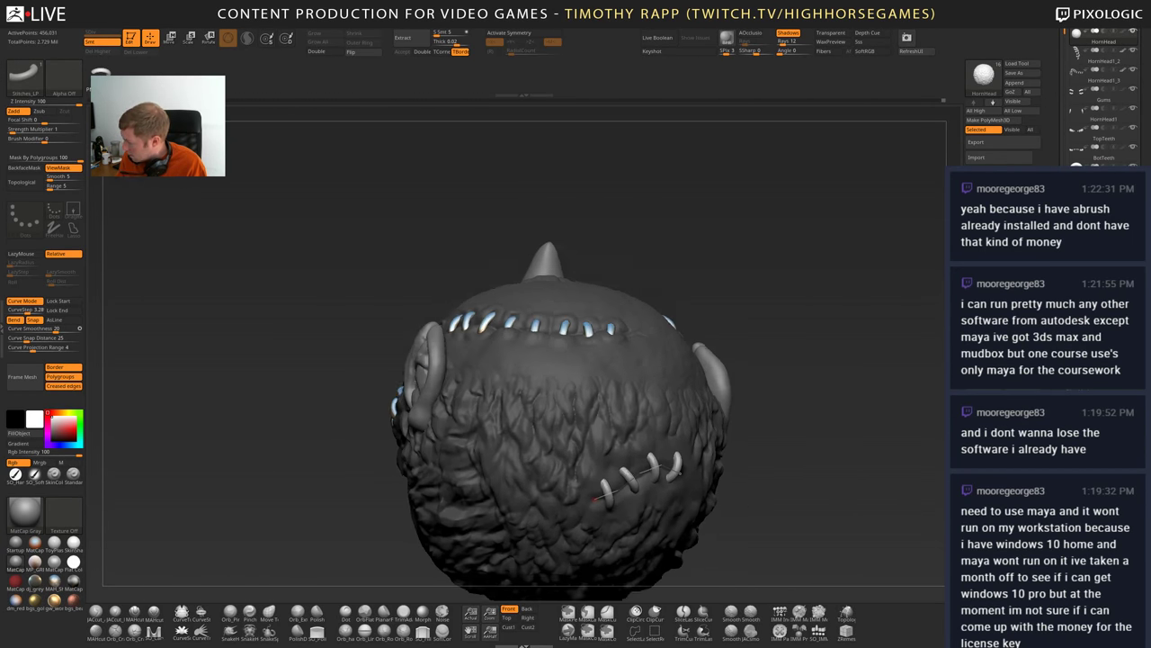
{"action": "mouse_move", "coordinate": [679, 477]}
{"action": "right_mouse_down", "text": "ctrl"}
{"action": "mouse_move", "coordinate": [674, 503]}
{"action": "mouse_move", "coordinate": [635, 482]}
{"action": "right_mouse_up", "text": "ctrl"}
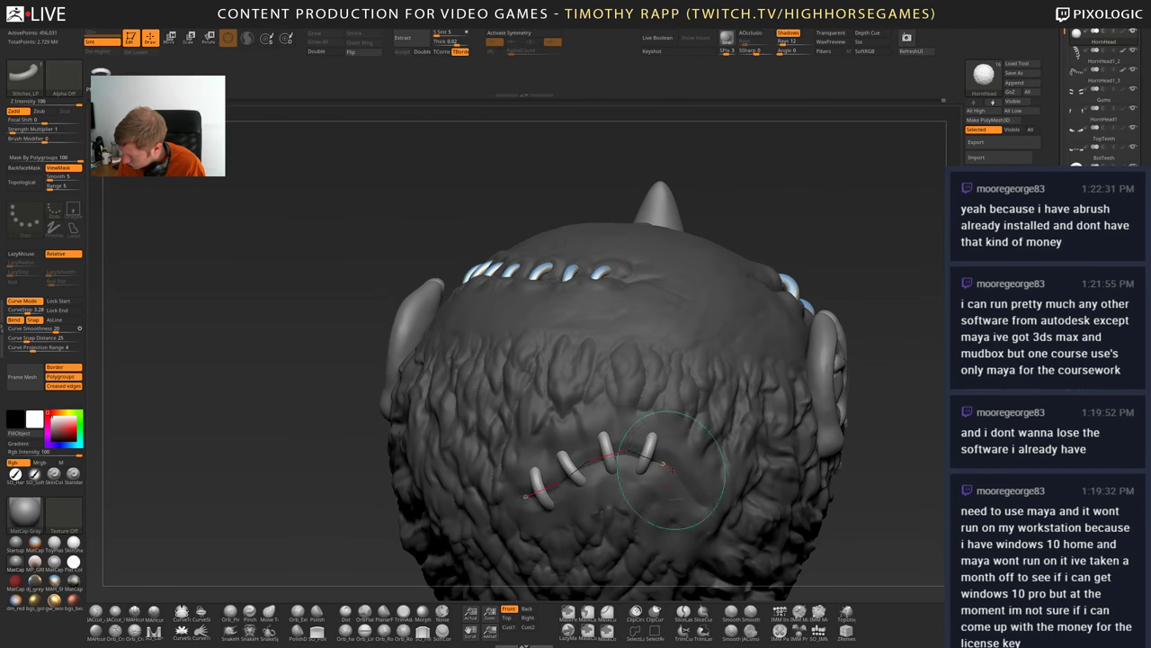
{"action": "key", "text": "ctrl+z"}
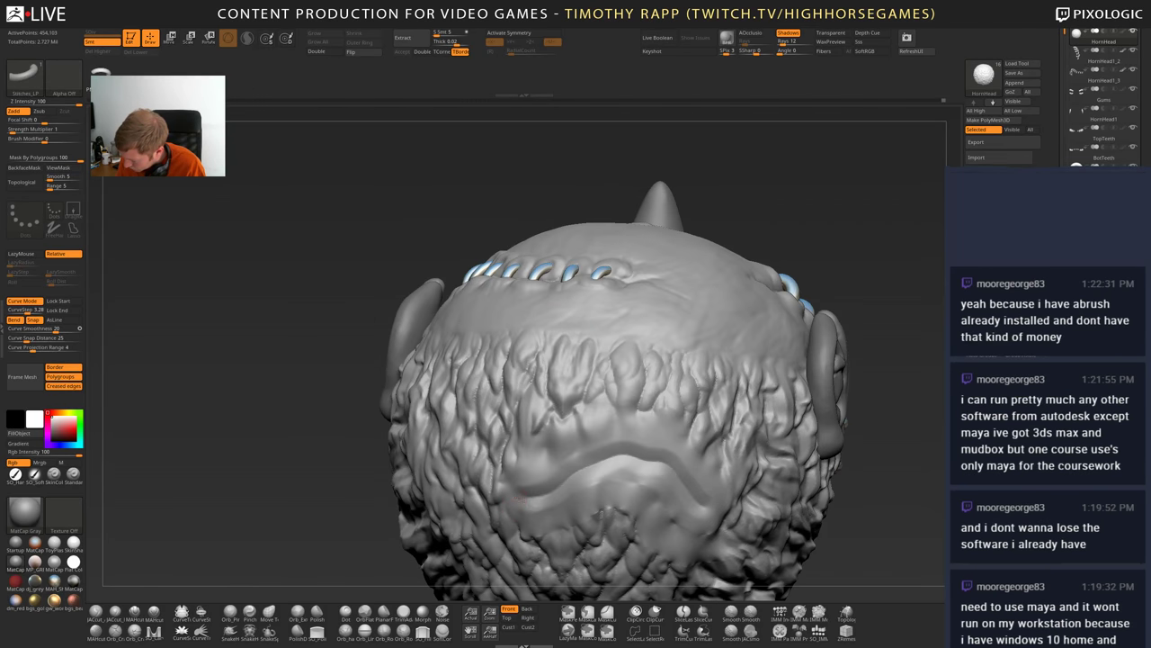
- Place a curve of stitches along the full length of the arched crease on the back of the head
{"action": "mouse_move", "coordinate": [519, 495]}
{"action": "left_mouse_down"}
{"action": "mouse_move", "coordinate": [617, 456]}
{"action": "mouse_move", "coordinate": [657, 457]}
{"action": "mouse_move", "coordinate": [715, 513]}
{"action": "left_mouse_up"}
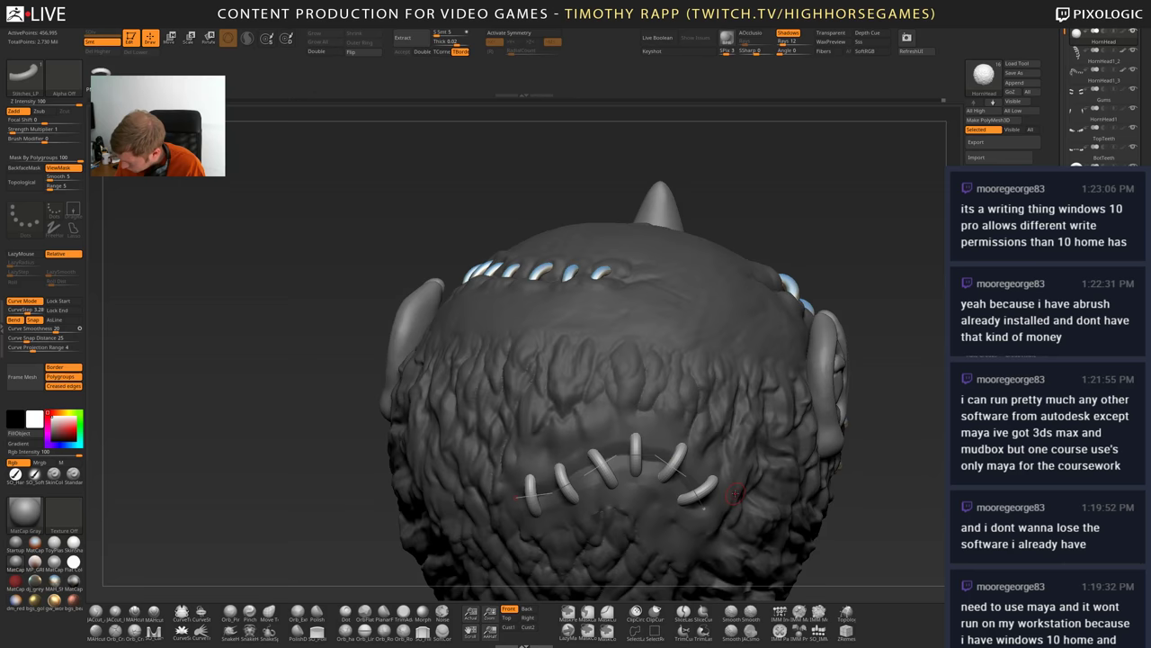
{"action": "right_click_drag", "start_coordinate": [727, 479], "coordinate": [710, 477]}
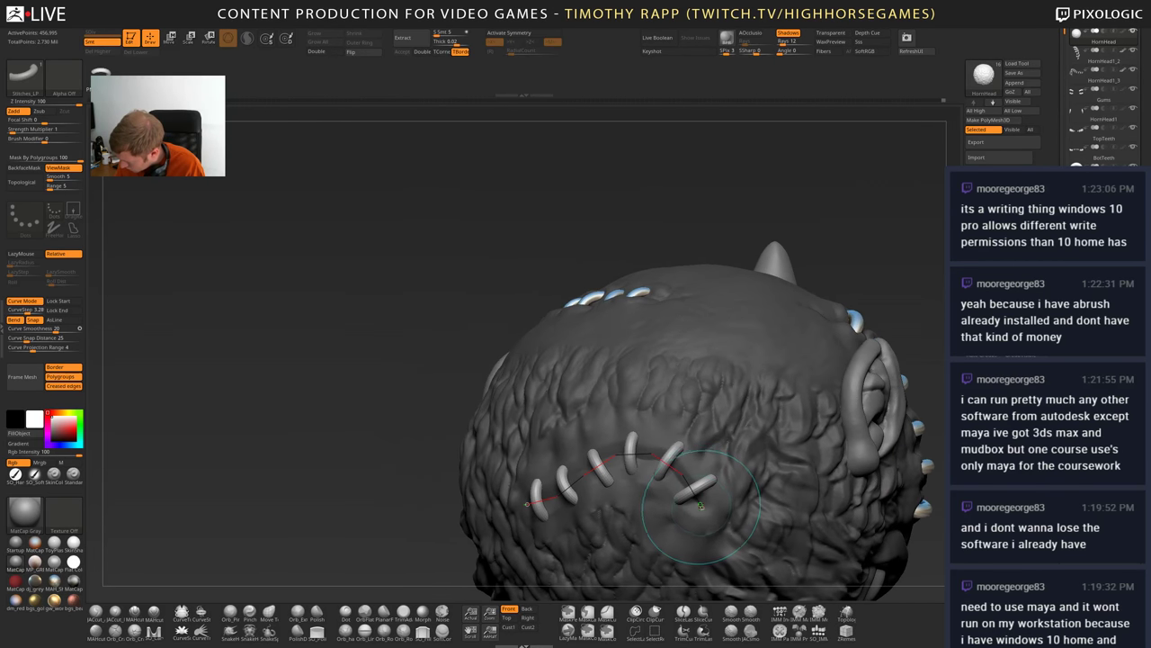
{"action": "right_click_drag", "start_coordinate": [571, 472], "coordinate": [651, 468]}
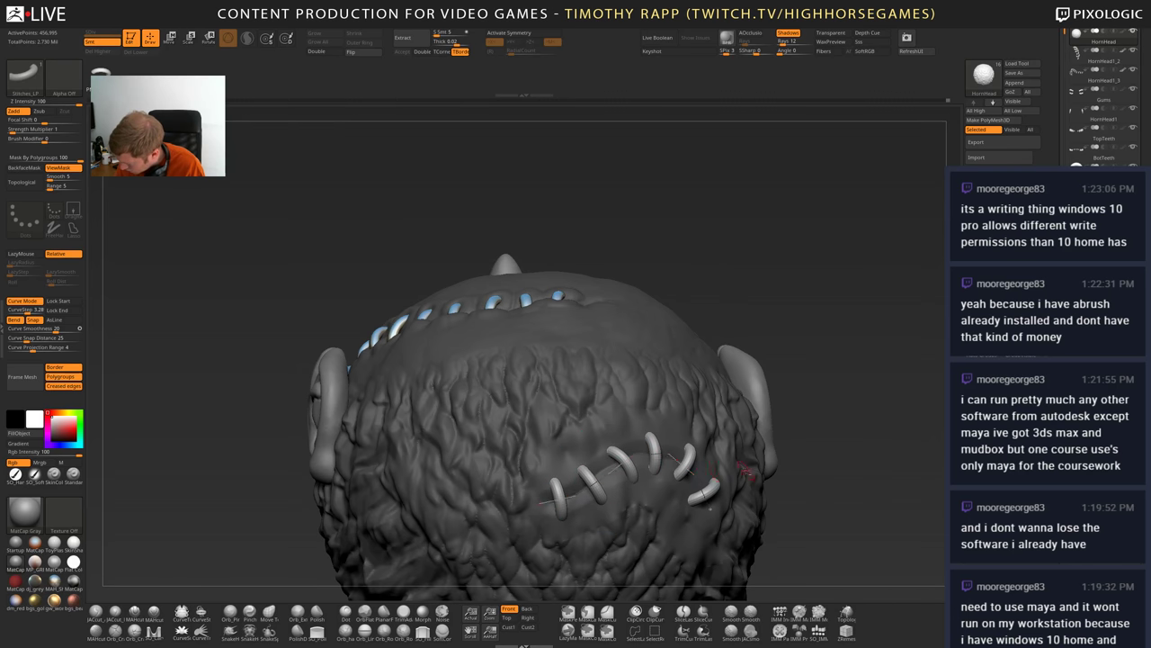
- Thicken the new row of stitches on the back of the head by repeating the last inflate operation
{"action": "right_click_drag", "start_coordinate": [750, 470], "coordinate": [745, 405], "text": "ctrl"}
{"action": "right_click_drag", "start_coordinate": [657, 505], "coordinate": [718, 490]}
{"action": "right_click_drag", "start_coordinate": [823, 423], "coordinate": [753, 433], "text": "ctrl"}
{"action": "right_click_drag", "start_coordinate": [594, 558], "coordinate": [550, 518], "text": "ctrl"}
{"action": "right_click_drag", "start_coordinate": [550, 518], "coordinate": [748, 496]}
{"action": "right_click_drag", "start_coordinate": [749, 496], "coordinate": [748, 458], "text": "alt"}
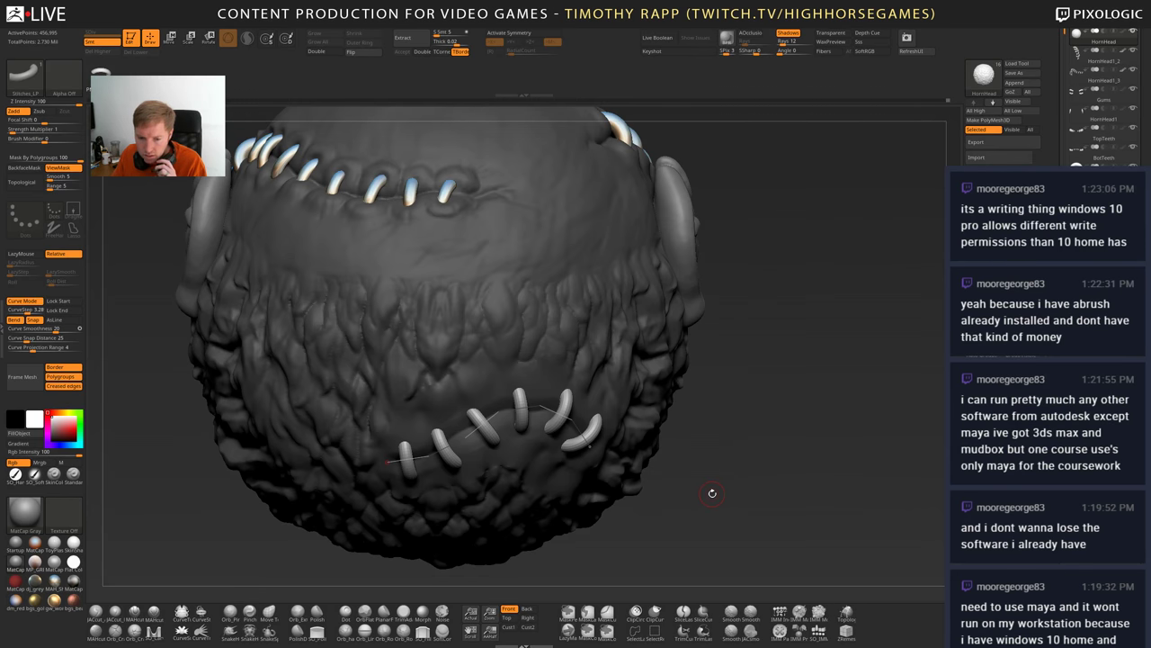
{"action": "right_click_drag", "start_coordinate": [629, 477], "coordinate": [581, 448]}
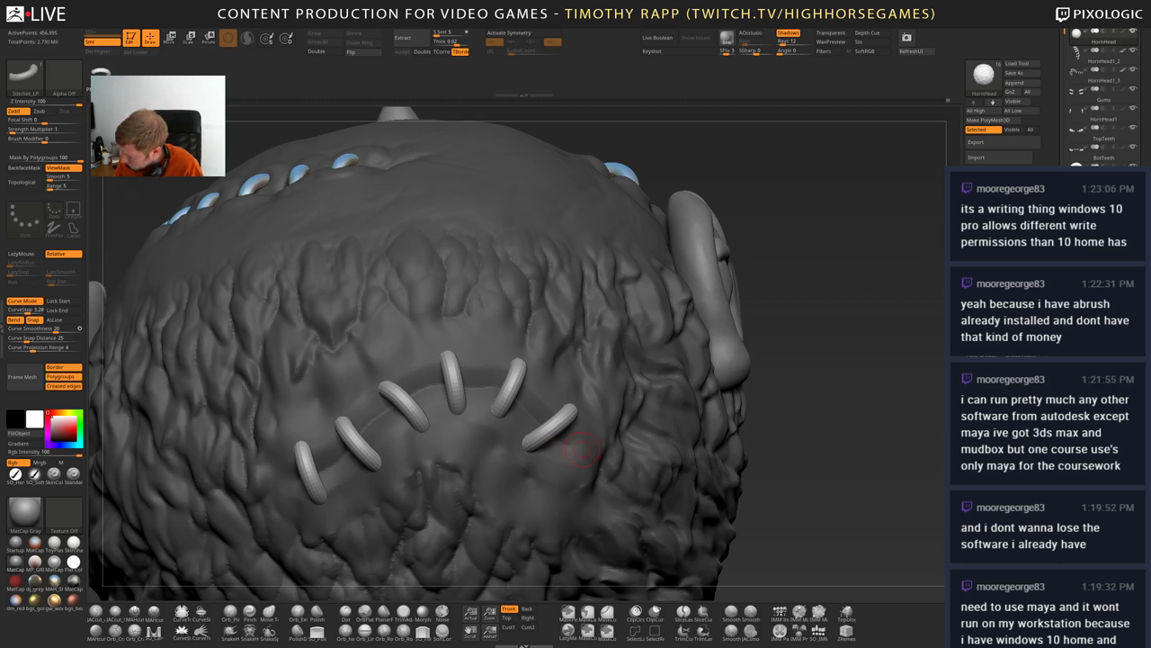
{"action": "key", "text": "1"}
{"action": "key", "text": "1"}
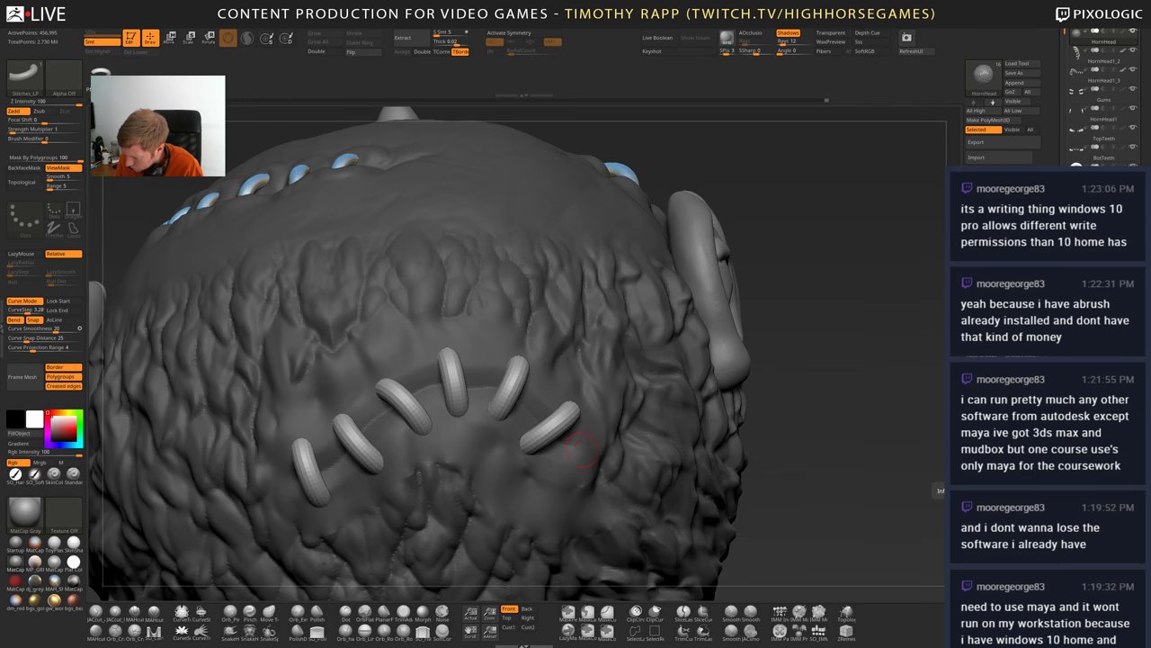
- Split the new stitches off the head into their own subtool and check the polygroups with PolyFrame
{"action": "left_click_drag", "start_coordinate": [819, 448], "coordinate": [726, 444], "text": "alt"}
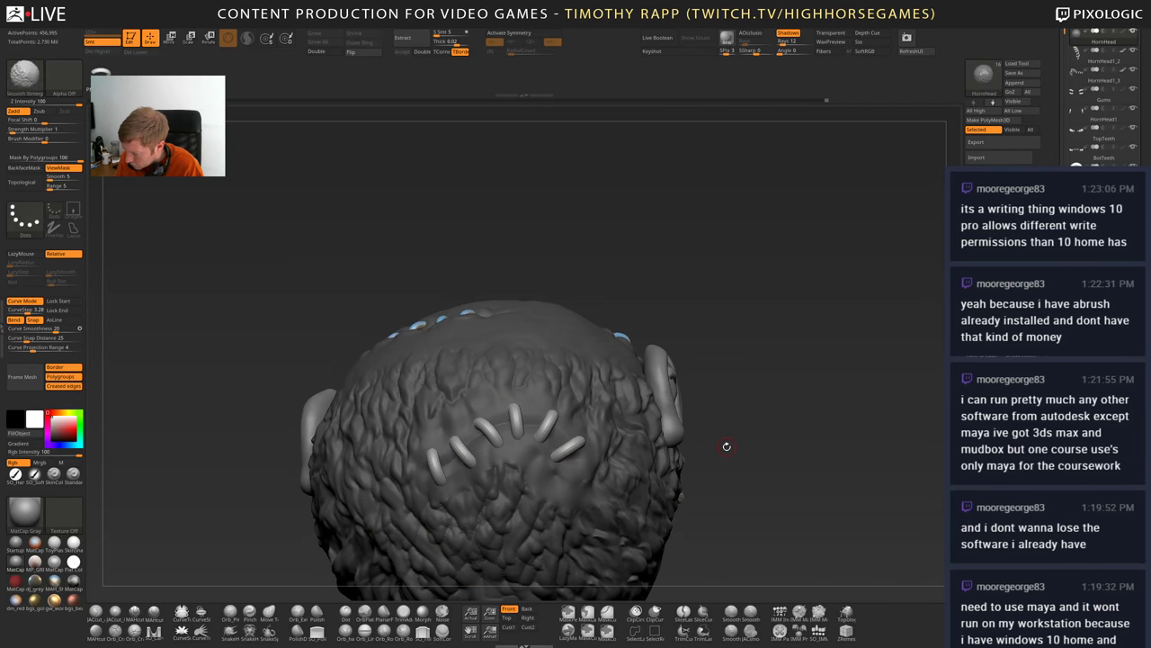
{"action": "left_click", "coordinate": [994, 331]}
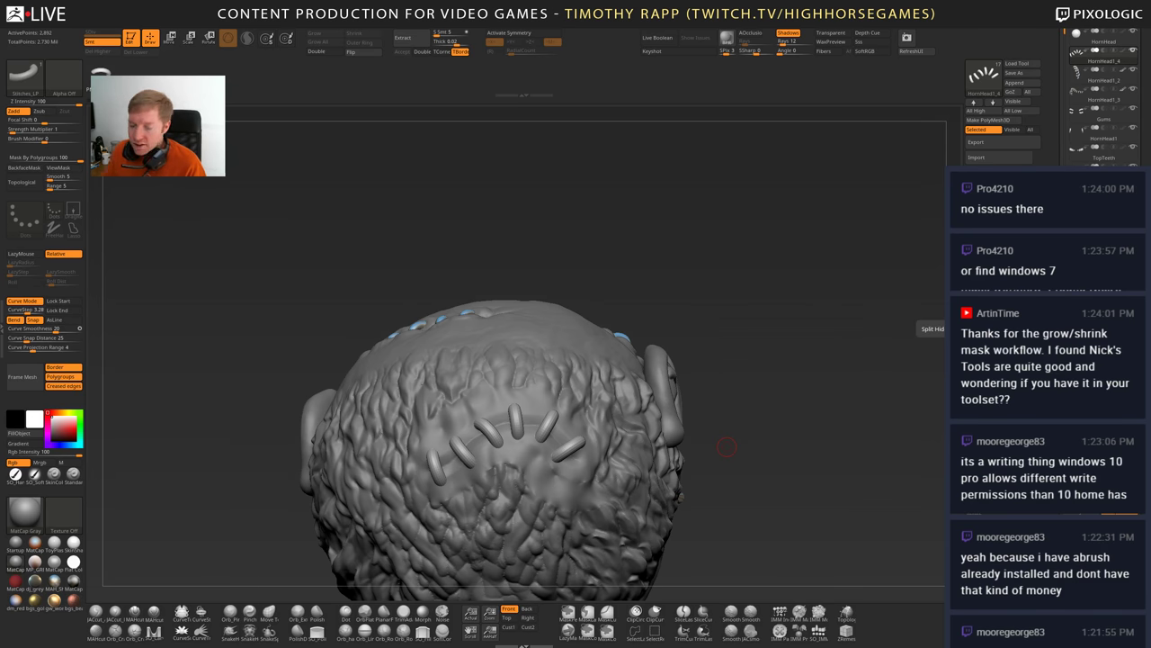
{"action": "mouse_move", "coordinate": [505, 20]}
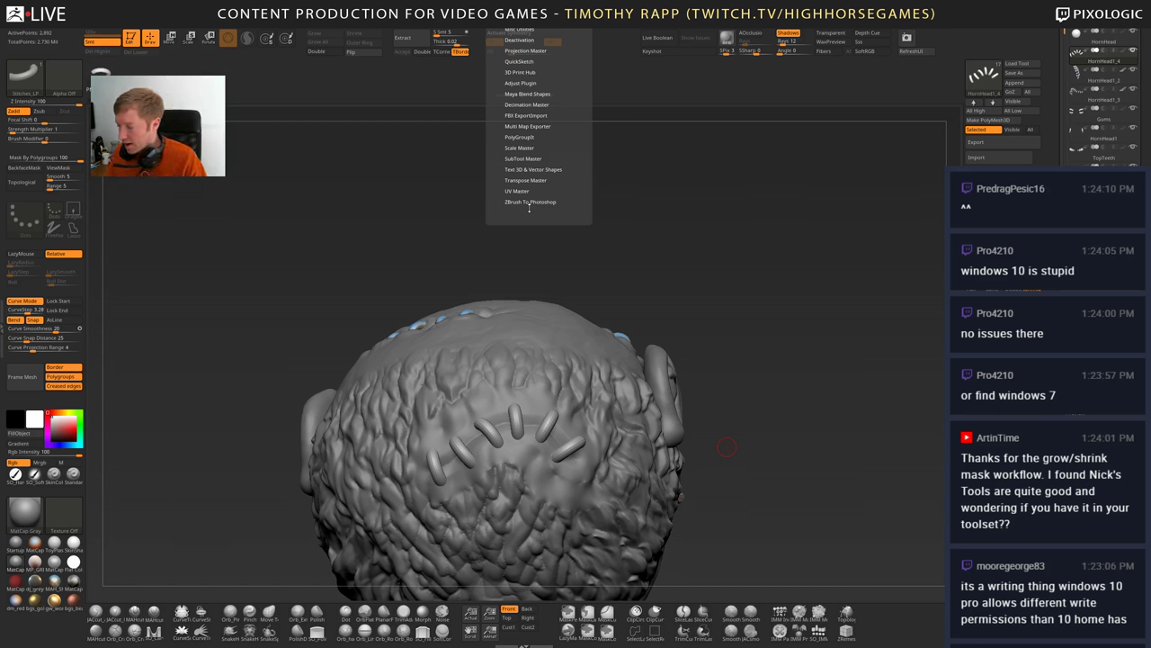
{"action": "right_click_drag", "start_coordinate": [557, 450], "coordinate": [575, 441]}
{"action": "key", "text": "shift+f"}
{"action": "key", "text": "shift+f"}
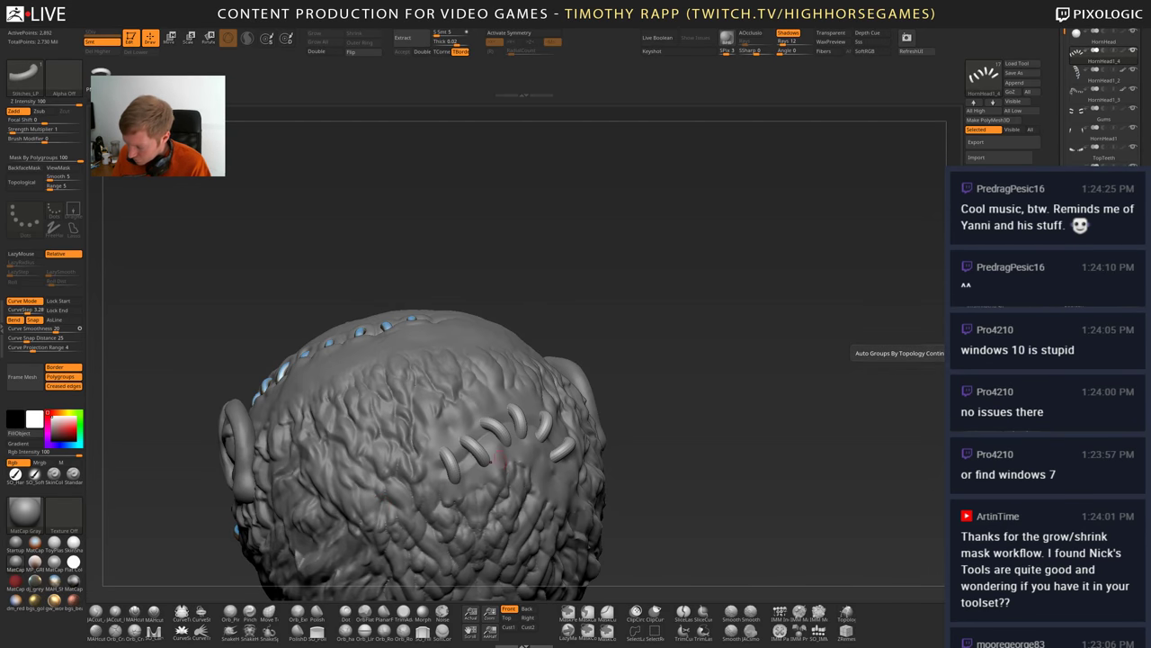
{"action": "key", "text": "shift+f"}
{"action": "right_click_drag", "start_coordinate": [549, 470], "coordinate": [620, 459]}
{"action": "key", "text": "shift+f"}
- Switch to the Standard brush and make the head the active subtool for sculpting around the stitches
{"action": "right_click_drag", "start_coordinate": [477, 404], "coordinate": [463, 460], "text": "ctrl"}
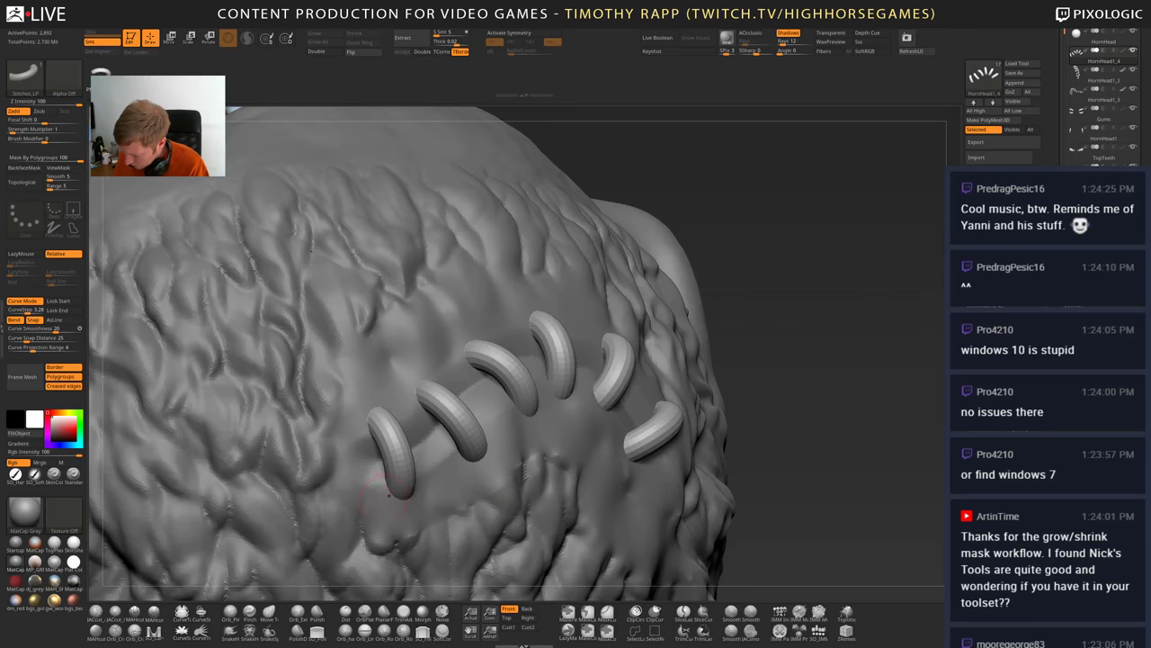
{"action": "key", "text": "b"}
{"action": "key", "text": "s"}
{"action": "key", "text": "t"}
{"action": "key", "text": "s"}
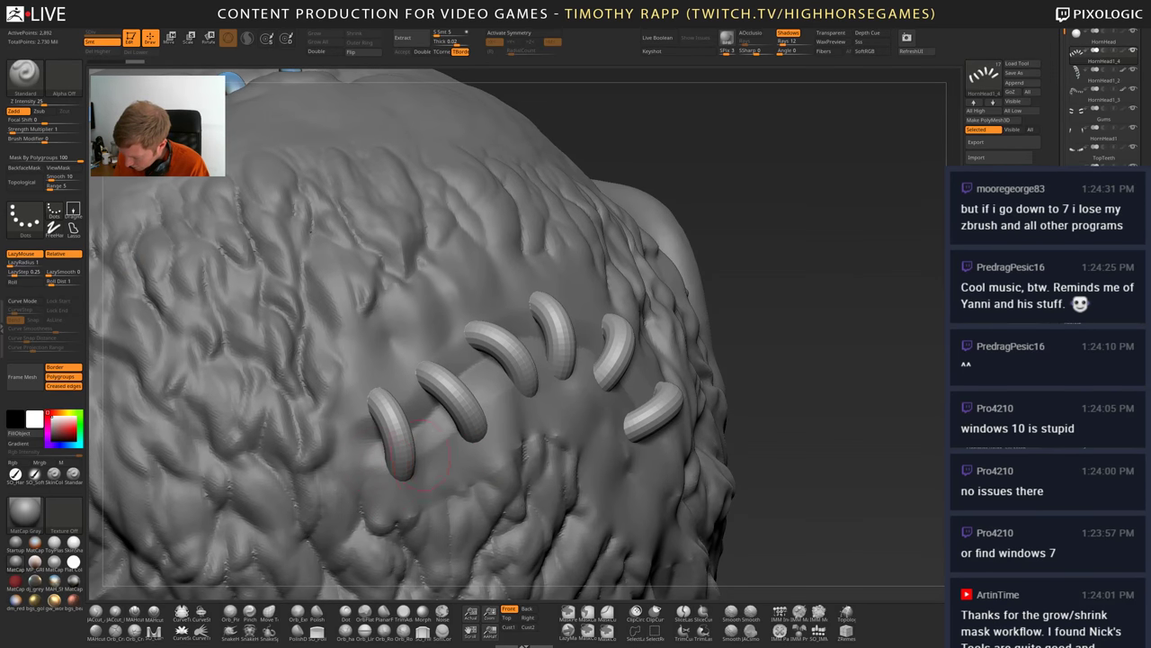
{"action": "key", "text": "shift+f"}
{"action": "key", "text": "shift+f"}
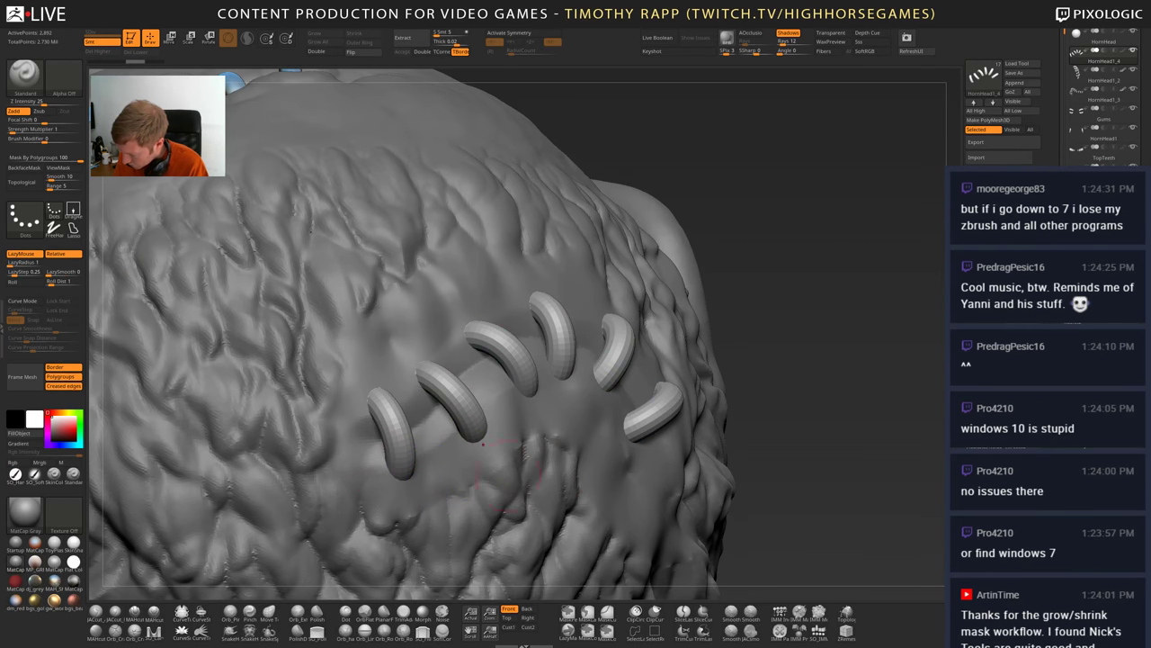
{"action": "left_click", "coordinate": [450, 487], "text": "alt"}
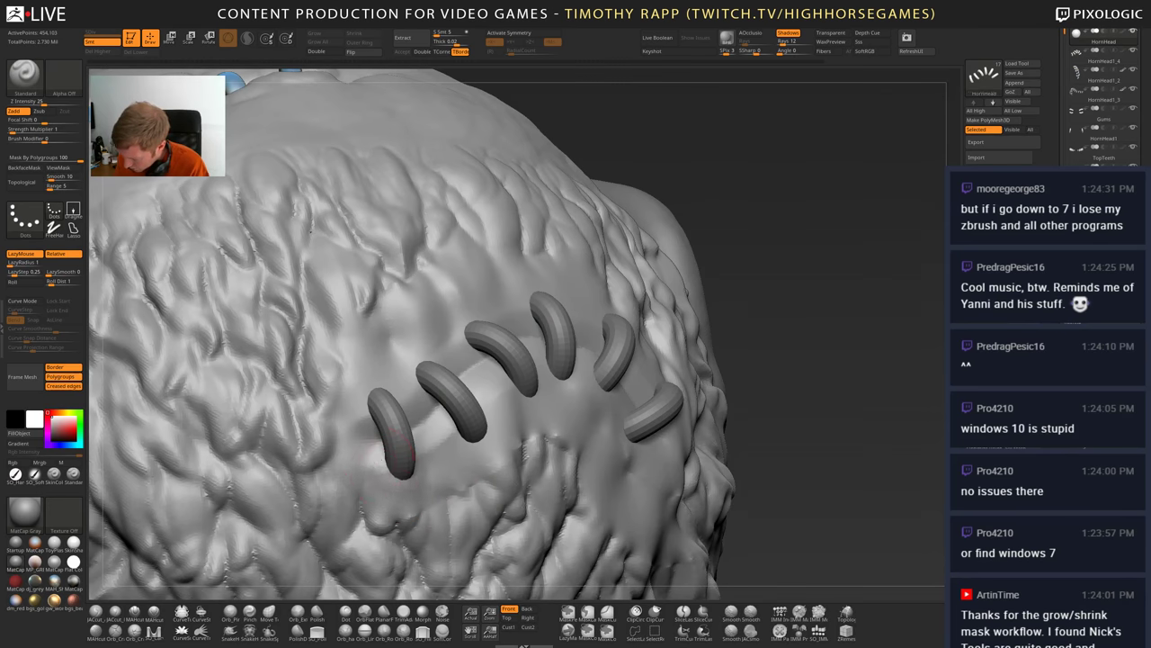
- Build up raised, puckered skin around the ends of the stitches on the back of the head with the Standard brush
{"action": "right_click_drag", "start_coordinate": [480, 480], "coordinate": [441, 478]}
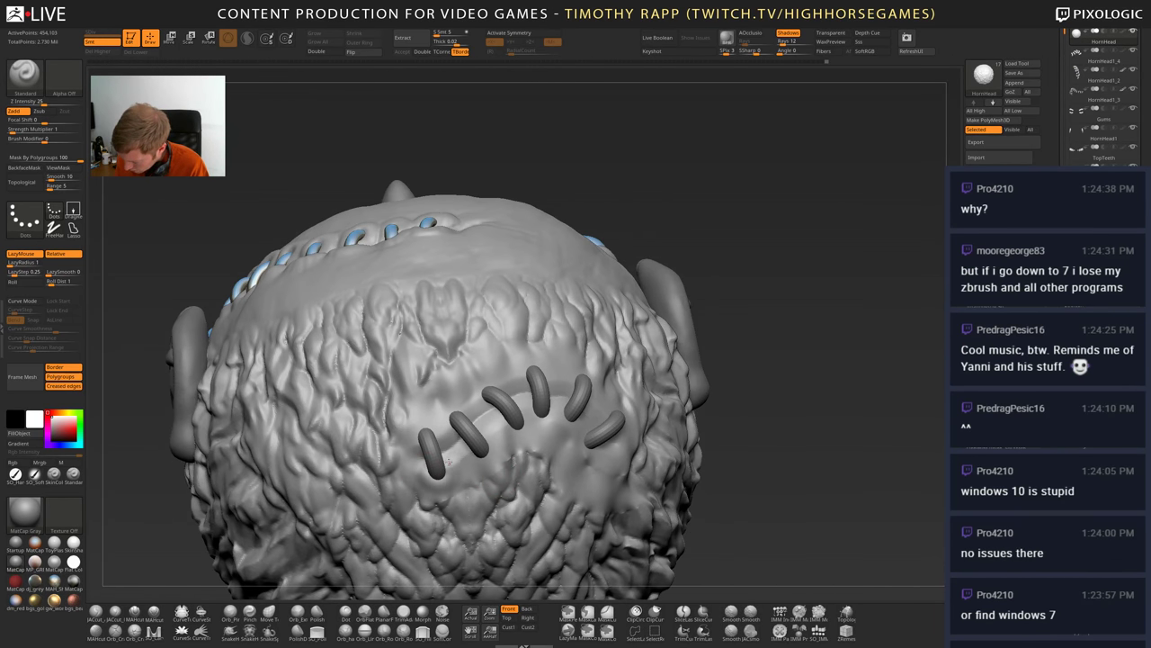
{"action": "mouse_move", "coordinate": [443, 472]}
{"action": "right_mouse_down"}
{"action": "mouse_move", "coordinate": [422, 441]}
{"action": "mouse_move", "coordinate": [446, 423]}
{"action": "right_mouse_up"}
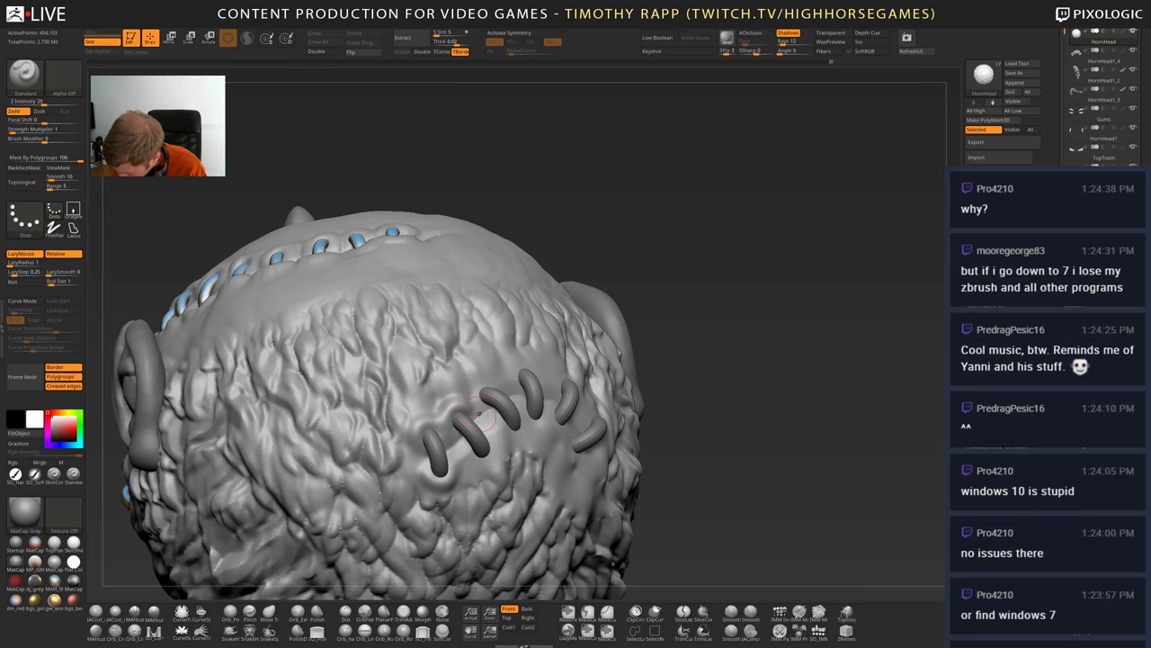
{"action": "right_click_drag", "start_coordinate": [477, 385], "coordinate": [486, 381]}
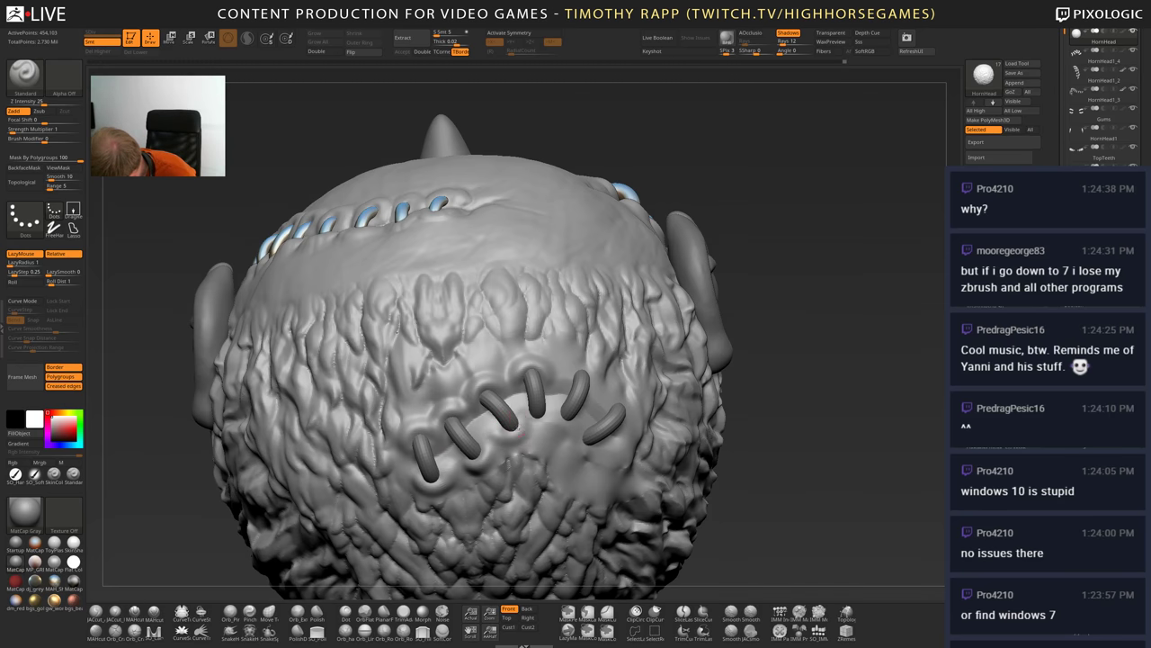
{"action": "right_click_drag", "start_coordinate": [523, 408], "coordinate": [520, 421]}
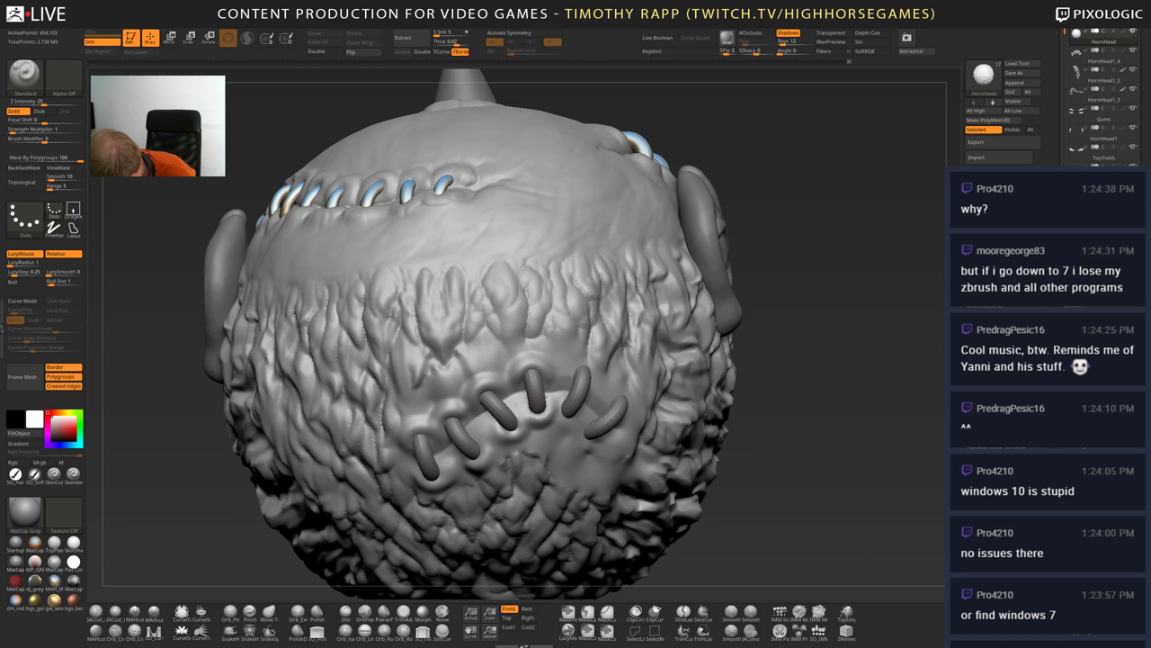
{"action": "mouse_move", "coordinate": [528, 410]}
{"action": "right_mouse_down"}
{"action": "mouse_move", "coordinate": [541, 370]}
{"action": "mouse_move", "coordinate": [524, 378]}
{"action": "mouse_move", "coordinate": [557, 368]}
{"action": "mouse_move", "coordinate": [574, 385]}
{"action": "right_mouse_up"}
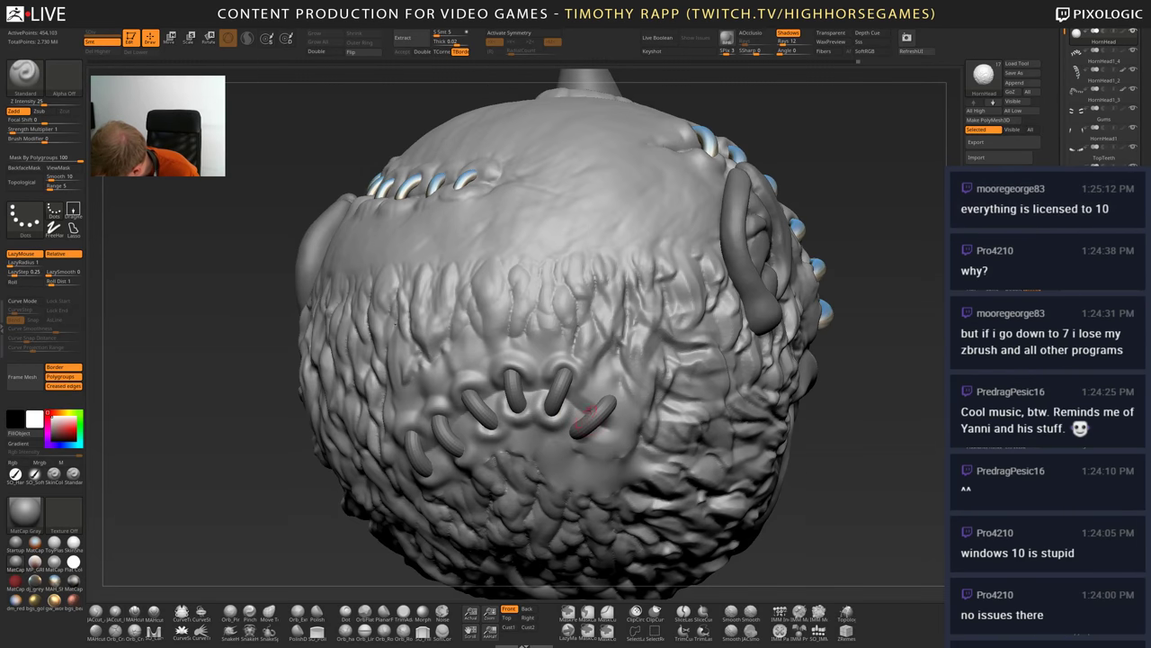
- Switch to the DamStandard brush and carve creases into the skin around the stitches and along the scar
{"action": "mouse_move", "coordinate": [544, 409]}
{"action": "right_mouse_down"}
{"action": "mouse_move", "coordinate": [601, 416]}
{"action": "mouse_move", "coordinate": [601, 428]}
{"action": "mouse_move", "coordinate": [626, 384]}
{"action": "mouse_move", "coordinate": [602, 435]}
{"action": "mouse_move", "coordinate": [697, 459]}
{"action": "mouse_move", "coordinate": [792, 461]}
{"action": "right_mouse_up"}
{"action": "key", "text": "b"}
{"action": "key", "text": "d"}
{"action": "key", "text": "s"}
{"action": "key", "text": "b"}
{"action": "key", "text": "s"}
{"action": "key", "text": "t"}
{"action": "key", "text": "b"}
{"action": "key", "text": "d"}
{"action": "key", "text": "s"}
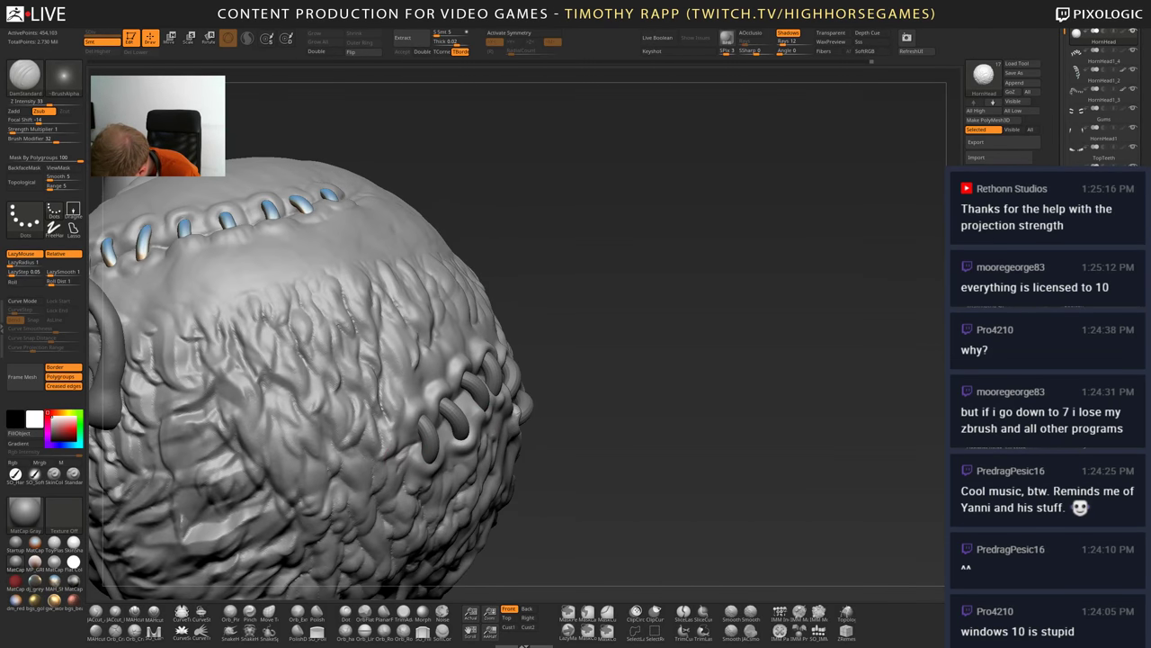
{"action": "mouse_move", "coordinate": [411, 455]}
{"action": "right_mouse_down"}
{"action": "mouse_move", "coordinate": [390, 455]}
{"action": "mouse_move", "coordinate": [482, 410]}
{"action": "right_mouse_up"}
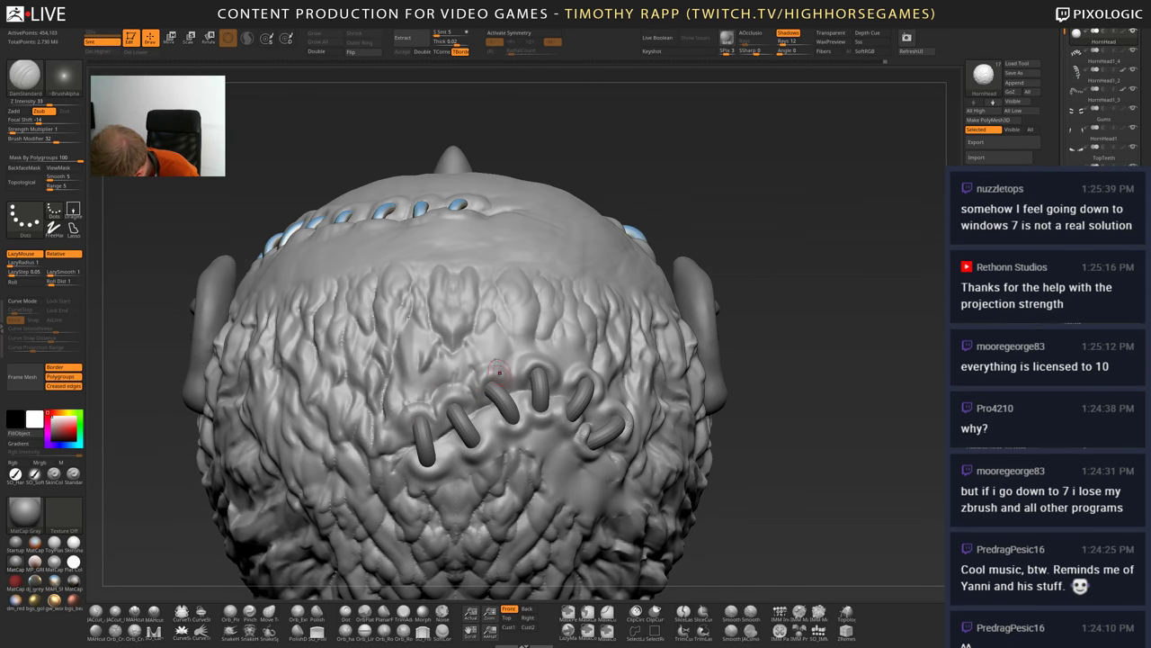
{"action": "mouse_move", "coordinate": [499, 372]}
{"action": "right_mouse_down"}
{"action": "mouse_move", "coordinate": [483, 400]}
{"action": "mouse_move", "coordinate": [496, 411]}
{"action": "mouse_move", "coordinate": [517, 392]}
{"action": "mouse_move", "coordinate": [574, 401]}
{"action": "mouse_move", "coordinate": [559, 387]}
{"action": "right_mouse_up"}
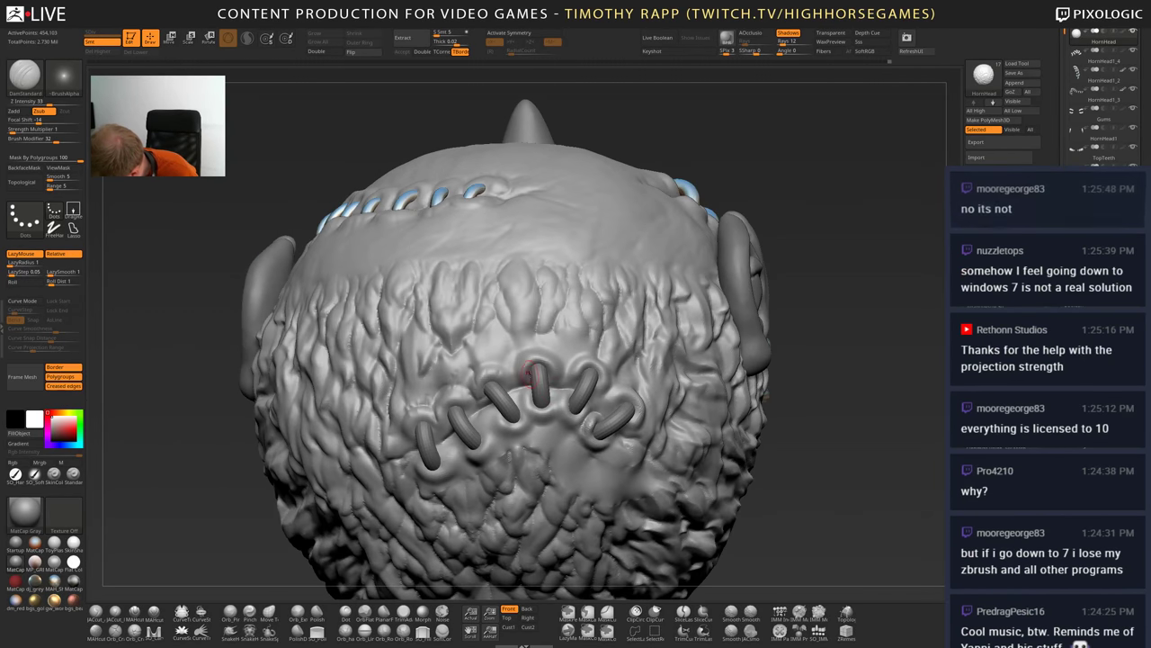
{"action": "key", "text": "b"}
{"action": "key", "text": "i"}
{"action": "key", "text": "n"}
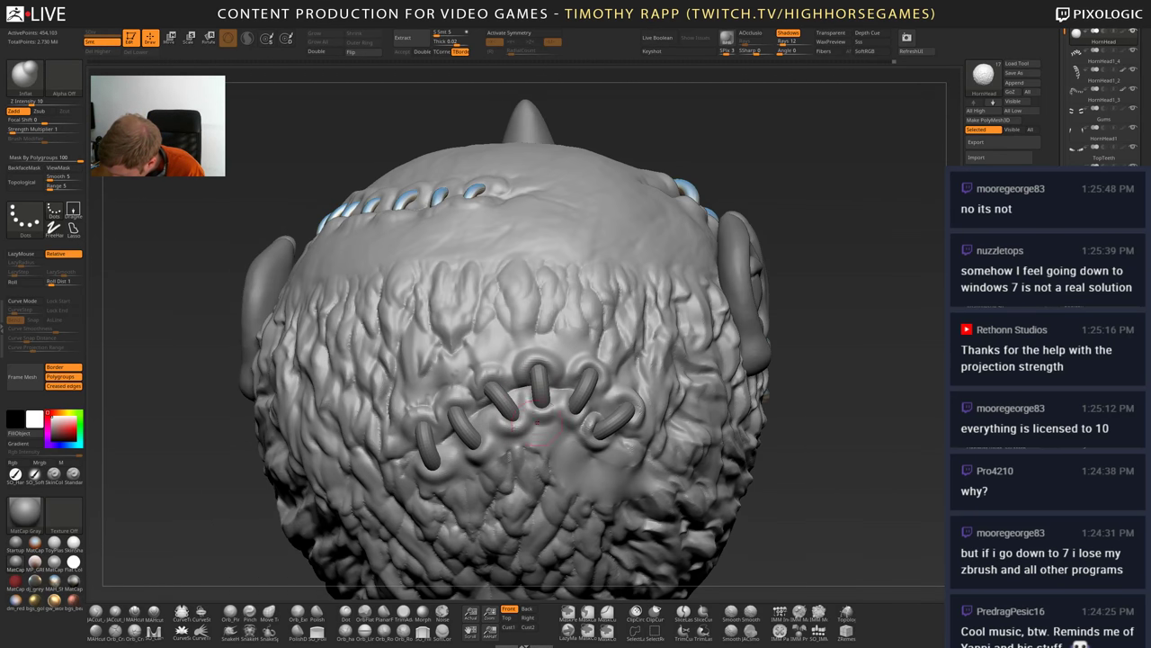
{"action": "key", "text": "b"}
{"action": "key", "text": "s"}
{"action": "key", "text": "t"}
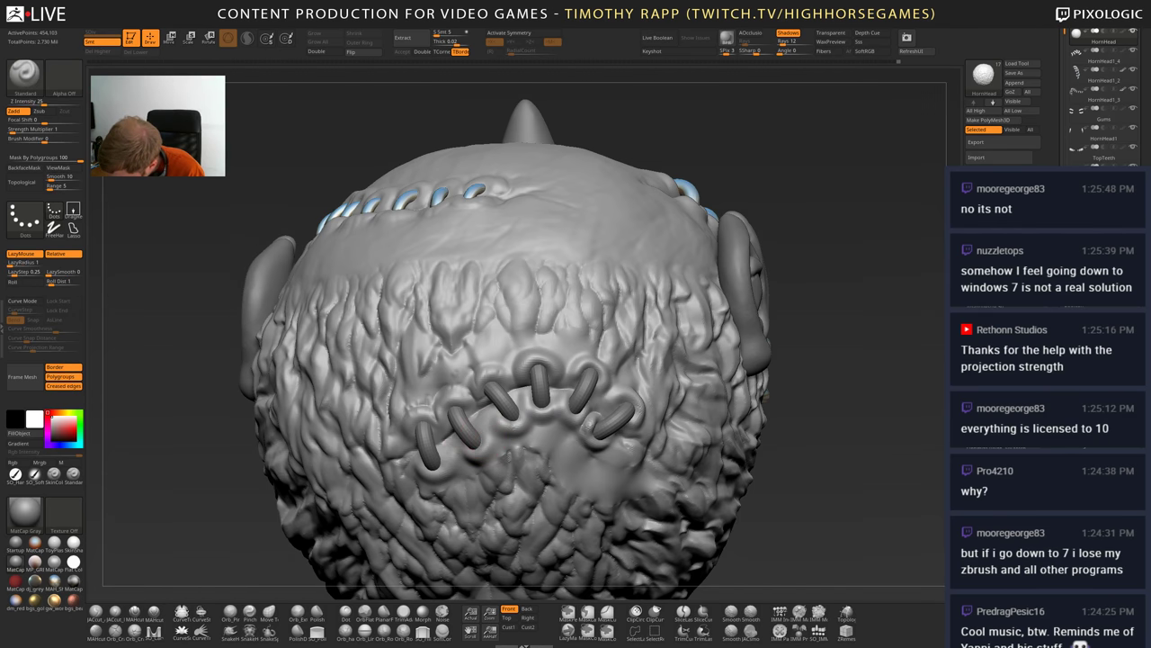
{"action": "right_click_drag", "start_coordinate": [473, 422], "coordinate": [576, 432]}
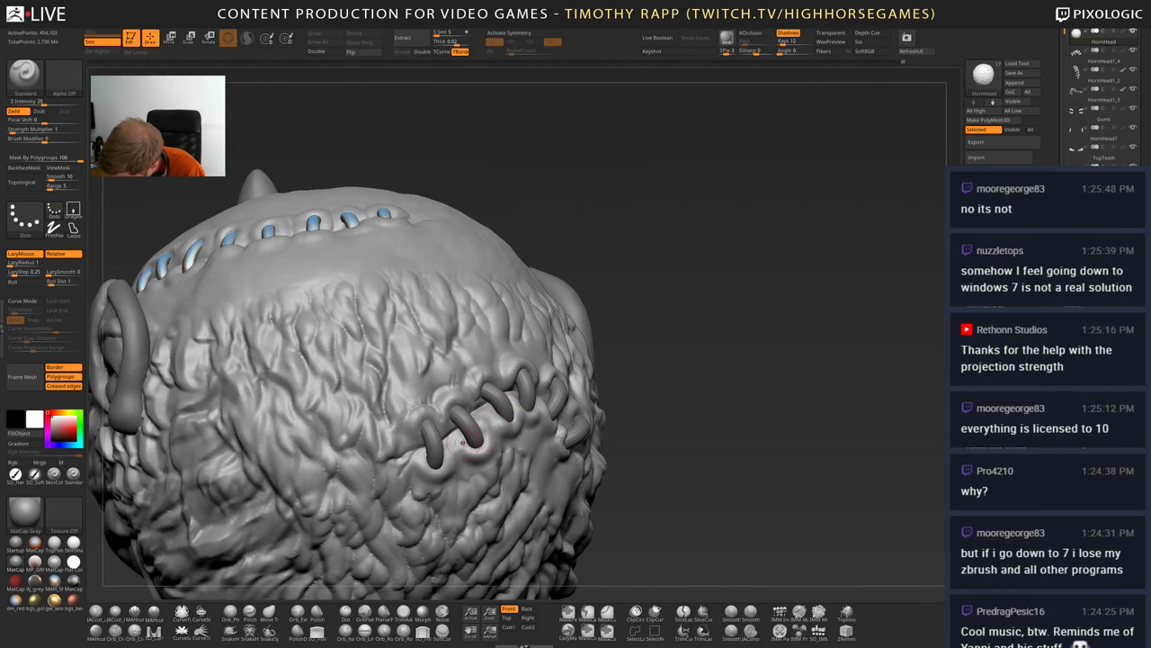
{"action": "key", "text": "b"}
{"action": "key", "text": "d"}
{"action": "key", "text": "s"}
- Deepen the grooves between the raised skin and the rear stitches from several angles with the DamStandard brush
{"action": "mouse_move", "coordinate": [463, 441]}
{"action": "right_mouse_down"}
{"action": "mouse_move", "coordinate": [453, 462]}
{"action": "mouse_move", "coordinate": [473, 431]}
{"action": "mouse_move", "coordinate": [505, 433]}
{"action": "mouse_move", "coordinate": [440, 505]}
{"action": "mouse_move", "coordinate": [463, 490]}
{"action": "mouse_move", "coordinate": [490, 495]}
{"action": "right_mouse_up"}
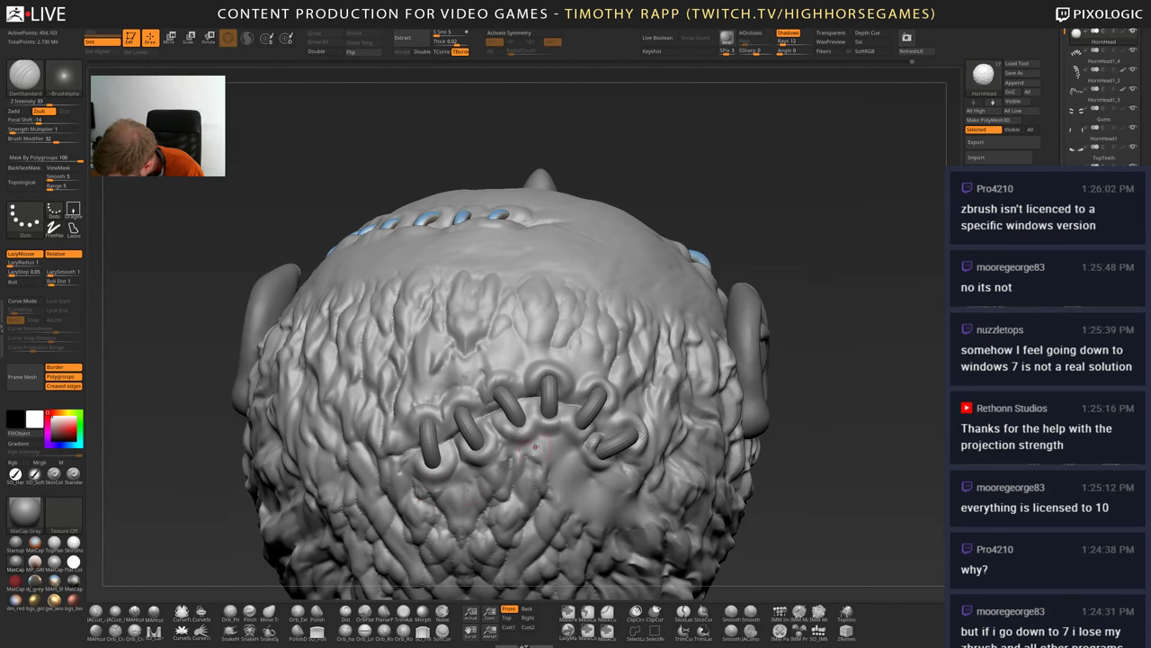
{"action": "right_click_drag", "start_coordinate": [534, 446], "coordinate": [531, 414]}
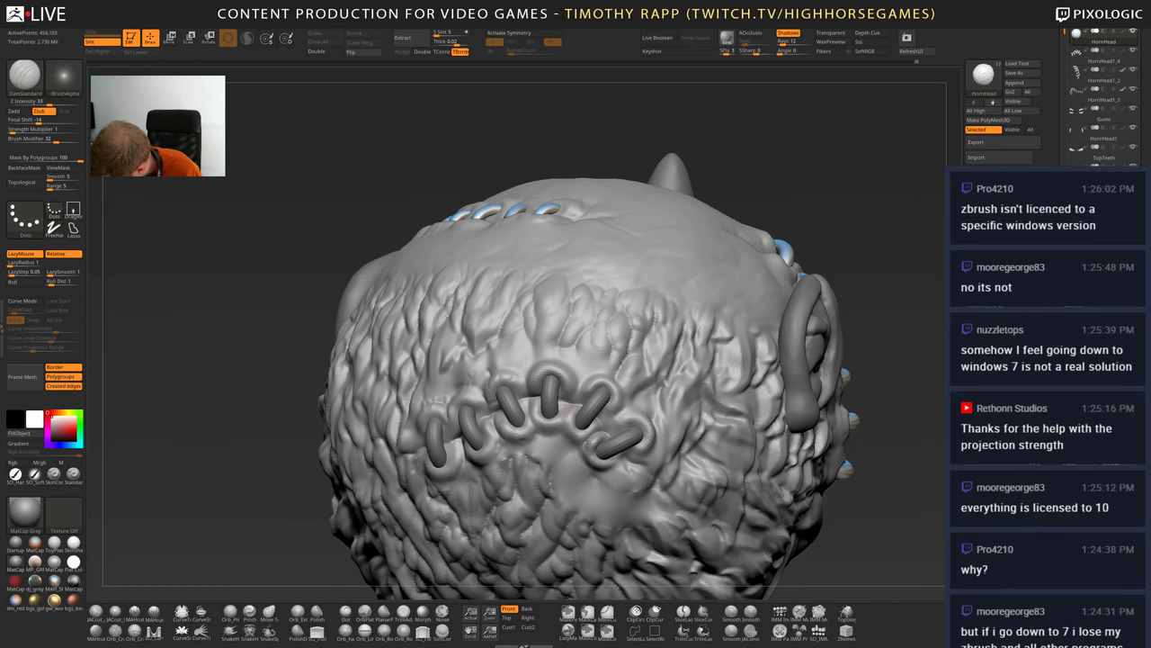
{"action": "right_click_drag", "start_coordinate": [604, 457], "coordinate": [549, 472]}
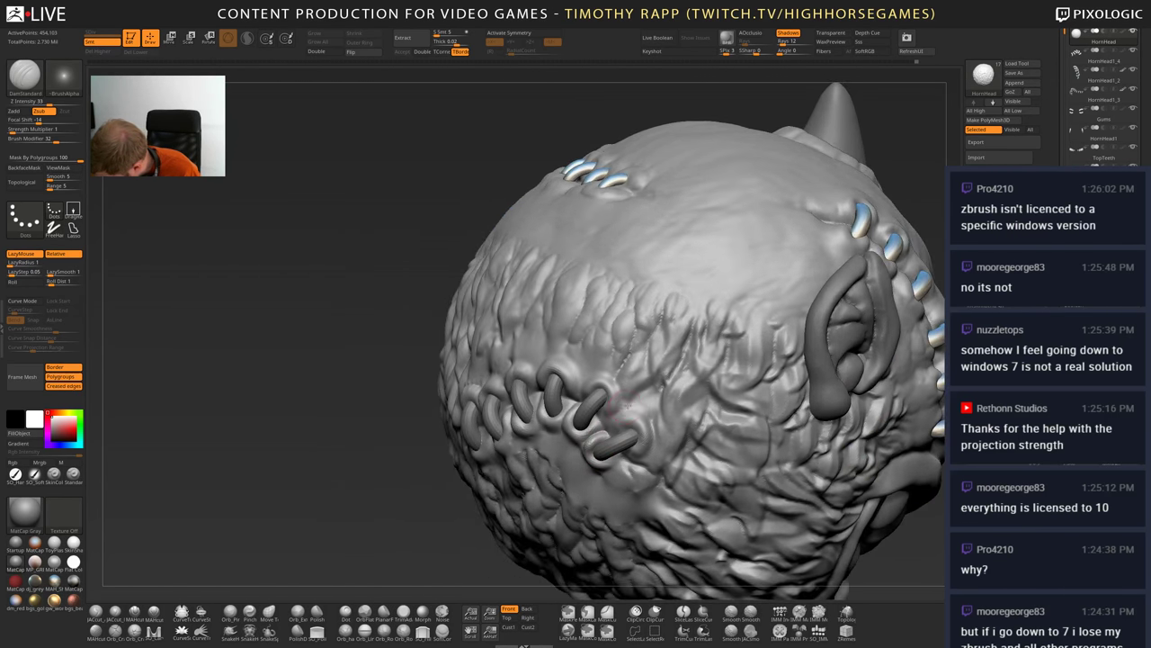
{"action": "right_click_drag", "start_coordinate": [573, 368], "coordinate": [595, 380]}
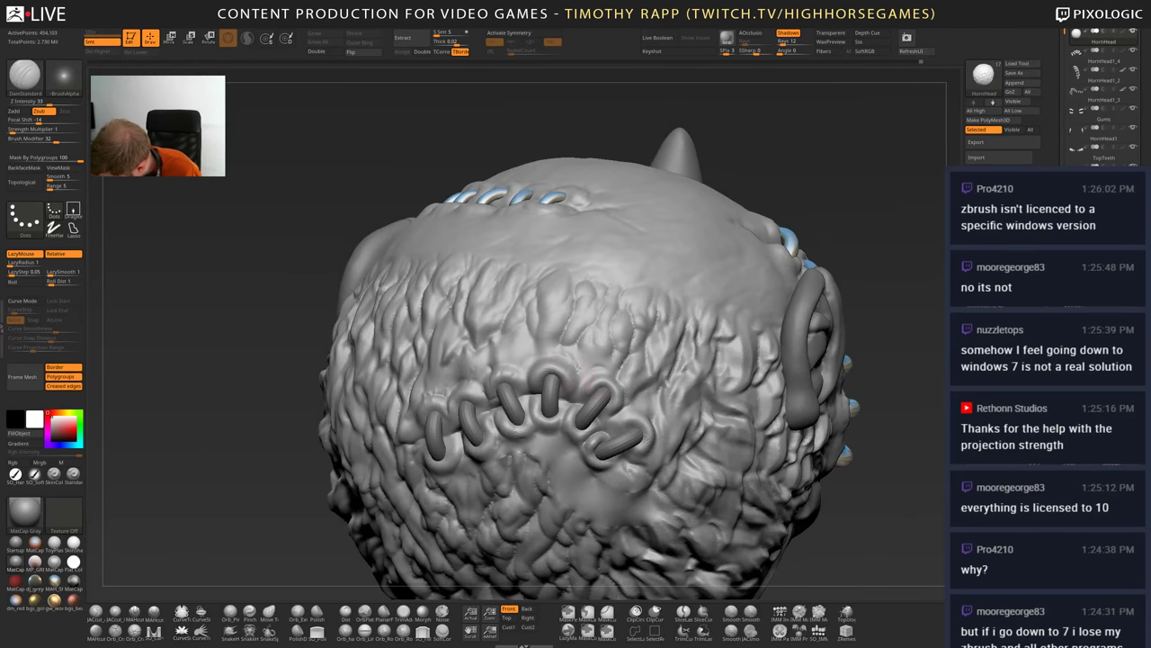
{"action": "mouse_move", "coordinate": [517, 363]}
{"action": "right_mouse_down"}
{"action": "mouse_move", "coordinate": [611, 396]}
{"action": "mouse_move", "coordinate": [509, 449]}
{"action": "mouse_move", "coordinate": [560, 455]}
{"action": "right_mouse_up"}
- Fill the rear stitches subtool with the MAH_Shiny material and set the current material back to MatCap Gray
{"action": "mouse_move", "coordinate": [561, 454]}
{"action": "right_mouse_down", "text": "ctrl"}
{"action": "mouse_move", "coordinate": [561, 470]}
{"action": "mouse_move", "coordinate": [627, 491]}
{"action": "mouse_move", "coordinate": [676, 422]}
{"action": "mouse_move", "coordinate": [694, 450]}
{"action": "right_mouse_up", "text": "ctrl"}
{"action": "right_click_drag", "start_coordinate": [694, 451], "coordinate": [559, 531], "text": "alt"}
{"action": "left_click", "coordinate": [565, 532], "text": "alt"}
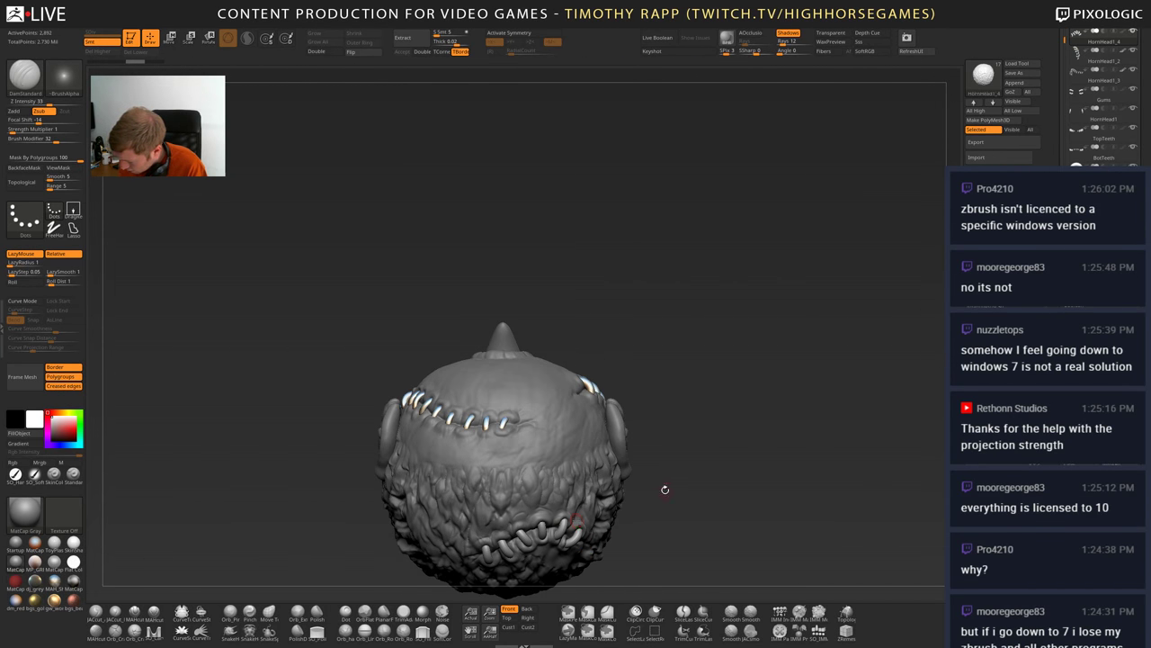
{"action": "left_click", "coordinate": [54, 580]}
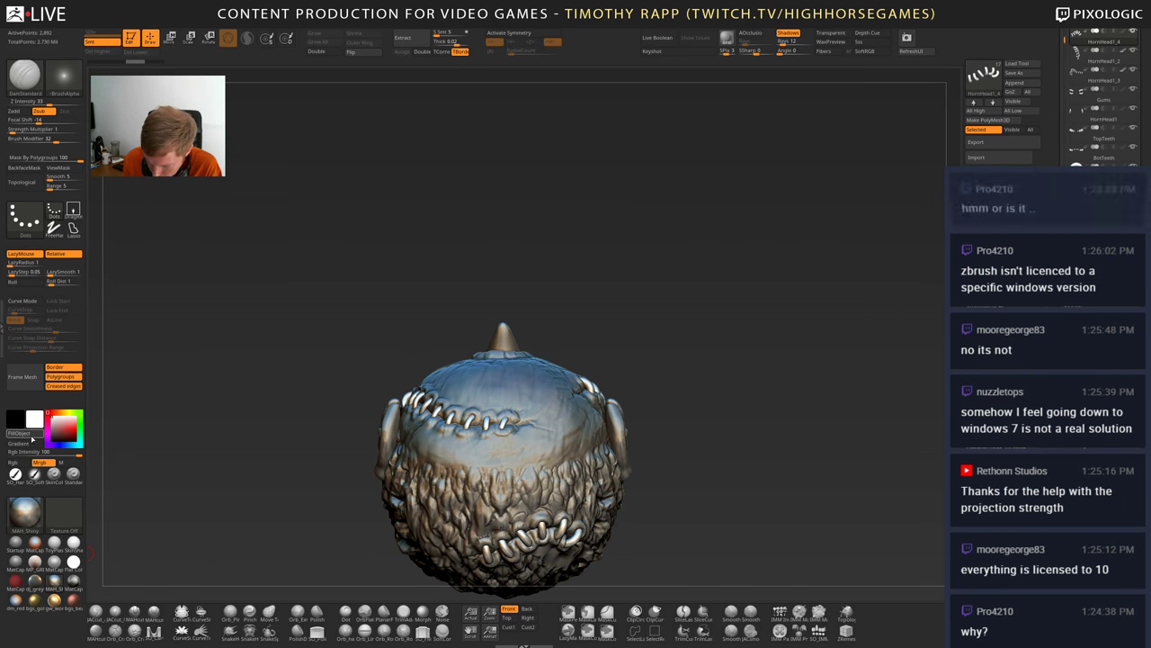
{"action": "left_click", "coordinate": [15, 562]}
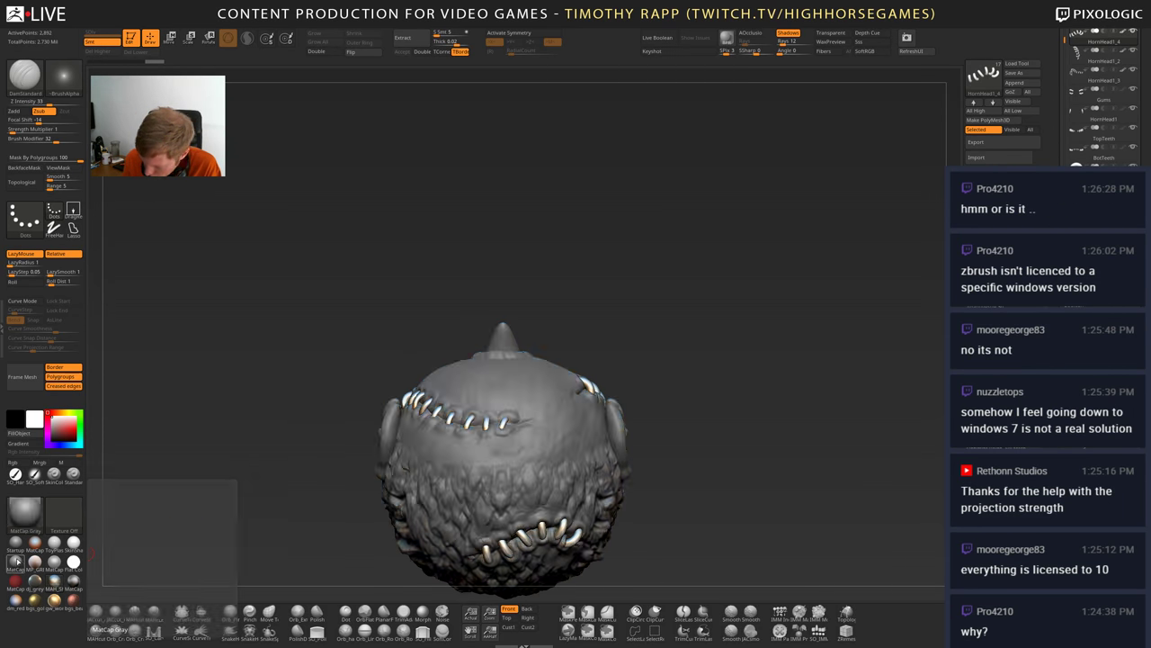
- Make the head the active subtool again
{"action": "left_click_drag", "start_coordinate": [269, 486], "coordinate": [269, 441]}
{"action": "right_click_drag", "start_coordinate": [586, 526], "coordinate": [532, 484]}
{"action": "left_click", "coordinate": [601, 524], "text": "alt"}
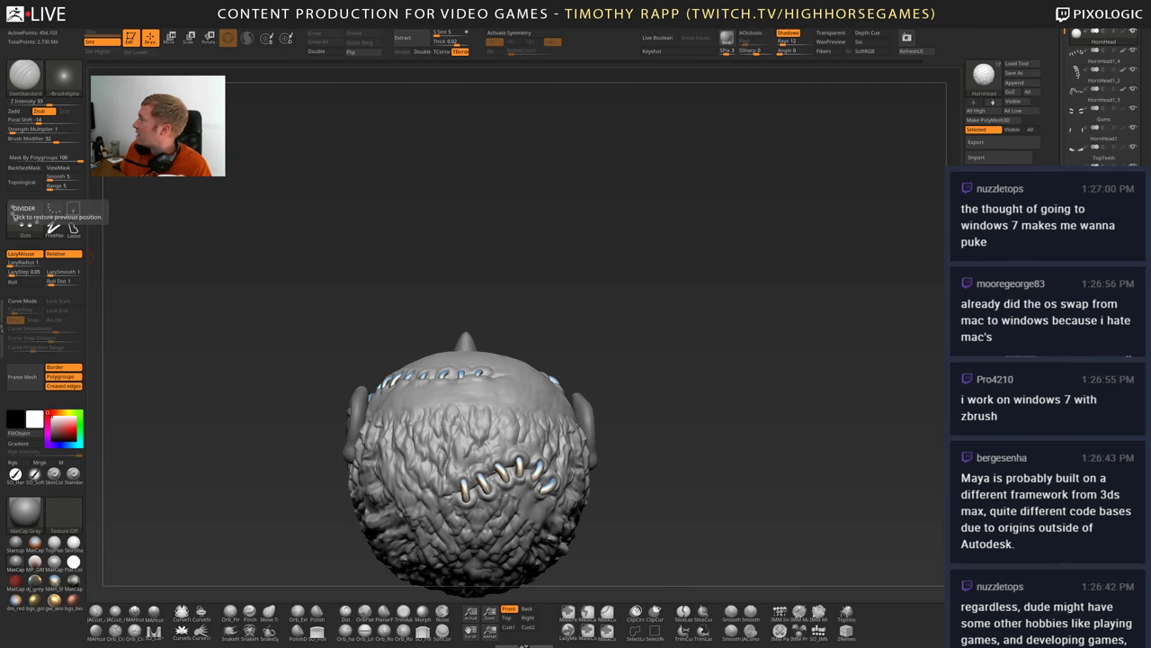
{"action": "left_click_drag", "start_coordinate": [1150, 11], "coordinate": [280, 0]}
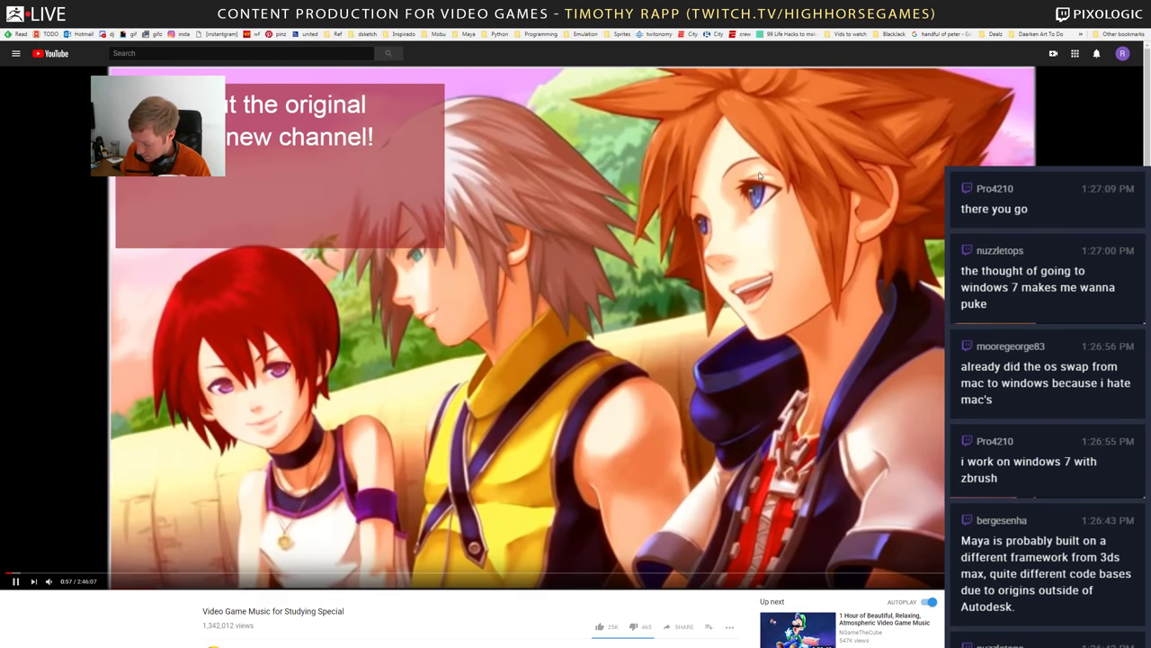
{"action": "key", "text": "alt+Tab"}
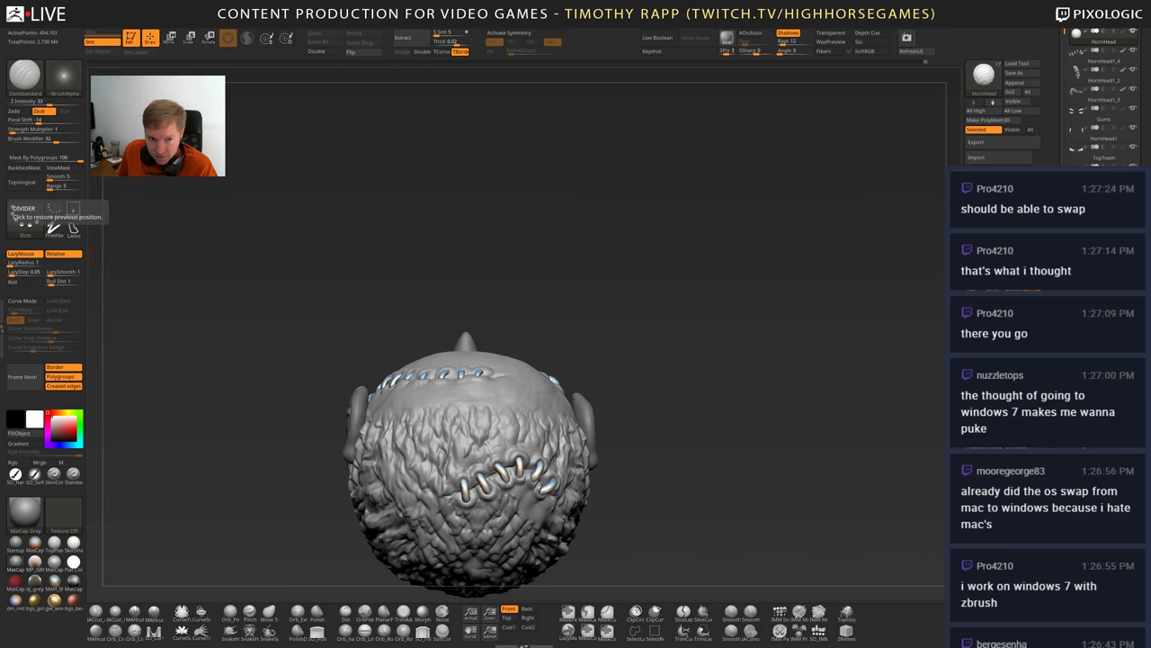
- Examine the shiny stitches and the sculpted skin around them on the back of the head from several angles
{"action": "mouse_move", "coordinate": [689, 352]}
{"action": "left_mouse_down"}
{"action": "mouse_move", "coordinate": [671, 324]}
{"action": "mouse_move", "coordinate": [733, 289]}
{"action": "left_mouse_up"}
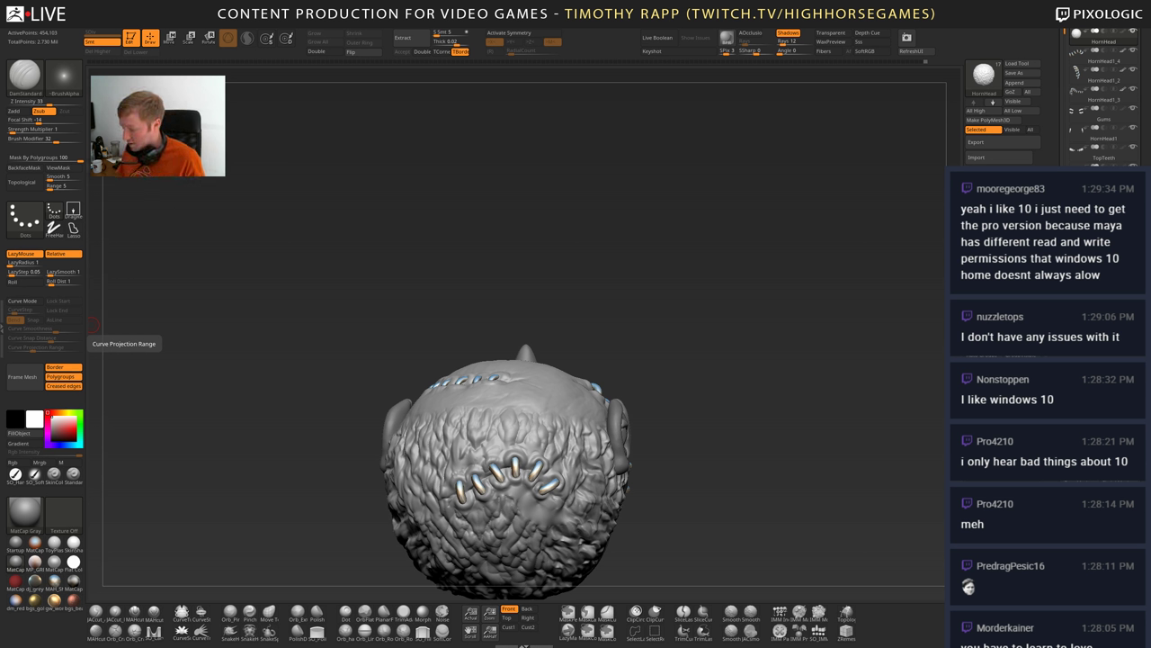
{"action": "mouse_move", "coordinate": [554, 314]}
{"action": "left_mouse_down"}
{"action": "mouse_move", "coordinate": [555, 367]}
{"action": "mouse_move", "coordinate": [592, 450]}
{"action": "mouse_move", "coordinate": [550, 378]}
{"action": "mouse_move", "coordinate": [545, 396]}
{"action": "left_mouse_up"}
{"action": "left_click_drag", "start_coordinate": [467, 171], "coordinate": [452, 277]}
{"action": "right_click_drag", "start_coordinate": [347, 288], "coordinate": [488, 506], "text": "ctrl"}
{"action": "right_click_drag", "start_coordinate": [665, 486], "coordinate": [620, 521]}
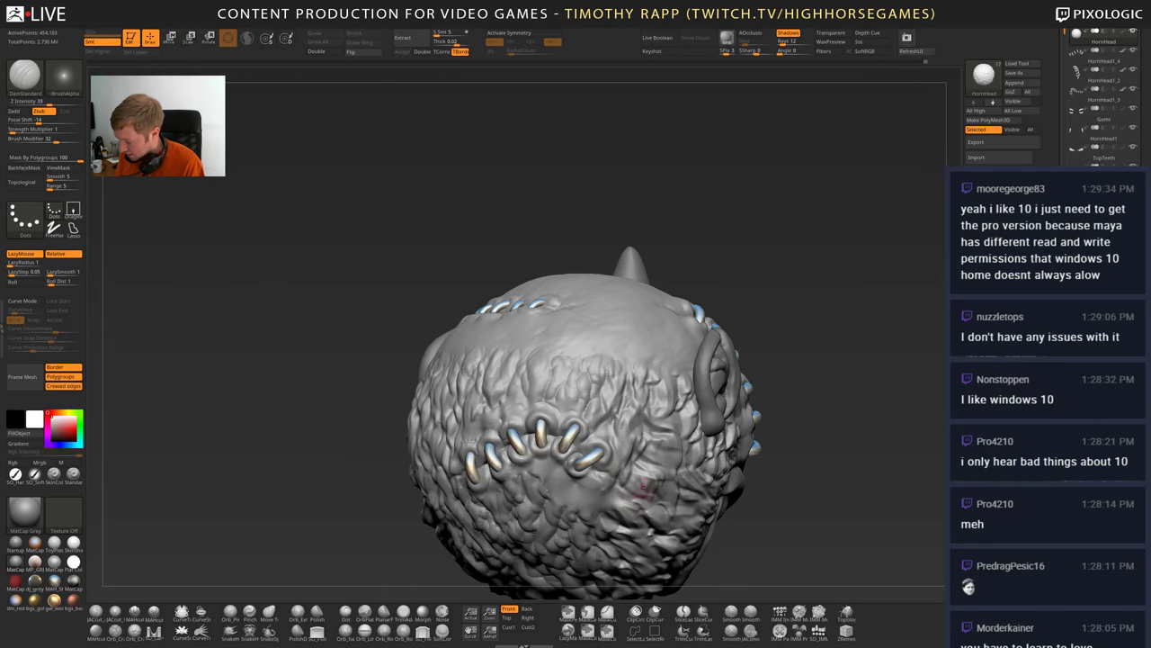
{"action": "right_click_drag", "start_coordinate": [528, 479], "coordinate": [630, 562]}
{"action": "right_click_drag", "start_coordinate": [632, 481], "coordinate": [605, 531]}
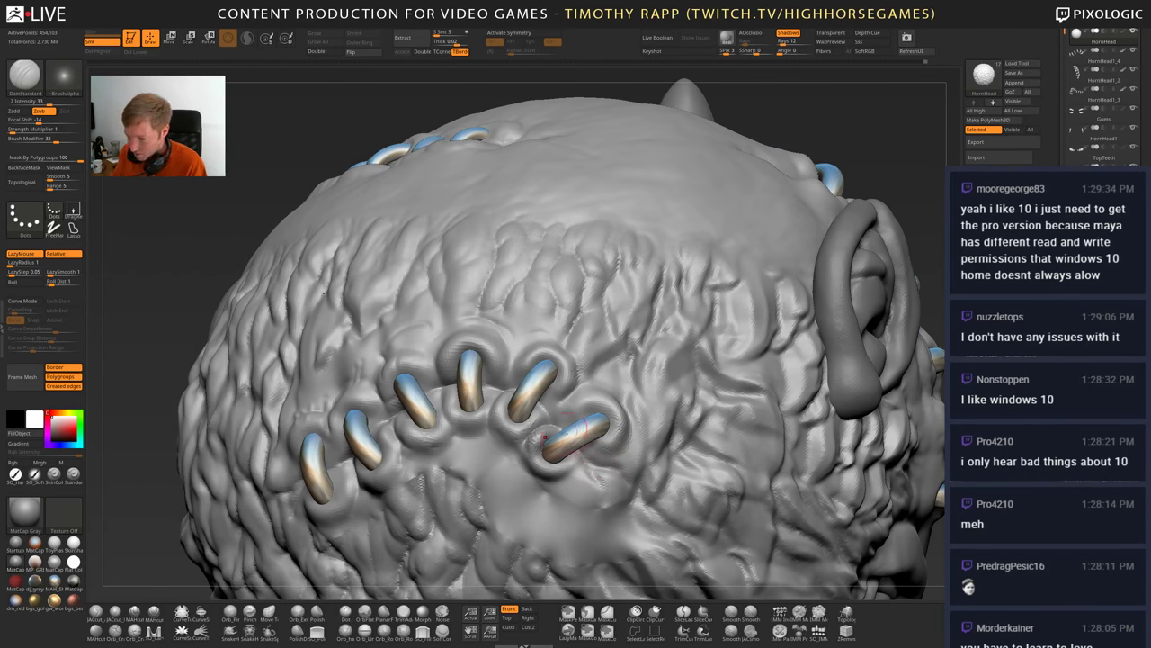
- Refine the puckered skin around the rear stitches with the Standard brush from several angles
{"action": "key", "text": "b"}
{"action": "key", "text": "s"}
{"action": "key", "text": "t"}
{"action": "right_click_drag", "start_coordinate": [589, 467], "coordinate": [576, 409]}
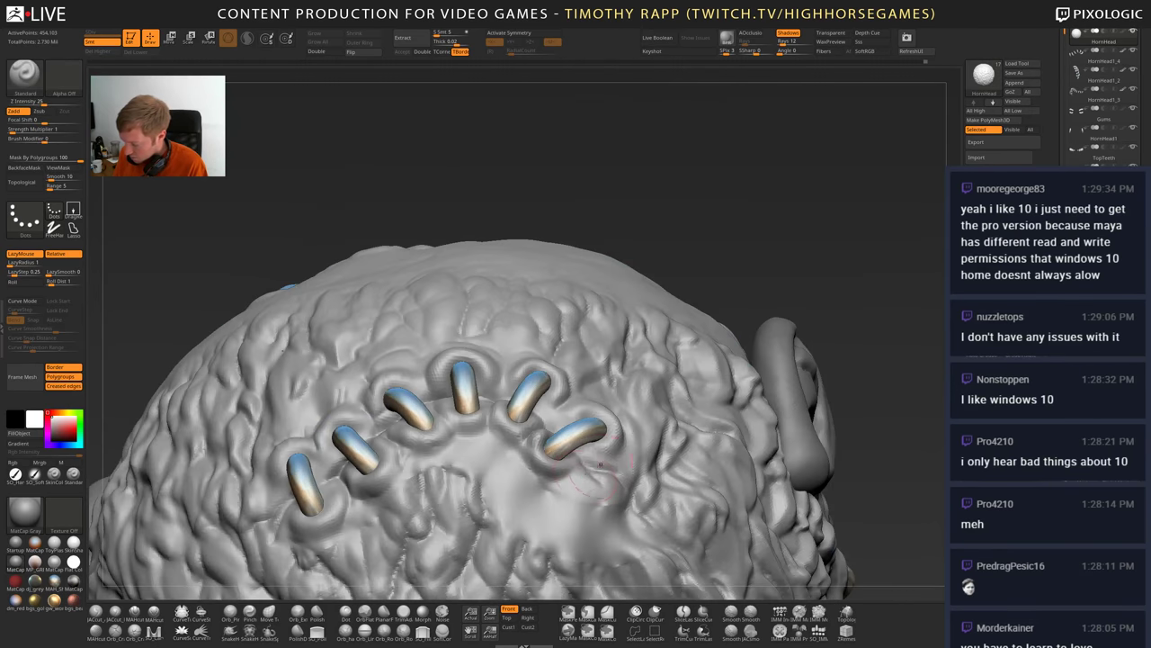
{"action": "right_click_drag", "start_coordinate": [587, 462], "coordinate": [615, 469]}
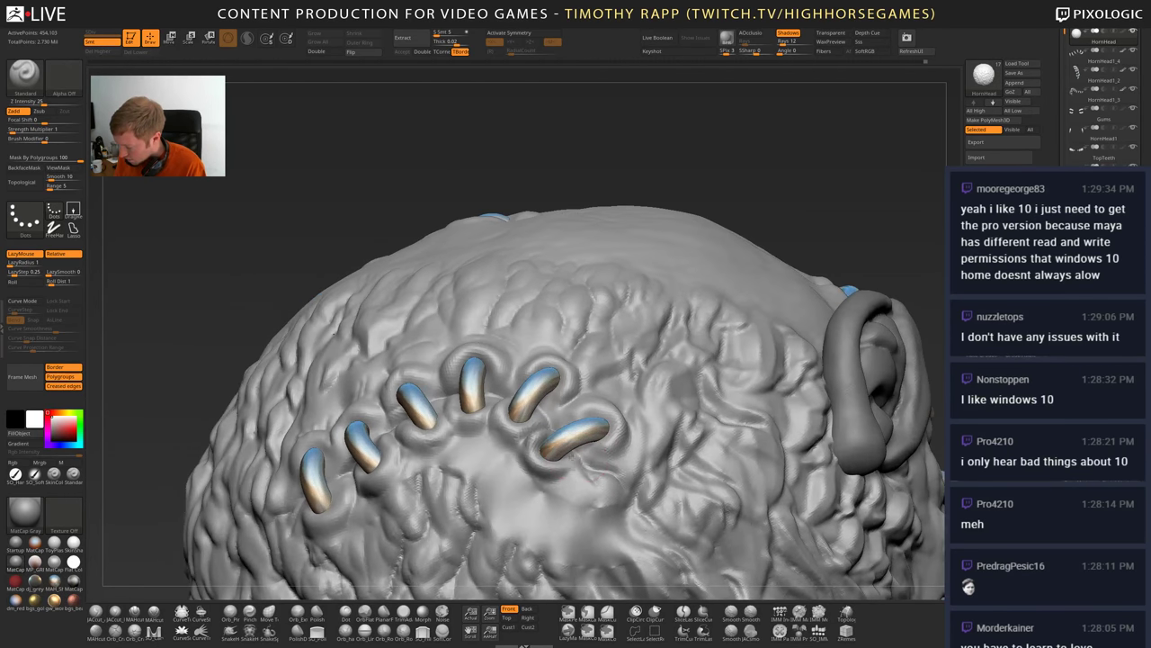
{"action": "right_click_drag", "start_coordinate": [543, 469], "coordinate": [554, 467]}
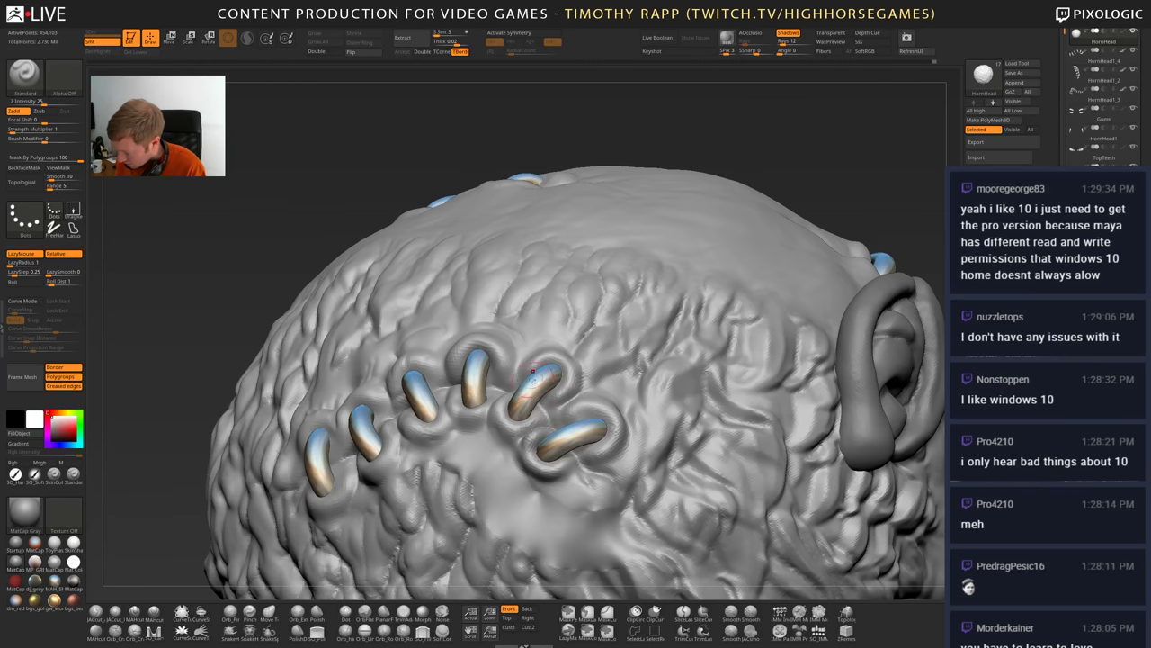
{"action": "mouse_move", "coordinate": [549, 401]}
{"action": "right_mouse_down"}
{"action": "mouse_move", "coordinate": [503, 372]}
{"action": "mouse_move", "coordinate": [405, 368]}
{"action": "right_mouse_up"}
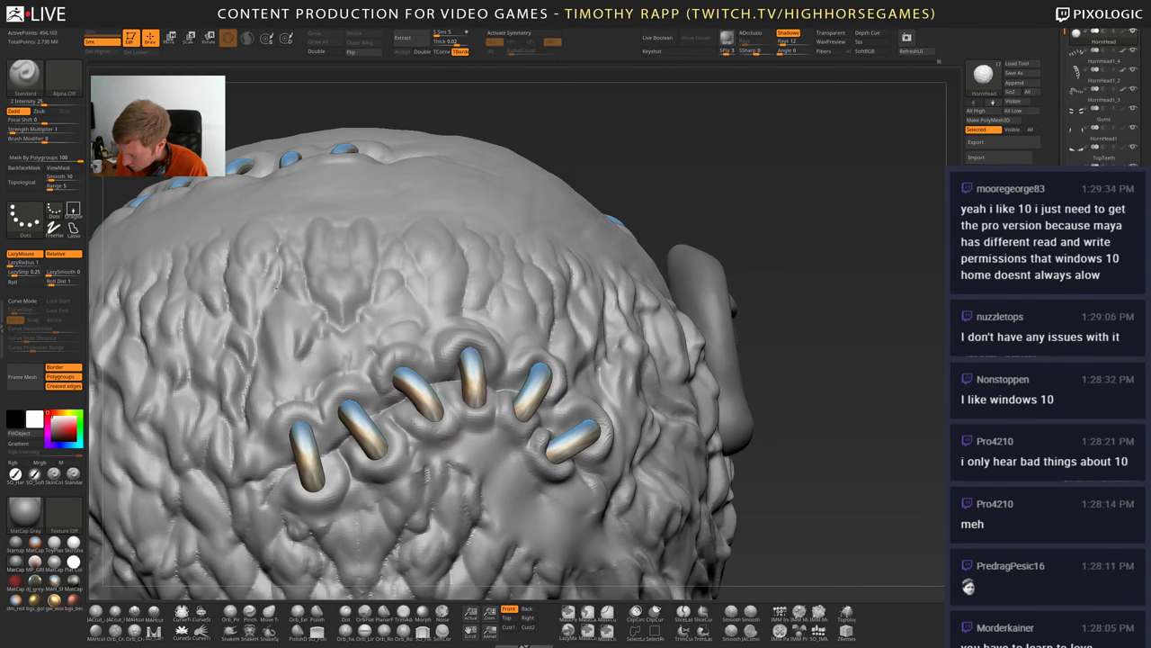
{"action": "mouse_move", "coordinate": [398, 434]}
{"action": "right_mouse_down"}
{"action": "mouse_move", "coordinate": [439, 393]}
{"action": "mouse_move", "coordinate": [447, 421]}
{"action": "mouse_move", "coordinate": [395, 454]}
{"action": "right_mouse_up"}
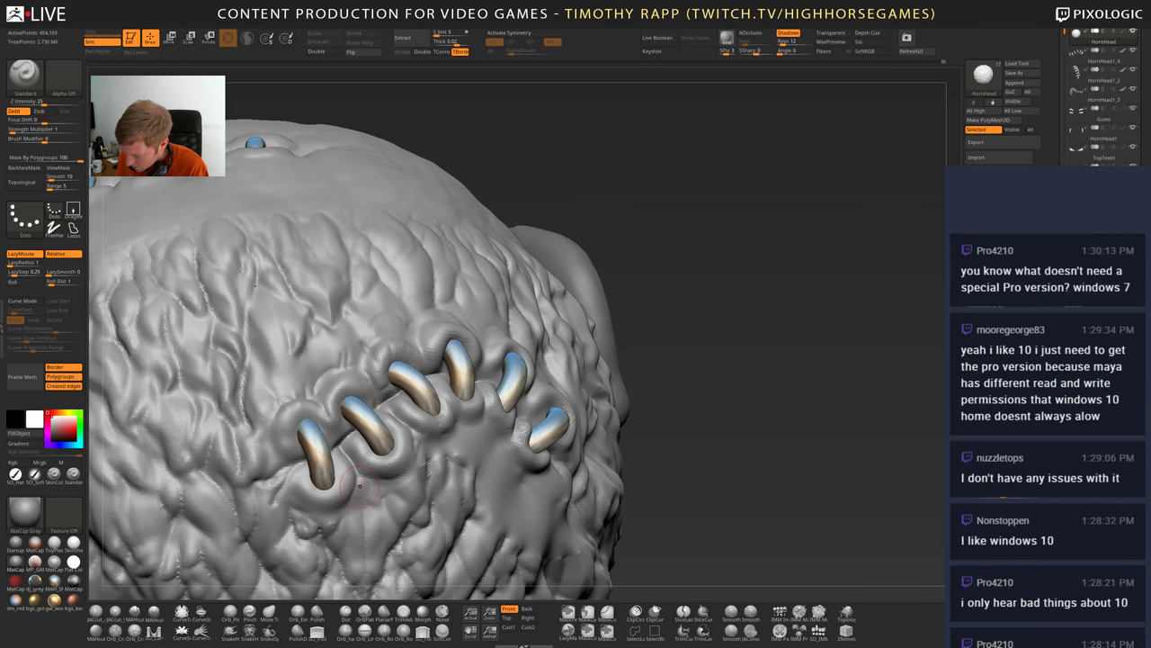
{"action": "mouse_move", "coordinate": [444, 412]}
{"action": "right_mouse_down"}
{"action": "mouse_move", "coordinate": [430, 467]}
{"action": "mouse_move", "coordinate": [363, 518]}
{"action": "right_mouse_up"}
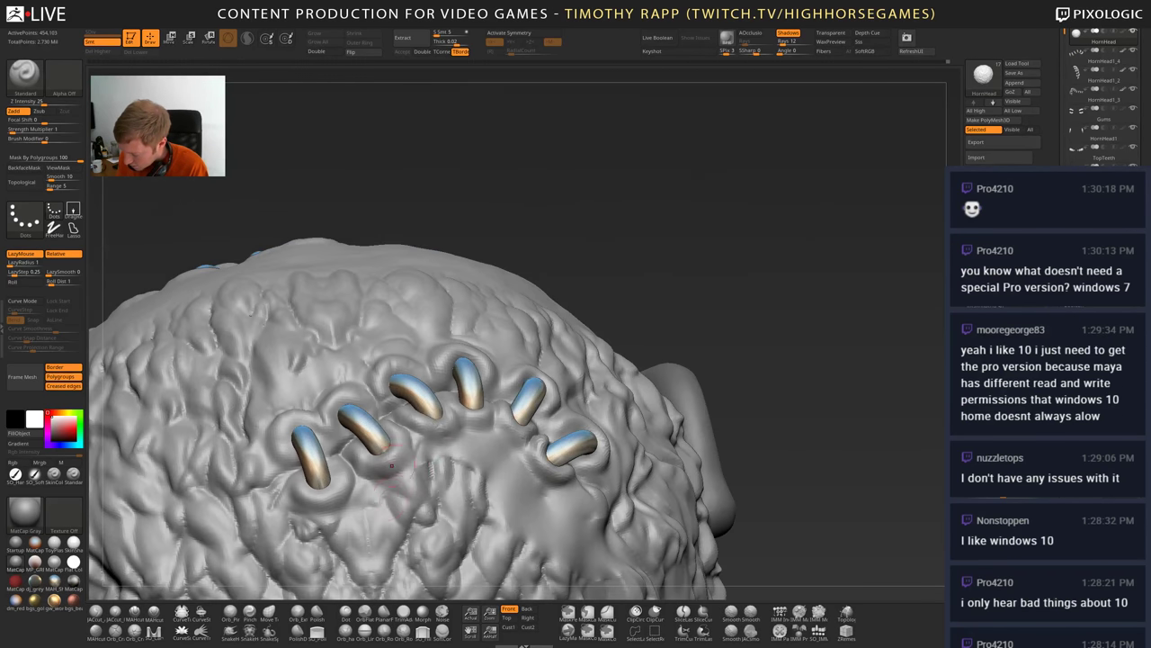
{"action": "mouse_move", "coordinate": [473, 483]}
{"action": "right_mouse_down"}
{"action": "mouse_move", "coordinate": [500, 490]}
{"action": "mouse_move", "coordinate": [476, 414]}
{"action": "mouse_move", "coordinate": [509, 416]}
{"action": "mouse_move", "coordinate": [459, 394]}
{"action": "right_mouse_up"}
{"action": "mouse_move", "coordinate": [597, 449]}
{"action": "right_mouse_down", "text": "ctrl"}
{"action": "mouse_move", "coordinate": [581, 392]}
{"action": "mouse_move", "coordinate": [553, 424]}
{"action": "mouse_move", "coordinate": [545, 396]}
{"action": "mouse_move", "coordinate": [560, 450]}
{"action": "right_mouse_up", "text": "ctrl"}
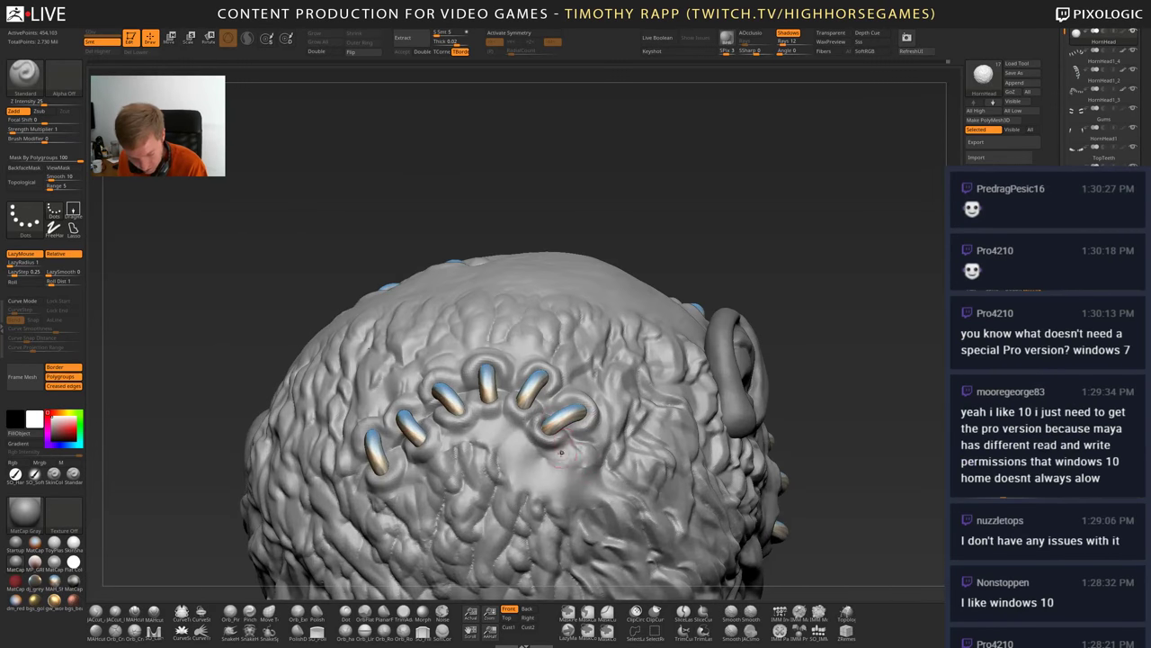
- Switch to the Inflat brush and remesh the head with DynaMesh
{"action": "key", "text": "b"}
{"action": "key", "text": "i"}
{"action": "key", "text": "n"}
{"action": "mouse_move", "coordinate": [567, 505]}
{"action": "right_mouse_down"}
{"action": "mouse_move", "coordinate": [552, 450]}
{"action": "mouse_move", "coordinate": [553, 480]}
{"action": "mouse_move", "coordinate": [547, 456]}
{"action": "mouse_move", "coordinate": [502, 465]}
{"action": "right_mouse_up"}
{"action": "left_click_drag", "start_coordinate": [683, 241], "coordinate": [756, 287], "text": "ctrl"}
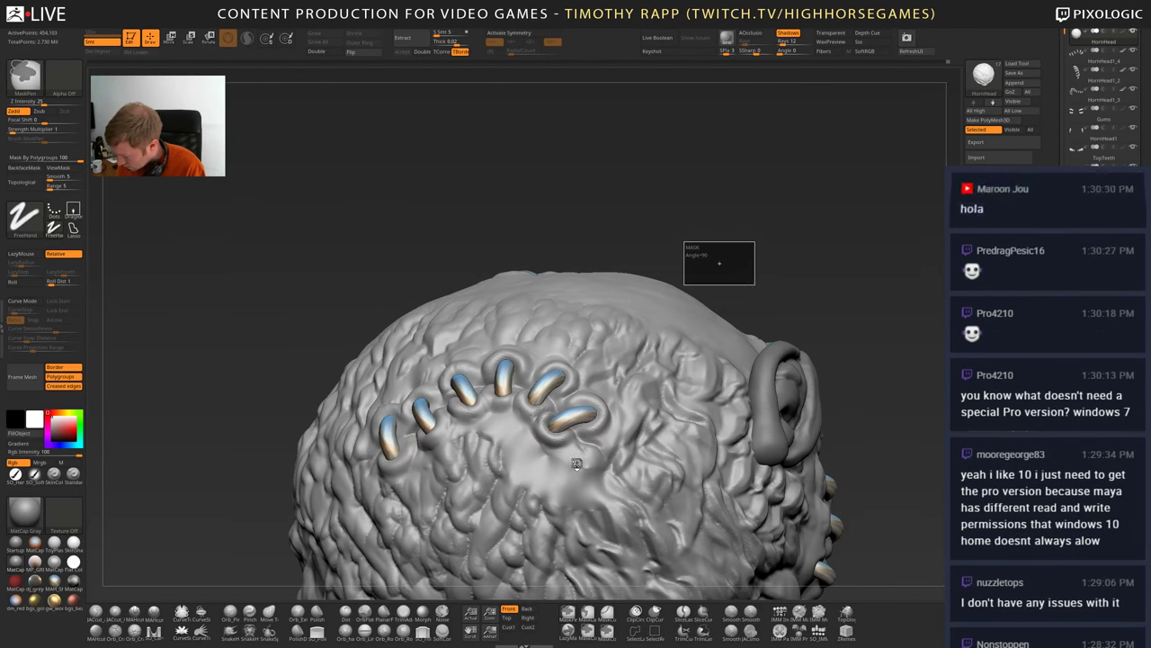
- Smooth away the lumpy texture in a large patch on the back of the head below the rear stitches
{"action": "mouse_move", "coordinate": [567, 405]}
{"action": "right_mouse_down"}
{"action": "mouse_move", "coordinate": [583, 437]}
{"action": "mouse_move", "coordinate": [493, 414]}
{"action": "mouse_move", "coordinate": [576, 441]}
{"action": "mouse_move", "coordinate": [621, 490]}
{"action": "mouse_move", "coordinate": [528, 501]}
{"action": "mouse_move", "coordinate": [638, 532]}
{"action": "mouse_move", "coordinate": [604, 534]}
{"action": "mouse_move", "coordinate": [545, 447]}
{"action": "mouse_move", "coordinate": [572, 449]}
{"action": "right_mouse_up"}
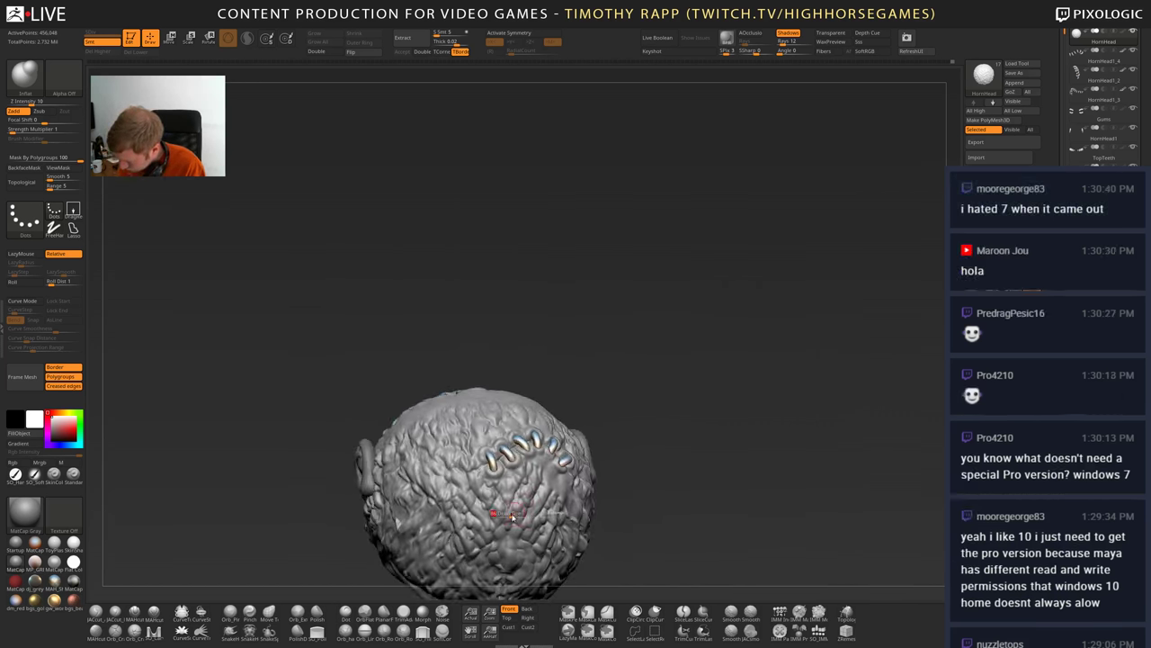
{"action": "left_click_drag", "start_coordinate": [511, 511], "coordinate": [521, 509], "text": "shift"}
{"action": "mouse_move", "coordinate": [484, 509]}
{"action": "right_mouse_down"}
{"action": "mouse_move", "coordinate": [509, 514]}
{"action": "mouse_move", "coordinate": [484, 511]}
{"action": "right_mouse_up"}
{"action": "left_click_drag", "start_coordinate": [523, 509], "coordinate": [537, 514], "text": "shift"}
{"action": "mouse_move", "coordinate": [513, 529]}
{"action": "right_mouse_down"}
{"action": "mouse_move", "coordinate": [545, 526]}
{"action": "mouse_move", "coordinate": [521, 524]}
{"action": "right_mouse_up"}
{"action": "left_click_drag", "start_coordinate": [509, 521], "coordinate": [518, 533], "text": "shift"}
{"action": "right_click_drag", "start_coordinate": [518, 529], "coordinate": [506, 527]}
{"action": "left_click_drag", "start_coordinate": [516, 525], "coordinate": [528, 532], "text": "shift"}
{"action": "right_click_drag", "start_coordinate": [529, 533], "coordinate": [503, 534]}
{"action": "left_click_drag", "start_coordinate": [514, 531], "coordinate": [528, 538], "text": "shift"}
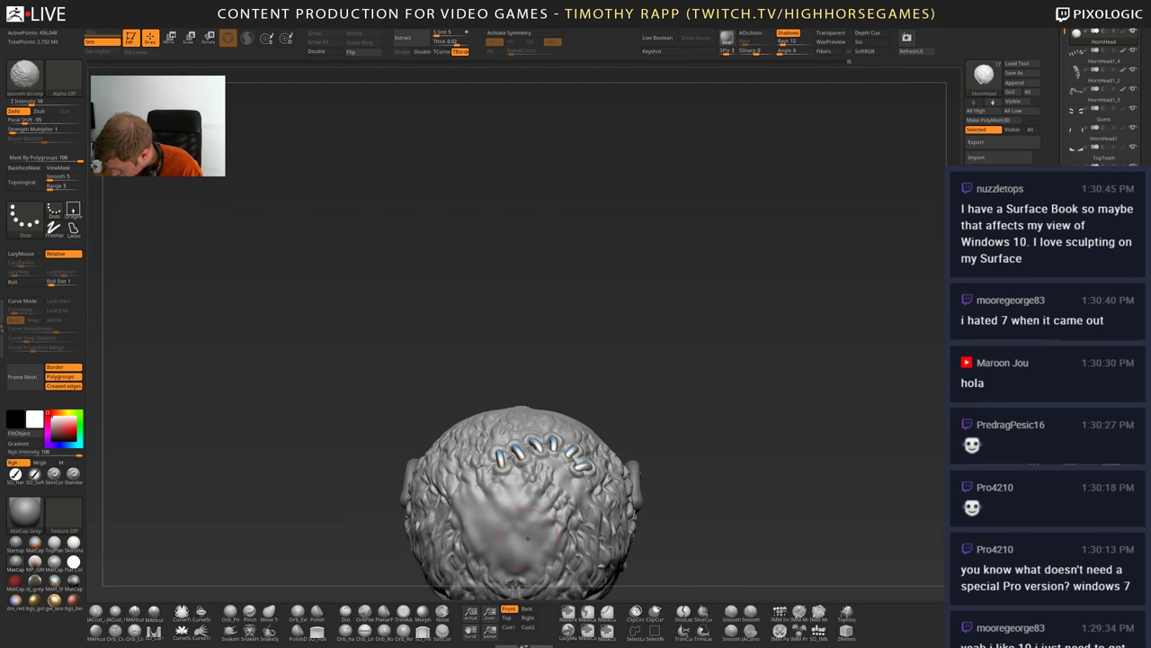
- Fill out the smoothed patch below the rear stitches with ClayTubes strokes, adjusting the brush size
{"action": "mouse_move", "coordinate": [528, 538]}
{"action": "right_mouse_down"}
{"action": "mouse_move", "coordinate": [545, 549]}
{"action": "mouse_move", "coordinate": [517, 522]}
{"action": "mouse_move", "coordinate": [550, 535]}
{"action": "mouse_move", "coordinate": [500, 545]}
{"action": "mouse_move", "coordinate": [502, 559]}
{"action": "mouse_move", "coordinate": [542, 440]}
{"action": "mouse_move", "coordinate": [552, 444]}
{"action": "right_mouse_up"}
{"action": "key", "text": "2"}
{"action": "mouse_move", "coordinate": [504, 359]}
{"action": "left_mouse_down"}
{"action": "mouse_move", "coordinate": [515, 337]}
{"action": "mouse_move", "coordinate": [495, 382]}
{"action": "left_mouse_up"}
{"action": "mouse_move", "coordinate": [443, 470]}
{"action": "left_mouse_down"}
{"action": "mouse_move", "coordinate": [554, 483]}
{"action": "mouse_move", "coordinate": [526, 504]}
{"action": "mouse_move", "coordinate": [517, 539]}
{"action": "left_mouse_up"}
{"action": "left_click_drag", "start_coordinate": [460, 481], "coordinate": [420, 457]}
{"action": "left_click_drag", "start_coordinate": [421, 413], "coordinate": [410, 403]}
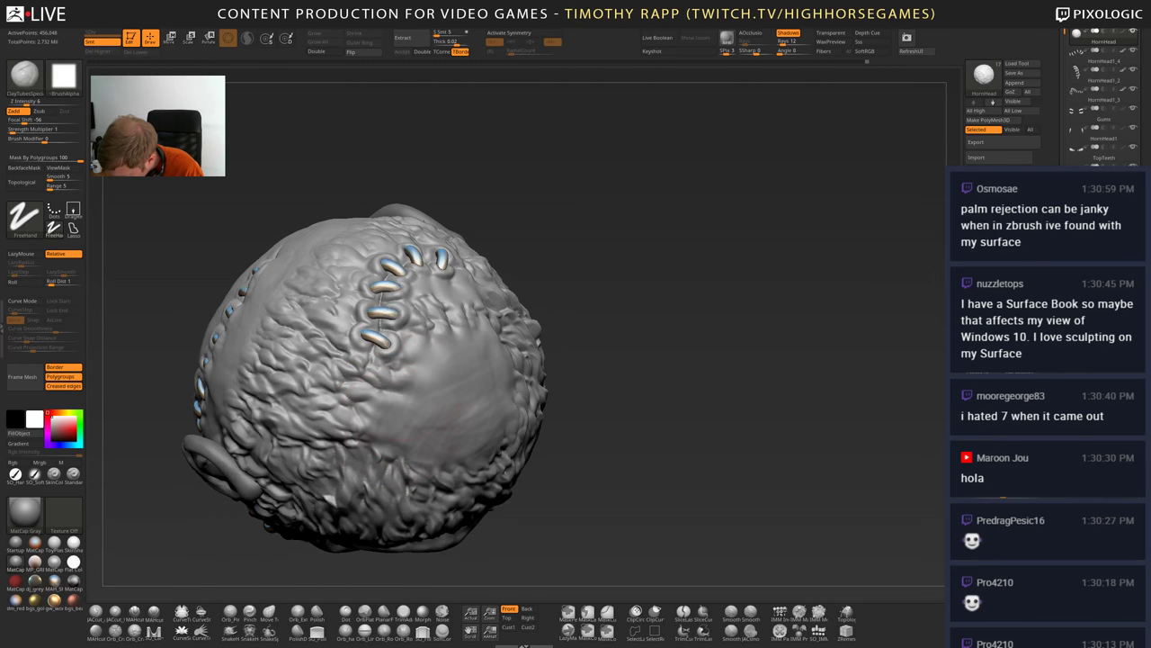
{"action": "mouse_move", "coordinate": [457, 410]}
{"action": "right_mouse_down", "text": "alt"}
{"action": "mouse_move", "coordinate": [484, 464]}
{"action": "mouse_move", "coordinate": [460, 466]}
{"action": "mouse_move", "coordinate": [431, 405]}
{"action": "mouse_move", "coordinate": [450, 424]}
{"action": "right_mouse_up", "text": "alt"}
{"action": "key", "text": "s"}
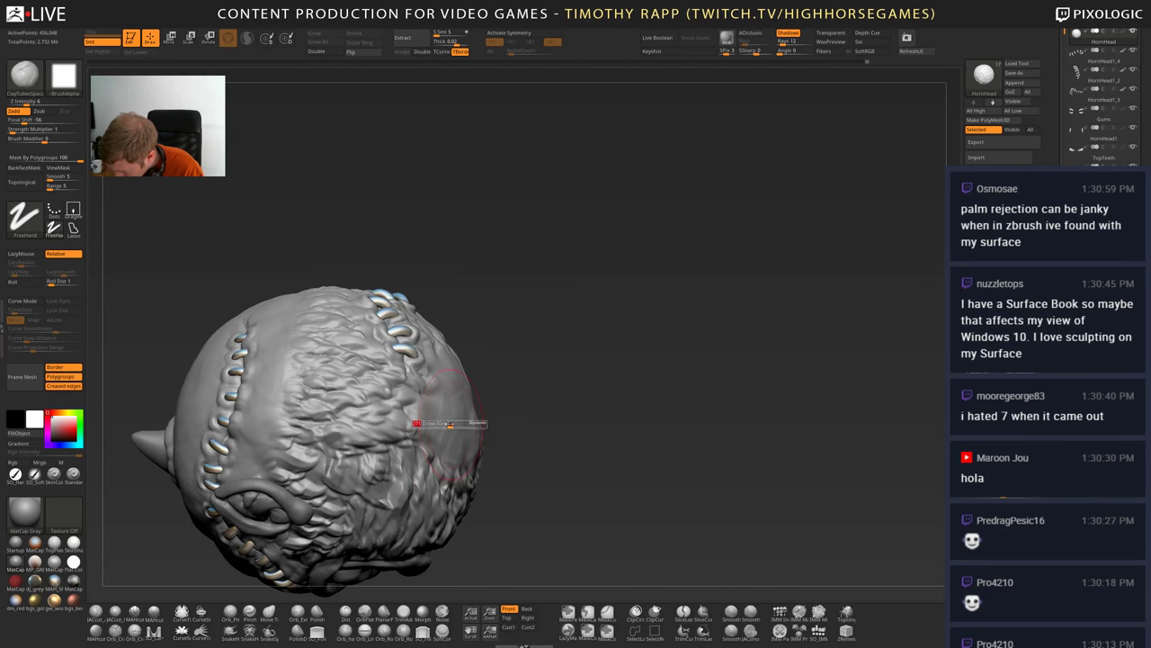
{"action": "mouse_move", "coordinate": [448, 423]}
{"action": "left_mouse_down"}
{"action": "mouse_move", "coordinate": [412, 406]}
{"action": "mouse_move", "coordinate": [448, 405]}
{"action": "mouse_move", "coordinate": [422, 442]}
{"action": "left_mouse_up"}
{"action": "mouse_move", "coordinate": [433, 405]}
{"action": "right_mouse_down"}
{"action": "mouse_move", "coordinate": [450, 394]}
{"action": "mouse_move", "coordinate": [503, 415]}
{"action": "mouse_move", "coordinate": [528, 493]}
{"action": "right_mouse_up"}
- Switch to the Fur_3Strands brush, test it on the smoothed patch and lower its Z Intensity to 46
{"action": "key", "text": "b"}
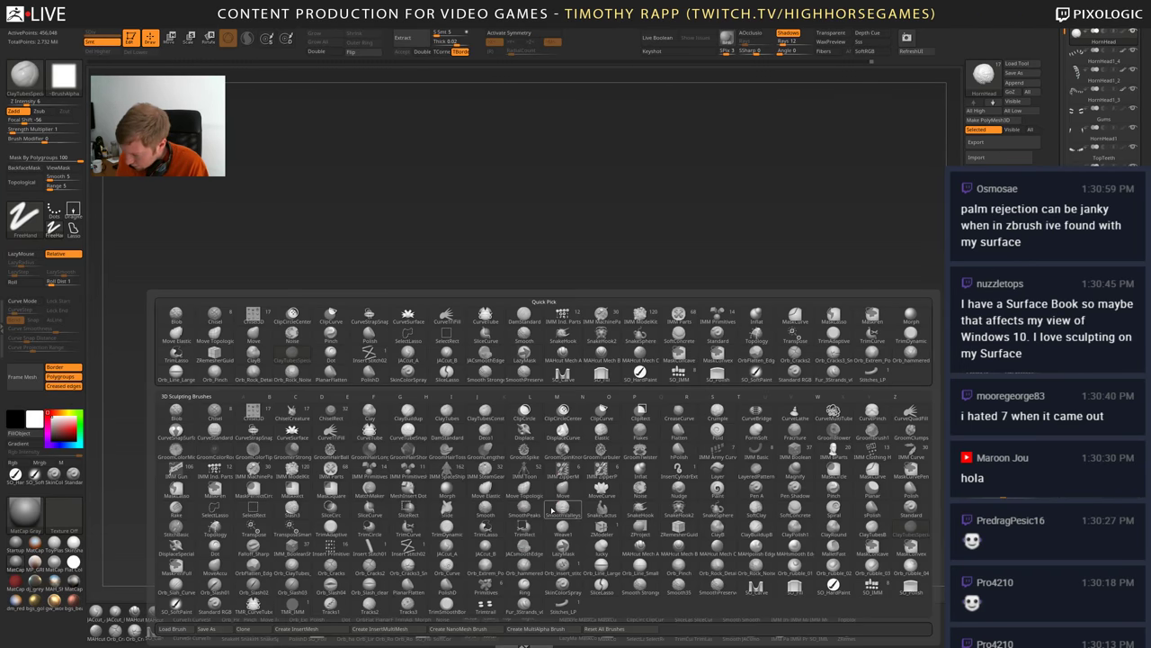
{"action": "key", "text": "Escape"}
{"action": "key", "text": "b"}
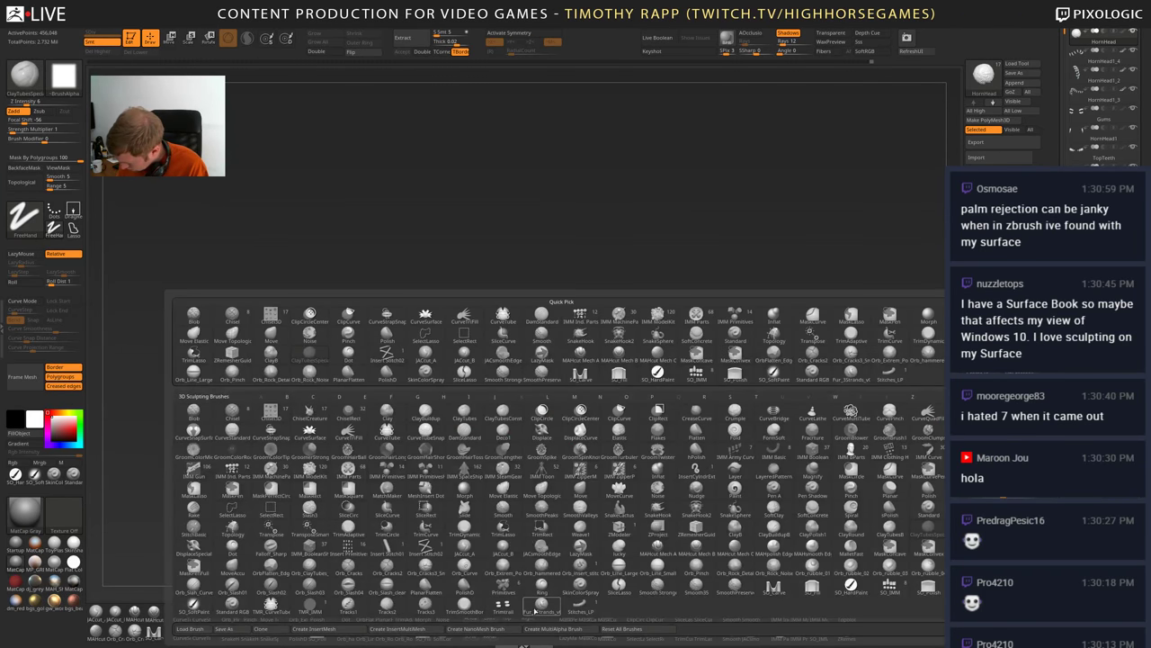
{"action": "left_click", "coordinate": [545, 602]}
{"action": "right_click_drag", "start_coordinate": [531, 504], "coordinate": [516, 545]}
{"action": "right_click_drag", "start_coordinate": [516, 545], "coordinate": [514, 461], "text": "ctrl"}
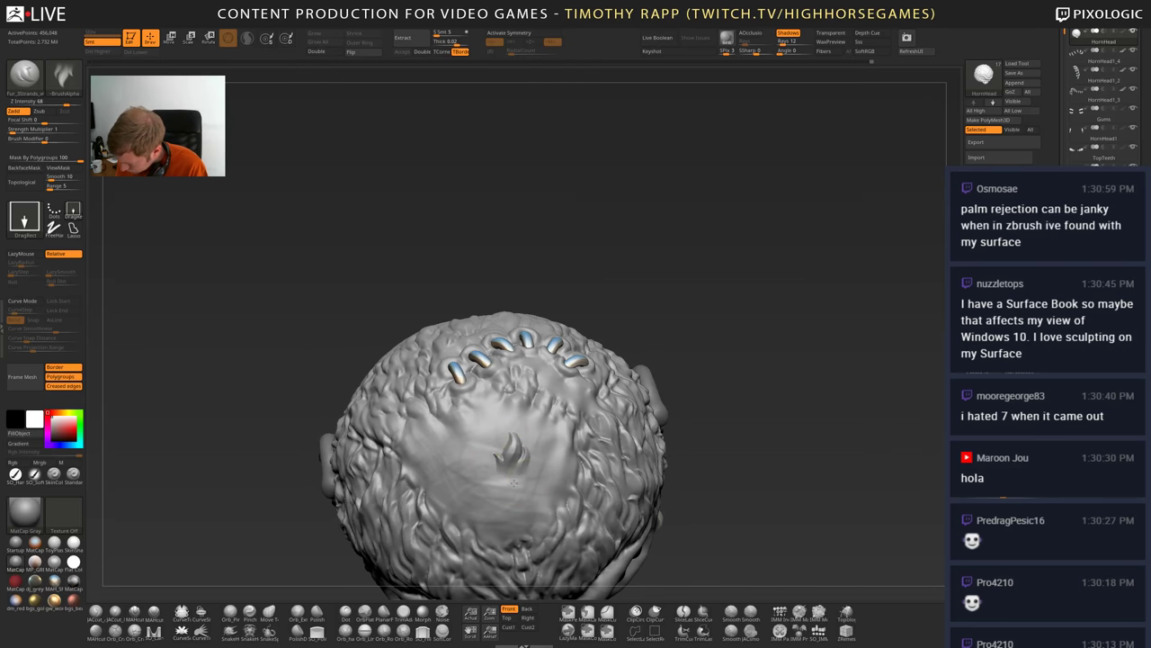
{"action": "left_click_drag", "start_coordinate": [515, 460], "coordinate": [520, 482]}
{"action": "key", "text": "space"}
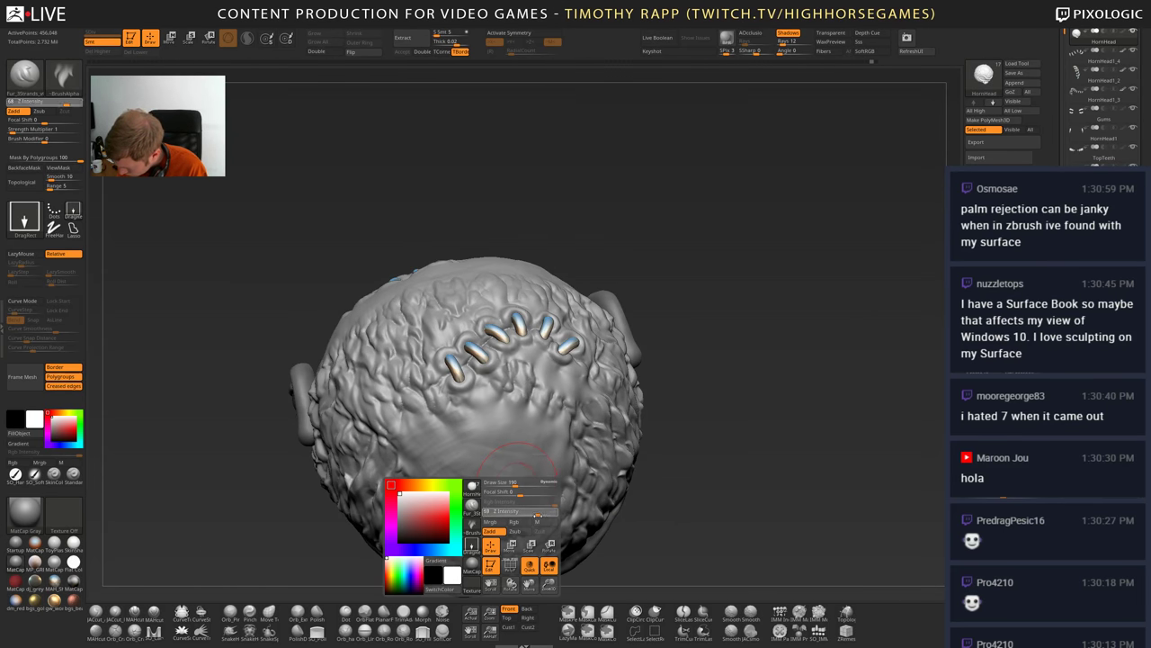
{"action": "left_click_drag", "start_coordinate": [534, 515], "coordinate": [520, 515]}
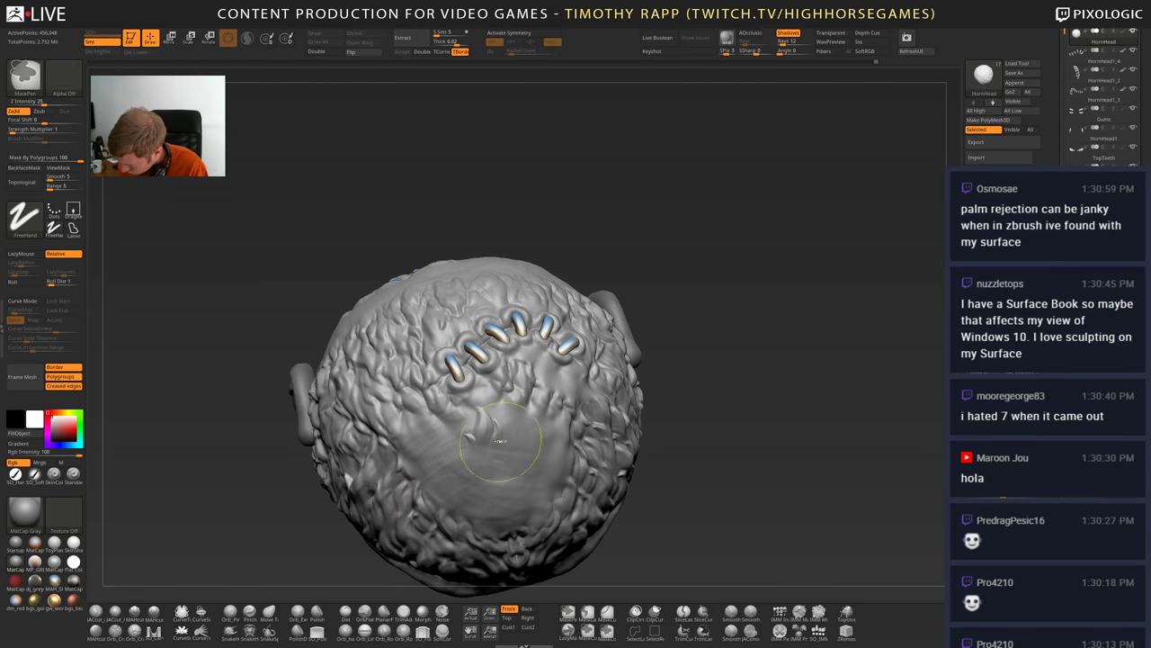
- Stamp fur tufts across the area just below the rear stitches and along the edge of the smoothed patch
{"action": "right_click_drag", "start_coordinate": [481, 428], "coordinate": [476, 457]}
{"action": "mouse_move", "coordinate": [658, 386]}
{"action": "right_mouse_down"}
{"action": "mouse_move", "coordinate": [601, 415]}
{"action": "mouse_move", "coordinate": [605, 386]}
{"action": "right_mouse_up"}
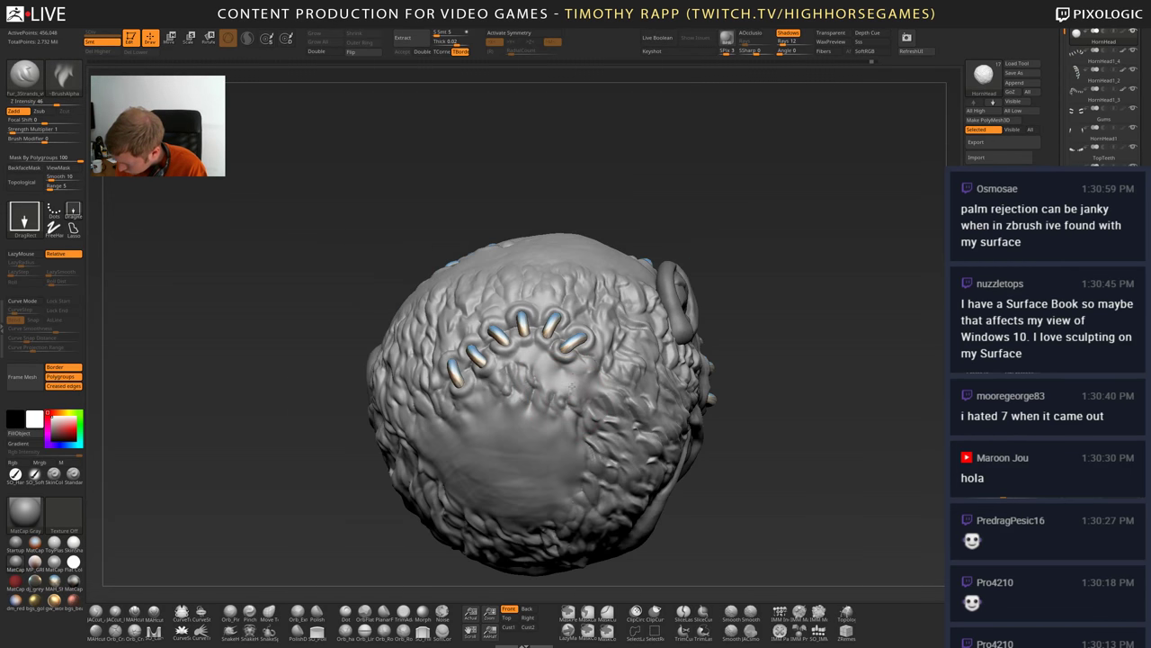
{"action": "left_click_drag", "start_coordinate": [552, 374], "coordinate": [561, 393]}
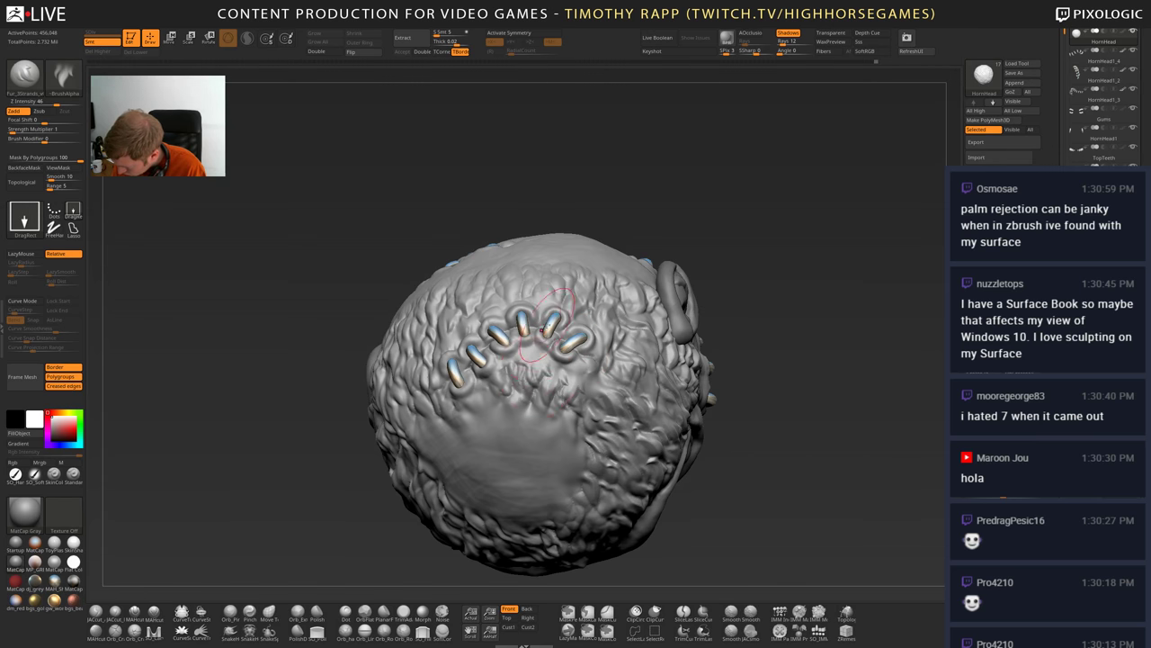
{"action": "left_click_drag", "start_coordinate": [535, 356], "coordinate": [415, 435]}
{"action": "right_click_drag", "start_coordinate": [415, 434], "coordinate": [410, 433]}
{"action": "right_click_drag", "start_coordinate": [490, 504], "coordinate": [494, 424]}
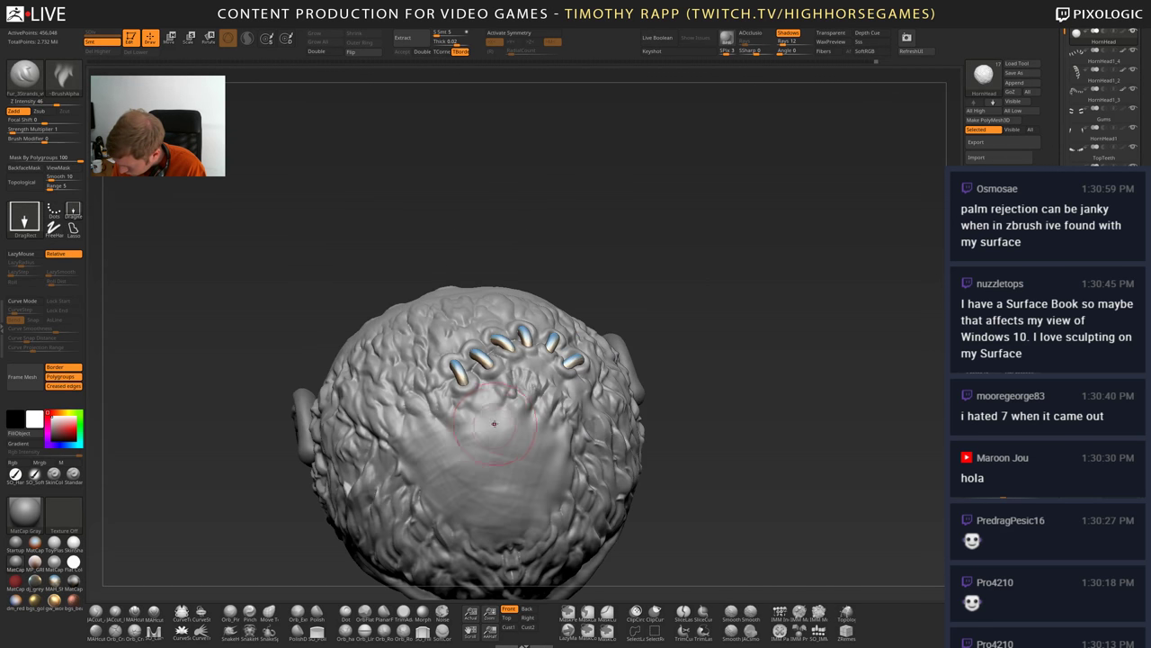
{"action": "left_click_drag", "start_coordinate": [494, 431], "coordinate": [529, 460]}
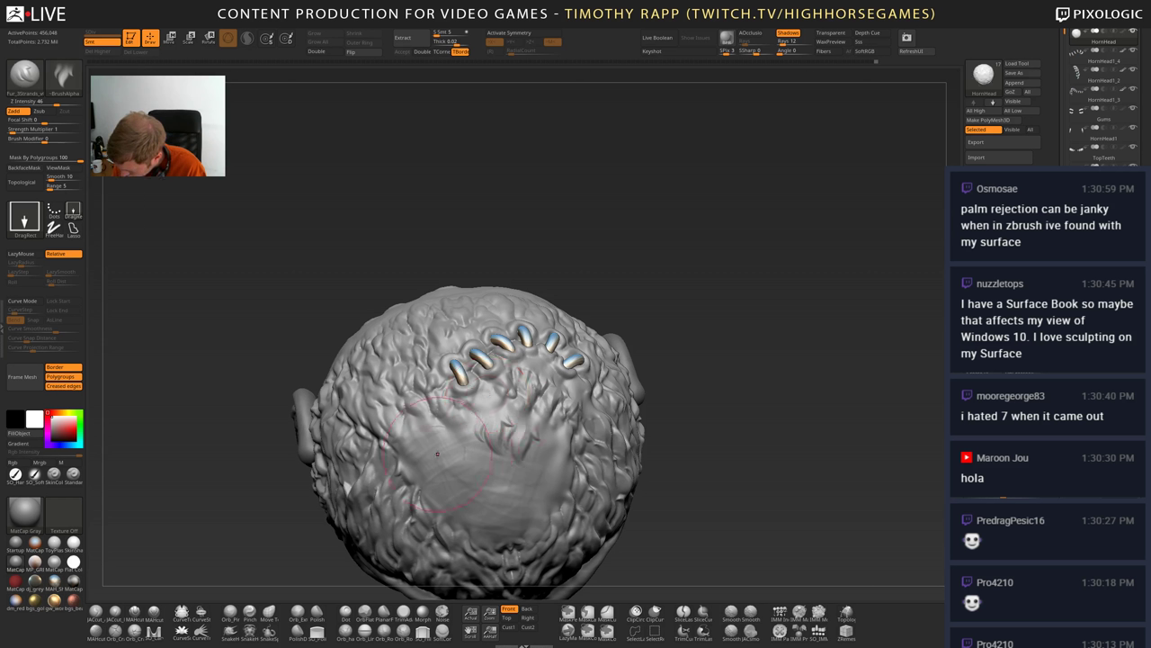
{"action": "left_click_drag", "start_coordinate": [428, 444], "coordinate": [440, 457]}
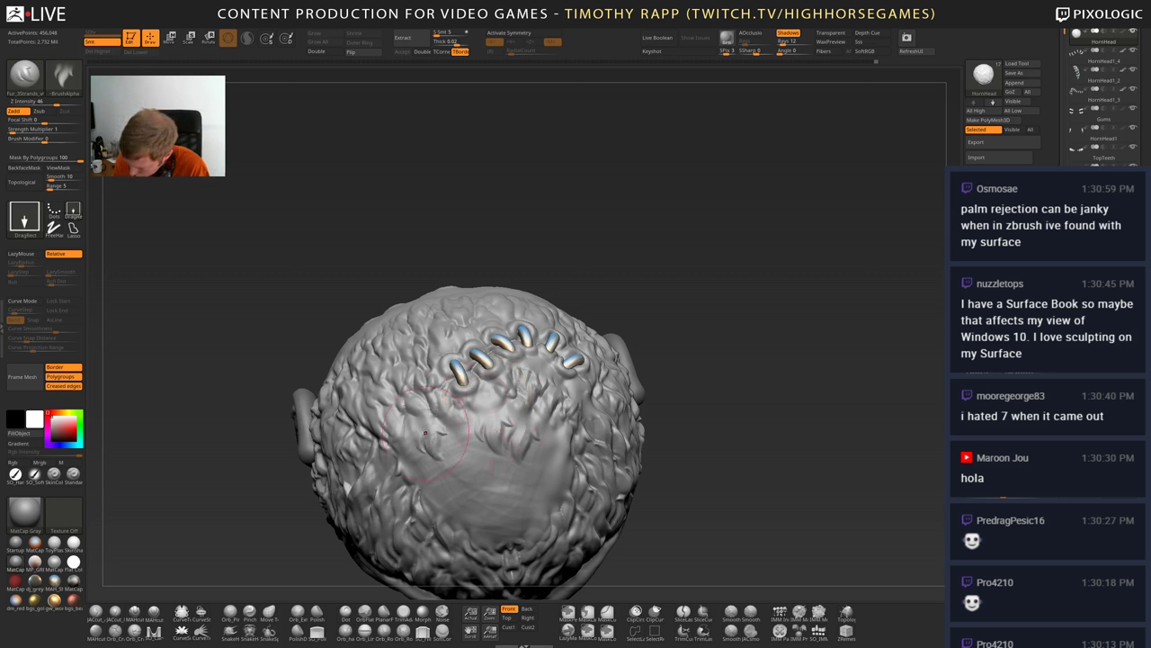
{"action": "mouse_move", "coordinate": [425, 434]}
{"action": "right_mouse_down"}
{"action": "mouse_move", "coordinate": [456, 468]}
{"action": "mouse_move", "coordinate": [504, 477]}
{"action": "mouse_move", "coordinate": [439, 476]}
{"action": "mouse_move", "coordinate": [458, 432]}
{"action": "mouse_move", "coordinate": [432, 450]}
{"action": "mouse_move", "coordinate": [396, 422]}
{"action": "mouse_move", "coordinate": [330, 442]}
{"action": "right_mouse_up"}
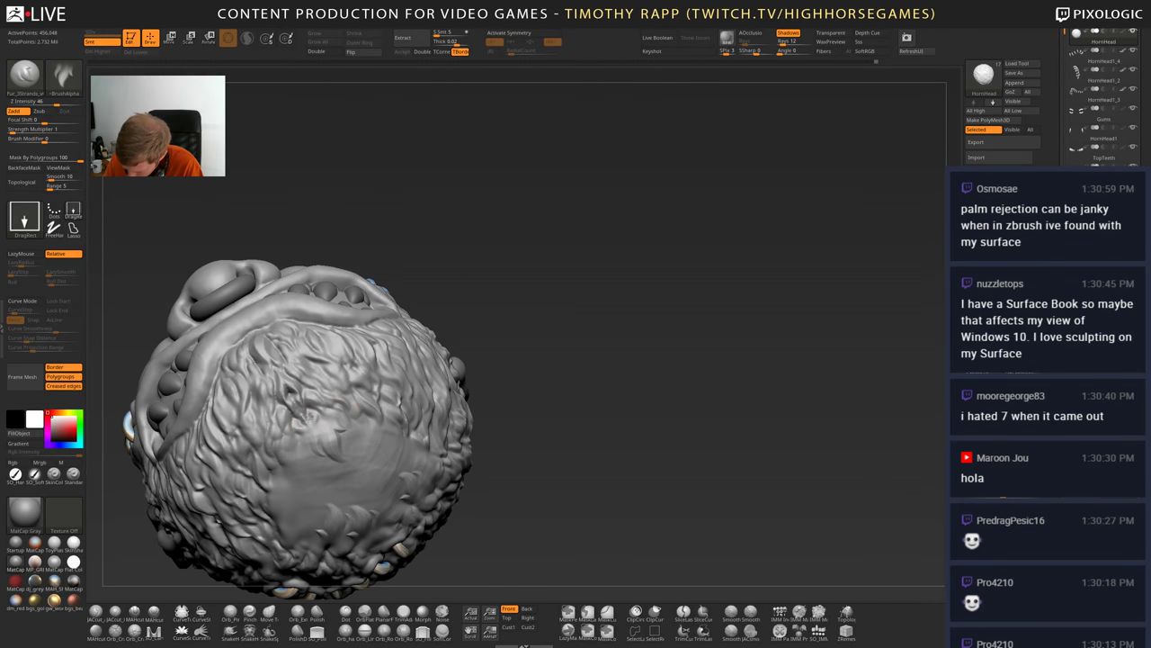
- Set the fur brush's Z Intensity to 55 and stamp tufts over the rest of the smoothed patch
{"action": "key", "text": "space"}
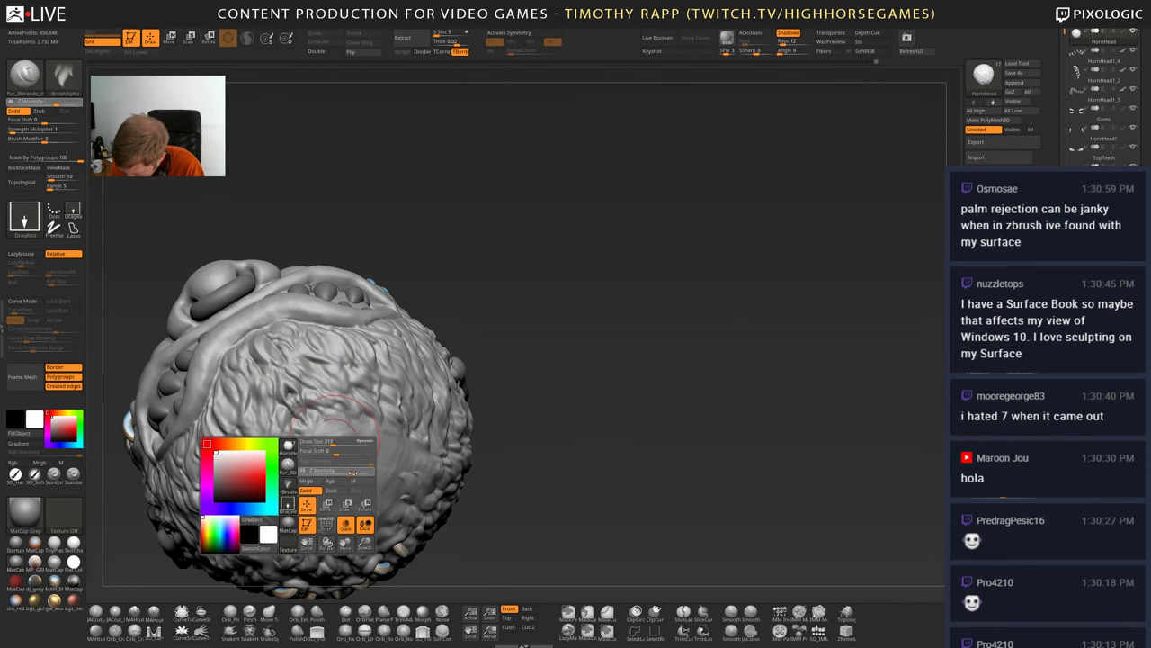
{"action": "left_click_drag", "start_coordinate": [352, 473], "coordinate": [352, 472]}
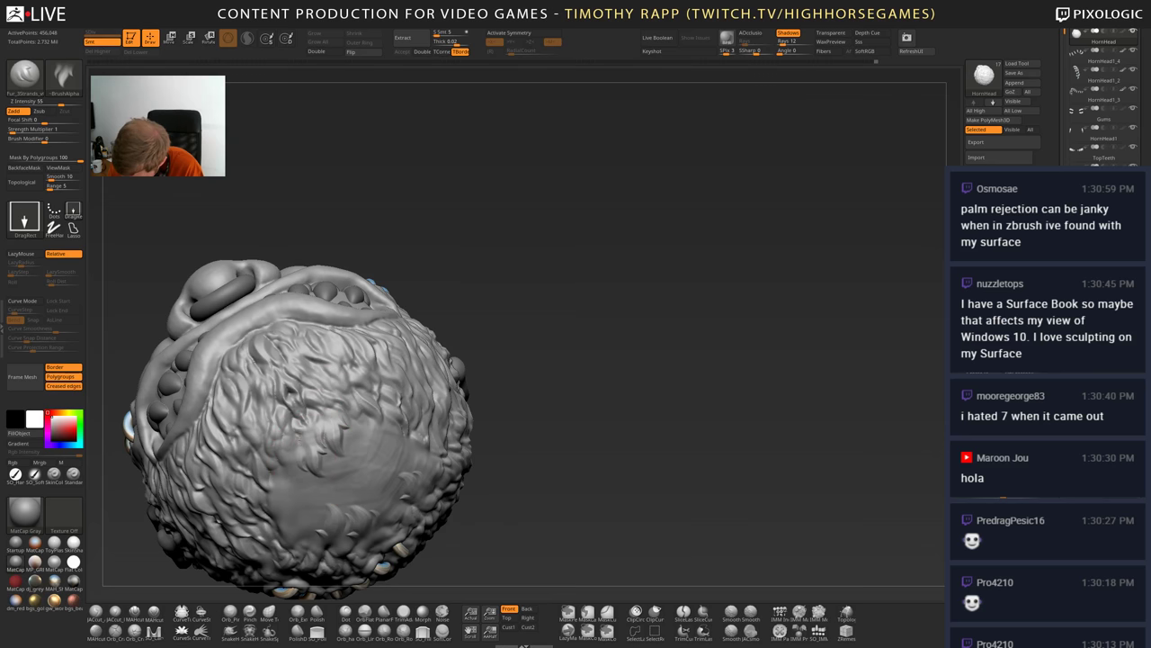
{"action": "mouse_move", "coordinate": [351, 410]}
{"action": "right_mouse_down"}
{"action": "mouse_move", "coordinate": [314, 436]}
{"action": "mouse_move", "coordinate": [334, 415]}
{"action": "mouse_move", "coordinate": [366, 445]}
{"action": "mouse_move", "coordinate": [437, 455]}
{"action": "mouse_move", "coordinate": [427, 460]}
{"action": "right_mouse_up"}
{"action": "left_click_drag", "start_coordinate": [422, 464], "coordinate": [426, 486]}
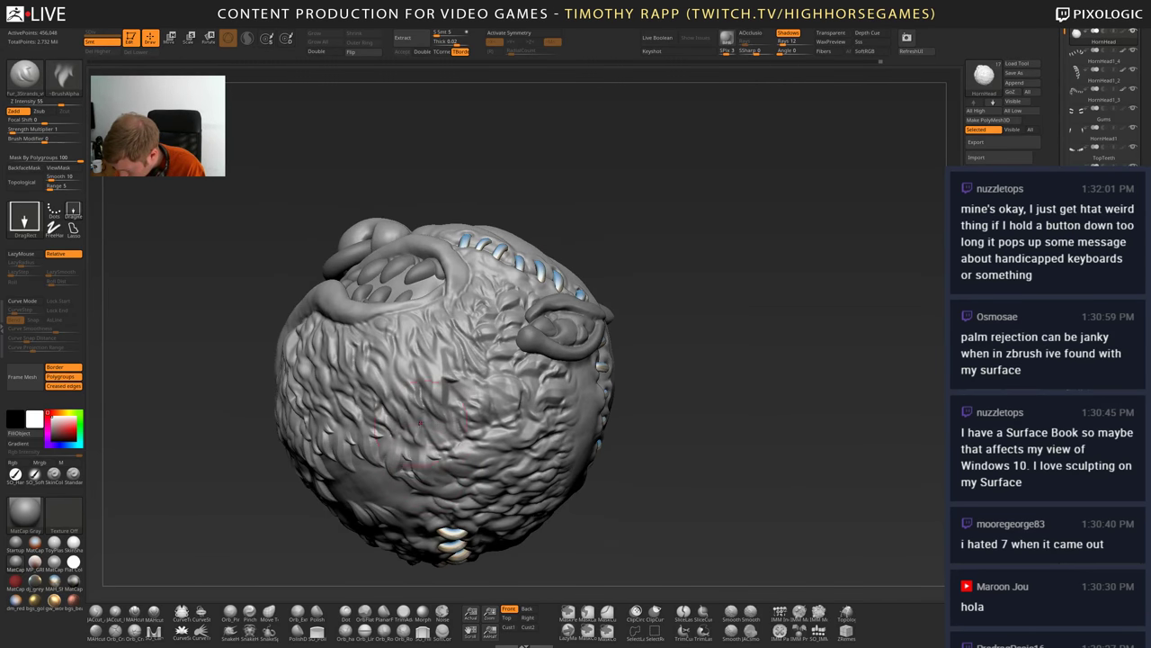
{"action": "right_click_drag", "start_coordinate": [464, 423], "coordinate": [433, 419]}
{"action": "right_click_drag", "start_coordinate": [310, 493], "coordinate": [367, 496]}
{"action": "left_click_drag", "start_coordinate": [324, 493], "coordinate": [326, 500]}
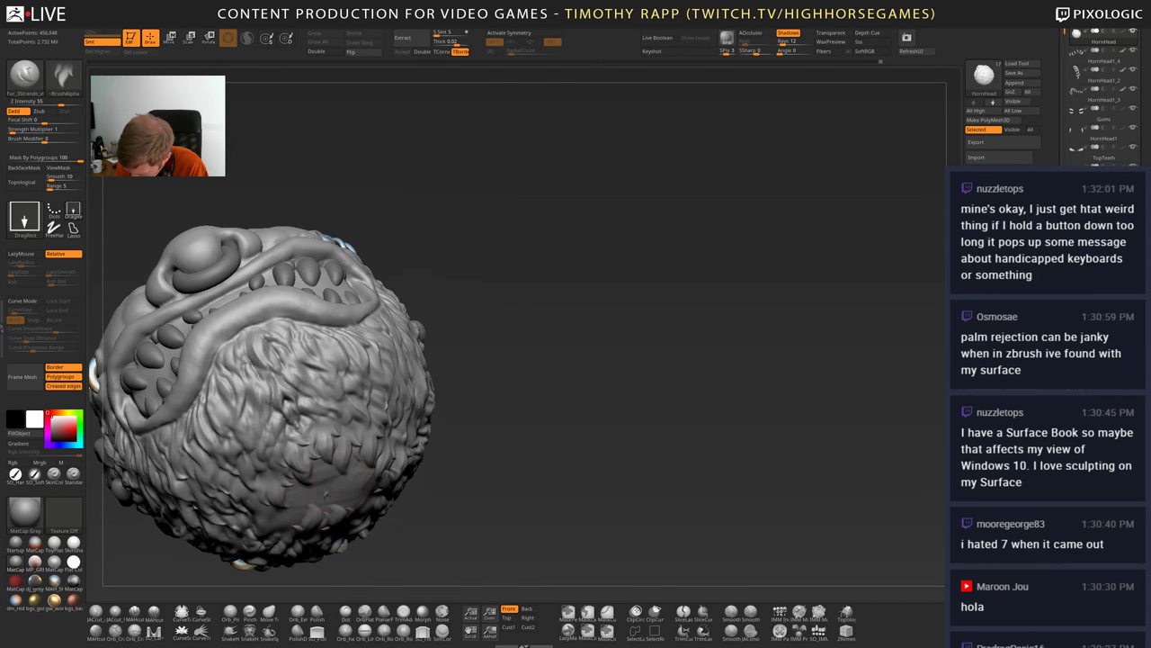
{"action": "right_click_drag", "start_coordinate": [325, 494], "coordinate": [324, 484]}
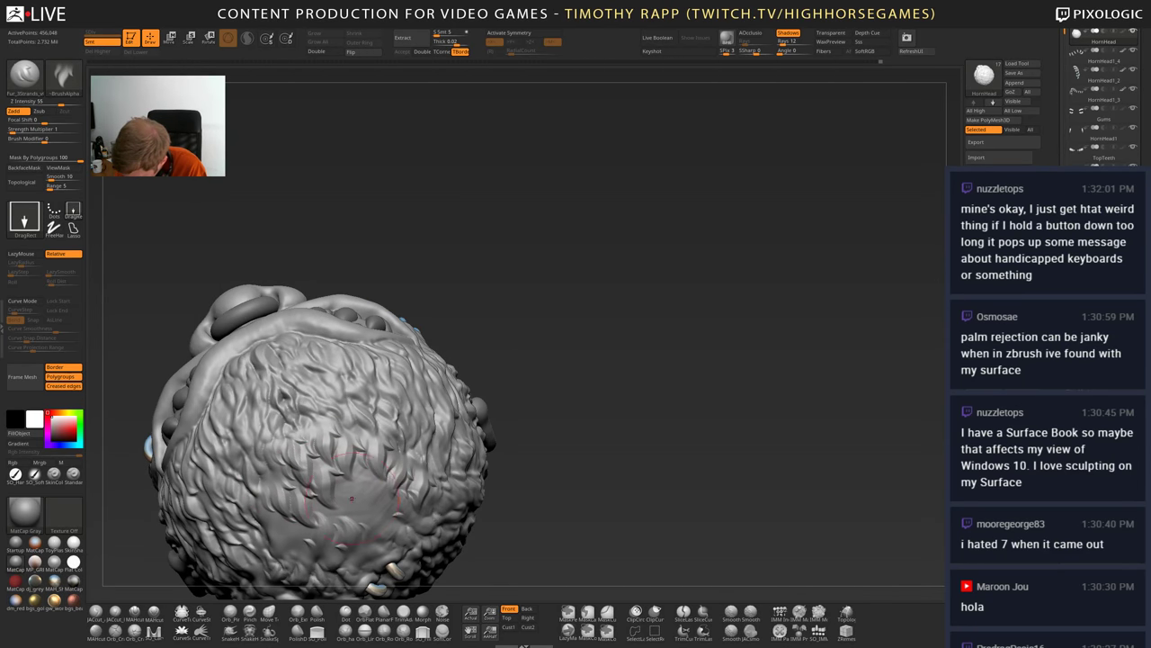
- Stamp fur tufts along the hairline above the rear stitches, undoing the unwanted stamps
{"action": "mouse_move", "coordinate": [352, 498]}
{"action": "right_mouse_down"}
{"action": "mouse_move", "coordinate": [328, 486]}
{"action": "mouse_move", "coordinate": [331, 462]}
{"action": "mouse_move", "coordinate": [347, 482]}
{"action": "mouse_move", "coordinate": [277, 490]}
{"action": "mouse_move", "coordinate": [284, 468]}
{"action": "mouse_move", "coordinate": [286, 496]}
{"action": "mouse_move", "coordinate": [324, 481]}
{"action": "mouse_move", "coordinate": [305, 418]}
{"action": "mouse_move", "coordinate": [326, 337]}
{"action": "mouse_move", "coordinate": [276, 315]}
{"action": "right_mouse_up"}
{"action": "left_click_drag", "start_coordinate": [276, 314], "coordinate": [274, 335]}
{"action": "left_click_drag", "start_coordinate": [200, 327], "coordinate": [200, 351]}
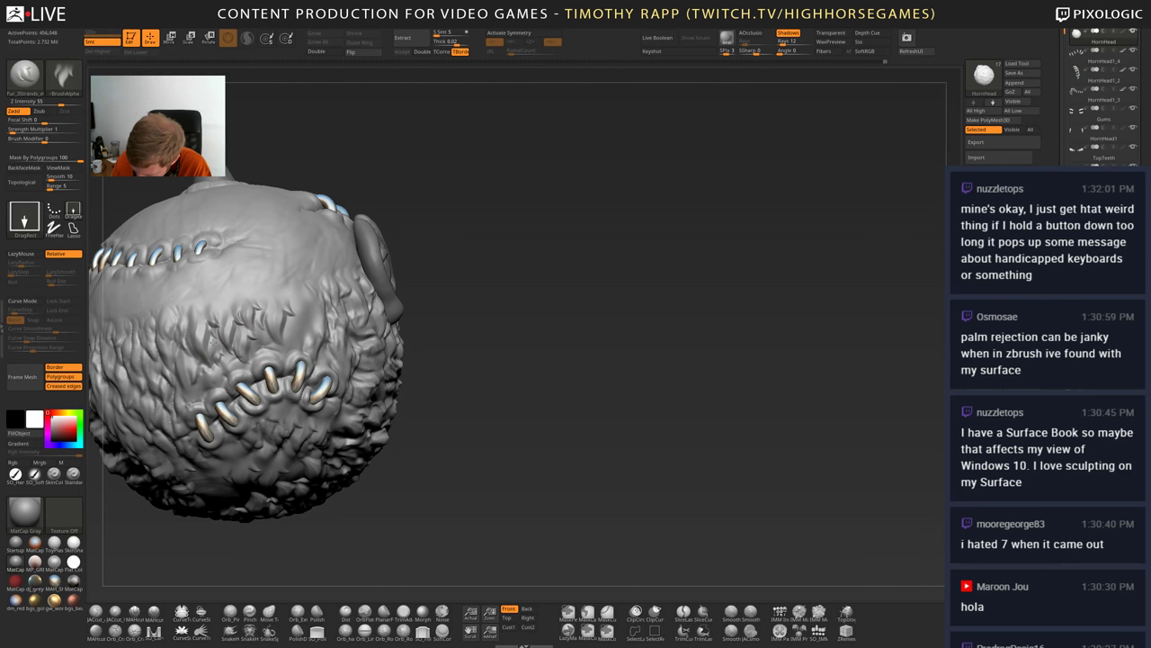
{"action": "right_click_drag", "start_coordinate": [301, 319], "coordinate": [298, 298]}
{"action": "key", "text": "ctrl+z"}
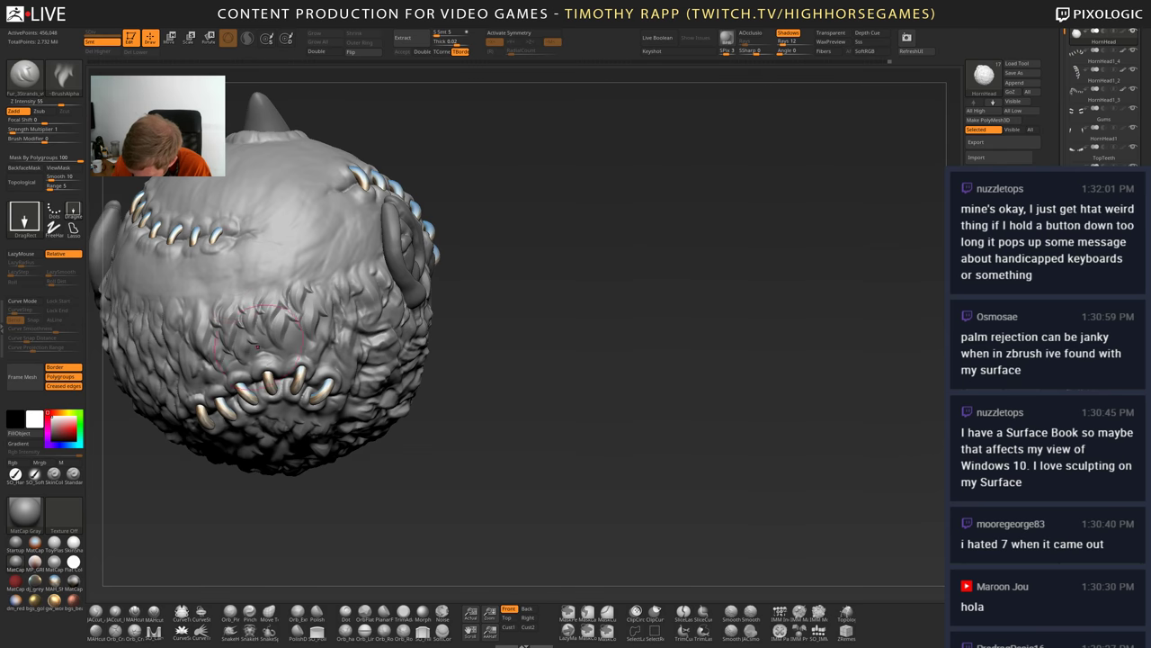
{"action": "mouse_move", "coordinate": [293, 349]}
{"action": "left_mouse_down"}
{"action": "mouse_move", "coordinate": [281, 315]}
{"action": "mouse_move", "coordinate": [295, 336]}
{"action": "mouse_move", "coordinate": [303, 323]}
{"action": "left_mouse_up"}
{"action": "key", "text": "ctrl+z"}
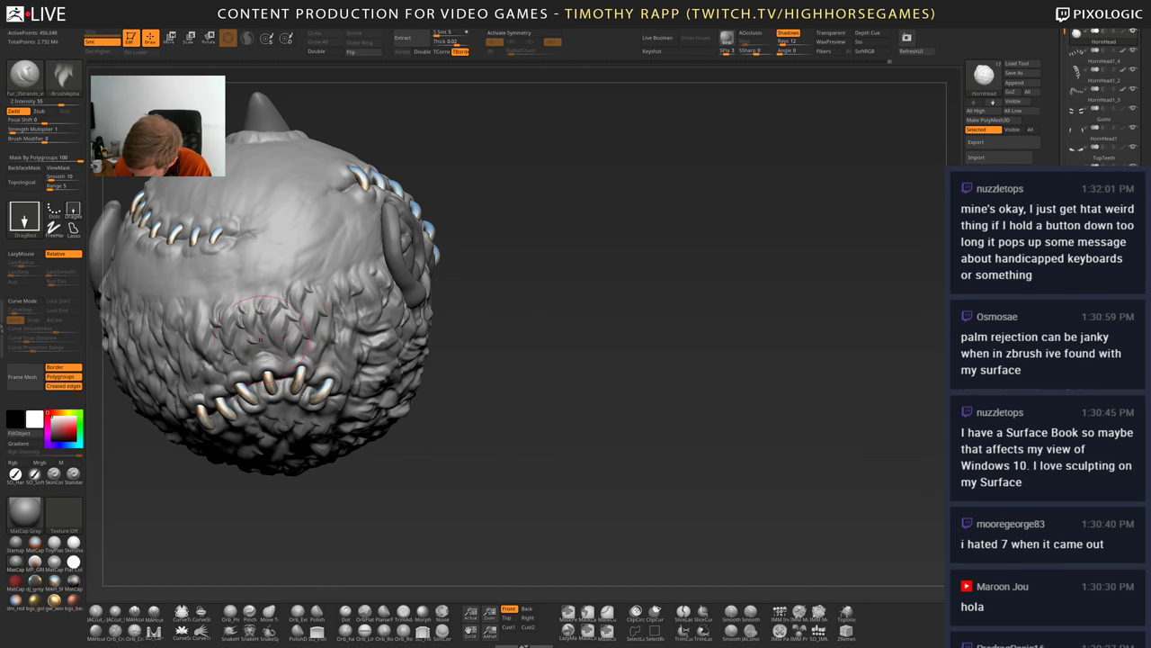
- Stamp more fur tufts between the rear stitches and the bare scalp, redoing one that sits badly
{"action": "right_click_drag", "start_coordinate": [261, 317], "coordinate": [310, 299]}
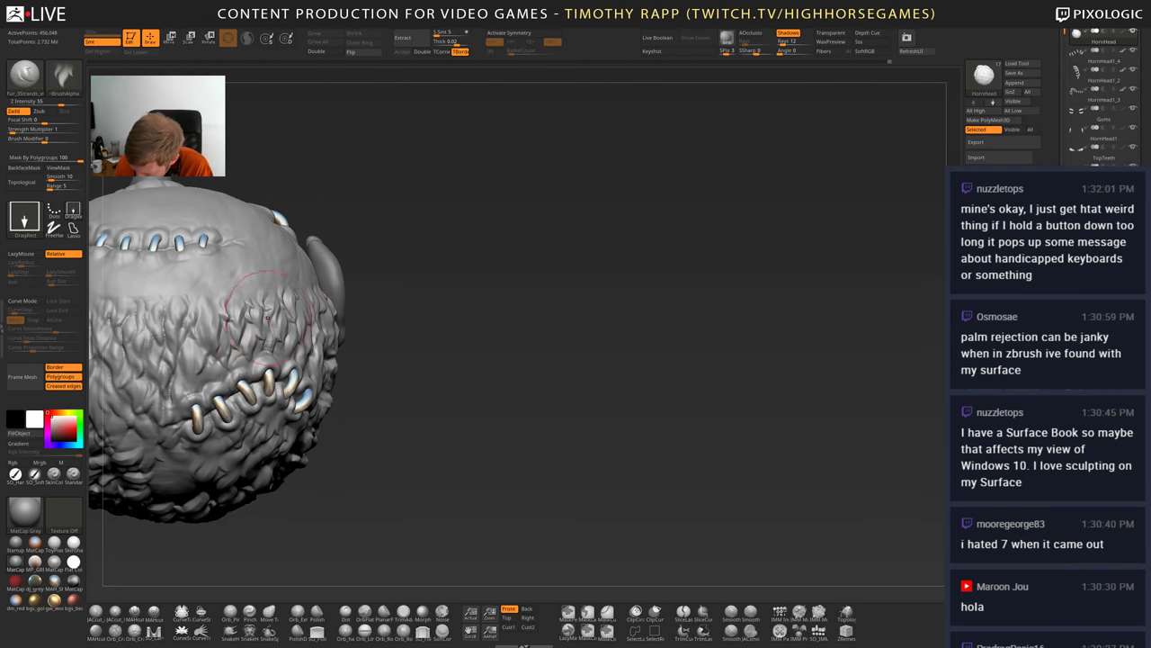
{"action": "left_click_drag", "start_coordinate": [191, 376], "coordinate": [194, 347]}
{"action": "mouse_move", "coordinate": [194, 347]}
{"action": "right_mouse_down"}
{"action": "mouse_move", "coordinate": [218, 338]}
{"action": "mouse_move", "coordinate": [198, 331]}
{"action": "right_mouse_up"}
{"action": "key", "text": "ctrl+z"}
{"action": "left_click_drag", "start_coordinate": [189, 373], "coordinate": [192, 351]}
{"action": "mouse_move", "coordinate": [314, 328]}
{"action": "right_mouse_down"}
{"action": "mouse_move", "coordinate": [281, 357]}
{"action": "mouse_move", "coordinate": [286, 316]}
{"action": "mouse_move", "coordinate": [312, 322]}
{"action": "right_mouse_up"}
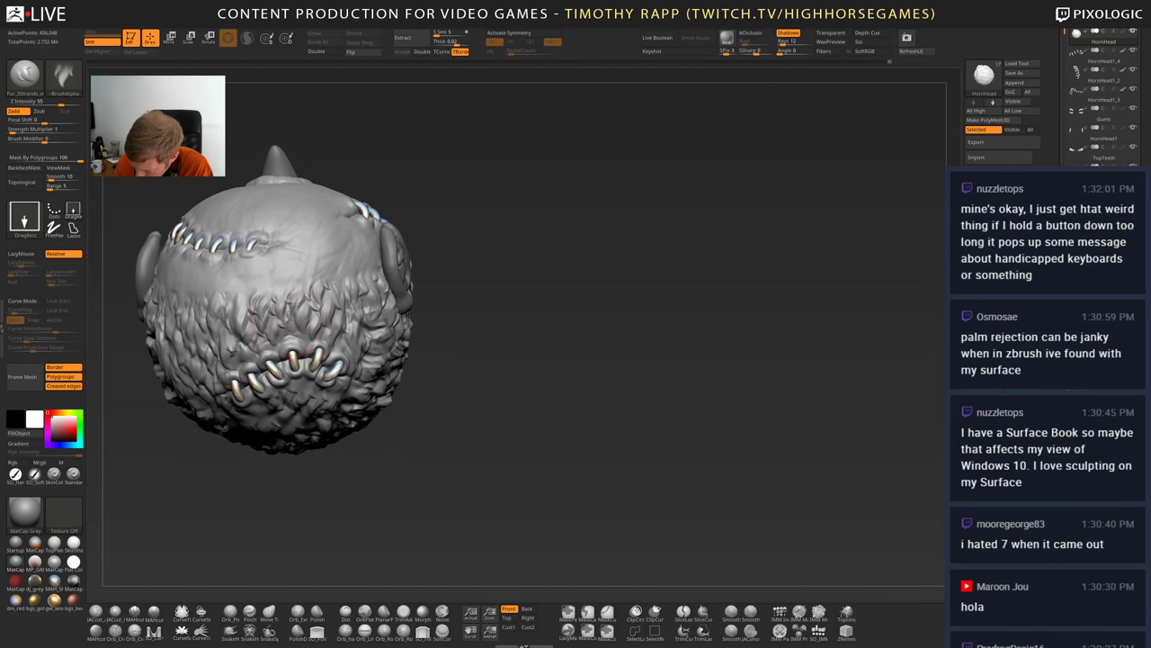
{"action": "left_click_drag", "start_coordinate": [286, 320], "coordinate": [277, 300]}
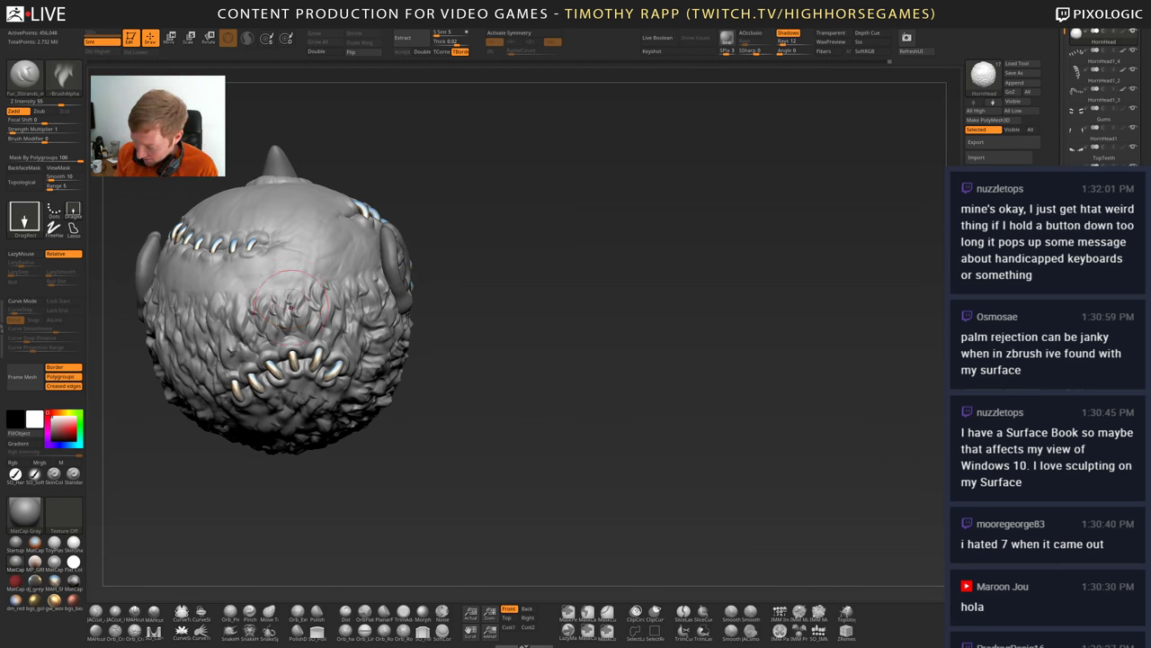
- Smooth the uneven fur between the rear stitches and the bare scalp and stamp new tufts over it
{"action": "mouse_move", "coordinate": [289, 292]}
{"action": "right_mouse_down"}
{"action": "mouse_move", "coordinate": [334, 295]}
{"action": "mouse_move", "coordinate": [361, 344]}
{"action": "right_mouse_up"}
{"action": "right_click_drag", "start_coordinate": [361, 344], "coordinate": [299, 344]}
{"action": "right_click_drag", "start_coordinate": [300, 345], "coordinate": [392, 349], "text": "alt"}
{"action": "mouse_move", "coordinate": [393, 349]}
{"action": "right_mouse_down", "text": "alt"}
{"action": "mouse_move", "coordinate": [289, 355]}
{"action": "mouse_move", "coordinate": [236, 383]}
{"action": "right_mouse_up", "text": "alt"}
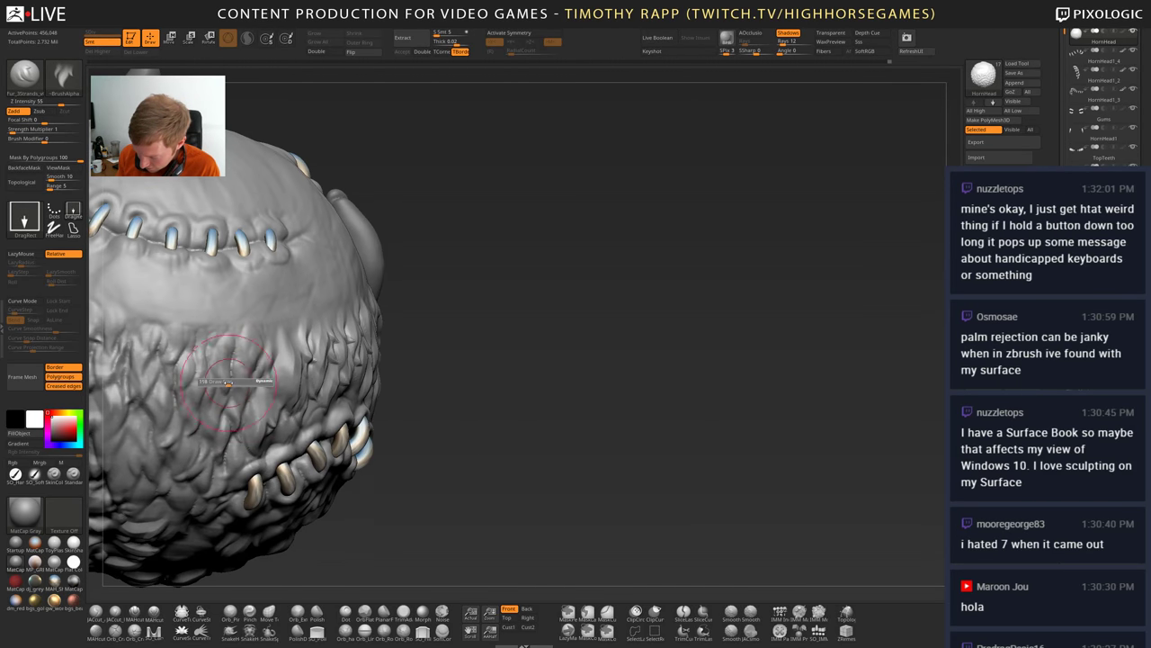
{"action": "key", "text": "shift"}
{"action": "key", "text": "shift"}
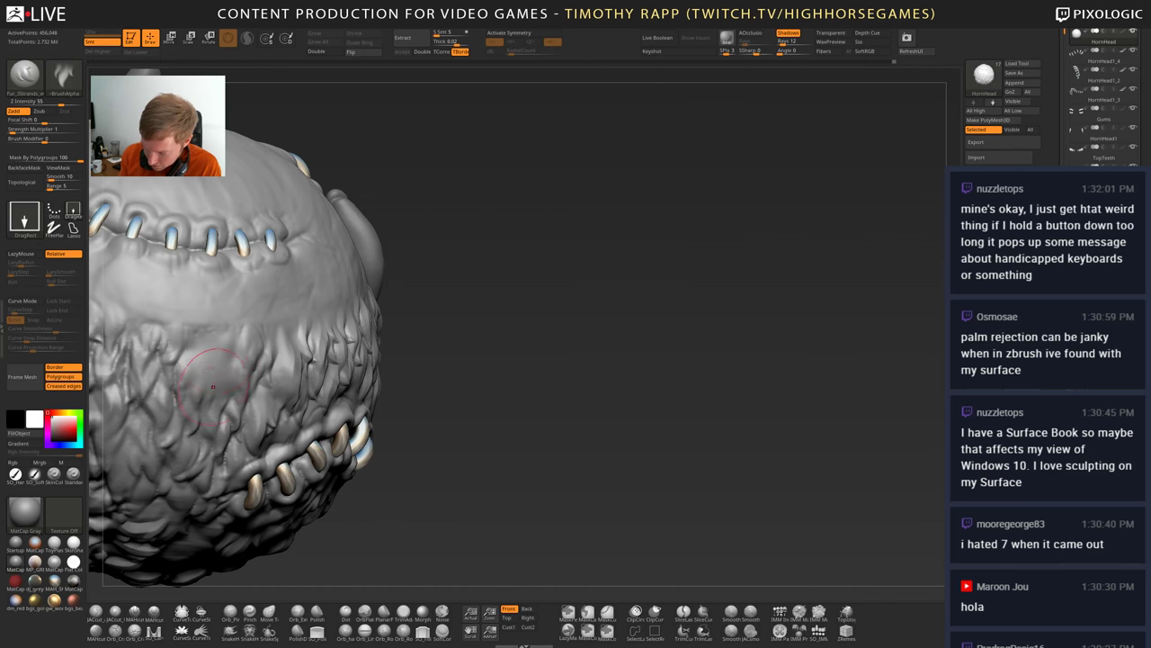
{"action": "mouse_move", "coordinate": [214, 387]}
{"action": "left_mouse_down"}
{"action": "mouse_move", "coordinate": [218, 411]}
{"action": "mouse_move", "coordinate": [201, 383]}
{"action": "left_mouse_up"}
{"action": "left_click_drag", "start_coordinate": [193, 380], "coordinate": [195, 405]}
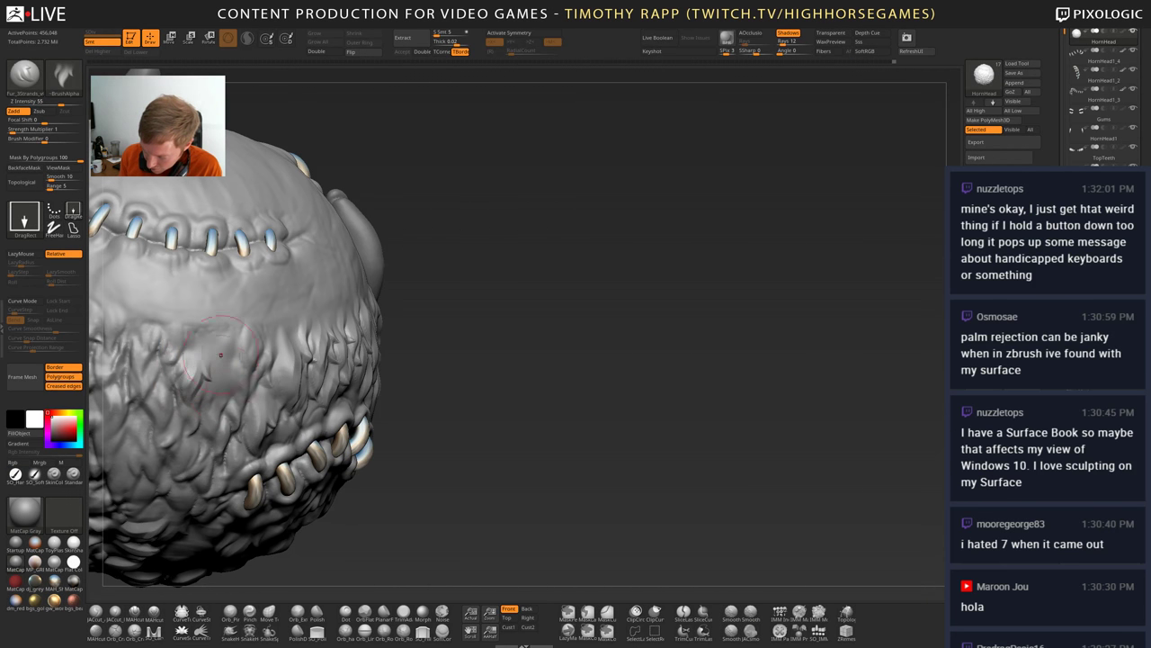
{"action": "left_click_drag", "start_coordinate": [218, 347], "coordinate": [220, 374]}
{"action": "left_click_drag", "start_coordinate": [477, 367], "coordinate": [310, 374]}
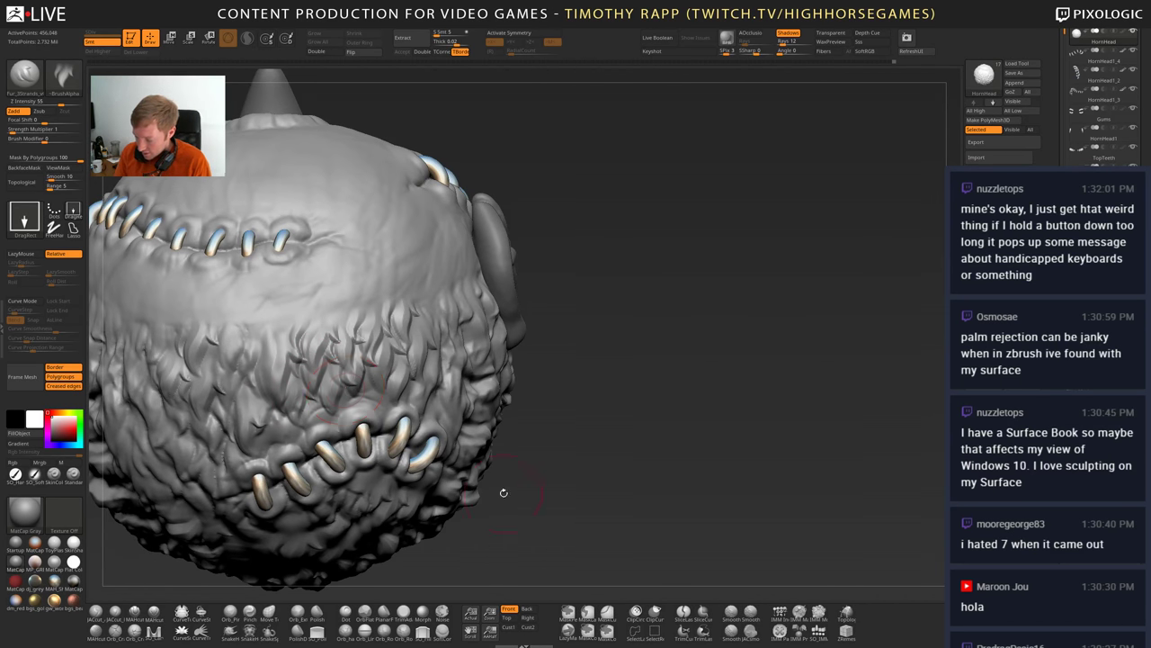
- Smooth the rough patch of fur below the open end of the rear stitches
{"action": "right_click_drag", "start_coordinate": [503, 493], "coordinate": [528, 473]}
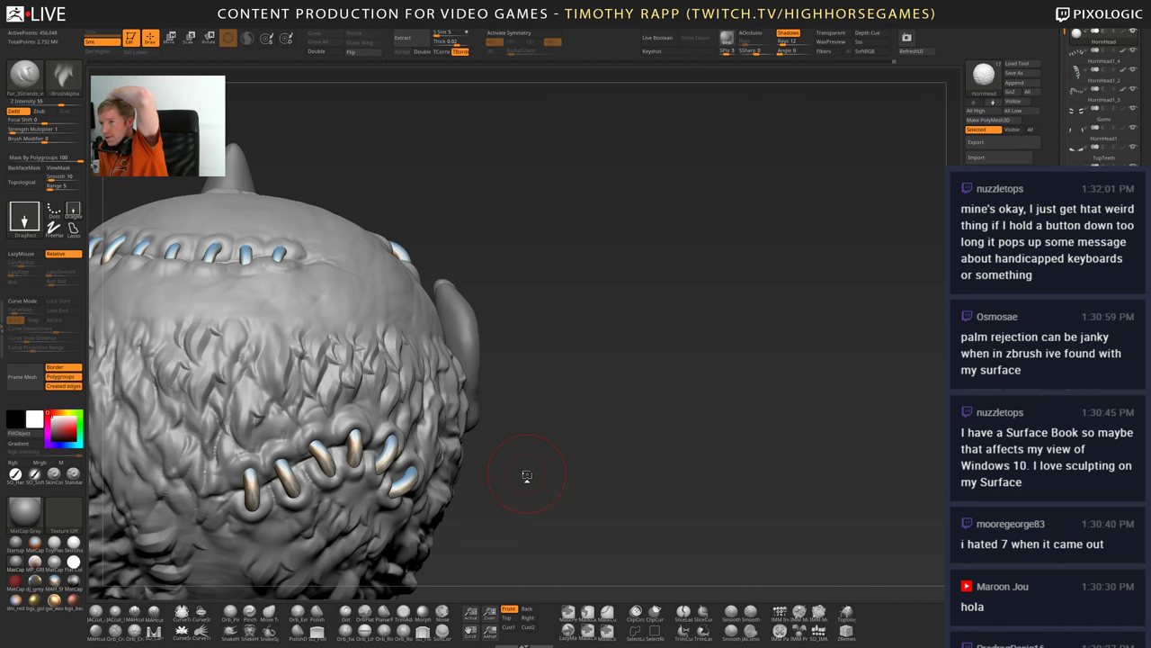
{"action": "mouse_move", "coordinate": [527, 475]}
{"action": "left_mouse_down"}
{"action": "mouse_move", "coordinate": [471, 502]}
{"action": "mouse_move", "coordinate": [547, 507]}
{"action": "mouse_move", "coordinate": [550, 401]}
{"action": "mouse_move", "coordinate": [485, 405]}
{"action": "mouse_move", "coordinate": [540, 485]}
{"action": "left_mouse_up"}
{"action": "left_click_drag", "start_coordinate": [423, 431], "coordinate": [432, 397]}
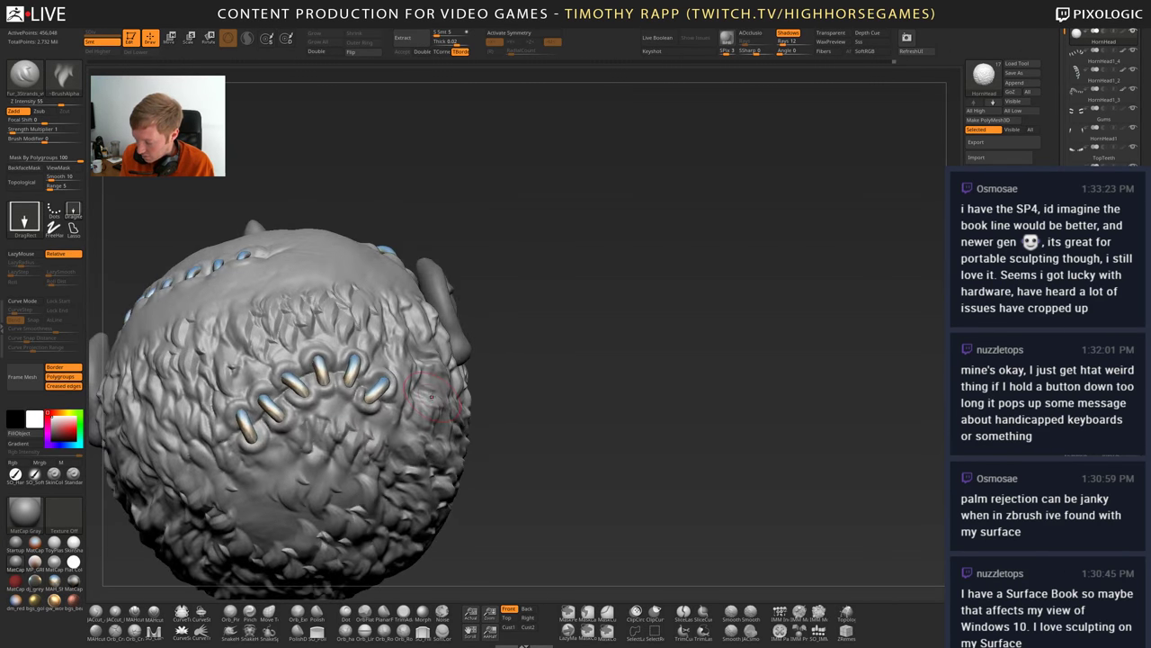
{"action": "left_click_drag", "start_coordinate": [486, 482], "coordinate": [621, 491]}
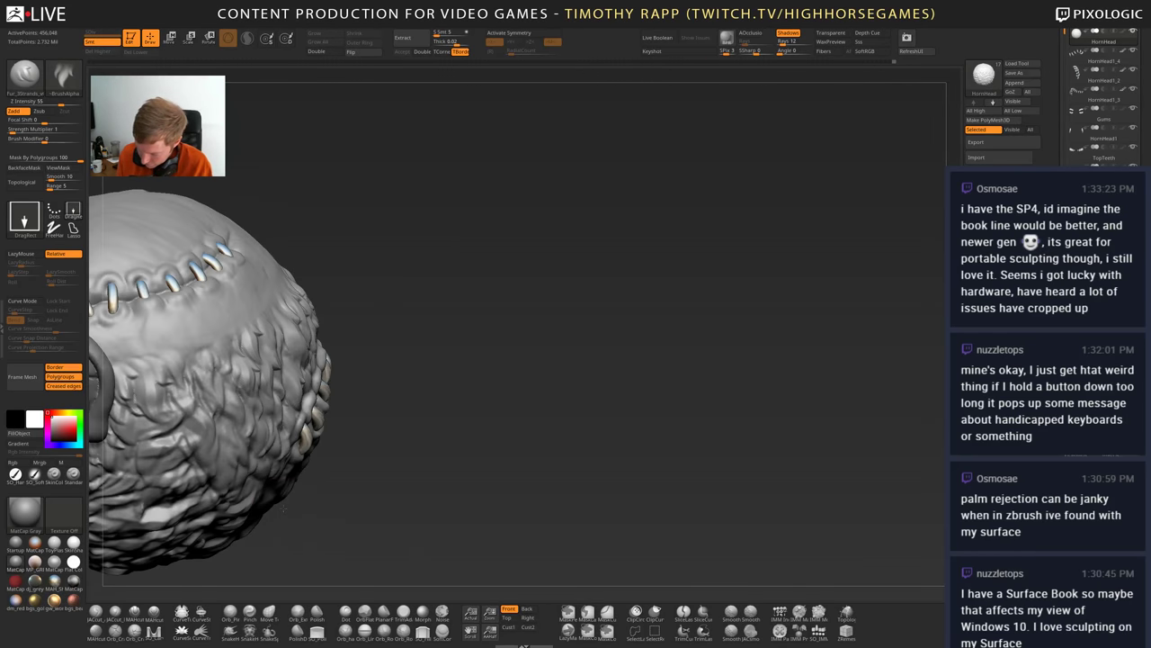
{"action": "left_click_drag", "start_coordinate": [273, 515], "coordinate": [277, 470], "text": "alt"}
{"action": "mouse_move", "coordinate": [503, 477]}
{"action": "left_mouse_down"}
{"action": "mouse_move", "coordinate": [423, 450]}
{"action": "mouse_move", "coordinate": [440, 481]}
{"action": "mouse_move", "coordinate": [464, 454]}
{"action": "mouse_move", "coordinate": [436, 477]}
{"action": "mouse_move", "coordinate": [531, 459]}
{"action": "mouse_move", "coordinate": [477, 449]}
{"action": "mouse_move", "coordinate": [458, 473]}
{"action": "left_mouse_up"}
{"action": "left_click_drag", "start_coordinate": [263, 430], "coordinate": [209, 416]}
{"action": "key", "text": "shift"}
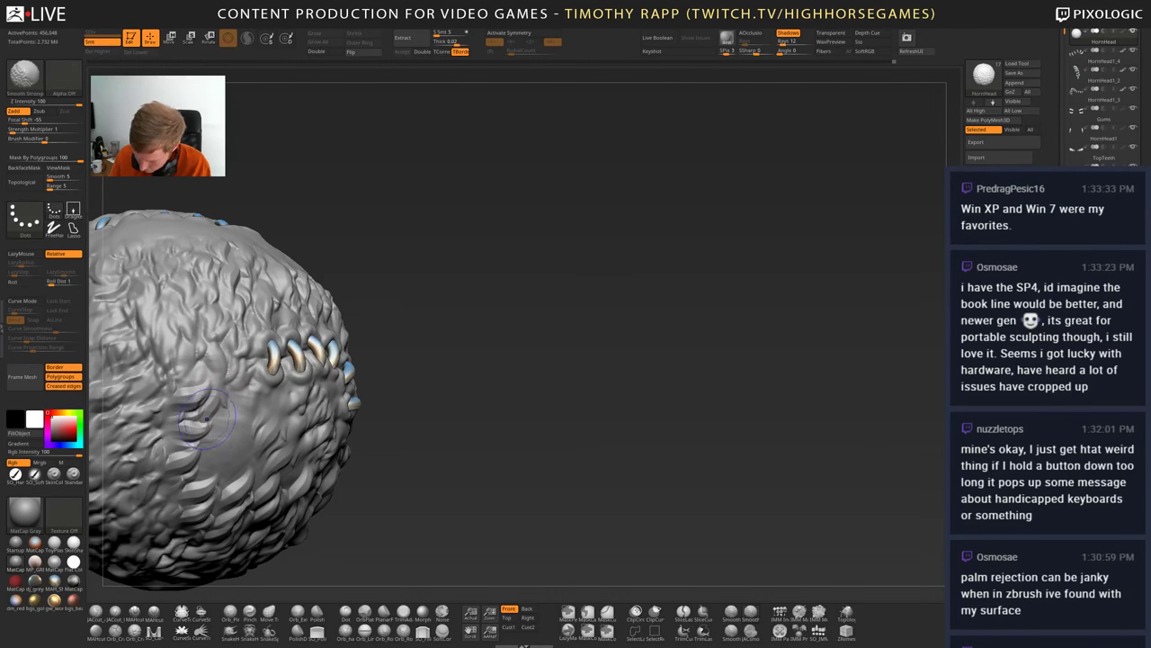
{"action": "right_click_drag", "start_coordinate": [216, 434], "coordinate": [203, 411]}
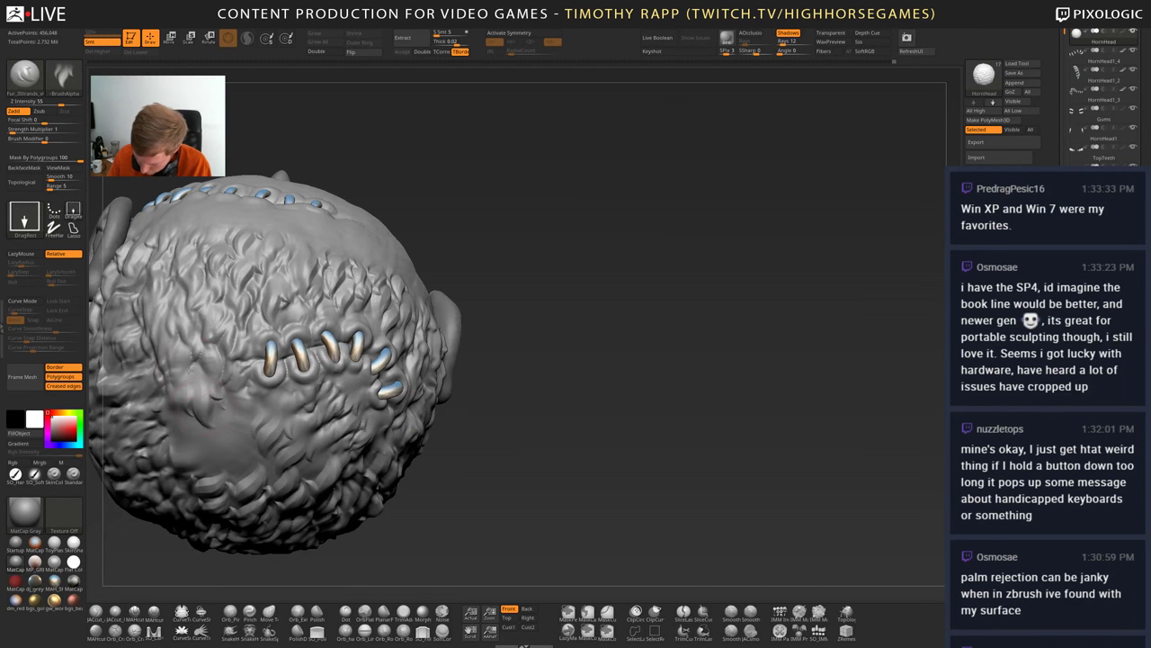
- Stamp fur tufts over the smoothed patch beside and below the first rear stitches
{"action": "mouse_move", "coordinate": [202, 418]}
{"action": "left_mouse_down"}
{"action": "mouse_move", "coordinate": [173, 433]}
{"action": "mouse_move", "coordinate": [192, 408]}
{"action": "mouse_move", "coordinate": [220, 412]}
{"action": "mouse_move", "coordinate": [210, 416]}
{"action": "left_mouse_up"}
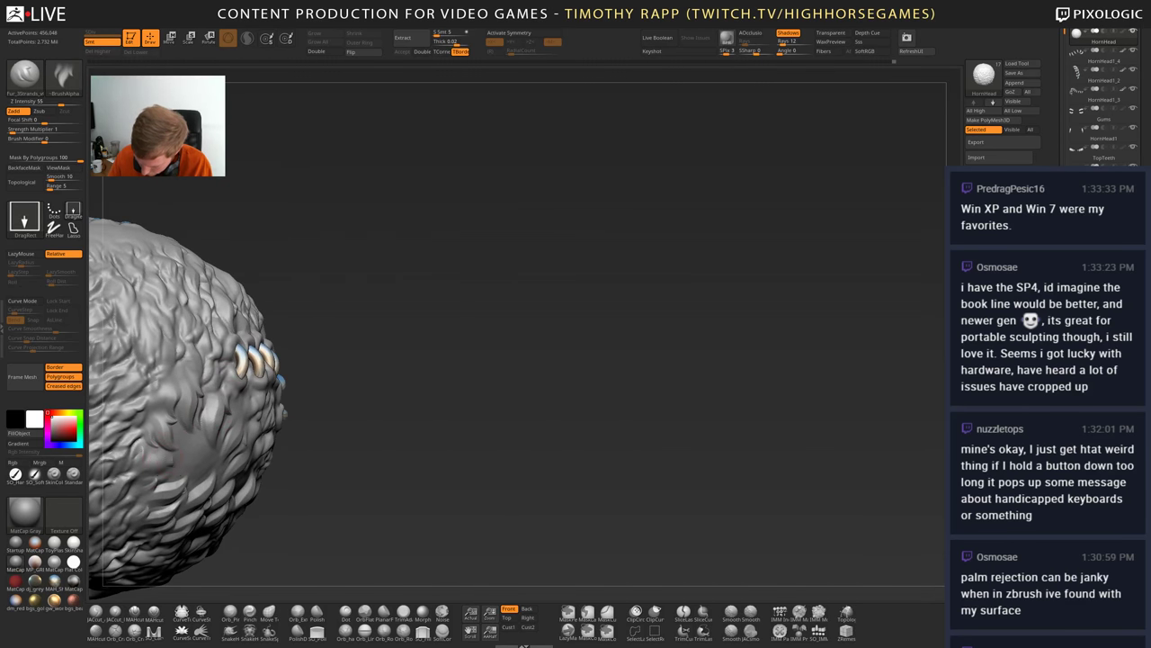
{"action": "mouse_move", "coordinate": [133, 419]}
{"action": "left_mouse_down"}
{"action": "mouse_move", "coordinate": [193, 441]}
{"action": "mouse_move", "coordinate": [192, 426]}
{"action": "mouse_move", "coordinate": [228, 467]}
{"action": "left_mouse_up"}
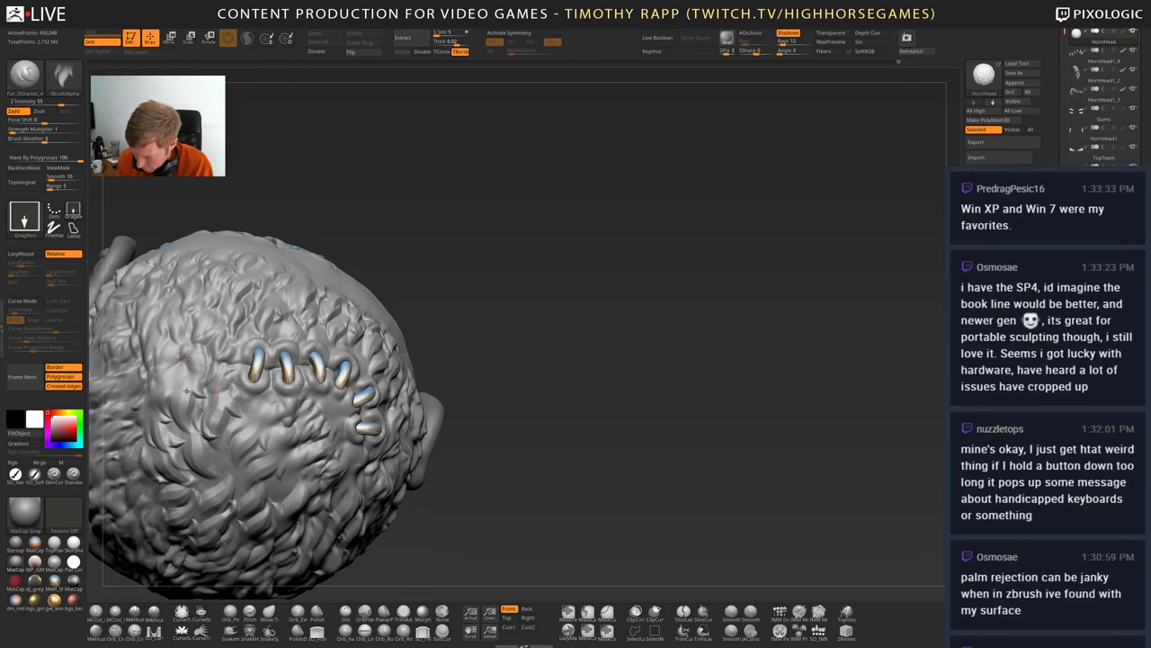
{"action": "mouse_move", "coordinate": [186, 390]}
{"action": "left_mouse_down"}
{"action": "mouse_move", "coordinate": [174, 367]}
{"action": "mouse_move", "coordinate": [216, 376]}
{"action": "mouse_move", "coordinate": [255, 418]}
{"action": "mouse_move", "coordinate": [217, 454]}
{"action": "left_mouse_up"}
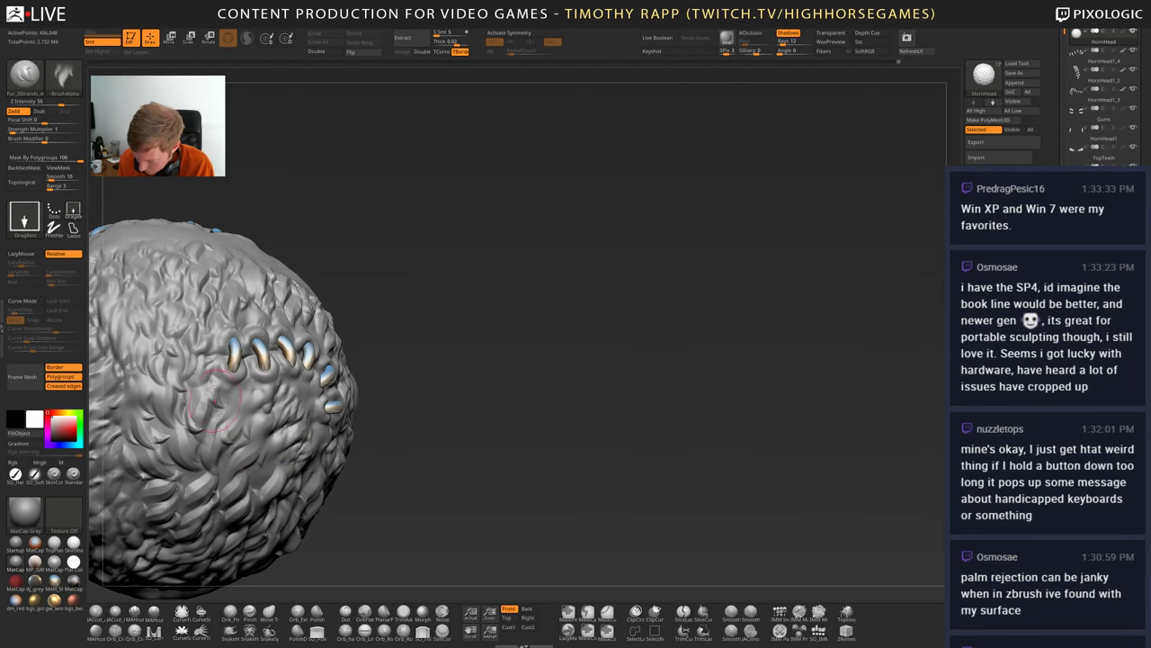
{"action": "left_click_drag", "start_coordinate": [214, 401], "coordinate": [223, 409]}
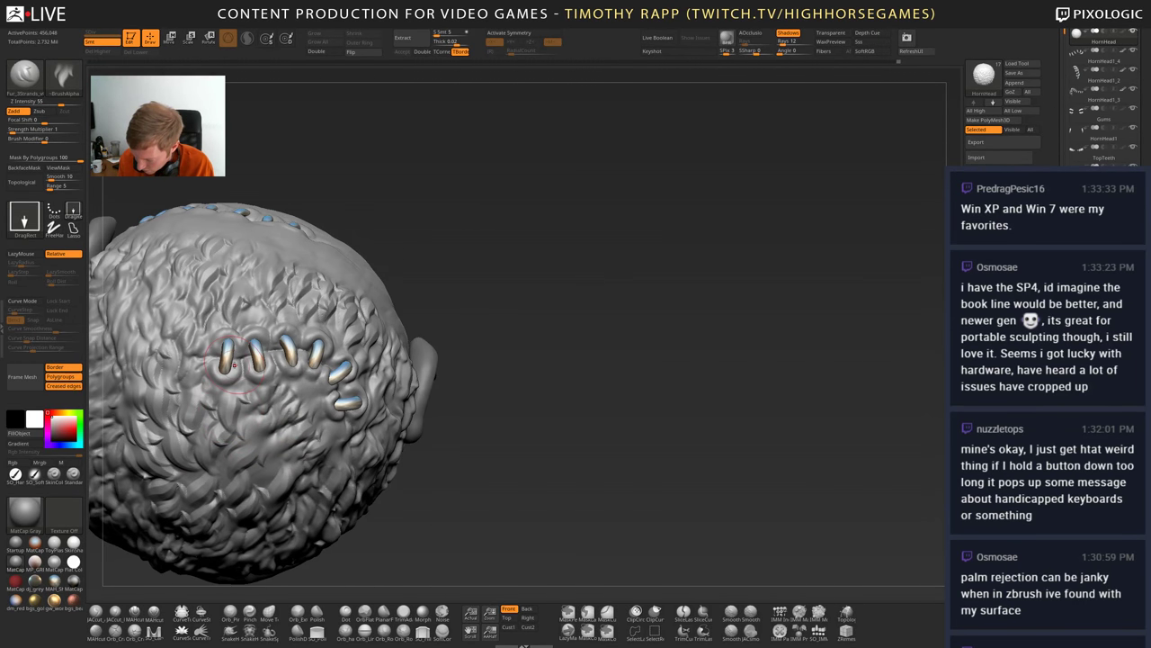
{"action": "left_click_drag", "start_coordinate": [233, 364], "coordinate": [274, 421]}
- Smooth the fur directly beneath the middle rear stitches and stamp fresh tufts there
{"action": "key", "text": "shift"}
{"action": "right_click_drag", "start_coordinate": [270, 400], "coordinate": [270, 425]}
{"action": "left_click_drag", "start_coordinate": [270, 394], "coordinate": [282, 421], "text": "shift"}
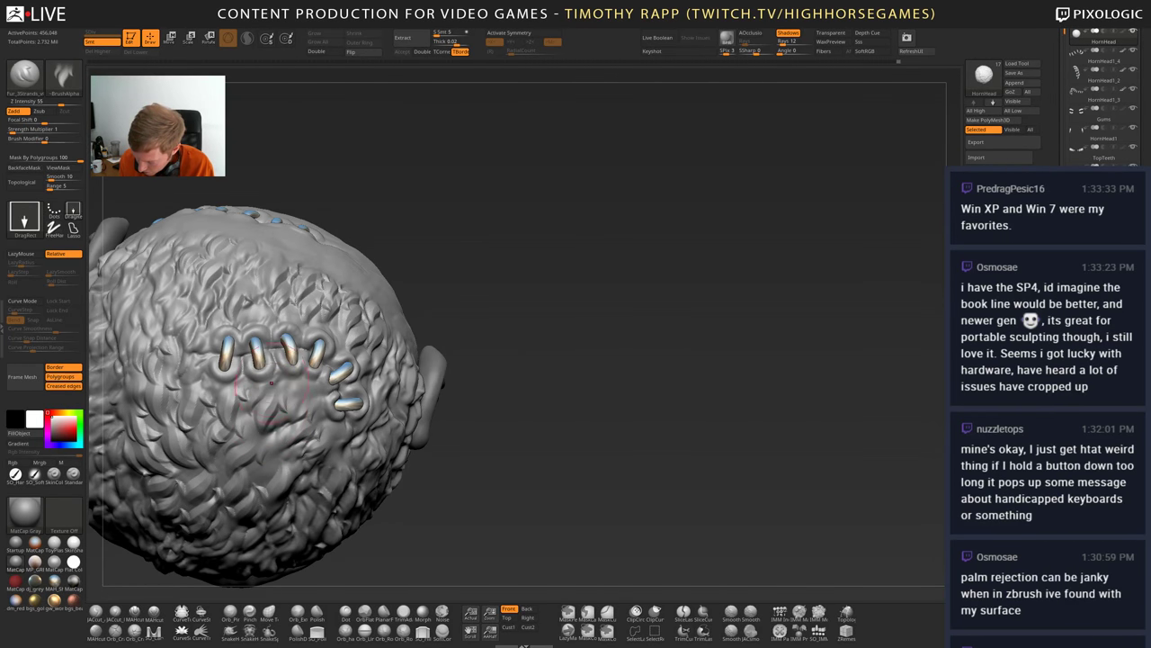
{"action": "mouse_move", "coordinate": [271, 382]}
{"action": "left_mouse_down"}
{"action": "mouse_move", "coordinate": [289, 412]}
{"action": "mouse_move", "coordinate": [265, 456]}
{"action": "mouse_move", "coordinate": [276, 445]}
{"action": "mouse_move", "coordinate": [328, 458]}
{"action": "mouse_move", "coordinate": [311, 490]}
{"action": "mouse_move", "coordinate": [335, 472]}
{"action": "left_mouse_up"}
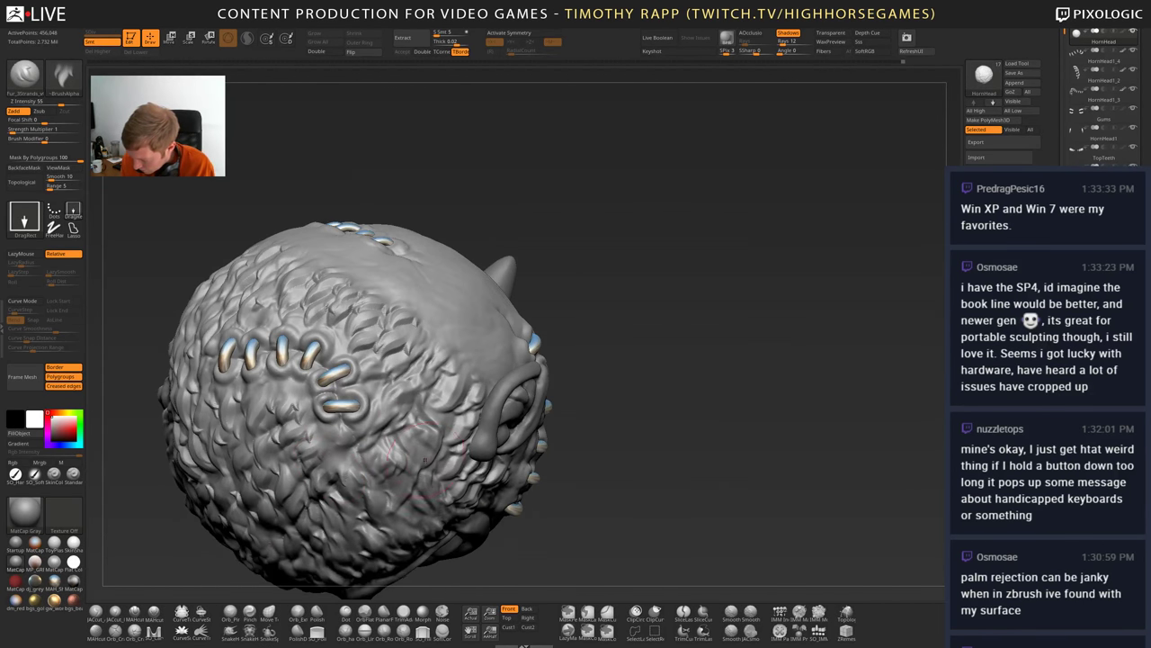
- Smooth the fur between the last rear stitch and the ear and stamp new tufts over that patch
{"action": "mouse_move", "coordinate": [340, 475]}
{"action": "right_mouse_down"}
{"action": "mouse_move", "coordinate": [310, 500]}
{"action": "mouse_move", "coordinate": [434, 408]}
{"action": "mouse_move", "coordinate": [441, 385]}
{"action": "mouse_move", "coordinate": [400, 463]}
{"action": "right_mouse_up"}
{"action": "left_click_drag", "start_coordinate": [395, 468], "coordinate": [399, 434], "text": "shift"}
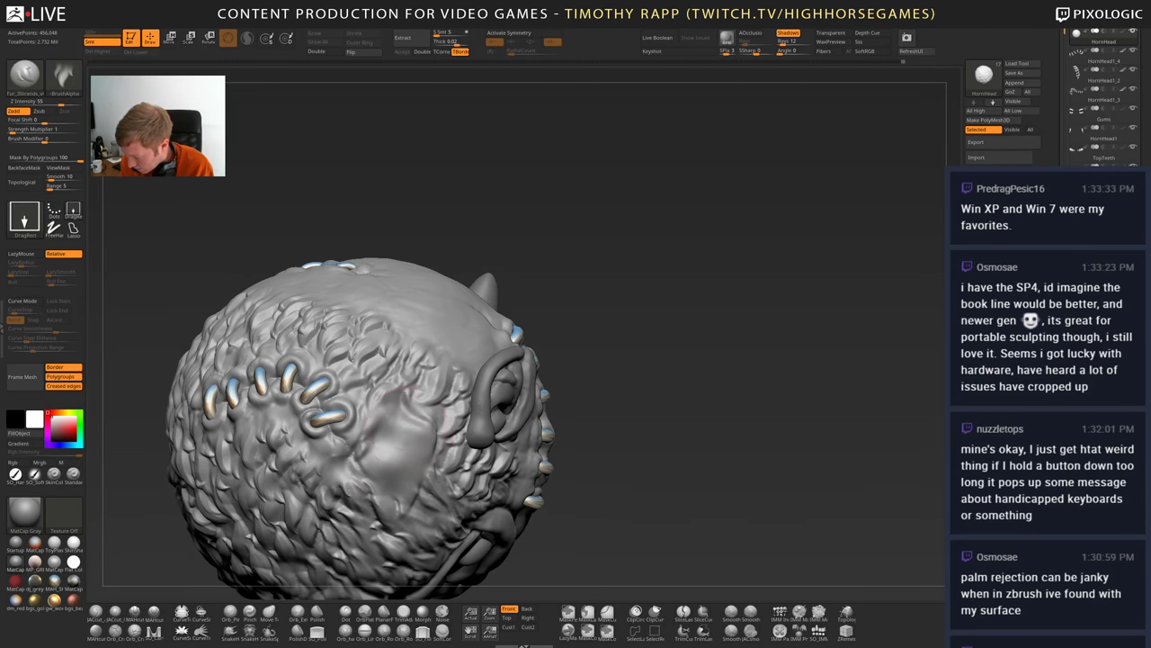
{"action": "right_click_drag", "start_coordinate": [401, 395], "coordinate": [407, 440]}
{"action": "mouse_move", "coordinate": [408, 394]}
{"action": "left_mouse_down"}
{"action": "mouse_move", "coordinate": [425, 437]}
{"action": "mouse_move", "coordinate": [400, 466]}
{"action": "mouse_move", "coordinate": [383, 465]}
{"action": "mouse_move", "coordinate": [418, 486]}
{"action": "left_mouse_up"}
{"action": "left_click_drag", "start_coordinate": [401, 490], "coordinate": [421, 509]}
- Examine the fur coverage around the rear stitches, along the hairline and behind the ear
{"action": "left_click_drag", "start_coordinate": [665, 450], "coordinate": [720, 396], "text": "alt"}
{"action": "left_click_drag", "start_coordinate": [576, 467], "coordinate": [638, 531], "text": "alt"}
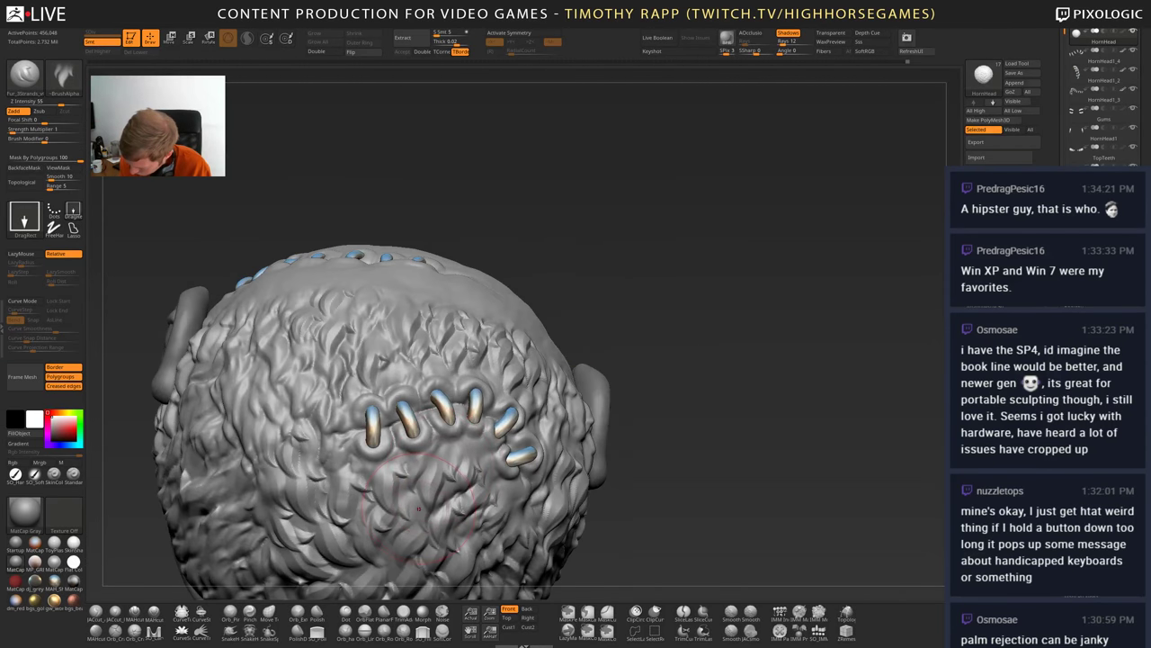
{"action": "right_click_drag", "start_coordinate": [475, 470], "coordinate": [550, 481], "text": "ctrl"}
{"action": "right_click_drag", "start_coordinate": [459, 486], "coordinate": [540, 490]}
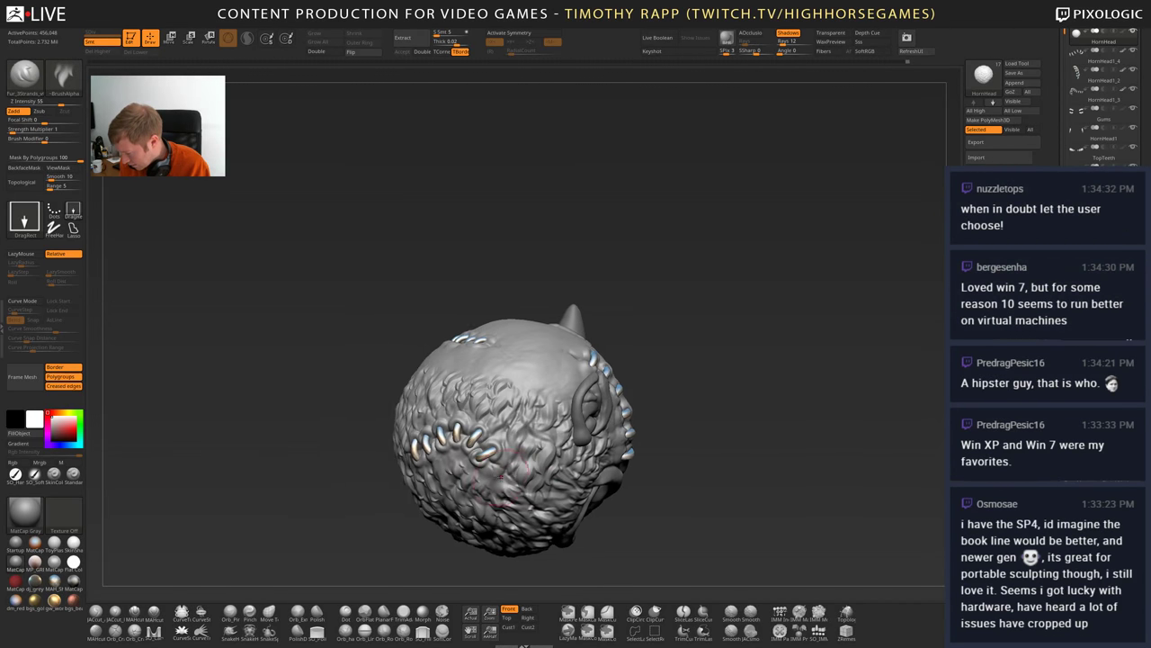
{"action": "mouse_move", "coordinate": [612, 490]}
{"action": "right_mouse_down"}
{"action": "mouse_move", "coordinate": [543, 486]}
{"action": "mouse_move", "coordinate": [509, 450]}
{"action": "mouse_move", "coordinate": [530, 495]}
{"action": "mouse_move", "coordinate": [539, 490]}
{"action": "mouse_move", "coordinate": [529, 483]}
{"action": "mouse_move", "coordinate": [640, 483]}
{"action": "mouse_move", "coordinate": [638, 565]}
{"action": "right_mouse_up"}
{"action": "right_click_drag", "start_coordinate": [638, 565], "coordinate": [517, 504]}
{"action": "key", "text": "s"}
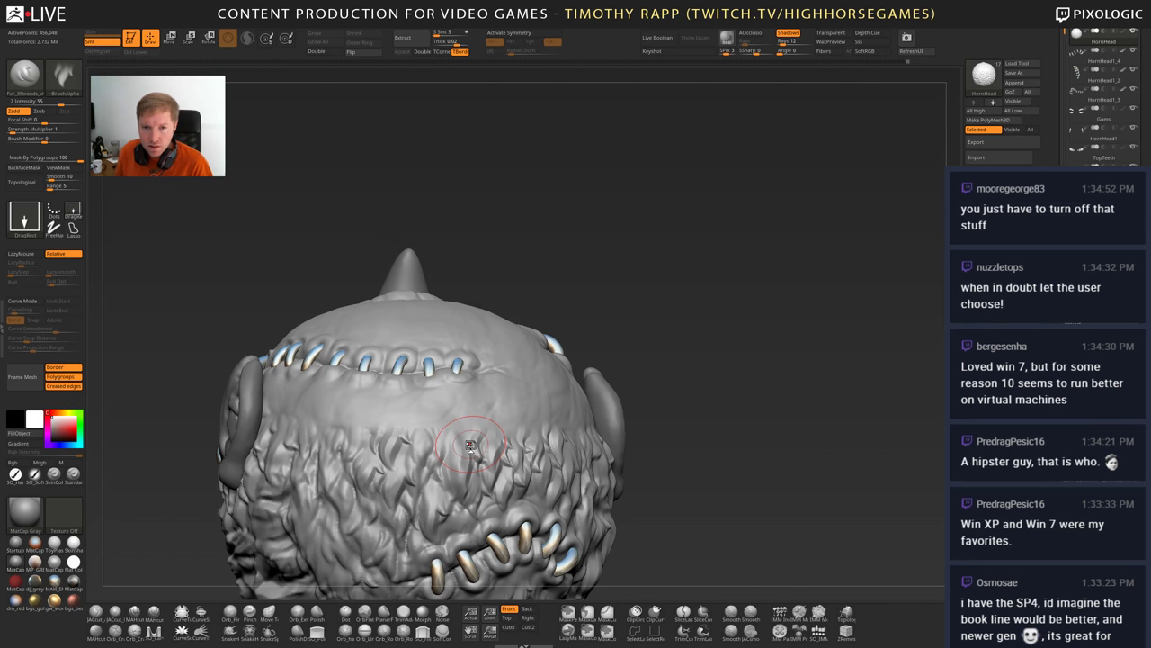
{"action": "mouse_move", "coordinate": [471, 445]}
{"action": "right_mouse_down"}
{"action": "mouse_move", "coordinate": [510, 473]}
{"action": "mouse_move", "coordinate": [521, 441]}
{"action": "right_mouse_up"}
{"action": "right_click_drag", "start_coordinate": [701, 476], "coordinate": [611, 461]}
{"action": "mouse_move", "coordinate": [642, 419]}
{"action": "right_mouse_down"}
{"action": "mouse_move", "coordinate": [608, 446]}
{"action": "mouse_move", "coordinate": [603, 494]}
{"action": "right_mouse_up"}
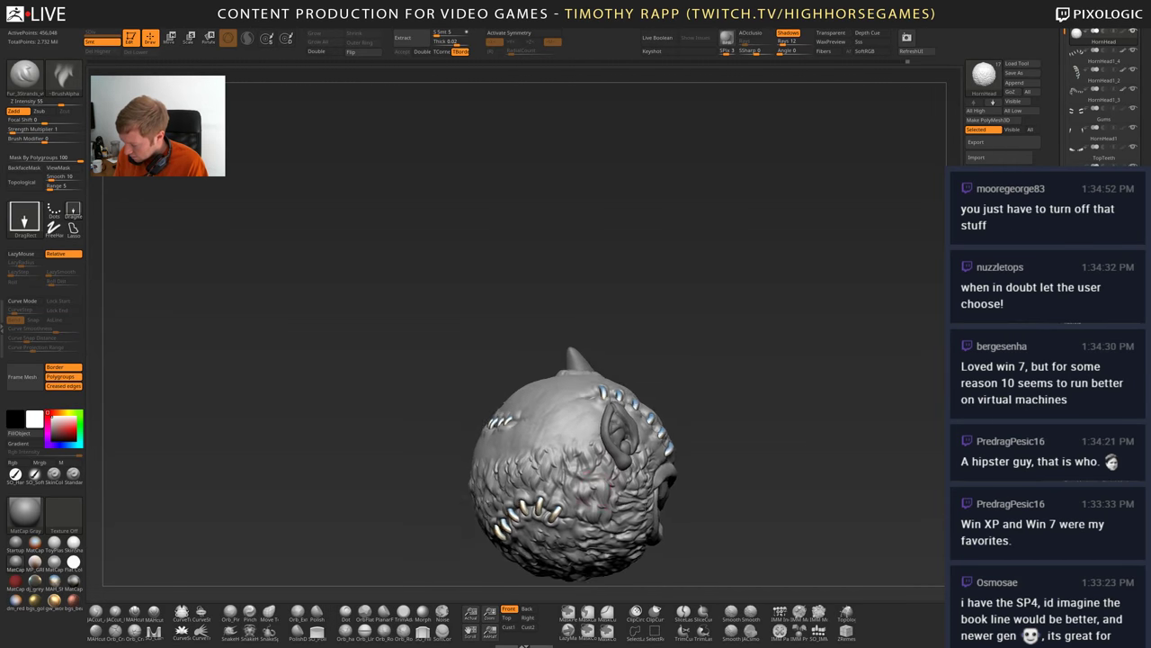
{"action": "right_click_drag", "start_coordinate": [601, 439], "coordinate": [602, 478], "text": "ctrl"}
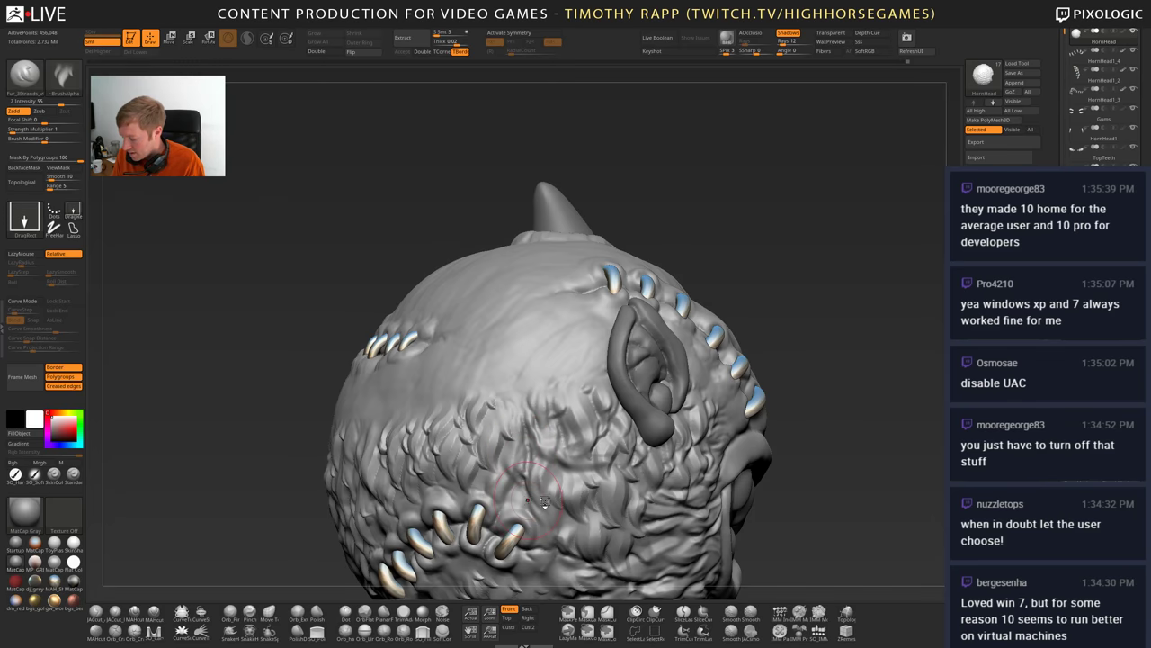
- Undo the last fur stamp and place another tuft along the hairline above the rear stitches
{"action": "right_click_drag", "start_coordinate": [546, 502], "coordinate": [565, 414]}
{"action": "right_click_drag", "start_coordinate": [522, 486], "coordinate": [468, 475], "text": "ctrl"}
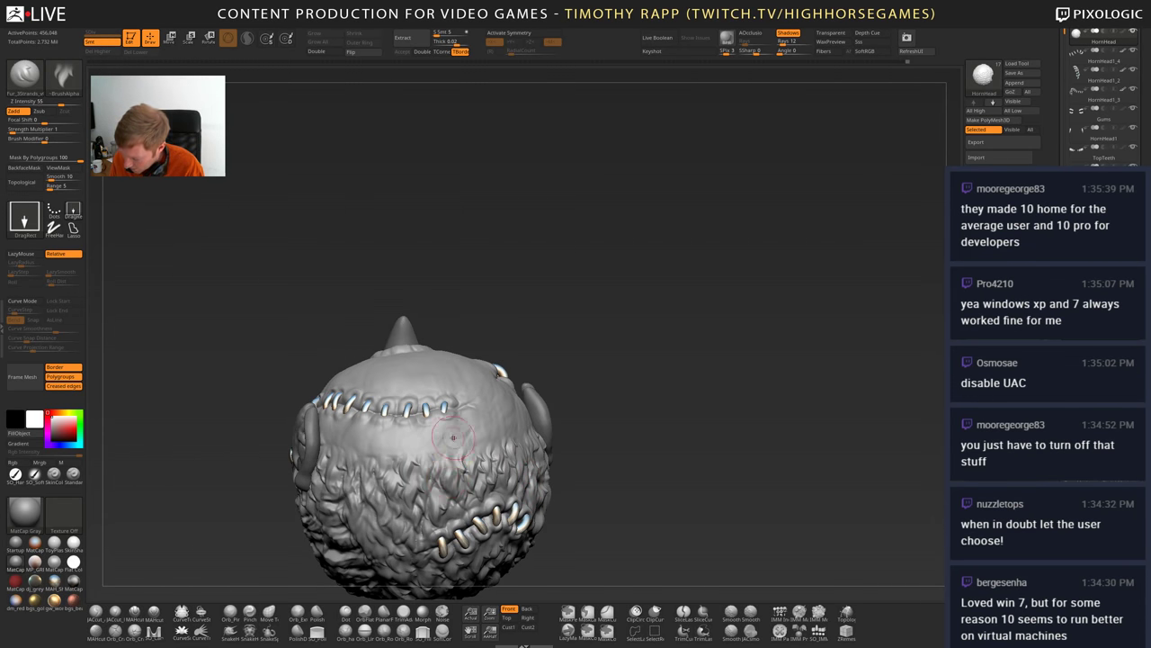
{"action": "mouse_move", "coordinate": [437, 508]}
{"action": "right_mouse_down"}
{"action": "mouse_move", "coordinate": [493, 506]}
{"action": "mouse_move", "coordinate": [428, 492]}
{"action": "right_mouse_up"}
{"action": "key", "text": "ctrl+z"}
{"action": "left_click_drag", "start_coordinate": [429, 491], "coordinate": [444, 471]}
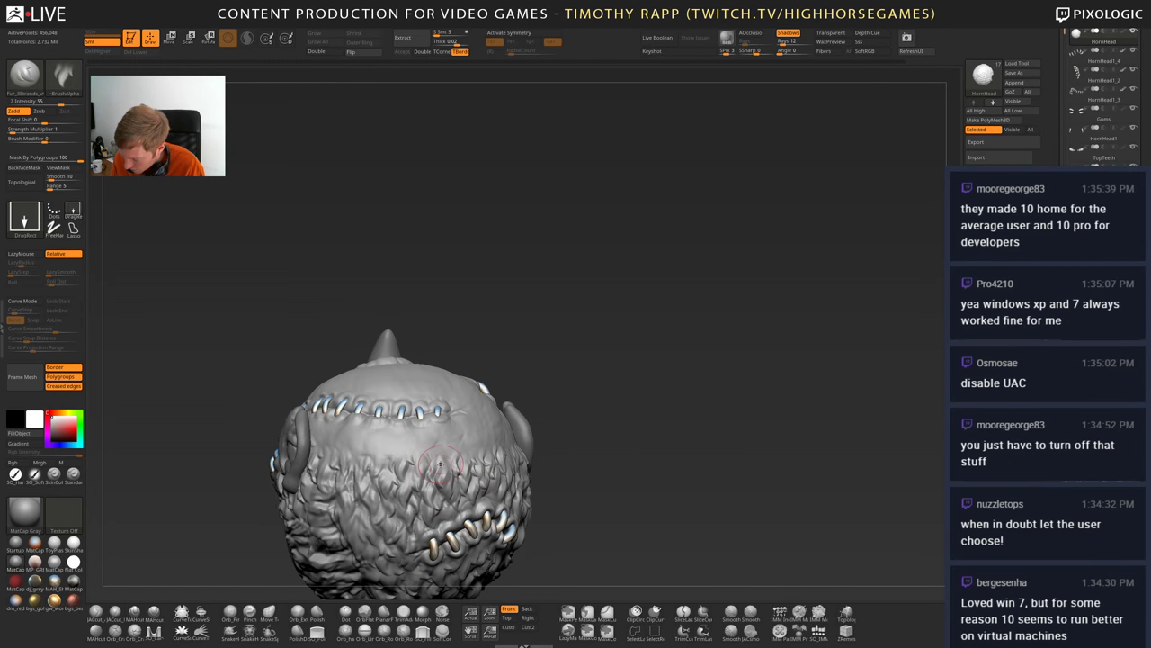
- Turn on the painted colours for all of the head's subtools
{"action": "mouse_move", "coordinate": [448, 469]}
{"action": "right_mouse_down"}
{"action": "mouse_move", "coordinate": [381, 468]}
{"action": "mouse_move", "coordinate": [493, 438]}
{"action": "mouse_move", "coordinate": [435, 438]}
{"action": "mouse_move", "coordinate": [426, 409]}
{"action": "mouse_move", "coordinate": [486, 410]}
{"action": "mouse_move", "coordinate": [520, 443]}
{"action": "right_mouse_up"}
{"action": "right_click_drag", "start_coordinate": [520, 444], "coordinate": [573, 446]}
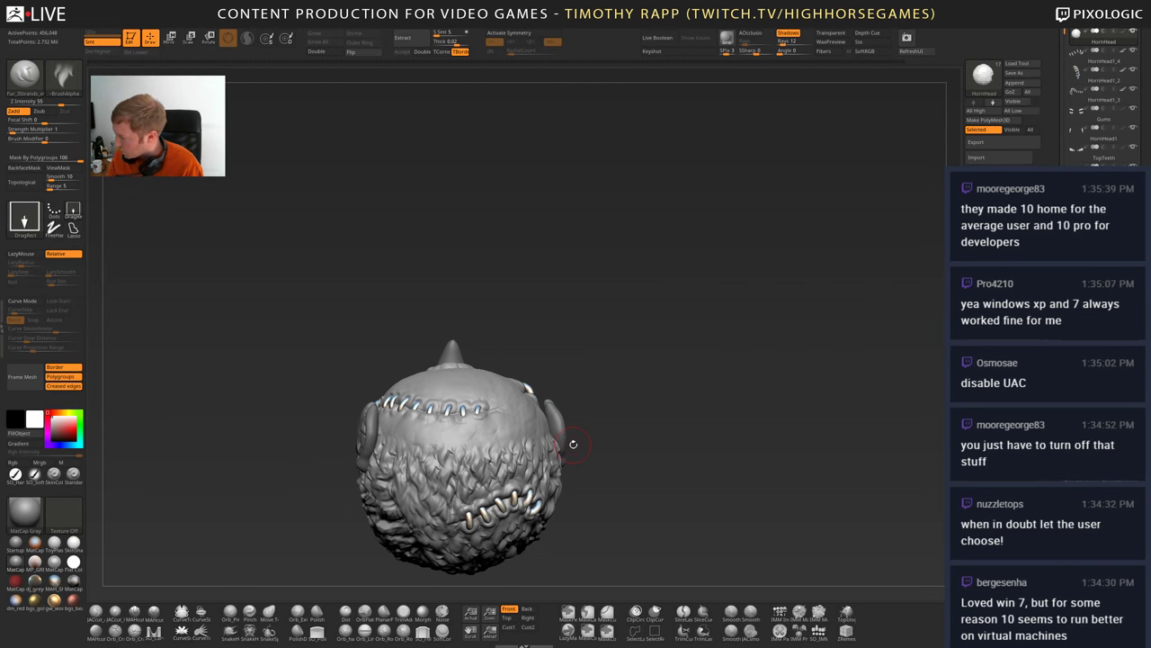
{"action": "left_click_drag", "start_coordinate": [1065, 126], "coordinate": [1065, 173]}
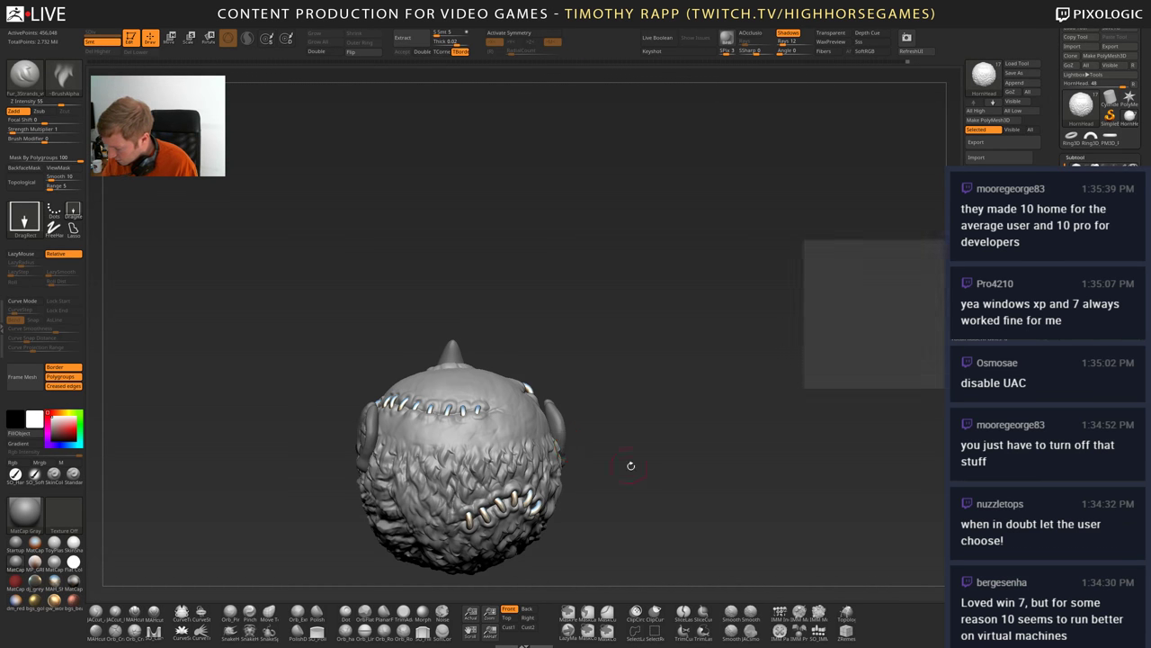
{"action": "left_click_drag", "start_coordinate": [630, 465], "coordinate": [674, 454]}
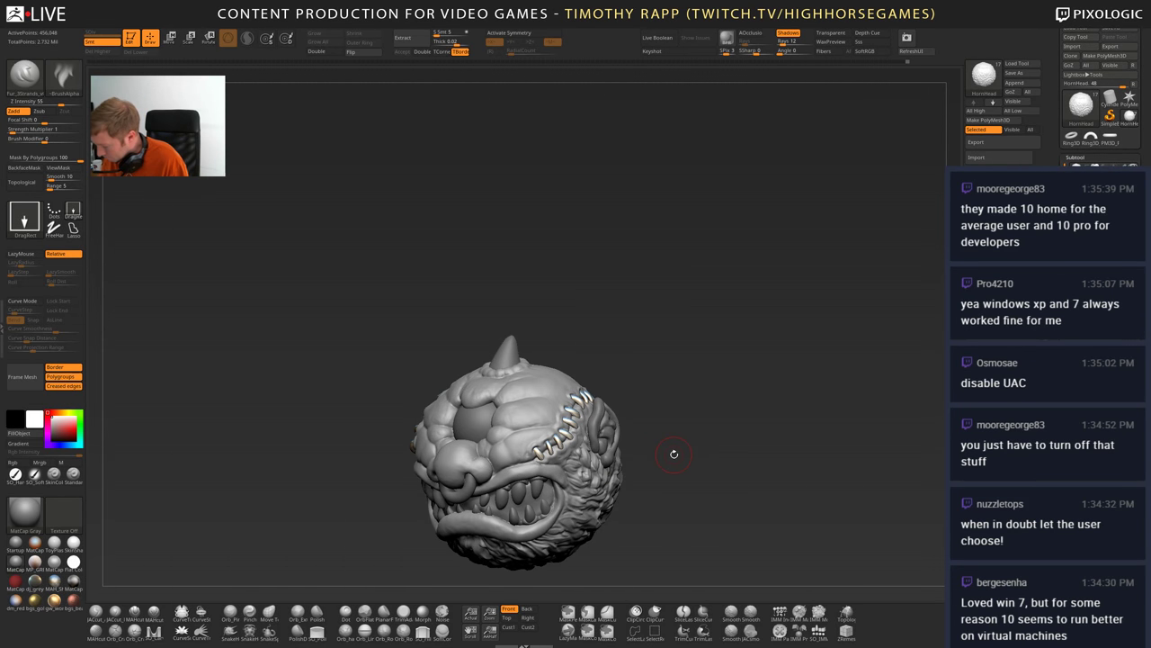
{"action": "left_click", "coordinate": [1126, 314], "text": "shift"}
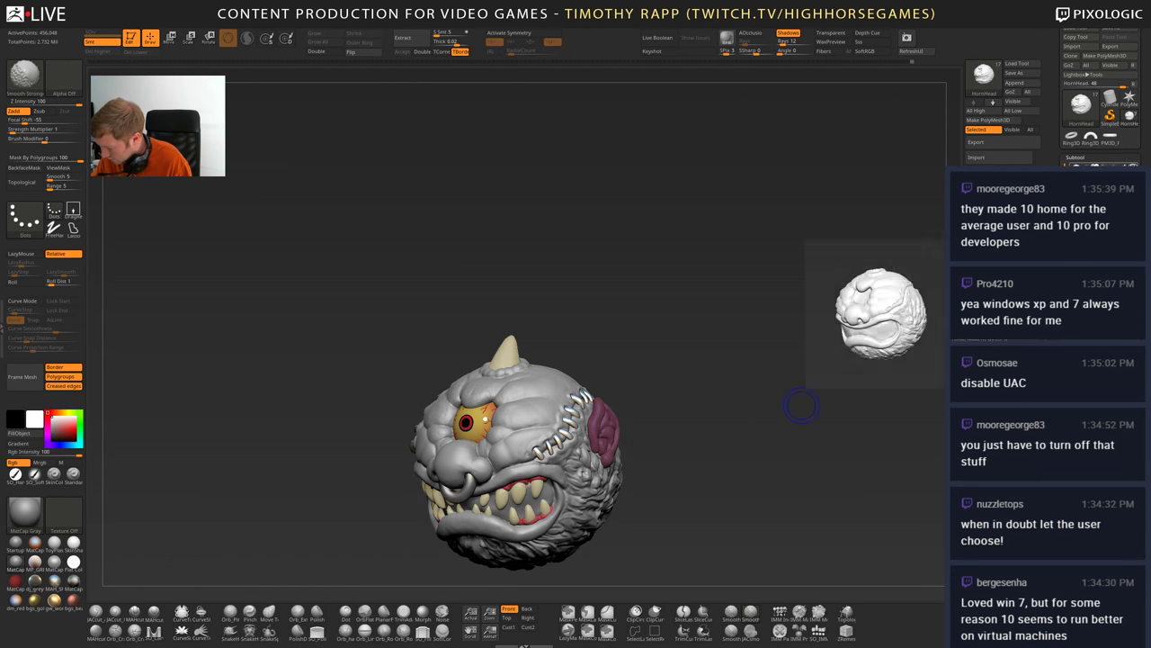
{"action": "mouse_move", "coordinate": [693, 444]}
{"action": "left_mouse_down"}
{"action": "mouse_move", "coordinate": [531, 487]}
{"action": "mouse_move", "coordinate": [544, 457]}
{"action": "mouse_move", "coordinate": [566, 470]}
{"action": "mouse_move", "coordinate": [623, 466]}
{"action": "mouse_move", "coordinate": [631, 540]}
{"action": "mouse_move", "coordinate": [166, 497]}
{"action": "left_mouse_up"}
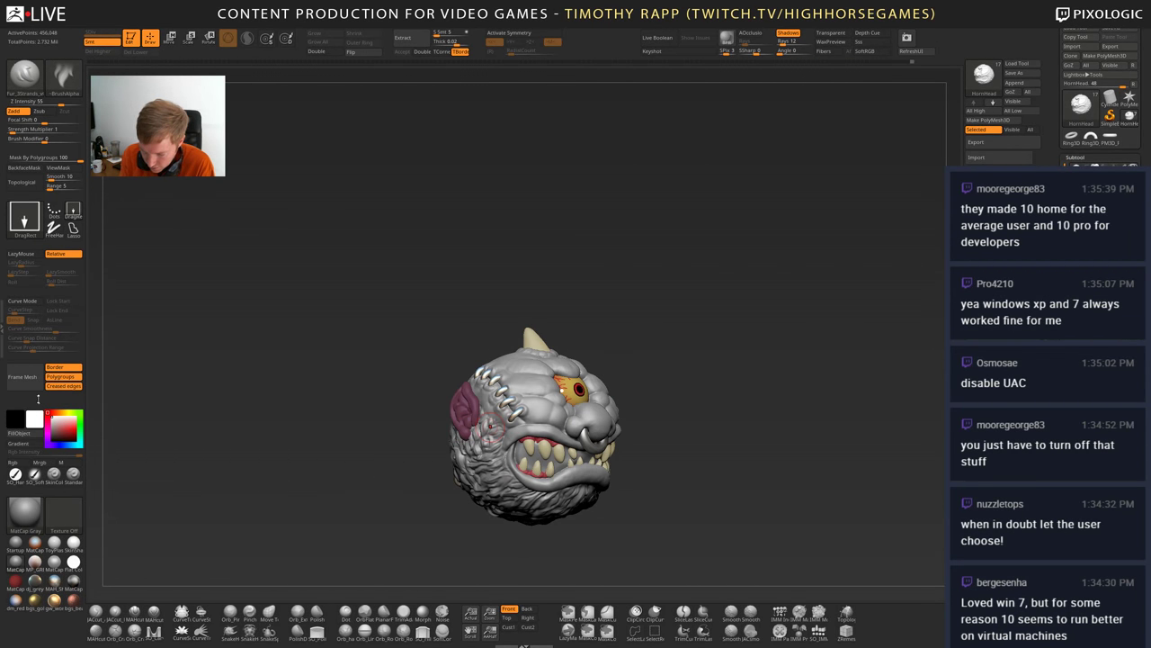
- Fill the head with the SkinShade4 material and the maroon sampled from the ear in Mrgb mode, and save the project
{"action": "left_click", "coordinate": [74, 543]}
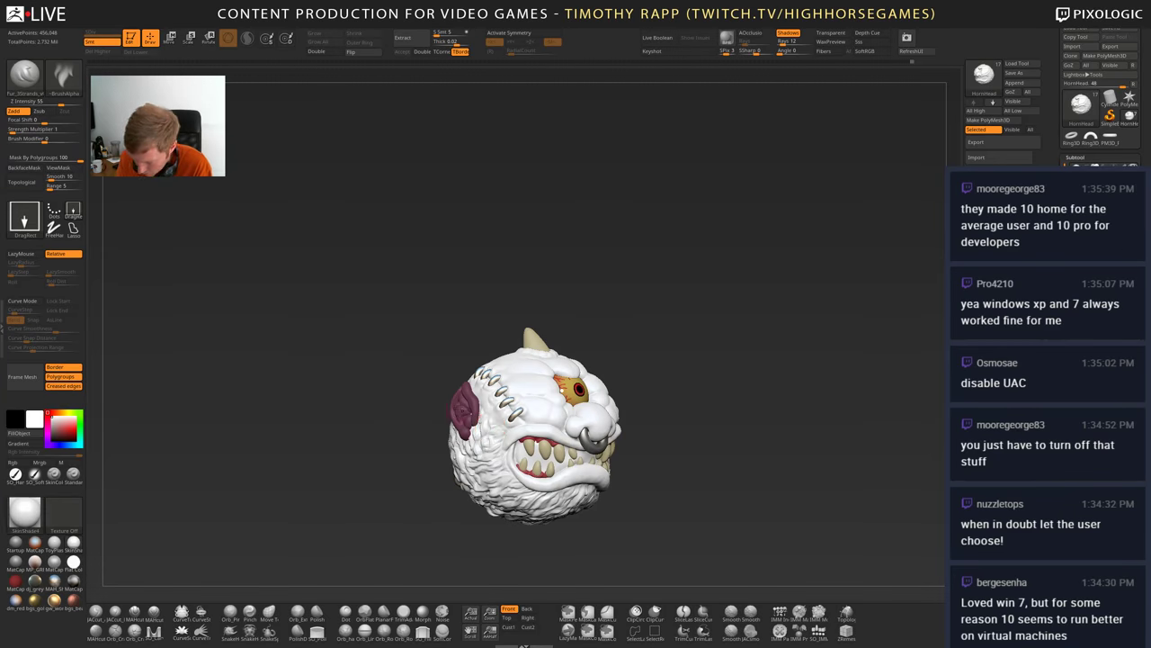
{"action": "key", "text": "c"}
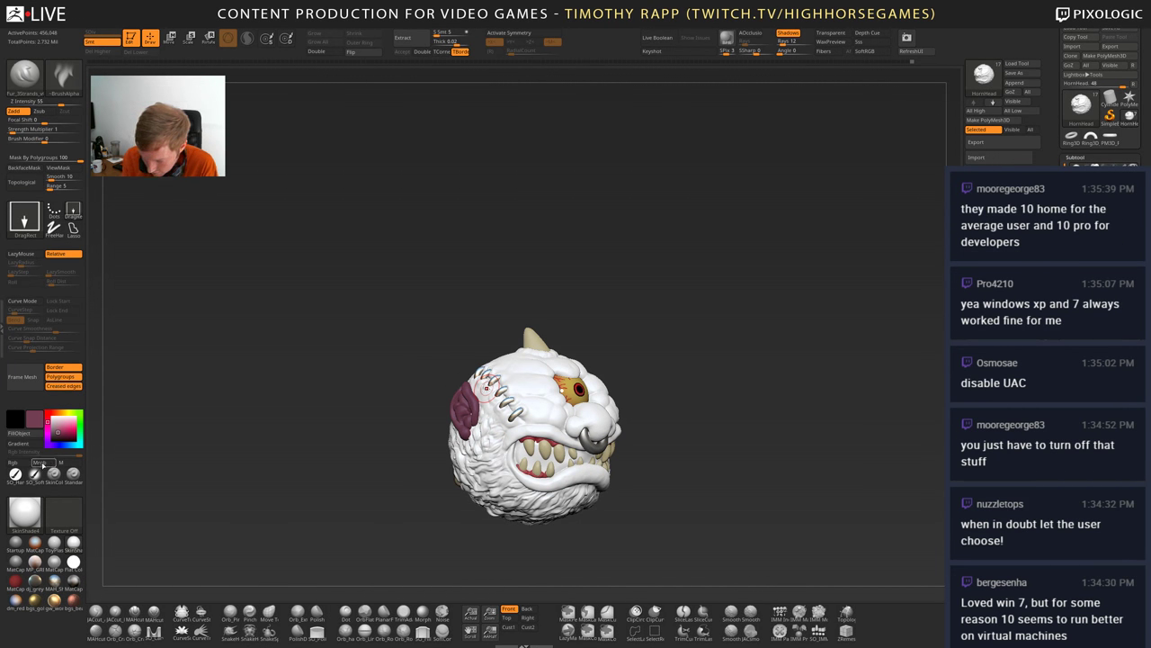
{"action": "left_click", "coordinate": [34, 432]}
{"action": "left_click_drag", "start_coordinate": [297, 472], "coordinate": [528, 477]}
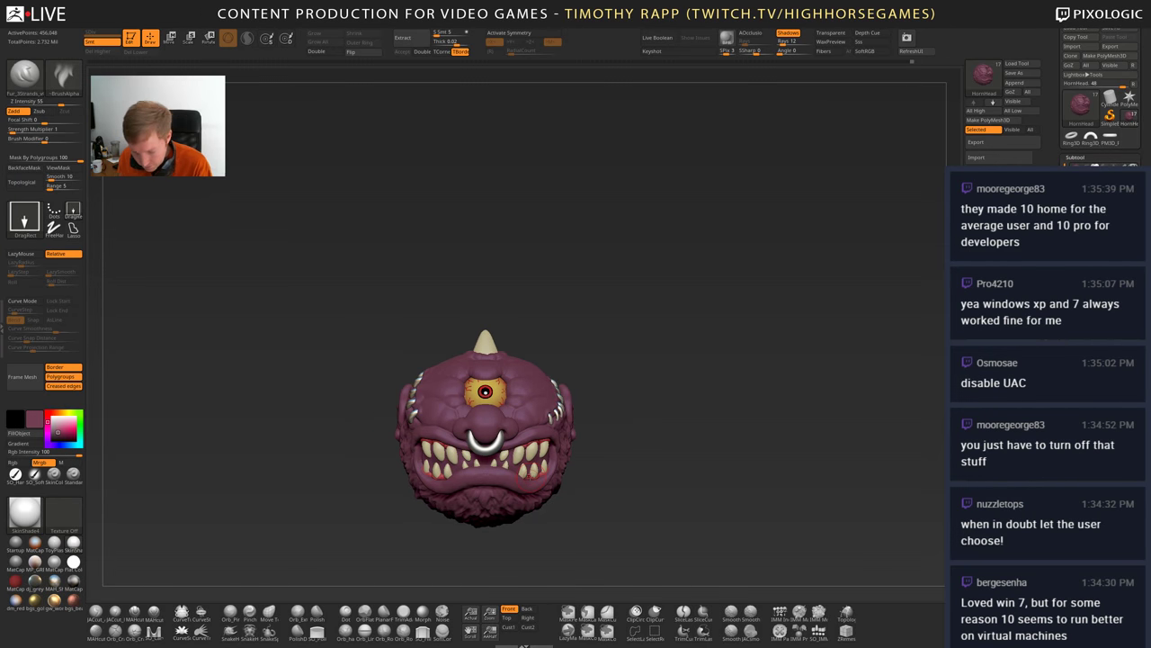
{"action": "key", "text": "ctrl+s"}
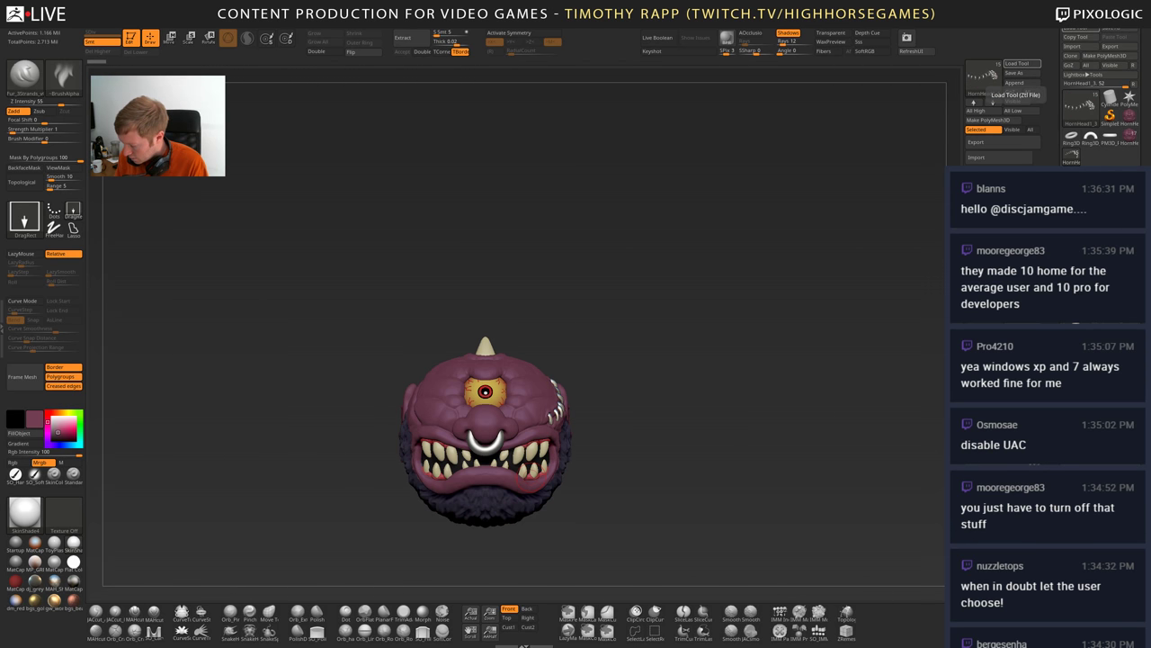
- Pick the dark blue-purple fur colour from the earlier painted head and switch back to the newly sculpted head
{"action": "left_click_drag", "start_coordinate": [609, 515], "coordinate": [549, 465], "text": "alt"}
{"action": "left_click_drag", "start_coordinate": [620, 477], "coordinate": [540, 468]}
{"action": "left_click_drag", "start_coordinate": [611, 396], "coordinate": [602, 476], "text": "alt"}
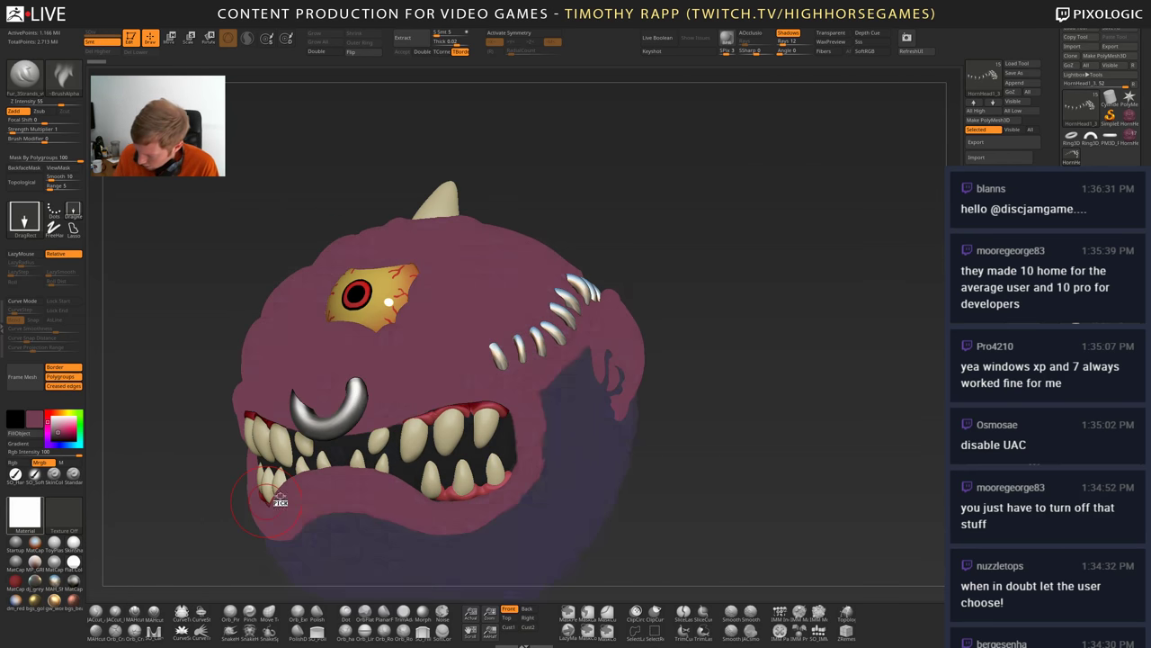
{"action": "left_click_drag", "start_coordinate": [34, 419], "coordinate": [569, 445]}
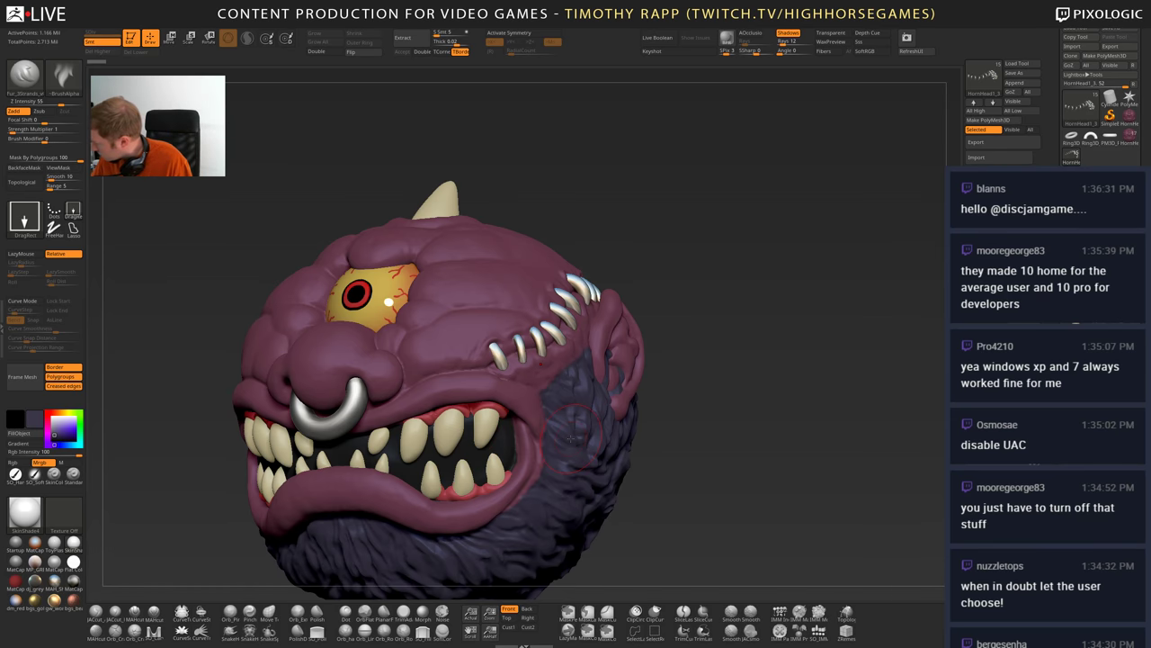
{"action": "left_click", "coordinate": [1131, 139]}
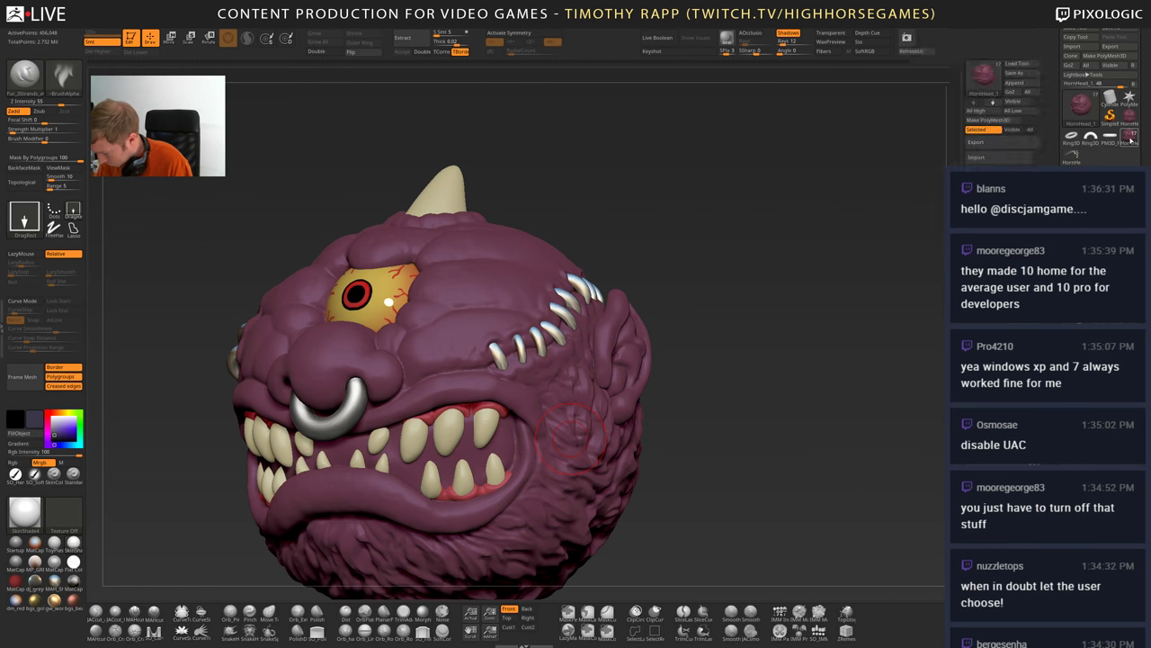
- Paint the chin fur dark blue-purple with the hard paint brush in Rgb mode, adjusting the brush size and turning on symmetry
{"action": "left_click_drag", "start_coordinate": [666, 468], "coordinate": [585, 401], "text": "alt"}
{"action": "mouse_move", "coordinate": [585, 401]}
{"action": "left_mouse_down"}
{"action": "mouse_move", "coordinate": [598, 355]}
{"action": "mouse_move", "coordinate": [589, 449]}
{"action": "left_mouse_up"}
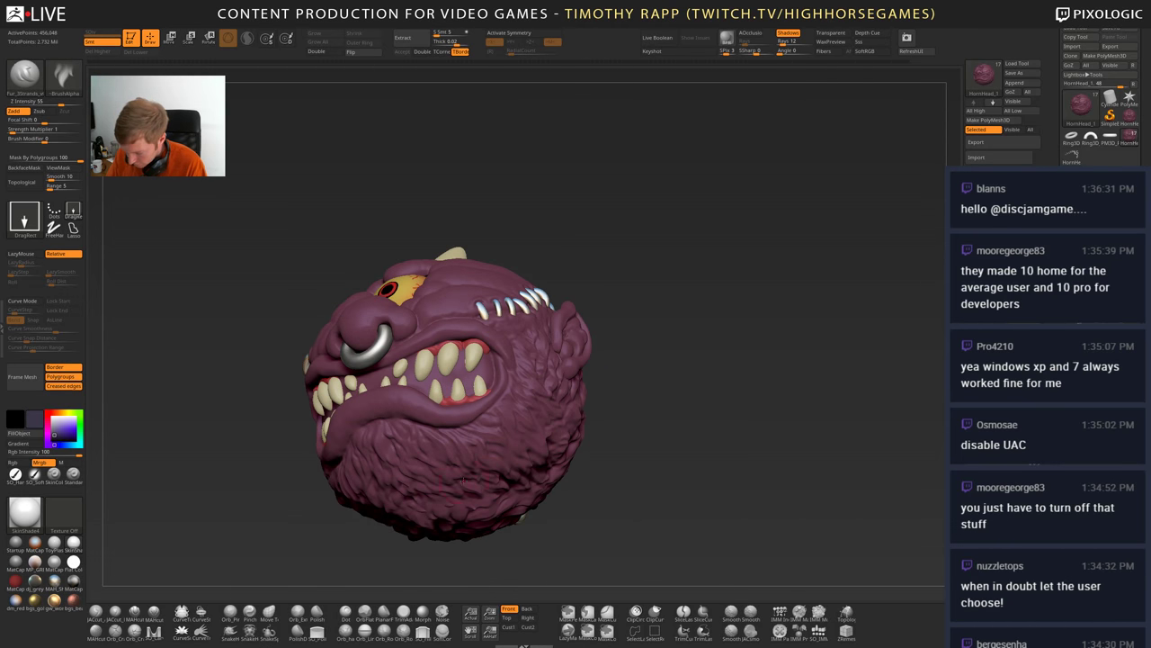
{"action": "left_click", "coordinate": [15, 474]}
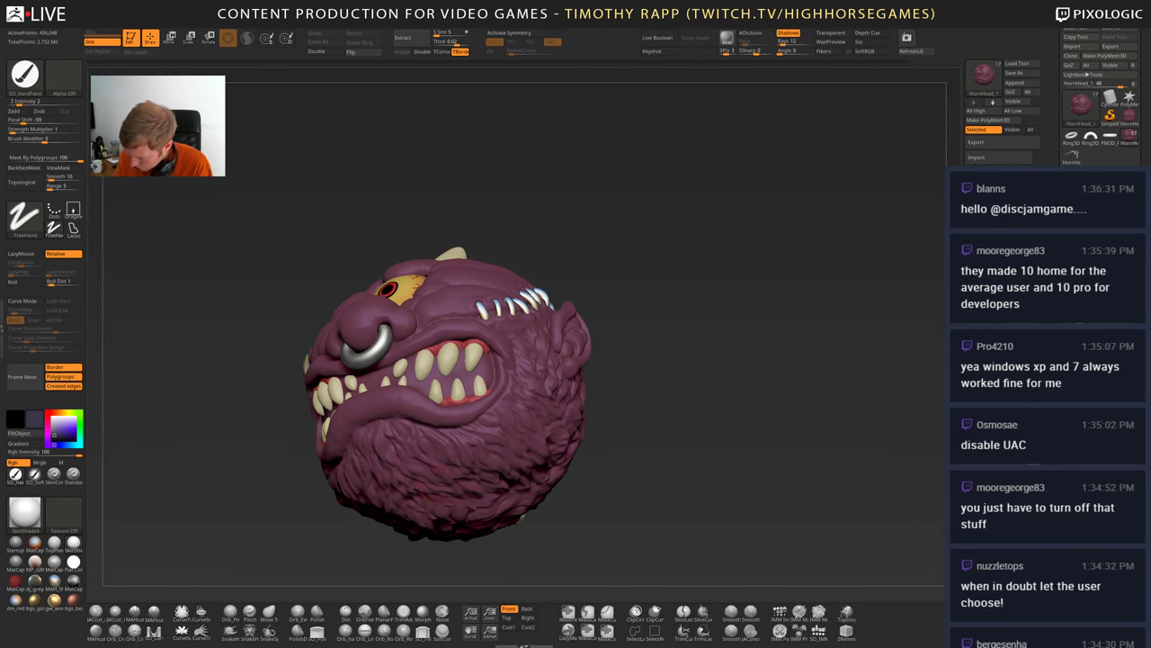
{"action": "mouse_move", "coordinate": [434, 486]}
{"action": "left_mouse_down"}
{"action": "mouse_move", "coordinate": [454, 472]}
{"action": "mouse_move", "coordinate": [450, 491]}
{"action": "mouse_move", "coordinate": [467, 492]}
{"action": "left_mouse_up"}
{"action": "key", "text": "s"}
{"action": "right_click_drag", "start_coordinate": [486, 531], "coordinate": [497, 481]}
{"action": "key", "text": "x"}
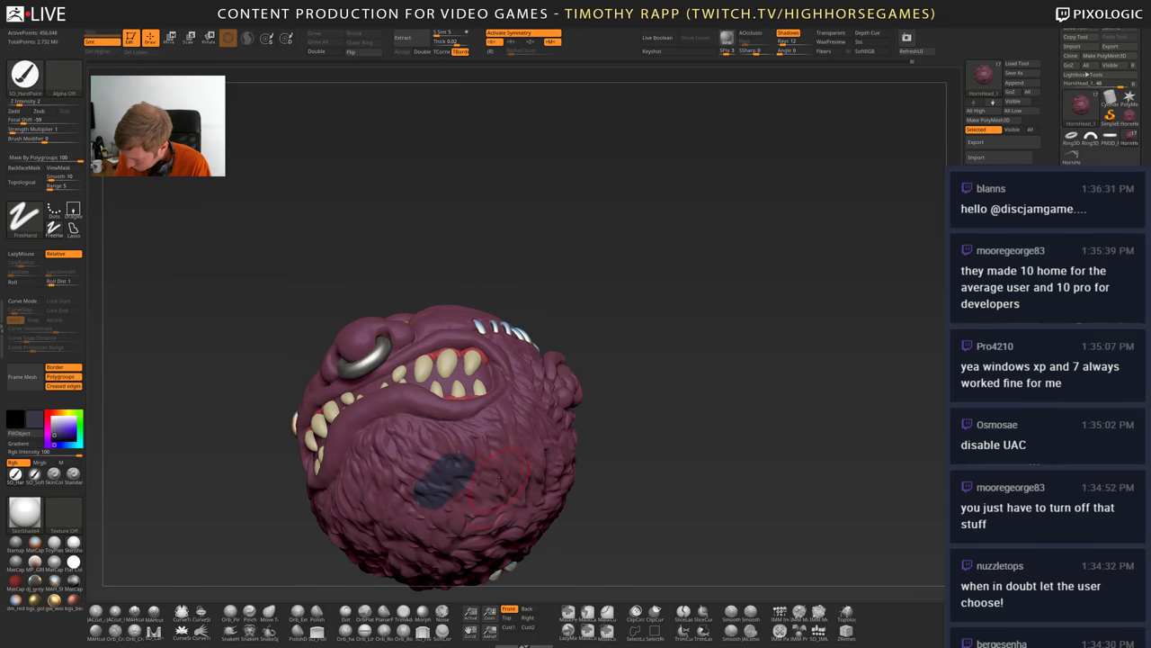
{"action": "mouse_move", "coordinate": [499, 481]}
{"action": "left_mouse_down"}
{"action": "mouse_move", "coordinate": [484, 461]}
{"action": "mouse_move", "coordinate": [423, 490]}
{"action": "mouse_move", "coordinate": [382, 438]}
{"action": "mouse_move", "coordinate": [504, 443]}
{"action": "left_mouse_up"}
{"action": "right_click_drag", "start_coordinate": [508, 445], "coordinate": [468, 476]}
{"action": "mouse_move", "coordinate": [529, 430]}
{"action": "left_mouse_down"}
{"action": "mouse_move", "coordinate": [511, 407]}
{"action": "mouse_move", "coordinate": [434, 425]}
{"action": "left_mouse_up"}
{"action": "right_click_drag", "start_coordinate": [430, 449], "coordinate": [553, 434]}
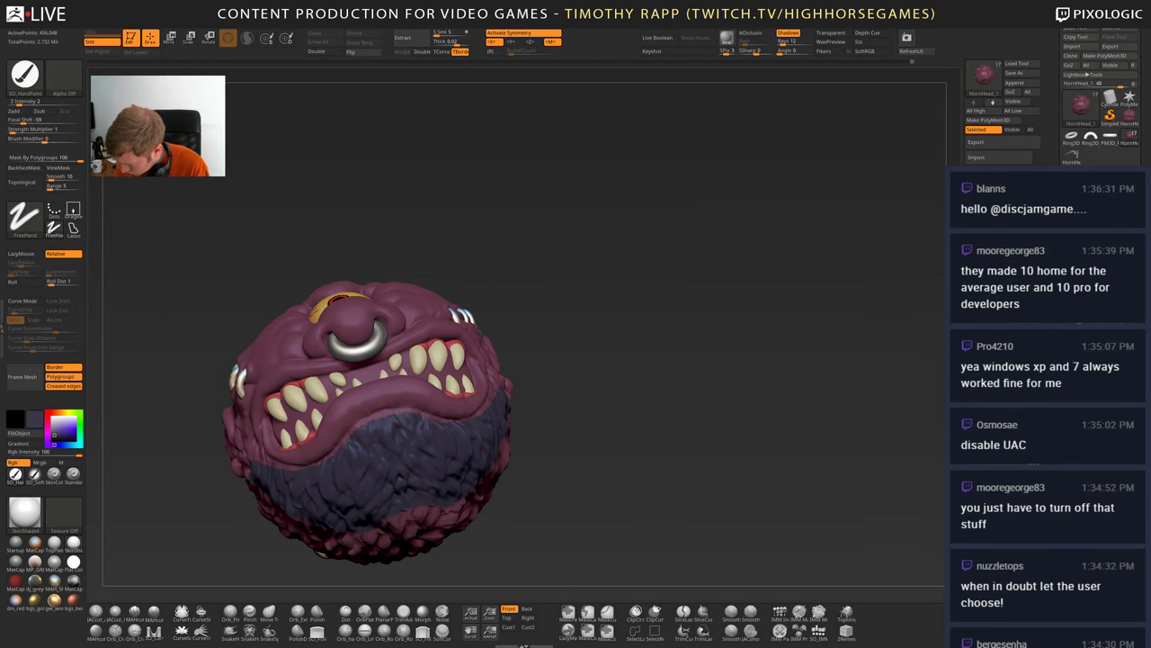
- Extend the dark blue-purple along the lower lip, down the jaw and across the fur beneath the ear
{"action": "mouse_move", "coordinate": [385, 415]}
{"action": "left_mouse_down"}
{"action": "mouse_move", "coordinate": [349, 433]}
{"action": "mouse_move", "coordinate": [336, 456]}
{"action": "left_mouse_up"}
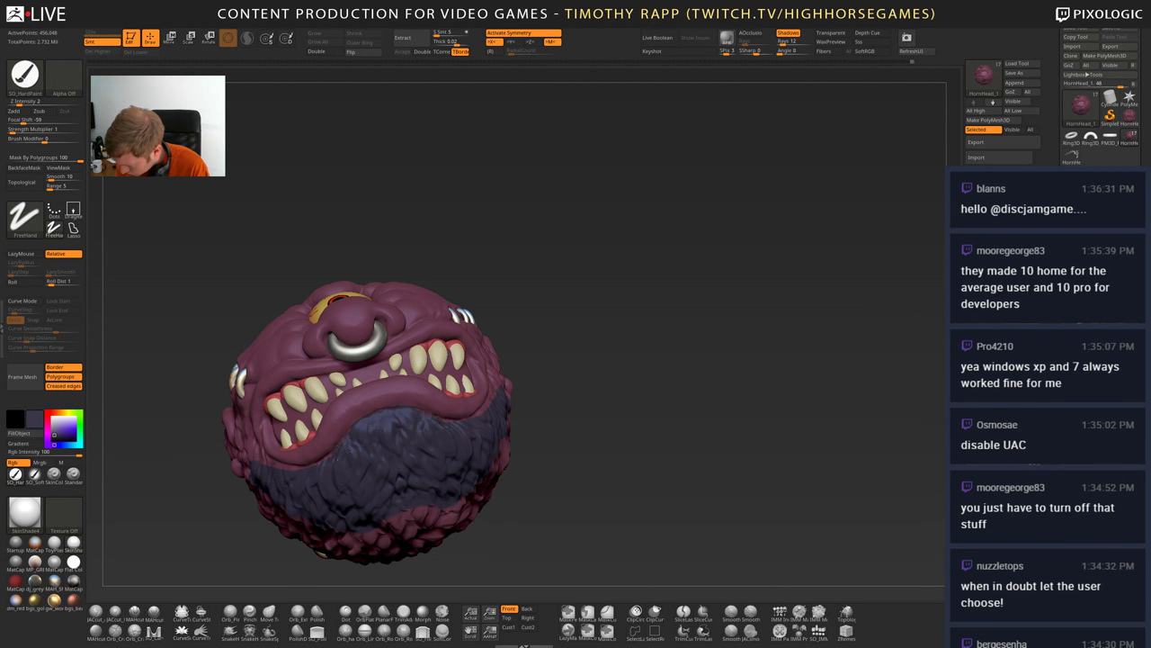
{"action": "right_click_drag", "start_coordinate": [356, 454], "coordinate": [517, 423]}
{"action": "right_click_drag", "start_coordinate": [313, 486], "coordinate": [298, 442], "text": "alt"}
{"action": "left_click_drag", "start_coordinate": [306, 464], "coordinate": [321, 550]}
{"action": "right_click_drag", "start_coordinate": [323, 544], "coordinate": [256, 517]}
{"action": "mouse_move", "coordinate": [338, 452]}
{"action": "left_mouse_down"}
{"action": "mouse_move", "coordinate": [354, 540]}
{"action": "mouse_move", "coordinate": [369, 457]}
{"action": "left_mouse_up"}
{"action": "right_click_drag", "start_coordinate": [396, 385], "coordinate": [382, 450]}
{"action": "mouse_move", "coordinate": [331, 395]}
{"action": "left_mouse_down"}
{"action": "mouse_move", "coordinate": [310, 441]}
{"action": "mouse_move", "coordinate": [297, 374]}
{"action": "mouse_move", "coordinate": [220, 395]}
{"action": "left_mouse_up"}
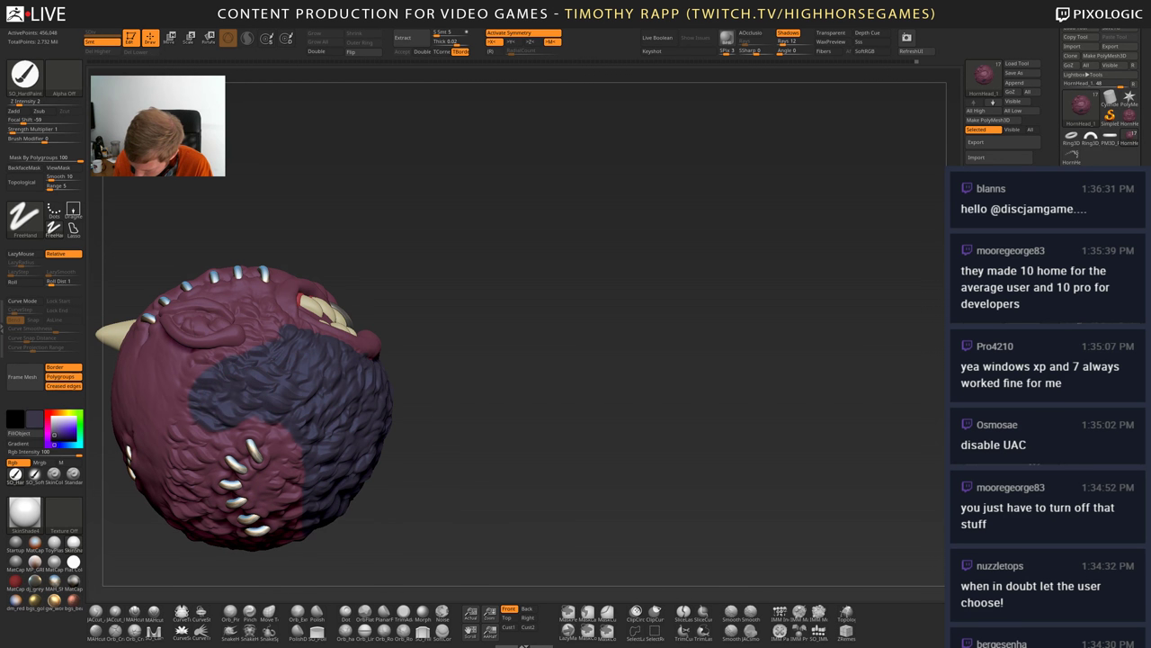
- Paint the cheek fur between the ears and the mouth corners dark blue-purple, up to the skin edge
{"action": "right_click_drag", "start_coordinate": [236, 388], "coordinate": [248, 430]}
{"action": "right_click_drag", "start_coordinate": [270, 360], "coordinate": [275, 416]}
{"action": "left_click_drag", "start_coordinate": [310, 329], "coordinate": [245, 329]}
{"action": "mouse_move", "coordinate": [253, 308]}
{"action": "left_mouse_down"}
{"action": "mouse_move", "coordinate": [245, 285]}
{"action": "mouse_move", "coordinate": [265, 293]}
{"action": "left_mouse_up"}
{"action": "right_click_drag", "start_coordinate": [266, 289], "coordinate": [252, 303]}
{"action": "left_click_drag", "start_coordinate": [275, 292], "coordinate": [281, 307]}
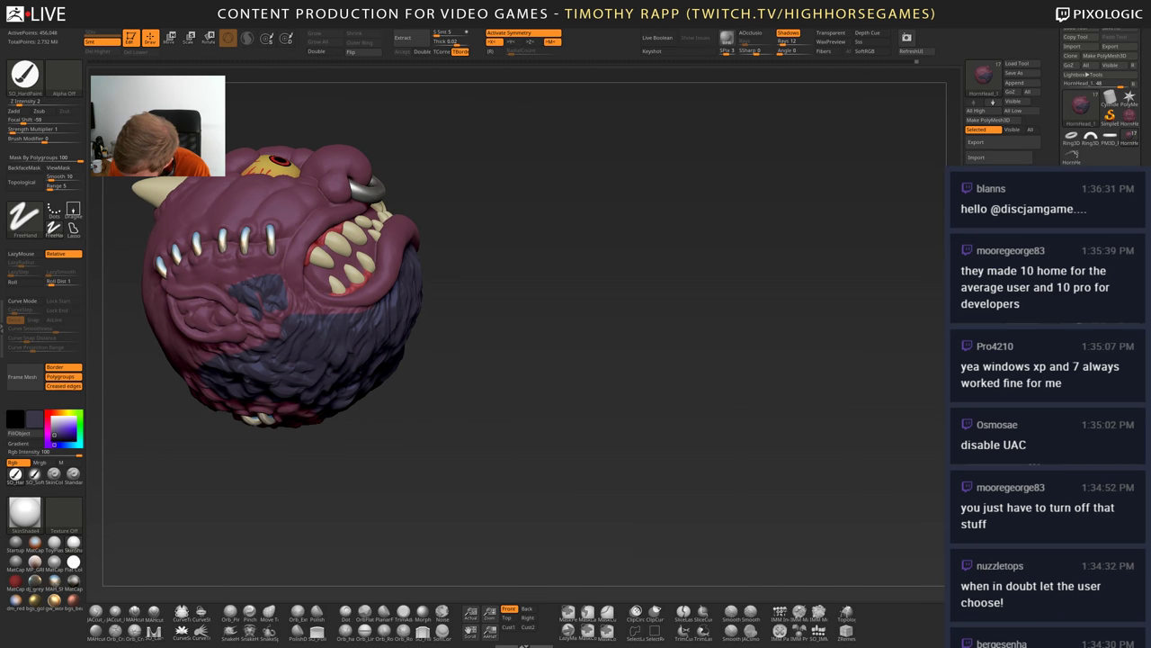
{"action": "left_click_drag", "start_coordinate": [242, 340], "coordinate": [299, 304]}
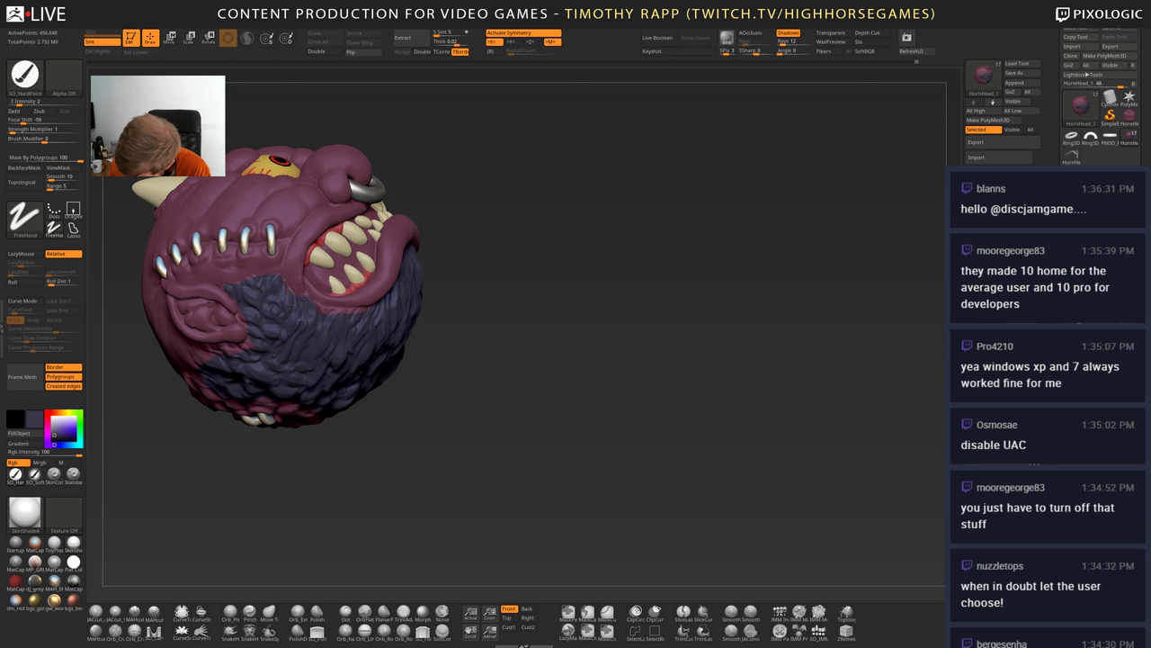
{"action": "mouse_move", "coordinate": [419, 346]}
{"action": "left_mouse_down"}
{"action": "mouse_move", "coordinate": [306, 310]}
{"action": "mouse_move", "coordinate": [356, 302]}
{"action": "left_mouse_up"}
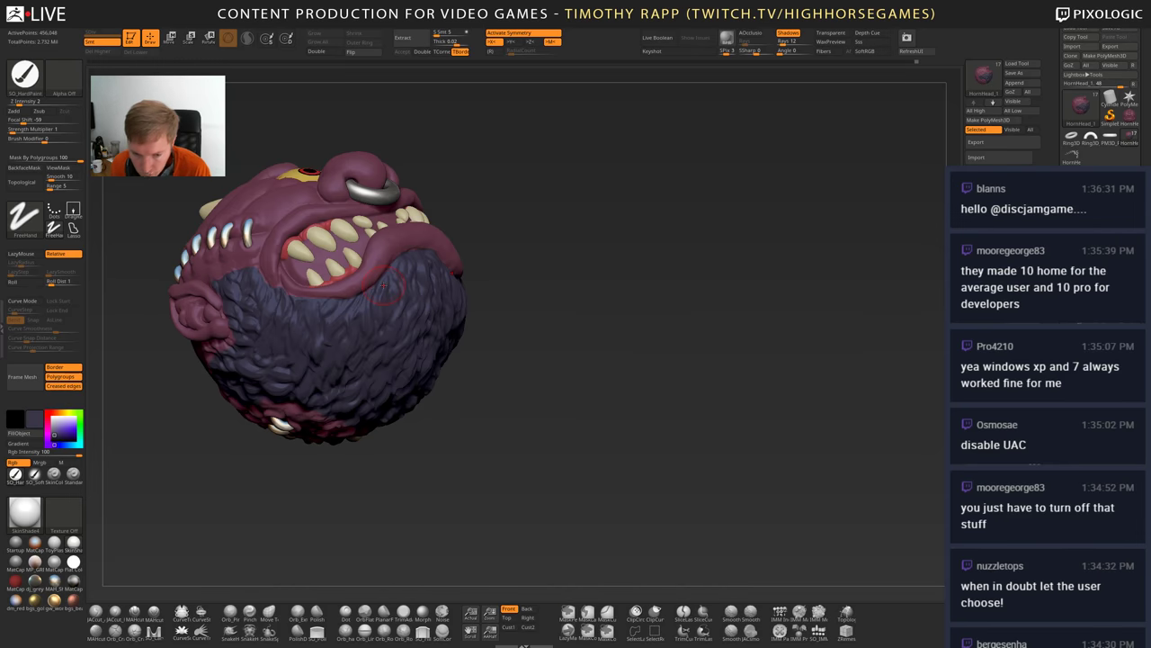
- Paint the fur behind the ears and start a dark band along the hairline on the back of the head
{"action": "mouse_move", "coordinate": [383, 285]}
{"action": "right_mouse_down"}
{"action": "mouse_move", "coordinate": [387, 299]}
{"action": "mouse_move", "coordinate": [332, 394]}
{"action": "mouse_move", "coordinate": [331, 359]}
{"action": "mouse_move", "coordinate": [393, 312]}
{"action": "right_mouse_up"}
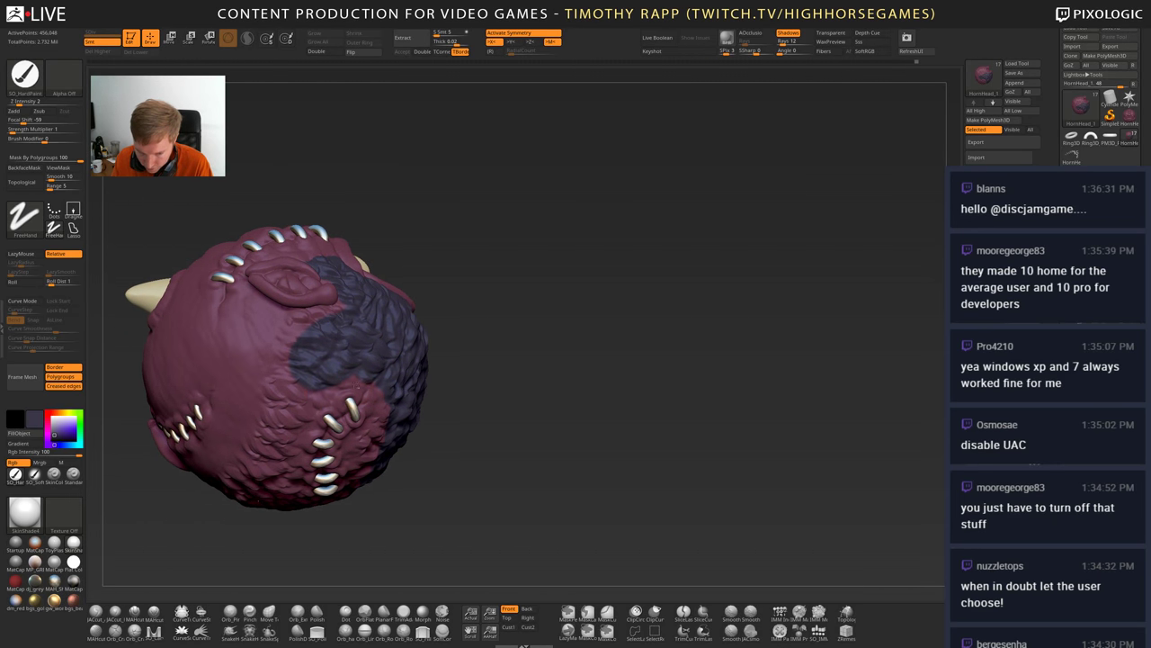
{"action": "mouse_move", "coordinate": [357, 387]}
{"action": "right_mouse_down"}
{"action": "mouse_move", "coordinate": [335, 392]}
{"action": "mouse_move", "coordinate": [317, 356]}
{"action": "mouse_move", "coordinate": [366, 313]}
{"action": "right_mouse_up"}
{"action": "right_click_drag", "start_coordinate": [182, 468], "coordinate": [162, 473]}
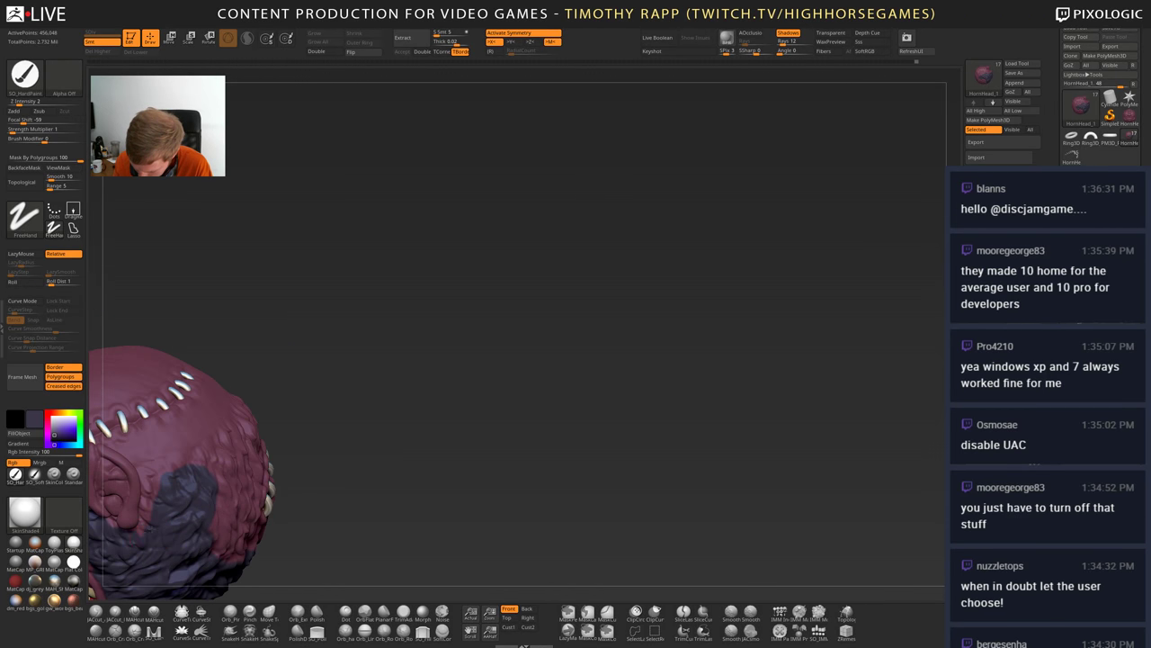
{"action": "left_click_drag", "start_coordinate": [141, 534], "coordinate": [155, 486]}
{"action": "right_click_drag", "start_coordinate": [155, 486], "coordinate": [106, 486]}
{"action": "mouse_move", "coordinate": [149, 483]}
{"action": "left_mouse_down"}
{"action": "mouse_move", "coordinate": [144, 474]}
{"action": "mouse_move", "coordinate": [280, 394]}
{"action": "left_mouse_up"}
{"action": "right_click_drag", "start_coordinate": [280, 394], "coordinate": [310, 378]}
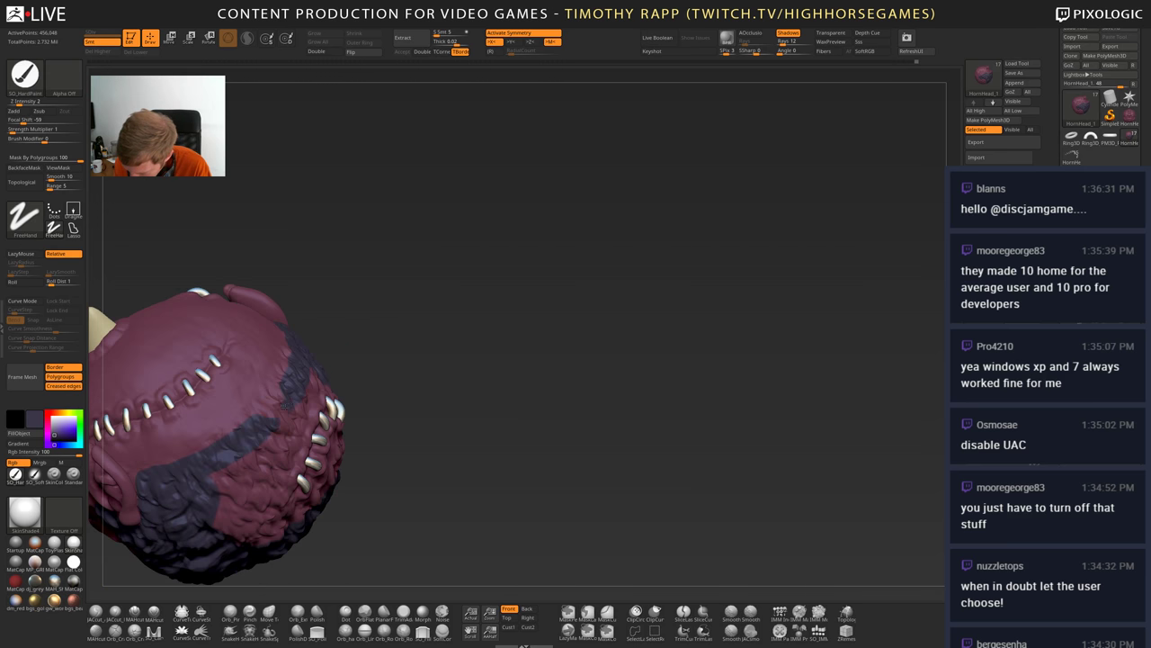
- Join the hairline band across the back of the head and fill the fur down towards the rear scar
{"action": "mouse_move", "coordinate": [268, 437]}
{"action": "left_mouse_down"}
{"action": "mouse_move", "coordinate": [282, 395]}
{"action": "mouse_move", "coordinate": [203, 444]}
{"action": "left_mouse_up"}
{"action": "right_click_drag", "start_coordinate": [203, 444], "coordinate": [271, 420]}
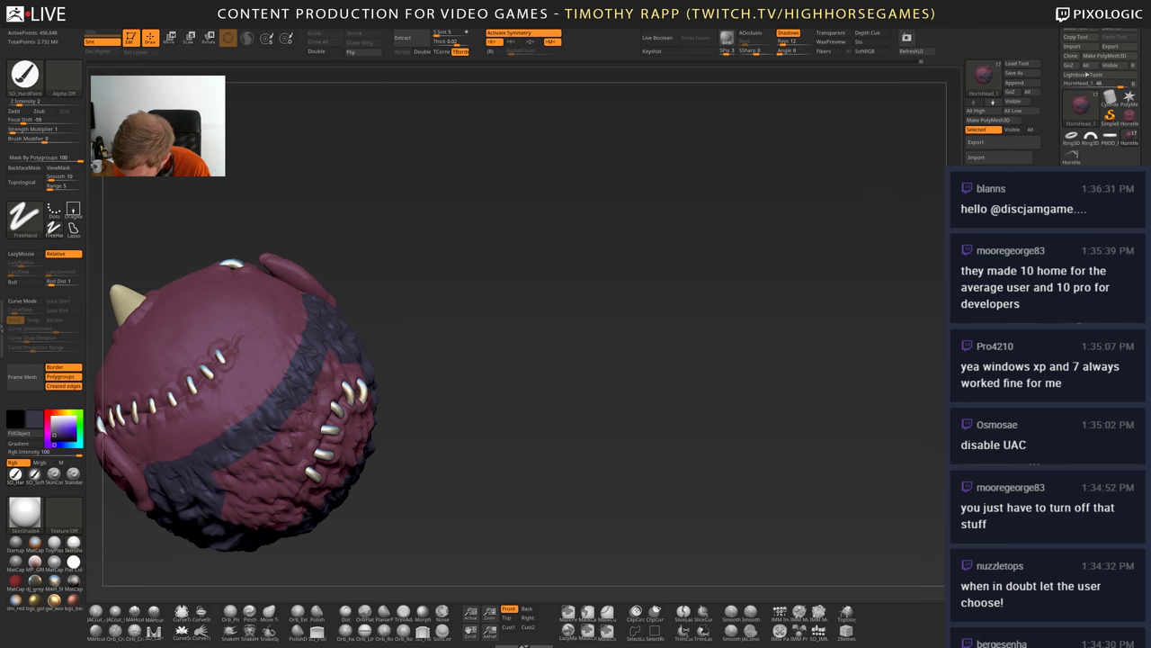
{"action": "left_click_drag", "start_coordinate": [280, 378], "coordinate": [250, 415]}
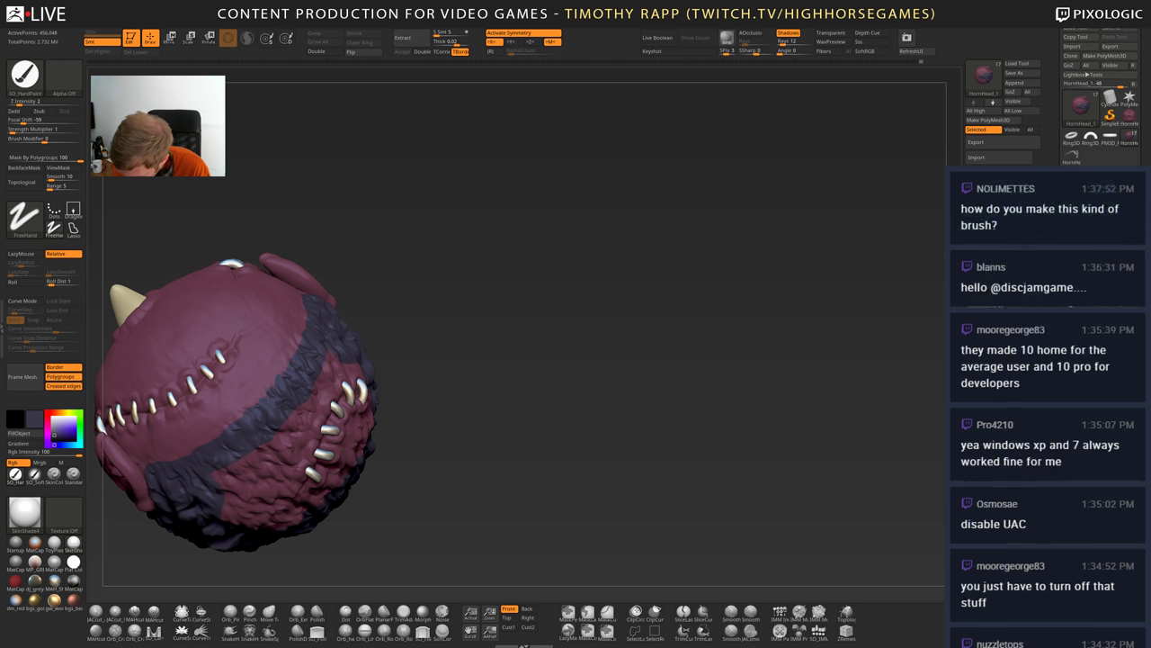
{"action": "right_click_drag", "start_coordinate": [340, 405], "coordinate": [286, 432]}
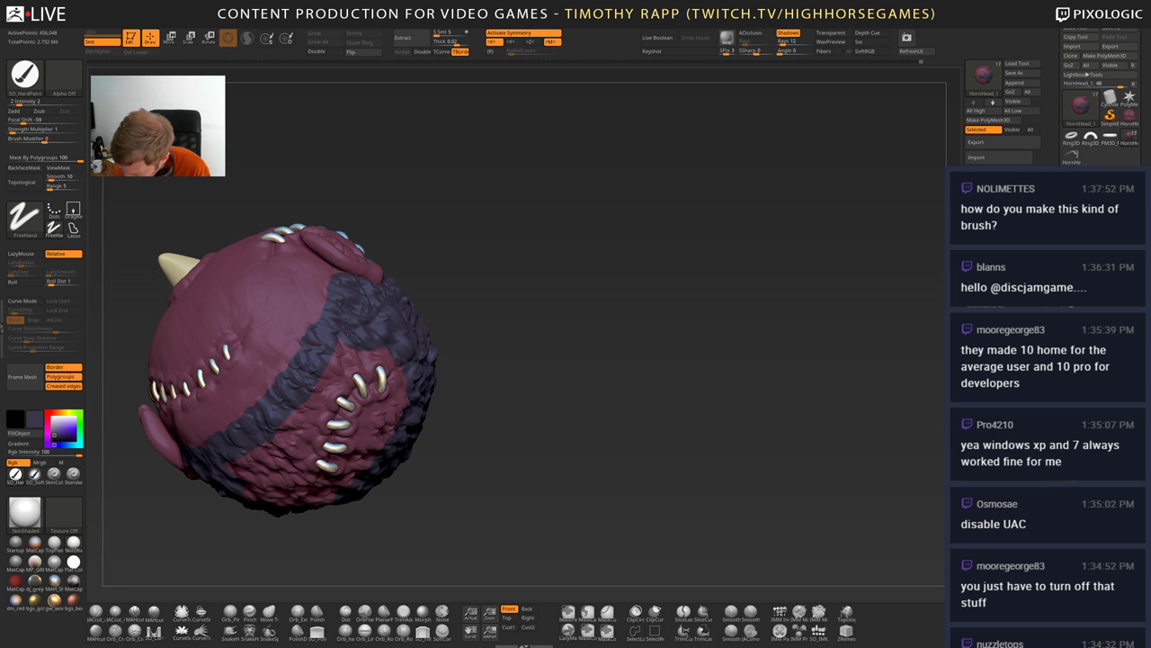
{"action": "mouse_move", "coordinate": [344, 340]}
{"action": "left_mouse_down"}
{"action": "mouse_move", "coordinate": [351, 361]}
{"action": "mouse_move", "coordinate": [298, 412]}
{"action": "mouse_move", "coordinate": [344, 381]}
{"action": "left_mouse_up"}
{"action": "right_click_drag", "start_coordinate": [271, 477], "coordinate": [308, 440]}
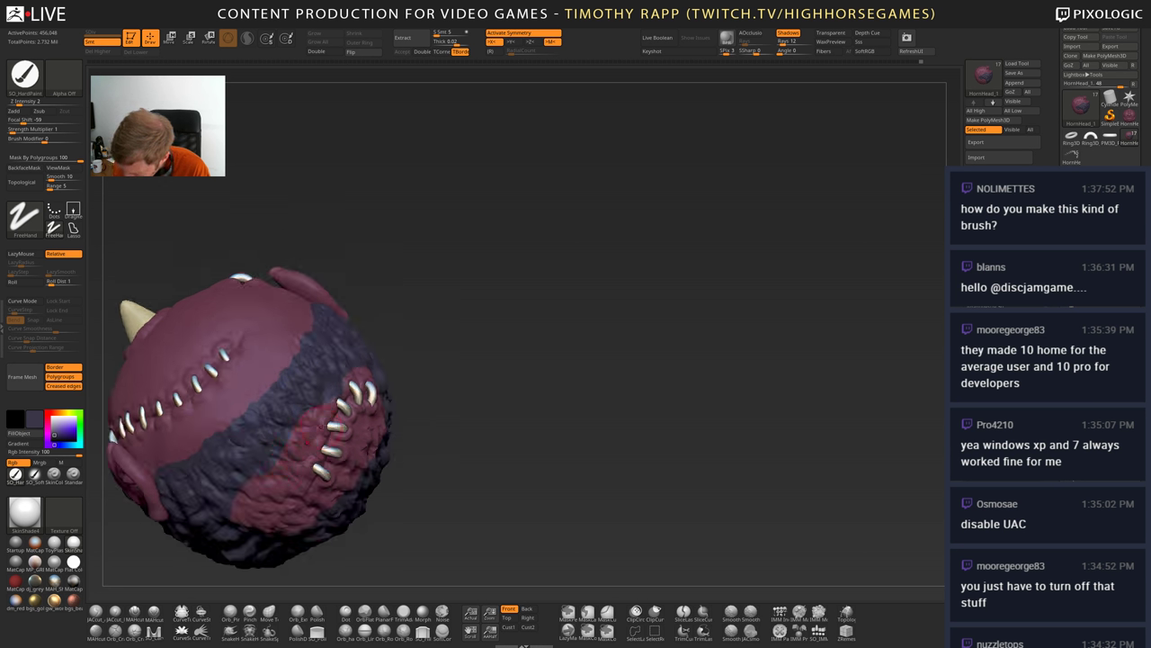
- Undo the mirrored strokes beside the rear scar, turn off symmetry and paint the fur next to the stitches
{"action": "key", "text": "ctrl+z"}
{"action": "mouse_move", "coordinate": [278, 434]}
{"action": "left_mouse_down"}
{"action": "mouse_move", "coordinate": [234, 470]}
{"action": "mouse_move", "coordinate": [244, 518]}
{"action": "left_mouse_up"}
{"action": "key", "text": "ctrl+z"}
{"action": "key", "text": "x"}
{"action": "right_click_drag", "start_coordinate": [250, 500], "coordinate": [320, 407]}
{"action": "mouse_move", "coordinate": [253, 471]}
{"action": "left_mouse_down"}
{"action": "mouse_move", "coordinate": [255, 496]}
{"action": "mouse_move", "coordinate": [277, 489]}
{"action": "left_mouse_up"}
{"action": "right_click_drag", "start_coordinate": [275, 487], "coordinate": [301, 455]}
{"action": "mouse_move", "coordinate": [286, 488]}
{"action": "left_mouse_down"}
{"action": "mouse_move", "coordinate": [291, 502]}
{"action": "mouse_move", "coordinate": [265, 401]}
{"action": "left_mouse_up"}
- Paint the remaining fur above and below the rear stitches dark blue-purple, leaving the scar's skin maroon
{"action": "right_click_drag", "start_coordinate": [267, 402], "coordinate": [290, 483]}
{"action": "mouse_move", "coordinate": [274, 434]}
{"action": "left_mouse_down"}
{"action": "mouse_move", "coordinate": [273, 399]}
{"action": "mouse_move", "coordinate": [291, 461]}
{"action": "mouse_move", "coordinate": [318, 371]}
{"action": "mouse_move", "coordinate": [317, 410]}
{"action": "mouse_move", "coordinate": [346, 344]}
{"action": "left_mouse_up"}
{"action": "right_click_drag", "start_coordinate": [347, 338], "coordinate": [319, 382]}
{"action": "key", "text": "ctrl+z"}
{"action": "mouse_move", "coordinate": [295, 387]}
{"action": "left_mouse_down"}
{"action": "mouse_move", "coordinate": [282, 404]}
{"action": "mouse_move", "coordinate": [313, 369]}
{"action": "mouse_move", "coordinate": [408, 325]}
{"action": "left_mouse_up"}
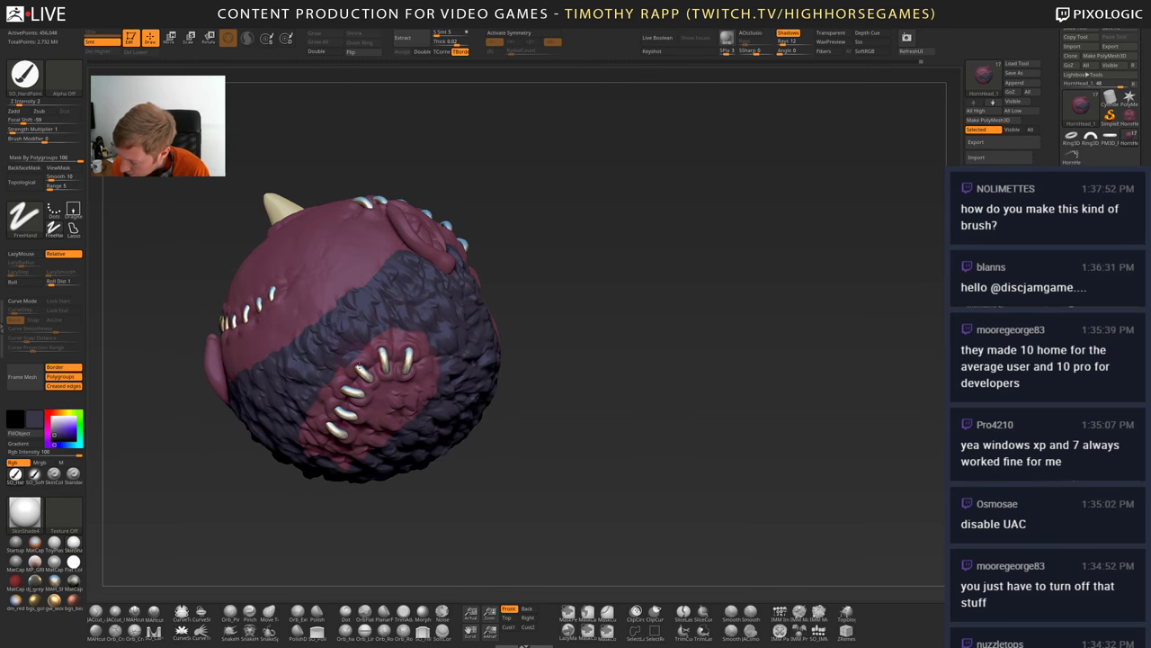
{"action": "right_click_drag", "start_coordinate": [403, 407], "coordinate": [398, 346]}
{"action": "mouse_move", "coordinate": [385, 442]}
{"action": "left_mouse_down"}
{"action": "mouse_move", "coordinate": [367, 461]}
{"action": "mouse_move", "coordinate": [363, 430]}
{"action": "mouse_move", "coordinate": [419, 413]}
{"action": "mouse_move", "coordinate": [373, 407]}
{"action": "mouse_move", "coordinate": [392, 388]}
{"action": "mouse_move", "coordinate": [430, 392]}
{"action": "left_mouse_up"}
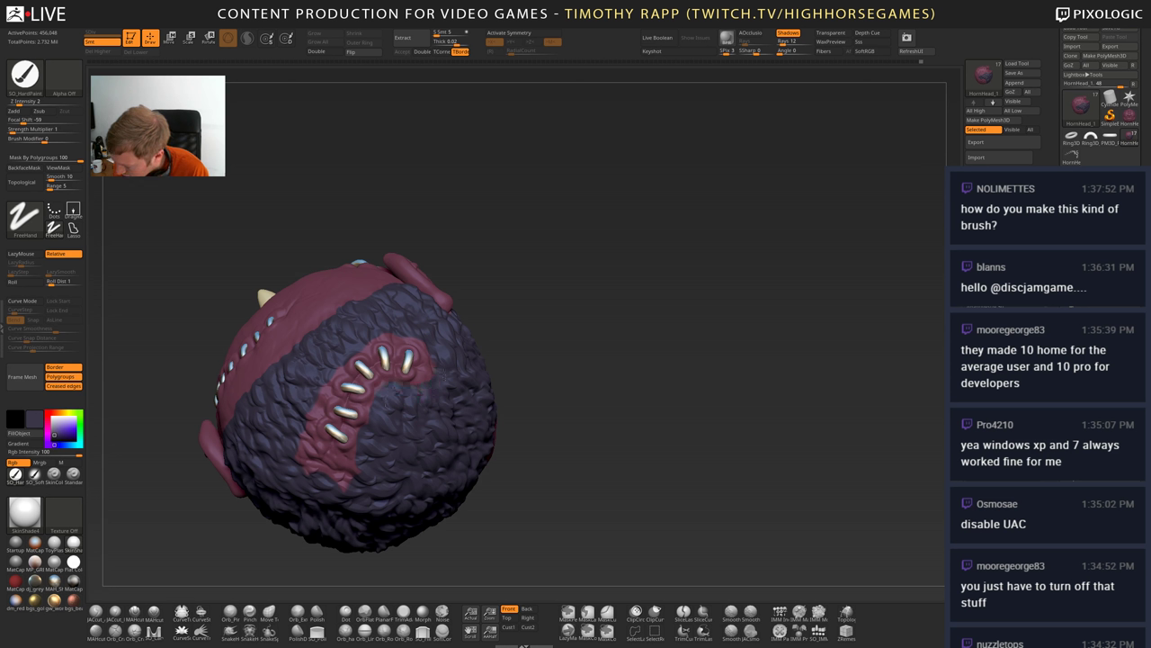
- Tighten the dark fur colour around both ends of the rear scar so only its raised skin stays maroon
{"action": "right_click_drag", "start_coordinate": [432, 322], "coordinate": [390, 330]}
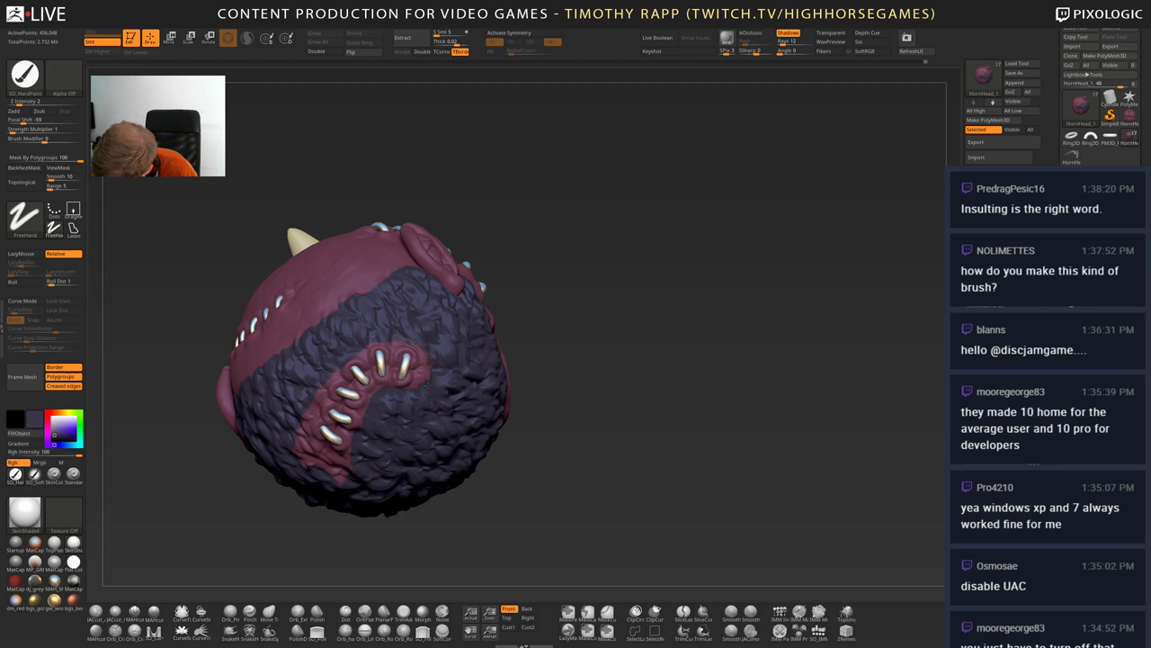
{"action": "left_click_drag", "start_coordinate": [431, 380], "coordinate": [306, 454]}
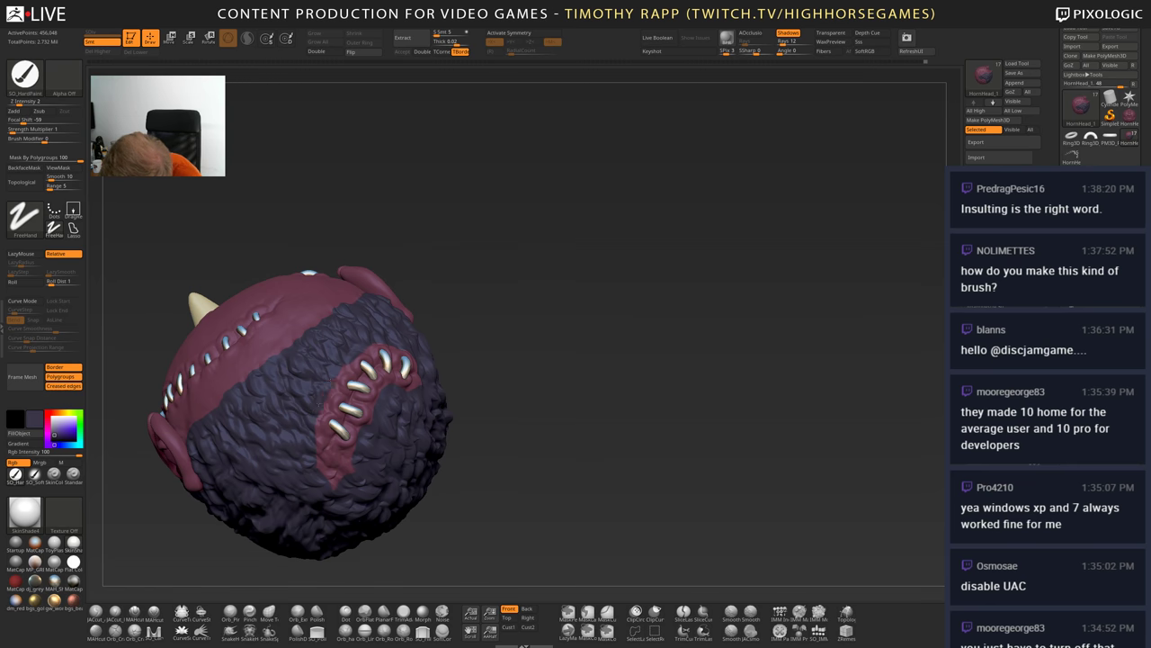
{"action": "left_click_drag", "start_coordinate": [338, 379], "coordinate": [358, 358]}
{"action": "left_click_drag", "start_coordinate": [504, 404], "coordinate": [472, 333]}
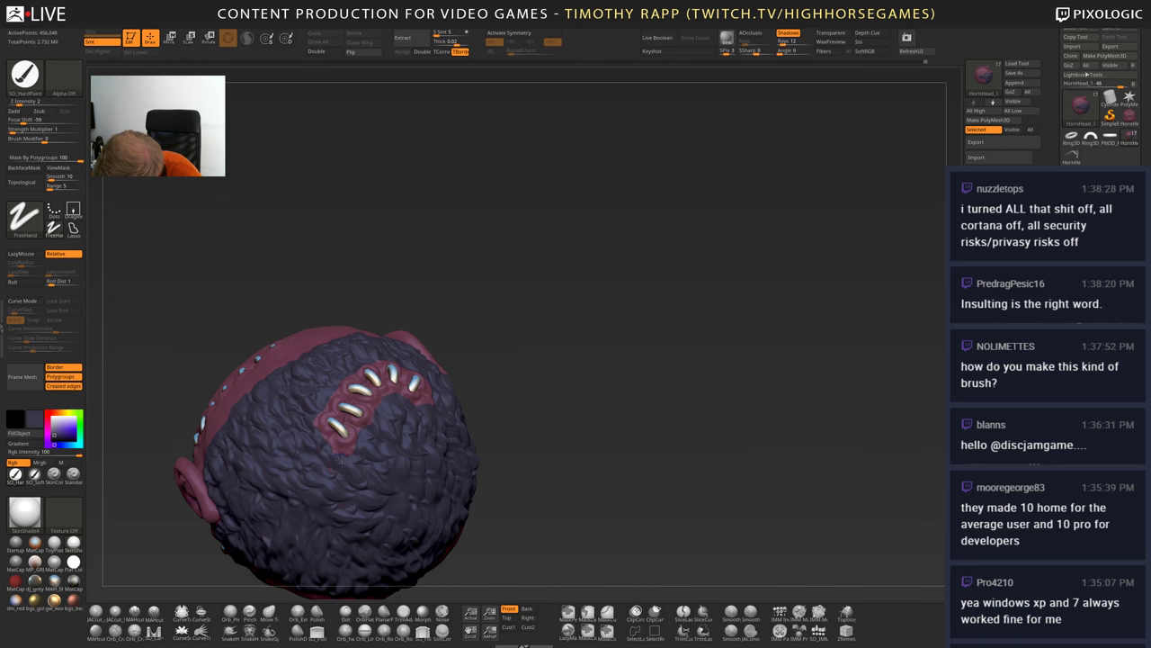
{"action": "left_click_drag", "start_coordinate": [382, 411], "coordinate": [447, 415]}
{"action": "right_click_drag", "start_coordinate": [378, 411], "coordinate": [441, 410]}
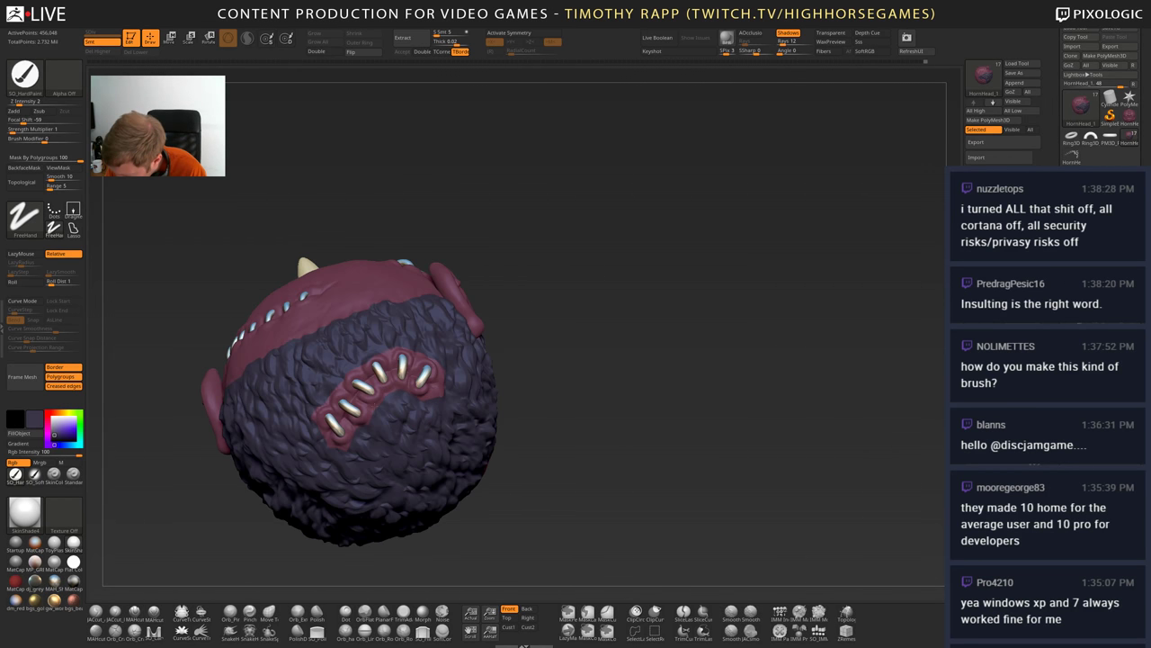
- Sample the maroon skin colour and repaint the skin along the edge of the rear scar
{"action": "key", "text": "c"}
{"action": "left_click_drag", "start_coordinate": [360, 409], "coordinate": [324, 427]}
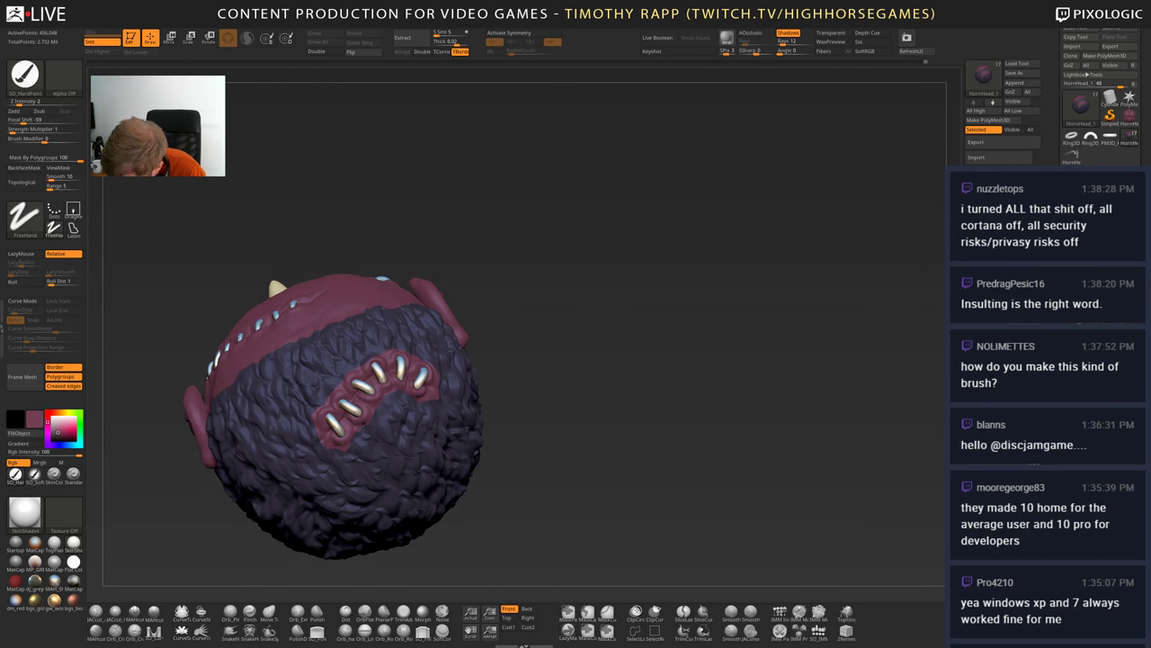
{"action": "mouse_move", "coordinate": [389, 396]}
{"action": "right_mouse_down"}
{"action": "mouse_move", "coordinate": [360, 427]}
{"action": "mouse_move", "coordinate": [414, 414]}
{"action": "right_mouse_up"}
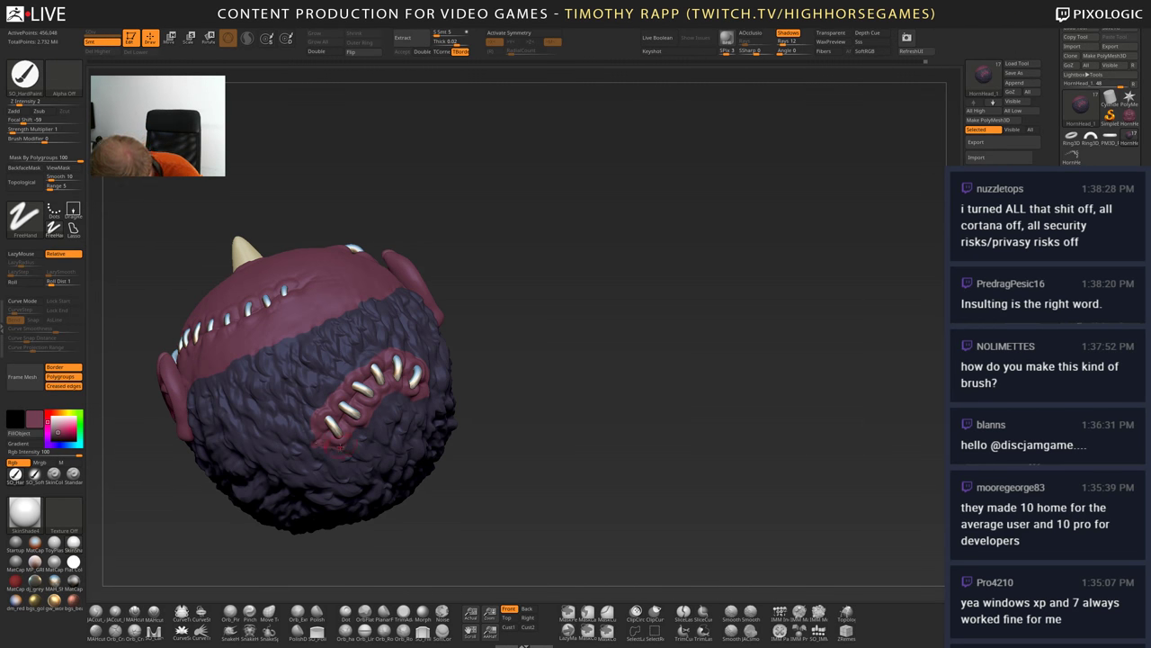
{"action": "mouse_move", "coordinate": [383, 398]}
{"action": "right_mouse_down"}
{"action": "mouse_move", "coordinate": [369, 400]}
{"action": "mouse_move", "coordinate": [386, 396]}
{"action": "right_mouse_up"}
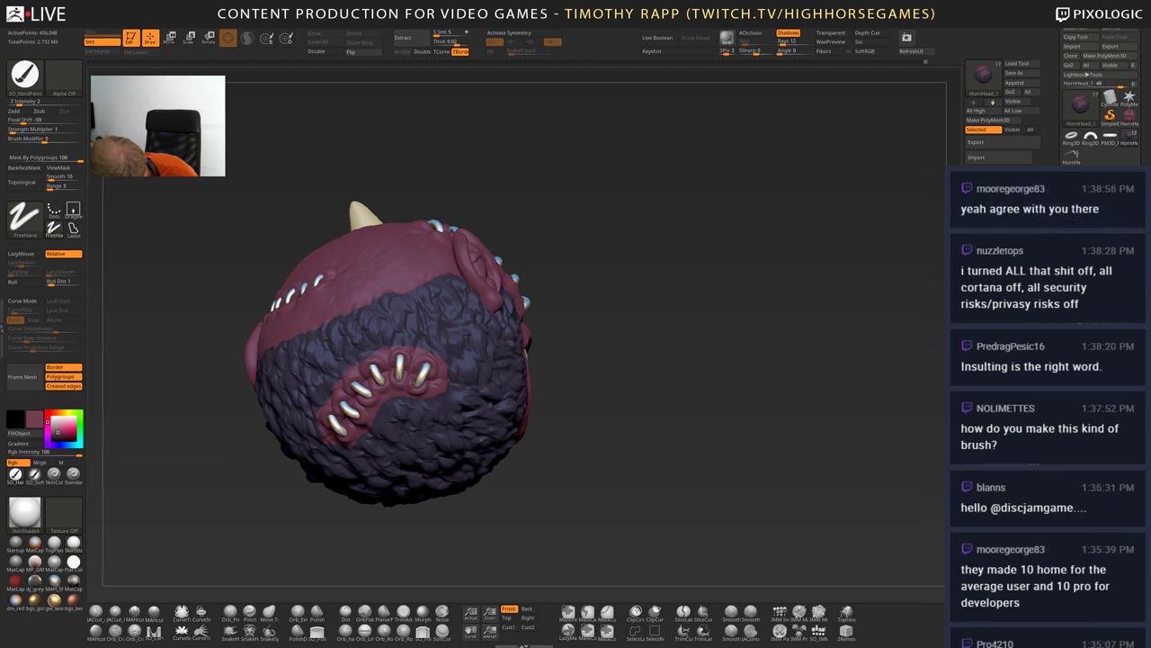
{"action": "left_click_drag", "start_coordinate": [585, 386], "coordinate": [679, 364]}
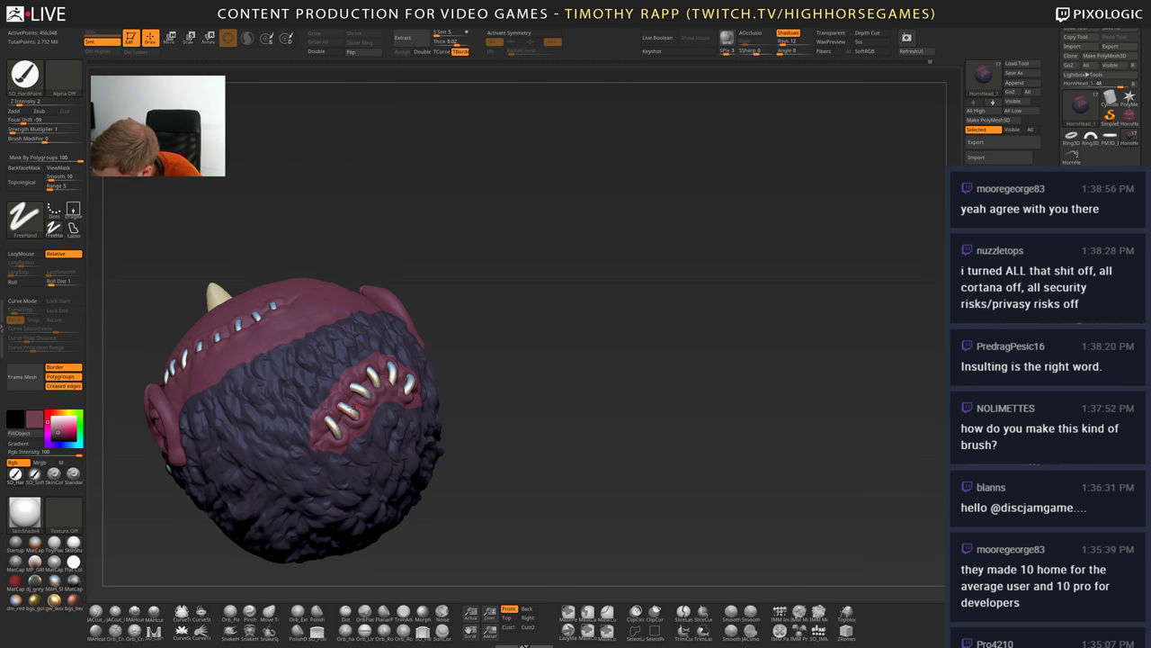
{"action": "mouse_move", "coordinate": [585, 387]}
{"action": "left_mouse_down"}
{"action": "mouse_move", "coordinate": [550, 364]}
{"action": "mouse_move", "coordinate": [556, 353]}
{"action": "left_mouse_up"}
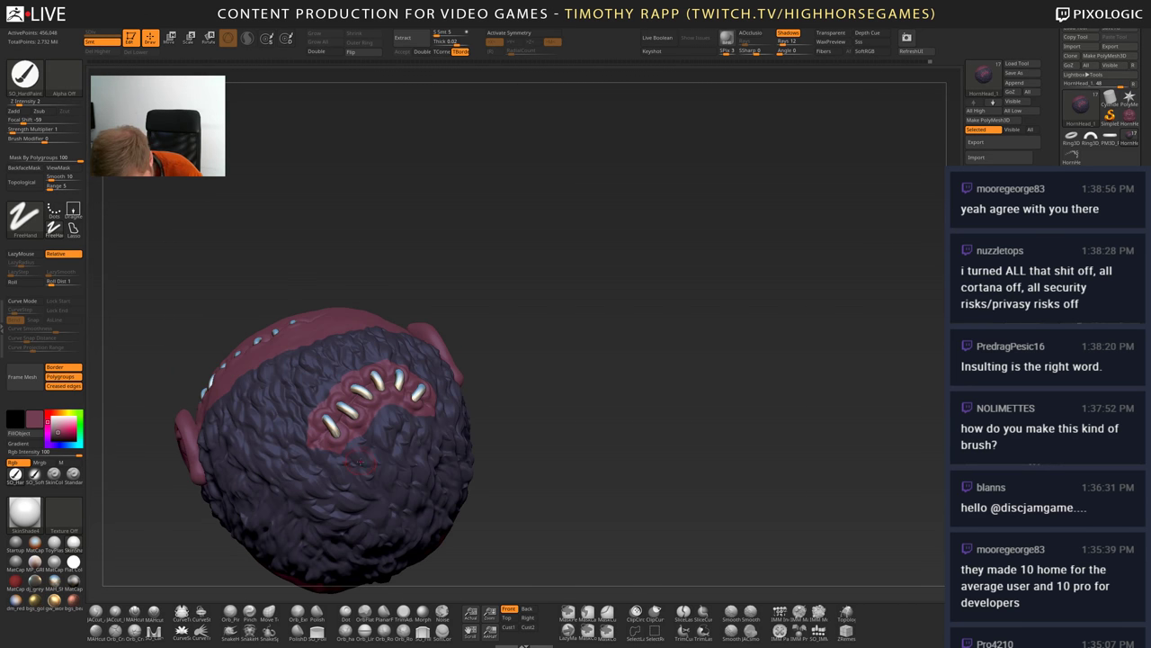
- Touch up the border at the scar's lower end, sampling the dark fur colour and the maroon in turn
{"action": "key", "text": "c"}
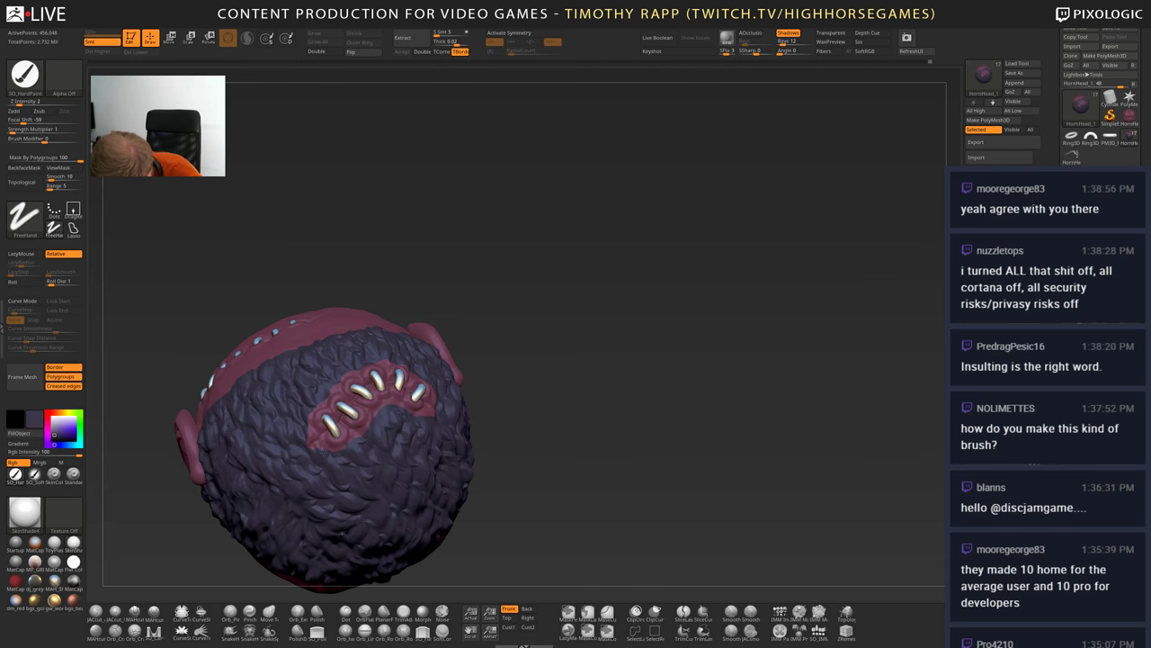
{"action": "key", "text": "c"}
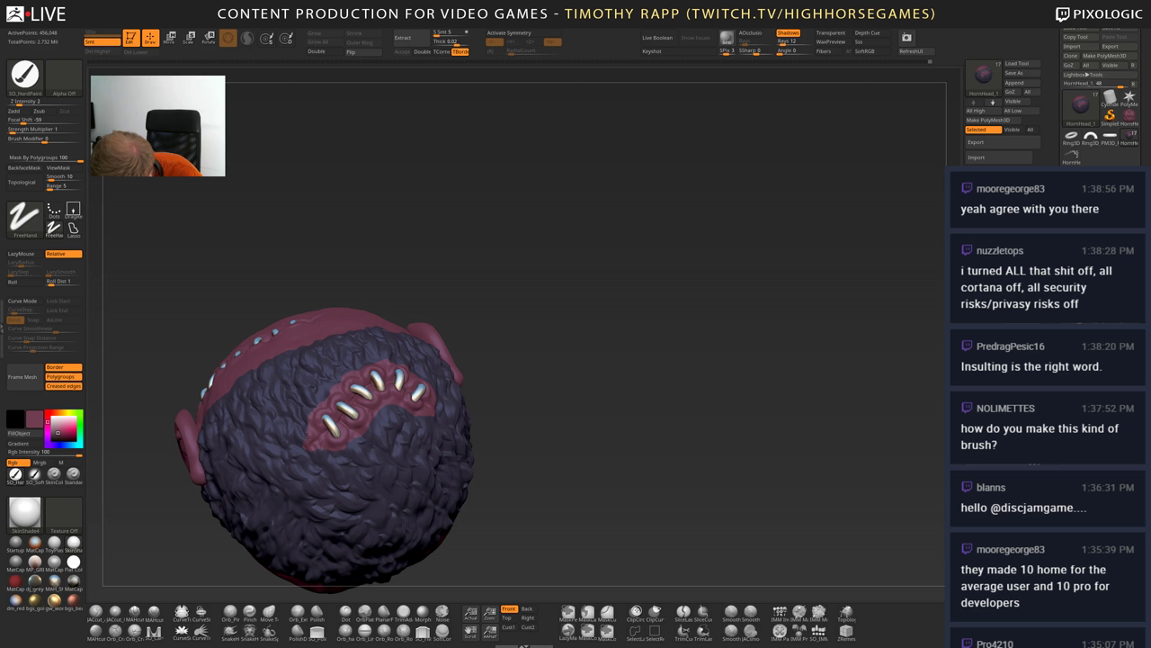
{"action": "left_click_drag", "start_coordinate": [550, 360], "coordinate": [504, 433]}
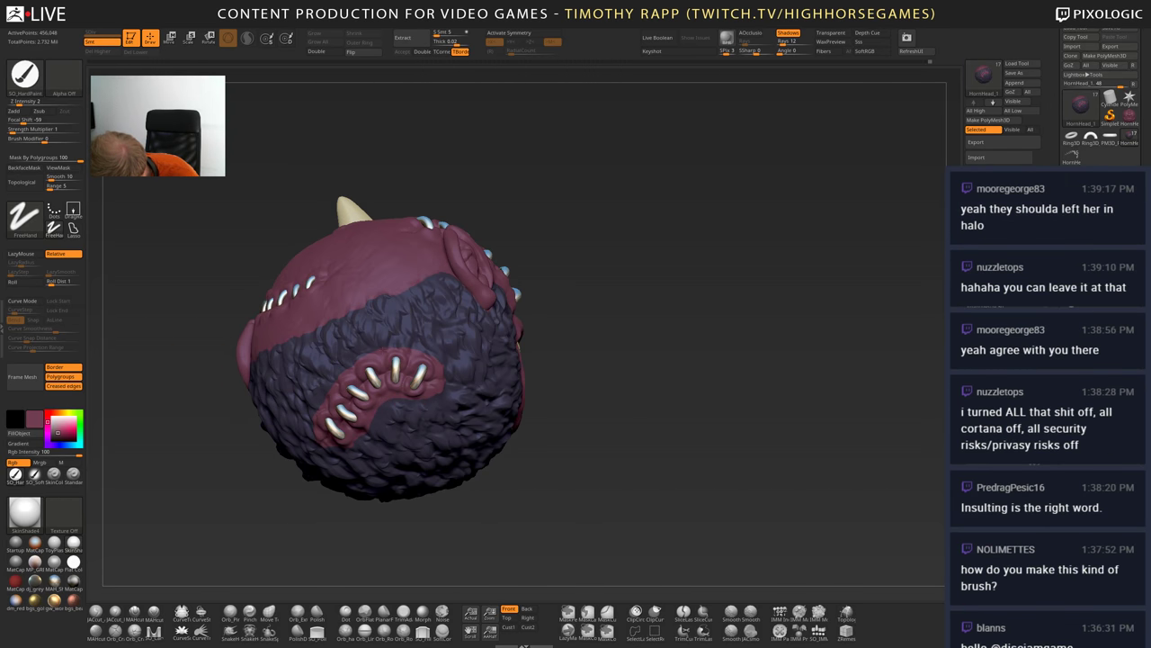
- Sample the dark blue-purple again and clean up the fur edge beneath the rear stitches
{"action": "key", "text": "c"}
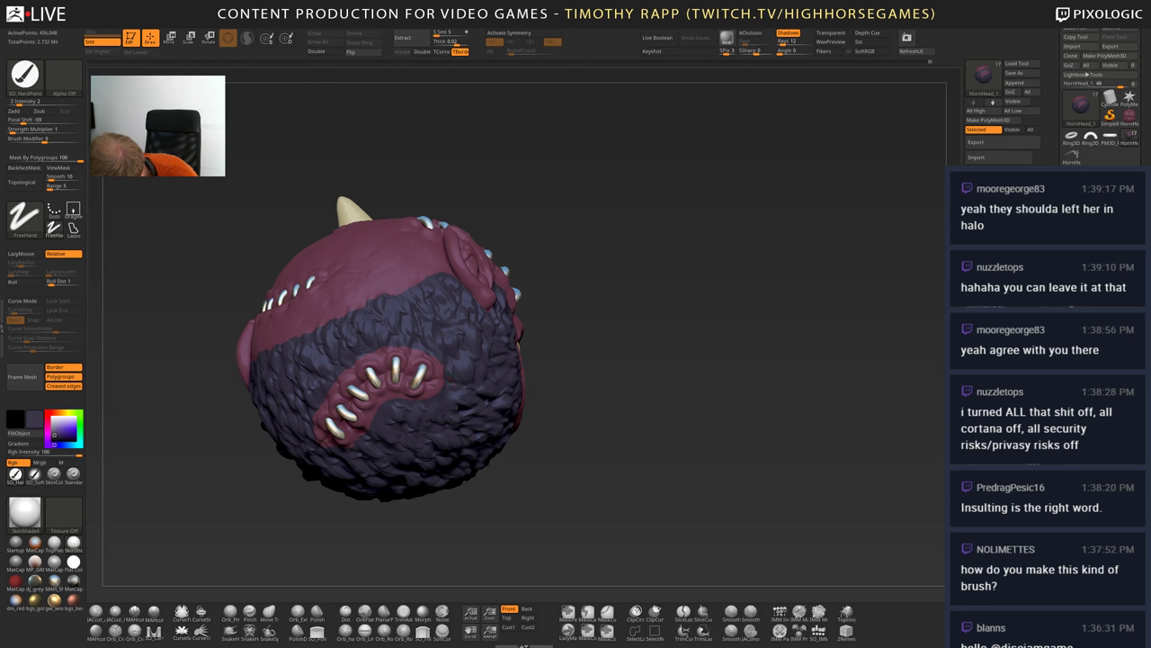
{"action": "mouse_move", "coordinate": [467, 387]}
{"action": "right_mouse_down"}
{"action": "mouse_move", "coordinate": [515, 376]}
{"action": "mouse_move", "coordinate": [504, 337]}
{"action": "mouse_move", "coordinate": [468, 396]}
{"action": "right_mouse_up"}
{"action": "left_click_drag", "start_coordinate": [408, 412], "coordinate": [432, 387]}
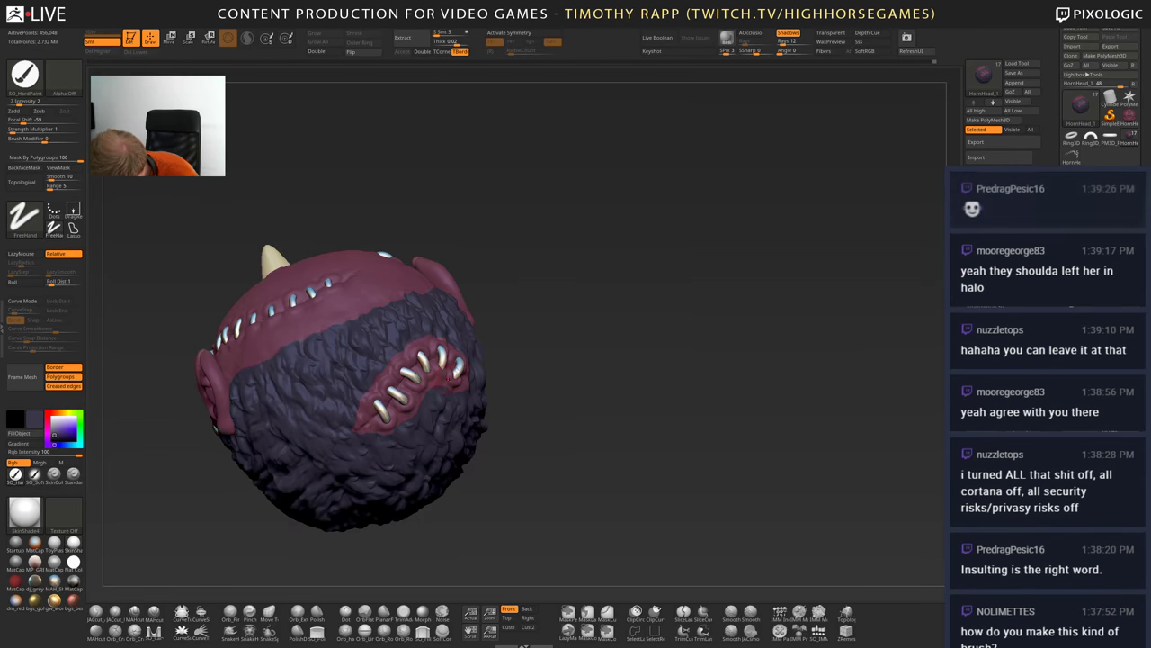
{"action": "mouse_move", "coordinate": [485, 405]}
{"action": "right_mouse_down"}
{"action": "mouse_move", "coordinate": [447, 387]}
{"action": "mouse_move", "coordinate": [457, 395]}
{"action": "right_mouse_up"}
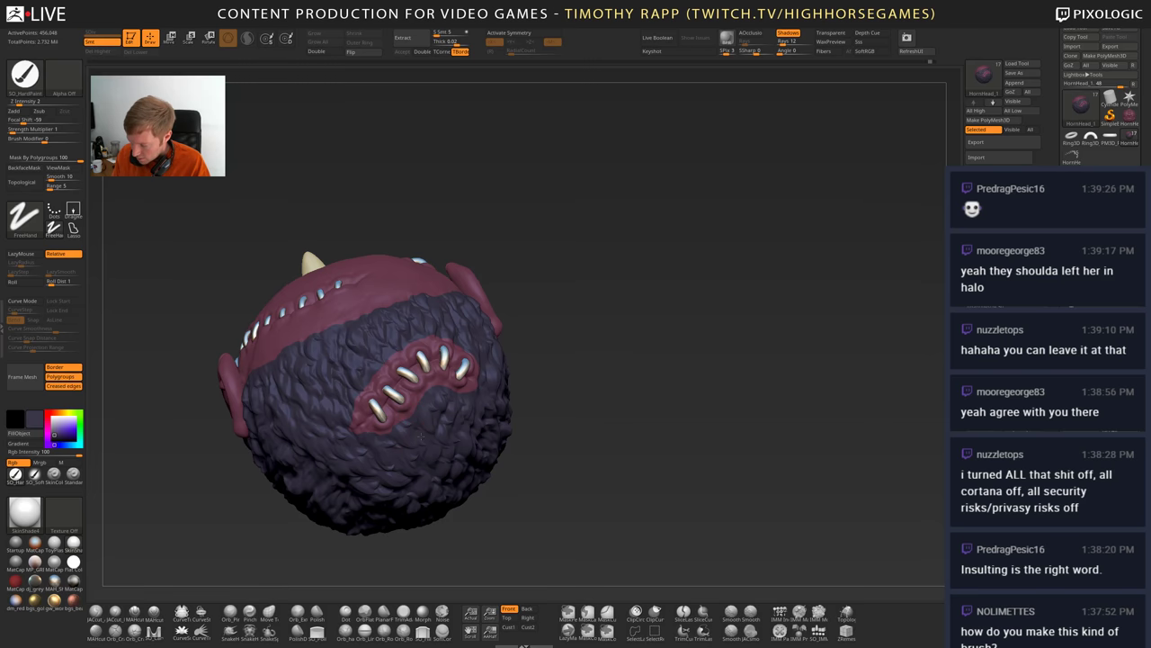
- Tidy the fur border below the rear scar's lower end with dark blue-purple, and sample the maroon skin colour for touch-ups
{"action": "right_click_drag", "start_coordinate": [420, 437], "coordinate": [430, 504], "text": "ctrl"}
{"action": "left_click_drag", "start_coordinate": [294, 420], "coordinate": [320, 421]}
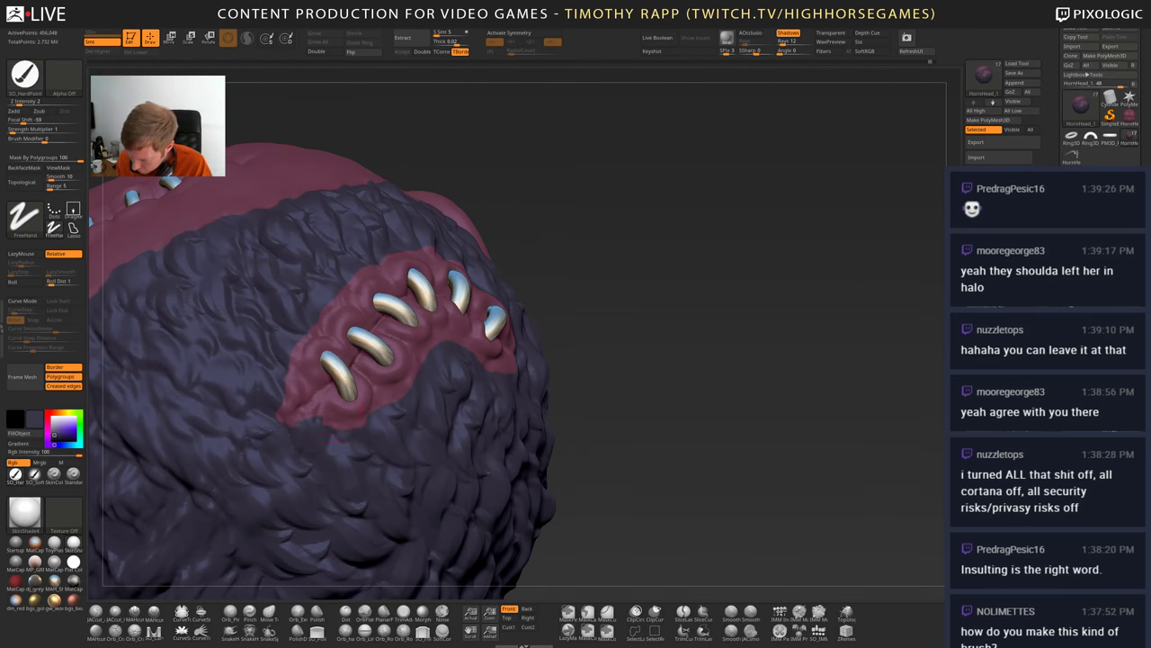
{"action": "key", "text": "c"}
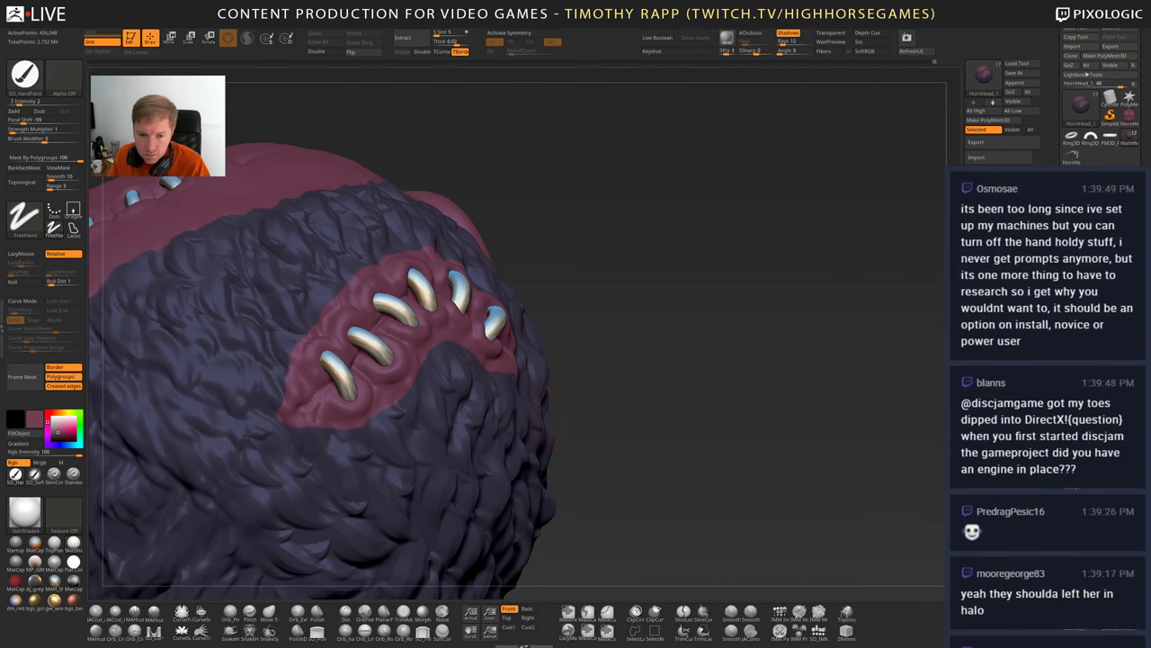
{"action": "left_click_drag", "start_coordinate": [573, 413], "coordinate": [569, 430]}
{"action": "right_click_drag", "start_coordinate": [572, 428], "coordinate": [542, 439], "text": "ctrl"}
{"action": "mouse_move", "coordinate": [541, 439]}
{"action": "left_mouse_down"}
{"action": "mouse_move", "coordinate": [587, 430]}
{"action": "mouse_move", "coordinate": [549, 446]}
{"action": "mouse_move", "coordinate": [536, 401]}
{"action": "mouse_move", "coordinate": [585, 381]}
{"action": "left_mouse_up"}
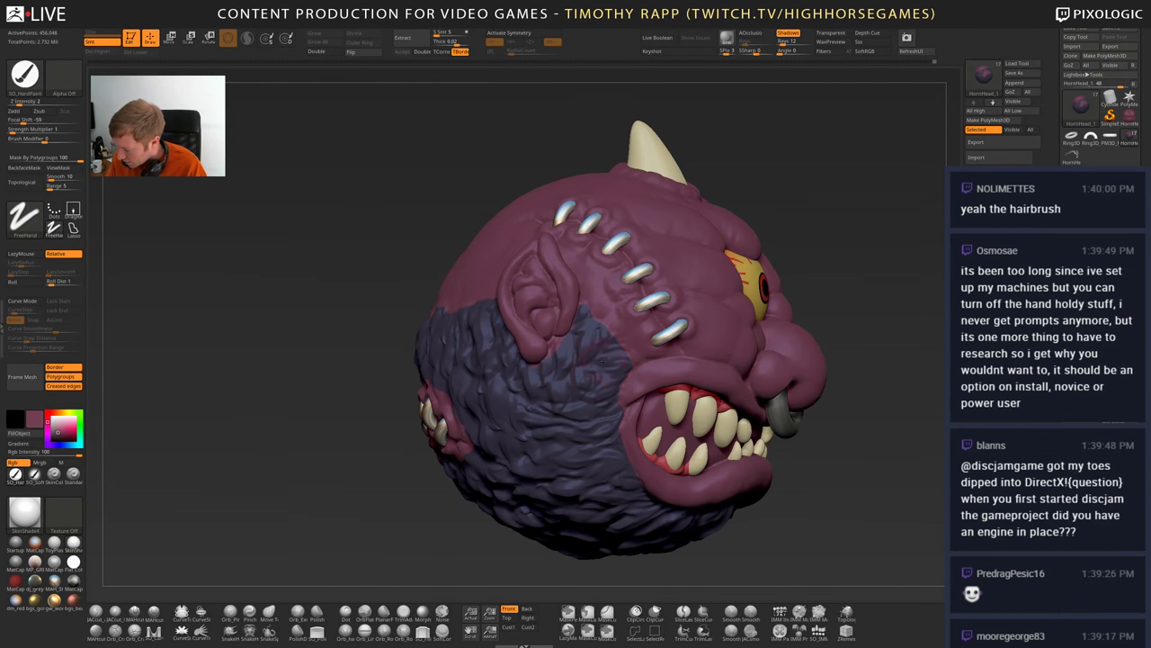
- Refine the colour border at the rear scar's lower end, alternately sampling the dark blue-purple fur and maroon skin colours
{"action": "right_click_drag", "start_coordinate": [604, 363], "coordinate": [668, 369]}
{"action": "key", "text": "c"}
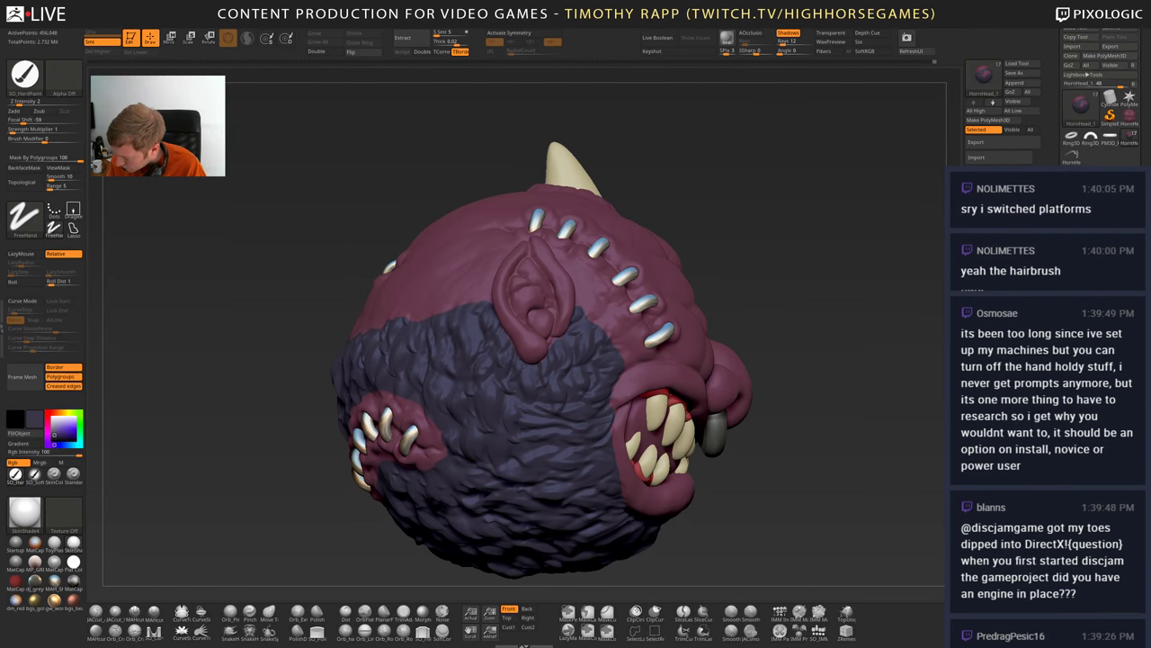
{"action": "mouse_move", "coordinate": [668, 370]}
{"action": "right_mouse_down"}
{"action": "mouse_move", "coordinate": [661, 338]}
{"action": "mouse_move", "coordinate": [684, 296]}
{"action": "mouse_move", "coordinate": [765, 306]}
{"action": "mouse_move", "coordinate": [760, 387]}
{"action": "mouse_move", "coordinate": [787, 346]}
{"action": "right_mouse_up"}
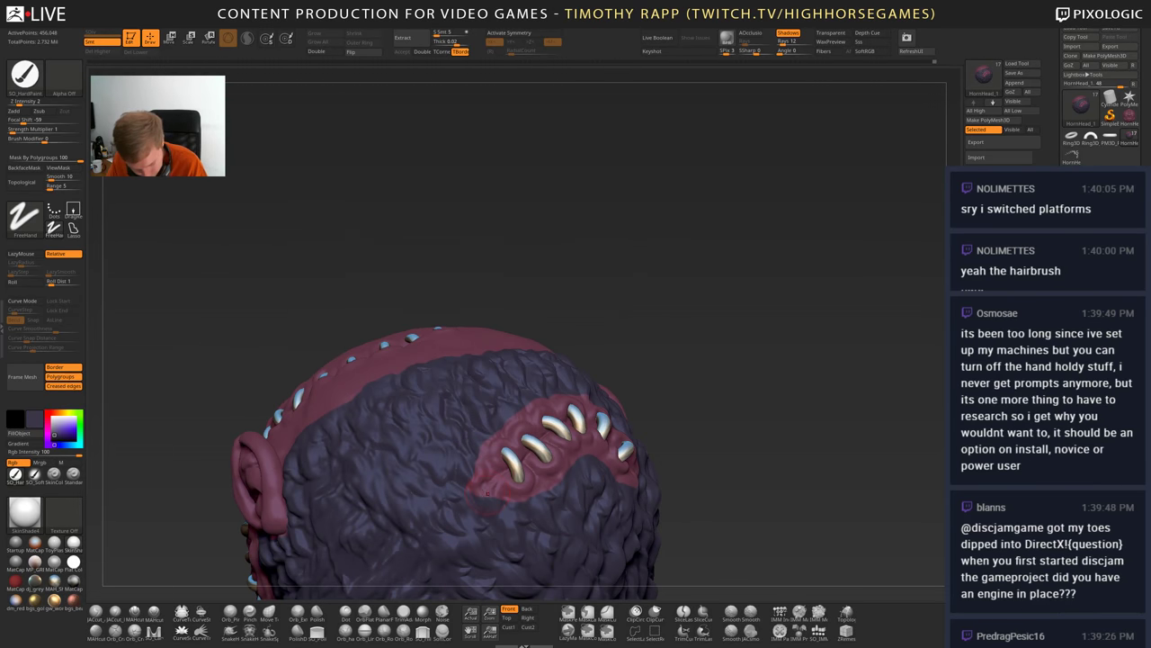
{"action": "key", "text": "c"}
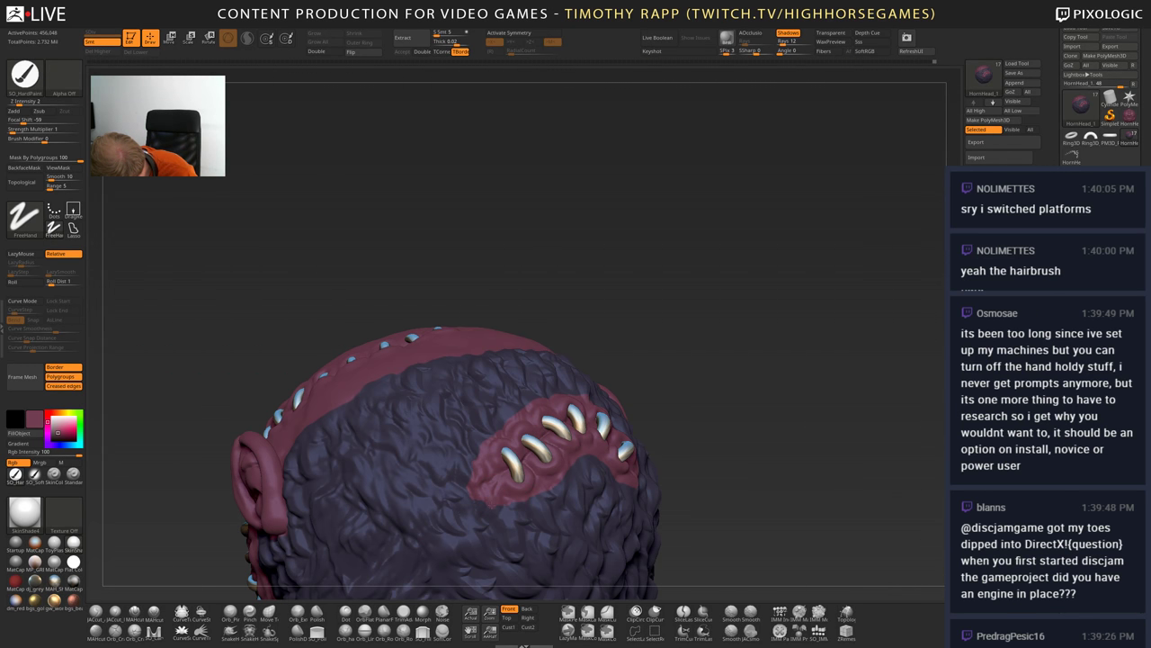
{"action": "key", "text": "c"}
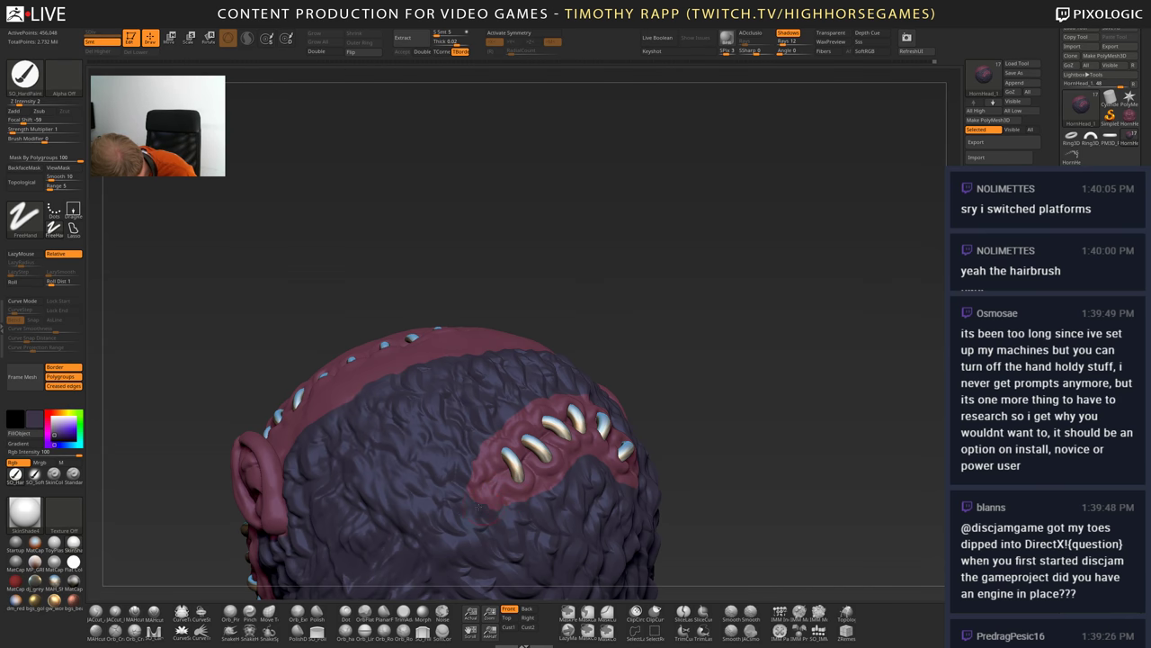
{"action": "key", "text": "c"}
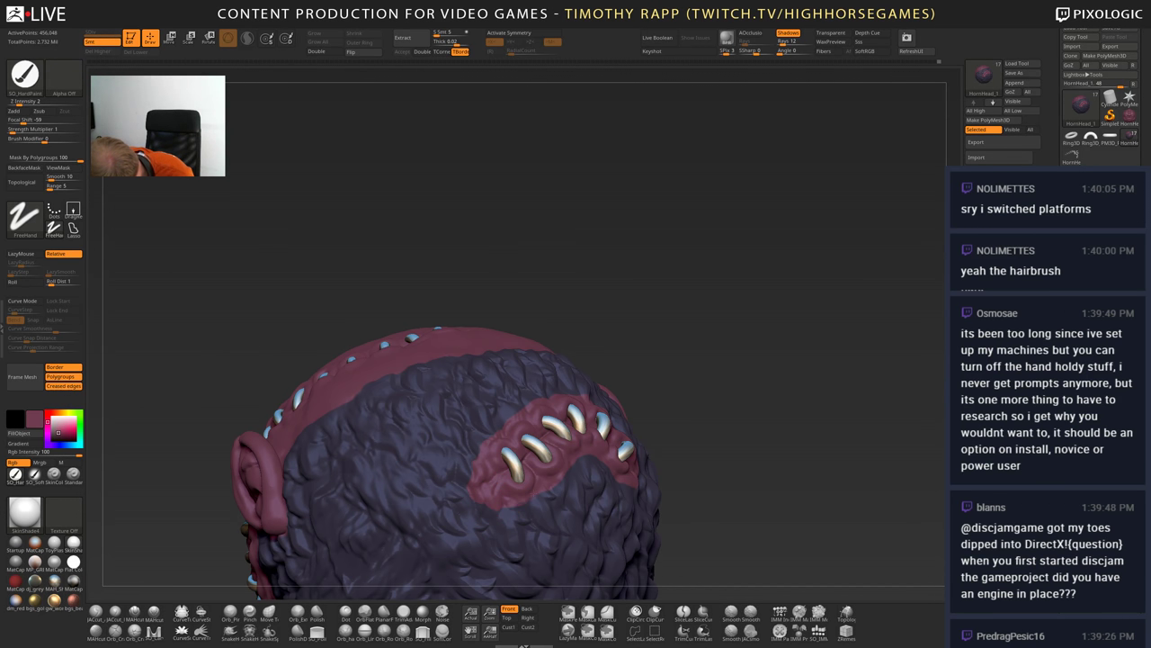
- Touch up the maroon skin along the upper and lower edges of the stitched rear scar
{"action": "right_click_drag", "start_coordinate": [527, 506], "coordinate": [441, 535]}
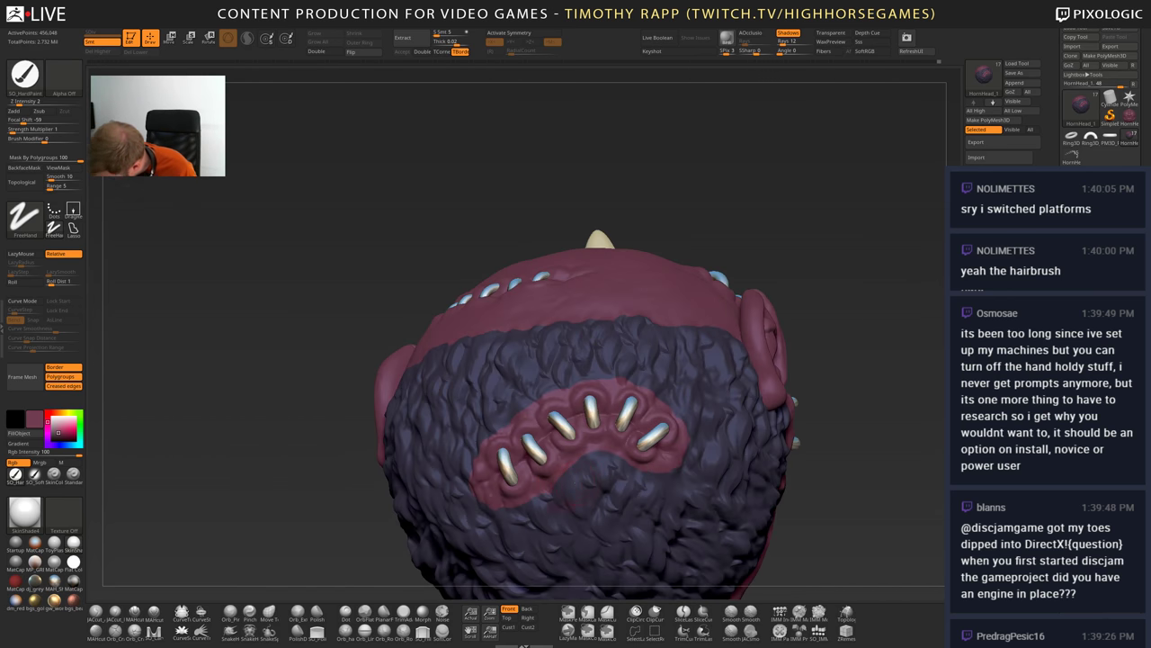
{"action": "right_click_drag", "start_coordinate": [600, 468], "coordinate": [584, 463]}
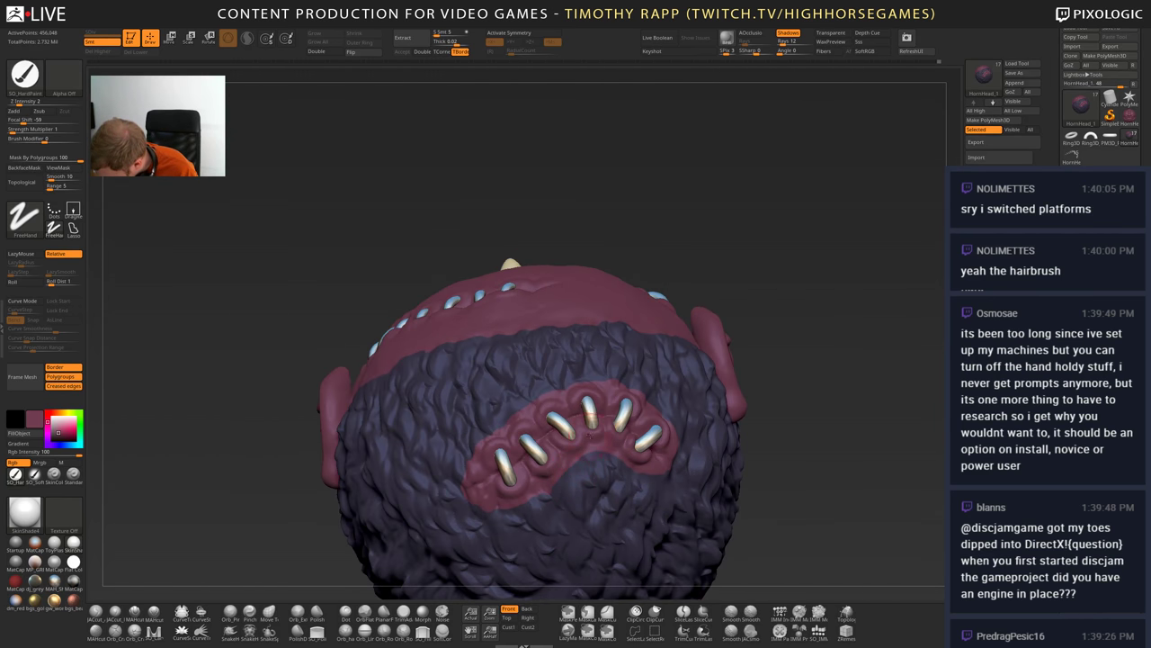
{"action": "left_click_drag", "start_coordinate": [589, 432], "coordinate": [566, 392]}
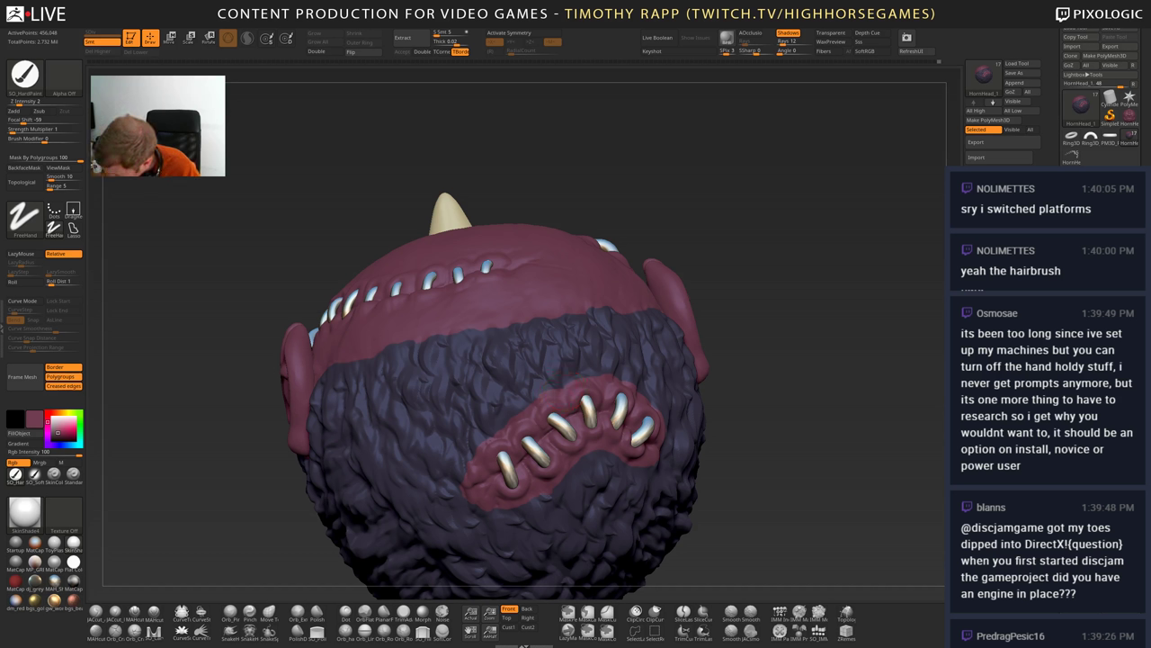
{"action": "right_click_drag", "start_coordinate": [587, 380], "coordinate": [586, 378]}
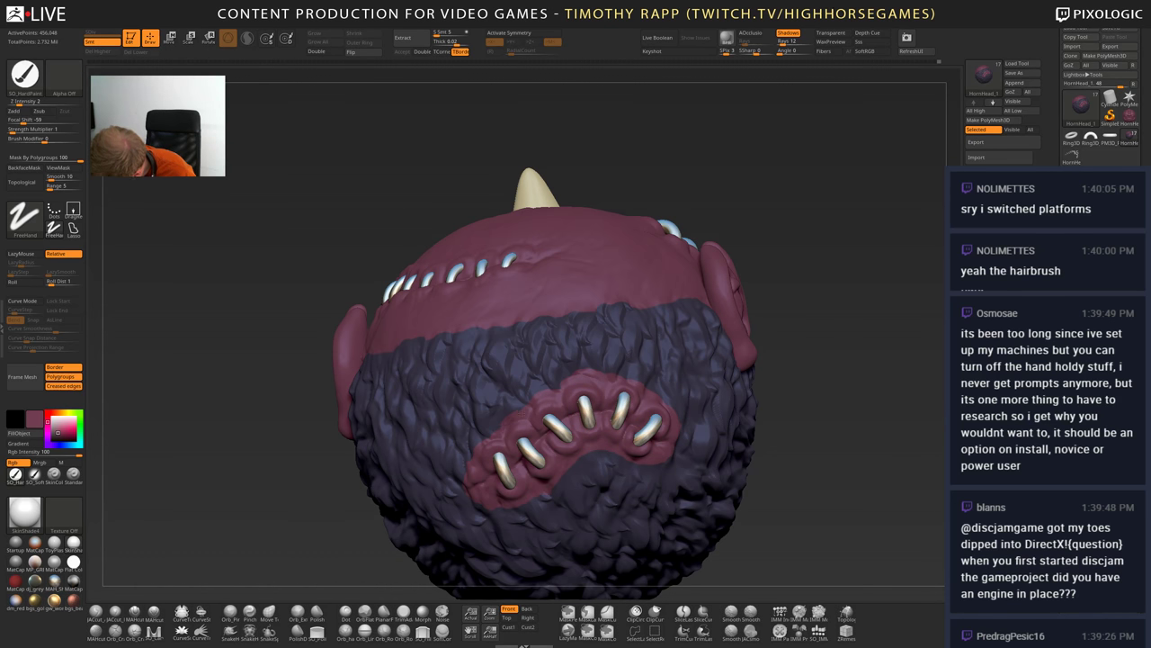
{"action": "left_click_drag", "start_coordinate": [586, 407], "coordinate": [776, 391]}
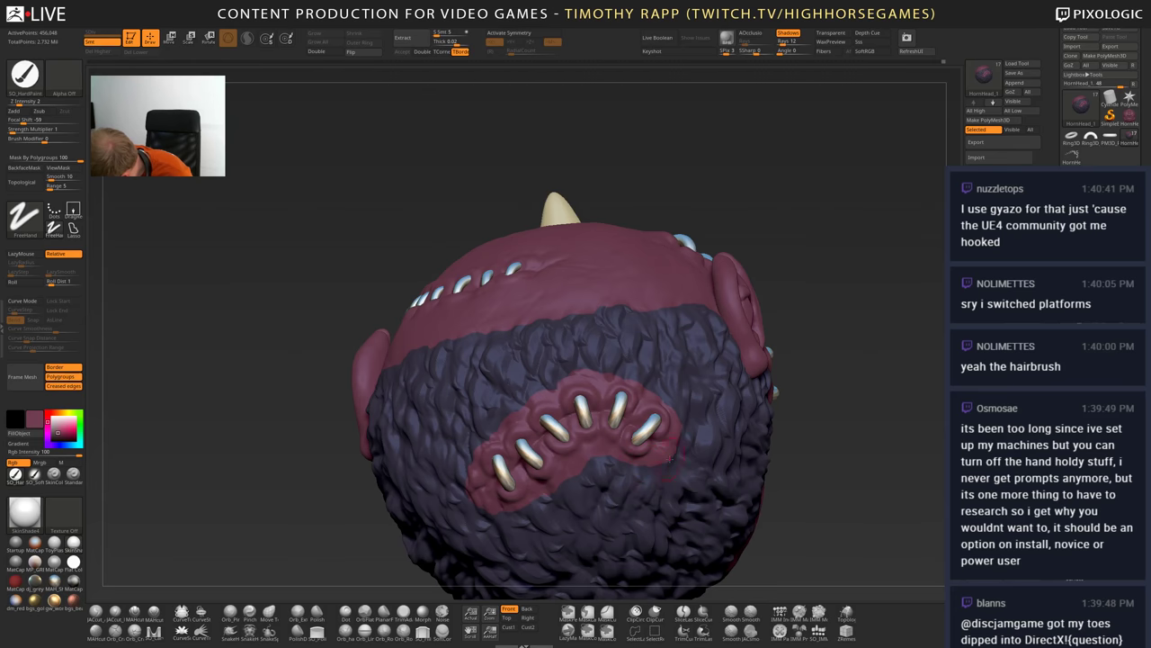
- Extend the maroon over the raised skin at the rear scar's end nearest the ear
{"action": "right_click_drag", "start_coordinate": [672, 458], "coordinate": [547, 421]}
{"action": "left_click_drag", "start_coordinate": [652, 464], "coordinate": [677, 460]}
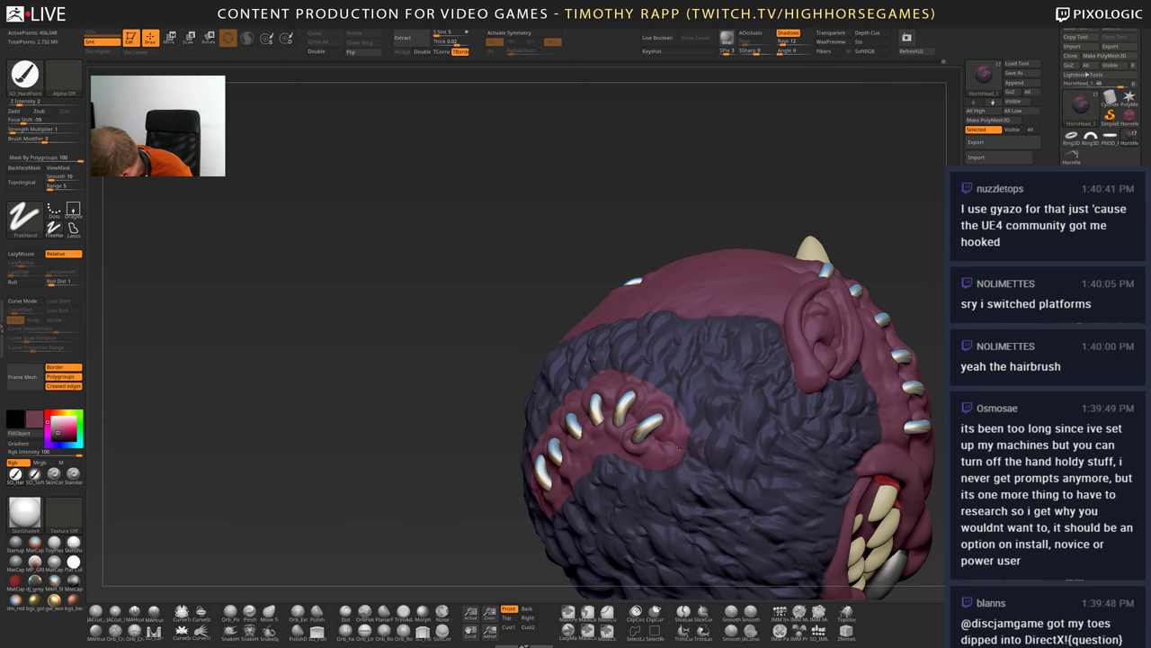
{"action": "right_click_drag", "start_coordinate": [679, 447], "coordinate": [680, 465]}
{"action": "left_click_drag", "start_coordinate": [678, 406], "coordinate": [668, 389]}
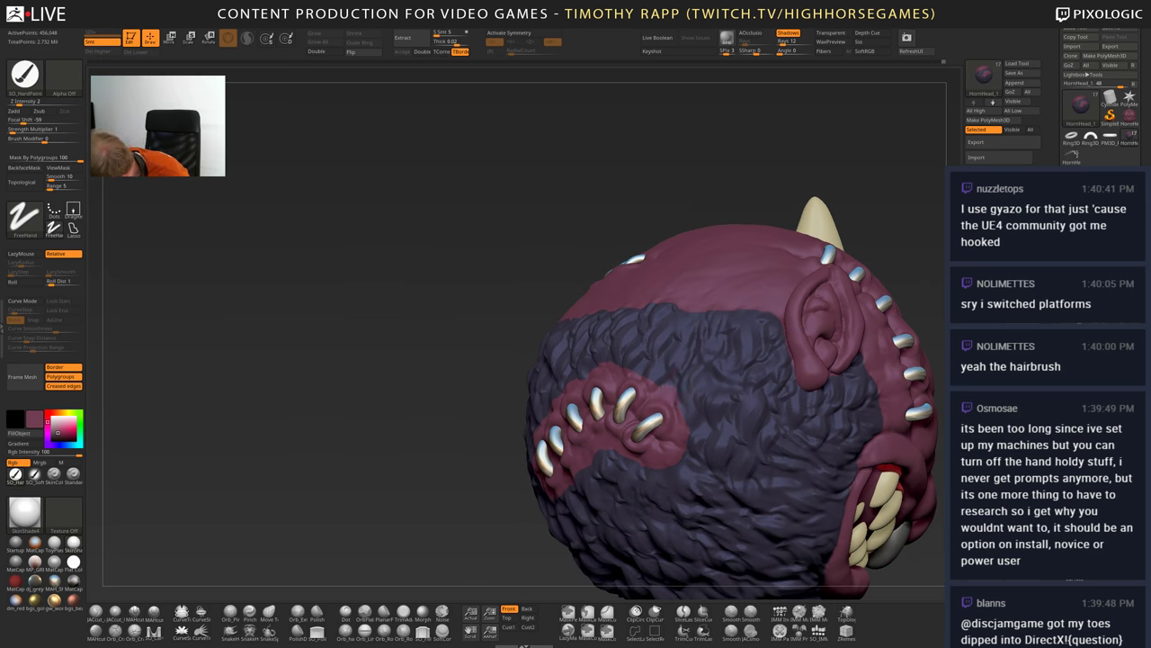
{"action": "right_click_drag", "start_coordinate": [675, 405], "coordinate": [737, 401]}
- Sample the dark blue-purple fur colour and repaint the fur edge above and around the rear scar
{"action": "key", "text": "c"}
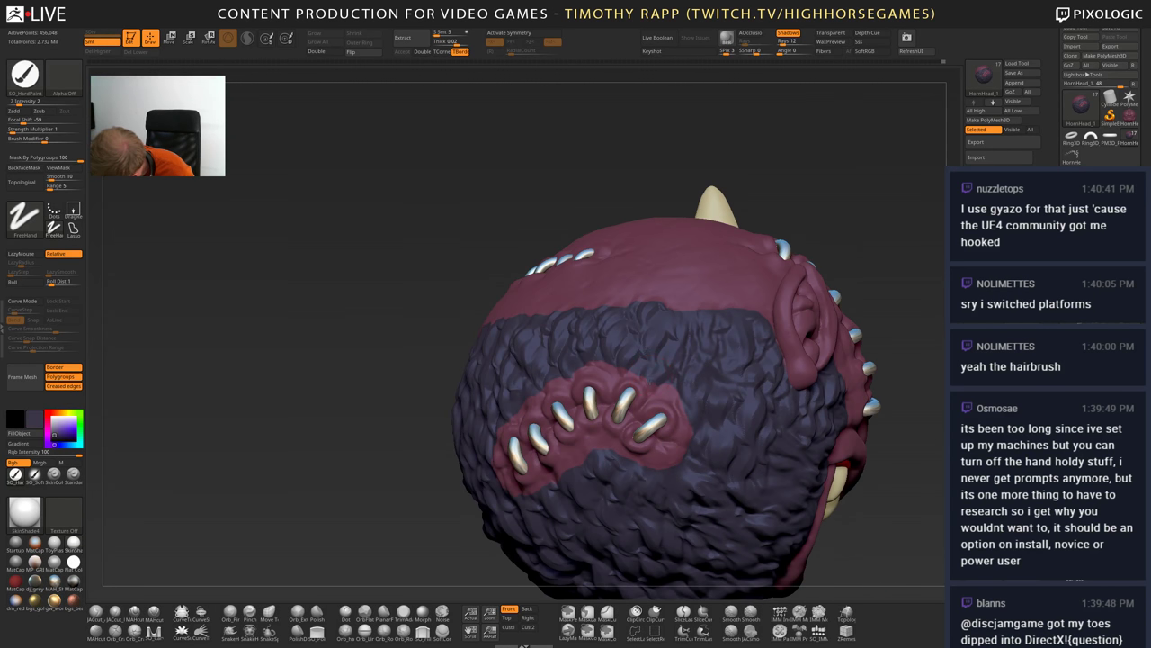
{"action": "key", "text": "c"}
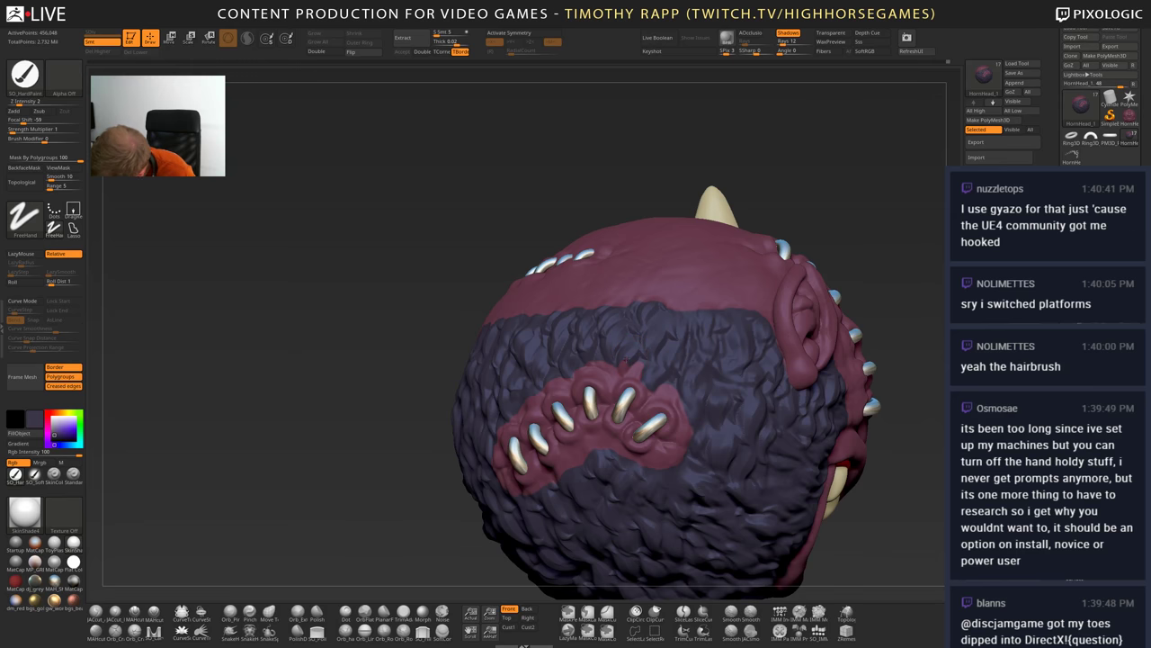
{"action": "right_click_drag", "start_coordinate": [625, 356], "coordinate": [658, 351]}
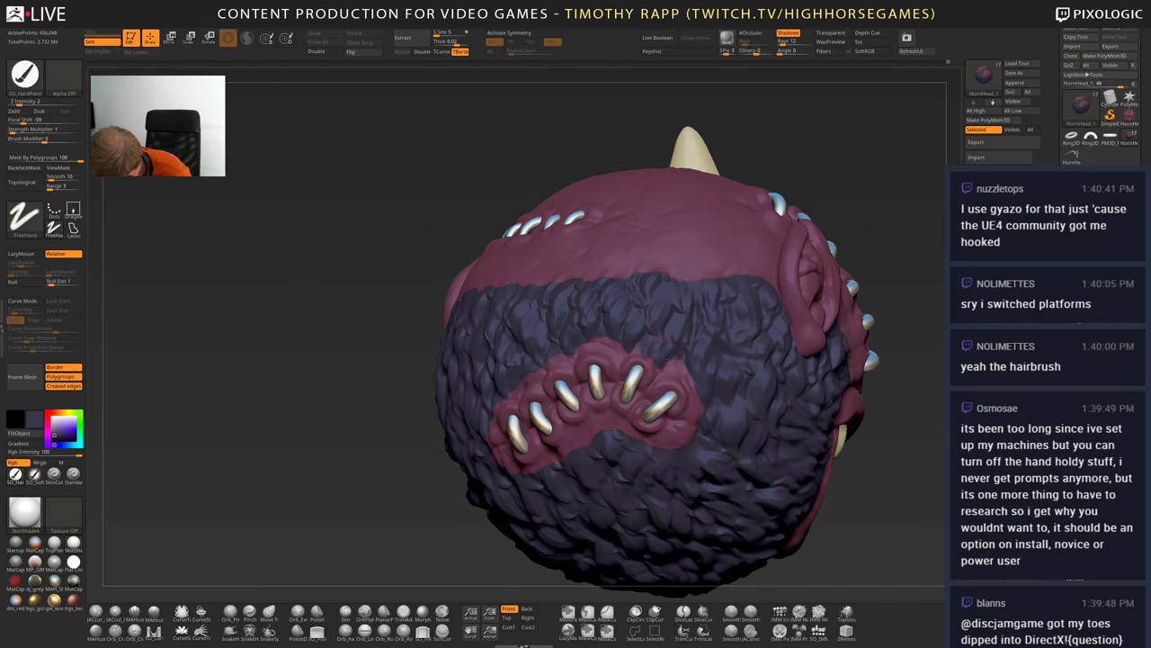
{"action": "left_click_drag", "start_coordinate": [689, 452], "coordinate": [681, 358]}
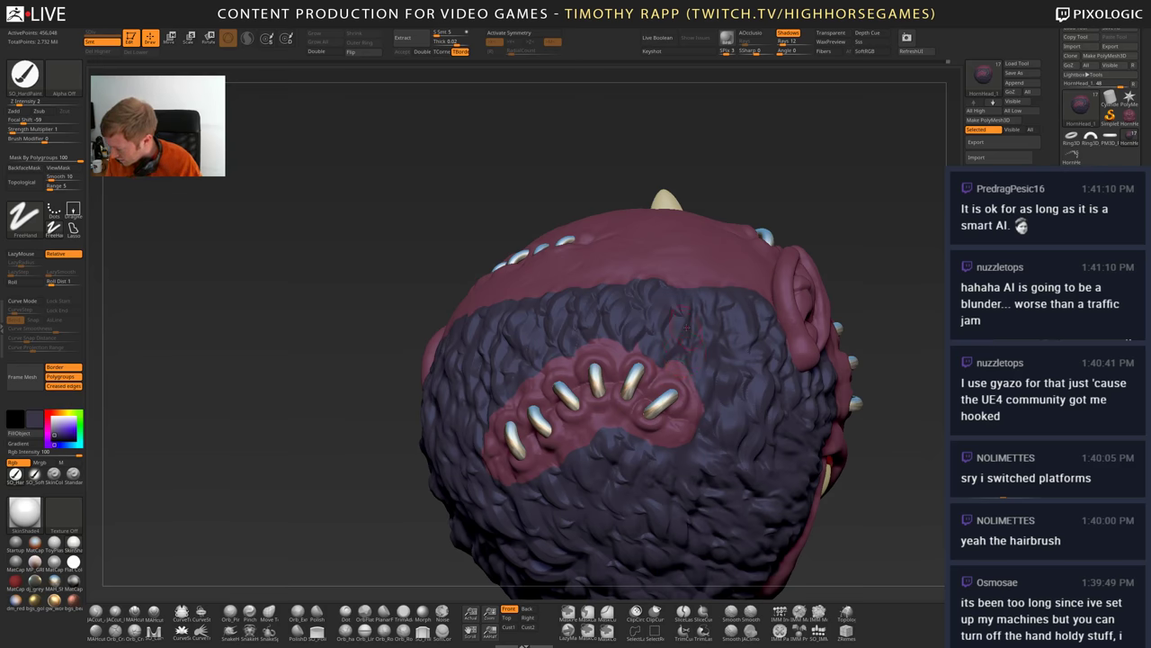
{"action": "left_click_drag", "start_coordinate": [684, 358], "coordinate": [646, 362]}
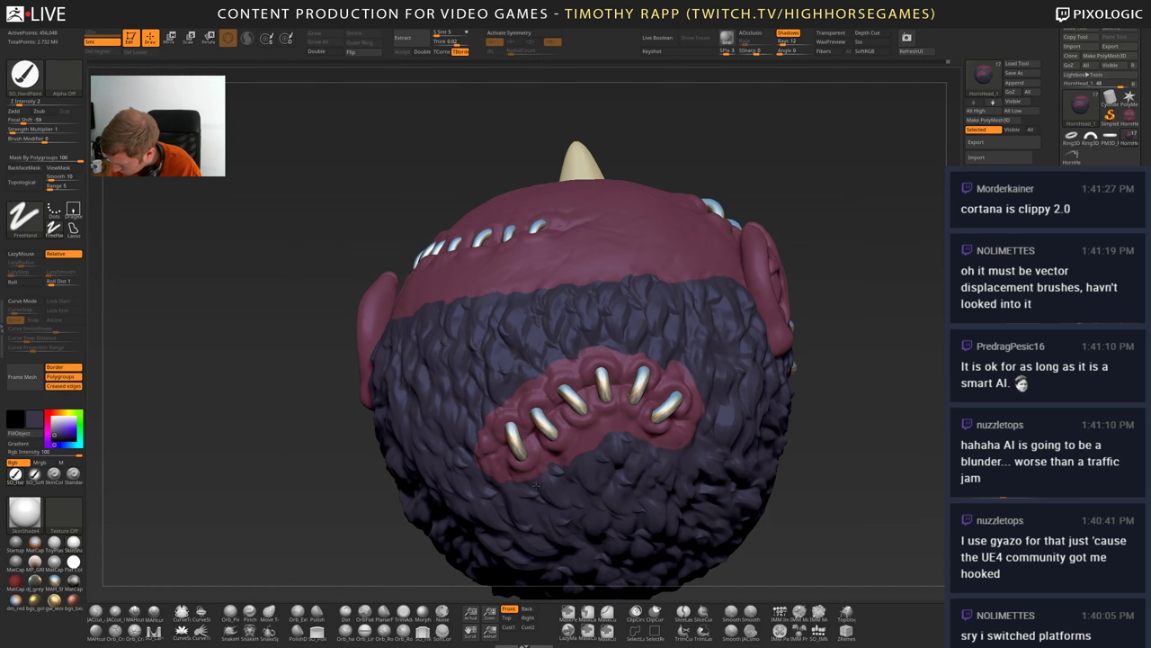
{"action": "right_click_drag", "start_coordinate": [661, 468], "coordinate": [620, 465]}
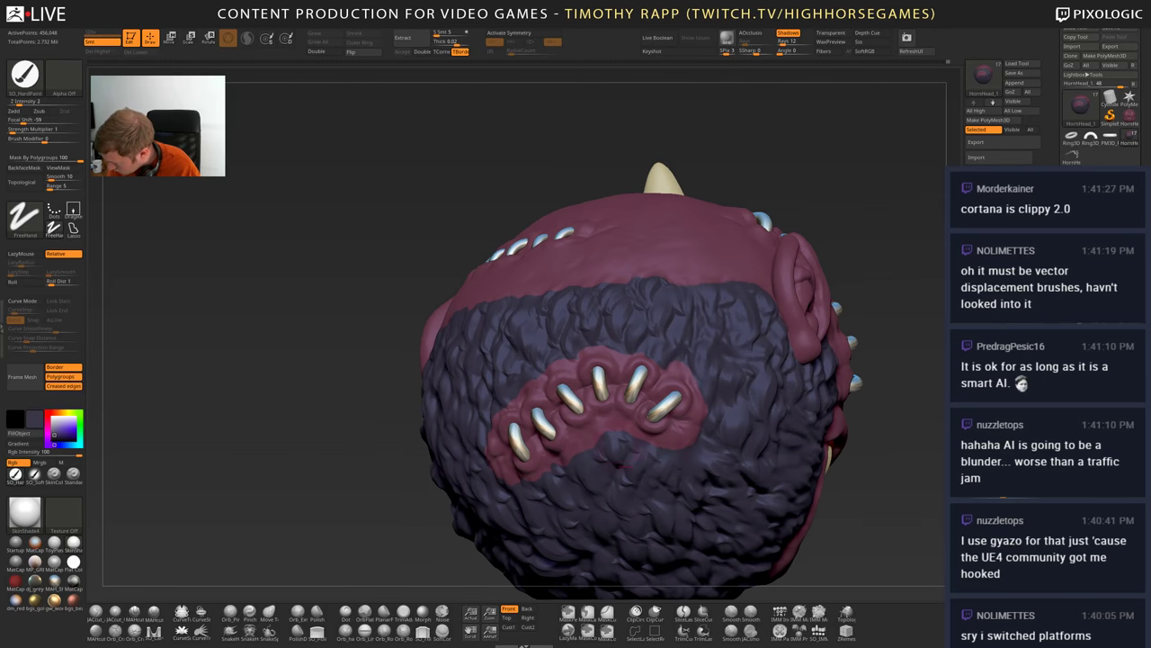
- Save the project and check the painted head as a whole from the side and front
{"action": "right_click_drag", "start_coordinate": [779, 485], "coordinate": [779, 421], "text": "ctrl"}
{"action": "right_click_drag", "start_coordinate": [779, 421], "coordinate": [779, 450]}
{"action": "right_click_drag", "start_coordinate": [778, 450], "coordinate": [744, 484]}
{"action": "mouse_move", "coordinate": [675, 447]}
{"action": "left_mouse_down"}
{"action": "mouse_move", "coordinate": [761, 494]}
{"action": "mouse_move", "coordinate": [747, 490]}
{"action": "mouse_move", "coordinate": [813, 476]}
{"action": "left_mouse_up"}
{"action": "key", "text": "ctrl+s"}
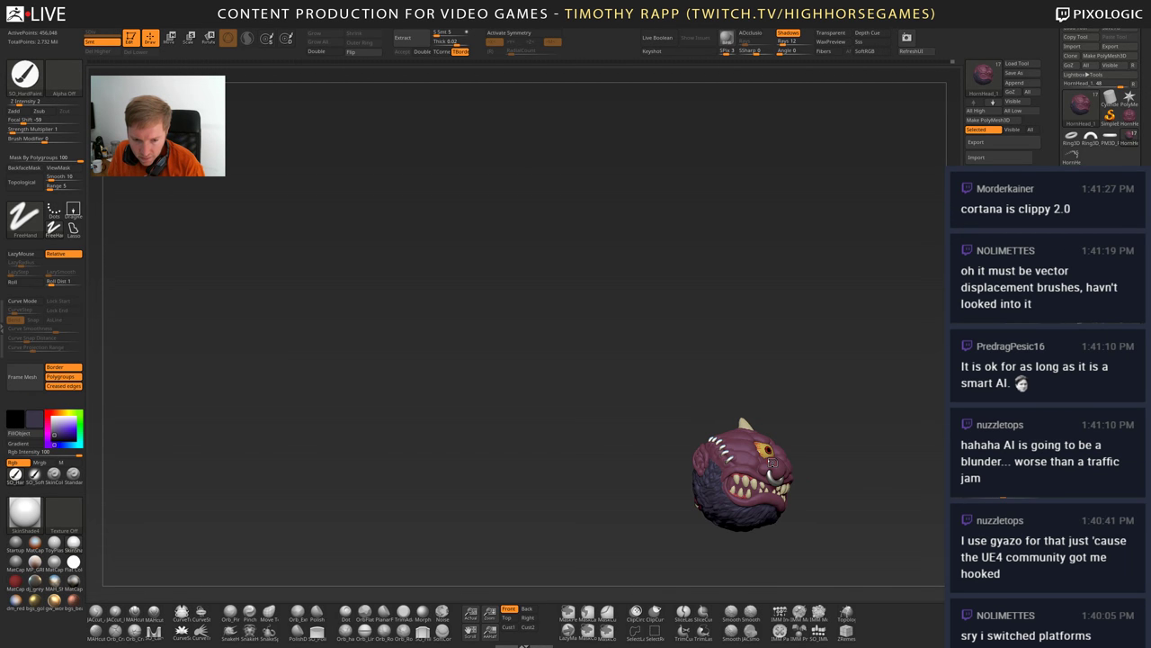
{"action": "left_click_drag", "start_coordinate": [791, 499], "coordinate": [711, 486]}
{"action": "mouse_move", "coordinate": [712, 487]}
{"action": "left_mouse_down"}
{"action": "mouse_move", "coordinate": [684, 487]}
{"action": "mouse_move", "coordinate": [740, 496]}
{"action": "left_mouse_up"}
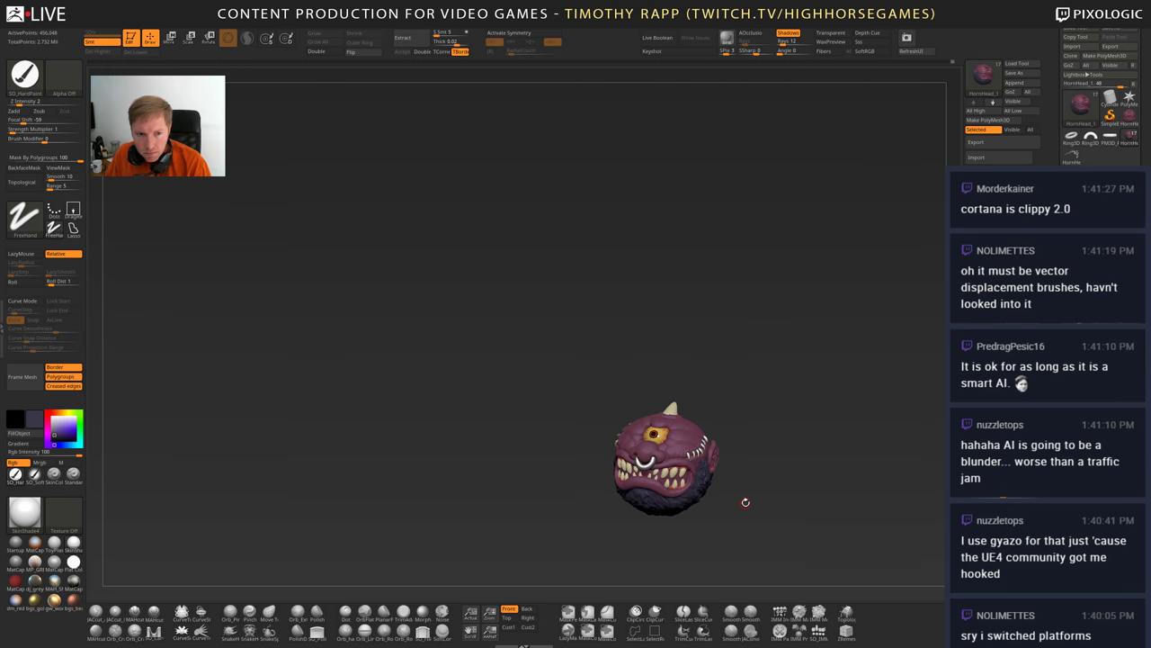
- Pick a fur strands brush from the brush palette and browse the fur brush folder in LightBox
{"action": "mouse_move", "coordinate": [750, 499]}
{"action": "left_mouse_down"}
{"action": "mouse_move", "coordinate": [764, 485]}
{"action": "mouse_move", "coordinate": [686, 470]}
{"action": "mouse_move", "coordinate": [699, 489]}
{"action": "mouse_move", "coordinate": [419, 494]}
{"action": "mouse_move", "coordinate": [689, 491]}
{"action": "mouse_move", "coordinate": [668, 441]}
{"action": "mouse_move", "coordinate": [596, 424]}
{"action": "left_mouse_up"}
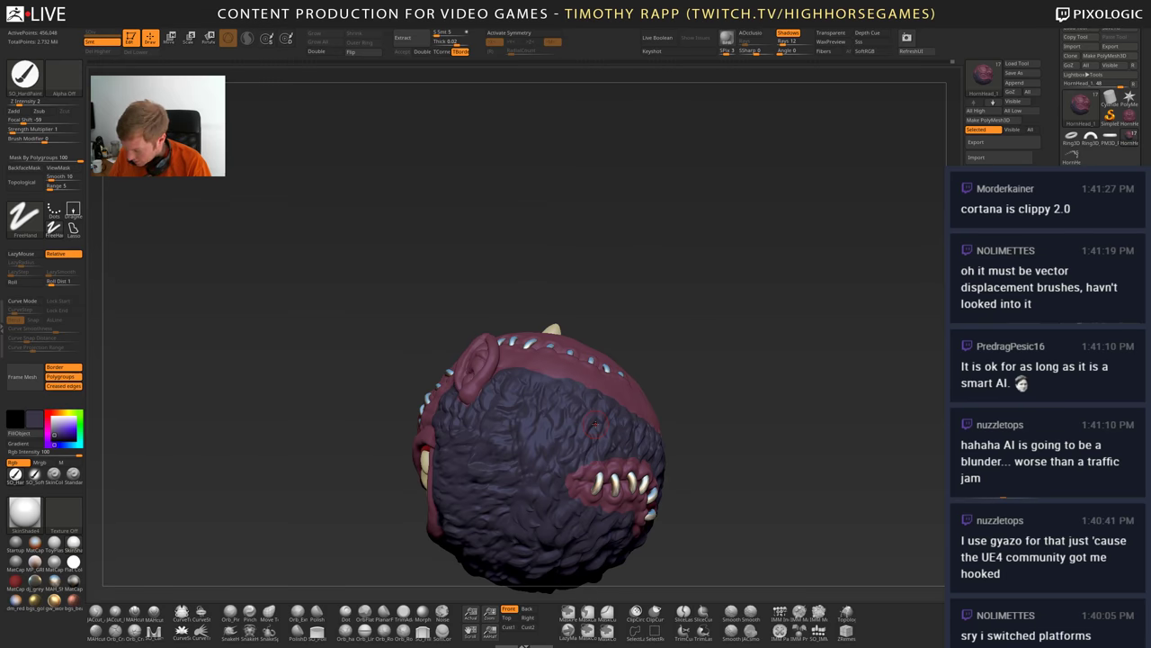
{"action": "key", "text": "b"}
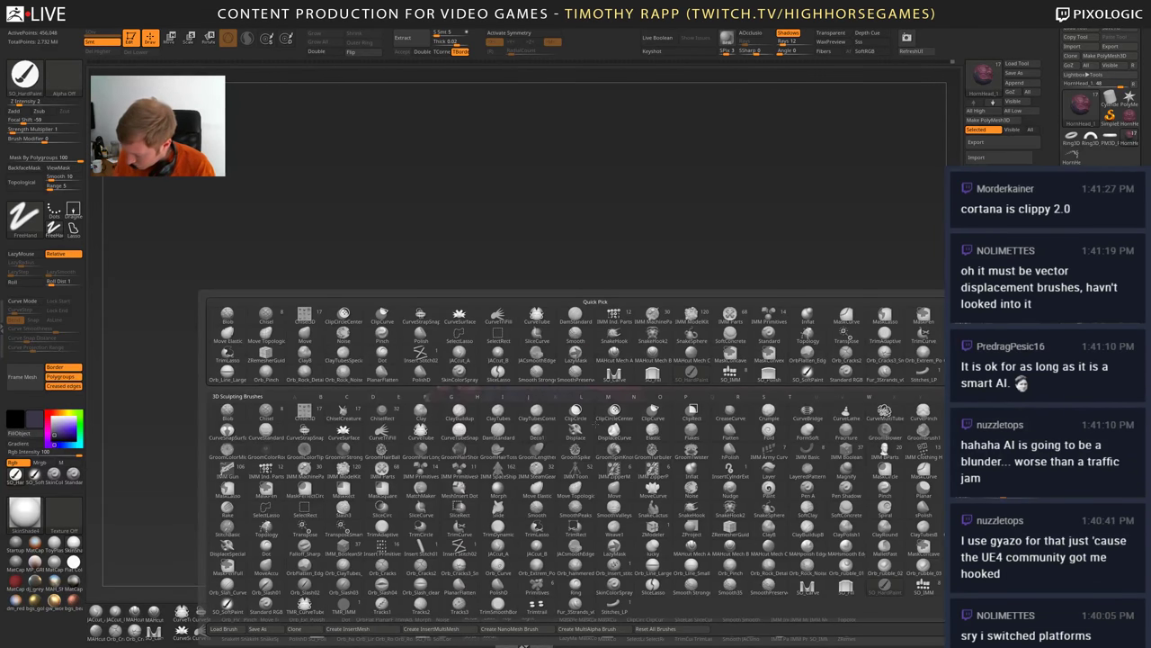
{"action": "left_click", "coordinate": [575, 606]}
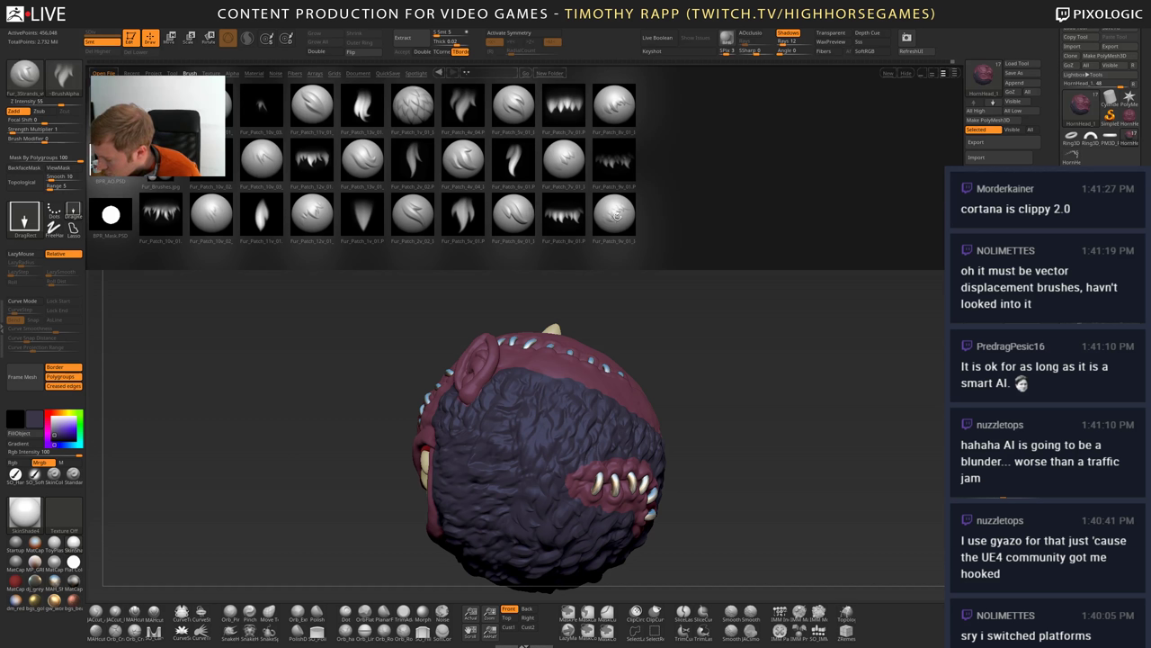
{"action": "double_click", "coordinate": [111, 106]}
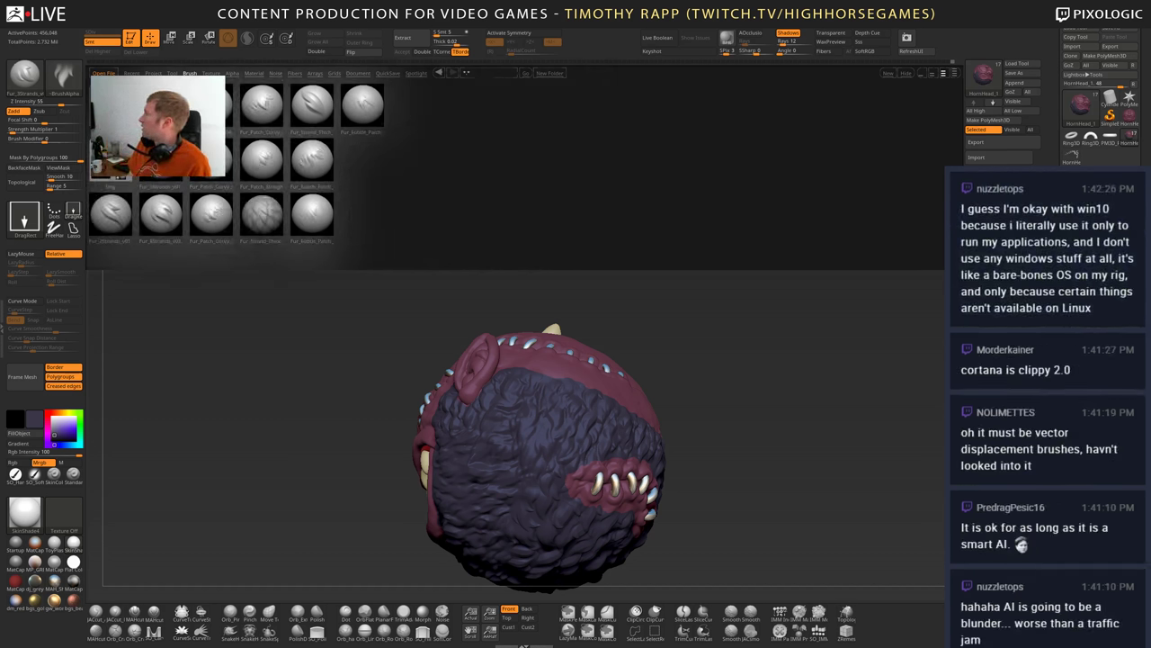
- Switch to the web browser, search for "stylized hair brushes zbrush" and look through the CG Channel article on free IMM hair brushes
{"action": "left_click_drag", "start_coordinate": [1142, 270], "coordinate": [531, 9]}
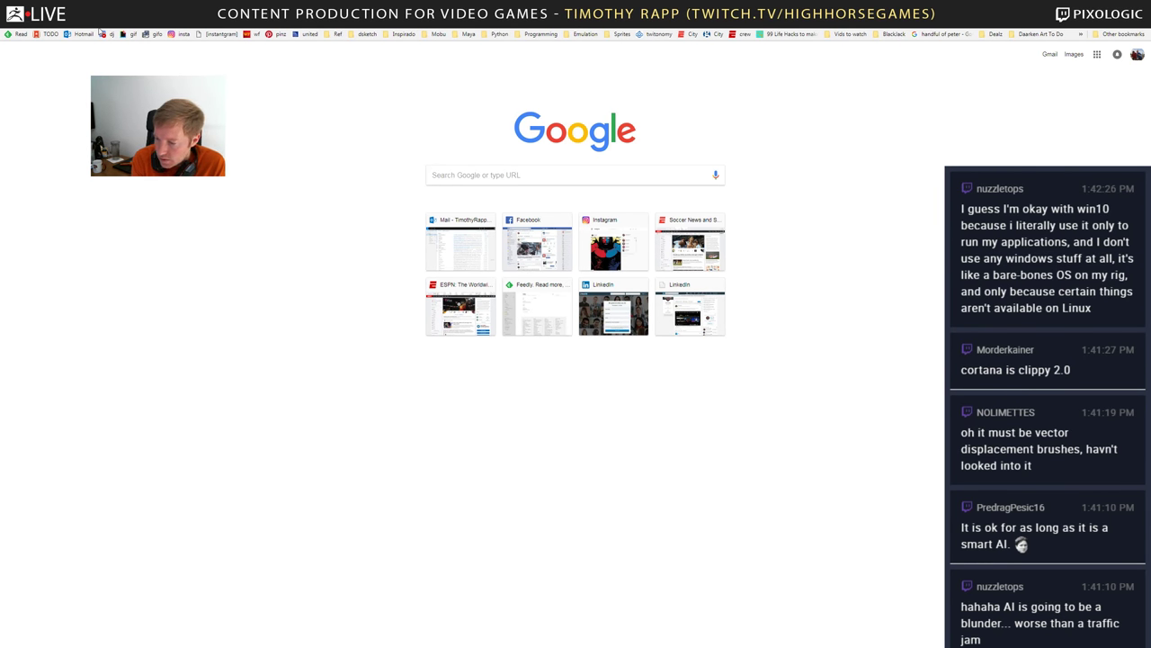
{"action": "key", "text": "Return"}
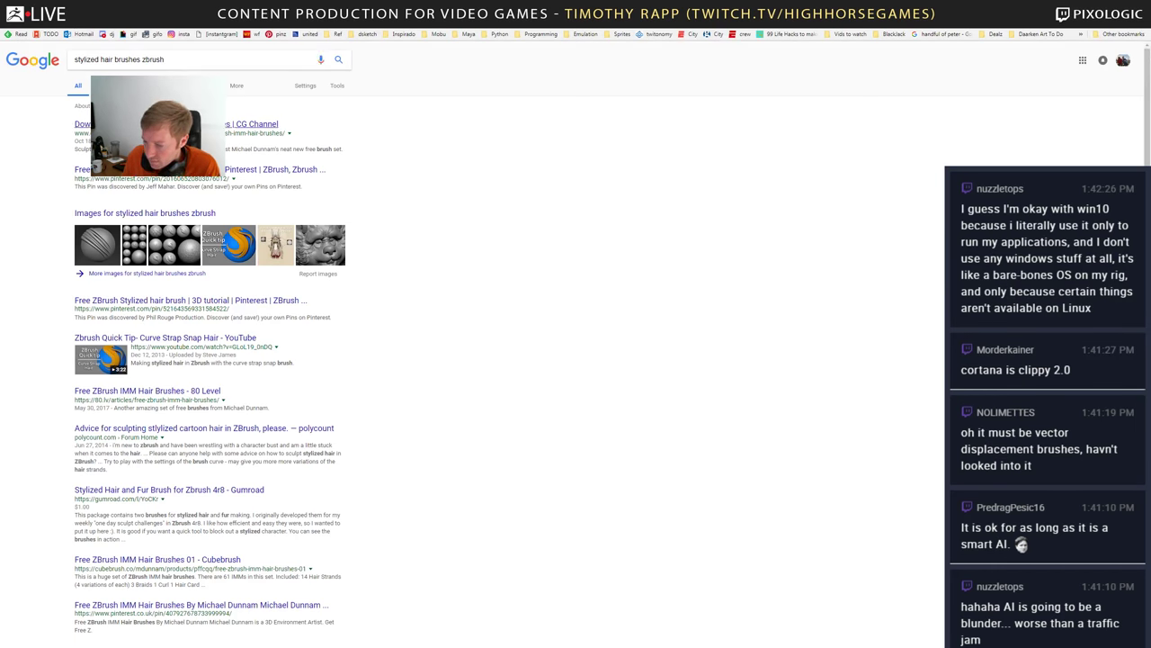
{"action": "left_click", "coordinate": [176, 124]}
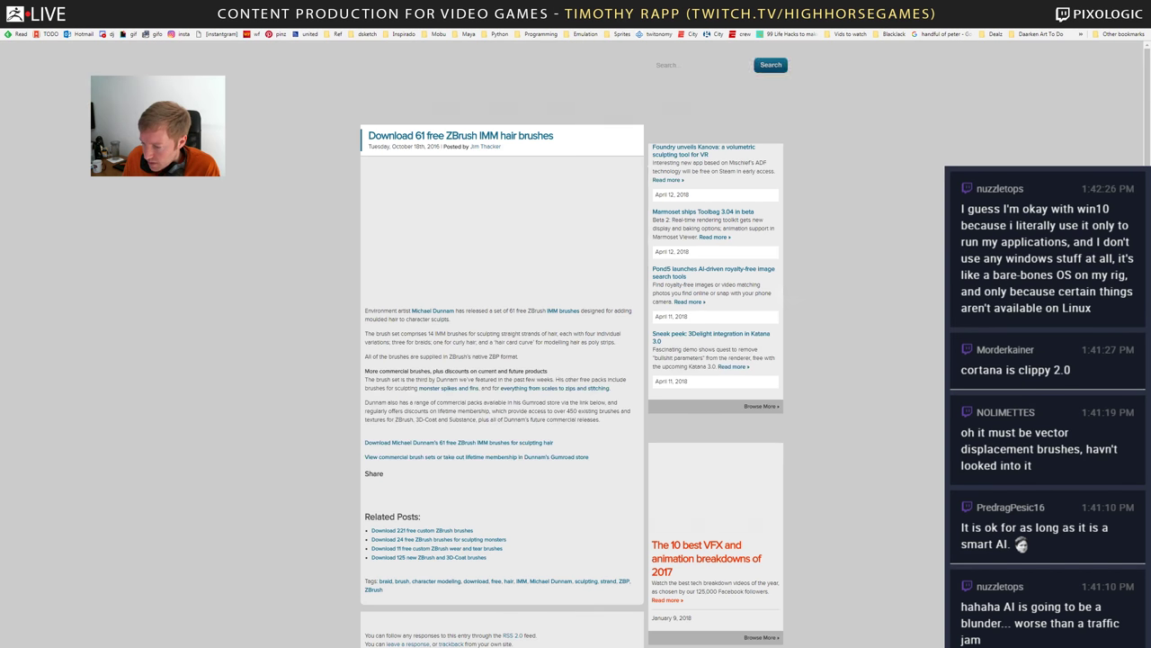
{"action": "scroll", "coordinate": [457, 214], "scroll_direction": "down", "scroll_amount": 3}
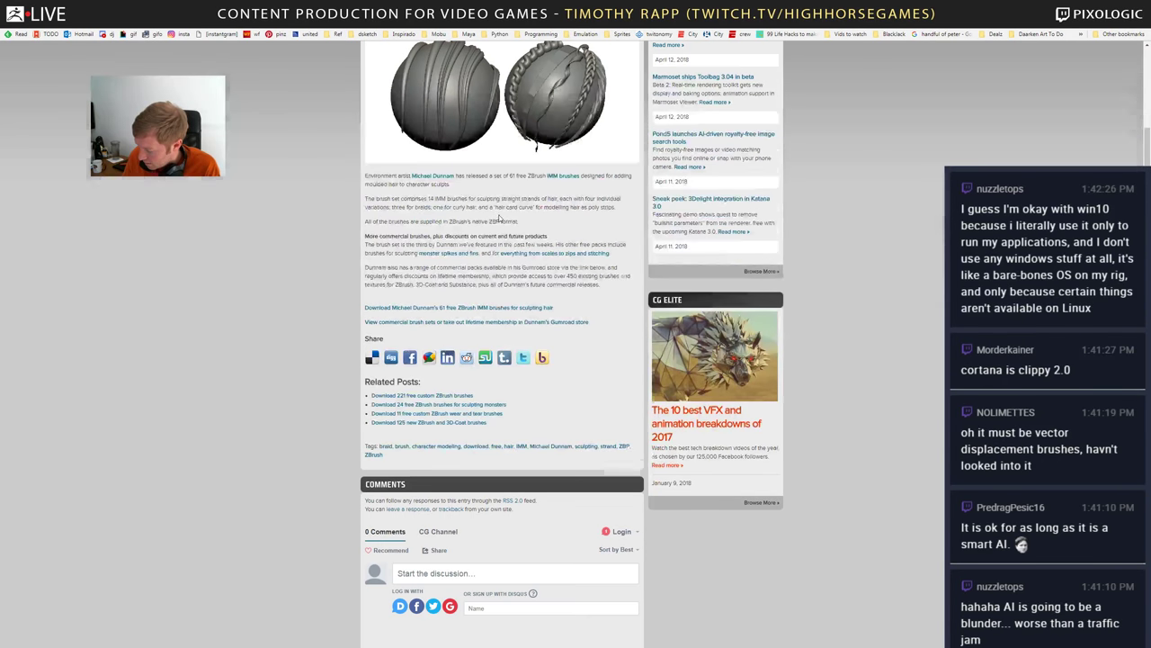
{"action": "key", "text": "alt+Left"}
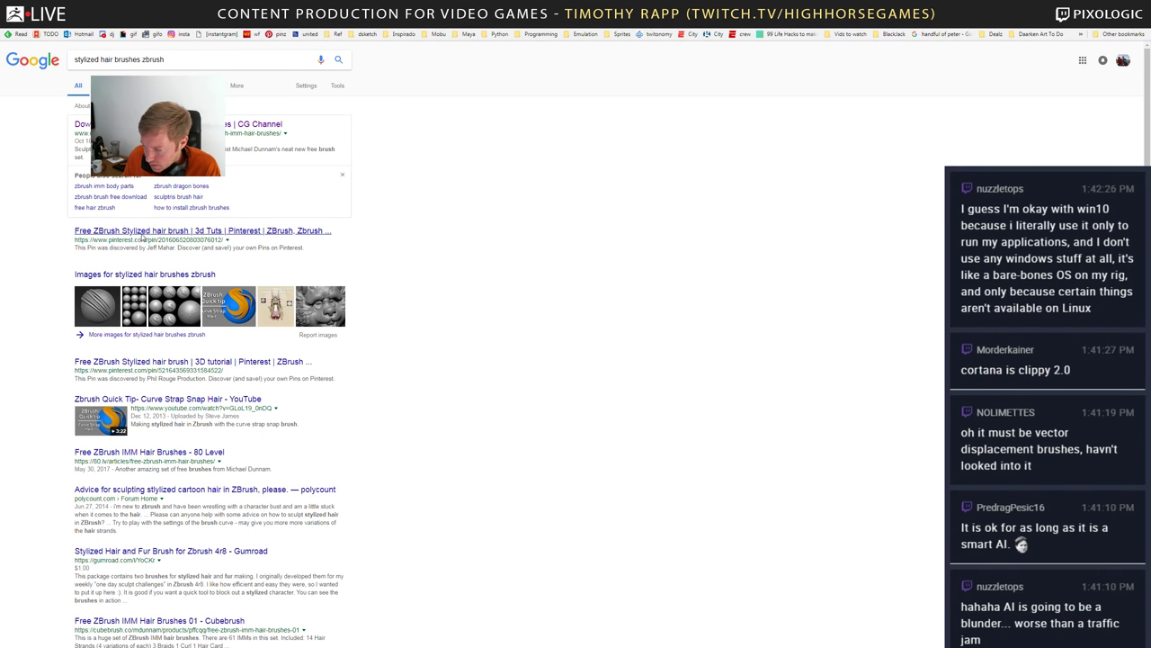
- Browse the image results for the hair brushes and open the source page of the "Free Fur Brushes" picture
{"action": "left_click", "coordinate": [178, 316]}
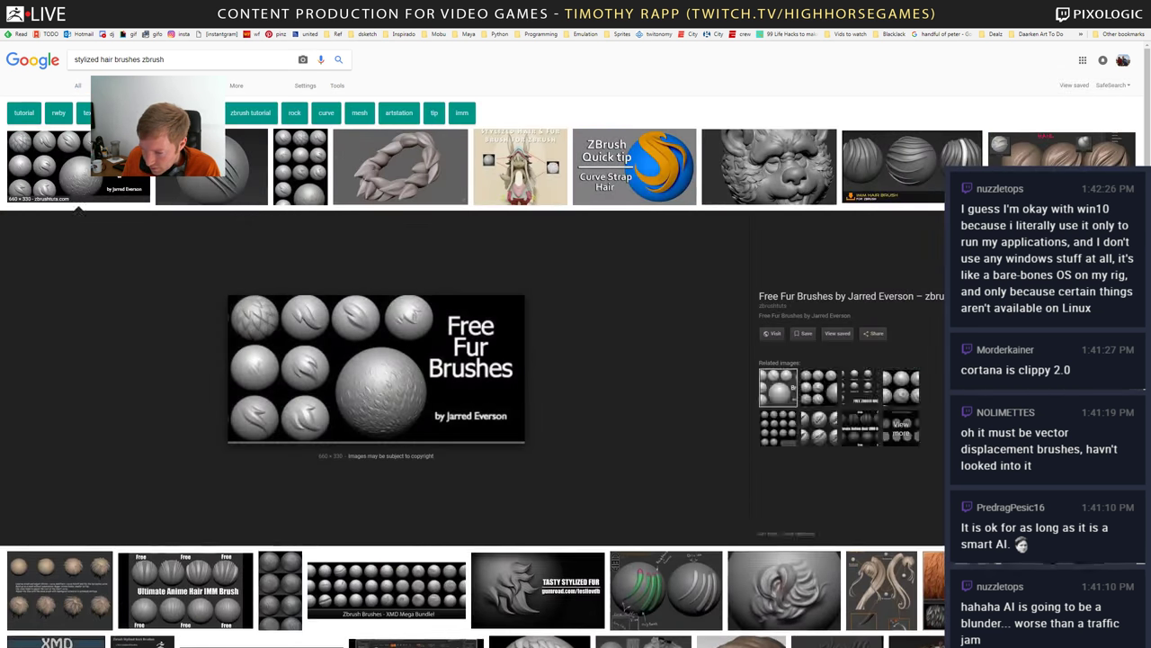
{"action": "left_click", "coordinate": [126, 167]}
{"action": "left_click", "coordinate": [126, 168]}
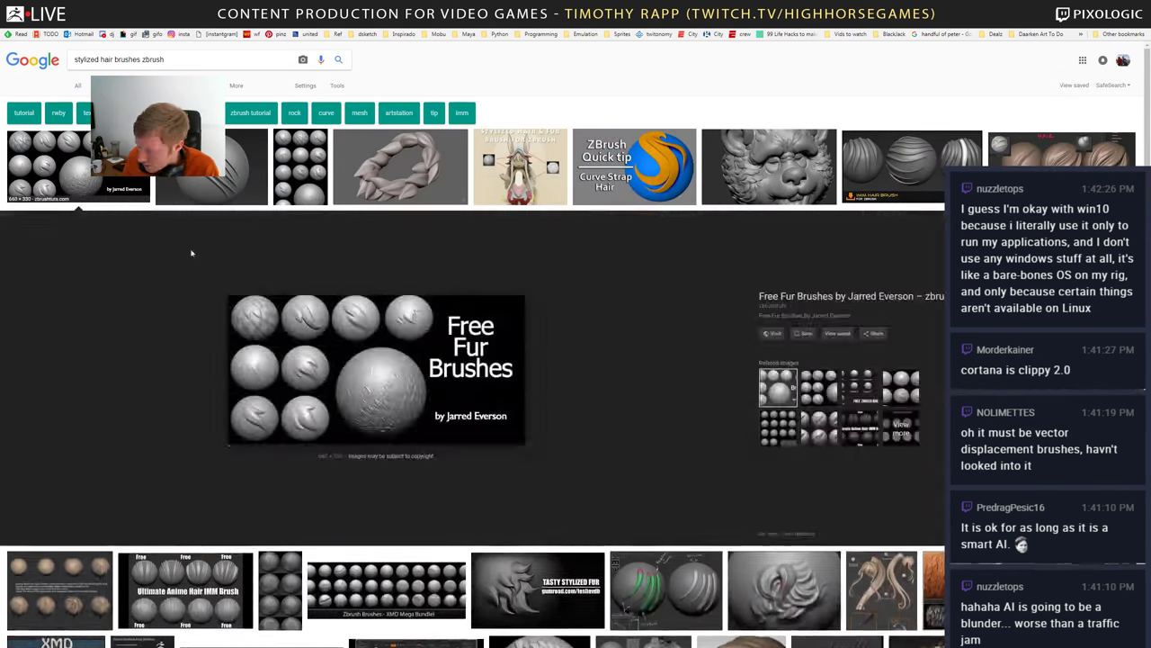
{"action": "left_click", "coordinate": [779, 296]}
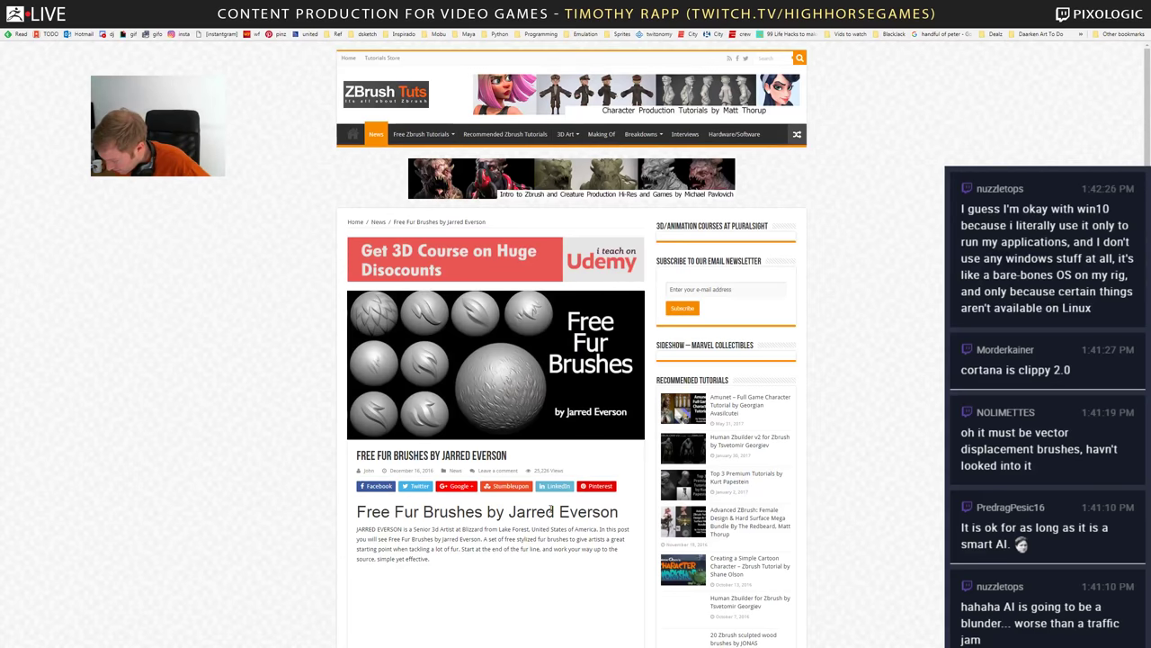
- Go to the download links of the fur brushes article and open the brush author's website
{"action": "scroll", "coordinate": [552, 513], "scroll_direction": "down", "scroll_amount": 2}
{"action": "scroll", "coordinate": [552, 512], "scroll_direction": "down", "scroll_amount": 5}
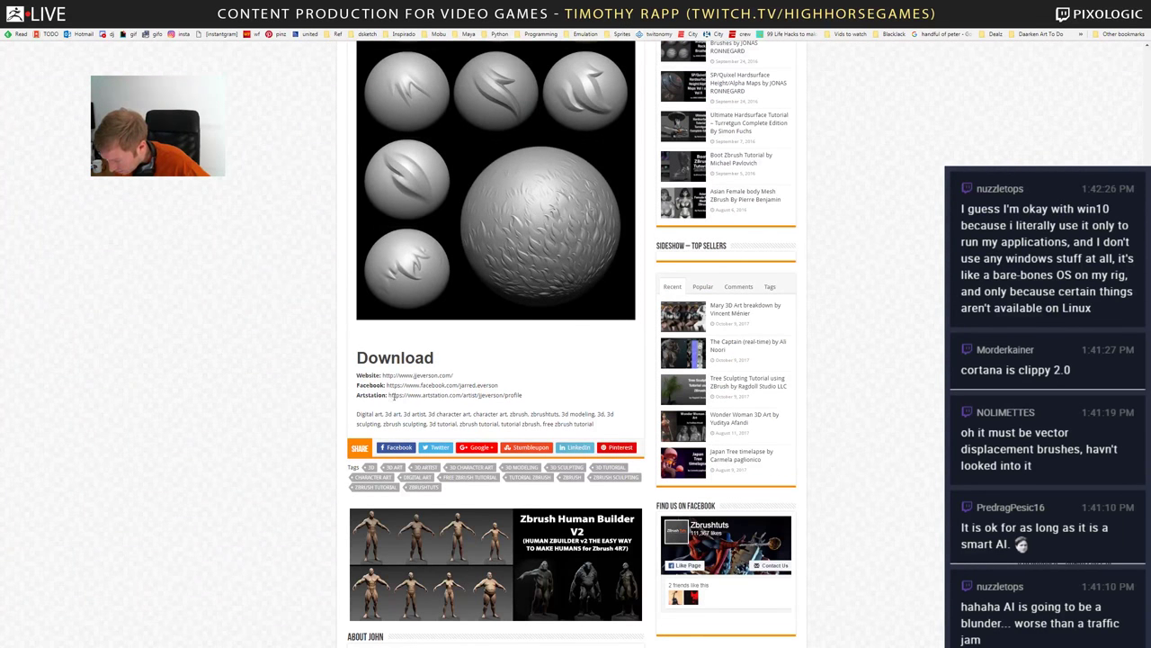
{"action": "left_click_drag", "start_coordinate": [390, 397], "coordinate": [525, 397]}
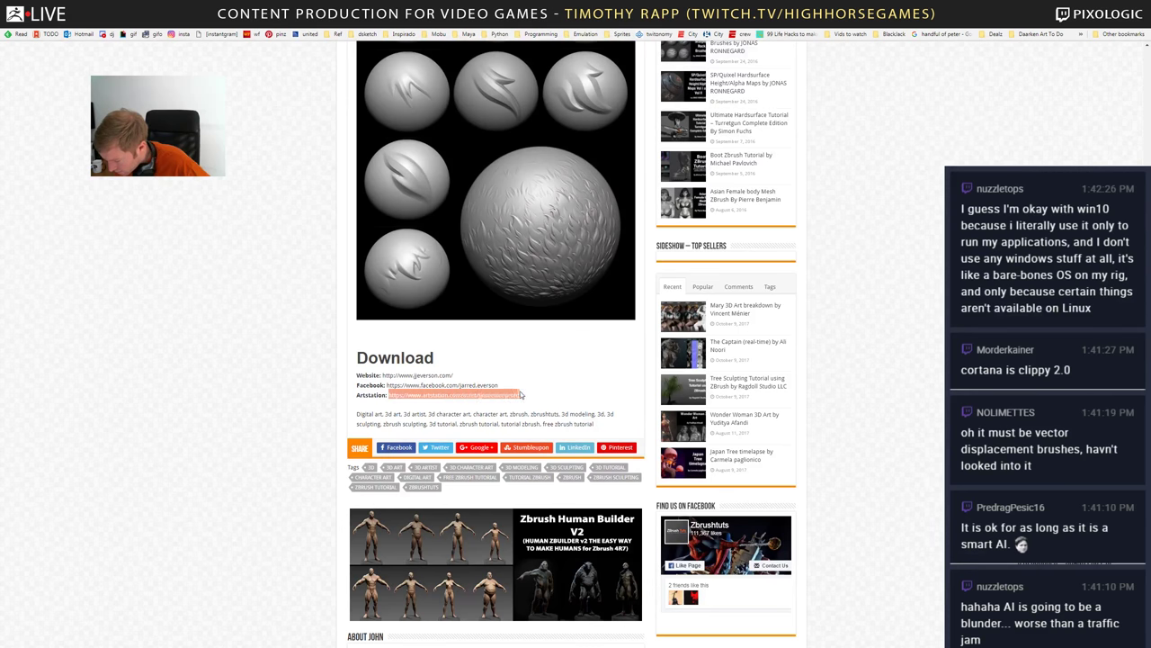
{"action": "right_click", "coordinate": [503, 395]}
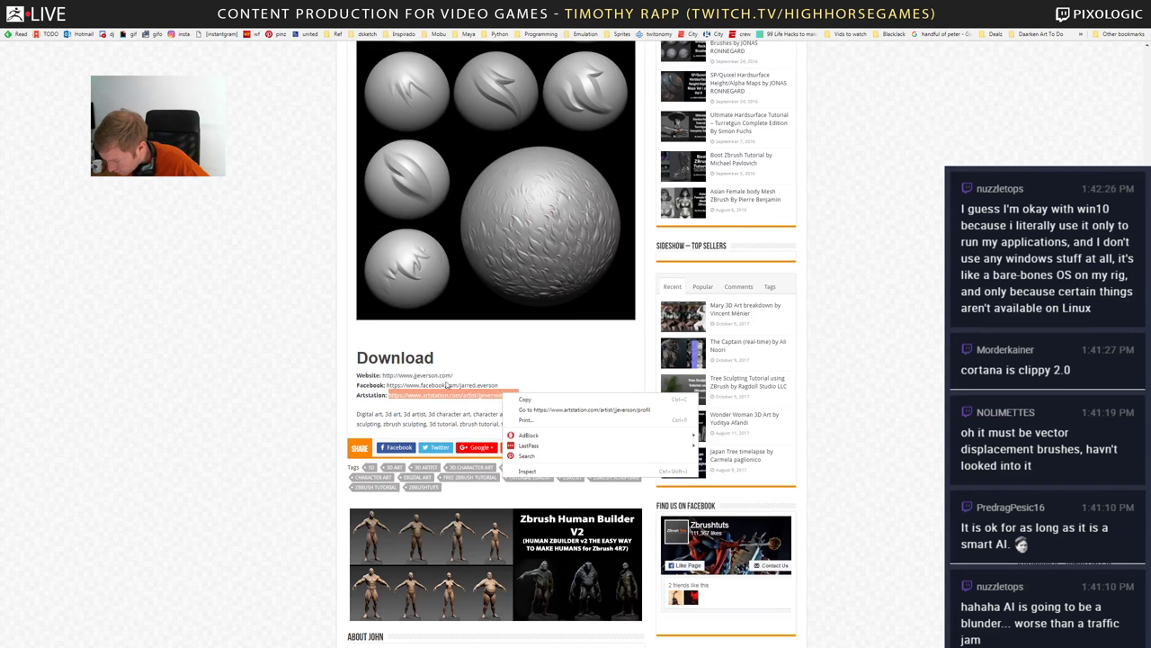
{"action": "left_click_drag", "start_coordinate": [457, 378], "coordinate": [383, 376]}
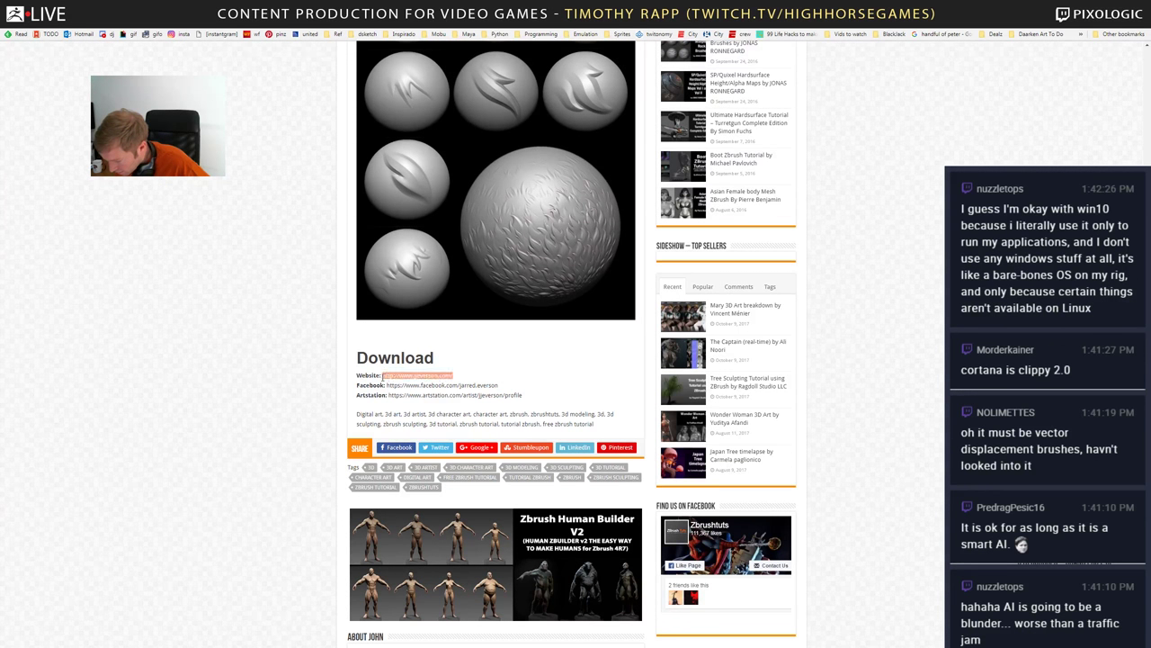
{"action": "right_click", "coordinate": [385, 377]}
{"action": "left_click", "coordinate": [416, 397]}
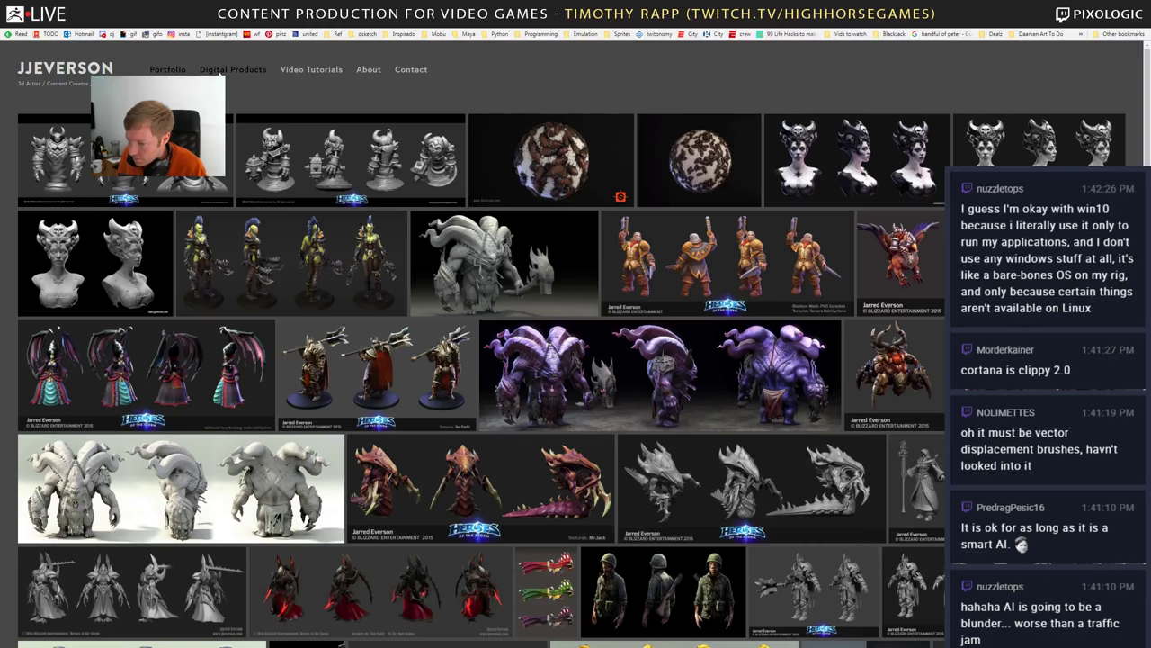
- Open the "Stylized Fur Brushes for Zbrush" product among the site's digital products and look through its brush preview images
{"action": "left_click", "coordinate": [252, 71]}
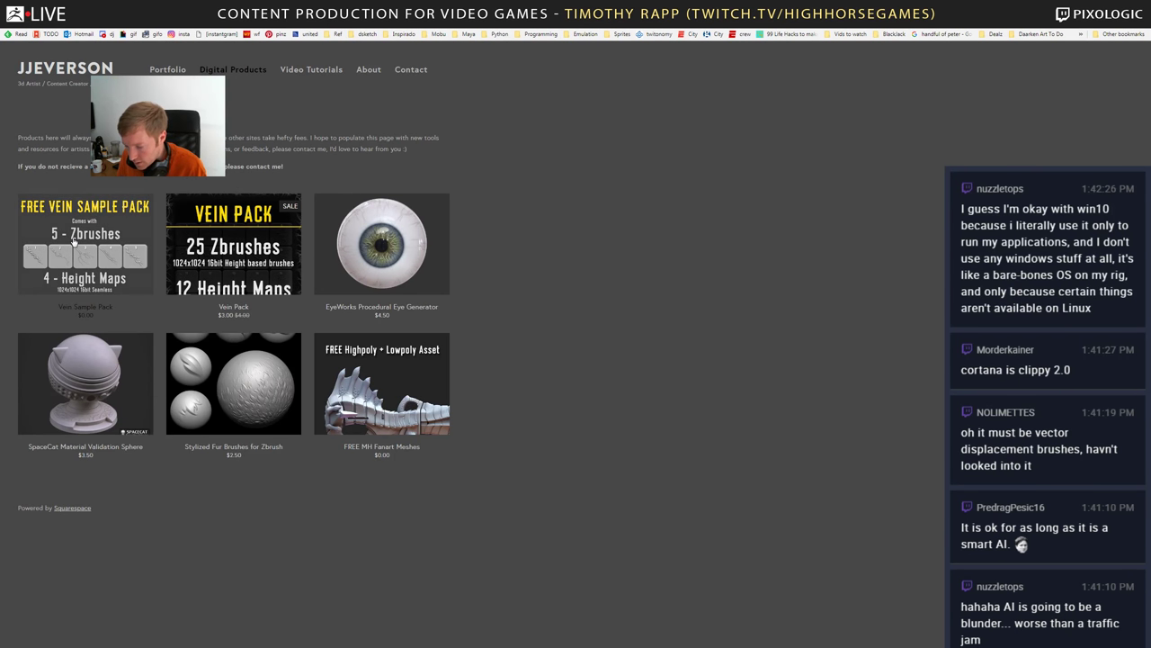
{"action": "left_click", "coordinate": [266, 400]}
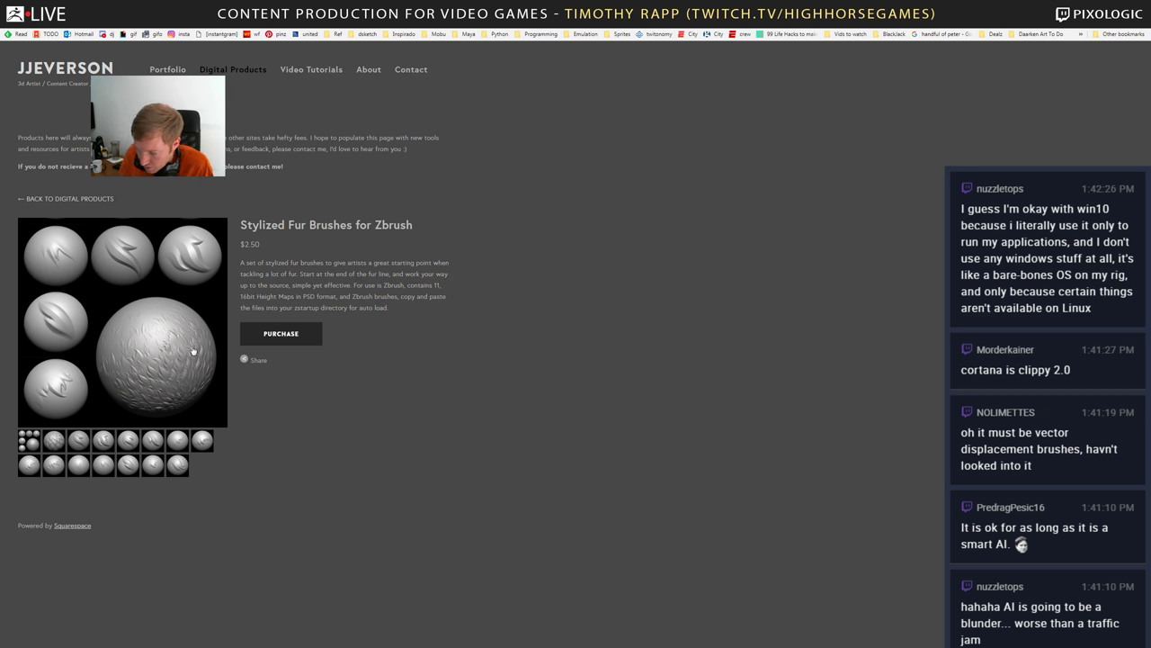
{"action": "left_click", "coordinate": [83, 445]}
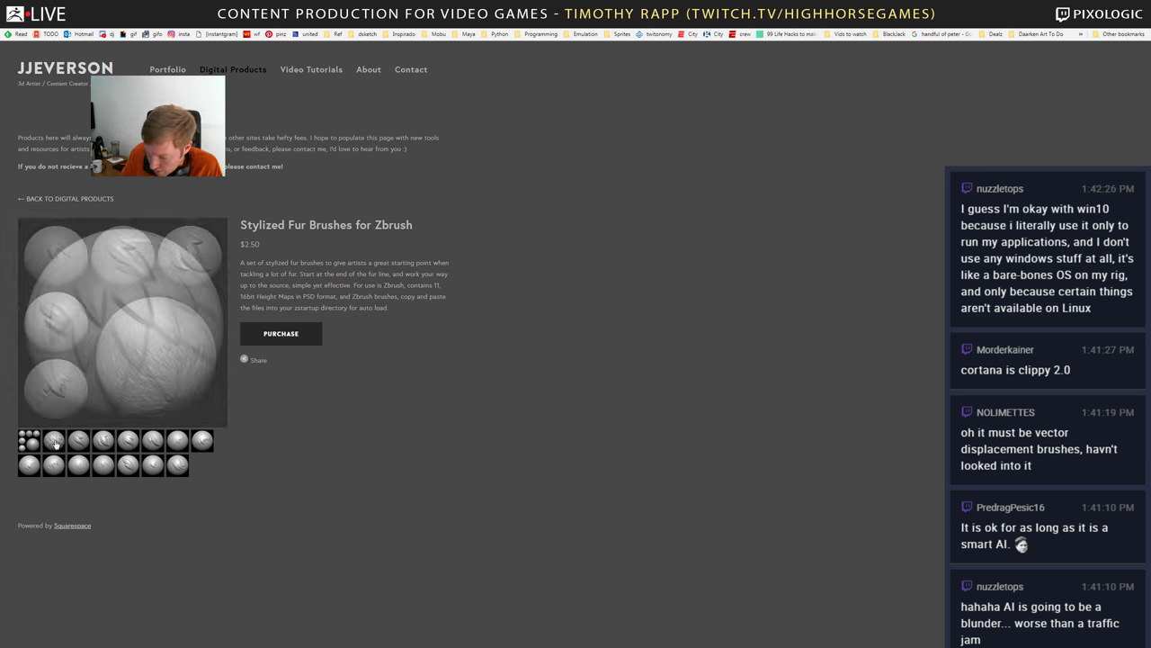
{"action": "left_click", "coordinate": [109, 449]}
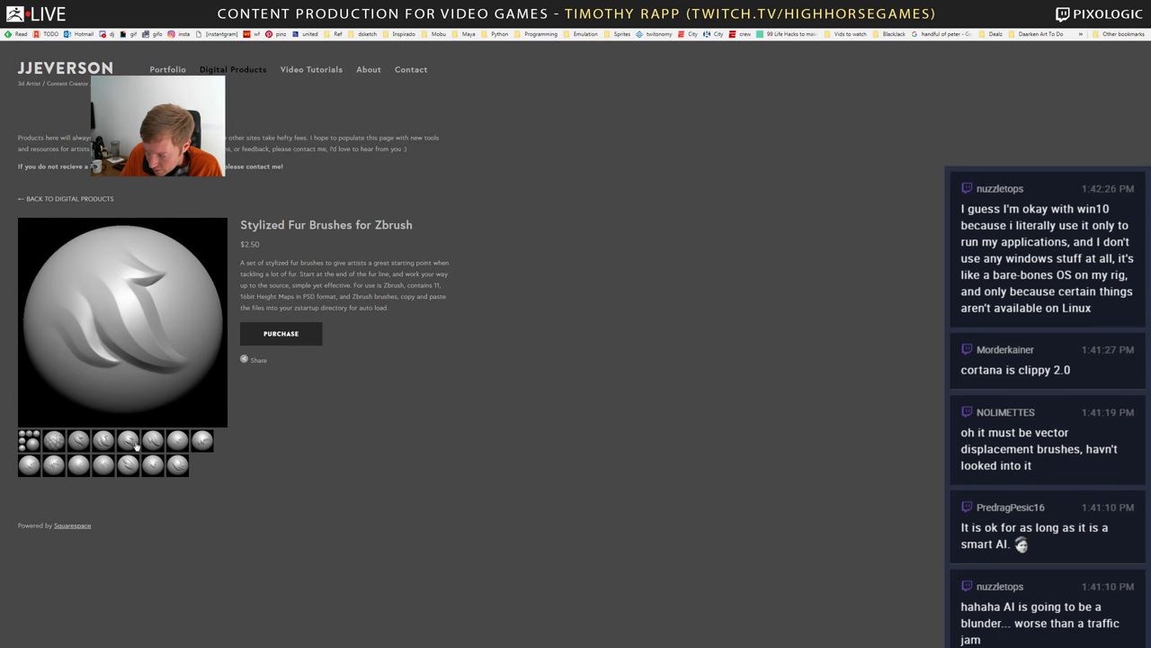
{"action": "left_click", "coordinate": [135, 446]}
{"action": "left_click", "coordinate": [103, 441]}
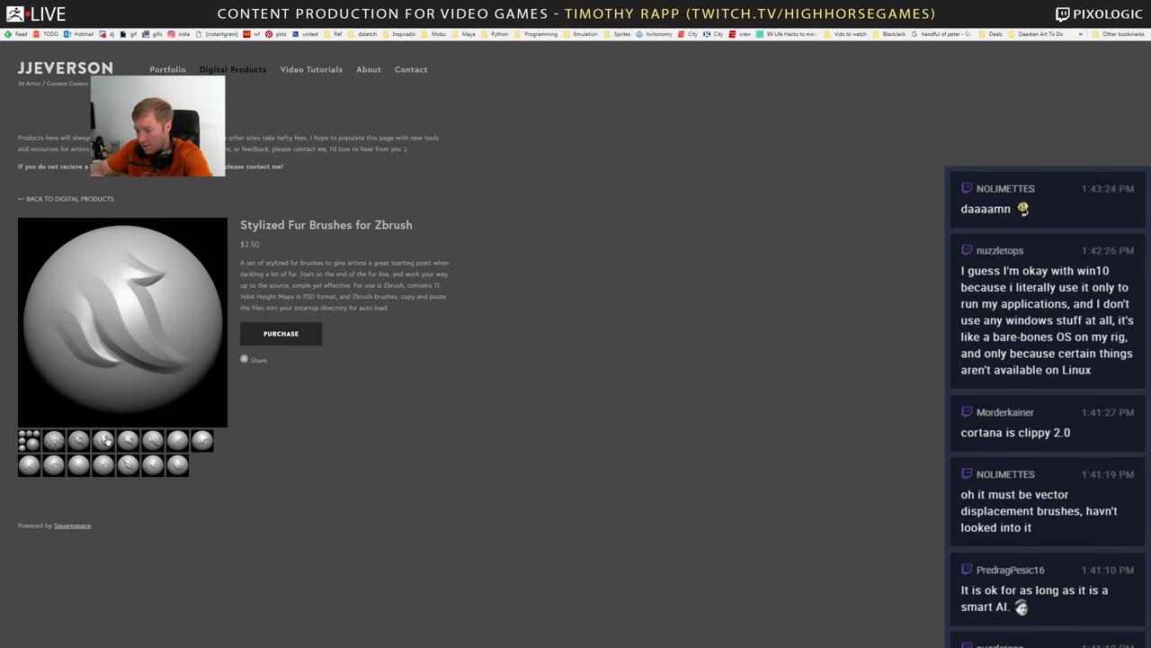
{"action": "left_click", "coordinate": [152, 443]}
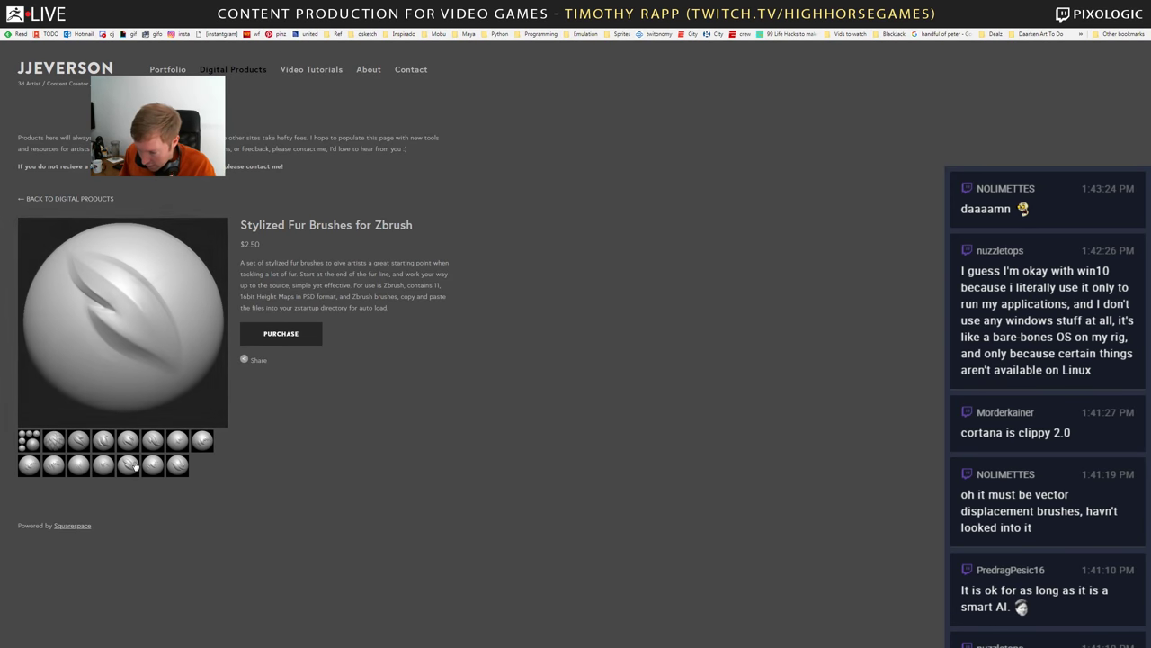
- Close the product and article pages, switch back to ZBrush, and open the fur brushes' Img folder in LightBox
{"action": "key", "text": "ctrl+w"}
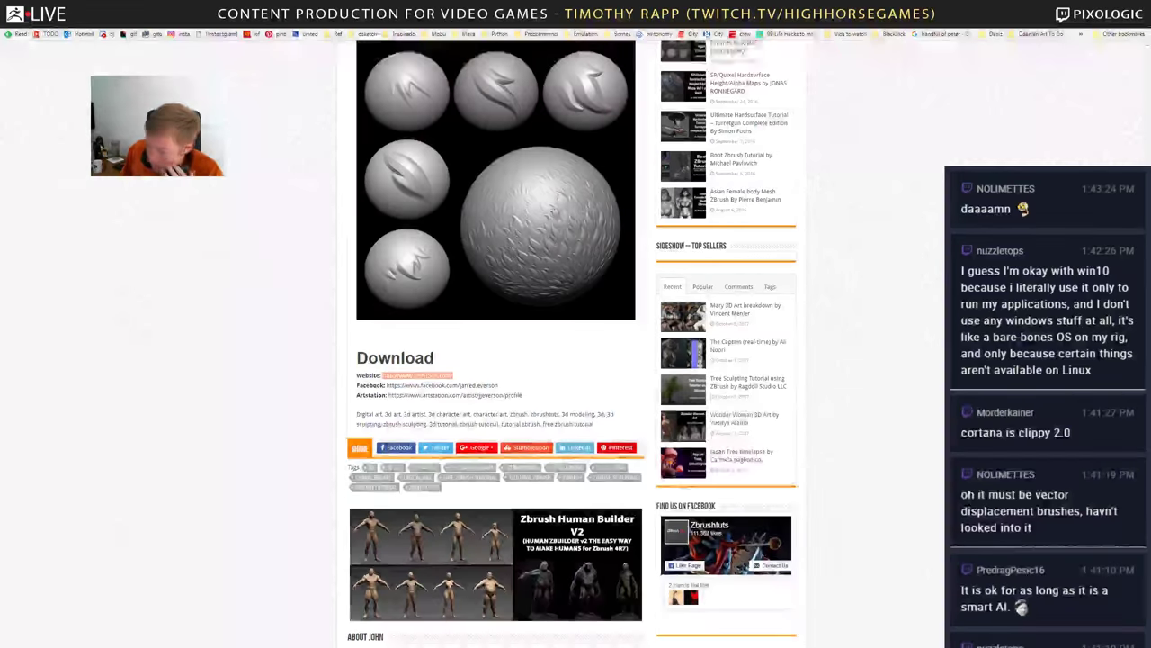
{"action": "key", "text": "ctrl+w"}
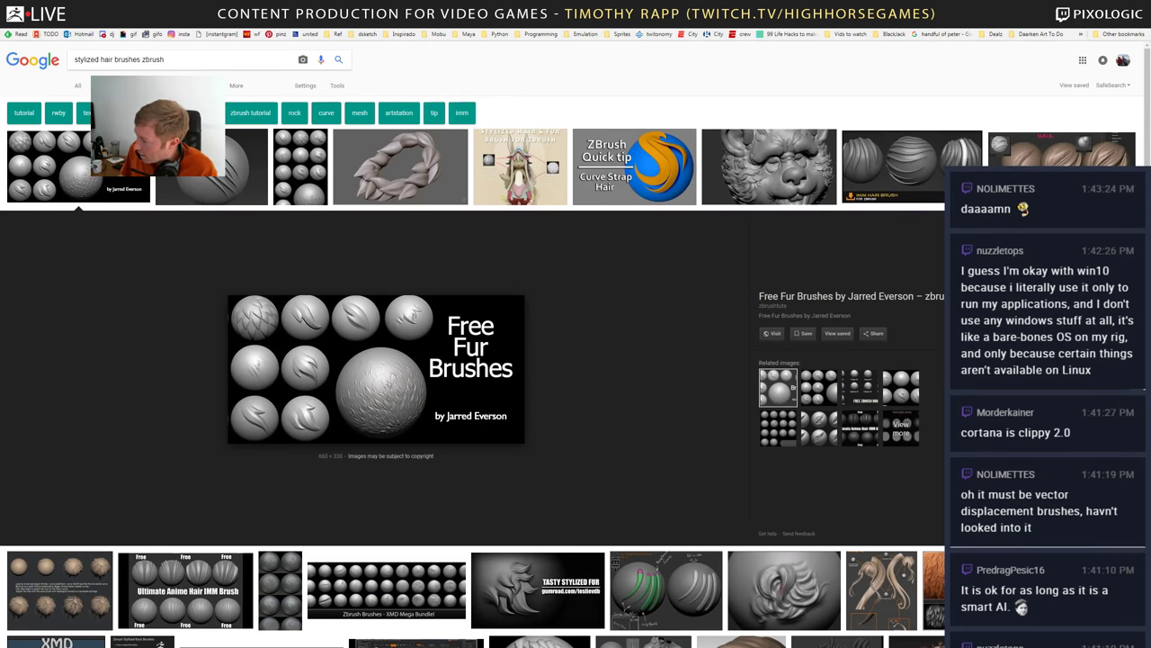
{"action": "key", "text": "alt+Tab"}
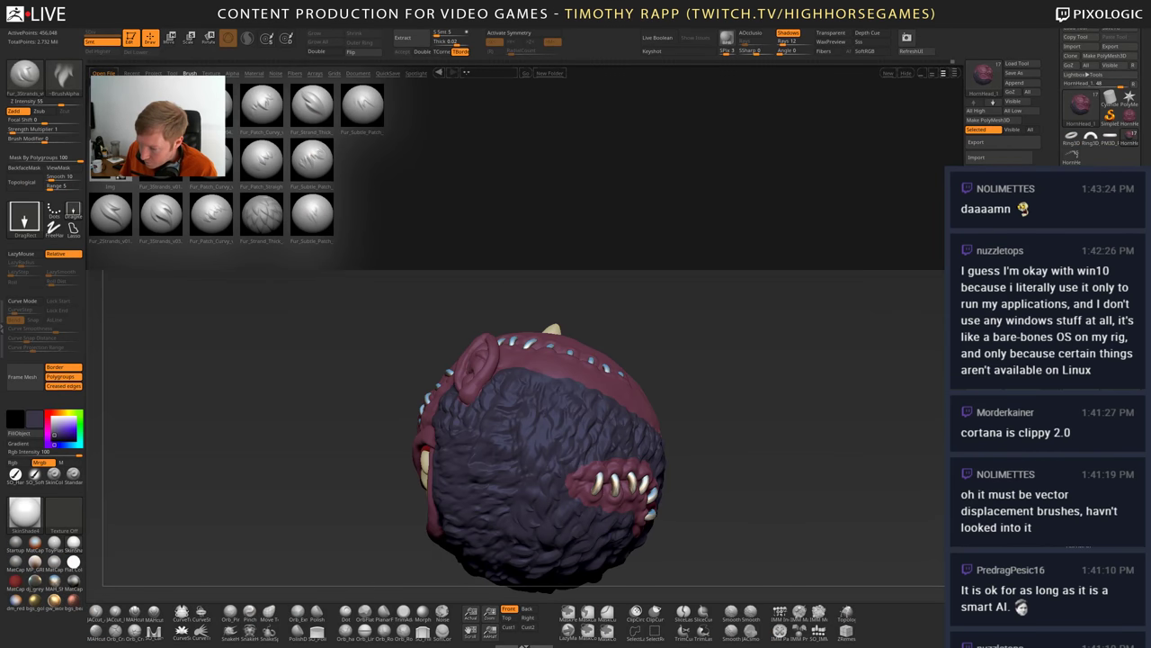
{"action": "double_click", "coordinate": [119, 177]}
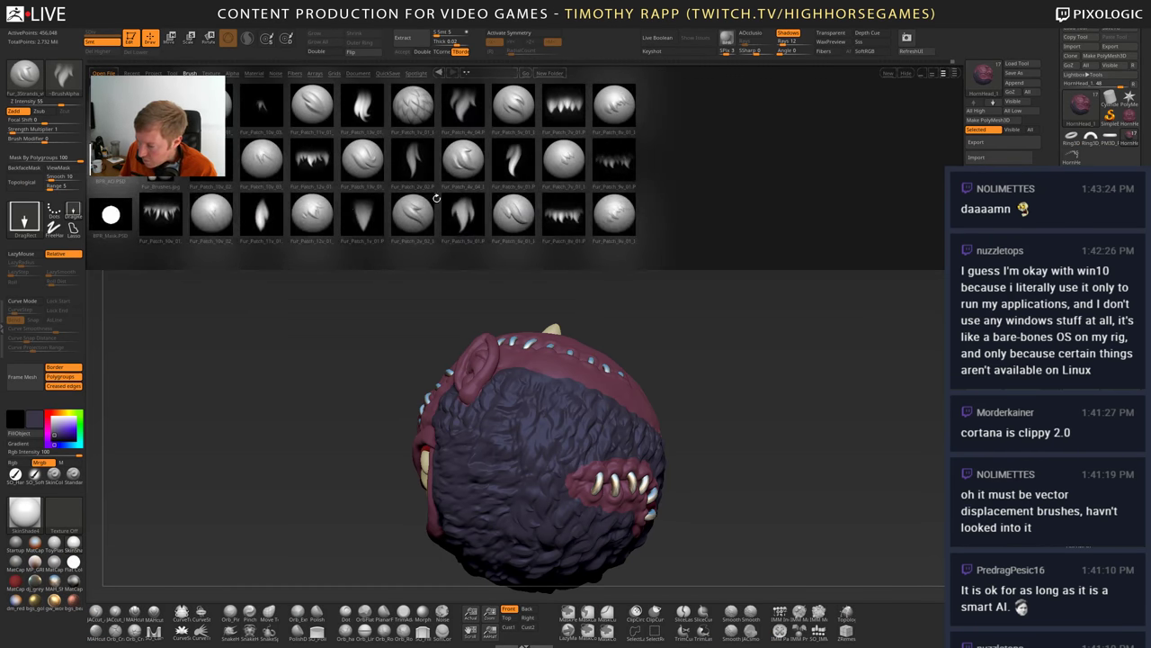
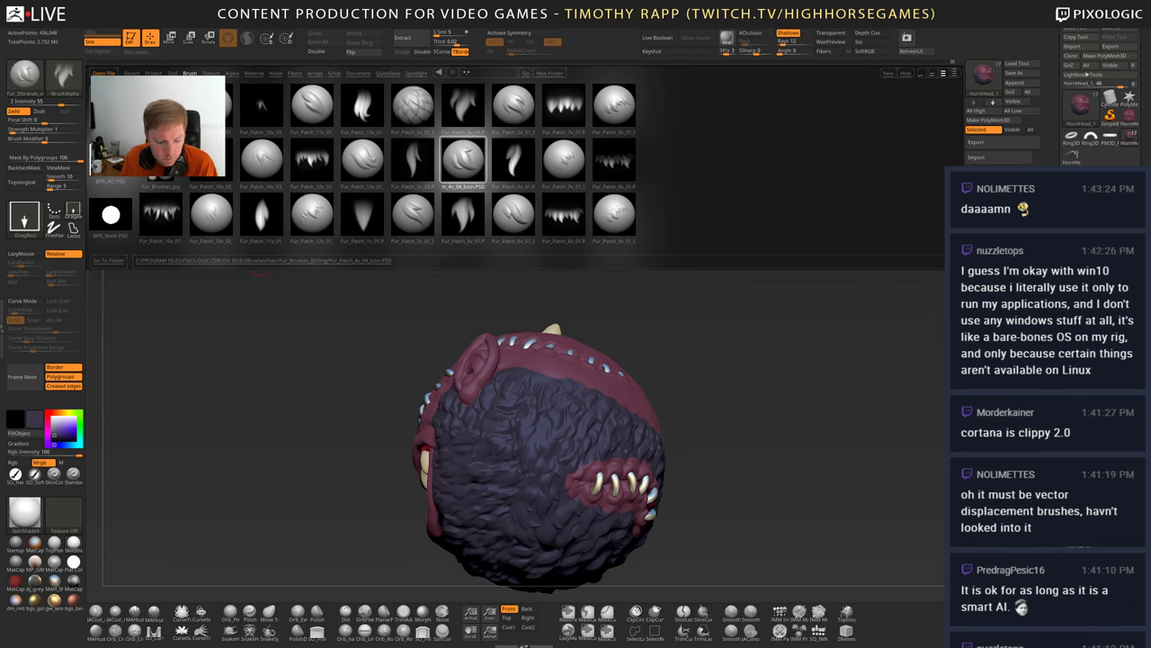
{"action": "left_click_drag", "start_coordinate": [322, 369], "coordinate": [302, 362]}
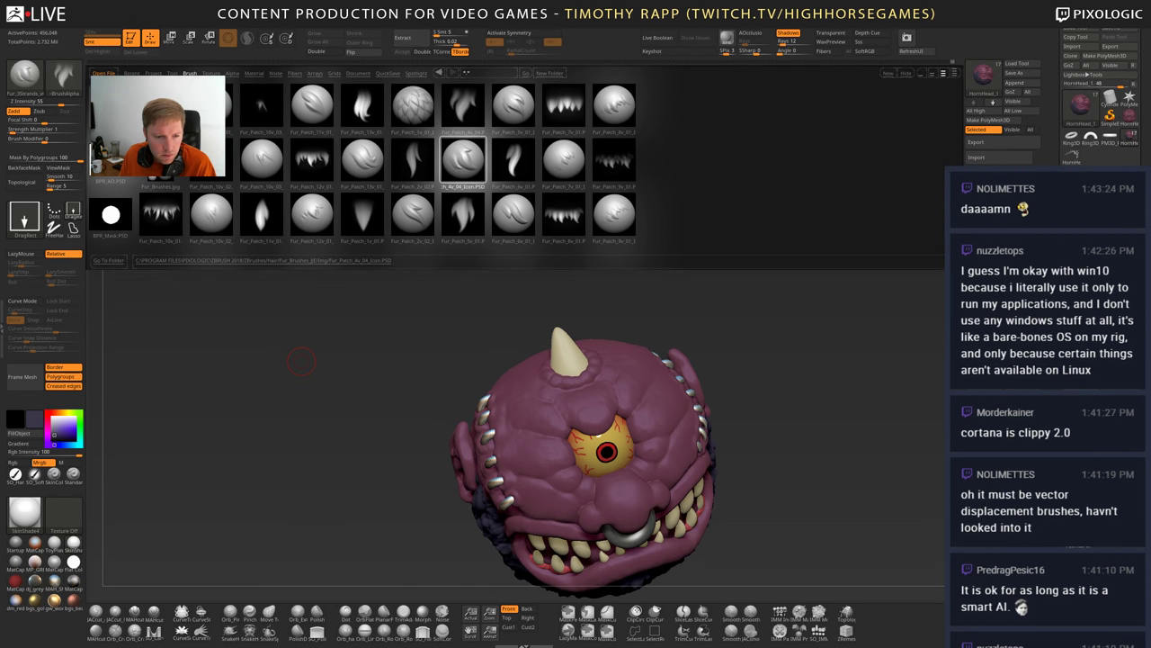
- Switch to ACDSee Quick View and leaf through the Fur_Patch alpha and icon images
{"action": "key", "text": "alt+Tab"}
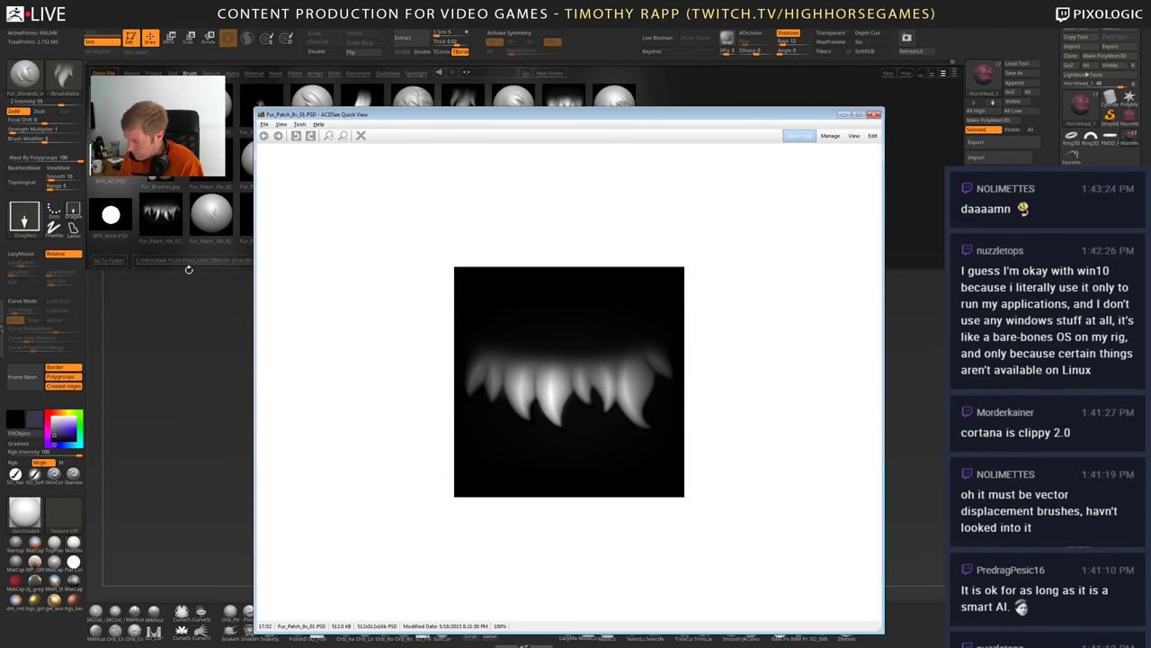
{"action": "key", "text": "Page_Down"}
{"action": "key", "text": "Page_Down"}
{"action": "key", "text": "Page_Down"}
{"action": "key", "text": "Page_Down"}
{"action": "key", "text": "Page_Down"}
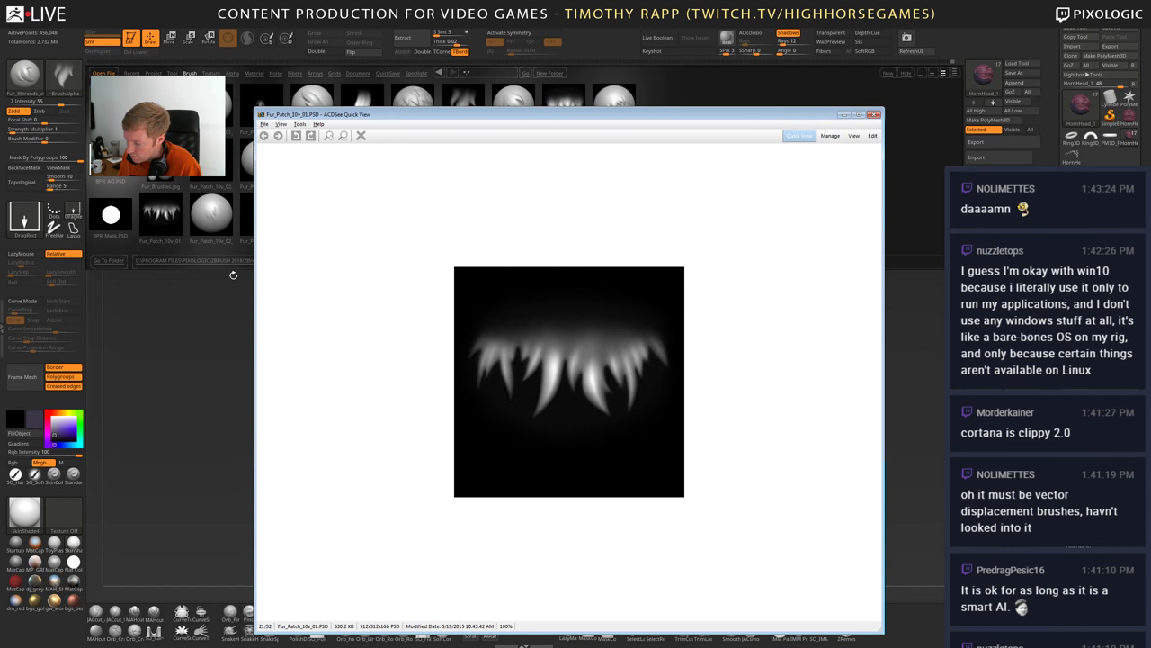
{"action": "key", "text": "Page_Down"}
{"action": "key", "text": "Page_Down"}
{"action": "key", "text": "Page_Down"}
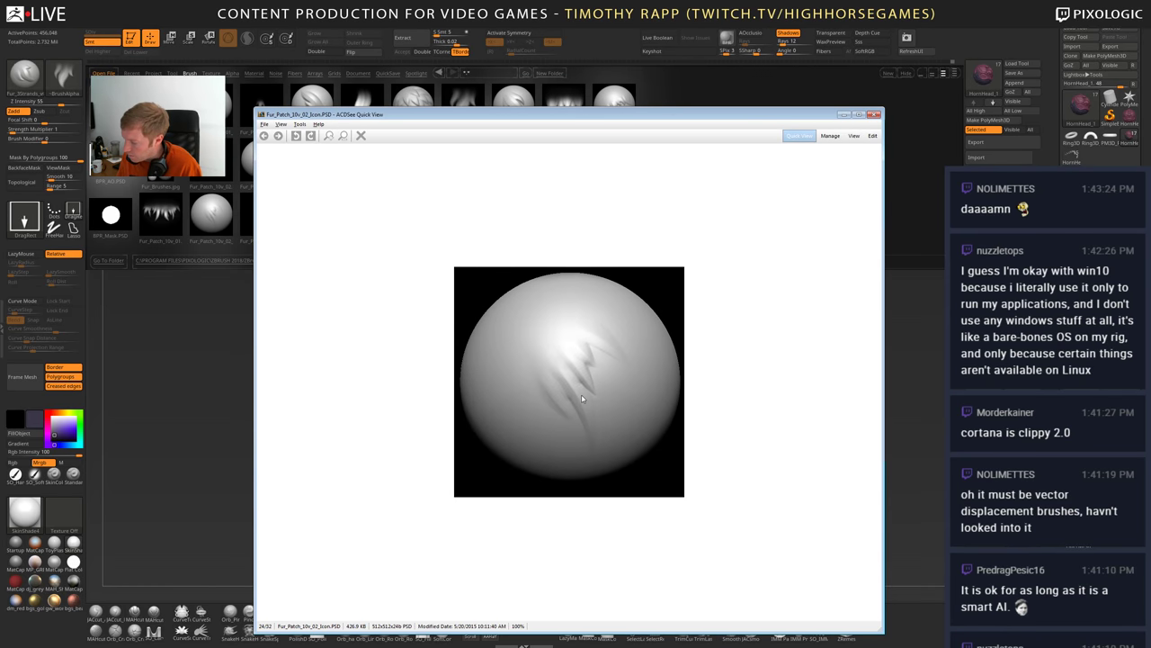
{"action": "key", "text": "Page_Down"}
{"action": "key", "text": "Page_Down"}
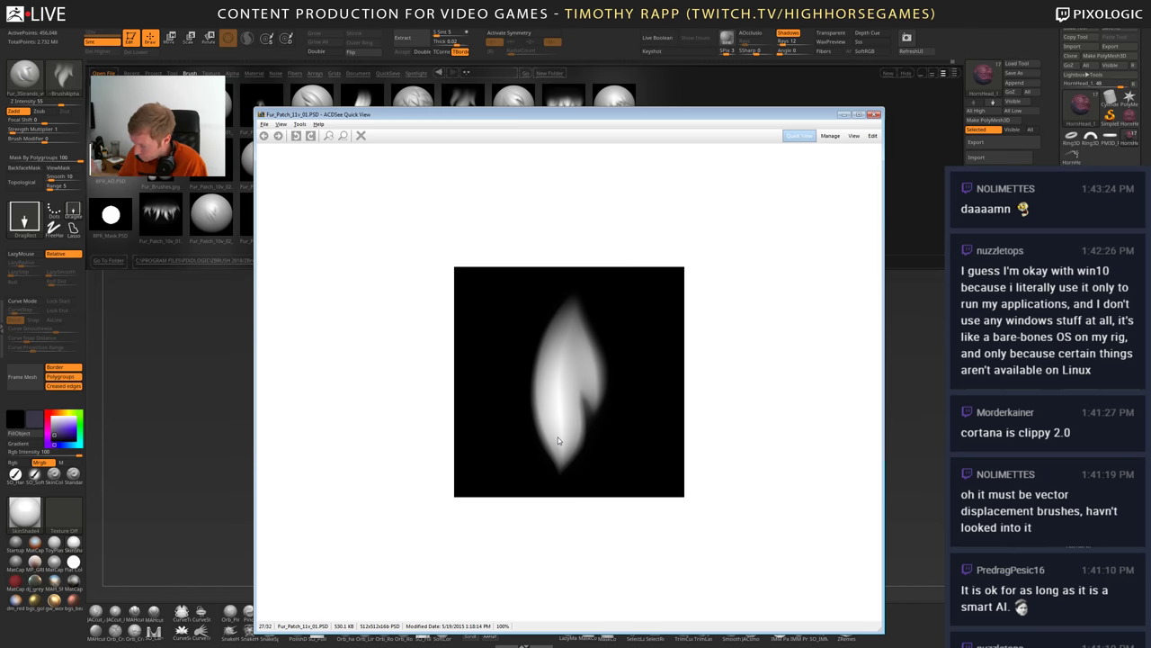
{"action": "key", "text": "Page_Down"}
{"action": "key", "text": "Page_Down"}
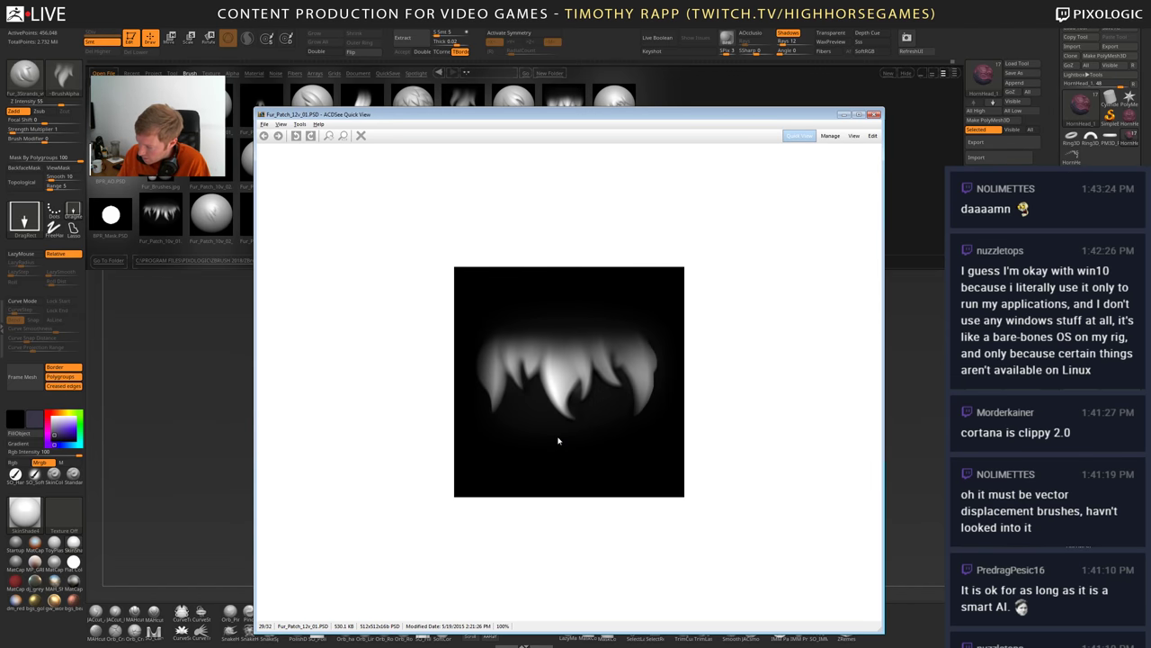
{"action": "key", "text": "Page_Down"}
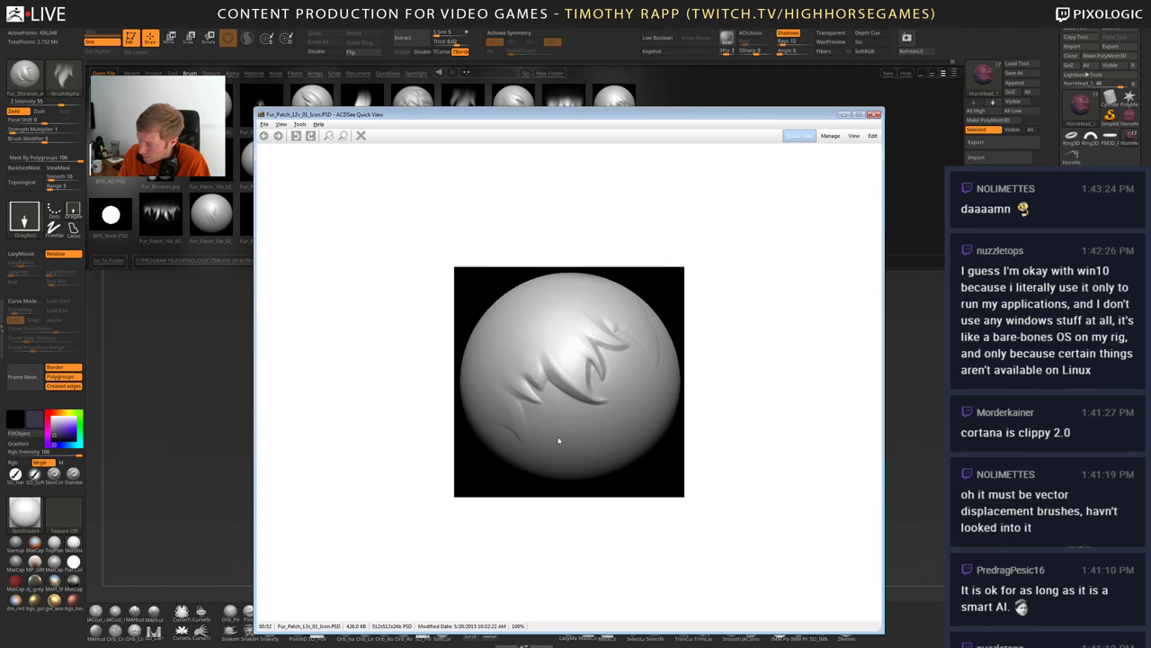
{"action": "key", "text": "Page_Down"}
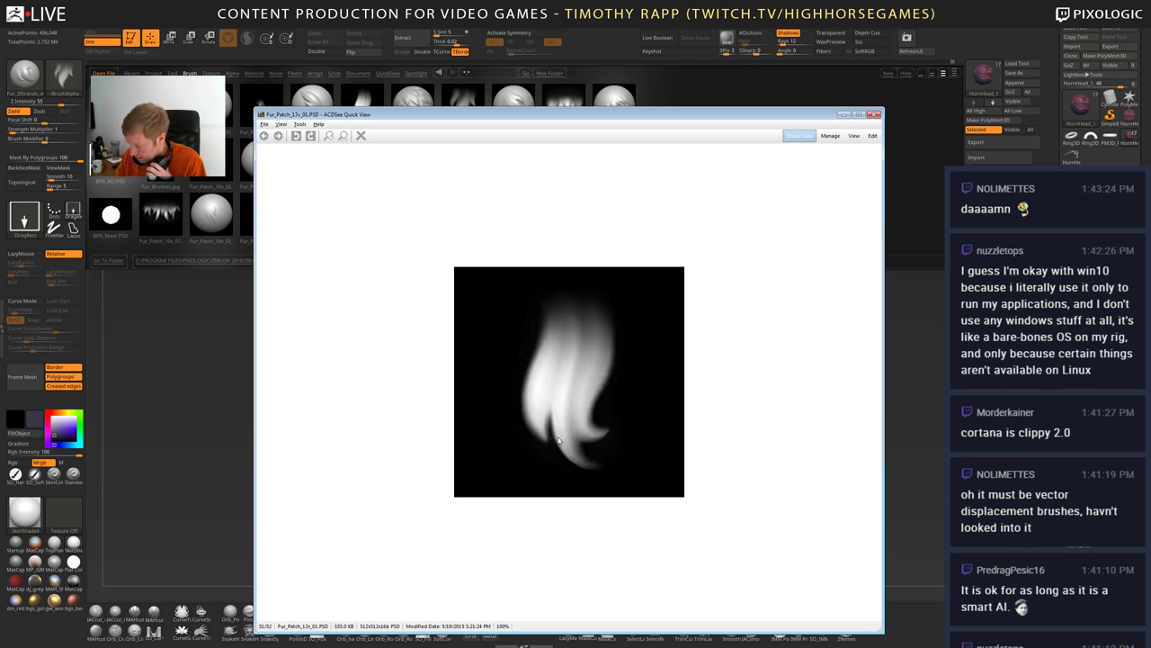
{"action": "scroll", "coordinate": [558, 439], "scroll_direction": "down", "scroll_amount": 1}
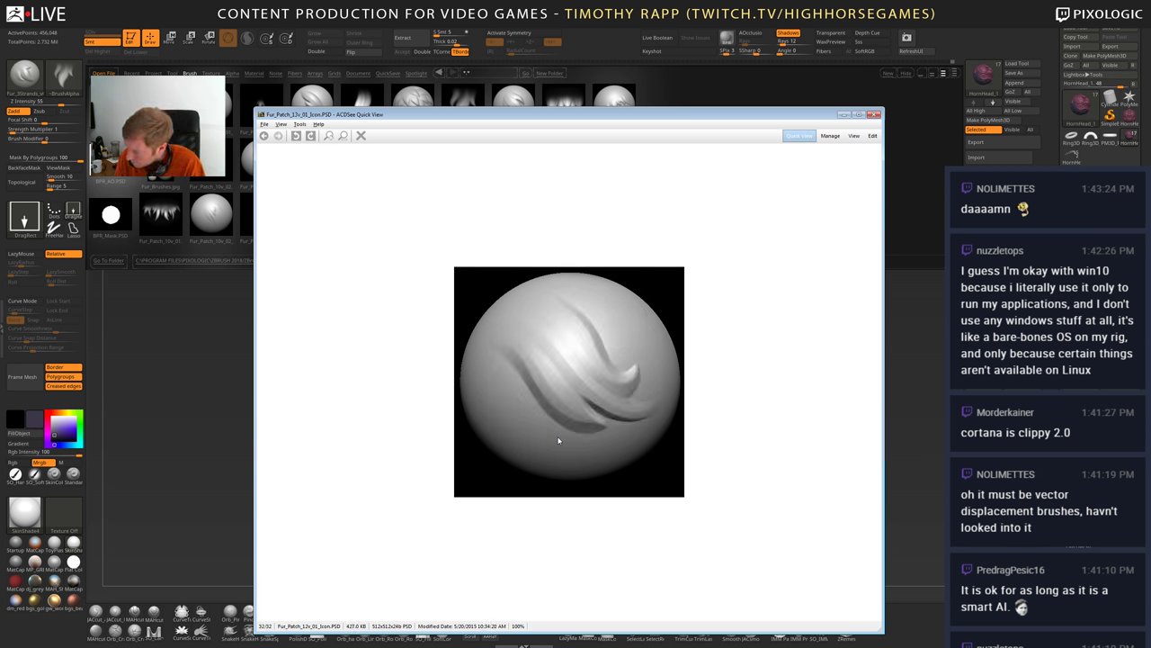
{"action": "scroll", "coordinate": [558, 440], "scroll_direction": "up", "scroll_amount": 8}
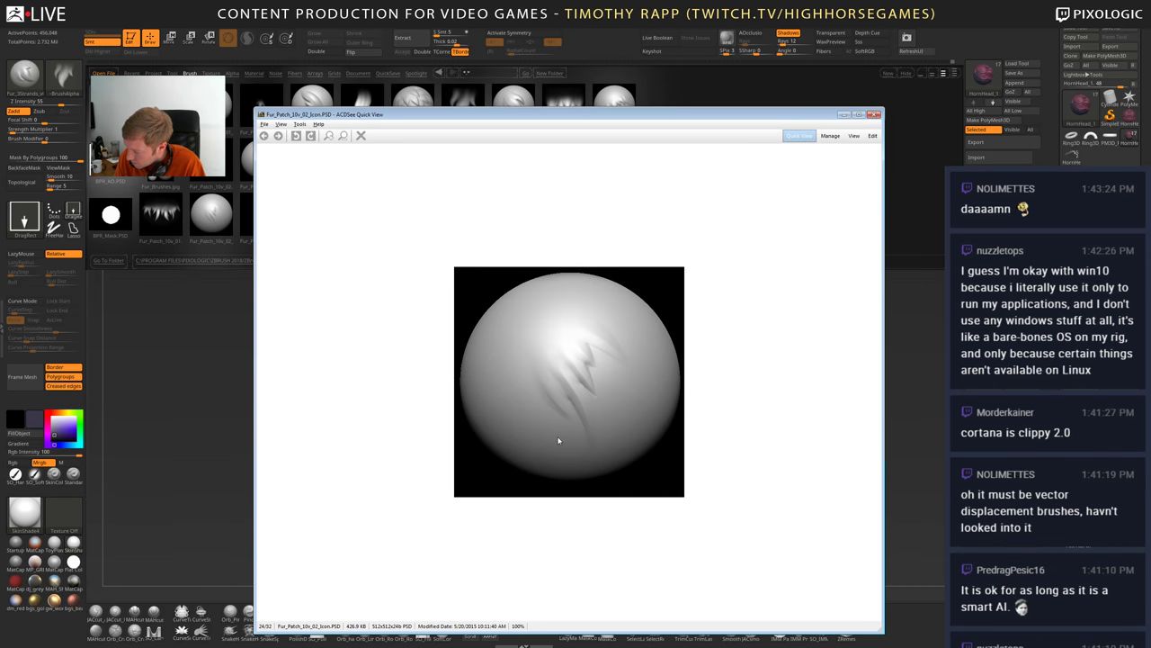
{"action": "scroll", "coordinate": [557, 440], "scroll_direction": "up", "scroll_amount": 2}
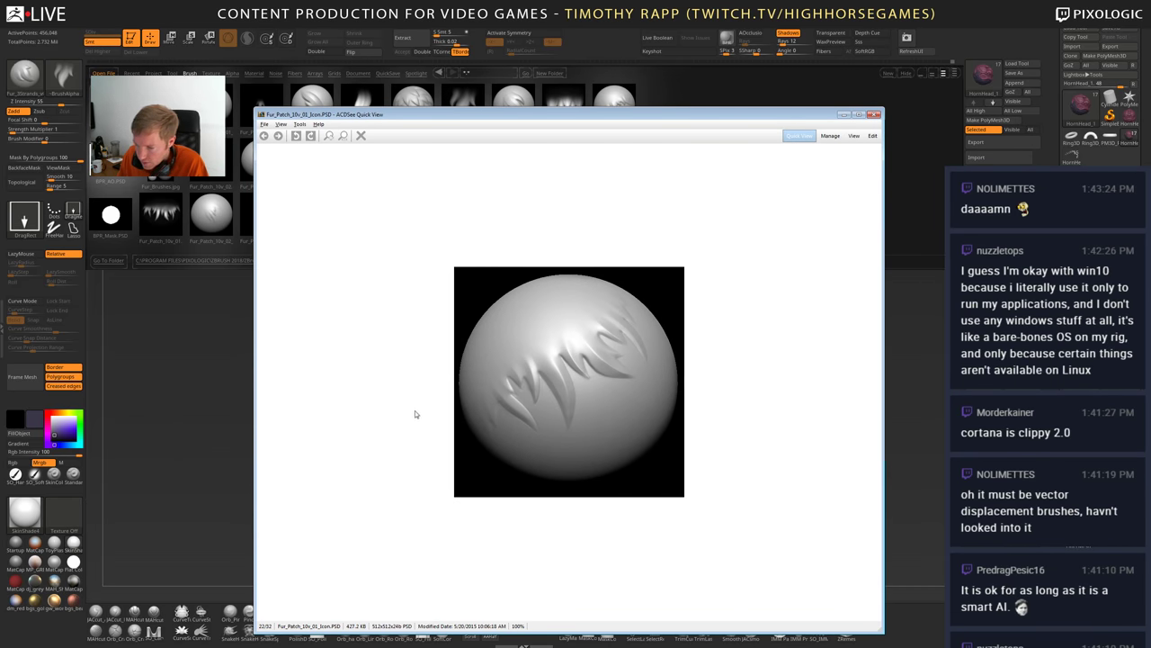
{"action": "scroll", "coordinate": [415, 414], "scroll_direction": "up", "scroll_amount": 1}
- Switch back to ZBrush, try a fur brush stroke on the front of the face and undo it
{"action": "left_click", "coordinate": [216, 318]}
{"action": "left_click_drag", "start_coordinate": [188, 340], "coordinate": [203, 346]}
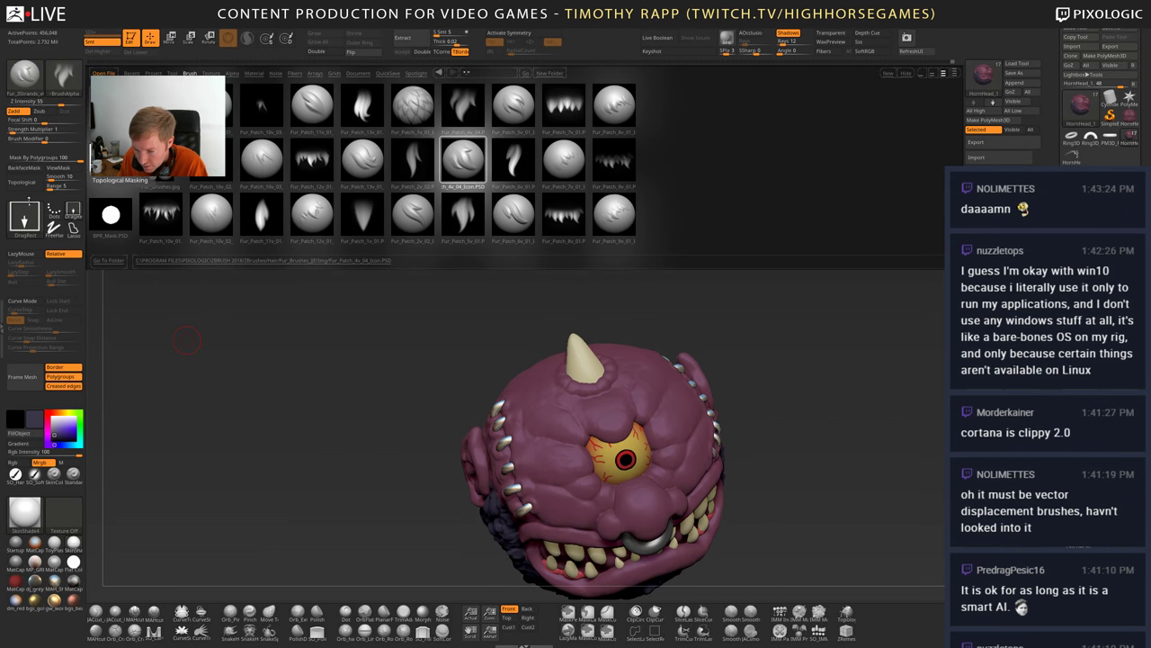
{"action": "left_click_drag", "start_coordinate": [560, 449], "coordinate": [690, 569]}
{"action": "key", "text": "ctrl+z"}
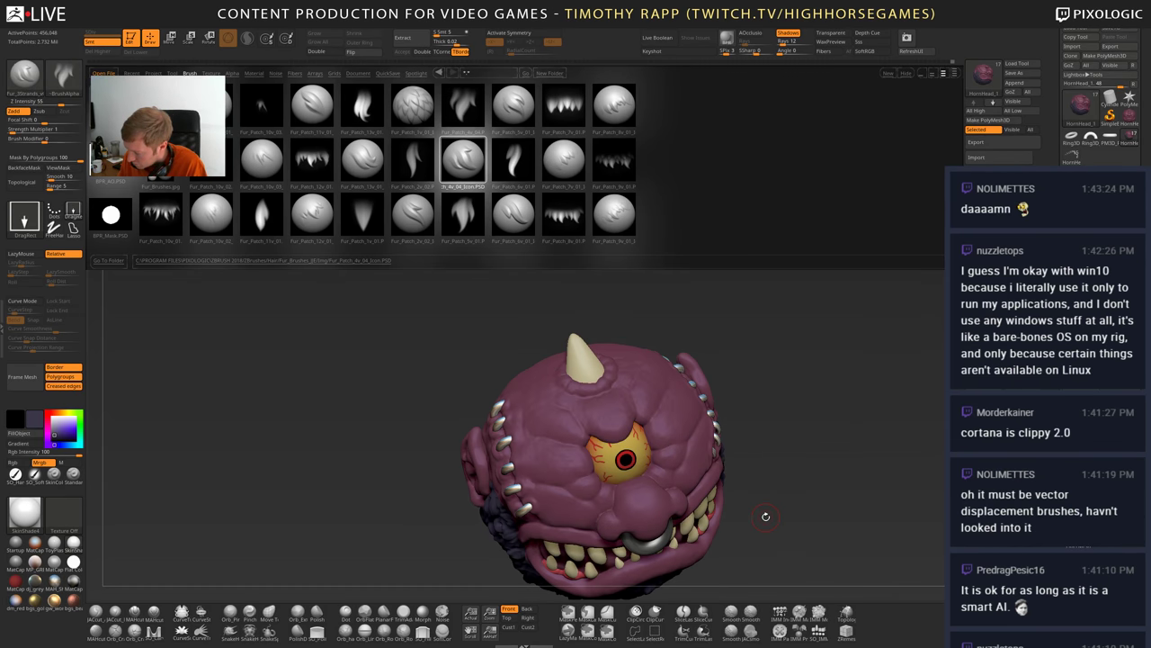
- At the back of the head, hide LightBox and adjust the fur brush's Z Intensity, first to 73 and finally to 54
{"action": "mouse_move", "coordinate": [765, 517]}
{"action": "left_mouse_down"}
{"action": "mouse_move", "coordinate": [663, 465]}
{"action": "mouse_move", "coordinate": [695, 402]}
{"action": "mouse_move", "coordinate": [687, 359]}
{"action": "mouse_move", "coordinate": [697, 432]}
{"action": "left_mouse_up"}
{"action": "left_click_drag", "start_coordinate": [670, 396], "coordinate": [540, 498]}
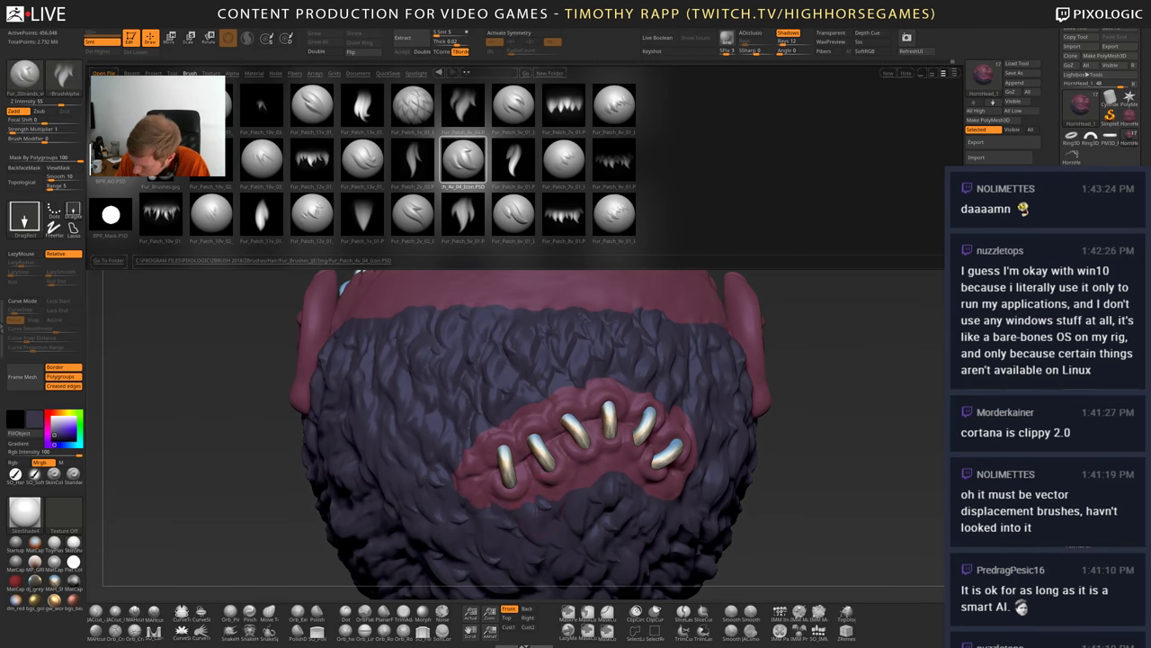
{"action": "key", "text": "shift"}
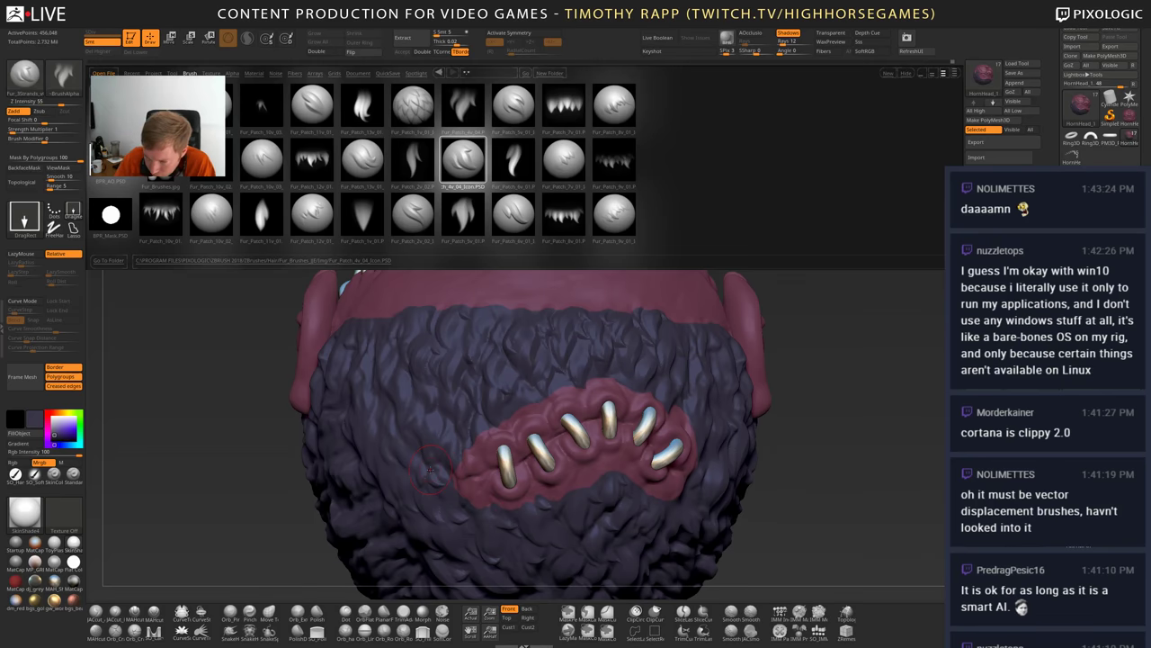
{"action": "type", "text": "u73"}
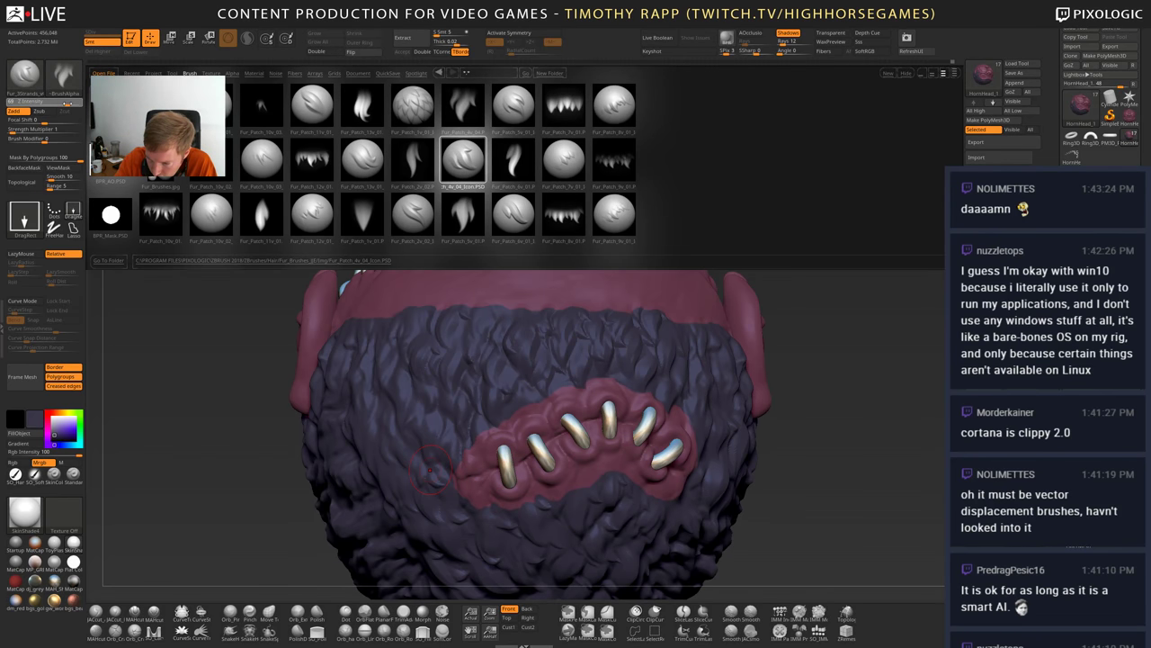
{"action": "key", "text": "Return"}
{"action": "key", "text": "comma"}
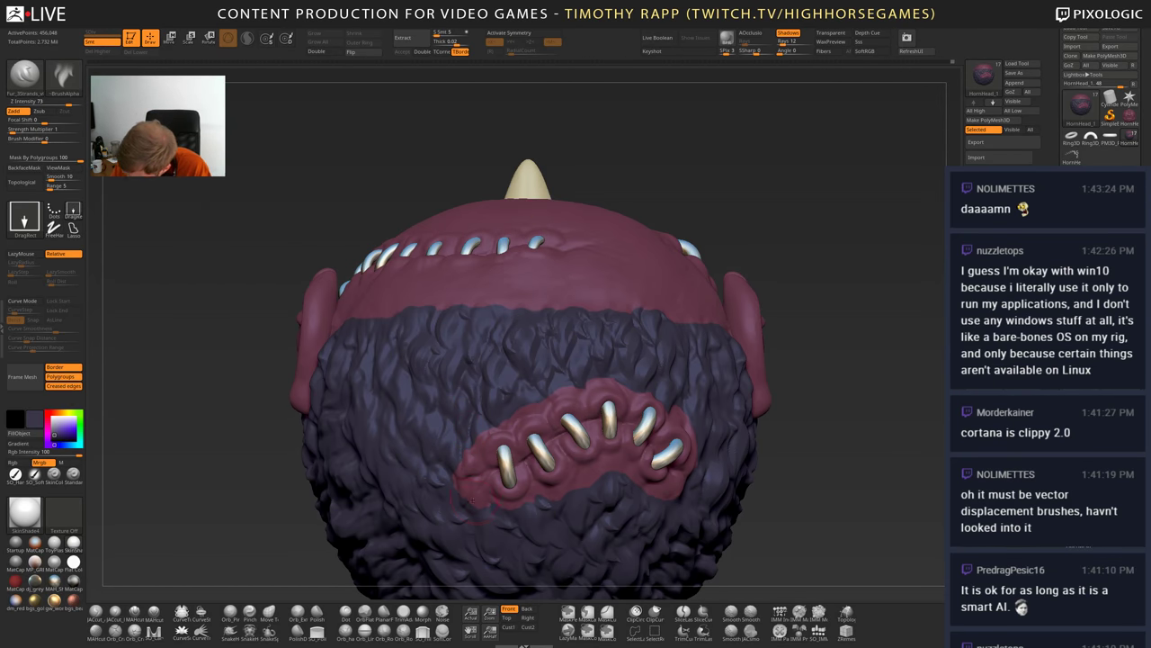
{"action": "right_click_drag", "start_coordinate": [481, 506], "coordinate": [431, 433]}
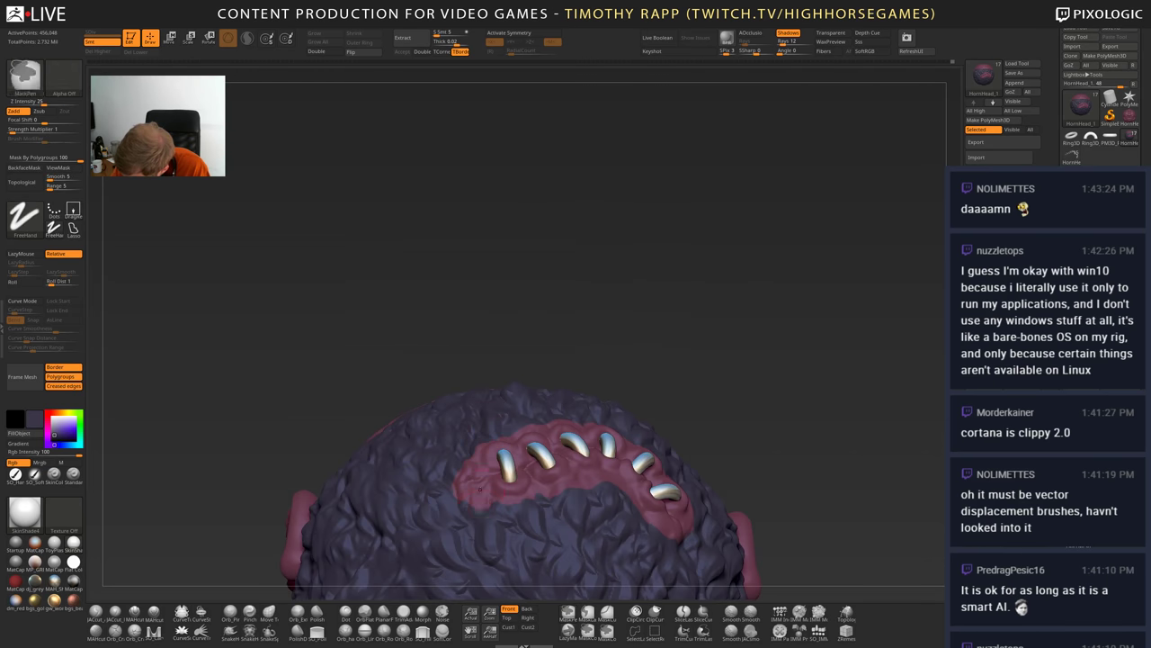
{"action": "left_click_drag", "start_coordinate": [69, 104], "coordinate": [63, 104]}
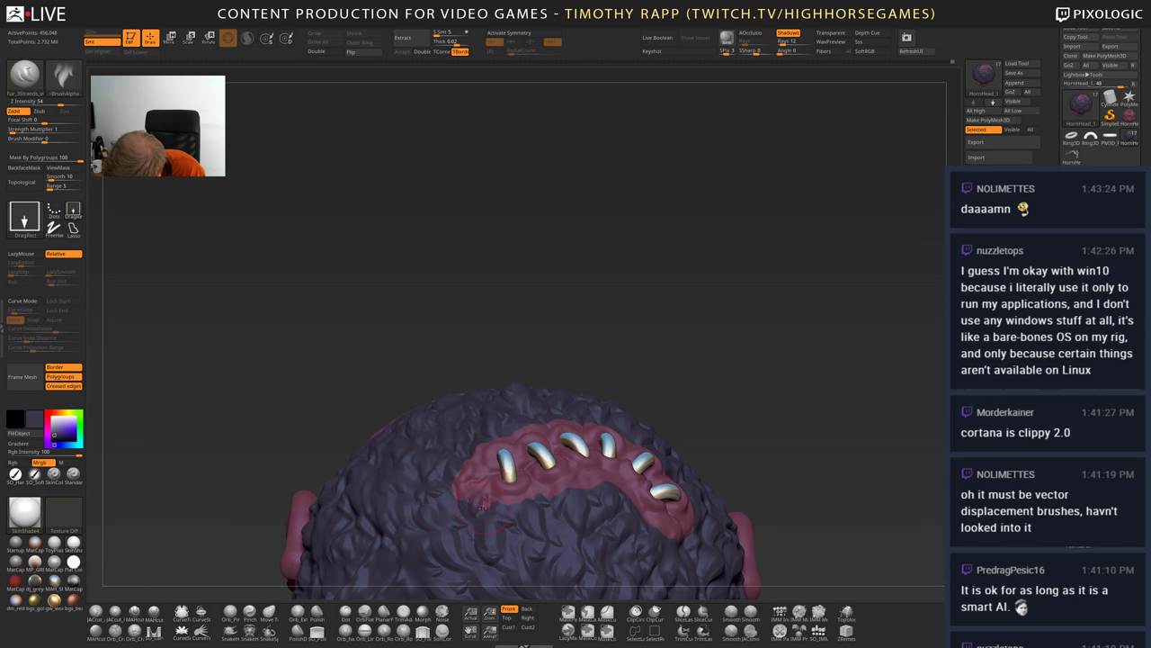
- Stamp fur strands around the edges of the stitched scar on the back of the head
{"action": "right_click_drag", "start_coordinate": [427, 373], "coordinate": [487, 418]}
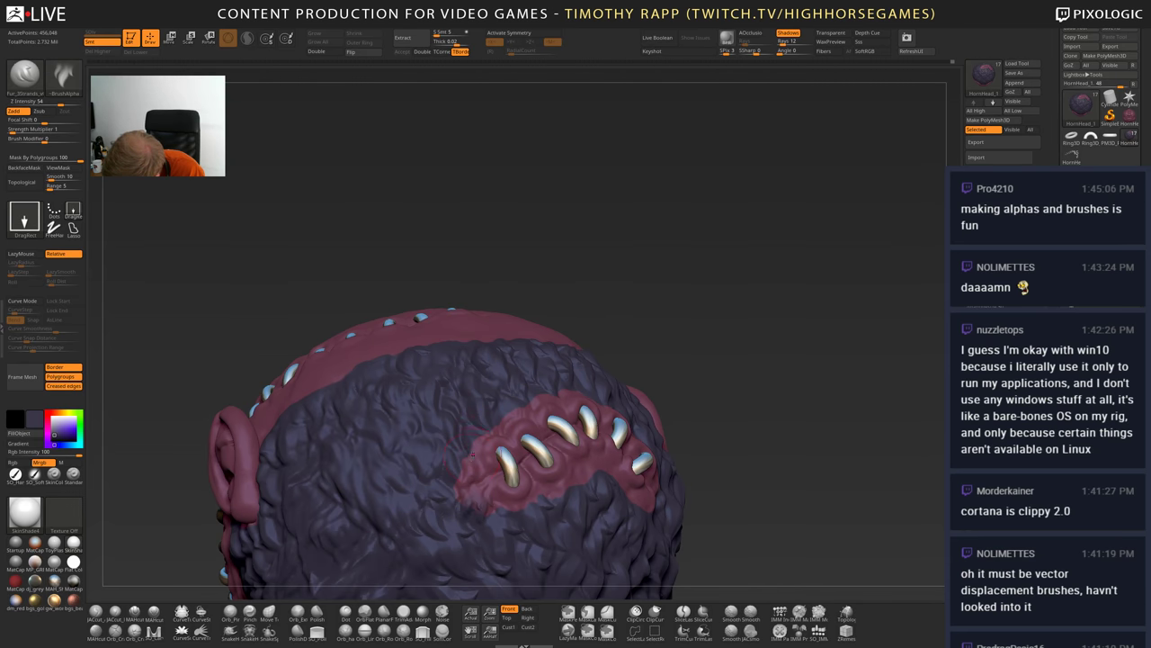
{"action": "right_click_drag", "start_coordinate": [471, 459], "coordinate": [391, 466]}
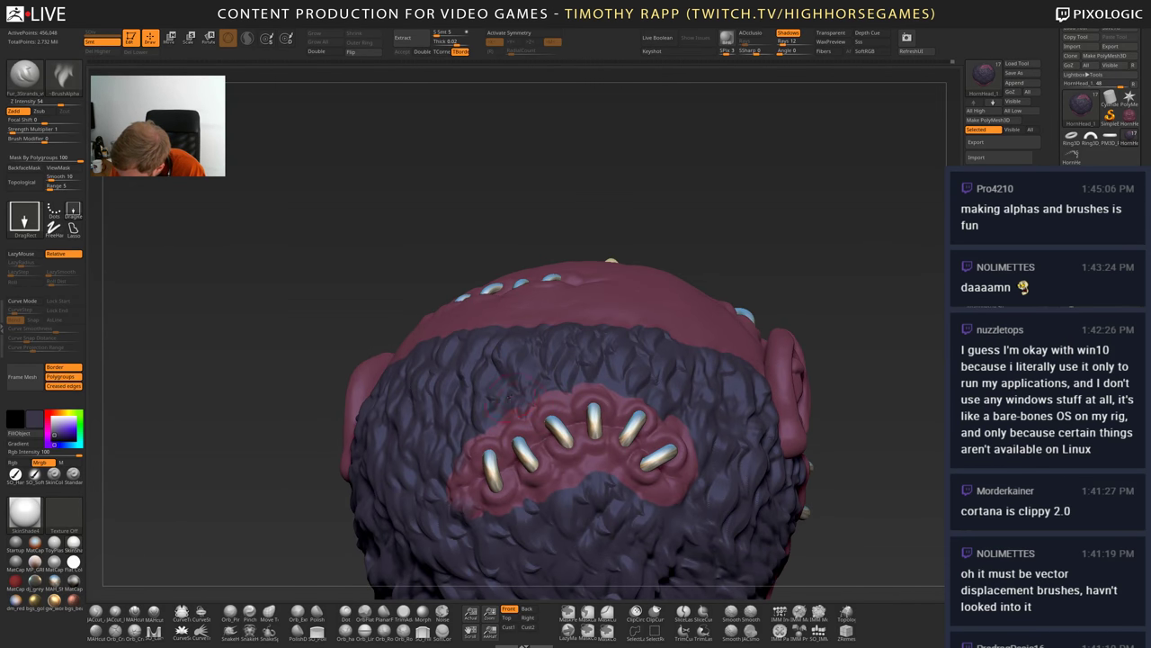
{"action": "right_click_drag", "start_coordinate": [496, 424], "coordinate": [542, 439]}
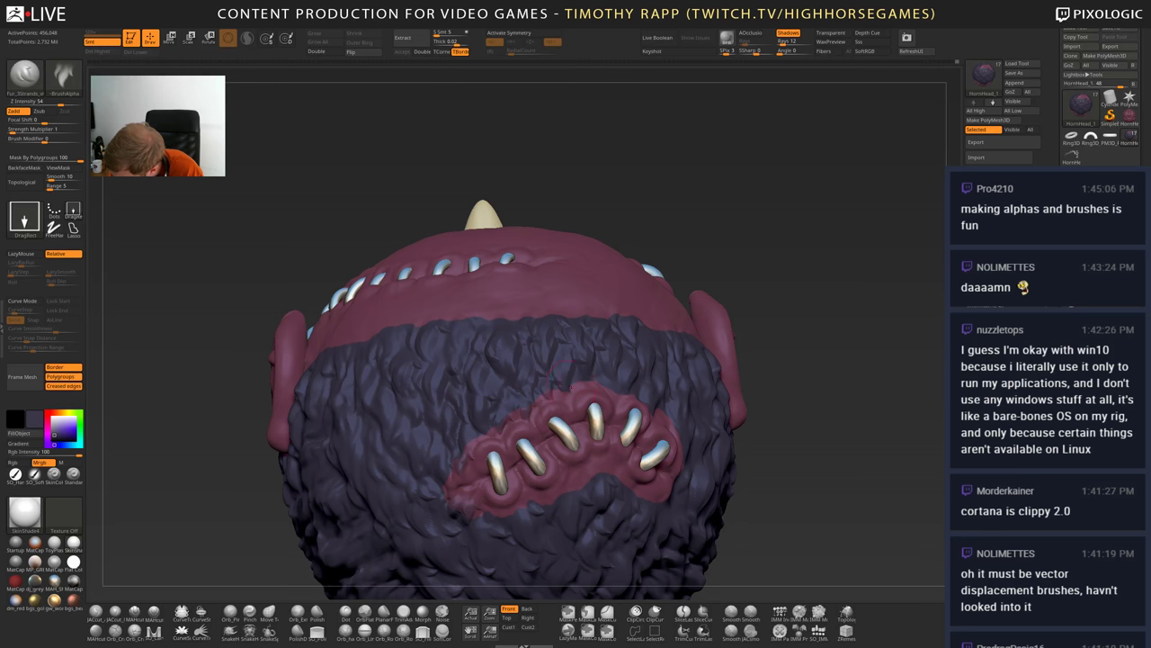
{"action": "right_click_drag", "start_coordinate": [628, 396], "coordinate": [590, 390]}
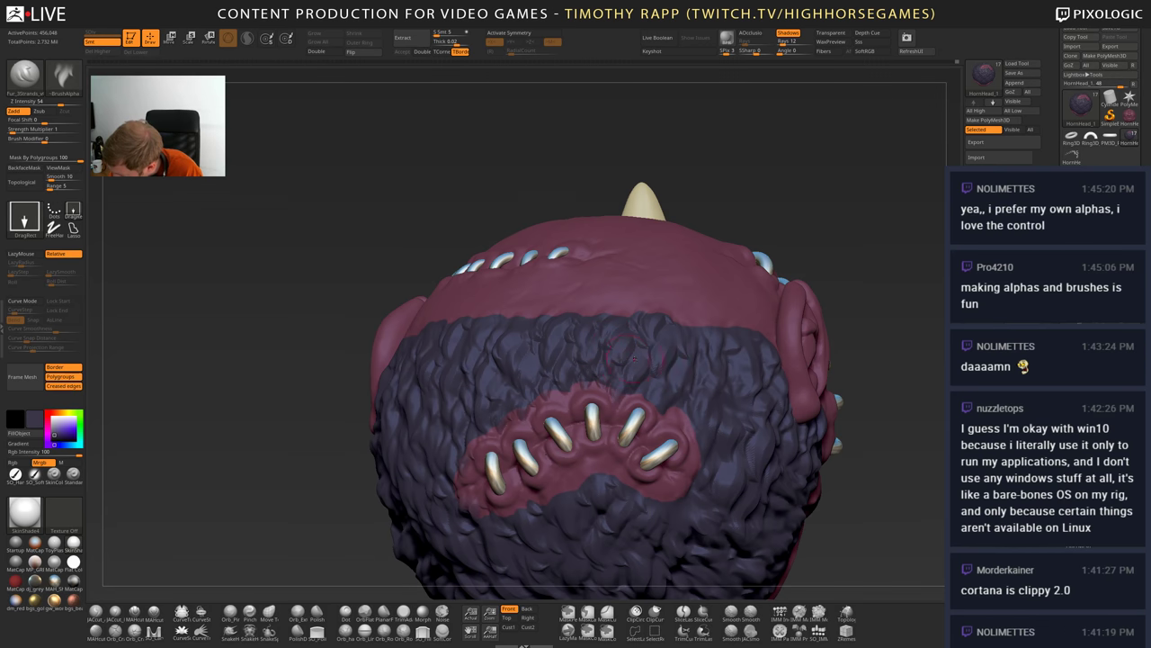
{"action": "key", "text": "ctrl"}
{"action": "mouse_move", "coordinate": [621, 381]}
{"action": "left_mouse_down"}
{"action": "mouse_move", "coordinate": [683, 385]}
{"action": "mouse_move", "coordinate": [685, 419]}
{"action": "left_mouse_up"}
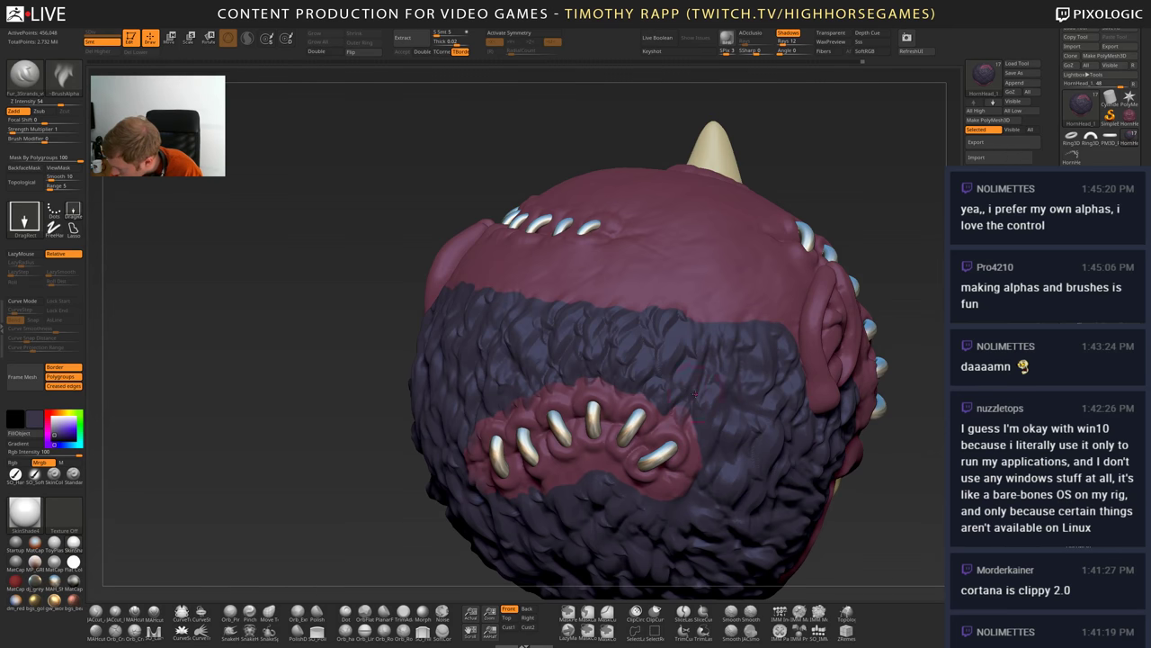
{"action": "mouse_move", "coordinate": [675, 396]}
{"action": "right_mouse_down"}
{"action": "mouse_move", "coordinate": [646, 380]}
{"action": "mouse_move", "coordinate": [652, 391]}
{"action": "mouse_move", "coordinate": [697, 382]}
{"action": "right_mouse_up"}
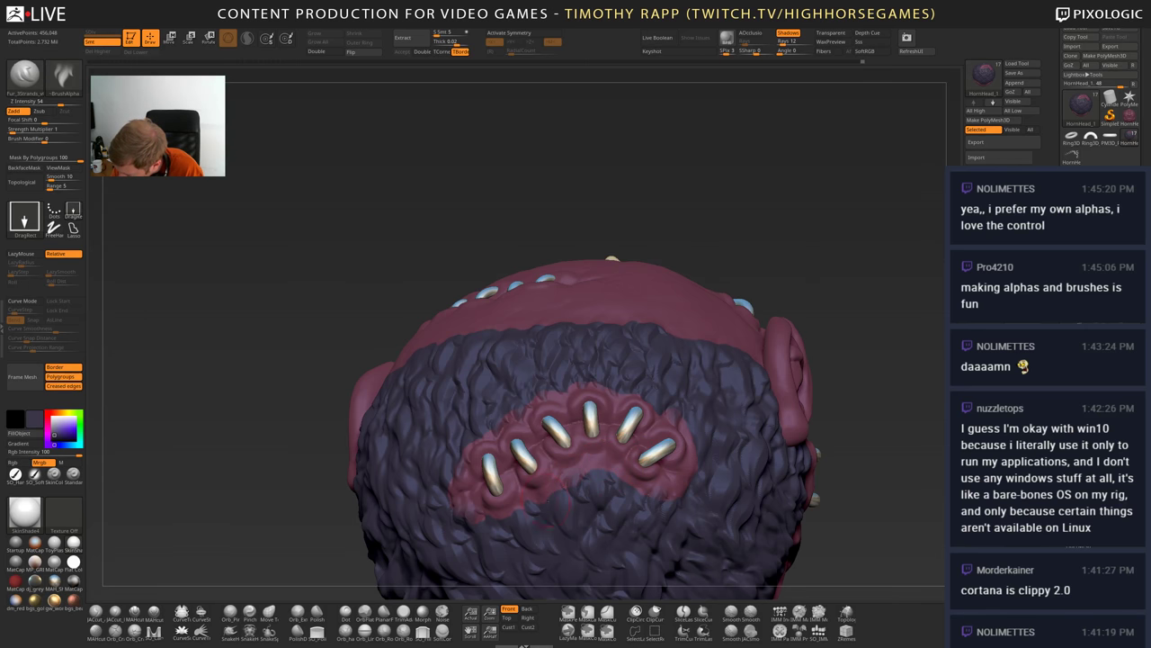
{"action": "right_click_drag", "start_coordinate": [551, 502], "coordinate": [613, 499]}
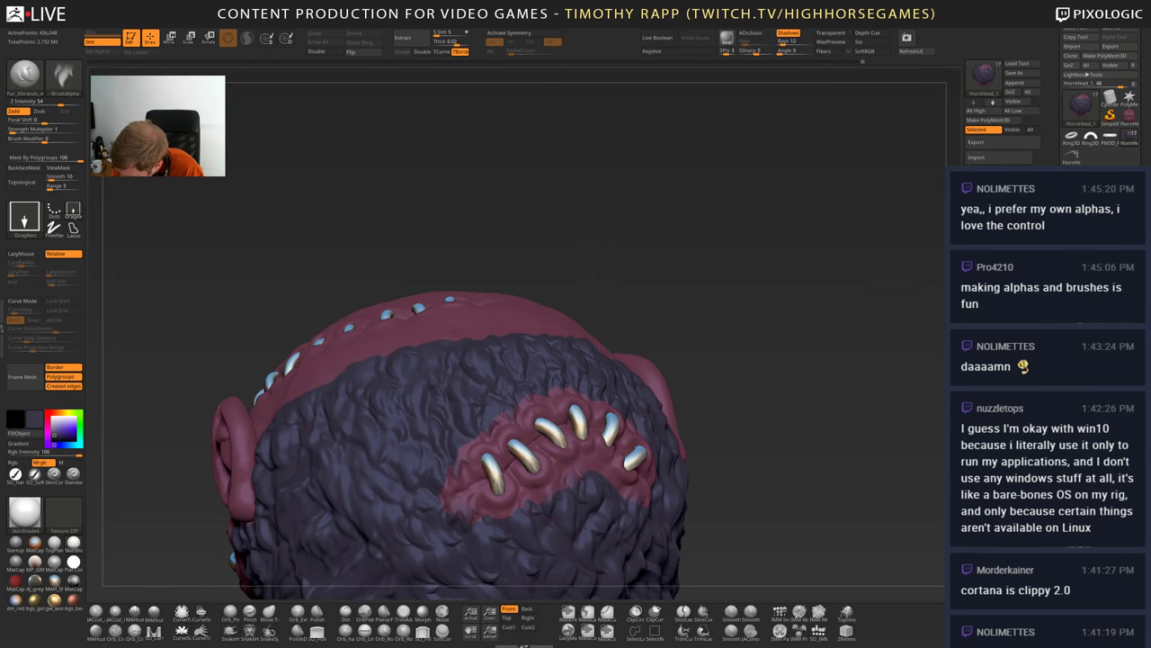
{"action": "right_click_drag", "start_coordinate": [634, 461], "coordinate": [658, 465]}
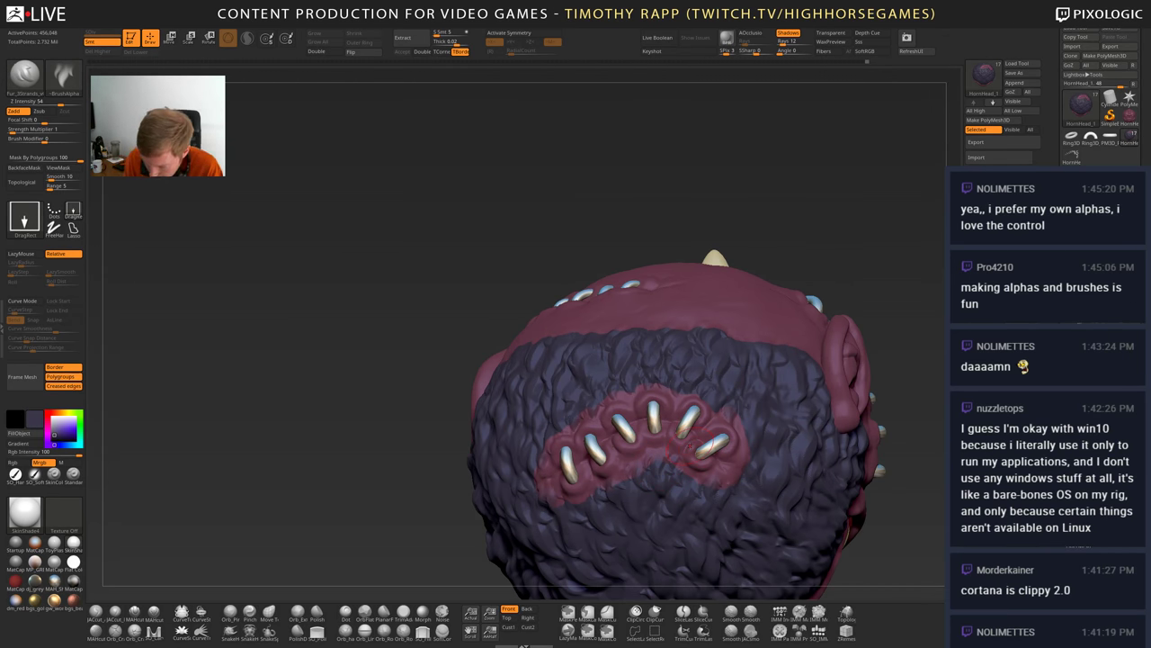
- With the SO_SoftPaint brush at RGB Intensity 2, blend the dark fur colour softly into the skin around the scar's edges
{"action": "left_click", "coordinate": [34, 473]}
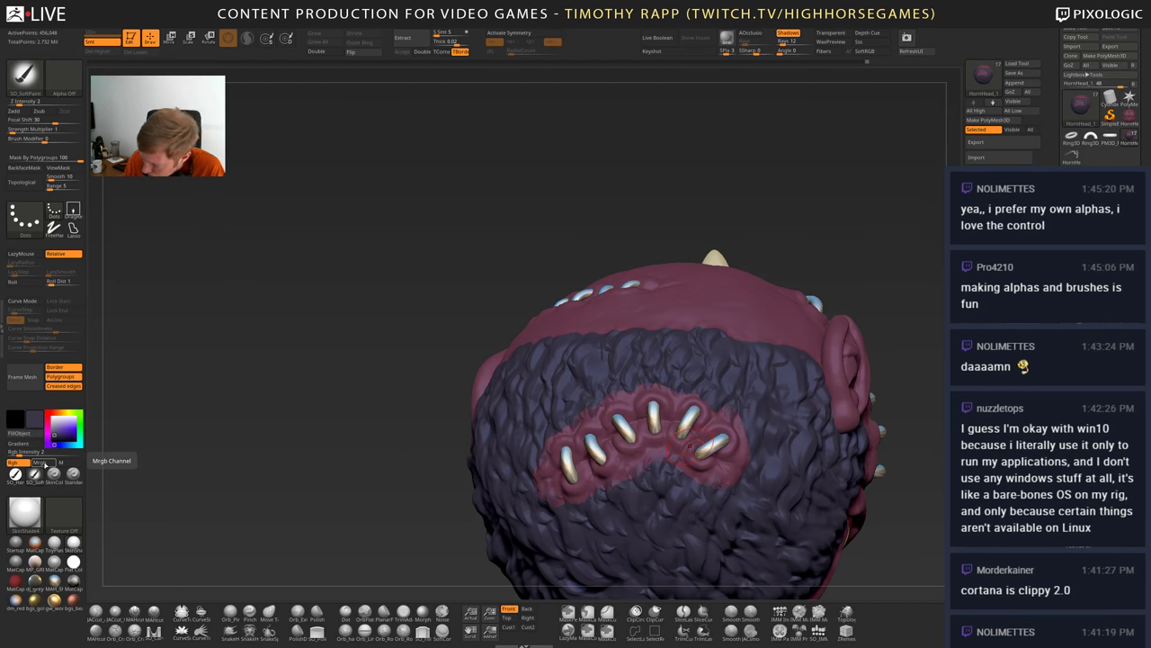
{"action": "right_click_drag", "start_coordinate": [539, 449], "coordinate": [621, 451]}
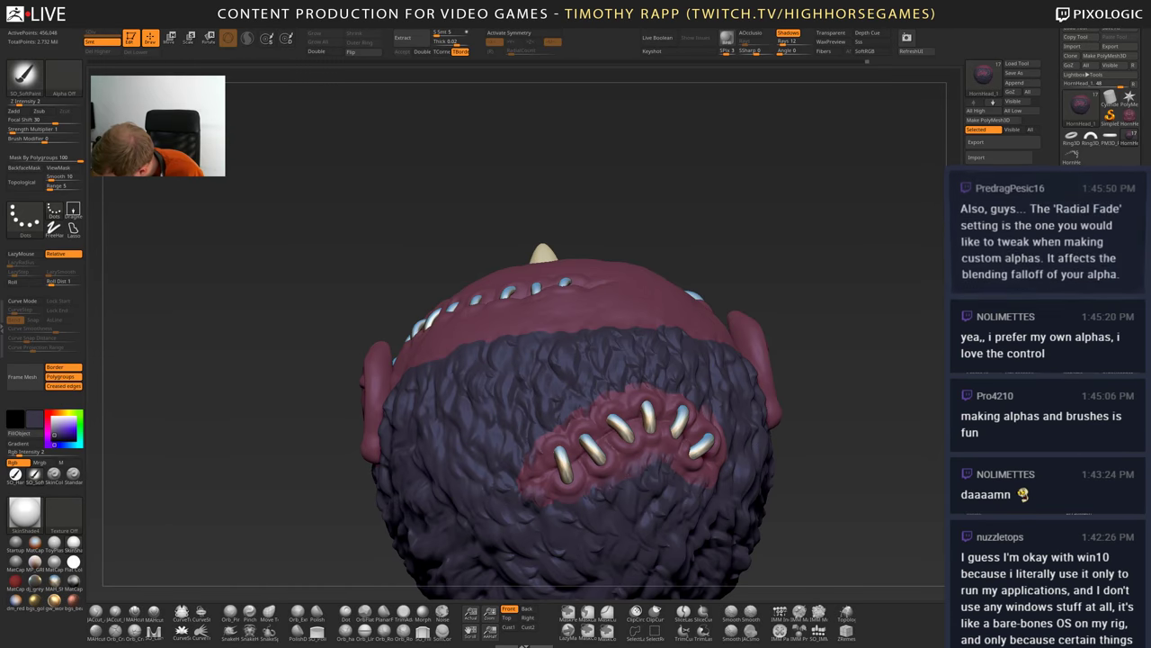
{"action": "right_click_drag", "start_coordinate": [612, 492], "coordinate": [545, 494]}
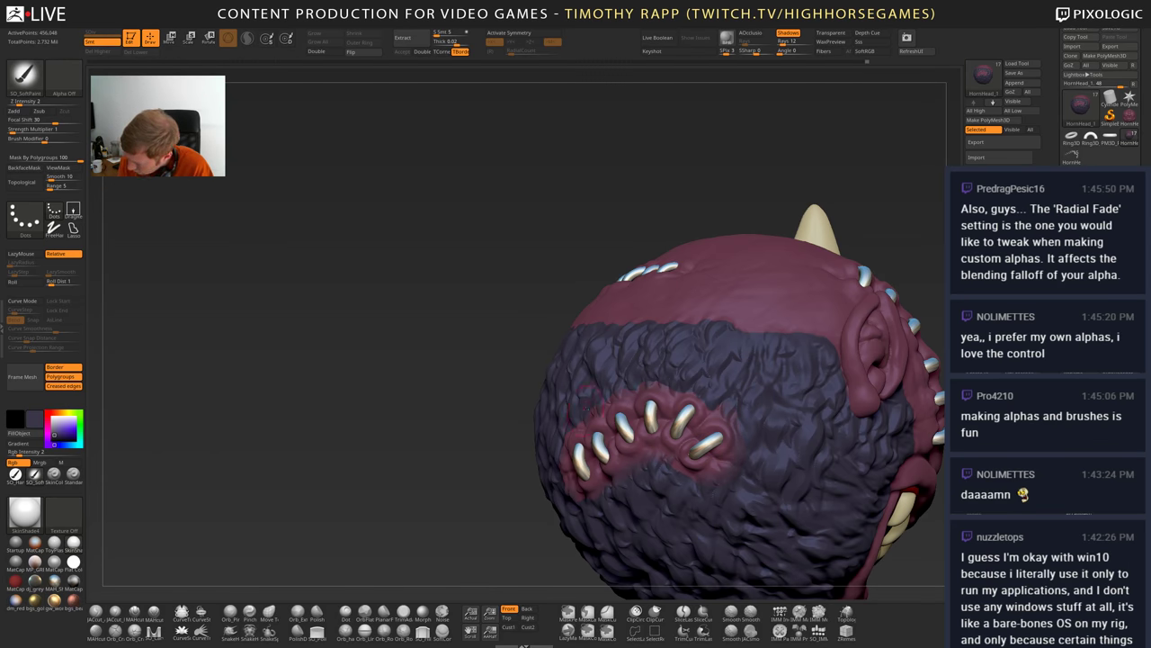
{"action": "right_click_drag", "start_coordinate": [585, 404], "coordinate": [663, 377]}
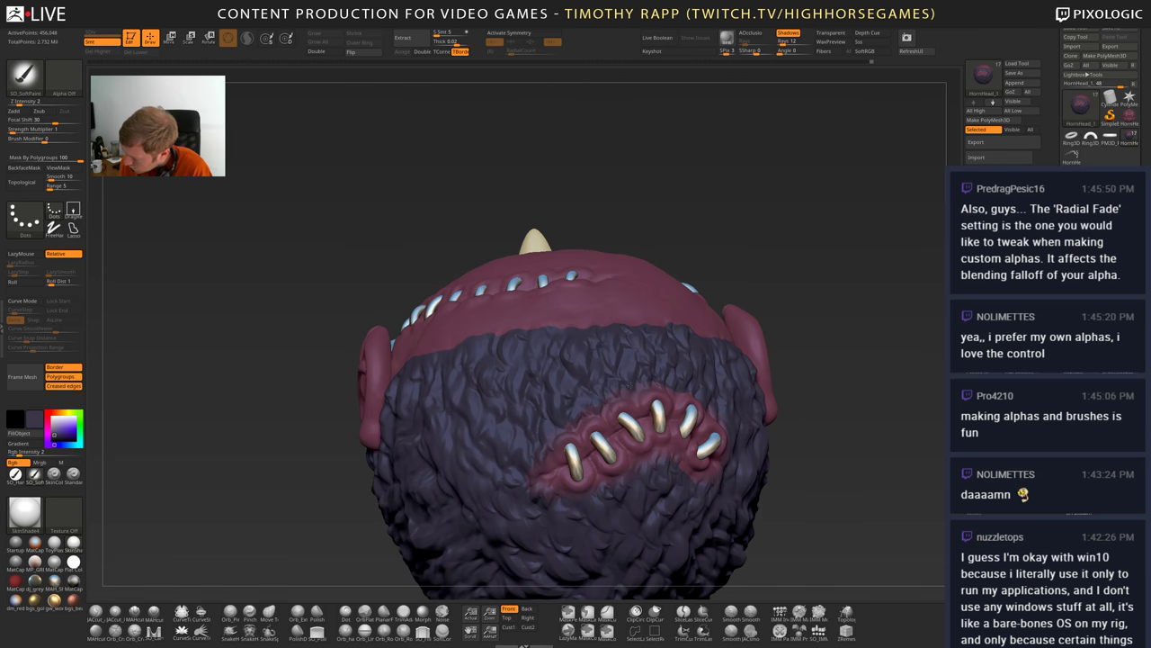
{"action": "left_click_drag", "start_coordinate": [269, 378], "coordinate": [338, 392]}
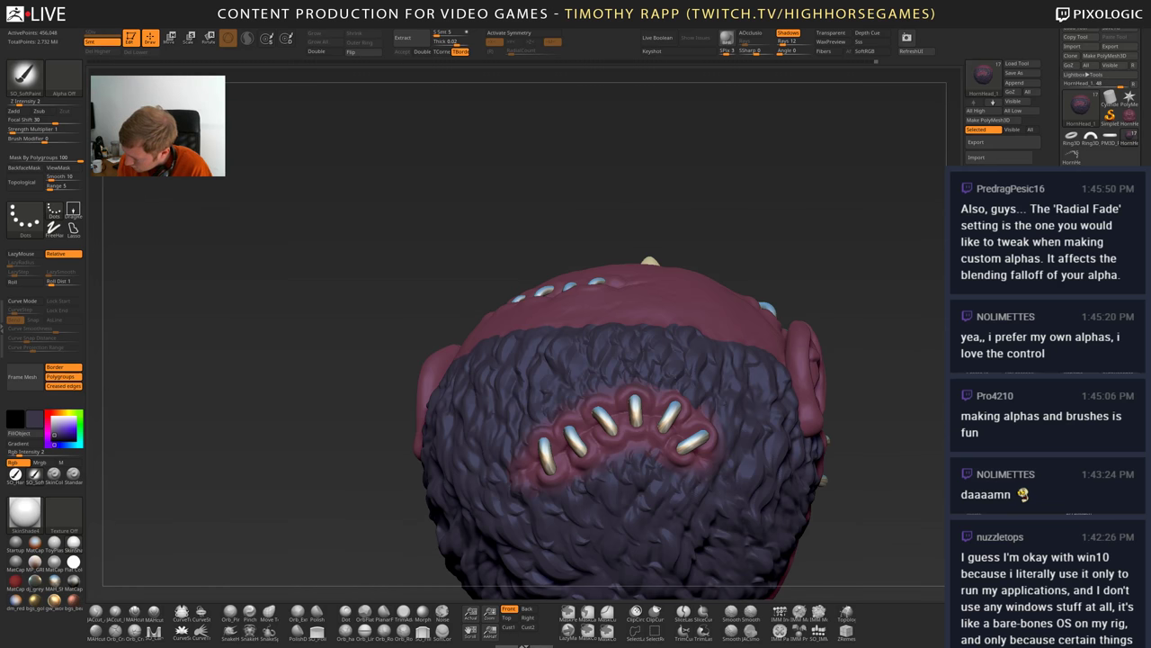
{"action": "right_click_drag", "start_coordinate": [569, 492], "coordinate": [629, 496]}
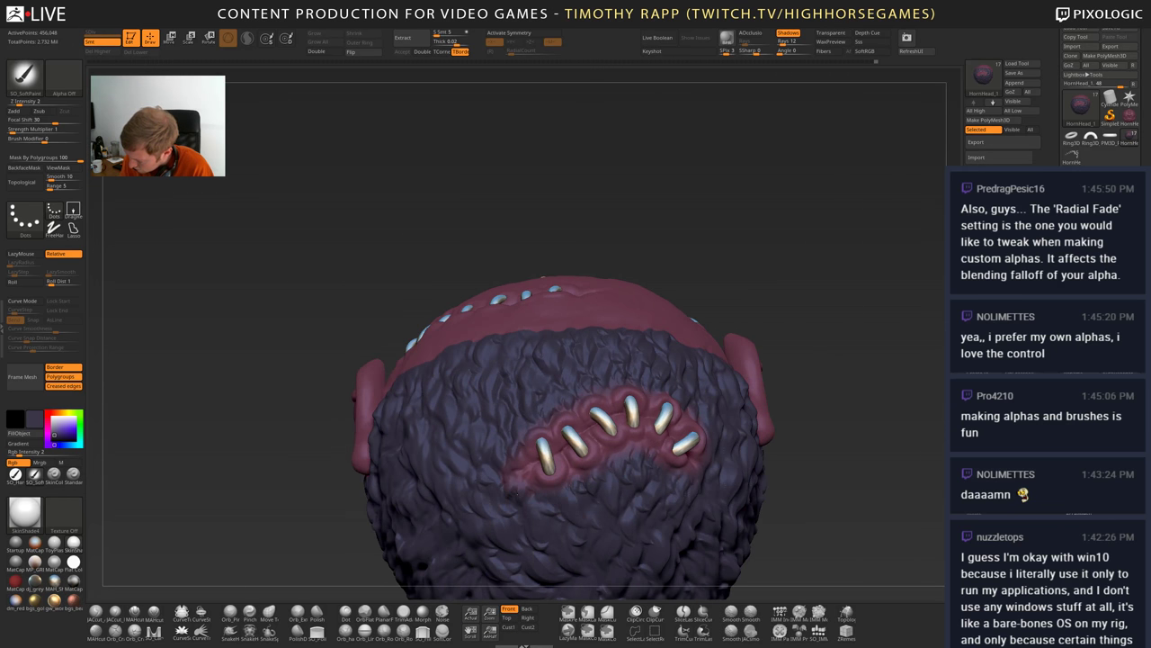
- Set the RGB Intensity to 14 and paint a soft fur-coloured transition along the hairline on the back of the head
{"action": "right_click_drag", "start_coordinate": [854, 499], "coordinate": [674, 499]}
{"action": "right_click_drag", "start_coordinate": [674, 499], "coordinate": [750, 510]}
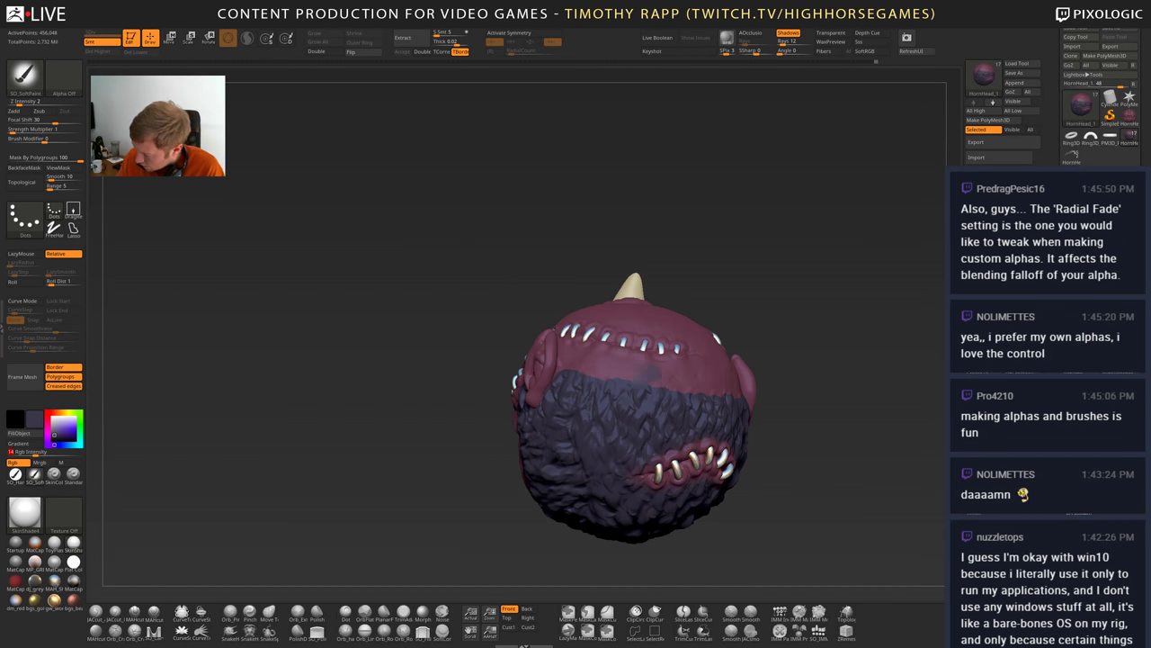
{"action": "left_click_drag", "start_coordinate": [647, 375], "coordinate": [634, 398]}
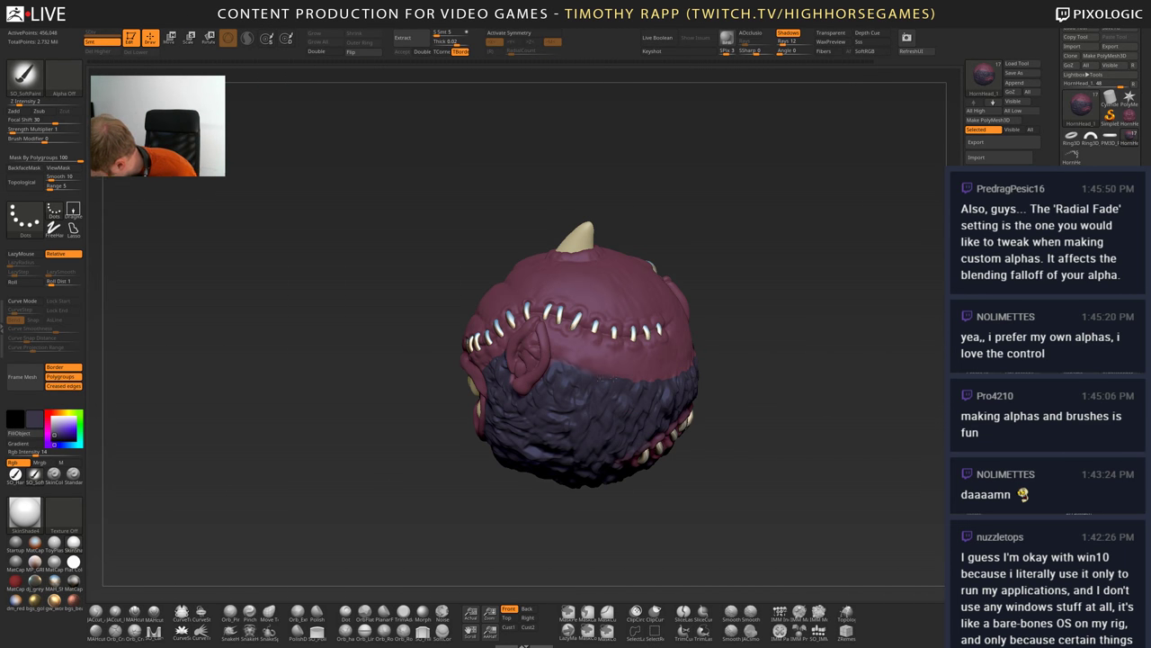
{"action": "left_click_drag", "start_coordinate": [755, 378], "coordinate": [720, 398]}
{"action": "mouse_move", "coordinate": [810, 396]}
{"action": "left_mouse_down"}
{"action": "mouse_move", "coordinate": [775, 389]}
{"action": "mouse_move", "coordinate": [827, 391]}
{"action": "left_mouse_up"}
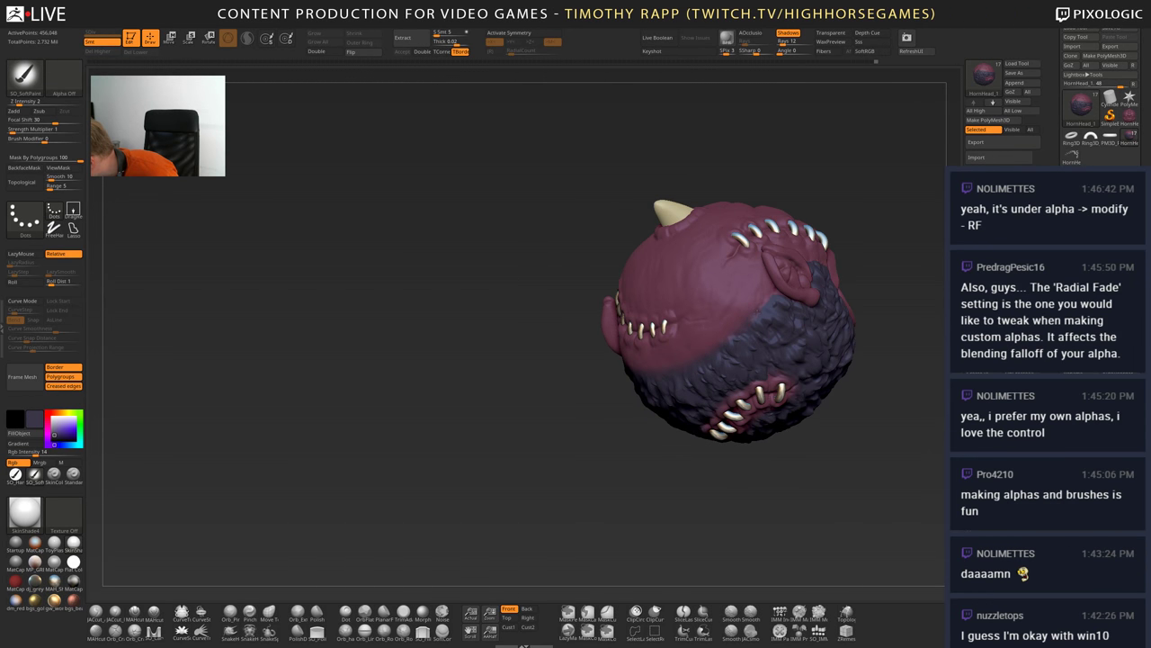
{"action": "left_click_drag", "start_coordinate": [576, 386], "coordinate": [310, 475]}
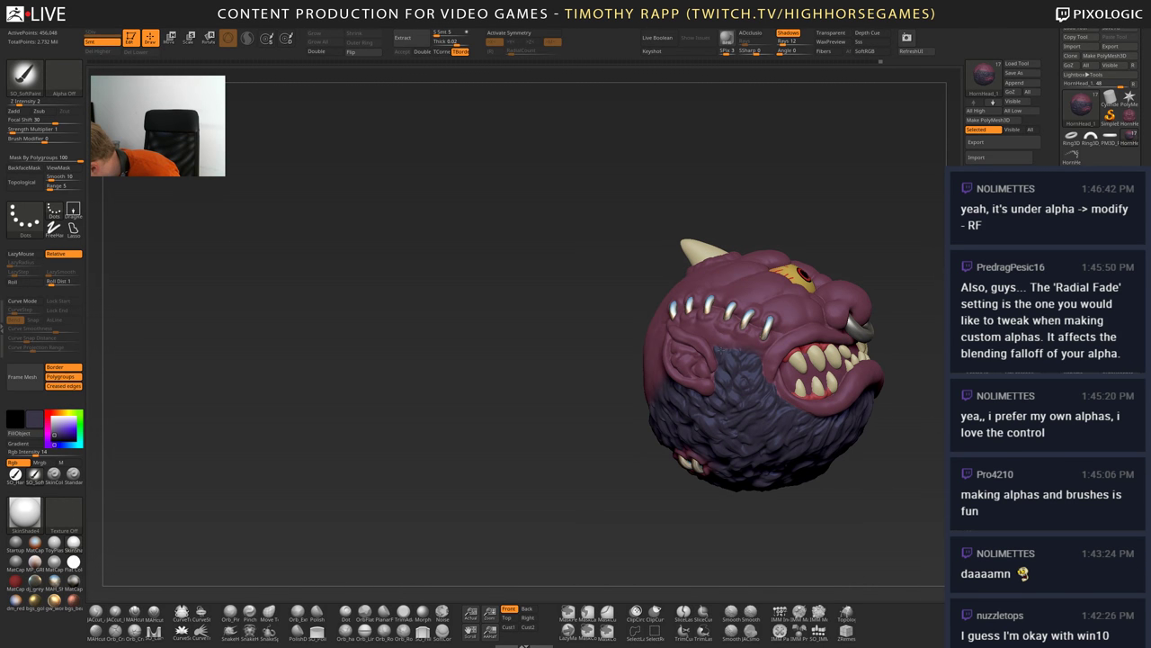
- Continue softening the transition from fur to skin around the ears and sides of the head
{"action": "left_click_drag", "start_coordinate": [521, 377], "coordinate": [463, 380]}
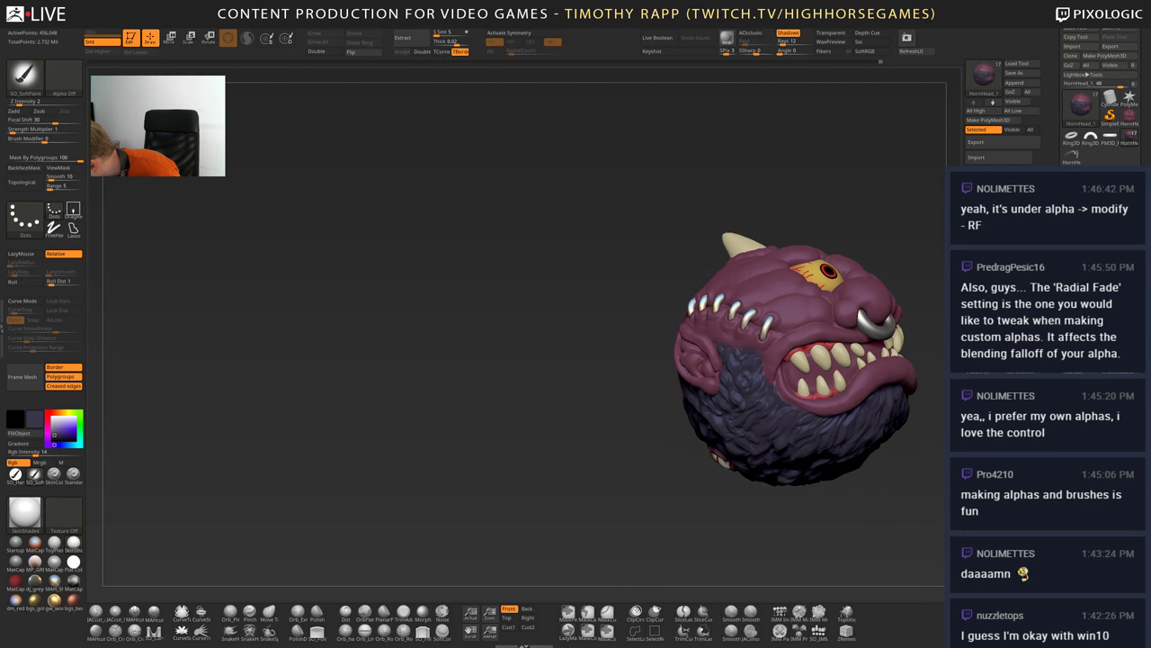
{"action": "left_click_drag", "start_coordinate": [539, 386], "coordinate": [460, 372]}
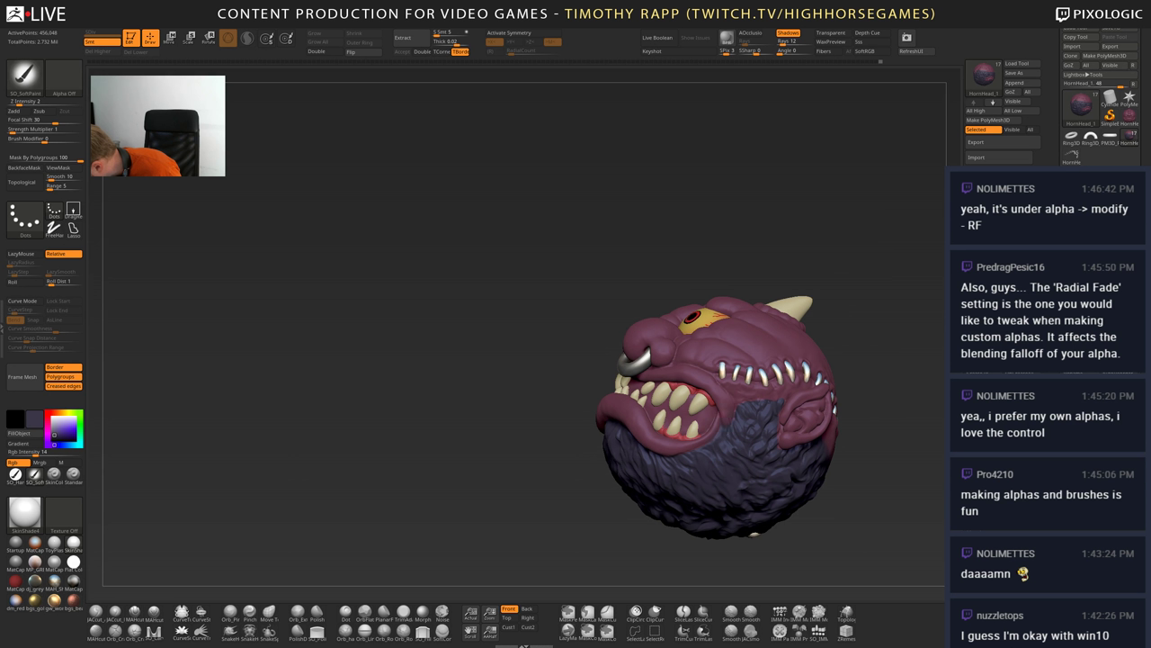
{"action": "right_click_drag", "start_coordinate": [758, 401], "coordinate": [755, 408]}
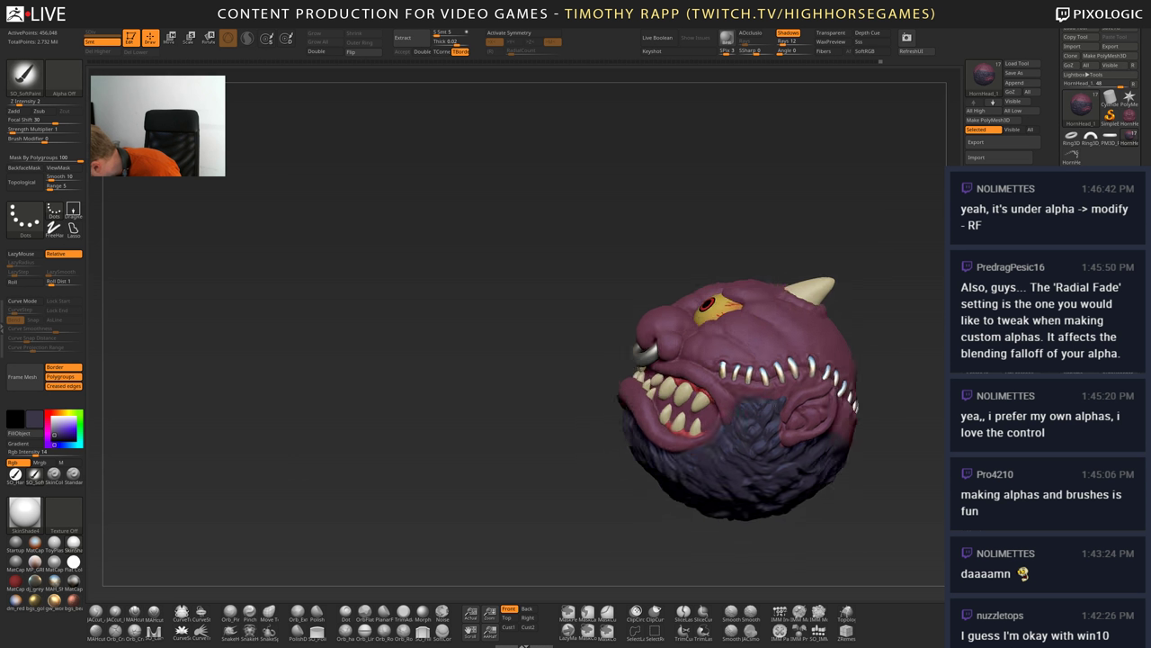
{"action": "left_click_drag", "start_coordinate": [504, 387], "coordinate": [427, 360]}
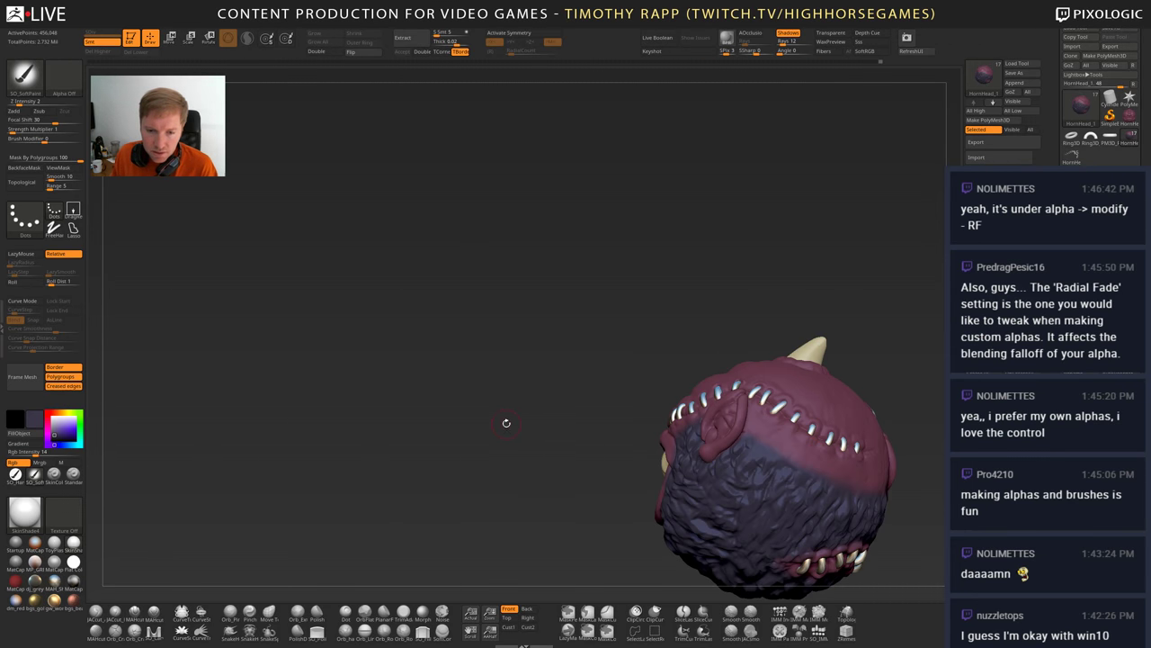
{"action": "left_click_drag", "start_coordinate": [506, 423], "coordinate": [633, 527]}
{"action": "left_click_drag", "start_coordinate": [551, 504], "coordinate": [664, 505]}
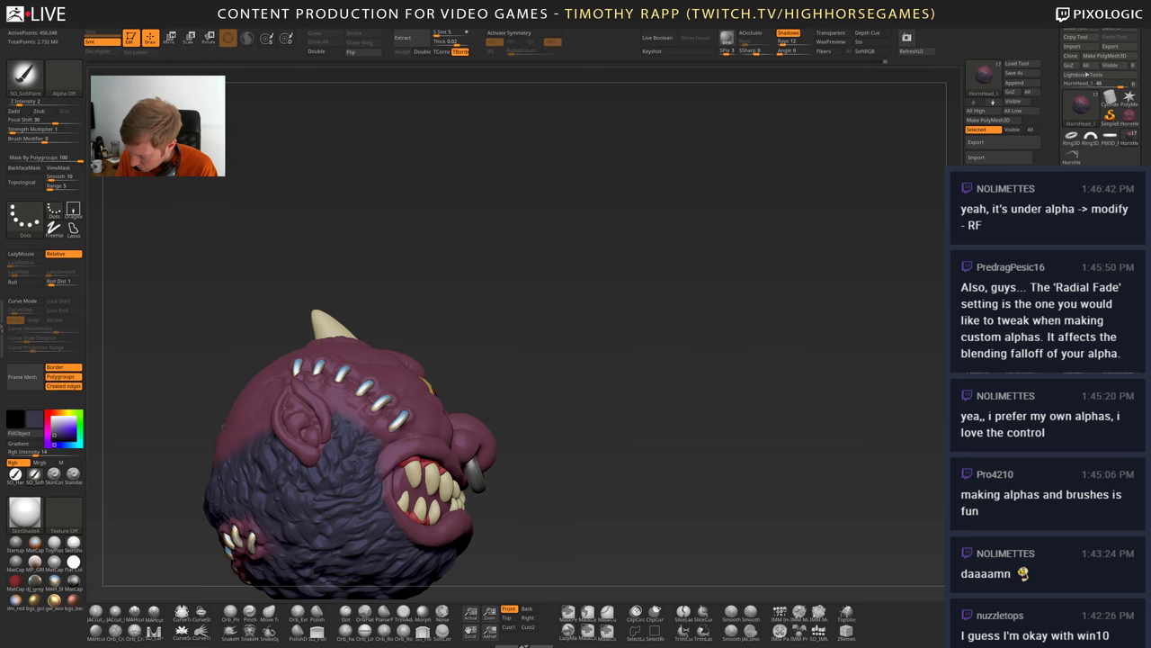
{"action": "left_click_drag", "start_coordinate": [594, 503], "coordinate": [687, 509]}
{"action": "left_click_drag", "start_coordinate": [299, 496], "coordinate": [297, 496]}
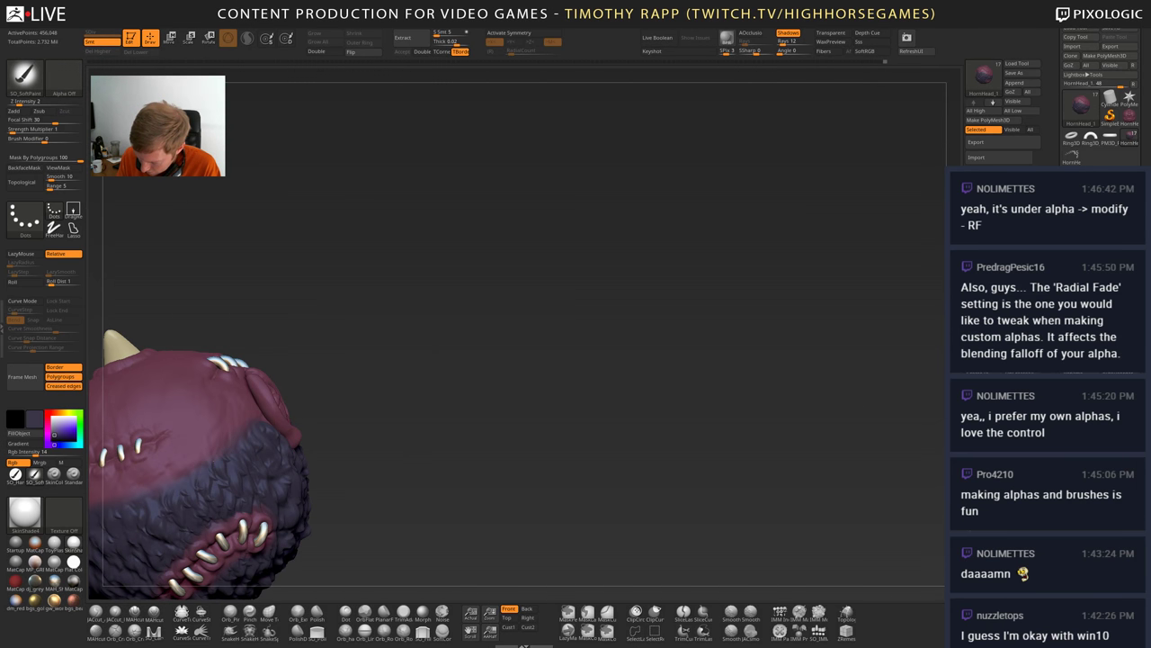
{"action": "left_click_drag", "start_coordinate": [212, 479], "coordinate": [235, 514], "text": "alt"}
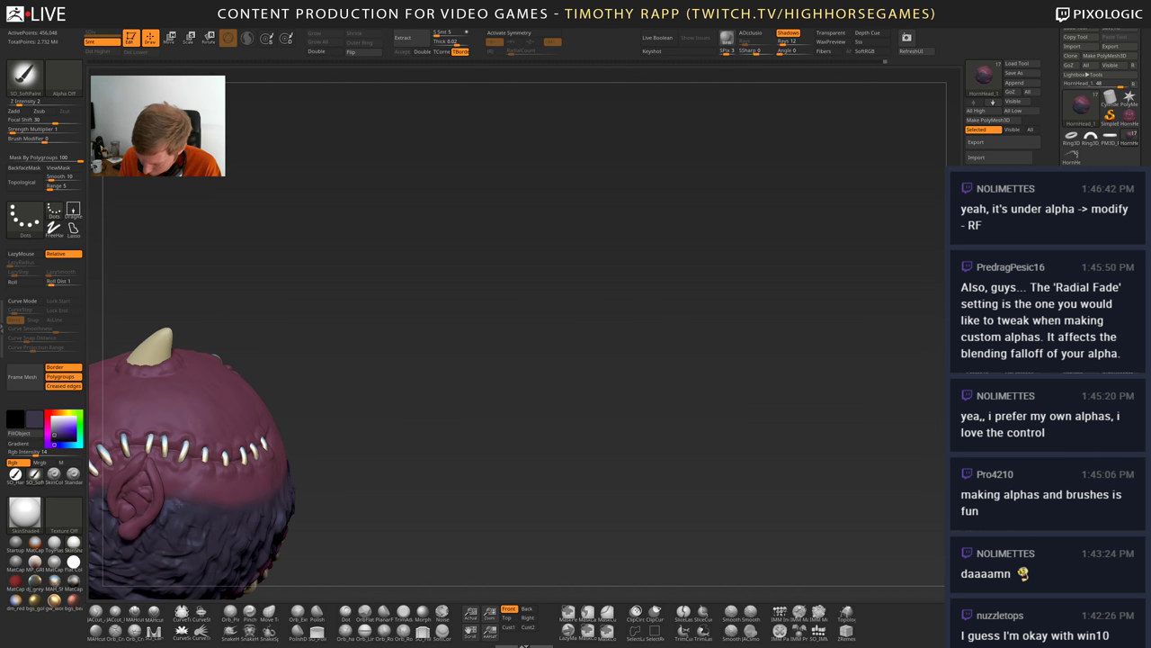
{"action": "left_click_drag", "start_coordinate": [395, 497], "coordinate": [214, 481]}
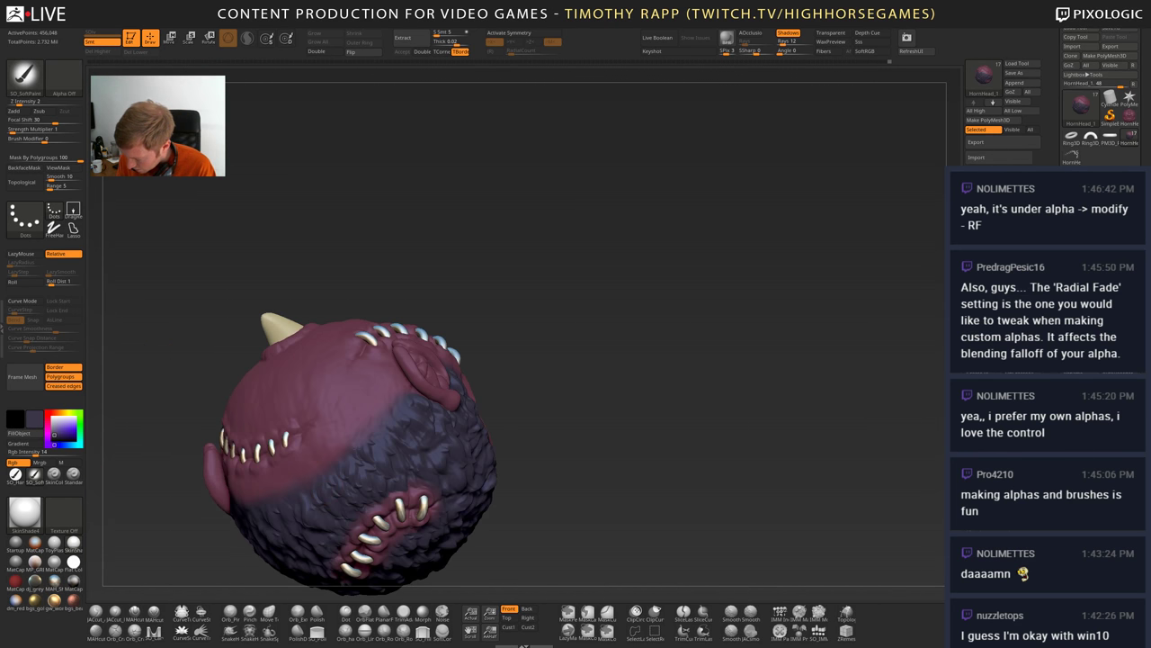
{"action": "left_click_drag", "start_coordinate": [387, 501], "coordinate": [574, 466]}
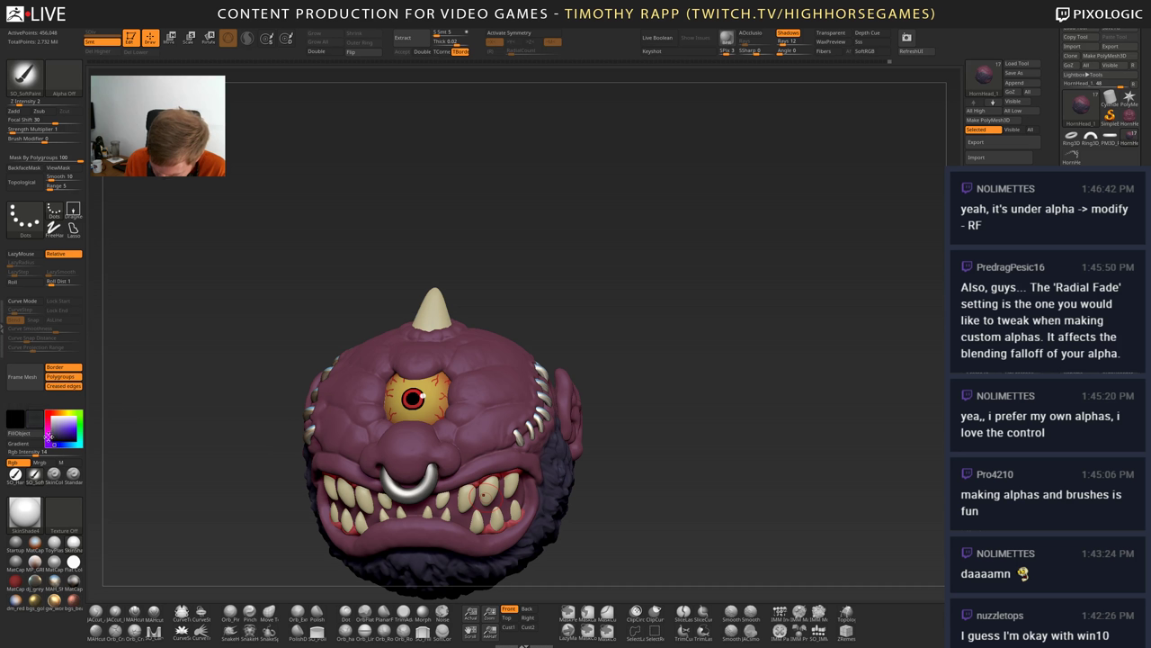
- Set the RGB Intensity to 49, try dark paint strokes inside the mouth of the head mesh, and undo them
{"action": "right_click_drag", "start_coordinate": [487, 515], "coordinate": [494, 466]}
{"action": "left_click", "coordinate": [59, 454]}
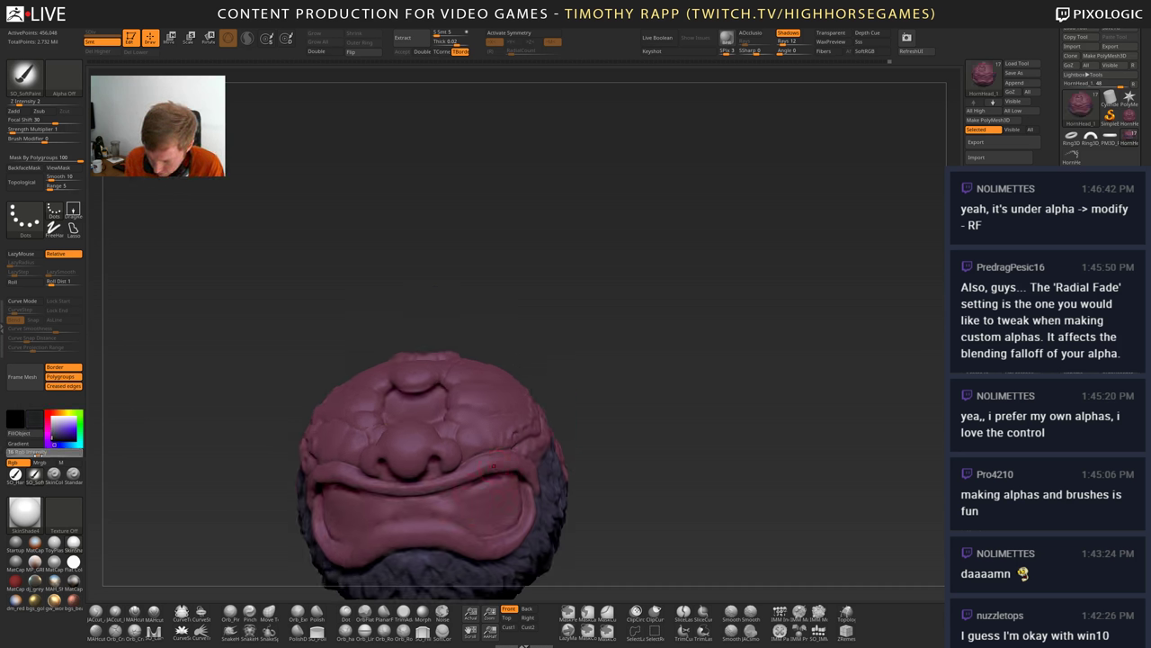
{"action": "left_click_drag", "start_coordinate": [489, 516], "coordinate": [497, 501]}
{"action": "mouse_move", "coordinate": [486, 476]}
{"action": "right_mouse_down"}
{"action": "mouse_move", "coordinate": [433, 461]}
{"action": "mouse_move", "coordinate": [436, 478]}
{"action": "right_mouse_up"}
{"action": "key", "text": "ctrl+z"}
{"action": "mouse_move", "coordinate": [493, 518]}
{"action": "left_mouse_down"}
{"action": "mouse_move", "coordinate": [501, 506]}
{"action": "mouse_move", "coordinate": [511, 526]}
{"action": "mouse_move", "coordinate": [525, 509]}
{"action": "mouse_move", "coordinate": [513, 482]}
{"action": "mouse_move", "coordinate": [486, 493]}
{"action": "mouse_move", "coordinate": [495, 509]}
{"action": "mouse_move", "coordinate": [416, 499]}
{"action": "mouse_move", "coordinate": [475, 482]}
{"action": "left_mouse_up"}
{"action": "key", "text": "ctrl+z"}
- Turn on X symmetry and paint the whole inside of the mouth near-black
{"action": "key", "text": "x"}
{"action": "mouse_move", "coordinate": [499, 482]}
{"action": "right_mouse_down"}
{"action": "mouse_move", "coordinate": [506, 423]}
{"action": "mouse_move", "coordinate": [520, 426]}
{"action": "right_mouse_up"}
{"action": "mouse_move", "coordinate": [502, 488]}
{"action": "left_mouse_down"}
{"action": "mouse_move", "coordinate": [489, 475]}
{"action": "mouse_move", "coordinate": [514, 483]}
{"action": "left_mouse_up"}
{"action": "mouse_move", "coordinate": [533, 490]}
{"action": "right_mouse_down"}
{"action": "mouse_move", "coordinate": [492, 509]}
{"action": "mouse_move", "coordinate": [493, 546]}
{"action": "right_mouse_up"}
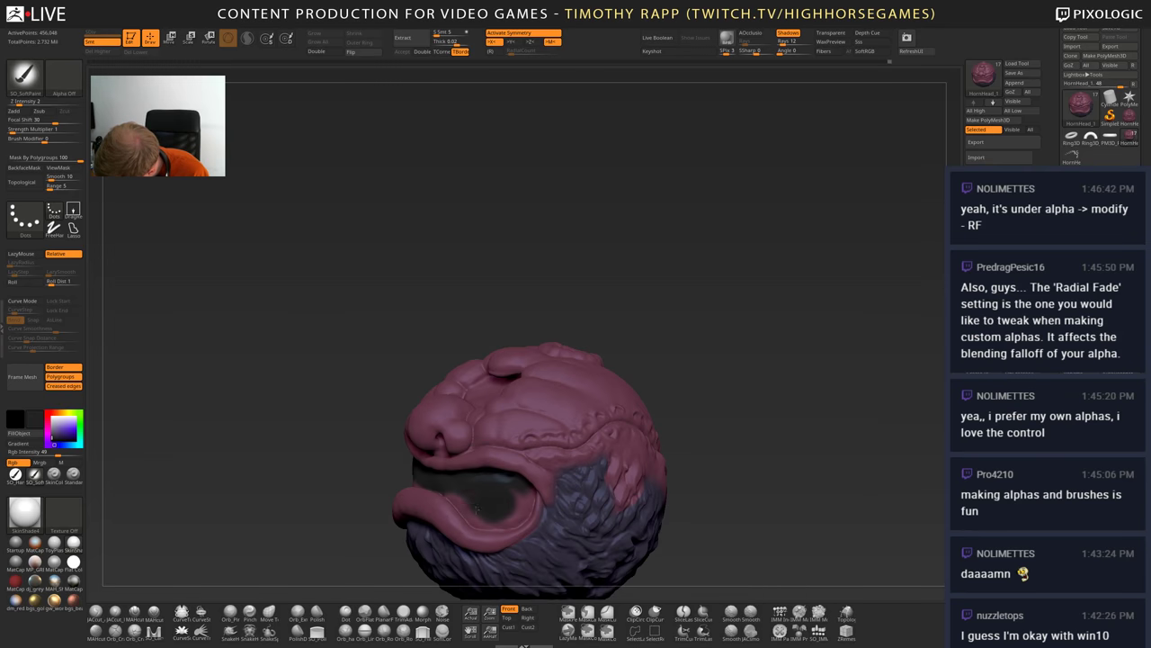
{"action": "mouse_move", "coordinate": [469, 502]}
{"action": "left_mouse_down"}
{"action": "mouse_move", "coordinate": [451, 493]}
{"action": "mouse_move", "coordinate": [506, 525]}
{"action": "mouse_move", "coordinate": [527, 496]}
{"action": "left_mouse_up"}
{"action": "right_click_drag", "start_coordinate": [516, 521], "coordinate": [553, 484]}
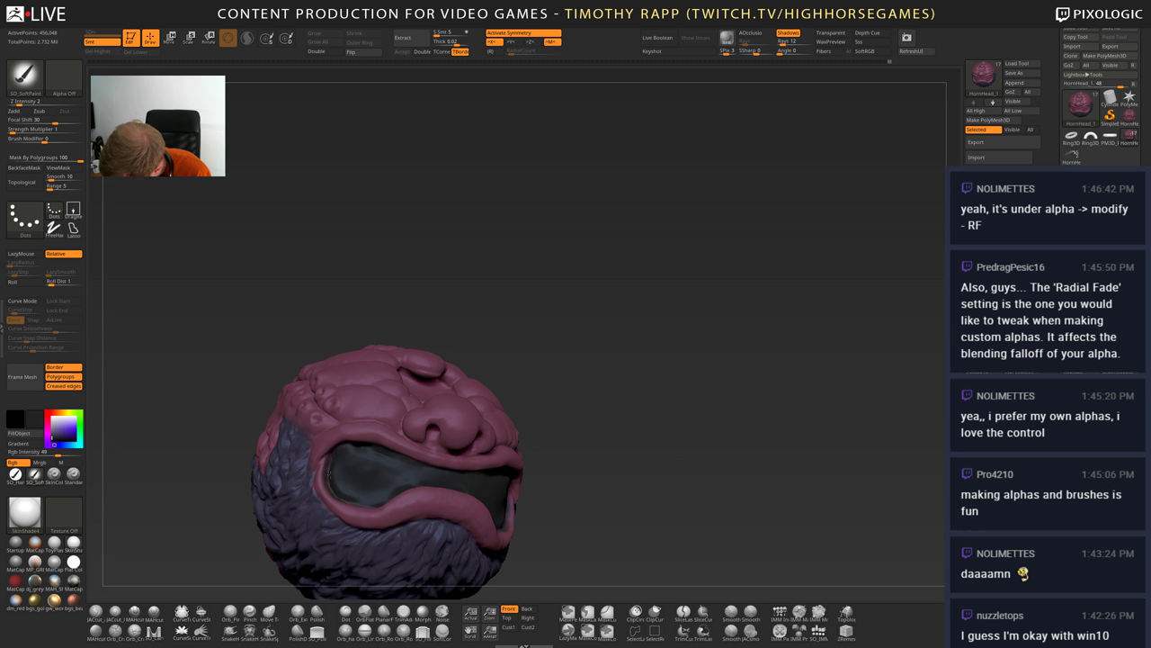
- Switch to the Move brush and turn off X symmetry for adjusting the head
{"action": "mouse_move", "coordinate": [348, 493]}
{"action": "right_mouse_down"}
{"action": "mouse_move", "coordinate": [536, 502]}
{"action": "mouse_move", "coordinate": [536, 450]}
{"action": "right_mouse_up"}
{"action": "mouse_move", "coordinate": [537, 450]}
{"action": "right_mouse_down"}
{"action": "mouse_move", "coordinate": [576, 477]}
{"action": "mouse_move", "coordinate": [585, 540]}
{"action": "mouse_move", "coordinate": [621, 504]}
{"action": "mouse_move", "coordinate": [681, 509]}
{"action": "mouse_move", "coordinate": [657, 521]}
{"action": "mouse_move", "coordinate": [729, 514]}
{"action": "right_mouse_up"}
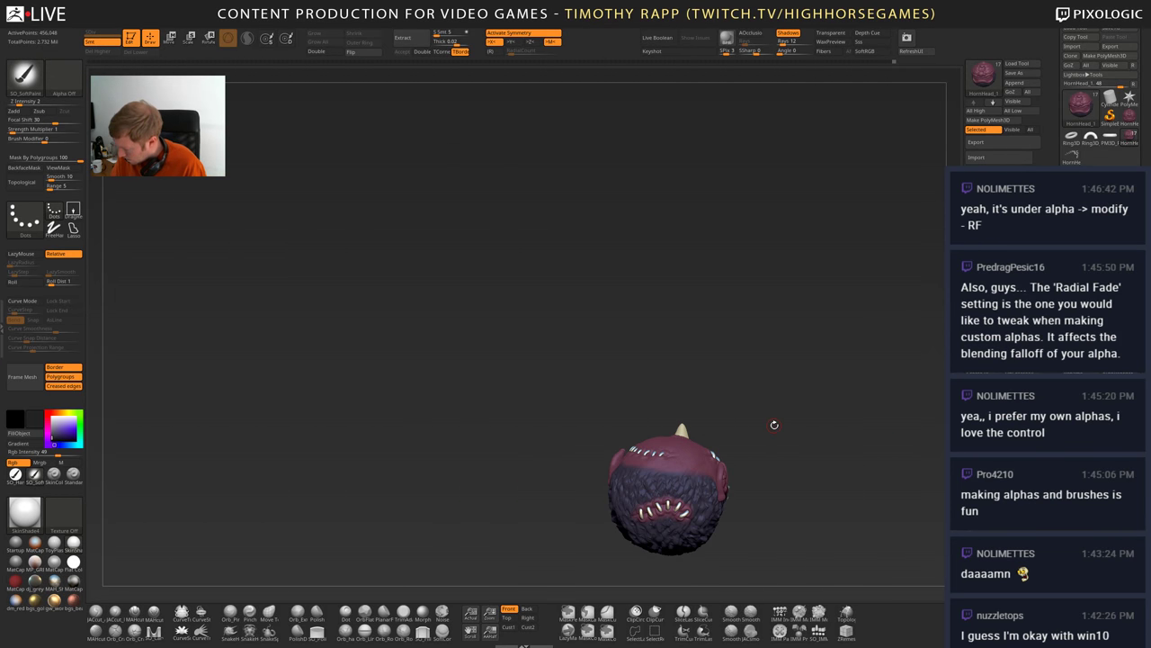
{"action": "mouse_move", "coordinate": [774, 424]}
{"action": "left_mouse_down"}
{"action": "mouse_move", "coordinate": [711, 477]}
{"action": "mouse_move", "coordinate": [855, 478]}
{"action": "mouse_move", "coordinate": [786, 473]}
{"action": "mouse_move", "coordinate": [812, 478]}
{"action": "mouse_move", "coordinate": [799, 502]}
{"action": "left_mouse_up"}
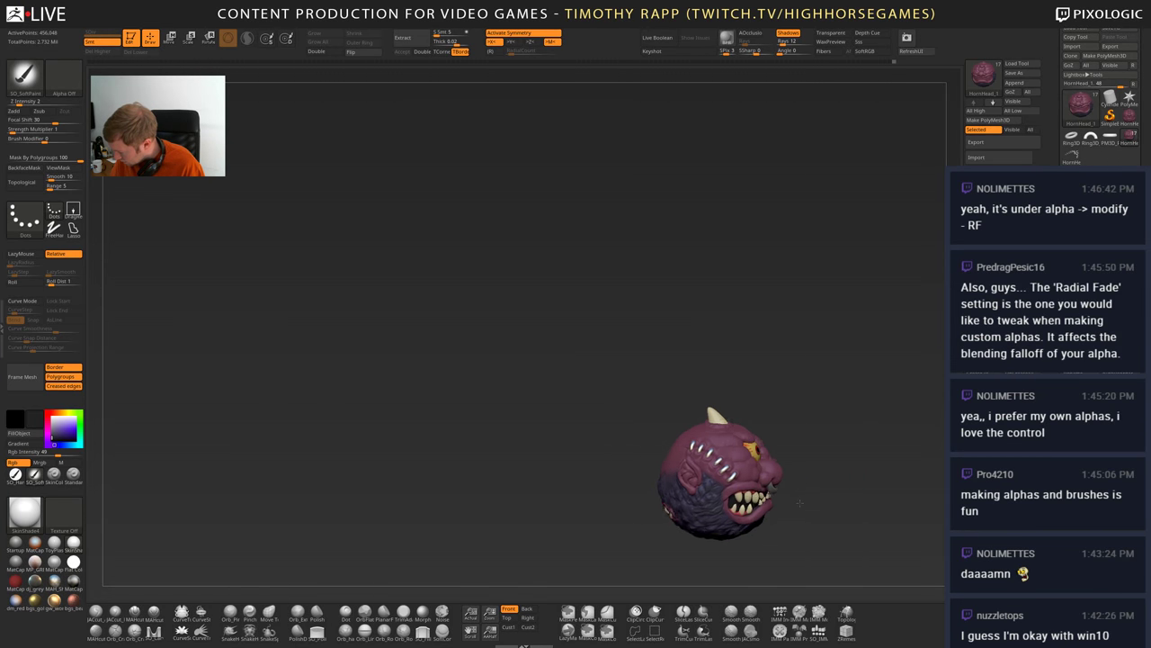
{"action": "mouse_move", "coordinate": [799, 502]}
{"action": "right_mouse_down"}
{"action": "mouse_move", "coordinate": [734, 495]}
{"action": "mouse_move", "coordinate": [761, 465]}
{"action": "mouse_move", "coordinate": [796, 467]}
{"action": "mouse_move", "coordinate": [749, 468]}
{"action": "mouse_move", "coordinate": [775, 464]}
{"action": "mouse_move", "coordinate": [768, 411]}
{"action": "mouse_move", "coordinate": [693, 372]}
{"action": "right_mouse_up"}
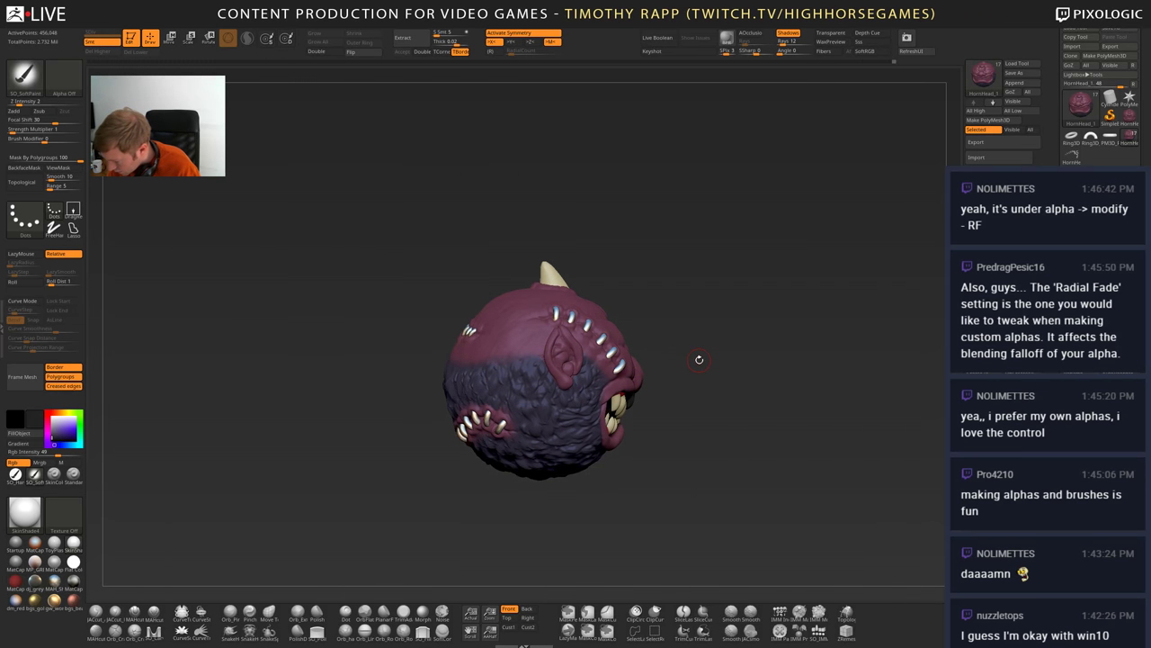
{"action": "key", "text": "b"}
{"action": "key", "text": "m"}
{"action": "key", "text": "v"}
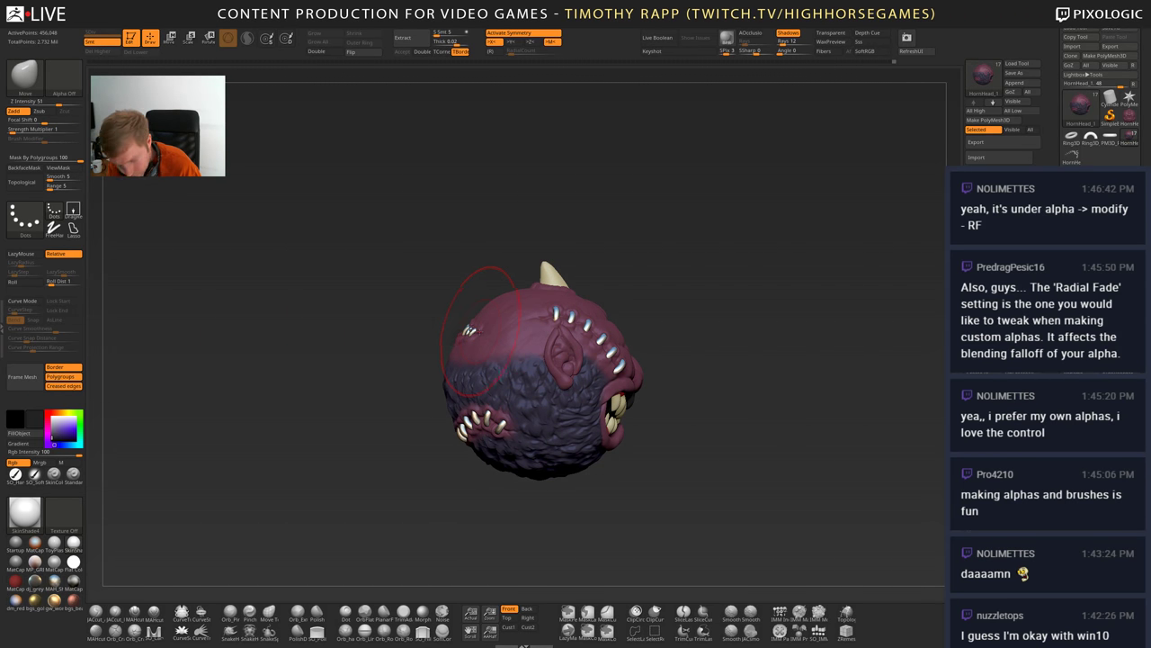
{"action": "key", "text": "x"}
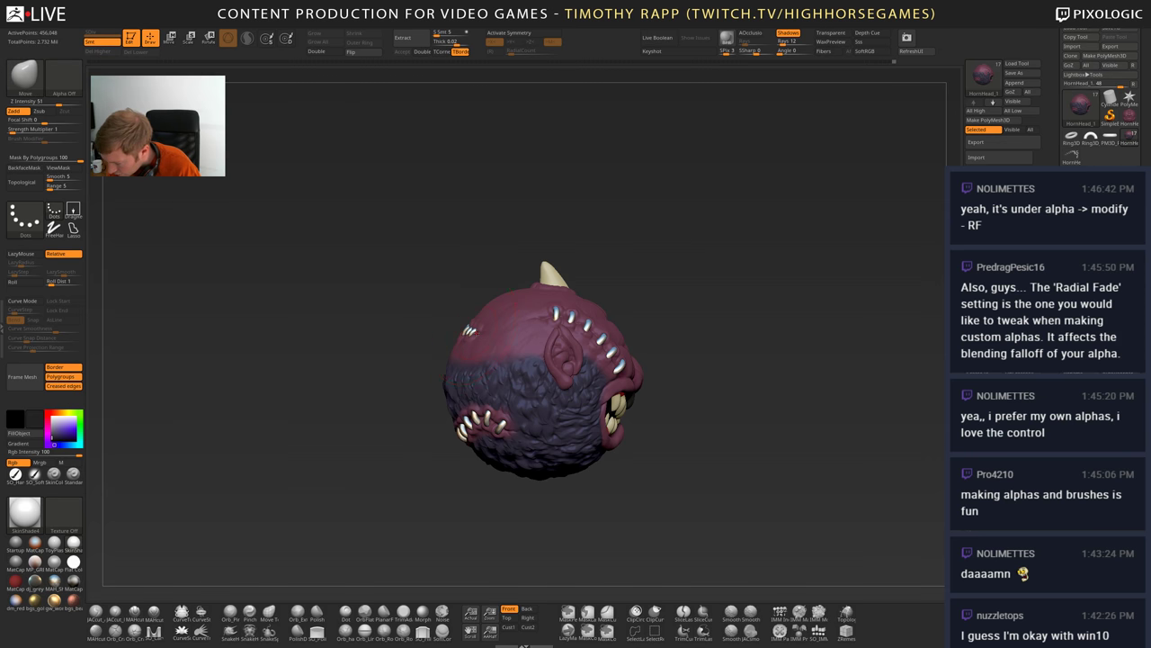
- Make the stitches along the upper head scar the active subtool and frame them in the view
{"action": "mouse_move", "coordinate": [522, 367]}
{"action": "right_mouse_down"}
{"action": "mouse_move", "coordinate": [478, 357]}
{"action": "mouse_move", "coordinate": [558, 360]}
{"action": "right_mouse_up"}
{"action": "key", "text": "s"}
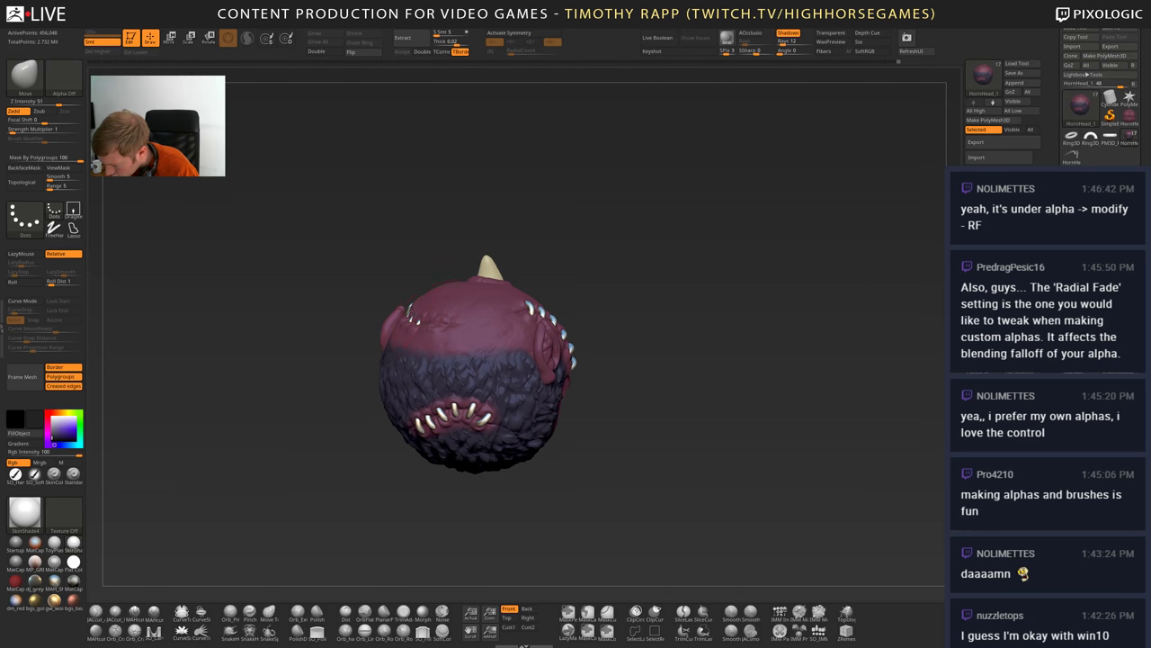
{"action": "mouse_move", "coordinate": [412, 318]}
{"action": "right_mouse_down"}
{"action": "mouse_move", "coordinate": [367, 316]}
{"action": "mouse_move", "coordinate": [433, 315]}
{"action": "mouse_move", "coordinate": [400, 295]}
{"action": "right_mouse_up"}
{"action": "key", "text": "s"}
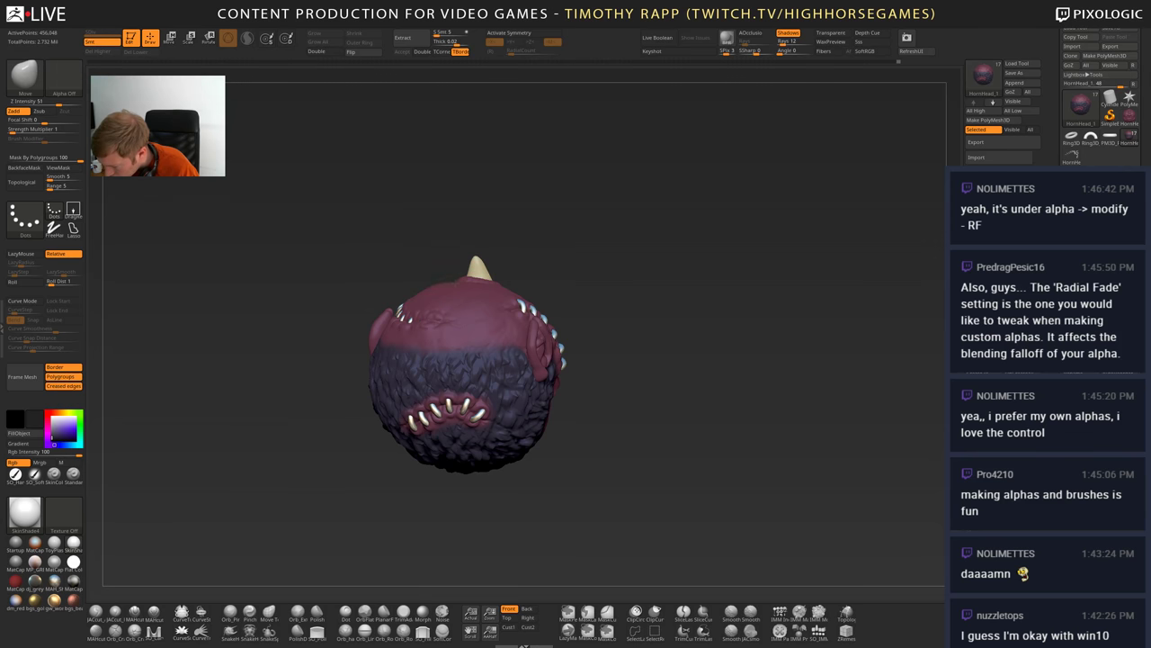
{"action": "left_click_drag", "start_coordinate": [553, 296], "coordinate": [502, 296]}
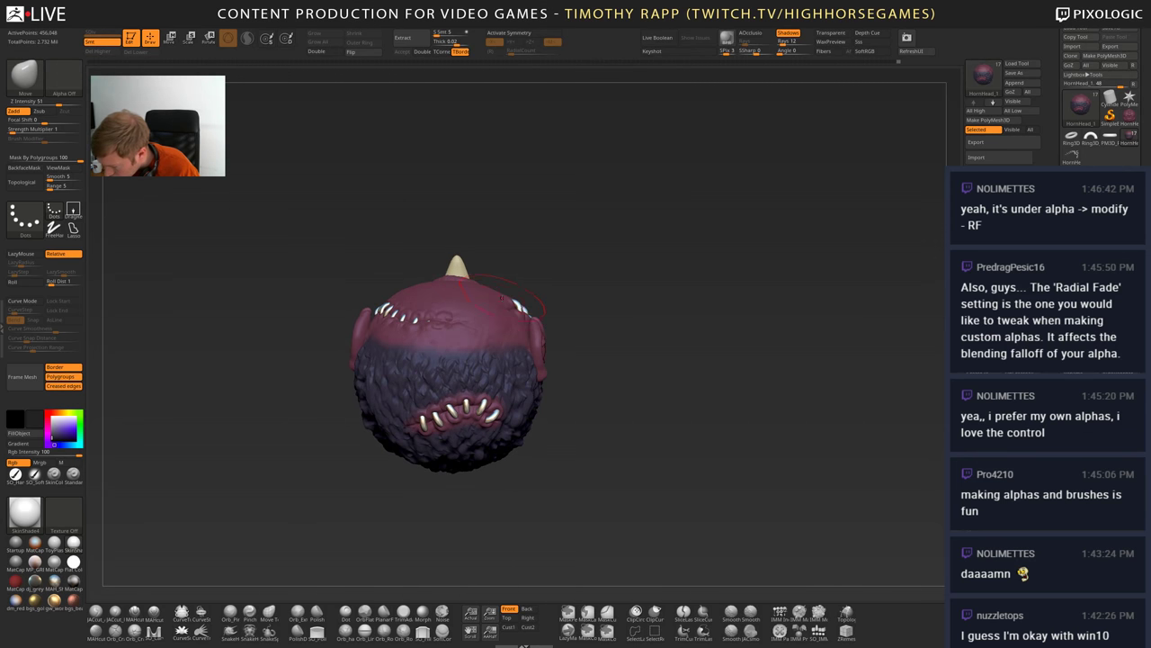
{"action": "mouse_move", "coordinate": [501, 290]}
{"action": "right_mouse_down"}
{"action": "mouse_move", "coordinate": [450, 292]}
{"action": "mouse_move", "coordinate": [452, 328]}
{"action": "mouse_move", "coordinate": [432, 328]}
{"action": "right_mouse_up"}
{"action": "mouse_move", "coordinate": [569, 504]}
{"action": "right_mouse_down"}
{"action": "mouse_move", "coordinate": [540, 504]}
{"action": "mouse_move", "coordinate": [551, 437]}
{"action": "right_mouse_up"}
{"action": "mouse_move", "coordinate": [552, 436]}
{"action": "left_mouse_down"}
{"action": "mouse_move", "coordinate": [635, 430]}
{"action": "mouse_move", "coordinate": [599, 432]}
{"action": "mouse_move", "coordinate": [616, 405]}
{"action": "left_mouse_up"}
{"action": "left_click", "coordinate": [489, 327], "text": "alt"}
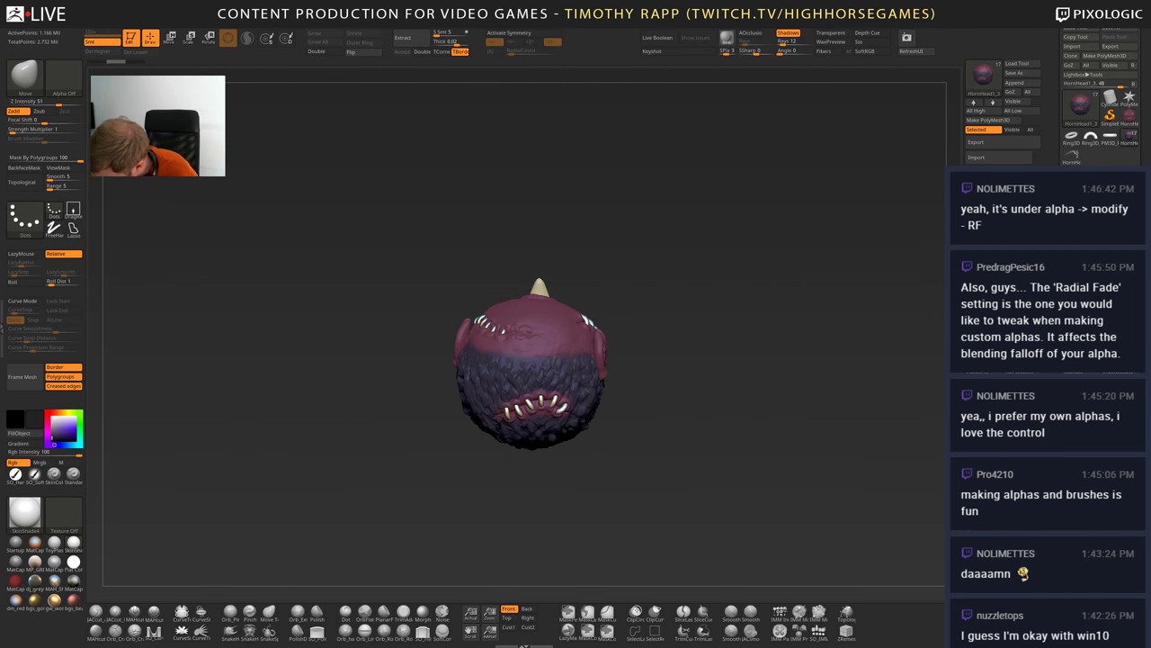
{"action": "key", "text": "f"}
{"action": "right_click_drag", "start_coordinate": [563, 396], "coordinate": [544, 364]}
{"action": "left_click_drag", "start_coordinate": [504, 360], "coordinate": [527, 351]}
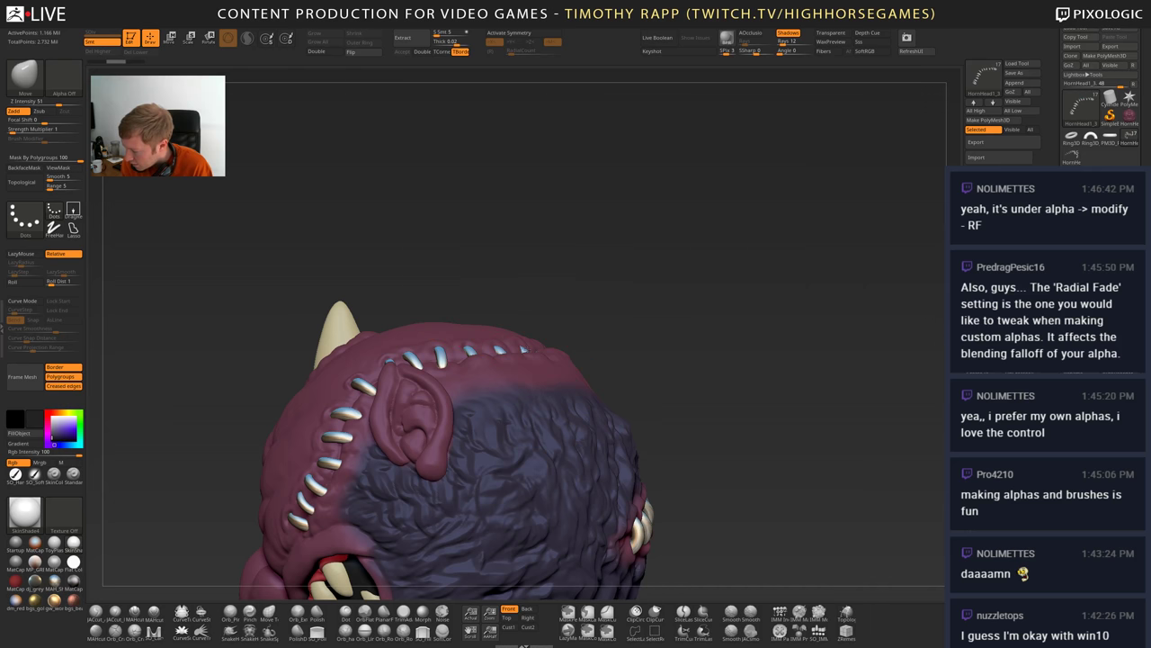
- Switch to the Move Elastic brush and set Mask By Polygroups to 0
{"action": "key", "text": "b"}
{"action": "key", "text": "m"}
{"action": "key", "text": "e"}
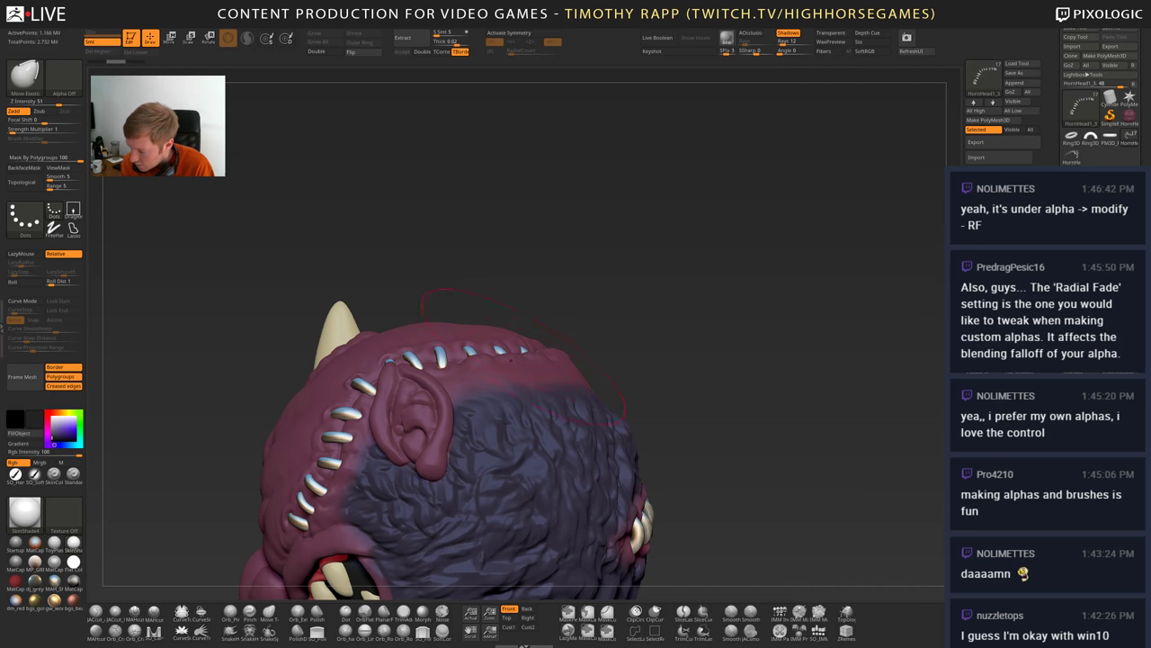
{"action": "left_click", "coordinate": [67, 162]}
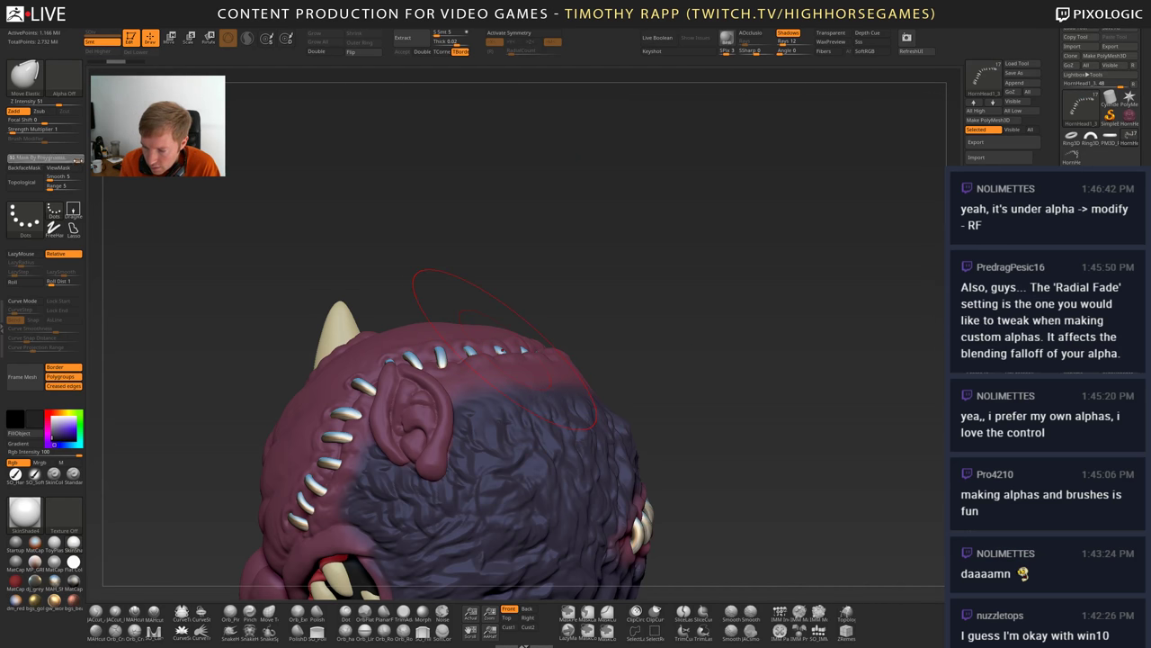
{"action": "type", "text": "0"}
{"action": "key", "text": "Return"}
- Pull the stitches at the rear end of the upper scar out of the skin, isolating the stitches briefly to check them
{"action": "left_click_drag", "start_coordinate": [502, 351], "coordinate": [502, 343]}
{"action": "right_click_drag", "start_coordinate": [501, 343], "coordinate": [567, 360]}
{"action": "mouse_move", "coordinate": [710, 247]}
{"action": "right_mouse_down"}
{"action": "mouse_move", "coordinate": [587, 296]}
{"action": "mouse_move", "coordinate": [619, 286]}
{"action": "right_mouse_up"}
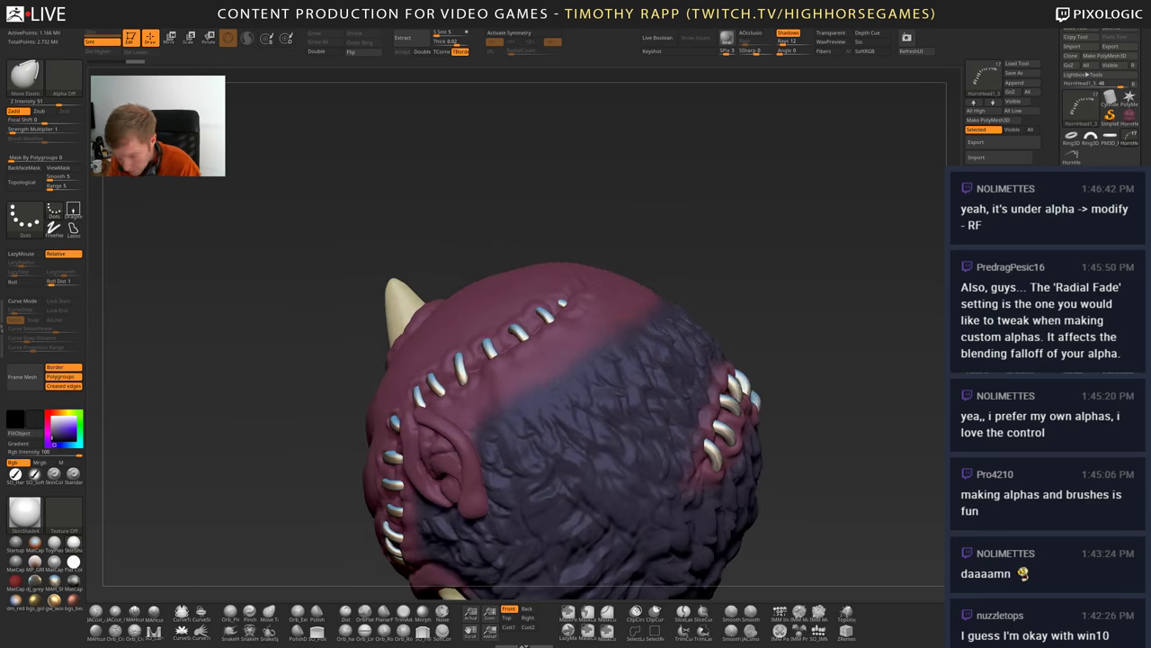
{"action": "key", "text": "alt+s"}
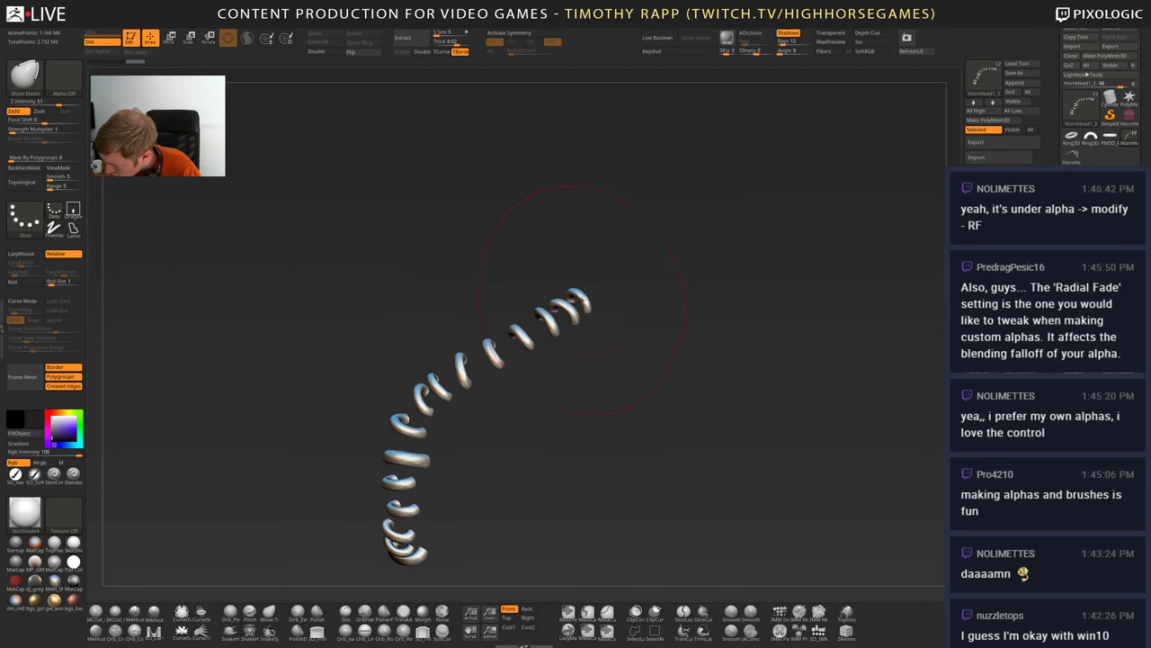
{"action": "left_click", "coordinate": [611, 279], "text": "ctrl+shift"}
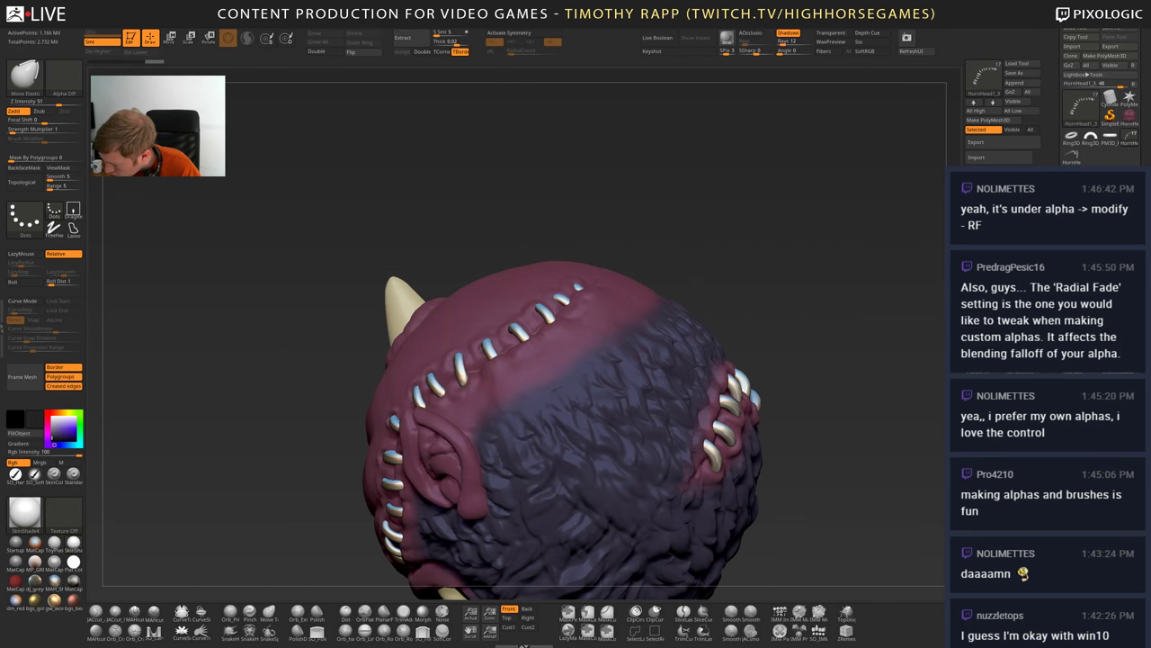
{"action": "right_click_drag", "start_coordinate": [604, 284], "coordinate": [613, 289]}
{"action": "left_click_drag", "start_coordinate": [563, 301], "coordinate": [568, 288]}
{"action": "mouse_move", "coordinate": [570, 288]}
{"action": "right_mouse_down"}
{"action": "mouse_move", "coordinate": [620, 310]}
{"action": "mouse_move", "coordinate": [569, 329]}
{"action": "right_mouse_up"}
{"action": "key", "text": "s"}
{"action": "left_click_drag", "start_coordinate": [557, 312], "coordinate": [562, 317]}
{"action": "right_click_drag", "start_coordinate": [561, 318], "coordinate": [550, 357]}
{"action": "left_click_drag", "start_coordinate": [551, 357], "coordinate": [552, 361]}
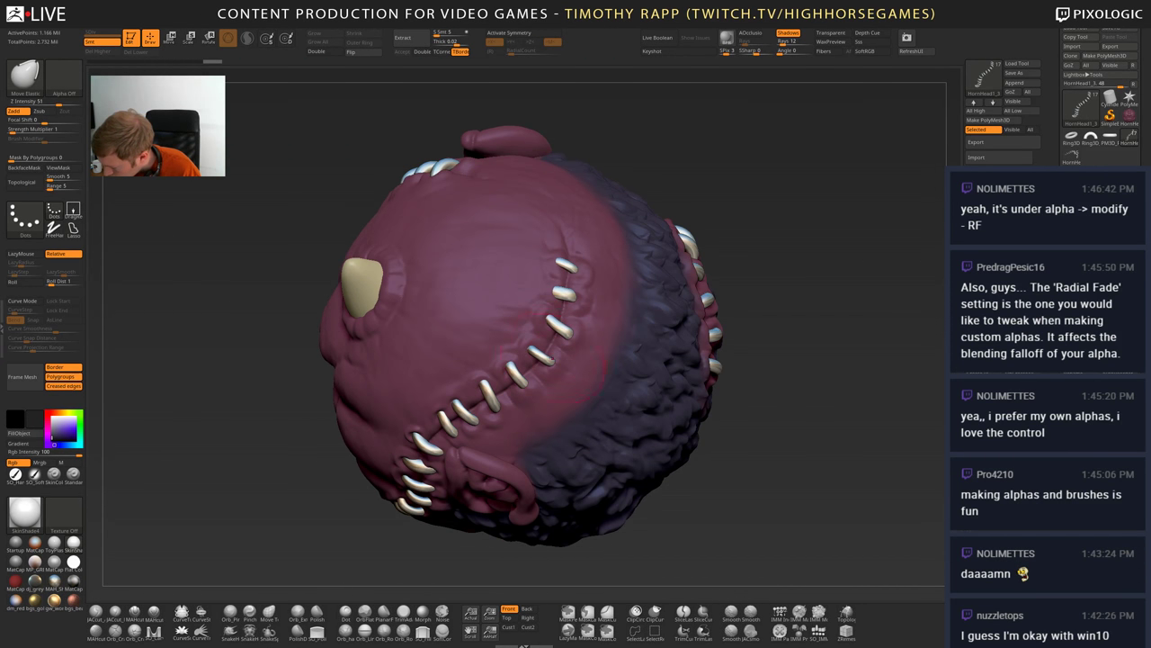
- Shift the upper scar's rear stitches so they follow the curved skin on the back of the head
{"action": "right_click_drag", "start_coordinate": [564, 322], "coordinate": [561, 281]}
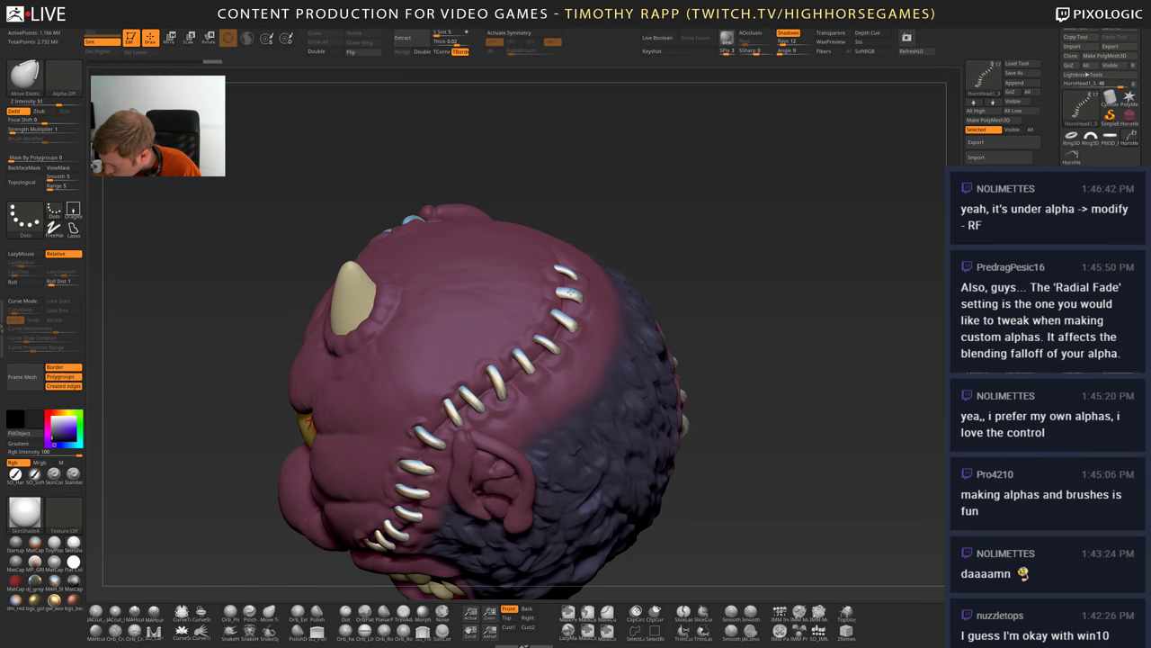
{"action": "mouse_move", "coordinate": [513, 335]}
{"action": "left_mouse_down"}
{"action": "mouse_move", "coordinate": [632, 286]}
{"action": "mouse_move", "coordinate": [612, 337]}
{"action": "mouse_move", "coordinate": [557, 355]}
{"action": "mouse_move", "coordinate": [603, 353]}
{"action": "left_mouse_up"}
{"action": "right_click_drag", "start_coordinate": [604, 351], "coordinate": [531, 355]}
{"action": "left_click_drag", "start_coordinate": [594, 346], "coordinate": [606, 348]}
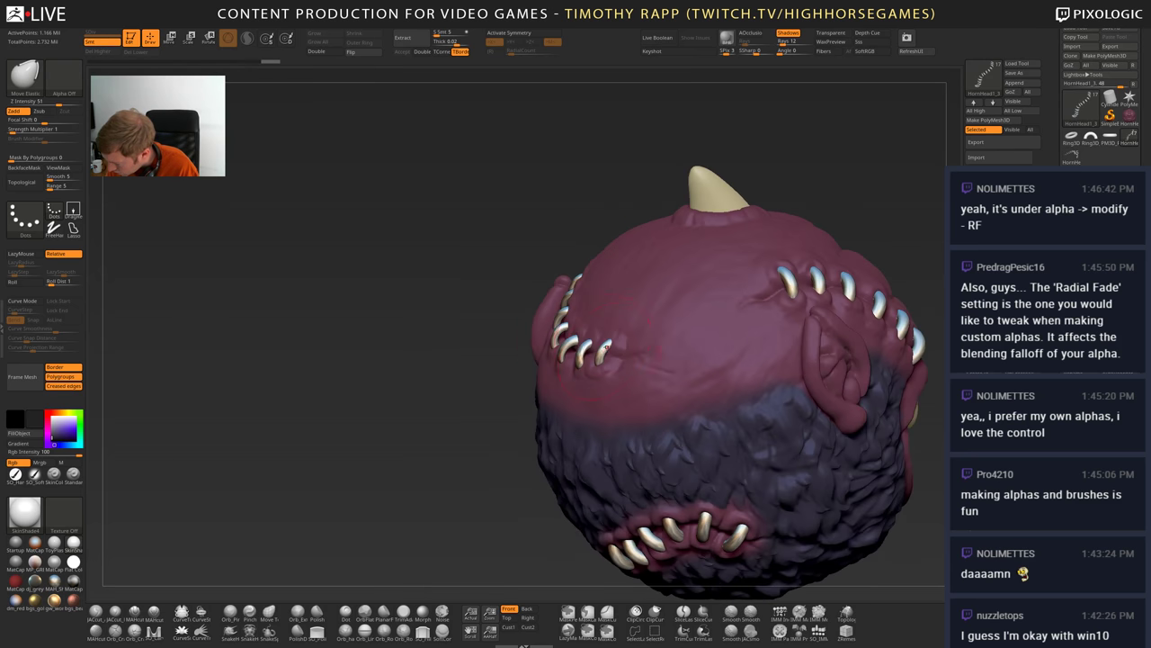
{"action": "right_click_drag", "start_coordinate": [533, 351], "coordinate": [591, 359]}
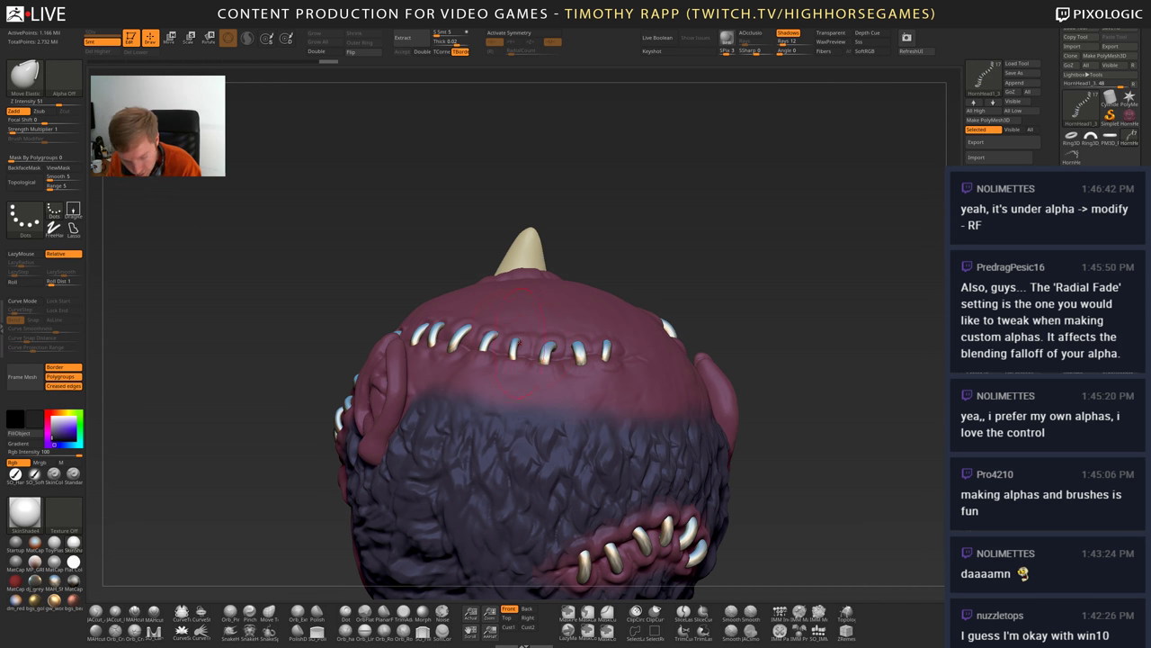
- Thicken a thin stitch on the upper scar at the back of the head with the Inflate brush
{"action": "key", "text": "b"}
{"action": "key", "text": "i"}
{"action": "key", "text": "n"}
{"action": "left_click_drag", "start_coordinate": [513, 355], "coordinate": [515, 344]}
{"action": "left_click_drag", "start_coordinate": [334, 275], "coordinate": [347, 352]}
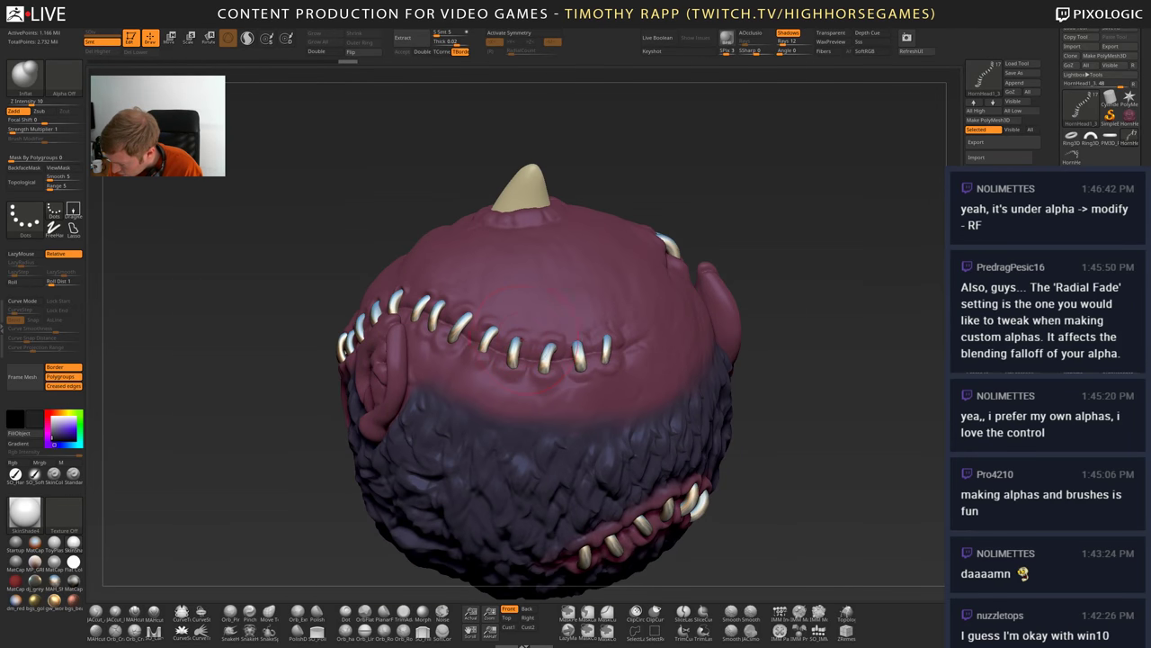
- Adjust the position of the rear stitches on the upper scar with the Move brush
{"action": "key", "text": "b"}
{"action": "key", "text": "m"}
{"action": "key", "text": "v"}
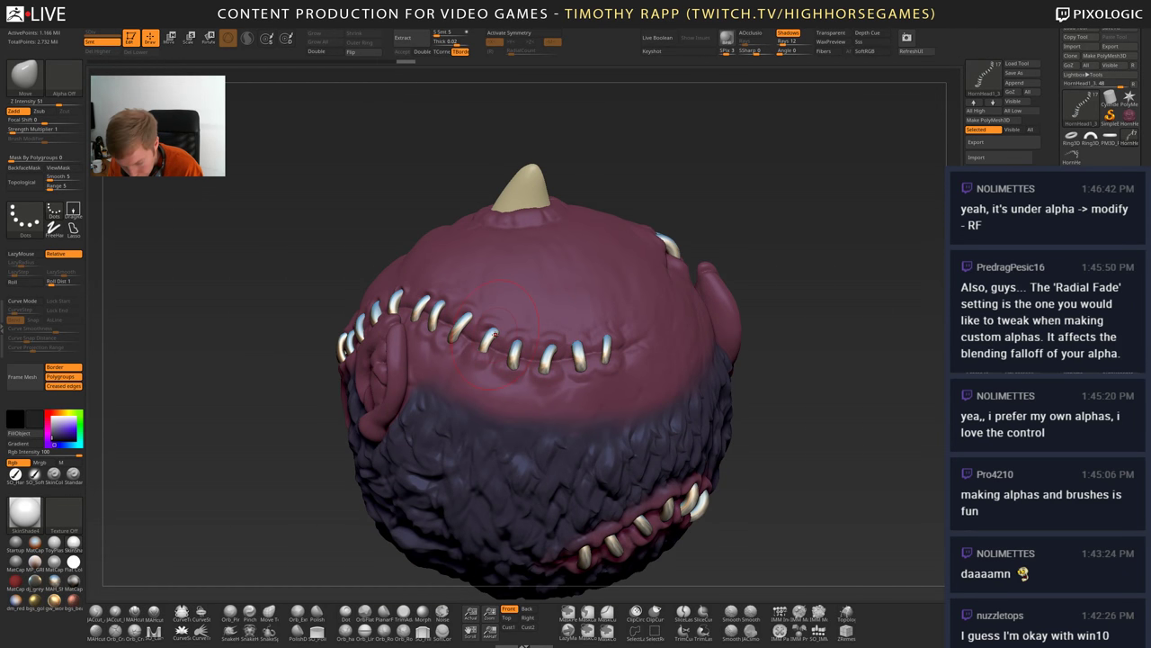
{"action": "left_click_drag", "start_coordinate": [494, 331], "coordinate": [492, 338], "text": "shift"}
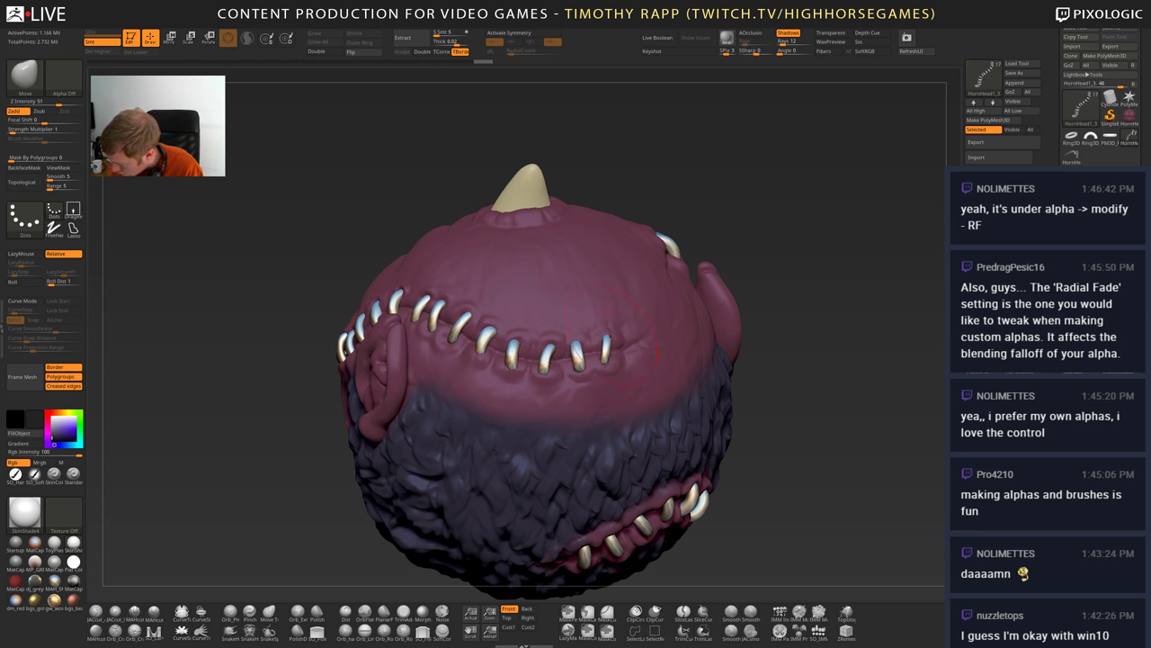
{"action": "right_click_drag", "start_coordinate": [594, 355], "coordinate": [445, 377]}
{"action": "left_click_drag", "start_coordinate": [601, 340], "coordinate": [601, 342]}
{"action": "right_click_drag", "start_coordinate": [600, 344], "coordinate": [706, 348]}
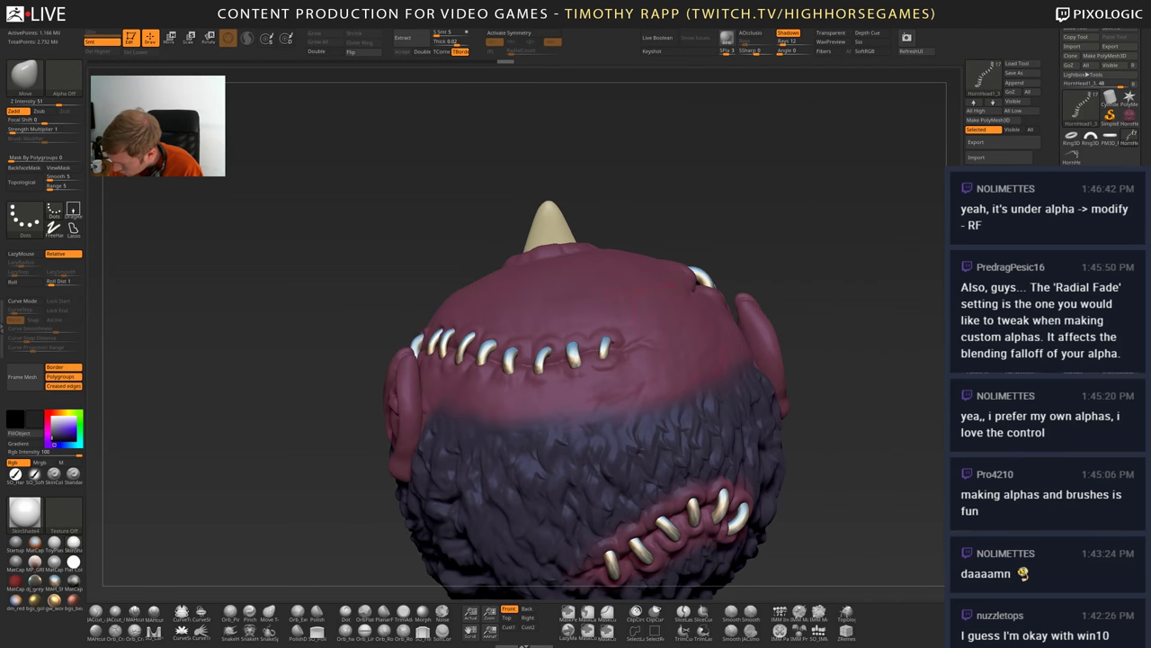
- Inflate the last few stitches at the rear end of the upper scar and smooth the end stitch
{"action": "key", "text": "b"}
{"action": "key", "text": "i"}
{"action": "key", "text": "n"}
{"action": "key", "text": "s"}
{"action": "mouse_move", "coordinate": [594, 360]}
{"action": "right_mouse_down"}
{"action": "mouse_move", "coordinate": [485, 363]}
{"action": "mouse_move", "coordinate": [706, 358]}
{"action": "right_mouse_up"}
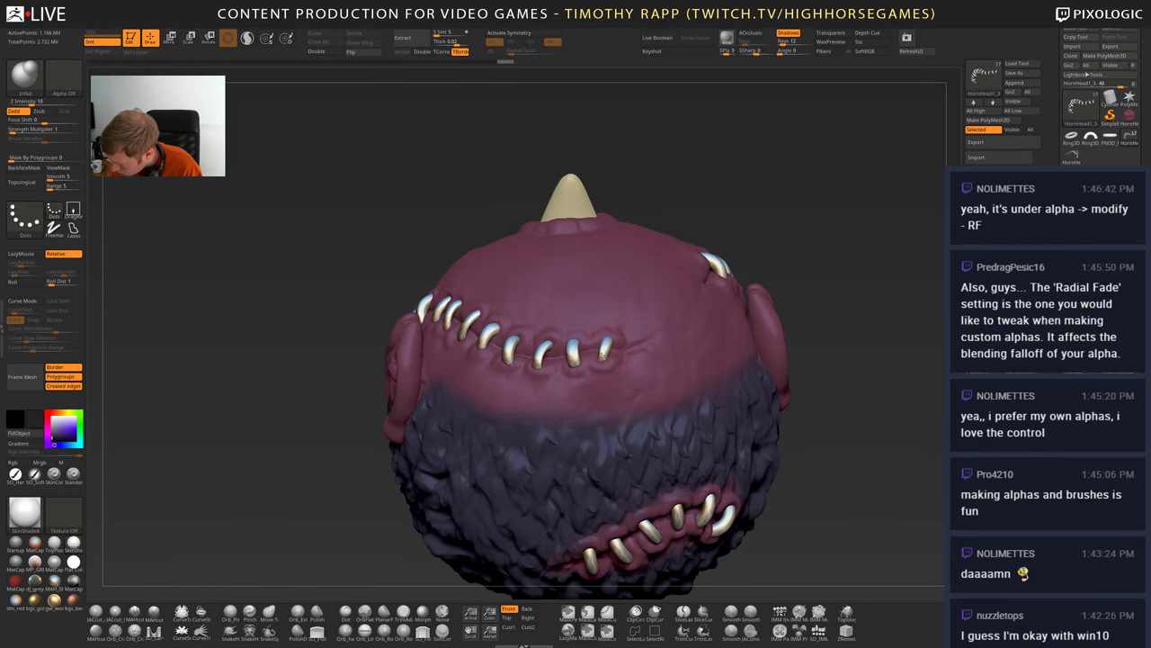
{"action": "left_click_drag", "start_coordinate": [601, 354], "coordinate": [573, 362]}
{"action": "right_click_drag", "start_coordinate": [576, 362], "coordinate": [513, 360]}
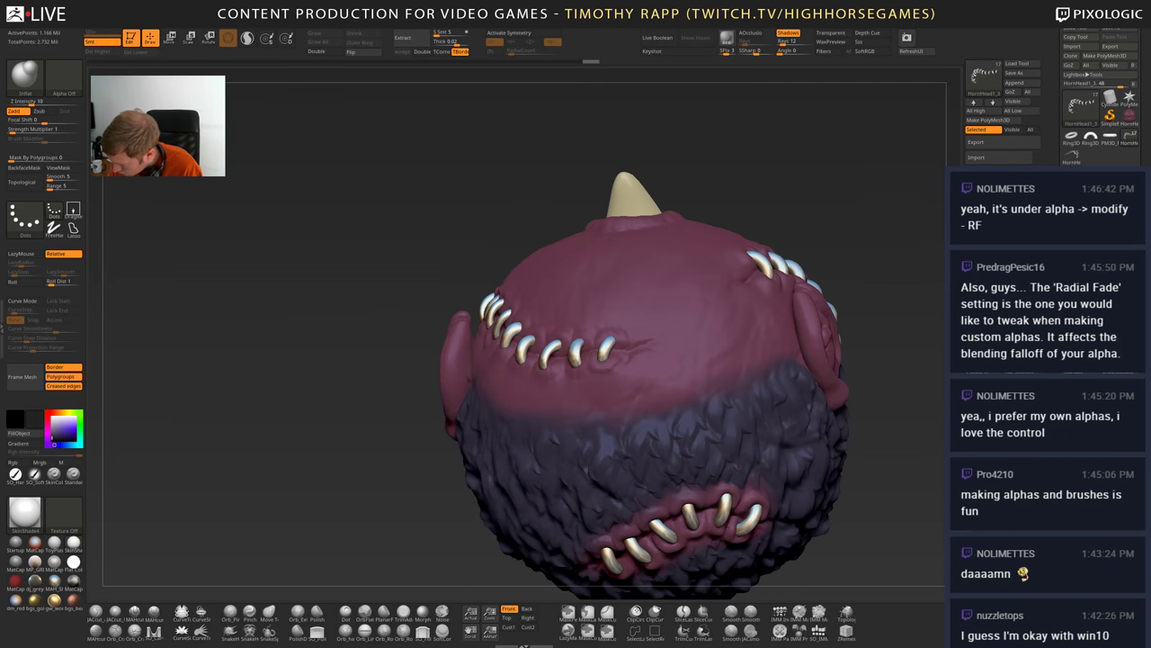
{"action": "left_click_drag", "start_coordinate": [584, 352], "coordinate": [585, 358]}
{"action": "right_click_drag", "start_coordinate": [575, 358], "coordinate": [675, 362]}
{"action": "left_click_drag", "start_coordinate": [552, 351], "coordinate": [552, 355]}
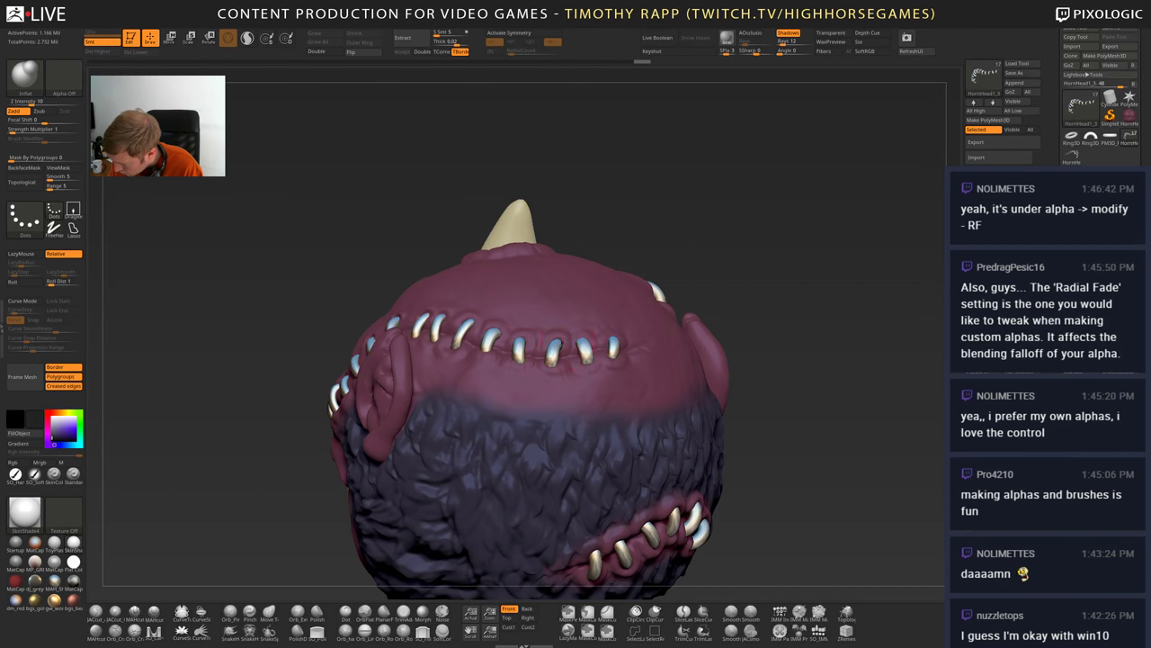
{"action": "right_click_drag", "start_coordinate": [621, 346], "coordinate": [620, 386]}
{"action": "left_click_drag", "start_coordinate": [617, 340], "coordinate": [617, 344], "text": "shift"}
- Review the whole head from a distance and save the project
{"action": "mouse_move", "coordinate": [689, 405]}
{"action": "right_mouse_down", "text": "alt"}
{"action": "mouse_move", "coordinate": [689, 349]}
{"action": "mouse_move", "coordinate": [742, 351]}
{"action": "right_mouse_up", "text": "alt"}
{"action": "right_click_drag", "start_coordinate": [681, 378], "coordinate": [559, 337], "text": "alt"}
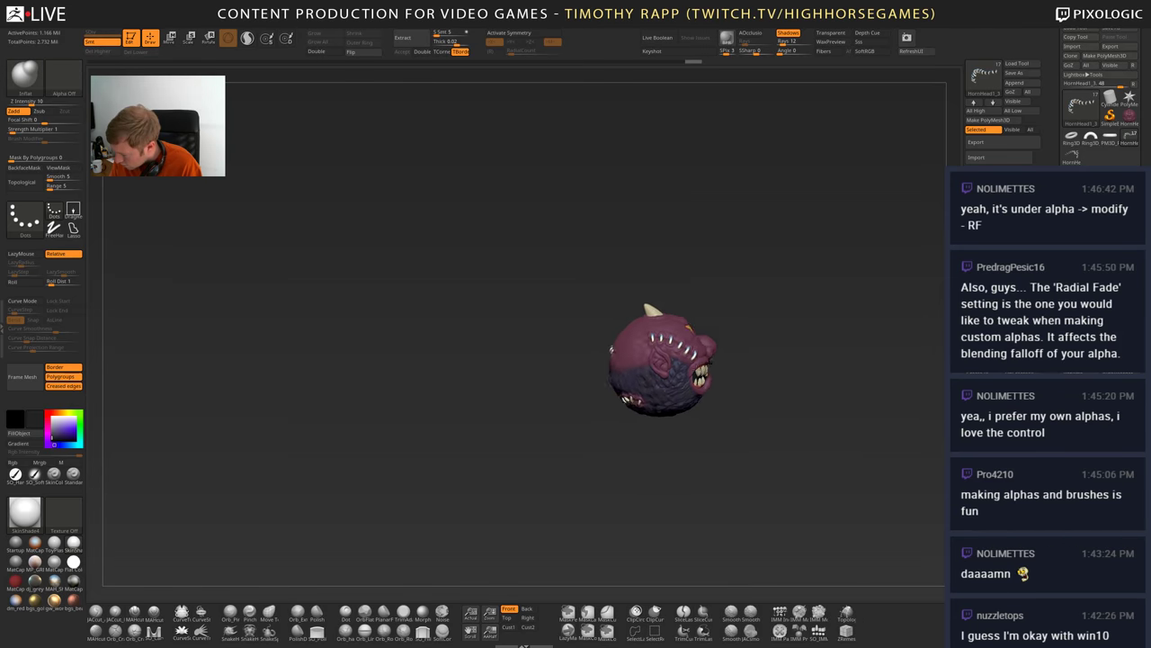
{"action": "mouse_move", "coordinate": [661, 288]}
{"action": "left_mouse_down"}
{"action": "mouse_move", "coordinate": [733, 340]}
{"action": "mouse_move", "coordinate": [736, 382]}
{"action": "mouse_move", "coordinate": [776, 336]}
{"action": "mouse_move", "coordinate": [749, 323]}
{"action": "mouse_move", "coordinate": [710, 349]}
{"action": "mouse_move", "coordinate": [725, 375]}
{"action": "mouse_move", "coordinate": [697, 361]}
{"action": "mouse_move", "coordinate": [647, 446]}
{"action": "mouse_move", "coordinate": [651, 321]}
{"action": "mouse_move", "coordinate": [702, 345]}
{"action": "mouse_move", "coordinate": [620, 383]}
{"action": "mouse_move", "coordinate": [634, 346]}
{"action": "mouse_move", "coordinate": [713, 340]}
{"action": "left_mouse_up"}
{"action": "key", "text": "ctrl+s"}
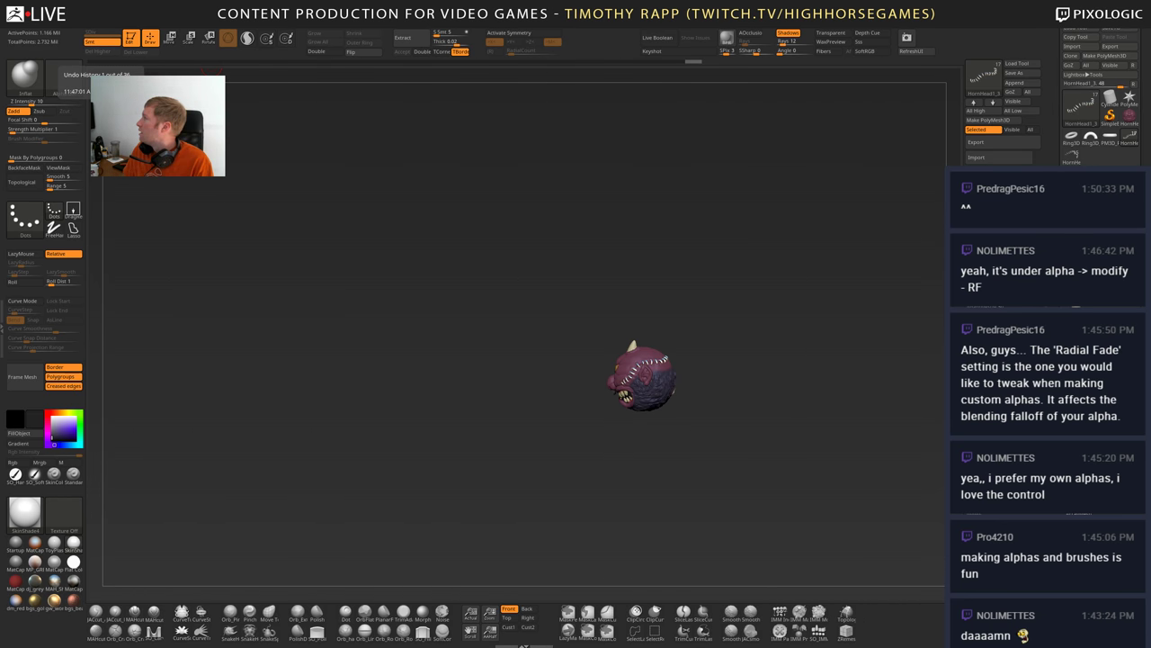
- Switch to the Blizzard Entertainment ZBrush Summit video in the browser, expand its description and highlight the last listed artist's name
{"action": "key", "text": "super+Left"}
{"action": "key", "text": "super+Left"}
{"action": "key", "text": "super+Up"}
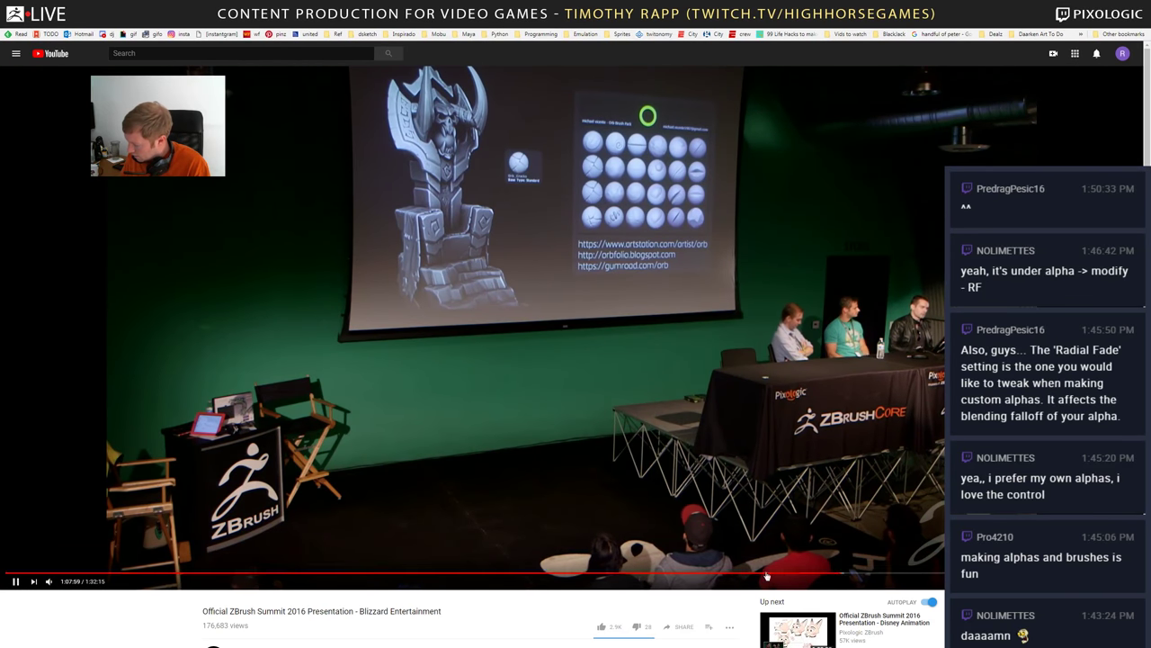
{"action": "scroll", "coordinate": [585, 520], "scroll_direction": "down", "scroll_amount": 1}
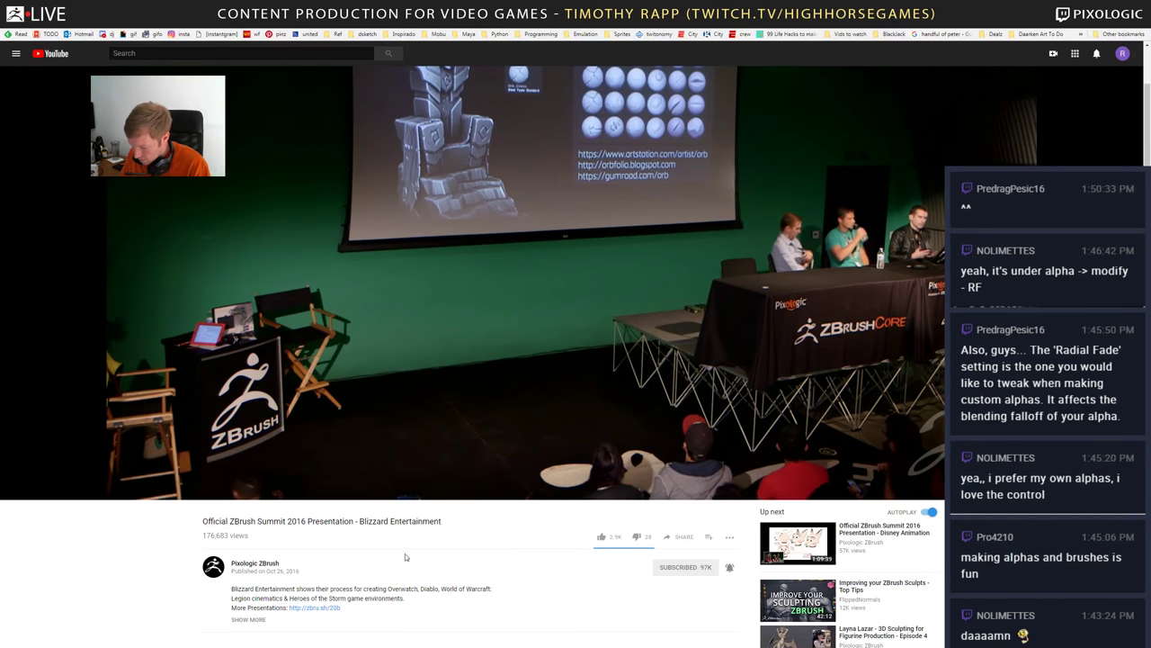
{"action": "left_click", "coordinate": [259, 620]}
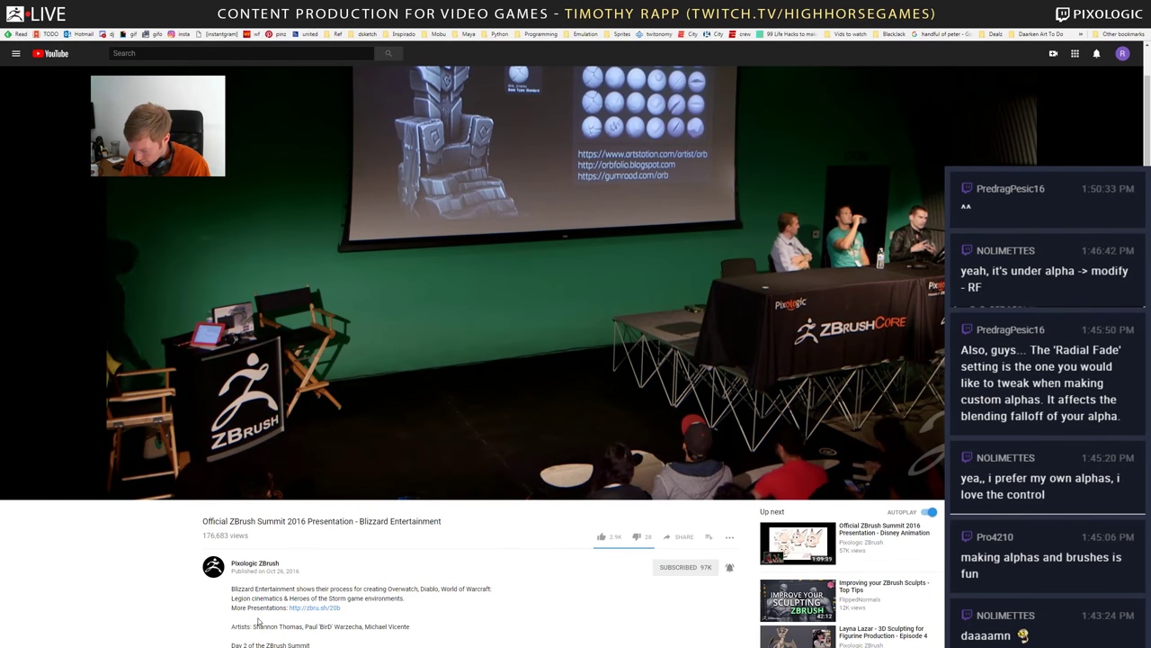
{"action": "double_click", "coordinate": [390, 626]}
{"action": "left_click_drag", "start_coordinate": [390, 626], "coordinate": [385, 620]}
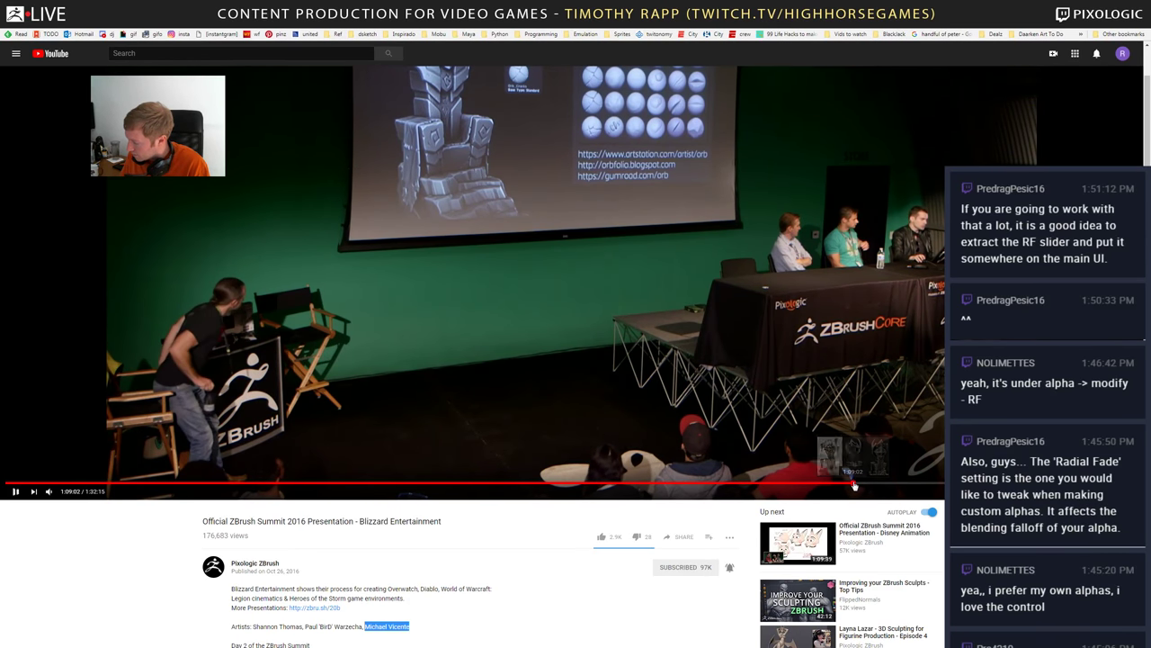
- Skip through the presentation to the Heroes of the Storm sculpting slides, ending at about 1:09:28
{"action": "left_click", "coordinate": [852, 485]}
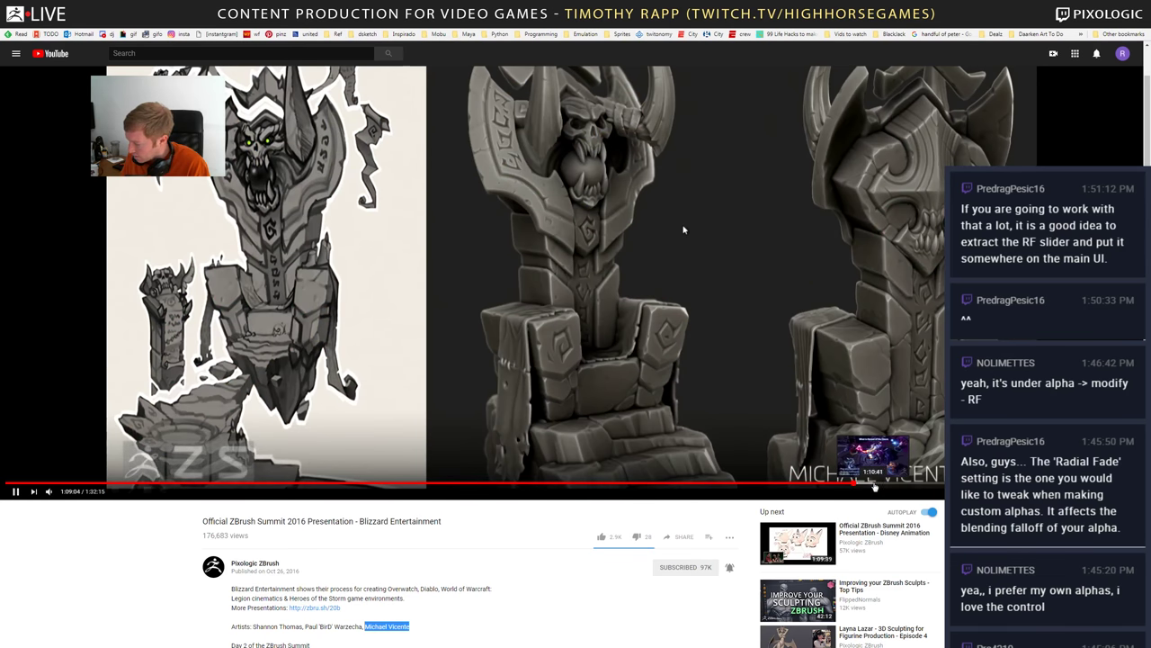
{"action": "left_click", "coordinate": [871, 486]}
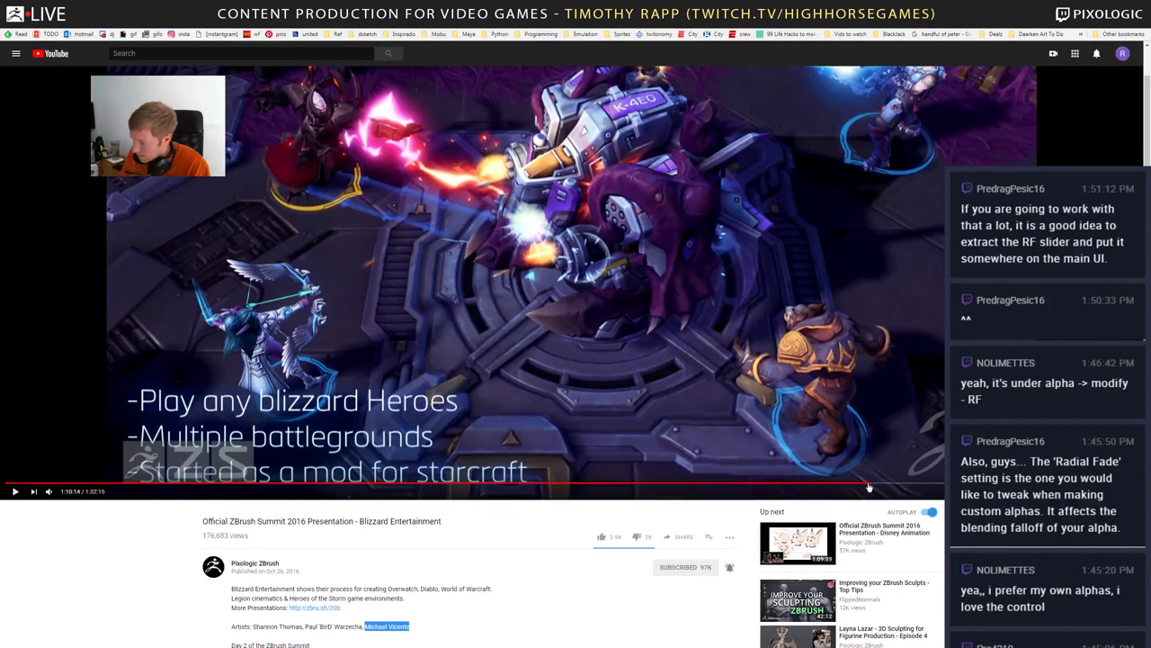
{"action": "left_click", "coordinate": [861, 486]}
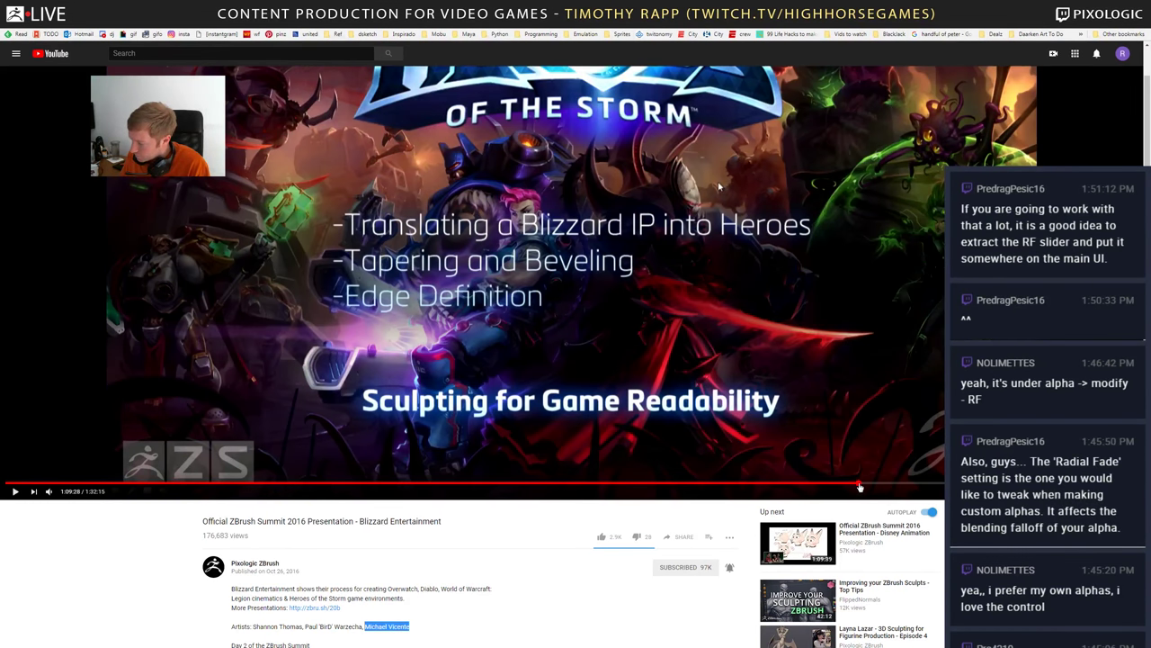
- Rewind the presentation to the horned bust sculpt at about 1:07:19 and return to about 1:10:05
{"action": "left_click", "coordinate": [853, 487]}
{"action": "left_click", "coordinate": [844, 486]}
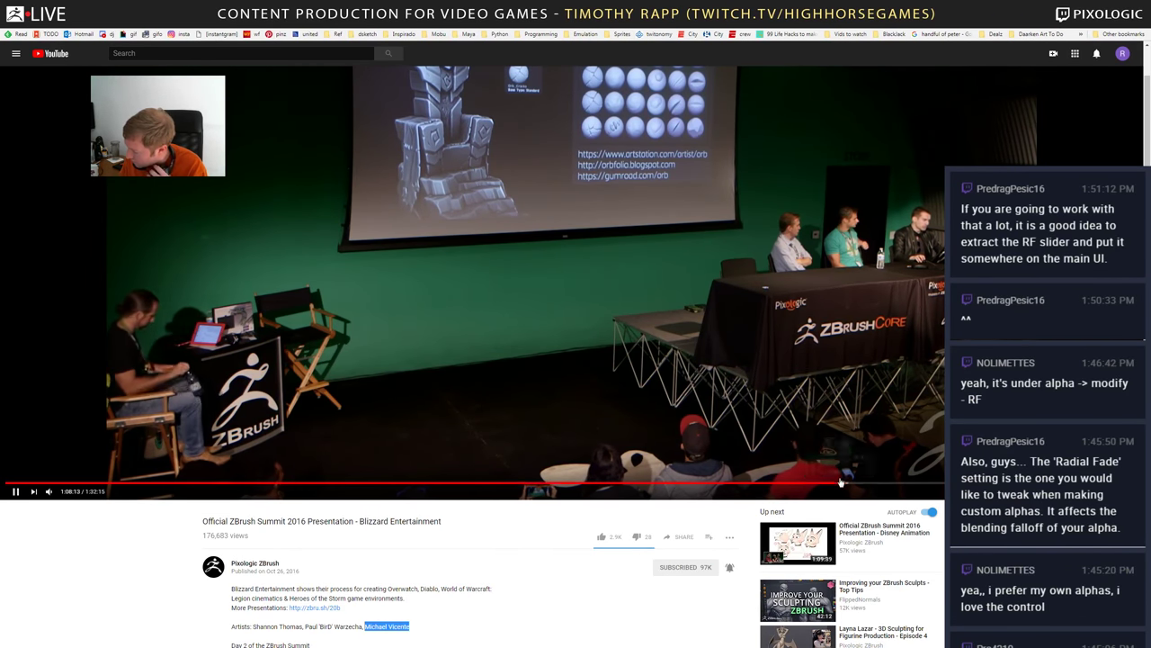
{"action": "left_click", "coordinate": [839, 485]}
{"action": "left_click", "coordinate": [845, 485]}
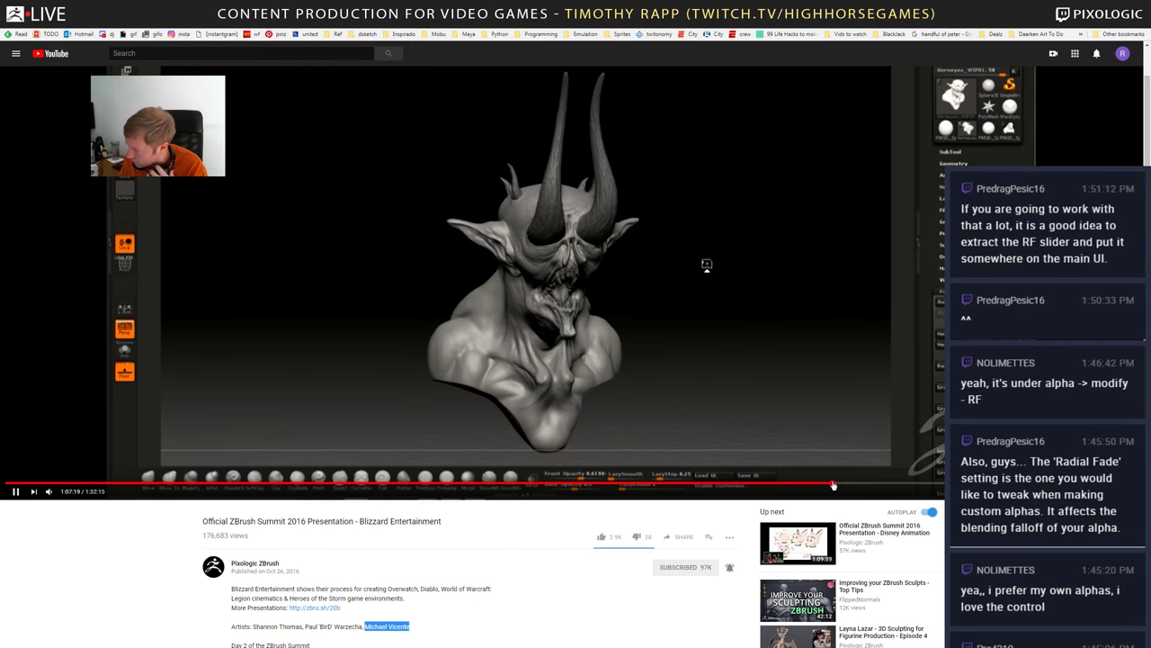
{"action": "left_click", "coordinate": [865, 486]}
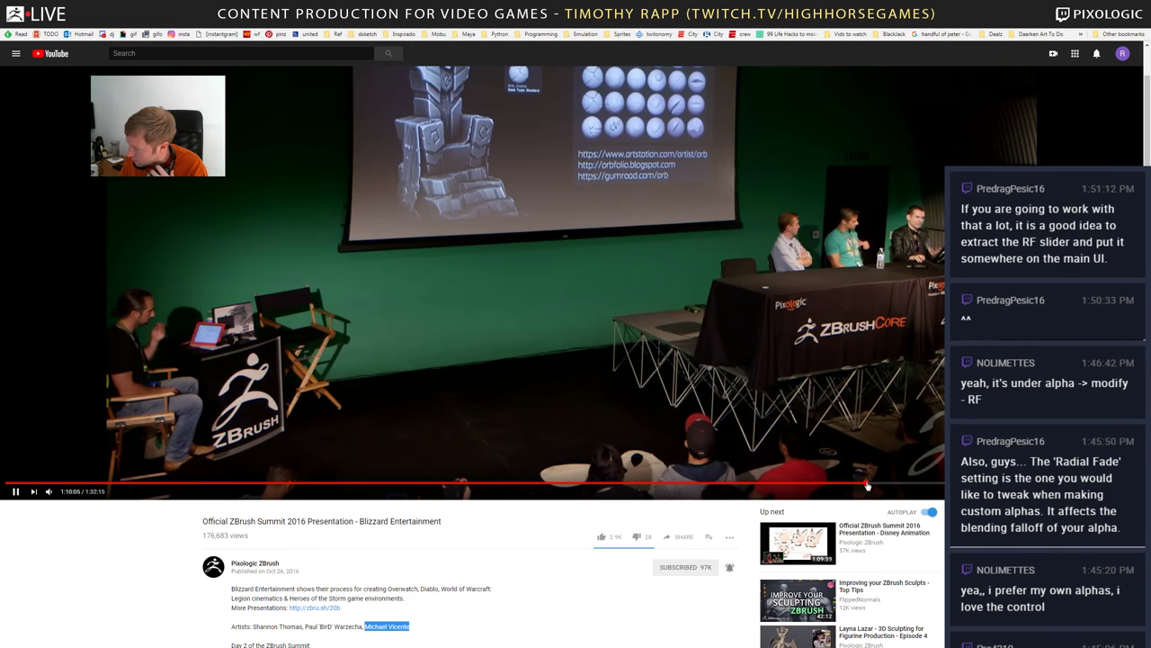
- Skim forward through the Heroes of the Storm gameplay and creature slides to the Diablo 3 Zombie references at about 1:18:33
{"action": "left_click", "coordinate": [878, 486]}
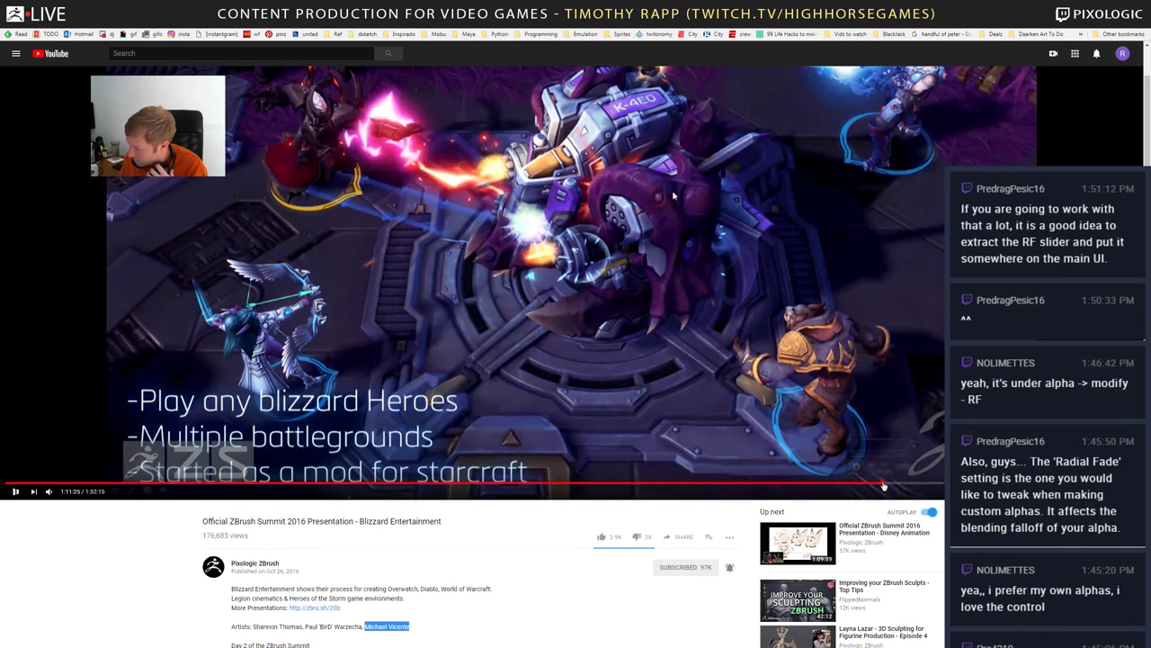
{"action": "left_click", "coordinate": [890, 486]}
{"action": "left_click", "coordinate": [898, 486]}
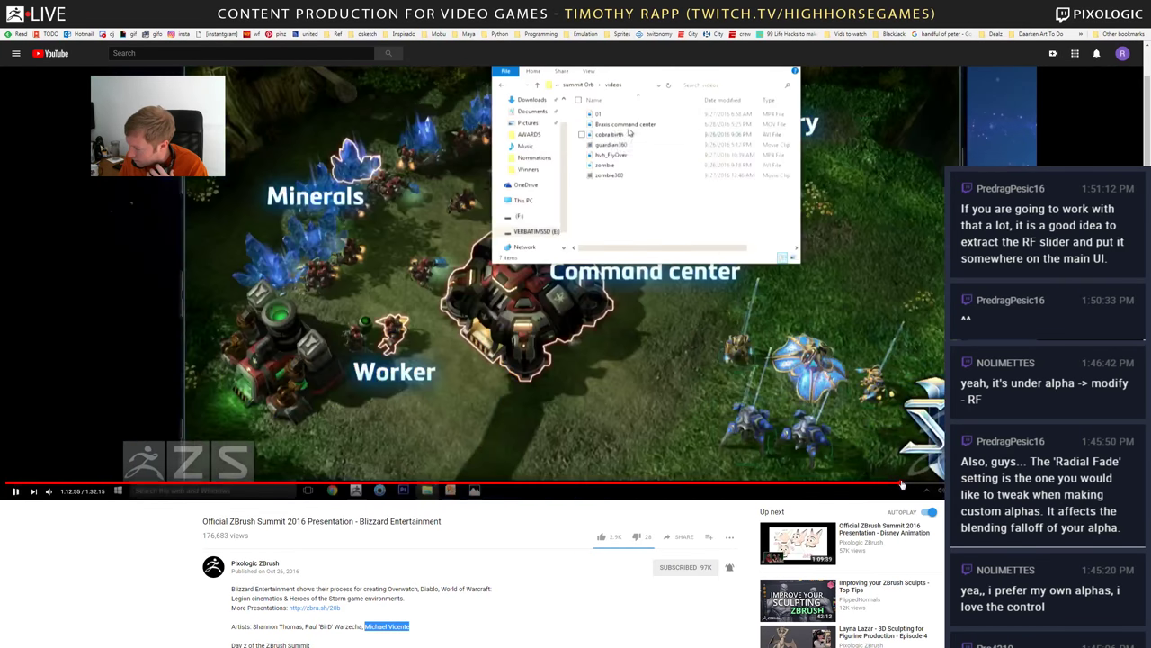
{"action": "left_click", "coordinate": [910, 485]}
{"action": "key", "text": "space"}
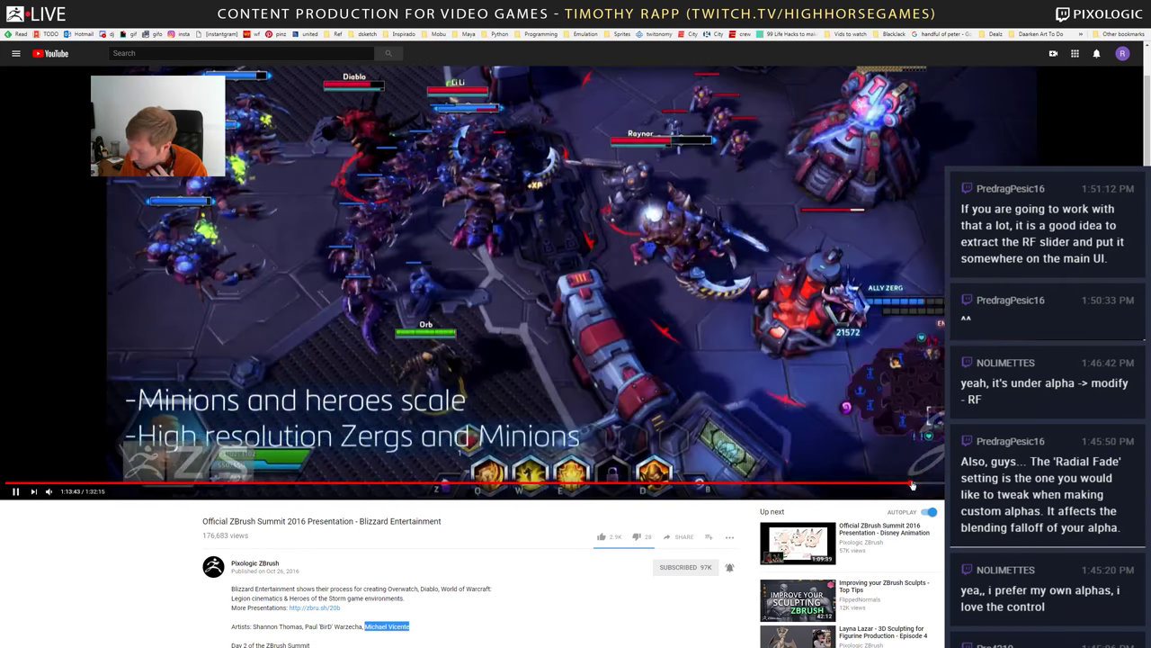
{"action": "left_click", "coordinate": [920, 485]}
{"action": "left_click", "coordinate": [931, 486]}
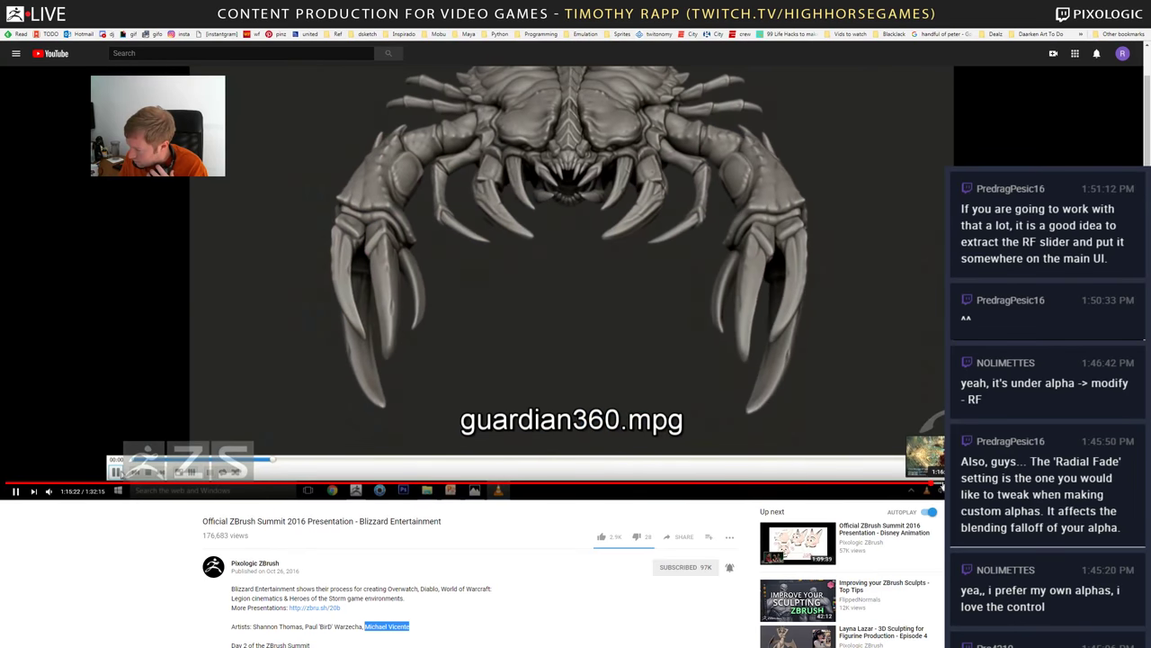
{"action": "left_click", "coordinate": [941, 486]}
{"action": "left_click", "coordinate": [944, 485]}
{"action": "left_click", "coordinate": [542, 116]}
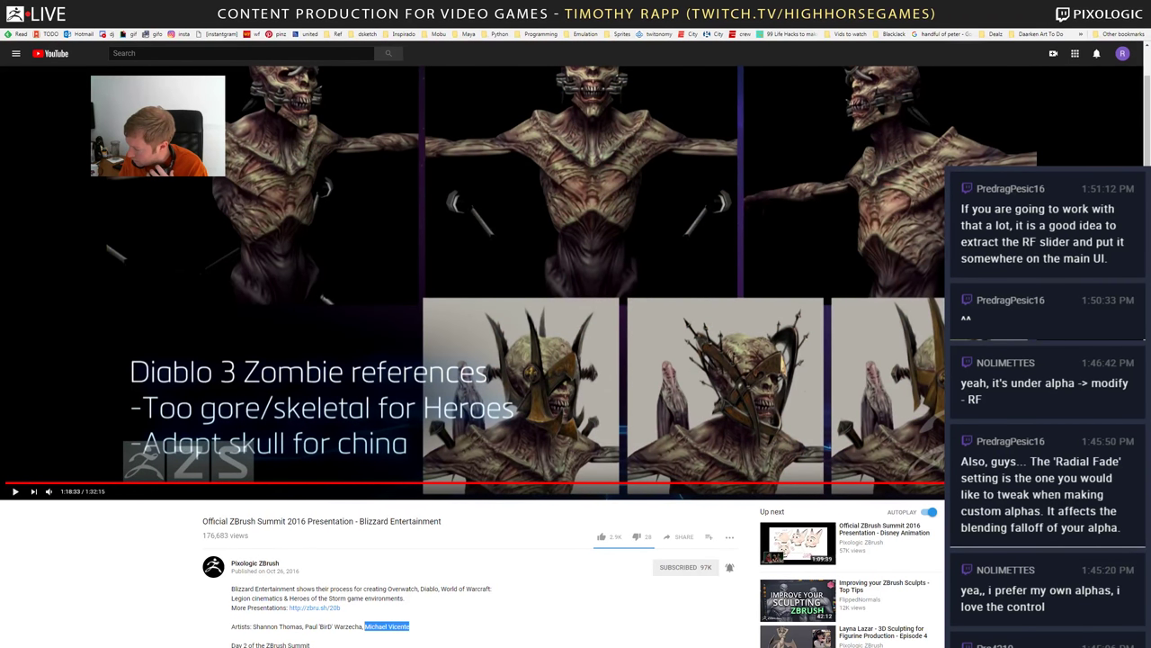
- Skim the zombie sculpting and hammered-metal helmet slides up to the tapered tower designs at about 1:21:22
{"action": "left_click", "coordinate": [972, 485]}
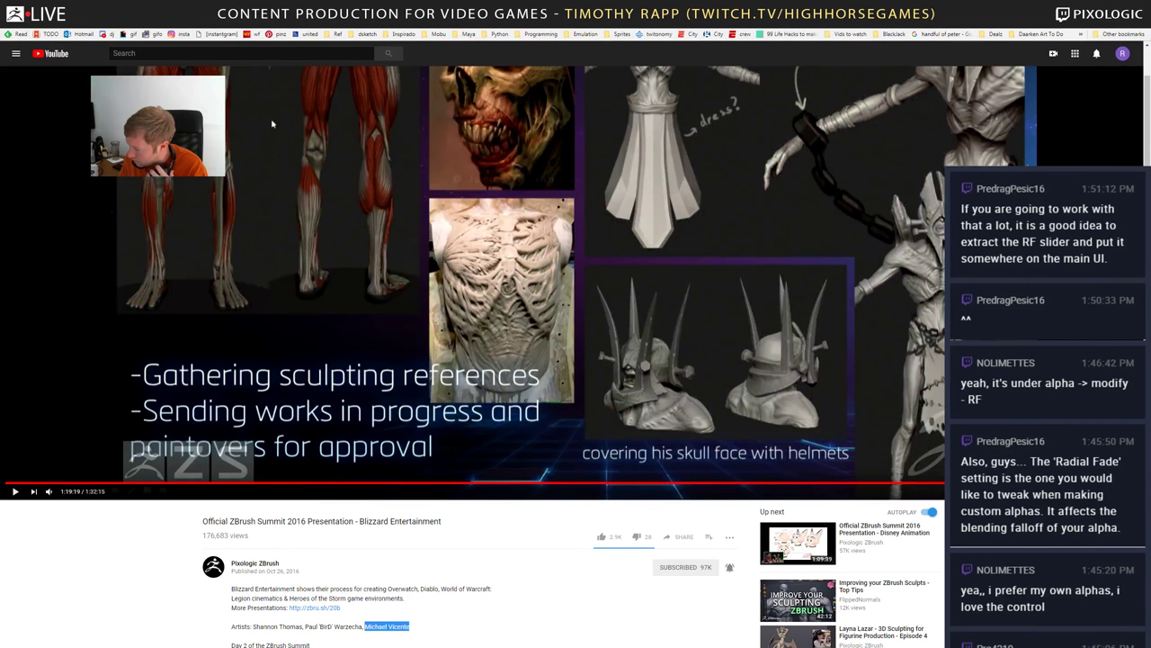
{"action": "left_click", "coordinate": [987, 485]}
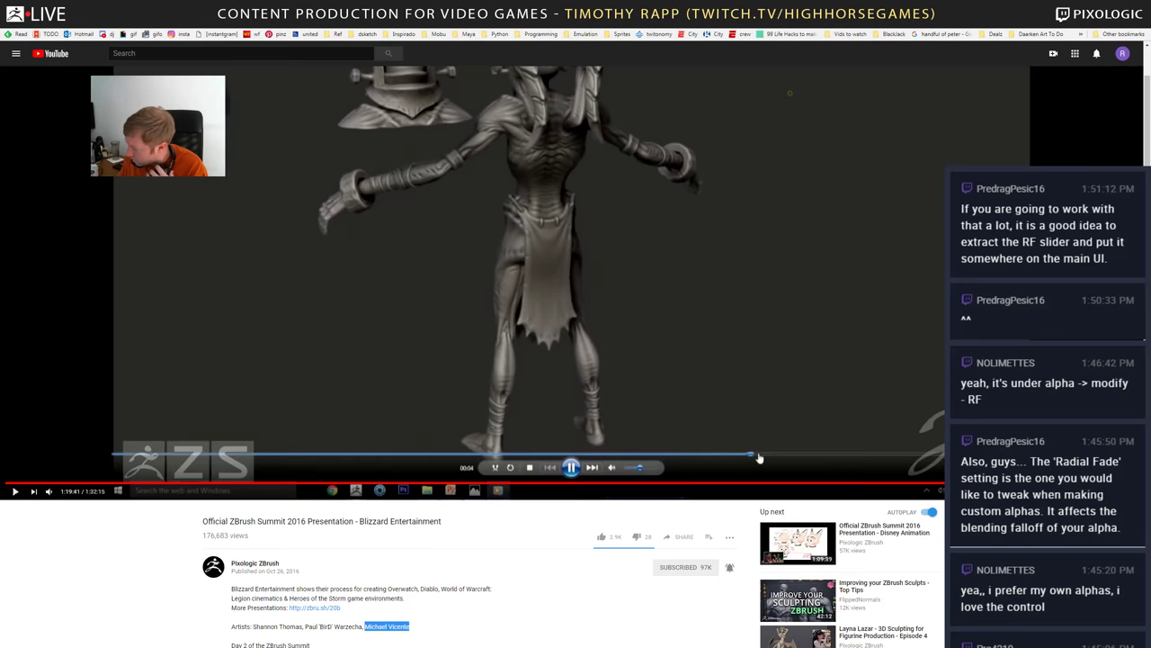
{"action": "left_click", "coordinate": [993, 484]}
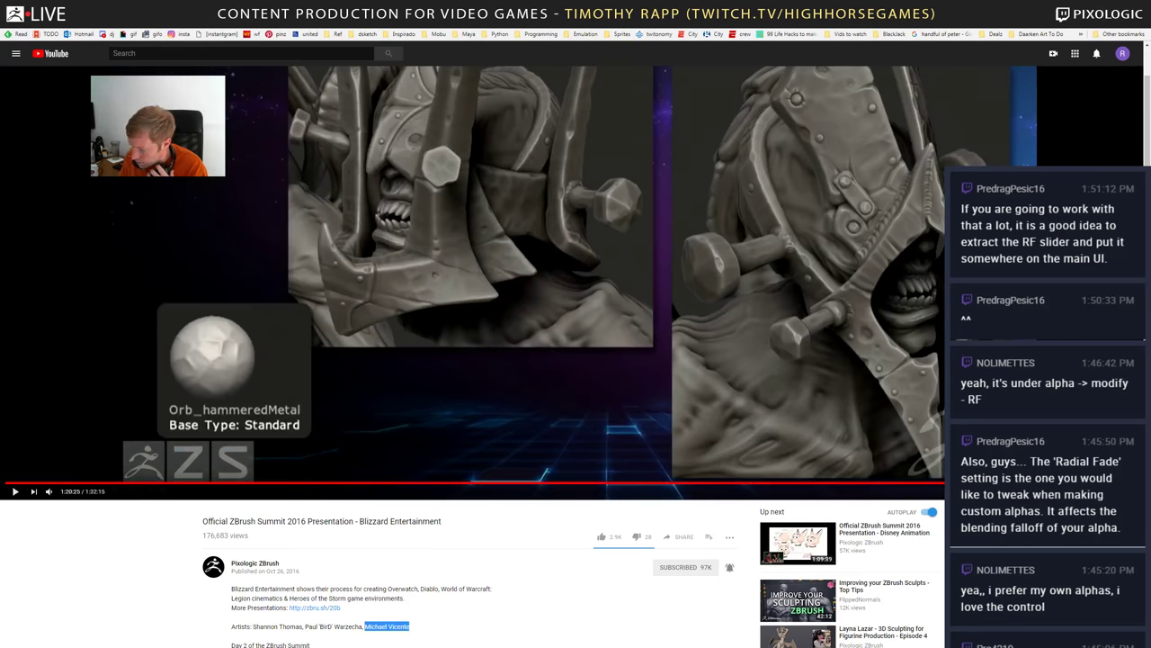
{"action": "left_click", "coordinate": [997, 485]}
{"action": "left_click", "coordinate": [1001, 485]}
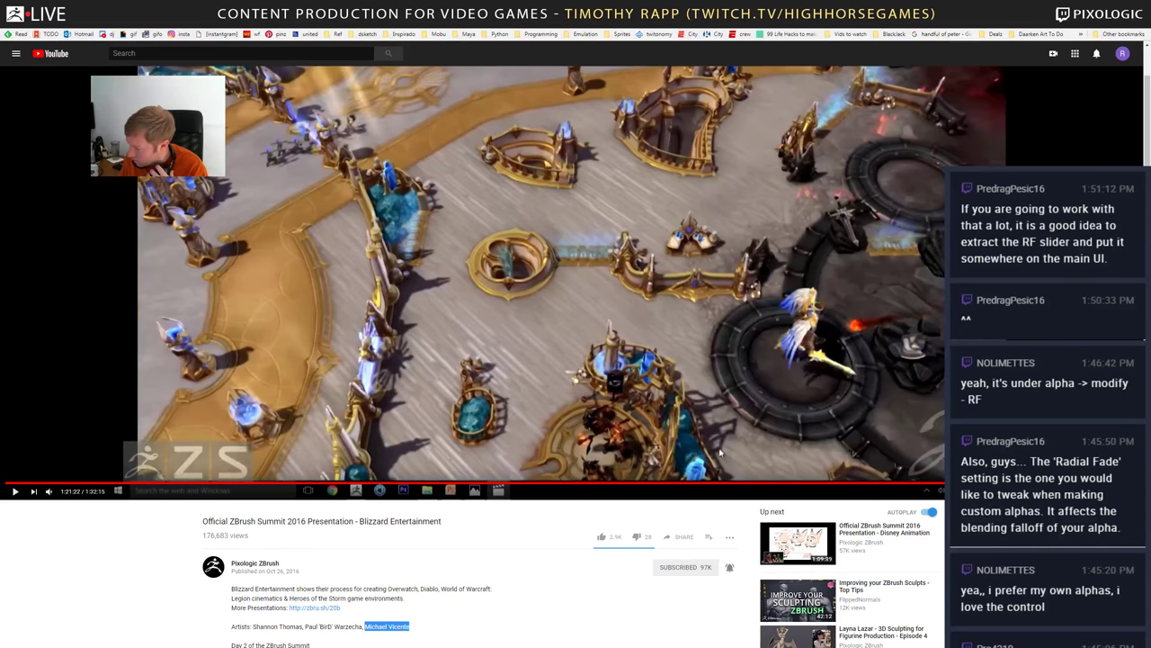
{"action": "left_click", "coordinate": [1005, 484]}
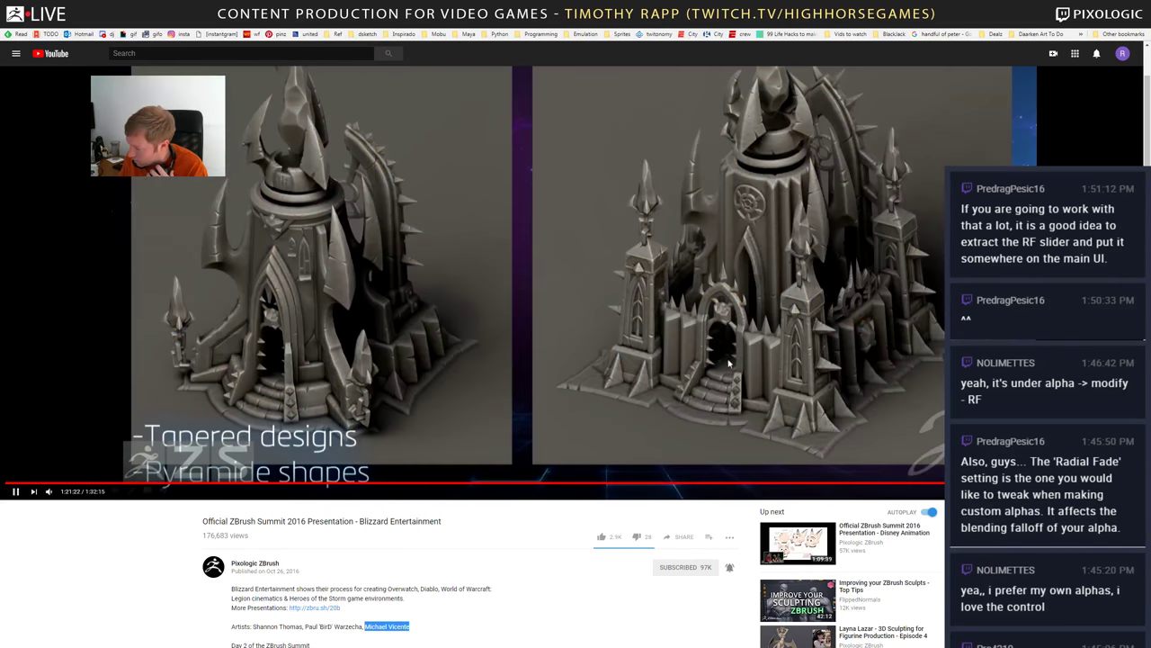
- Advance past the snake statue and edge-inflating slides to the vase comparison of thin lines versus bigger bevels
{"action": "key", "text": "l"}
{"action": "key", "text": "l"}
{"action": "key", "text": "l"}
{"action": "key", "text": "l"}
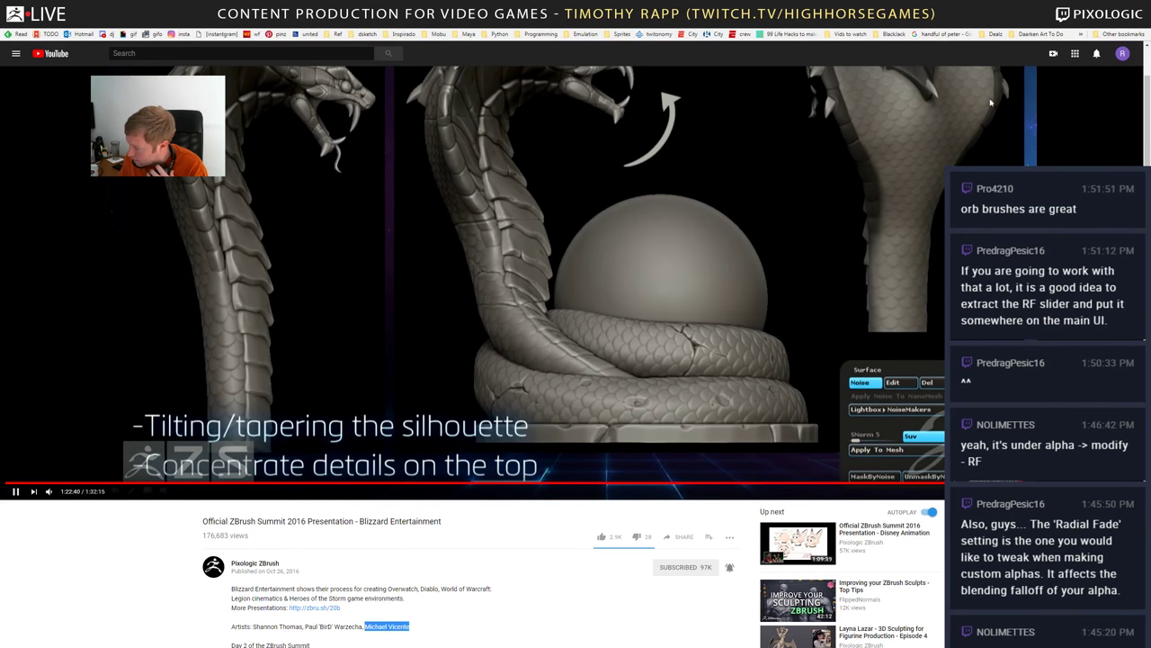
{"action": "key", "text": "l"}
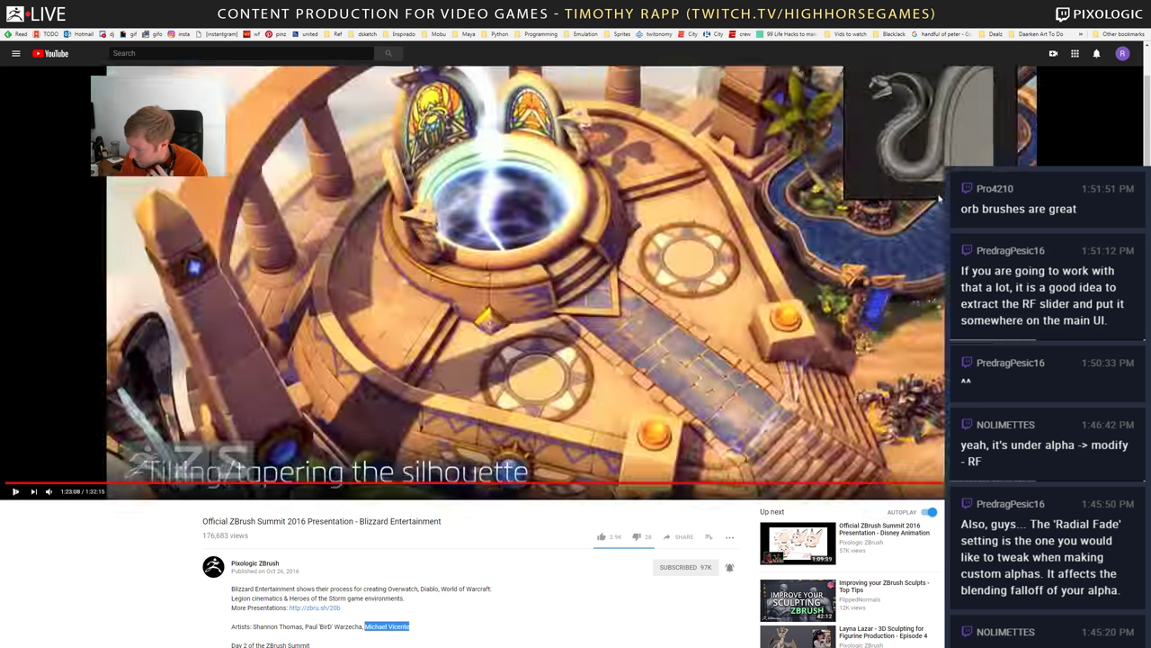
{"action": "key", "text": "l"}
{"action": "left_click", "coordinate": [1042, 484]}
{"action": "left_click", "coordinate": [362, 306]}
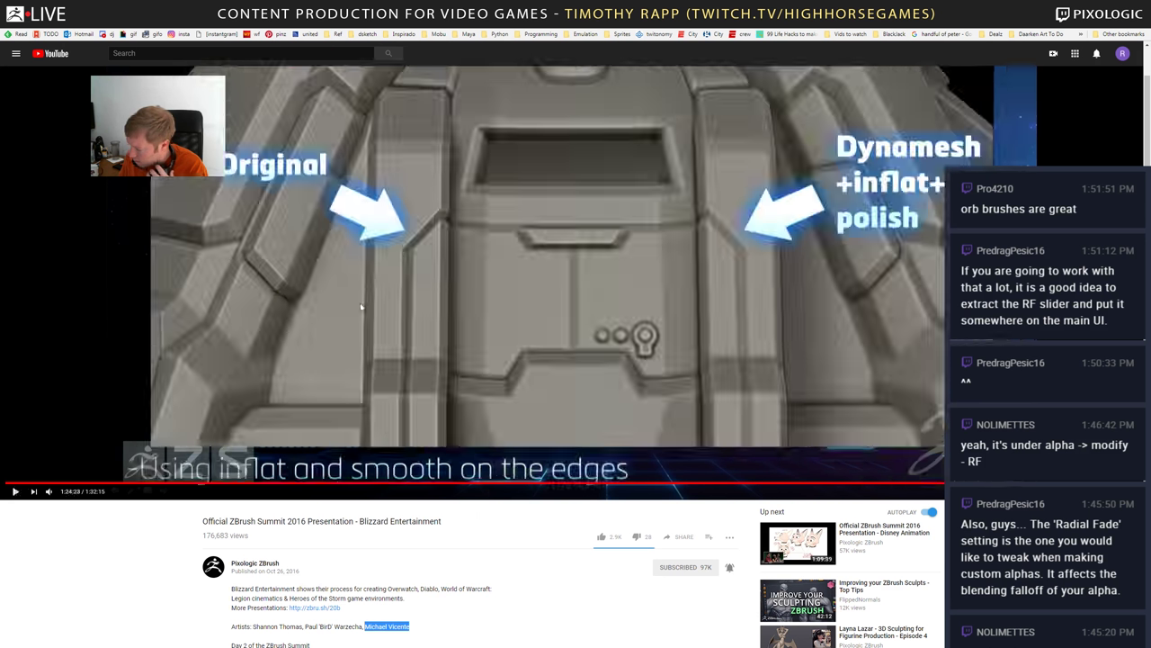
{"action": "key", "text": "l"}
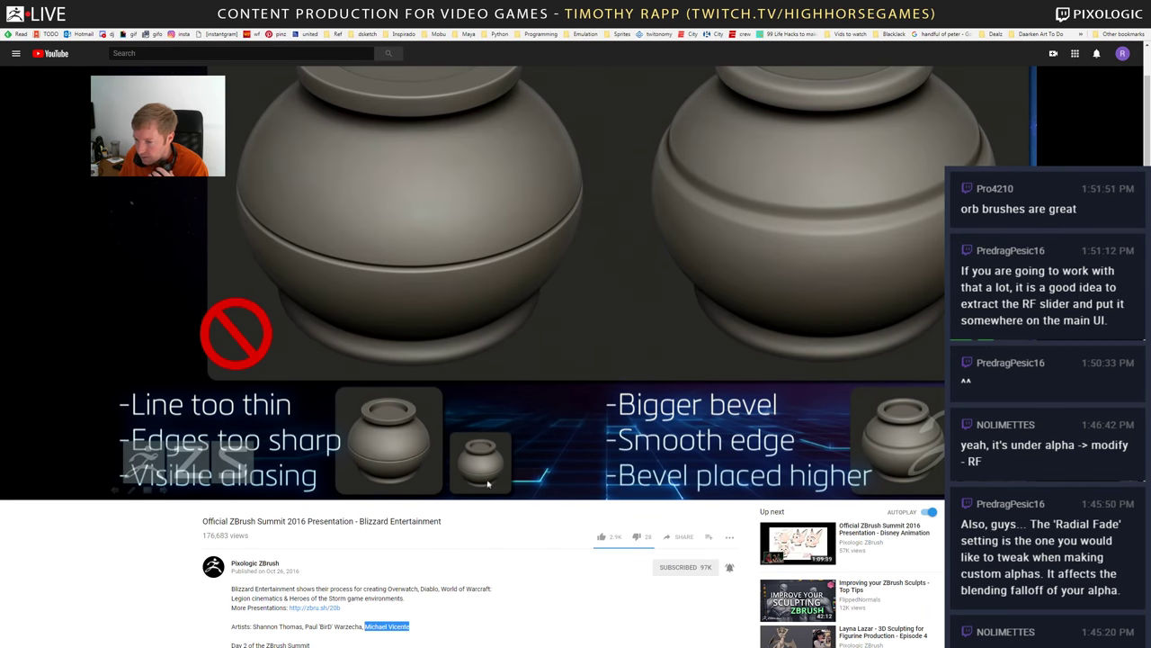
- Go to the presenting artist's ArtStation portfolio and open the "Bevel tip in ZBrush using alphas" post in the Ressources album
{"action": "key", "text": "alt+Tab"}
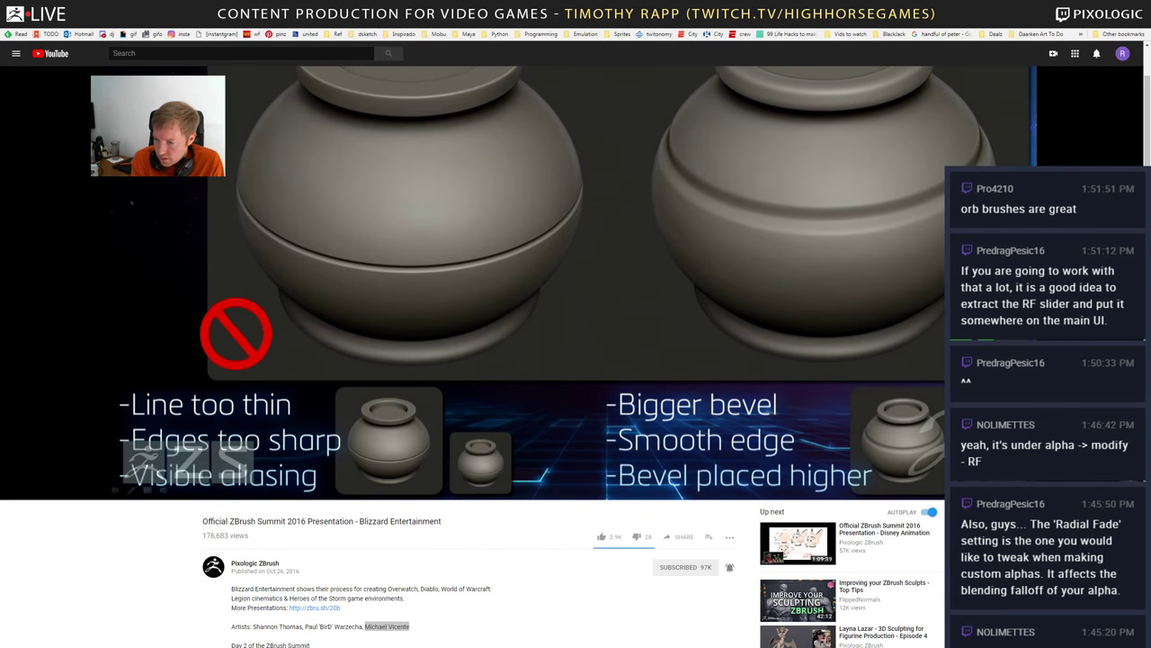
{"action": "key", "text": "Return"}
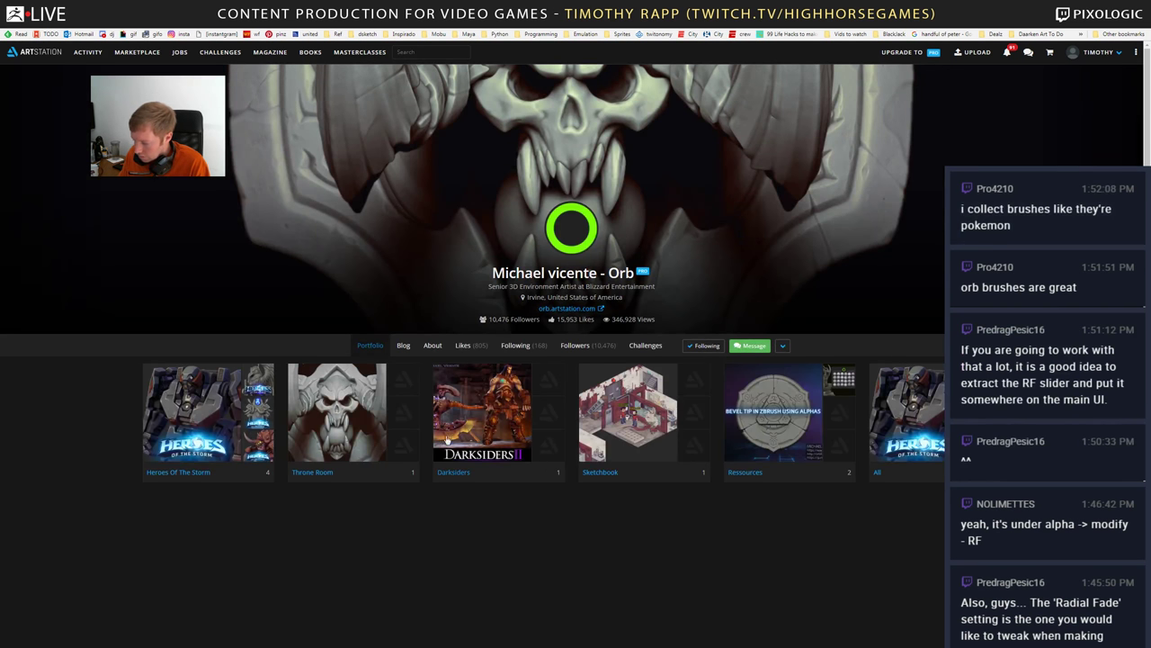
{"action": "left_click", "coordinate": [791, 432]}
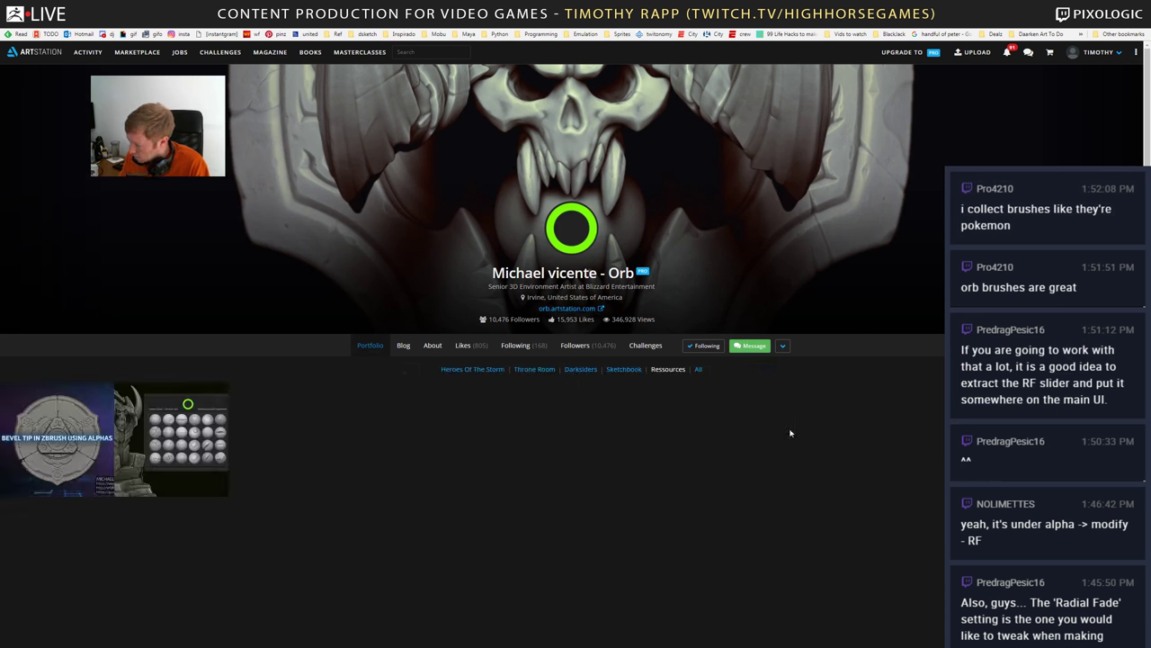
{"action": "left_click", "coordinate": [85, 460]}
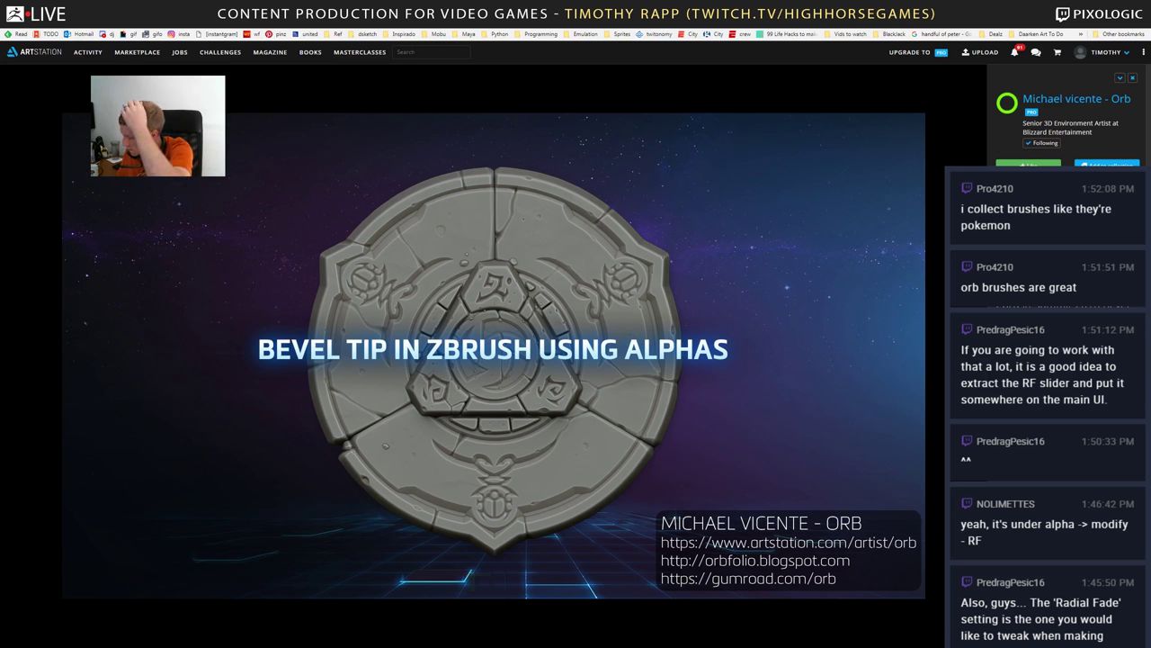
- Download the bevel tip PDF and open it in Adobe Acrobat, enlarged at the Step 3 "Inner Glow" page
{"action": "left_click", "coordinate": [1048, 311]}
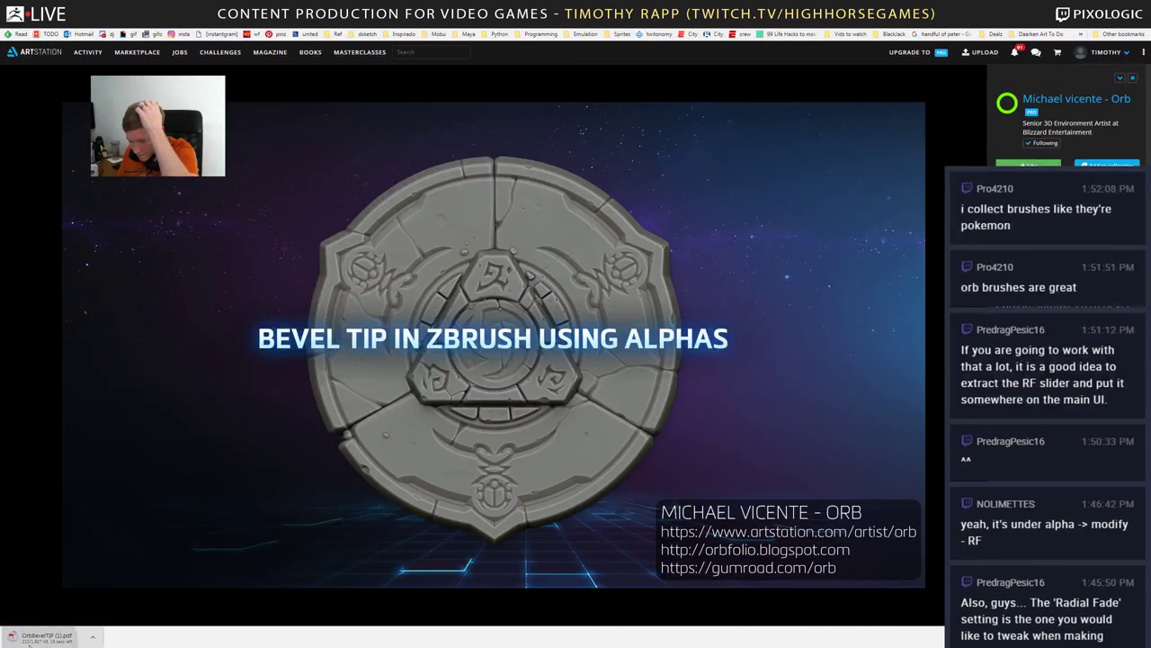
{"action": "left_click", "coordinate": [36, 638]}
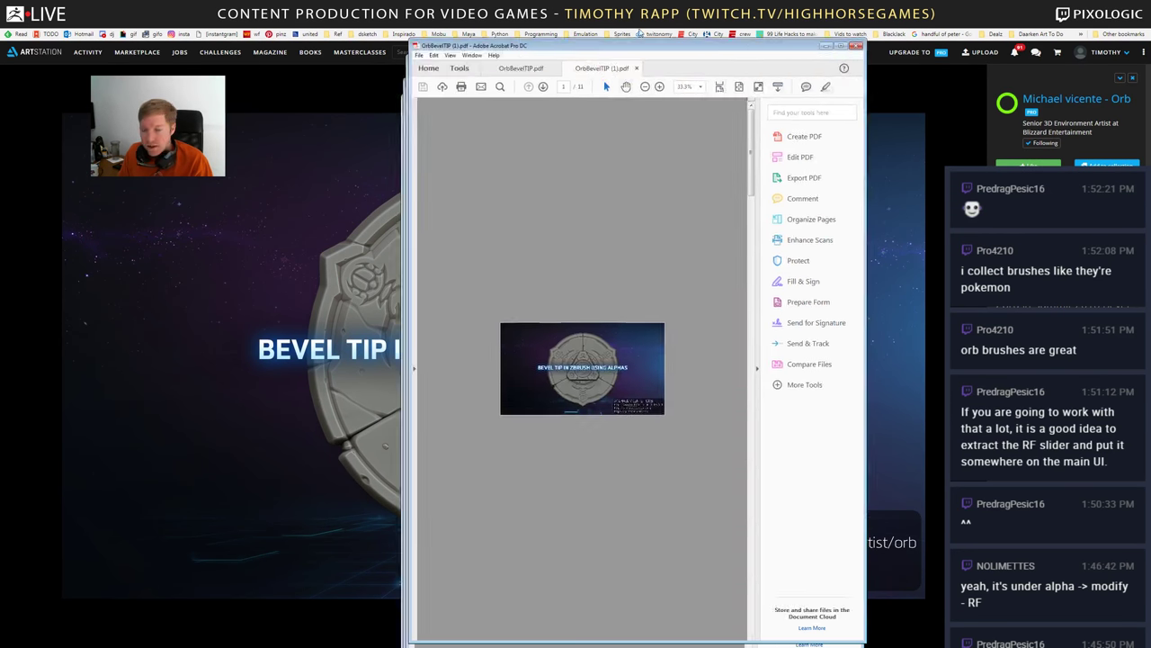
{"action": "scroll", "coordinate": [499, 354], "scroll_direction": "up", "scroll_amount": 1, "text": "ctrl"}
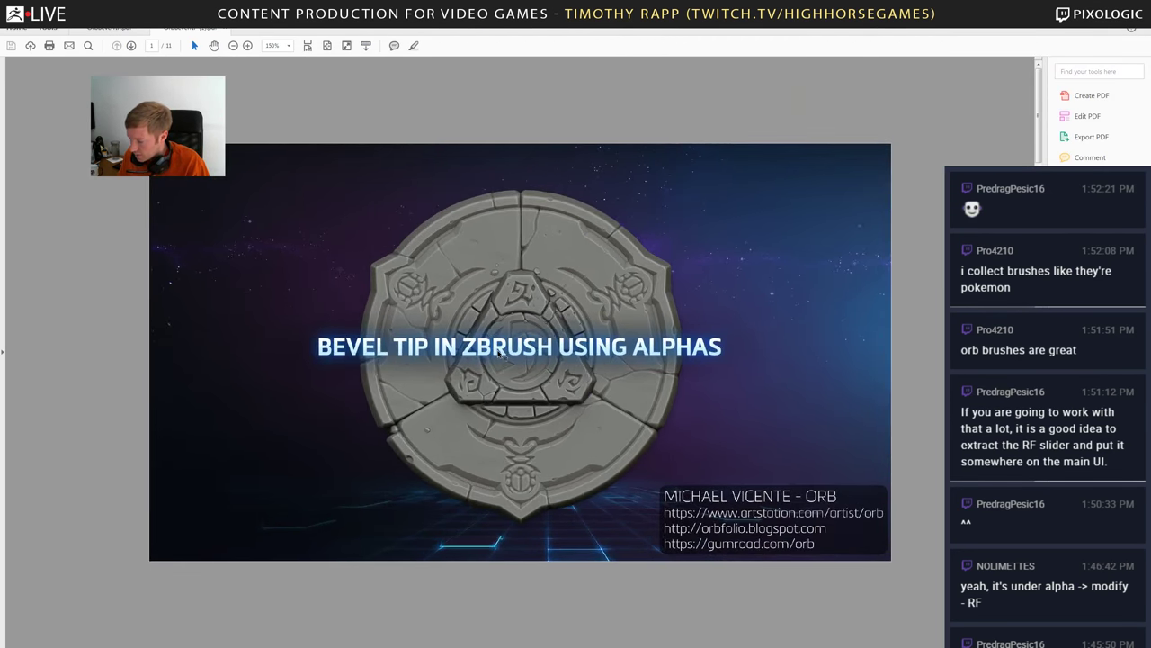
{"action": "scroll", "coordinate": [500, 354], "scroll_direction": "down", "scroll_amount": 1}
{"action": "scroll", "coordinate": [495, 353], "scroll_direction": "down", "scroll_amount": 1}
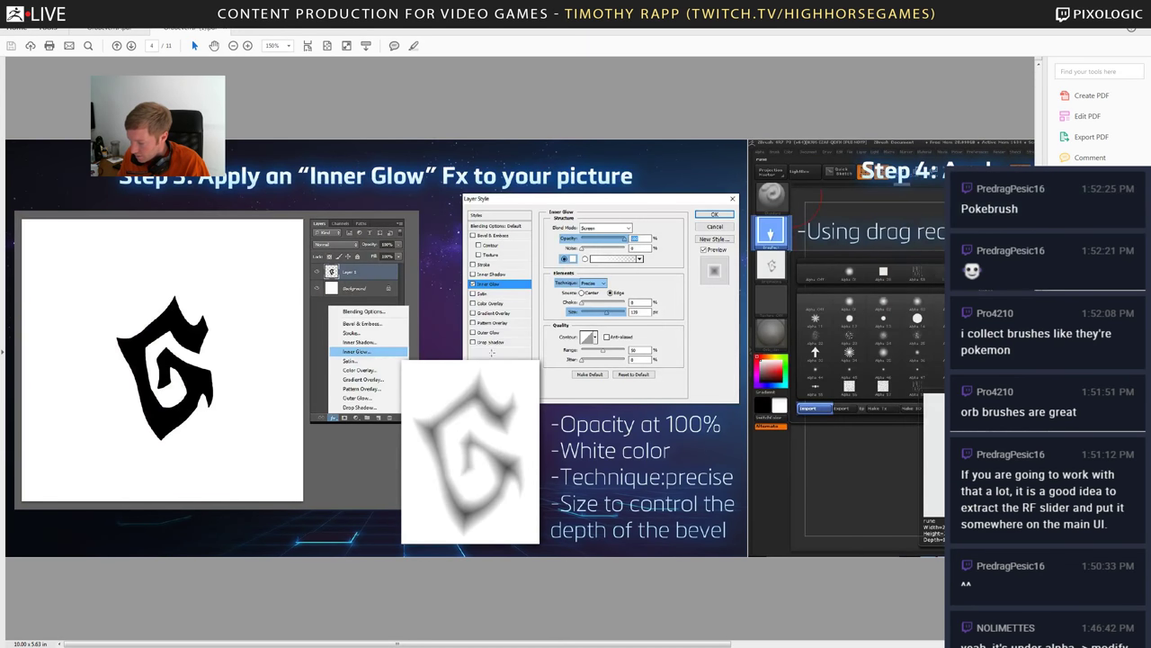
- Show the PDF one page at a time and enlarge the Step 3 "Inner Glow" page to 200%
{"action": "scroll", "coordinate": [449, 358], "scroll_direction": "down", "scroll_amount": 1, "text": "ctrl"}
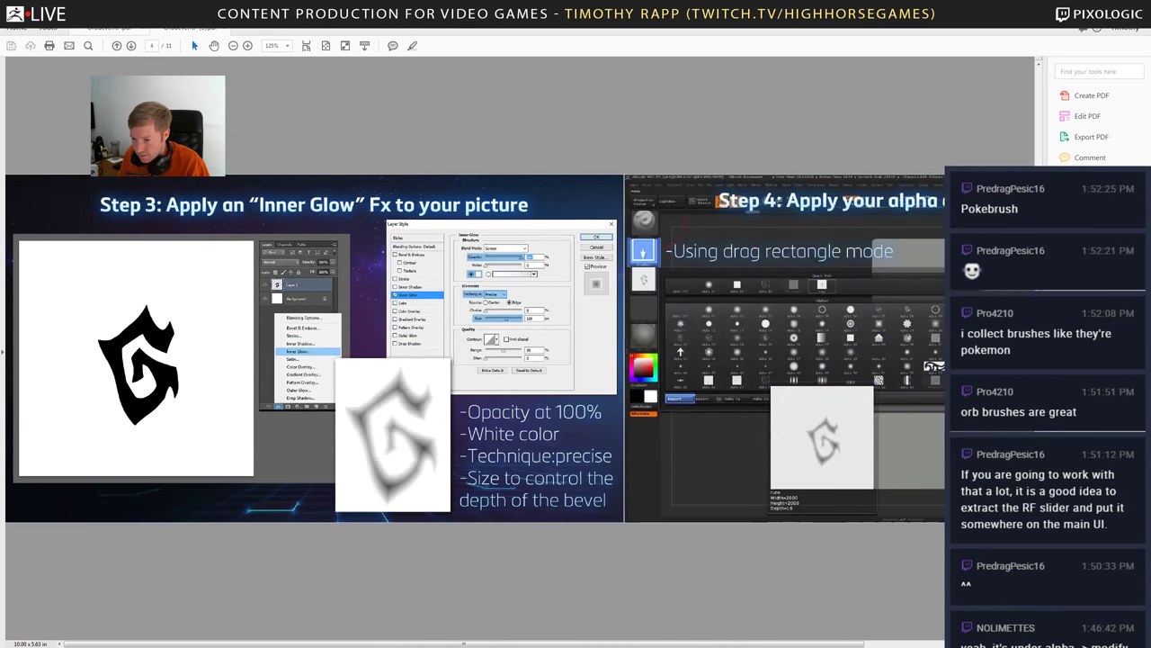
{"action": "left_click", "coordinate": [41, 17]}
{"action": "mouse_move", "coordinate": [52, 60]}
{"action": "left_click", "coordinate": [165, 66]}
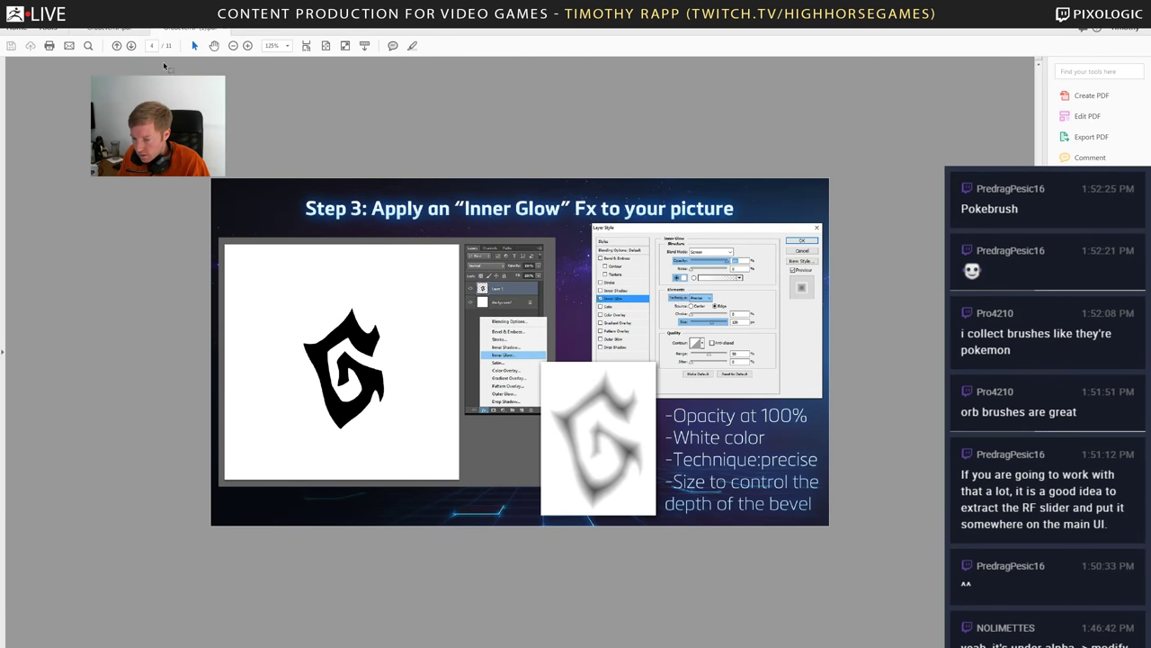
{"action": "scroll", "coordinate": [419, 266], "scroll_direction": "up", "scroll_amount": 3, "text": "ctrl"}
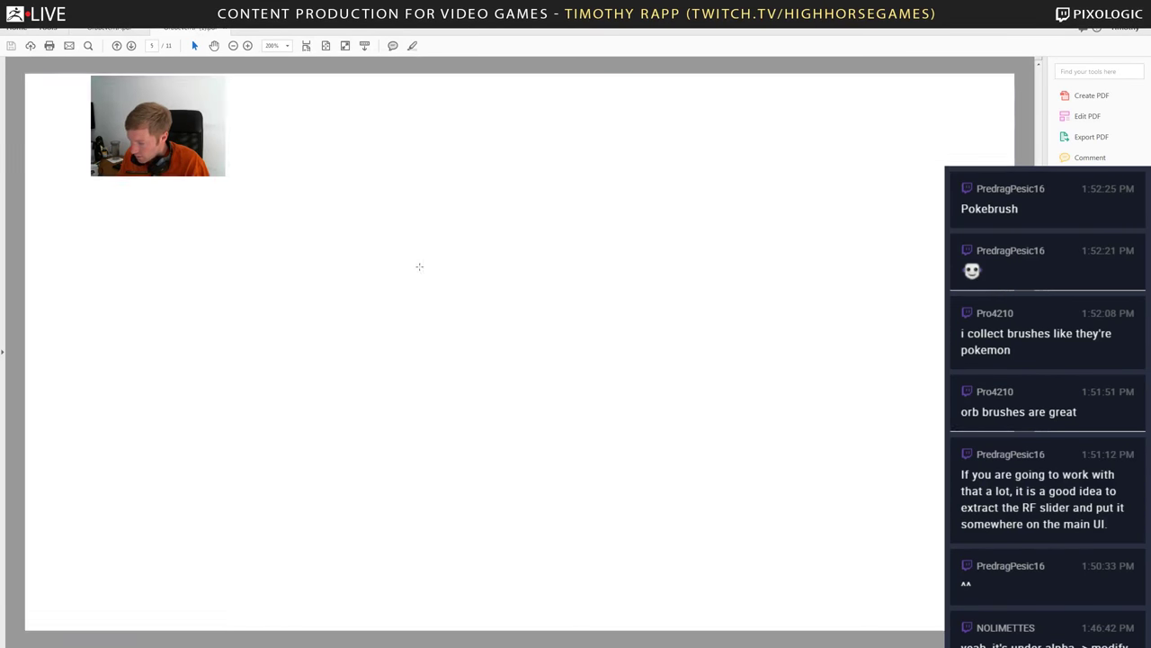
{"action": "scroll", "coordinate": [419, 266], "scroll_direction": "up", "scroll_amount": 1}
{"action": "scroll", "coordinate": [421, 269], "scroll_direction": "down", "scroll_amount": 1}
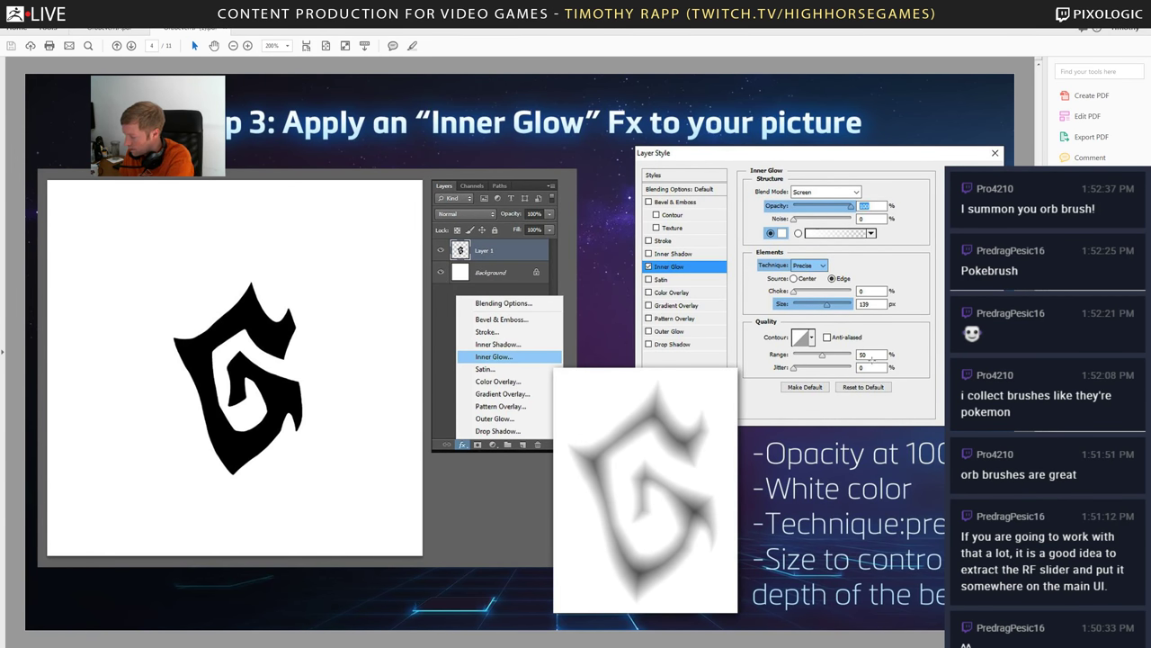
- Page through the remaining bevel tip steps to the final page 11 and return to the Step 3 "Inner Glow" page
{"action": "scroll", "coordinate": [520, 352], "scroll_direction": "down", "scroll_amount": 1}
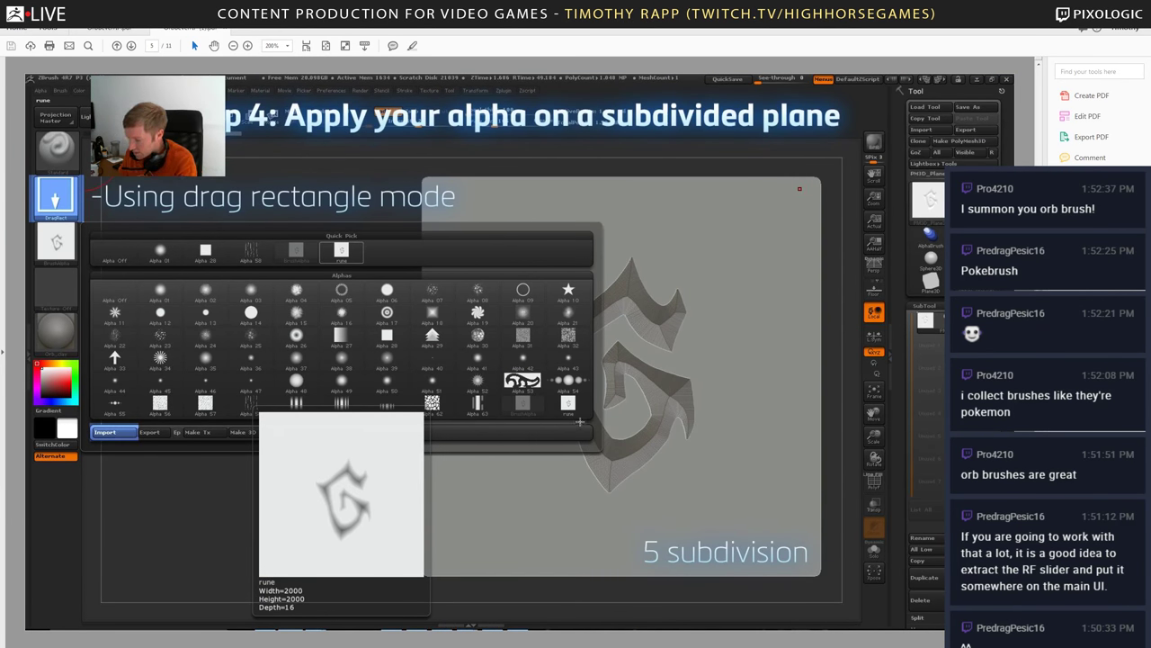
{"action": "scroll", "coordinate": [580, 421], "scroll_direction": "down", "scroll_amount": 3}
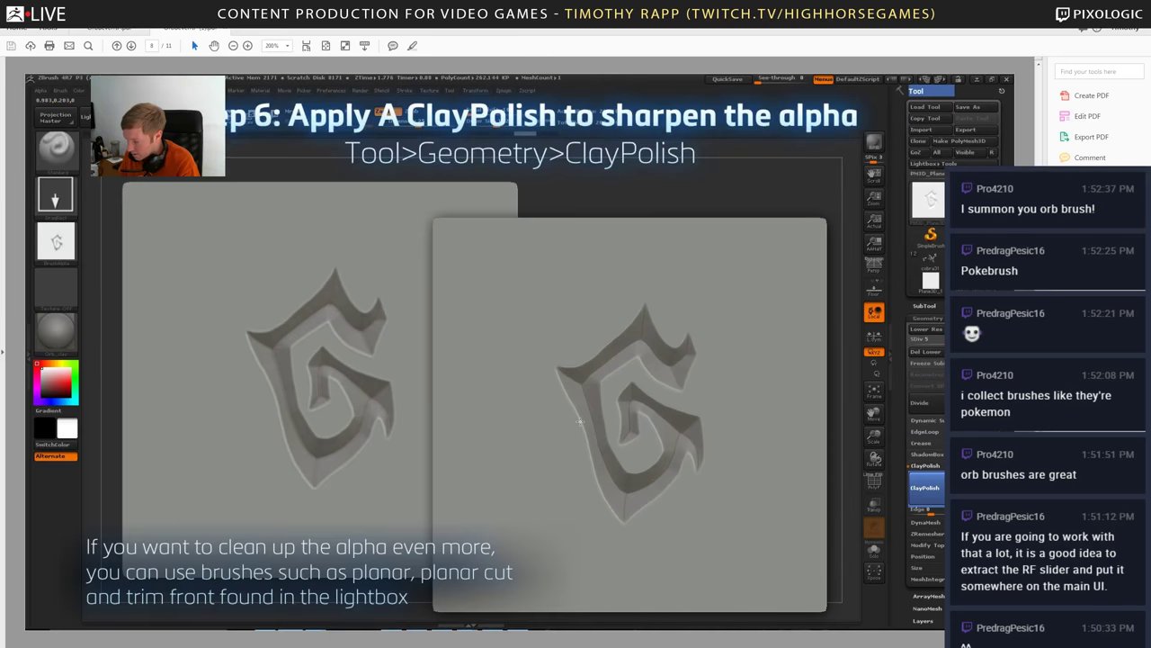
{"action": "scroll", "coordinate": [580, 421], "scroll_direction": "down", "scroll_amount": 2}
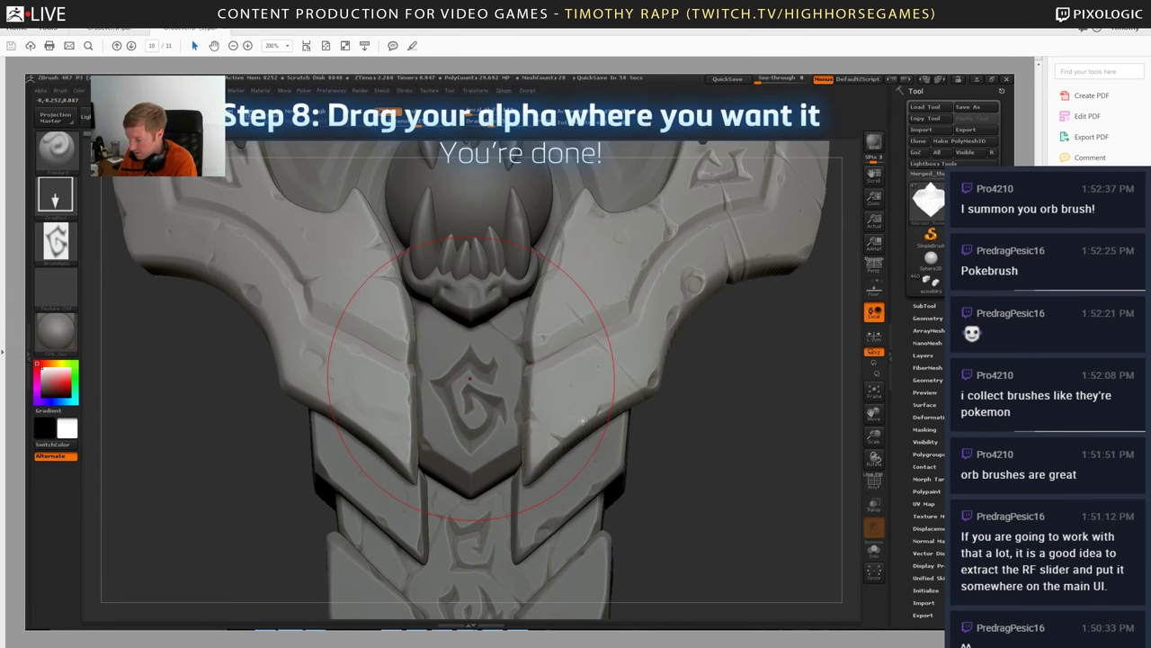
{"action": "scroll", "coordinate": [582, 420], "scroll_direction": "down", "scroll_amount": 1}
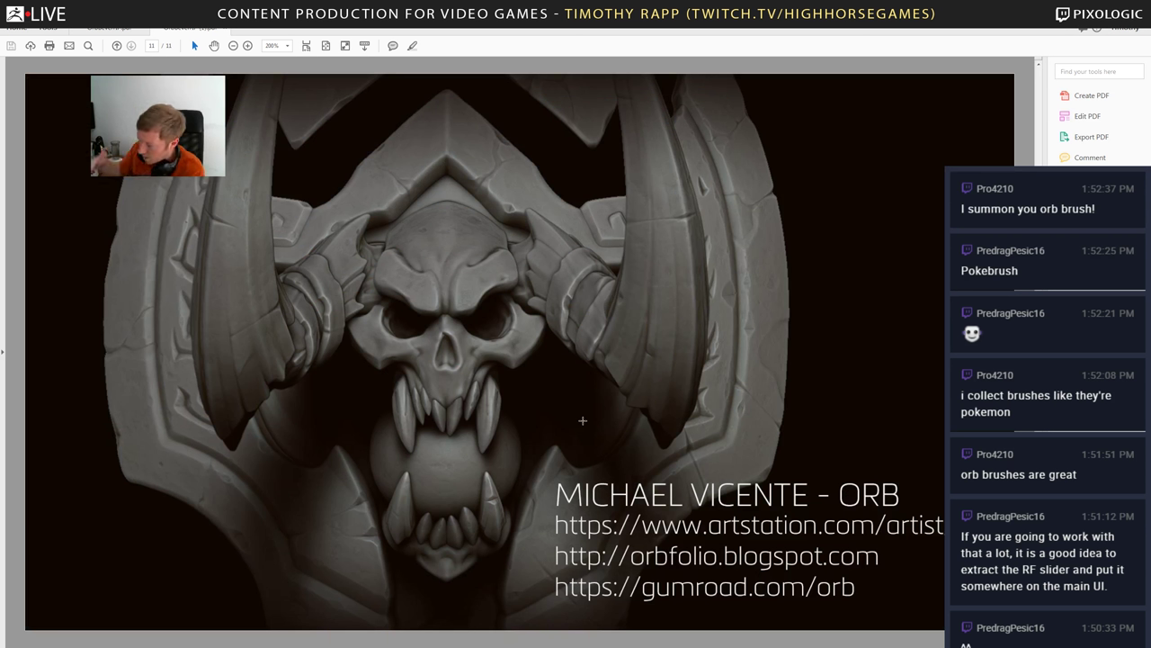
{"action": "scroll", "coordinate": [581, 414], "scroll_direction": "up", "scroll_amount": 4}
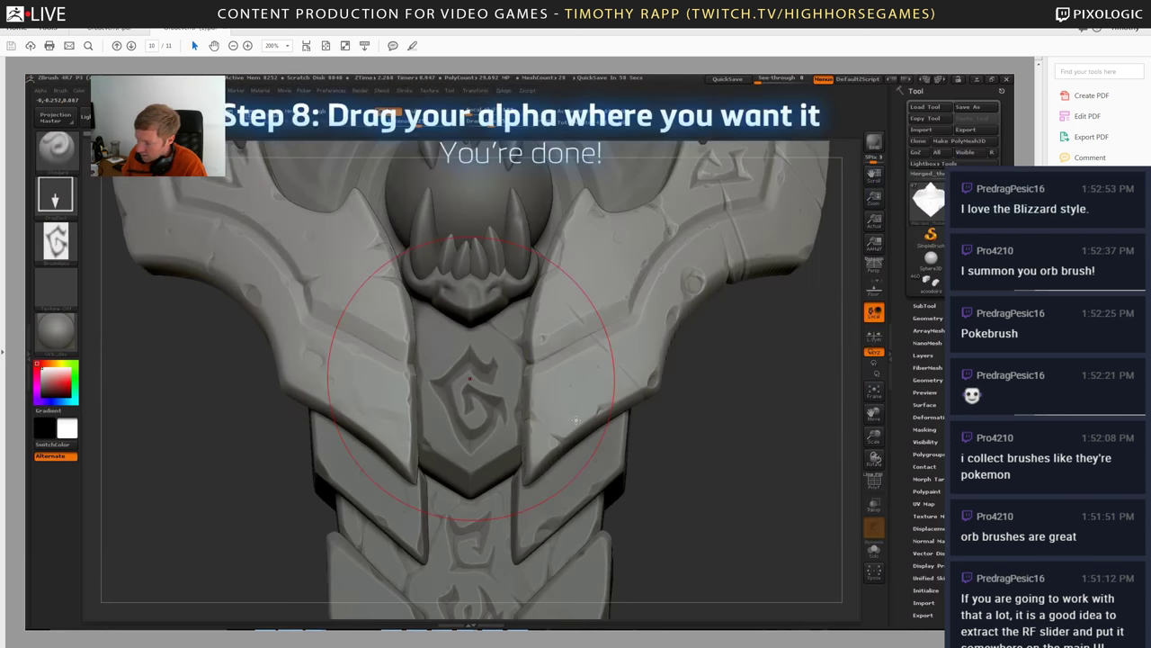
{"action": "scroll", "coordinate": [582, 409], "scroll_direction": "up", "scroll_amount": 3}
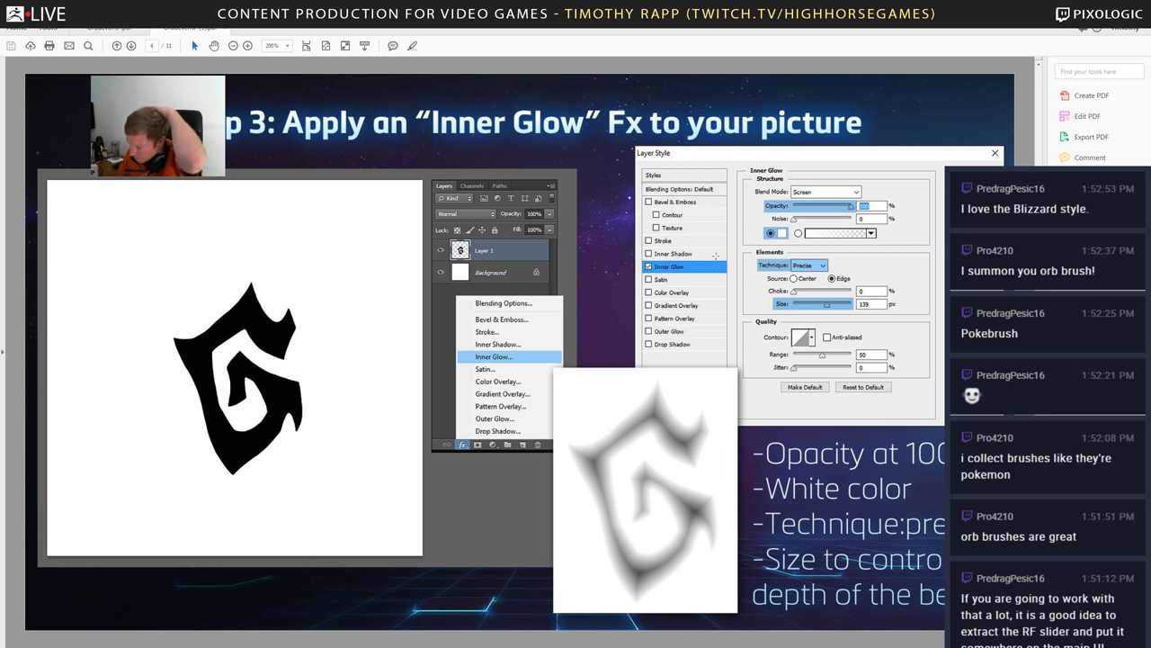
- Page through the bevel tip PDF from Step 3 to the ClayPolish page of Step 6 and return to ZBrush
{"action": "scroll", "coordinate": [520, 352], "scroll_direction": "down", "scroll_amount": 1}
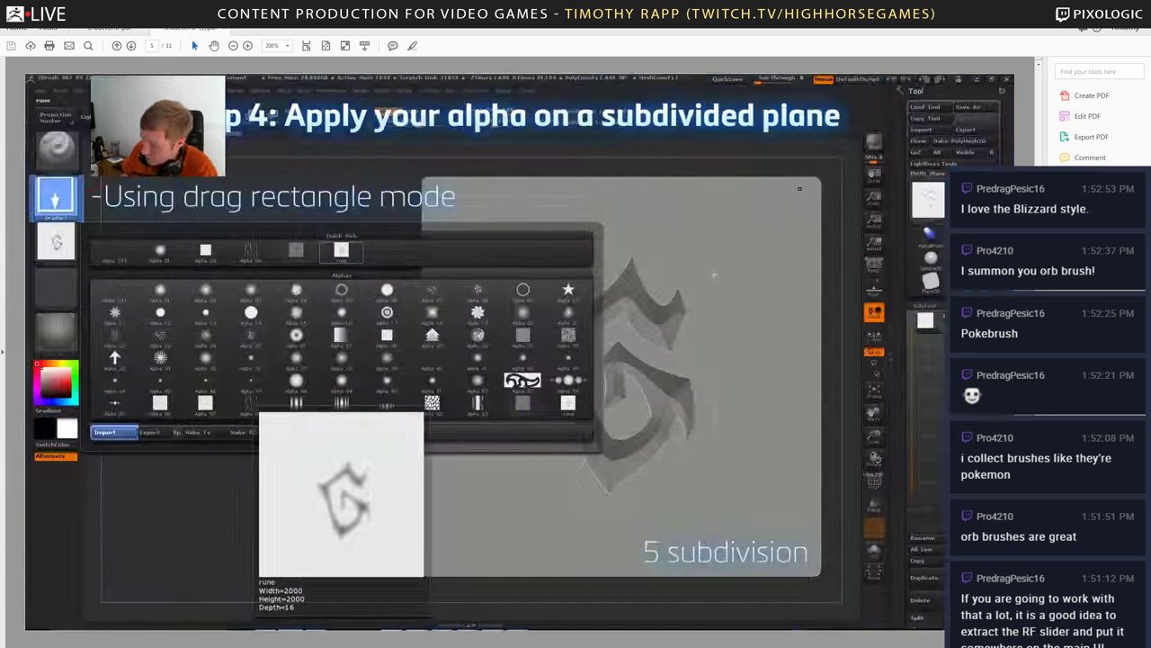
{"action": "scroll", "coordinate": [520, 353], "scroll_direction": "down", "scroll_amount": 1}
{"action": "scroll", "coordinate": [520, 353], "scroll_direction": "up", "scroll_amount": 1}
{"action": "scroll", "coordinate": [520, 353], "scroll_direction": "up", "scroll_amount": 1}
{"action": "scroll", "coordinate": [520, 352], "scroll_direction": "down", "scroll_amount": 4}
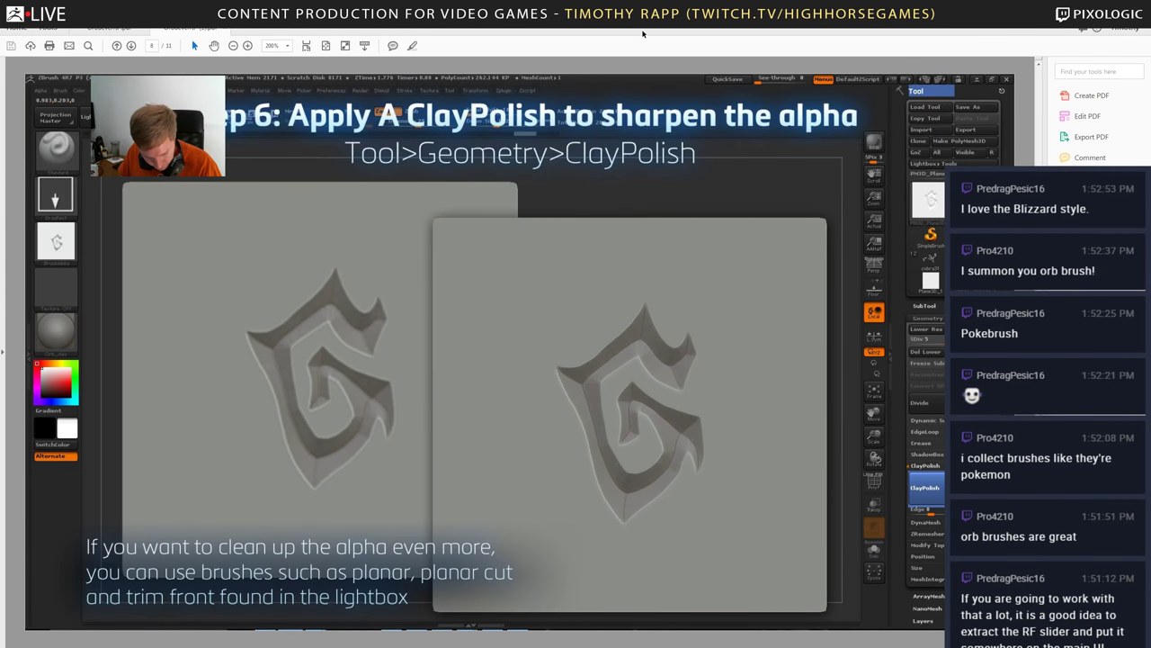
{"action": "key", "text": "alt+Tab"}
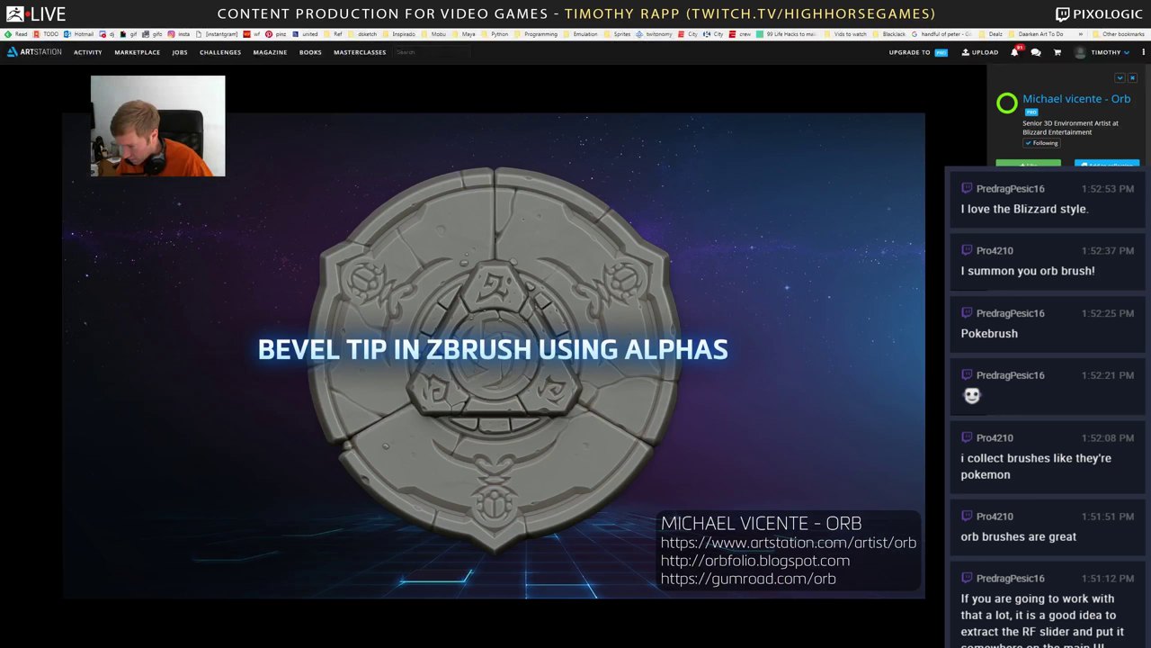
{"action": "key", "text": "alt+Tab"}
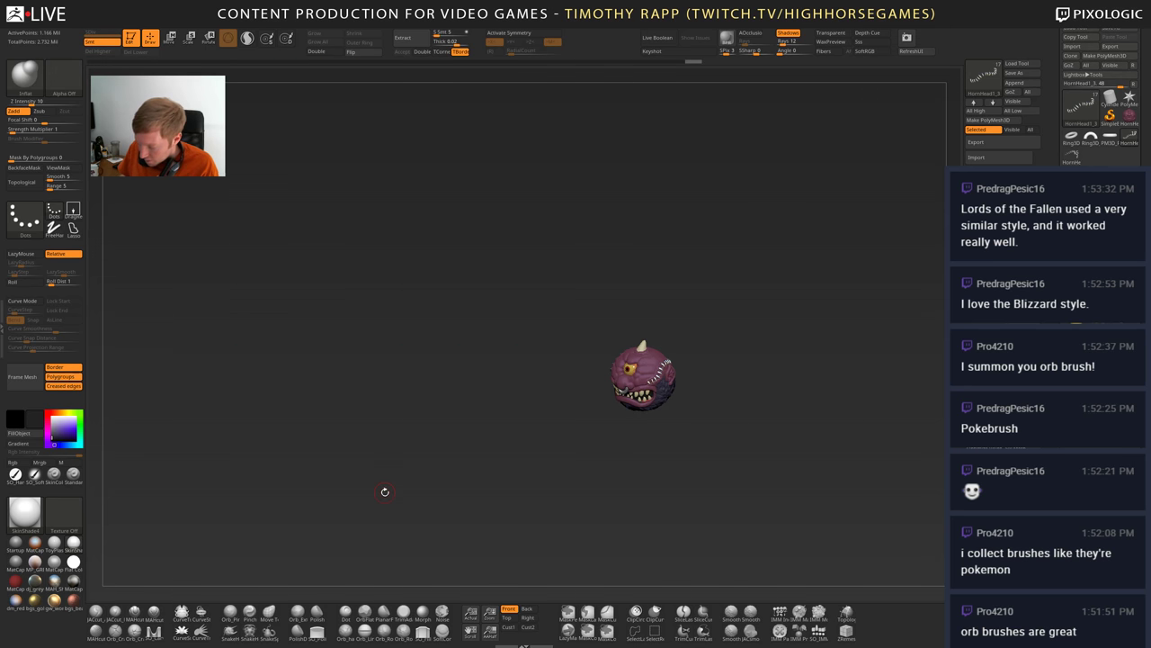
- Bring up the alpha Modify settings and read the description of the Radial Fade option
{"action": "key", "text": "F4"}
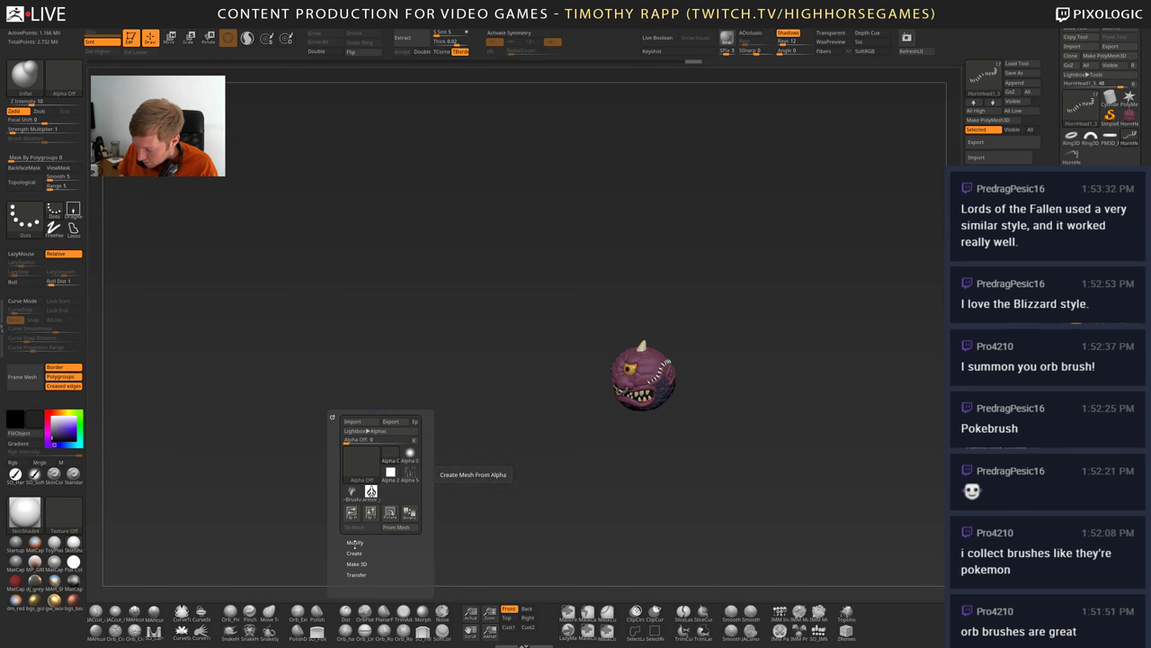
{"action": "left_click", "coordinate": [354, 543]}
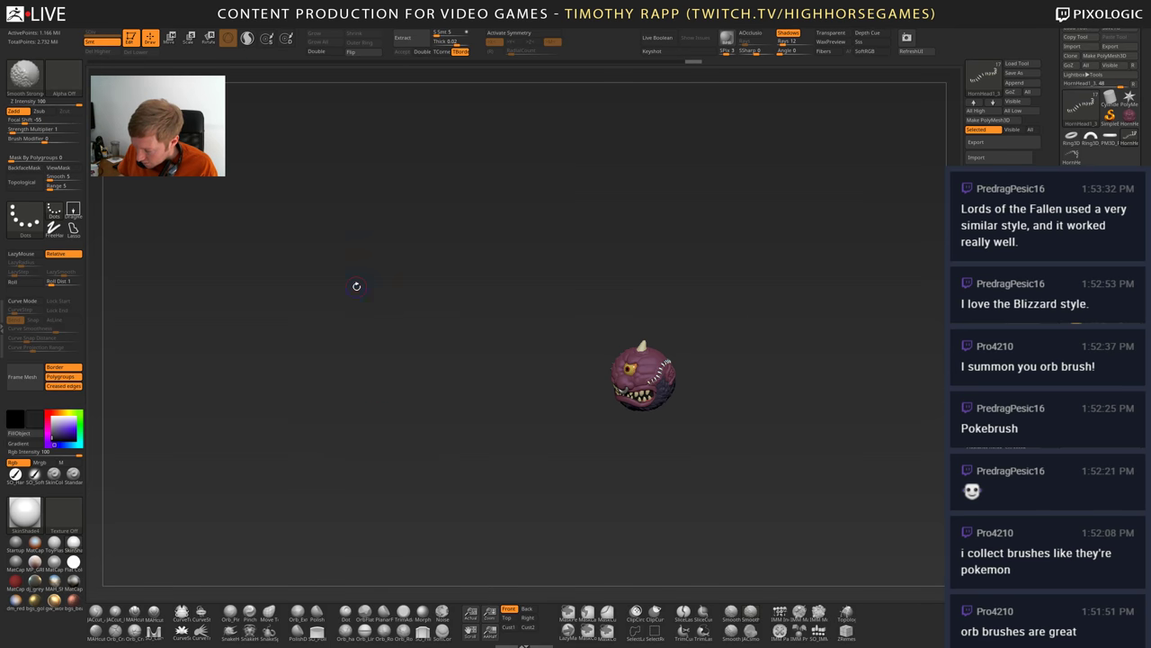
{"action": "key", "text": "alt+a"}
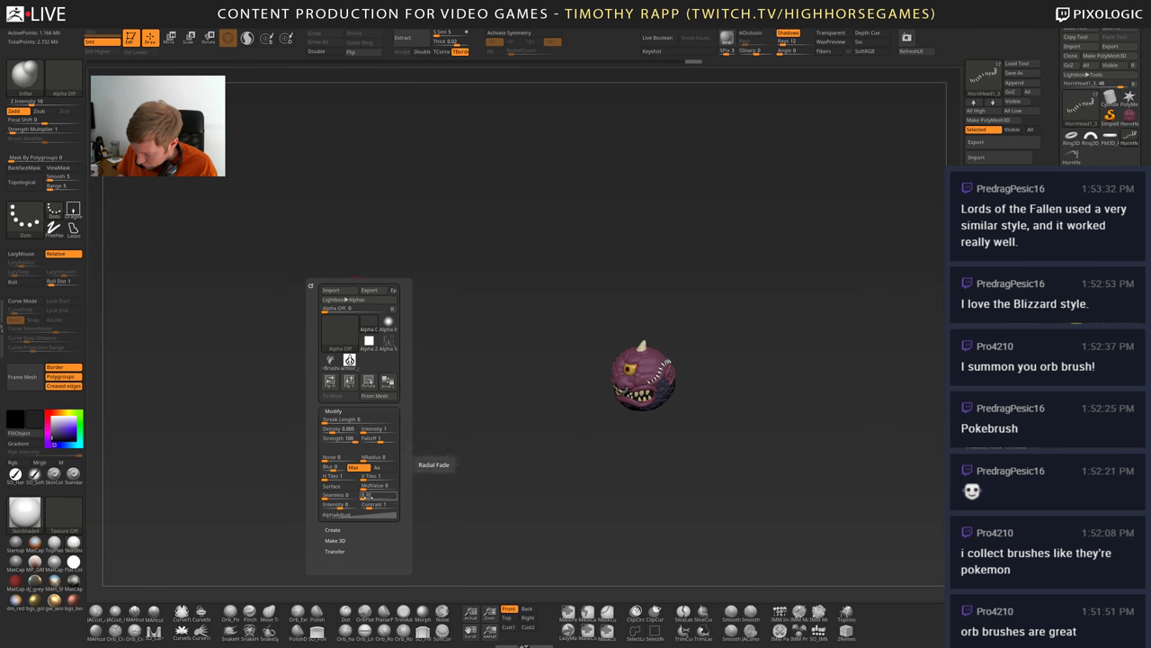
{"action": "key", "text": "ctrl"}
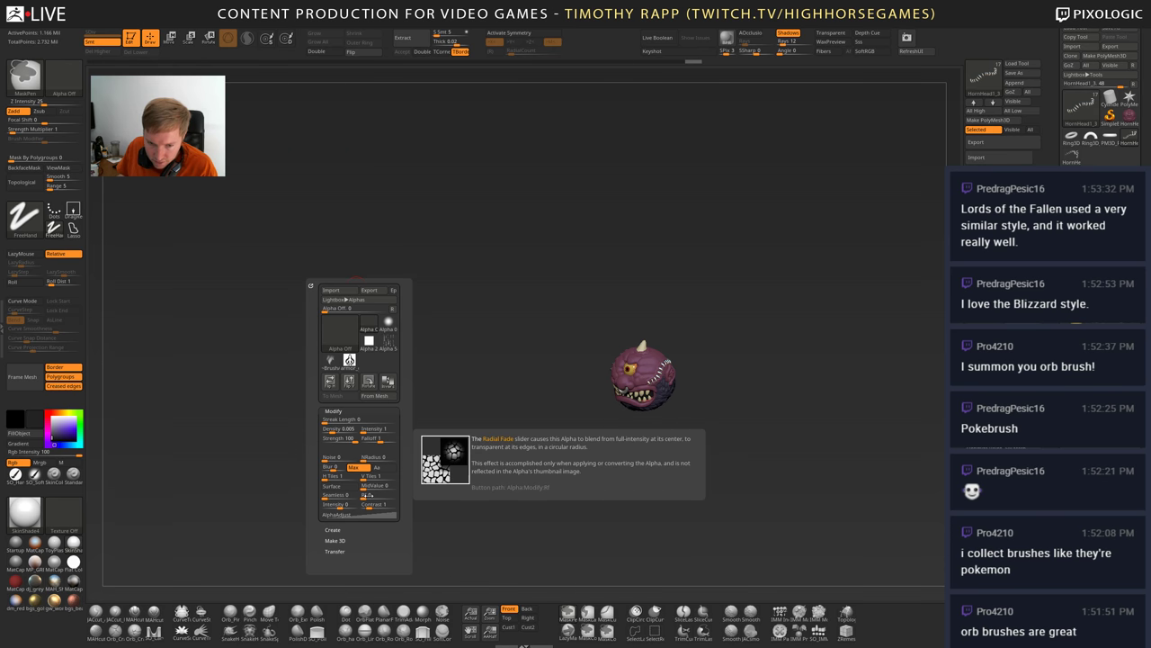
- Nudge one of the metal staples on the scar behind the ear with the Move brush
{"action": "mouse_move", "coordinate": [693, 311]}
{"action": "left_mouse_down"}
{"action": "mouse_move", "coordinate": [773, 303]}
{"action": "mouse_move", "coordinate": [815, 370]}
{"action": "mouse_move", "coordinate": [733, 362]}
{"action": "mouse_move", "coordinate": [760, 363]}
{"action": "mouse_move", "coordinate": [810, 504]}
{"action": "left_mouse_up"}
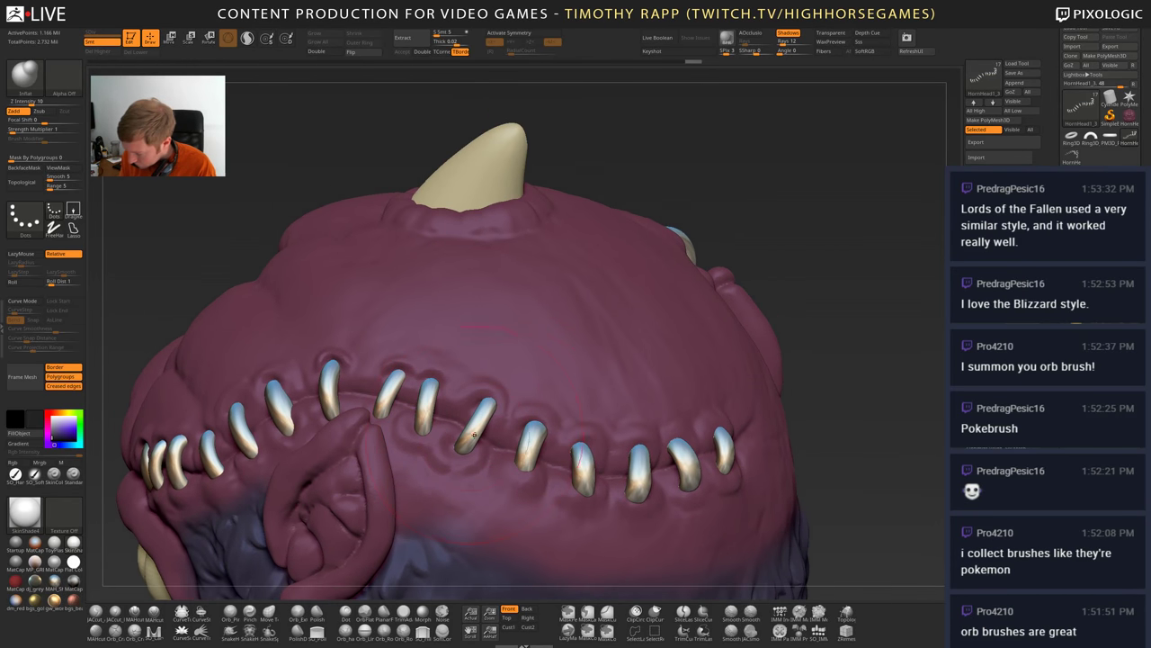
{"action": "key", "text": "b"}
{"action": "key", "text": "m"}
{"action": "key", "text": "v"}
{"action": "left_click_drag", "start_coordinate": [485, 426], "coordinate": [482, 406]}
- Thicken the metal staples above the ear with the Inflate brush
{"action": "key", "text": "b"}
{"action": "key", "text": "i"}
{"action": "key", "text": "n"}
{"action": "mouse_move", "coordinate": [477, 414]}
{"action": "right_mouse_down"}
{"action": "mouse_move", "coordinate": [503, 458]}
{"action": "mouse_move", "coordinate": [421, 406]}
{"action": "right_mouse_up"}
{"action": "left_click_drag", "start_coordinate": [393, 377], "coordinate": [386, 399]}
{"action": "right_click_drag", "start_coordinate": [392, 396], "coordinate": [410, 469]}
{"action": "left_click_drag", "start_coordinate": [428, 382], "coordinate": [424, 423]}
{"action": "left_click_drag", "start_coordinate": [392, 376], "coordinate": [387, 397]}
{"action": "right_click_drag", "start_coordinate": [657, 435], "coordinate": [738, 470]}
{"action": "mouse_move", "coordinate": [679, 506]}
{"action": "right_mouse_down"}
{"action": "mouse_move", "coordinate": [531, 502]}
{"action": "mouse_move", "coordinate": [598, 503]}
{"action": "right_mouse_up"}
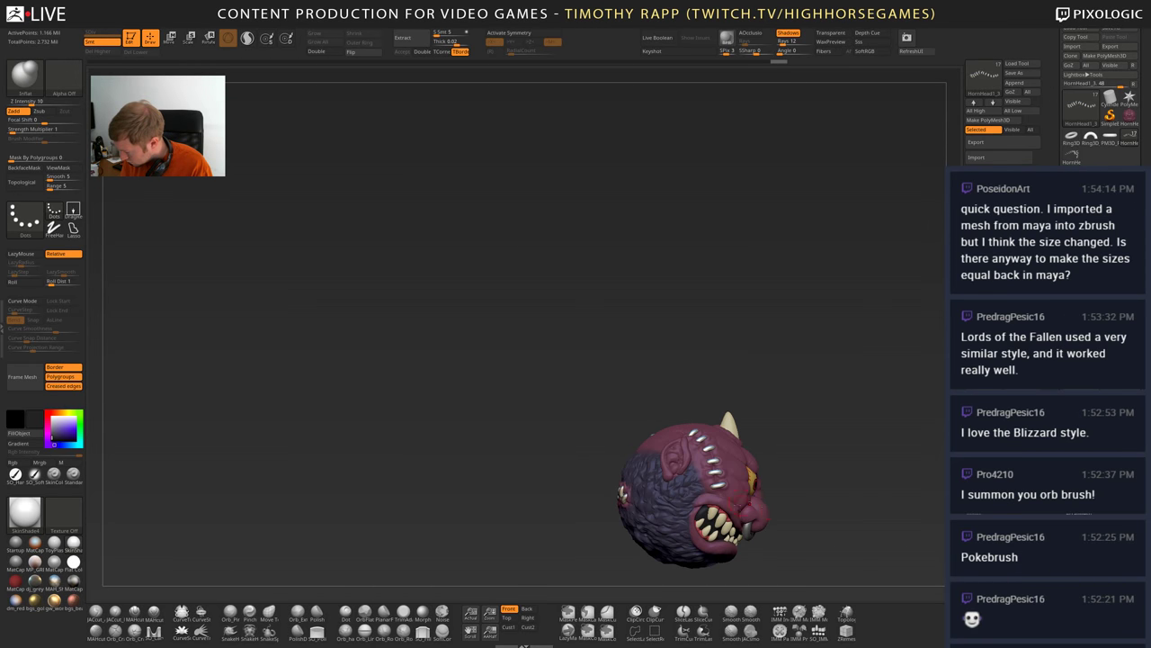
- Make the gums the active subtool, choose the Move brush for the lower gums and save the project
{"action": "left_click_drag", "start_coordinate": [739, 506], "coordinate": [594, 505]}
{"action": "left_click_drag", "start_coordinate": [788, 516], "coordinate": [559, 399], "text": "alt"}
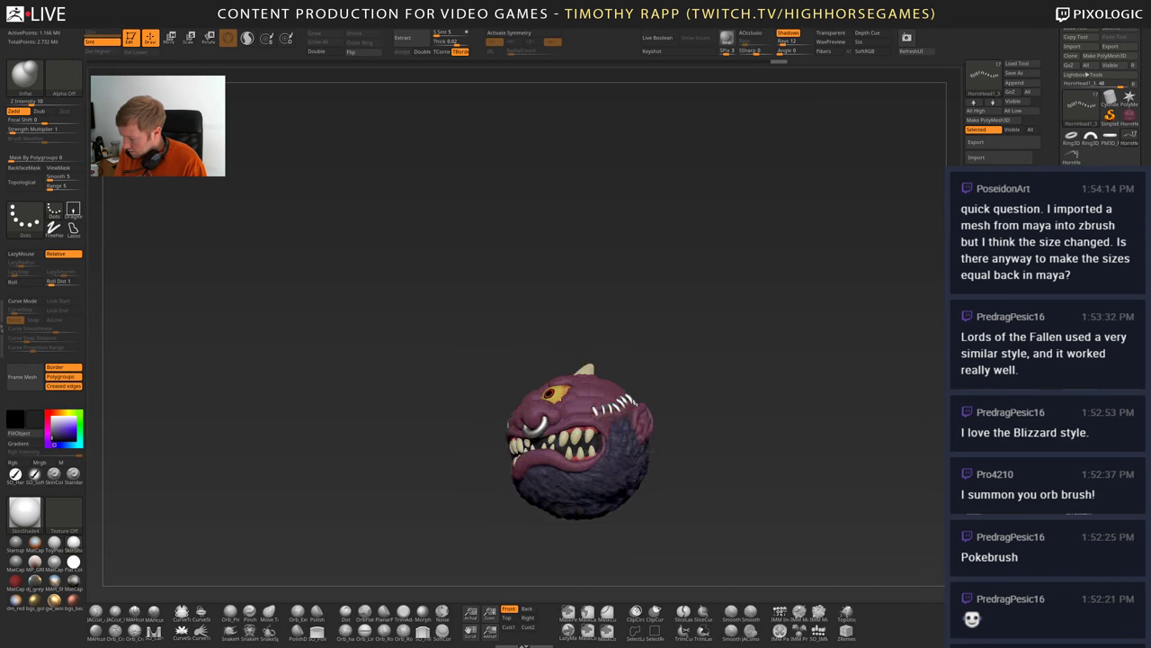
{"action": "left_click_drag", "start_coordinate": [580, 484], "coordinate": [625, 469]}
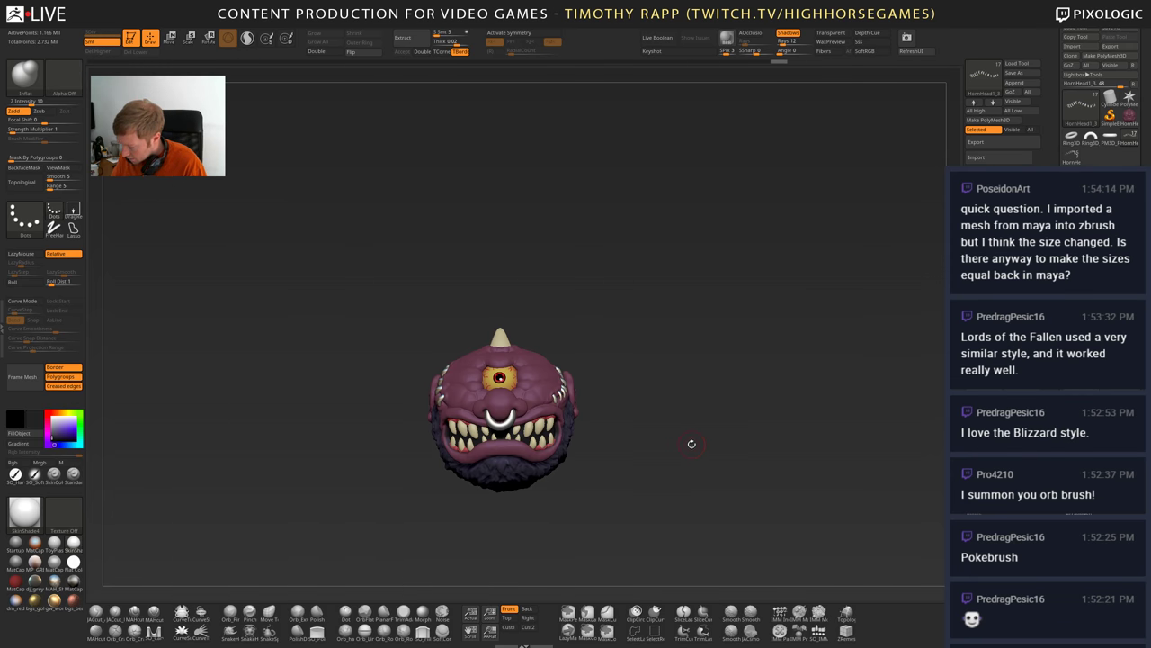
{"action": "key", "text": "f"}
{"action": "left_click_drag", "start_coordinate": [643, 468], "coordinate": [688, 454]}
{"action": "mouse_move", "coordinate": [610, 450]}
{"action": "left_mouse_down", "text": "alt"}
{"action": "mouse_move", "coordinate": [570, 481]}
{"action": "mouse_move", "coordinate": [471, 504]}
{"action": "left_mouse_up", "text": "alt"}
{"action": "right_click_drag", "start_coordinate": [489, 541], "coordinate": [521, 414], "text": "alt"}
{"action": "left_click", "coordinate": [481, 469], "text": "alt"}
{"action": "key", "text": "b"}
{"action": "key", "text": "m"}
{"action": "key", "text": "v"}
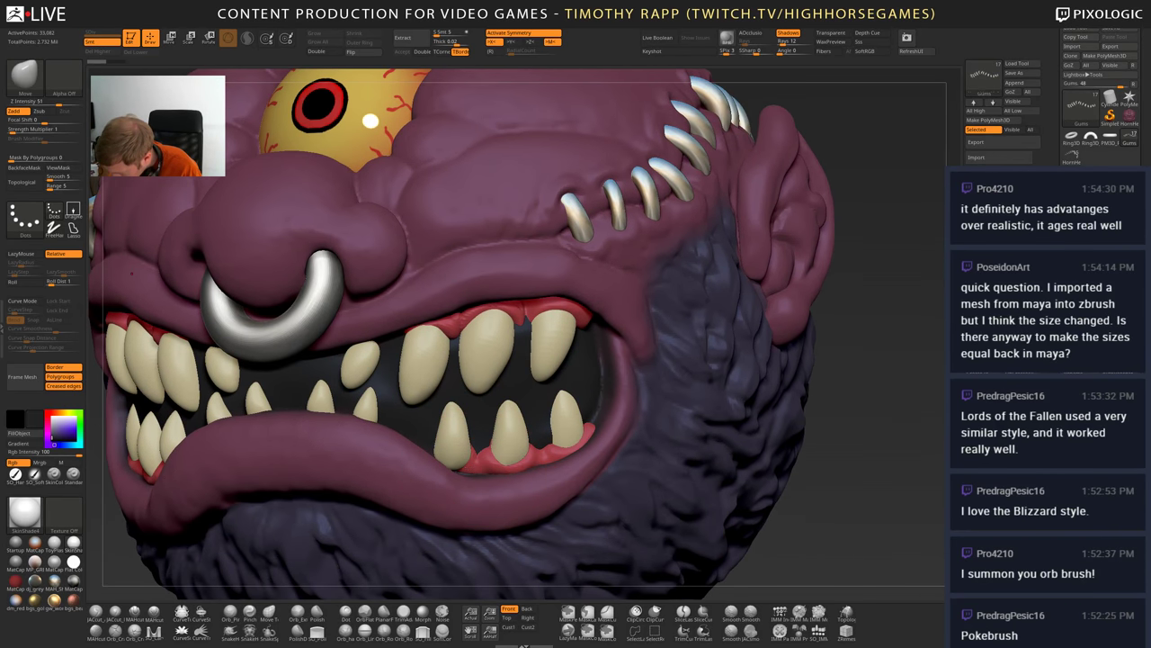
{"action": "right_click_drag", "start_coordinate": [492, 466], "coordinate": [467, 464]}
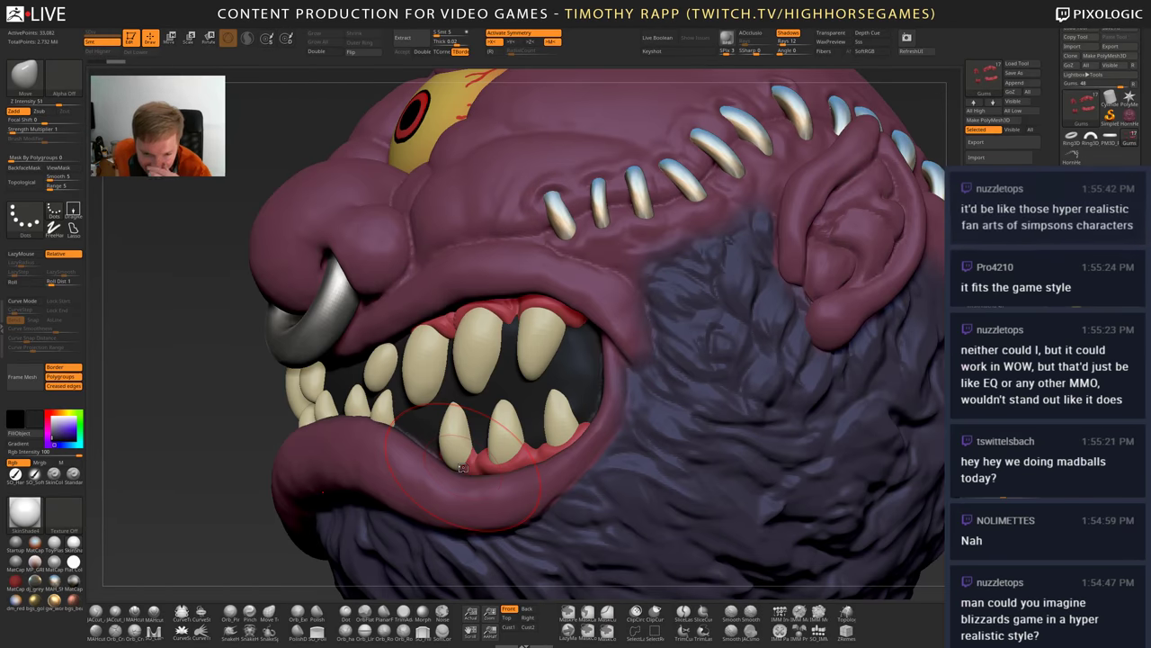
{"action": "key", "text": "ctrl+s"}
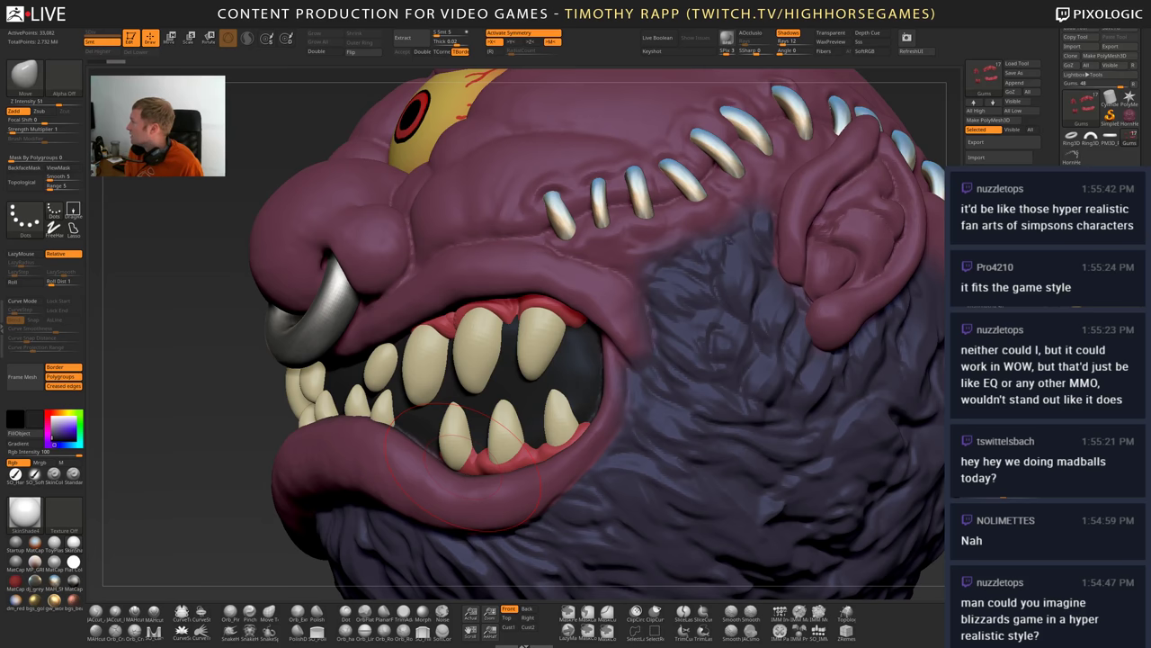
- Show the visiting artist's Facebook page in the browser, enlarge the jewelry stream recording and return to ZBrush
{"action": "left_click_drag", "start_coordinate": [1142, 585], "coordinate": [629, 3]}
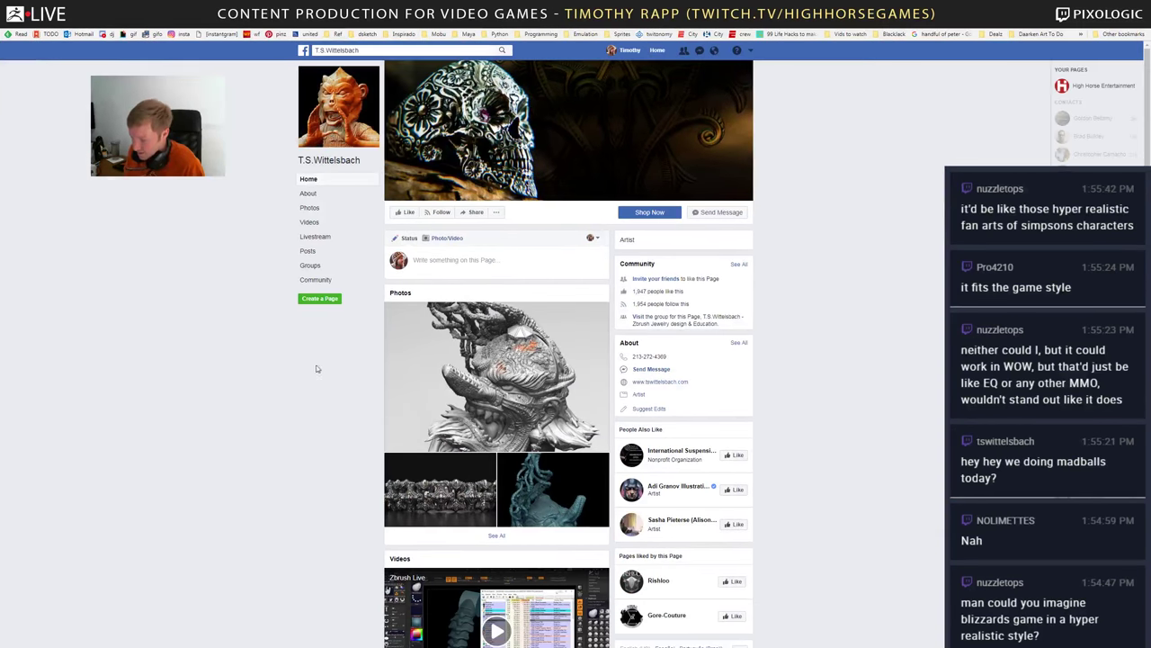
{"action": "scroll", "coordinate": [457, 409], "scroll_direction": "down", "scroll_amount": 6}
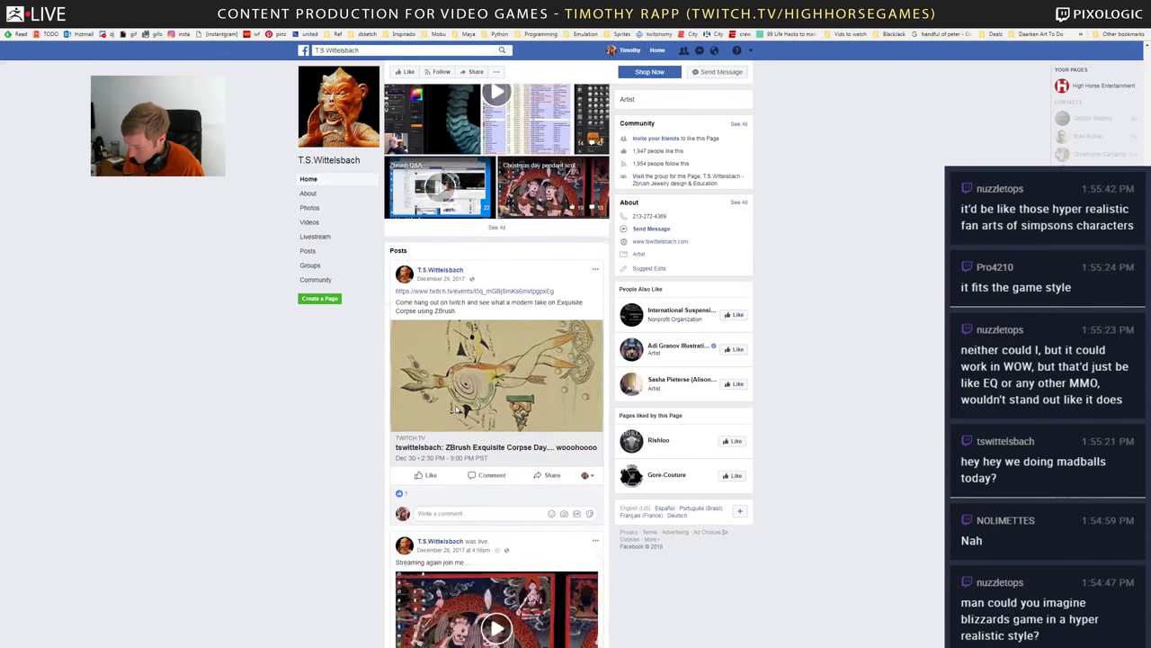
{"action": "scroll", "coordinate": [457, 409], "scroll_direction": "down", "scroll_amount": 3}
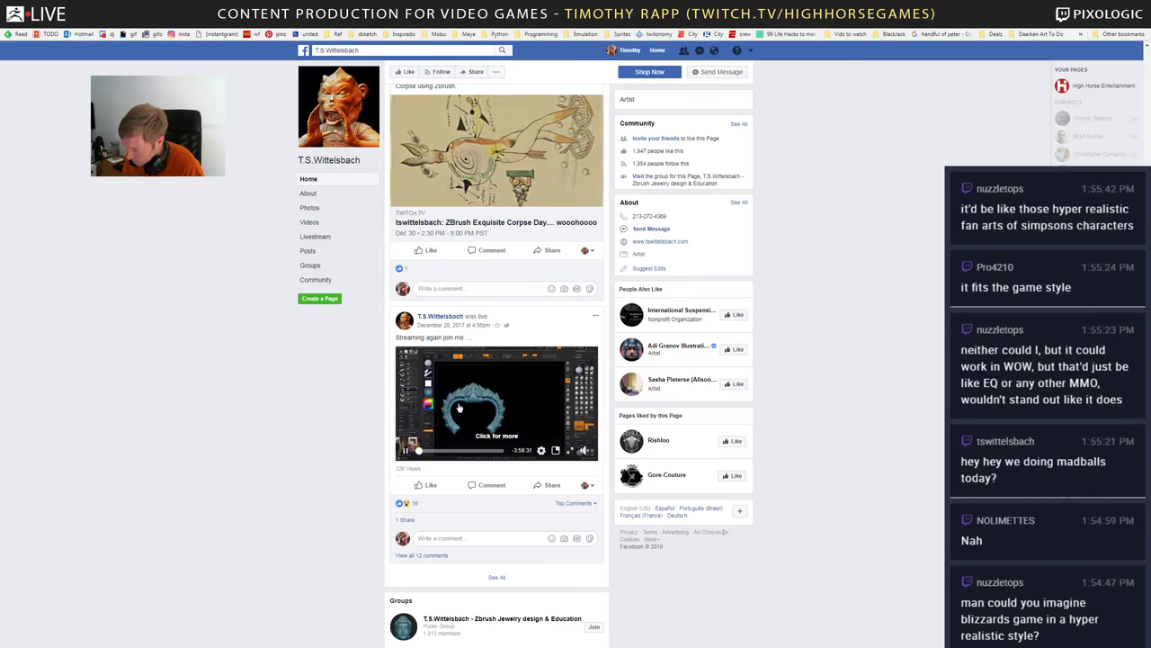
{"action": "left_click", "coordinate": [570, 450]}
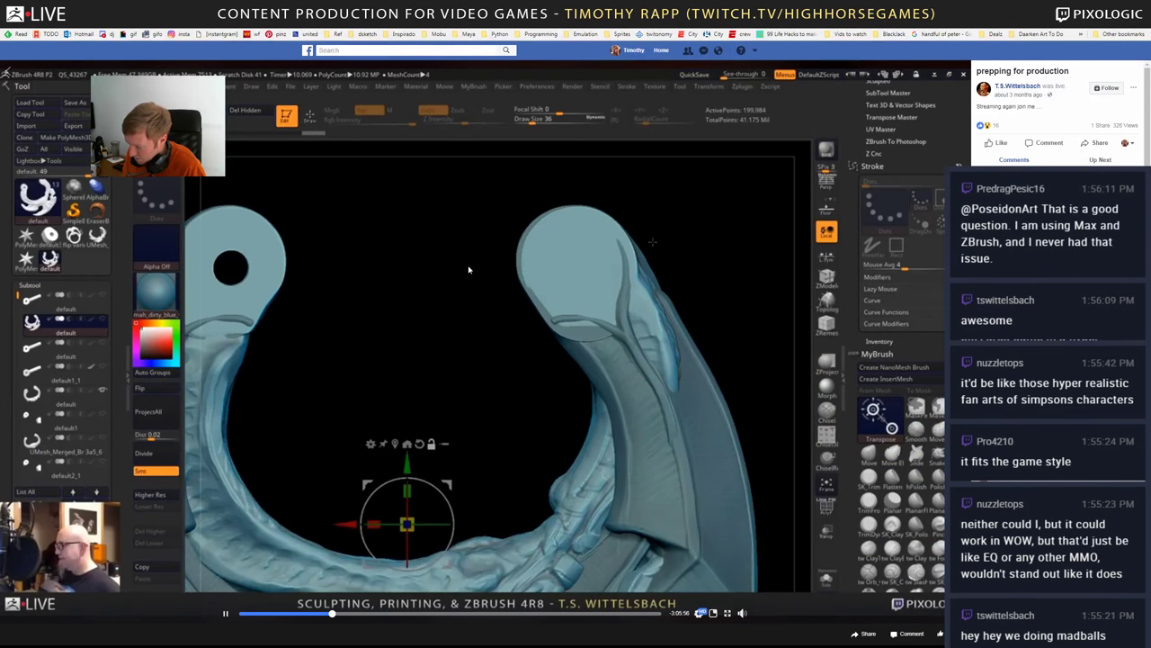
{"action": "key", "text": "Escape"}
{"action": "scroll", "coordinate": [477, 224], "scroll_direction": "down", "scroll_amount": 2}
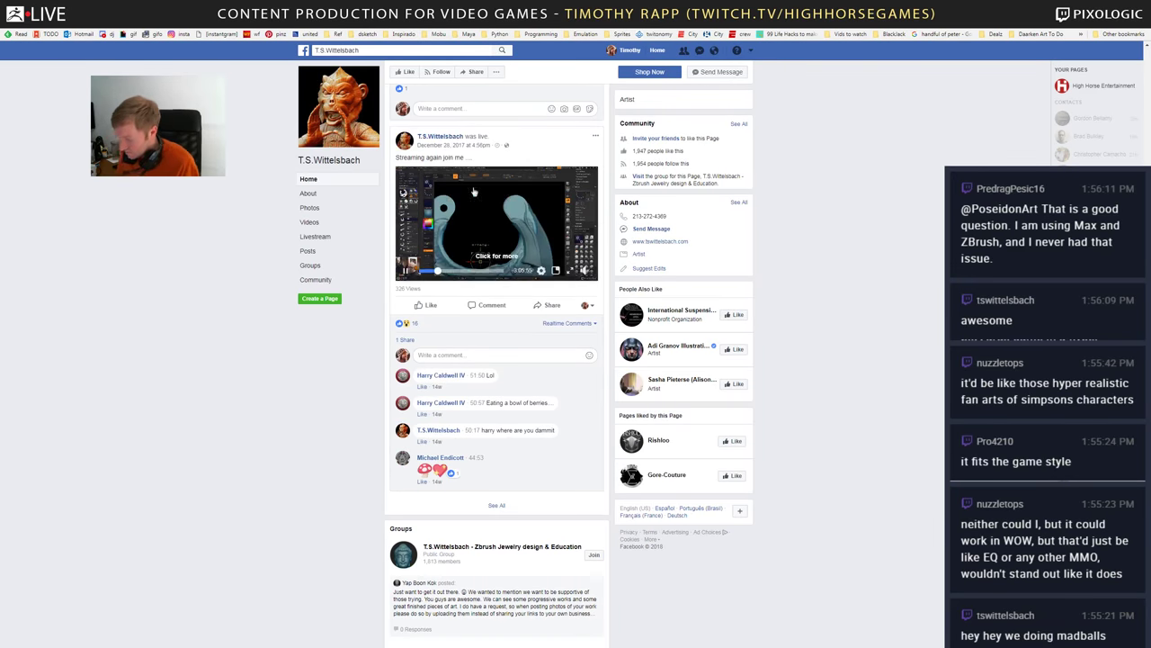
{"action": "key", "text": "alt+Tab"}
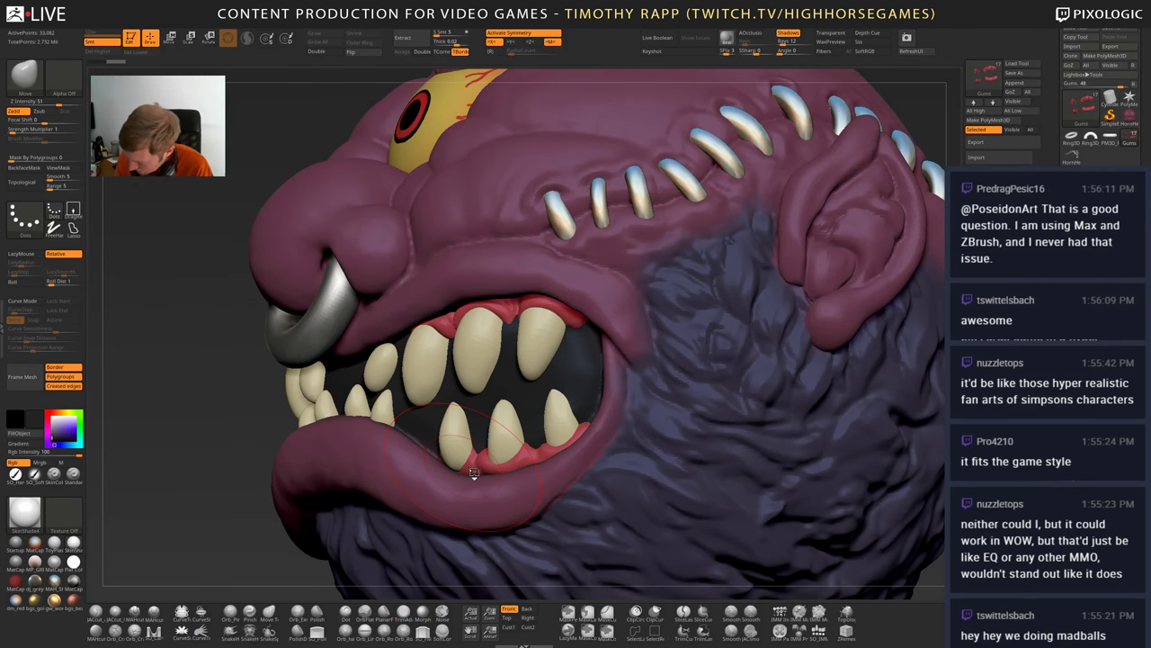
- Swell the lower gums around the roots of the side teeth with the Inflate brush
{"action": "right_click_drag", "start_coordinate": [475, 474], "coordinate": [563, 461]}
{"action": "key", "text": "b"}
{"action": "key", "text": "i"}
{"action": "key", "text": "n"}
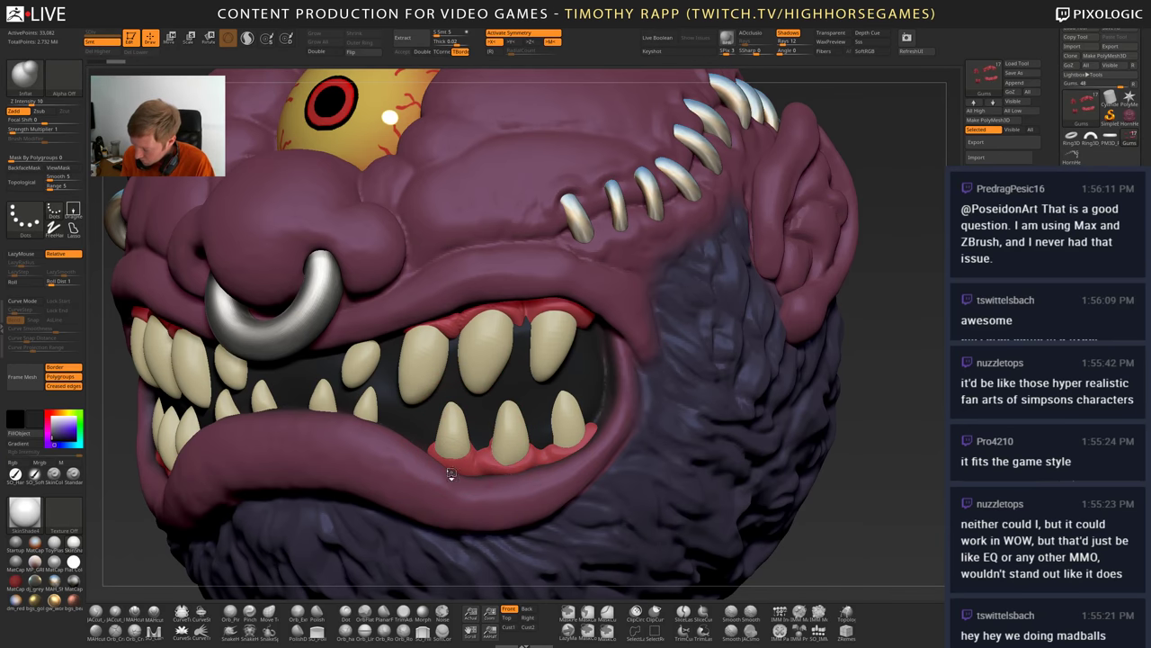
{"action": "mouse_move", "coordinate": [481, 508]}
{"action": "right_mouse_down"}
{"action": "mouse_move", "coordinate": [571, 514]}
{"action": "mouse_move", "coordinate": [552, 503]}
{"action": "right_mouse_up"}
{"action": "key", "text": "ctrl+z"}
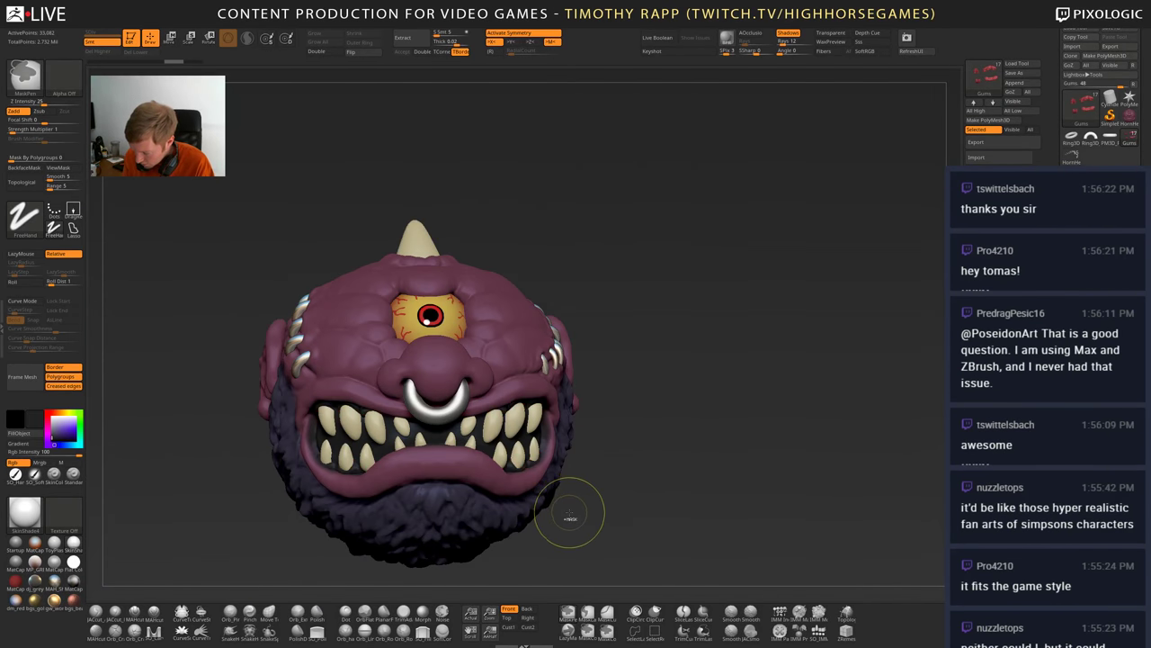
{"action": "right_click_drag", "start_coordinate": [547, 489], "coordinate": [482, 490]}
{"action": "right_click_drag", "start_coordinate": [540, 430], "coordinate": [440, 432]}
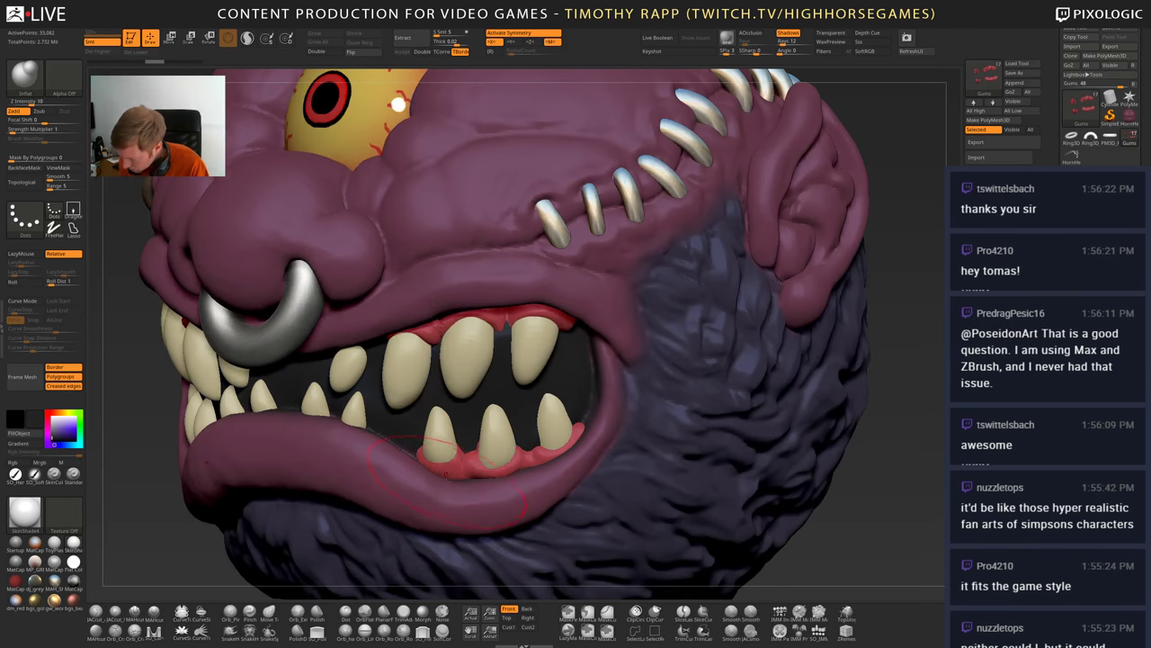
{"action": "left_click_drag", "start_coordinate": [547, 463], "coordinate": [450, 465]}
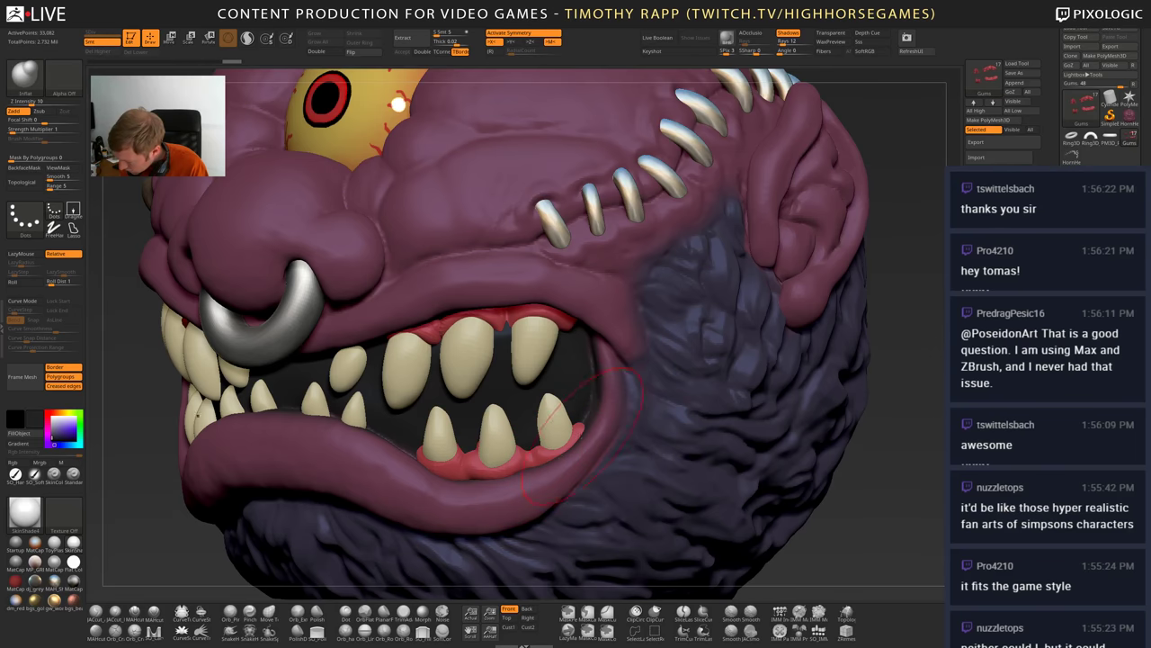
{"action": "right_click_drag", "start_coordinate": [481, 457], "coordinate": [633, 463]}
- Inflate the upper gums above the side teeth and save the project
{"action": "right_click_drag", "start_coordinate": [515, 370], "coordinate": [432, 326]}
{"action": "left_click_drag", "start_coordinate": [530, 326], "coordinate": [580, 343]}
{"action": "mouse_move", "coordinate": [497, 371]}
{"action": "right_mouse_down"}
{"action": "mouse_move", "coordinate": [540, 387]}
{"action": "mouse_move", "coordinate": [559, 421]}
{"action": "mouse_move", "coordinate": [459, 383]}
{"action": "mouse_move", "coordinate": [575, 386]}
{"action": "right_mouse_up"}
{"action": "left_click_drag", "start_coordinate": [539, 367], "coordinate": [571, 360]}
{"action": "right_click_drag", "start_coordinate": [539, 386], "coordinate": [477, 362], "text": "ctrl"}
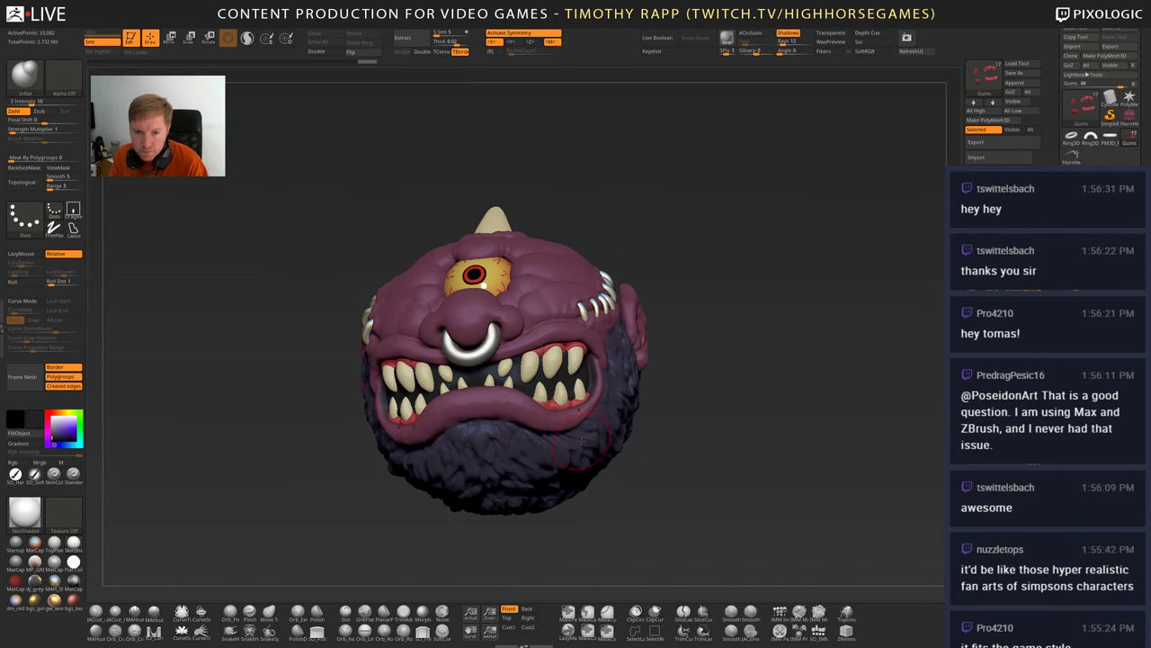
{"action": "right_click_drag", "start_coordinate": [585, 437], "coordinate": [564, 447], "text": "alt"}
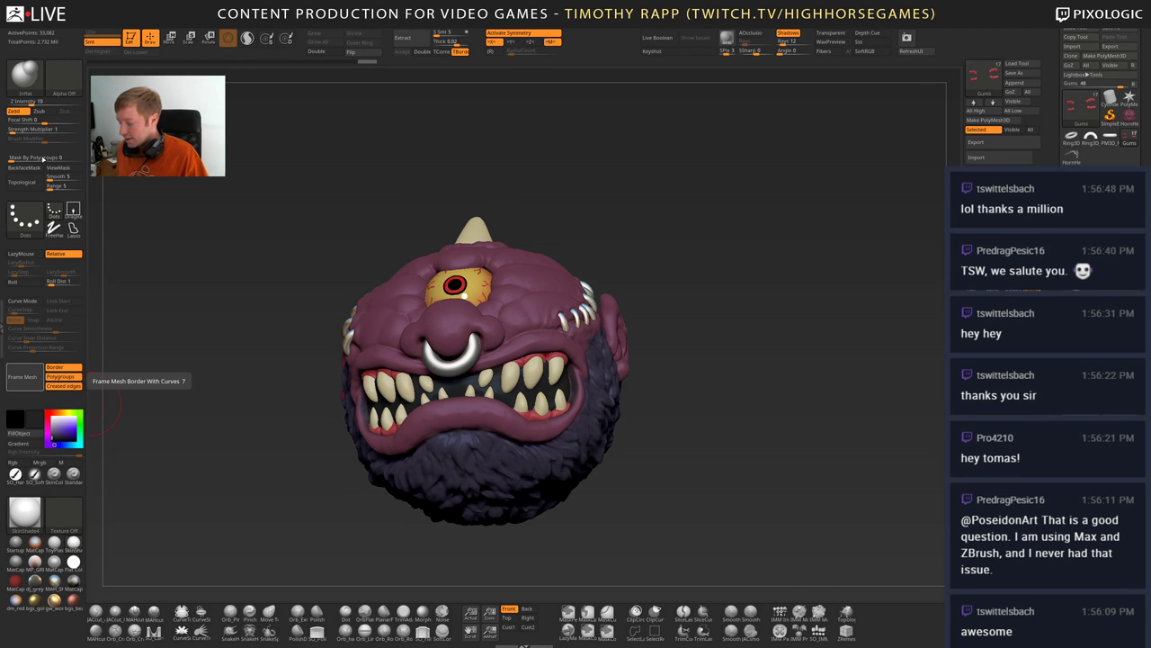
{"action": "key", "text": "ctrl+s"}
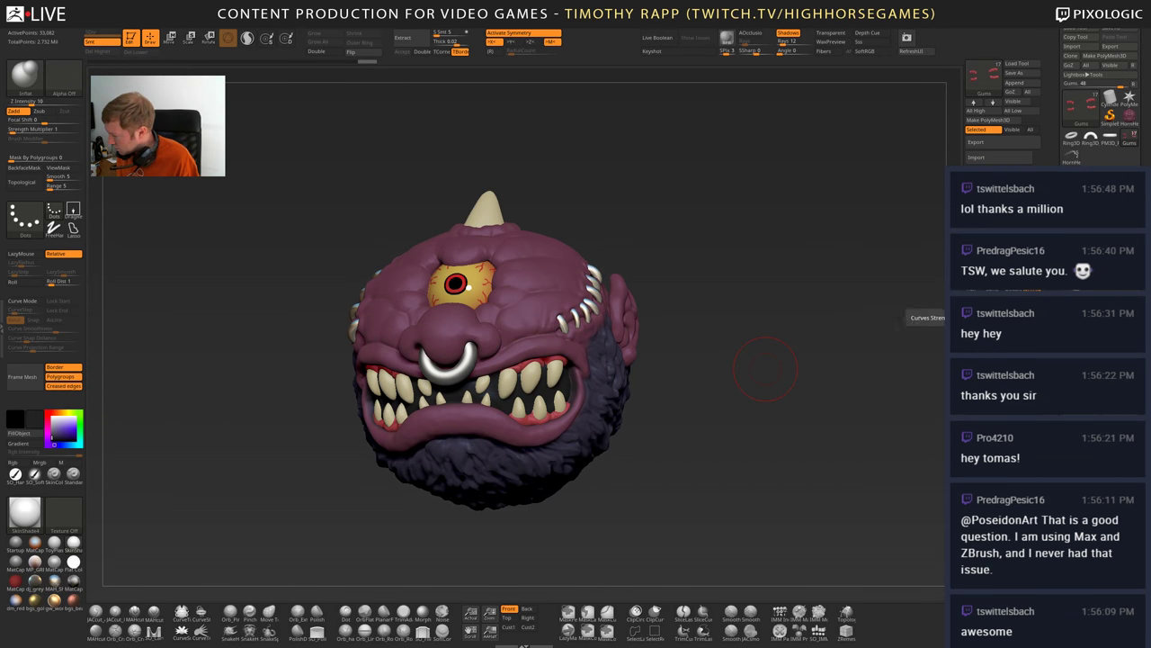
- Delete the older HornHead1_3 copy and the single-mesh HornHead from the loaded tools and return to the complete head
{"action": "left_click", "coordinate": [1071, 157]}
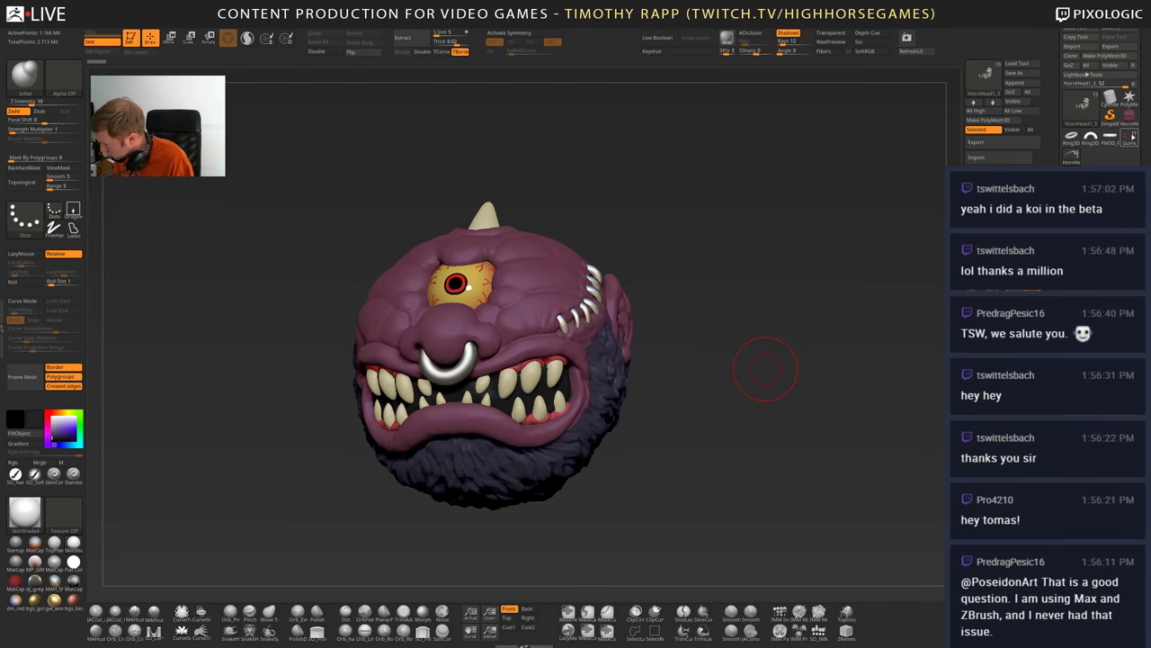
{"action": "left_click", "coordinate": [1129, 138]}
{"action": "left_click", "coordinate": [1072, 155]}
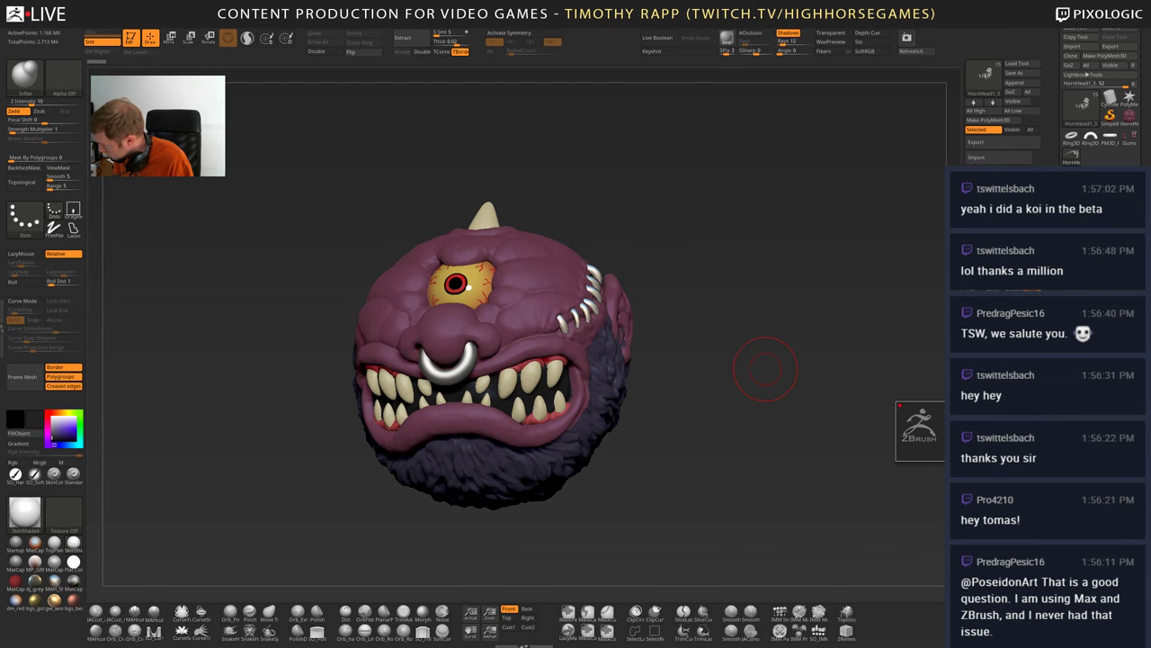
{"action": "left_click", "coordinate": [1128, 97]}
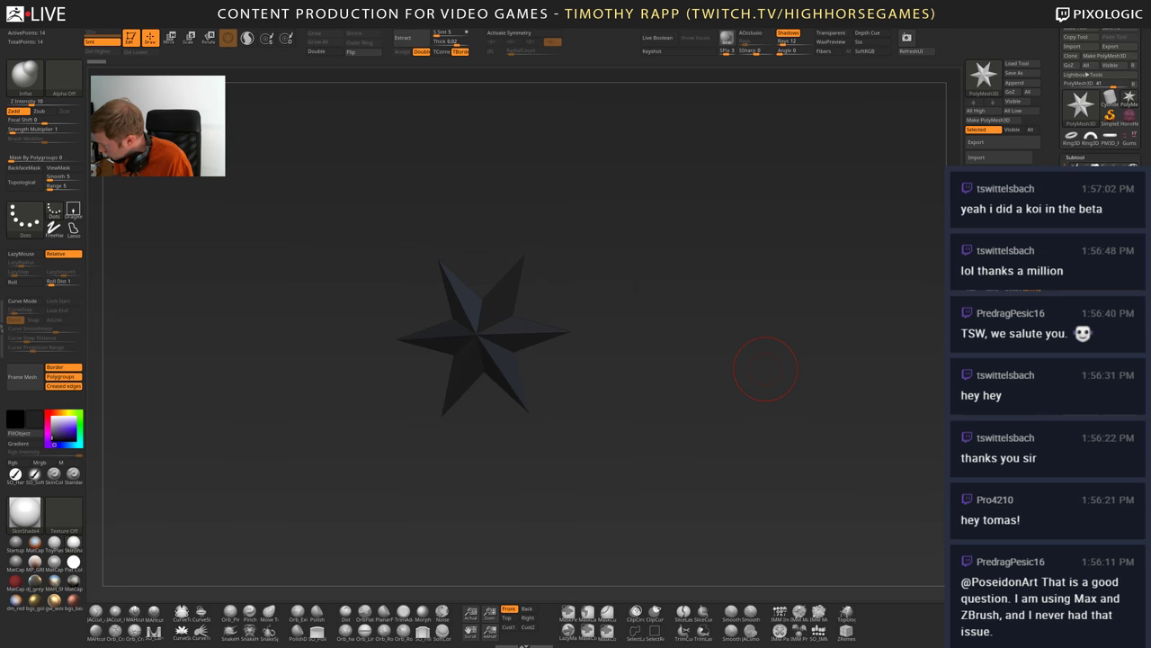
{"action": "left_click", "coordinate": [1135, 115]}
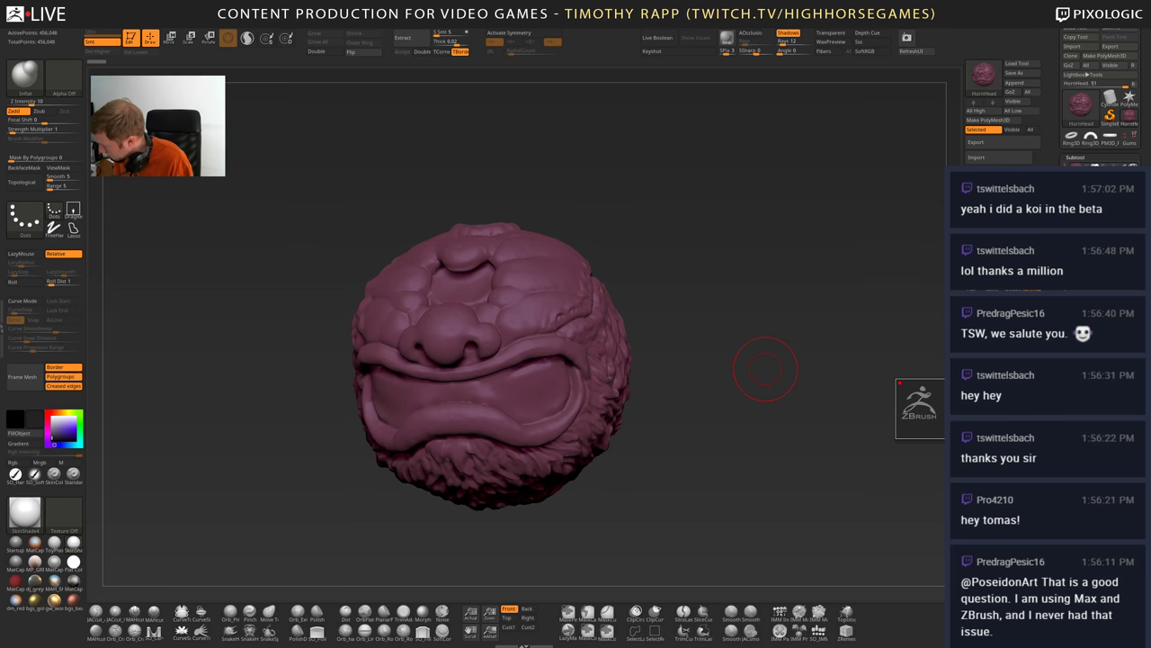
{"action": "left_click", "coordinate": [1034, 428]}
{"action": "left_click", "coordinate": [1110, 138]}
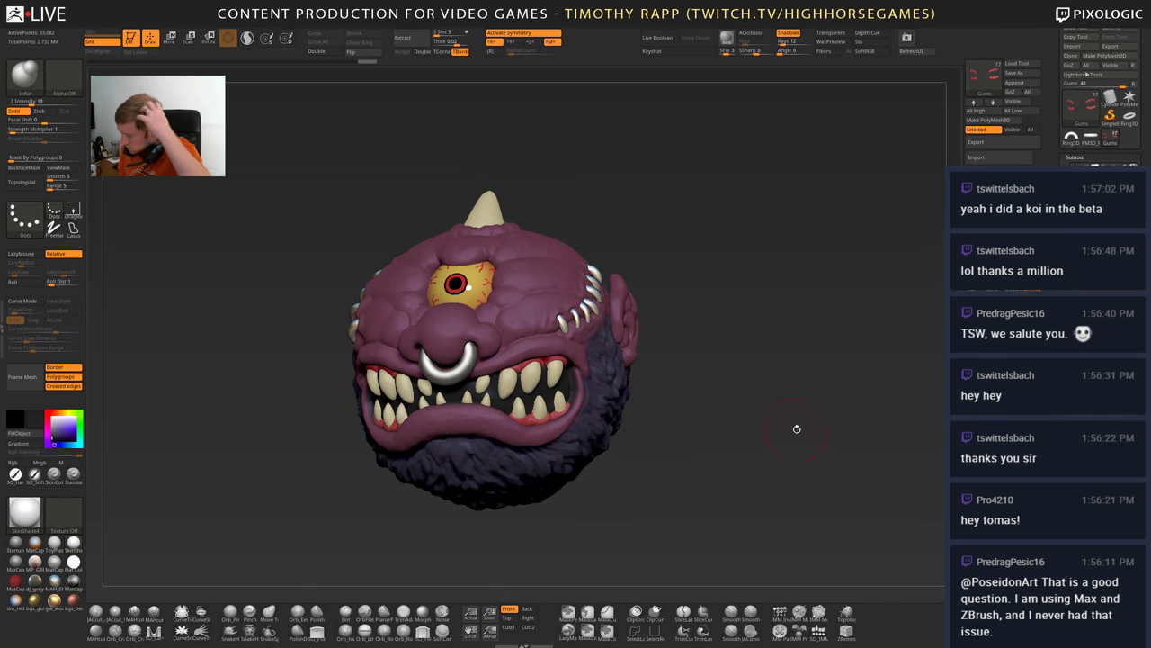
{"action": "left_click_drag", "start_coordinate": [1110, 149], "coordinate": [1110, 99]}
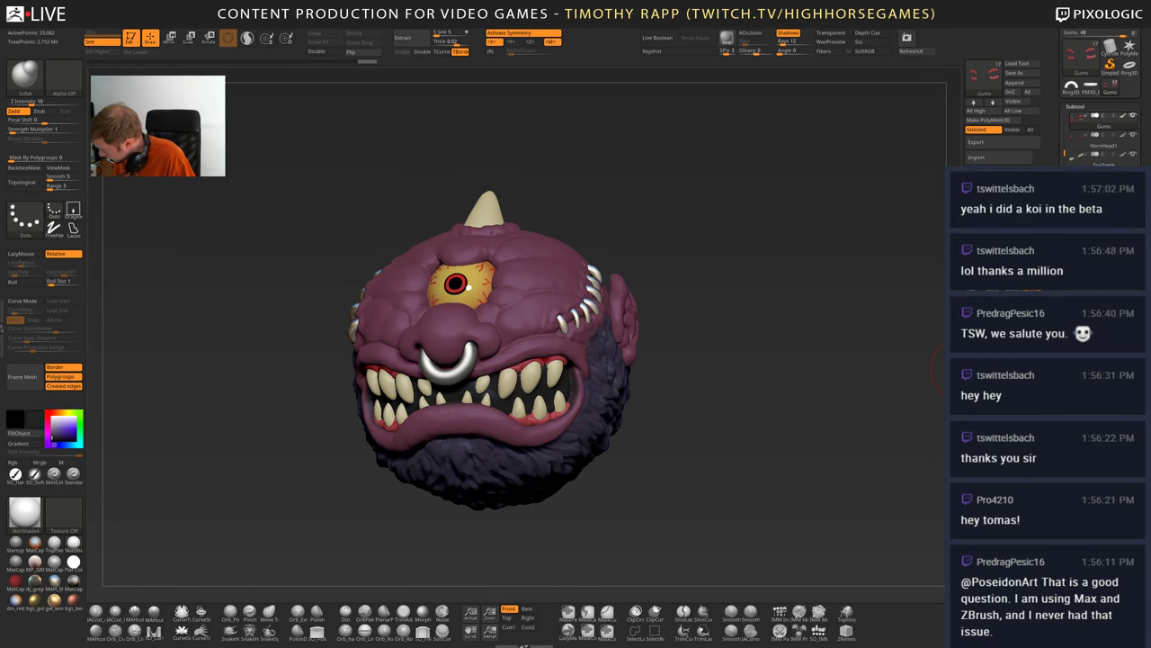
{"action": "scroll", "coordinate": [1102, 99], "scroll_direction": "down", "scroll_amount": 5}
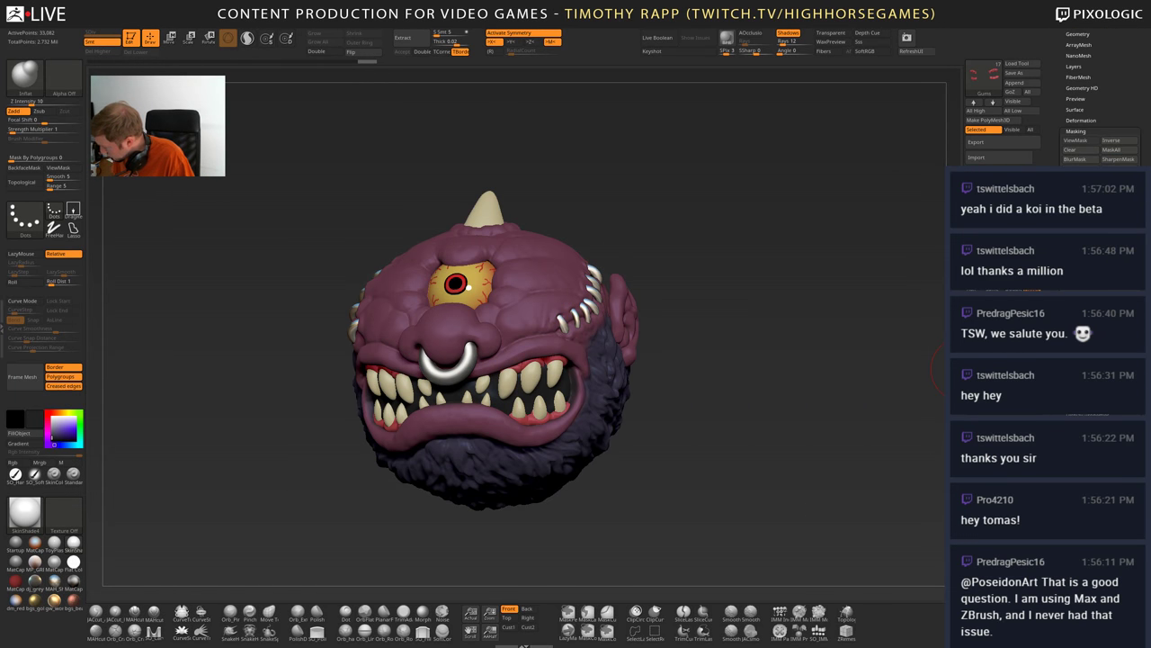
{"action": "scroll", "coordinate": [1102, 99], "scroll_direction": "down", "scroll_amount": 1}
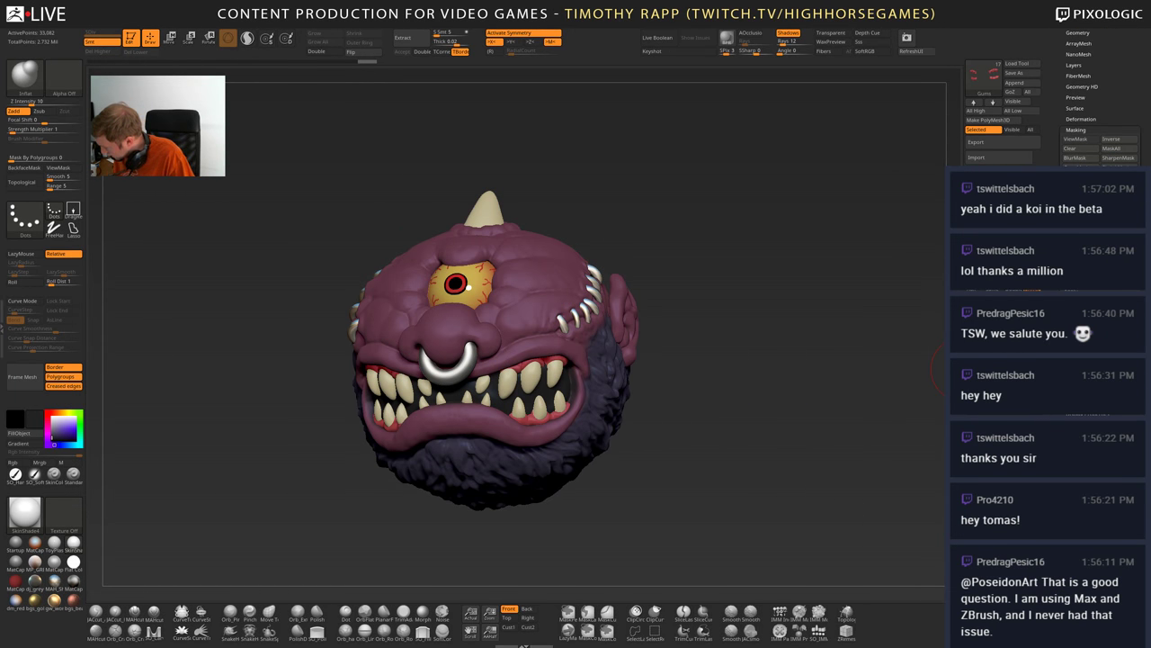
{"action": "key", "text": "ctrl"}
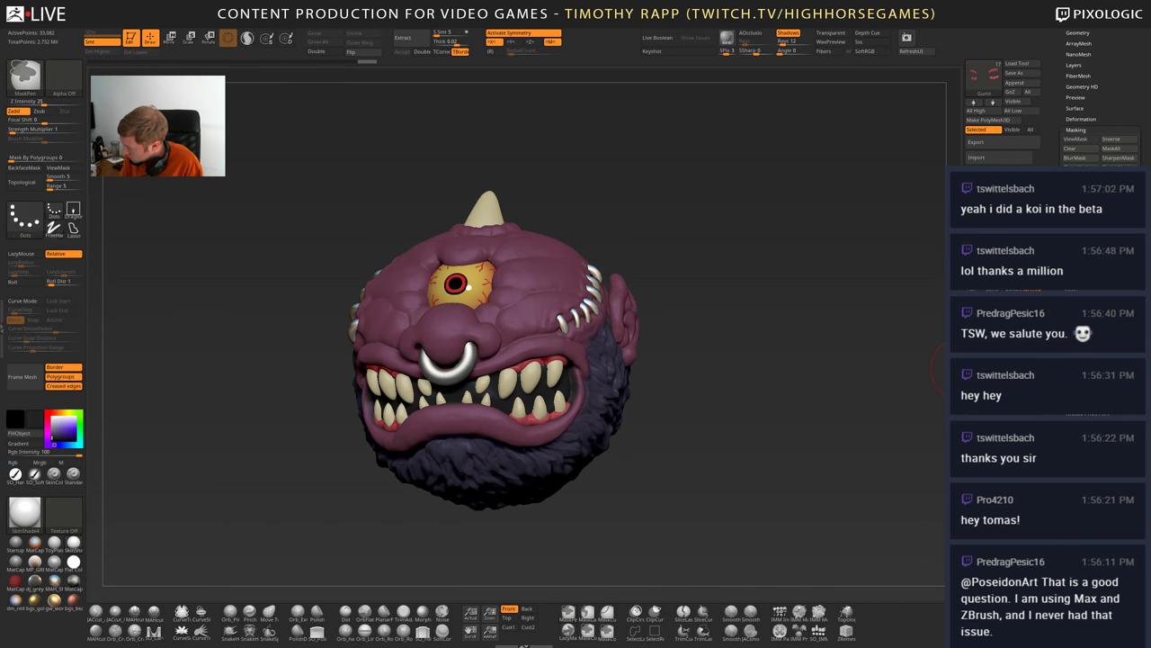
{"action": "key", "text": "b"}
{"action": "key", "text": "i"}
{"action": "key", "text": "n"}
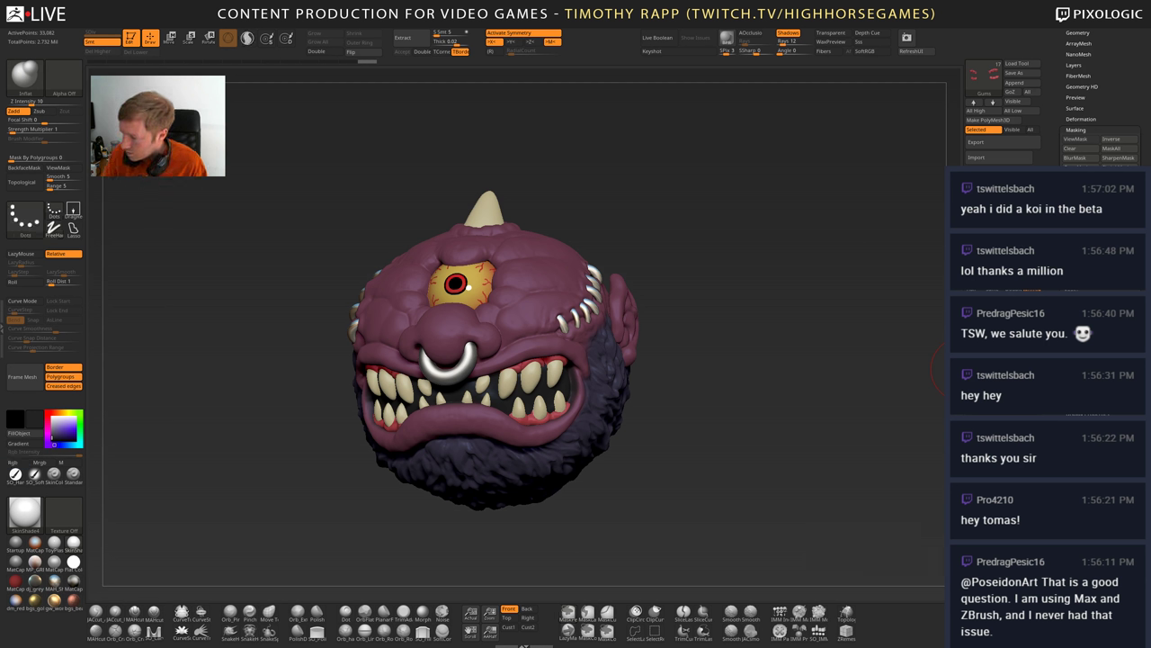
- Review the import and export preferences, including the MDD options
{"action": "left_click", "coordinate": [339, 15]}
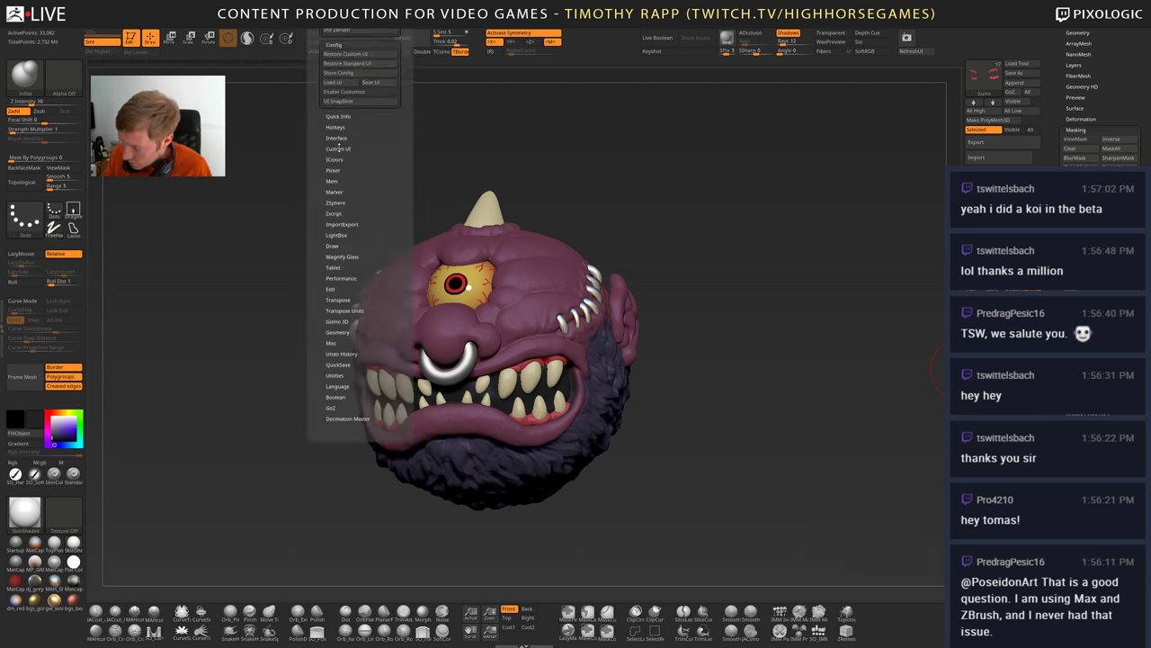
{"action": "left_click", "coordinate": [340, 224]}
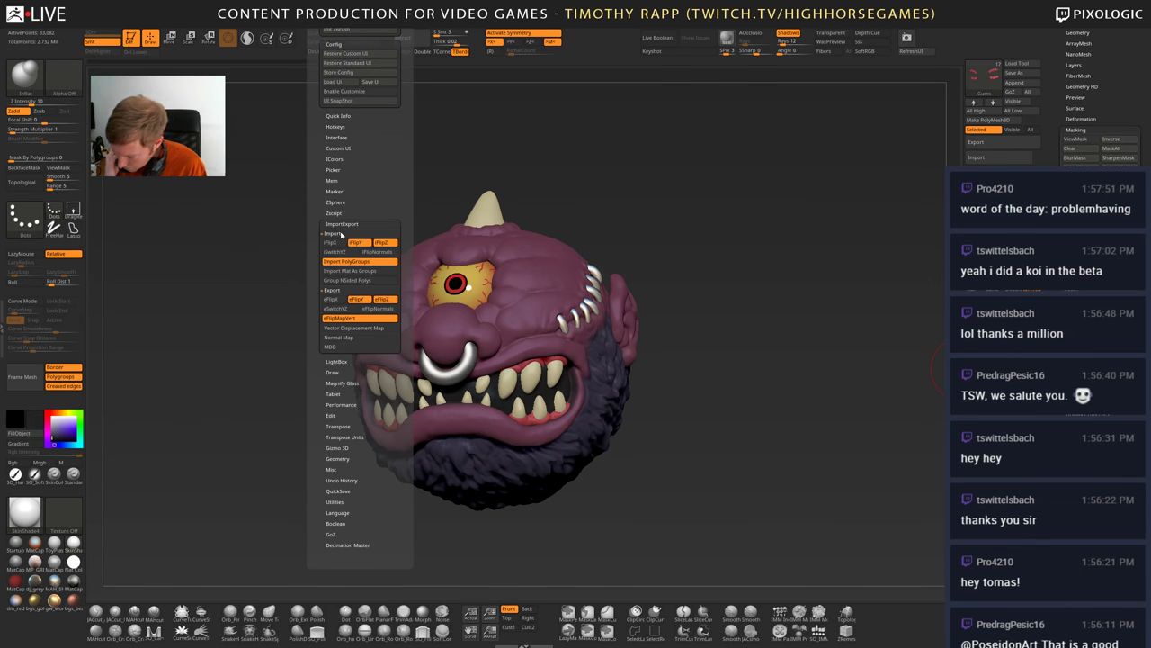
{"action": "left_click", "coordinate": [332, 347]}
{"action": "left_click", "coordinate": [339, 346]}
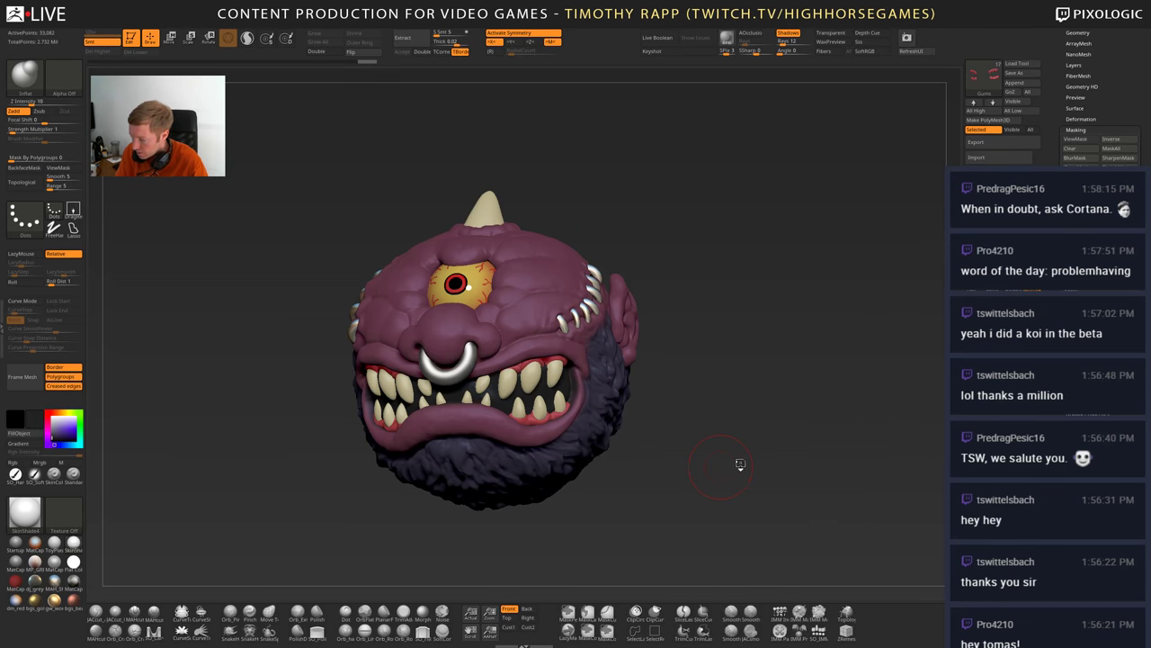
- Test how the Inflate brush's Draw Size compares with the whole head at several viewing distances
{"action": "mouse_move", "coordinate": [741, 465]}
{"action": "left_mouse_down", "text": "alt"}
{"action": "mouse_move", "coordinate": [585, 418]}
{"action": "mouse_move", "coordinate": [561, 451]}
{"action": "mouse_move", "coordinate": [621, 456]}
{"action": "left_mouse_up", "text": "alt"}
{"action": "key", "text": "s"}
{"action": "key", "text": "s"}
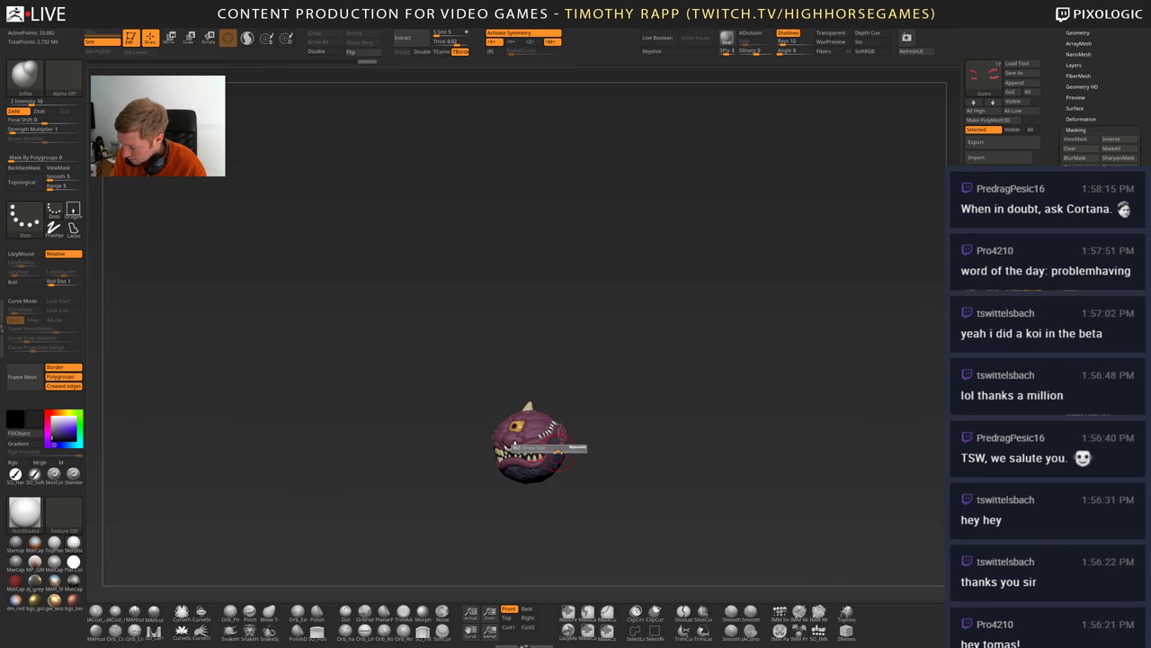
{"action": "left_click_drag", "start_coordinate": [546, 452], "coordinate": [593, 458]}
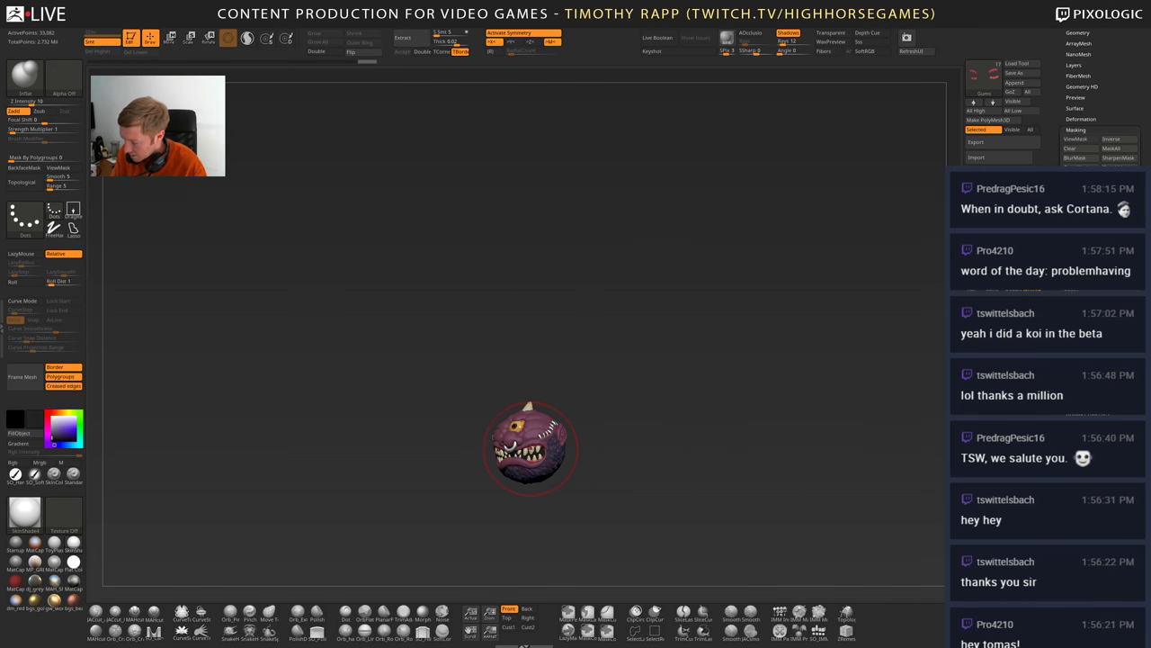
{"action": "mouse_move", "coordinate": [646, 423]}
{"action": "left_mouse_down", "text": "alt"}
{"action": "mouse_move", "coordinate": [640, 396]}
{"action": "mouse_move", "coordinate": [650, 432]}
{"action": "left_mouse_up", "text": "alt"}
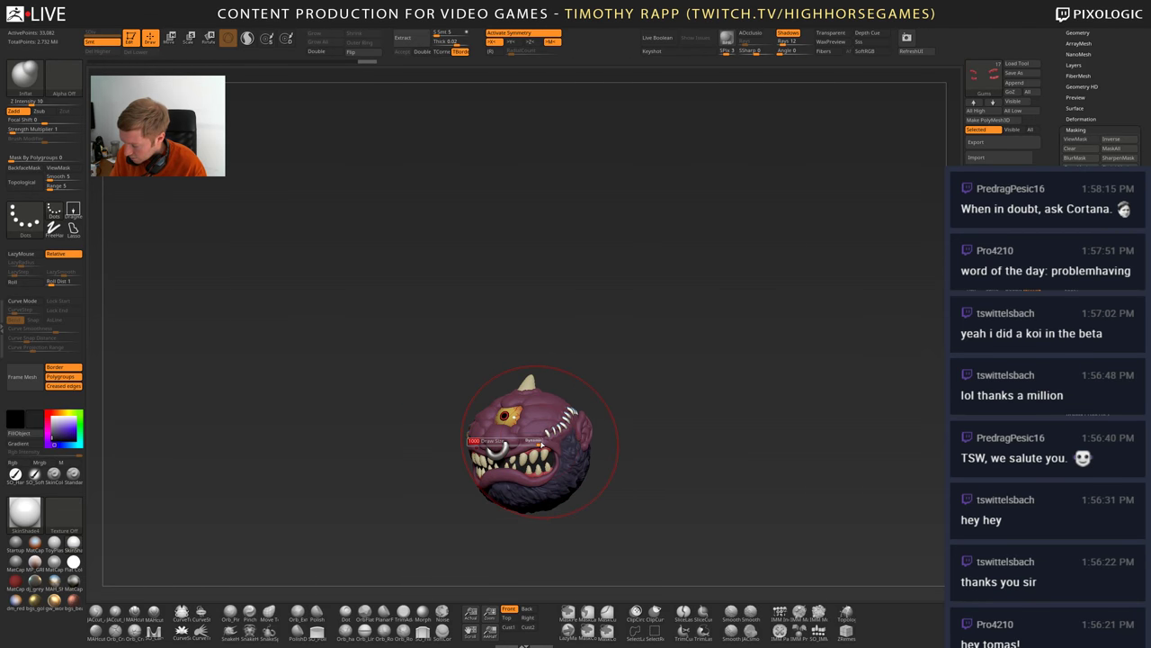
{"action": "key", "text": "s"}
{"action": "left_click", "coordinate": [538, 443]}
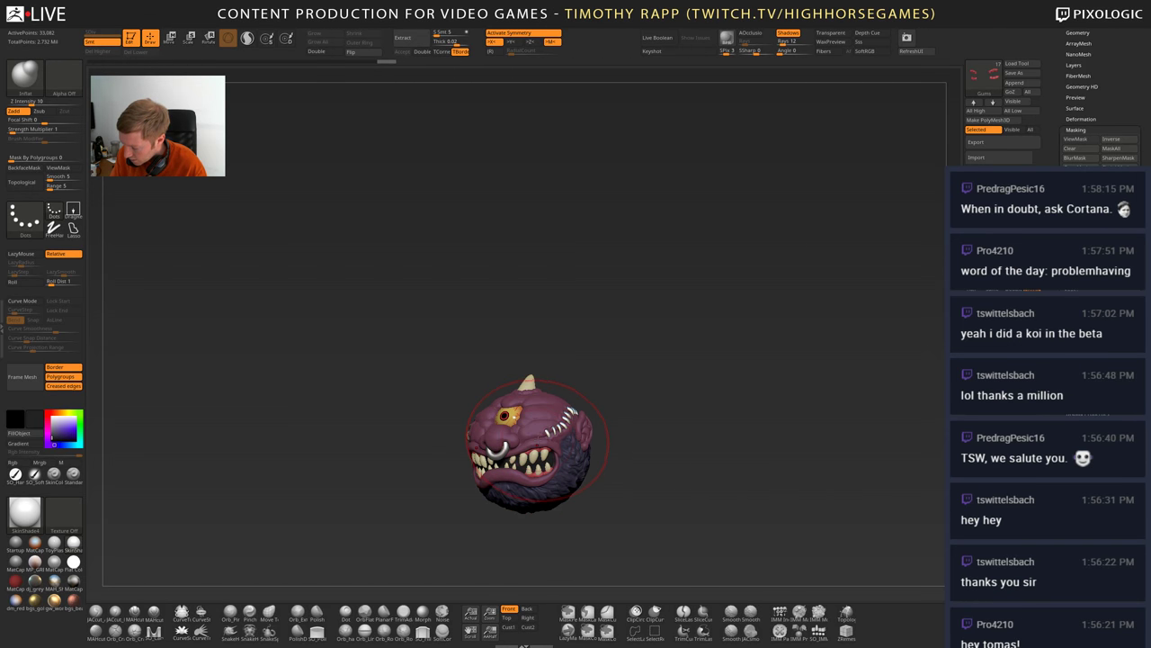
{"action": "mouse_move", "coordinate": [620, 442]}
{"action": "left_mouse_down", "text": "alt"}
{"action": "mouse_move", "coordinate": [662, 443]}
{"action": "mouse_move", "coordinate": [633, 416]}
{"action": "mouse_move", "coordinate": [635, 388]}
{"action": "left_mouse_up", "text": "alt"}
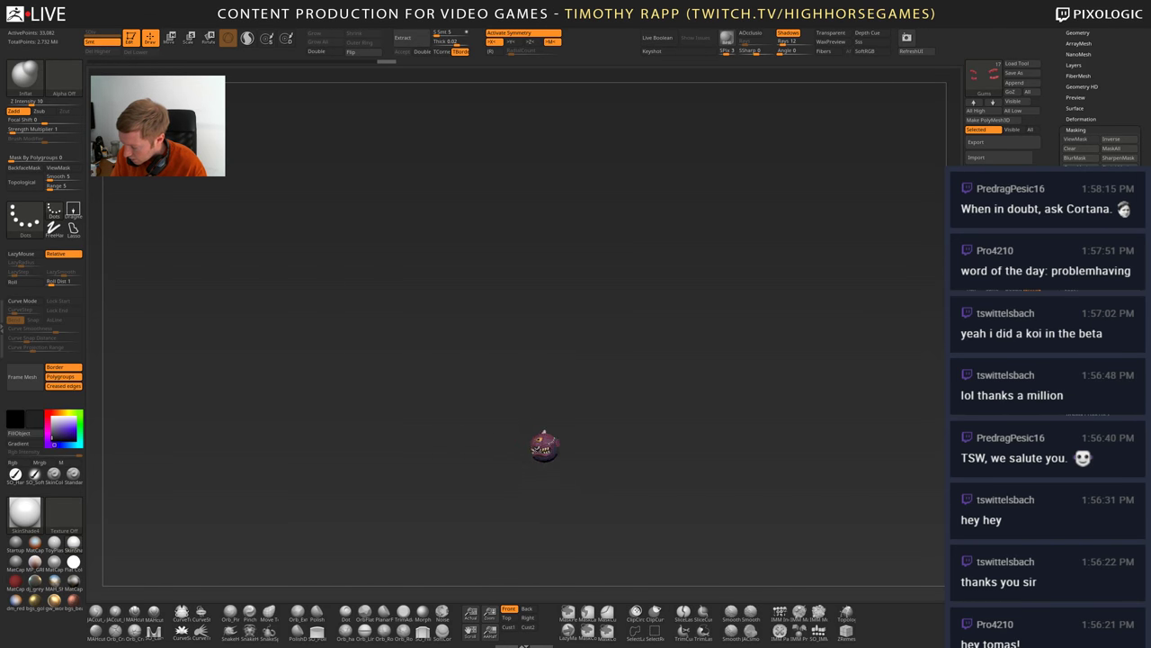
{"action": "key", "text": "s"}
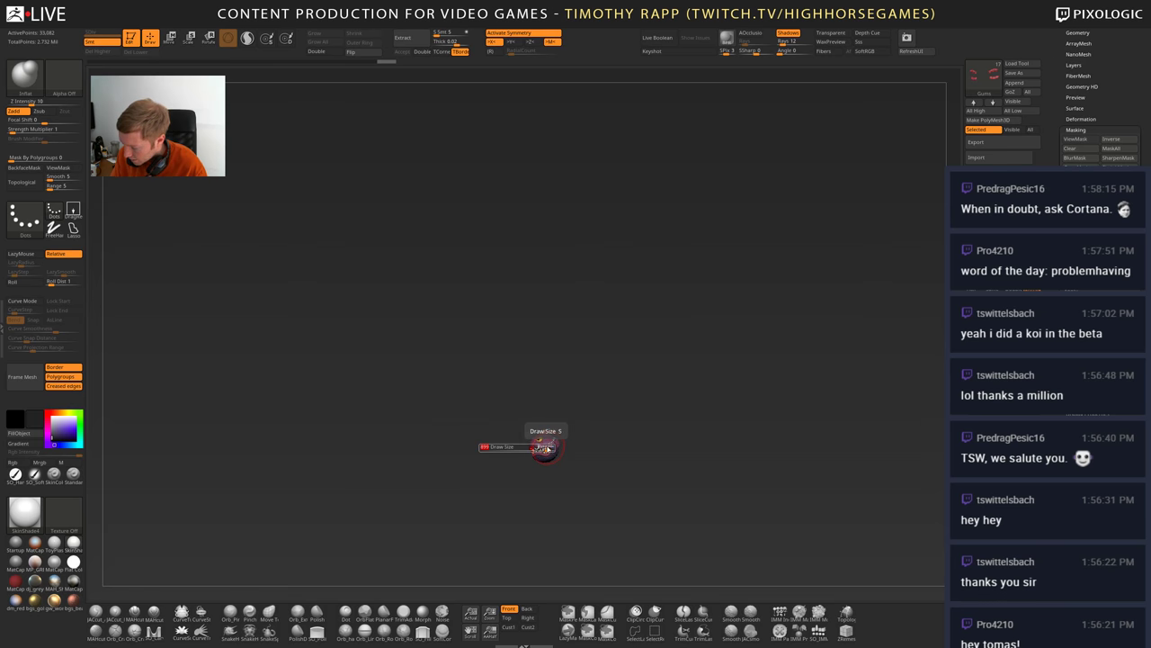
{"action": "left_click_drag", "start_coordinate": [547, 448], "coordinate": [544, 447], "text": "shift"}
- Test much larger Draw Size settings for the Inflate brush while the head is shown progressively smaller
{"action": "left_click_drag", "start_coordinate": [615, 382], "coordinate": [612, 432], "text": "alt"}
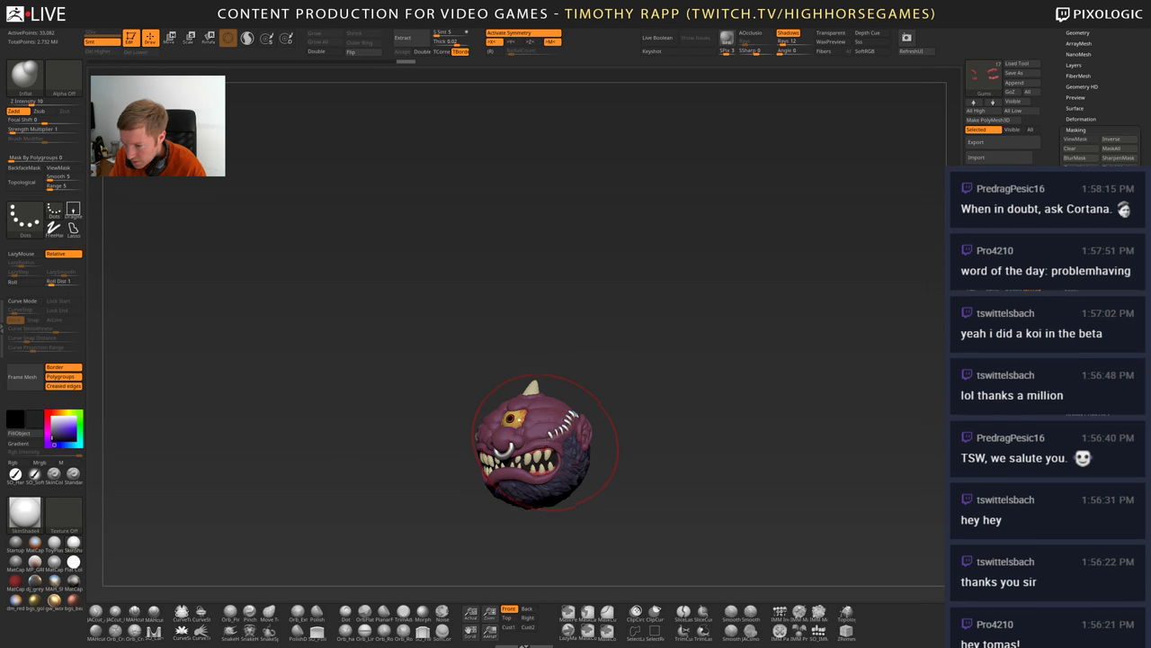
{"action": "key", "text": "s"}
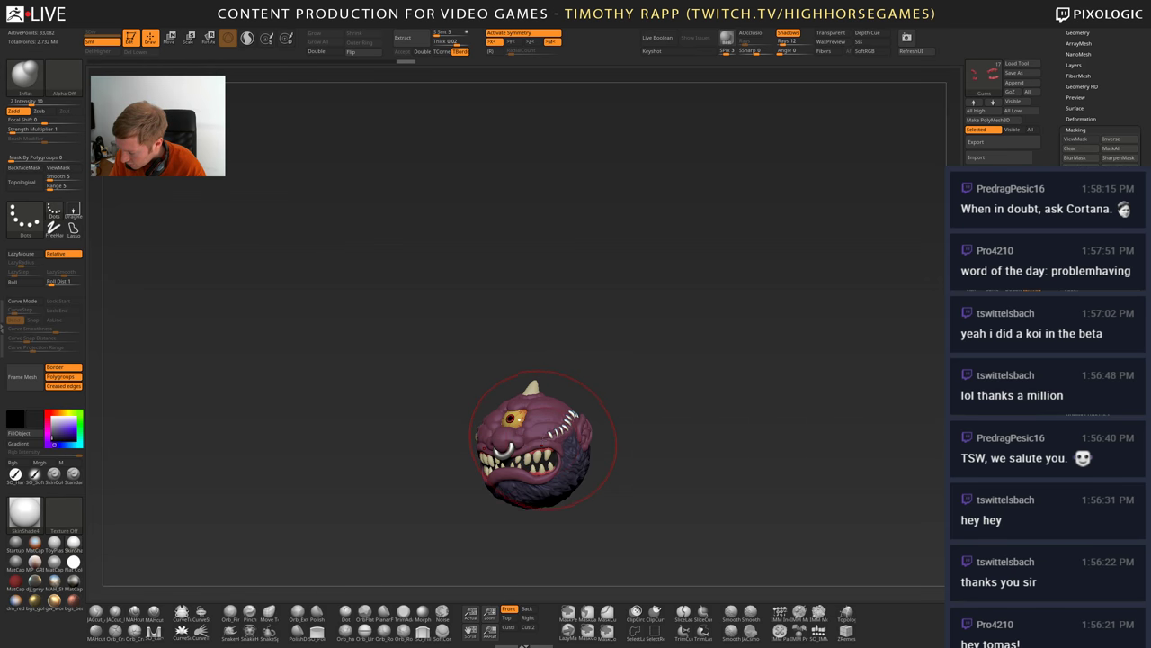
{"action": "key", "text": "s"}
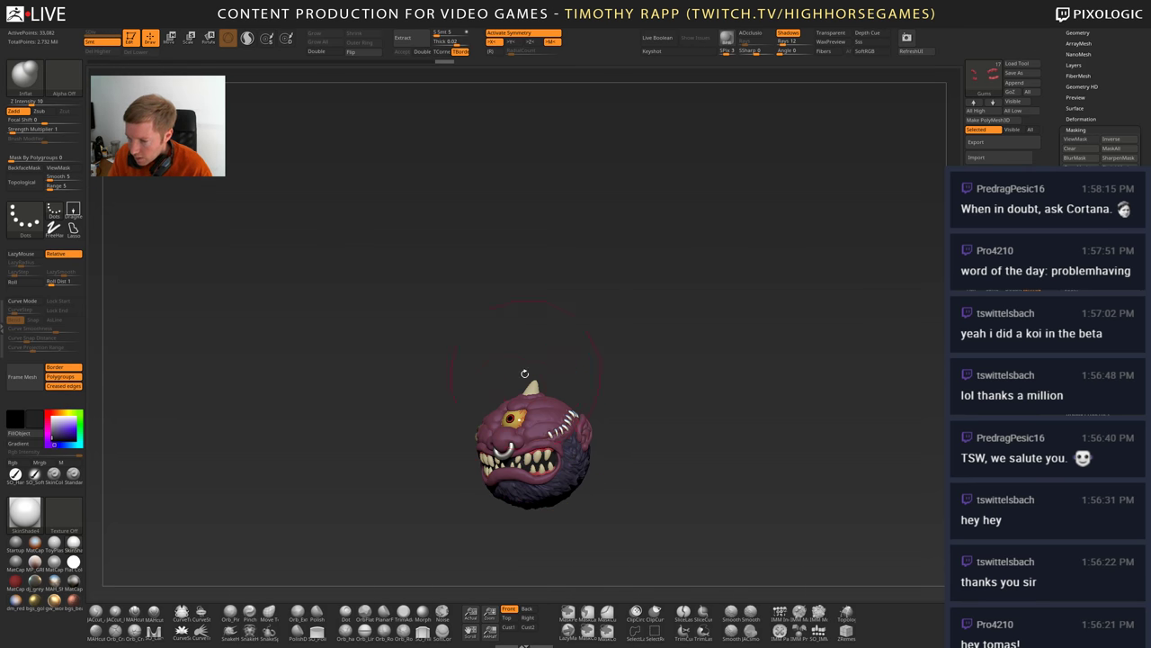
{"action": "key", "text": "space"}
{"action": "left_click", "coordinate": [537, 435]}
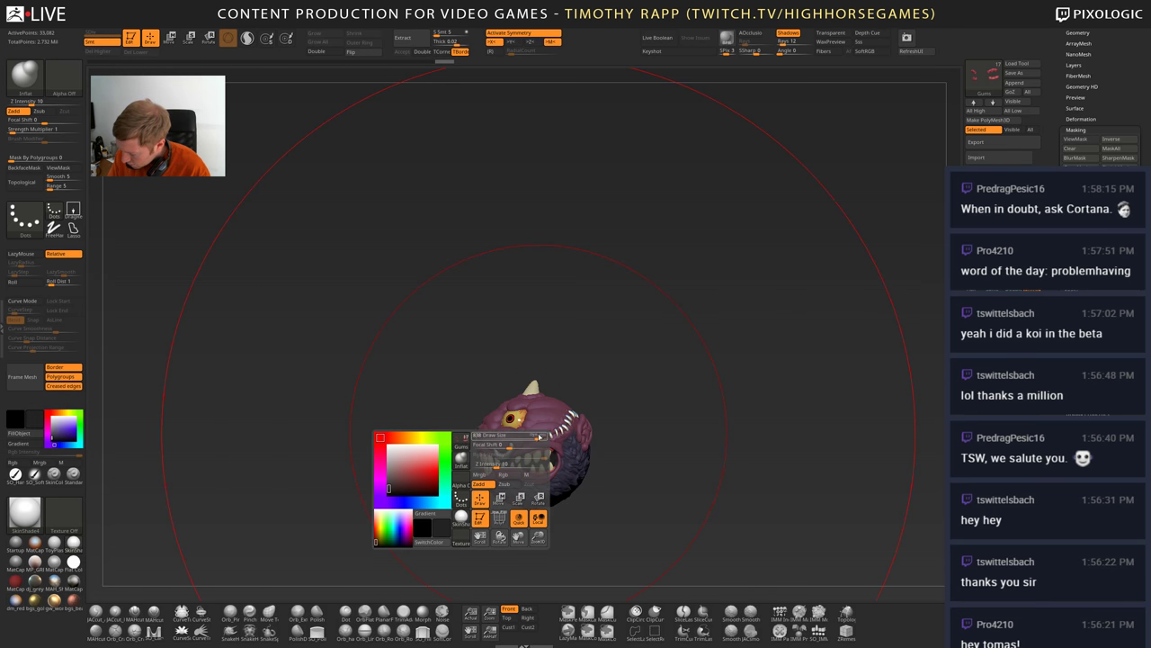
{"action": "right_click_drag", "start_coordinate": [539, 436], "coordinate": [368, 459], "text": "ctrl"}
{"action": "key", "text": "s"}
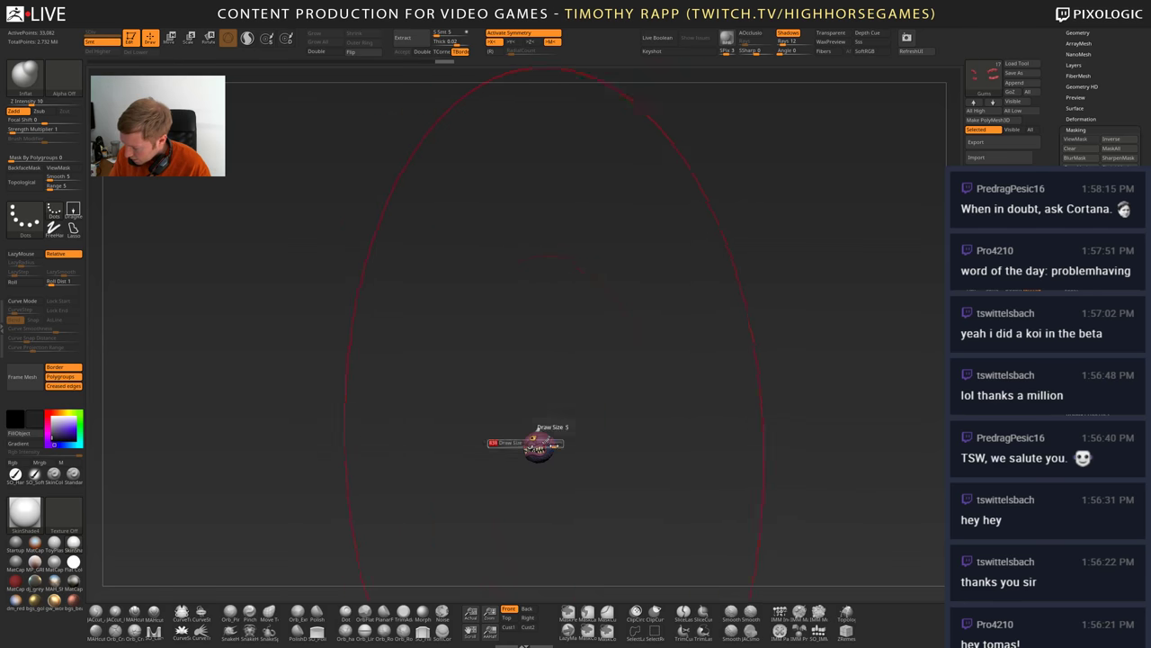
{"action": "left_click_drag", "start_coordinate": [540, 445], "coordinate": [526, 445]}
{"action": "mouse_move", "coordinate": [540, 445]}
{"action": "right_mouse_down", "text": "ctrl"}
{"action": "mouse_move", "coordinate": [612, 448]}
{"action": "mouse_move", "coordinate": [549, 446]}
{"action": "mouse_move", "coordinate": [648, 435]}
{"action": "mouse_move", "coordinate": [549, 437]}
{"action": "mouse_move", "coordinate": [387, 478]}
{"action": "right_mouse_up", "text": "ctrl"}
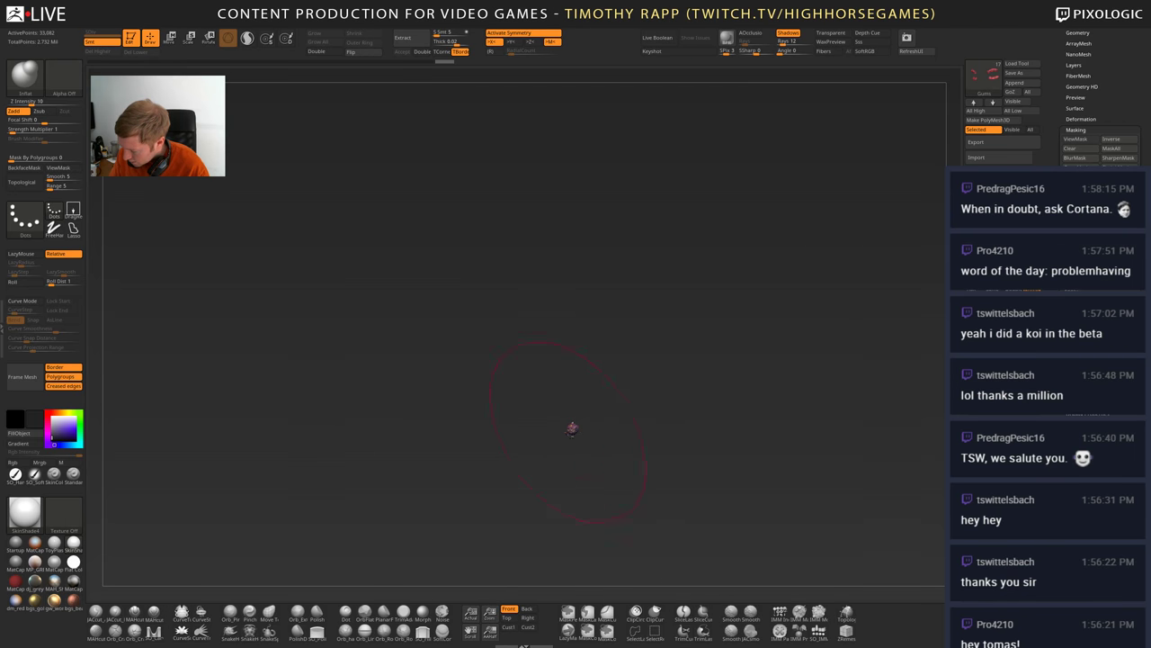
{"action": "key", "text": "s"}
{"action": "key", "text": "space"}
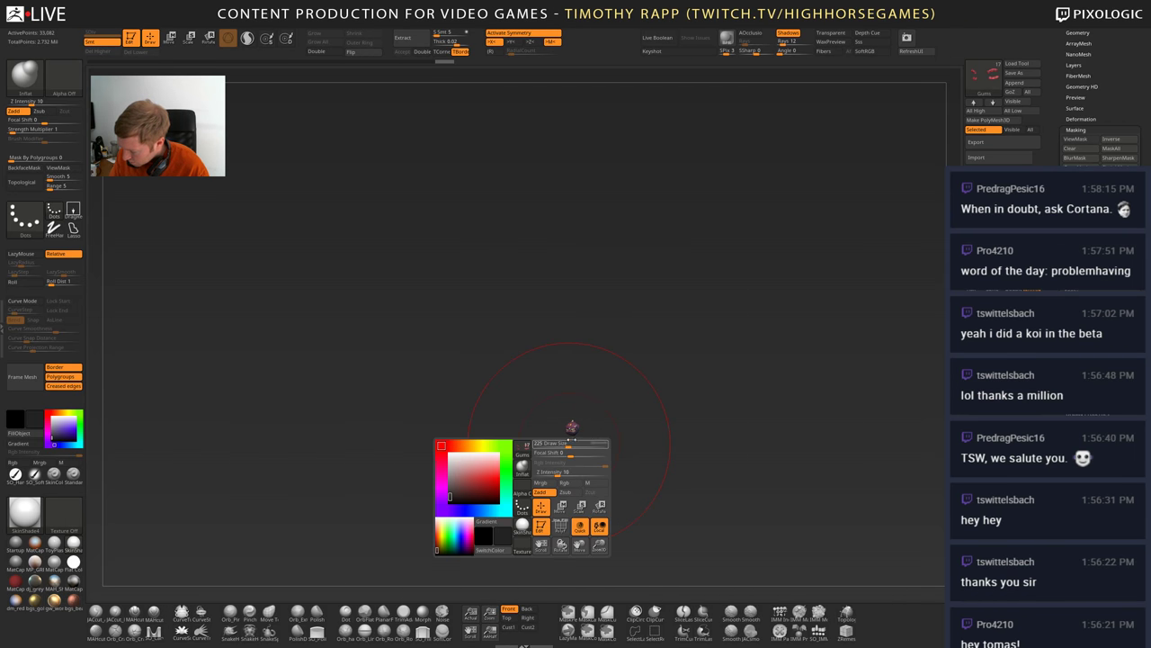
{"action": "key", "text": "space"}
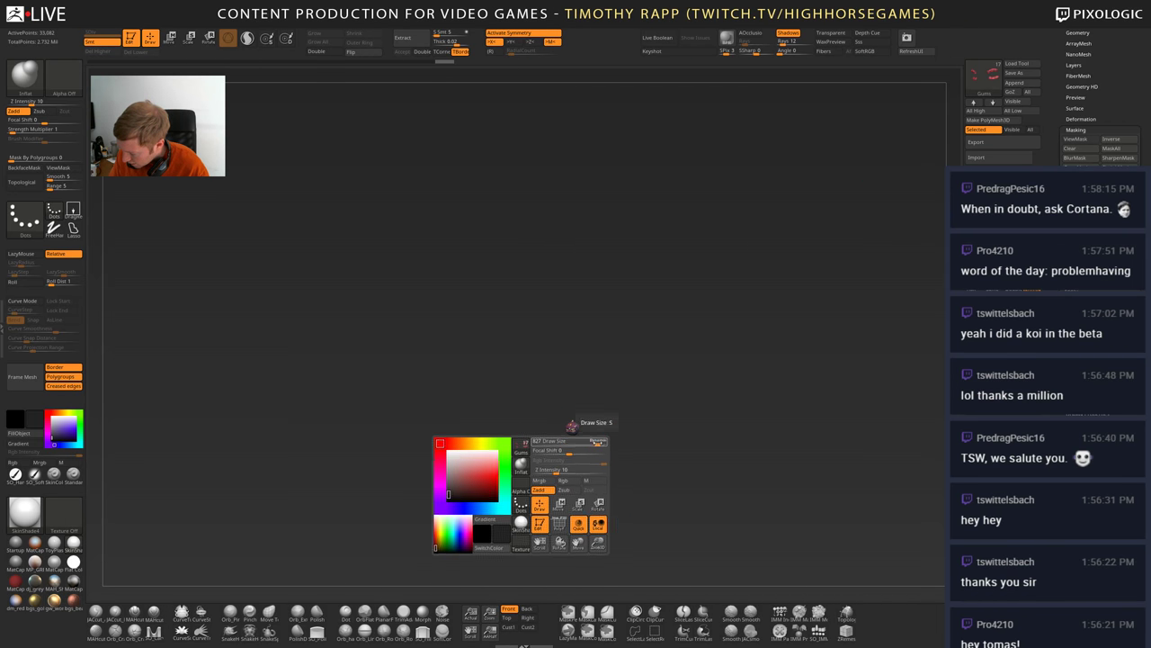
- Frame the complete head, reduce the Inflate brush's Draw Size and face the head straight from the front
{"action": "key", "text": "f"}
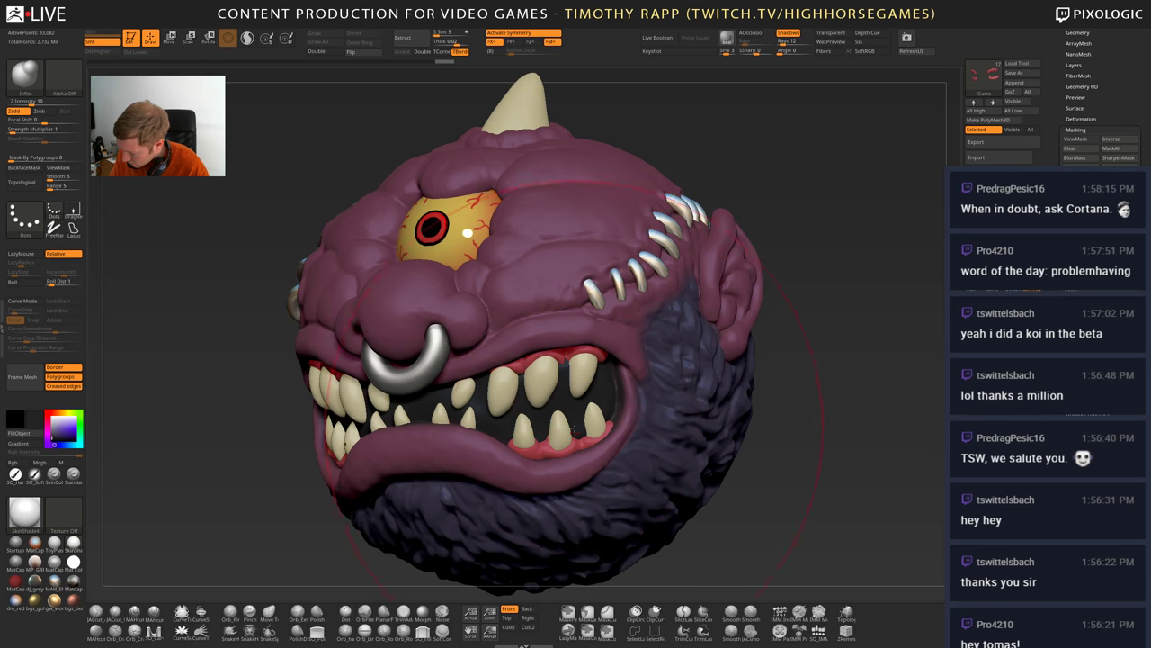
{"action": "right_click_drag", "start_coordinate": [616, 421], "coordinate": [607, 436], "text": "ctrl"}
{"action": "key", "text": "s"}
{"action": "left_click_drag", "start_coordinate": [606, 436], "coordinate": [594, 437]}
{"action": "right_click_drag", "start_coordinate": [593, 436], "coordinate": [517, 487], "text": "alt"}
{"action": "right_click_drag", "start_coordinate": [516, 486], "coordinate": [578, 453], "text": "shift"}
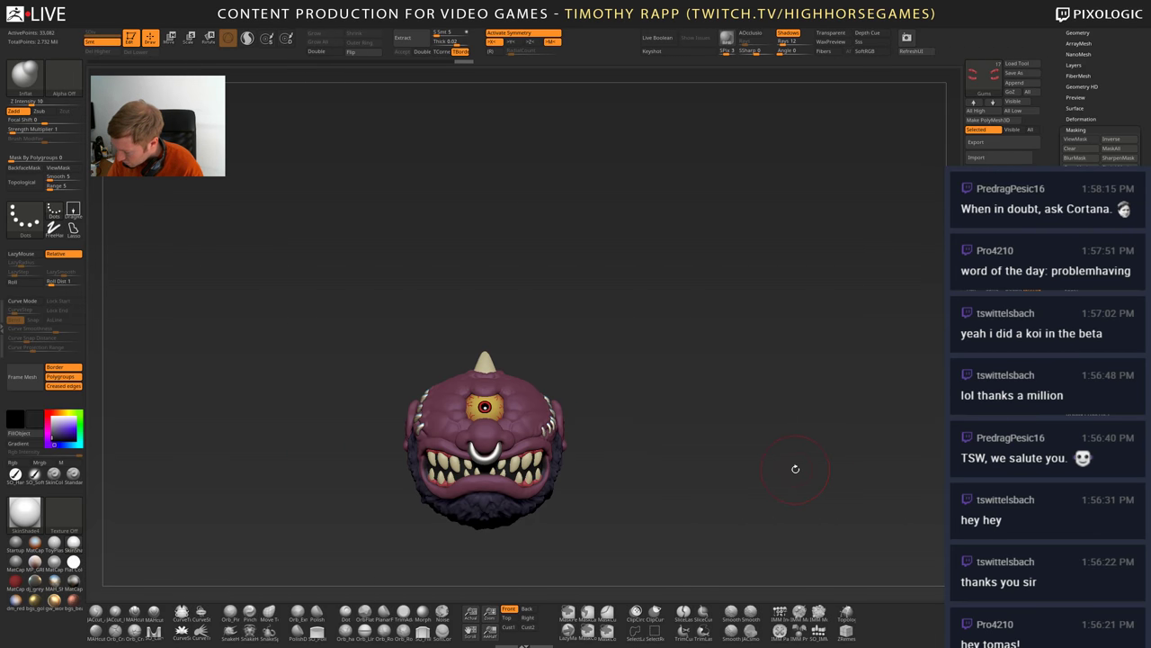
- Select the main head mesh, spread the parts apart in an exploded view and isolate that mesh
{"action": "left_click", "coordinate": [529, 409], "text": "alt"}
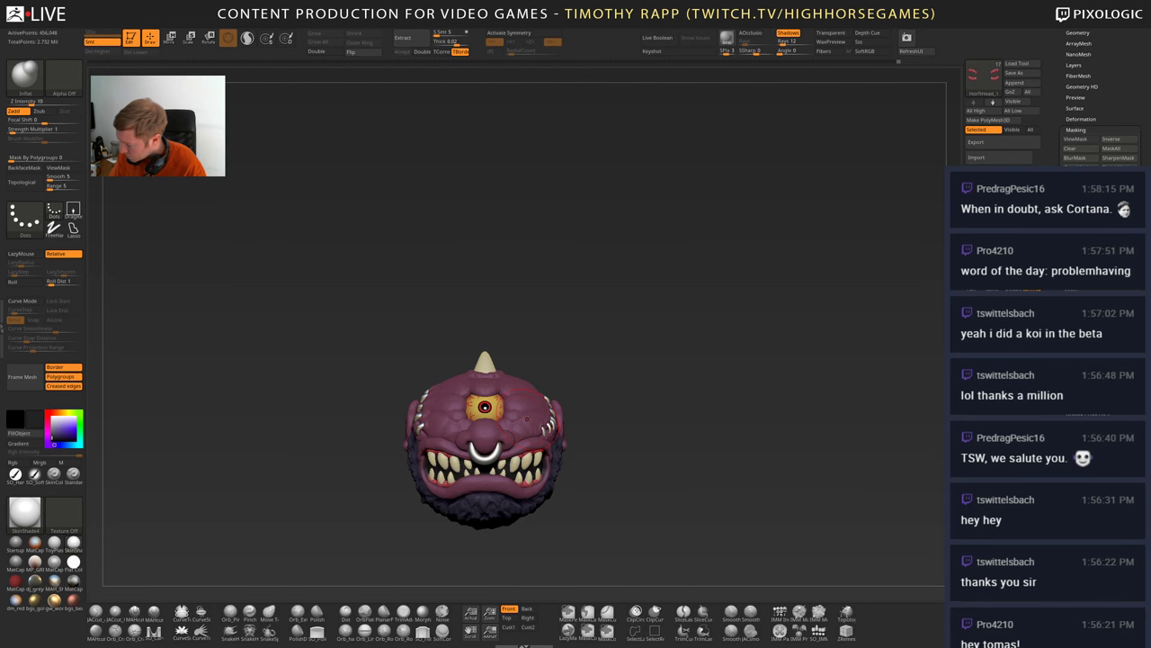
{"action": "key", "text": "shift+x"}
{"action": "key", "text": "f"}
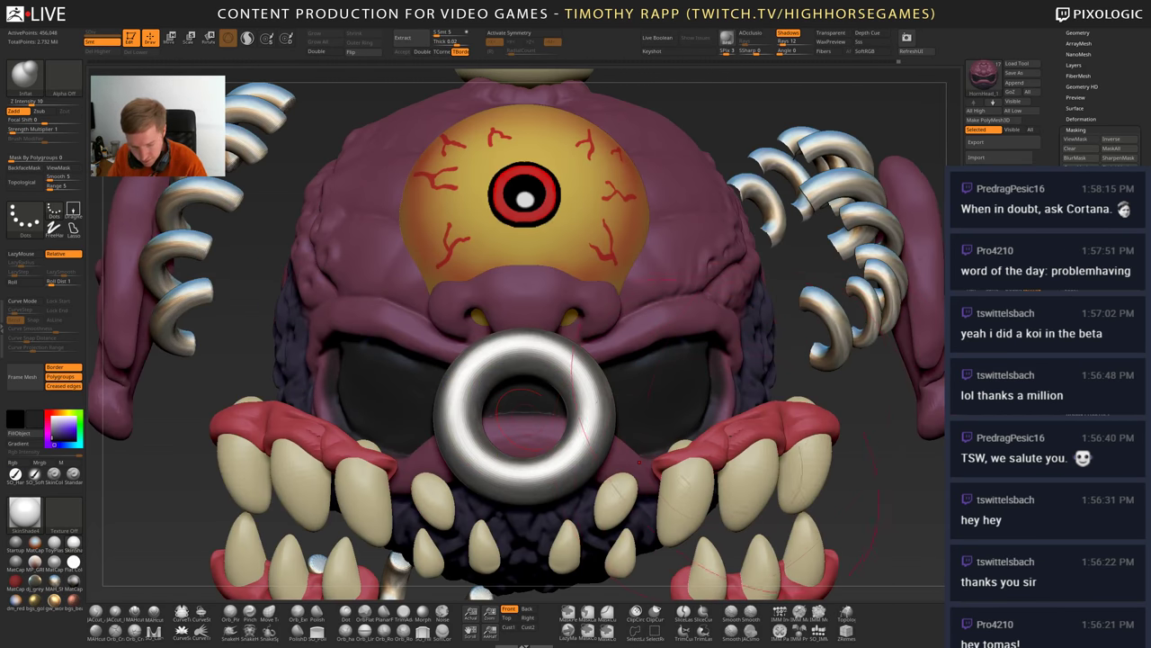
{"action": "key", "text": "alt+s"}
{"action": "right_click_drag", "start_coordinate": [724, 438], "coordinate": [620, 445]}
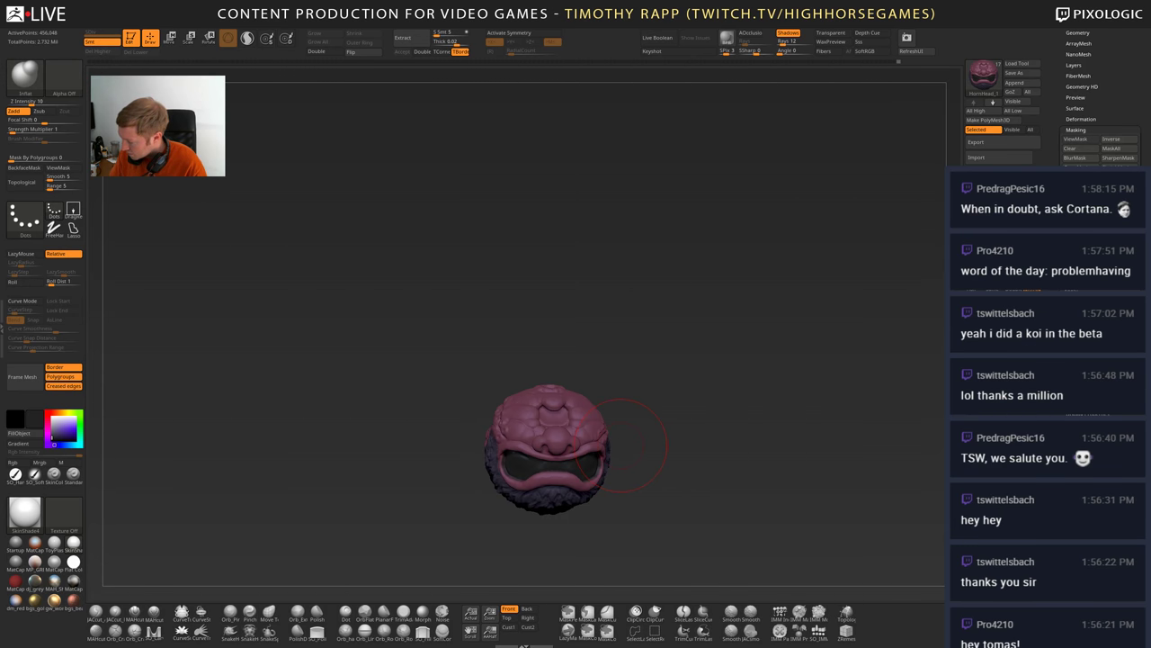
- Examine the complete monster head at a small size from the front, three-quarter and back views
{"action": "key", "text": "ctrl"}
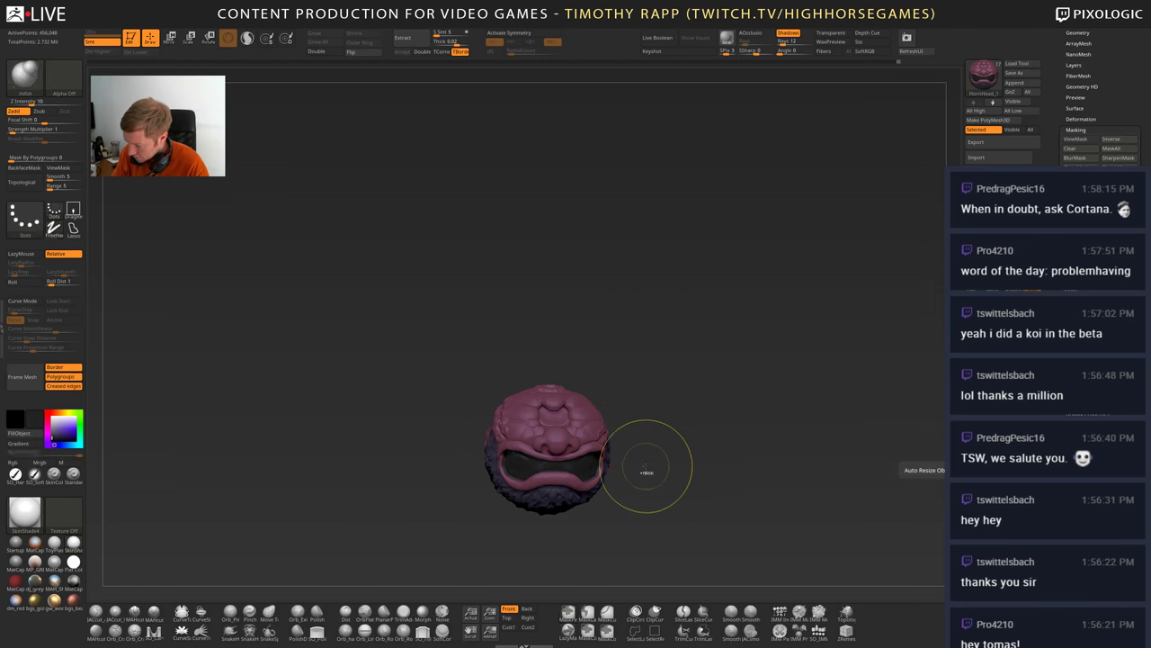
{"action": "right_click_drag", "start_coordinate": [647, 470], "coordinate": [700, 477], "text": "ctrl"}
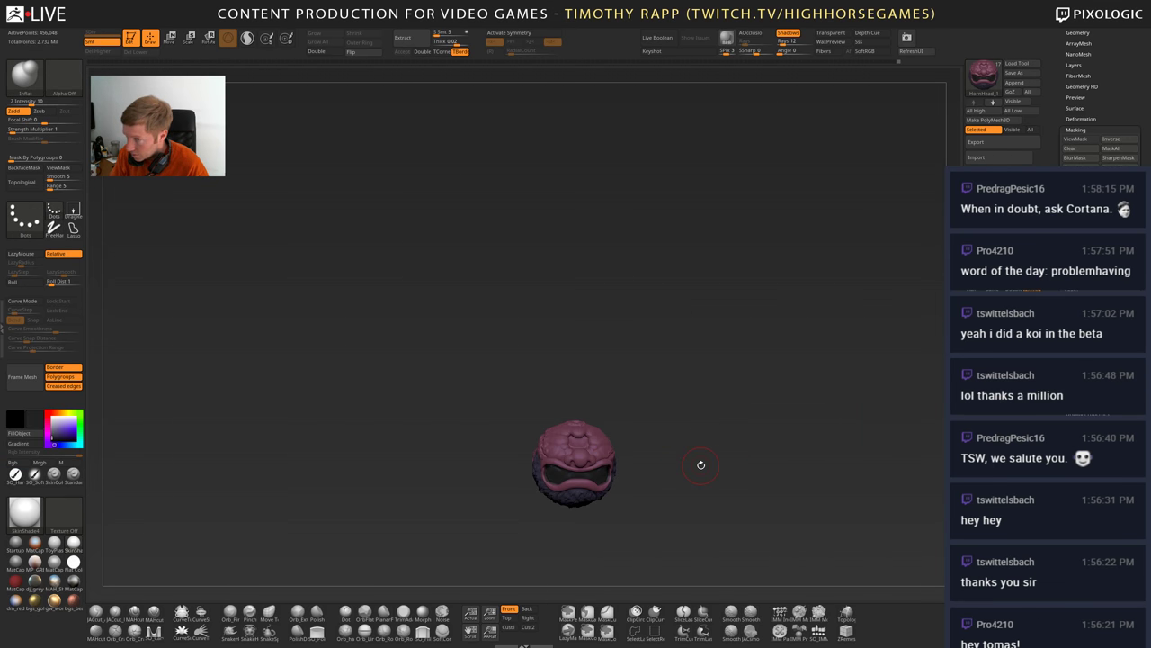
{"action": "mouse_move", "coordinate": [750, 486]}
{"action": "left_mouse_down"}
{"action": "mouse_move", "coordinate": [740, 494]}
{"action": "mouse_move", "coordinate": [753, 467]}
{"action": "left_mouse_up"}
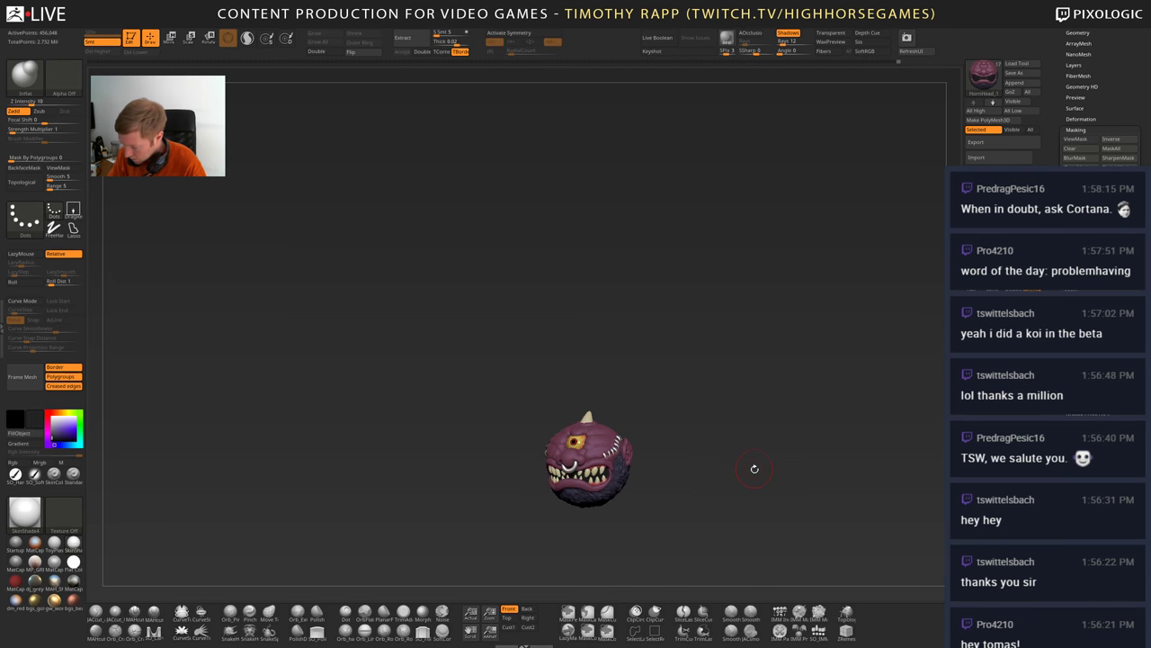
{"action": "left_click_drag", "start_coordinate": [629, 485], "coordinate": [650, 487]}
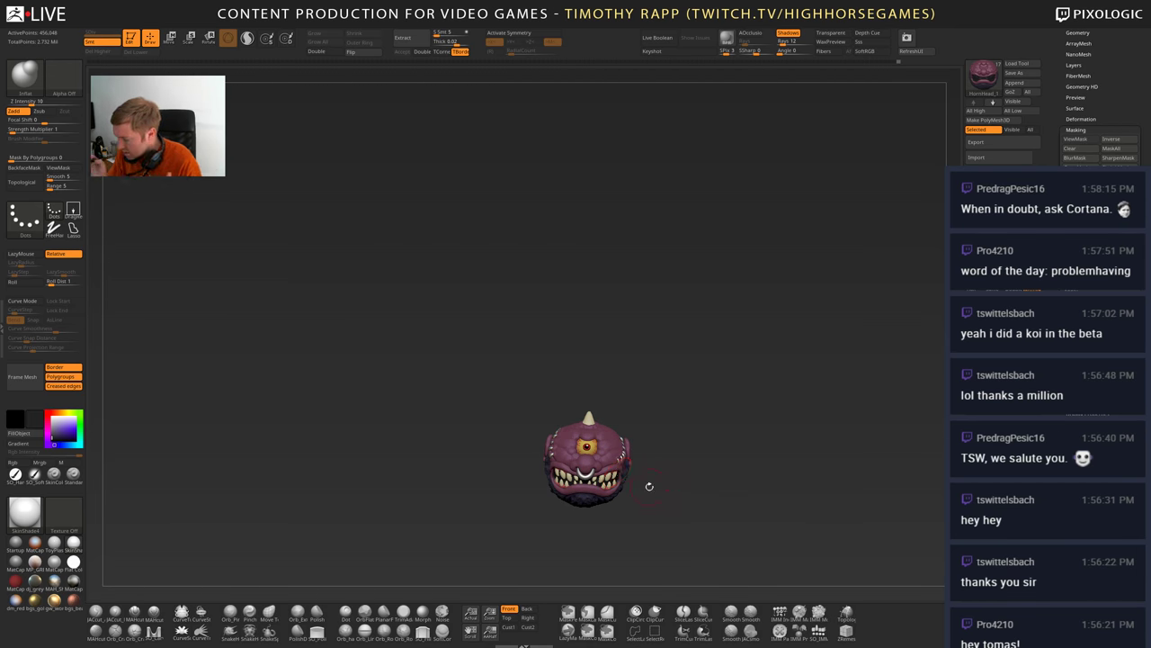
{"action": "right_click_drag", "start_coordinate": [677, 487], "coordinate": [643, 488]}
{"action": "right_click_drag", "start_coordinate": [643, 488], "coordinate": [605, 517], "text": "ctrl"}
{"action": "left_click_drag", "start_coordinate": [652, 441], "coordinate": [696, 468]}
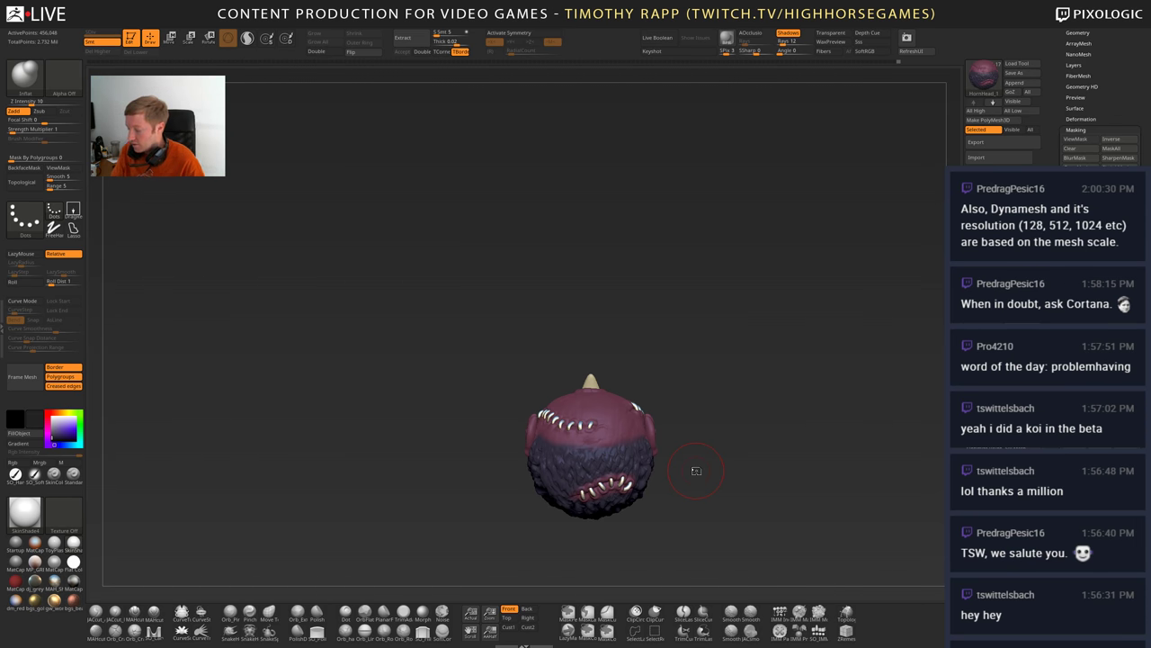
{"action": "mouse_move", "coordinate": [697, 470]}
{"action": "left_mouse_down"}
{"action": "mouse_move", "coordinate": [715, 477]}
{"action": "mouse_move", "coordinate": [622, 486]}
{"action": "mouse_move", "coordinate": [661, 474]}
{"action": "left_mouse_up"}
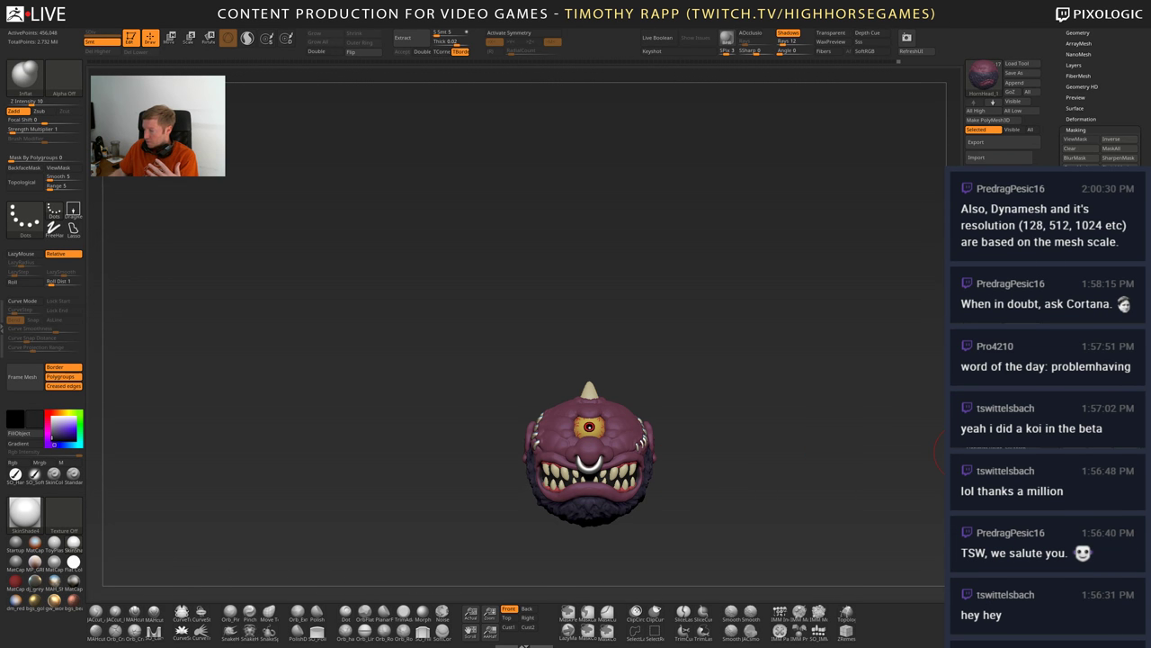
{"action": "left_click_drag", "start_coordinate": [1059, 431], "coordinate": [1059, 434]}
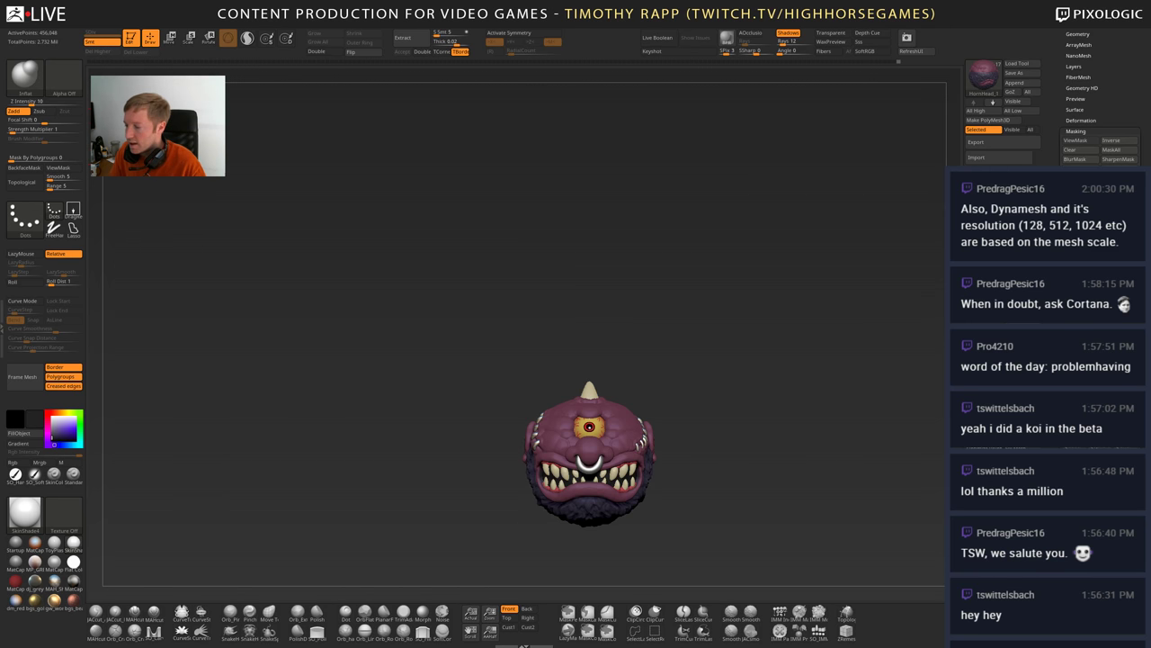
{"action": "left_click_drag", "start_coordinate": [667, 360], "coordinate": [690, 377]}
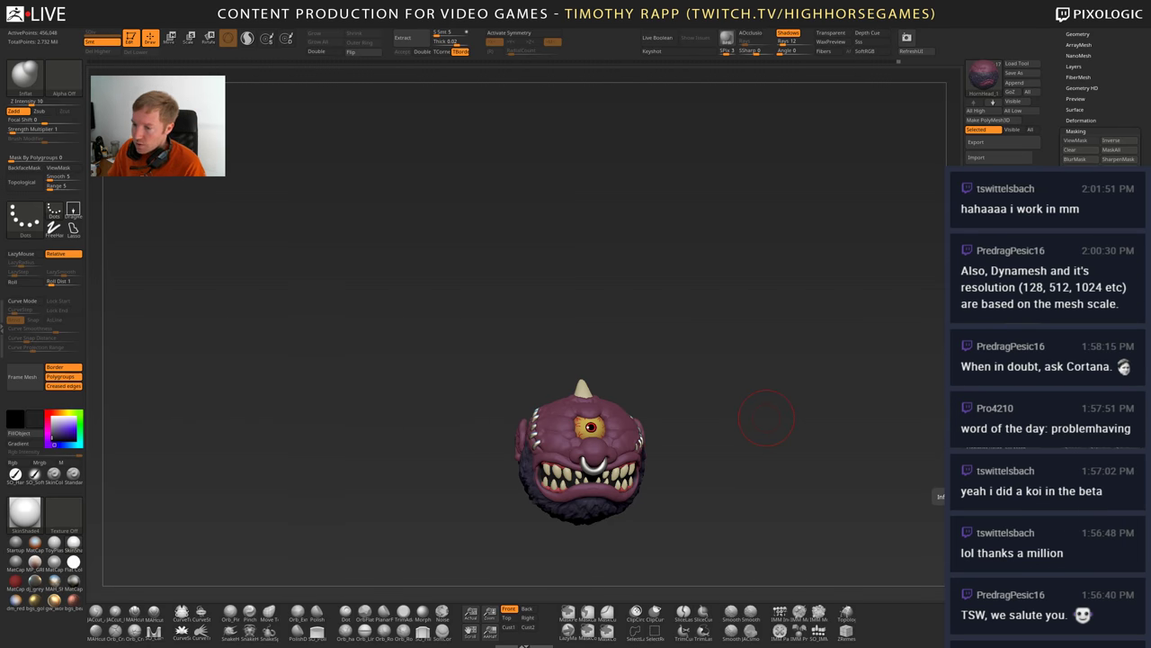
- Compare the head's current shape with its earlier version by stepping back and forth through the edit history
{"action": "left_click_drag", "start_coordinate": [980, 486], "coordinate": [1008, 486]}
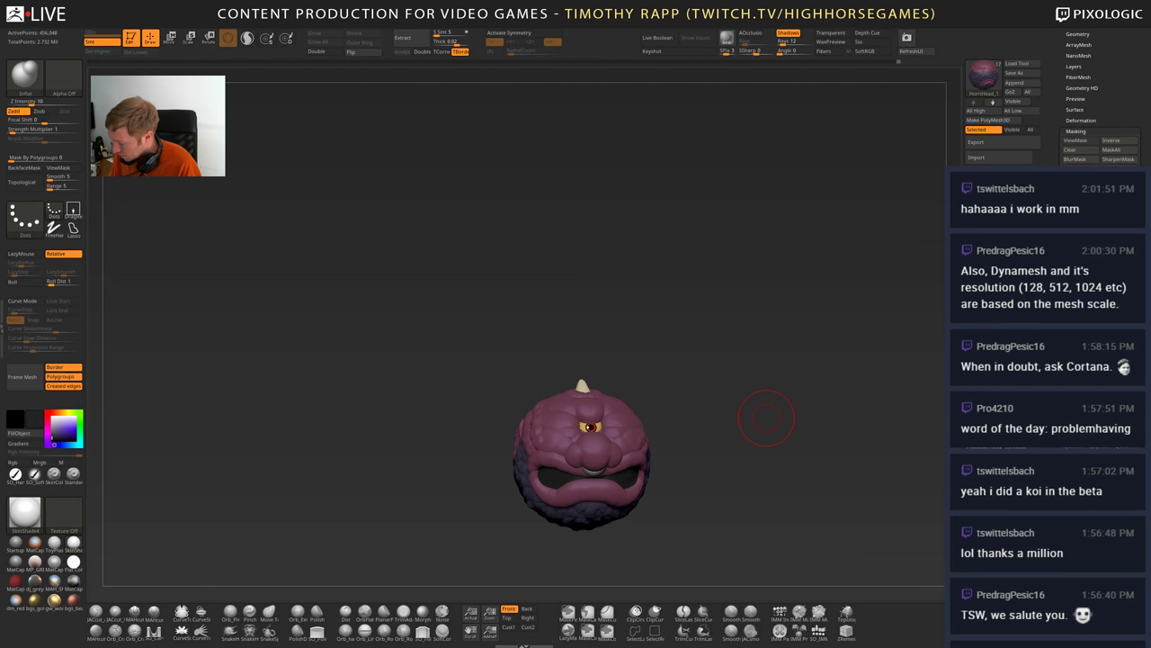
{"action": "key", "text": "ctrl+shift+z"}
{"action": "key", "text": "ctrl+z"}
{"action": "key", "text": "ctrl+shift+z"}
{"action": "key", "text": "ctrl+z"}
{"action": "key", "text": "ctrl+shift+z"}
{"action": "key", "text": "ctrl+z"}
{"action": "key", "text": "ctrl+shift+z"}
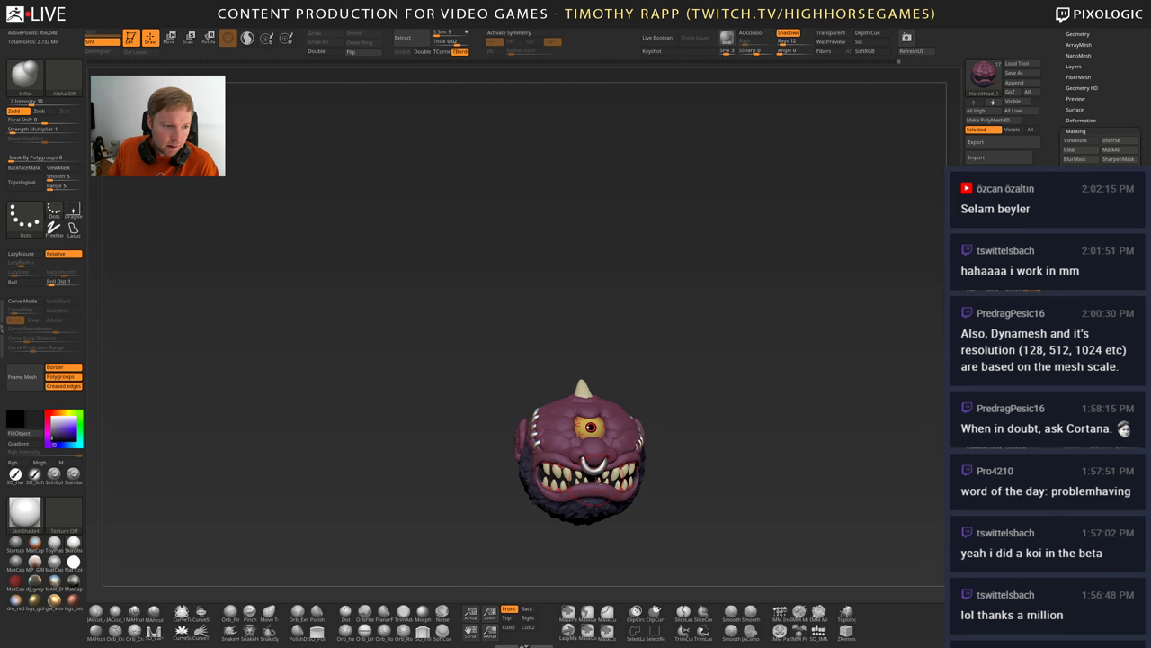
- Switch to the browser and view several Madballs reference pictures, including those showing the purple one-eyed horned monster
{"action": "key", "text": "alt+Tab"}
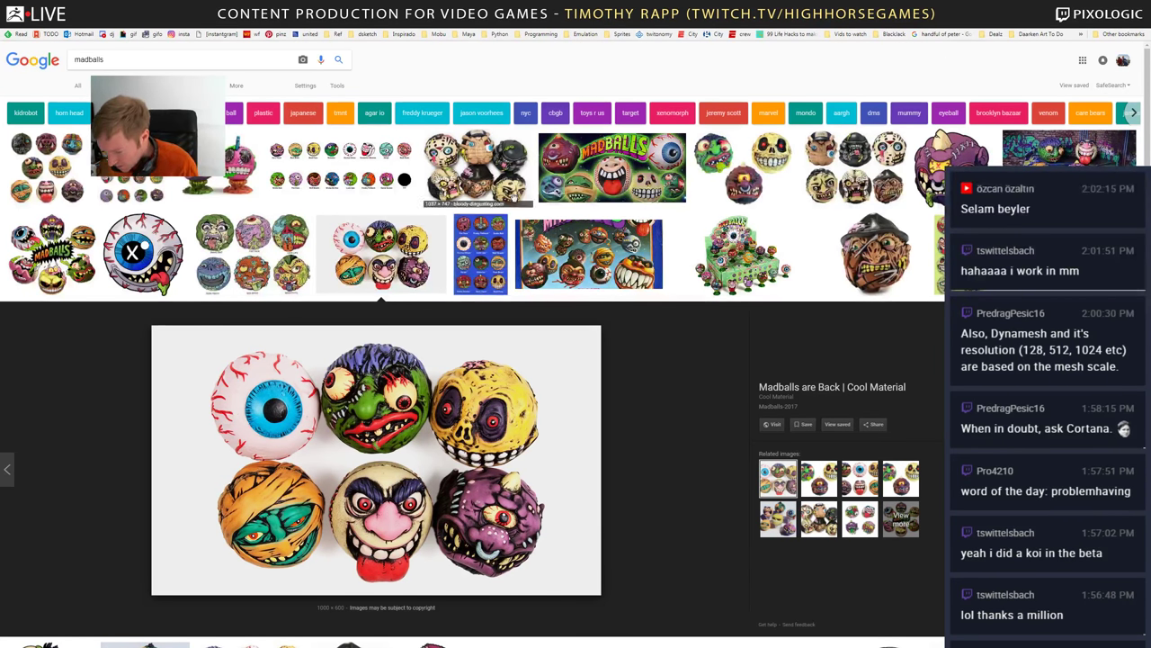
{"action": "left_click", "coordinate": [245, 258]}
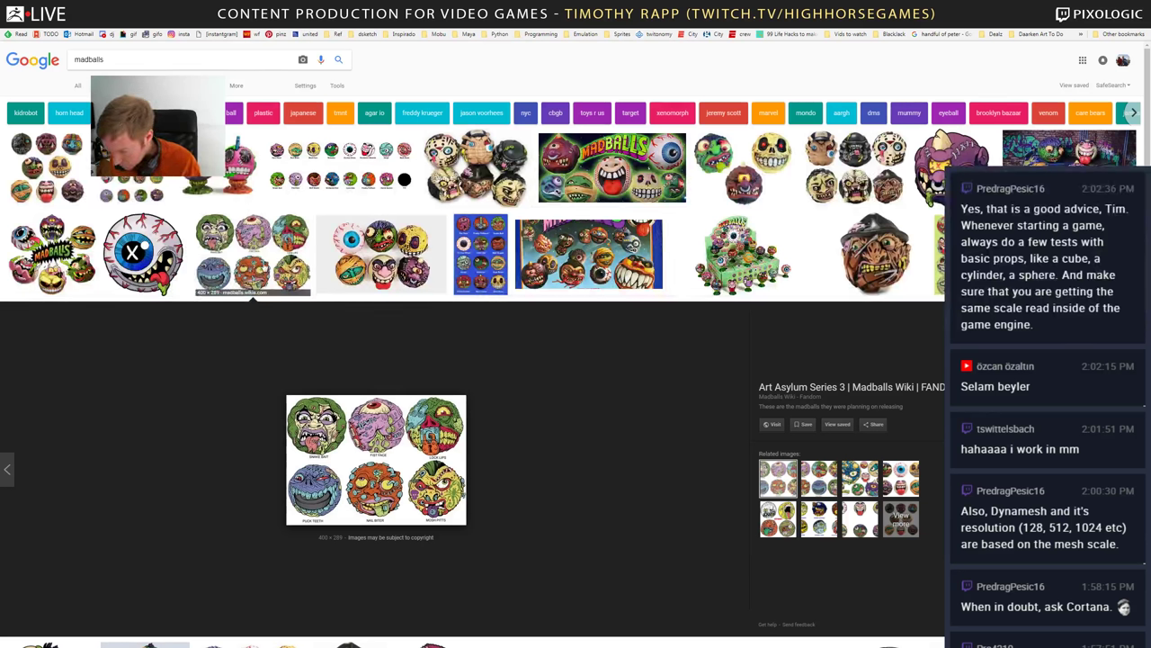
{"action": "left_click", "coordinate": [241, 180]}
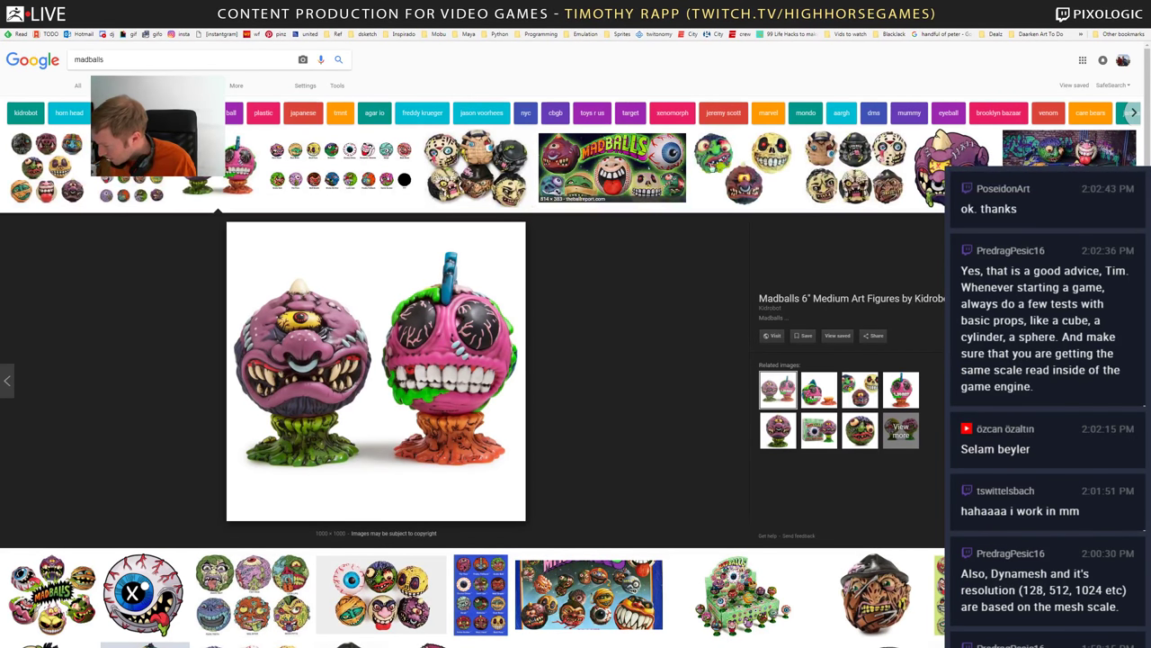
{"action": "left_click", "coordinate": [717, 166]}
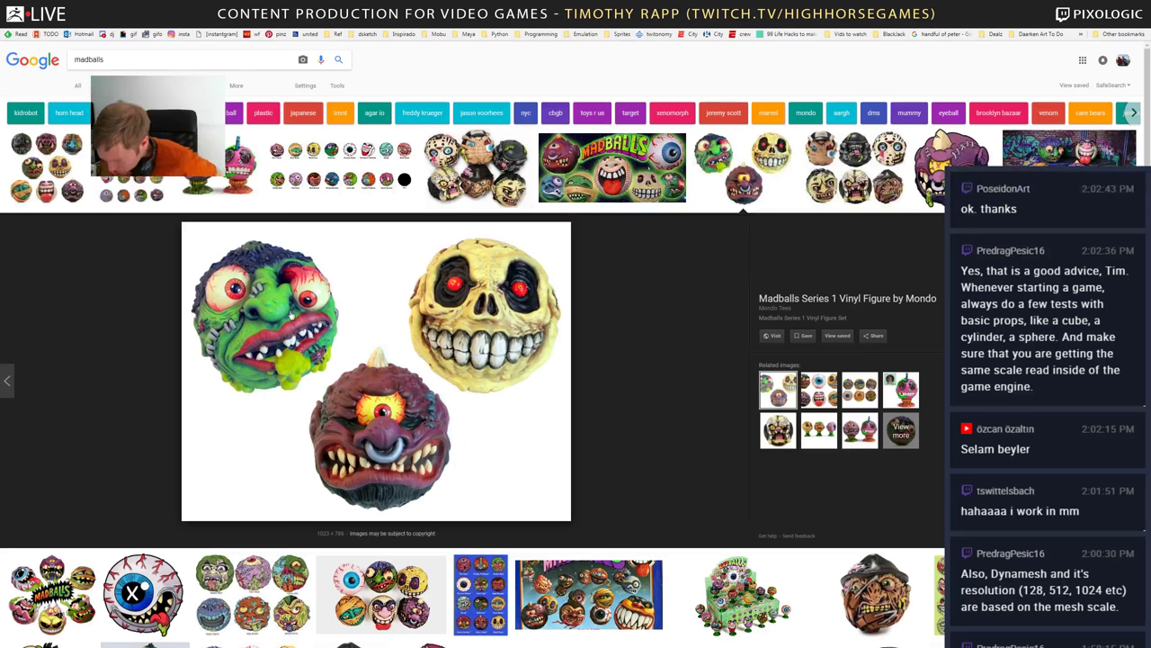
{"action": "key", "text": "alt+Tab"}
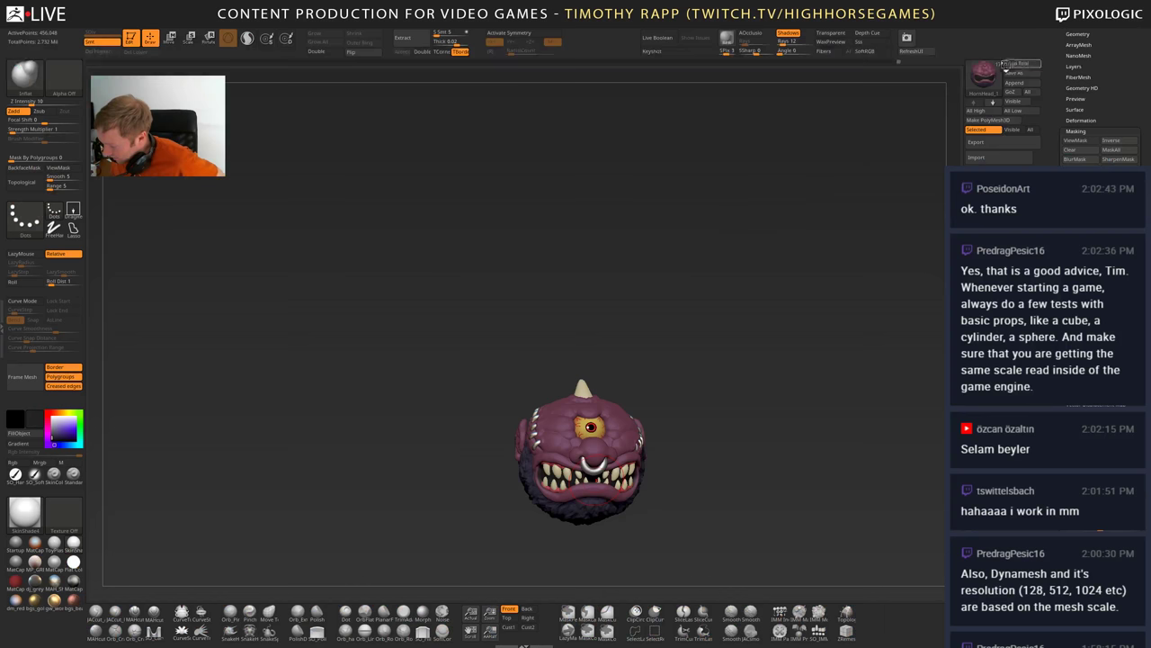
- Save the monster head project
{"action": "mouse_move", "coordinate": [701, 315]}
{"action": "left_mouse_down"}
{"action": "mouse_move", "coordinate": [712, 329]}
{"action": "mouse_move", "coordinate": [554, 280]}
{"action": "mouse_move", "coordinate": [625, 285]}
{"action": "mouse_move", "coordinate": [638, 306]}
{"action": "mouse_move", "coordinate": [633, 293]}
{"action": "left_mouse_up"}
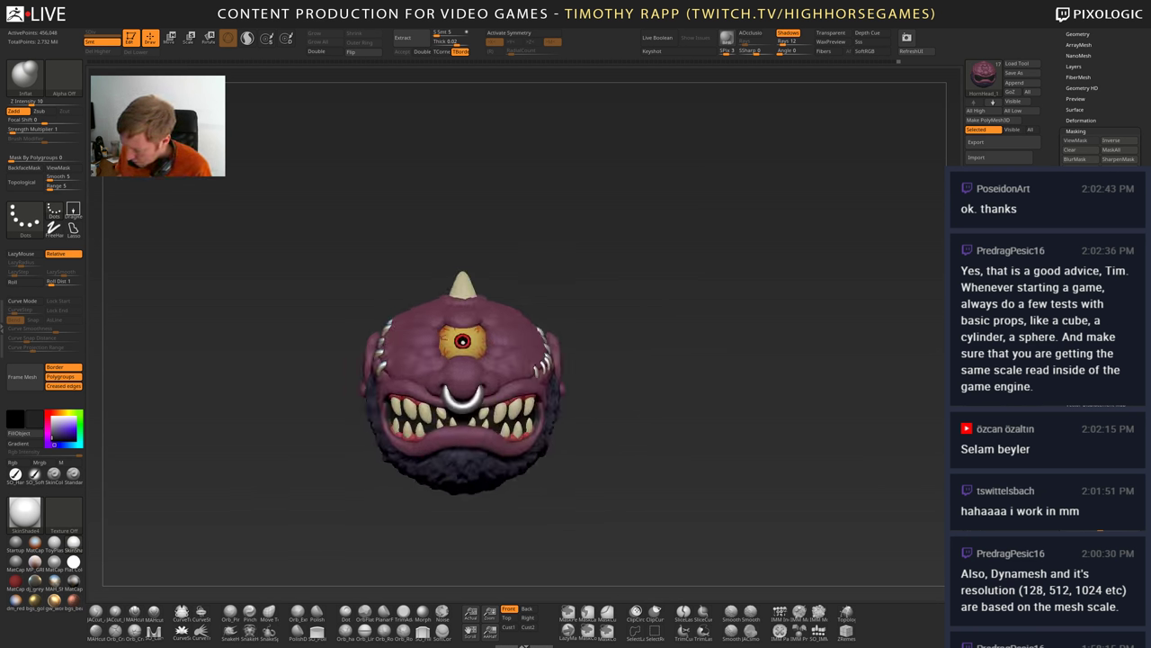
{"action": "left_click_drag", "start_coordinate": [713, 268], "coordinate": [694, 302]}
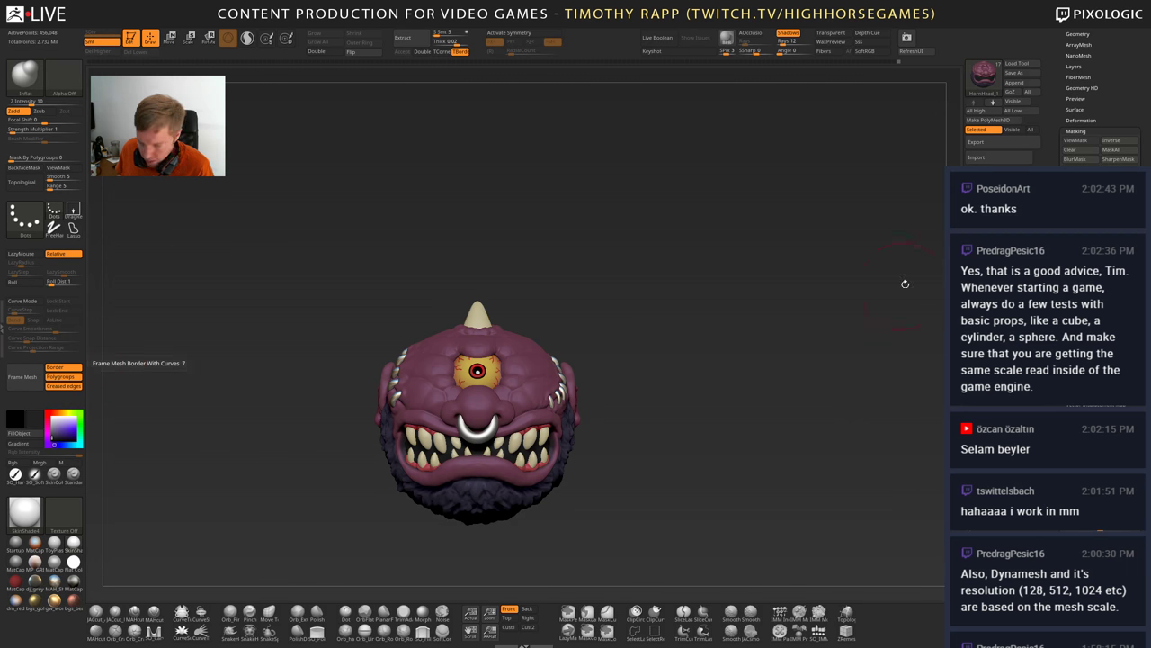
{"action": "left_click_drag", "start_coordinate": [779, 195], "coordinate": [792, 202]}
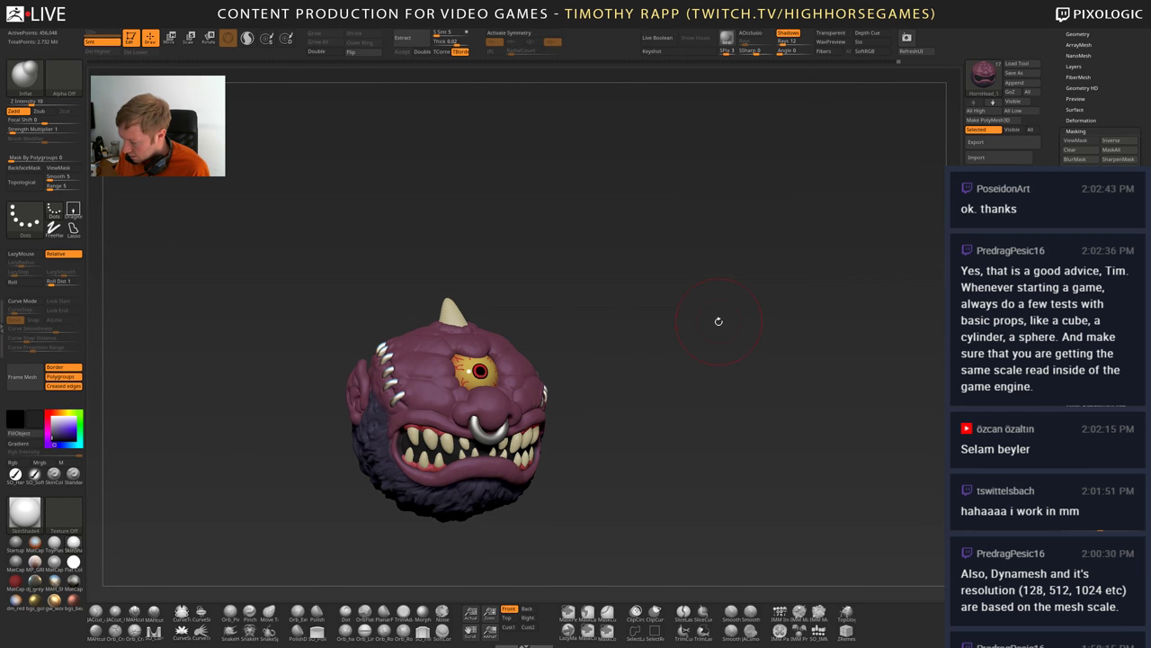
{"action": "mouse_move", "coordinate": [717, 321]}
{"action": "left_mouse_down"}
{"action": "mouse_move", "coordinate": [717, 264]}
{"action": "mouse_move", "coordinate": [737, 341]}
{"action": "mouse_move", "coordinate": [688, 289]}
{"action": "mouse_move", "coordinate": [722, 314]}
{"action": "mouse_move", "coordinate": [767, 318]}
{"action": "left_mouse_up"}
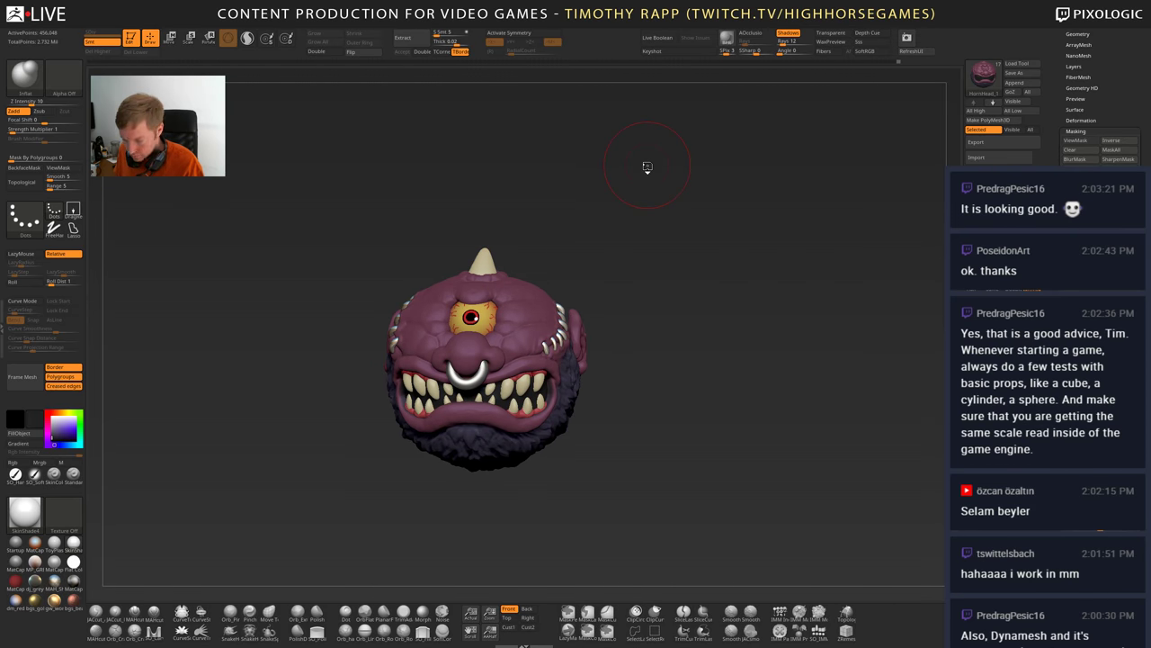
{"action": "key", "text": "ctrl+s"}
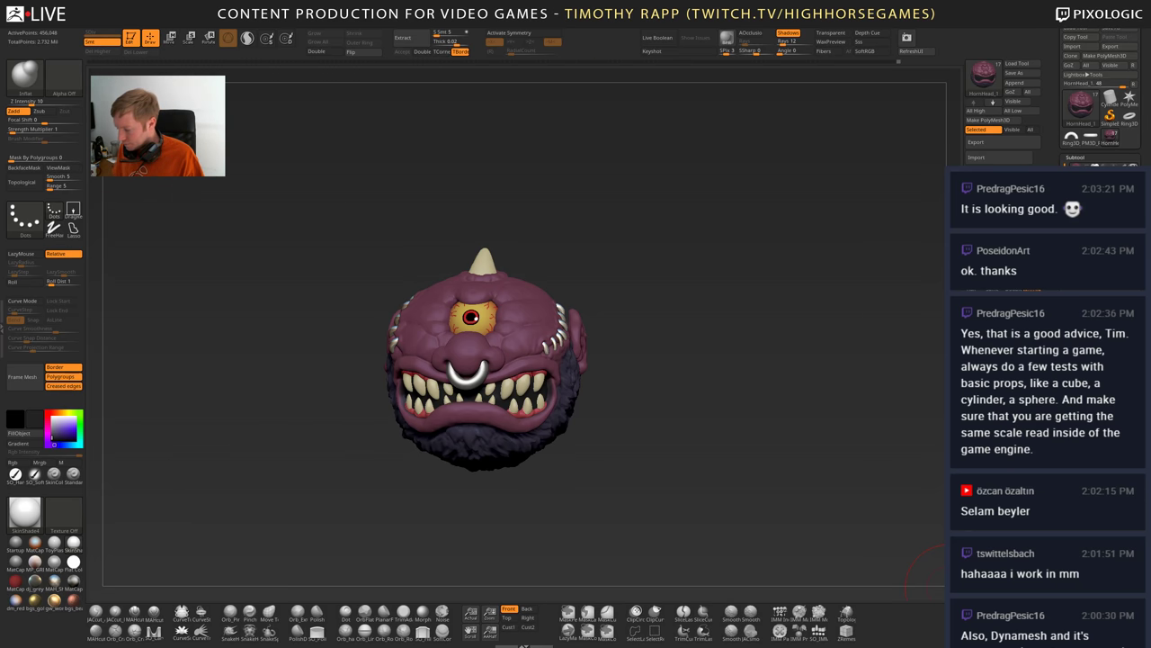
{"action": "left_click_drag", "start_coordinate": [637, 451], "coordinate": [551, 438]}
{"action": "mouse_move", "coordinate": [612, 408]}
{"action": "left_mouse_down"}
{"action": "mouse_move", "coordinate": [516, 414]}
{"action": "mouse_move", "coordinate": [537, 403]}
{"action": "mouse_move", "coordinate": [527, 465]}
{"action": "mouse_move", "coordinate": [551, 436]}
{"action": "left_mouse_up"}
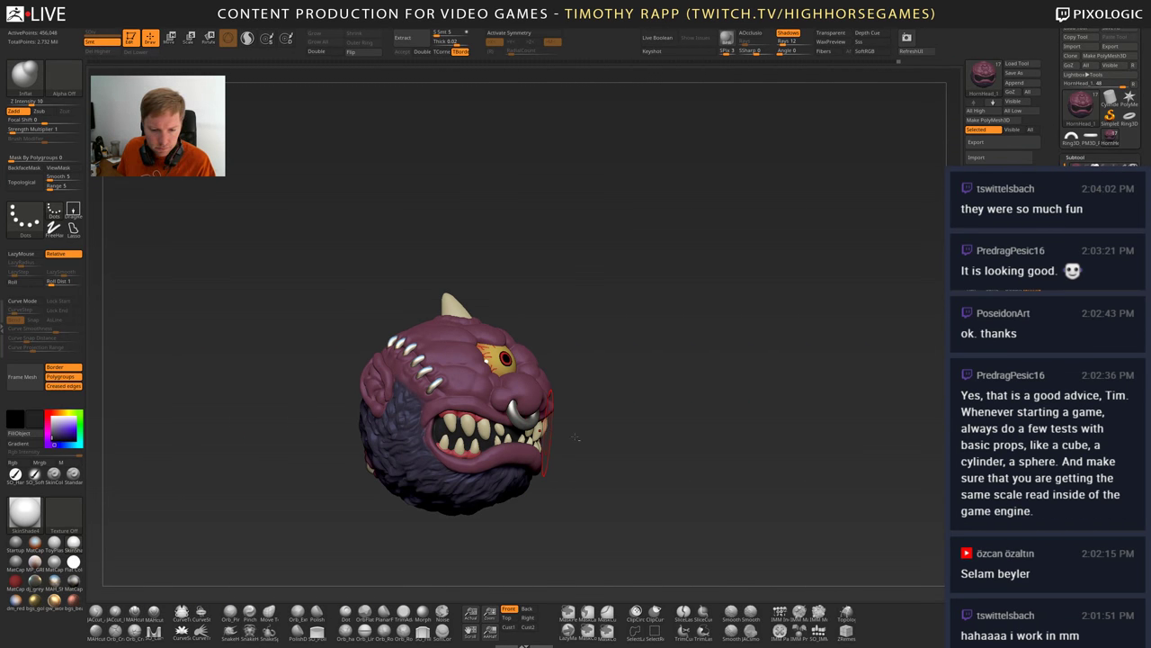
{"action": "mouse_move", "coordinate": [640, 294]}
{"action": "left_mouse_down"}
{"action": "mouse_move", "coordinate": [624, 293]}
{"action": "mouse_move", "coordinate": [635, 293]}
{"action": "left_mouse_up"}
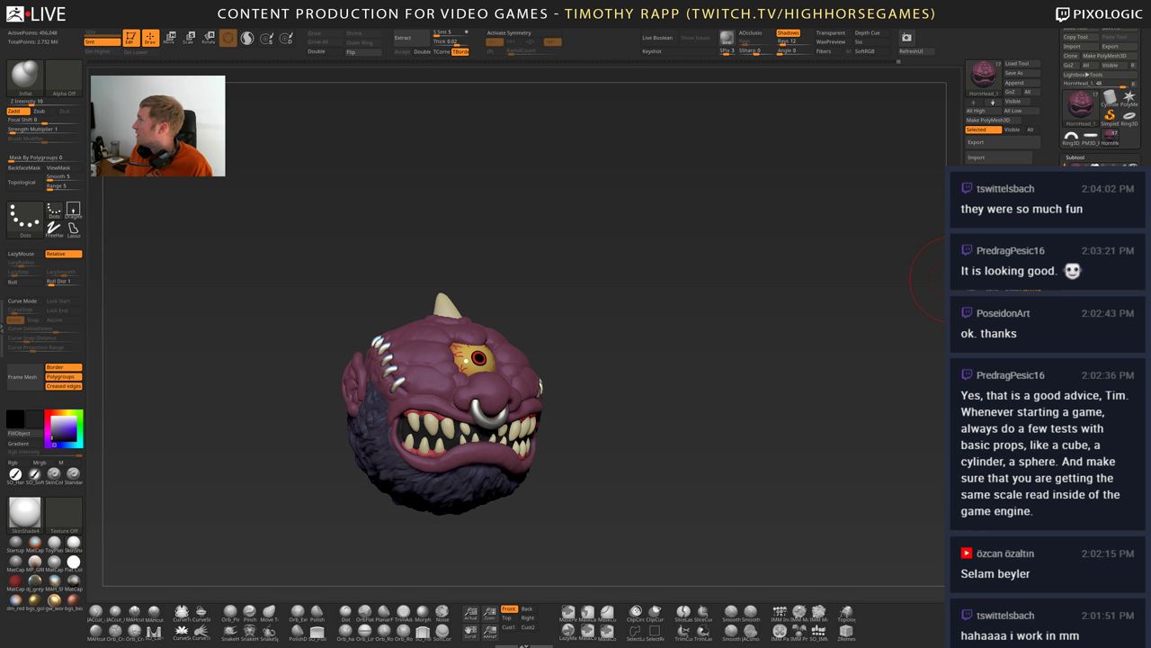
- Bring up the YouTube video "The Mad Balls - Escape from Orb (1986)" and skim through its scenes up to about 16:09
{"action": "left_click_drag", "start_coordinate": [1150, 25], "coordinate": [809, 6]}
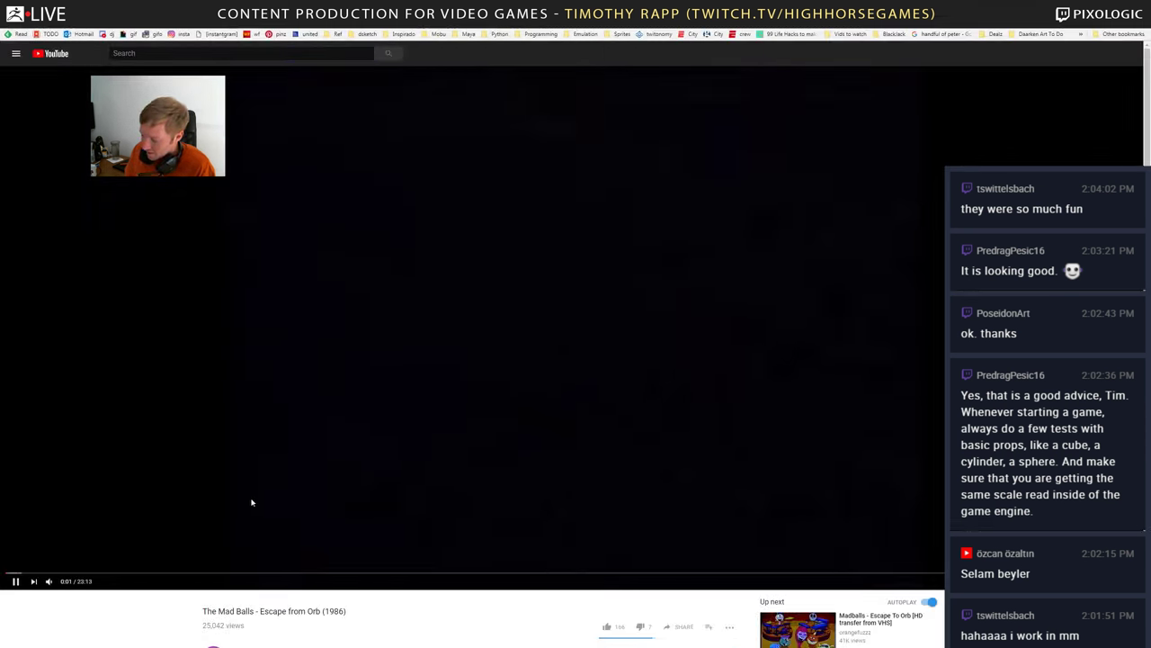
{"action": "mouse_move", "coordinate": [53, 585]}
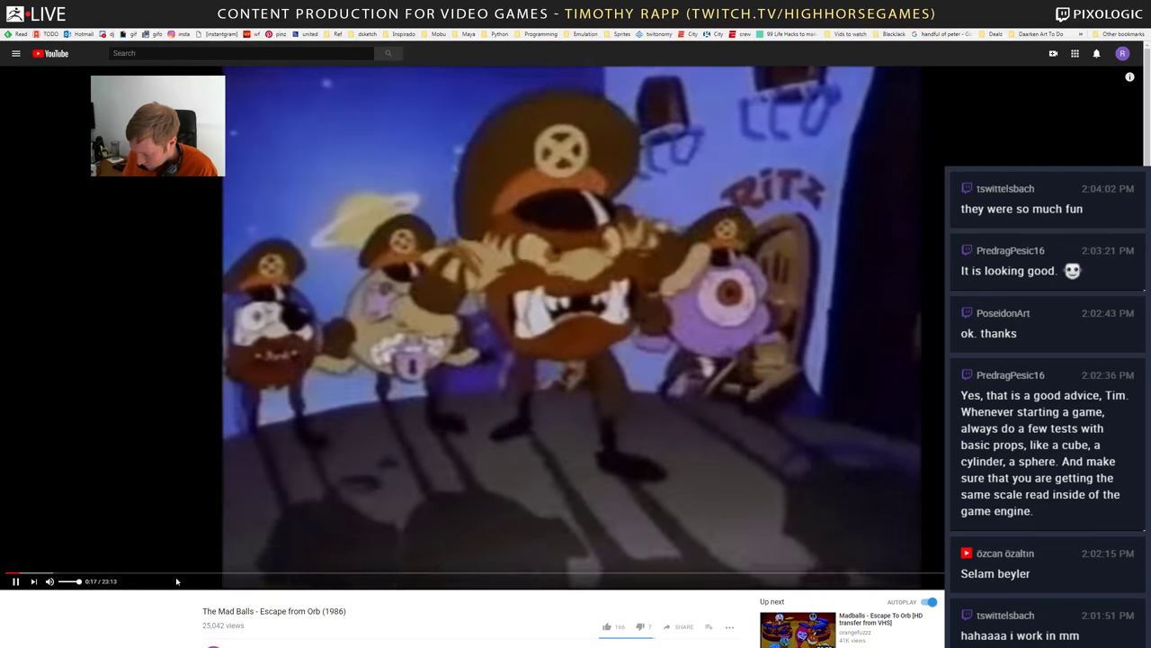
{"action": "left_click", "coordinate": [190, 573]}
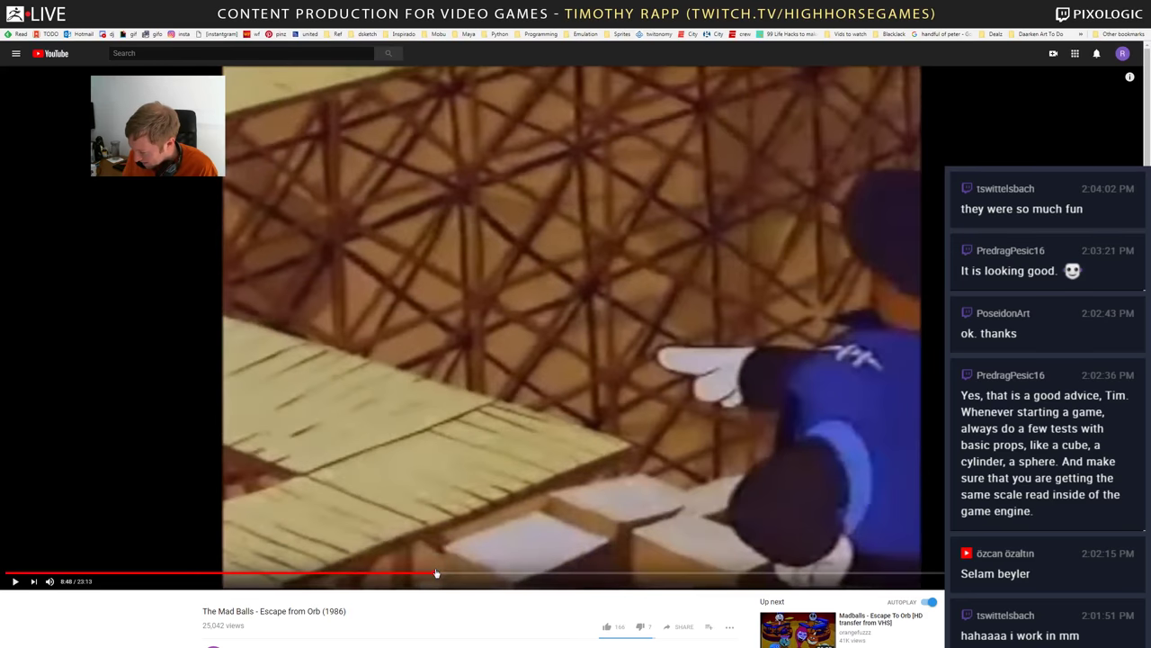
{"action": "left_click", "coordinate": [435, 572]}
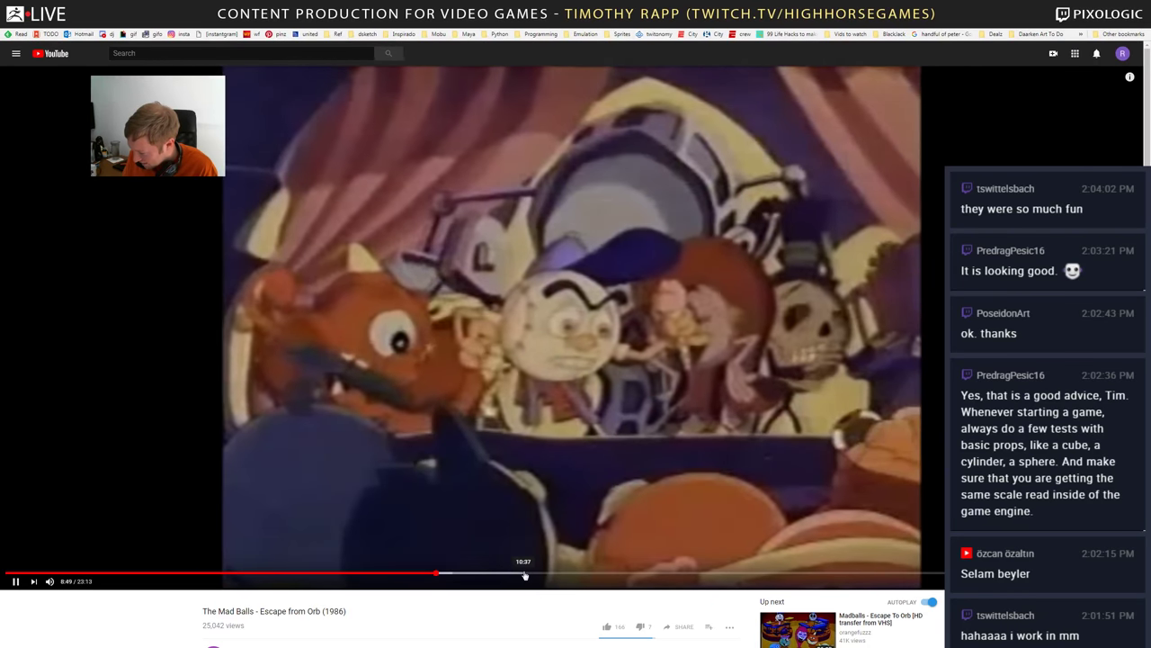
{"action": "left_click", "coordinate": [524, 573]}
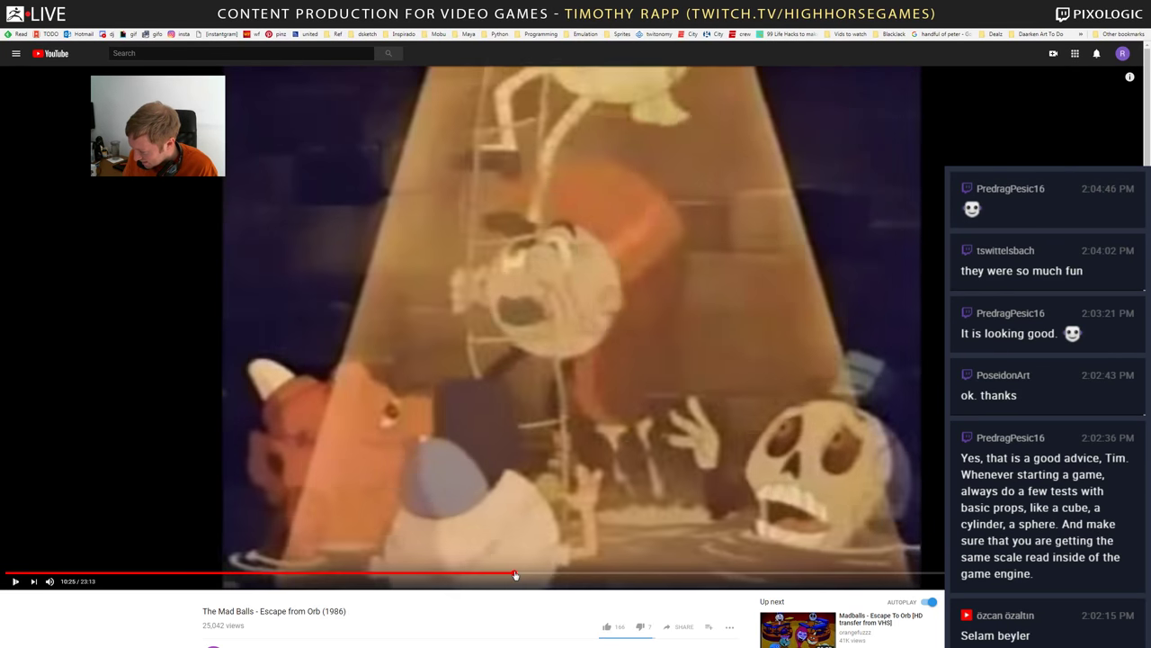
{"action": "left_click", "coordinate": [660, 573]}
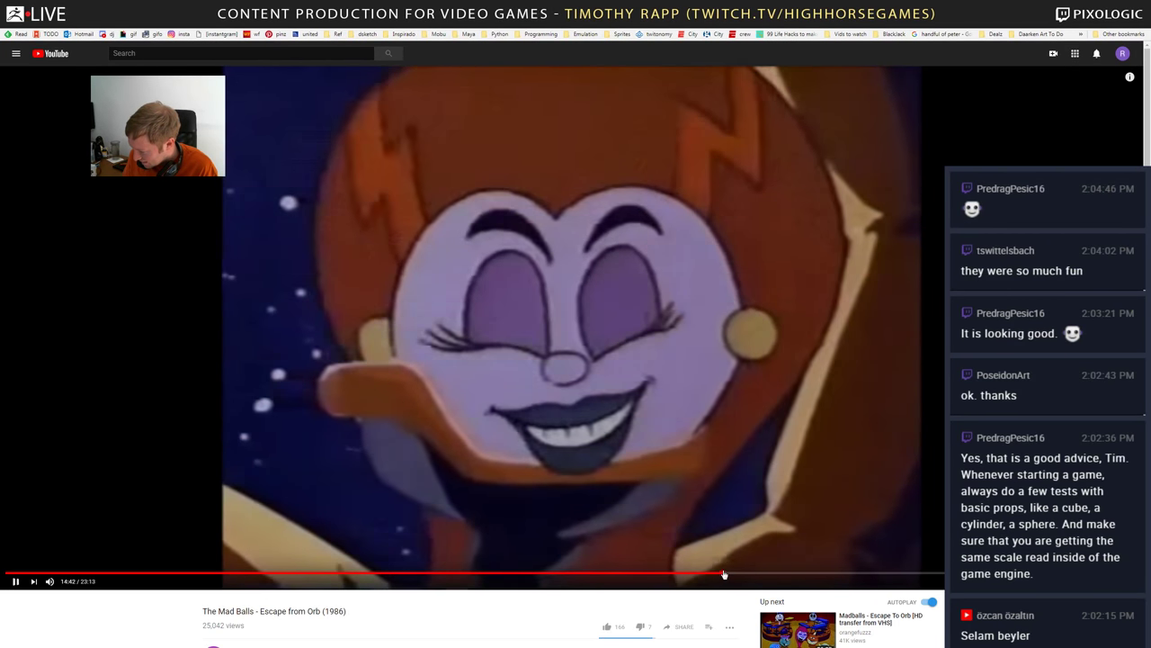
{"action": "left_click", "coordinate": [724, 573]}
{"action": "key", "text": "space"}
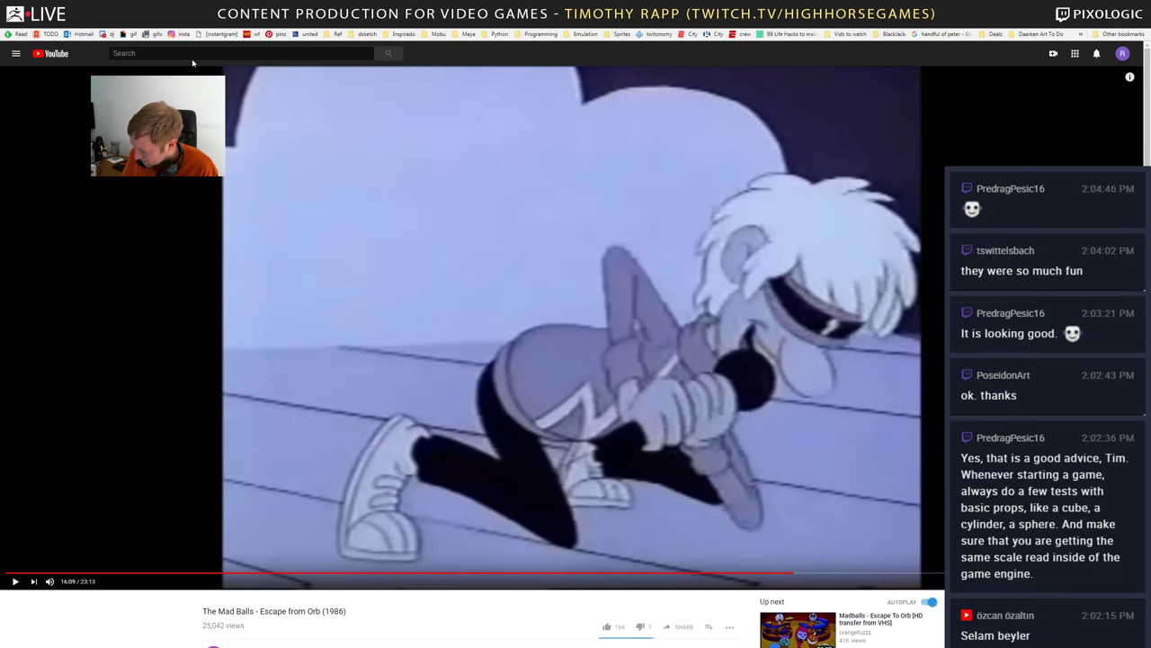
{"action": "left_click", "coordinate": [795, 573]}
{"action": "key", "text": "alt+Tab"}
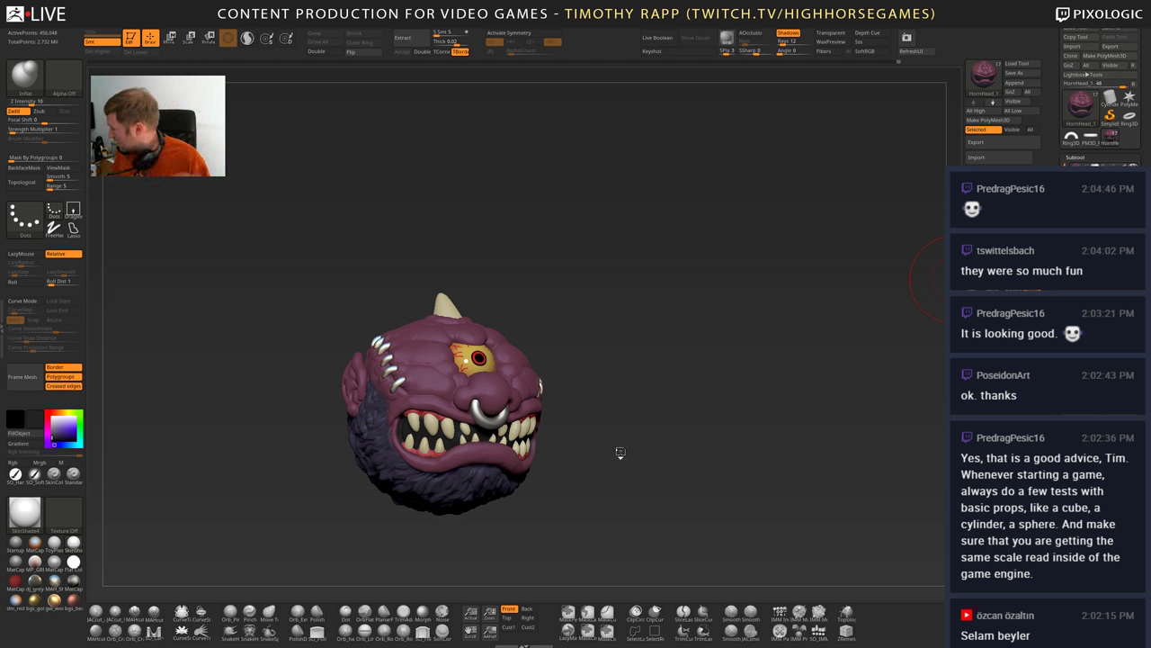
- Choose the ClayTubes brush and make the ear the active subtool
{"action": "mouse_move", "coordinate": [620, 452]}
{"action": "left_mouse_down", "text": "shift"}
{"action": "mouse_move", "coordinate": [629, 440]}
{"action": "mouse_move", "coordinate": [648, 462]}
{"action": "mouse_move", "coordinate": [635, 475]}
{"action": "left_mouse_up", "text": "shift"}
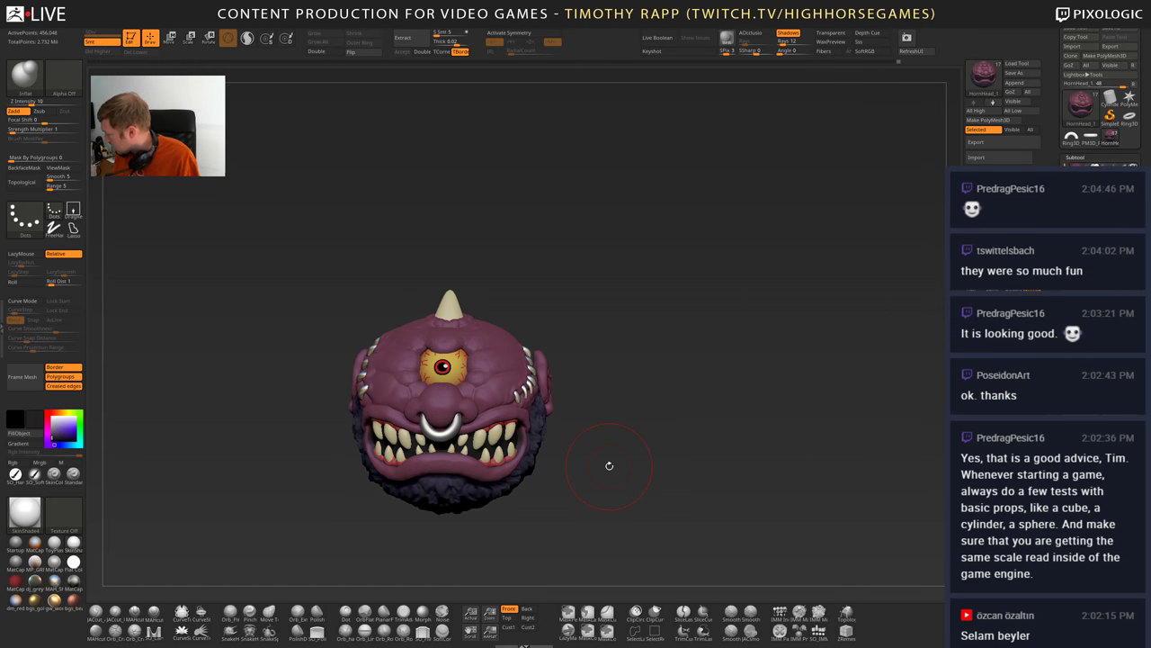
{"action": "left_click_drag", "start_coordinate": [553, 442], "coordinate": [541, 446]}
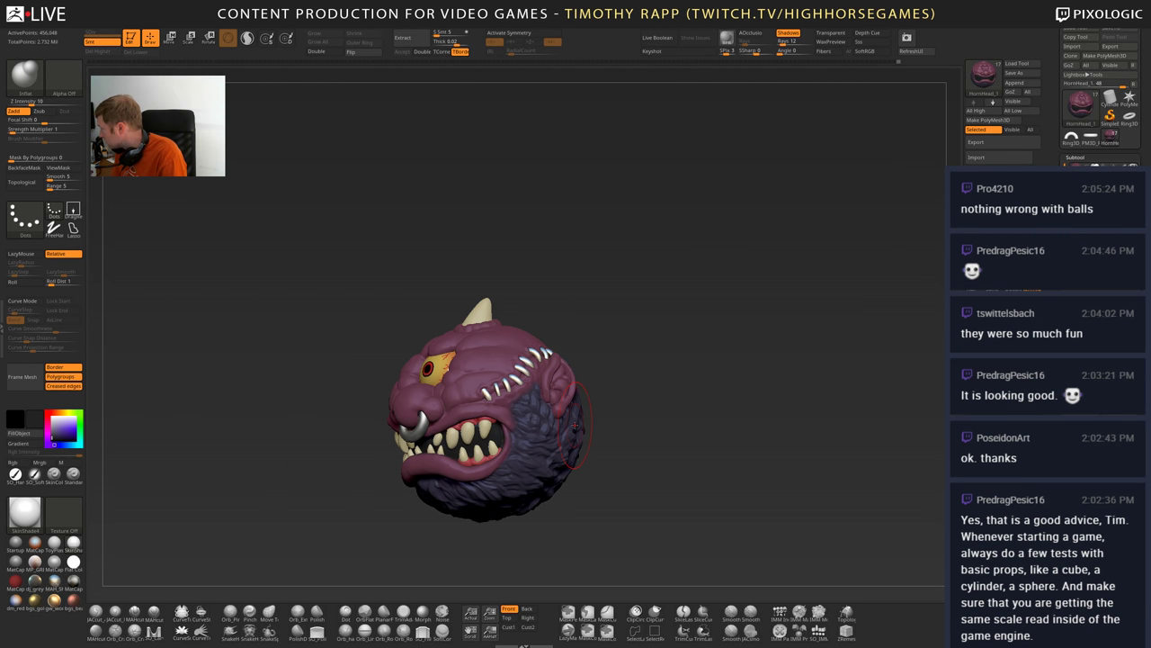
{"action": "left_click_drag", "start_coordinate": [631, 448], "coordinate": [558, 504]}
{"action": "mouse_move", "coordinate": [495, 423]}
{"action": "right_mouse_down"}
{"action": "mouse_move", "coordinate": [540, 421]}
{"action": "mouse_move", "coordinate": [529, 421]}
{"action": "right_mouse_up"}
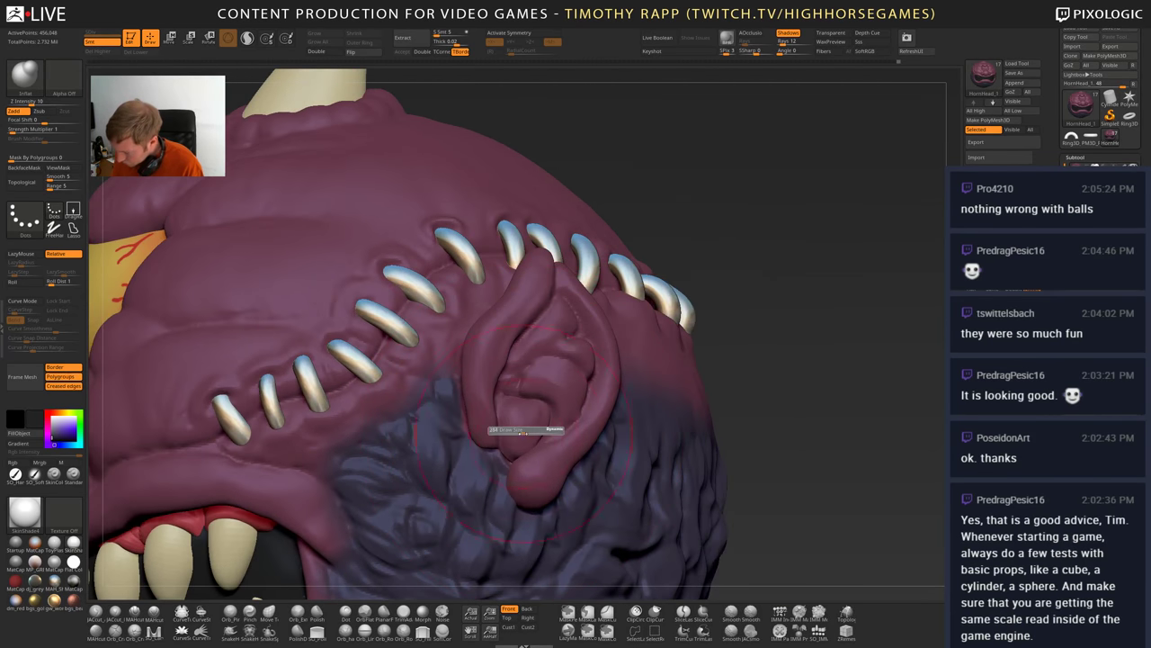
{"action": "key", "text": "b"}
{"action": "key", "text": "c"}
{"action": "key", "text": "t"}
{"action": "left_click", "coordinate": [517, 421], "text": "alt"}
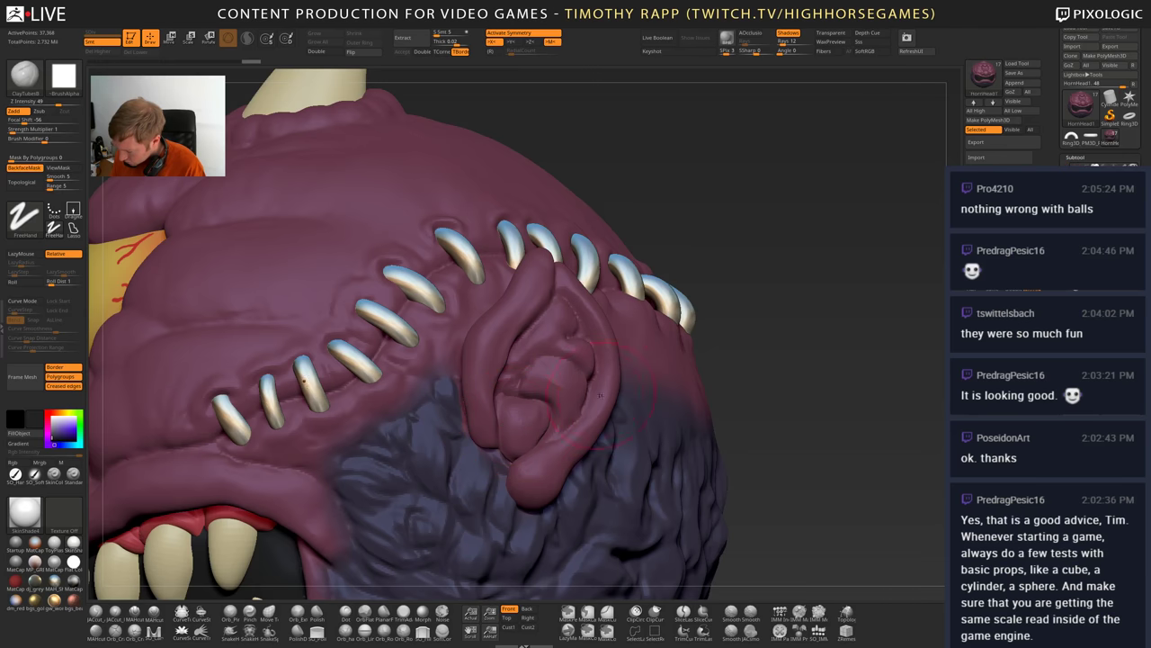
- Build up the lower inner bowl of the ear with the ClayTubes brush
{"action": "key", "text": "shift+f"}
{"action": "key", "text": "shift+f"}
{"action": "left_click_drag", "start_coordinate": [790, 405], "coordinate": [845, 425], "text": "ctrl"}
{"action": "mouse_move", "coordinate": [520, 418]}
{"action": "right_mouse_down"}
{"action": "mouse_move", "coordinate": [487, 427]}
{"action": "mouse_move", "coordinate": [520, 433]}
{"action": "right_mouse_up"}
{"action": "key", "text": "s"}
{"action": "left_click_drag", "start_coordinate": [520, 431], "coordinate": [512, 438]}
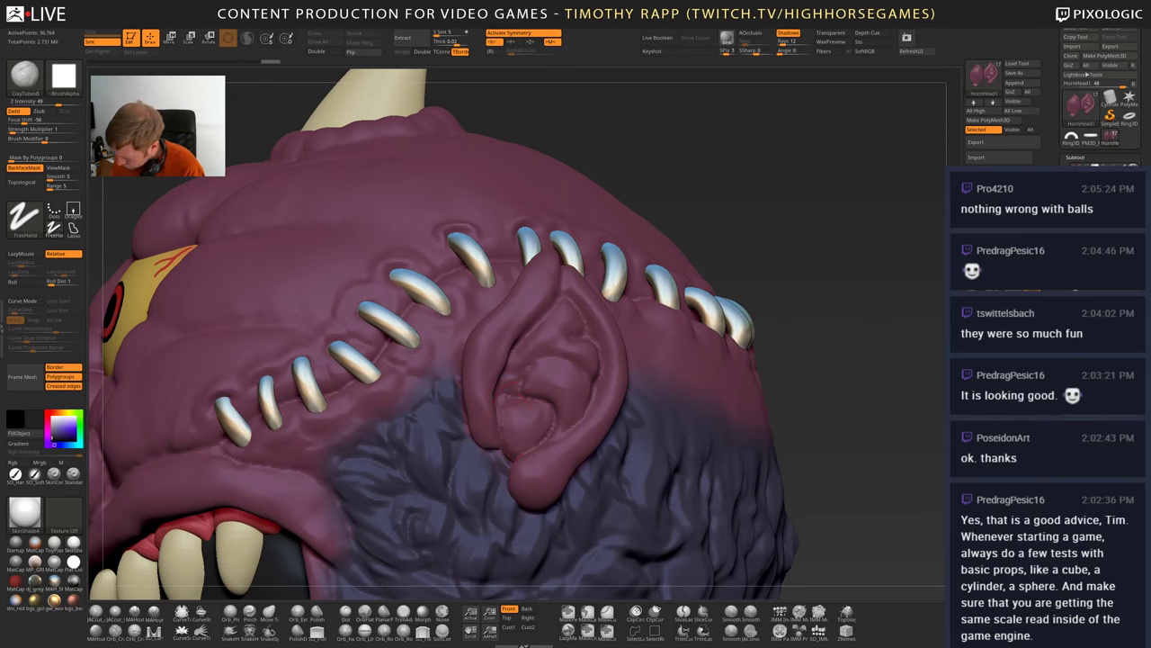
{"action": "mouse_move", "coordinate": [509, 423]}
{"action": "right_mouse_down"}
{"action": "mouse_move", "coordinate": [485, 432]}
{"action": "mouse_move", "coordinate": [505, 433]}
{"action": "right_mouse_up"}
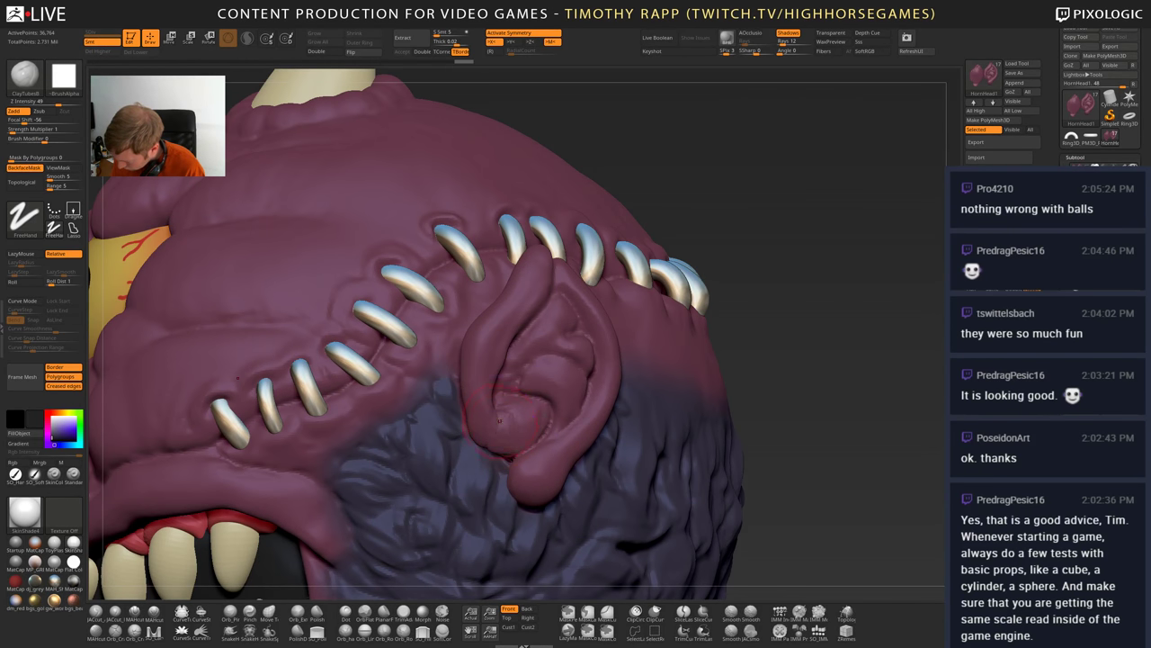
{"action": "mouse_move", "coordinate": [501, 416]}
{"action": "left_mouse_down"}
{"action": "mouse_move", "coordinate": [539, 400]}
{"action": "mouse_move", "coordinate": [524, 391]}
{"action": "mouse_move", "coordinate": [519, 434]}
{"action": "left_mouse_up"}
- Carve creases between the lower and middle inner folds of the ear with the DamStandard brush
{"action": "key", "text": "b"}
{"action": "key", "text": "d"}
{"action": "key", "text": "s"}
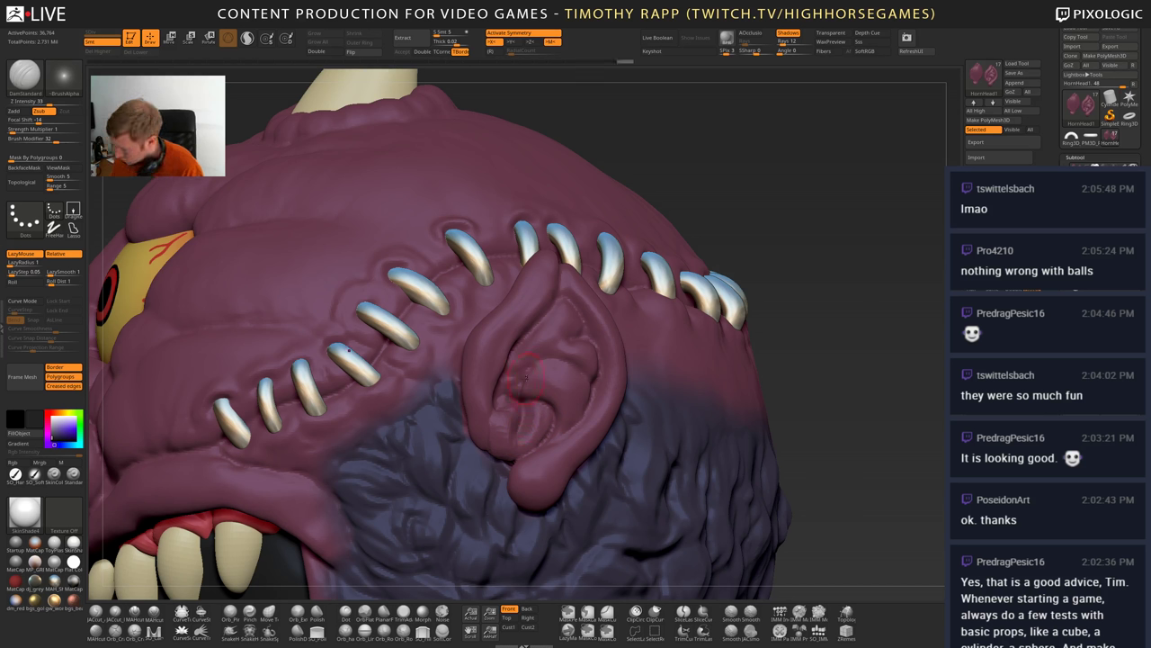
{"action": "mouse_move", "coordinate": [520, 400]}
{"action": "right_mouse_down"}
{"action": "mouse_move", "coordinate": [545, 411]}
{"action": "mouse_move", "coordinate": [534, 411]}
{"action": "right_mouse_up"}
- Adjust the shape of the ear's lower inner folds with the Move Elastic brush
{"action": "key", "text": "b"}
{"action": "key", "text": "m"}
{"action": "key", "text": "v"}
{"action": "key", "text": "s"}
{"action": "left_click", "coordinate": [567, 411]}
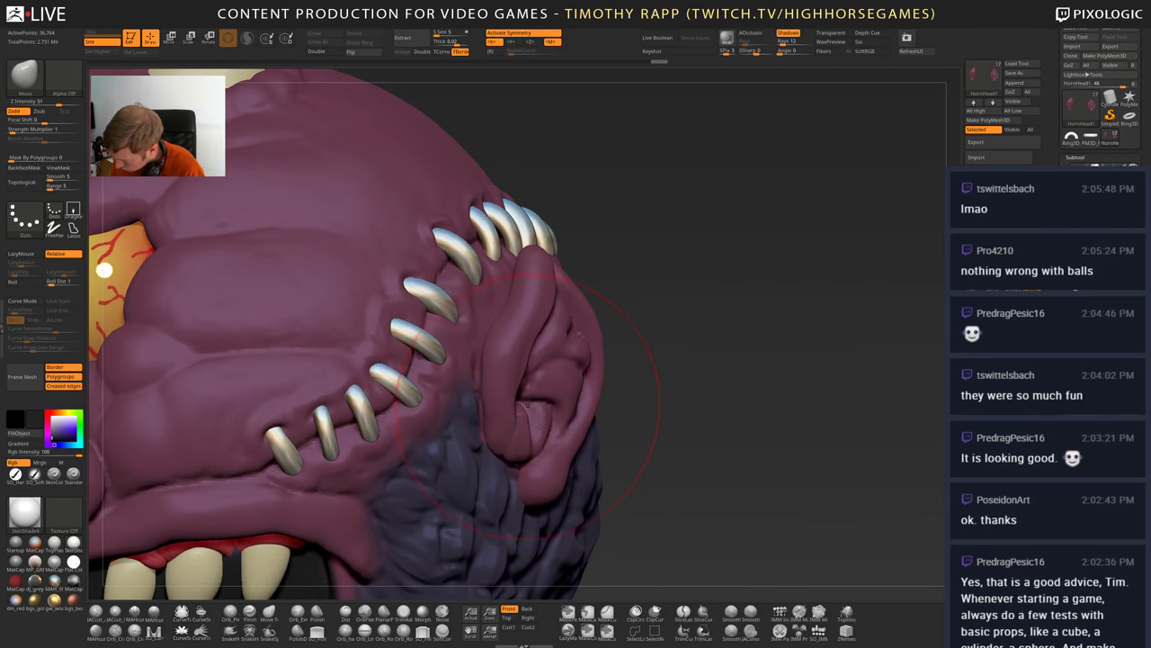
{"action": "key", "text": "b"}
{"action": "key", "text": "m"}
{"action": "key", "text": "e"}
{"action": "left_click_drag", "start_coordinate": [530, 403], "coordinate": [543, 410]}
{"action": "mouse_move", "coordinate": [543, 410]}
{"action": "right_mouse_down"}
{"action": "mouse_move", "coordinate": [423, 412]}
{"action": "mouse_move", "coordinate": [522, 421]}
{"action": "mouse_move", "coordinate": [527, 408]}
{"action": "right_mouse_up"}
{"action": "key", "text": "ctrl+shift+z"}
{"action": "key", "text": "ctrl+shift+z"}
- Reshape how the ear stands out from the side of the head with a resized Move Elastic brush
{"action": "key", "text": "s"}
{"action": "left_click_drag", "start_coordinate": [525, 408], "coordinate": [519, 405]}
{"action": "right_click_drag", "start_coordinate": [520, 404], "coordinate": [620, 409]}
{"action": "left_click_drag", "start_coordinate": [102, 485], "coordinate": [106, 488]}
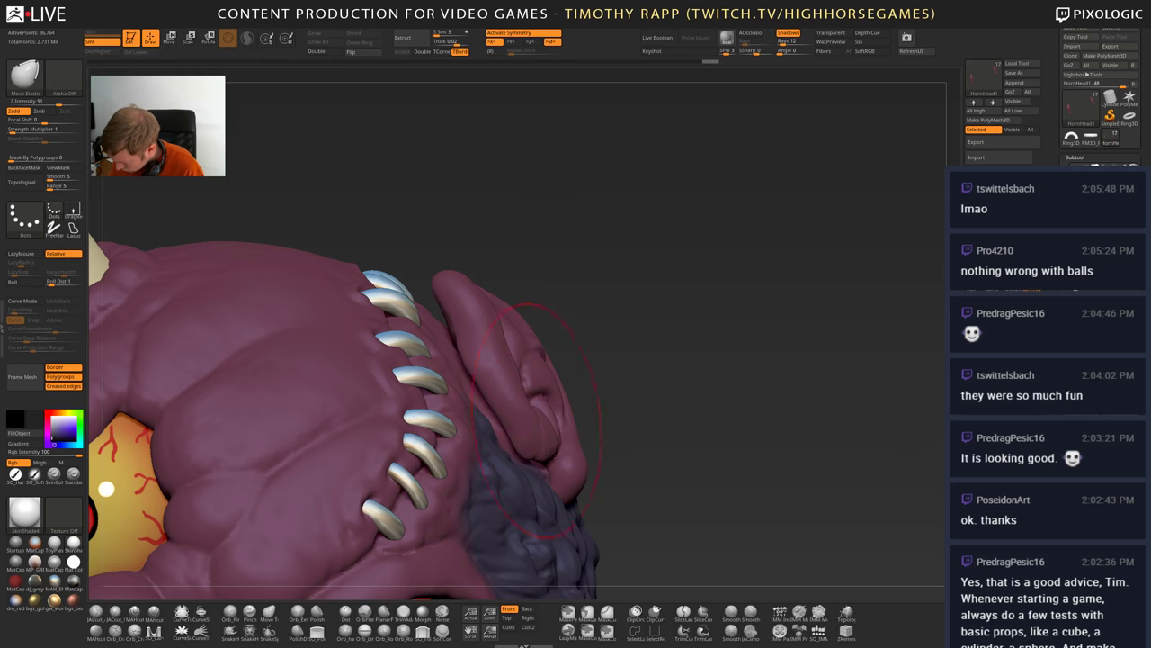
{"action": "key", "text": "s"}
{"action": "mouse_move", "coordinate": [527, 437]}
{"action": "right_mouse_down"}
{"action": "mouse_move", "coordinate": [576, 436]}
{"action": "mouse_move", "coordinate": [521, 444]}
{"action": "right_mouse_up"}
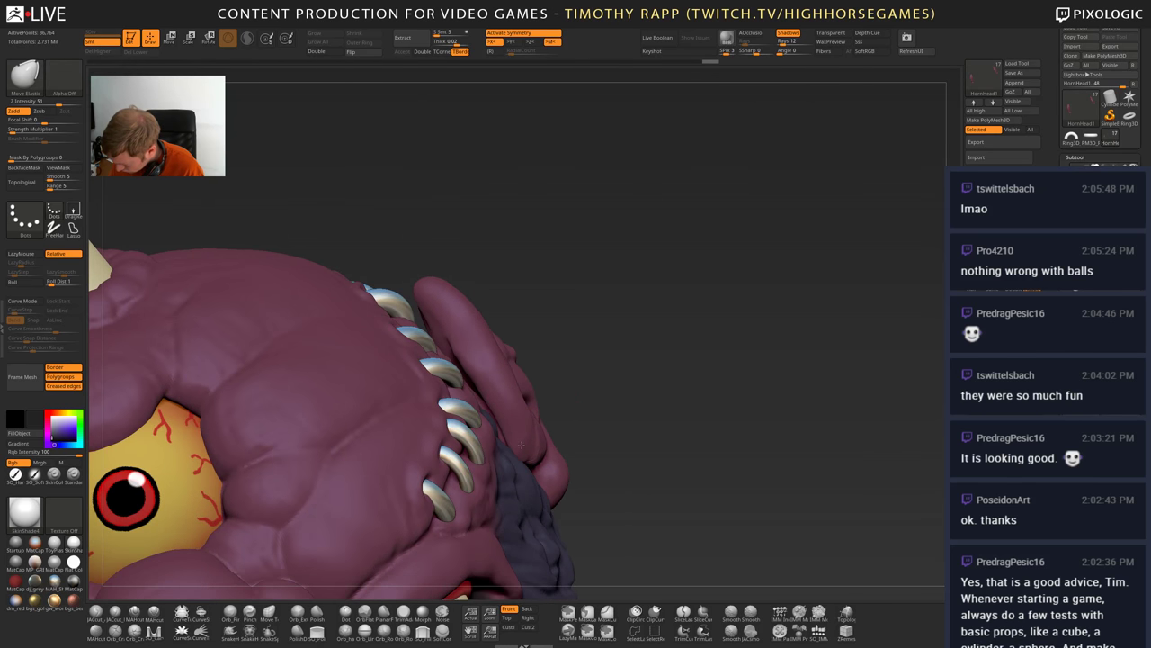
- Carve creases into the upper inner part of the ear with the DamStandard brush
{"action": "right_click_drag", "start_coordinate": [591, 412], "coordinate": [545, 385], "text": "ctrl"}
{"action": "key", "text": "b"}
{"action": "key", "text": "d"}
{"action": "key", "text": "s"}
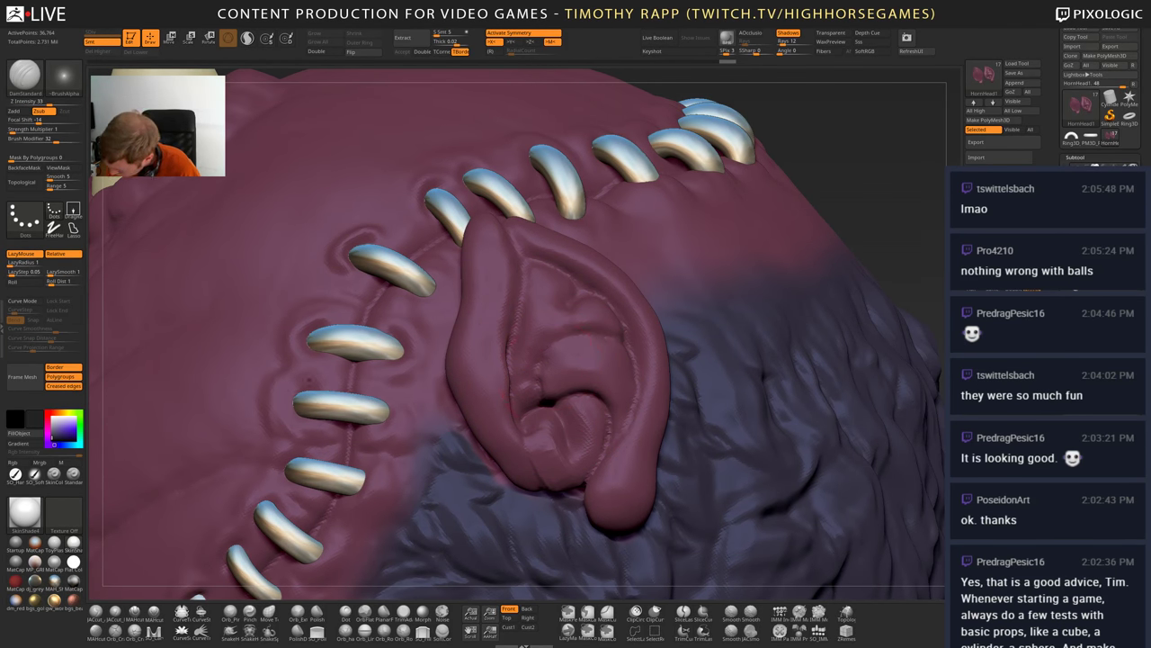
{"action": "right_click_drag", "start_coordinate": [542, 313], "coordinate": [576, 308]}
{"action": "key", "text": "s"}
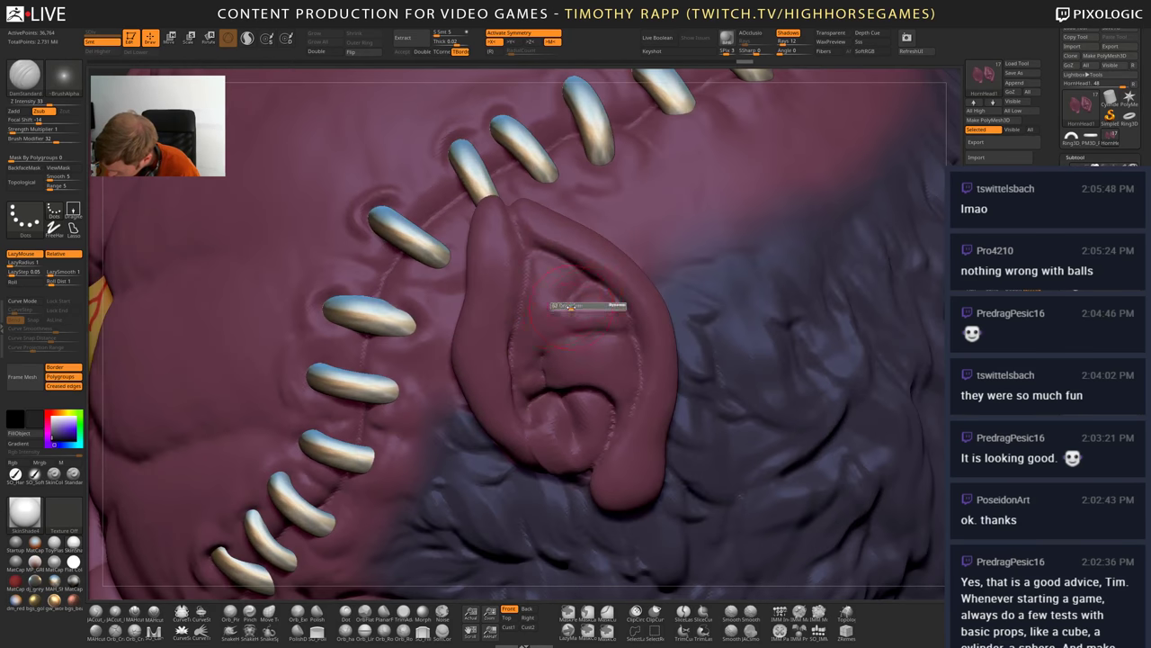
{"action": "left_click", "coordinate": [569, 310]}
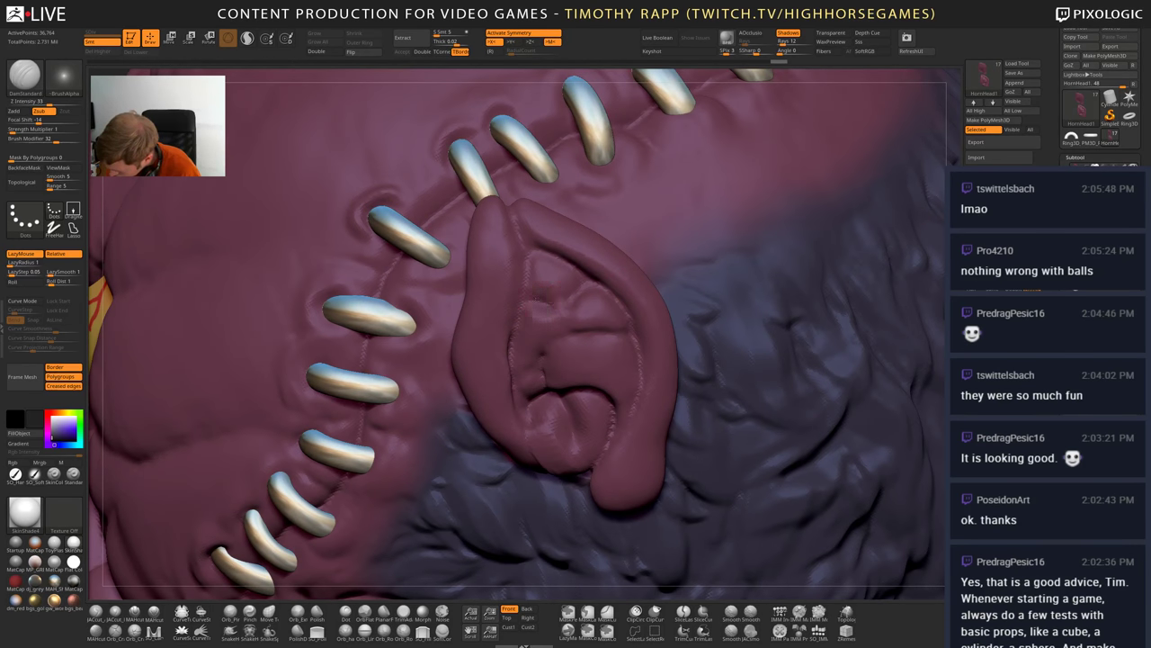
- Choose the ClayBuildup brush, try a stroke on the ear's upper inner hollow and undo it
{"action": "key", "text": "b"}
{"action": "key", "text": "c"}
{"action": "key", "text": "b"}
{"action": "key", "text": "s"}
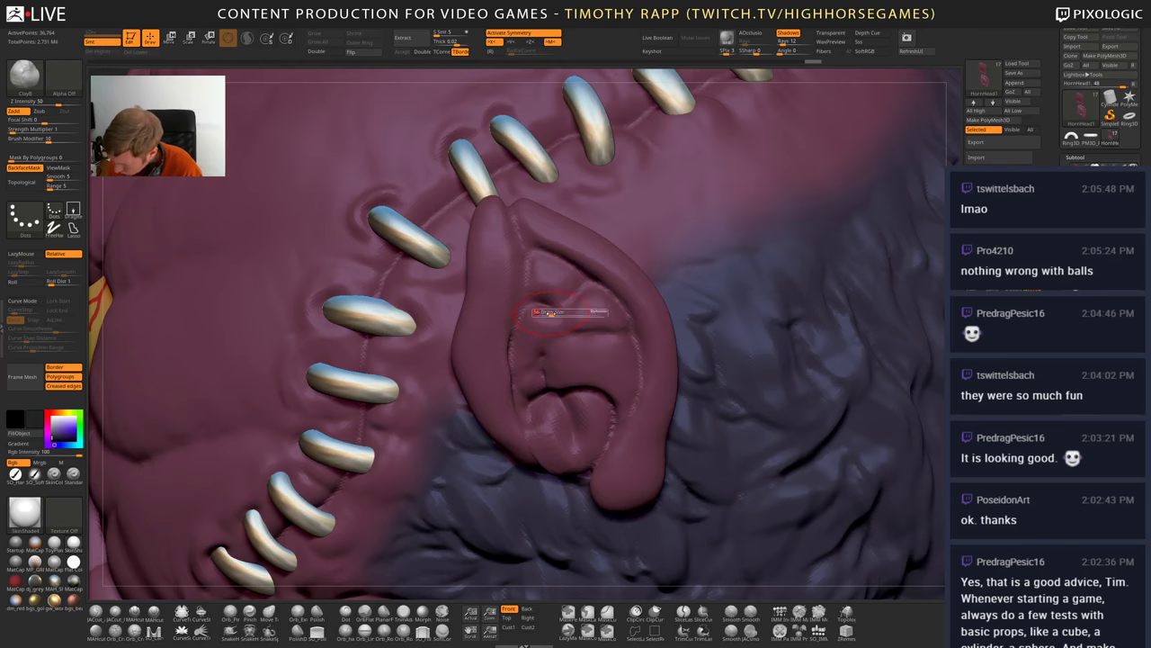
{"action": "left_click_drag", "start_coordinate": [540, 308], "coordinate": [547, 308]}
{"action": "key", "text": "s"}
{"action": "key", "text": "ctrl+z"}
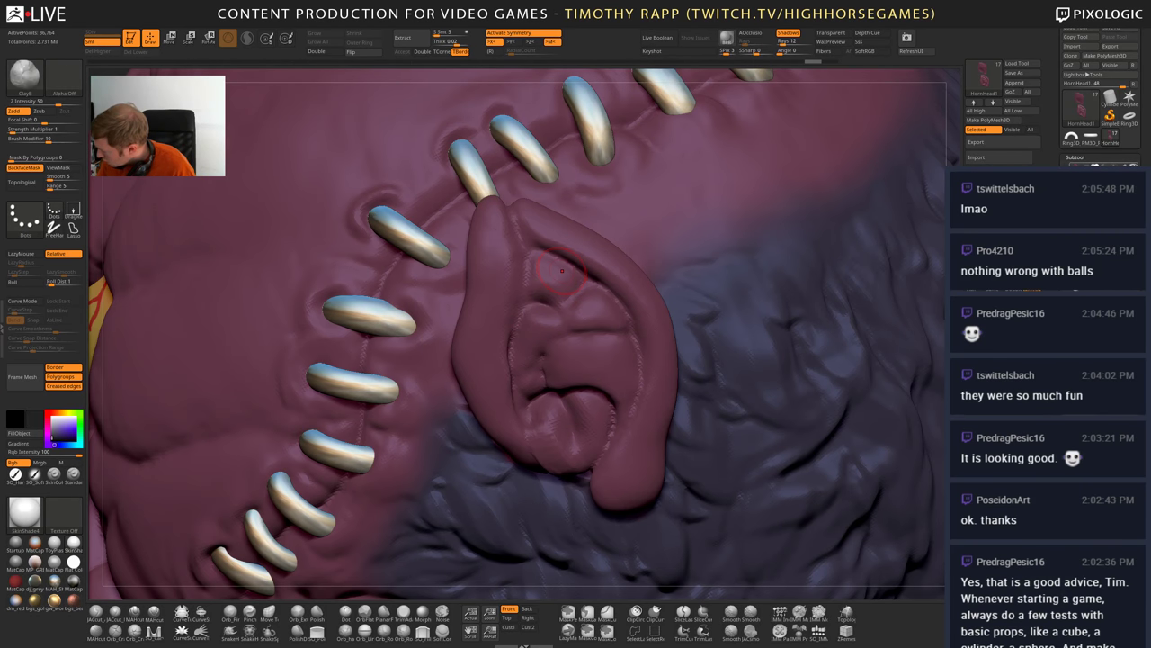
- Turn off the ear's polypaint display and set the active colour to white
{"action": "left_click", "coordinate": [1124, 310]}
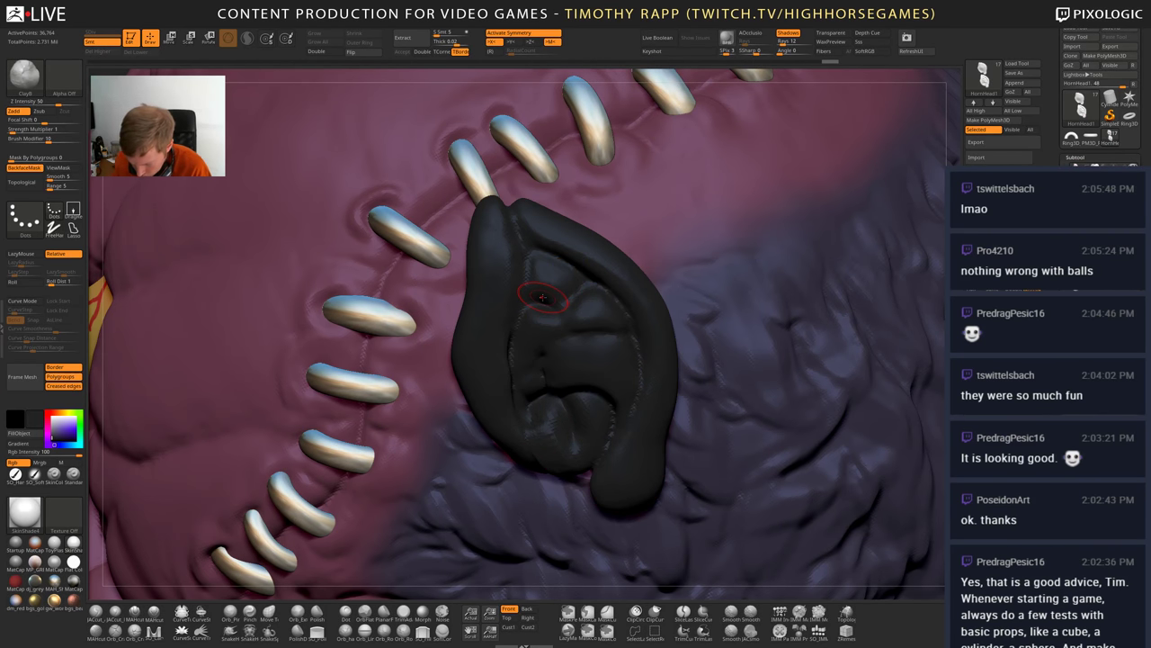
{"action": "left_click", "coordinate": [54, 418]}
{"action": "key", "text": "ctrl+i"}
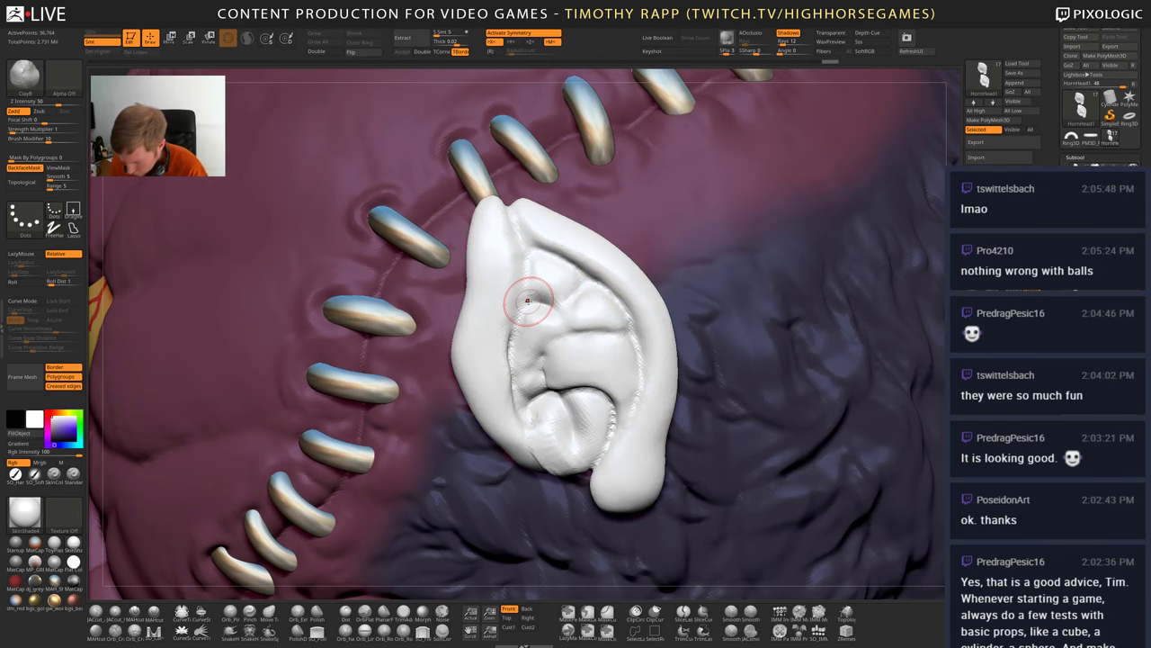
- Build up the fold around the ear's upper inner hollow with the ClayBuildup brush
{"action": "left_click_drag", "start_coordinate": [528, 300], "coordinate": [532, 300]}
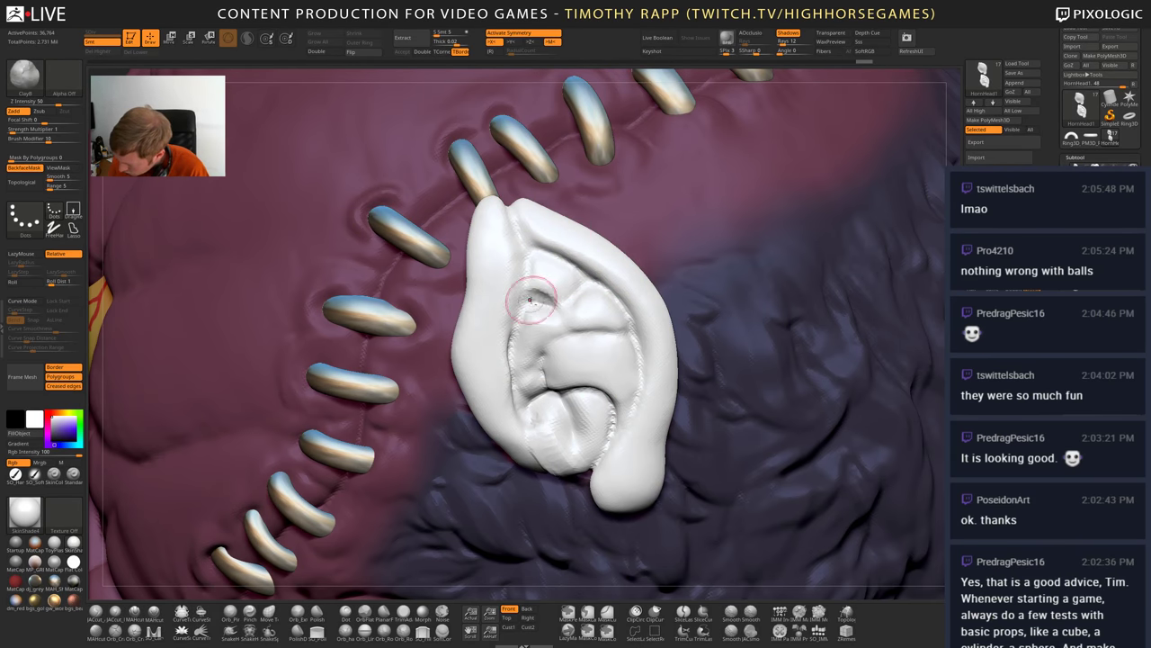
{"action": "right_click_drag", "start_coordinate": [560, 273], "coordinate": [547, 299]}
{"action": "left_click_drag", "start_coordinate": [532, 301], "coordinate": [554, 300]}
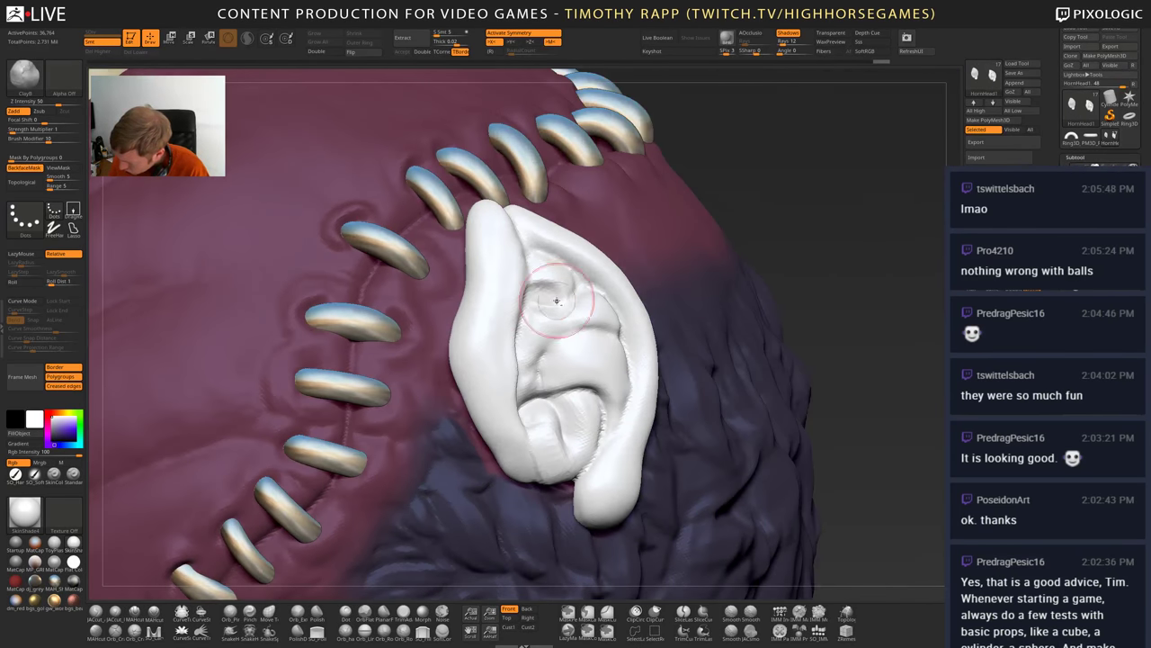
{"action": "right_click_drag", "start_coordinate": [554, 300], "coordinate": [557, 285]}
{"action": "mouse_move", "coordinate": [556, 285]}
{"action": "left_mouse_down"}
{"action": "mouse_move", "coordinate": [573, 286]}
{"action": "mouse_move", "coordinate": [574, 299]}
{"action": "mouse_move", "coordinate": [537, 338]}
{"action": "mouse_move", "coordinate": [597, 259]}
{"action": "mouse_move", "coordinate": [619, 326]}
{"action": "mouse_move", "coordinate": [612, 310]}
{"action": "left_mouse_up"}
{"action": "right_click_drag", "start_coordinate": [612, 309], "coordinate": [620, 305]}
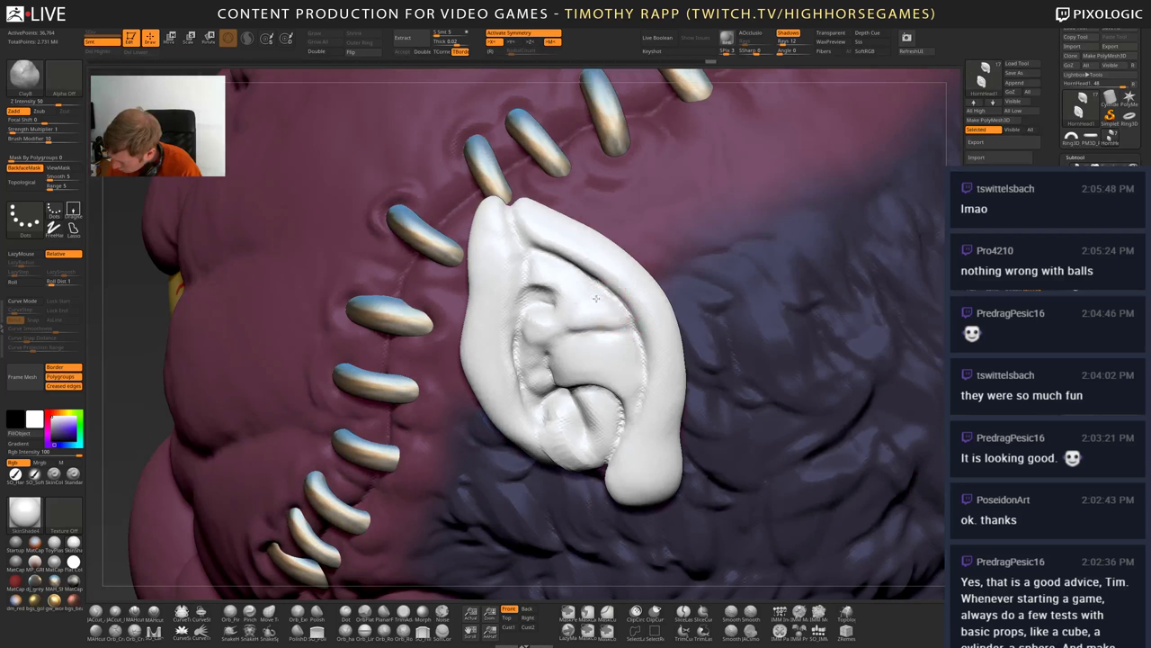
- Refine the ear's rear inner channel with the Standard brush and smooth the middle and lower folds
{"action": "right_click_drag", "start_coordinate": [625, 348], "coordinate": [598, 287]}
{"action": "key", "text": "b"}
{"action": "key", "text": "s"}
{"action": "key", "text": "t"}
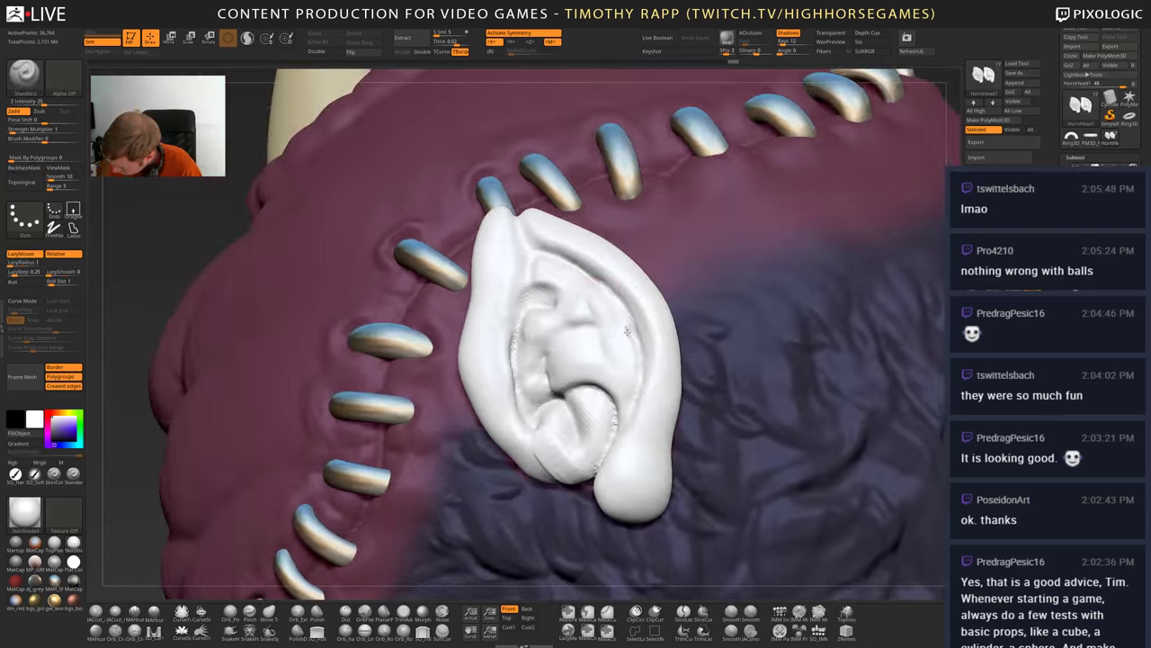
{"action": "right_click_drag", "start_coordinate": [619, 328], "coordinate": [616, 391]}
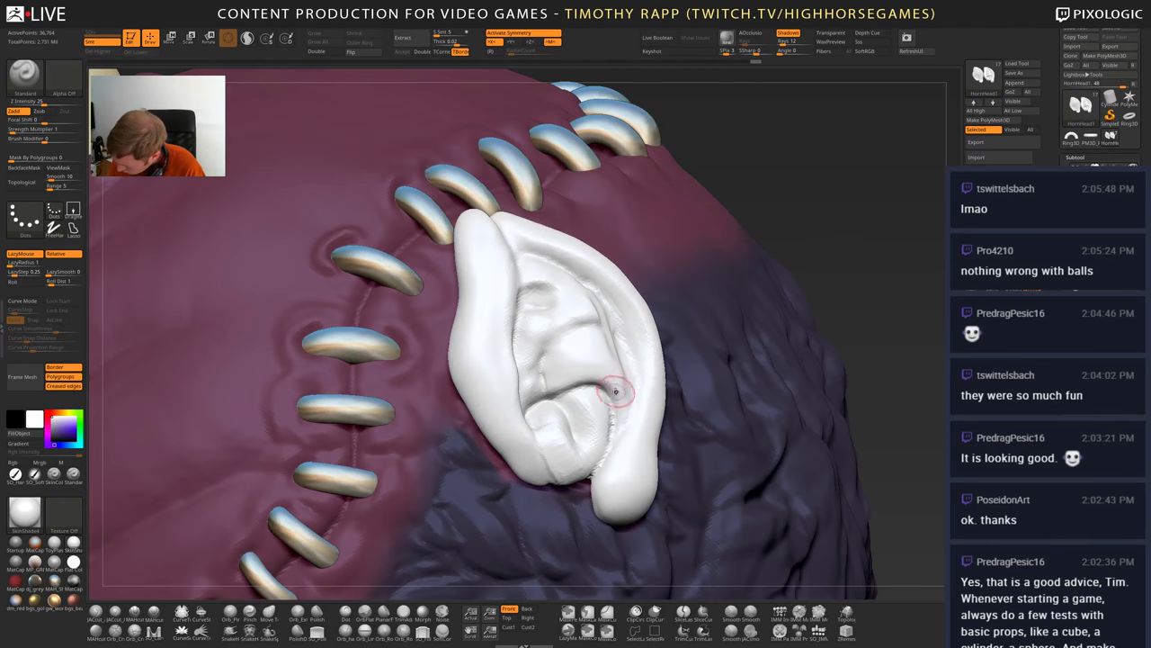
{"action": "key", "text": "shift"}
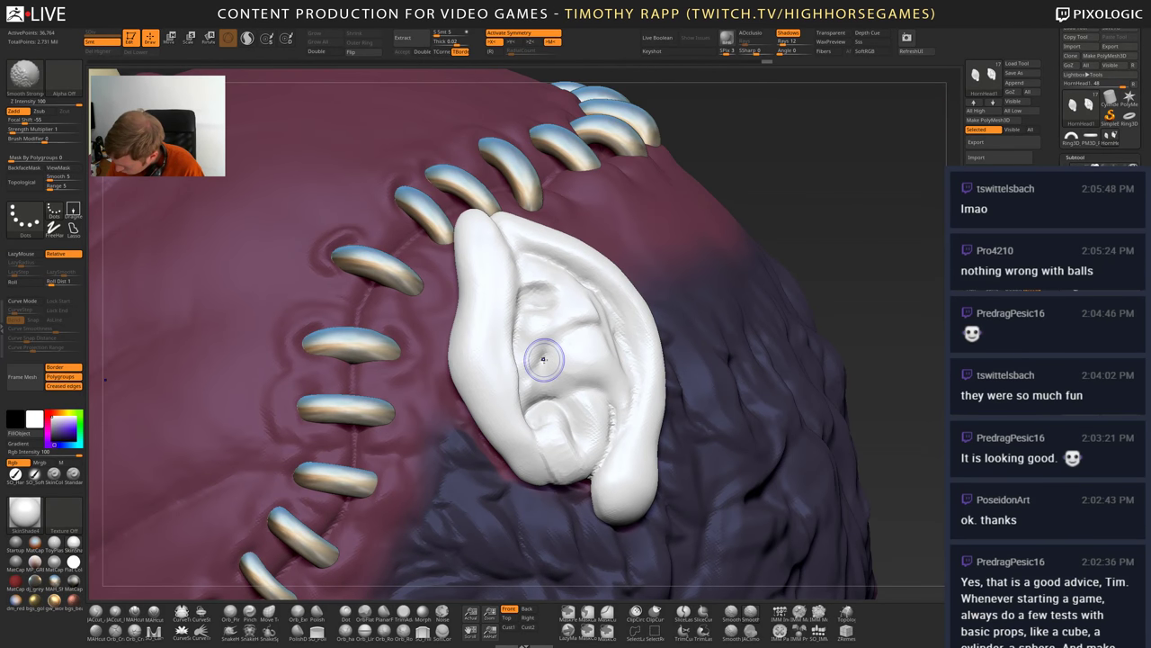
{"action": "right_click_drag", "start_coordinate": [540, 351], "coordinate": [545, 400]}
{"action": "mouse_move", "coordinate": [546, 430]}
{"action": "left_mouse_down", "text": "shift"}
{"action": "mouse_move", "coordinate": [537, 455]}
{"action": "mouse_move", "coordinate": [558, 473]}
{"action": "left_mouse_up", "text": "shift"}
- Add volume around the ear canal and lower inner fold with ClayBuildup and smooth the middle fold
{"action": "key", "text": "b"}
{"action": "key", "text": "c"}
{"action": "key", "text": "b"}
{"action": "left_click_drag", "start_coordinate": [561, 416], "coordinate": [550, 405]}
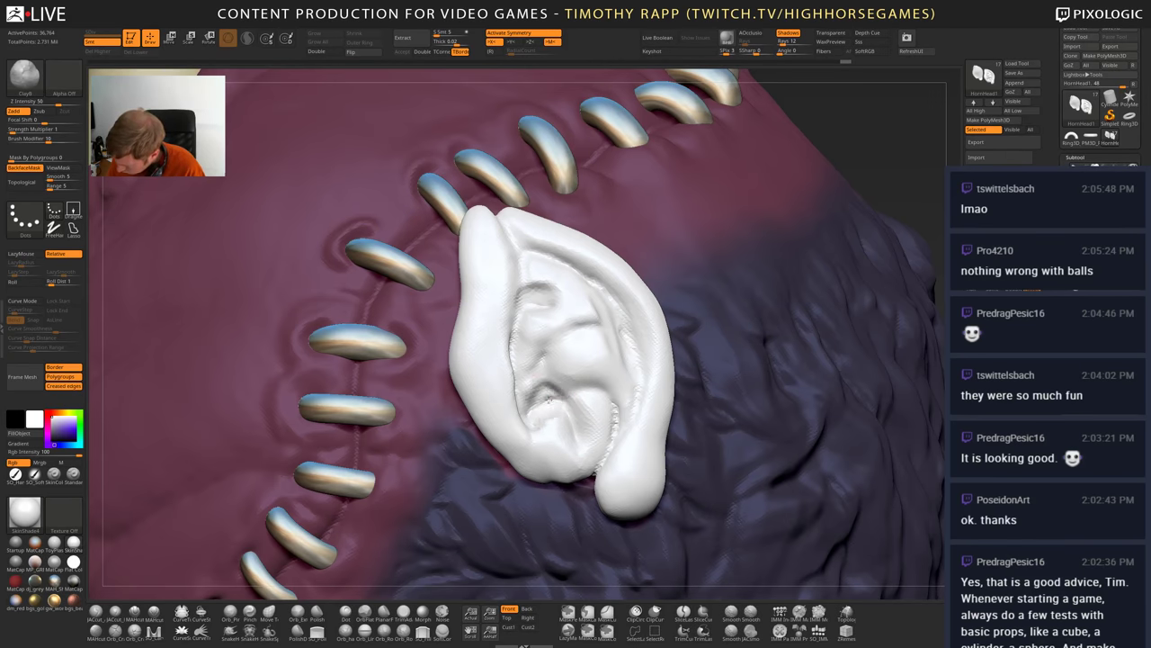
{"action": "mouse_move", "coordinate": [545, 400]}
{"action": "right_mouse_down"}
{"action": "mouse_move", "coordinate": [538, 350]}
{"action": "mouse_move", "coordinate": [540, 392]}
{"action": "mouse_move", "coordinate": [528, 396]}
{"action": "mouse_move", "coordinate": [551, 394]}
{"action": "mouse_move", "coordinate": [541, 410]}
{"action": "mouse_move", "coordinate": [565, 414]}
{"action": "mouse_move", "coordinate": [576, 397]}
{"action": "mouse_move", "coordinate": [564, 393]}
{"action": "right_mouse_up"}
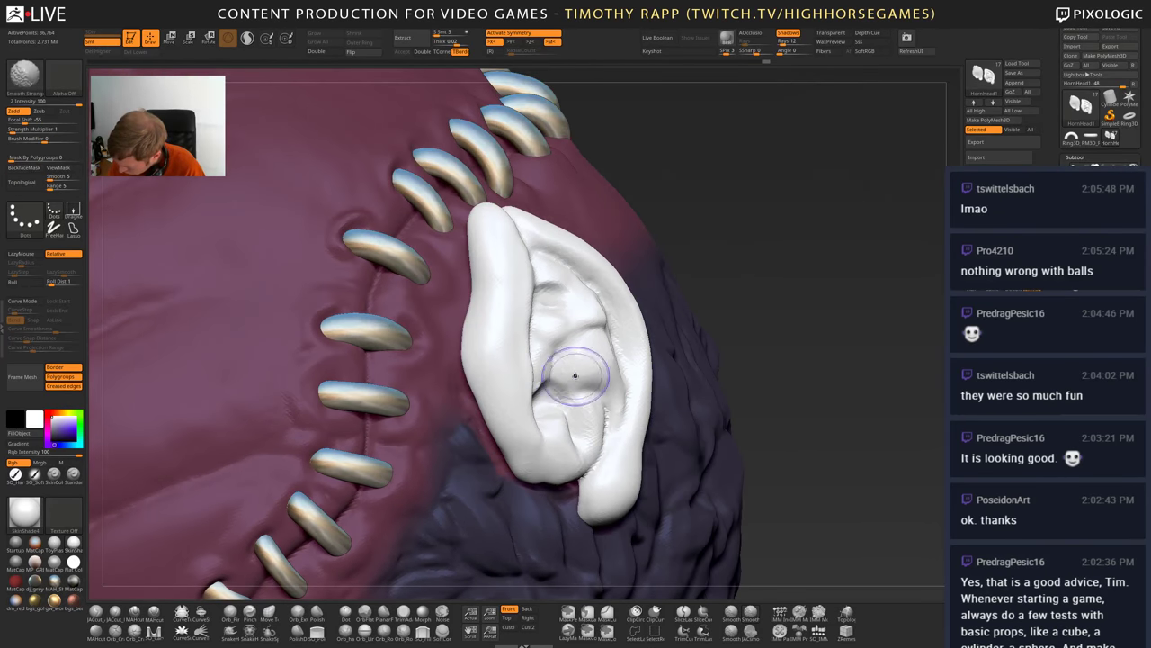
{"action": "left_click_drag", "start_coordinate": [559, 366], "coordinate": [559, 361], "text": "shift"}
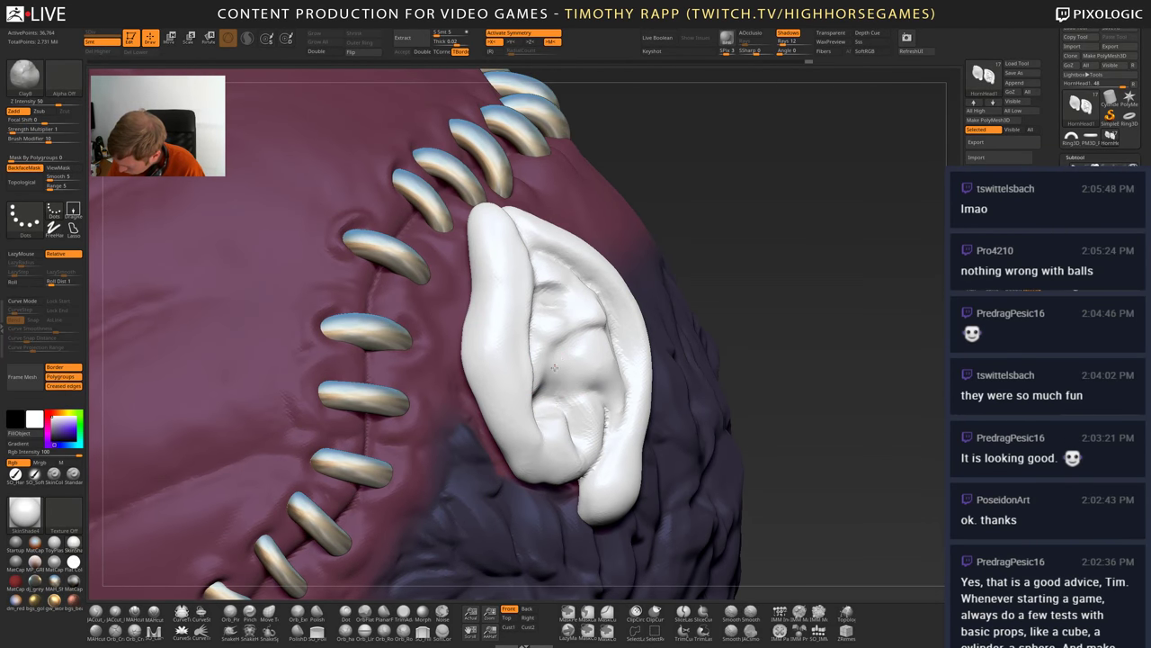
- Refine the ear's front rim and adjoining inner folds with the DamStandard and ClayBuildup brushes
{"action": "mouse_move", "coordinate": [556, 367]}
{"action": "right_mouse_down"}
{"action": "mouse_move", "coordinate": [541, 394]}
{"action": "mouse_move", "coordinate": [550, 409]}
{"action": "mouse_move", "coordinate": [513, 415]}
{"action": "right_mouse_up"}
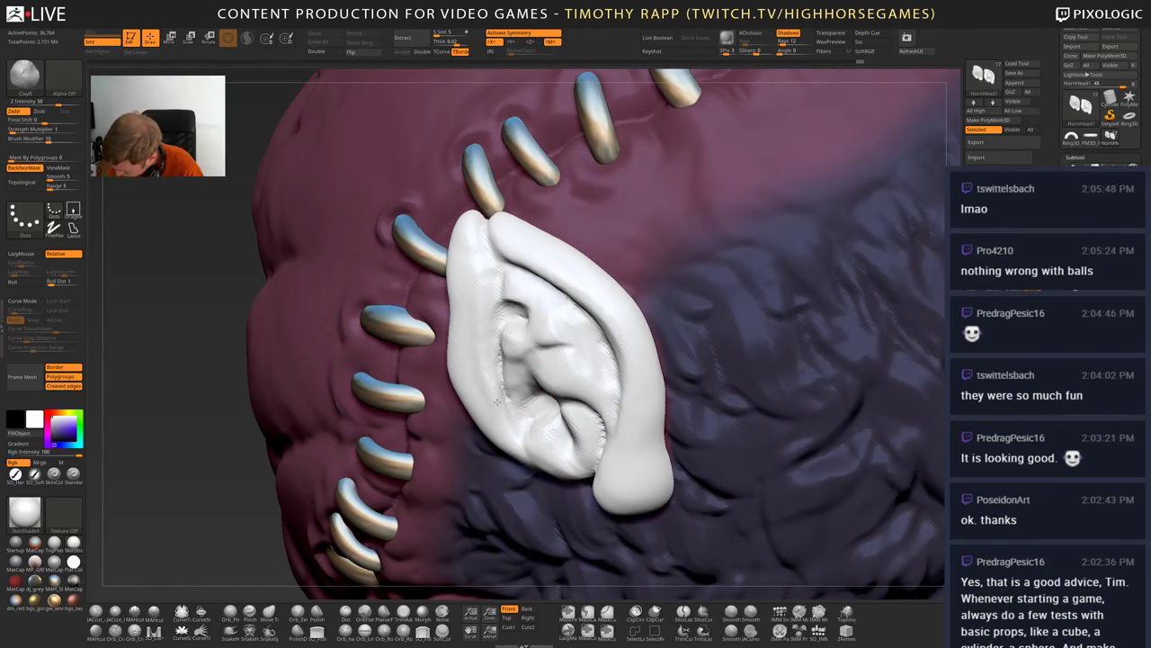
{"action": "mouse_move", "coordinate": [486, 336]}
{"action": "right_mouse_down"}
{"action": "mouse_move", "coordinate": [457, 338]}
{"action": "mouse_move", "coordinate": [504, 404]}
{"action": "mouse_move", "coordinate": [500, 366]}
{"action": "mouse_move", "coordinate": [473, 342]}
{"action": "mouse_move", "coordinate": [517, 319]}
{"action": "mouse_move", "coordinate": [537, 283]}
{"action": "mouse_move", "coordinate": [488, 254]}
{"action": "mouse_move", "coordinate": [479, 216]}
{"action": "mouse_move", "coordinate": [517, 278]}
{"action": "right_mouse_up"}
{"action": "key", "text": "b"}
{"action": "key", "text": "d"}
{"action": "key", "text": "s"}
{"action": "key", "text": "b"}
{"action": "key", "text": "c"}
{"action": "key", "text": "b"}
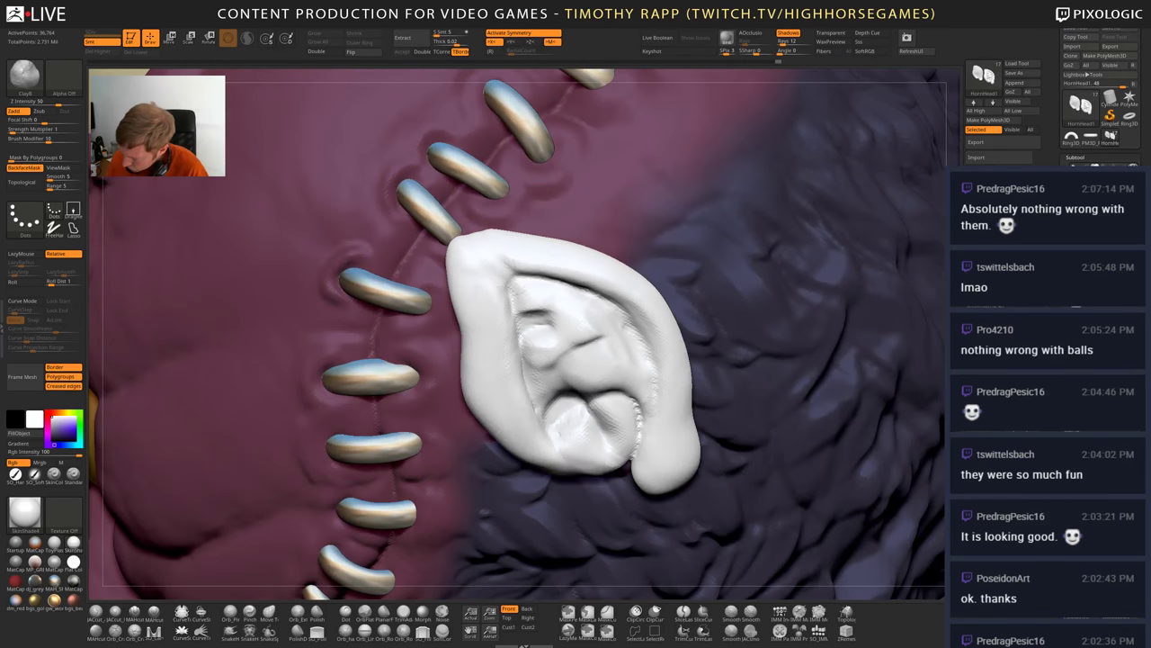
- Cut a crease along the inside of the ear's front rim with DamStandard and smooth the upper inner folds
{"action": "key", "text": "b"}
{"action": "key", "text": "d"}
{"action": "key", "text": "s"}
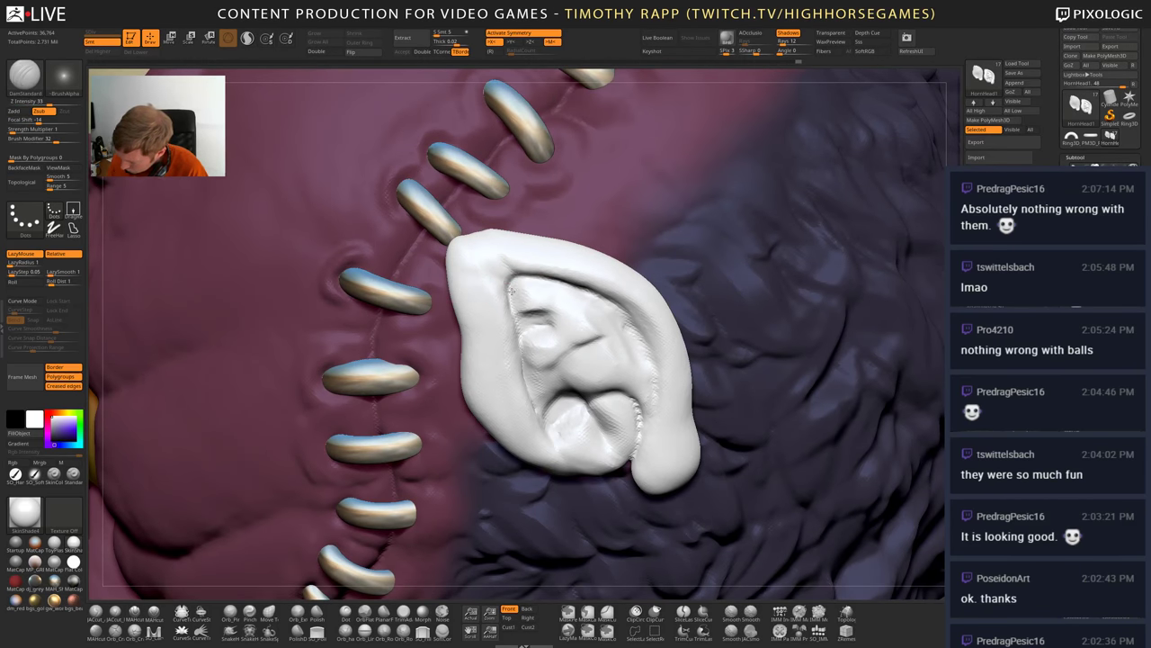
{"action": "left_click_drag", "start_coordinate": [512, 290], "coordinate": [526, 377]}
{"action": "right_click_drag", "start_coordinate": [539, 354], "coordinate": [543, 300]}
{"action": "left_click_drag", "start_coordinate": [544, 295], "coordinate": [605, 313], "text": "shift"}
{"action": "mouse_move", "coordinate": [566, 329]}
{"action": "right_mouse_down"}
{"action": "mouse_move", "coordinate": [580, 359]}
{"action": "mouse_move", "coordinate": [622, 328]}
{"action": "mouse_move", "coordinate": [601, 307]}
{"action": "mouse_move", "coordinate": [587, 329]}
{"action": "mouse_move", "coordinate": [574, 320]}
{"action": "mouse_move", "coordinate": [586, 395]}
{"action": "right_mouse_up"}
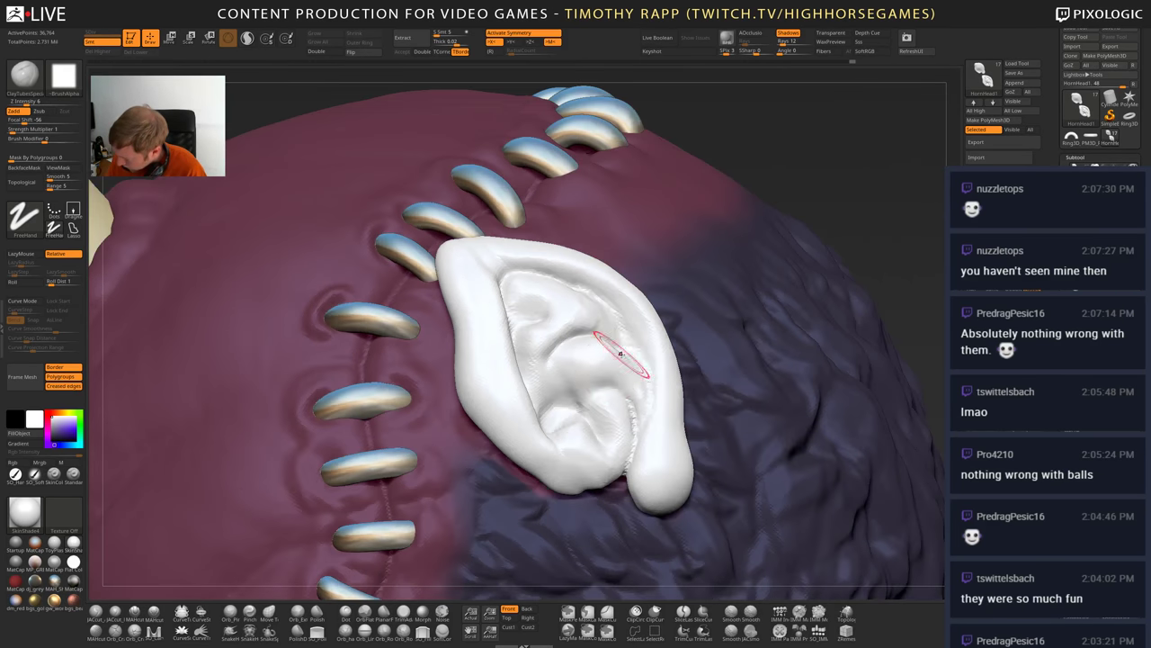
- Deepen the creases around the ear's lower and middle inner folds with the DamStandard brush
{"action": "key", "text": "b"}
{"action": "key", "text": "d"}
{"action": "key", "text": "s"}
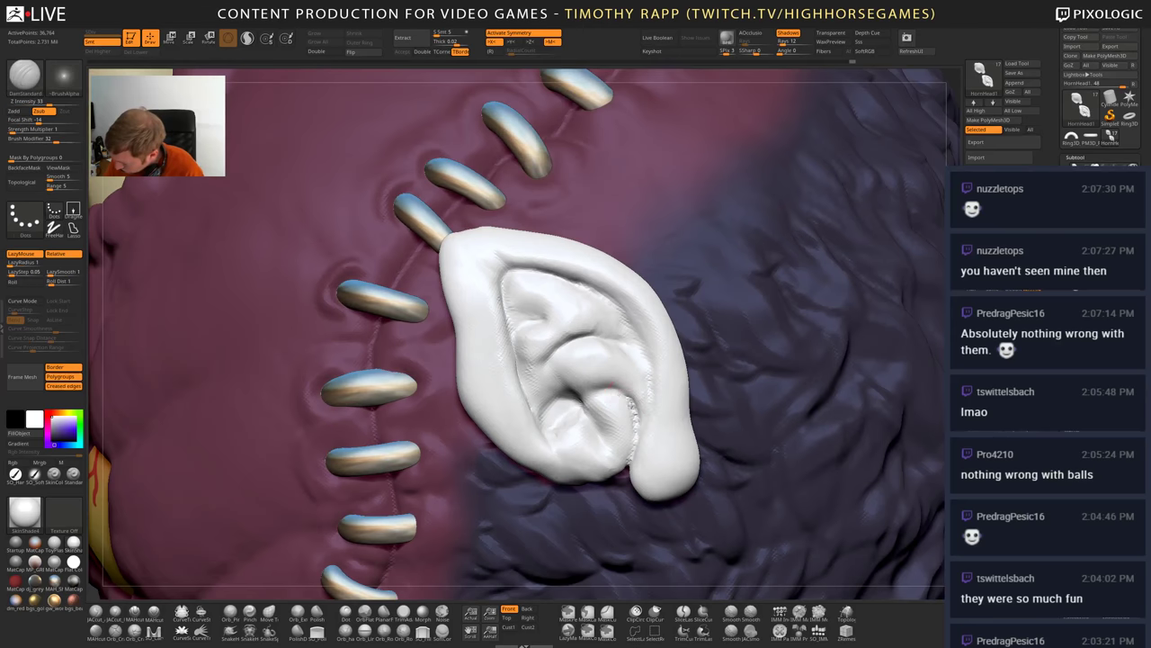
{"action": "left_click_drag", "start_coordinate": [610, 395], "coordinate": [621, 393]}
{"action": "right_click_drag", "start_coordinate": [637, 386], "coordinate": [628, 396]}
{"action": "left_click_drag", "start_coordinate": [619, 393], "coordinate": [583, 394]}
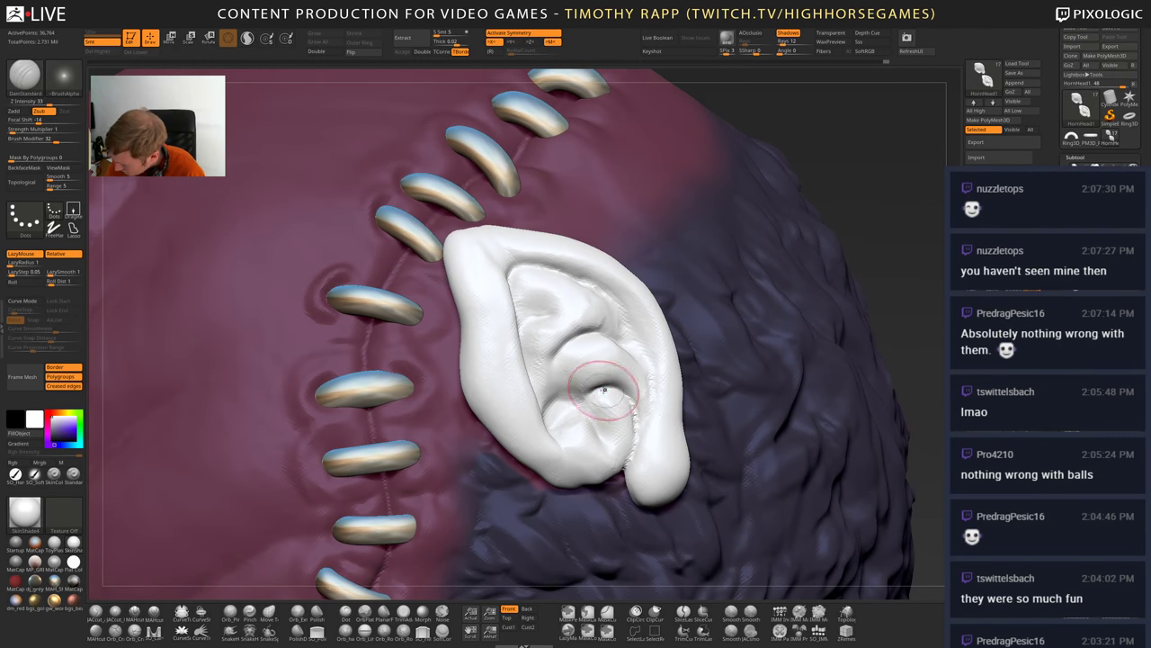
{"action": "right_click_drag", "start_coordinate": [552, 414], "coordinate": [561, 349]}
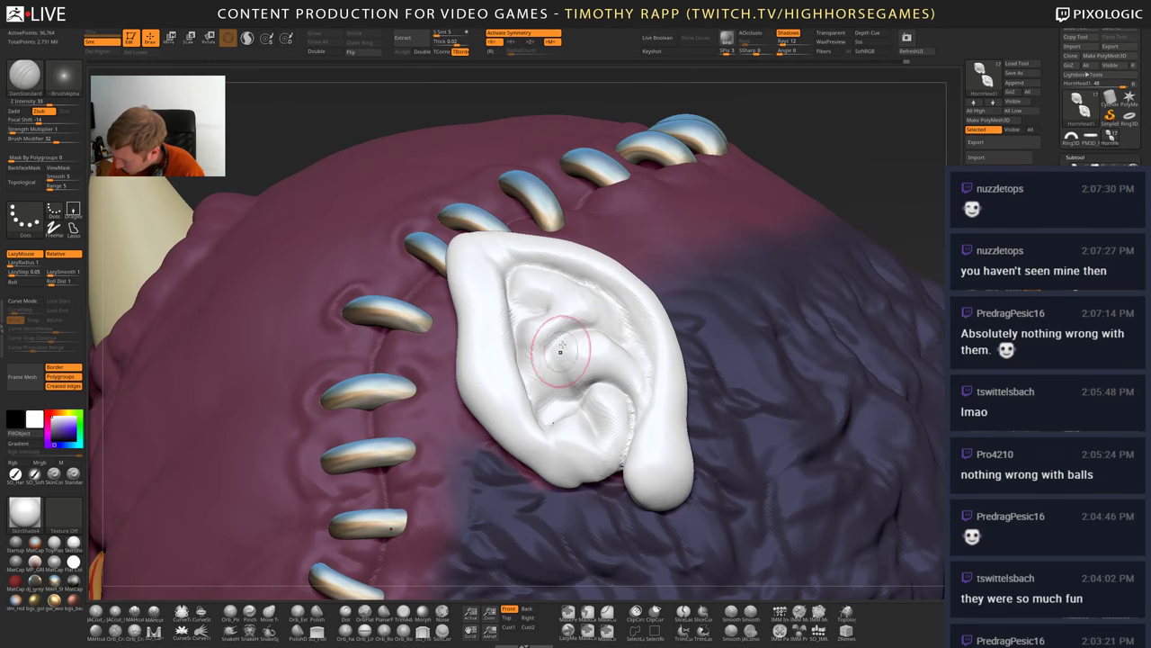
{"action": "left_click_drag", "start_coordinate": [569, 334], "coordinate": [543, 394]}
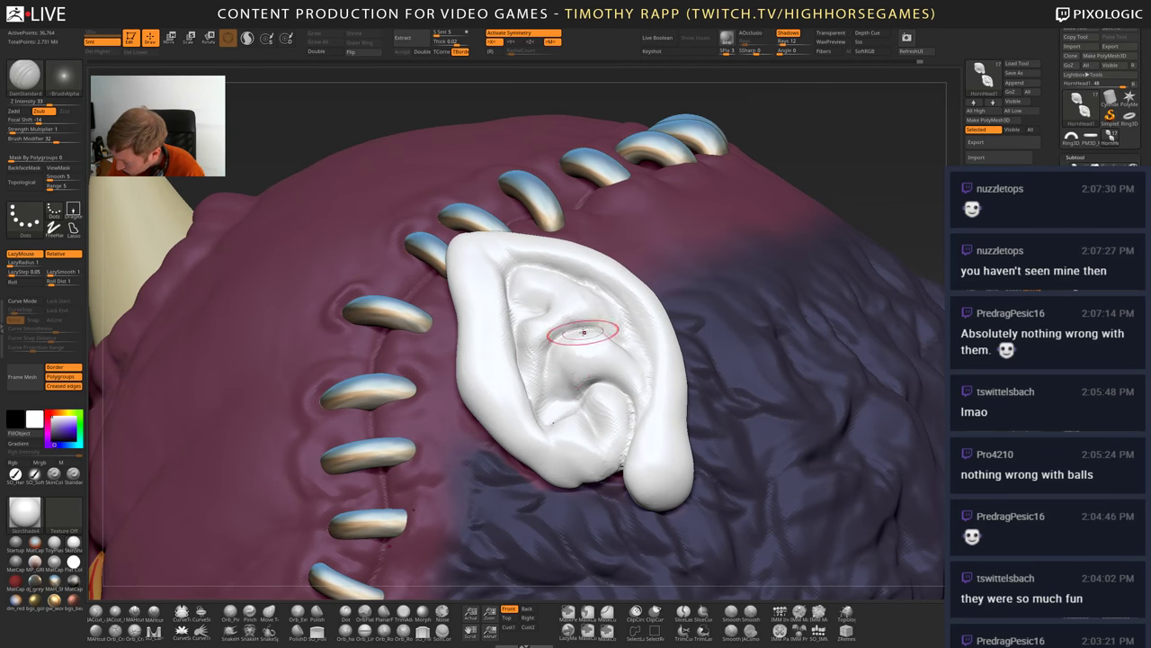
{"action": "mouse_move", "coordinate": [582, 332]}
{"action": "right_mouse_down"}
{"action": "mouse_move", "coordinate": [564, 347]}
{"action": "mouse_move", "coordinate": [608, 328]}
{"action": "mouse_move", "coordinate": [603, 318]}
{"action": "right_mouse_up"}
{"action": "mouse_move", "coordinate": [603, 318]}
{"action": "left_mouse_down", "text": "shift"}
{"action": "mouse_move", "coordinate": [535, 333]}
{"action": "mouse_move", "coordinate": [576, 337]}
{"action": "left_mouse_up", "text": "shift"}
{"action": "key", "text": "ctrl+z"}
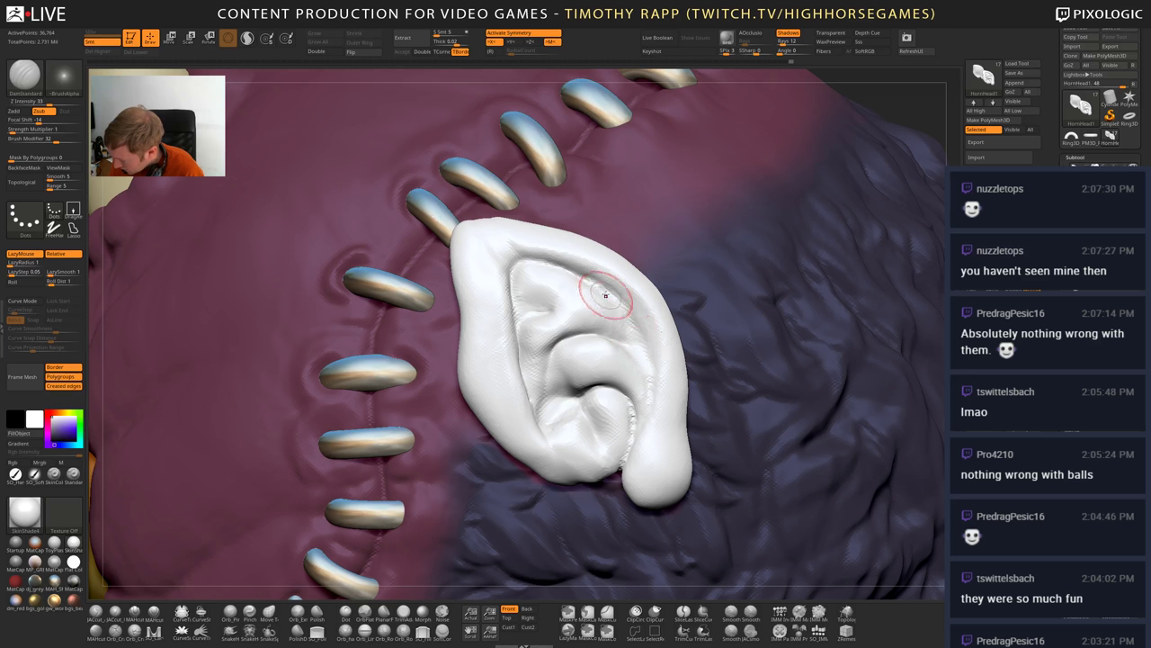
- Carve the groove between the ear's inner folds and its rear rim with the DamStandard brush
{"action": "left_click_drag", "start_coordinate": [605, 295], "coordinate": [650, 380]}
{"action": "left_click_drag", "start_coordinate": [596, 281], "coordinate": [614, 297]}
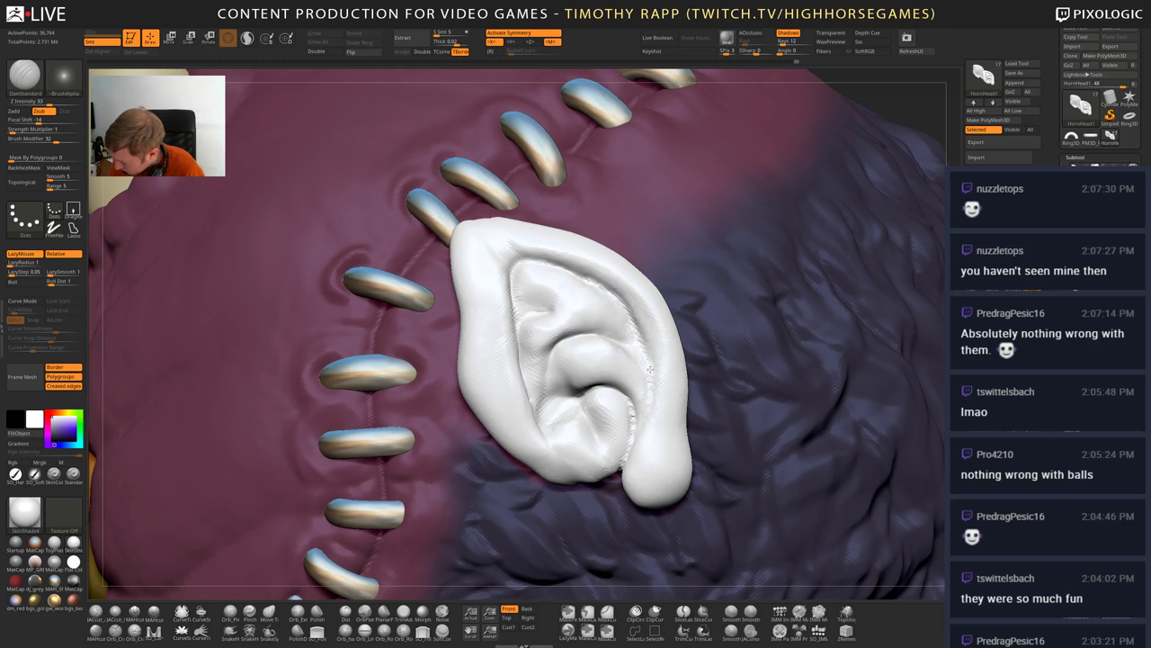
{"action": "right_click_drag", "start_coordinate": [658, 417], "coordinate": [640, 418]}
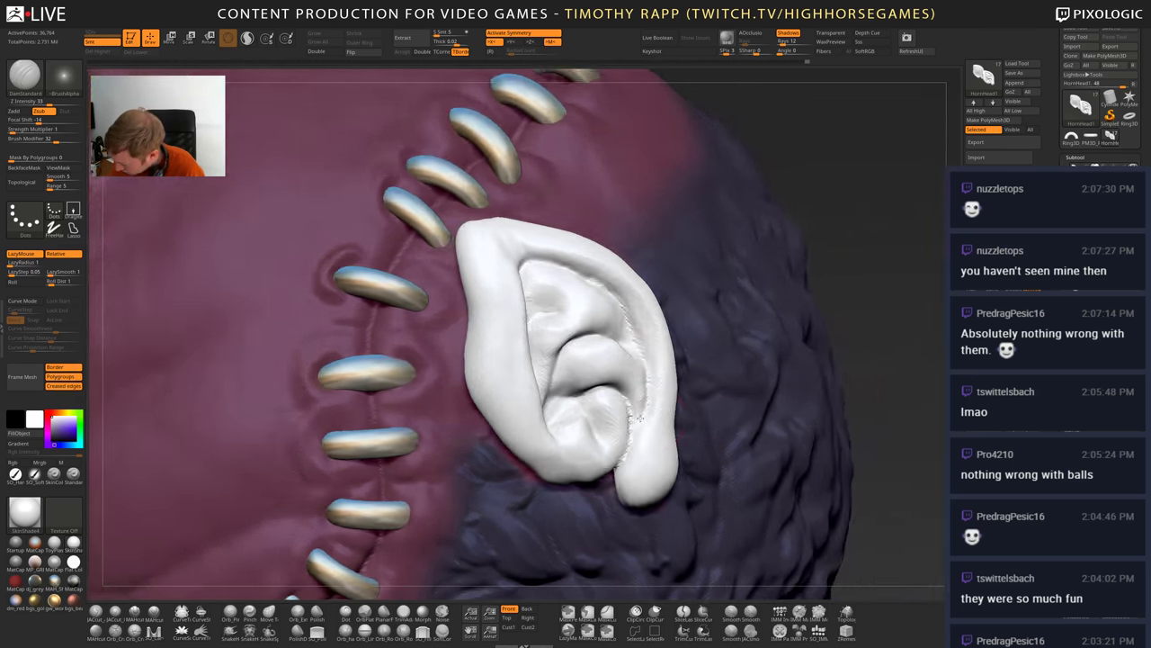
{"action": "right_click_drag", "start_coordinate": [643, 320], "coordinate": [662, 362]}
{"action": "left_click_drag", "start_coordinate": [665, 347], "coordinate": [673, 367]}
{"action": "right_click_drag", "start_coordinate": [672, 361], "coordinate": [646, 327]}
- Puff up the earlobe and the lower end of the rear rim with the Inflate brush
{"action": "right_click_drag", "start_coordinate": [570, 288], "coordinate": [661, 290]}
{"action": "mouse_move", "coordinate": [575, 199]}
{"action": "right_mouse_down"}
{"action": "mouse_move", "coordinate": [566, 285]}
{"action": "mouse_move", "coordinate": [603, 280]}
{"action": "mouse_move", "coordinate": [629, 371]}
{"action": "mouse_move", "coordinate": [598, 360]}
{"action": "right_mouse_up"}
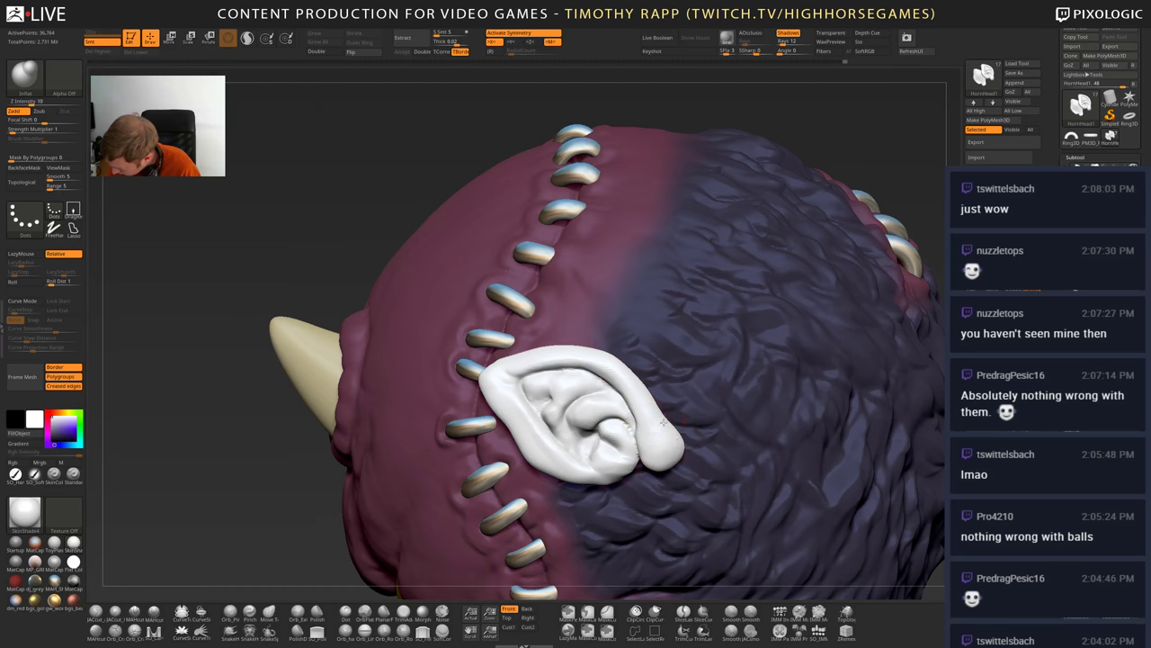
{"action": "mouse_move", "coordinate": [688, 465]}
{"action": "right_mouse_down"}
{"action": "mouse_move", "coordinate": [665, 419]}
{"action": "mouse_move", "coordinate": [619, 458]}
{"action": "mouse_move", "coordinate": [664, 420]}
{"action": "right_mouse_up"}
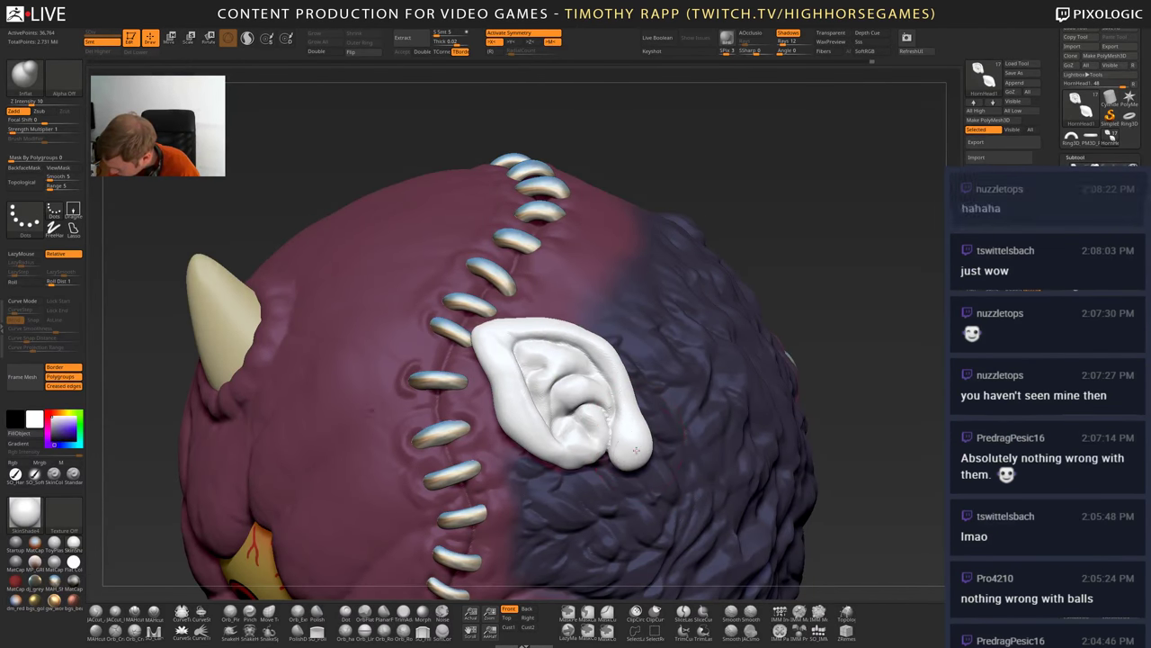
{"action": "left_click_drag", "start_coordinate": [610, 423], "coordinate": [614, 444]}
- Adjust the back of the earlobe with the Move brush and smooth where it meets the head
{"action": "mouse_move", "coordinate": [630, 441]}
{"action": "right_mouse_down"}
{"action": "mouse_move", "coordinate": [656, 421]}
{"action": "mouse_move", "coordinate": [666, 441]}
{"action": "right_mouse_up"}
{"action": "key", "text": "b"}
{"action": "key", "text": "m"}
{"action": "key", "text": "v"}
{"action": "left_click_drag", "start_coordinate": [672, 446], "coordinate": [674, 440], "text": "shift"}
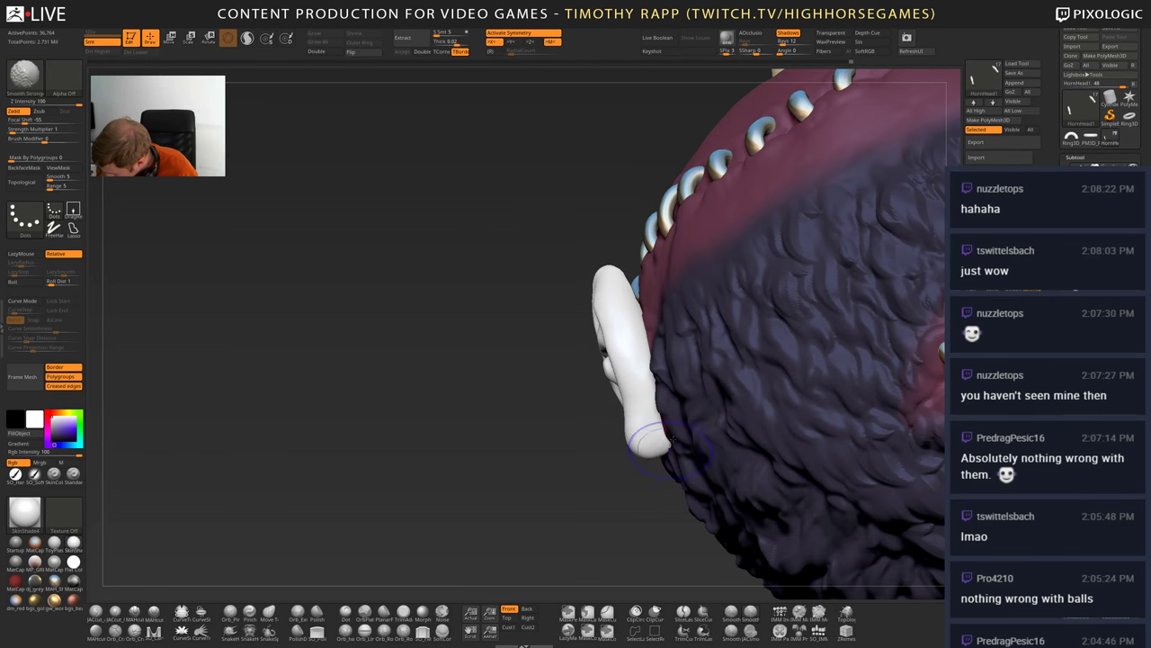
{"action": "mouse_move", "coordinate": [672, 440]}
{"action": "right_mouse_down"}
{"action": "mouse_move", "coordinate": [647, 447]}
{"action": "mouse_move", "coordinate": [661, 431]}
{"action": "right_mouse_up"}
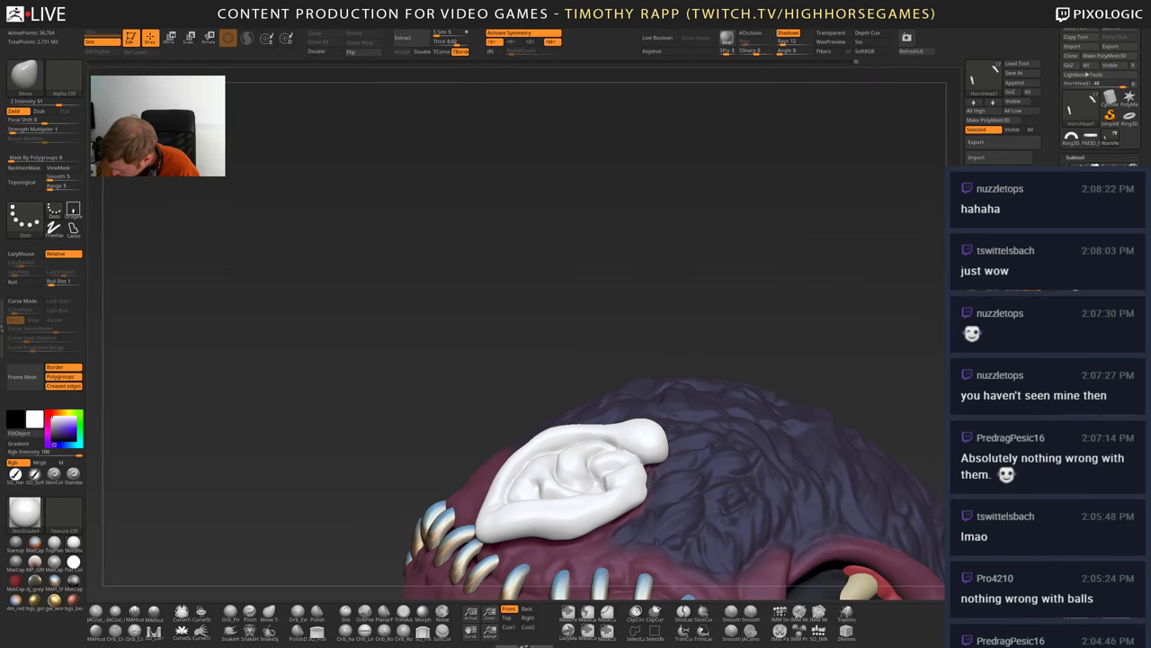
- Smooth the ear's front rim and the back of the earlobe
{"action": "left_click_drag", "start_coordinate": [530, 526], "coordinate": [576, 512], "text": "shift"}
{"action": "mouse_move", "coordinate": [621, 445]}
{"action": "right_mouse_down"}
{"action": "mouse_move", "coordinate": [655, 491]}
{"action": "mouse_move", "coordinate": [632, 364]}
{"action": "mouse_move", "coordinate": [647, 437]}
{"action": "mouse_move", "coordinate": [621, 373]}
{"action": "right_mouse_up"}
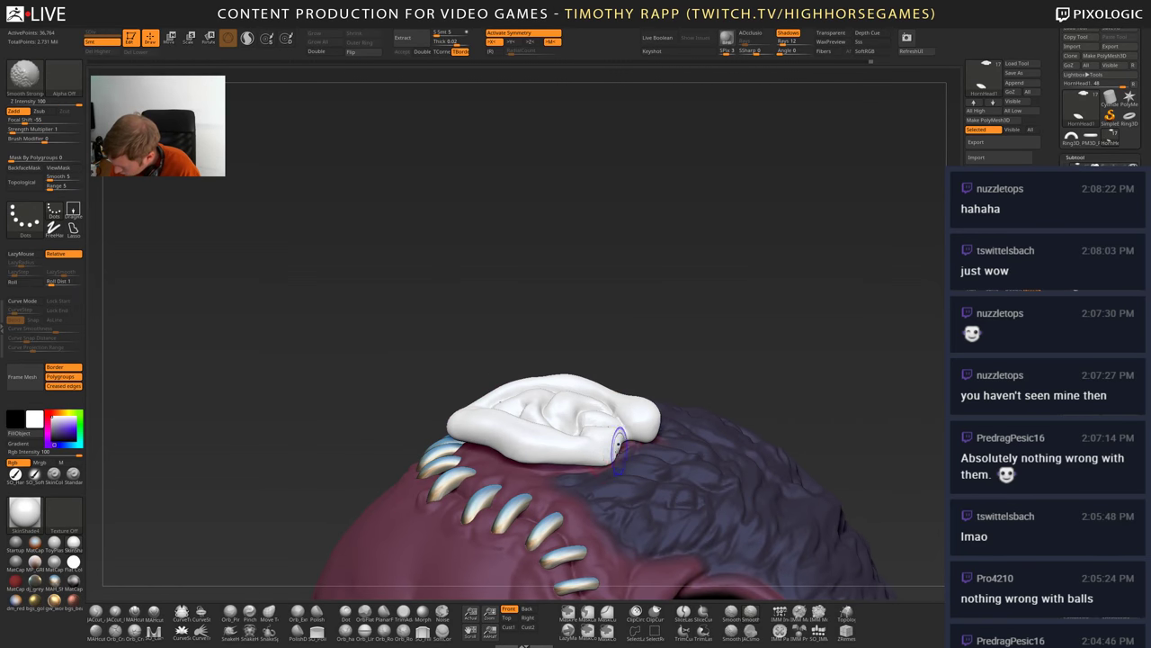
{"action": "right_click_drag", "start_coordinate": [621, 443], "coordinate": [647, 414]}
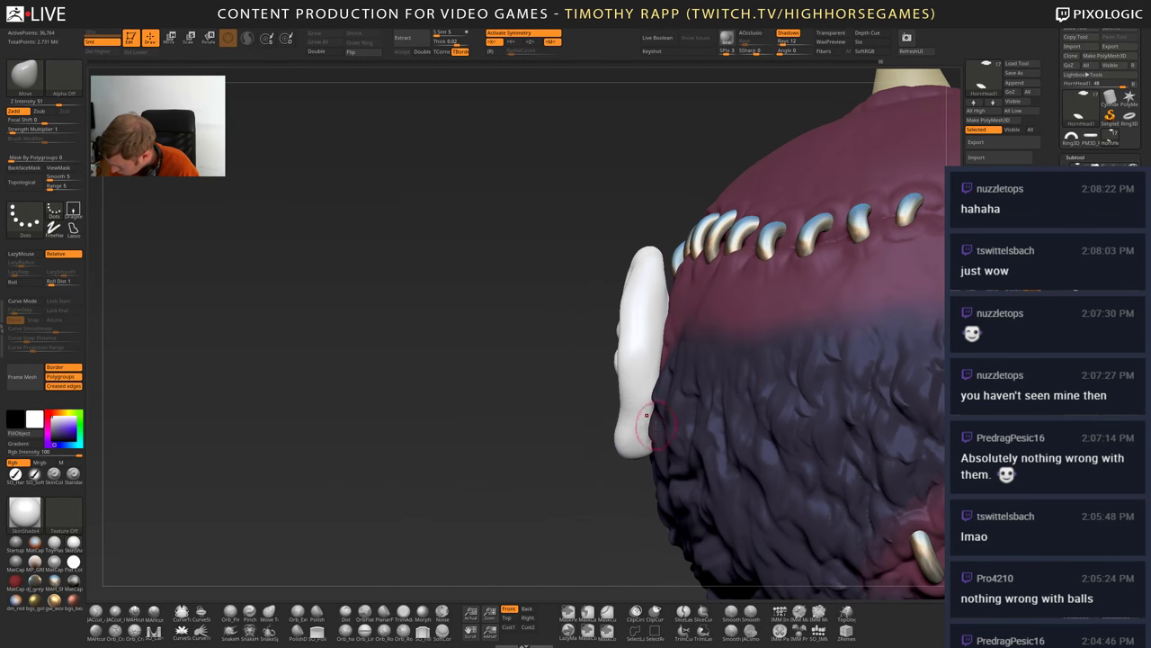
{"action": "left_click_drag", "start_coordinate": [643, 448], "coordinate": [634, 443], "text": "shift"}
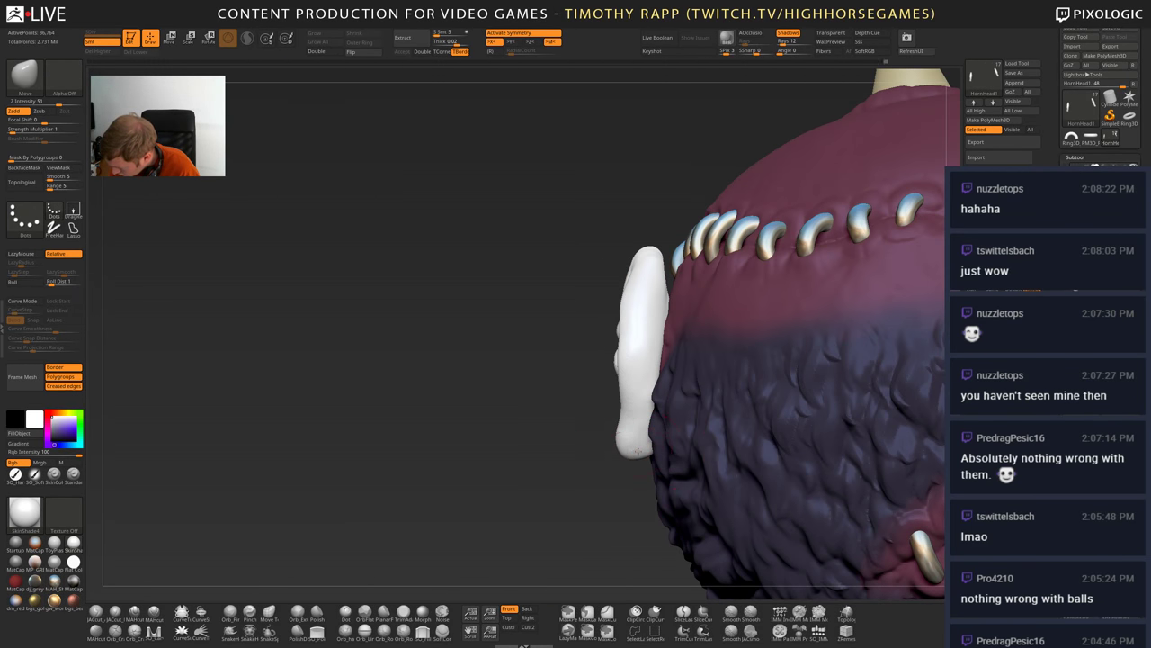
{"action": "right_click_drag", "start_coordinate": [663, 445], "coordinate": [724, 437]}
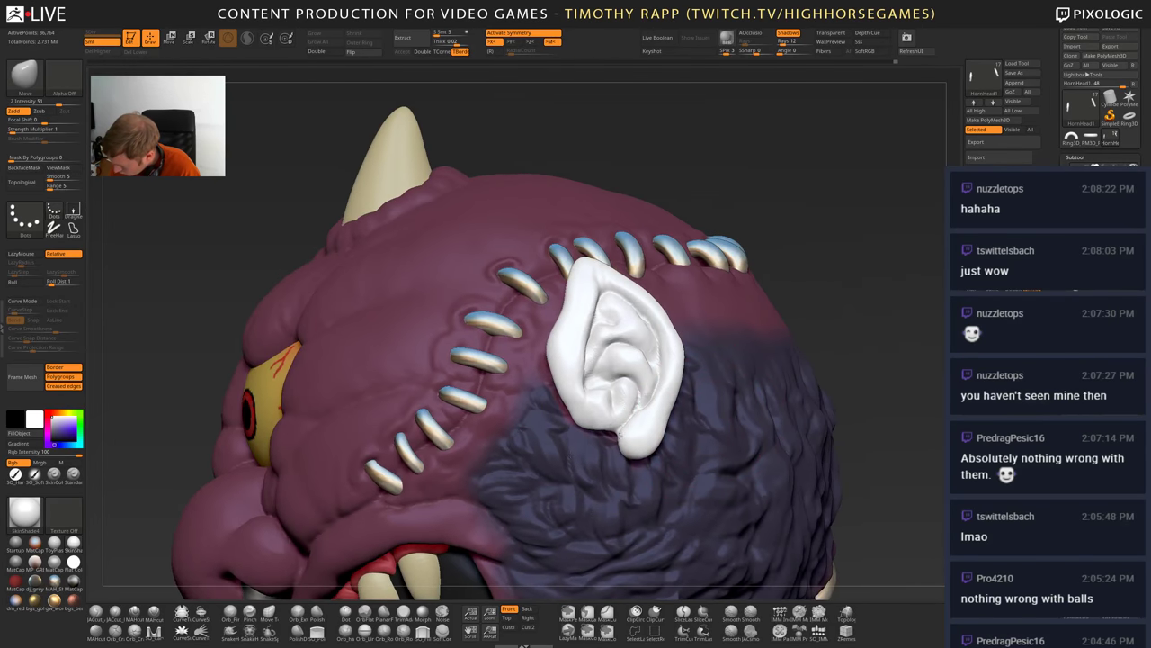
- Reshape the ear's upper tip with the Move brush from the front of the head and smooth it
{"action": "right_click_drag", "start_coordinate": [652, 472], "coordinate": [655, 438], "text": "ctrl"}
{"action": "right_click_drag", "start_coordinate": [655, 438], "coordinate": [719, 378]}
{"action": "right_click_drag", "start_coordinate": [701, 297], "coordinate": [646, 407], "text": "alt"}
{"action": "right_click_drag", "start_coordinate": [629, 311], "coordinate": [602, 394]}
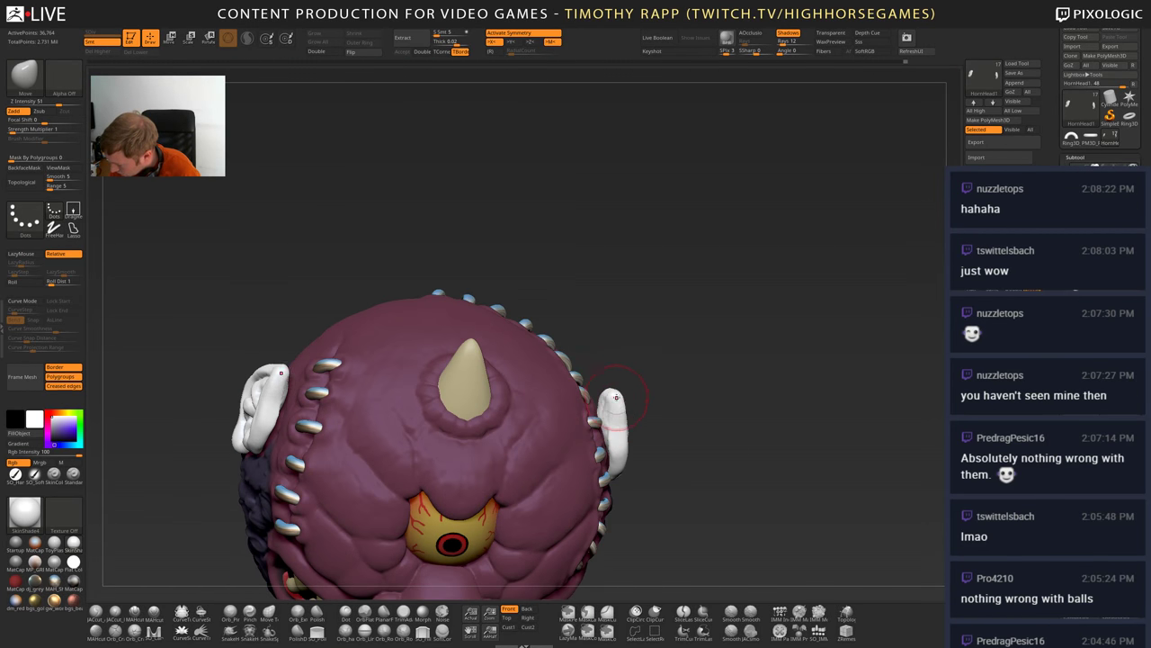
{"action": "mouse_move", "coordinate": [661, 477]}
{"action": "right_mouse_down"}
{"action": "mouse_move", "coordinate": [694, 419]}
{"action": "mouse_move", "coordinate": [557, 433]}
{"action": "right_mouse_up"}
{"action": "mouse_move", "coordinate": [620, 396]}
{"action": "right_mouse_down", "text": "ctrl"}
{"action": "mouse_move", "coordinate": [619, 437]}
{"action": "mouse_move", "coordinate": [601, 439]}
{"action": "mouse_move", "coordinate": [658, 423]}
{"action": "mouse_move", "coordinate": [620, 423]}
{"action": "right_mouse_up", "text": "ctrl"}
{"action": "key", "text": "s"}
{"action": "key", "text": "shift"}
{"action": "left_click_drag", "start_coordinate": [629, 416], "coordinate": [628, 424], "text": "shift"}
- Pull the middle of the ear's front rim outward with the Move brush
{"action": "mouse_move", "coordinate": [627, 425]}
{"action": "right_mouse_down"}
{"action": "mouse_move", "coordinate": [649, 409]}
{"action": "mouse_move", "coordinate": [634, 438]}
{"action": "mouse_move", "coordinate": [640, 418]}
{"action": "mouse_move", "coordinate": [688, 389]}
{"action": "mouse_move", "coordinate": [719, 409]}
{"action": "mouse_move", "coordinate": [699, 415]}
{"action": "right_mouse_up"}
{"action": "mouse_move", "coordinate": [560, 392]}
{"action": "right_mouse_down"}
{"action": "mouse_move", "coordinate": [606, 399]}
{"action": "mouse_move", "coordinate": [569, 378]}
{"action": "mouse_move", "coordinate": [614, 387]}
{"action": "mouse_move", "coordinate": [606, 364]}
{"action": "mouse_move", "coordinate": [669, 348]}
{"action": "mouse_move", "coordinate": [597, 378]}
{"action": "mouse_move", "coordinate": [598, 394]}
{"action": "mouse_move", "coordinate": [687, 381]}
{"action": "mouse_move", "coordinate": [690, 367]}
{"action": "mouse_move", "coordinate": [725, 406]}
{"action": "mouse_move", "coordinate": [726, 426]}
{"action": "right_mouse_up"}
{"action": "right_click_drag", "start_coordinate": [666, 391], "coordinate": [692, 399]}
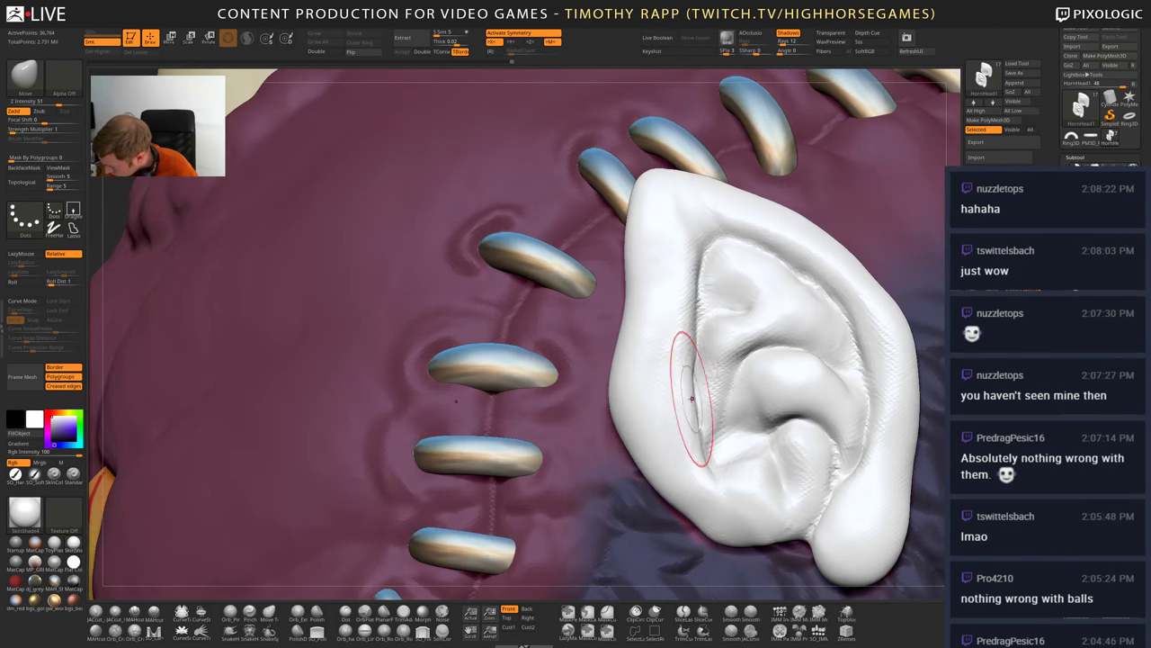
{"action": "mouse_move", "coordinate": [686, 346]}
{"action": "right_mouse_down"}
{"action": "mouse_move", "coordinate": [663, 367]}
{"action": "mouse_move", "coordinate": [679, 352]}
{"action": "mouse_move", "coordinate": [653, 342]}
{"action": "right_mouse_up"}
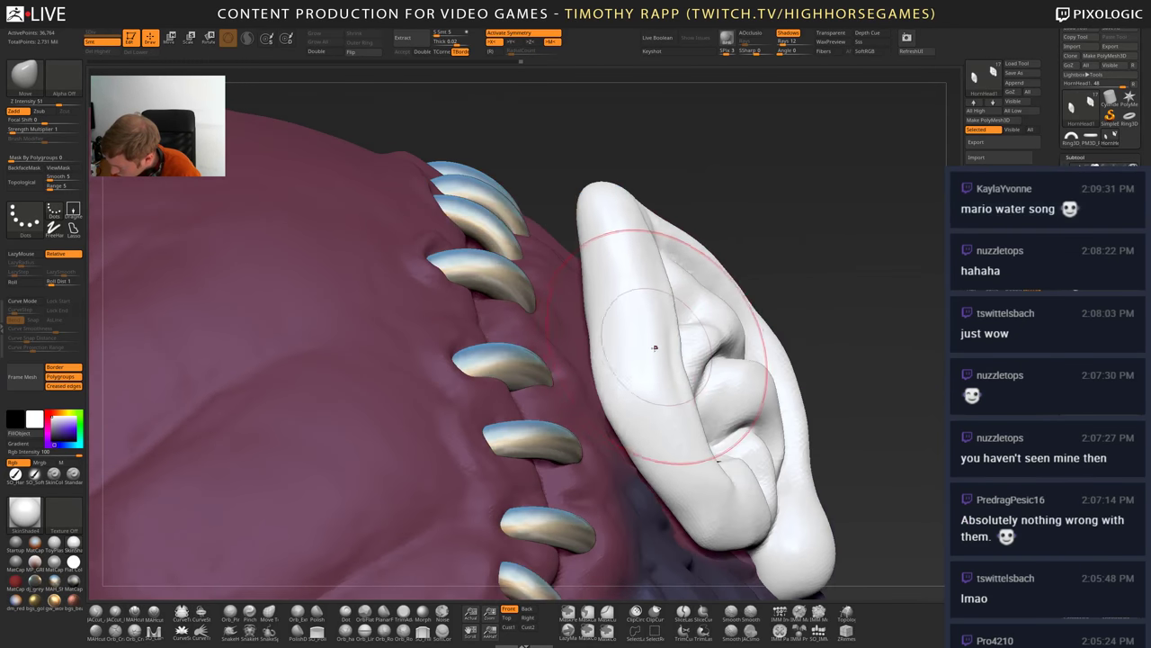
{"action": "mouse_move", "coordinate": [643, 342]}
{"action": "left_mouse_down"}
{"action": "mouse_move", "coordinate": [620, 327]}
{"action": "mouse_move", "coordinate": [600, 332]}
{"action": "left_mouse_up"}
{"action": "mouse_move", "coordinate": [718, 461]}
{"action": "right_mouse_down", "text": "ctrl"}
{"action": "mouse_move", "coordinate": [711, 359]}
{"action": "mouse_move", "coordinate": [603, 364]}
{"action": "right_mouse_up", "text": "ctrl"}
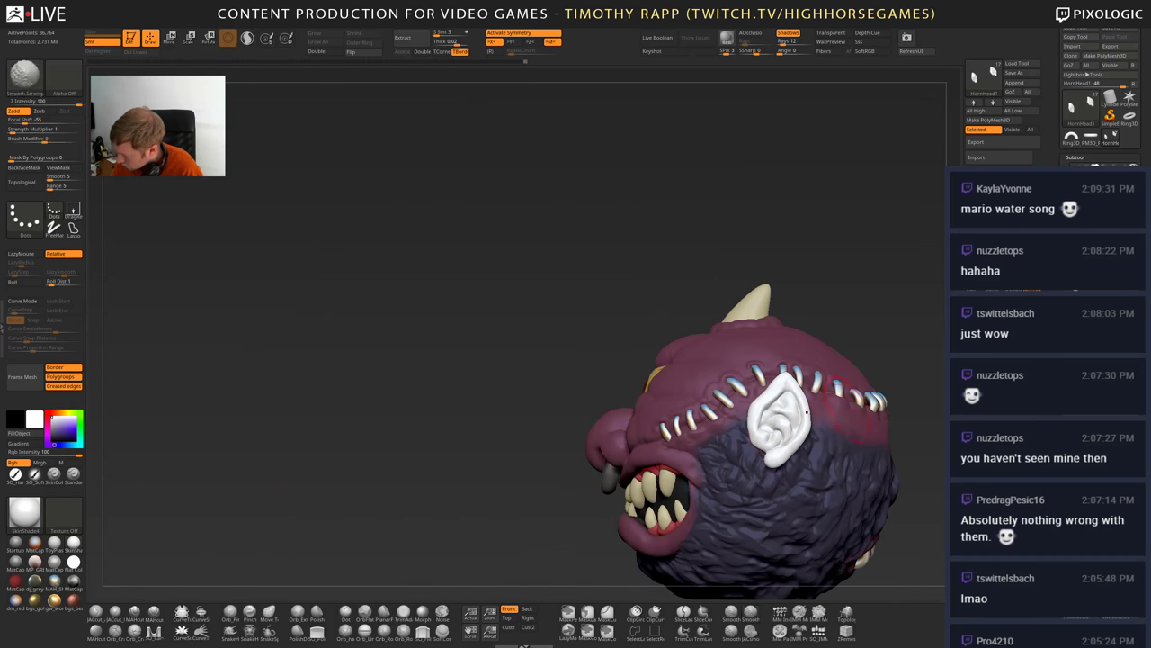
- Display the ears' painted color and examine how they sit against the head
{"action": "left_click", "coordinate": [1124, 316]}
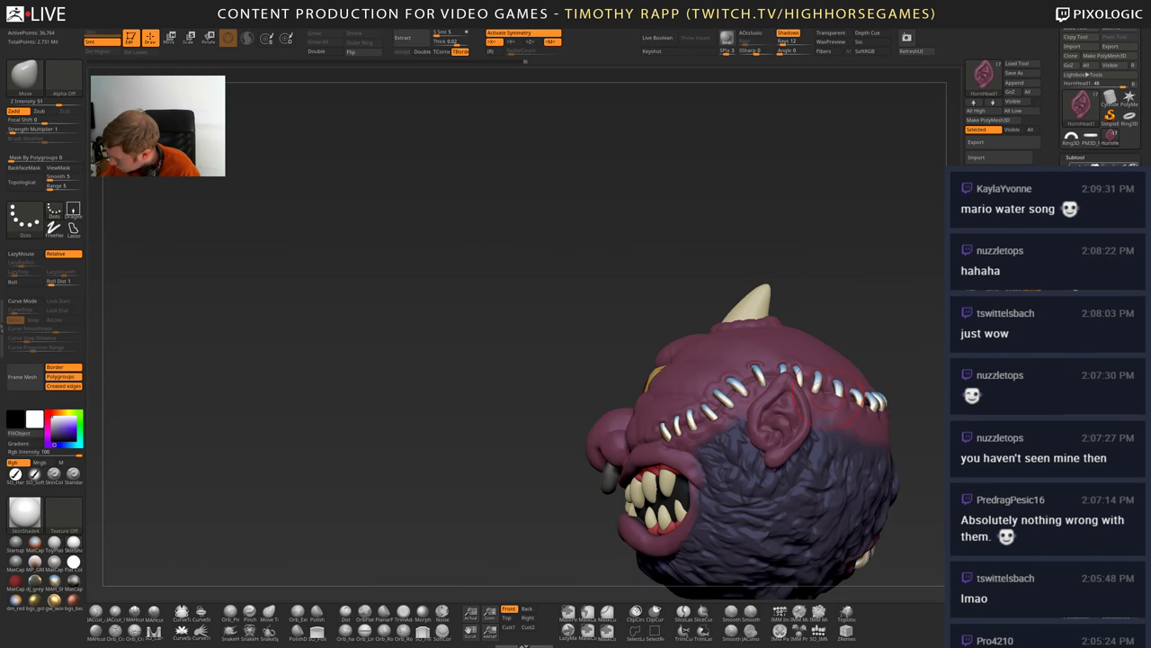
{"action": "right_click_drag", "start_coordinate": [706, 403], "coordinate": [720, 425]}
{"action": "mouse_move", "coordinate": [845, 427]}
{"action": "right_mouse_down"}
{"action": "mouse_move", "coordinate": [801, 391]}
{"action": "mouse_move", "coordinate": [877, 392]}
{"action": "right_mouse_up"}
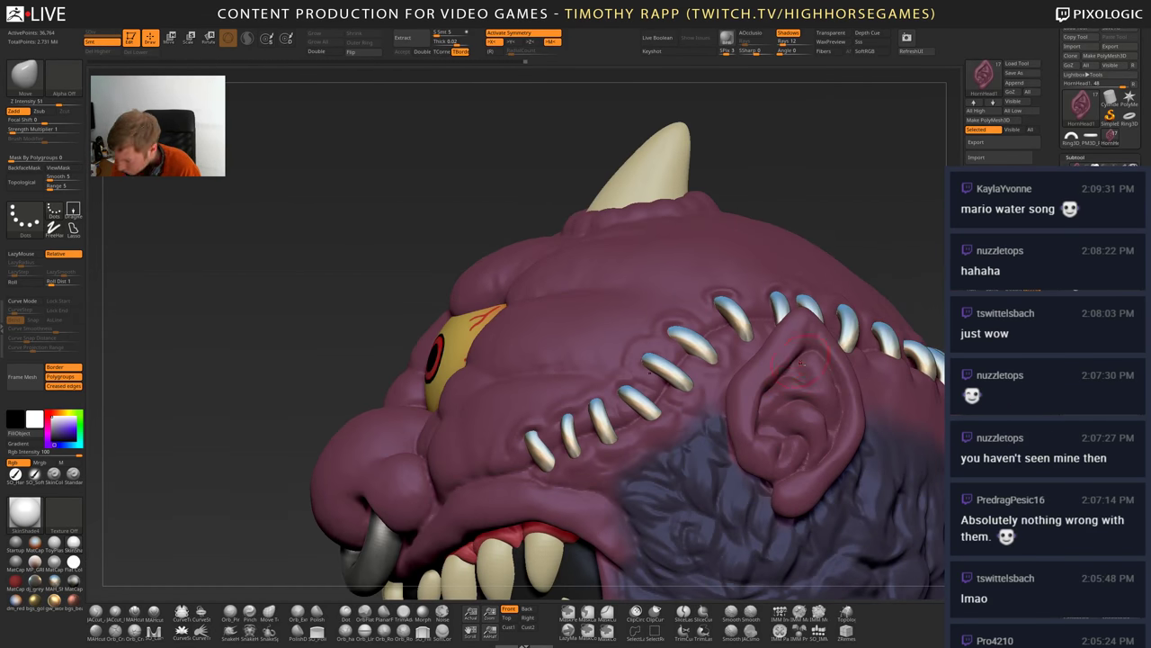
- Hide the ears' painted color and build up the upper inner fold with the ClayBuildup brush
{"action": "key", "text": "b"}
{"action": "key", "text": "c"}
{"action": "key", "text": "b"}
{"action": "mouse_move", "coordinate": [801, 363]}
{"action": "right_mouse_down", "text": "ctrl"}
{"action": "mouse_move", "coordinate": [863, 409]}
{"action": "mouse_move", "coordinate": [856, 389]}
{"action": "right_mouse_up", "text": "ctrl"}
{"action": "left_click", "coordinate": [1119, 157]}
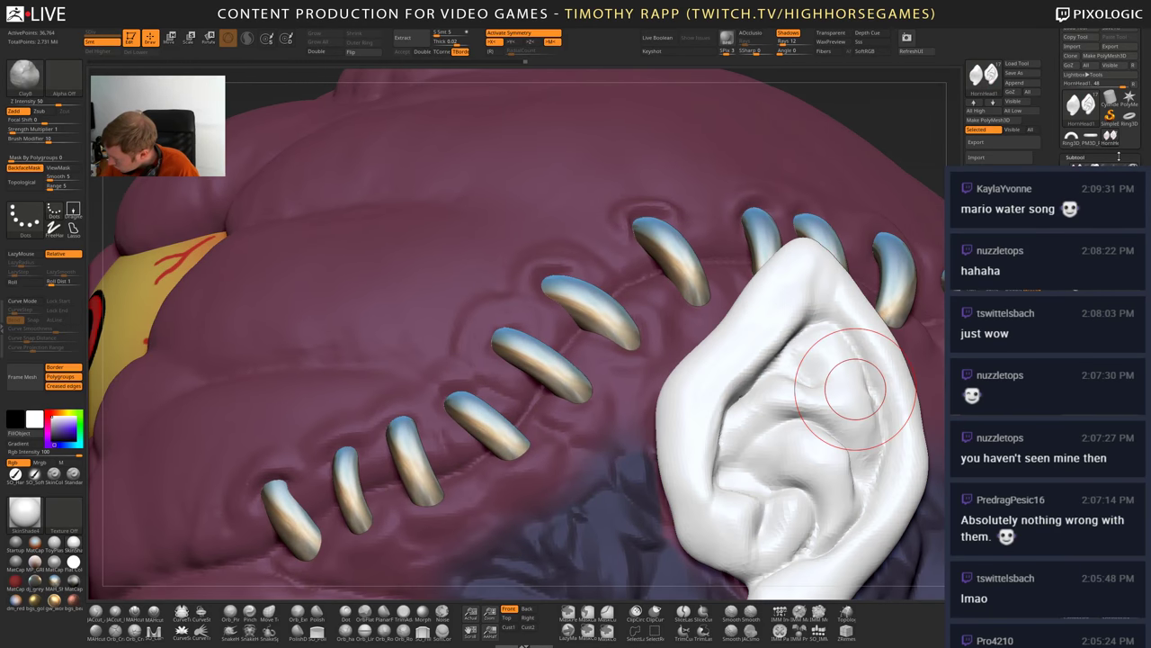
{"action": "left_click_drag", "start_coordinate": [763, 387], "coordinate": [794, 387]}
{"action": "mouse_move", "coordinate": [827, 388]}
{"action": "right_mouse_down"}
{"action": "mouse_move", "coordinate": [777, 389]}
{"action": "mouse_move", "coordinate": [760, 376]}
{"action": "mouse_move", "coordinate": [769, 416]}
{"action": "right_mouse_up"}
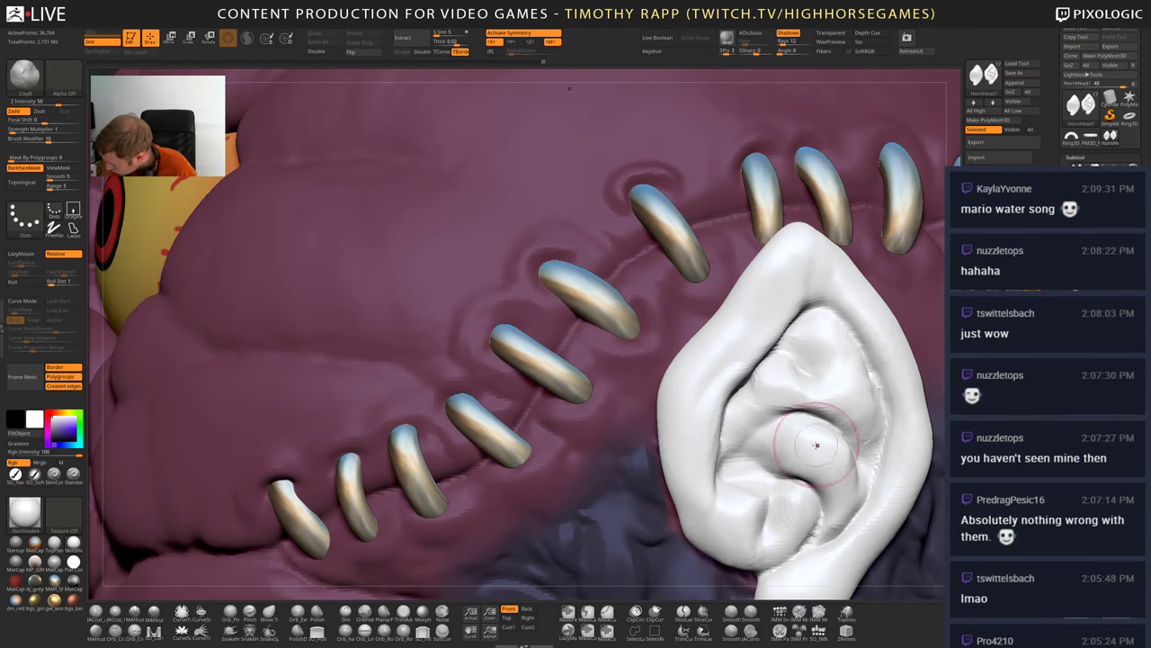
- Refine the ear's middle and lower inner folds with the DamStandard and ClayBuildup brushes and smooth them
{"action": "key", "text": "b"}
{"action": "key", "text": "d"}
{"action": "key", "text": "s"}
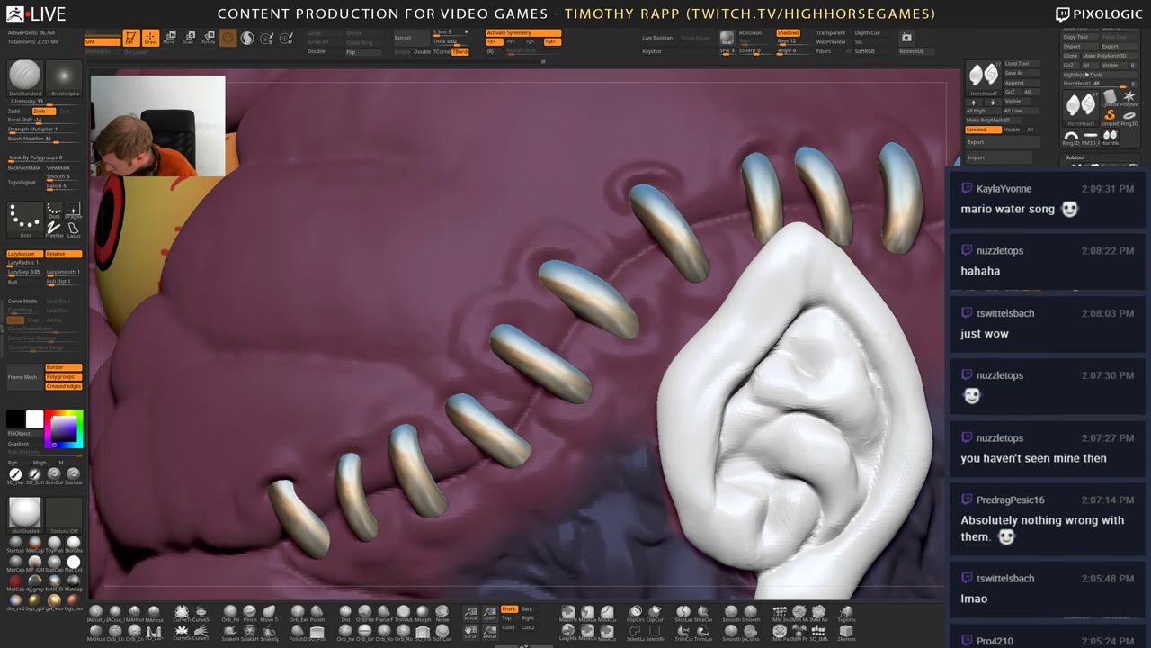
{"action": "key", "text": "b"}
{"action": "key", "text": "c"}
{"action": "key", "text": "b"}
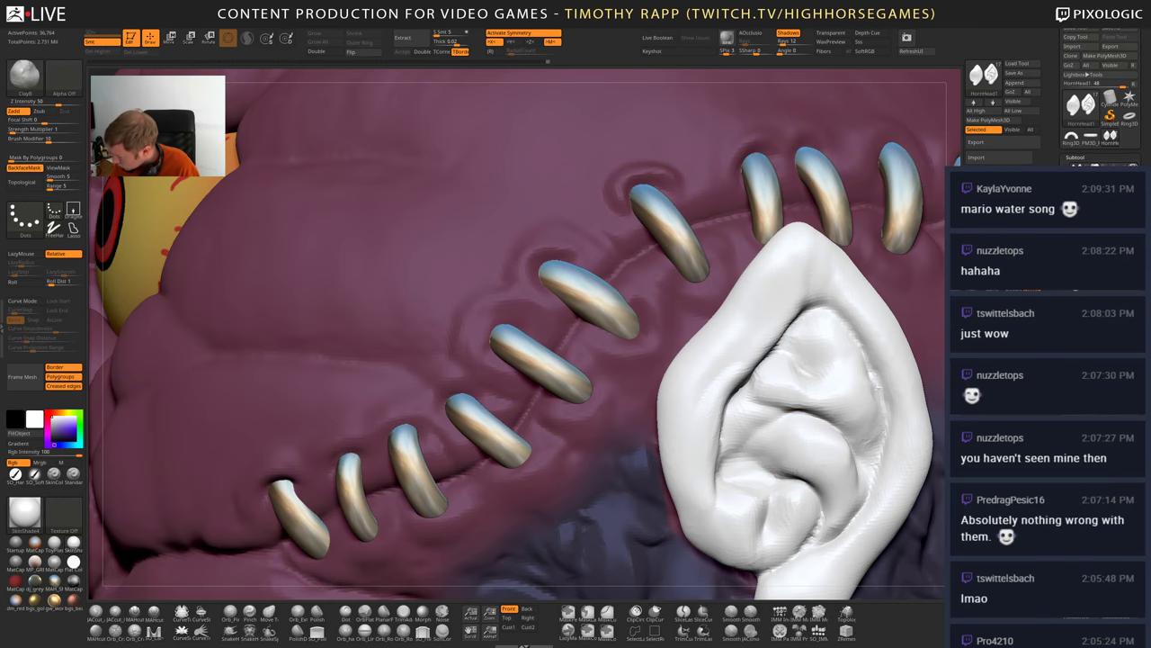
{"action": "mouse_move", "coordinate": [837, 521]}
{"action": "right_mouse_down", "text": "ctrl"}
{"action": "mouse_move", "coordinate": [827, 432]}
{"action": "mouse_move", "coordinate": [900, 459]}
{"action": "mouse_move", "coordinate": [849, 477]}
{"action": "right_mouse_up", "text": "ctrl"}
{"action": "key", "text": "s"}
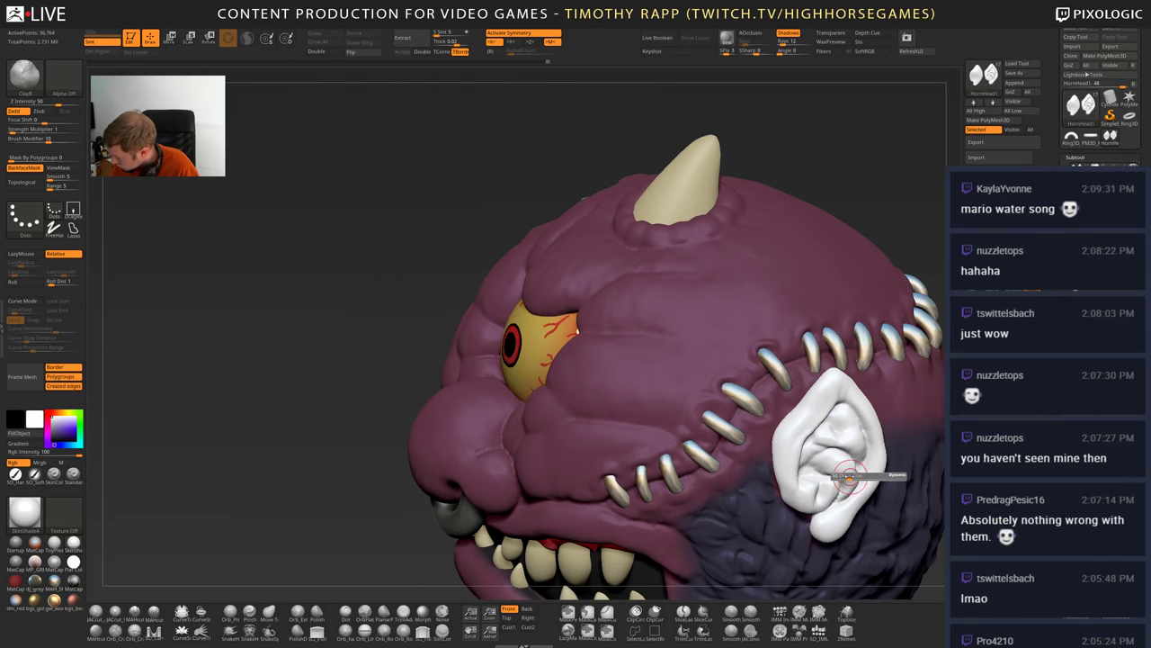
{"action": "key", "text": "shift"}
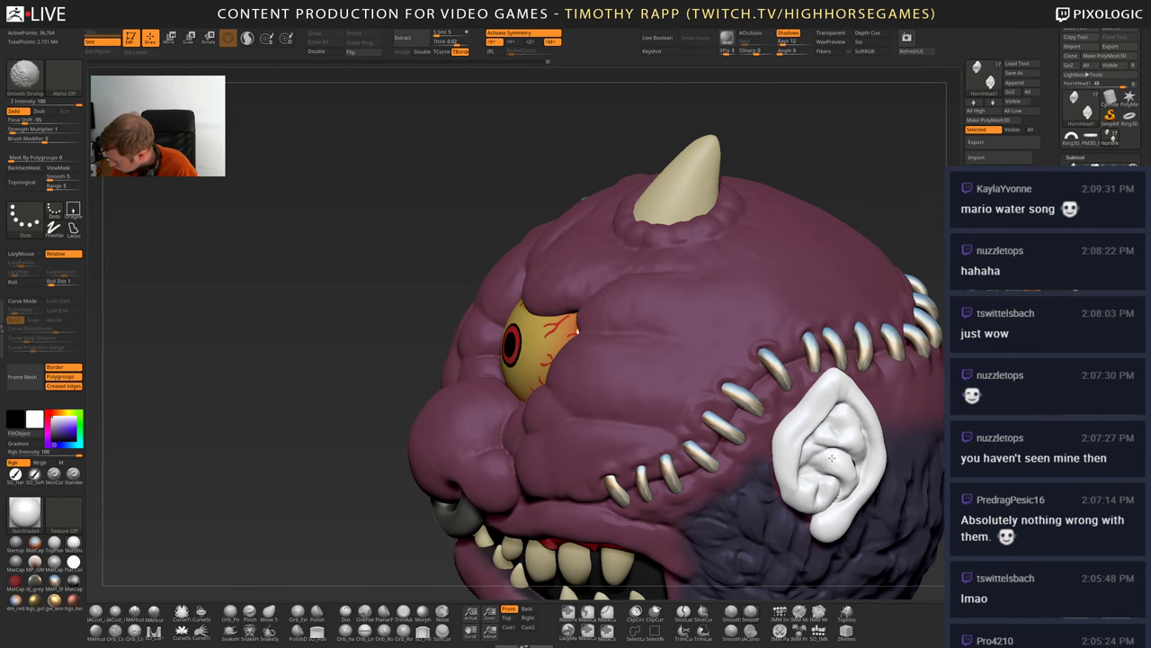
{"action": "right_click_drag", "start_coordinate": [849, 478], "coordinate": [851, 480]}
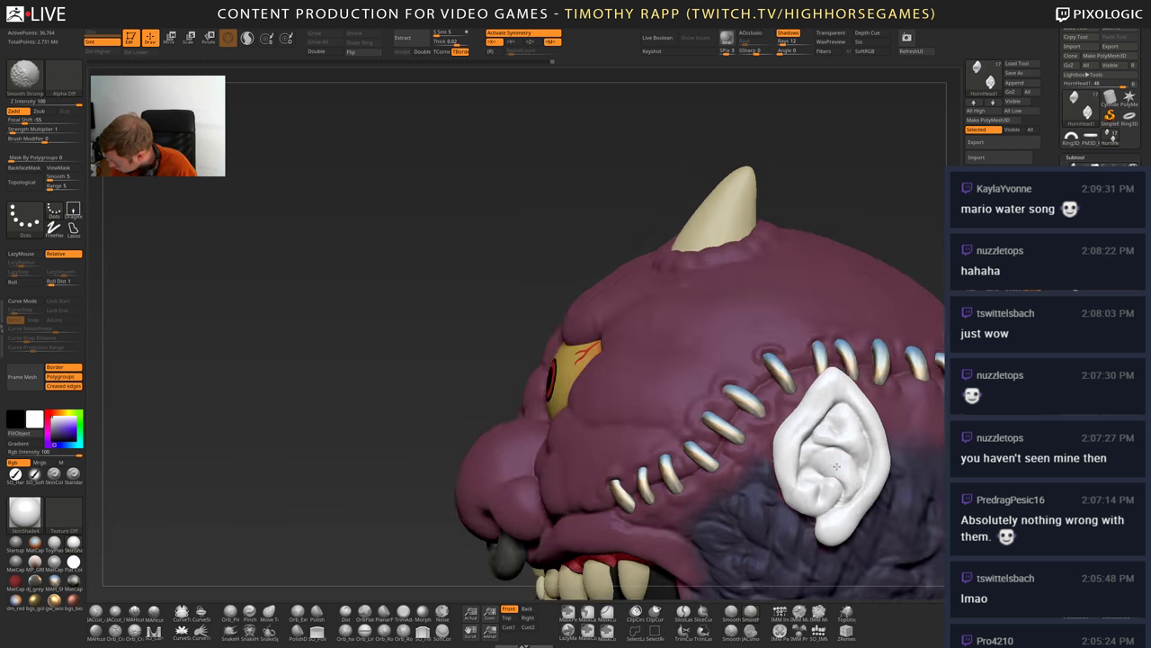
{"action": "left_click_drag", "start_coordinate": [843, 501], "coordinate": [845, 494]}
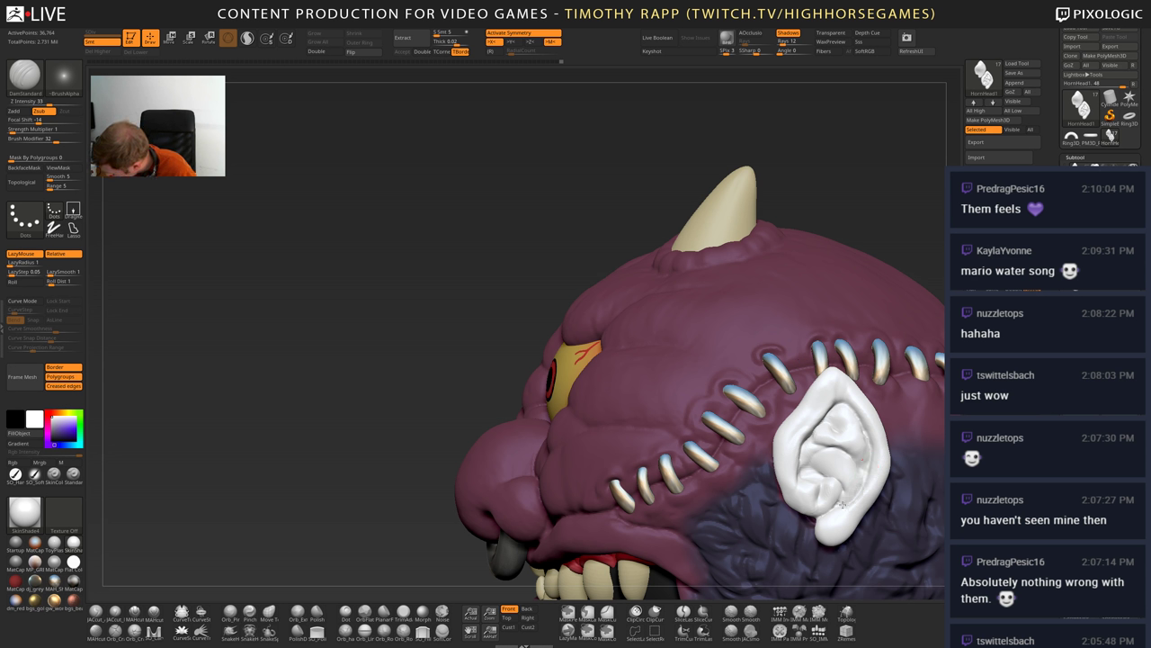
- Smooth the ear's rear rim and the edge of its inner groove
{"action": "right_click_drag", "start_coordinate": [870, 439], "coordinate": [870, 459]}
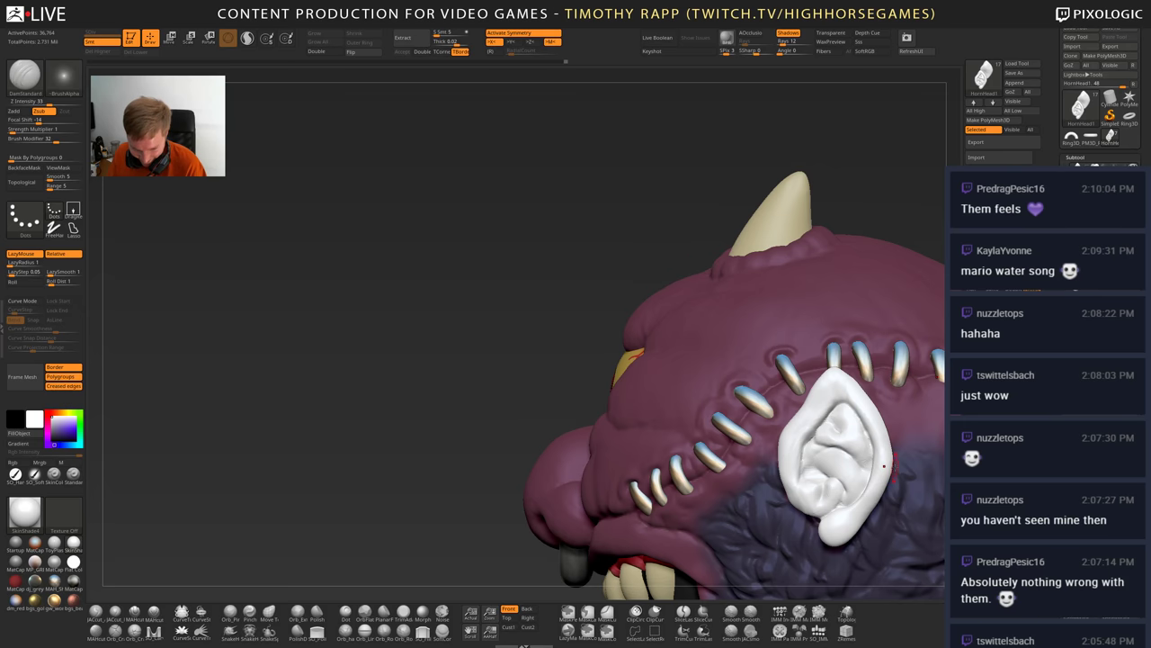
{"action": "mouse_move", "coordinate": [885, 466]}
{"action": "right_mouse_down"}
{"action": "mouse_move", "coordinate": [820, 466]}
{"action": "mouse_move", "coordinate": [797, 449]}
{"action": "mouse_move", "coordinate": [677, 431]}
{"action": "mouse_move", "coordinate": [642, 438]}
{"action": "mouse_move", "coordinate": [620, 415]}
{"action": "mouse_move", "coordinate": [730, 421]}
{"action": "right_mouse_up"}
{"action": "left_click_drag", "start_coordinate": [621, 382], "coordinate": [633, 405], "text": "shift"}
{"action": "right_click_drag", "start_coordinate": [633, 405], "coordinate": [710, 422]}
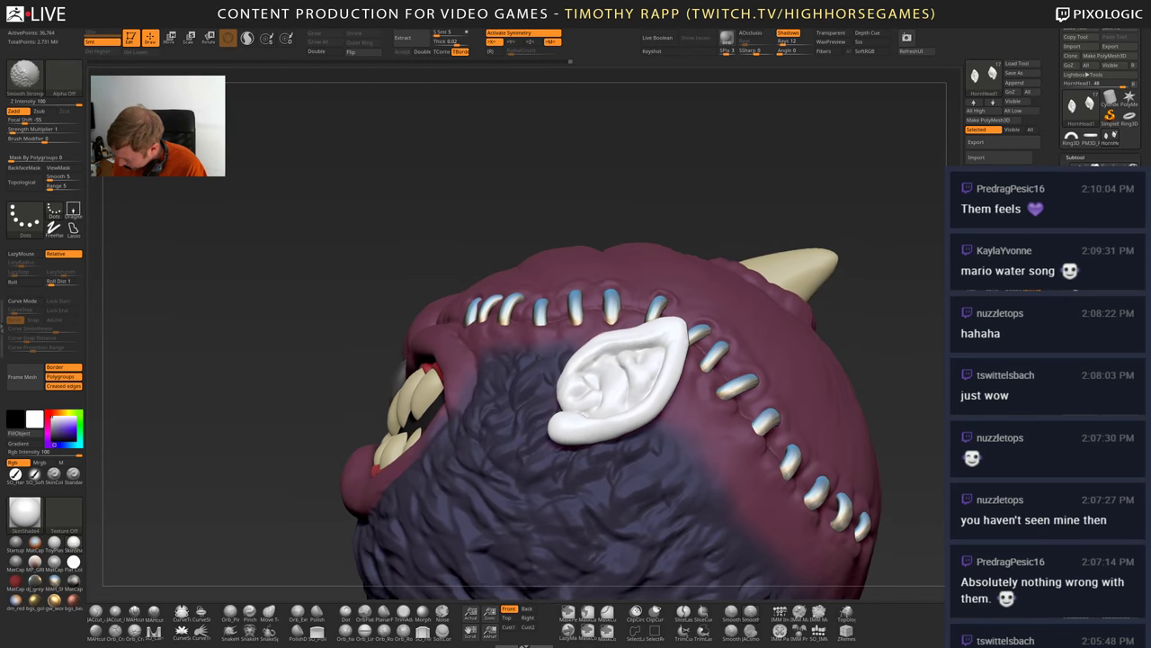
{"action": "left_click_drag", "start_coordinate": [629, 409], "coordinate": [642, 416]}
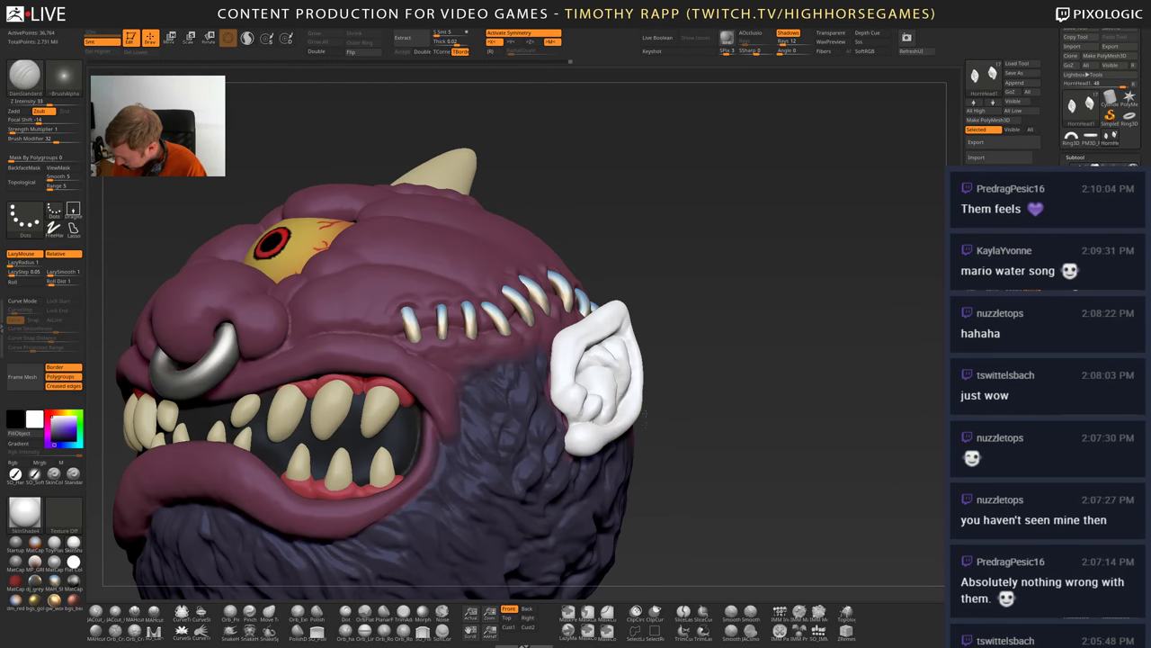
- Reshape the ear's lower rear rim with the Move brush, working from the side and the back of the head
{"action": "right_click_drag", "start_coordinate": [644, 414], "coordinate": [640, 416], "text": "ctrl"}
{"action": "key", "text": "b"}
{"action": "key", "text": "m"}
{"action": "key", "text": "v"}
{"action": "key", "text": "s"}
{"action": "left_click_drag", "start_coordinate": [637, 417], "coordinate": [626, 415]}
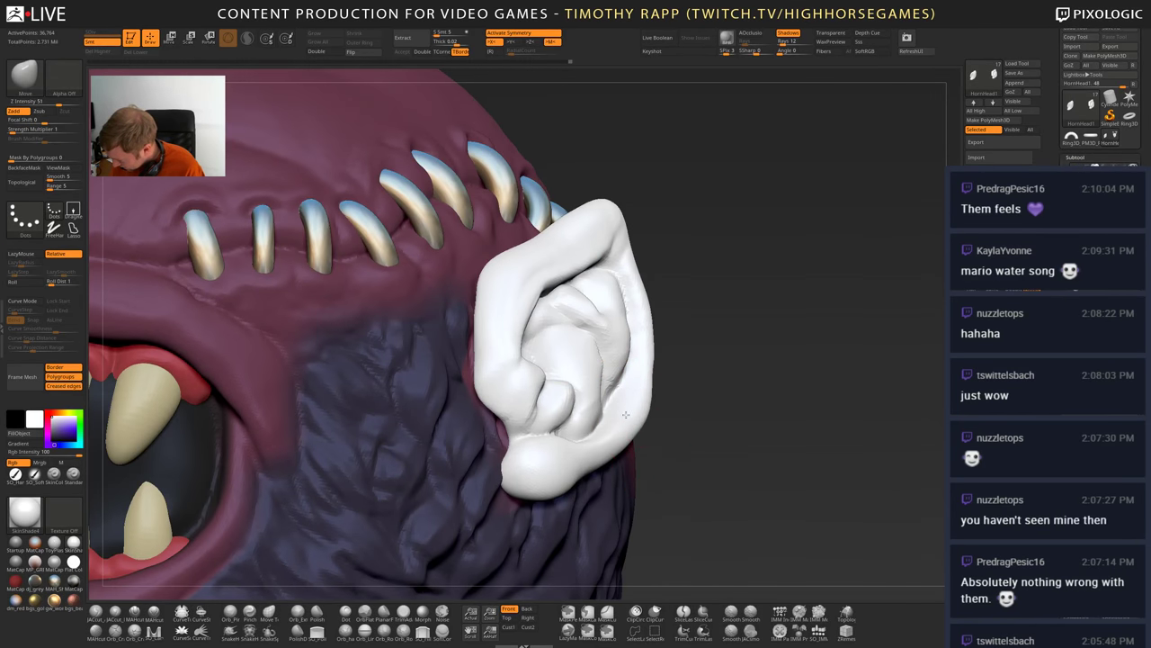
{"action": "right_click_drag", "start_coordinate": [625, 413], "coordinate": [640, 427]}
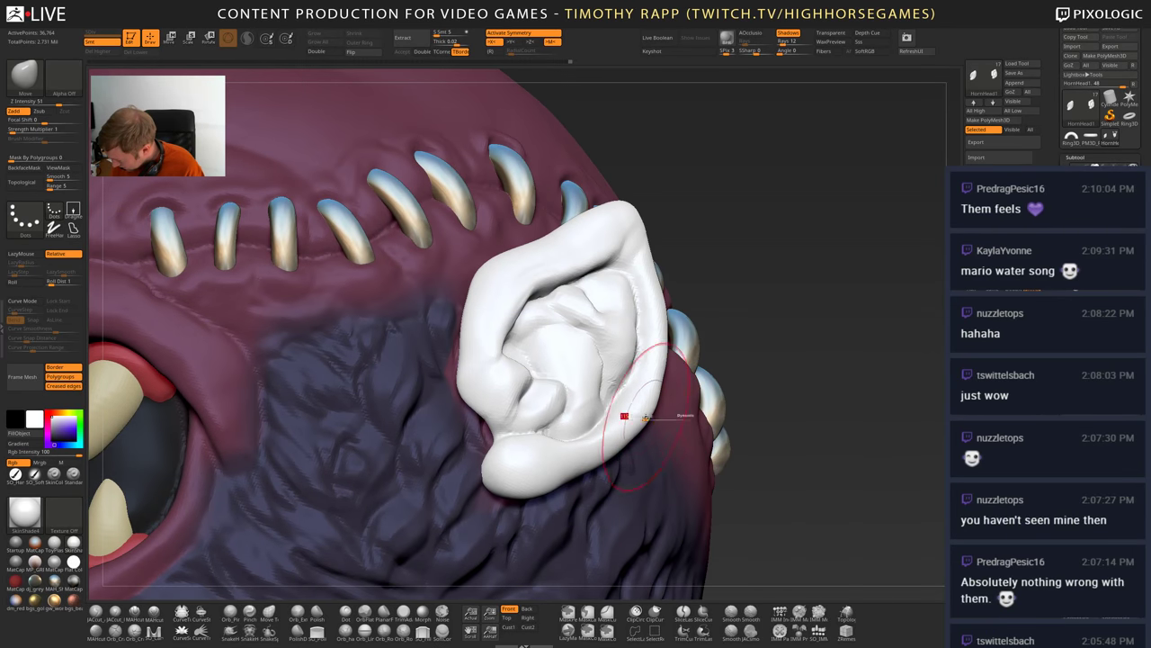
{"action": "right_click_drag", "start_coordinate": [697, 413], "coordinate": [696, 359], "text": "ctrl"}
{"action": "right_click_drag", "start_coordinate": [696, 359], "coordinate": [640, 400]}
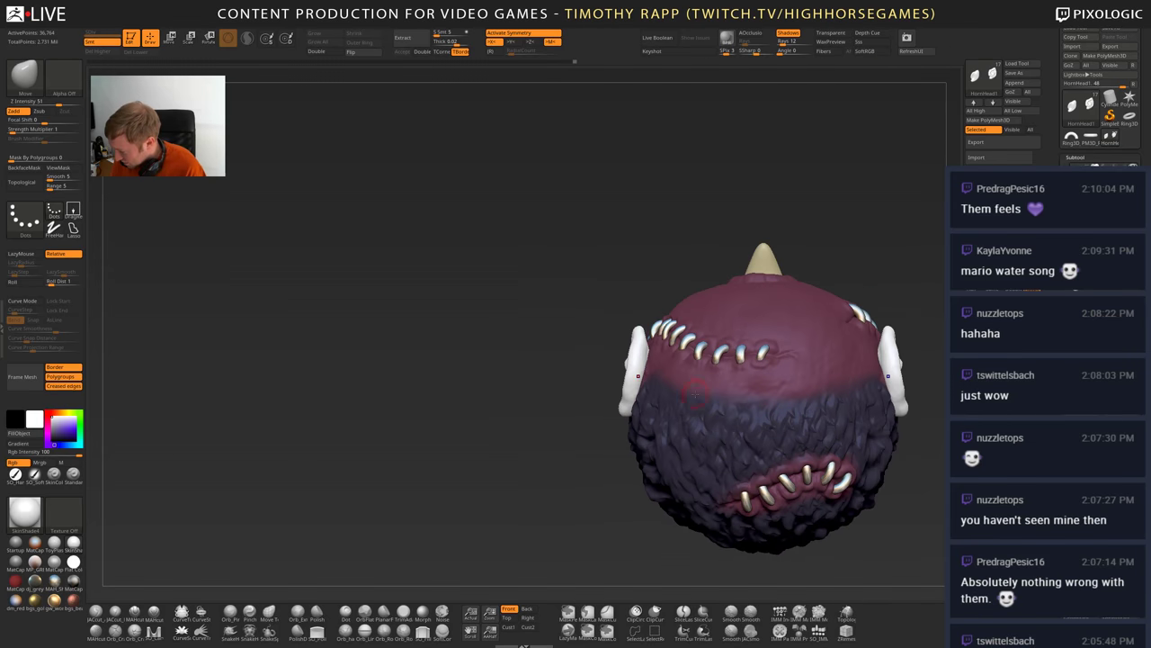
{"action": "mouse_move", "coordinate": [635, 337]}
{"action": "right_mouse_down", "text": "ctrl"}
{"action": "mouse_move", "coordinate": [634, 370]}
{"action": "mouse_move", "coordinate": [620, 377]}
{"action": "mouse_move", "coordinate": [623, 345]}
{"action": "mouse_move", "coordinate": [633, 406]}
{"action": "mouse_move", "coordinate": [627, 366]}
{"action": "right_mouse_up", "text": "ctrl"}
- Thicken the ear's rear edge with the Inflate brush
{"action": "key", "text": "b"}
{"action": "key", "text": "i"}
{"action": "key", "text": "n"}
{"action": "key", "text": "s"}
{"action": "right_click_drag", "start_coordinate": [666, 442], "coordinate": [670, 494], "text": "ctrl"}
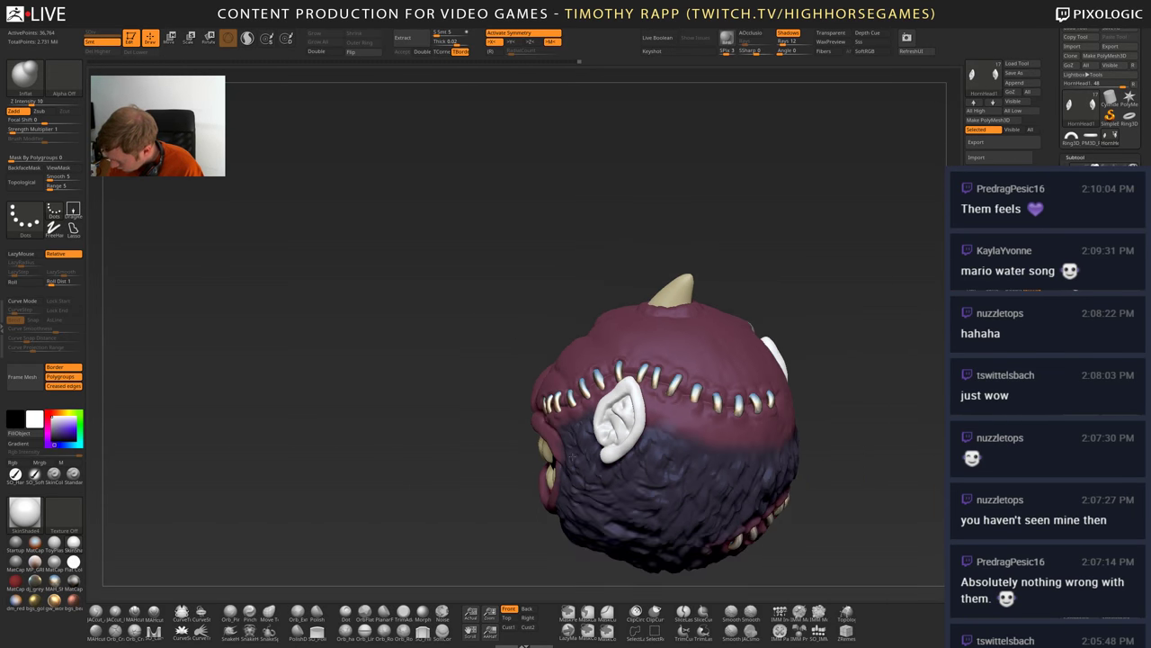
- Adjust the ear's overall shape around the rear rim and lobe with the Move and Move Elastic brushes
{"action": "mouse_move", "coordinate": [630, 458]}
{"action": "right_mouse_down"}
{"action": "mouse_move", "coordinate": [697, 432]}
{"action": "mouse_move", "coordinate": [689, 412]}
{"action": "mouse_move", "coordinate": [703, 395]}
{"action": "right_mouse_up"}
{"action": "mouse_move", "coordinate": [690, 435]}
{"action": "right_mouse_down"}
{"action": "mouse_move", "coordinate": [640, 388]}
{"action": "mouse_move", "coordinate": [548, 389]}
{"action": "mouse_move", "coordinate": [611, 421]}
{"action": "right_mouse_up"}
{"action": "key", "text": "b"}
{"action": "key", "text": "m"}
{"action": "key", "text": "v"}
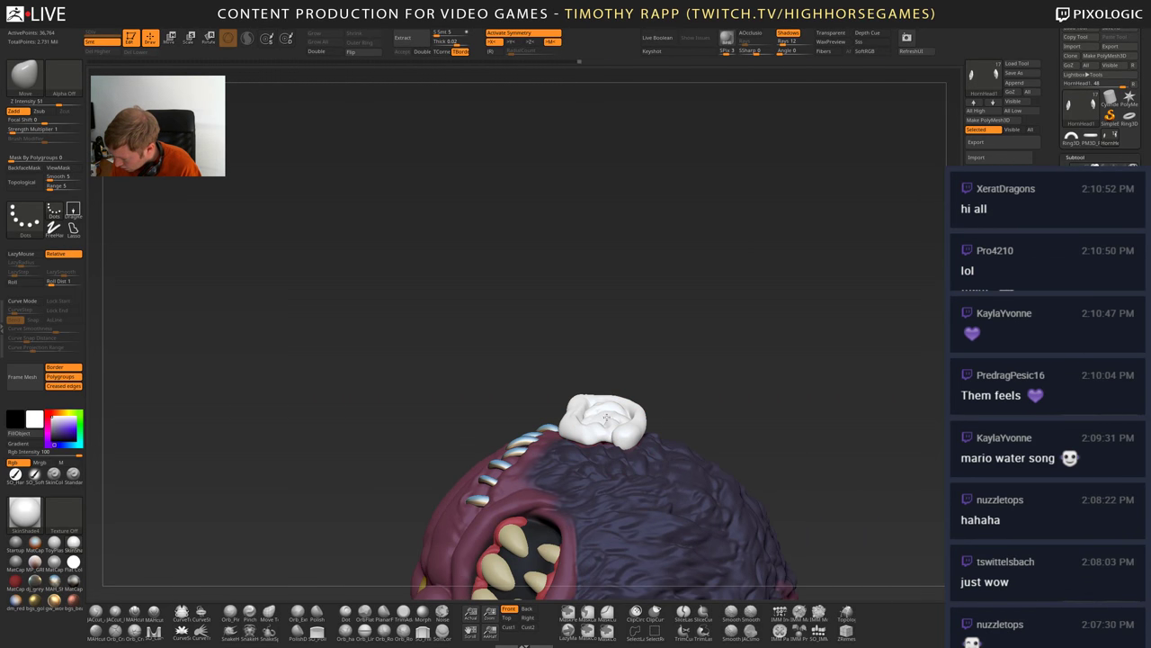
{"action": "right_click_drag", "start_coordinate": [605, 411], "coordinate": [634, 378]}
{"action": "mouse_move", "coordinate": [604, 437]}
{"action": "left_mouse_down"}
{"action": "mouse_move", "coordinate": [629, 428]}
{"action": "mouse_move", "coordinate": [648, 362]}
{"action": "mouse_move", "coordinate": [647, 395]}
{"action": "mouse_move", "coordinate": [664, 396]}
{"action": "mouse_move", "coordinate": [645, 432]}
{"action": "left_mouse_up"}
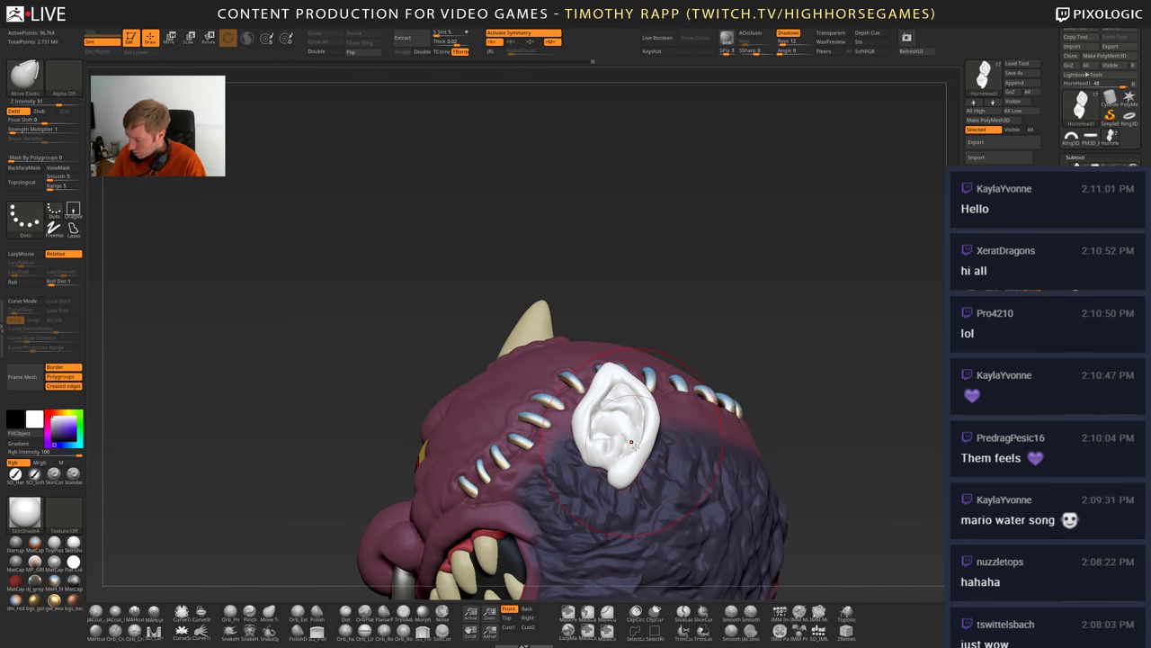
{"action": "mouse_move", "coordinate": [645, 432]}
{"action": "left_mouse_down"}
{"action": "mouse_move", "coordinate": [661, 423]}
{"action": "mouse_move", "coordinate": [650, 459]}
{"action": "mouse_move", "coordinate": [641, 452]}
{"action": "left_mouse_up"}
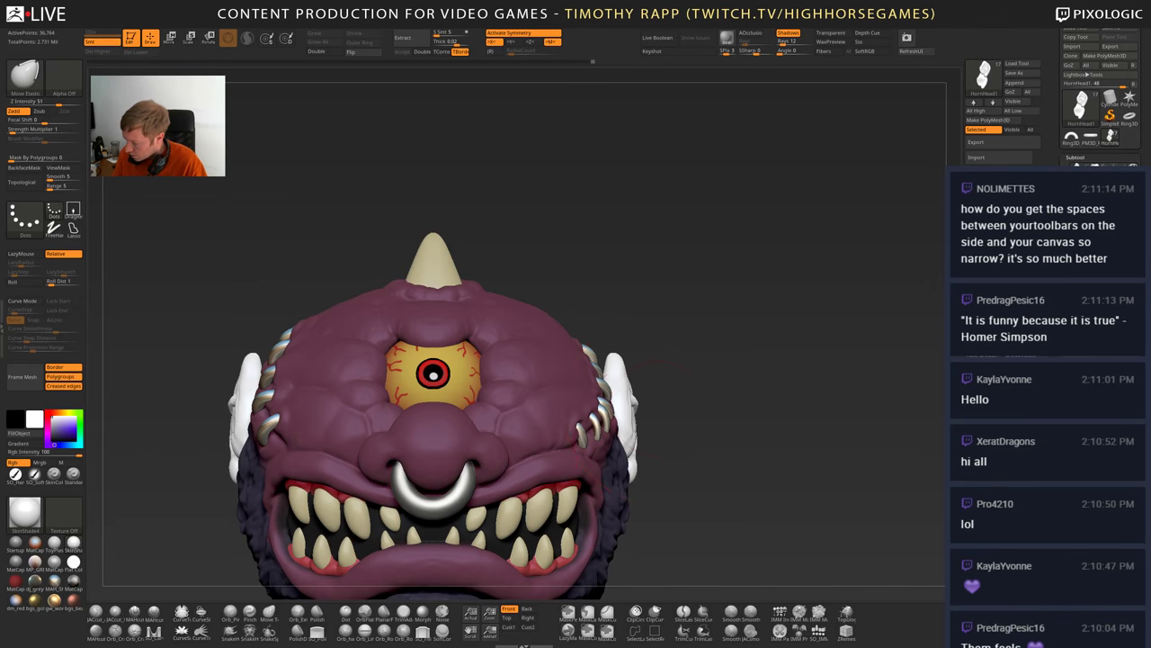
{"action": "mouse_move", "coordinate": [658, 408]}
{"action": "left_mouse_down"}
{"action": "mouse_move", "coordinate": [621, 404]}
{"action": "mouse_move", "coordinate": [670, 432]}
{"action": "mouse_move", "coordinate": [577, 476]}
{"action": "left_mouse_up"}
- Smooth the lower front inner fold above the earlobe and crease around it with the DamStandard brush
{"action": "right_click_drag", "start_coordinate": [578, 481], "coordinate": [529, 483]}
{"action": "left_click_drag", "start_coordinate": [530, 483], "coordinate": [525, 473], "text": "shift"}
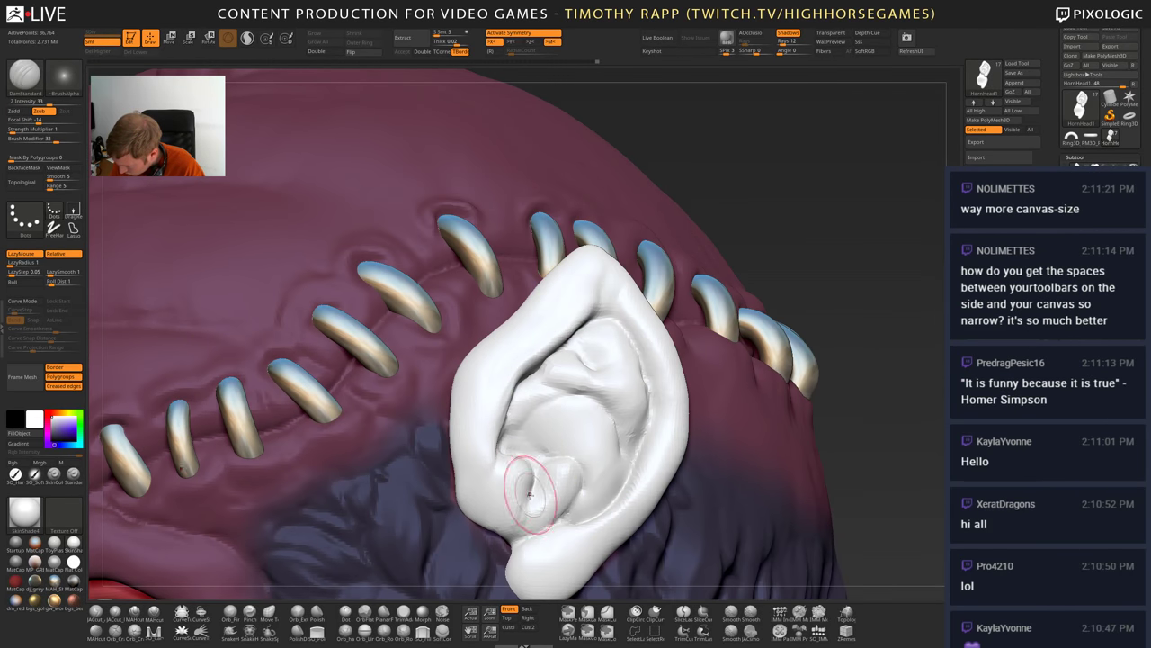
{"action": "left_click_drag", "start_coordinate": [510, 449], "coordinate": [529, 490]}
{"action": "mouse_move", "coordinate": [496, 483]}
{"action": "right_mouse_down"}
{"action": "mouse_move", "coordinate": [538, 477]}
{"action": "mouse_move", "coordinate": [485, 453]}
{"action": "right_mouse_up"}
- Push the small fold at the lower end of the front rim into shape with the Move brush
{"action": "key", "text": "b"}
{"action": "key", "text": "m"}
{"action": "key", "text": "v"}
{"action": "key", "text": "s"}
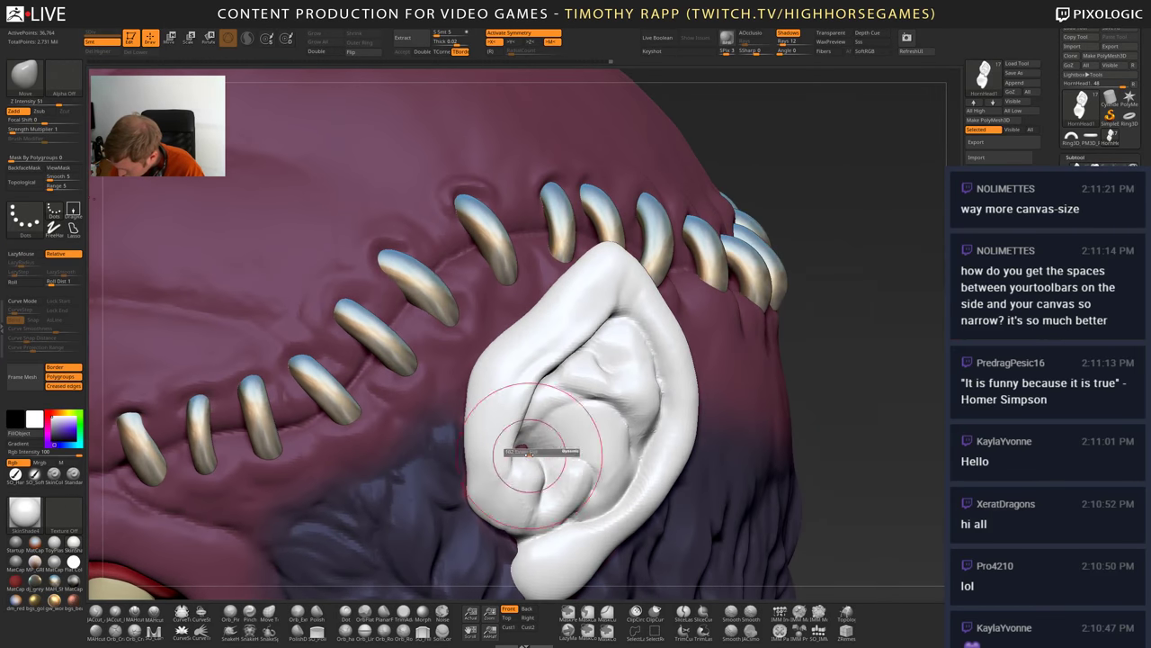
{"action": "left_click_drag", "start_coordinate": [520, 450], "coordinate": [524, 451]}
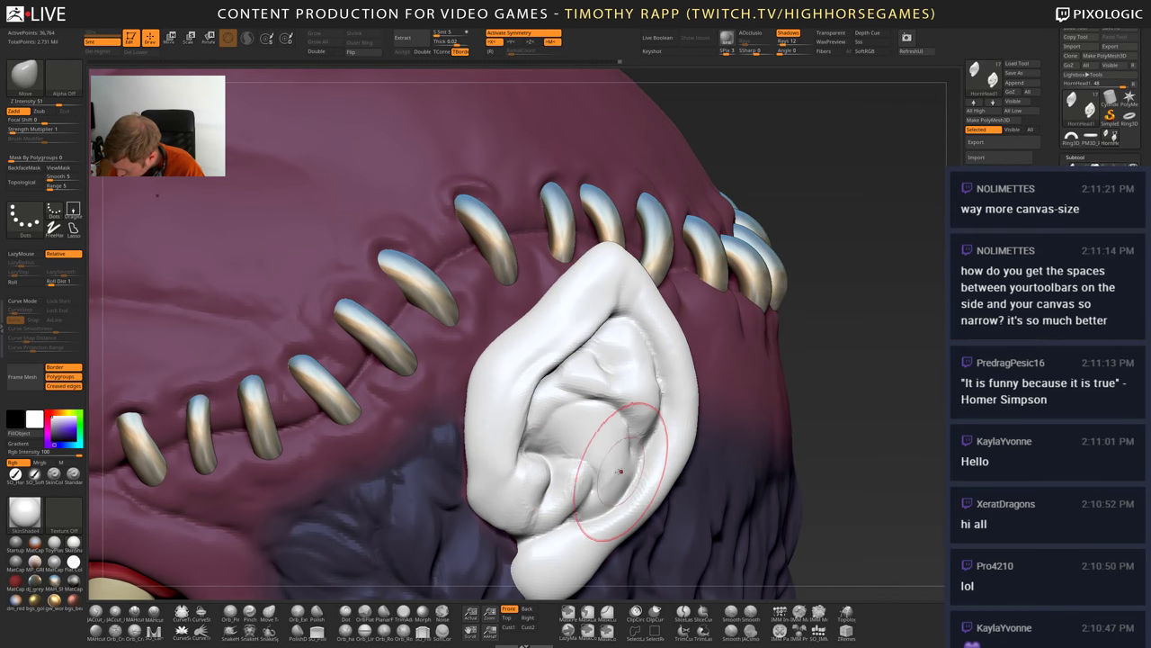
{"action": "mouse_move", "coordinate": [585, 488]}
{"action": "right_mouse_down"}
{"action": "mouse_move", "coordinate": [573, 439]}
{"action": "mouse_move", "coordinate": [617, 372]}
{"action": "right_mouse_up"}
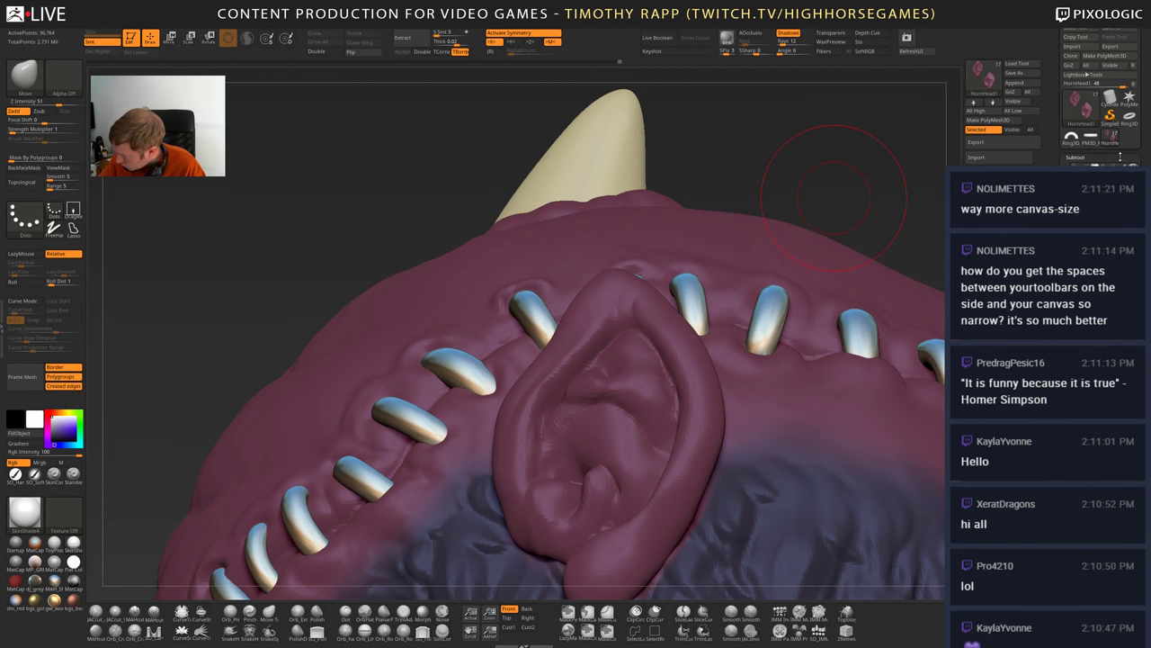
{"action": "key", "text": "ctrl"}
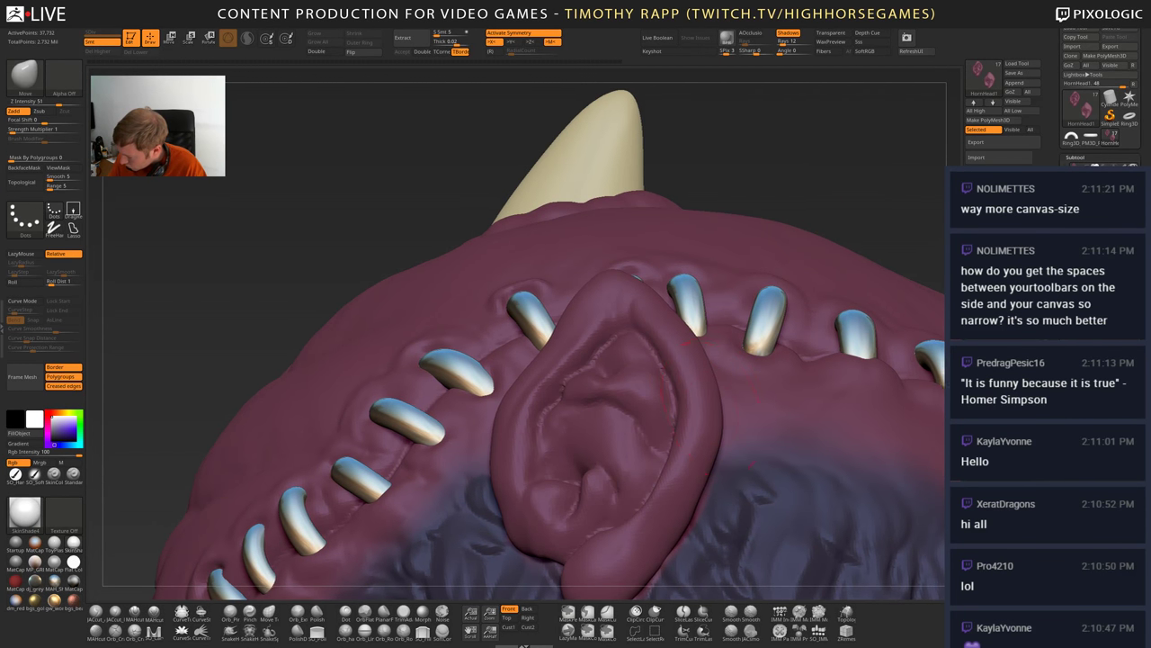
{"action": "mouse_move", "coordinate": [558, 526]}
{"action": "right_mouse_down", "text": "ctrl"}
{"action": "mouse_move", "coordinate": [549, 468]}
{"action": "mouse_move", "coordinate": [670, 490]}
{"action": "mouse_move", "coordinate": [745, 449]}
{"action": "mouse_move", "coordinate": [647, 467]}
{"action": "right_mouse_up", "text": "ctrl"}
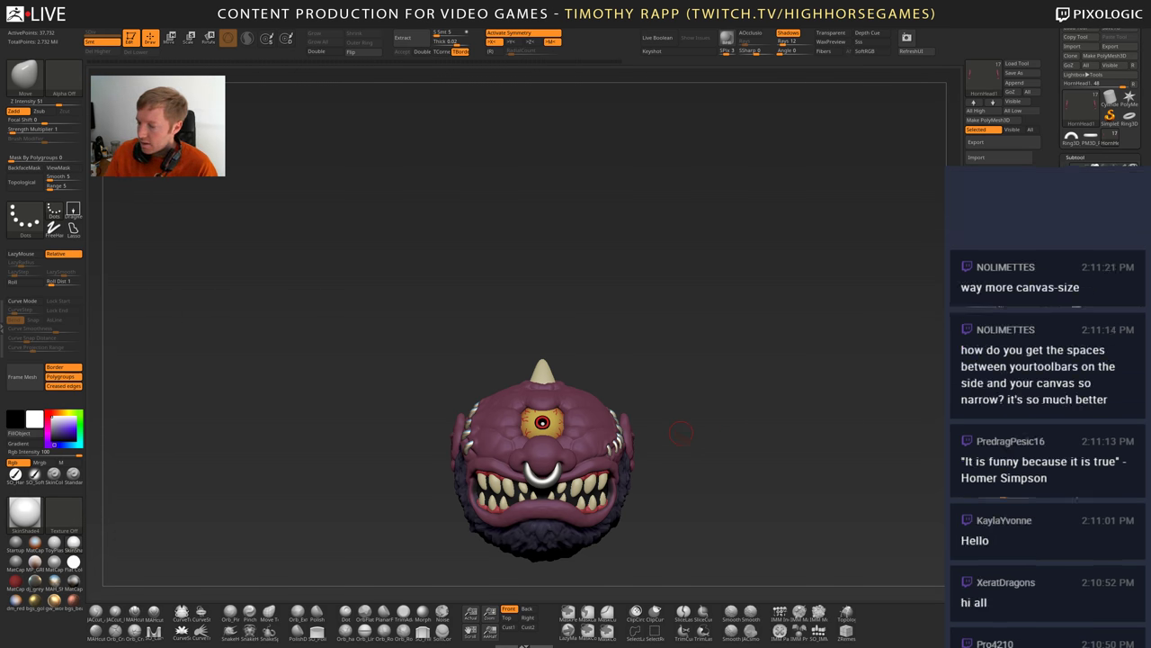
- Look up the UI Buttons Size setting in the interface preferences and read its help description
{"action": "left_click", "coordinate": [339, 13]}
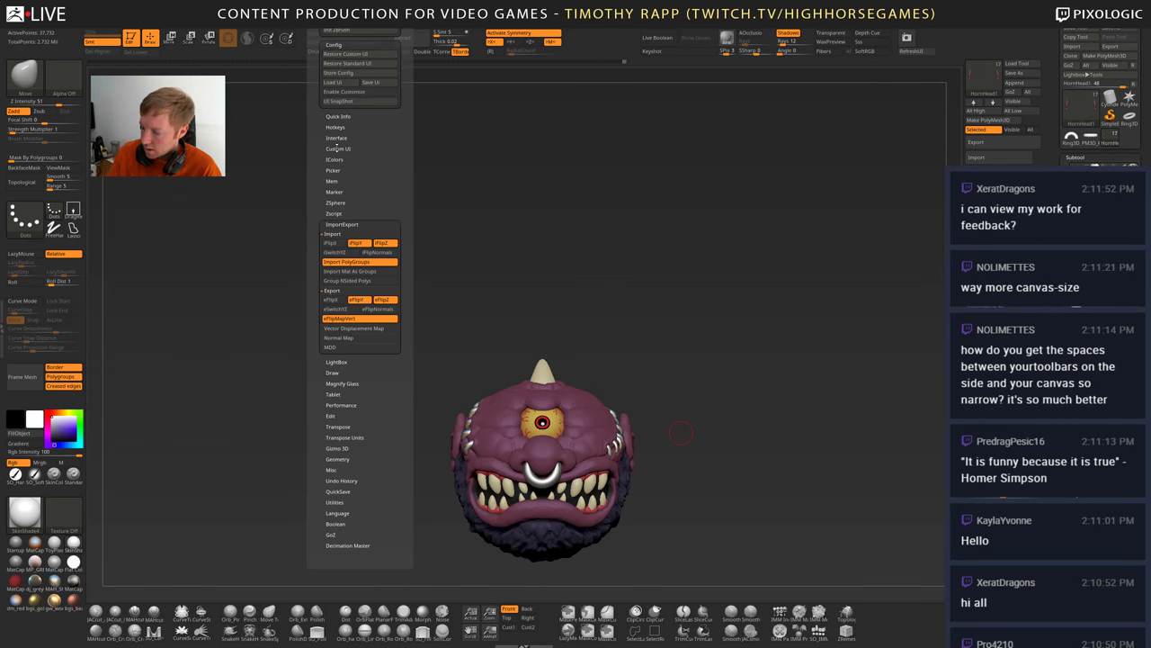
{"action": "left_click", "coordinate": [340, 224]}
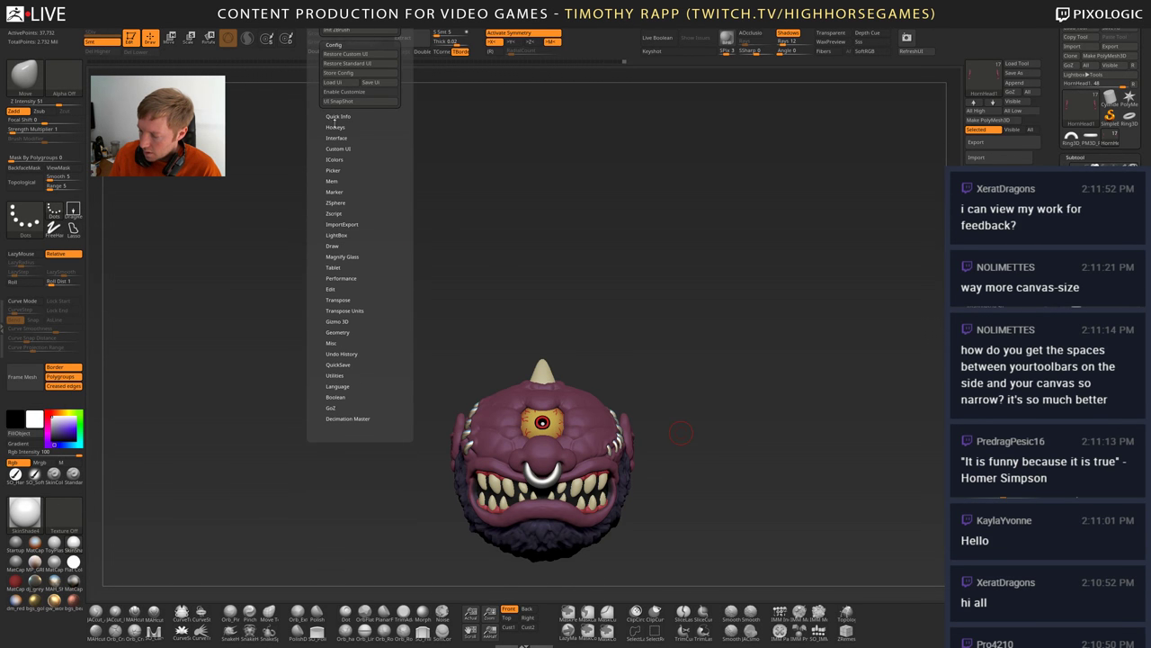
{"action": "left_click", "coordinate": [337, 149]}
{"action": "left_click", "coordinate": [339, 137]}
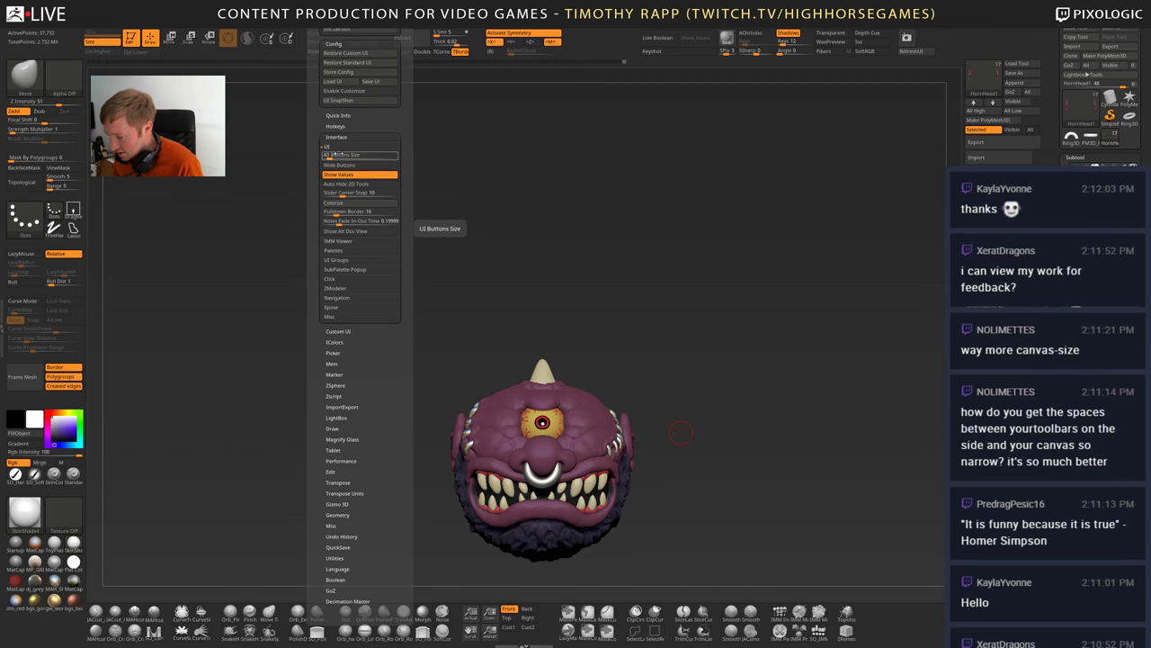
{"action": "key", "text": "ctrl"}
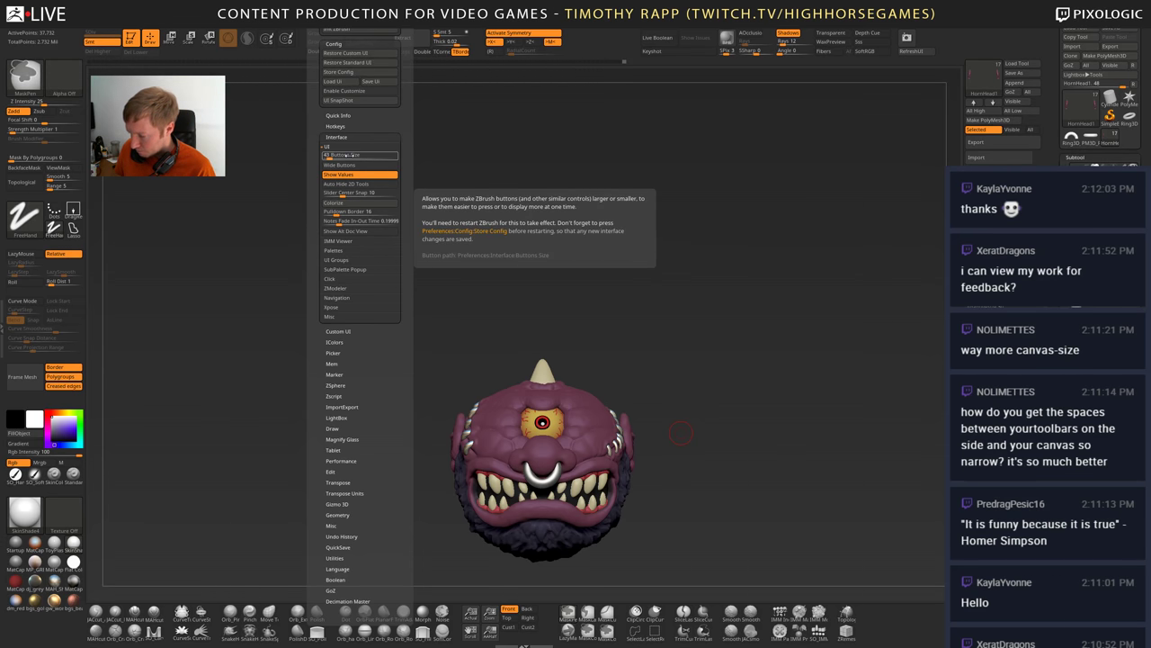
{"action": "key", "text": "ctrl"}
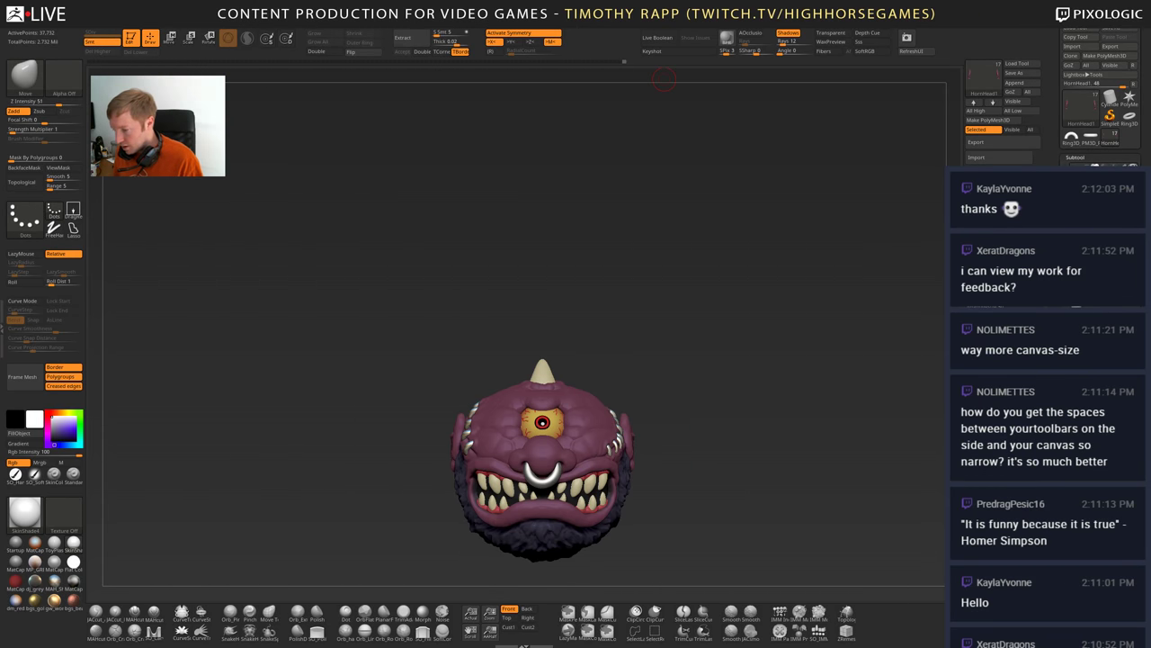
{"action": "left_click", "coordinate": [355, 28]}
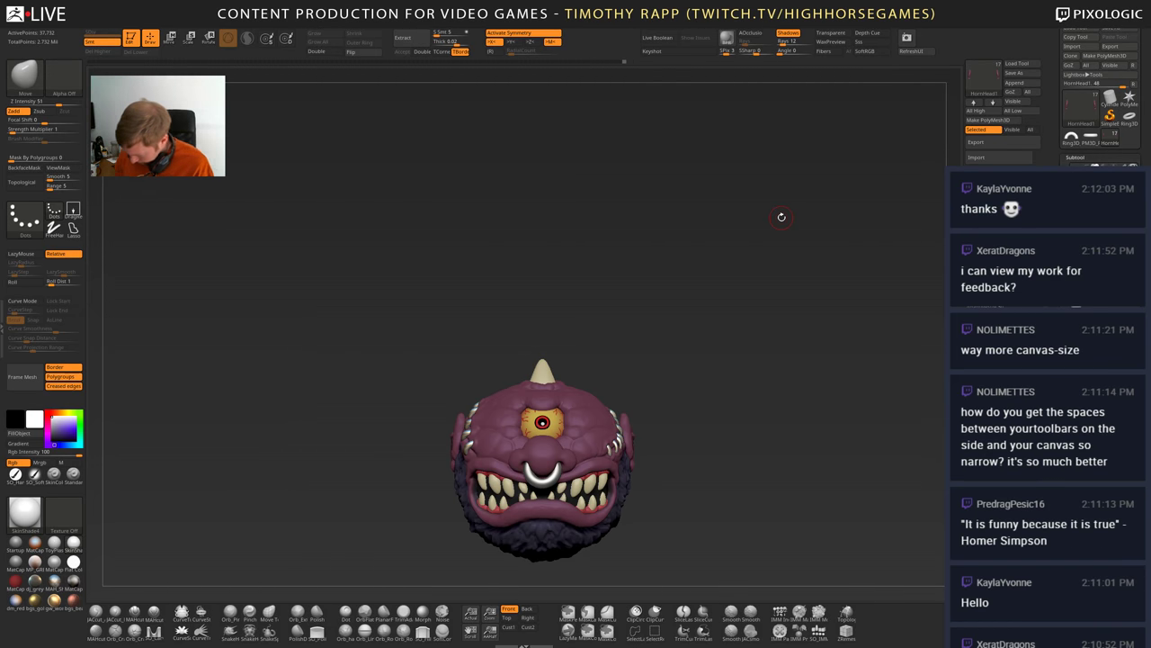
- Save the project with the current state of the monster head sculpt
{"action": "right_click_drag", "start_coordinate": [584, 502], "coordinate": [646, 481]}
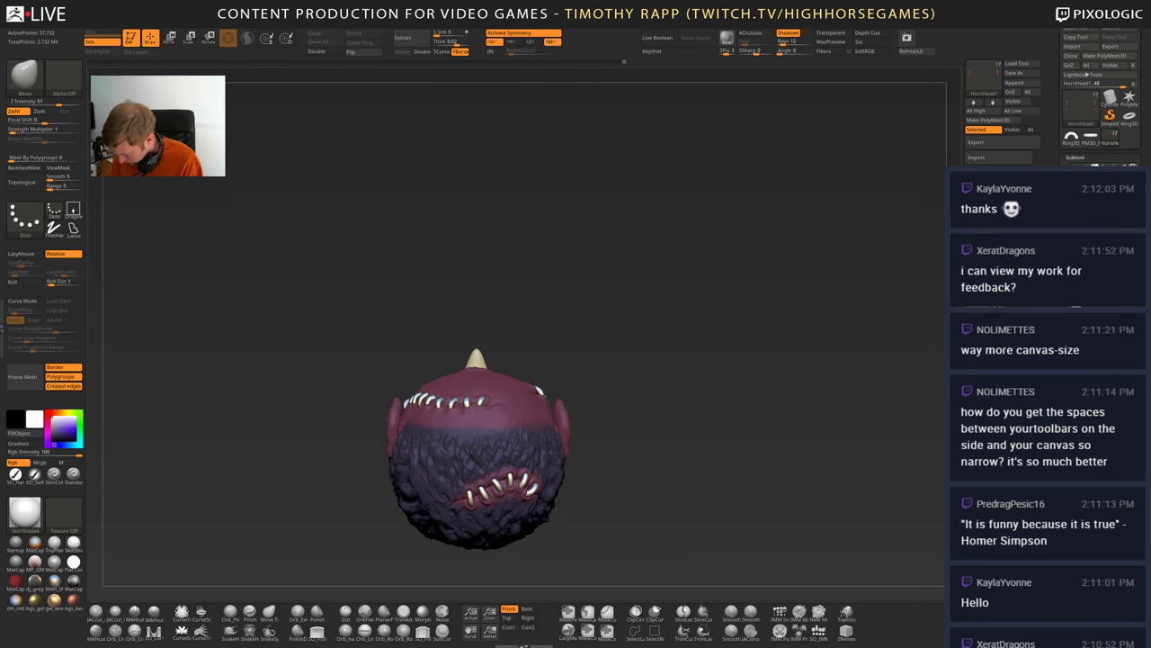
{"action": "left_click_drag", "start_coordinate": [540, 497], "coordinate": [493, 468]}
{"action": "right_click_drag", "start_coordinate": [657, 477], "coordinate": [477, 447], "text": "ctrl"}
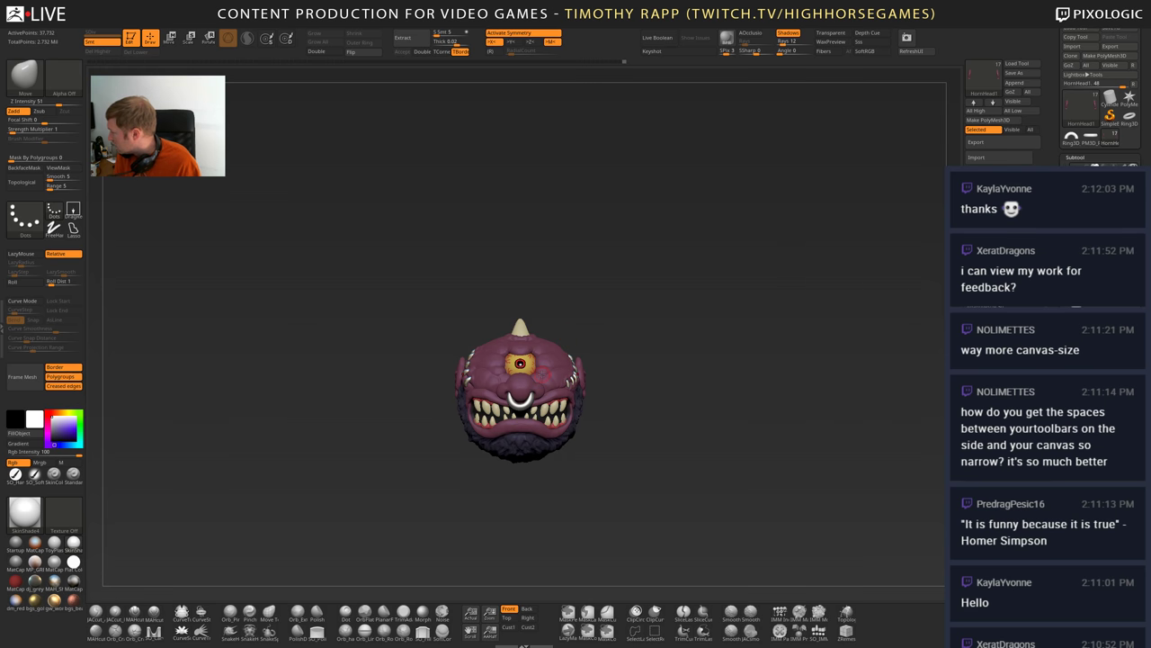
{"action": "right_click_drag", "start_coordinate": [580, 379], "coordinate": [667, 592], "text": "ctrl"}
{"action": "mouse_move", "coordinate": [528, 494]}
{"action": "right_mouse_down", "text": "alt"}
{"action": "mouse_move", "coordinate": [549, 589]}
{"action": "mouse_move", "coordinate": [548, 460]}
{"action": "right_mouse_up", "text": "alt"}
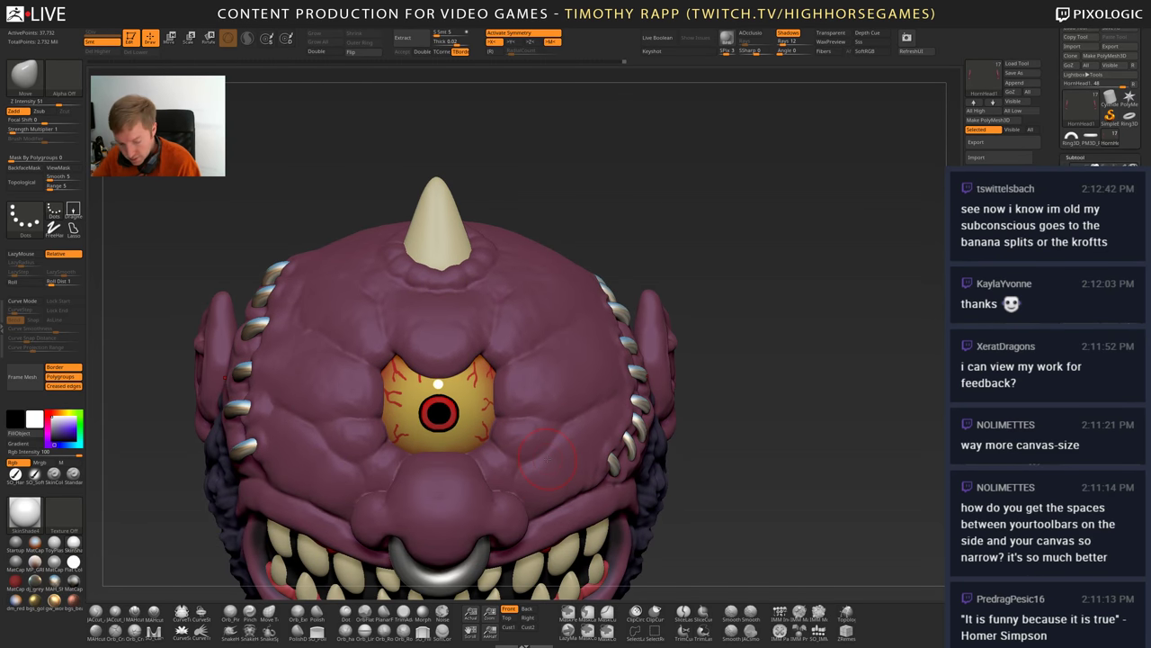
{"action": "key", "text": "ctrl+s"}
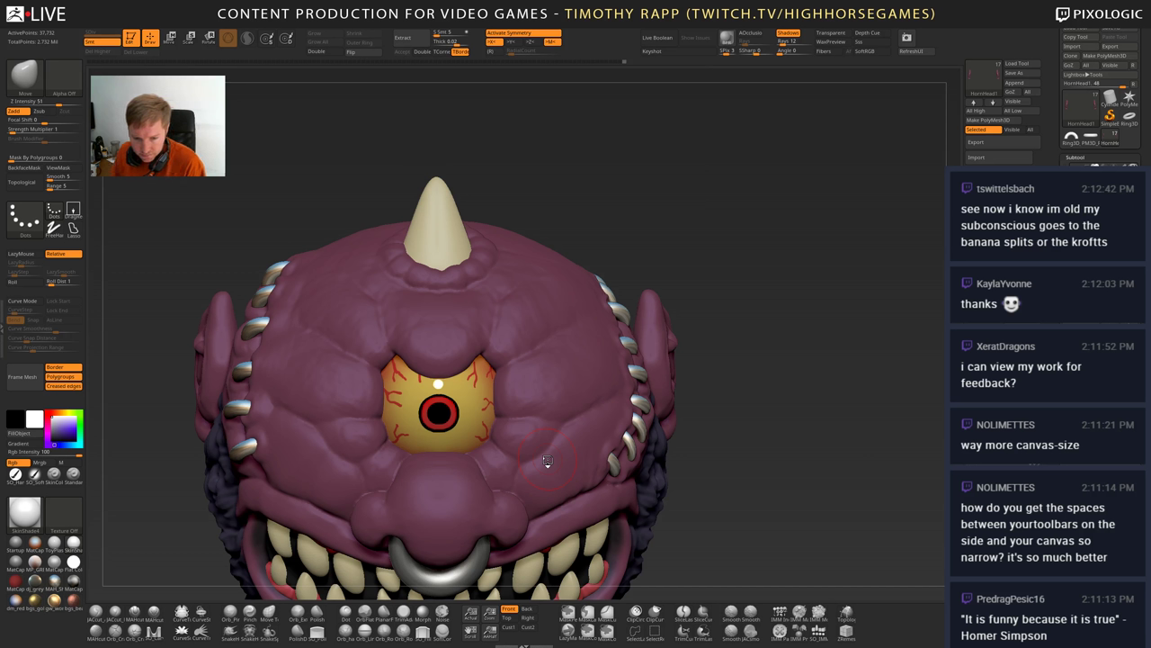
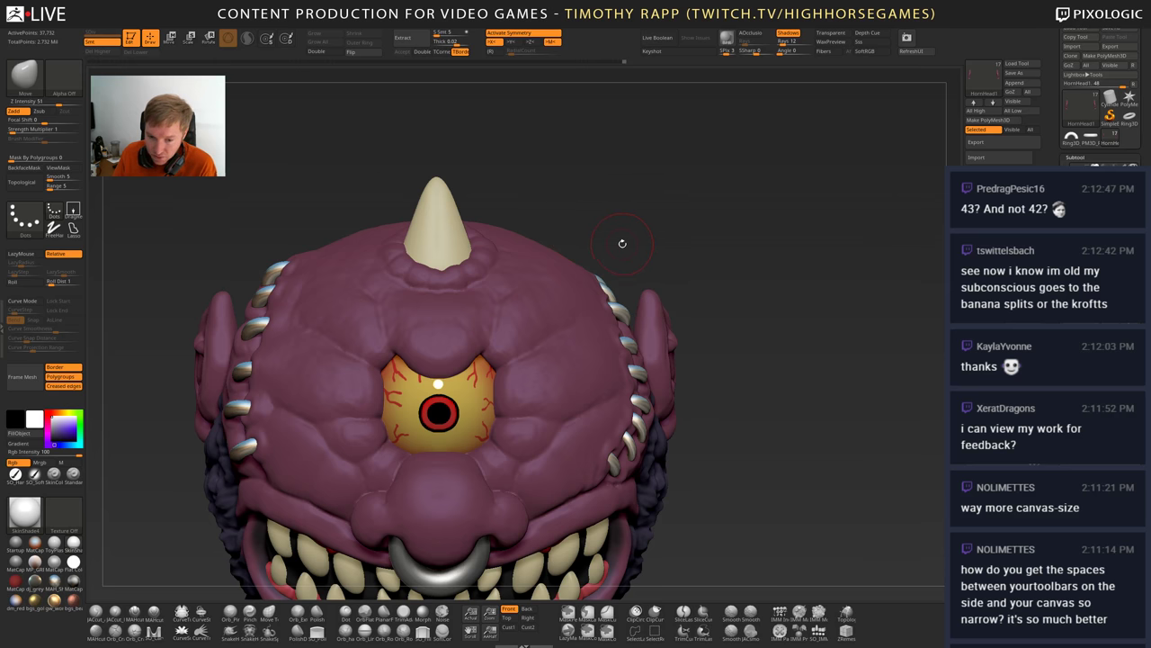
{"action": "left_click_drag", "start_coordinate": [617, 242], "coordinate": [614, 167]}
{"action": "left_click_drag", "start_coordinate": [670, 392], "coordinate": [666, 360], "text": "alt"}
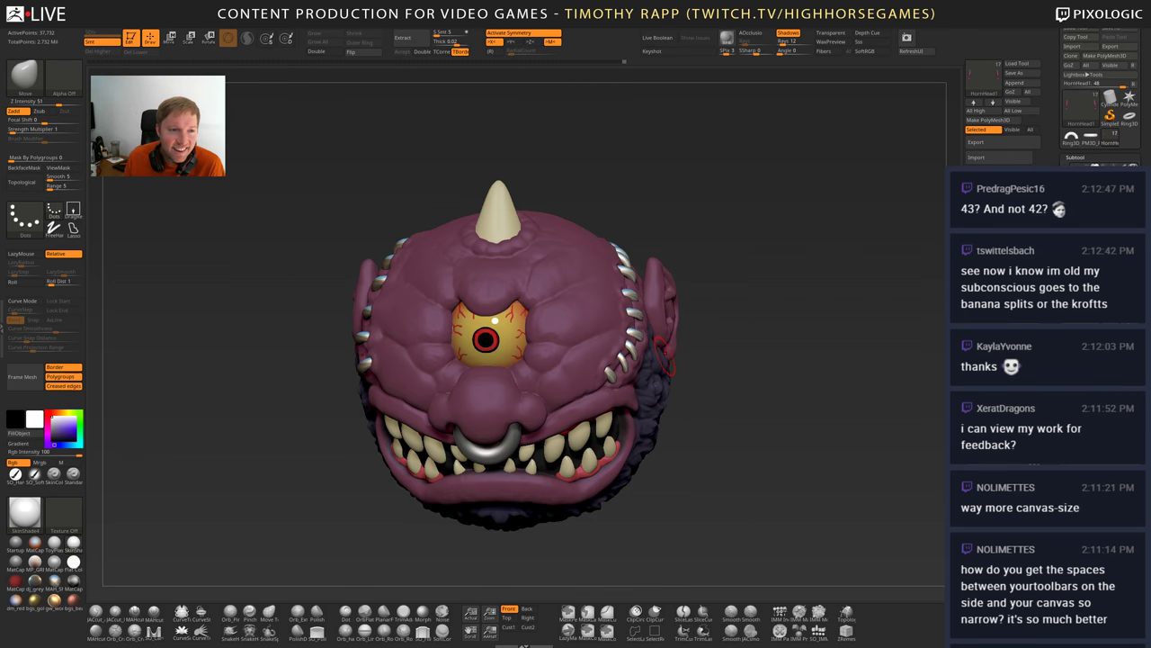
- Switch to the web browser, play the "THE BANANA SPLITS" YouTube video in a maximized window and skip ahead in it
{"action": "left_click_drag", "start_coordinate": [364, 647], "coordinate": [539, 18]}
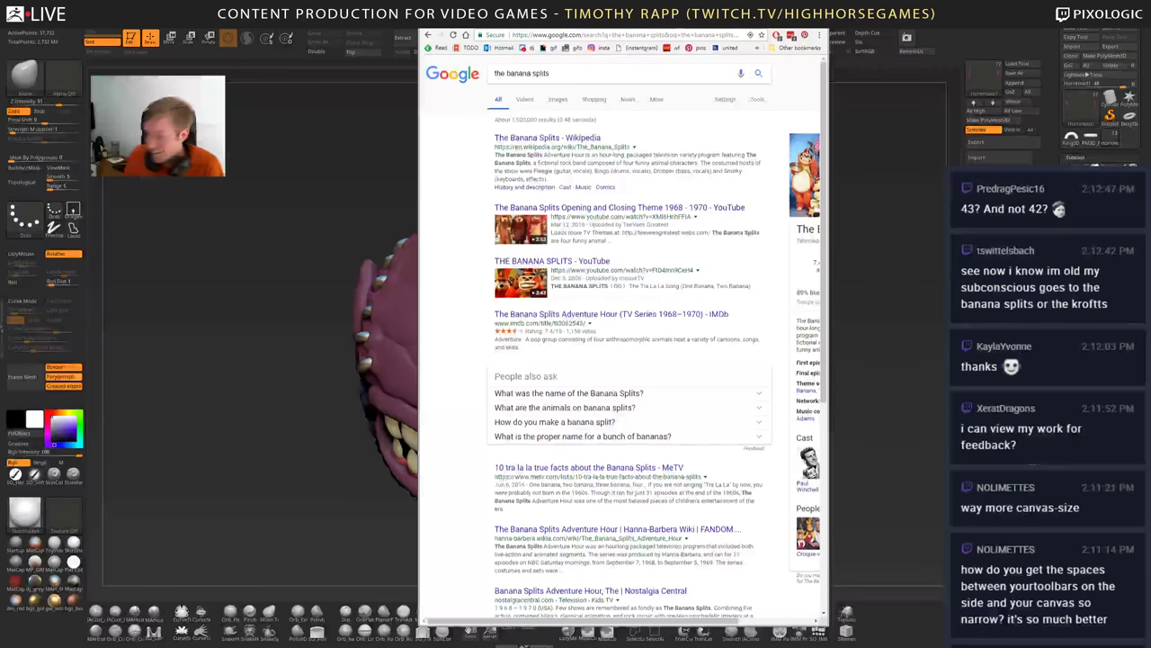
{"action": "left_click", "coordinate": [538, 262]}
{"action": "left_click_drag", "start_coordinate": [576, 19], "coordinate": [157, 11]}
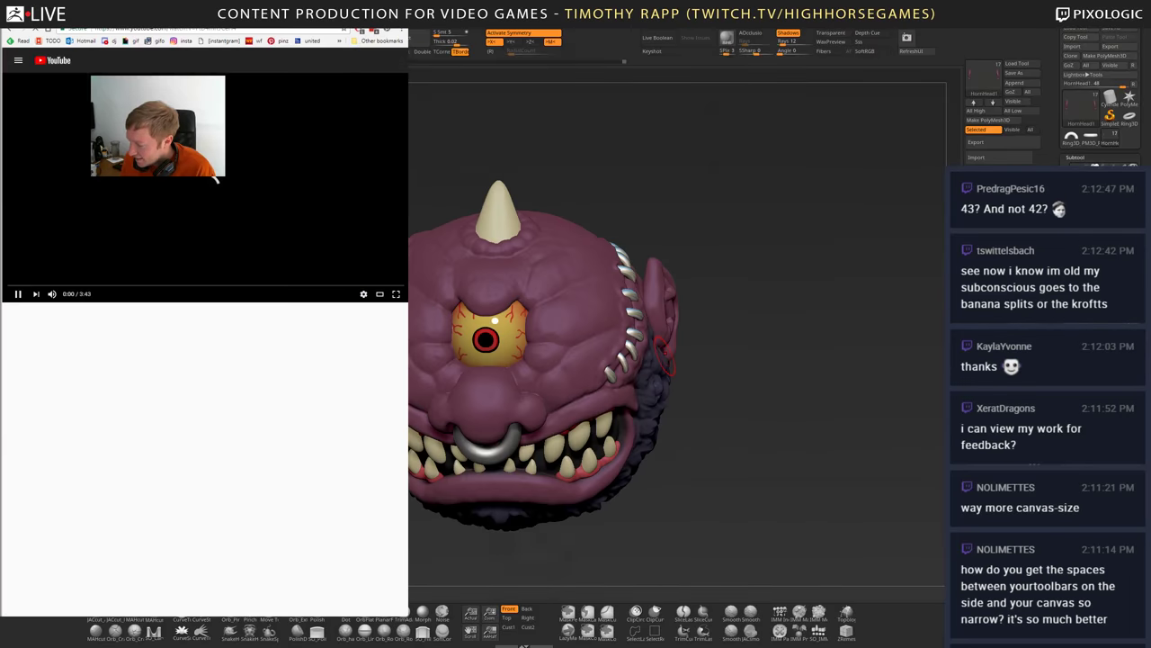
{"action": "key", "text": "super+Up"}
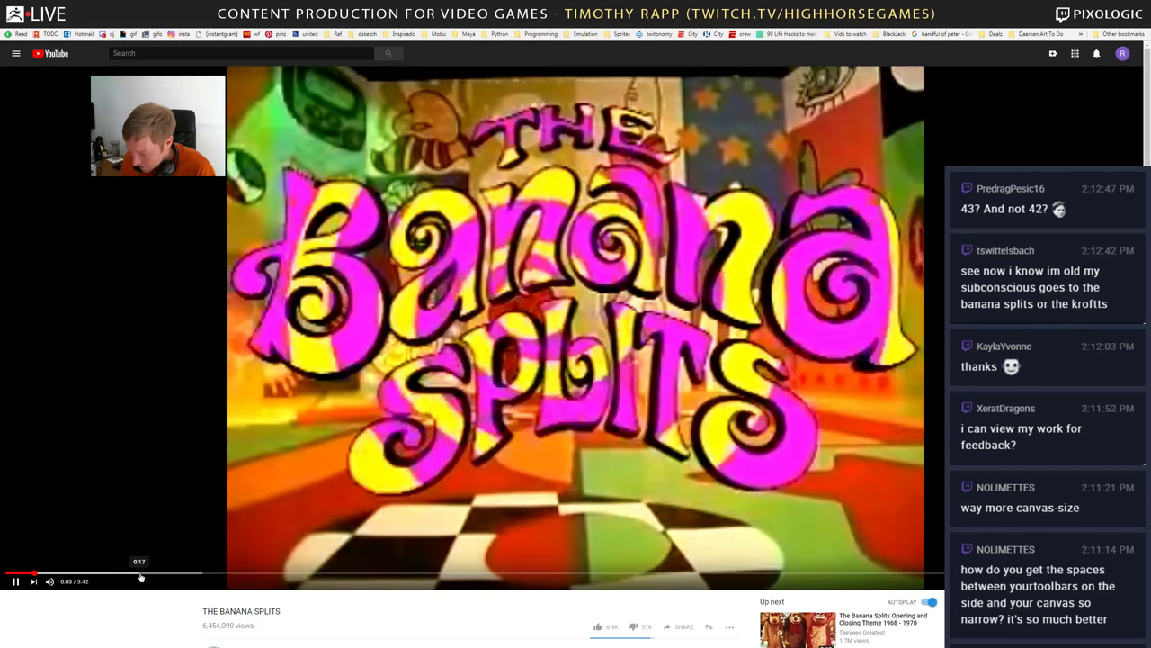
{"action": "left_click", "coordinate": [156, 573]}
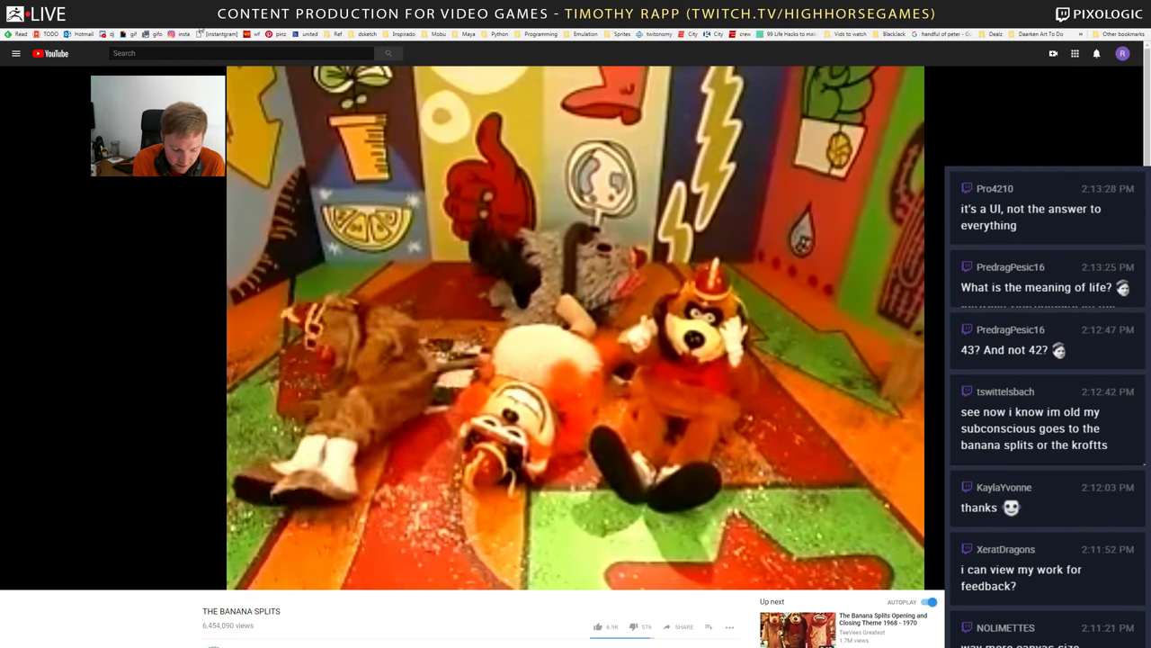
- Search Google for "gummi bears cartoon" and watch the GUMMI BEARS Cartoon Intro video on YouTube
{"action": "key", "text": "Return"}
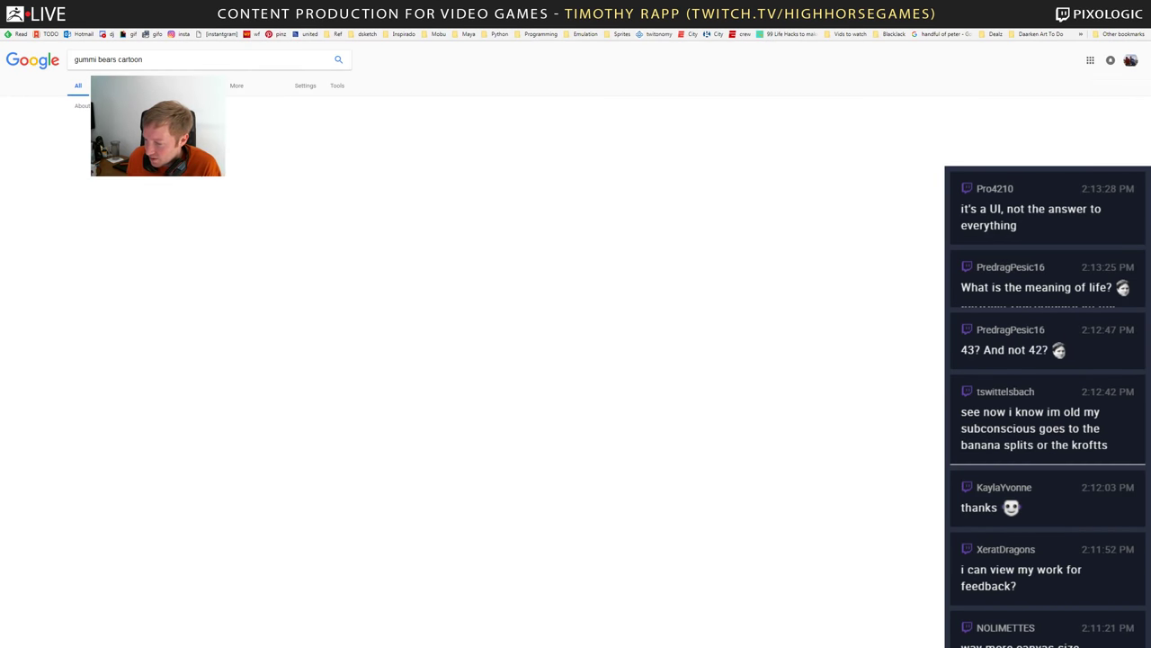
{"action": "left_click", "coordinate": [102, 212]}
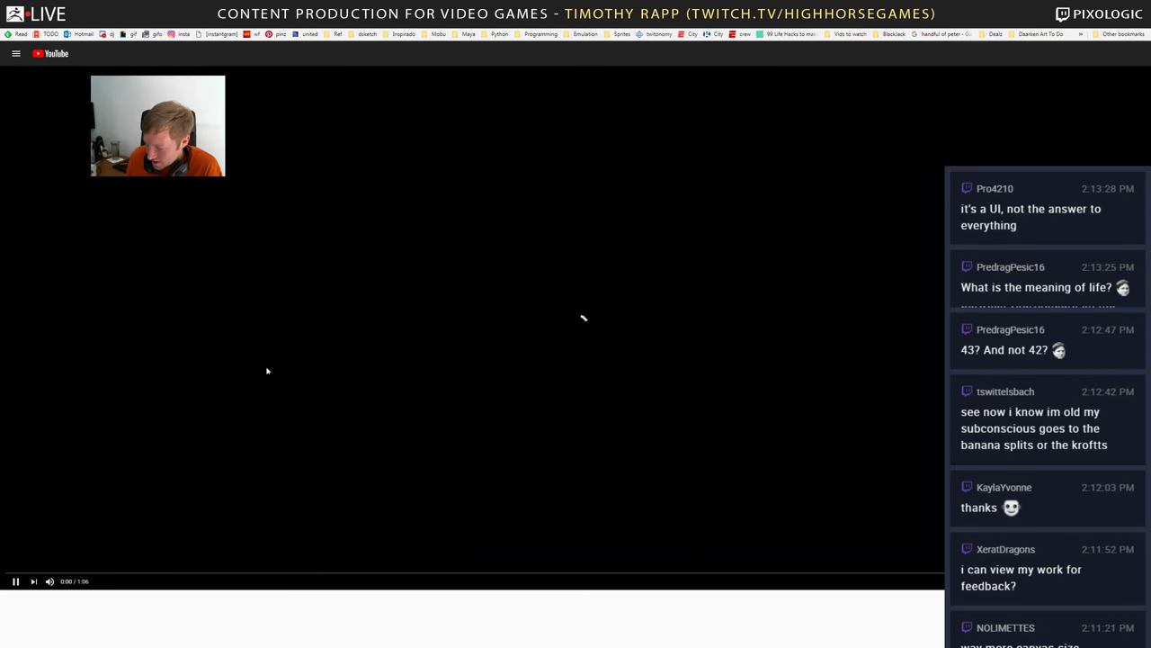
{"action": "left_click", "coordinate": [121, 576]}
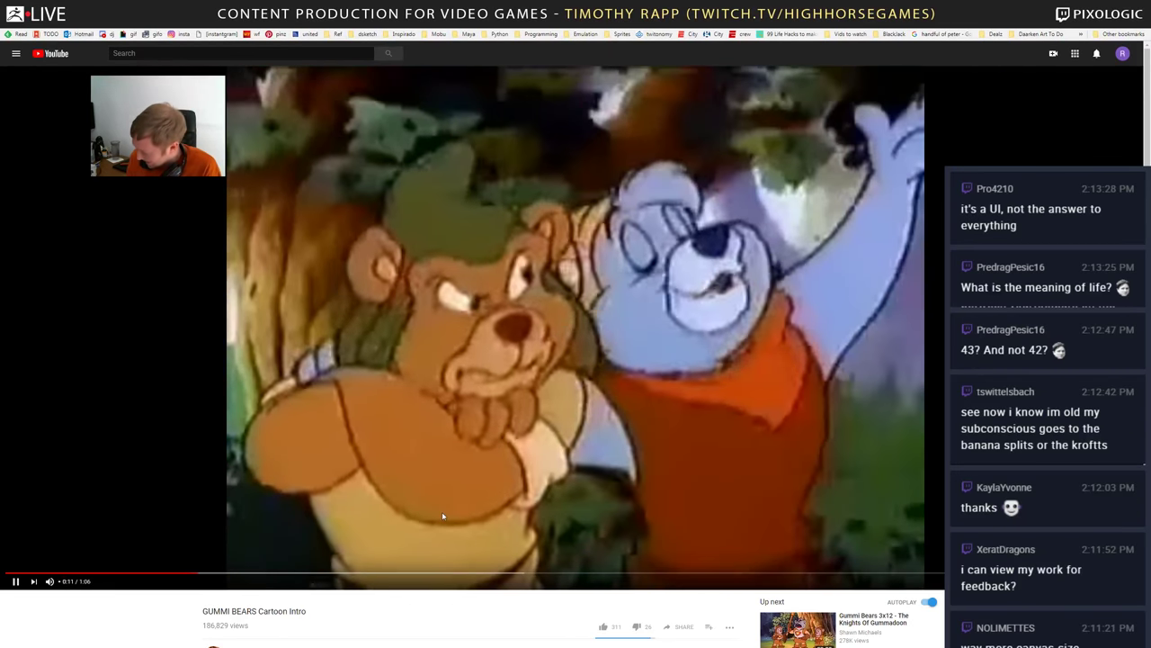
{"action": "scroll", "coordinate": [442, 512], "scroll_direction": "down", "scroll_amount": 2}
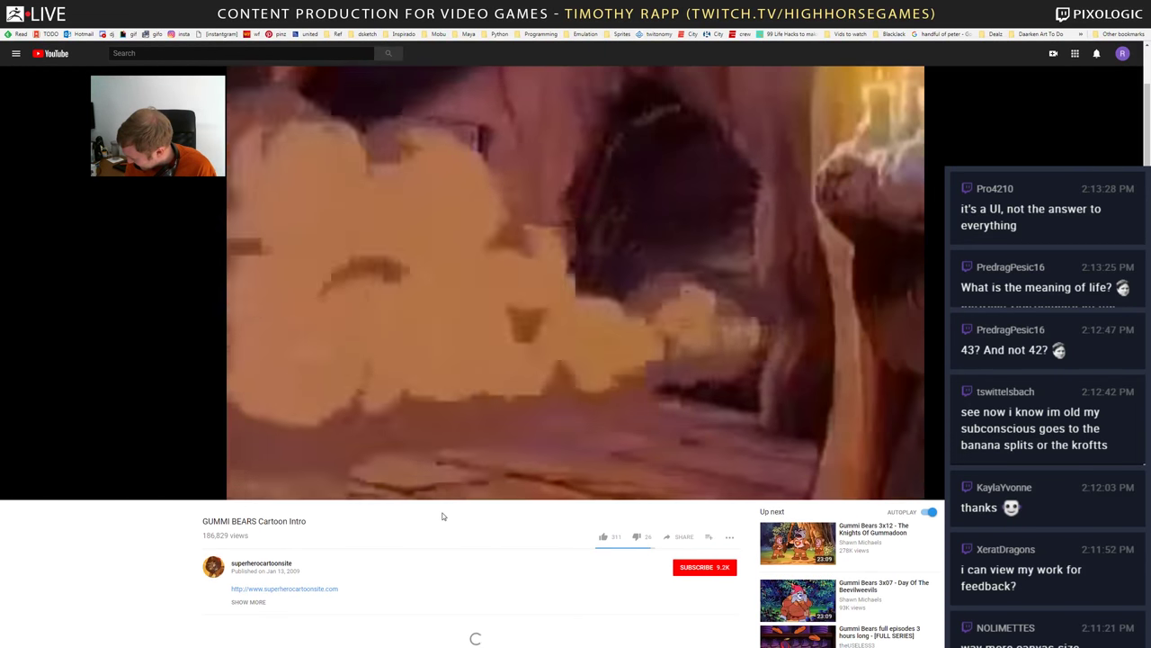
{"action": "scroll", "coordinate": [441, 517], "scroll_direction": "up", "scroll_amount": 2}
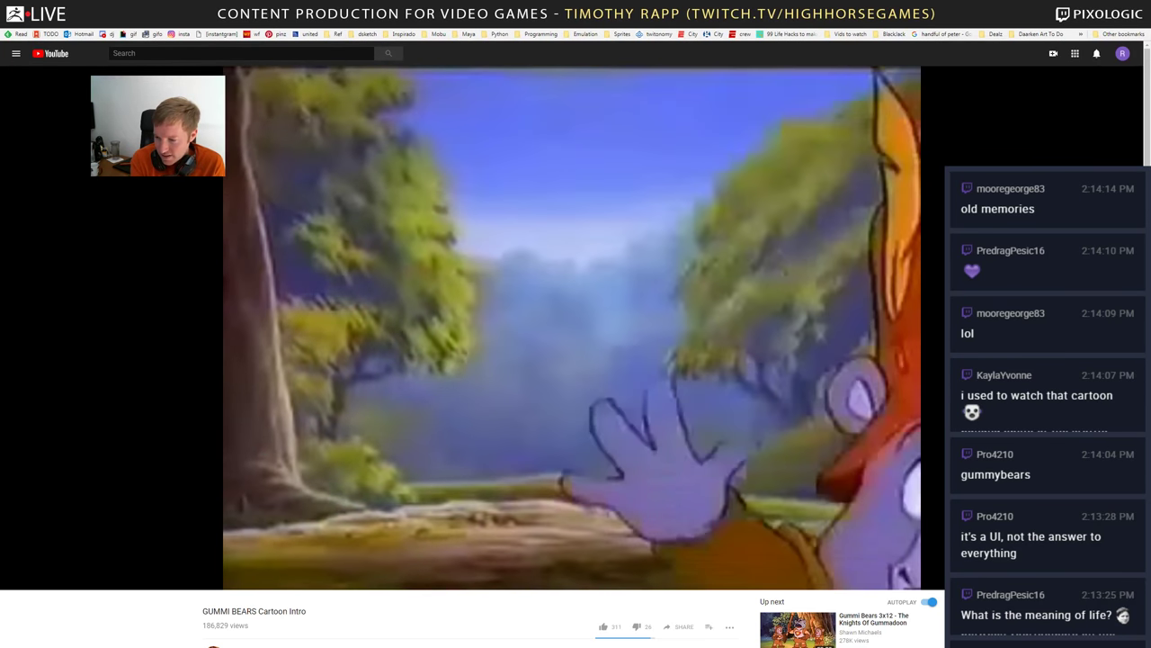
{"action": "key", "text": "ctrl+w"}
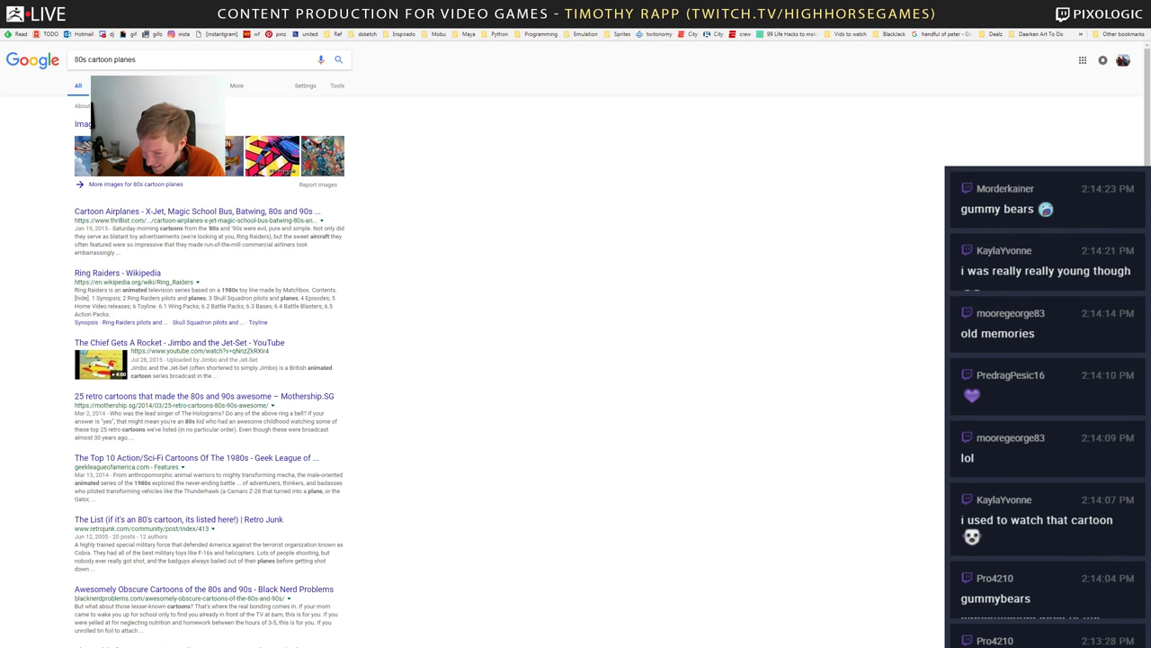
- Search Google for "talespin theme" and watch the Talespin Theme Song video on YouTube
{"action": "triple_click", "coordinate": [163, 64]}
{"action": "type", "text": "talespin"}
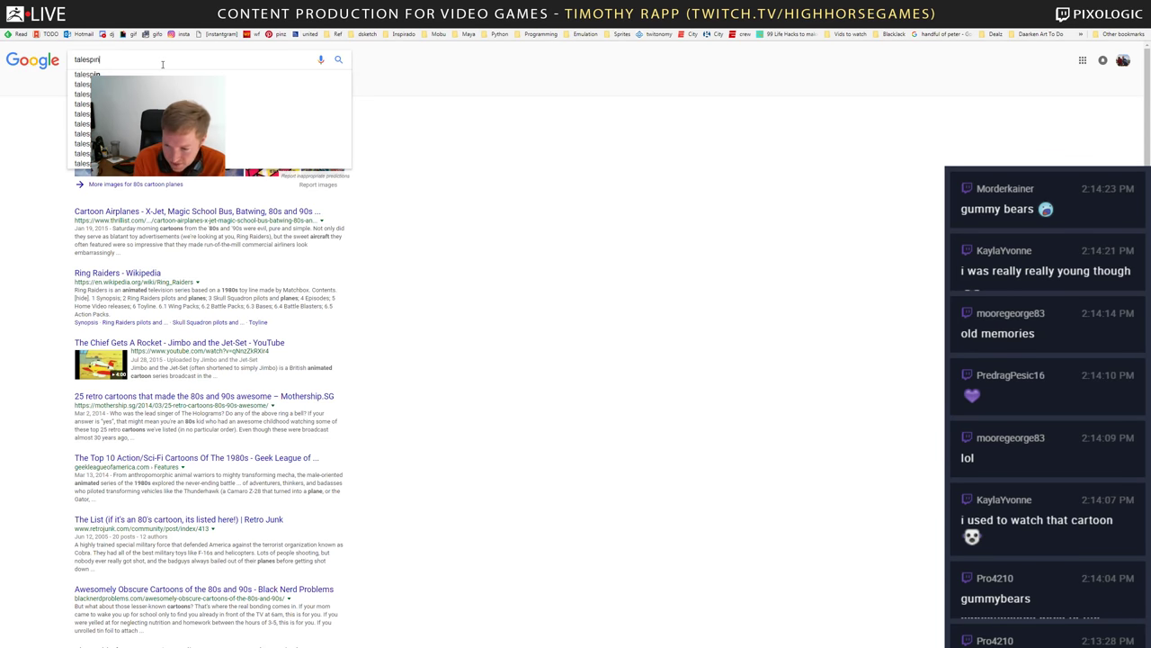
{"action": "type", "text": " theme"}
{"action": "key", "text": "Return"}
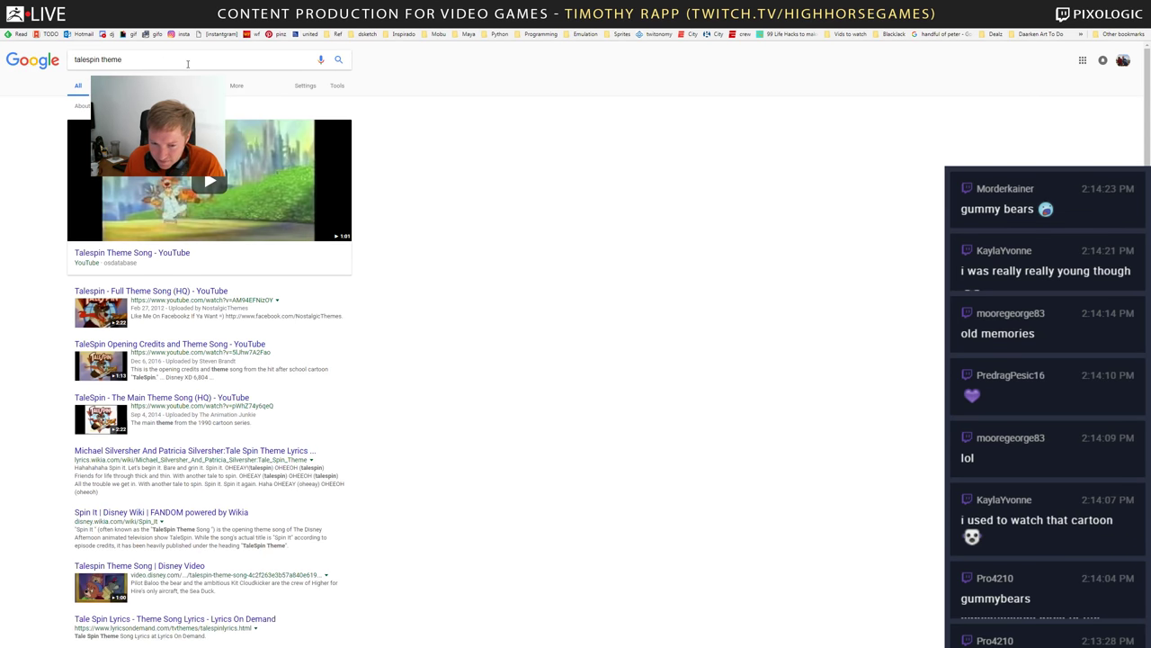
{"action": "left_click", "coordinate": [146, 243]}
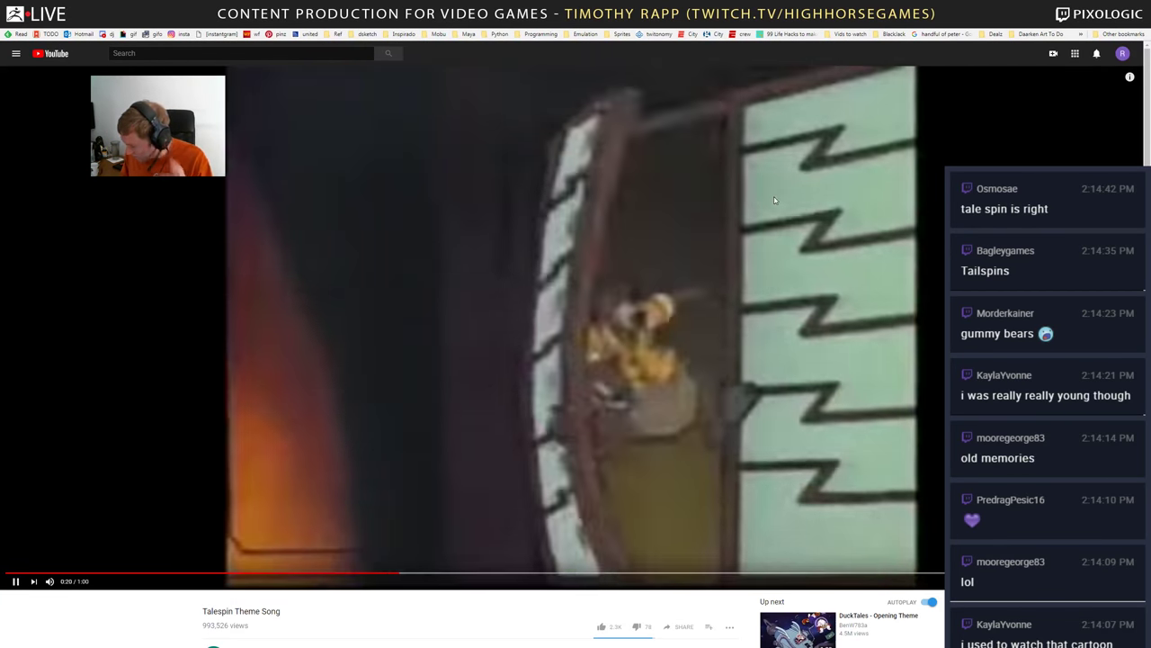
{"action": "scroll", "coordinate": [470, 364], "scroll_direction": "down", "scroll_amount": 2}
{"action": "scroll", "coordinate": [471, 365], "scroll_direction": "up", "scroll_amount": 2}
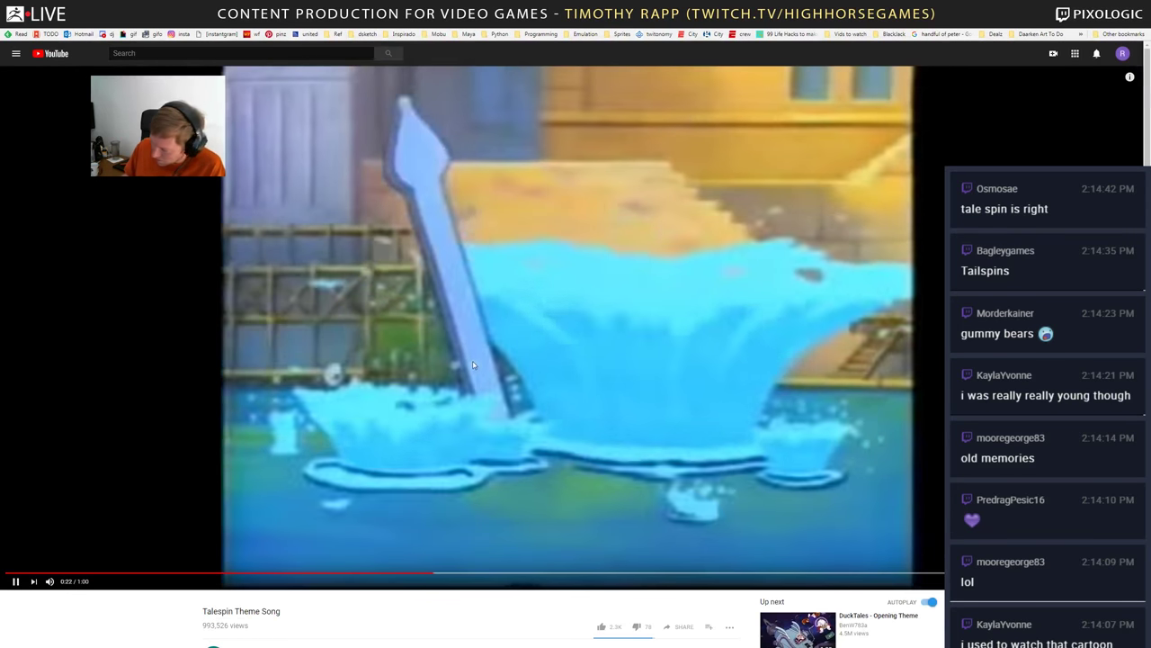
{"action": "scroll", "coordinate": [513, 355], "scroll_direction": "down", "scroll_amount": 1}
{"action": "scroll", "coordinate": [561, 344], "scroll_direction": "up", "scroll_amount": 1}
- Play the suggested DuckTales - Opening Theme video and expand its description
{"action": "scroll", "coordinate": [561, 344], "scroll_direction": "down", "scroll_amount": 3}
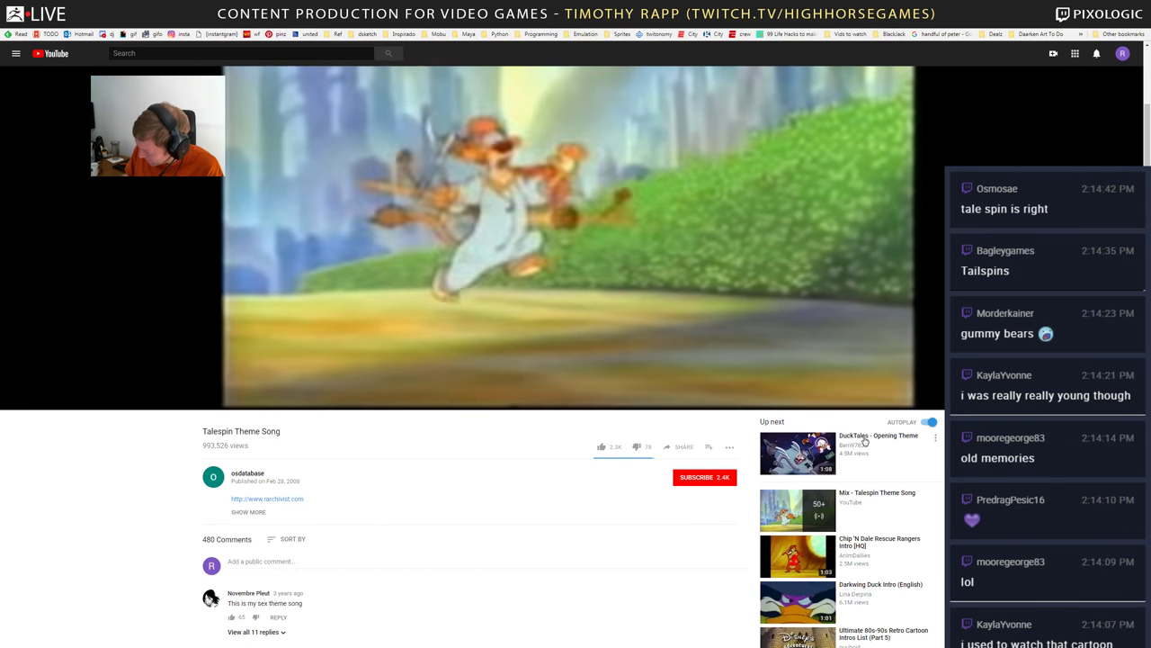
{"action": "left_click", "coordinate": [865, 438]}
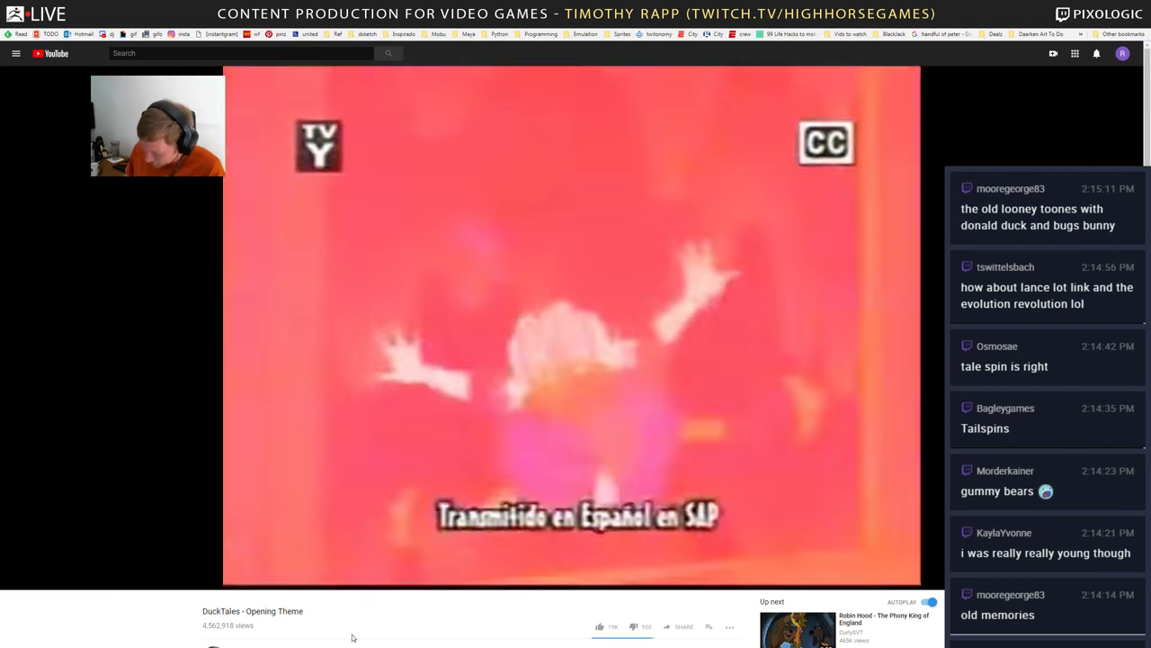
{"action": "scroll", "coordinate": [256, 583], "scroll_direction": "down", "scroll_amount": 2}
{"action": "left_click", "coordinate": [254, 576]}
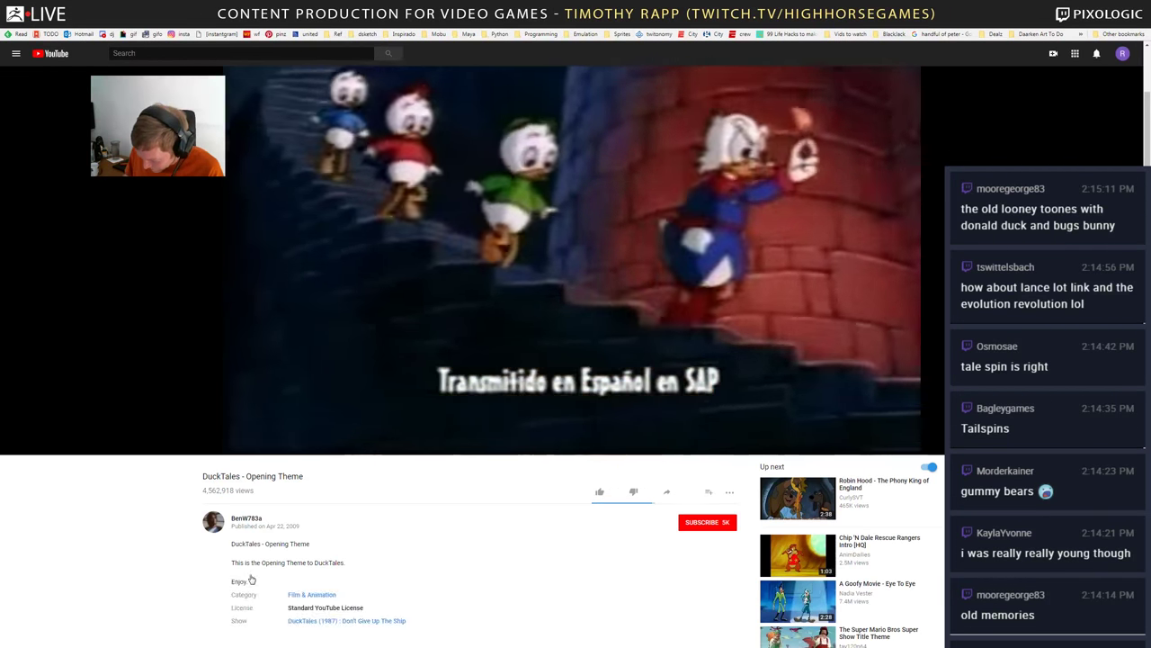
{"action": "scroll", "coordinate": [296, 567], "scroll_direction": "down", "scroll_amount": 2}
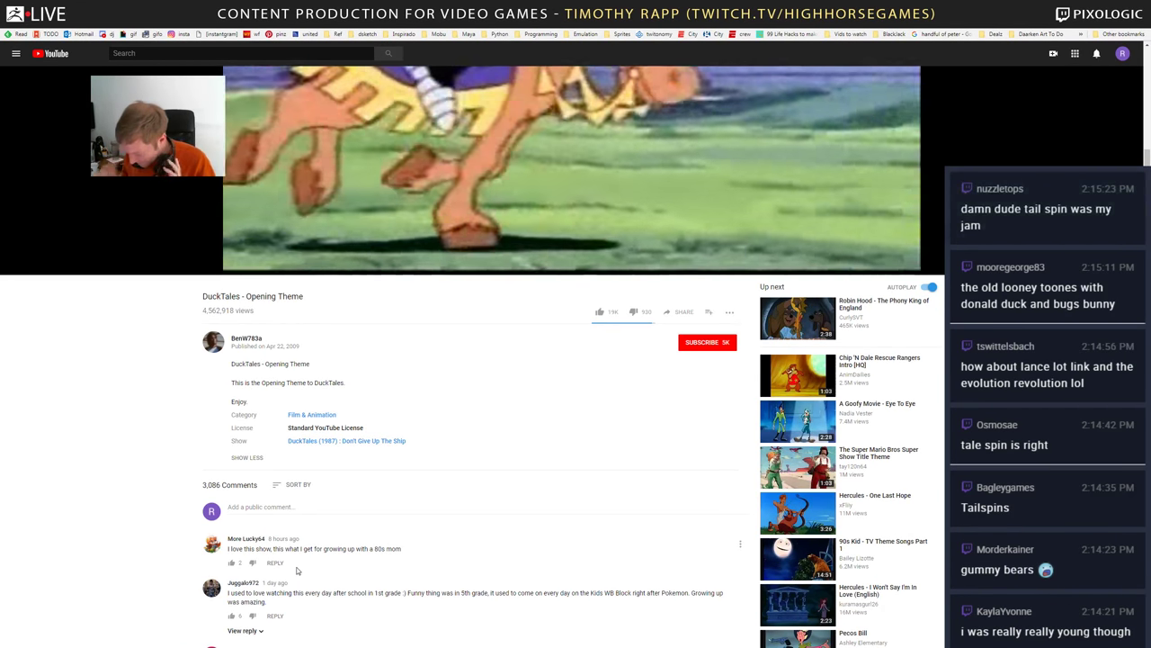
{"action": "scroll", "coordinate": [297, 571], "scroll_direction": "up", "scroll_amount": 4}
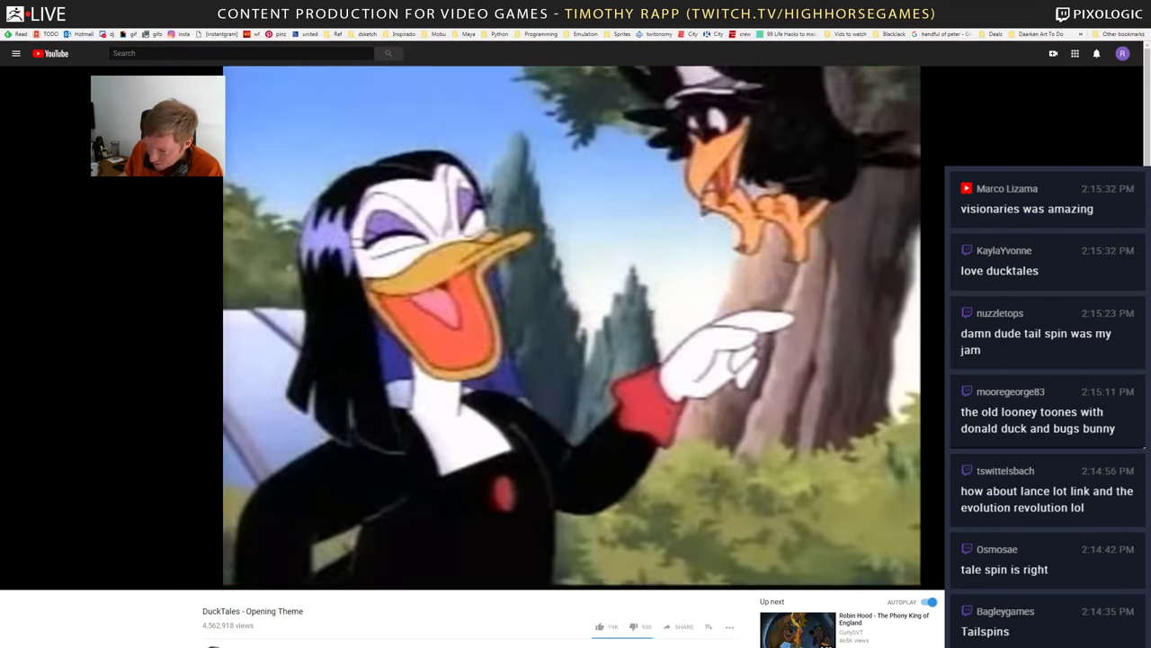
- Search Google for "derring do", expand the dictionary entry to read the definition, and close the tabs
{"action": "key", "text": "ctrl+t"}
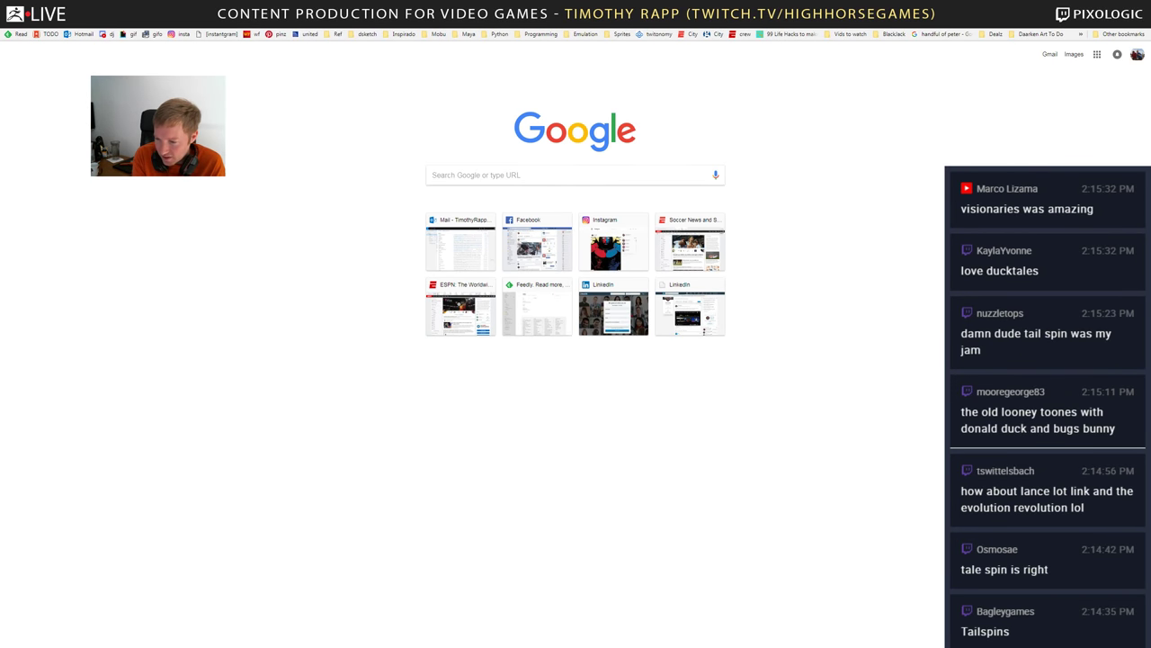
{"action": "type", "text": "derring do"}
{"action": "key", "text": "Return"}
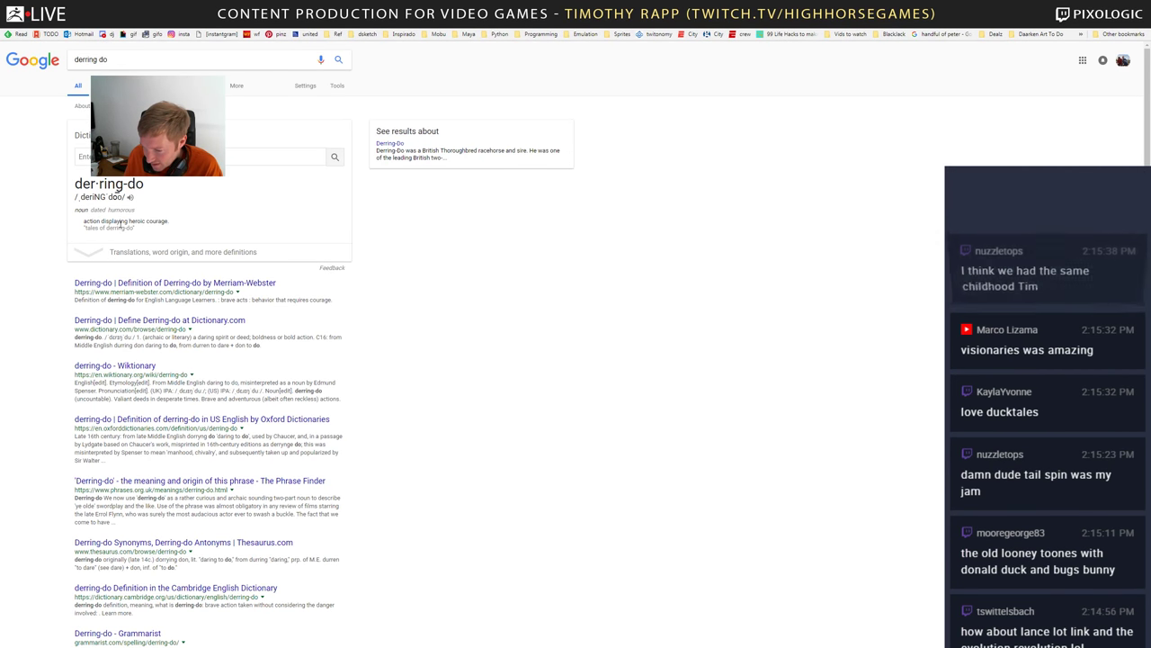
{"action": "left_click", "coordinate": [87, 251]}
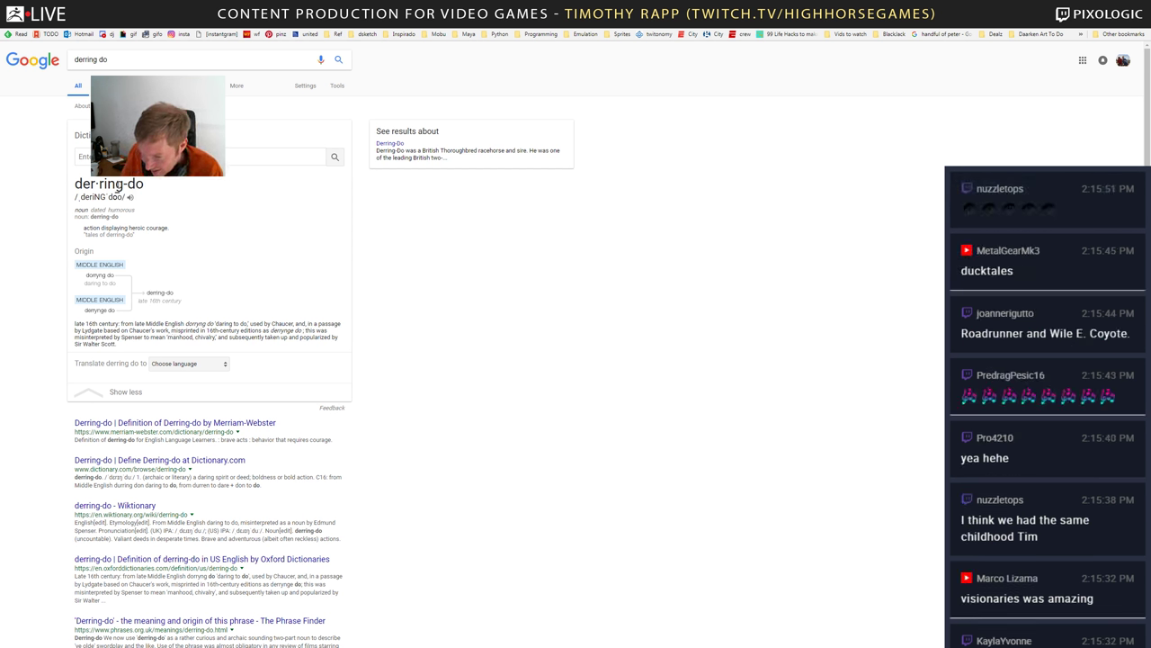
{"action": "triple_click", "coordinate": [131, 228]}
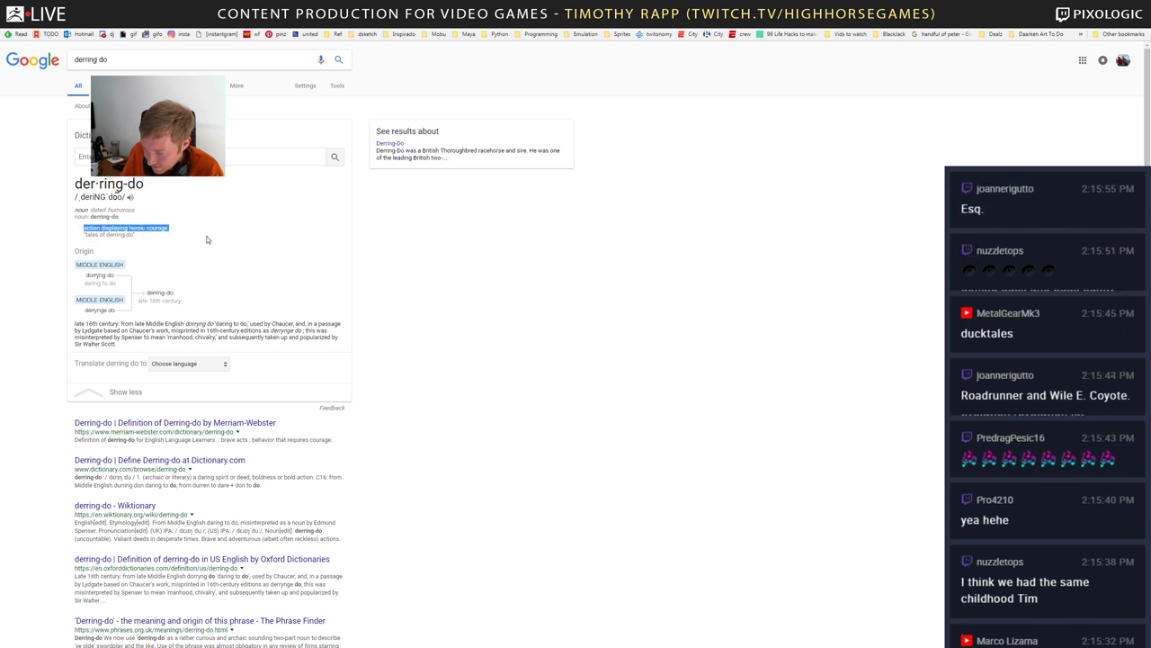
{"action": "key", "text": "ctrl+w"}
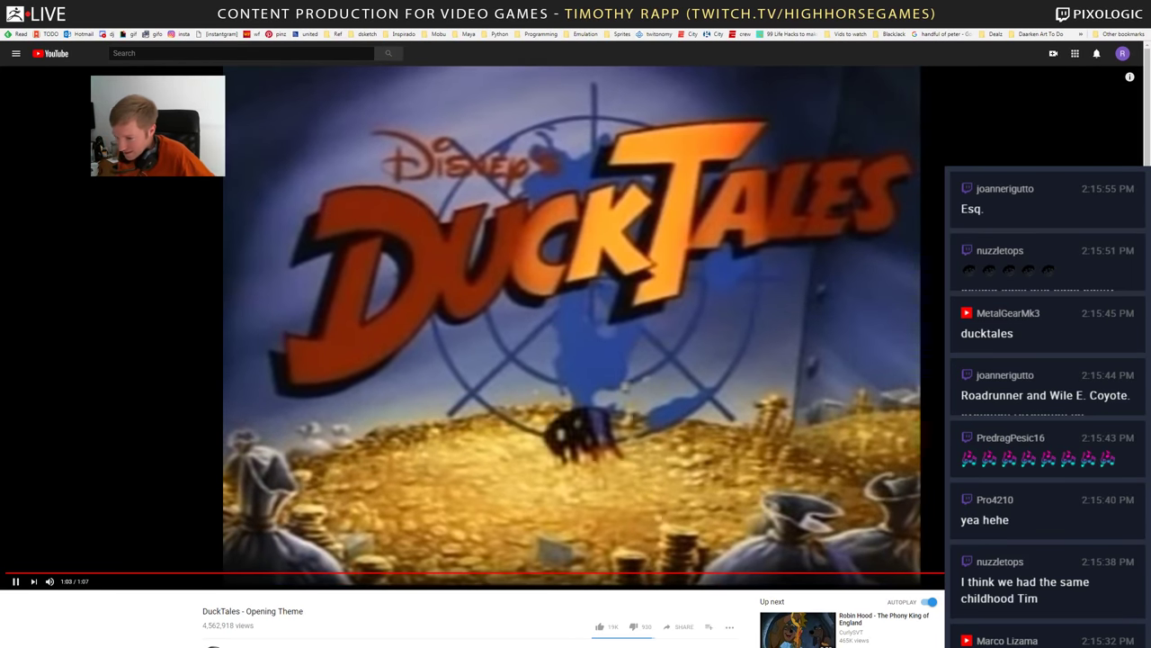
{"action": "key", "text": "ctrl+w"}
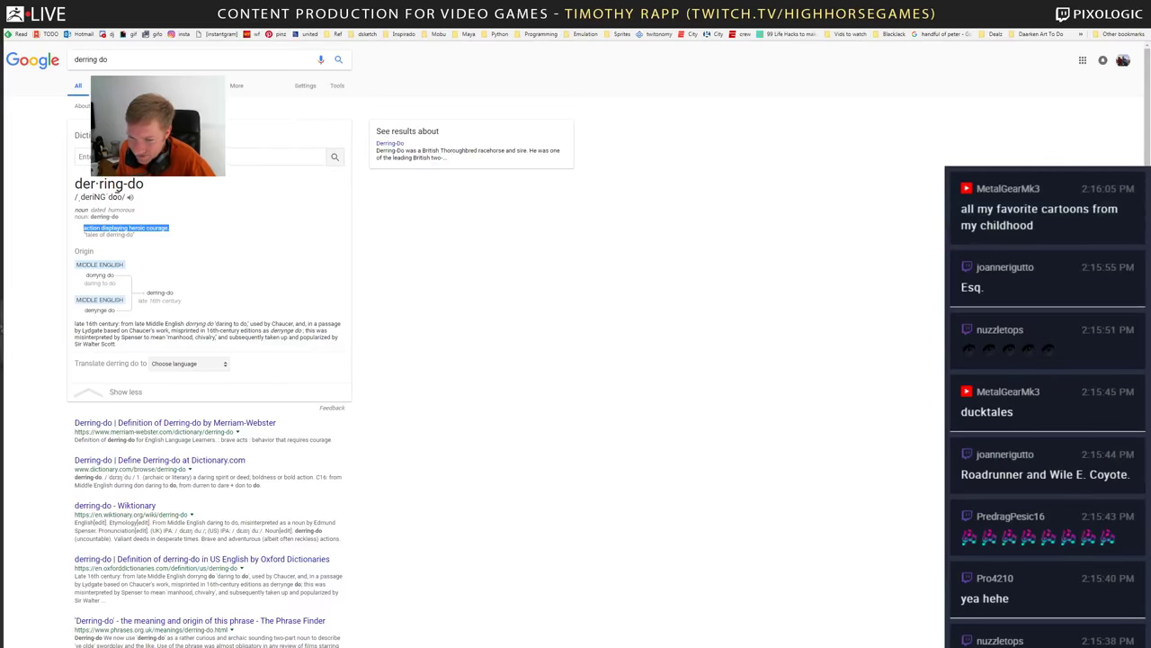
- Switch to ZBrush, select the gums, and extend and smooth them over the front upper tooth with the Move brush
{"action": "key", "text": "alt+Tab"}
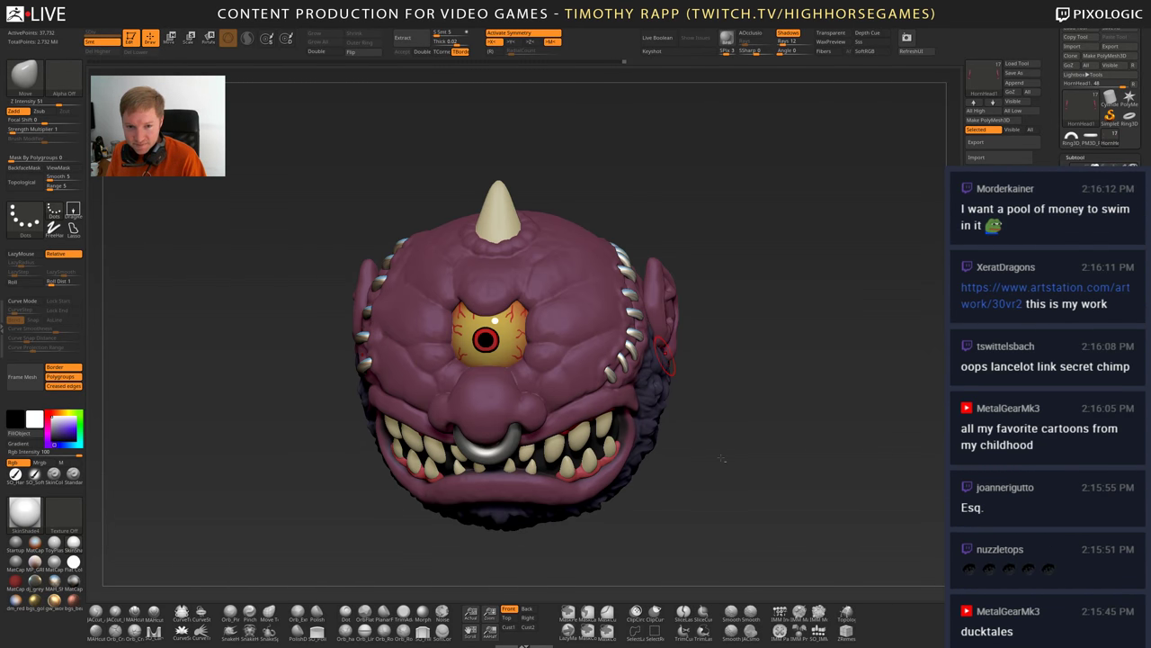
{"action": "mouse_move", "coordinate": [729, 470]}
{"action": "left_mouse_down"}
{"action": "mouse_move", "coordinate": [732, 447]}
{"action": "mouse_move", "coordinate": [724, 457]}
{"action": "mouse_move", "coordinate": [707, 426]}
{"action": "mouse_move", "coordinate": [728, 401]}
{"action": "mouse_move", "coordinate": [714, 414]}
{"action": "mouse_move", "coordinate": [489, 325]}
{"action": "left_mouse_up"}
{"action": "right_click_drag", "start_coordinate": [524, 463], "coordinate": [504, 513], "text": "ctrl"}
{"action": "right_click_drag", "start_coordinate": [409, 510], "coordinate": [466, 475]}
{"action": "left_click_drag", "start_coordinate": [465, 475], "coordinate": [433, 423]}
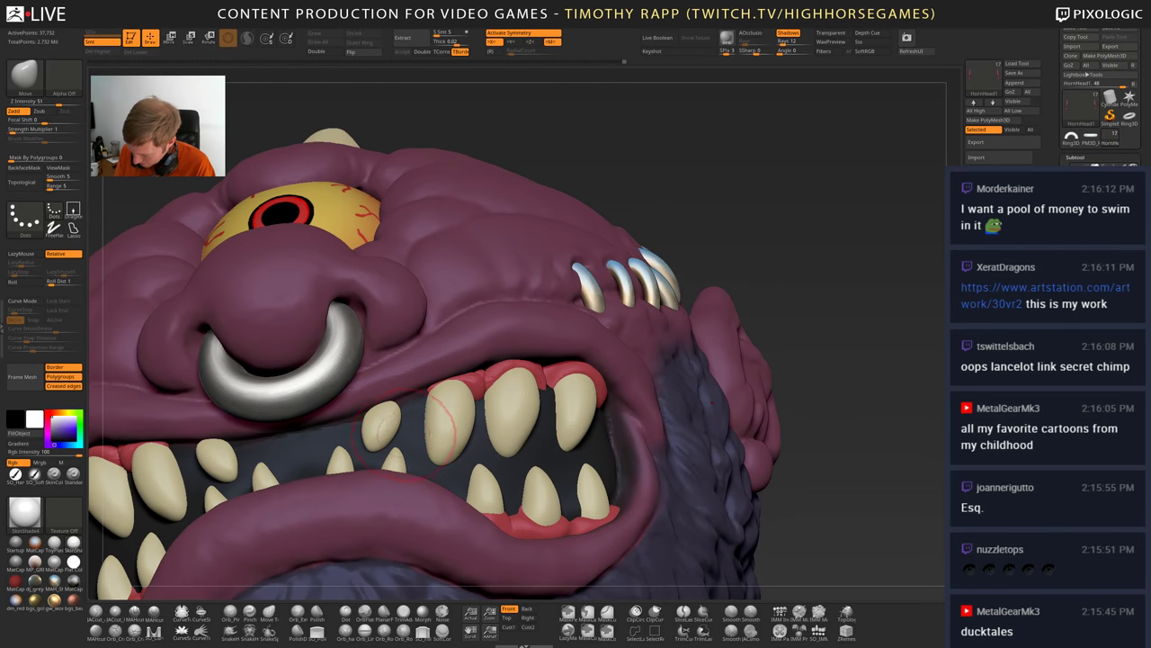
{"action": "key", "text": "shift+f"}
{"action": "key", "text": "shift+f"}
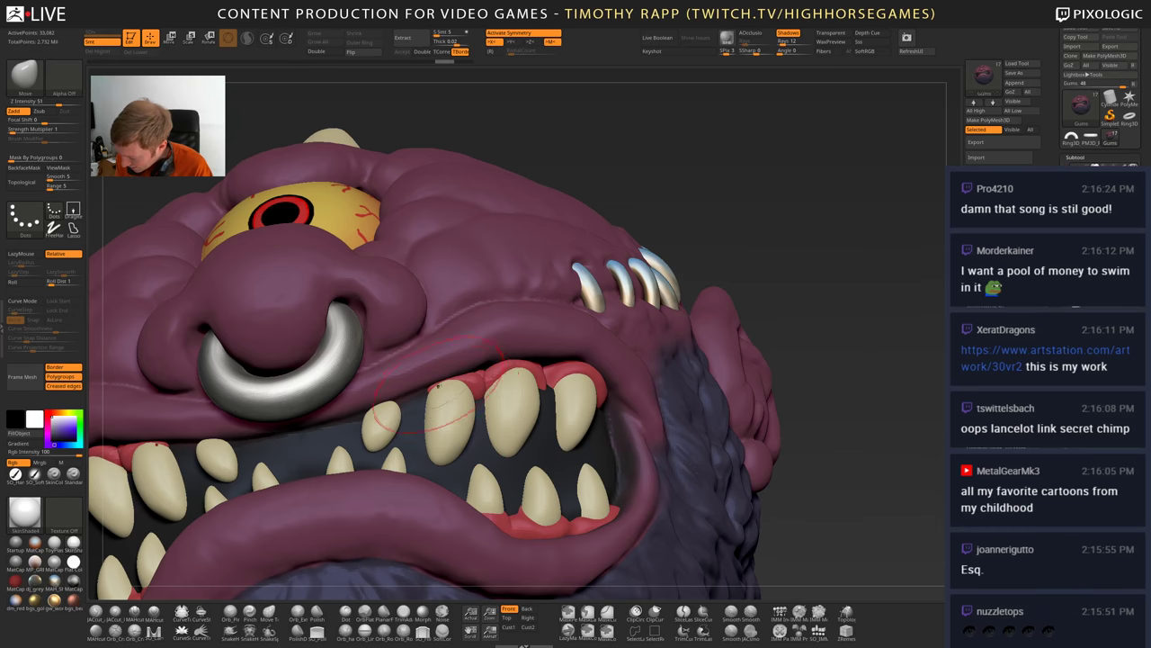
{"action": "left_click_drag", "start_coordinate": [438, 386], "coordinate": [477, 397], "text": "shift"}
{"action": "right_click_drag", "start_coordinate": [477, 398], "coordinate": [426, 462]}
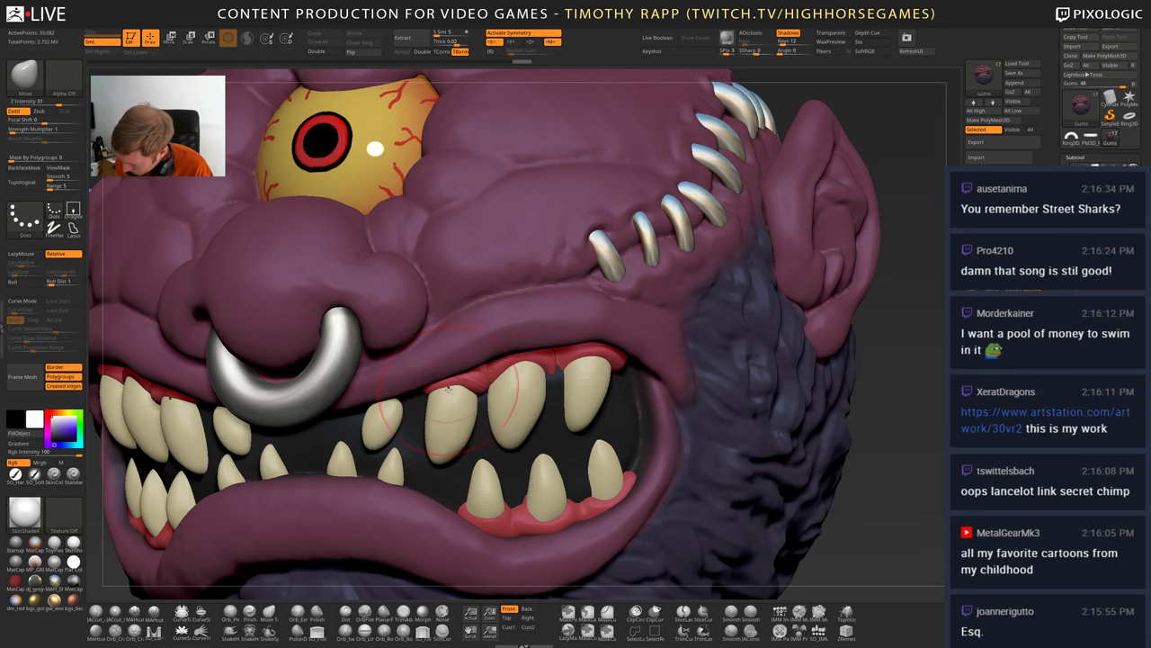
{"action": "right_click_drag", "start_coordinate": [464, 385], "coordinate": [456, 382]}
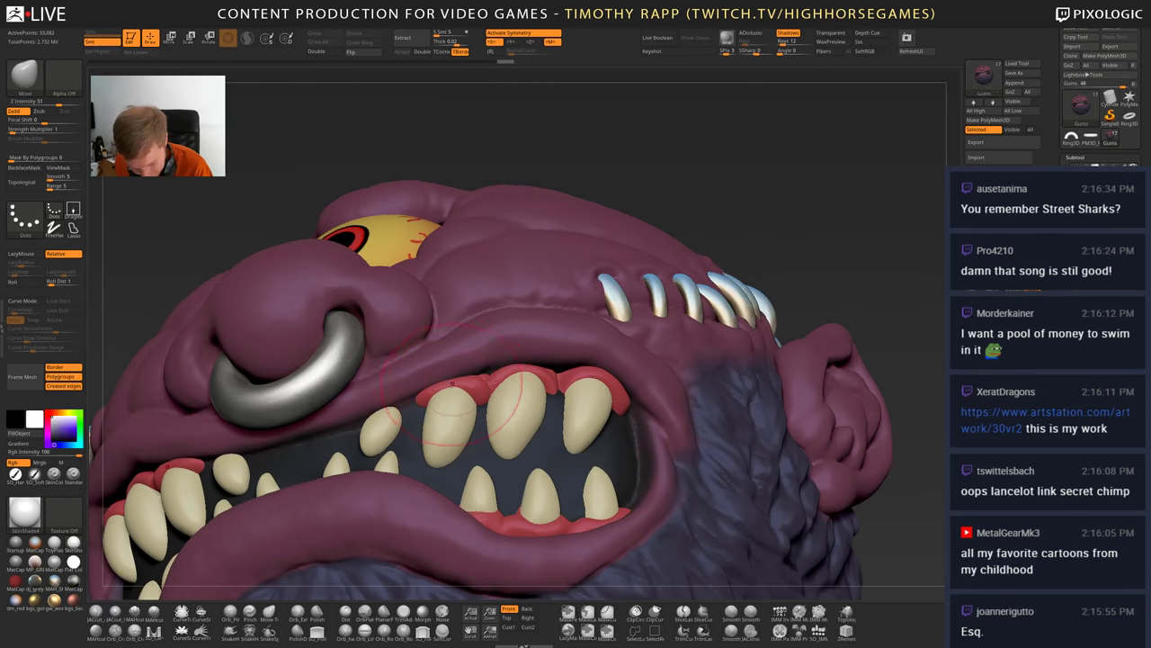
{"action": "right_click_drag", "start_coordinate": [438, 407], "coordinate": [514, 377]}
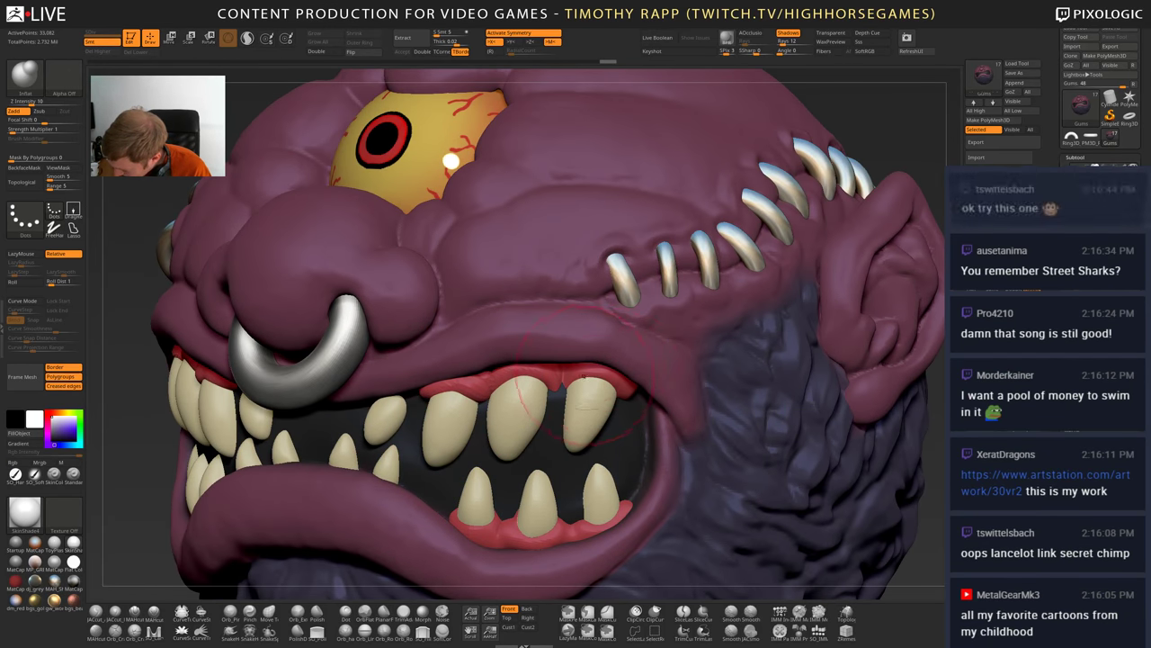
- Carve creases into the upper gums between the teeth with DamStandard and swell the gum lobes with the Inflat brush
{"action": "key", "text": "b"}
{"action": "key", "text": "d"}
{"action": "key", "text": "s"}
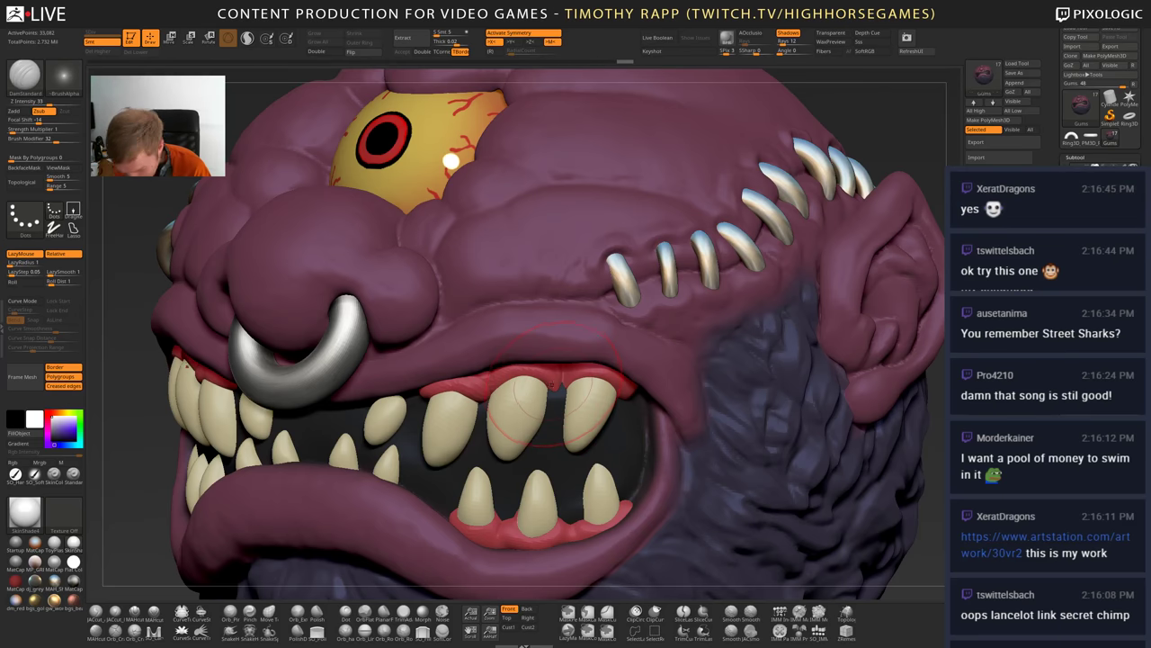
{"action": "key", "text": "b"}
{"action": "key", "text": "i"}
{"action": "key", "text": "n"}
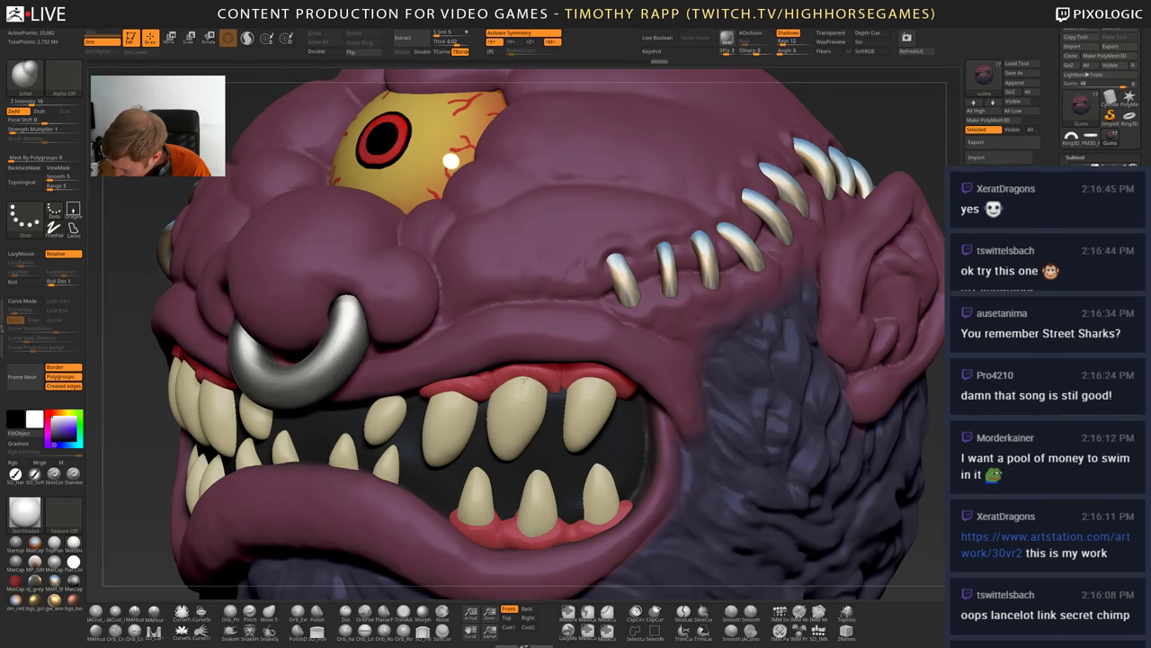
- Cut creases between the lower gum lobes with DamStandard and puff the gums up around the lower teeth with Inflat
{"action": "key", "text": "b"}
{"action": "key", "text": "d"}
{"action": "key", "text": "s"}
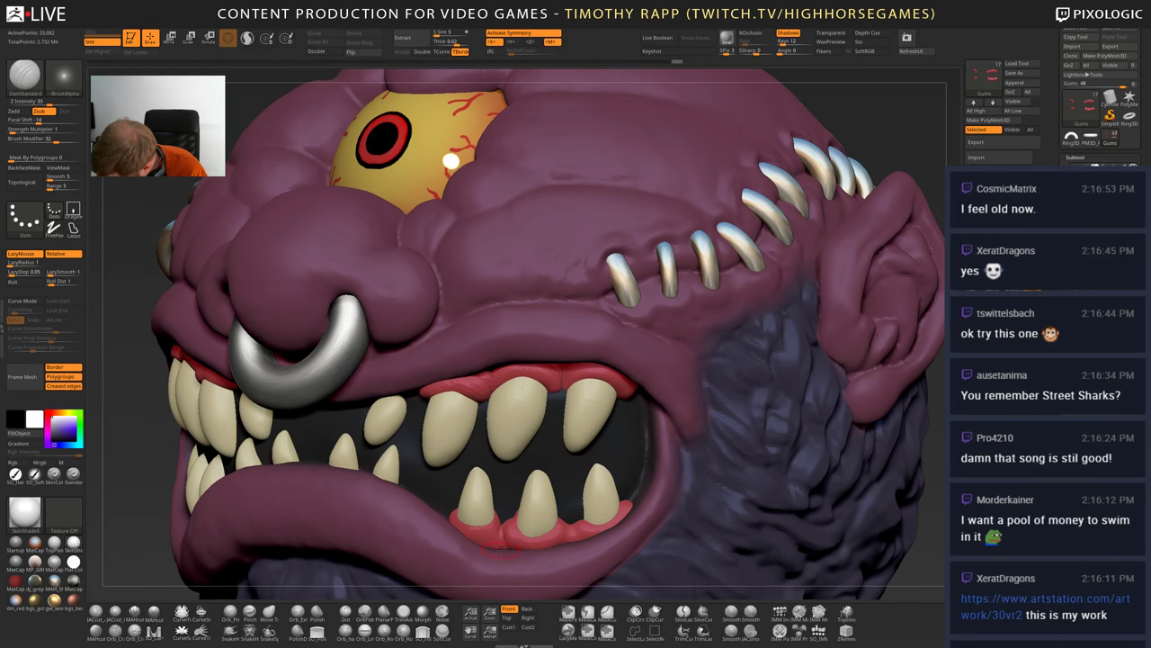
{"action": "right_click_drag", "start_coordinate": [573, 487], "coordinate": [572, 520]}
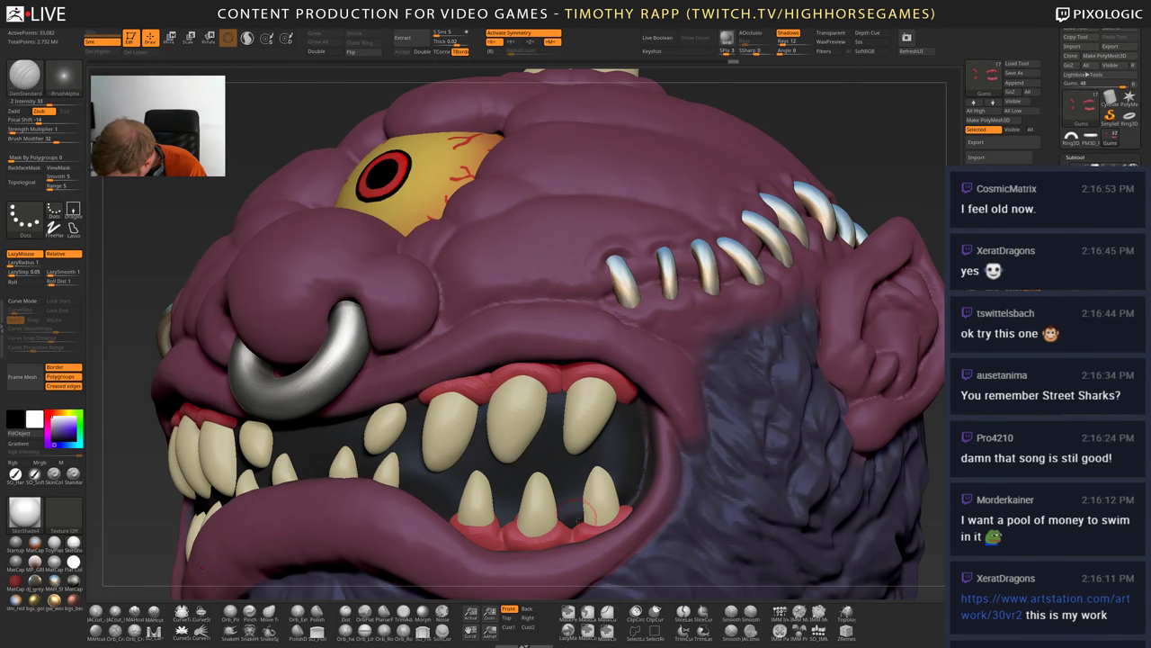
{"action": "key", "text": "b"}
{"action": "key", "text": "i"}
{"action": "key", "text": "n"}
{"action": "key", "text": "s"}
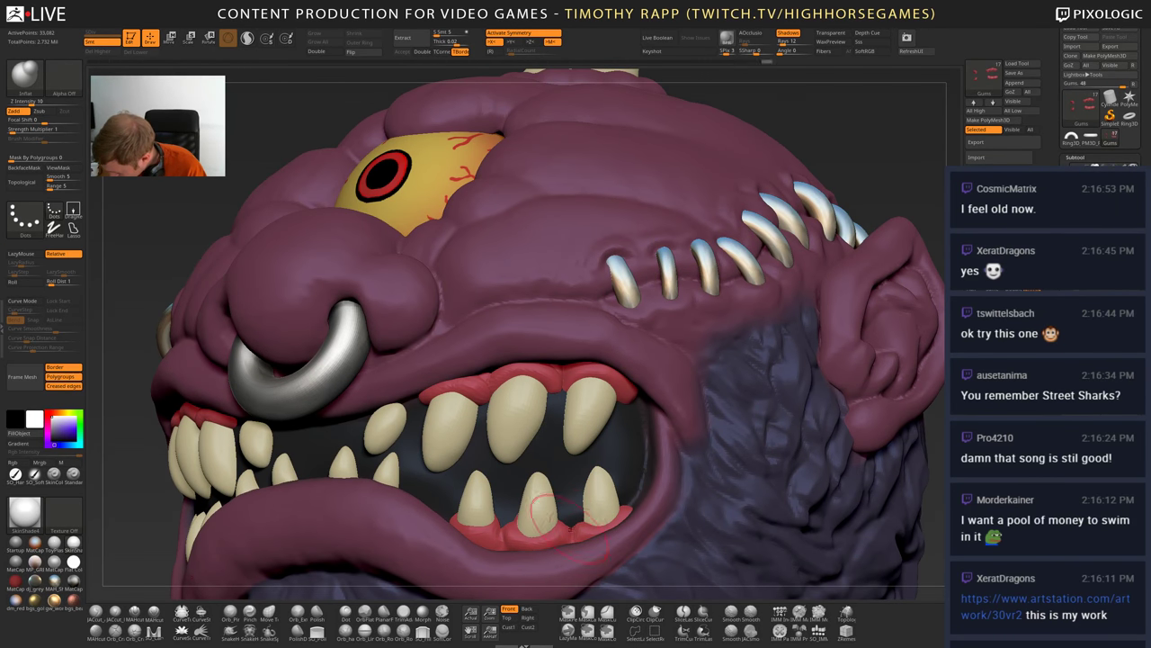
{"action": "right_click_drag", "start_coordinate": [414, 170], "coordinate": [362, 167]}
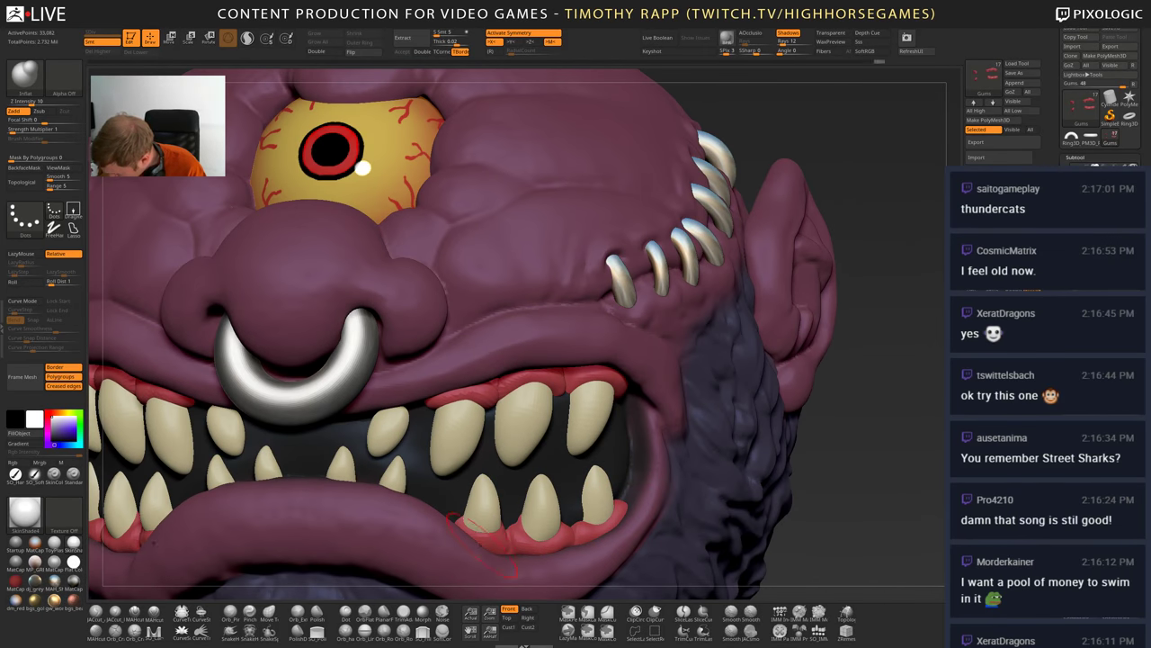
{"action": "right_click_drag", "start_coordinate": [481, 545], "coordinate": [483, 583]}
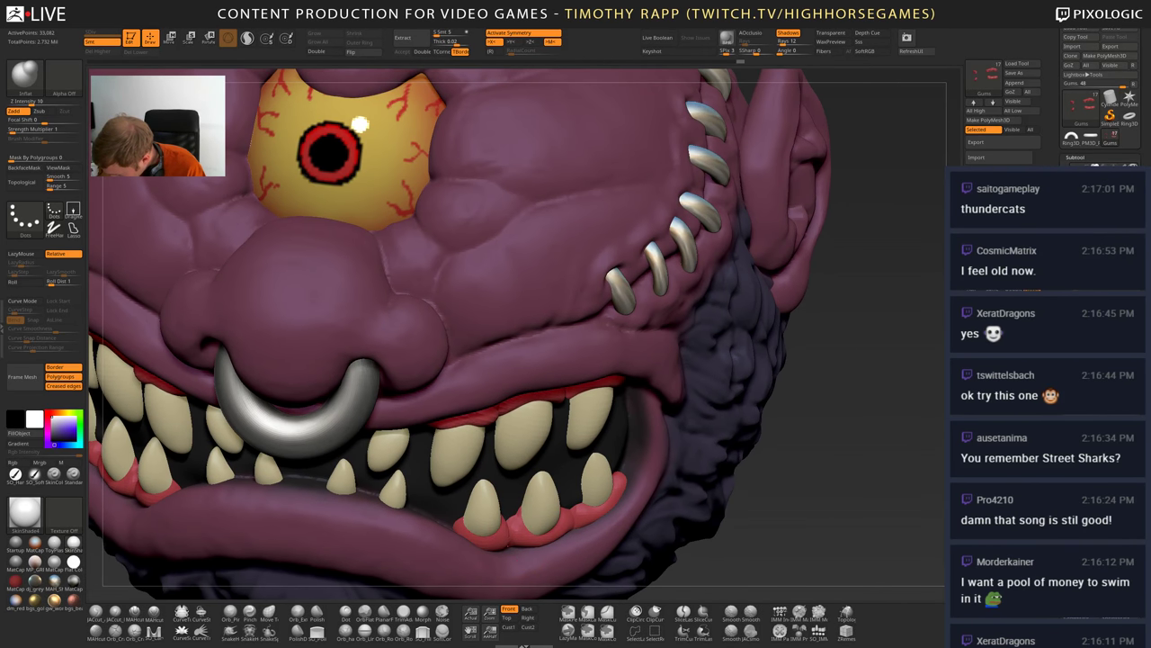
- Refine the lower gum creases with DamStandard and remesh the gums
{"action": "right_click_drag", "start_coordinate": [500, 524], "coordinate": [457, 506]}
{"action": "key", "text": "b"}
{"action": "key", "text": "d"}
{"action": "key", "text": "s"}
{"action": "key", "text": "s"}
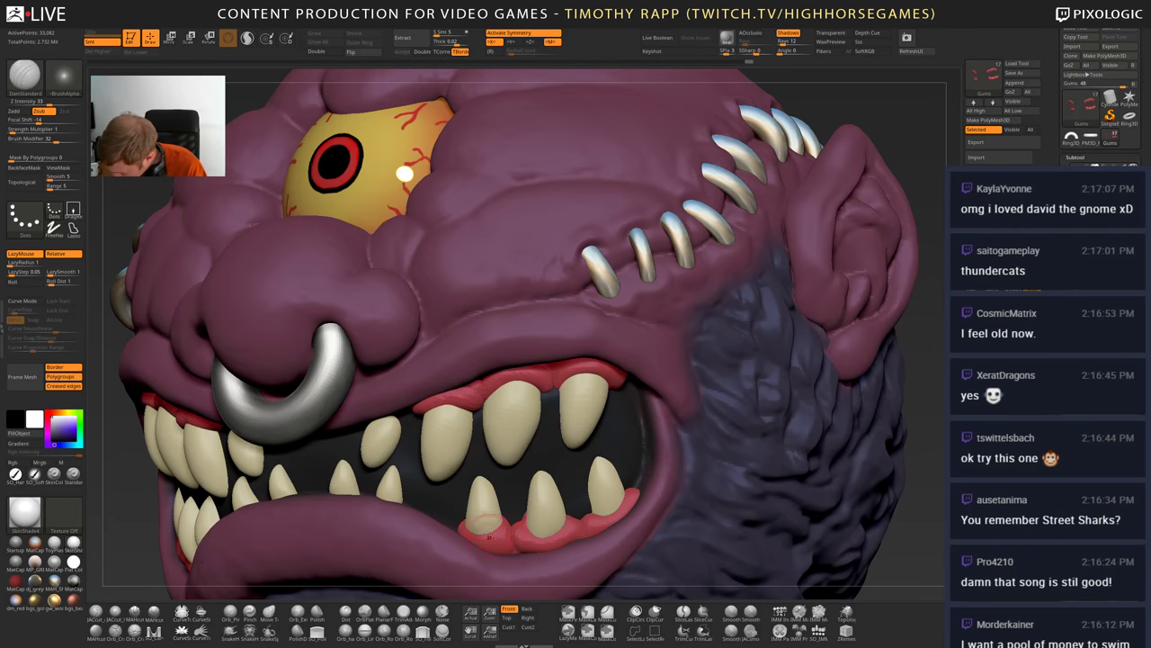
{"action": "right_click_drag", "start_coordinate": [793, 479], "coordinate": [722, 465], "text": "ctrl"}
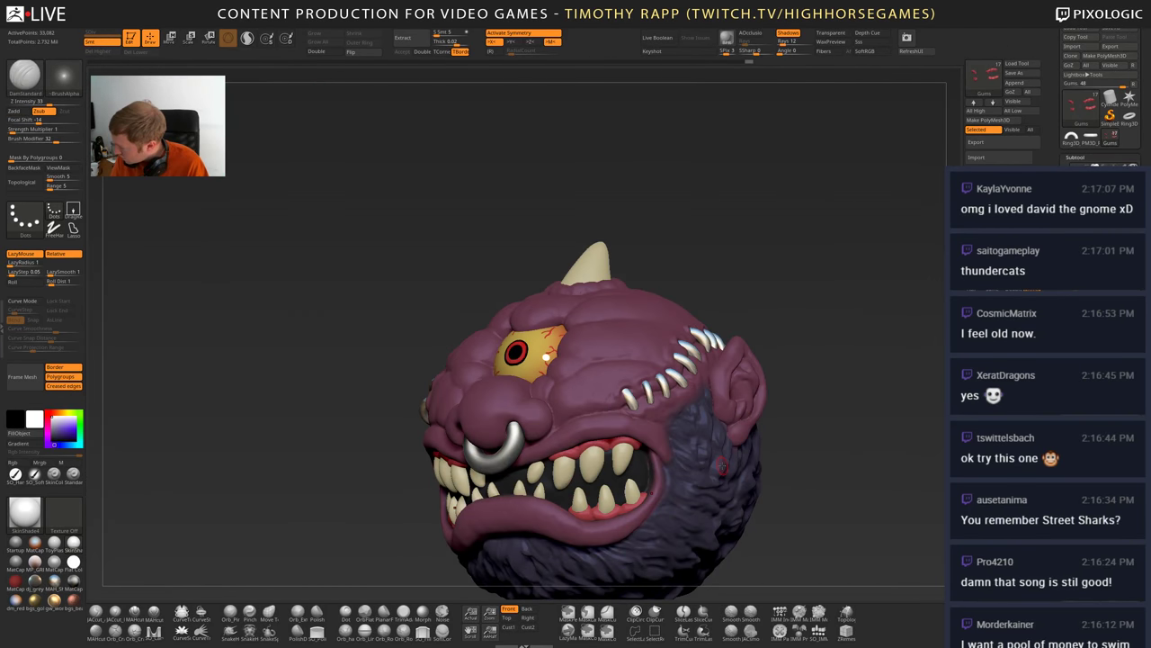
{"action": "key", "text": "ctrl"}
{"action": "key", "text": "ctrl"}
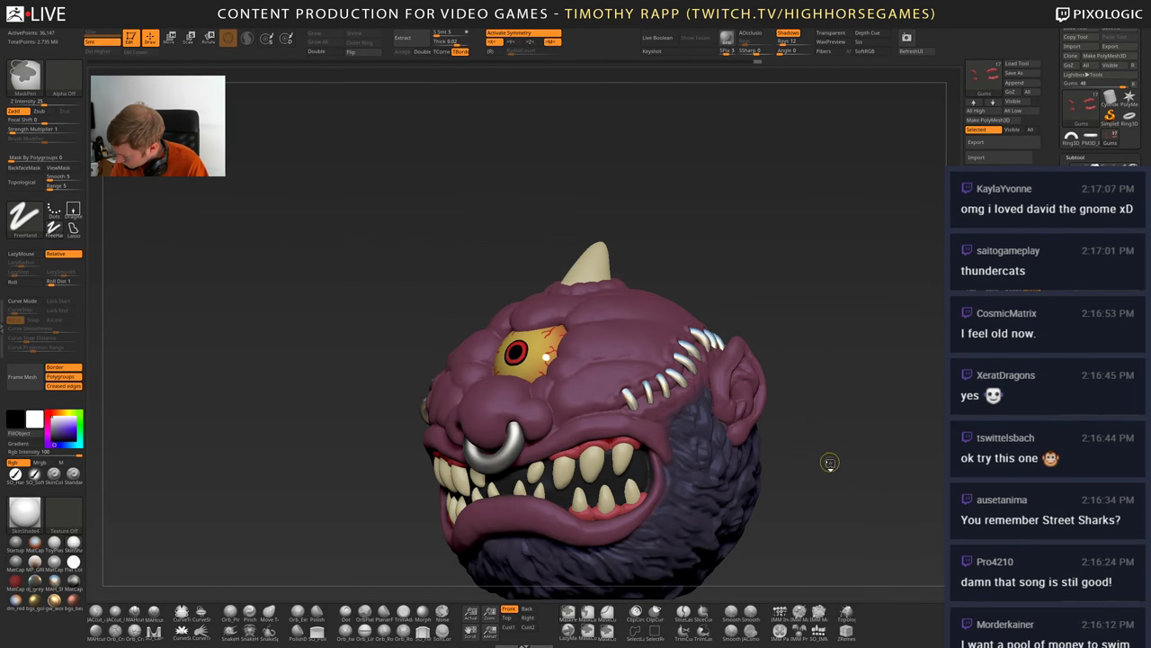
{"action": "key", "text": "ctrl+shift"}
{"action": "mouse_move", "coordinate": [830, 461]}
{"action": "right_mouse_down"}
{"action": "mouse_move", "coordinate": [913, 461]}
{"action": "mouse_move", "coordinate": [702, 490]}
{"action": "right_mouse_up"}
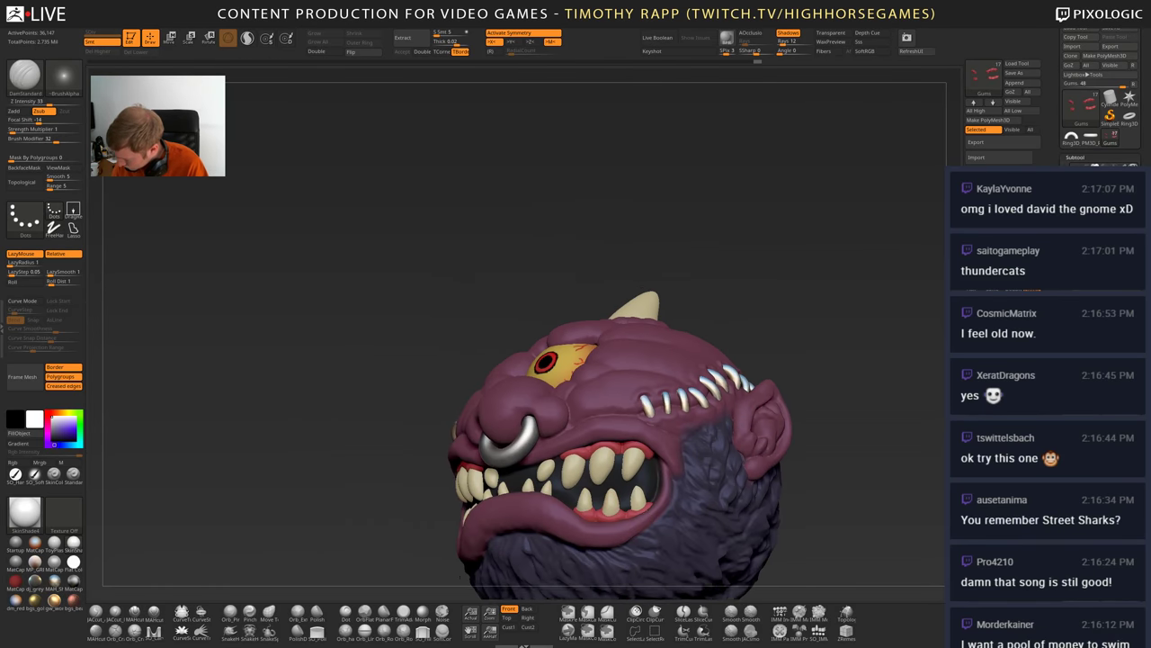
- Inflate the remeshed gums into rounder, fuller lobes around the bases of the side teeth
{"action": "mouse_move", "coordinate": [558, 440]}
{"action": "right_mouse_down", "text": "ctrl"}
{"action": "mouse_move", "coordinate": [594, 522]}
{"action": "mouse_move", "coordinate": [582, 548]}
{"action": "mouse_move", "coordinate": [601, 537]}
{"action": "right_mouse_up", "text": "ctrl"}
{"action": "key", "text": "b"}
{"action": "key", "text": "i"}
{"action": "key", "text": "n"}
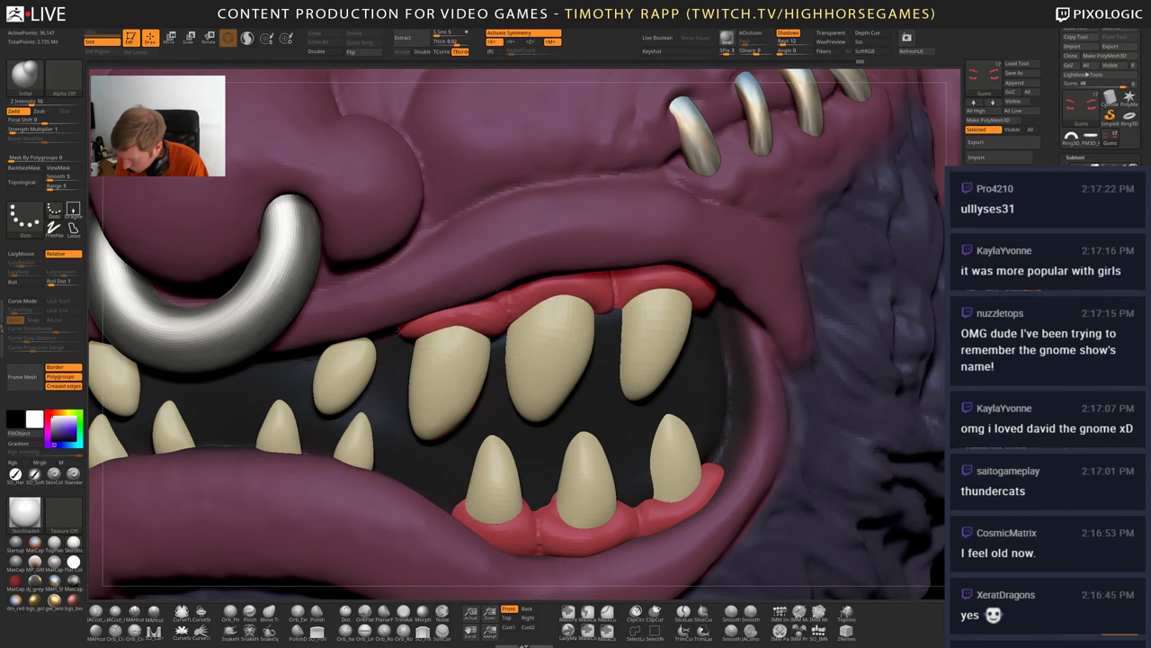
{"action": "mouse_move", "coordinate": [398, 332]}
{"action": "right_mouse_down"}
{"action": "mouse_move", "coordinate": [341, 383]}
{"action": "mouse_move", "coordinate": [356, 395]}
{"action": "right_mouse_up"}
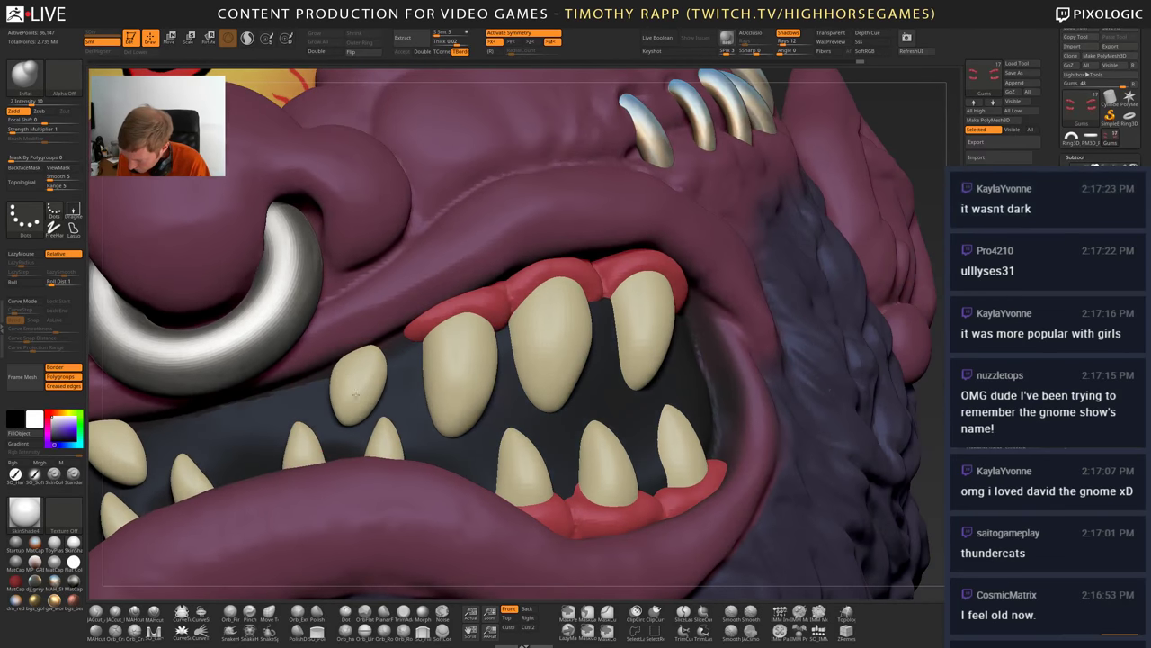
- Select the top teeth, check their subdivision levels, and ready the Move brush for adjusting them
{"action": "left_click", "coordinate": [447, 385], "text": "alt"}
{"action": "key", "text": "shift+f"}
{"action": "key", "text": "shift+f"}
{"action": "right_click_drag", "start_coordinate": [459, 355], "coordinate": [414, 300]}
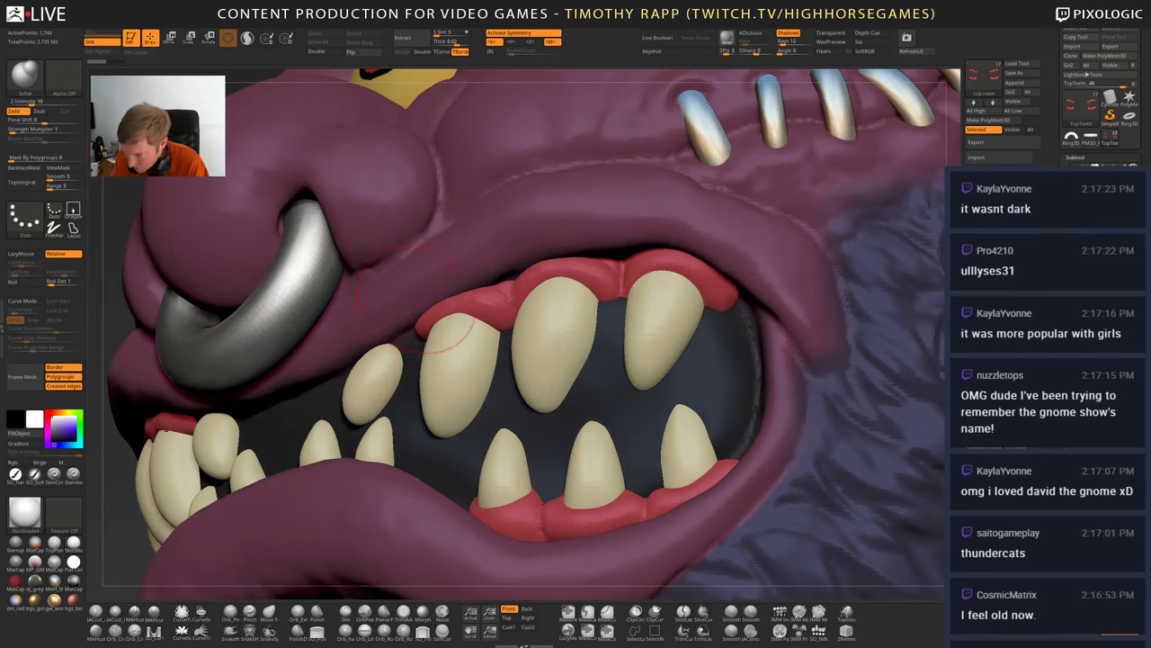
{"action": "key", "text": "shift+d"}
{"action": "key", "text": "d"}
{"action": "mouse_move", "coordinate": [385, 372]}
{"action": "right_mouse_down"}
{"action": "mouse_move", "coordinate": [375, 357]}
{"action": "mouse_move", "coordinate": [412, 390]}
{"action": "mouse_move", "coordinate": [342, 370]}
{"action": "mouse_move", "coordinate": [351, 356]}
{"action": "right_mouse_up"}
{"action": "key", "text": "b"}
{"action": "key", "text": "m"}
{"action": "key", "text": "v"}
{"action": "key", "text": "s"}
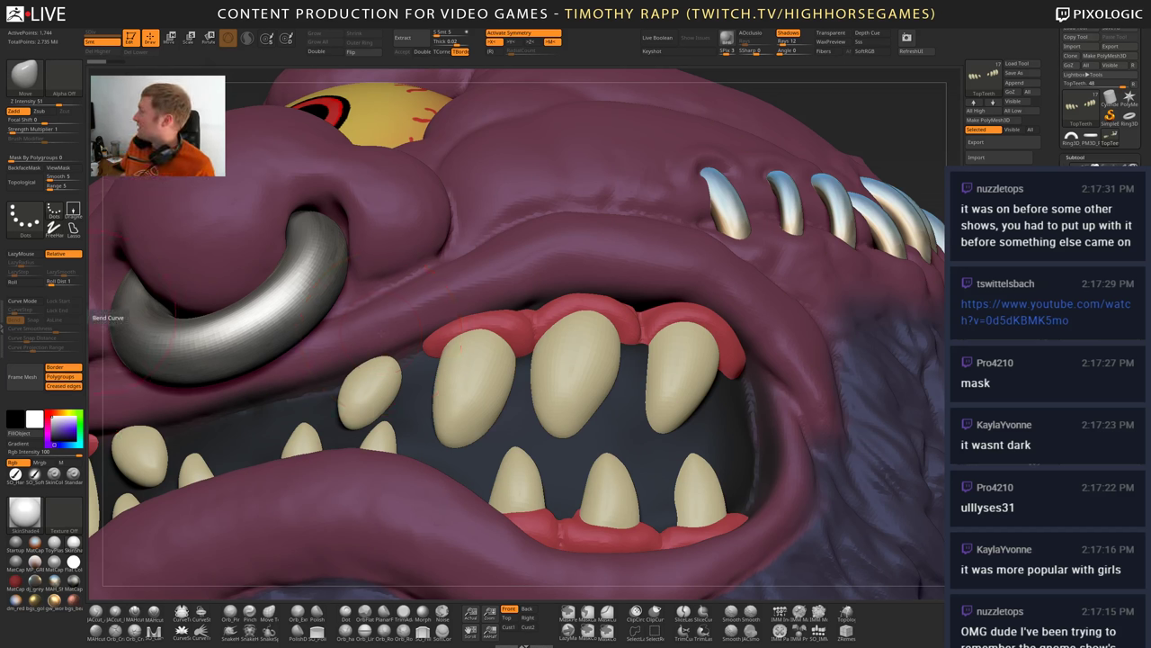
- Switch to the web browser and watch the Lancelot Link Secret Chimp Intro video on YouTube
{"action": "left_click_drag", "start_coordinate": [1150, 50], "coordinate": [558, 1]}
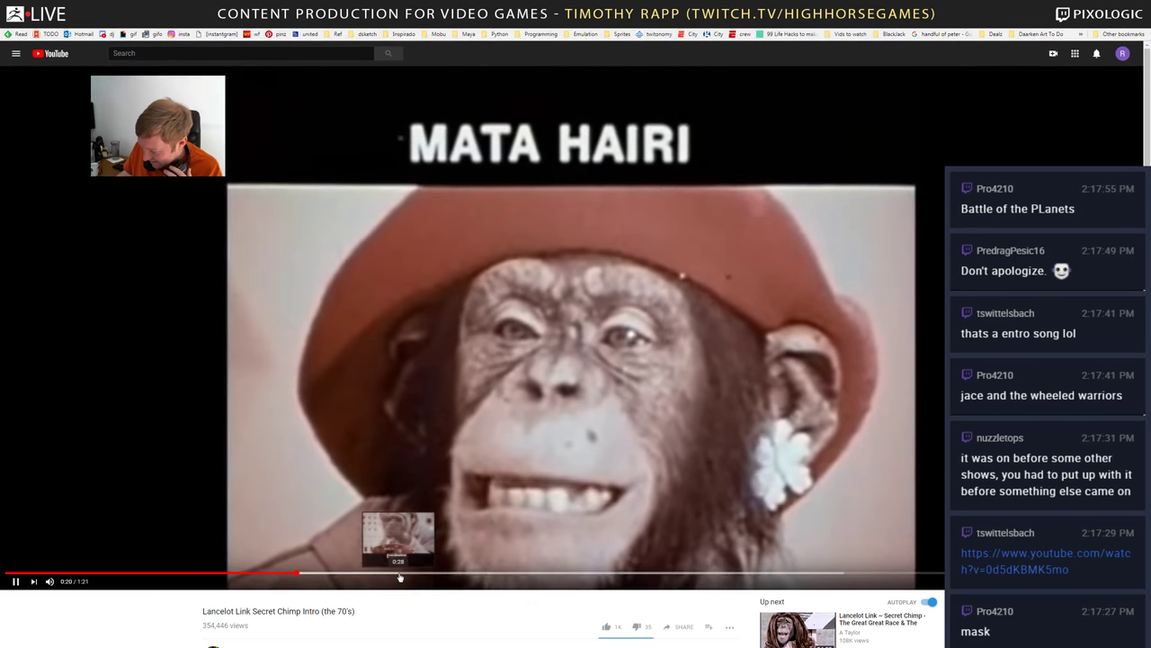
{"action": "scroll", "coordinate": [399, 577], "scroll_direction": "down", "scroll_amount": 1}
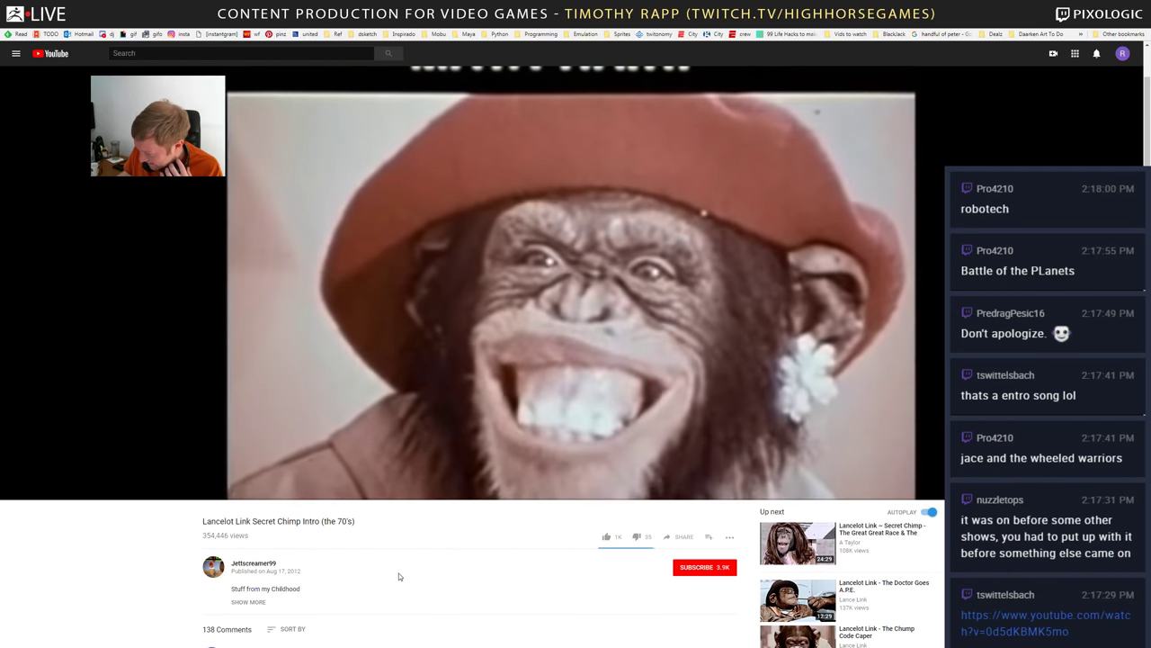
{"action": "scroll", "coordinate": [399, 577], "scroll_direction": "up", "scroll_amount": 1}
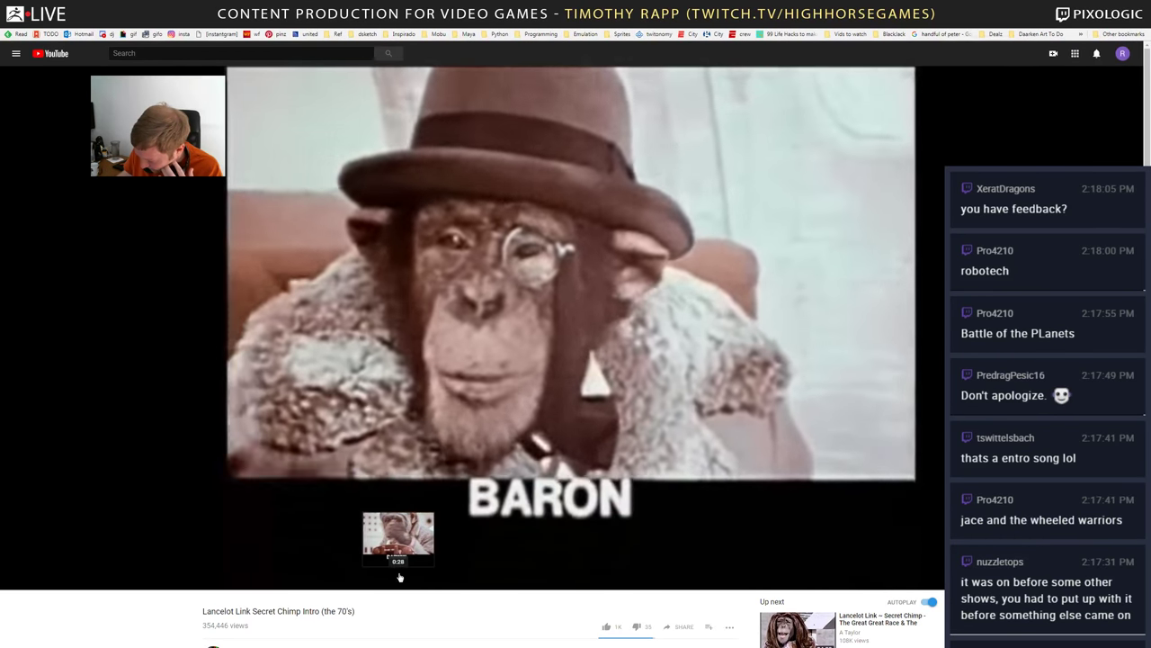
{"action": "scroll", "coordinate": [401, 576], "scroll_direction": "down", "scroll_amount": 1}
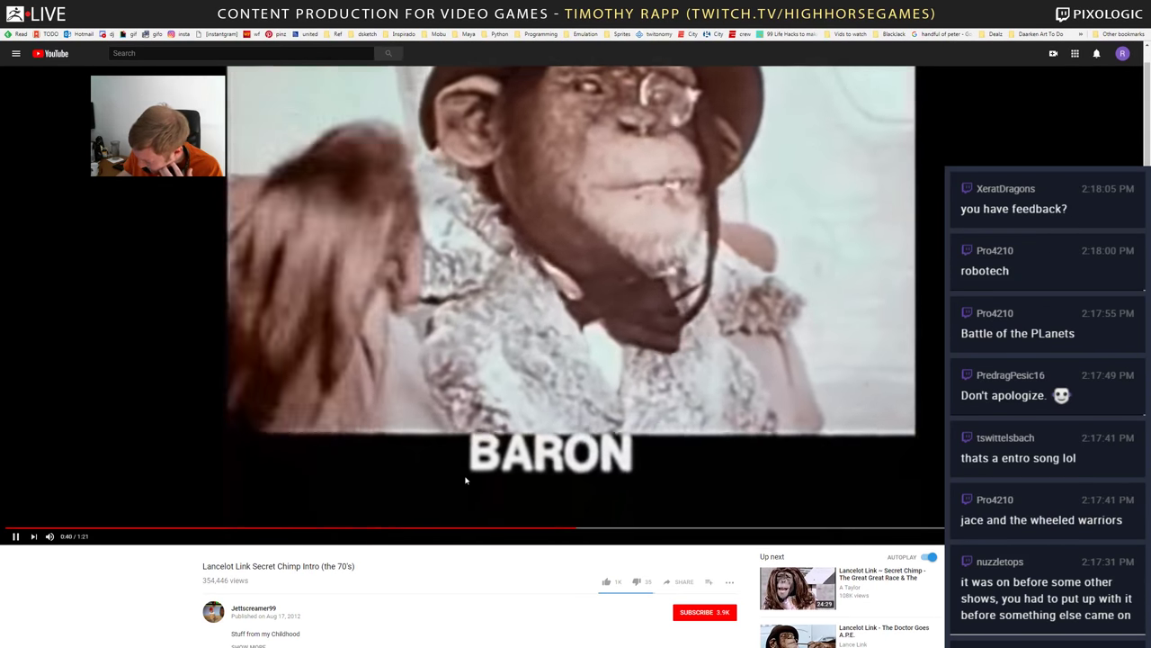
{"action": "scroll", "coordinate": [472, 576], "scroll_direction": "down", "scroll_amount": 1}
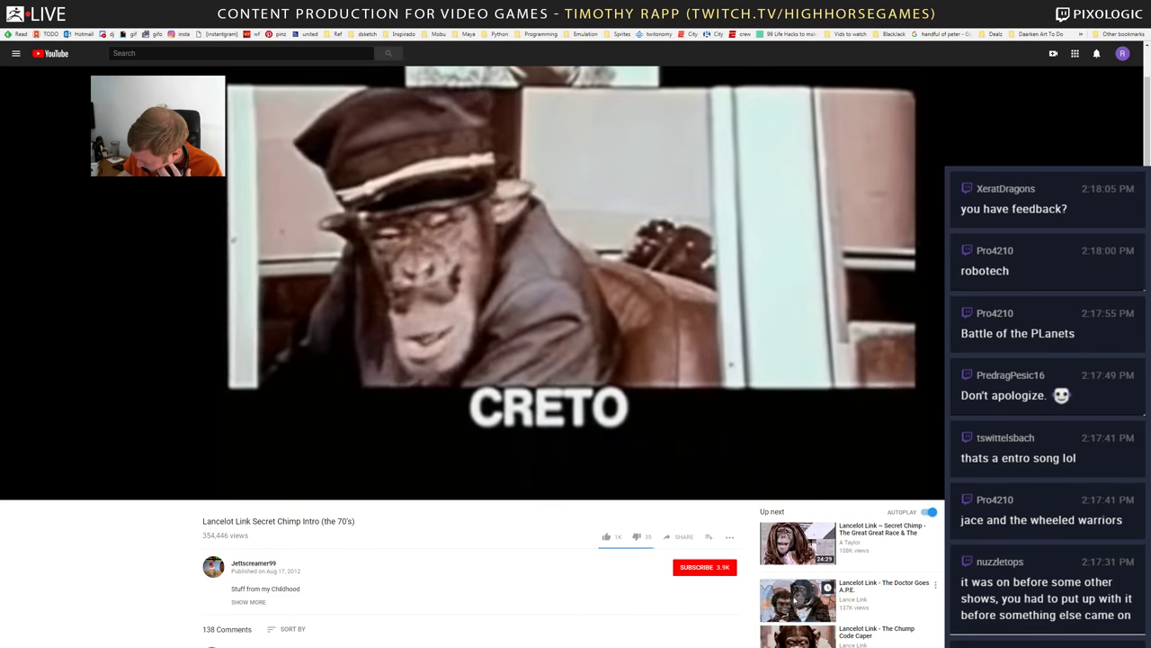
- Play the suggested "Lancelot Link - The Doctor Goes A.P.E." video and skip ahead to about 4:50
{"action": "left_click", "coordinate": [791, 589]}
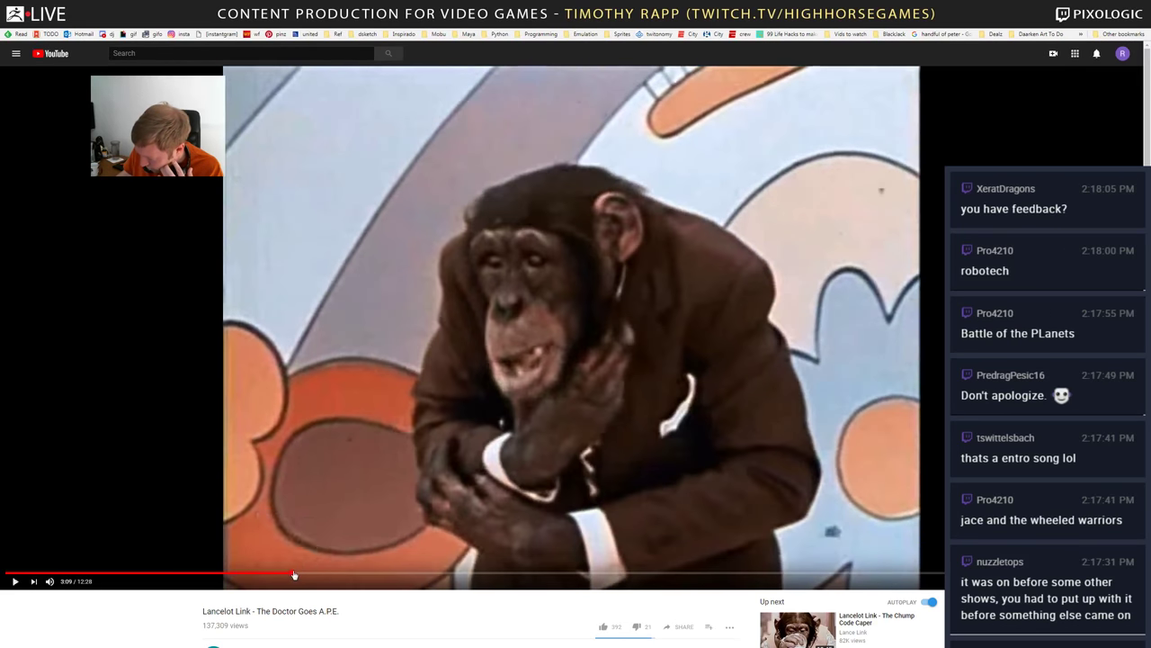
{"action": "left_click", "coordinate": [293, 575]}
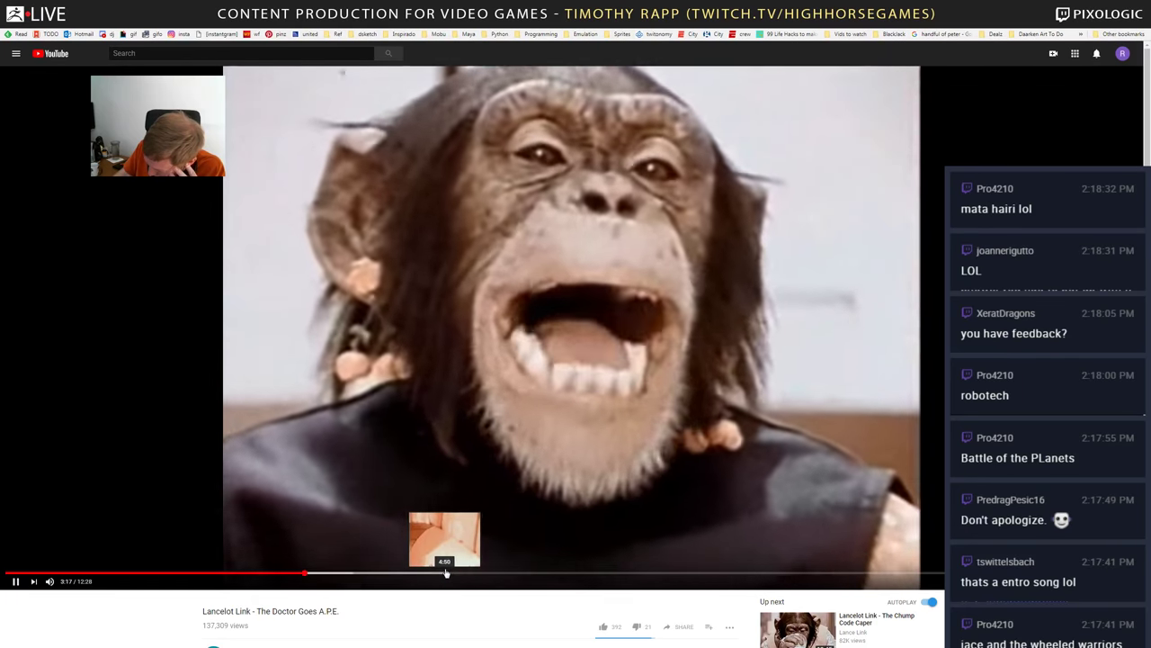
{"action": "left_click", "coordinate": [445, 573]}
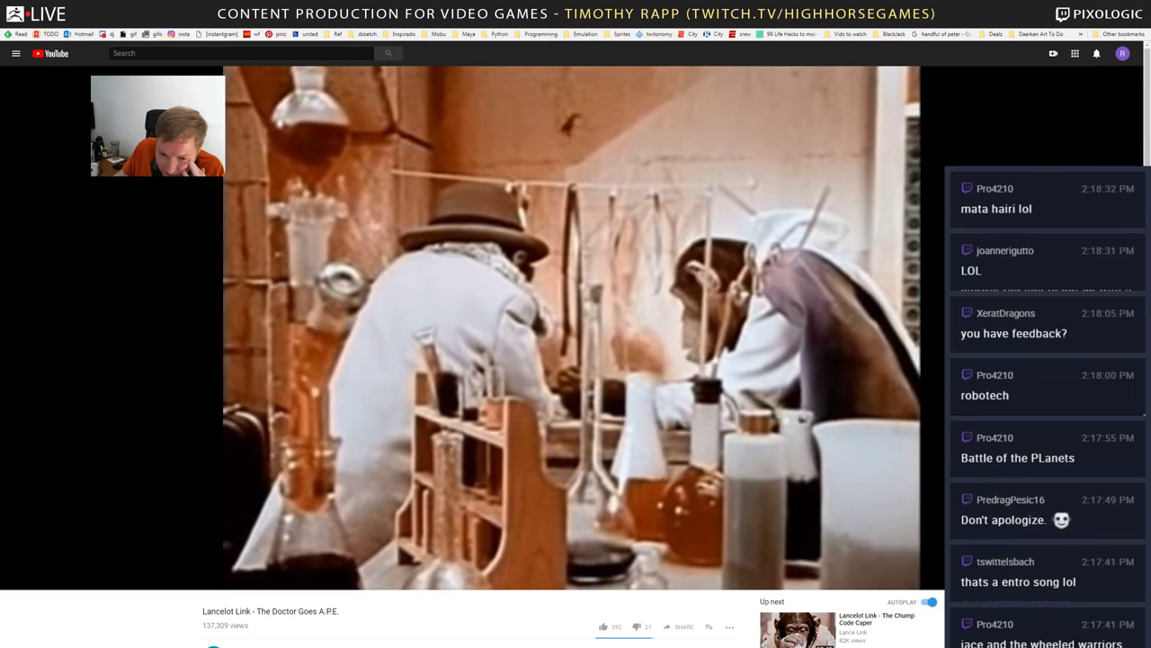
- Switch from the video to the ArtStation page of the Dragon Little Creature and look through its rendered views
{"action": "key", "text": "alt+Tab"}
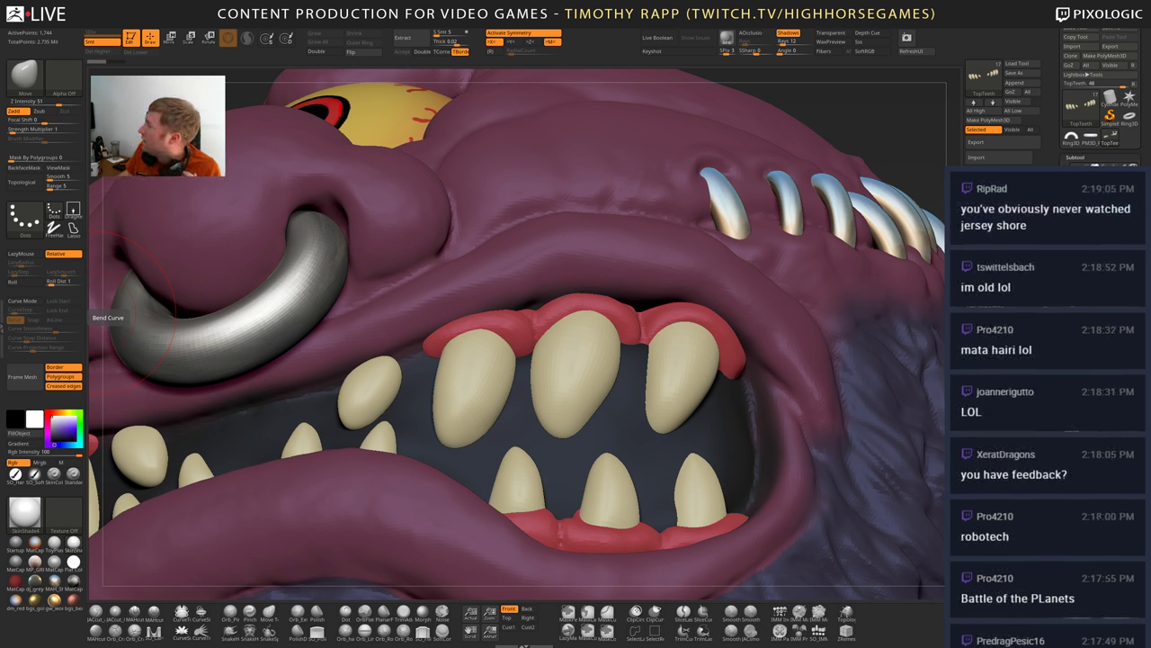
{"action": "left_click_drag", "start_coordinate": [1150, 11], "coordinate": [405, 2]}
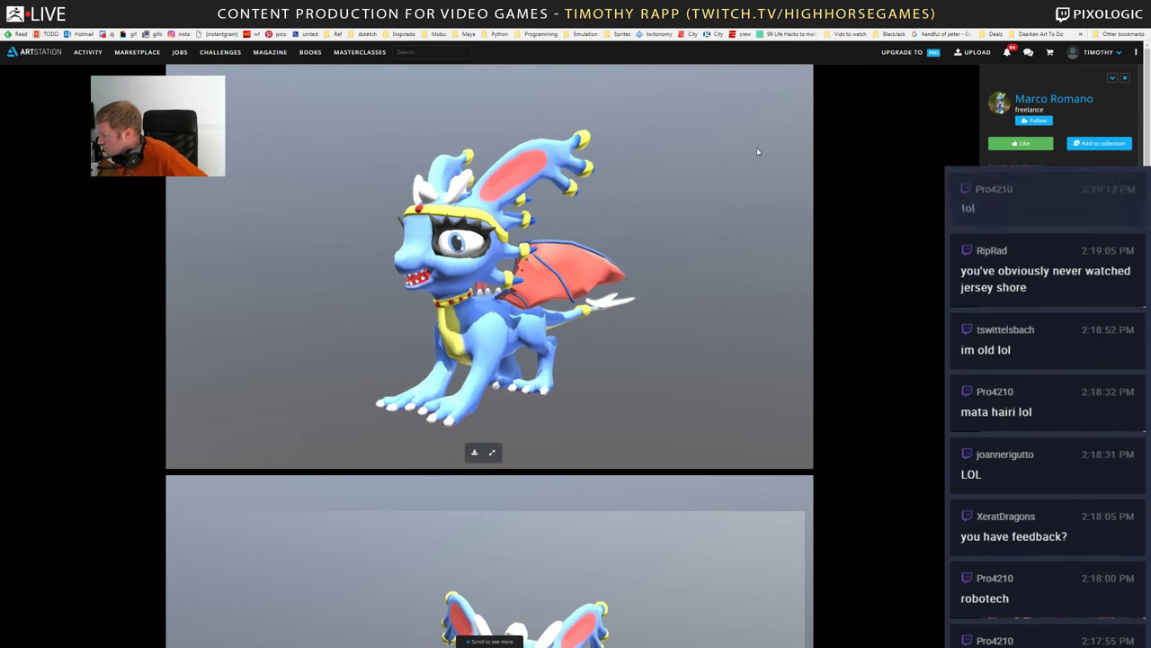
{"action": "scroll", "coordinate": [795, 215], "scroll_direction": "down", "scroll_amount": 2}
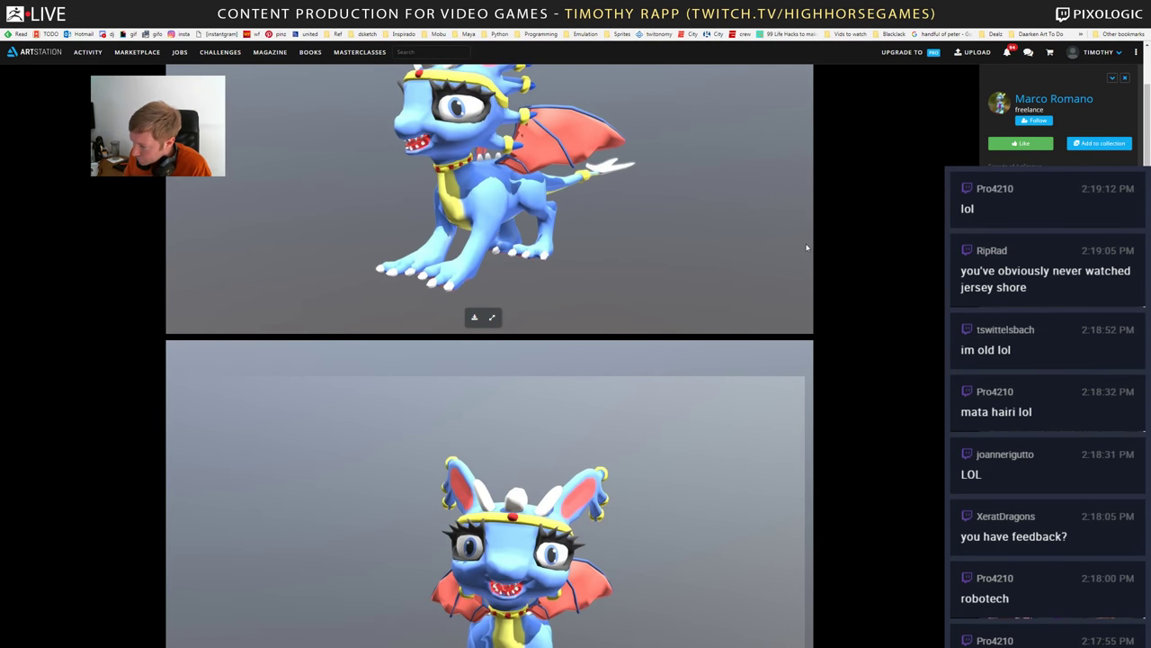
{"action": "scroll", "coordinate": [806, 247], "scroll_direction": "down", "scroll_amount": 4}
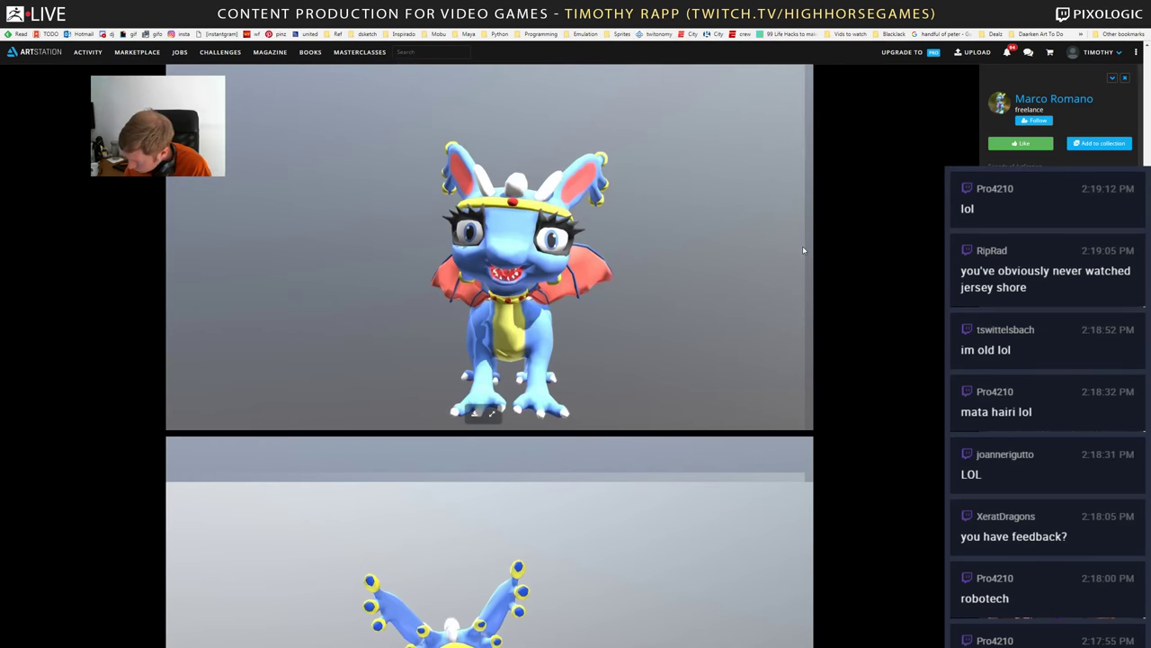
{"action": "scroll", "coordinate": [802, 250], "scroll_direction": "down", "scroll_amount": 3}
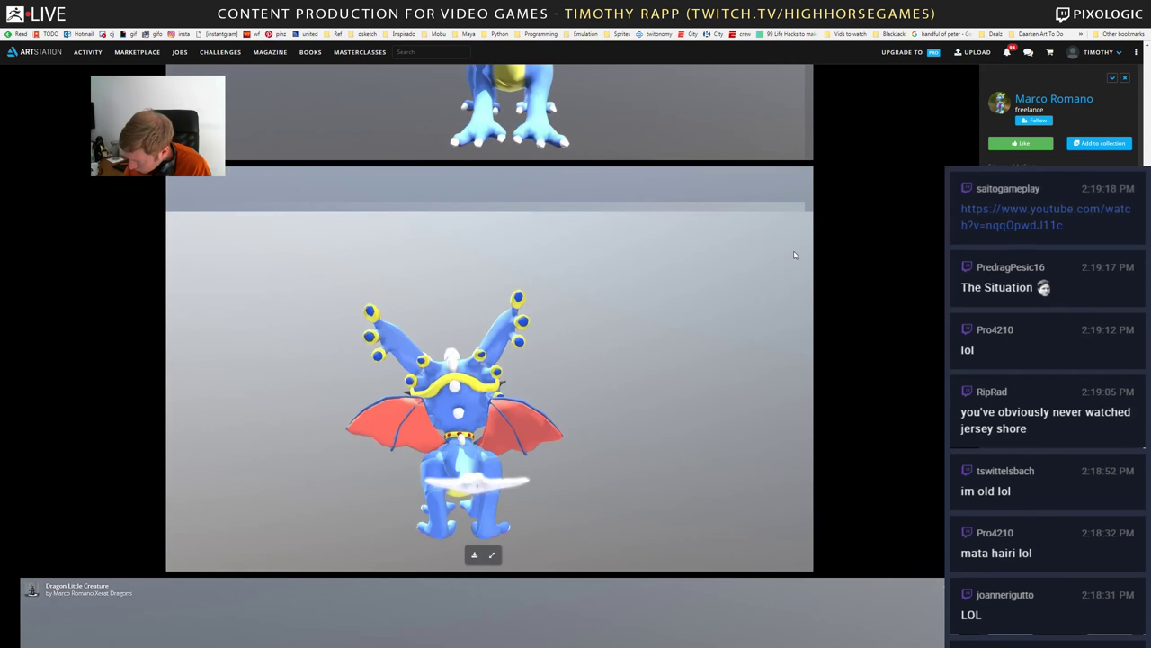
{"action": "scroll", "coordinate": [794, 255], "scroll_direction": "down", "scroll_amount": 3}
{"action": "scroll", "coordinate": [707, 419], "scroll_direction": "down", "scroll_amount": 3}
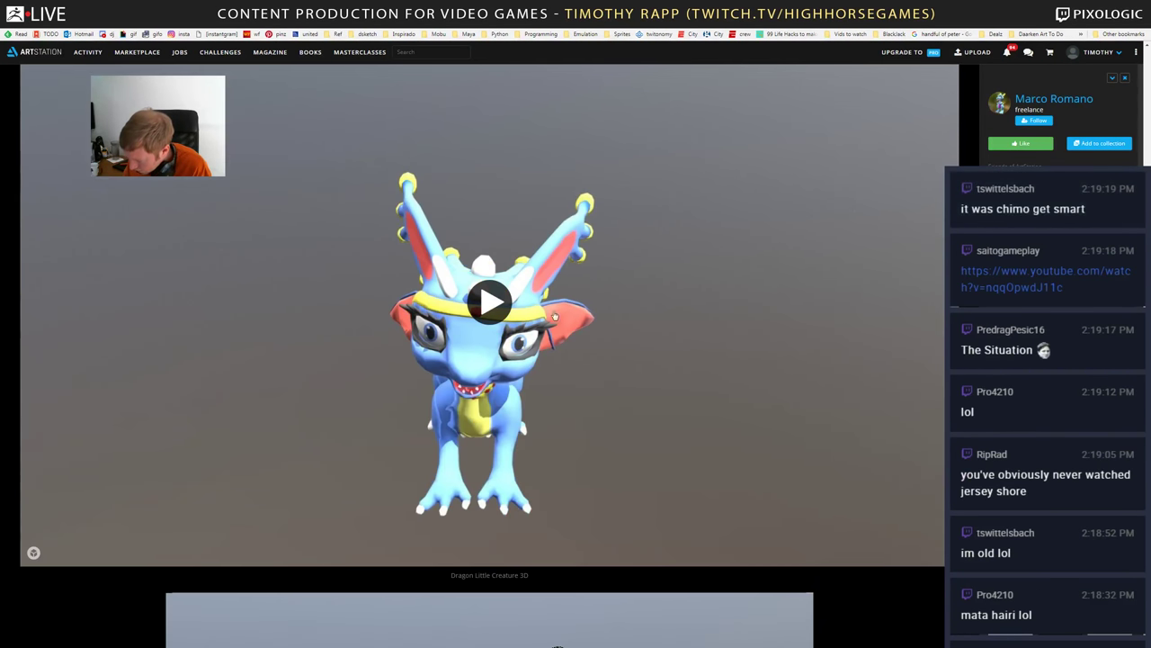
- Load the interactive Dragon Little Creature 3D model and look at the wireframe image below it
{"action": "left_click", "coordinate": [501, 301]}
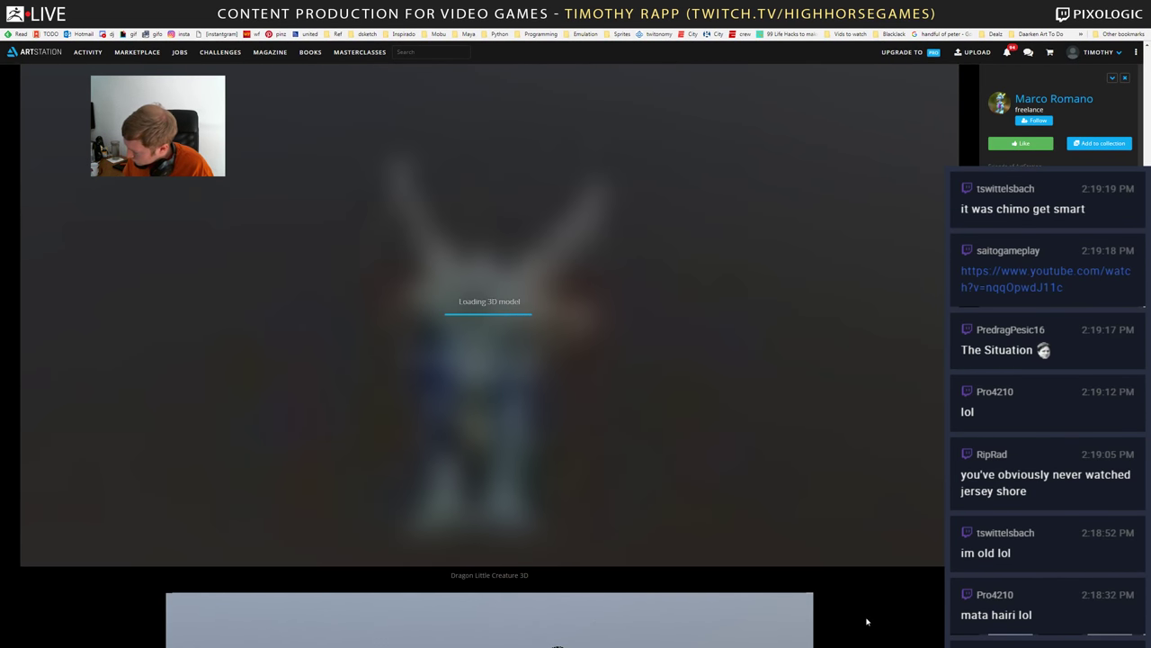
{"action": "scroll", "coordinate": [867, 621], "scroll_direction": "down", "scroll_amount": 3}
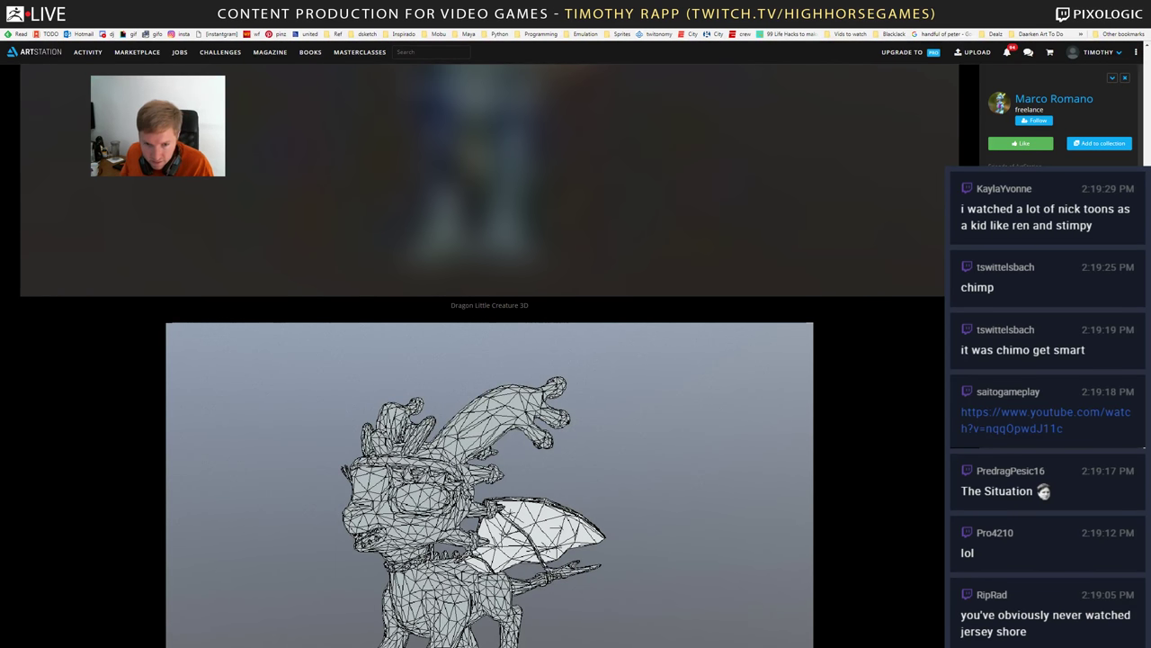
{"action": "scroll", "coordinate": [103, 399], "scroll_direction": "down", "scroll_amount": 1}
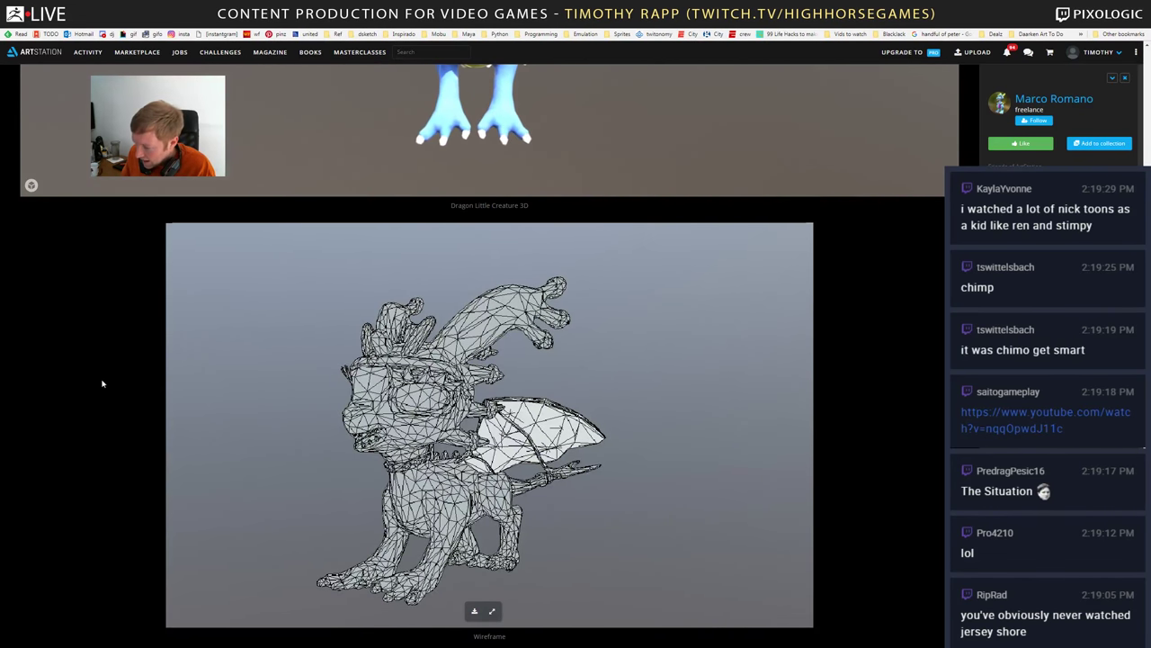
- Examine the fully rendered dragon model from the front and both sides, with a close look at its face, teeth and collar
{"action": "scroll", "coordinate": [261, 378], "scroll_direction": "up", "scroll_amount": 3}
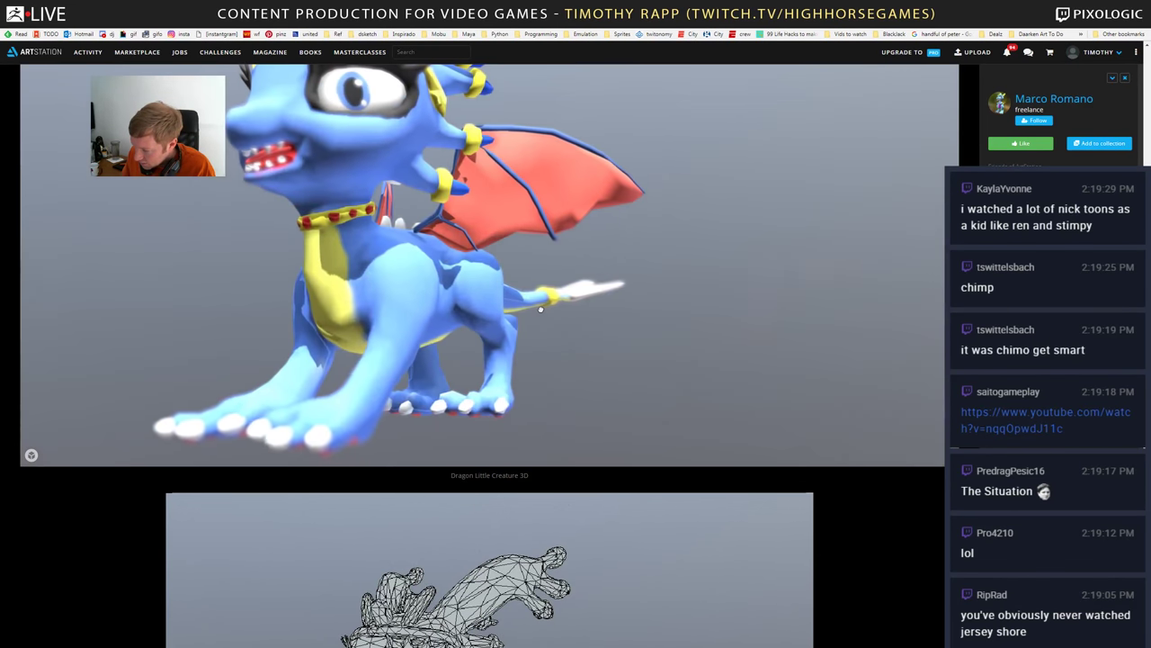
{"action": "scroll", "coordinate": [412, 268], "scroll_direction": "down", "scroll_amount": 5}
{"action": "left_click_drag", "start_coordinate": [346, 257], "coordinate": [372, 294]}
{"action": "scroll", "coordinate": [389, 246], "scroll_direction": "up", "scroll_amount": 8}
{"action": "scroll", "coordinate": [389, 246], "scroll_direction": "down", "scroll_amount": 5}
{"action": "scroll", "coordinate": [336, 274], "scroll_direction": "down", "scroll_amount": 3}
{"action": "left_click_drag", "start_coordinate": [420, 242], "coordinate": [534, 244]}
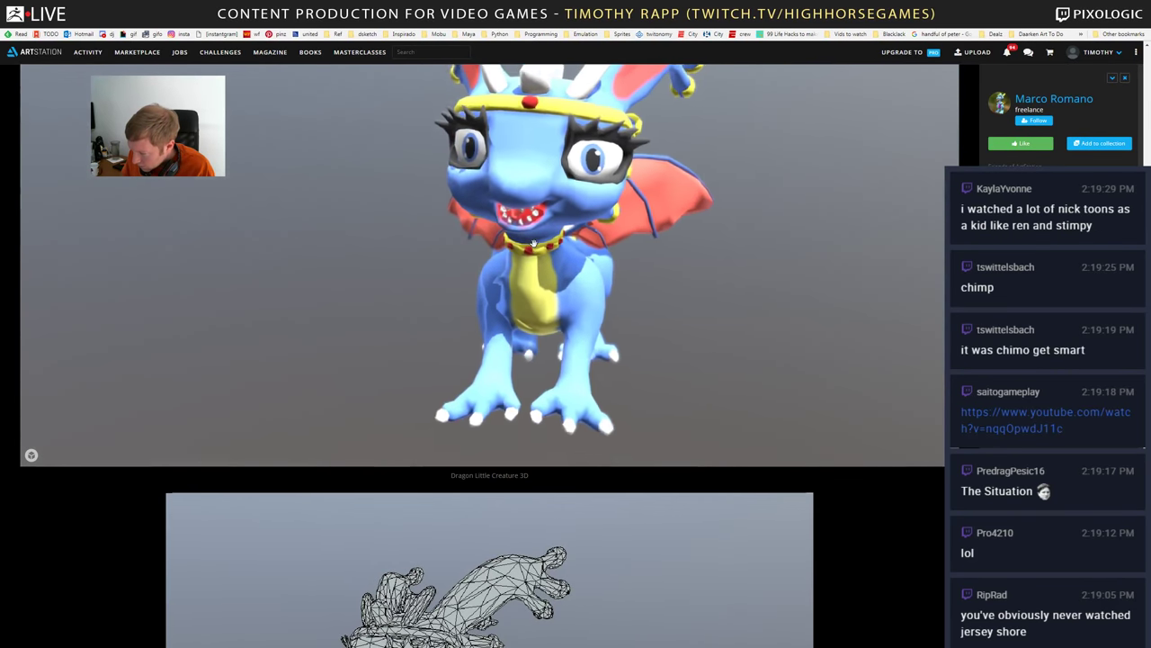
{"action": "scroll", "coordinate": [557, 180], "scroll_direction": "up", "scroll_amount": 3}
{"action": "left_click_drag", "start_coordinate": [557, 180], "coordinate": [509, 268]}
{"action": "scroll", "coordinate": [567, 202], "scroll_direction": "down", "scroll_amount": 3}
{"action": "left_click_drag", "start_coordinate": [443, 250], "coordinate": [465, 274]}
{"action": "scroll", "coordinate": [398, 312], "scroll_direction": "up", "scroll_amount": 6}
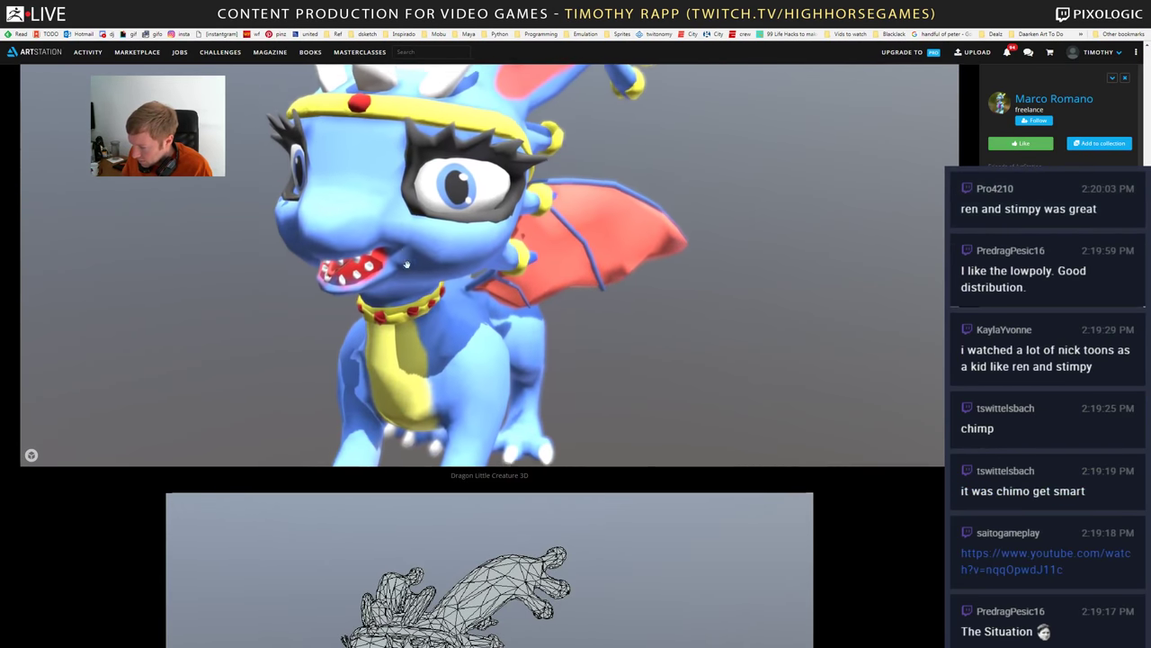
{"action": "left_click_drag", "start_coordinate": [374, 188], "coordinate": [470, 244]}
{"action": "scroll", "coordinate": [462, 255], "scroll_direction": "up", "scroll_amount": 5}
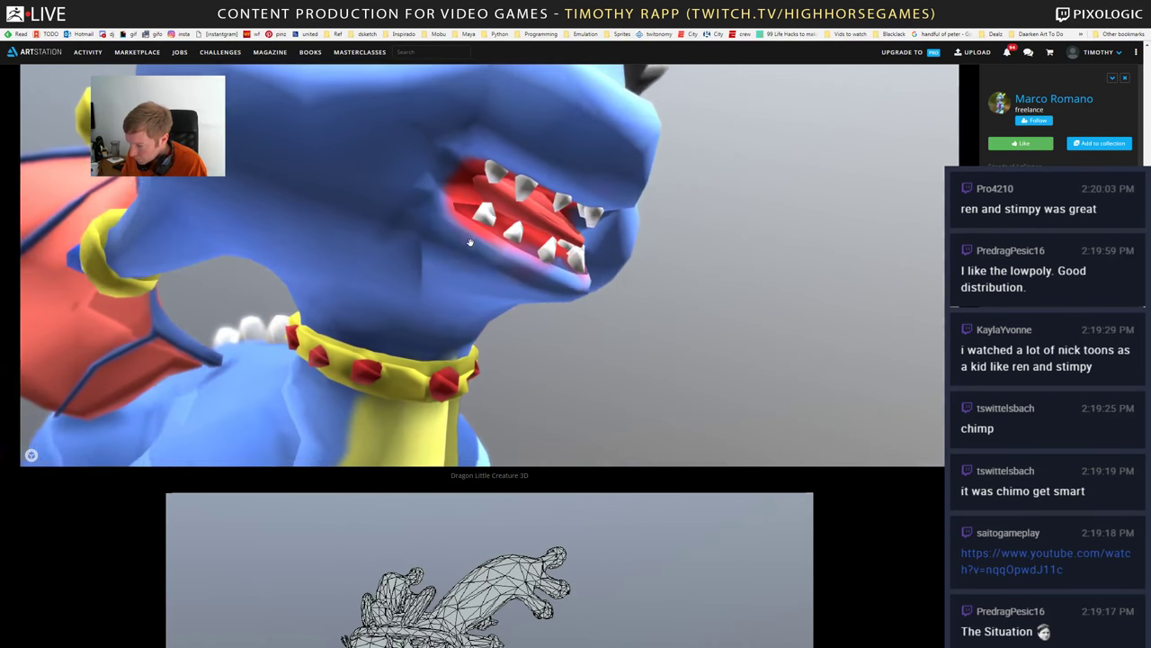
{"action": "scroll", "coordinate": [468, 241], "scroll_direction": "down", "scroll_amount": 5}
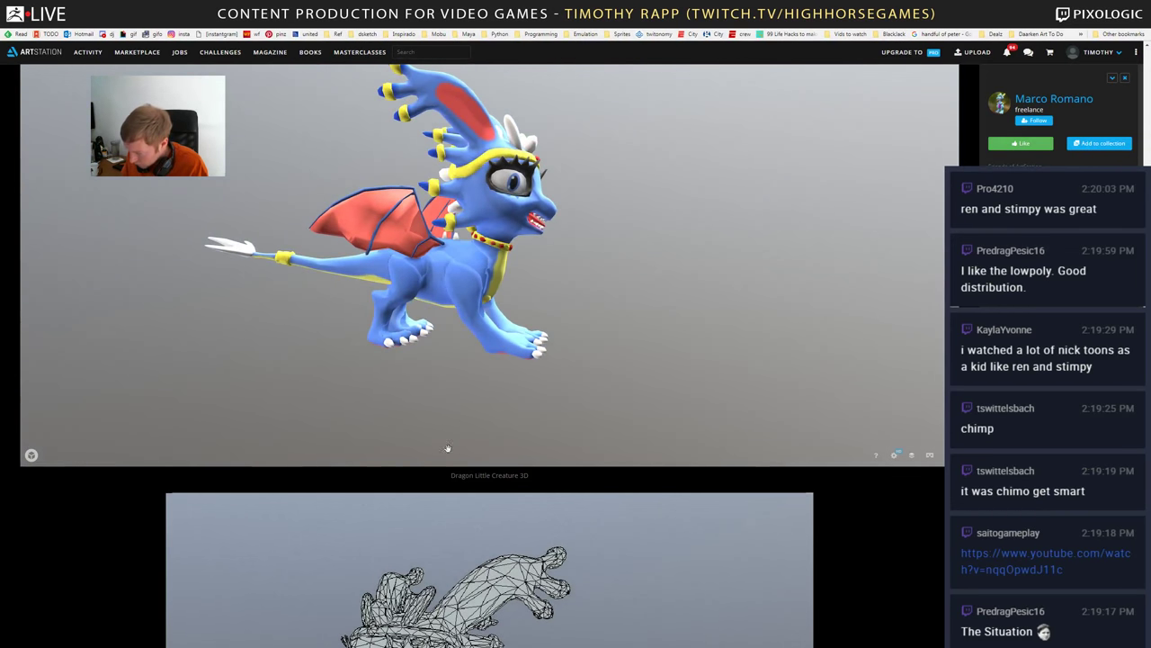
- Display the dragon in Wireframe mode with the model inspector and examine the topology of its head, mouth and neck
{"action": "left_click", "coordinate": [912, 455]}
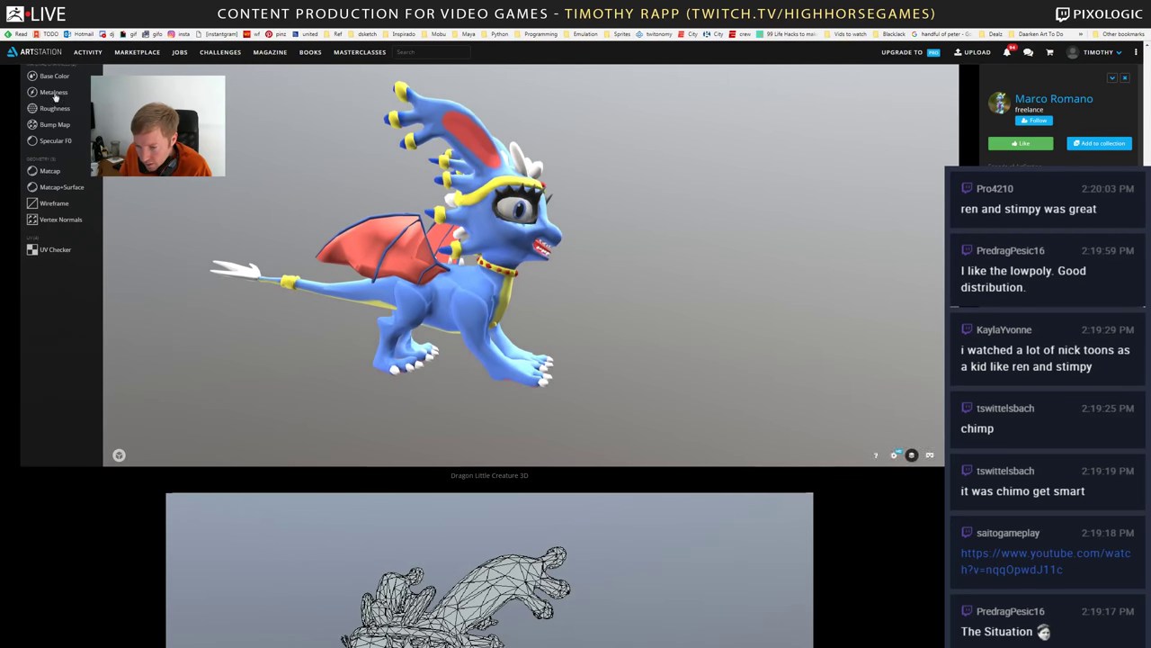
{"action": "left_click_drag", "start_coordinate": [345, 215], "coordinate": [367, 237]}
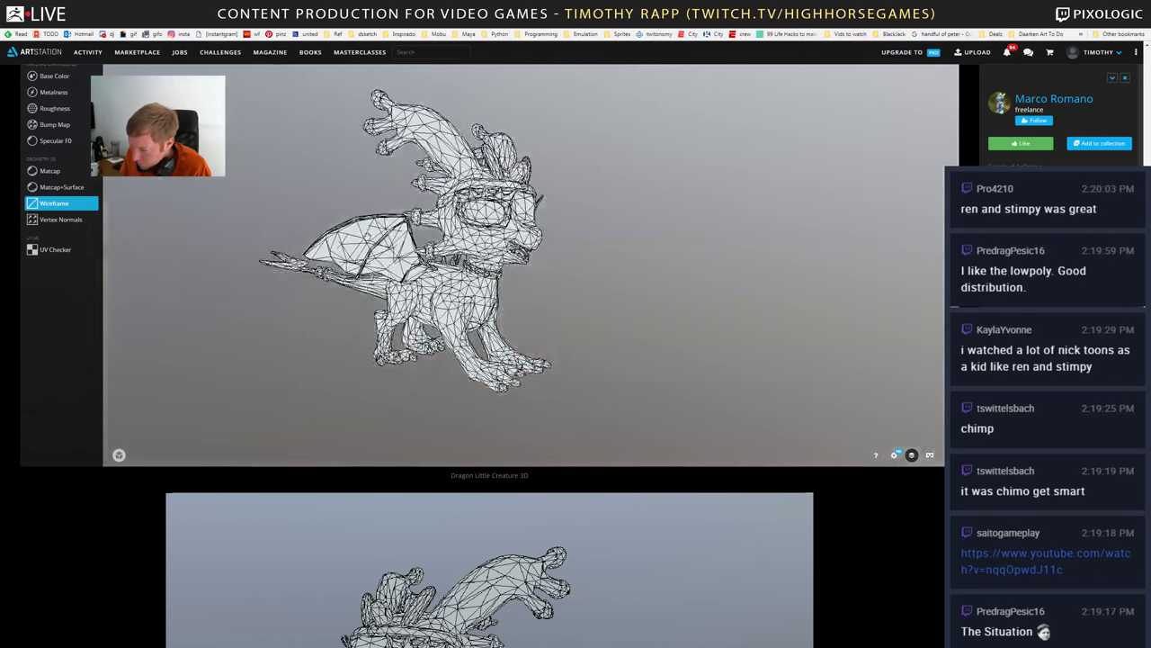
{"action": "scroll", "coordinate": [491, 265], "scroll_direction": "up", "scroll_amount": 5}
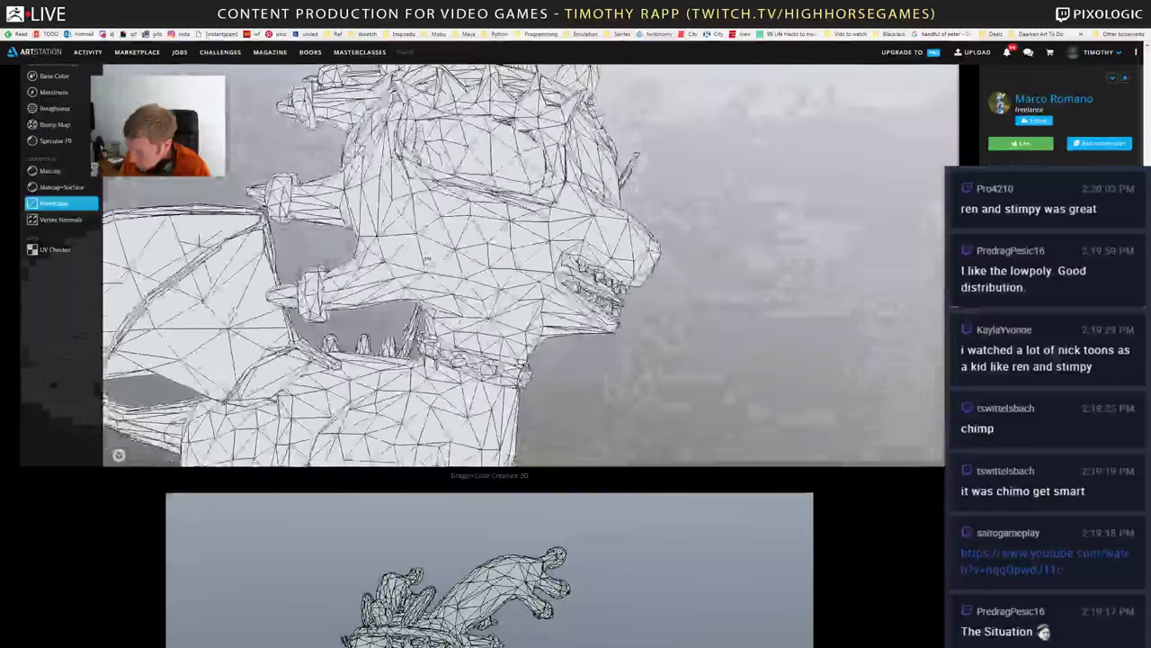
{"action": "left_click_drag", "start_coordinate": [544, 301], "coordinate": [463, 312]}
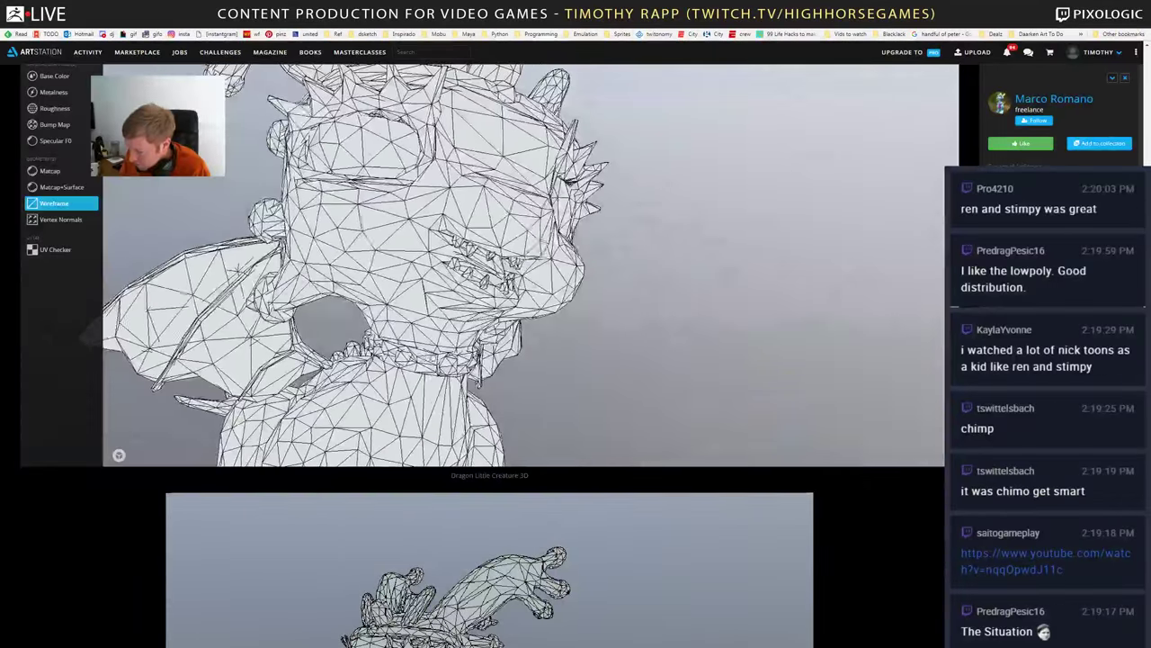
{"action": "left_click_drag", "start_coordinate": [393, 329], "coordinate": [487, 354]}
{"action": "scroll", "coordinate": [487, 353], "scroll_direction": "up", "scroll_amount": 4}
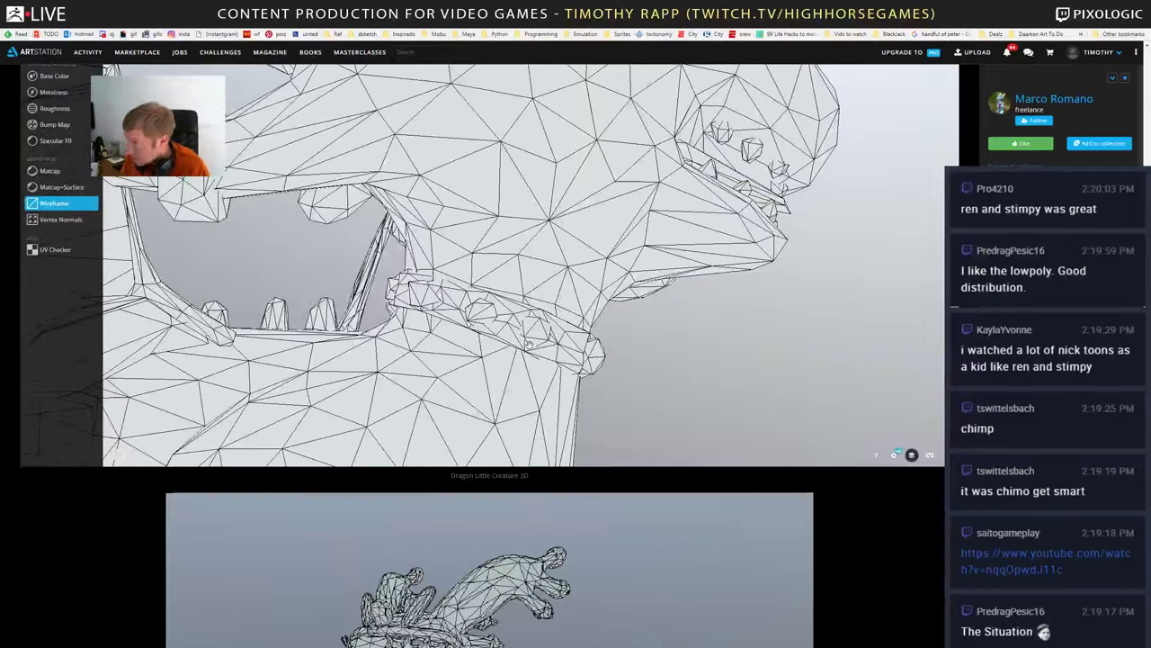
- Examine the wireframe of the dragon's wings and the area where they meet the back
{"action": "scroll", "coordinate": [612, 369], "scroll_direction": "up", "scroll_amount": 4}
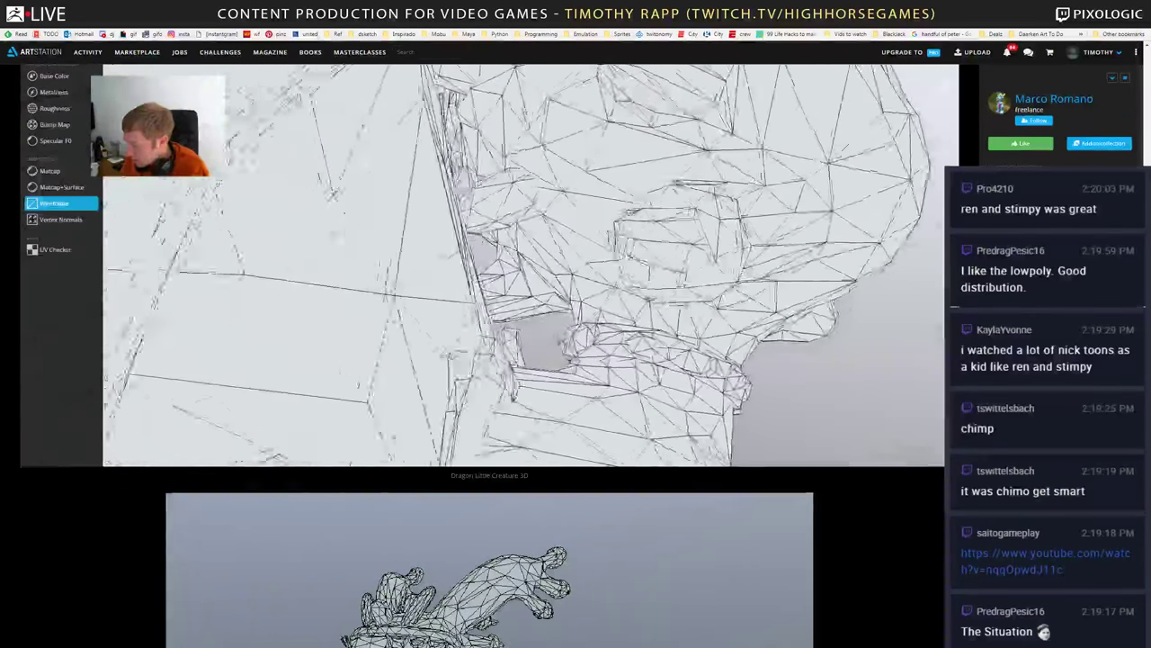
{"action": "scroll", "coordinate": [613, 369], "scroll_direction": "down", "scroll_amount": 3}
{"action": "left_click_drag", "start_coordinate": [612, 369], "coordinate": [548, 311]}
{"action": "left_click_drag", "start_coordinate": [263, 319], "coordinate": [339, 253]}
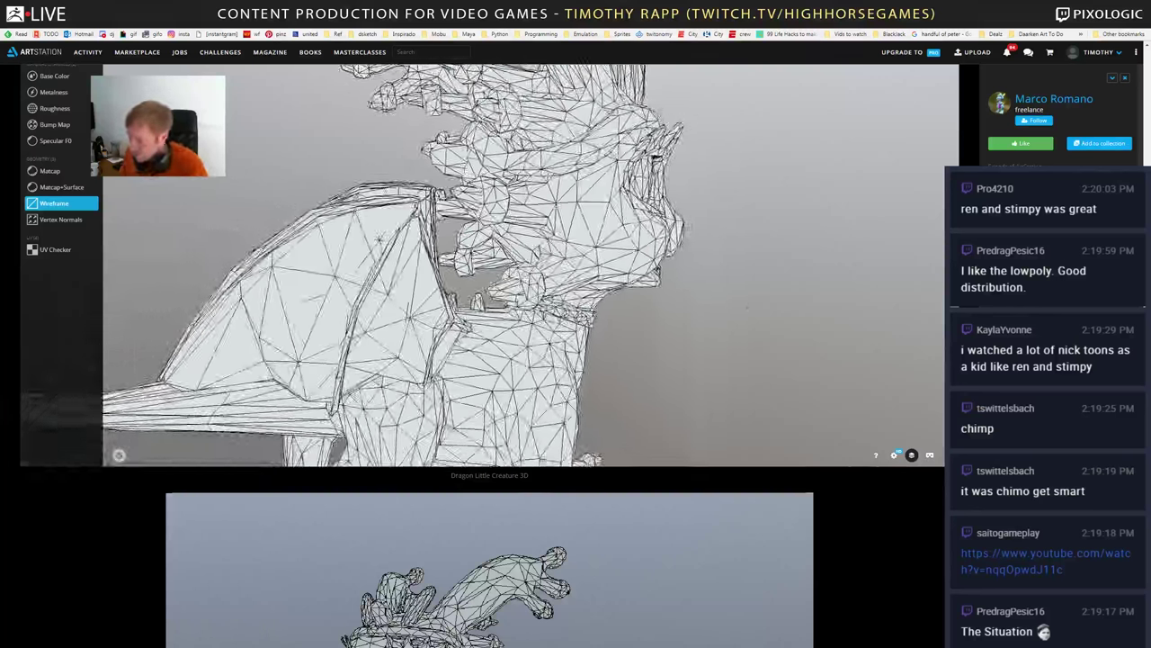
{"action": "scroll", "coordinate": [747, 307], "scroll_direction": "down", "scroll_amount": 3}
{"action": "left_click_drag", "start_coordinate": [693, 309], "coordinate": [791, 266]}
{"action": "scroll", "coordinate": [710, 256], "scroll_direction": "up", "scroll_amount": 3}
{"action": "right_click_drag", "start_coordinate": [791, 266], "coordinate": [800, 86]}
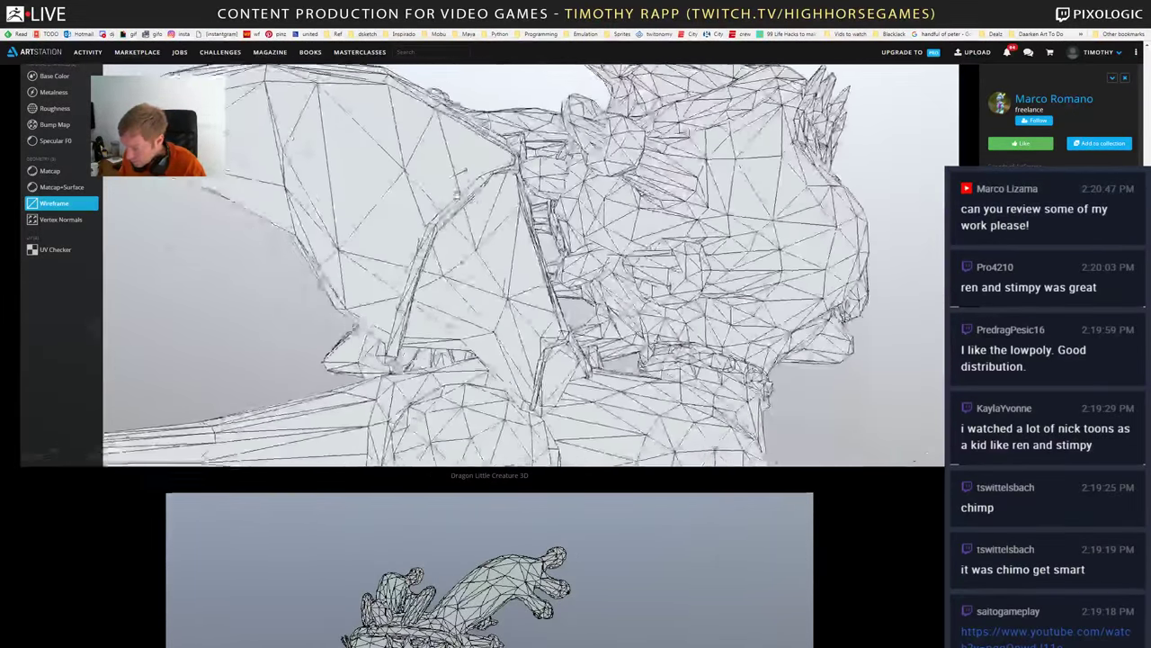
- Examine the wireframe of the studded collar where it meets the dragon's neck
{"action": "left_click_drag", "start_coordinate": [800, 86], "coordinate": [621, 117]}
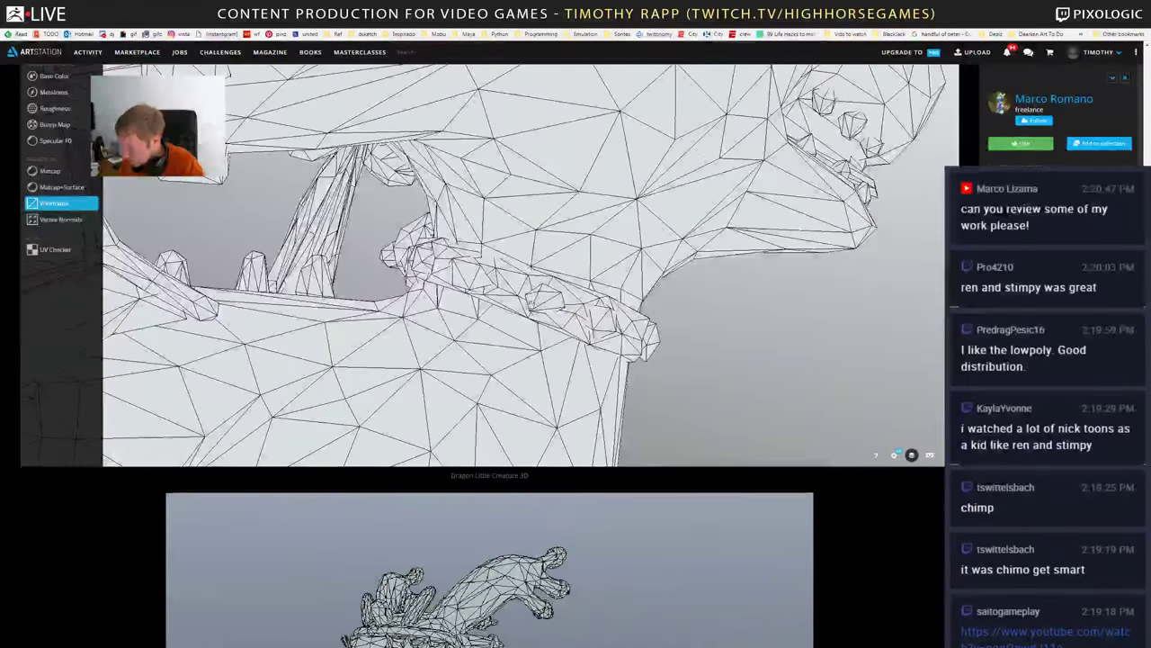
{"action": "left_click_drag", "start_coordinate": [558, 311], "coordinate": [533, 307]}
{"action": "left_click_drag", "start_coordinate": [533, 305], "coordinate": [416, 309]}
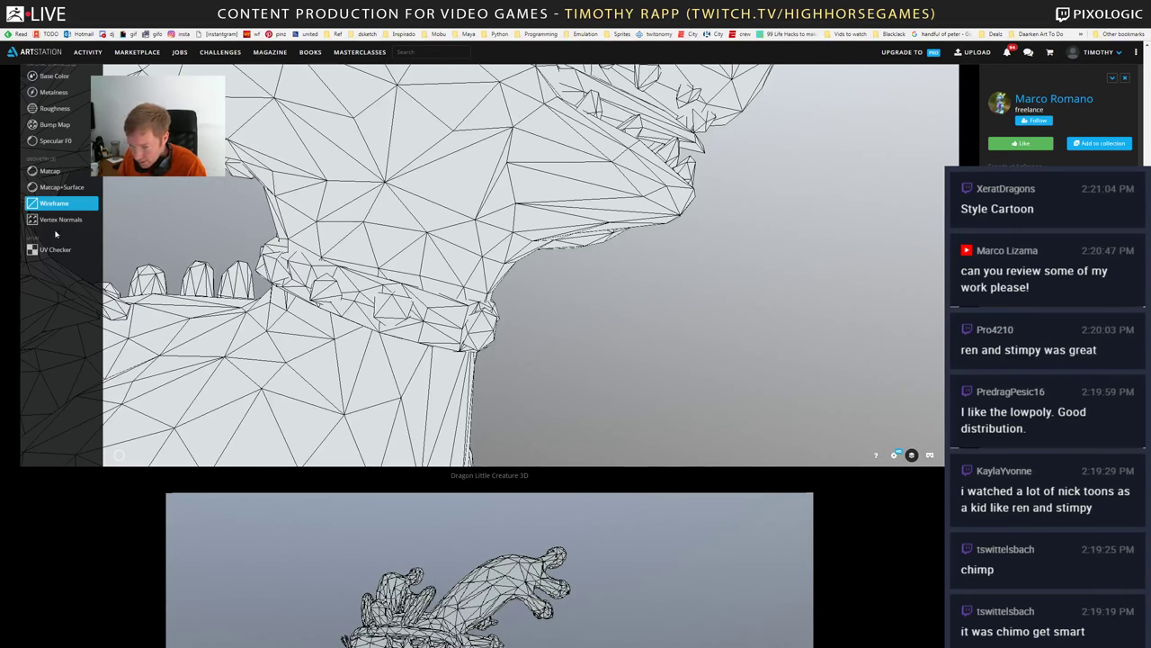
- Display the dragon in Matcap shading and examine its collar, neck and jaw
{"action": "left_click", "coordinate": [55, 172]}
{"action": "scroll", "coordinate": [357, 257], "scroll_direction": "down", "scroll_amount": 4}
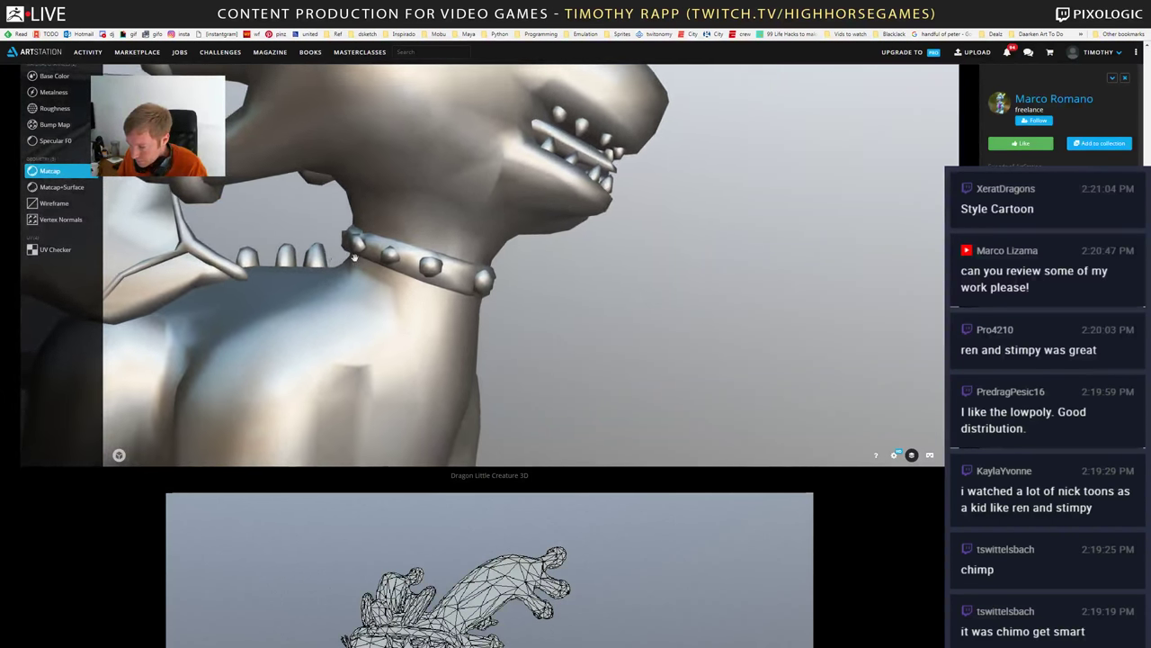
{"action": "left_click_drag", "start_coordinate": [405, 254], "coordinate": [356, 258]}
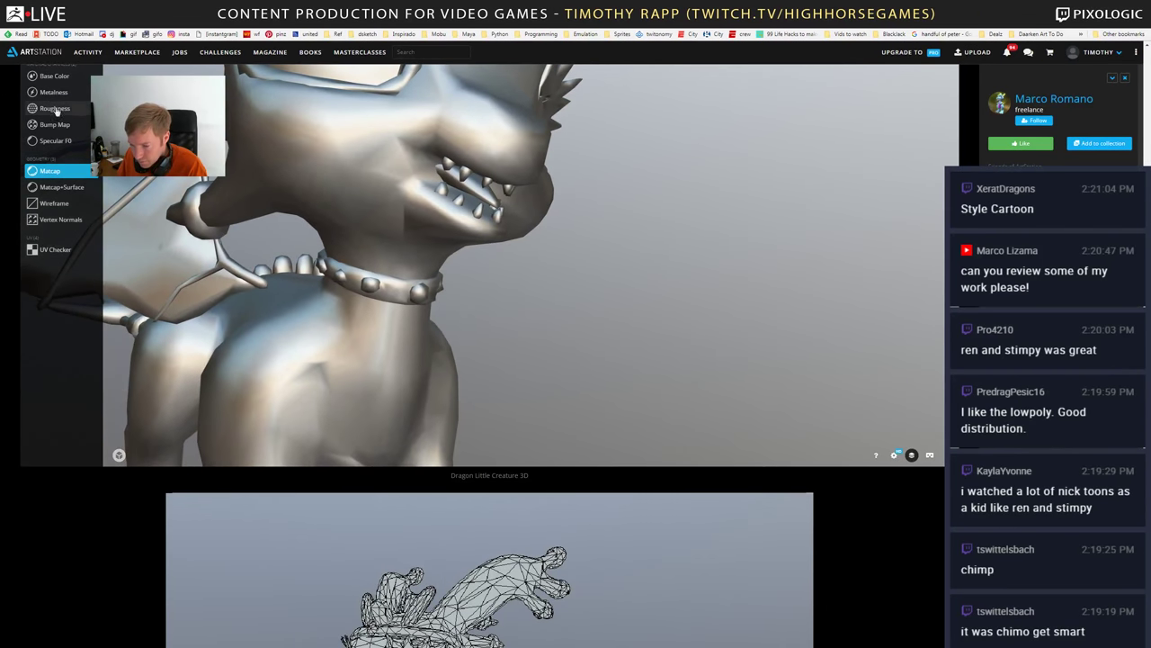
- Inspect the dragon's Base Color, Metalness, Roughness, Bump Map and Specular F0 channels, finishing on Base Color
{"action": "left_click", "coordinate": [54, 76]}
{"action": "mouse_move", "coordinate": [321, 185]}
{"action": "left_mouse_down"}
{"action": "mouse_move", "coordinate": [405, 203]}
{"action": "mouse_move", "coordinate": [378, 202]}
{"action": "left_mouse_up"}
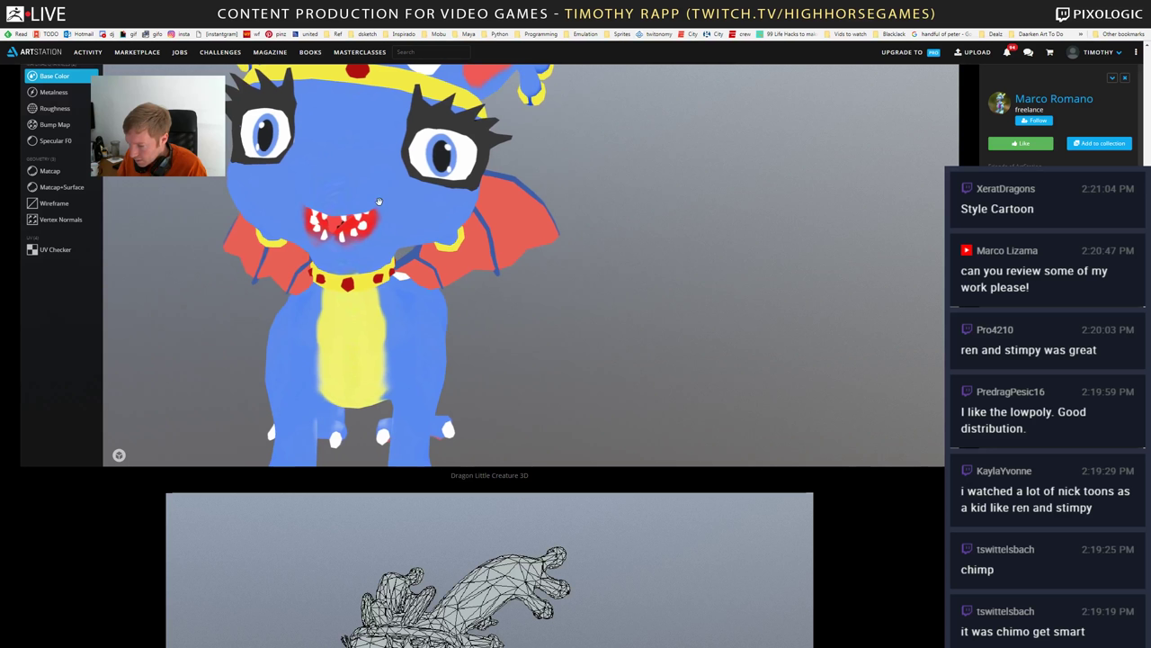
{"action": "left_click", "coordinate": [66, 93]}
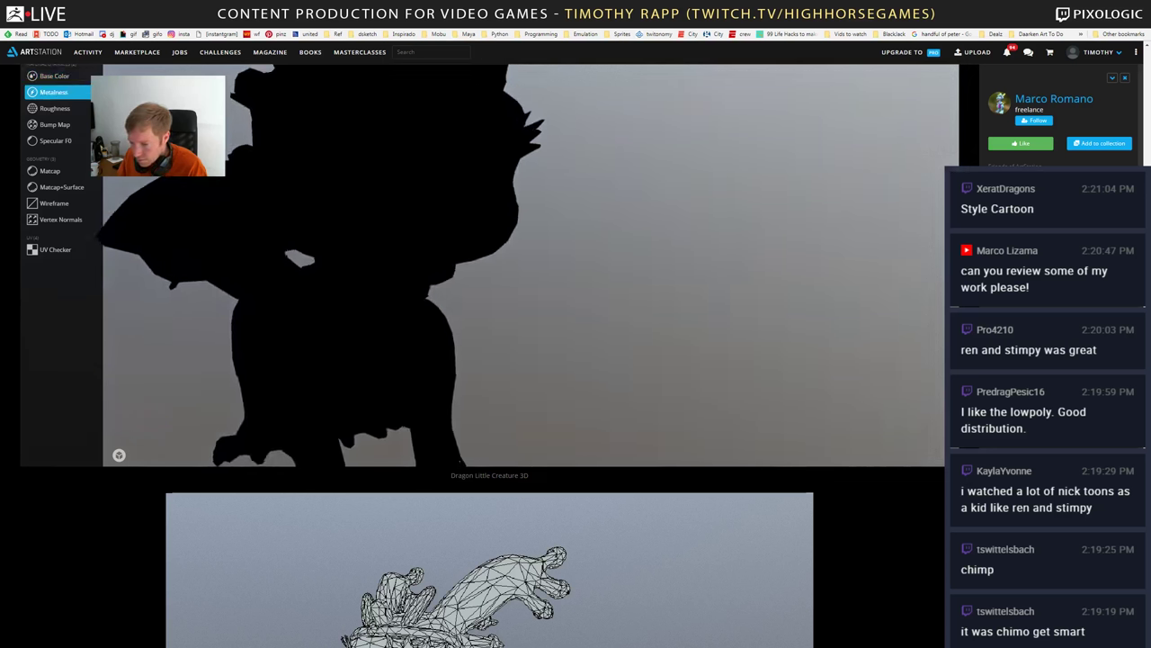
{"action": "left_click", "coordinate": [60, 109]}
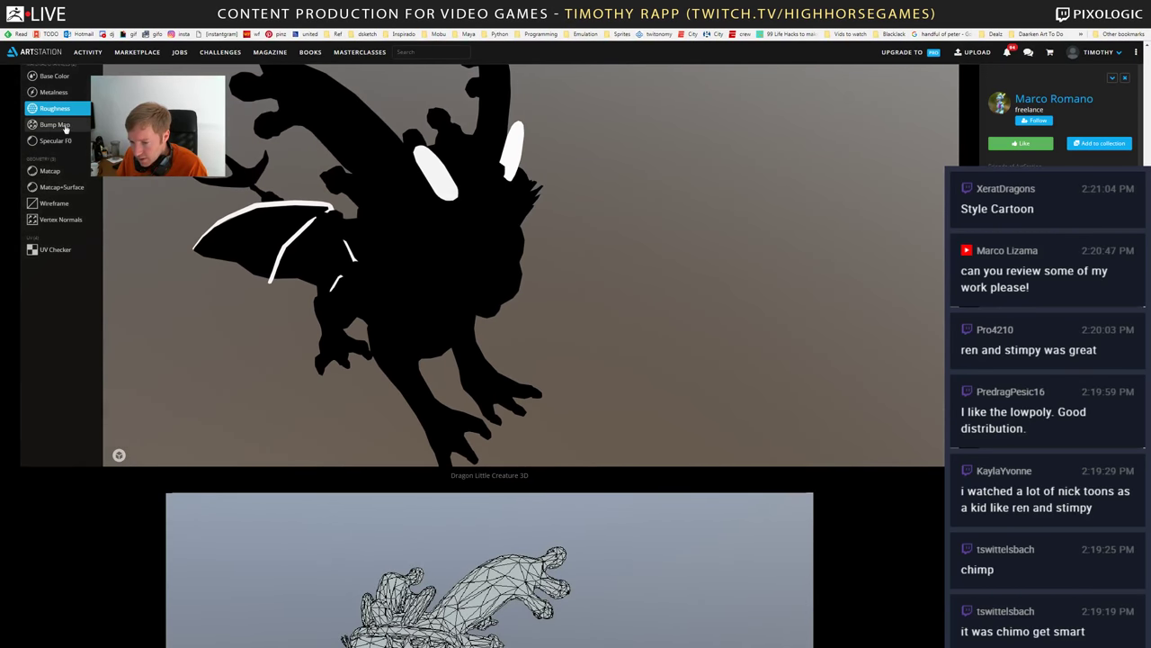
{"action": "left_click", "coordinate": [63, 125]}
{"action": "left_click", "coordinate": [65, 110]}
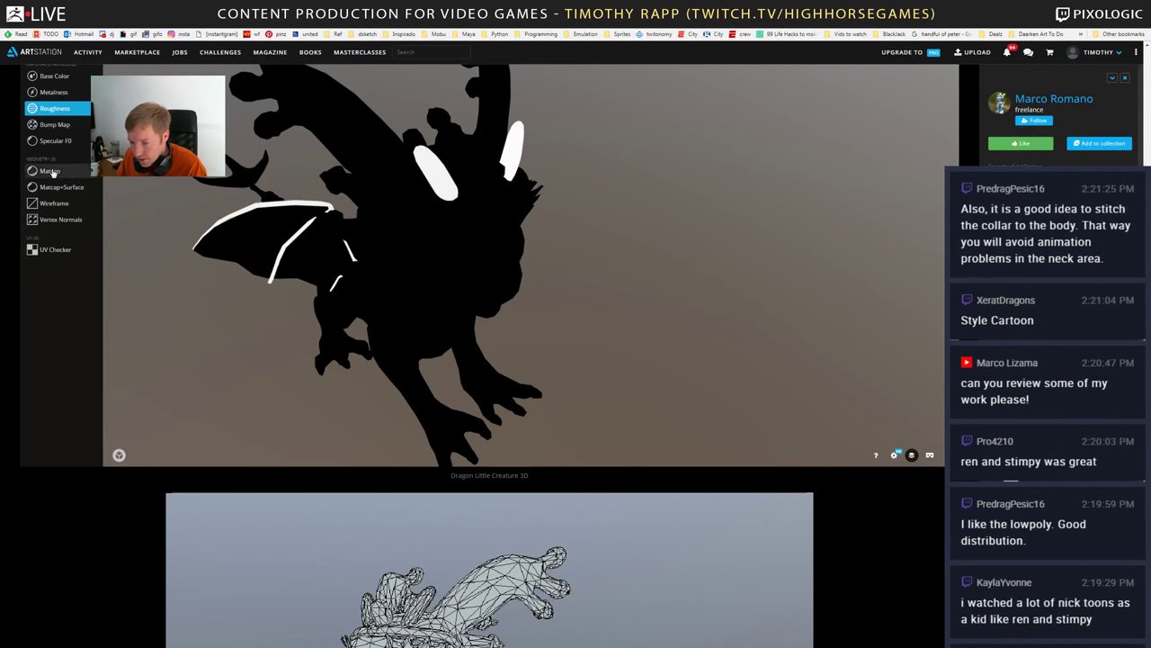
{"action": "left_click", "coordinate": [55, 142]}
{"action": "left_click", "coordinate": [56, 76]}
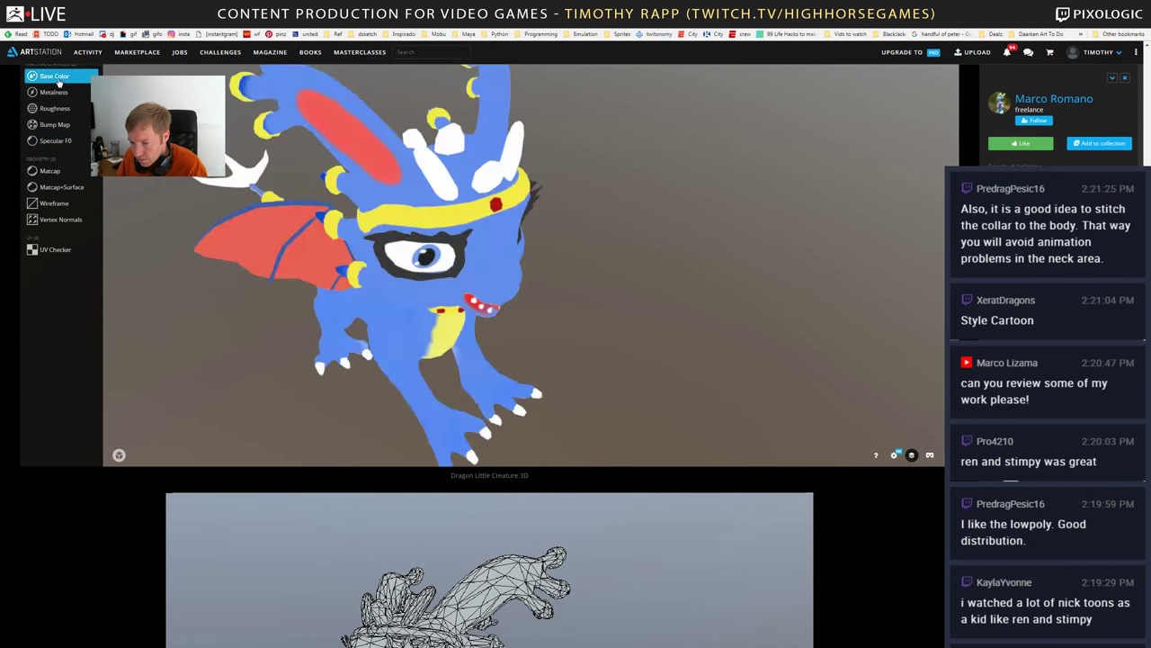
- Check the dragon's overall forms in Matcap, close the model inspector and view the full render from the front and side
{"action": "left_click", "coordinate": [49, 171]}
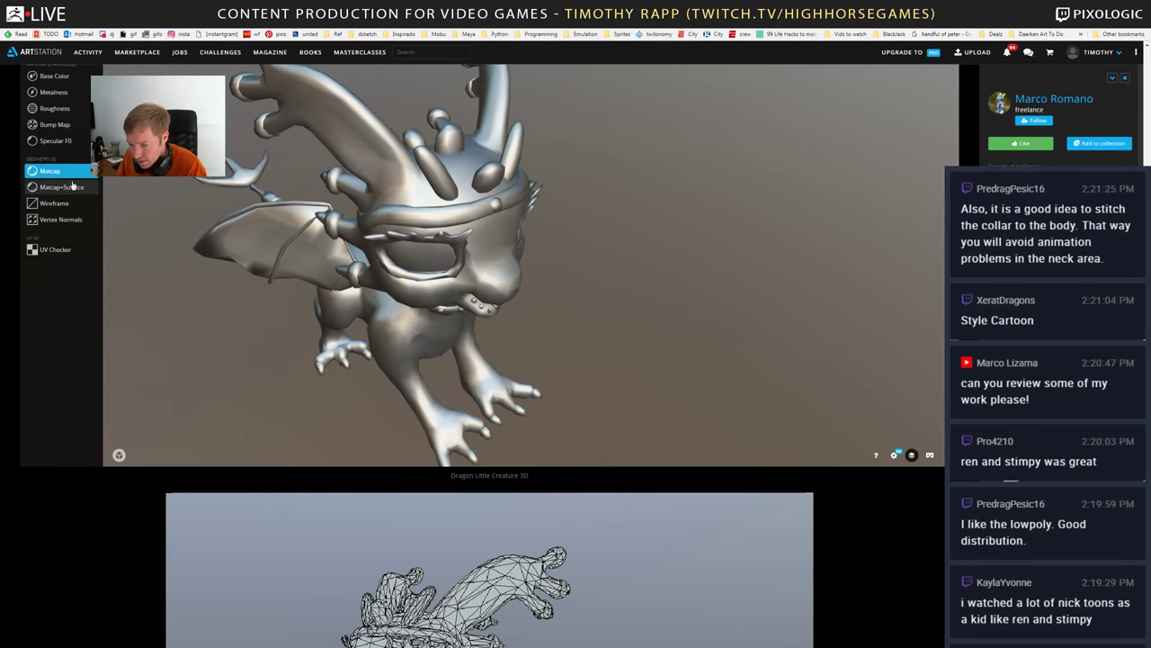
{"action": "left_click_drag", "start_coordinate": [160, 192], "coordinate": [179, 226]}
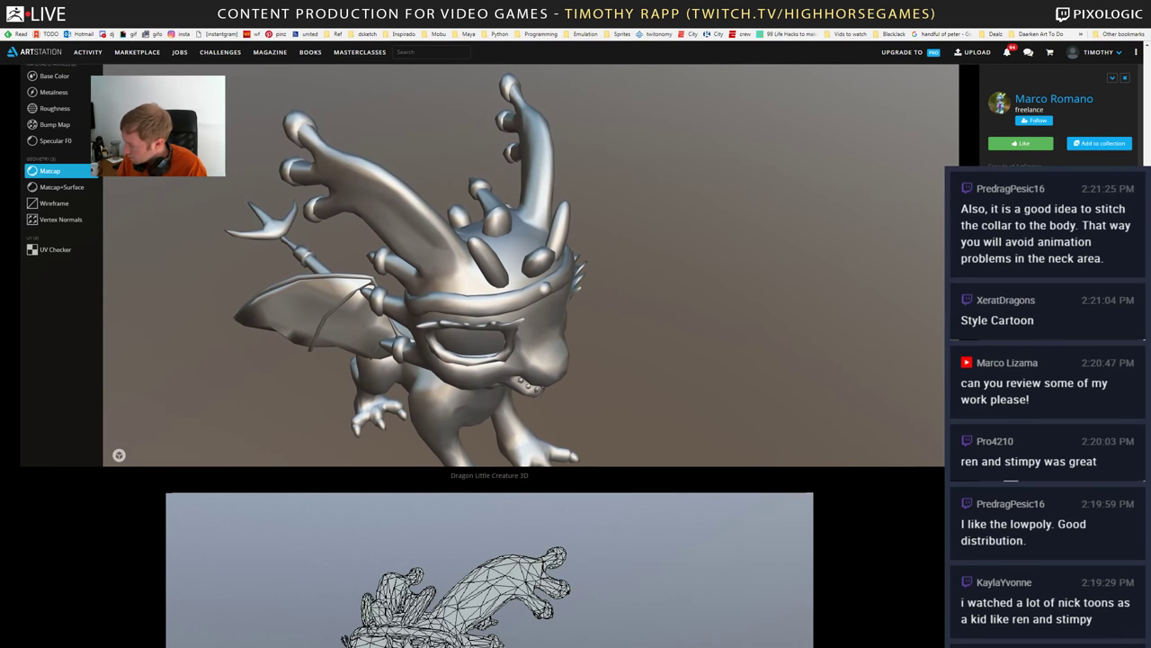
{"action": "left_click", "coordinate": [911, 455]}
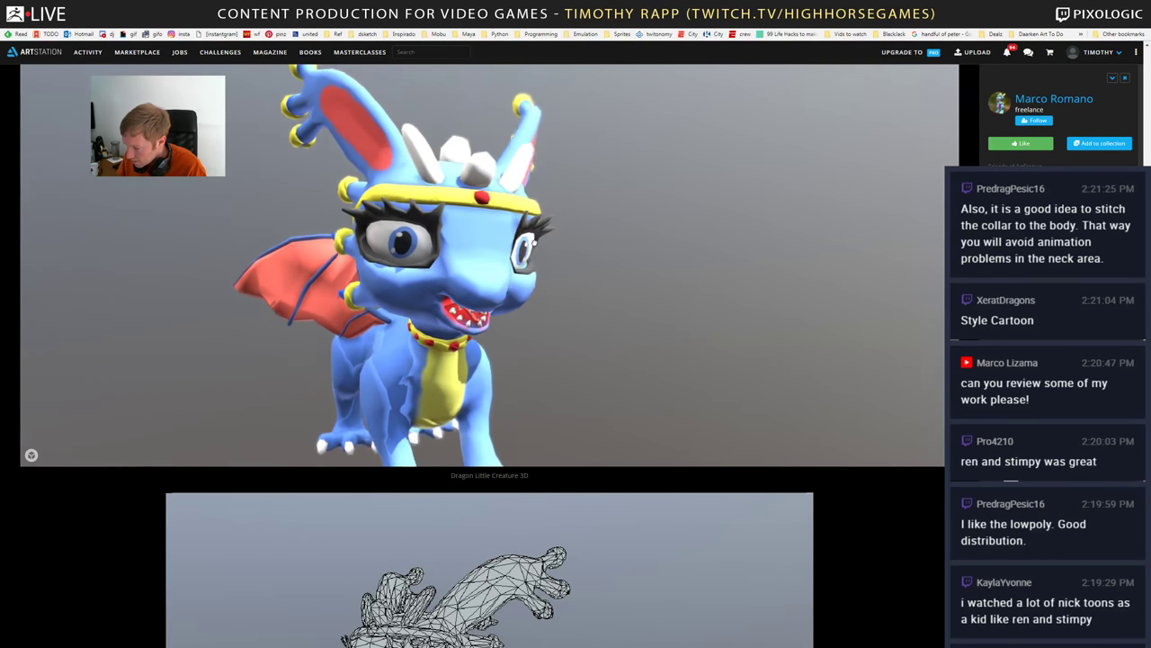
{"action": "left_click_drag", "start_coordinate": [534, 243], "coordinate": [330, 256]}
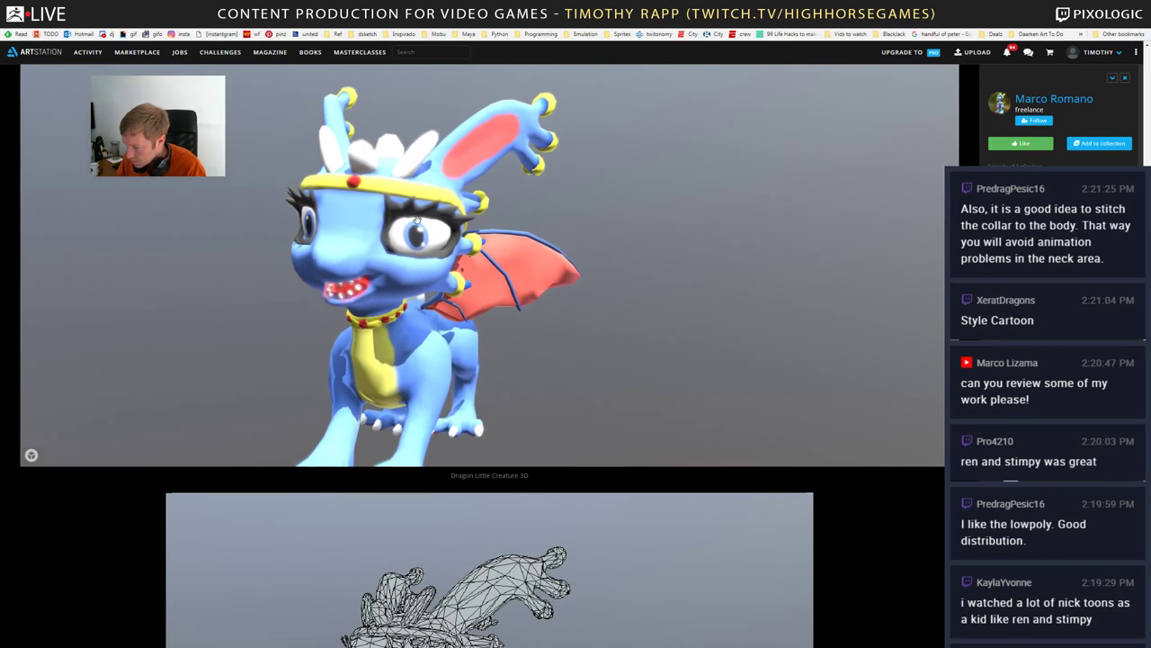
- Examine the dragon's eyes, snout and teeth up close and the front of its body from several angles
{"action": "scroll", "coordinate": [330, 257], "scroll_direction": "up", "scroll_amount": 4}
{"action": "right_click_drag", "start_coordinate": [330, 257], "coordinate": [504, 220]}
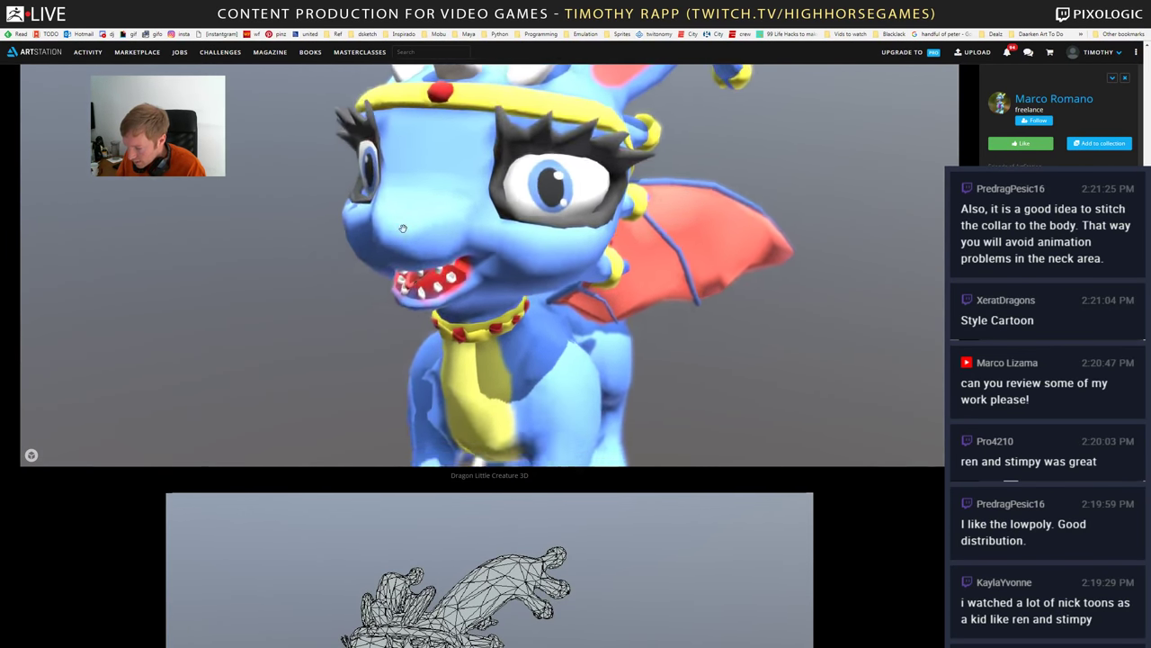
{"action": "scroll", "coordinate": [503, 225], "scroll_direction": "down", "scroll_amount": 3}
{"action": "left_click_drag", "start_coordinate": [513, 245], "coordinate": [481, 252]}
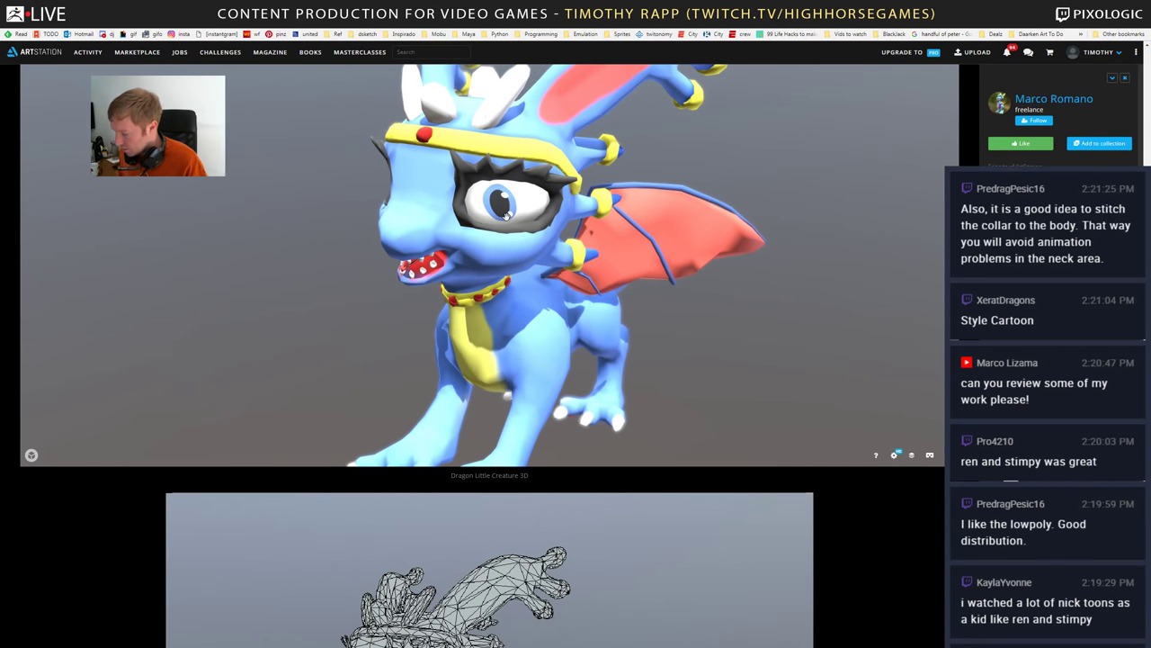
{"action": "scroll", "coordinate": [506, 213], "scroll_direction": "down", "scroll_amount": 5}
{"action": "left_click_drag", "start_coordinate": [504, 210], "coordinate": [490, 270]}
- Inspect the dragon's tail and hind legs from behind, the white horns on its head, and its full silhouette
{"action": "scroll", "coordinate": [666, 364], "scroll_direction": "up", "scroll_amount": 3}
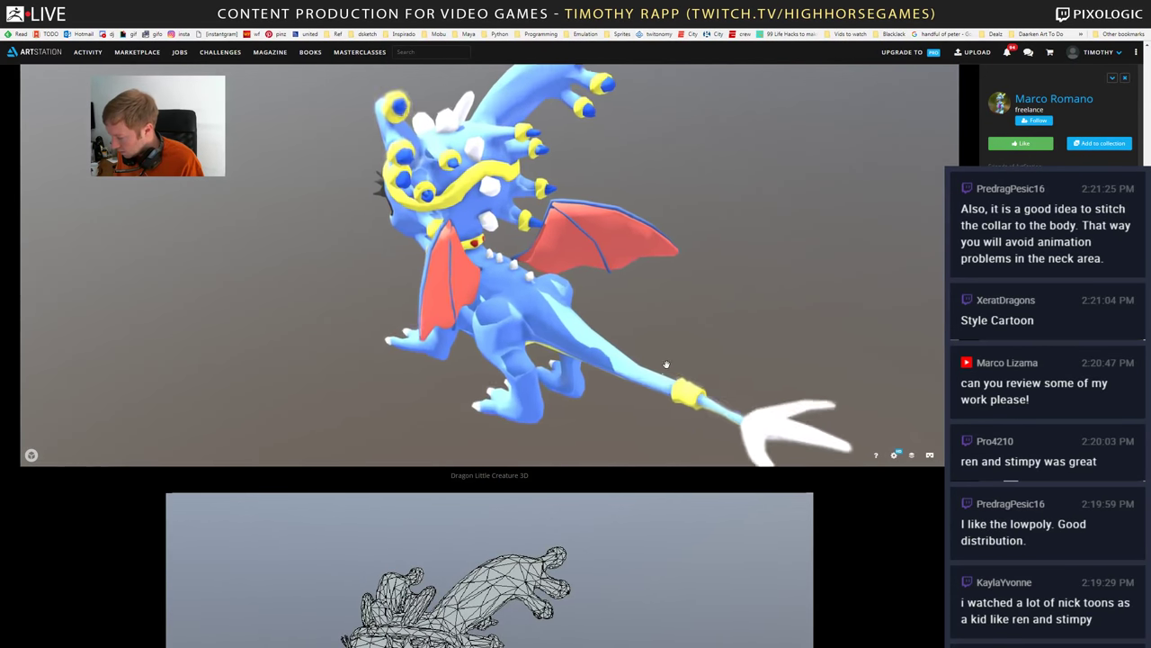
{"action": "left_click_drag", "start_coordinate": [665, 363], "coordinate": [674, 251]}
{"action": "left_click_drag", "start_coordinate": [725, 200], "coordinate": [708, 228]}
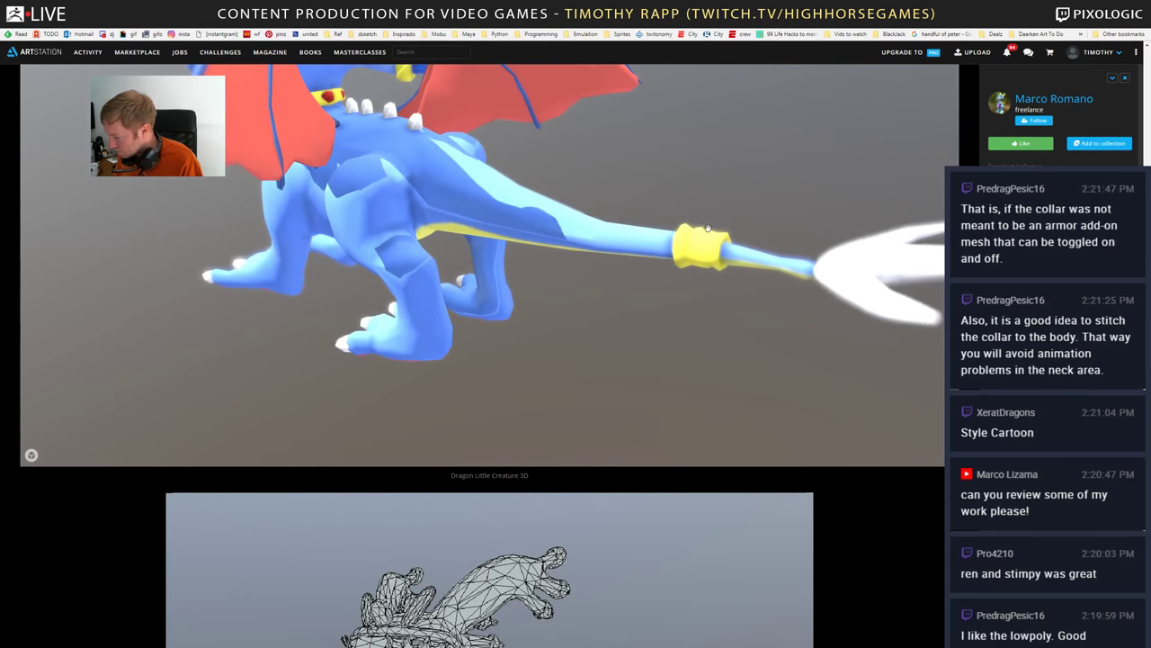
{"action": "left_click_drag", "start_coordinate": [621, 257], "coordinate": [547, 262]}
{"action": "scroll", "coordinate": [579, 223], "scroll_direction": "down", "scroll_amount": 3}
{"action": "scroll", "coordinate": [652, 198], "scroll_direction": "up", "scroll_amount": 5}
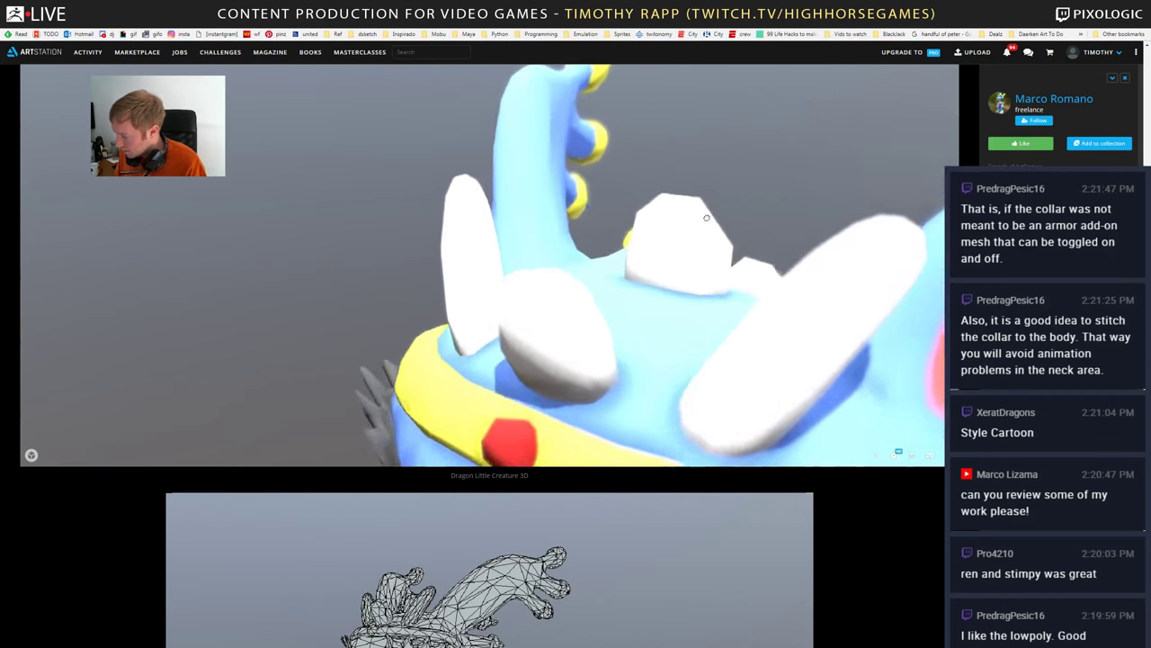
{"action": "scroll", "coordinate": [563, 160], "scroll_direction": "down", "scroll_amount": 6}
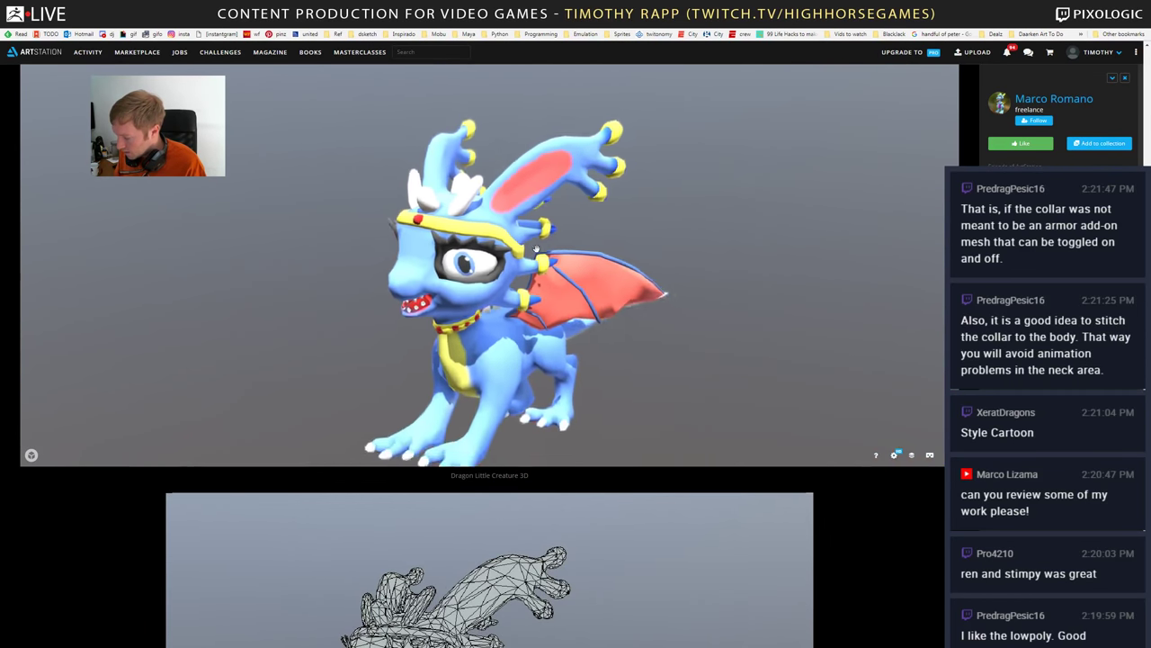
{"action": "left_click_drag", "start_coordinate": [558, 170], "coordinate": [587, 267]}
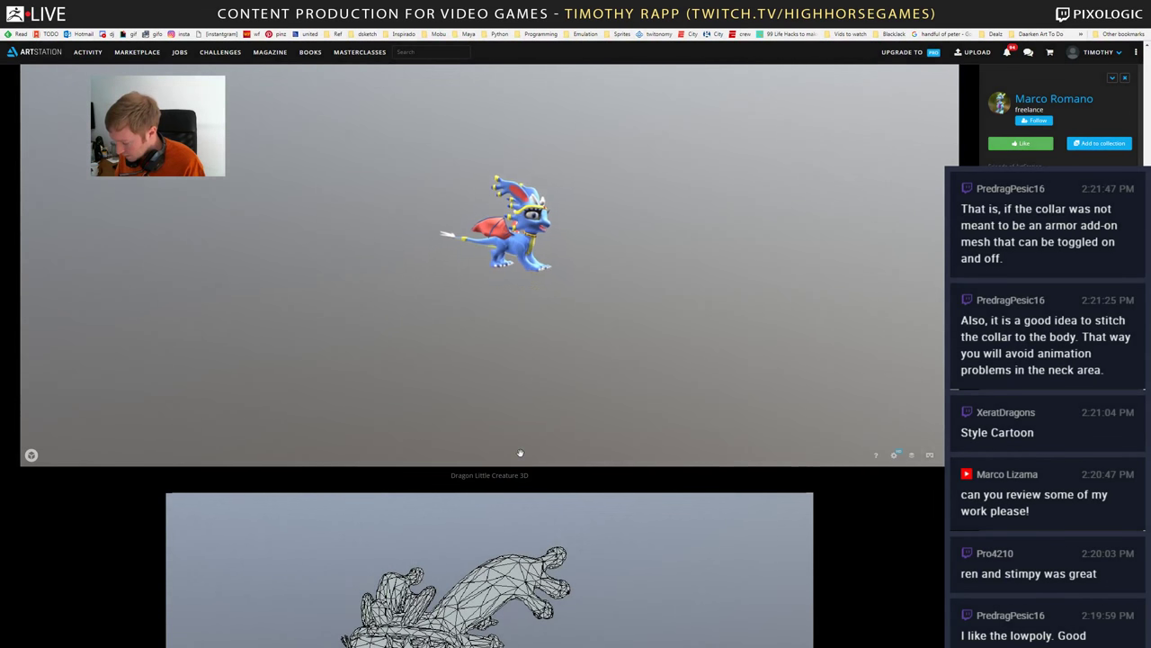
- Compare the dragon's interactive 3D model with the Wireframe image below it
{"action": "scroll", "coordinate": [556, 560], "scroll_direction": "down", "scroll_amount": 3}
{"action": "scroll", "coordinate": [557, 564], "scroll_direction": "down", "scroll_amount": 1}
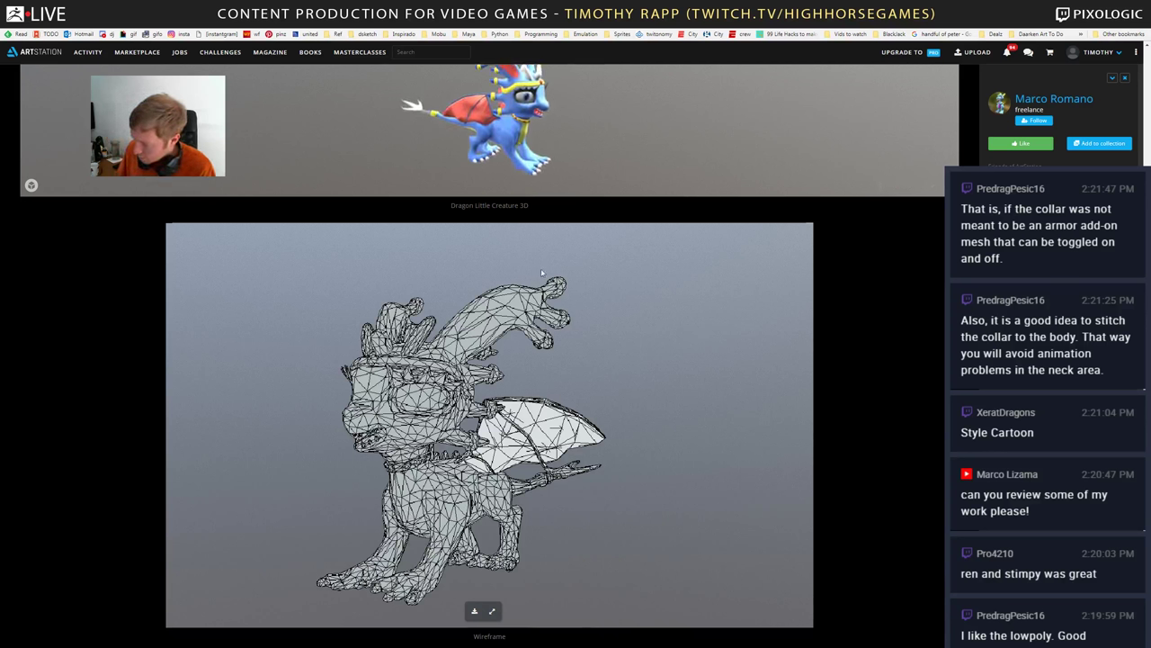
{"action": "scroll", "coordinate": [765, 360], "scroll_direction": "up", "scroll_amount": 5}
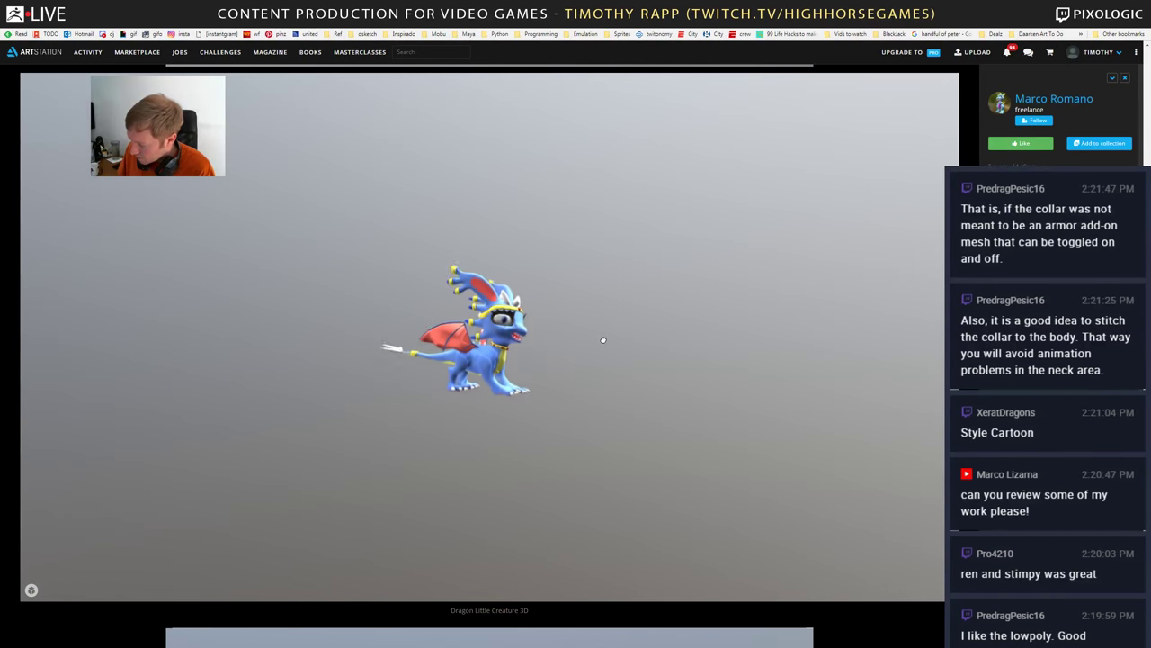
{"action": "scroll", "coordinate": [456, 297], "scroll_direction": "up", "scroll_amount": 6}
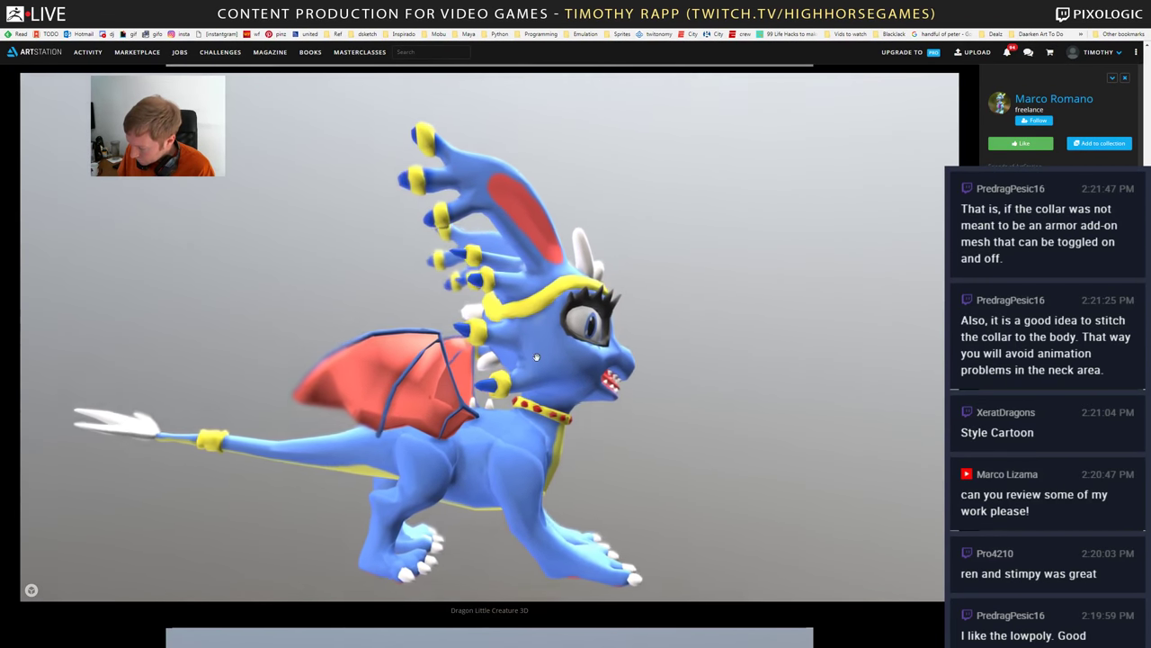
{"action": "left_click_drag", "start_coordinate": [536, 358], "coordinate": [483, 420]}
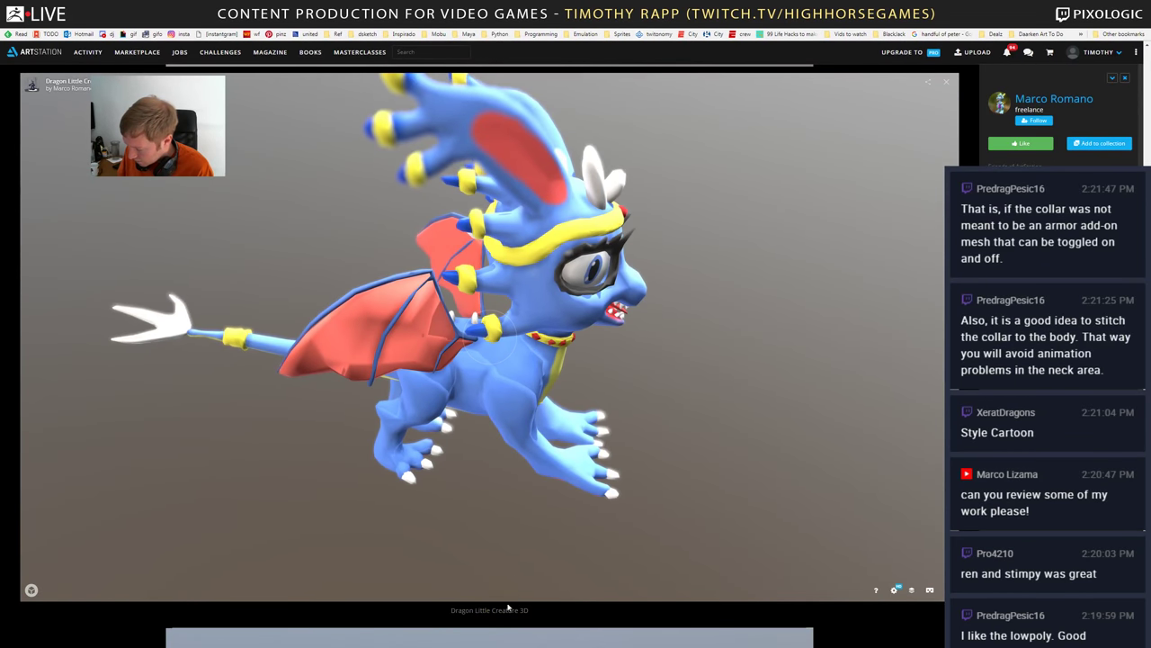
{"action": "scroll", "coordinate": [508, 609], "scroll_direction": "down", "scroll_amount": 5}
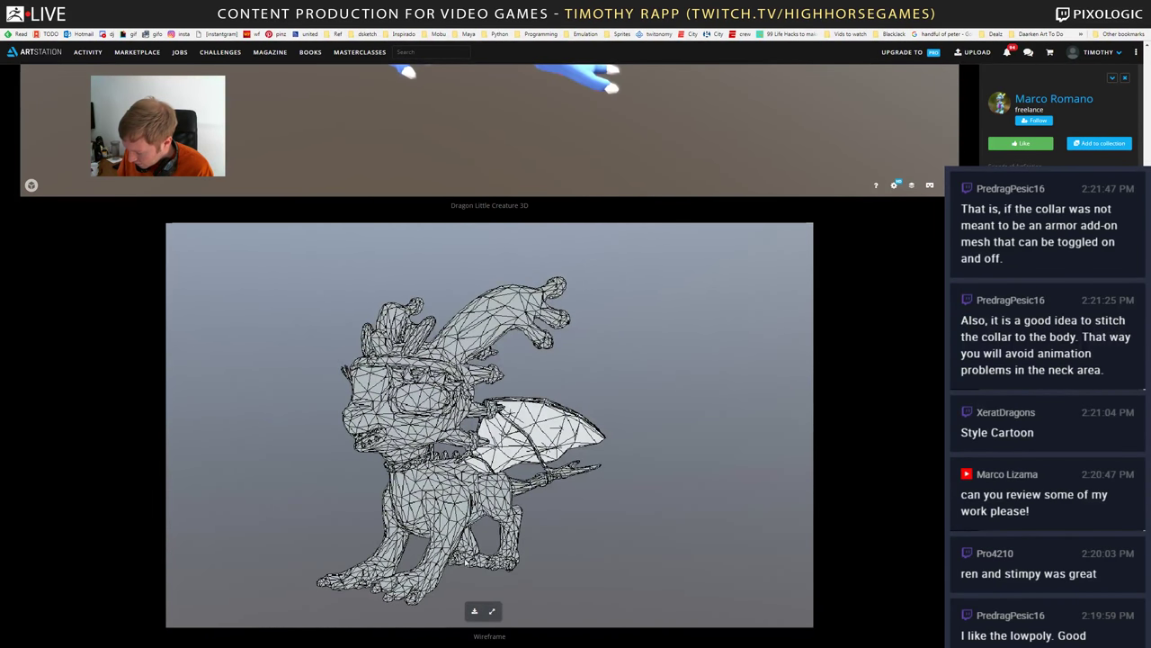
- Review the dragon's still renders from the front and the back above the interactive model
{"action": "scroll", "coordinate": [464, 354], "scroll_direction": "up", "scroll_amount": 7}
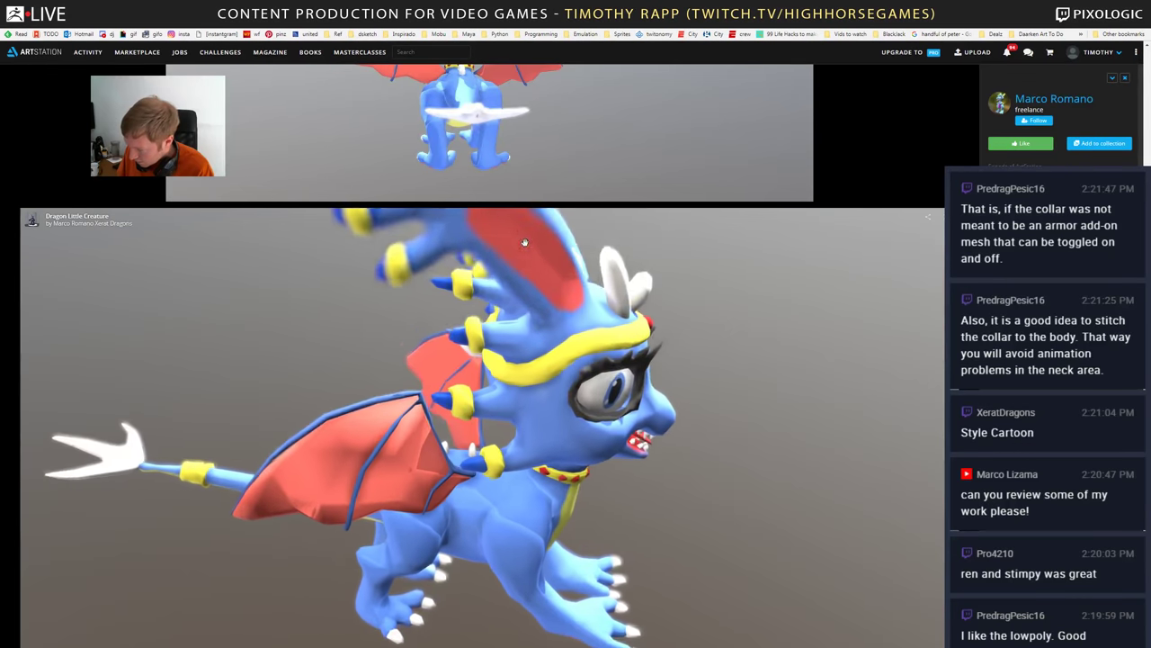
{"action": "scroll", "coordinate": [542, 199], "scroll_direction": "up", "scroll_amount": 3}
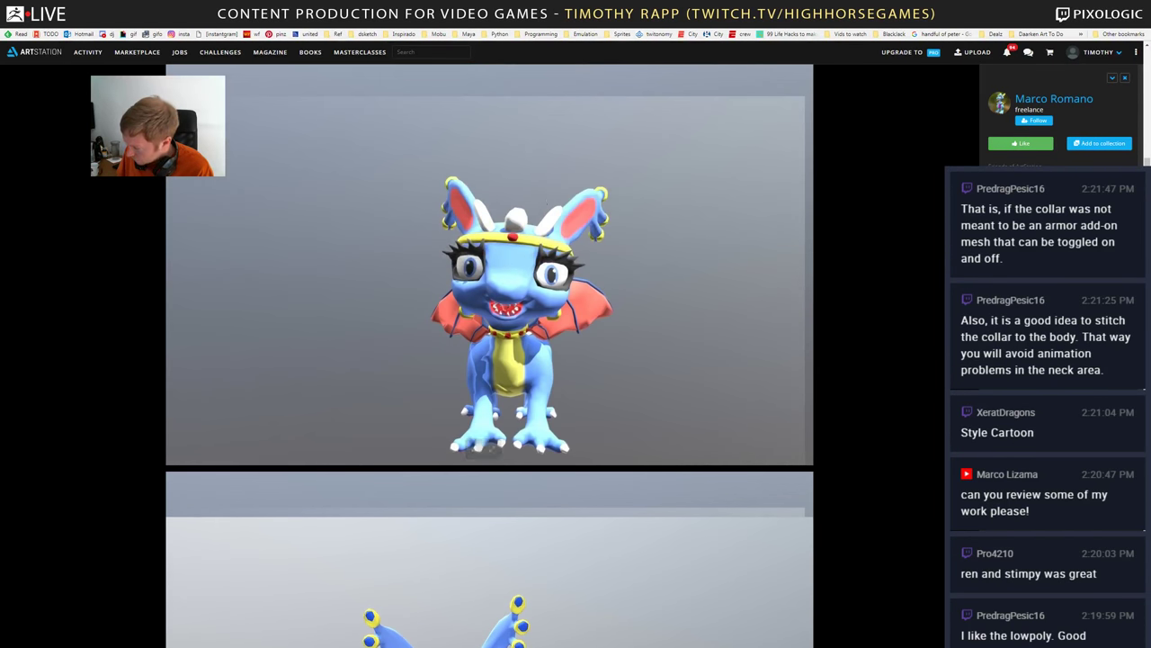
{"action": "scroll", "coordinate": [652, 336], "scroll_direction": "down", "scroll_amount": 4}
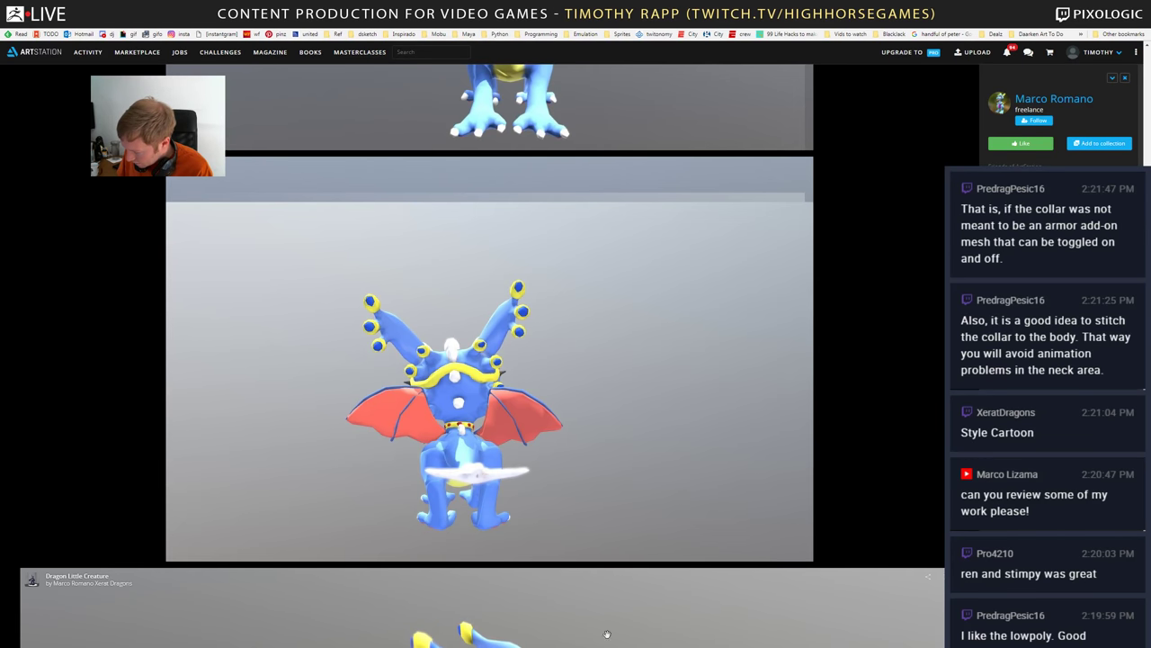
{"action": "scroll", "coordinate": [809, 431], "scroll_direction": "down", "scroll_amount": 4}
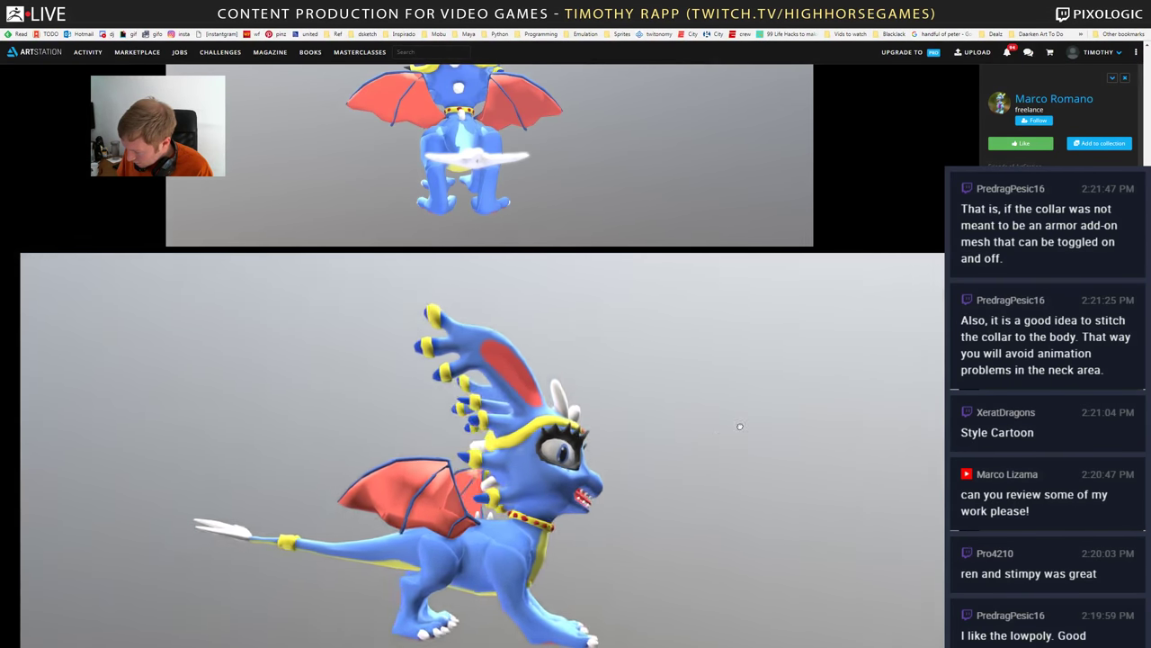
- Orbit around the full dragon to study its proportions and pose from the front and three-quarter views
{"action": "left_click_drag", "start_coordinate": [740, 427], "coordinate": [520, 513]}
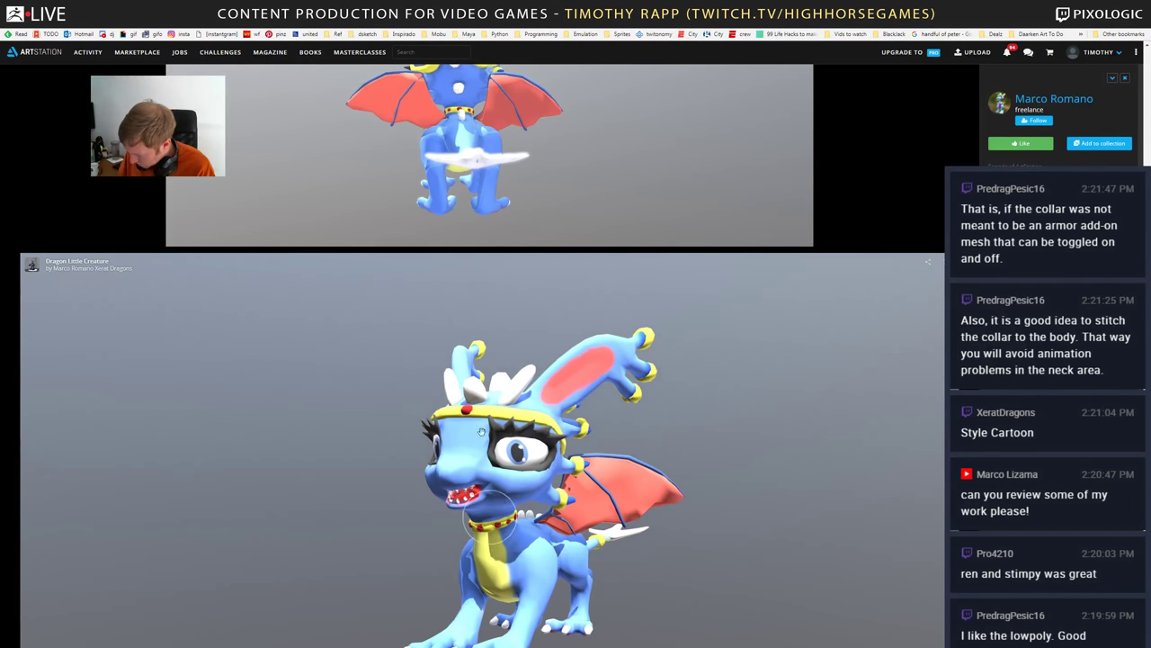
{"action": "left_click_drag", "start_coordinate": [482, 430], "coordinate": [432, 485]}
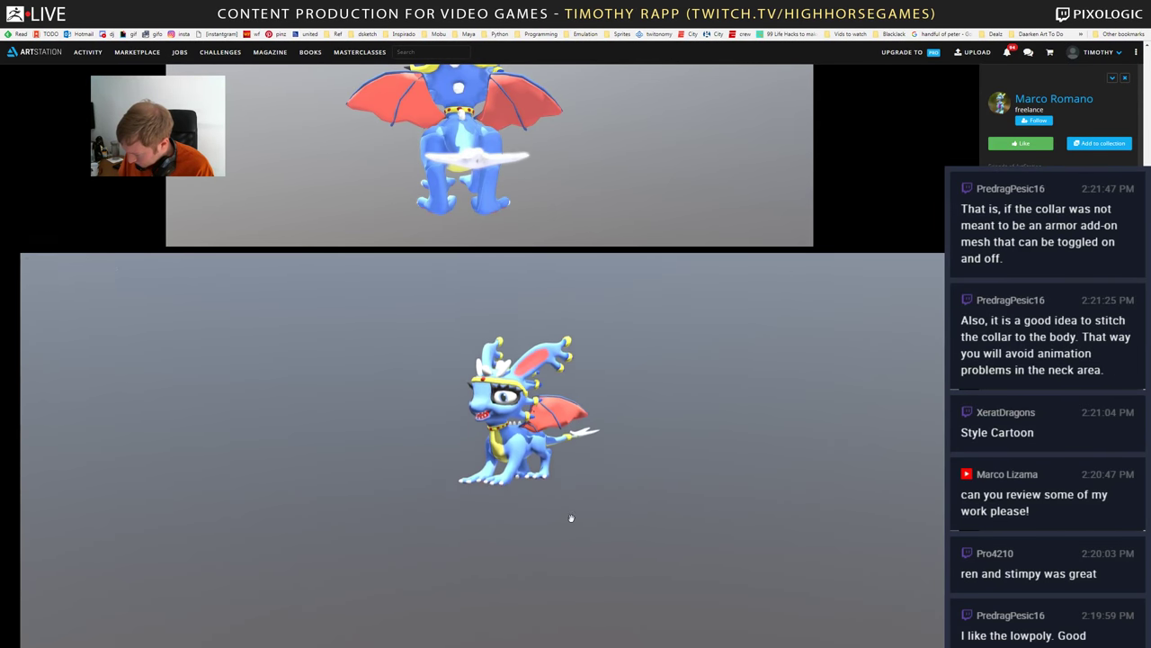
{"action": "mouse_move", "coordinate": [571, 518]}
{"action": "left_mouse_down"}
{"action": "mouse_move", "coordinate": [456, 457]}
{"action": "mouse_move", "coordinate": [494, 445]}
{"action": "mouse_move", "coordinate": [515, 376]}
{"action": "mouse_move", "coordinate": [553, 381]}
{"action": "left_mouse_up"}
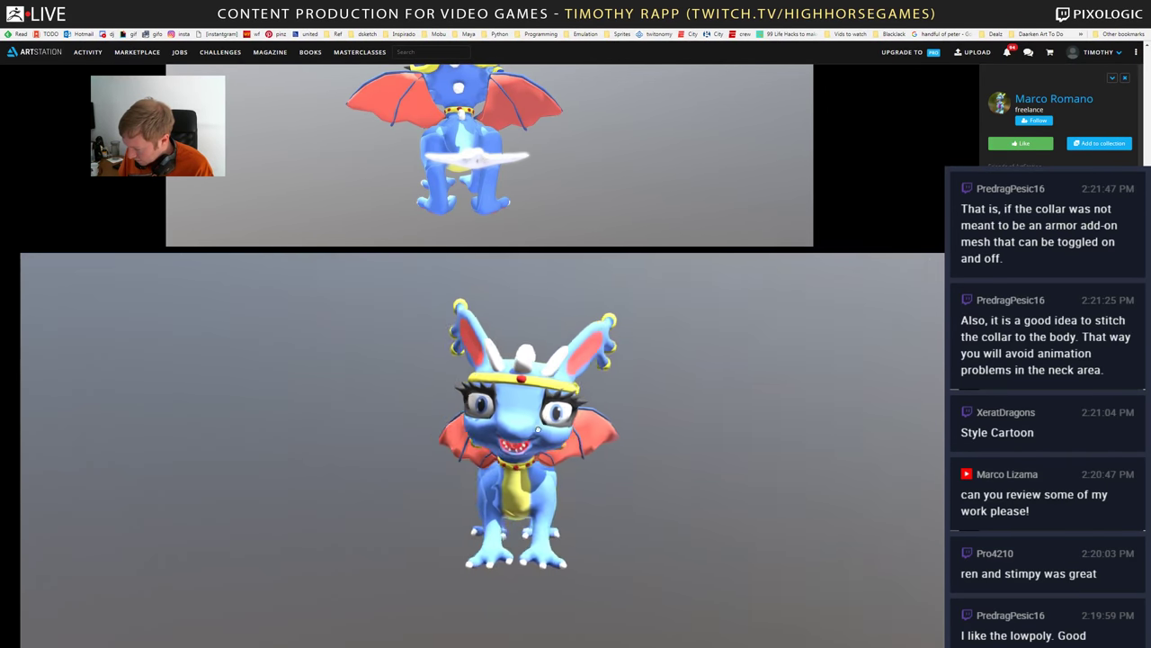
{"action": "left_click_drag", "start_coordinate": [538, 431], "coordinate": [527, 429]}
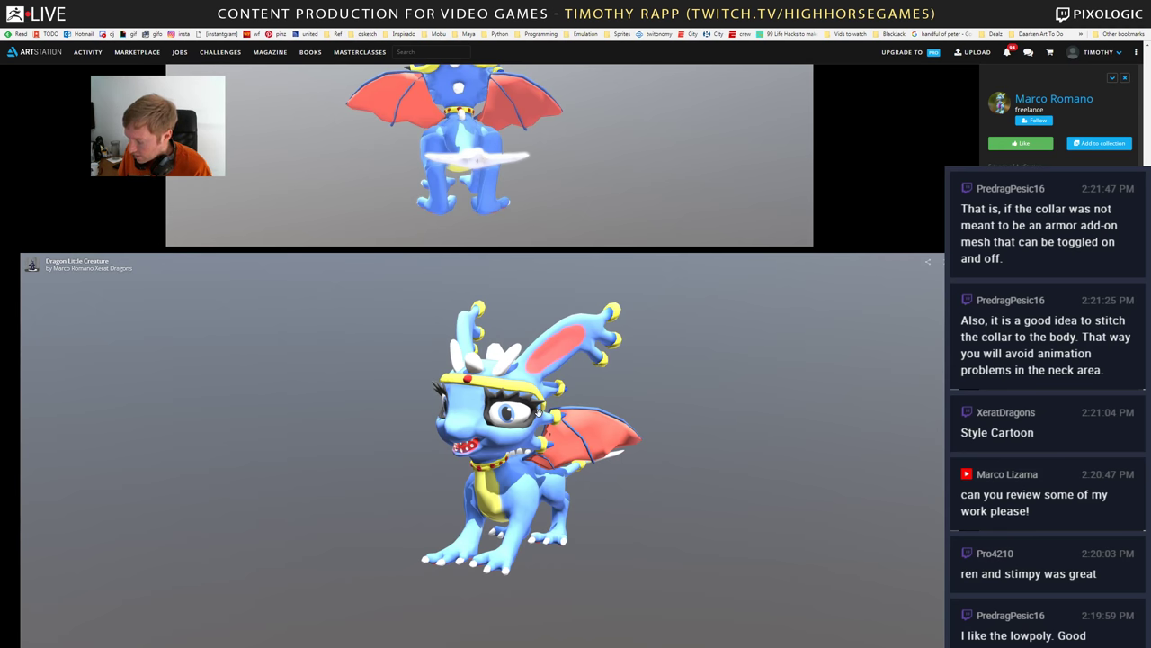
{"action": "left_click_drag", "start_coordinate": [482, 451], "coordinate": [541, 388]}
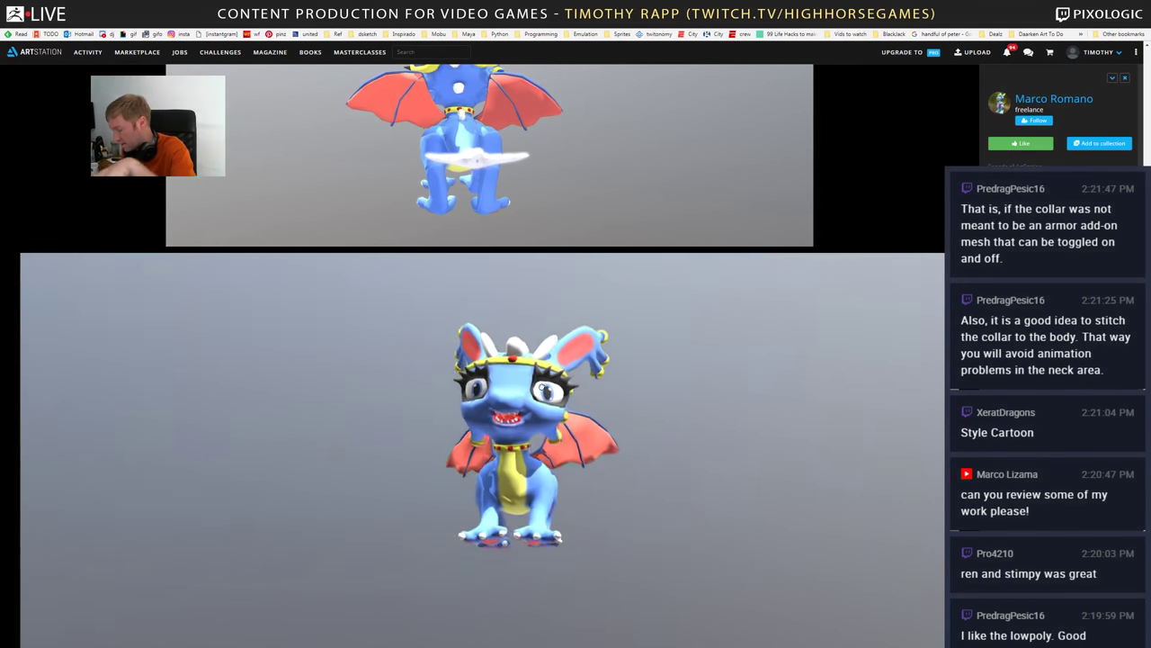
{"action": "left_click_drag", "start_coordinate": [548, 452], "coordinate": [495, 428]}
- Examine the side of the dragon's head up close, including the headband, ringed spikes, ear and eyelashes
{"action": "scroll", "coordinate": [446, 422], "scroll_direction": "up", "scroll_amount": 5}
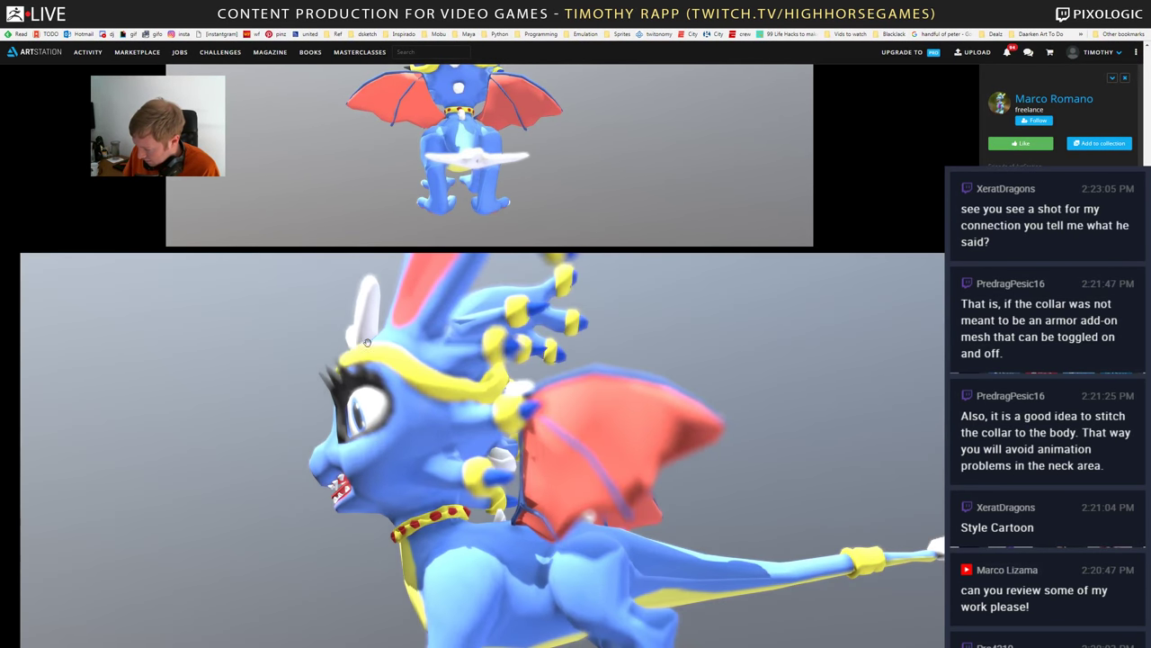
{"action": "scroll", "coordinate": [367, 342], "scroll_direction": "up", "scroll_amount": 6}
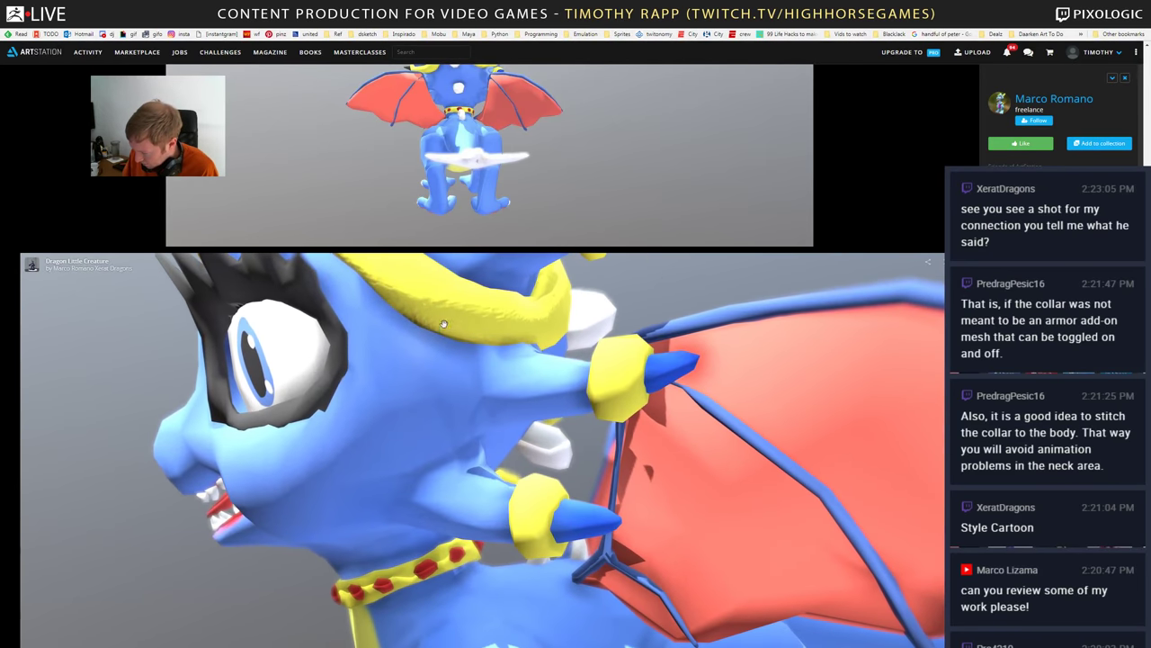
{"action": "left_click_drag", "start_coordinate": [444, 323], "coordinate": [335, 353]}
{"action": "left_click_drag", "start_coordinate": [550, 397], "coordinate": [541, 511]}
{"action": "left_click_drag", "start_coordinate": [518, 406], "coordinate": [628, 390]}
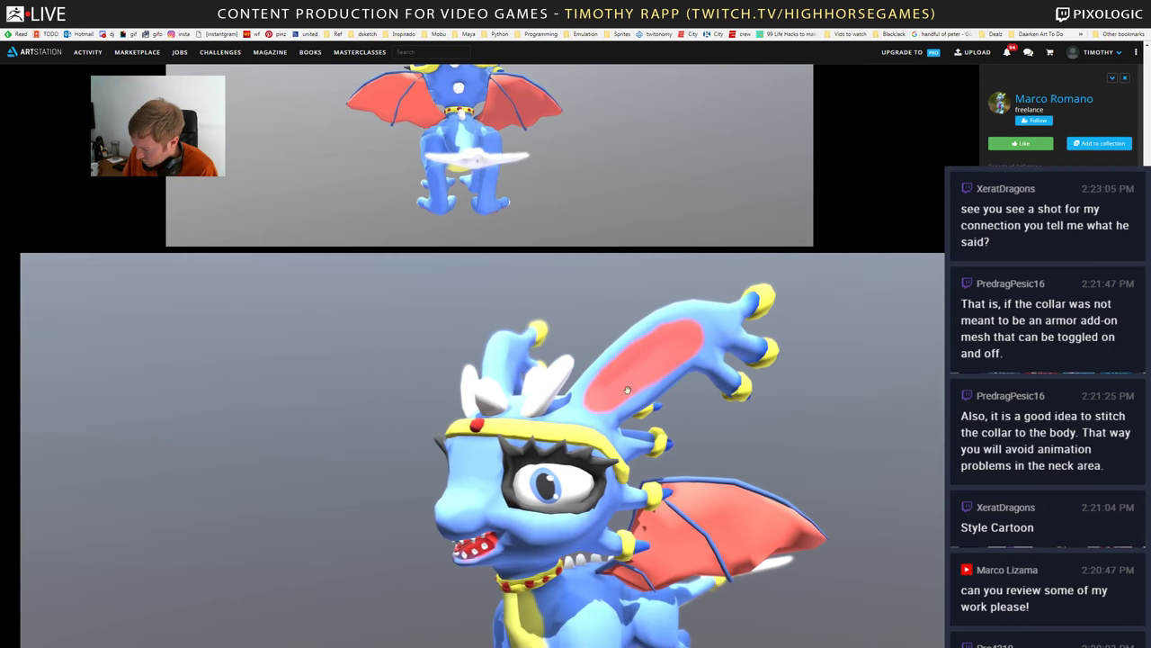
{"action": "left_click_drag", "start_coordinate": [700, 370], "coordinate": [769, 310]}
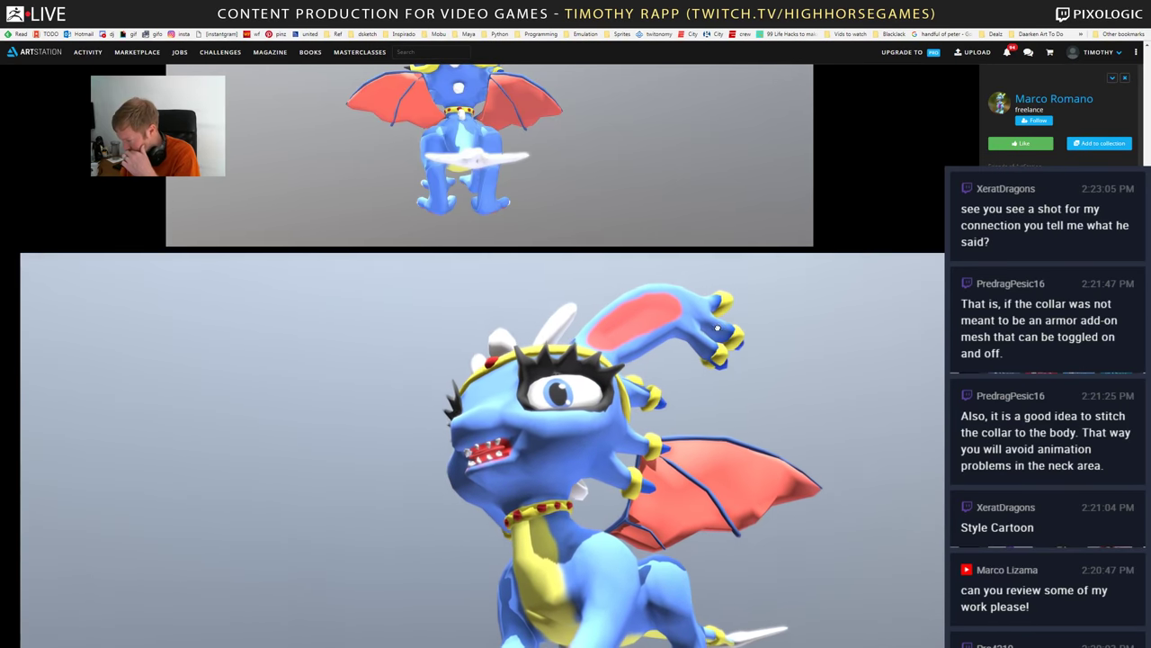
{"action": "scroll", "coordinate": [769, 309], "scroll_direction": "up", "scroll_amount": 3}
{"action": "right_click_drag", "start_coordinate": [769, 309], "coordinate": [699, 354]}
{"action": "scroll", "coordinate": [699, 354], "scroll_direction": "up", "scroll_amount": 4}
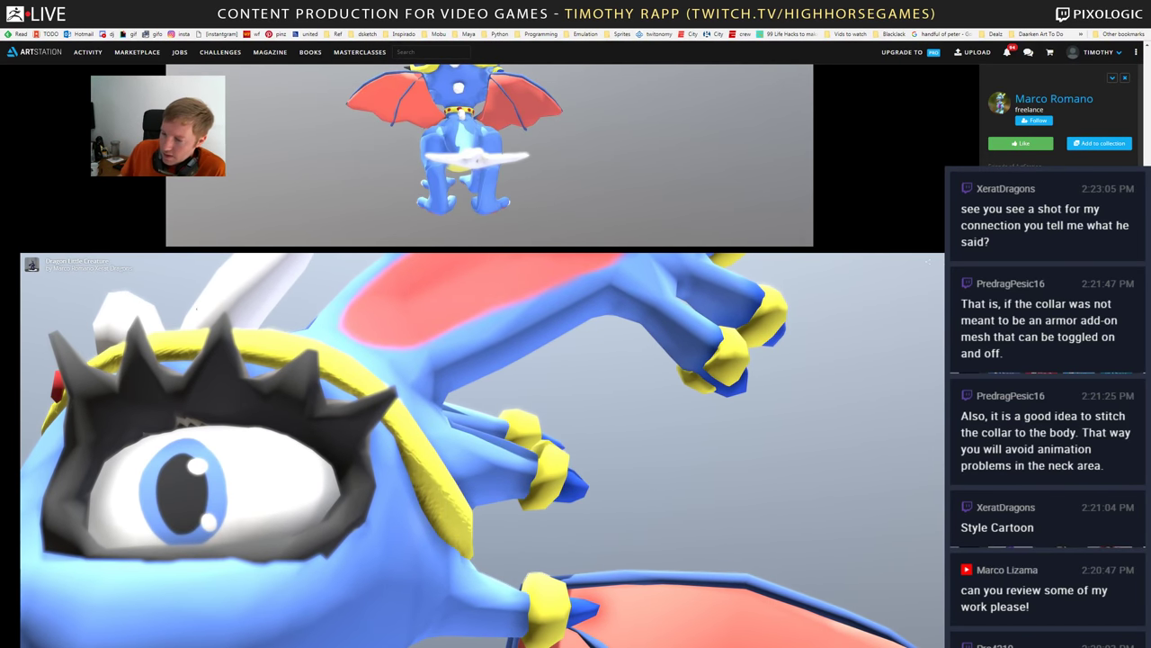
- Switch to YouTube and skip ahead in the Mighty Ducks series intro to watch it
{"action": "key", "text": "alt+Tab"}
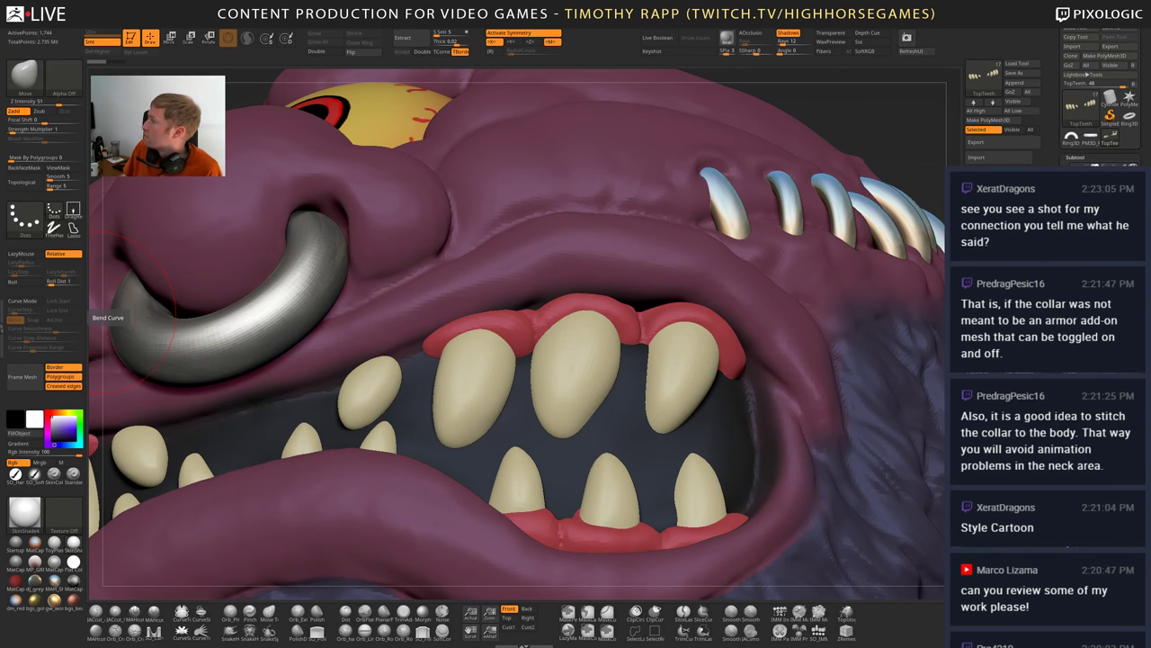
{"action": "key", "text": "alt+Tab"}
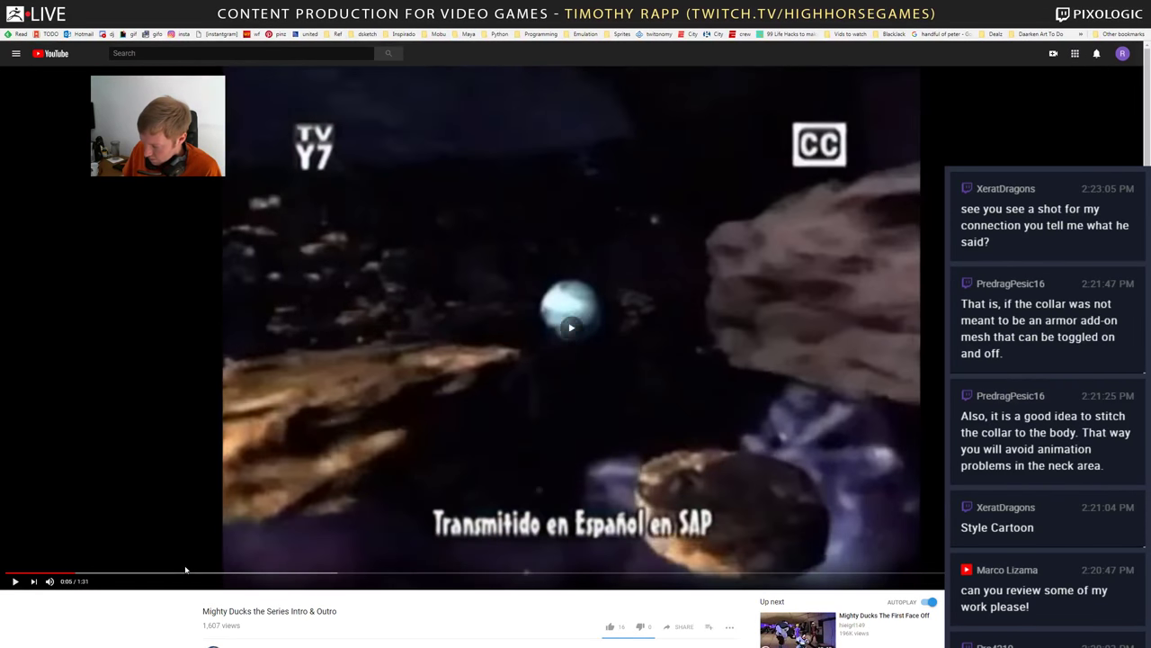
{"action": "left_click", "coordinate": [187, 572]}
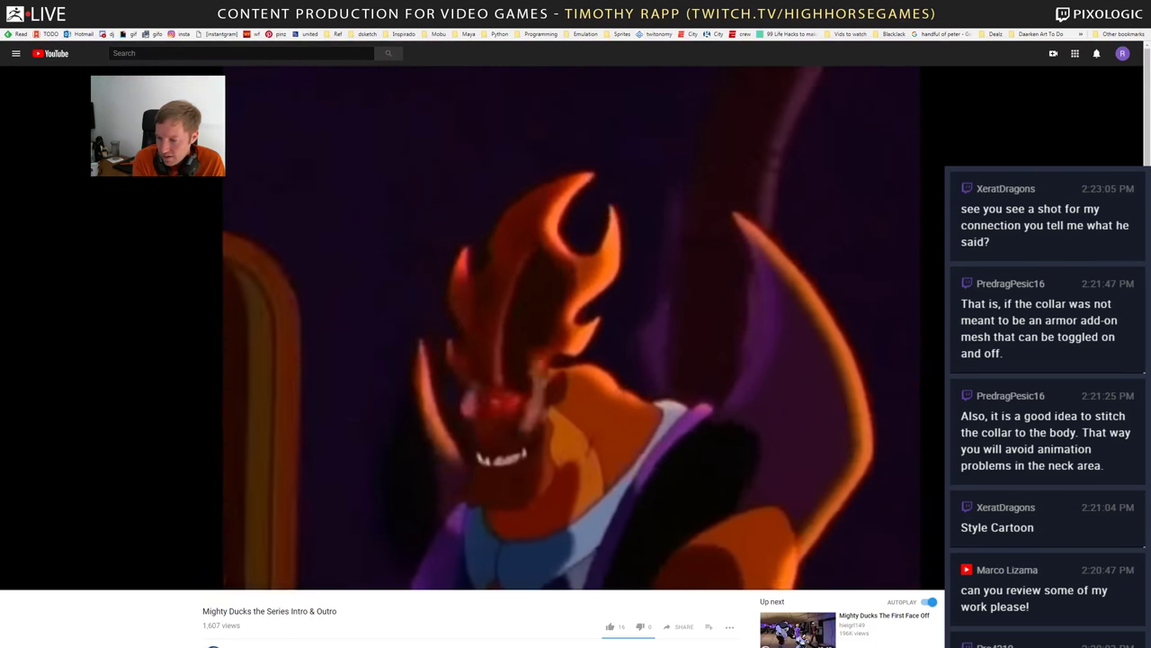
- Open the "Prostars 101 - The Slugger's Return" video from the search results and skip through it to about 6:55
{"action": "key", "text": "ctrl+t"}
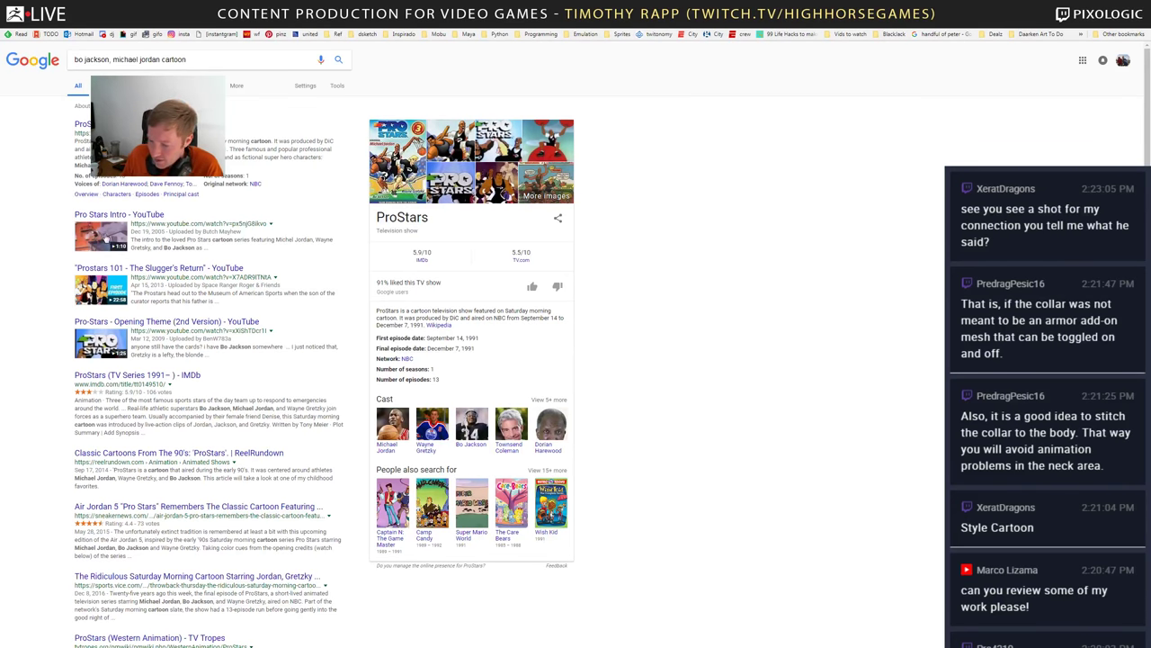
{"action": "left_click", "coordinate": [97, 283]}
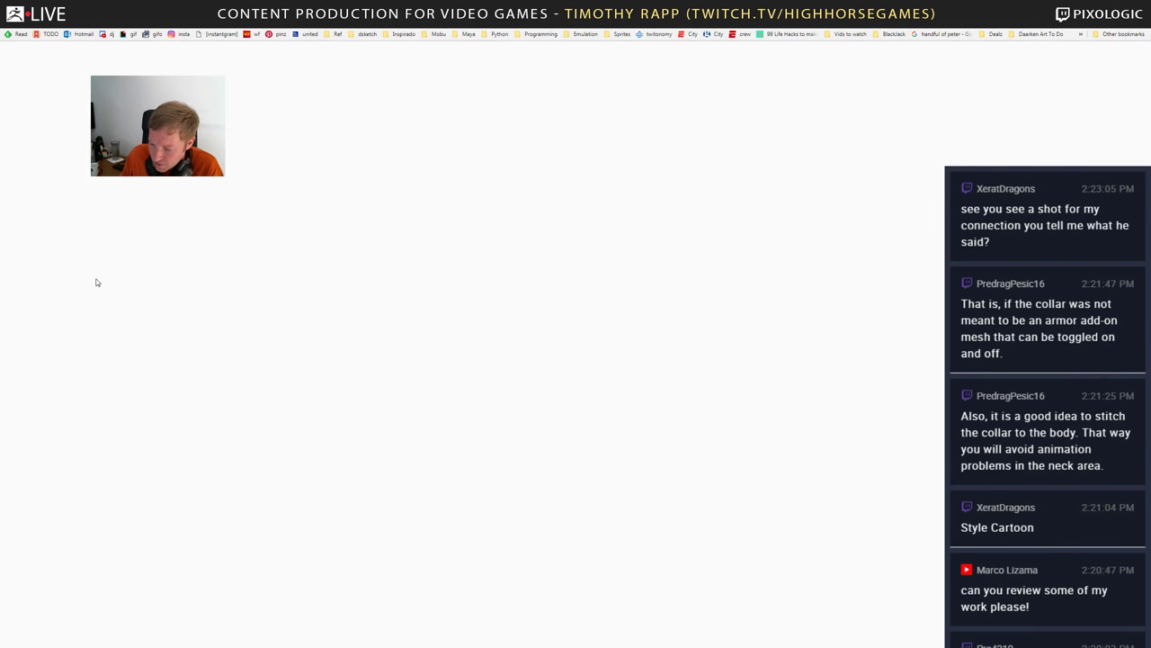
{"action": "left_click", "coordinate": [136, 579]}
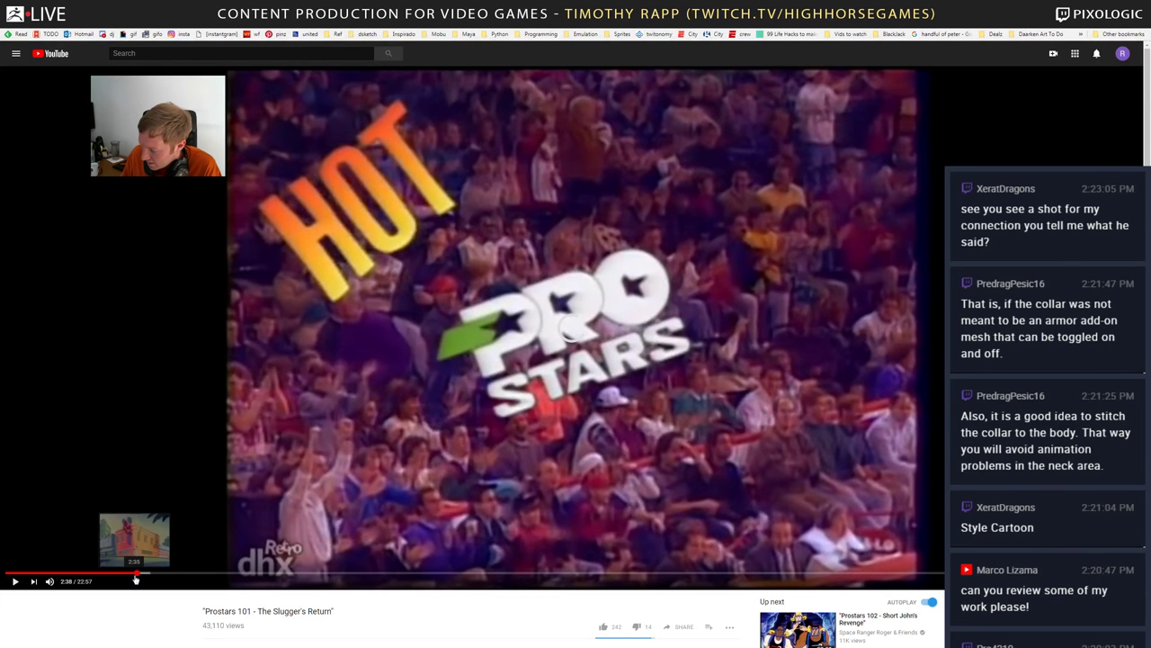
{"action": "left_click", "coordinate": [92, 576]}
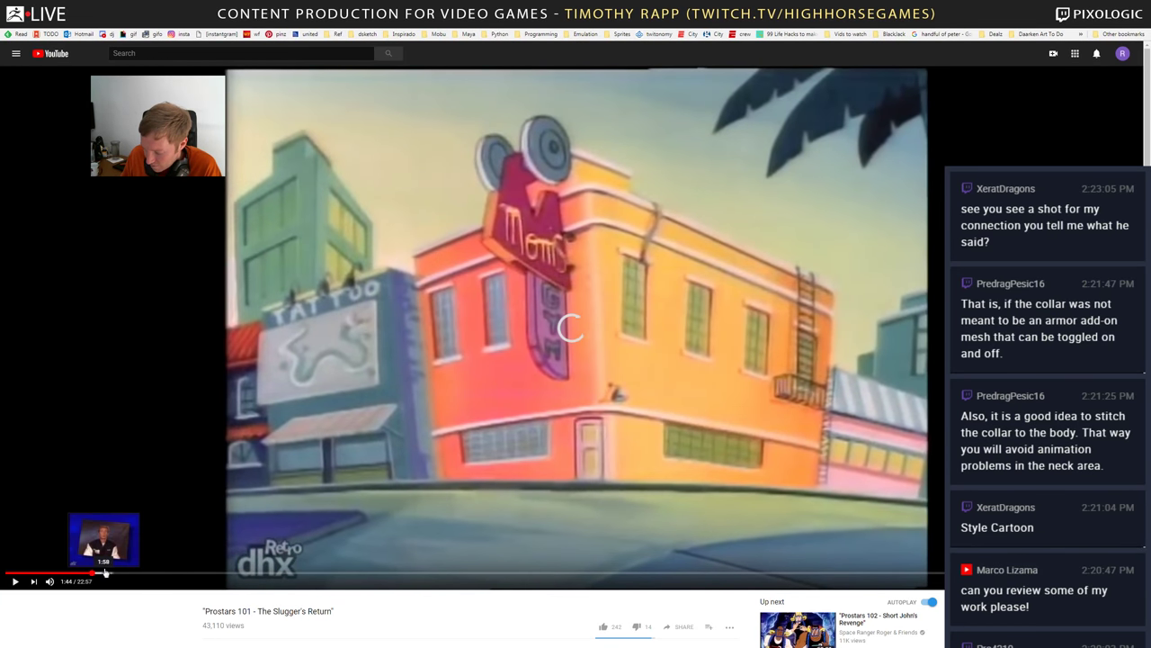
{"action": "left_click", "coordinate": [106, 572]}
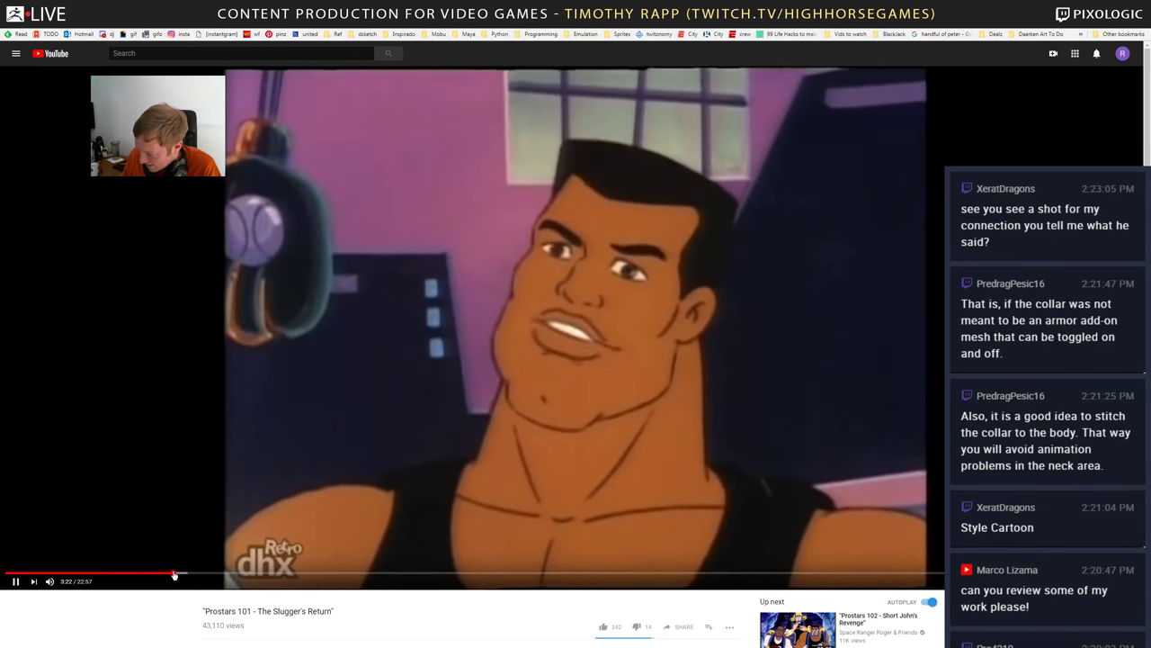
{"action": "left_click_drag", "start_coordinate": [175, 576], "coordinate": [347, 575]}
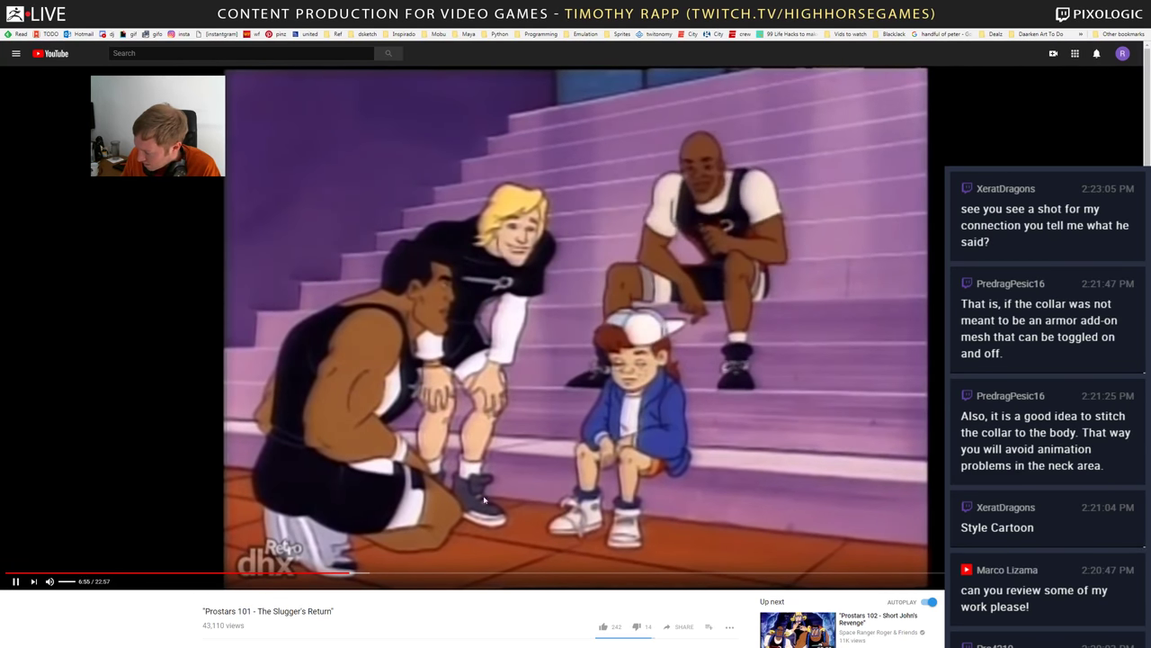
- Skip further ahead in the Prostars episode, past about 10:08, to sample its scenes and return to ZBrush
{"action": "left_click", "coordinate": [388, 574]}
{"action": "left_click", "coordinate": [509, 573]}
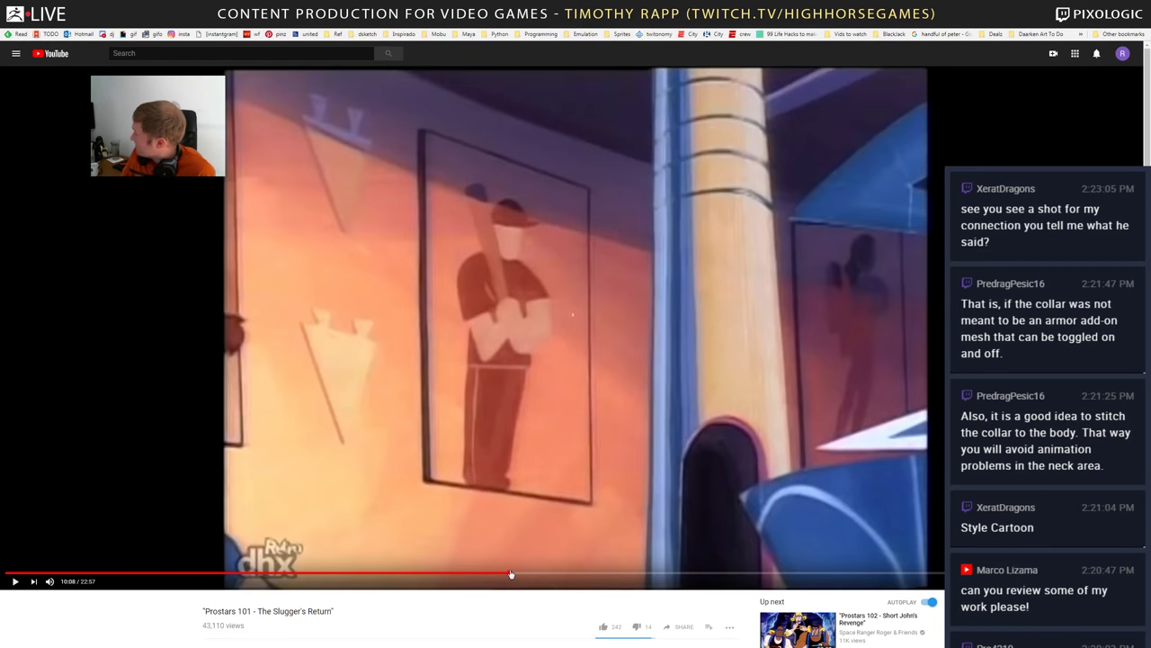
{"action": "left_click", "coordinate": [552, 574]}
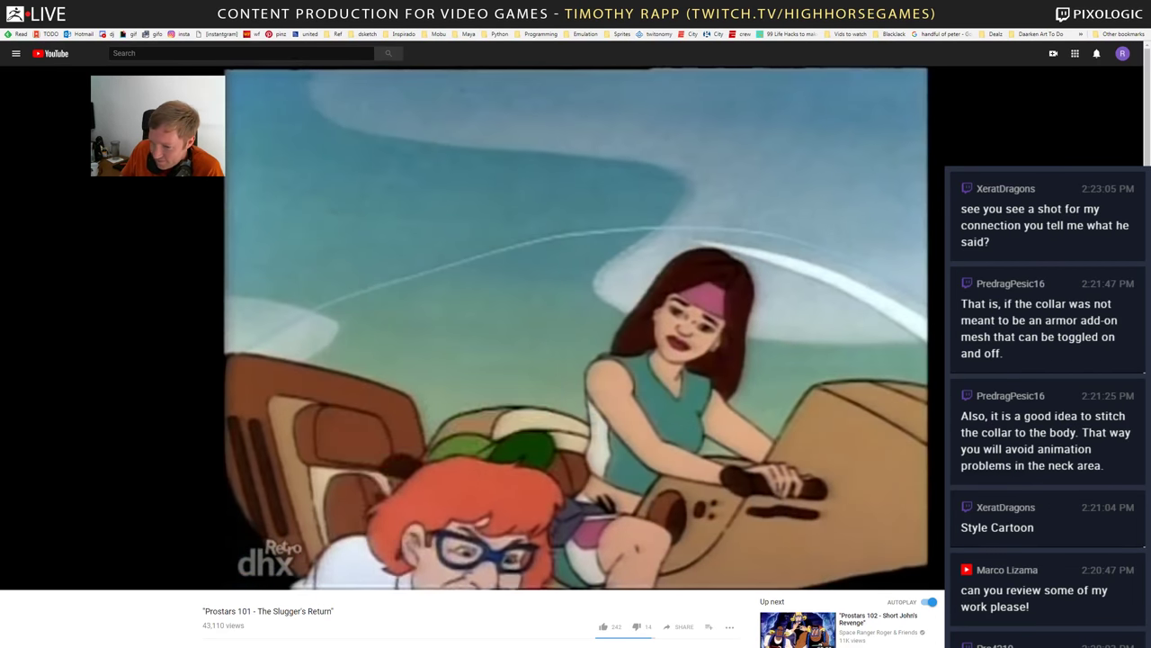
{"action": "key", "text": "alt+Tab"}
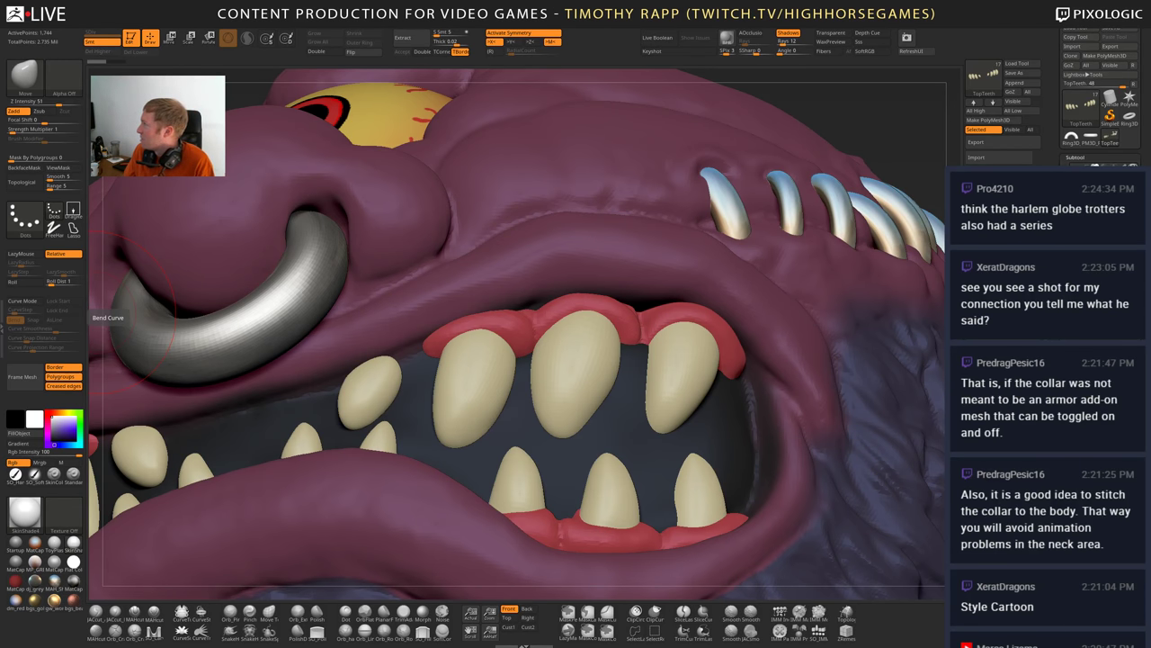
- Open "The World Of David The Gnome - Opening Theme" from the Google results, skip through it to the end and return to ZBrush
{"action": "key", "text": "alt+Tab"}
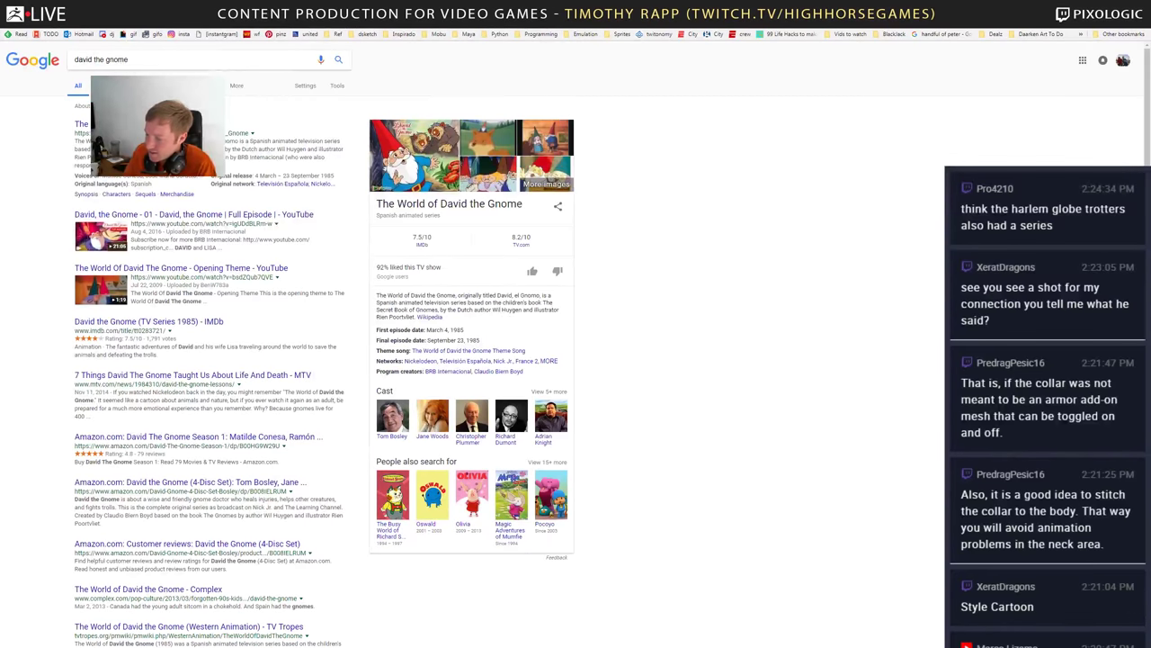
{"action": "left_click", "coordinate": [167, 269]}
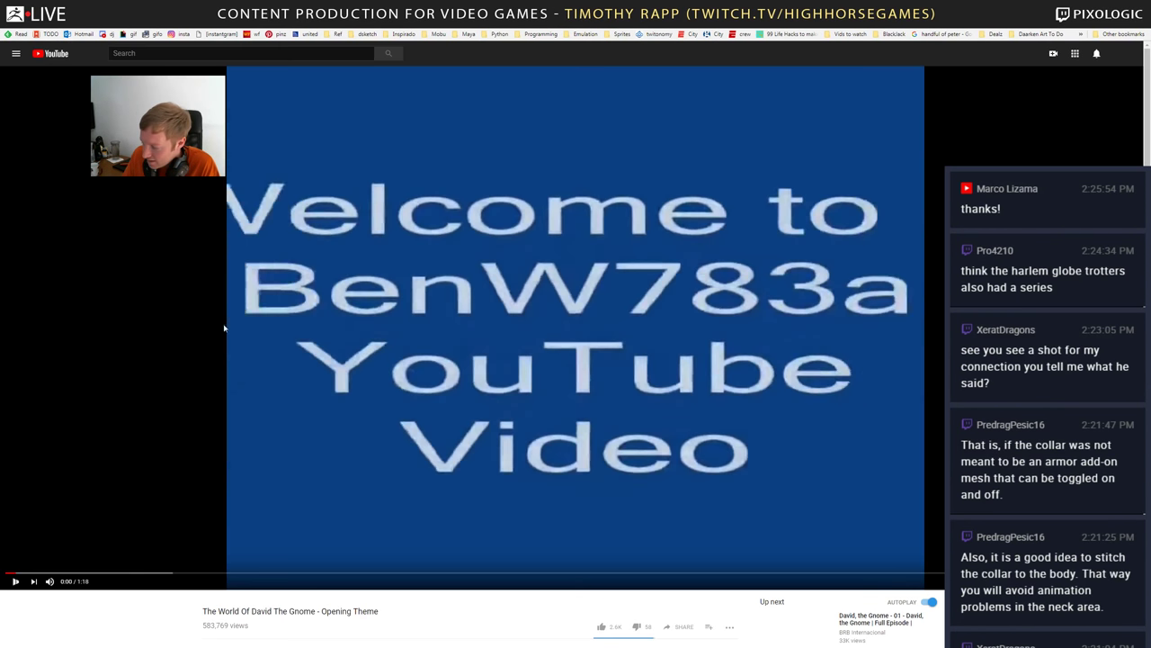
{"action": "left_click", "coordinate": [112, 573]}
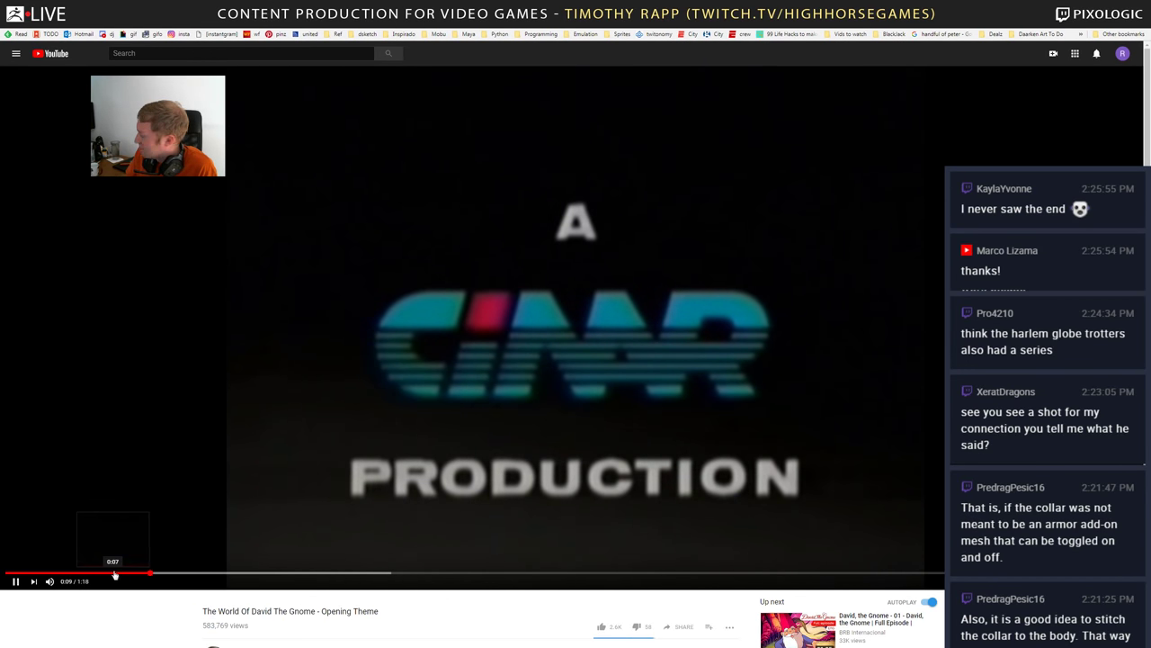
{"action": "left_click", "coordinate": [297, 573]}
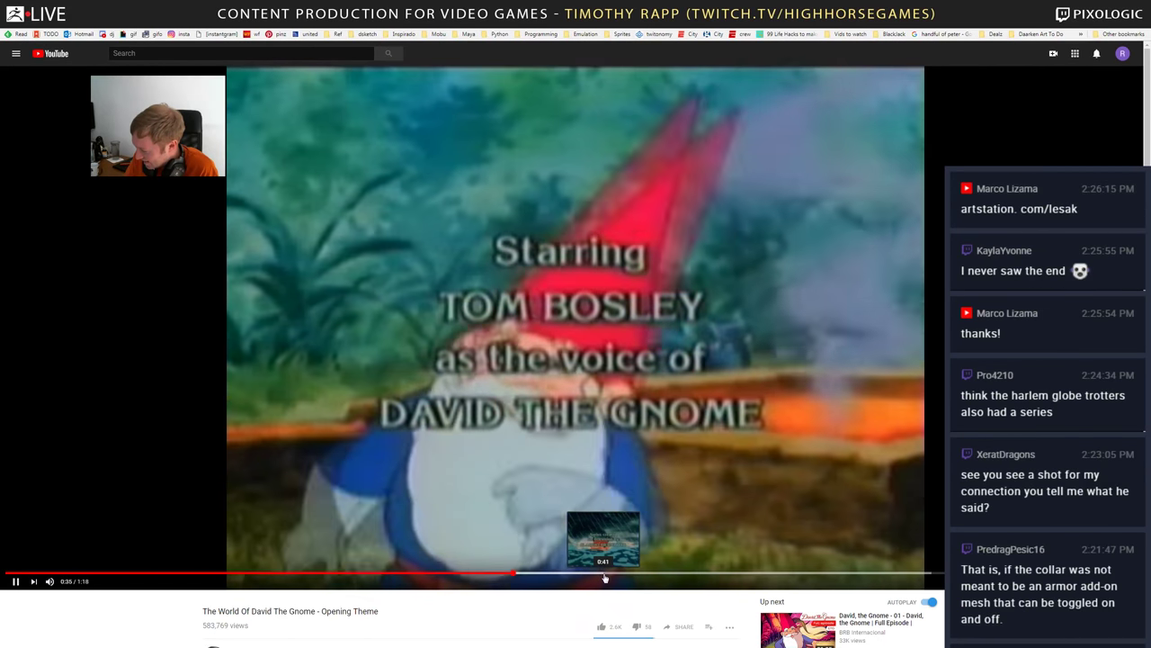
{"action": "left_click", "coordinate": [629, 575]}
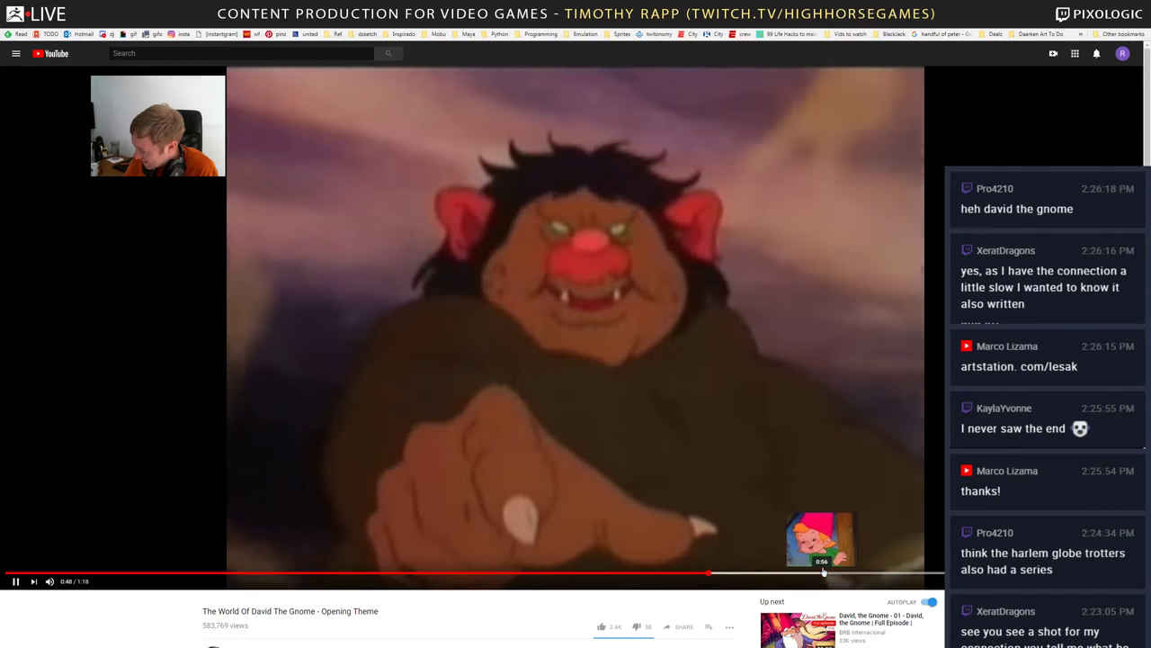
{"action": "left_click", "coordinate": [822, 572]}
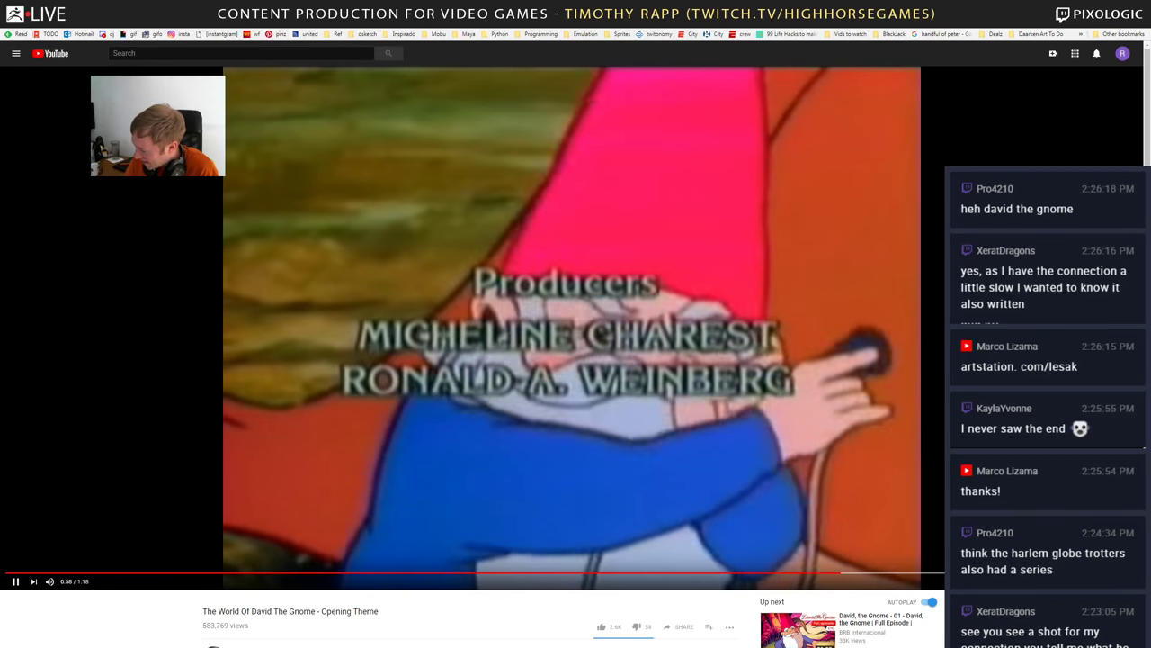
{"action": "key", "text": "space"}
{"action": "left_click", "coordinate": [985, 572]}
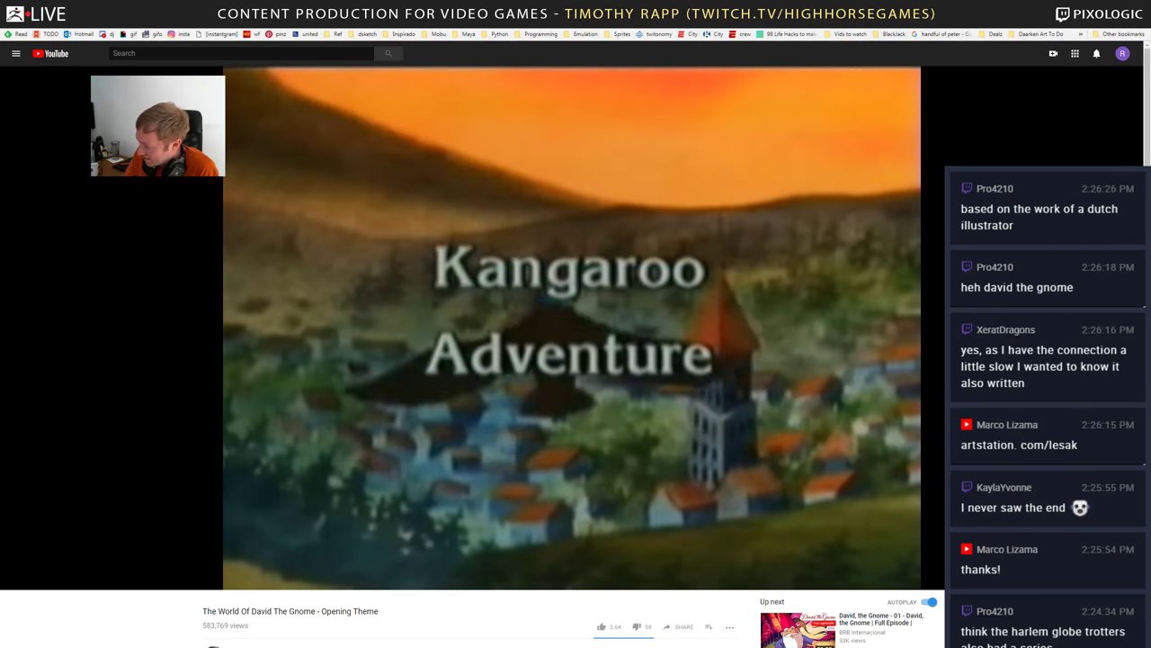
{"action": "key", "text": "alt+Tab"}
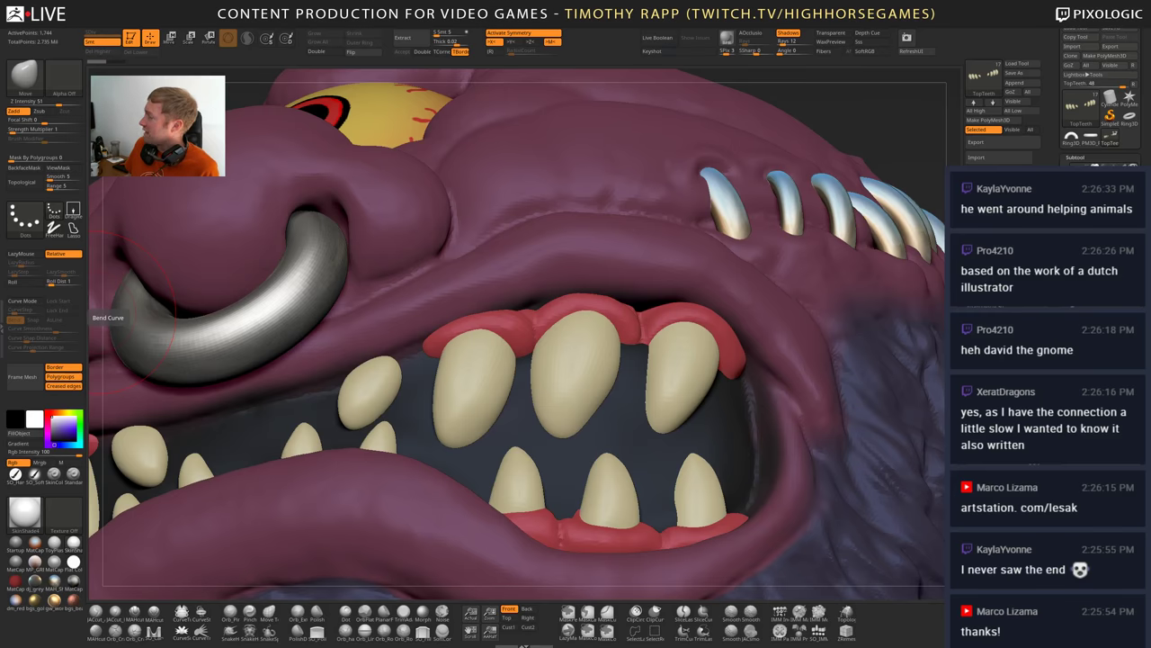
- Switch to the viewer's ArtStation portfolio and compare the final and clay renders of the green-capped elf by the pond
{"action": "left_click_drag", "start_coordinate": [1150, 13], "coordinate": [866, 3]}
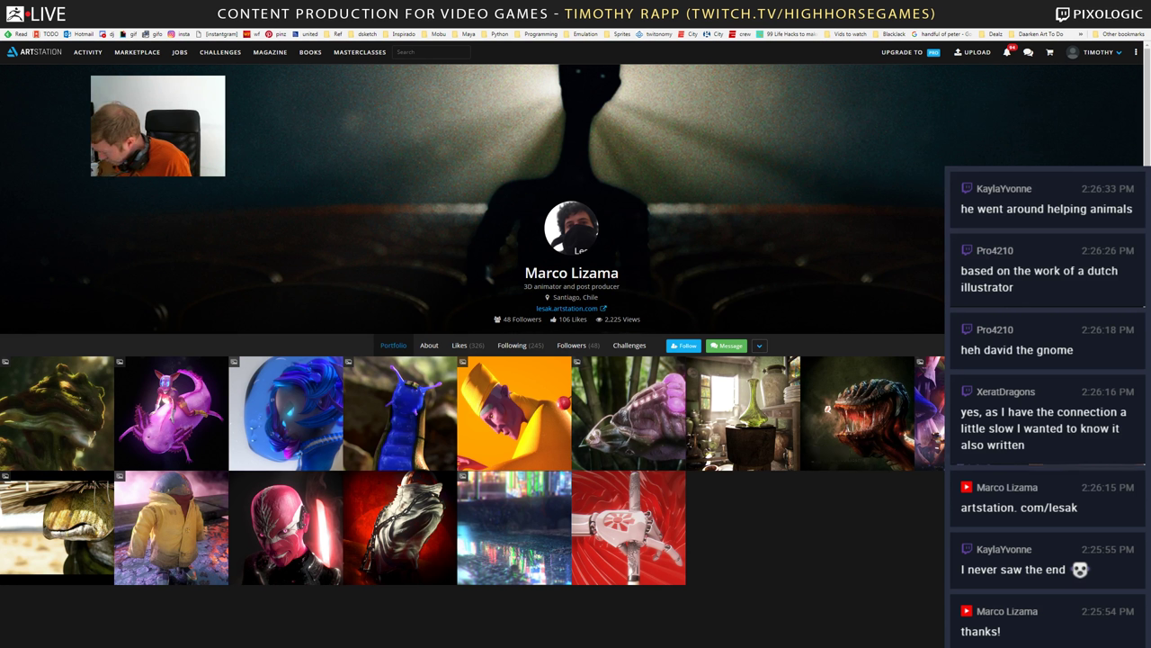
{"action": "left_click", "coordinate": [56, 508]}
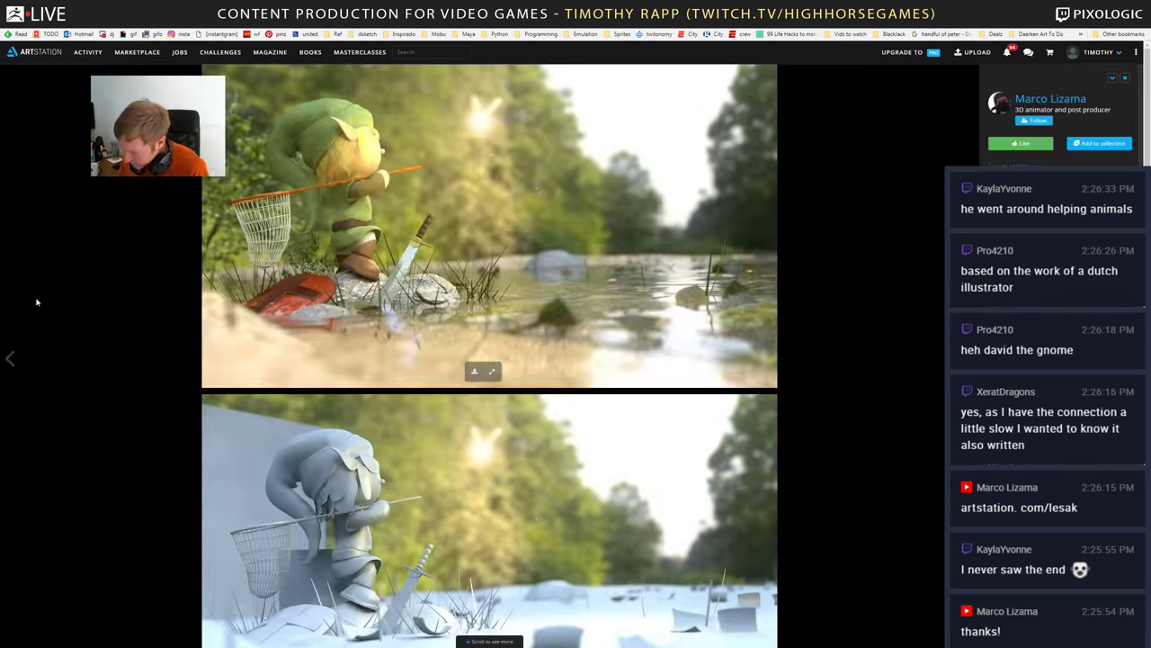
{"action": "scroll", "coordinate": [406, 229], "scroll_direction": "down", "scroll_amount": 5}
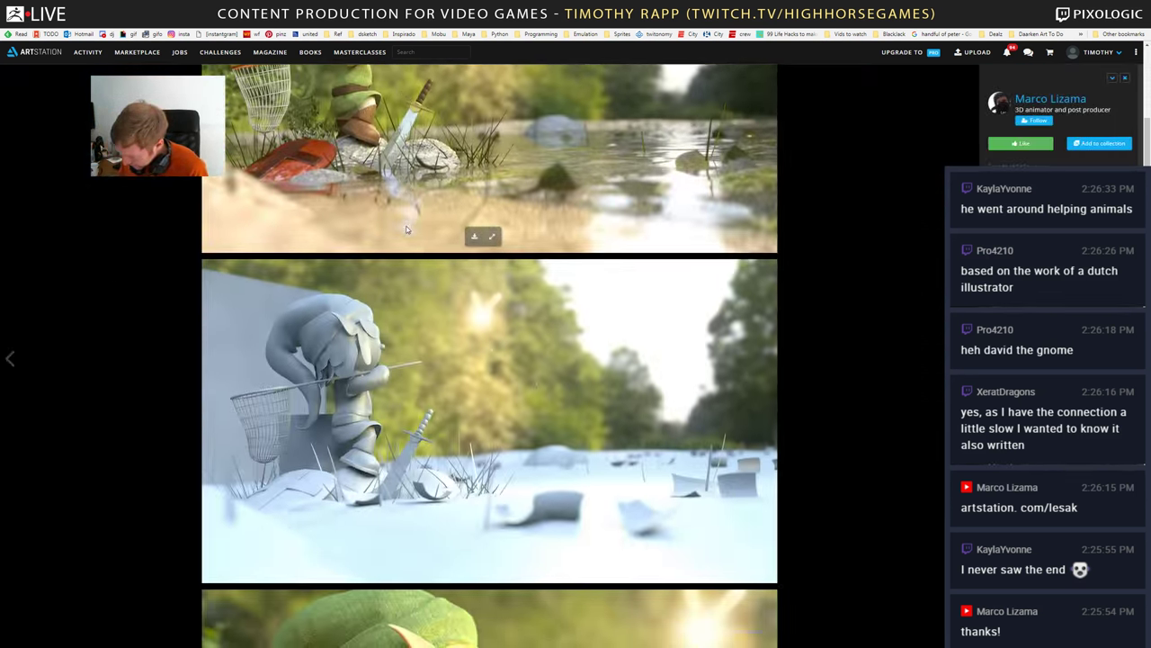
{"action": "scroll", "coordinate": [406, 229], "scroll_direction": "up", "scroll_amount": 3}
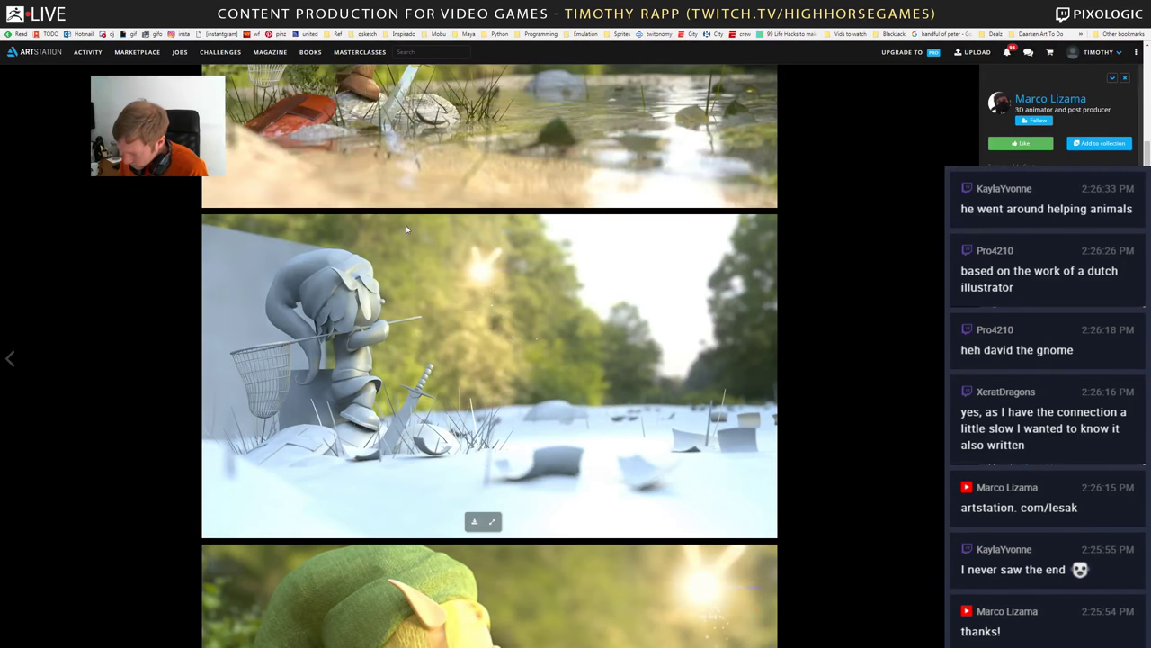
{"action": "scroll", "coordinate": [405, 225], "scroll_direction": "down", "scroll_amount": 4}
{"action": "scroll", "coordinate": [405, 225], "scroll_direction": "up", "scroll_amount": 6}
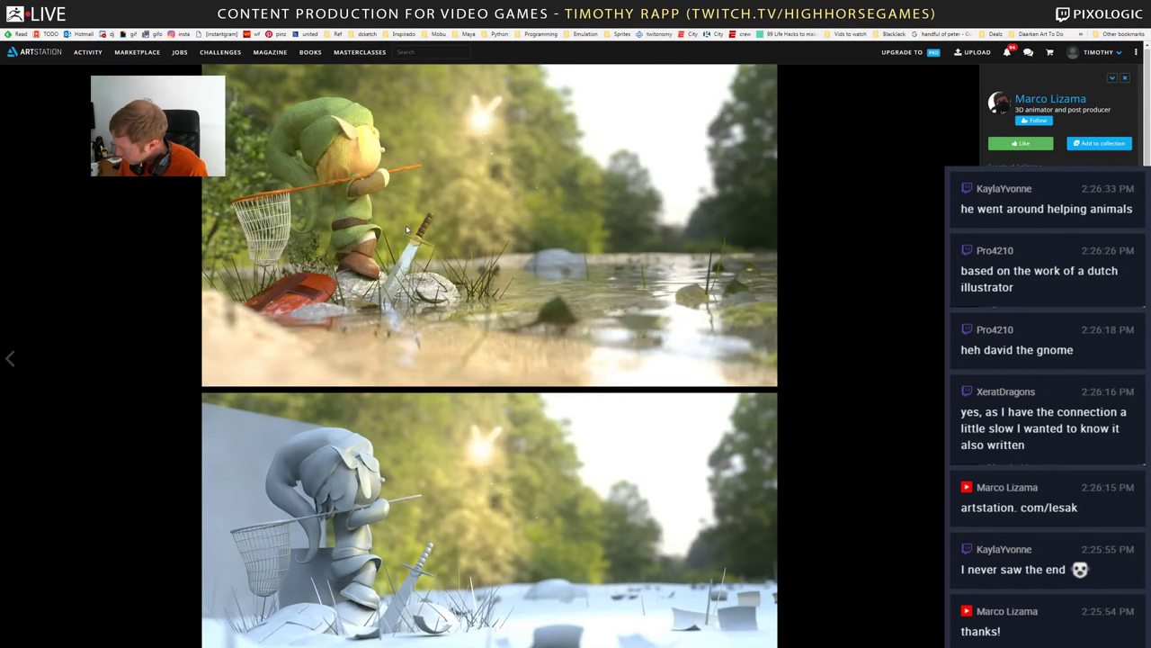
{"action": "key", "text": "Escape"}
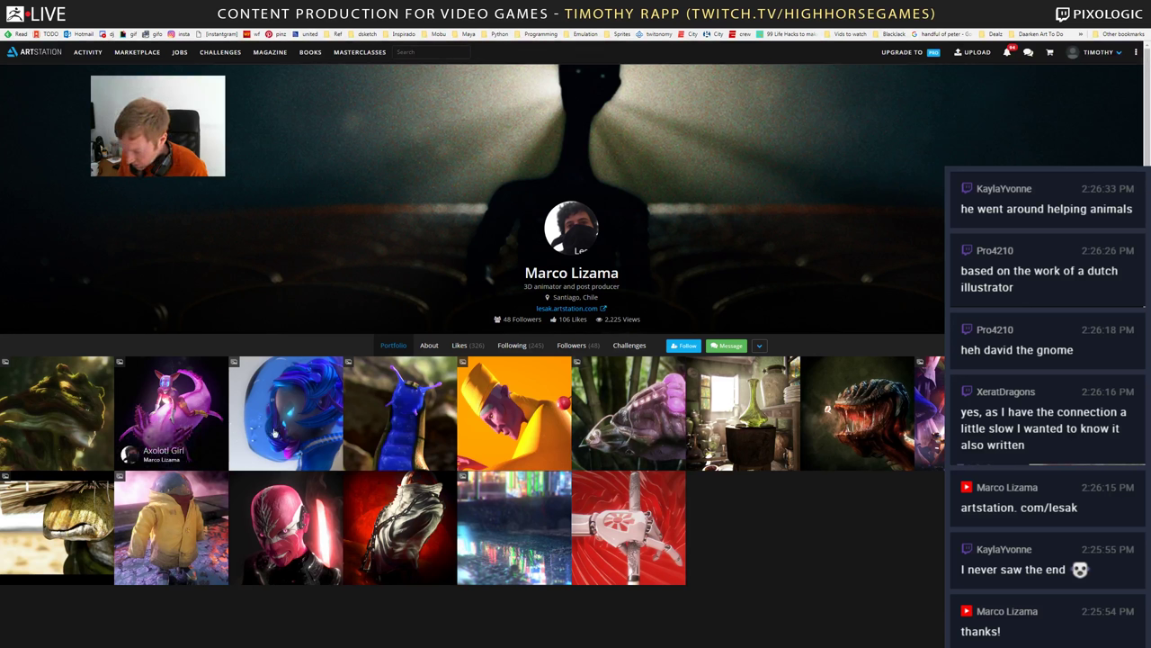
- Examine the blue slug artwork in the portfolio, comparing its color render with the clay render
{"action": "left_click", "coordinate": [403, 416]}
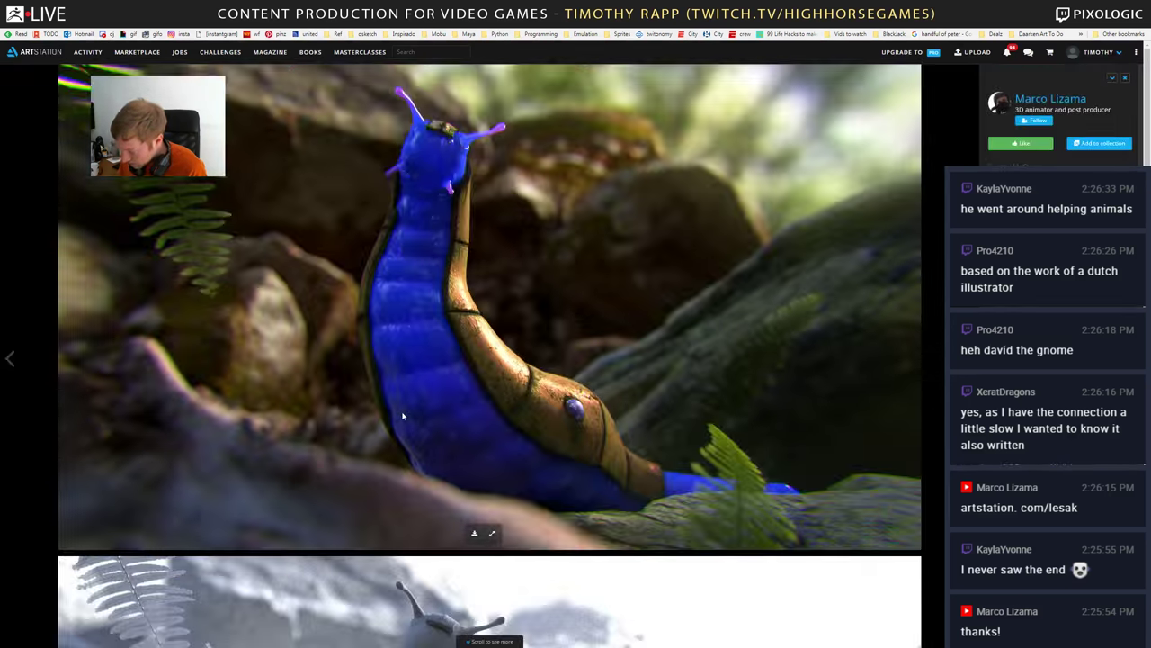
{"action": "scroll", "coordinate": [403, 416], "scroll_direction": "down", "scroll_amount": 2}
{"action": "scroll", "coordinate": [403, 416], "scroll_direction": "up", "scroll_amount": 2}
{"action": "scroll", "coordinate": [403, 416], "scroll_direction": "down", "scroll_amount": 1}
{"action": "scroll", "coordinate": [403, 416], "scroll_direction": "down", "scroll_amount": 4}
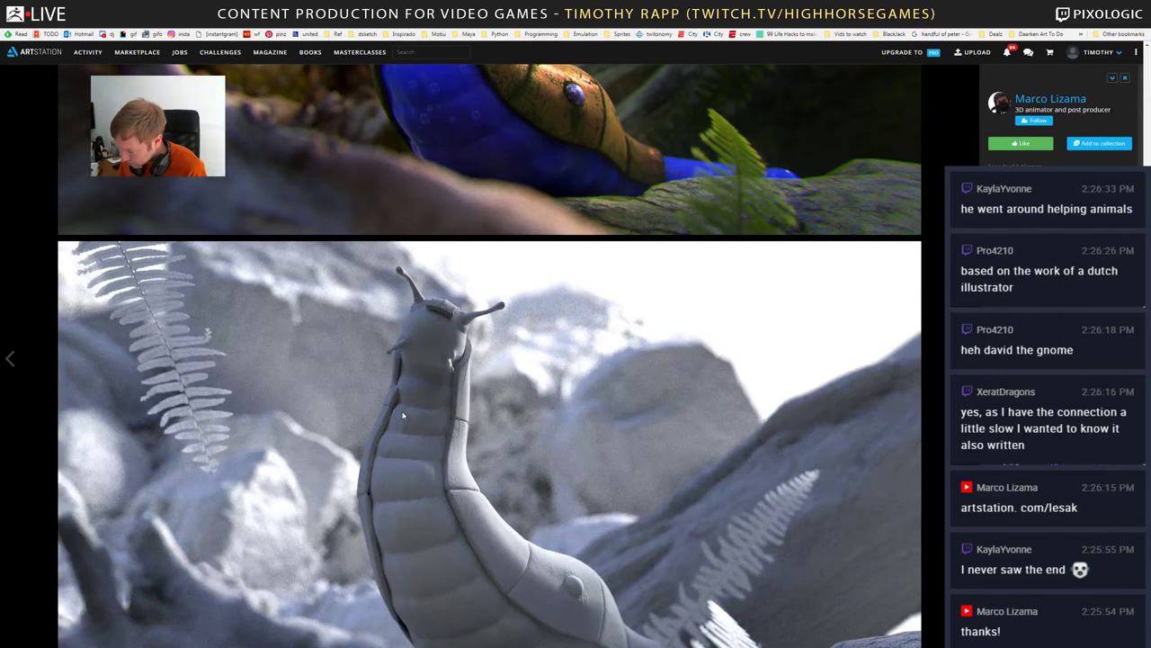
{"action": "scroll", "coordinate": [403, 415], "scroll_direction": "up", "scroll_amount": 4}
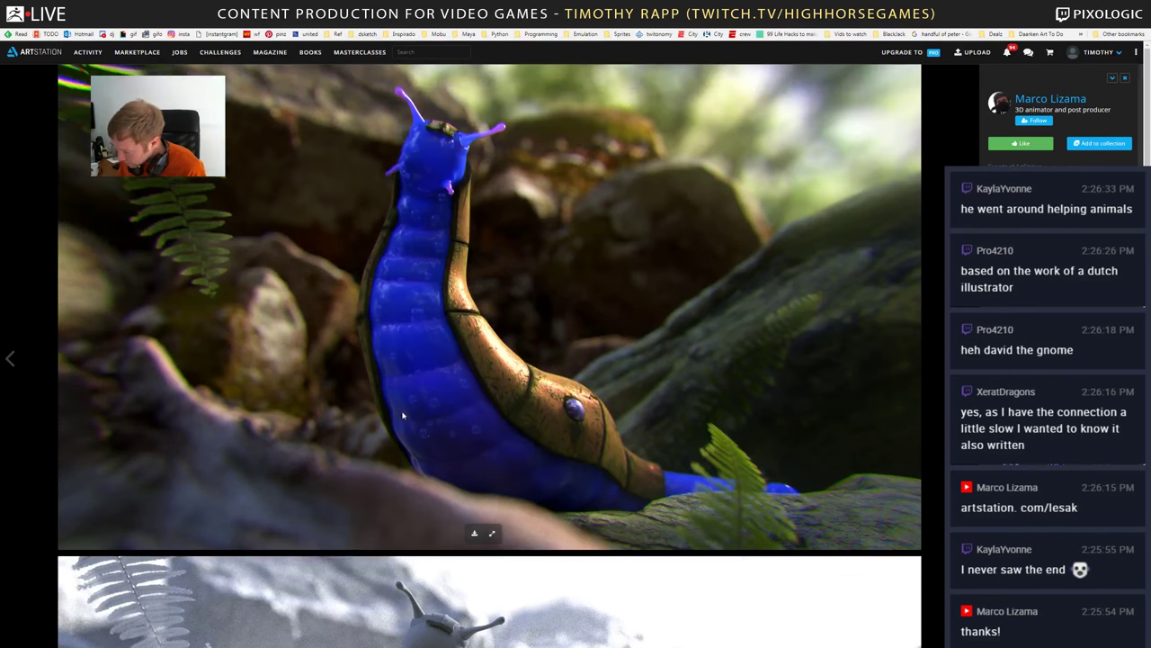
{"action": "key", "text": "Escape"}
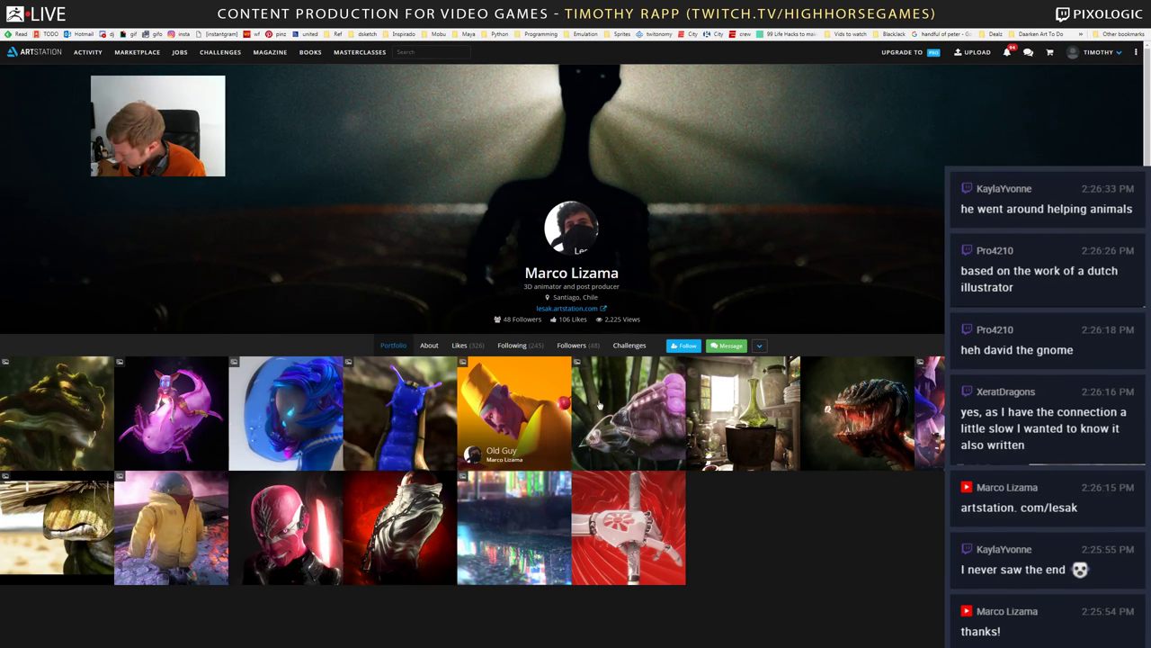
- Examine the artwork of the pink-domed creature on a leaf, including its close-up image
{"action": "left_click", "coordinate": [629, 402]}
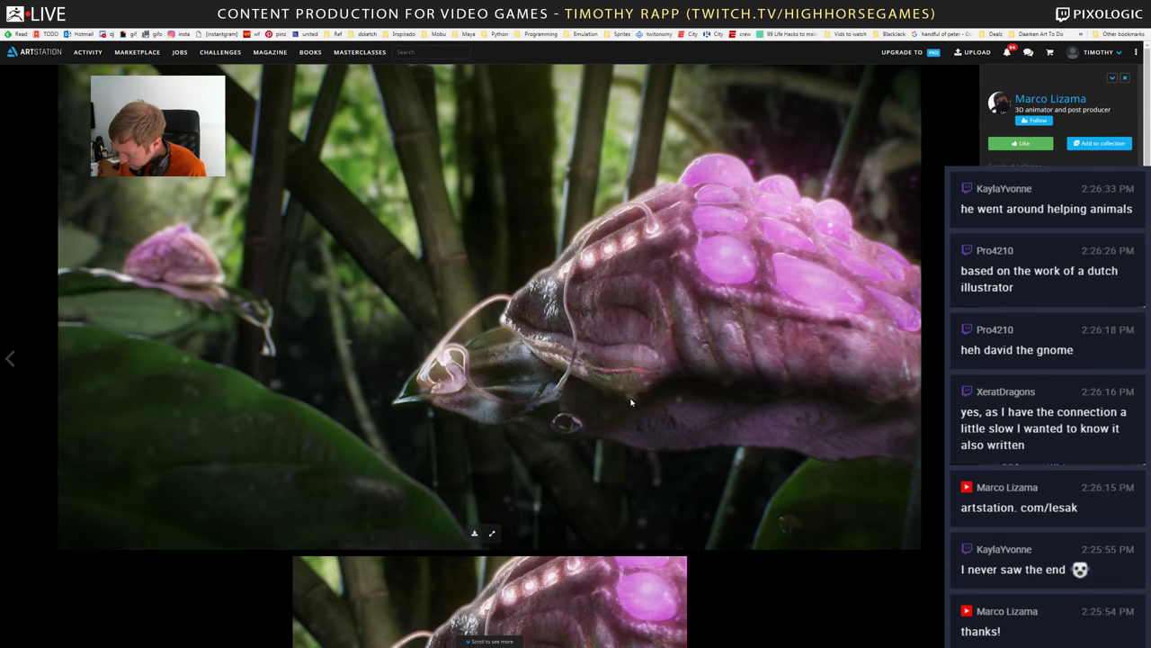
{"action": "scroll", "coordinate": [630, 402], "scroll_direction": "down", "scroll_amount": 2}
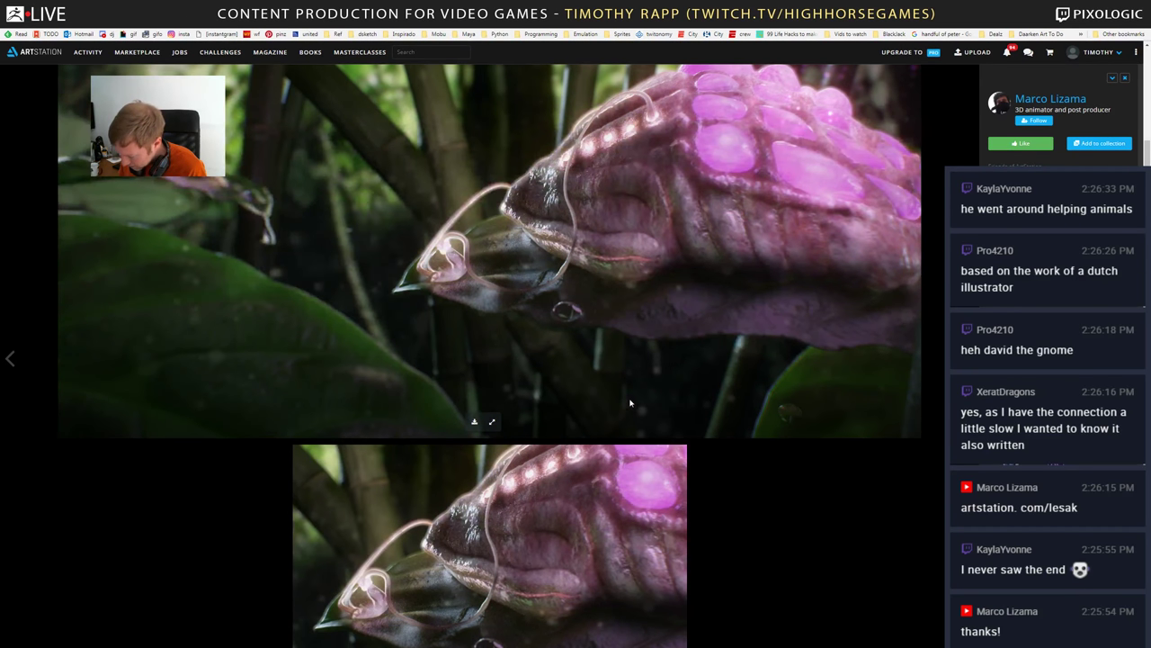
{"action": "scroll", "coordinate": [630, 402], "scroll_direction": "up", "scroll_amount": 2}
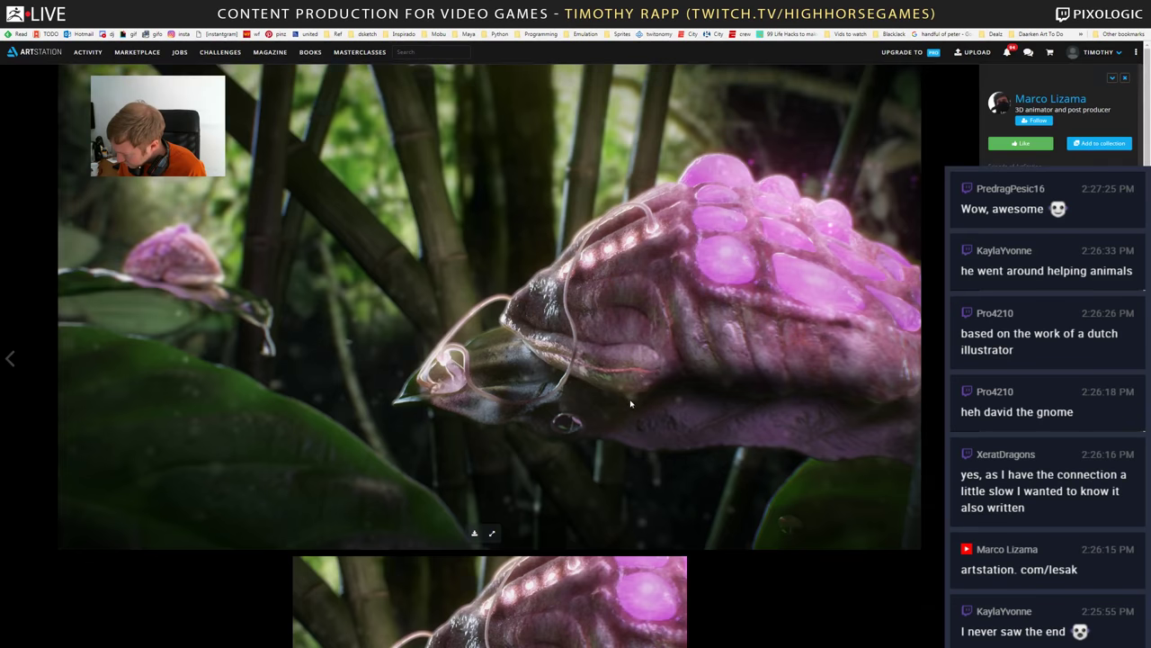
{"action": "key", "text": "Escape"}
- View the green glass vase interior scene and the burping open-mouthed monster artwork in the portfolio
{"action": "left_click", "coordinate": [747, 402]}
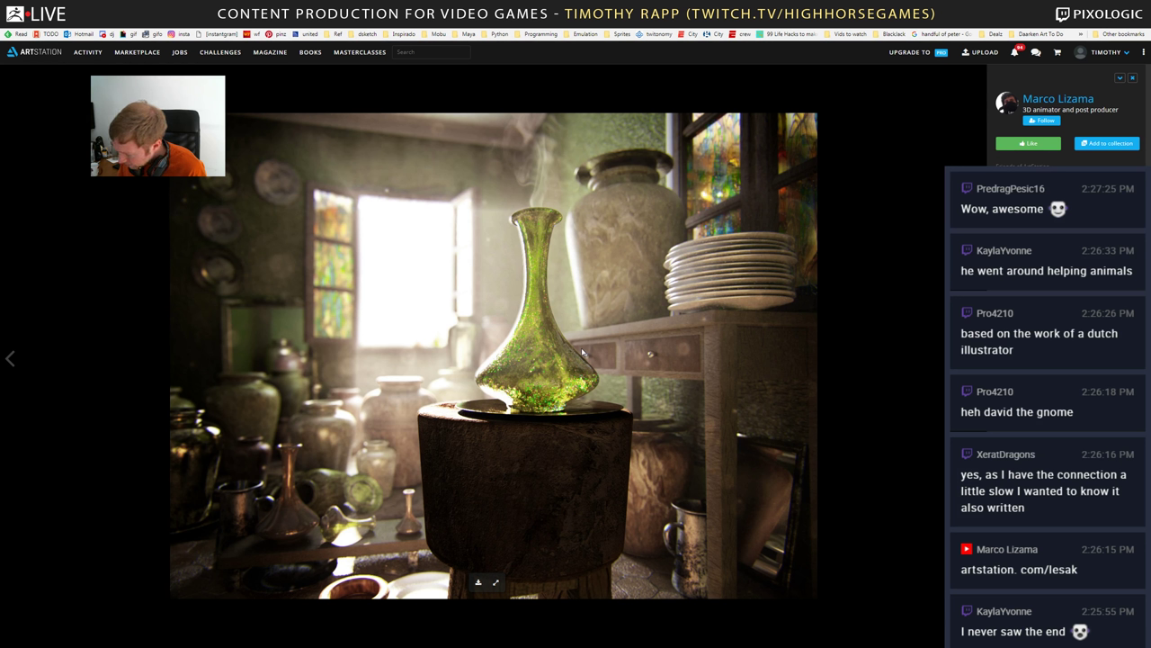
{"action": "key", "text": "Escape"}
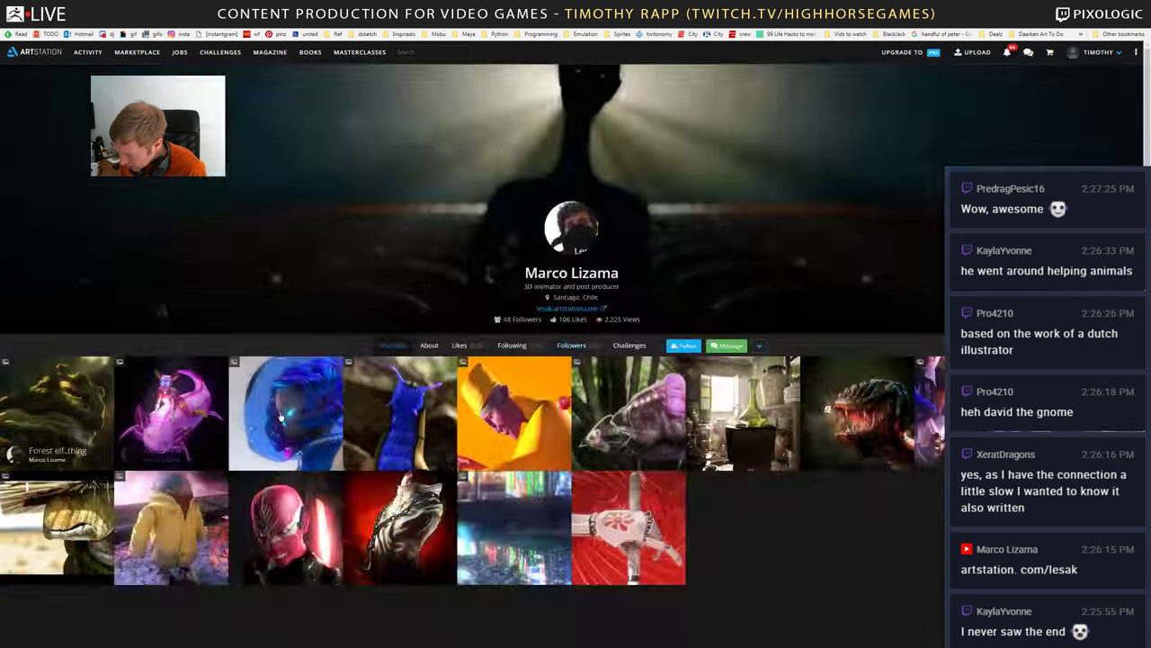
{"action": "left_click", "coordinate": [883, 421]}
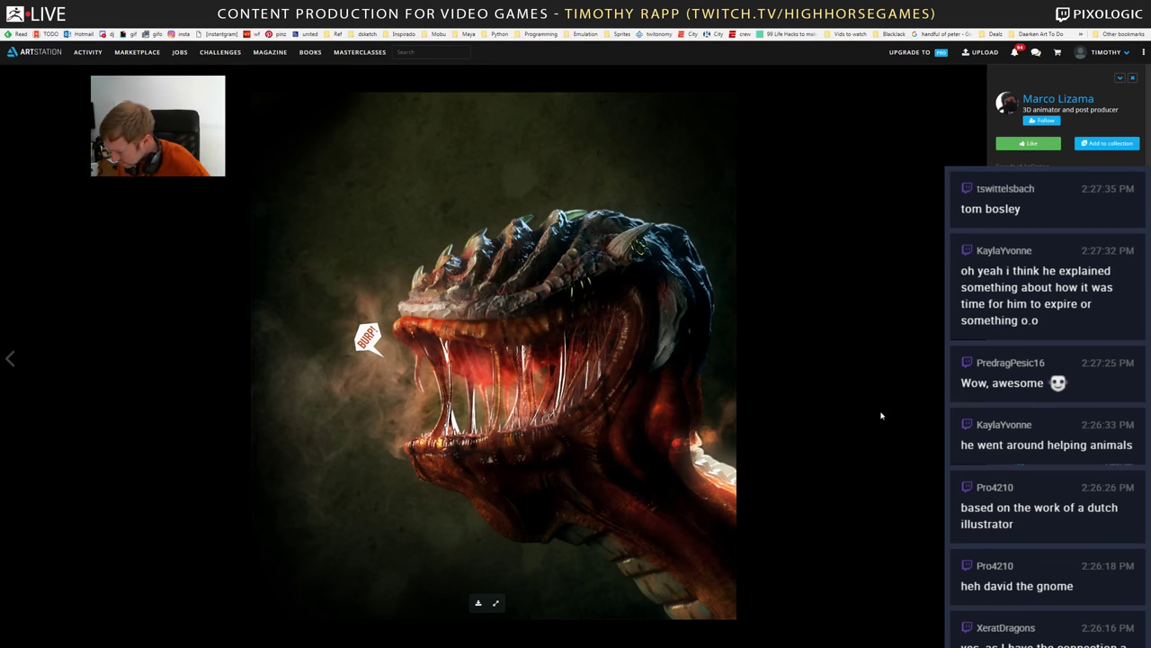
{"action": "key", "text": "Escape"}
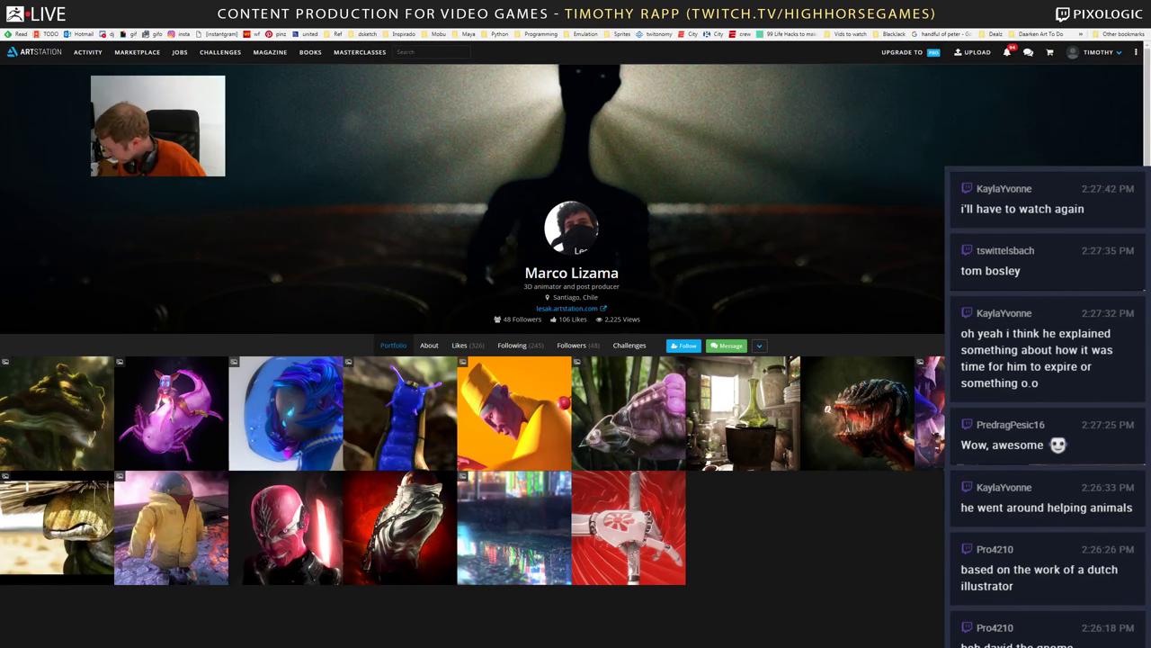
- Review the pond elf's clay and close-up renders again, and view the robotic hand with the katana
{"action": "left_click", "coordinate": [929, 455]}
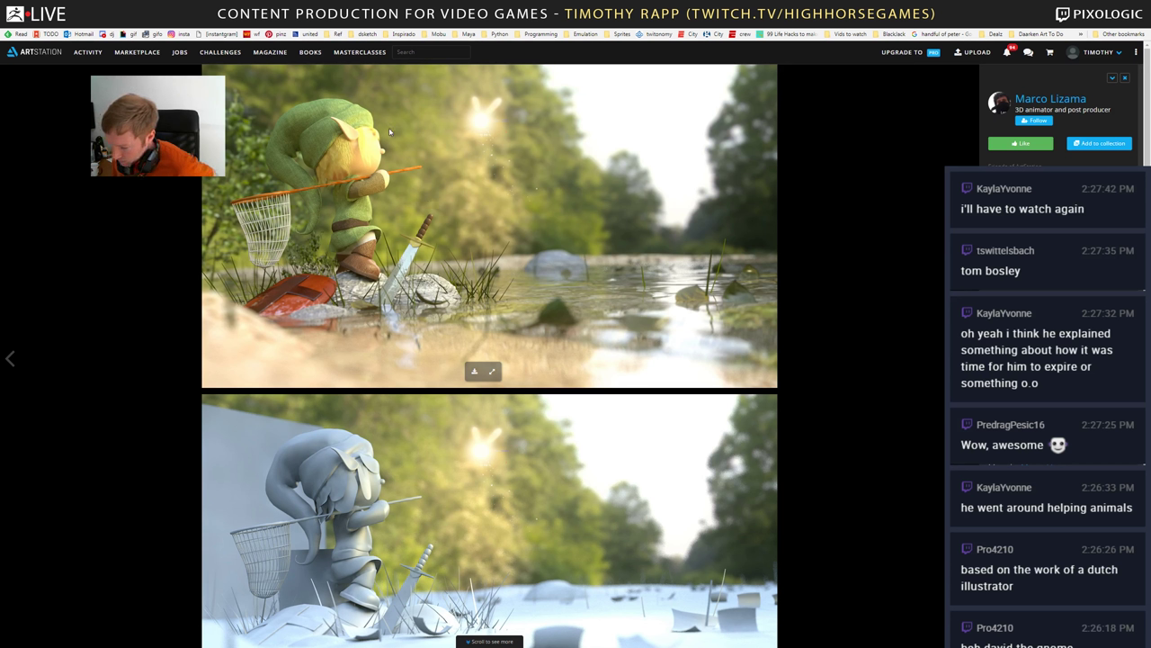
{"action": "scroll", "coordinate": [669, 312], "scroll_direction": "down", "scroll_amount": 4}
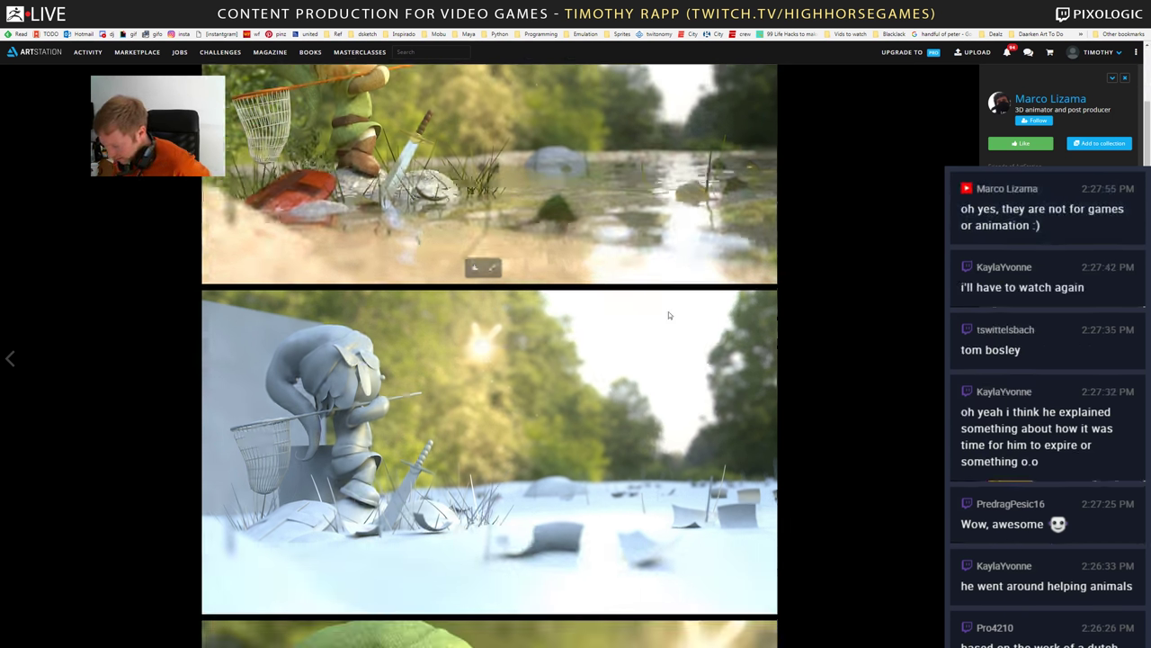
{"action": "scroll", "coordinate": [668, 315], "scroll_direction": "down", "scroll_amount": 2}
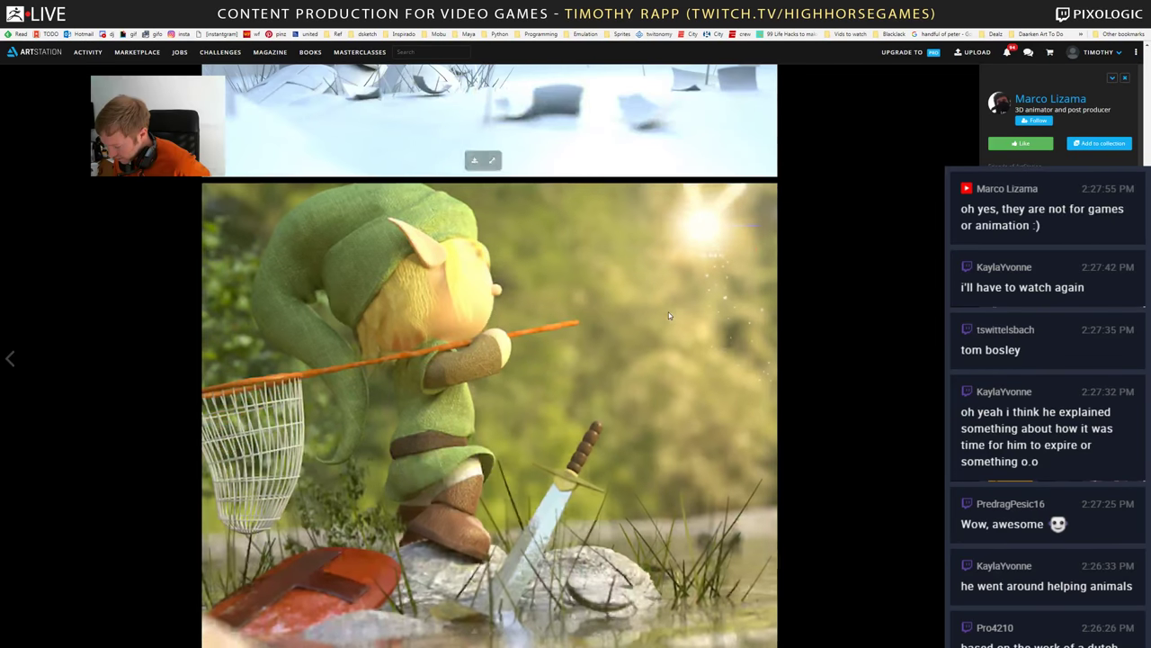
{"action": "scroll", "coordinate": [668, 315], "scroll_direction": "up", "scroll_amount": 3}
{"action": "scroll", "coordinate": [668, 316], "scroll_direction": "up", "scroll_amount": 3}
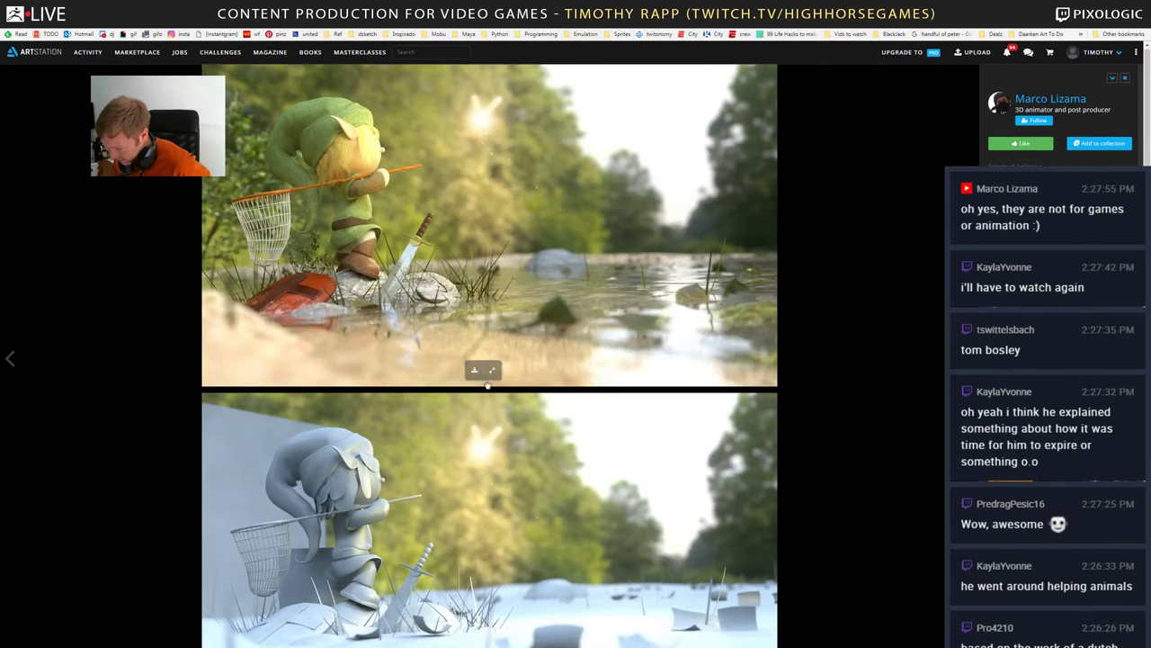
{"action": "key", "text": "Escape"}
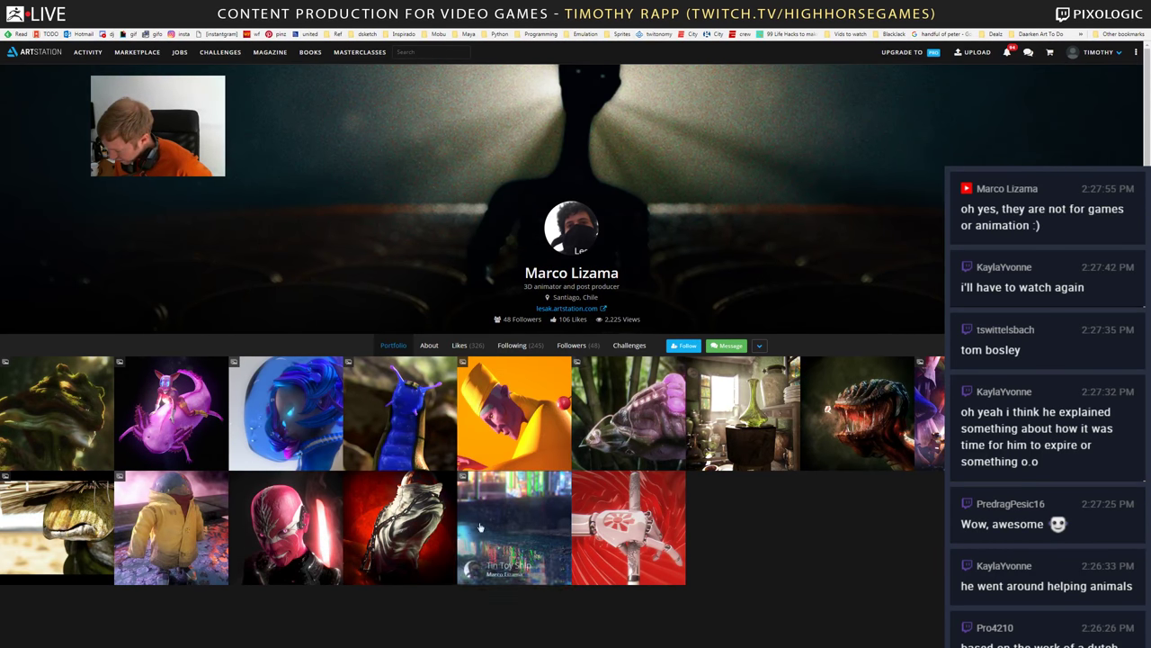
{"action": "left_click", "coordinate": [676, 534]}
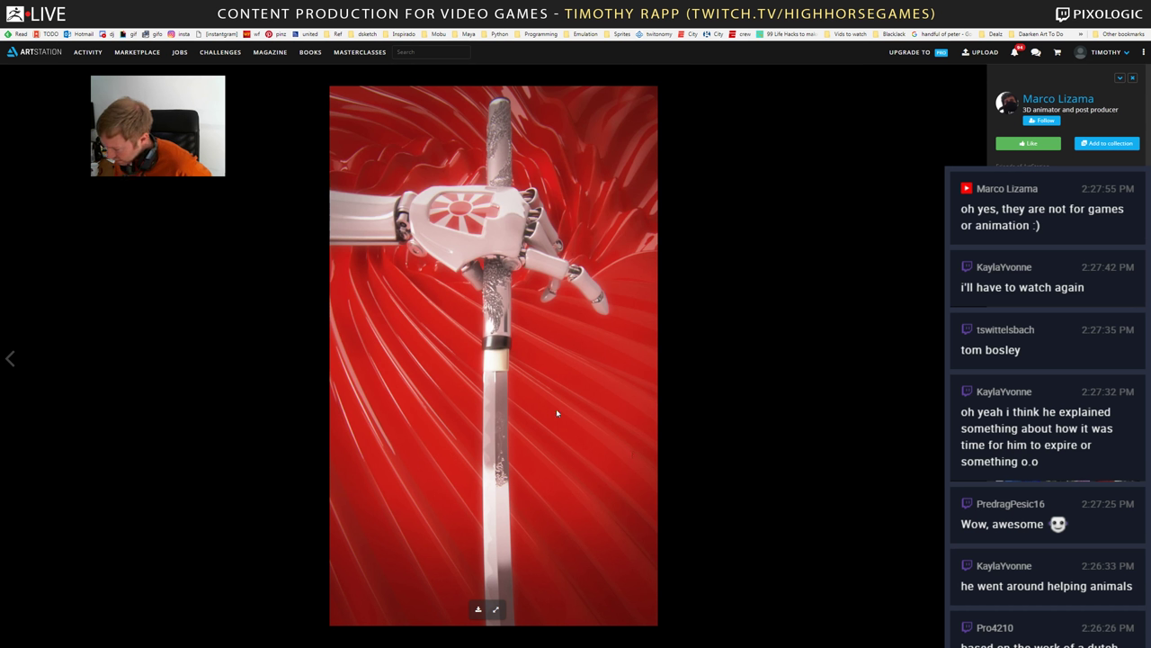
{"action": "key", "text": "Escape"}
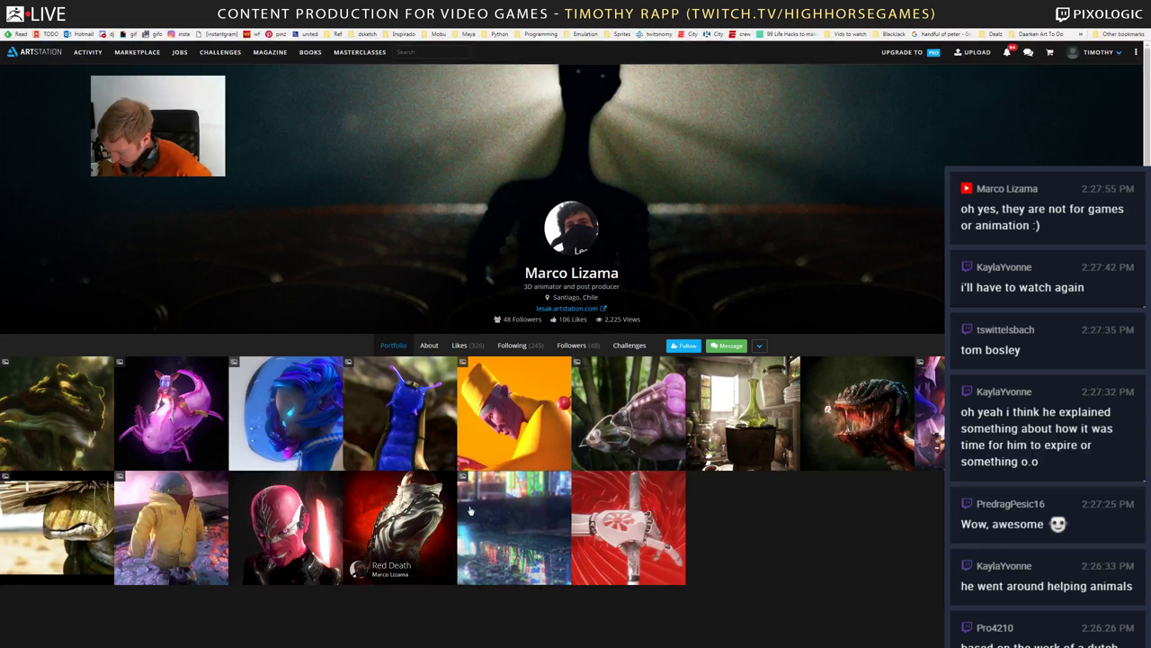
- View the rainy neon street artwork with its clay render, and the pink-faced character with the glowing red blade
{"action": "left_click", "coordinate": [483, 508]}
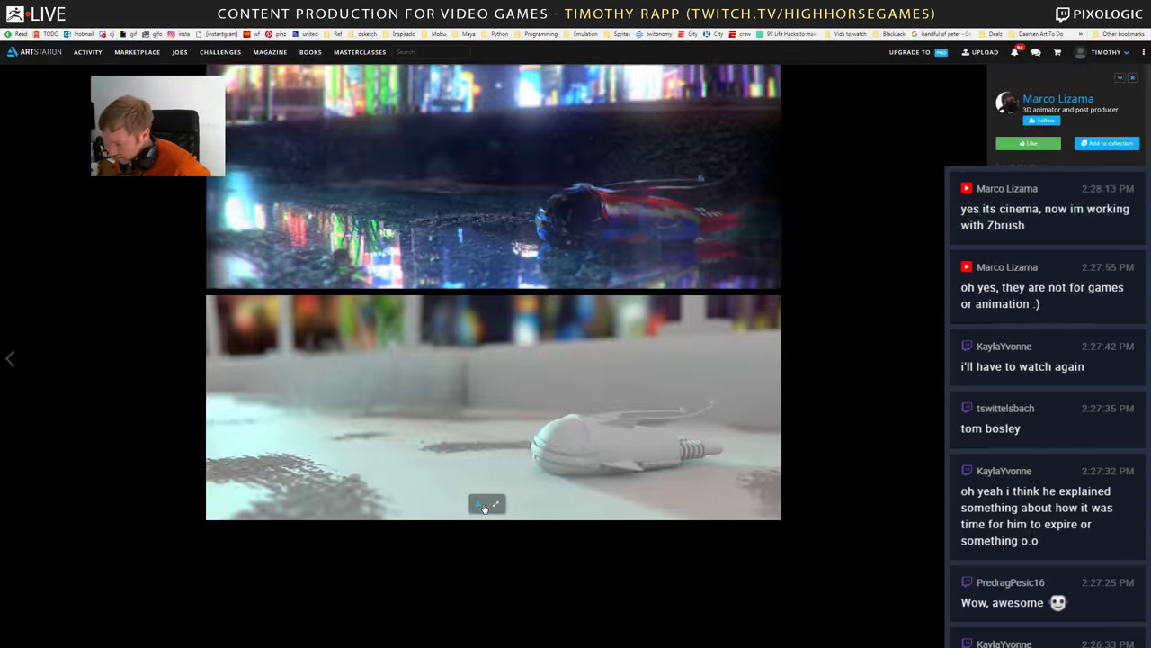
{"action": "key", "text": "Escape"}
{"action": "left_click", "coordinate": [286, 517]}
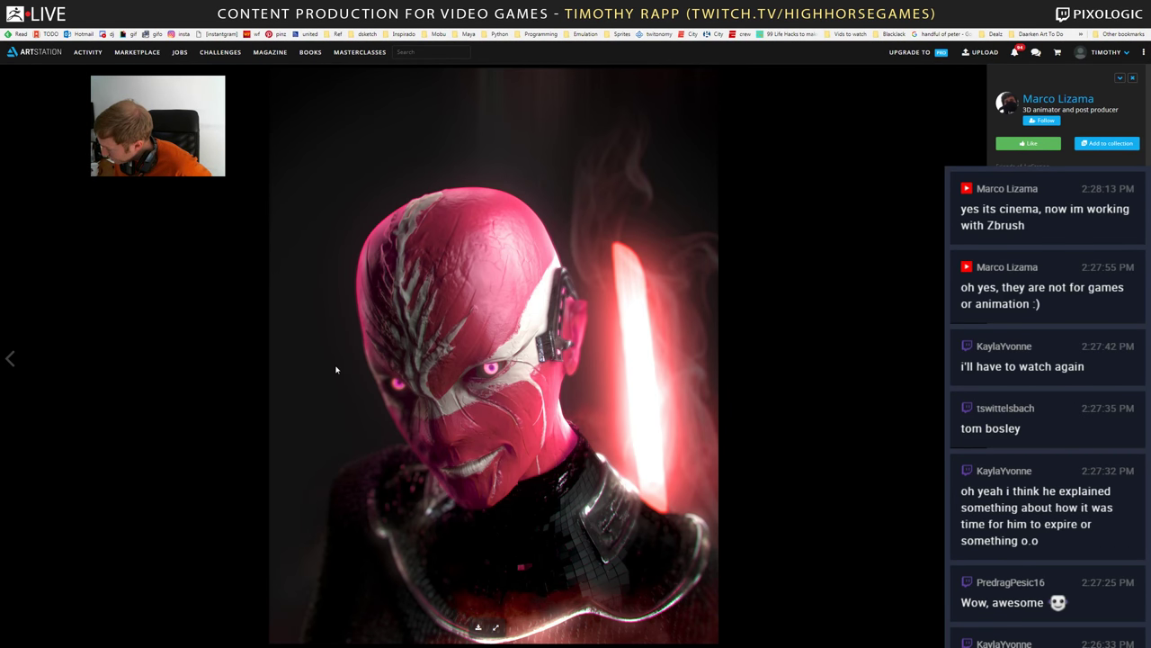
{"action": "key", "text": "Escape"}
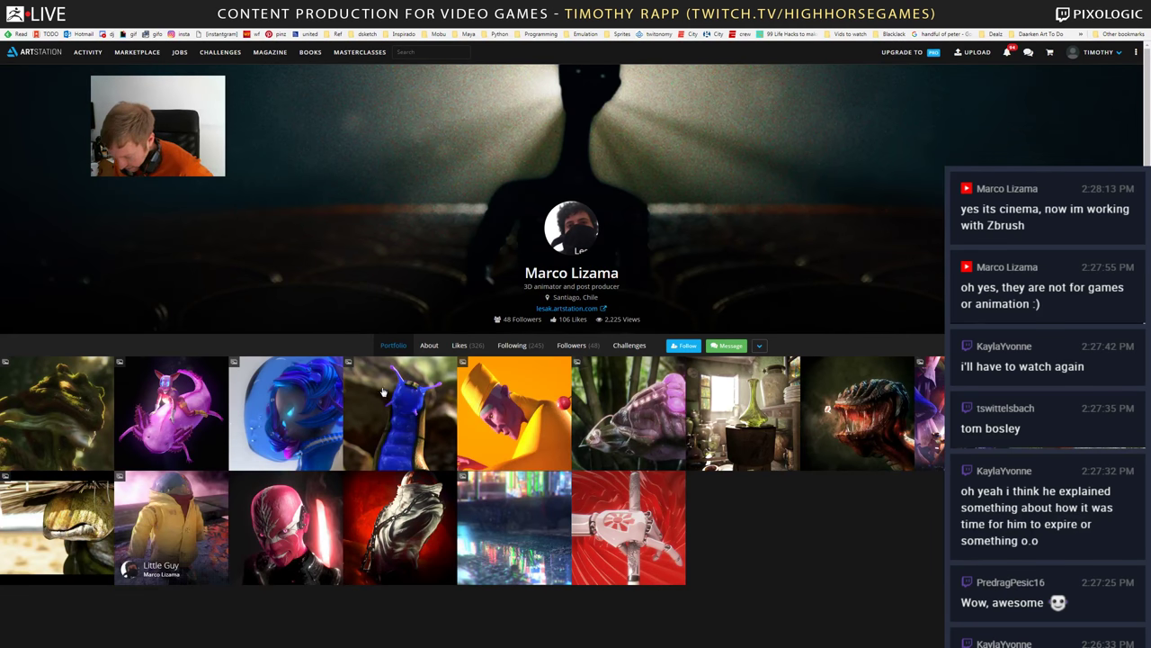
- Examine the blue-haired bubble-helmet character's renders down to the concept illustration at the end of the artwork
{"action": "left_click", "coordinate": [311, 390]}
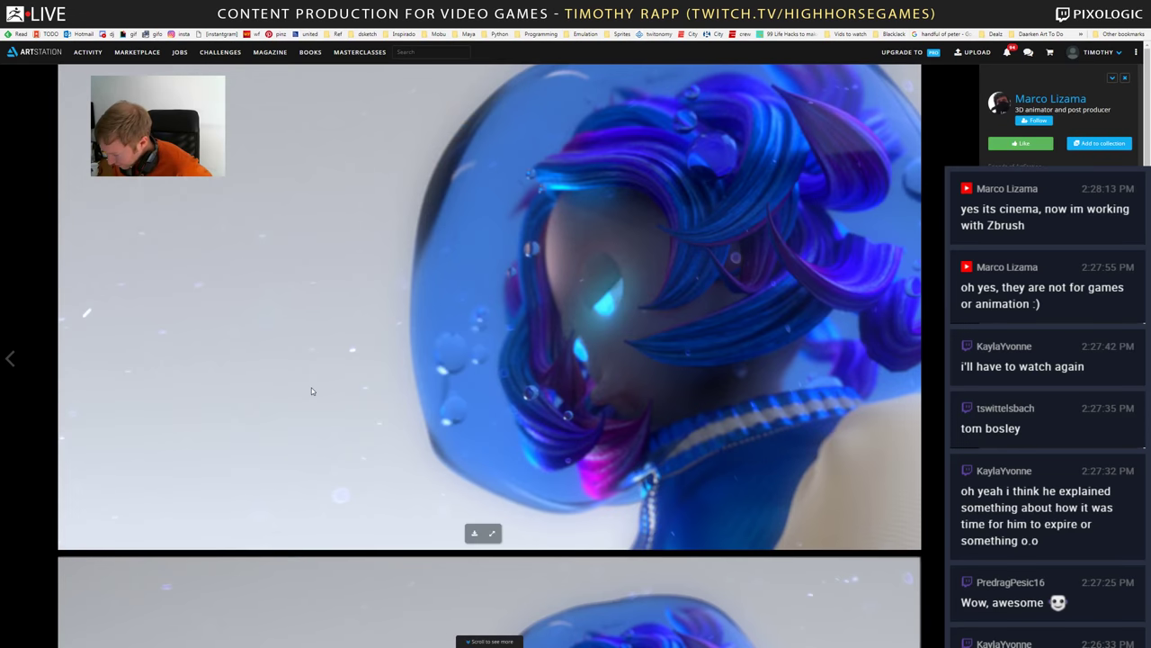
{"action": "scroll", "coordinate": [322, 383], "scroll_direction": "down", "scroll_amount": 8}
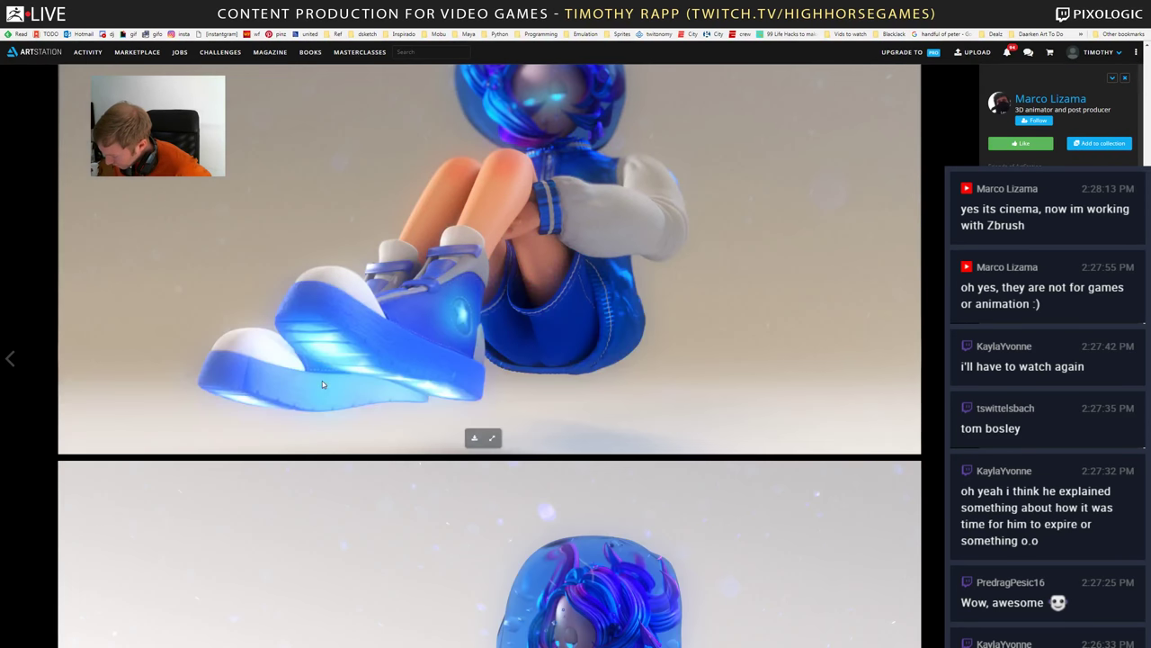
{"action": "scroll", "coordinate": [322, 384], "scroll_direction": "down", "scroll_amount": 4}
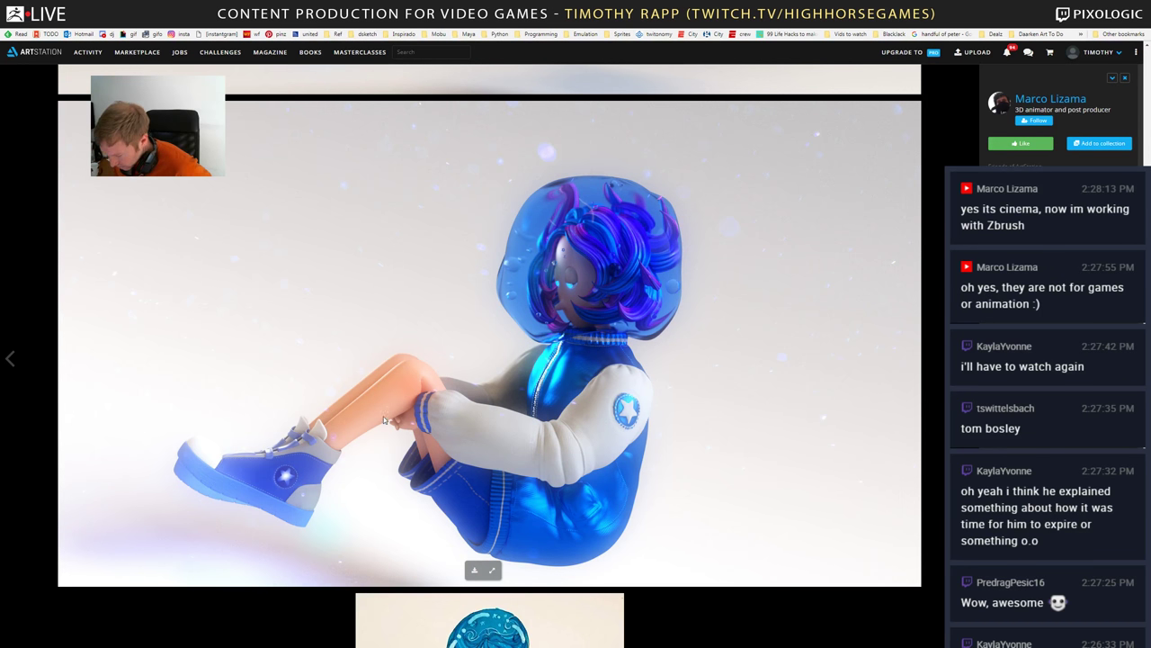
{"action": "scroll", "coordinate": [394, 451], "scroll_direction": "down", "scroll_amount": 3}
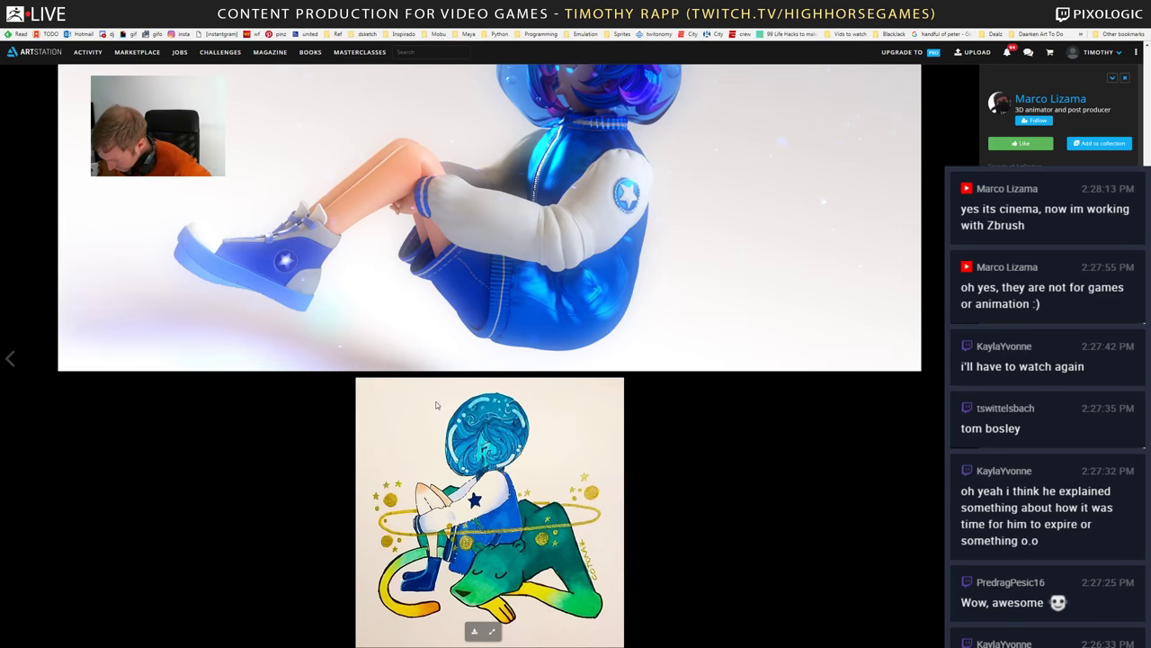
{"action": "scroll", "coordinate": [437, 405], "scroll_direction": "up", "scroll_amount": 3}
{"action": "key", "text": "Escape"}
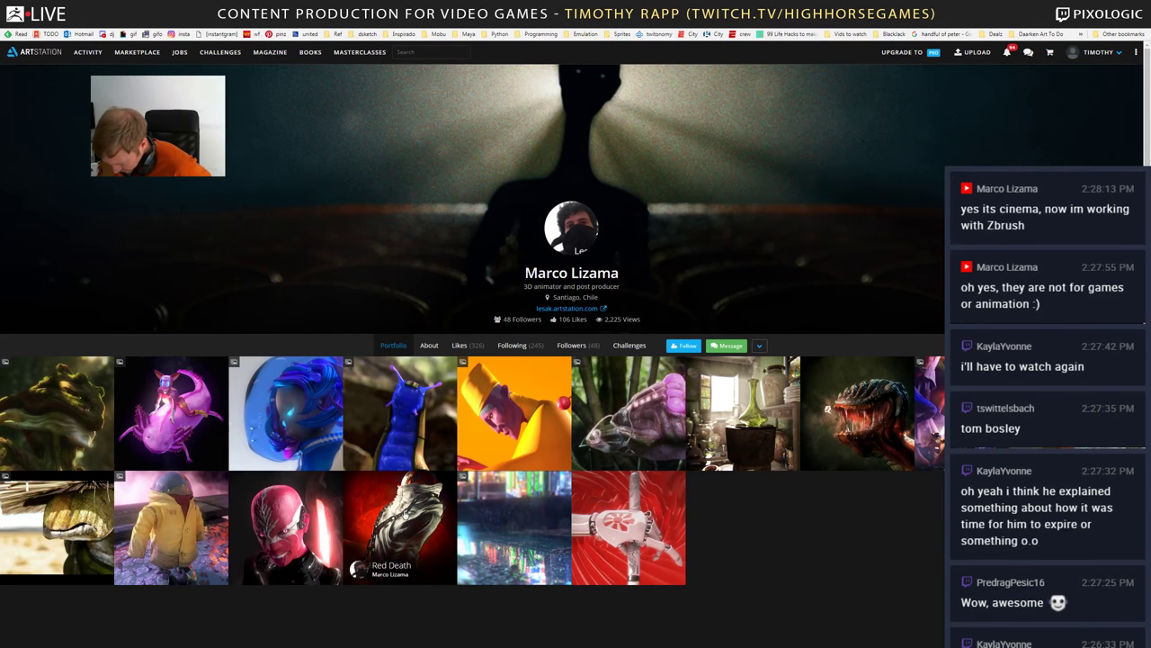
- Examine the yellow-coated Little Guy artwork with its fabric close-ups, and open the gnome illustration linked in the chat
{"action": "left_click", "coordinate": [198, 505]}
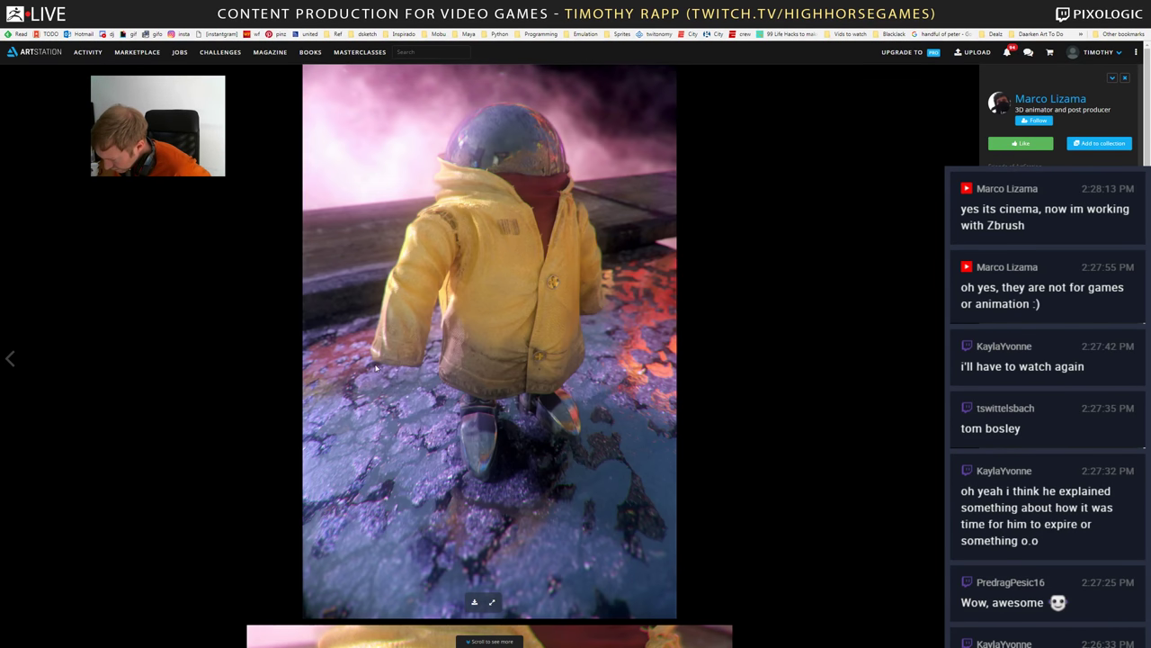
{"action": "scroll", "coordinate": [375, 368], "scroll_direction": "down", "scroll_amount": 5}
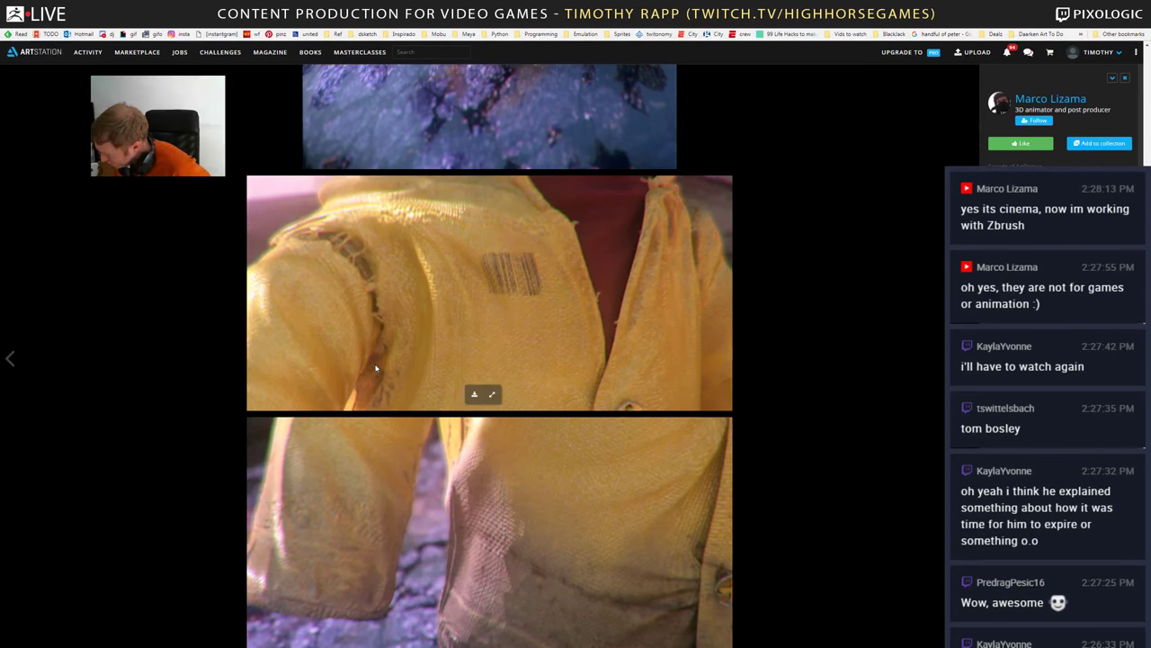
{"action": "key", "text": "Escape"}
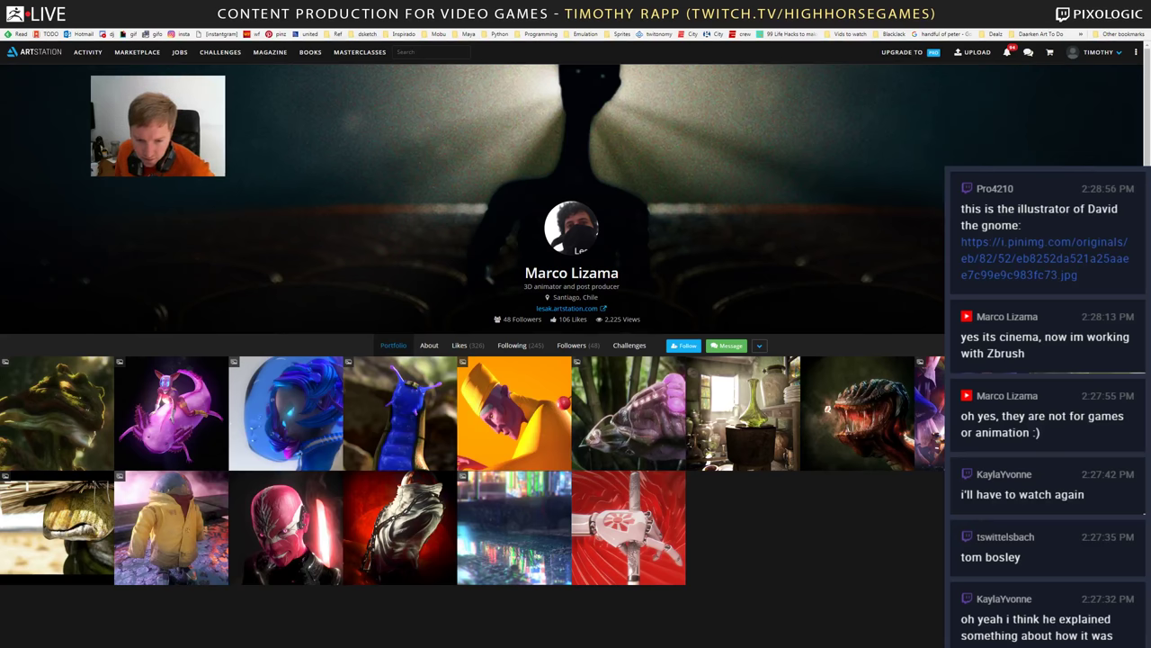
{"action": "key", "text": "ctrl+t"}
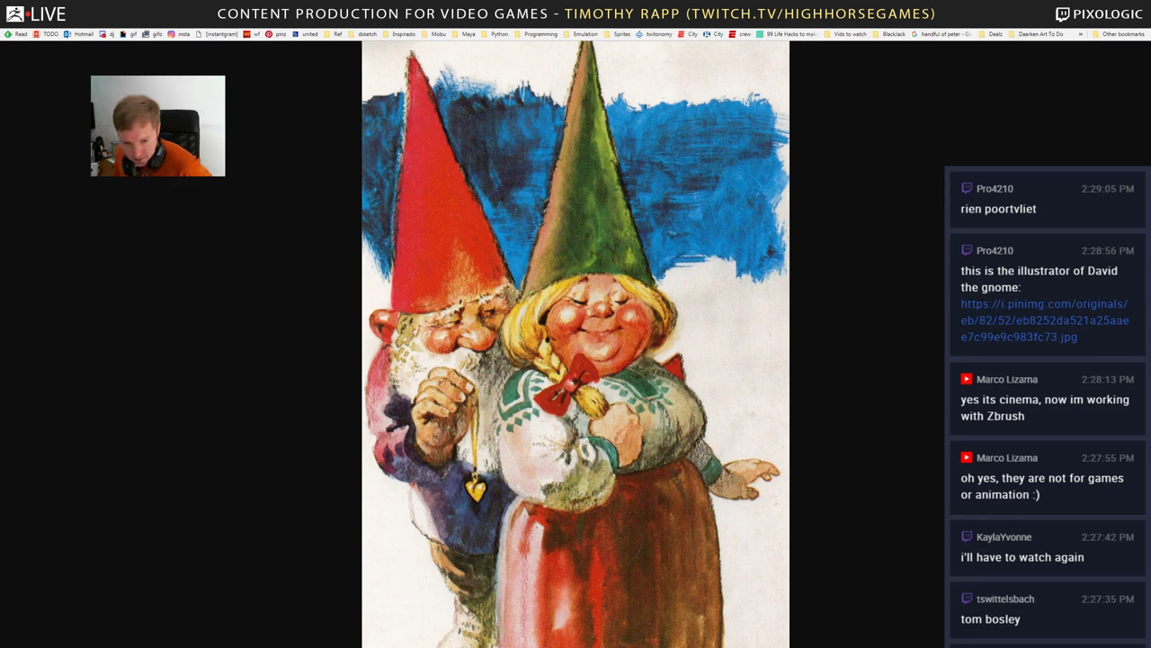
- Switch to ZBrush and select the Gums subtool for puffing up the lower gums with the Inflate brush
{"action": "key", "text": "alt+Tab"}
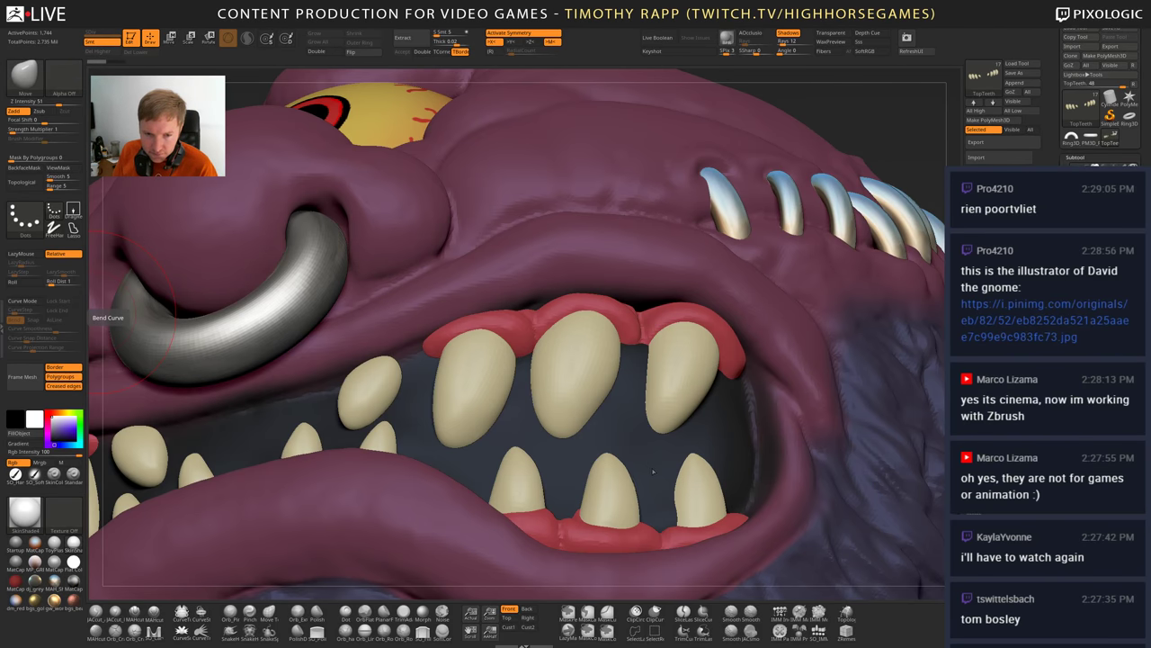
{"action": "right_click_drag", "start_coordinate": [657, 476], "coordinate": [661, 450]}
{"action": "key", "text": "f"}
{"action": "right_click_drag", "start_coordinate": [601, 381], "coordinate": [616, 403]}
{"action": "right_click_drag", "start_coordinate": [616, 403], "coordinate": [533, 483], "text": "alt"}
{"action": "mouse_move", "coordinate": [523, 417]}
{"action": "right_mouse_down", "text": "ctrl"}
{"action": "mouse_move", "coordinate": [511, 473]}
{"action": "mouse_move", "coordinate": [568, 462]}
{"action": "mouse_move", "coordinate": [535, 409]}
{"action": "right_mouse_up", "text": "ctrl"}
{"action": "right_click_drag", "start_coordinate": [455, 491], "coordinate": [485, 492]}
{"action": "left_click_drag", "start_coordinate": [486, 493], "coordinate": [598, 493]}
{"action": "mouse_move", "coordinate": [383, 441]}
{"action": "right_mouse_down", "text": "ctrl"}
{"action": "mouse_move", "coordinate": [388, 514]}
{"action": "mouse_move", "coordinate": [438, 409]}
{"action": "mouse_move", "coordinate": [461, 390]}
{"action": "right_mouse_up", "text": "ctrl"}
{"action": "key", "text": "b"}
{"action": "key", "text": "i"}
{"action": "key", "text": "n"}
{"action": "right_click_drag", "start_coordinate": [448, 485], "coordinate": [453, 469]}
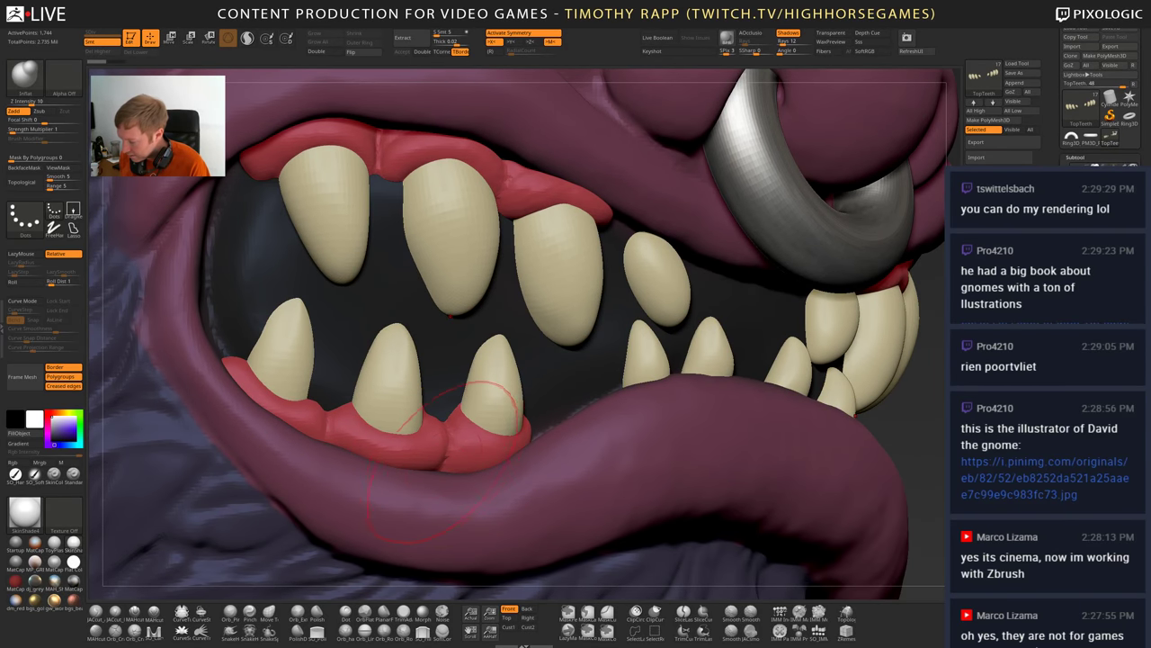
{"action": "left_click", "coordinate": [452, 455], "text": "alt"}
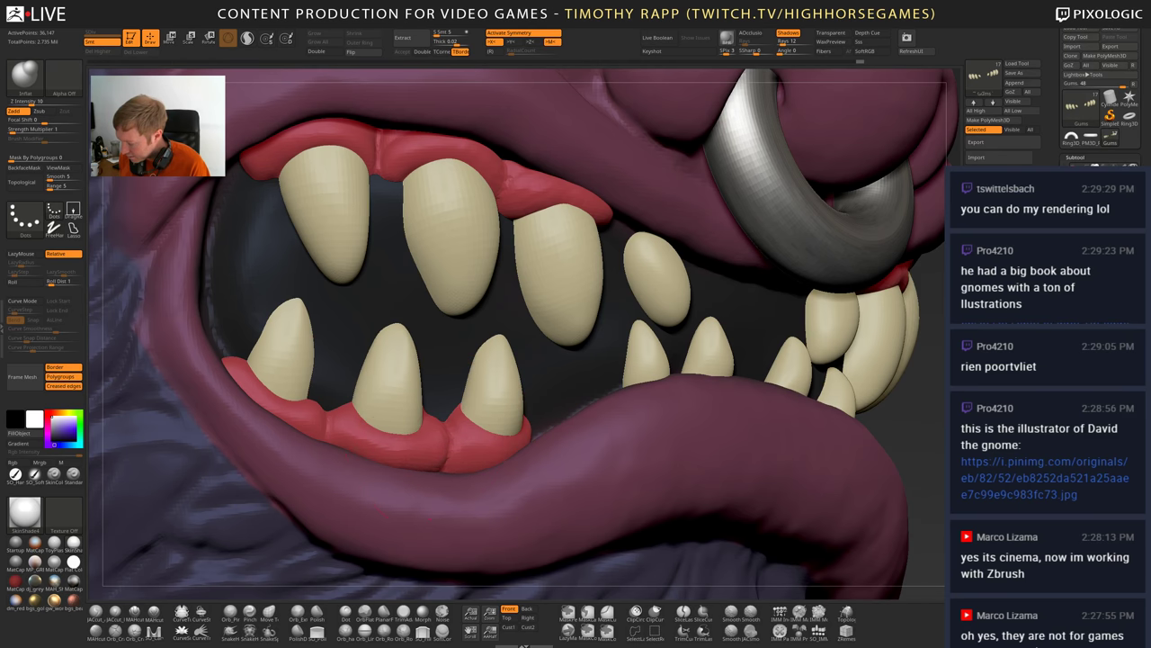
{"action": "mouse_move", "coordinate": [406, 490]}
{"action": "right_mouse_down"}
{"action": "mouse_move", "coordinate": [445, 472]}
{"action": "mouse_move", "coordinate": [404, 469]}
{"action": "mouse_move", "coordinate": [439, 466]}
{"action": "right_mouse_up"}
- Carve a crease into the lower gum between the two fangs nearest the mouth's center with the DamStandard brush
{"action": "key", "text": "b"}
{"action": "key", "text": "d"}
{"action": "key", "text": "s"}
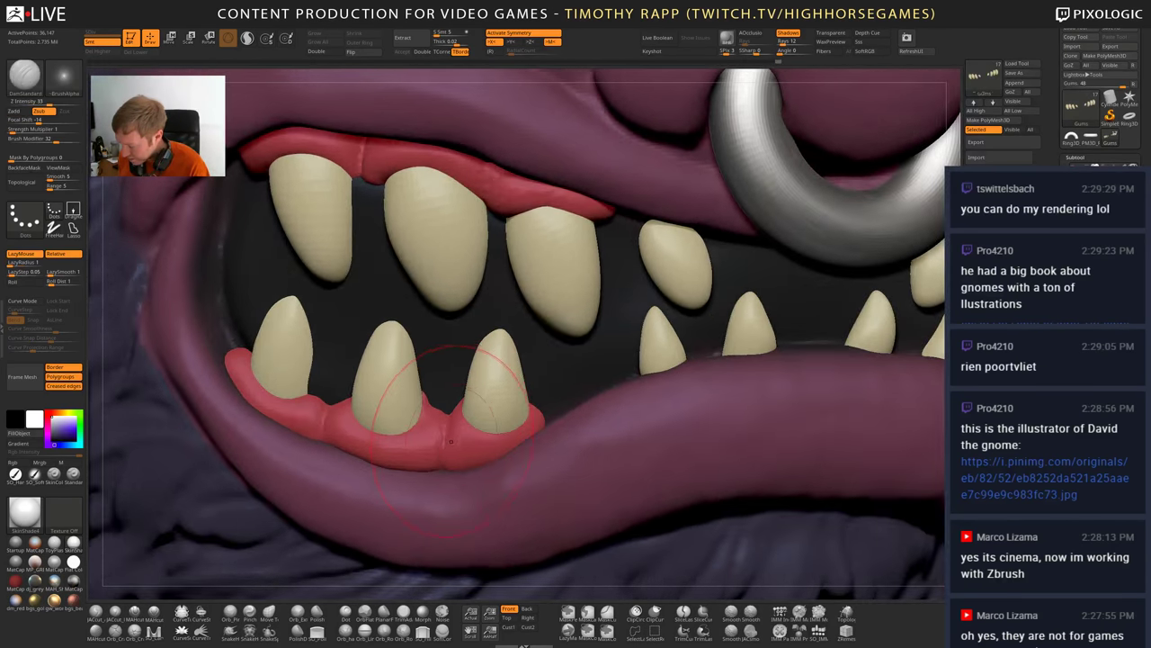
{"action": "left_click_drag", "start_coordinate": [451, 442], "coordinate": [446, 436]}
- Select the TopTeeth subtool and reshape the small front upper tooth with the Move brush, undoing the last stroke
{"action": "right_click_drag", "start_coordinate": [580, 338], "coordinate": [568, 403], "text": "alt"}
{"action": "mouse_move", "coordinate": [709, 311]}
{"action": "right_mouse_down", "text": "alt"}
{"action": "mouse_move", "coordinate": [608, 441]}
{"action": "mouse_move", "coordinate": [572, 450]}
{"action": "mouse_move", "coordinate": [574, 463]}
{"action": "mouse_move", "coordinate": [589, 394]}
{"action": "mouse_move", "coordinate": [550, 396]}
{"action": "mouse_move", "coordinate": [542, 416]}
{"action": "mouse_move", "coordinate": [593, 419]}
{"action": "right_mouse_up", "text": "alt"}
{"action": "left_click", "coordinate": [570, 450], "text": "alt"}
{"action": "key", "text": "b"}
{"action": "key", "text": "m"}
{"action": "key", "text": "v"}
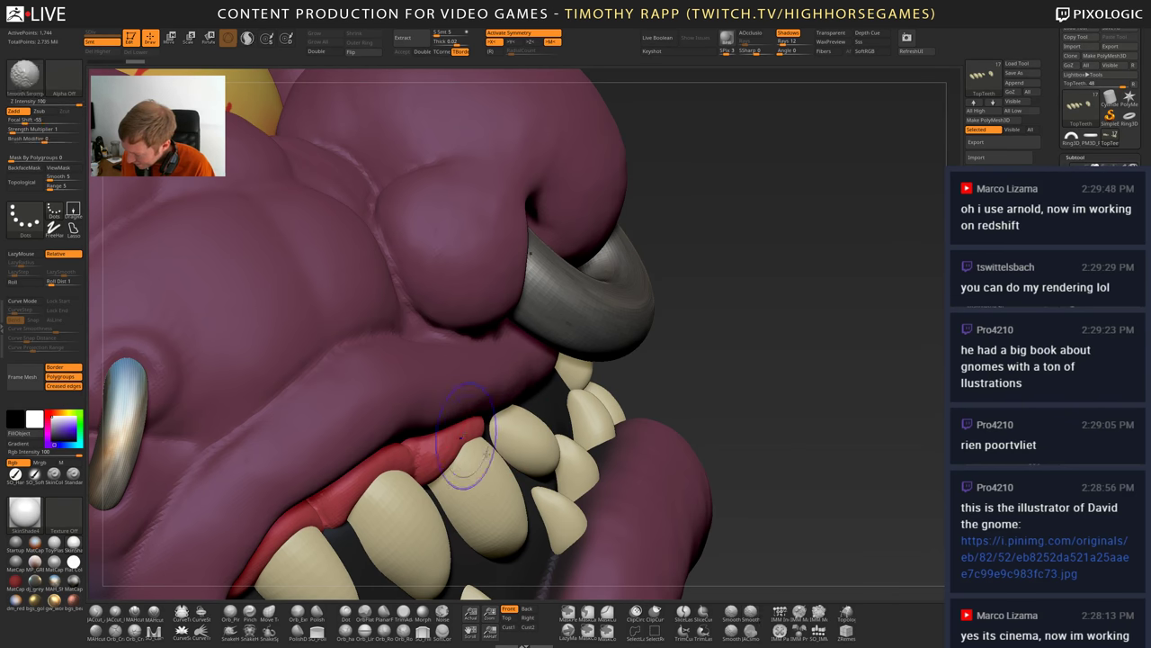
{"action": "key", "text": "shift+f"}
{"action": "key", "text": "shift+f"}
{"action": "key", "text": "ctrl+z"}
- Sculpt the small front upper tooth's surface and root, alternating between the DamStandard, Standard and TrimDynamic brushes
{"action": "mouse_move", "coordinate": [586, 437]}
{"action": "right_mouse_down"}
{"action": "mouse_move", "coordinate": [513, 435]}
{"action": "mouse_move", "coordinate": [607, 435]}
{"action": "mouse_move", "coordinate": [562, 451]}
{"action": "mouse_move", "coordinate": [641, 423]}
{"action": "mouse_move", "coordinate": [553, 458]}
{"action": "mouse_move", "coordinate": [568, 461]}
{"action": "mouse_move", "coordinate": [564, 443]}
{"action": "mouse_move", "coordinate": [554, 517]}
{"action": "mouse_move", "coordinate": [549, 446]}
{"action": "right_mouse_up"}
{"action": "key", "text": "1"}
{"action": "key", "text": "s"}
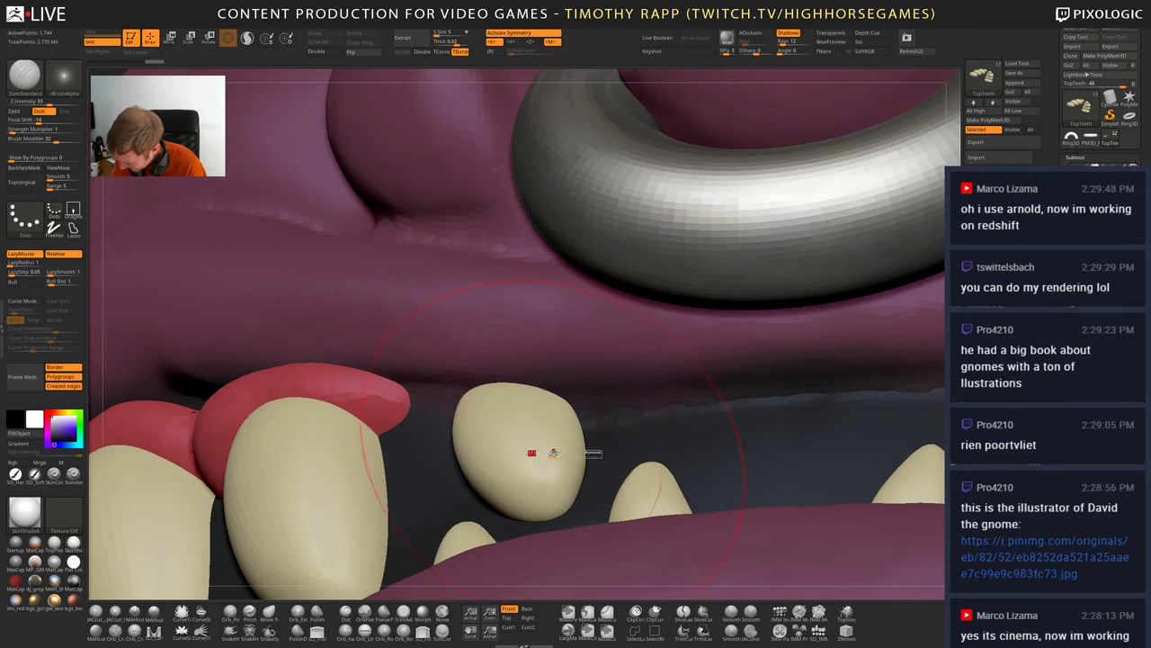
{"action": "left_click_drag", "start_coordinate": [550, 453], "coordinate": [532, 452]}
{"action": "key", "text": "2"}
{"action": "mouse_move", "coordinate": [544, 404]}
{"action": "left_mouse_down"}
{"action": "mouse_move", "coordinate": [538, 424]}
{"action": "mouse_move", "coordinate": [527, 414]}
{"action": "mouse_move", "coordinate": [534, 434]}
{"action": "left_mouse_up"}
{"action": "right_click_drag", "start_coordinate": [546, 455], "coordinate": [543, 477]}
{"action": "key", "text": "3"}
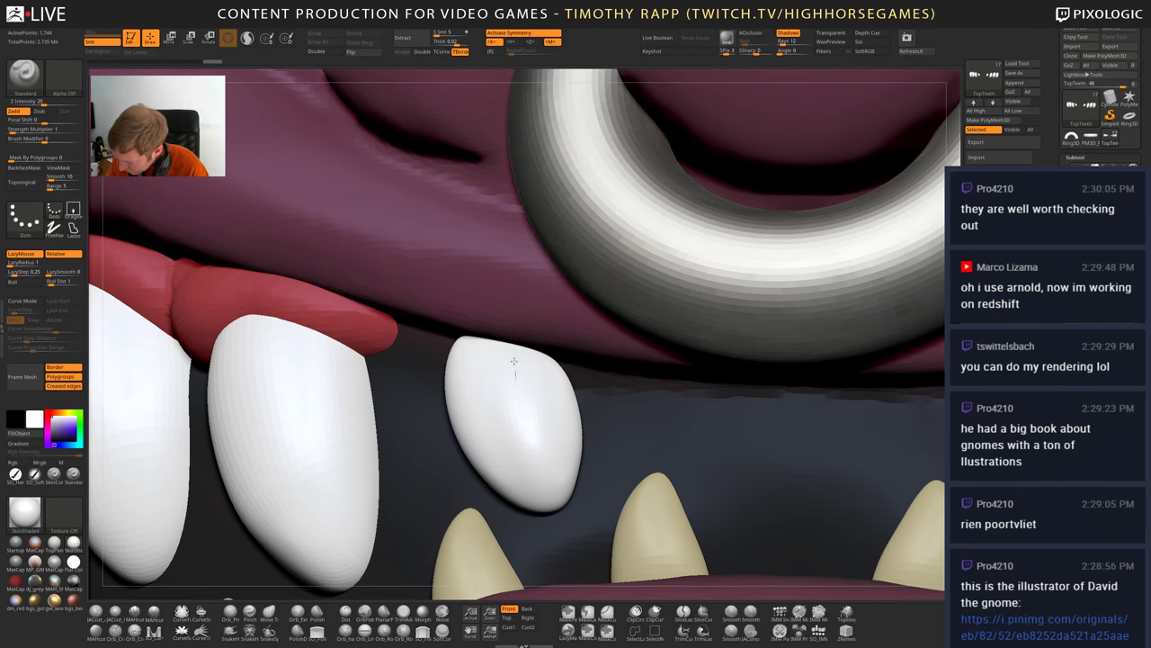
{"action": "mouse_move", "coordinate": [520, 356]}
{"action": "right_mouse_down"}
{"action": "mouse_move", "coordinate": [569, 435]}
{"action": "mouse_move", "coordinate": [597, 429]}
{"action": "right_mouse_up"}
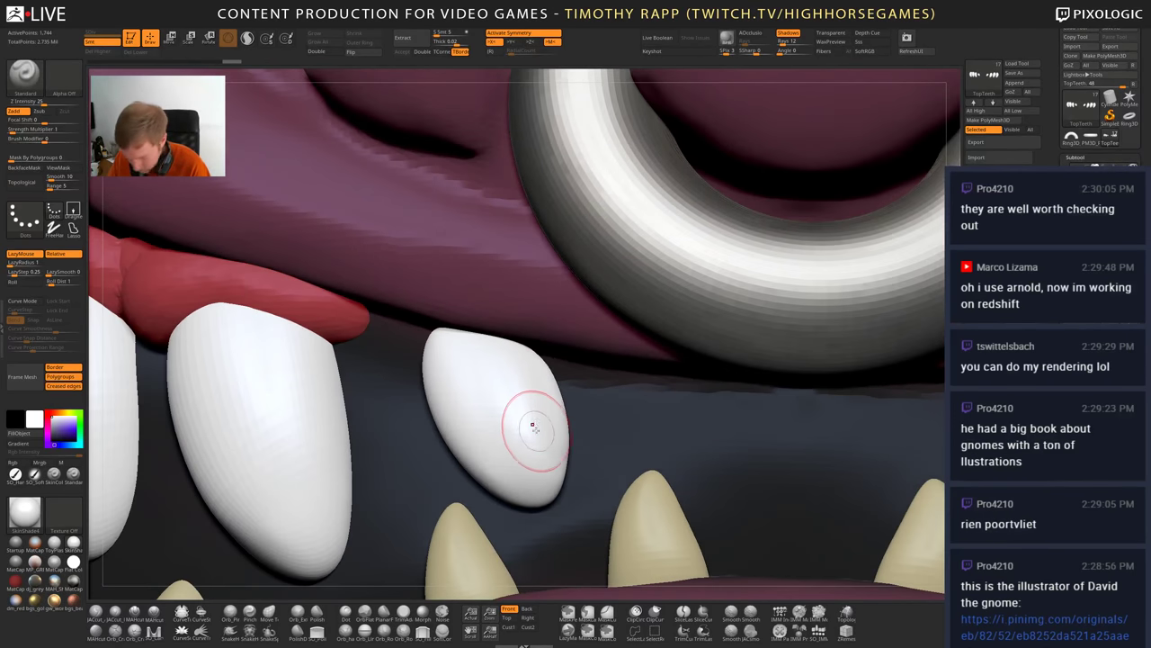
{"action": "key", "text": "4"}
{"action": "key", "text": "s"}
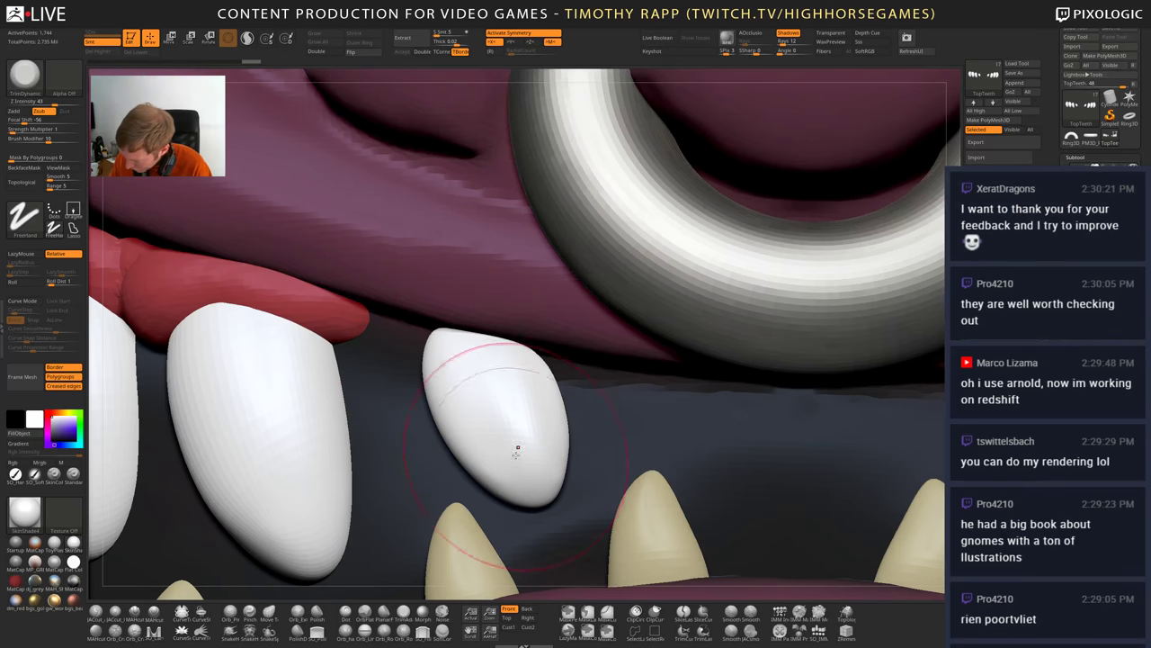
{"action": "right_click_drag", "start_coordinate": [470, 360], "coordinate": [423, 346]}
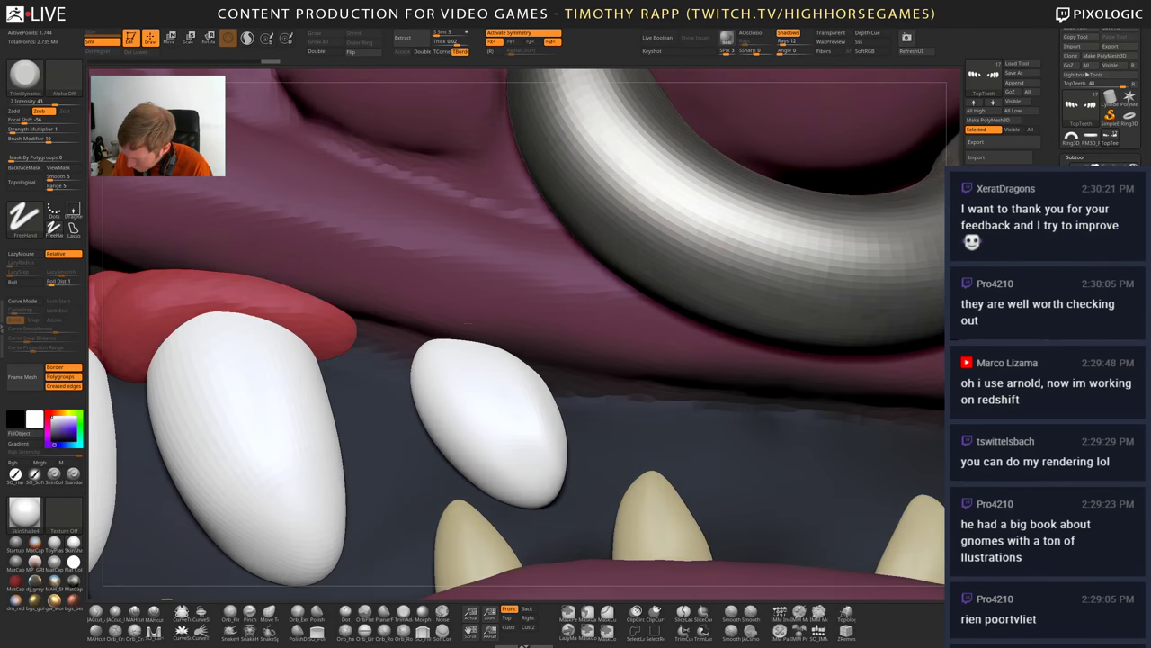
- Select the Gums subtool and stretch the upper gum's tip to the small front tooth with the Move Elastic brush
{"action": "key", "text": "b"}
{"action": "key", "text": "m"}
{"action": "key", "text": "v"}
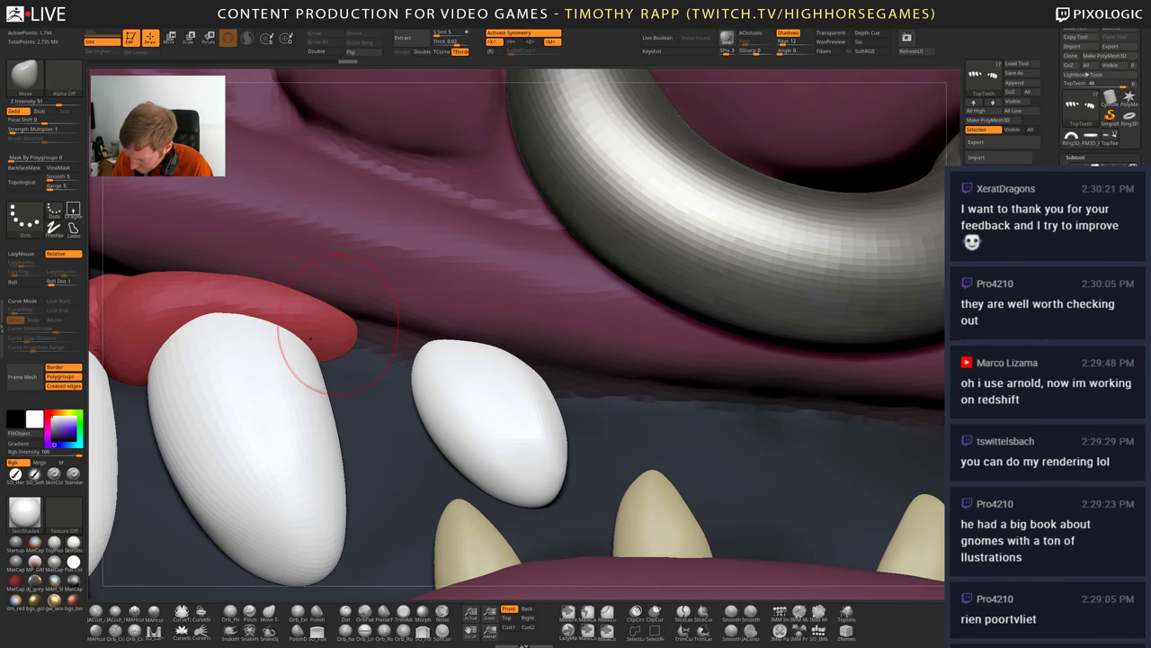
{"action": "key", "text": "shift+f"}
{"action": "key", "text": "shift+f"}
{"action": "left_click", "coordinate": [340, 312], "text": "alt"}
{"action": "key", "text": "shift+f"}
{"action": "key", "text": "shift+f"}
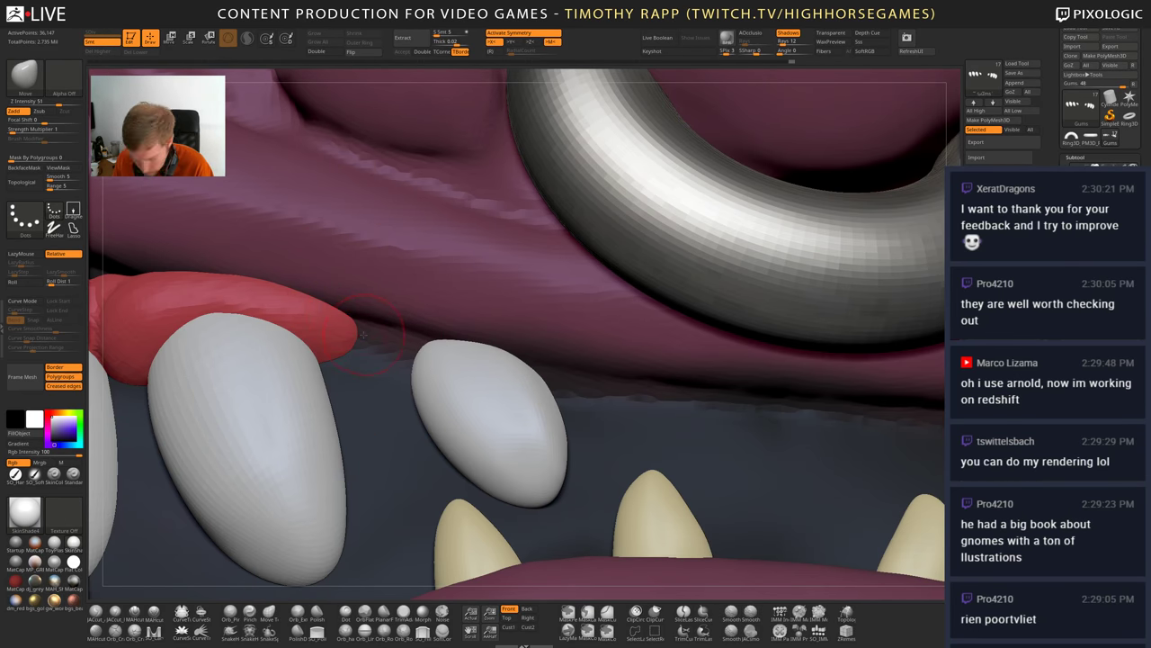
{"action": "key", "text": "b"}
{"action": "key", "text": "m"}
{"action": "key", "text": "e"}
{"action": "left_click_drag", "start_coordinate": [346, 319], "coordinate": [412, 338]}
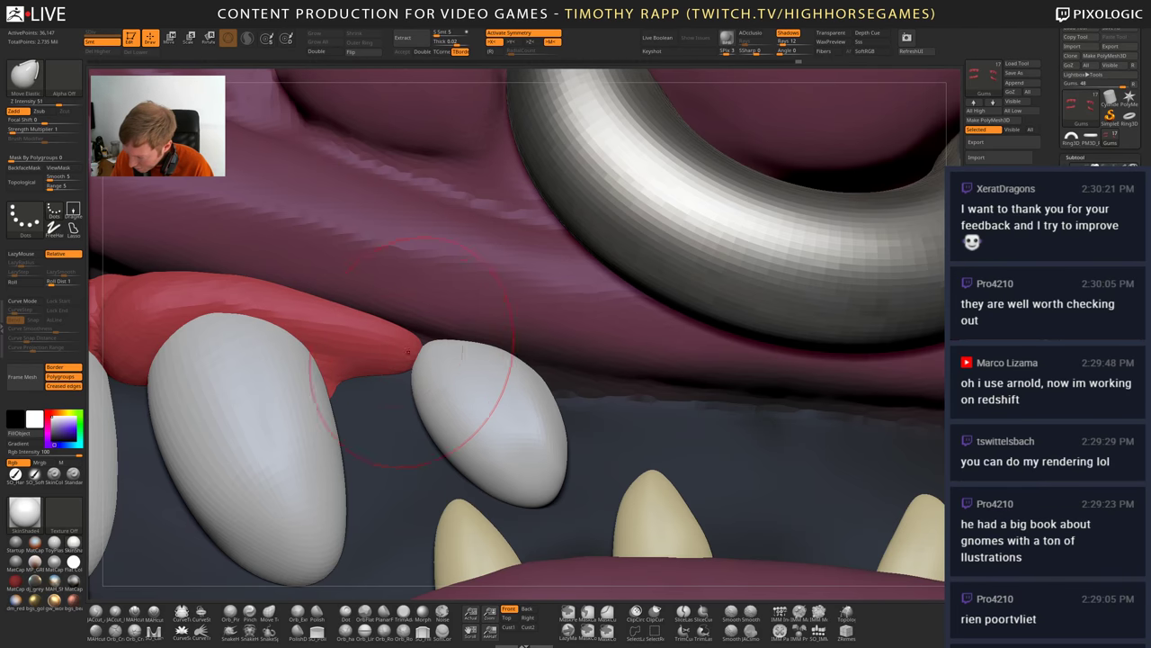
{"action": "mouse_move", "coordinate": [412, 338]}
{"action": "right_mouse_down", "text": "ctrl"}
{"action": "mouse_move", "coordinate": [423, 270]}
{"action": "mouse_move", "coordinate": [620, 347]}
{"action": "mouse_move", "coordinate": [392, 370]}
{"action": "mouse_move", "coordinate": [373, 360]}
{"action": "mouse_move", "coordinate": [412, 340]}
{"action": "mouse_move", "coordinate": [347, 364]}
{"action": "right_mouse_up", "text": "ctrl"}
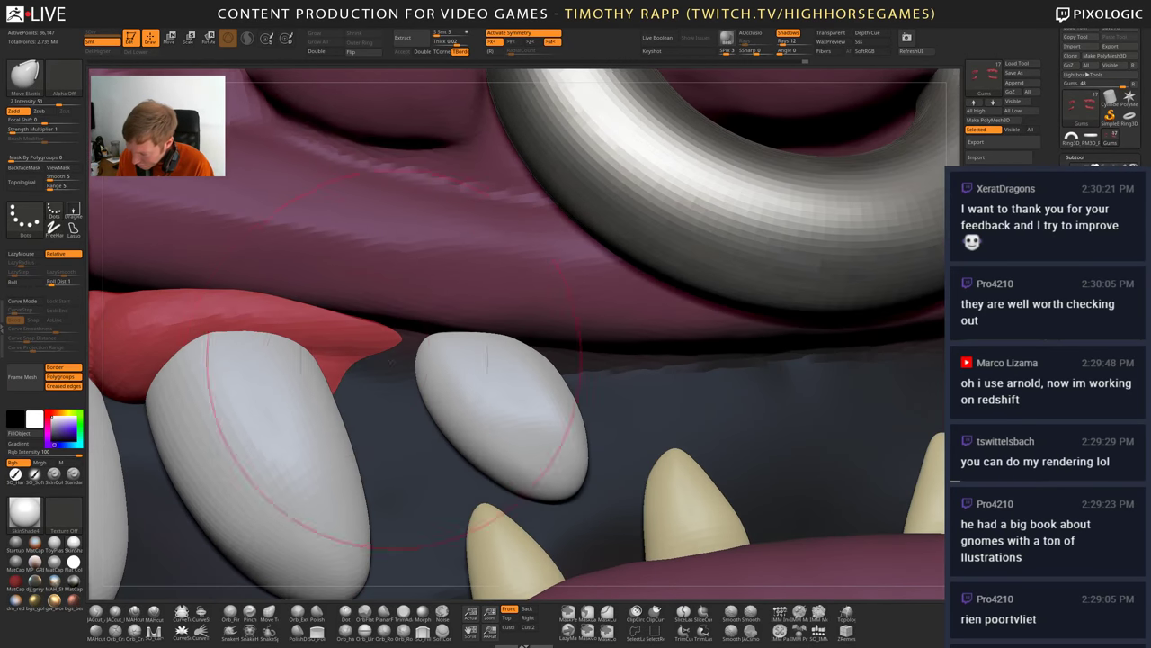
- Thicken the stretched upper gum between the large fang and the small front tooth with the Inflate brush
{"action": "key", "text": "b"}
{"action": "key", "text": "i"}
{"action": "key", "text": "n"}
{"action": "key", "text": "s"}
{"action": "mouse_move", "coordinate": [347, 364]}
{"action": "left_mouse_down"}
{"action": "mouse_move", "coordinate": [339, 358]}
{"action": "mouse_move", "coordinate": [352, 362]}
{"action": "mouse_move", "coordinate": [346, 374]}
{"action": "mouse_move", "coordinate": [366, 359]}
{"action": "mouse_move", "coordinate": [360, 351]}
{"action": "left_mouse_up"}
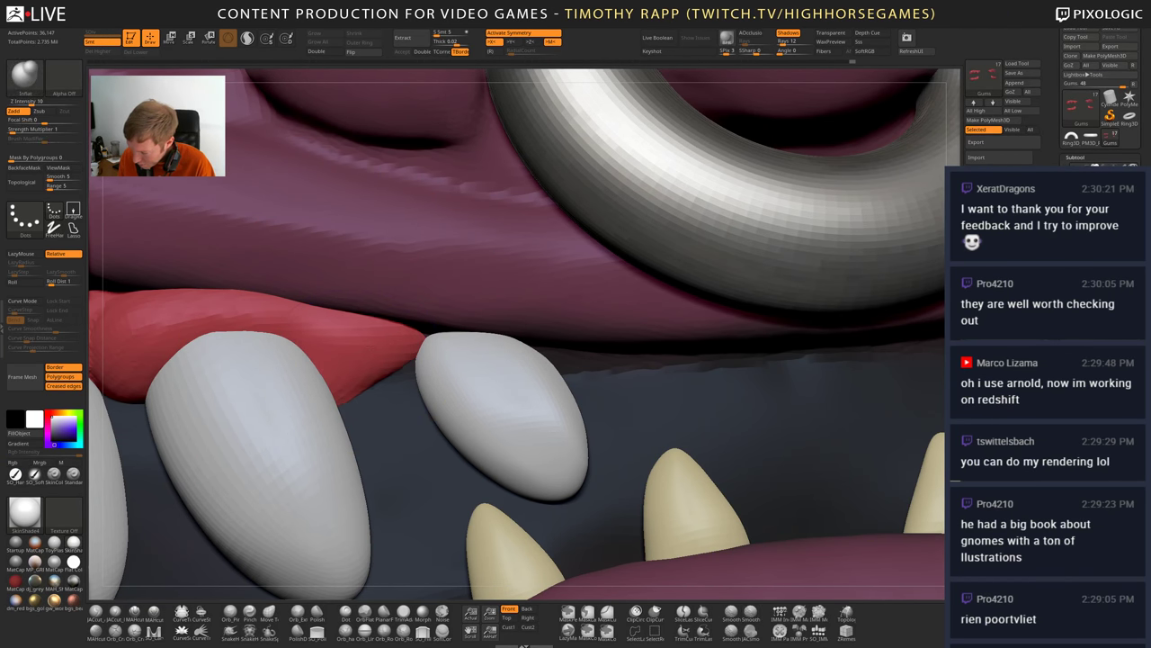
{"action": "right_click_drag", "start_coordinate": [360, 351], "coordinate": [342, 387]}
{"action": "key", "text": "s"}
{"action": "key", "text": "s"}
{"action": "left_click_drag", "start_coordinate": [324, 348], "coordinate": [330, 348]}
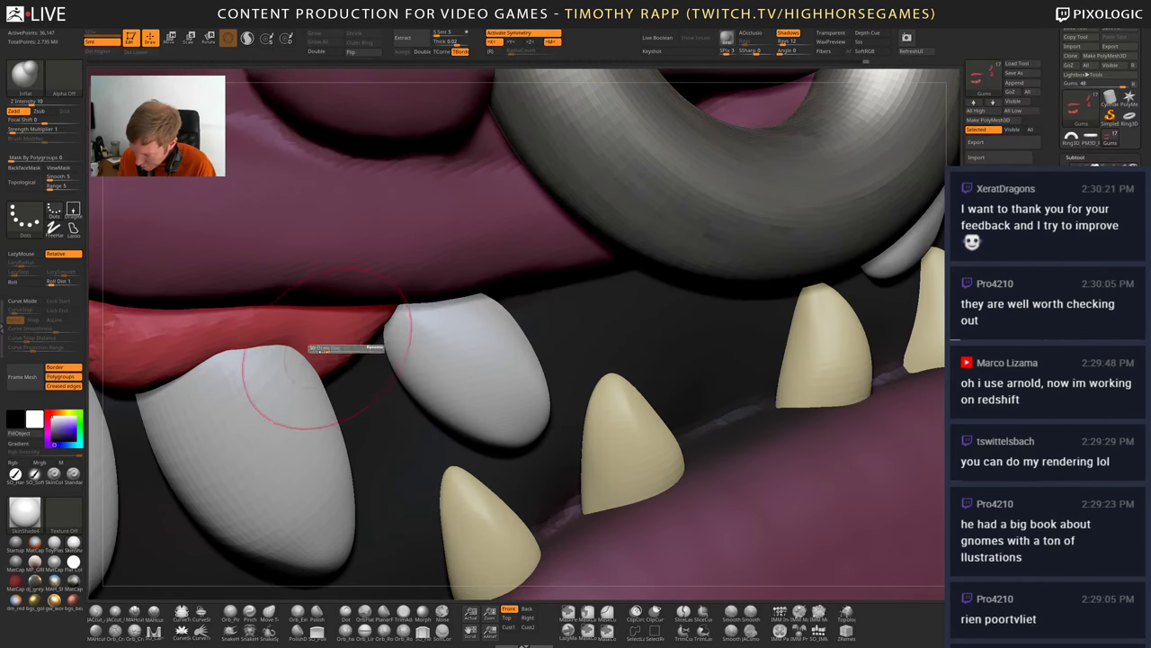
- Smooth the small front tooth on the TopTeeth subtool and step its mesh down to a lower subdivision level
{"action": "right_click_drag", "start_coordinate": [223, 396], "coordinate": [226, 297], "text": "ctrl"}
{"action": "right_click_drag", "start_coordinate": [450, 373], "coordinate": [357, 377]}
{"action": "right_click_drag", "start_coordinate": [624, 371], "coordinate": [593, 447], "text": "alt"}
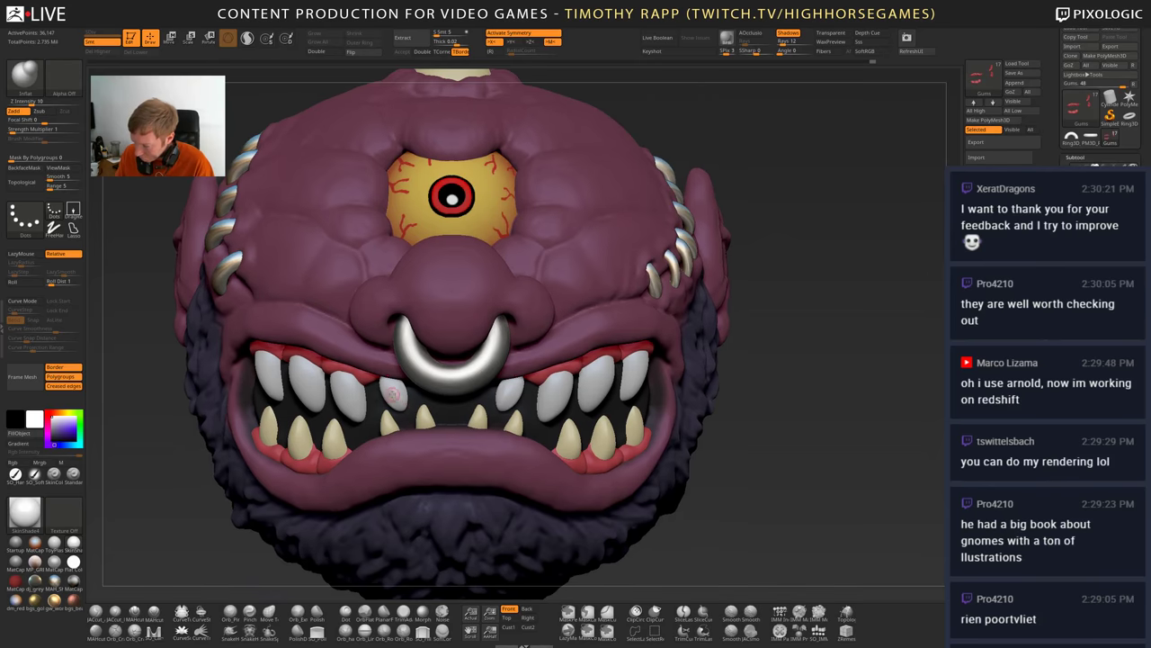
{"action": "mouse_move", "coordinate": [306, 380]}
{"action": "right_mouse_down"}
{"action": "mouse_move", "coordinate": [401, 391]}
{"action": "mouse_move", "coordinate": [364, 389]}
{"action": "right_mouse_up"}
{"action": "left_click", "coordinate": [401, 391], "text": "alt"}
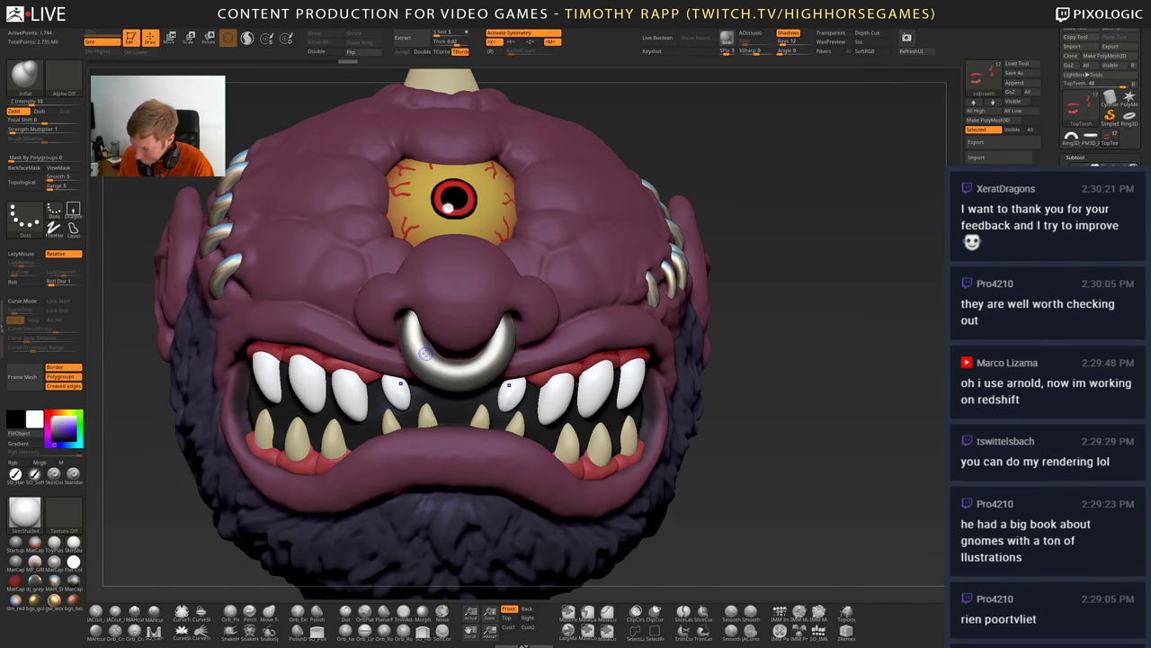
{"action": "left_click_drag", "start_coordinate": [401, 387], "coordinate": [410, 393], "text": "shift"}
{"action": "key", "text": "shift+d"}
{"action": "key", "text": "s"}
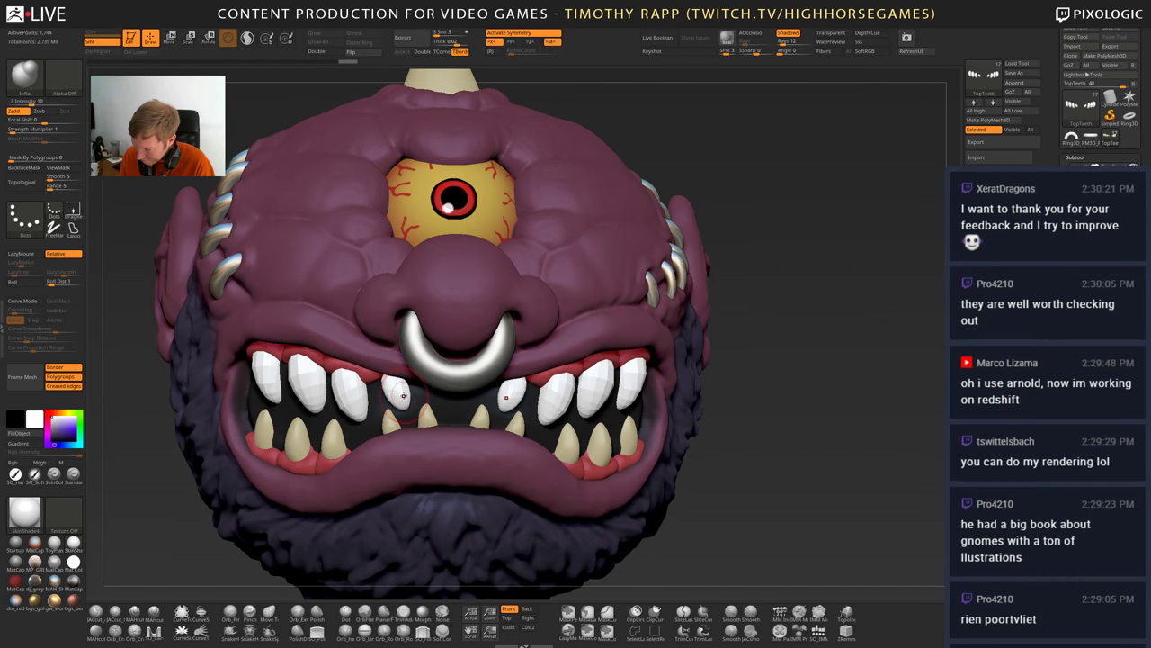
{"action": "key", "text": "s"}
{"action": "key", "text": "s"}
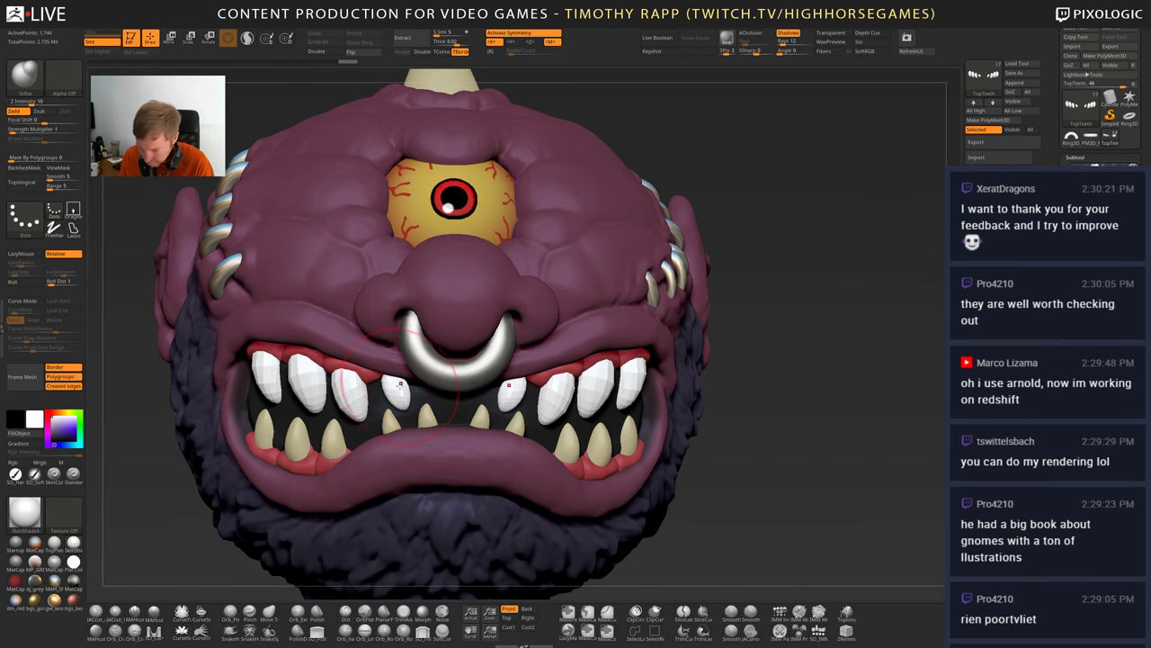
{"action": "right_click_drag", "start_coordinate": [394, 387], "coordinate": [401, 389]}
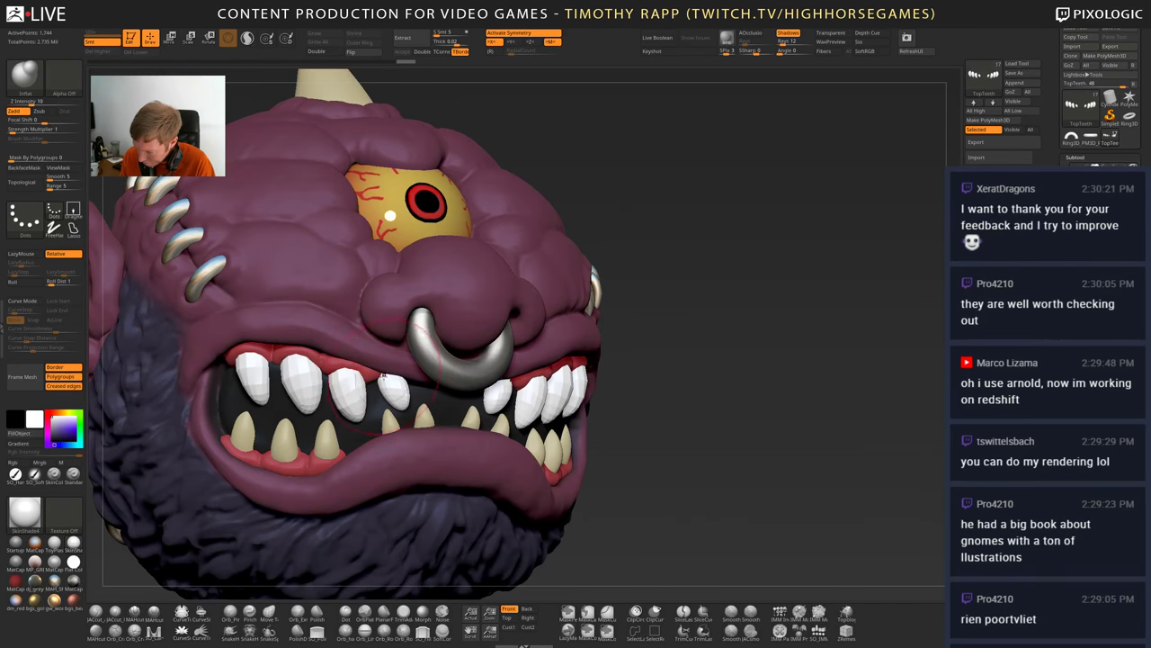
{"action": "right_click_drag", "start_coordinate": [408, 379], "coordinate": [278, 383]}
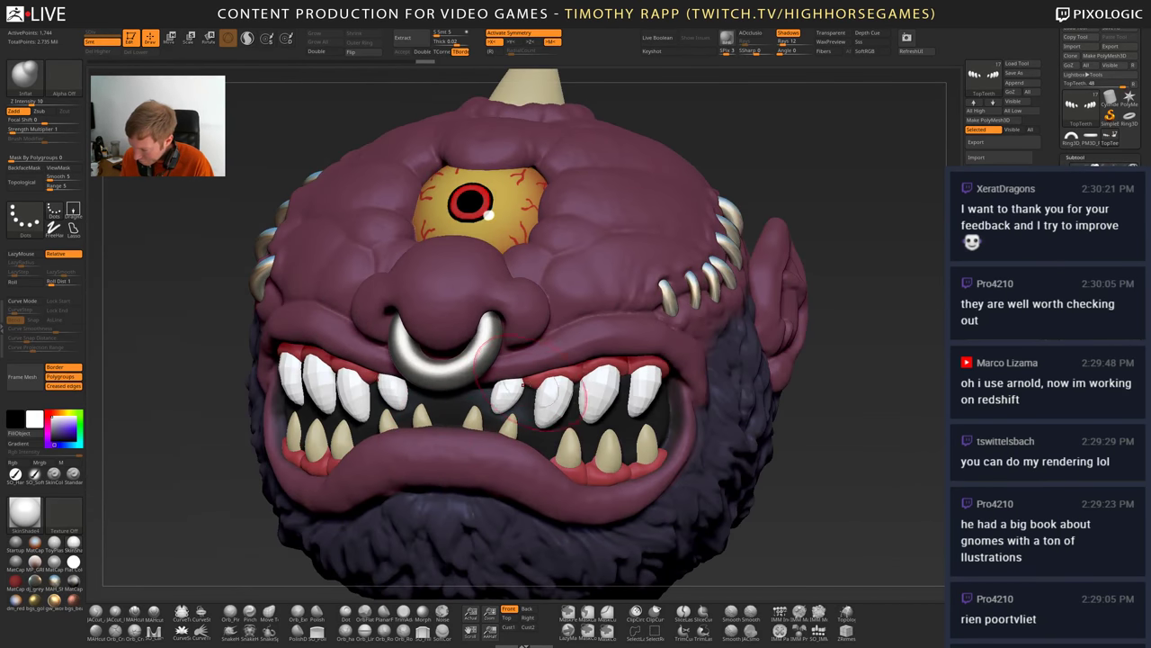
{"action": "right_click_drag", "start_coordinate": [531, 382], "coordinate": [540, 293]}
{"action": "right_click_drag", "start_coordinate": [357, 332], "coordinate": [357, 398], "text": "ctrl"}
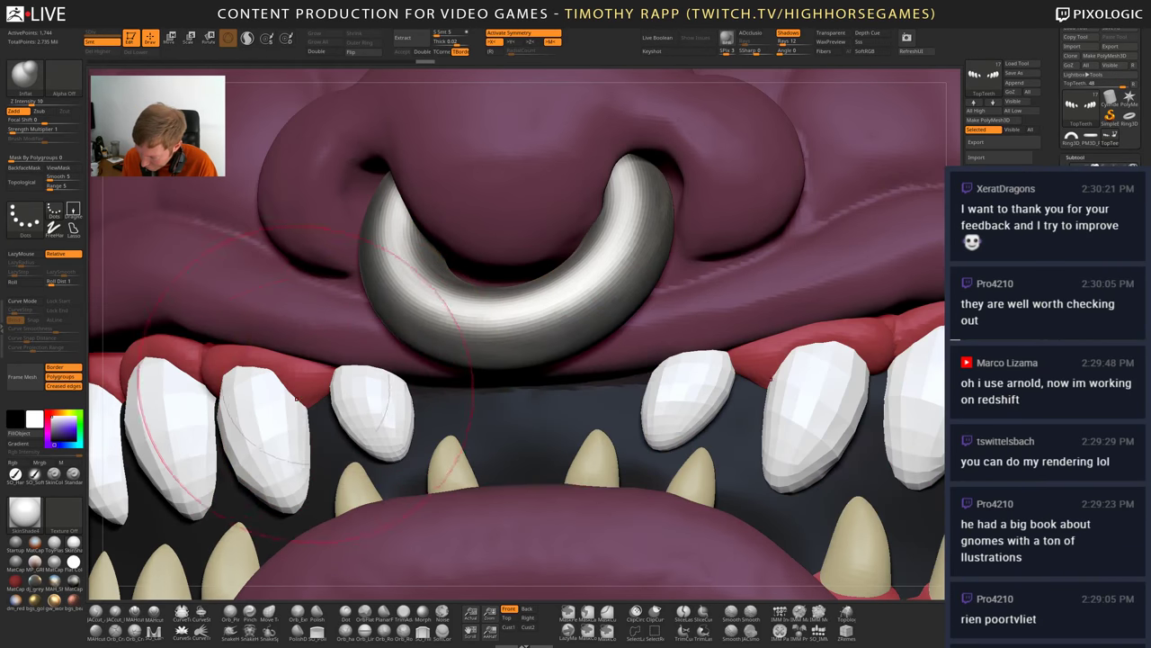
- Raise the upper teeth's subdivision level, and update the DynaMesh of the Gums subtool
{"action": "key", "text": "d"}
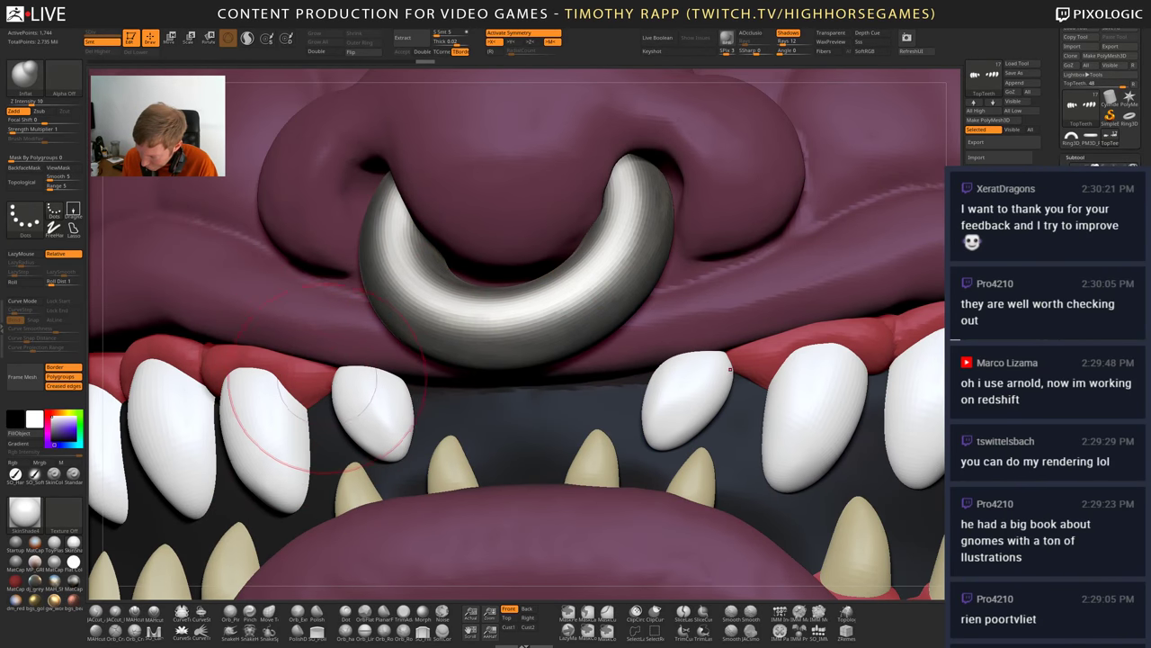
{"action": "key", "text": "s"}
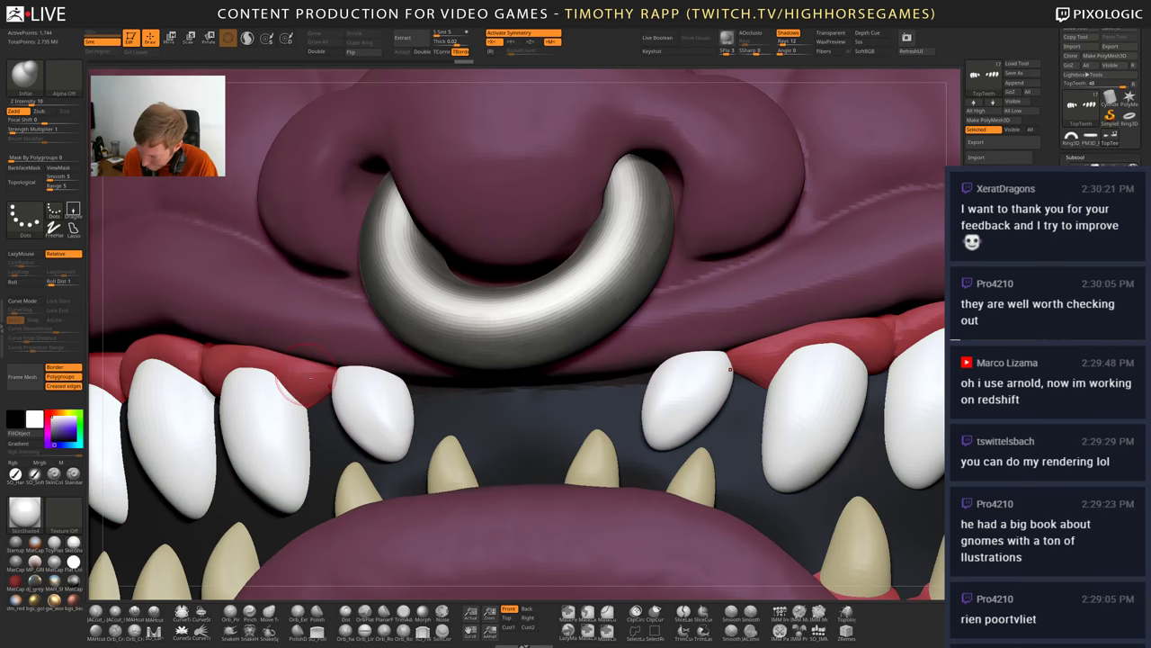
{"action": "left_click", "coordinate": [311, 377], "text": "alt"}
{"action": "right_click_drag", "start_coordinate": [357, 391], "coordinate": [378, 387]}
{"action": "key", "text": "shift+f"}
{"action": "key", "text": "shift+f"}
{"action": "key", "text": "s"}
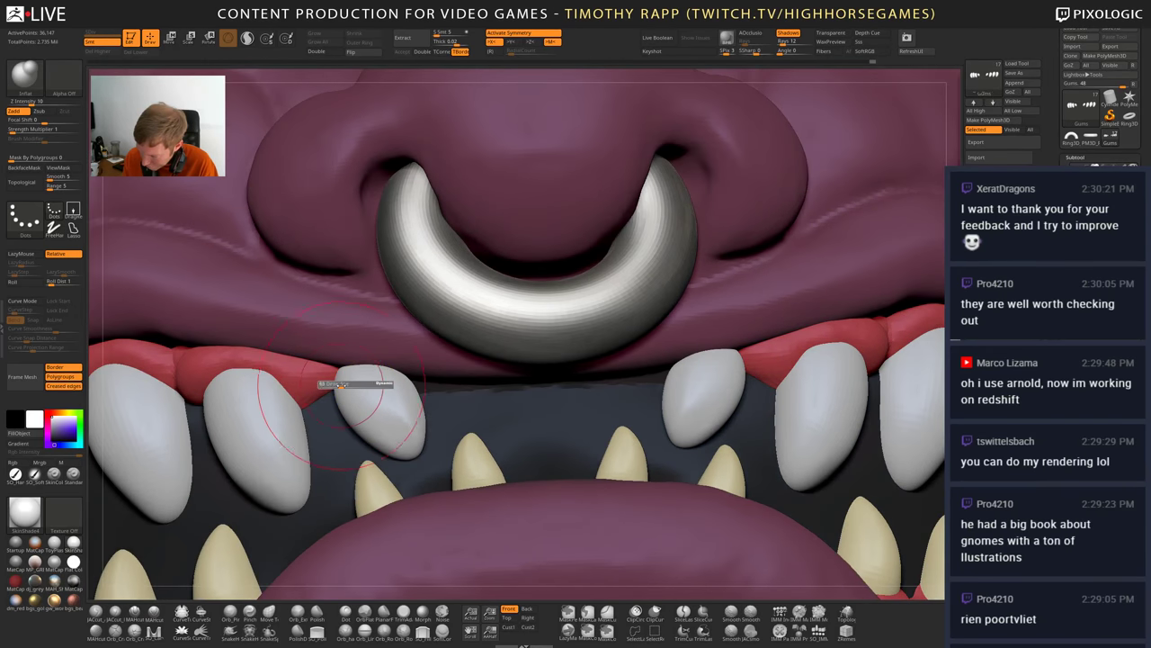
{"action": "left_click_drag", "start_coordinate": [341, 386], "coordinate": [343, 385]}
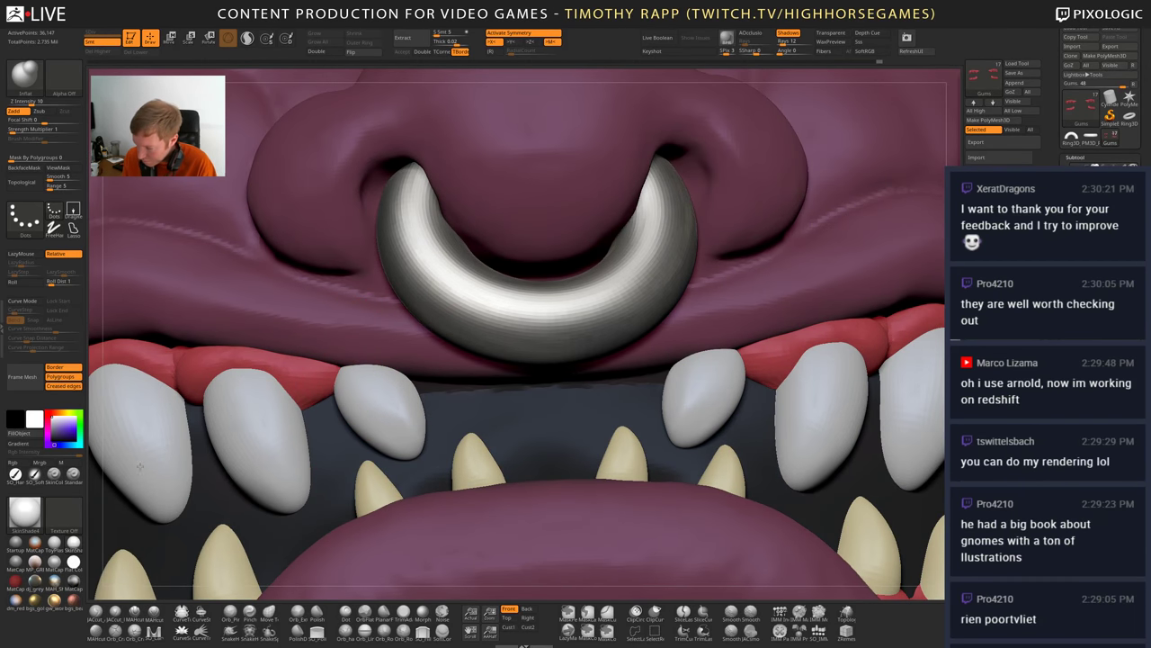
{"action": "key", "text": "f"}
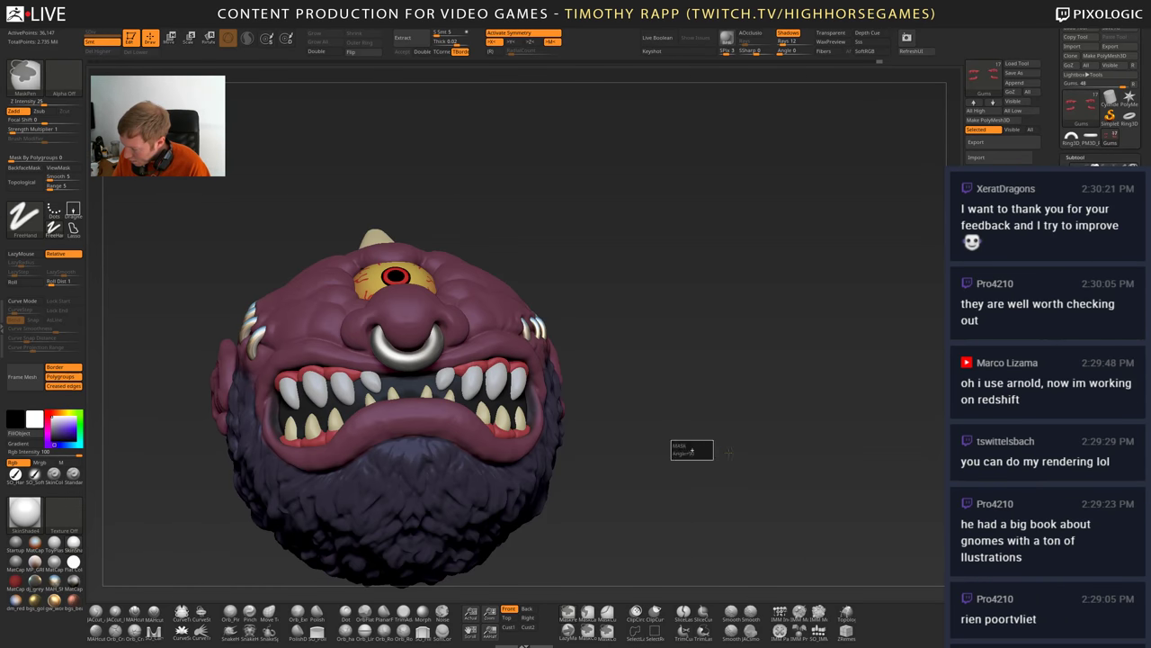
{"action": "left_click_drag", "start_coordinate": [729, 453], "coordinate": [735, 447], "text": "ctrl"}
- Inflate the upper gum's tip against the small front tooth and smooth the gum between it and the large fang
{"action": "right_click_drag", "start_coordinate": [398, 384], "coordinate": [385, 399], "text": "ctrl"}
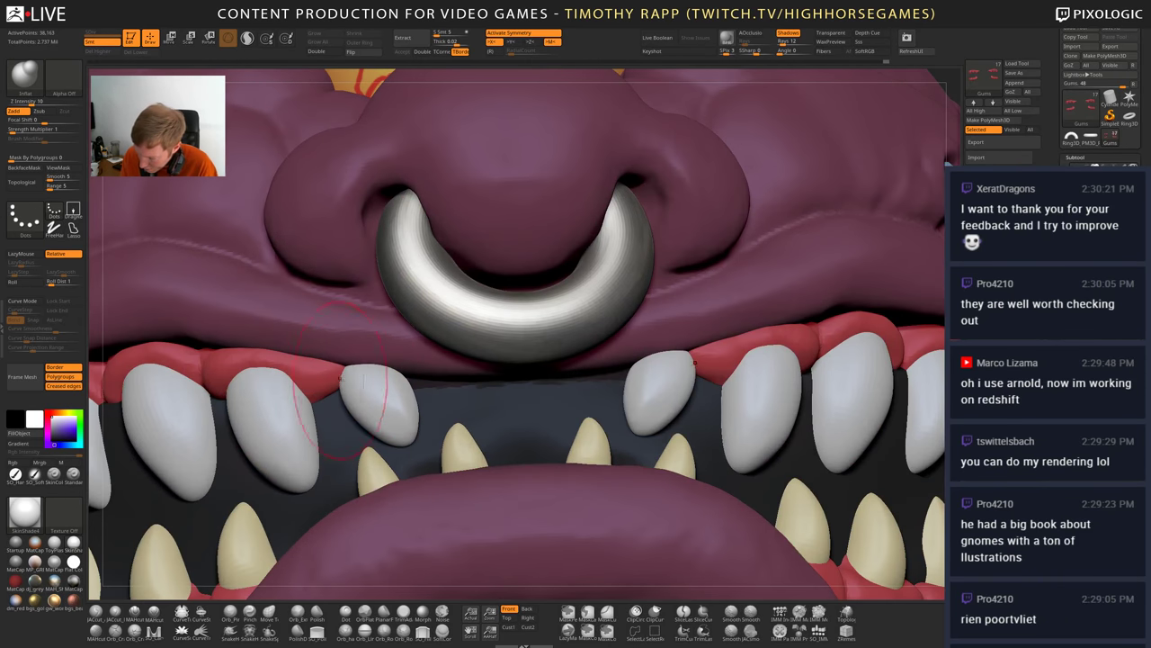
{"action": "mouse_move", "coordinate": [348, 378]}
{"action": "left_mouse_down"}
{"action": "mouse_move", "coordinate": [306, 392]}
{"action": "mouse_move", "coordinate": [350, 386]}
{"action": "mouse_move", "coordinate": [382, 363]}
{"action": "left_mouse_up"}
{"action": "right_click_drag", "start_coordinate": [381, 367], "coordinate": [374, 396]}
{"action": "mouse_move", "coordinate": [371, 364]}
{"action": "left_mouse_down", "text": "shift"}
{"action": "mouse_move", "coordinate": [310, 385]}
{"action": "mouse_move", "coordinate": [332, 381]}
{"action": "left_mouse_up", "text": "shift"}
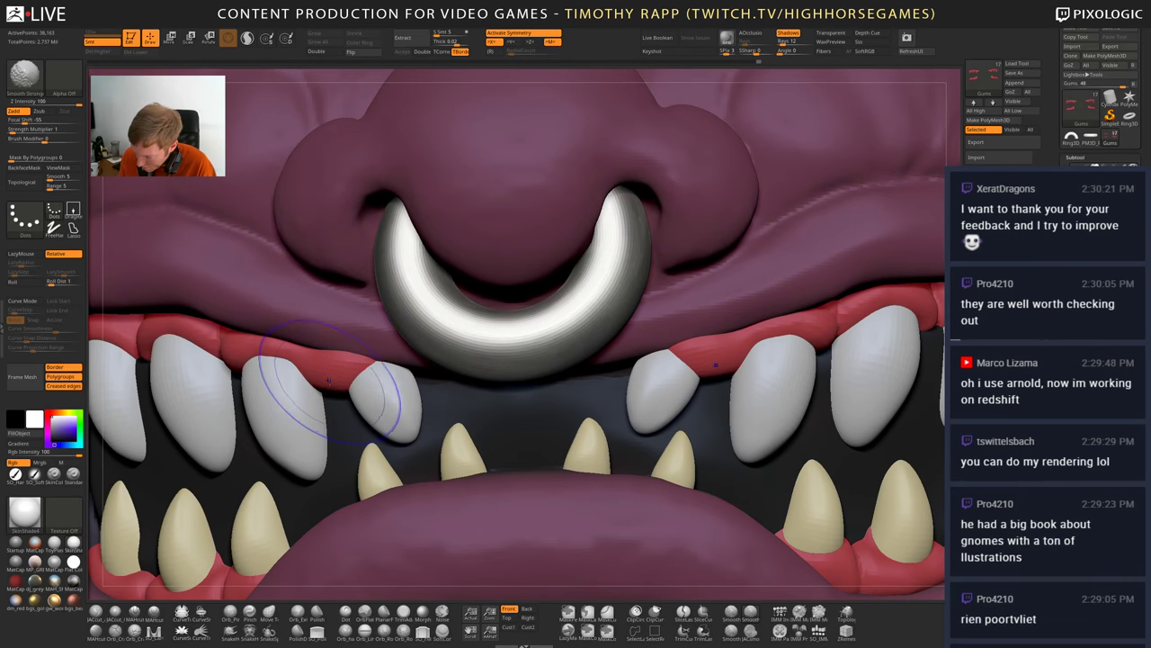
{"action": "mouse_move", "coordinate": [314, 389]}
{"action": "right_mouse_down"}
{"action": "mouse_move", "coordinate": [368, 396]}
{"action": "mouse_move", "coordinate": [335, 392]}
{"action": "mouse_move", "coordinate": [377, 364]}
{"action": "mouse_move", "coordinate": [423, 364]}
{"action": "right_mouse_up"}
- Carve creases into the upper gum above the large fang and towards the small front tooth with the DamStandard brush
{"action": "key", "text": "b"}
{"action": "key", "text": "m"}
{"action": "key", "text": "v"}
{"action": "key", "text": "s"}
{"action": "key", "text": "b"}
{"action": "key", "text": "d"}
{"action": "key", "text": "s"}
{"action": "left_click_drag", "start_coordinate": [315, 358], "coordinate": [373, 370]}
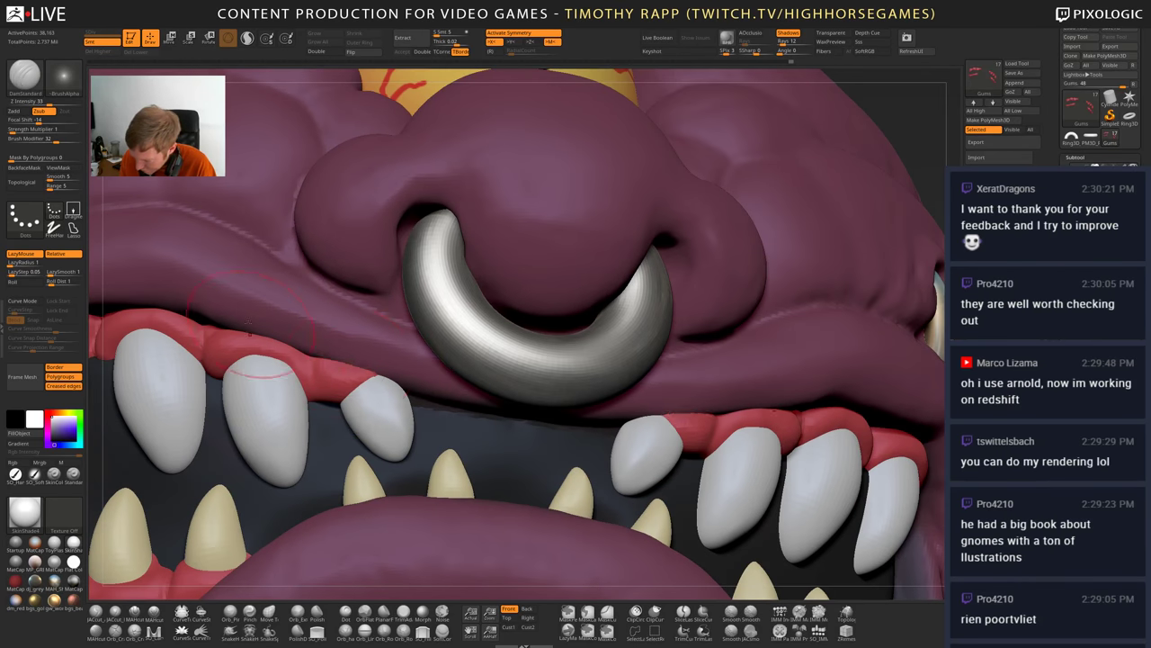
{"action": "left_click_drag", "start_coordinate": [244, 332], "coordinate": [376, 372]}
{"action": "mouse_move", "coordinate": [387, 383]}
{"action": "right_mouse_down", "text": "ctrl"}
{"action": "mouse_move", "coordinate": [421, 450]}
{"action": "mouse_move", "coordinate": [351, 449]}
{"action": "mouse_move", "coordinate": [422, 441]}
{"action": "right_mouse_up", "text": "ctrl"}
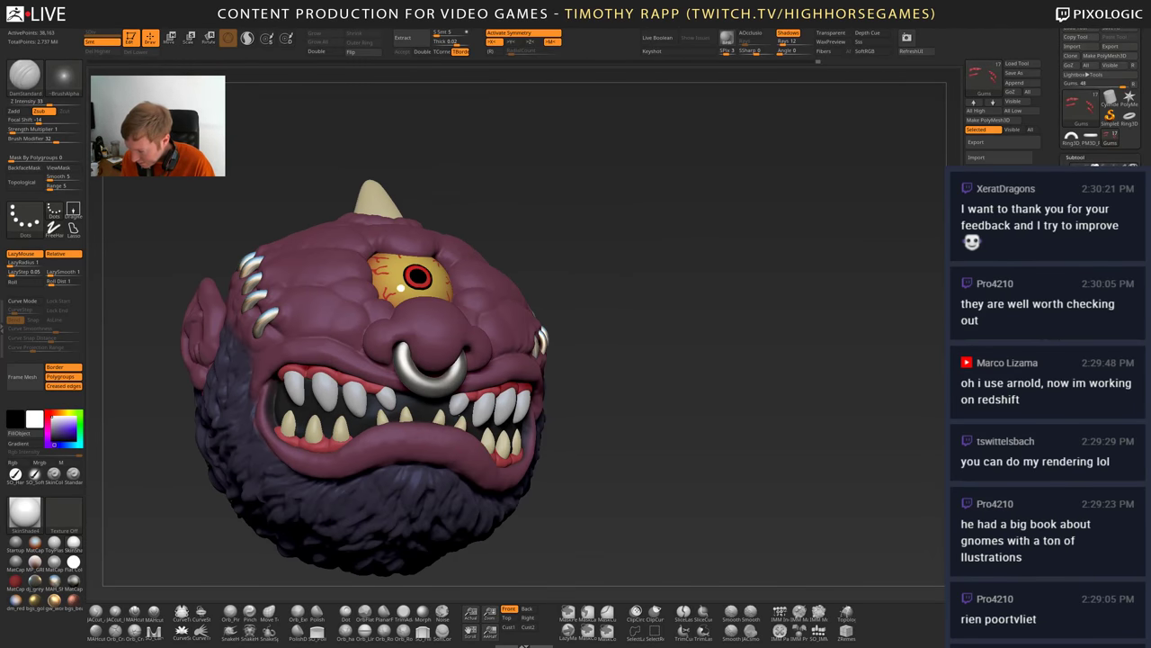
{"action": "mouse_move", "coordinate": [427, 378]}
{"action": "right_mouse_down", "text": "ctrl"}
{"action": "mouse_move", "coordinate": [435, 413]}
{"action": "mouse_move", "coordinate": [394, 378]}
{"action": "right_mouse_up", "text": "ctrl"}
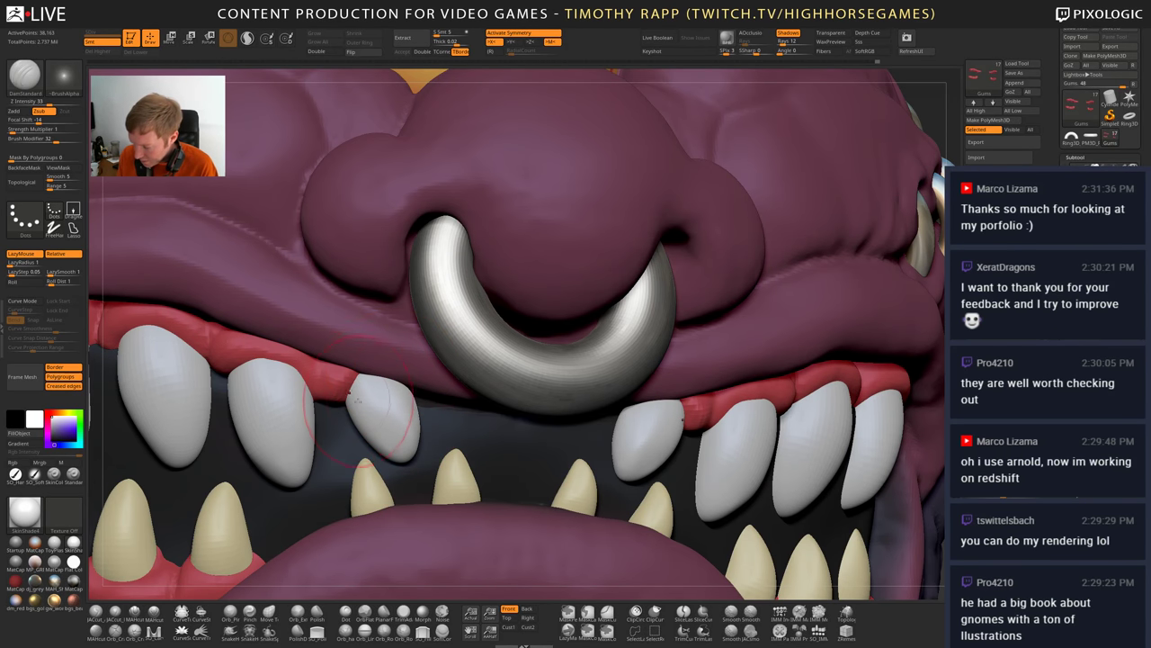
{"action": "mouse_move", "coordinate": [358, 446]}
{"action": "right_mouse_down"}
{"action": "mouse_move", "coordinate": [362, 410]}
{"action": "mouse_move", "coordinate": [302, 404]}
{"action": "mouse_move", "coordinate": [352, 401]}
{"action": "right_mouse_up"}
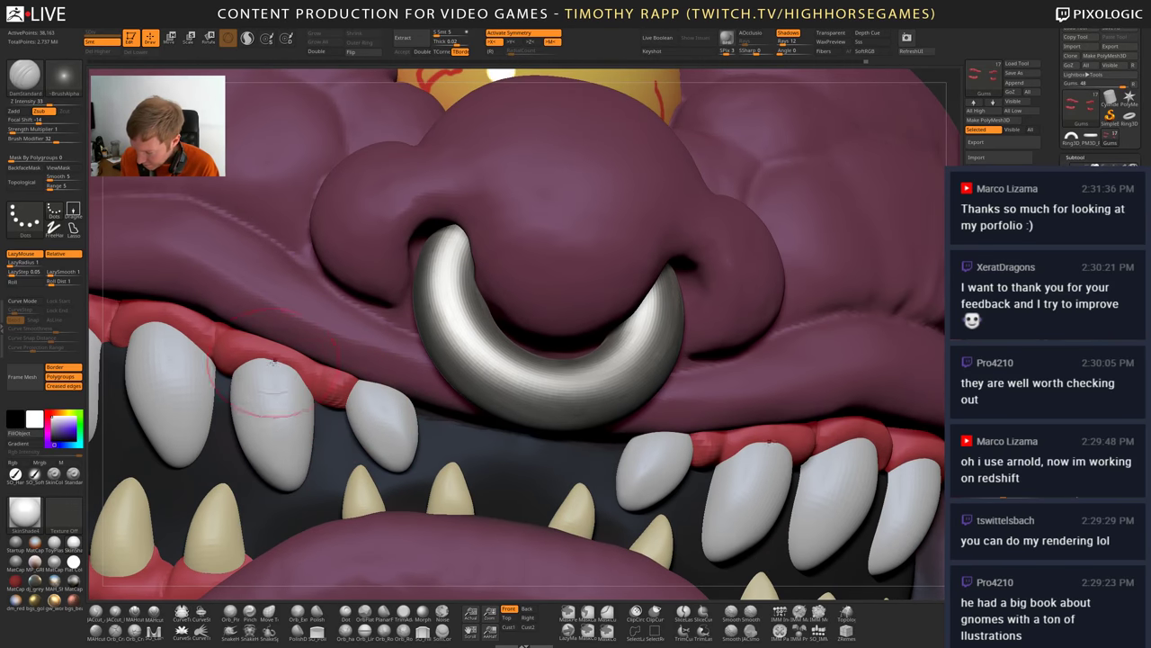
- Try to build up the upper gum above the large fang with the Standard brush
{"action": "key", "text": "b"}
{"action": "key", "text": "s"}
{"action": "key", "text": "t"}
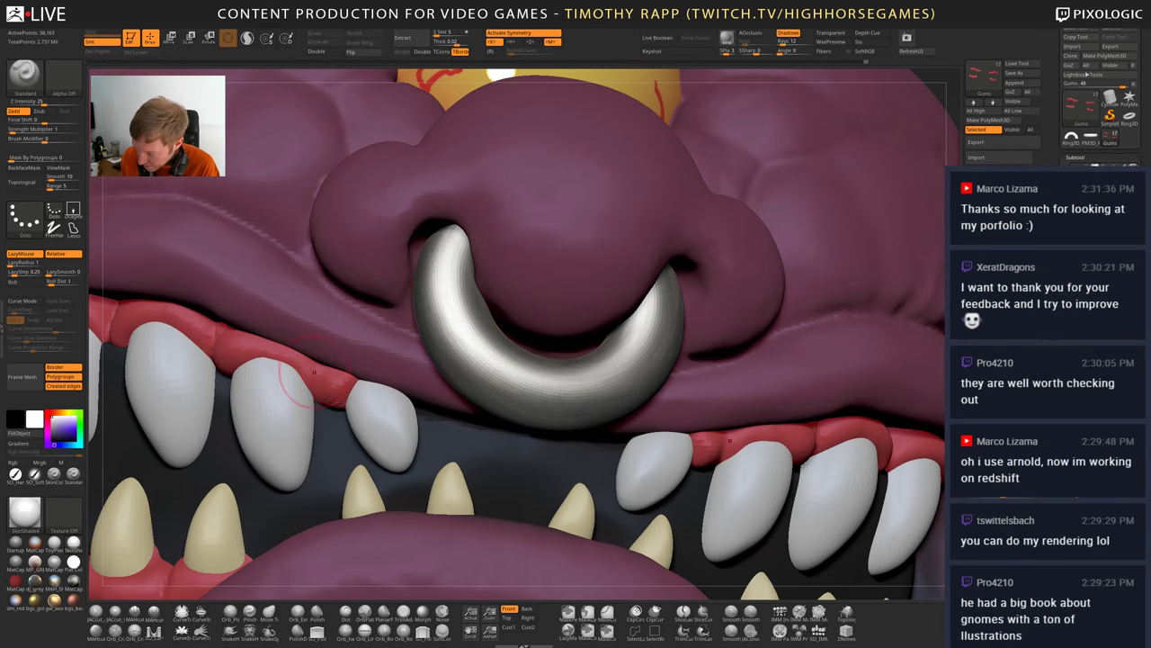
{"action": "mouse_move", "coordinate": [255, 363]}
{"action": "left_mouse_down"}
{"action": "mouse_move", "coordinate": [311, 374]}
{"action": "mouse_move", "coordinate": [291, 371]}
{"action": "left_mouse_up"}
{"action": "key", "text": "ctrl+z"}
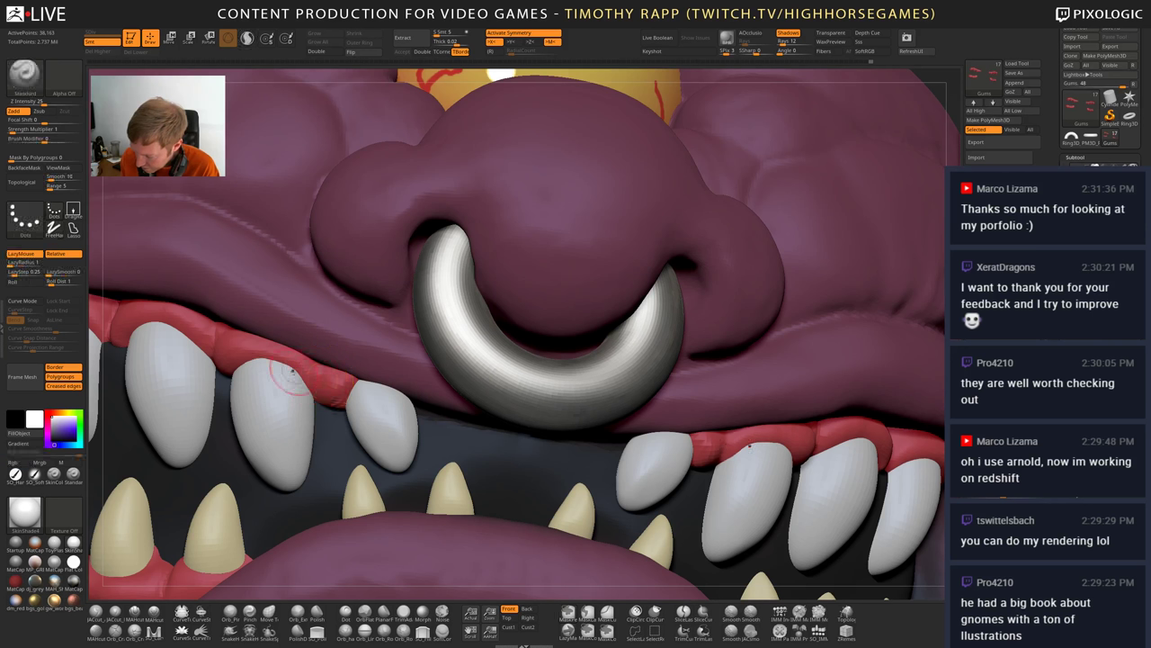
- Refine the upper gum beside the small front tooth with the DamStandard brush and smooth its surface
{"action": "mouse_move", "coordinate": [258, 385]}
{"action": "right_mouse_down"}
{"action": "mouse_move", "coordinate": [315, 396]}
{"action": "mouse_move", "coordinate": [322, 422]}
{"action": "right_mouse_up"}
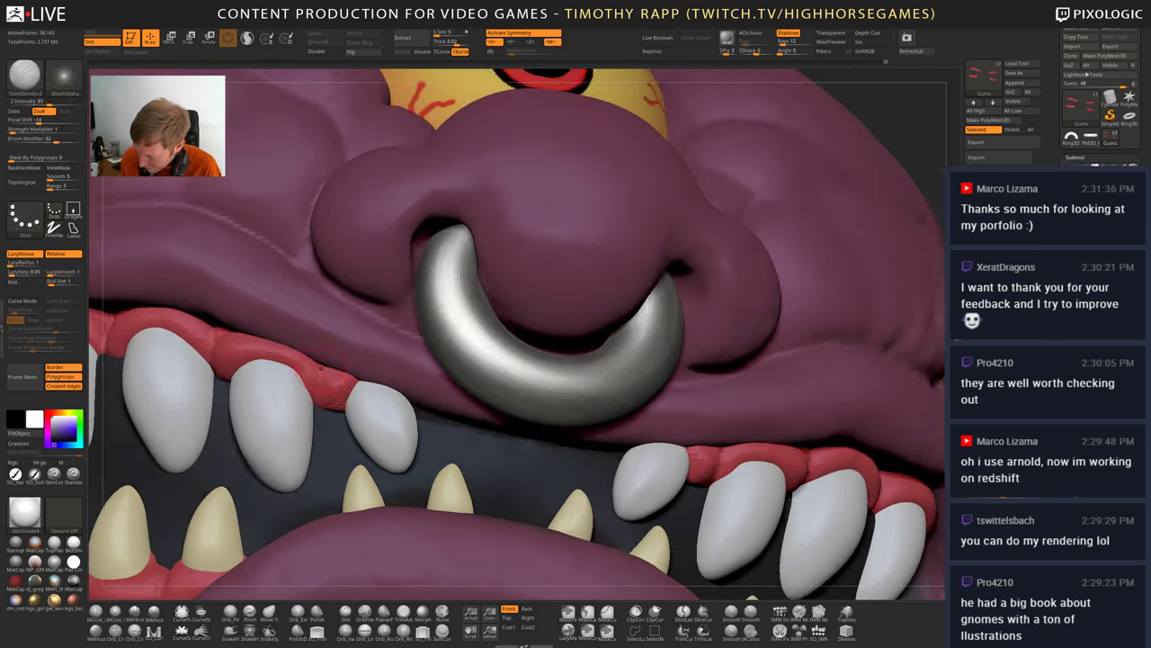
{"action": "right_click_drag", "start_coordinate": [324, 367], "coordinate": [359, 394]}
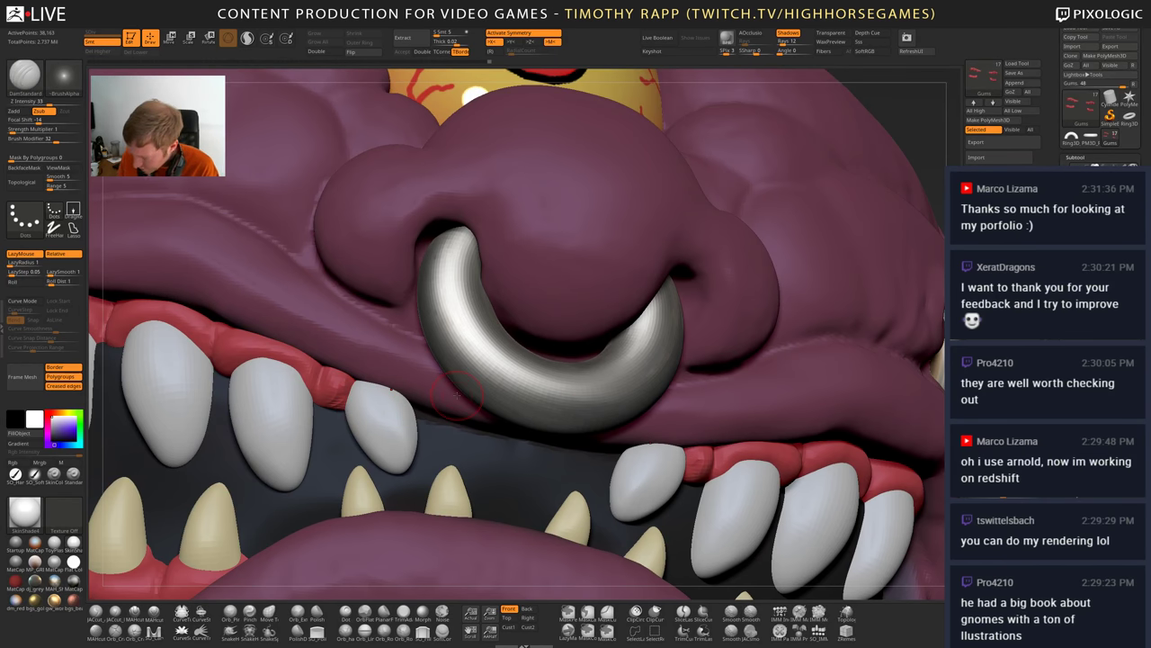
{"action": "key", "text": "f"}
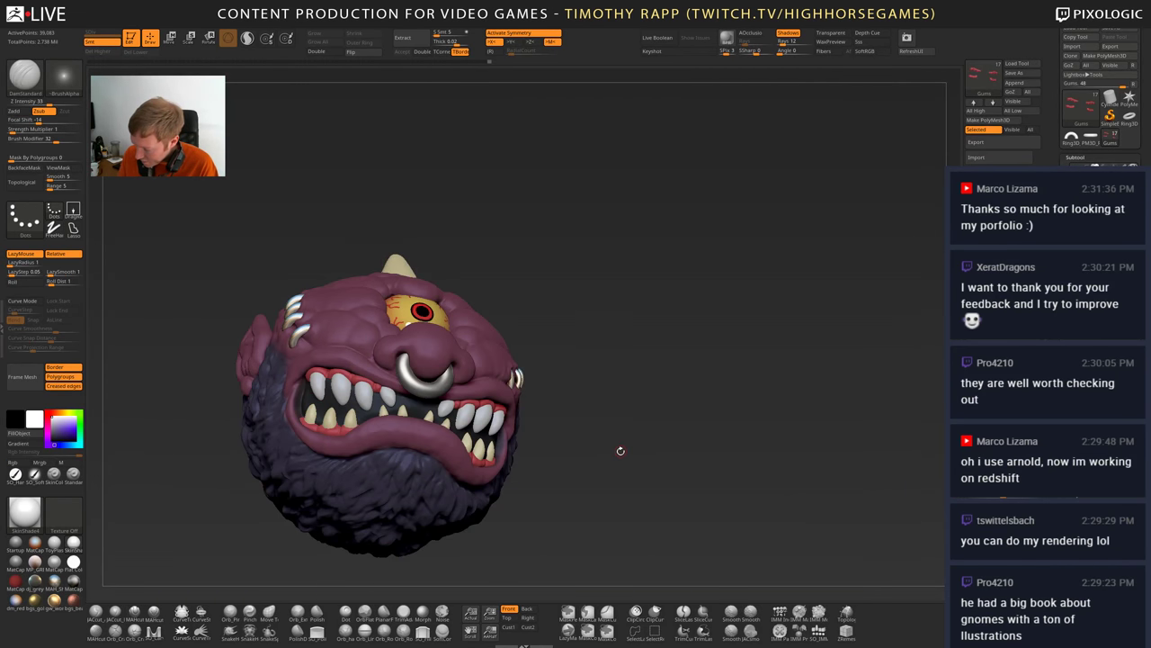
{"action": "right_click_drag", "start_coordinate": [559, 440], "coordinate": [625, 454]}
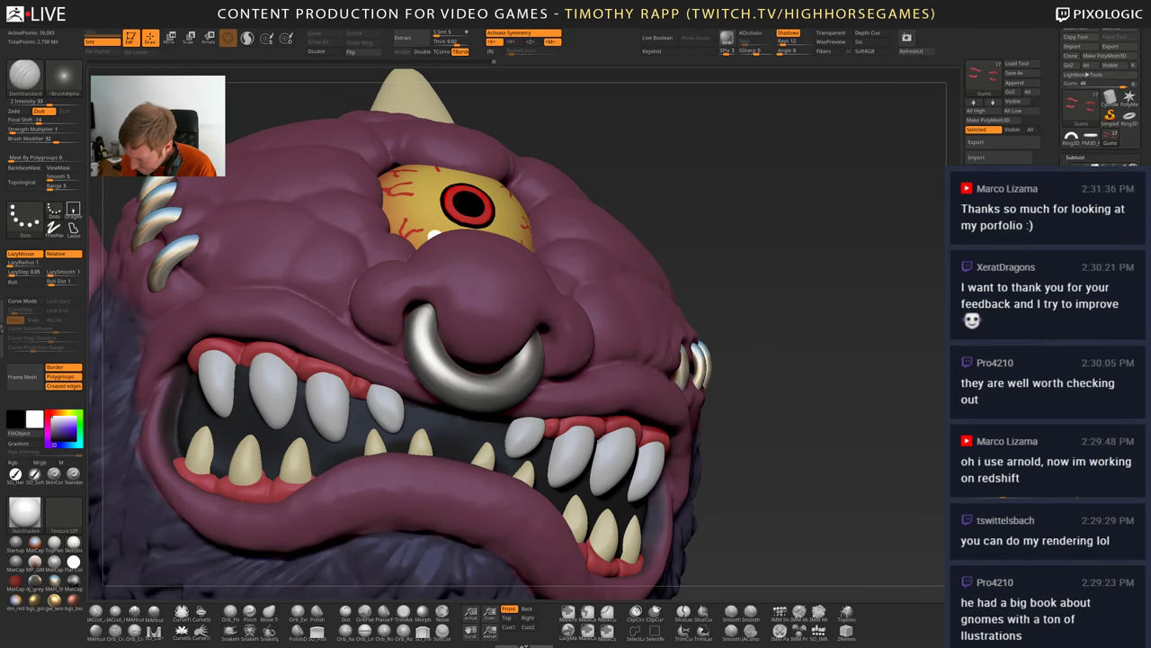
{"action": "right_click_drag", "start_coordinate": [376, 388], "coordinate": [423, 409]}
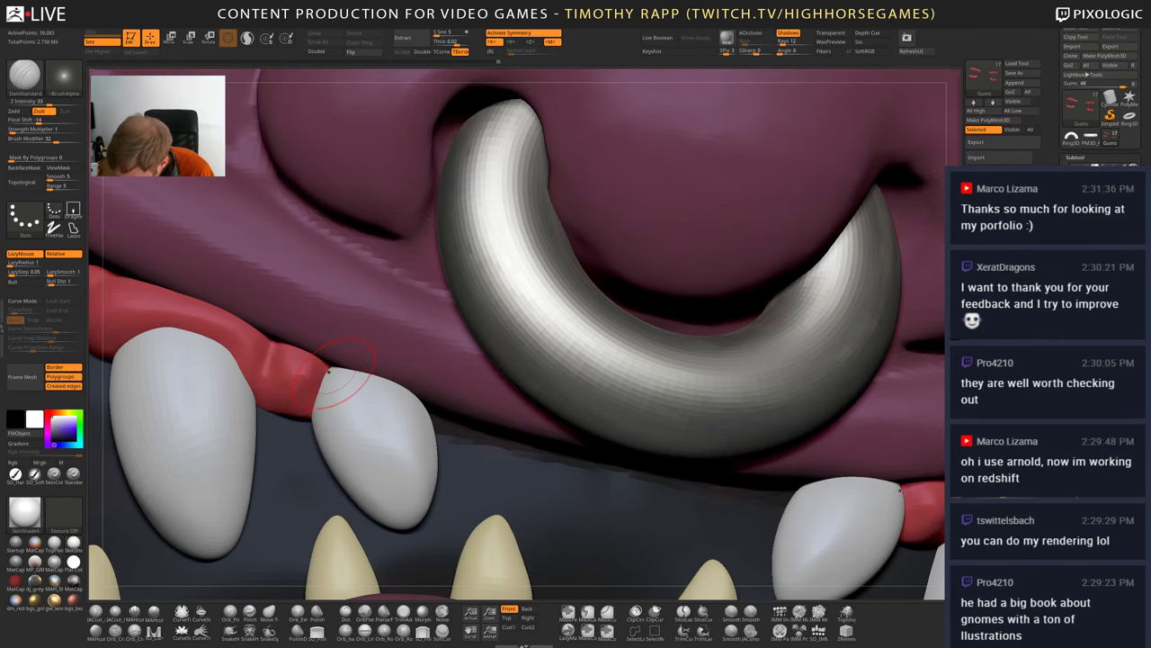
{"action": "right_click_drag", "start_coordinate": [385, 381], "coordinate": [328, 386]}
{"action": "right_click_drag", "start_coordinate": [571, 450], "coordinate": [537, 553], "text": "ctrl"}
{"action": "right_click_drag", "start_coordinate": [621, 375], "coordinate": [468, 472], "text": "alt"}
{"action": "right_click_drag", "start_coordinate": [467, 472], "coordinate": [499, 493]}
{"action": "left_click_drag", "start_coordinate": [470, 440], "coordinate": [457, 455], "text": "shift"}
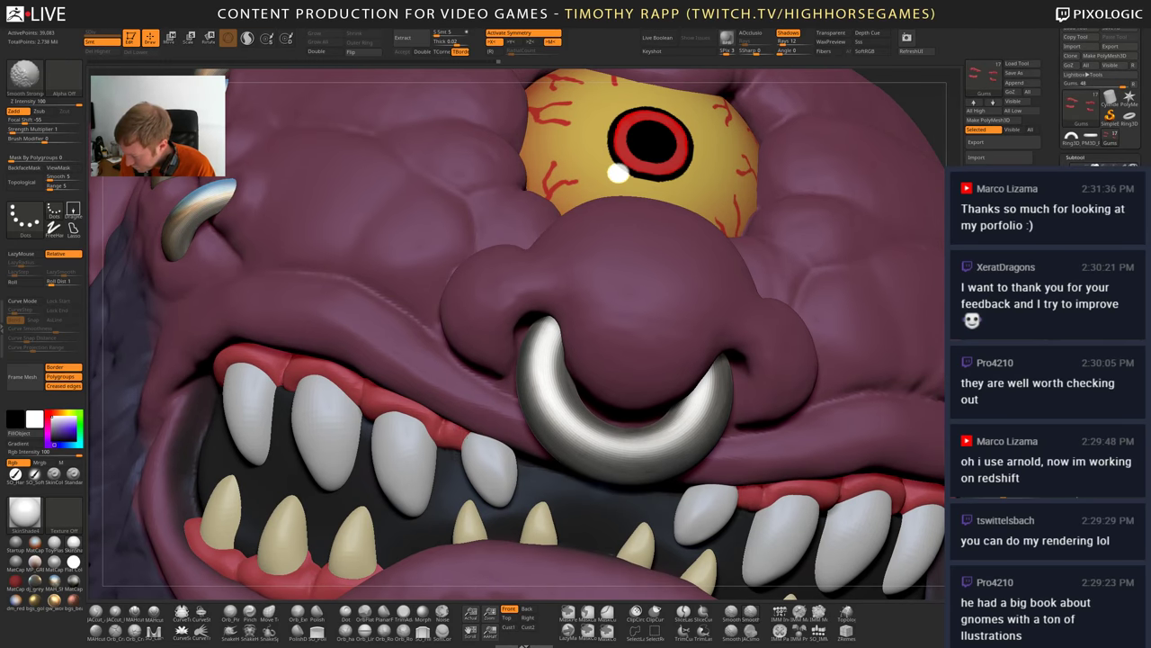
- Select the TopTeeth subtool, lower its subdivision level, and mask every upper tooth except the two small front ones
{"action": "right_click_drag", "start_coordinate": [509, 457], "coordinate": [558, 495], "text": "ctrl"}
{"action": "left_click", "coordinate": [493, 447], "text": "alt"}
{"action": "left_click", "coordinate": [782, 485], "text": "ctrl"}
{"action": "left_click", "coordinate": [781, 486], "text": "ctrl"}
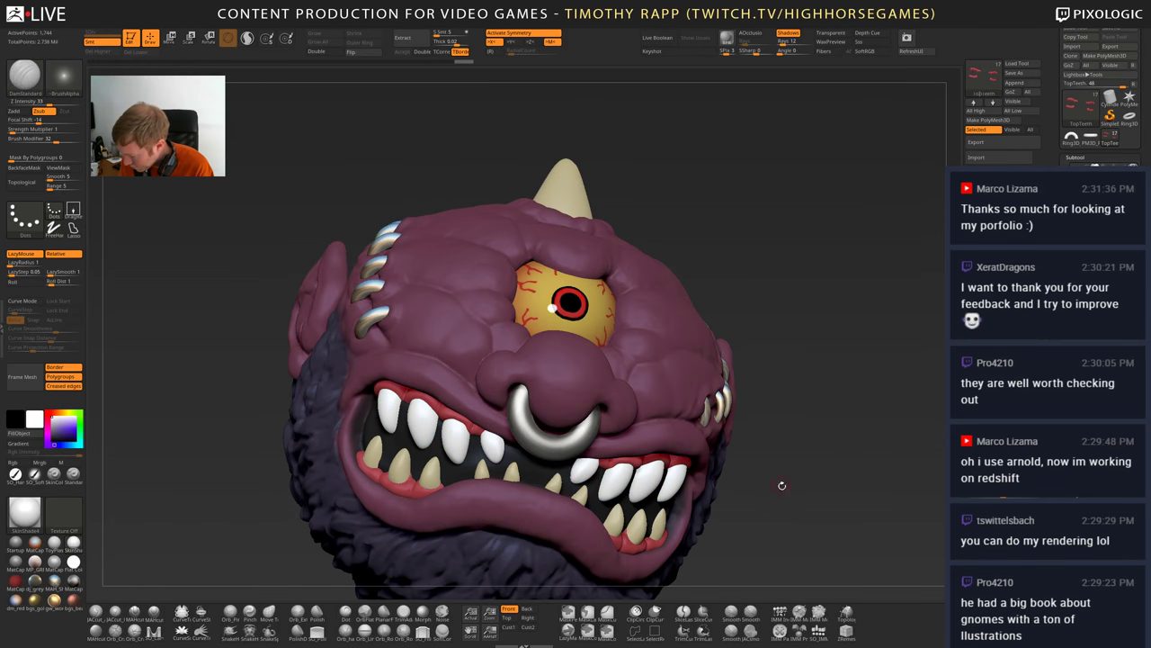
{"action": "left_click_drag", "start_coordinate": [788, 494], "coordinate": [813, 520], "text": "ctrl"}
{"action": "key", "text": "shift+d"}
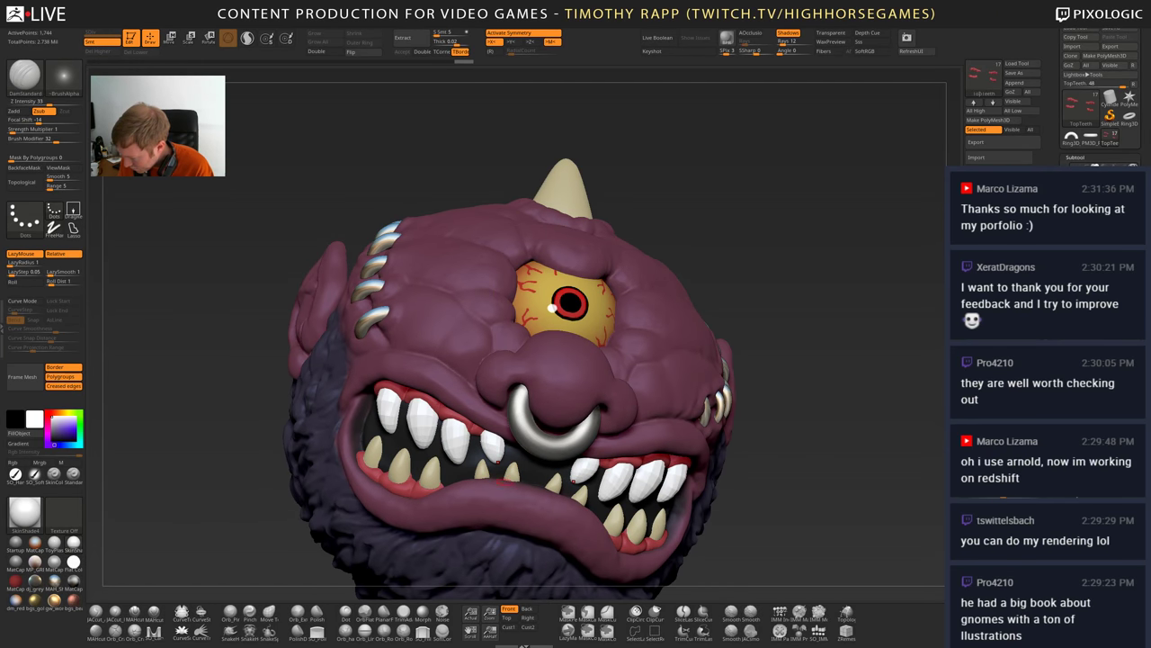
{"action": "key", "text": "ctrl"}
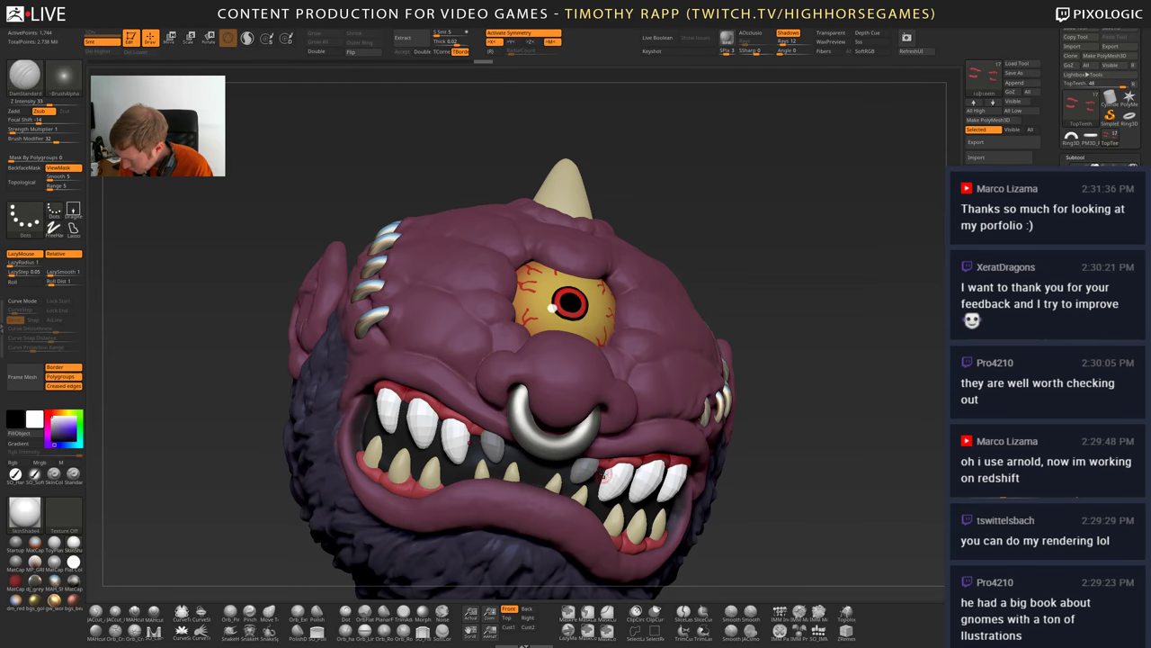
{"action": "left_click", "coordinate": [779, 486], "text": "ctrl"}
{"action": "right_click_drag", "start_coordinate": [779, 486], "coordinate": [698, 482]}
- Center the transform gizmo on the small front tooth and reposition and tilt the unmasked pair of teeth
{"action": "key", "text": "w"}
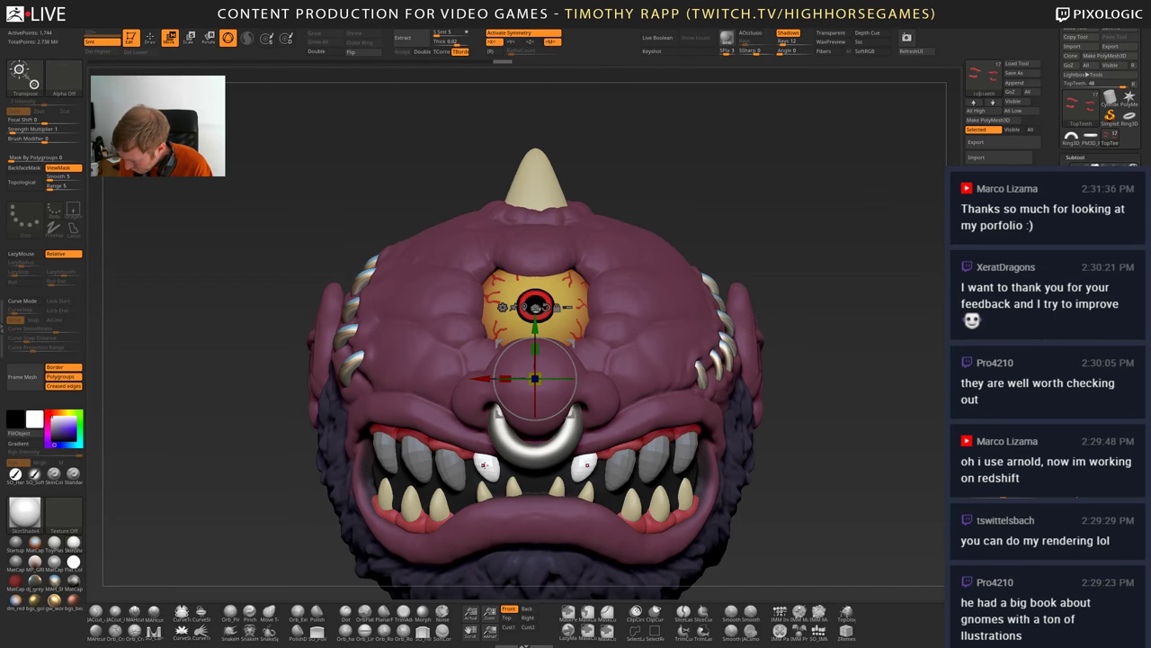
{"action": "left_click", "coordinate": [483, 459]}
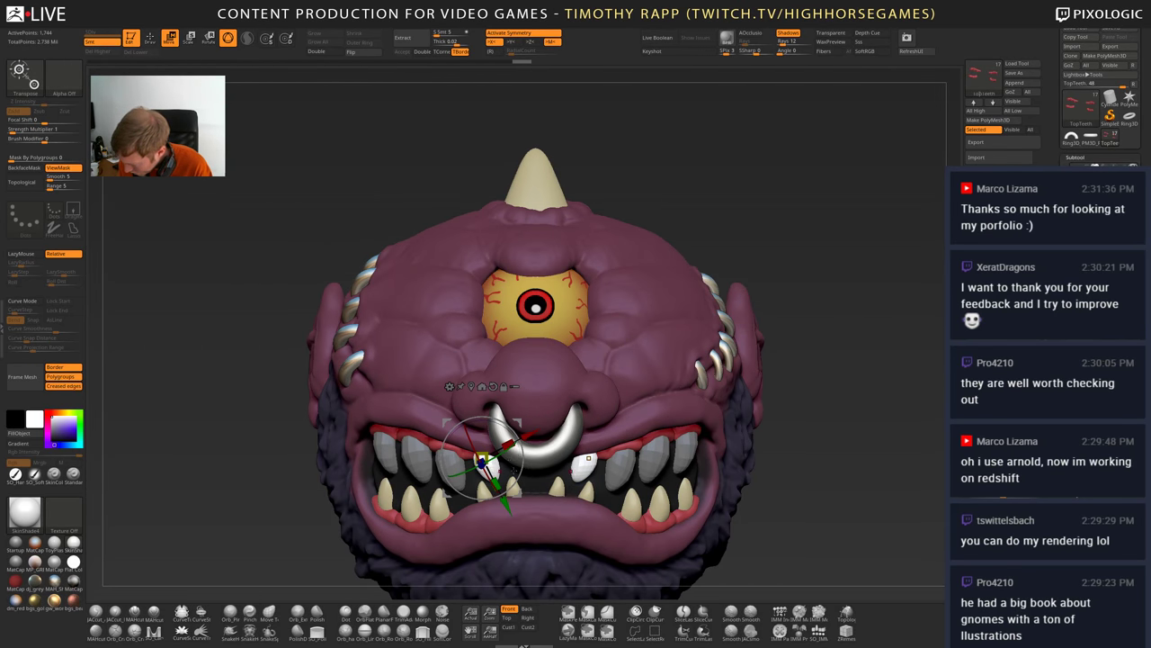
{"action": "right_click_drag", "start_coordinate": [601, 472], "coordinate": [601, 548], "text": "ctrl"}
{"action": "left_click_drag", "start_coordinate": [428, 459], "coordinate": [422, 466]}
{"action": "right_click_drag", "start_coordinate": [428, 468], "coordinate": [549, 454]}
{"action": "left_click_drag", "start_coordinate": [464, 415], "coordinate": [461, 415]}
{"action": "right_click_drag", "start_coordinate": [462, 423], "coordinate": [346, 431]}
{"action": "left_click_drag", "start_coordinate": [425, 479], "coordinate": [426, 473]}
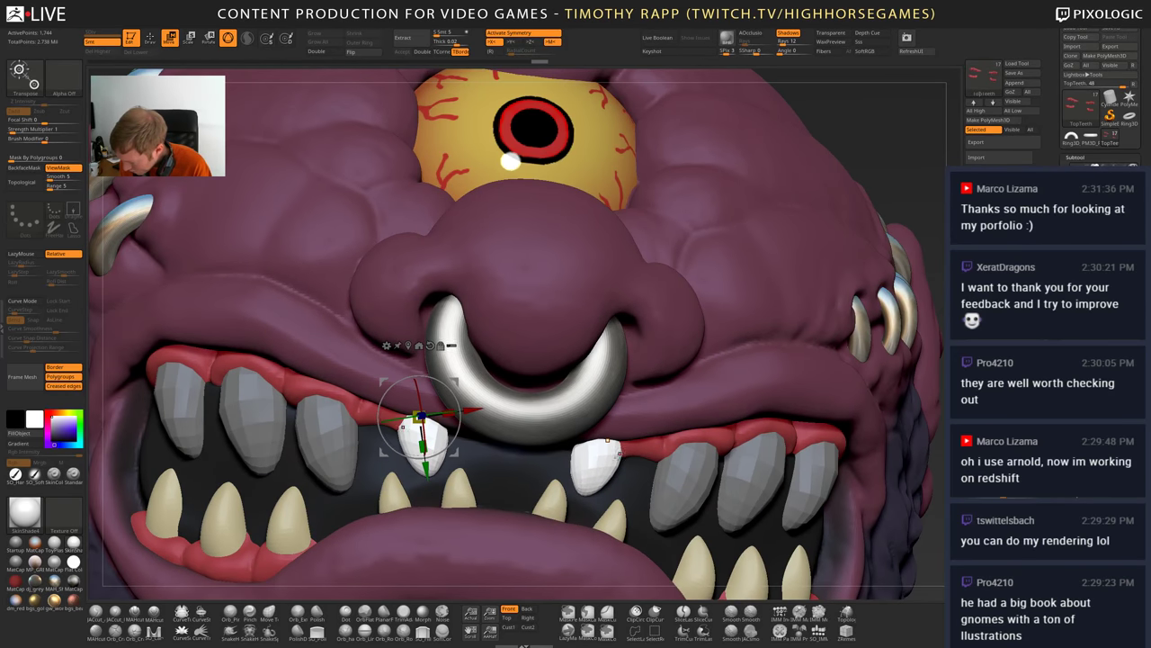
- Leave the gizmo transform and clear the mask from the upper teeth
{"action": "right_click_drag", "start_coordinate": [630, 531], "coordinate": [547, 461], "text": "ctrl"}
{"action": "right_click_drag", "start_coordinate": [634, 469], "coordinate": [634, 531], "text": "ctrl"}
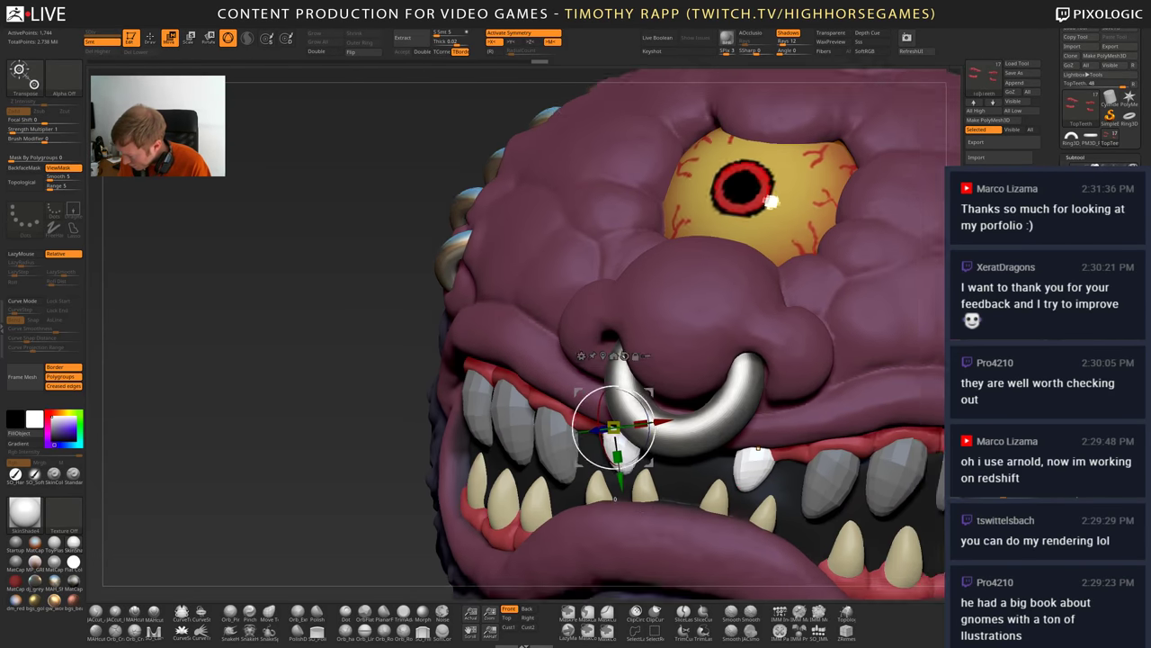
{"action": "mouse_move", "coordinate": [522, 490]}
{"action": "right_mouse_down"}
{"action": "mouse_move", "coordinate": [629, 472]}
{"action": "mouse_move", "coordinate": [679, 405]}
{"action": "right_mouse_up"}
{"action": "key", "text": "q"}
{"action": "left_click_drag", "start_coordinate": [345, 506], "coordinate": [429, 527], "text": "ctrl"}
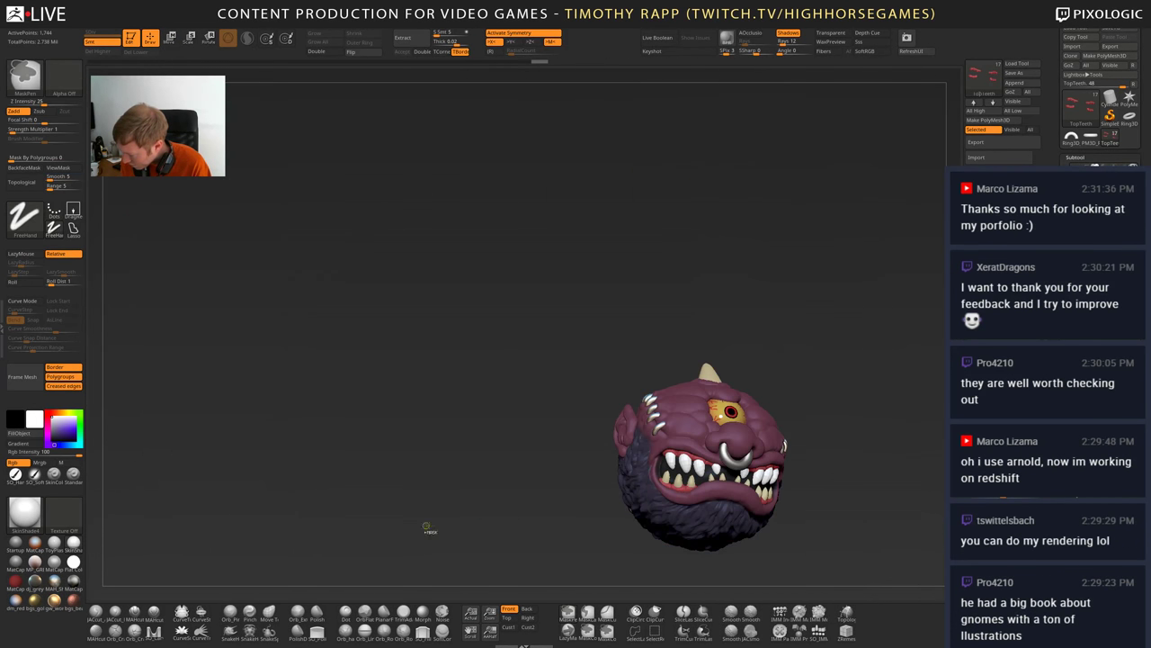
{"action": "right_click_drag", "start_coordinate": [429, 527], "coordinate": [262, 538], "text": "alt"}
- Select the HornHead_1 subtool and choose the Move brush for the upper lip above the small front tooth
{"action": "mouse_move", "coordinate": [562, 432]}
{"action": "right_mouse_down", "text": "alt"}
{"action": "mouse_move", "coordinate": [536, 446]}
{"action": "mouse_move", "coordinate": [540, 510]}
{"action": "mouse_move", "coordinate": [504, 499]}
{"action": "mouse_move", "coordinate": [538, 504]}
{"action": "right_mouse_up", "text": "alt"}
{"action": "left_click", "coordinate": [542, 491], "text": "alt"}
{"action": "key", "text": "s"}
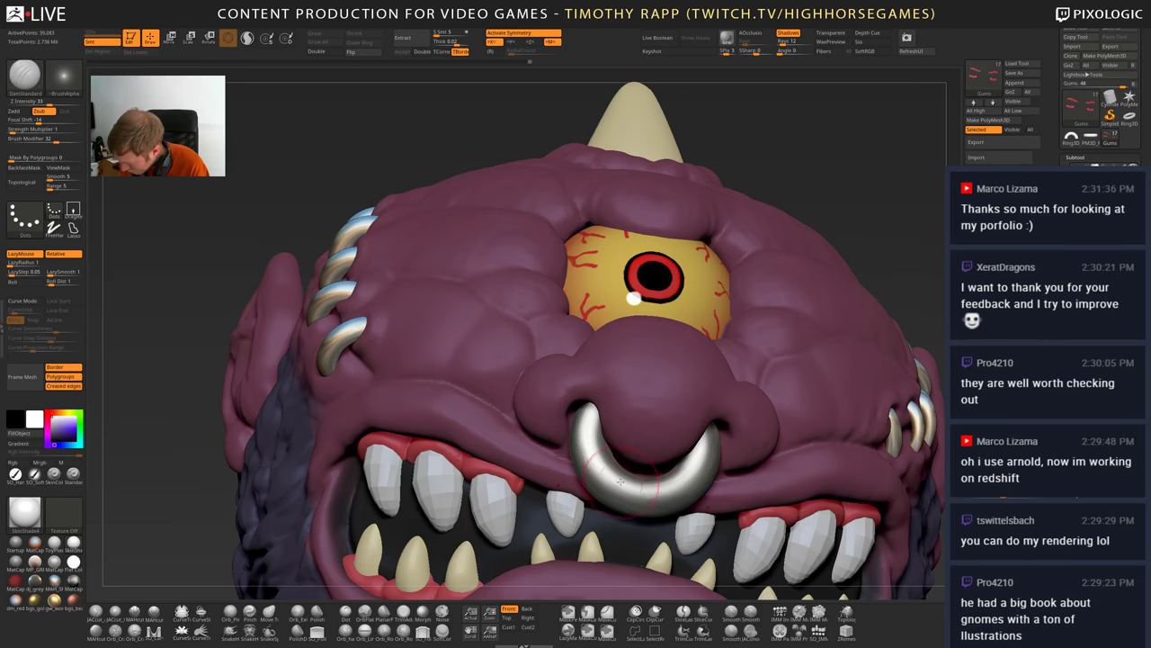
{"action": "right_click_drag", "start_coordinate": [545, 473], "coordinate": [582, 467]}
{"action": "left_click", "coordinate": [569, 454], "text": "alt"}
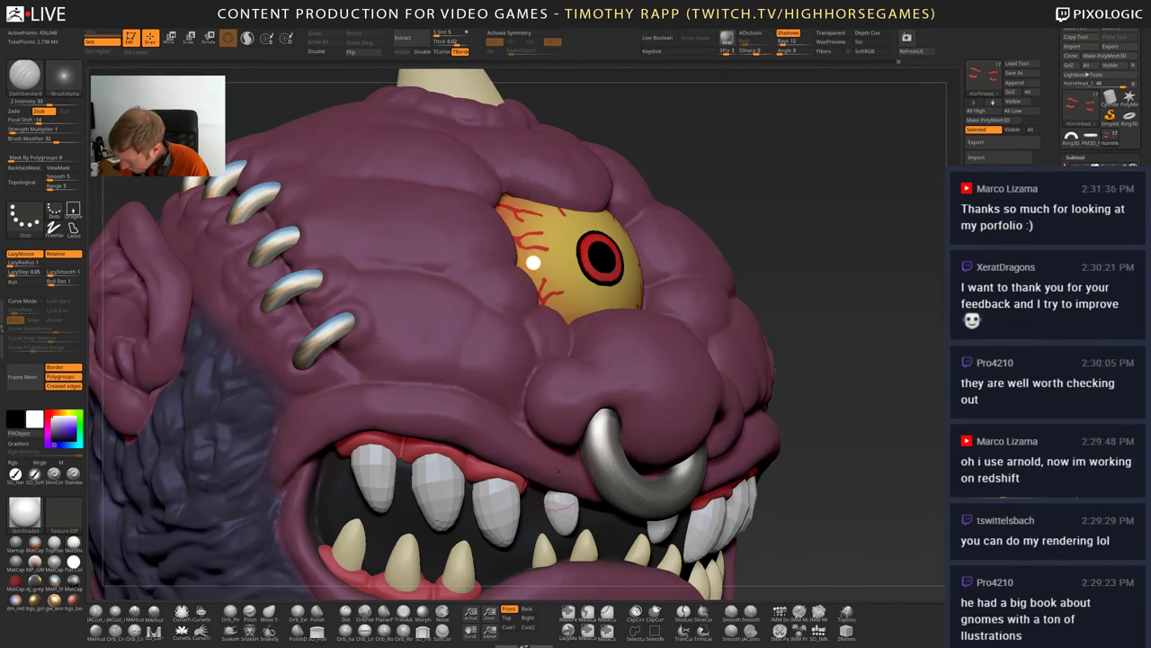
{"action": "key", "text": "b"}
{"action": "key", "text": "m"}
{"action": "key", "text": "v"}
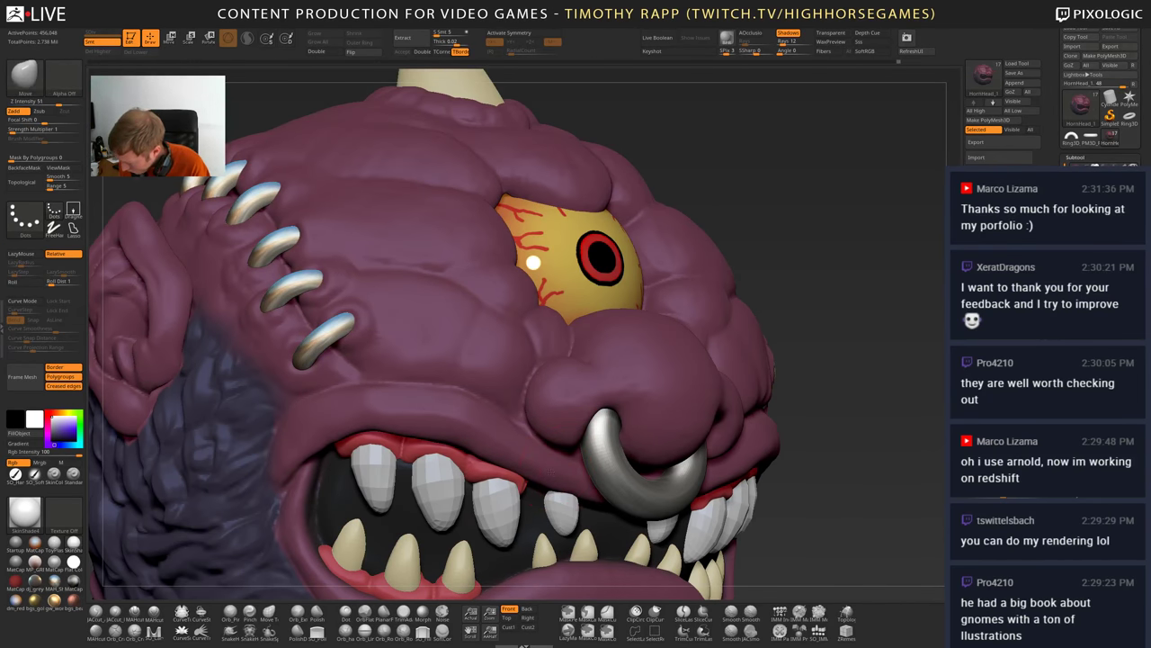
{"action": "mouse_move", "coordinate": [574, 492]}
{"action": "right_mouse_down"}
{"action": "mouse_move", "coordinate": [555, 485]}
{"action": "mouse_move", "coordinate": [652, 486]}
{"action": "mouse_move", "coordinate": [706, 515]}
{"action": "mouse_move", "coordinate": [806, 491]}
{"action": "right_mouse_up"}
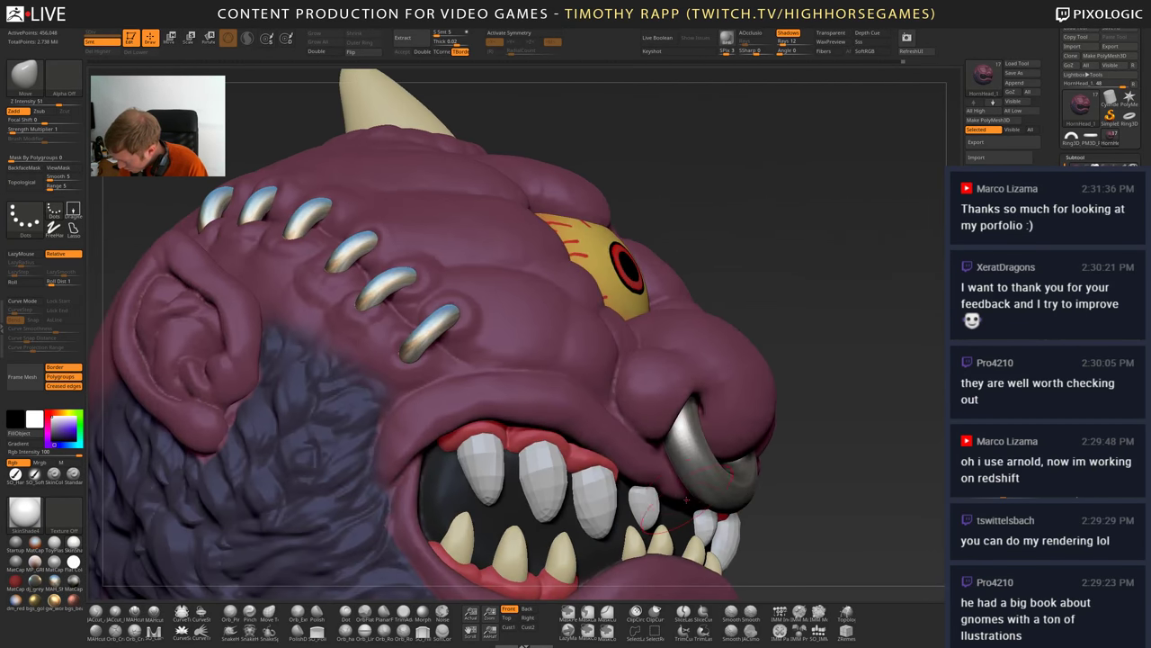
- Select the Gums subtool beneath the upper lip, turn on symmetry, and ready the DamStandard brush
{"action": "key", "text": "1"}
{"action": "mouse_move", "coordinate": [664, 485]}
{"action": "right_mouse_down"}
{"action": "mouse_move", "coordinate": [655, 490]}
{"action": "mouse_move", "coordinate": [684, 433]}
{"action": "right_mouse_up"}
{"action": "right_click_drag", "start_coordinate": [644, 505], "coordinate": [611, 259]}
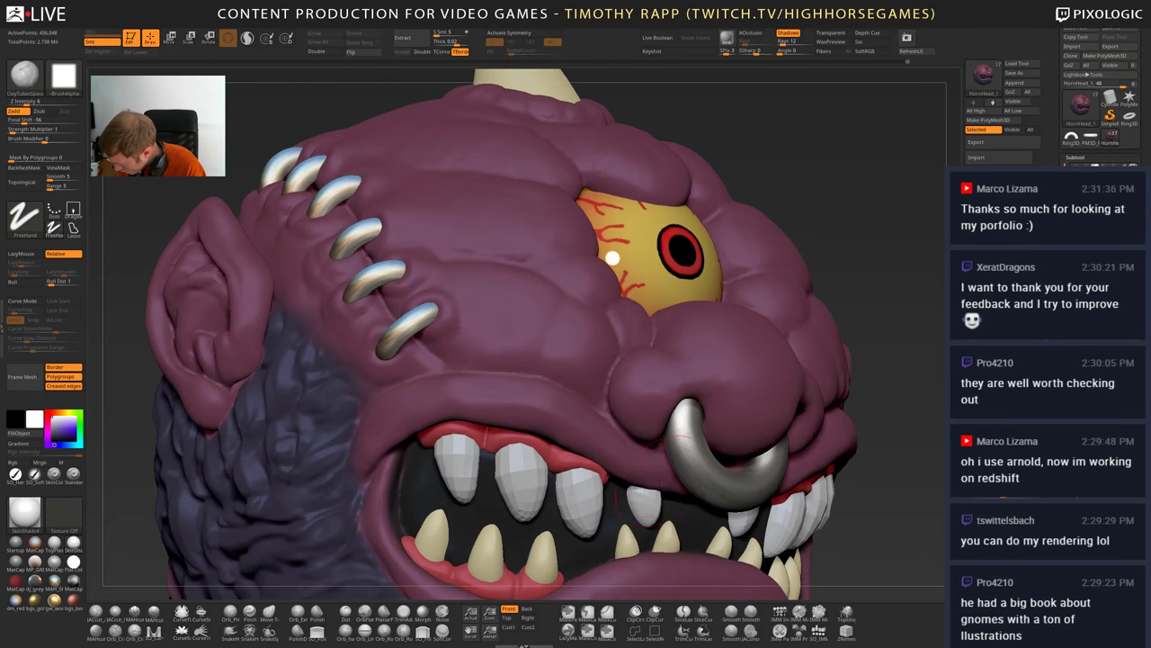
{"action": "mouse_move", "coordinate": [661, 483]}
{"action": "right_mouse_down"}
{"action": "mouse_move", "coordinate": [708, 484]}
{"action": "mouse_move", "coordinate": [620, 484]}
{"action": "right_mouse_up"}
{"action": "key", "text": "2"}
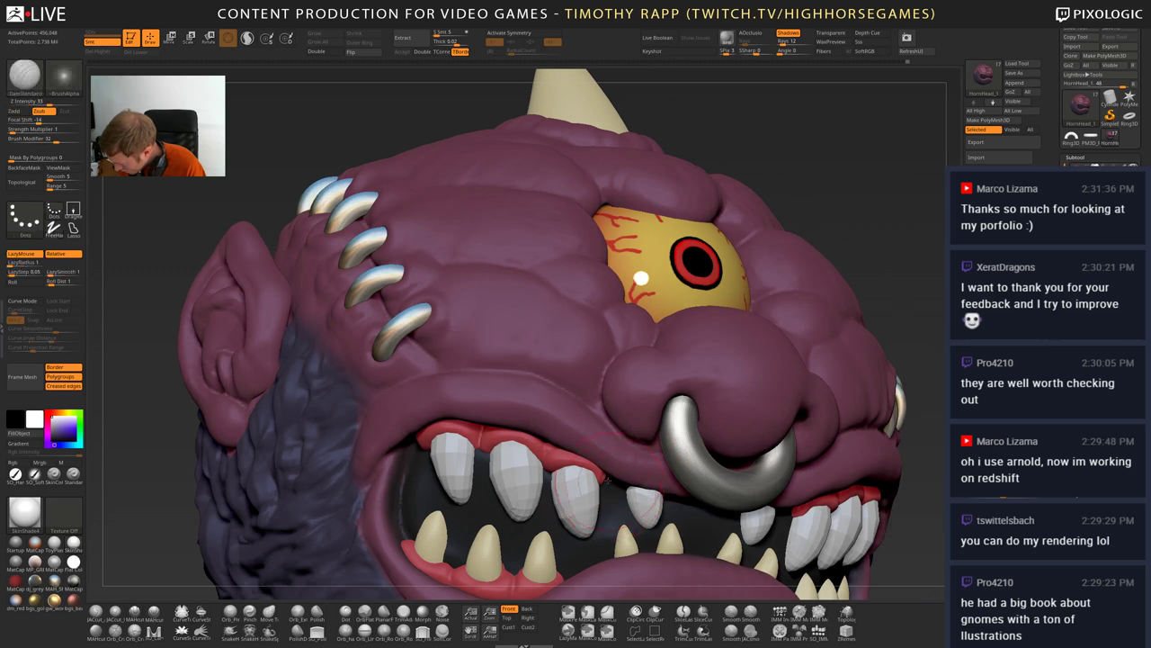
{"action": "left_click", "coordinate": [612, 475], "text": "alt"}
{"action": "key", "text": "x"}
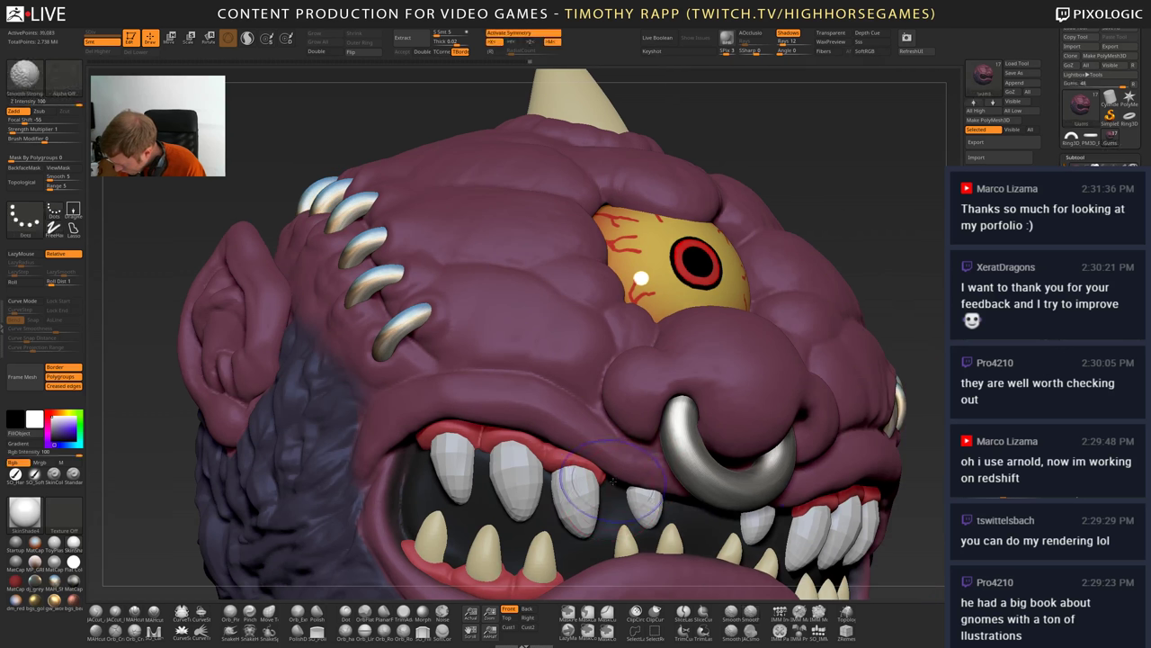
{"action": "left_click", "coordinate": [612, 476], "text": "ctrl"}
{"action": "left_click", "coordinate": [612, 477], "text": "ctrl"}
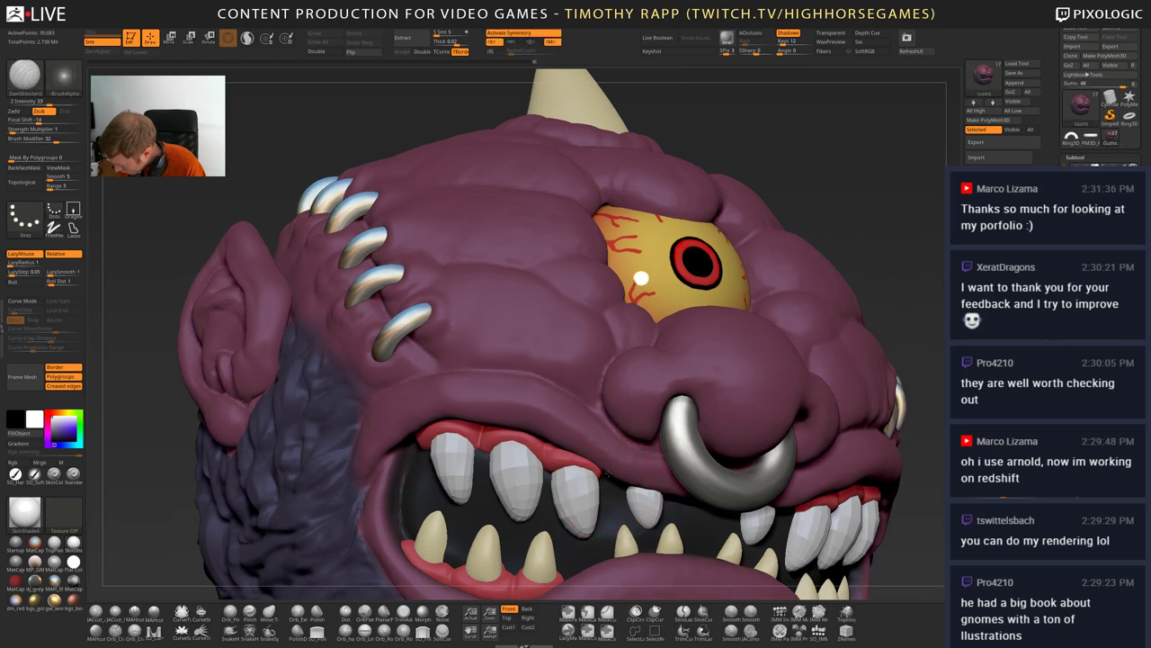
- Select the TopTeeth subtool and raise it back to its smooth subdivision level
{"action": "right_click_drag", "start_coordinate": [633, 472], "coordinate": [761, 511], "text": "ctrl"}
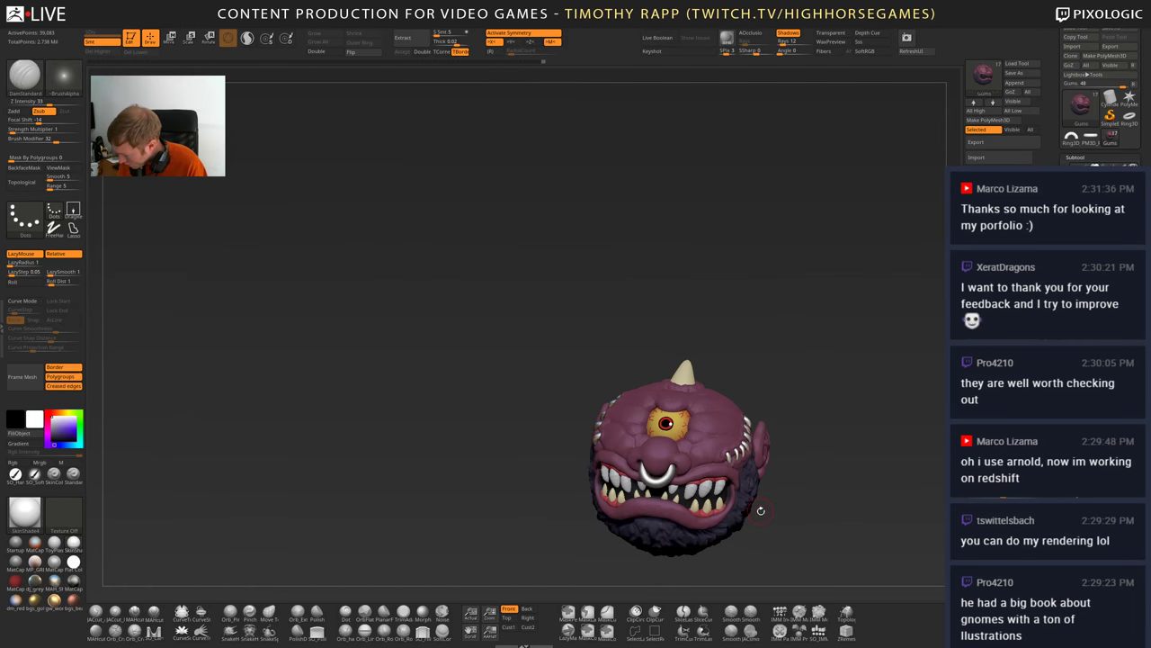
{"action": "right_click_drag", "start_coordinate": [700, 480], "coordinate": [725, 486]}
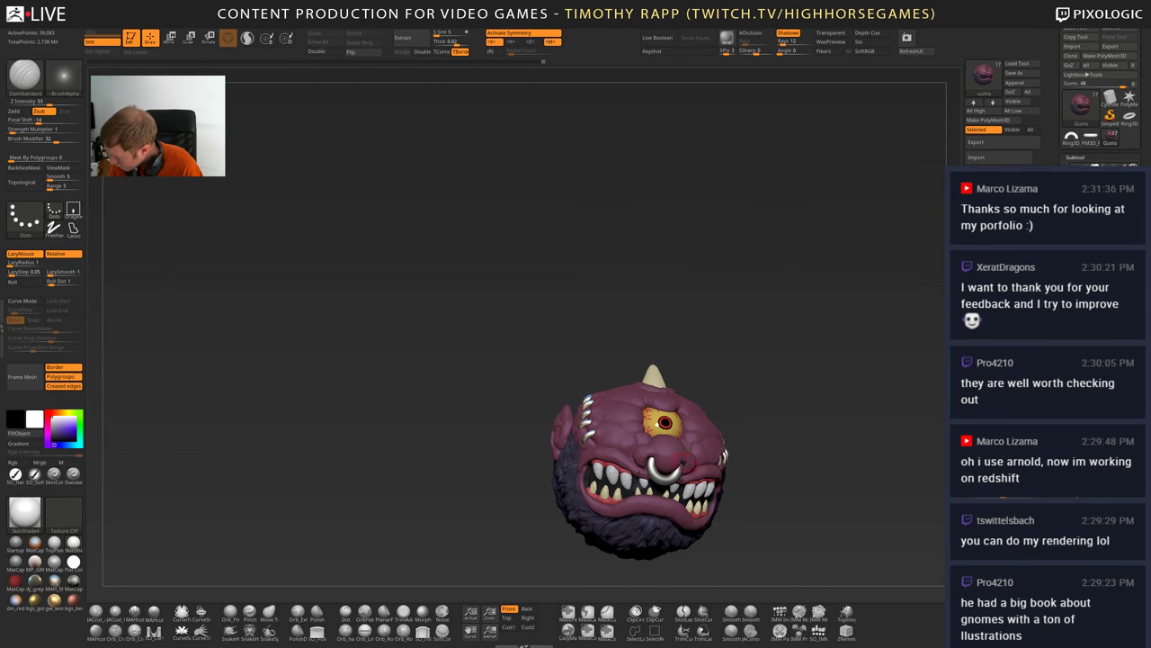
{"action": "left_click", "coordinate": [688, 490], "text": "alt"}
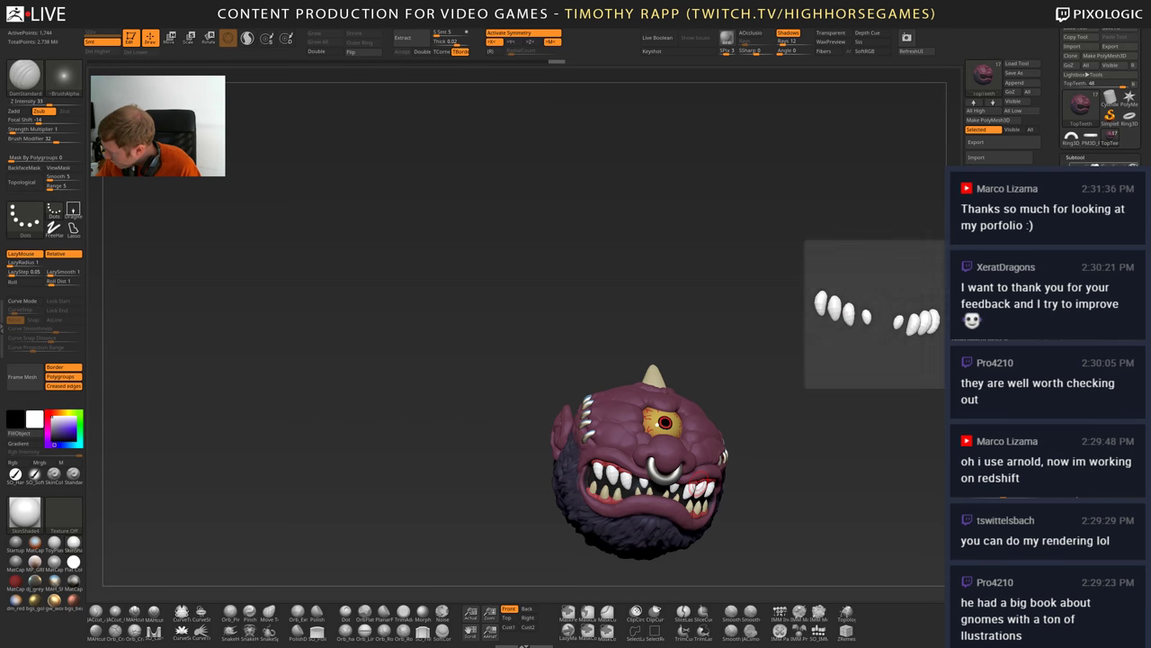
{"action": "right_click_drag", "start_coordinate": [699, 490], "coordinate": [665, 472]}
{"action": "right_click_drag", "start_coordinate": [665, 473], "coordinate": [700, 502], "text": "ctrl"}
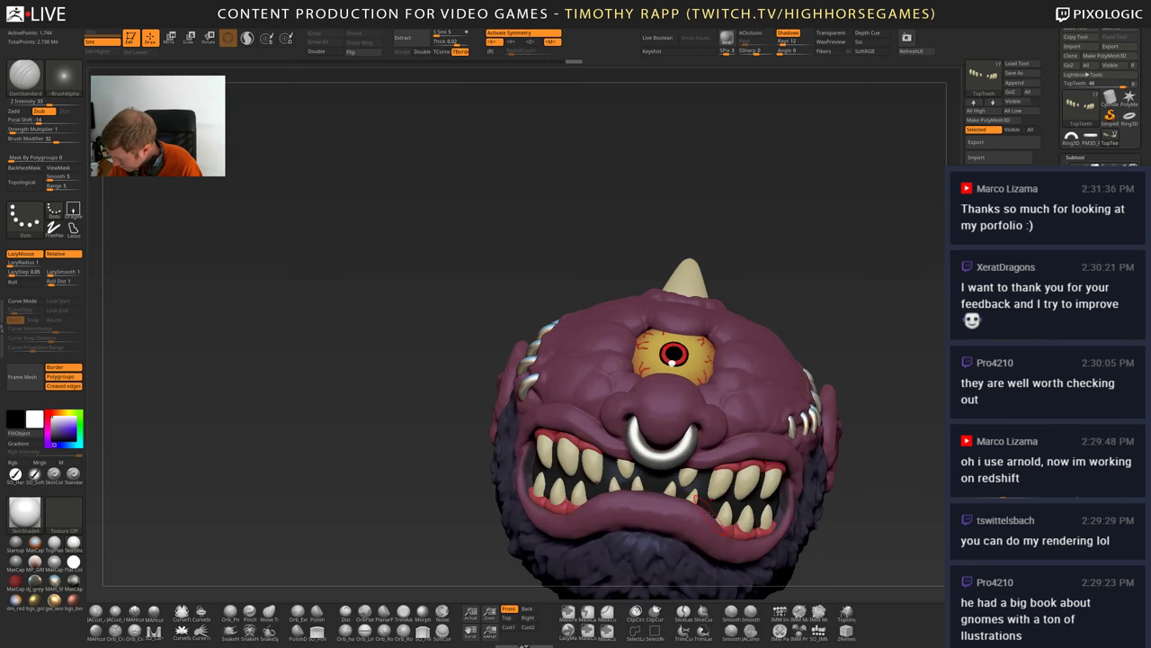
- Select the BotTeeth subtool, show its polygroups, and set the Move Elastic brush's Mask By Polygroups to 100
{"action": "left_click", "coordinate": [670, 490], "text": "alt"}
{"action": "key", "text": "shift+f"}
{"action": "key", "text": "shift+f"}
{"action": "right_click_drag", "start_coordinate": [673, 449], "coordinate": [706, 495], "text": "ctrl"}
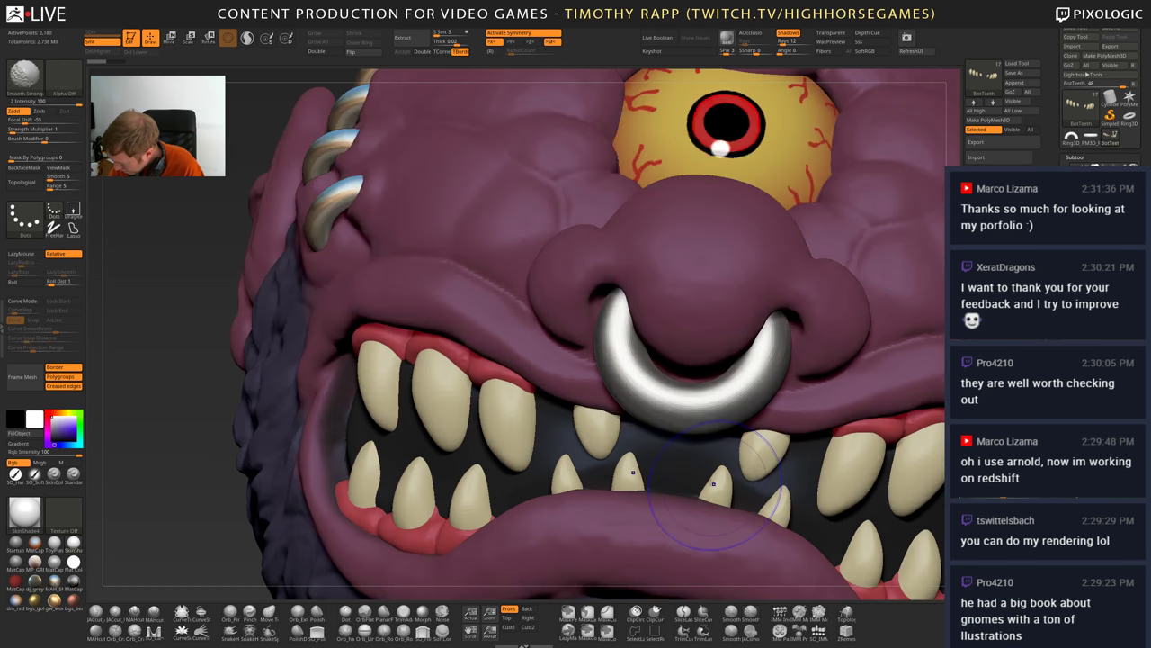
{"action": "key", "text": "shift+f"}
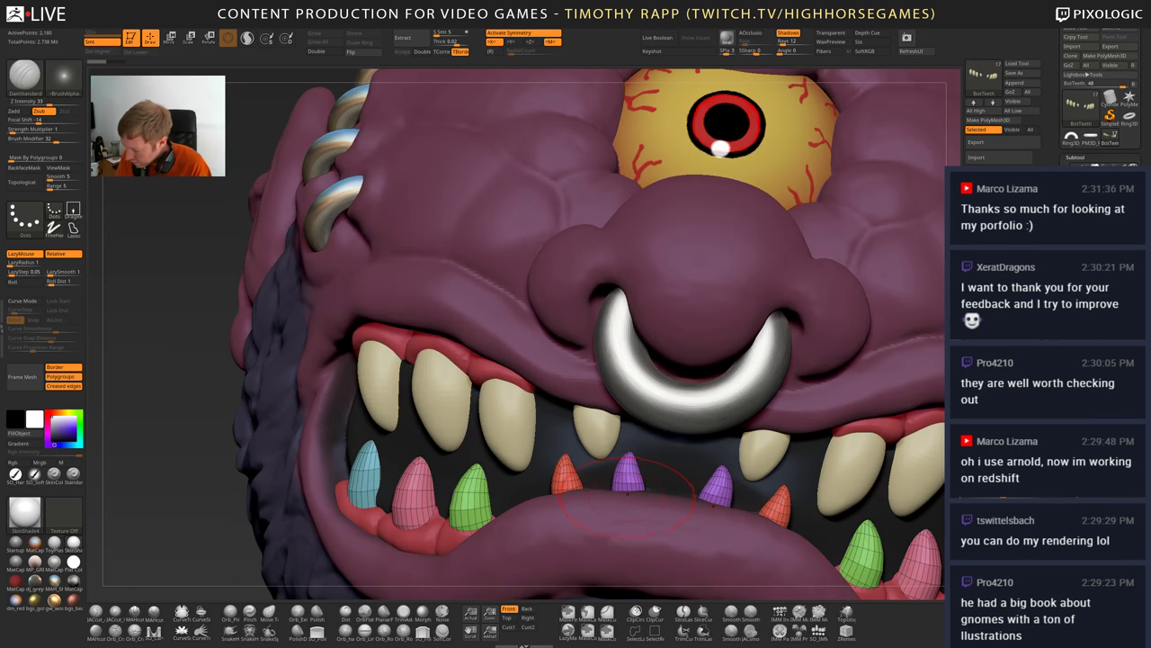
{"action": "key", "text": "2"}
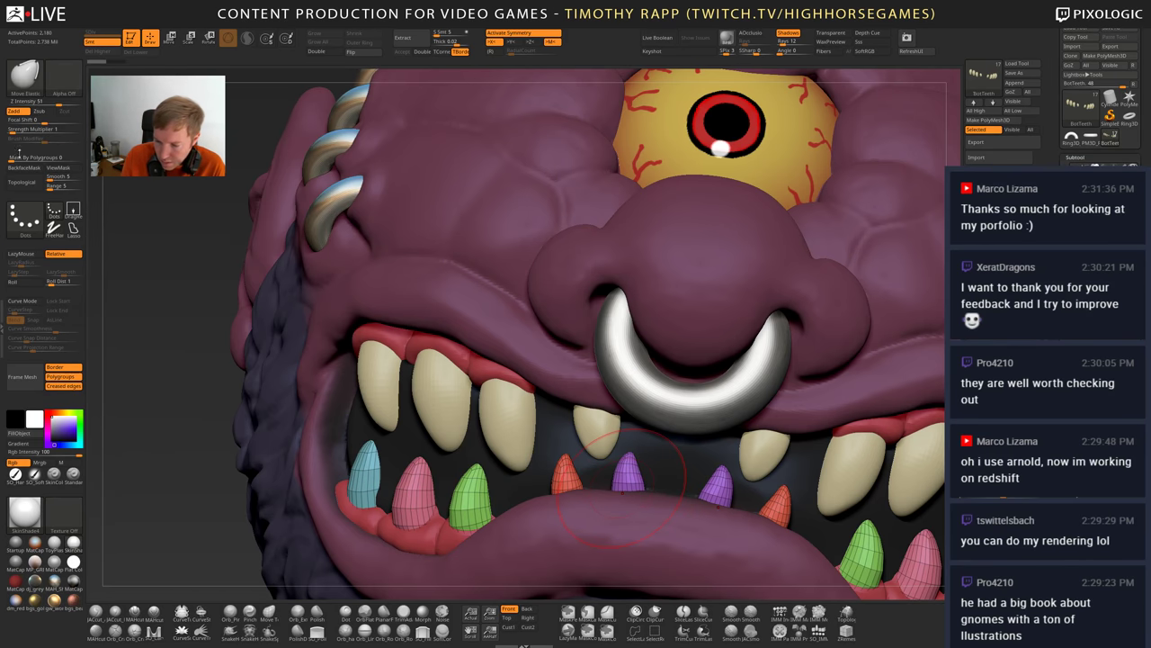
{"action": "left_click", "coordinate": [72, 162]}
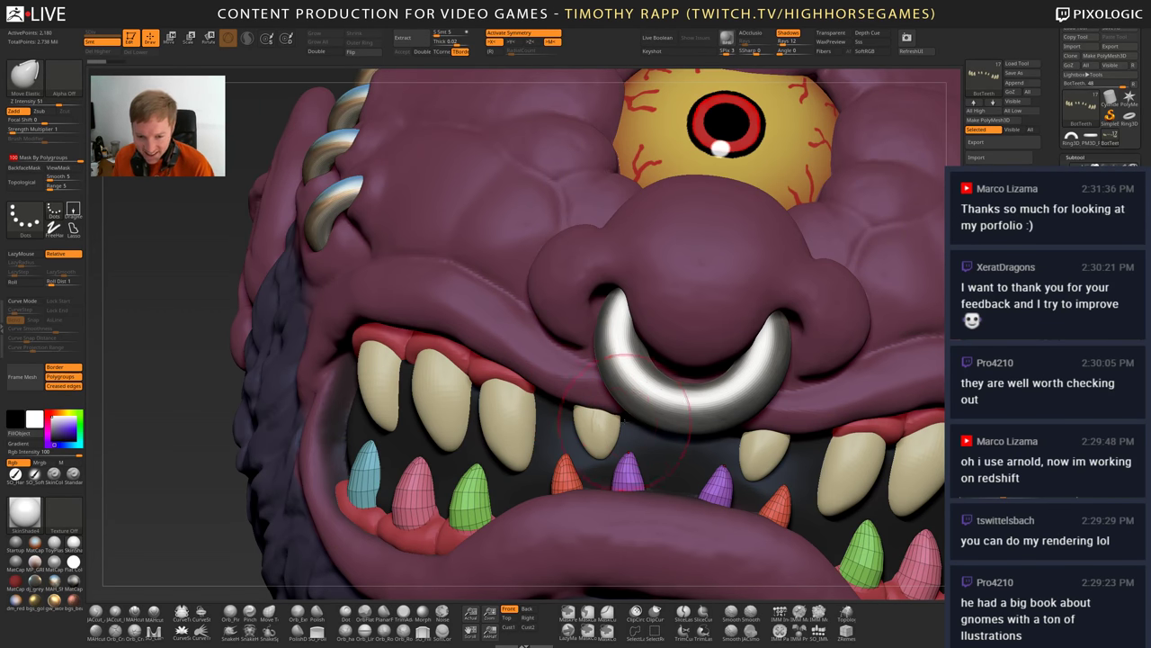
- Reposition the small front lower teeth against the lower lip with Move Elastic and hide the polygroup wireframe
{"action": "right_click_drag", "start_coordinate": [678, 465], "coordinate": [671, 472]}
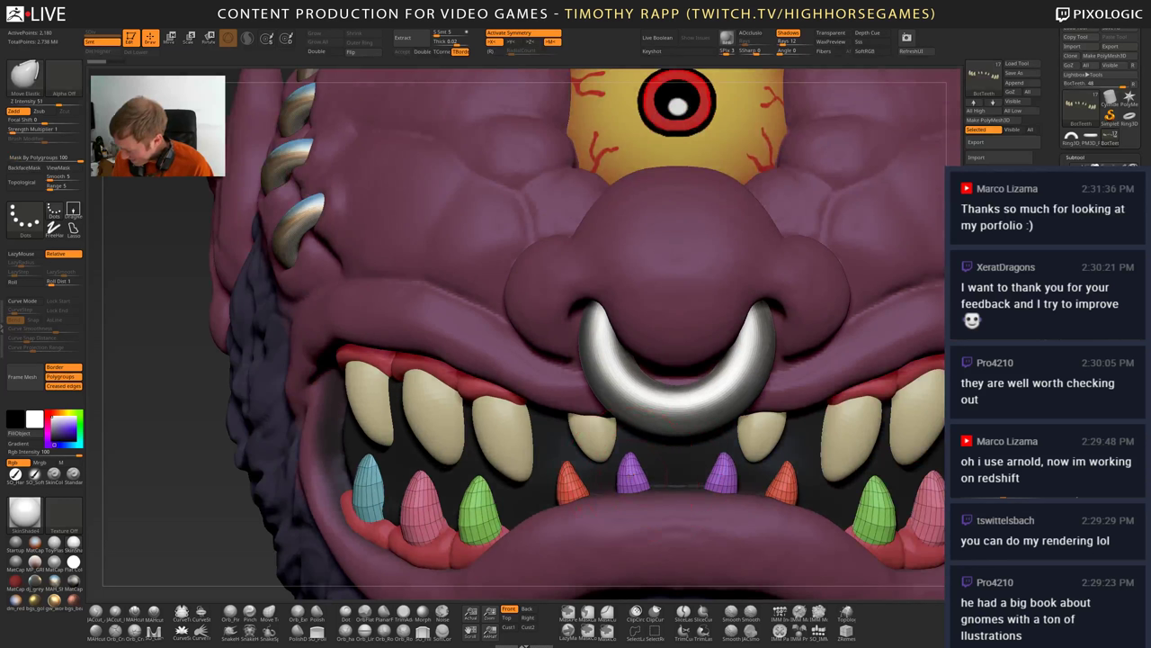
{"action": "left_click_drag", "start_coordinate": [632, 474], "coordinate": [641, 483]}
{"action": "mouse_move", "coordinate": [639, 483]}
{"action": "right_mouse_down"}
{"action": "mouse_move", "coordinate": [699, 485]}
{"action": "mouse_move", "coordinate": [647, 486]}
{"action": "right_mouse_up"}
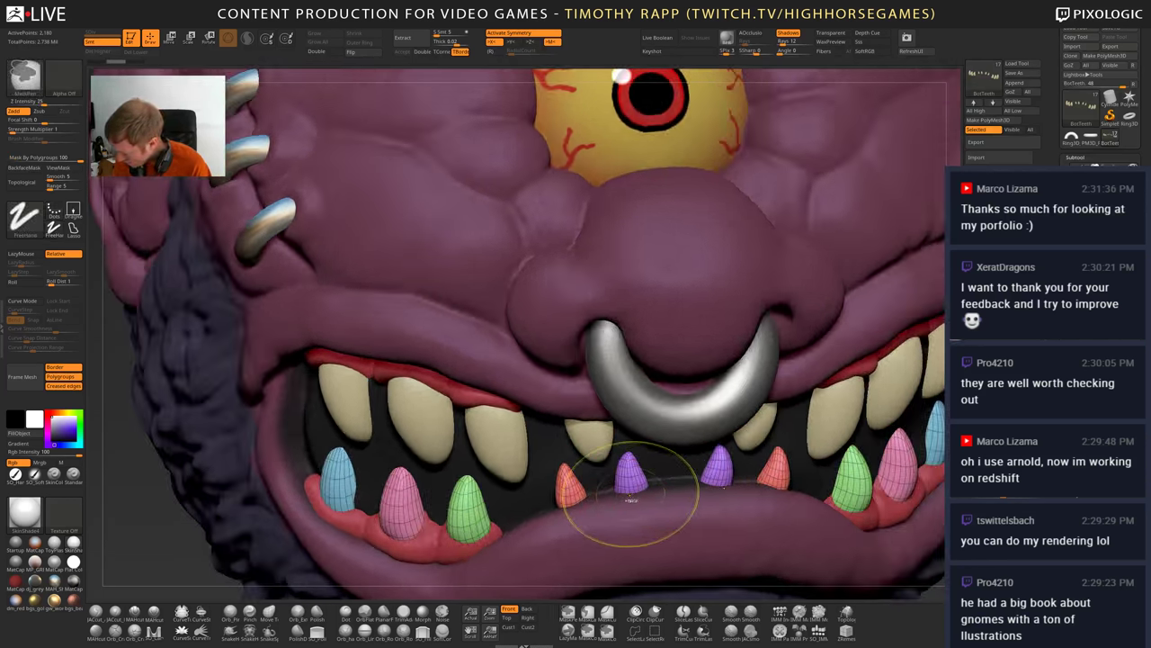
{"action": "key", "text": "shift+f"}
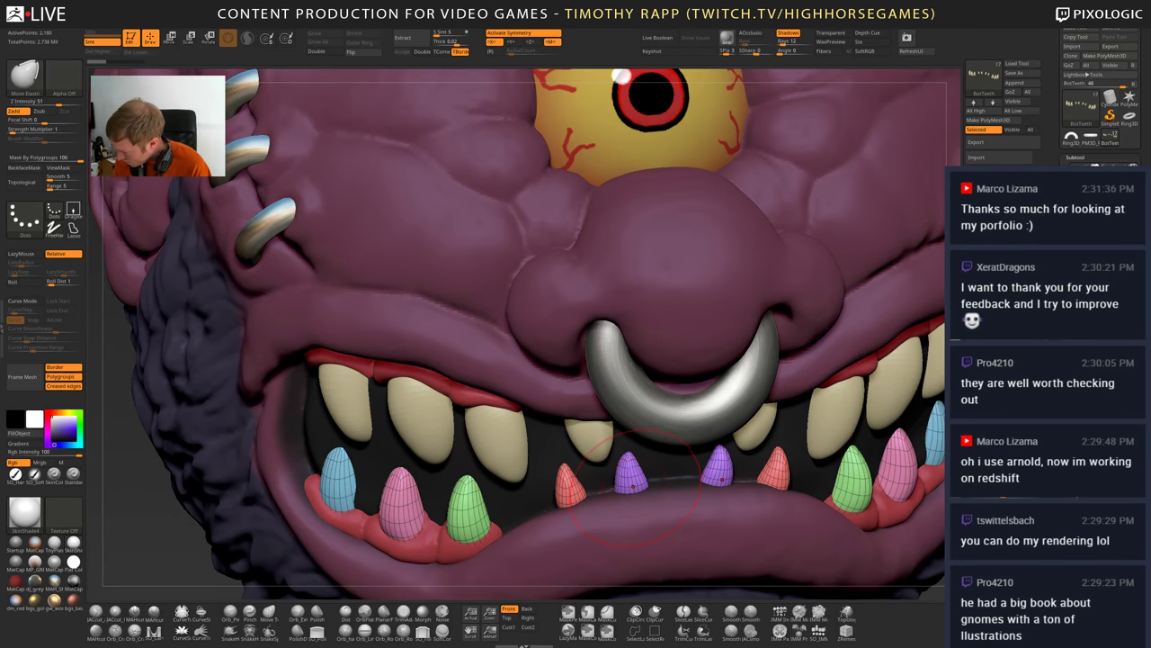
{"action": "key", "text": "shift+f"}
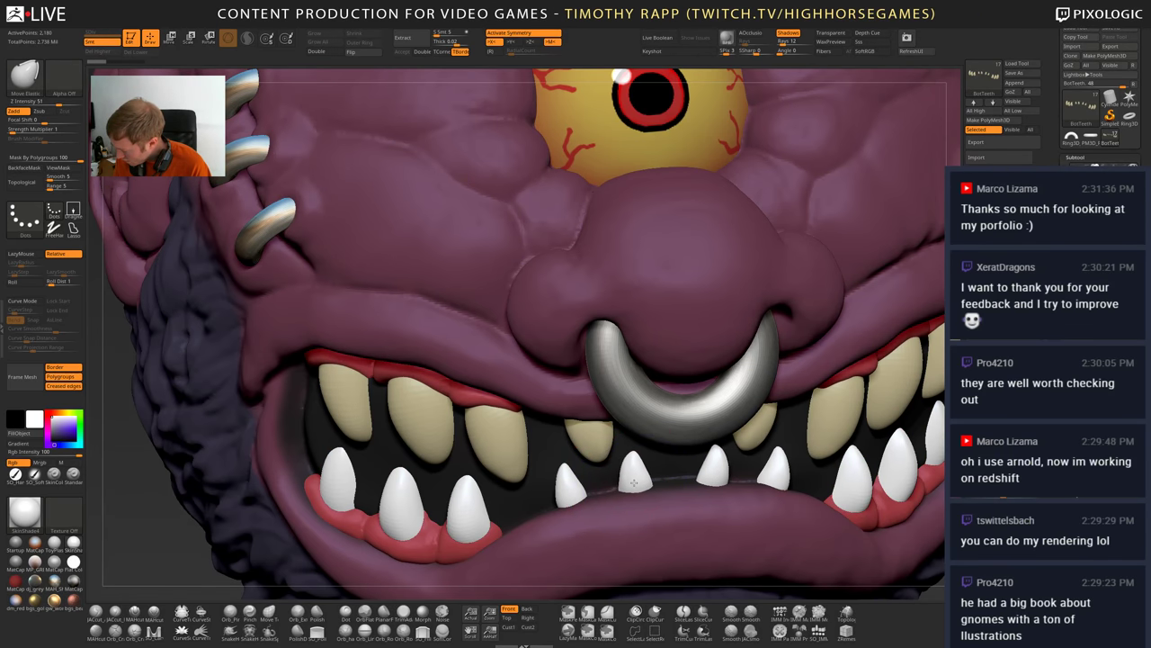
- Lower the subdivision level of BotTeeth and refine the small front lower teeth with the Move brush
{"action": "mouse_move", "coordinate": [602, 475]}
{"action": "right_mouse_down"}
{"action": "mouse_move", "coordinate": [578, 488]}
{"action": "mouse_move", "coordinate": [678, 486]}
{"action": "mouse_move", "coordinate": [665, 490]}
{"action": "mouse_move", "coordinate": [676, 503]}
{"action": "mouse_move", "coordinate": [628, 438]}
{"action": "right_mouse_up"}
{"action": "key", "text": "s"}
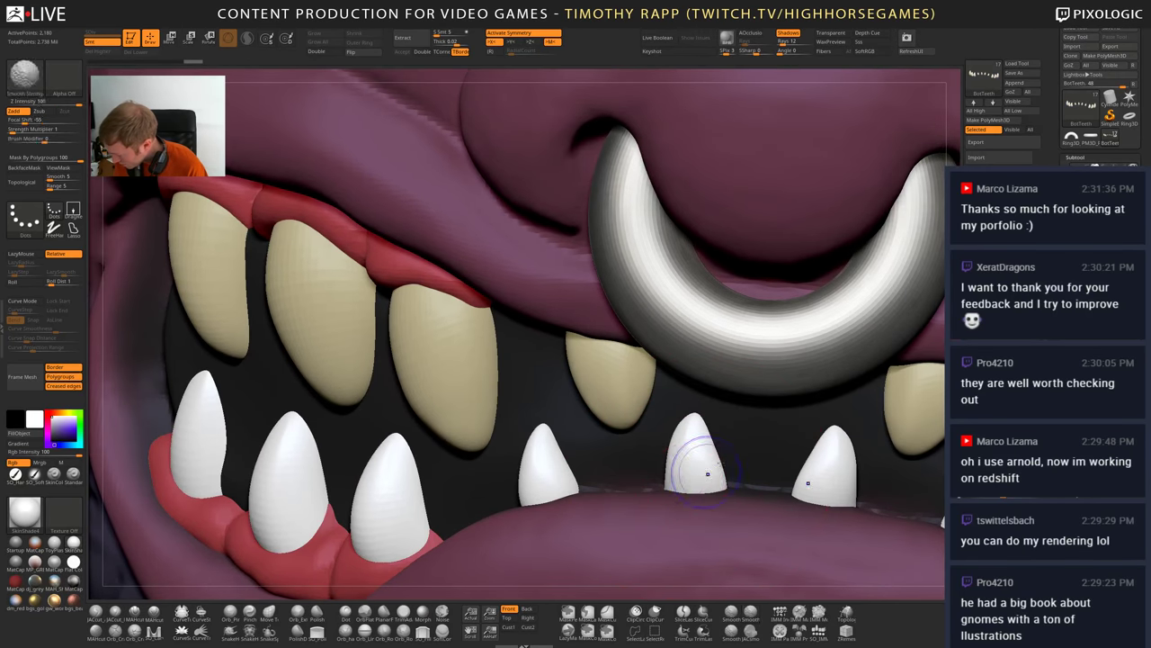
{"action": "mouse_move", "coordinate": [693, 479]}
{"action": "right_mouse_down"}
{"action": "mouse_move", "coordinate": [722, 468]}
{"action": "mouse_move", "coordinate": [681, 470]}
{"action": "right_mouse_up"}
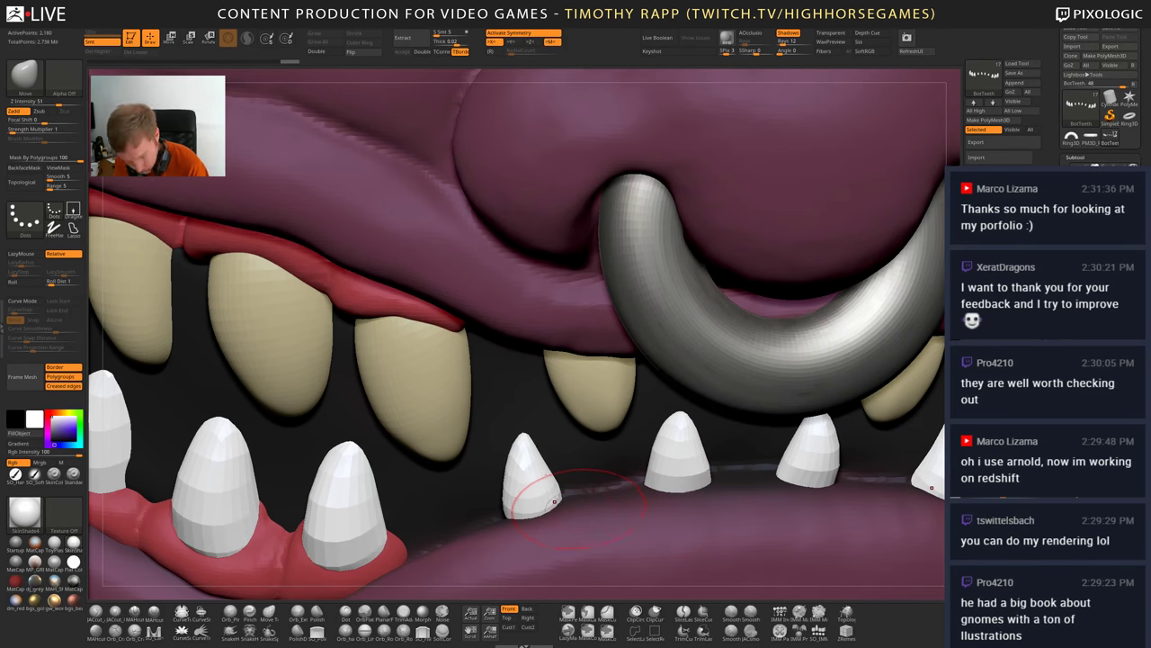
- Select the HornHead_1 subtool and stroke the lower lip's inner edge beneath the small front teeth with DamStandard
{"action": "key", "text": "b"}
{"action": "key", "text": "d"}
{"action": "key", "text": "s"}
{"action": "key", "text": "shift+f"}
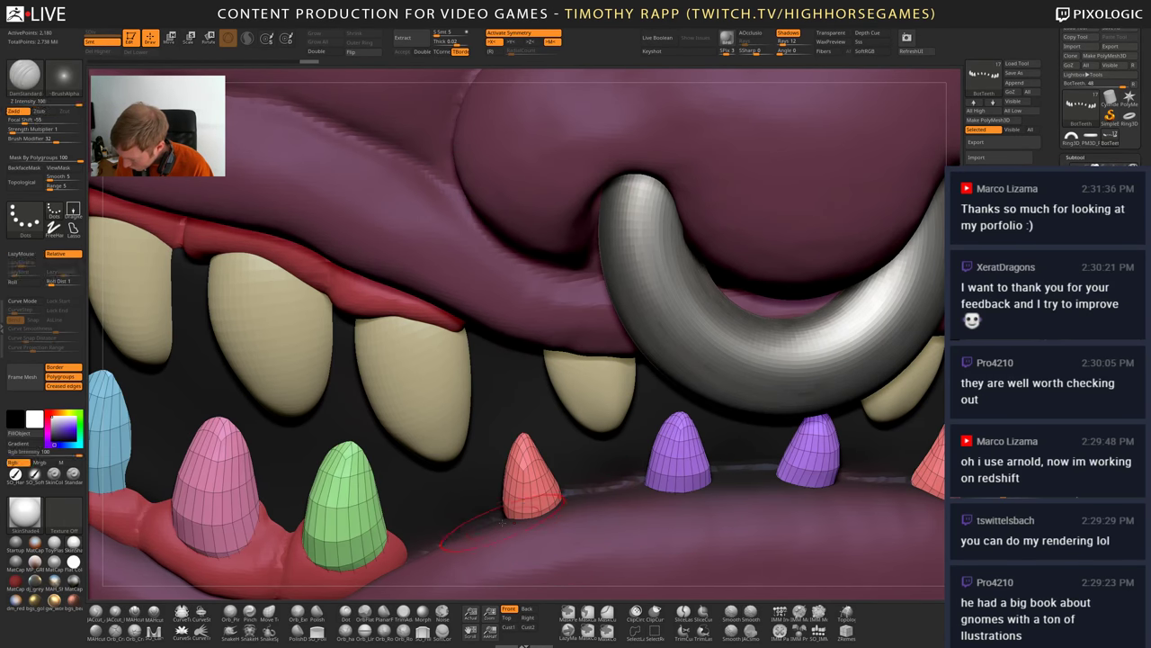
{"action": "key", "text": "shift+f"}
{"action": "key", "text": "shift+f"}
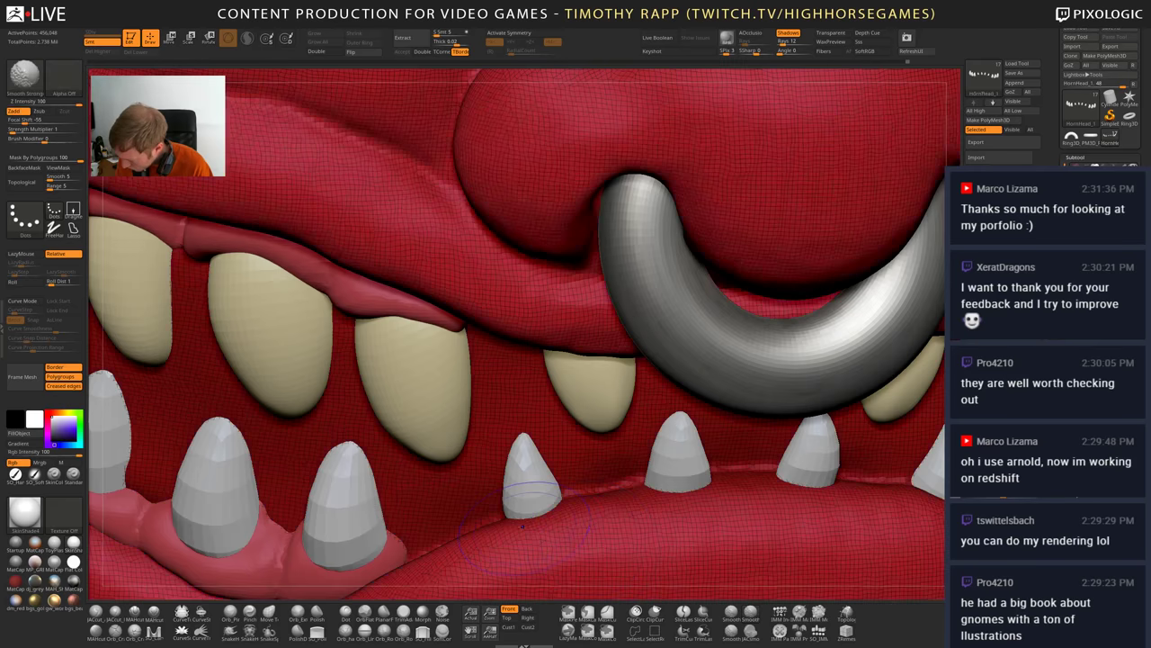
{"action": "key", "text": "shift+f"}
{"action": "mouse_move", "coordinate": [511, 521]}
{"action": "left_mouse_down"}
{"action": "mouse_move", "coordinate": [547, 522]}
{"action": "mouse_move", "coordinate": [564, 500]}
{"action": "left_mouse_up"}
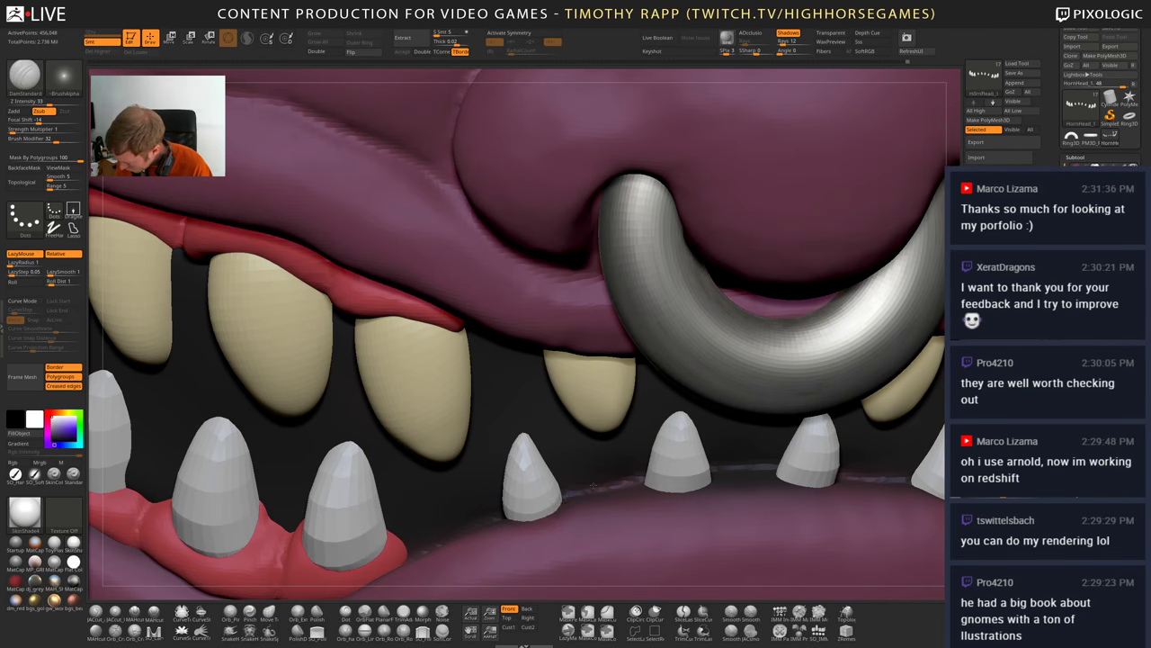
- Build up the lower lip's inner edge around the small front teeth with a resized Standard brush
{"action": "key", "text": "b"}
{"action": "key", "text": "s"}
{"action": "key", "text": "t"}
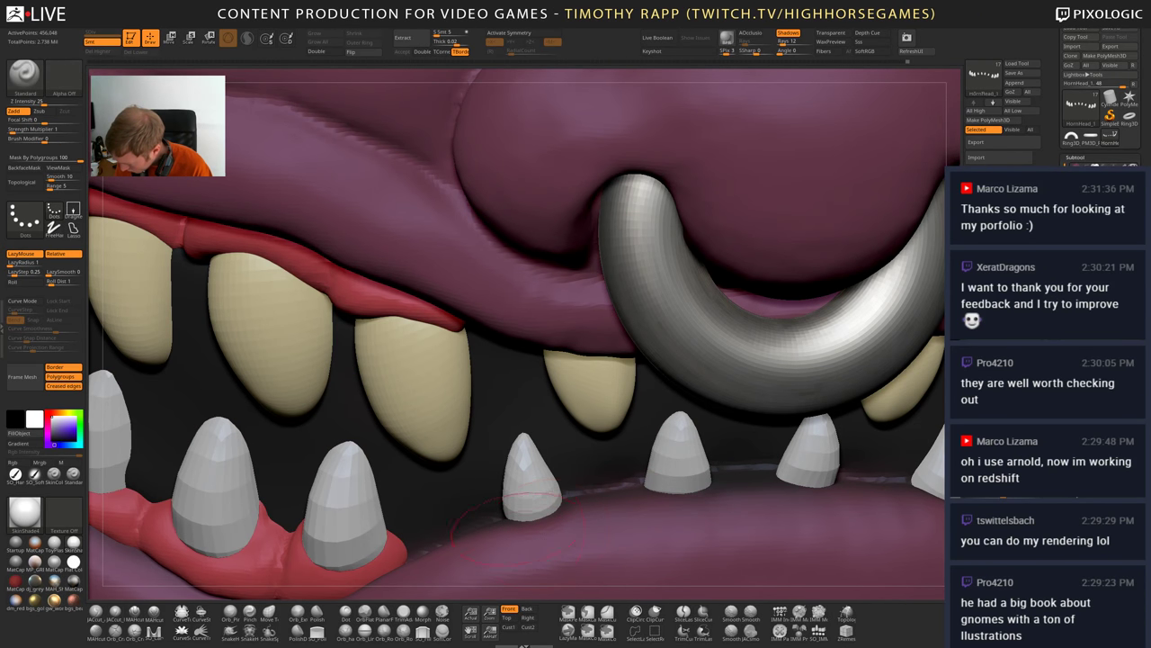
{"action": "key", "text": "s"}
{"action": "left_click_drag", "start_coordinate": [527, 529], "coordinate": [512, 528]}
{"action": "left_click", "coordinate": [527, 531], "text": "alt"}
{"action": "key", "text": "s"}
{"action": "key", "text": "s"}
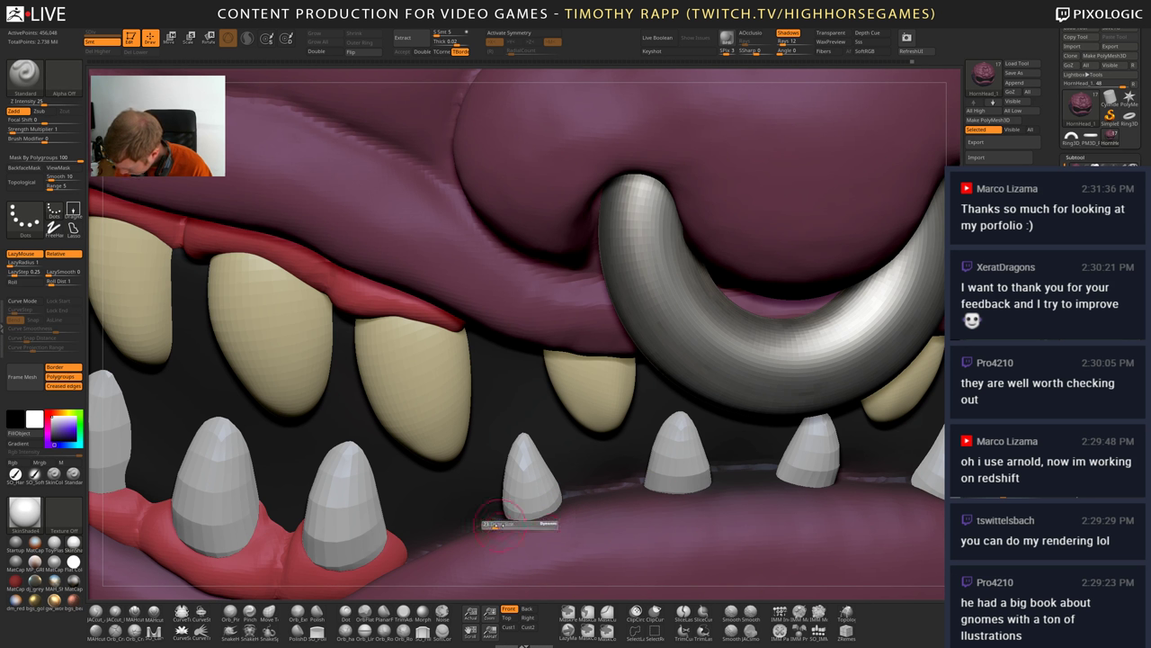
{"action": "mouse_move", "coordinate": [538, 535]}
{"action": "right_mouse_down"}
{"action": "mouse_move", "coordinate": [538, 570]}
{"action": "mouse_move", "coordinate": [511, 485]}
{"action": "right_mouse_up"}
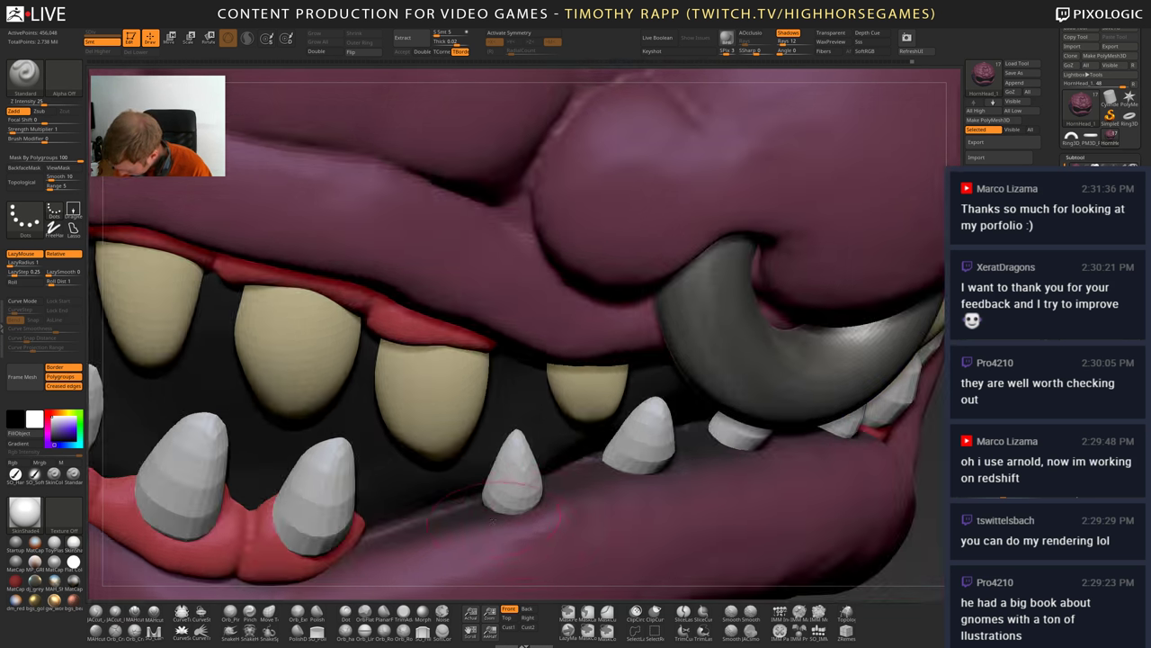
{"action": "right_click_drag", "start_coordinate": [513, 528], "coordinate": [579, 496]}
{"action": "left_click_drag", "start_coordinate": [580, 495], "coordinate": [782, 490]}
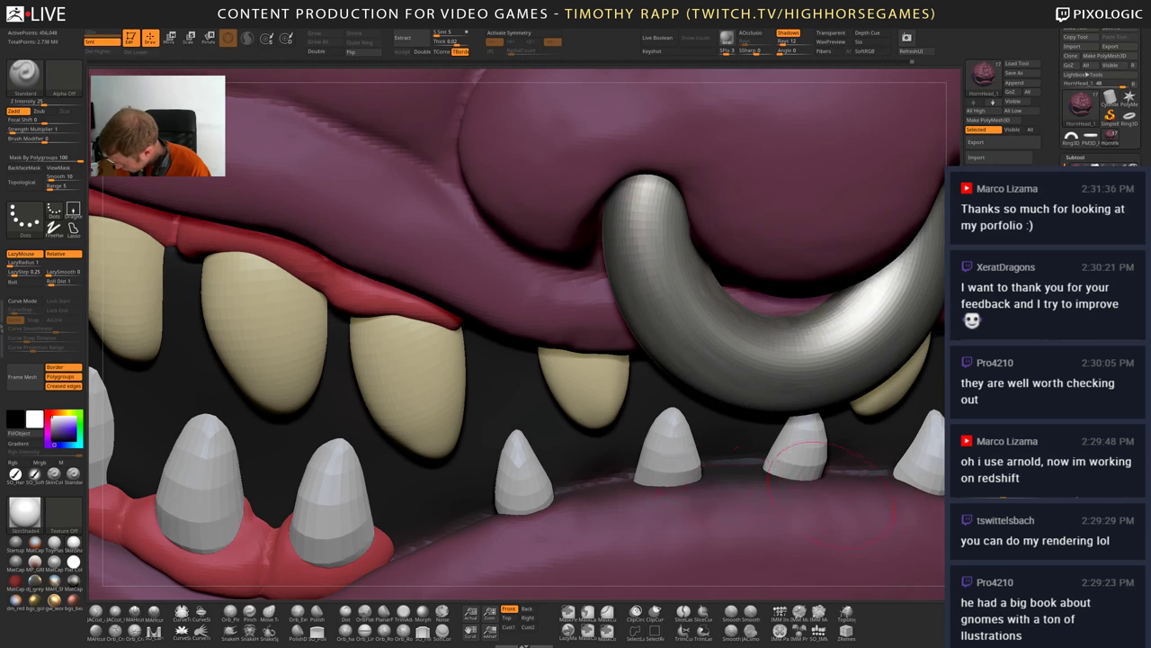
- Frame the head, view the mouth from its other side, and turn on symmetry for HornHead_1
{"action": "key", "text": "f"}
{"action": "right_click_drag", "start_coordinate": [483, 471], "coordinate": [422, 460]}
{"action": "right_click_drag", "start_coordinate": [765, 486], "coordinate": [570, 468]}
{"action": "key", "text": "x"}
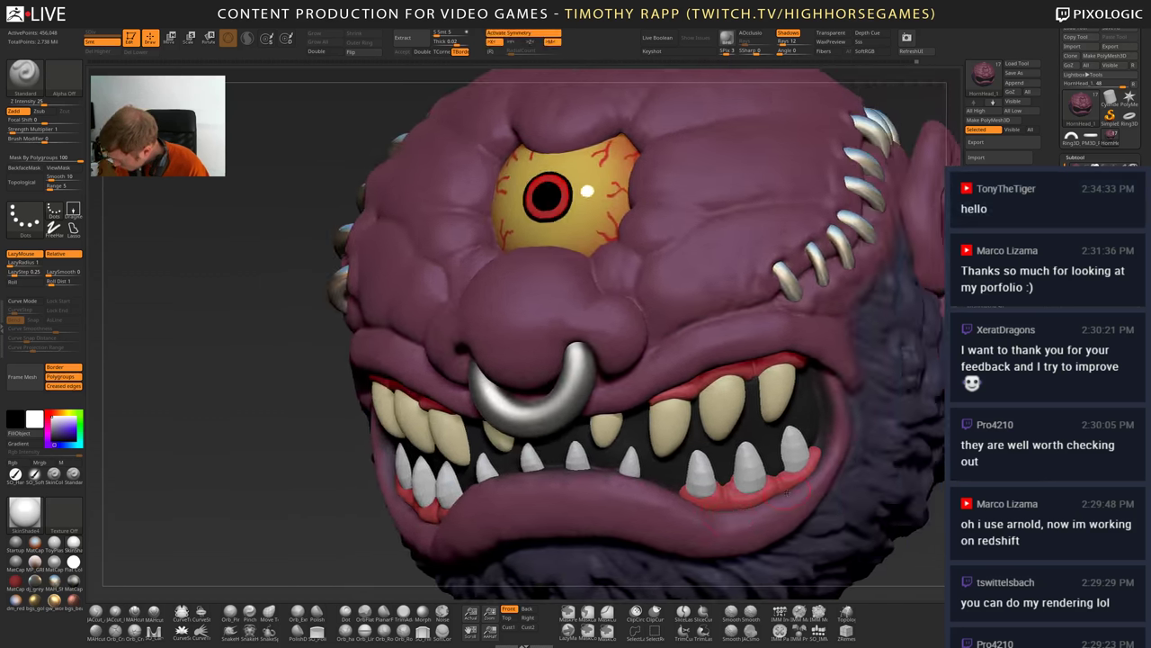
- Switch to the Inflat brush and examine the monster head's lower lip, gums and teeth from both sides
{"action": "right_click_drag", "start_coordinate": [421, 521], "coordinate": [758, 516]}
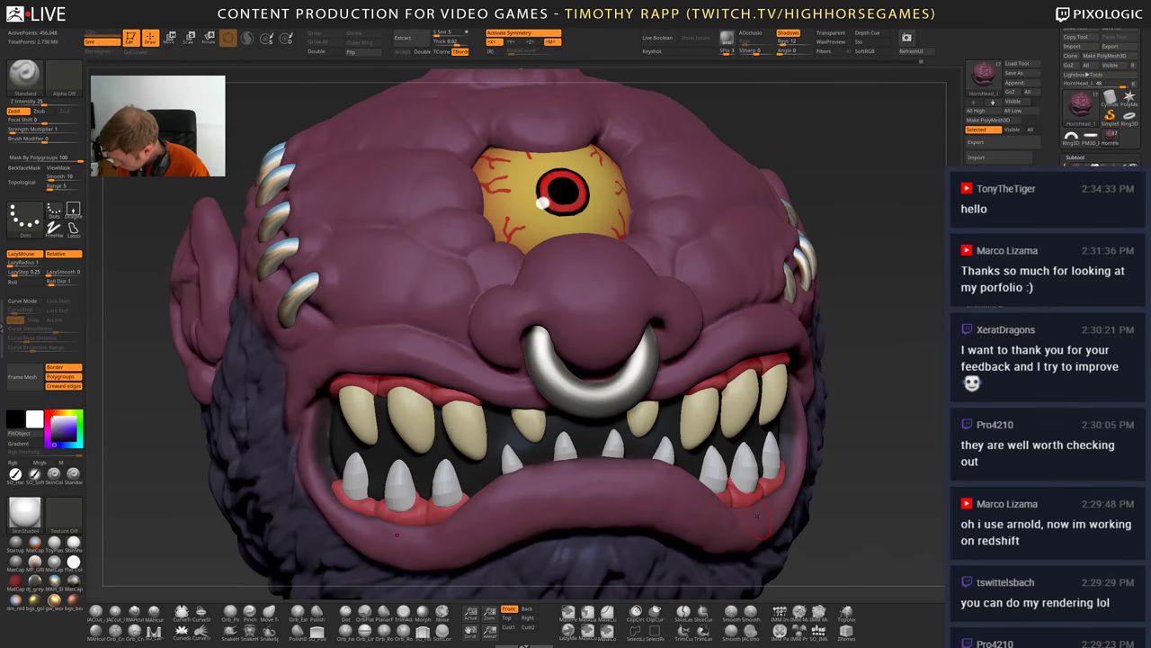
{"action": "key", "text": "b"}
{"action": "key", "text": "i"}
{"action": "key", "text": "n"}
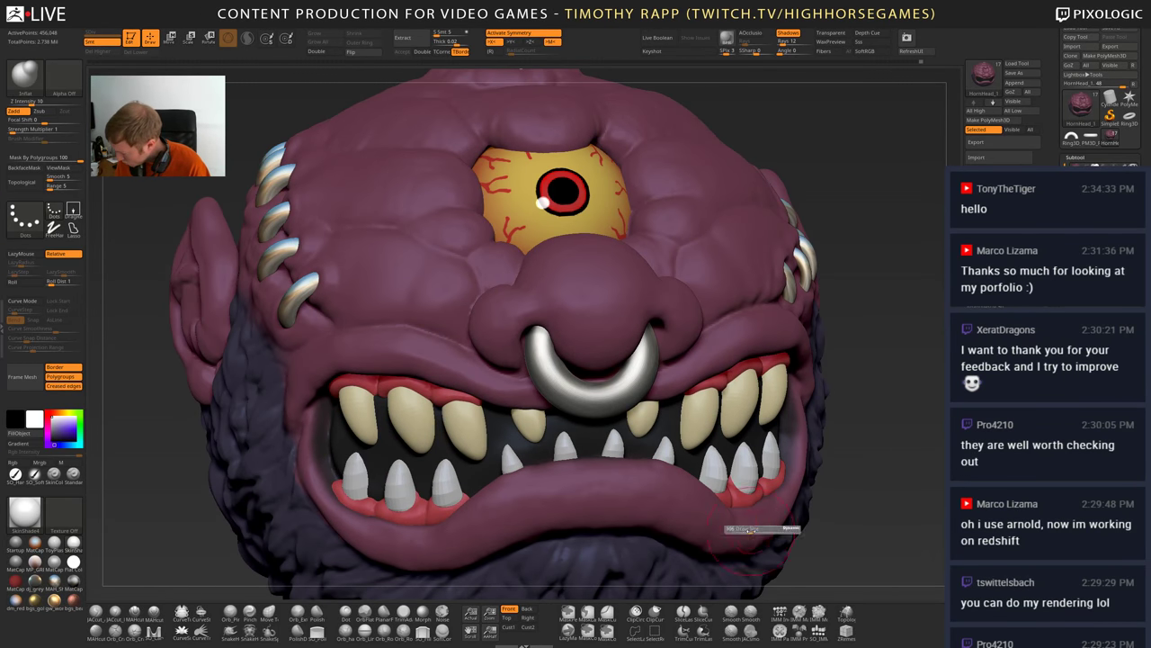
{"action": "right_click_drag", "start_coordinate": [780, 501], "coordinate": [643, 506]}
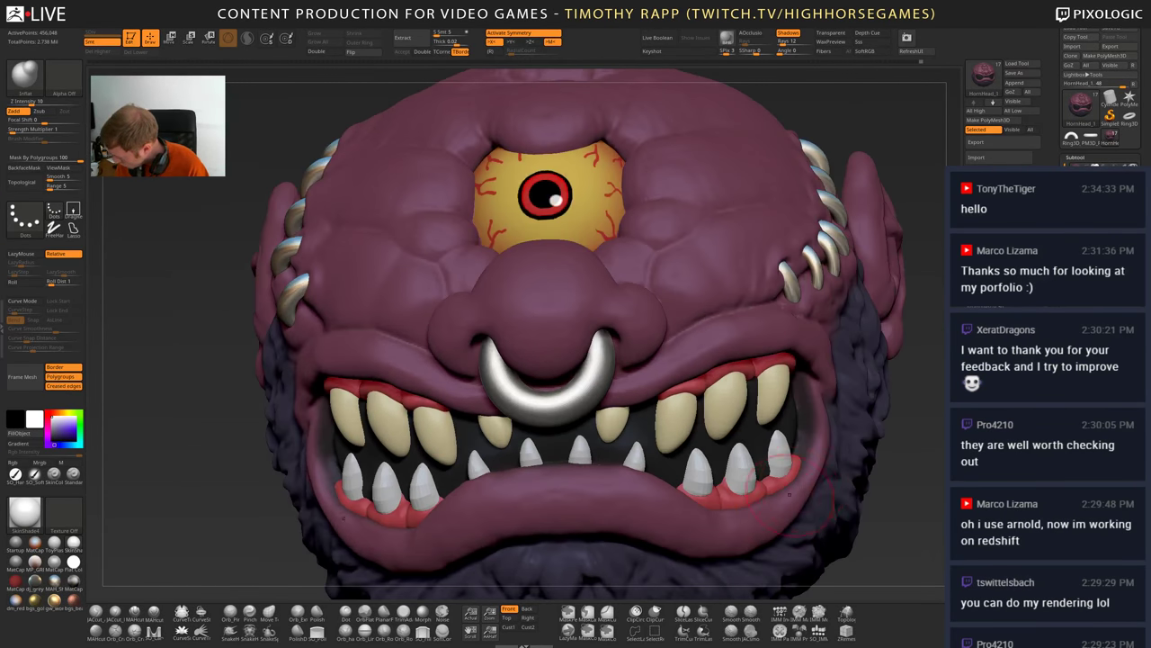
{"action": "right_click_drag", "start_coordinate": [423, 504], "coordinate": [667, 503]}
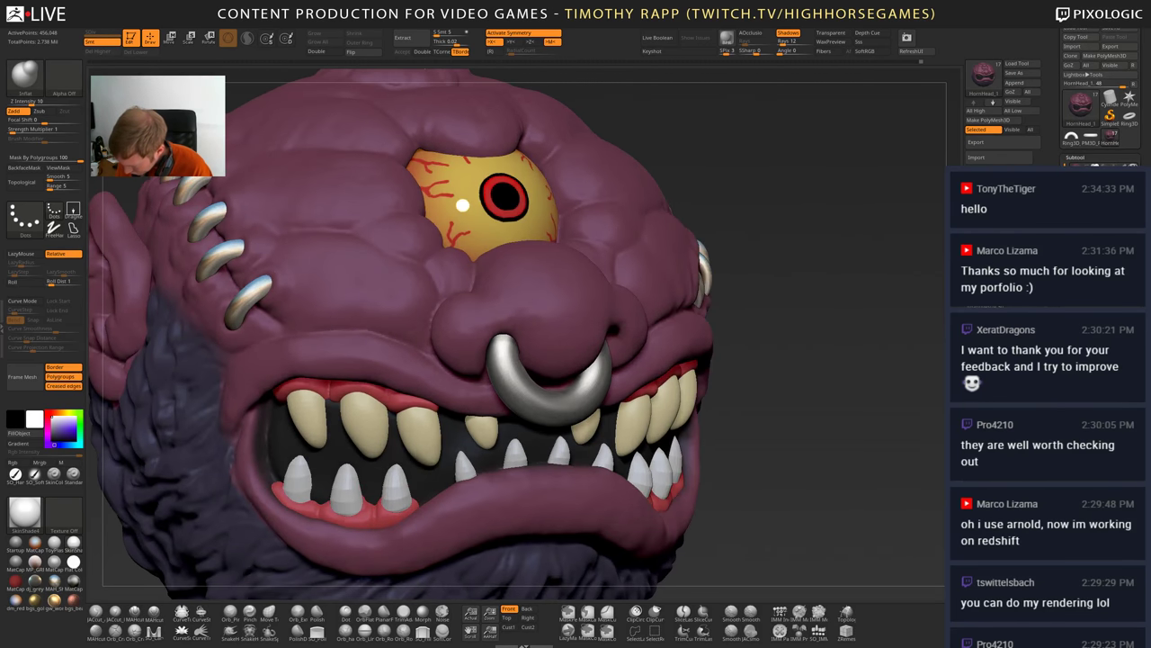
{"action": "right_click_drag", "start_coordinate": [428, 509], "coordinate": [512, 511]}
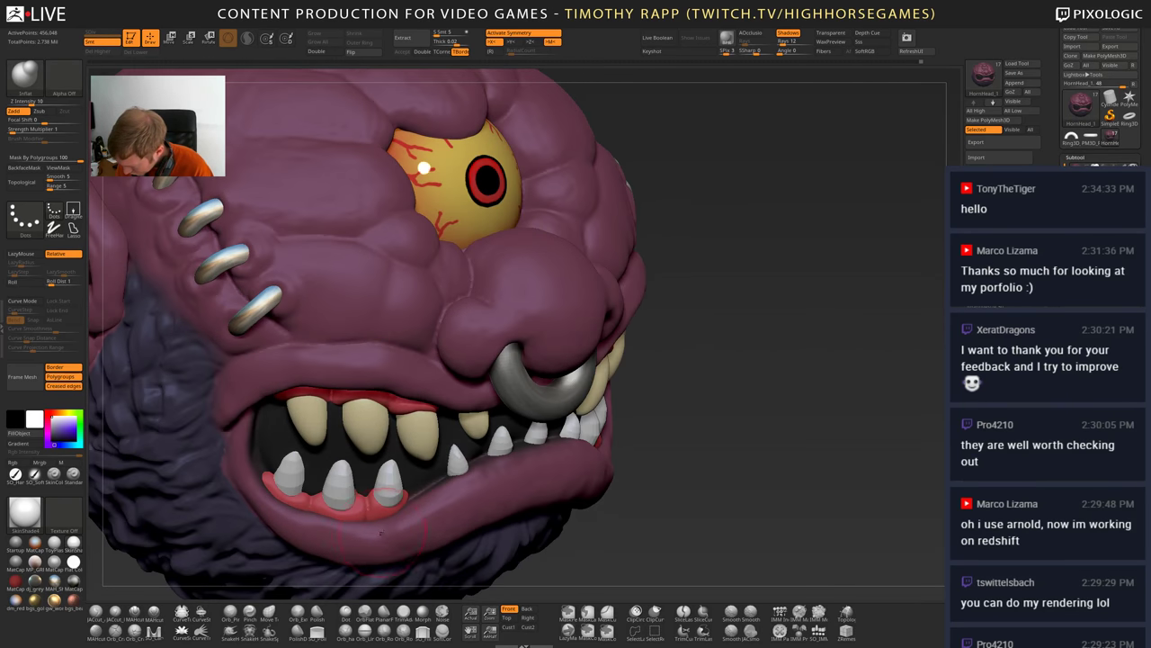
{"action": "right_click_drag", "start_coordinate": [576, 465], "coordinate": [512, 447]}
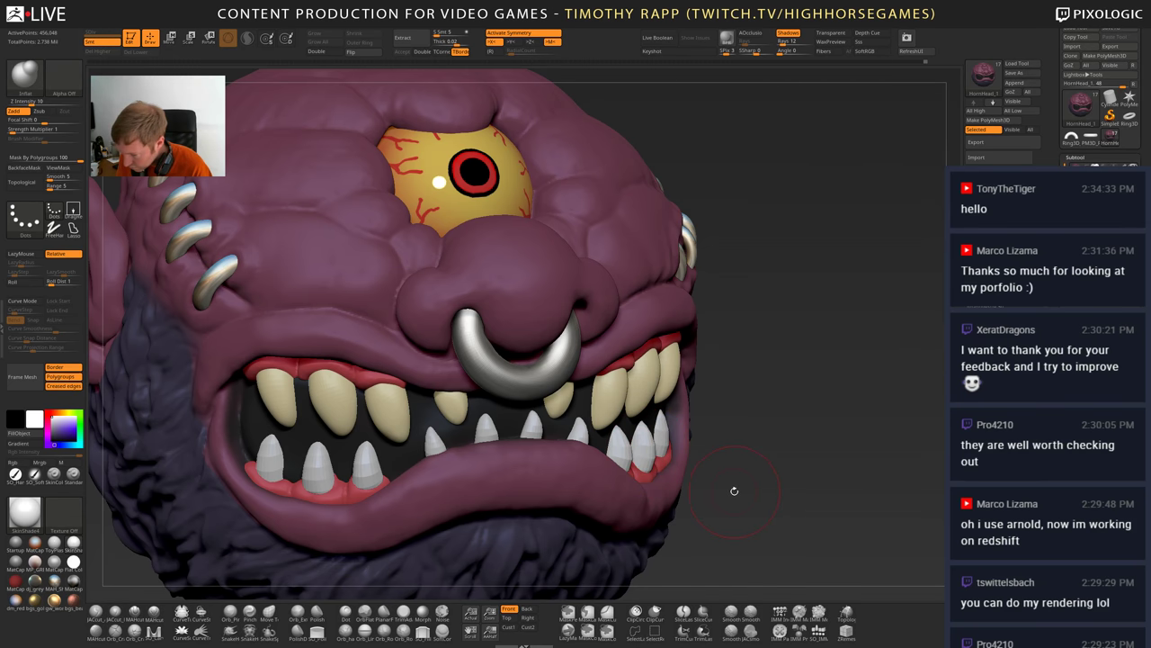
{"action": "key", "text": "shift+f"}
{"action": "key", "text": "shift+f"}
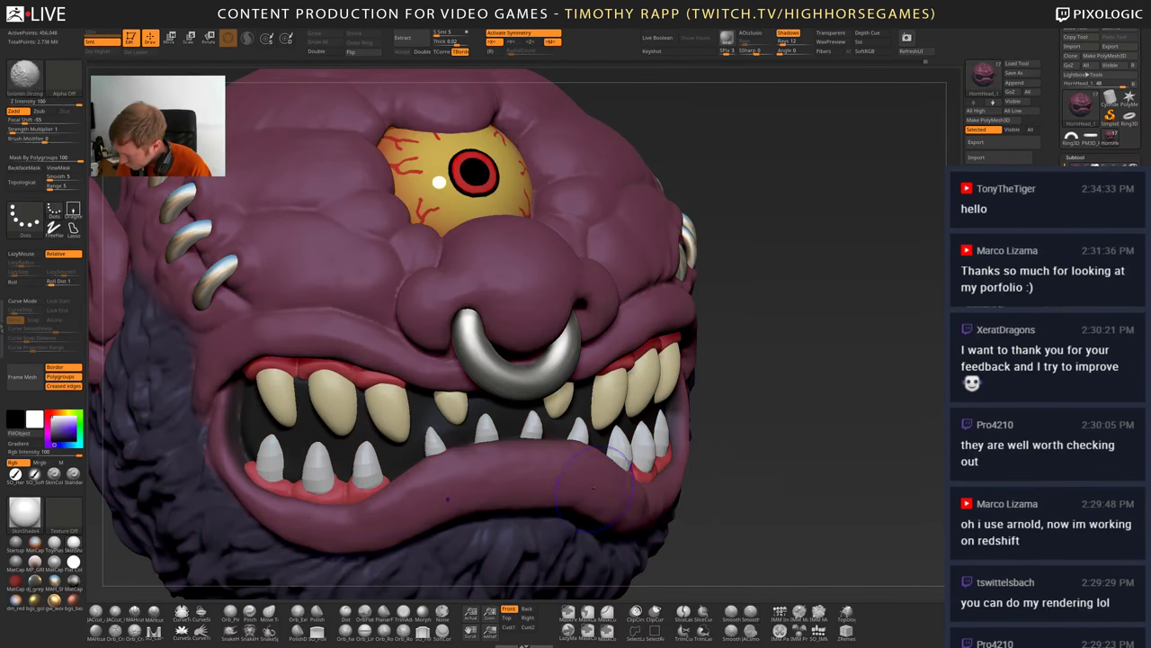
- Make the bottom teeth the active subtool and bring the whole monster head into a front view
{"action": "left_click", "coordinate": [661, 450], "text": "alt"}
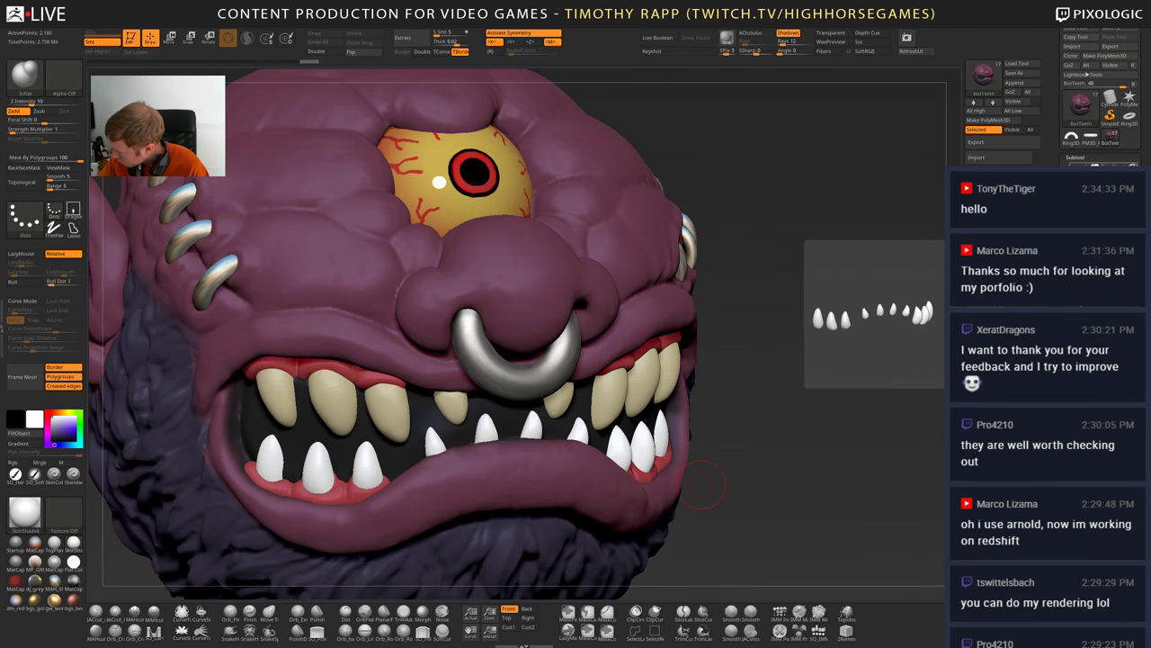
{"action": "left_click", "coordinate": [1124, 315]}
{"action": "key", "text": "f"}
{"action": "right_click_drag", "start_coordinate": [523, 487], "coordinate": [558, 486]}
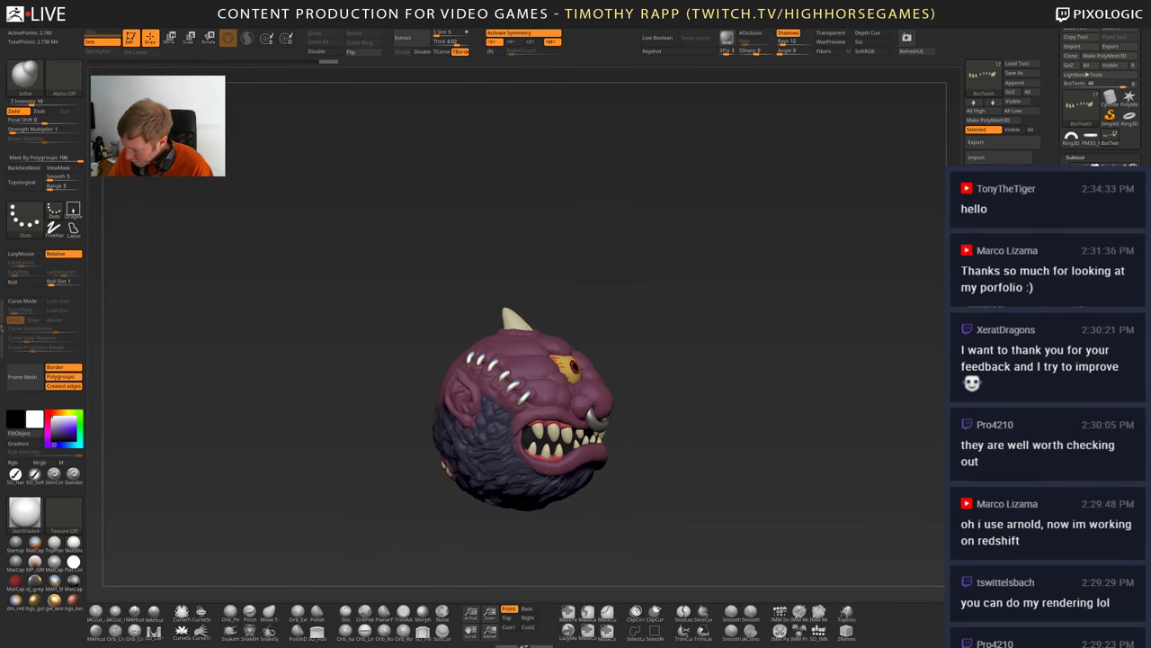
{"action": "left_click_drag", "start_coordinate": [558, 484], "coordinate": [698, 447]}
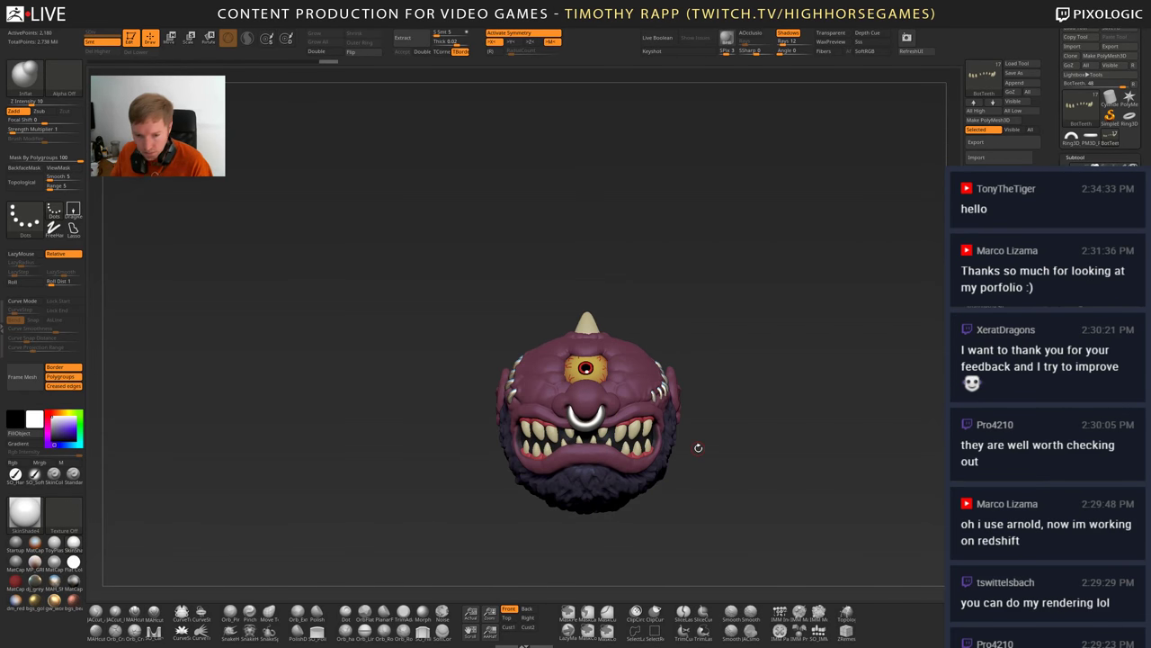
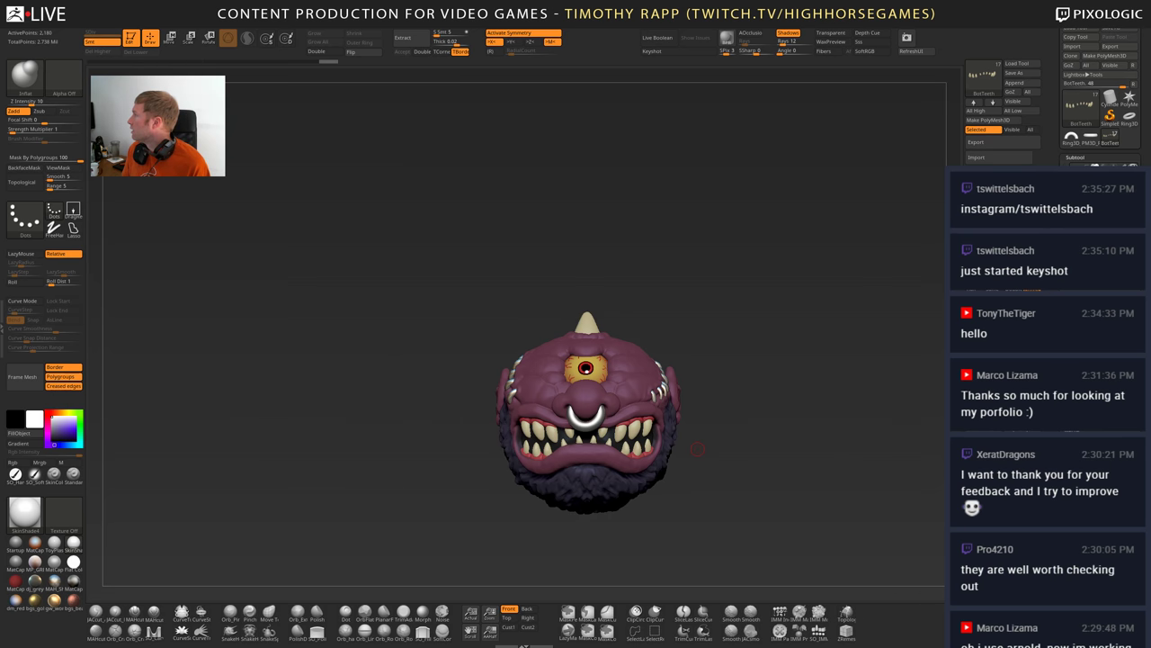
- Switch to the web browser, return to the Google results for Rien Poortvliet and open his Amazon author page
{"action": "key", "text": "alt+Tab"}
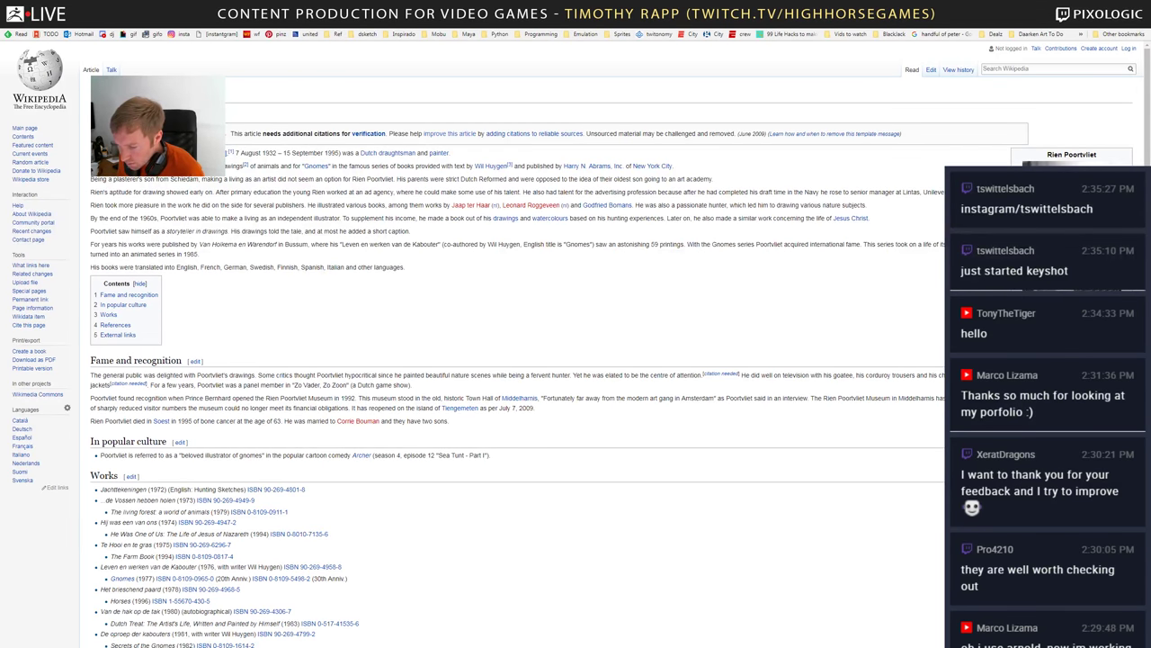
{"action": "left_click", "coordinate": [207, 153]}
{"action": "key", "text": "alt+Left"}
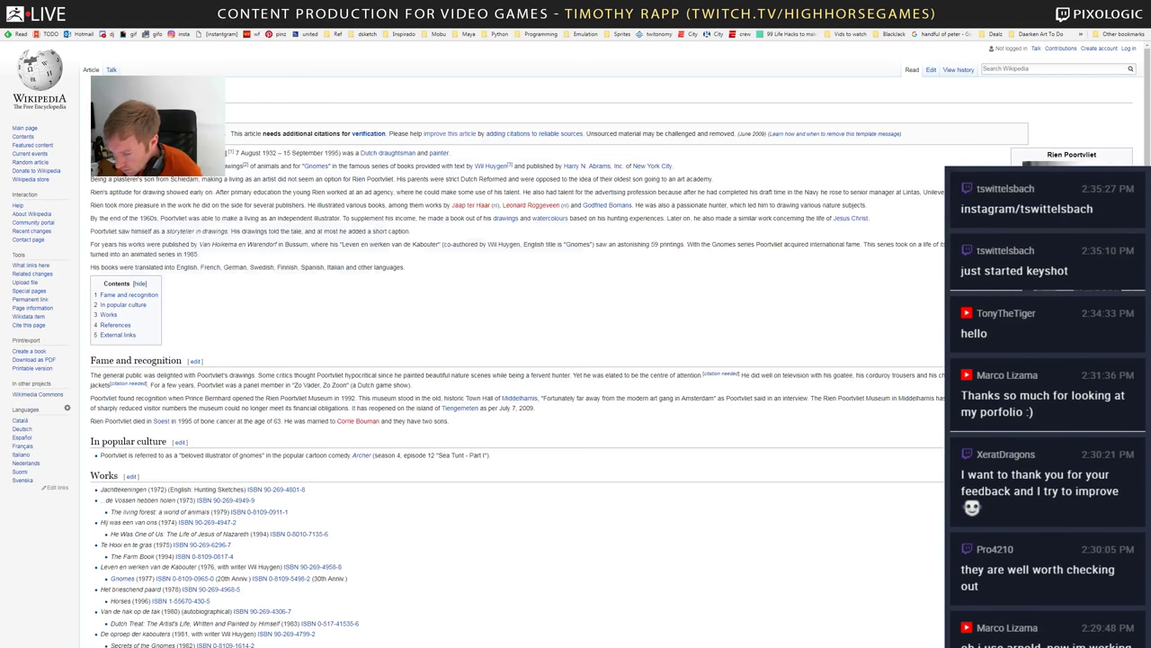
{"action": "mouse_move", "coordinate": [231, 154]}
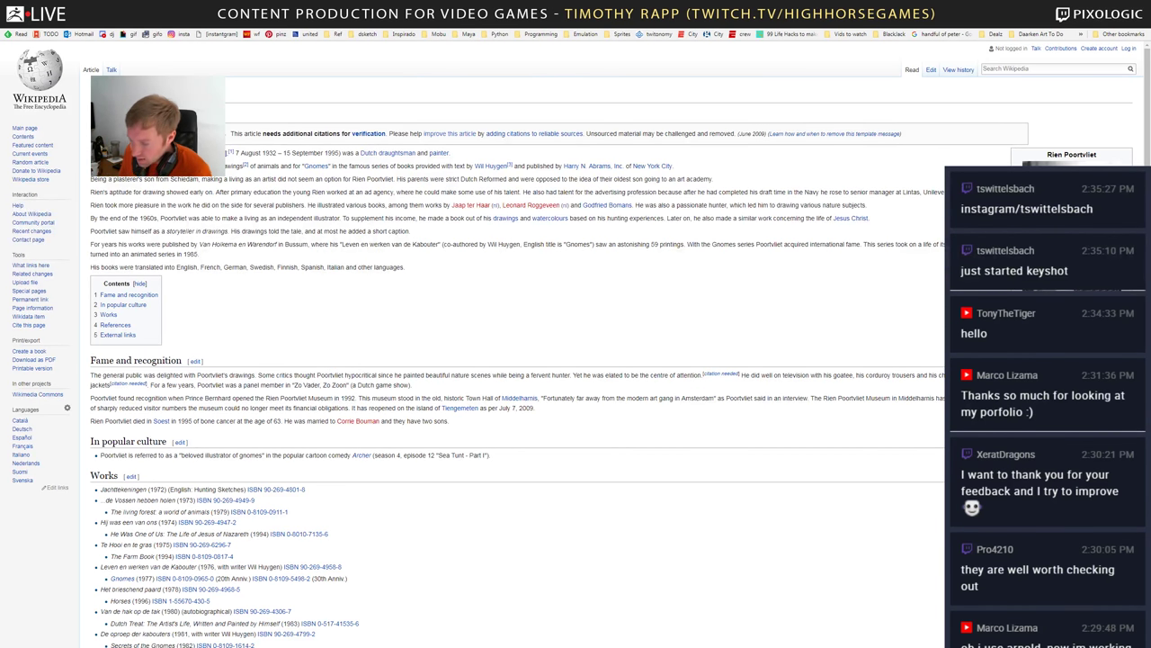
{"action": "key", "text": "alt+Left"}
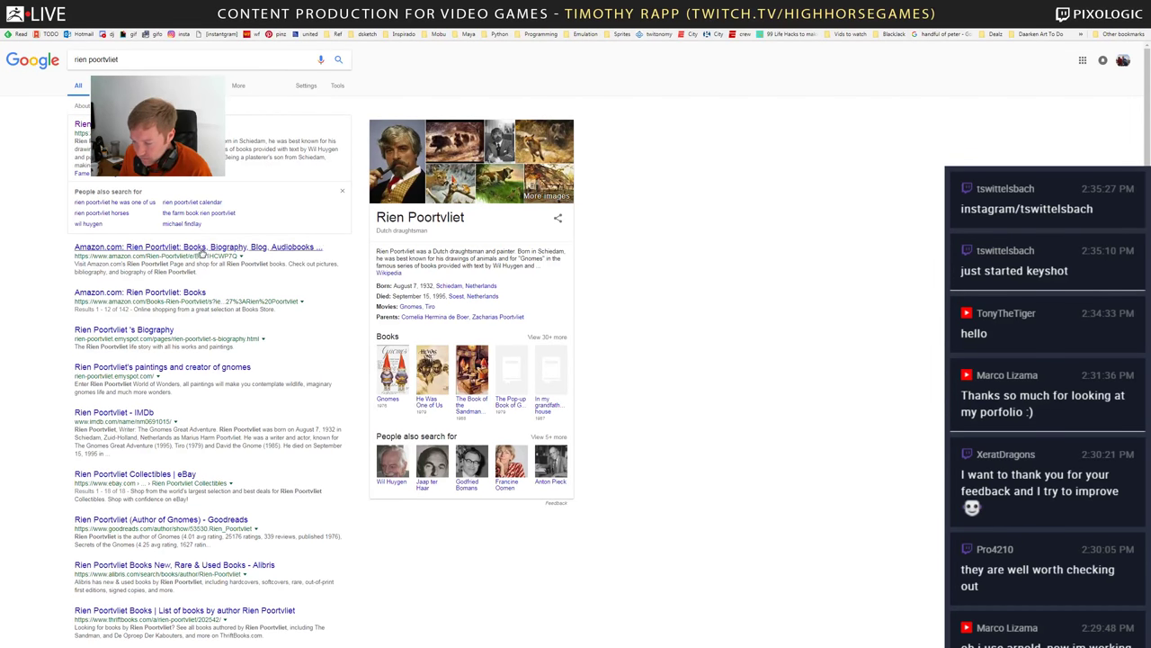
{"action": "left_click", "coordinate": [201, 250]}
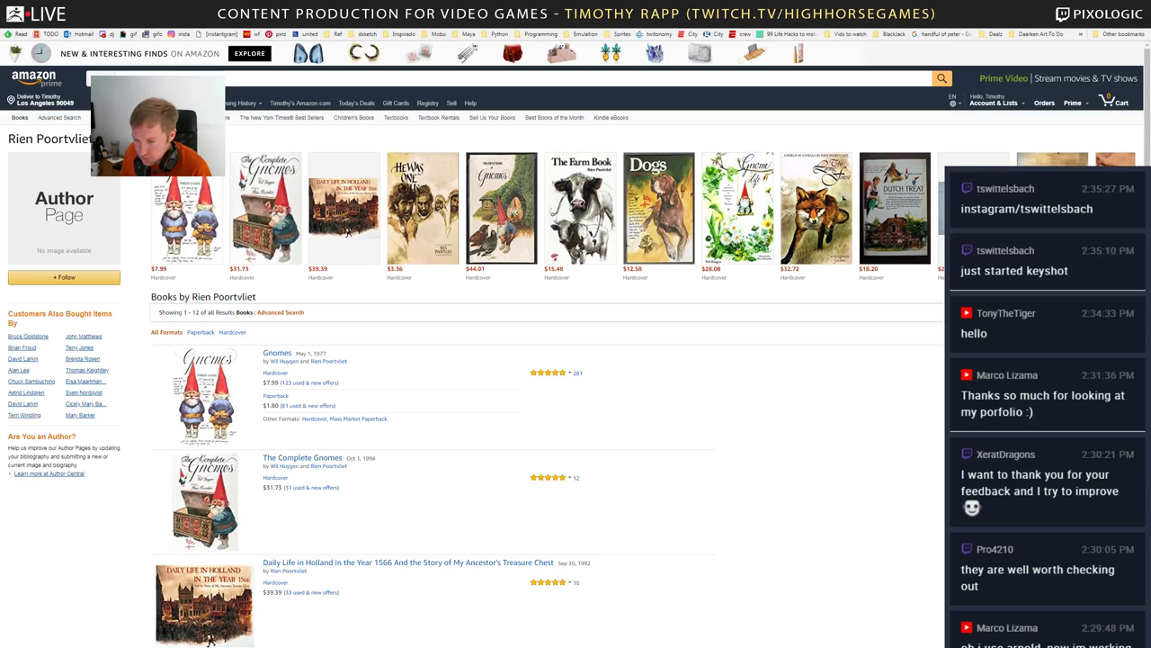
- Look through the list of Rien Poortvliet's books on the Amazon author page and return to its beginning
{"action": "key", "text": "ctrl+t"}
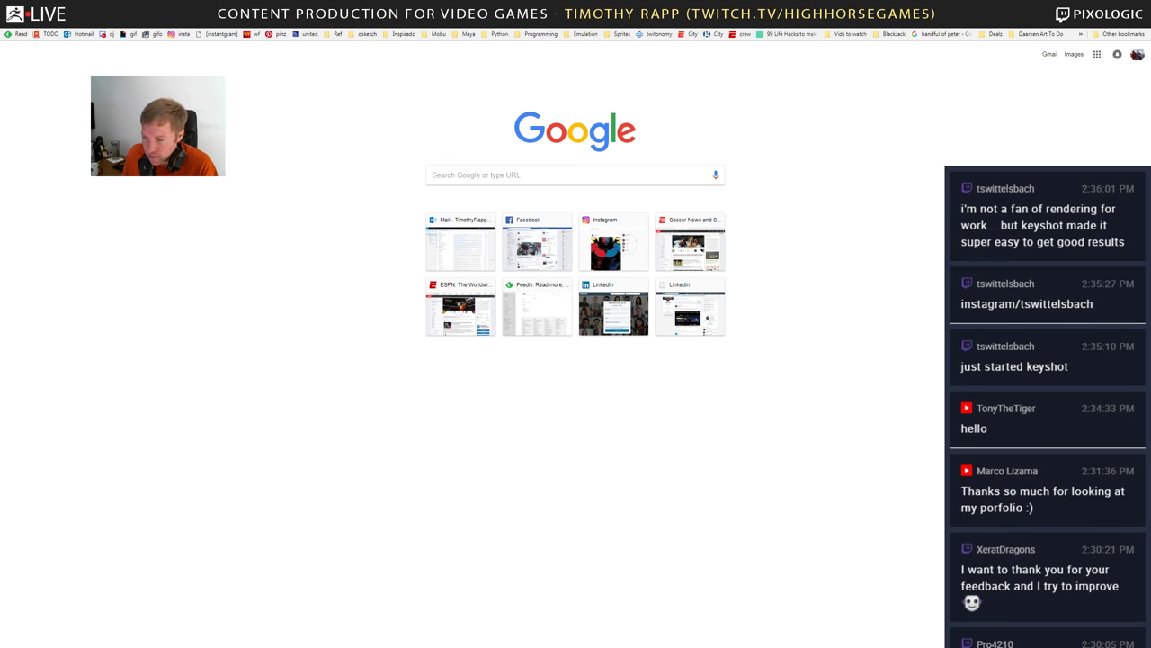
{"action": "key", "text": "ctrl+w"}
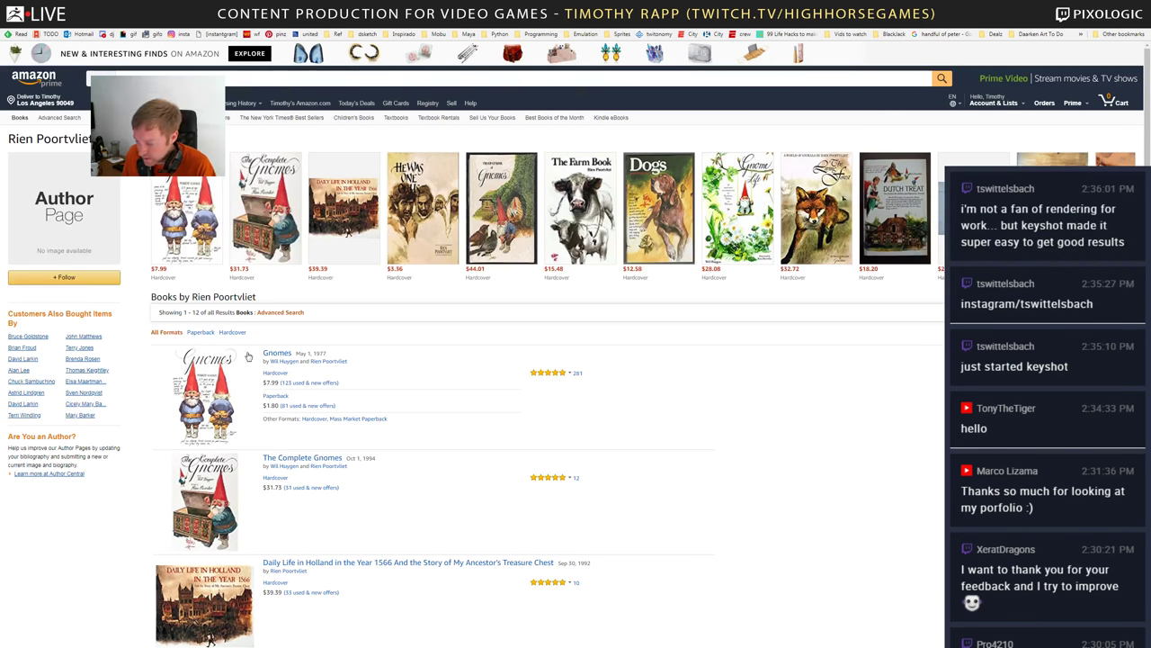
{"action": "scroll", "coordinate": [576, 360], "scroll_direction": "down", "scroll_amount": 1}
{"action": "scroll", "coordinate": [576, 360], "scroll_direction": "up", "scroll_amount": 1}
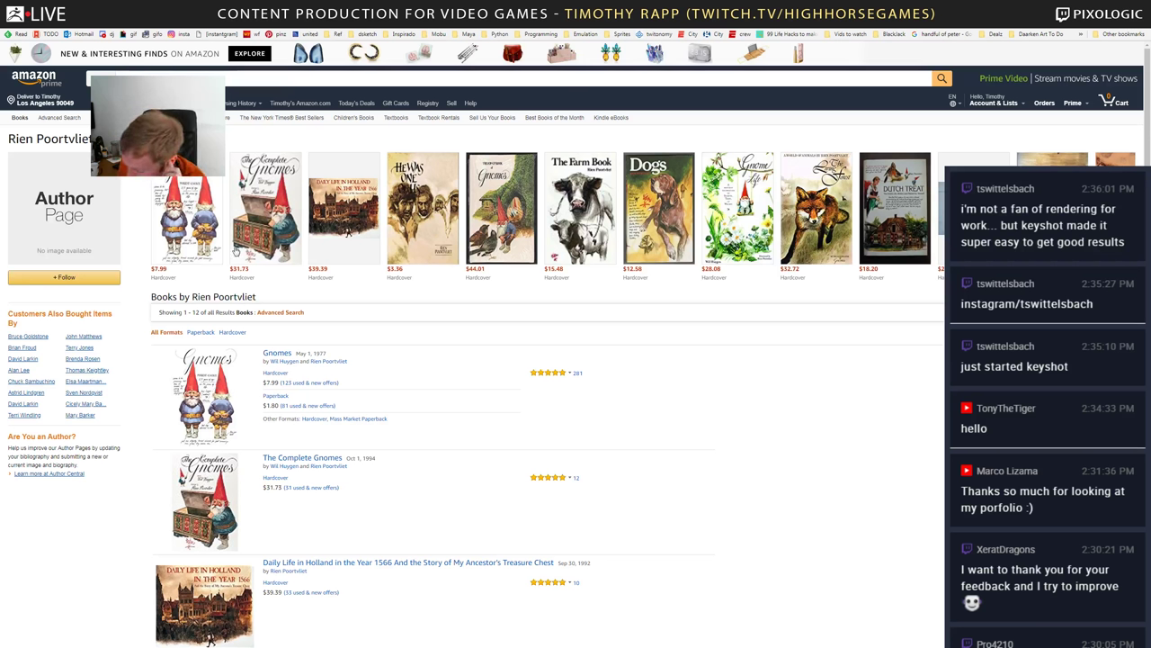
{"action": "scroll", "coordinate": [235, 252], "scroll_direction": "down", "scroll_amount": 6}
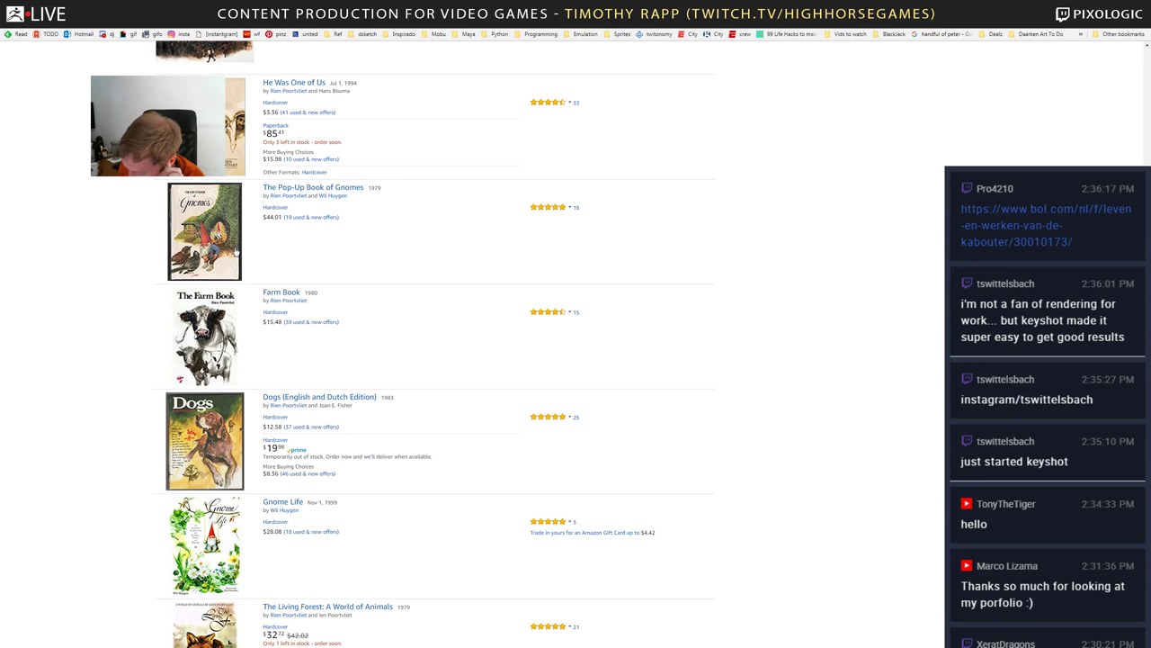
{"action": "scroll", "coordinate": [235, 251], "scroll_direction": "down", "scroll_amount": 4}
{"action": "scroll", "coordinate": [234, 250], "scroll_direction": "up", "scroll_amount": 1}
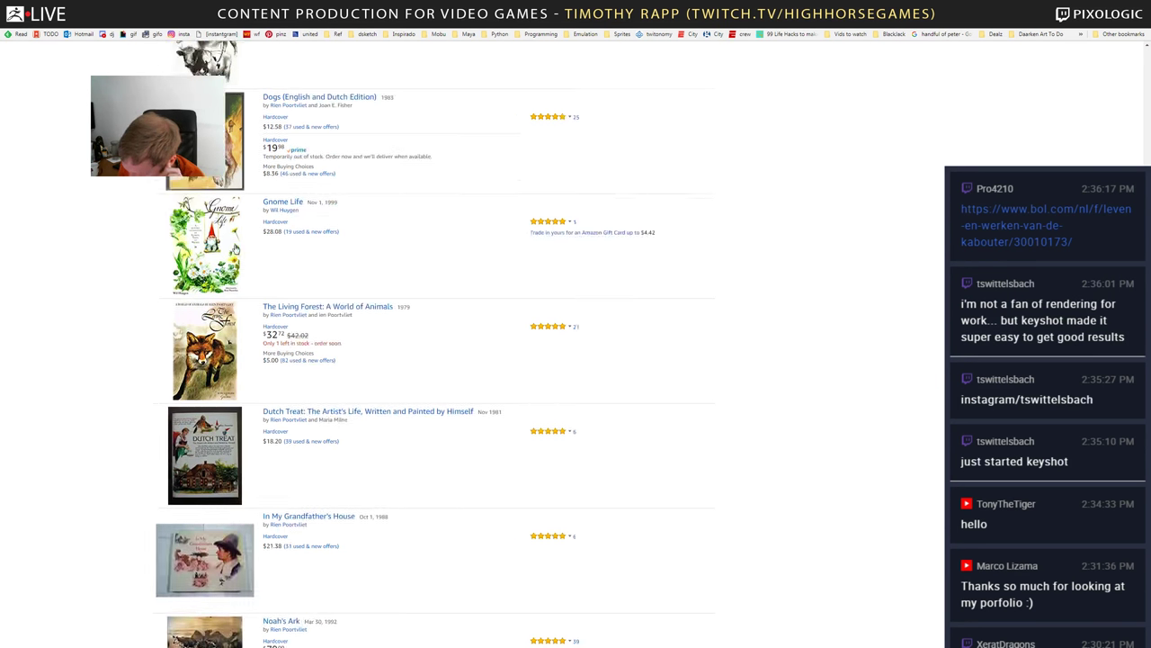
{"action": "scroll", "coordinate": [236, 250], "scroll_direction": "up", "scroll_amount": 10}
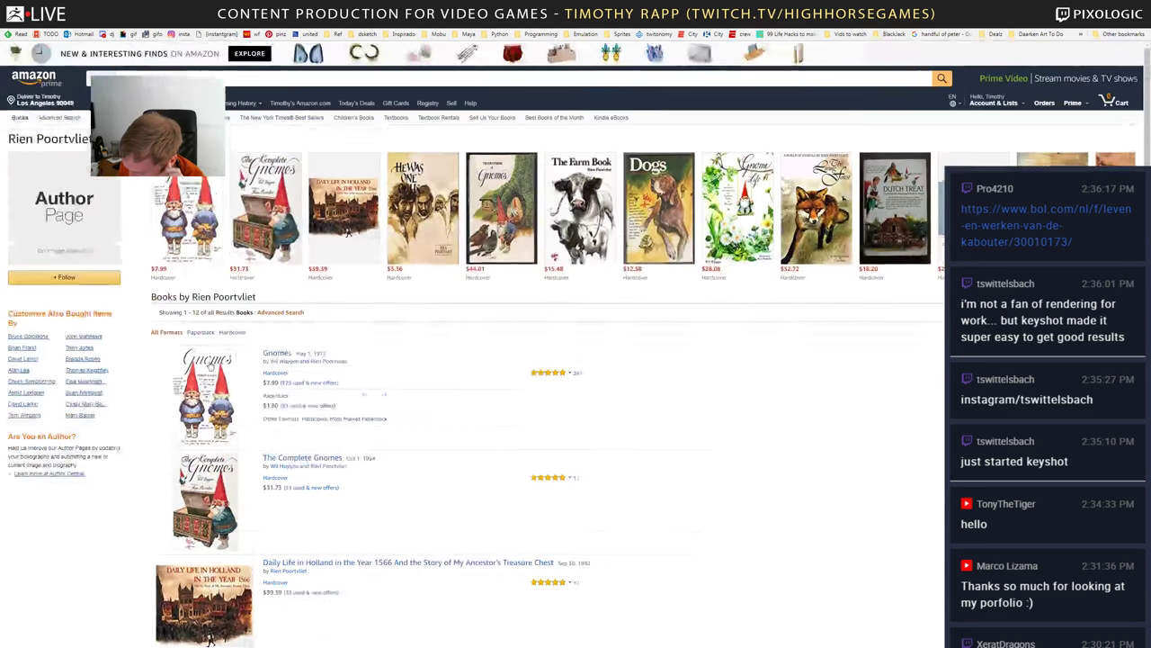
- Open the product page of the 1977 book Gnomes and bring up its Look Inside preview
{"action": "left_click", "coordinate": [202, 401]}
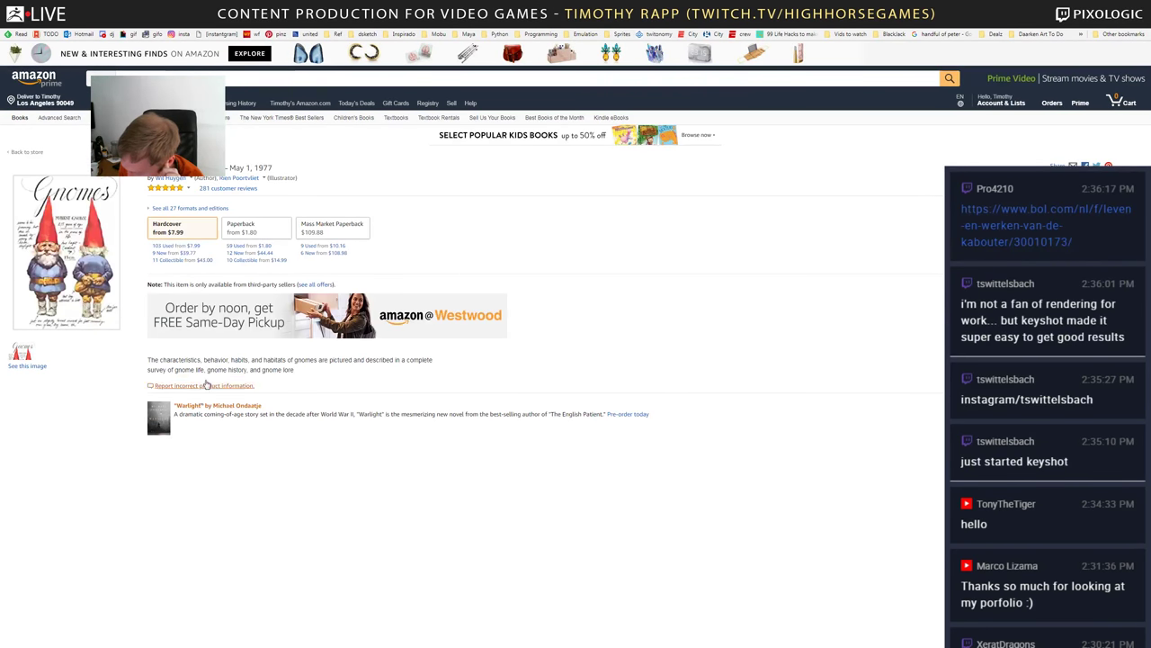
{"action": "left_click", "coordinate": [65, 252]}
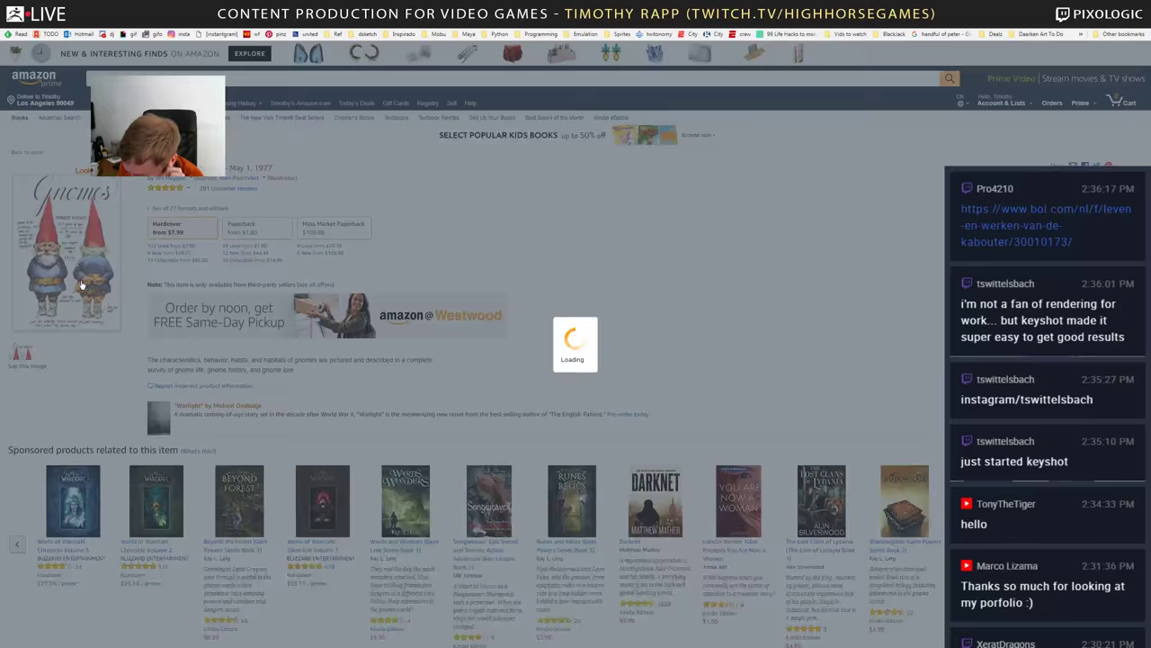
{"action": "scroll", "coordinate": [42, 150], "scroll_direction": "down", "scroll_amount": 1}
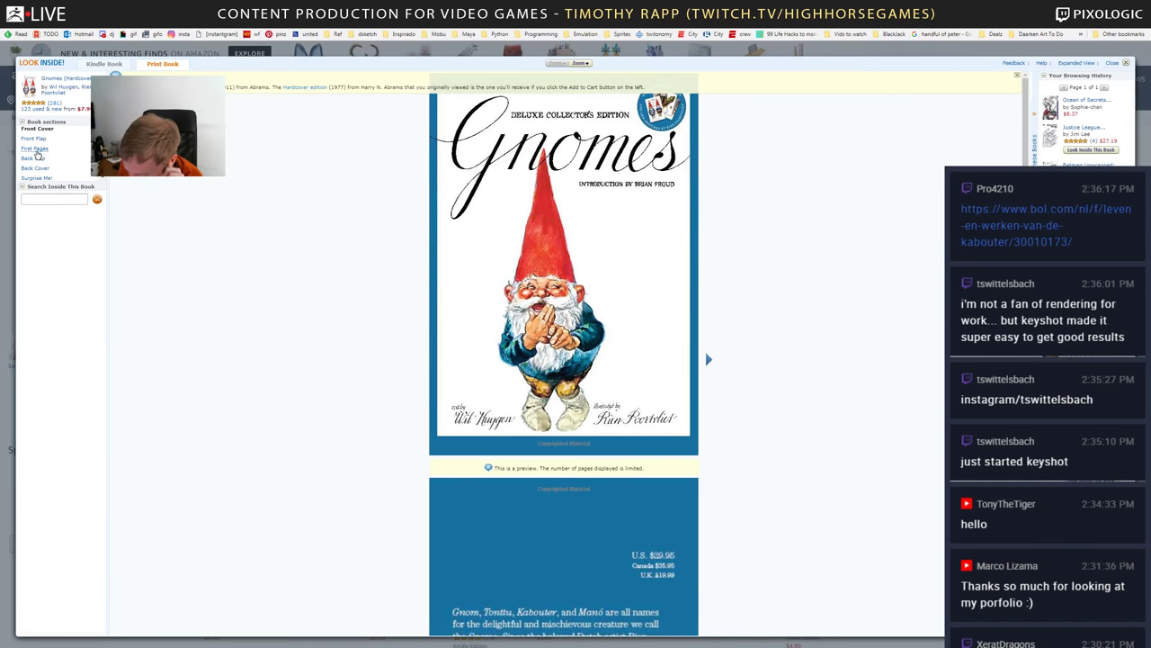
- Jump repeatedly to random pages of the Gnomes preview with Surprise Me to look for illustrations
{"action": "left_click", "coordinate": [37, 172]}
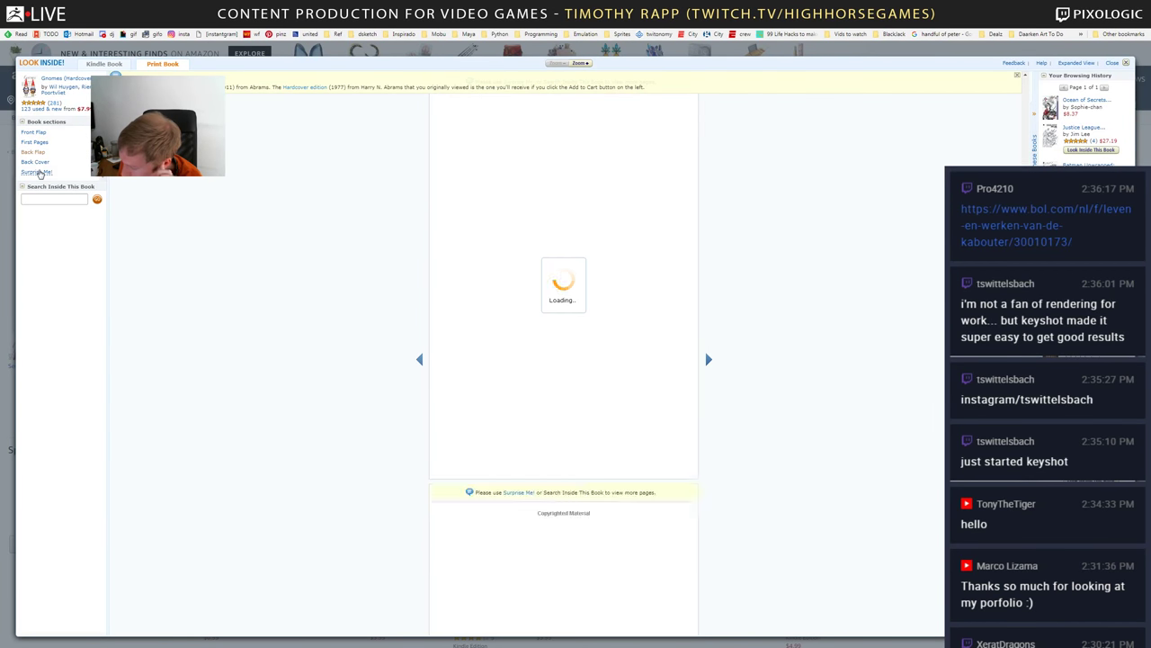
{"action": "left_click", "coordinate": [37, 171]}
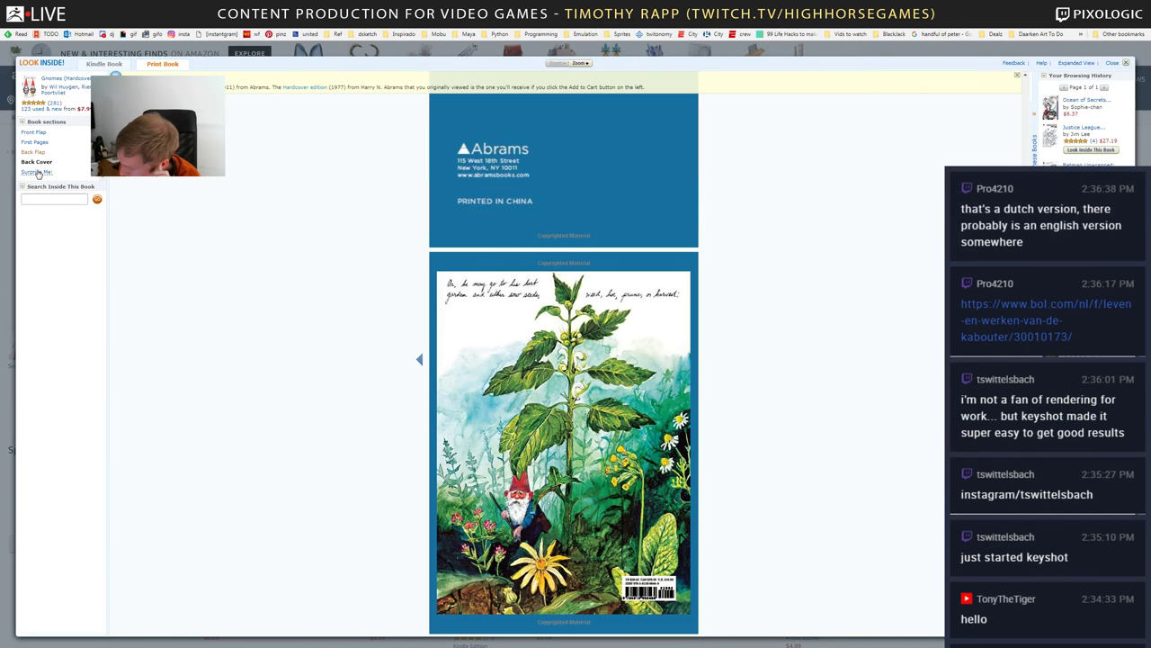
{"action": "left_click", "coordinate": [37, 172]}
{"action": "left_click", "coordinate": [37, 172]}
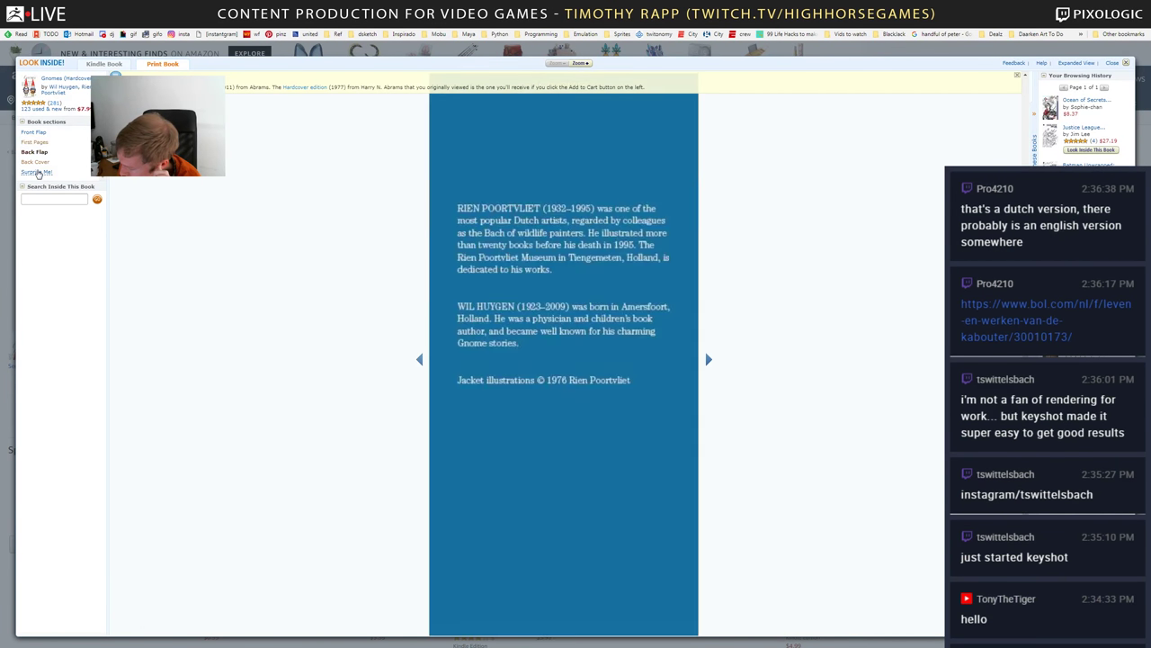
{"action": "left_click", "coordinate": [37, 172]}
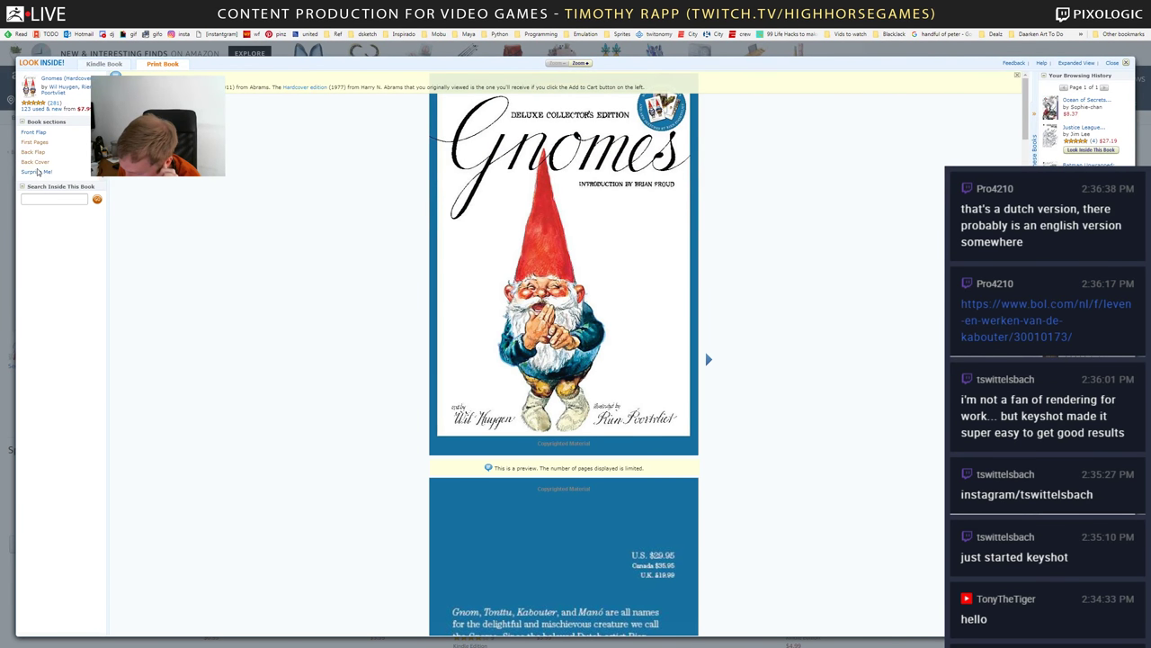
{"action": "left_click", "coordinate": [35, 173]}
{"action": "left_click", "coordinate": [35, 173]}
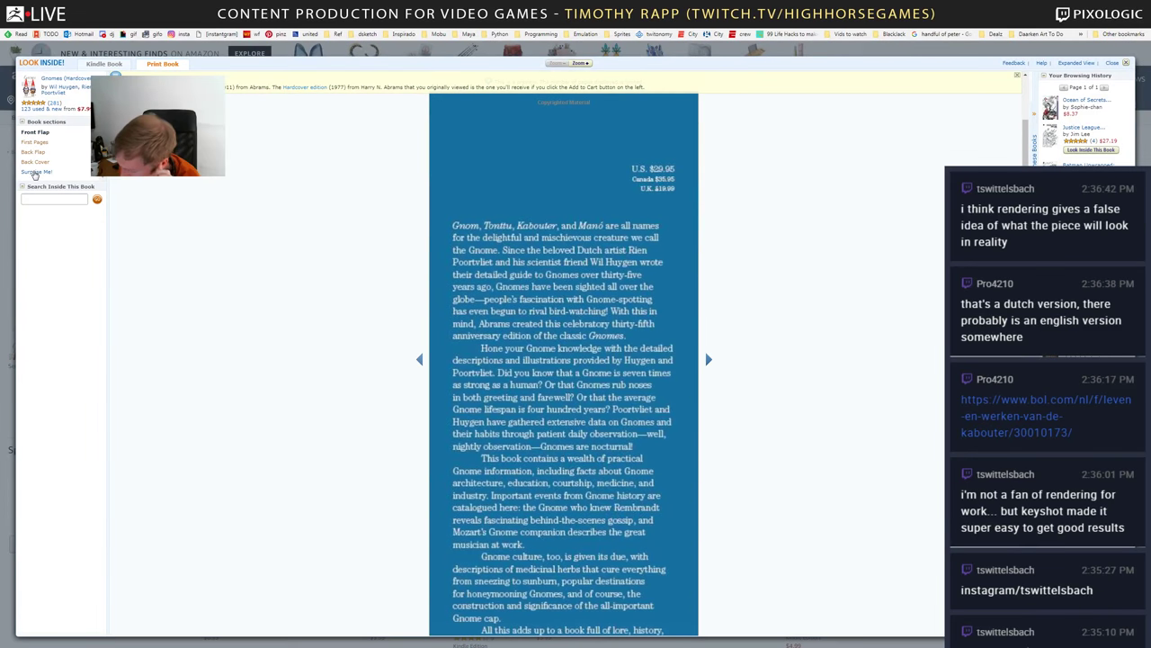
{"action": "left_click", "coordinate": [35, 173]}
{"action": "left_click", "coordinate": [35, 173]}
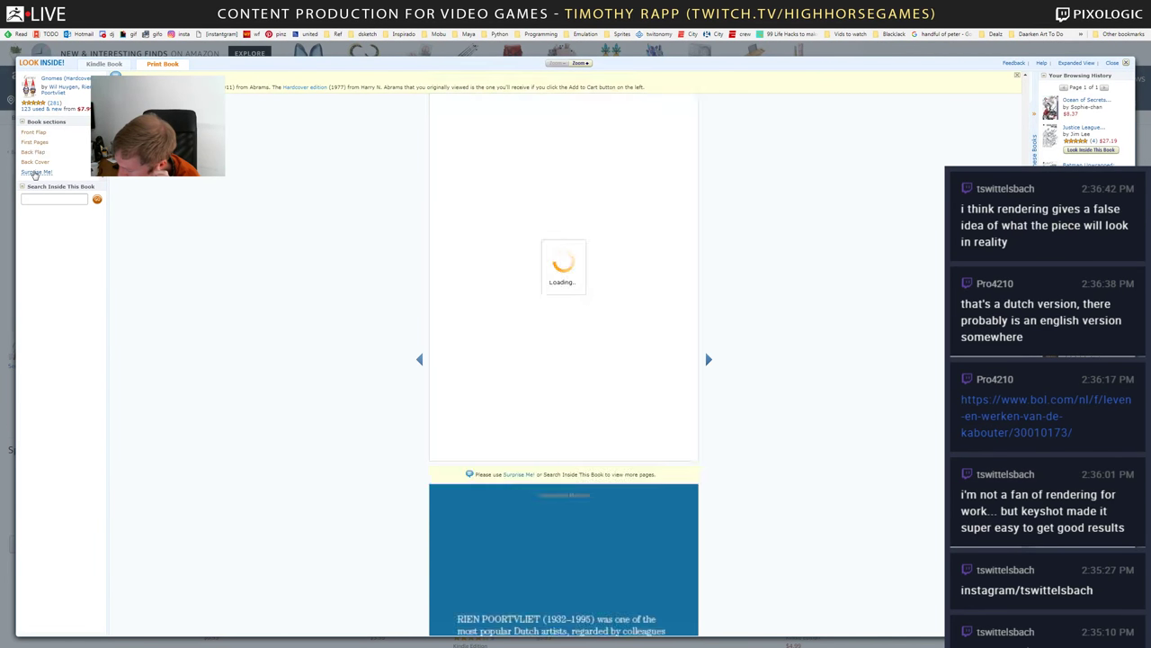
{"action": "left_click", "coordinate": [35, 173]}
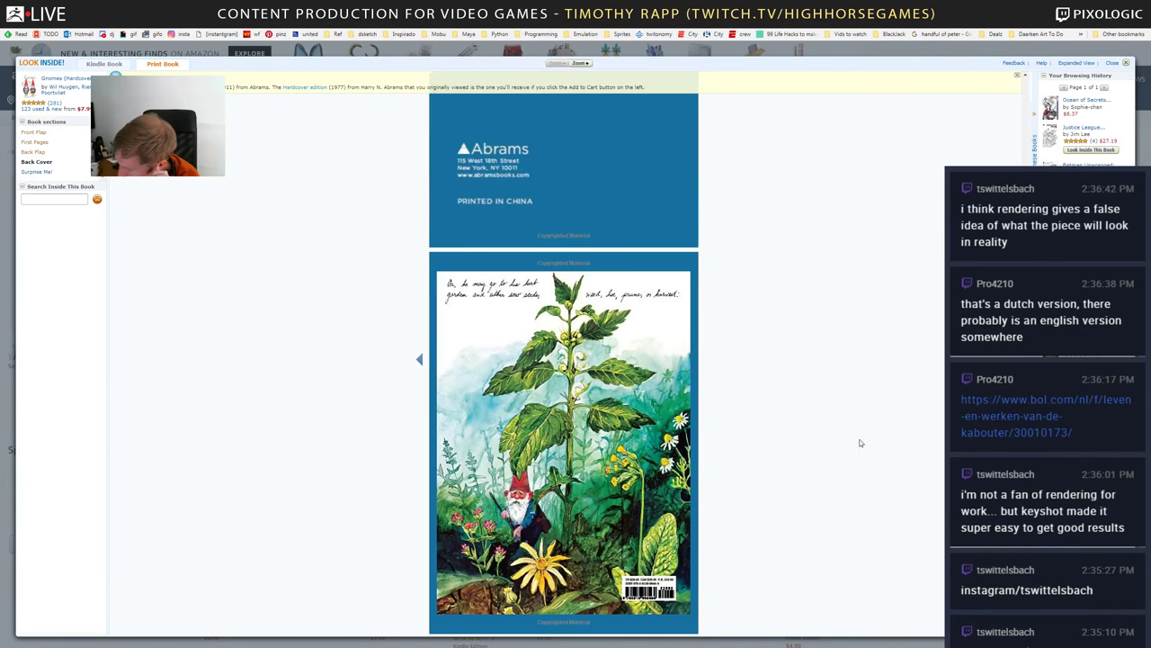
- Page back through the Gnomes preview to the front flap and return to the book's product page
{"action": "left_click", "coordinate": [420, 360]}
{"action": "left_click", "coordinate": [420, 360]}
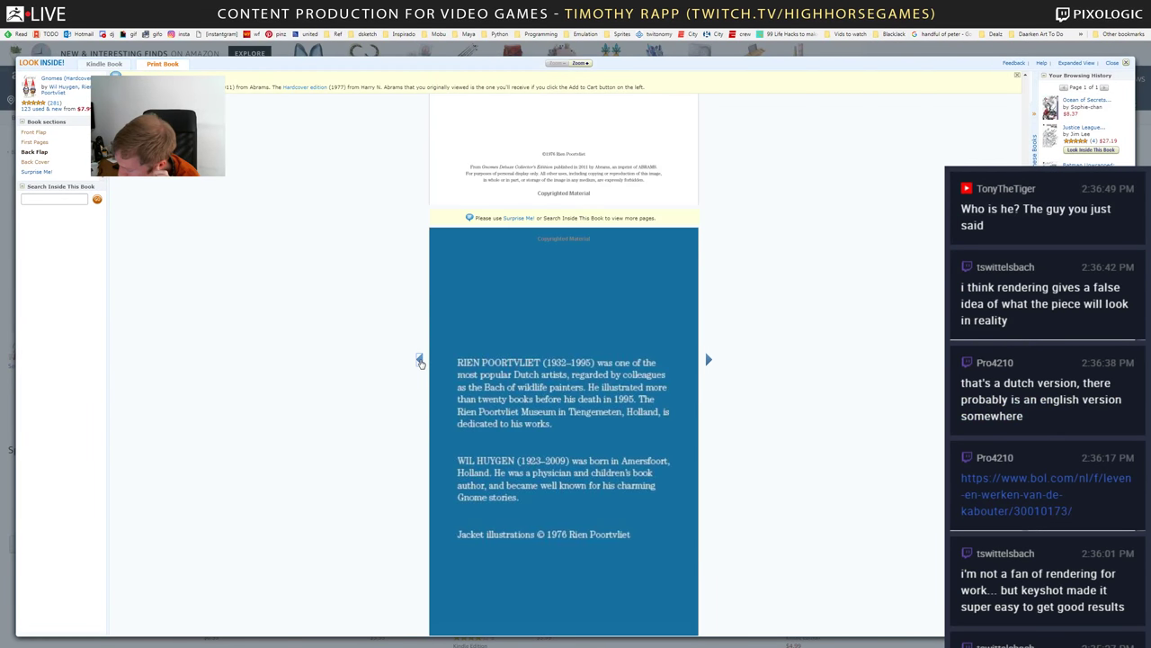
{"action": "left_click", "coordinate": [420, 360]}
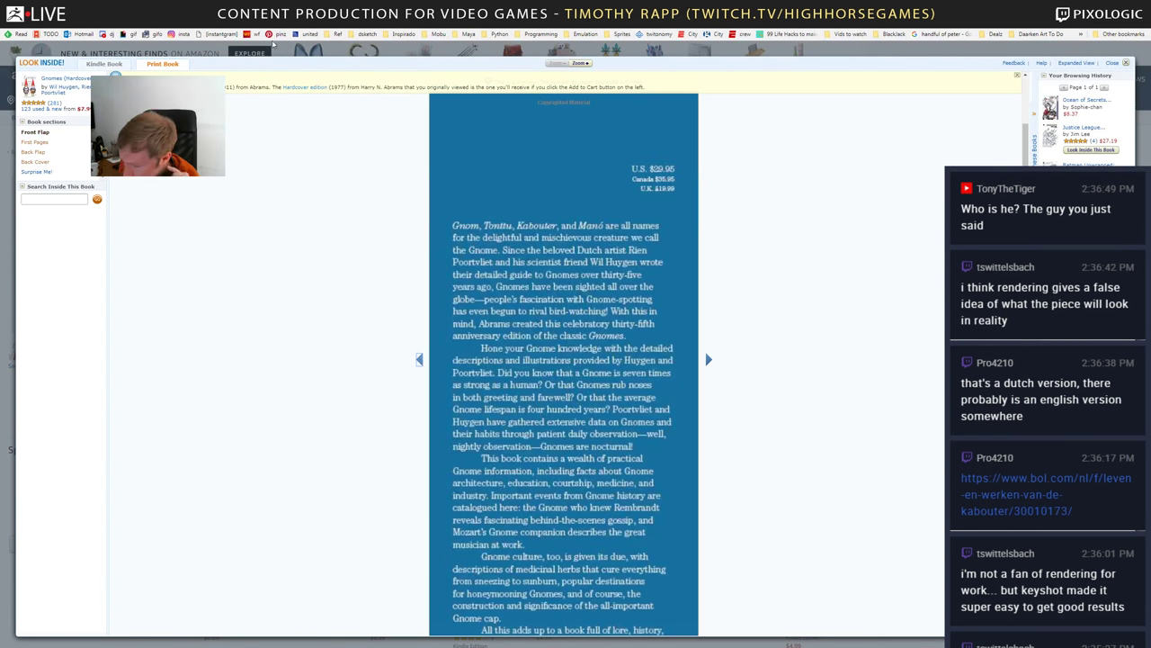
{"action": "left_click", "coordinate": [42, 54]}
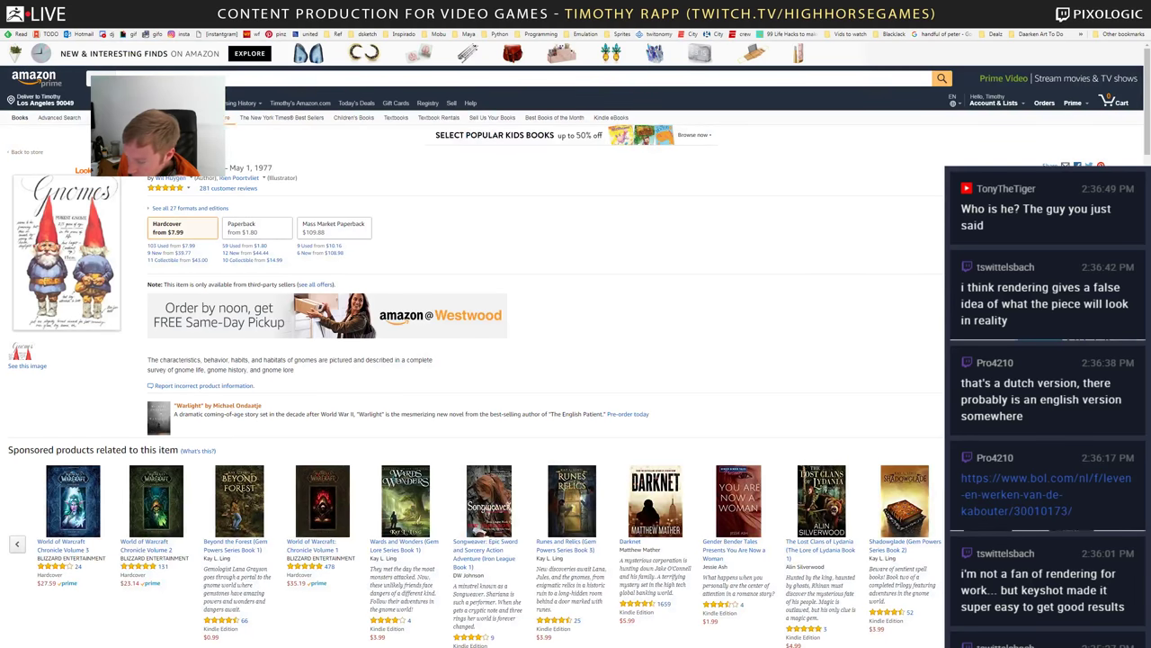
- Add the 1977 hardcover Gnomes book to the Wish List and close the Add to List window
{"action": "scroll", "coordinate": [442, 383], "scroll_direction": "down", "scroll_amount": 10}
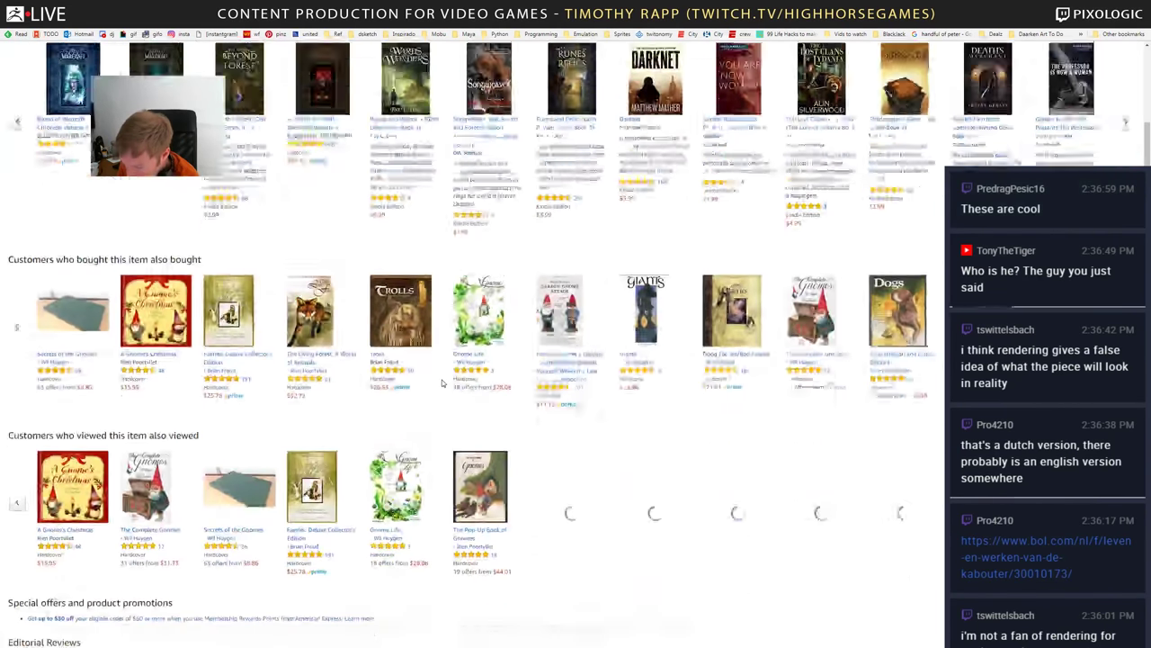
{"action": "scroll", "coordinate": [442, 383], "scroll_direction": "up", "scroll_amount": 8}
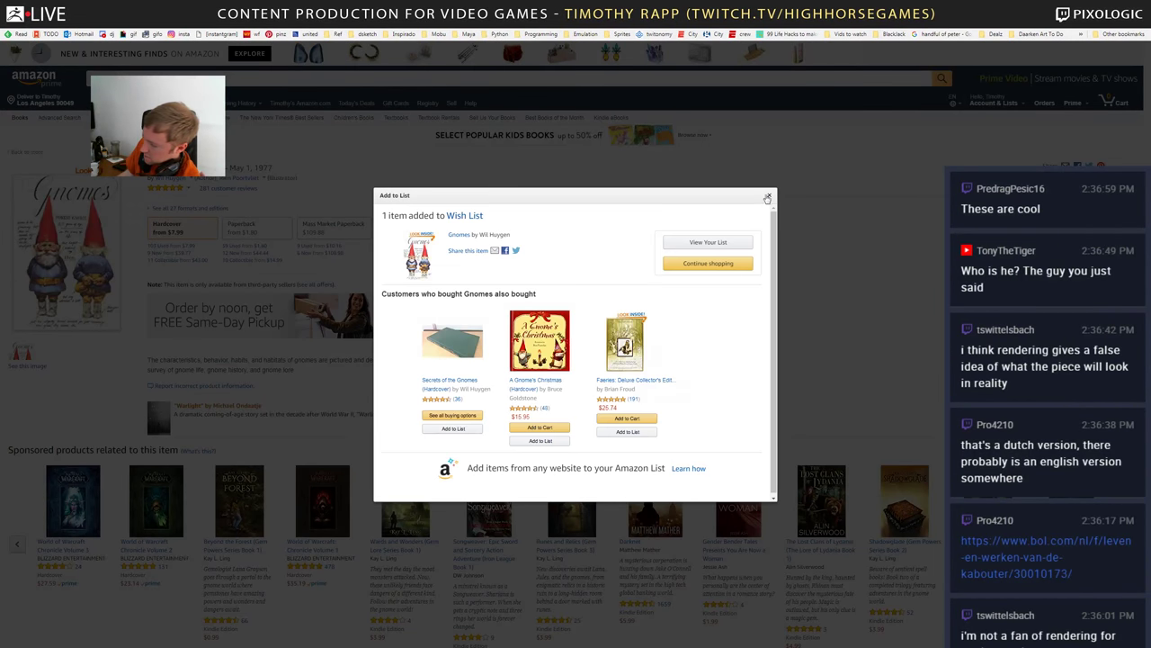
{"action": "left_click", "coordinate": [761, 195]}
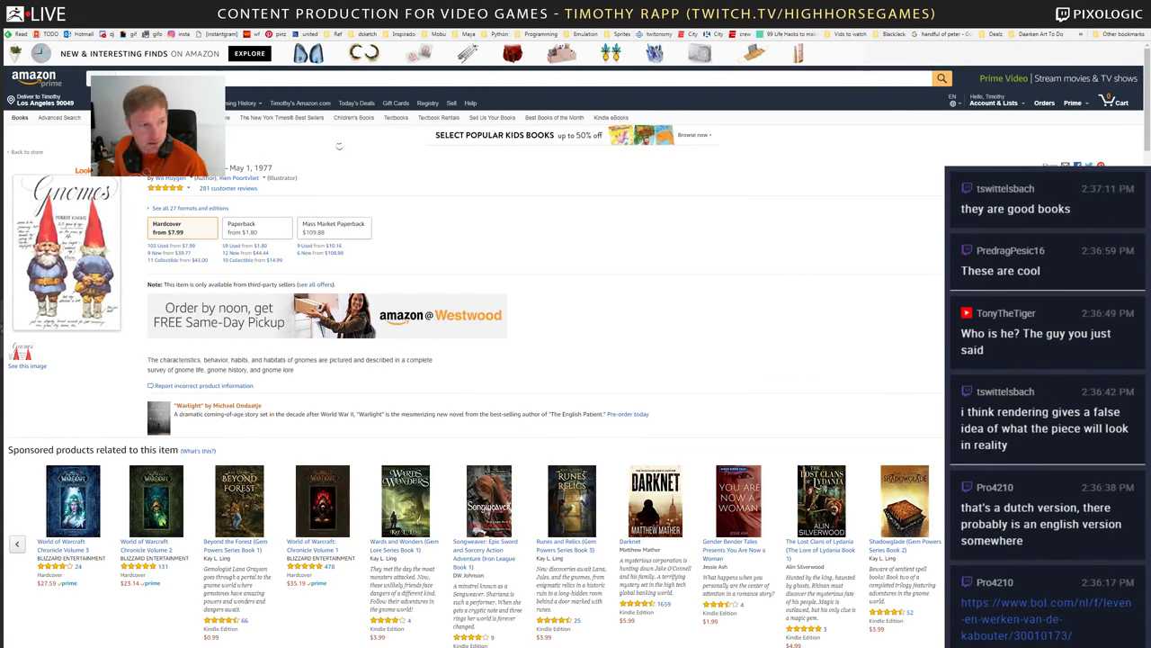
{"action": "key", "text": "alt+Tab"}
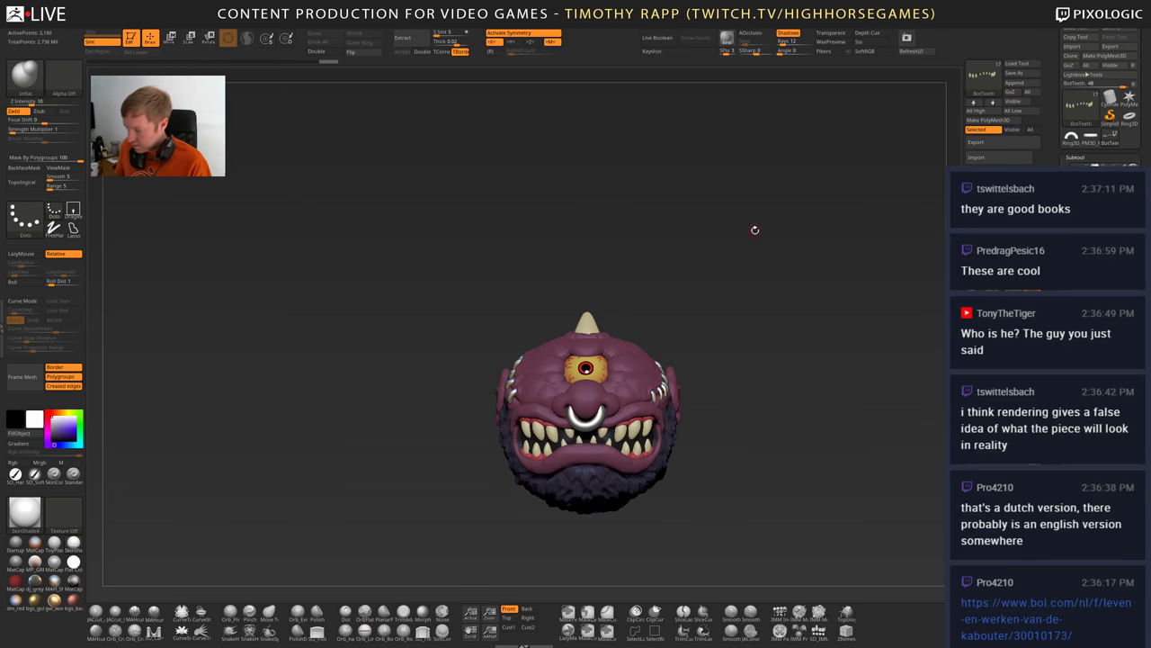
{"action": "left_click_drag", "start_coordinate": [754, 231], "coordinate": [674, 227]}
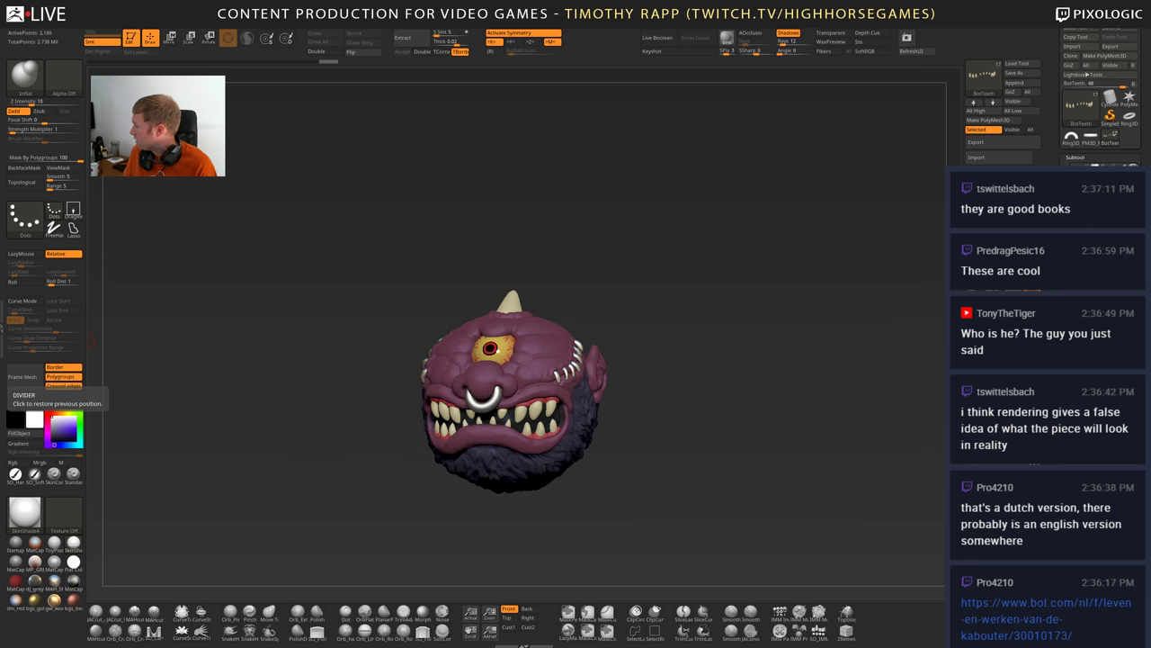
- Switch to the browser, go to Rien Poortvliet's author page and open The Complete Gnomes from the book list
{"action": "key", "text": "alt+Tab"}
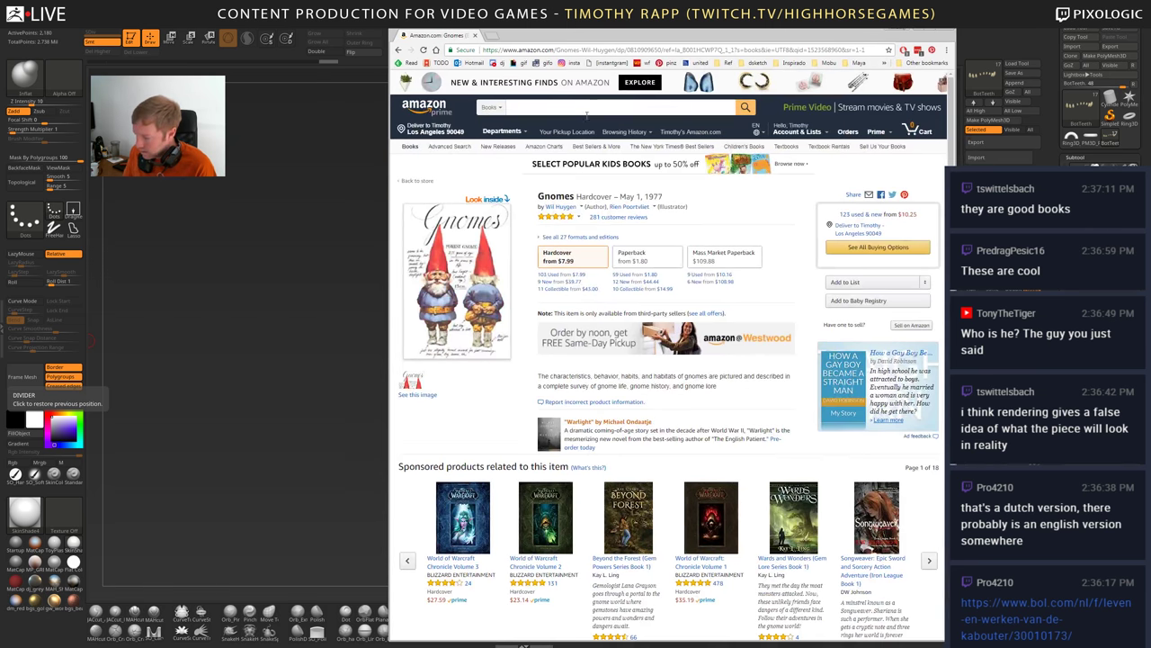
{"action": "left_click", "coordinate": [616, 212]}
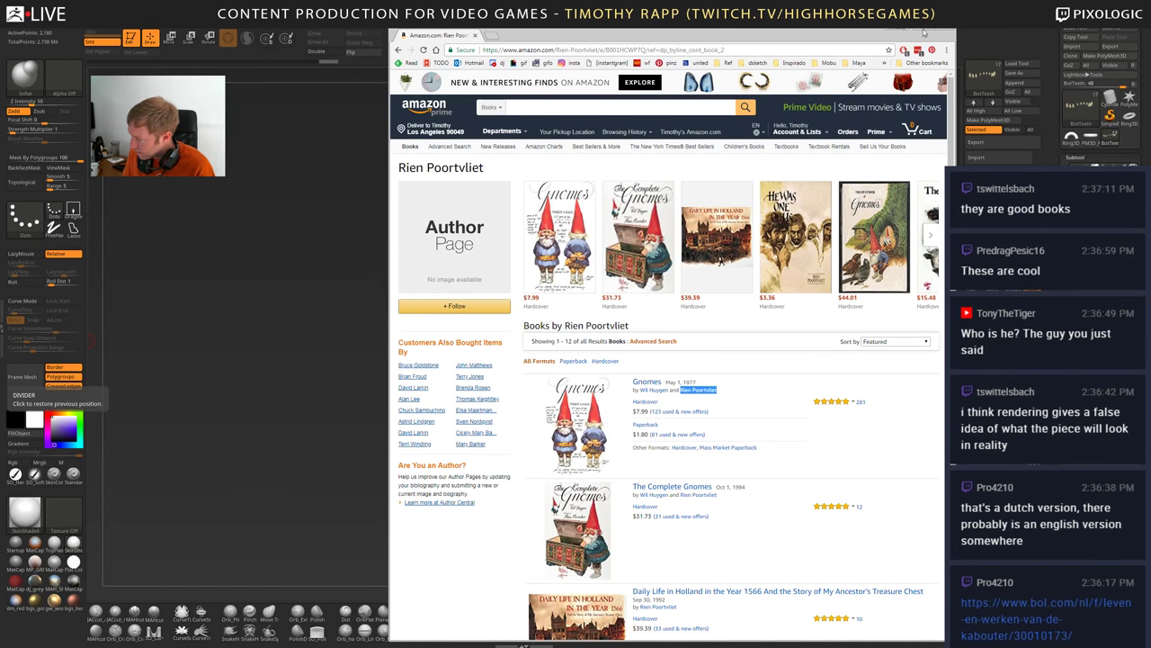
{"action": "left_click", "coordinate": [928, 32]}
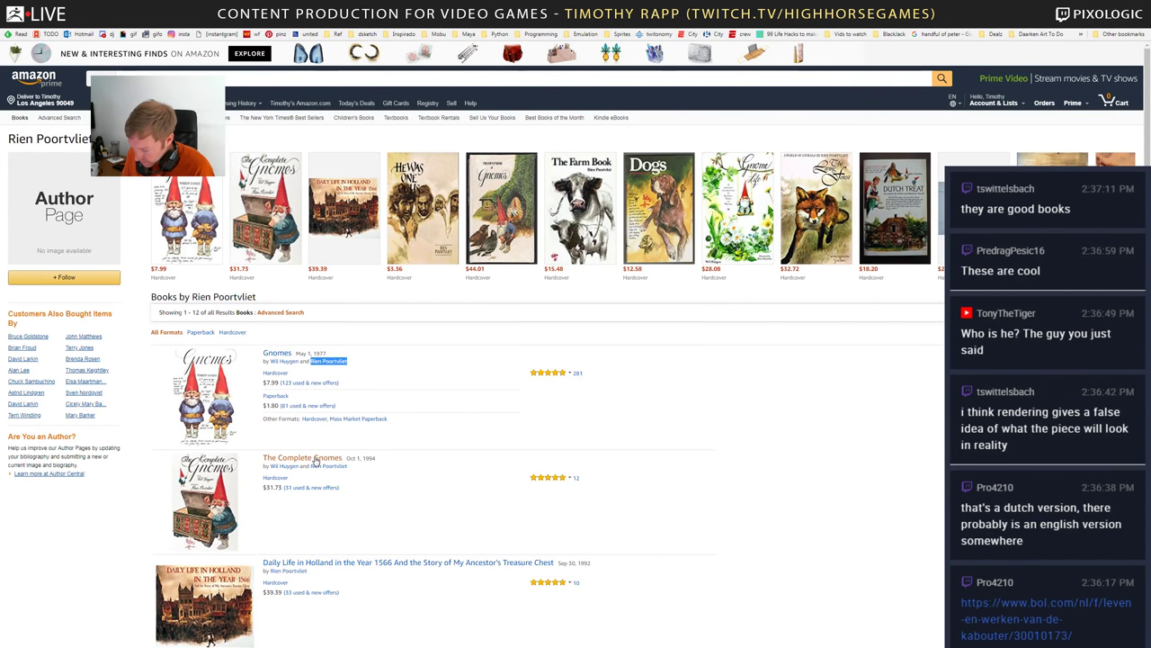
{"action": "left_click", "coordinate": [315, 459]}
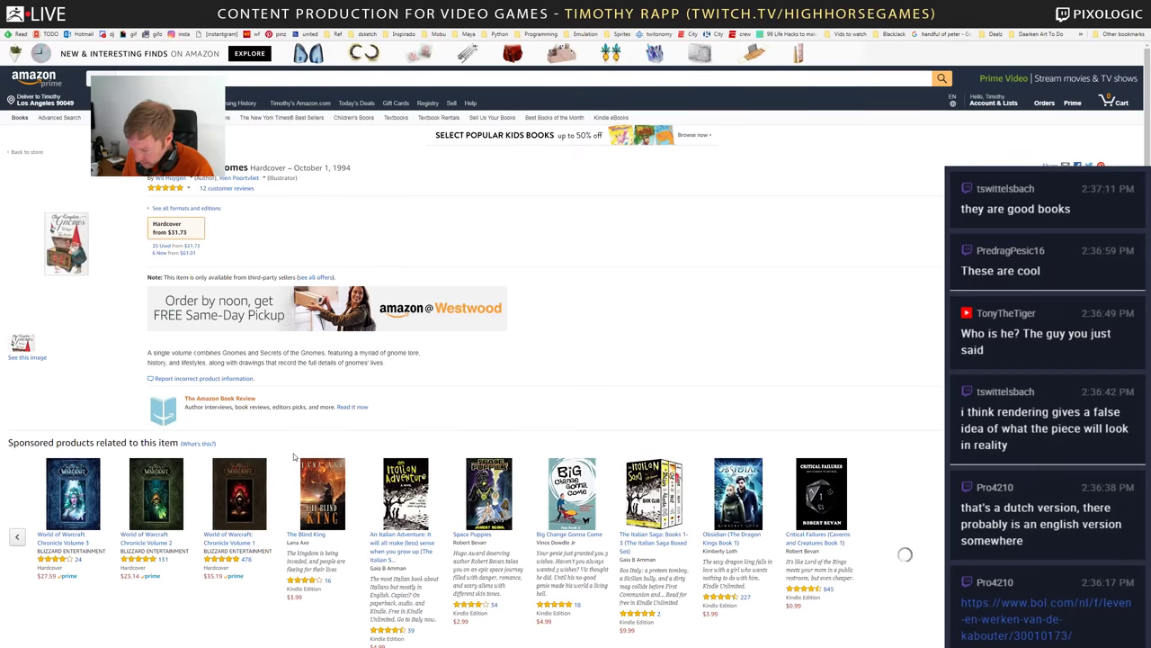
- Look over the product page of The Complete Gnomes, add the book to the Wish List and close the Add to List window
{"action": "scroll", "coordinate": [294, 457], "scroll_direction": "down", "scroll_amount": 8}
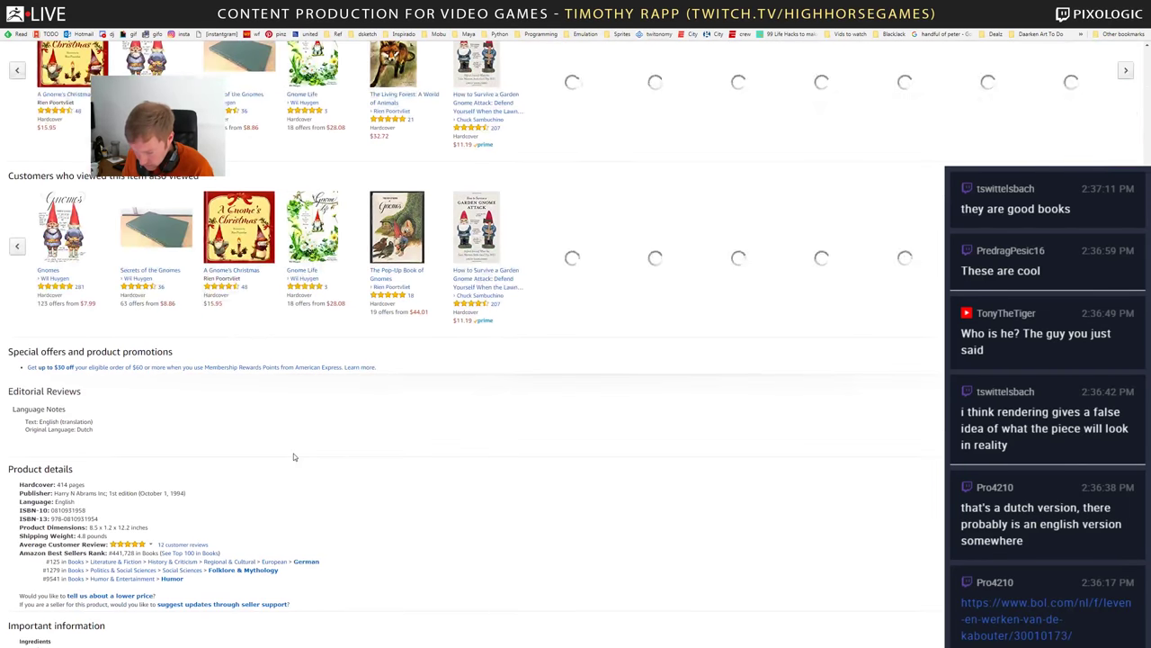
{"action": "scroll", "coordinate": [293, 457], "scroll_direction": "up", "scroll_amount": 12}
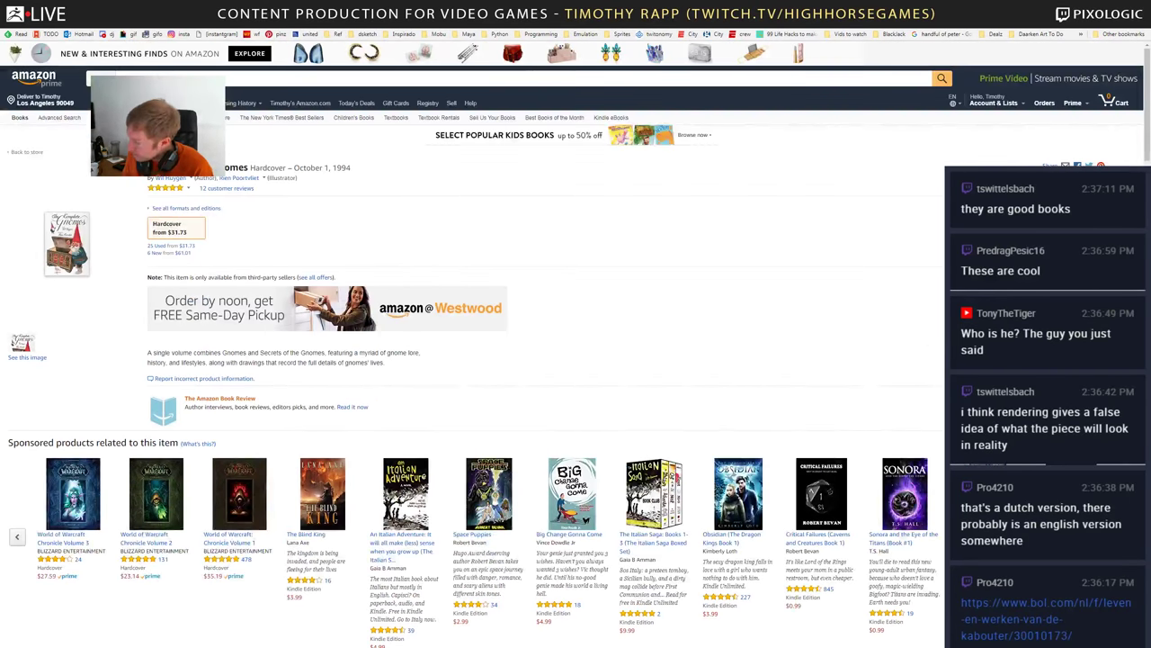
{"action": "left_click", "coordinate": [1038, 226]}
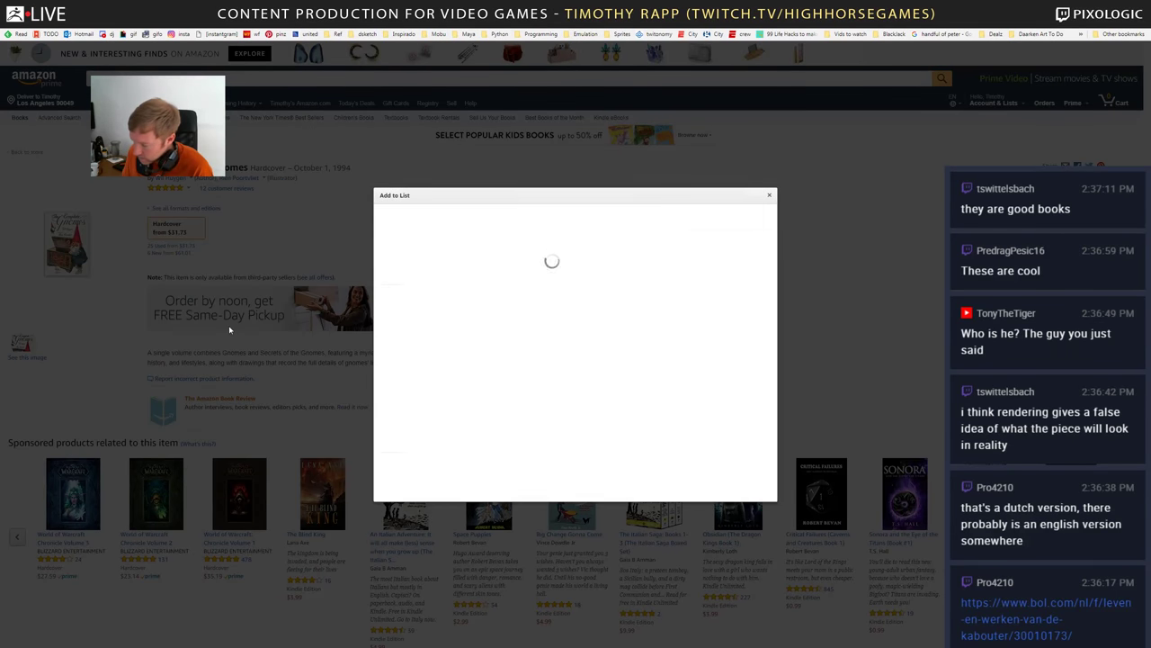
{"action": "left_click", "coordinate": [229, 330]}
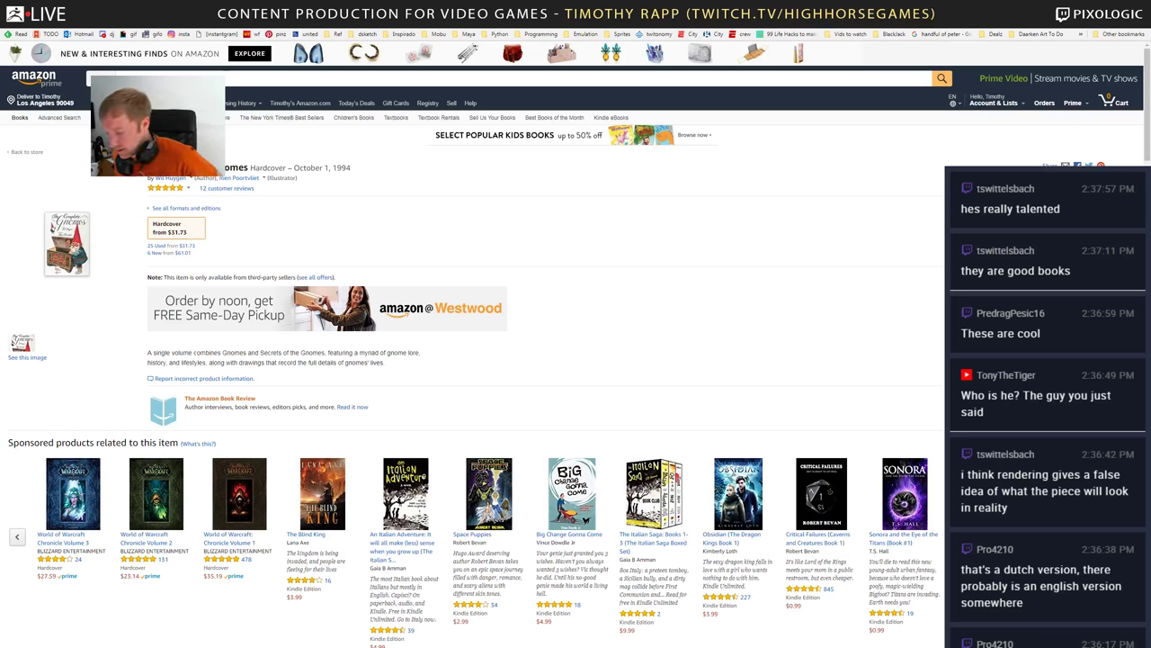
- Switch to ZBrush, choose the ClayTubes brush and turn symmetry off for work around the monster's eye
{"action": "key", "text": "alt+Tab"}
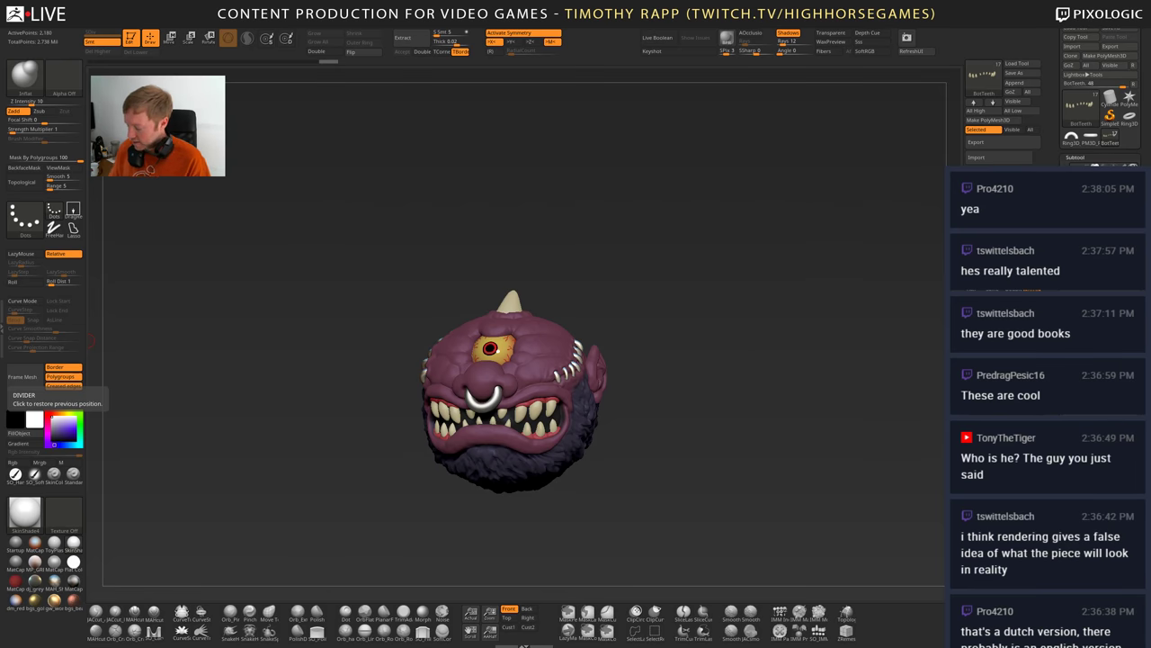
{"action": "mouse_move", "coordinate": [410, 404]}
{"action": "left_mouse_down"}
{"action": "mouse_move", "coordinate": [639, 427]}
{"action": "mouse_move", "coordinate": [557, 428]}
{"action": "mouse_move", "coordinate": [568, 464]}
{"action": "left_mouse_up"}
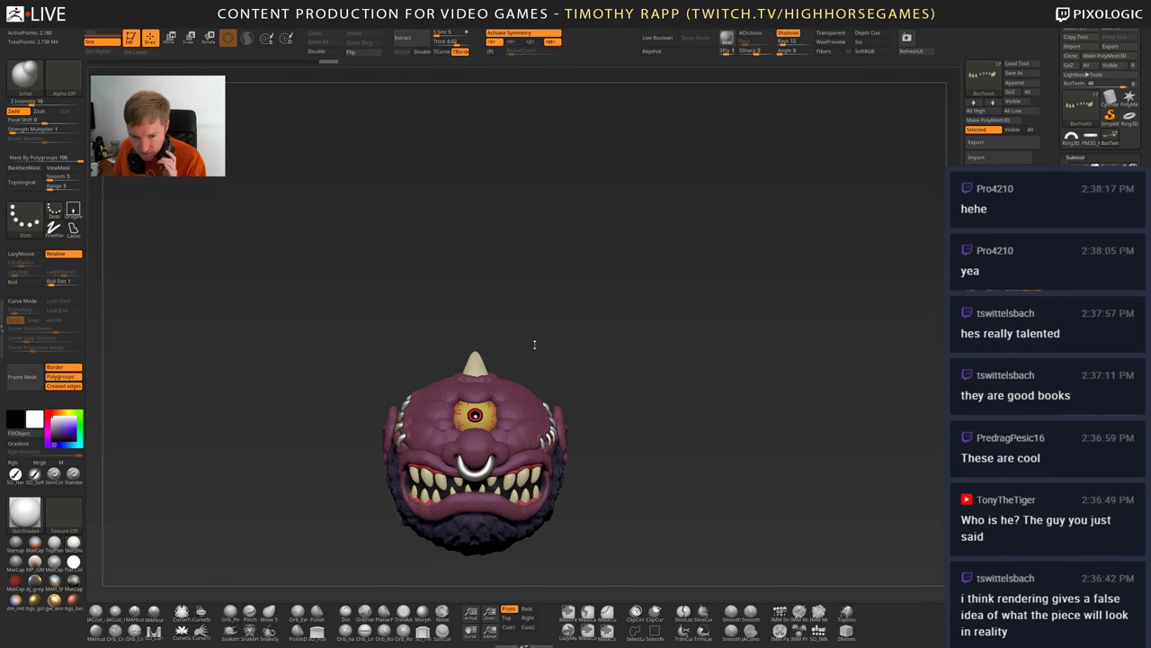
{"action": "mouse_move", "coordinate": [584, 348]}
{"action": "left_mouse_down"}
{"action": "mouse_move", "coordinate": [575, 336]}
{"action": "mouse_move", "coordinate": [492, 378]}
{"action": "mouse_move", "coordinate": [510, 413]}
{"action": "left_mouse_up"}
{"action": "key", "text": "b"}
{"action": "key", "text": "c"}
{"action": "key", "text": "t"}
{"action": "mouse_move", "coordinate": [488, 419]}
{"action": "right_mouse_down", "text": "alt"}
{"action": "mouse_move", "coordinate": [504, 459]}
{"action": "mouse_move", "coordinate": [562, 455]}
{"action": "right_mouse_up", "text": "alt"}
{"action": "key", "text": "x"}
{"action": "key", "text": "x"}
{"action": "key", "text": "x"}
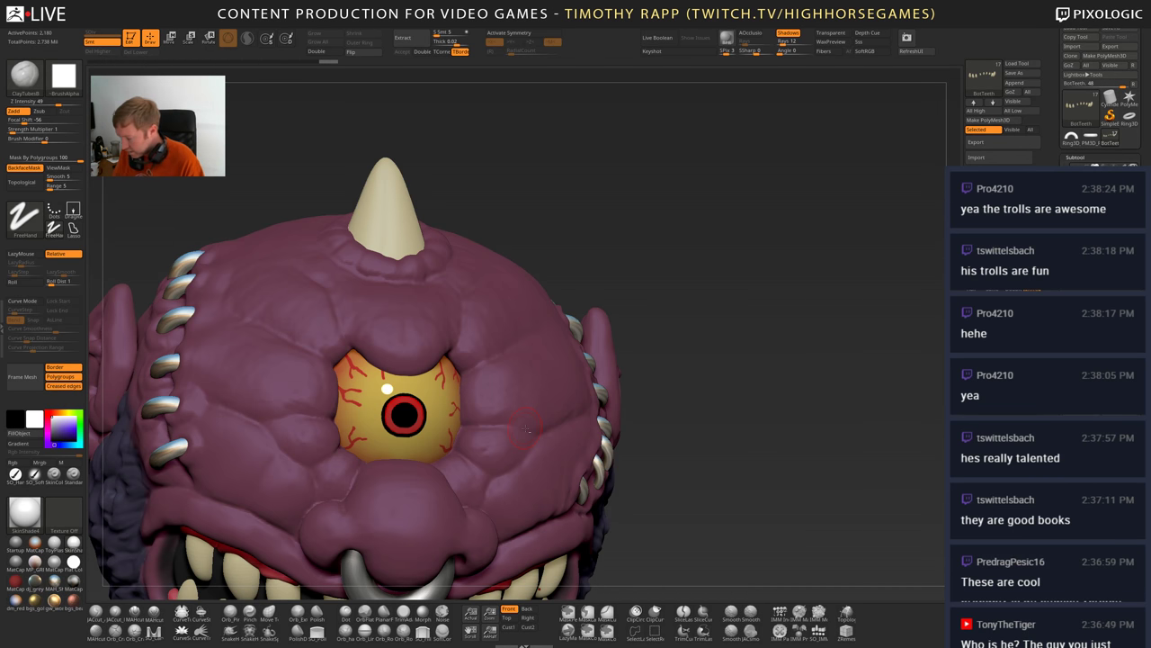
{"action": "right_click_drag", "start_coordinate": [525, 429], "coordinate": [548, 466]}
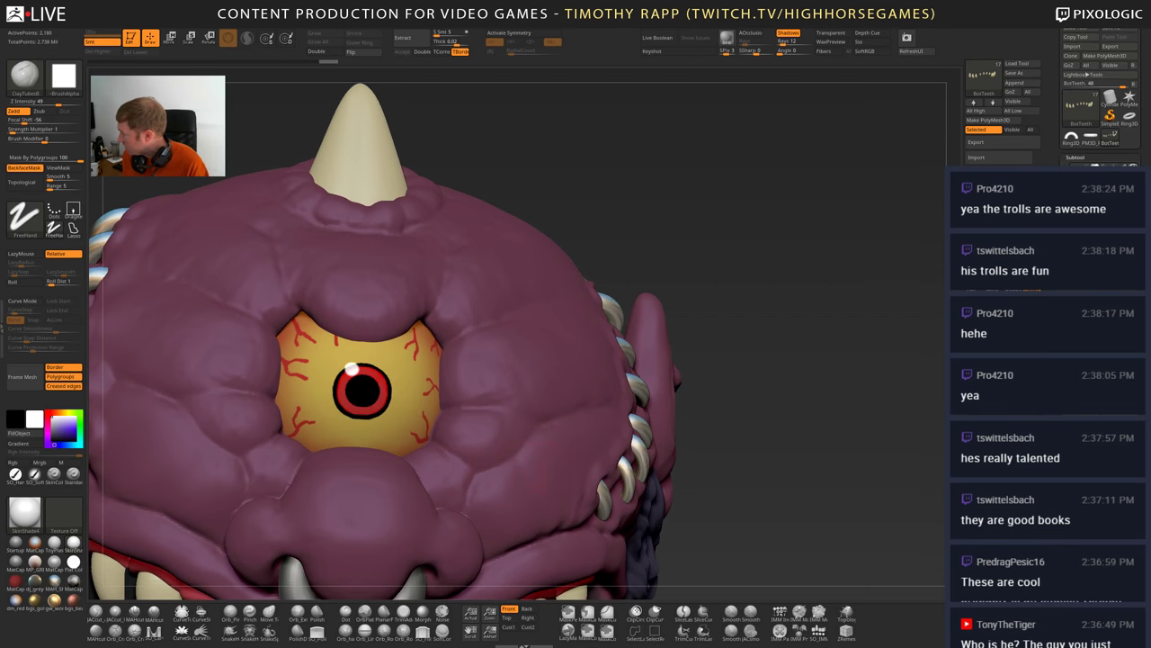
{"action": "right_click_drag", "start_coordinate": [441, 456], "coordinate": [427, 463]}
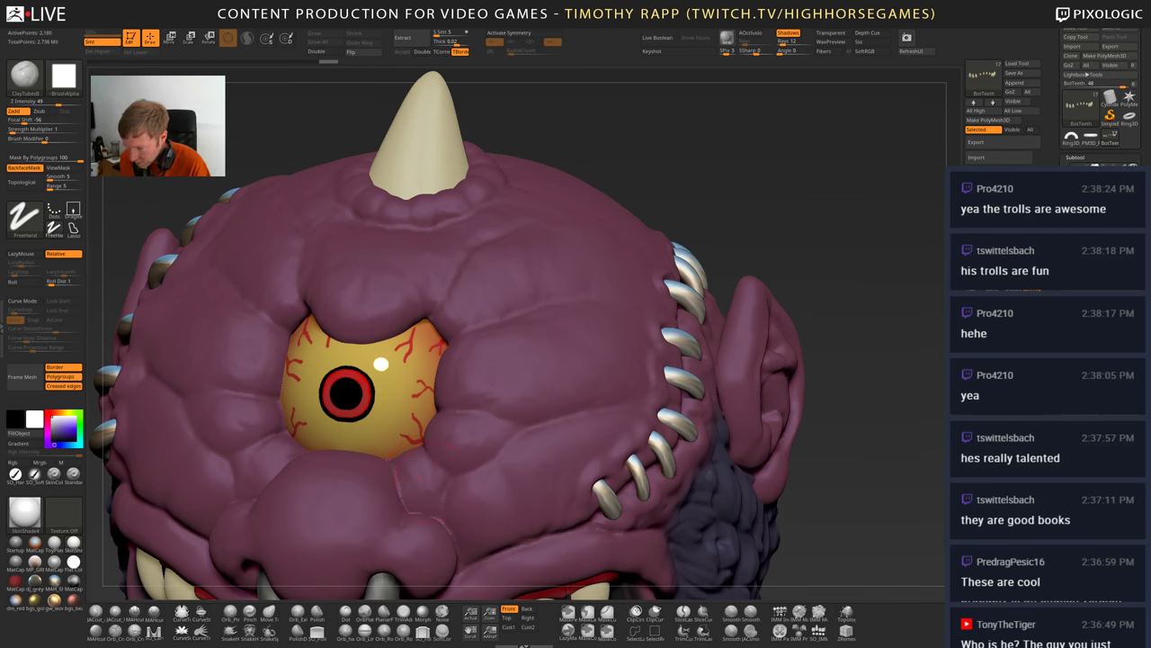
- Select the head subtool and lay clay strokes on the skin between the eye's lower corner and the nose
{"action": "left_click_drag", "start_coordinate": [441, 445], "coordinate": [432, 486]}
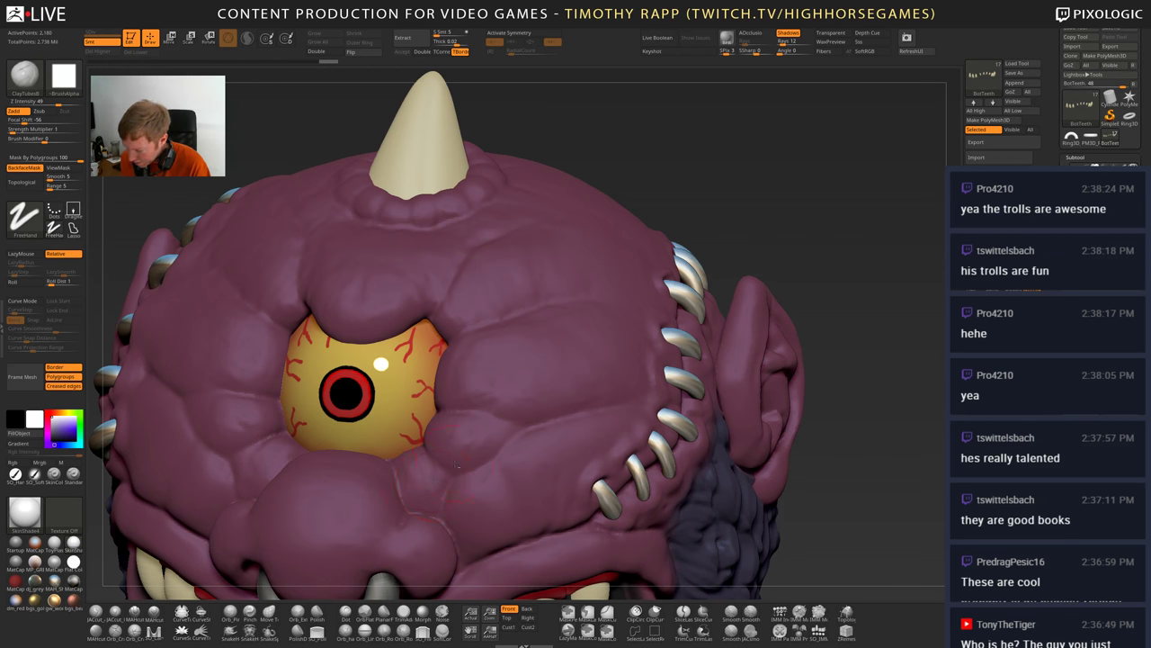
{"action": "key", "text": "x"}
{"action": "mouse_move", "coordinate": [463, 460]}
{"action": "left_mouse_down"}
{"action": "mouse_move", "coordinate": [462, 441]}
{"action": "mouse_move", "coordinate": [459, 451]}
{"action": "left_mouse_up"}
{"action": "key", "text": "x"}
{"action": "left_click_drag", "start_coordinate": [827, 297], "coordinate": [882, 315]}
{"action": "mouse_move", "coordinate": [377, 454]}
{"action": "right_mouse_down"}
{"action": "mouse_move", "coordinate": [403, 461]}
{"action": "mouse_move", "coordinate": [431, 500]}
{"action": "mouse_move", "coordinate": [396, 477]}
{"action": "right_mouse_up"}
{"action": "right_click_drag", "start_coordinate": [441, 514], "coordinate": [448, 412], "text": "alt"}
{"action": "left_click_drag", "start_coordinate": [418, 433], "coordinate": [433, 405]}
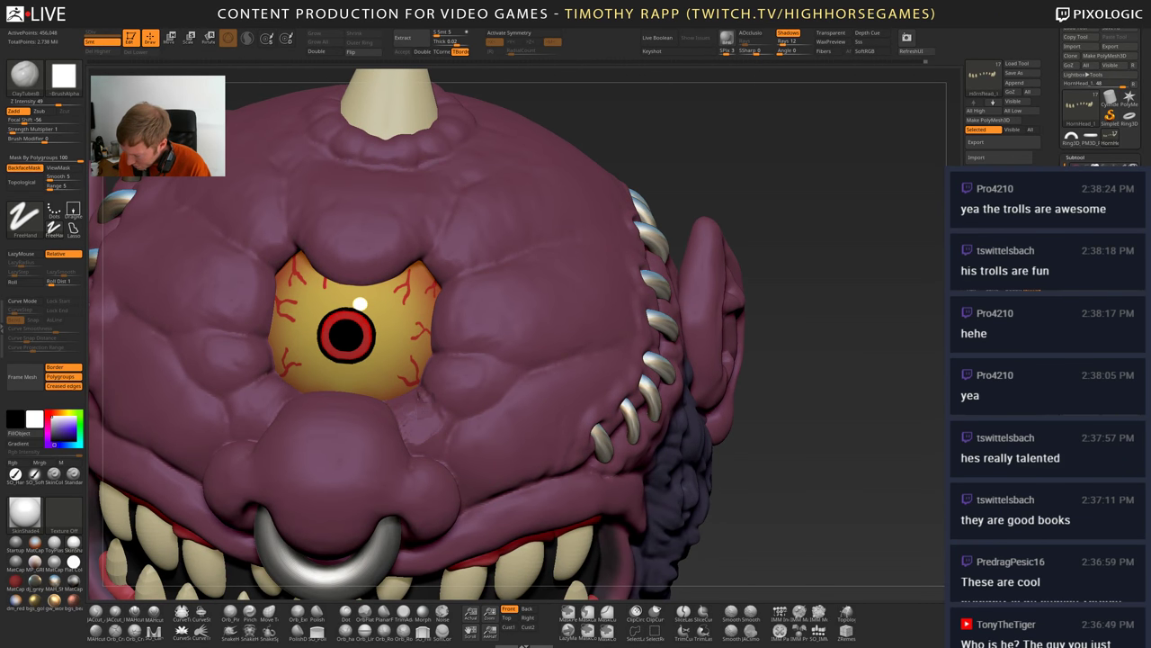
{"action": "mouse_move", "coordinate": [432, 423]}
{"action": "right_mouse_down"}
{"action": "mouse_move", "coordinate": [509, 428]}
{"action": "mouse_move", "coordinate": [506, 444]}
{"action": "mouse_move", "coordinate": [430, 443]}
{"action": "mouse_move", "coordinate": [436, 454]}
{"action": "mouse_move", "coordinate": [457, 402]}
{"action": "mouse_move", "coordinate": [497, 406]}
{"action": "mouse_move", "coordinate": [423, 413]}
{"action": "right_mouse_up"}
{"action": "mouse_move", "coordinate": [426, 404]}
{"action": "left_mouse_down"}
{"action": "mouse_move", "coordinate": [497, 455]}
{"action": "mouse_move", "coordinate": [469, 462]}
{"action": "left_mouse_up"}
{"action": "mouse_move", "coordinate": [471, 463]}
{"action": "right_mouse_down"}
{"action": "mouse_move", "coordinate": [382, 513]}
{"action": "mouse_move", "coordinate": [393, 487]}
{"action": "right_mouse_up"}
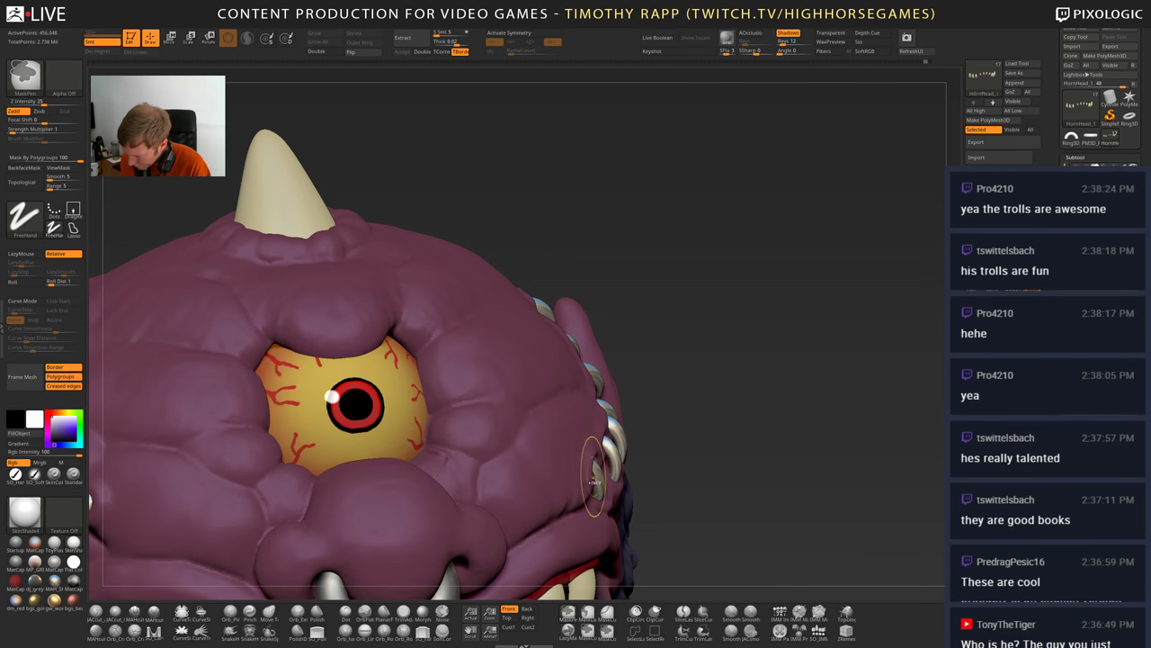
- Build up the skin folds beside the eye's lower outer corner with symmetrical ClayTubes strokes on the head
{"action": "mouse_move", "coordinate": [455, 492]}
{"action": "right_mouse_down"}
{"action": "mouse_move", "coordinate": [450, 360]}
{"action": "mouse_move", "coordinate": [305, 369]}
{"action": "mouse_move", "coordinate": [315, 503]}
{"action": "right_mouse_up"}
{"action": "mouse_move", "coordinate": [432, 392]}
{"action": "right_mouse_down", "text": "alt"}
{"action": "mouse_move", "coordinate": [279, 475]}
{"action": "mouse_move", "coordinate": [426, 474]}
{"action": "mouse_move", "coordinate": [451, 524]}
{"action": "right_mouse_up", "text": "alt"}
{"action": "left_click", "coordinate": [431, 465], "text": "alt"}
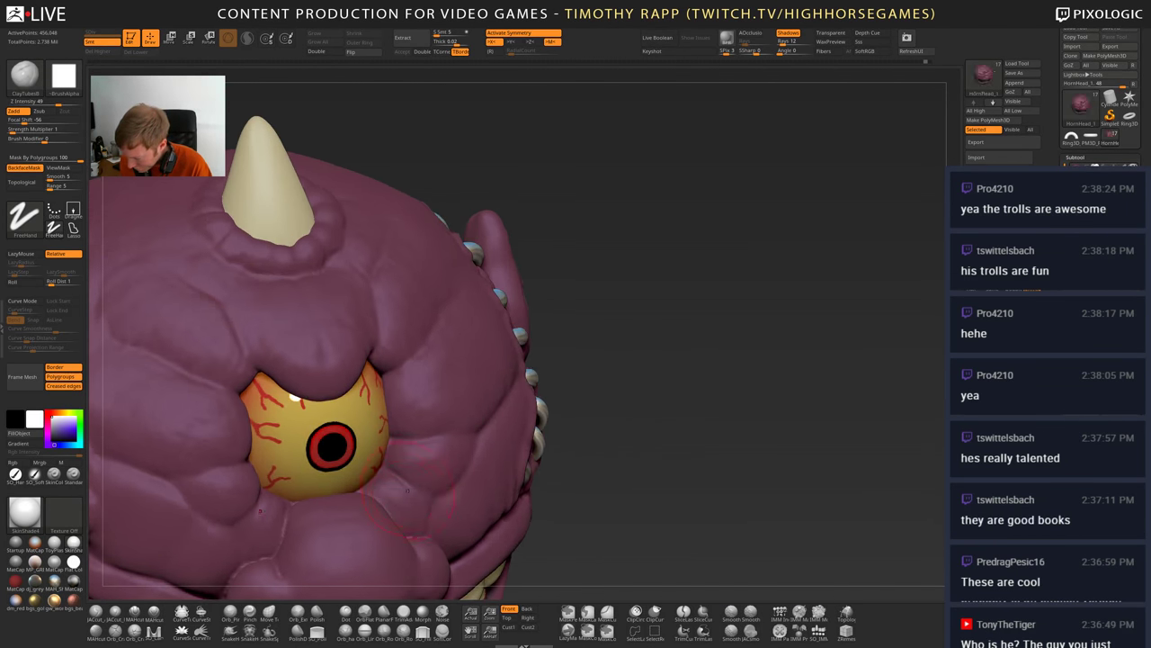
{"action": "mouse_move", "coordinate": [381, 479]}
{"action": "left_mouse_down"}
{"action": "mouse_move", "coordinate": [405, 497]}
{"action": "mouse_move", "coordinate": [415, 446]}
{"action": "mouse_move", "coordinate": [435, 450]}
{"action": "left_mouse_up"}
{"action": "right_click_drag", "start_coordinate": [437, 504], "coordinate": [426, 460]}
{"action": "left_click_drag", "start_coordinate": [441, 440], "coordinate": [439, 471]}
{"action": "mouse_move", "coordinate": [439, 471]}
{"action": "right_mouse_down"}
{"action": "mouse_move", "coordinate": [389, 467]}
{"action": "mouse_move", "coordinate": [392, 476]}
{"action": "right_mouse_up"}
{"action": "left_click_drag", "start_coordinate": [428, 462], "coordinate": [390, 477]}
{"action": "right_click_drag", "start_coordinate": [391, 477], "coordinate": [450, 470]}
{"action": "left_click_drag", "start_coordinate": [405, 396], "coordinate": [410, 433]}
{"action": "right_click_drag", "start_coordinate": [410, 433], "coordinate": [399, 450]}
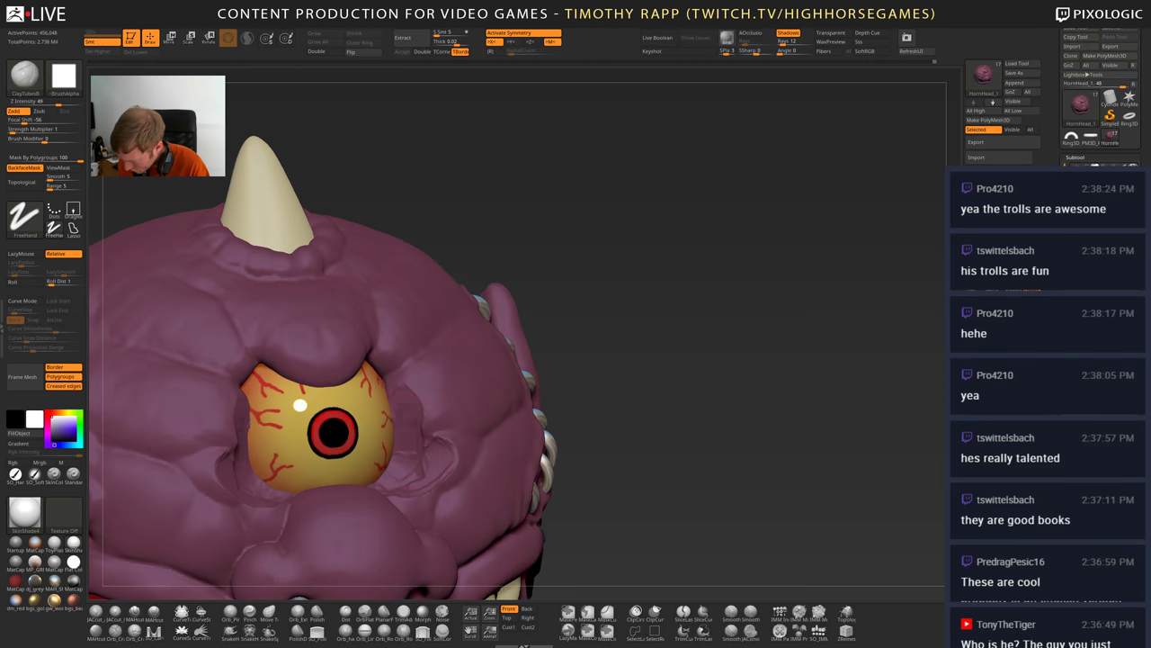
- Extend the clay strokes outward over the folds on both sides of the eye socket
{"action": "mouse_move", "coordinate": [412, 423]}
{"action": "left_mouse_down"}
{"action": "mouse_move", "coordinate": [407, 378]}
{"action": "mouse_move", "coordinate": [423, 365]}
{"action": "mouse_move", "coordinate": [446, 421]}
{"action": "left_mouse_up"}
{"action": "right_click_drag", "start_coordinate": [446, 420], "coordinate": [411, 428]}
{"action": "mouse_move", "coordinate": [415, 428]}
{"action": "left_mouse_down"}
{"action": "mouse_move", "coordinate": [468, 432]}
{"action": "mouse_move", "coordinate": [433, 381]}
{"action": "left_mouse_up"}
{"action": "mouse_move", "coordinate": [450, 404]}
{"action": "right_mouse_down", "text": "ctrl"}
{"action": "mouse_move", "coordinate": [522, 442]}
{"action": "mouse_move", "coordinate": [631, 433]}
{"action": "right_mouse_up", "text": "ctrl"}
{"action": "right_click_drag", "start_coordinate": [504, 423], "coordinate": [540, 504], "text": "ctrl"}
{"action": "mouse_move", "coordinate": [539, 503]}
{"action": "right_mouse_down"}
{"action": "mouse_move", "coordinate": [359, 468]}
{"action": "mouse_move", "coordinate": [476, 463]}
{"action": "right_mouse_up"}
{"action": "left_click_drag", "start_coordinate": [193, 382], "coordinate": [237, 421]}
{"action": "mouse_move", "coordinate": [238, 396]}
{"action": "right_mouse_down"}
{"action": "mouse_move", "coordinate": [351, 396]}
{"action": "mouse_move", "coordinate": [339, 395]}
{"action": "right_mouse_up"}
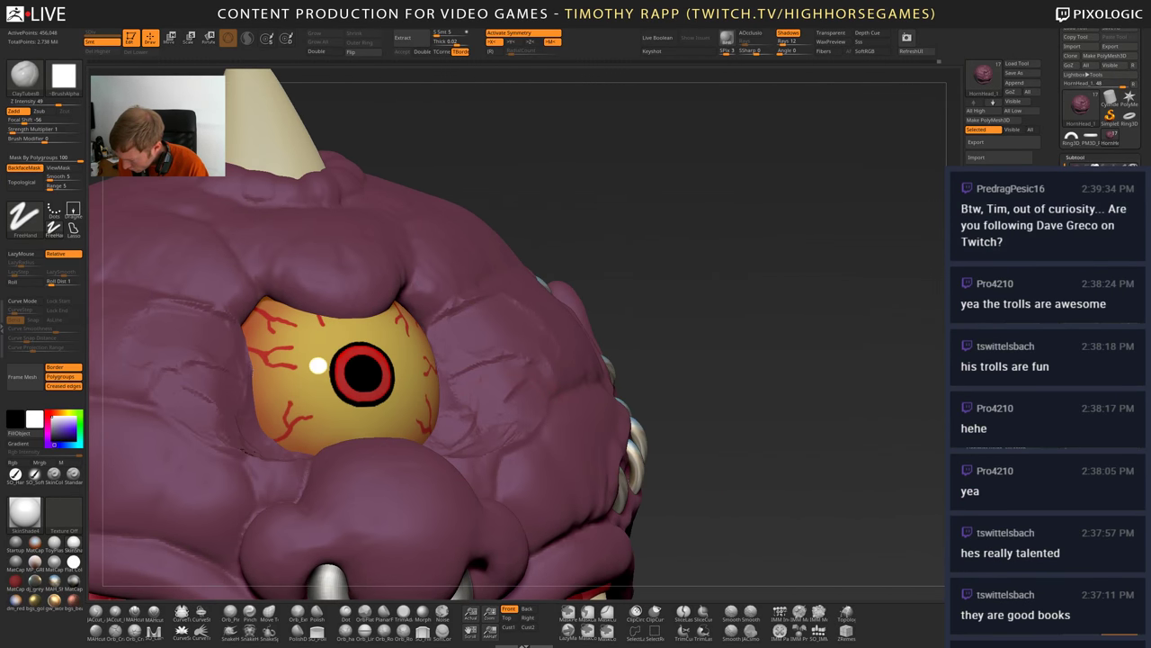
{"action": "right_click_drag", "start_coordinate": [531, 418], "coordinate": [493, 490]}
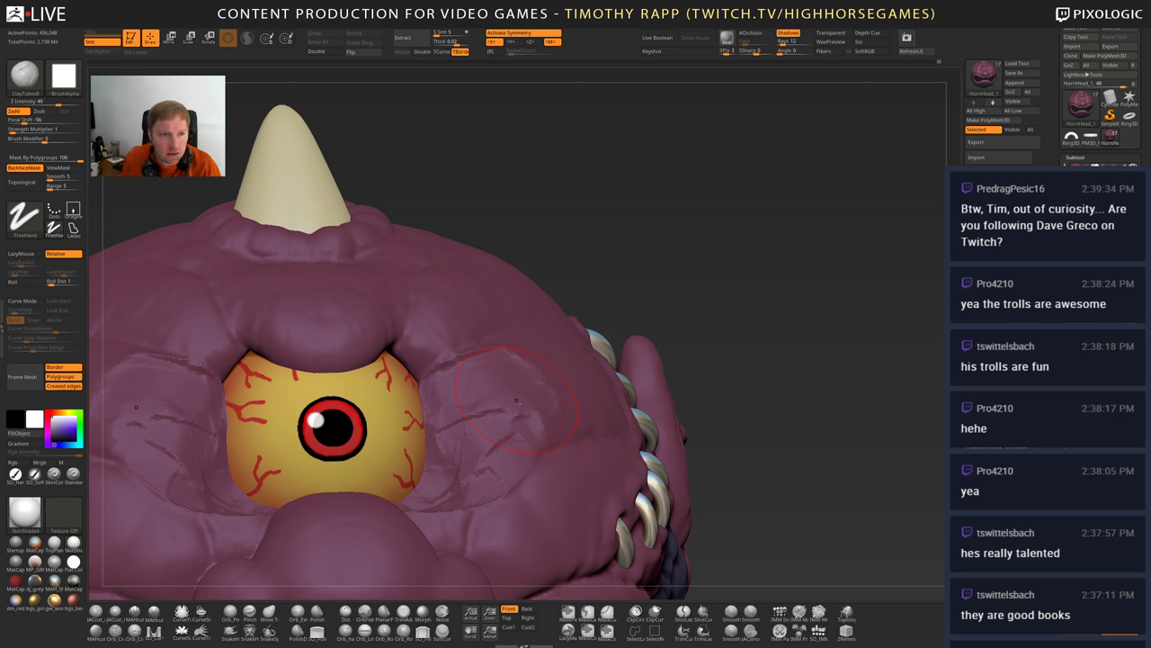
- Switch to the browser's DaveGrecoArt Twitch channel, start the hosted stream and read the About Me introduction
{"action": "key", "text": "alt+Tab"}
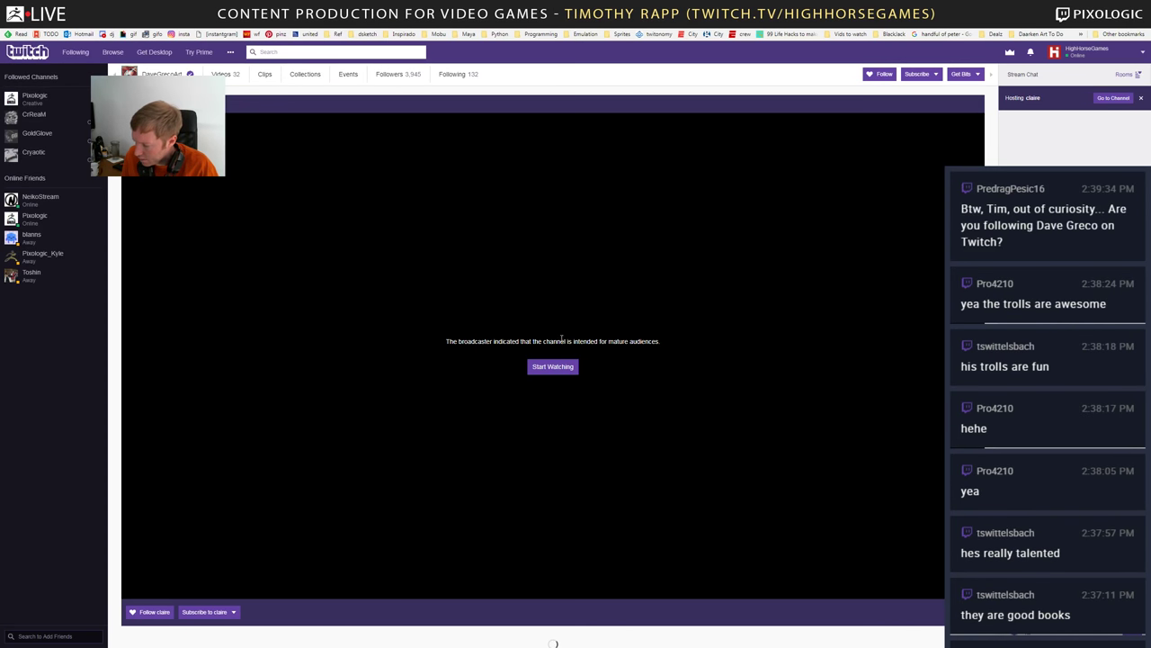
{"action": "left_click", "coordinate": [556, 367]}
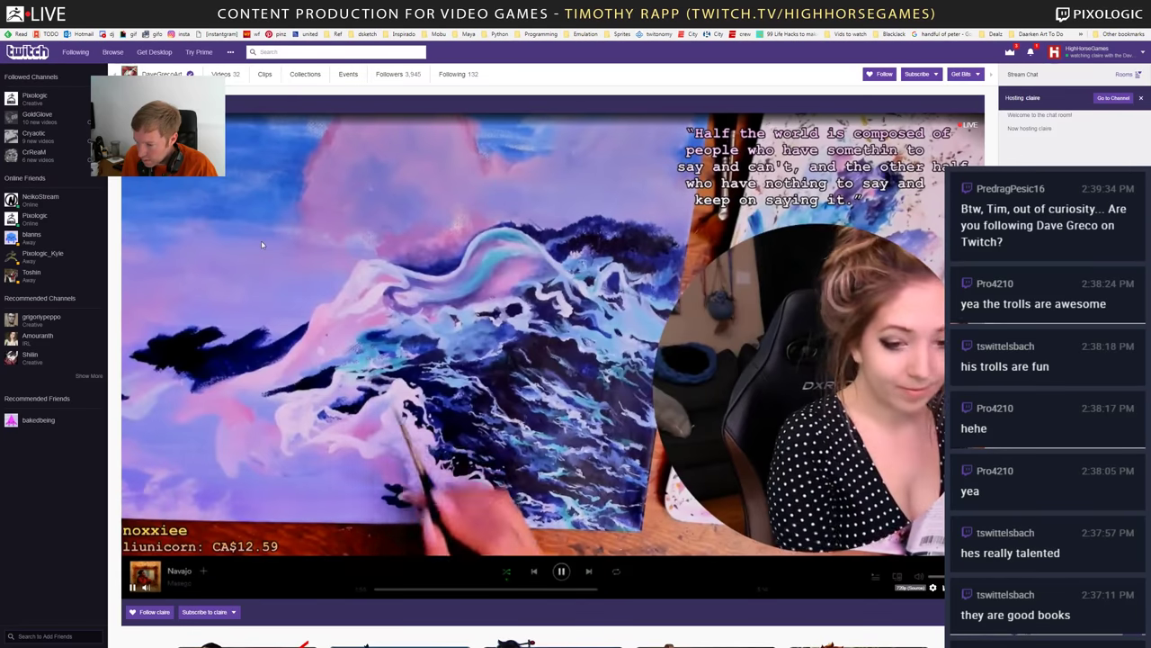
{"action": "scroll", "coordinate": [191, 228], "scroll_direction": "down", "scroll_amount": 5}
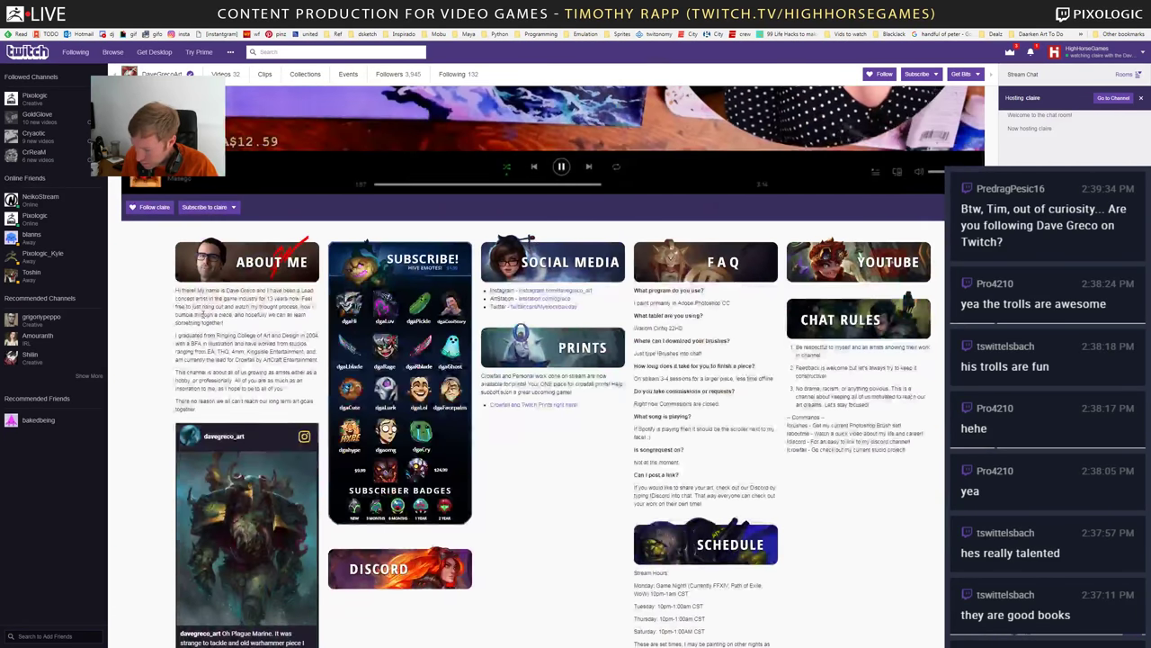
{"action": "left_click_drag", "start_coordinate": [225, 323], "coordinate": [181, 291]}
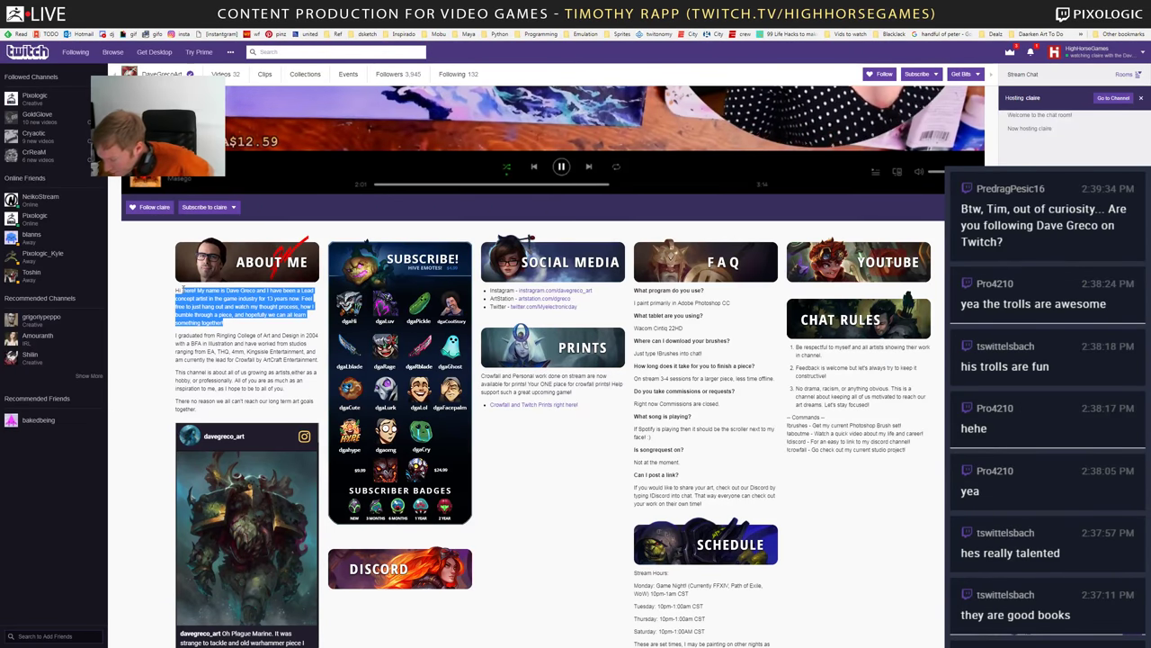
- Open the davegreco_art Instagram profile from the channel's social media links and go to the ArtStation address in its bio
{"action": "left_click", "coordinate": [571, 291]}
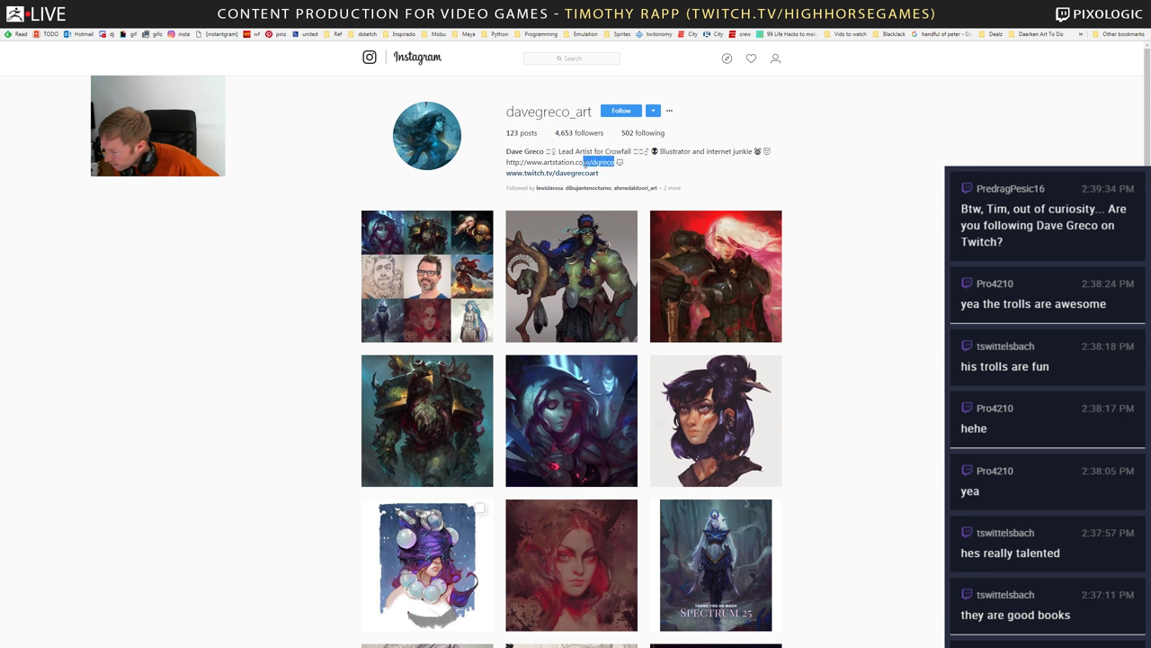
{"action": "right_click", "coordinate": [508, 161]}
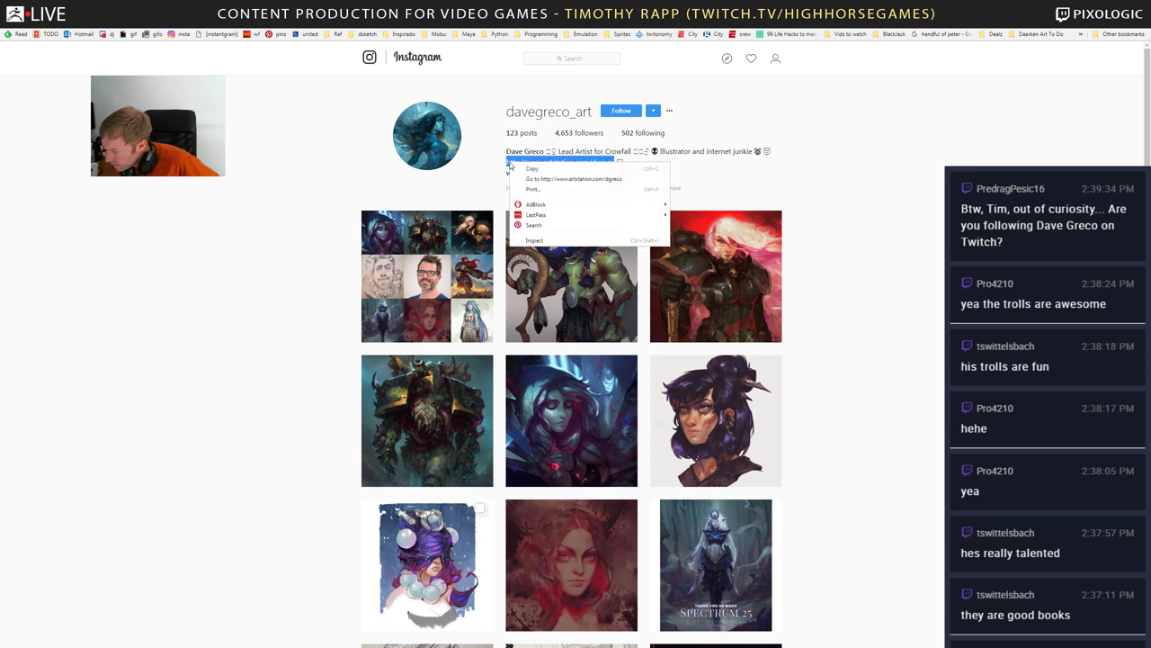
{"action": "left_click", "coordinate": [524, 180]}
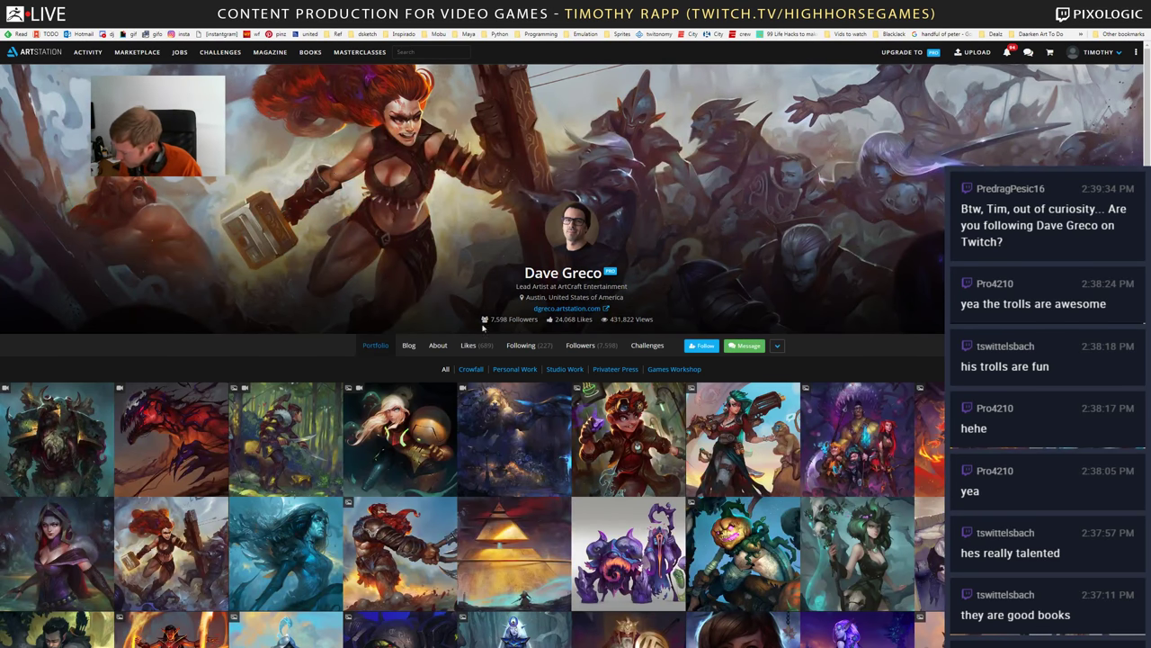
- Follow the artist on ArtStation, look through the portfolio artwork and return to the Instagram profile
{"action": "left_click", "coordinate": [704, 345]}
{"action": "scroll", "coordinate": [679, 431], "scroll_direction": "down", "scroll_amount": 3}
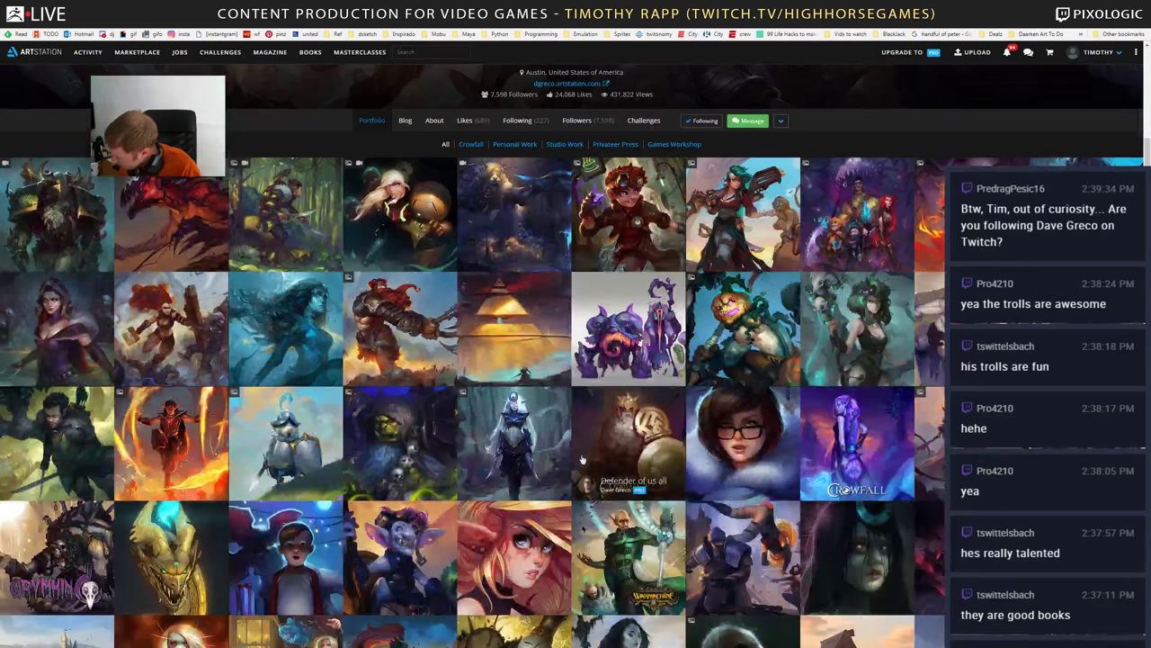
{"action": "scroll", "coordinate": [733, 430], "scroll_direction": "down", "scroll_amount": 2}
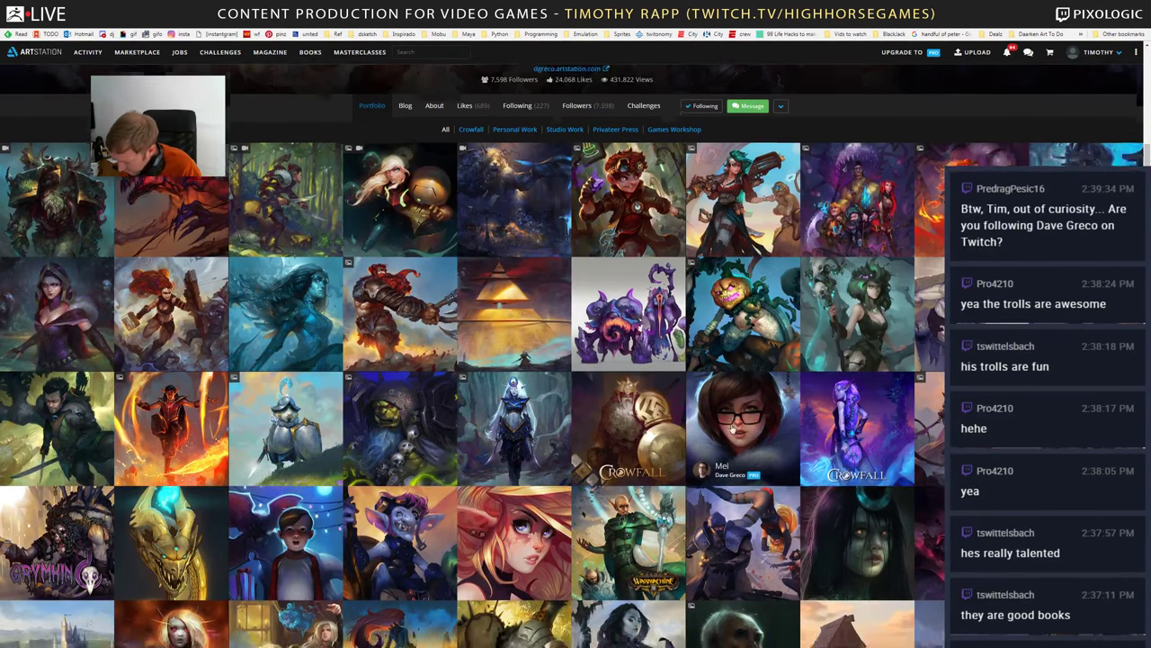
{"action": "key", "text": "ctrl+Tab"}
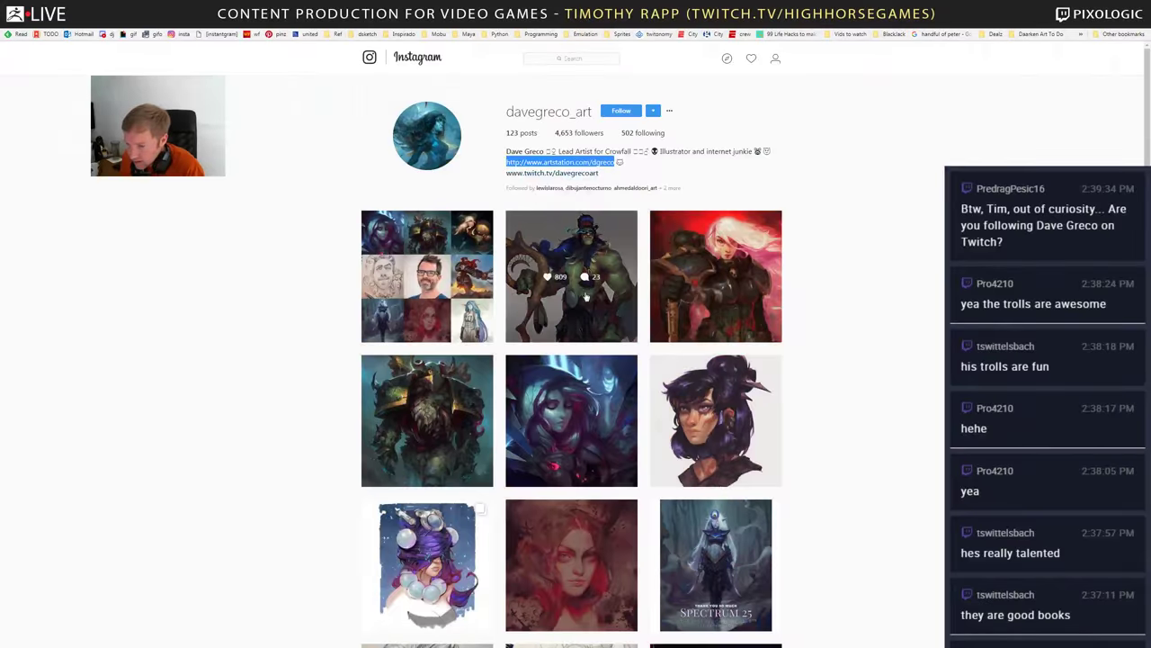
- Return to the DaveGrecoArt Twitch channel and look over its info panels, including FAQ, Schedule and Tip Jar
{"action": "key", "text": "ctrl+Tab"}
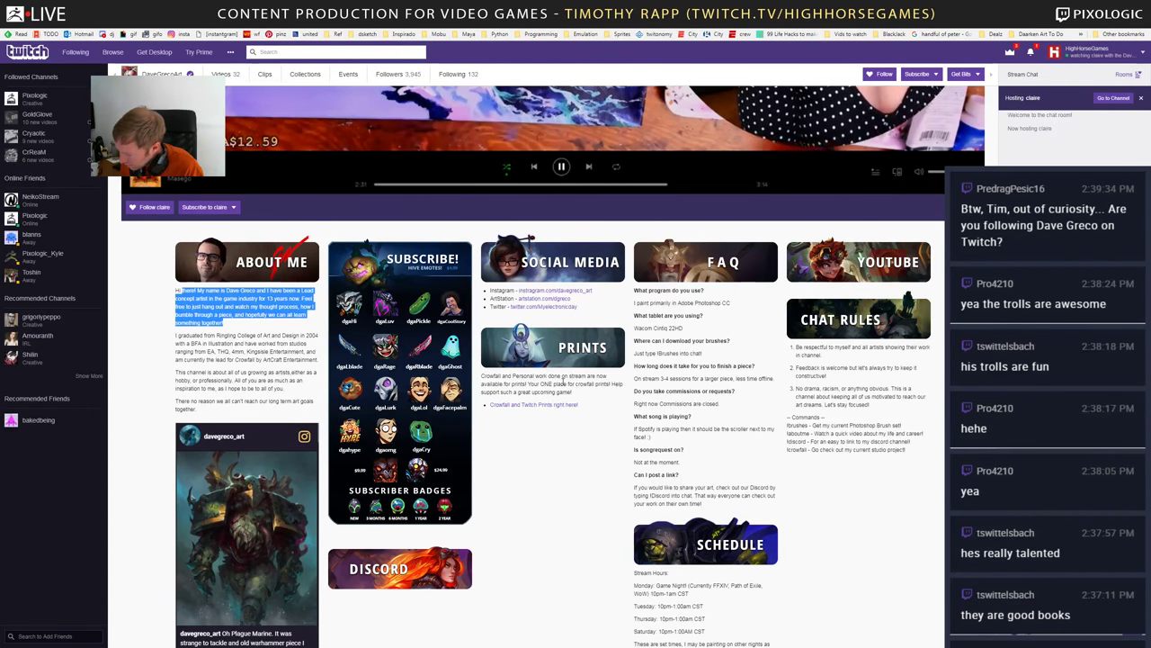
{"action": "scroll", "coordinate": [563, 383], "scroll_direction": "down", "scroll_amount": 1}
{"action": "scroll", "coordinate": [562, 385], "scroll_direction": "down", "scroll_amount": 2}
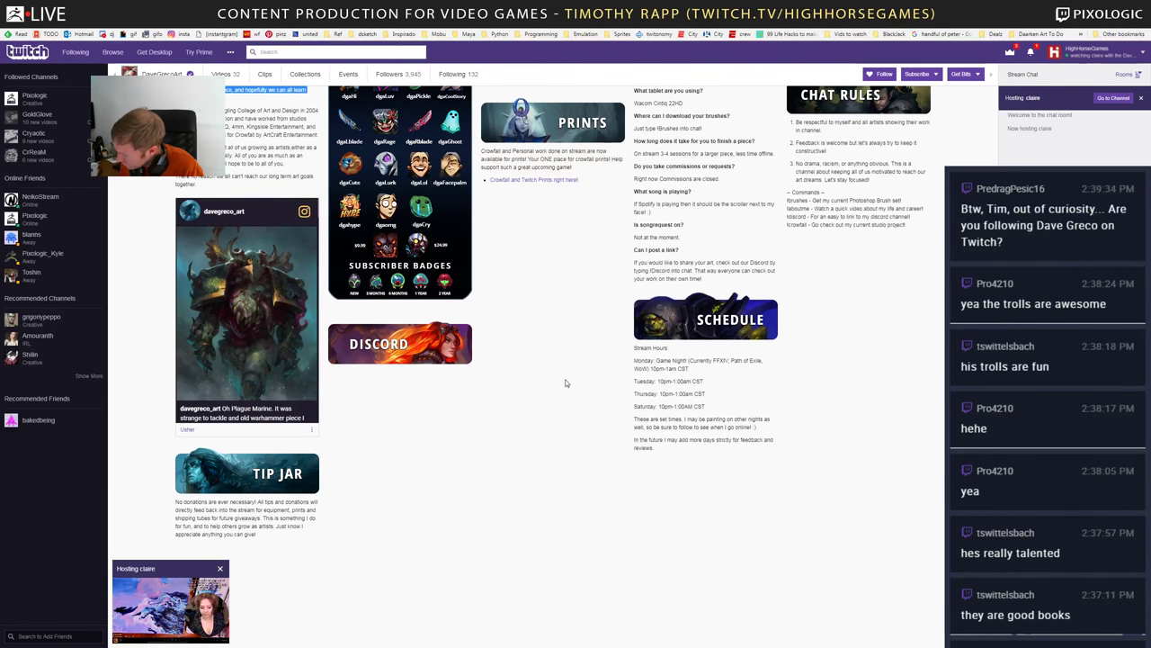
{"action": "scroll", "coordinate": [566, 383], "scroll_direction": "up", "scroll_amount": 3}
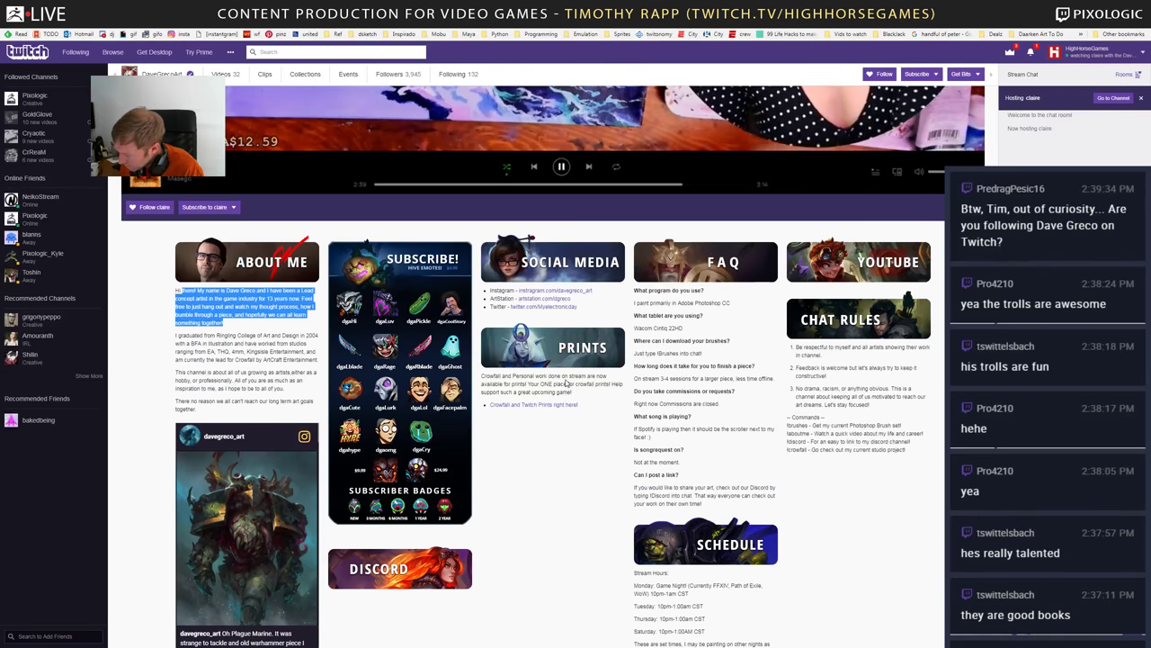
{"action": "scroll", "coordinate": [566, 383], "scroll_direction": "up", "scroll_amount": 2}
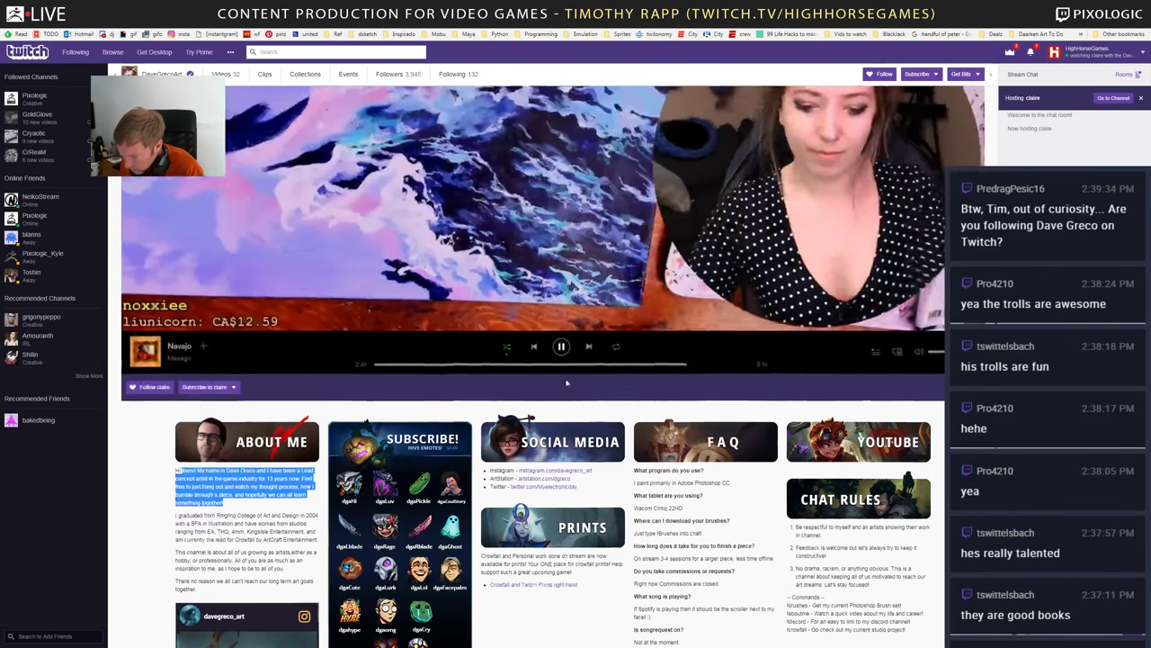
{"action": "scroll", "coordinate": [567, 383], "scroll_direction": "up", "scroll_amount": 3}
- Open the channel's past video "WAR | Eureka Grinding - PLD leveling - Come hang out!" and skim its character sketching up to 01:45:15
{"action": "left_click", "coordinate": [224, 77]}
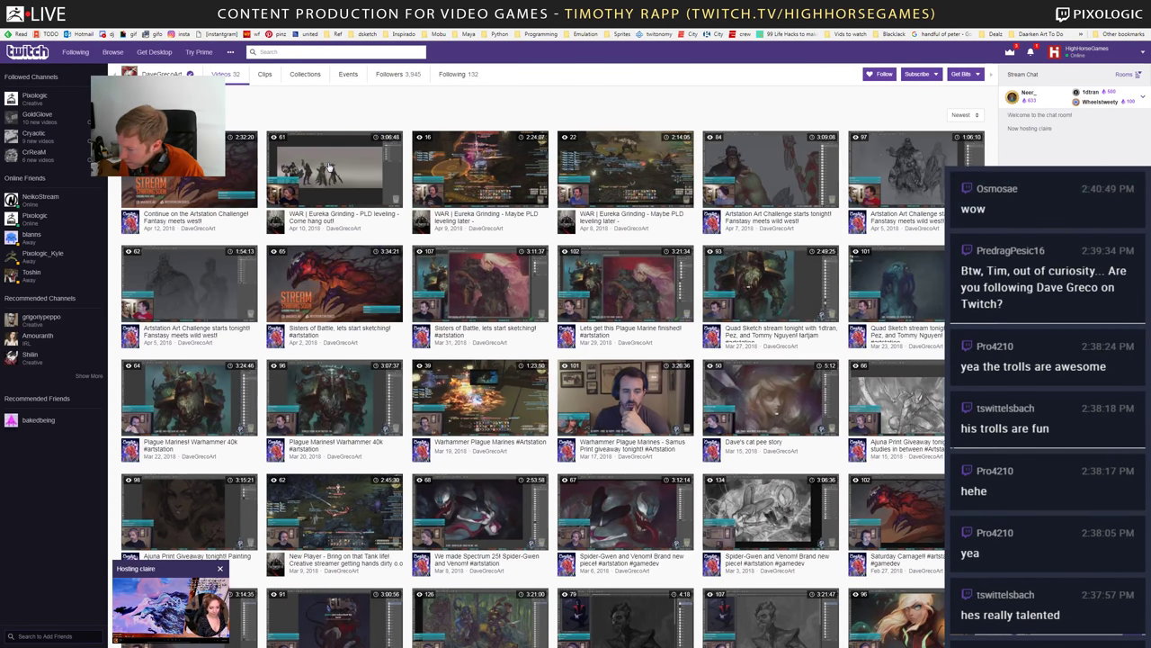
{"action": "left_click", "coordinate": [327, 164]}
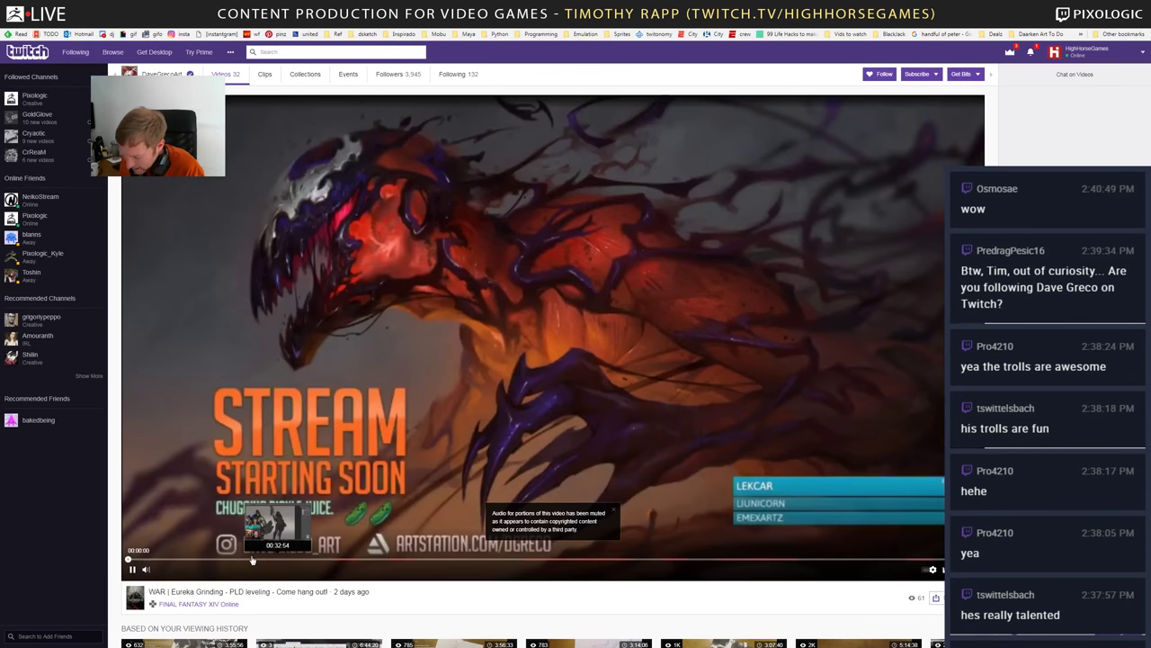
{"action": "left_click", "coordinate": [251, 559]}
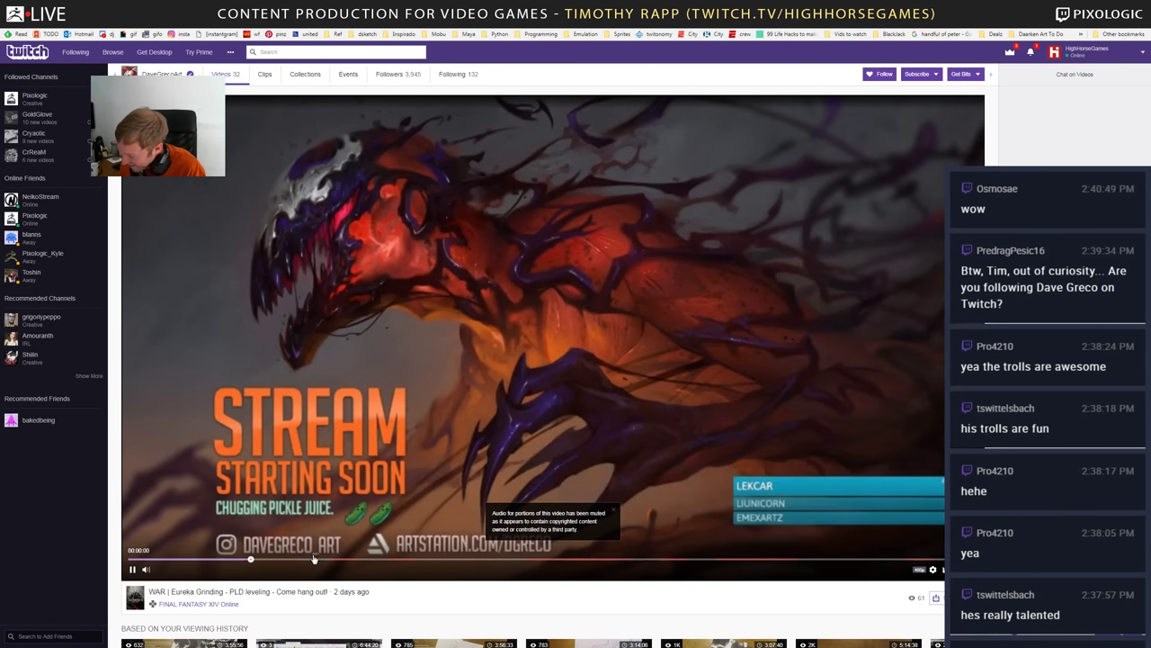
{"action": "left_click", "coordinate": [321, 559]}
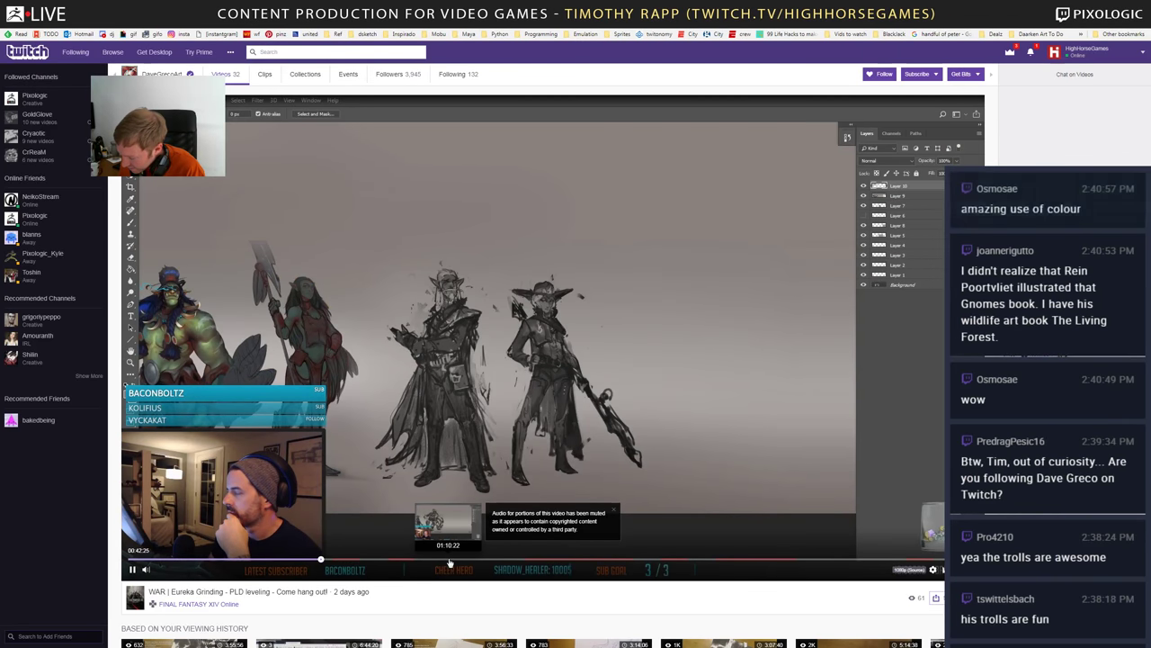
{"action": "left_click", "coordinate": [450, 561]}
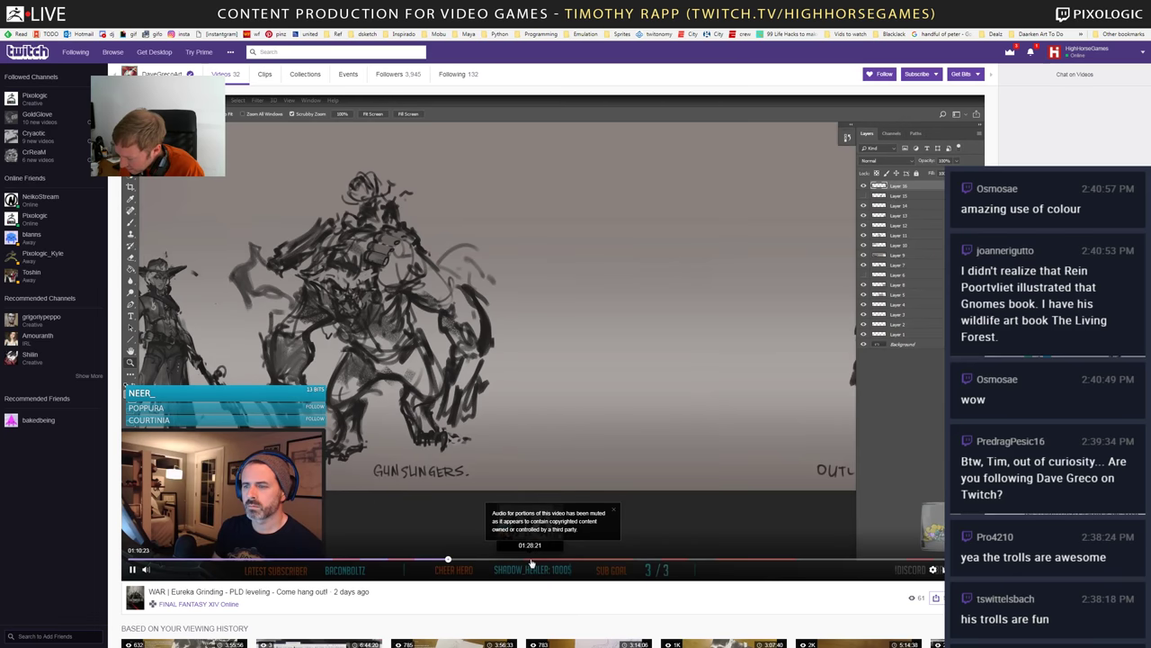
{"action": "left_click", "coordinate": [531, 562]}
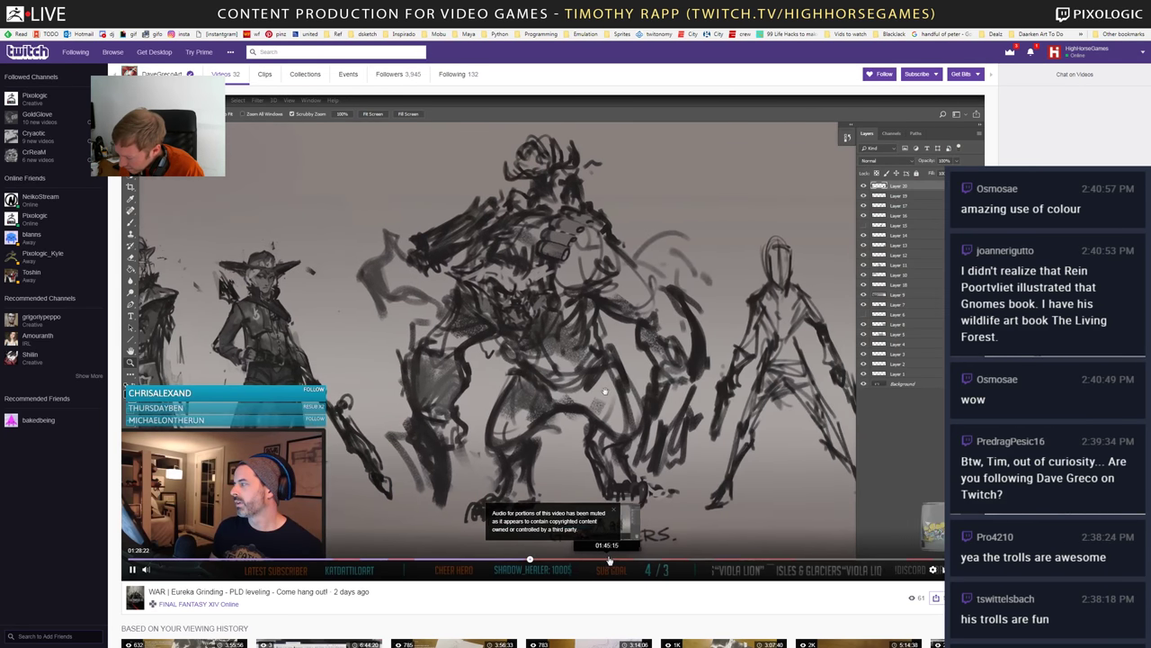
{"action": "left_click", "coordinate": [608, 561]}
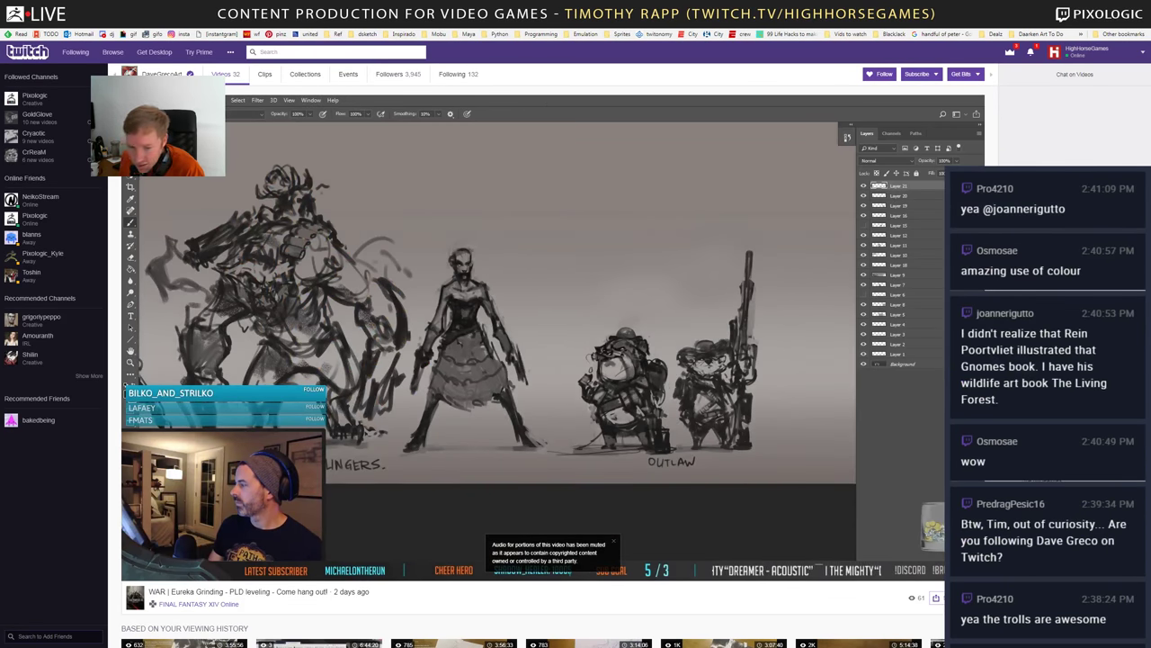
- Follow davegreco_art on Instagram and open the ink sketchbook post of the couple from the profile's grid
{"action": "left_click", "coordinate": [545, 7]}
{"action": "left_click", "coordinate": [622, 111]}
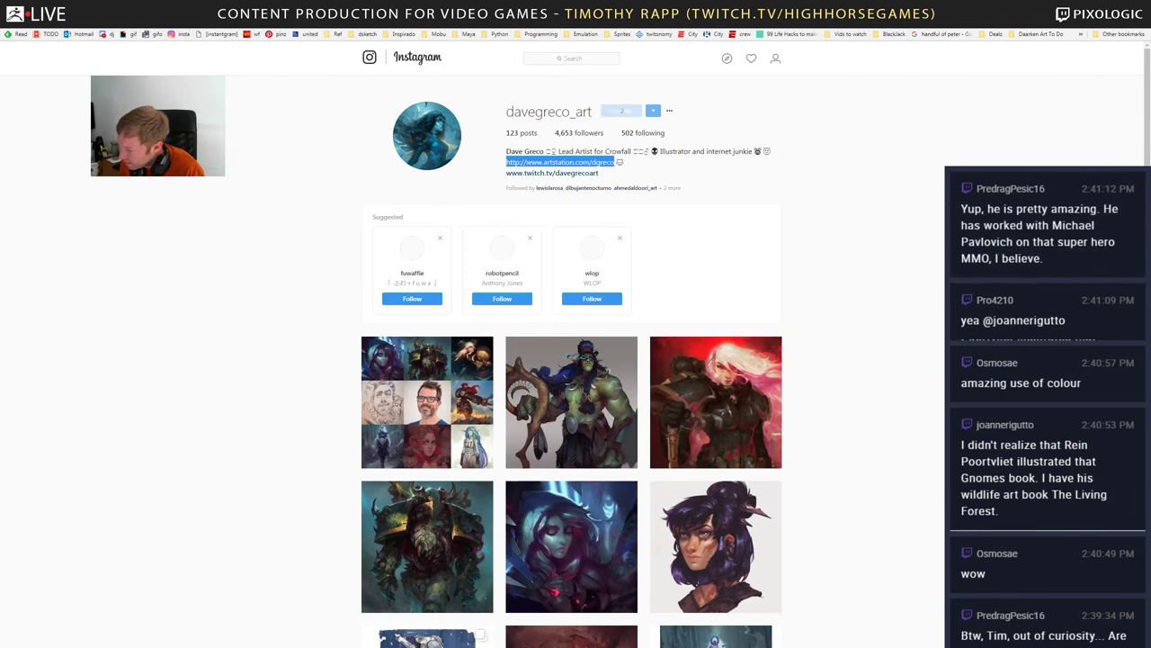
{"action": "scroll", "coordinate": [376, 332], "scroll_direction": "down", "scroll_amount": 2}
{"action": "scroll", "coordinate": [376, 333], "scroll_direction": "down", "scroll_amount": 2}
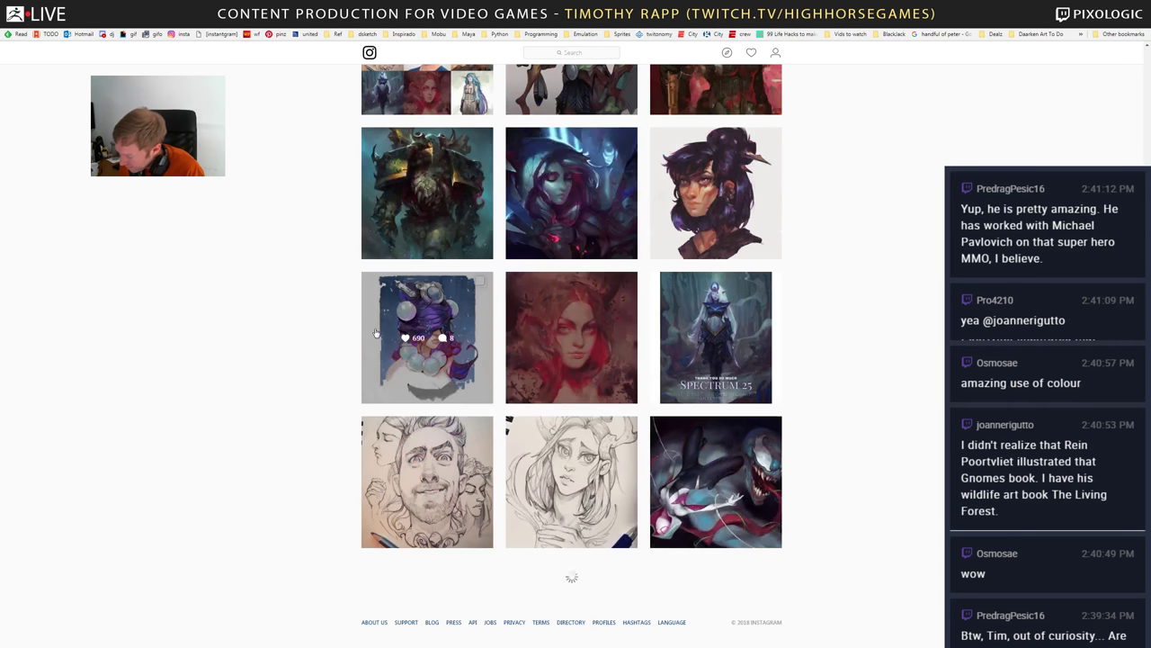
{"action": "scroll", "coordinate": [377, 333], "scroll_direction": "down", "scroll_amount": 5}
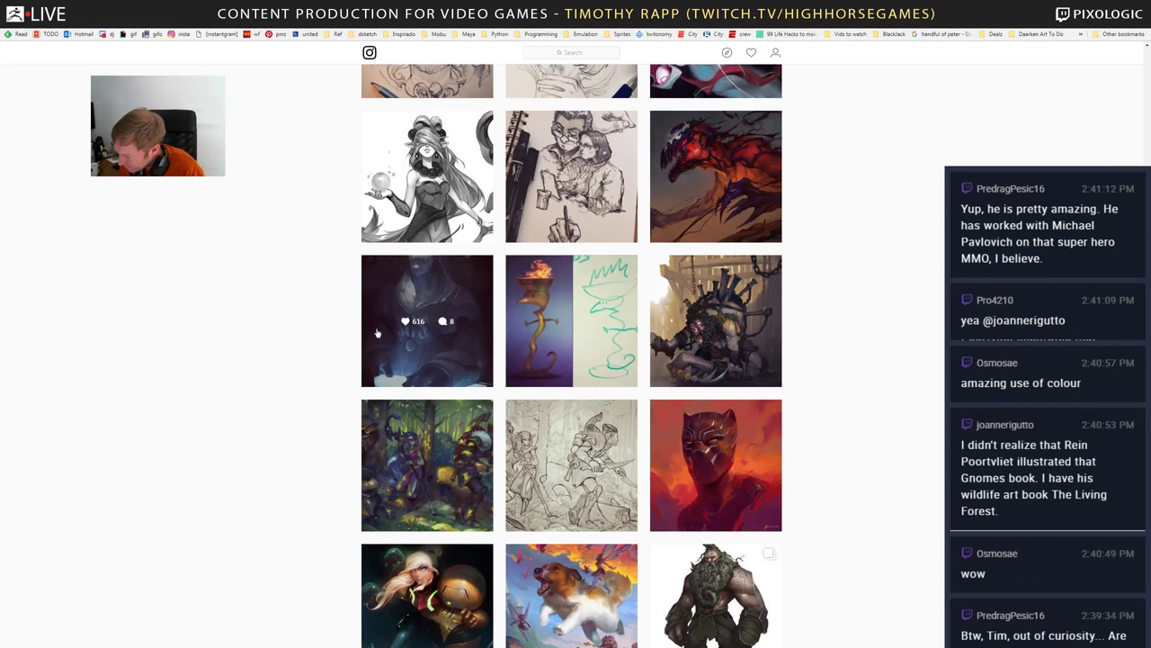
{"action": "left_click", "coordinate": [586, 158]}
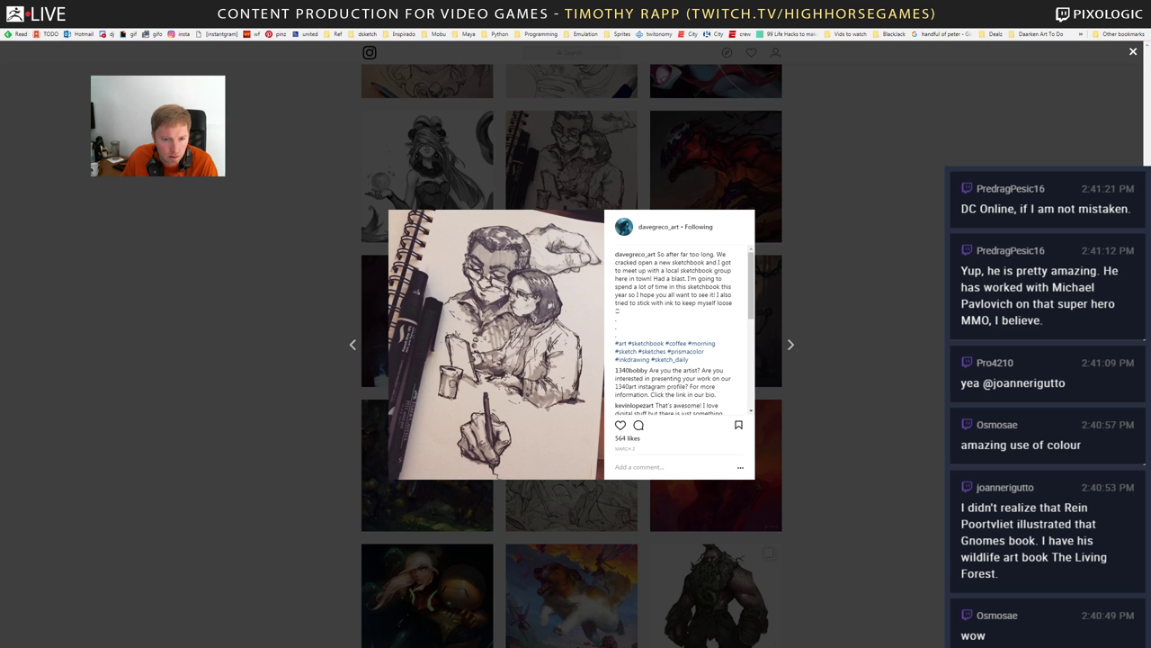
- View the drawings Scan1.TIF, raw.TIF and torso.psd in ACDSee Quick View, and close the viewer and the Instagram post
{"action": "key", "text": "alt+Tab"}
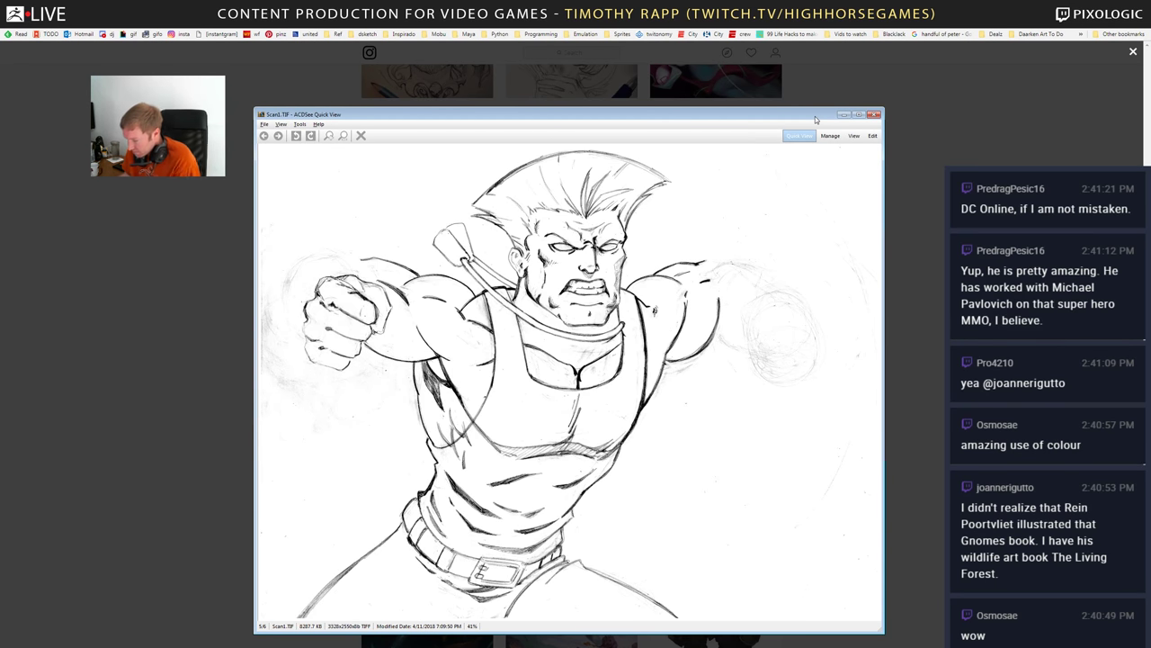
{"action": "left_click", "coordinate": [878, 116]}
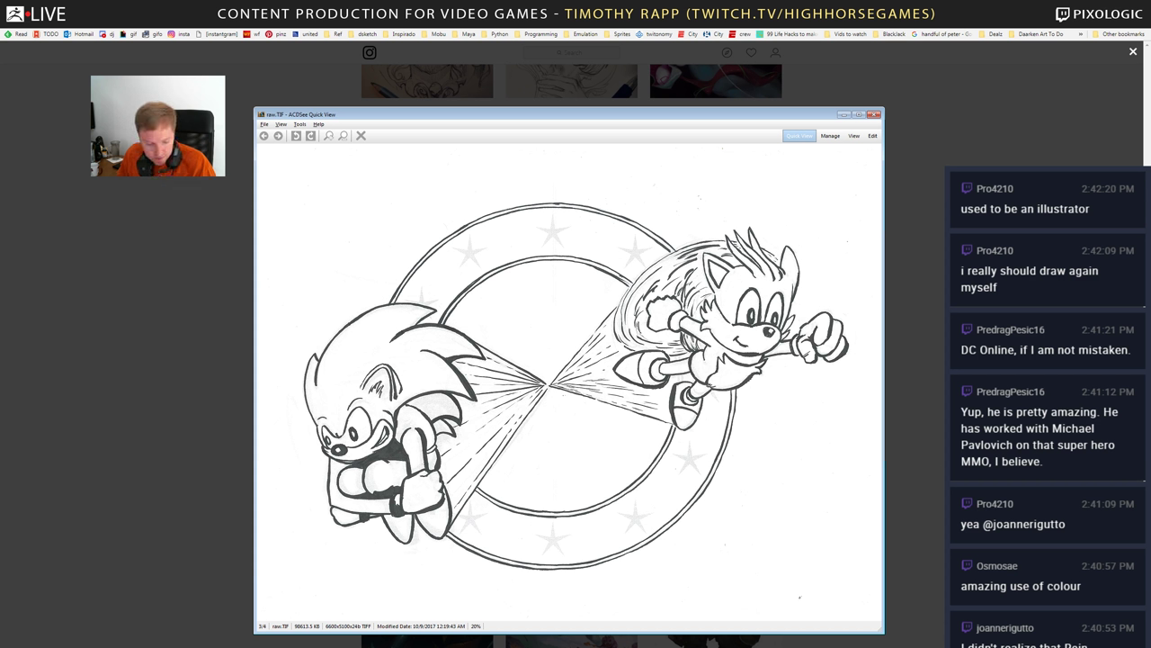
{"action": "key", "text": "Escape"}
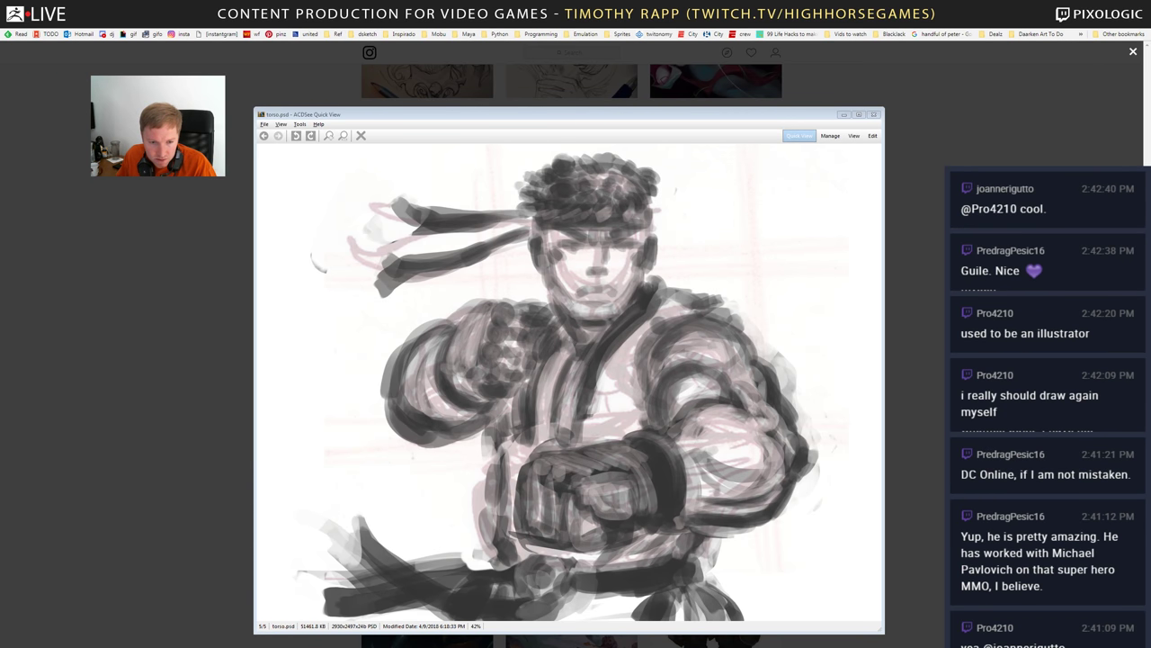
{"action": "left_click", "coordinate": [873, 114]}
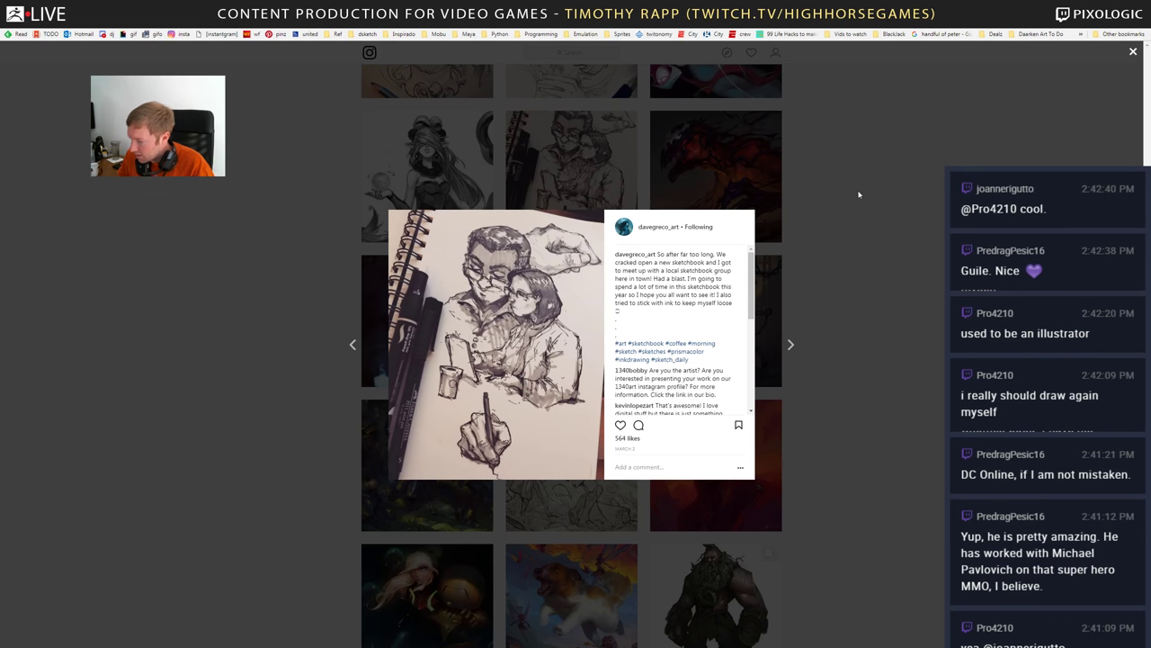
{"action": "left_click", "coordinate": [862, 197]}
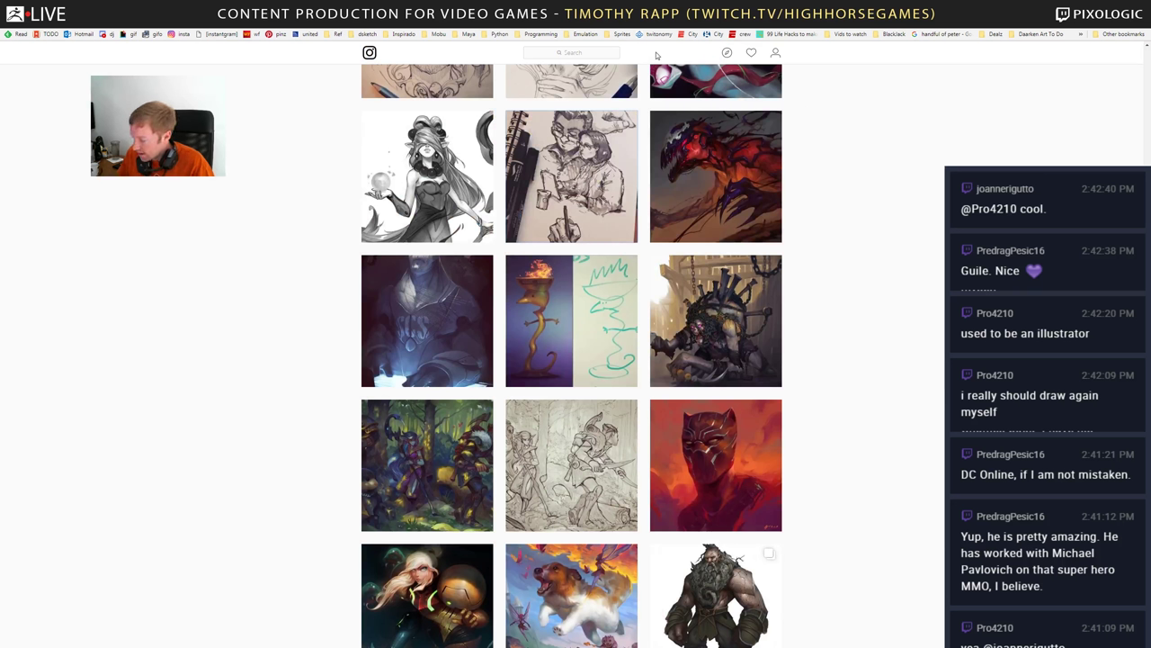
- View the floating-island concept post and the black-and-white Samus post in the davegreco_art grid, closing each one
{"action": "scroll", "coordinate": [654, 217], "scroll_direction": "down", "scroll_amount": 2}
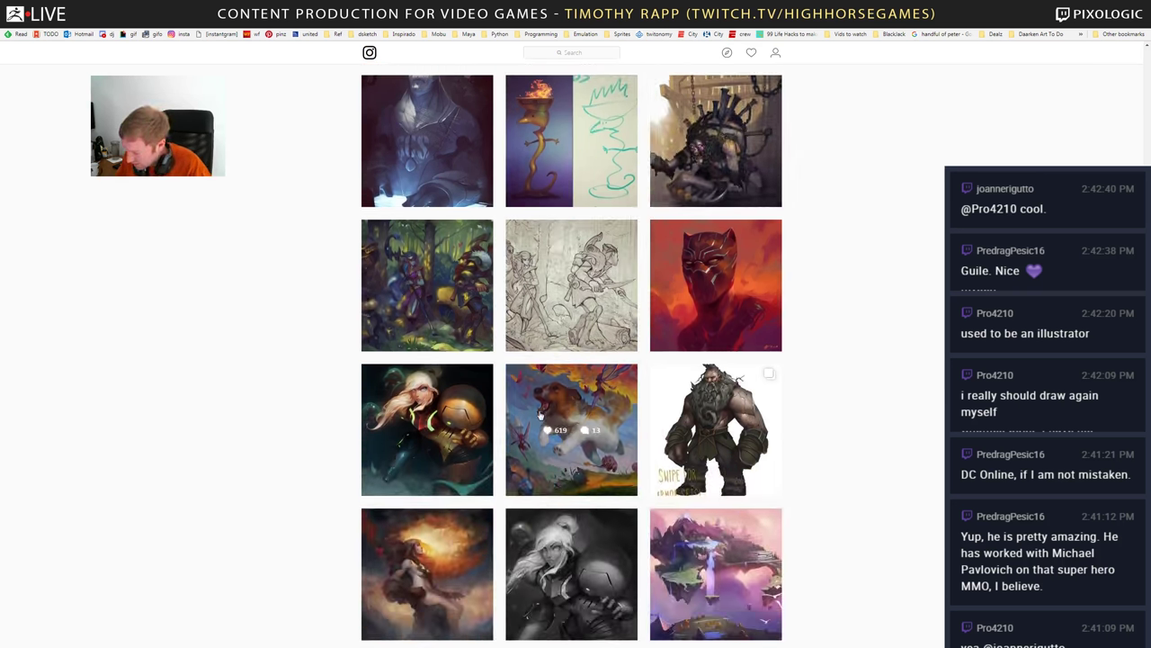
{"action": "scroll", "coordinate": [500, 500], "scroll_direction": "down", "scroll_amount": 2}
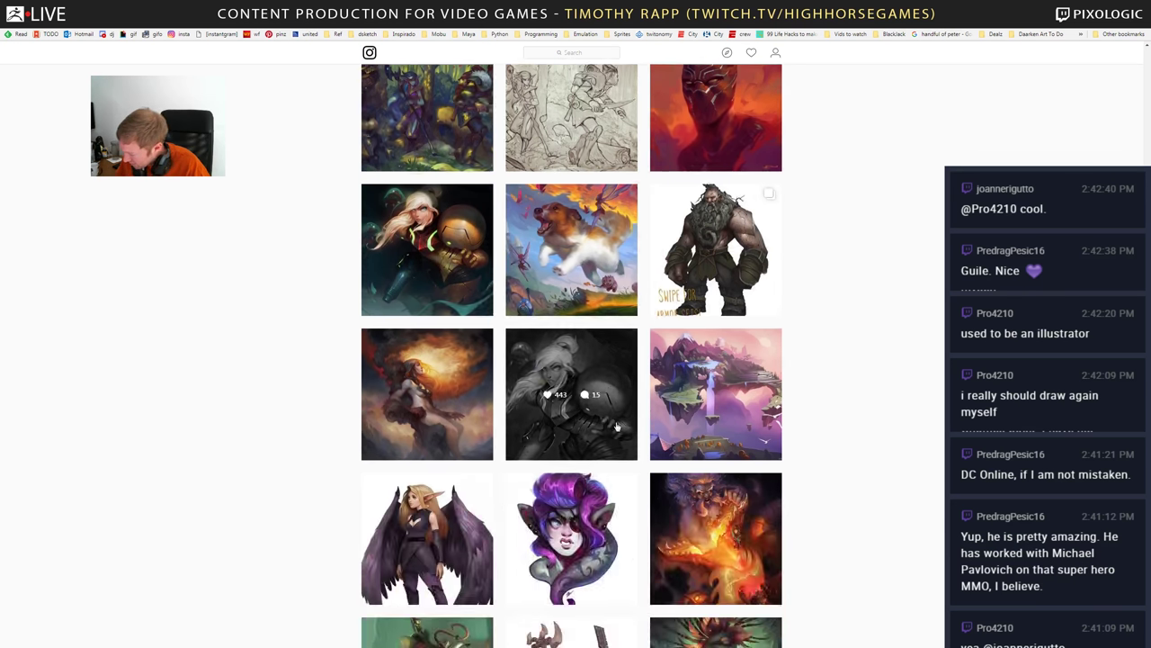
{"action": "left_click", "coordinate": [696, 424]}
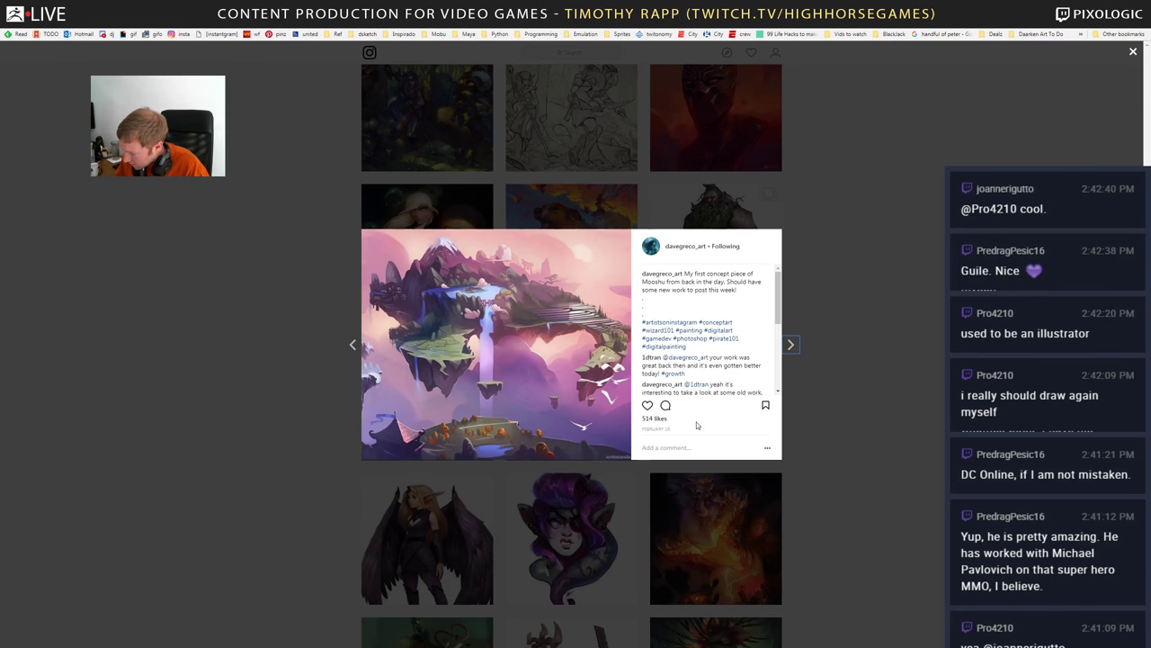
{"action": "left_click", "coordinate": [635, 466]}
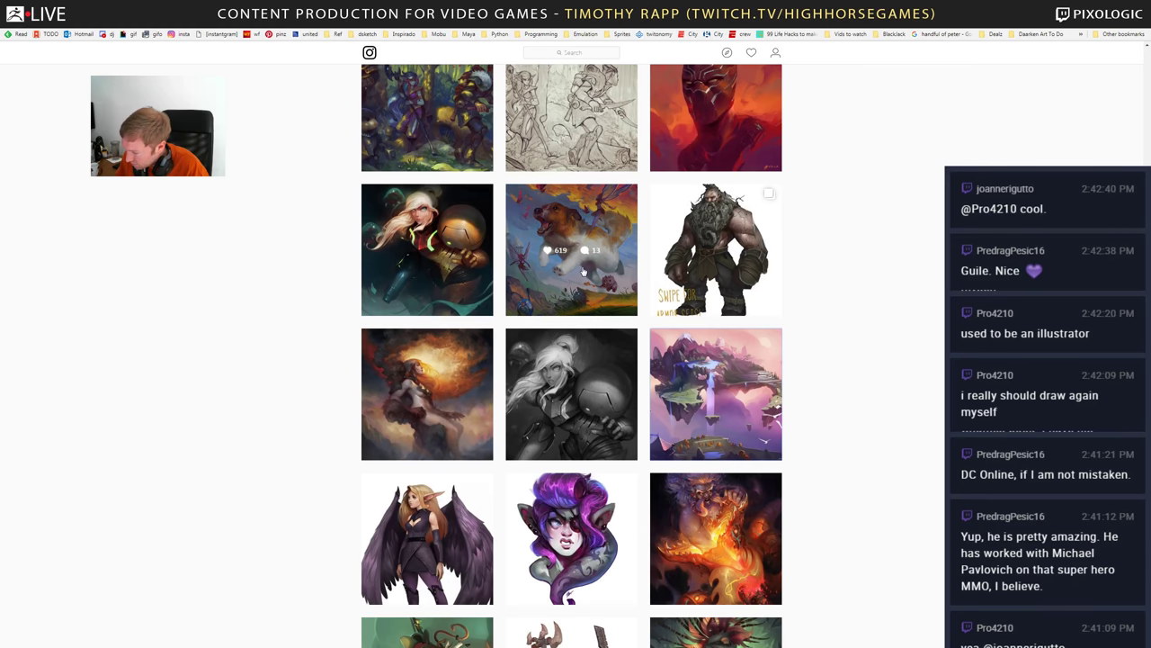
{"action": "left_click", "coordinate": [586, 393]}
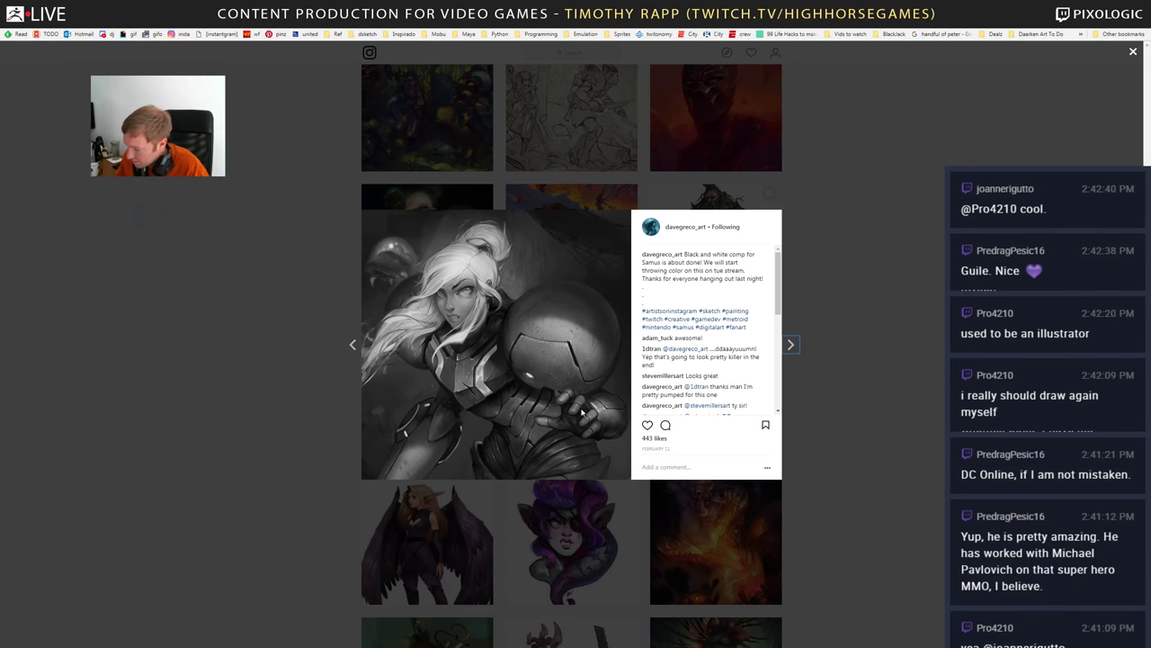
{"action": "left_click", "coordinate": [383, 575]}
- Return to the newest davegreco_art posts and view the green troll painting for the ArtStation challenge
{"action": "scroll", "coordinate": [432, 549], "scroll_direction": "up", "scroll_amount": 5}
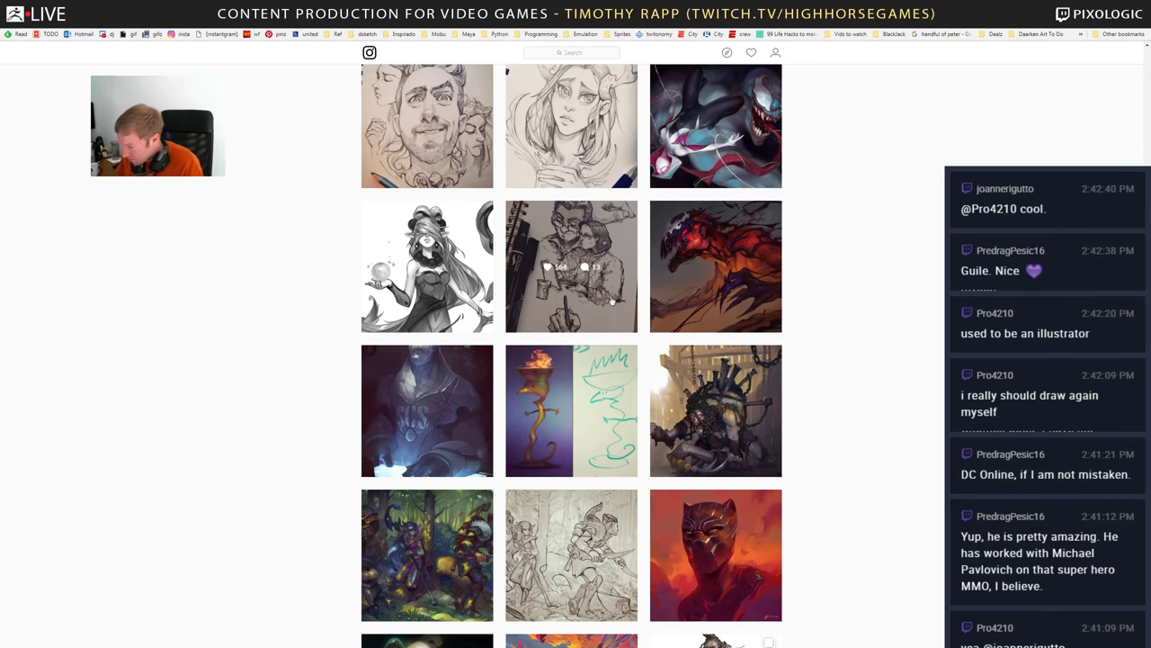
{"action": "scroll", "coordinate": [602, 305], "scroll_direction": "up", "scroll_amount": 6}
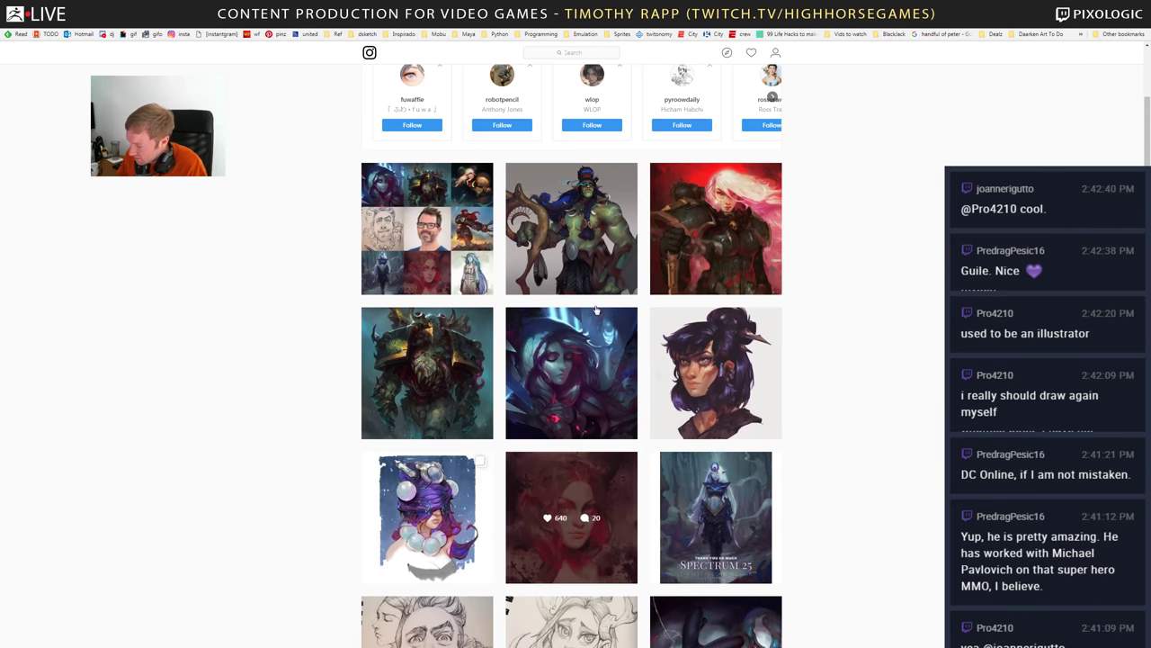
{"action": "scroll", "coordinate": [596, 342], "scroll_direction": "up", "scroll_amount": 3}
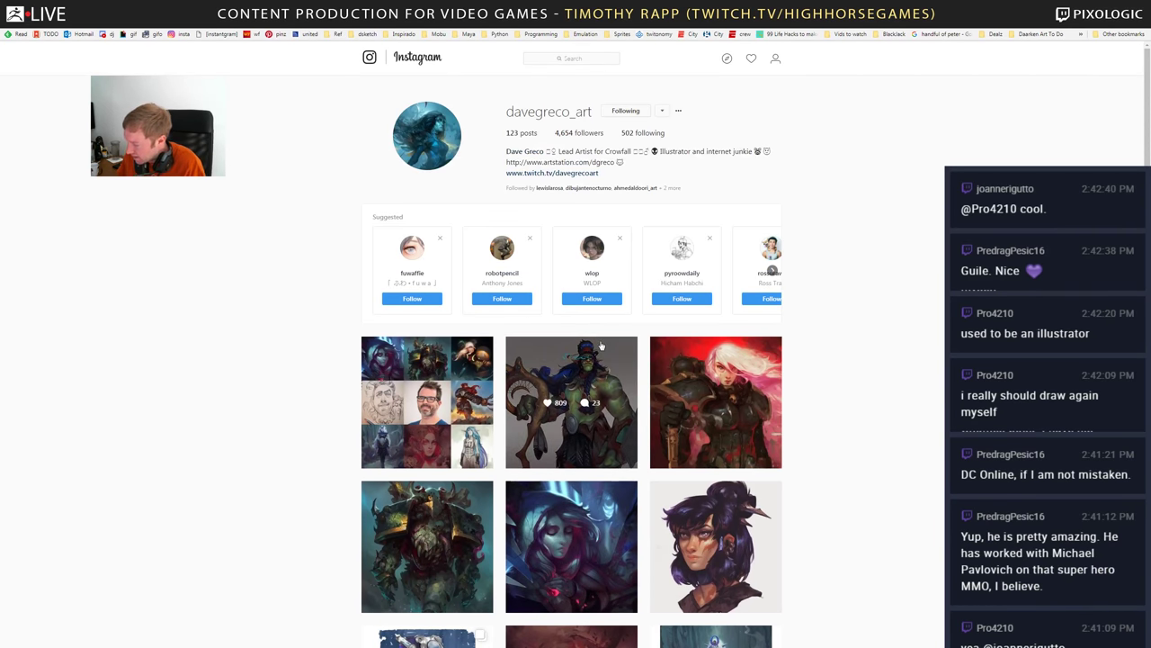
{"action": "left_click", "coordinate": [601, 343]}
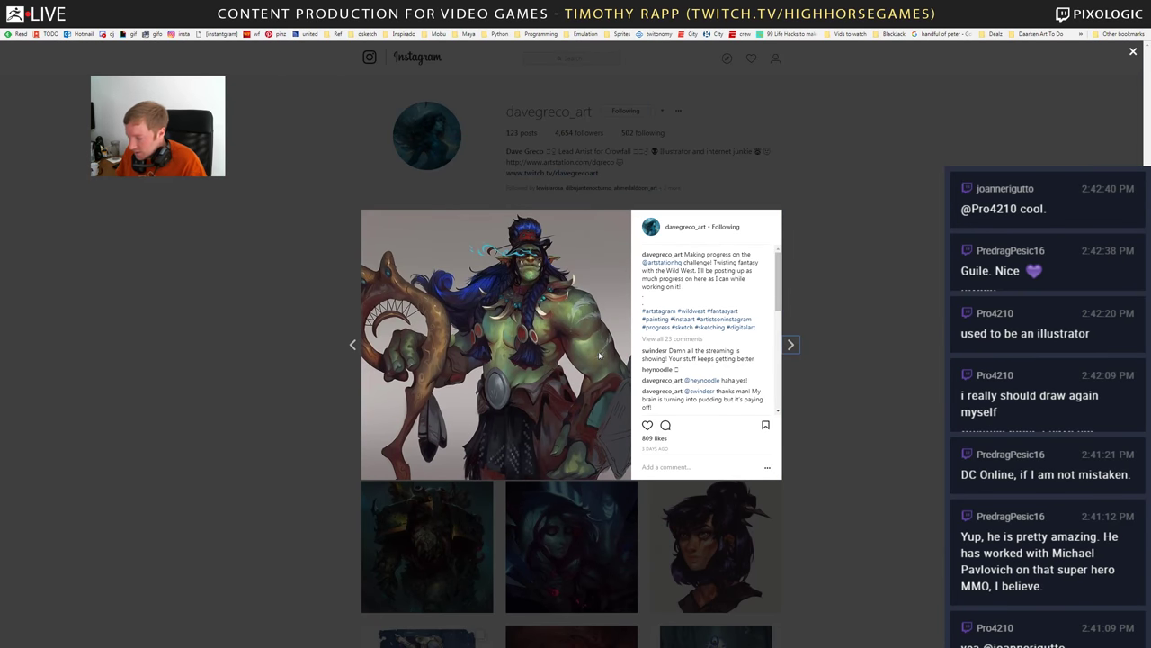
{"action": "left_click", "coordinate": [601, 560]}
- Examine the older paintings and sketches further down the davegreco_art Instagram grid
{"action": "scroll", "coordinate": [607, 553], "scroll_direction": "down", "scroll_amount": 10}
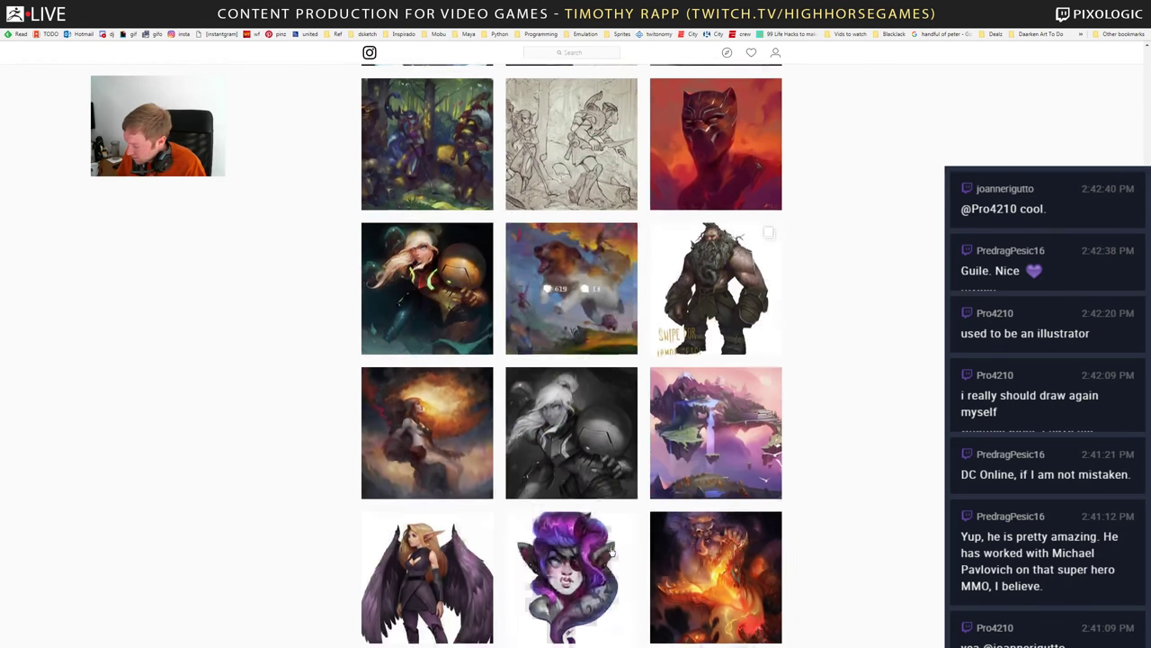
{"action": "scroll", "coordinate": [611, 551], "scroll_direction": "down", "scroll_amount": 10}
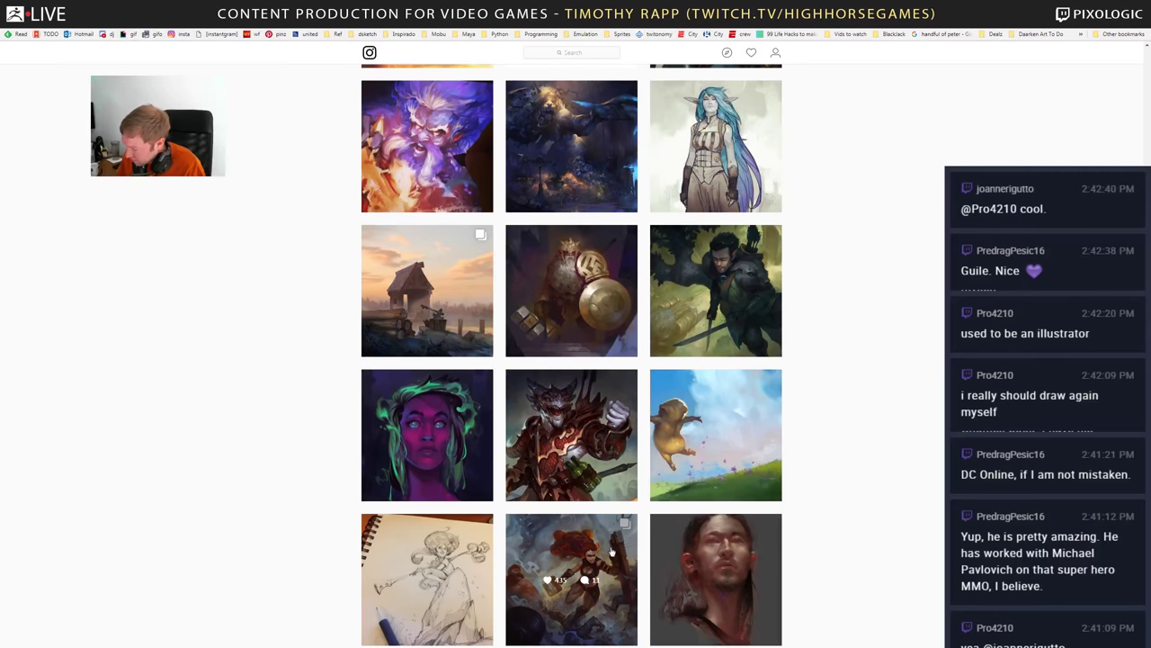
{"action": "scroll", "coordinate": [610, 550], "scroll_direction": "down", "scroll_amount": 3}
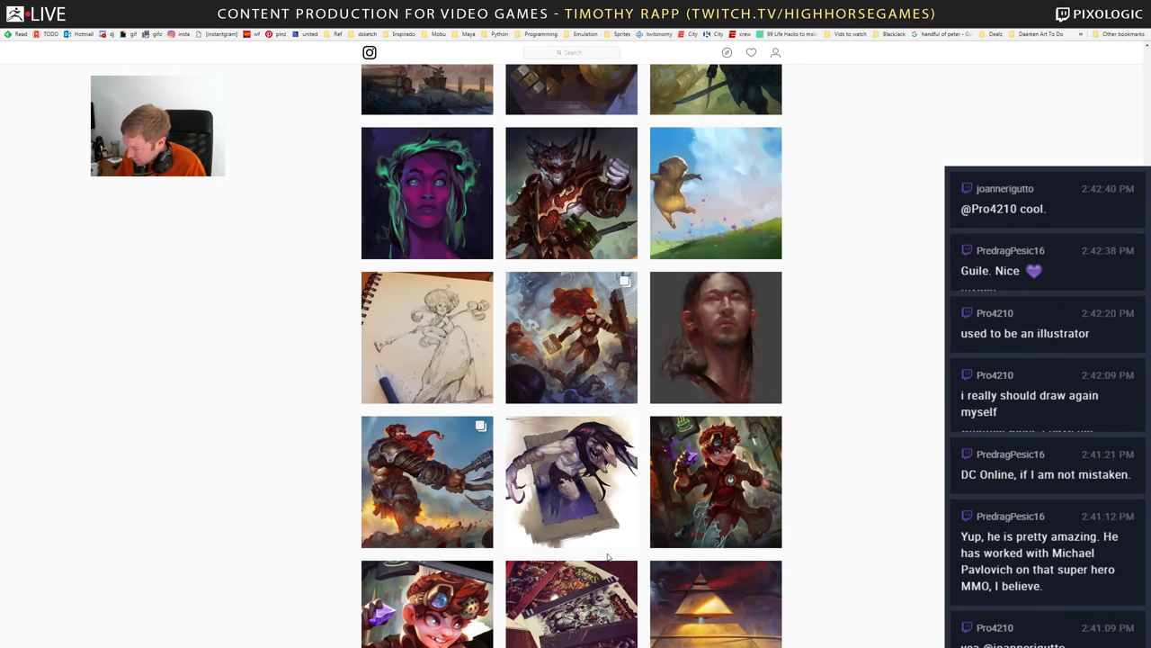
{"action": "scroll", "coordinate": [454, 544], "scroll_direction": "down", "scroll_amount": 3}
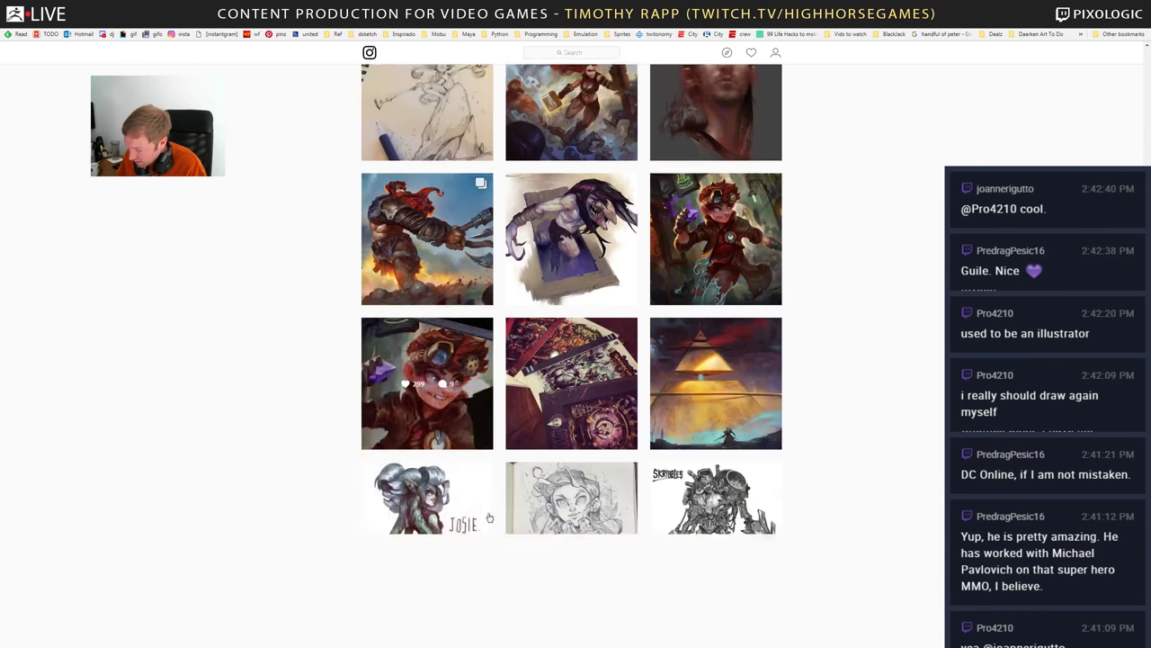
{"action": "scroll", "coordinate": [489, 517], "scroll_direction": "down", "scroll_amount": 3}
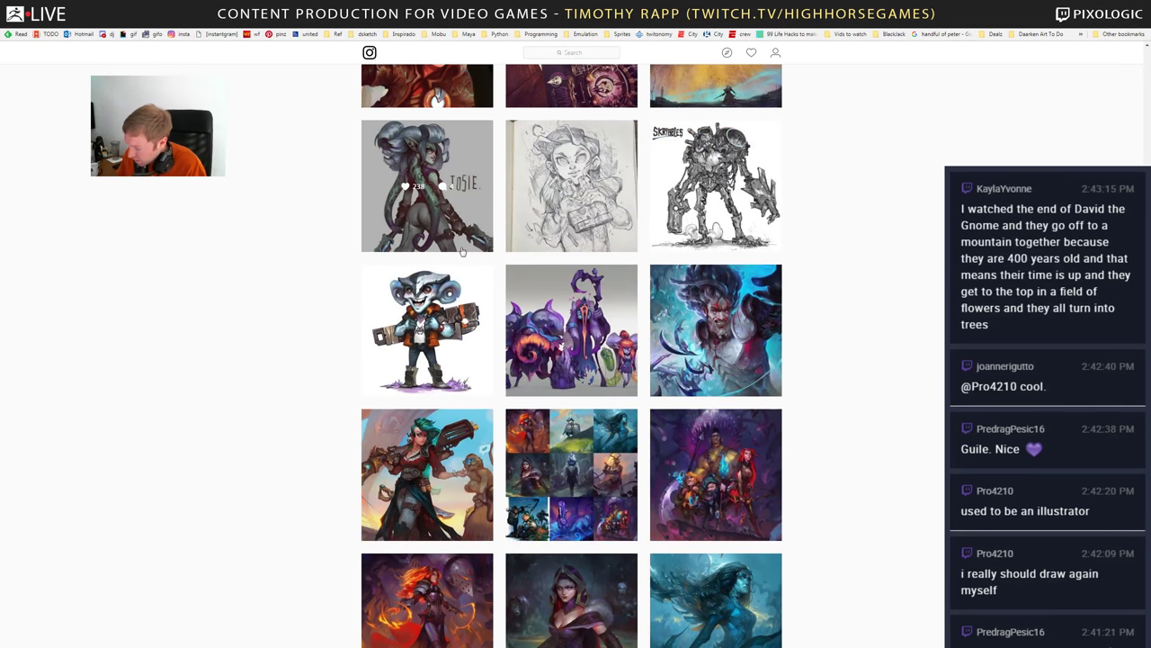
{"action": "scroll", "coordinate": [473, 255], "scroll_direction": "down", "scroll_amount": 5}
{"action": "scroll", "coordinate": [465, 252], "scroll_direction": "down", "scroll_amount": 3}
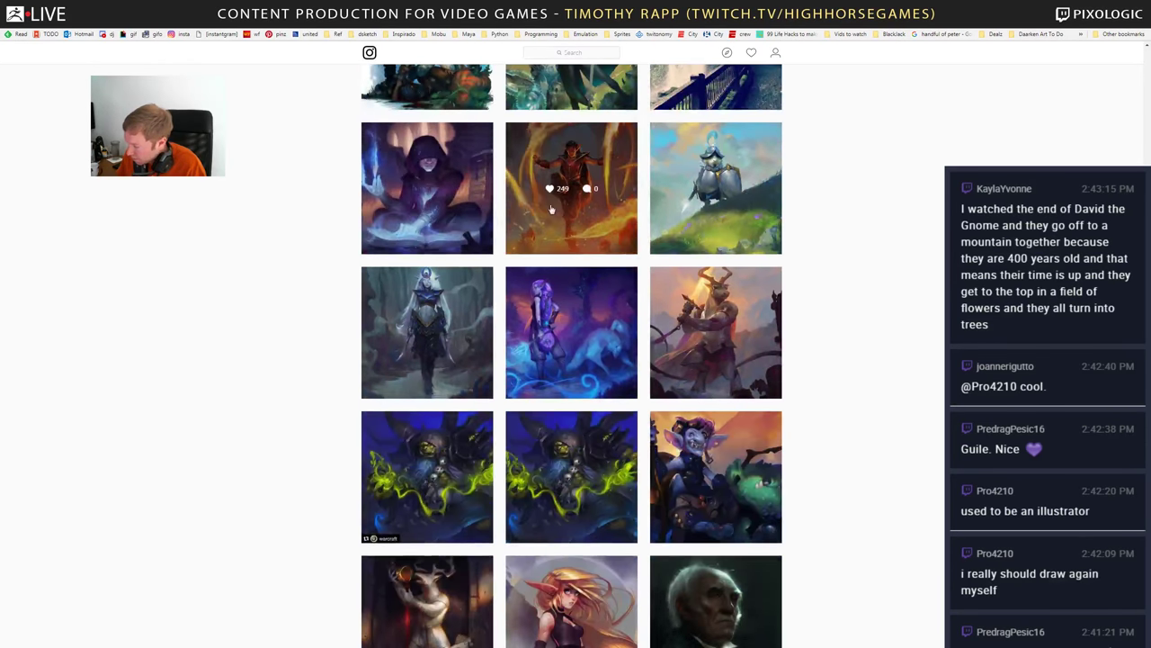
- Look through the older paintings on the artist's Instagram page and in the matching ArtStation portfolio
{"action": "scroll", "coordinate": [727, 189], "scroll_direction": "down", "scroll_amount": 2}
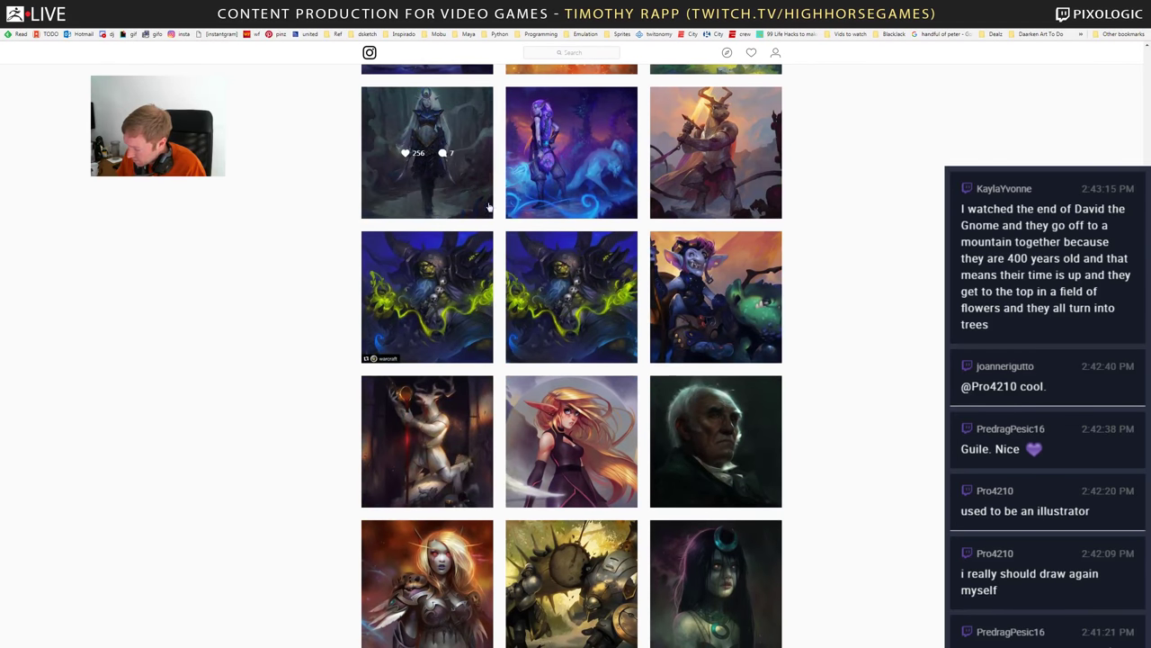
{"action": "key", "text": "ctrl+tab"}
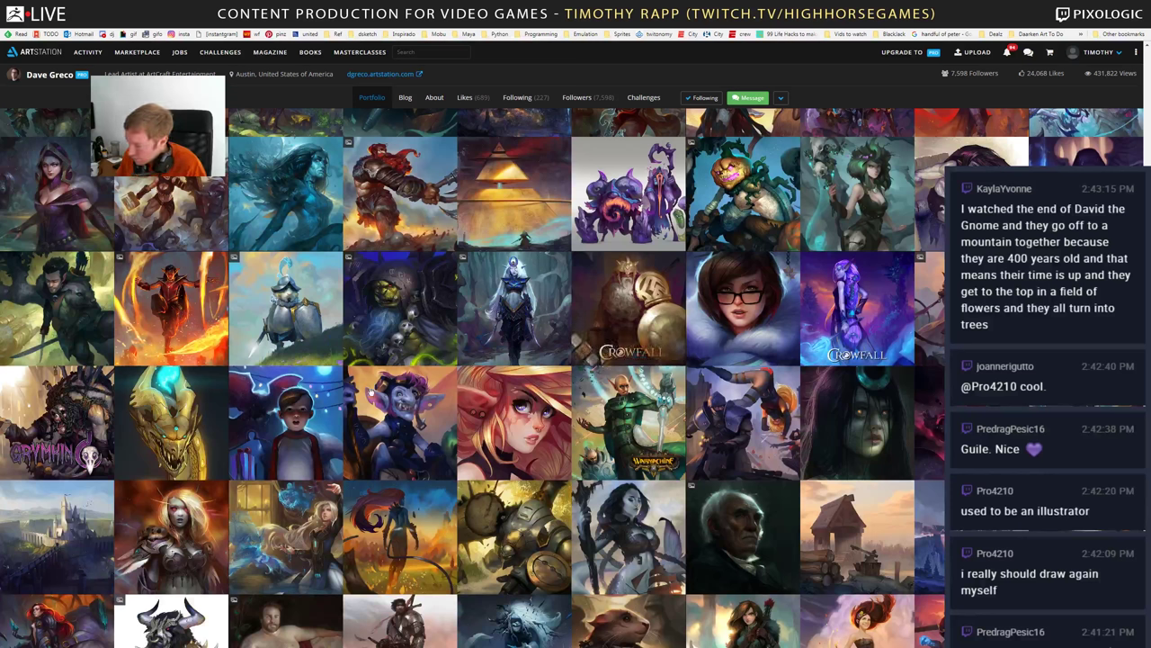
{"action": "scroll", "coordinate": [550, 519], "scroll_direction": "down", "scroll_amount": 3}
{"action": "scroll", "coordinate": [549, 519], "scroll_direction": "up", "scroll_amount": 2}
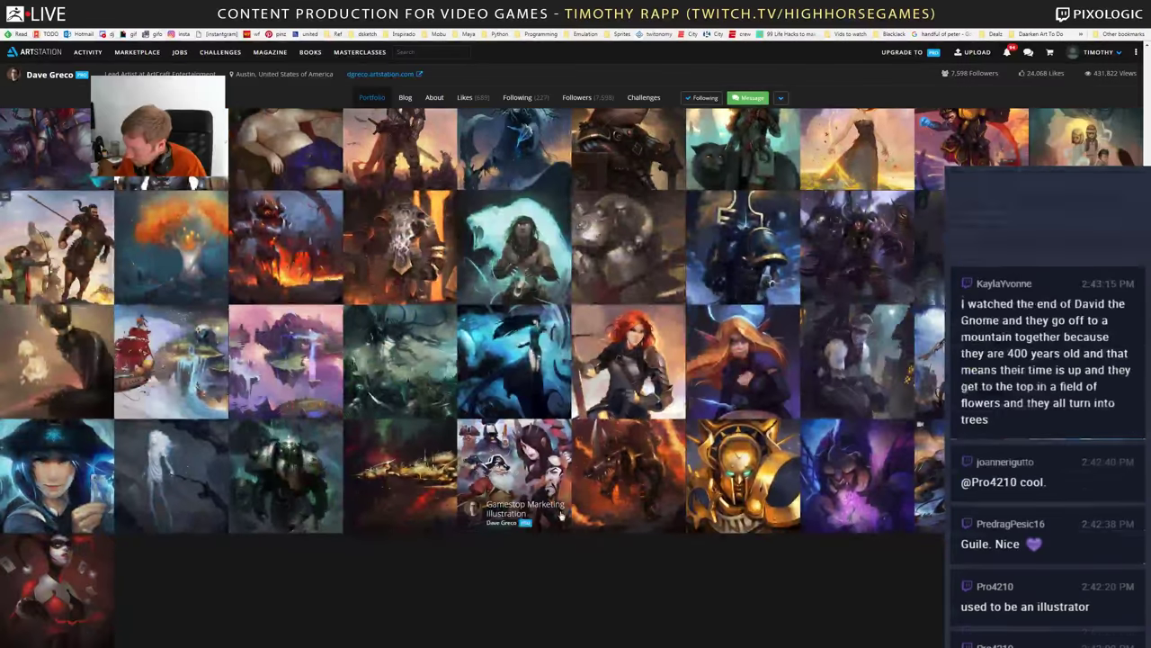
{"action": "scroll", "coordinate": [549, 519], "scroll_direction": "up", "scroll_amount": 3}
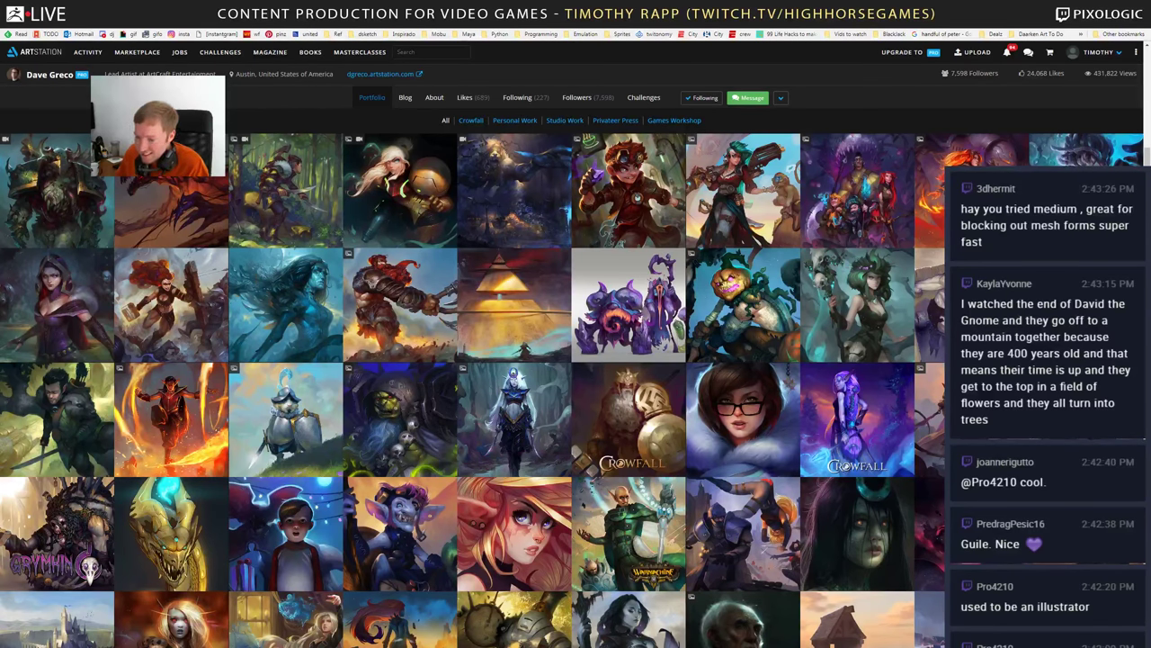
- Return to ZBrush, smooth the skin beside the monster's eye, and build up the outer folds there with ClayTubes strokes
{"action": "key", "text": "alt+Tab"}
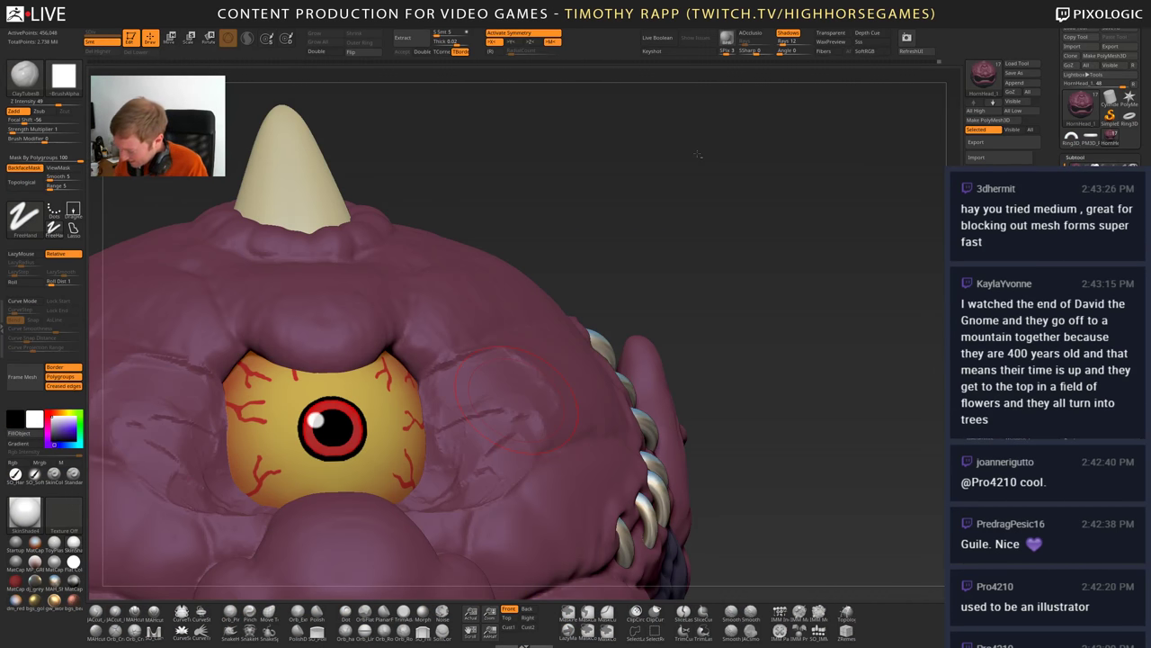
{"action": "mouse_move", "coordinate": [474, 510]}
{"action": "right_mouse_down"}
{"action": "mouse_move", "coordinate": [519, 506]}
{"action": "mouse_move", "coordinate": [544, 444]}
{"action": "mouse_move", "coordinate": [556, 455]}
{"action": "mouse_move", "coordinate": [571, 430]}
{"action": "right_mouse_up"}
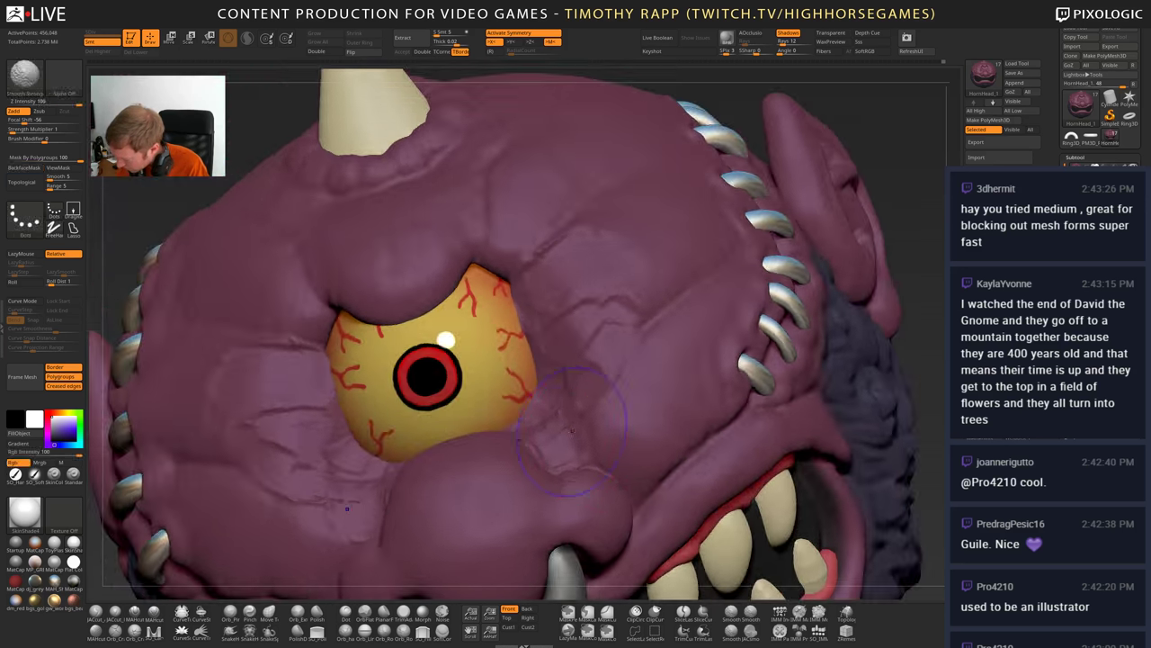
{"action": "left_click_drag", "start_coordinate": [572, 431], "coordinate": [593, 428], "text": "shift"}
{"action": "right_click_drag", "start_coordinate": [619, 448], "coordinate": [611, 403]}
{"action": "left_click_drag", "start_coordinate": [614, 410], "coordinate": [587, 327]}
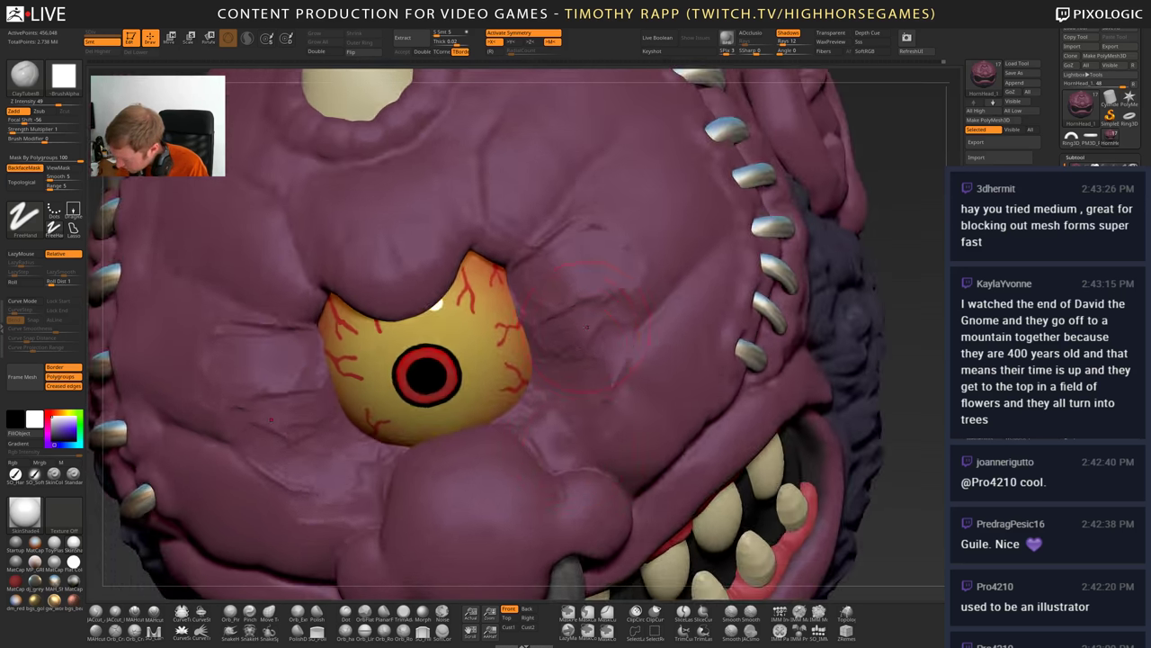
{"action": "right_click_drag", "start_coordinate": [587, 328], "coordinate": [590, 381]}
{"action": "mouse_move", "coordinate": [572, 401]}
{"action": "left_mouse_down"}
{"action": "mouse_move", "coordinate": [543, 377]}
{"action": "mouse_move", "coordinate": [519, 322]}
{"action": "mouse_move", "coordinate": [526, 304]}
{"action": "left_mouse_up"}
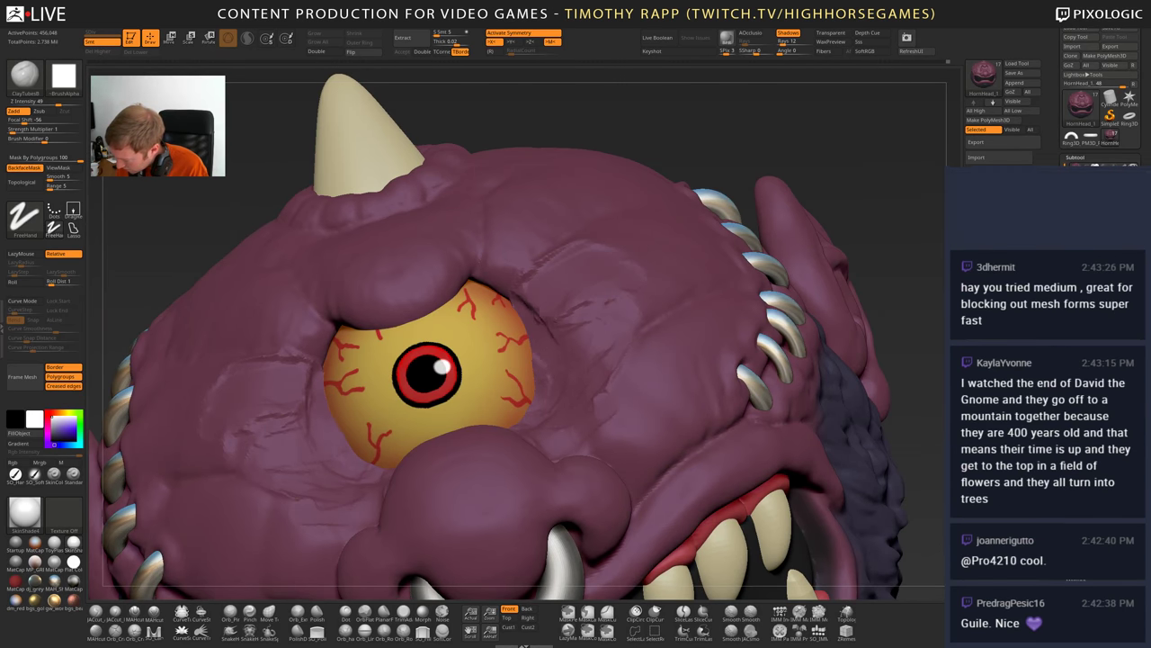
{"action": "left_click_drag", "start_coordinate": [542, 388], "coordinate": [533, 302]}
- Build up the skin fold above the eye's outer corner with ClayTubes strokes running from the brow toward the temple
{"action": "right_click_drag", "start_coordinate": [560, 339], "coordinate": [599, 378]}
{"action": "left_click_drag", "start_coordinate": [545, 302], "coordinate": [509, 266]}
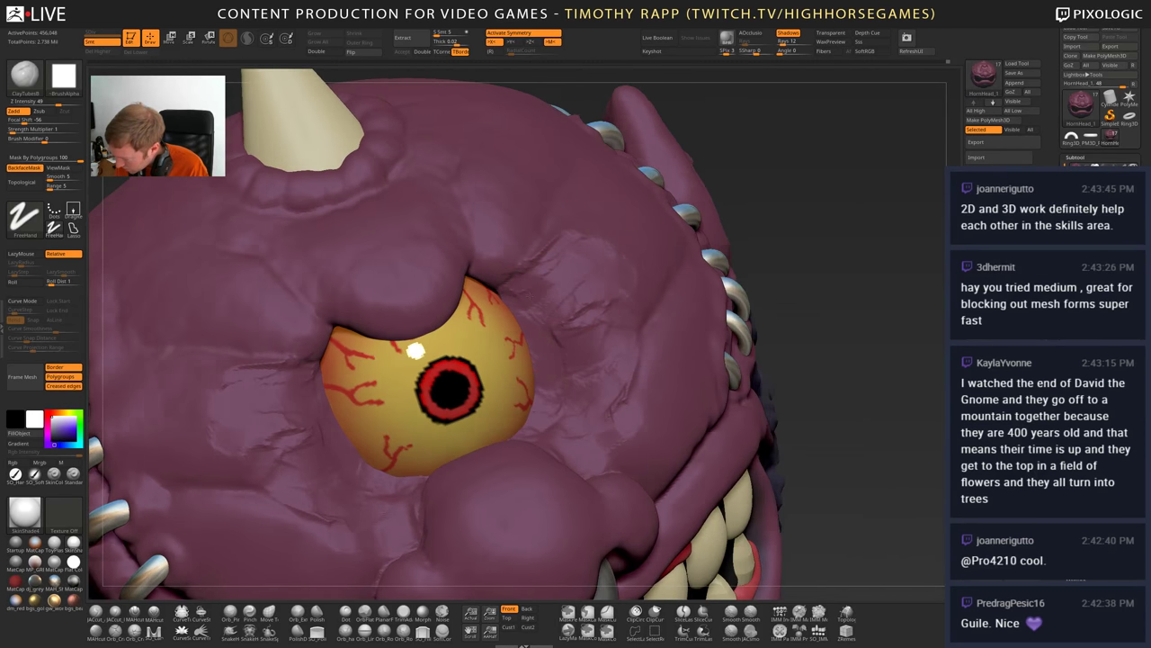
{"action": "right_click_drag", "start_coordinate": [576, 306], "coordinate": [551, 288]}
{"action": "left_click_drag", "start_coordinate": [533, 277], "coordinate": [507, 263]}
{"action": "left_click_drag", "start_coordinate": [532, 223], "coordinate": [489, 252]}
{"action": "right_click_drag", "start_coordinate": [558, 297], "coordinate": [512, 270]}
{"action": "left_click_drag", "start_coordinate": [486, 257], "coordinate": [521, 216]}
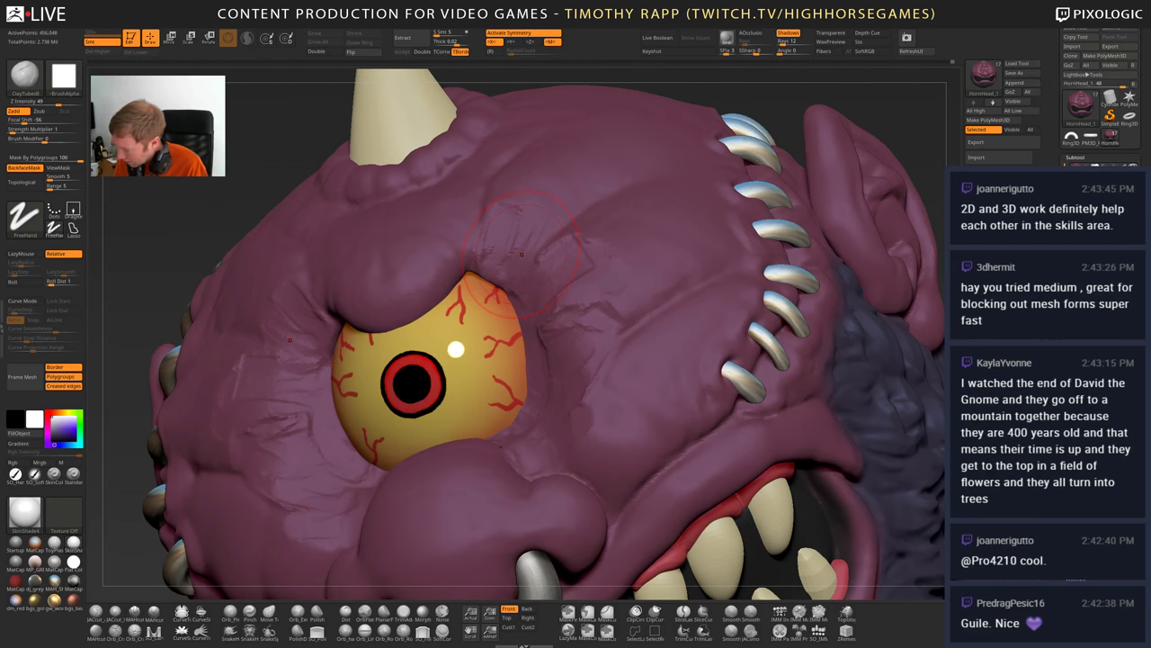
{"action": "right_click_drag", "start_coordinate": [521, 254], "coordinate": [514, 196]}
{"action": "left_click_drag", "start_coordinate": [518, 286], "coordinate": [521, 256]}
{"action": "mouse_move", "coordinate": [523, 259]}
{"action": "right_mouse_down"}
{"action": "mouse_move", "coordinate": [496, 252]}
{"action": "mouse_move", "coordinate": [529, 235]}
{"action": "mouse_move", "coordinate": [518, 199]}
{"action": "right_mouse_up"}
{"action": "mouse_move", "coordinate": [519, 200]}
{"action": "left_mouse_down"}
{"action": "mouse_move", "coordinate": [548, 234]}
{"action": "mouse_move", "coordinate": [575, 196]}
{"action": "left_mouse_up"}
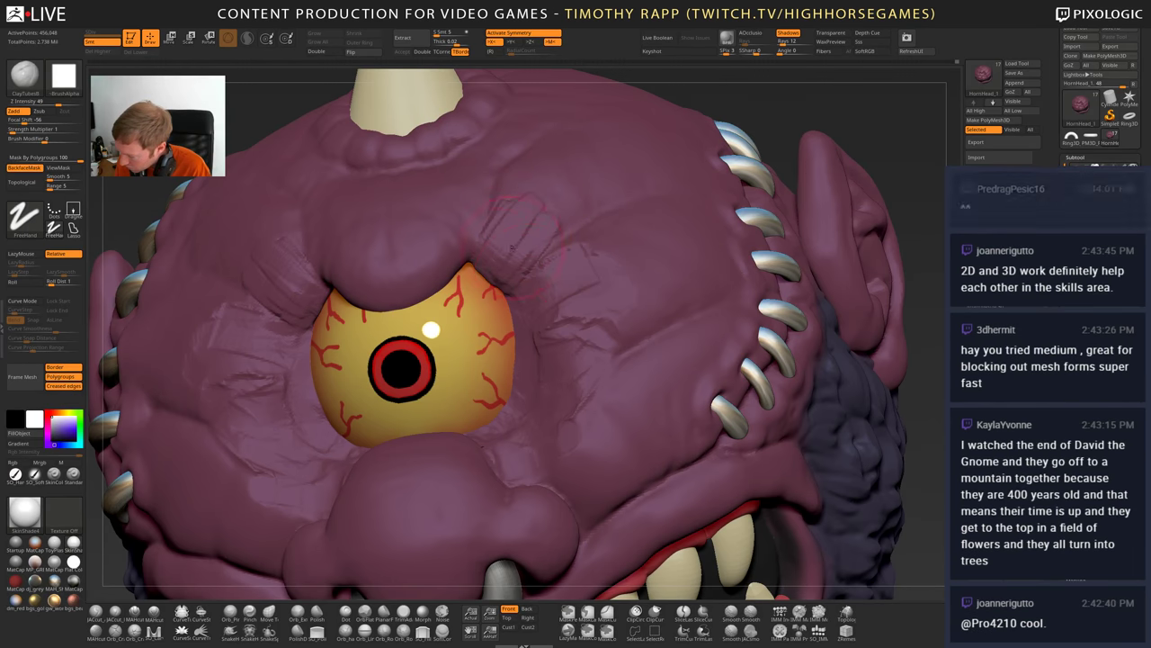
- Thicken the rounded folds beside the eye and at its lower corner with more ClayTubes strokes
{"action": "right_click_drag", "start_coordinate": [548, 216], "coordinate": [555, 279]}
{"action": "left_click_drag", "start_coordinate": [556, 280], "coordinate": [522, 293]}
{"action": "right_click_drag", "start_coordinate": [529, 308], "coordinate": [559, 302]}
{"action": "left_click_drag", "start_coordinate": [543, 310], "coordinate": [519, 323]}
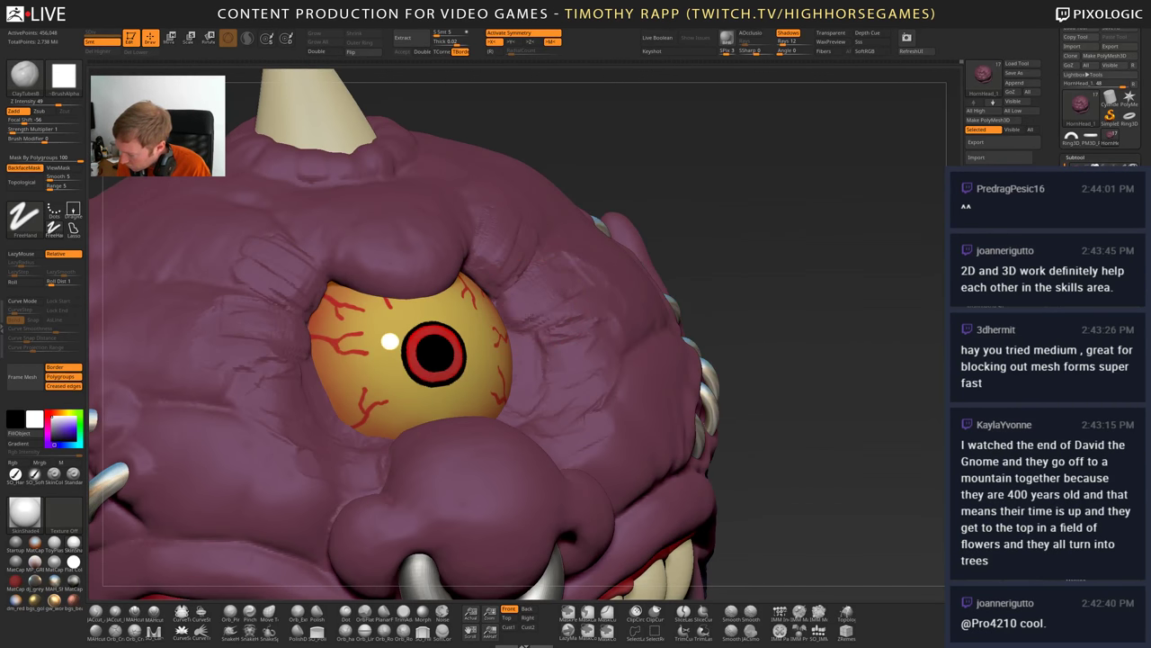
{"action": "right_click_drag", "start_coordinate": [559, 310], "coordinate": [528, 311]}
{"action": "left_click_drag", "start_coordinate": [528, 310], "coordinate": [549, 305]}
{"action": "mouse_move", "coordinate": [549, 305]}
{"action": "right_mouse_down"}
{"action": "mouse_move", "coordinate": [628, 302]}
{"action": "mouse_move", "coordinate": [635, 383]}
{"action": "mouse_move", "coordinate": [583, 404]}
{"action": "mouse_move", "coordinate": [587, 427]}
{"action": "mouse_move", "coordinate": [576, 344]}
{"action": "mouse_move", "coordinate": [641, 340]}
{"action": "right_mouse_up"}
{"action": "left_click_drag", "start_coordinate": [489, 393], "coordinate": [462, 421]}
{"action": "mouse_move", "coordinate": [522, 391]}
{"action": "right_mouse_down"}
{"action": "mouse_move", "coordinate": [504, 395]}
{"action": "mouse_move", "coordinate": [544, 400]}
{"action": "right_mouse_up"}
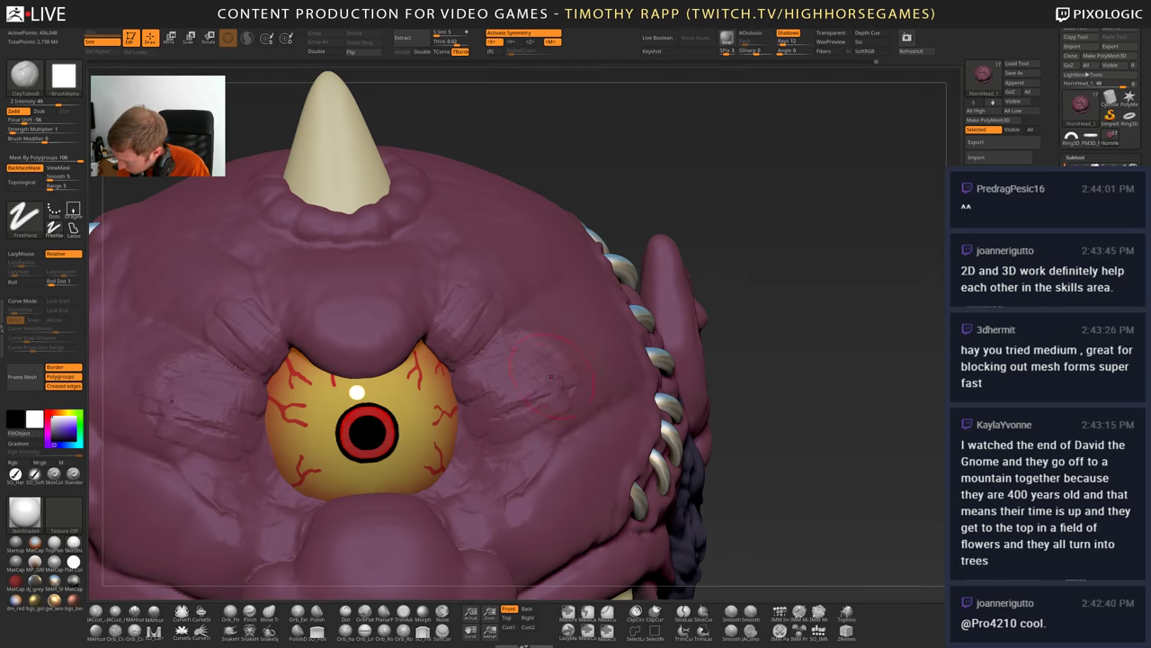
- Smooth the rough clay strokes on the folds above and beside the eye
{"action": "key", "text": "shift"}
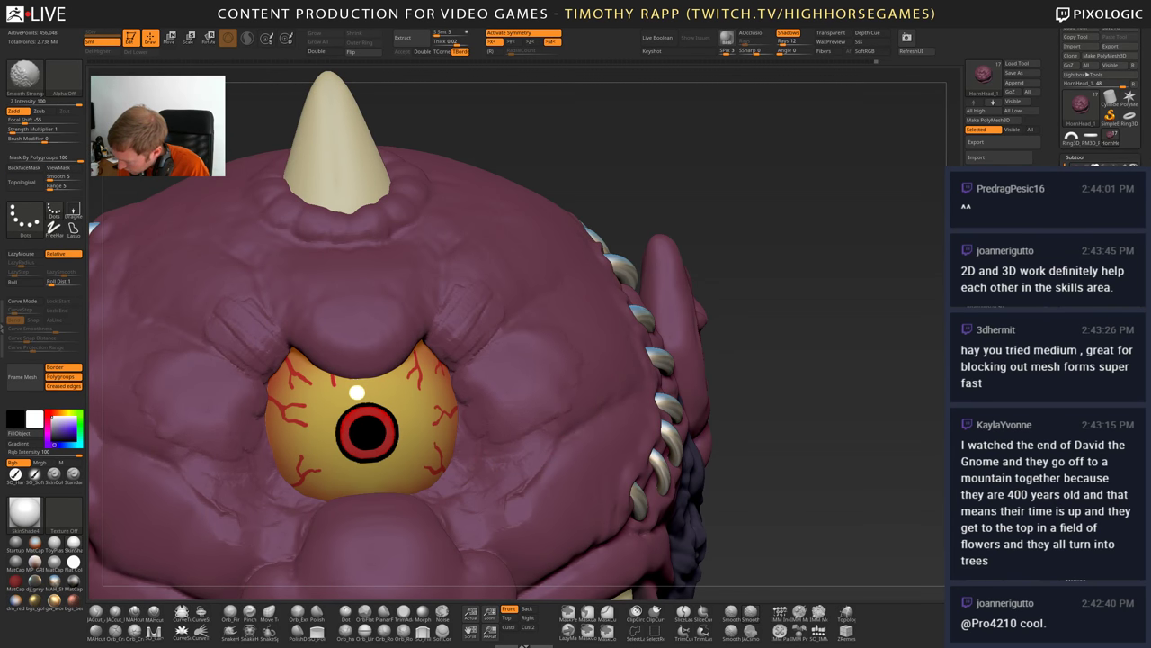
{"action": "mouse_move", "coordinate": [480, 347]}
{"action": "left_mouse_down", "text": "shift"}
{"action": "mouse_move", "coordinate": [461, 311]}
{"action": "mouse_move", "coordinate": [448, 354]}
{"action": "left_mouse_up", "text": "shift"}
{"action": "right_click_drag", "start_coordinate": [539, 374], "coordinate": [522, 353]}
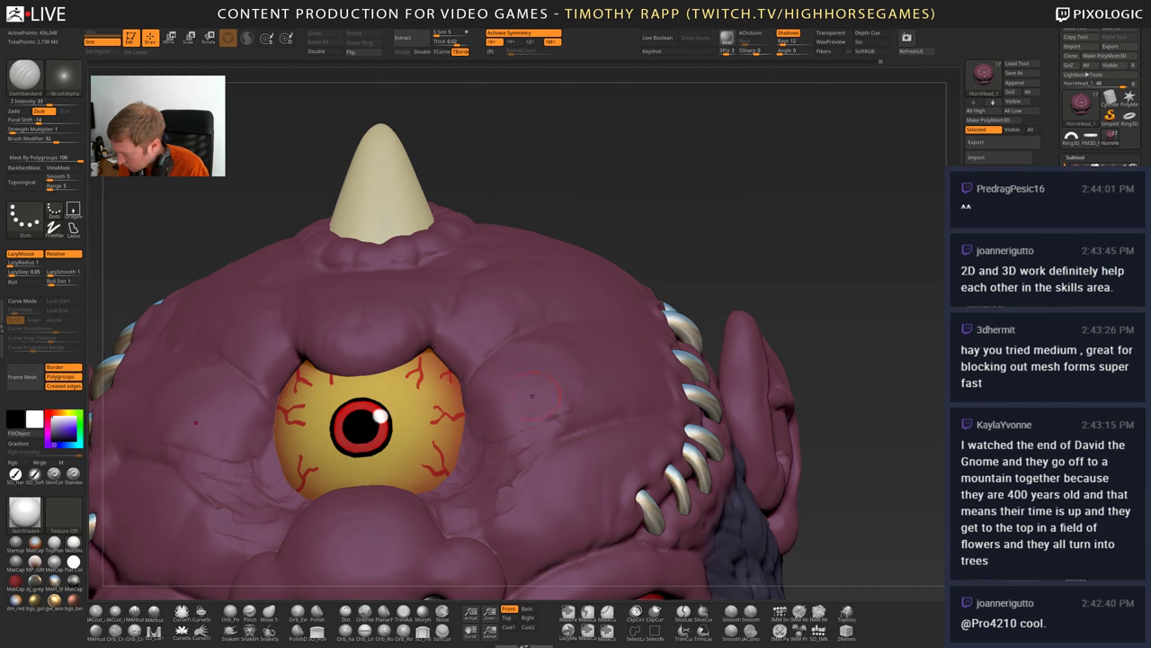
- Carve creases with DamStandard between the folds beside and below the eye, and smooth the surrounding skin
{"action": "key", "text": "shift"}
{"action": "mouse_move", "coordinate": [674, 197]}
{"action": "left_mouse_down"}
{"action": "mouse_move", "coordinate": [832, 194]}
{"action": "mouse_move", "coordinate": [701, 203]}
{"action": "left_mouse_up"}
{"action": "key", "text": "shift"}
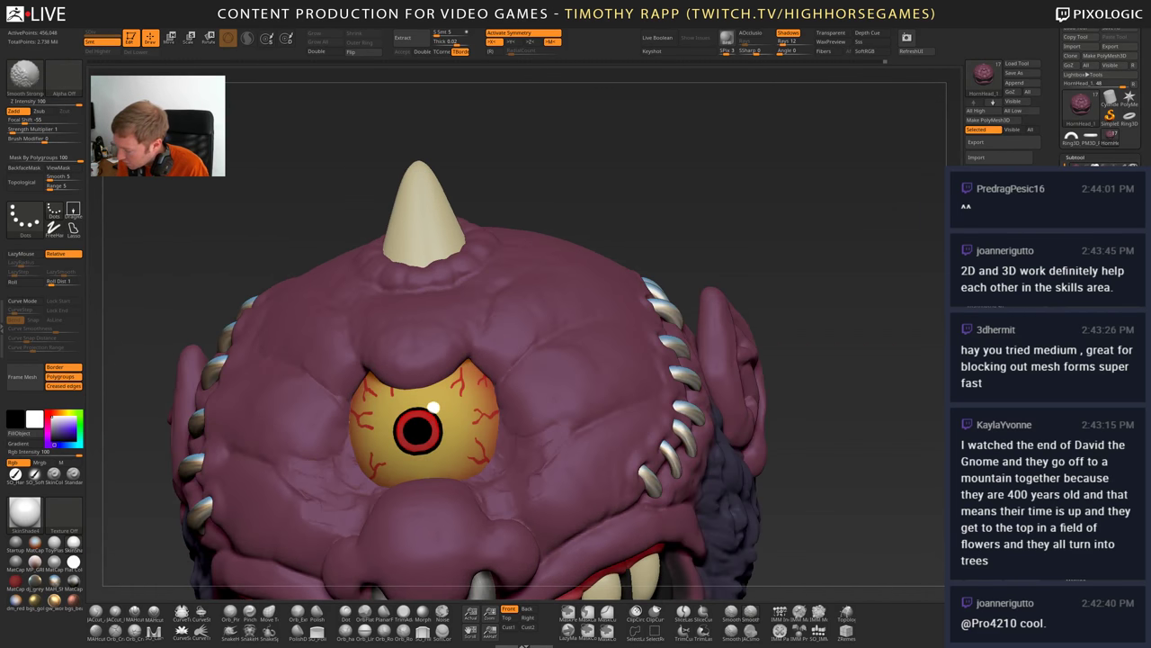
{"action": "mouse_move", "coordinate": [553, 394]}
{"action": "right_mouse_down"}
{"action": "mouse_move", "coordinate": [503, 447]}
{"action": "mouse_move", "coordinate": [556, 476]}
{"action": "mouse_move", "coordinate": [573, 438]}
{"action": "right_mouse_up"}
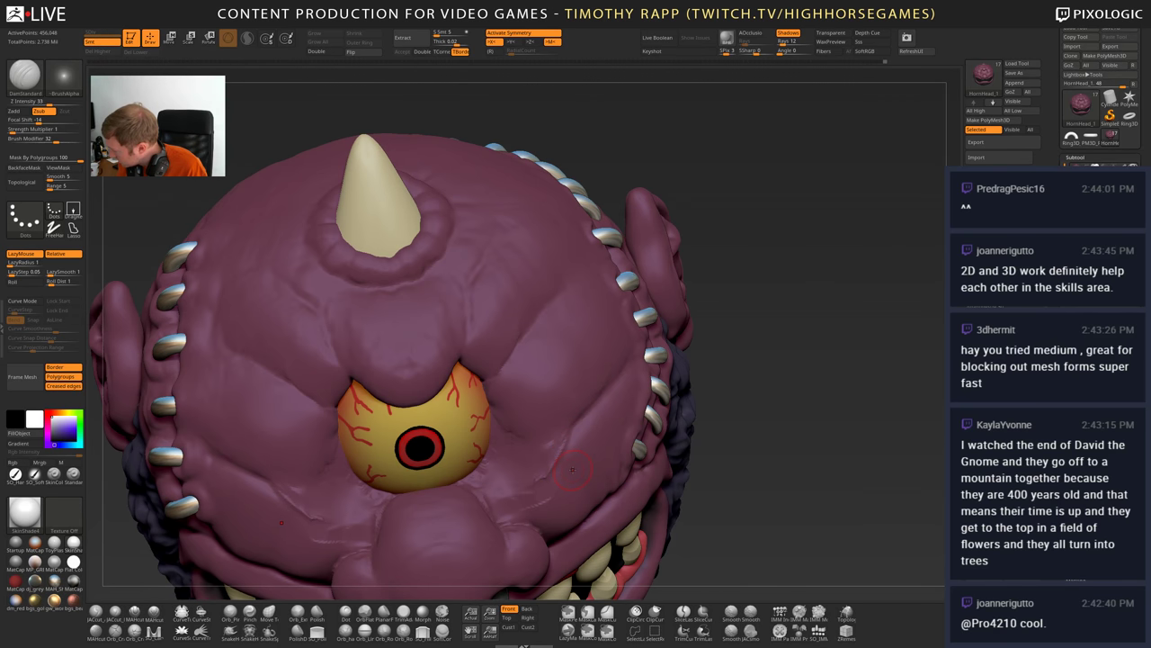
{"action": "key", "text": "shift"}
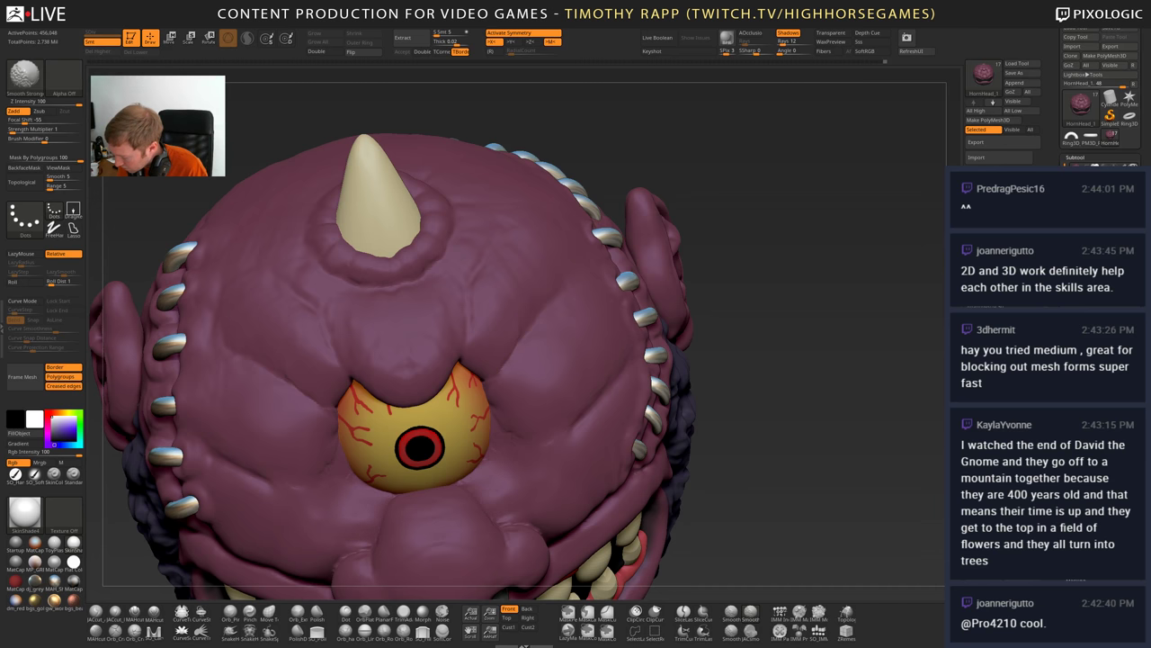
{"action": "mouse_move", "coordinate": [415, 434]}
{"action": "right_mouse_down"}
{"action": "mouse_move", "coordinate": [419, 405]}
{"action": "mouse_move", "coordinate": [292, 441]}
{"action": "mouse_move", "coordinate": [452, 445]}
{"action": "right_mouse_up"}
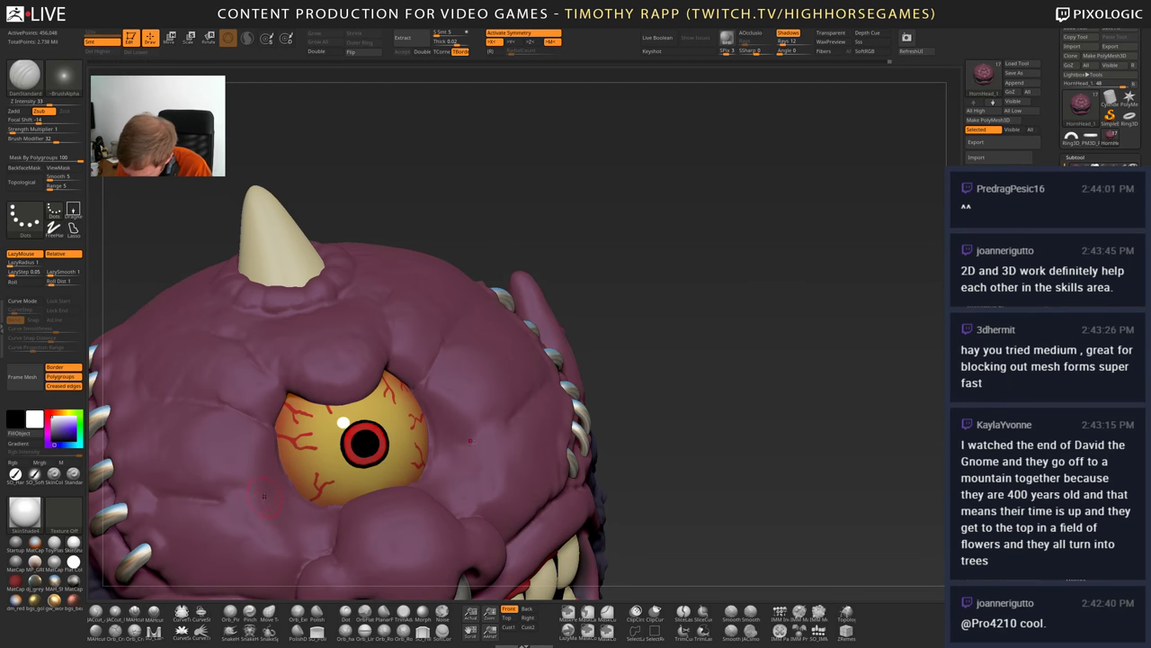
{"action": "left_click_drag", "start_coordinate": [232, 504], "coordinate": [281, 505]}
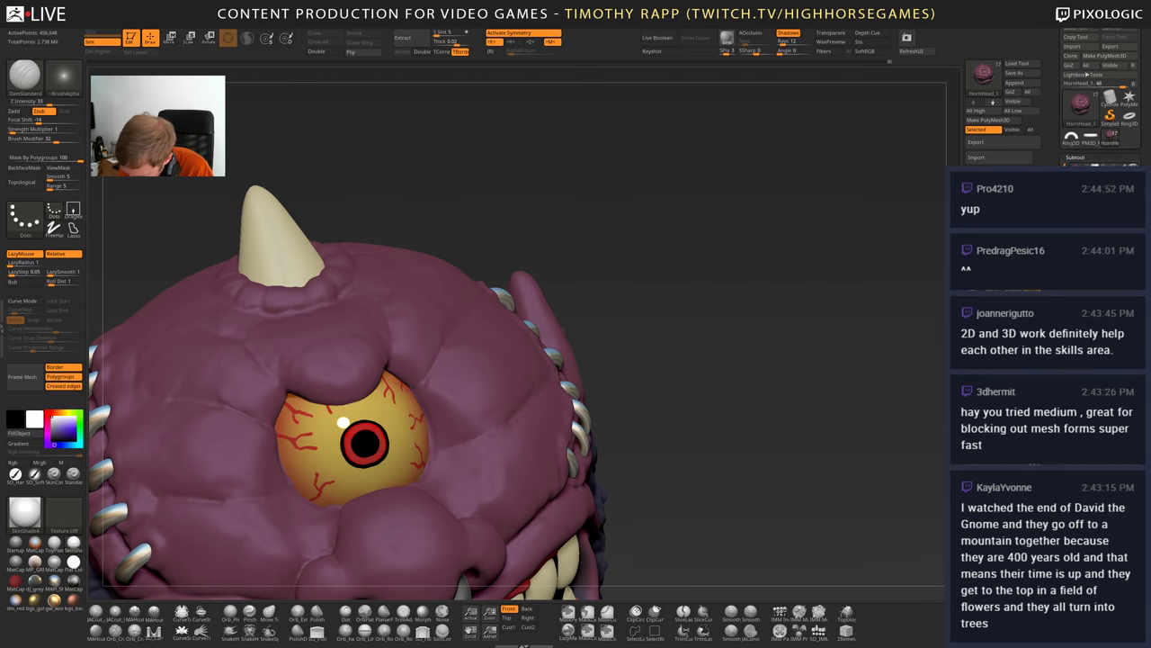
{"action": "right_click_drag", "start_coordinate": [431, 434], "coordinate": [519, 427]}
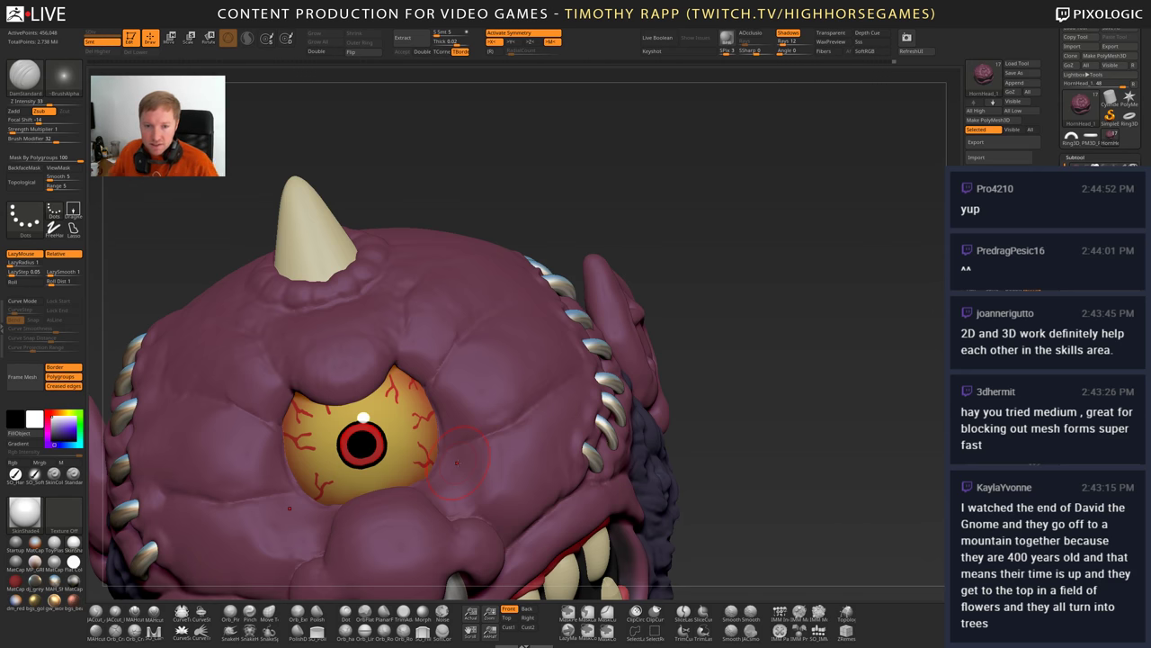
- Add small ClayTubes strokes to the fold right beside the eye and smooth them into the skin
{"action": "right_click_drag", "start_coordinate": [457, 461], "coordinate": [458, 416]}
{"action": "key", "text": "b"}
{"action": "key", "text": "c"}
{"action": "key", "text": "t"}
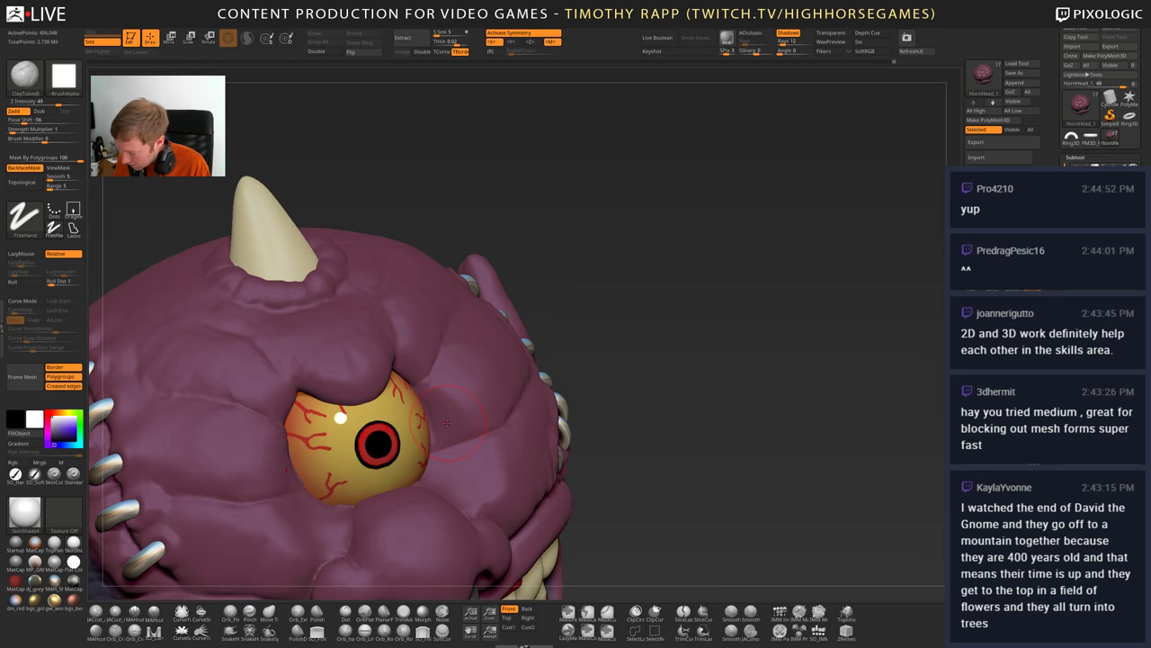
{"action": "key", "text": "v"}
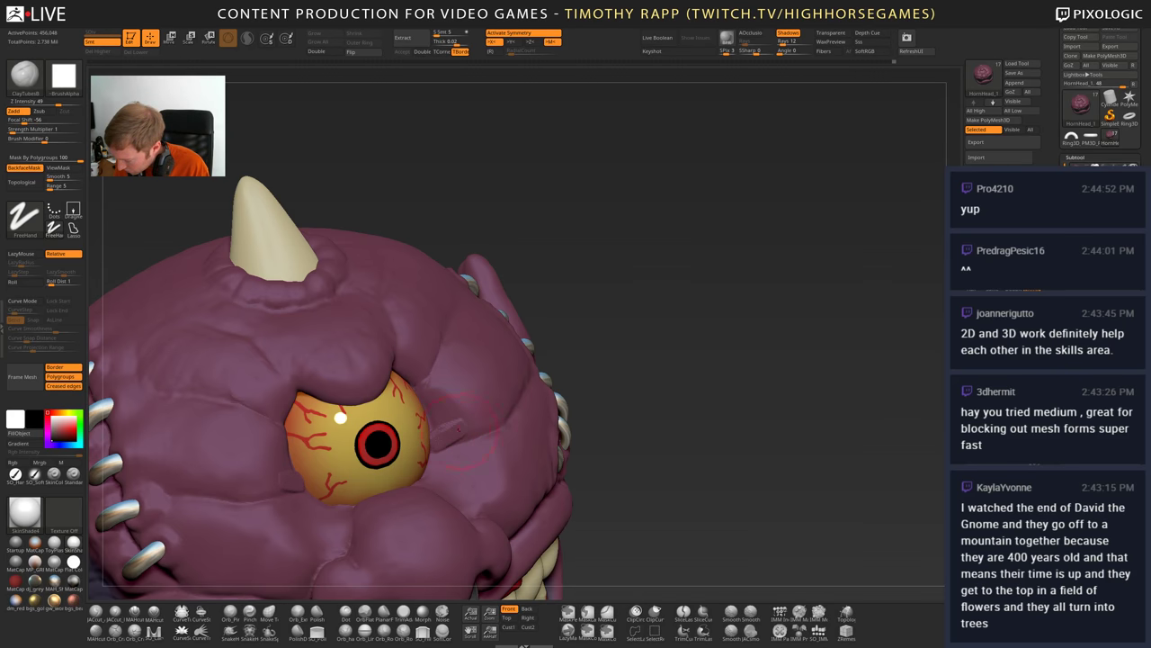
{"action": "right_click_drag", "start_coordinate": [340, 417], "coordinate": [346, 423]}
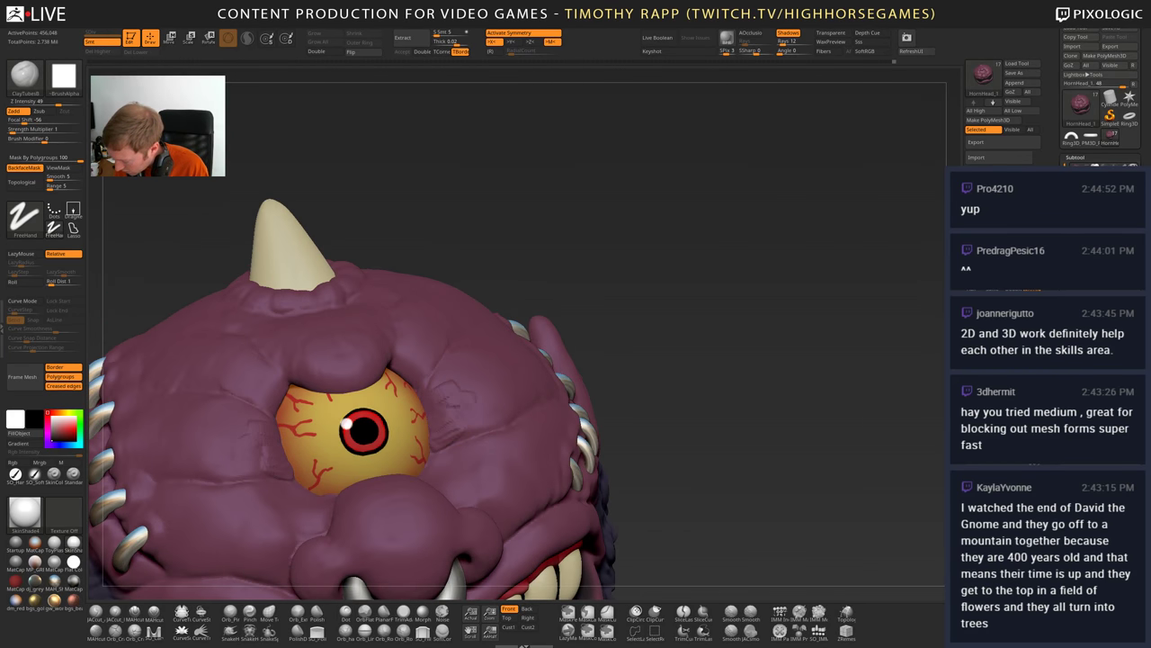
{"action": "key", "text": "shift"}
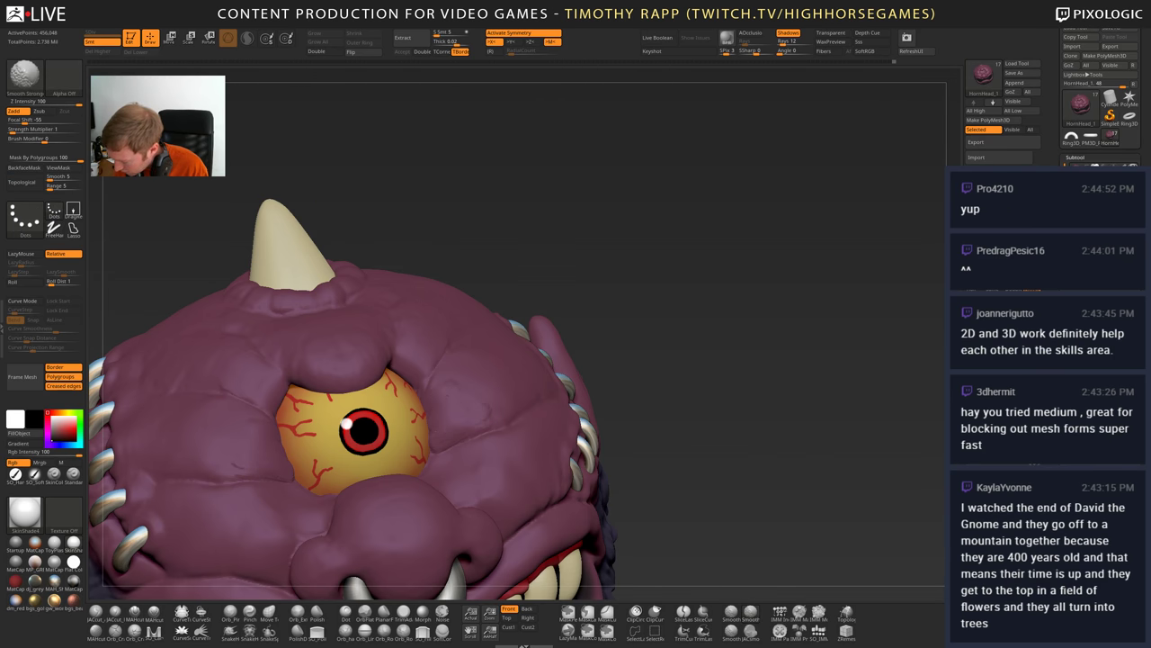
{"action": "right_click_drag", "start_coordinate": [531, 430], "coordinate": [473, 434]}
- Deepen the creases above the eye's outer corner and across the brow with DamStandard, smoothing the folds between them
{"action": "key", "text": "b"}
{"action": "key", "text": "d"}
{"action": "key", "text": "s"}
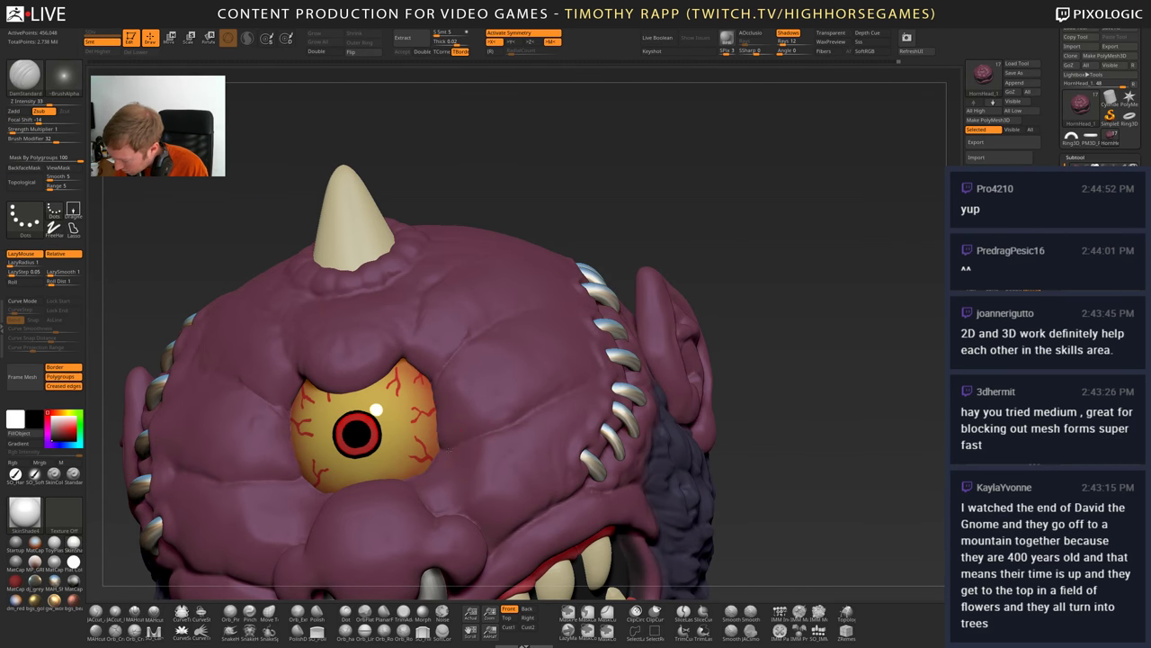
{"action": "mouse_move", "coordinate": [469, 443]}
{"action": "right_mouse_down"}
{"action": "mouse_move", "coordinate": [439, 446]}
{"action": "mouse_move", "coordinate": [540, 419]}
{"action": "mouse_move", "coordinate": [550, 378]}
{"action": "right_mouse_up"}
{"action": "right_click_drag", "start_coordinate": [551, 378], "coordinate": [490, 337]}
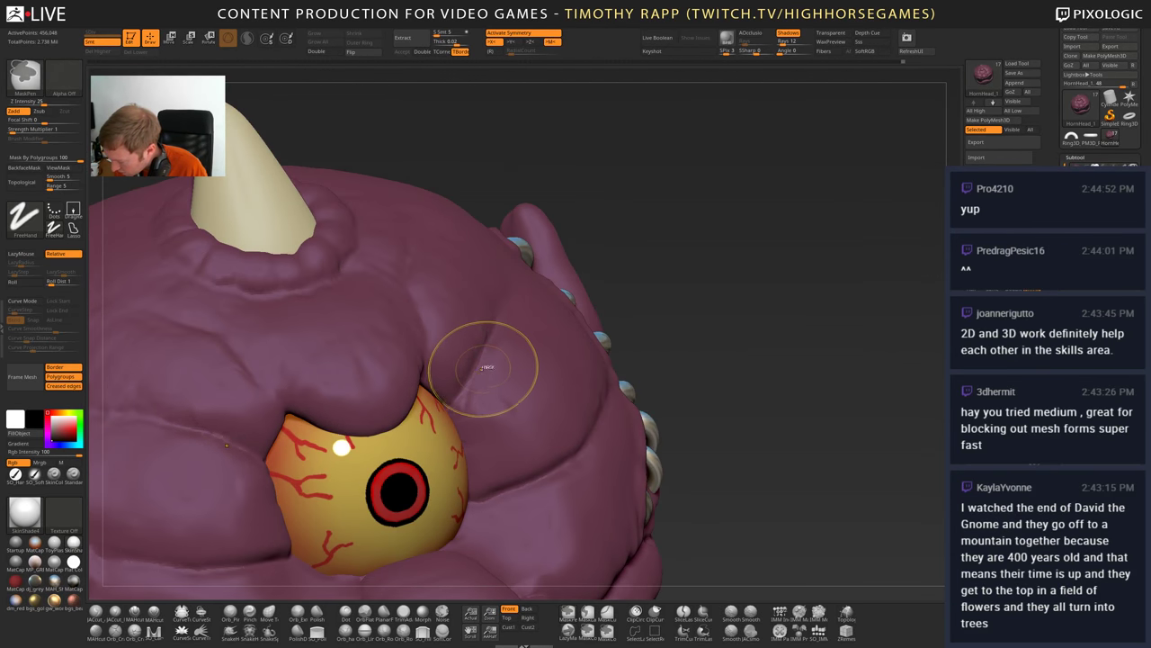
{"action": "left_click_drag", "start_coordinate": [488, 366], "coordinate": [483, 364], "text": "shift"}
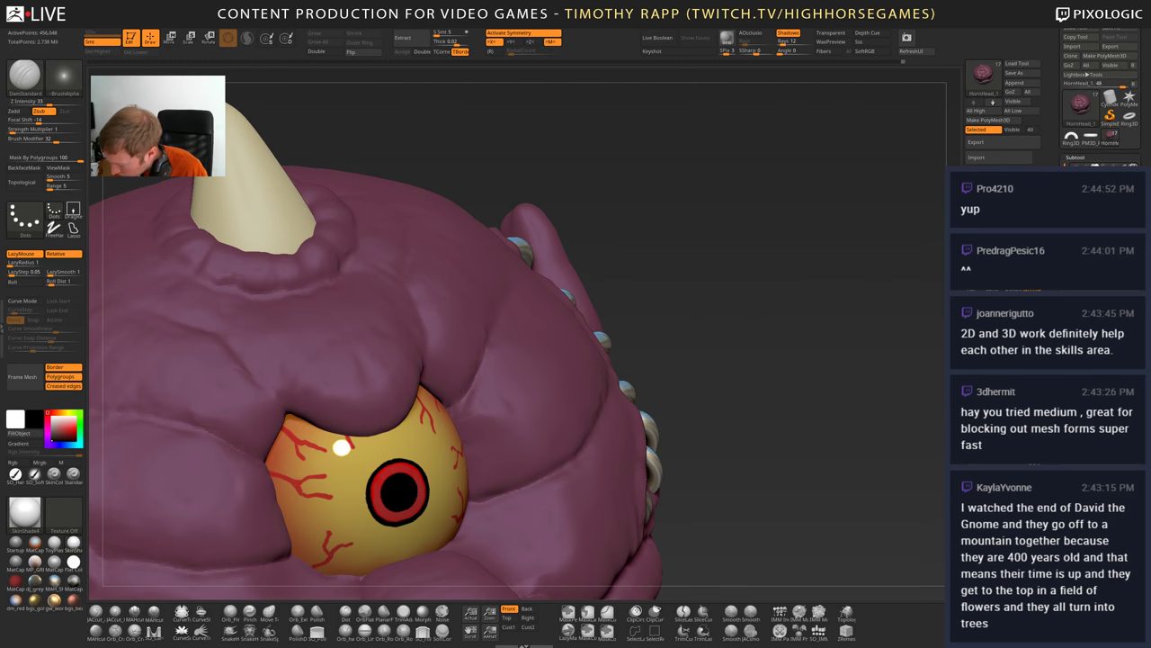
{"action": "mouse_move", "coordinate": [445, 418]}
{"action": "right_mouse_down"}
{"action": "mouse_move", "coordinate": [430, 441]}
{"action": "mouse_move", "coordinate": [445, 442]}
{"action": "right_mouse_up"}
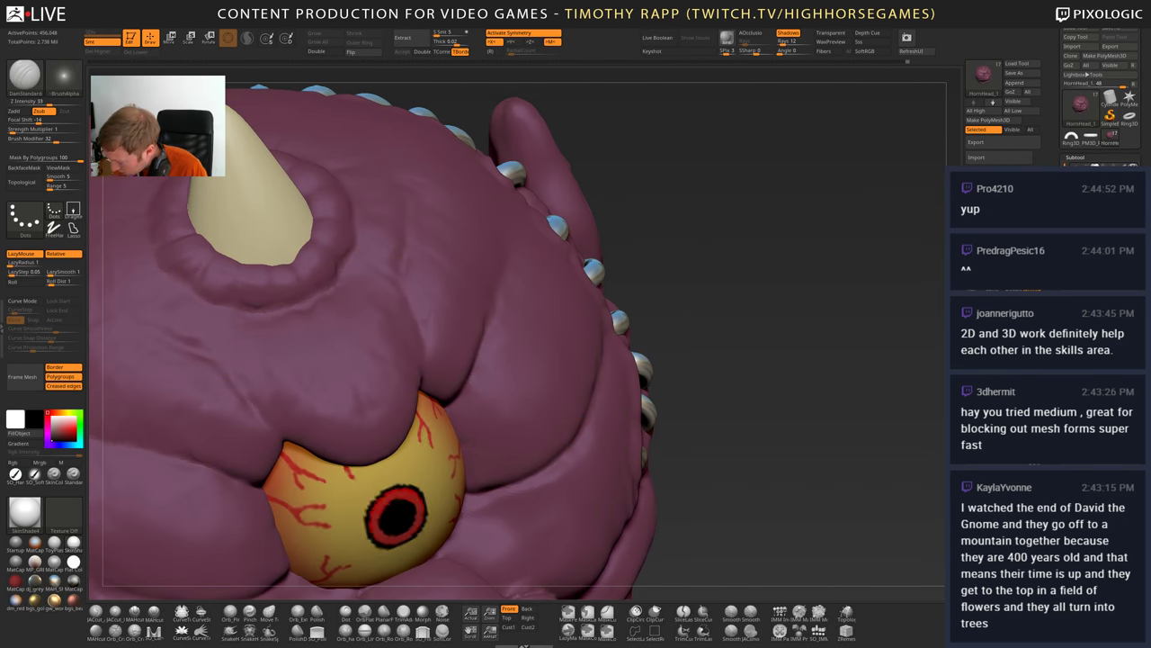
{"action": "mouse_move", "coordinate": [516, 428]}
{"action": "right_mouse_down", "text": "ctrl"}
{"action": "mouse_move", "coordinate": [522, 359]}
{"action": "mouse_move", "coordinate": [513, 378]}
{"action": "mouse_move", "coordinate": [522, 362]}
{"action": "mouse_move", "coordinate": [529, 423]}
{"action": "right_mouse_up", "text": "ctrl"}
{"action": "right_click_drag", "start_coordinate": [529, 422], "coordinate": [704, 406]}
{"action": "mouse_move", "coordinate": [720, 445]}
{"action": "right_mouse_down"}
{"action": "mouse_move", "coordinate": [684, 450]}
{"action": "mouse_move", "coordinate": [697, 442]}
{"action": "right_mouse_up"}
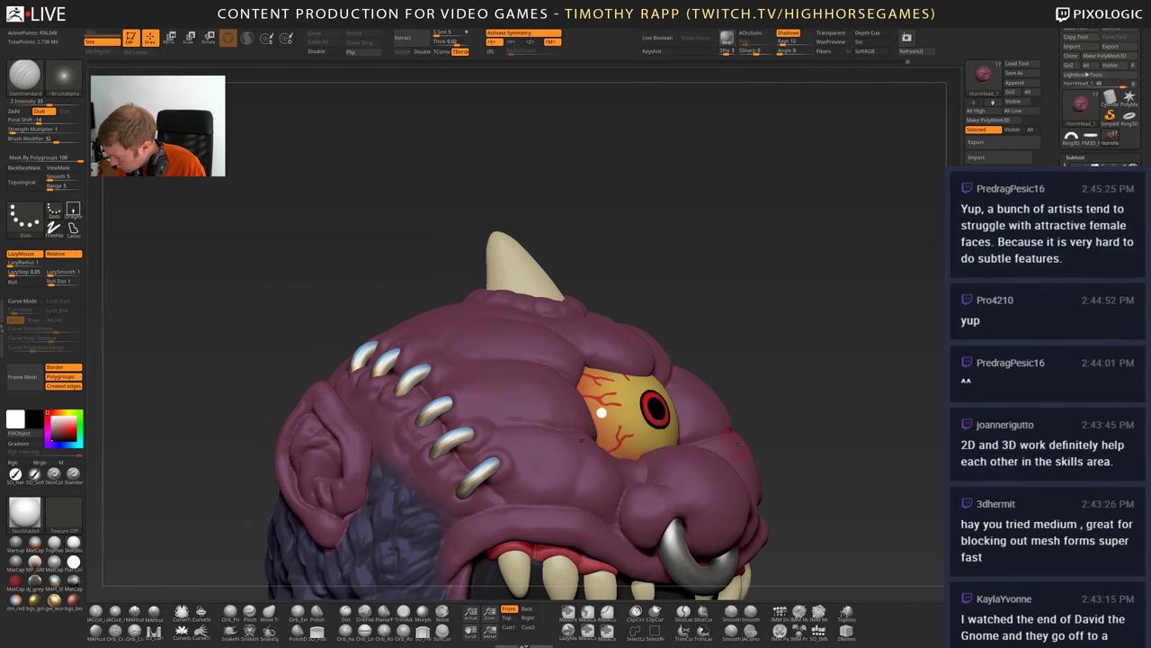
{"action": "mouse_move", "coordinate": [758, 416]}
{"action": "right_mouse_down", "text": "alt"}
{"action": "mouse_move", "coordinate": [563, 425]}
{"action": "mouse_move", "coordinate": [535, 479]}
{"action": "right_mouse_up", "text": "alt"}
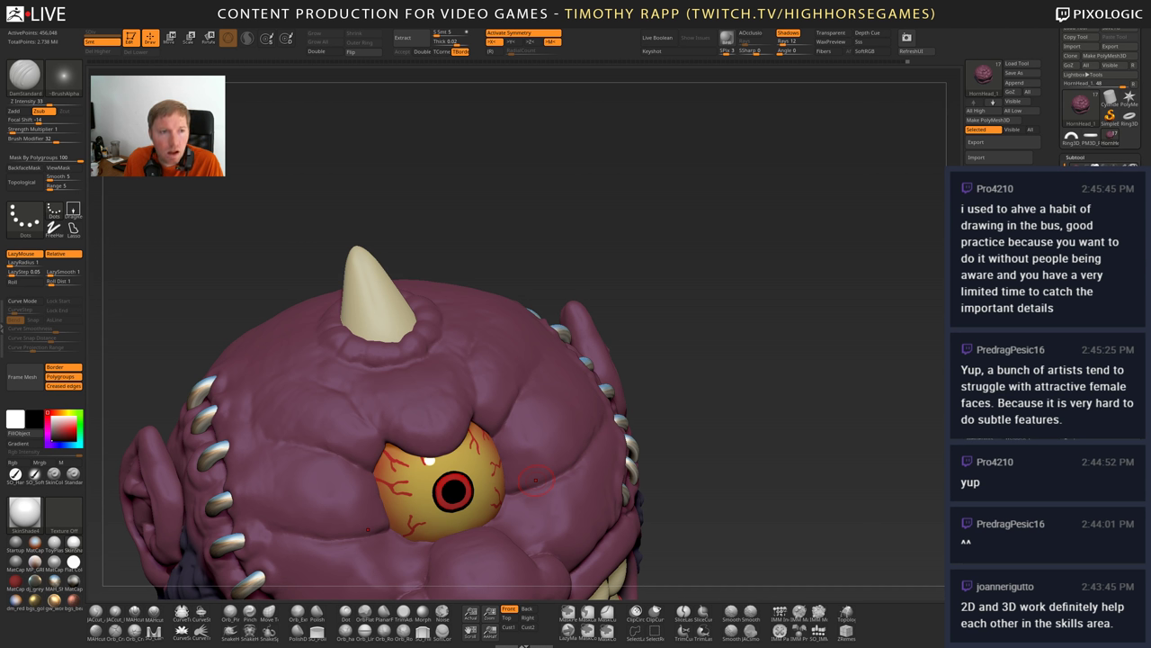
- Switch to the browser, open the Oculus Medium page from the "medium software" search results, and look through its featured artists
{"action": "left_click_drag", "start_coordinate": [268, 30], "coordinate": [271, 1]}
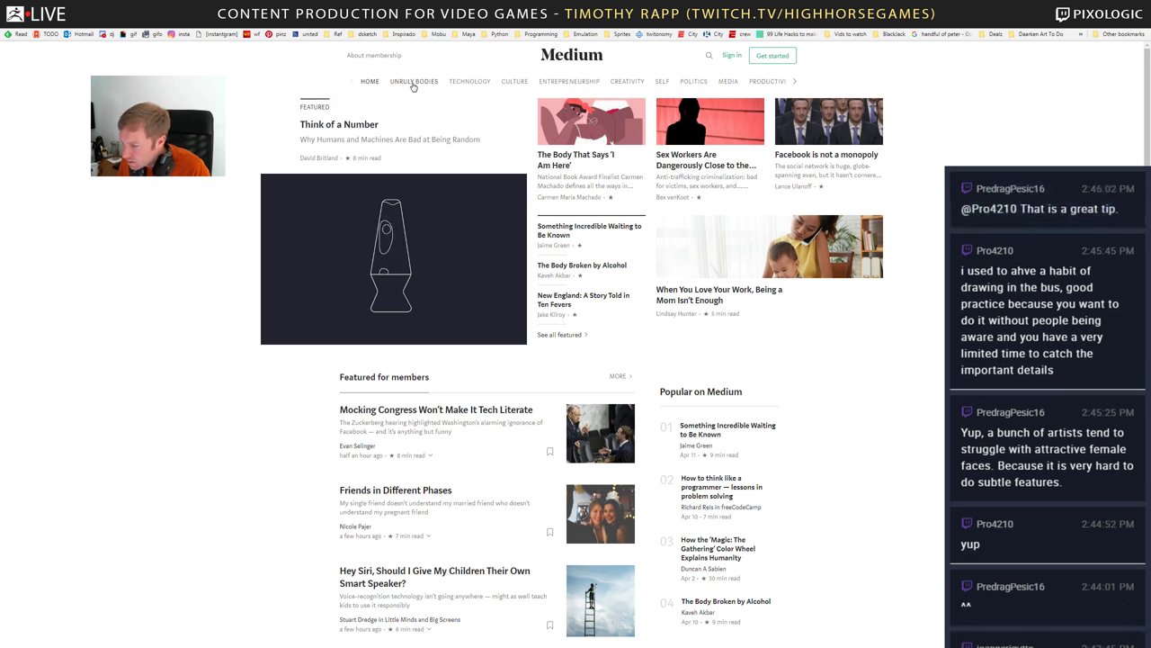
{"action": "key", "text": "alt+Left"}
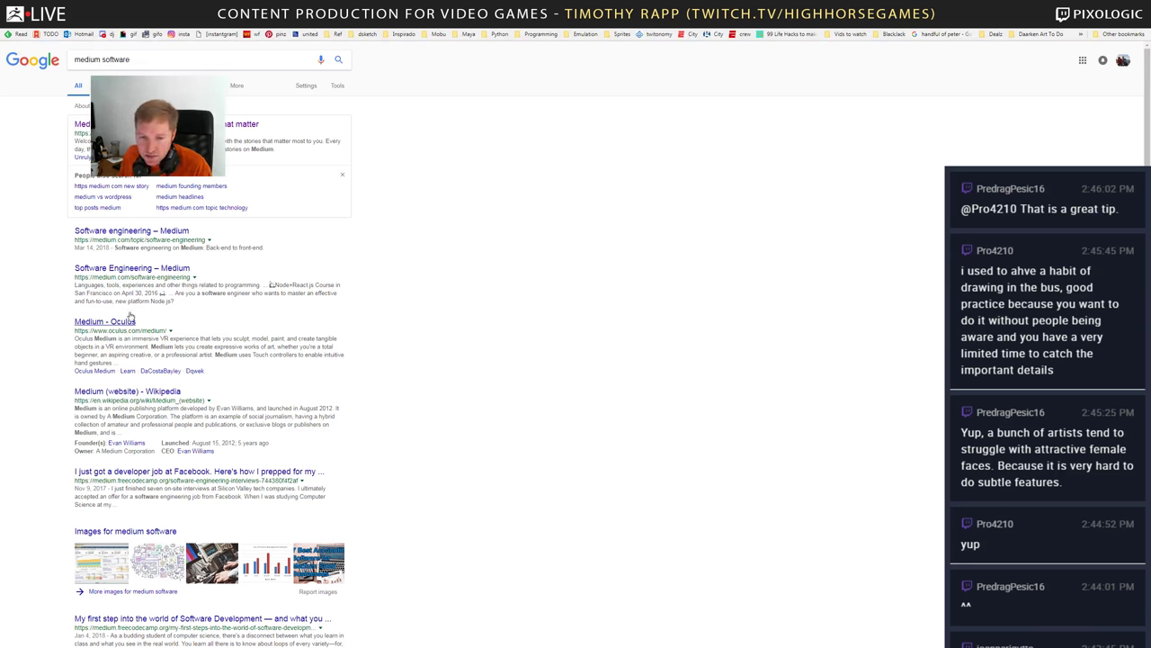
{"action": "left_click", "coordinate": [121, 321]}
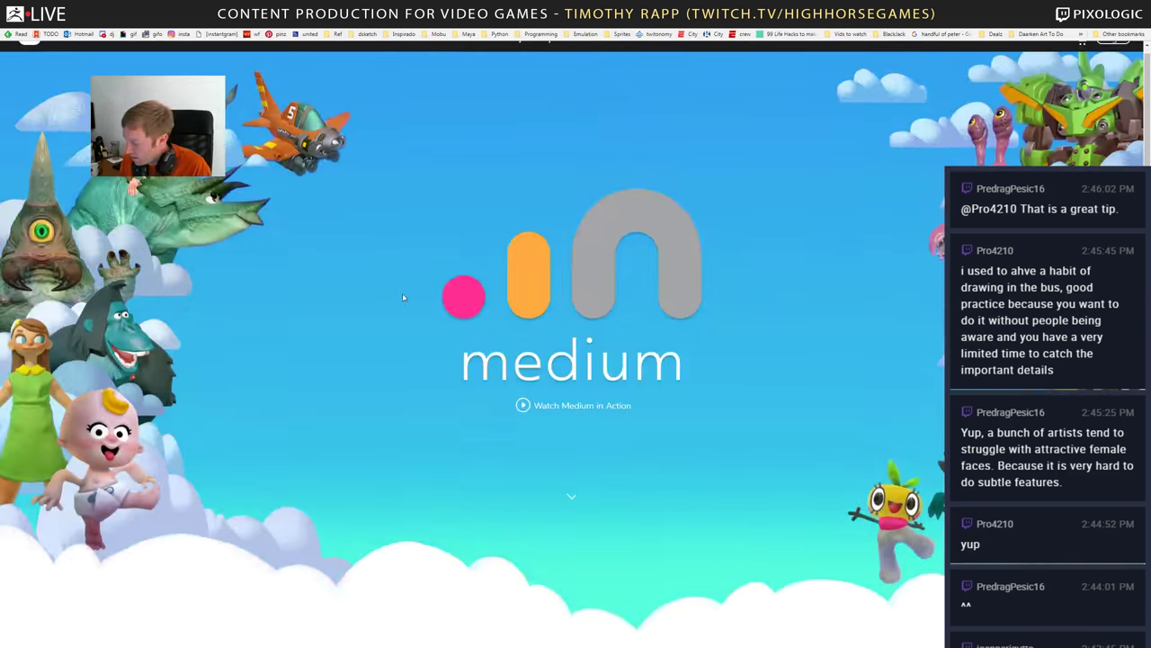
{"action": "scroll", "coordinate": [402, 292], "scroll_direction": "down", "scroll_amount": 10}
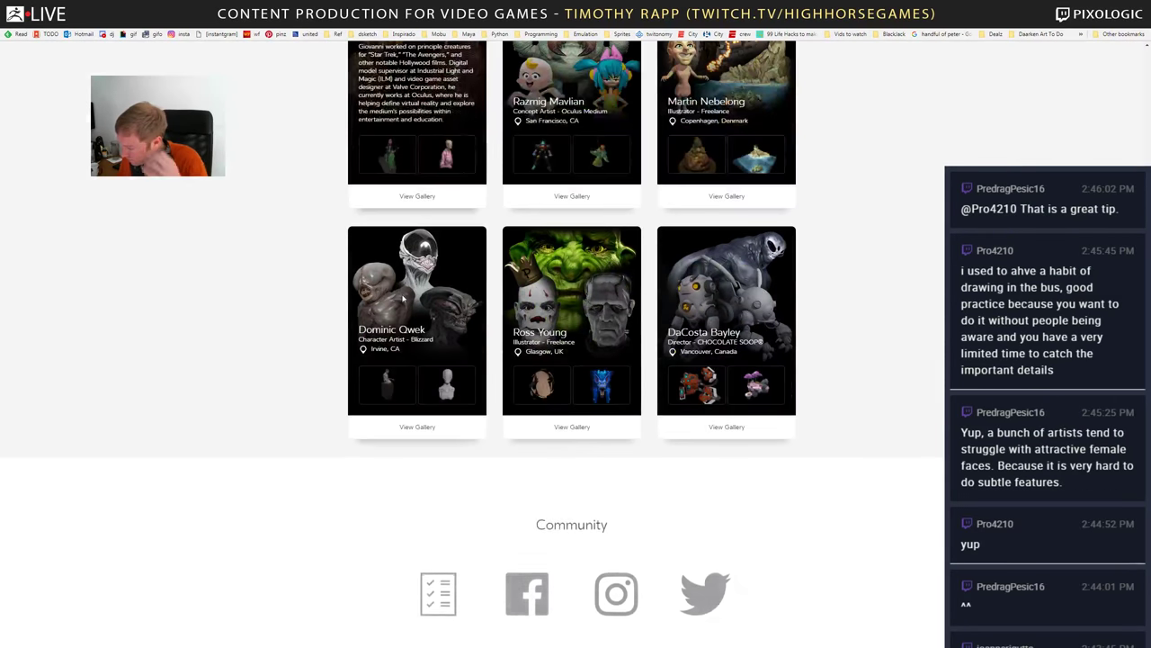
- Finish looking over the Oculus Medium page, return to the Google results and search for "quill software"
{"action": "scroll", "coordinate": [401, 296], "scroll_direction": "down", "scroll_amount": 3}
{"action": "scroll", "coordinate": [401, 295], "scroll_direction": "up", "scroll_amount": 3}
{"action": "scroll", "coordinate": [402, 296], "scroll_direction": "up", "scroll_amount": 3}
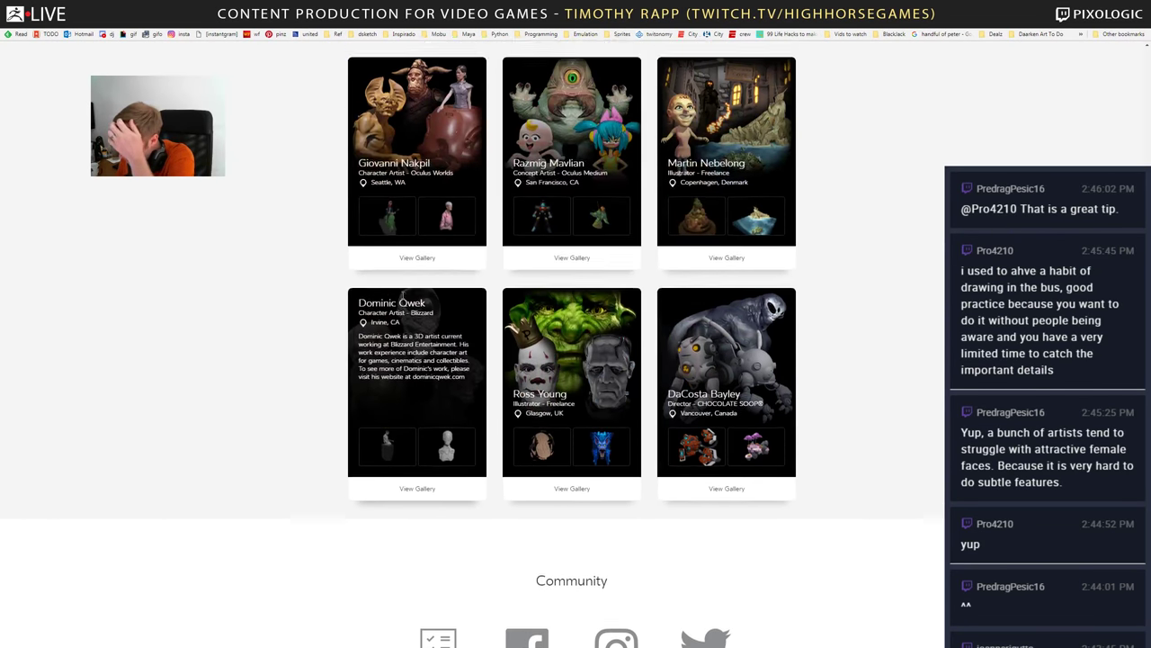
{"action": "scroll", "coordinate": [403, 298], "scroll_direction": "up", "scroll_amount": 3}
{"action": "scroll", "coordinate": [403, 299], "scroll_direction": "up", "scroll_amount": 5}
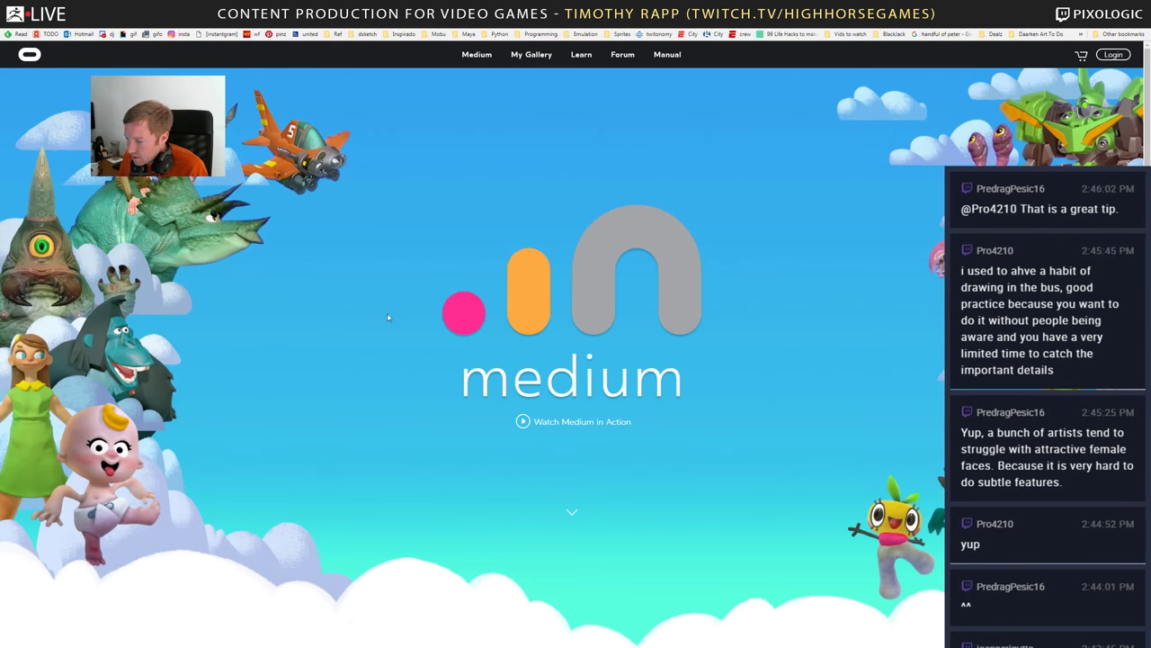
{"action": "key", "text": "alt+Left"}
{"action": "left_click", "coordinate": [145, 64]}
{"action": "key", "text": "ctrl+a"}
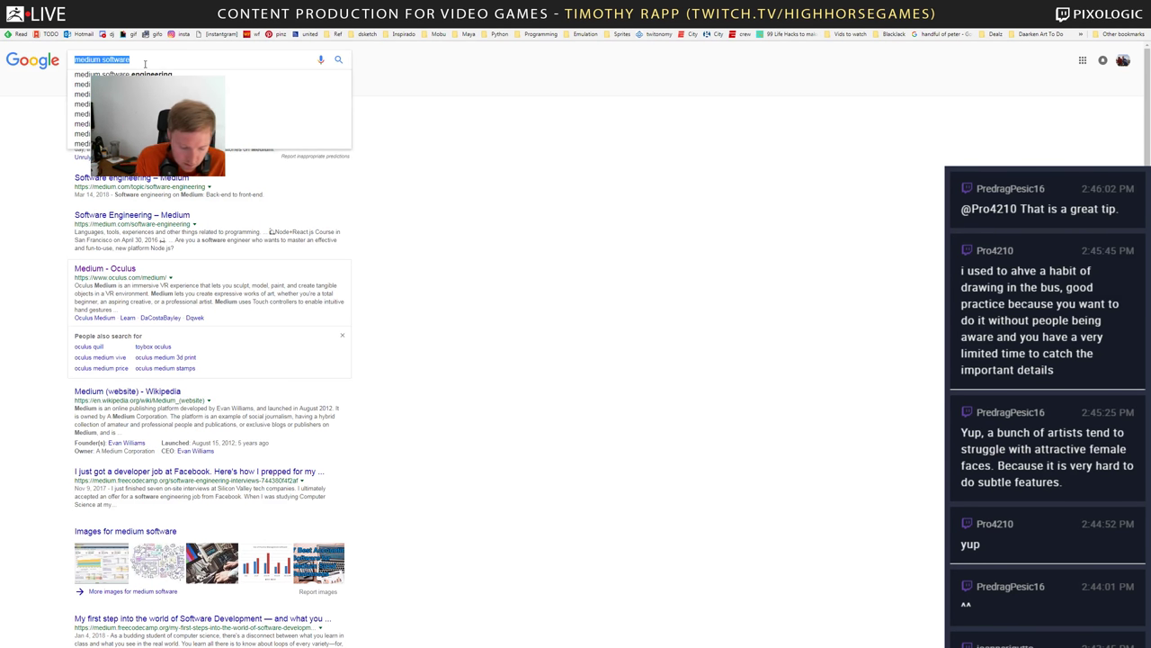
{"action": "type", "text": "quill software"}
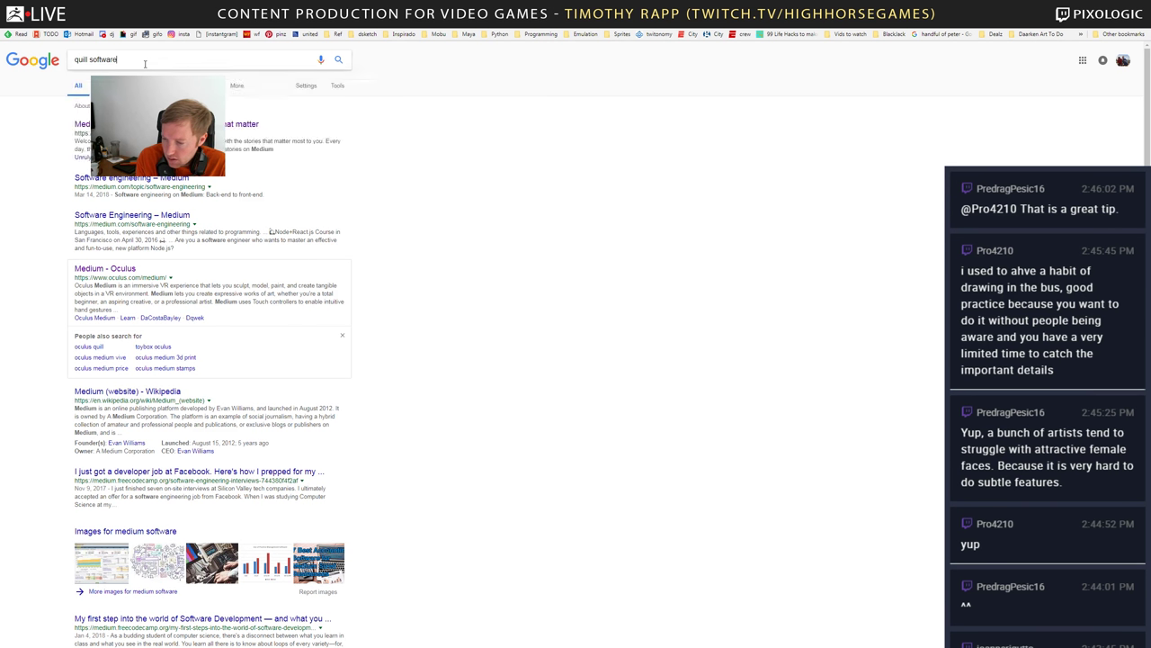
{"action": "key", "text": "Return"}
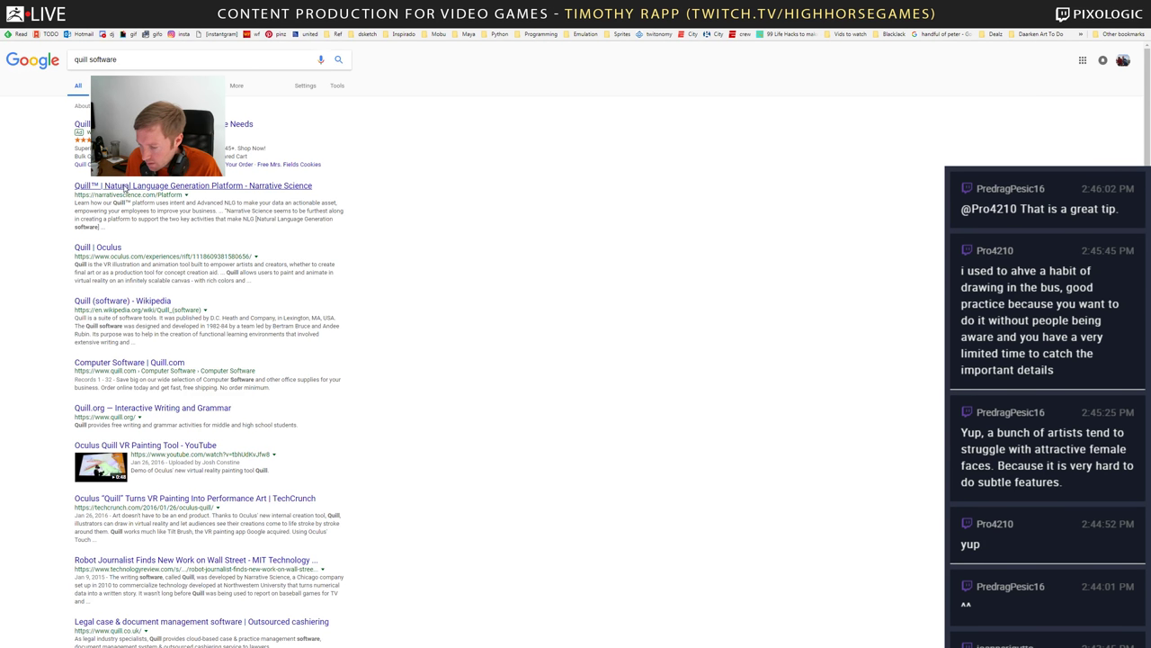
- Open the "Quill | Oculus" page from the search results and look through its description and details
{"action": "left_click", "coordinate": [125, 188]}
{"action": "key", "text": "alt+Left"}
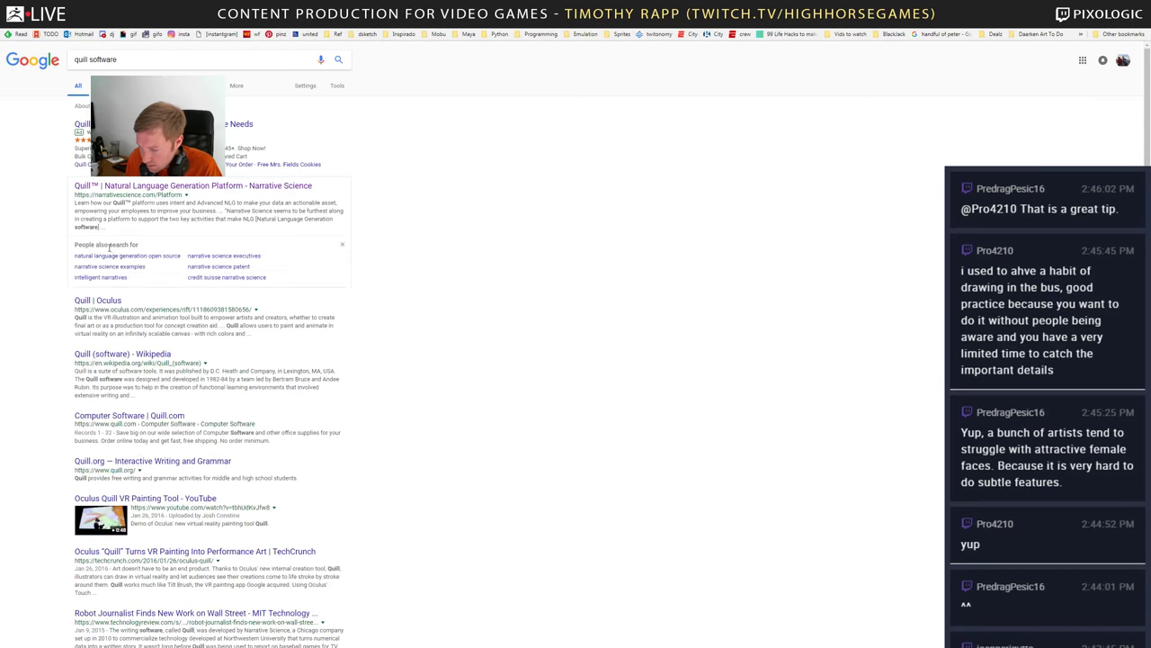
{"action": "left_click", "coordinate": [93, 302]}
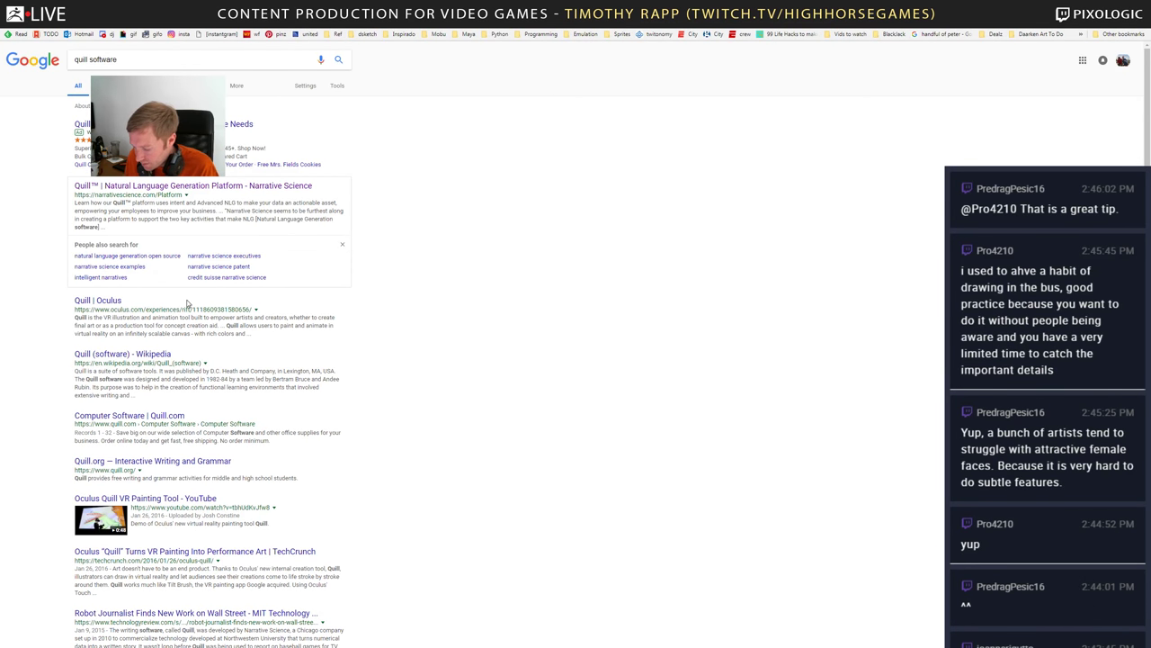
{"action": "scroll", "coordinate": [301, 356], "scroll_direction": "down", "scroll_amount": 6}
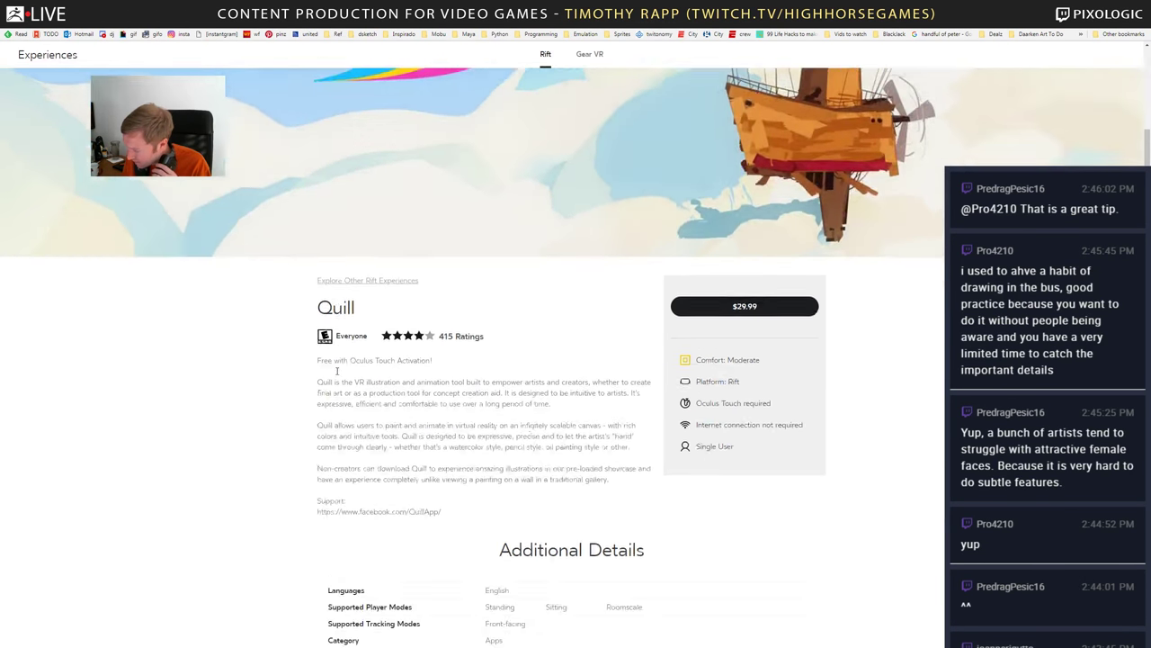
{"action": "scroll", "coordinate": [454, 396], "scroll_direction": "down", "scroll_amount": 3}
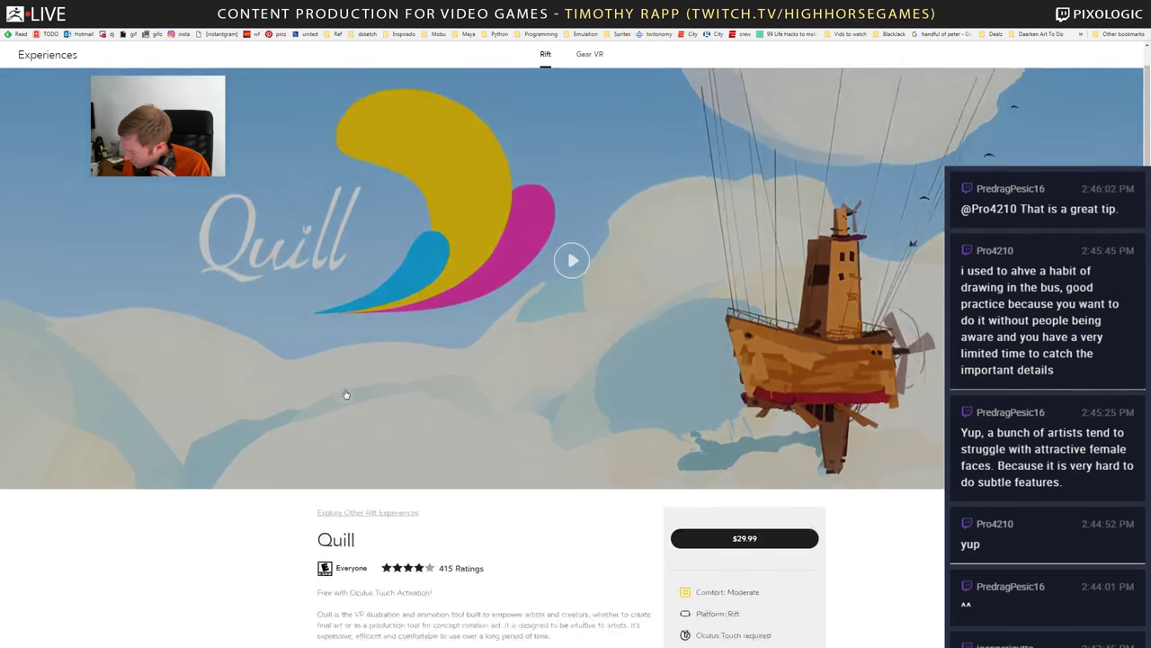
{"action": "scroll", "coordinate": [735, 385], "scroll_direction": "down", "scroll_amount": 3}
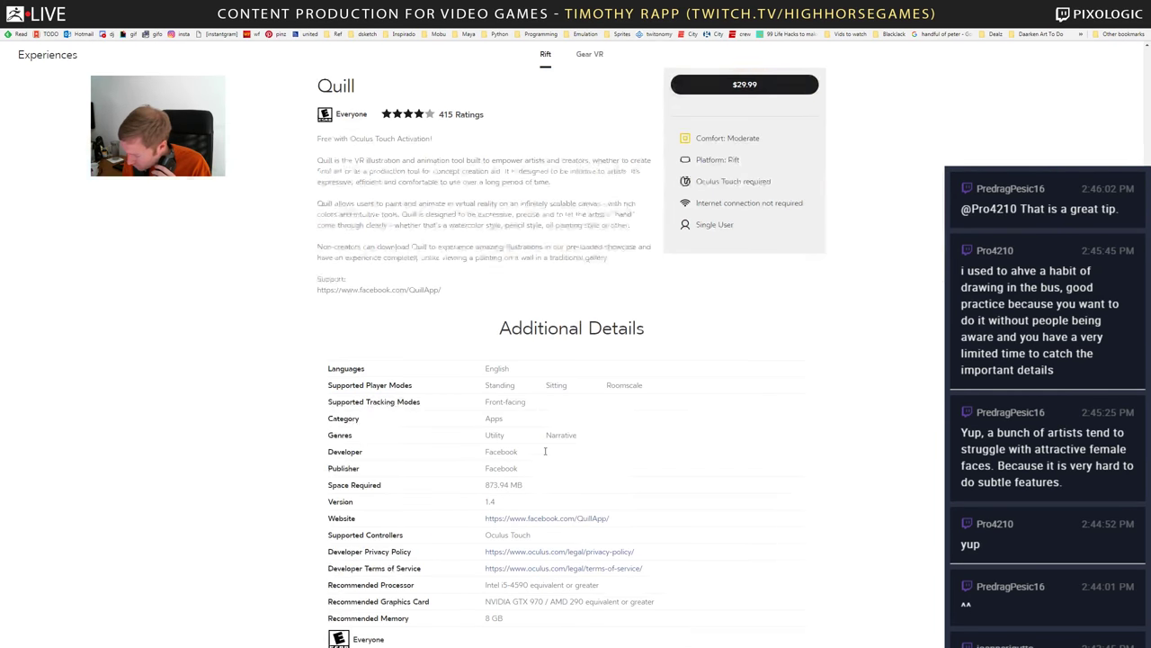
- Go to the Facebook page given as Quill's support address and look through it down to the videos
{"action": "triple_click", "coordinate": [420, 267]}
{"action": "right_click", "coordinate": [420, 267]}
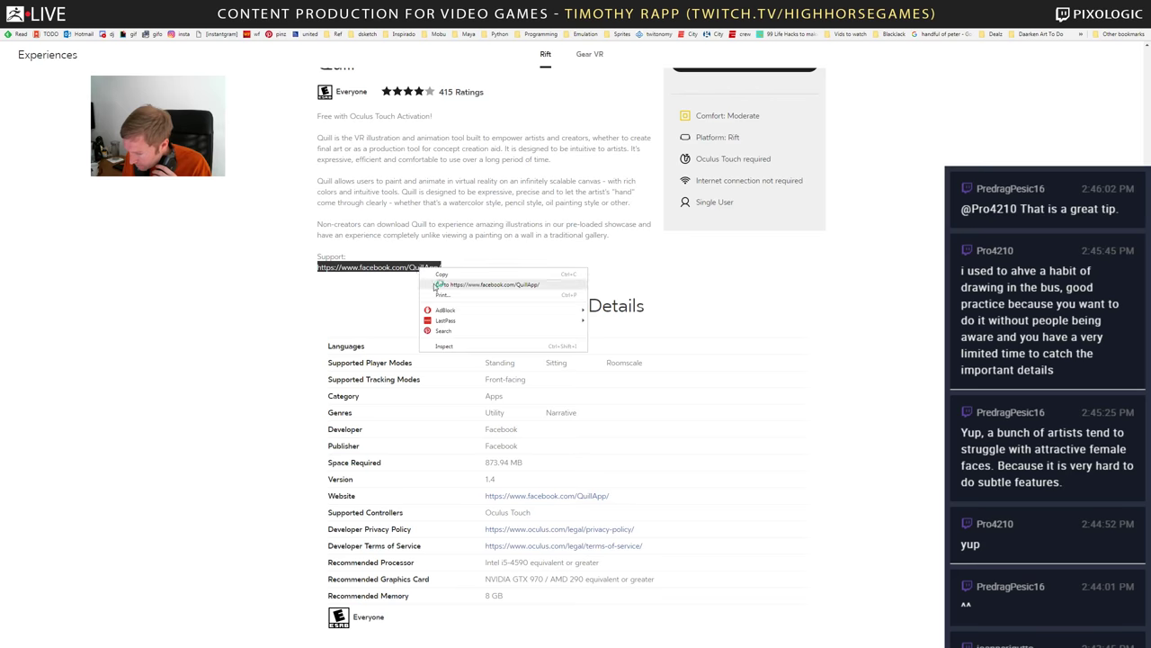
{"action": "left_click", "coordinate": [439, 284]}
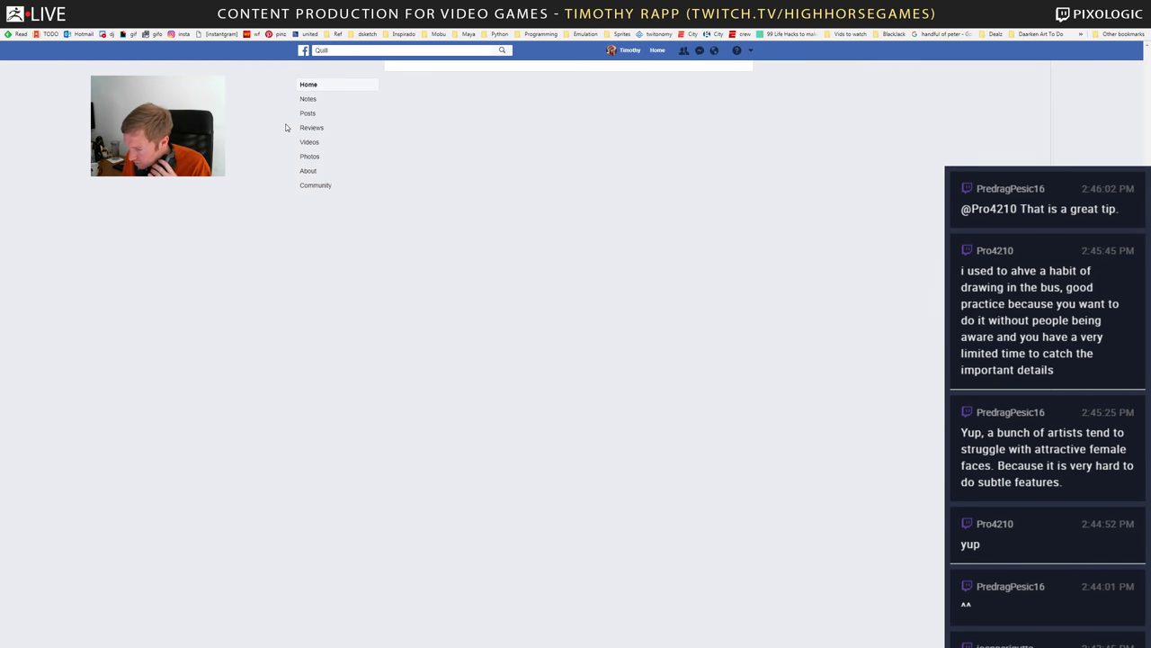
{"action": "scroll", "coordinate": [406, 267], "scroll_direction": "down", "scroll_amount": 5}
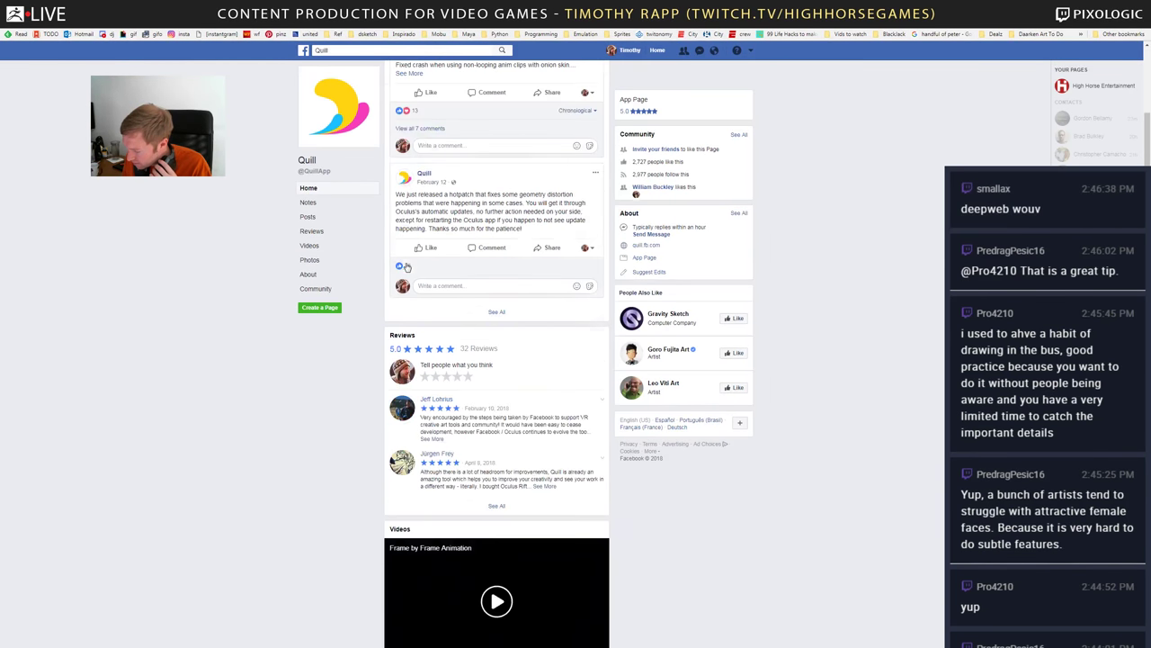
{"action": "scroll", "coordinate": [406, 267], "scroll_direction": "down", "scroll_amount": 5}
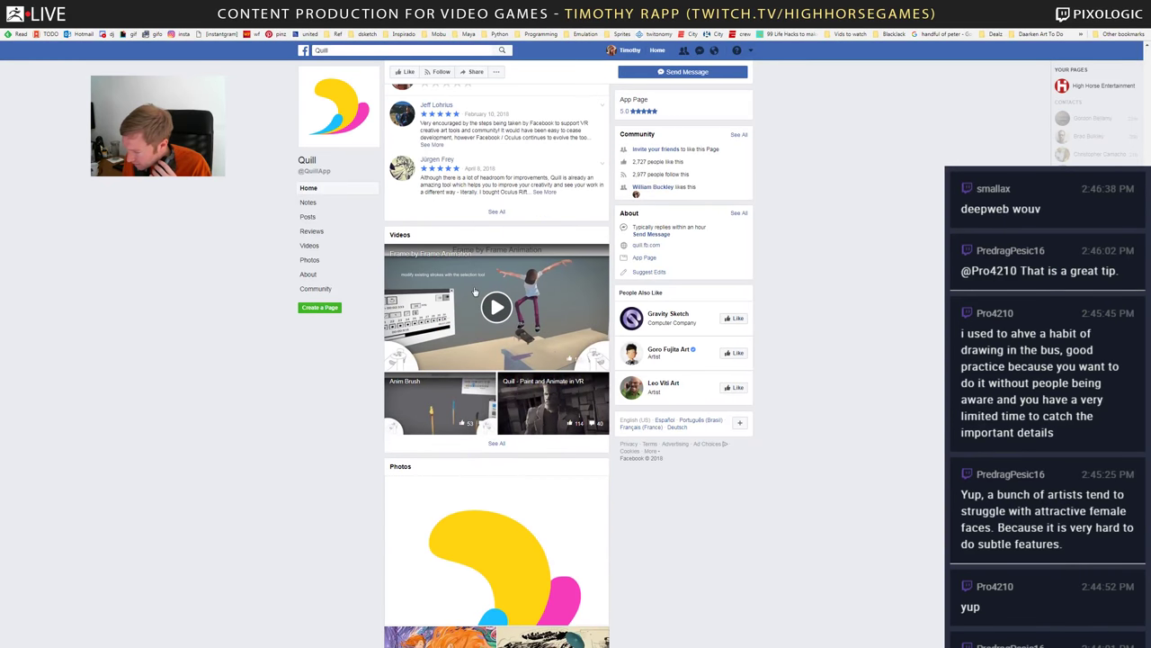
- Watch part of the "Frame by Frame Animation" video, close it, and look through the Quill page's photos and posts
{"action": "left_click", "coordinate": [519, 315]}
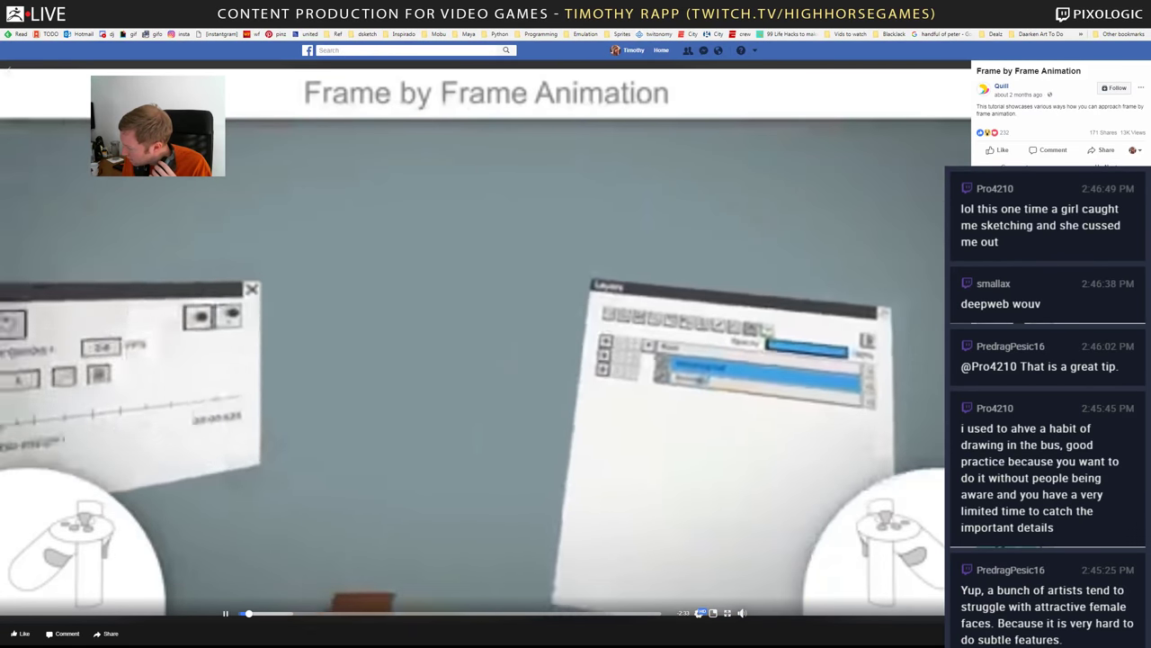
{"action": "key", "text": "Escape"}
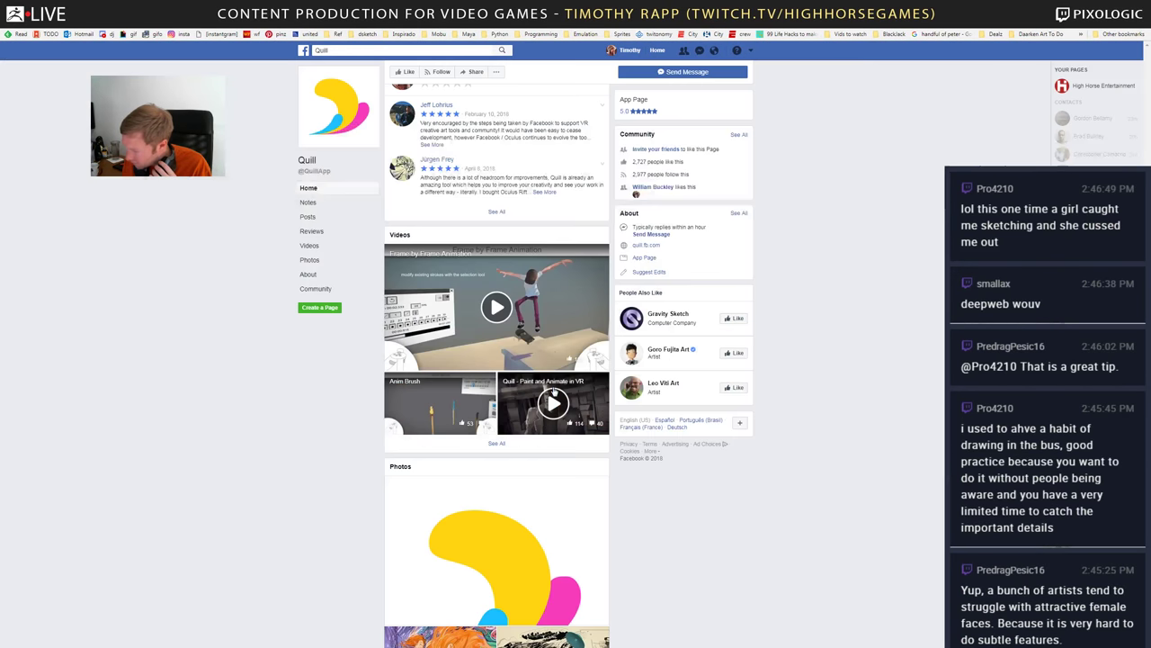
{"action": "scroll", "coordinate": [488, 406], "scroll_direction": "down", "scroll_amount": 3}
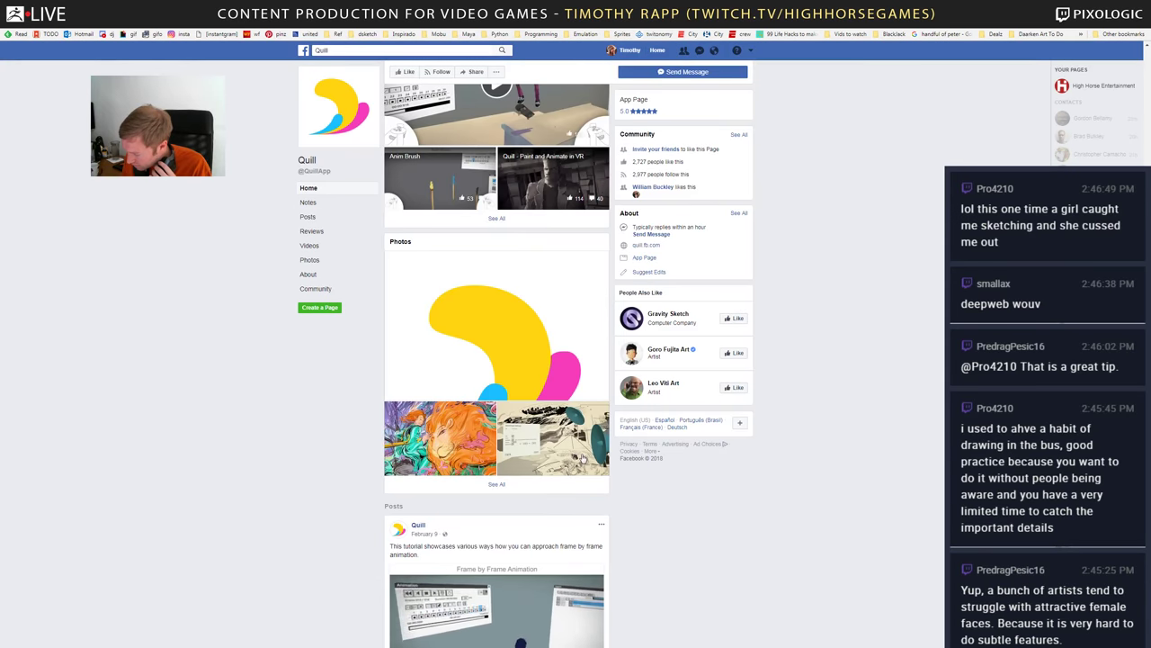
{"action": "scroll", "coordinate": [582, 458], "scroll_direction": "down", "scroll_amount": 3}
{"action": "scroll", "coordinate": [582, 458], "scroll_direction": "down", "scroll_amount": 10}
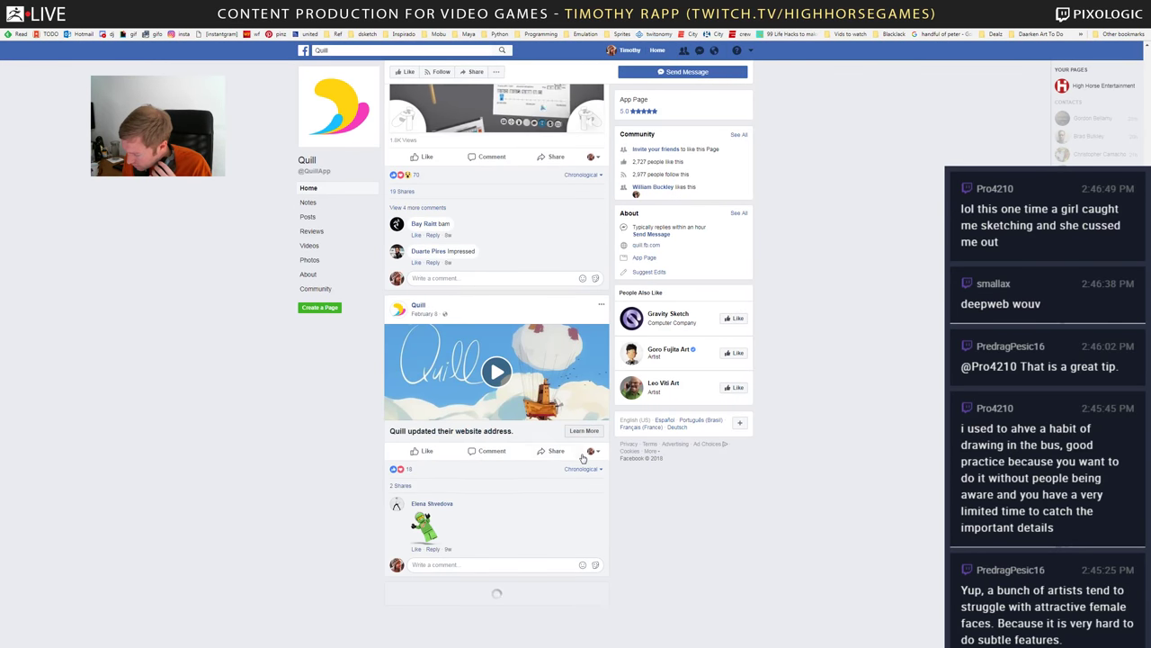
{"action": "scroll", "coordinate": [654, 330], "scroll_direction": "up", "scroll_amount": 8}
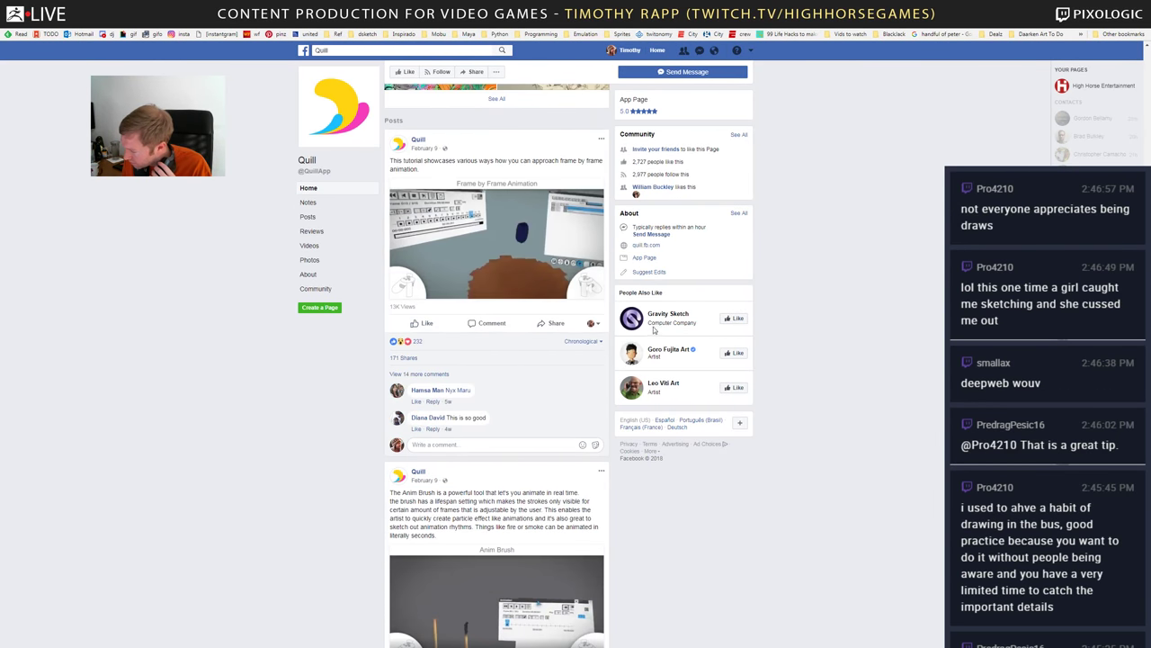
- Open the quill.fb.com website from the Facebook page and view the artworks in its Quillustration Gallery one after another
{"action": "left_click", "coordinate": [646, 247]}
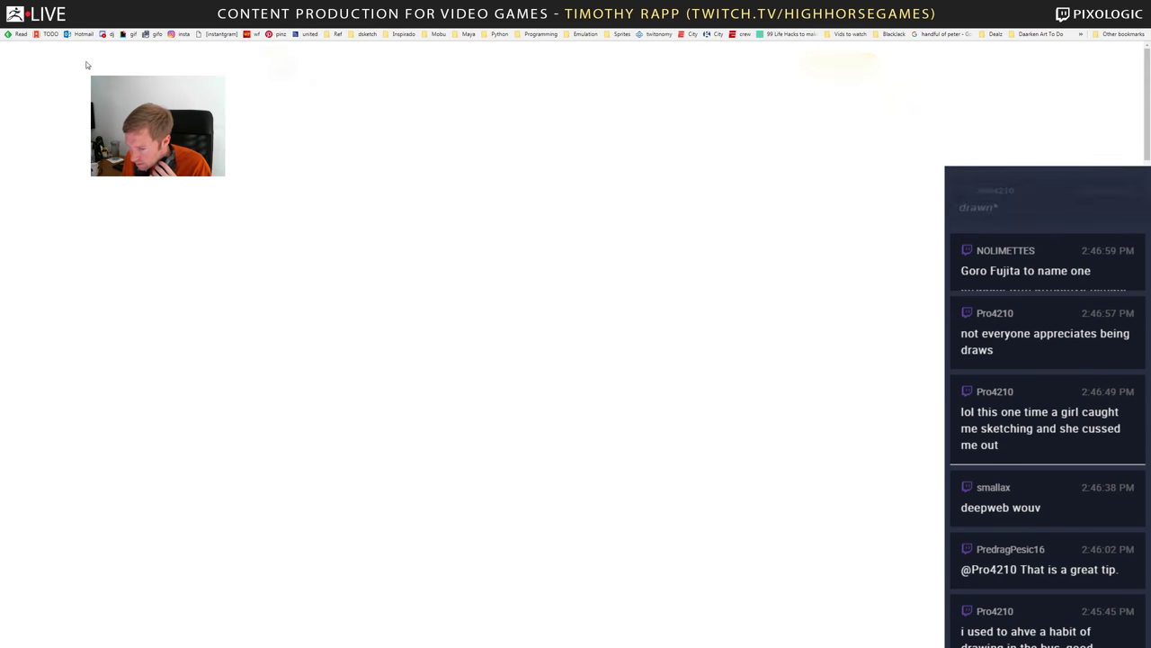
{"action": "scroll", "coordinate": [203, 255], "scroll_direction": "down", "scroll_amount": 3}
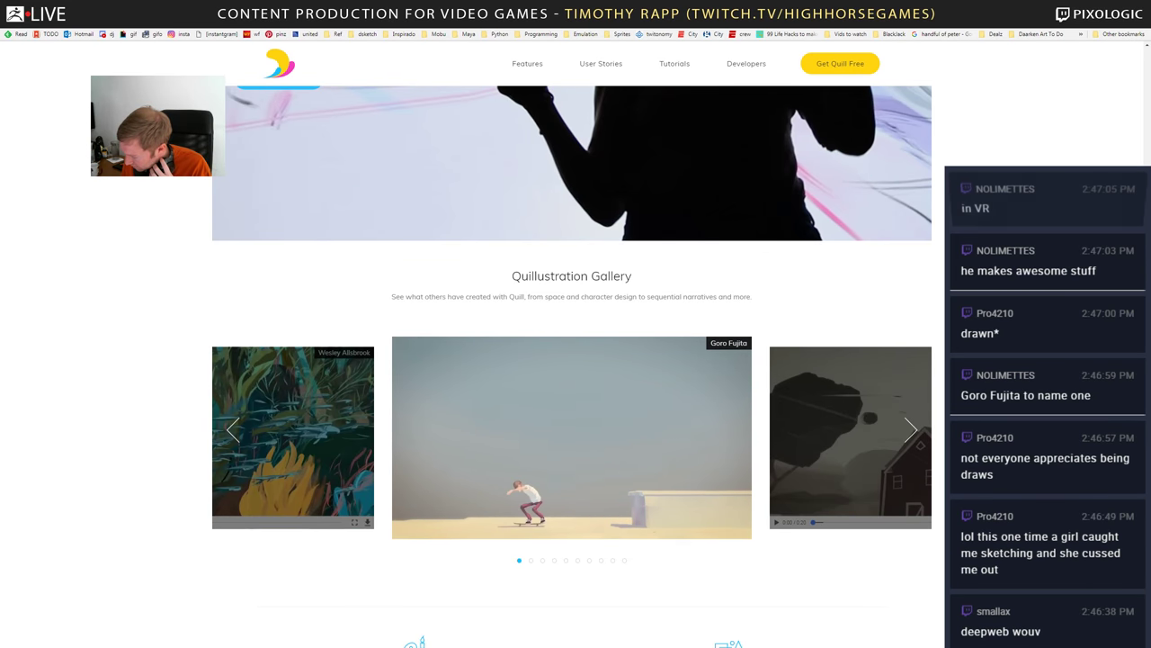
{"action": "left_click", "coordinate": [911, 431]}
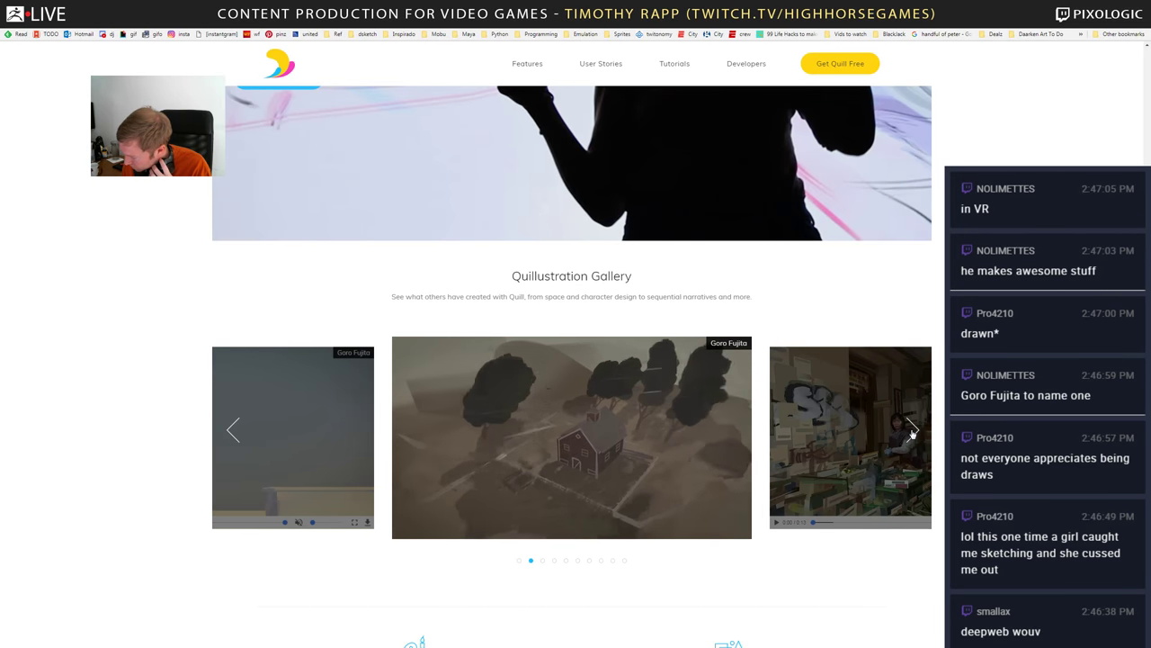
{"action": "left_click", "coordinate": [911, 431]}
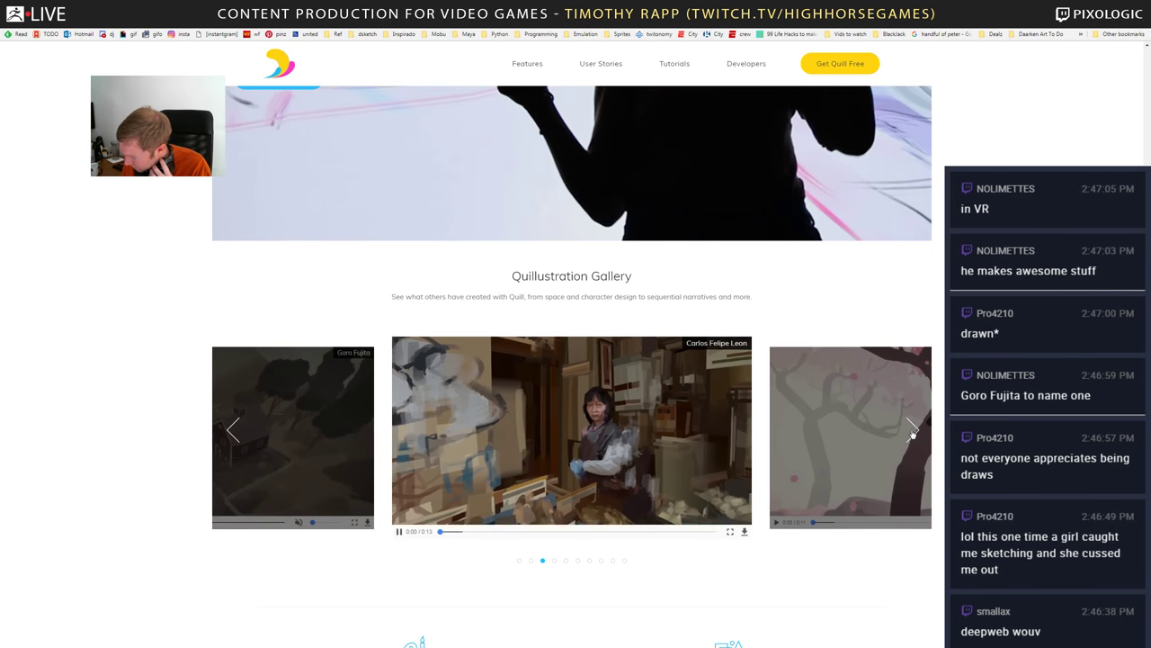
{"action": "left_click", "coordinate": [911, 431]}
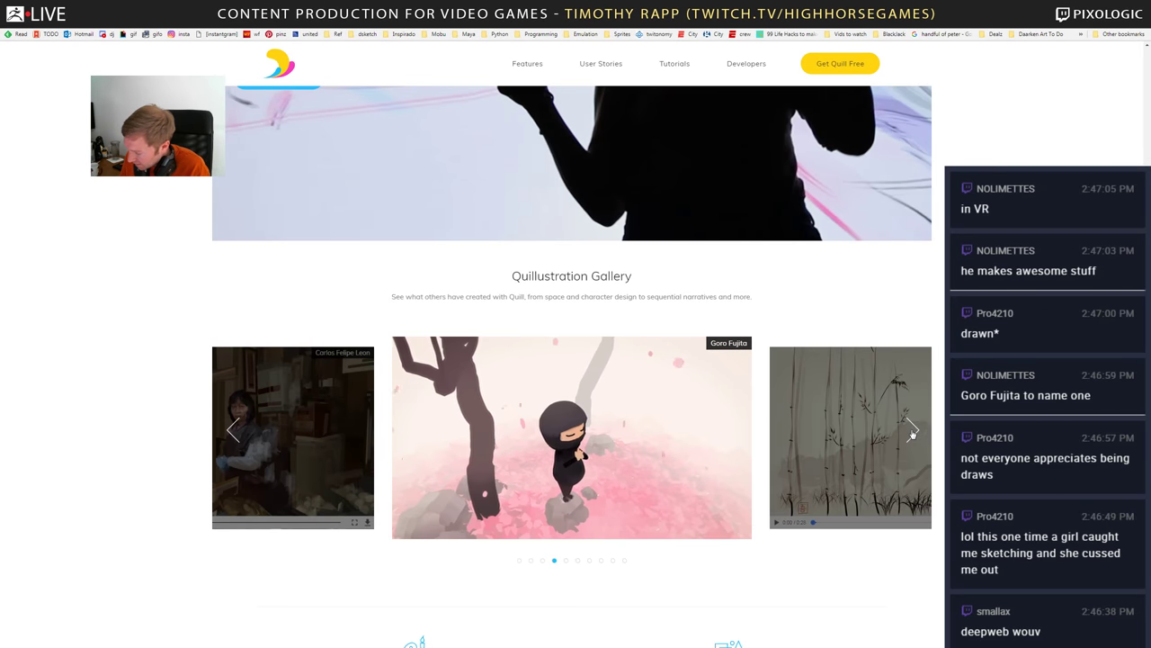
{"action": "left_click", "coordinate": [912, 432]}
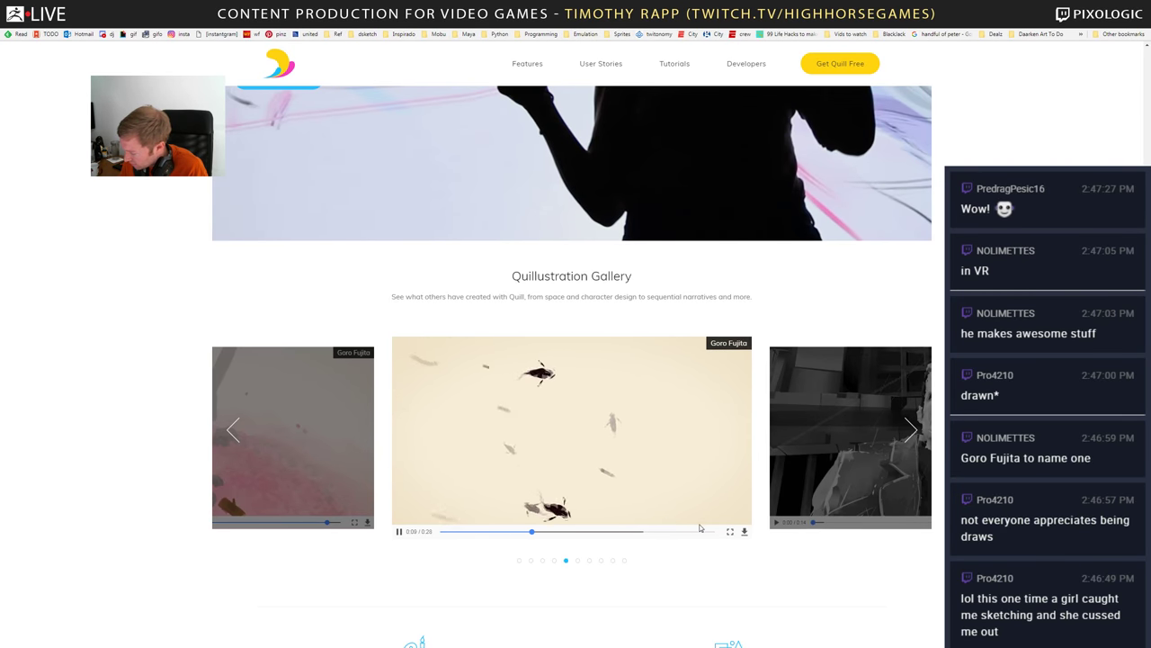
{"action": "left_click", "coordinate": [911, 431]}
{"action": "left_click", "coordinate": [911, 431]}
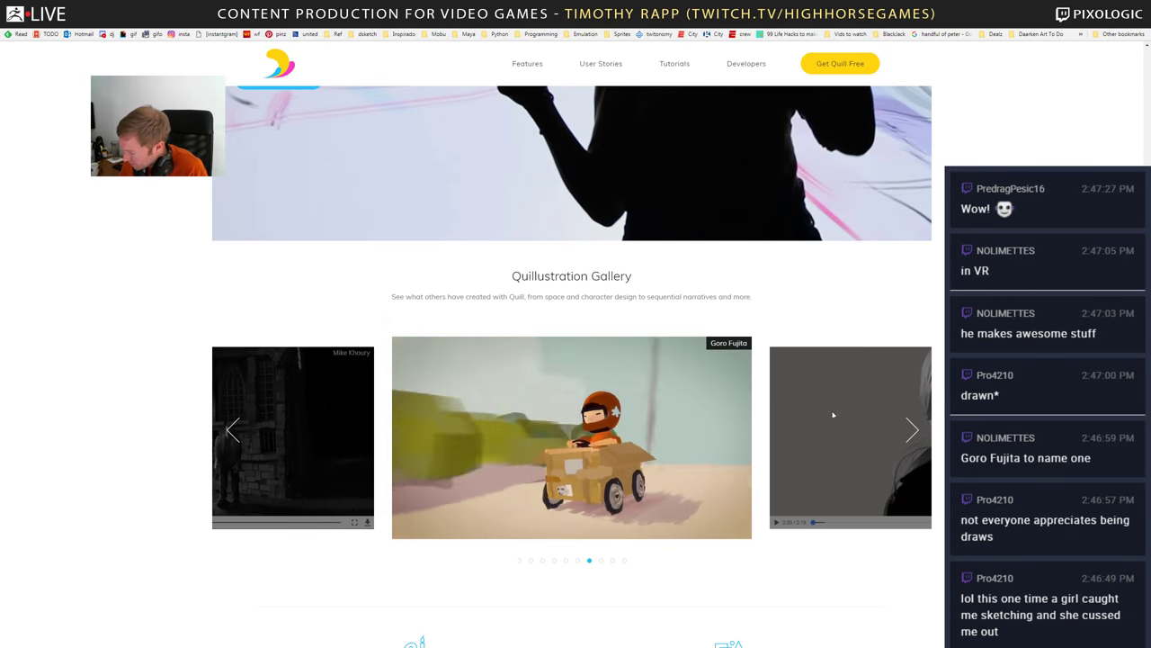
{"action": "left_click", "coordinate": [910, 431]}
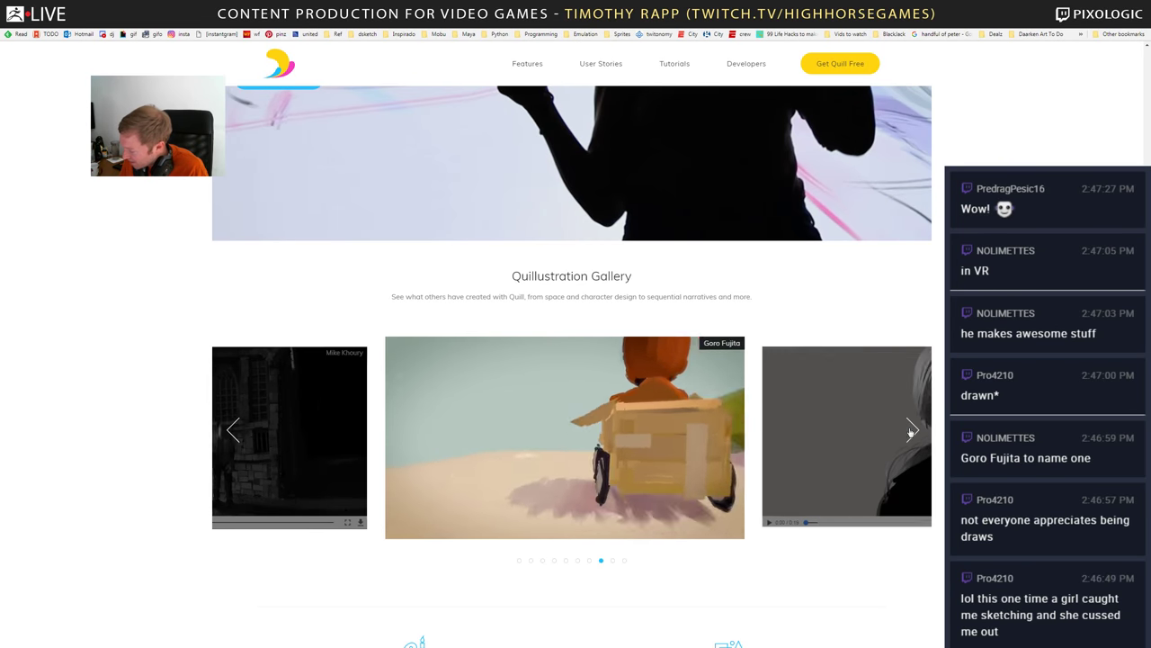
{"action": "left_click", "coordinate": [910, 432]}
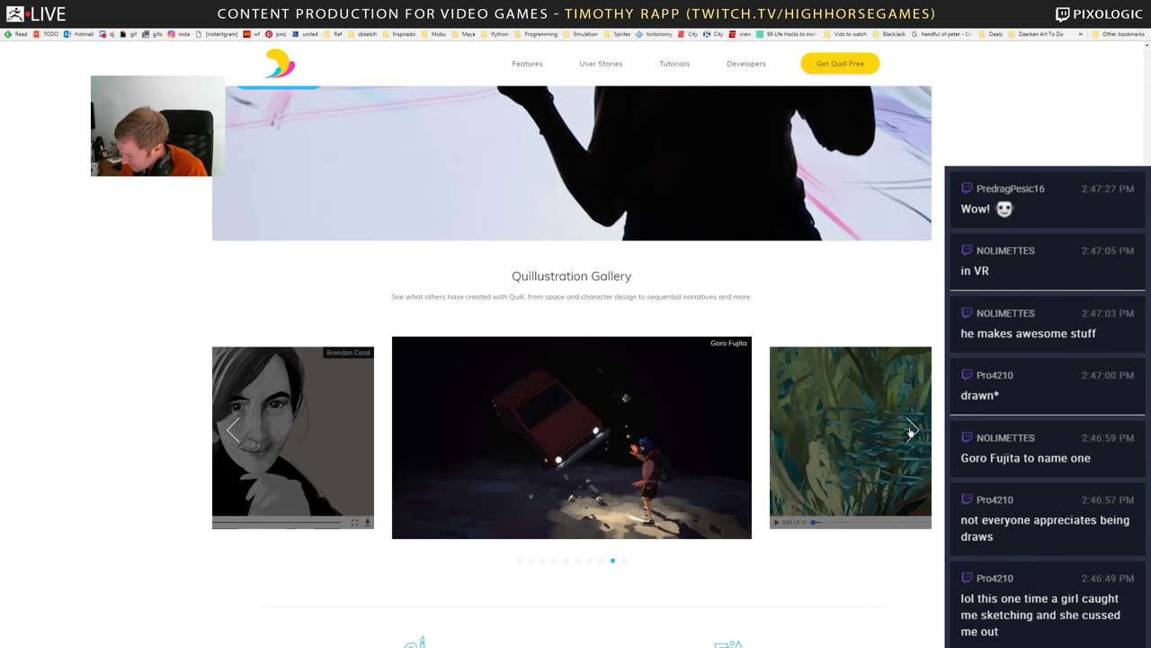
{"action": "left_click", "coordinate": [910, 431]}
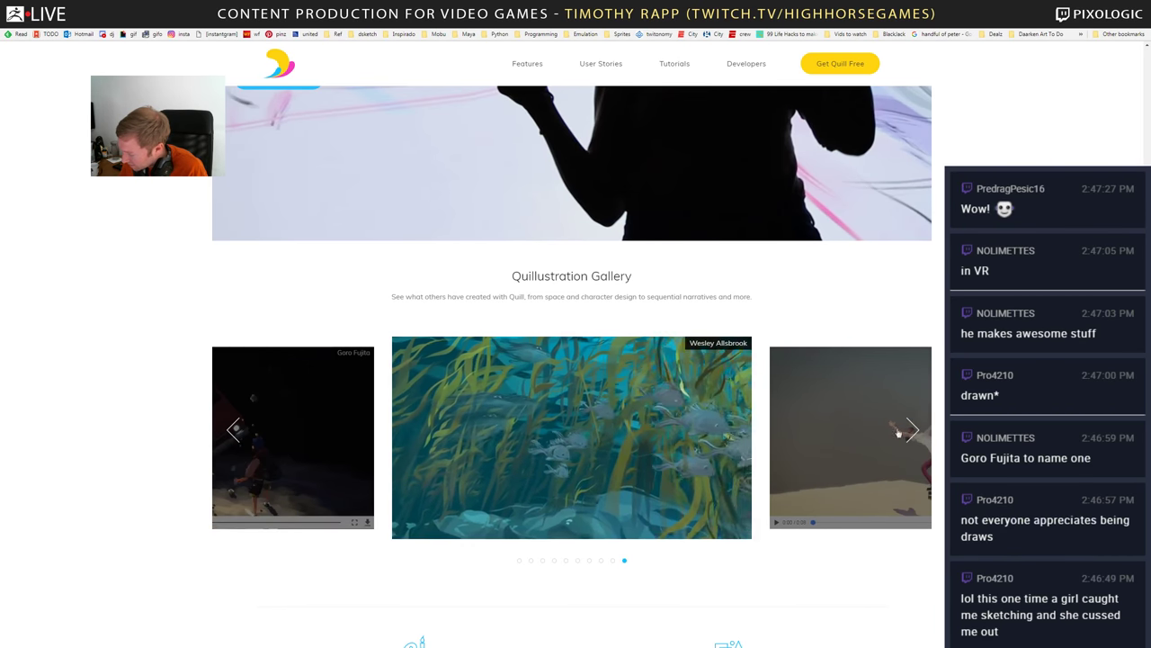
{"action": "scroll", "coordinate": [720, 432], "scroll_direction": "down", "scroll_amount": 4}
{"action": "scroll", "coordinate": [552, 450], "scroll_direction": "up", "scroll_amount": 2}
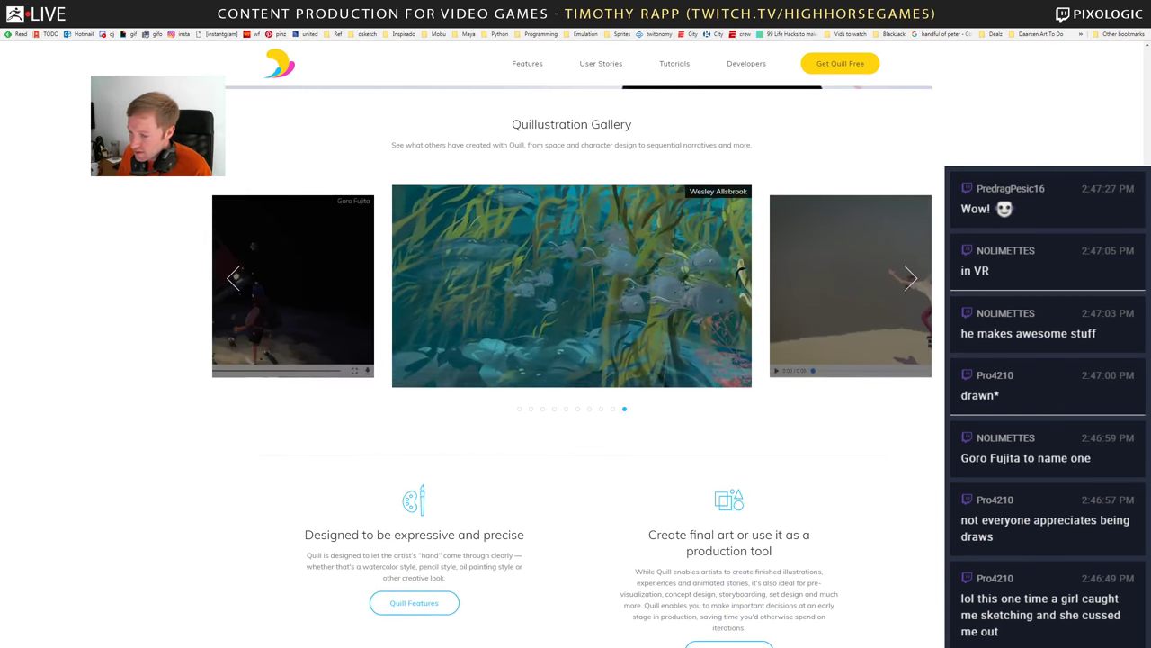
- Close Quill's Facebook page and switch back to ZBrush with the monster head
{"action": "key", "text": "ctrl+Tab"}
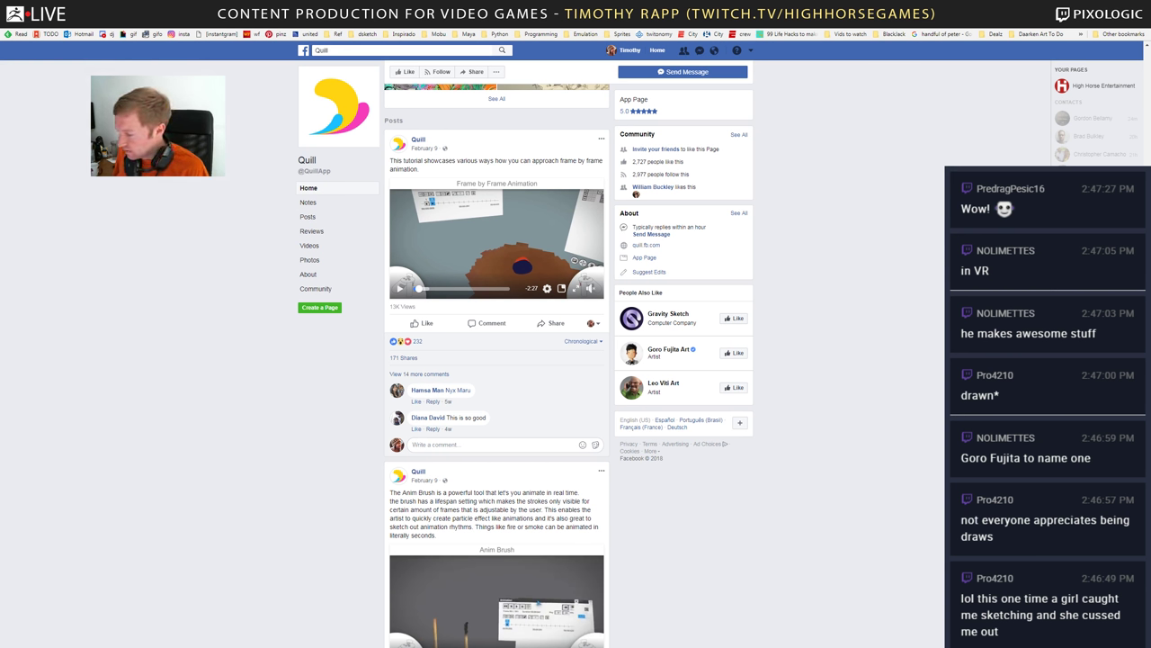
{"action": "key", "text": "ctrl+w"}
{"action": "key", "text": "alt+Tab"}
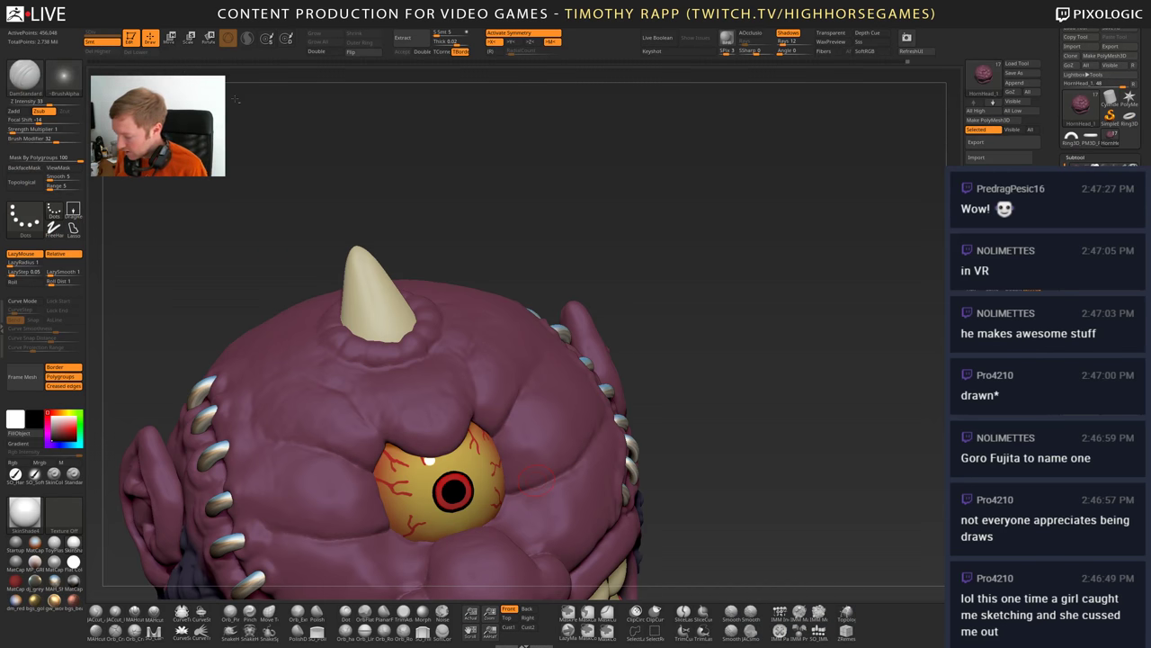
- Carve a crease into the skin below the eye's lower corner with the DamStandard brush
{"action": "mouse_move", "coordinate": [560, 492]}
{"action": "right_mouse_down"}
{"action": "mouse_move", "coordinate": [665, 475]}
{"action": "mouse_move", "coordinate": [526, 481]}
{"action": "mouse_move", "coordinate": [585, 495]}
{"action": "mouse_move", "coordinate": [511, 506]}
{"action": "mouse_move", "coordinate": [528, 506]}
{"action": "right_mouse_up"}
{"action": "key", "text": "b"}
{"action": "key", "text": "c"}
{"action": "key", "text": "t"}
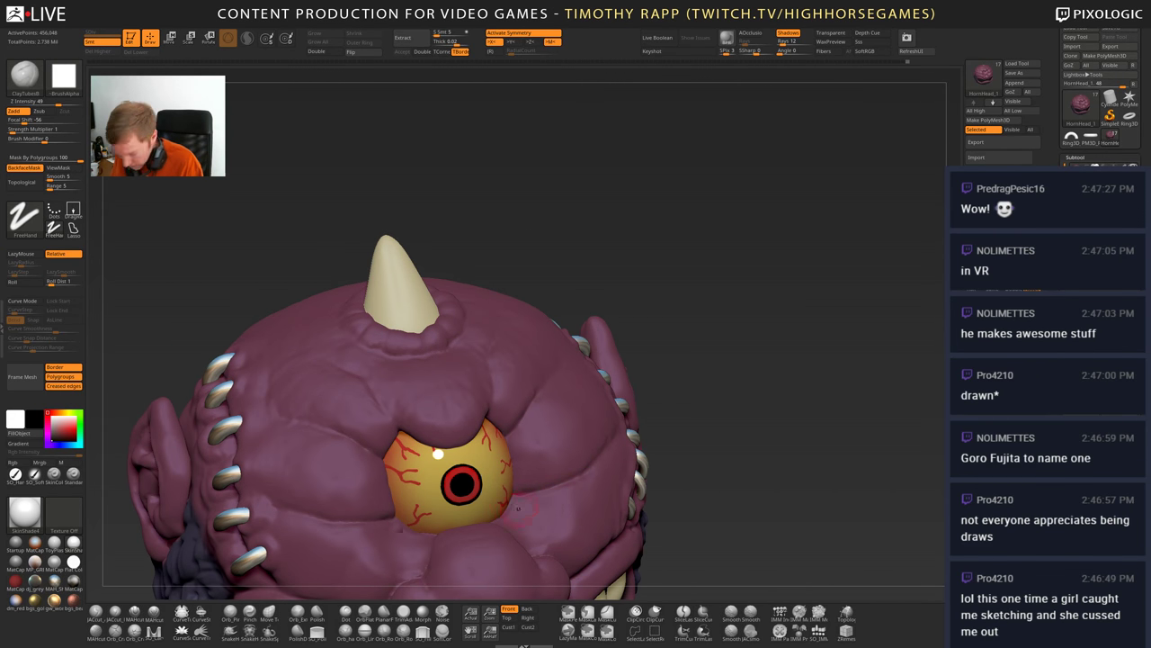
{"action": "mouse_move", "coordinate": [518, 508]}
{"action": "right_mouse_down"}
{"action": "mouse_move", "coordinate": [455, 516]}
{"action": "mouse_move", "coordinate": [517, 524]}
{"action": "mouse_move", "coordinate": [492, 527]}
{"action": "mouse_move", "coordinate": [526, 556]}
{"action": "mouse_move", "coordinate": [506, 526]}
{"action": "right_mouse_up"}
{"action": "key", "text": "b"}
{"action": "key", "text": "d"}
{"action": "key", "text": "s"}
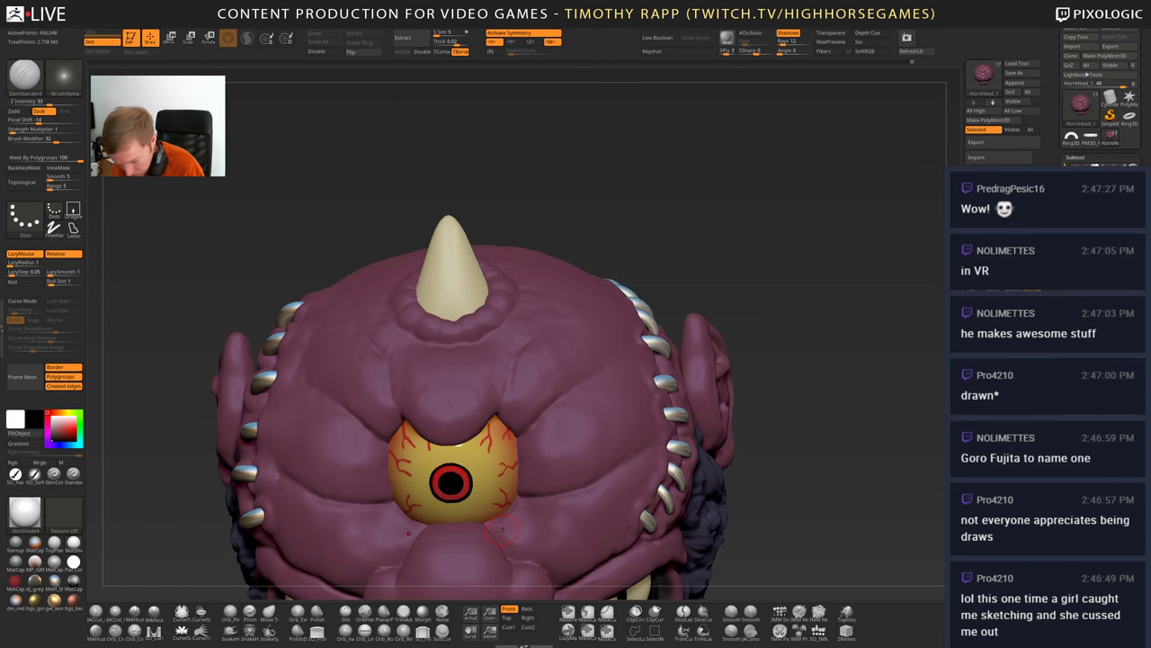
{"action": "left_click_drag", "start_coordinate": [522, 516], "coordinate": [508, 529]}
{"action": "mouse_move", "coordinate": [510, 527]}
{"action": "right_mouse_down"}
{"action": "mouse_move", "coordinate": [513, 568]}
{"action": "mouse_move", "coordinate": [501, 542]}
{"action": "right_mouse_up"}
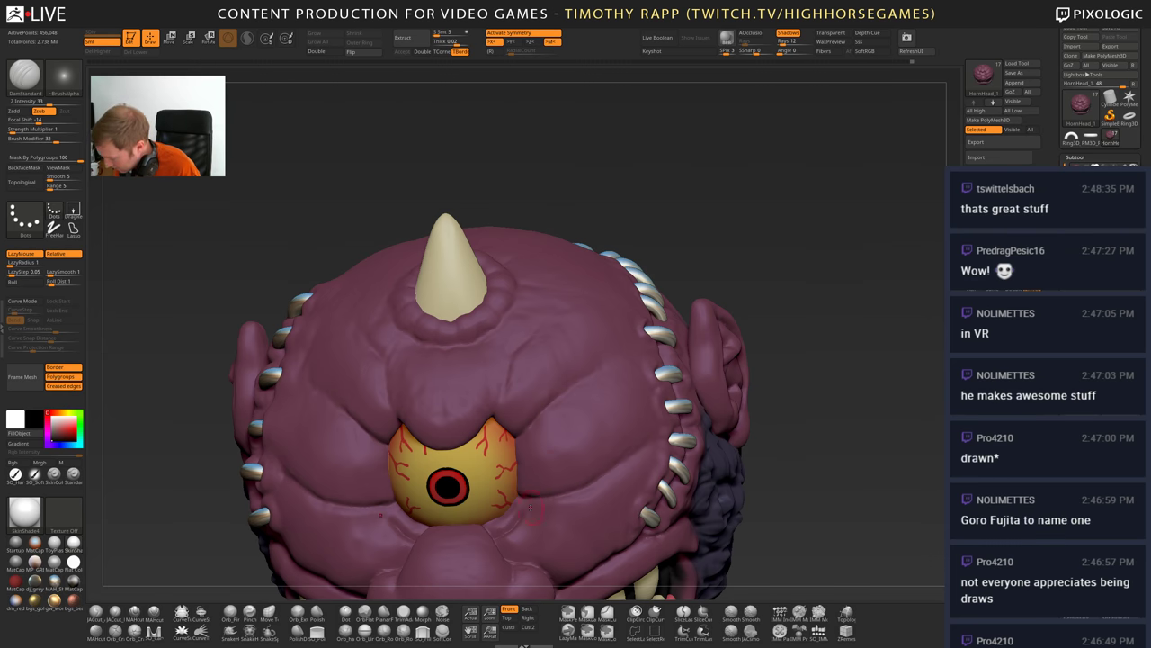
- Deepen the creases in the skin below the eye's lower corner with the DamStandard brush, then add clay there with ClayTubes
{"action": "right_click_drag", "start_coordinate": [550, 496], "coordinate": [557, 493]}
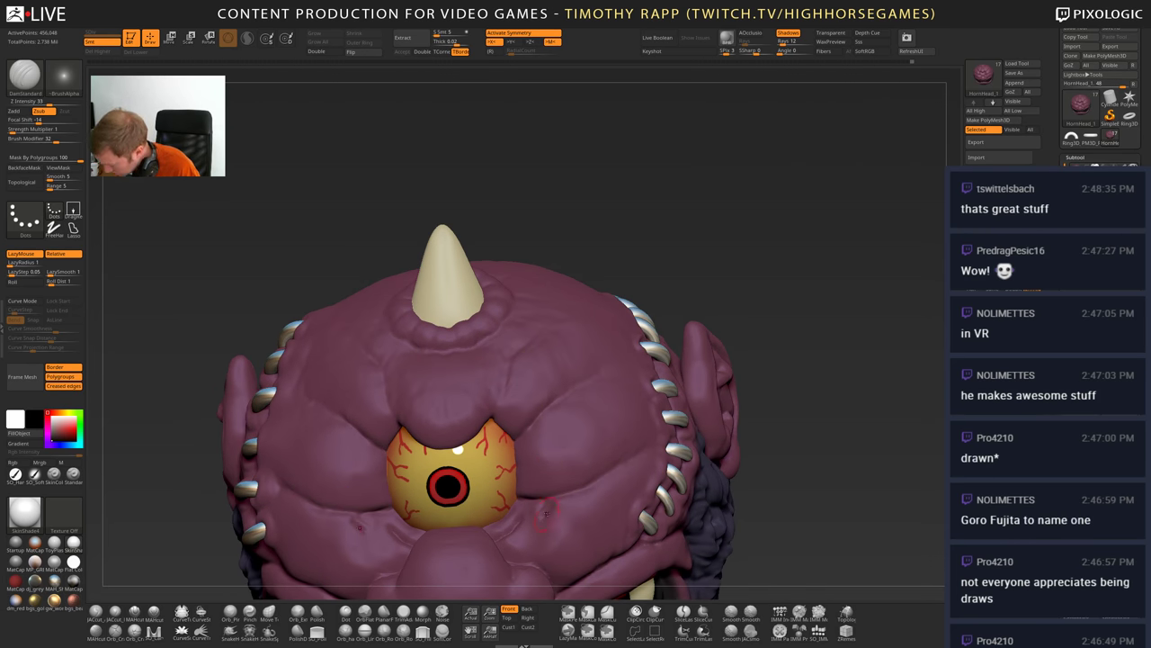
{"action": "left_click_drag", "start_coordinate": [546, 515], "coordinate": [524, 551]}
{"action": "mouse_move", "coordinate": [538, 545]}
{"action": "right_mouse_down"}
{"action": "mouse_move", "coordinate": [468, 543]}
{"action": "mouse_move", "coordinate": [559, 543]}
{"action": "mouse_move", "coordinate": [516, 550]}
{"action": "mouse_move", "coordinate": [521, 538]}
{"action": "mouse_move", "coordinate": [511, 553]}
{"action": "right_mouse_up"}
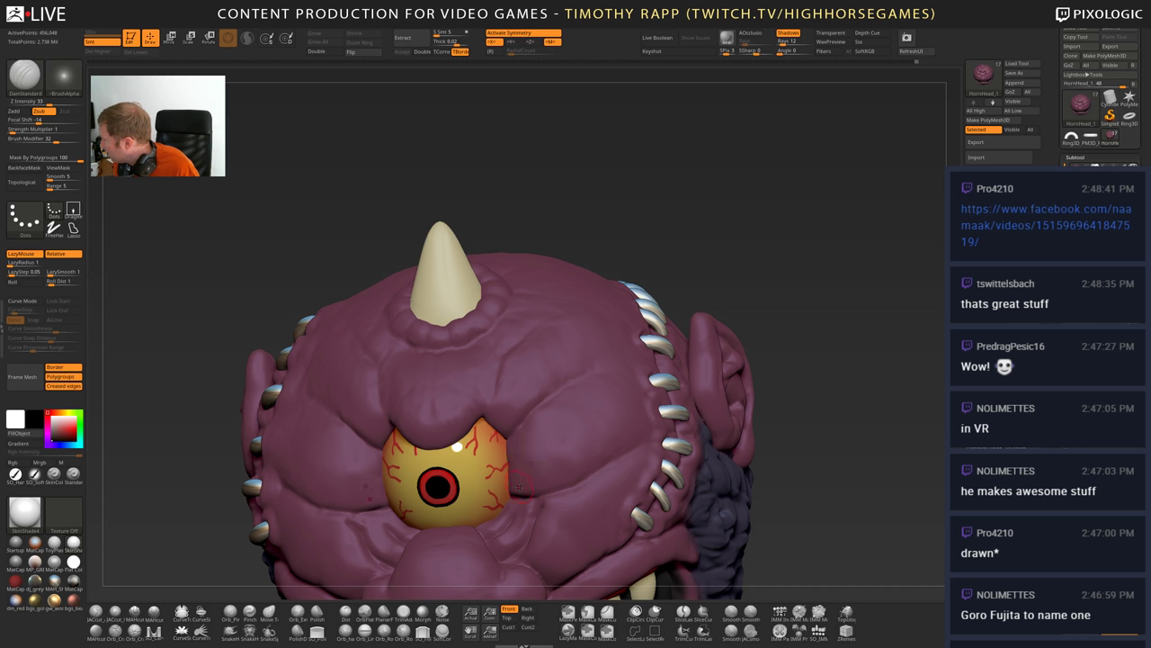
{"action": "mouse_move", "coordinate": [512, 535]}
{"action": "right_mouse_down"}
{"action": "mouse_move", "coordinate": [481, 529]}
{"action": "mouse_move", "coordinate": [661, 522]}
{"action": "right_mouse_up"}
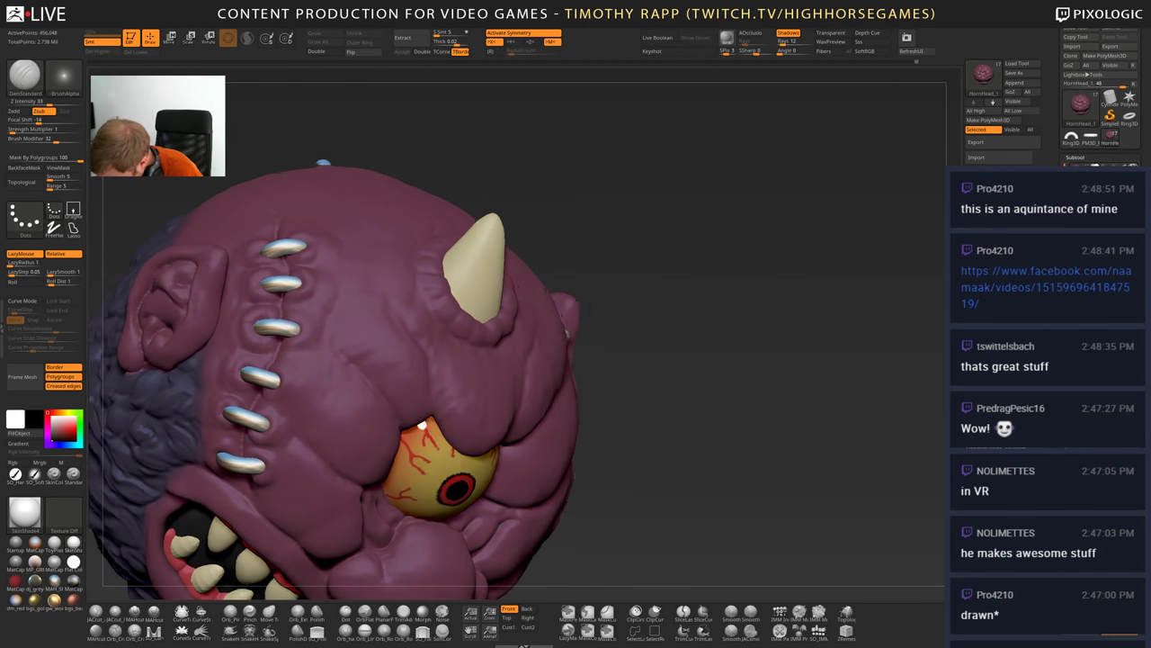
{"action": "mouse_move", "coordinate": [369, 533]}
{"action": "right_mouse_down"}
{"action": "mouse_move", "coordinate": [483, 538]}
{"action": "mouse_move", "coordinate": [388, 549]}
{"action": "mouse_move", "coordinate": [485, 550]}
{"action": "right_mouse_up"}
{"action": "mouse_move", "coordinate": [418, 540]}
{"action": "right_mouse_down"}
{"action": "mouse_move", "coordinate": [486, 539]}
{"action": "mouse_move", "coordinate": [451, 537]}
{"action": "mouse_move", "coordinate": [410, 360]}
{"action": "mouse_move", "coordinate": [454, 365]}
{"action": "right_mouse_up"}
{"action": "key", "text": "1"}
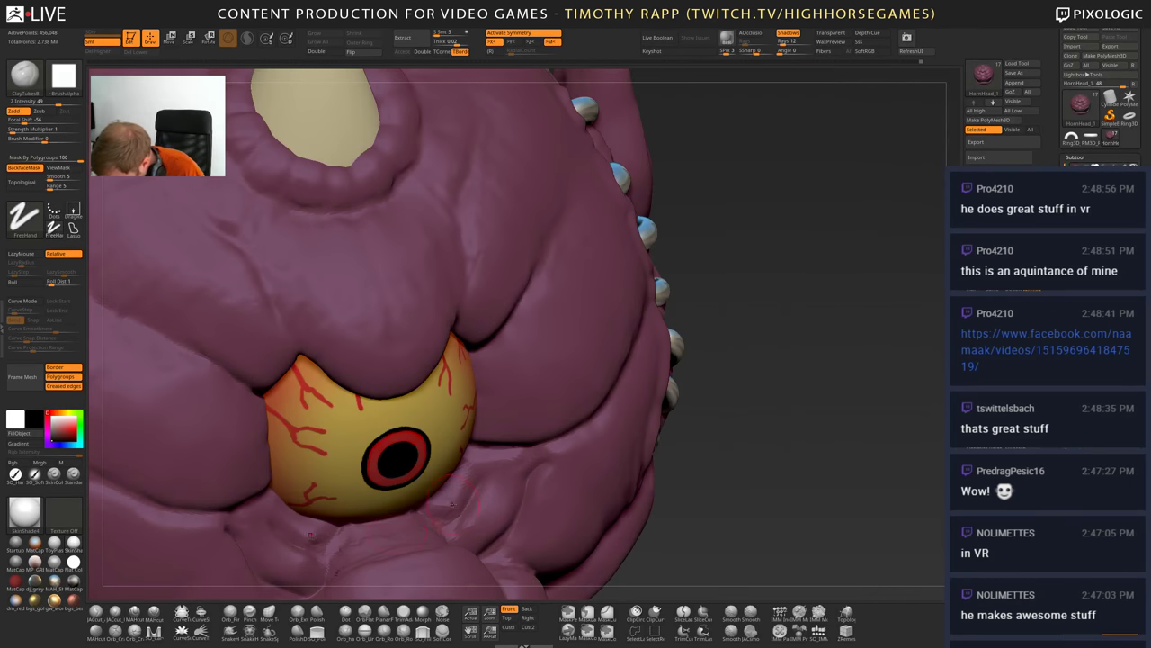
- Carve wrinkles into the skin between the lower edge of the eye and the nose with the DamStandard brush
{"action": "key", "text": "b"}
{"action": "key", "text": "d"}
{"action": "key", "text": "s"}
{"action": "left_click_drag", "start_coordinate": [342, 545], "coordinate": [401, 529]}
{"action": "right_click_drag", "start_coordinate": [432, 533], "coordinate": [401, 534]}
{"action": "mouse_move", "coordinate": [369, 528]}
{"action": "left_mouse_down"}
{"action": "mouse_move", "coordinate": [457, 516]}
{"action": "mouse_move", "coordinate": [433, 513]}
{"action": "left_mouse_up"}
{"action": "right_click_drag", "start_coordinate": [576, 539], "coordinate": [495, 548]}
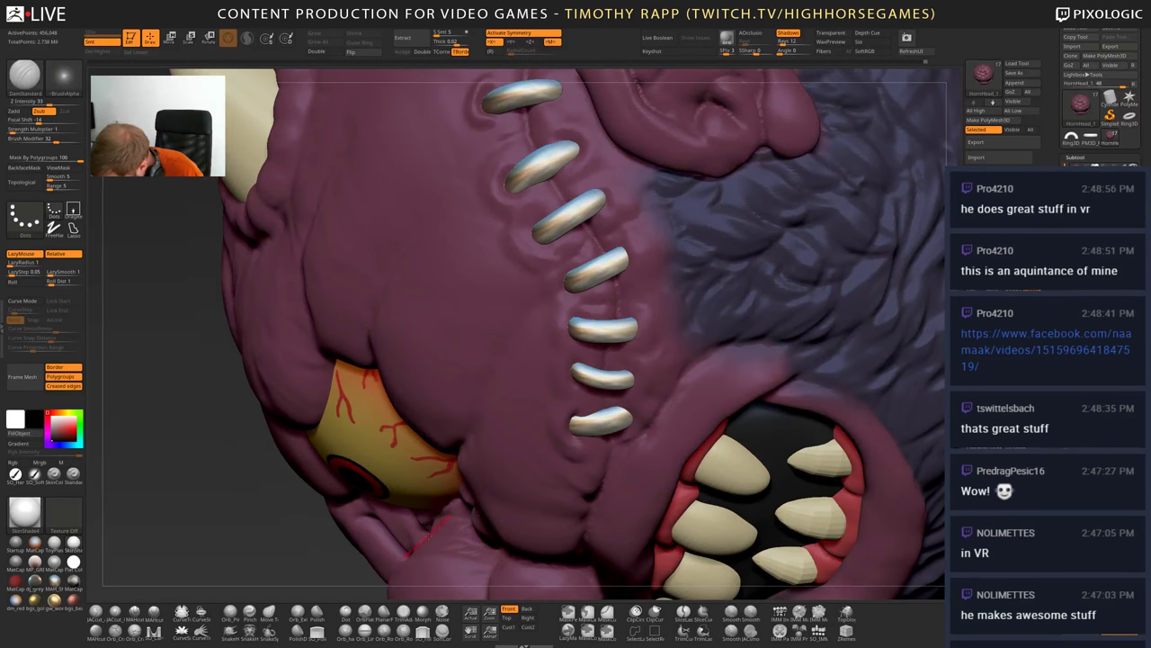
- Raise the skin folds between the eye and the nose with the Standard brush
{"action": "right_click_drag", "start_coordinate": [410, 548], "coordinate": [484, 543]}
{"action": "key", "text": "b"}
{"action": "key", "text": "s"}
{"action": "key", "text": "t"}
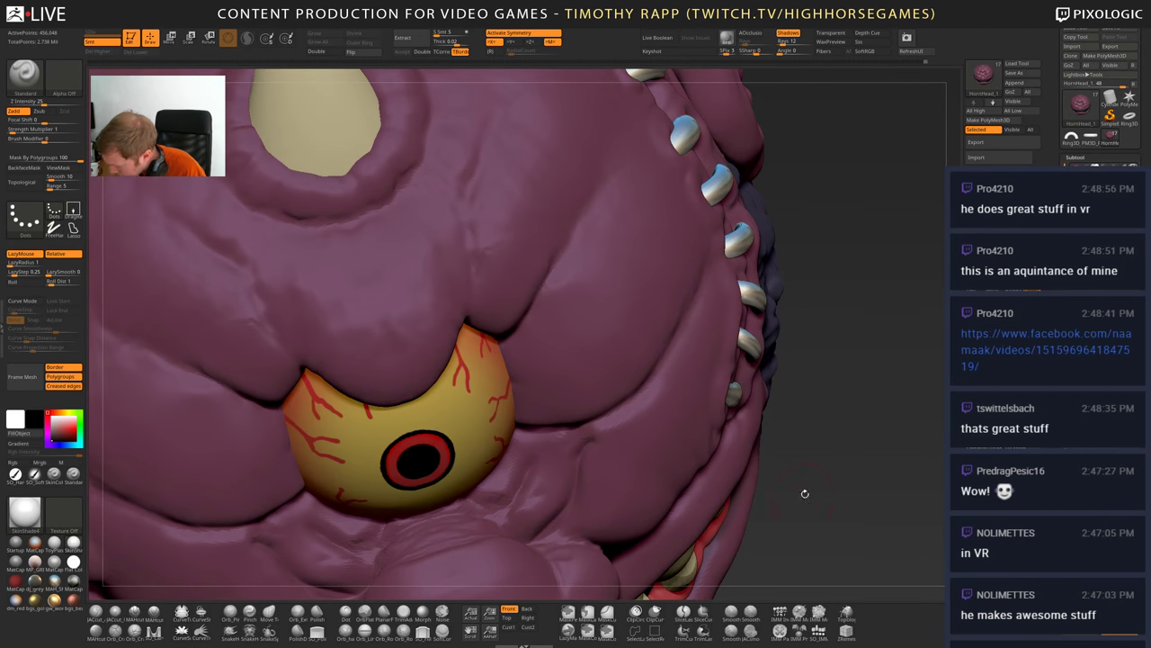
- Remesh the head with DynaMesh and return to a close-up of the eye's lower edge
{"action": "right_click_drag", "start_coordinate": [805, 493], "coordinate": [504, 396], "text": "ctrl"}
{"action": "right_click_drag", "start_coordinate": [543, 556], "coordinate": [566, 460], "text": "alt"}
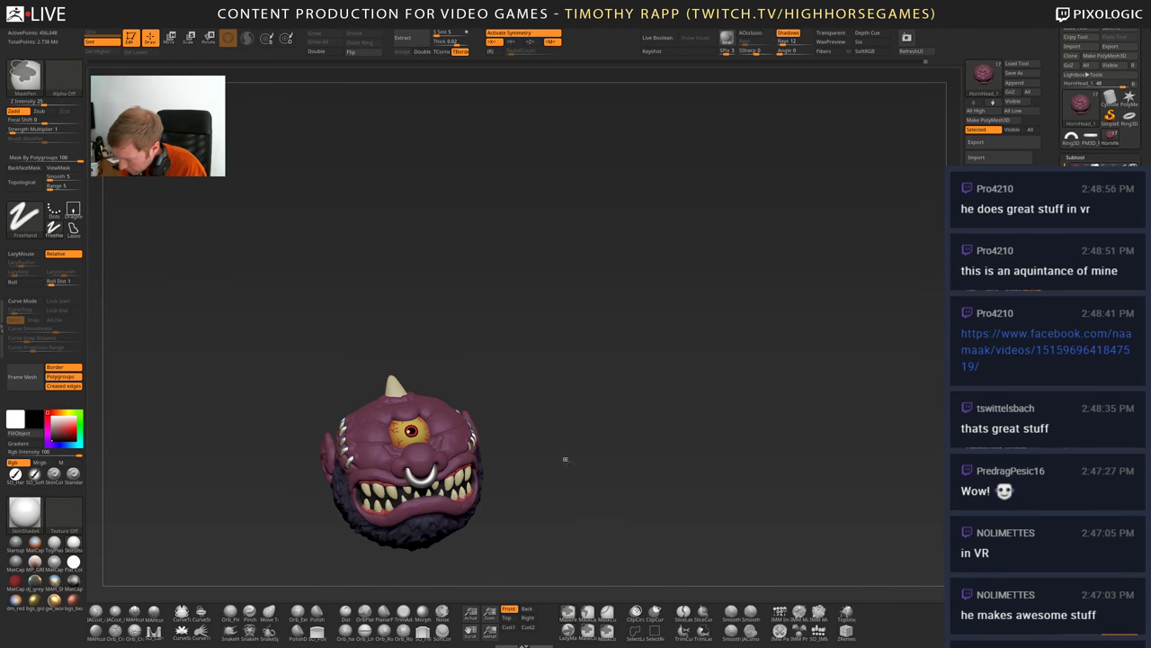
{"action": "left_click_drag", "start_coordinate": [565, 459], "coordinate": [599, 477], "text": "ctrl"}
{"action": "mouse_move", "coordinate": [522, 444]}
{"action": "right_mouse_down", "text": "ctrl"}
{"action": "mouse_move", "coordinate": [719, 522]}
{"action": "mouse_move", "coordinate": [643, 526]}
{"action": "right_mouse_up", "text": "ctrl"}
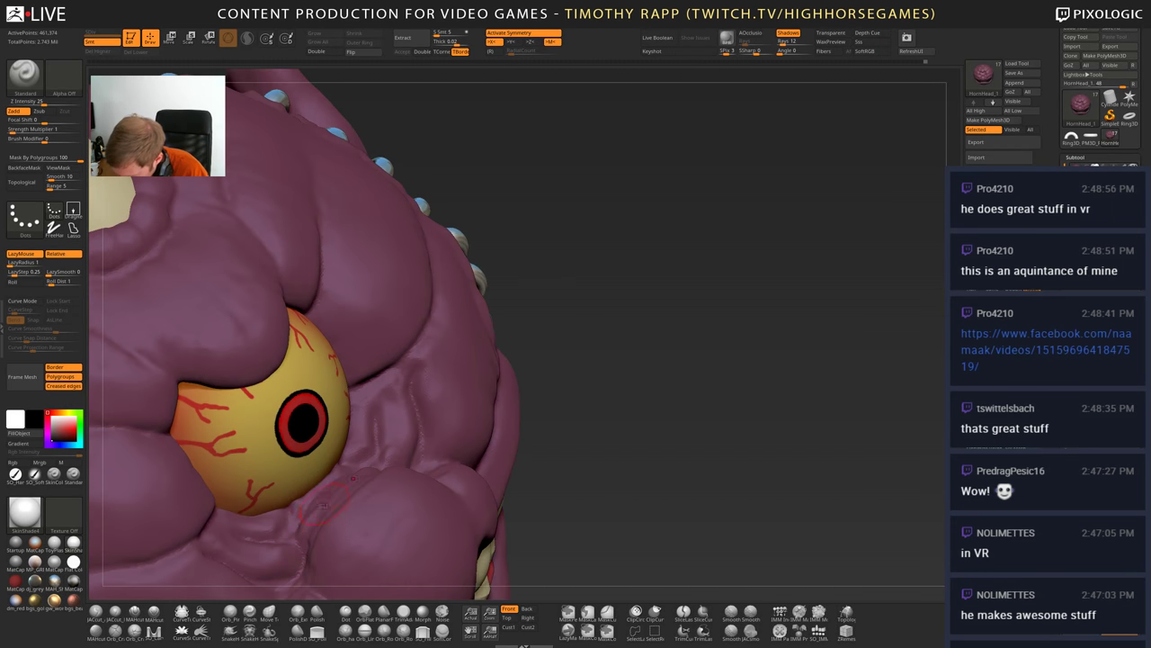
- Build up strips of skin along the fold between the eye and the nose with the ClayTubes brush
{"action": "right_click_drag", "start_coordinate": [326, 504], "coordinate": [303, 514]}
{"action": "key", "text": "b"}
{"action": "key", "text": "c"}
{"action": "key", "text": "t"}
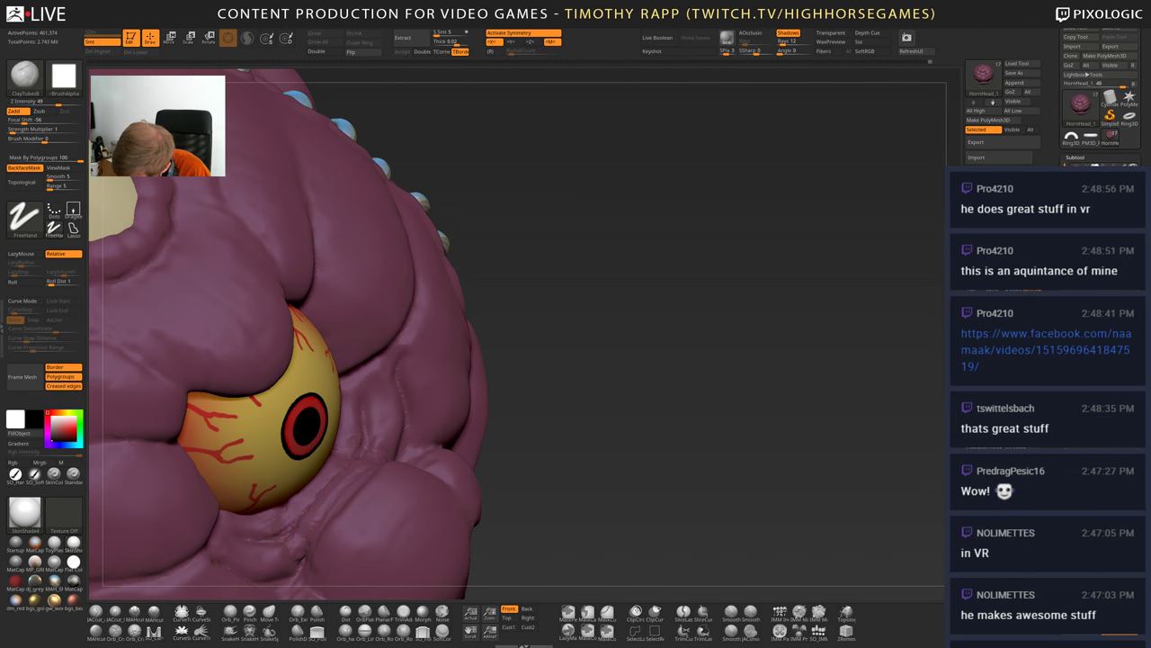
{"action": "mouse_move", "coordinate": [288, 528]}
{"action": "right_mouse_down"}
{"action": "mouse_move", "coordinate": [241, 520]}
{"action": "mouse_move", "coordinate": [286, 514]}
{"action": "mouse_move", "coordinate": [323, 485]}
{"action": "mouse_move", "coordinate": [280, 504]}
{"action": "mouse_move", "coordinate": [315, 441]}
{"action": "mouse_move", "coordinate": [277, 457]}
{"action": "mouse_move", "coordinate": [290, 438]}
{"action": "right_mouse_up"}
- Carve curved wrinkles into the skin fold beside the eye's lower corner with the DamStandard brush
{"action": "key", "text": "b"}
{"action": "key", "text": "d"}
{"action": "key", "text": "s"}
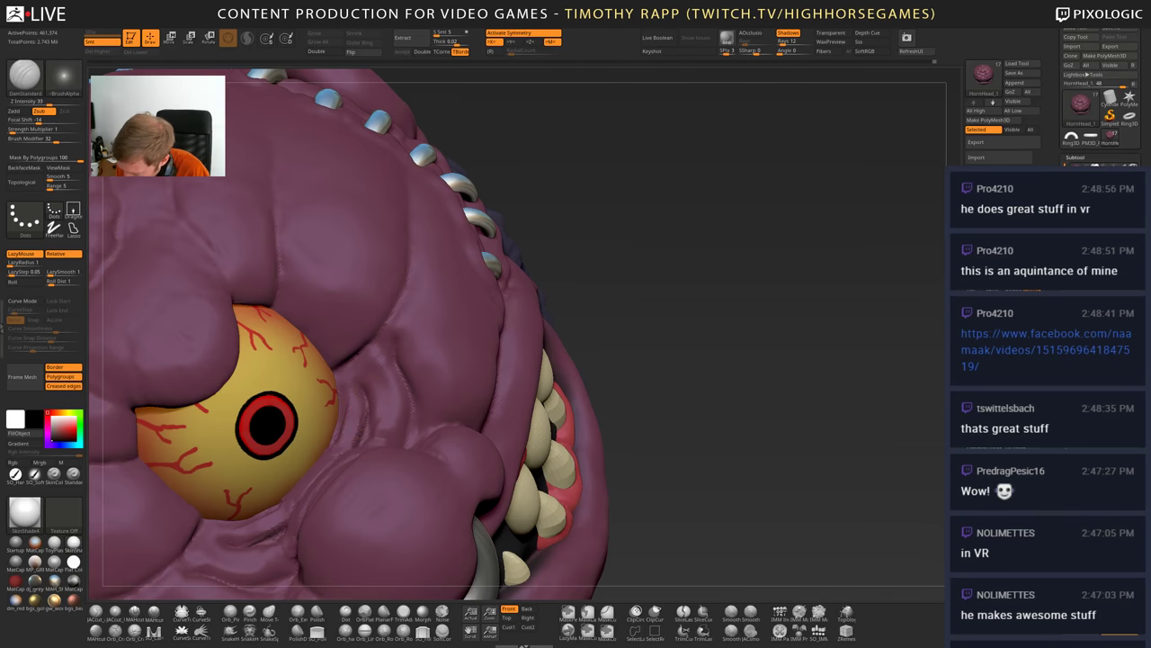
{"action": "right_click_drag", "start_coordinate": [342, 409], "coordinate": [363, 402]}
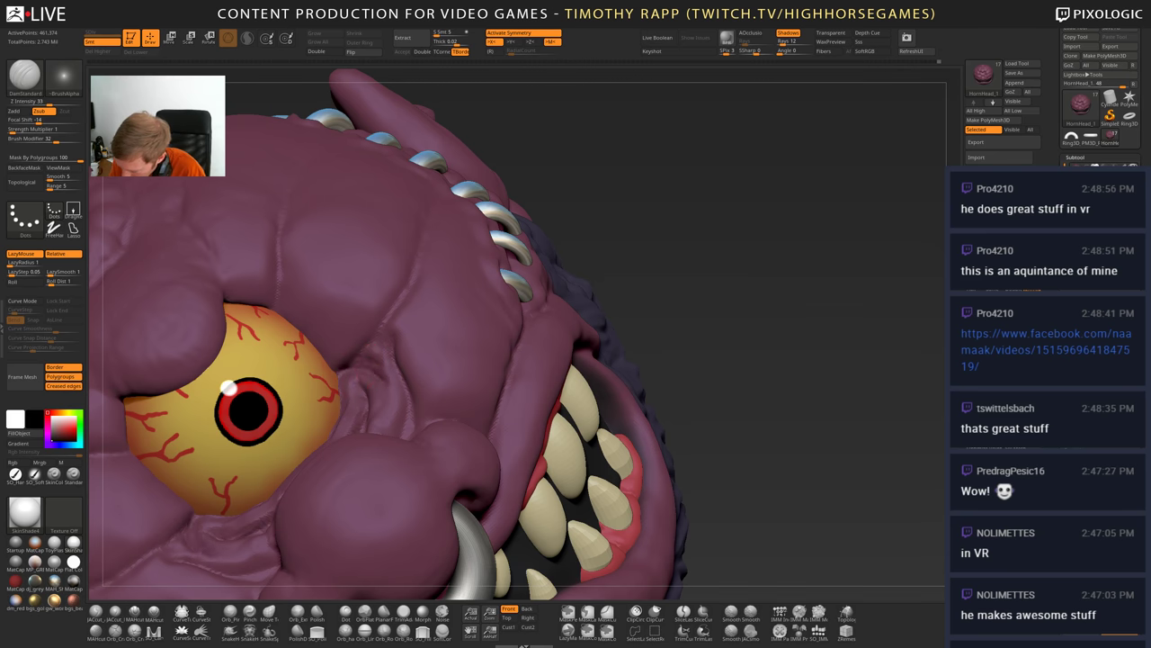
{"action": "left_click_drag", "start_coordinate": [403, 405], "coordinate": [376, 368]}
{"action": "right_click_drag", "start_coordinate": [390, 402], "coordinate": [414, 419]}
{"action": "left_click_drag", "start_coordinate": [394, 389], "coordinate": [402, 427]}
{"action": "right_click_drag", "start_coordinate": [419, 403], "coordinate": [409, 430]}
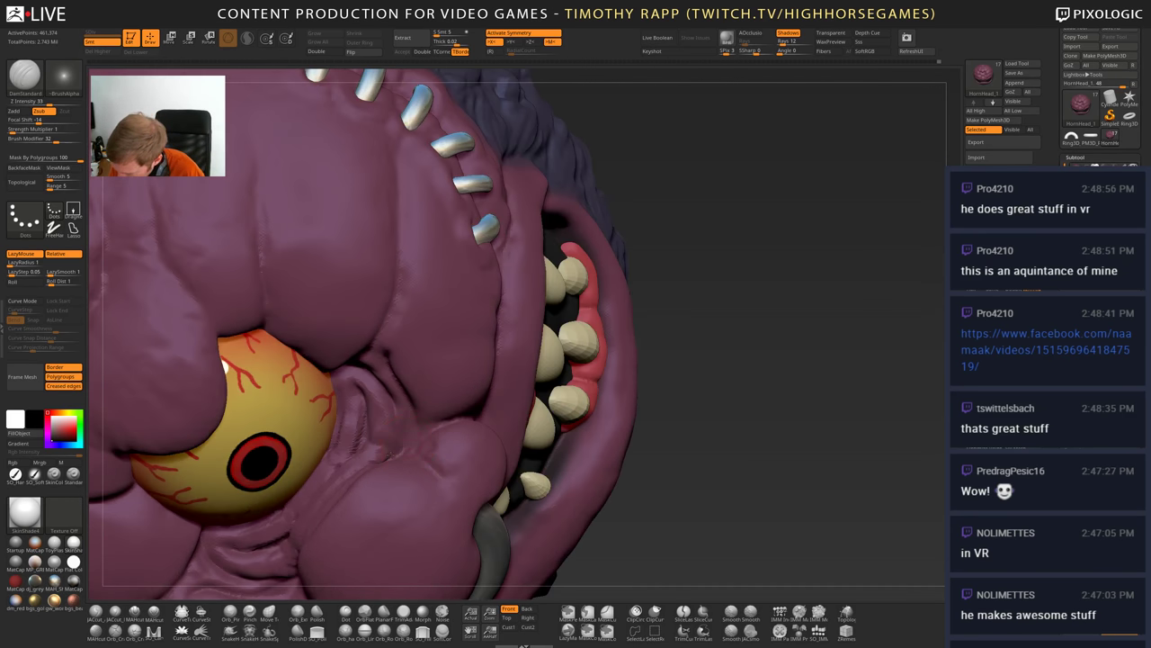
- Remesh the head with DynaMesh and refine the wrinkles at the eye's lower corner with the DamStandard brush
{"action": "key", "text": "ctrl"}
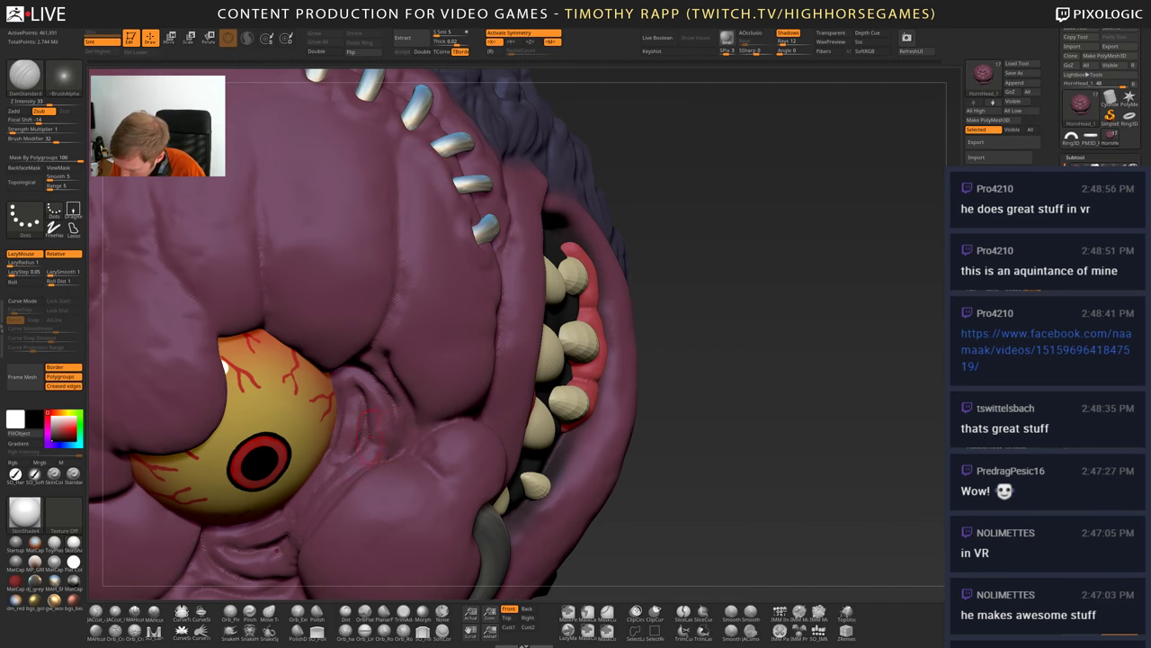
{"action": "right_click_drag", "start_coordinate": [364, 353], "coordinate": [364, 333]}
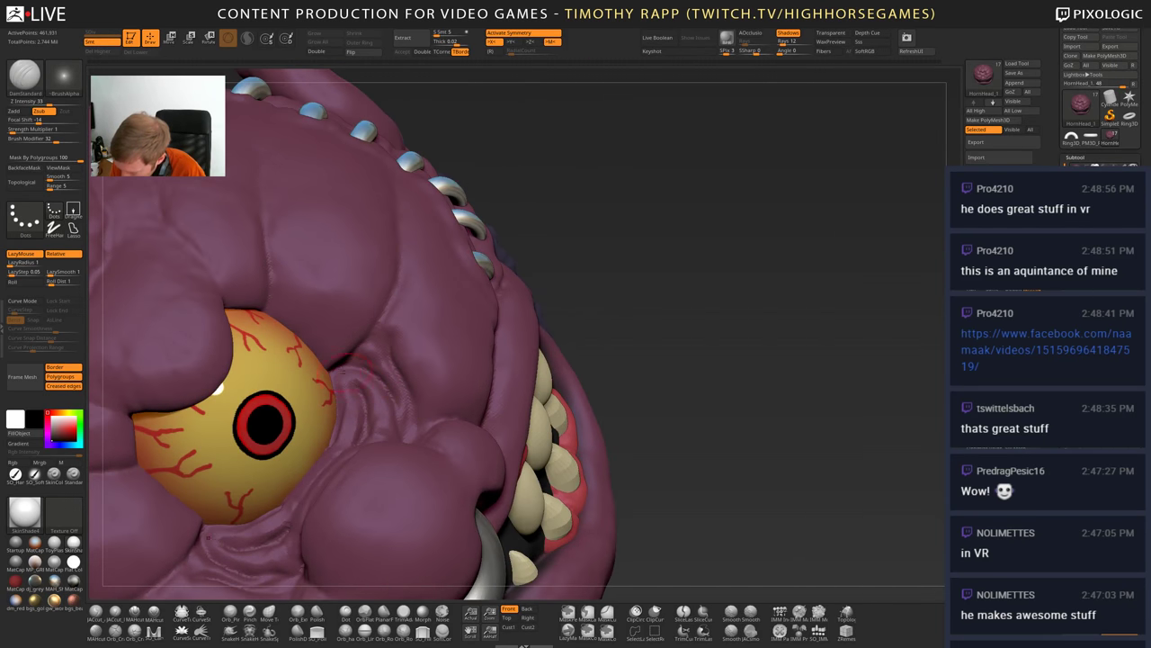
{"action": "mouse_move", "coordinate": [406, 406]}
{"action": "right_mouse_down"}
{"action": "mouse_move", "coordinate": [639, 374]}
{"action": "mouse_move", "coordinate": [693, 418]}
{"action": "mouse_move", "coordinate": [697, 467]}
{"action": "mouse_move", "coordinate": [643, 472]}
{"action": "mouse_move", "coordinate": [679, 477]}
{"action": "mouse_move", "coordinate": [431, 467]}
{"action": "right_mouse_up"}
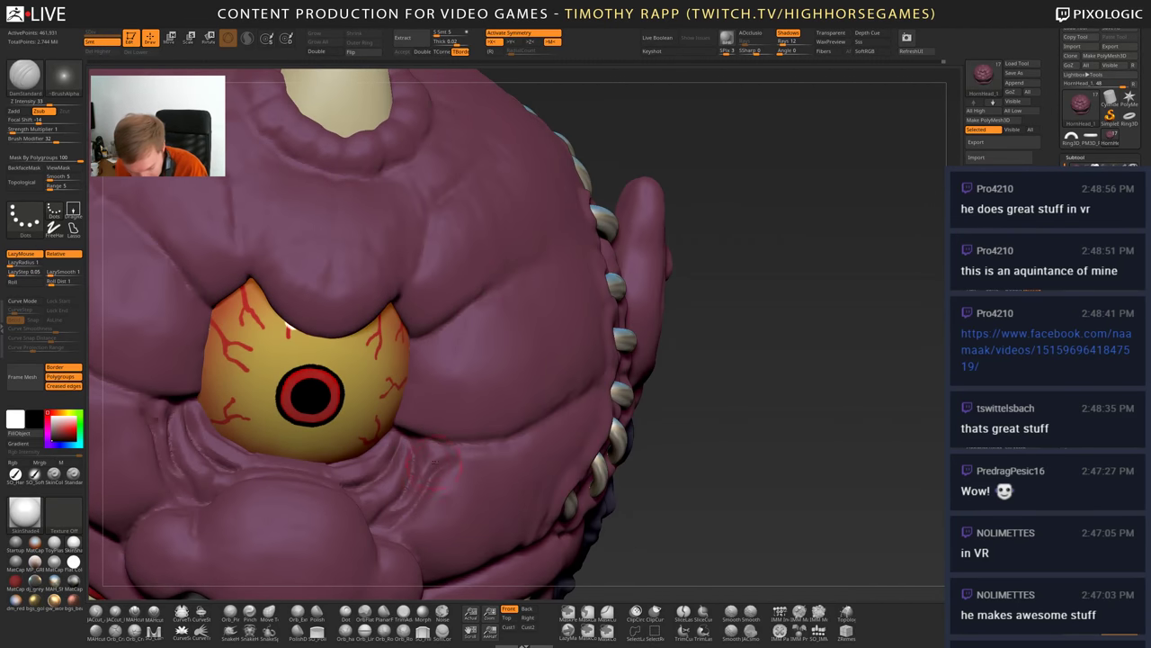
- Add volume to the cheek skin below the eye's lower corner with the ClayTubes brush
{"action": "key", "text": "b"}
{"action": "key", "text": "c"}
{"action": "key", "text": "t"}
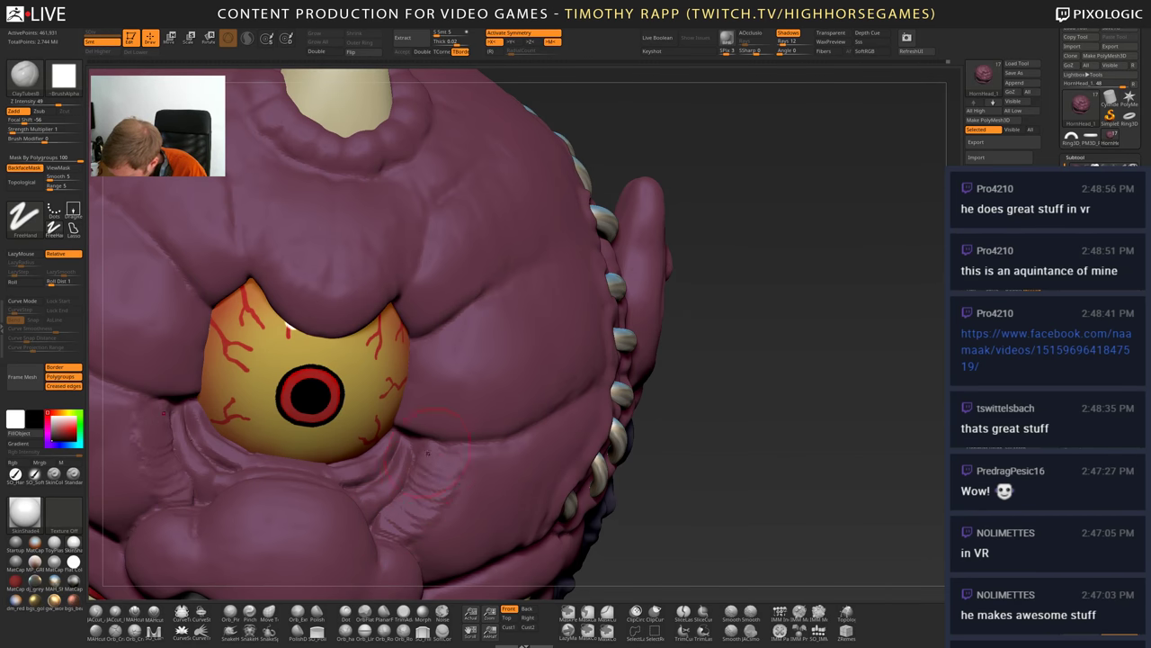
{"action": "mouse_move", "coordinate": [450, 459]}
{"action": "right_mouse_down"}
{"action": "mouse_move", "coordinate": [454, 440]}
{"action": "mouse_move", "coordinate": [448, 450]}
{"action": "right_mouse_up"}
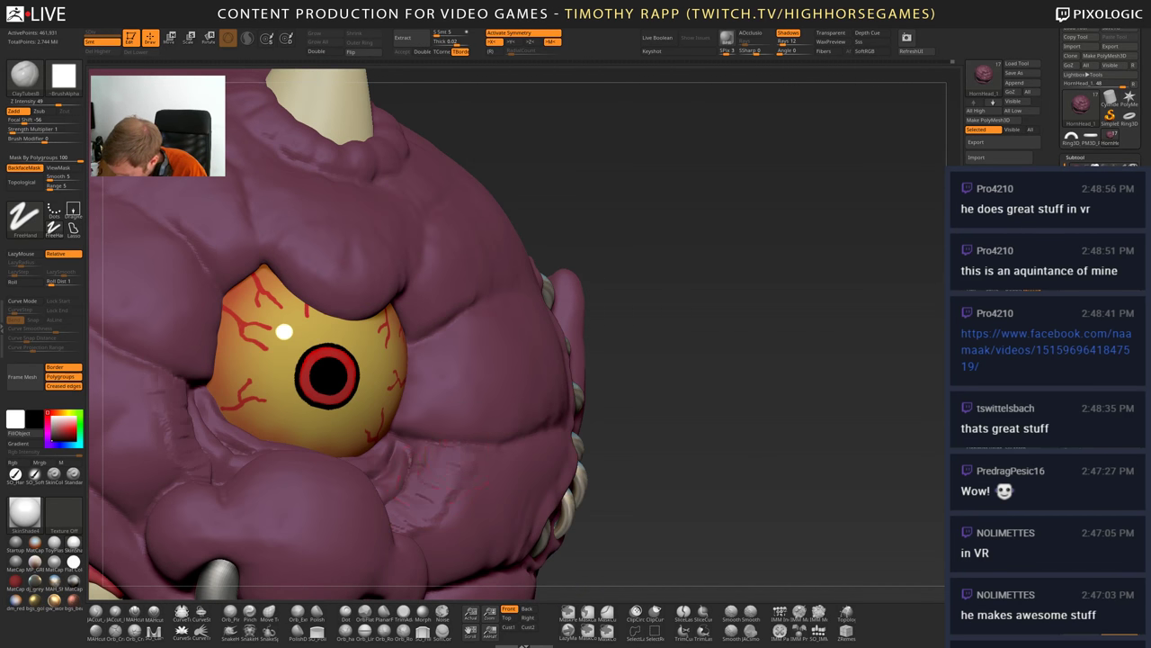
{"action": "right_click_drag", "start_coordinate": [423, 538], "coordinate": [430, 481]}
- Smooth the clay strokes on the cheek and folds below the eye
{"action": "key", "text": "shift"}
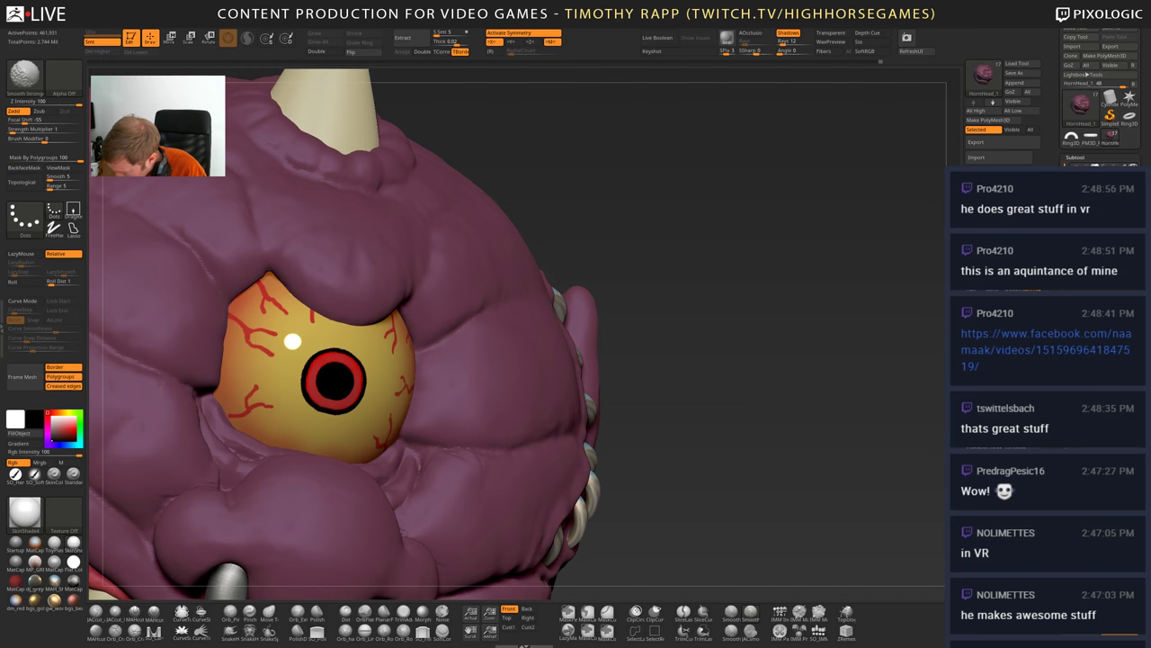
{"action": "right_click_drag", "start_coordinate": [378, 360], "coordinate": [315, 370]}
{"action": "key", "text": "shift"}
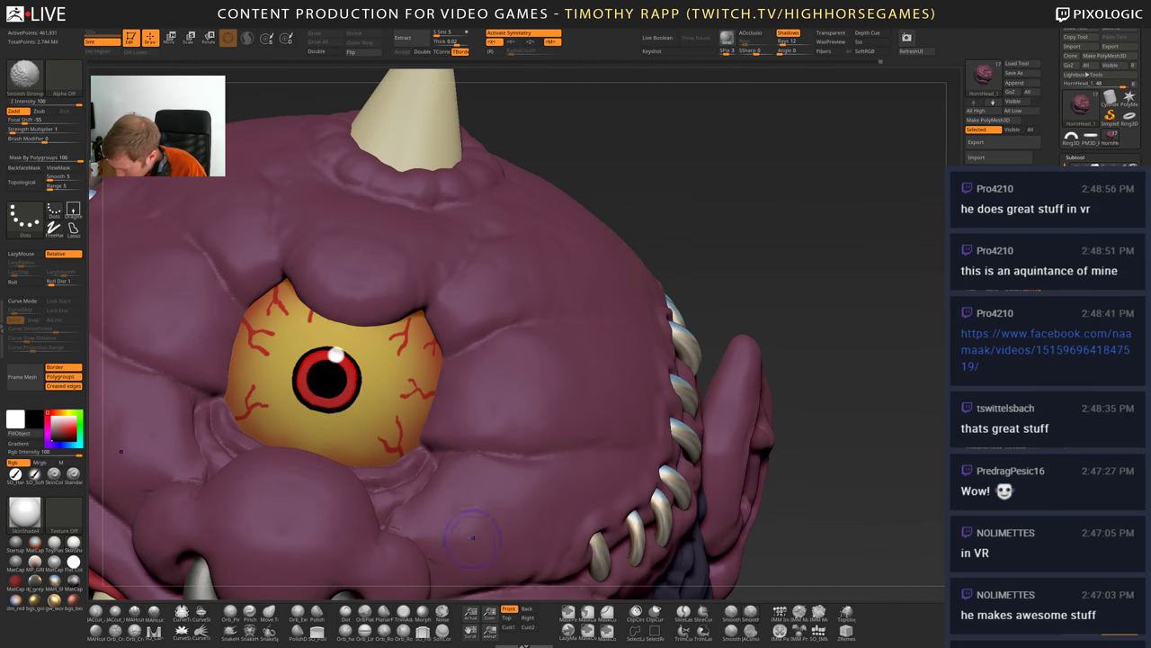
{"action": "right_click_drag", "start_coordinate": [472, 537], "coordinate": [549, 526]}
{"action": "mouse_move", "coordinate": [431, 441]}
{"action": "right_mouse_down"}
{"action": "mouse_move", "coordinate": [439, 494]}
{"action": "mouse_move", "coordinate": [463, 485]}
{"action": "mouse_move", "coordinate": [417, 483]}
{"action": "mouse_move", "coordinate": [473, 479]}
{"action": "right_mouse_up"}
- Inflate the skin folds under the eye and re-cut the creases between them with the DamStandard brush
{"action": "key", "text": "b"}
{"action": "key", "text": "i"}
{"action": "key", "text": "n"}
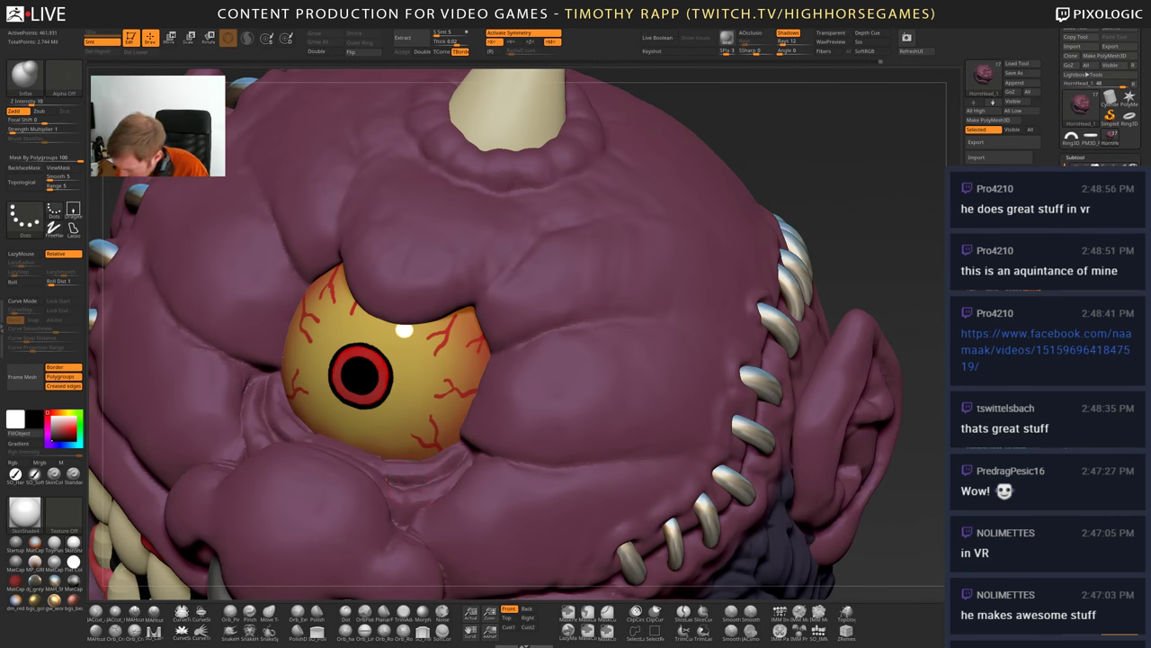
{"action": "mouse_move", "coordinate": [268, 421]}
{"action": "right_mouse_down"}
{"action": "mouse_move", "coordinate": [338, 424]}
{"action": "mouse_move", "coordinate": [261, 416]}
{"action": "mouse_move", "coordinate": [454, 502]}
{"action": "mouse_move", "coordinate": [328, 446]}
{"action": "right_mouse_up"}
{"action": "key", "text": "b"}
{"action": "key", "text": "d"}
{"action": "key", "text": "s"}
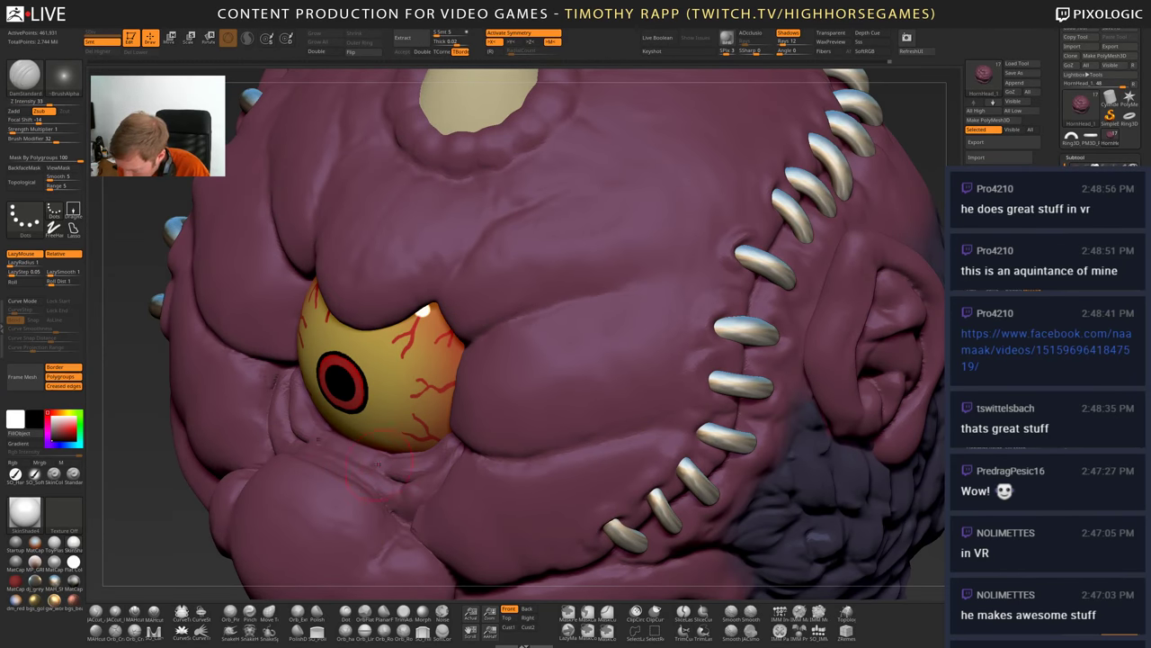
- Puff up the thin folds along the eye's lower rim with the Inflate brush
{"action": "key", "text": "b"}
{"action": "key", "text": "i"}
{"action": "key", "text": "n"}
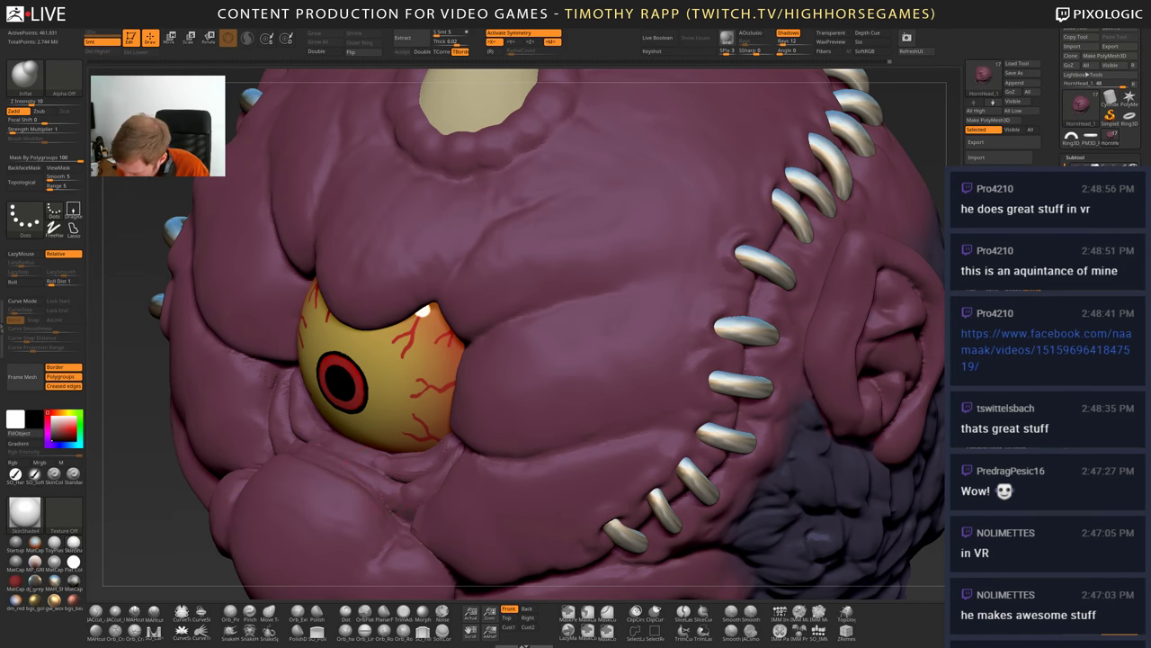
{"action": "right_click_drag", "start_coordinate": [299, 429], "coordinate": [400, 471]}
- Sharpen the creases above the nose with the DamStandard brush and smooth the skin on the nose bridge
{"action": "key", "text": "b"}
{"action": "key", "text": "d"}
{"action": "key", "text": "s"}
{"action": "mouse_move", "coordinate": [300, 429]}
{"action": "right_mouse_down"}
{"action": "mouse_move", "coordinate": [326, 449]}
{"action": "mouse_move", "coordinate": [270, 450]}
{"action": "mouse_move", "coordinate": [321, 477]}
{"action": "mouse_move", "coordinate": [308, 508]}
{"action": "right_mouse_up"}
{"action": "left_click_drag", "start_coordinate": [344, 489], "coordinate": [364, 497], "text": "shift"}
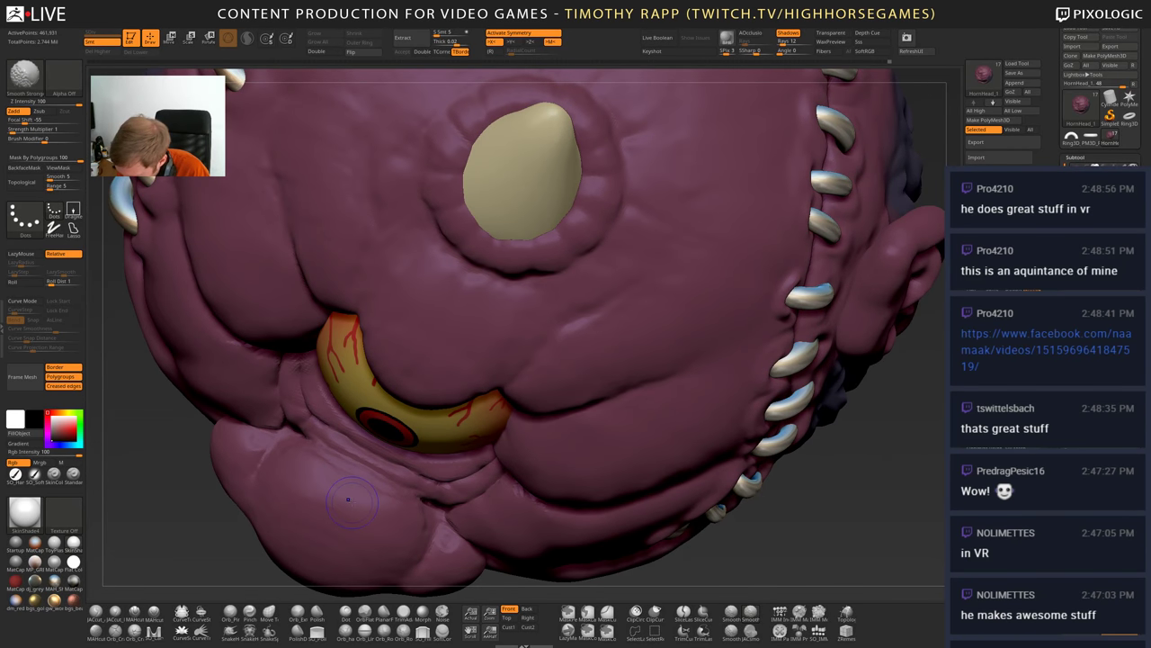
{"action": "right_click_drag", "start_coordinate": [348, 500], "coordinate": [346, 441]}
{"action": "mouse_move", "coordinate": [306, 499]}
{"action": "right_mouse_down"}
{"action": "mouse_move", "coordinate": [369, 512]}
{"action": "mouse_move", "coordinate": [369, 470]}
{"action": "right_mouse_up"}
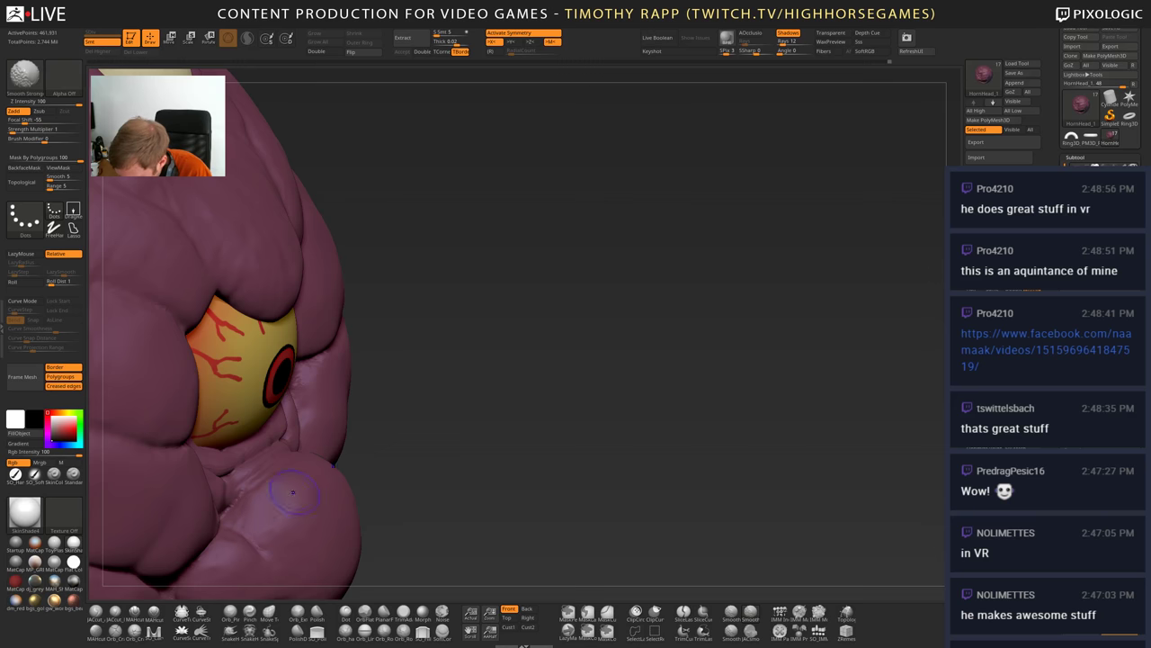
{"action": "key", "text": "shift"}
- Carve fine creases where the nose, cheek and lower eye folds meet with the DamStandard brush
{"action": "right_click_drag", "start_coordinate": [270, 485], "coordinate": [278, 491]}
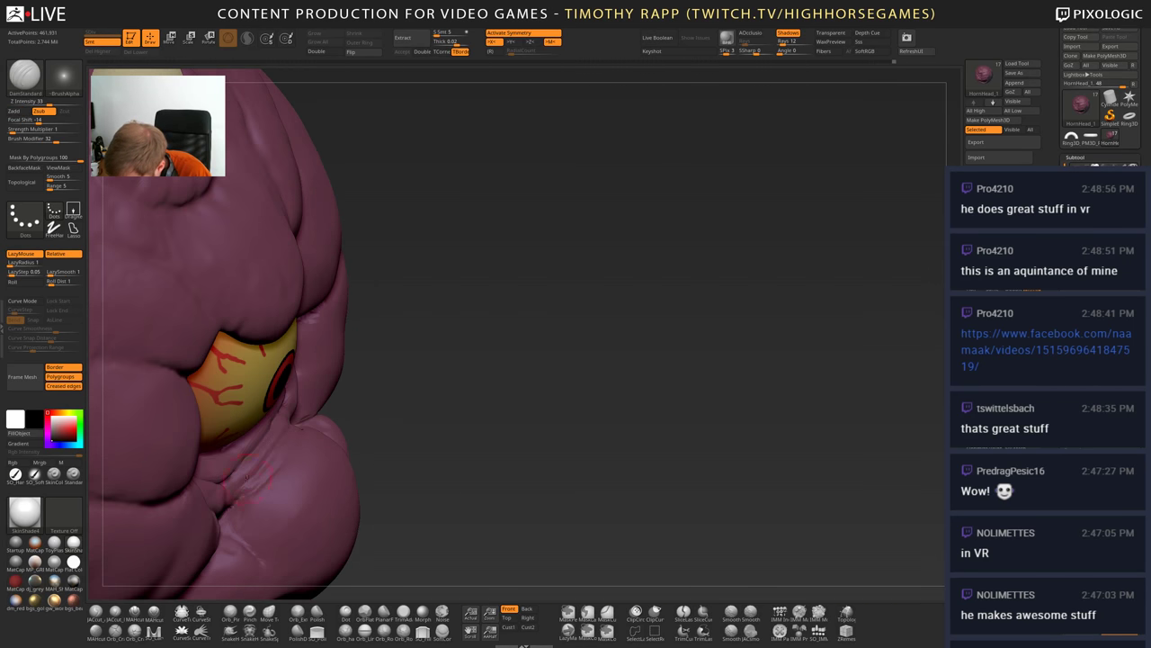
{"action": "right_click_drag", "start_coordinate": [299, 430], "coordinate": [289, 445]}
{"action": "right_click_drag", "start_coordinate": [311, 402], "coordinate": [303, 412]}
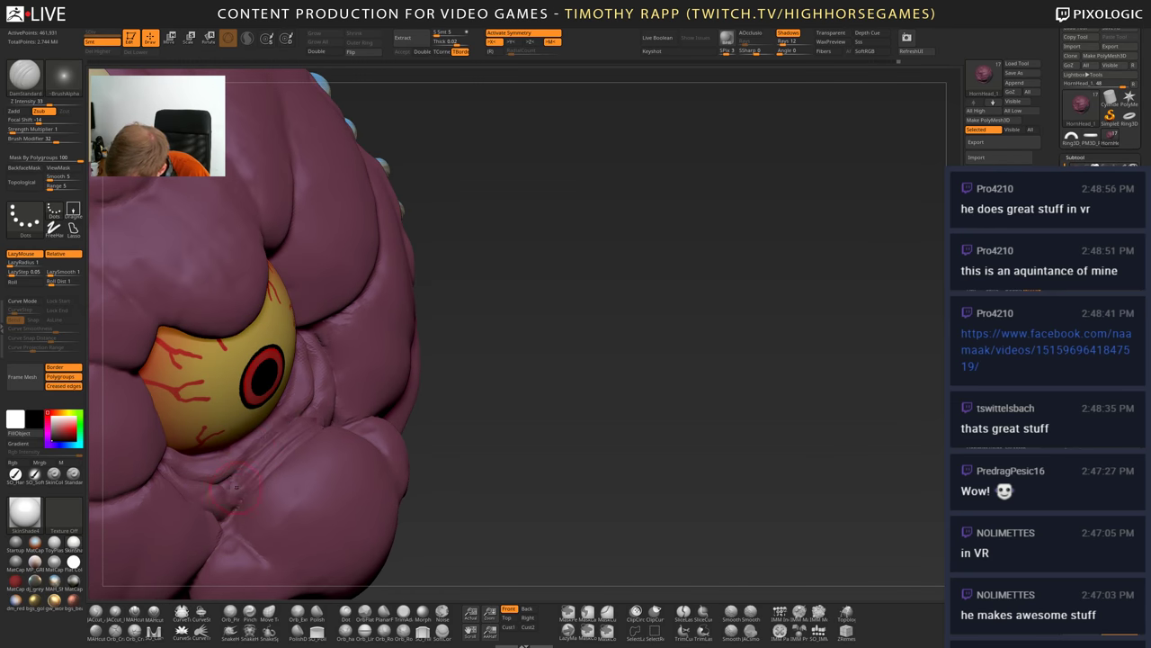
{"action": "mouse_move", "coordinate": [235, 487]}
{"action": "right_mouse_down"}
{"action": "mouse_move", "coordinate": [221, 477]}
{"action": "mouse_move", "coordinate": [269, 396]}
{"action": "right_mouse_up"}
{"action": "mouse_move", "coordinate": [557, 463]}
{"action": "right_mouse_down"}
{"action": "mouse_move", "coordinate": [477, 471]}
{"action": "mouse_move", "coordinate": [564, 435]}
{"action": "mouse_move", "coordinate": [490, 461]}
{"action": "mouse_move", "coordinate": [551, 414]}
{"action": "mouse_move", "coordinate": [505, 406]}
{"action": "right_mouse_up"}
- Inflate the fold at the eye's lower corner and remesh the head with DynaMesh
{"action": "key", "text": "b"}
{"action": "key", "text": "i"}
{"action": "key", "text": "n"}
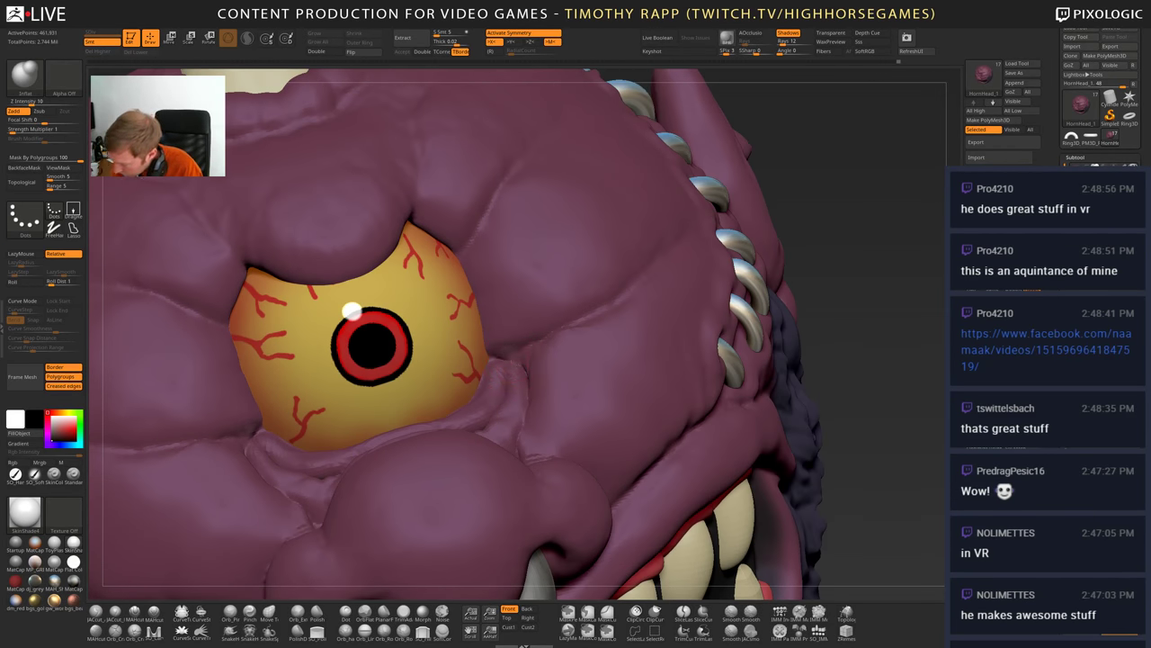
{"action": "left_click_drag", "start_coordinate": [500, 359], "coordinate": [515, 362]}
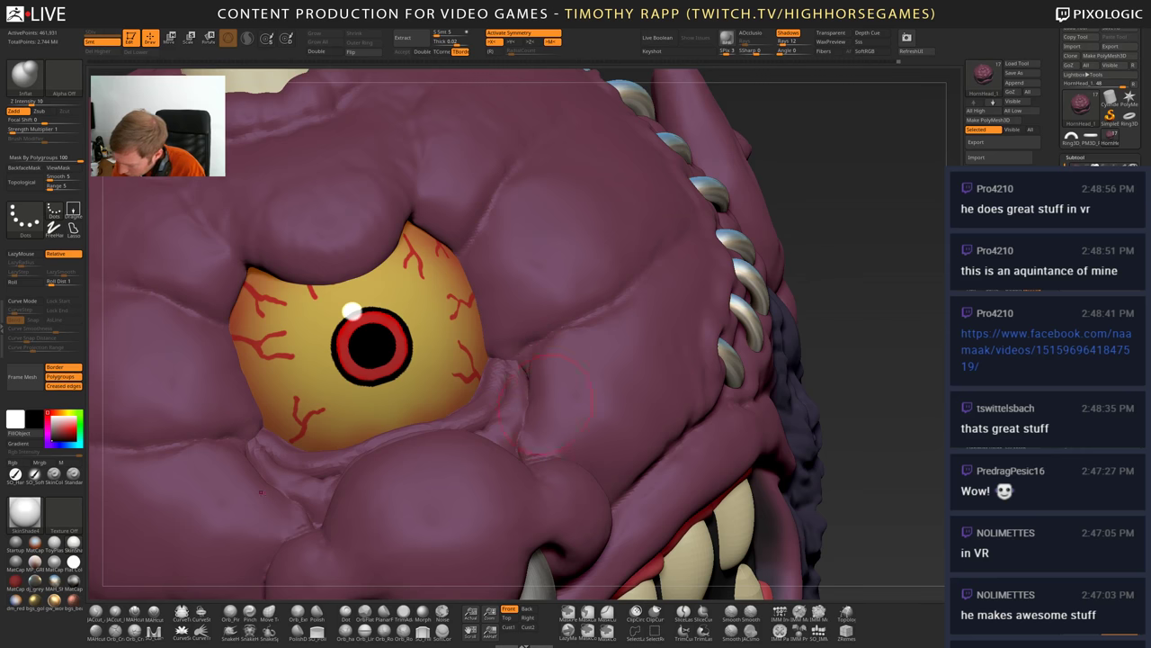
{"action": "key", "text": "ctrl"}
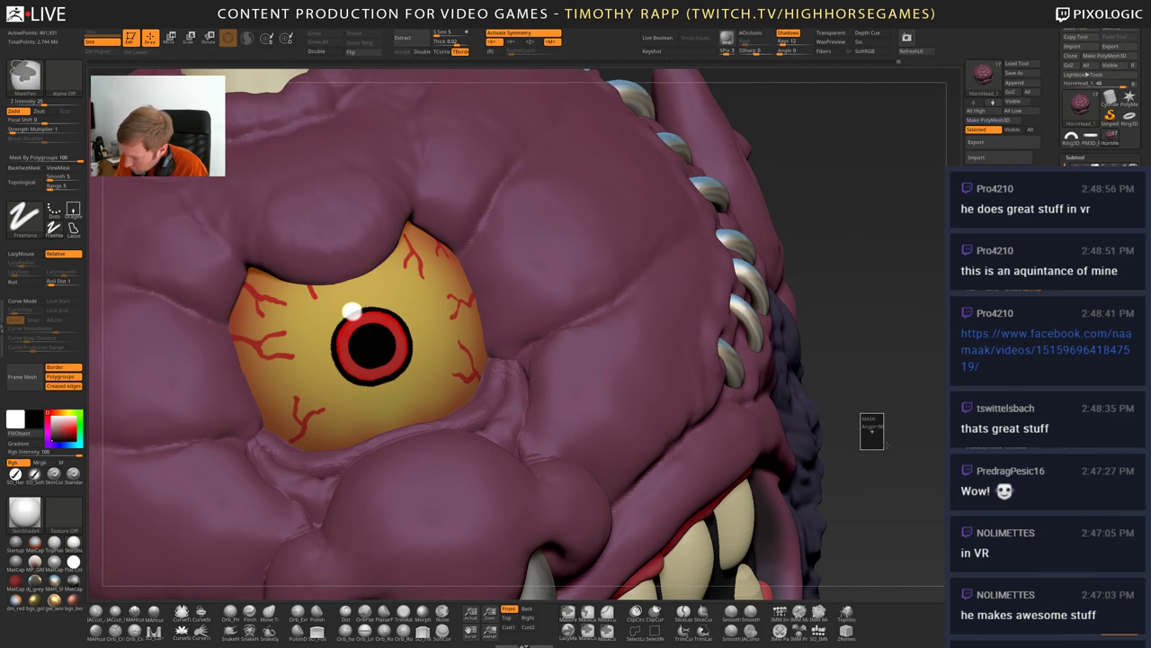
- Draw thin raised ridges along the folds around the eye's lower corner with the Standard brush
{"action": "right_click_drag", "start_coordinate": [499, 384], "coordinate": [500, 427]}
{"action": "key", "text": "b"}
{"action": "key", "text": "s"}
{"action": "key", "text": "t"}
{"action": "left_click_drag", "start_coordinate": [497, 362], "coordinate": [482, 396]}
{"action": "right_click_drag", "start_coordinate": [484, 420], "coordinate": [507, 400]}
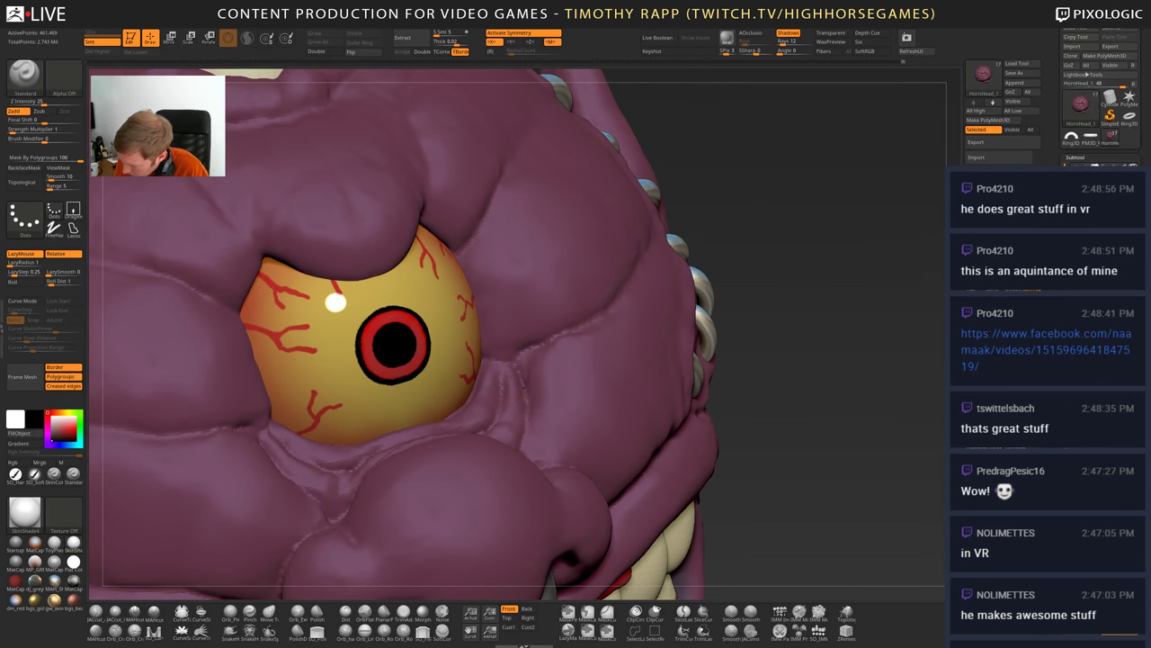
{"action": "right_click_drag", "start_coordinate": [521, 385], "coordinate": [510, 425]}
{"action": "mouse_move", "coordinate": [576, 454]}
{"action": "right_mouse_down"}
{"action": "mouse_move", "coordinate": [513, 461]}
{"action": "mouse_move", "coordinate": [539, 453]}
{"action": "mouse_move", "coordinate": [520, 447]}
{"action": "right_mouse_up"}
{"action": "left_click_drag", "start_coordinate": [518, 441], "coordinate": [527, 441]}
- Thicken the thin ridges under the eye with the Inflate brush
{"action": "key", "text": "b"}
{"action": "key", "text": "i"}
{"action": "key", "text": "n"}
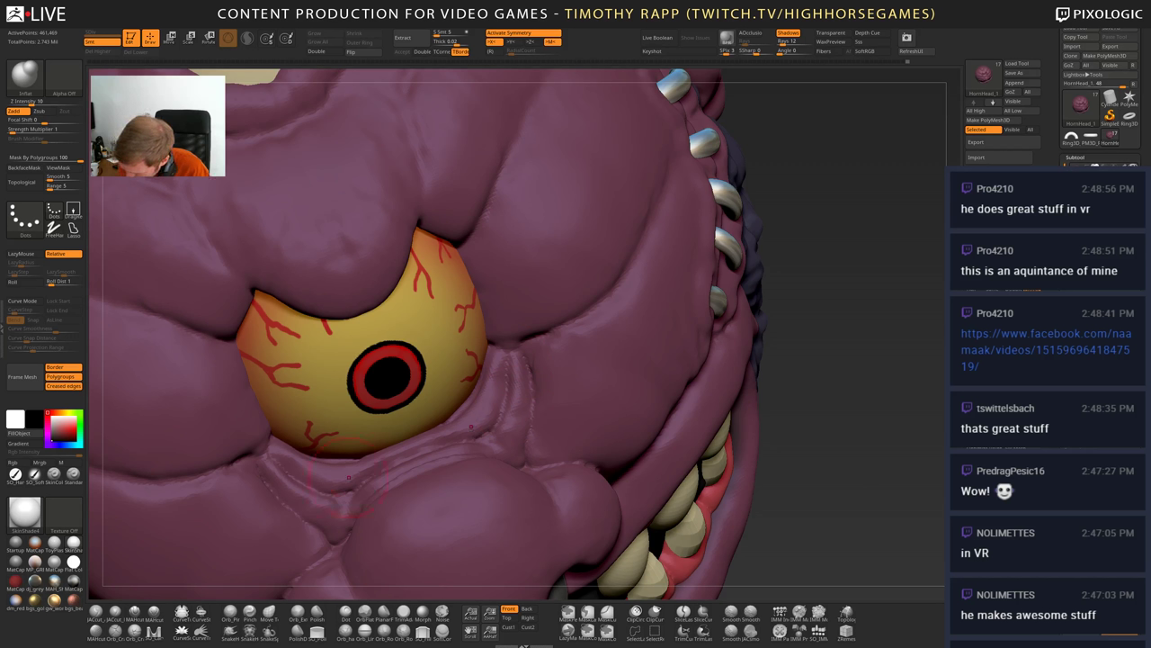
- Define the creases of the brow and cheek folds beside the eye with the DamStandard brush
{"action": "key", "text": "b"}
{"action": "key", "text": "d"}
{"action": "key", "text": "s"}
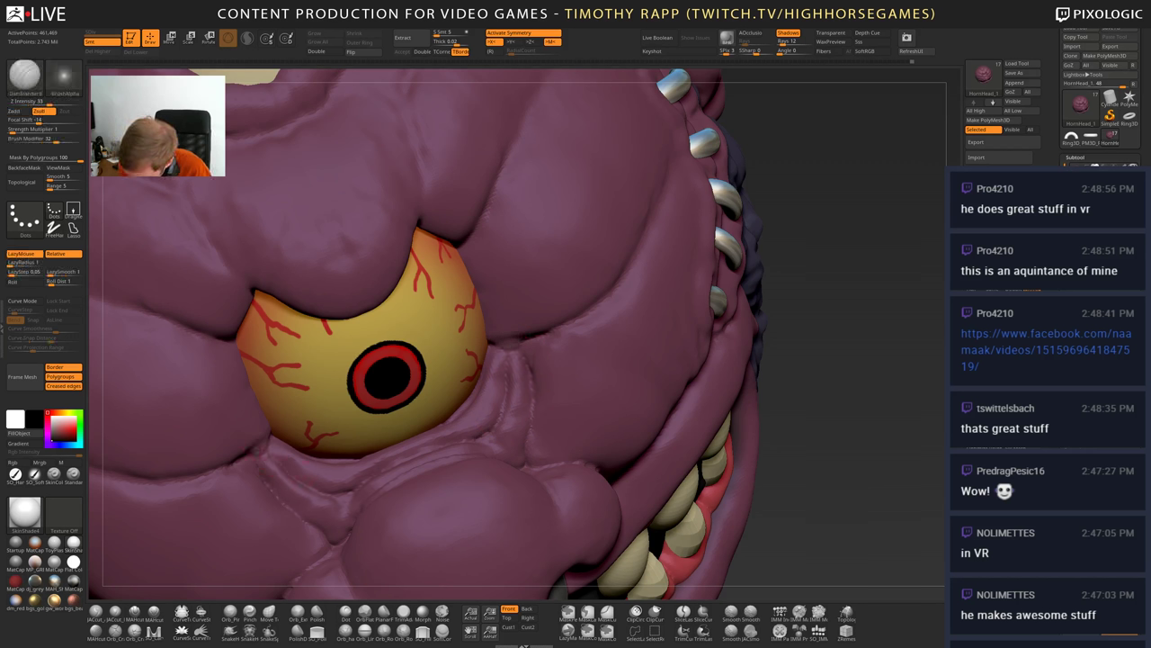
{"action": "mouse_move", "coordinate": [535, 336]}
{"action": "right_mouse_down"}
{"action": "mouse_move", "coordinate": [431, 498]}
{"action": "mouse_move", "coordinate": [448, 515]}
{"action": "mouse_move", "coordinate": [449, 542]}
{"action": "right_mouse_up"}
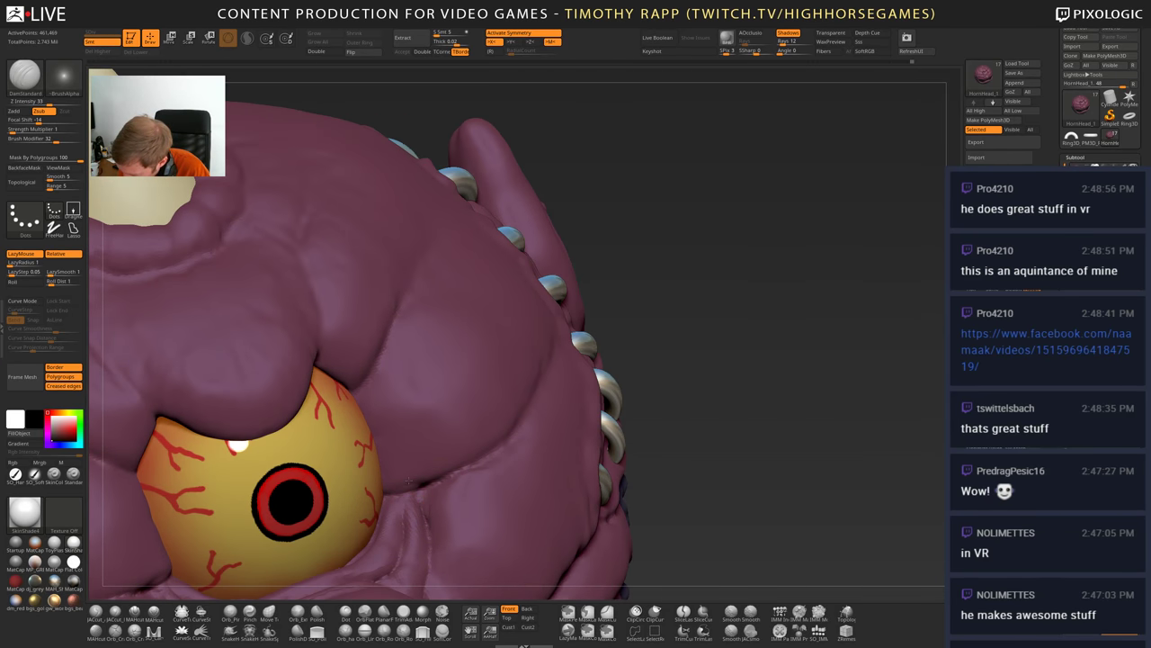
{"action": "right_click_drag", "start_coordinate": [409, 480], "coordinate": [412, 379]}
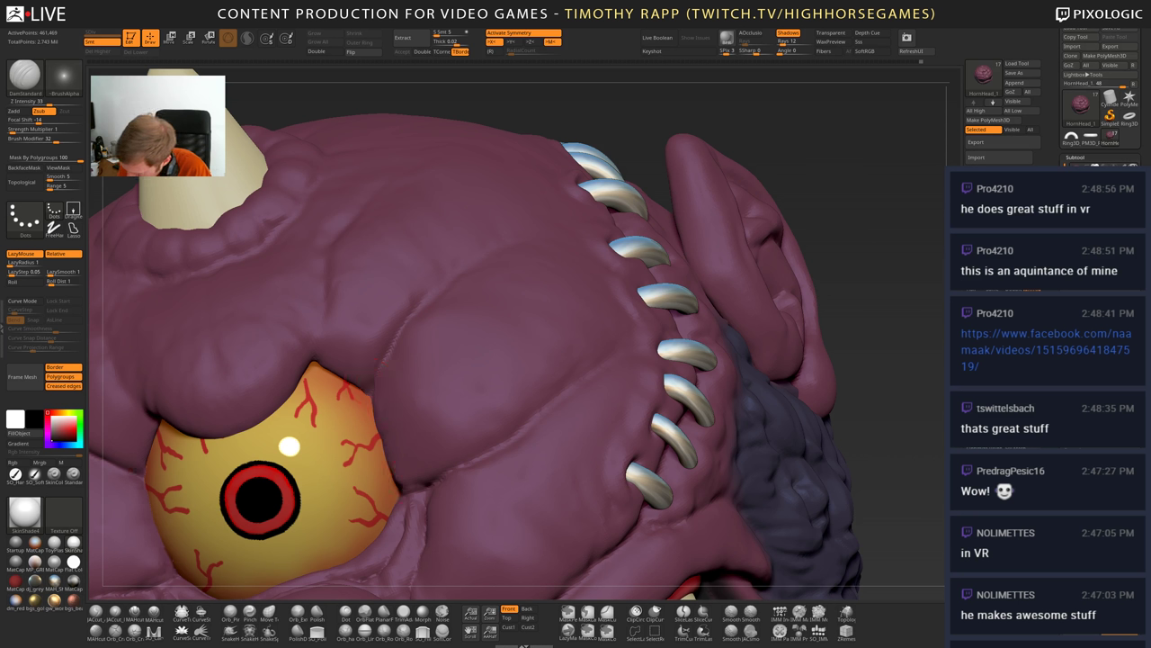
{"action": "right_click_drag", "start_coordinate": [316, 485], "coordinate": [394, 493]}
{"action": "right_click_drag", "start_coordinate": [518, 497], "coordinate": [522, 445], "text": "ctrl"}
{"action": "mouse_move", "coordinate": [521, 446]}
{"action": "right_mouse_down"}
{"action": "mouse_move", "coordinate": [617, 455]}
{"action": "mouse_move", "coordinate": [617, 502]}
{"action": "mouse_move", "coordinate": [573, 501]}
{"action": "mouse_move", "coordinate": [582, 485]}
{"action": "mouse_move", "coordinate": [606, 487]}
{"action": "right_mouse_up"}
{"action": "key", "text": "b"}
{"action": "key", "text": "m"}
{"action": "key", "text": "v"}
{"action": "right_click_drag", "start_coordinate": [495, 468], "coordinate": [444, 472]}
{"action": "right_click_drag", "start_coordinate": [559, 485], "coordinate": [526, 445]}
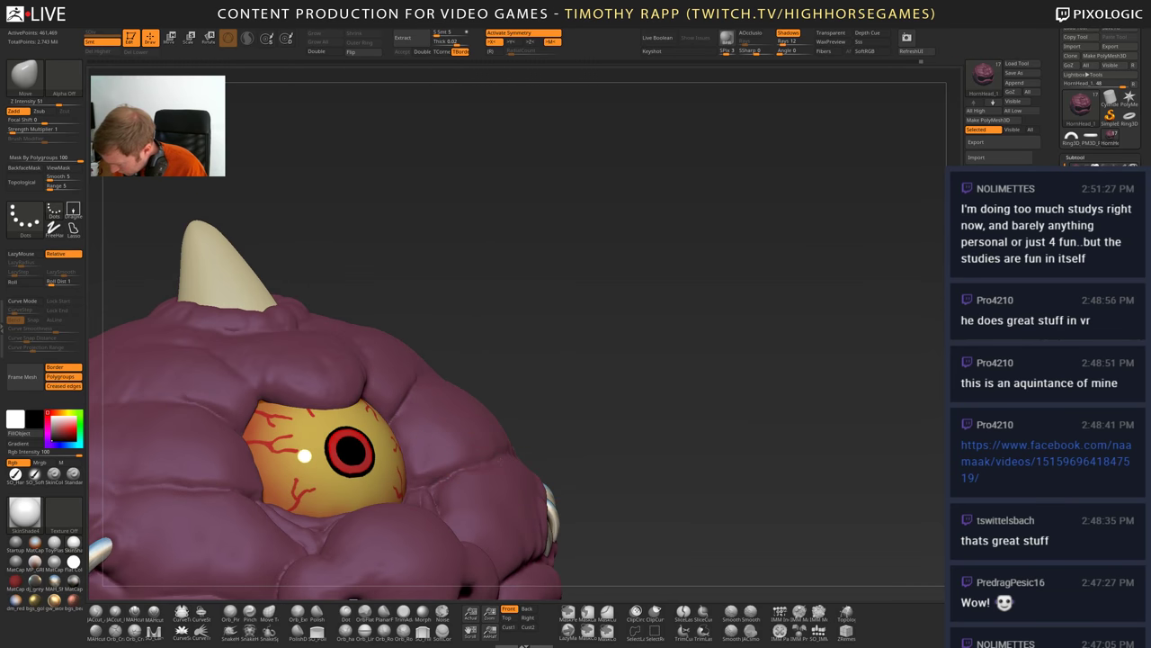
- Switch to the browser and look through the VR artist's Facebook profile and video posts, returning to ZBrush when done
{"action": "key", "text": "alt+Tab"}
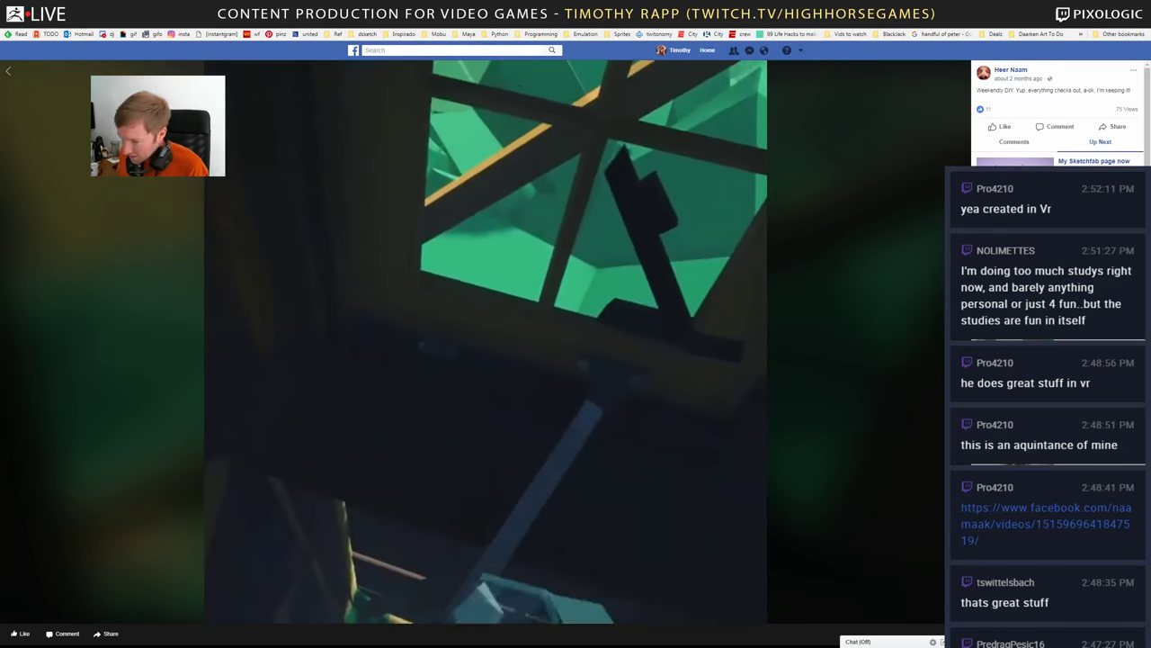
{"action": "left_click", "coordinate": [1025, 75]}
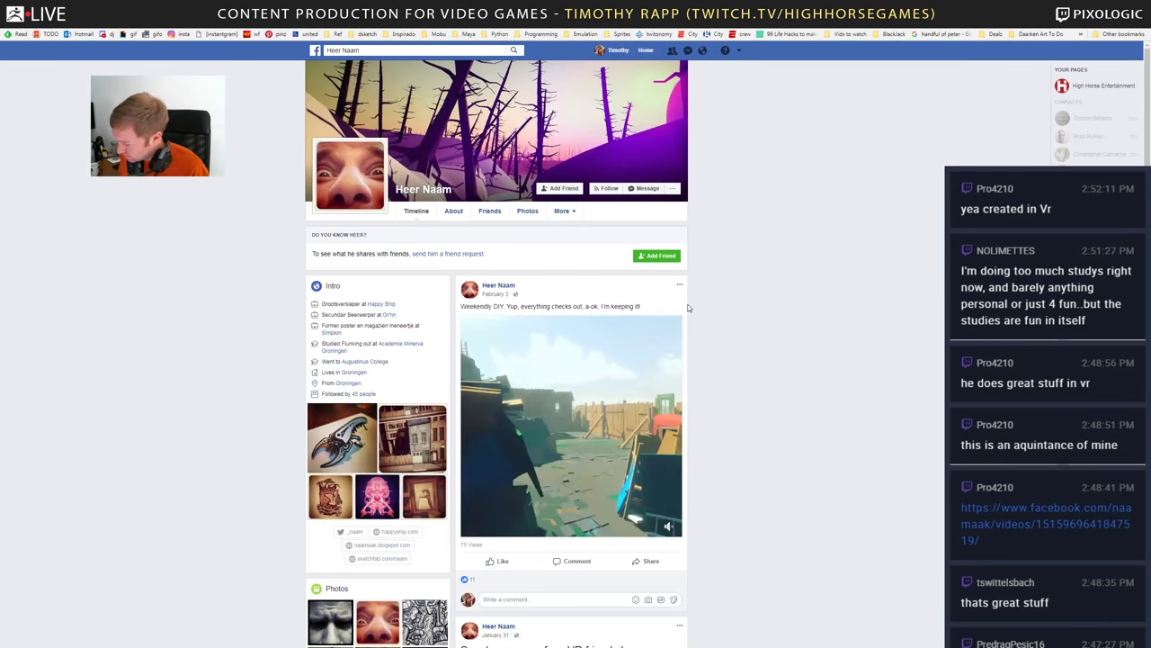
{"action": "scroll", "coordinate": [680, 322], "scroll_direction": "down", "scroll_amount": 2}
{"action": "scroll", "coordinate": [679, 321], "scroll_direction": "up", "scroll_amount": 2}
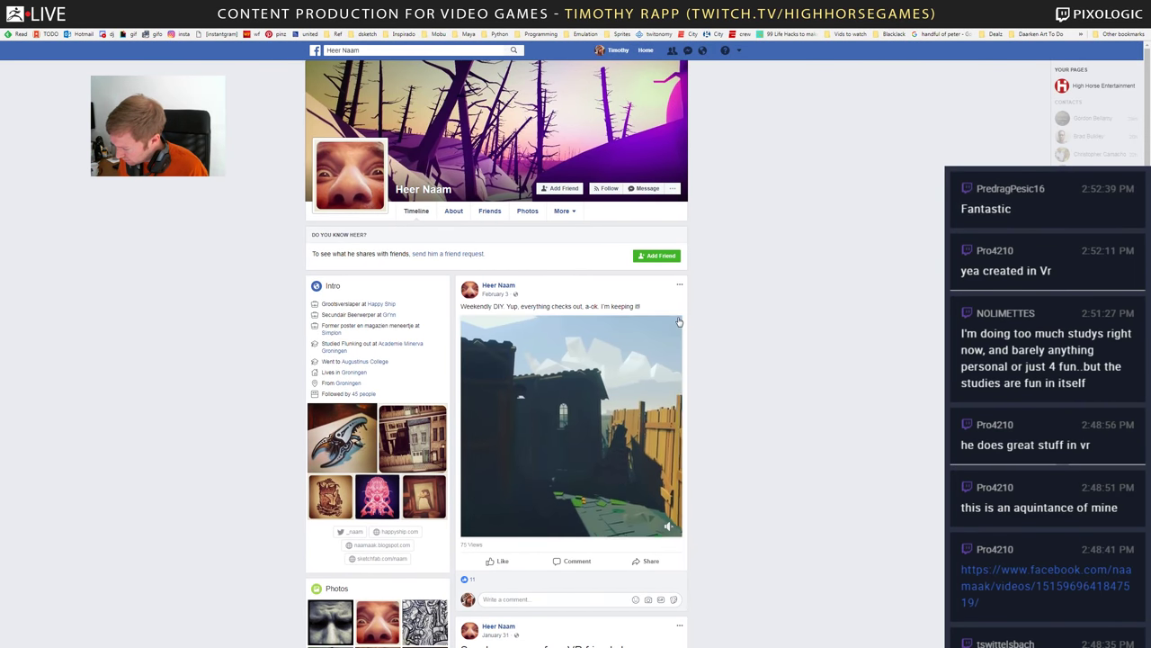
{"action": "scroll", "coordinate": [679, 321], "scroll_direction": "down", "scroll_amount": 2}
{"action": "scroll", "coordinate": [676, 337], "scroll_direction": "down", "scroll_amount": 3}
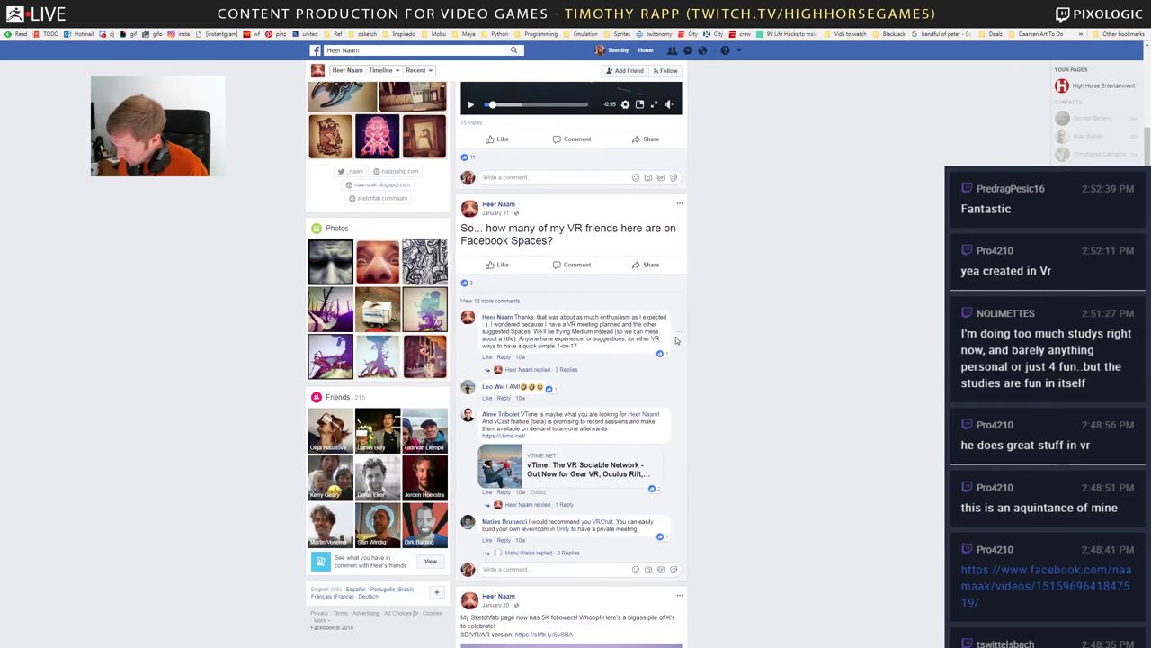
{"action": "scroll", "coordinate": [677, 341], "scroll_direction": "down", "scroll_amount": 4}
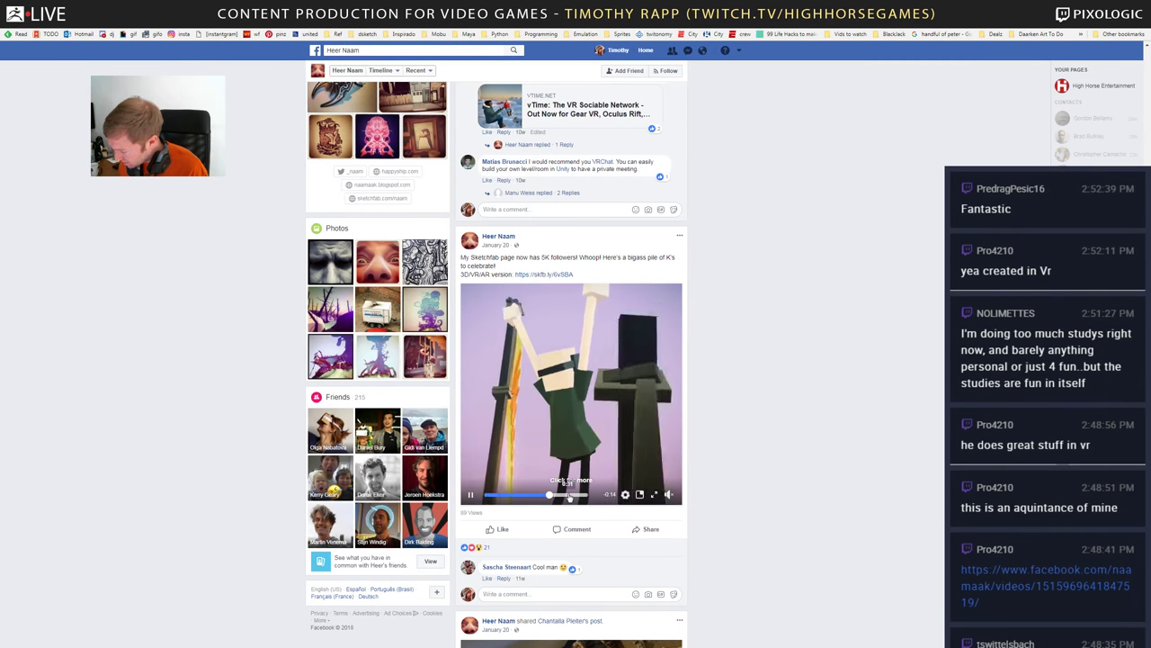
{"action": "scroll", "coordinate": [567, 499], "scroll_direction": "down", "scroll_amount": 9}
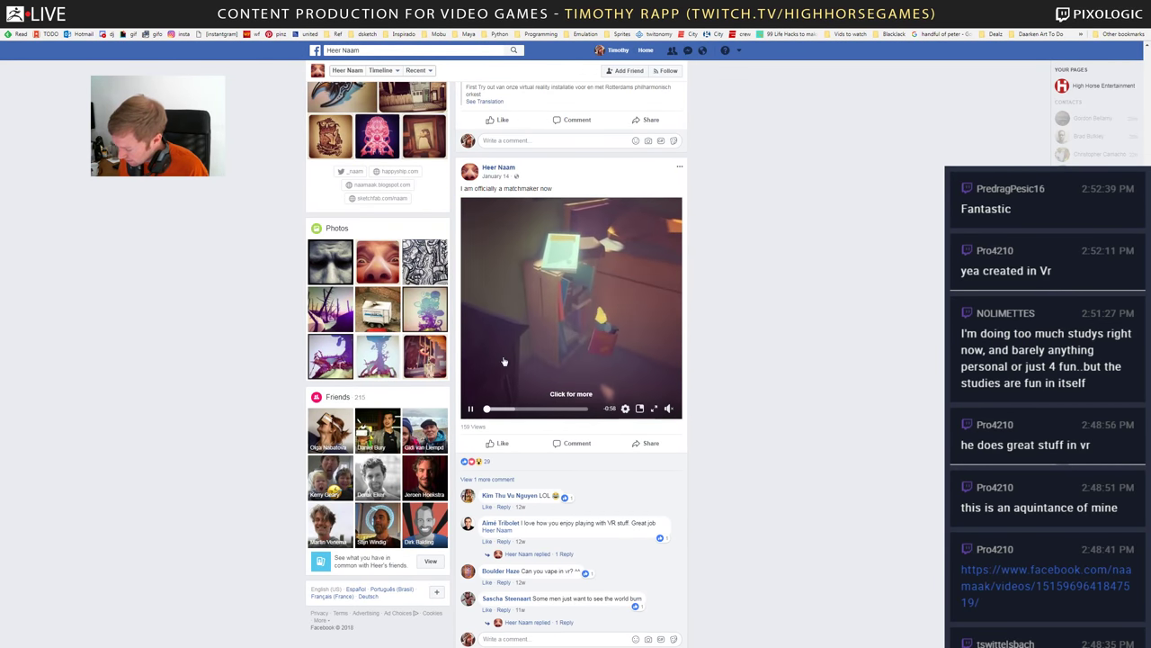
{"action": "scroll", "coordinate": [559, 510], "scroll_direction": "up", "scroll_amount": 4}
{"action": "scroll", "coordinate": [603, 355], "scroll_direction": "up", "scroll_amount": 15}
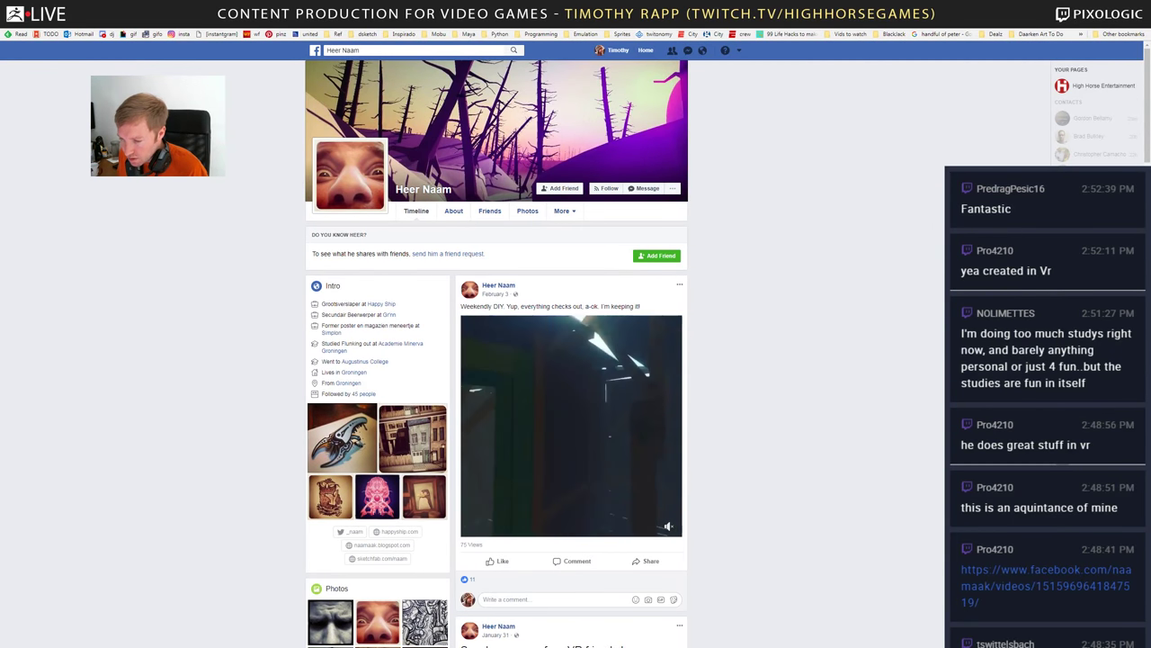
{"action": "key", "text": "alt+Tab"}
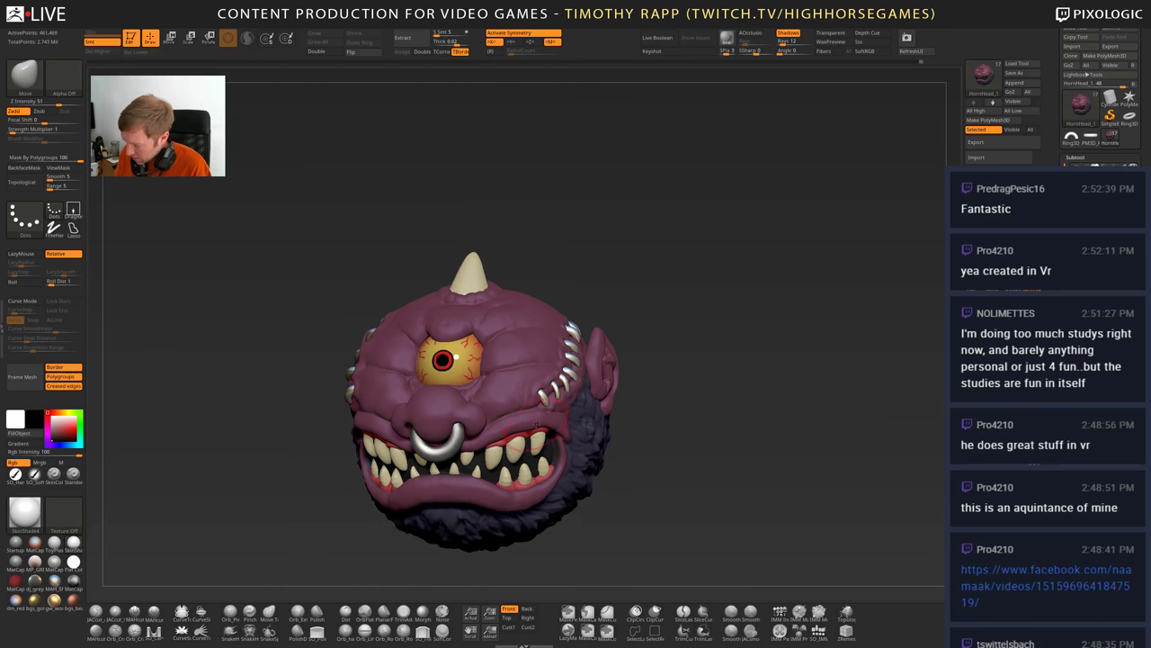
- Choose the SoftPaint brush for colouring the head's skin
{"action": "right_click_drag", "start_coordinate": [509, 428], "coordinate": [515, 478], "text": "alt"}
{"action": "left_click", "coordinate": [39, 479]}
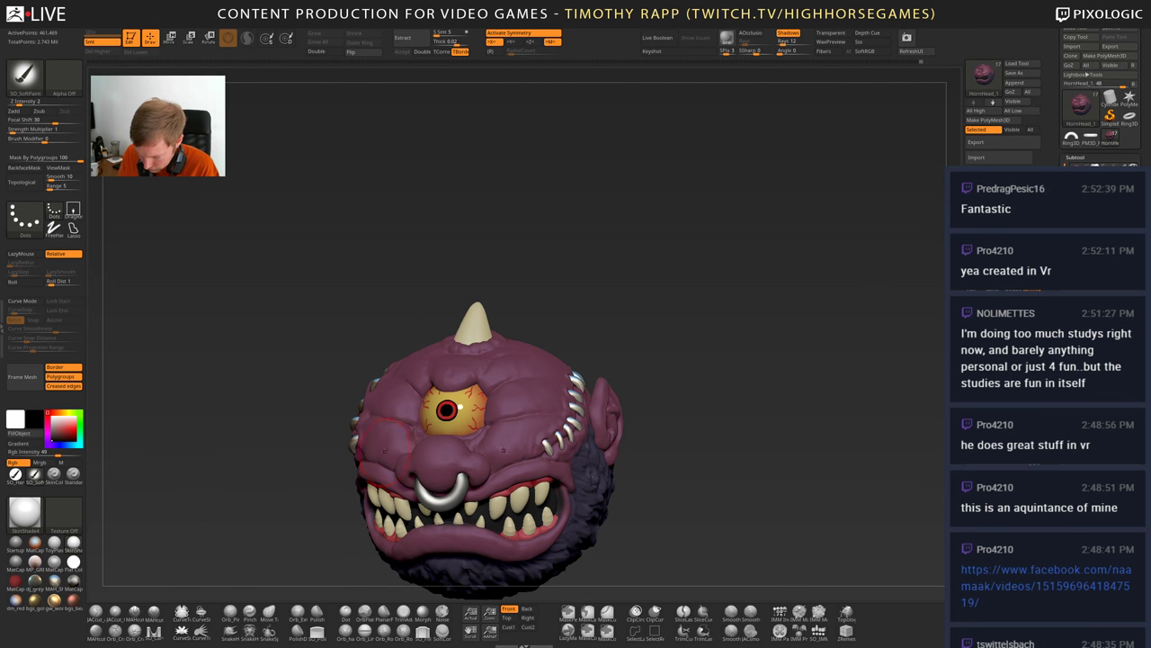
{"action": "left_click_drag", "start_coordinate": [494, 418], "coordinate": [518, 426]}
{"action": "left_click_drag", "start_coordinate": [514, 424], "coordinate": [502, 426], "text": "shift"}
{"action": "key", "text": "ctrl+z"}
{"action": "key", "text": "ctrl+z"}
- Paint the skin folds under the eye, from corner to corner, dark grey with the soft paint brush
{"action": "mouse_move", "coordinate": [505, 427]}
{"action": "right_mouse_down"}
{"action": "mouse_move", "coordinate": [508, 461]}
{"action": "mouse_move", "coordinate": [523, 460]}
{"action": "right_mouse_up"}
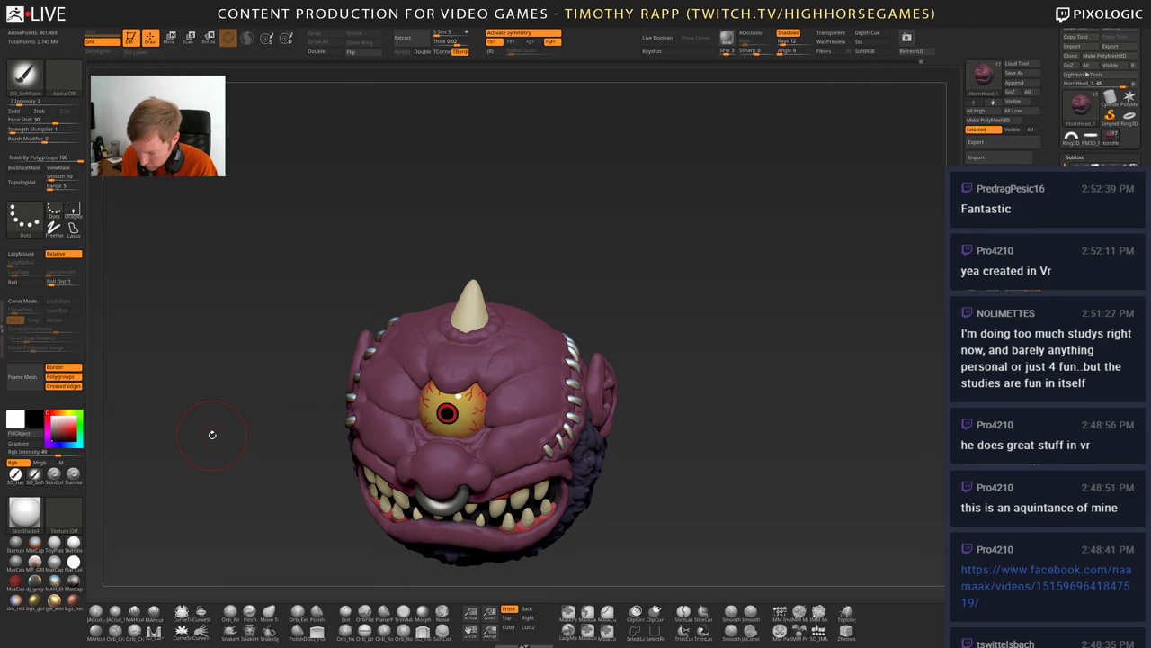
{"action": "left_click", "coordinate": [52, 436]}
{"action": "right_click_drag", "start_coordinate": [661, 378], "coordinate": [576, 453], "text": "ctrl"}
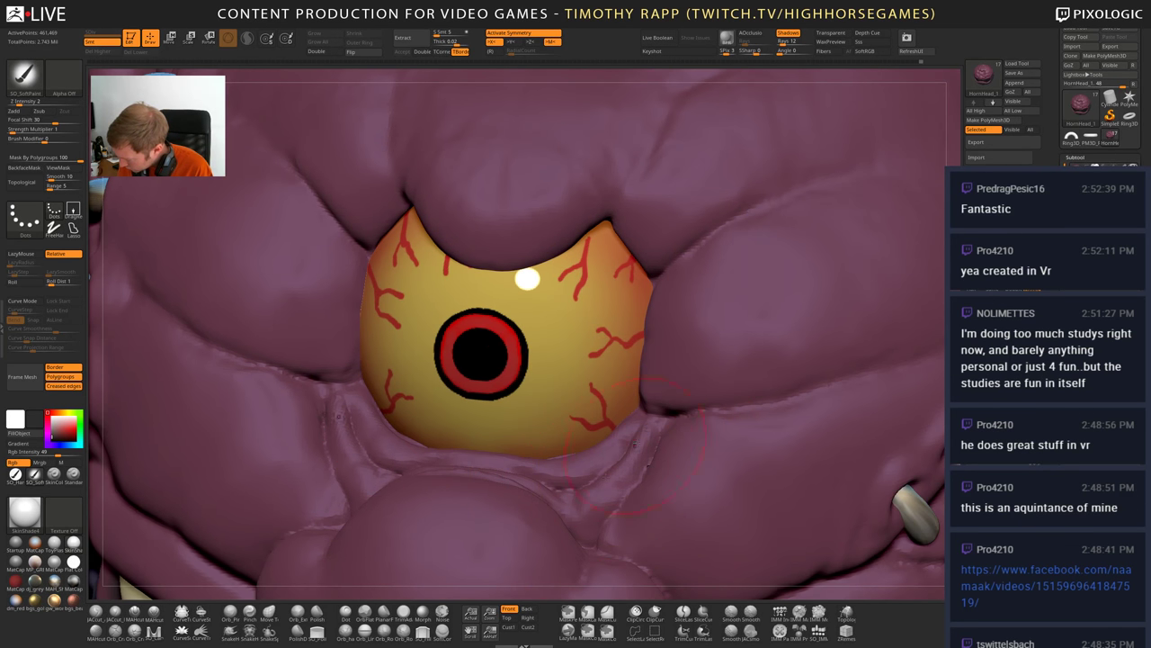
{"action": "mouse_move", "coordinate": [644, 427]}
{"action": "left_mouse_down"}
{"action": "mouse_move", "coordinate": [597, 470]}
{"action": "mouse_move", "coordinate": [495, 464]}
{"action": "left_mouse_up"}
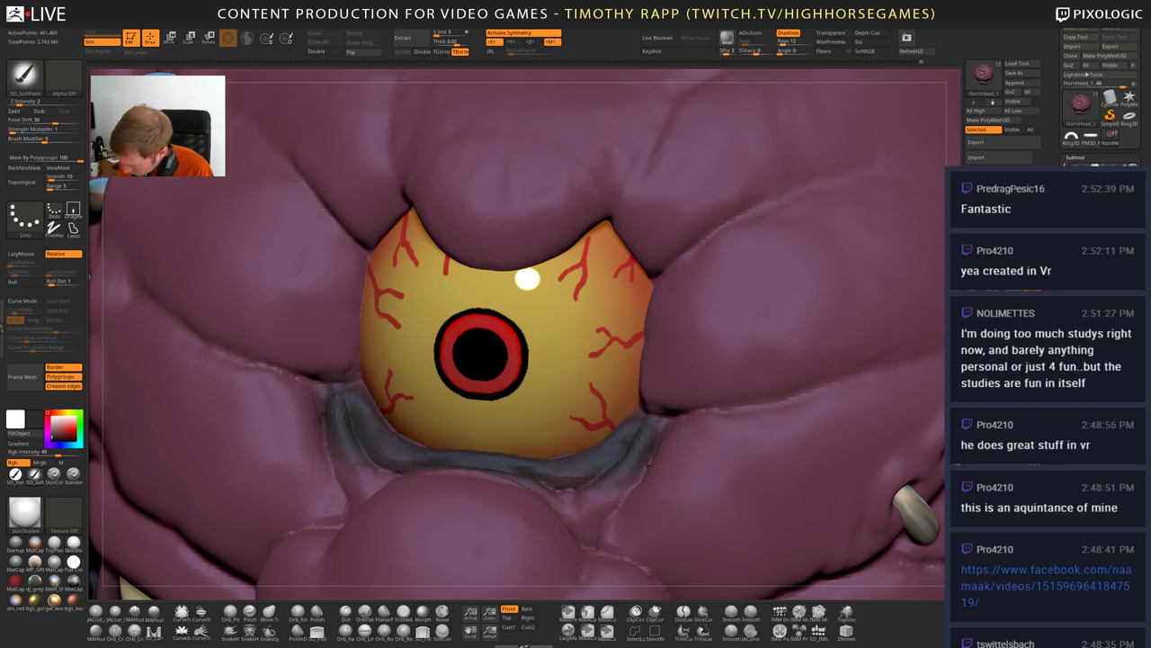
{"action": "left_click_drag", "start_coordinate": [370, 465], "coordinate": [348, 427]}
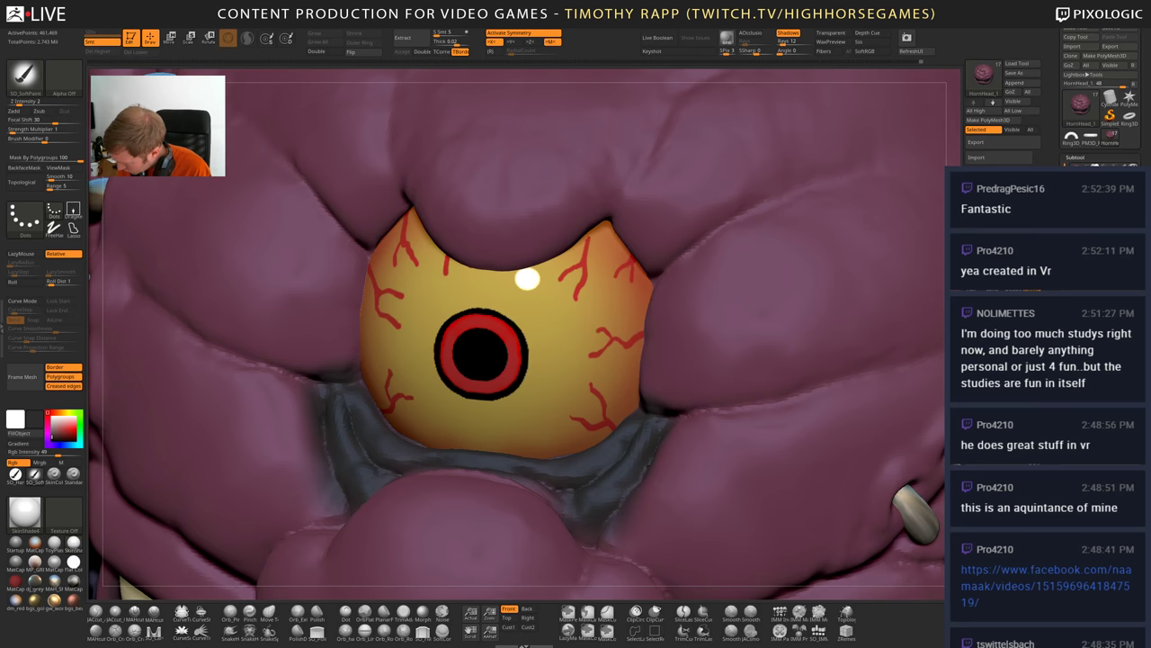
{"action": "right_click_drag", "start_coordinate": [503, 467], "coordinate": [648, 494]}
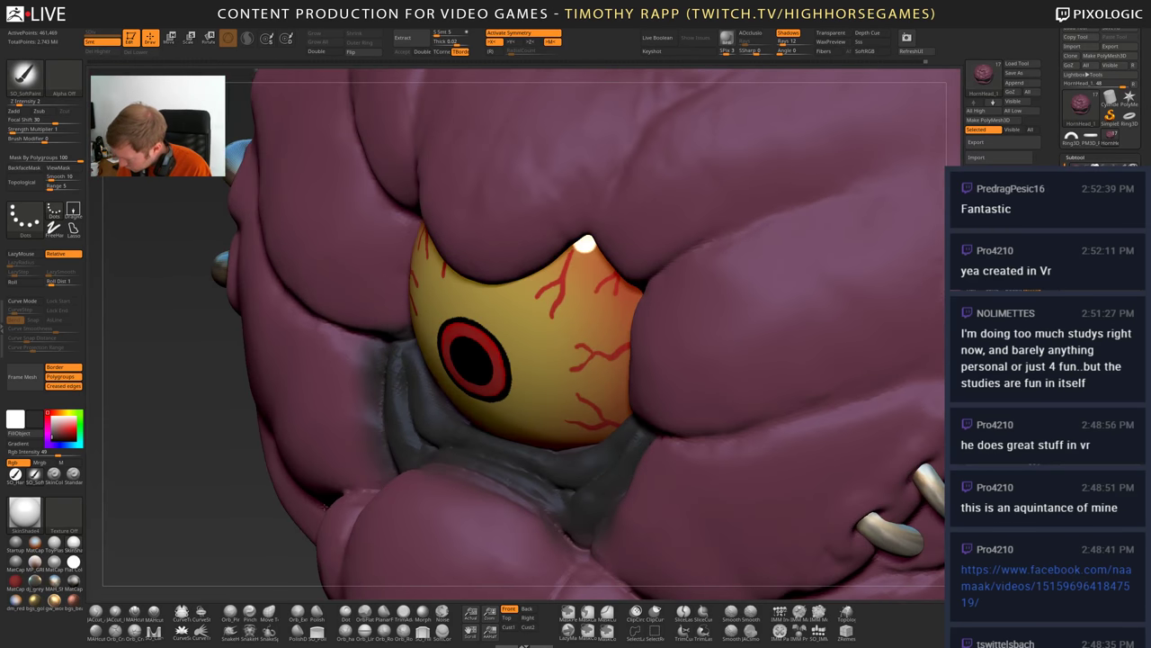
{"action": "right_click_drag", "start_coordinate": [325, 507], "coordinate": [617, 486], "text": "ctrl"}
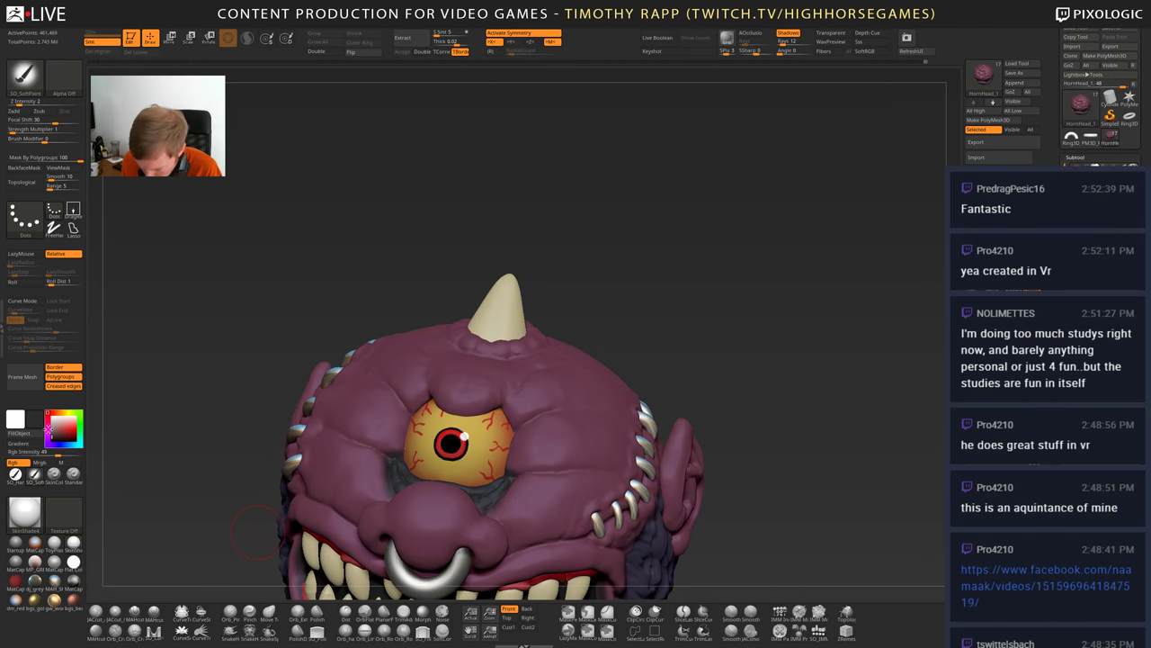
- Choose a dark muted purple and paint it over the grey folds under the eye and around its lower corners
{"action": "left_click", "coordinate": [48, 439]}
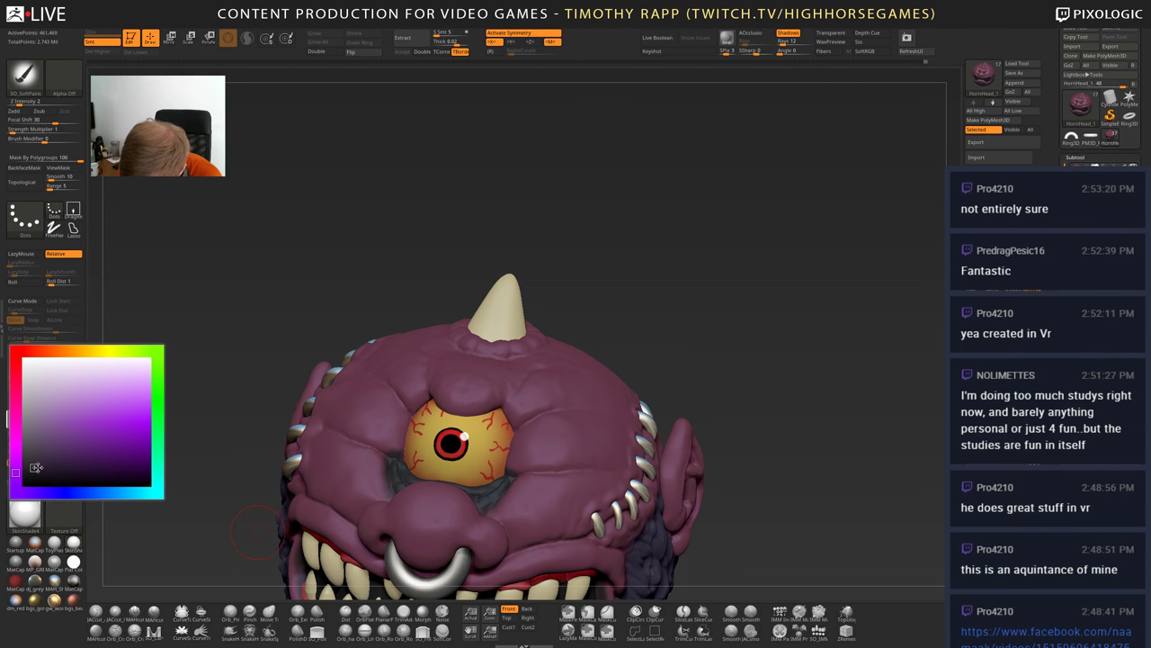
{"action": "left_click_drag", "start_coordinate": [36, 467], "coordinate": [36, 468]}
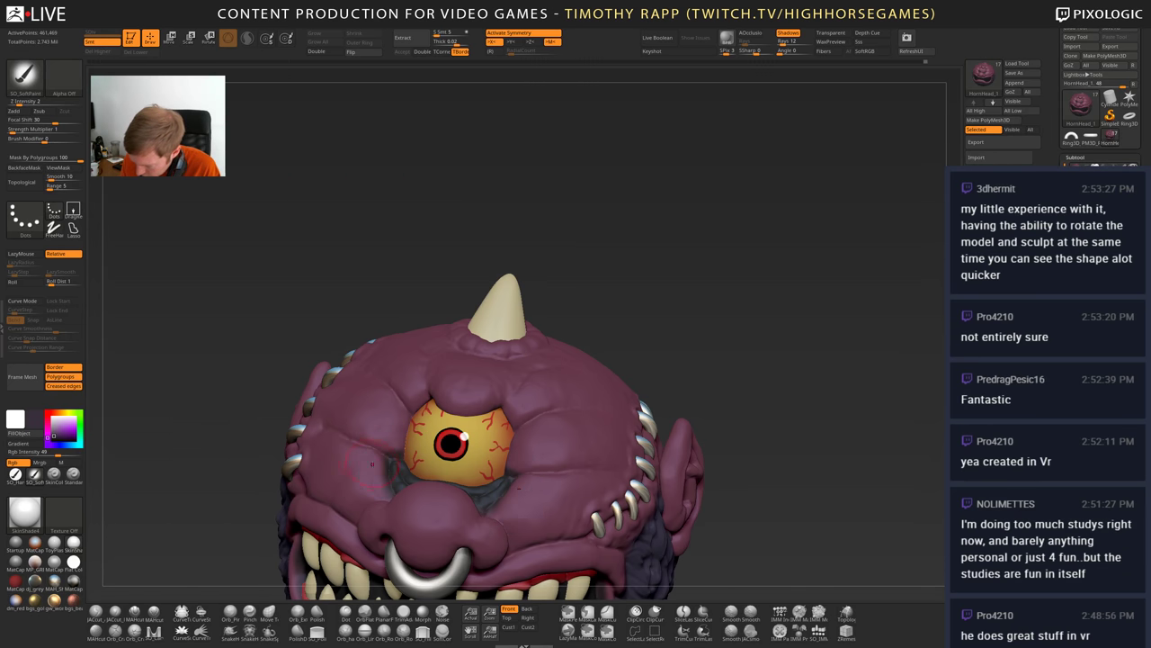
{"action": "right_click_drag", "start_coordinate": [372, 464], "coordinate": [396, 477]}
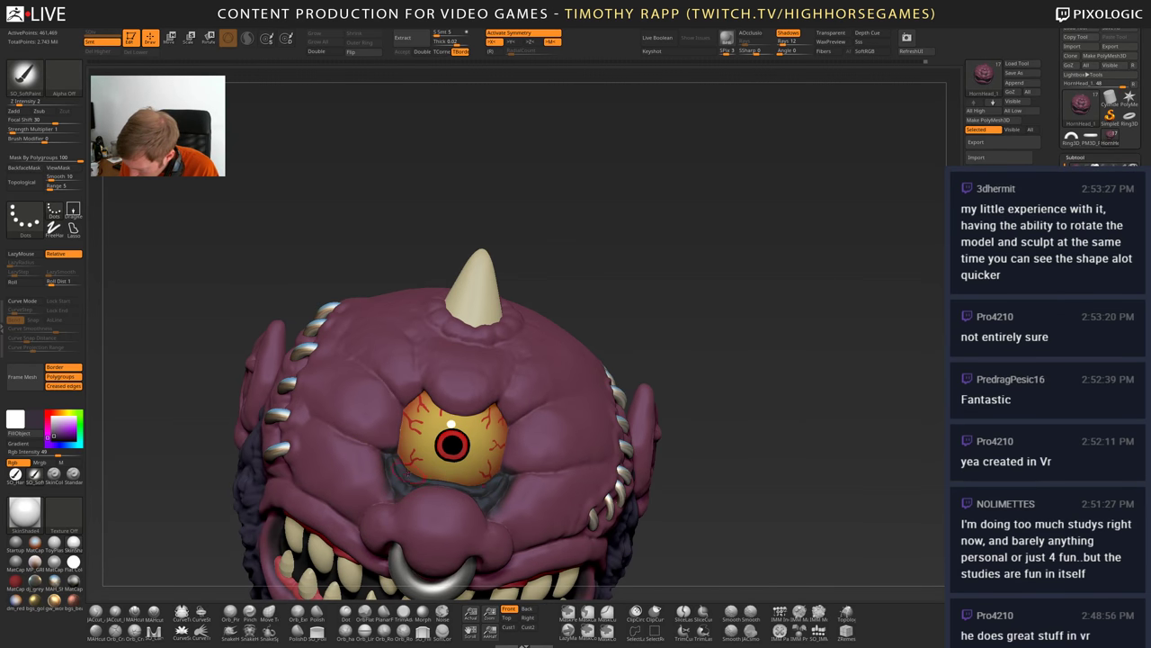
{"action": "right_click_drag", "start_coordinate": [385, 471], "coordinate": [399, 473]}
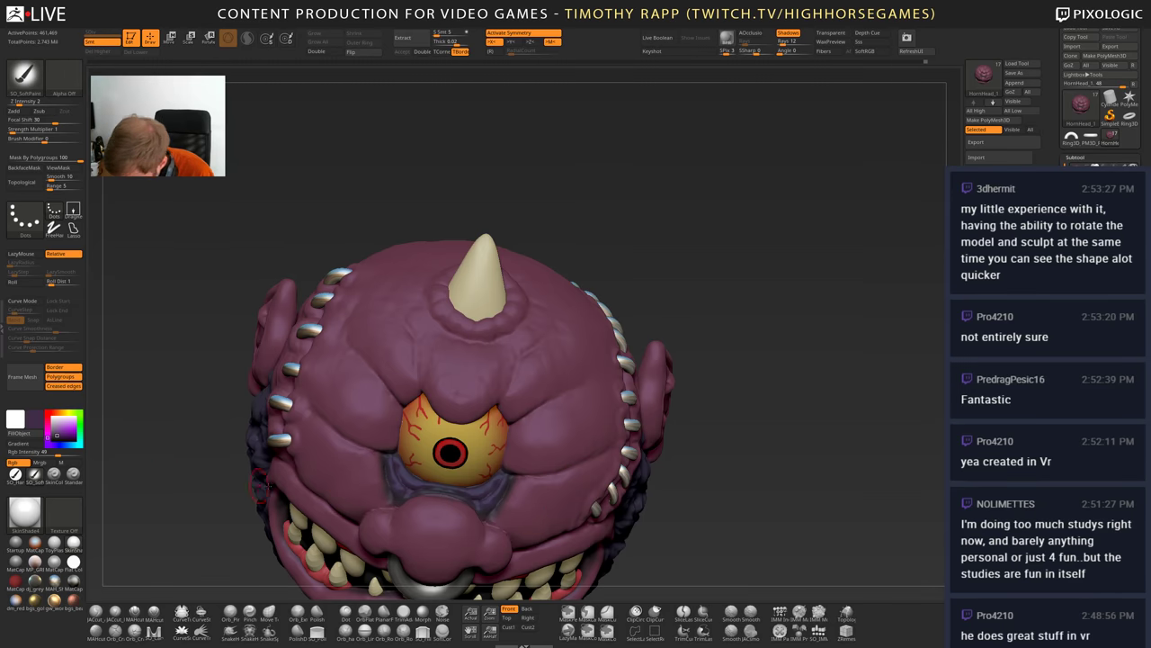
{"action": "left_click_drag", "start_coordinate": [260, 485], "coordinate": [278, 576], "text": "alt"}
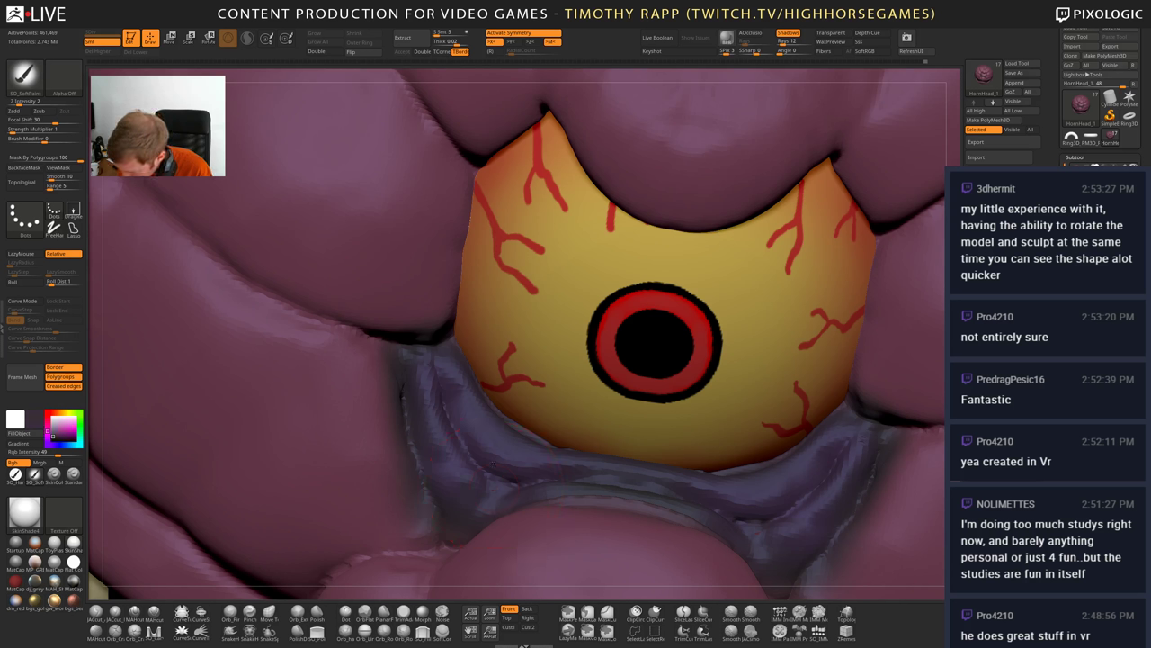
{"action": "left_click_drag", "start_coordinate": [438, 501], "coordinate": [396, 478]}
{"action": "left_click_drag", "start_coordinate": [488, 475], "coordinate": [502, 457], "text": "shift"}
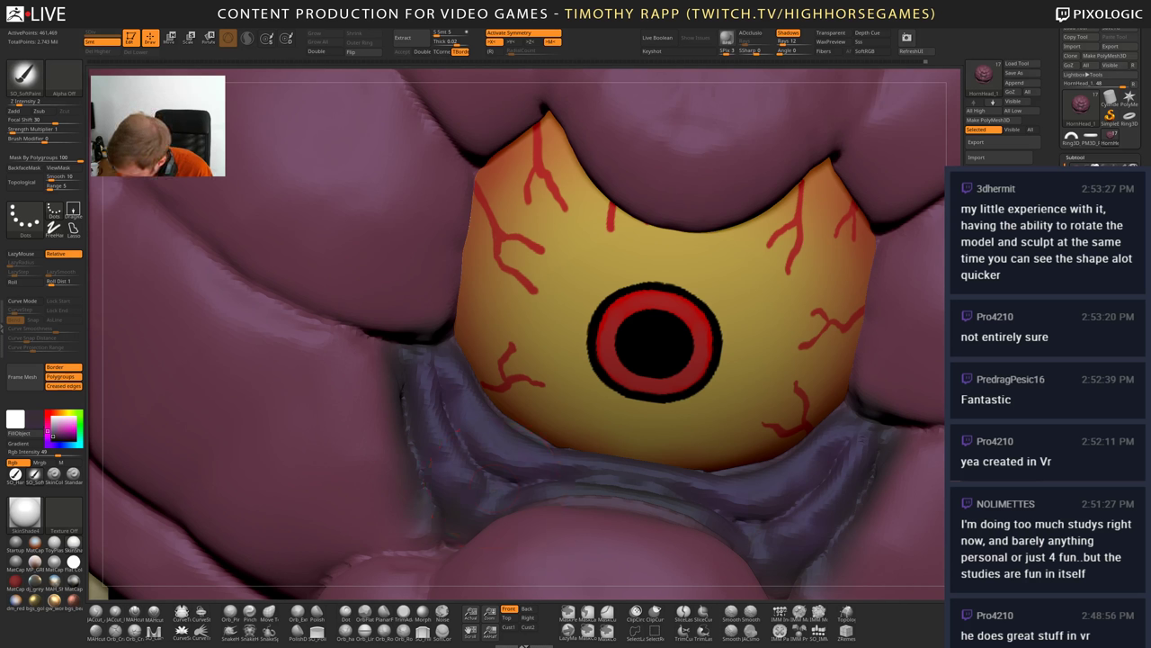
{"action": "right_click_drag", "start_coordinate": [401, 391], "coordinate": [144, 400], "text": "ctrl"}
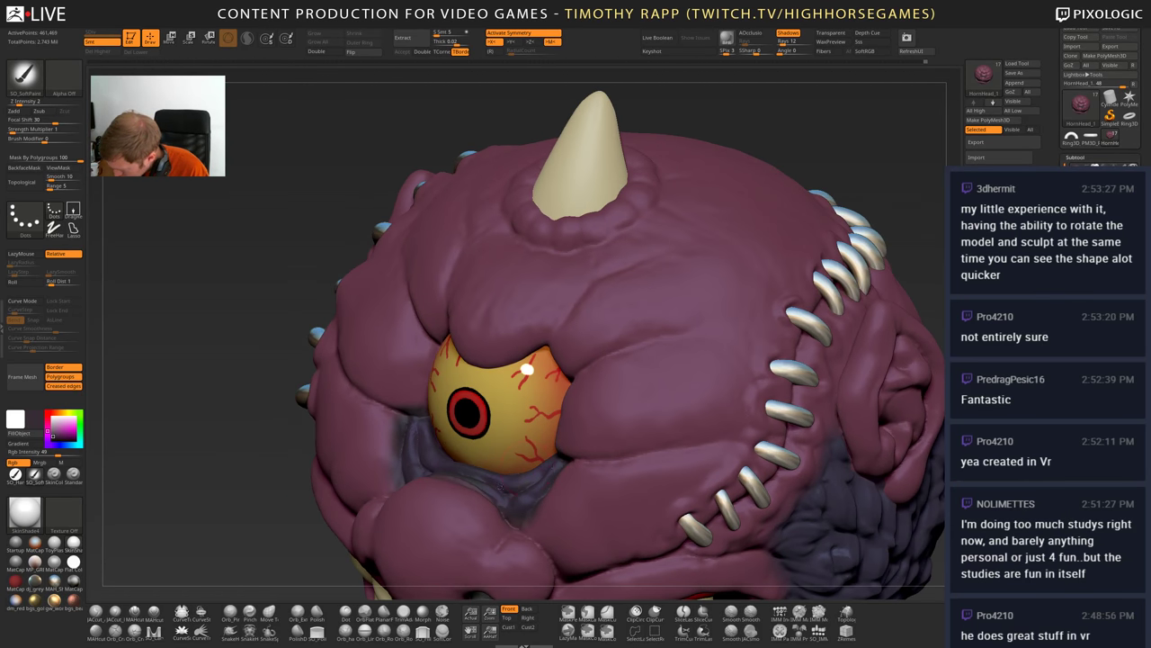
{"action": "right_click_drag", "start_coordinate": [556, 490], "coordinate": [630, 472]}
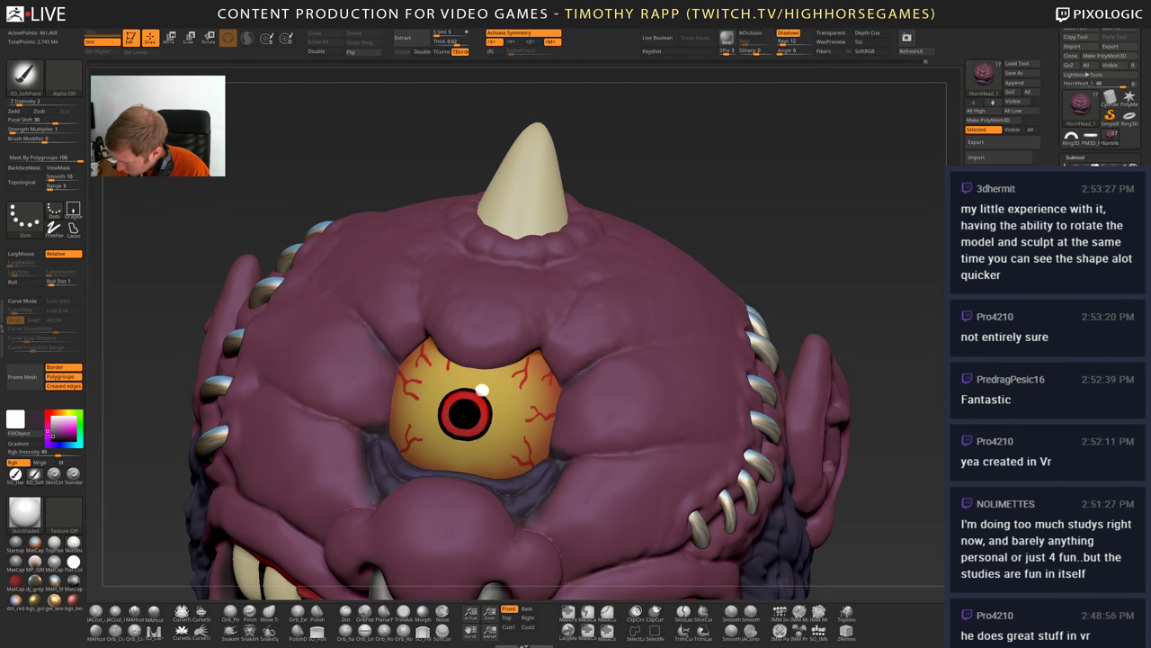
- Mask the head's recessed creases, show the mask and invert it so only the creases stay unmasked
{"action": "right_click_drag", "start_coordinate": [739, 454], "coordinate": [746, 477], "text": "ctrl"}
{"action": "left_click_drag", "start_coordinate": [1145, 378], "coordinate": [1144, 179]}
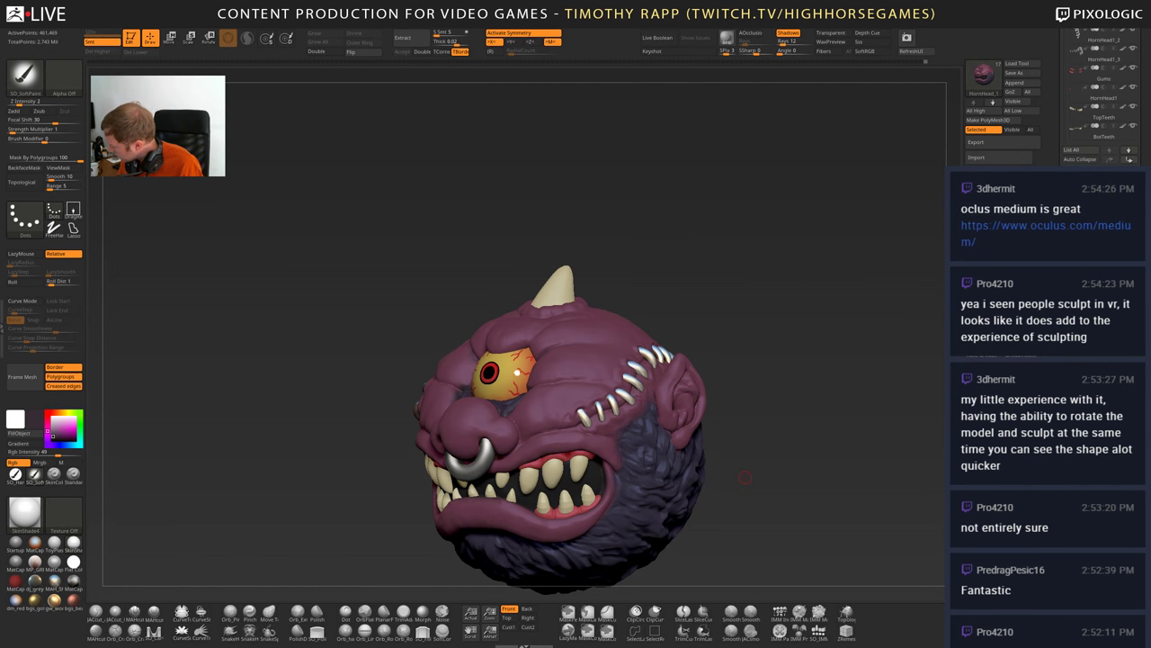
{"action": "key", "text": "ctrl+h"}
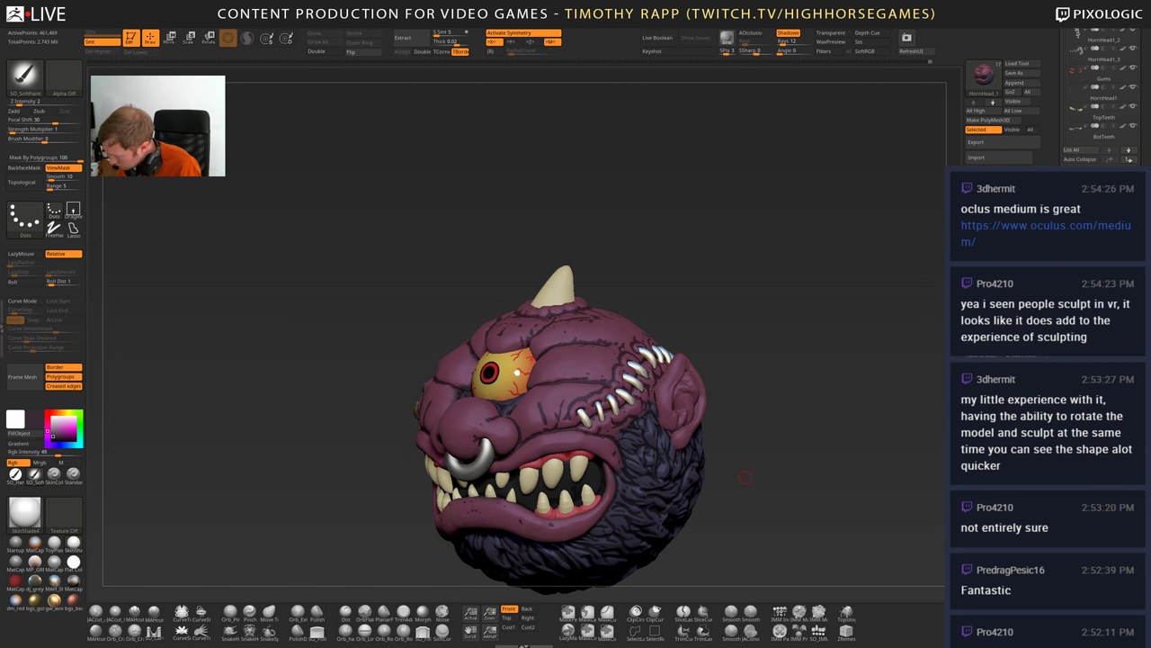
{"action": "left_click_drag", "start_coordinate": [745, 477], "coordinate": [778, 368], "text": "shift"}
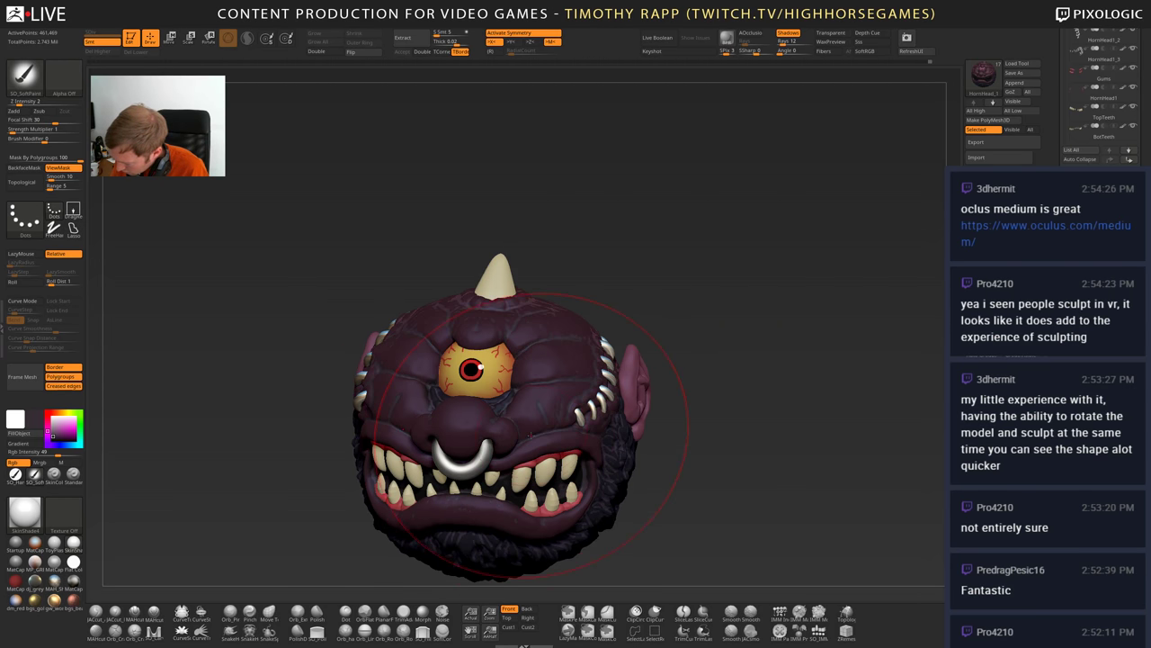
- Paint the unmasked creases dark purple all around the head with a large soft brush
{"action": "right_click_drag", "start_coordinate": [531, 436], "coordinate": [666, 432]}
{"action": "right_click_drag", "start_coordinate": [374, 392], "coordinate": [594, 461], "text": "alt"}
{"action": "mouse_move", "coordinate": [683, 576]}
{"action": "right_mouse_down"}
{"action": "mouse_move", "coordinate": [670, 559]}
{"action": "mouse_move", "coordinate": [577, 534]}
{"action": "mouse_move", "coordinate": [555, 459]}
{"action": "mouse_move", "coordinate": [441, 522]}
{"action": "mouse_move", "coordinate": [459, 225]}
{"action": "right_mouse_up"}
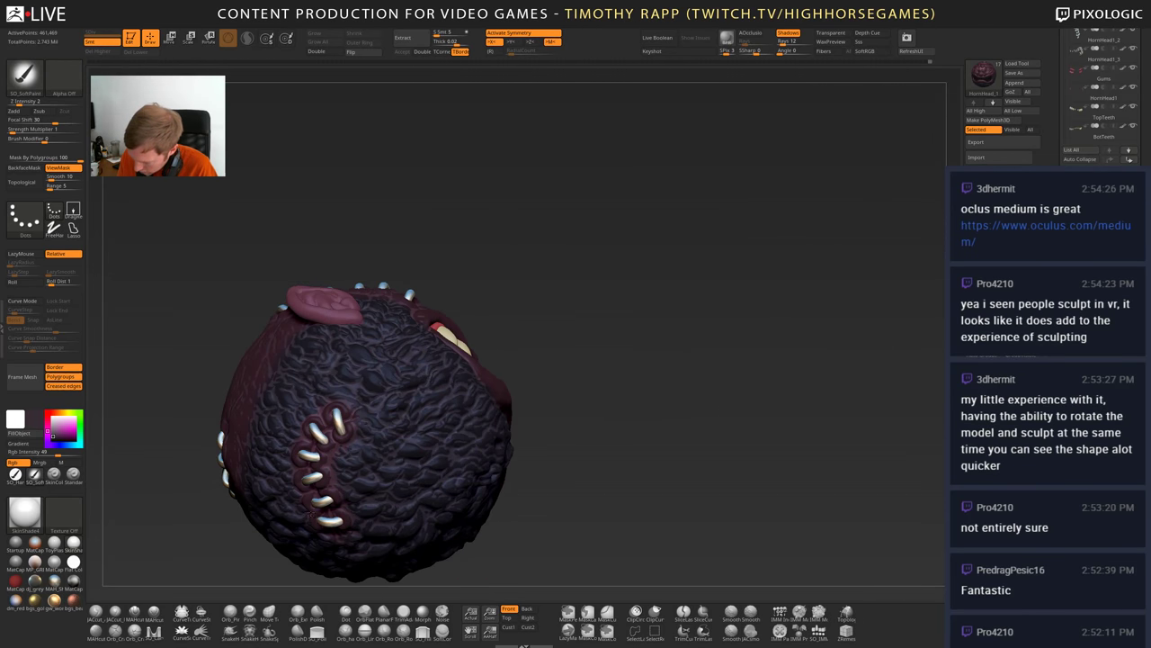
{"action": "mouse_move", "coordinate": [588, 393]}
{"action": "right_mouse_down"}
{"action": "mouse_move", "coordinate": [706, 445]}
{"action": "mouse_move", "coordinate": [658, 406]}
{"action": "mouse_move", "coordinate": [586, 458]}
{"action": "mouse_move", "coordinate": [370, 393]}
{"action": "mouse_move", "coordinate": [455, 443]}
{"action": "mouse_move", "coordinate": [701, 386]}
{"action": "mouse_move", "coordinate": [705, 412]}
{"action": "mouse_move", "coordinate": [673, 437]}
{"action": "mouse_move", "coordinate": [600, 400]}
{"action": "mouse_move", "coordinate": [613, 405]}
{"action": "mouse_move", "coordinate": [612, 451]}
{"action": "right_mouse_up"}
{"action": "key", "text": "ctrl+z"}
{"action": "key", "text": "ctrl+shift+z"}
- Reduce the paint brush's draw size and sample the purple skin colour from the head
{"action": "key", "text": "s"}
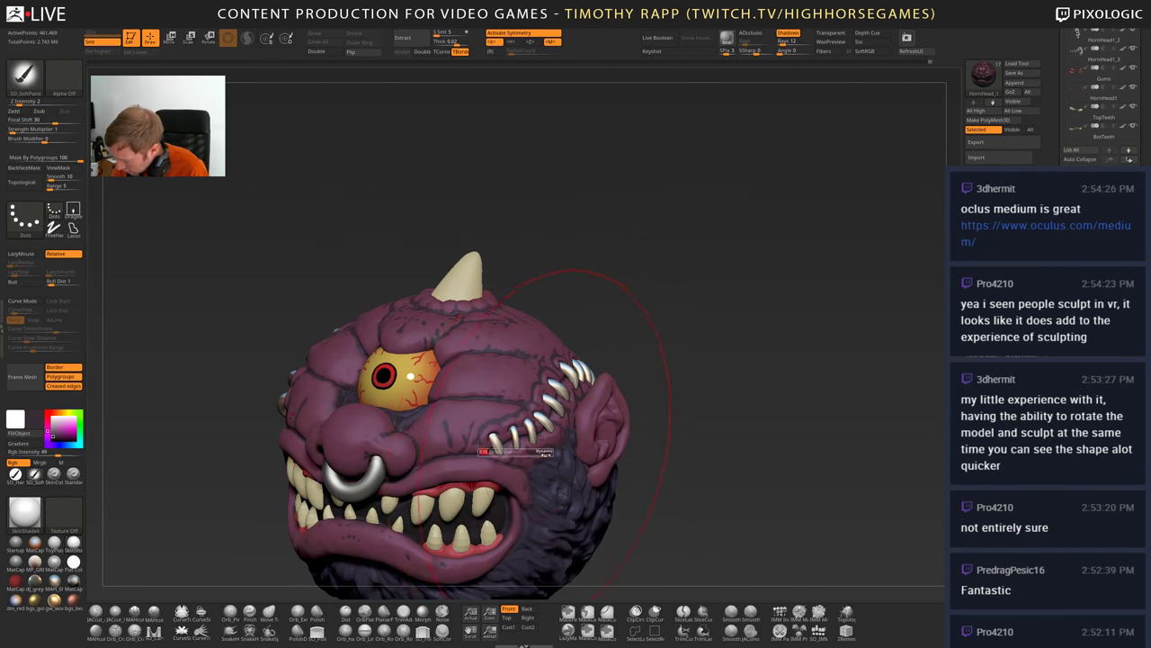
{"action": "left_click_drag", "start_coordinate": [546, 454], "coordinate": [523, 457]}
{"action": "key", "text": "v"}
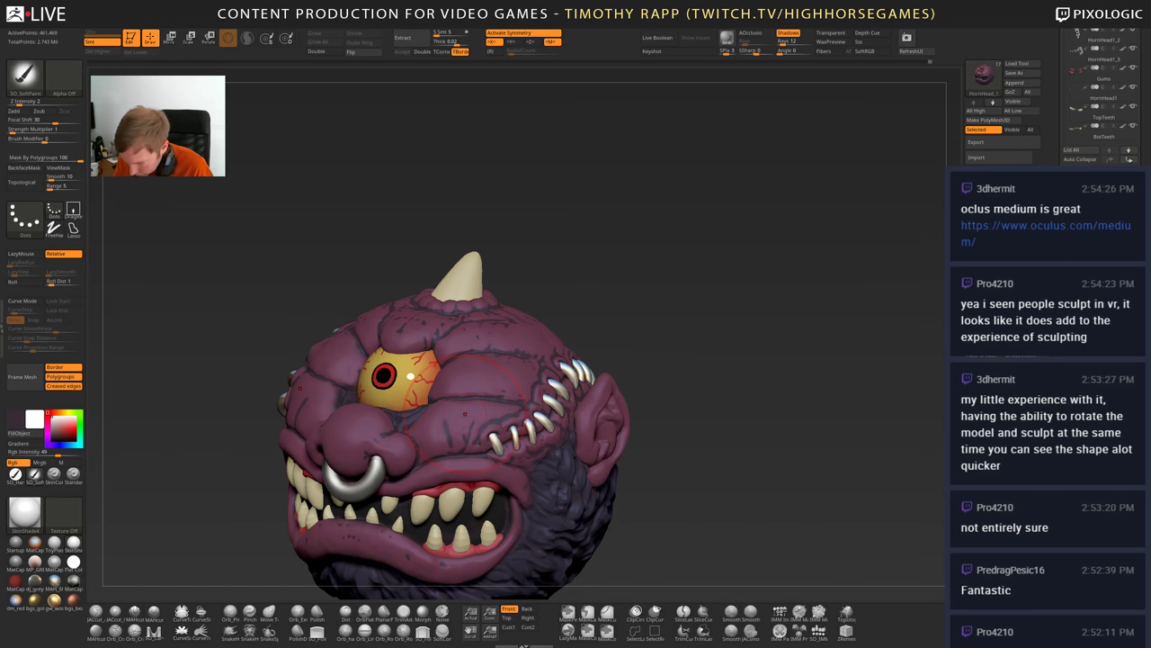
{"action": "key", "text": "v"}
{"action": "key", "text": "c"}
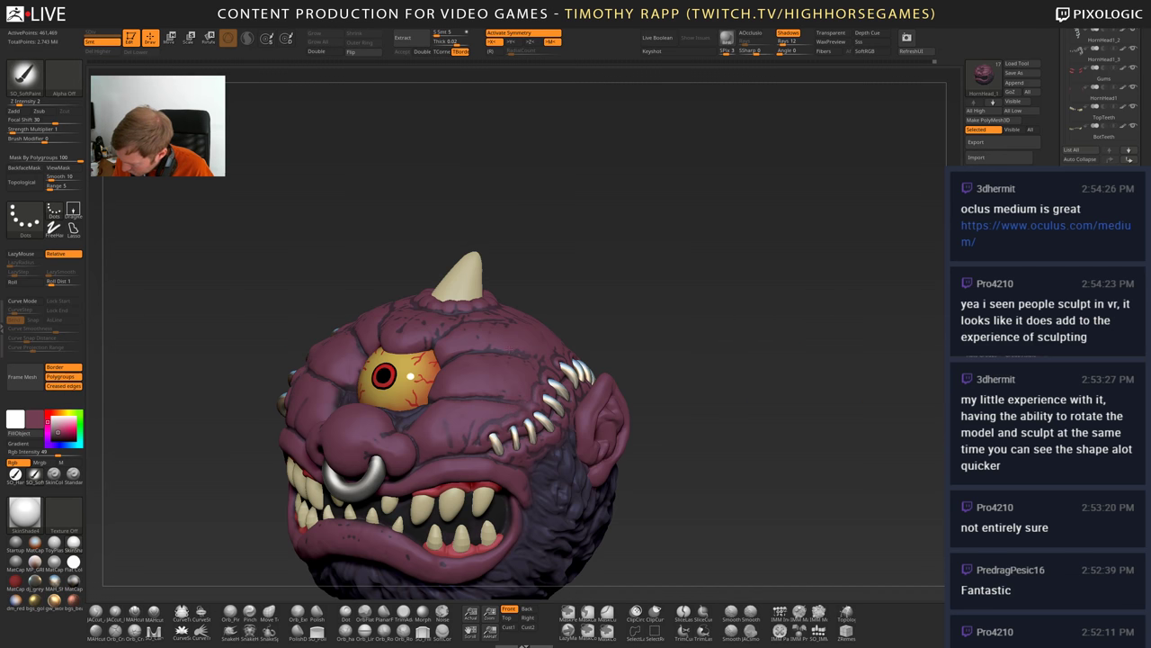
- Sample the dark purple from the folds under the eye and turn the head's mask display back on
{"action": "left_click_drag", "start_coordinate": [661, 359], "coordinate": [664, 418]}
{"action": "left_click_drag", "start_coordinate": [256, 286], "coordinate": [405, 299]}
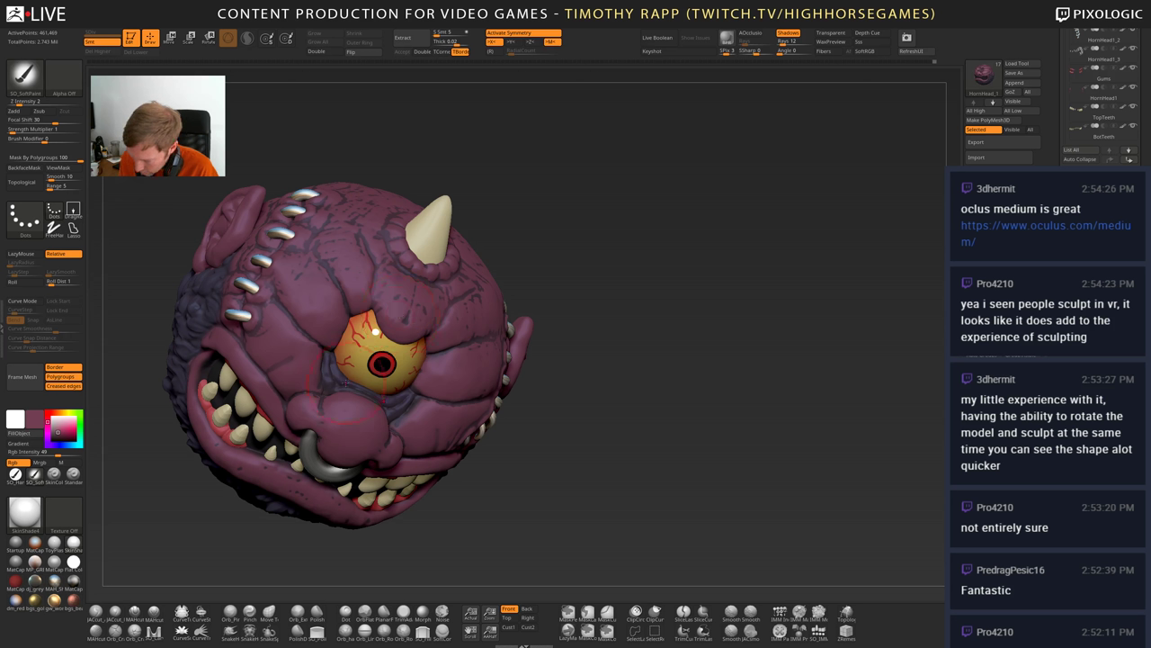
{"action": "key", "text": "c"}
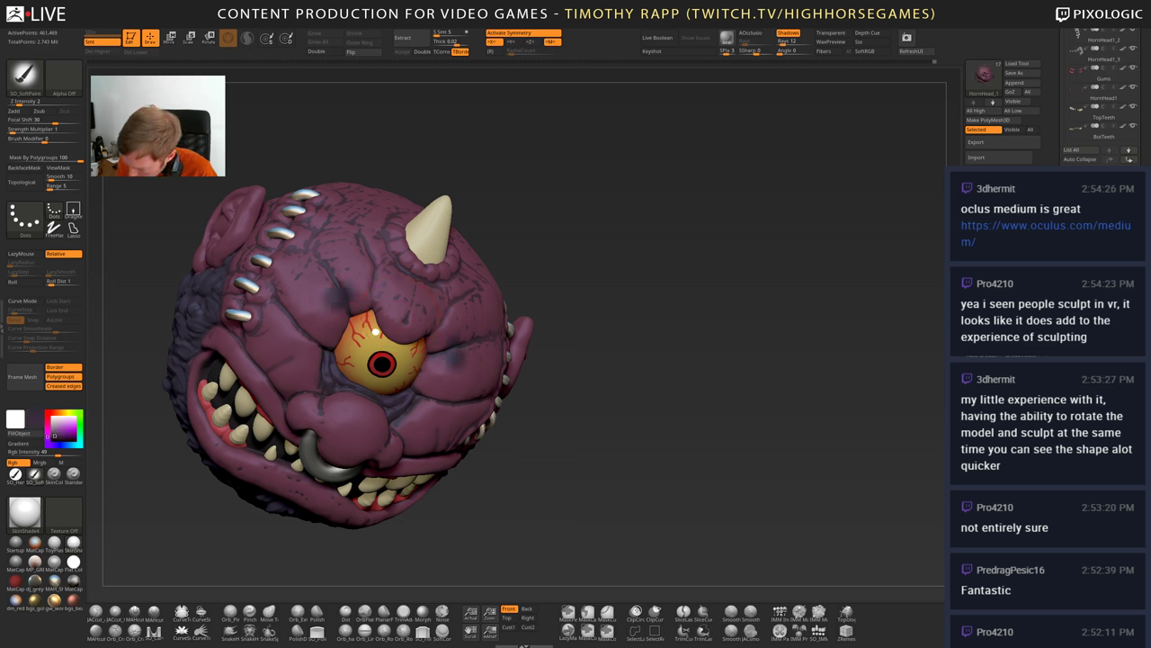
{"action": "key", "text": "ctrl"}
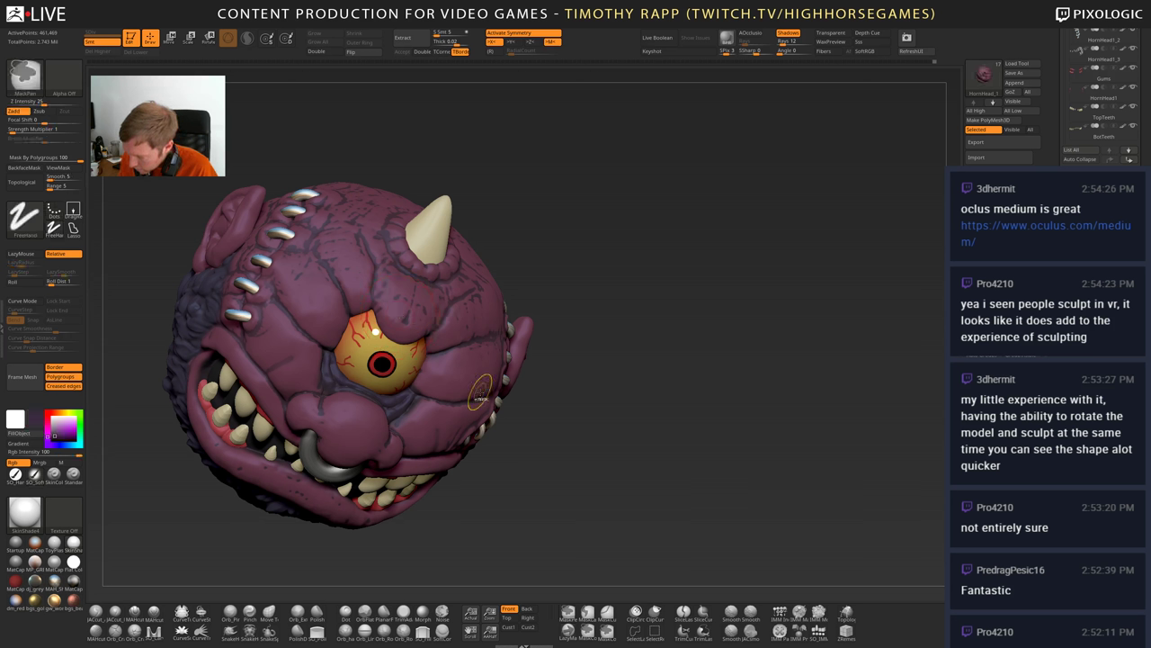
{"action": "key", "text": "ctrl+a"}
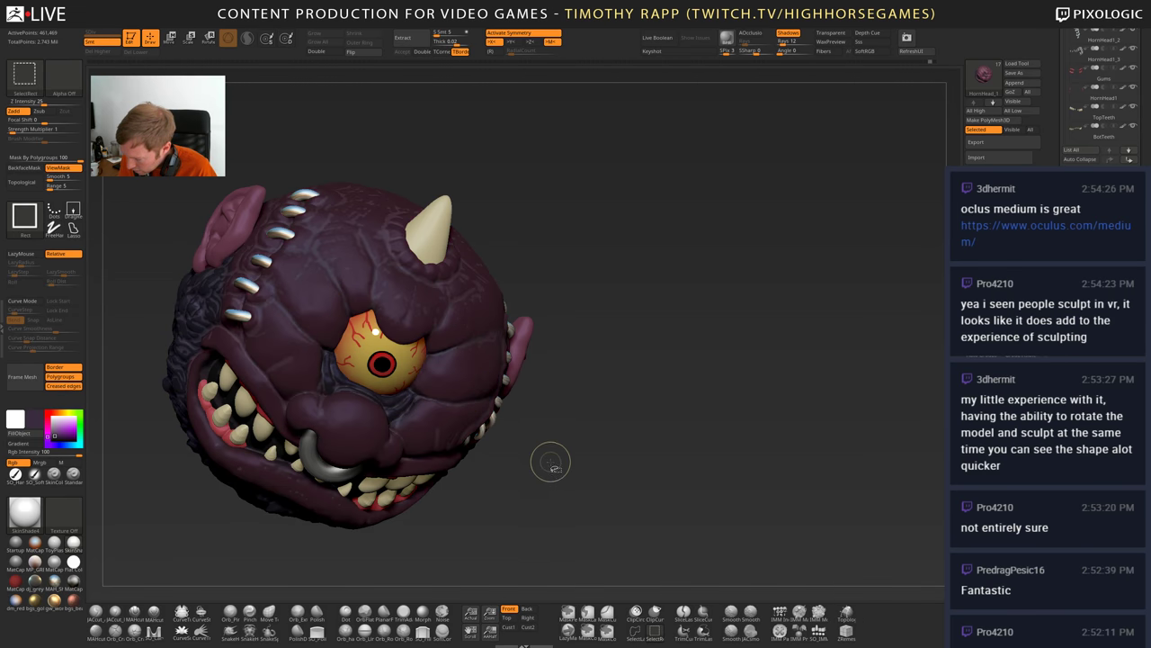
- Turn off the head's mask display so the painted skin colours show without mask shading
{"action": "key", "text": "ctrl+shift+a"}
{"action": "left_click", "coordinate": [556, 468], "text": "ctrl"}
{"action": "left_click_drag", "start_coordinate": [556, 467], "coordinate": [404, 440]}
{"action": "left_click_drag", "start_coordinate": [575, 504], "coordinate": [535, 459], "text": "alt"}
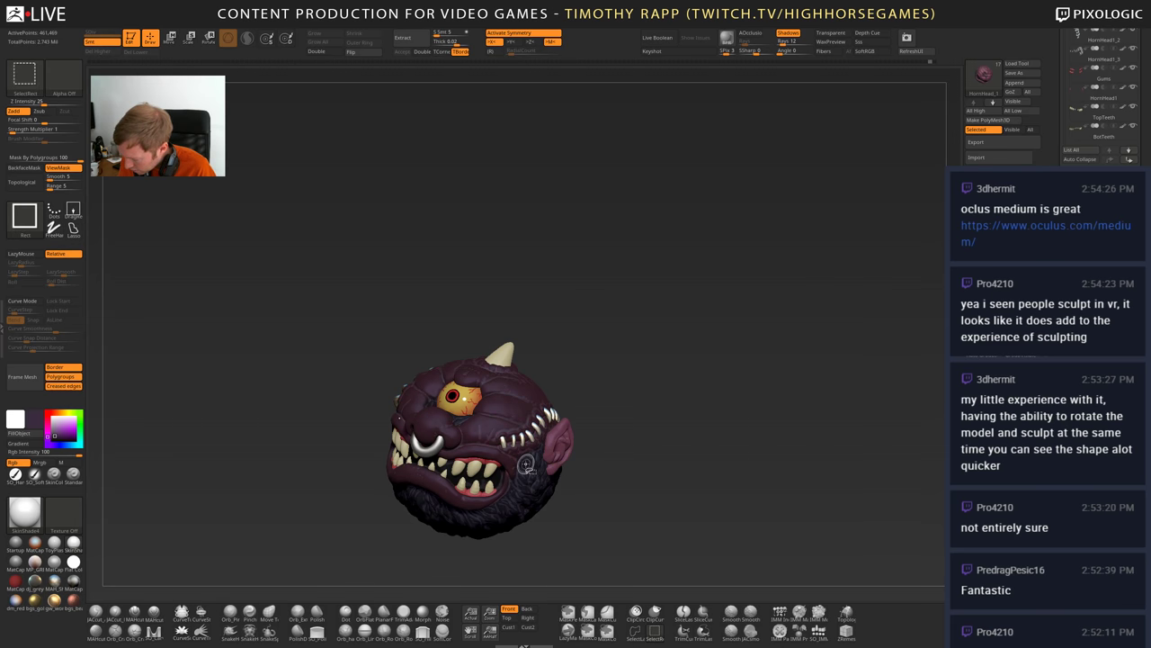
{"action": "key", "text": "ctrl+shift+a"}
{"action": "key", "text": "ctrl+h"}
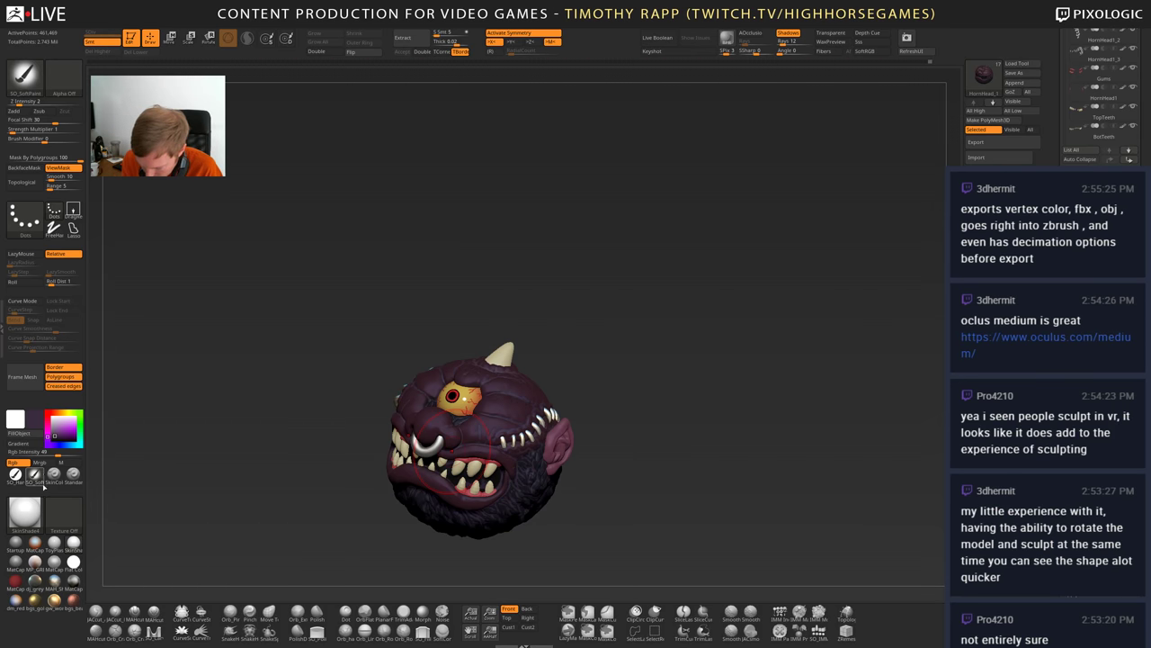
{"action": "left_click", "coordinate": [16, 476]}
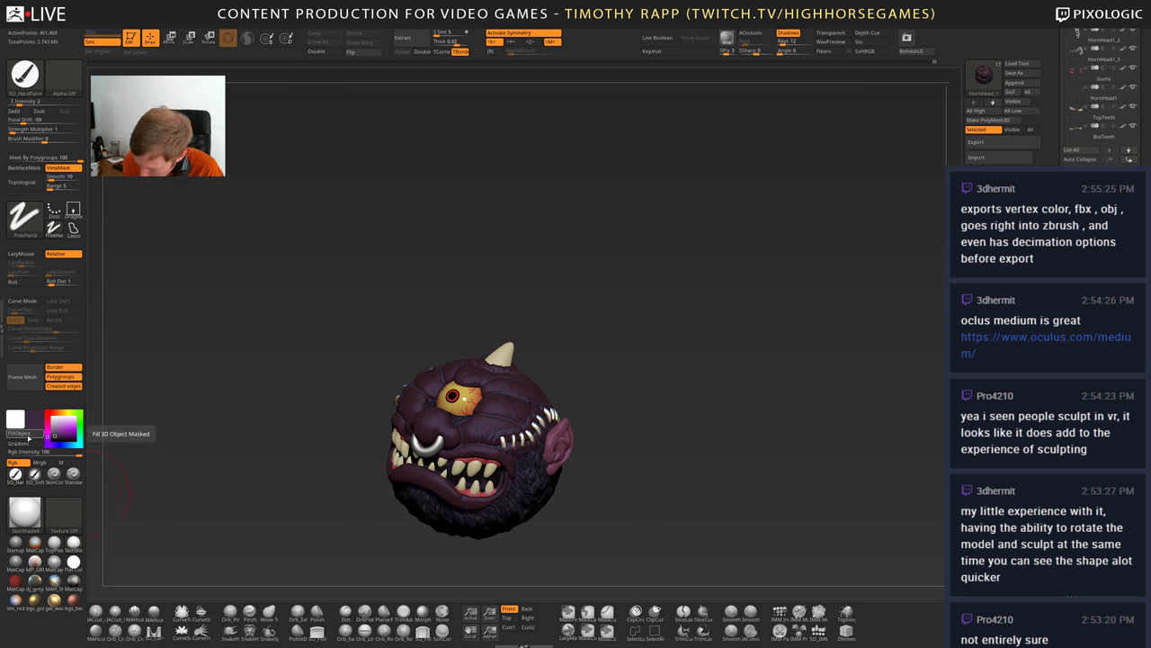
{"action": "key", "text": "ctrl+h"}
{"action": "left_click_drag", "start_coordinate": [737, 481], "coordinate": [881, 482]}
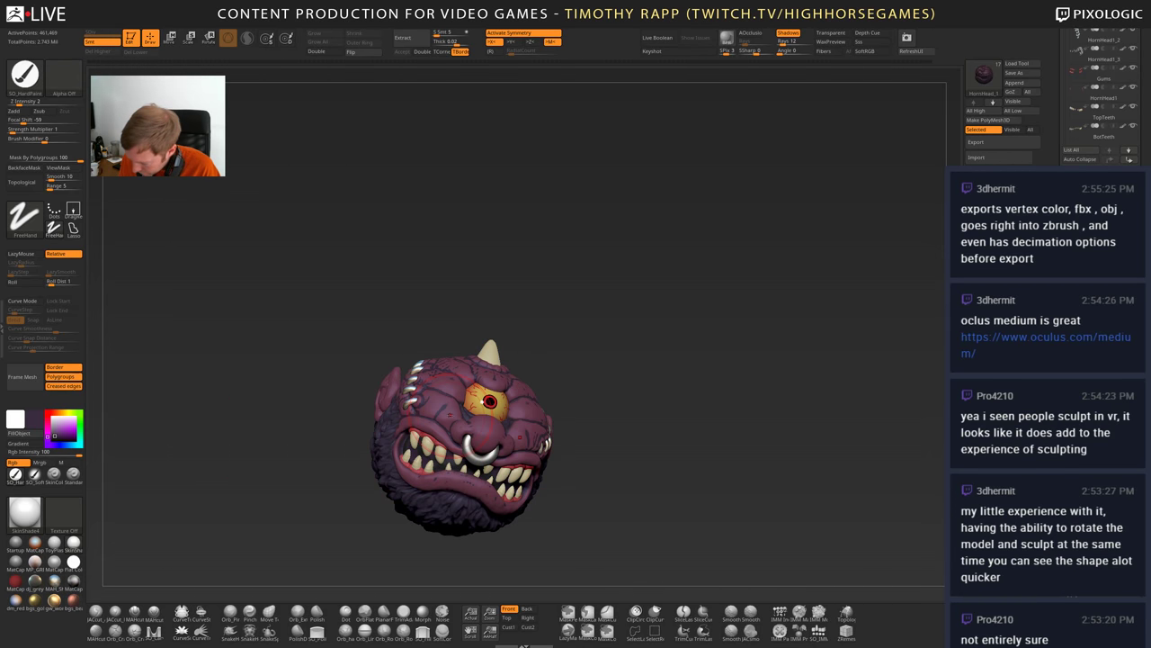
- Sample the reddish-purple skin colour from the head and spray it over the skin with the SkinColorSpray brush
{"action": "key", "text": "c"}
{"action": "left_click", "coordinate": [35, 475]}
{"action": "left_click_drag", "start_coordinate": [347, 445], "coordinate": [193, 446]}
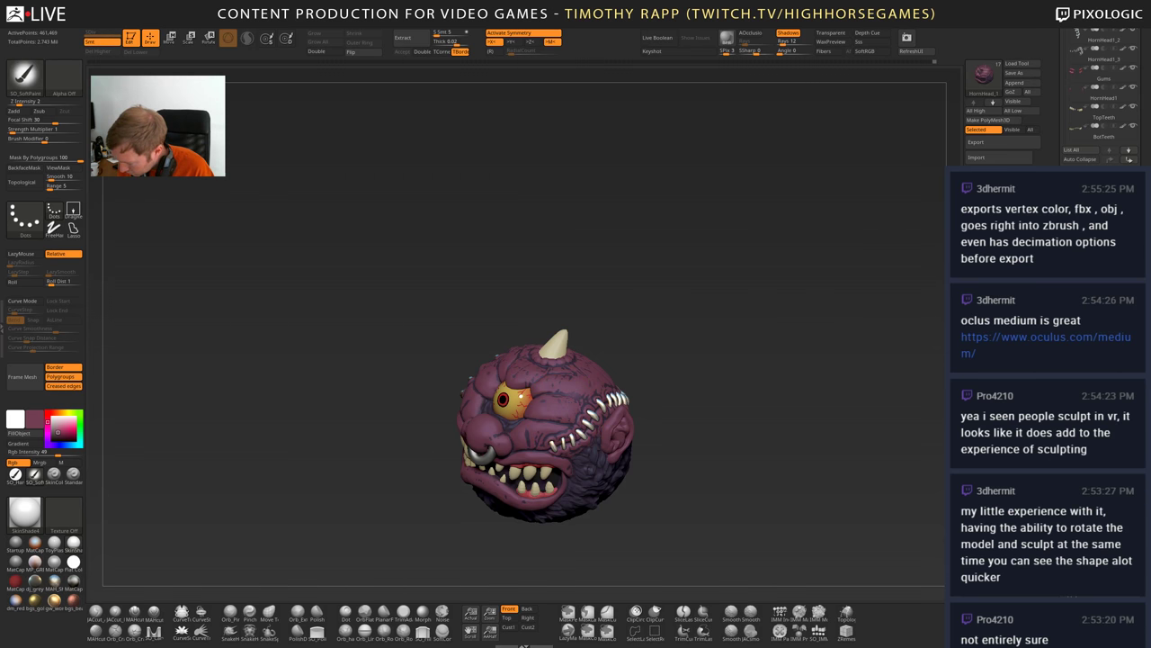
{"action": "left_click", "coordinate": [74, 474]}
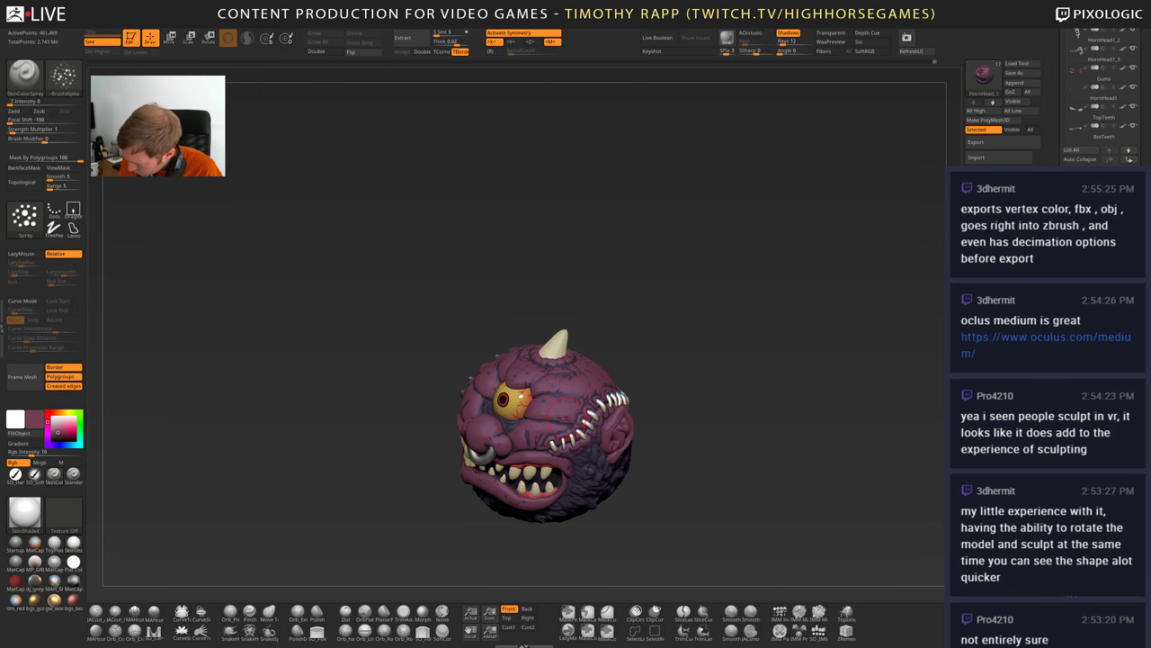
{"action": "right_click_drag", "start_coordinate": [626, 392], "coordinate": [583, 459]}
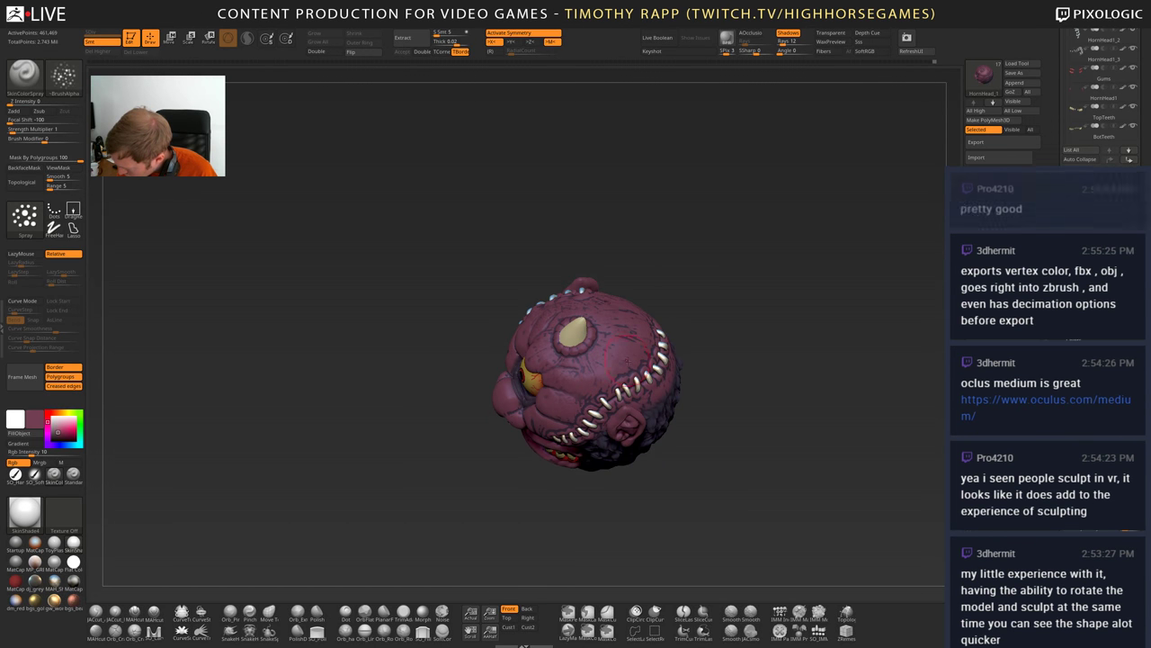
{"action": "right_click_drag", "start_coordinate": [585, 457], "coordinate": [581, 392]}
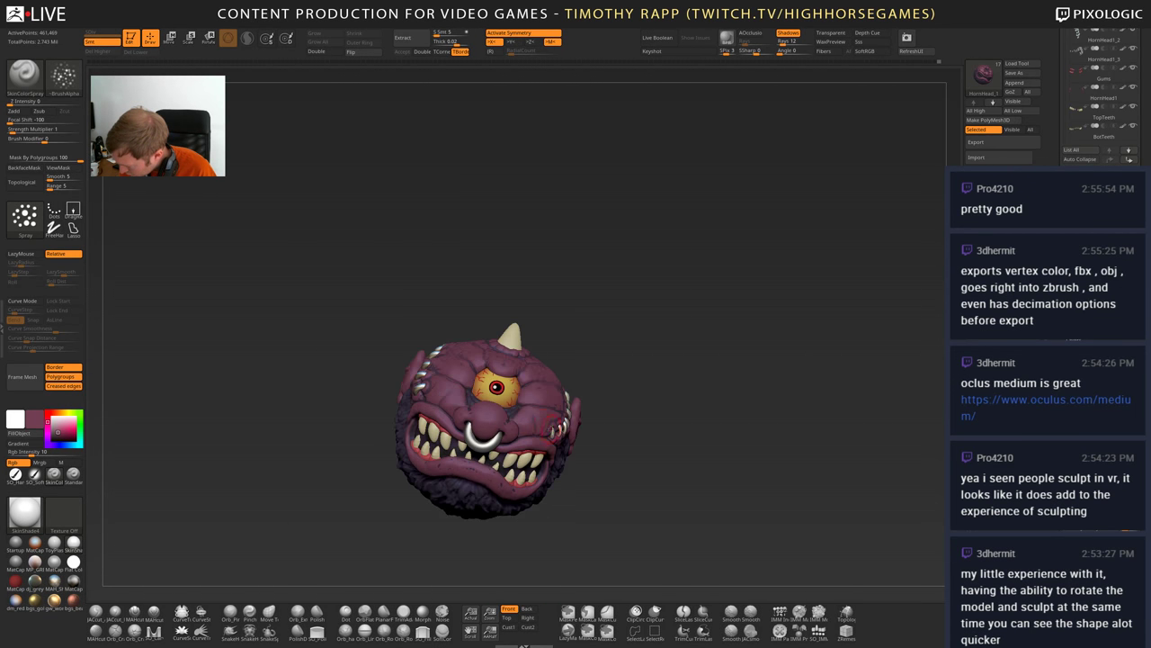
{"action": "mouse_move", "coordinate": [365, 394]}
{"action": "right_mouse_down"}
{"action": "mouse_move", "coordinate": [433, 389]}
{"action": "mouse_move", "coordinate": [433, 379]}
{"action": "mouse_move", "coordinate": [441, 476]}
{"action": "right_mouse_up"}
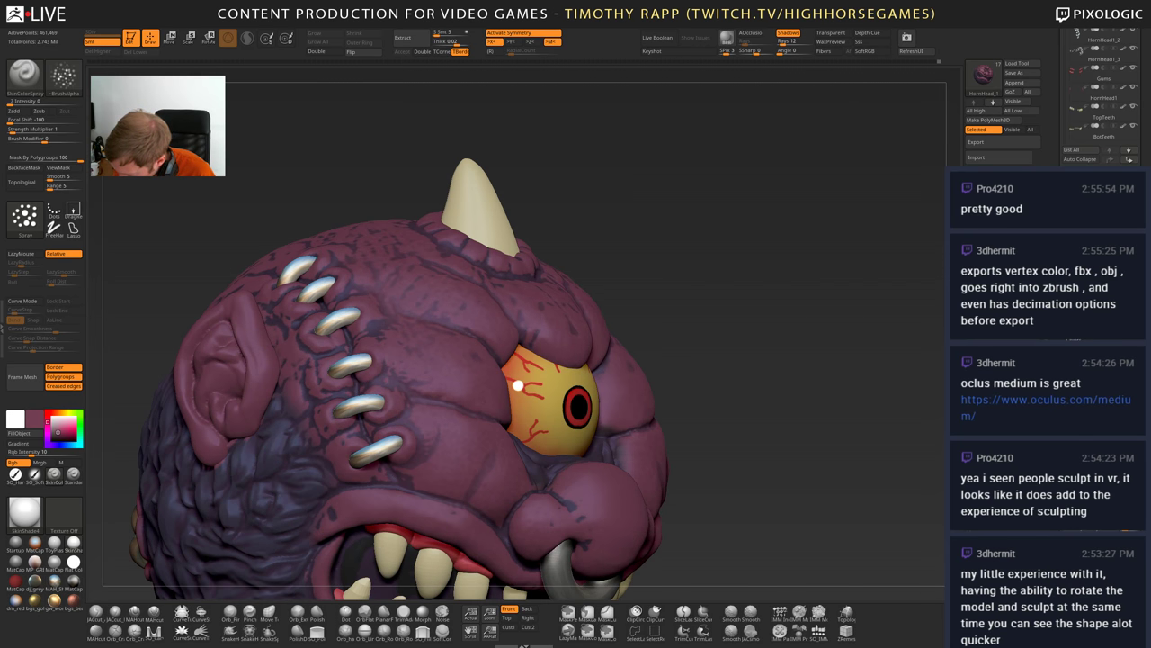
{"action": "right_click_drag", "start_coordinate": [281, 393], "coordinate": [318, 385]}
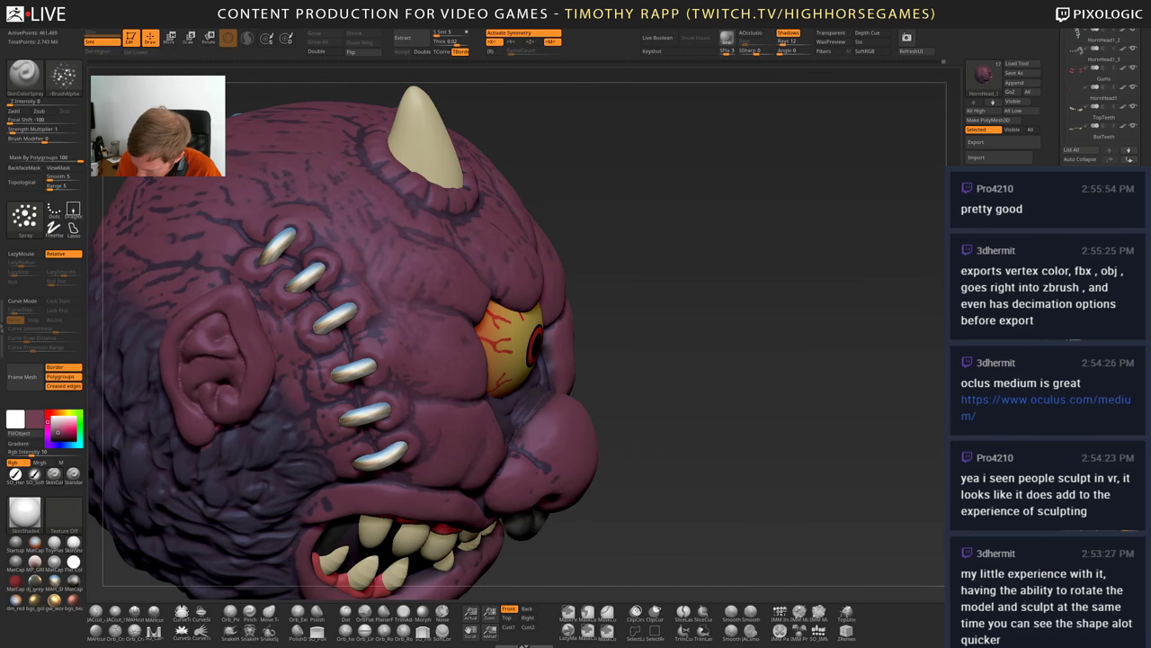
- Turn off symmetry and softly paint the sampled skin colour over the dark creases on the scalp with the soft paint brush
{"action": "left_click", "coordinate": [36, 476]}
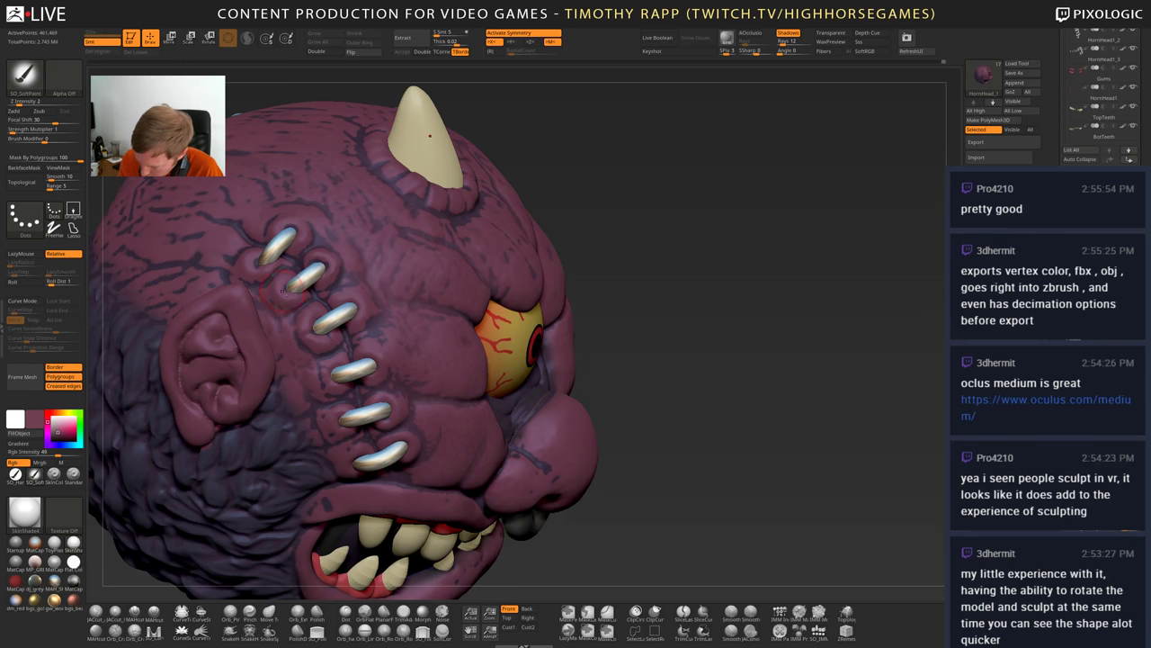
{"action": "right_click_drag", "start_coordinate": [283, 291], "coordinate": [439, 421], "text": "alt"}
{"action": "right_click_drag", "start_coordinate": [292, 310], "coordinate": [349, 355]}
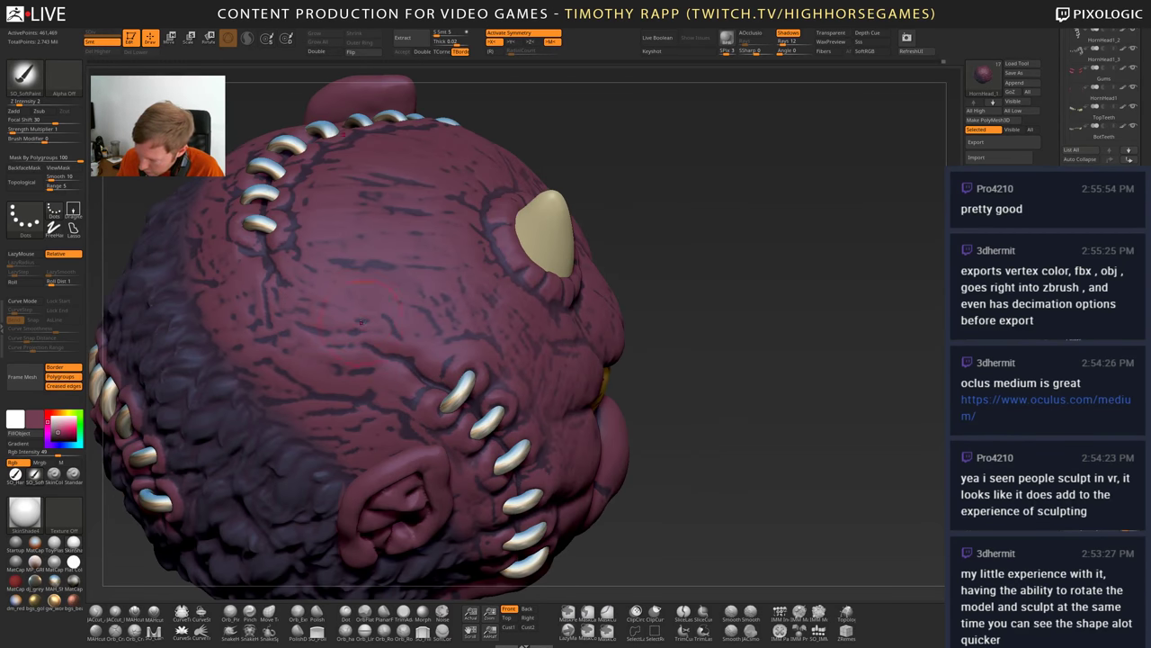
{"action": "key", "text": "x"}
{"action": "right_click_drag", "start_coordinate": [360, 322], "coordinate": [440, 470], "text": "alt"}
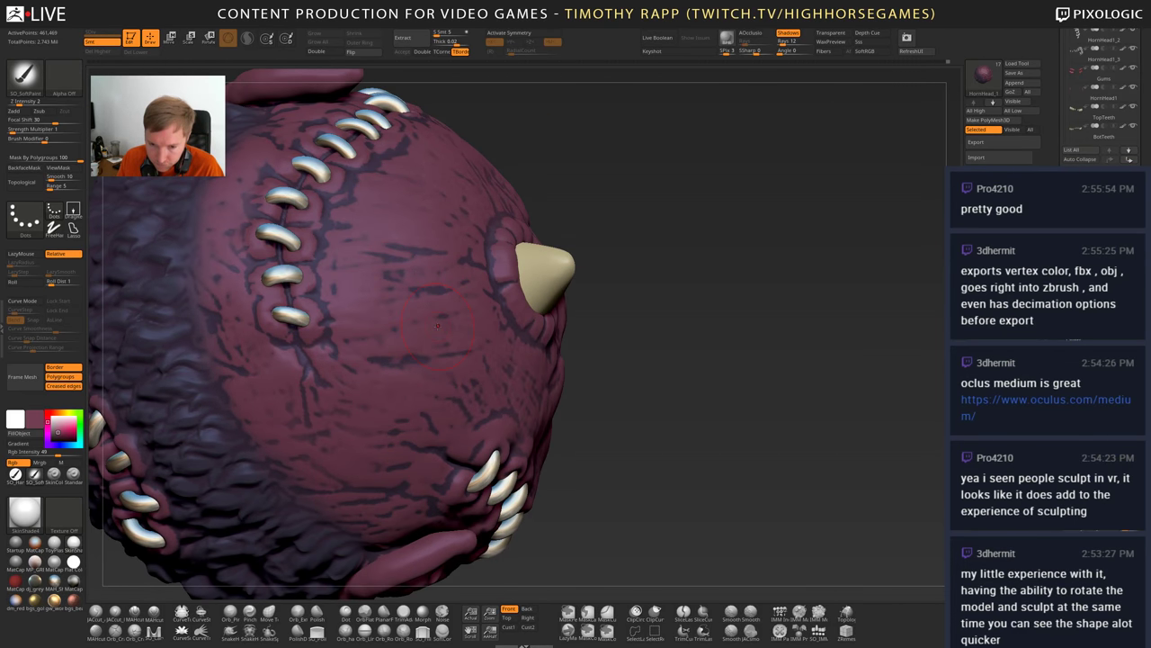
{"action": "left_click_drag", "start_coordinate": [437, 316], "coordinate": [428, 409]}
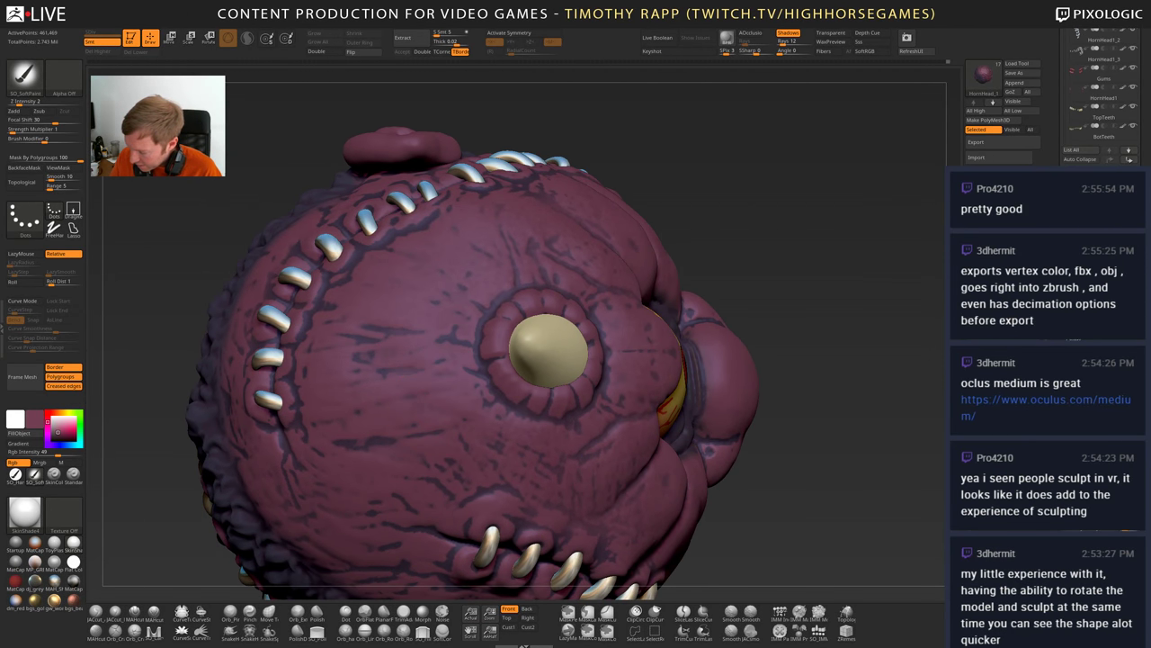
{"action": "left_click_drag", "start_coordinate": [809, 260], "coordinate": [850, 405], "text": "alt"}
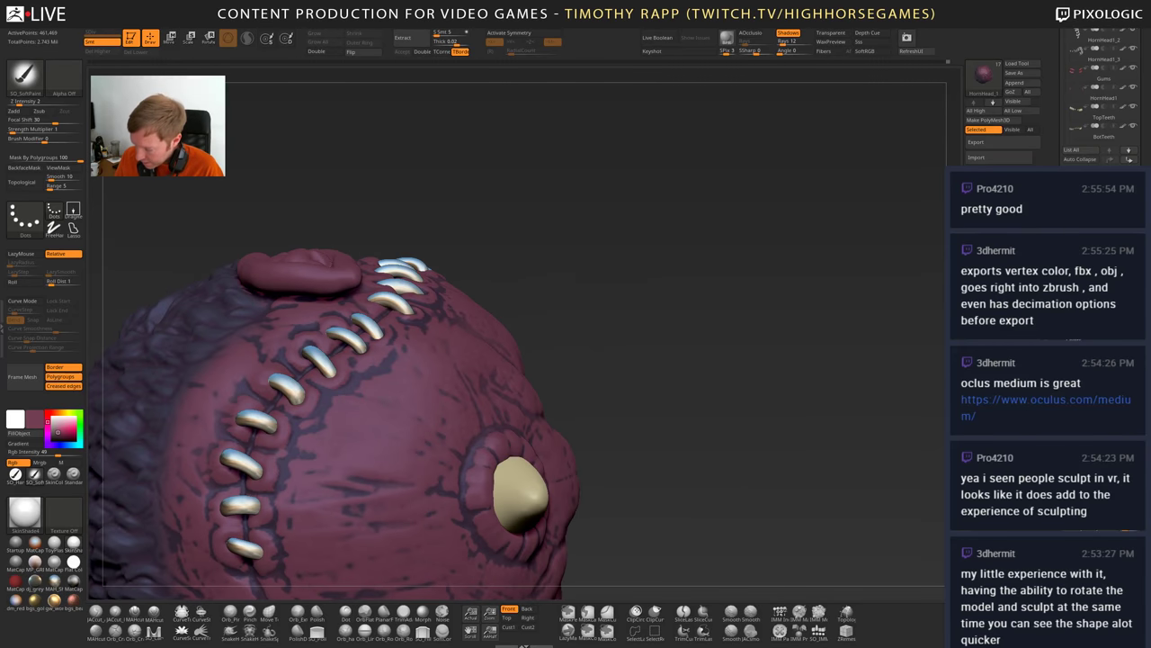
{"action": "mouse_move", "coordinate": [368, 460]}
{"action": "left_mouse_down"}
{"action": "mouse_move", "coordinate": [633, 354]}
{"action": "mouse_move", "coordinate": [719, 423]}
{"action": "left_mouse_up"}
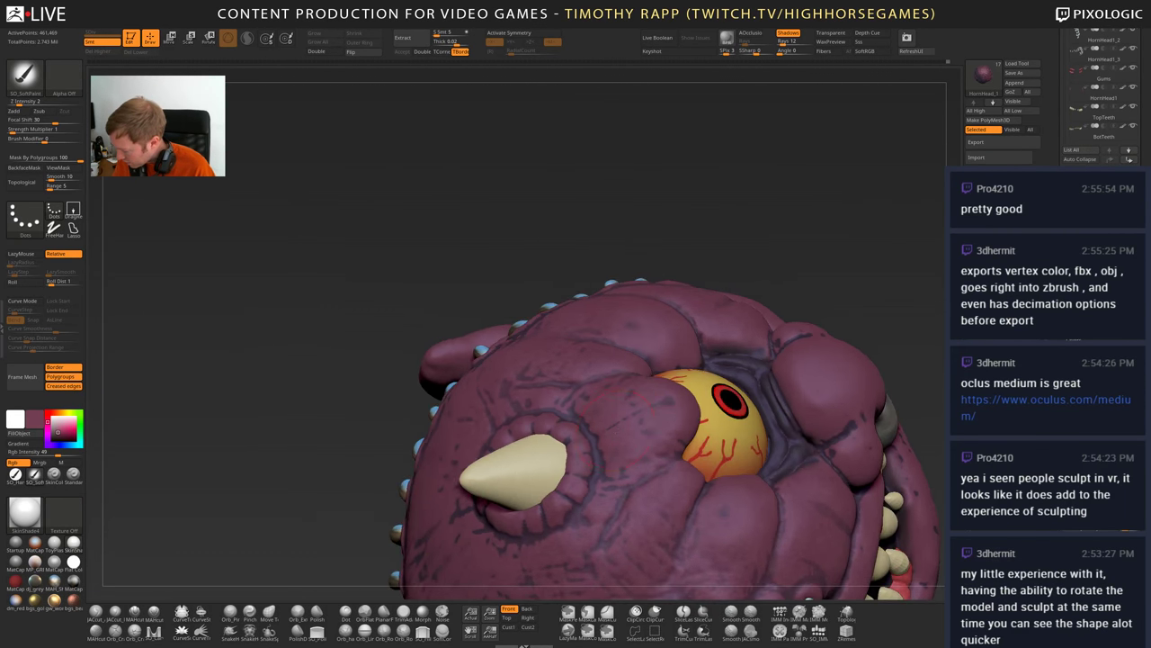
{"action": "mouse_move", "coordinate": [297, 449]}
{"action": "left_mouse_down"}
{"action": "mouse_move", "coordinate": [289, 301]}
{"action": "mouse_move", "coordinate": [382, 297]}
{"action": "mouse_move", "coordinate": [365, 106]}
{"action": "left_mouse_up"}
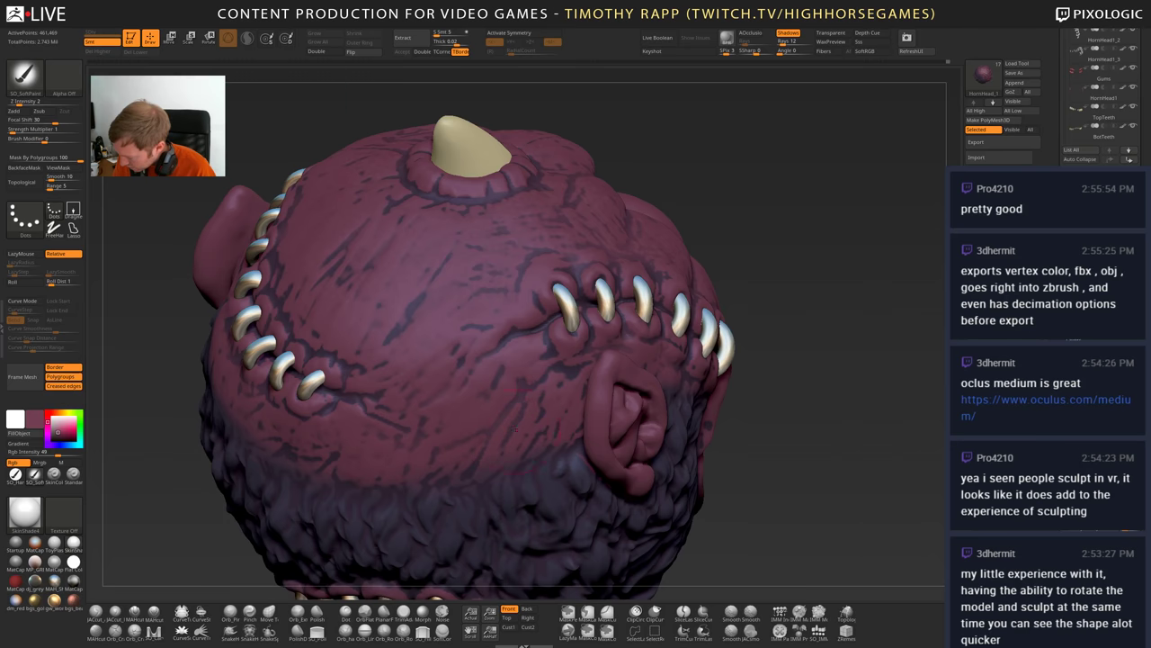
- Examine the painted skin and creases on the head from the side, front and three-quarter views
{"action": "left_click_drag", "start_coordinate": [516, 430], "coordinate": [360, 360]}
{"action": "left_click_drag", "start_coordinate": [895, 439], "coordinate": [594, 439], "text": "alt"}
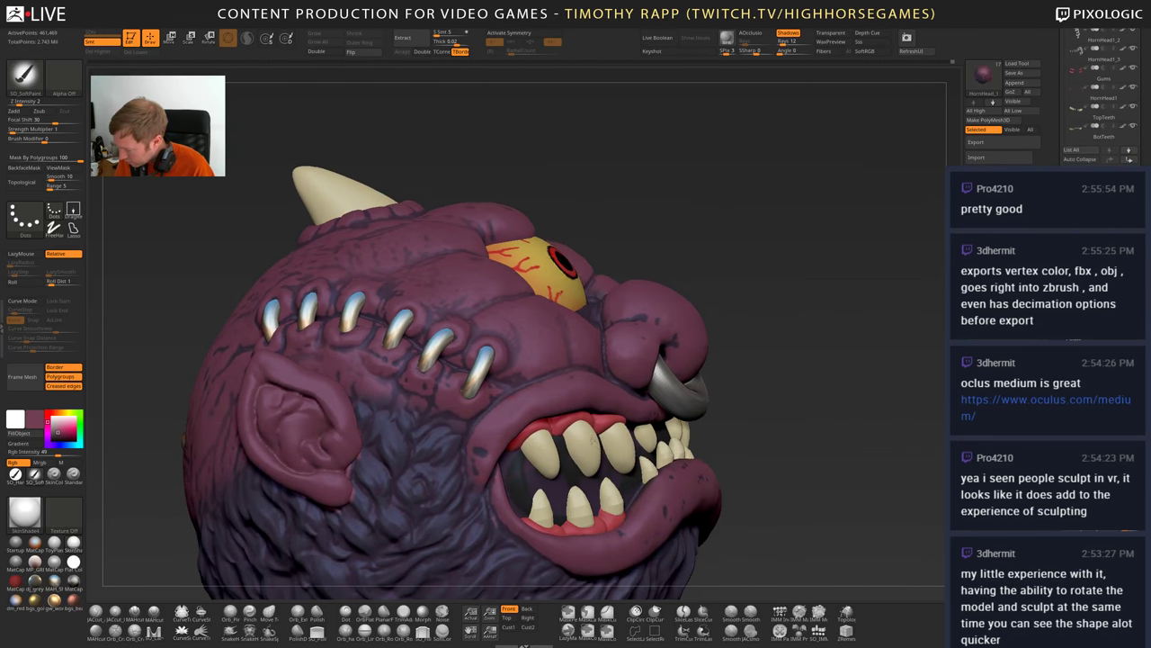
{"action": "left_click_drag", "start_coordinate": [682, 342], "coordinate": [751, 351]}
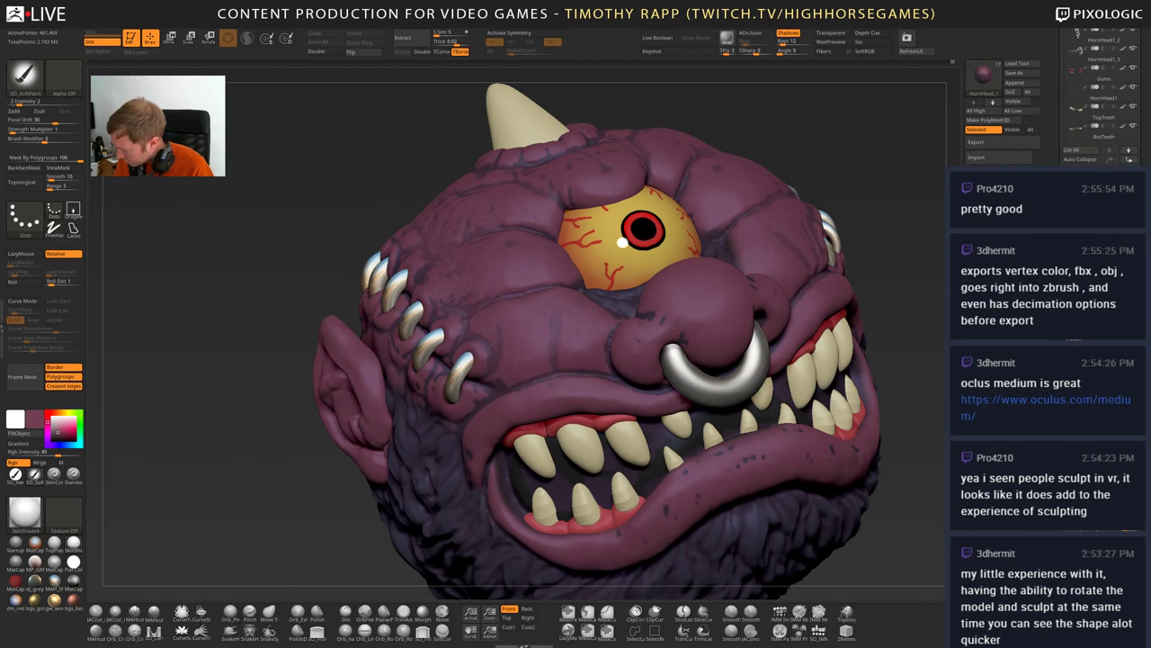
{"action": "right_click_drag", "start_coordinate": [773, 491], "coordinate": [774, 360], "text": "ctrl"}
{"action": "right_click_drag", "start_coordinate": [836, 450], "coordinate": [688, 479]}
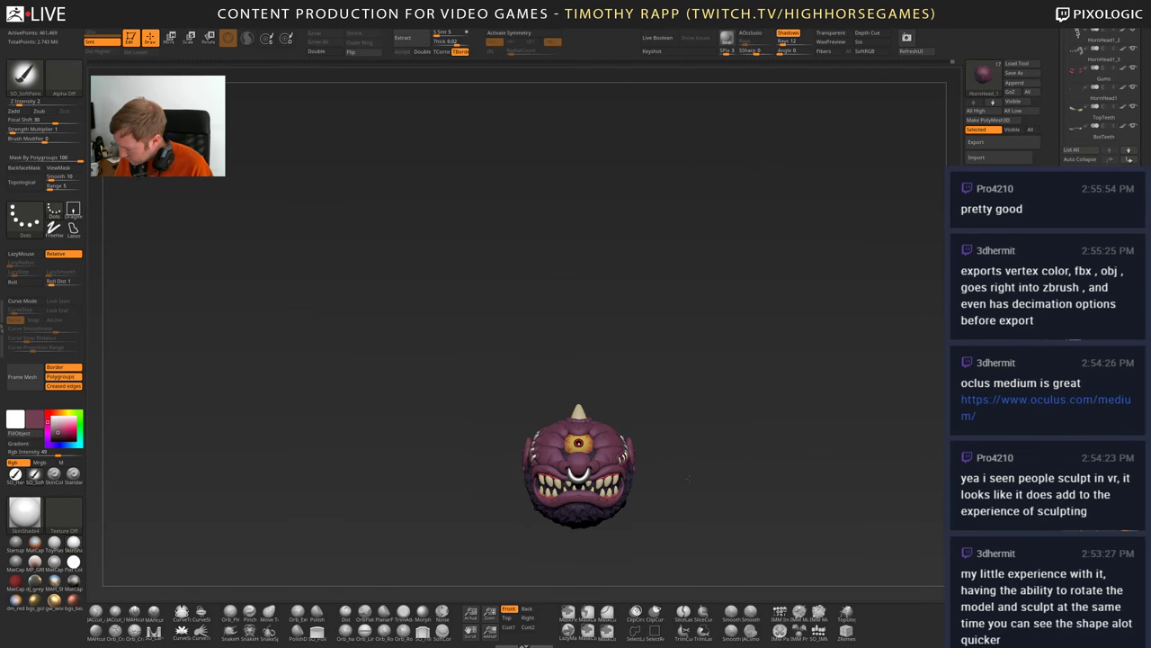
{"action": "left_click_drag", "start_coordinate": [688, 478], "coordinate": [608, 420], "text": "alt"}
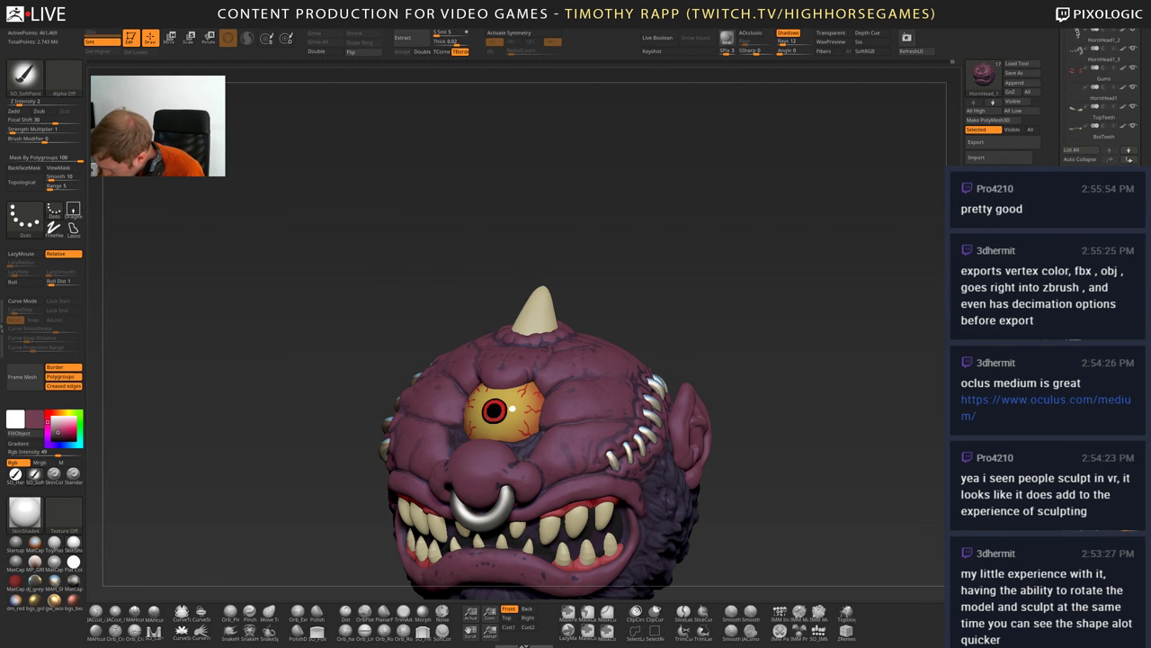
{"action": "left_click_drag", "start_coordinate": [792, 360], "coordinate": [764, 414]}
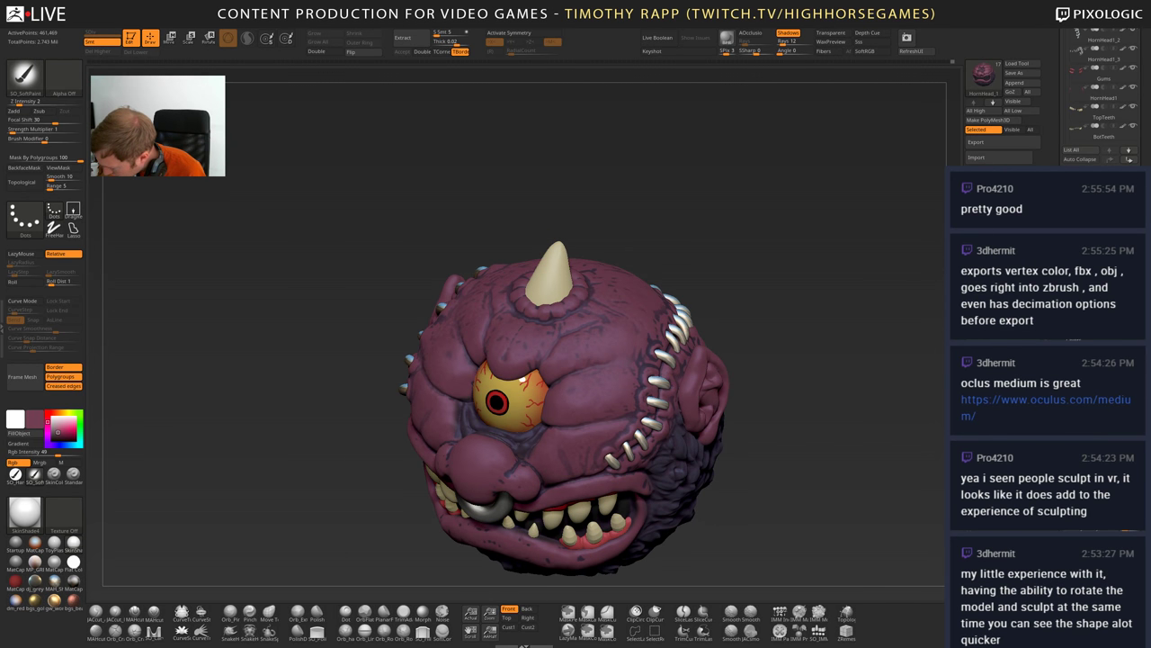
{"action": "left_click_drag", "start_coordinate": [773, 377], "coordinate": [854, 414]}
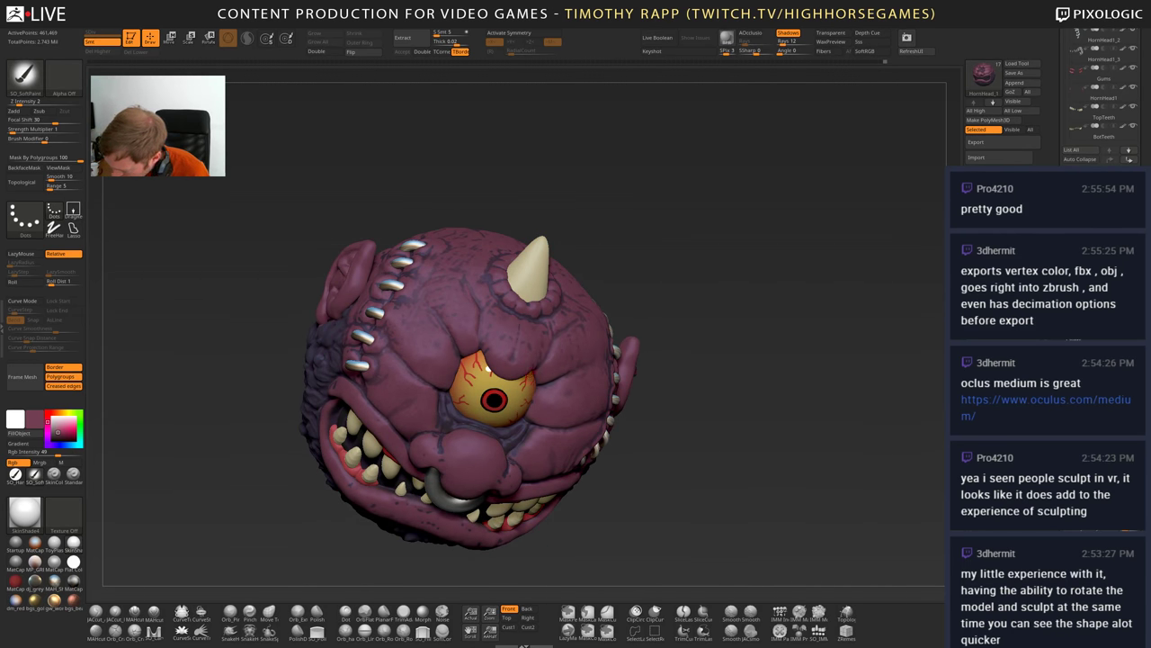
{"action": "left_click_drag", "start_coordinate": [773, 423], "coordinate": [742, 373]}
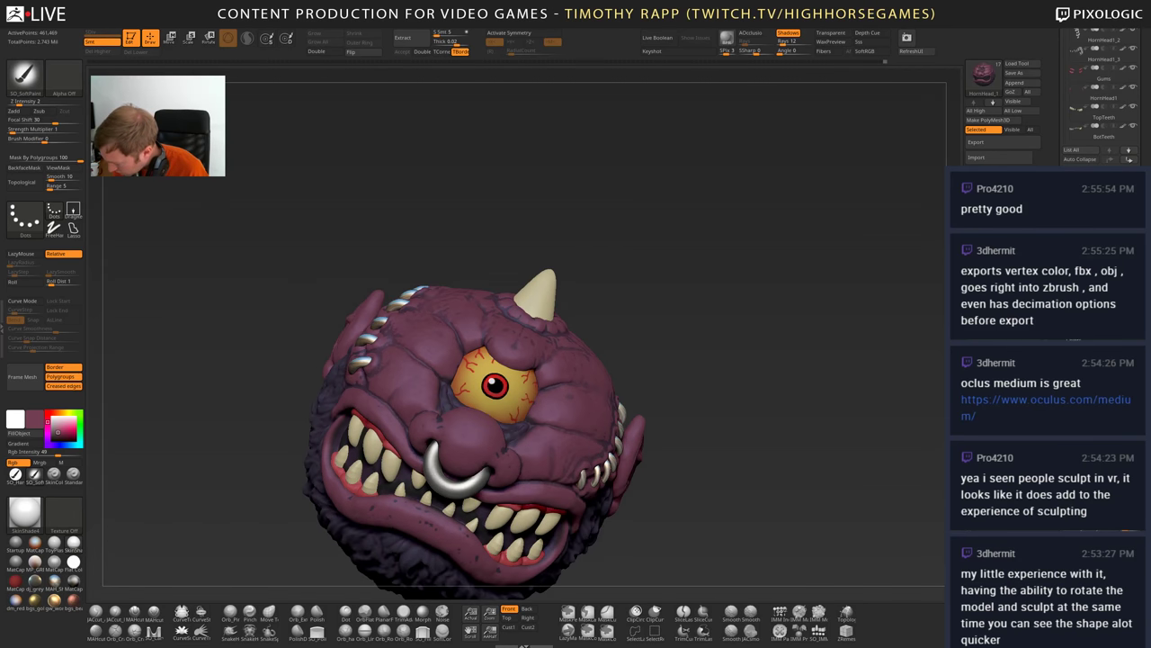
- Spray the reddish-purple skin colour over the face and scalp creases with the SkinColorSpray brush
{"action": "left_click", "coordinate": [54, 473]}
{"action": "left_click_drag", "start_coordinate": [747, 387], "coordinate": [722, 430]}
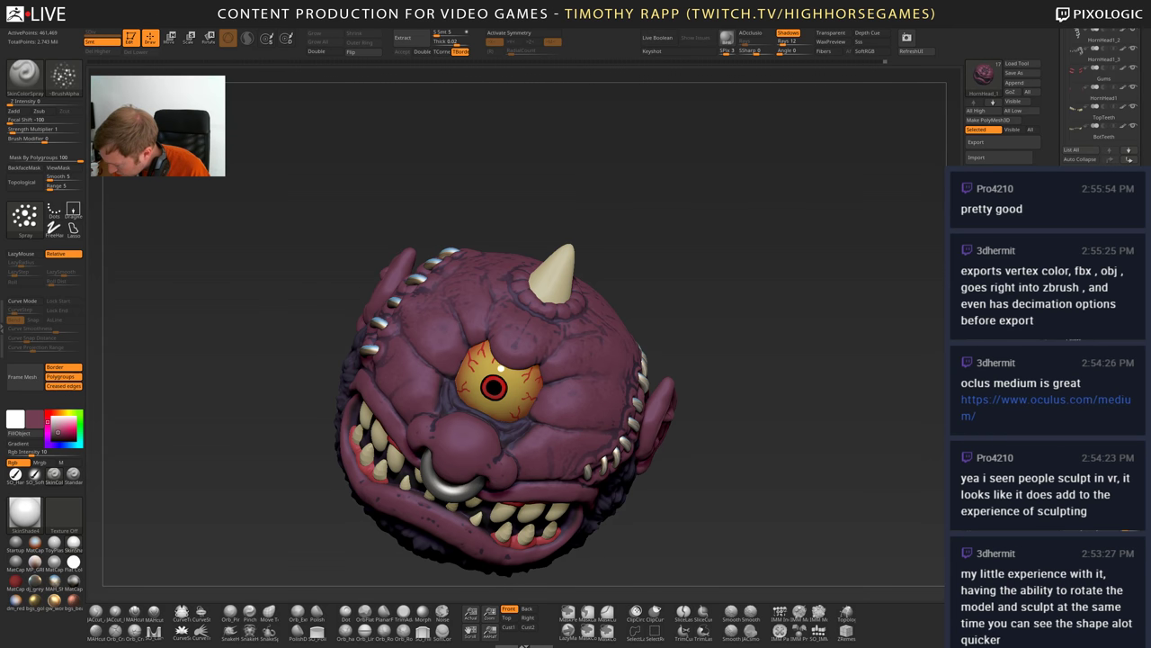
{"action": "right_click_drag", "start_coordinate": [500, 368], "coordinate": [460, 345]}
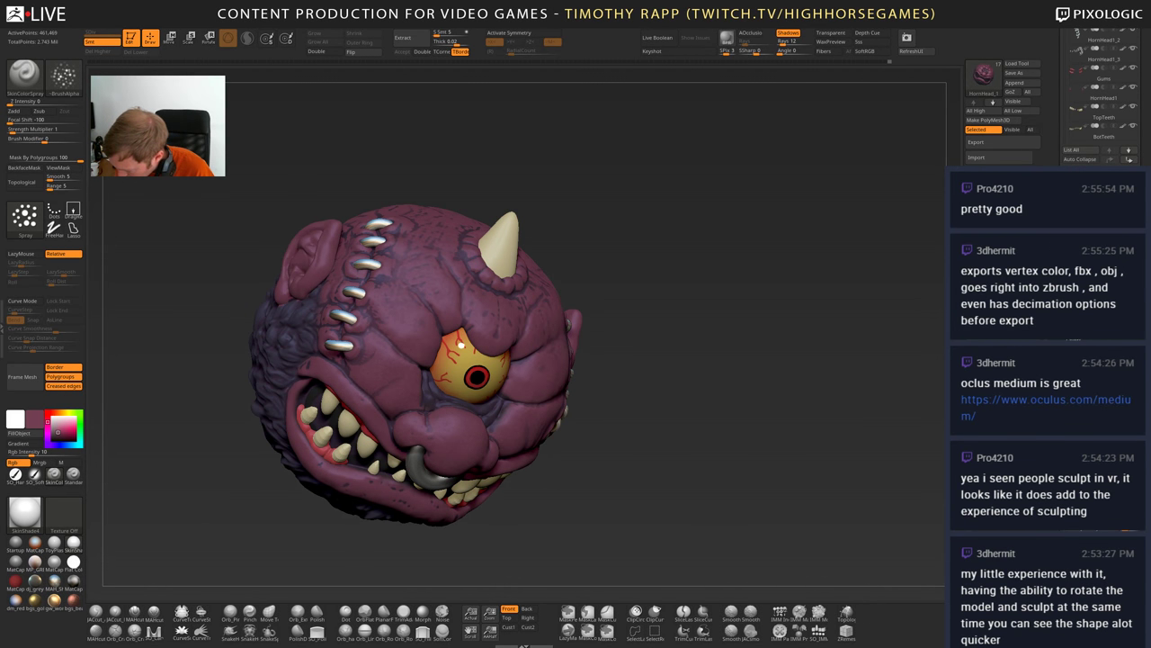
{"action": "right_click_drag", "start_coordinate": [460, 345], "coordinate": [414, 370]}
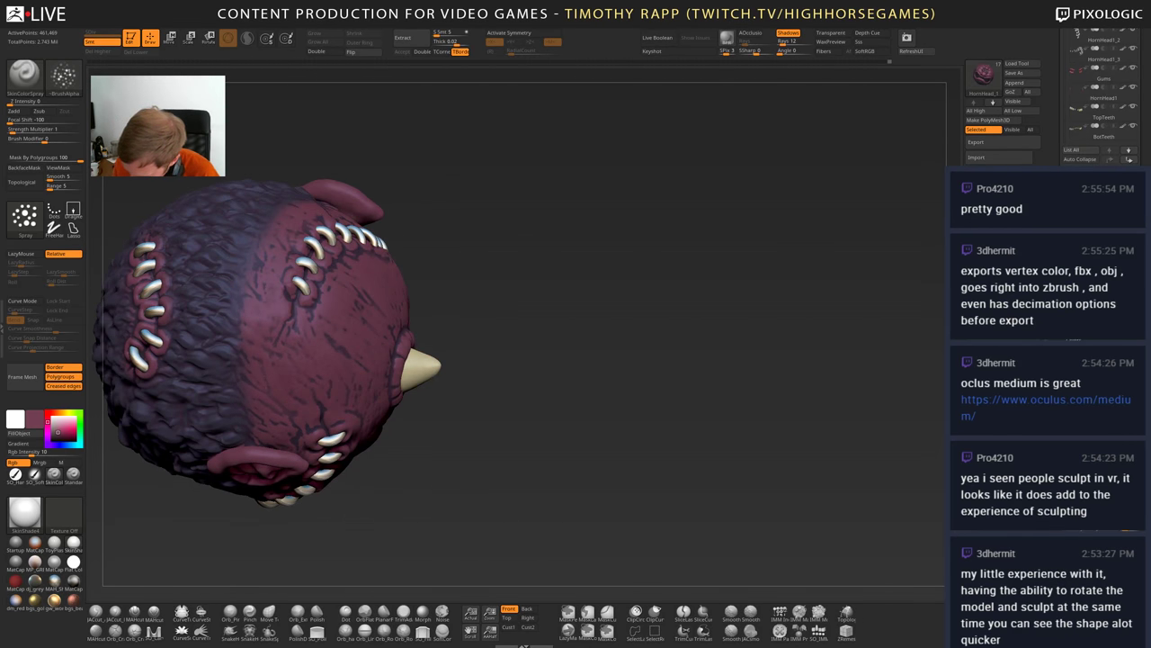
{"action": "right_click_drag", "start_coordinate": [333, 368], "coordinate": [321, 412]}
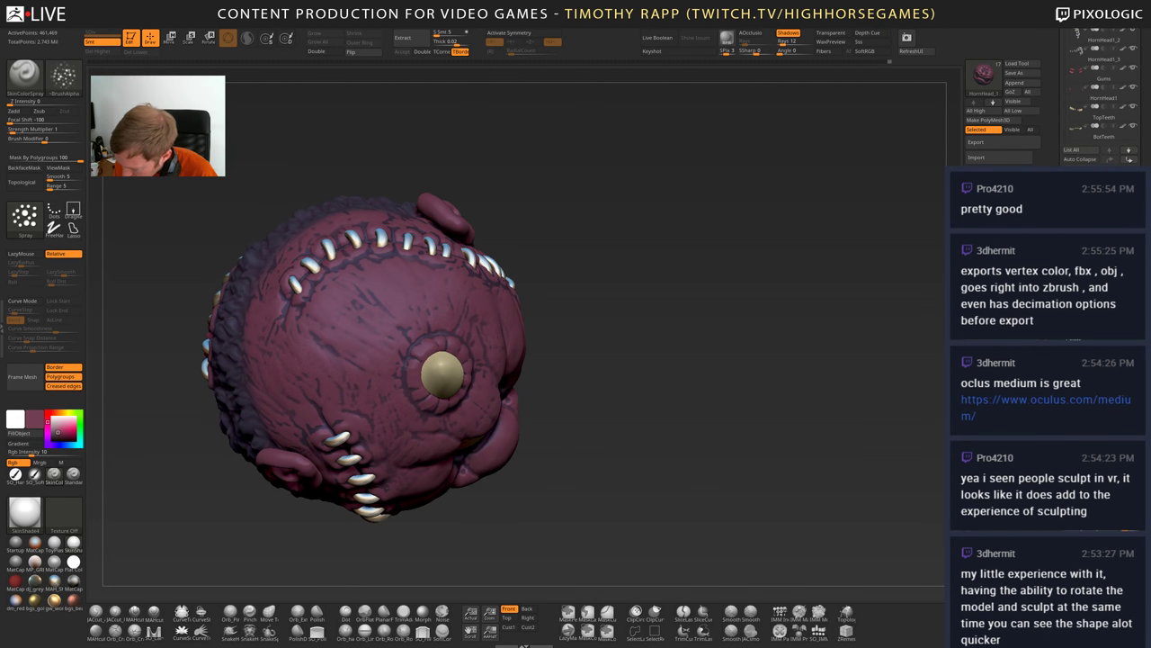
{"action": "right_click_drag", "start_coordinate": [451, 414], "coordinate": [452, 410]}
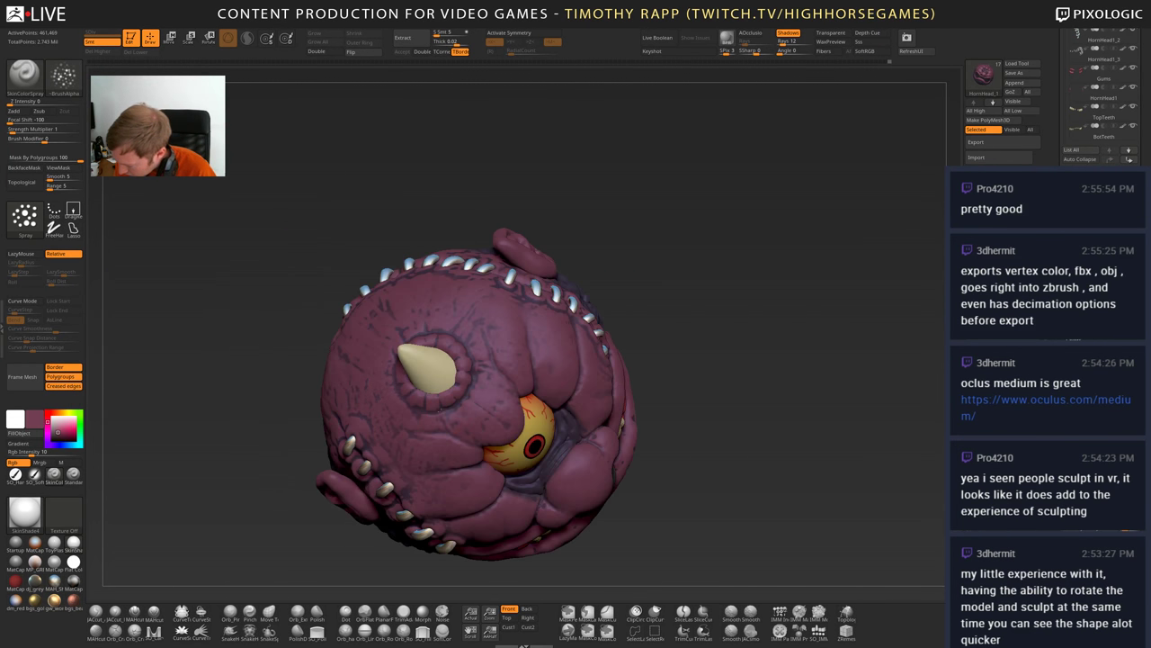
{"action": "right_click_drag", "start_coordinate": [432, 353], "coordinate": [322, 394]}
{"action": "right_click_drag", "start_coordinate": [395, 351], "coordinate": [422, 416]}
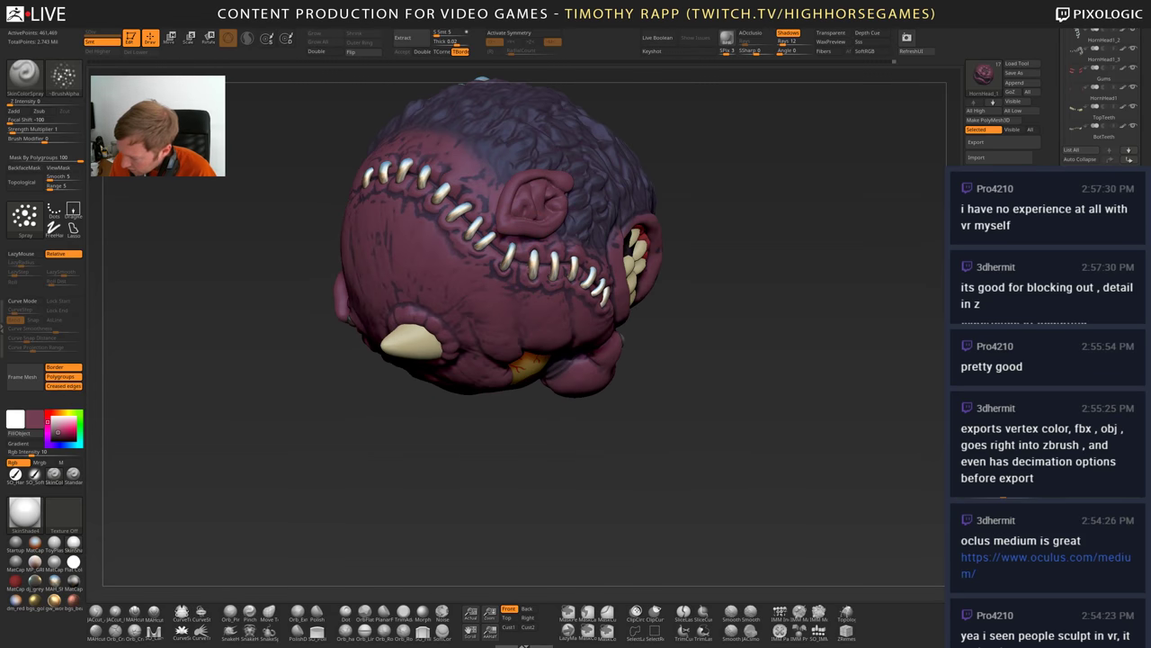
- Softly paint the reddish-purple skin colour around the stitches on the back of the scalp with the soft paint brush
{"action": "right_click_drag", "start_coordinate": [479, 206], "coordinate": [333, 386], "text": "alt"}
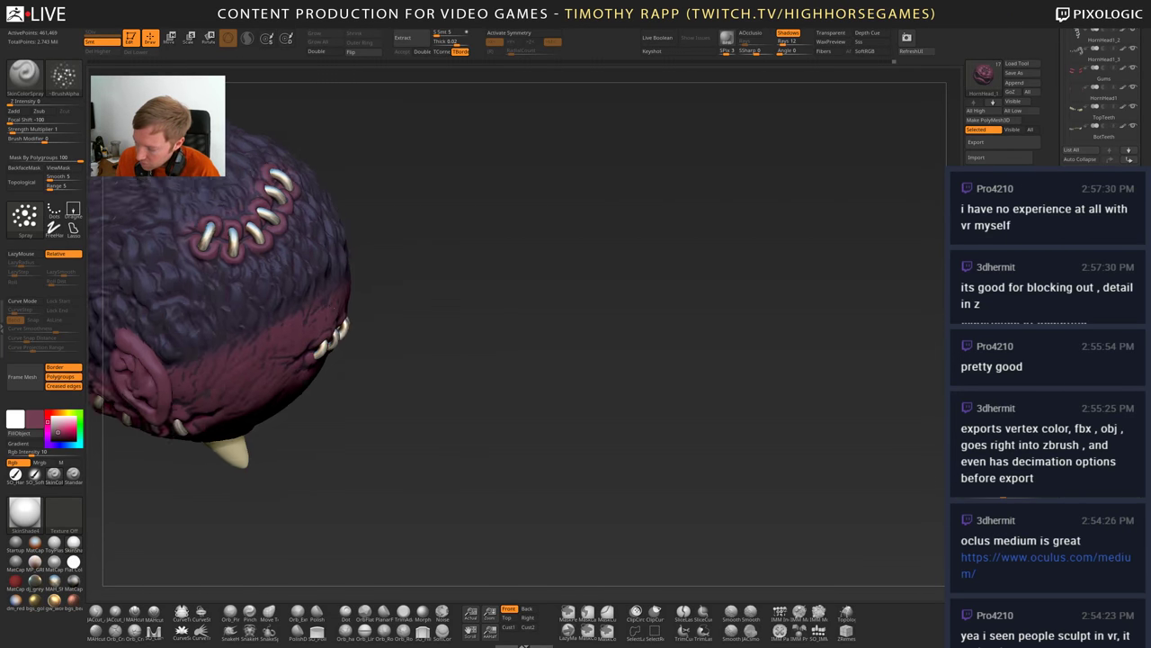
{"action": "right_click_drag", "start_coordinate": [333, 296], "coordinate": [367, 439], "text": "alt"}
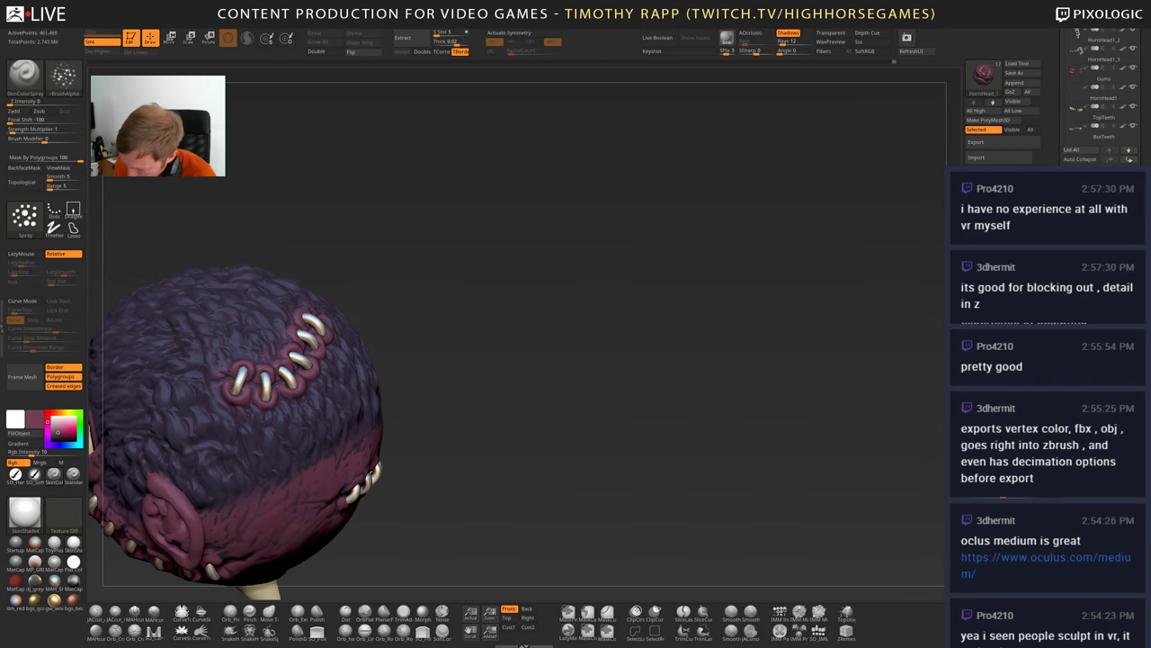
{"action": "right_click_drag", "start_coordinate": [268, 365], "coordinate": [251, 418]}
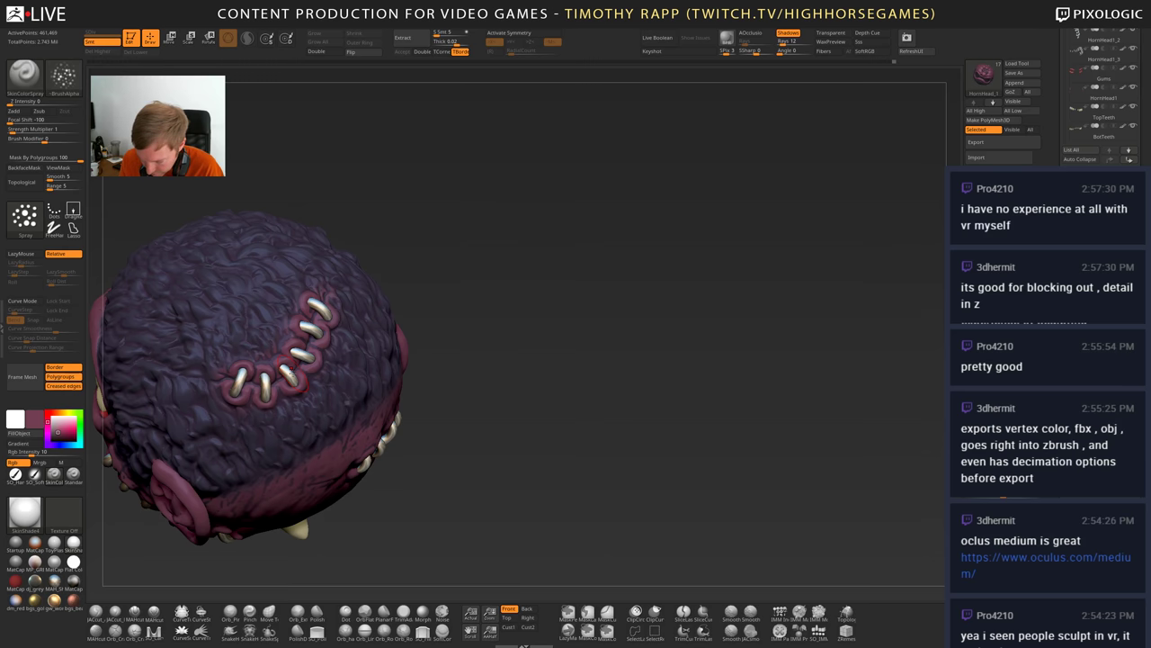
{"action": "left_click", "coordinate": [35, 474]}
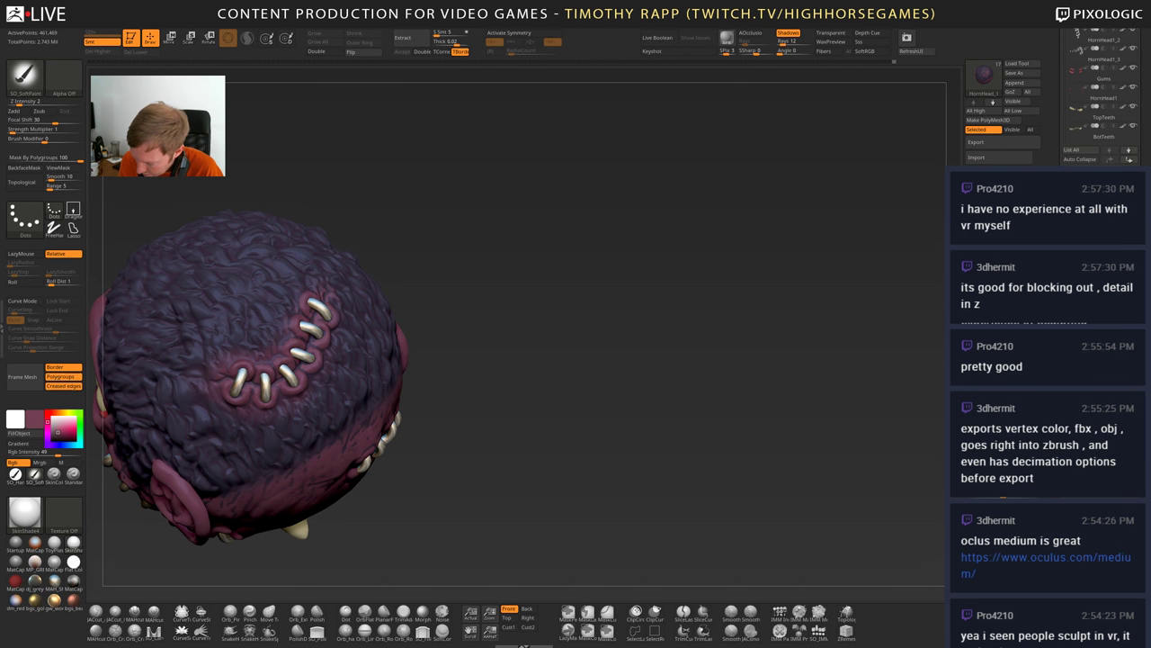
{"action": "right_click_drag", "start_coordinate": [310, 346], "coordinate": [405, 315]}
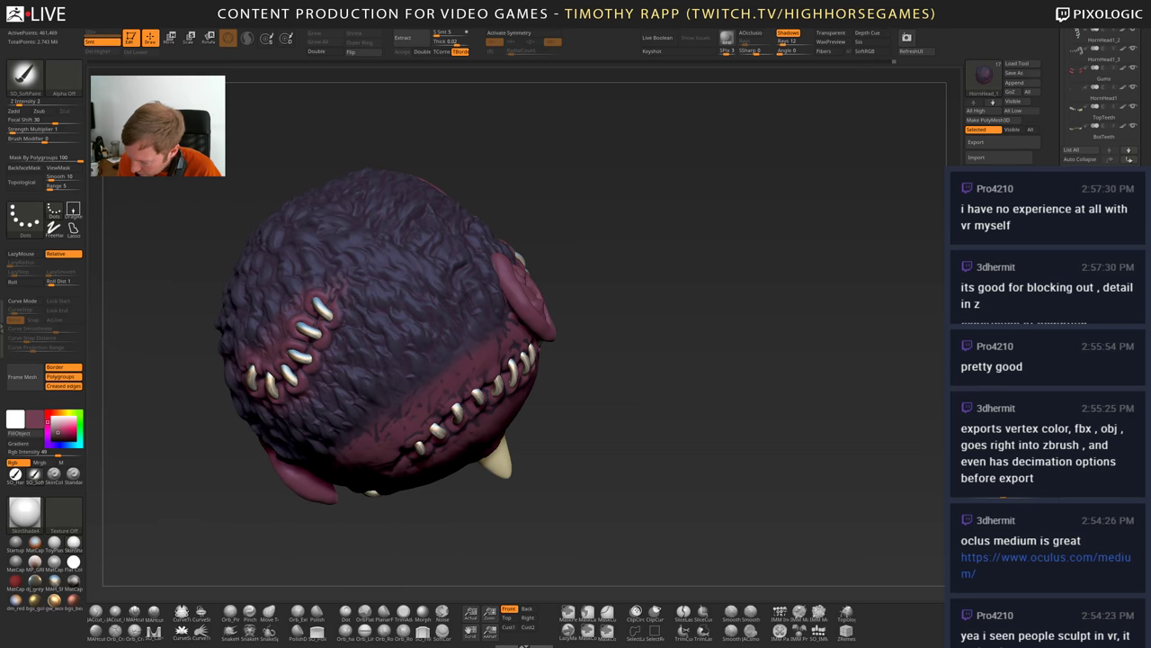
{"action": "left_click_drag", "start_coordinate": [338, 285], "coordinate": [334, 298]}
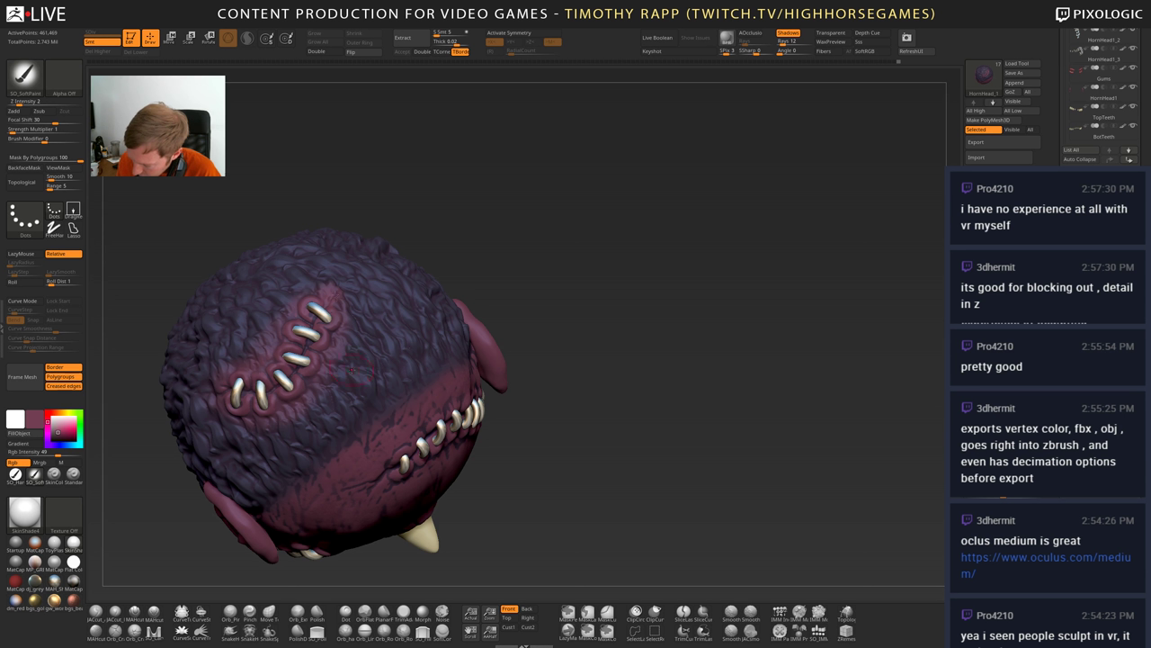
{"action": "right_click_drag", "start_coordinate": [351, 369], "coordinate": [329, 409]}
- Undo and redo the latest colour strokes around the scalp stitches to compare the two versions
{"action": "key", "text": "ctrl+shift"}
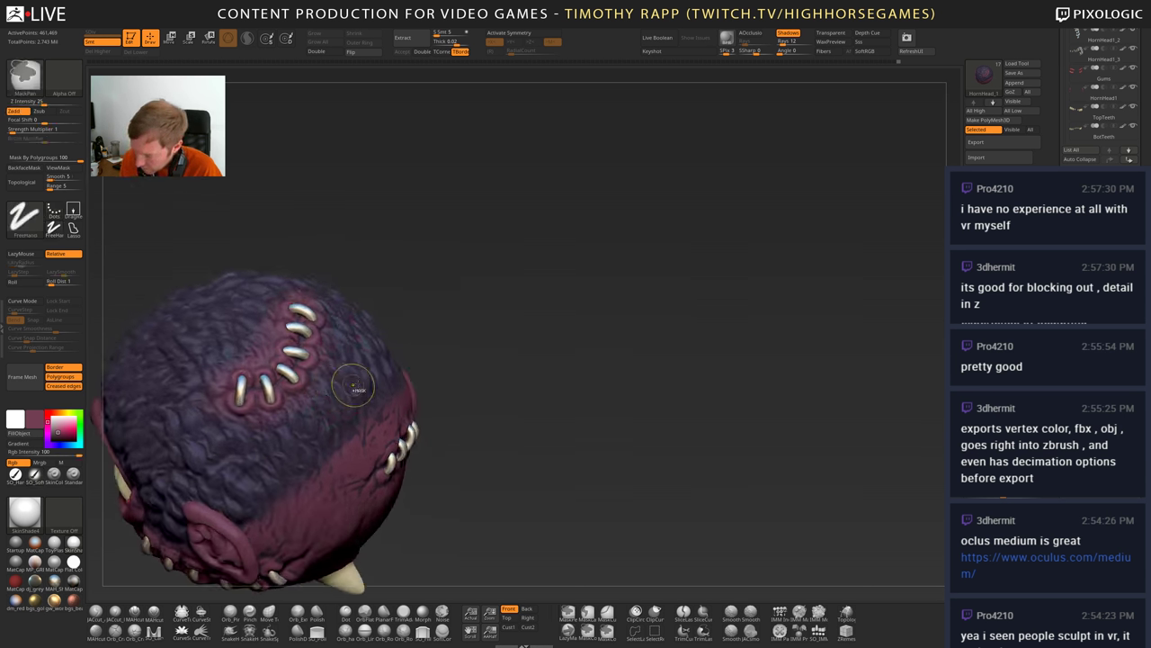
{"action": "key", "text": "ctrl+shift"}
{"action": "key", "text": "ctrl+shift+z"}
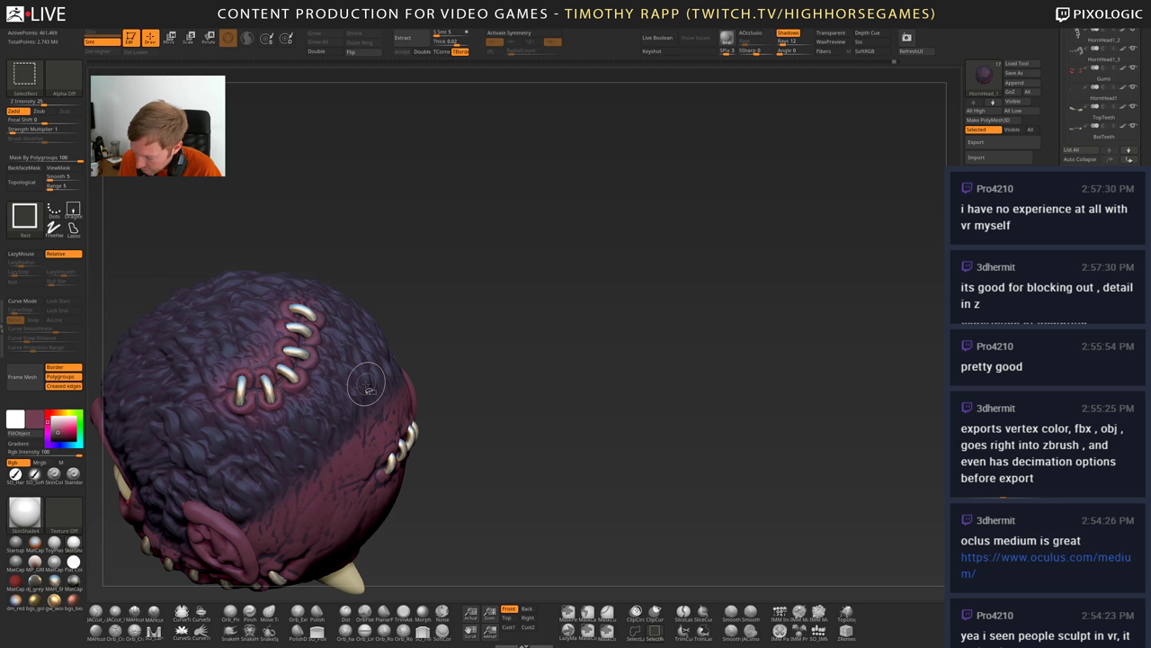
{"action": "key", "text": "ctrl+z"}
{"action": "key", "text": "ctrl+shift+z"}
{"action": "key", "text": "ctrl+z"}
{"action": "key", "text": "ctrl+z"}
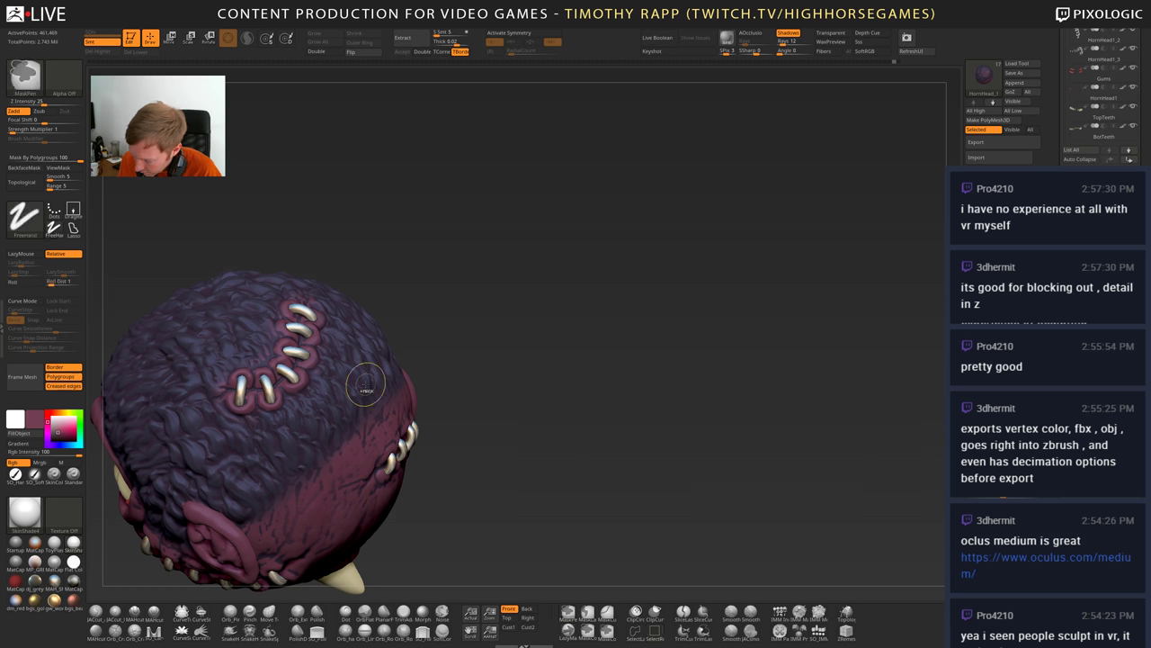
{"action": "key", "text": "ctrl+shift"}
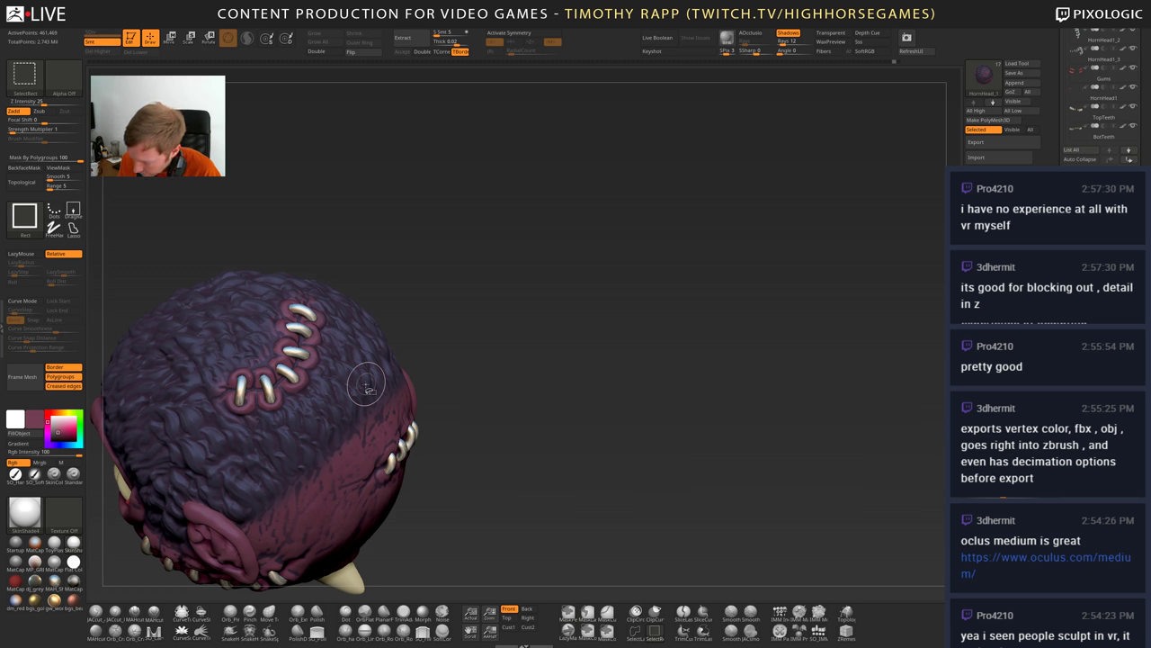
{"action": "key", "text": "ctrl+shift+z"}
{"action": "key", "text": "ctrl+z"}
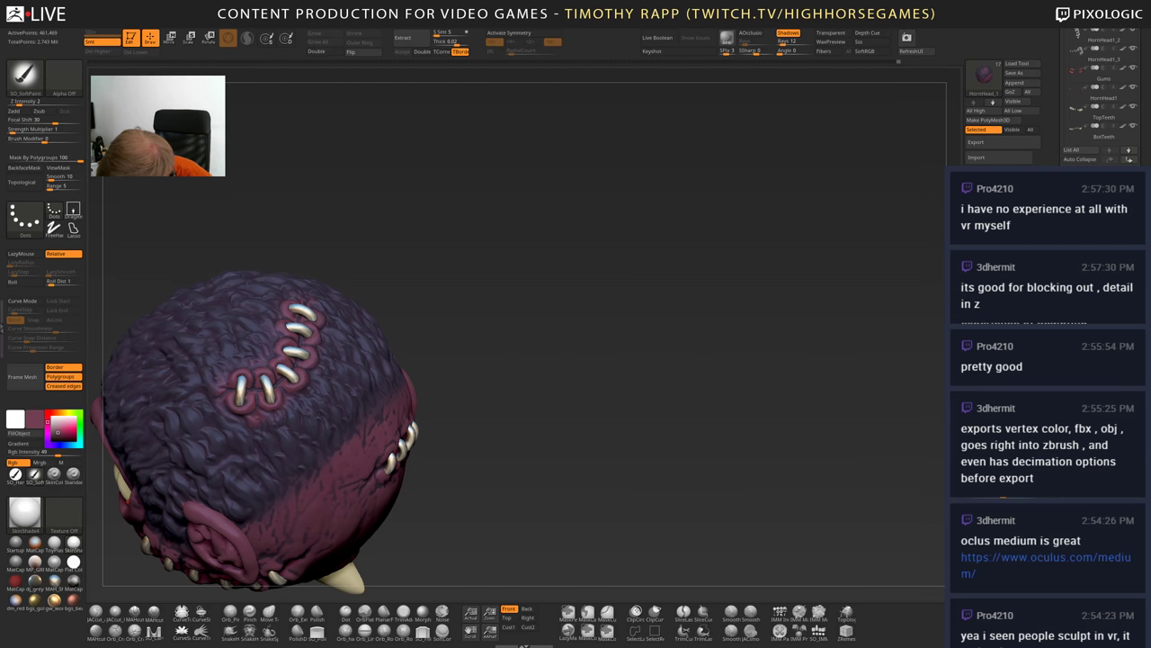
- Examine the painted scalp, stitches and face of the head from the side, three-quarter and front views
{"action": "left_click_drag", "start_coordinate": [593, 378], "coordinate": [481, 377]}
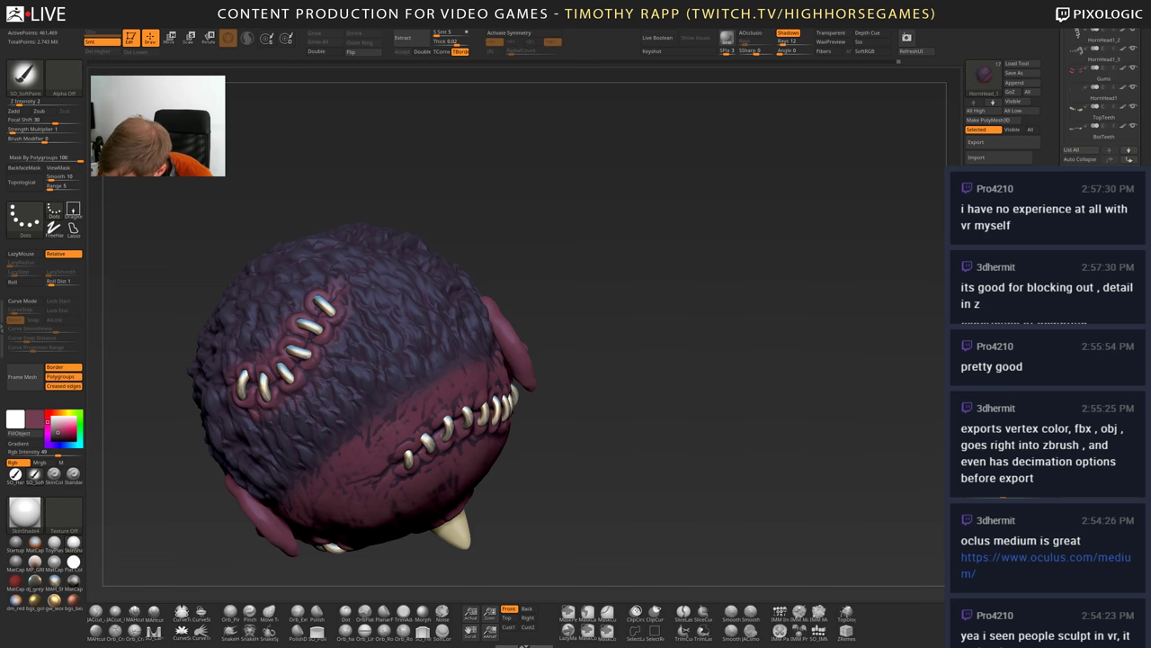
{"action": "left_click_drag", "start_coordinate": [612, 432], "coordinate": [611, 324], "text": "alt"}
{"action": "left_click_drag", "start_coordinate": [558, 359], "coordinate": [630, 522]}
{"action": "left_click_drag", "start_coordinate": [423, 396], "coordinate": [451, 438]}
{"action": "left_click_drag", "start_coordinate": [459, 360], "coordinate": [481, 384], "text": "alt"}
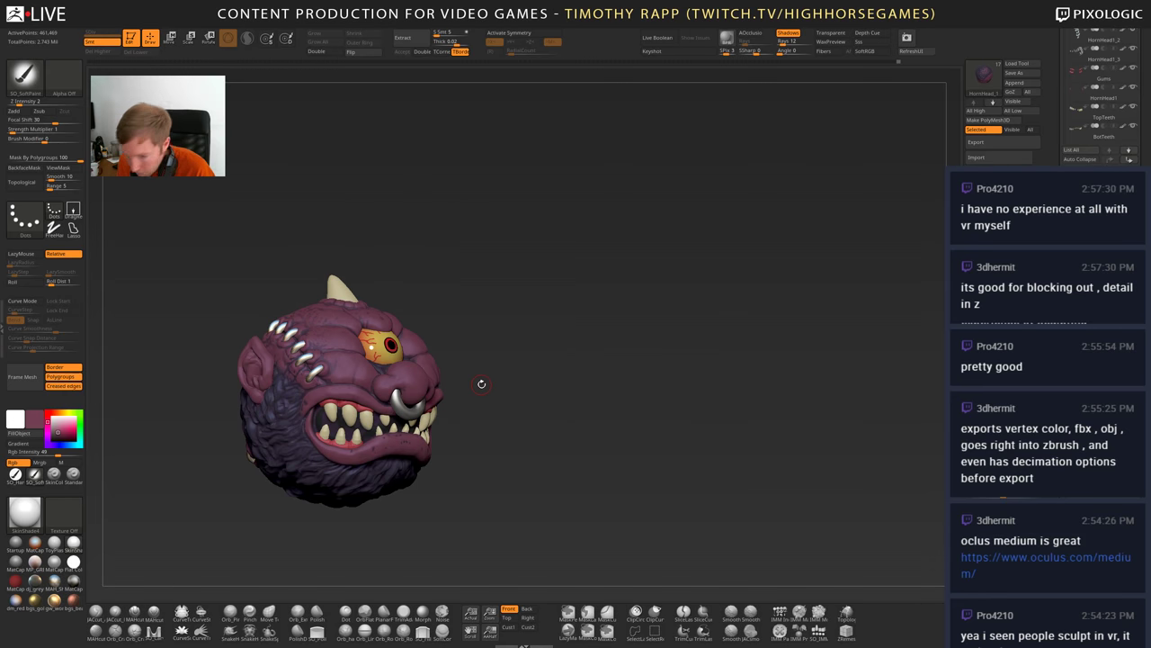
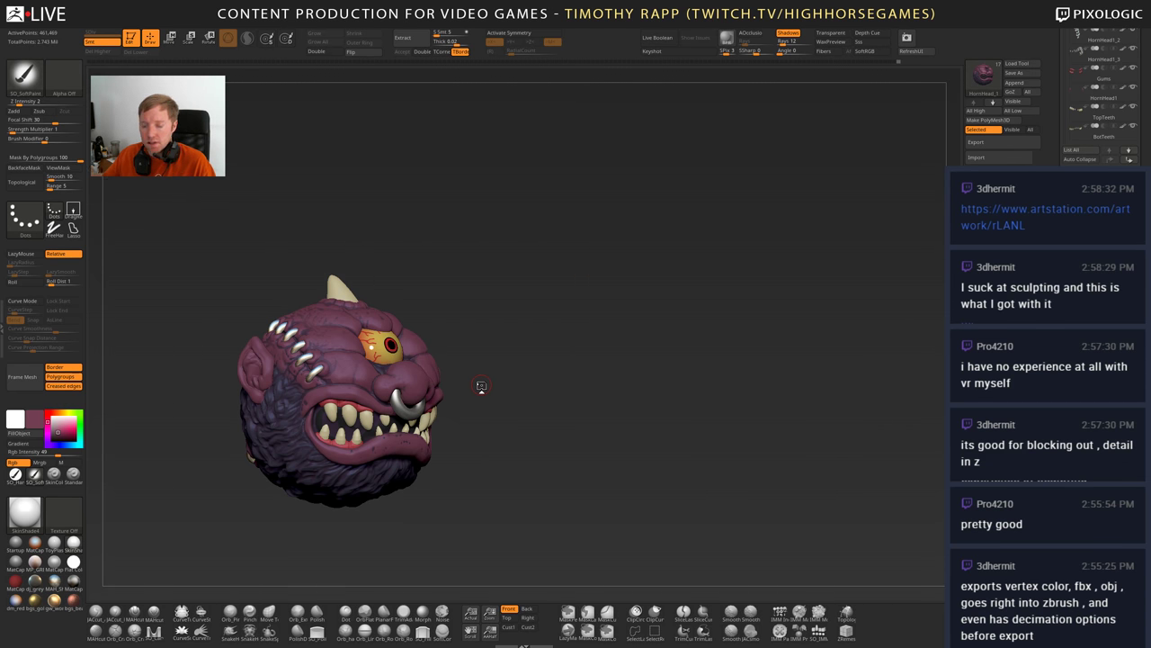
{"action": "left_click_drag", "start_coordinate": [481, 385], "coordinate": [409, 477]}
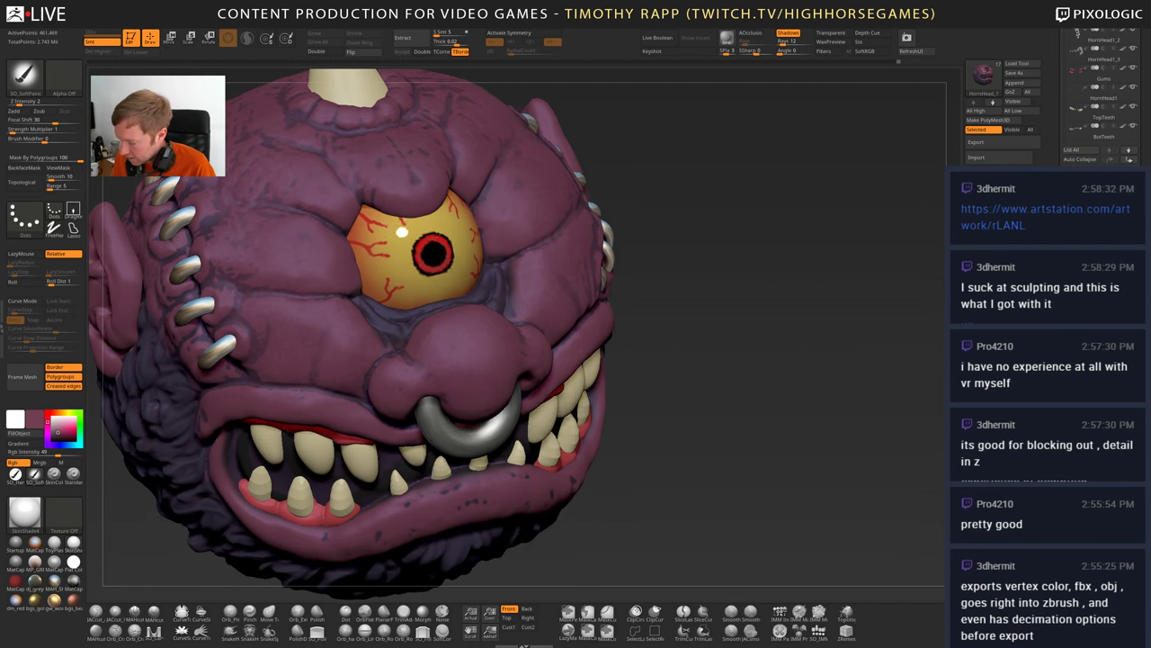
{"action": "mouse_move", "coordinate": [720, 440]}
{"action": "left_mouse_down"}
{"action": "mouse_move", "coordinate": [643, 436]}
{"action": "mouse_move", "coordinate": [702, 436]}
{"action": "mouse_move", "coordinate": [712, 423]}
{"action": "mouse_move", "coordinate": [657, 477]}
{"action": "left_mouse_up"}
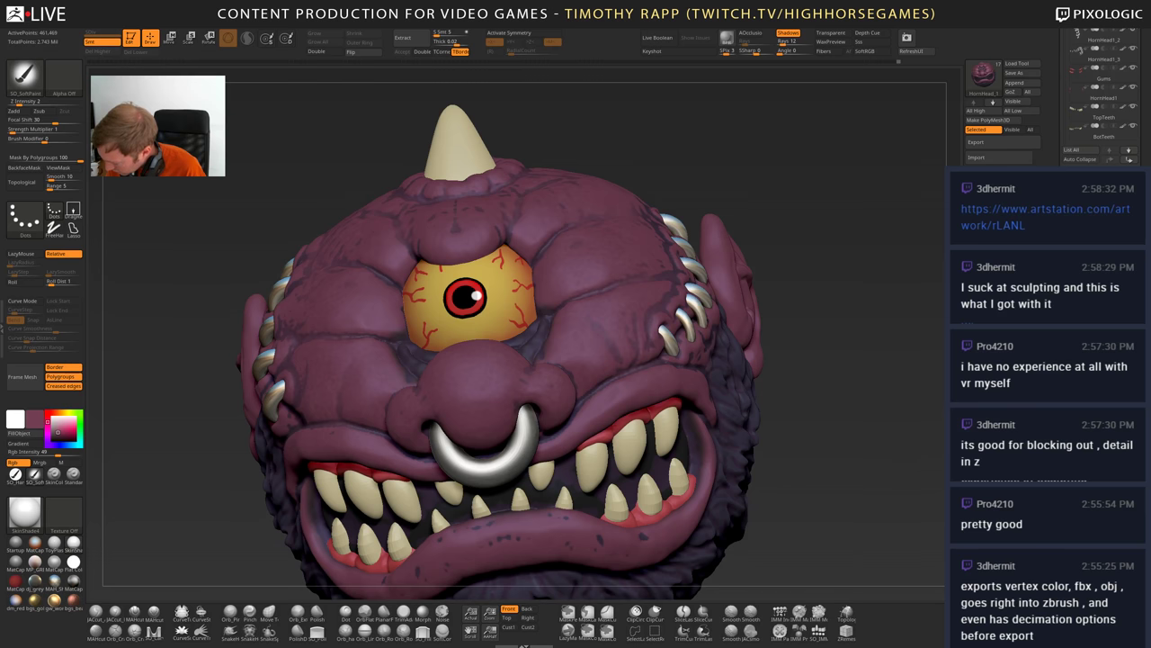
{"action": "left_click_drag", "start_coordinate": [629, 342], "coordinate": [633, 347]}
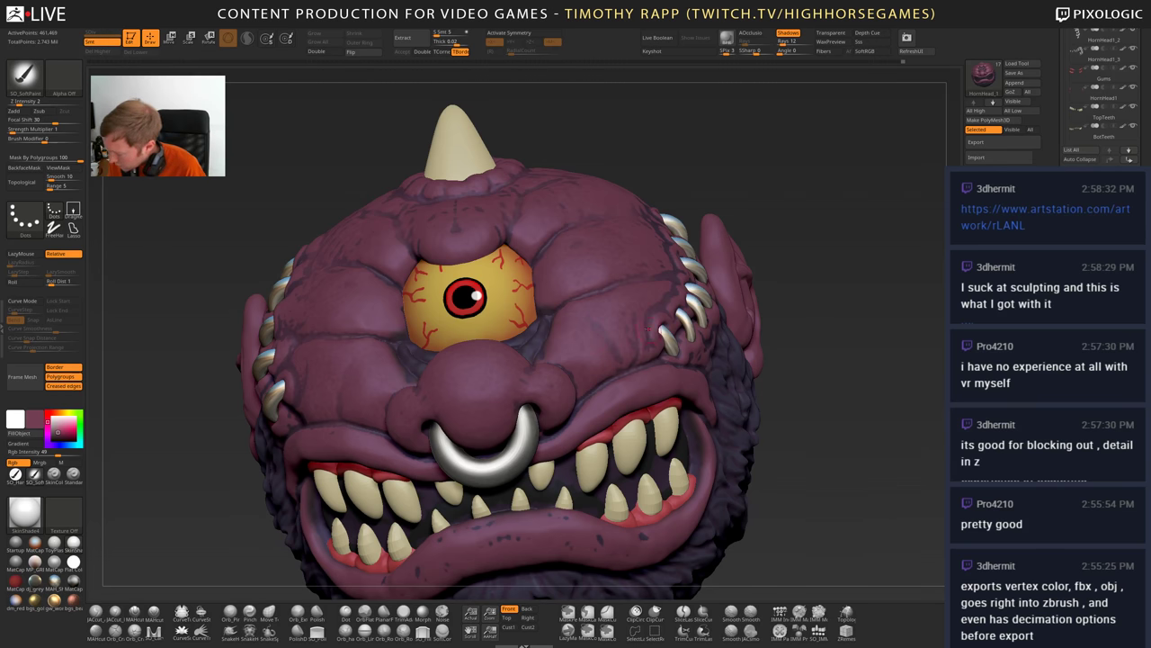
{"action": "left_click_drag", "start_coordinate": [845, 396], "coordinate": [760, 400]}
{"action": "left_click_drag", "start_coordinate": [566, 334], "coordinate": [547, 385]}
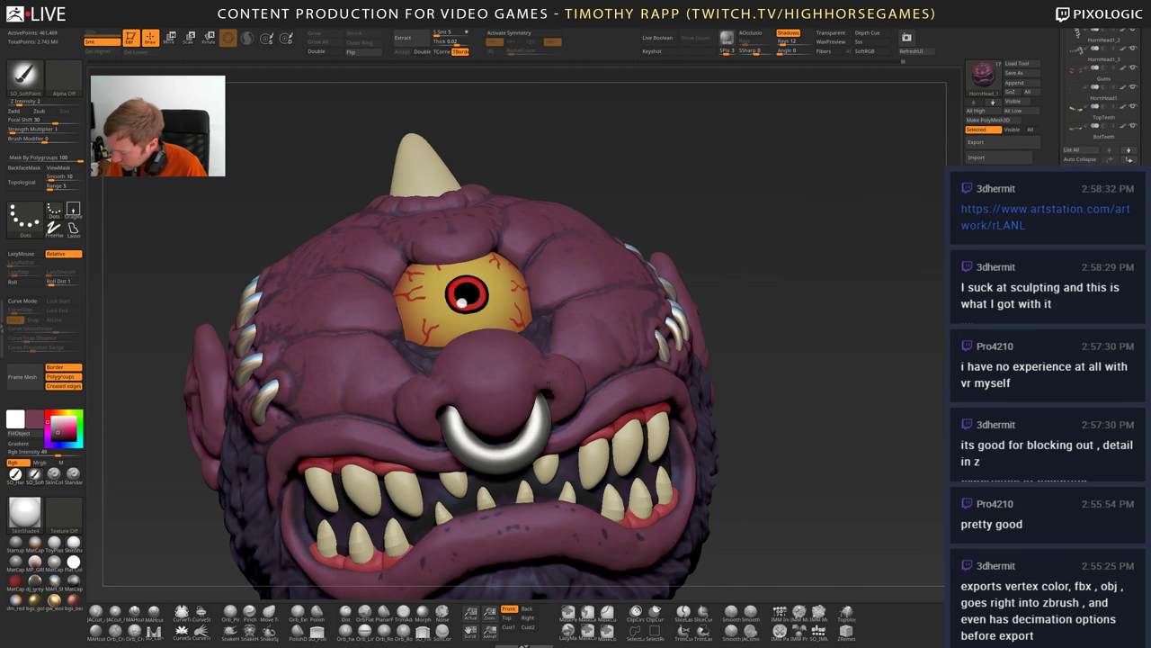
{"action": "right_click_drag", "start_coordinate": [568, 375], "coordinate": [598, 393], "text": "ctrl"}
{"action": "key", "text": "f"}
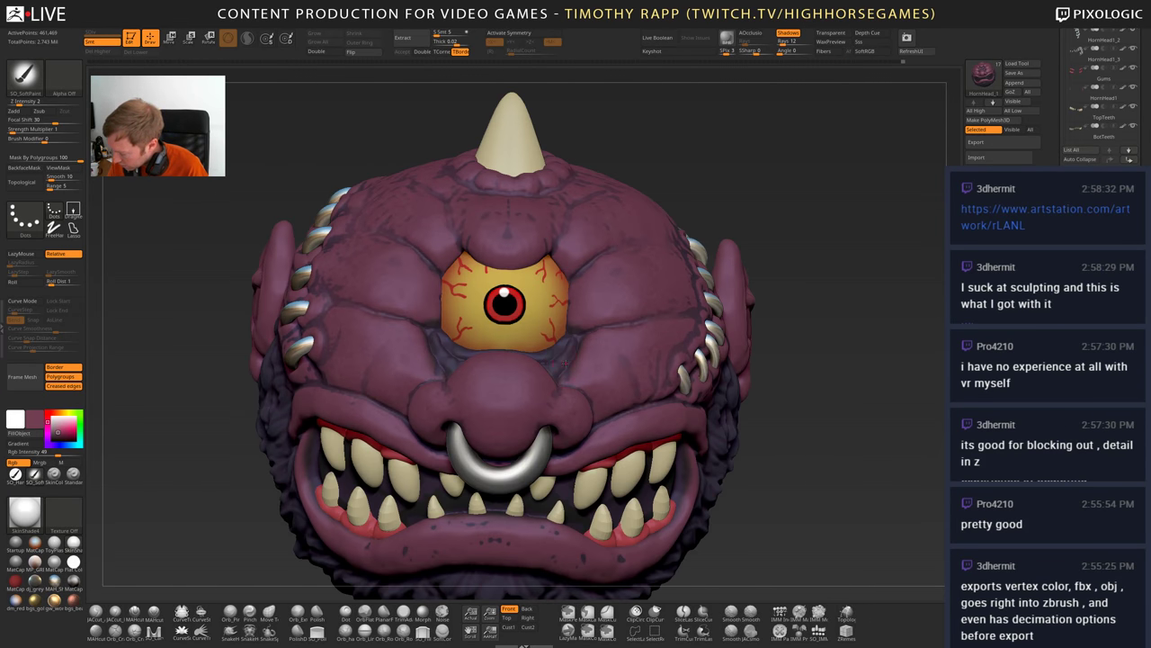
- Sample the dark crease colour beside the eye as the painting colour and check the back and side of the head
{"action": "key", "text": "c"}
{"action": "mouse_move", "coordinate": [591, 327]}
{"action": "left_mouse_down"}
{"action": "mouse_move", "coordinate": [603, 323]}
{"action": "mouse_move", "coordinate": [586, 332]}
{"action": "left_mouse_up"}
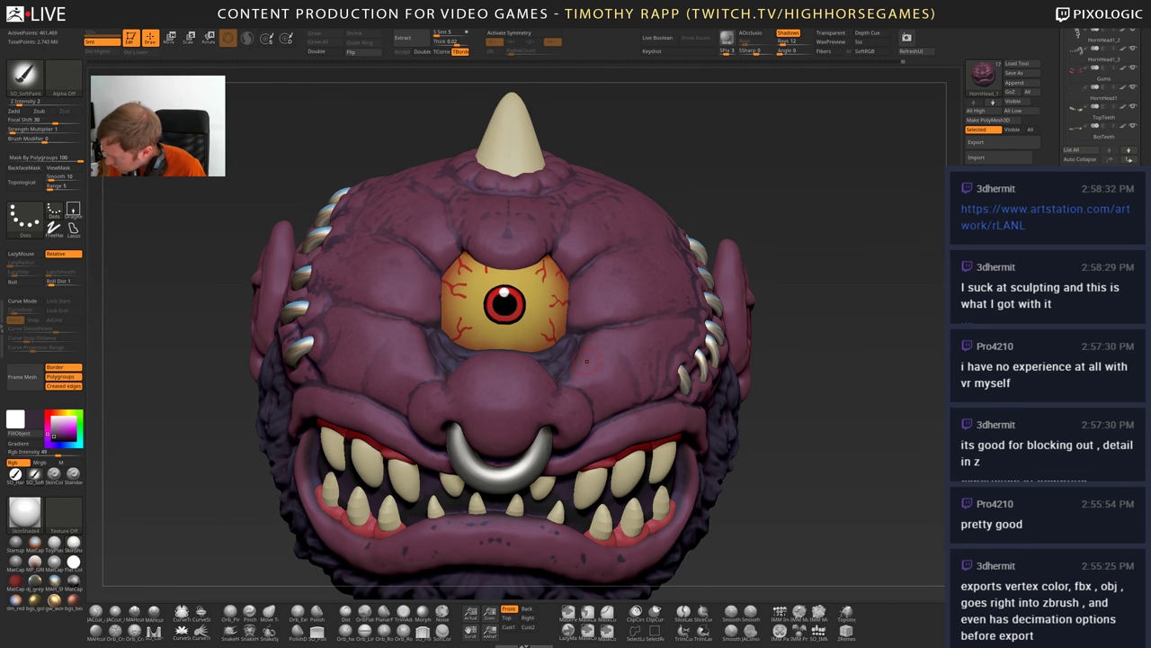
{"action": "right_click_drag", "start_coordinate": [586, 361], "coordinate": [594, 315]}
{"action": "right_click_drag", "start_coordinate": [594, 315], "coordinate": [706, 360]}
{"action": "right_click_drag", "start_coordinate": [706, 360], "coordinate": [715, 415], "text": "ctrl"}
{"action": "mouse_move", "coordinate": [716, 415]}
{"action": "left_mouse_down"}
{"action": "mouse_move", "coordinate": [657, 404]}
{"action": "mouse_move", "coordinate": [727, 404]}
{"action": "left_mouse_up"}
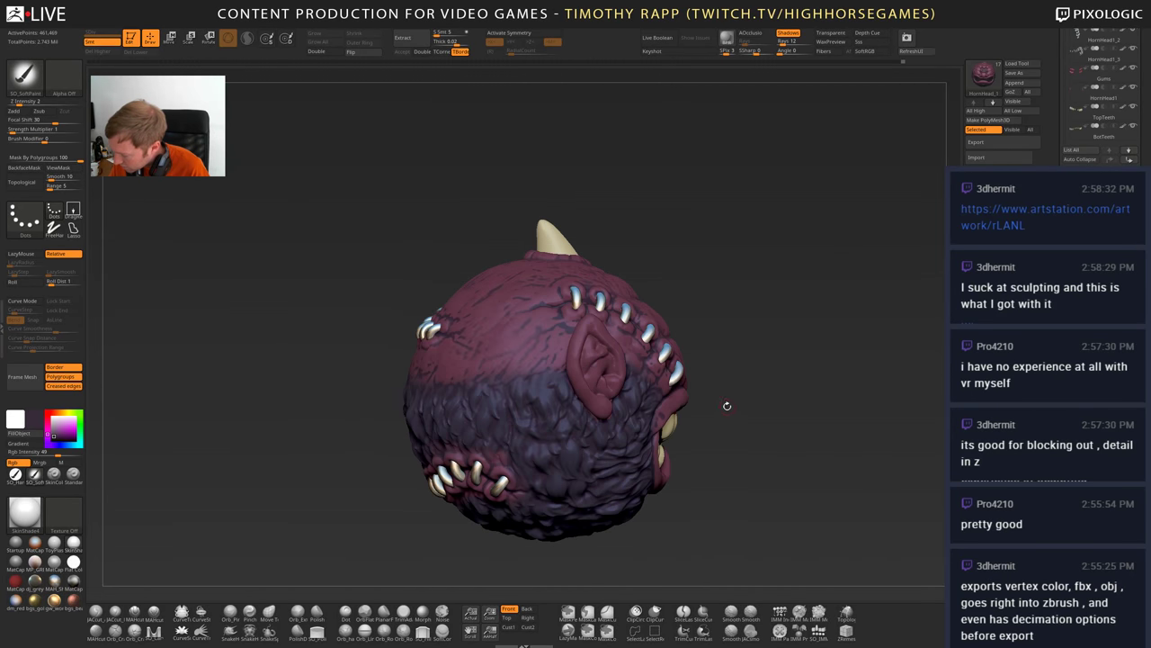
{"action": "left_click_drag", "start_coordinate": [901, 196], "coordinate": [885, 184]}
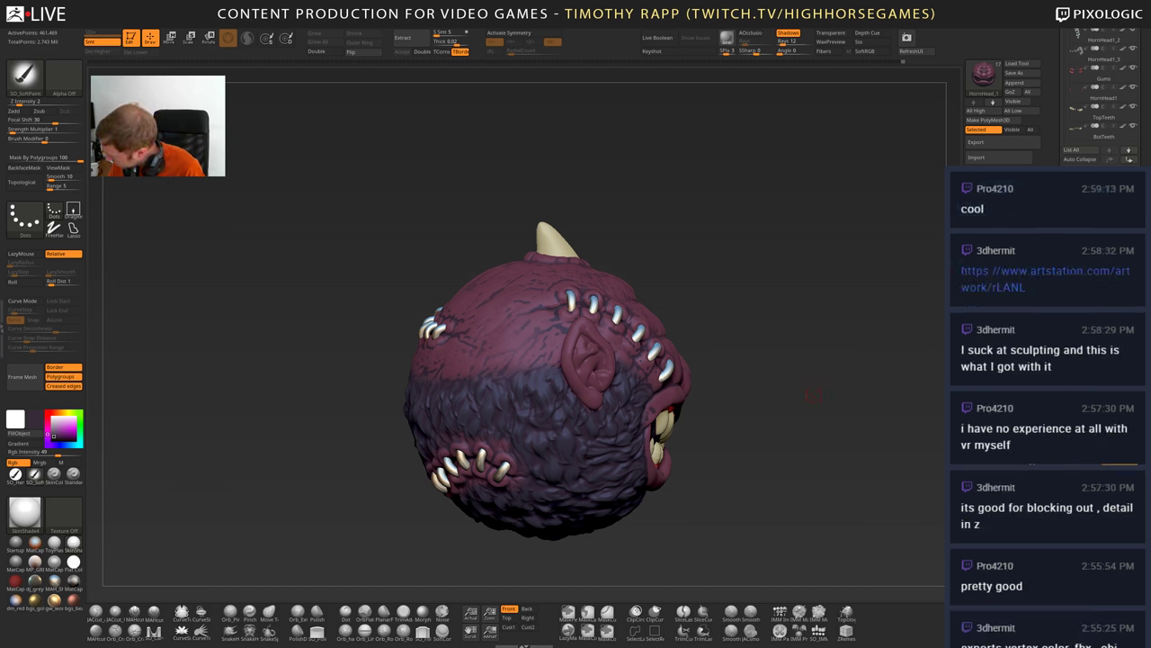
- Display the head's hidden mask, invert it so the creases are paintable, check its coverage over the face, and hide it again
{"action": "key", "text": "ctrl+h"}
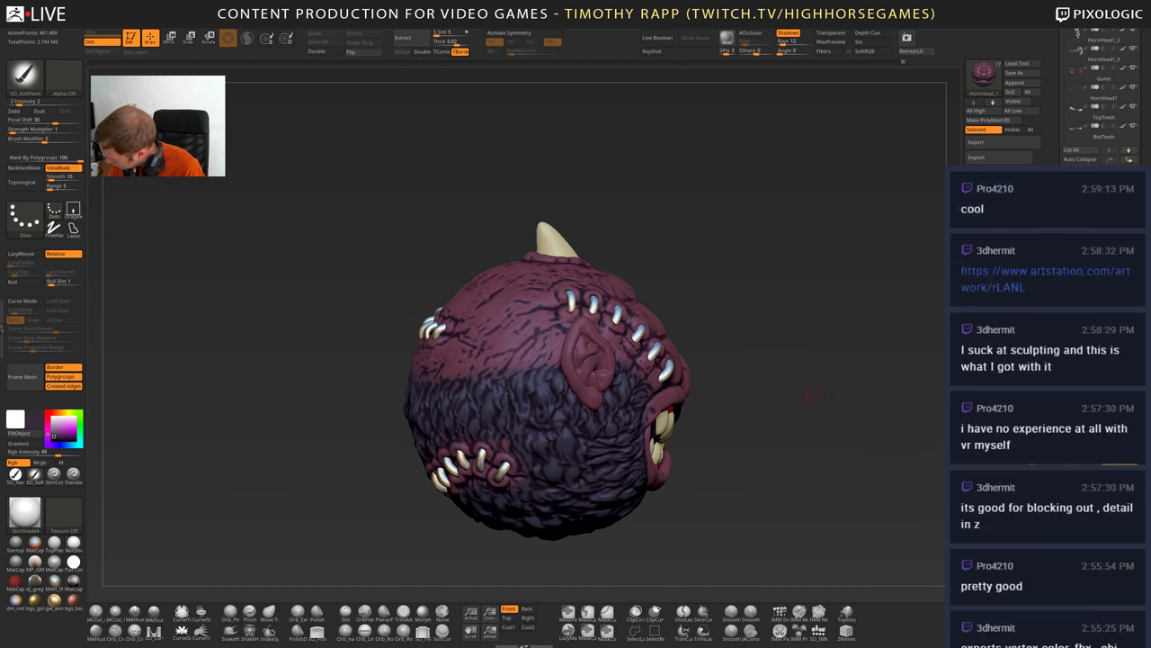
{"action": "left_click", "coordinate": [781, 404], "text": "ctrl"}
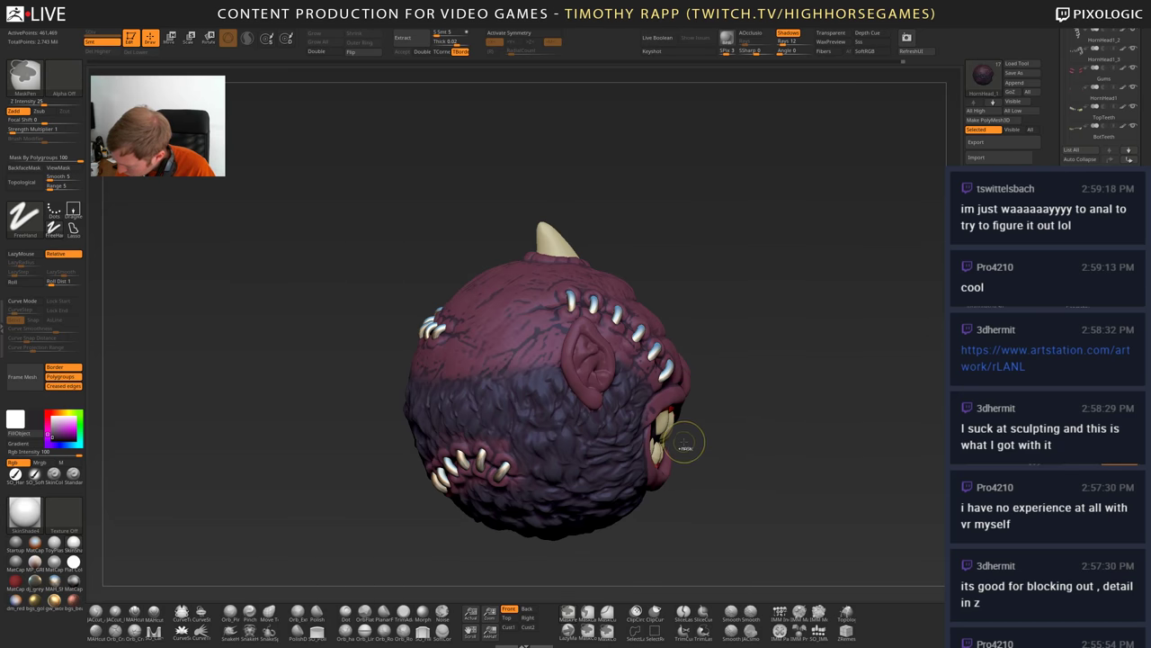
{"action": "mouse_move", "coordinate": [588, 475]}
{"action": "right_mouse_down"}
{"action": "mouse_move", "coordinate": [607, 455]}
{"action": "mouse_move", "coordinate": [838, 415]}
{"action": "mouse_move", "coordinate": [528, 450]}
{"action": "right_mouse_up"}
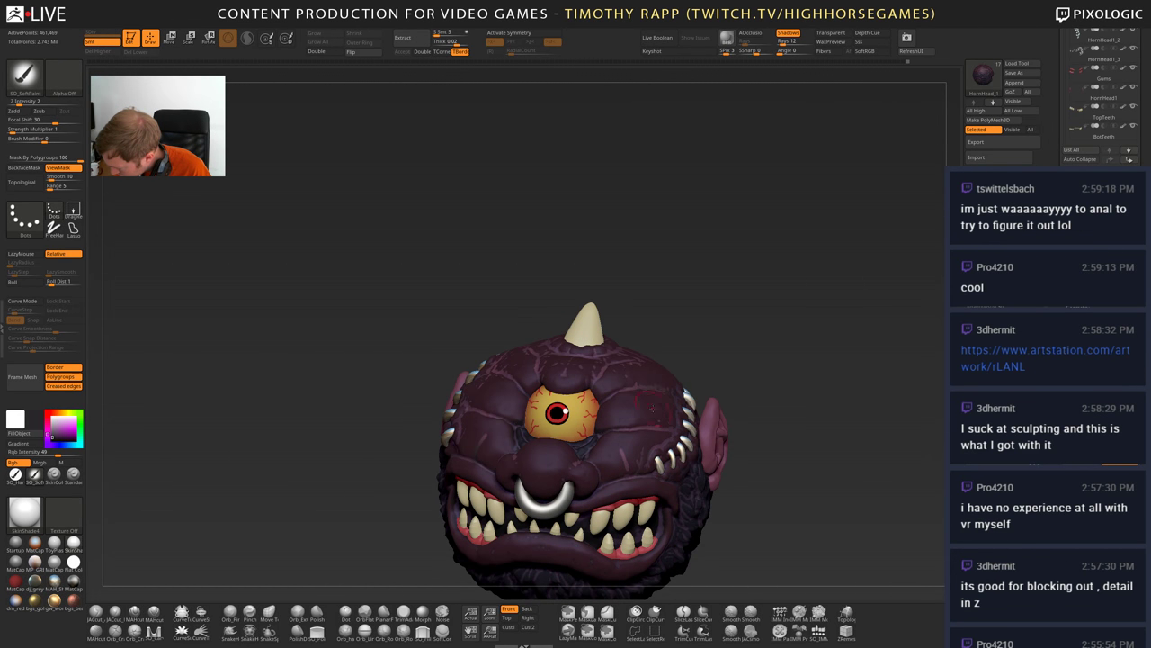
{"action": "right_click_drag", "start_coordinate": [566, 355], "coordinate": [608, 375]}
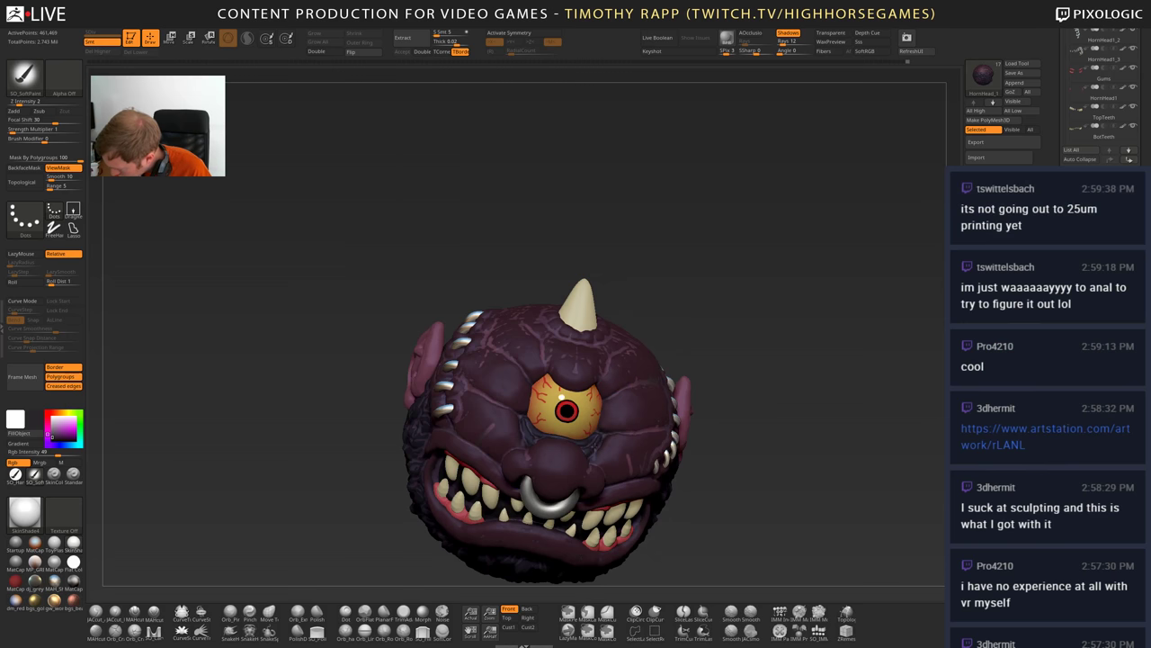
{"action": "left_click_drag", "start_coordinate": [608, 472], "coordinate": [538, 471]}
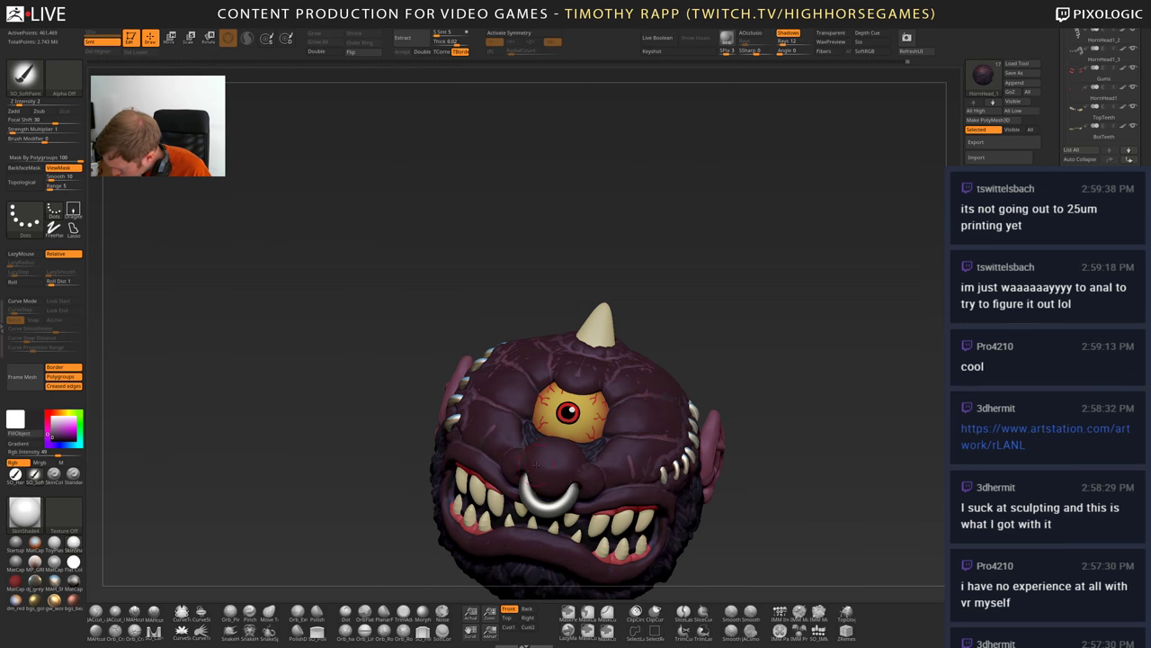
{"action": "left_click_drag", "start_coordinate": [644, 520], "coordinate": [576, 522]}
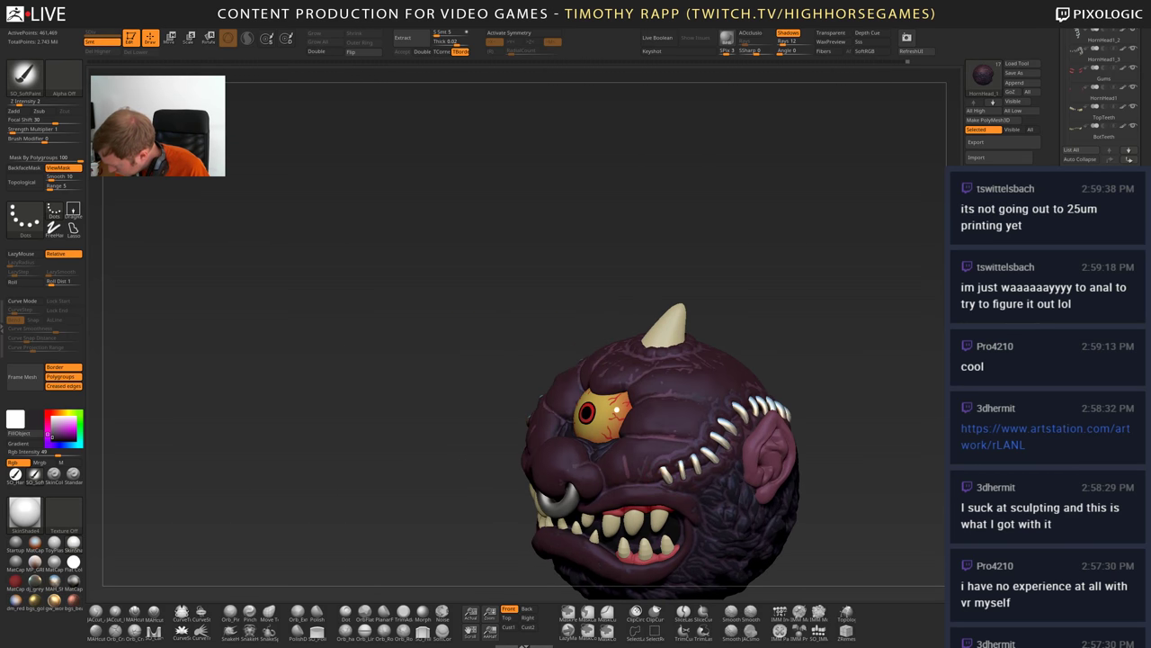
{"action": "key", "text": "ctrl+h"}
- Sample the reddish-purple skin colour and spray it over the creases on the cheek above the mouth with the SkinColorSpray brush
{"action": "mouse_move", "coordinate": [899, 460]}
{"action": "left_mouse_down", "text": "alt"}
{"action": "mouse_move", "coordinate": [882, 459]}
{"action": "mouse_move", "coordinate": [874, 396]}
{"action": "mouse_move", "coordinate": [863, 495]}
{"action": "left_mouse_up", "text": "alt"}
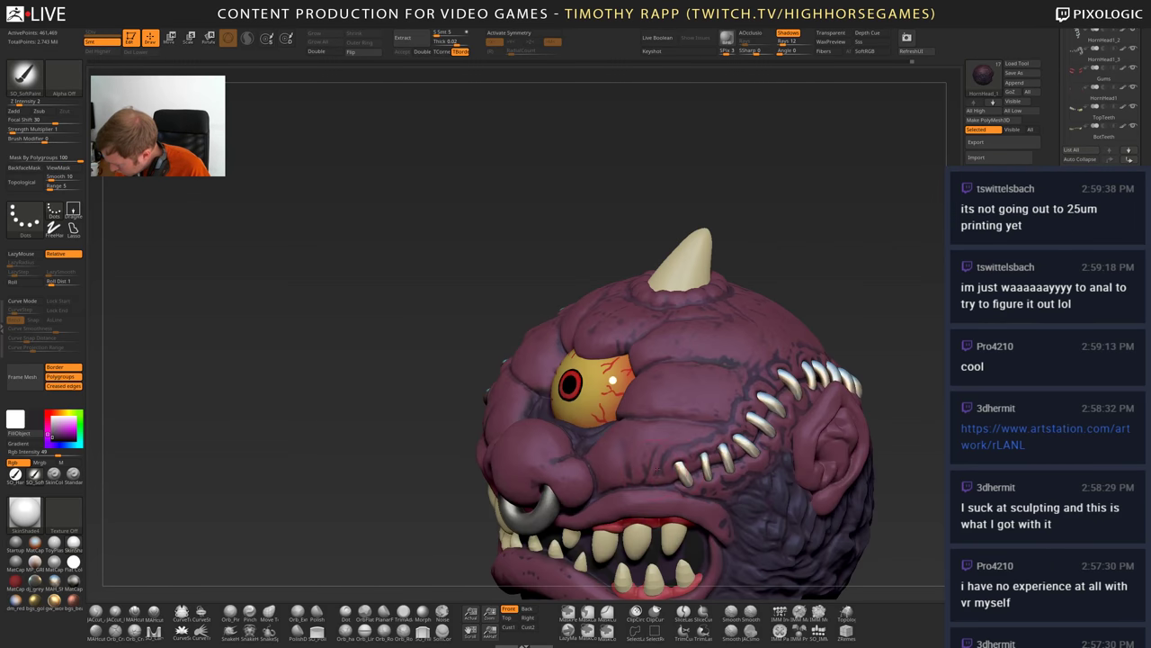
{"action": "left_click", "coordinate": [73, 475]}
{"action": "left_click", "coordinate": [54, 474]}
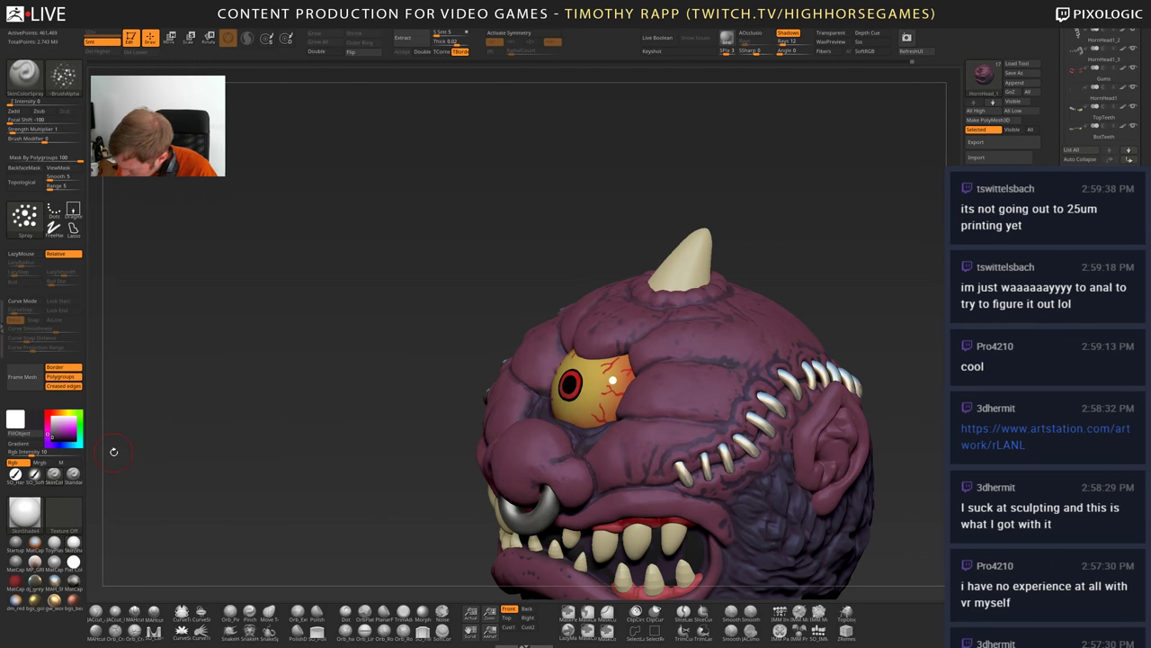
{"action": "key", "text": "c"}
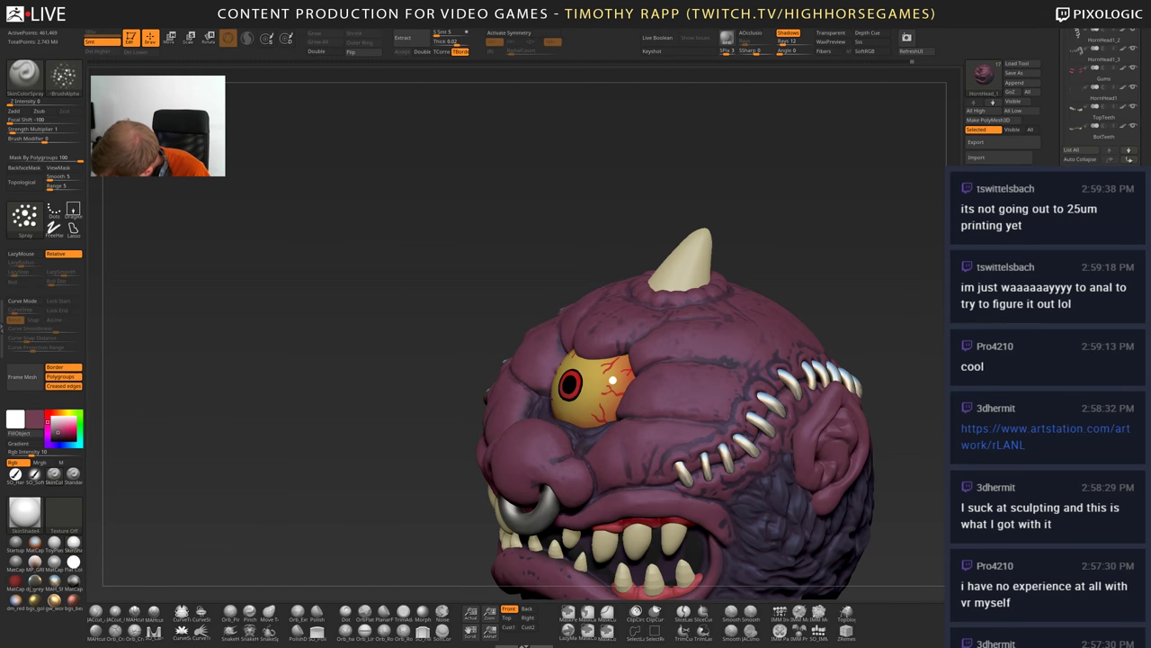
{"action": "left_click_drag", "start_coordinate": [359, 450], "coordinate": [499, 455]}
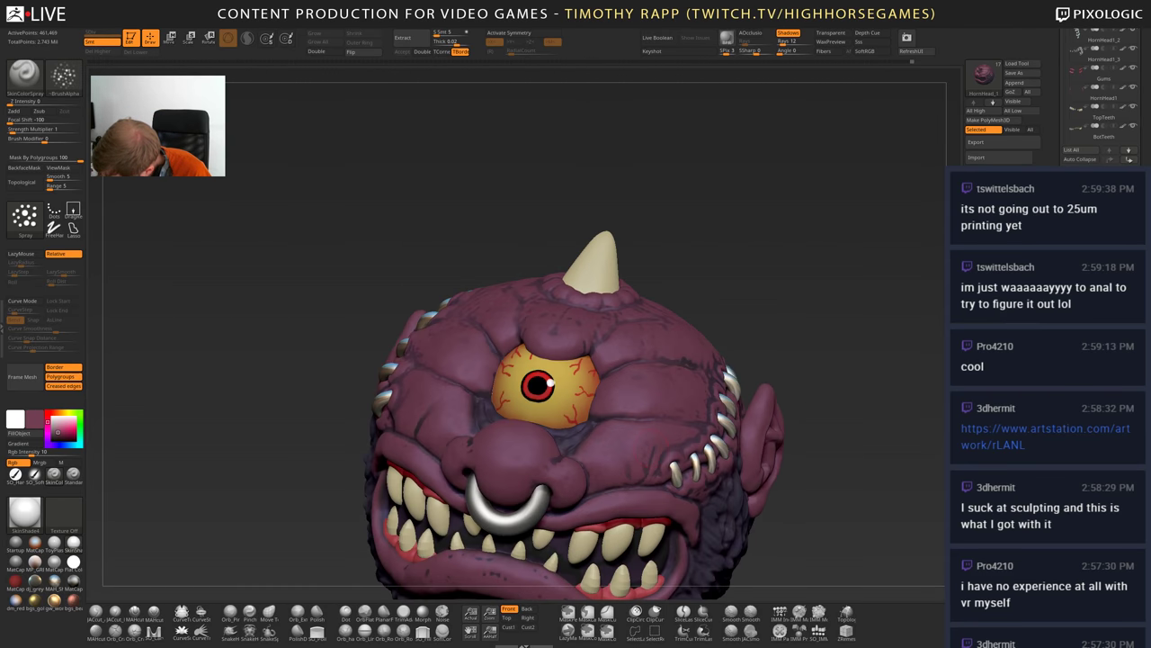
{"action": "left_click_drag", "start_coordinate": [270, 404], "coordinate": [446, 459]}
{"action": "left_click_drag", "start_coordinate": [719, 360], "coordinate": [796, 370]}
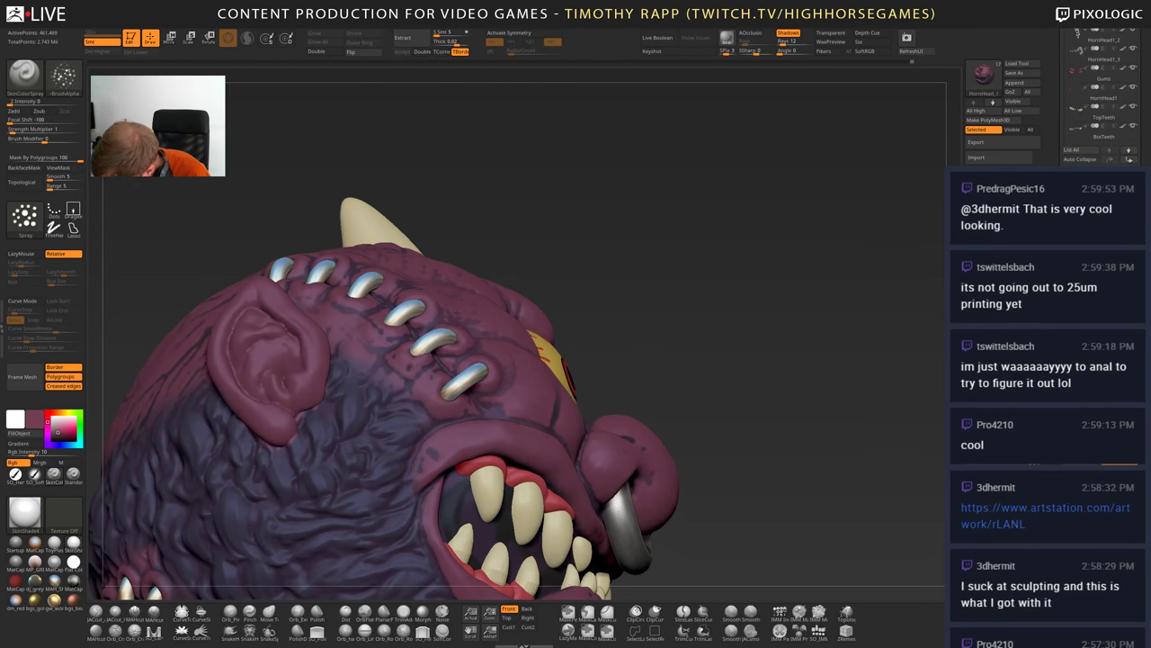
{"action": "left_click_drag", "start_coordinate": [444, 457], "coordinate": [435, 455]}
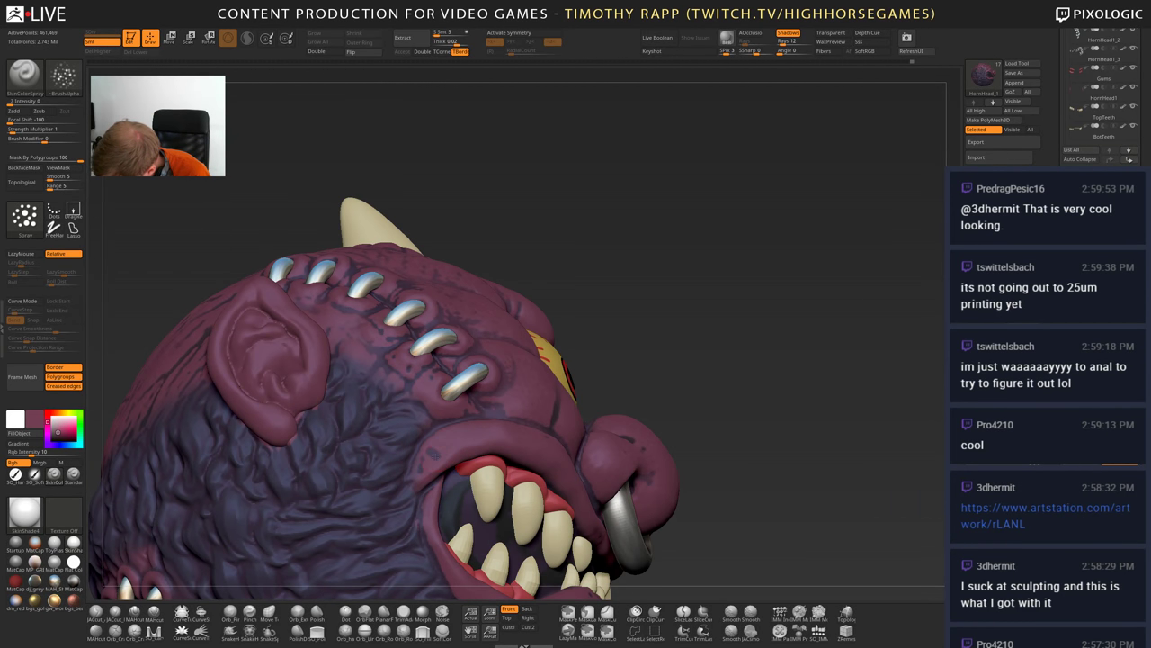
{"action": "left_click_drag", "start_coordinate": [787, 463], "coordinate": [639, 480]}
{"action": "left_click_drag", "start_coordinate": [868, 503], "coordinate": [827, 443], "text": "alt"}
{"action": "left_click_drag", "start_coordinate": [877, 450], "coordinate": [690, 538], "text": "alt"}
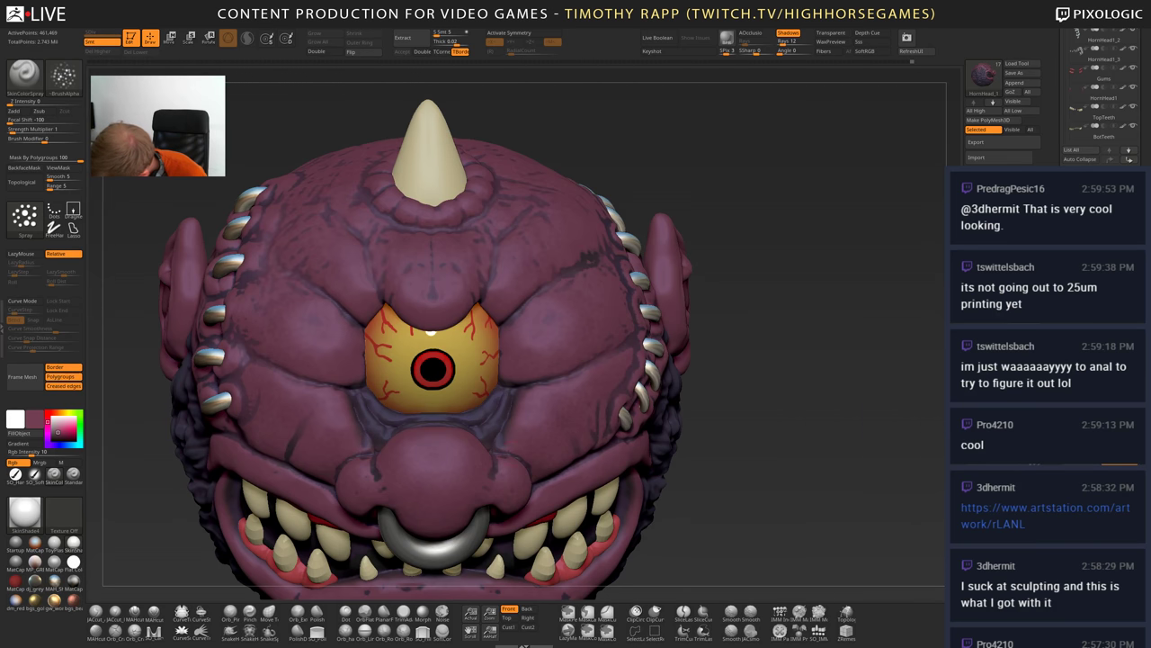
- Display the head's hidden mask, invert it so the creases are paintable, and sample the dark crease colour below the eye
{"action": "left_click_drag", "start_coordinate": [715, 302], "coordinate": [589, 292]}
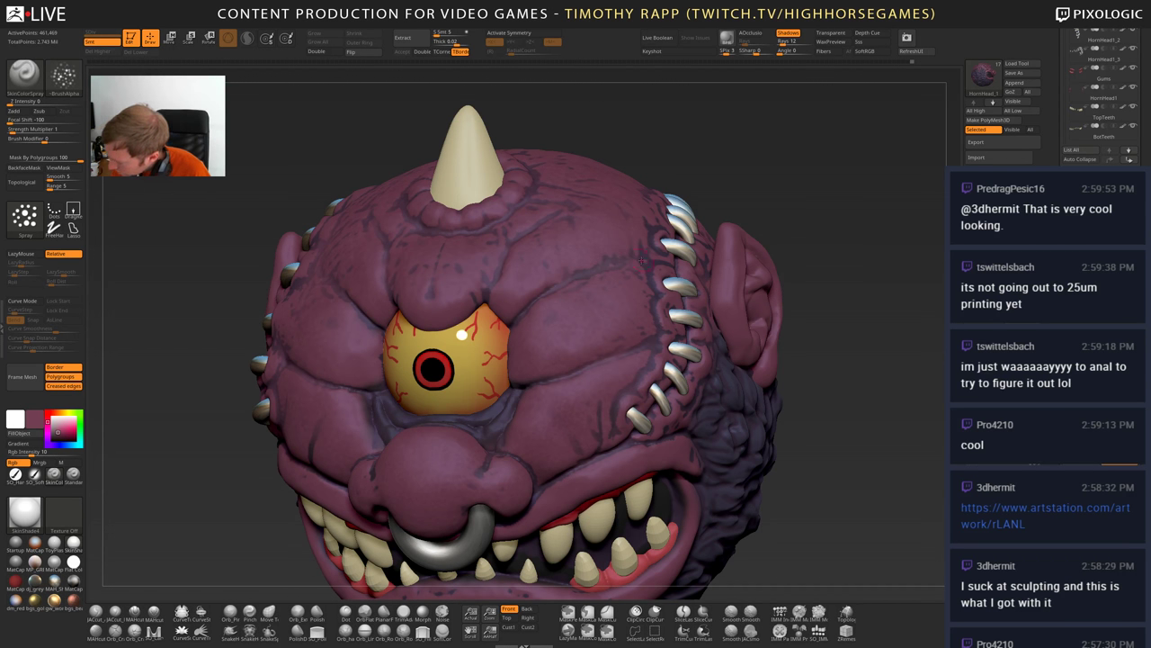
{"action": "right_click_drag", "start_coordinate": [438, 284], "coordinate": [582, 292]}
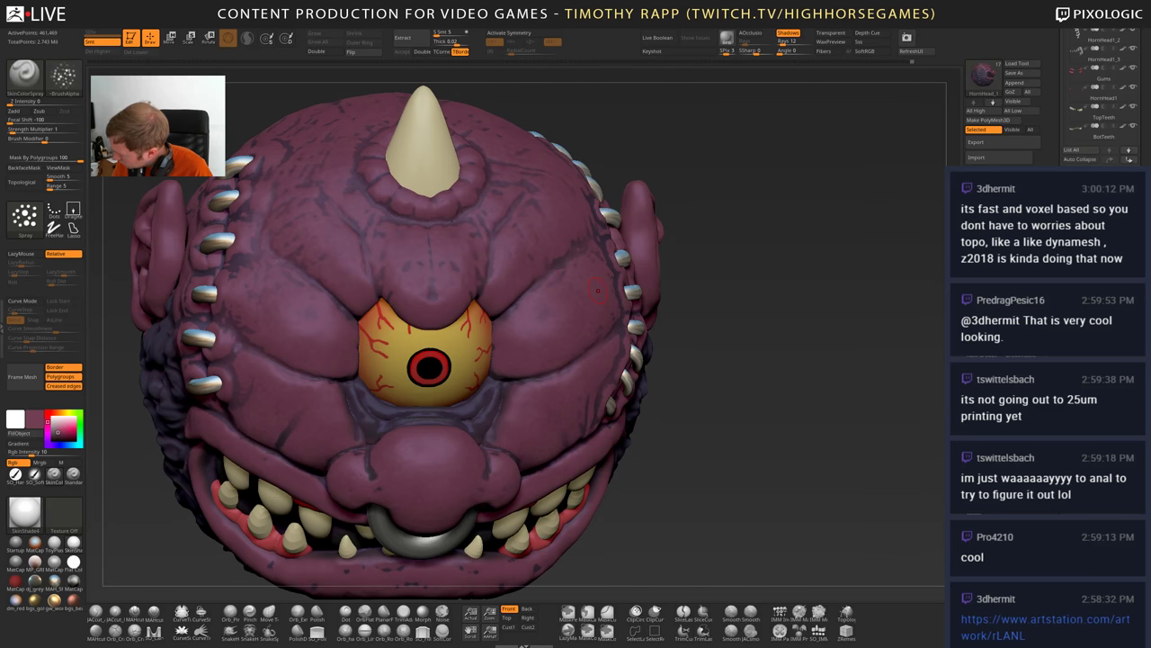
{"action": "key", "text": "ctrl+h"}
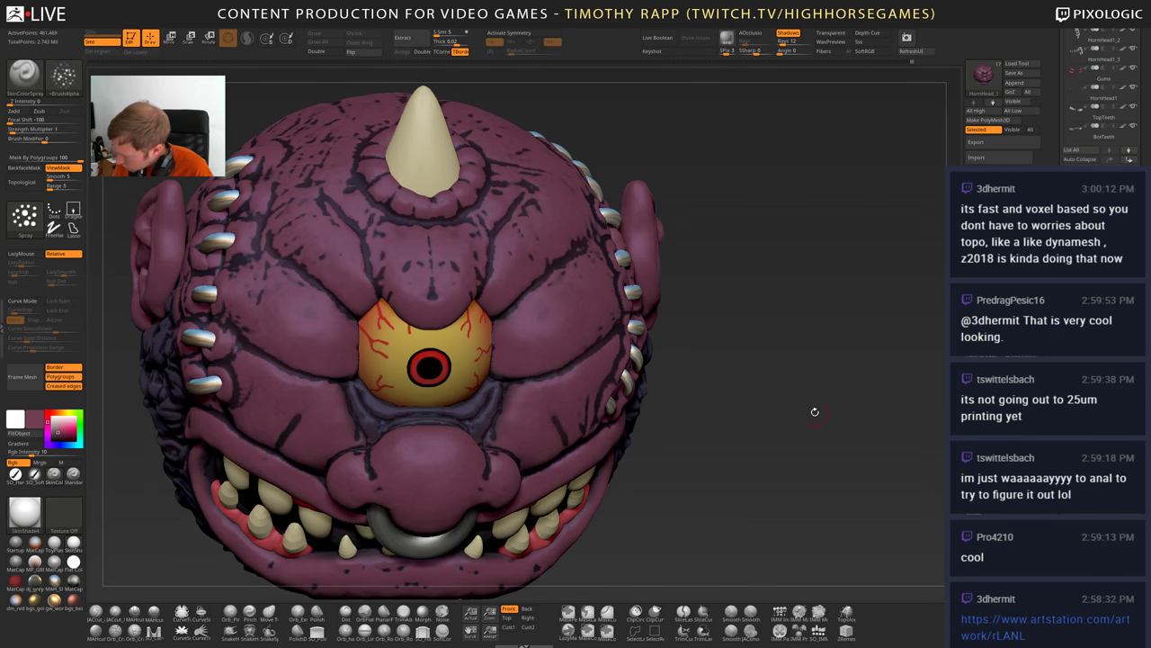
{"action": "left_click", "coordinate": [770, 394], "text": "ctrl"}
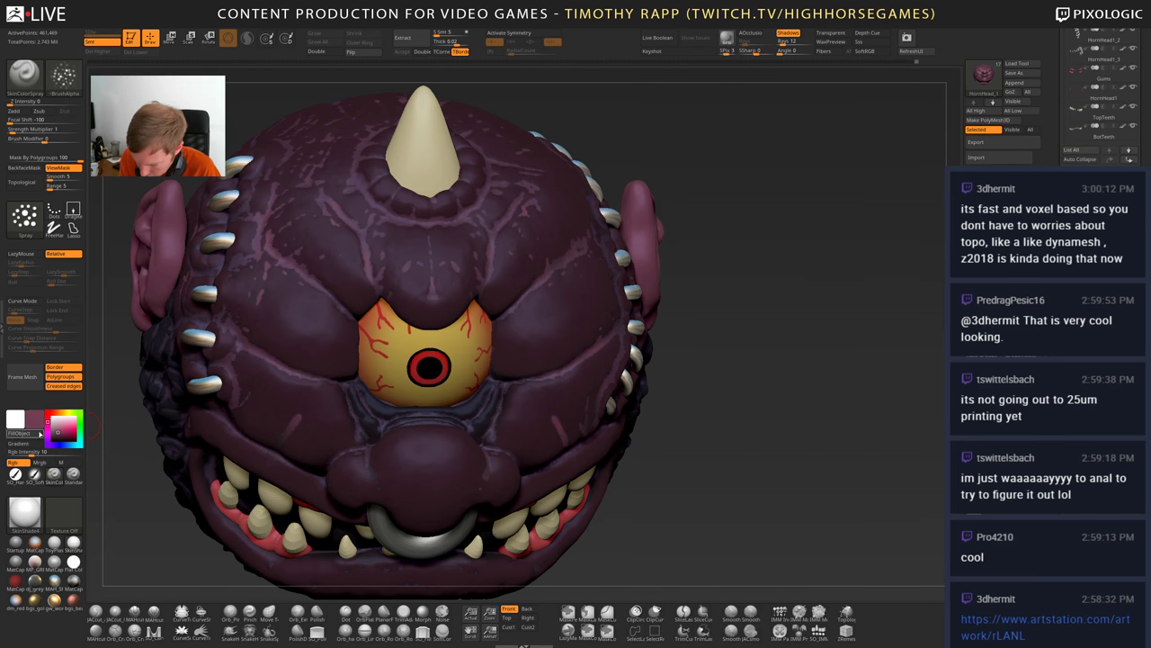
{"action": "left_click_drag", "start_coordinate": [34, 419], "coordinate": [367, 415]}
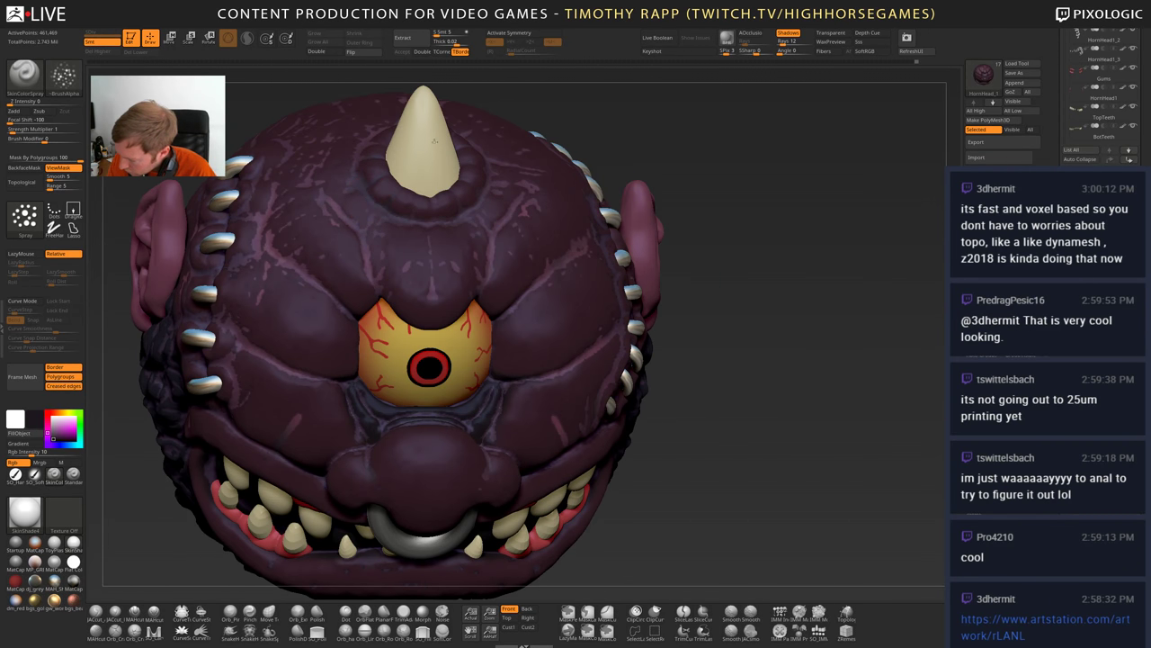
{"action": "mouse_move", "coordinate": [689, 249]}
{"action": "left_mouse_down"}
{"action": "mouse_move", "coordinate": [737, 288]}
{"action": "mouse_move", "coordinate": [663, 393]}
{"action": "mouse_move", "coordinate": [503, 364]}
{"action": "left_mouse_up"}
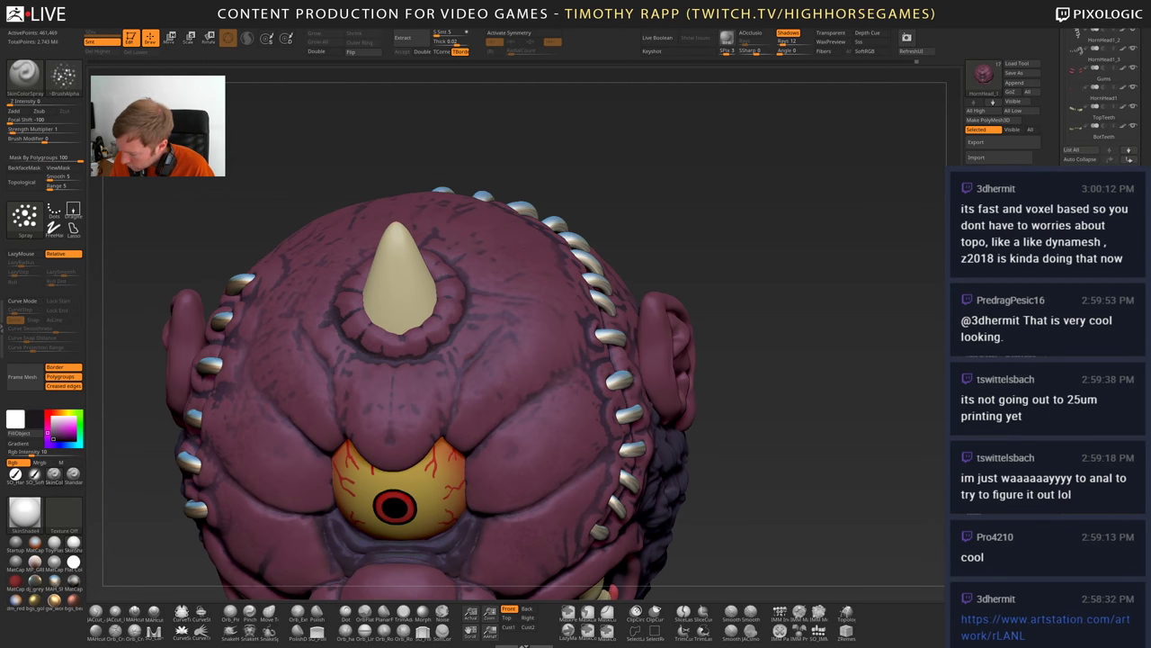
- Paint the dark colour along the stitched seam on the side of the head with the SO_SoftPaint brush
{"action": "mouse_move", "coordinate": [605, 335]}
{"action": "left_mouse_down", "text": "alt"}
{"action": "mouse_move", "coordinate": [517, 419]}
{"action": "mouse_move", "coordinate": [673, 398]}
{"action": "mouse_move", "coordinate": [631, 377]}
{"action": "mouse_move", "coordinate": [701, 412]}
{"action": "mouse_move", "coordinate": [626, 434]}
{"action": "mouse_move", "coordinate": [540, 427]}
{"action": "mouse_move", "coordinate": [412, 439]}
{"action": "left_mouse_up", "text": "alt"}
{"action": "left_click_drag", "start_coordinate": [827, 423], "coordinate": [668, 409]}
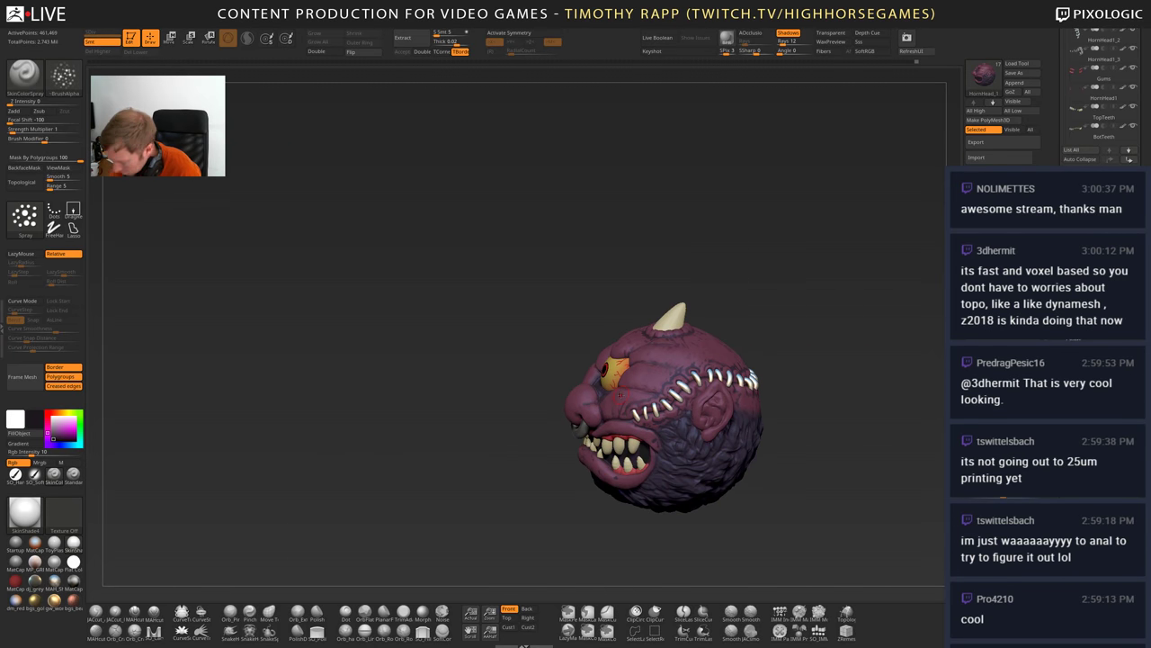
{"action": "left_click", "coordinate": [34, 473]}
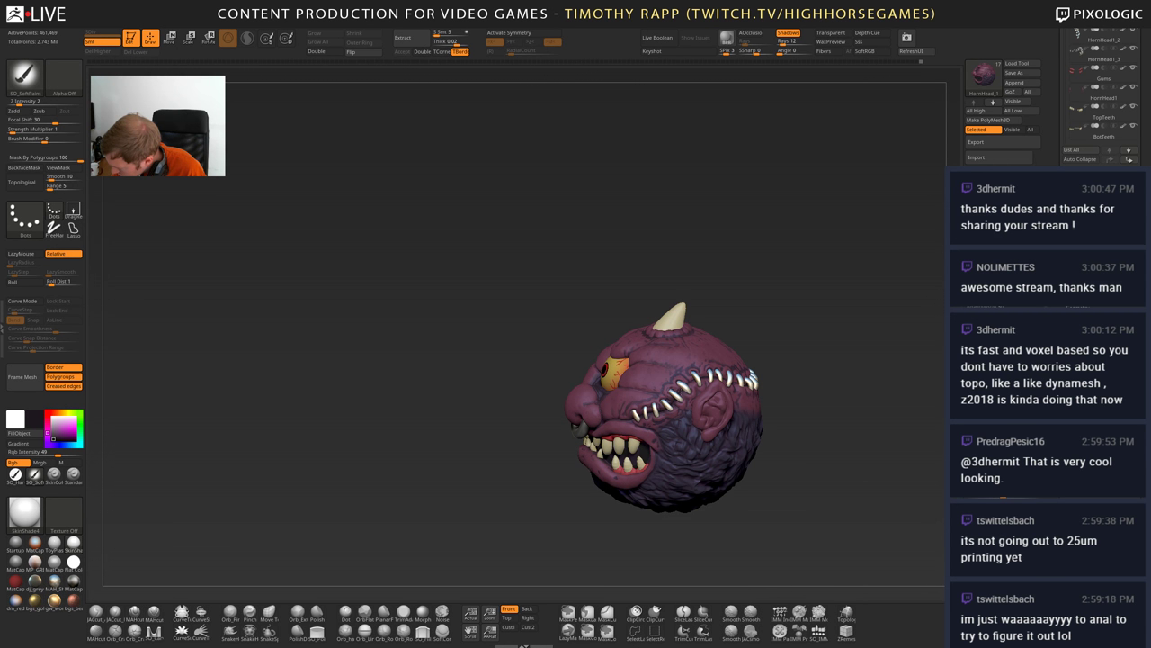
{"action": "left_click_drag", "start_coordinate": [809, 395], "coordinate": [769, 400]}
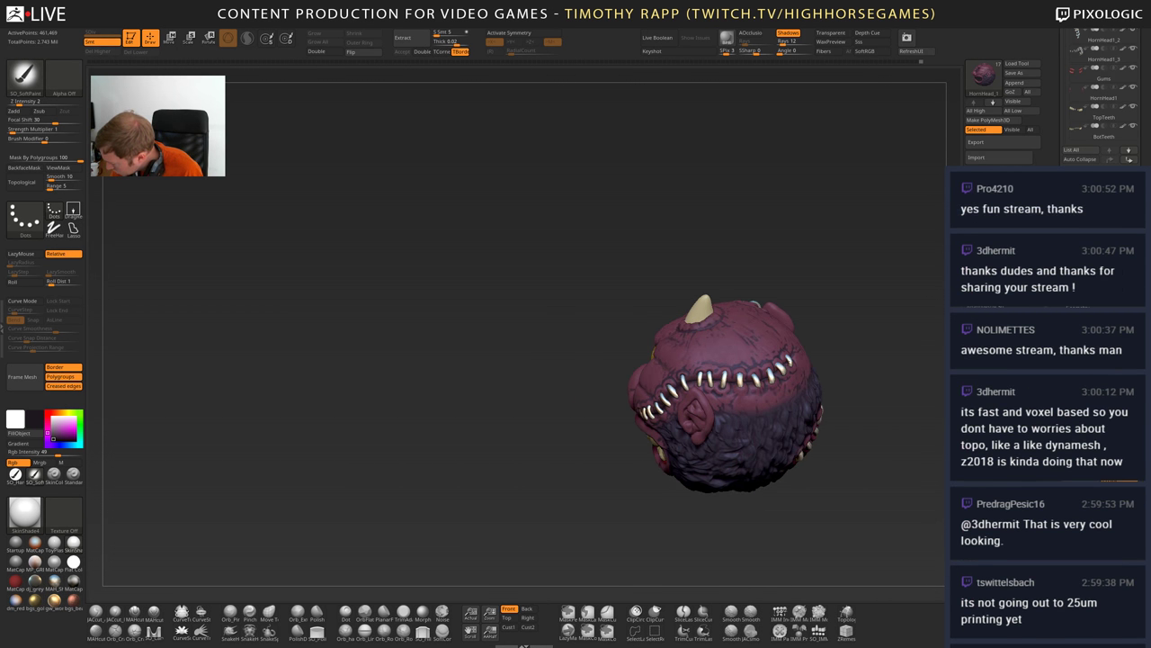
{"action": "left_click_drag", "start_coordinate": [855, 383], "coordinate": [783, 396]}
{"action": "mouse_move", "coordinate": [863, 405]}
{"action": "left_mouse_down", "text": "alt"}
{"action": "mouse_move", "coordinate": [730, 442]}
{"action": "mouse_move", "coordinate": [687, 494]}
{"action": "mouse_move", "coordinate": [778, 418]}
{"action": "left_mouse_up", "text": "alt"}
{"action": "left_click_drag", "start_coordinate": [863, 404], "coordinate": [742, 391]}
{"action": "left_click_drag", "start_coordinate": [863, 360], "coordinate": [729, 393], "text": "alt"}
{"action": "left_click_drag", "start_coordinate": [854, 386], "coordinate": [828, 396]}
{"action": "left_click_drag", "start_coordinate": [678, 442], "coordinate": [683, 457]}
{"action": "left_click_drag", "start_coordinate": [845, 378], "coordinate": [847, 395]}
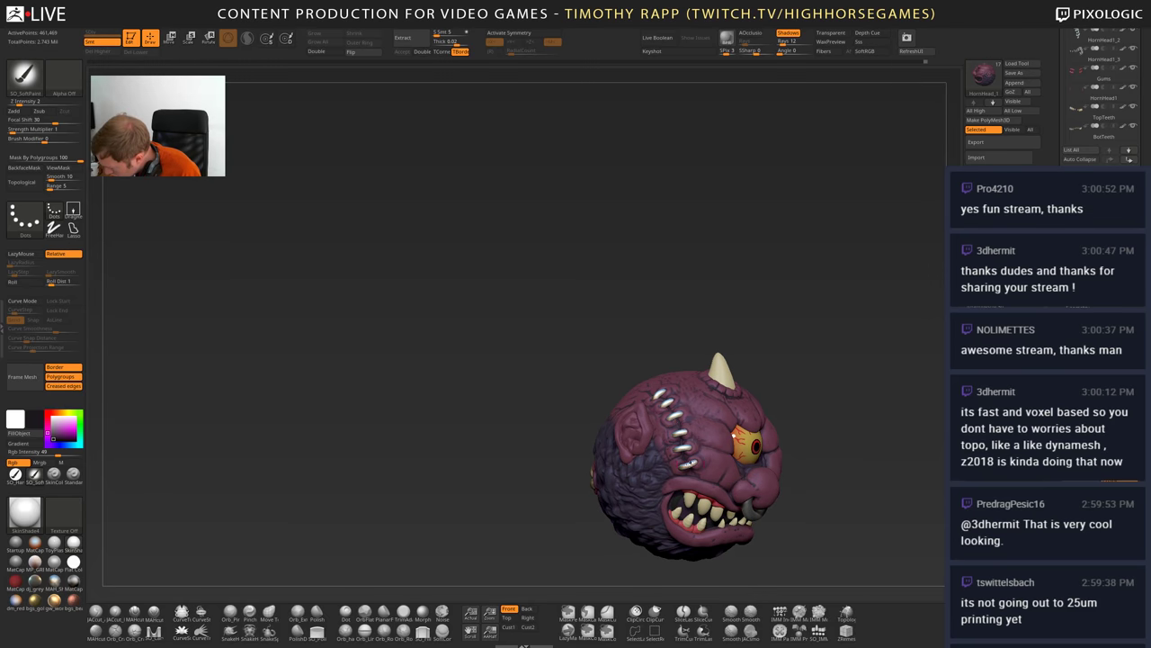
{"action": "left_click_drag", "start_coordinate": [673, 406], "coordinate": [666, 394]}
{"action": "left_click_drag", "start_coordinate": [827, 360], "coordinate": [872, 400]}
{"action": "left_click_drag", "start_coordinate": [649, 385], "coordinate": [658, 393]}
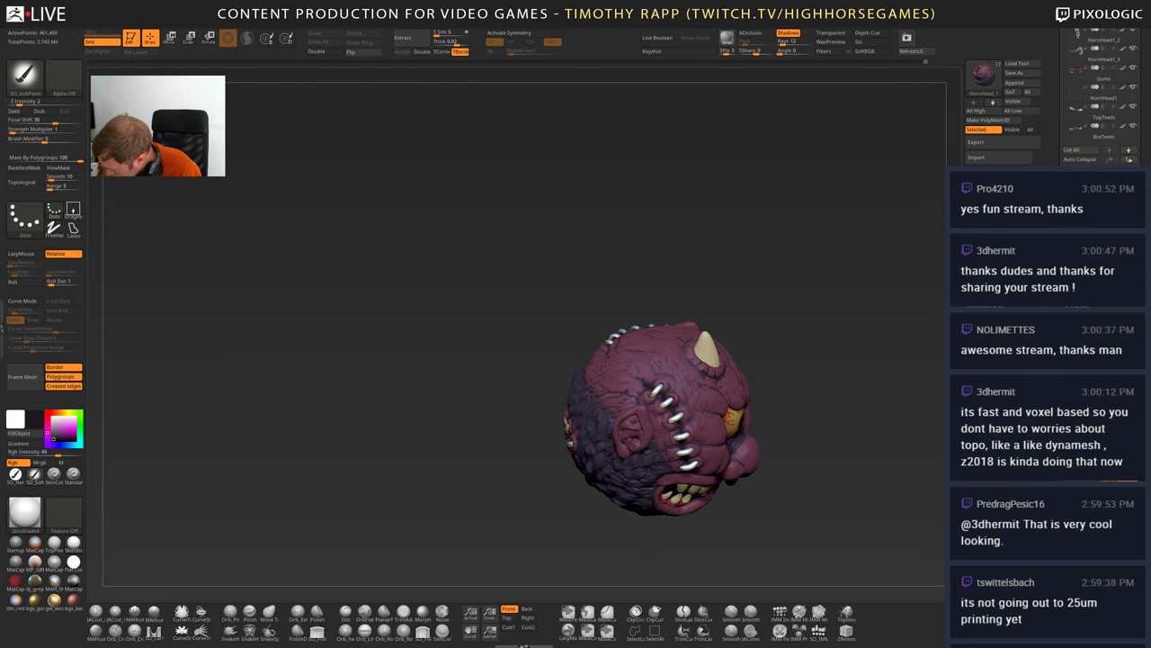
{"action": "mouse_move", "coordinate": [854, 432]}
{"action": "left_mouse_down"}
{"action": "mouse_move", "coordinate": [846, 383]}
{"action": "mouse_move", "coordinate": [791, 395]}
{"action": "left_mouse_up"}
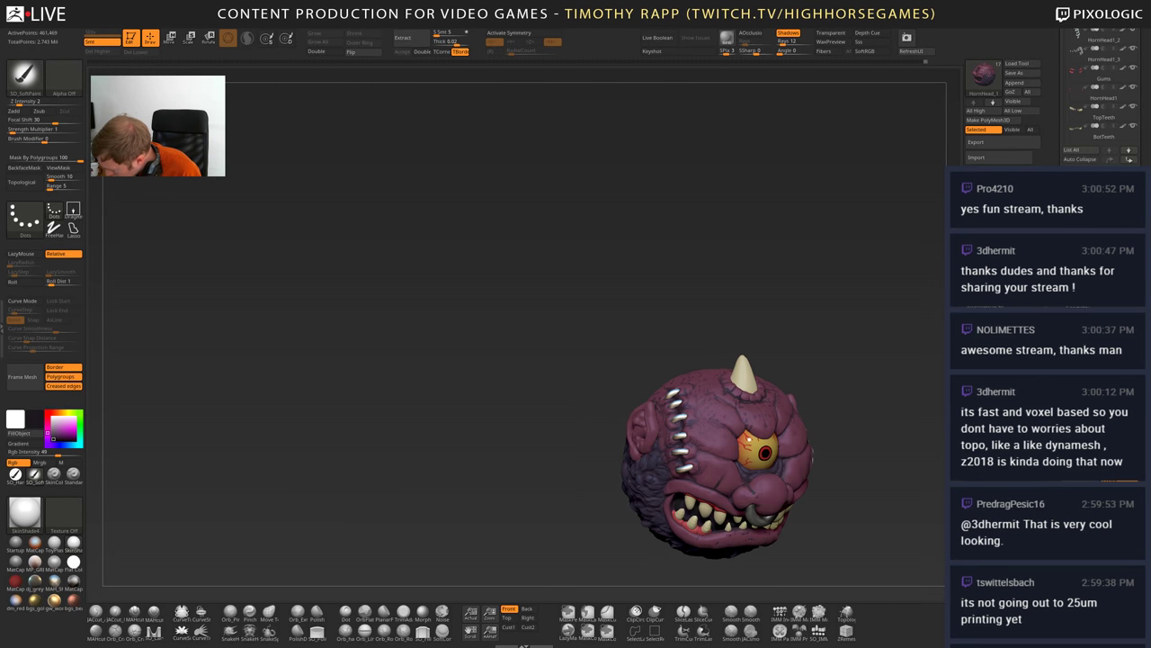
{"action": "left_click_drag", "start_coordinate": [691, 428], "coordinate": [691, 442]}
{"action": "left_click_drag", "start_coordinate": [693, 400], "coordinate": [693, 412]}
{"action": "left_click_drag", "start_coordinate": [837, 396], "coordinate": [698, 471]}
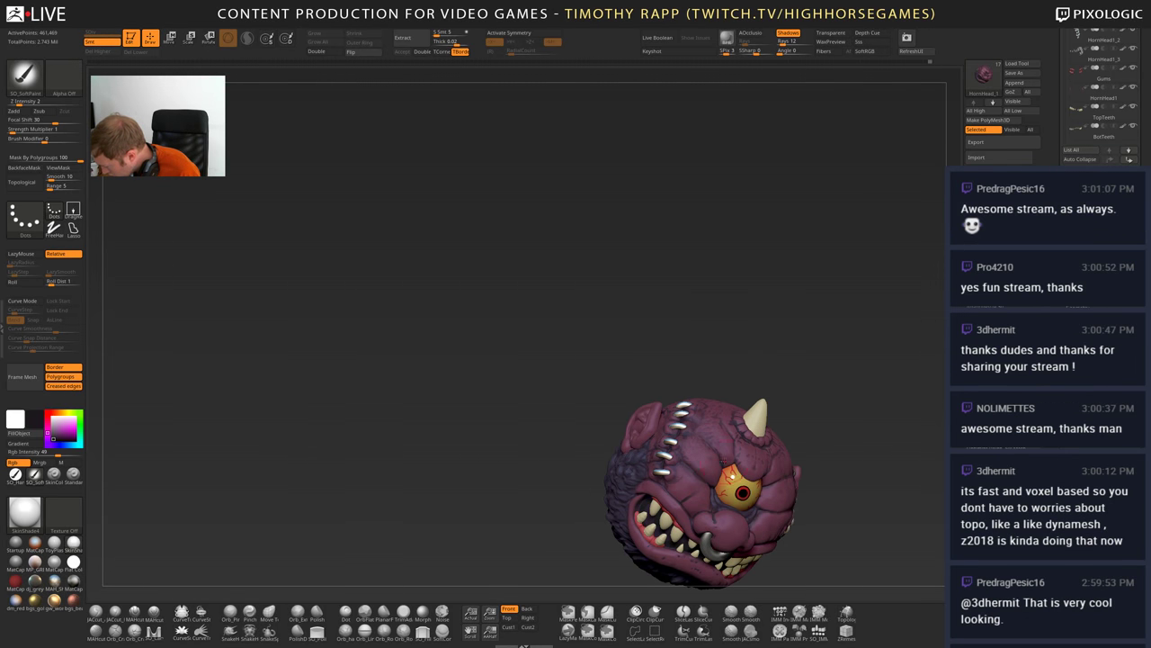
{"action": "left_click_drag", "start_coordinate": [705, 475], "coordinate": [667, 473]}
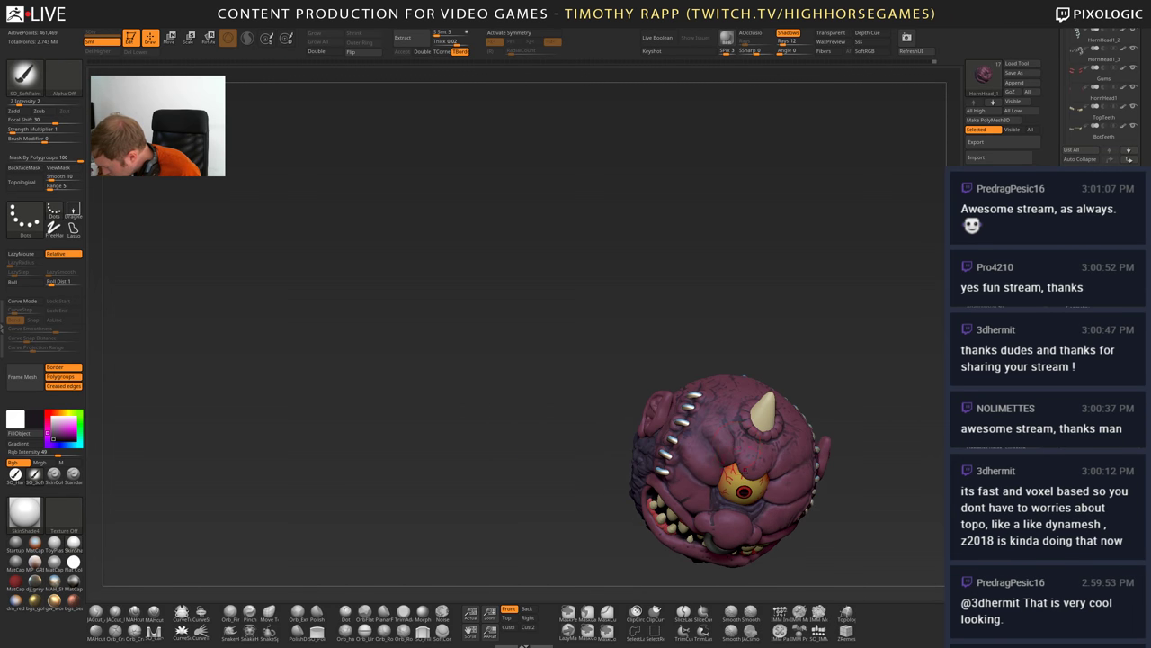
{"action": "mouse_move", "coordinate": [630, 529]}
{"action": "left_mouse_down"}
{"action": "mouse_move", "coordinate": [721, 505]}
{"action": "mouse_move", "coordinate": [693, 529]}
{"action": "mouse_move", "coordinate": [635, 532]}
{"action": "left_mouse_up"}
- Sample the reddish-purple skin colour from the head and switch back to the SkinColorSpray brush
{"action": "left_click_drag", "start_coordinate": [801, 529], "coordinate": [722, 500], "text": "alt"}
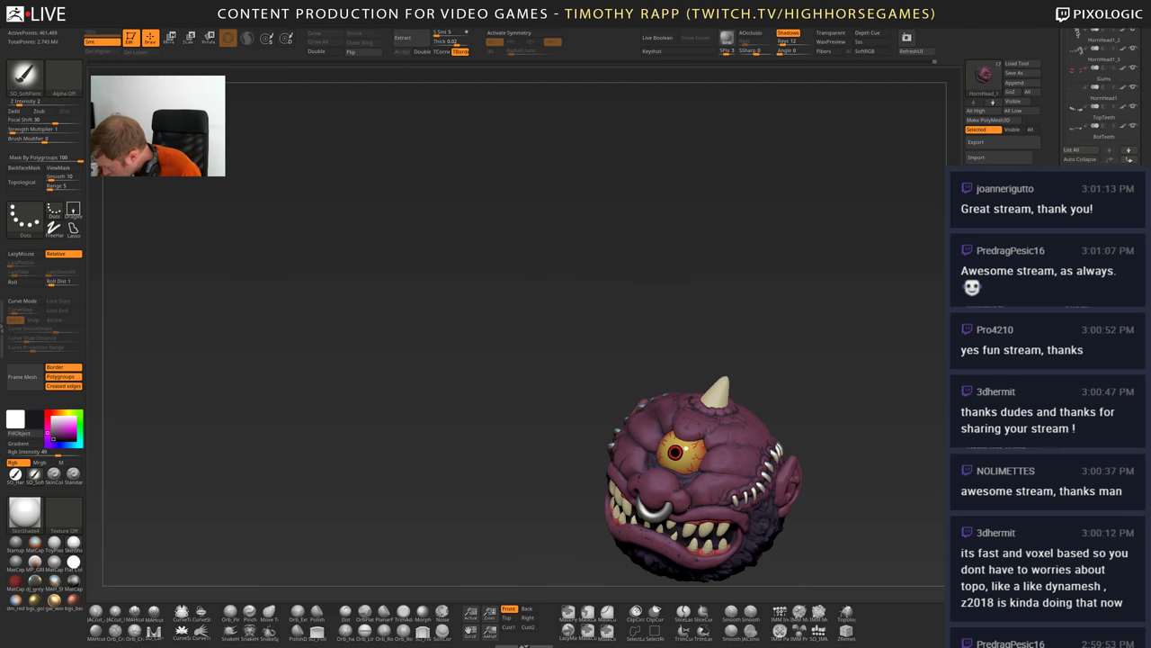
{"action": "left_click_drag", "start_coordinate": [648, 349], "coordinate": [531, 406]}
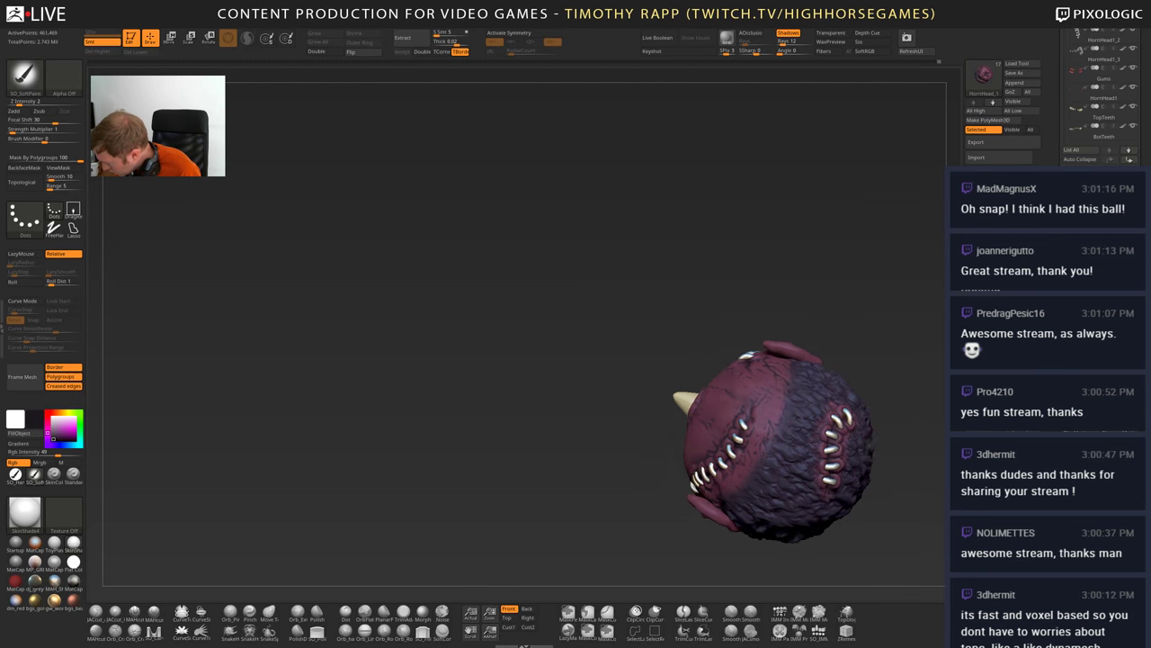
{"action": "left_click_drag", "start_coordinate": [832, 413], "coordinate": [576, 436]}
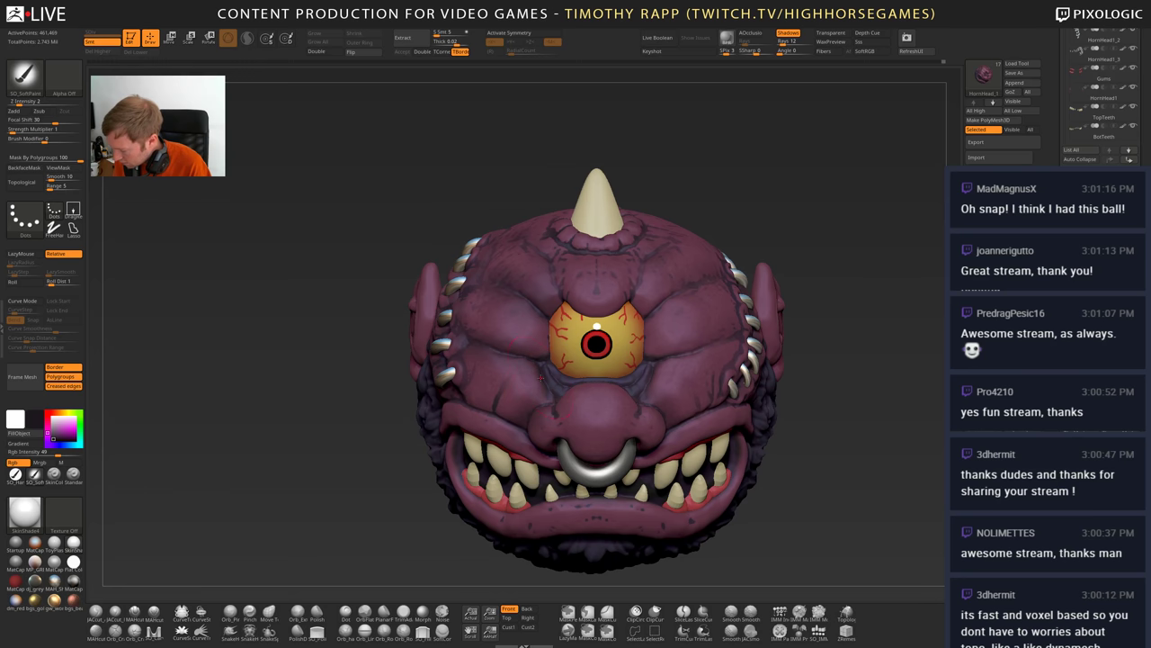
{"action": "right_click_drag", "start_coordinate": [497, 362], "coordinate": [571, 342]}
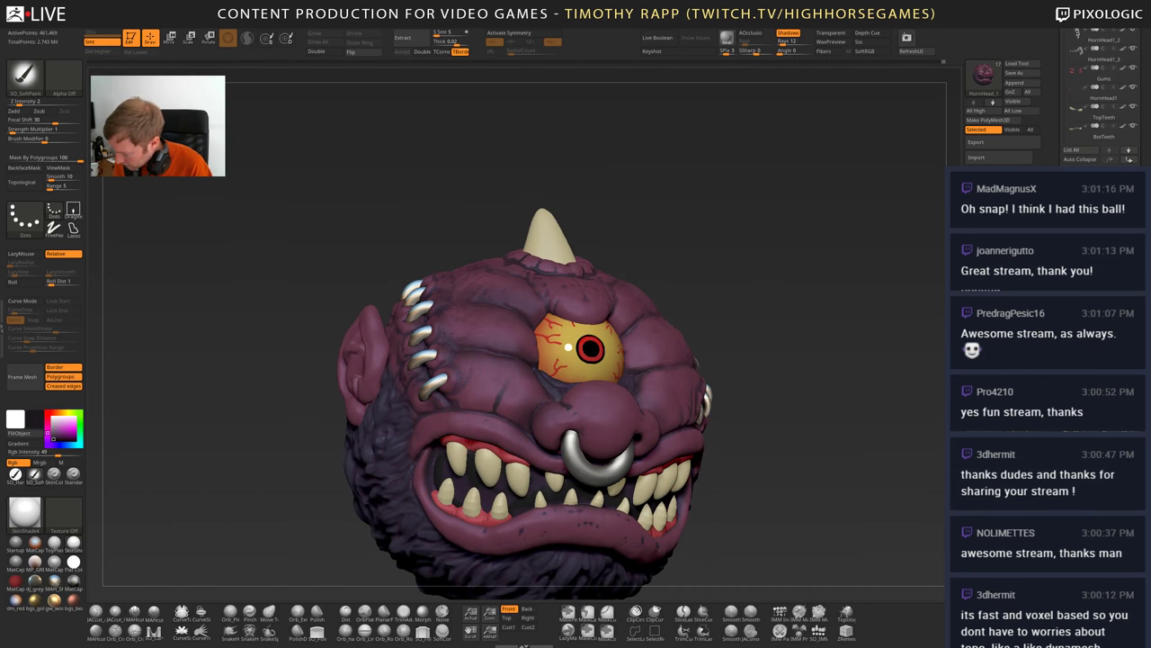
{"action": "right_click_drag", "start_coordinate": [501, 412], "coordinate": [364, 449]}
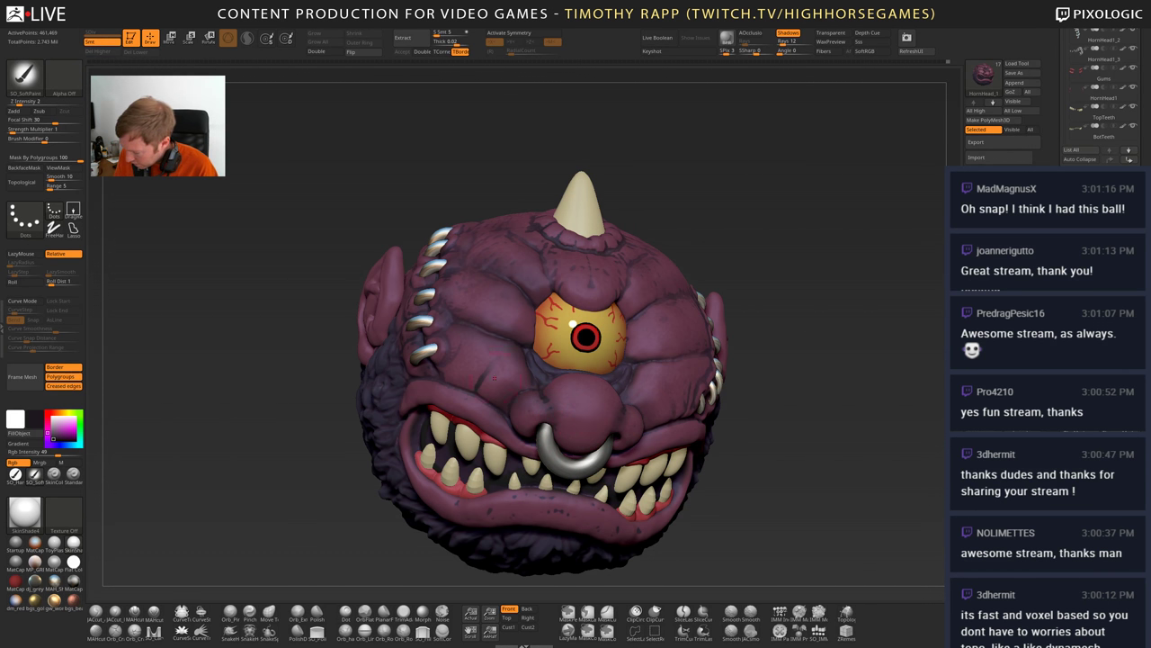
{"action": "key", "text": "c"}
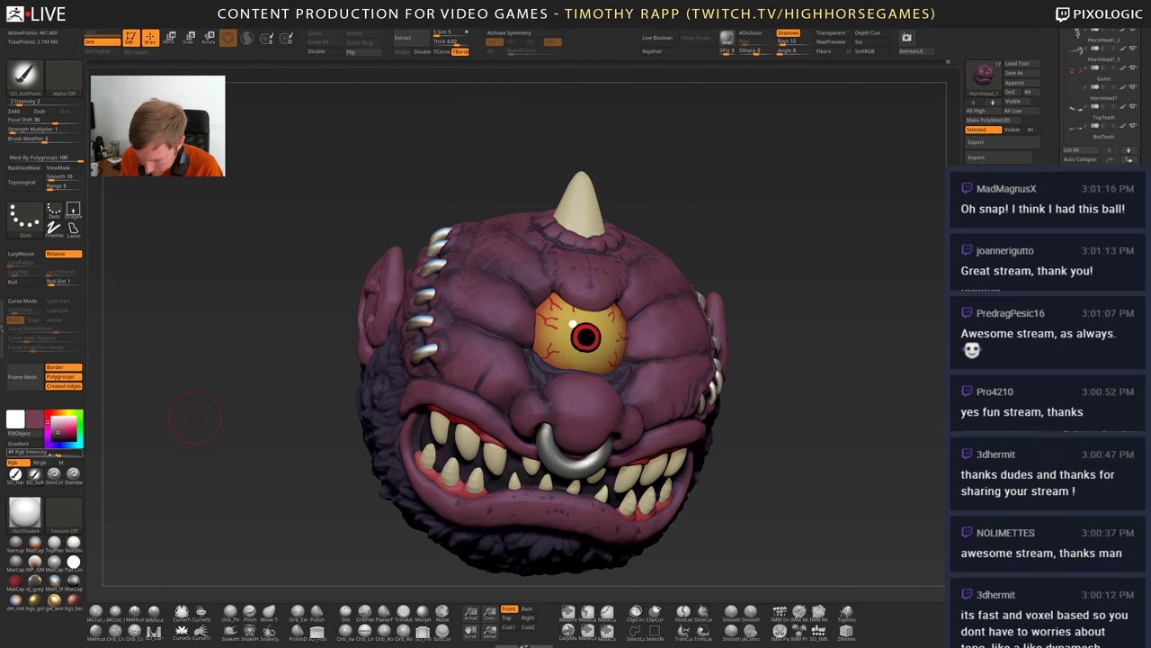
{"action": "left_click", "coordinate": [55, 475]}
- Examine the painted creases, brow and stitches of the head from front, three-quarter and close-up views
{"action": "right_click_drag", "start_coordinate": [542, 387], "coordinate": [634, 385]}
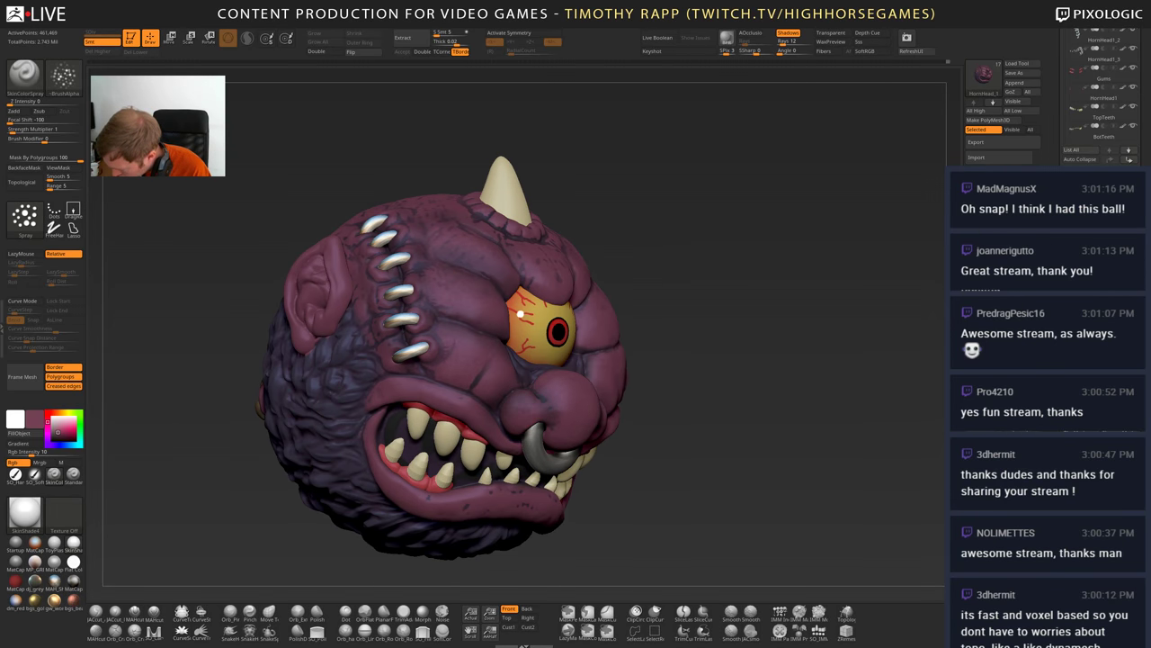
{"action": "right_click_drag", "start_coordinate": [535, 406], "coordinate": [570, 413]}
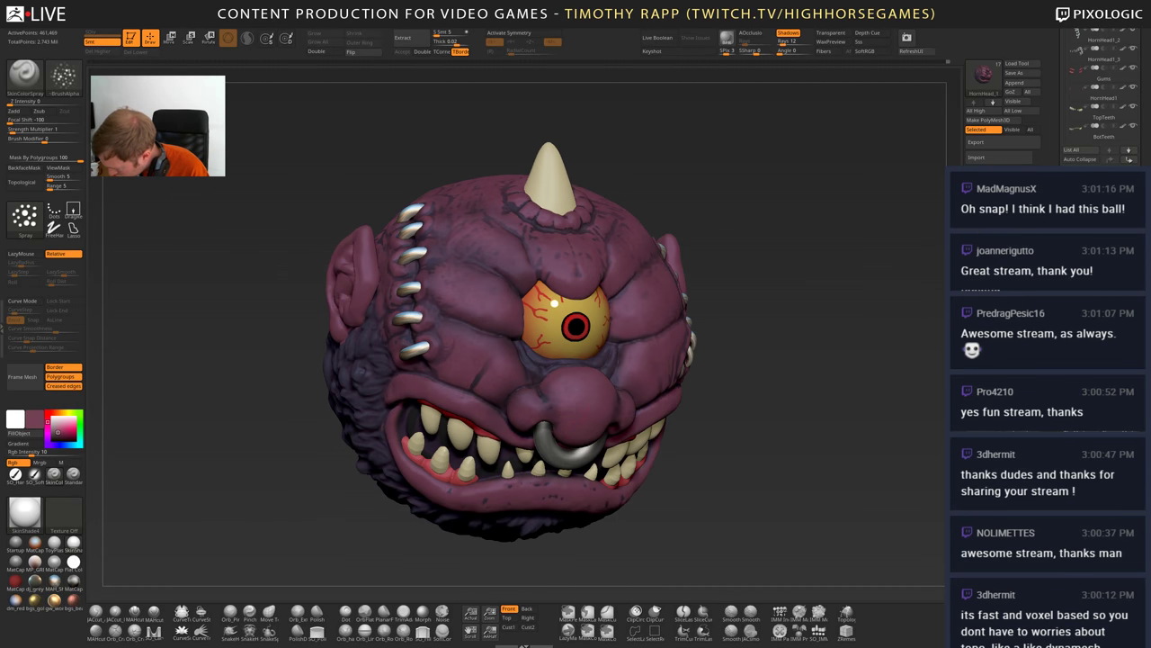
{"action": "right_click_drag", "start_coordinate": [555, 303], "coordinate": [609, 326]}
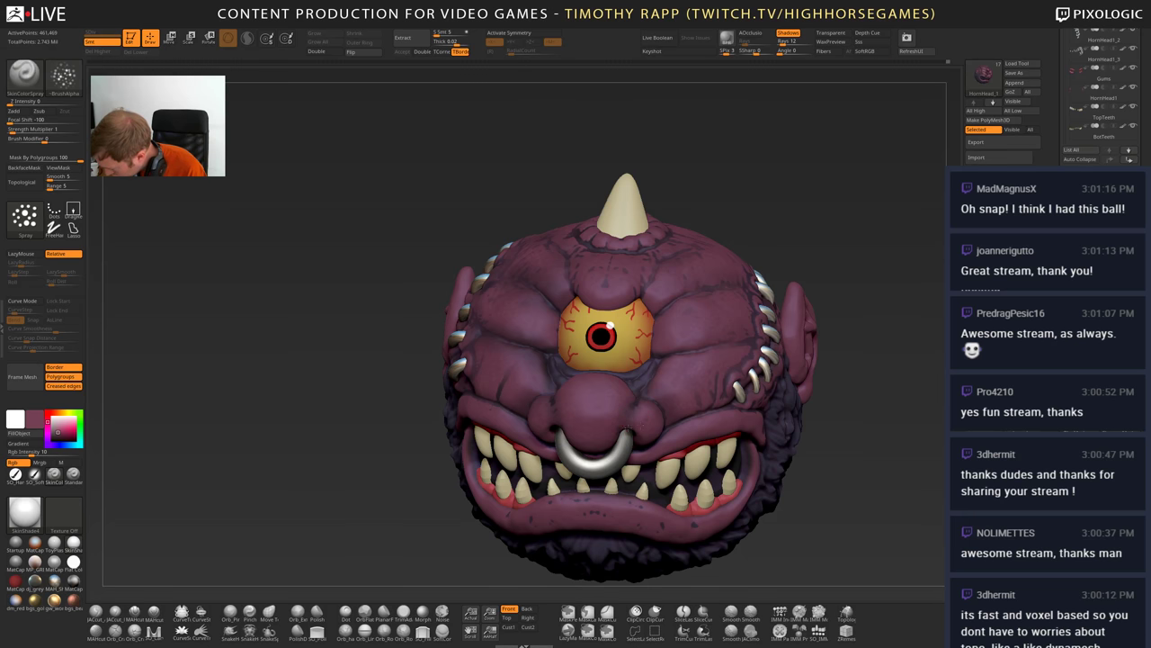
{"action": "right_click_drag", "start_coordinate": [555, 421], "coordinate": [674, 418]}
{"action": "right_click_drag", "start_coordinate": [600, 394], "coordinate": [596, 422]}
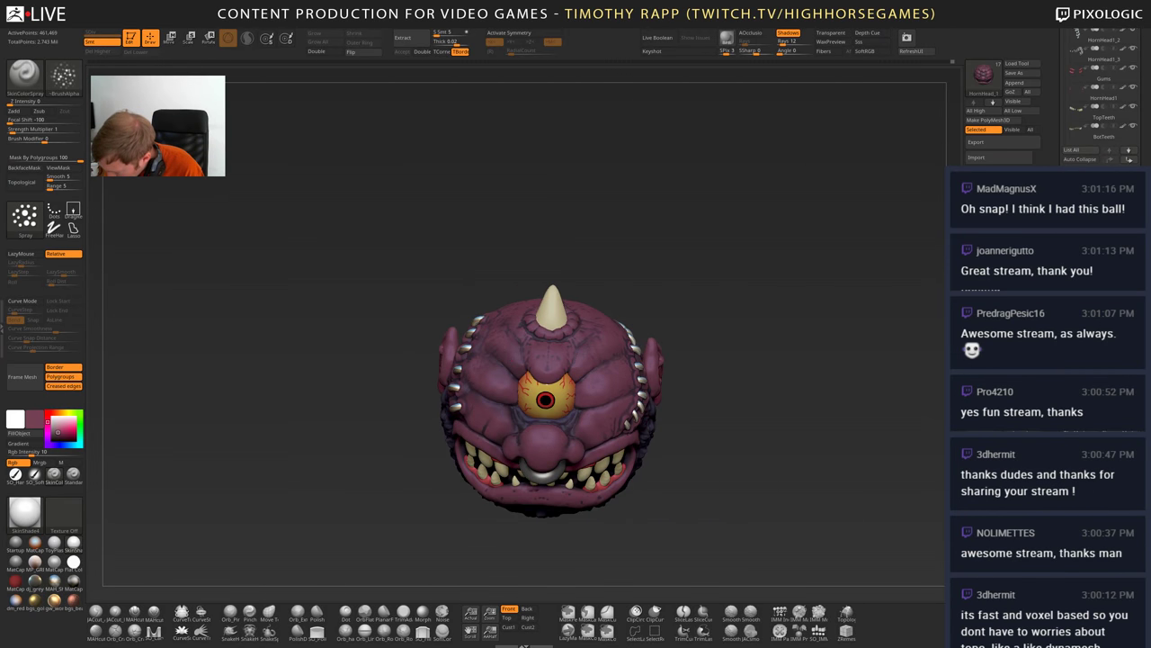
{"action": "right_click_drag", "start_coordinate": [510, 370], "coordinate": [561, 367]}
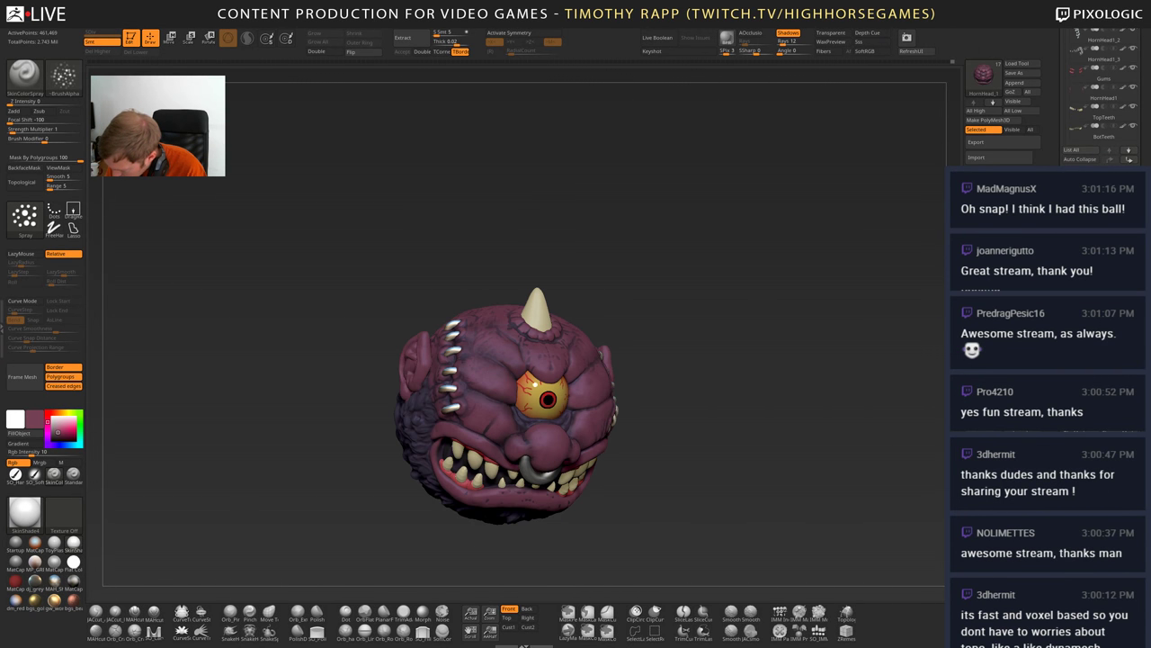
{"action": "right_click_drag", "start_coordinate": [720, 452], "coordinate": [542, 376]}
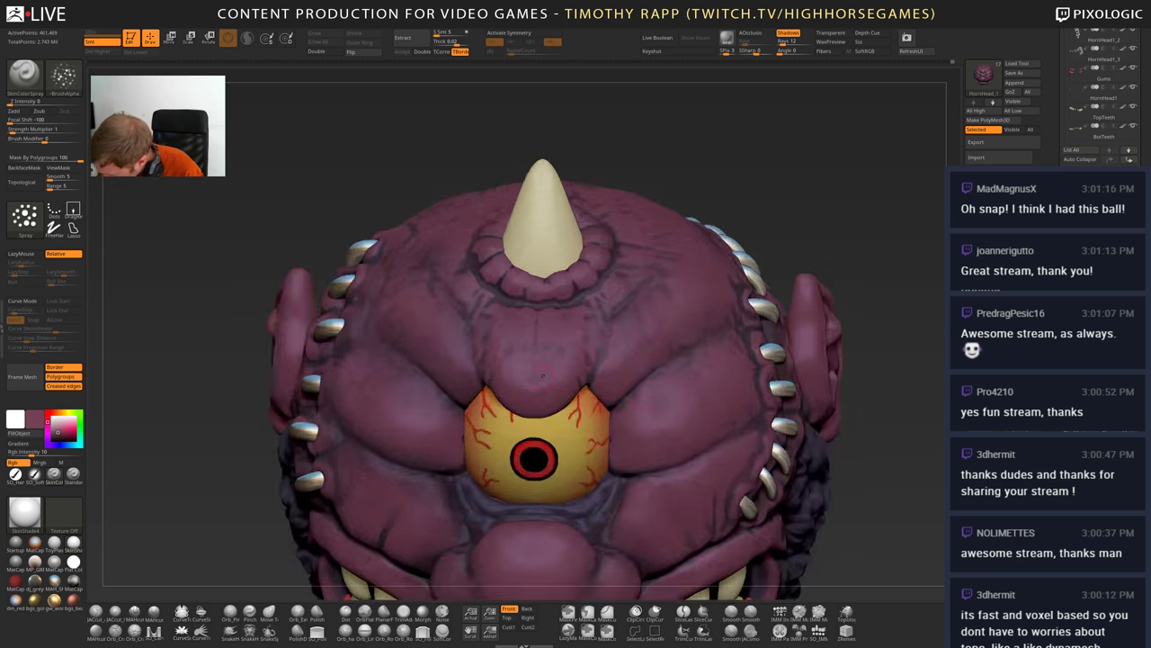
{"action": "right_click_drag", "start_coordinate": [598, 349], "coordinate": [712, 345]}
{"action": "right_click_drag", "start_coordinate": [863, 395], "coordinate": [770, 403]}
{"action": "mouse_move", "coordinate": [770, 403]}
{"action": "right_mouse_down", "text": "ctrl"}
{"action": "mouse_move", "coordinate": [772, 418]}
{"action": "mouse_move", "coordinate": [765, 391]}
{"action": "right_mouse_up", "text": "ctrl"}
{"action": "mouse_move", "coordinate": [707, 415]}
{"action": "right_mouse_down"}
{"action": "mouse_move", "coordinate": [743, 416]}
{"action": "mouse_move", "coordinate": [721, 417]}
{"action": "right_mouse_up"}
{"action": "right_click_drag", "start_coordinate": [796, 415], "coordinate": [629, 362]}
{"action": "right_click_drag", "start_coordinate": [742, 394], "coordinate": [627, 367], "text": "ctrl"}
{"action": "right_click_drag", "start_coordinate": [704, 432], "coordinate": [655, 428], "text": "alt"}
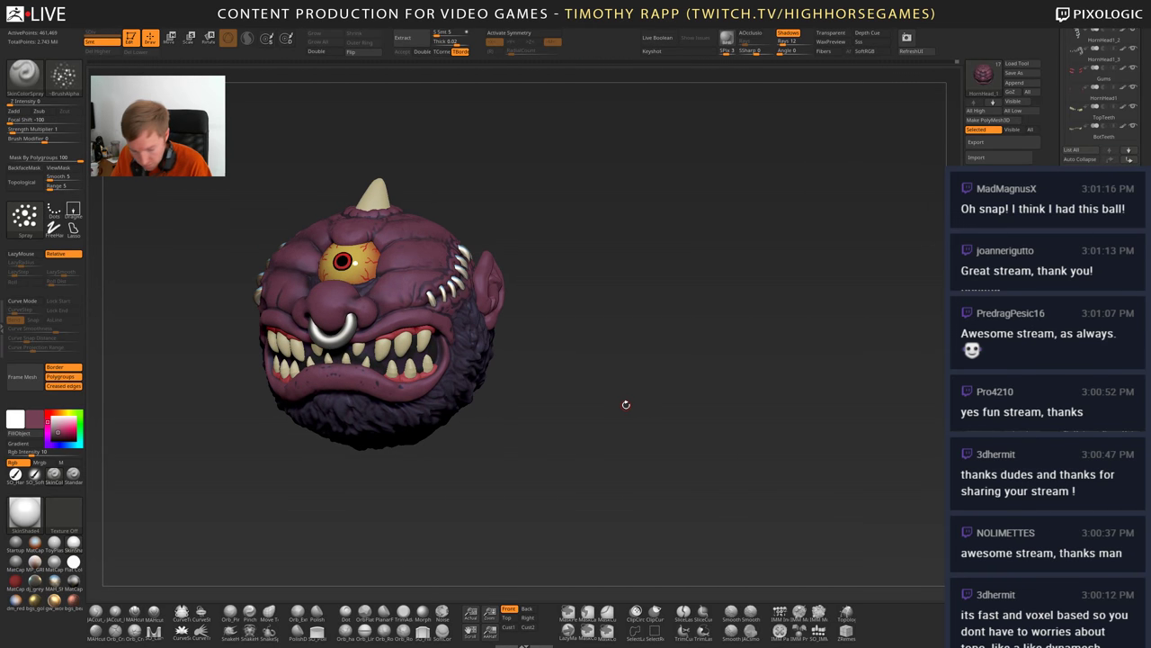
- Switch from the skin colour spray to the Inflat sculpting brush
{"action": "key", "text": "b"}
{"action": "key", "text": "i"}
{"action": "key", "text": "n"}
- Examine the head's mouth, chin fur, stitches and ears from both sides, the front and a low angle
{"action": "mouse_move", "coordinate": [269, 331]}
{"action": "right_mouse_down"}
{"action": "mouse_move", "coordinate": [331, 334]}
{"action": "mouse_move", "coordinate": [253, 331]}
{"action": "mouse_move", "coordinate": [376, 305]}
{"action": "right_mouse_up"}
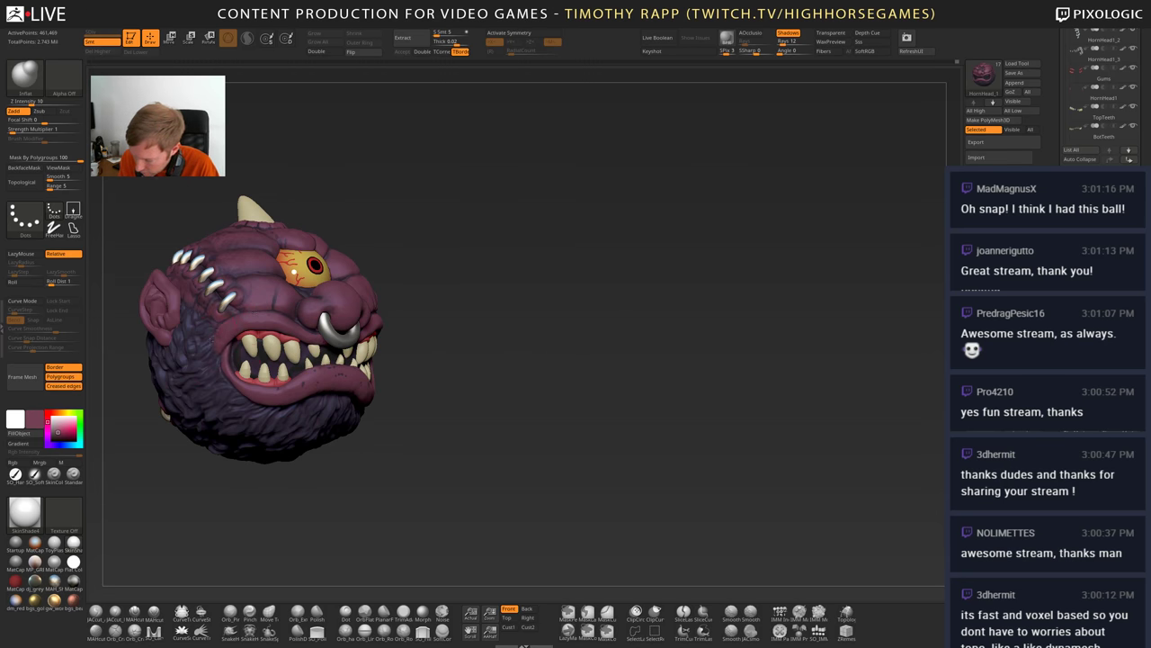
{"action": "right_click_drag", "start_coordinate": [405, 355], "coordinate": [321, 369]}
{"action": "right_click_drag", "start_coordinate": [410, 374], "coordinate": [381, 376]}
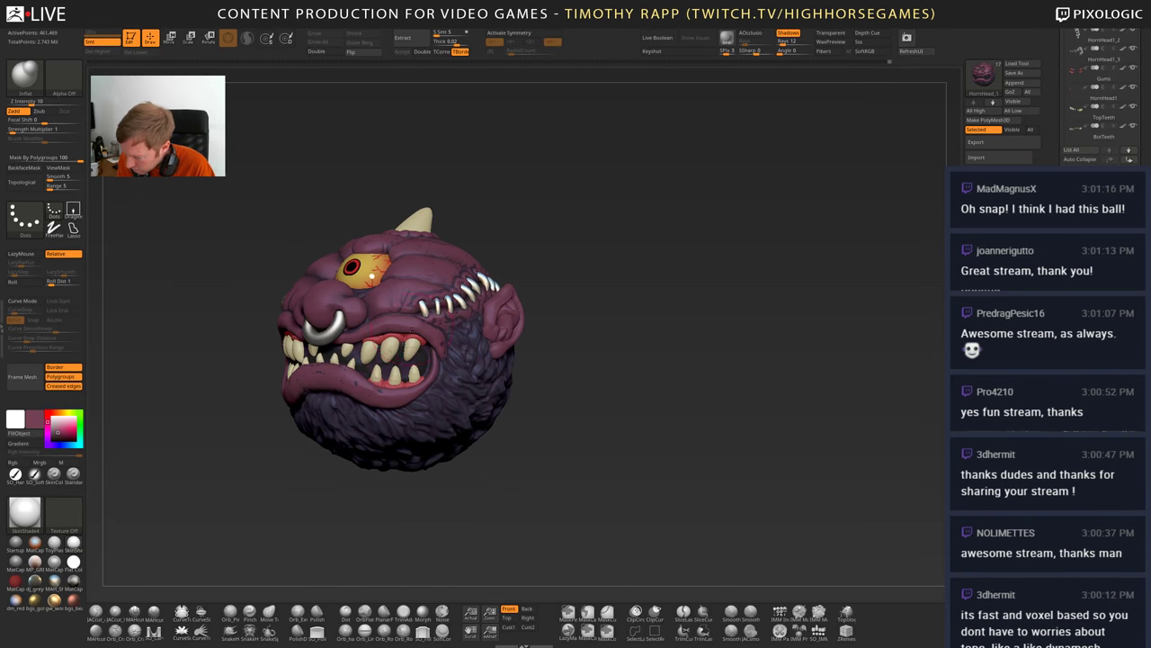
{"action": "mouse_move", "coordinate": [412, 330]}
{"action": "right_mouse_down"}
{"action": "mouse_move", "coordinate": [470, 327]}
{"action": "mouse_move", "coordinate": [405, 313]}
{"action": "right_mouse_up"}
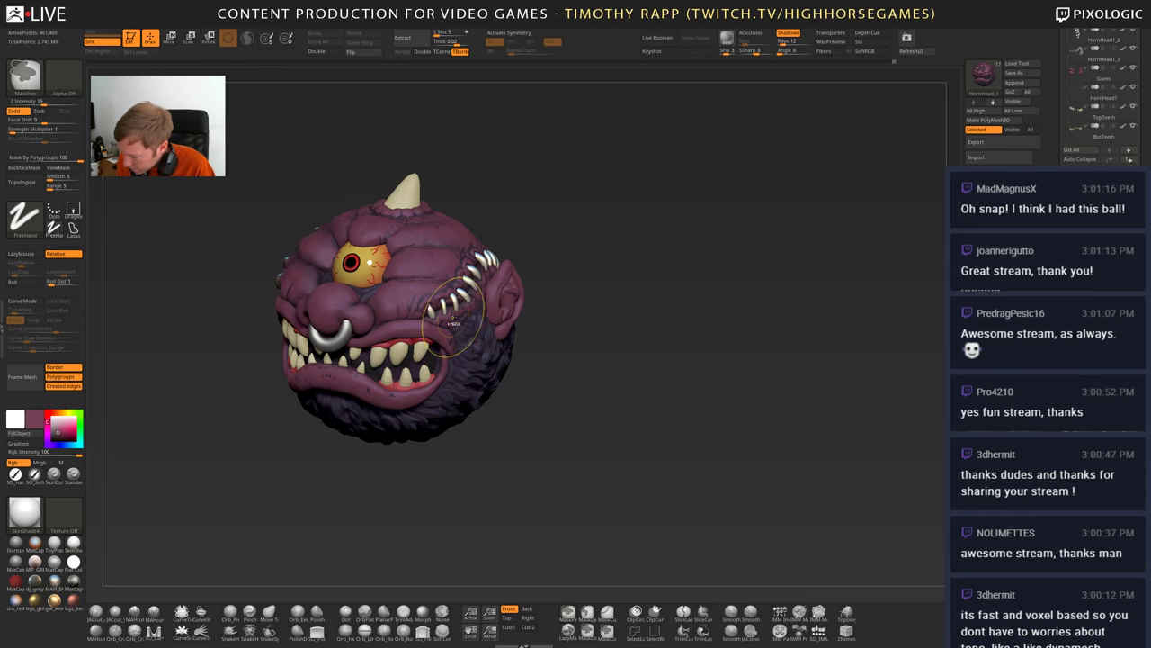
{"action": "key", "text": "1"}
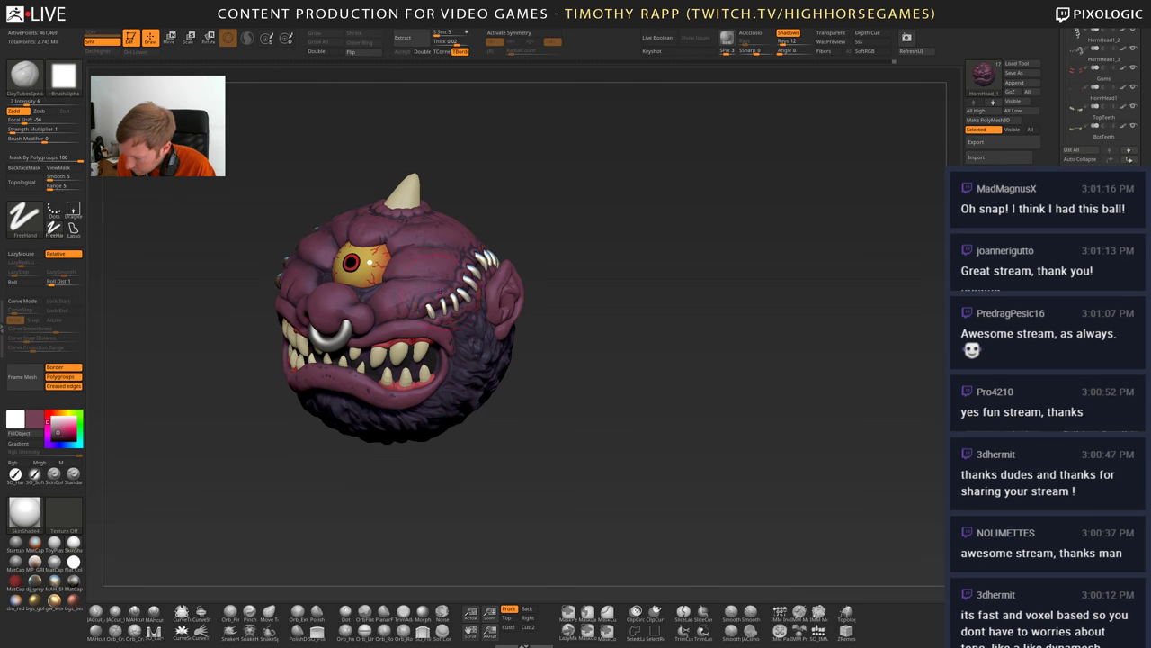
{"action": "key", "text": "2"}
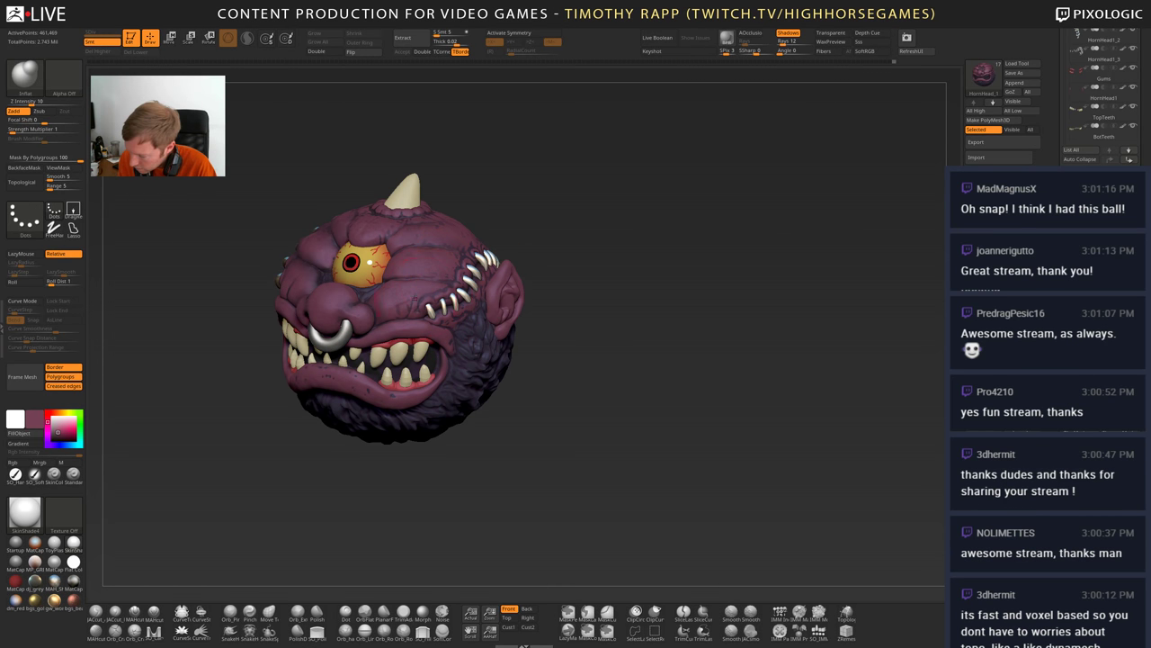
{"action": "right_click_drag", "start_coordinate": [428, 289], "coordinate": [482, 290]}
{"action": "right_click_drag", "start_coordinate": [438, 259], "coordinate": [433, 230]}
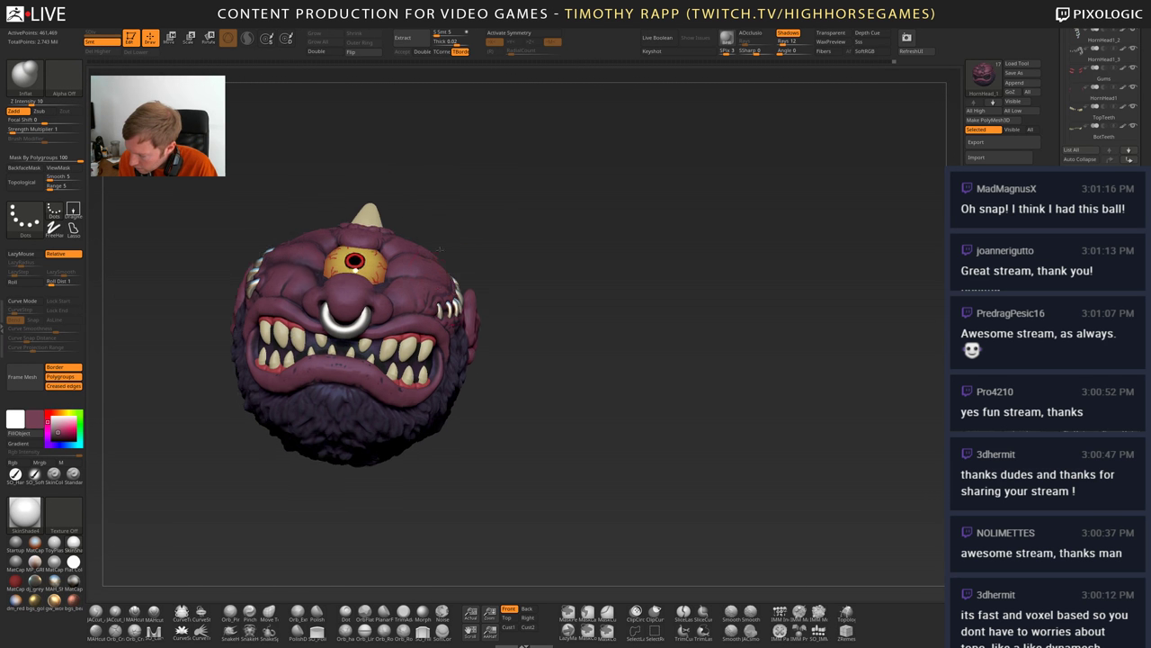
{"action": "mouse_move", "coordinate": [524, 303]}
{"action": "right_mouse_down"}
{"action": "mouse_move", "coordinate": [457, 306]}
{"action": "mouse_move", "coordinate": [432, 278]}
{"action": "mouse_move", "coordinate": [360, 288]}
{"action": "right_mouse_up"}
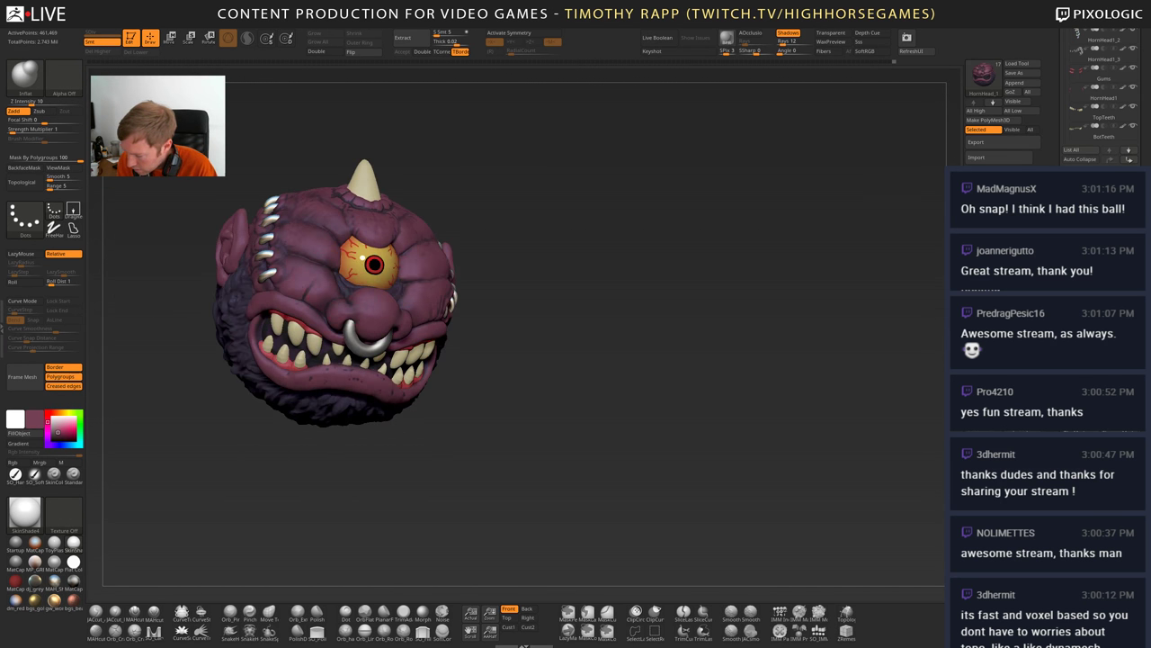
{"action": "right_click_drag", "start_coordinate": [467, 329], "coordinate": [358, 275]}
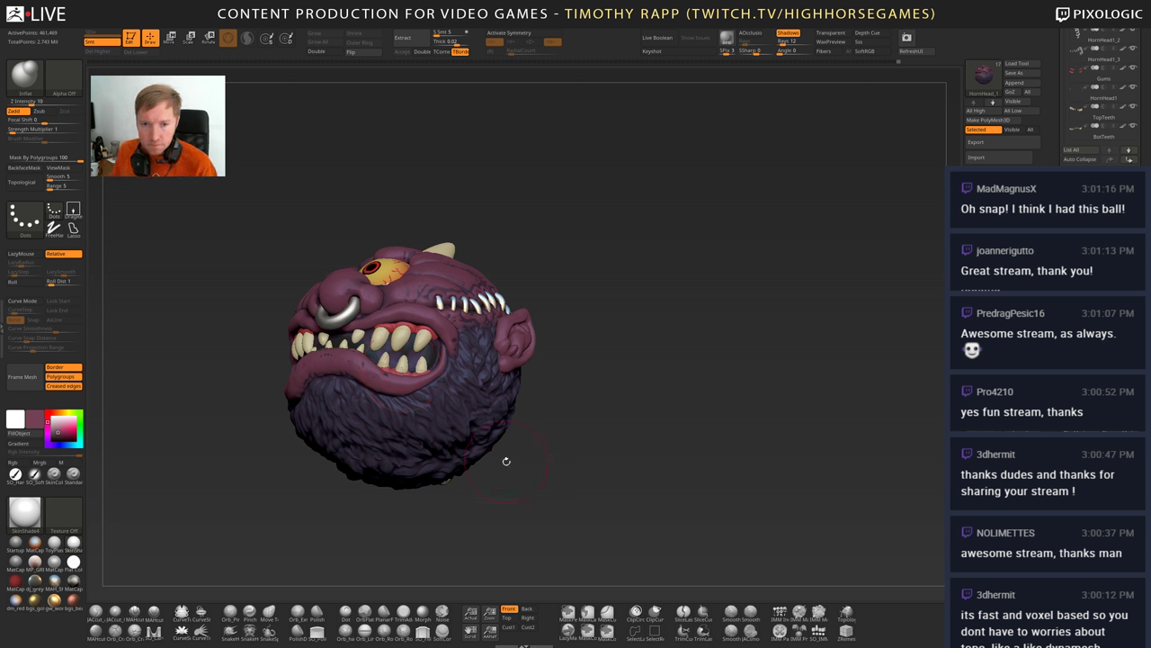
- Inspect the head's mouth, teeth, lower lip and chin fur up close from the front and three-quarter angles
{"action": "left_click_drag", "start_coordinate": [507, 460], "coordinate": [561, 491]}
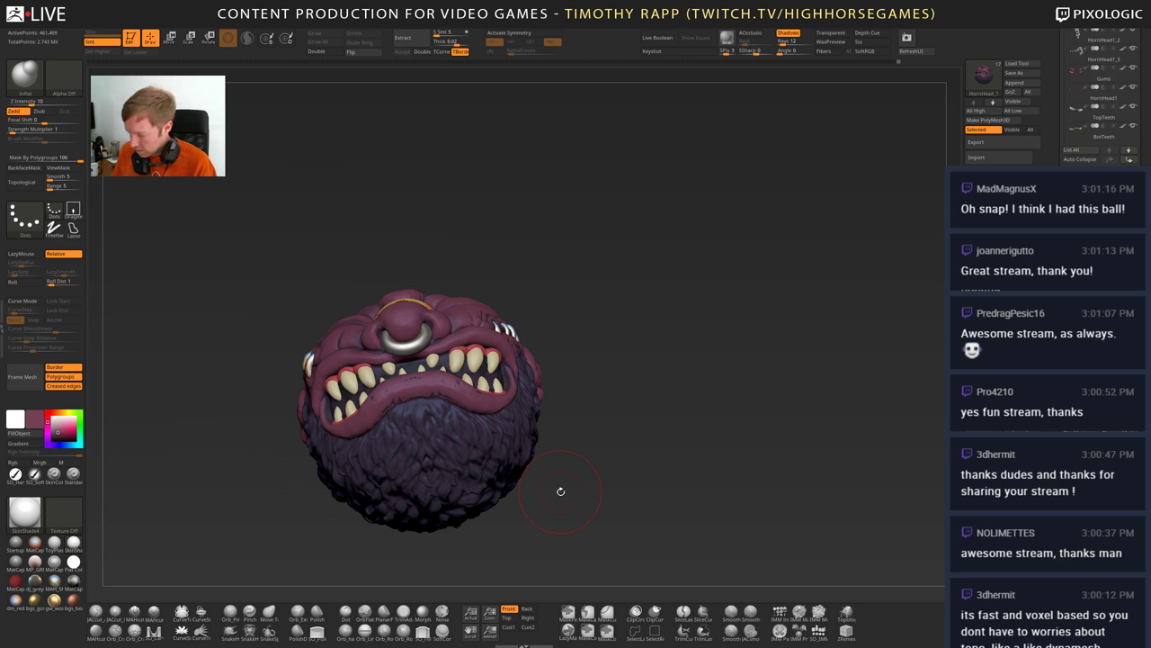
{"action": "left_click_drag", "start_coordinate": [547, 469], "coordinate": [596, 538]}
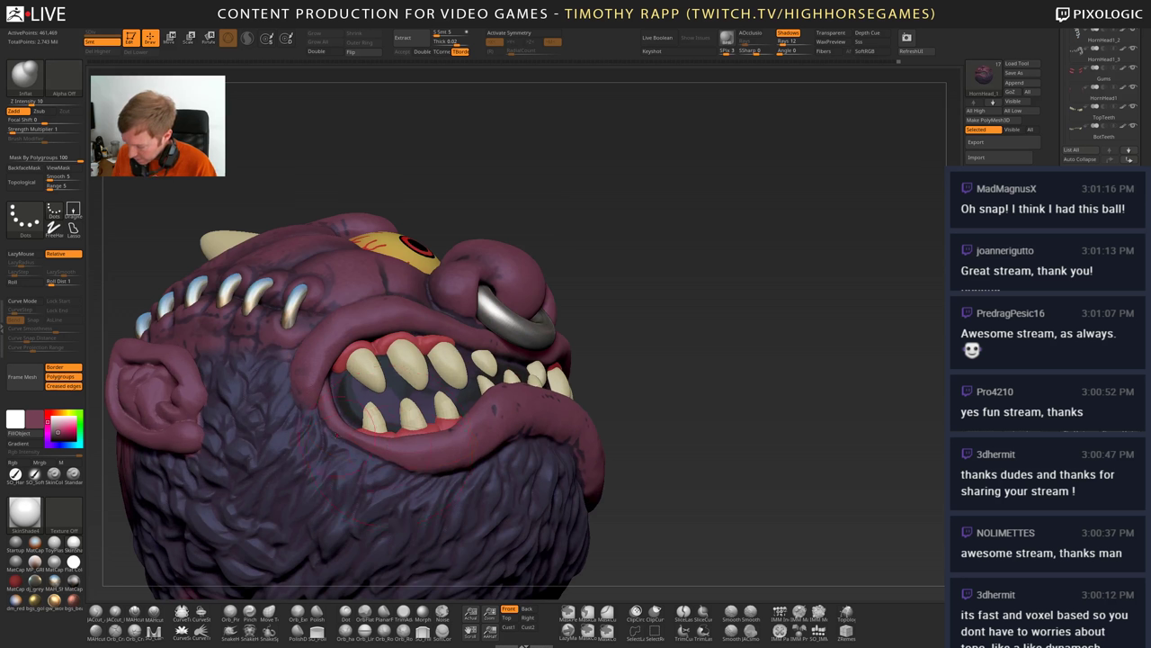
{"action": "right_click_drag", "start_coordinate": [379, 485], "coordinate": [344, 438]}
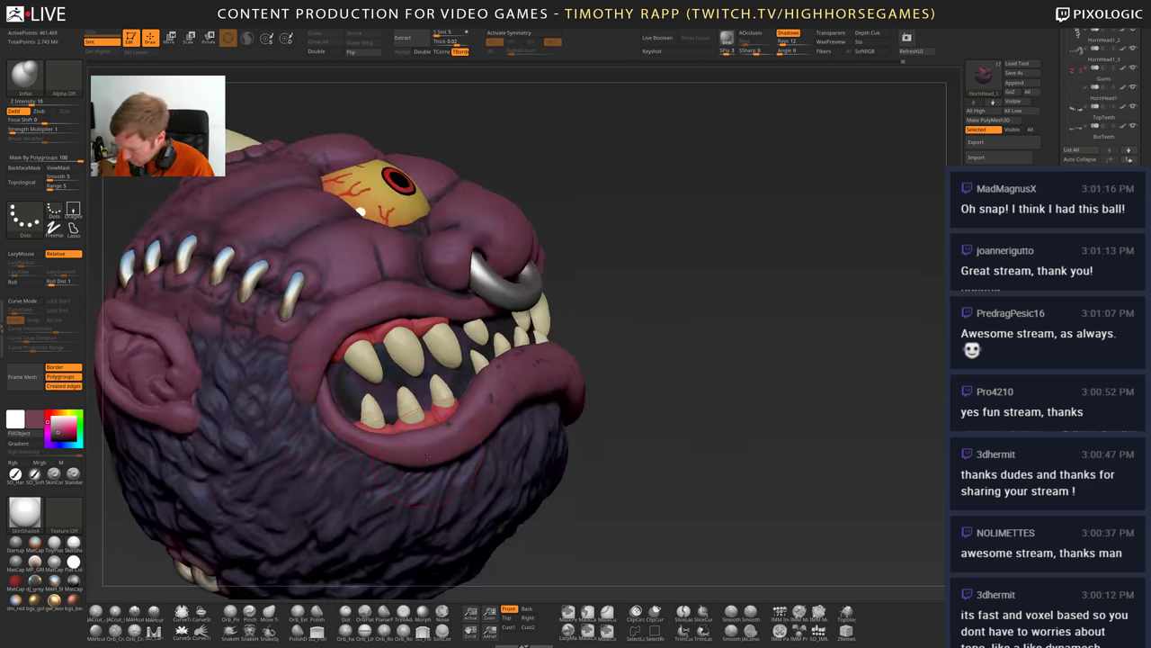
{"action": "right_click_drag", "start_coordinate": [392, 419], "coordinate": [356, 448]}
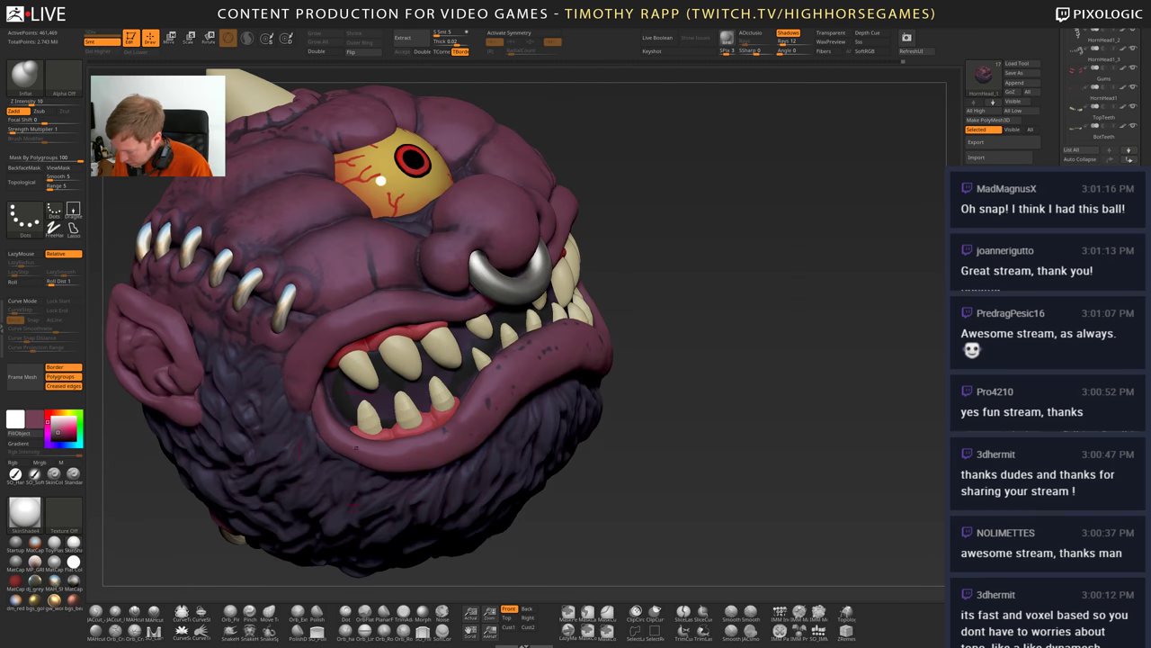
{"action": "right_click_drag", "start_coordinate": [381, 181], "coordinate": [376, 225]}
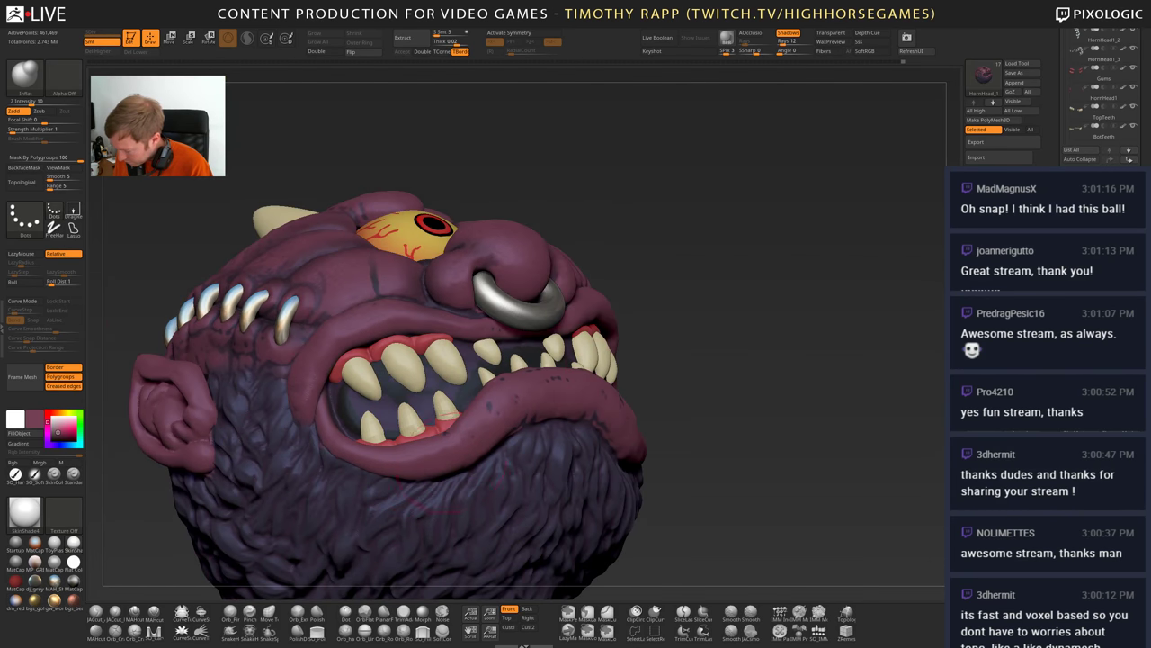
{"action": "mouse_move", "coordinate": [387, 418]}
{"action": "right_mouse_down"}
{"action": "mouse_move", "coordinate": [506, 419]}
{"action": "mouse_move", "coordinate": [545, 364]}
{"action": "right_mouse_up"}
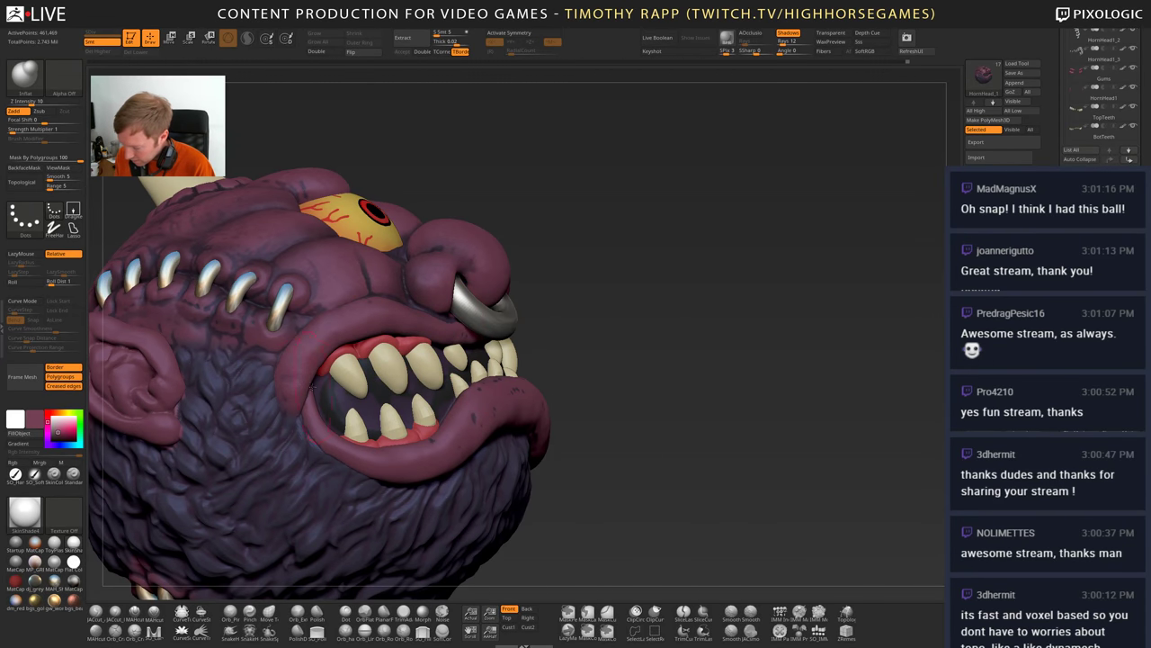
{"action": "right_click_drag", "start_coordinate": [450, 440], "coordinate": [664, 410], "text": "ctrl"}
- Inspect the stitched seams and skin on the back and sides of the head, then its front and three-quarter views
{"action": "right_click_drag", "start_coordinate": [426, 492], "coordinate": [424, 523]}
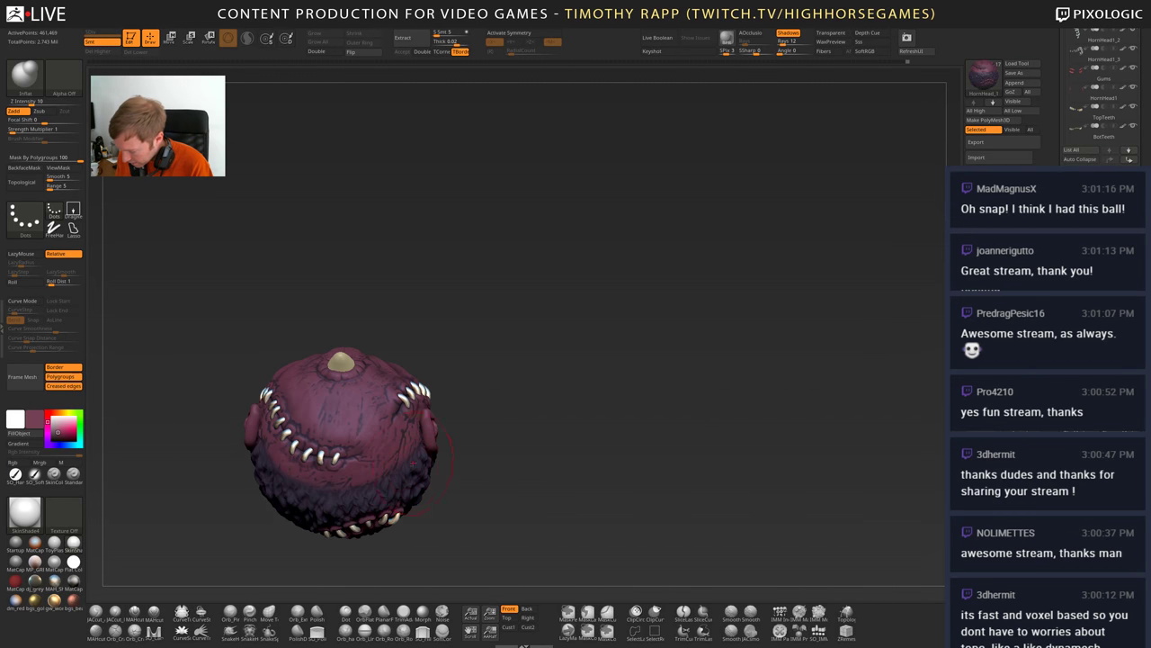
{"action": "mouse_move", "coordinate": [345, 490]}
{"action": "right_mouse_down"}
{"action": "mouse_move", "coordinate": [353, 535]}
{"action": "mouse_move", "coordinate": [342, 490]}
{"action": "right_mouse_up"}
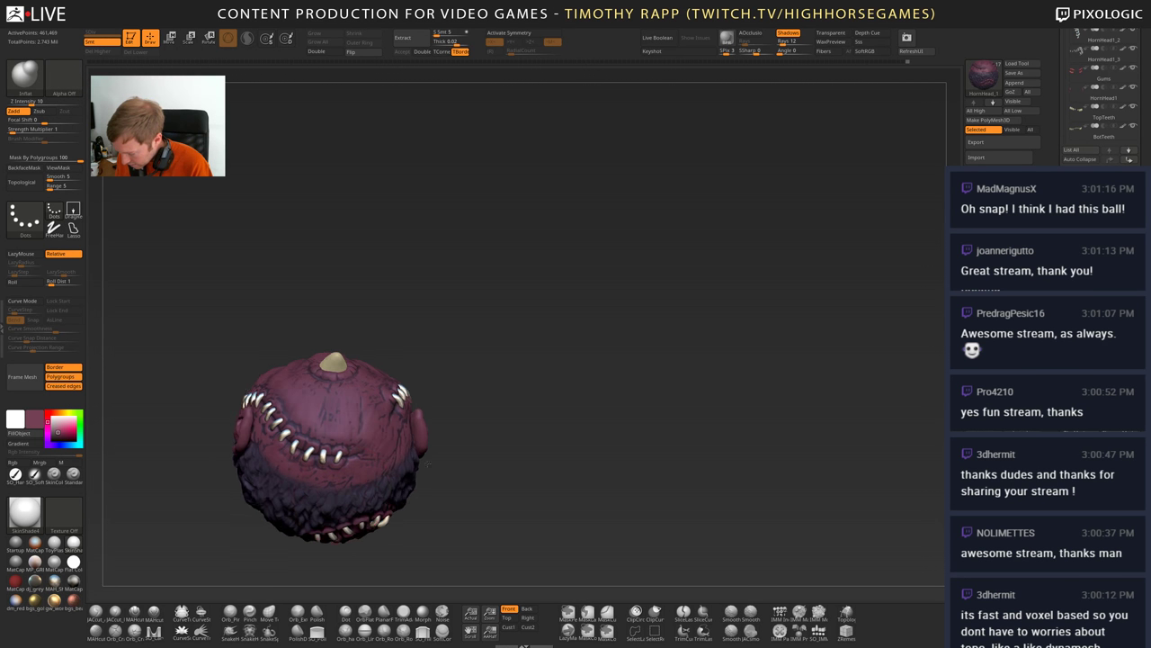
{"action": "right_click_drag", "start_coordinate": [247, 492], "coordinate": [291, 498]}
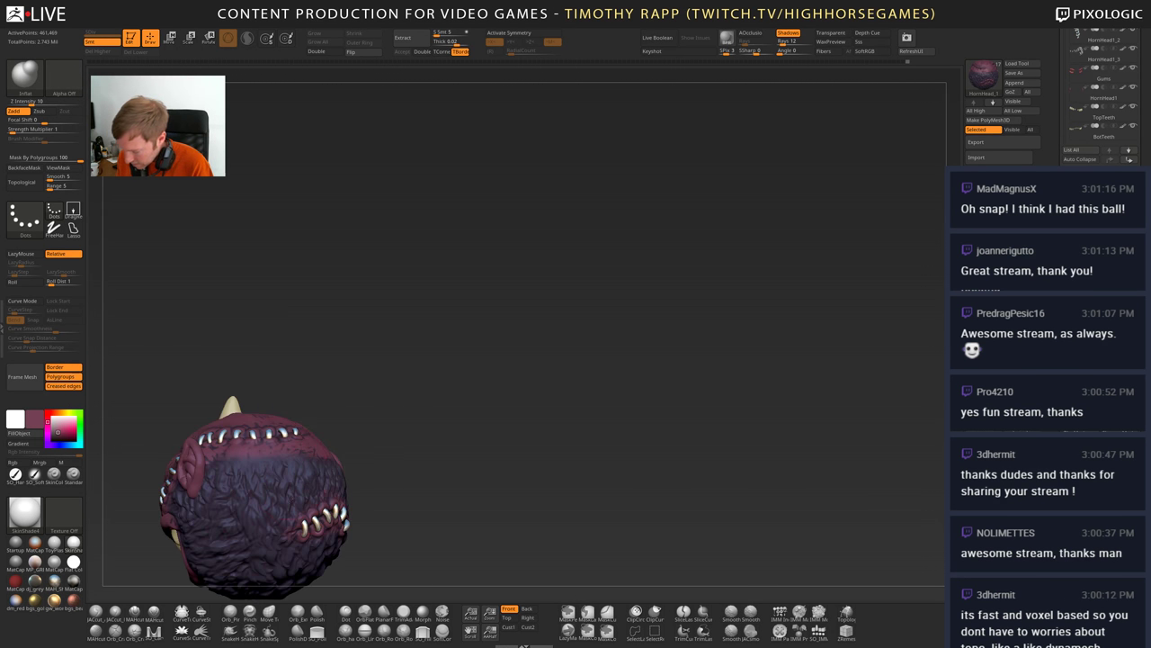
{"action": "right_click_drag", "start_coordinate": [310, 384], "coordinate": [387, 454]}
{"action": "mouse_move", "coordinate": [468, 463]}
{"action": "right_mouse_down"}
{"action": "mouse_move", "coordinate": [355, 427]}
{"action": "mouse_move", "coordinate": [371, 403]}
{"action": "mouse_move", "coordinate": [432, 390]}
{"action": "mouse_move", "coordinate": [316, 364]}
{"action": "right_mouse_up"}
{"action": "mouse_move", "coordinate": [504, 410]}
{"action": "right_mouse_down"}
{"action": "mouse_move", "coordinate": [422, 440]}
{"action": "mouse_move", "coordinate": [468, 476]}
{"action": "mouse_move", "coordinate": [502, 381]}
{"action": "right_mouse_up"}
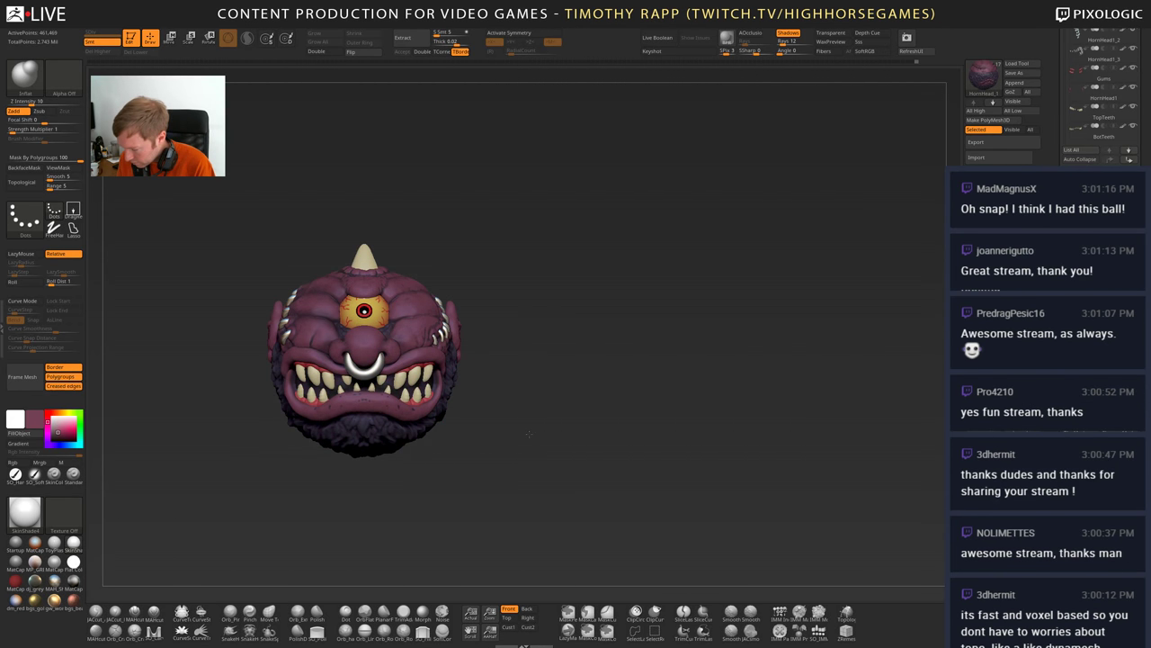
{"action": "mouse_move", "coordinate": [575, 431]}
{"action": "right_mouse_down"}
{"action": "mouse_move", "coordinate": [528, 425]}
{"action": "mouse_move", "coordinate": [540, 500]}
{"action": "right_mouse_up"}
{"action": "right_click_drag", "start_coordinate": [539, 500], "coordinate": [509, 477], "text": "alt"}
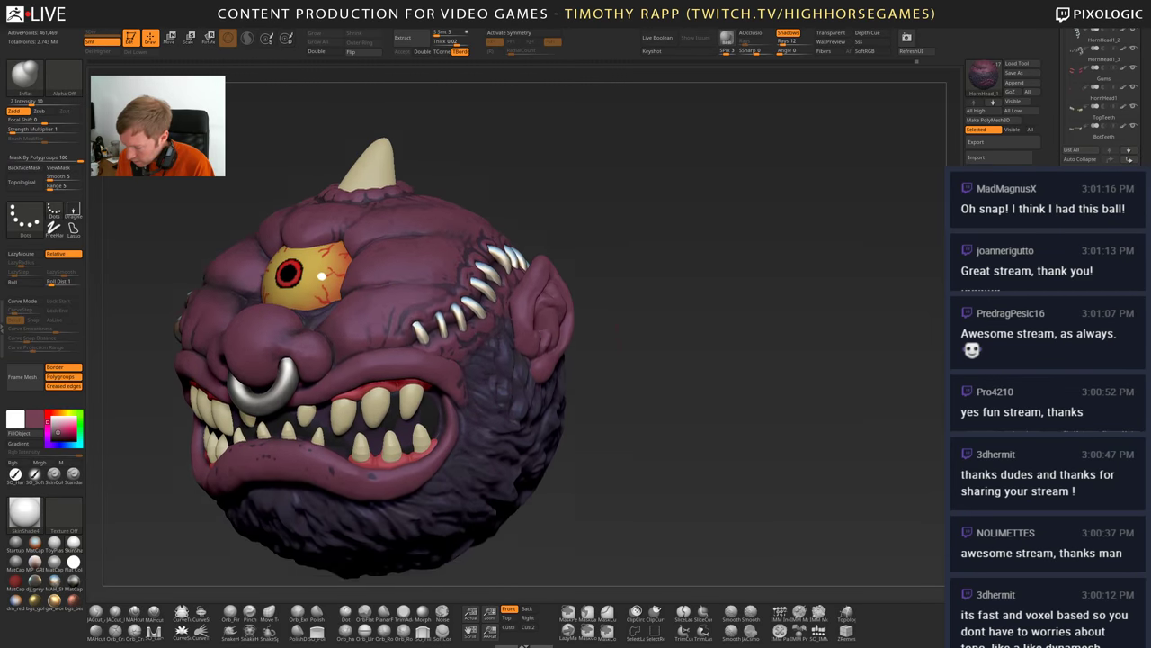
- Try a layout with canvas snapshots of the head's front and side views beside a larger three-quarter view
{"action": "mouse_move", "coordinate": [509, 406]}
{"action": "right_mouse_down"}
{"action": "mouse_move", "coordinate": [588, 468]}
{"action": "mouse_move", "coordinate": [550, 495]}
{"action": "mouse_move", "coordinate": [704, 467]}
{"action": "mouse_move", "coordinate": [718, 435]}
{"action": "right_mouse_up"}
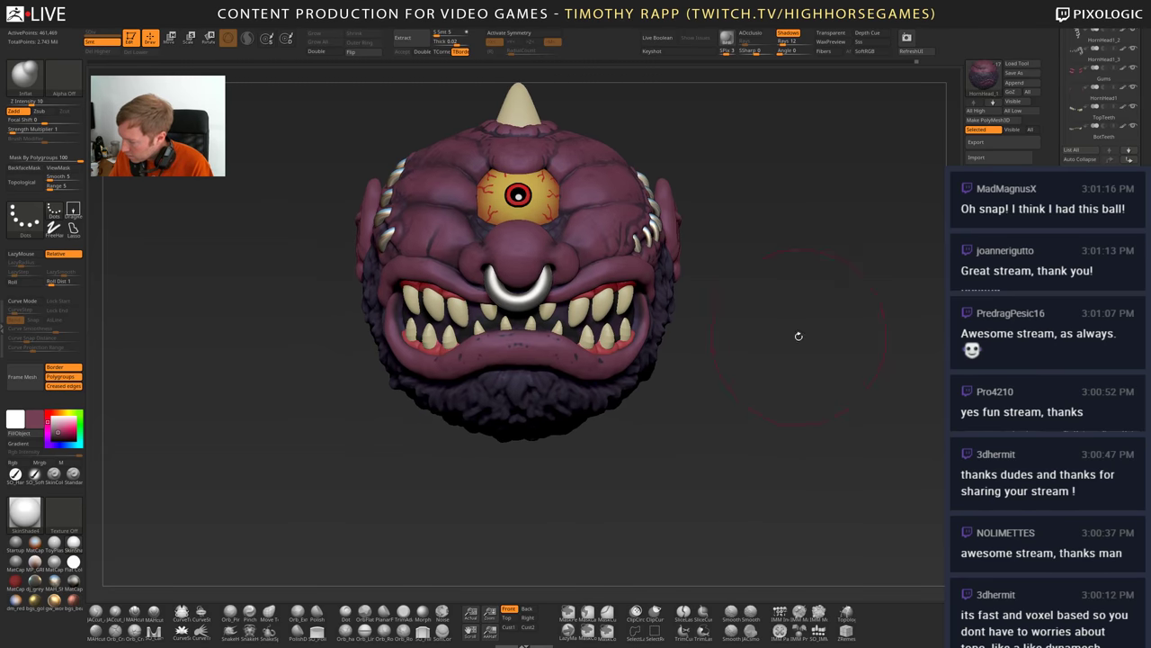
{"action": "mouse_move", "coordinate": [798, 335]}
{"action": "right_mouse_down"}
{"action": "mouse_move", "coordinate": [740, 380]}
{"action": "mouse_move", "coordinate": [758, 411]}
{"action": "mouse_move", "coordinate": [771, 405]}
{"action": "mouse_move", "coordinate": [777, 432]}
{"action": "mouse_move", "coordinate": [760, 429]}
{"action": "mouse_move", "coordinate": [766, 495]}
{"action": "mouse_move", "coordinate": [743, 478]}
{"action": "mouse_move", "coordinate": [752, 509]}
{"action": "mouse_move", "coordinate": [788, 514]}
{"action": "right_mouse_up"}
{"action": "key", "text": "shift+s"}
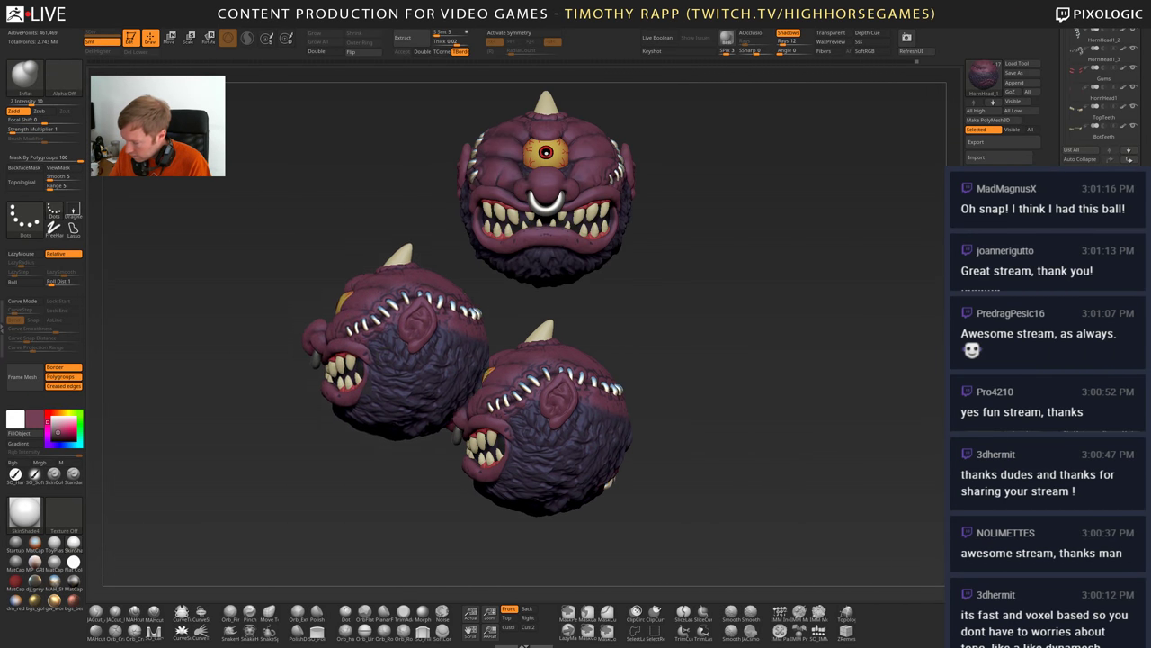
{"action": "right_click_drag", "start_coordinate": [716, 457], "coordinate": [737, 450]}
{"action": "mouse_move", "coordinate": [736, 450]}
{"action": "right_mouse_down", "text": "alt"}
{"action": "mouse_move", "coordinate": [701, 441]}
{"action": "mouse_move", "coordinate": [739, 428]}
{"action": "right_mouse_up", "text": "alt"}
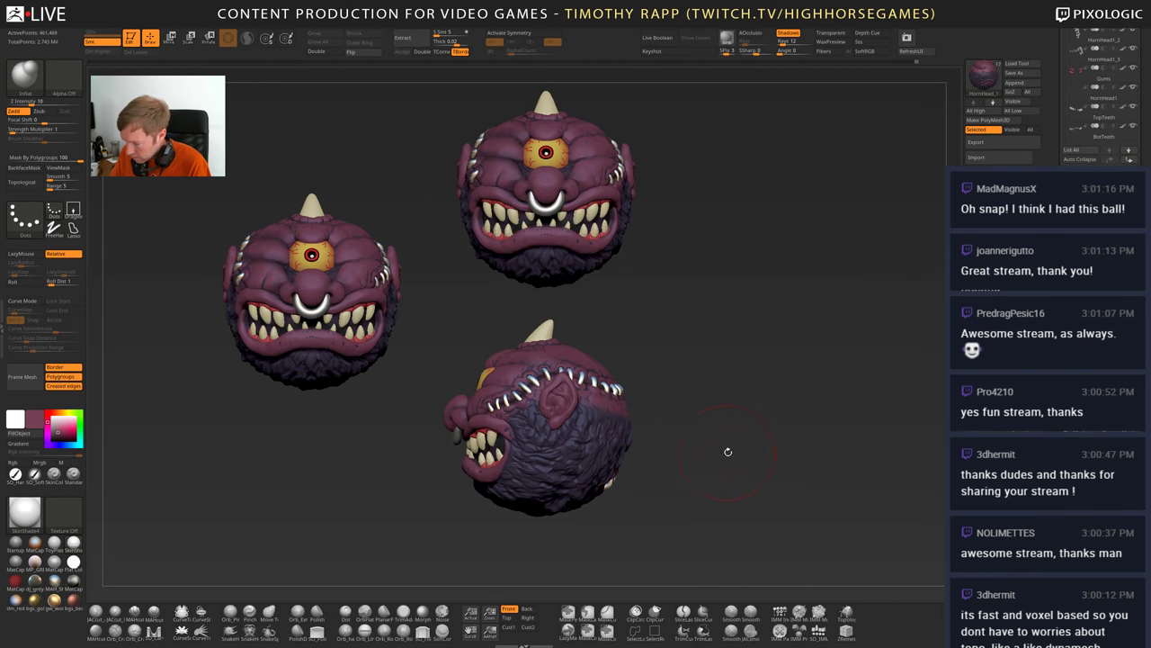
{"action": "mouse_move", "coordinate": [752, 436]}
{"action": "left_mouse_down"}
{"action": "mouse_move", "coordinate": [727, 445]}
{"action": "mouse_move", "coordinate": [744, 439]}
{"action": "left_mouse_up"}
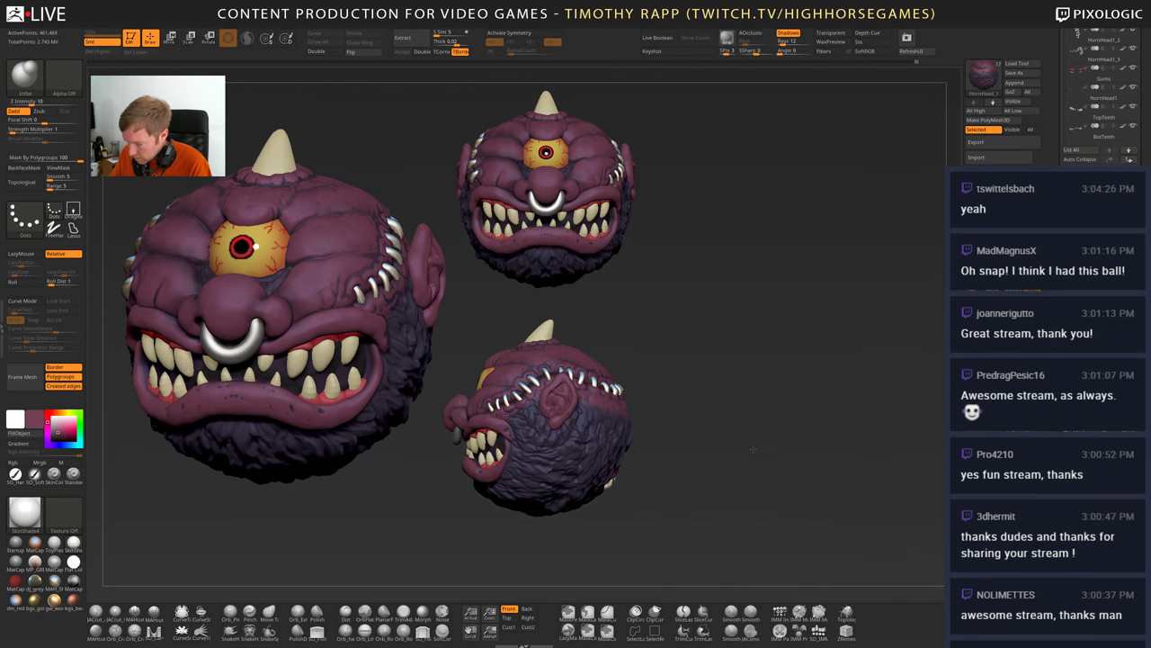
{"action": "key", "text": "shift"}
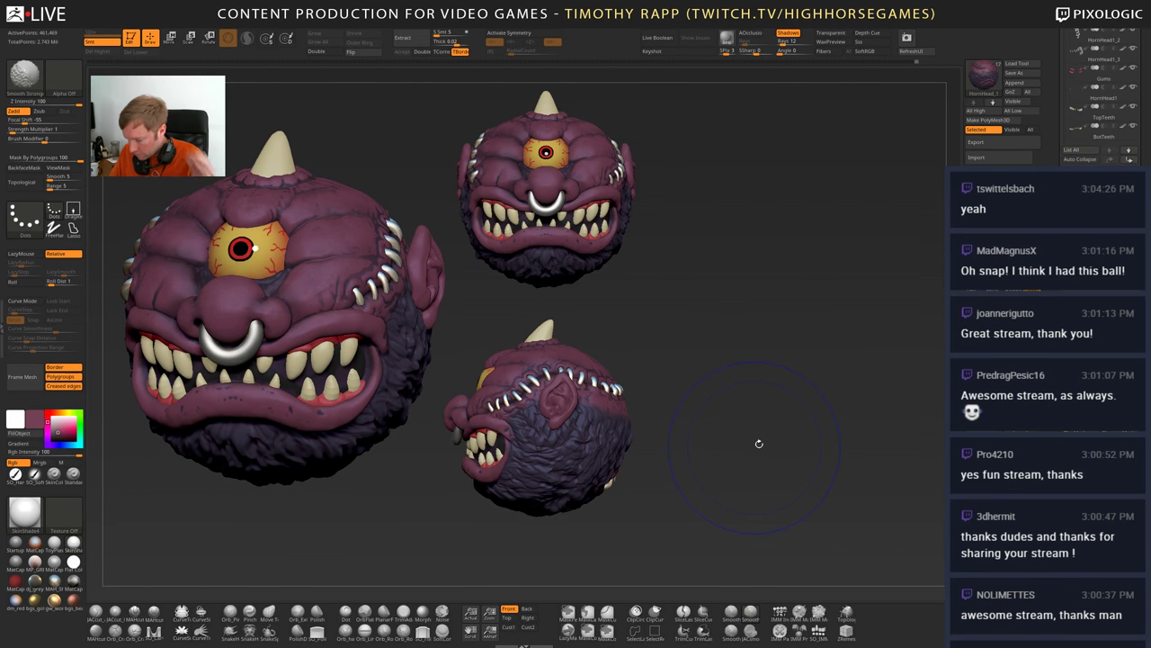
- Clear the front and side snapshots from the canvas, keeping only the live head
{"action": "key", "text": "ctrl+n"}
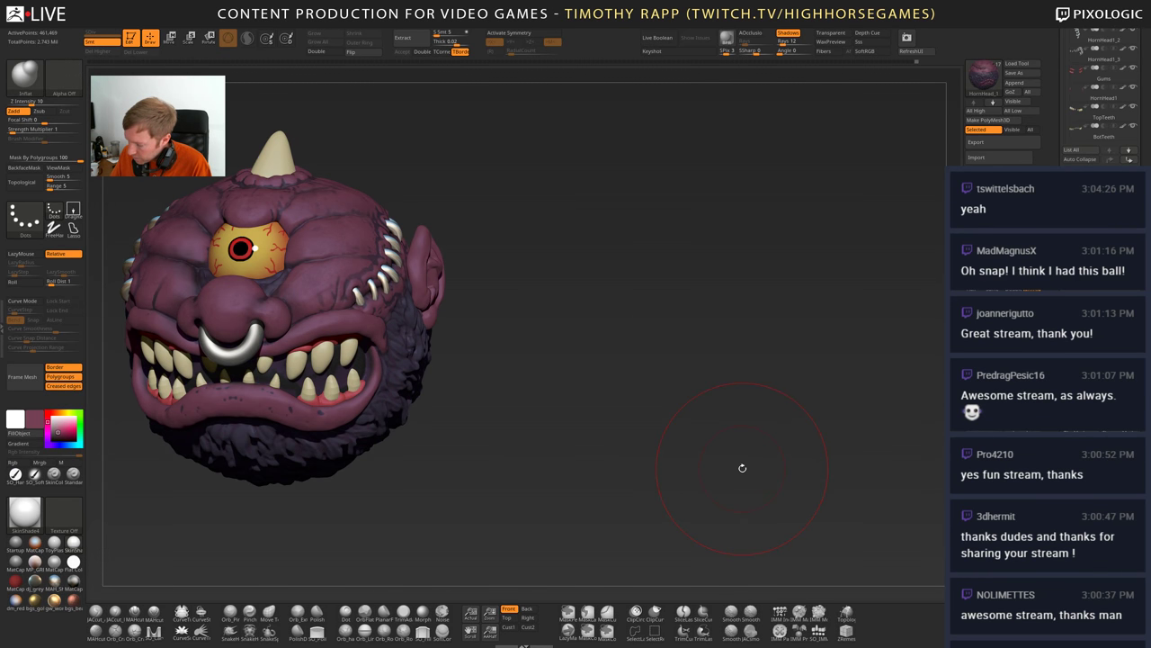
{"action": "key", "text": "ctrl+z"}
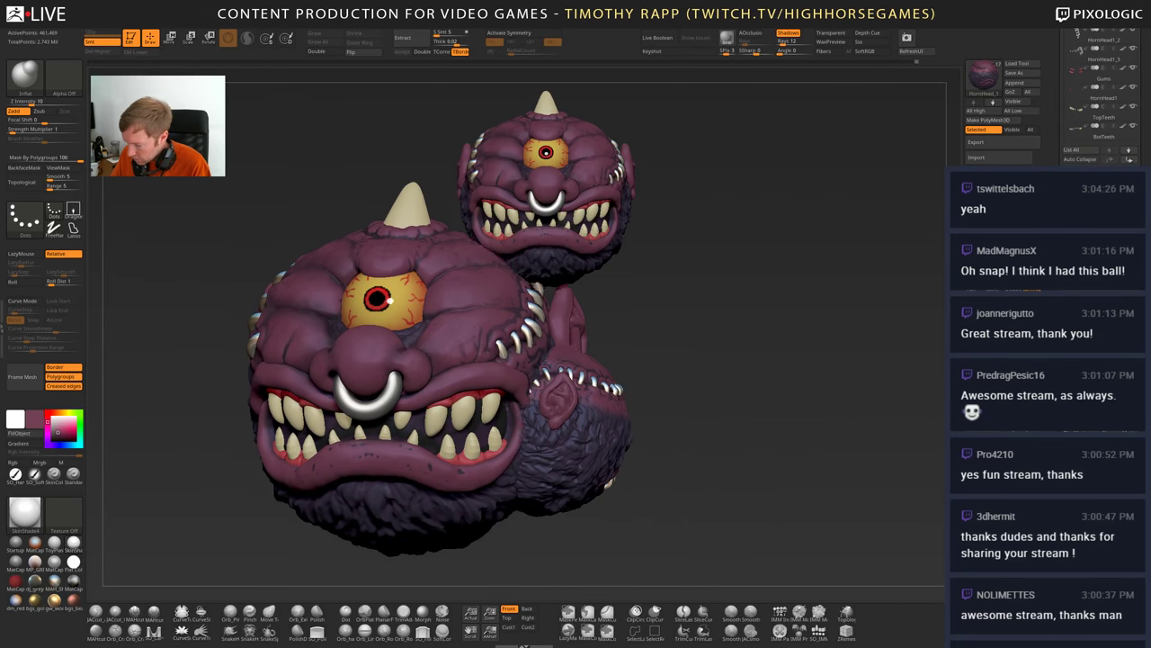
{"action": "left_click_drag", "start_coordinate": [779, 479], "coordinate": [859, 468], "text": "alt"}
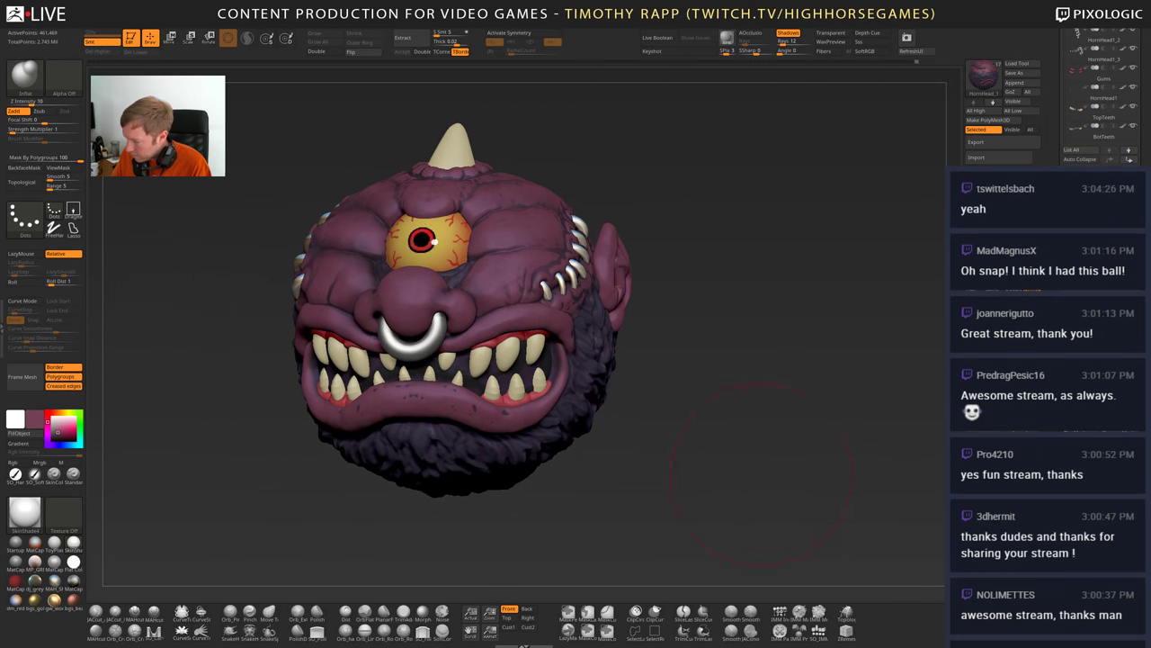
- Stack small canvas snapshots of the head's front and both side views in a column beside a large three-quarter view
{"action": "mouse_move", "coordinate": [688, 486]}
{"action": "left_mouse_down", "text": "shift"}
{"action": "mouse_move", "coordinate": [722, 486]}
{"action": "mouse_move", "coordinate": [823, 437]}
{"action": "mouse_move", "coordinate": [788, 442]}
{"action": "mouse_move", "coordinate": [796, 457]}
{"action": "mouse_move", "coordinate": [769, 465]}
{"action": "mouse_move", "coordinate": [780, 464]}
{"action": "left_mouse_up", "text": "shift"}
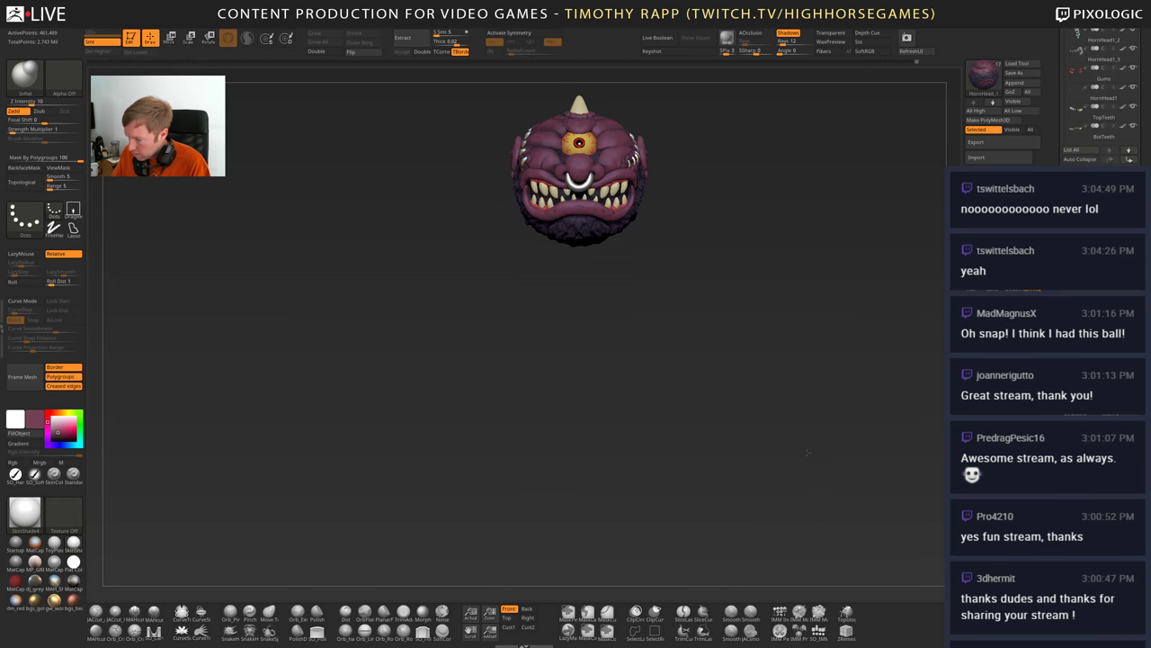
{"action": "left_click_drag", "start_coordinate": [791, 392], "coordinate": [815, 477], "text": "alt"}
{"action": "mouse_move", "coordinate": [779, 428]}
{"action": "left_mouse_down", "text": "alt"}
{"action": "mouse_move", "coordinate": [786, 466]}
{"action": "mouse_move", "coordinate": [820, 515]}
{"action": "left_mouse_up", "text": "alt"}
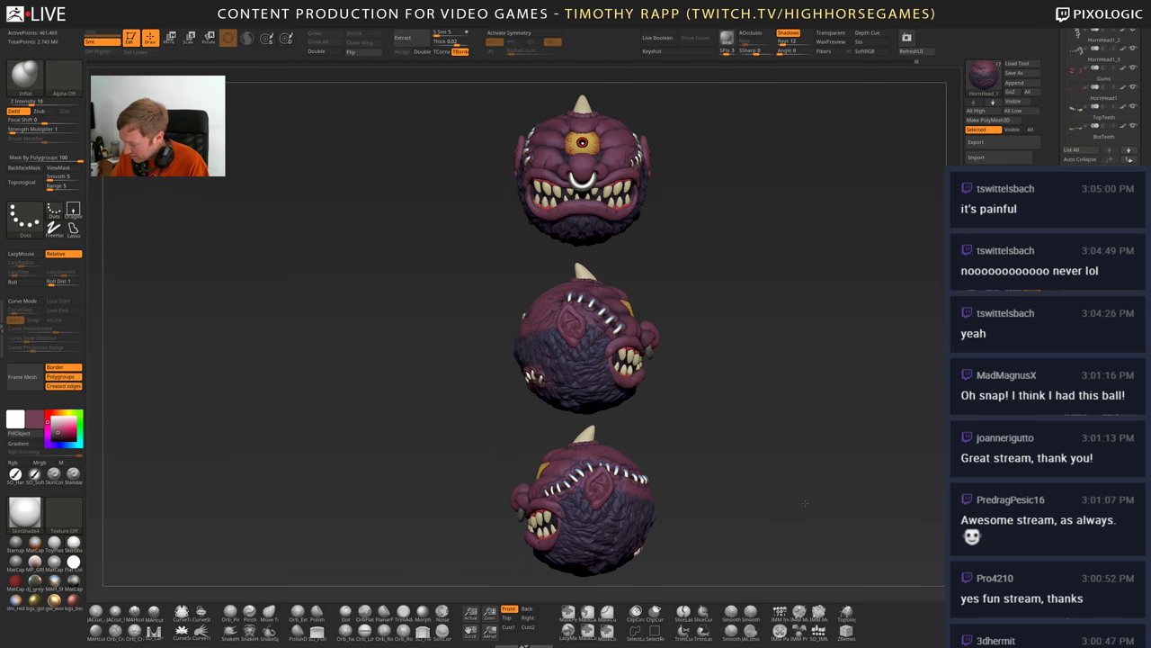
{"action": "key", "text": "shift"}
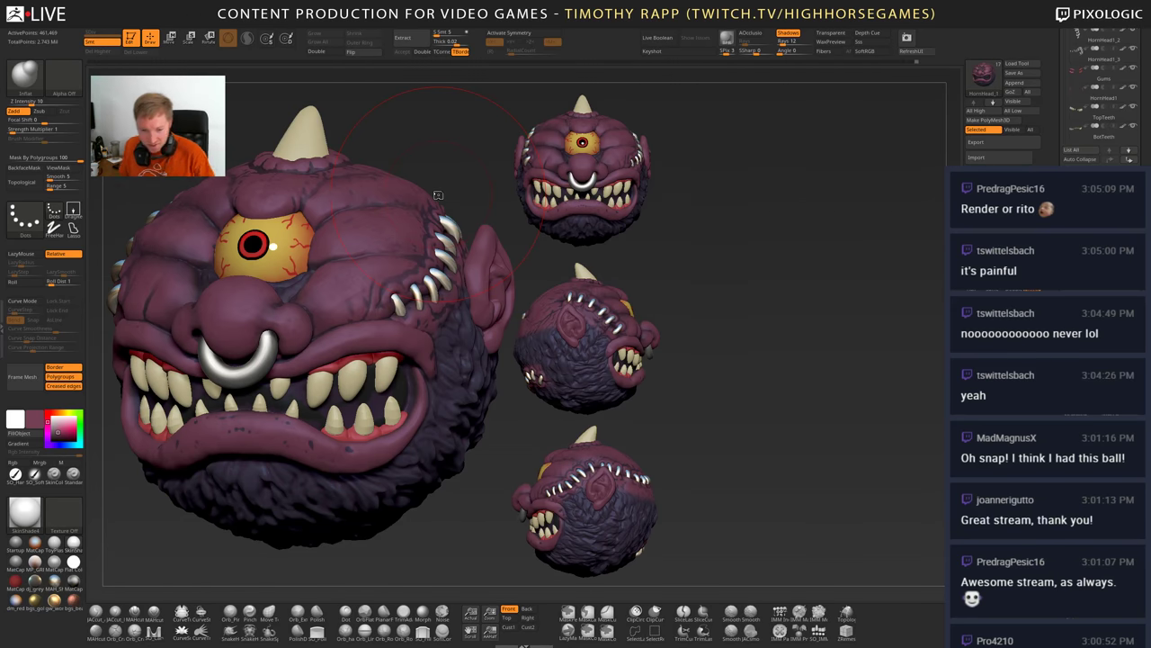
{"action": "mouse_move", "coordinate": [15, 600]}
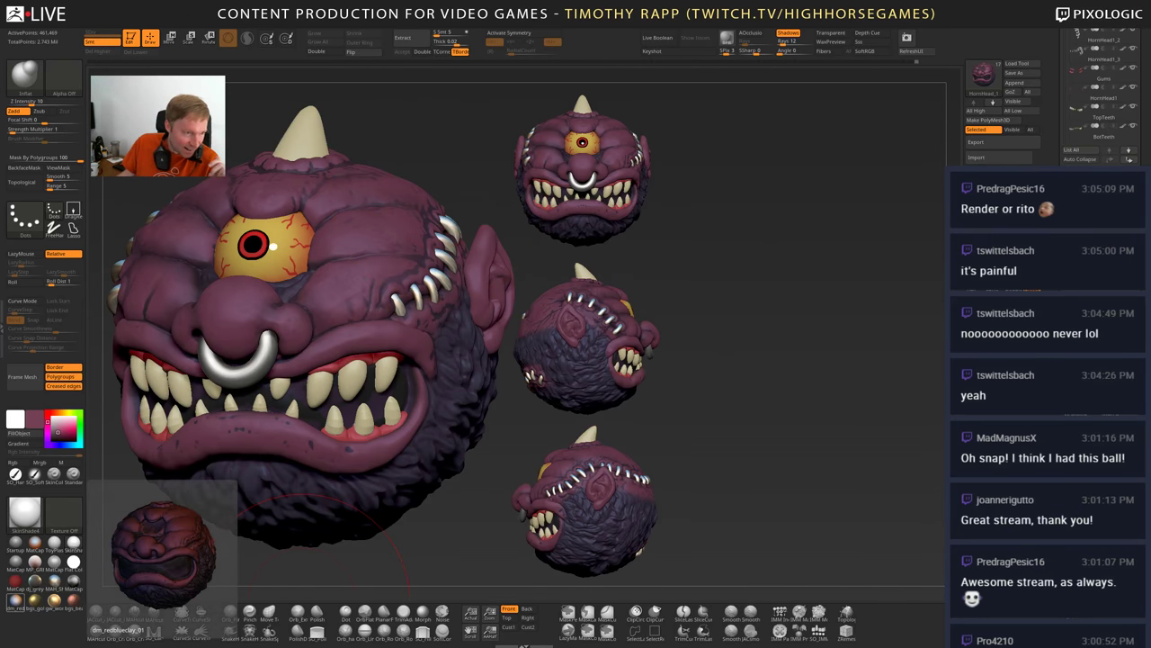